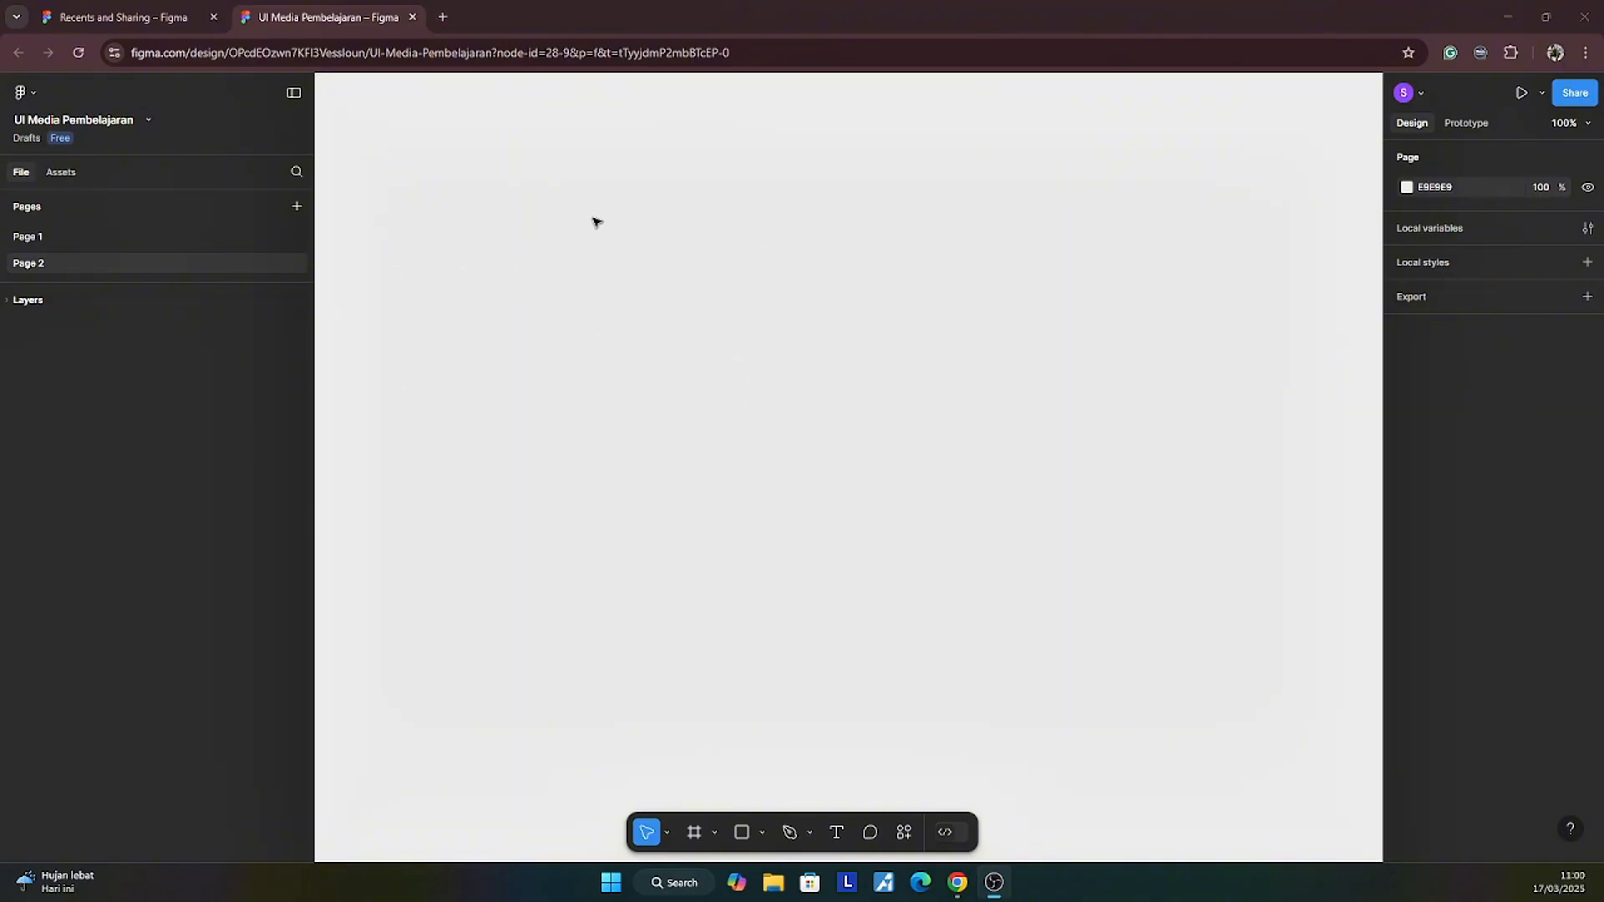
Step: Open figma.com in a new browser tab, and return to the UI Media Pembelajaran design file
left_click(443, 20)
type("figma.com")
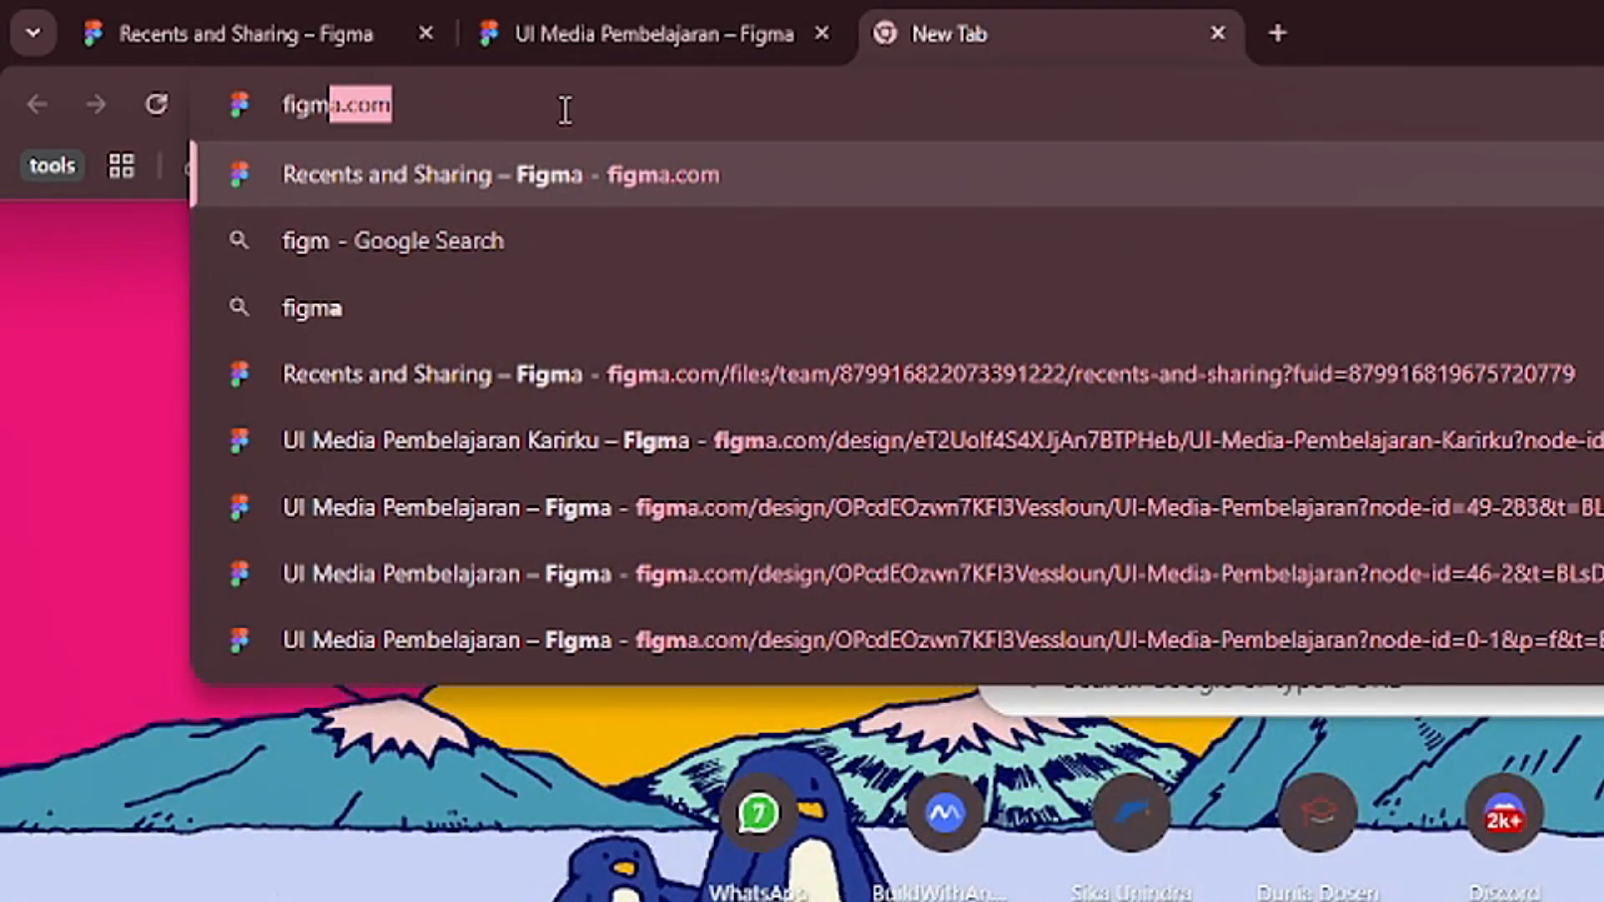
key("Return")
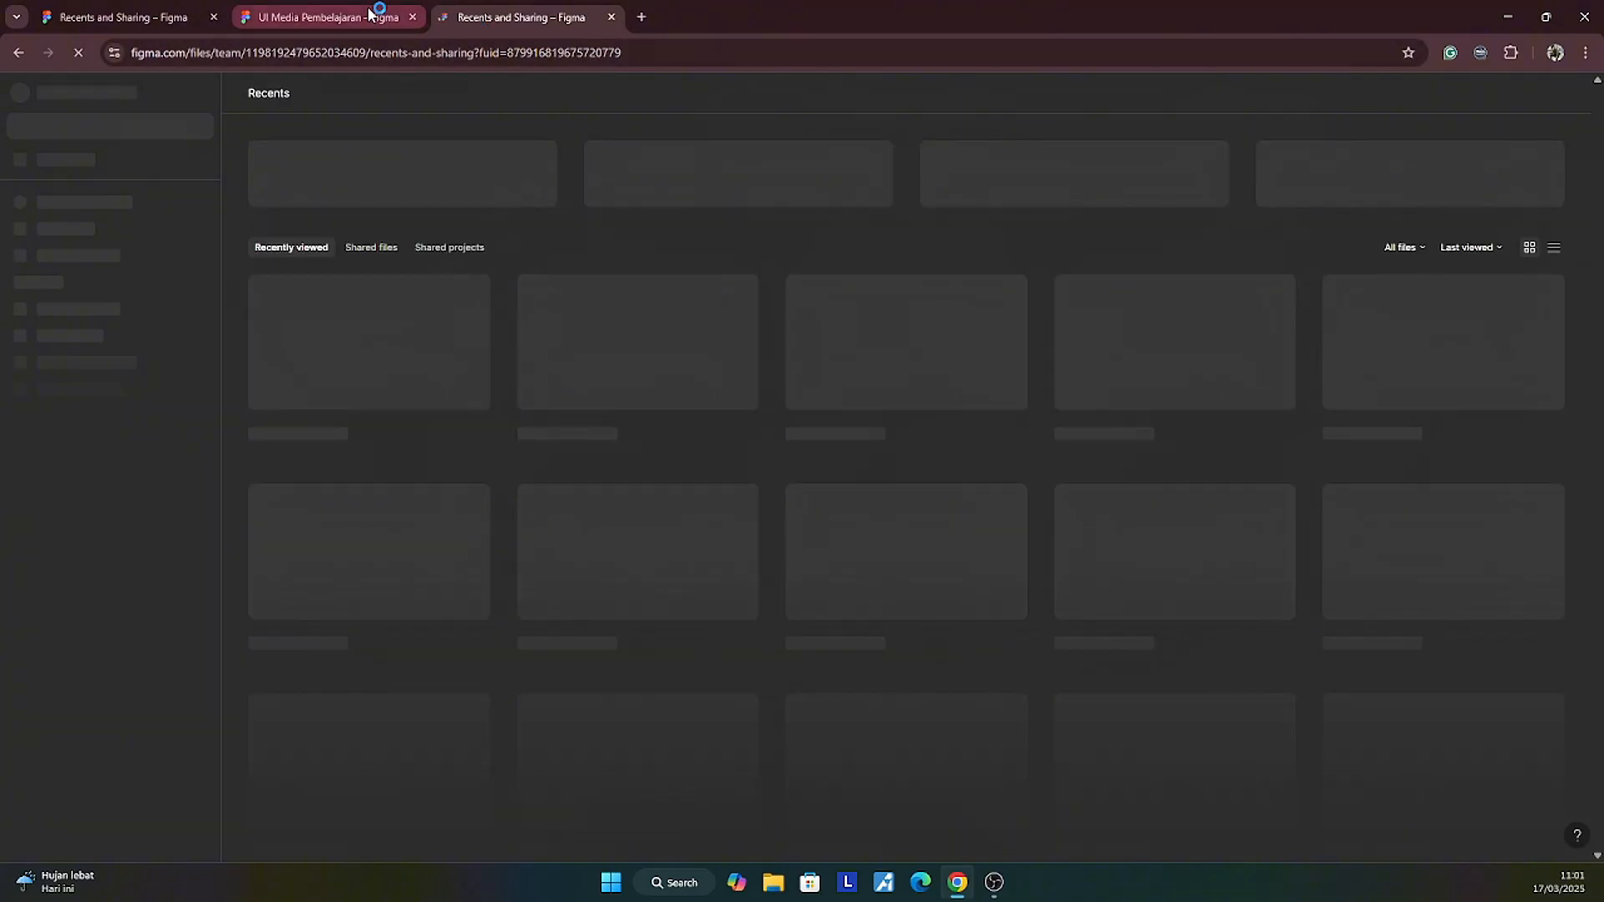
left_click(746, 31)
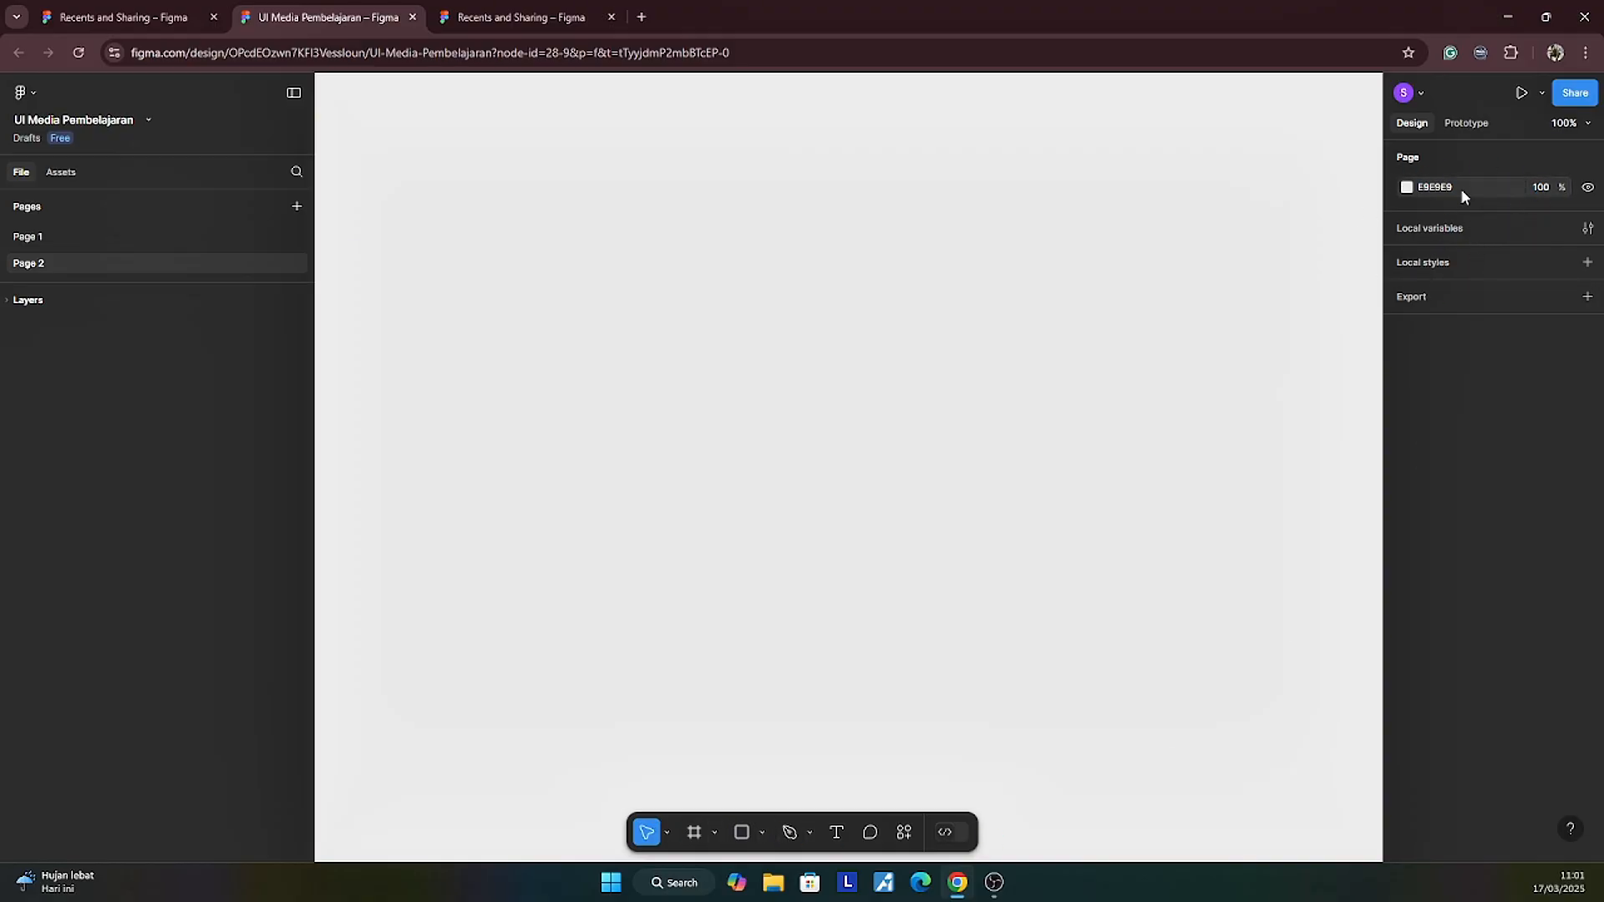
Step: Place a new frame on the empty canvas of Page 2 and enlarge it to about 450 × 497
left_click(696, 832)
left_click(722, 213)
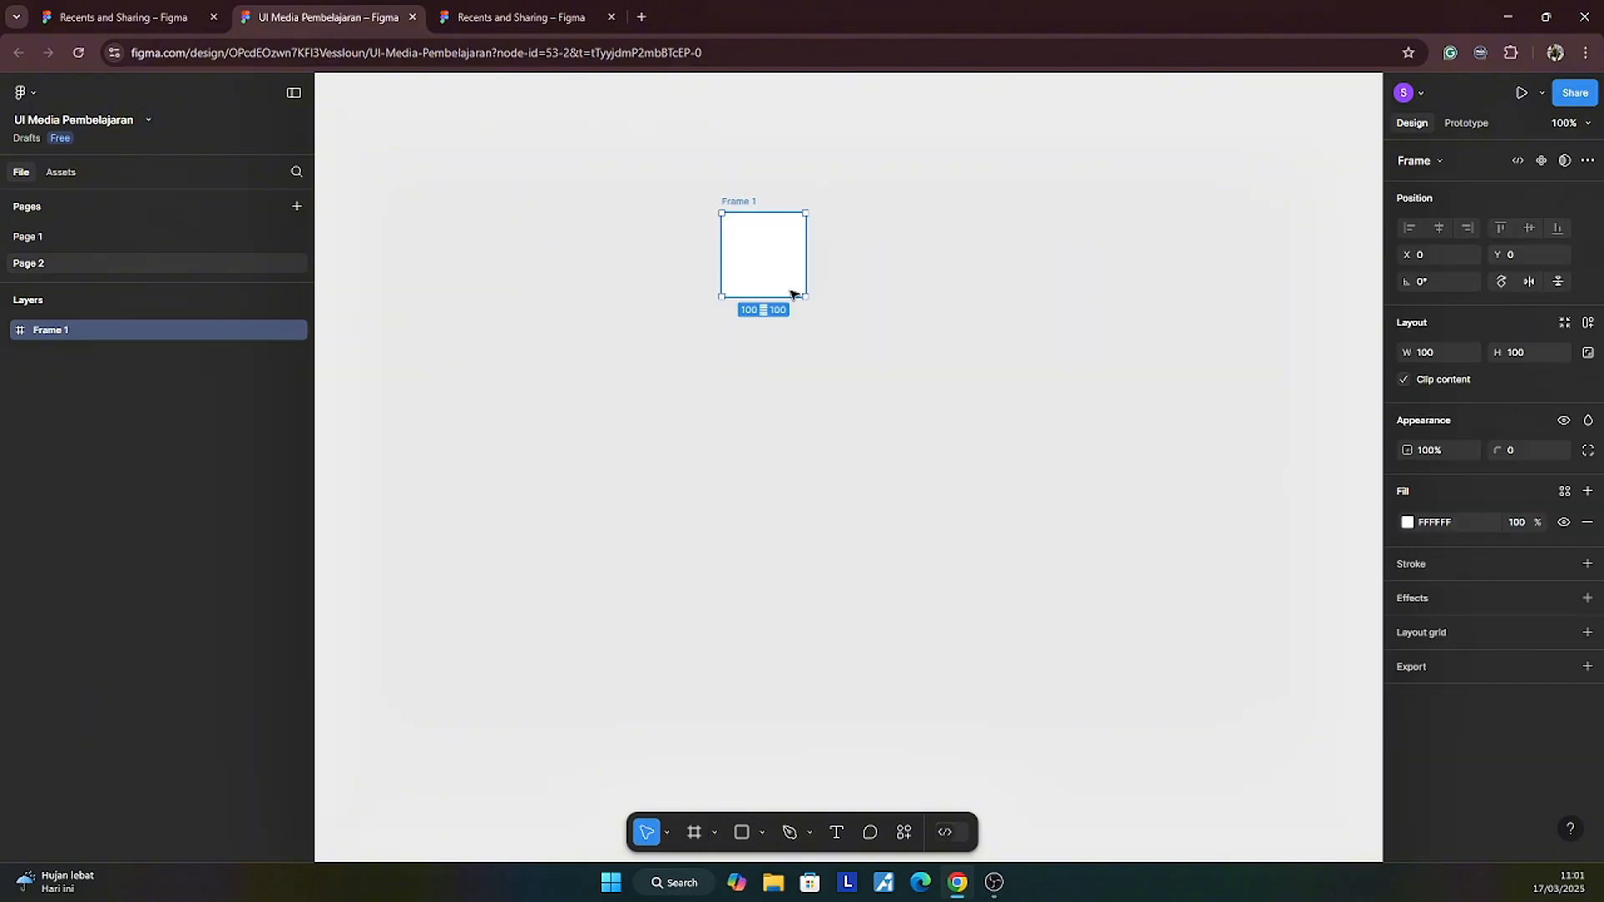
left_click_drag(805, 296, 1098, 627)
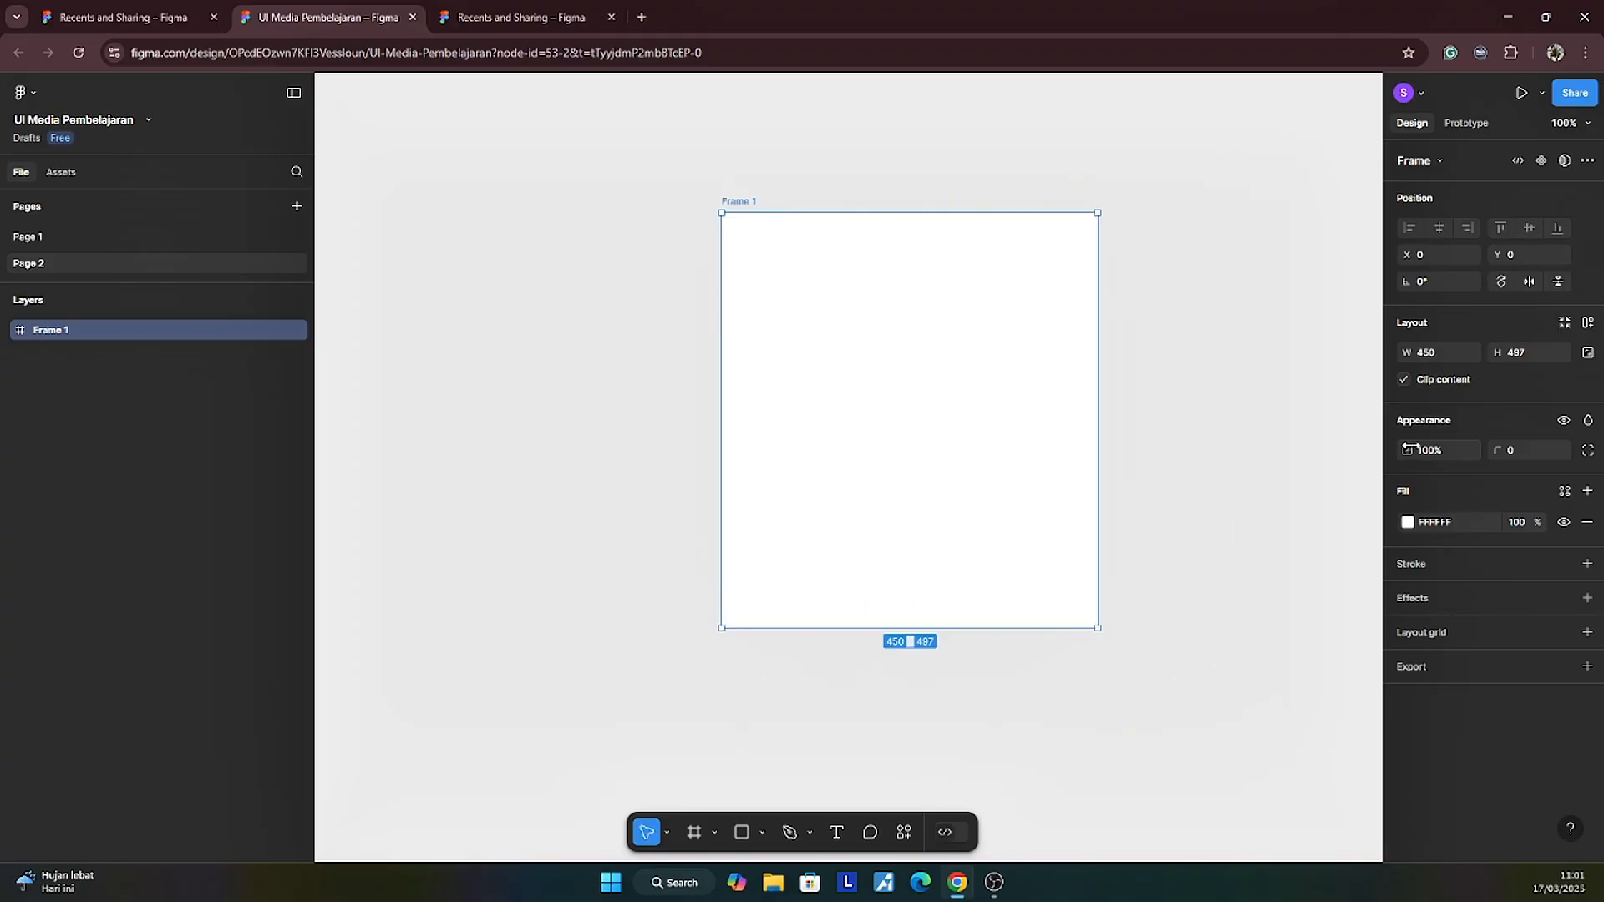
Step: Set the new frame's width to 1080 and its height to 2400
left_click(1446, 353)
type("1080")
key("Tab")
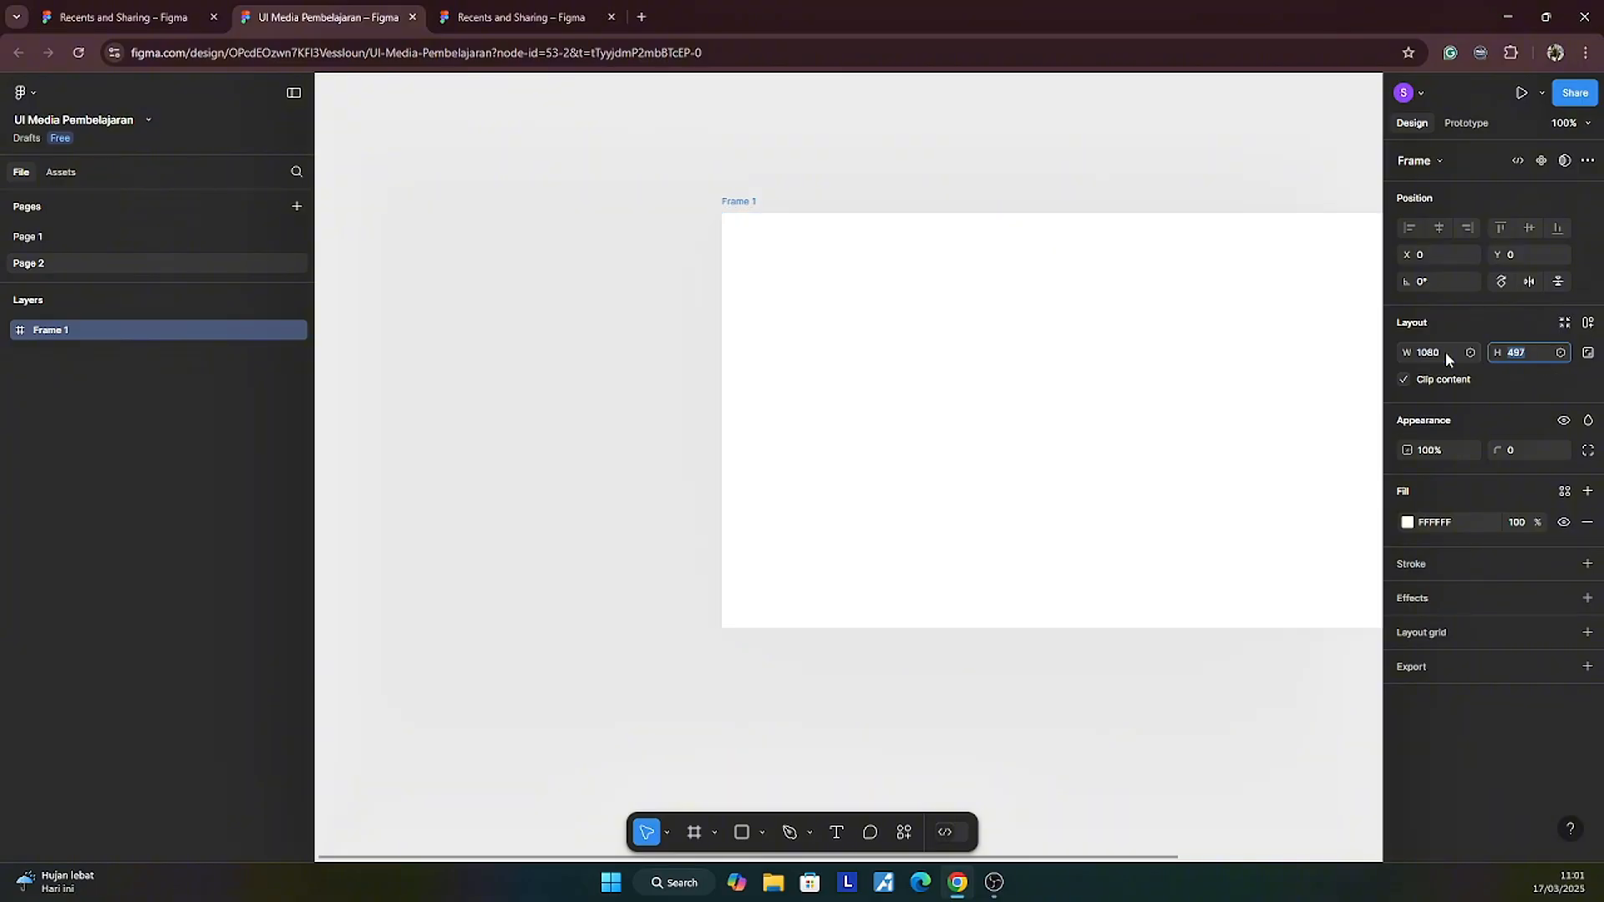
type("2400")
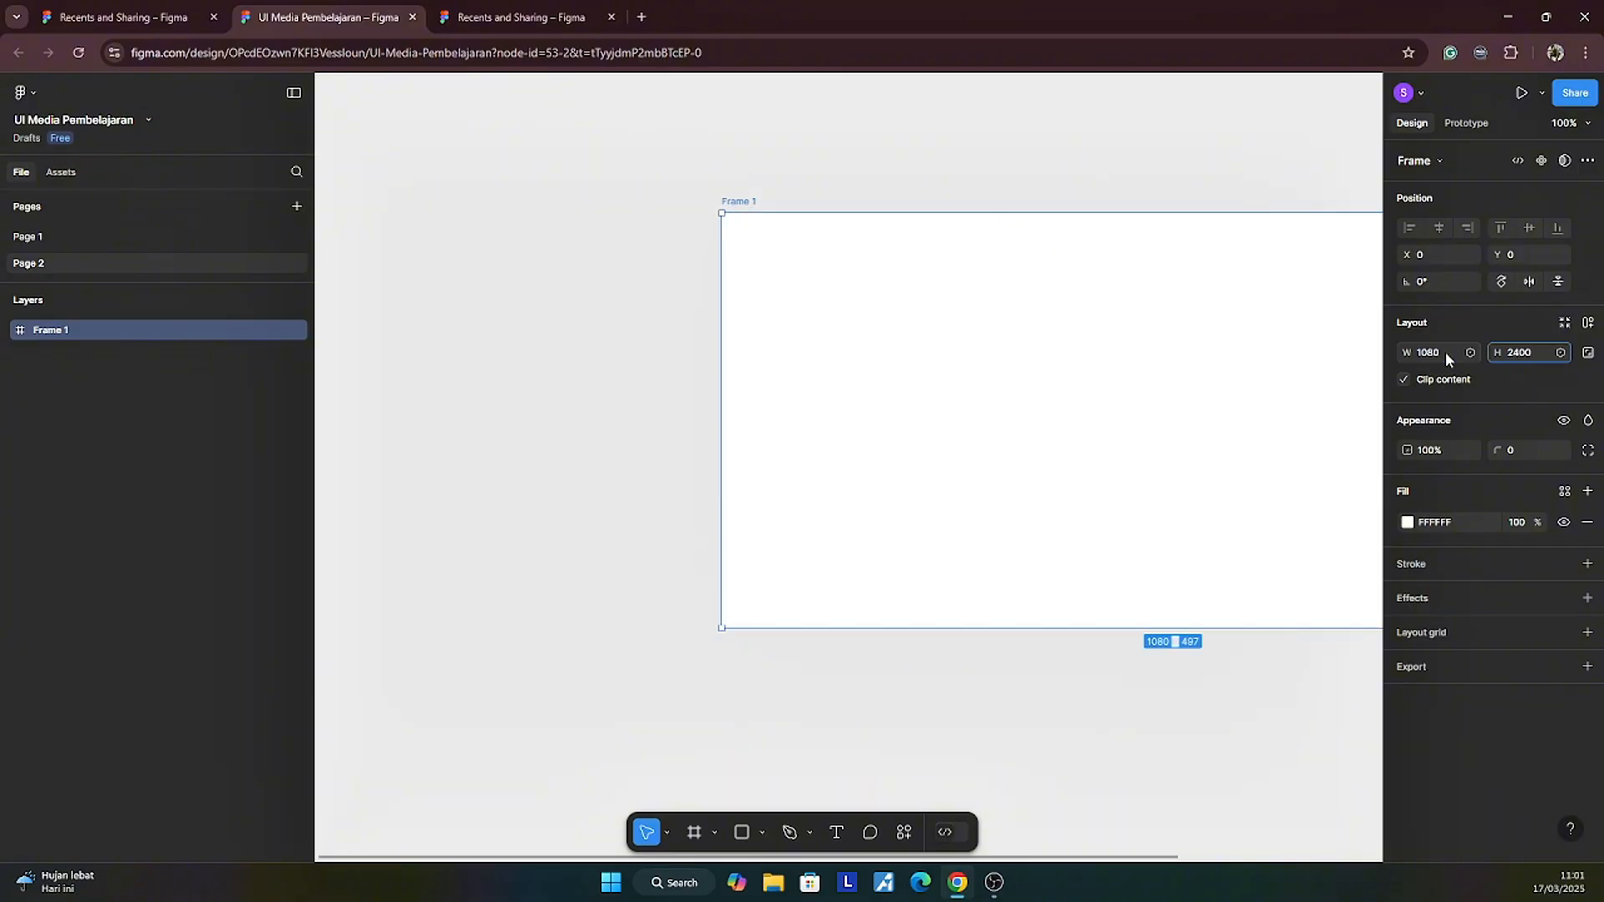
key("Return")
scroll(1120, 350, "down", 5, "ctrl")
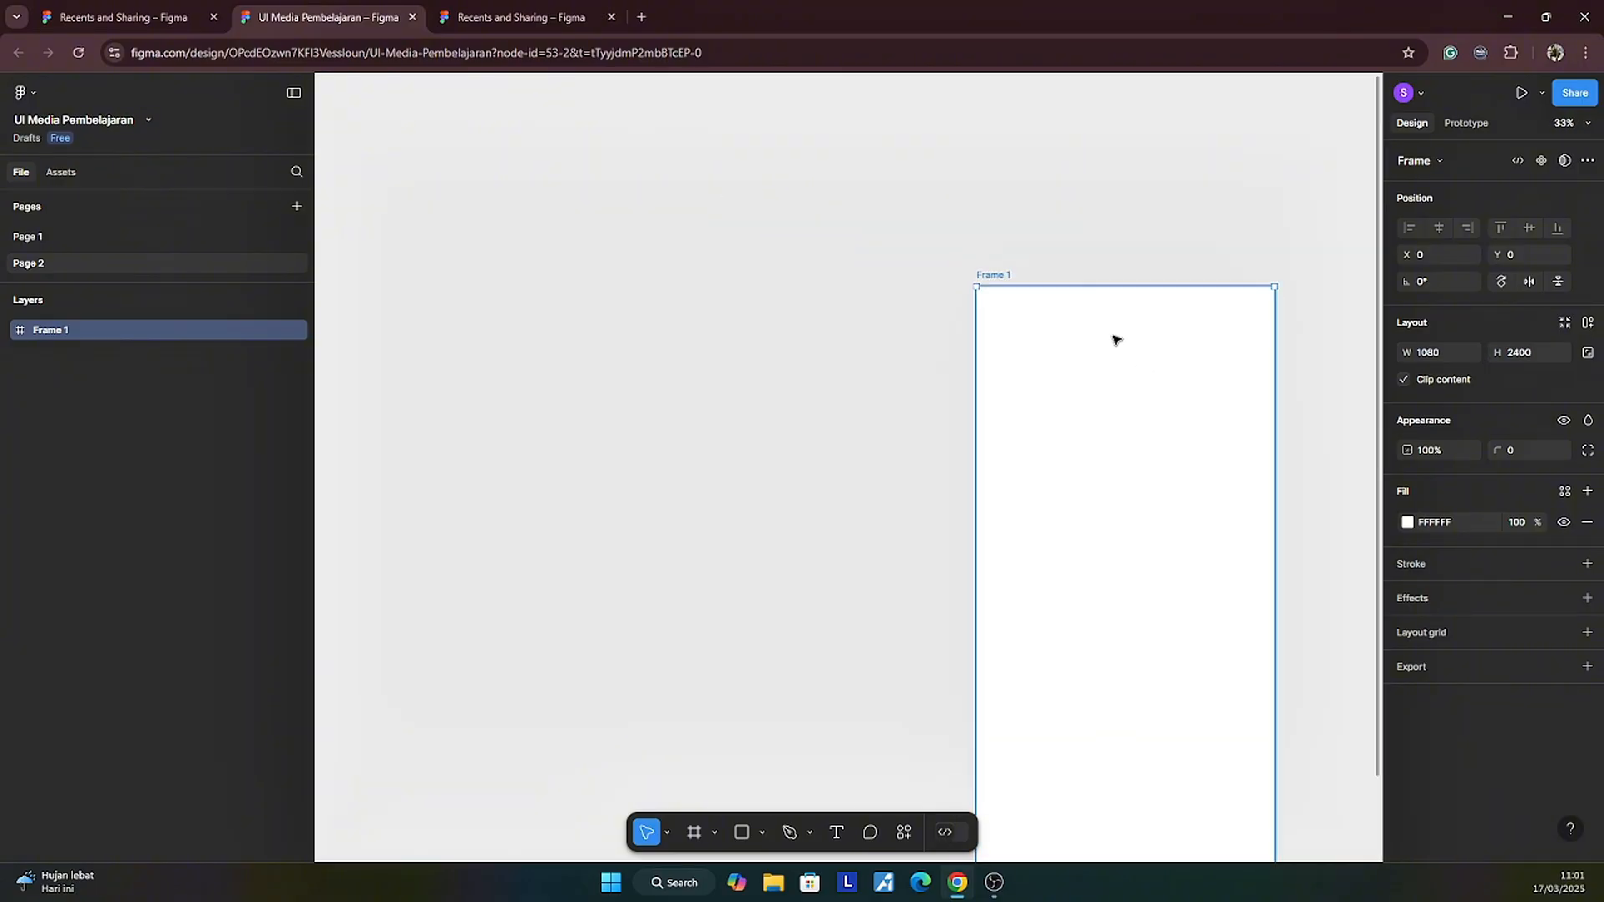
scroll(1061, 292, "down", 3)
scroll(1027, 319, "right", 1)
scroll(1167, 390, "up", 1, "ctrl")
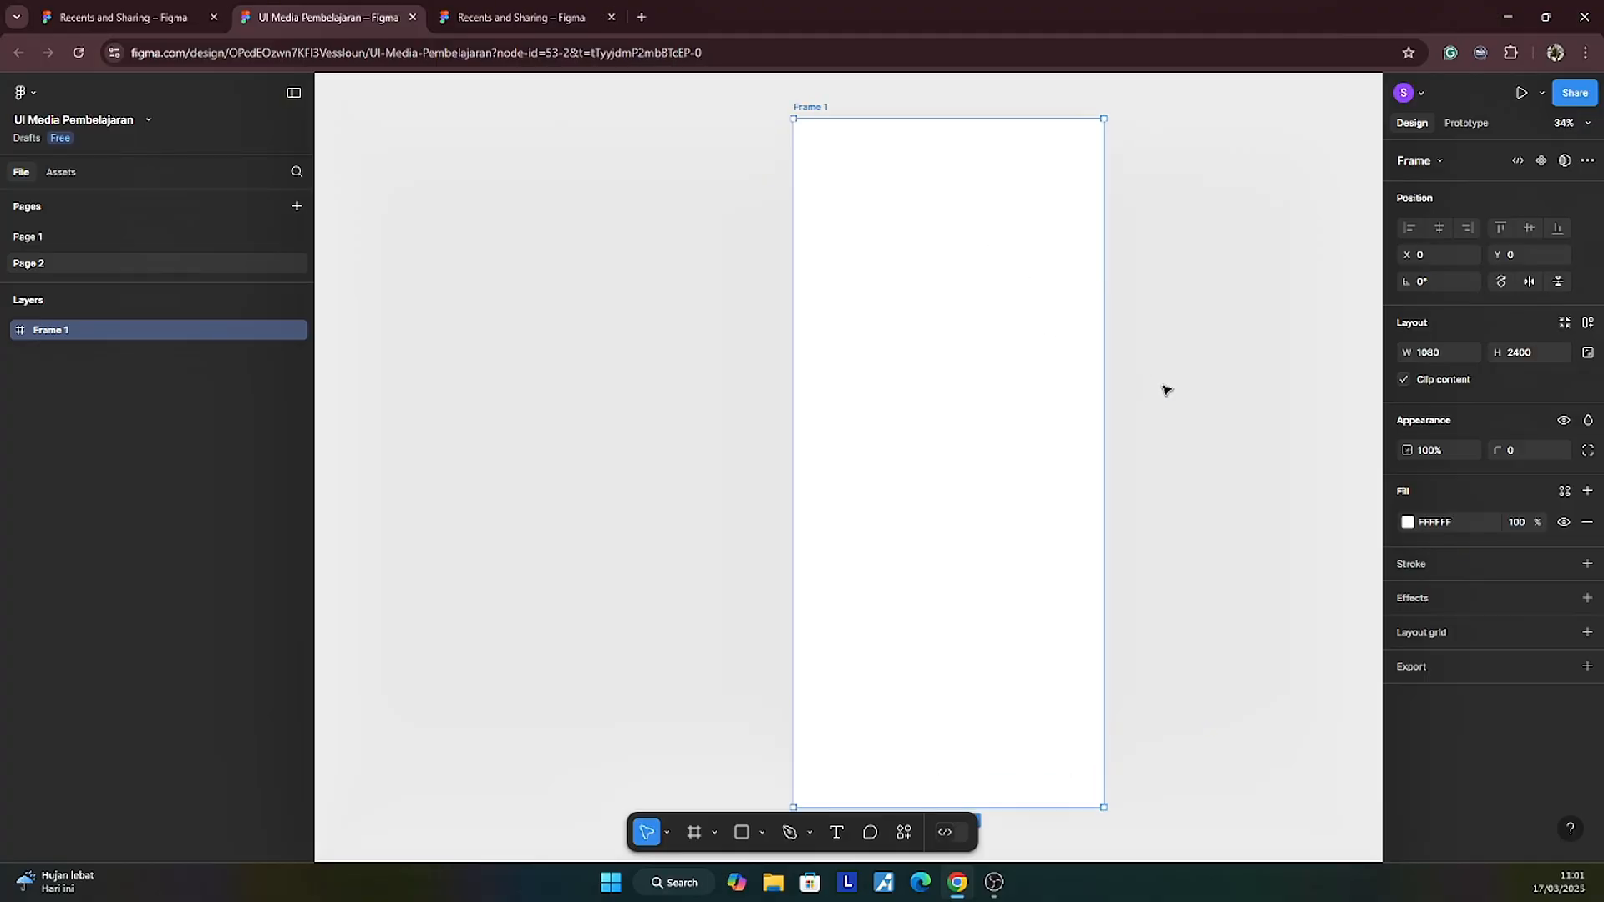
scroll(1170, 402, "right", 4)
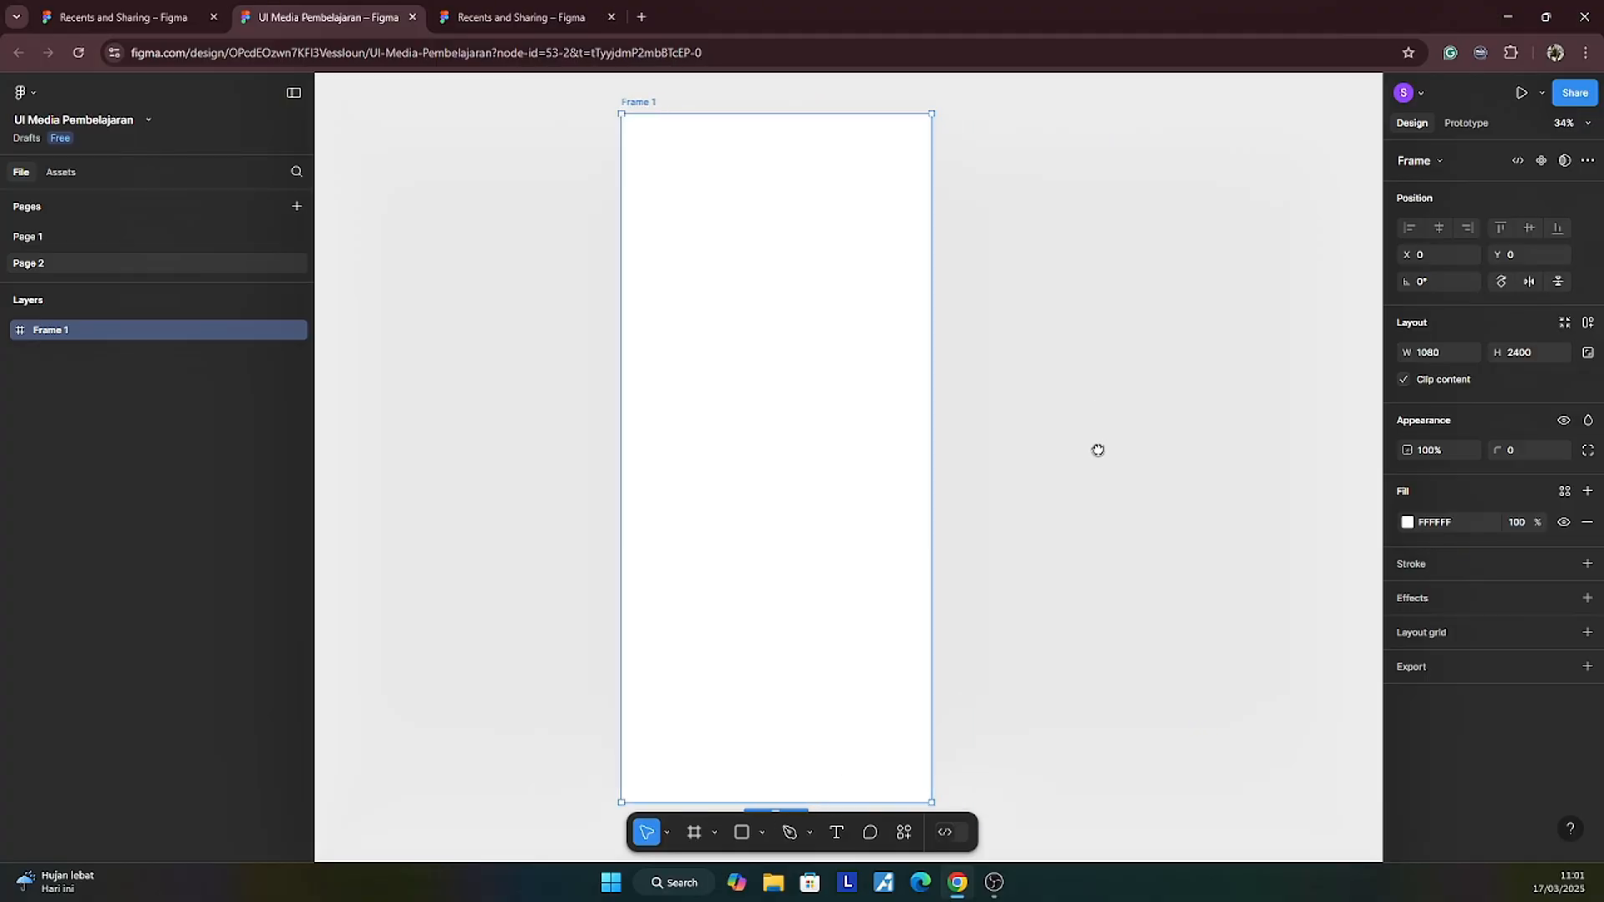
scroll(1098, 449, "right", 1)
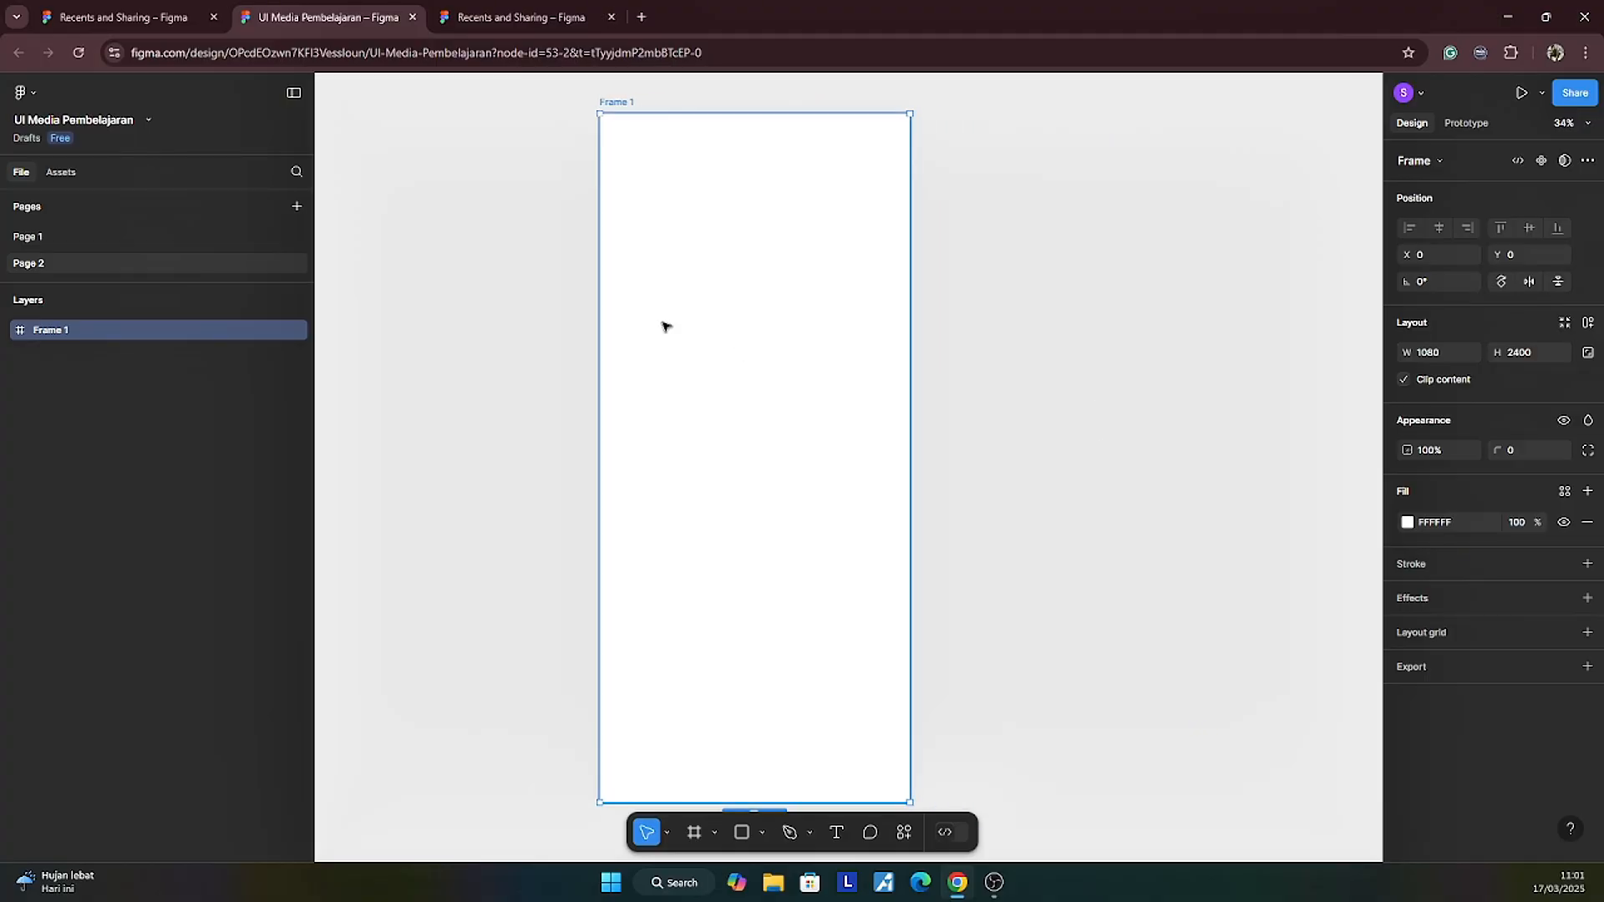
Step: Rename the 1080 × 2400 frame to "Splashscreen"
double_click(614, 101)
type("Splashscreen")
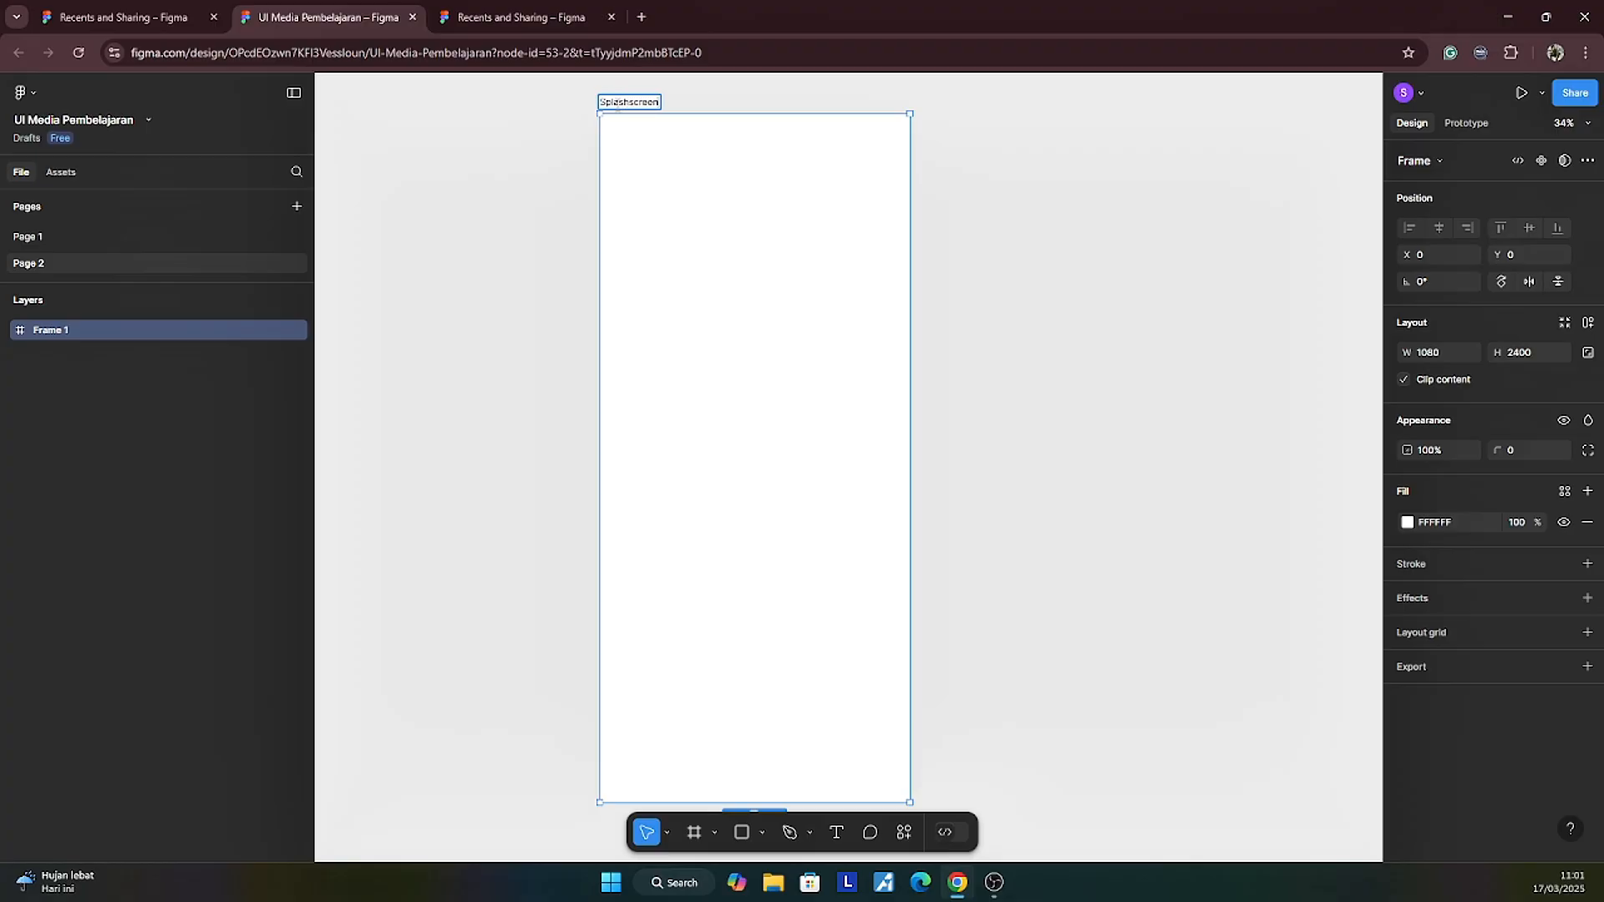
key("Return")
scroll(707, 250, "down", 1)
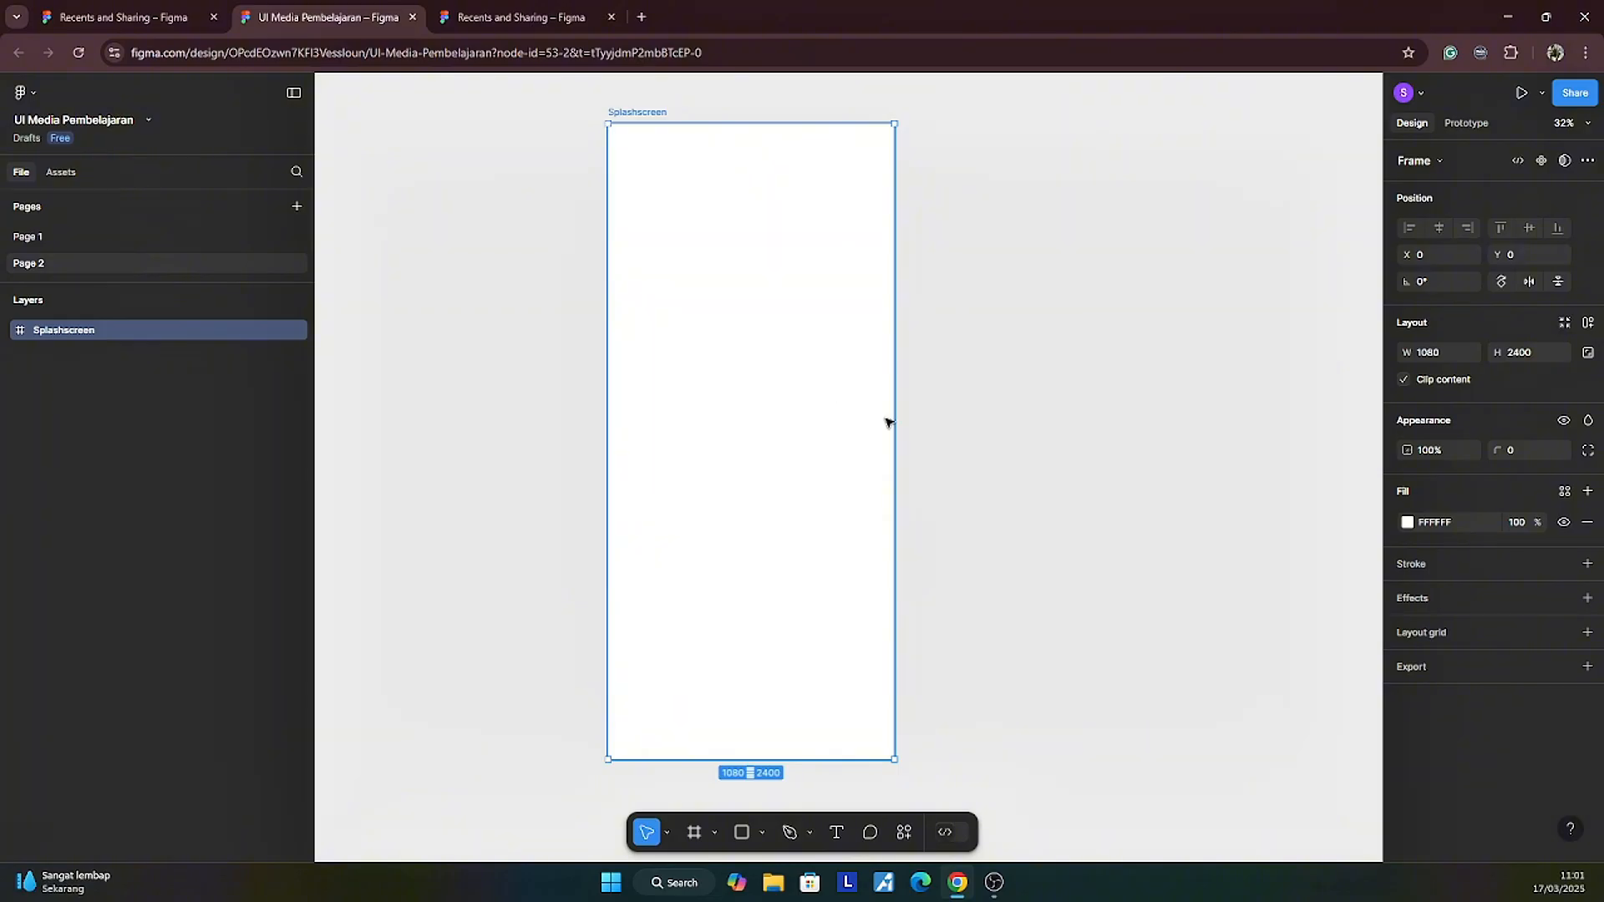
scroll(1030, 493, "up", 2)
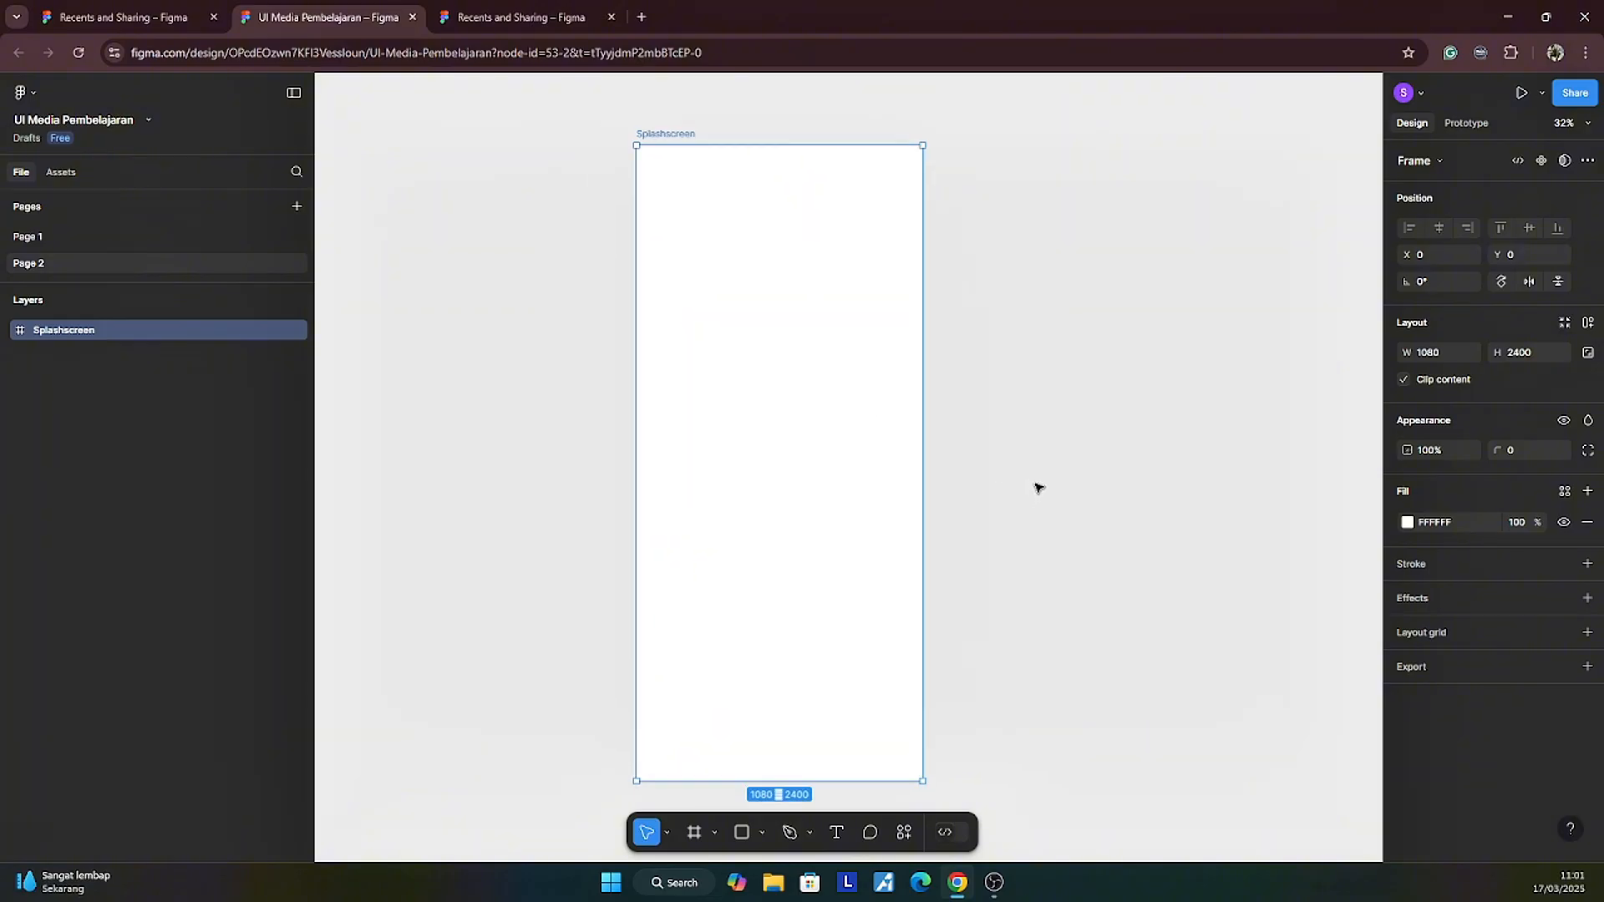
scroll(1038, 488, "right", 1)
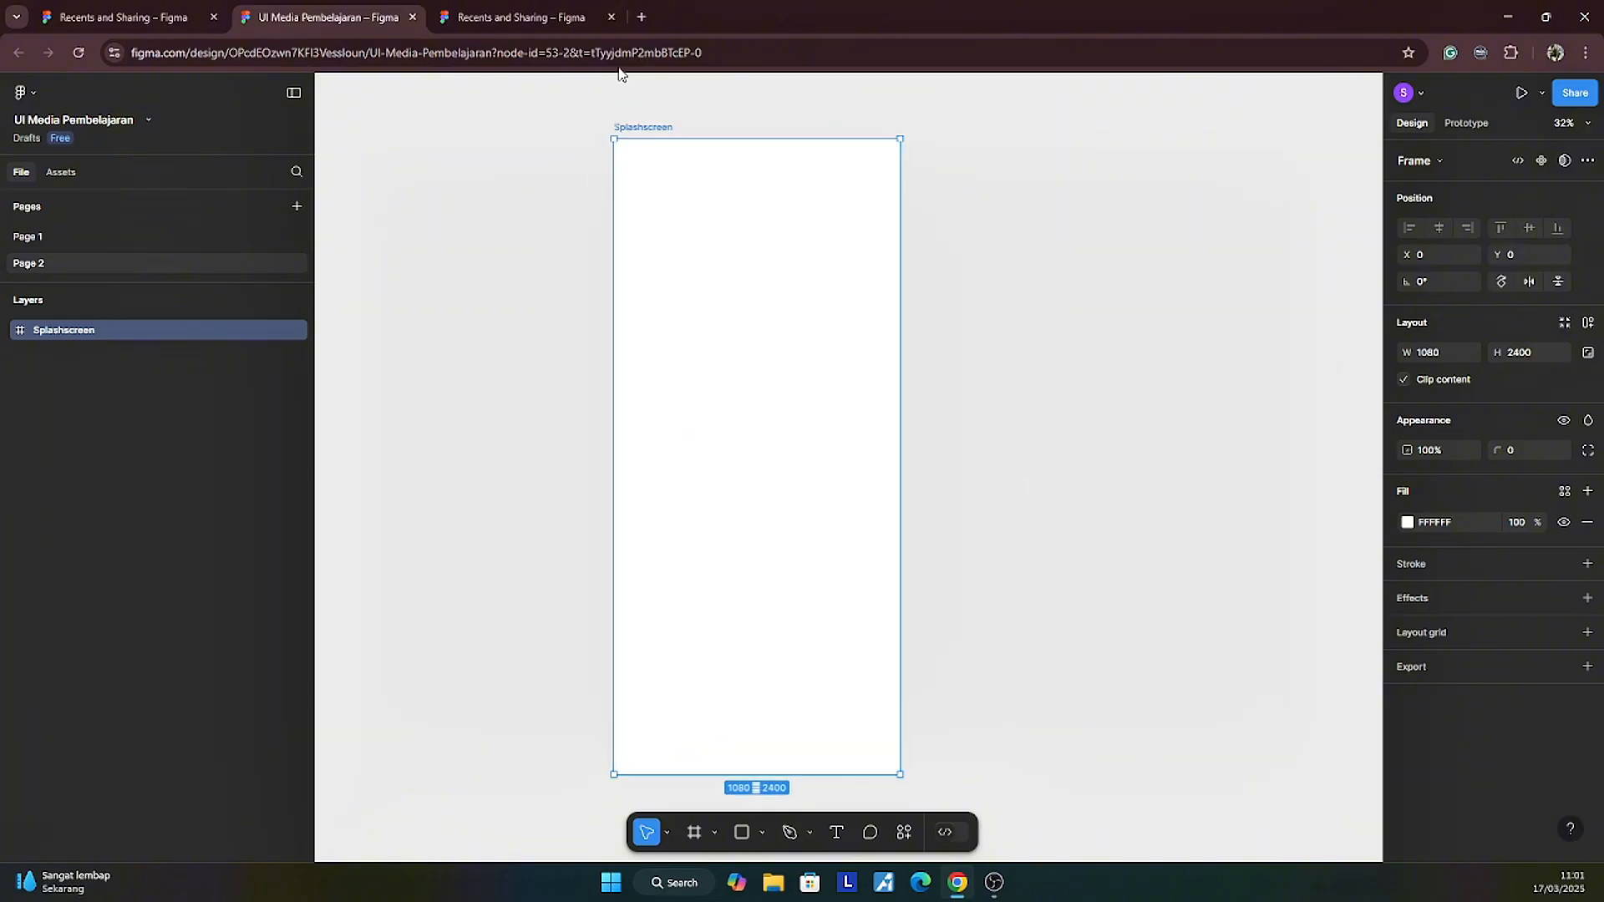
Step: Open dribbble.com in a new browser tab to look for design references
left_click(641, 18)
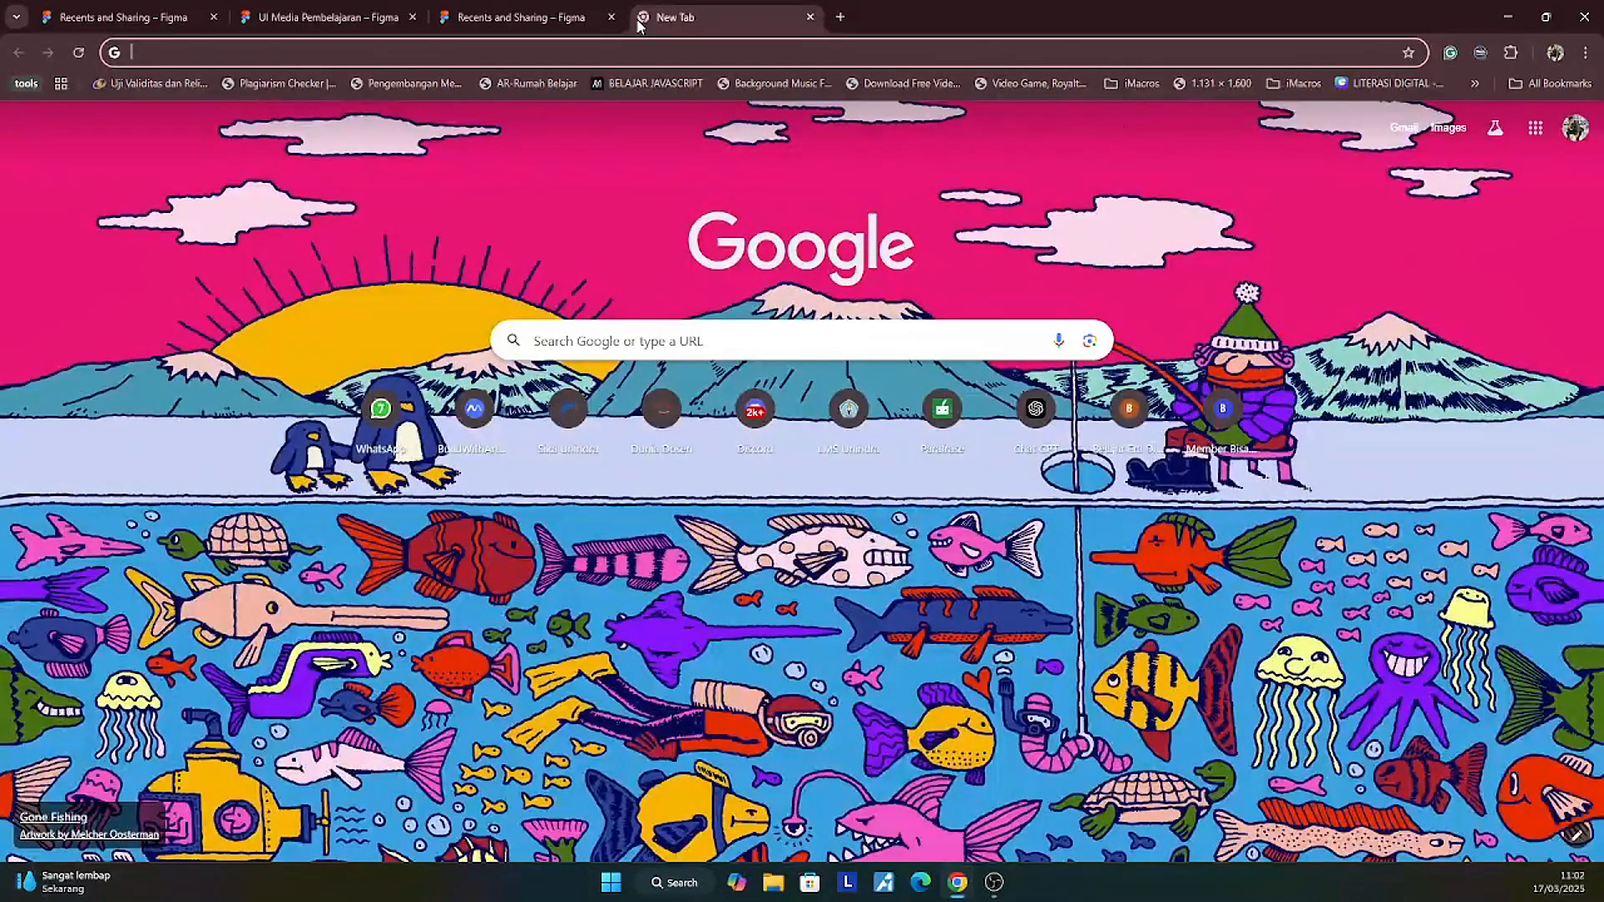
type("drio")
key("BackSpace")
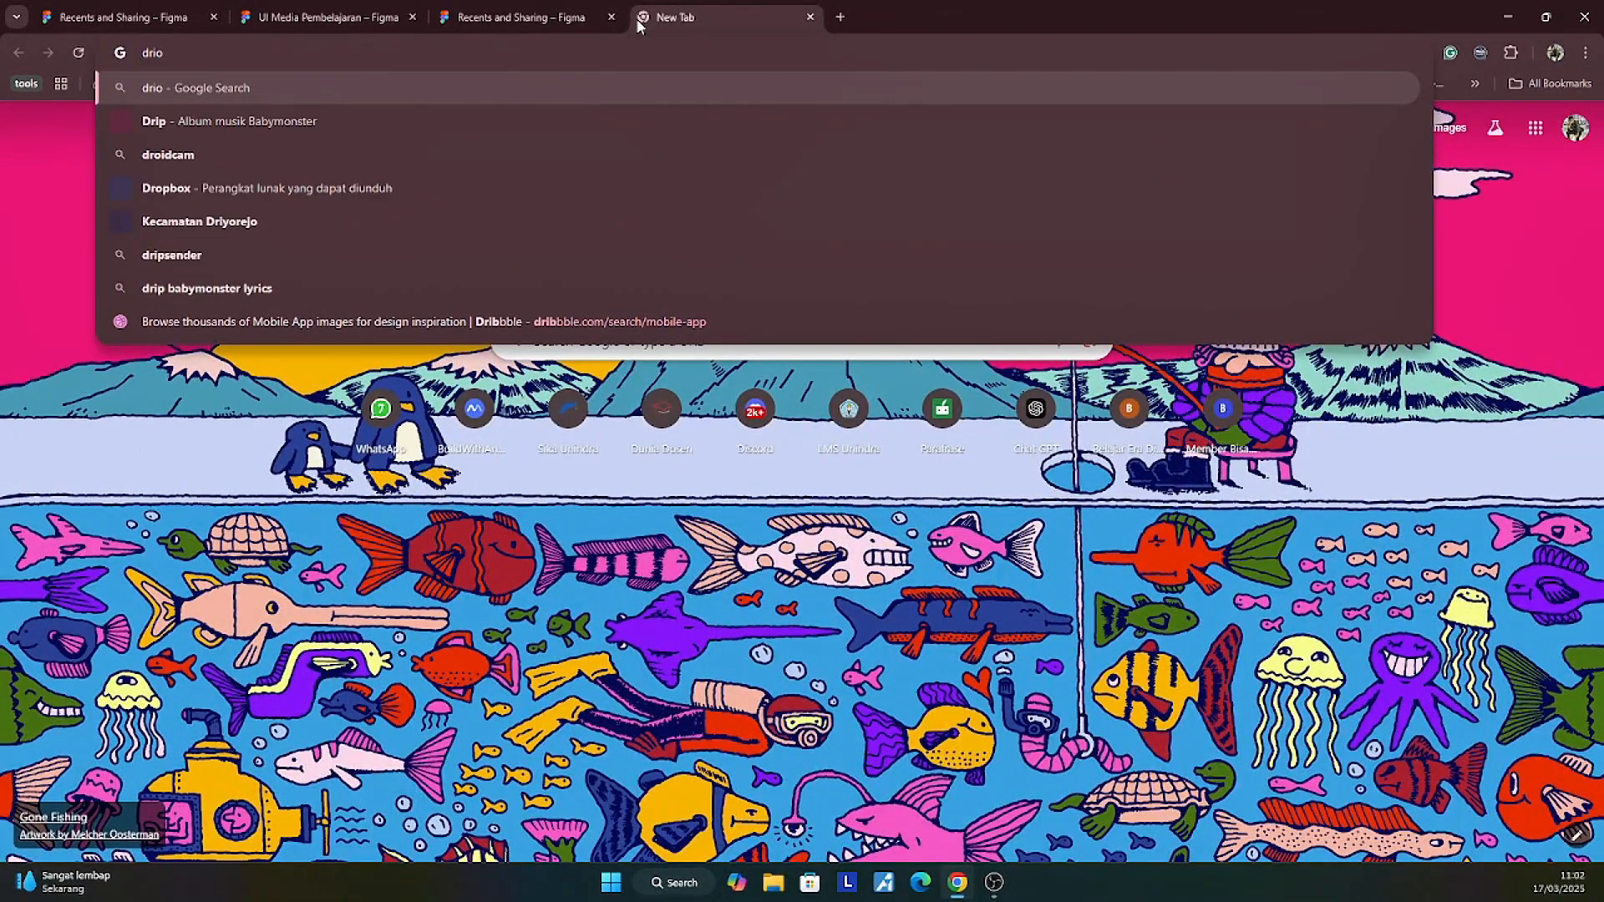
type("b")
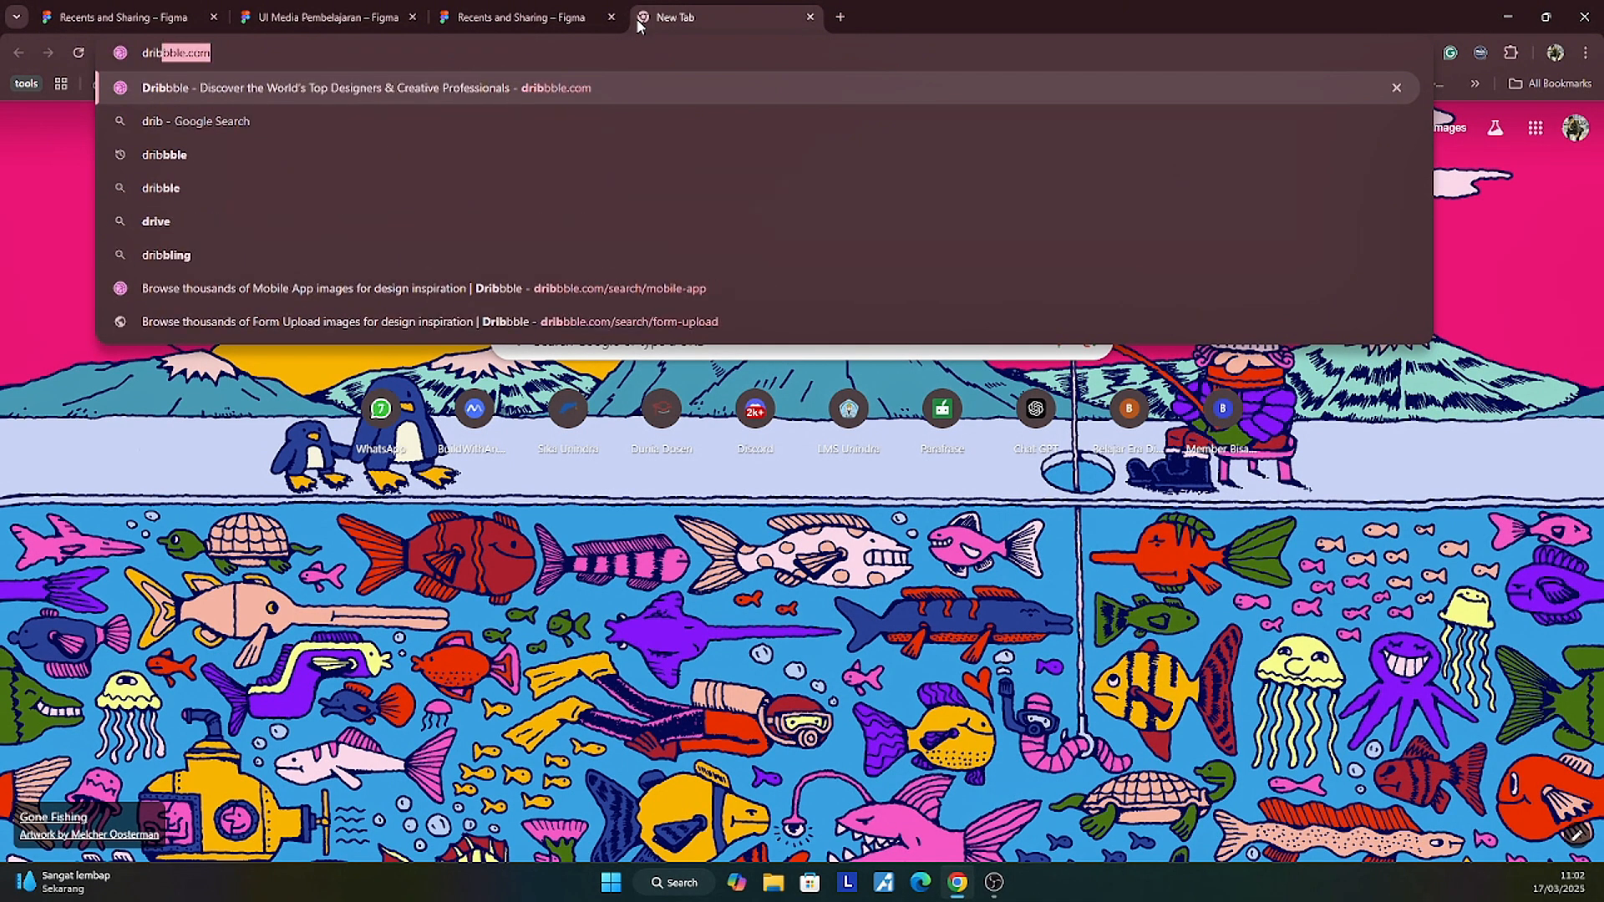
key("Return")
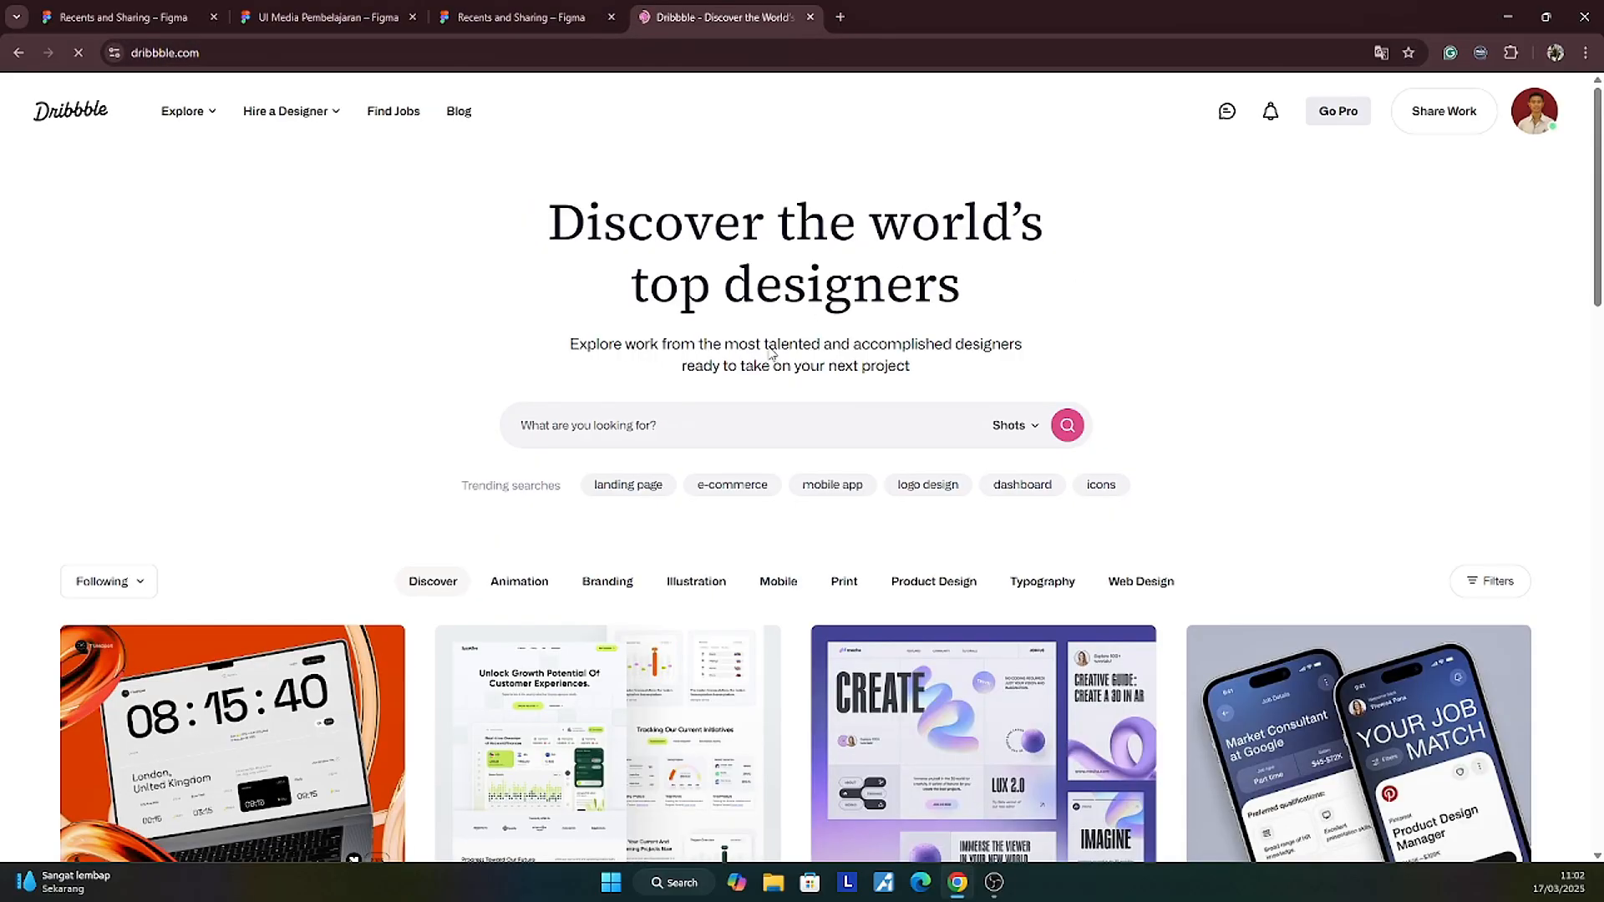
Step: Browse Dribbble's trending "mobile app" designs and limit them to the Mobile category
left_click(845, 493)
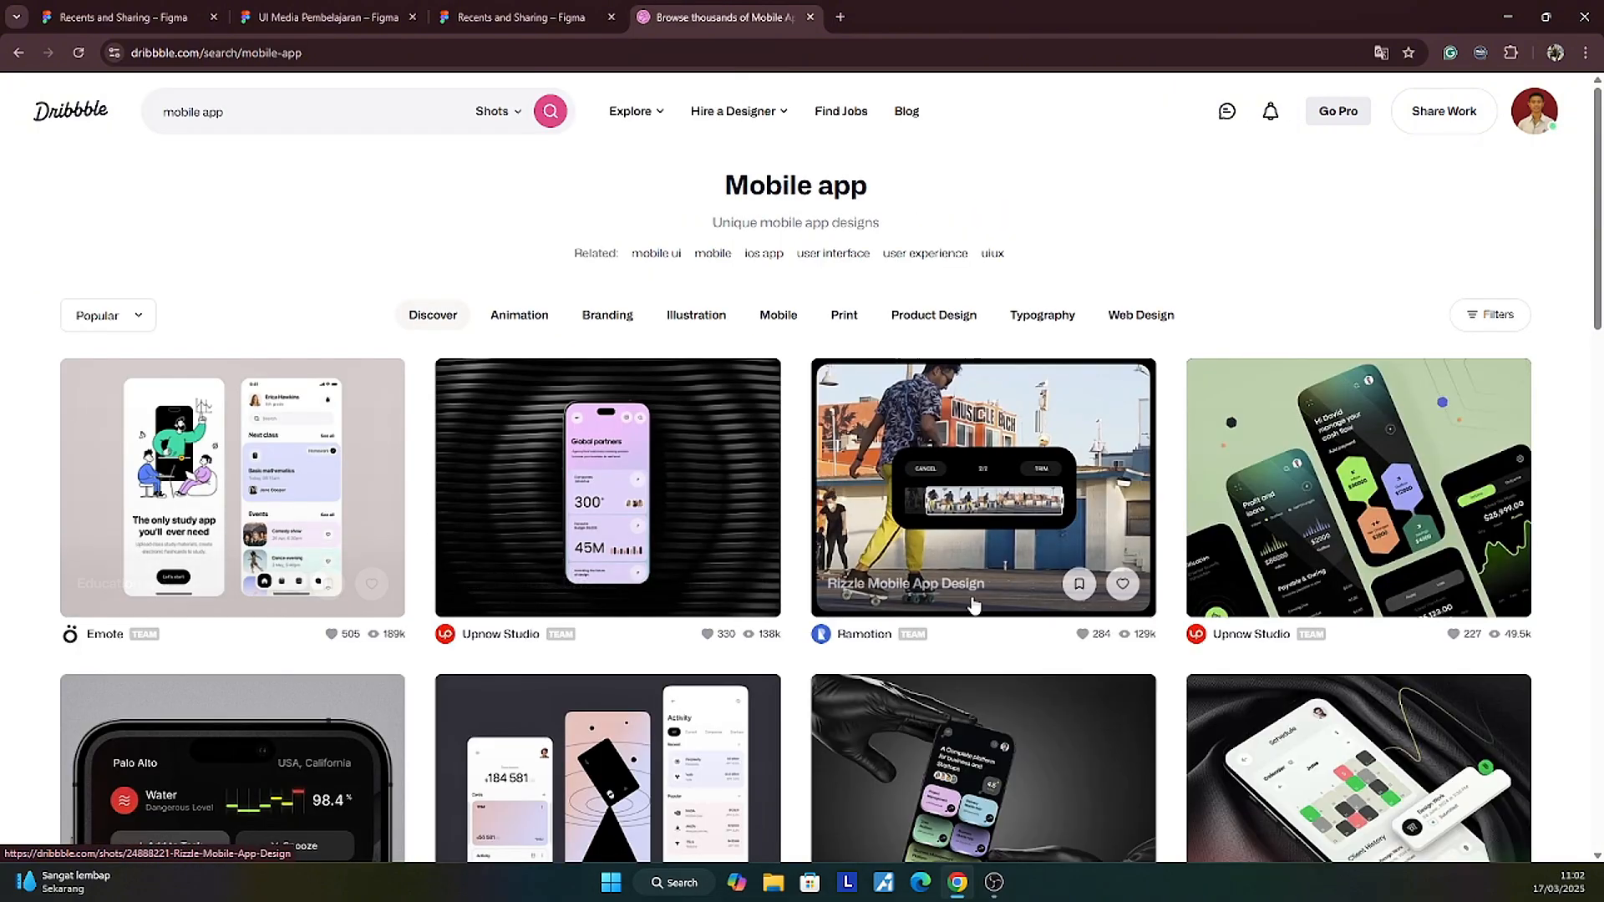
scroll(973, 603, "down", 3)
scroll(666, 311, "up", 3)
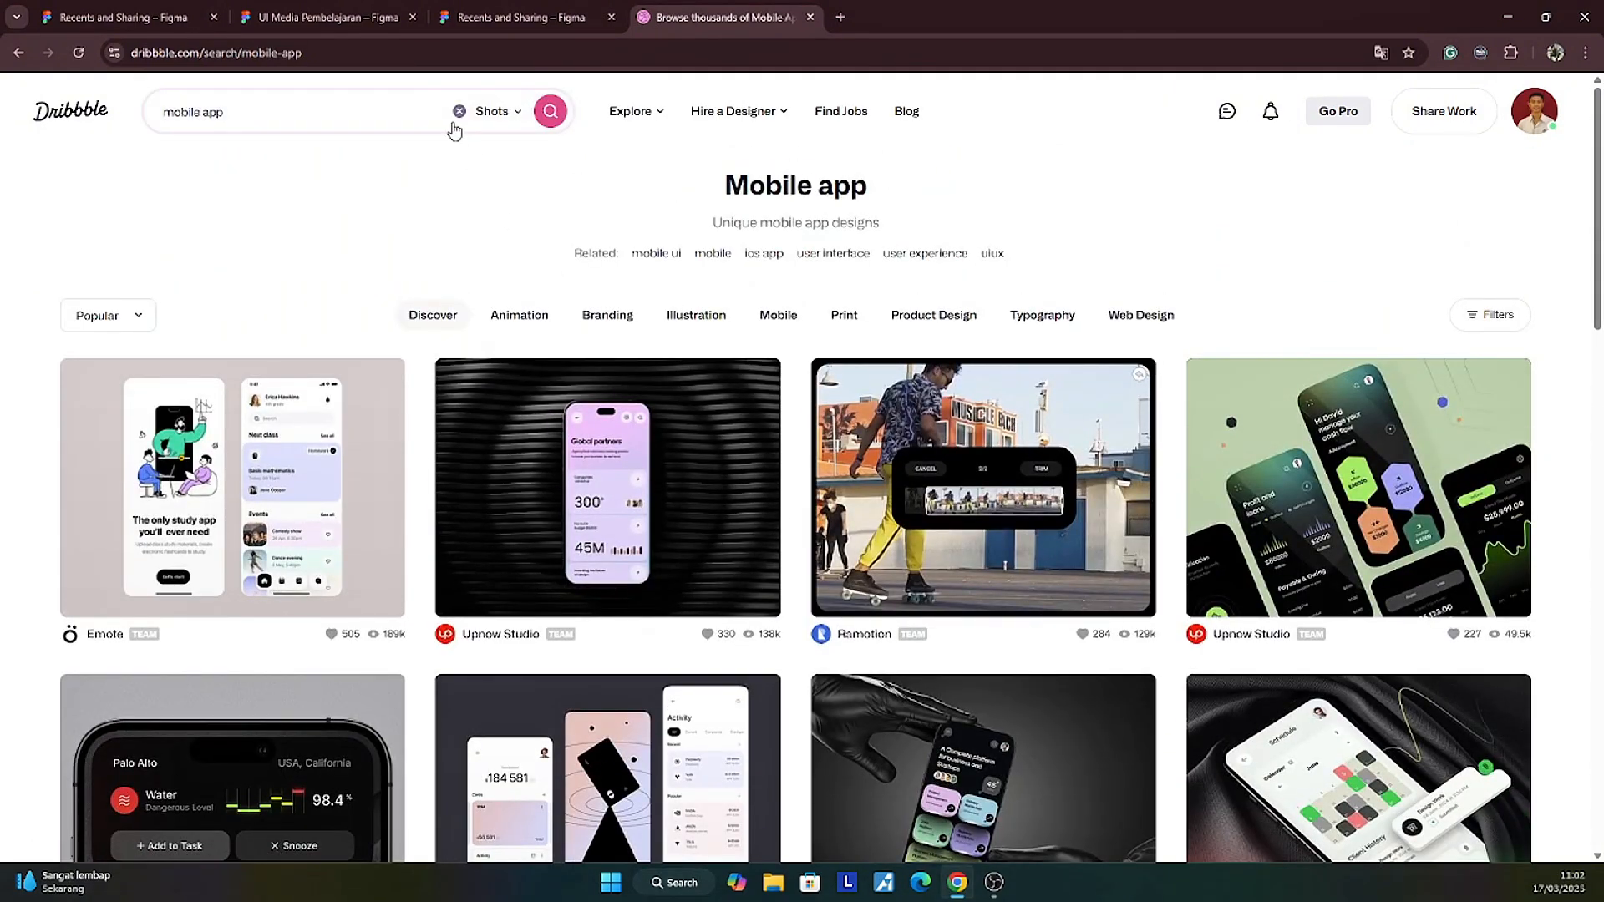
left_click(459, 112)
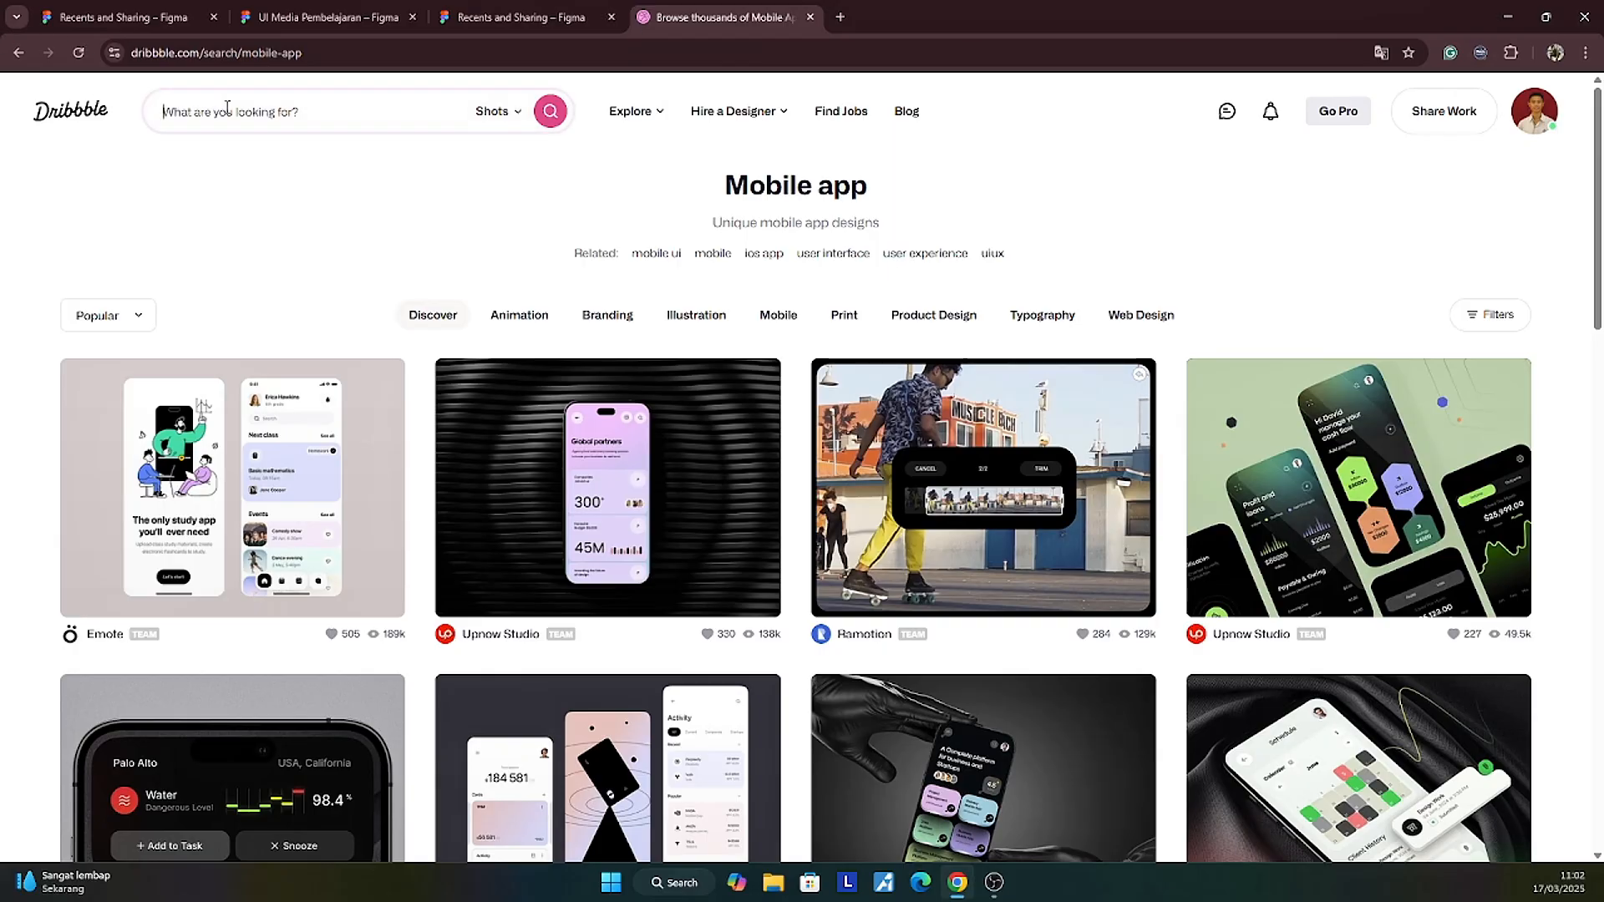
left_click(778, 315)
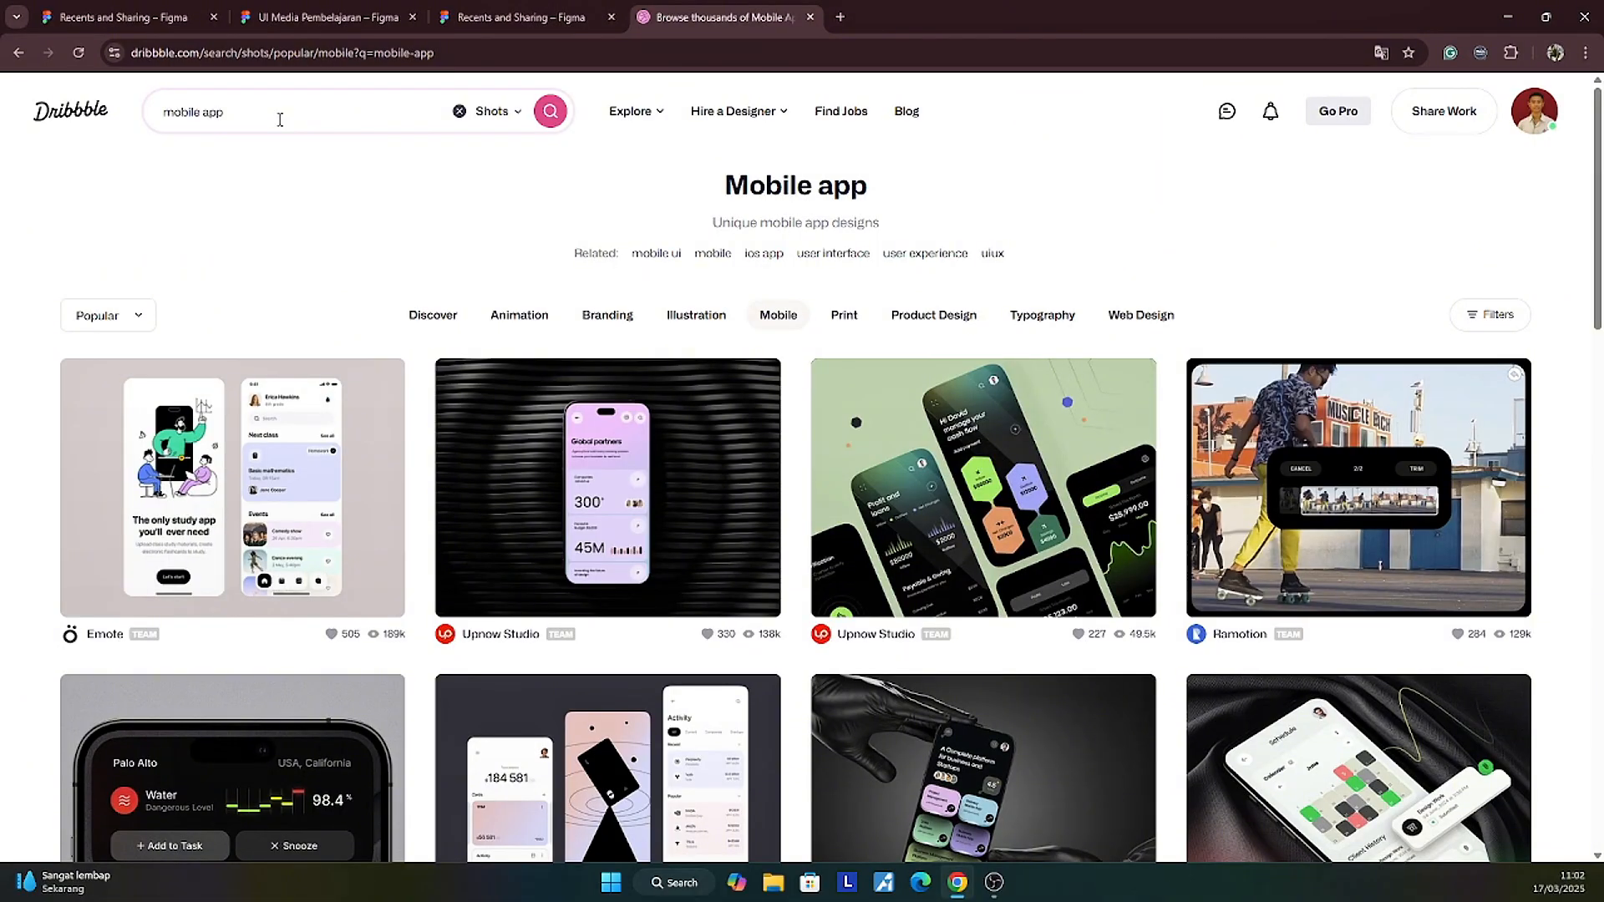
Step: Search Dribbble shots for "splashscreen mobile app"
left_click_drag(280, 120, 75, 104)
type("pas")
key("BackSpace")
key("BackSpace")
type("splashscreen")
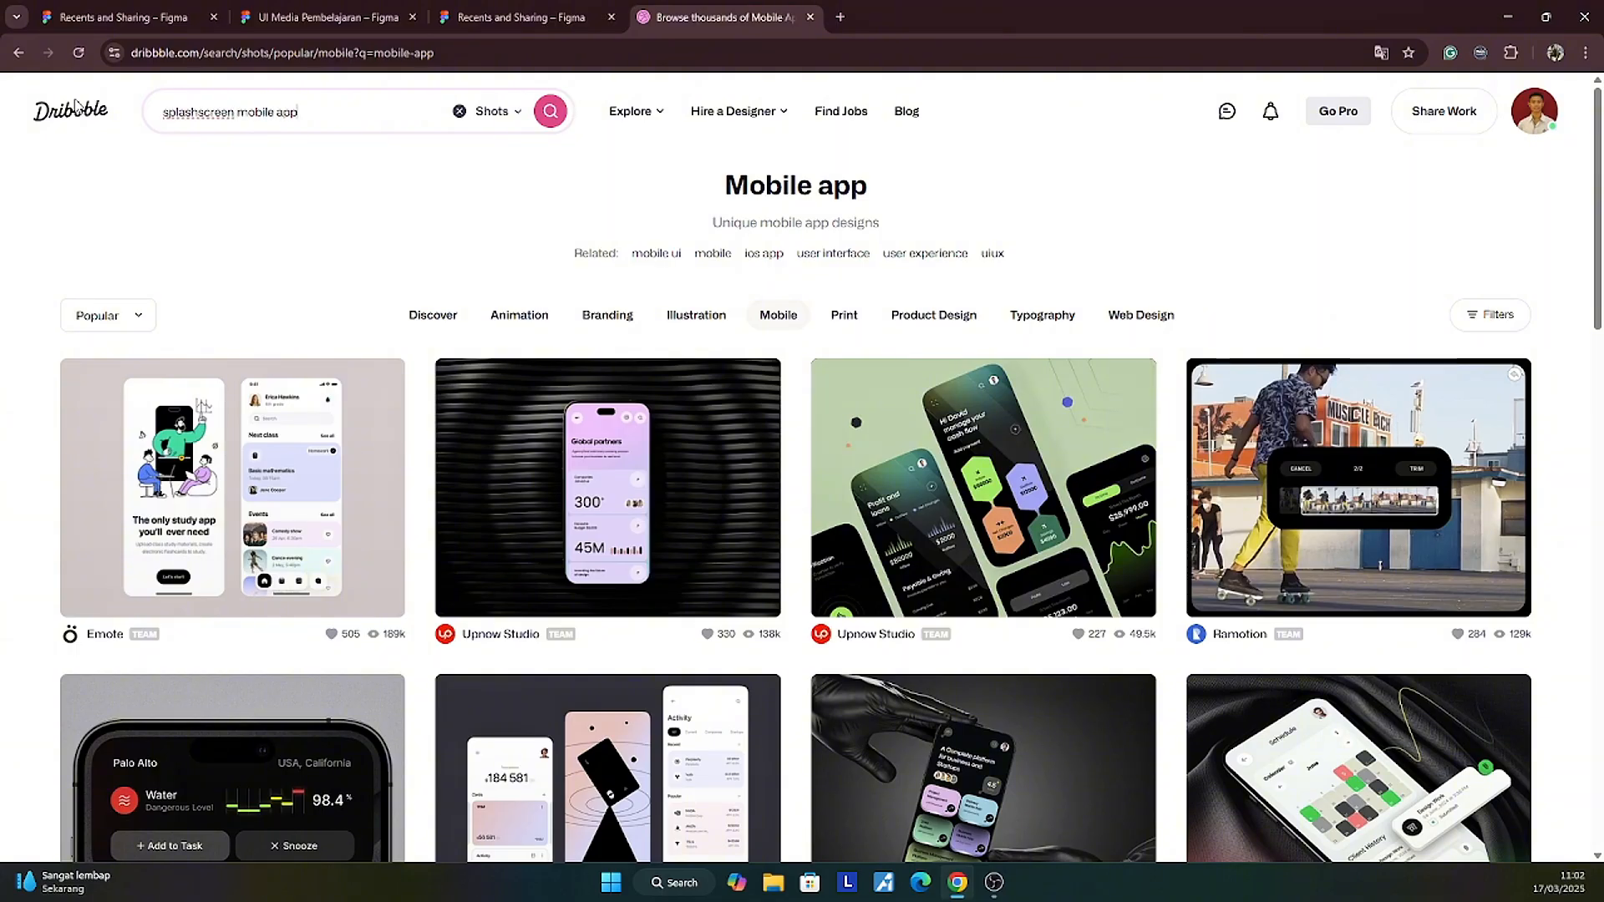
key("Return")
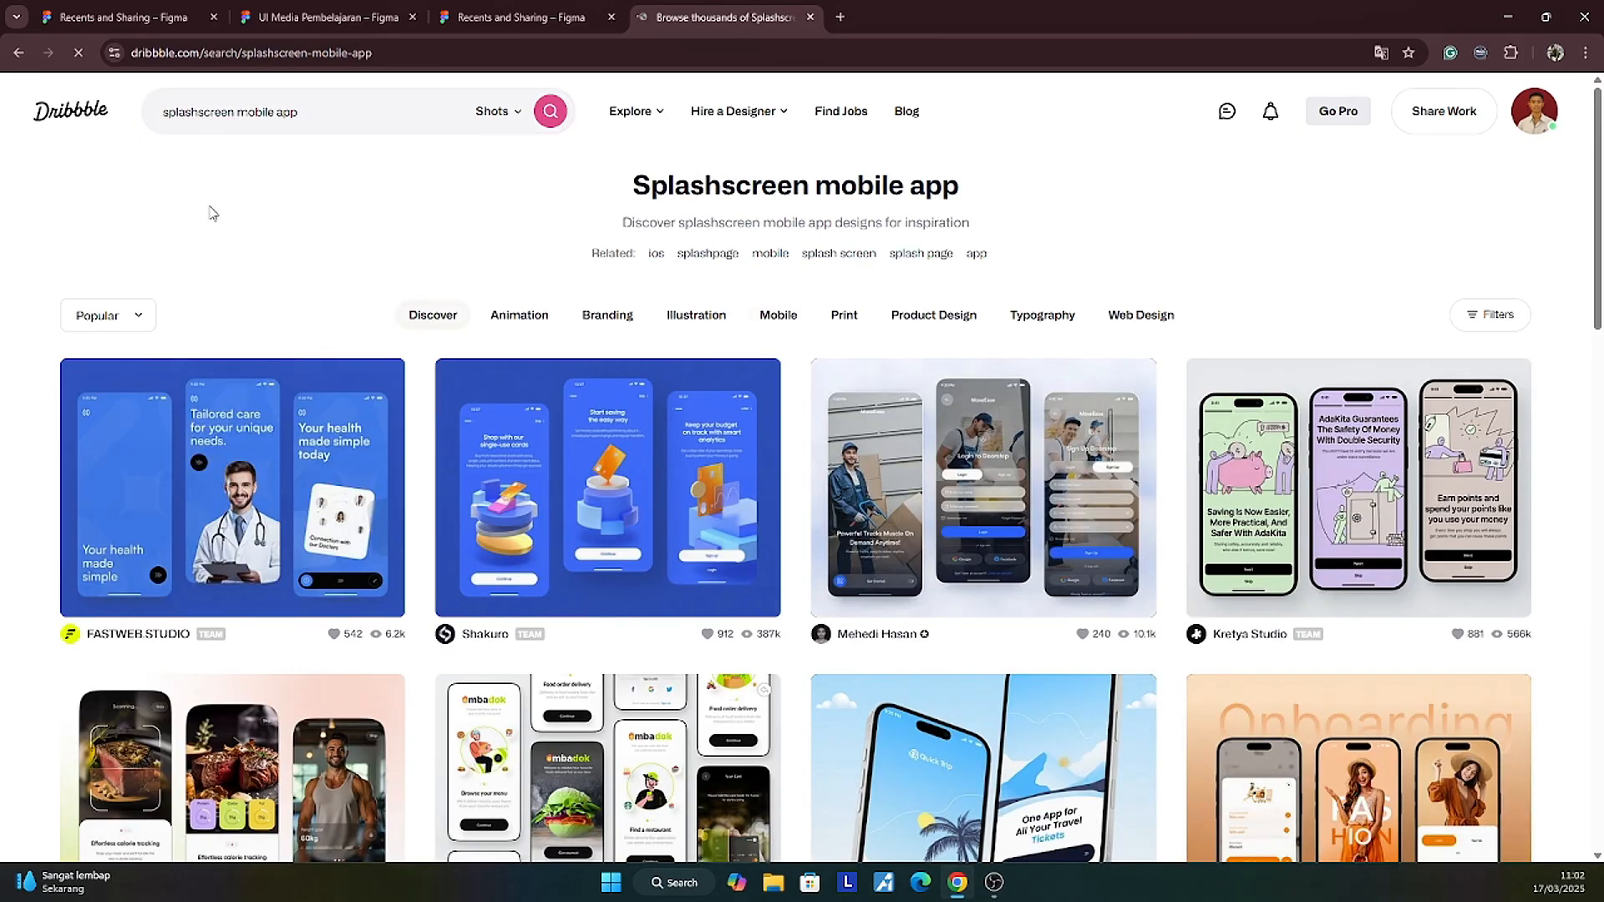
Step: Open the "Onboarding for Safety App" shot from the splashscreen search results
mouse_move(663, 518)
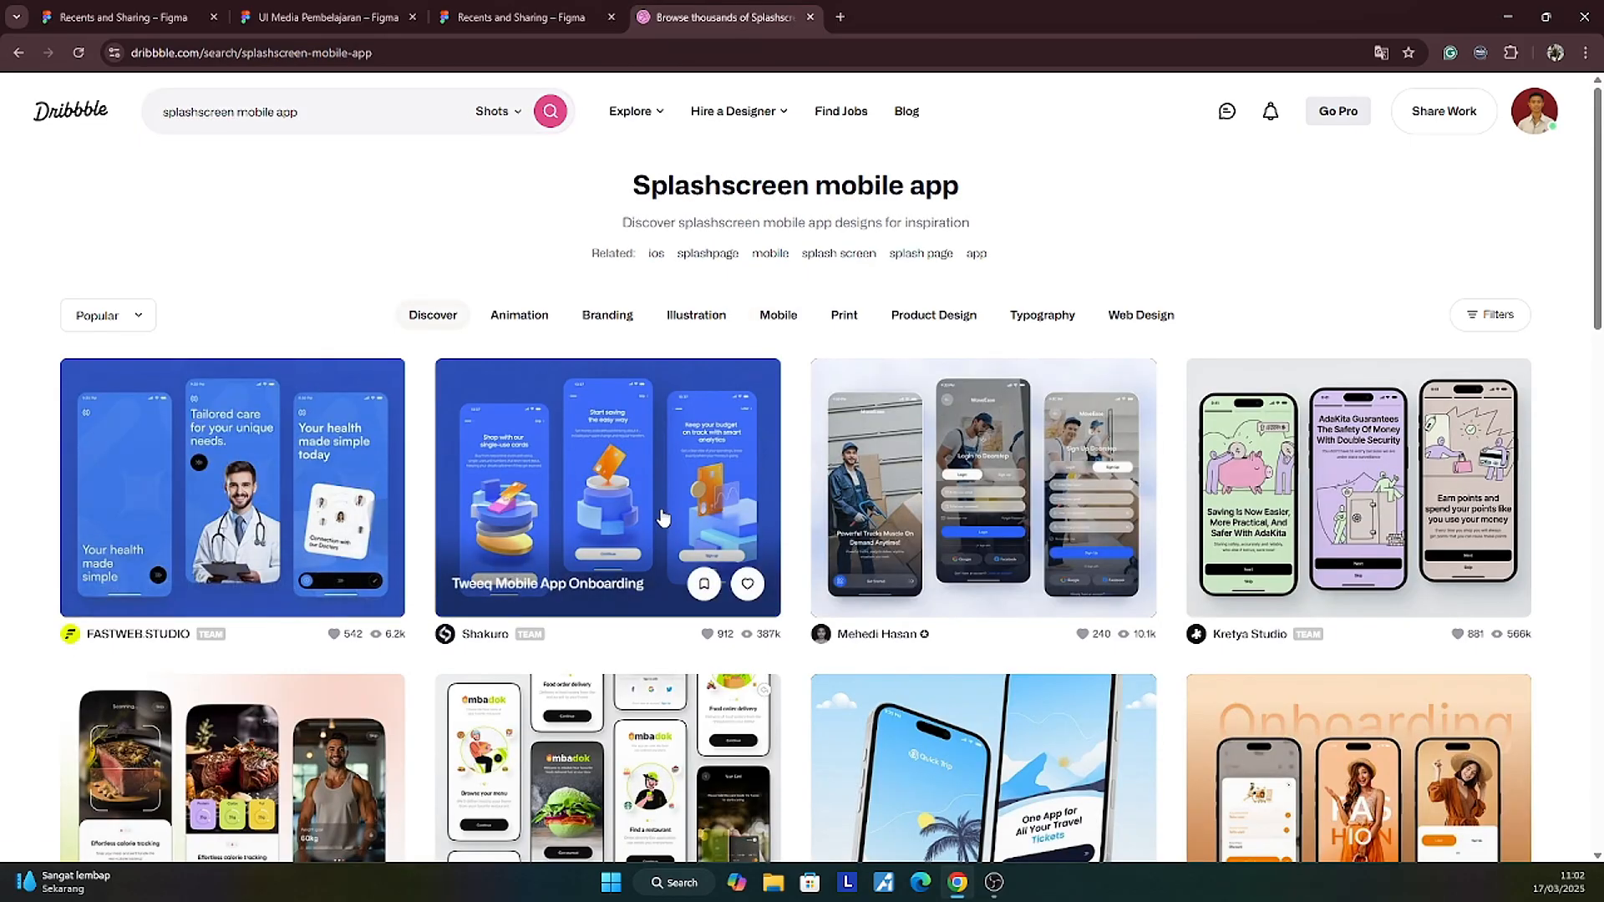
scroll(662, 518, "down", 2)
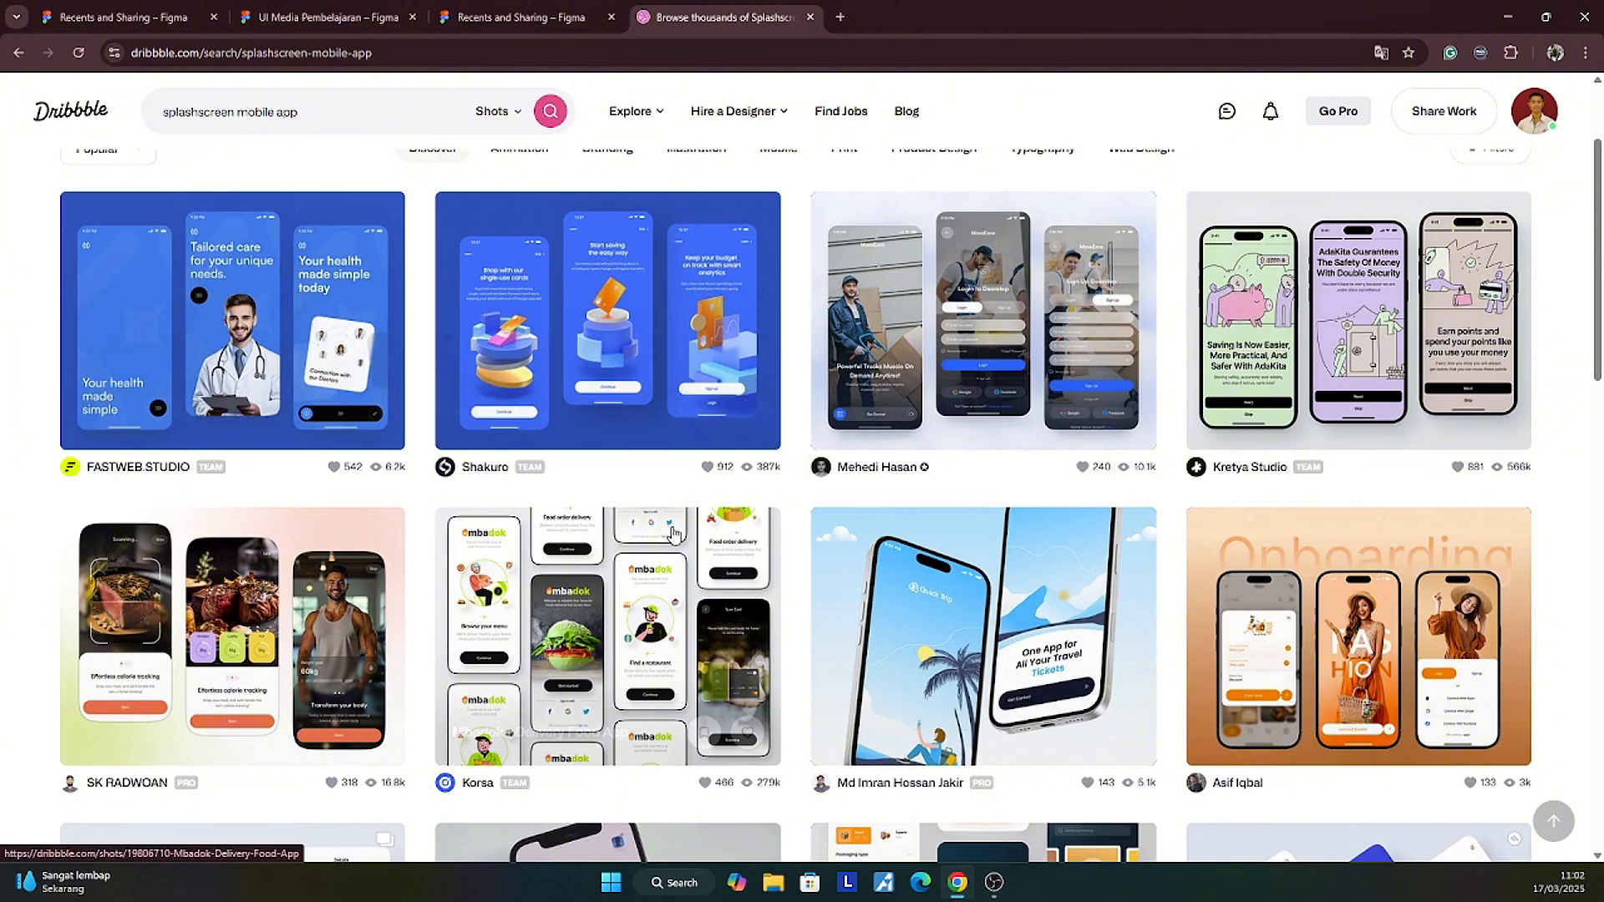
scroll(674, 533, "down", 6)
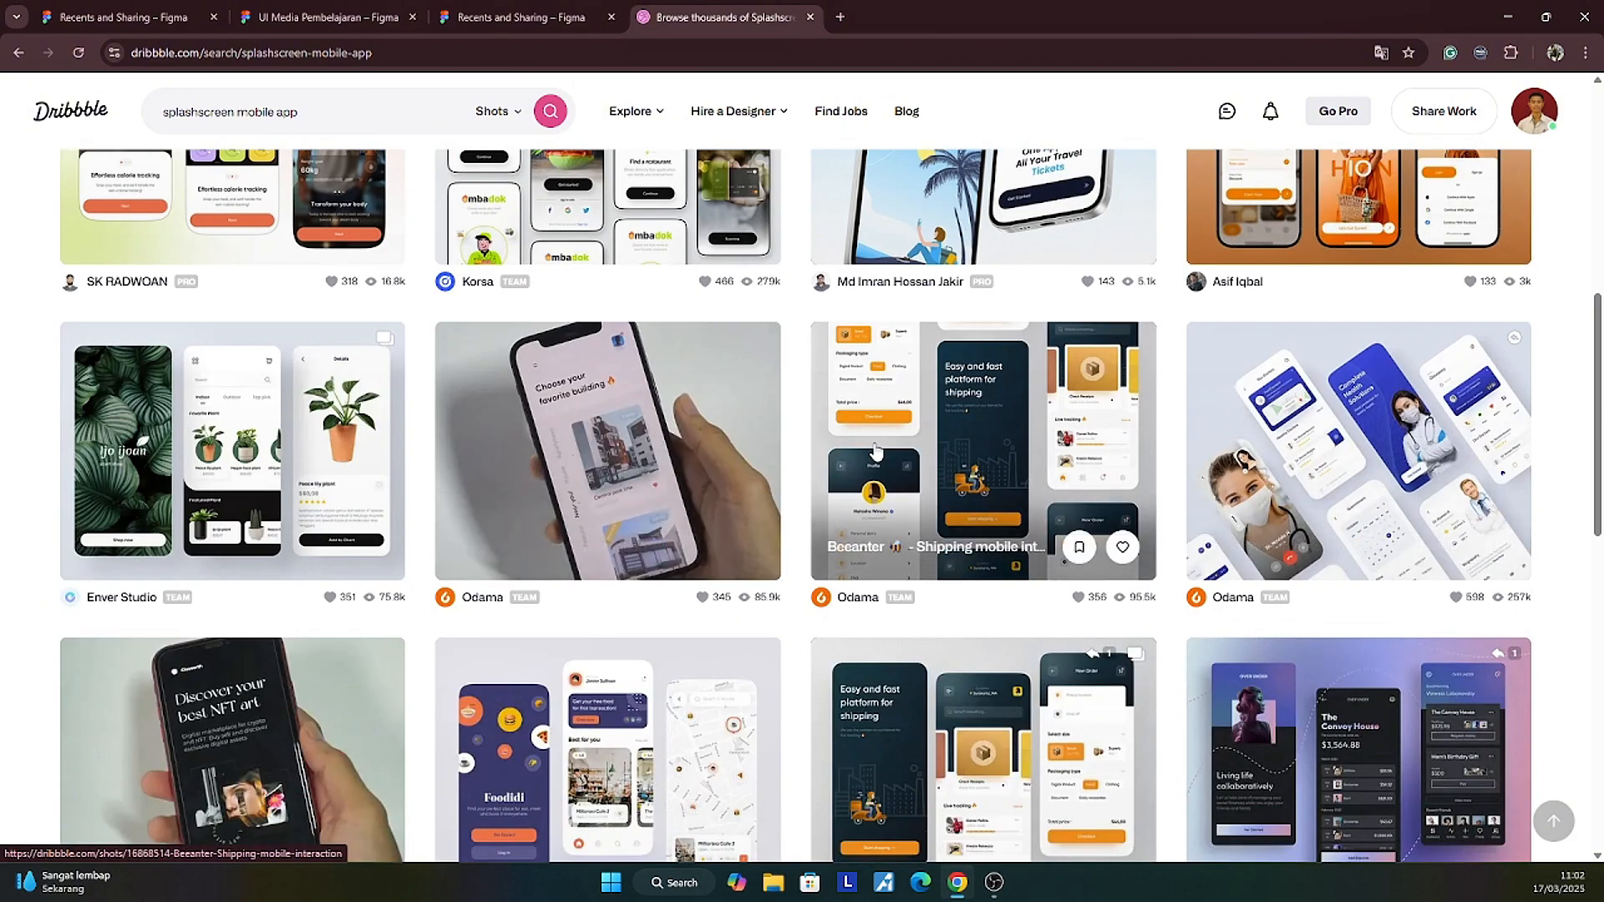
scroll(875, 453, "down", 6)
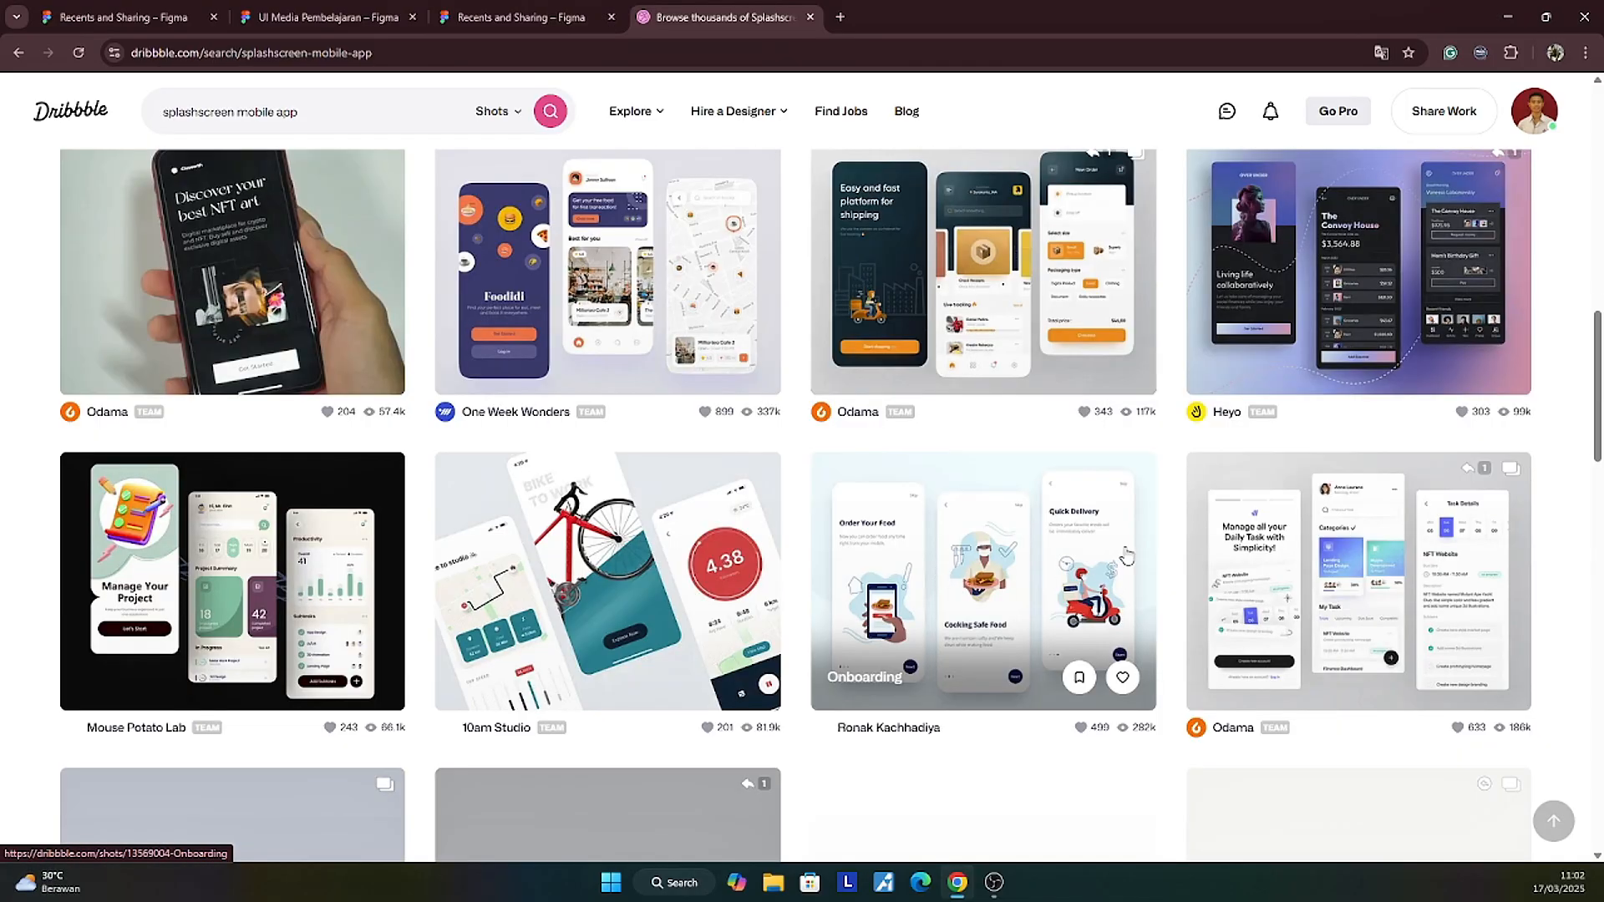
scroll(1127, 557, "down", 10)
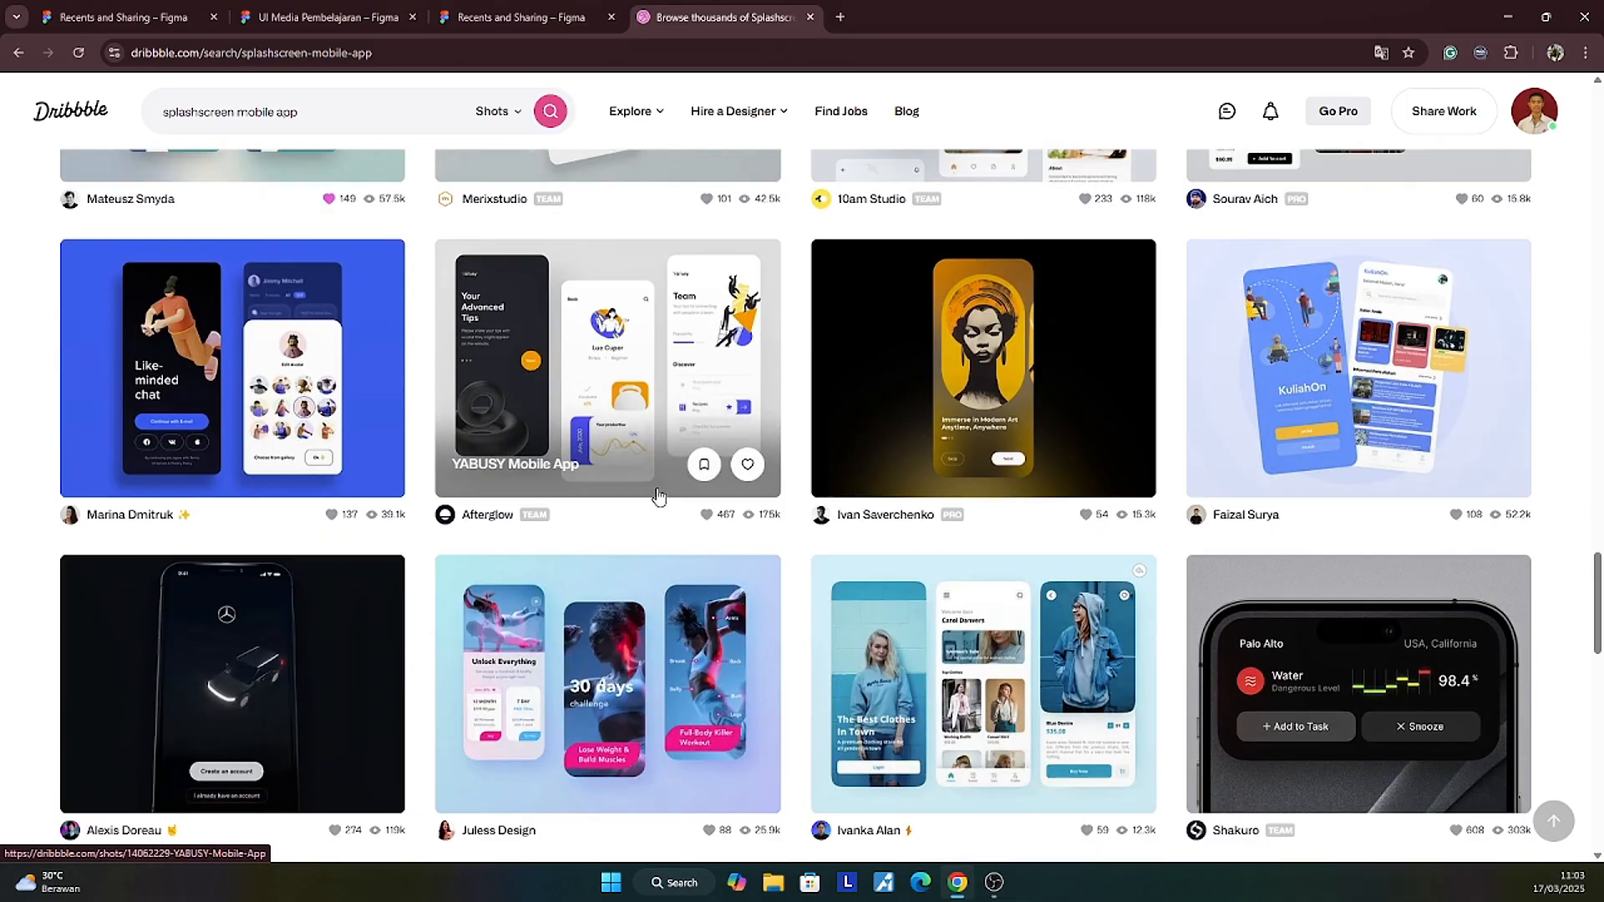
scroll(659, 496, "down", 15)
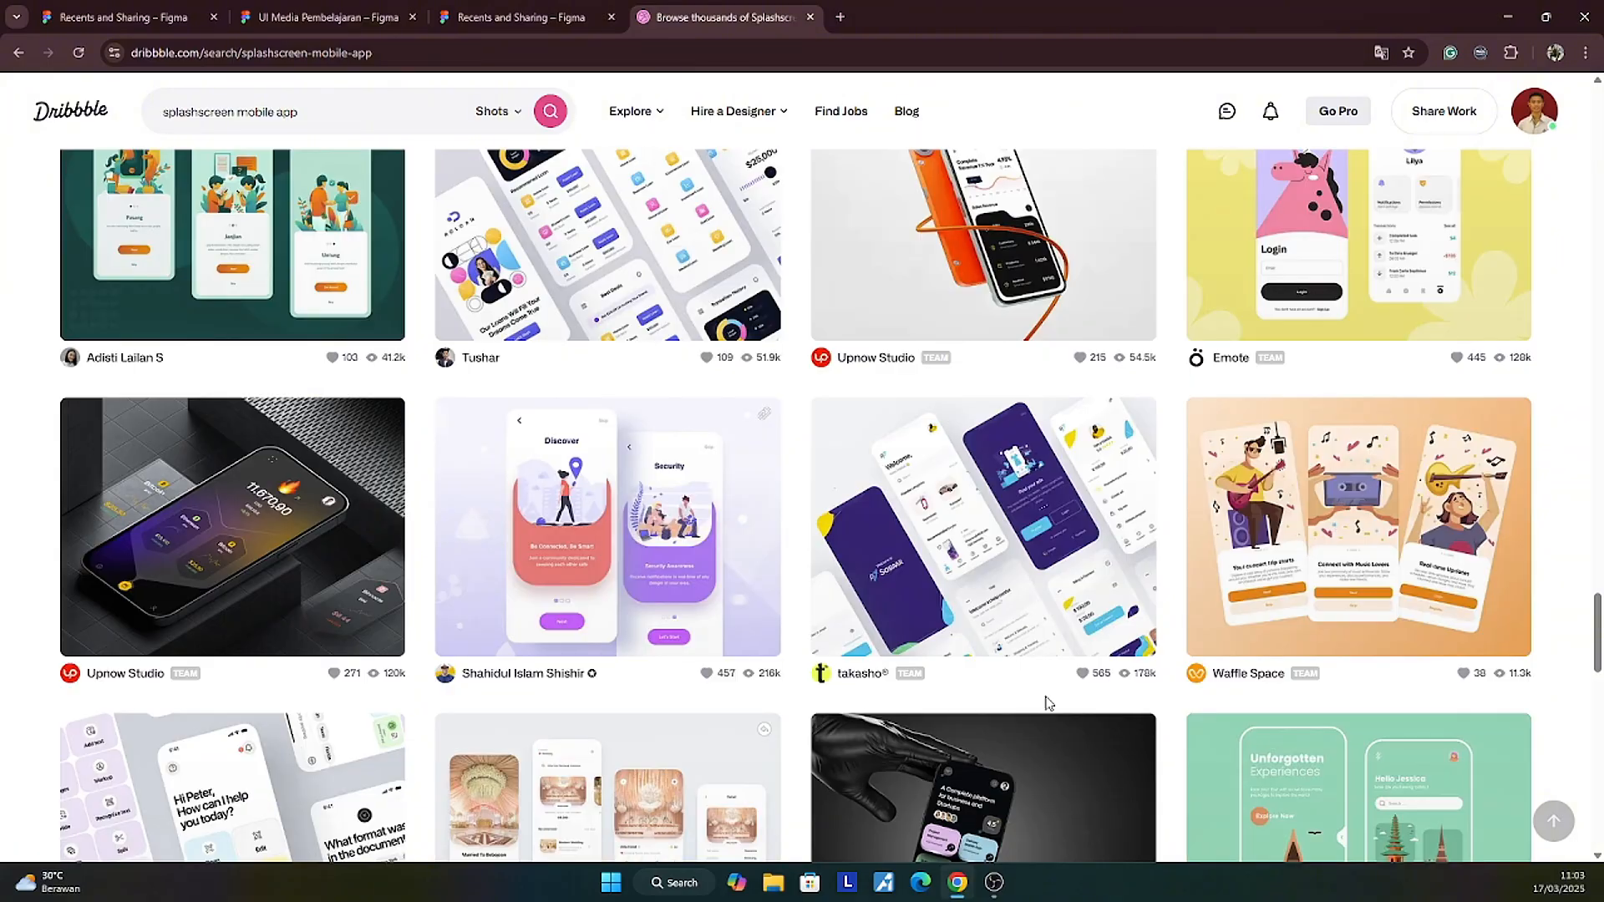
left_click(573, 513)
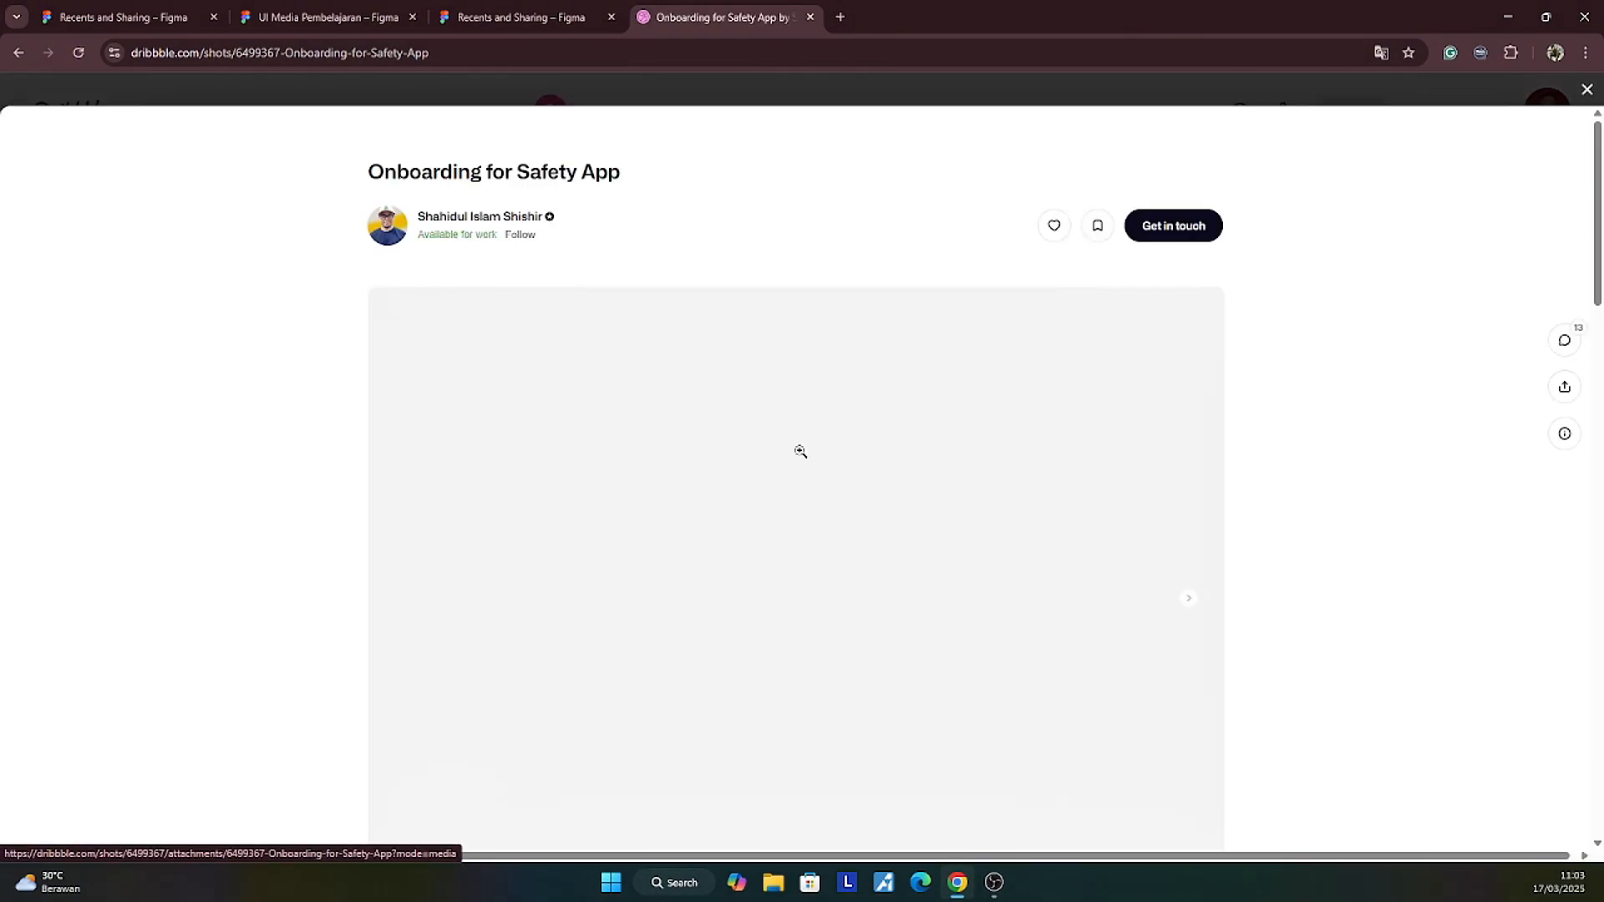
scroll(804, 446, "down", 1)
Step: Copy the shot's onboarding image to the clipboard and switch back to the UI Media Pembelajaran file in Figma
right_click(770, 412)
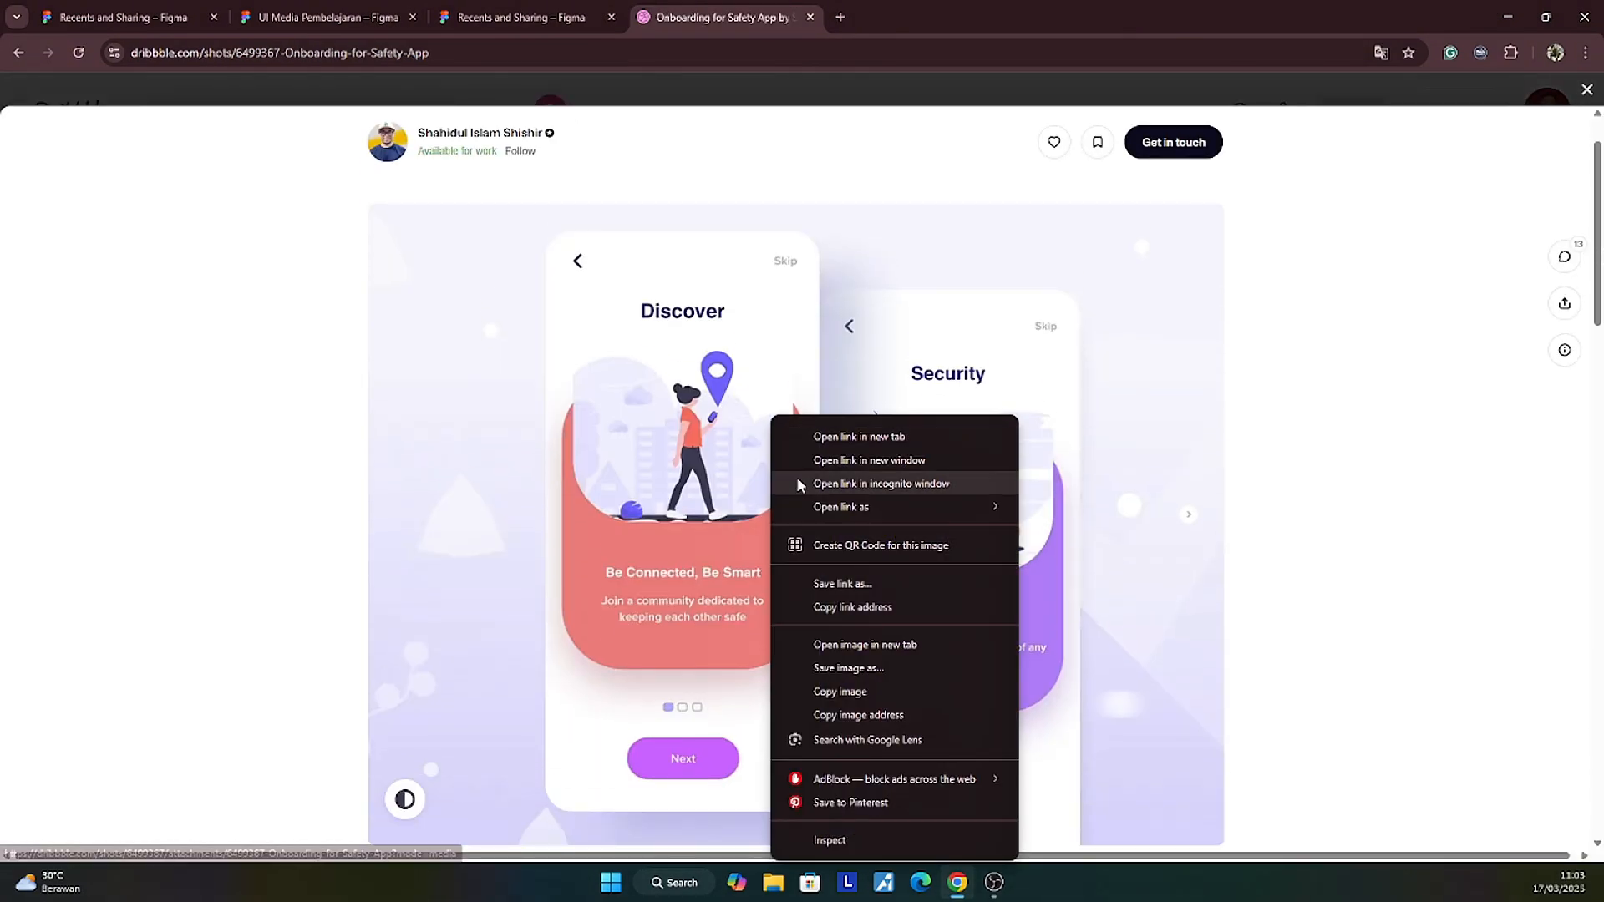
left_click(849, 690)
left_click(496, 8)
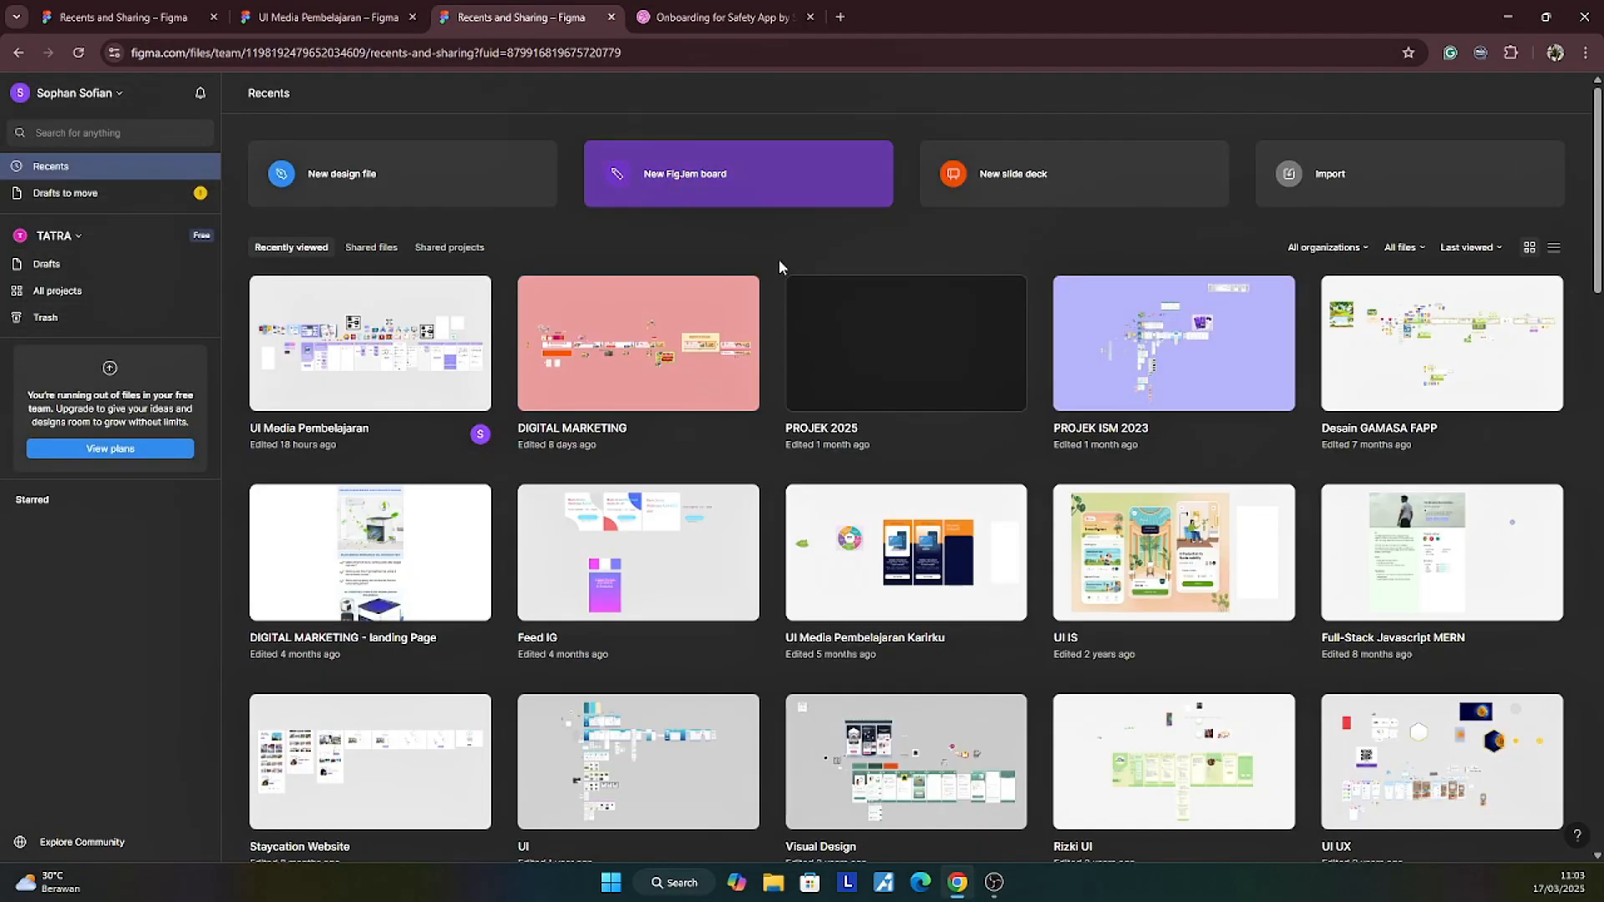
left_click(326, 17)
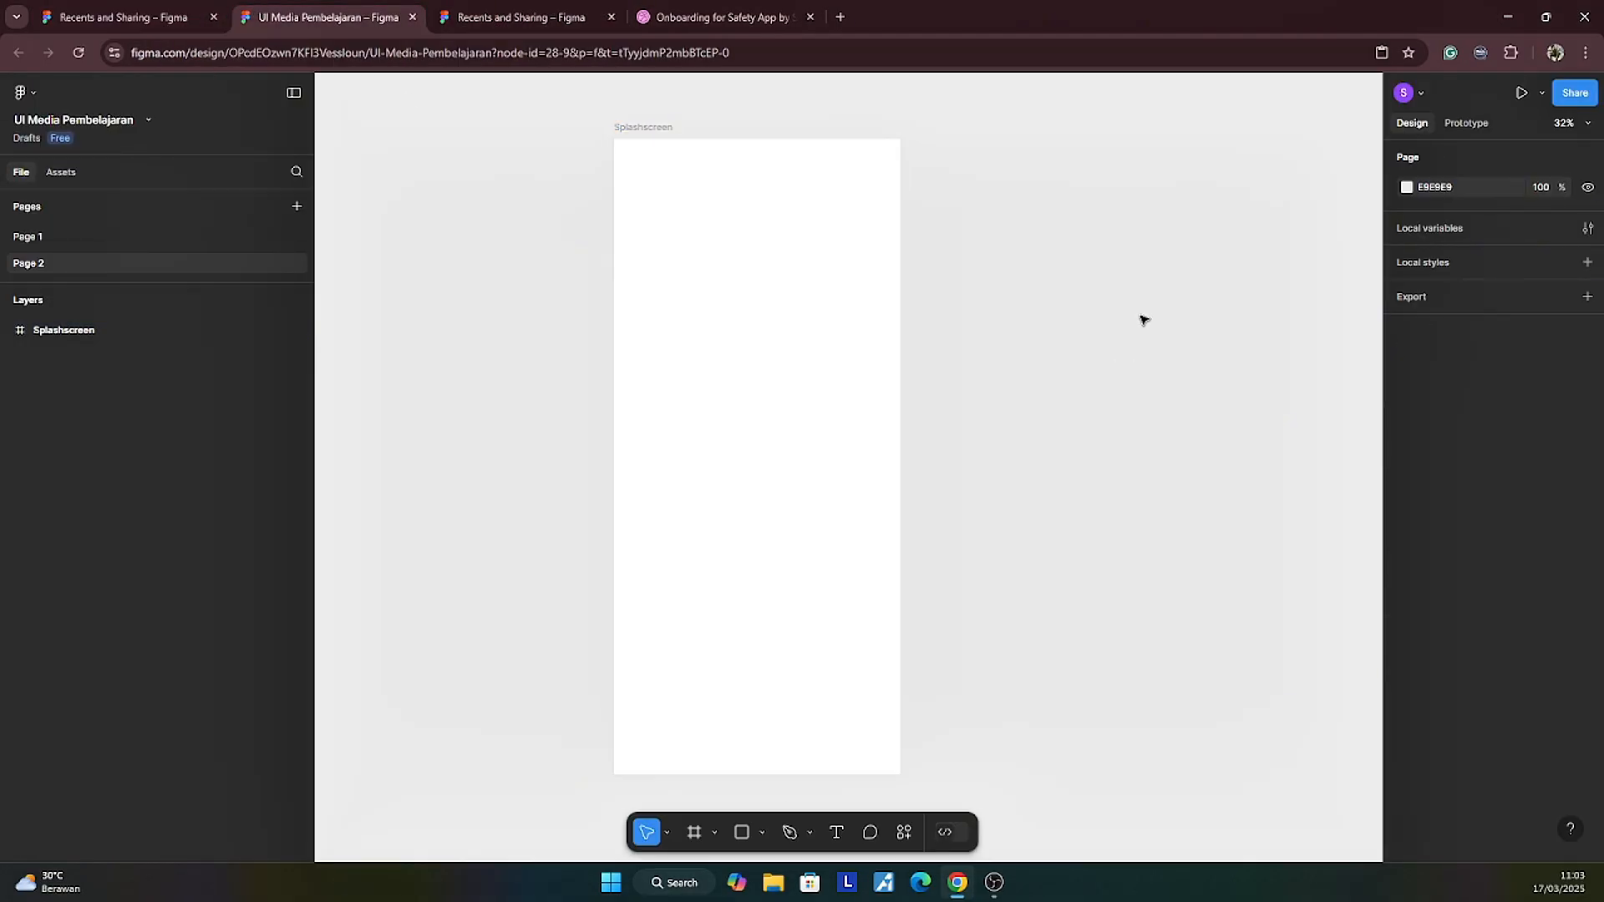
Step: Paste the copied onboarding image onto Page 2 and place it just above the Splashscreen frame, aligned with its left edge
key("ctrl+v")
scroll(1133, 320, "down", 3)
left_click_drag(874, 526, 807, 176)
left_click_drag(895, 251, 965, 278)
Step: Switch back to Dribbble, like the "Onboarding for Safety App" shot and close it to return to the search results
left_click(678, 10)
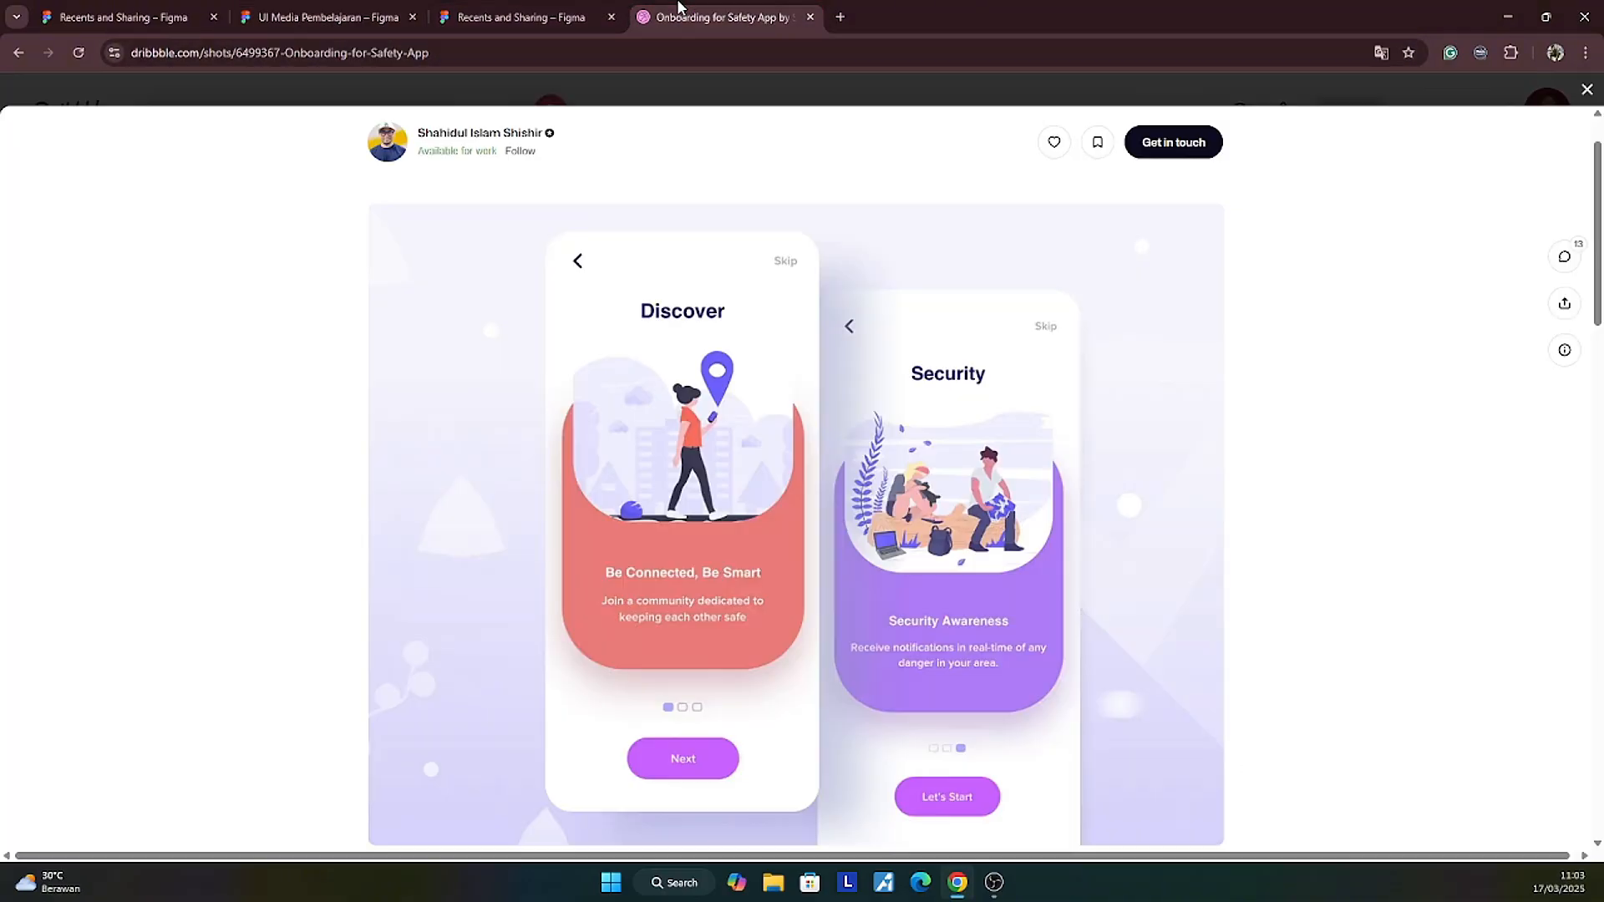
scroll(1275, 418, "down", 10)
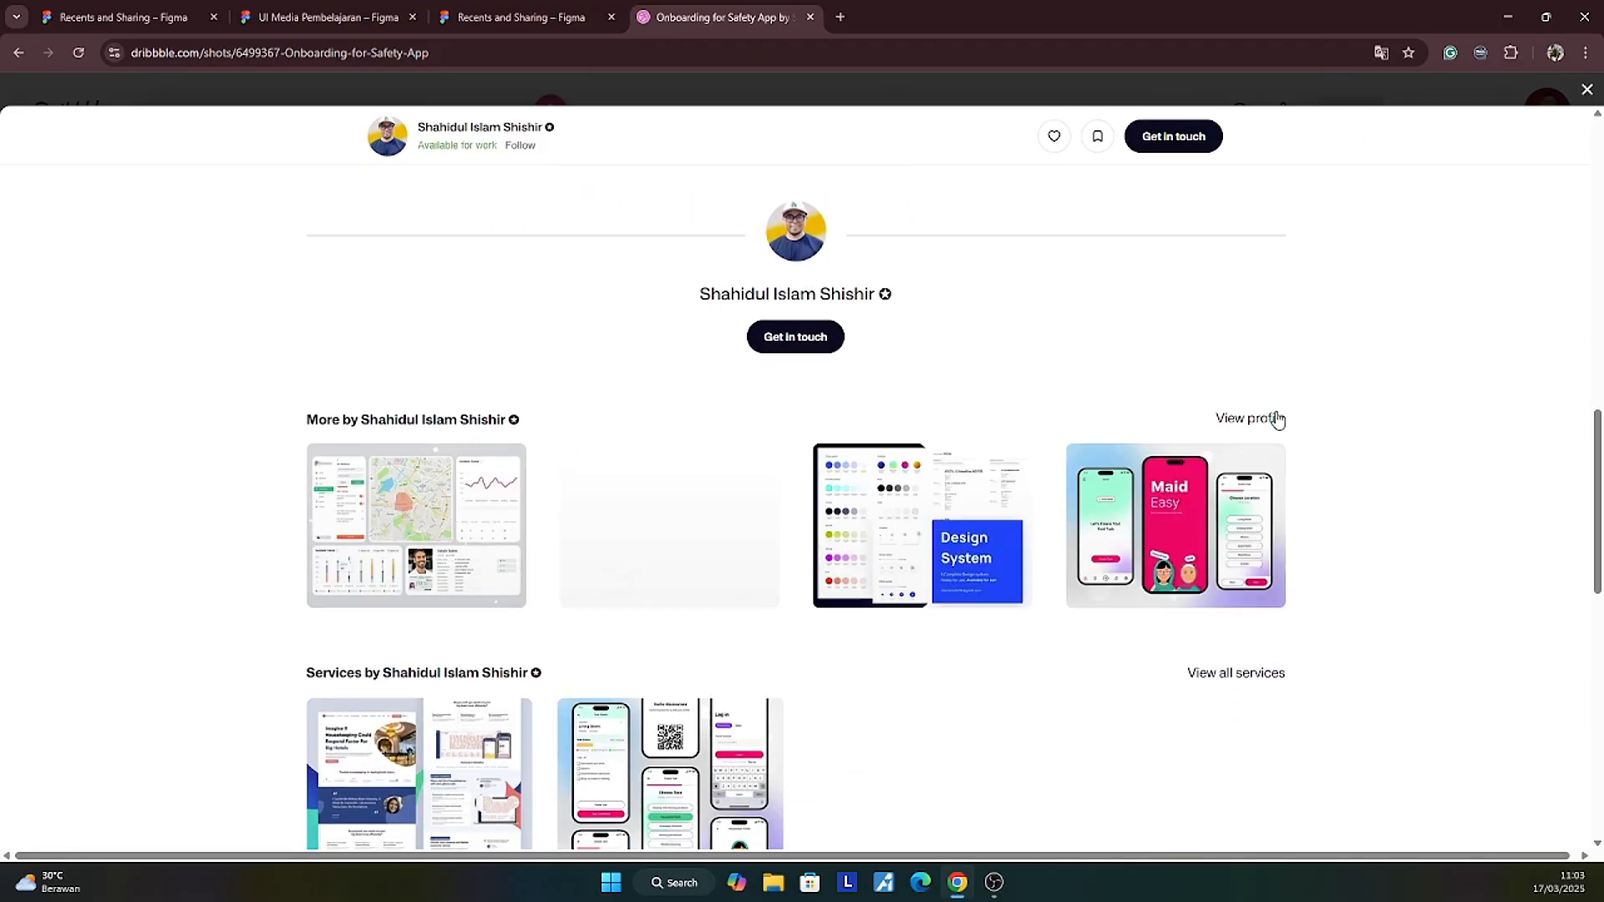
scroll(1276, 418, "up", 10)
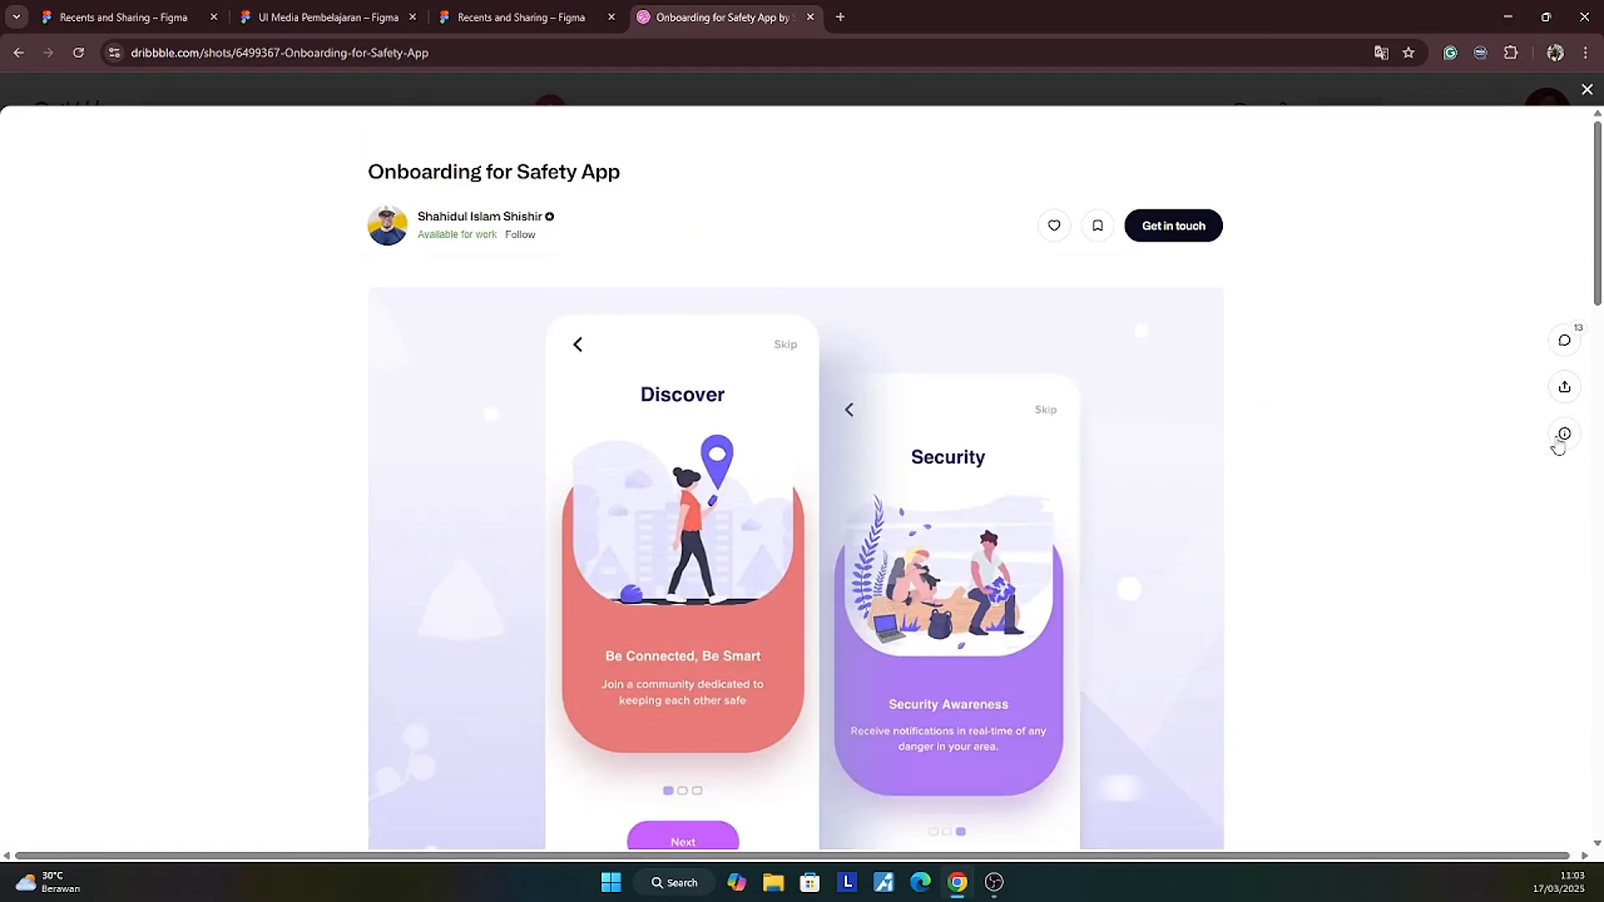
left_click(1054, 226)
left_click(1587, 89)
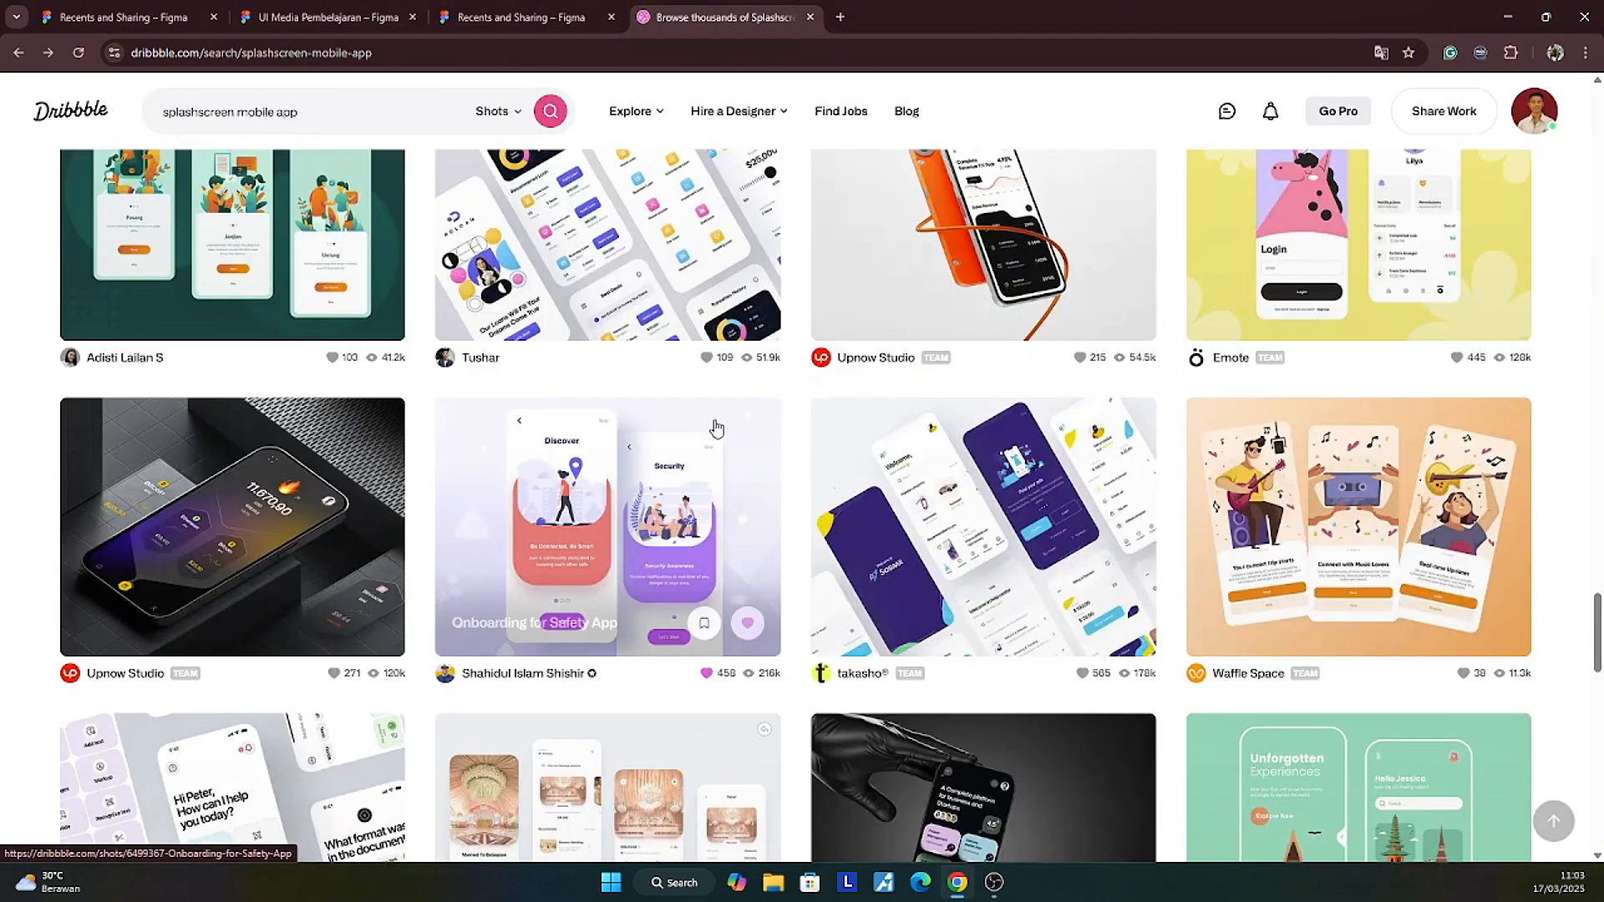
Step: Search Dribbble shots for "ecourse mobile app"
scroll(716, 428, "up", 2)
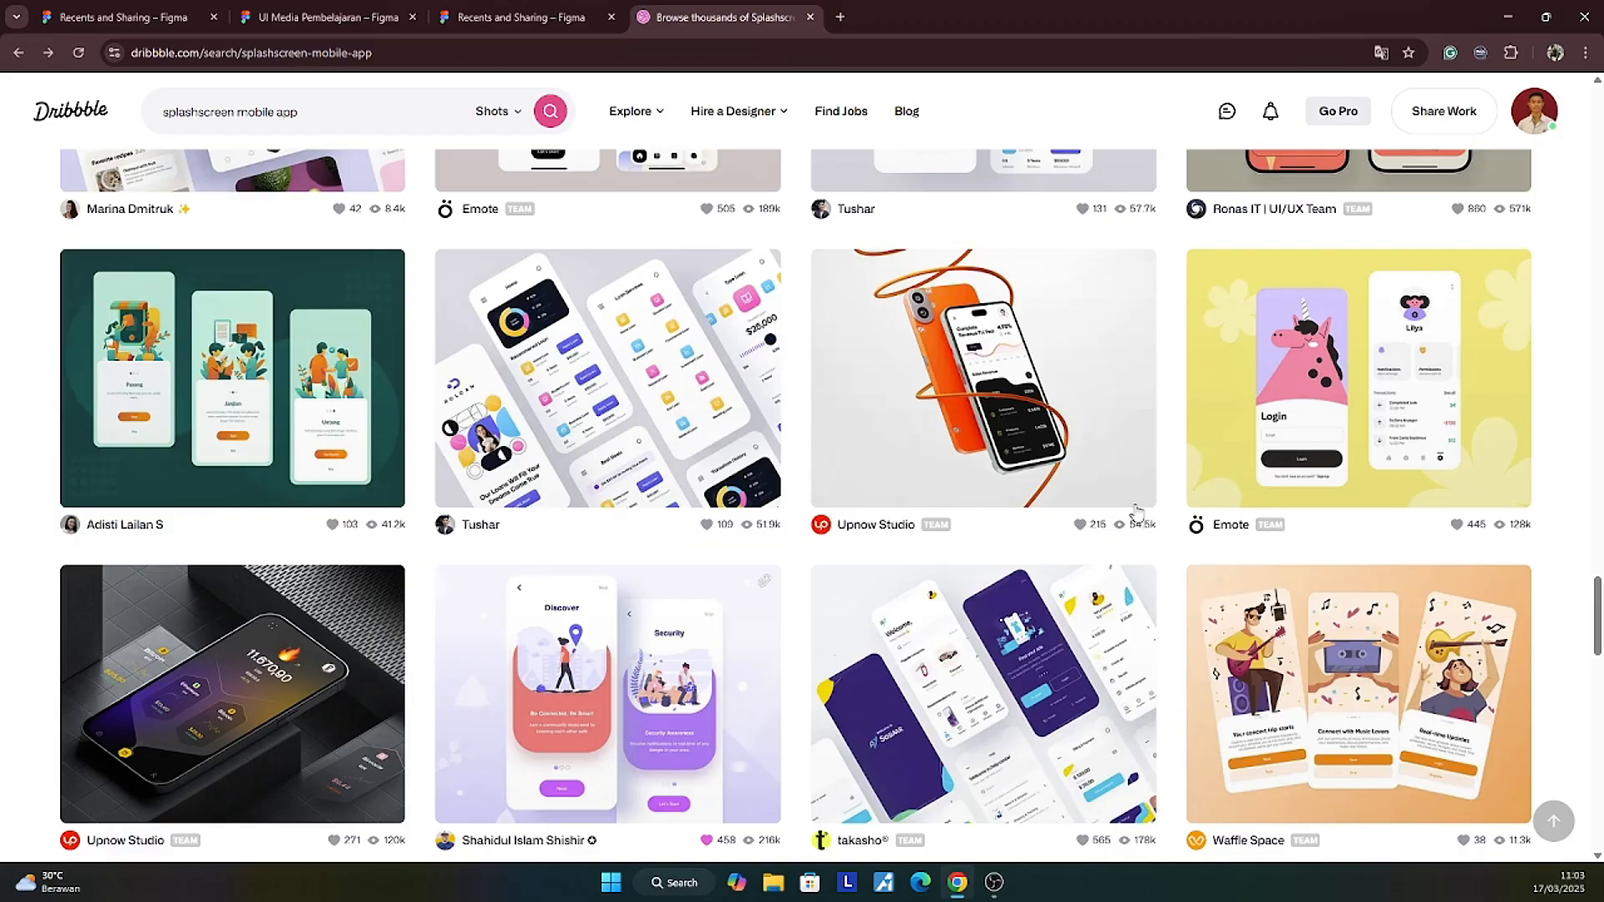
scroll(1140, 510, "down", 4)
scroll(1141, 499, "down", 7)
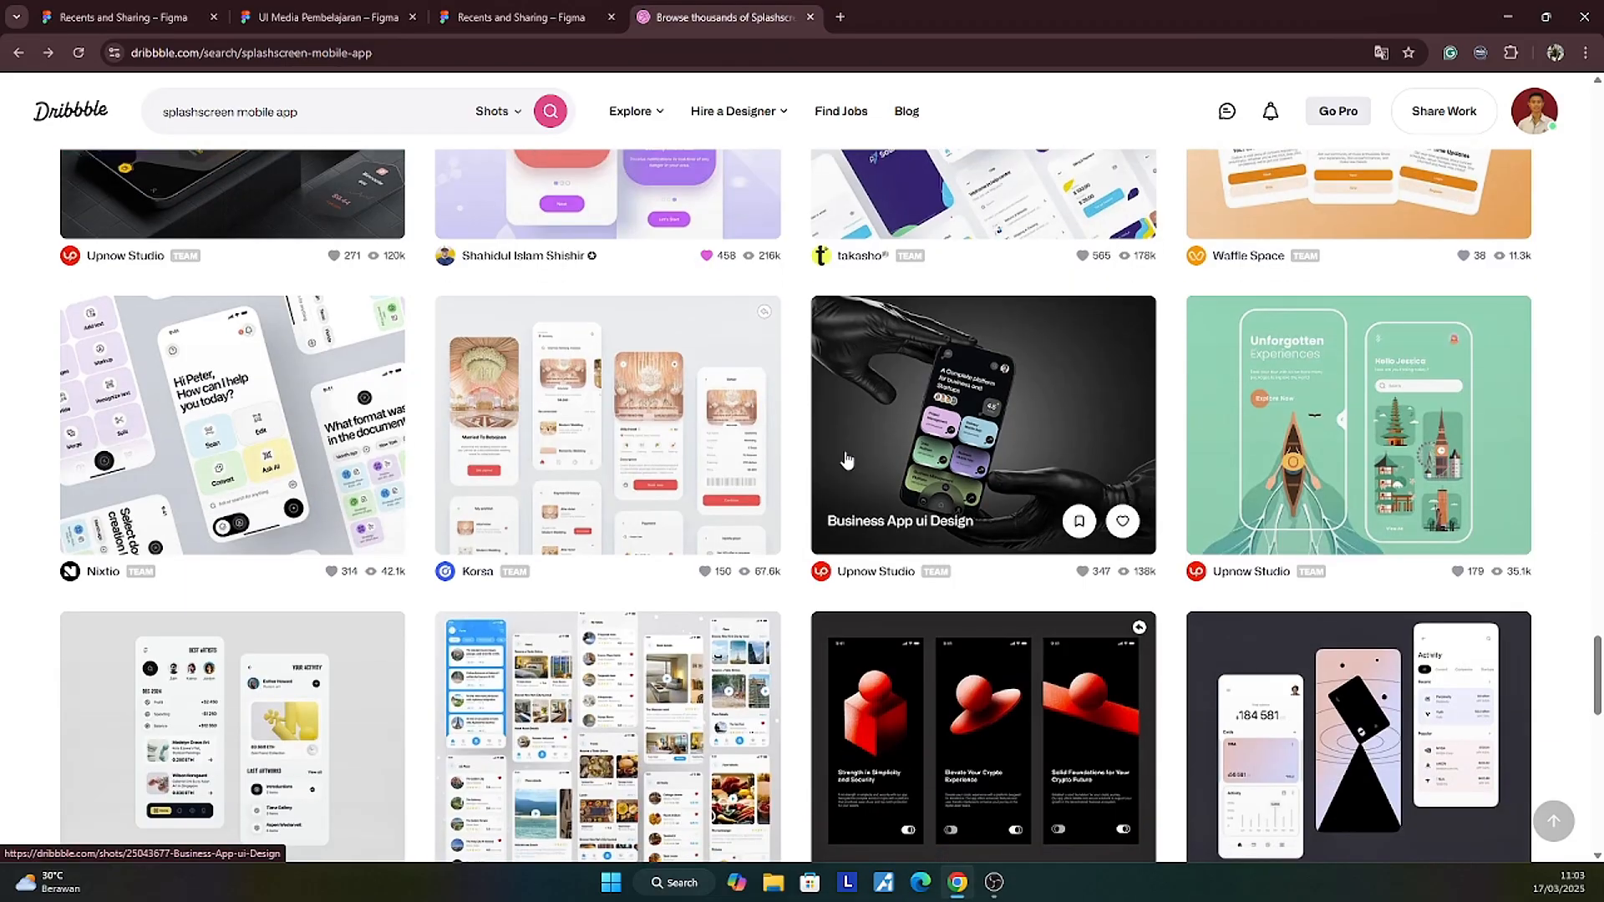
scroll(842, 455, "down", 5)
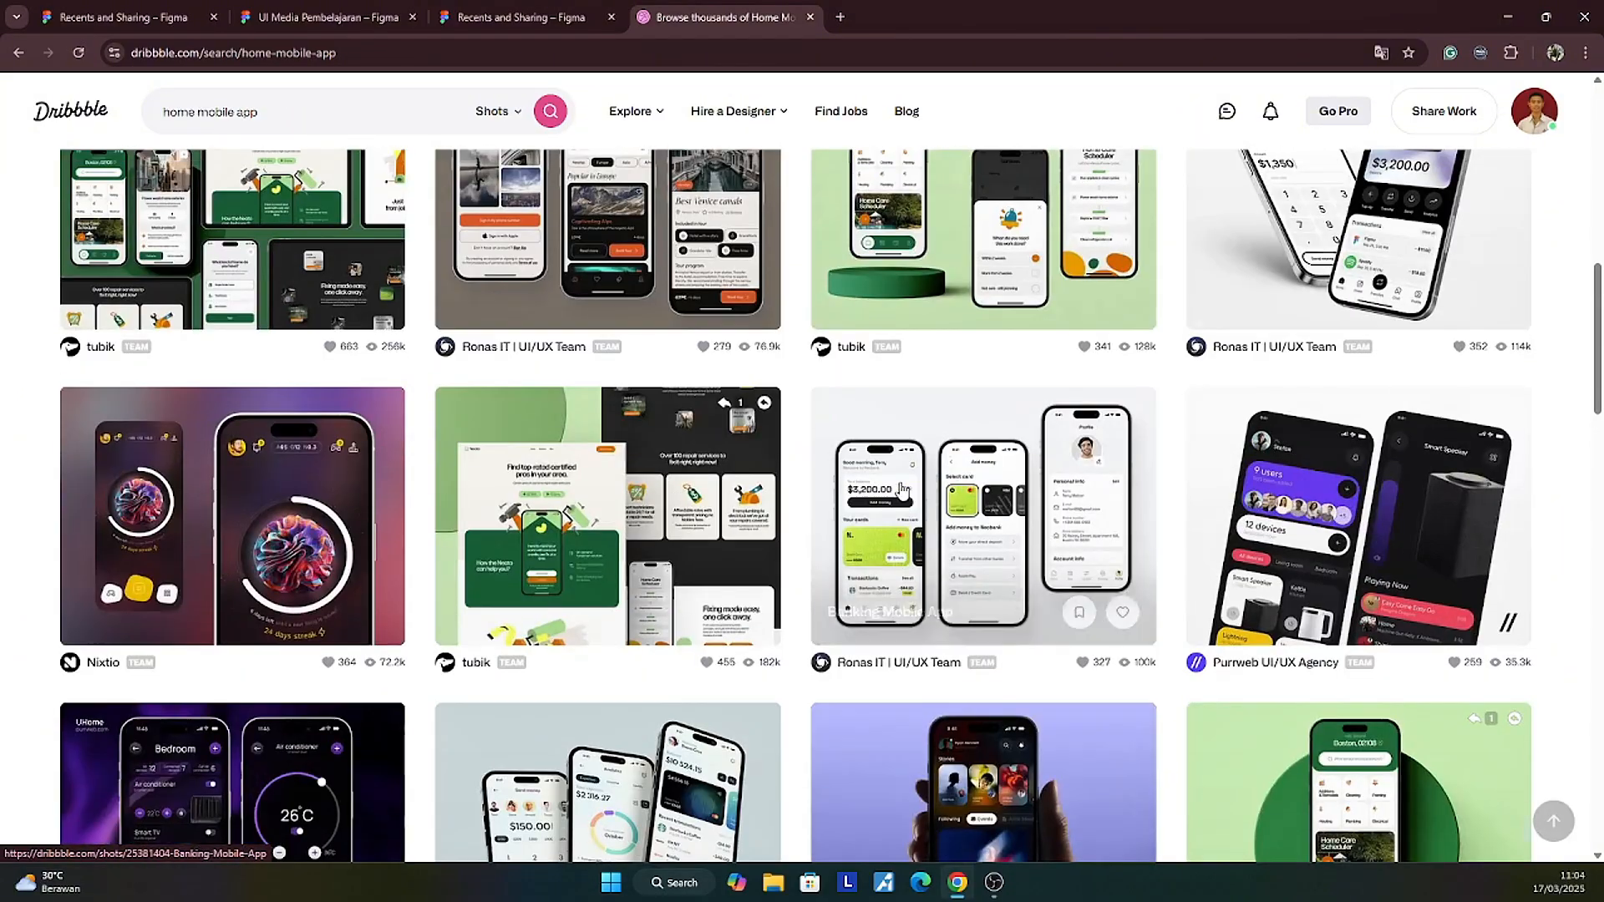
scroll(396, 425, "up", 10)
left_click(264, 117)
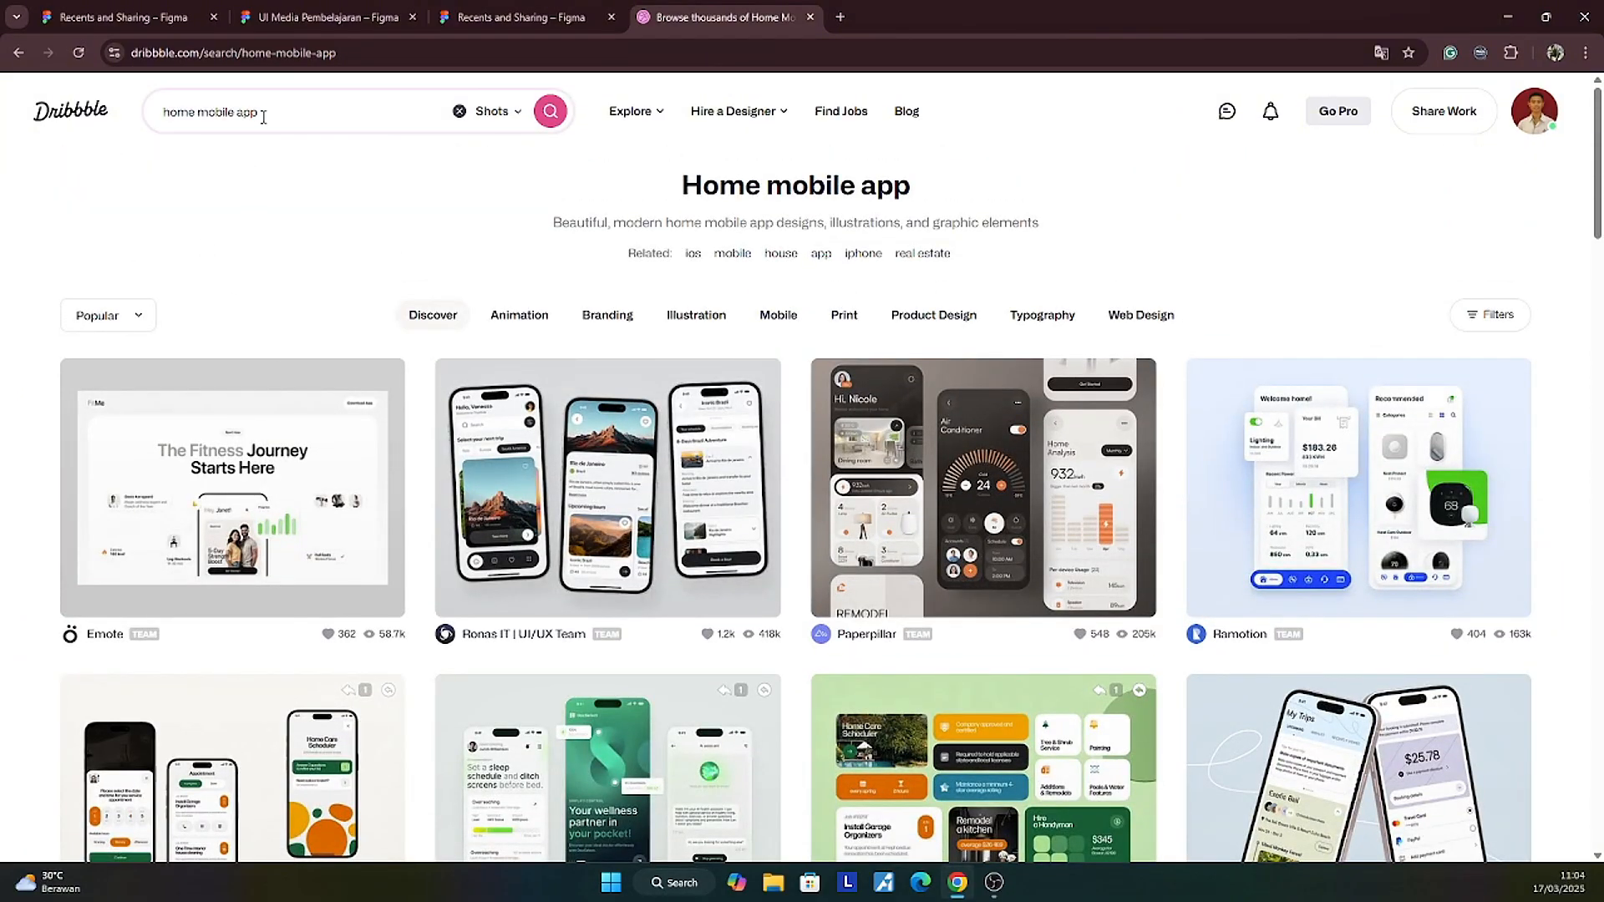
left_click_drag(198, 106, 71, 128)
key("BackSpace")
type("ecp")
key("BackSpace")
type("ourse")
key("Return")
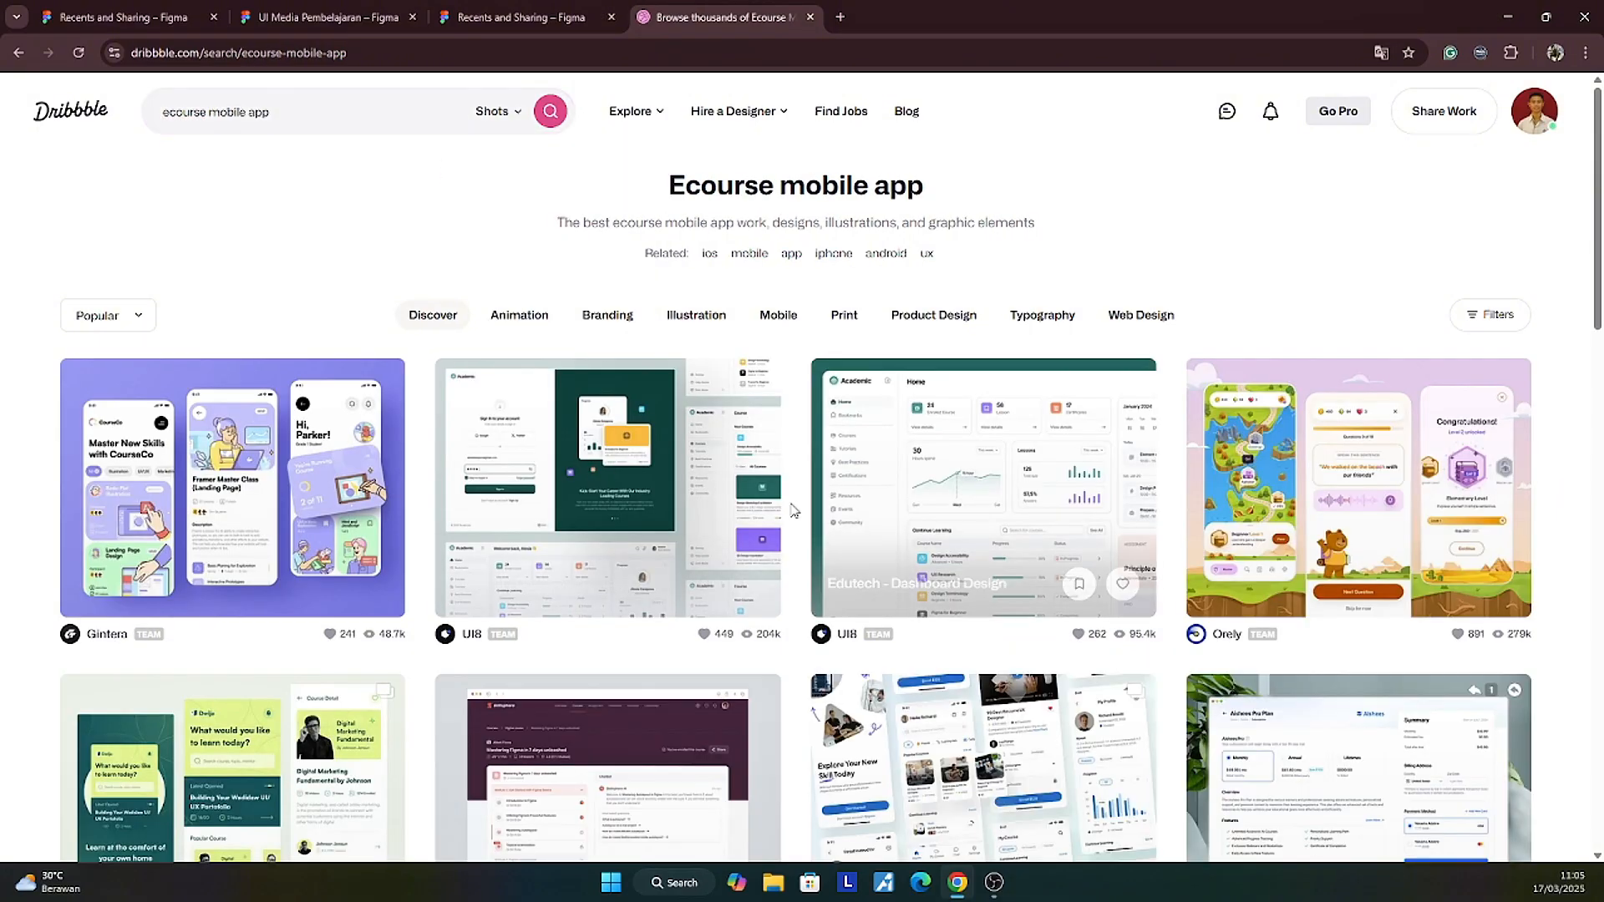
Step: Browse the ecourse search results and open the "E-Learning Mobile App" online course shot with the "Manage your Finance" screen
scroll(794, 510, "down", 9)
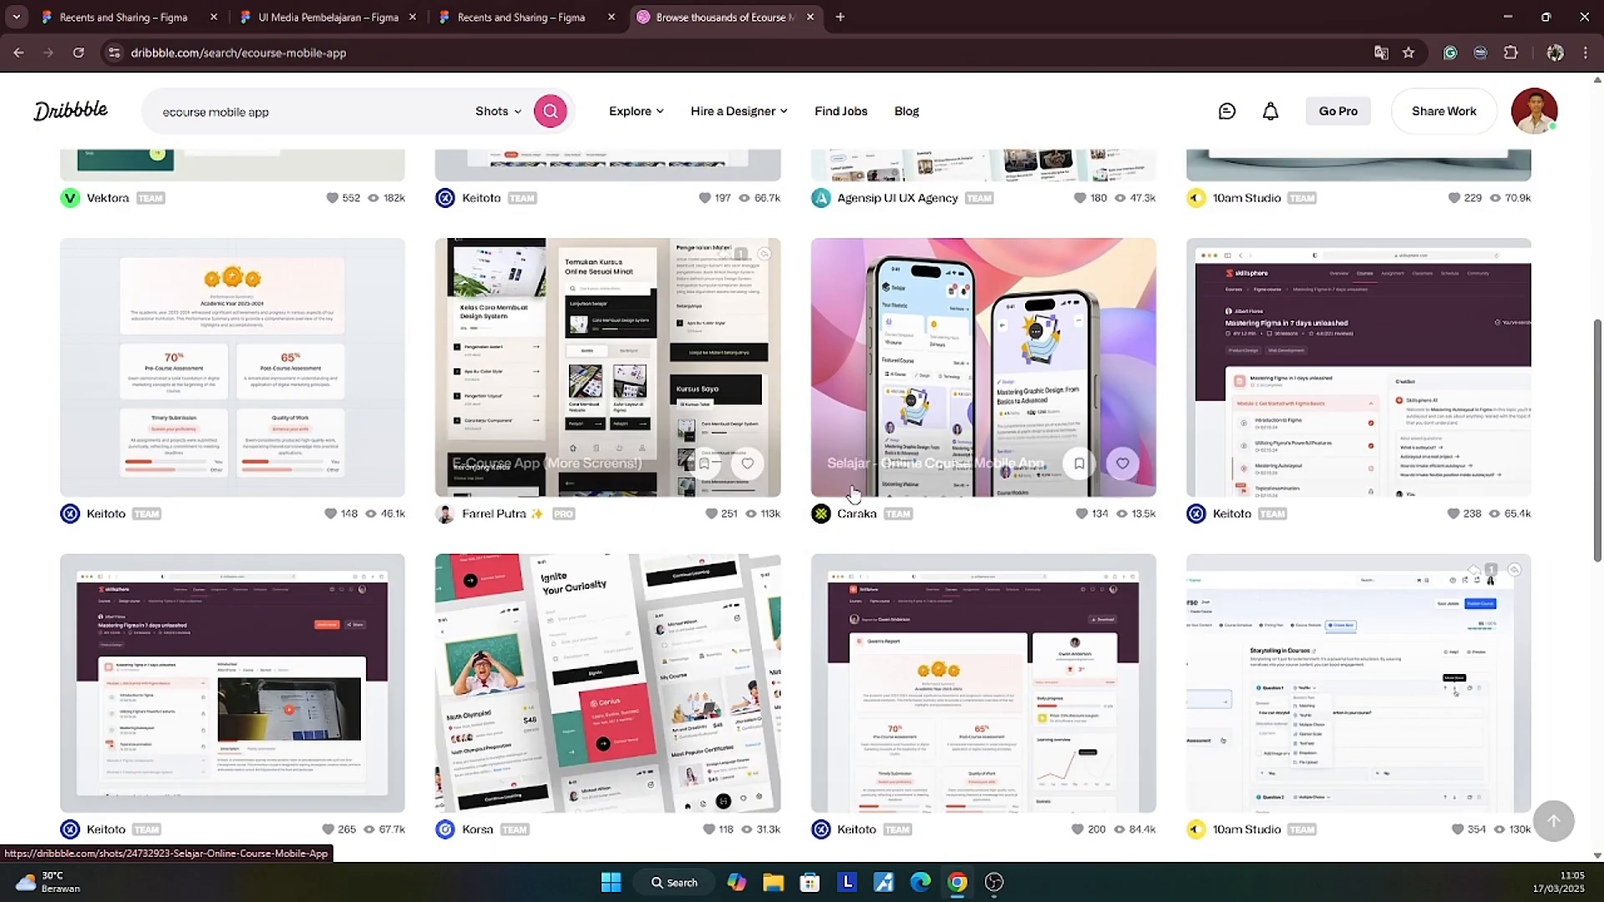
scroll(853, 493, "down", 10)
scroll(850, 499, "up", 1)
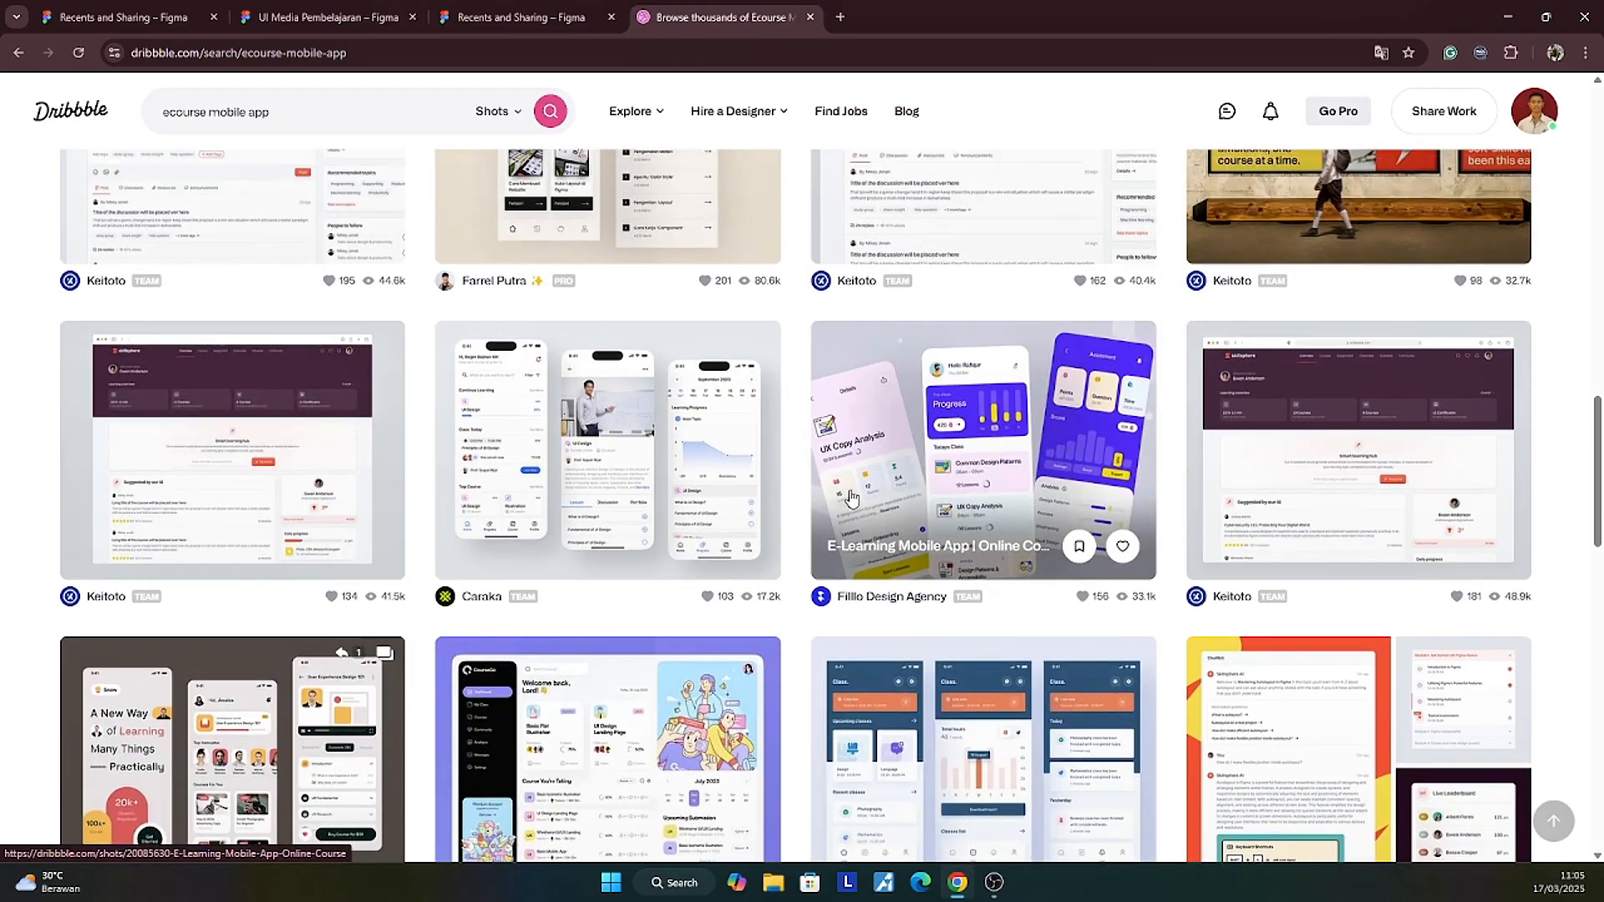
scroll(851, 499, "down", 5)
scroll(849, 496, "down", 1)
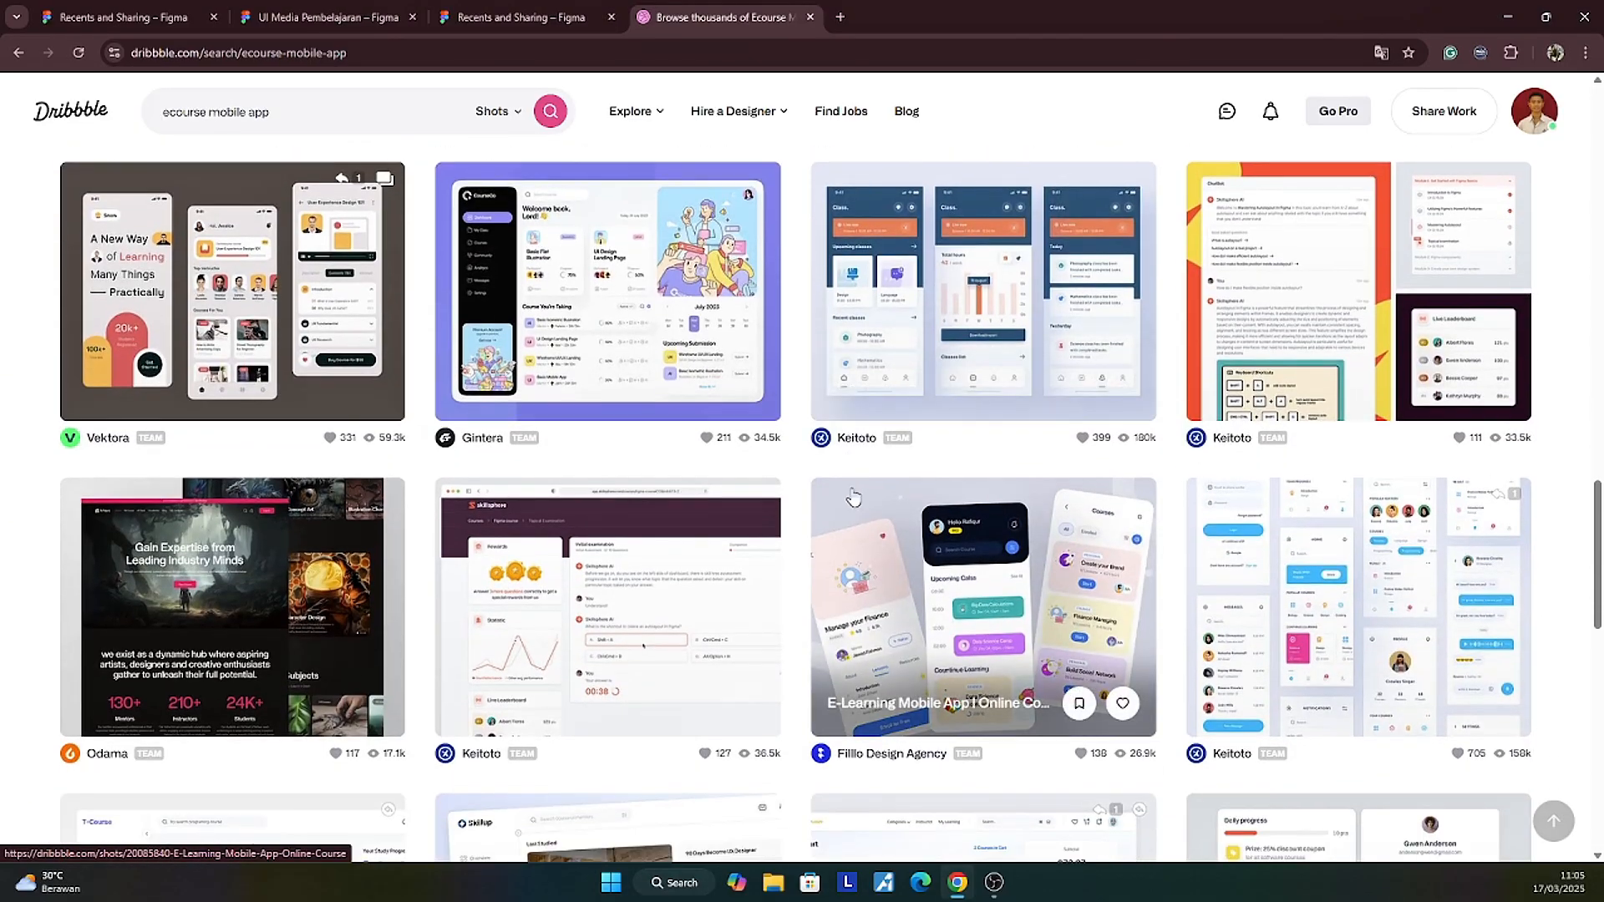
scroll(1009, 500, "down", 2)
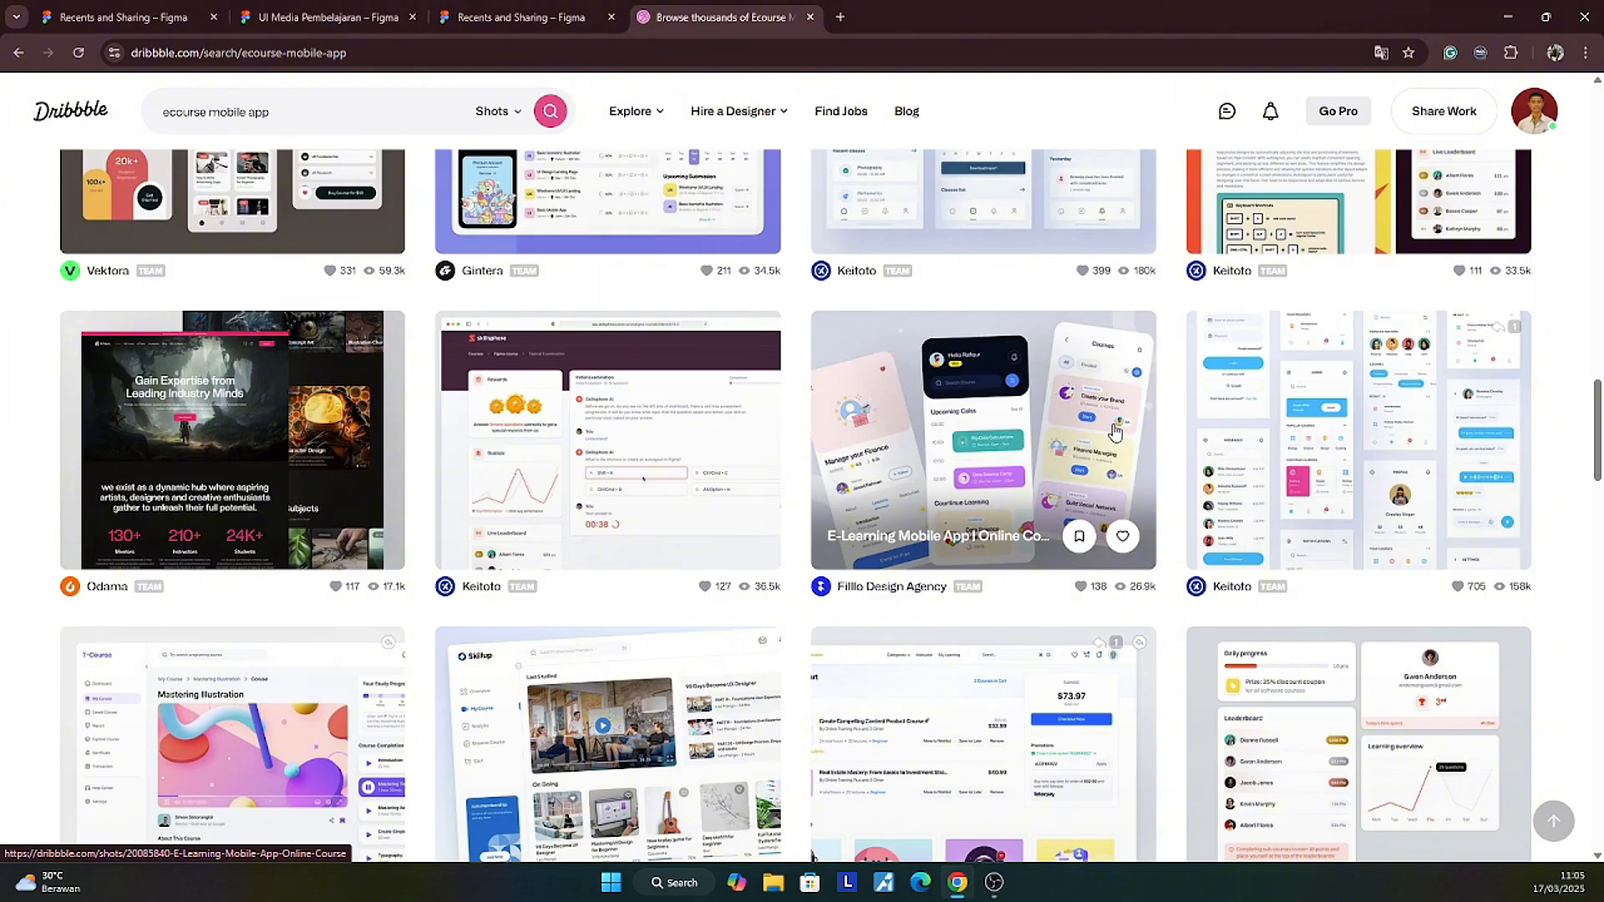
scroll(1113, 432, "down", 2)
left_click(1053, 309)
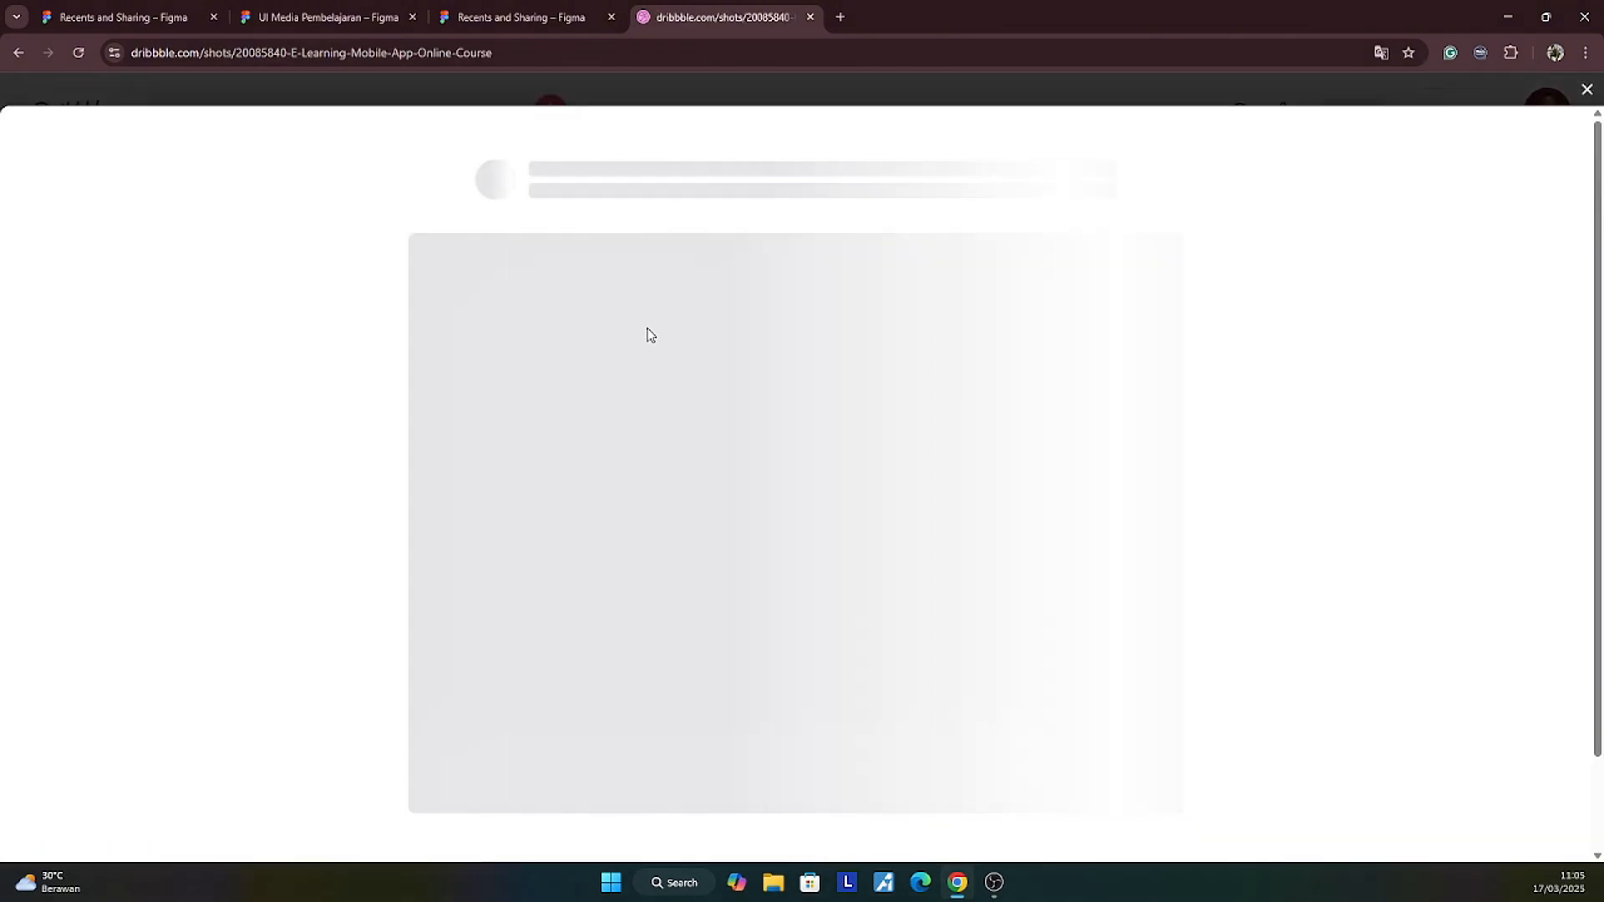
Step: Like the e-learning shot and copy its image to the clipboard
scroll(645, 363, "down", 1)
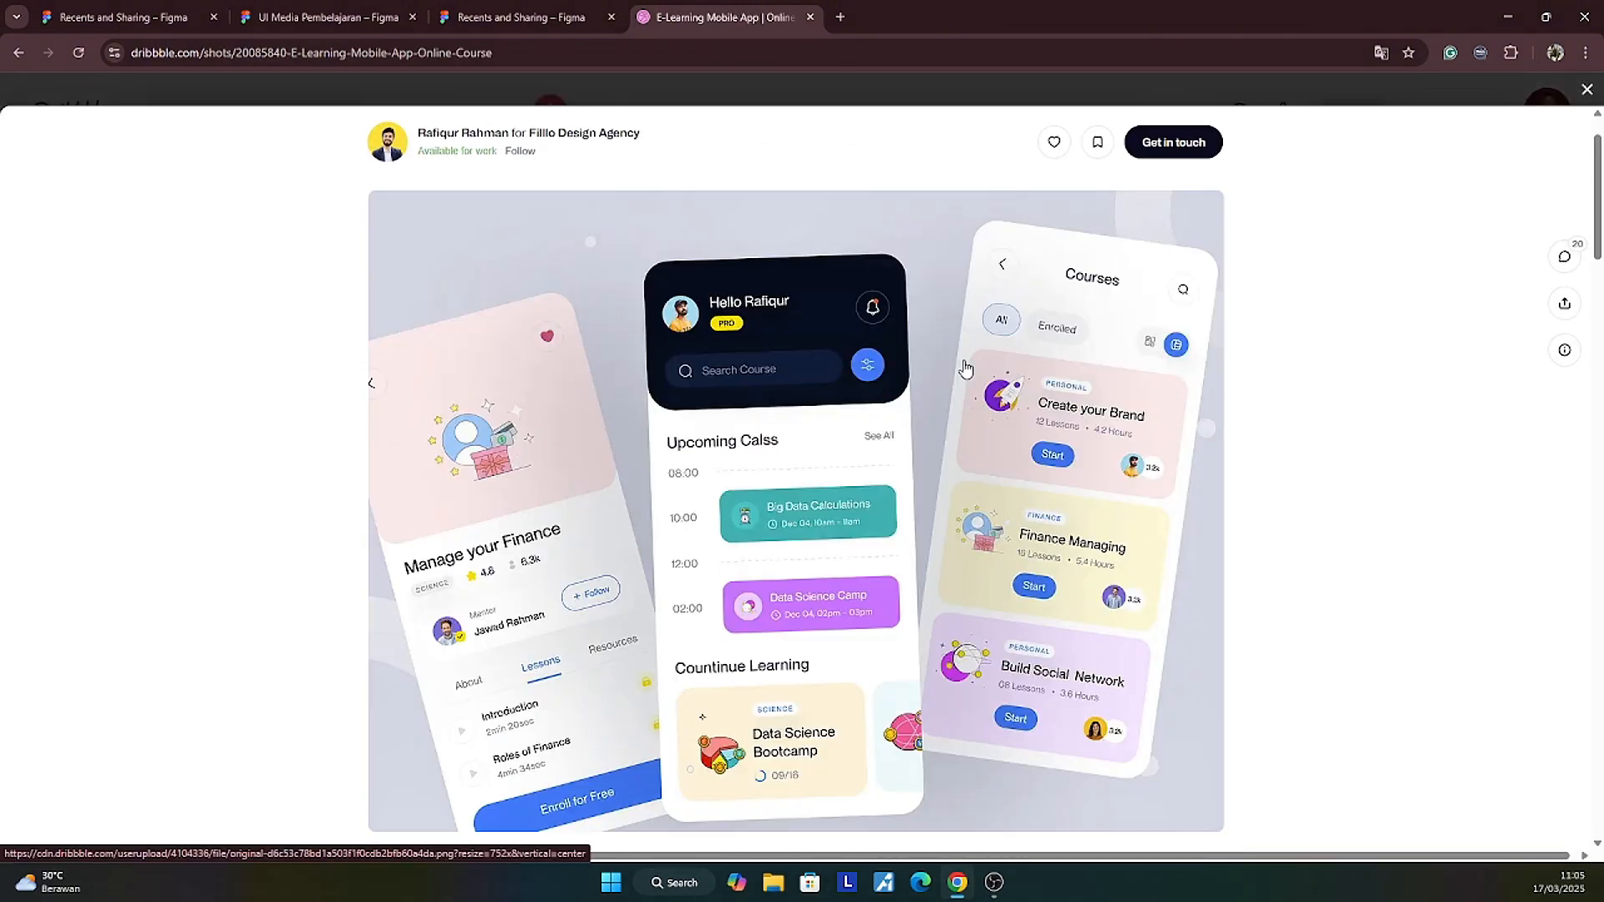
left_click(1052, 144)
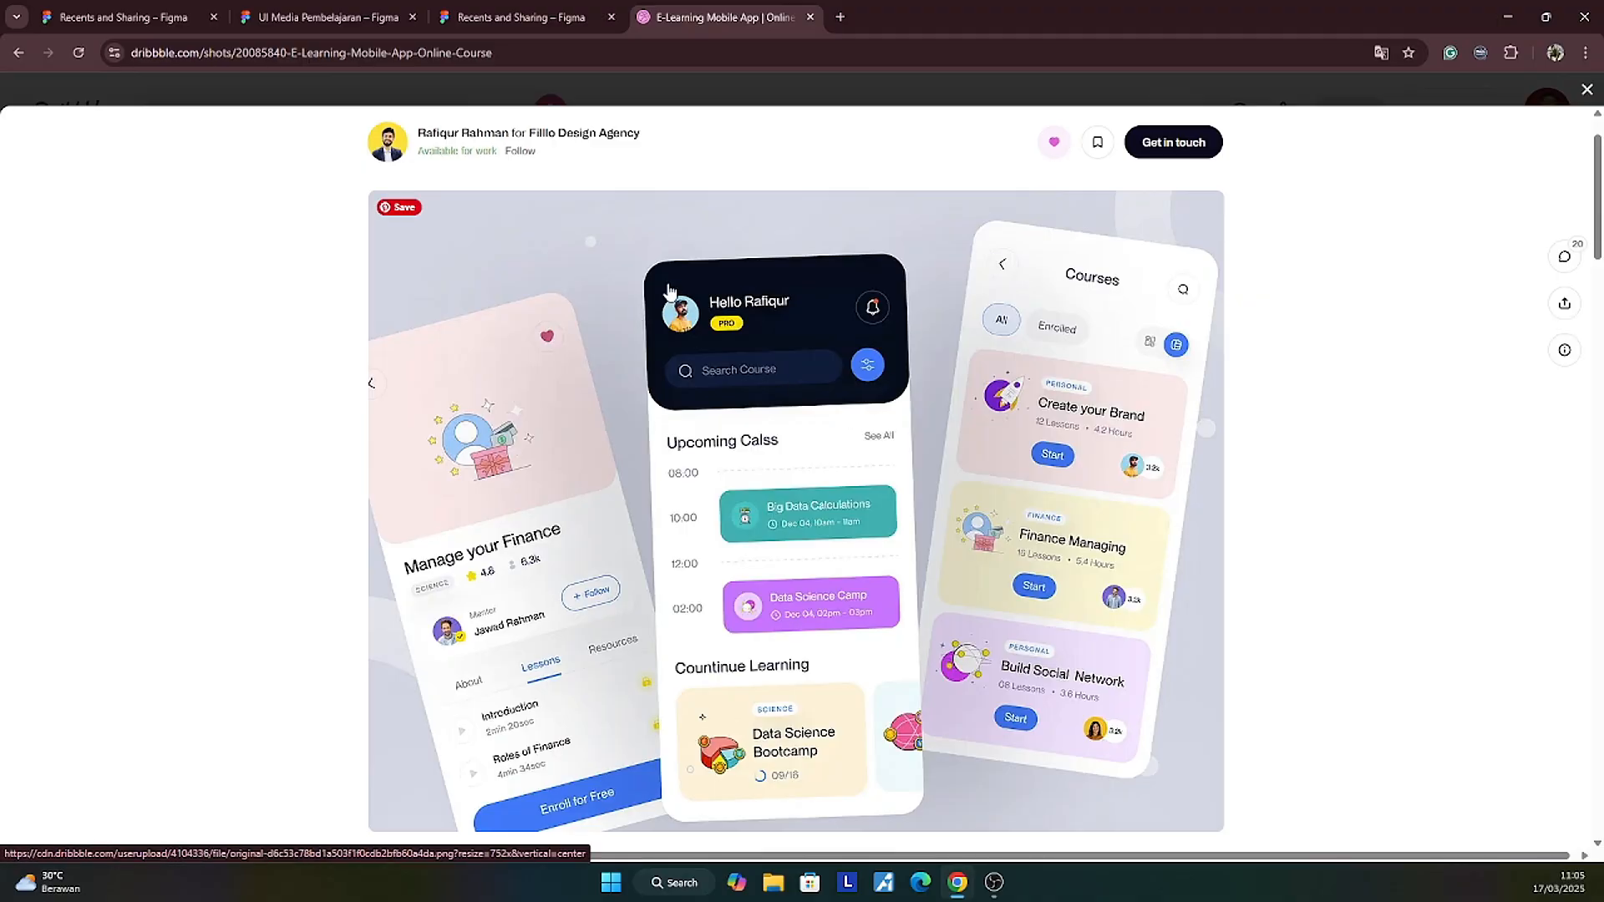
right_click(625, 283)
left_click(692, 556)
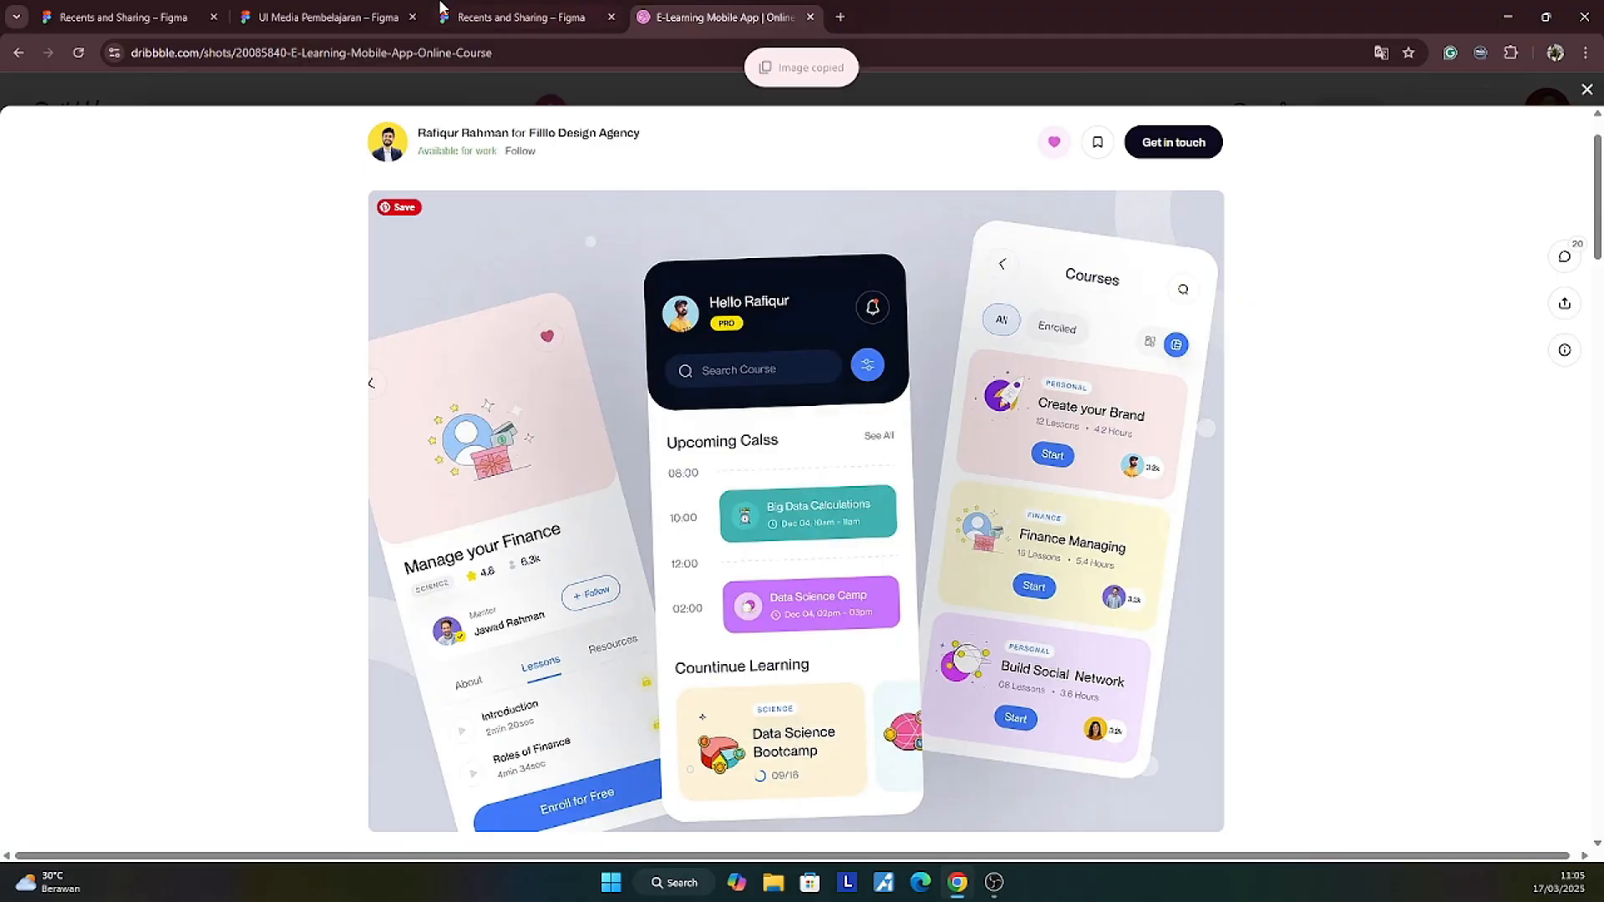
Step: Switch to the UI Media Pembelajaran file in Figma, paste the e-learning image and place it directly right of the onboarding image
left_click(330, 17)
left_click(1120, 405)
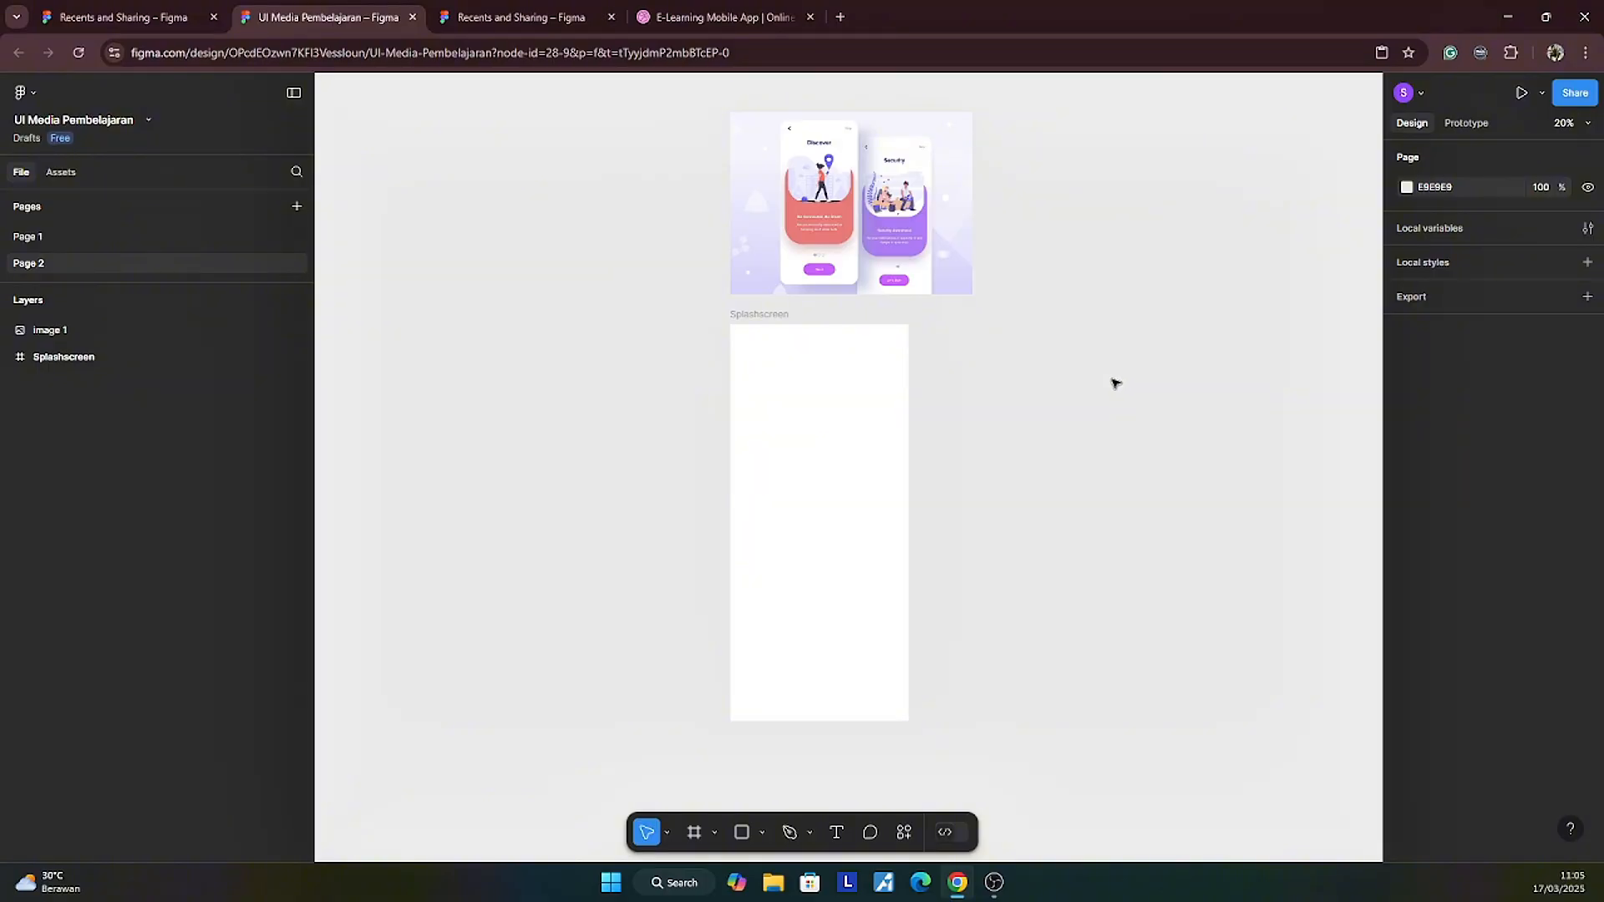
key("ctrl+v")
scroll(1072, 344, "up", 2)
scroll(1071, 344, "right", 1)
left_click_drag(777, 636, 971, 327)
left_click_drag(1042, 399, 1116, 450)
left_click(1216, 431)
scroll(1203, 428, "right", 1)
scroll(1203, 427, "down", 1)
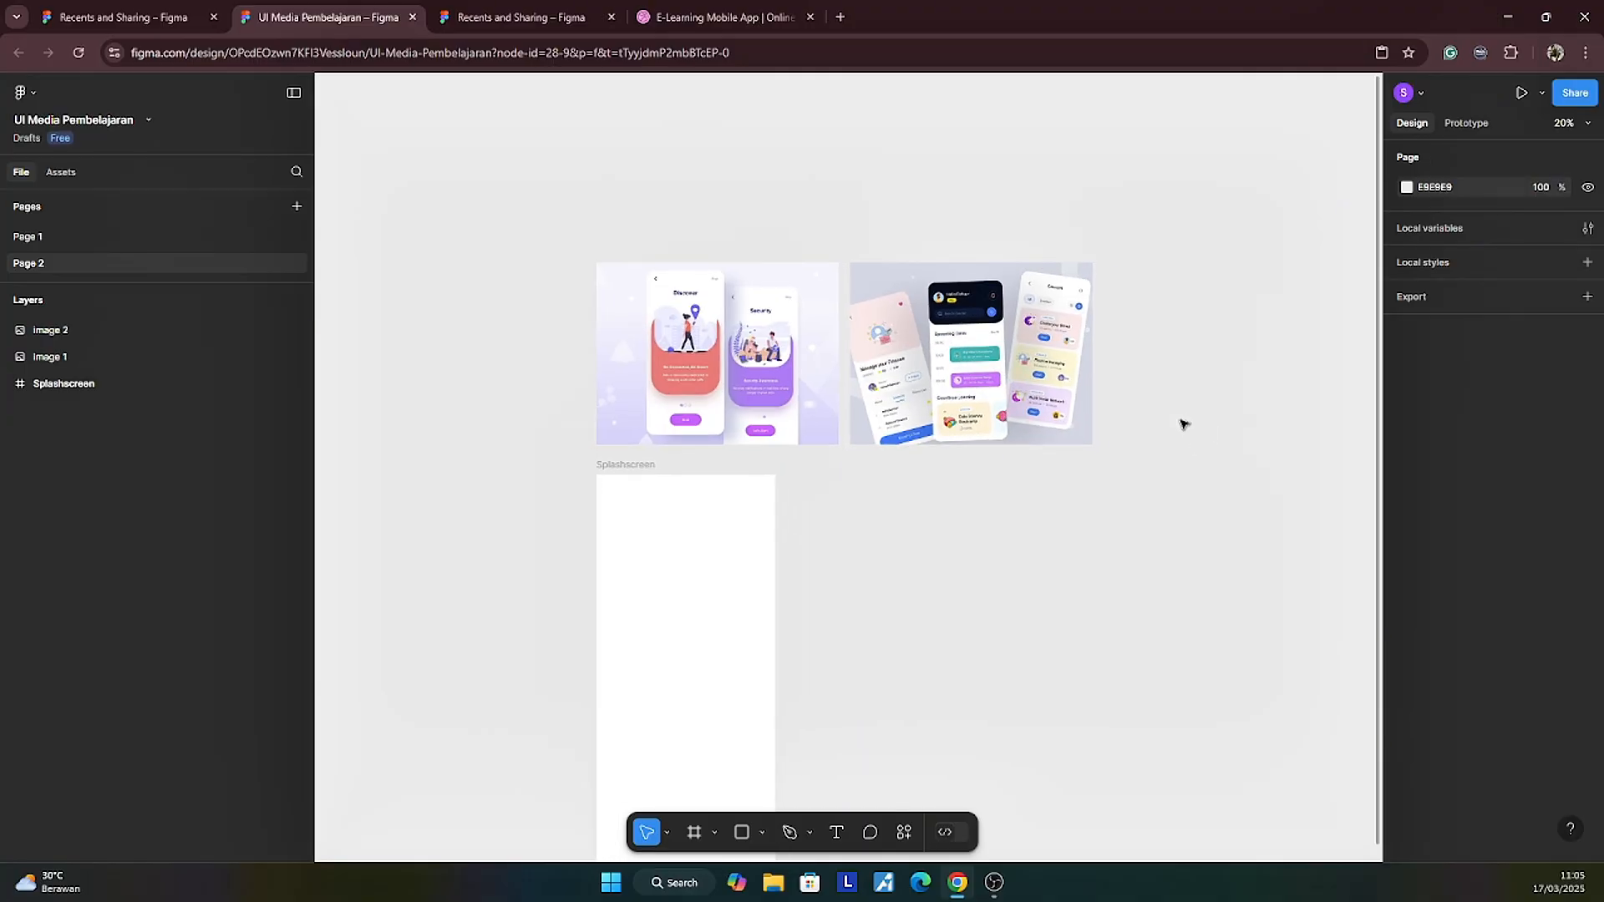
scroll(1183, 438, "down", 2)
scroll(1183, 438, "right", 1)
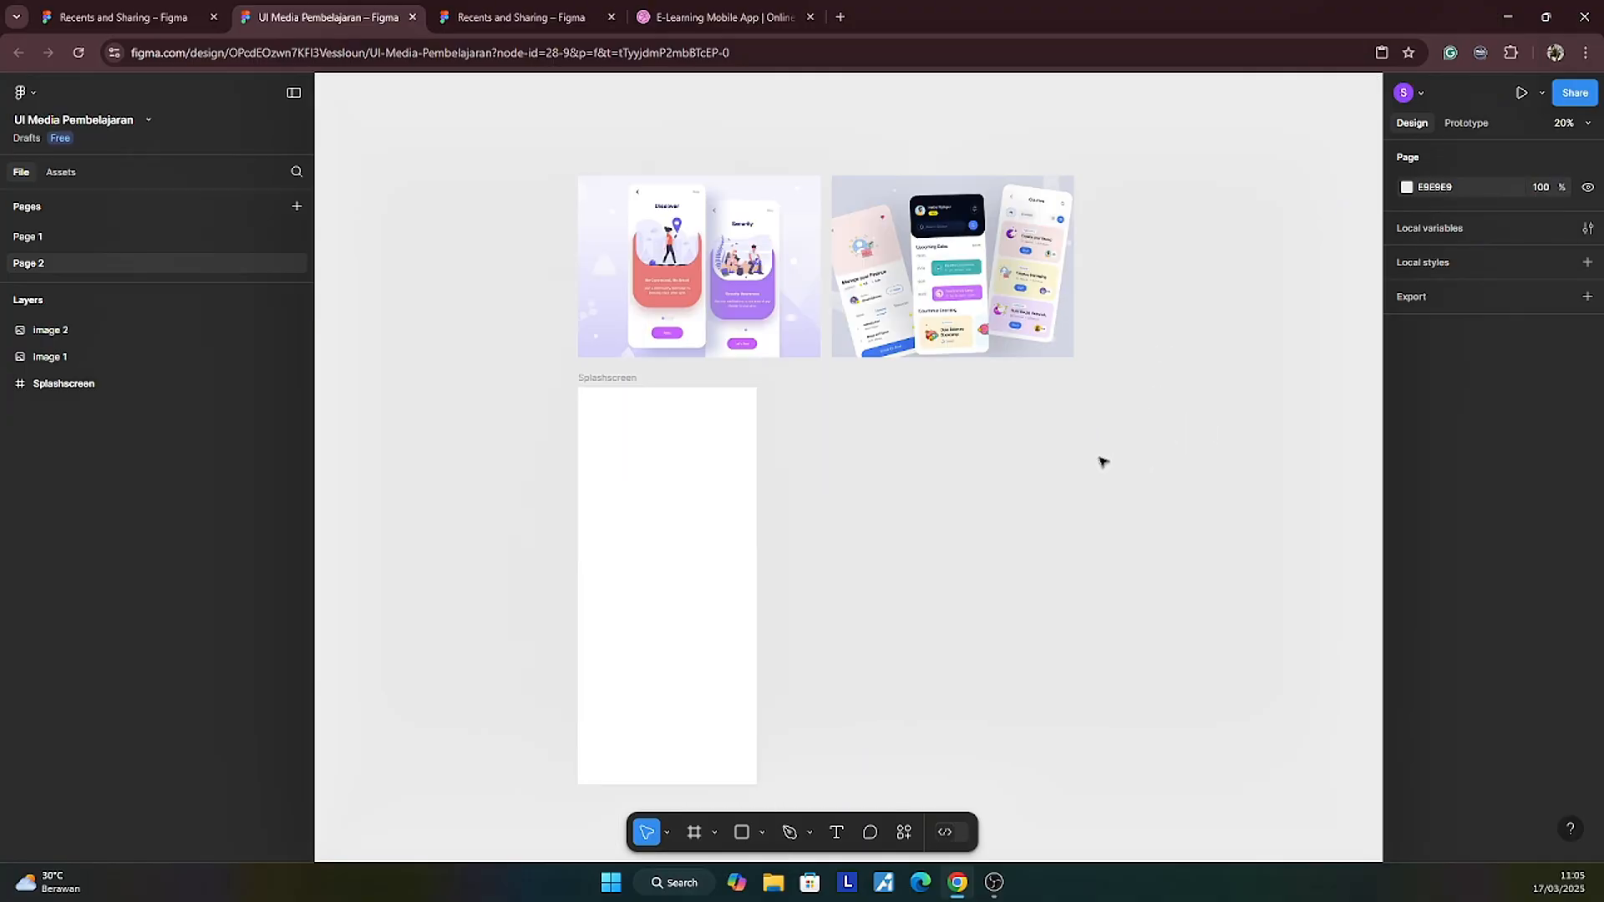
scroll(1103, 461, "down", 1)
scroll(1103, 461, "left", 1)
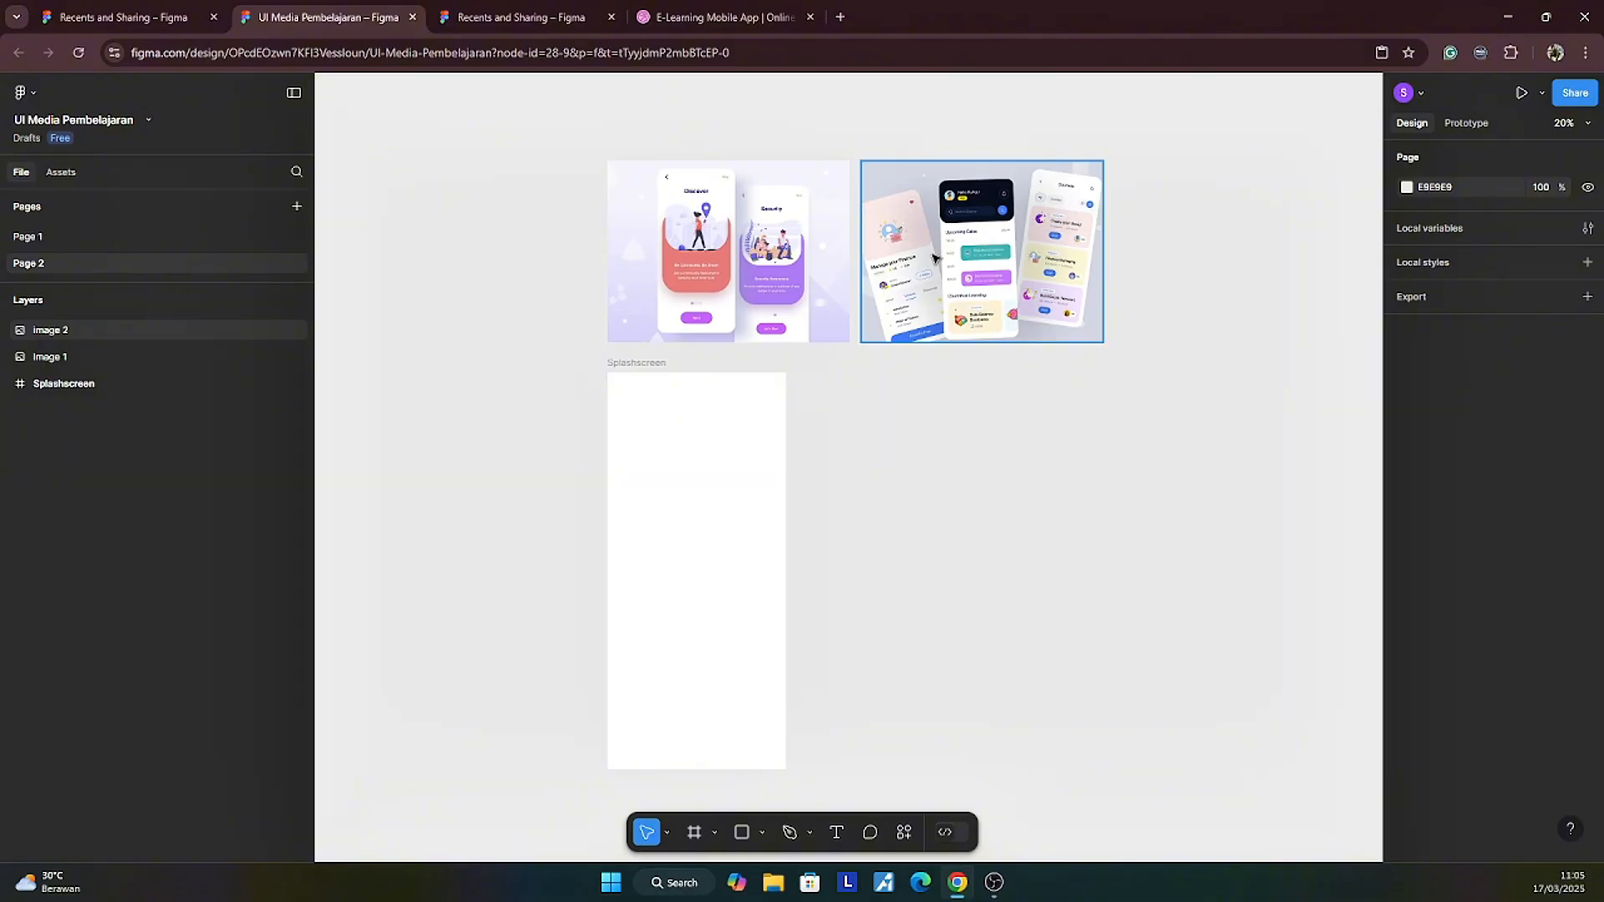
scroll(1052, 534, "left", 2)
scroll(1049, 534, "up", 1)
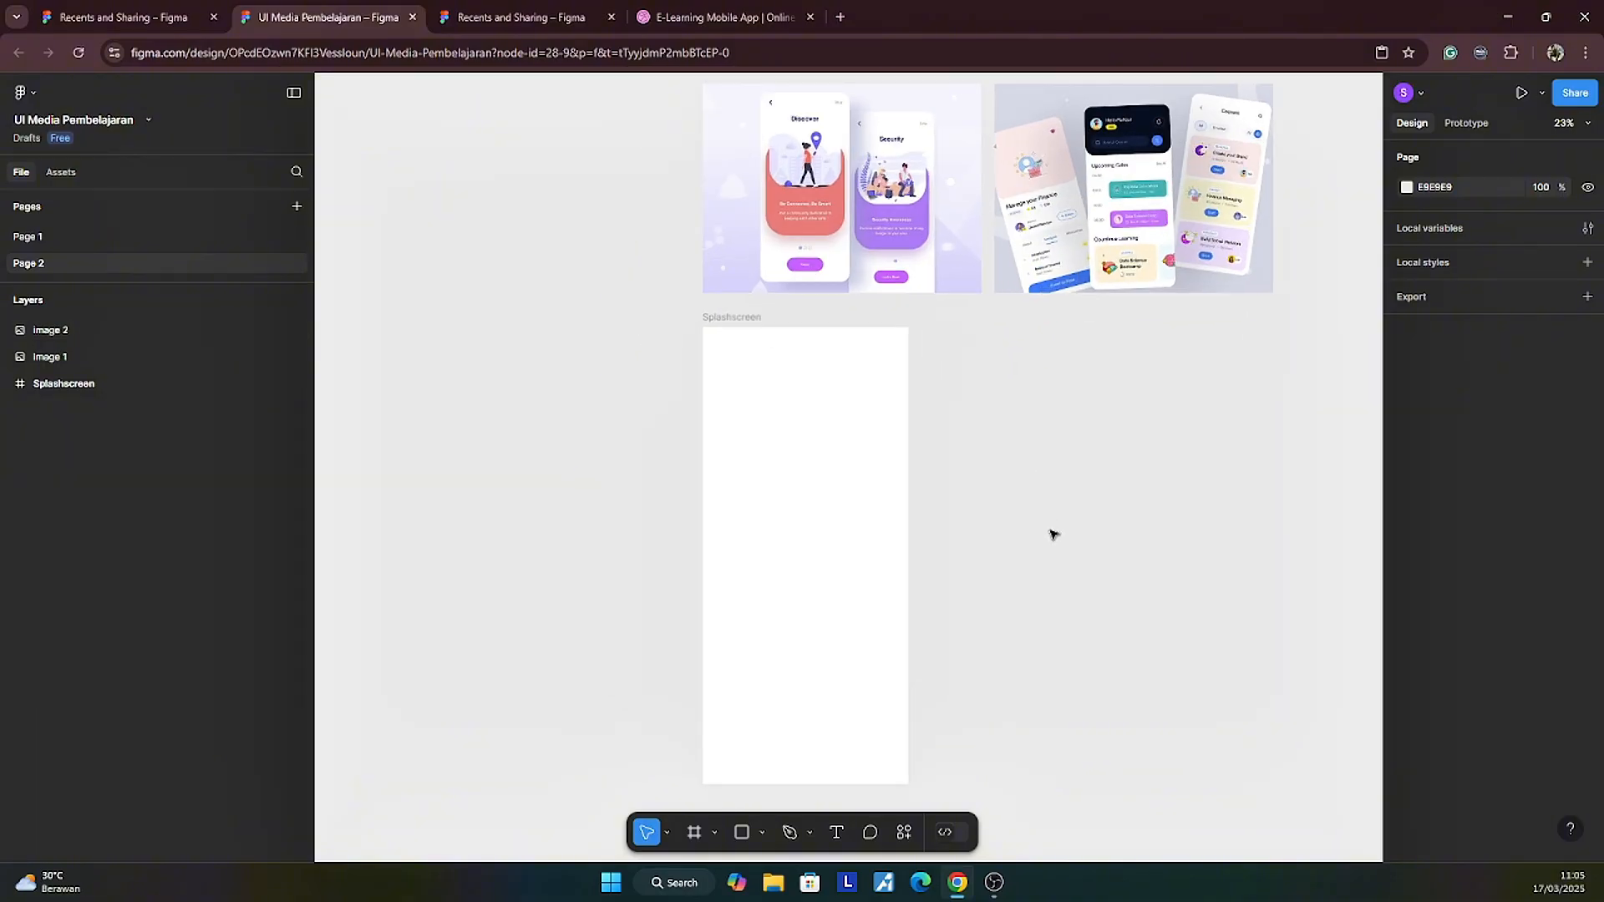
Step: Draw a rectangle about 790 × 985 in the upper half of the Splashscreen frame, centred horizontally
scroll(798, 441, "right", 1)
left_click(798, 440)
scroll(919, 535, "right", 1)
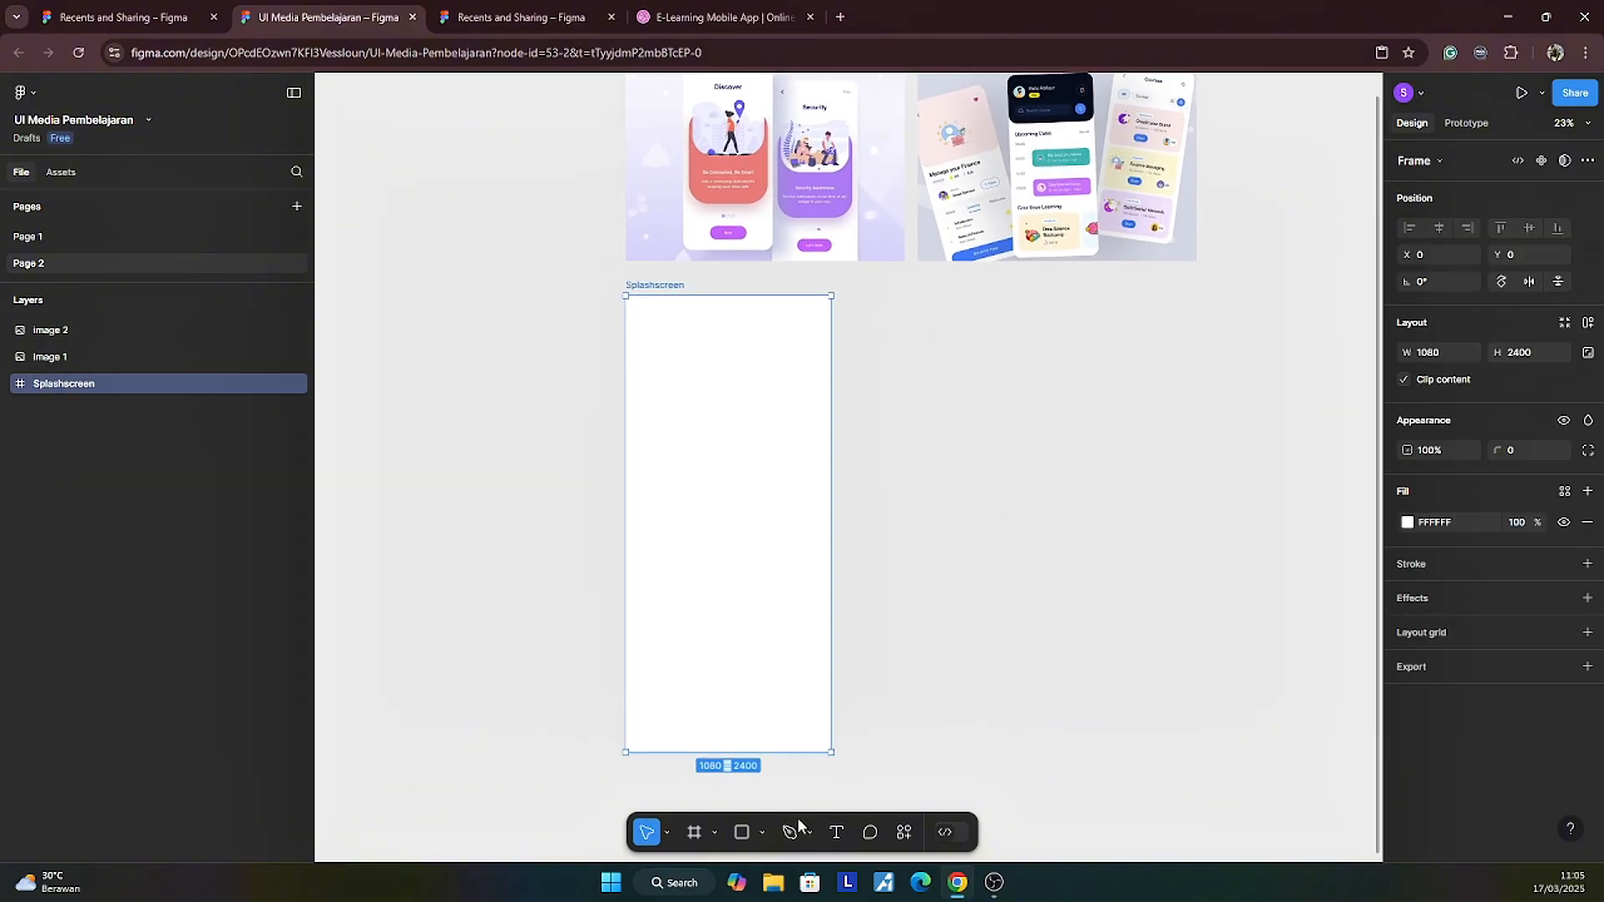
left_click(742, 833)
left_click(686, 427)
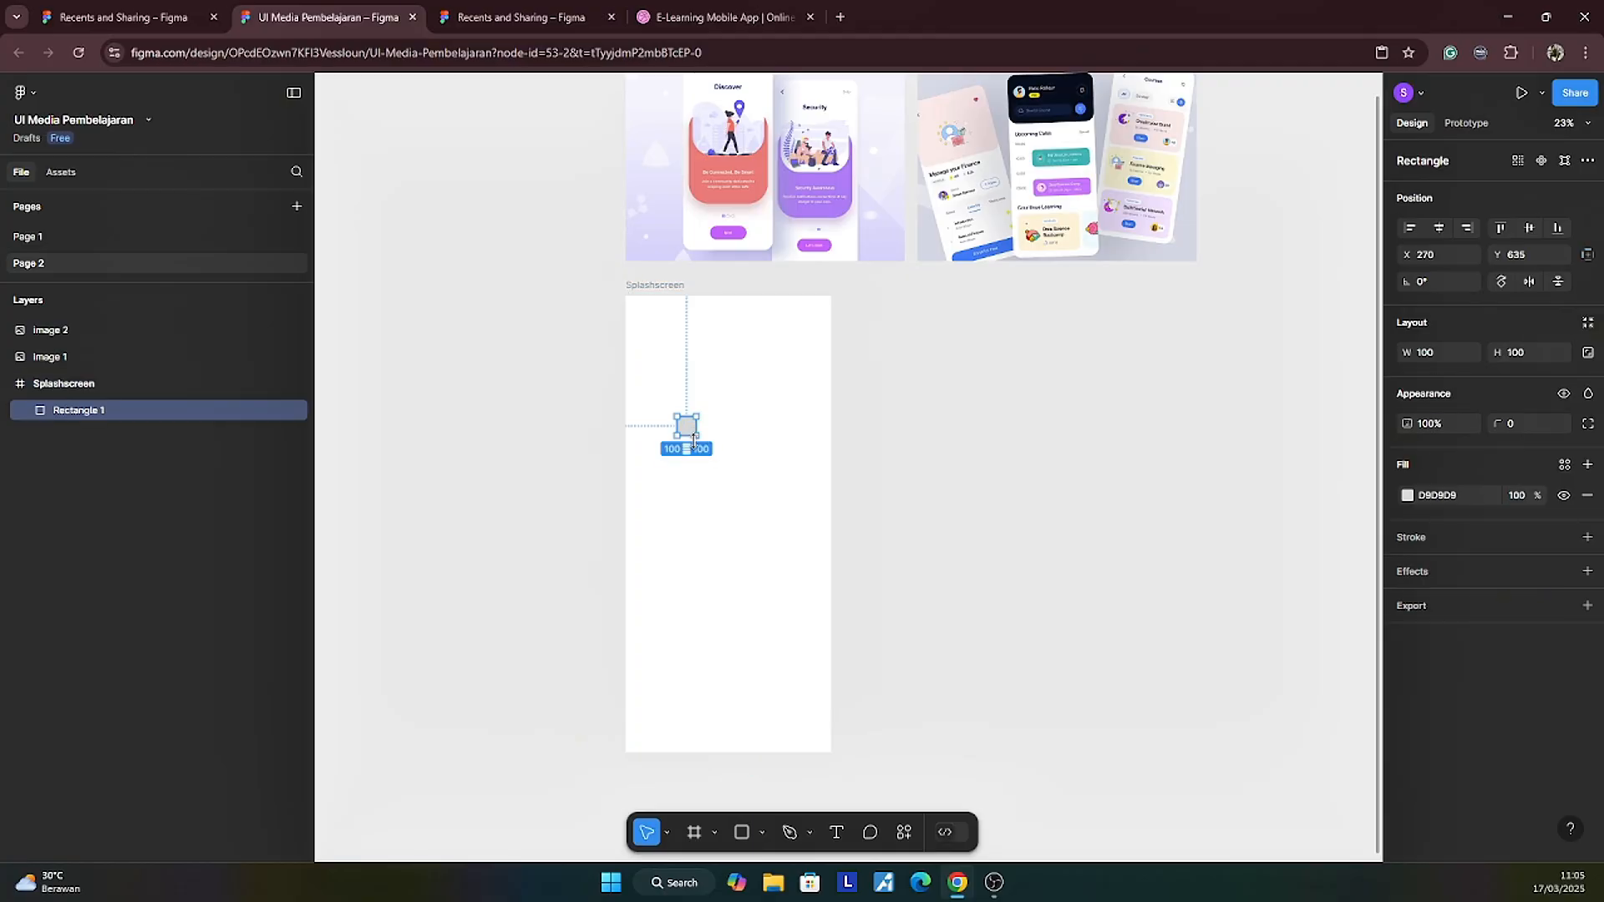
left_click_drag(701, 443, 749, 551)
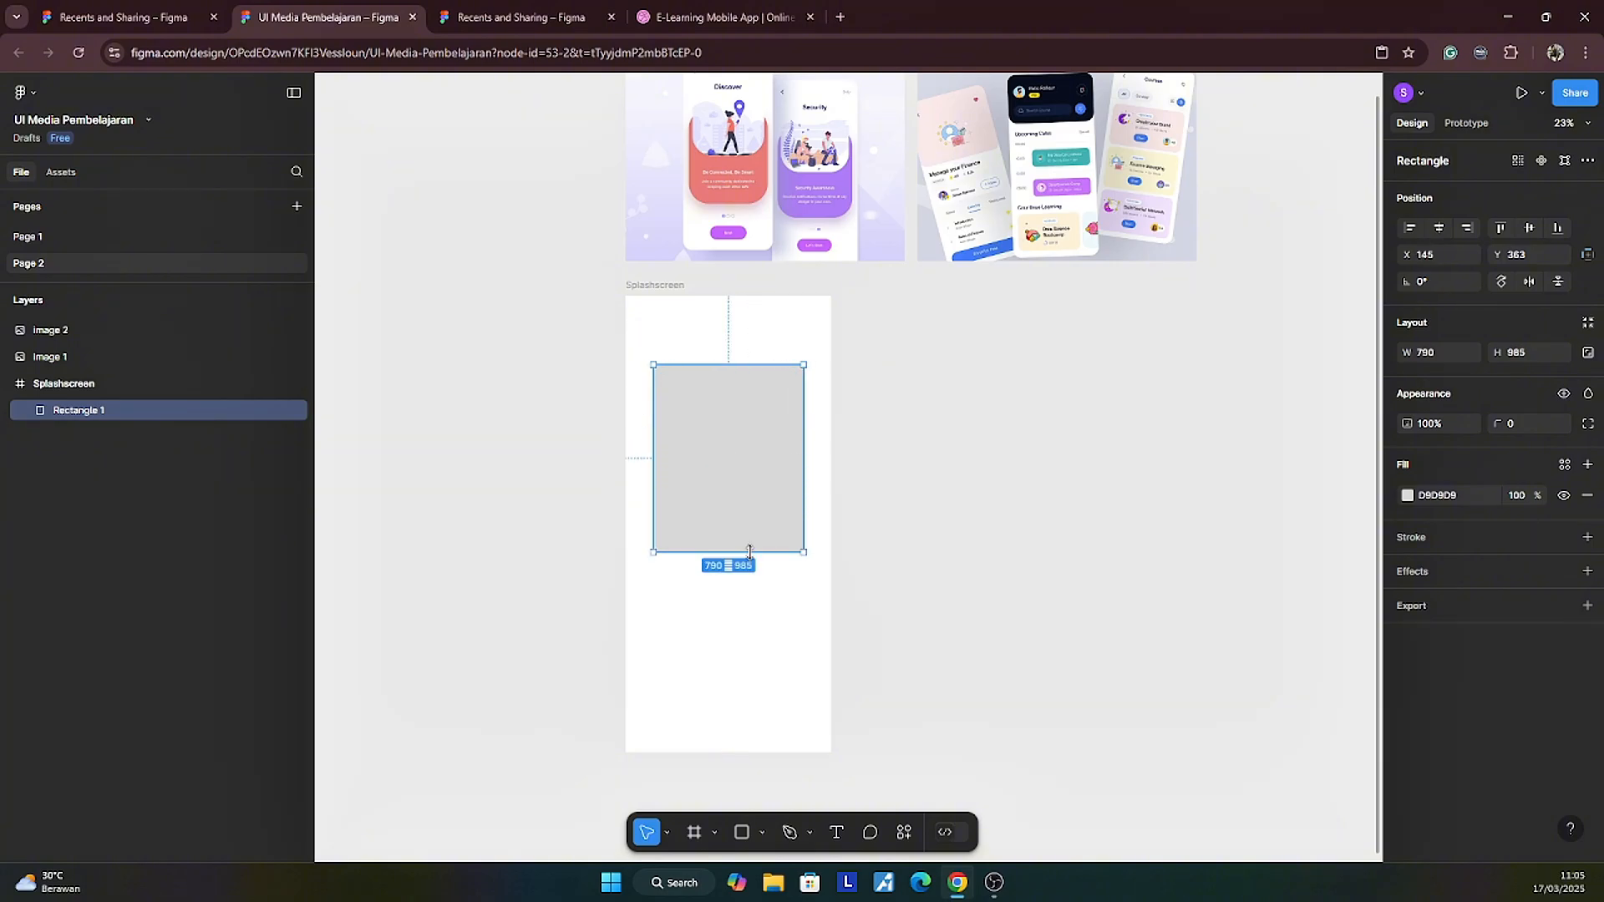
left_click(904, 832)
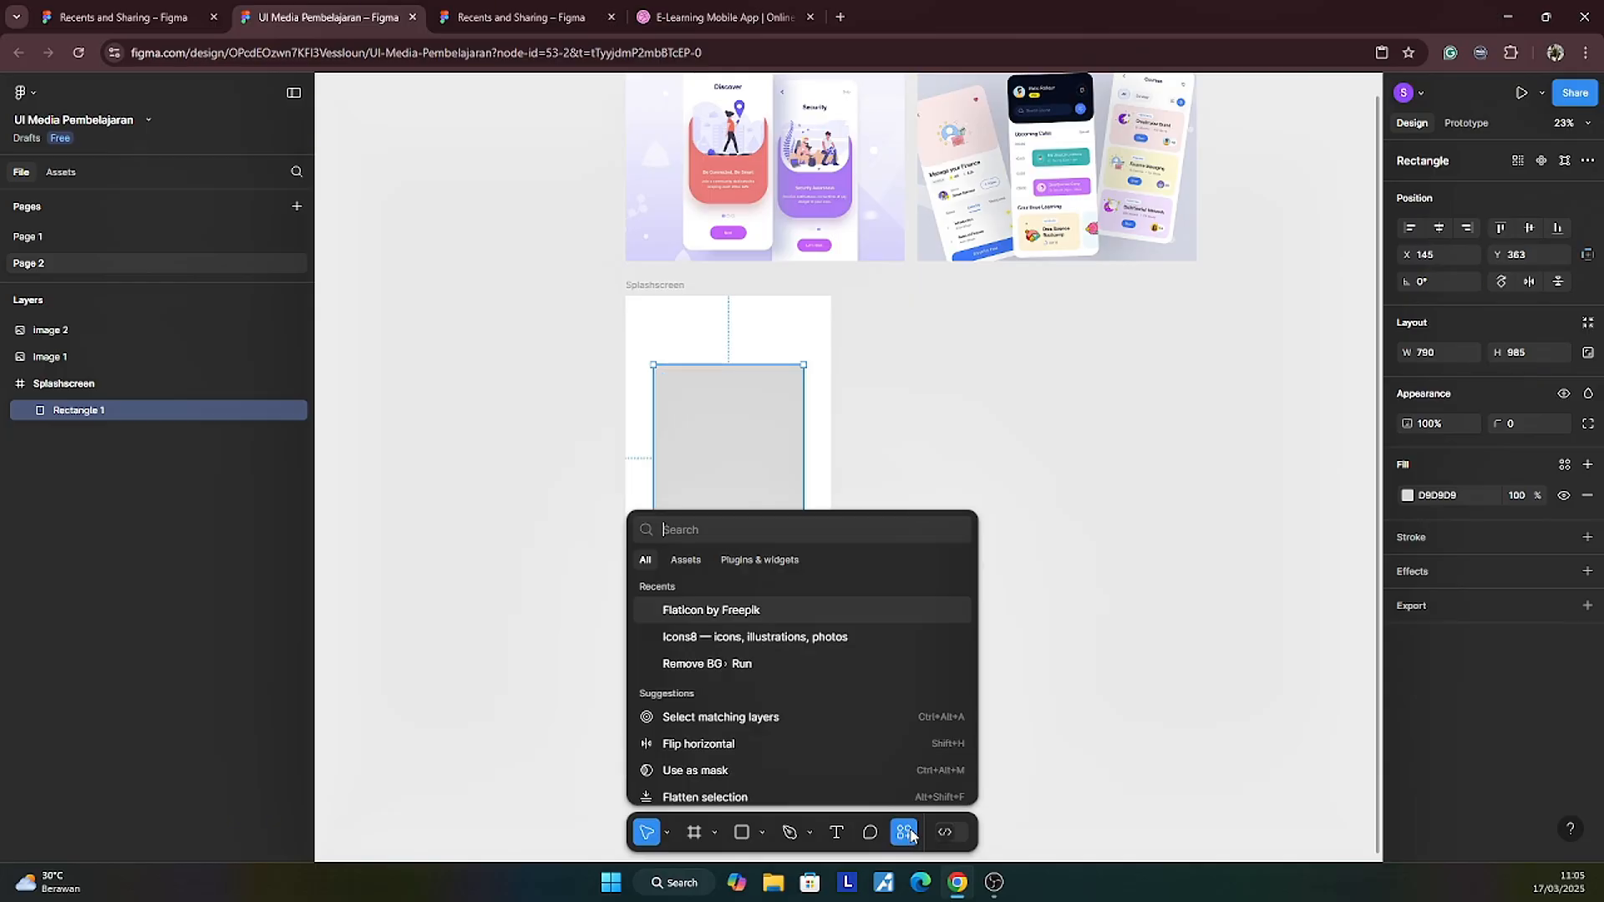
left_click(827, 458)
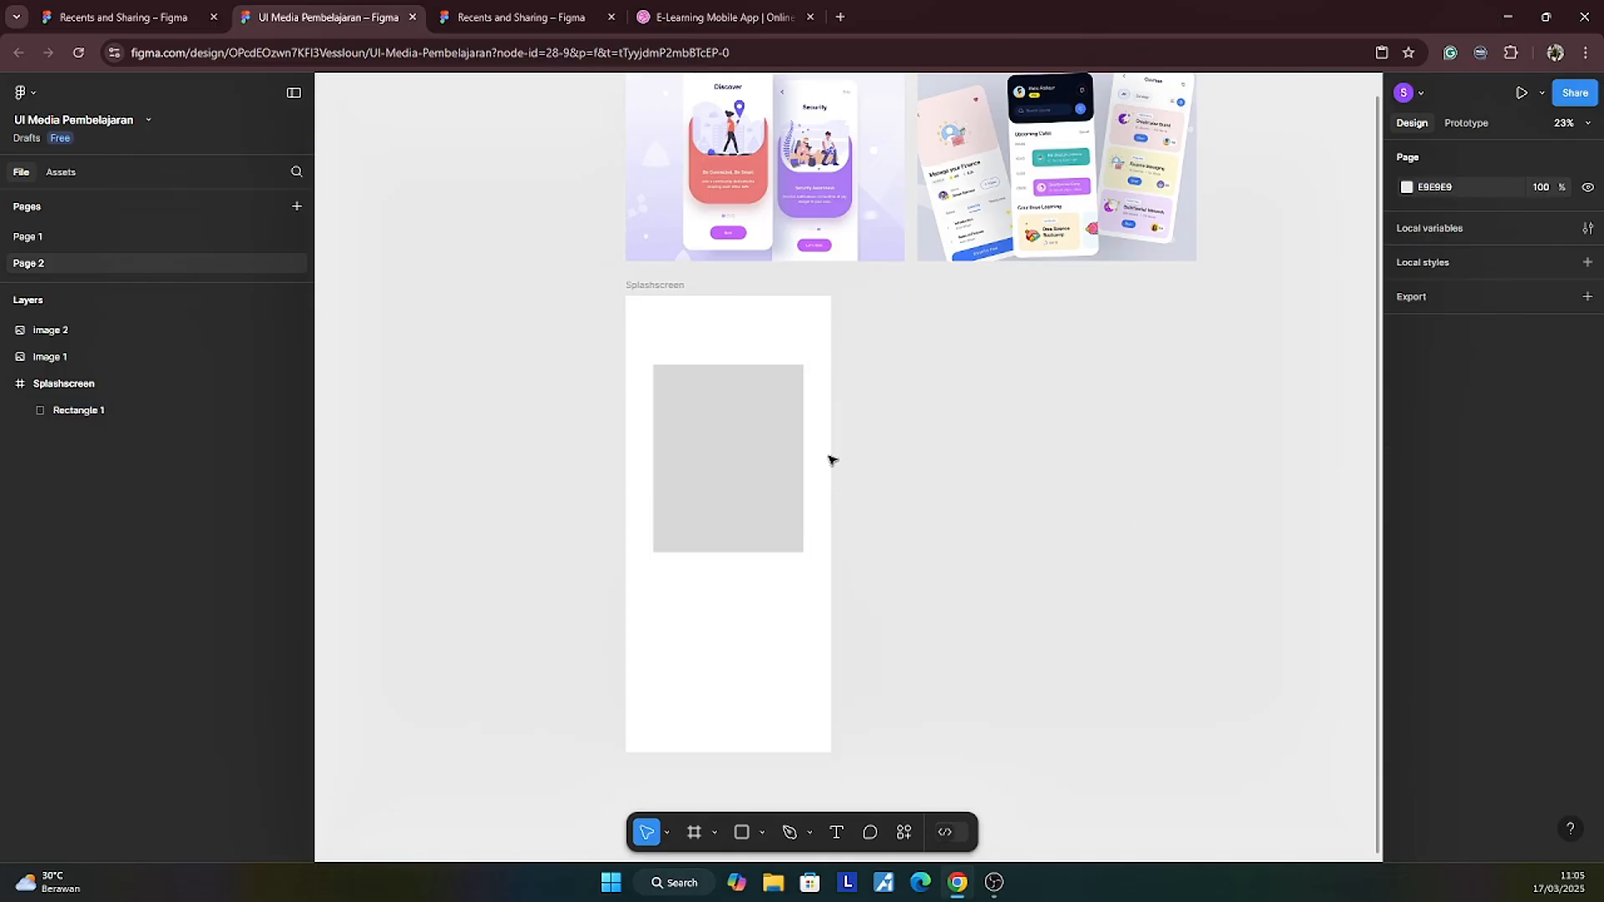
Step: Round all corners of the rectangle in the Splashscreen frame to a radius of about 236
left_click(800, 460)
scroll(815, 476, "right", 1)
mouse_move(628, 533)
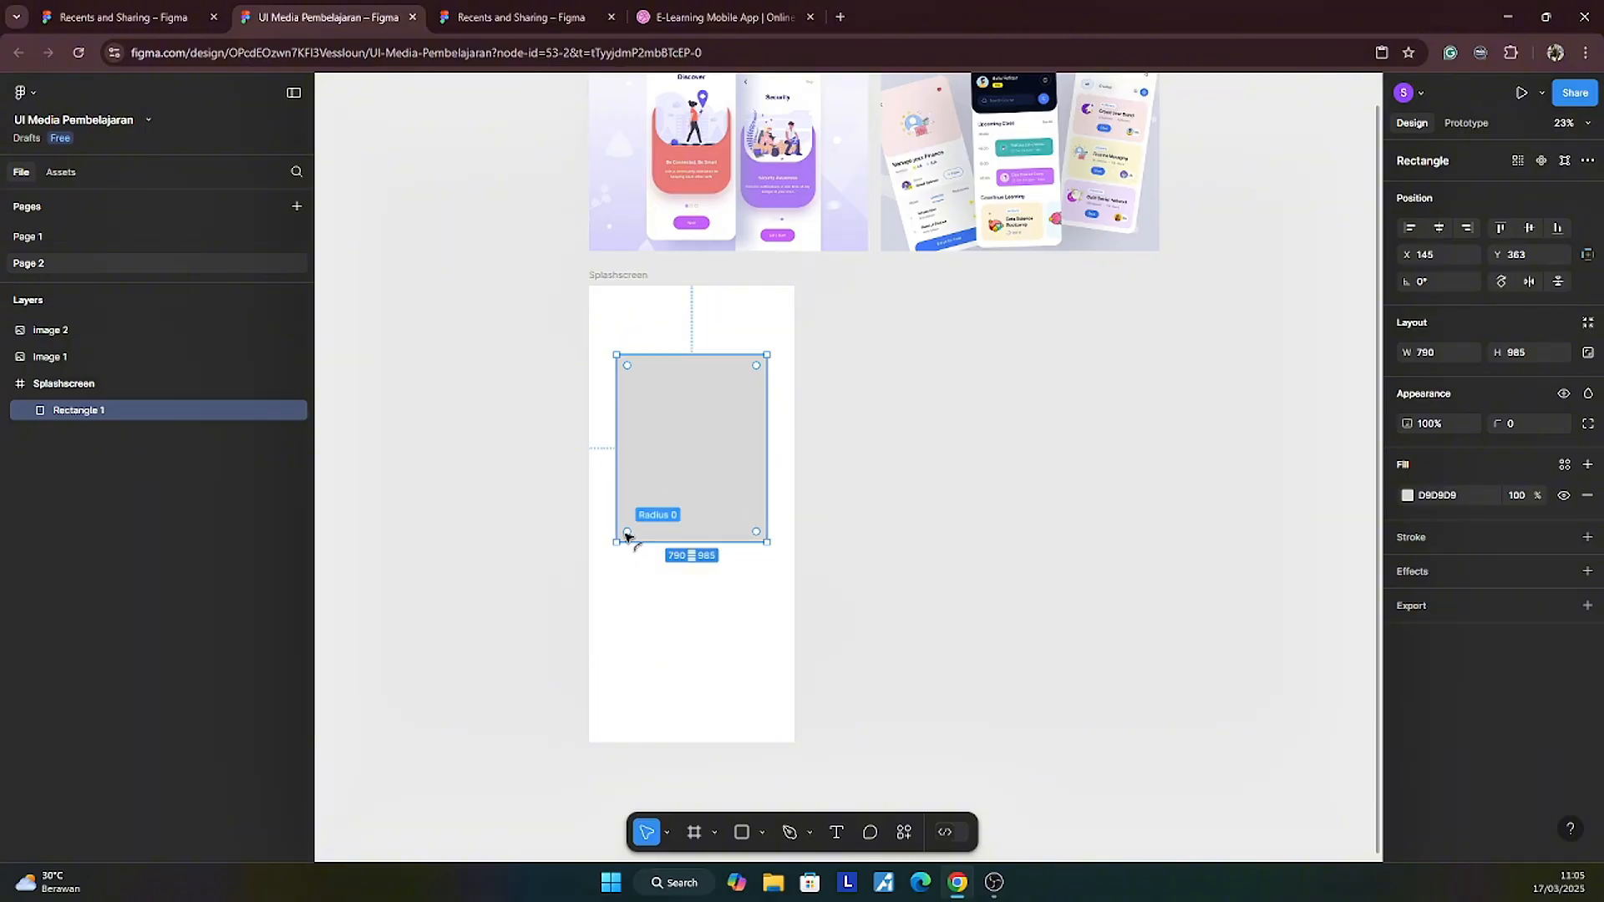
left_click_drag(628, 533, 827, 398)
left_click_drag(739, 500, 696, 538)
left_click(949, 530)
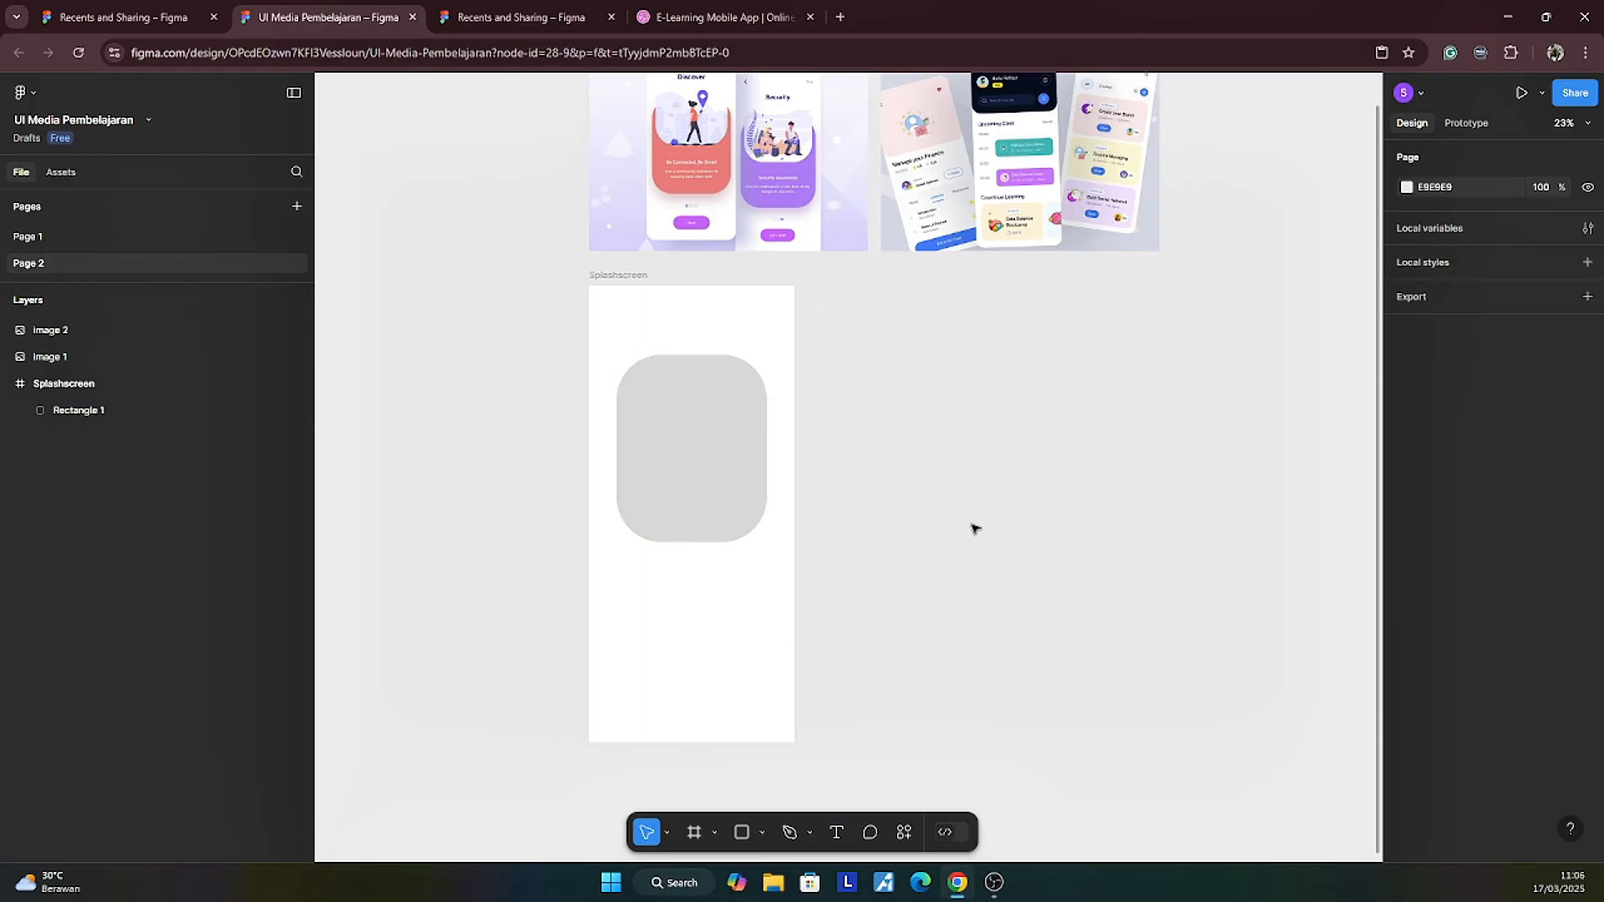
Step: Fill the rounded rectangle with the coral colour F27E7C sampled from the Discover card in the onboarding image
left_click(649, 459)
left_click(1407, 496)
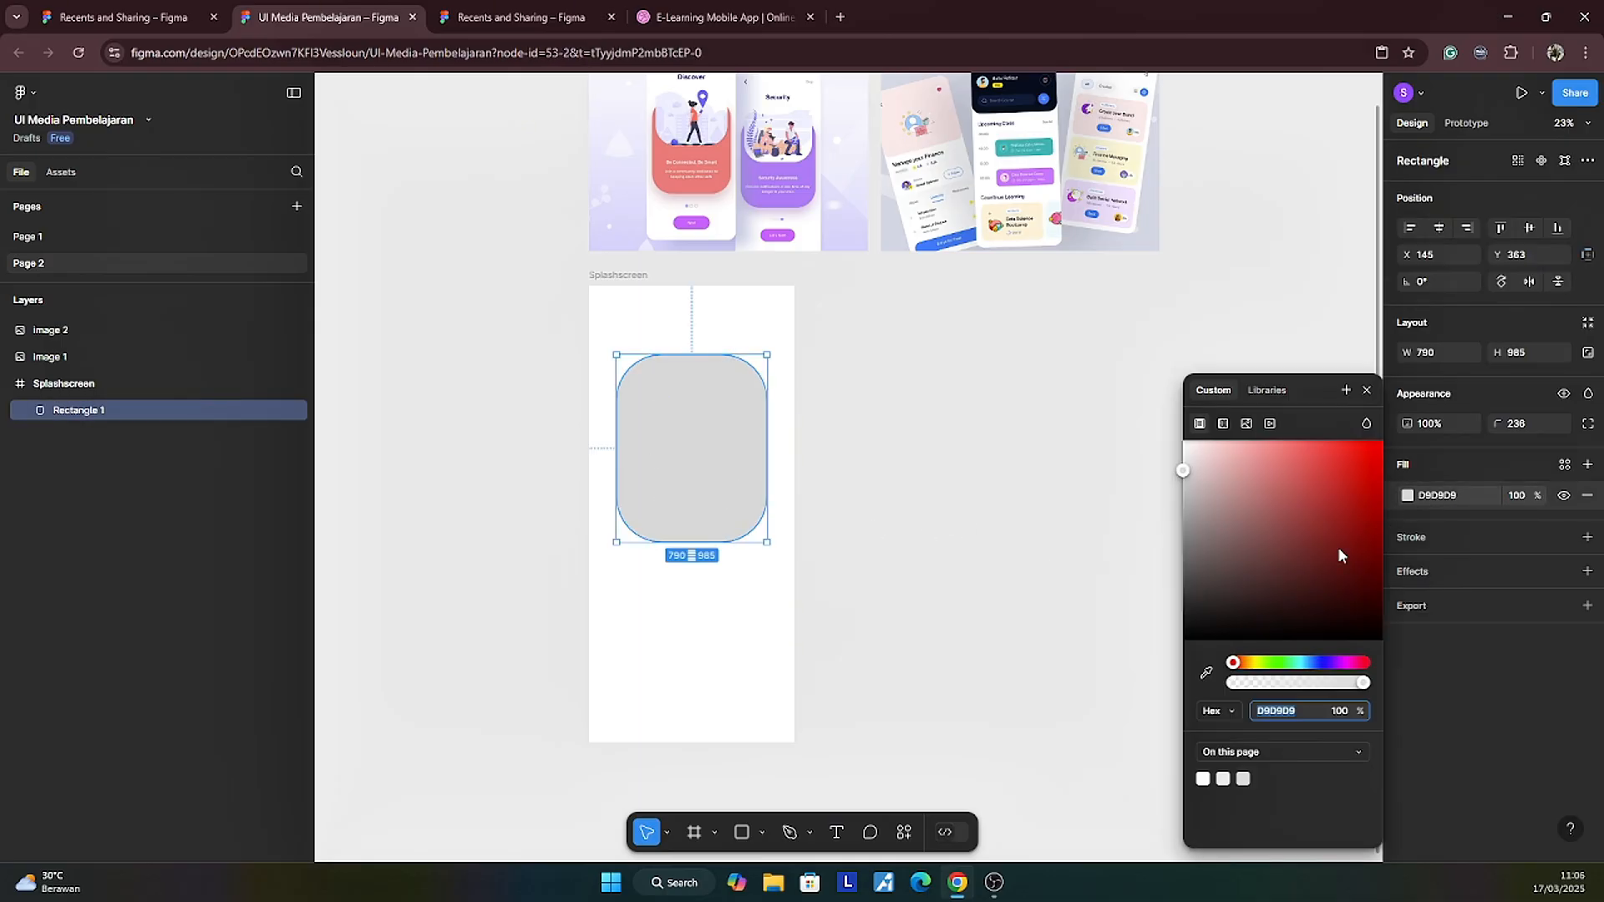
left_click(1206, 673)
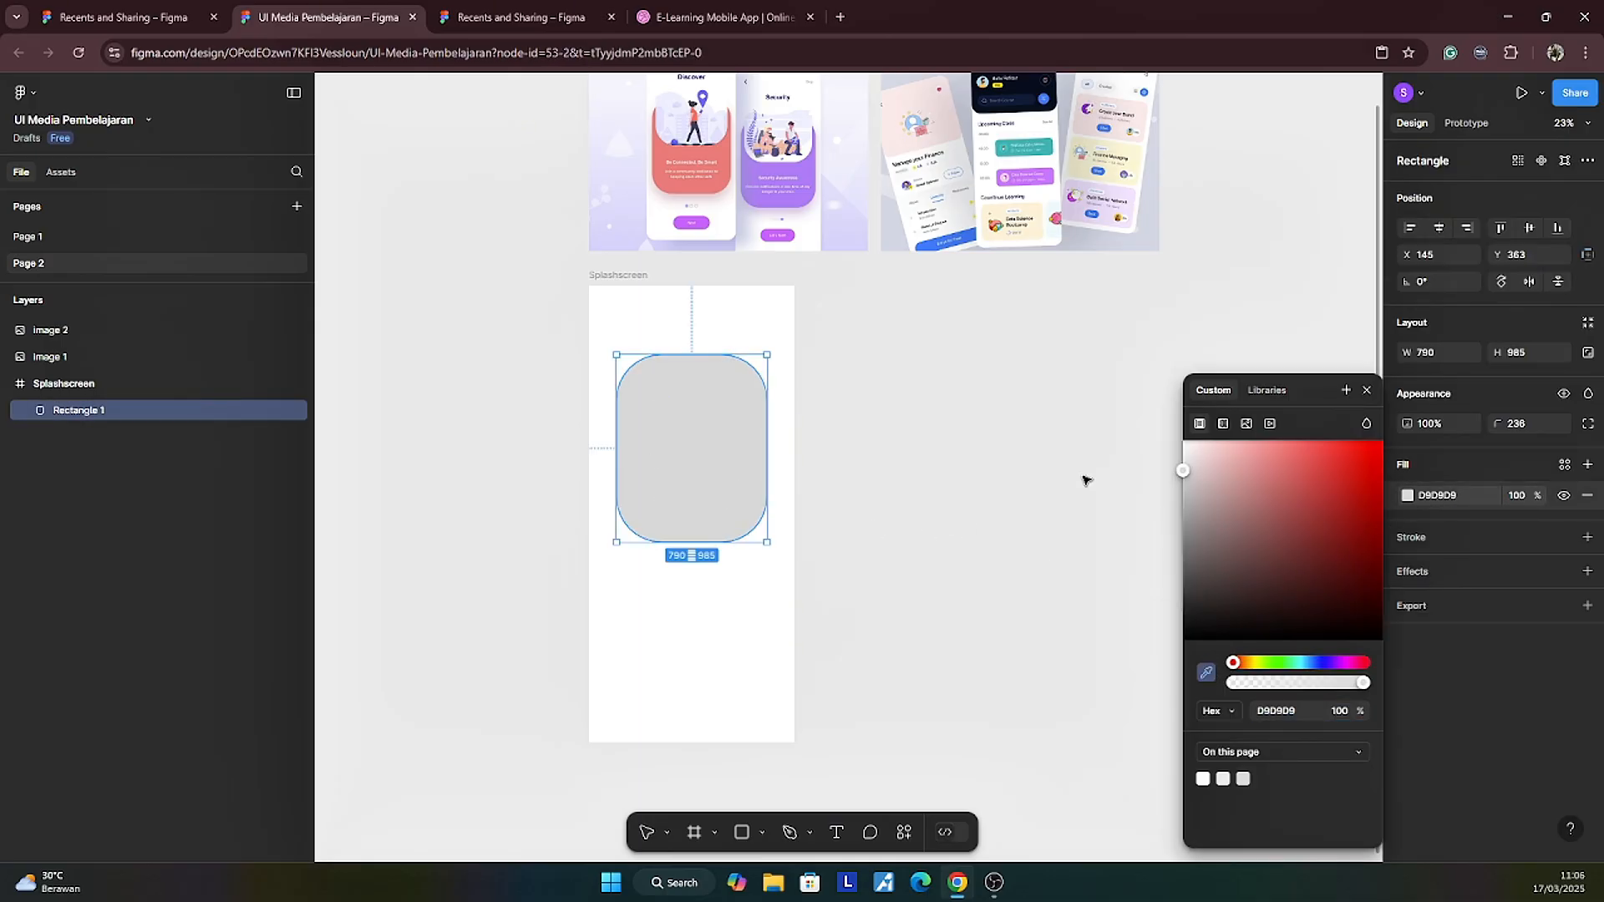
left_click(729, 171)
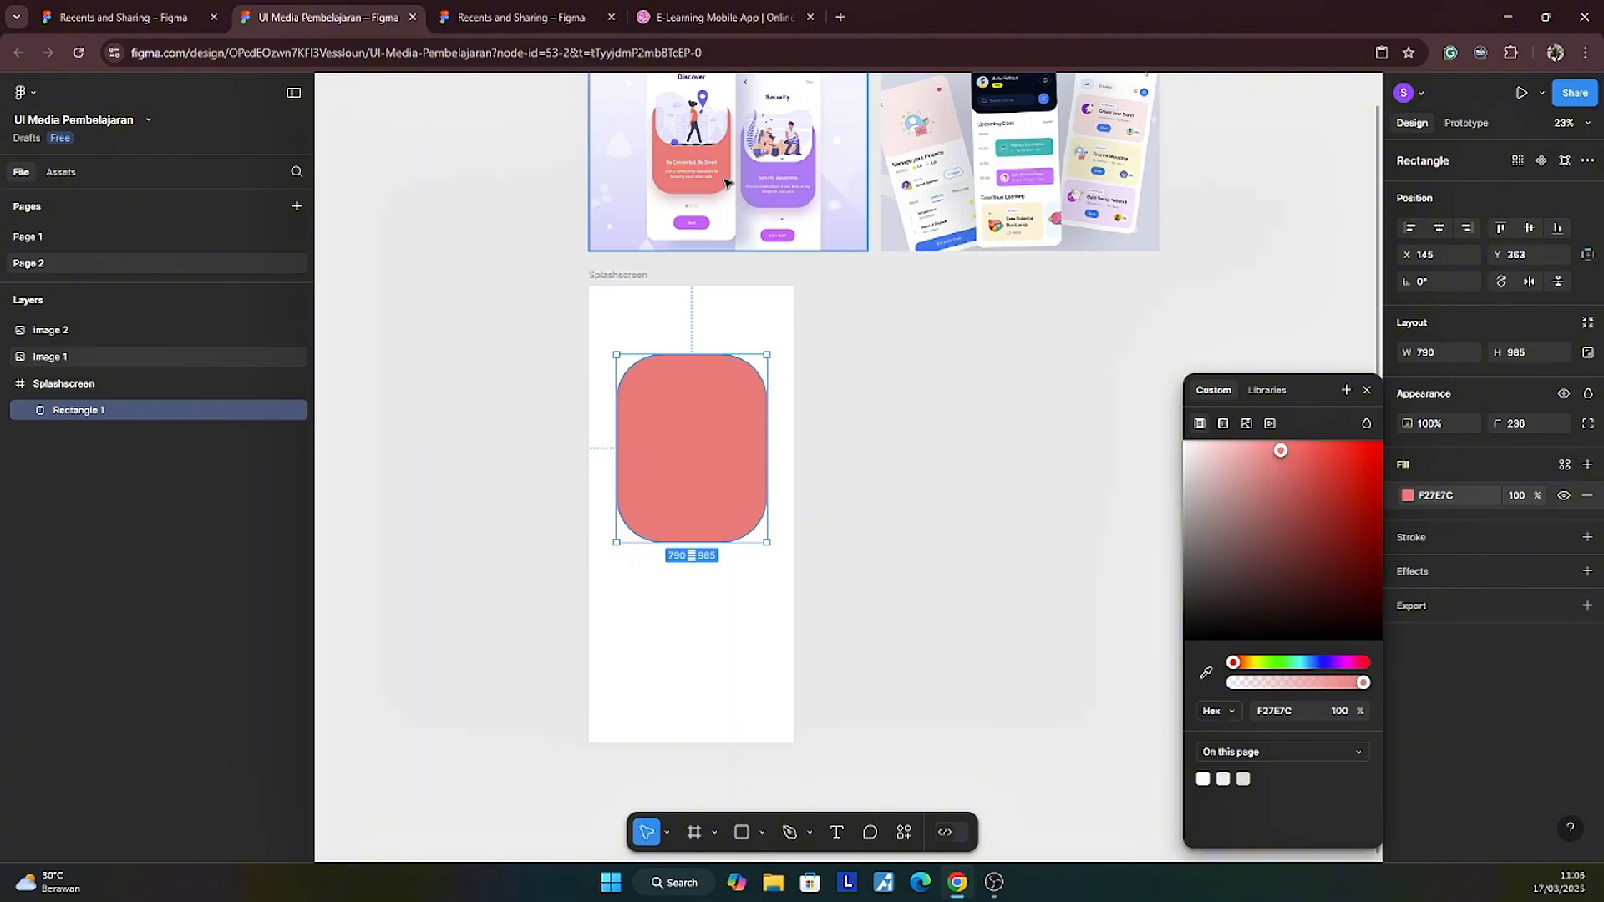
left_click(1368, 391)
left_click(1092, 490)
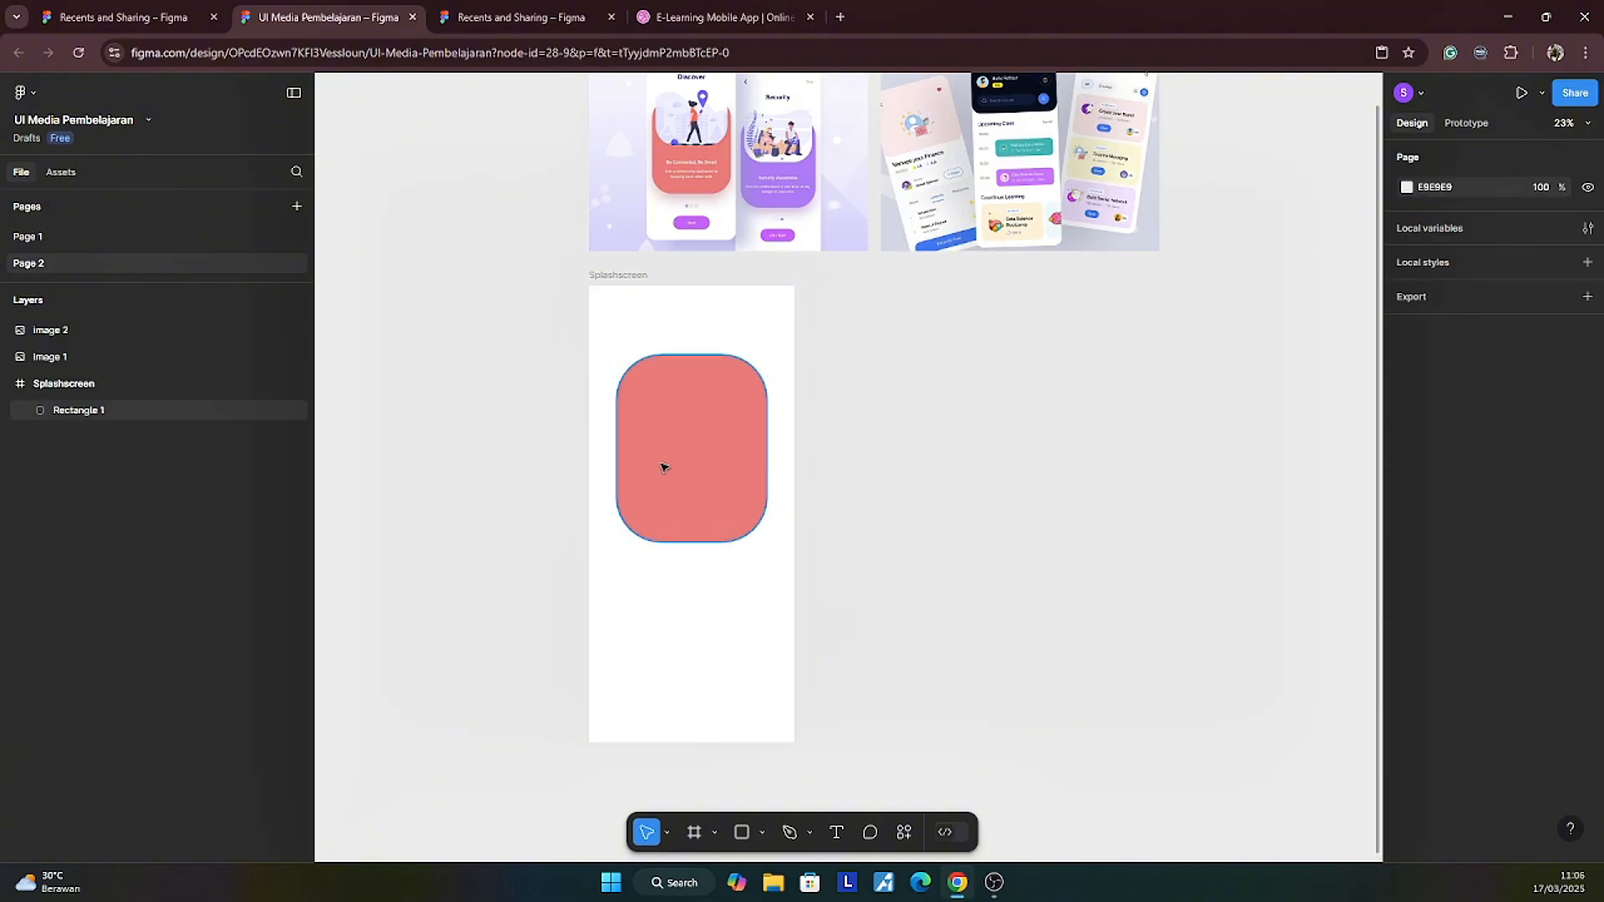
Step: Open the rounded rectangle's fill colour for editing, and open the Color Hunt palette site in a new browser tab
left_click(663, 466)
left_click(1407, 496)
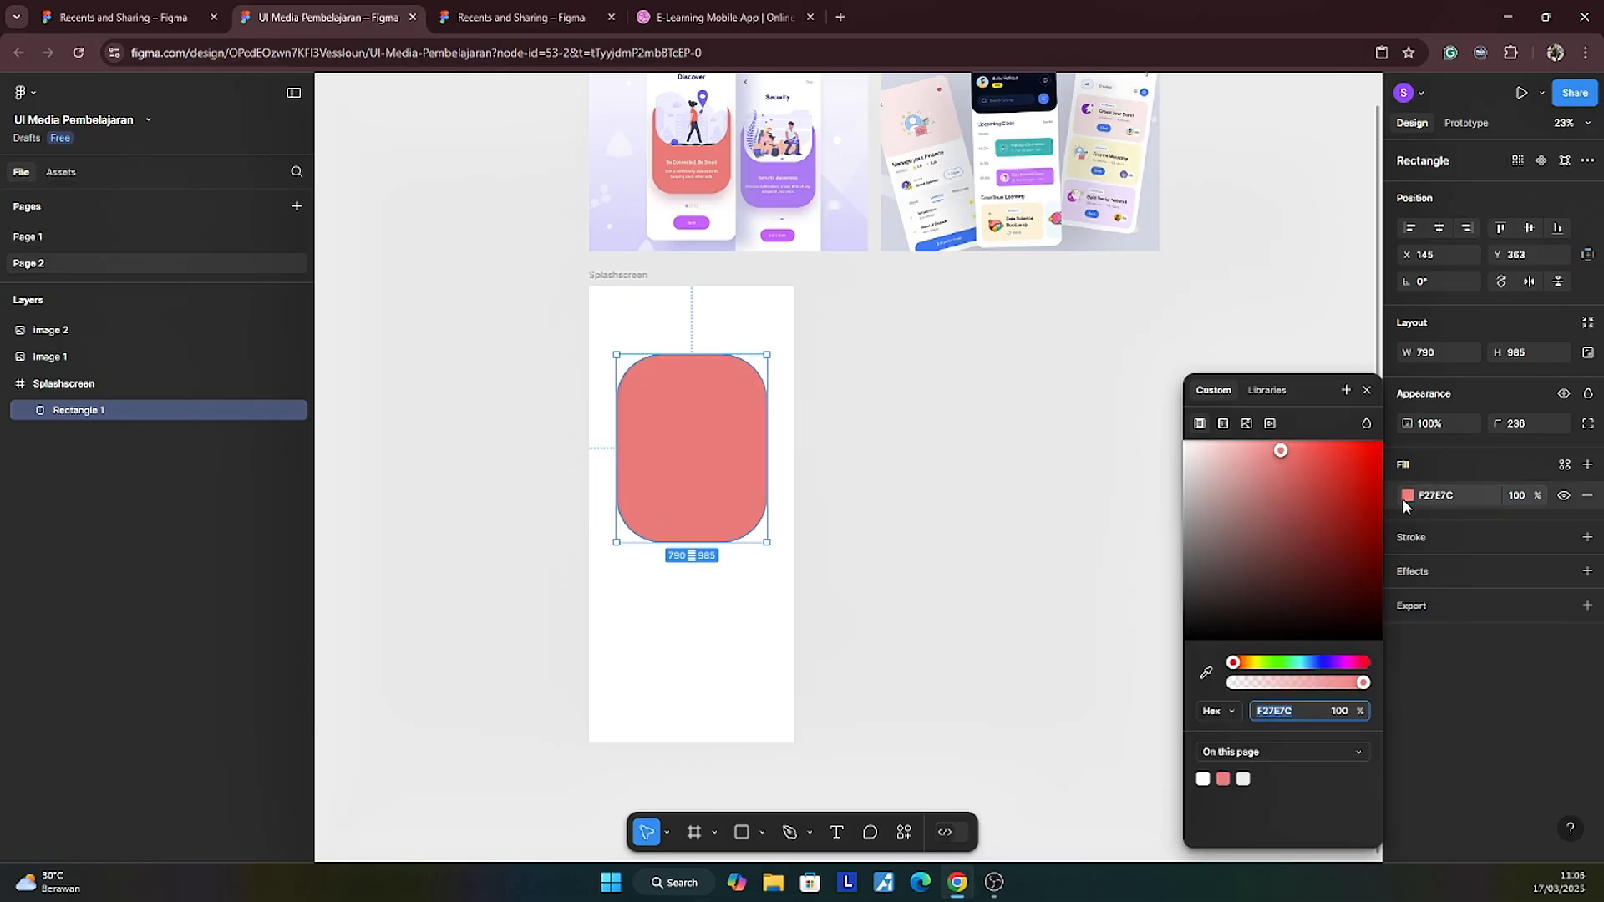
left_click(843, 17)
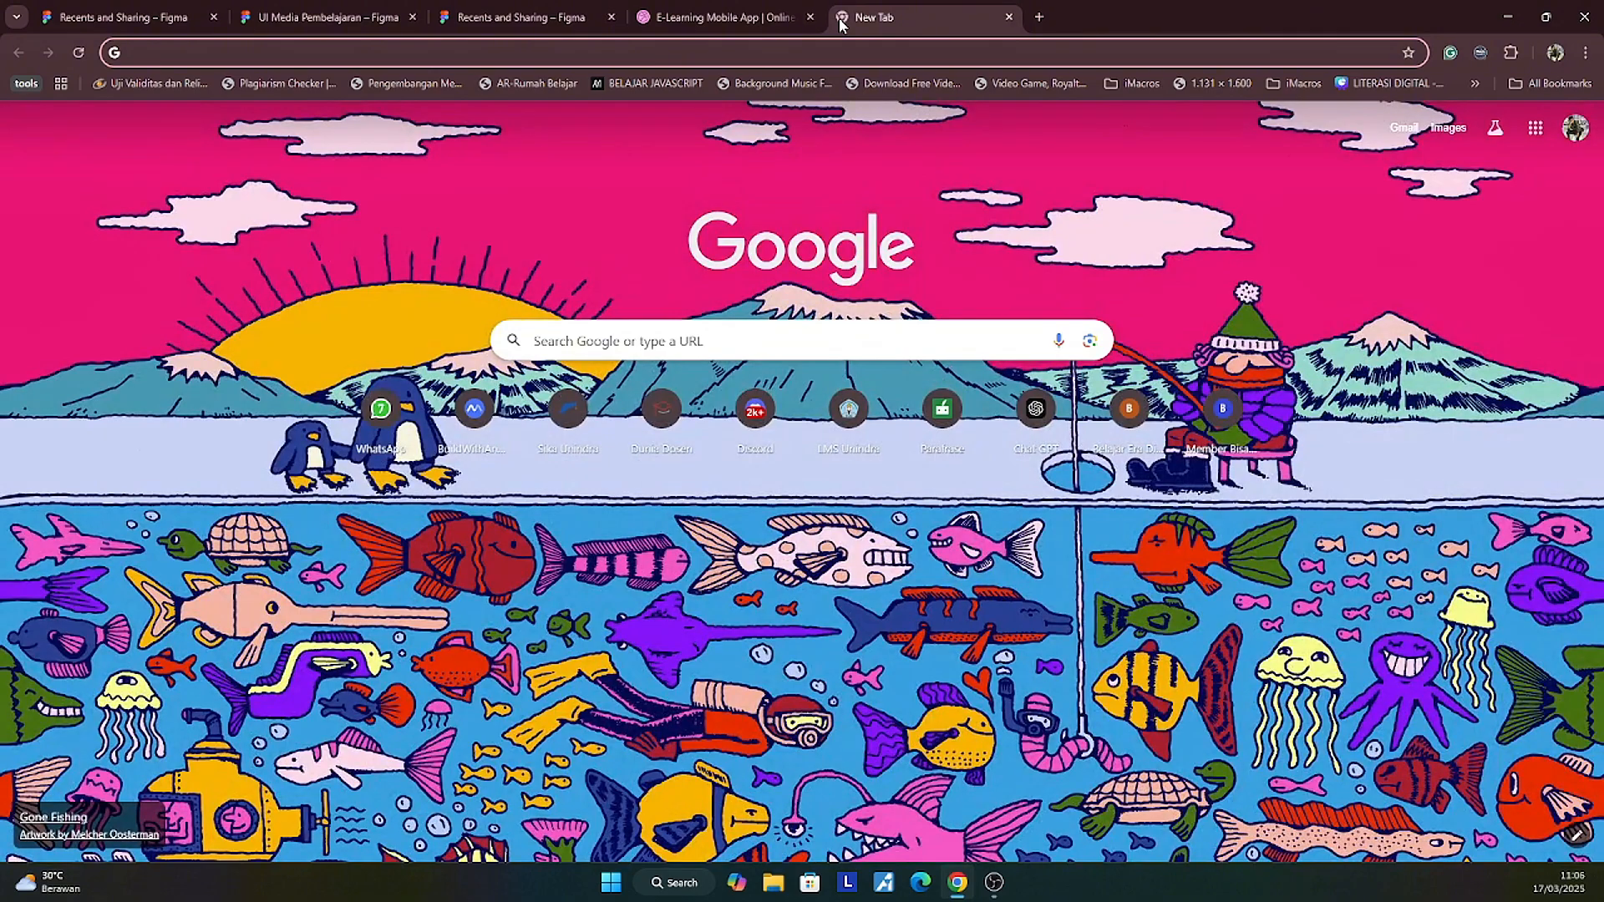
type("col")
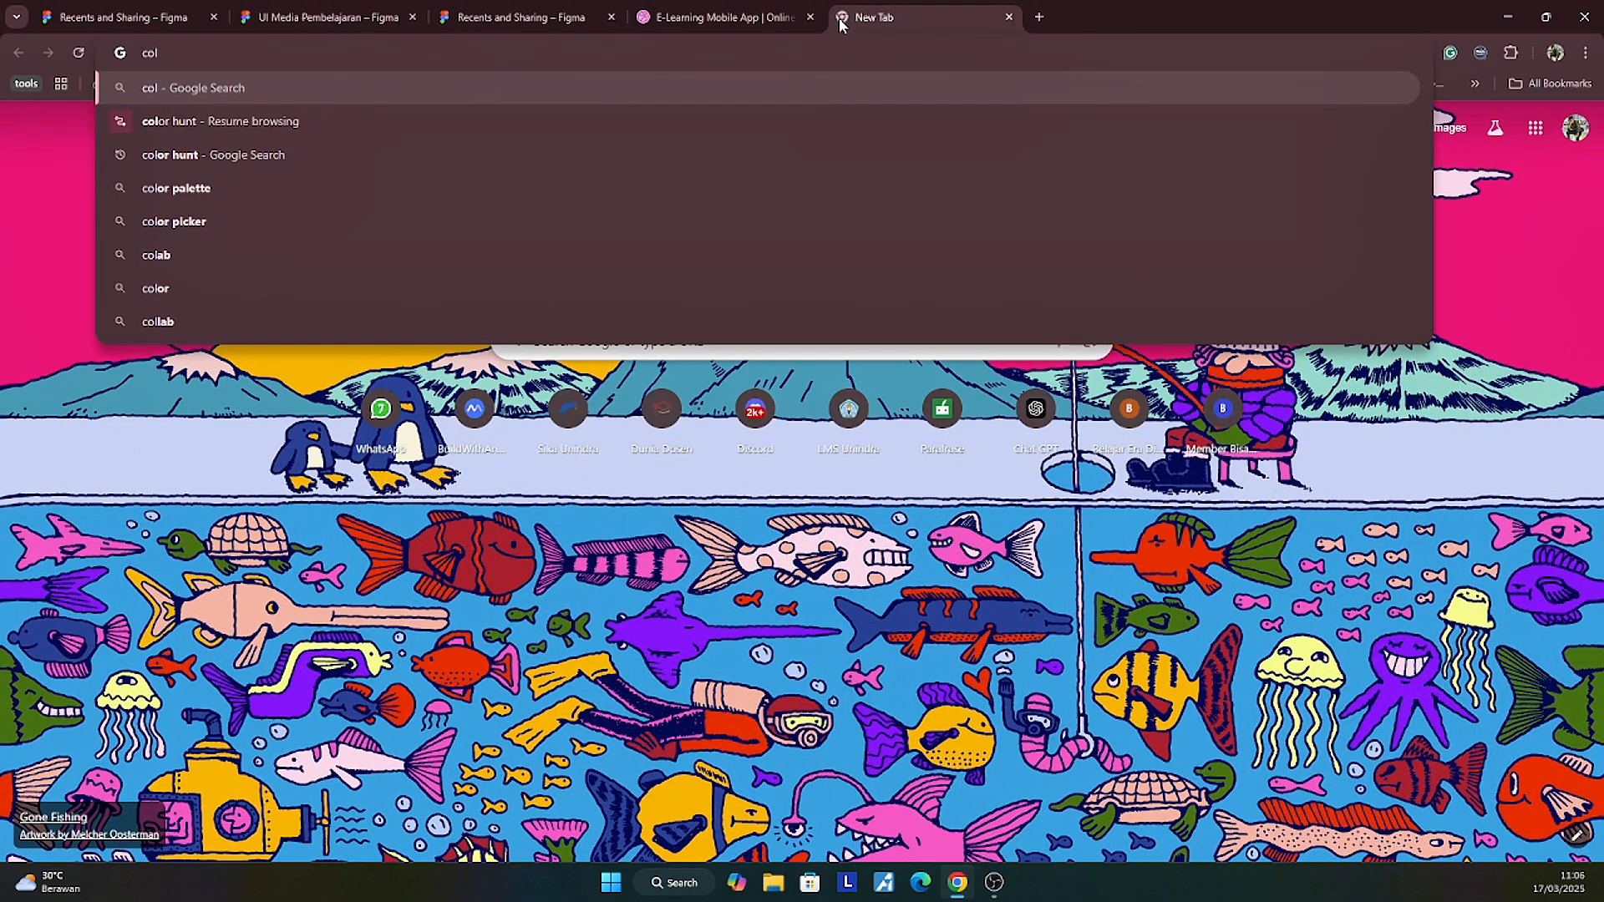
key("Down")
key("Down")
key("Return")
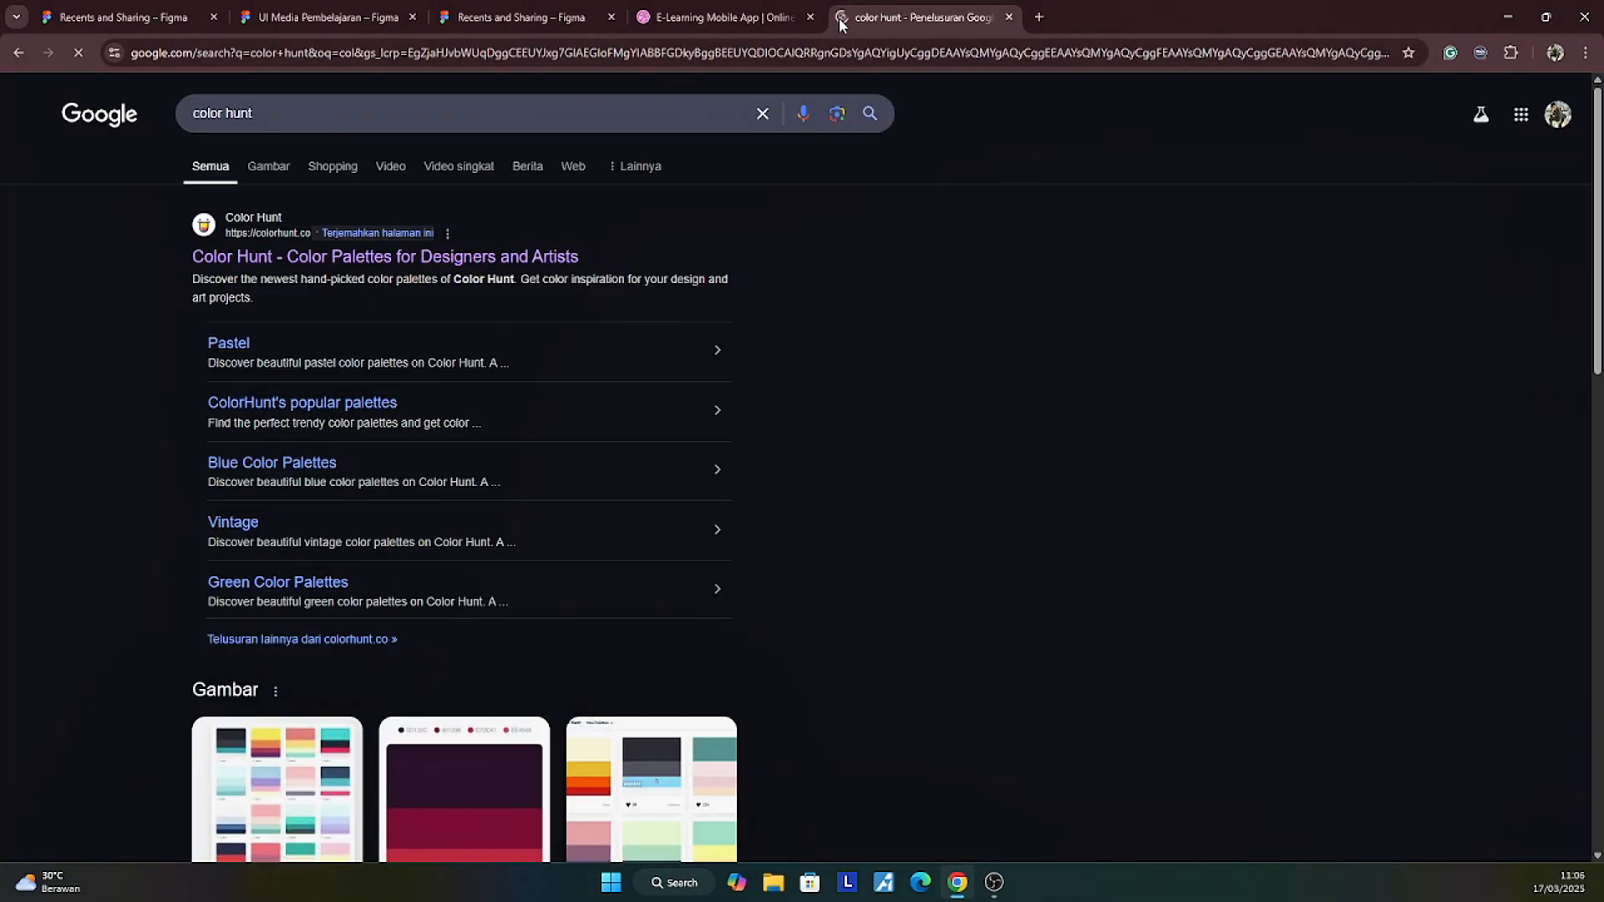
left_click(234, 258)
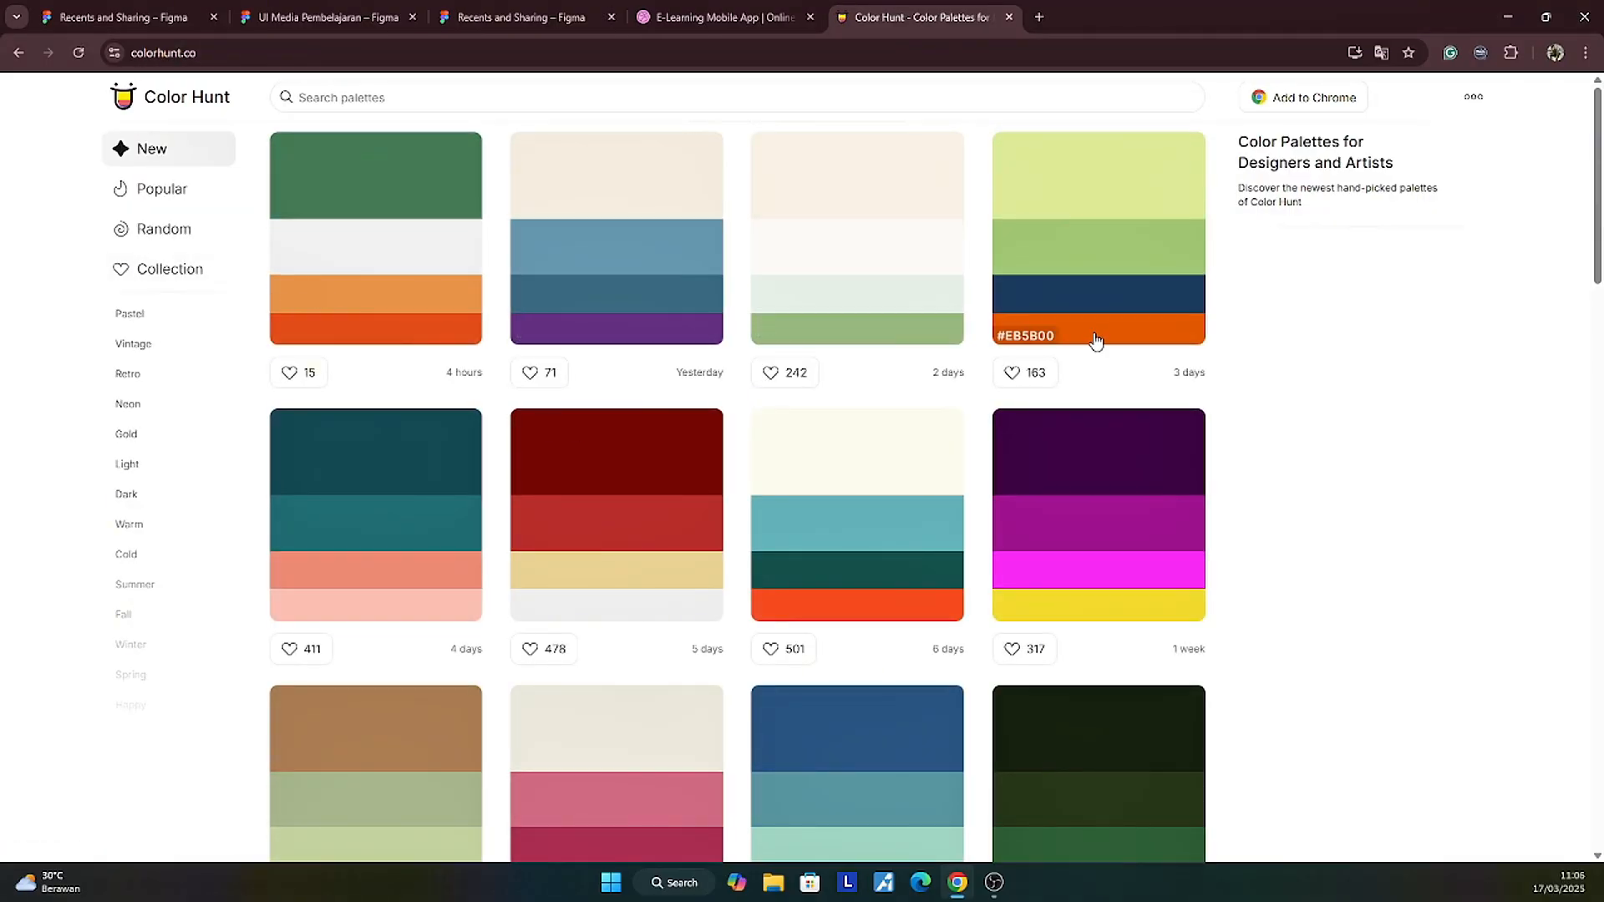
Step: Copy the mint green colour 98D2C0 from the blue, teal, mint and cream palette on Color Hunt
scroll(986, 516, "down", 2)
scroll(969, 513, "down", 1)
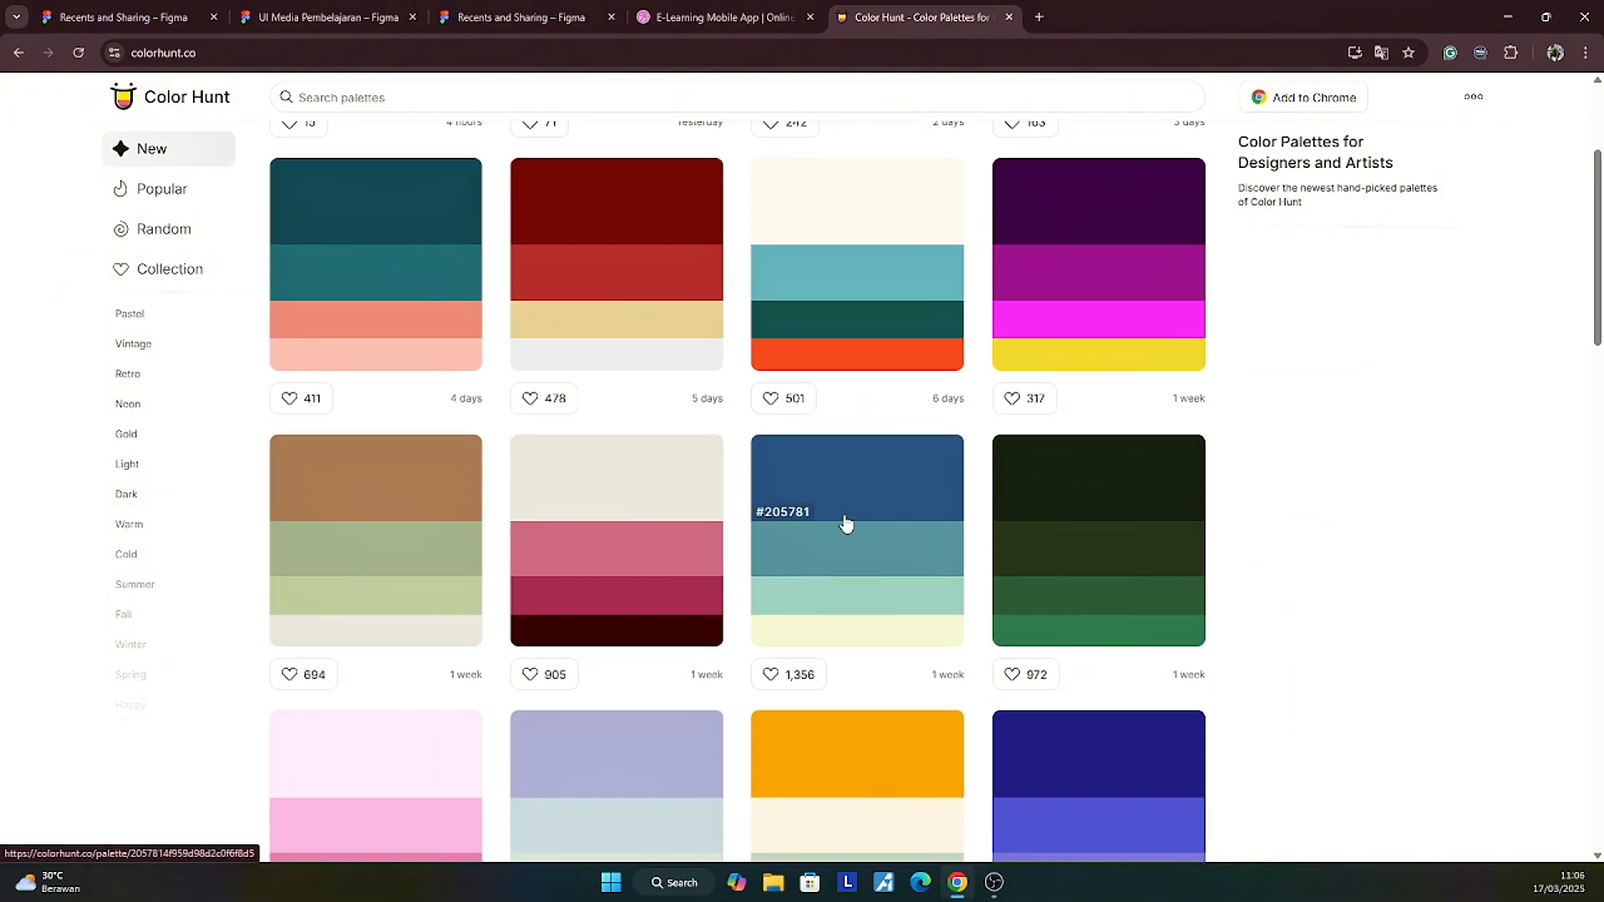
left_click(788, 609)
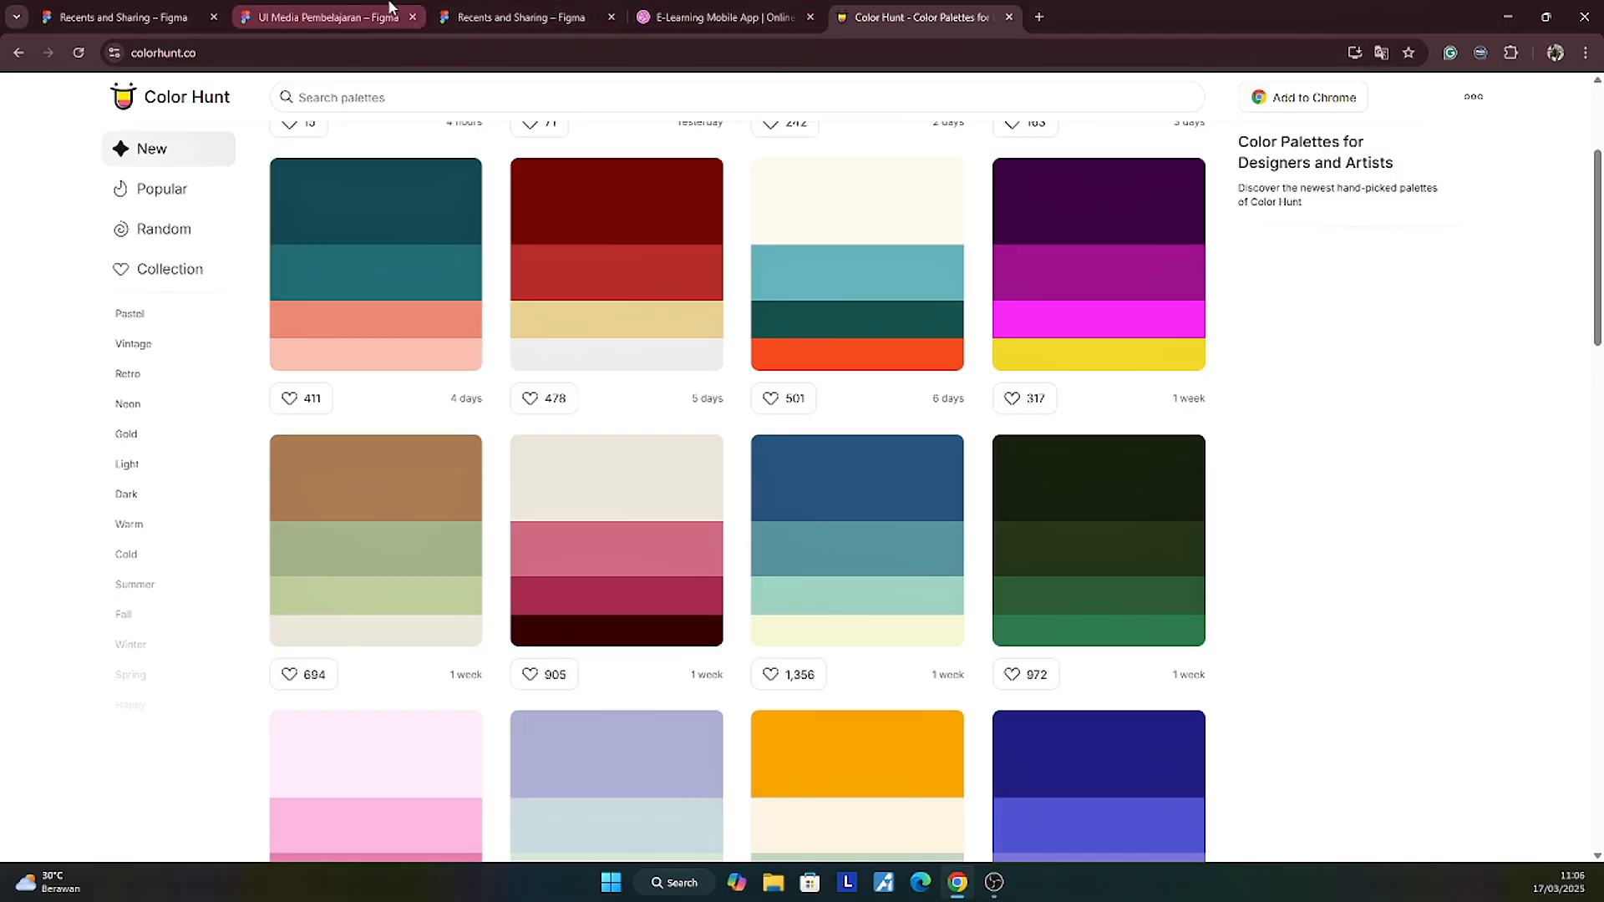
Step: Switch back to the UI Media Pembelajaran file in Figma and set the rounded rectangle's fill to 98D2C0
left_click(334, 17)
left_click(1277, 719)
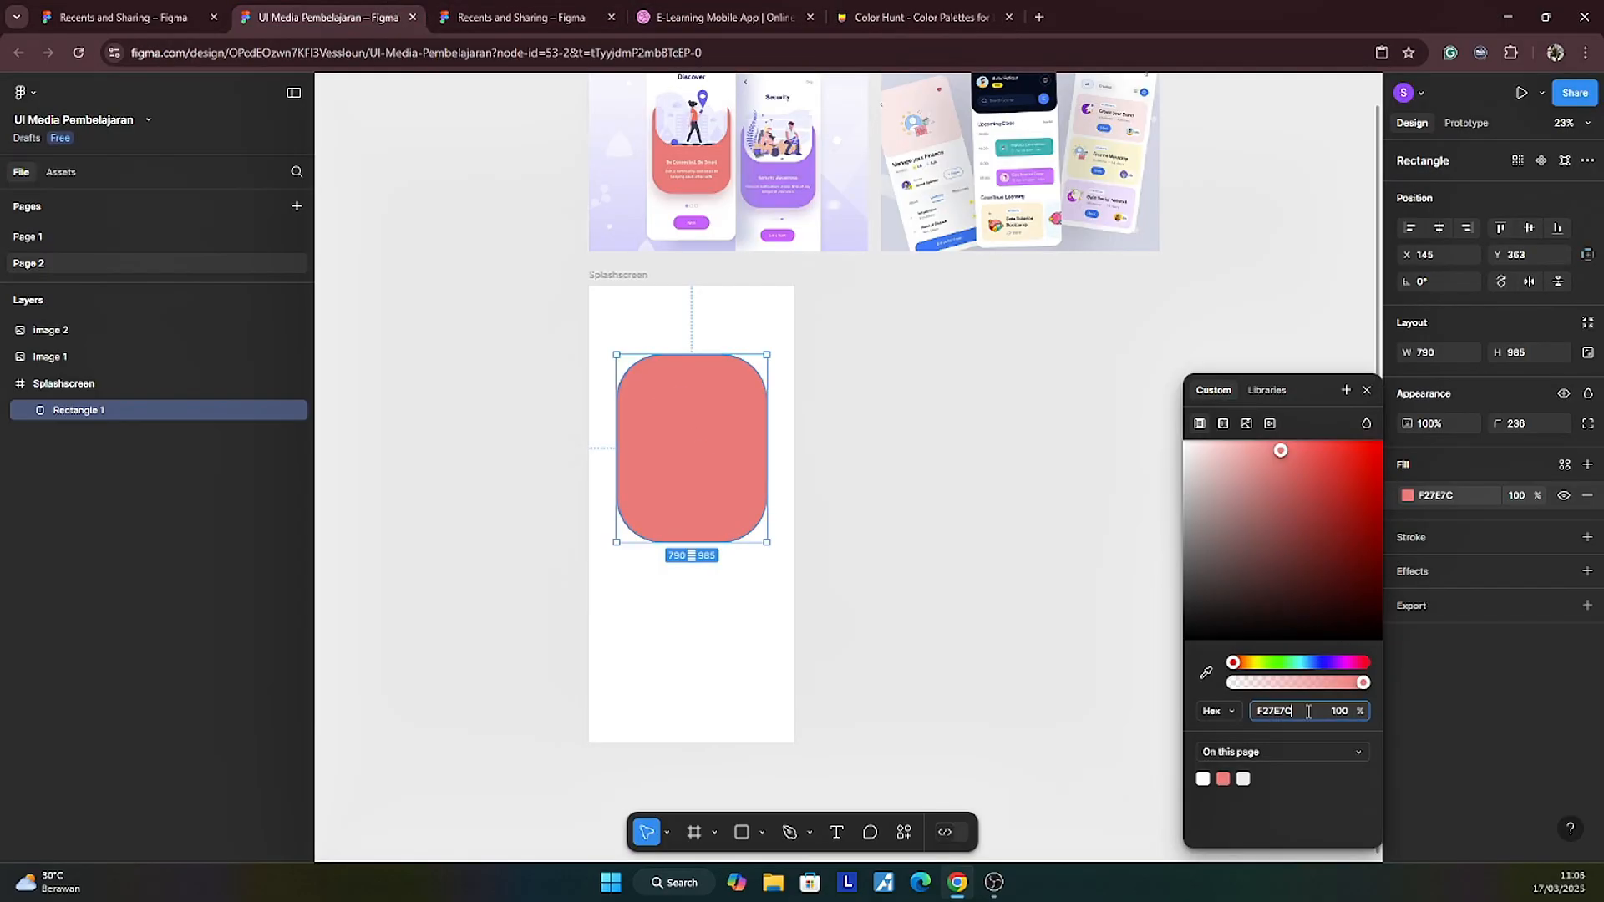
key("ctrl+v")
key("Return")
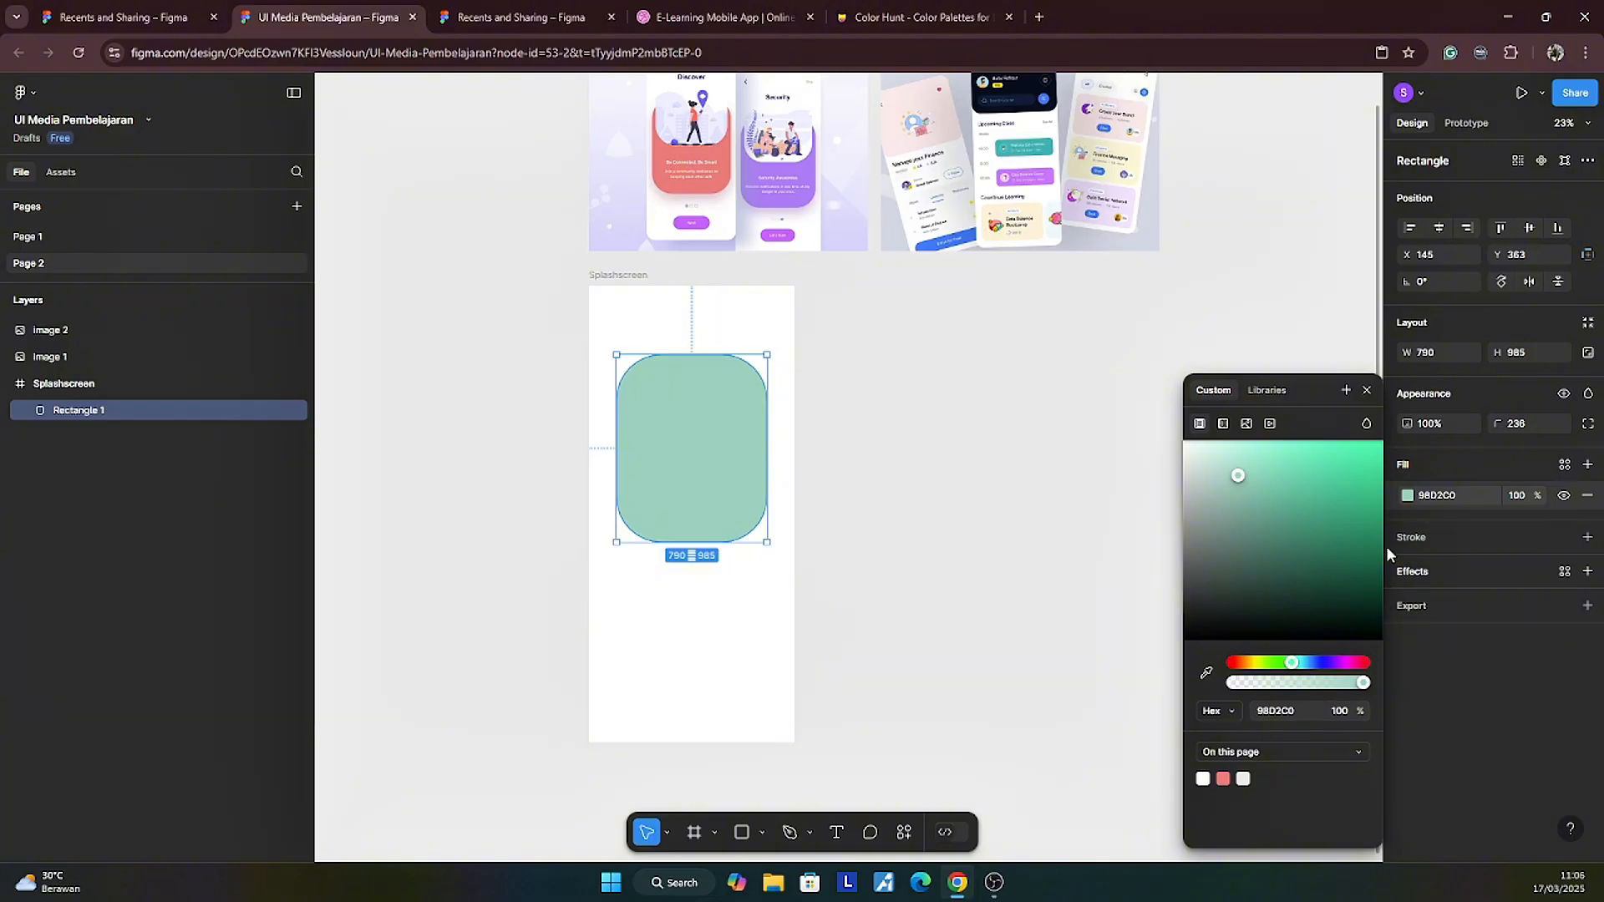
left_click(975, 437)
left_click(937, 441)
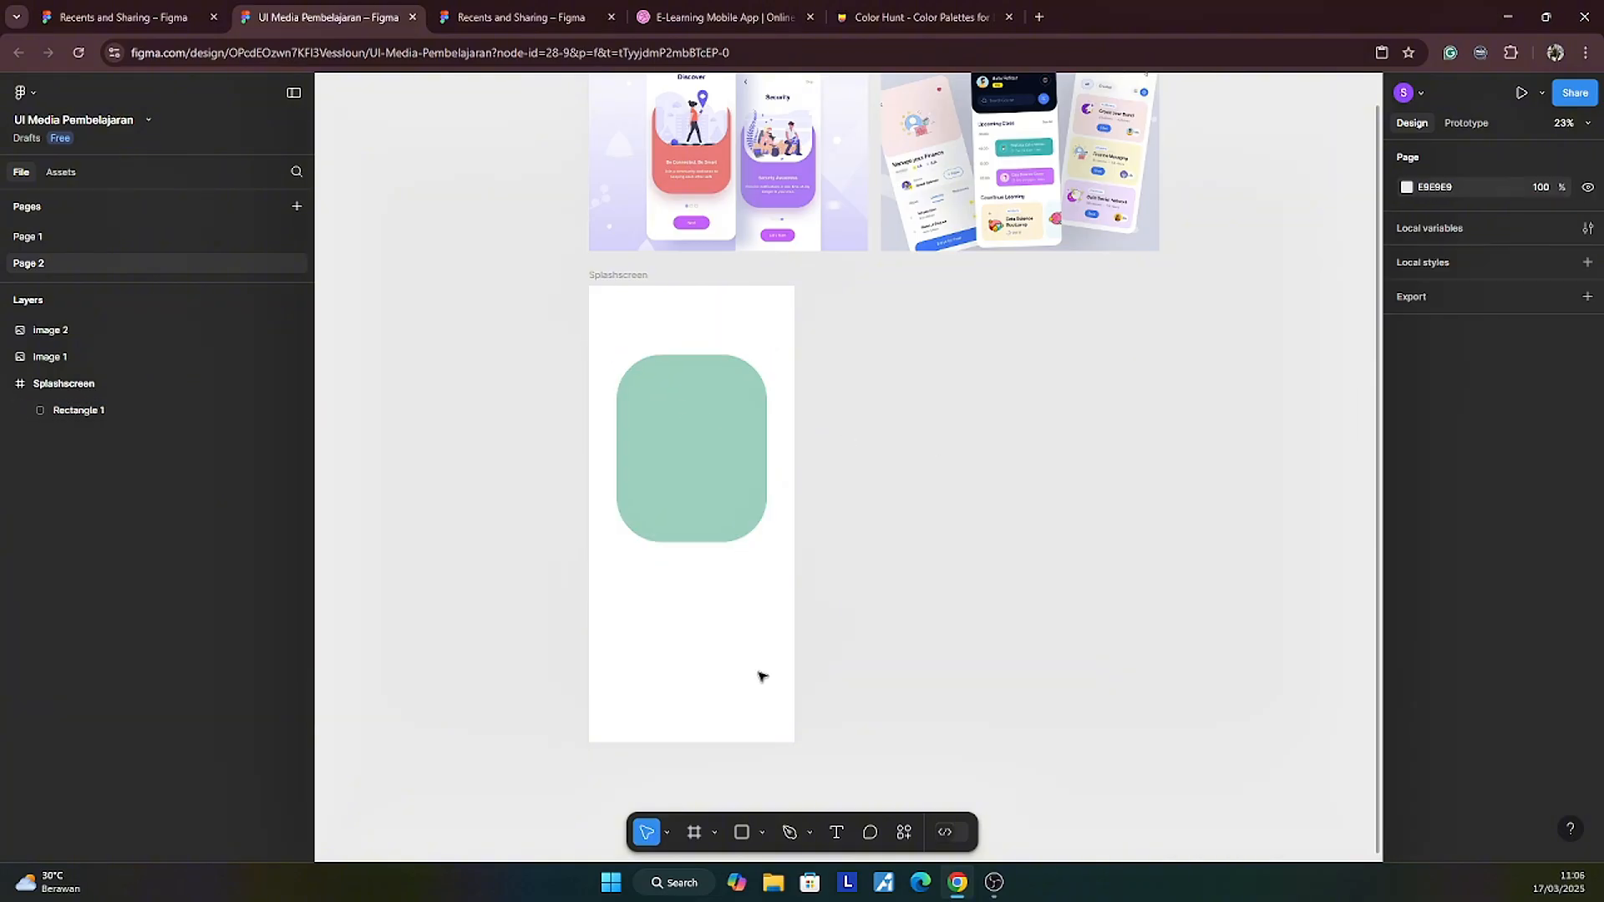
Step: Open the Icons8 plugin and search its illustrations for "learning"
left_click(904, 832)
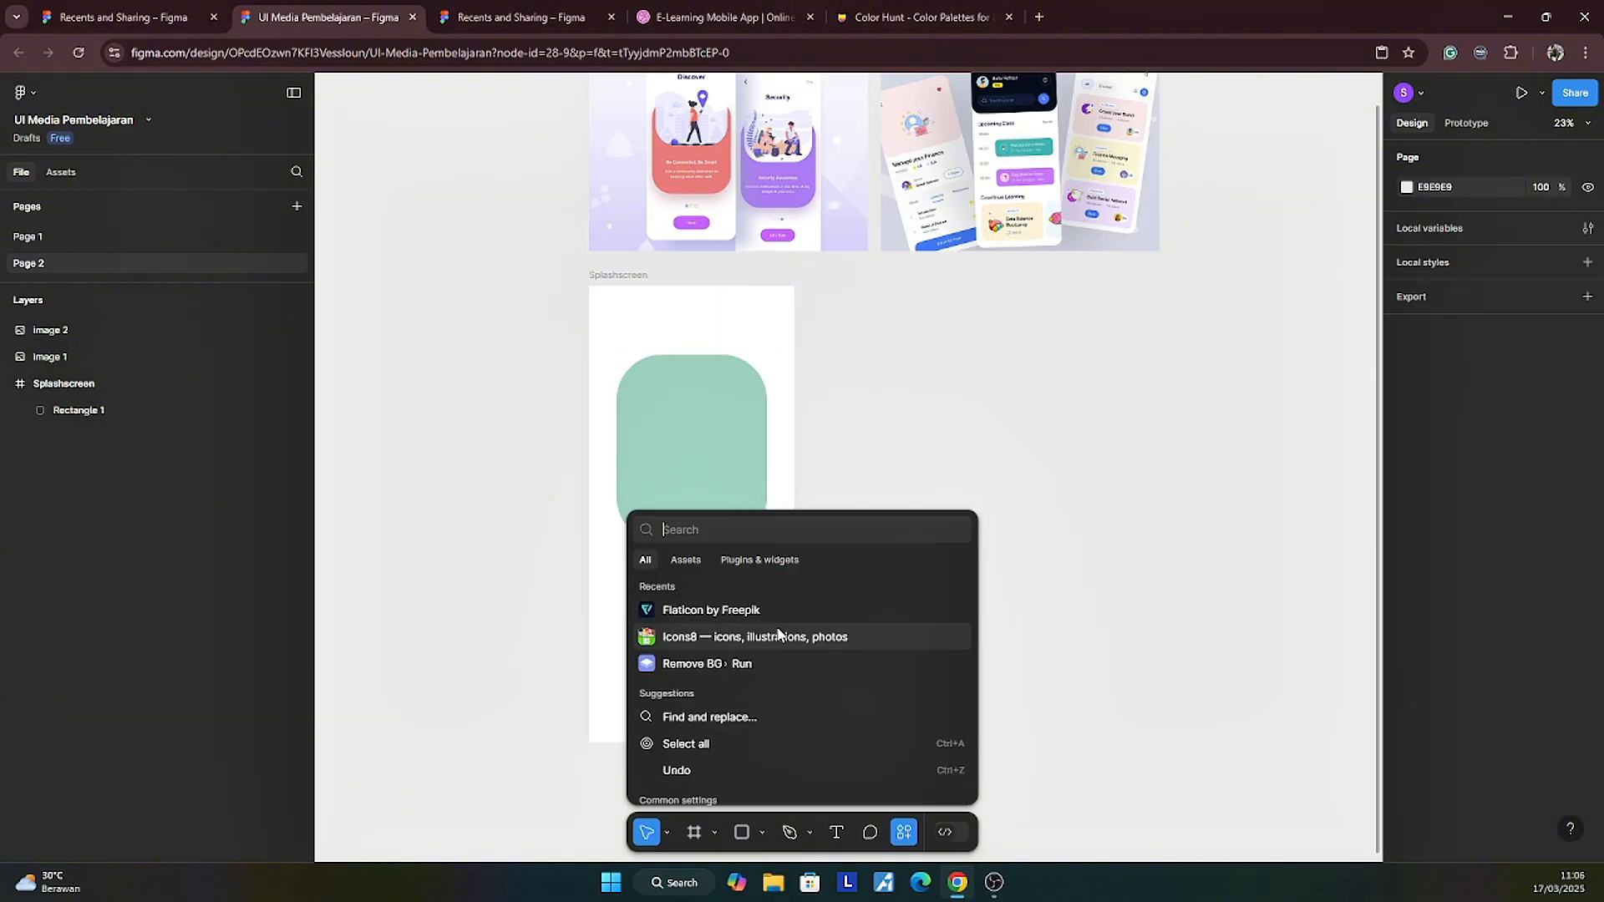
left_click(698, 640)
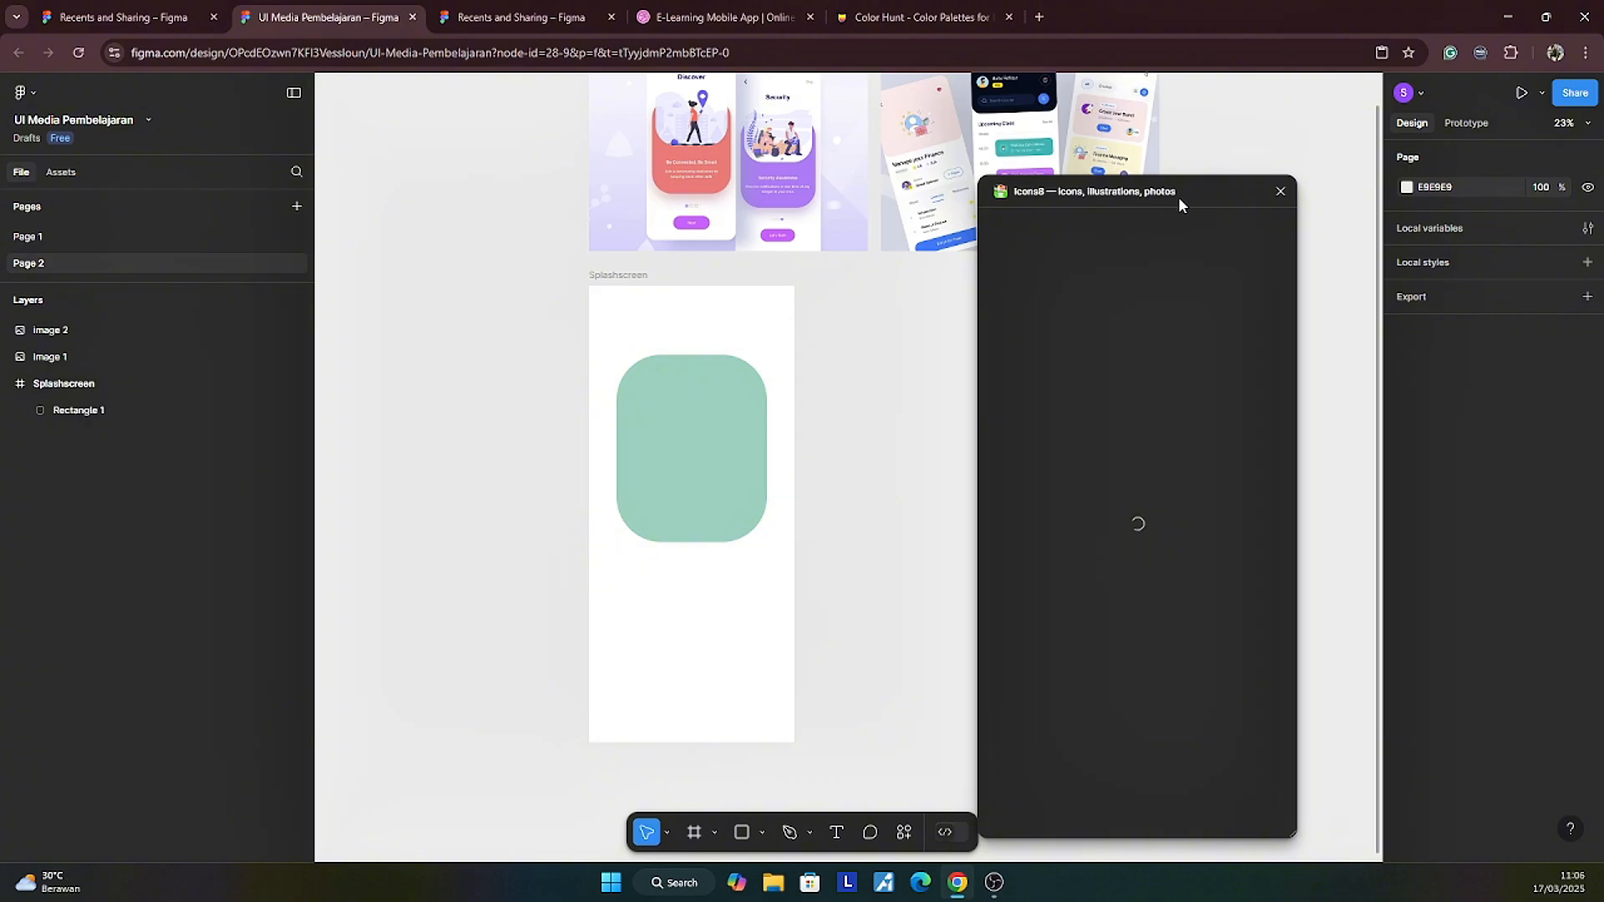
left_click_drag(1225, 198, 1320, 198)
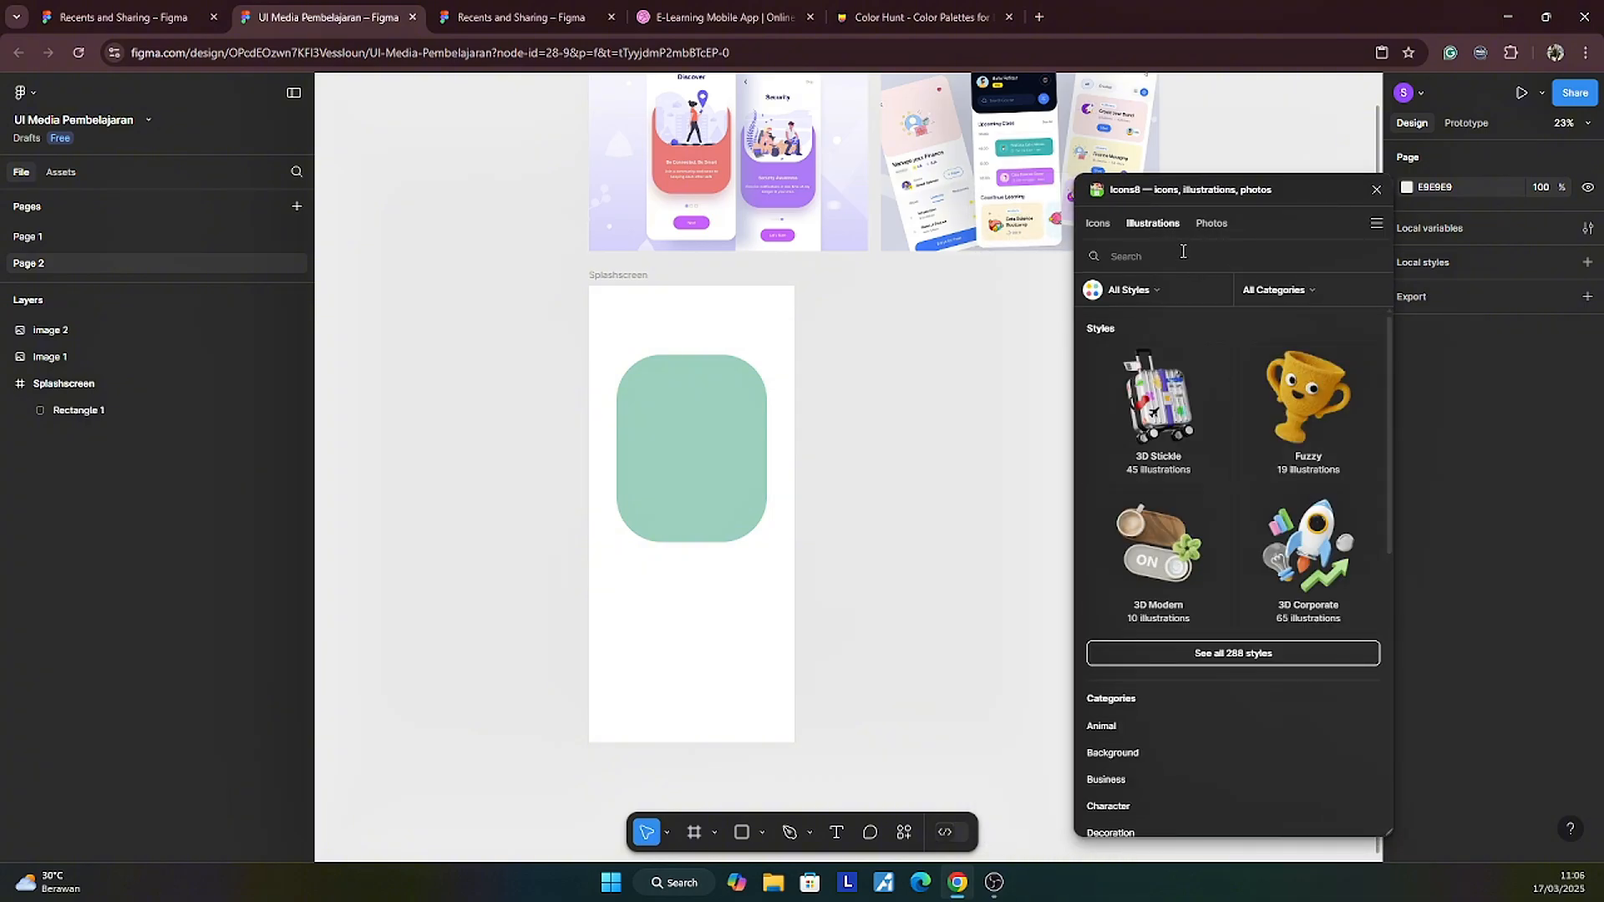
type("learning")
key("Return")
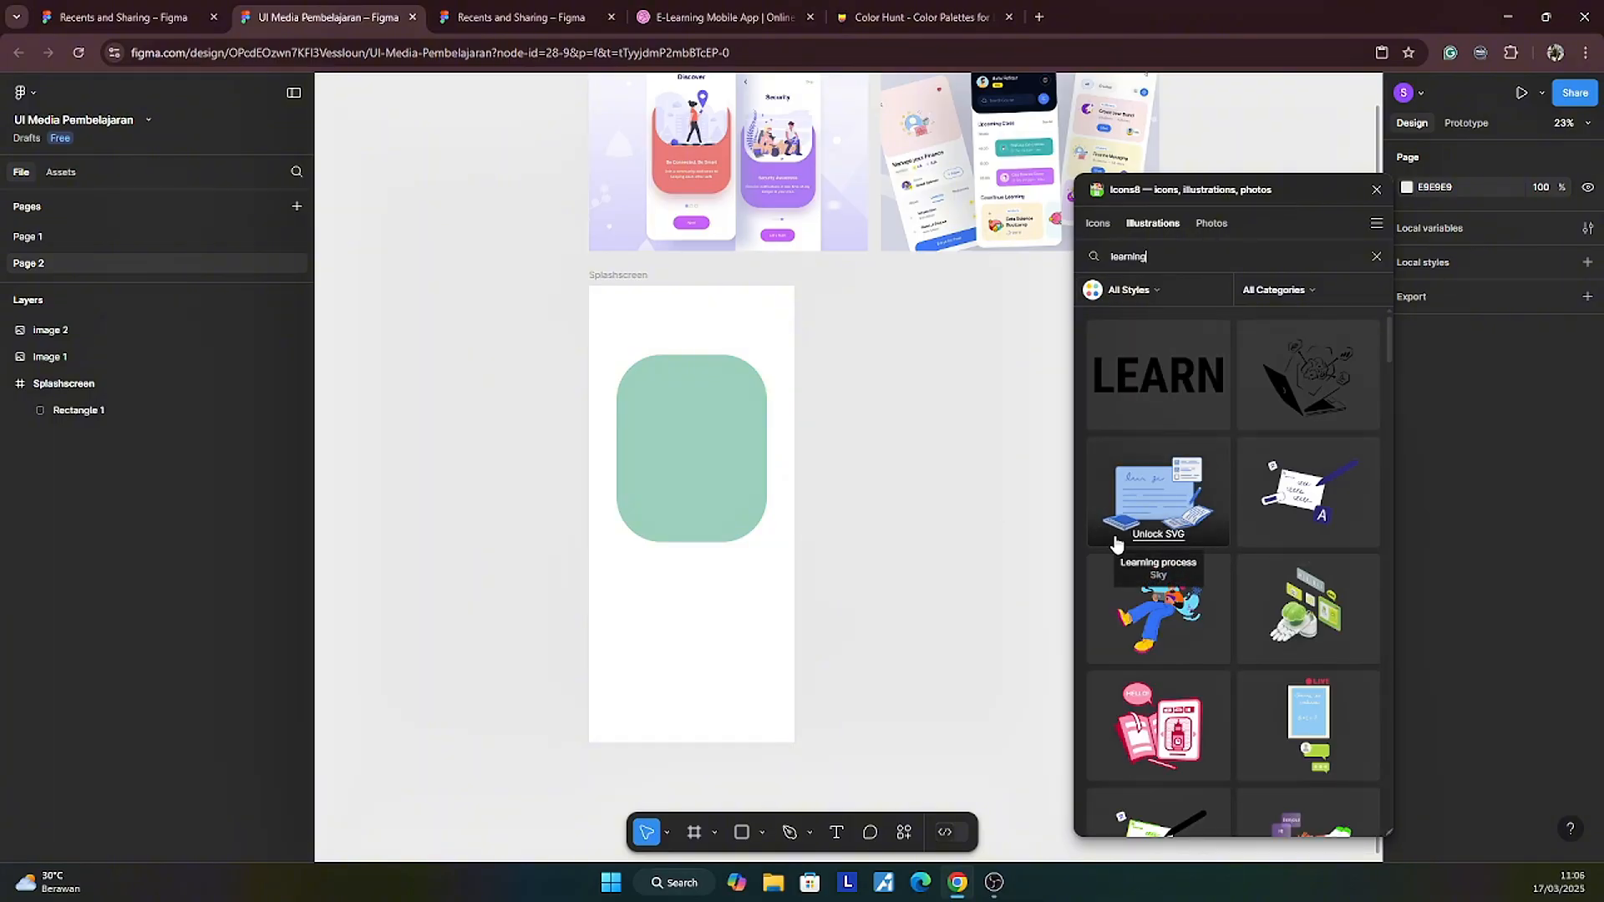
Step: Insert the "Learning something with guidance of teacher" illustration and centre it on the rounded rectangle in the Splashscreen frame
scroll(1246, 619, "down", 4)
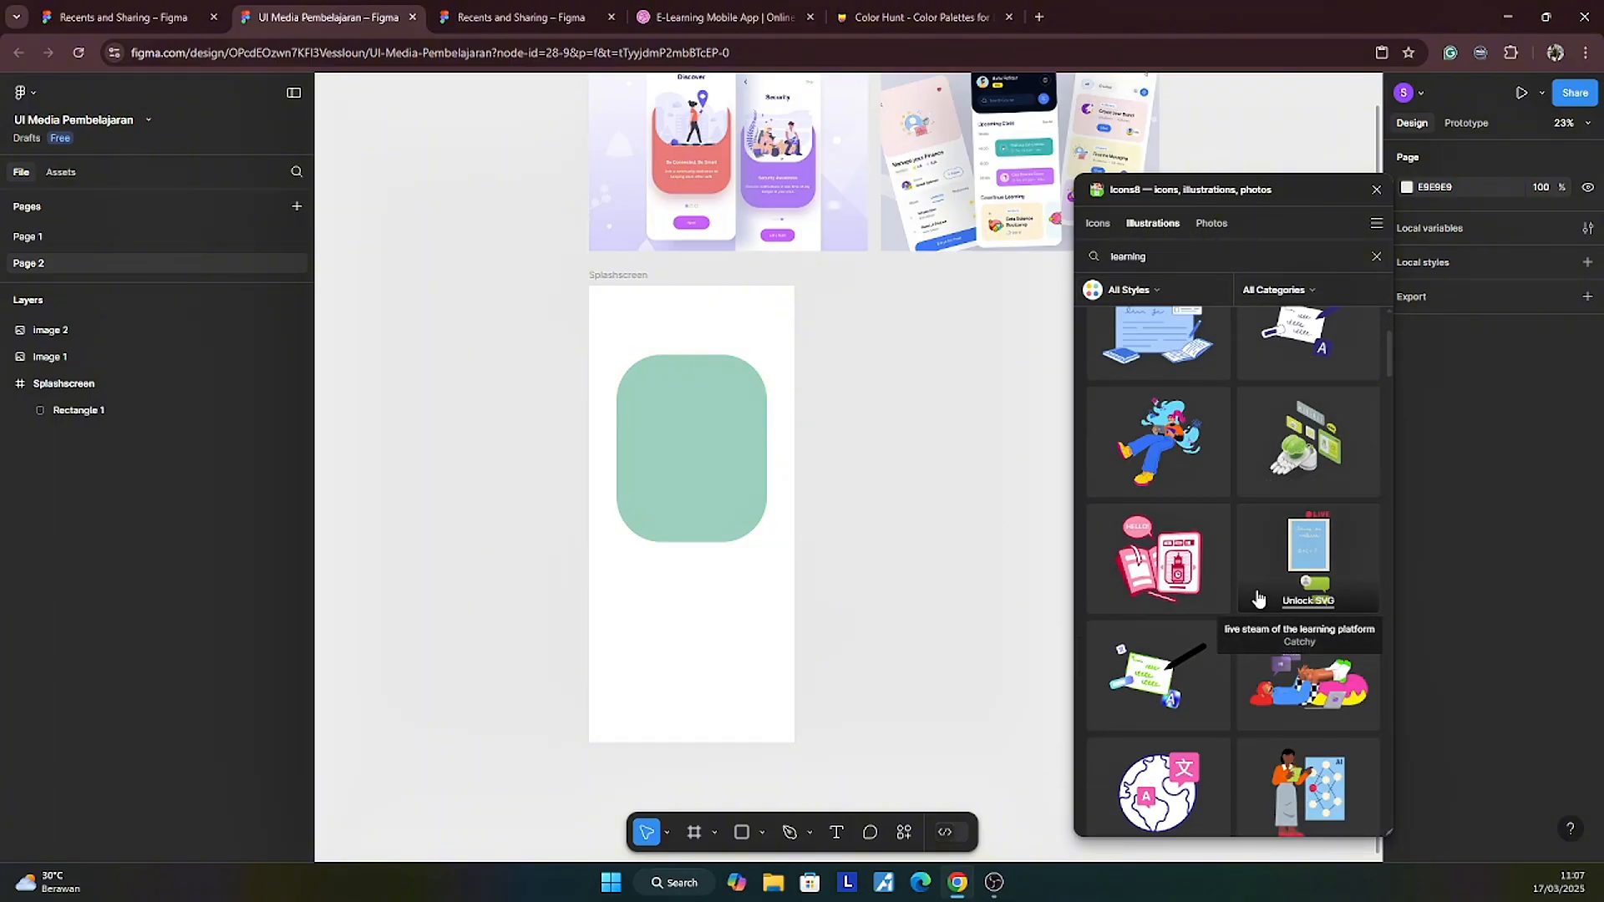
scroll(1261, 585, "down", 3)
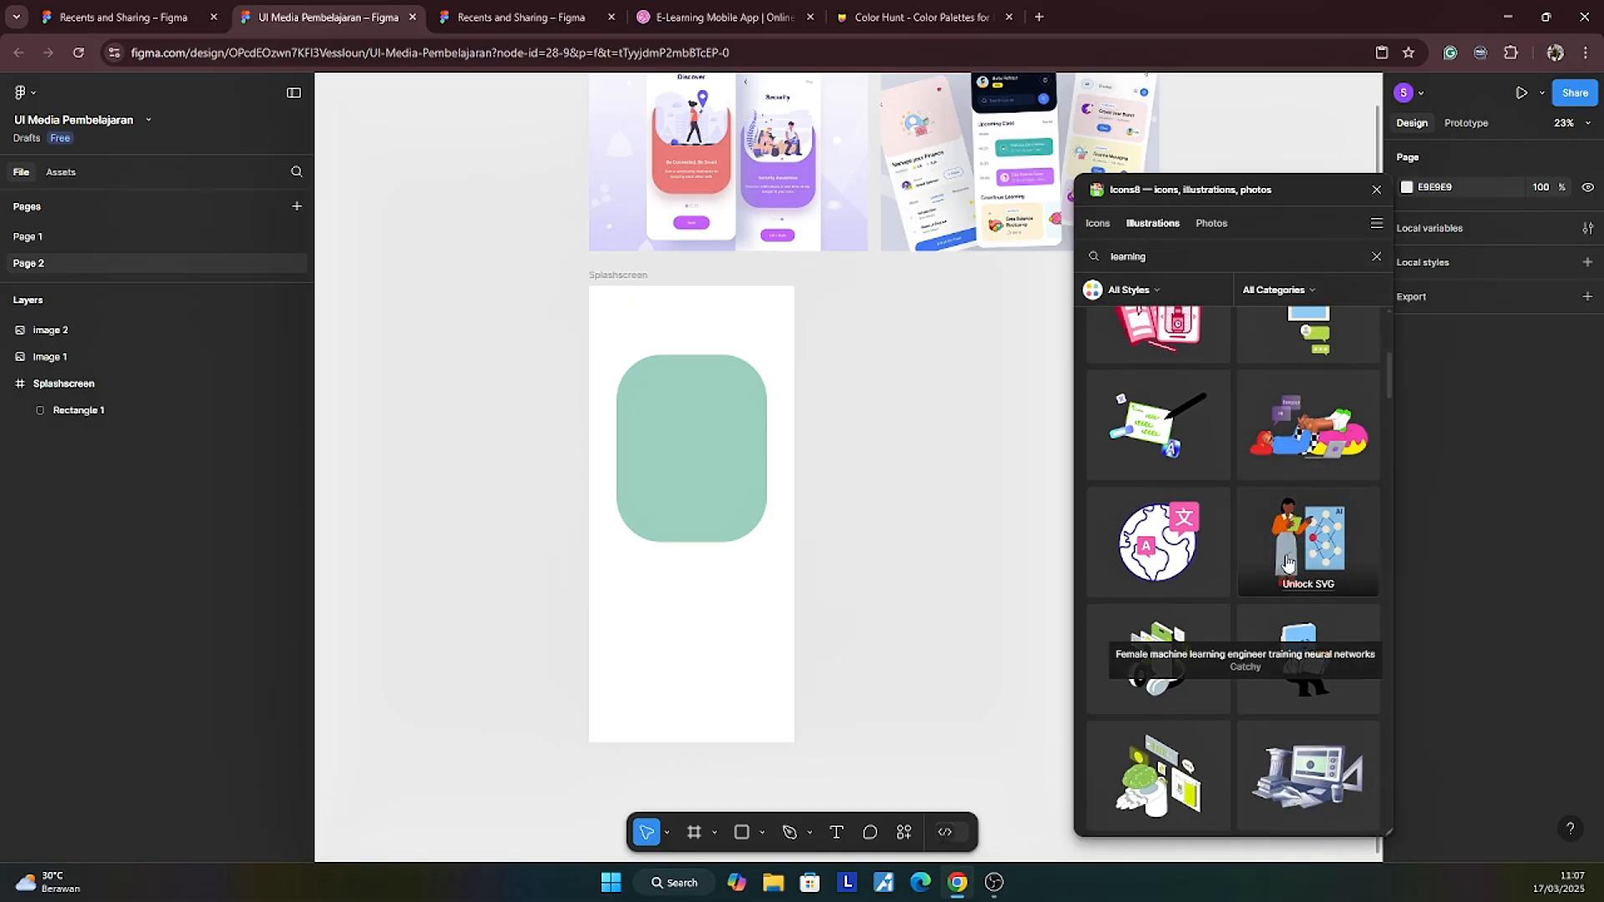
scroll(1270, 576, "down", 3)
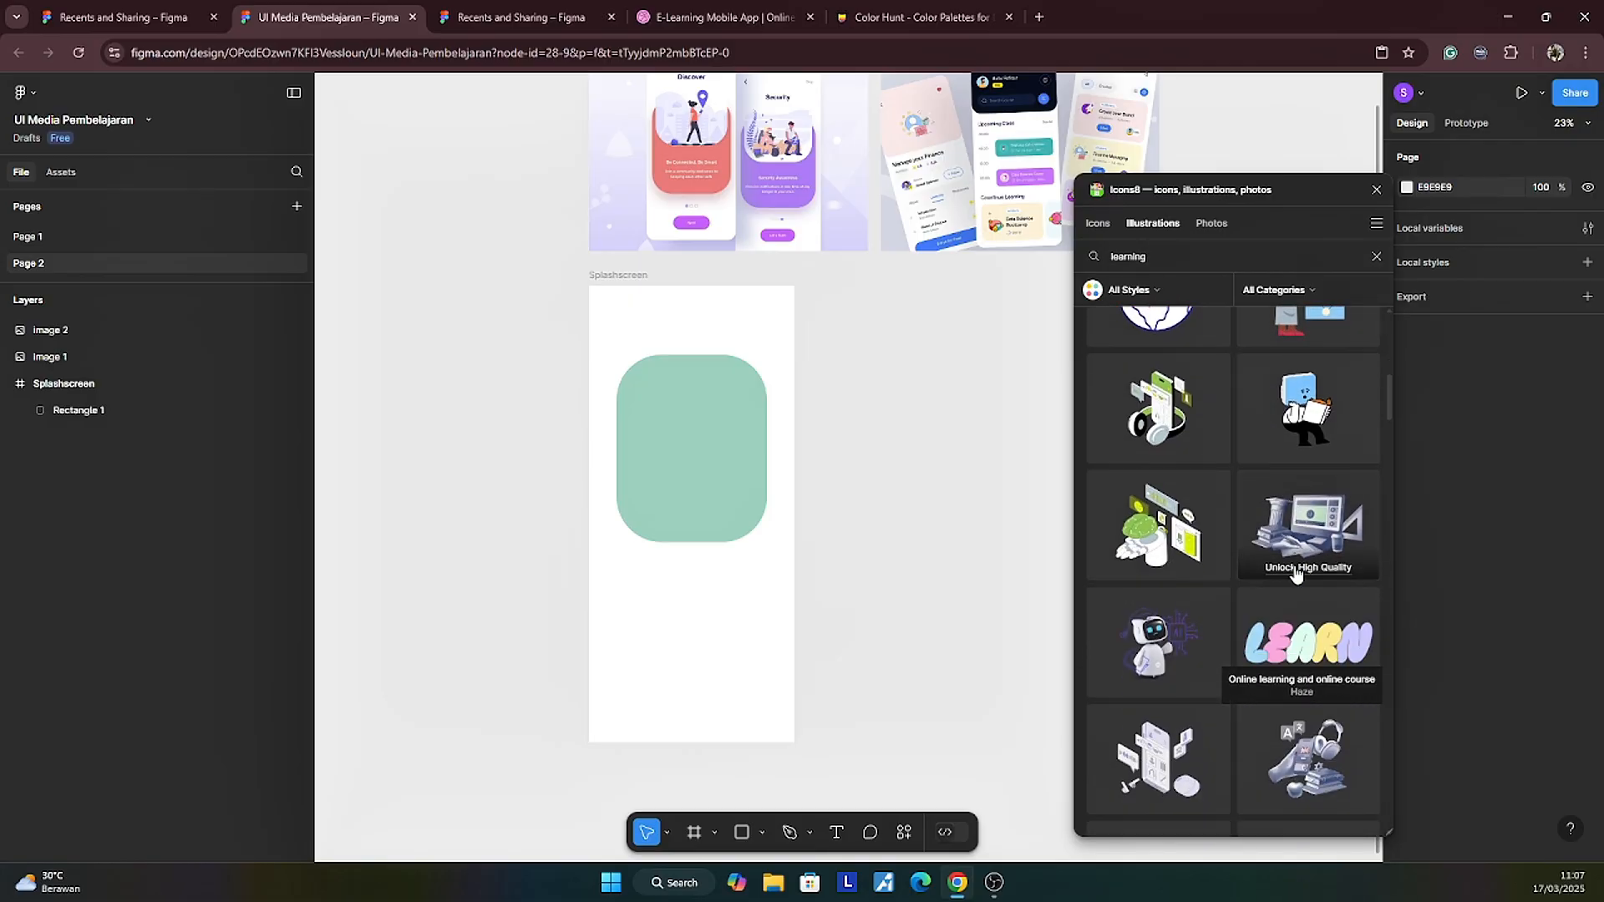
scroll(1286, 576, "down", 2)
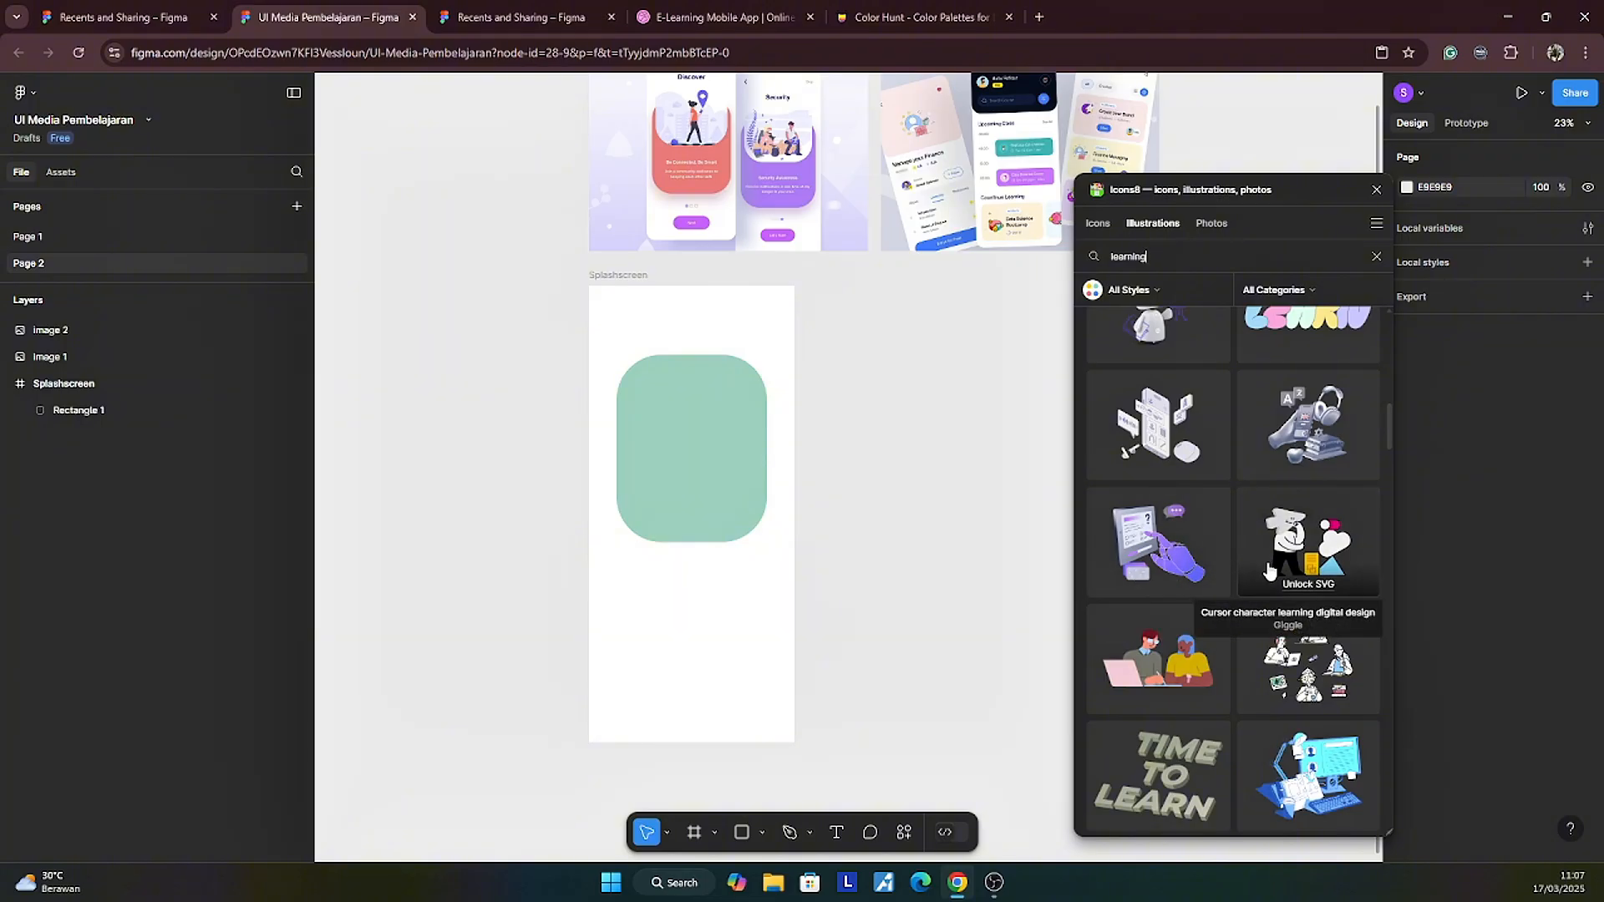
left_click(1174, 665)
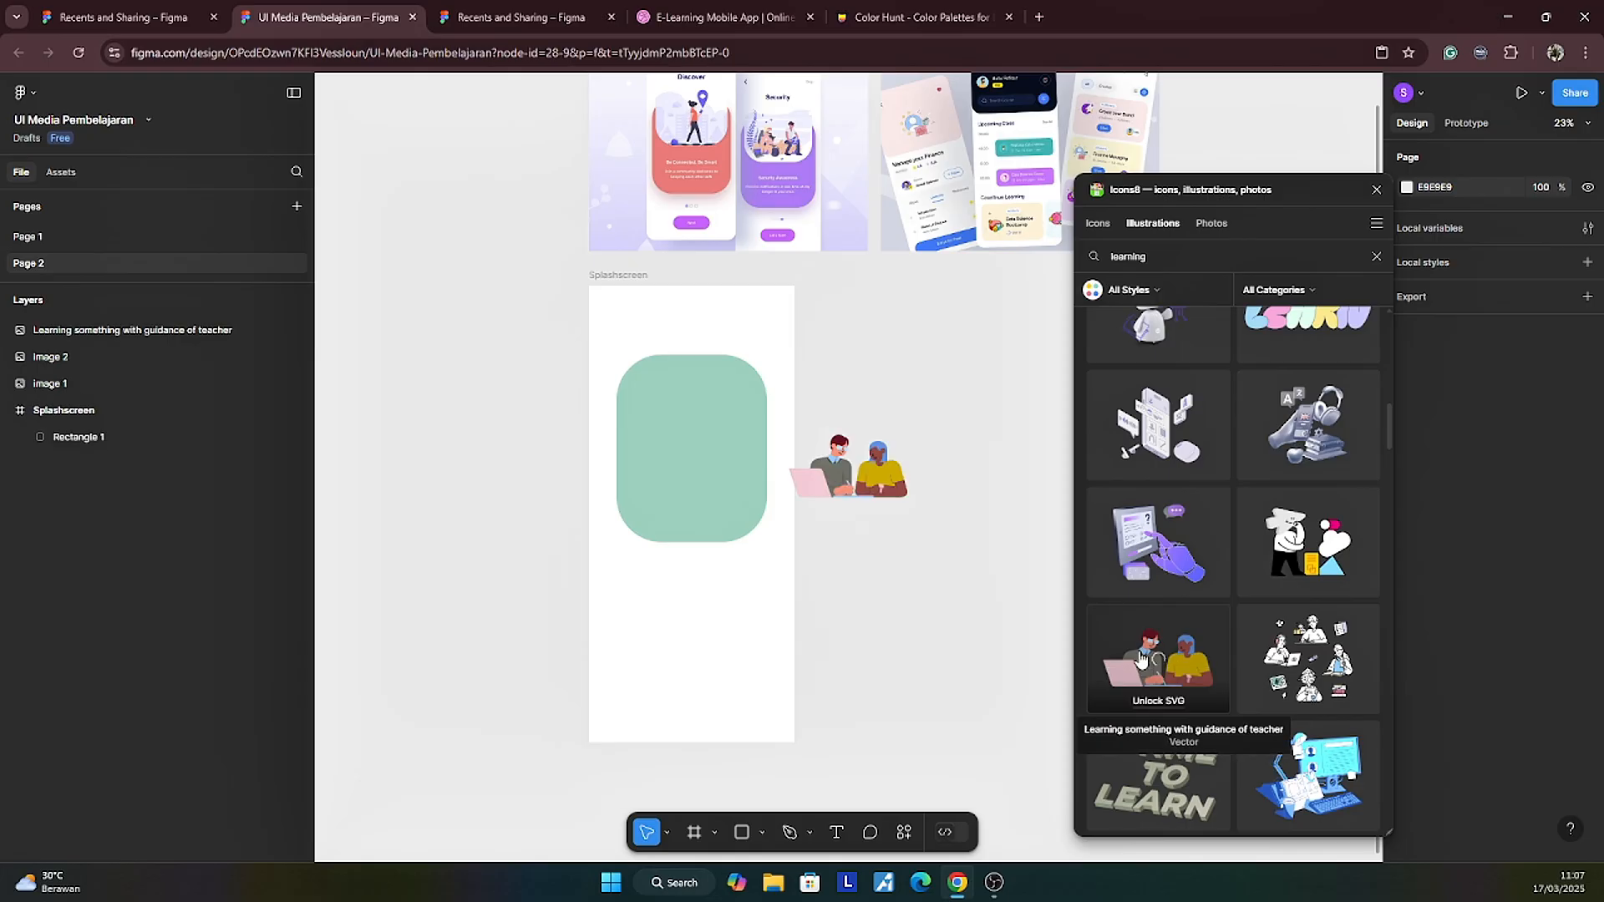
left_click_drag(890, 490, 763, 496)
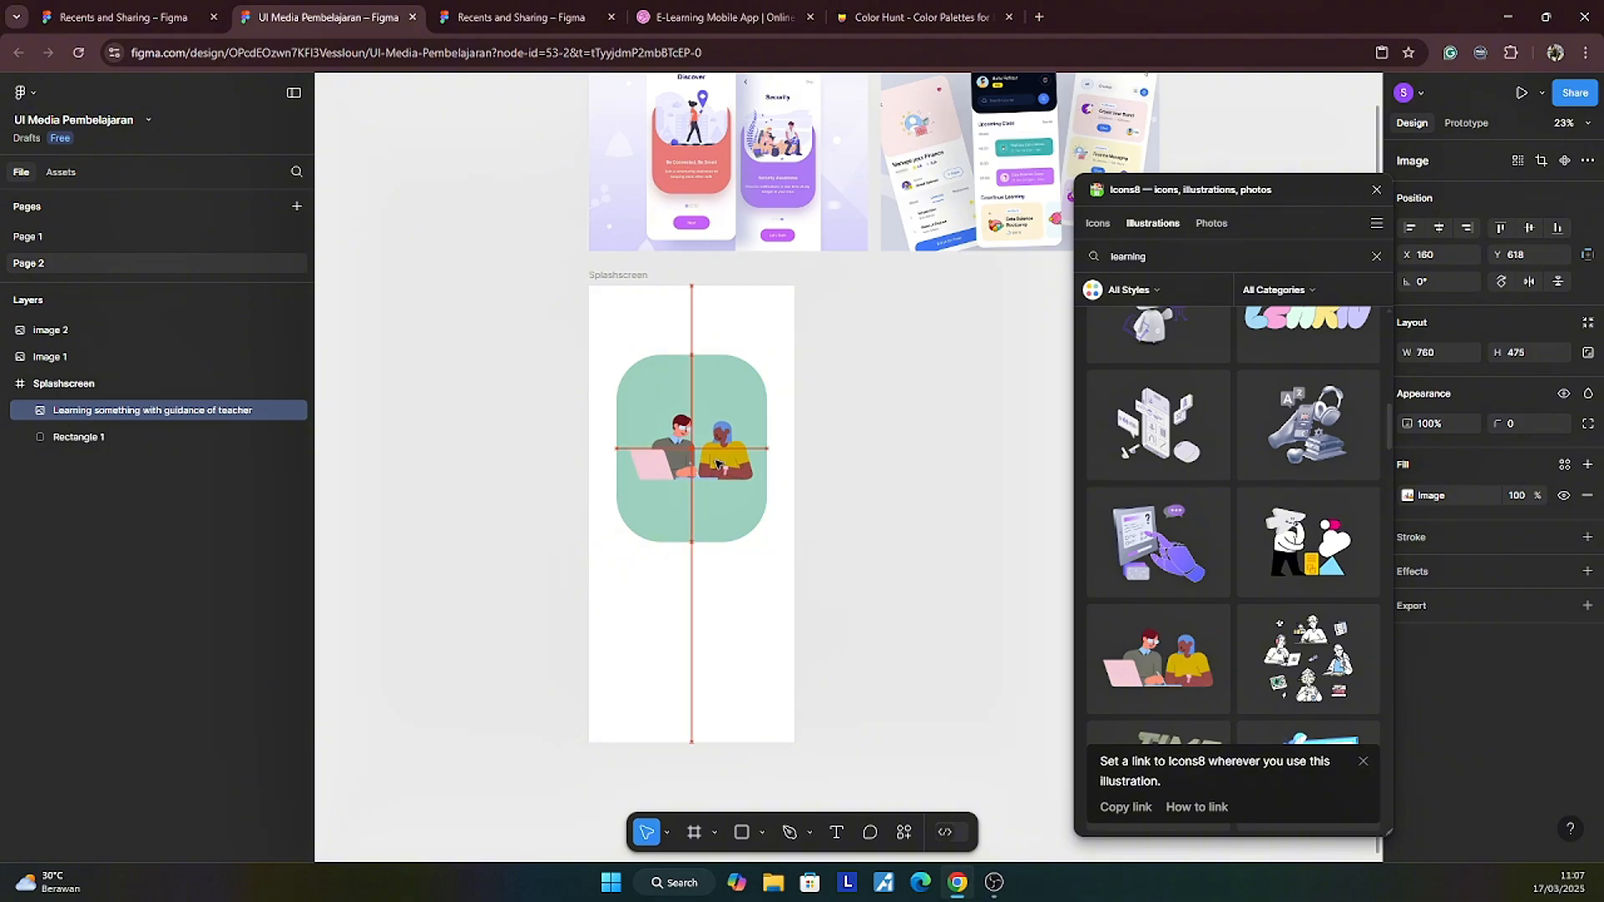
left_click(990, 517)
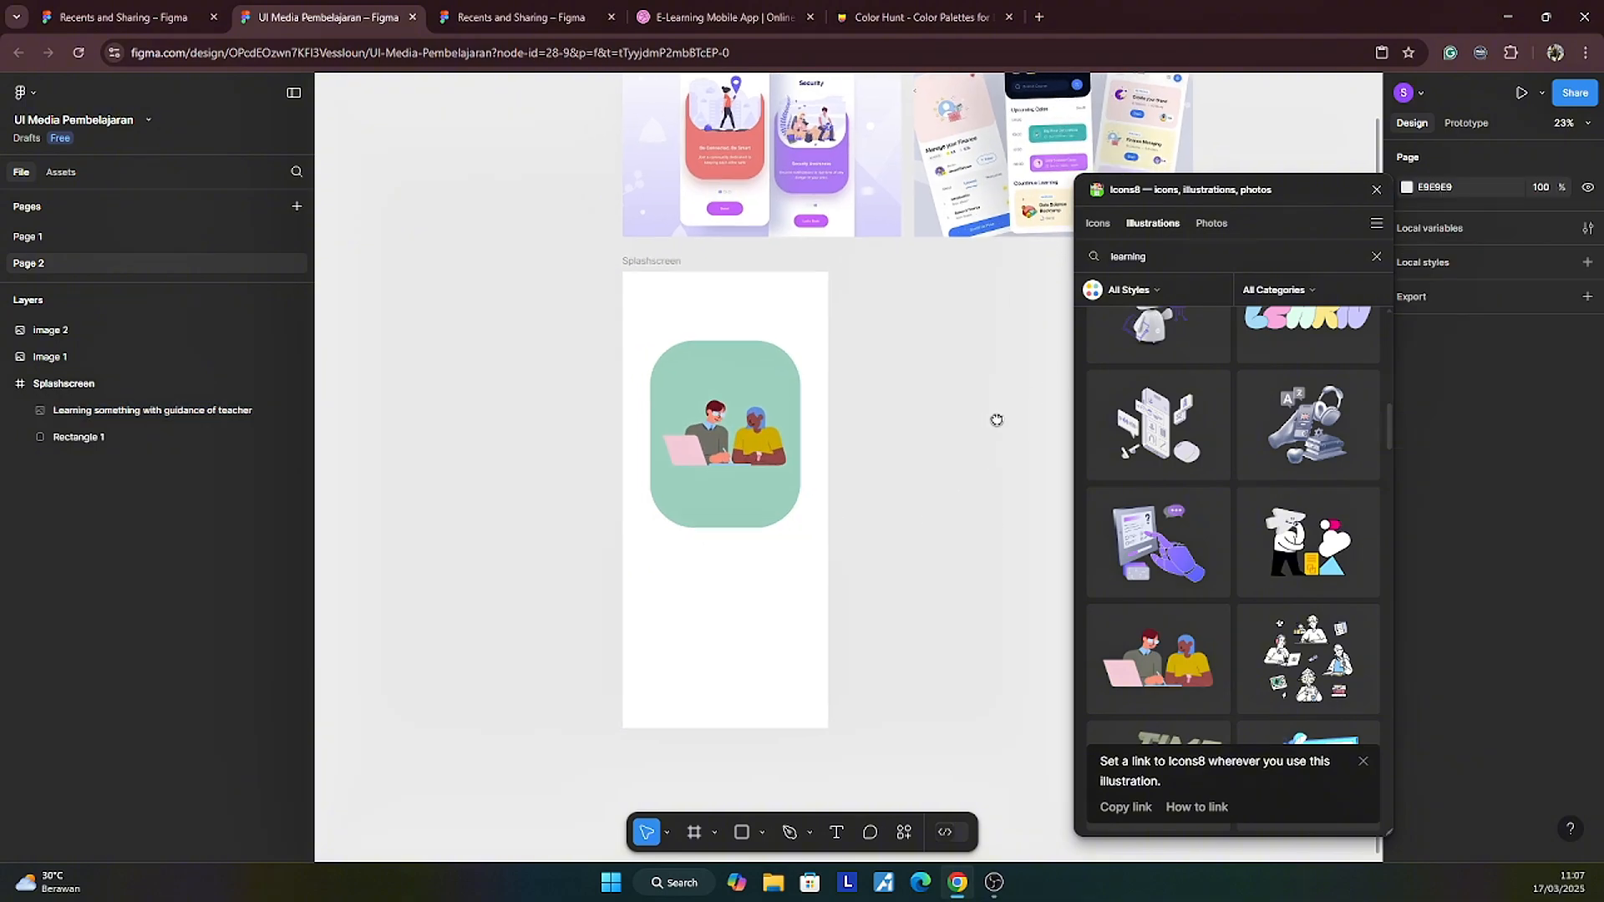
Step: Start a text object below the illustration in the rounded rectangle and set its font size to 36
scroll(978, 430, "left", 1)
scroll(977, 430, "down", 1)
left_click(836, 833)
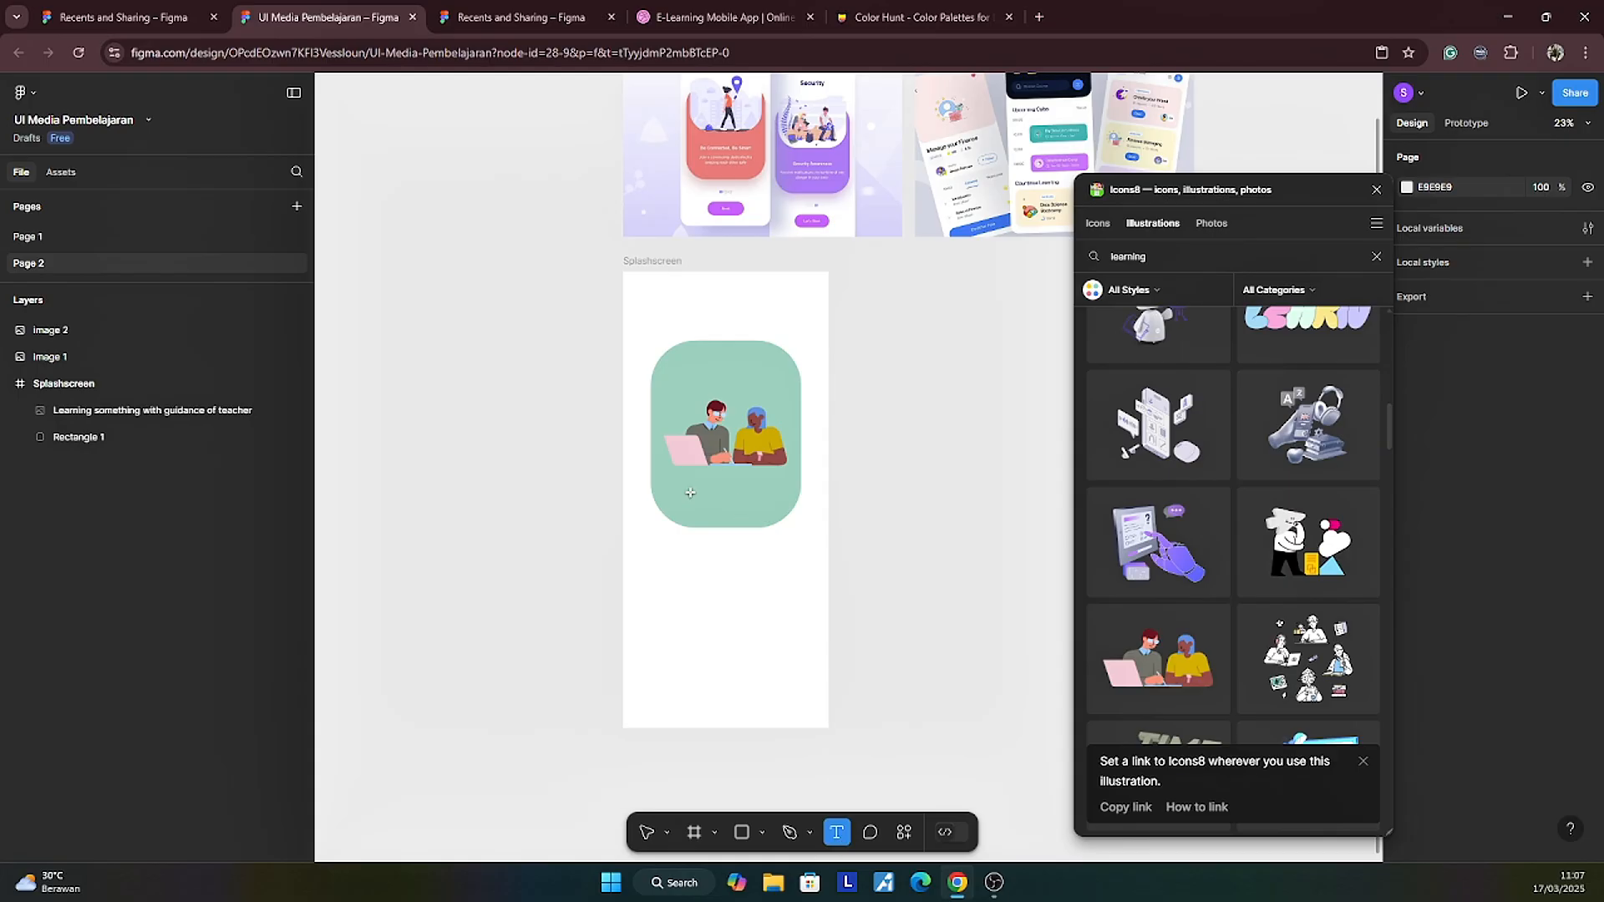
left_click(723, 487)
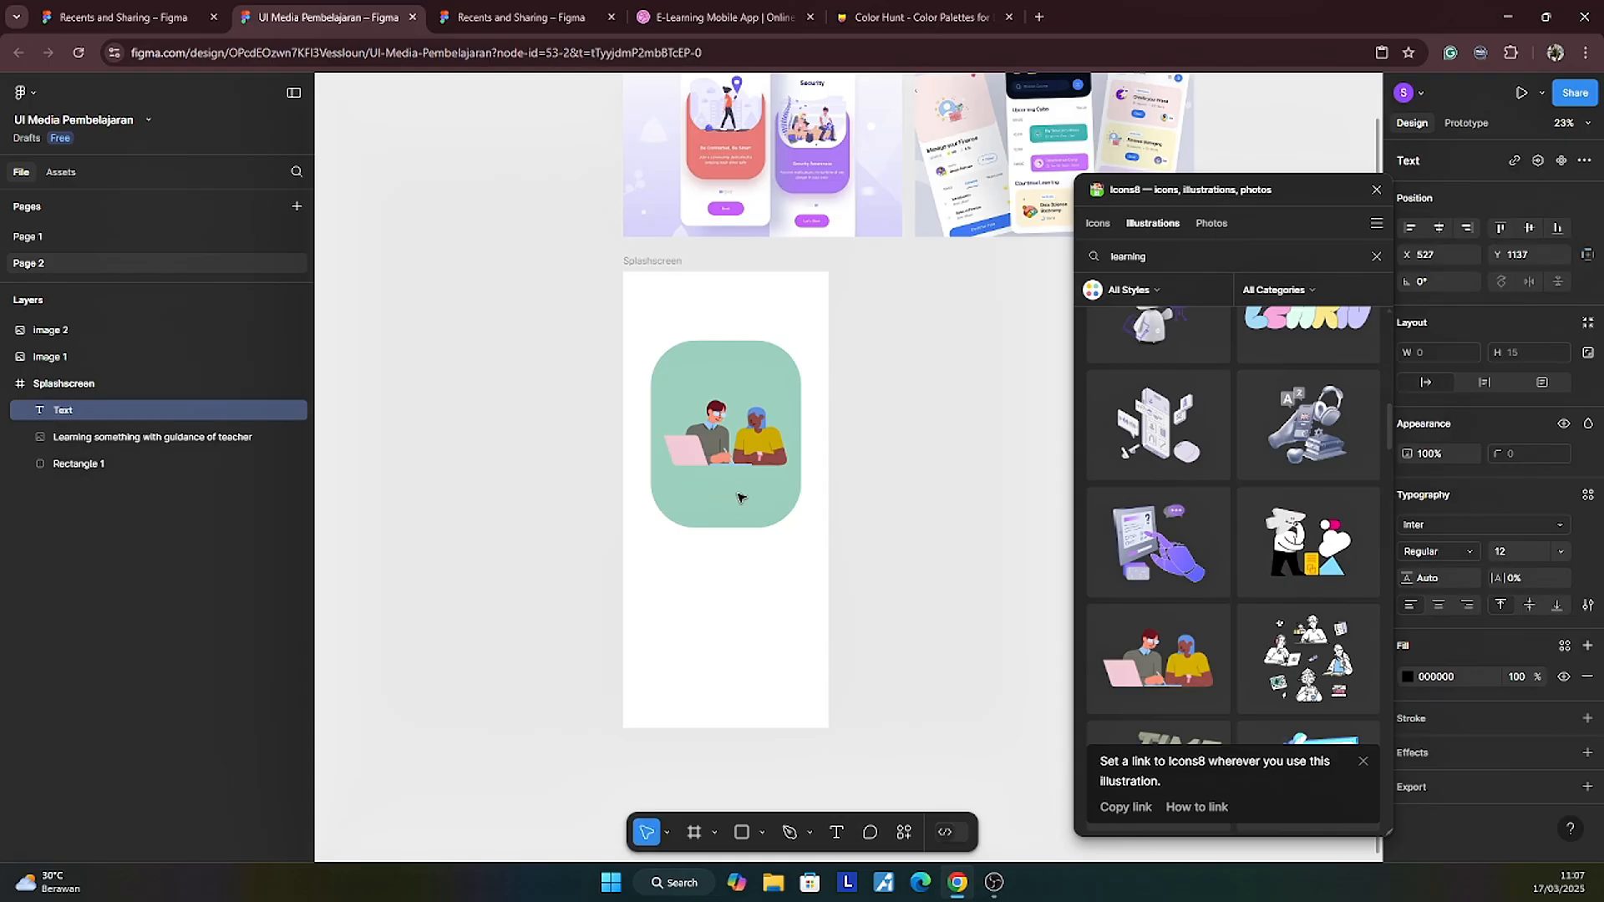
left_click(1559, 552)
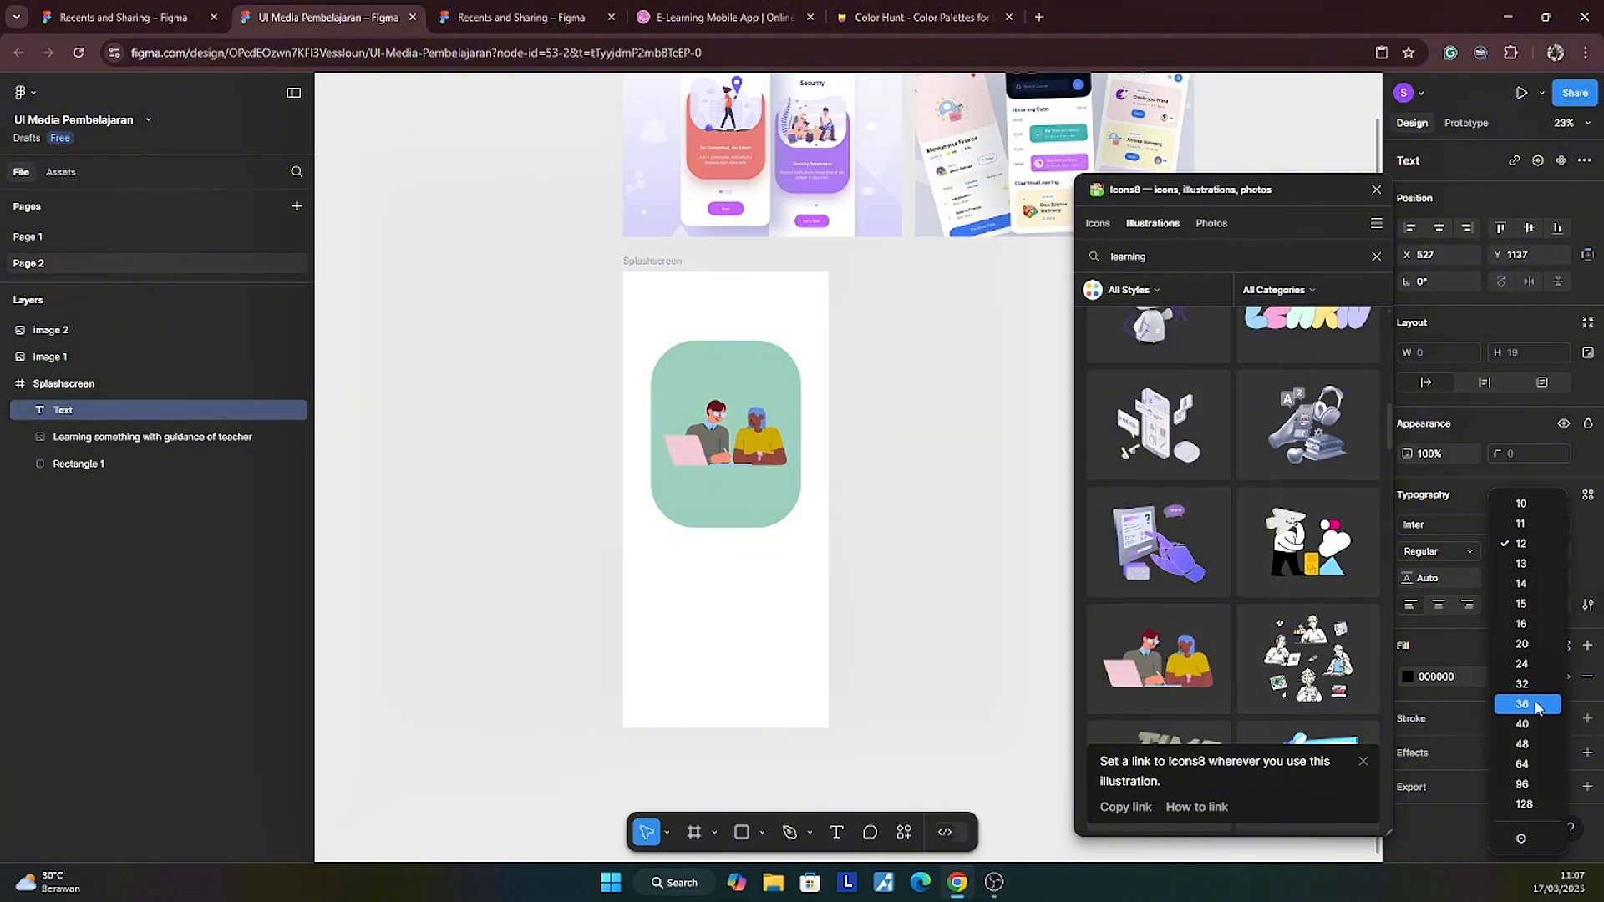
left_click(1508, 689)
left_click(719, 490)
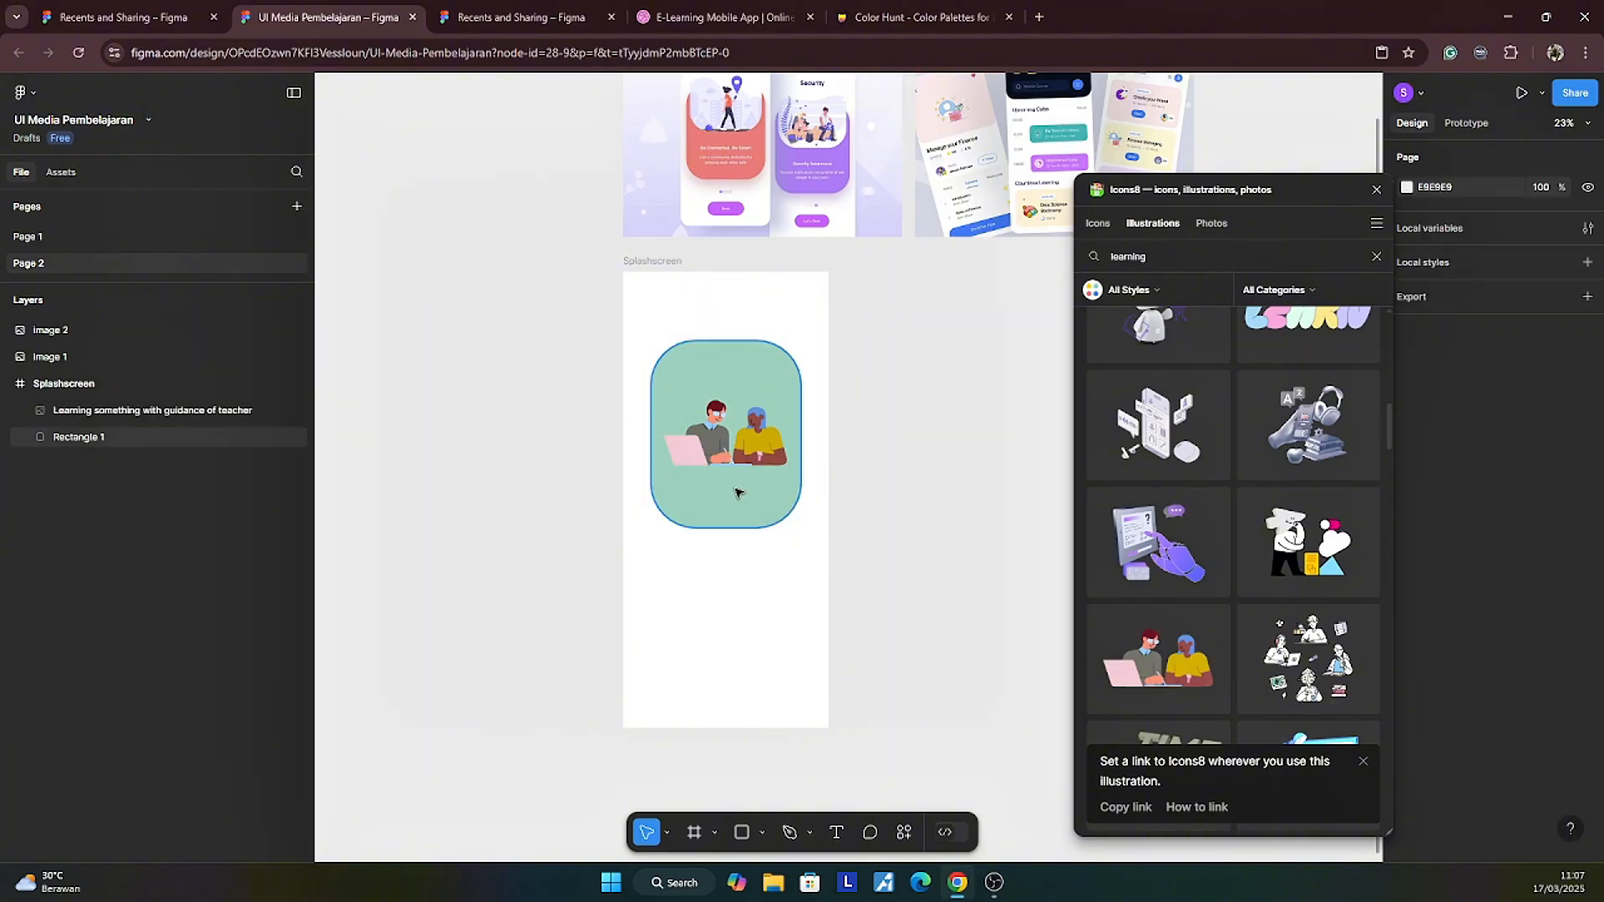
Step: Add the two-line text "Belajar dari mana saja / dan kapan saja dengan mudah" below the illustration
left_click(837, 832)
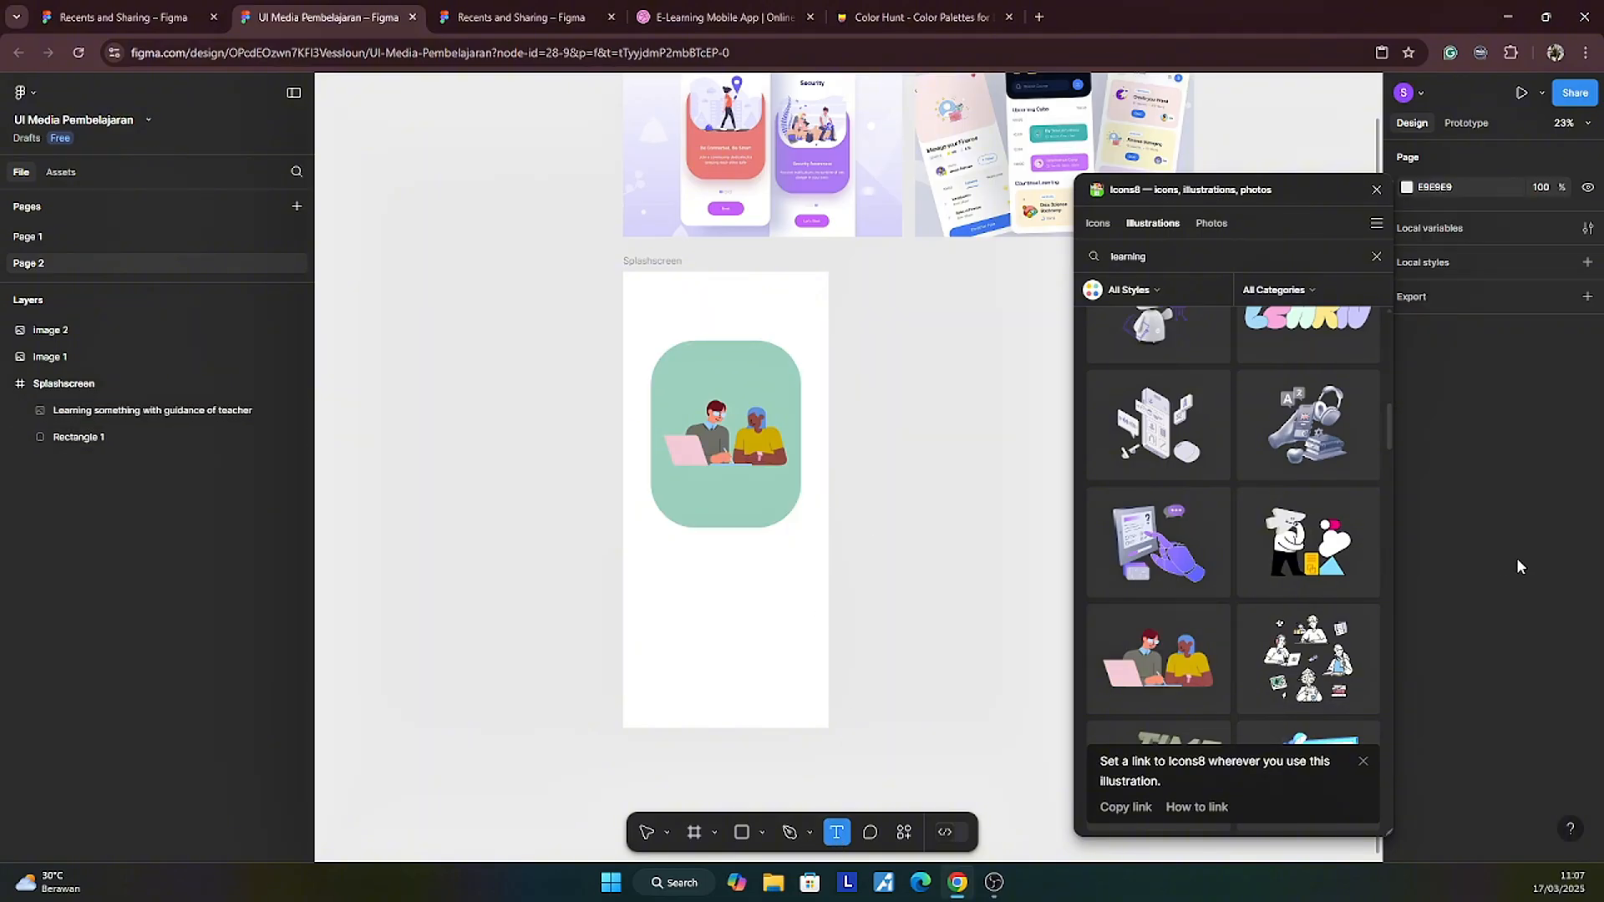
left_click(744, 497)
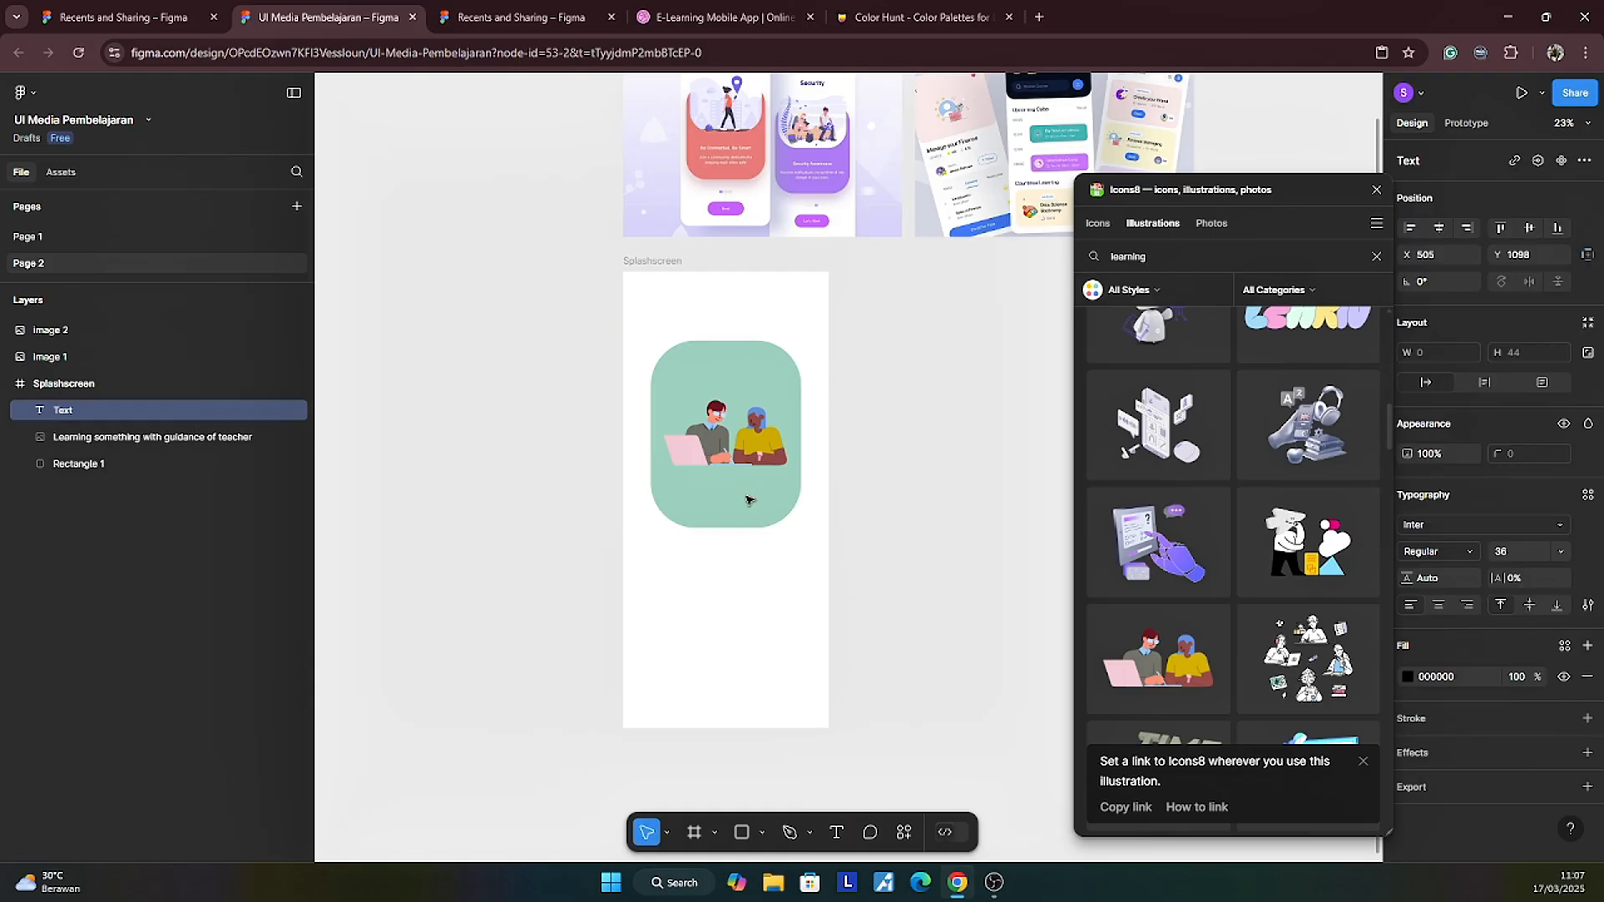
type("B")
type("elajar dari ma")
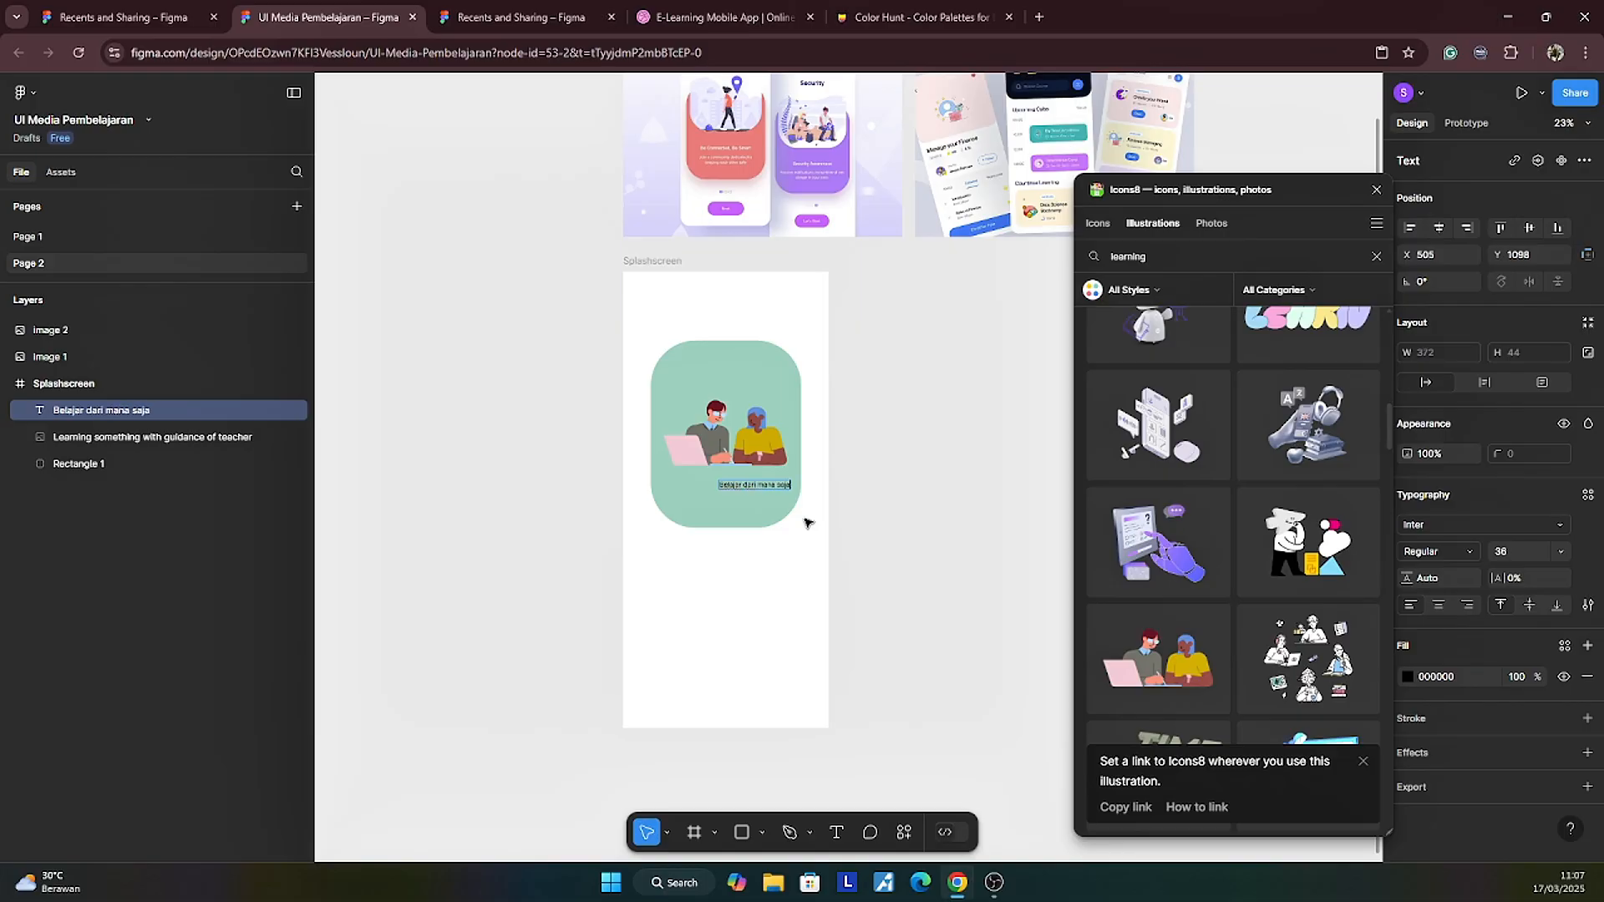
type("na saja")
key("Return")
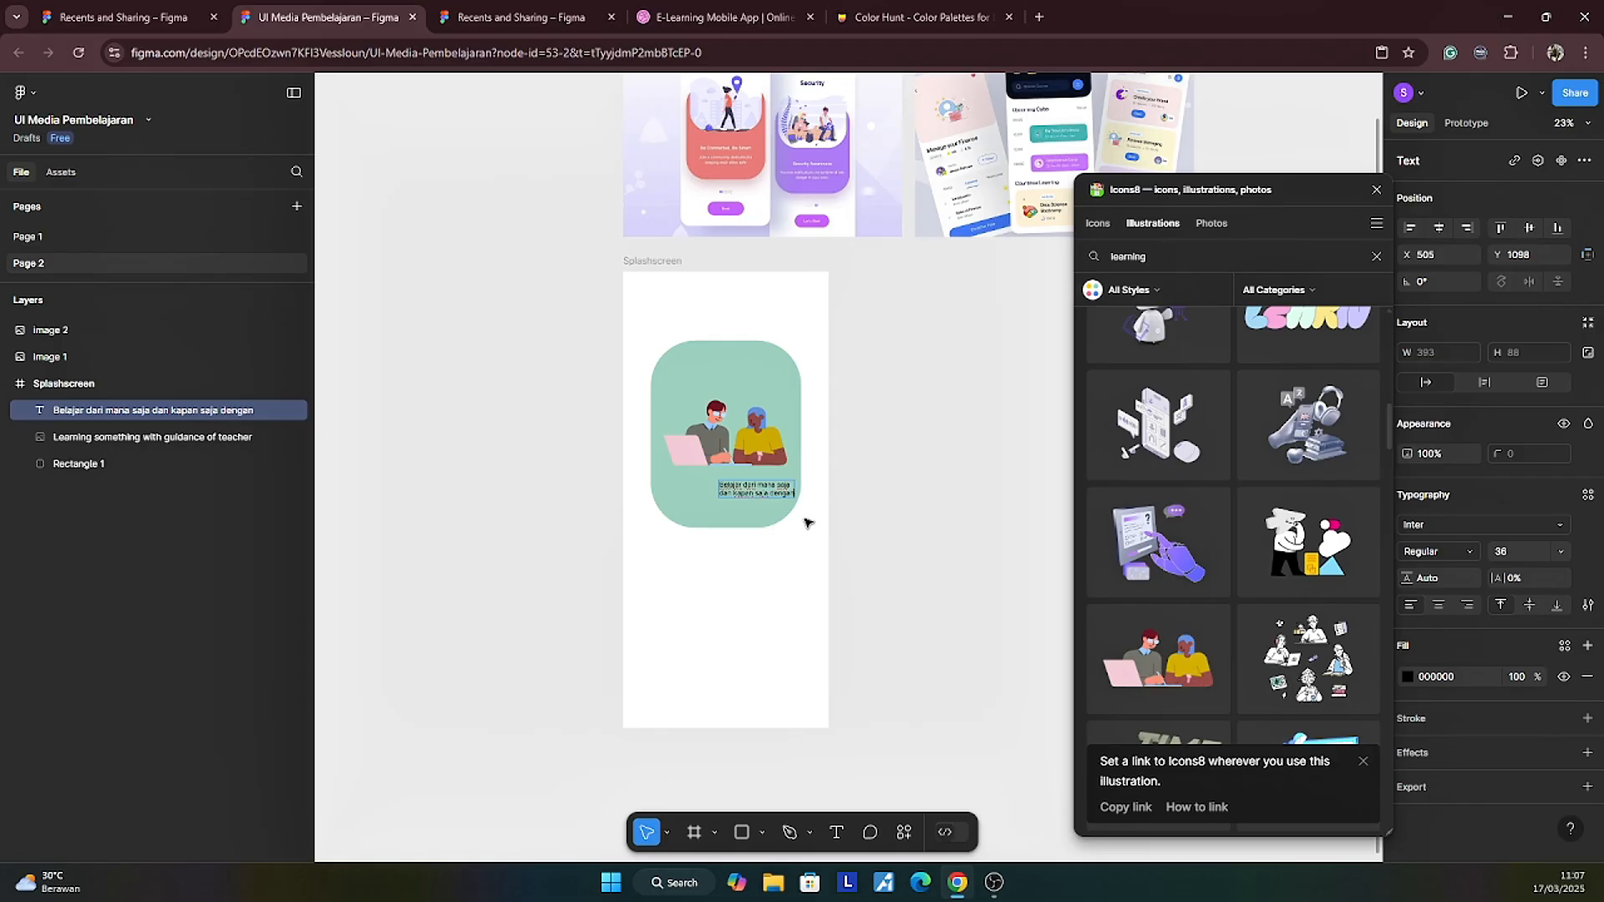
scroll(795, 513, "up", 5, "ctrl")
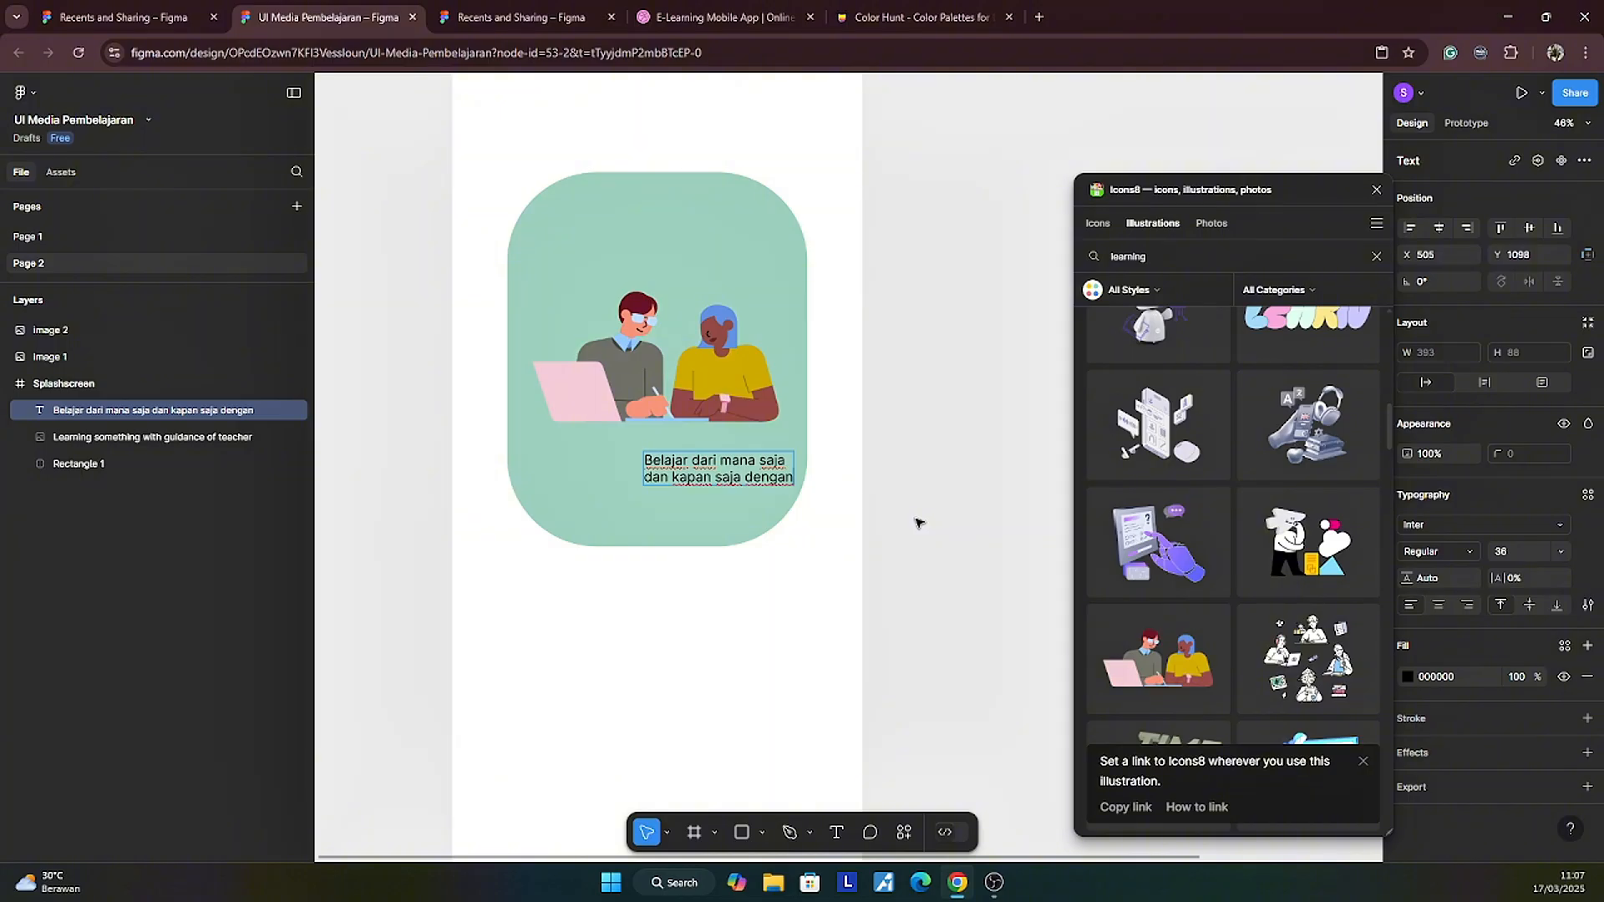
type("mudah")
key("Escape")
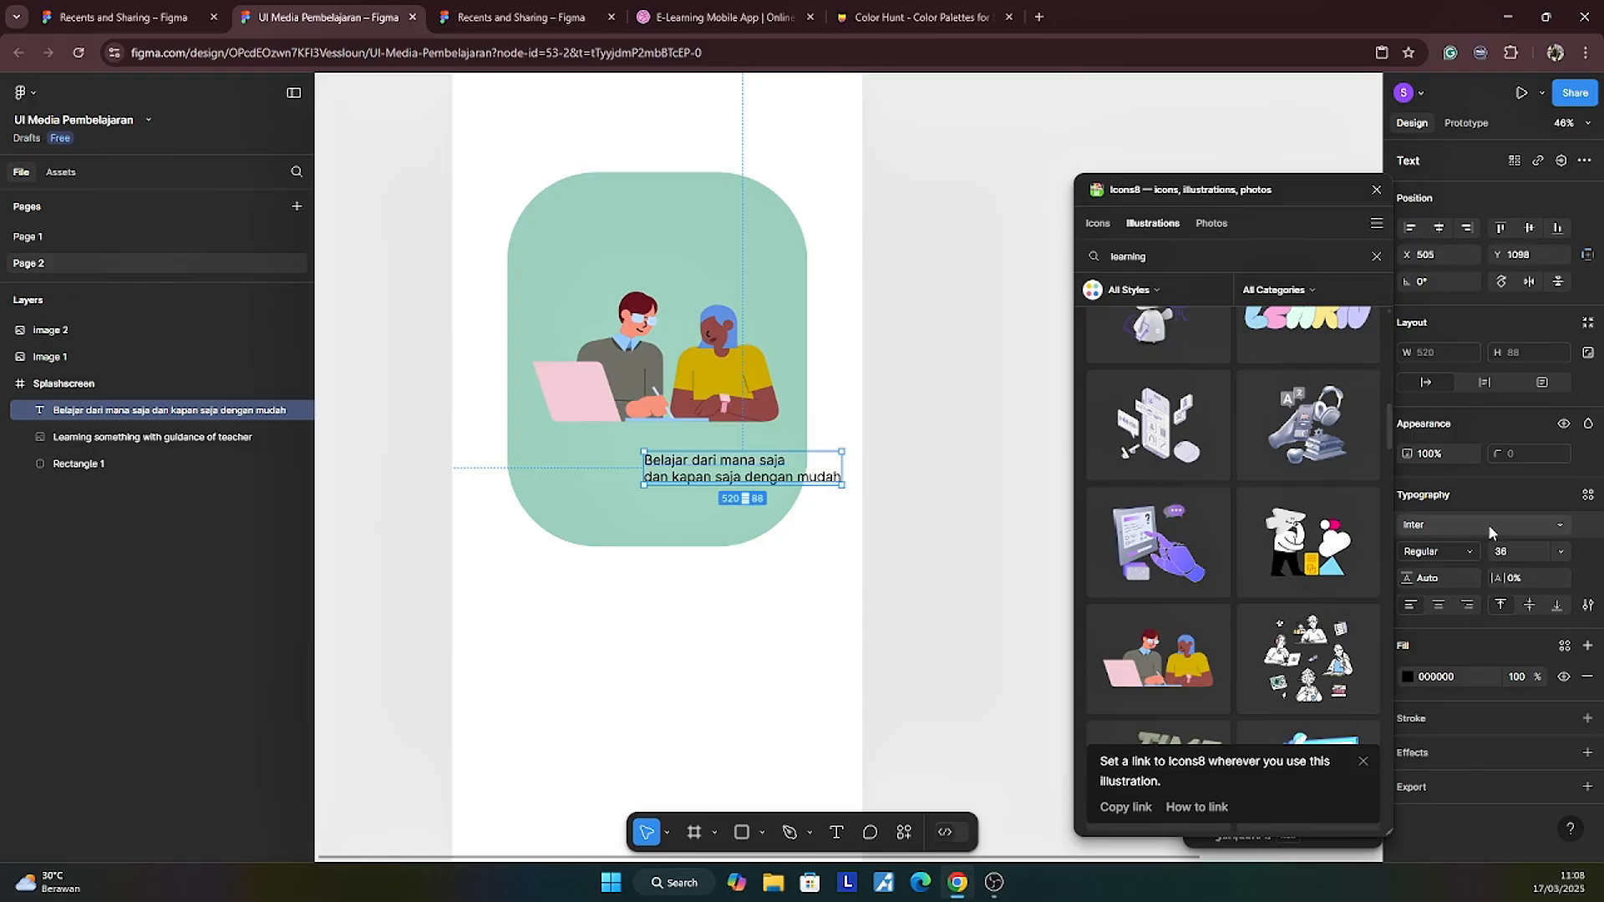
Step: Move the Icons8 plugin window clear of the font list and close the plugin
left_click_drag(1303, 192, 1281, 165)
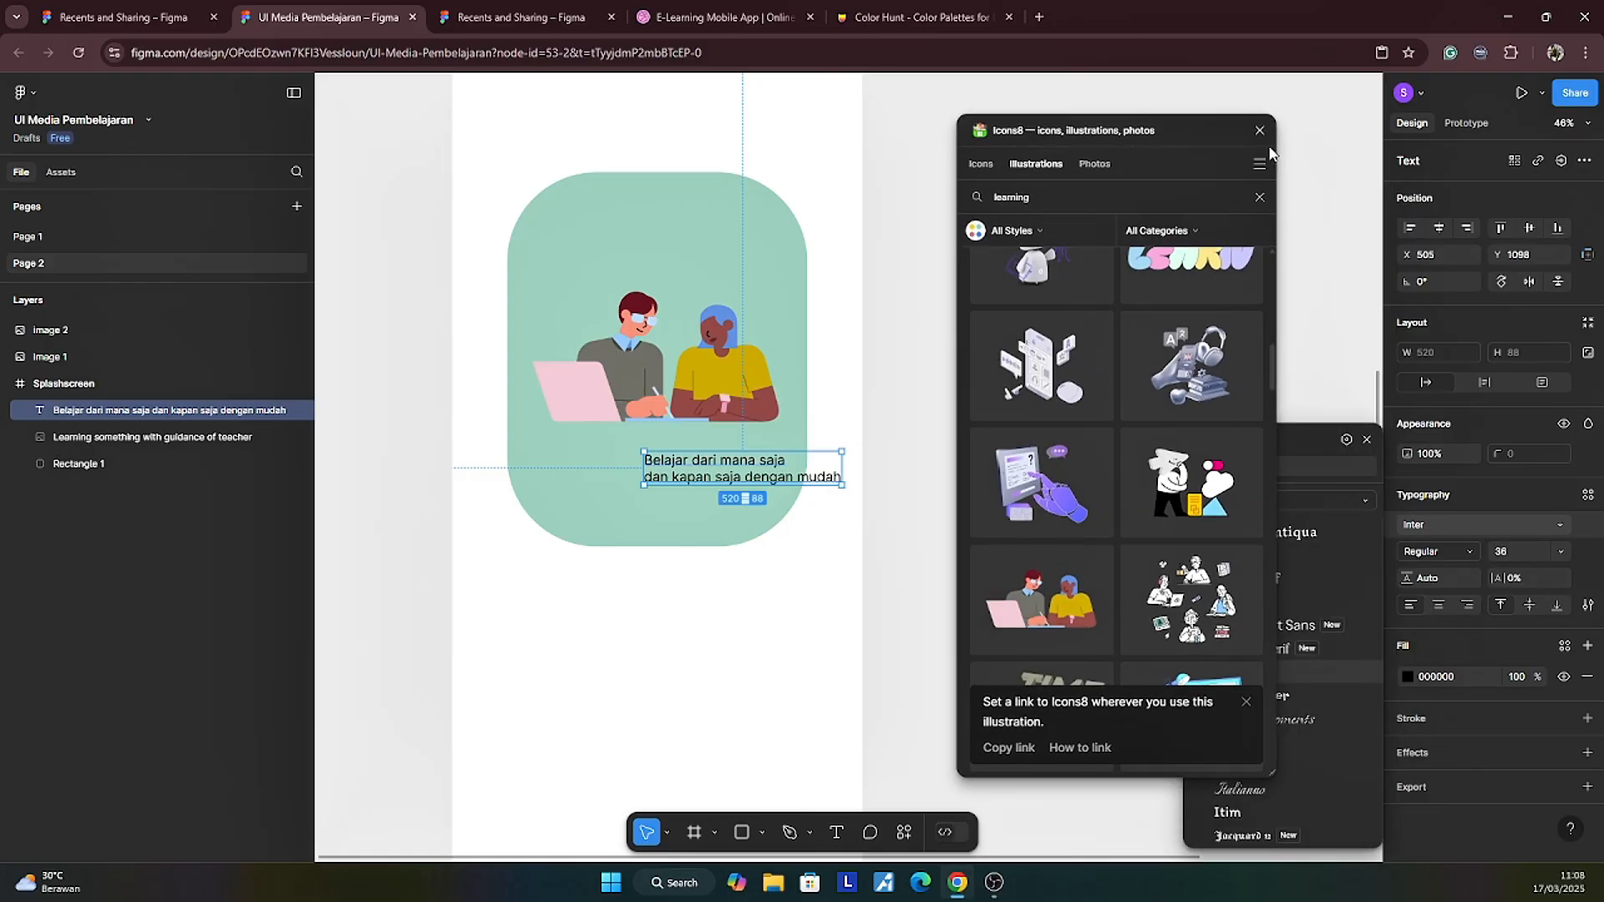
left_click(1260, 131)
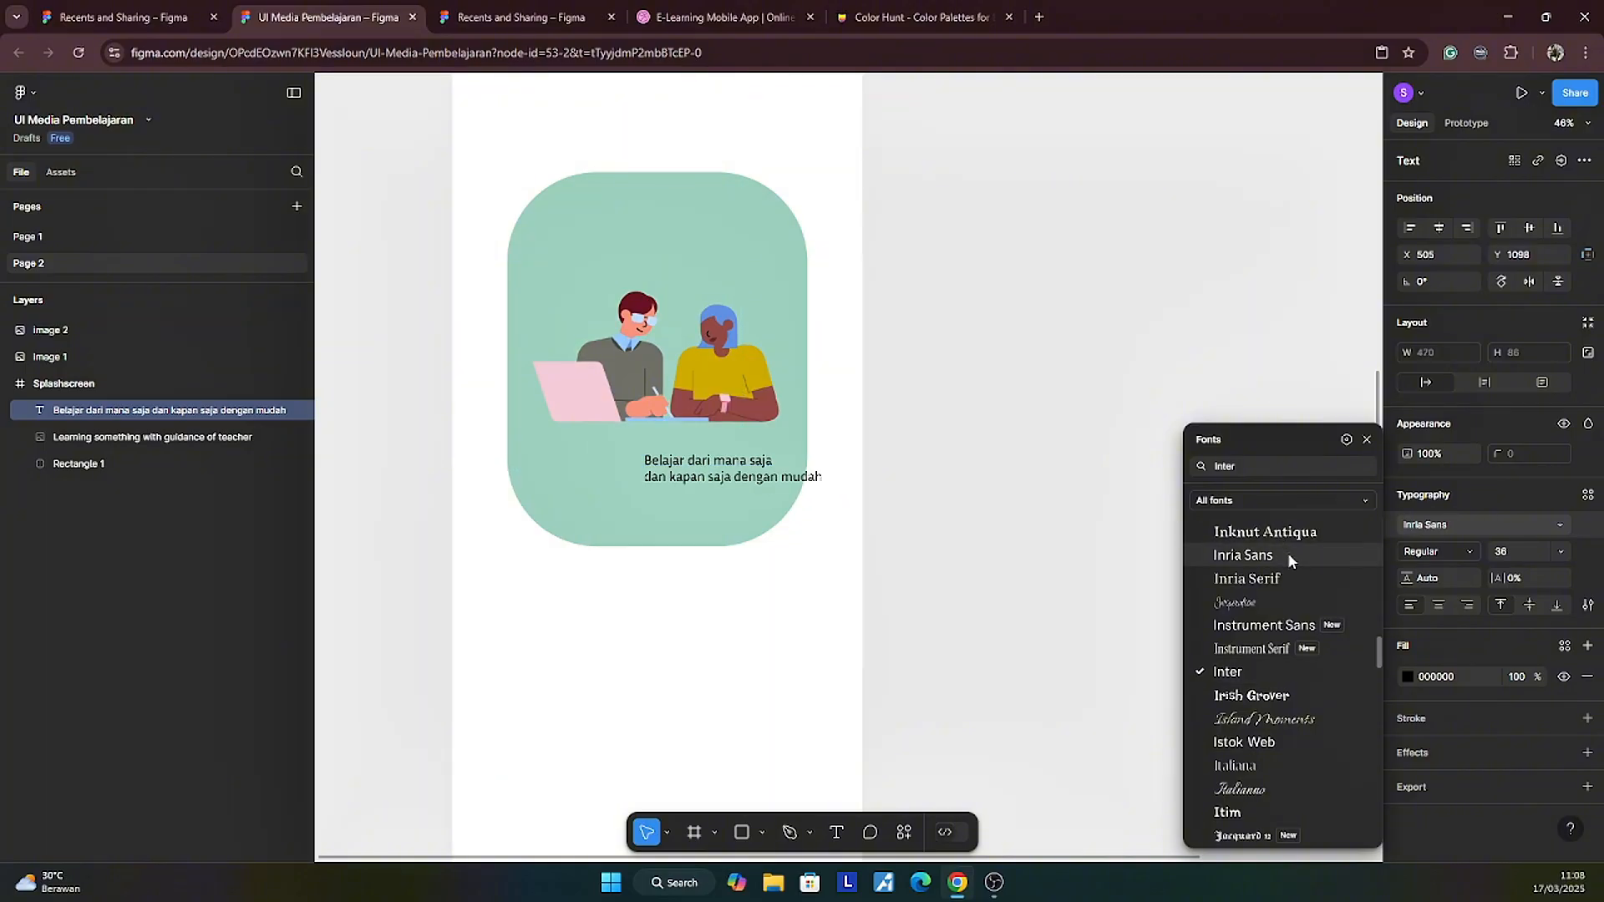
scroll(1279, 602, "down", 3)
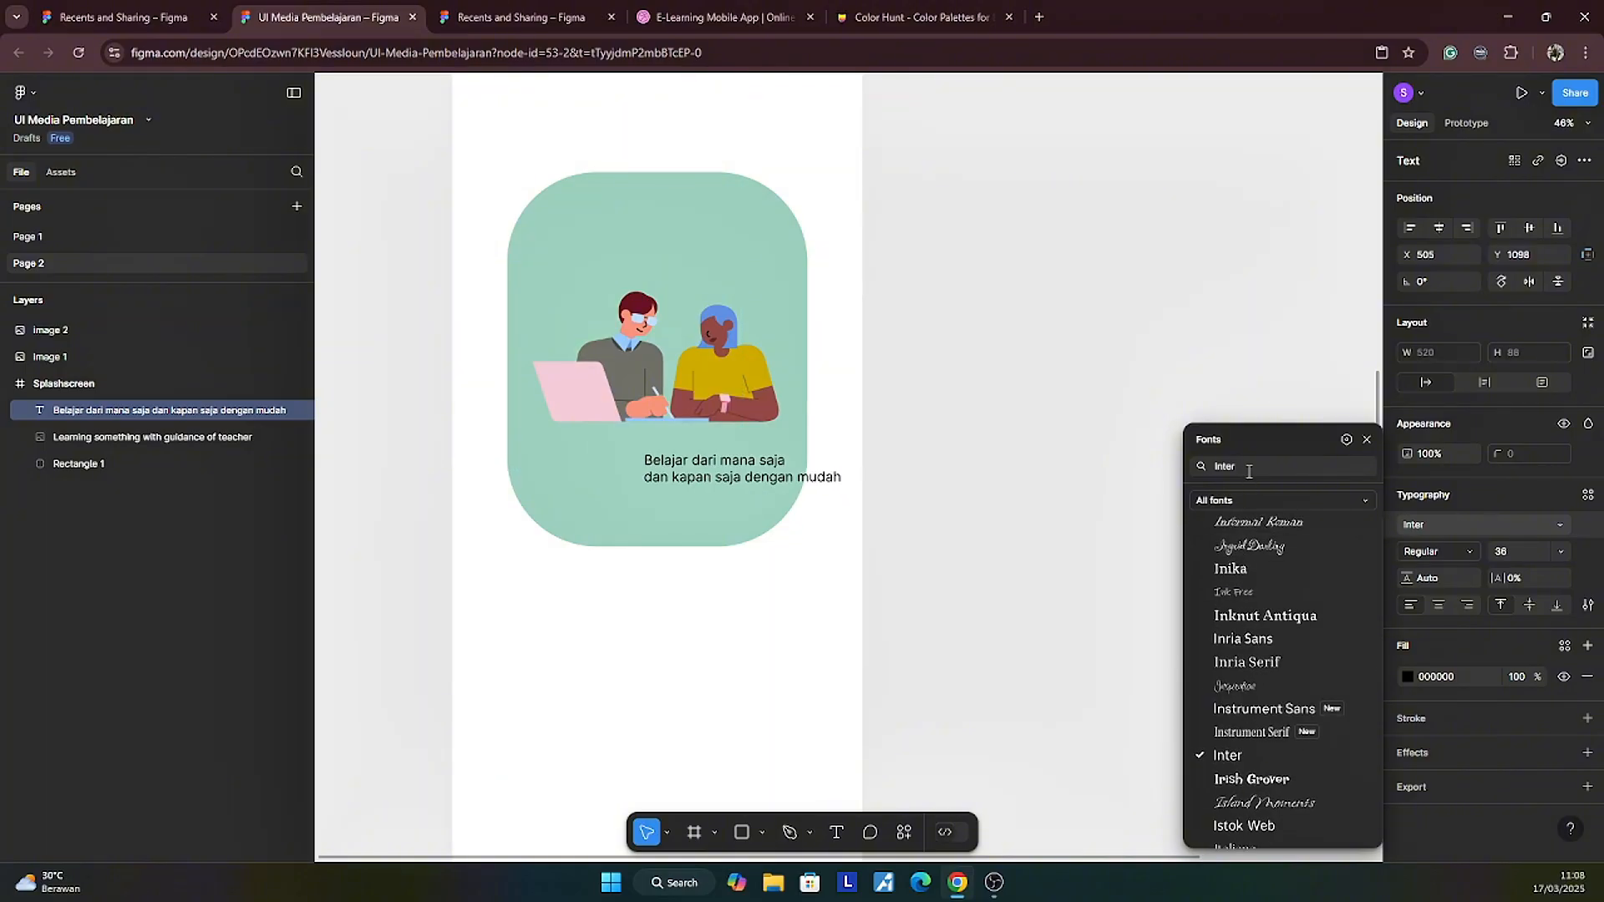
left_click(1194, 470)
type("mo")
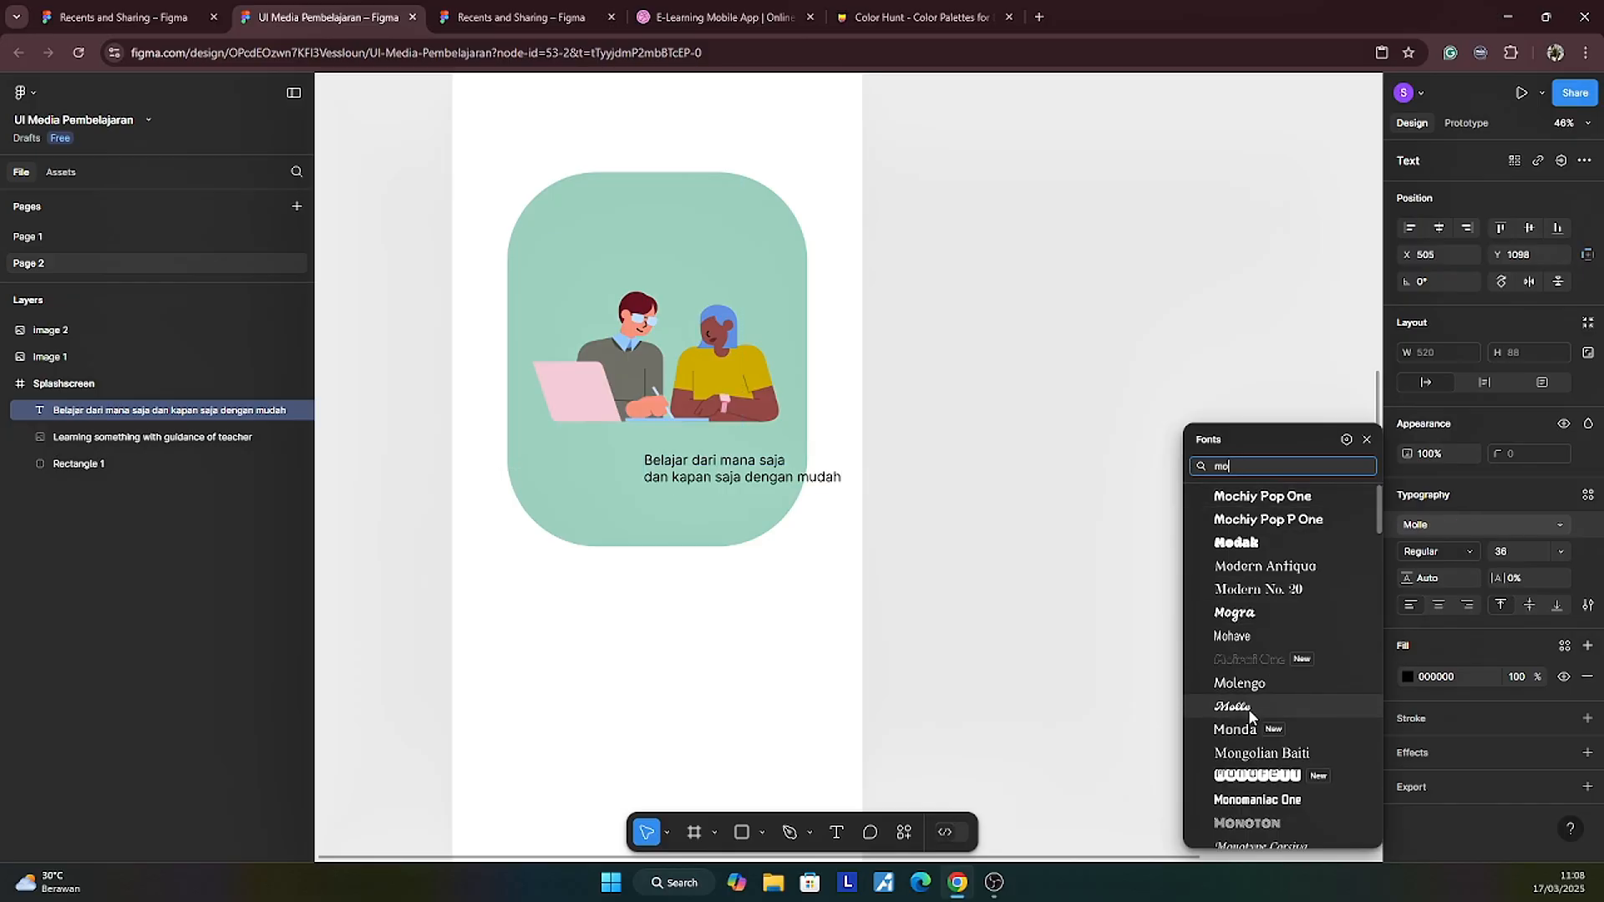
scroll(1275, 601, "down", 5)
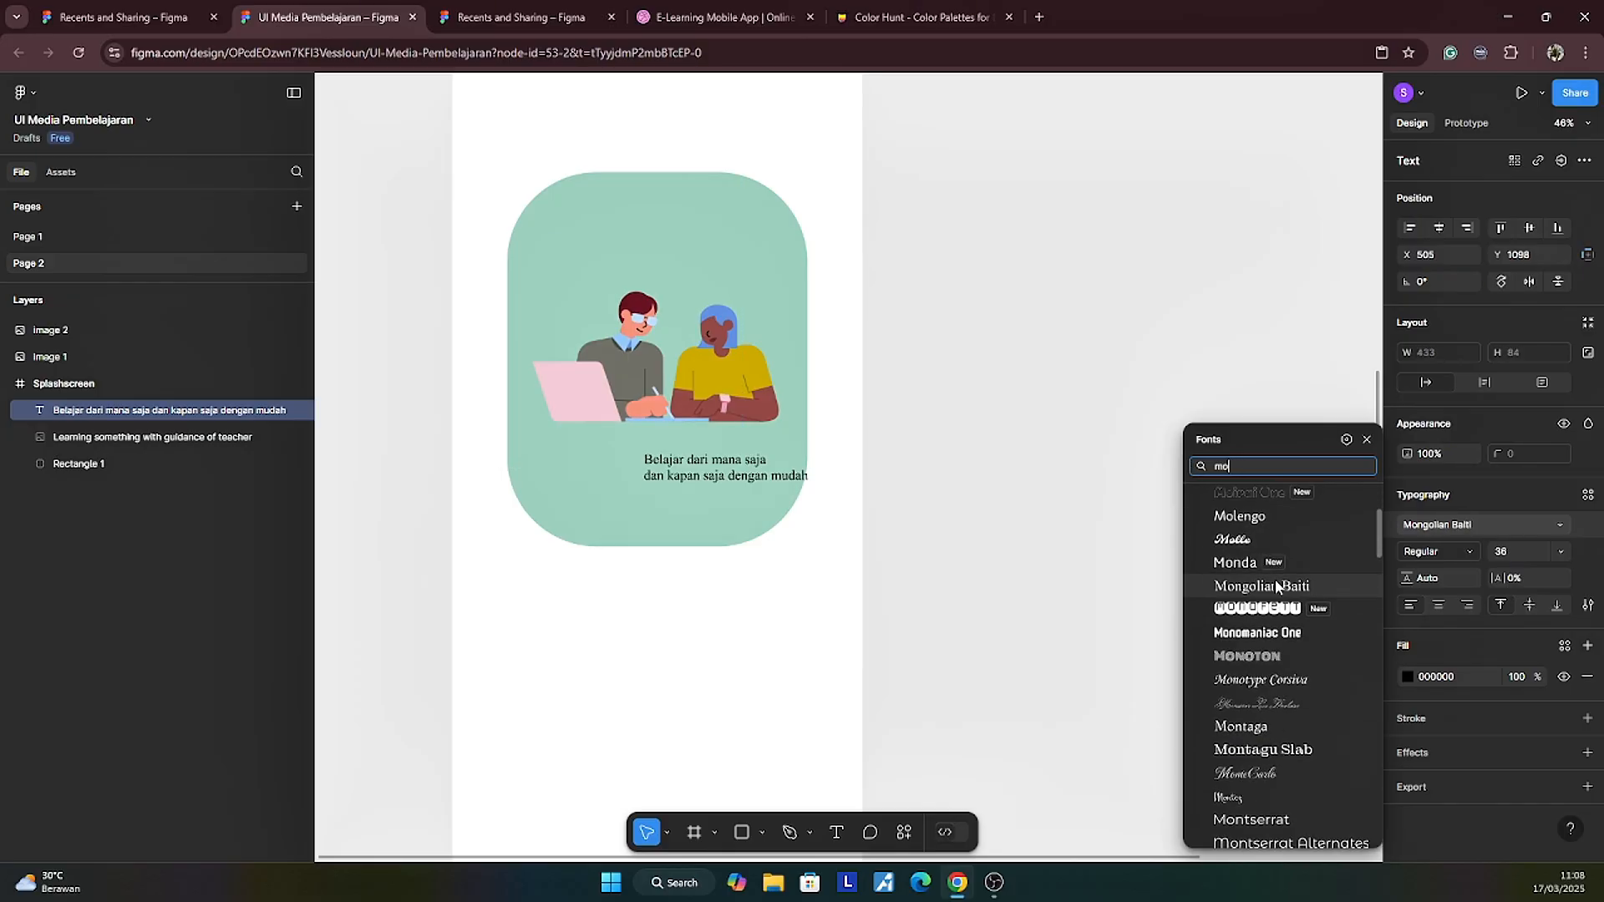
scroll(1277, 613, "down", 3)
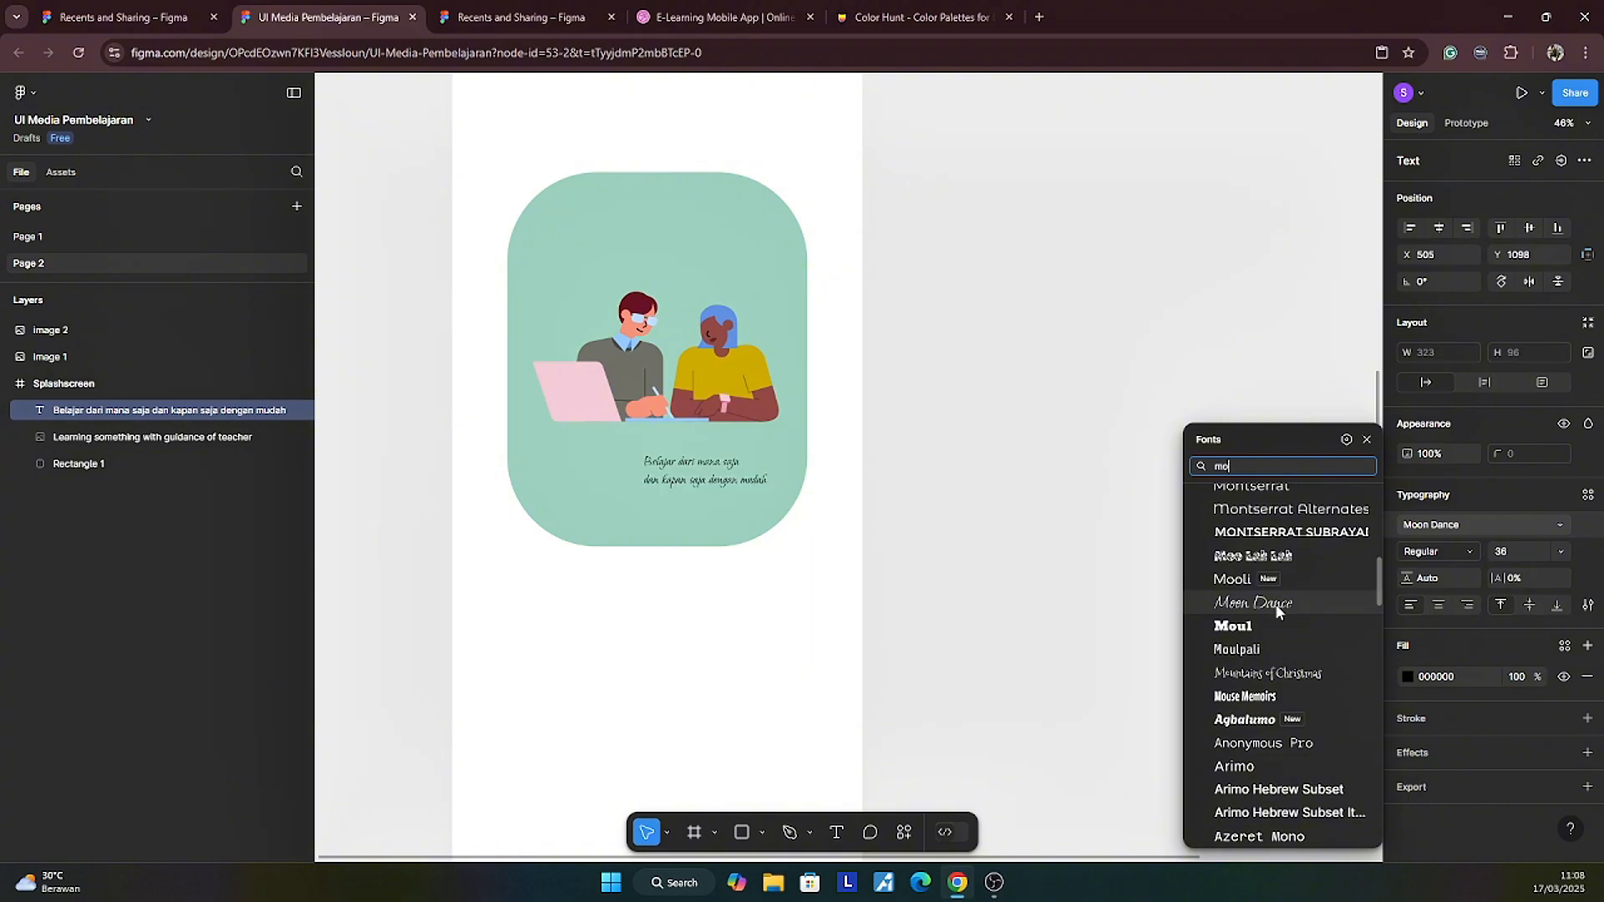
left_click(1274, 509)
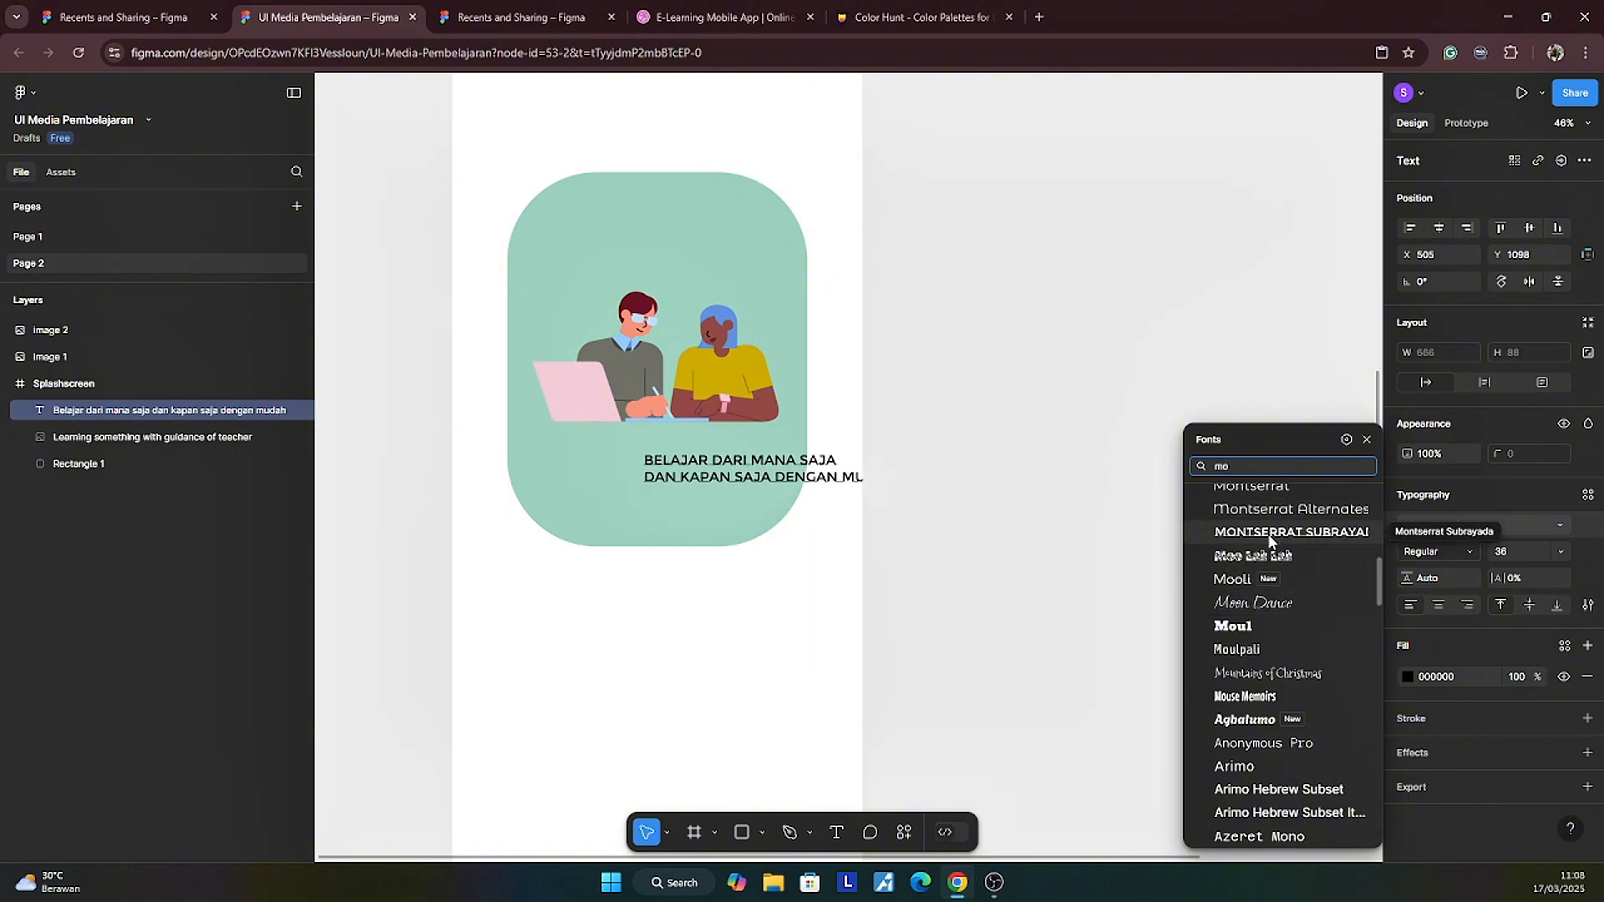
scroll(1254, 652, "down", 3)
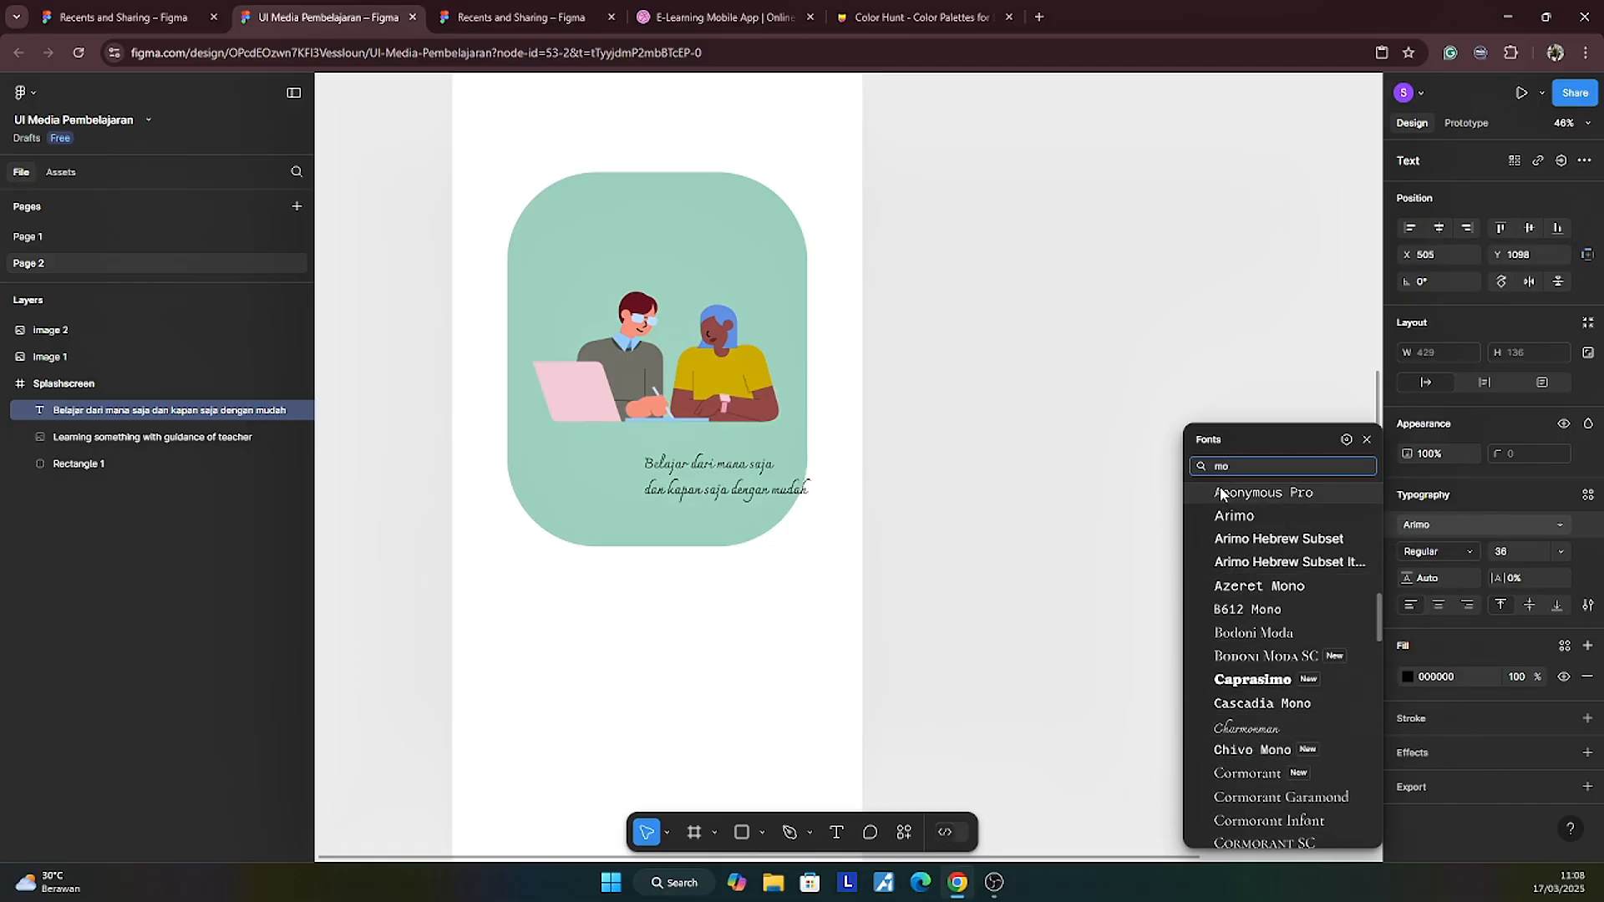
Step: Set the tagline text's font to Poppins with the SemiBold weight
left_click_drag(1240, 466, 1211, 463)
type("popp")
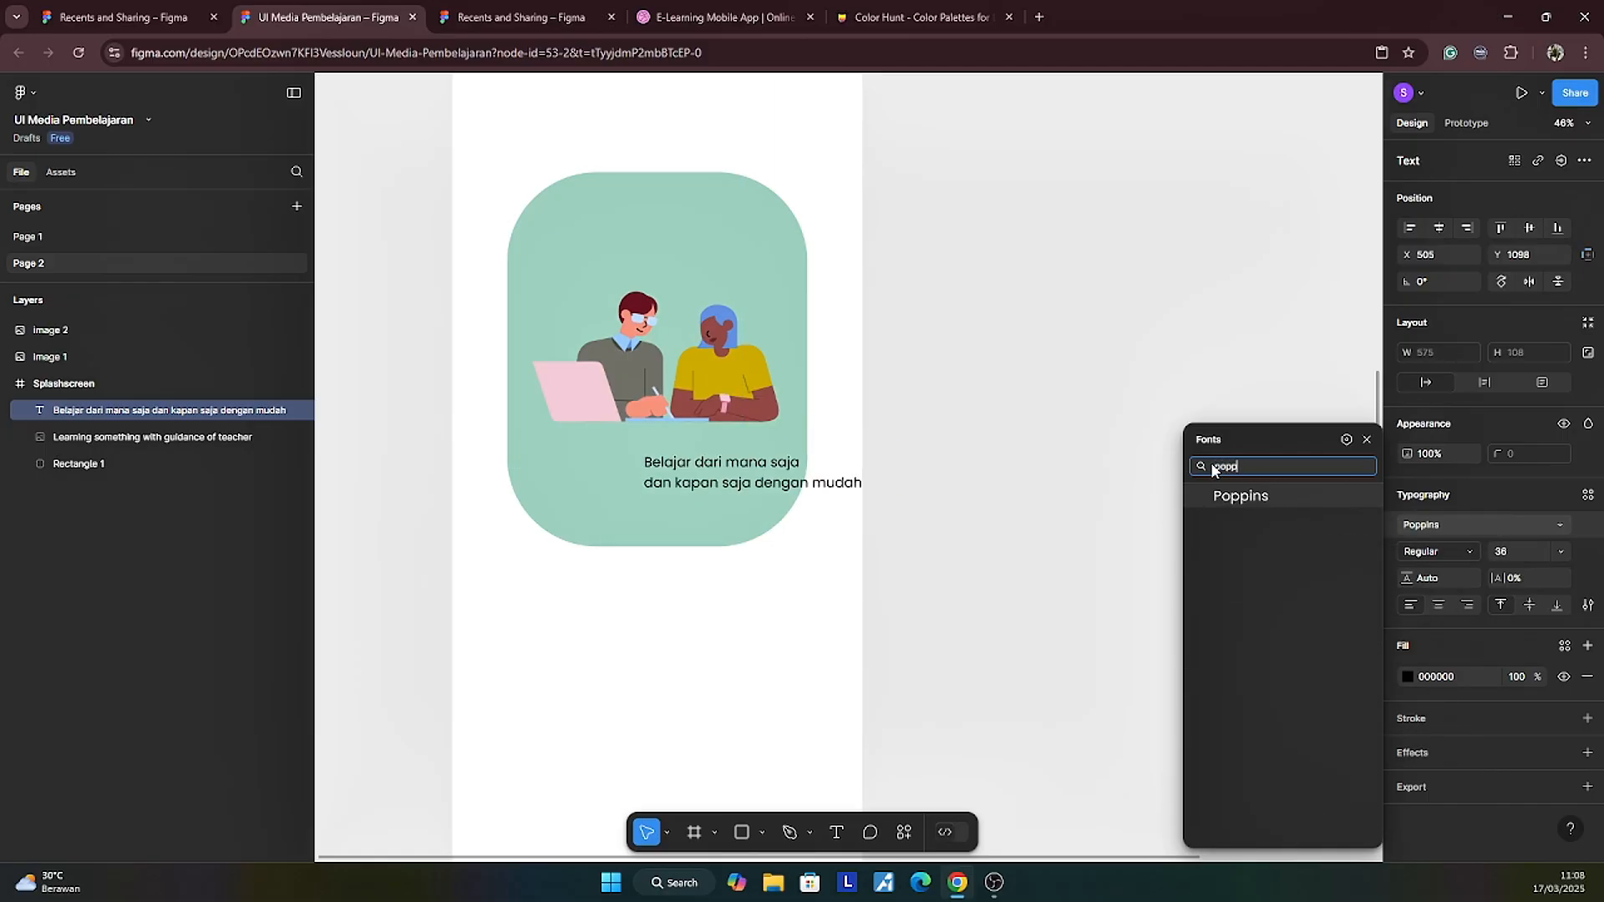
key("Return")
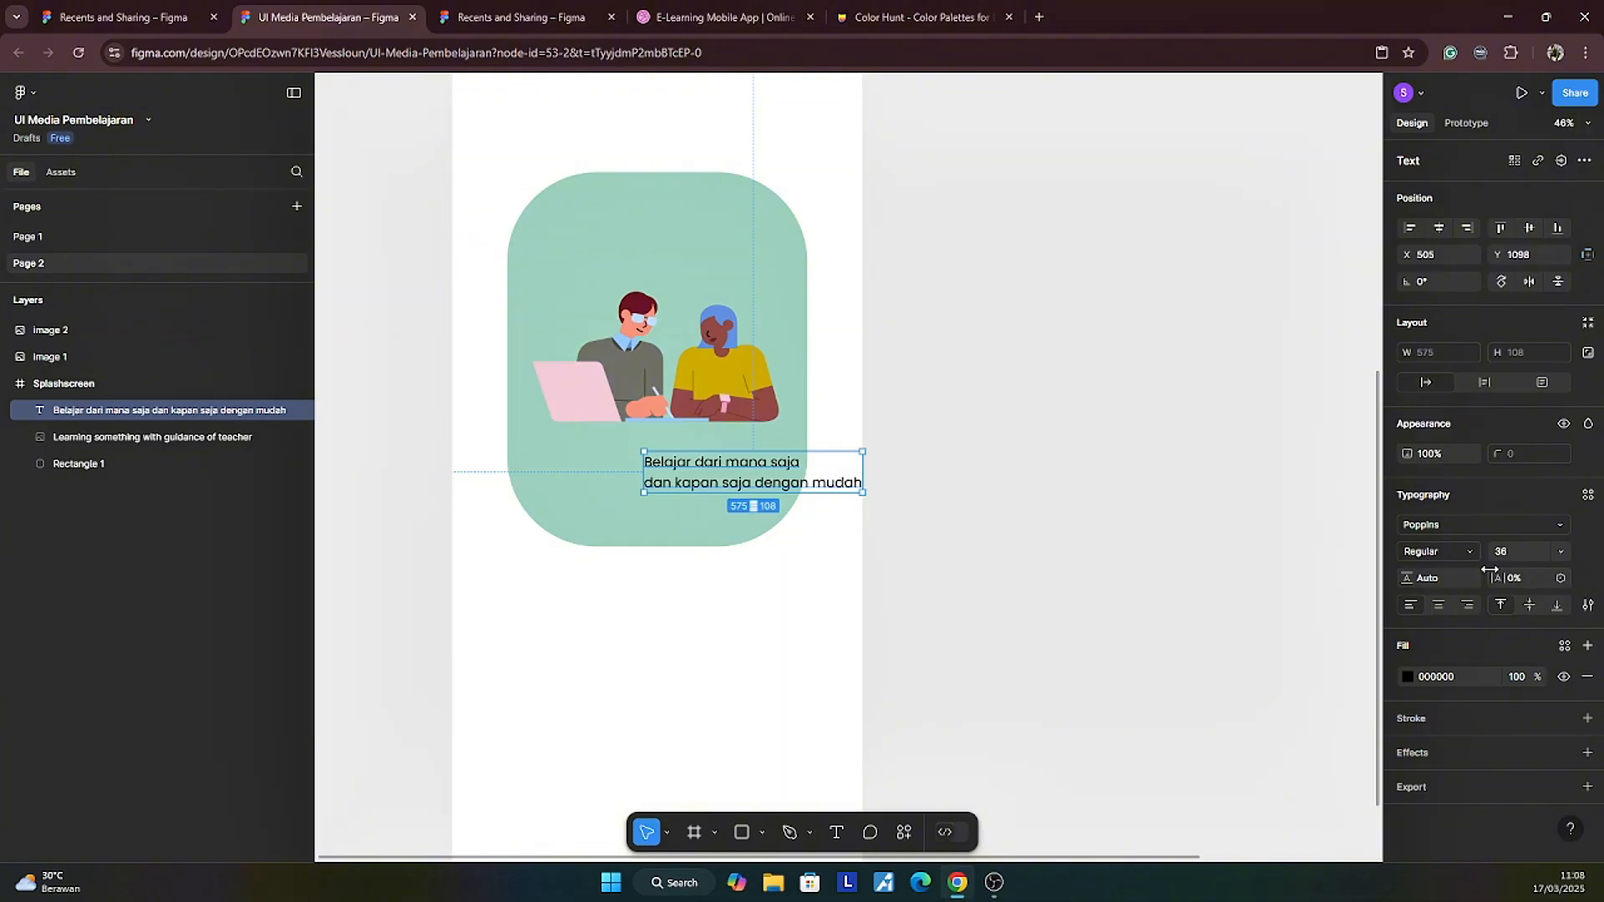
left_click(1462, 551)
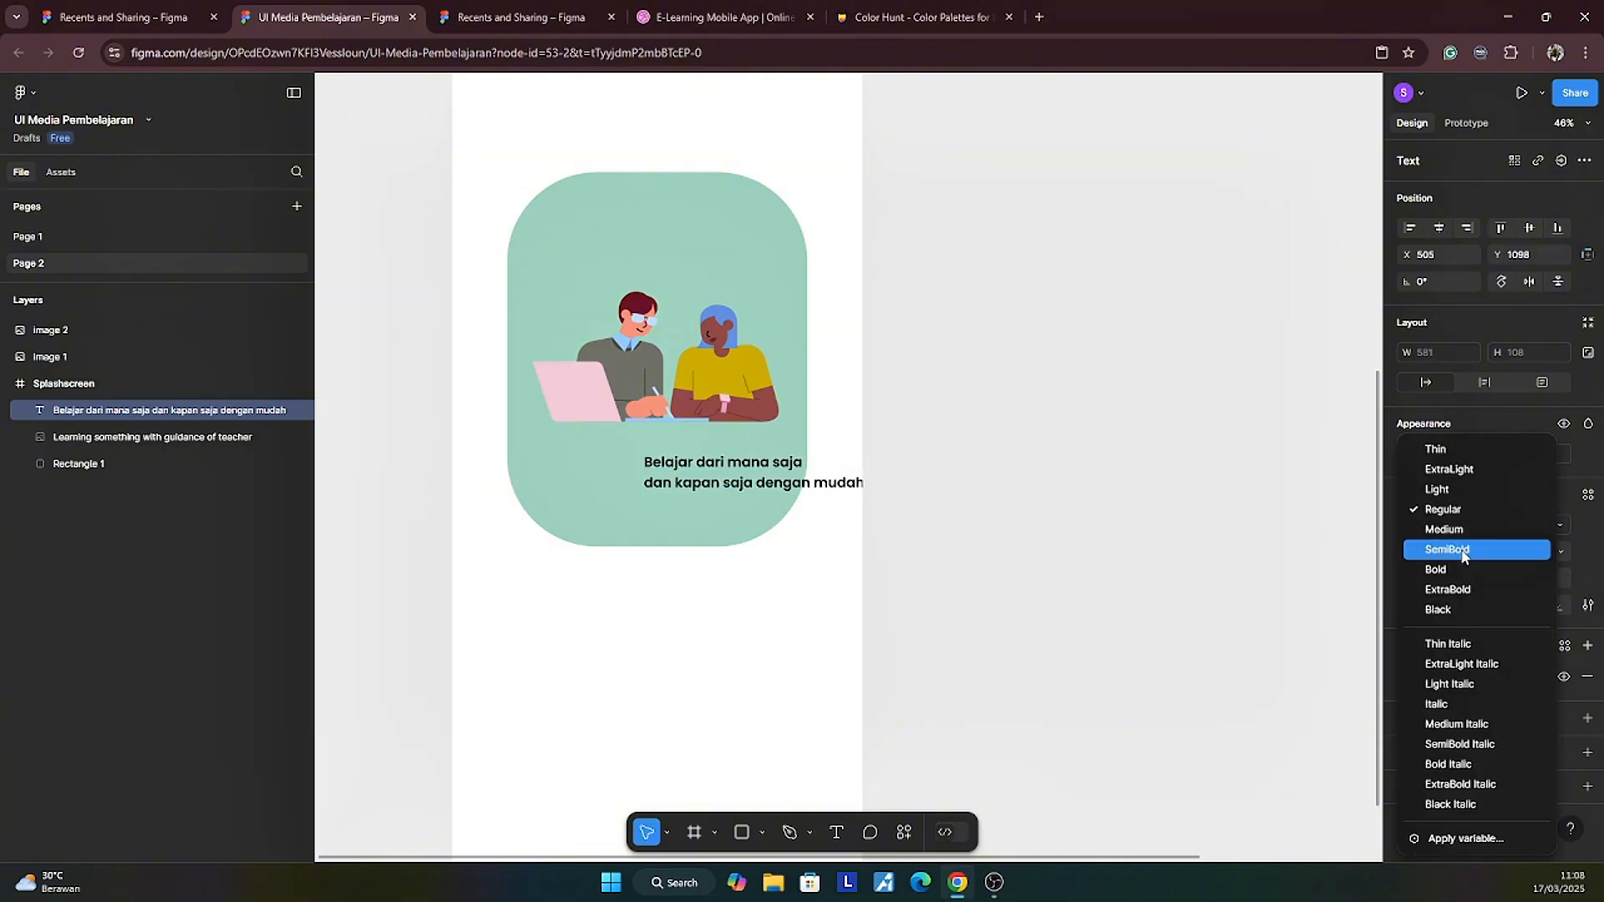
left_click(1463, 552)
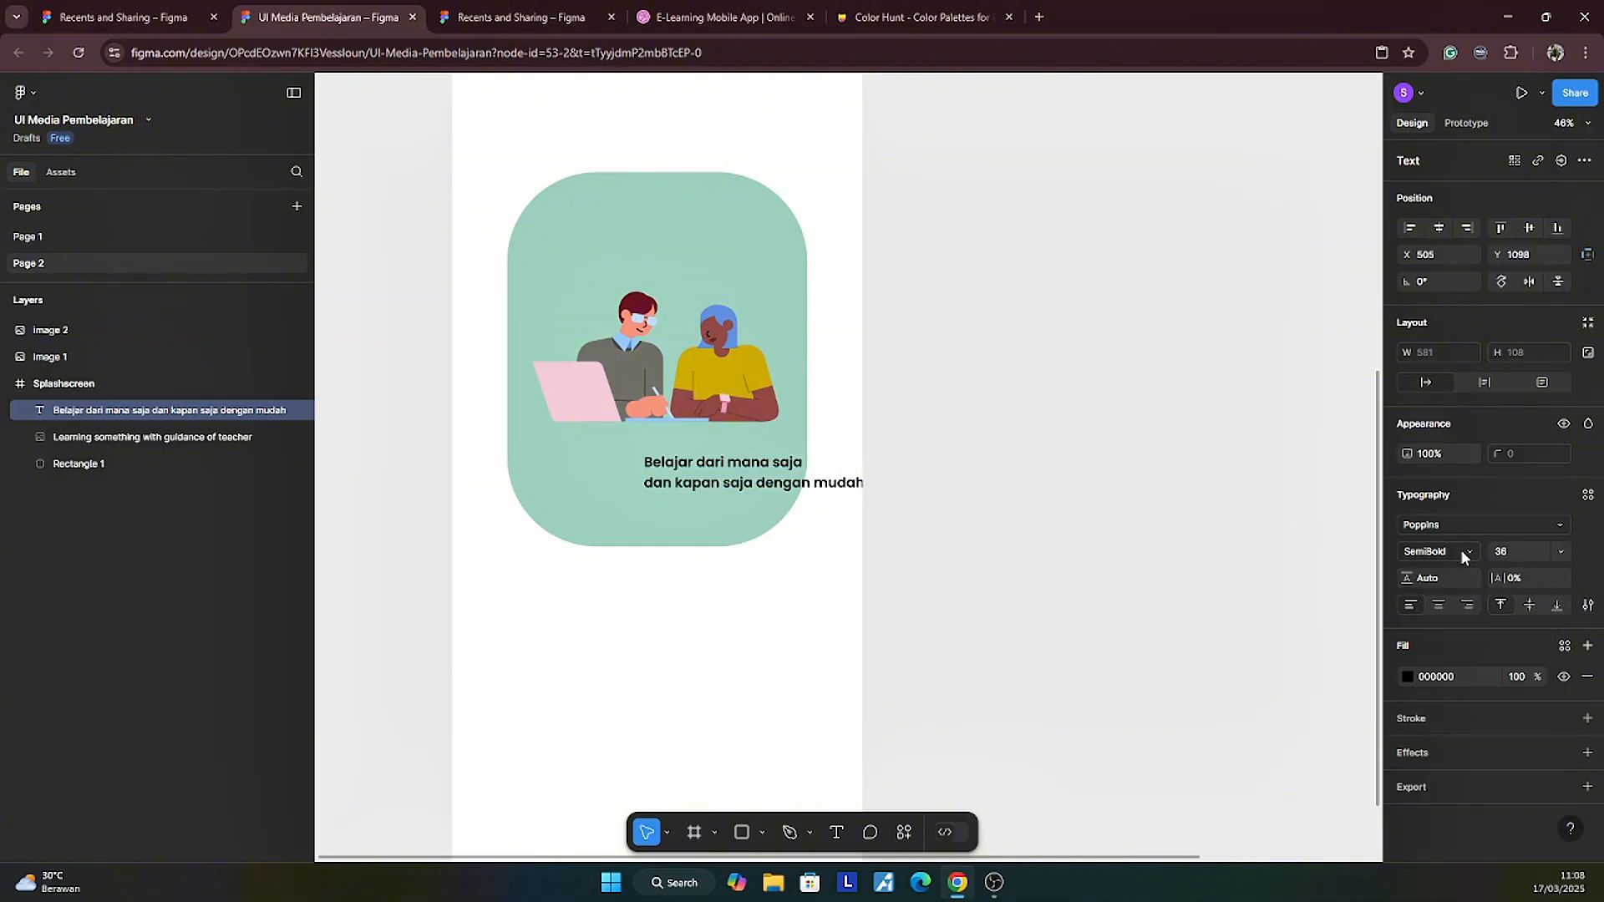
Step: Set the tagline text's fill colour to dark grey 515151
left_click(1407, 677)
left_click_drag(1258, 636, 916, 584)
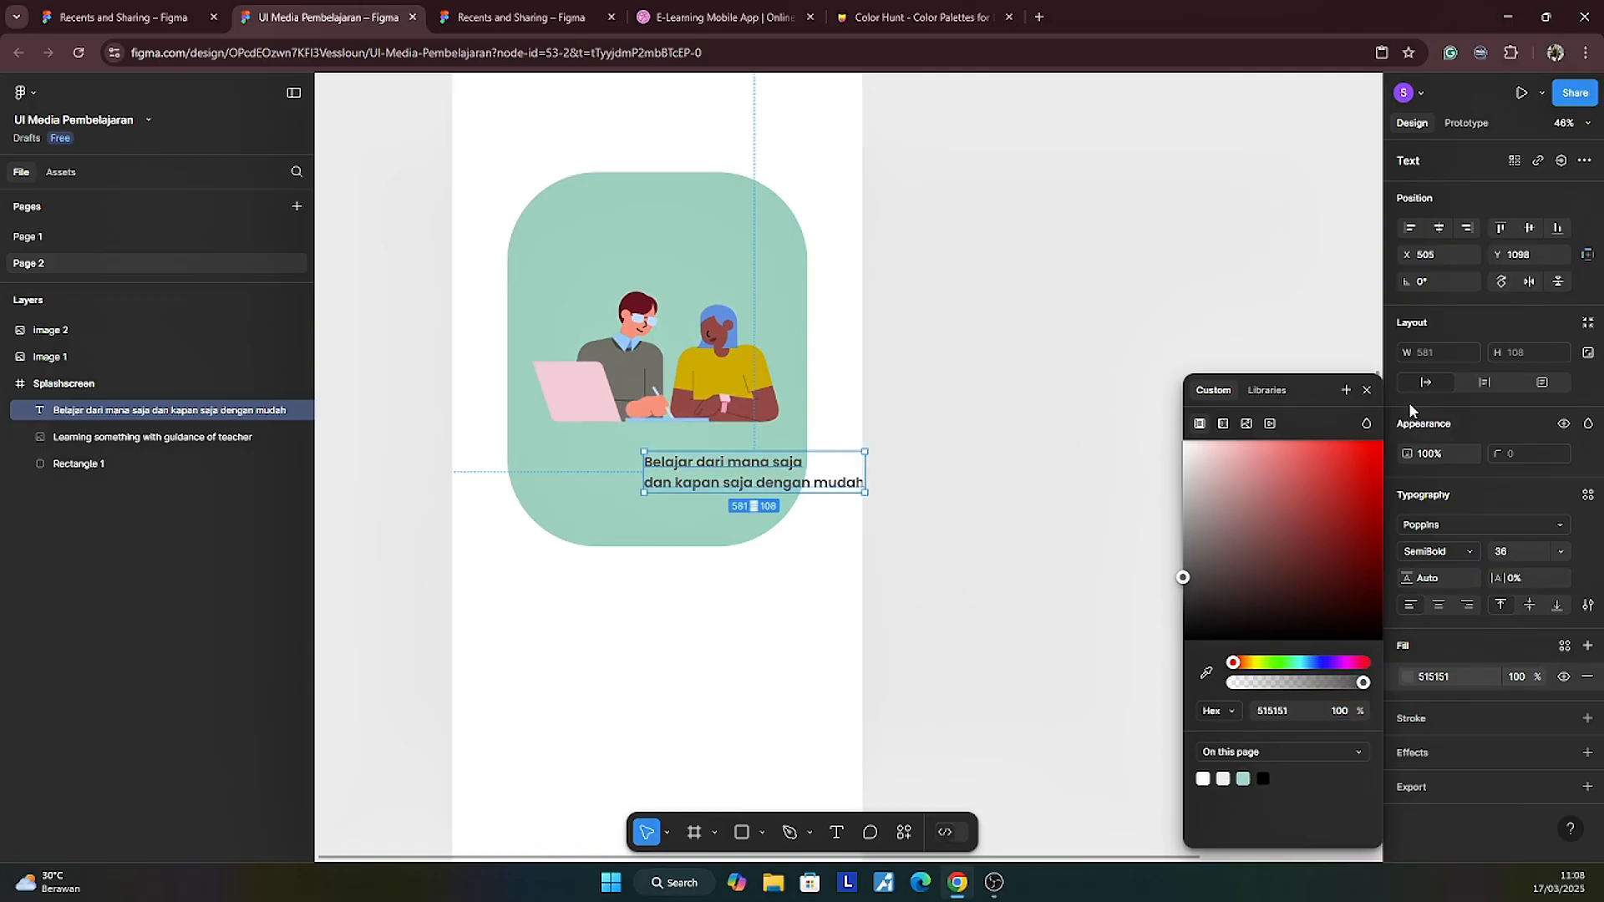
left_click(1347, 391)
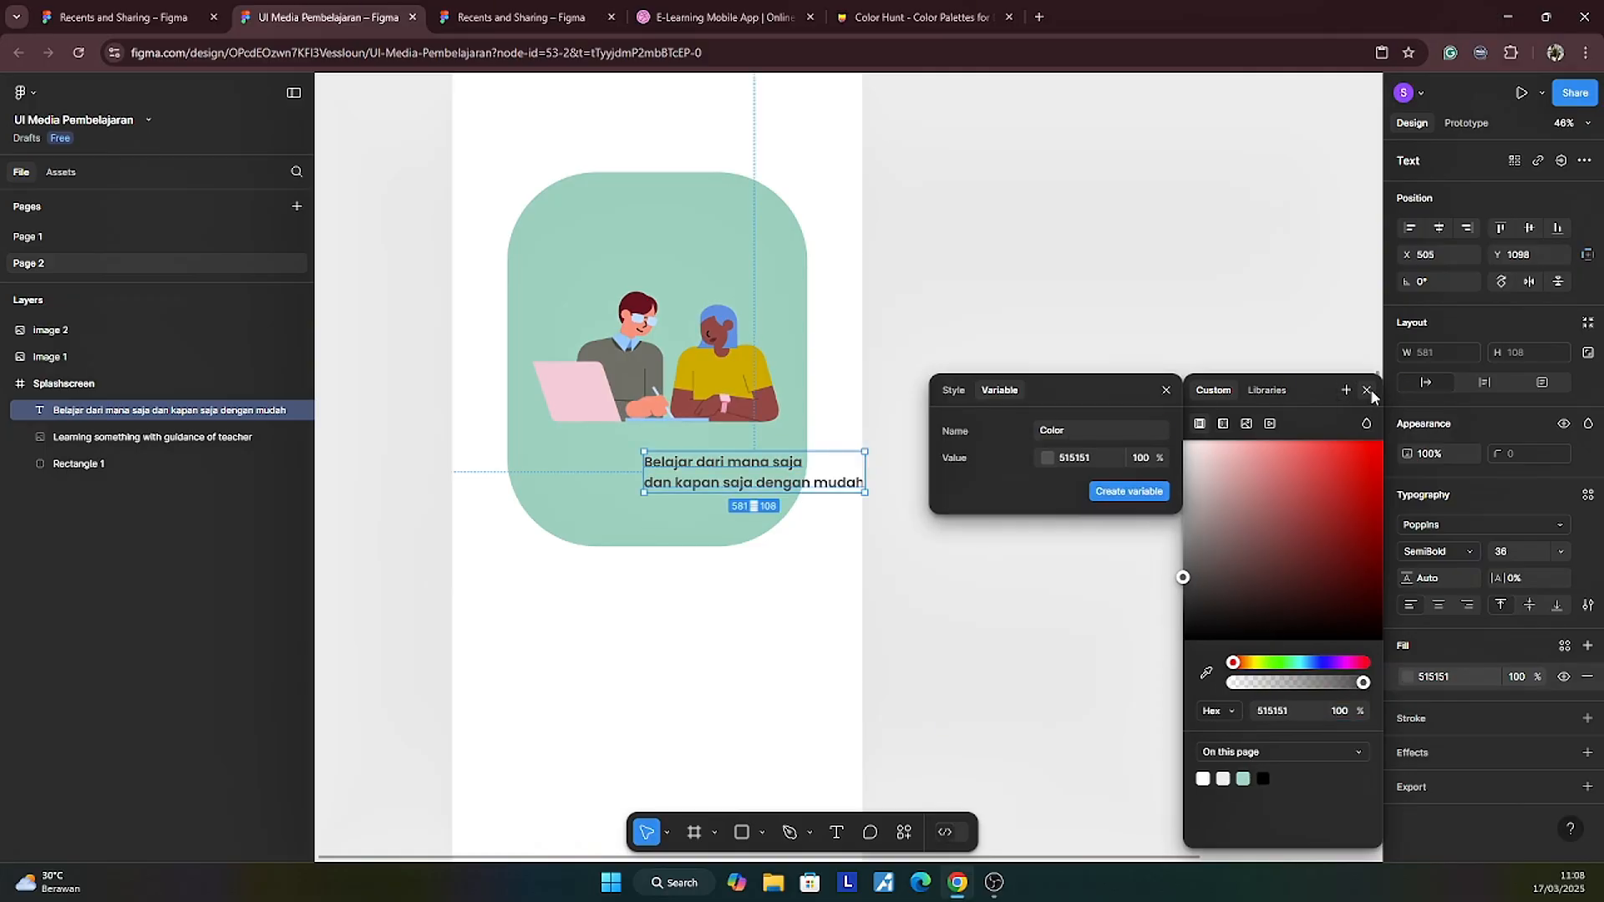
Step: Set the tagline's font size to 48 and move the text directly below the illustration, at about X 224, Y 1056
left_click(1565, 552)
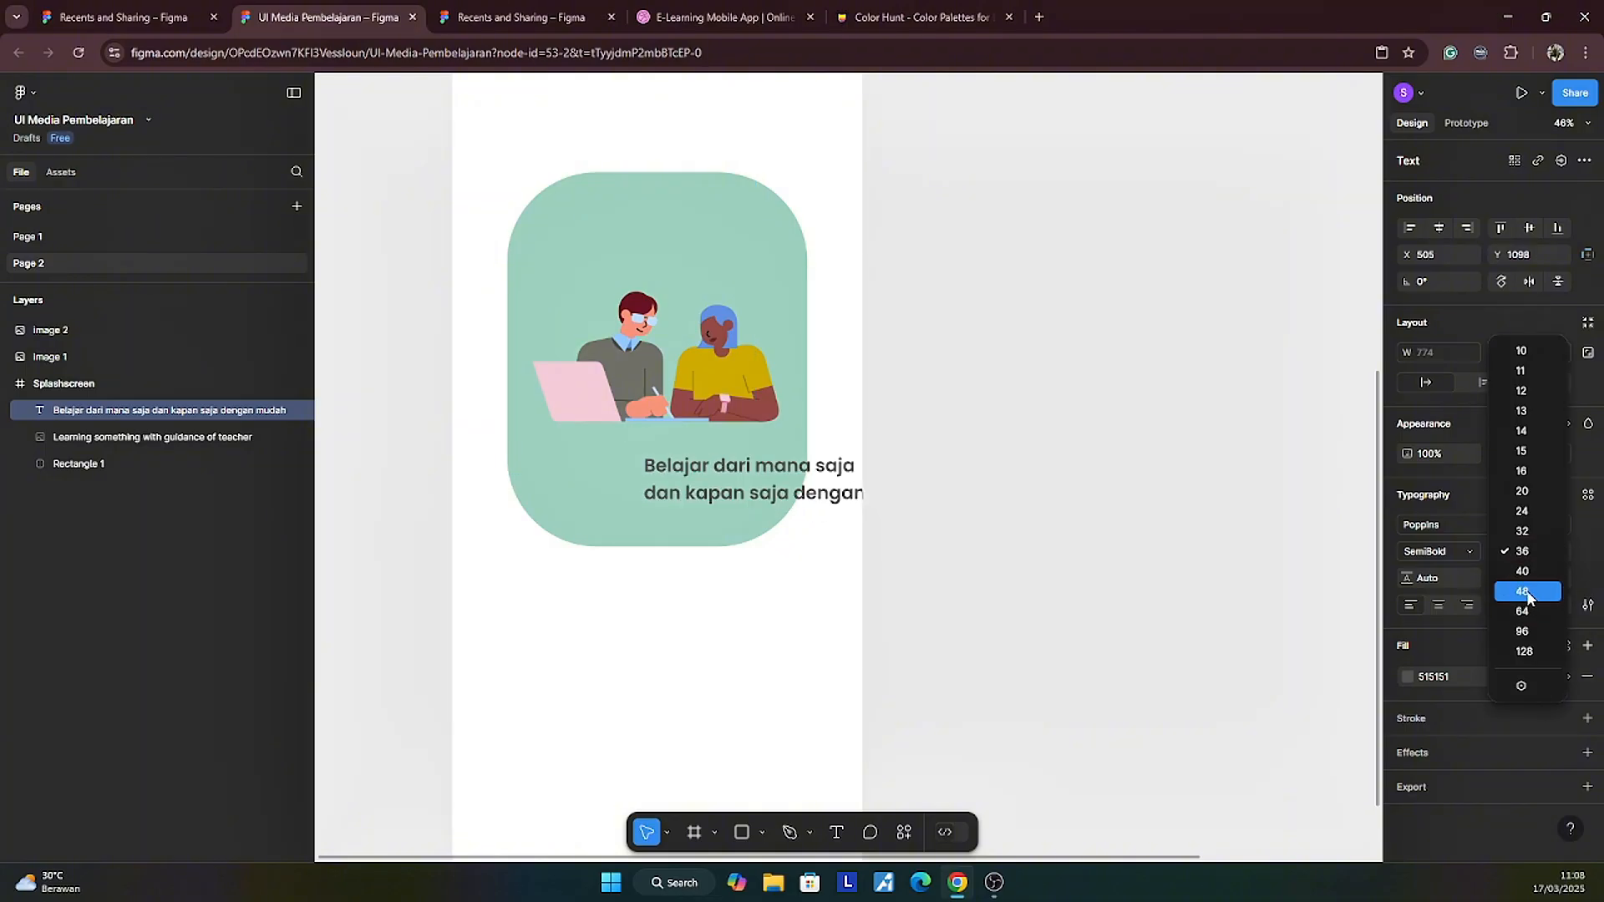
left_click(1522, 590)
left_click_drag(695, 470, 655, 459)
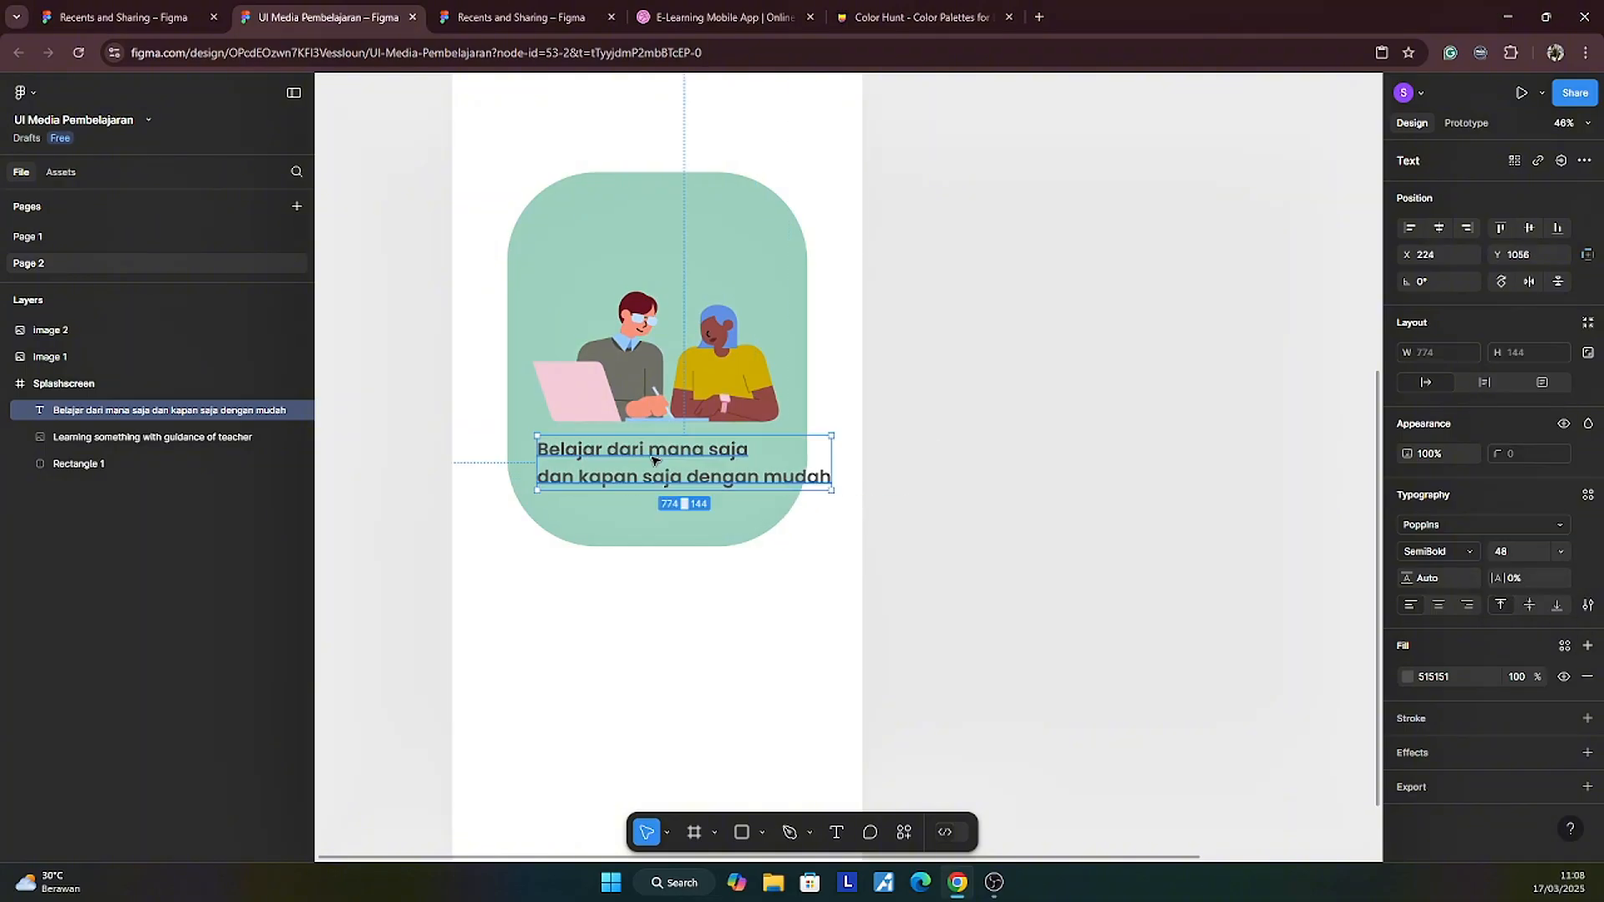
Step: Widen the tagline's text box to about 1405 and join its two lines into a single line
left_click_drag(826, 479, 1072, 464)
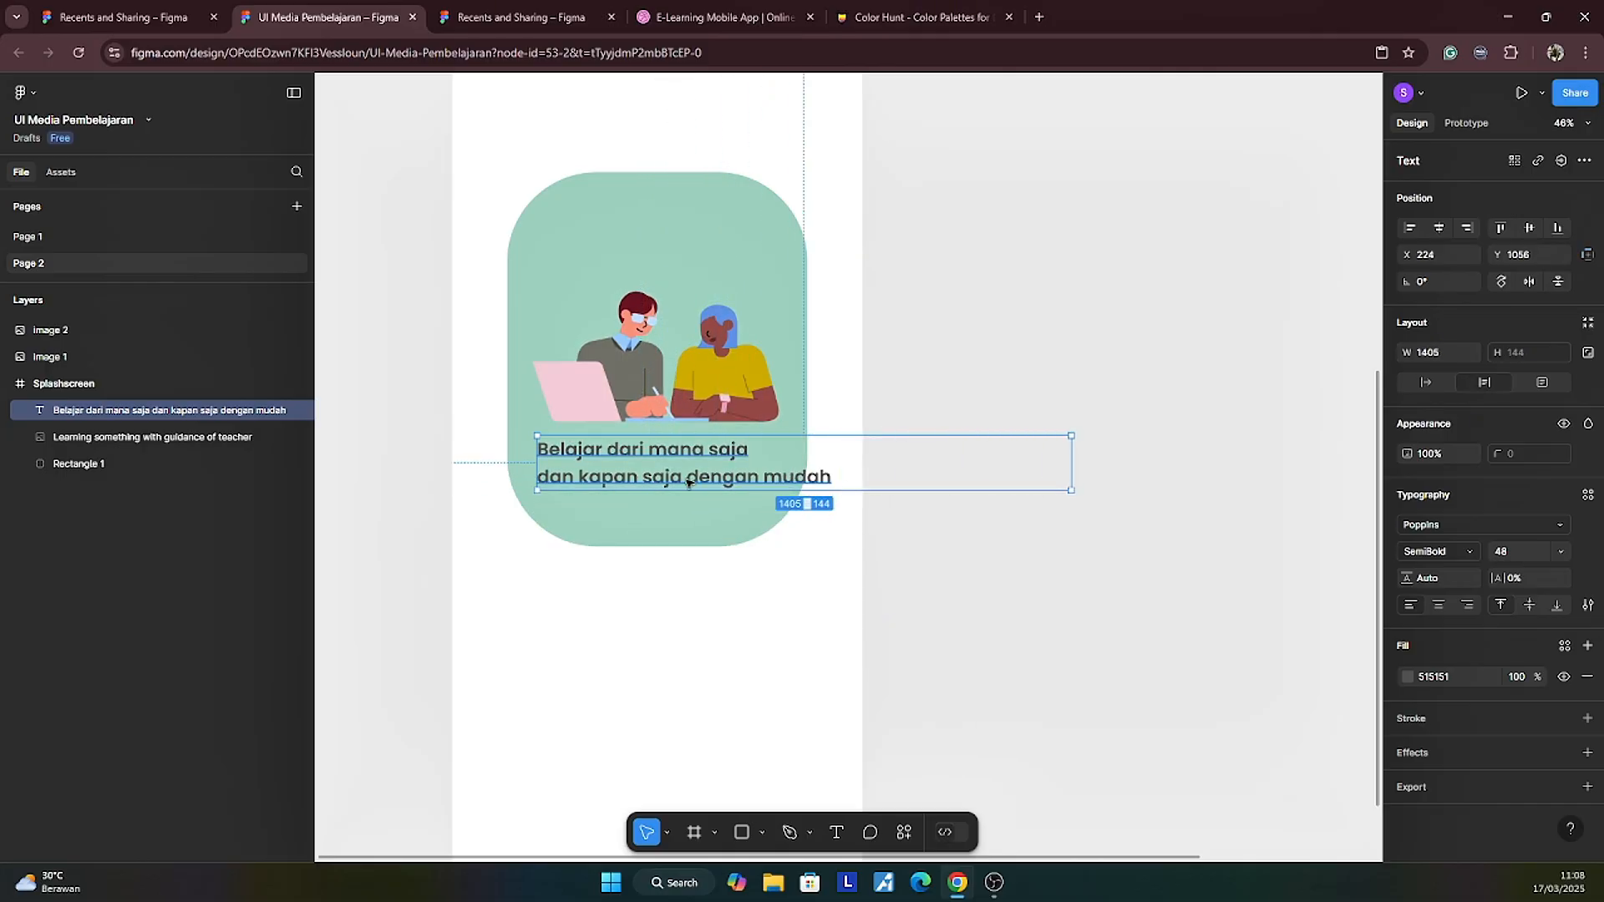
double_click(539, 477)
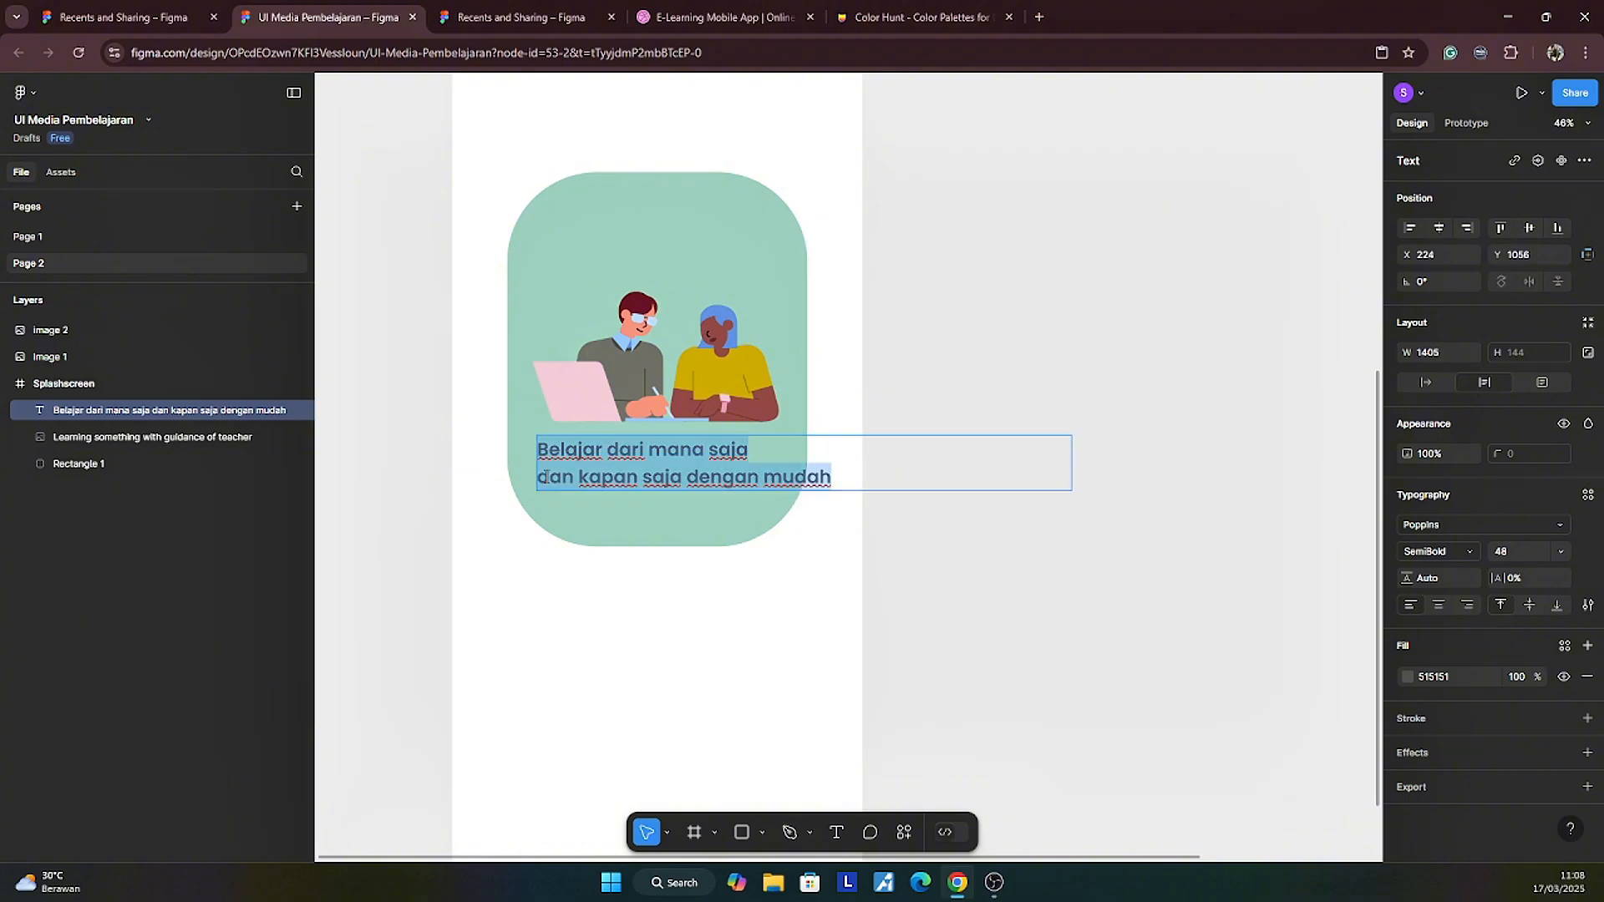
left_click(540, 477)
key("BackSpace")
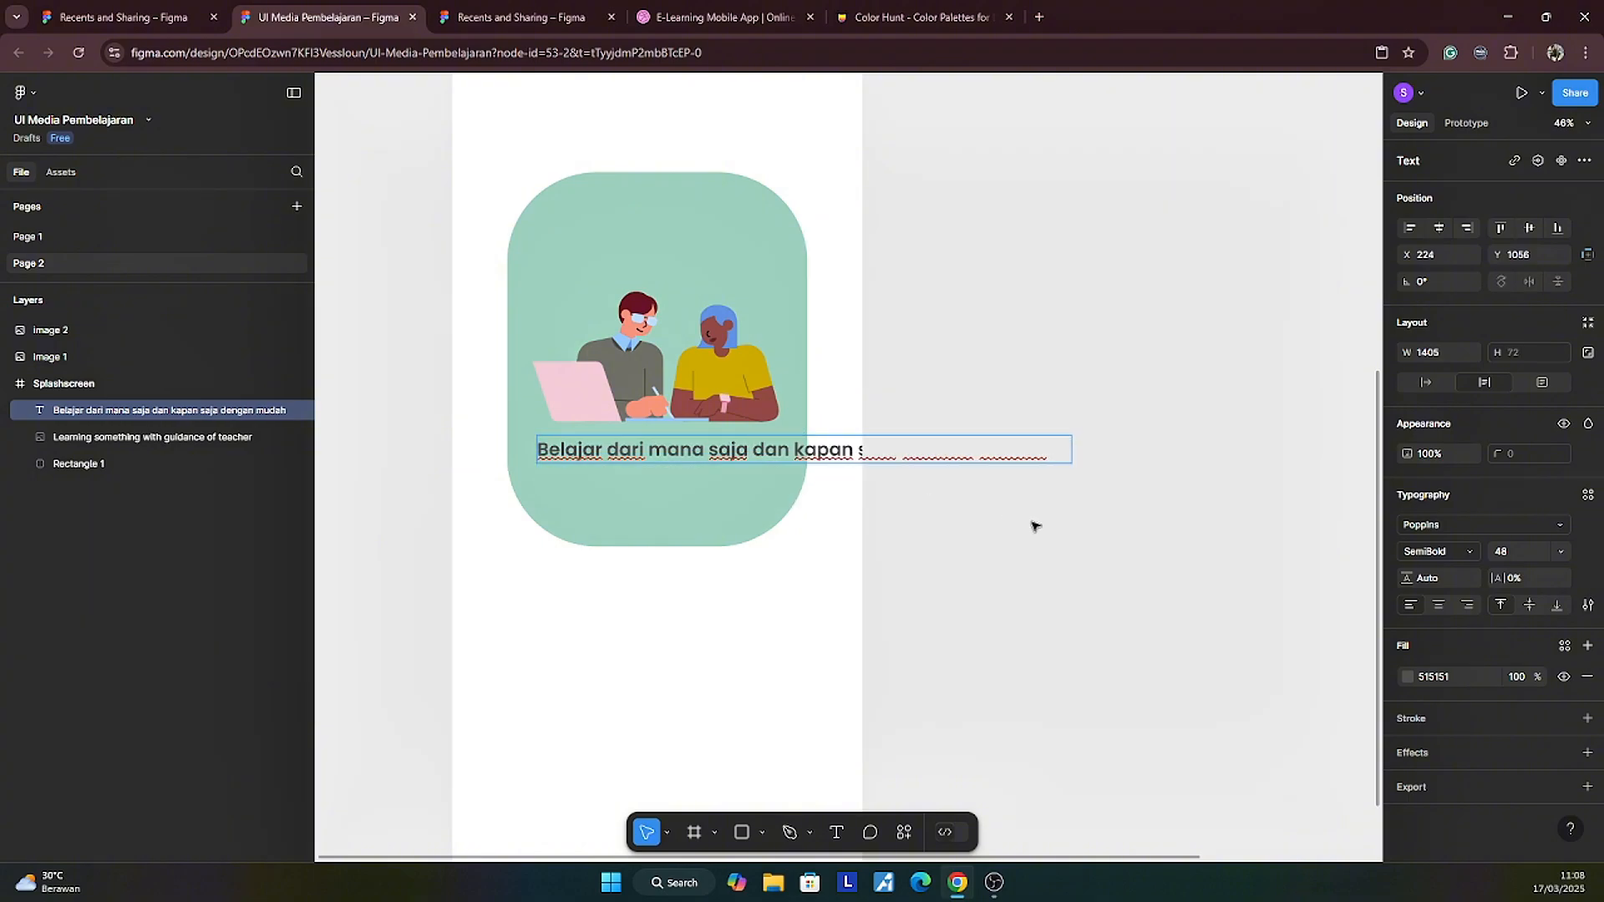
key("Escape")
Step: Narrow the tagline's text box to about 624 wide so the text wraps inside the card, and centre-align the text
left_click_drag(1070, 449, 775, 449)
left_click(1439, 605)
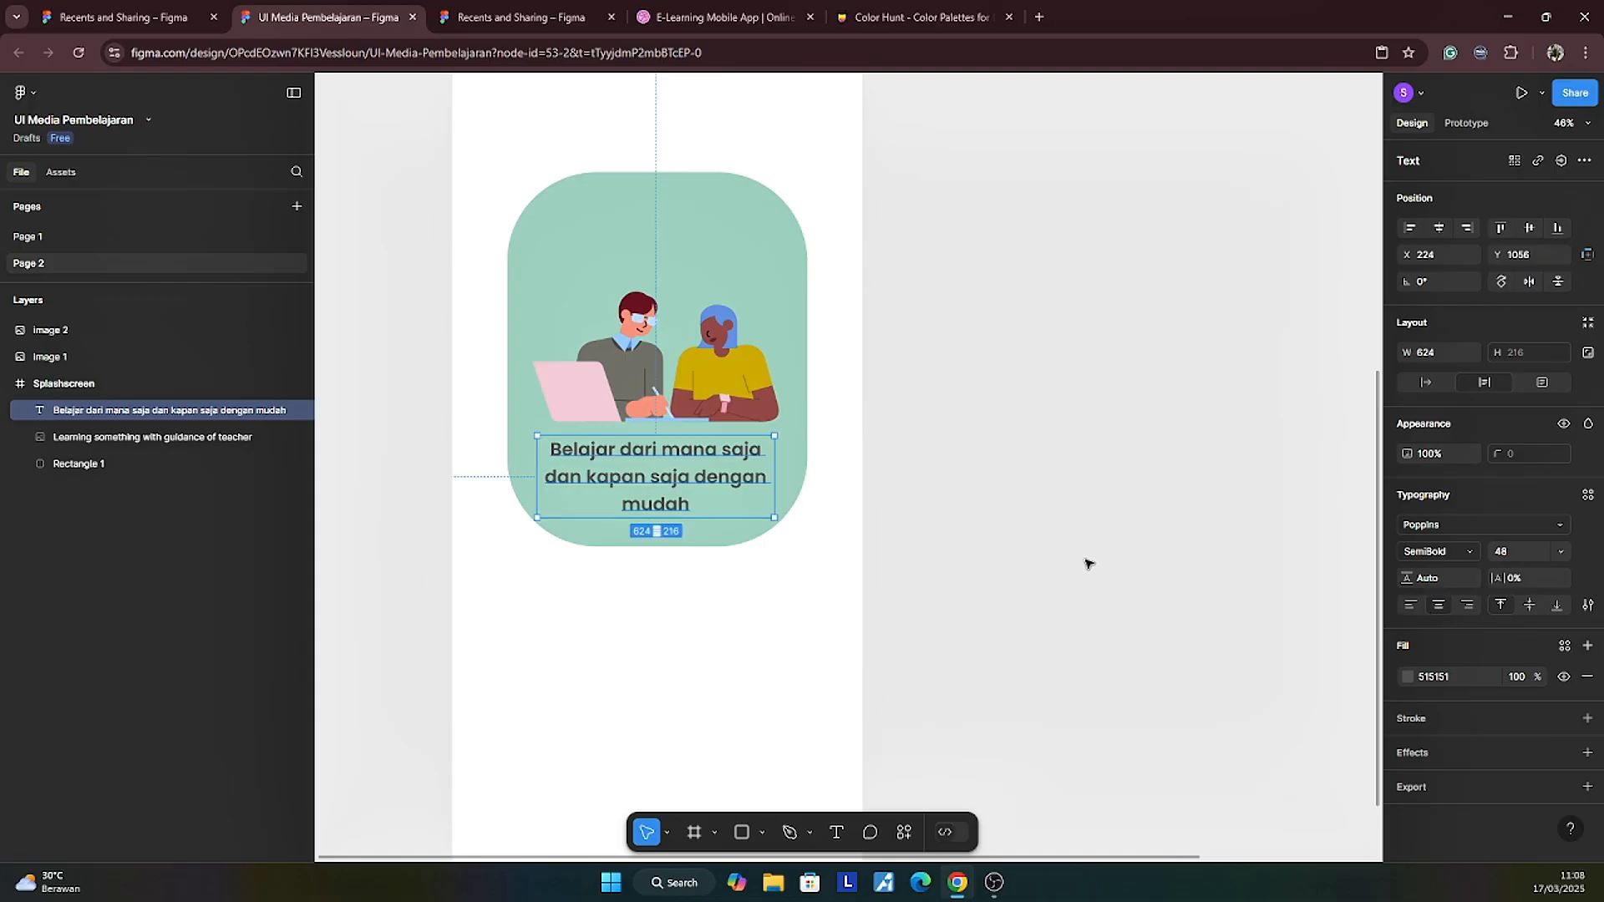
left_click(1009, 492)
Step: Shift the illustration slightly upward and move the tagline up beneath it, to about X 228, Y 1017
scroll(1019, 498, "down", 3)
scroll(1021, 499, "up", 3)
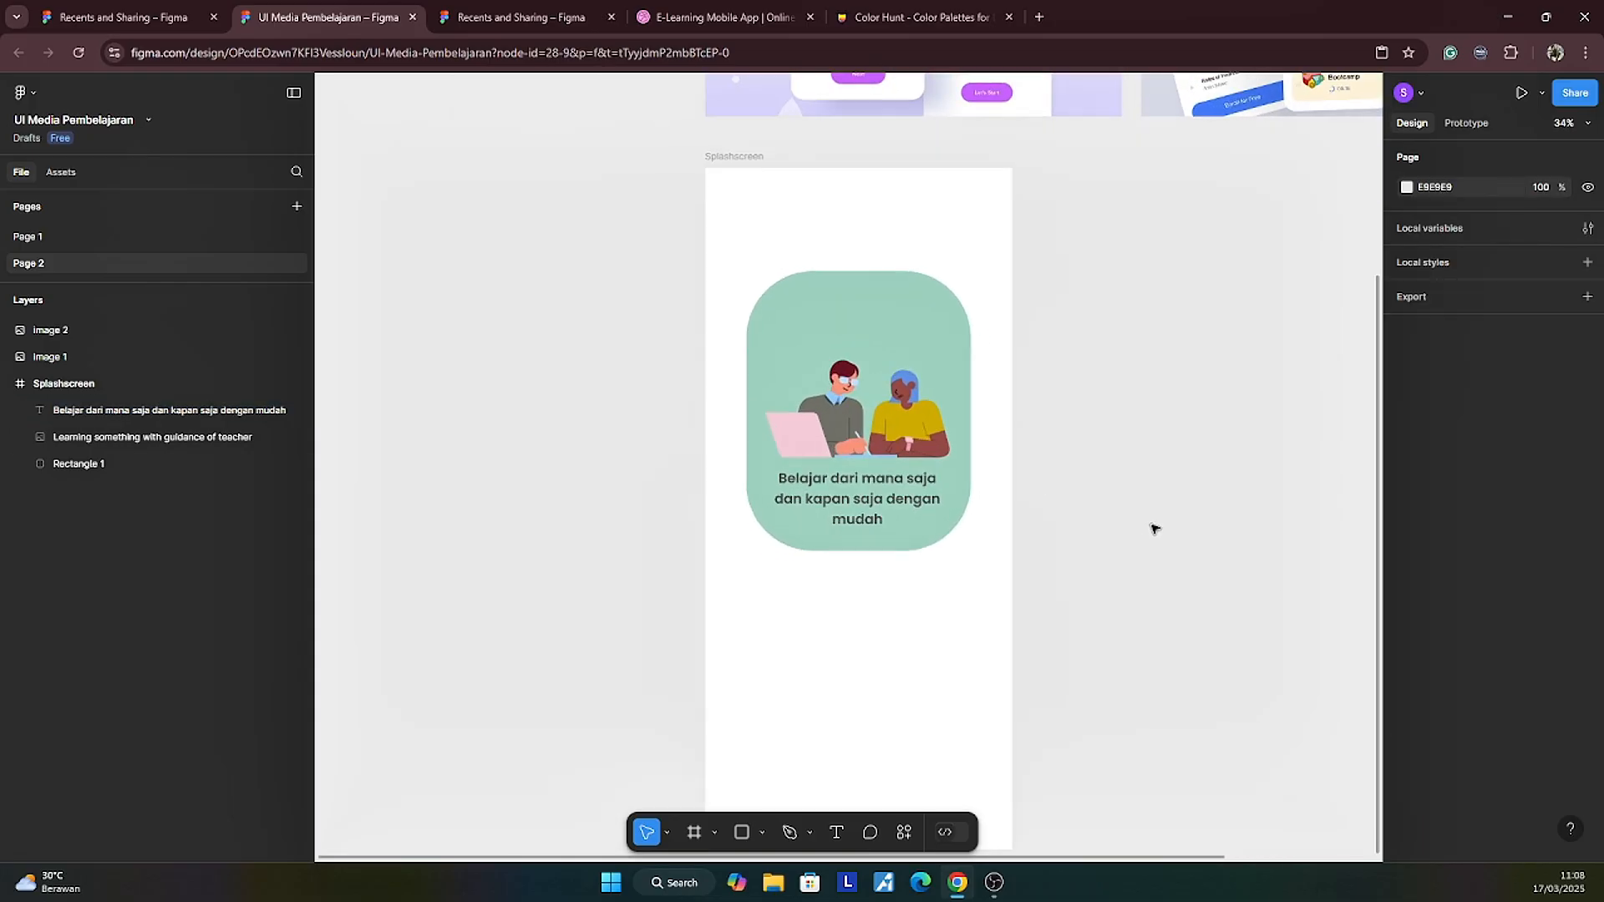
left_click_drag(846, 416, 841, 394)
left_click_drag(825, 515, 839, 510)
left_click(1112, 499)
Step: Change the tagline text's fill colour to white FFFFFF
scroll(1141, 500, "down", 3)
scroll(1141, 499, "up", 4)
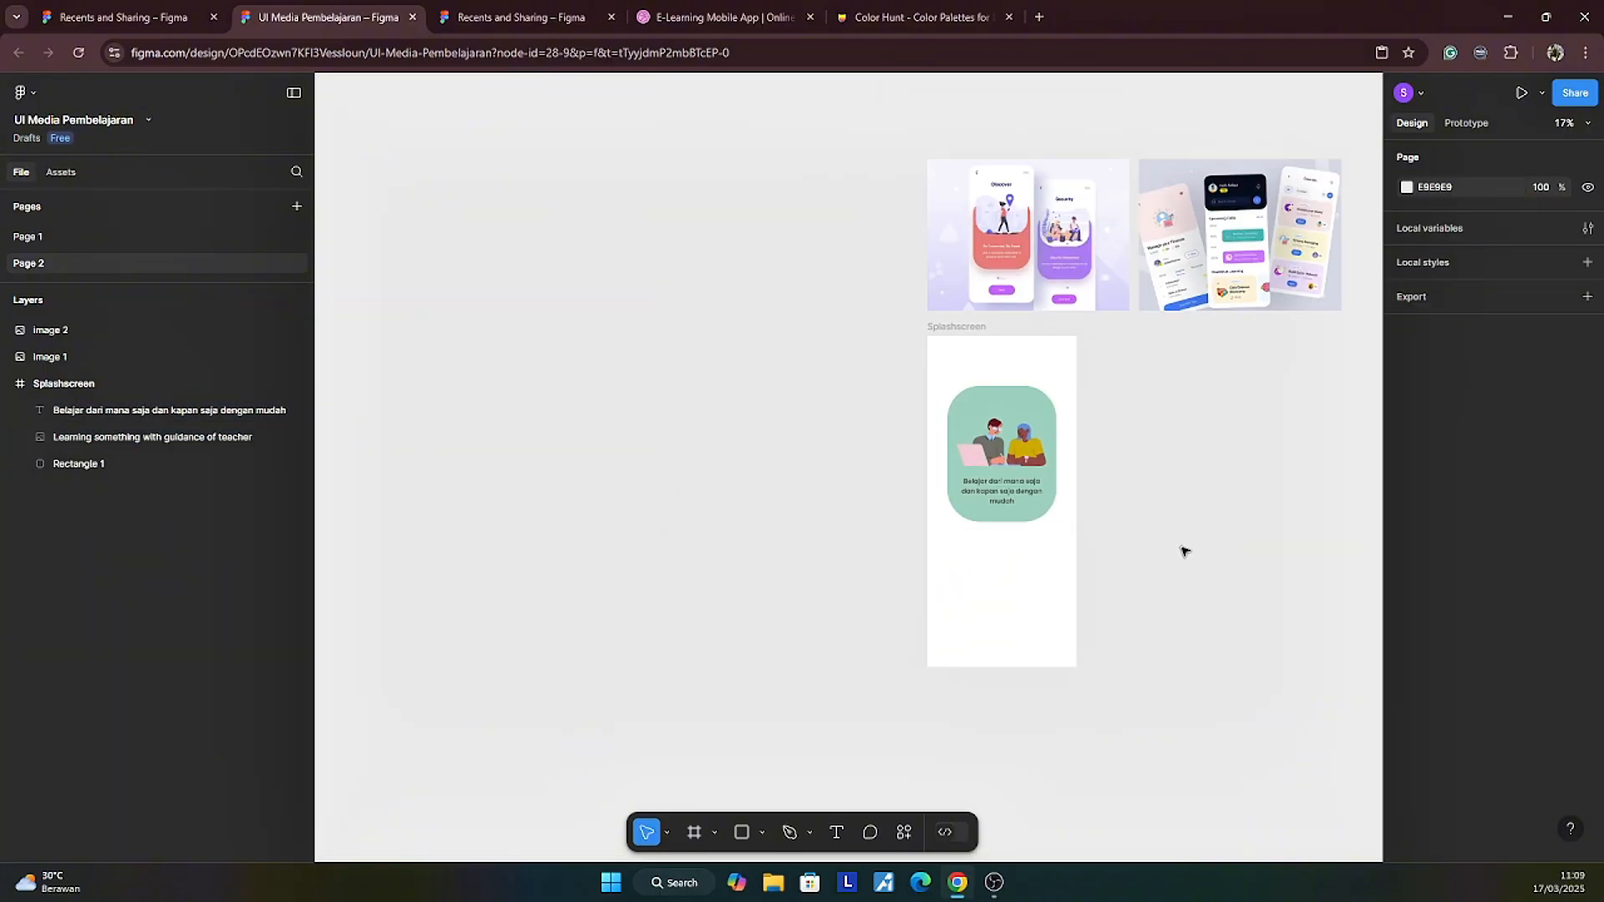
left_click(911, 502)
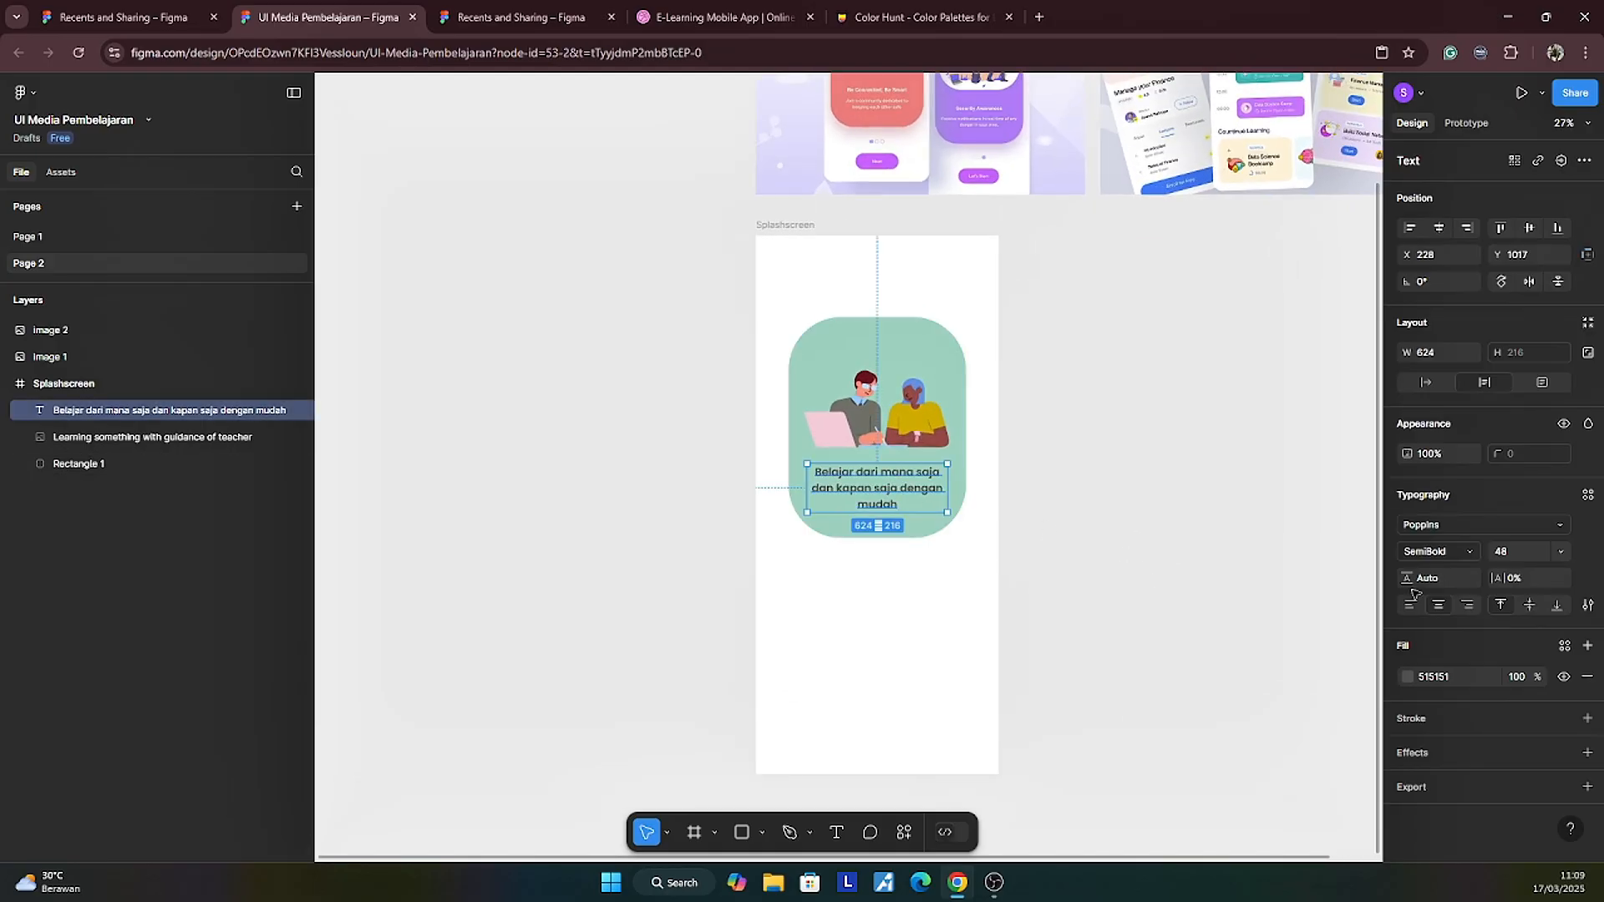
left_click(1408, 677)
left_click(1203, 779)
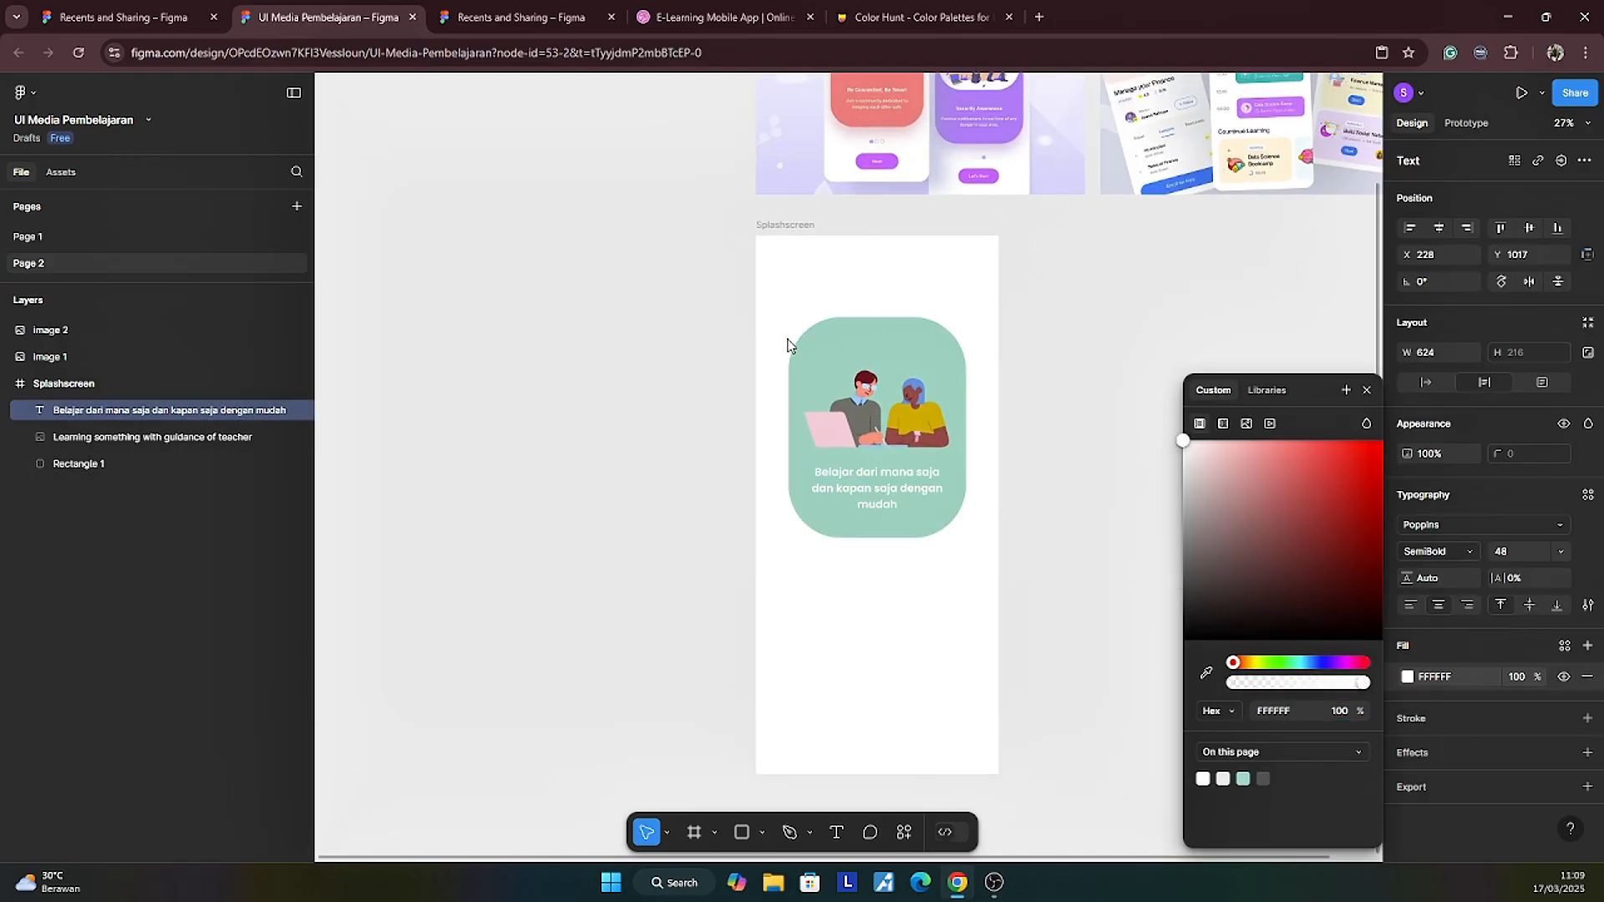
left_click(1368, 391)
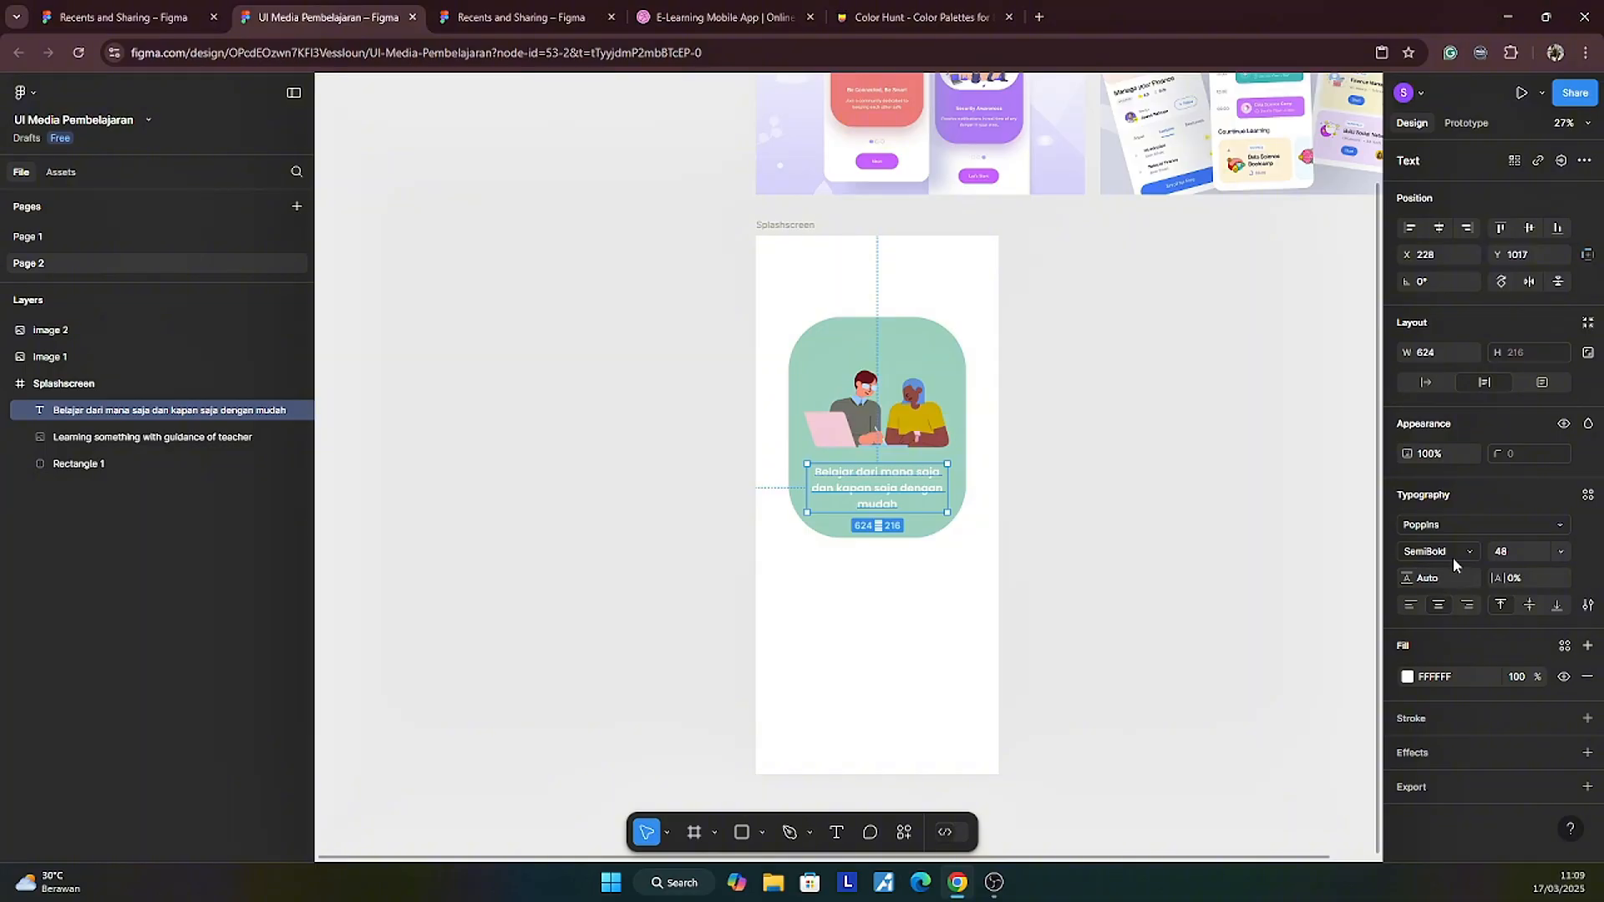
Step: Set the tagline text's font weight to ExtraBold
left_click(1453, 558)
left_click(1471, 587)
left_click(1004, 568)
Step: Nudge the illustration and tagline upward together until they sit about 160 px below the mint card's upper edge
scroll(1032, 548, "up", 5, "ctrl")
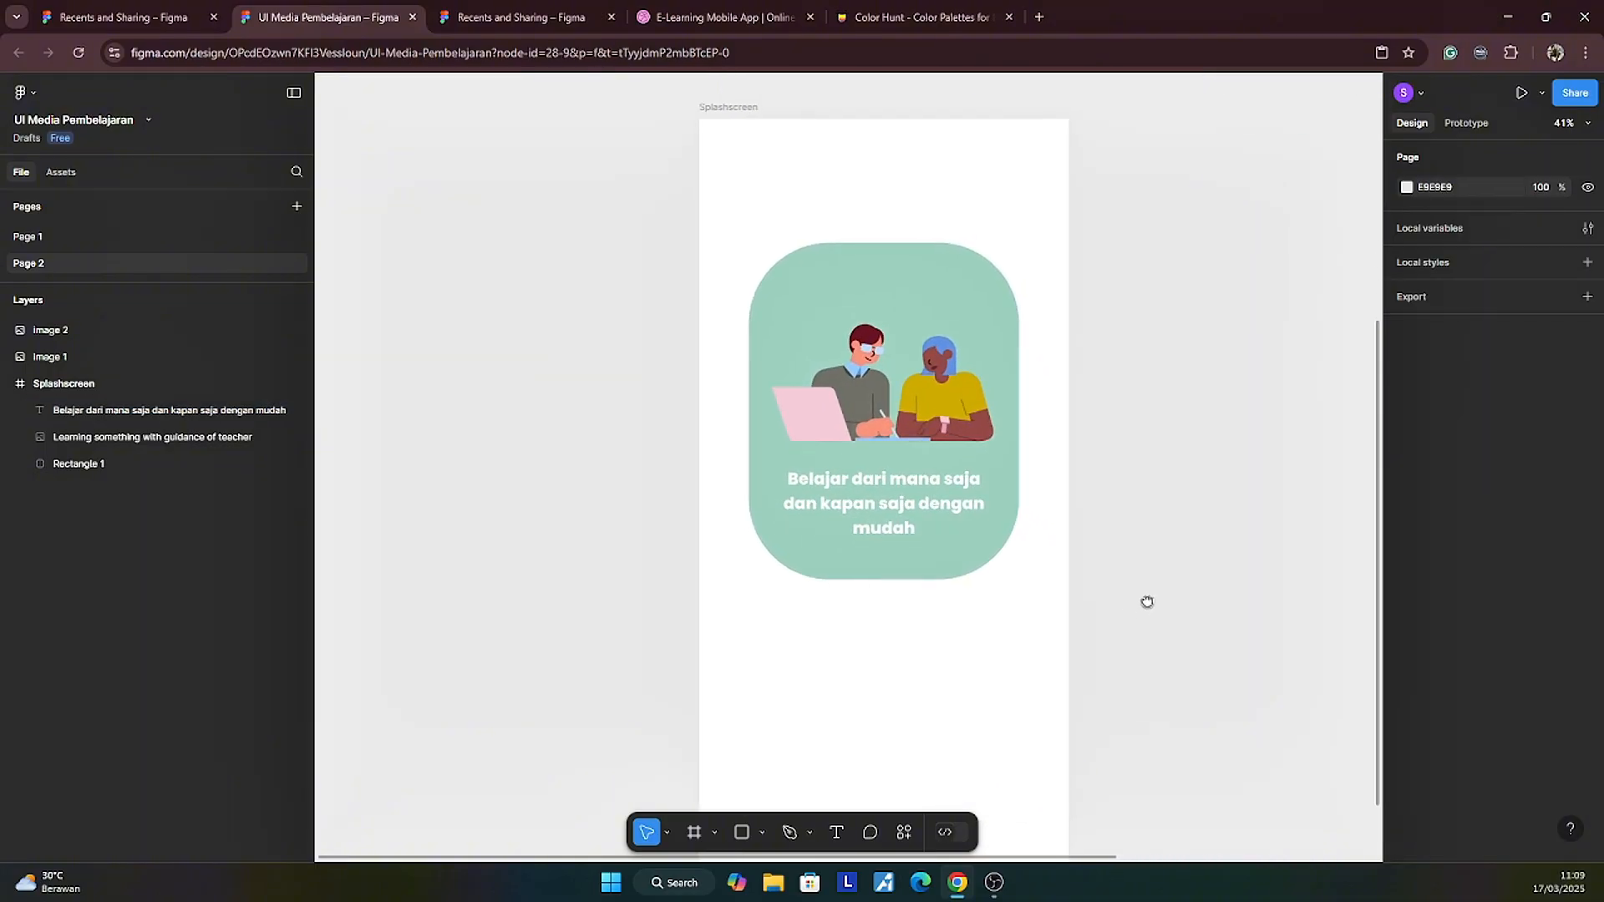
scroll(1151, 593, "up", 1, "ctrl")
left_click(899, 384)
left_click(892, 516, "shift")
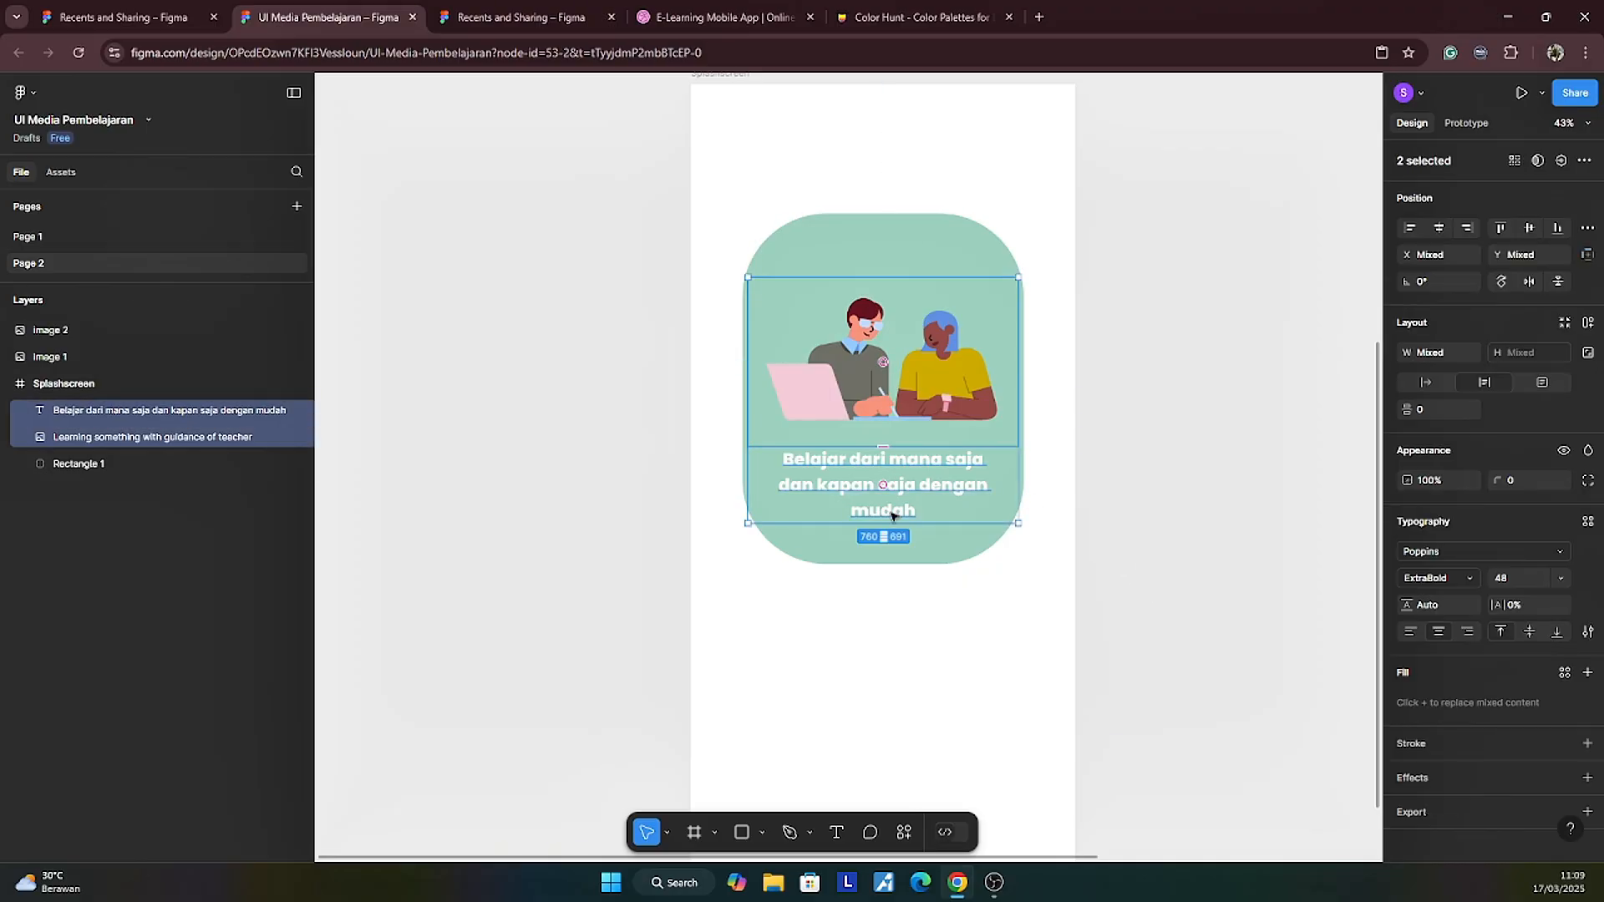
key("alt")
key("Up")
key("Up")
key("Up")
key("Up")
key("Up")
key("Up")
key("Up")
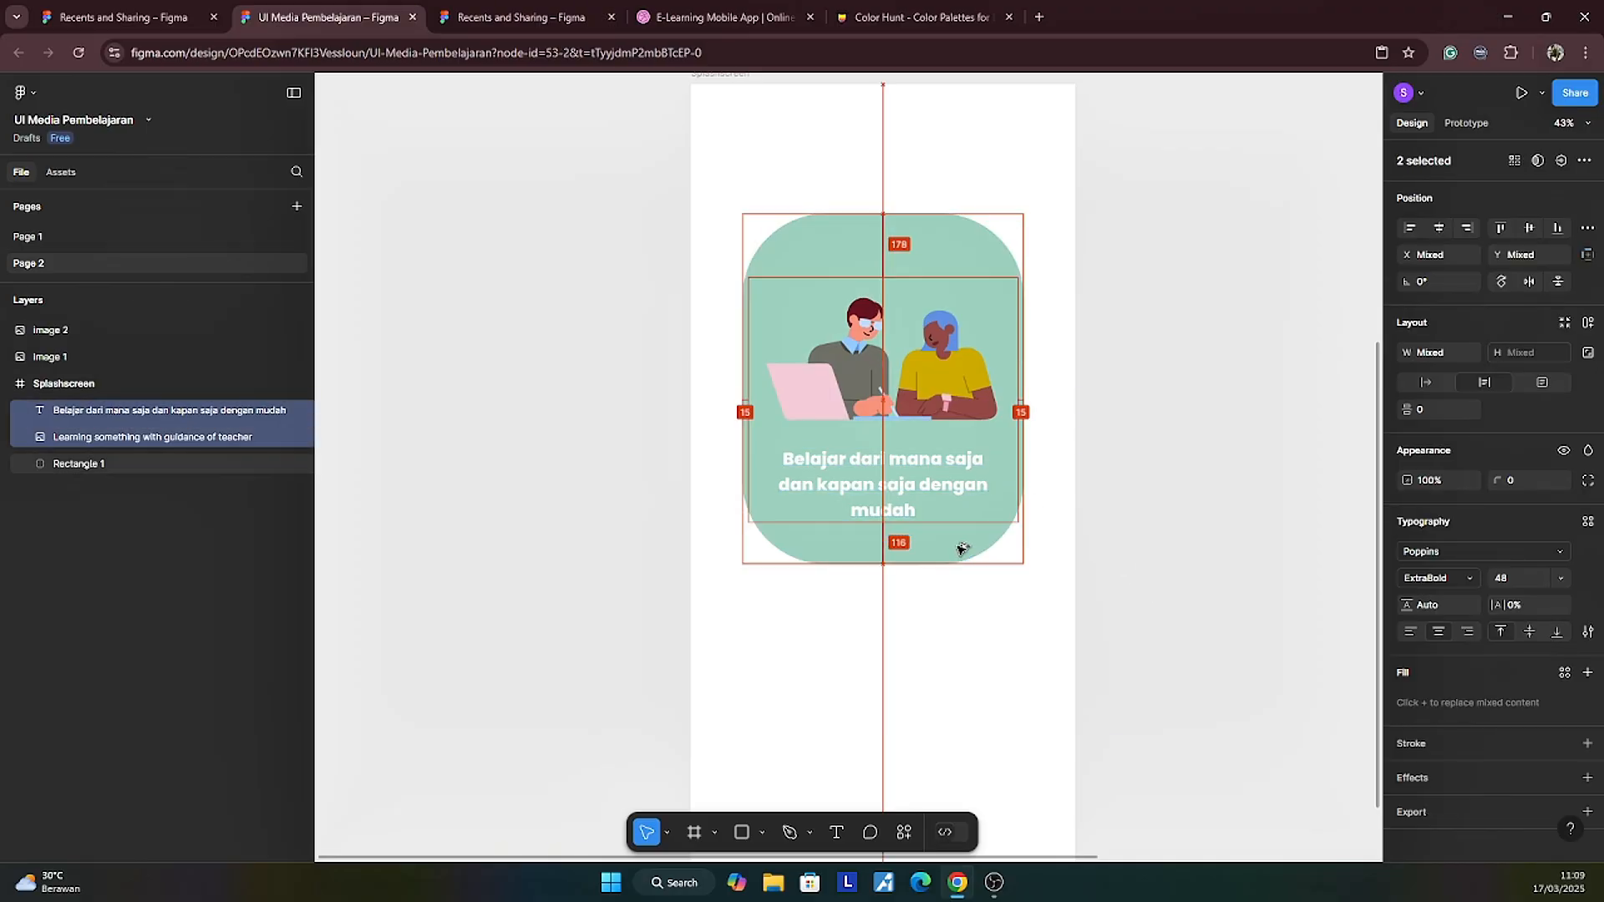
key("Up")
key("Up")
key("Up")
key("Up")
key("Up")
key("Up")
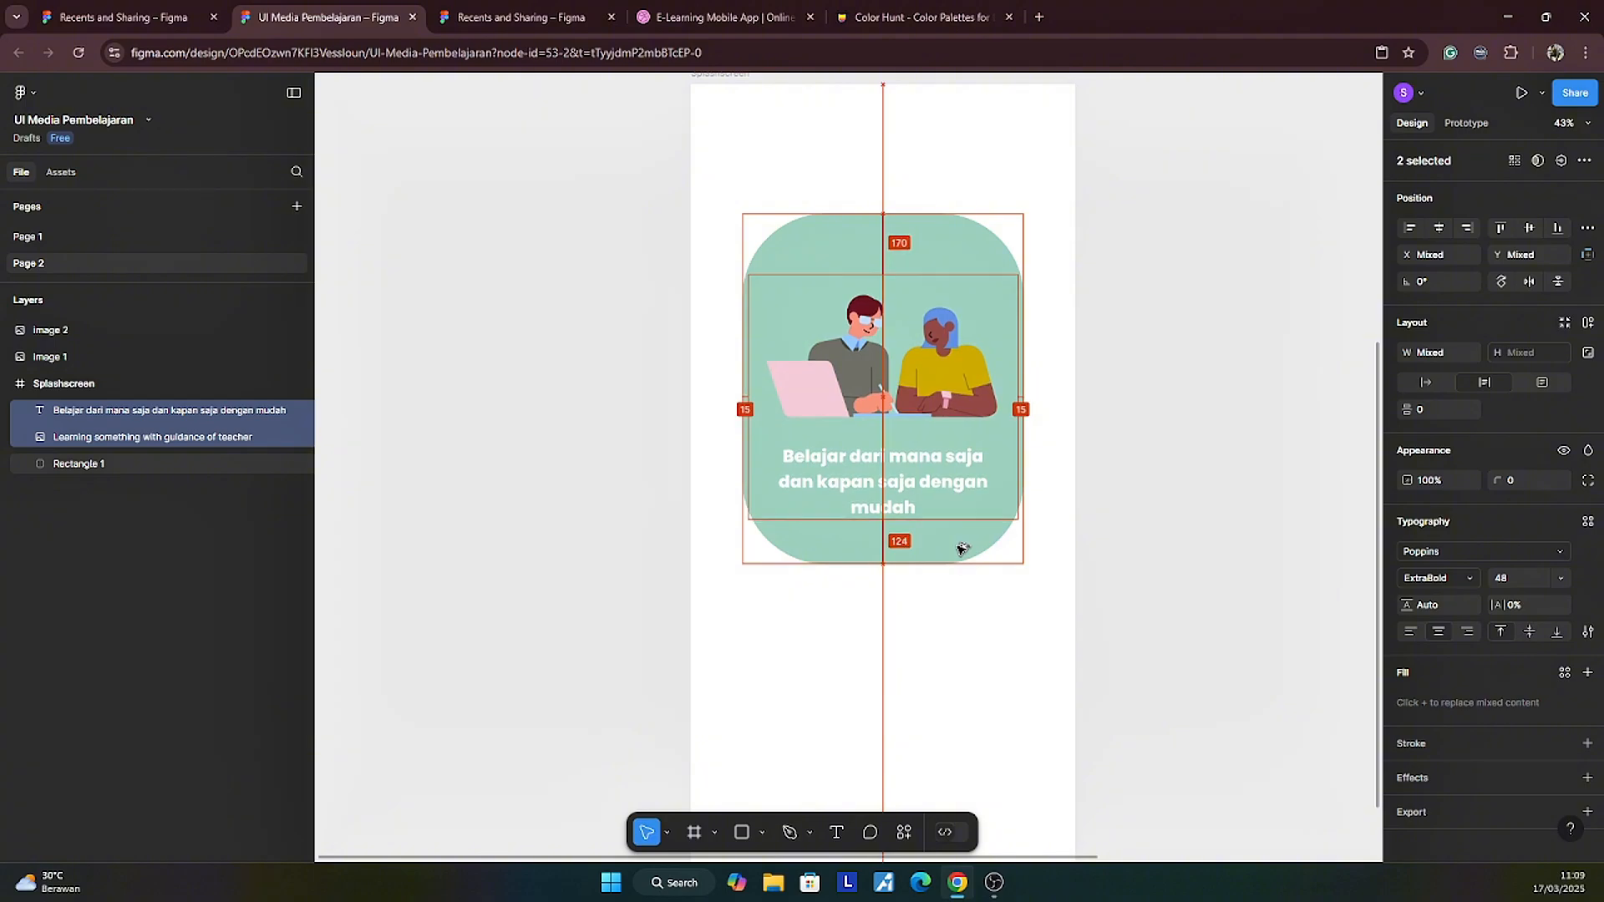
key("Up")
key("Up")
key("Up")
key("Up")
key("Up")
key("Up")
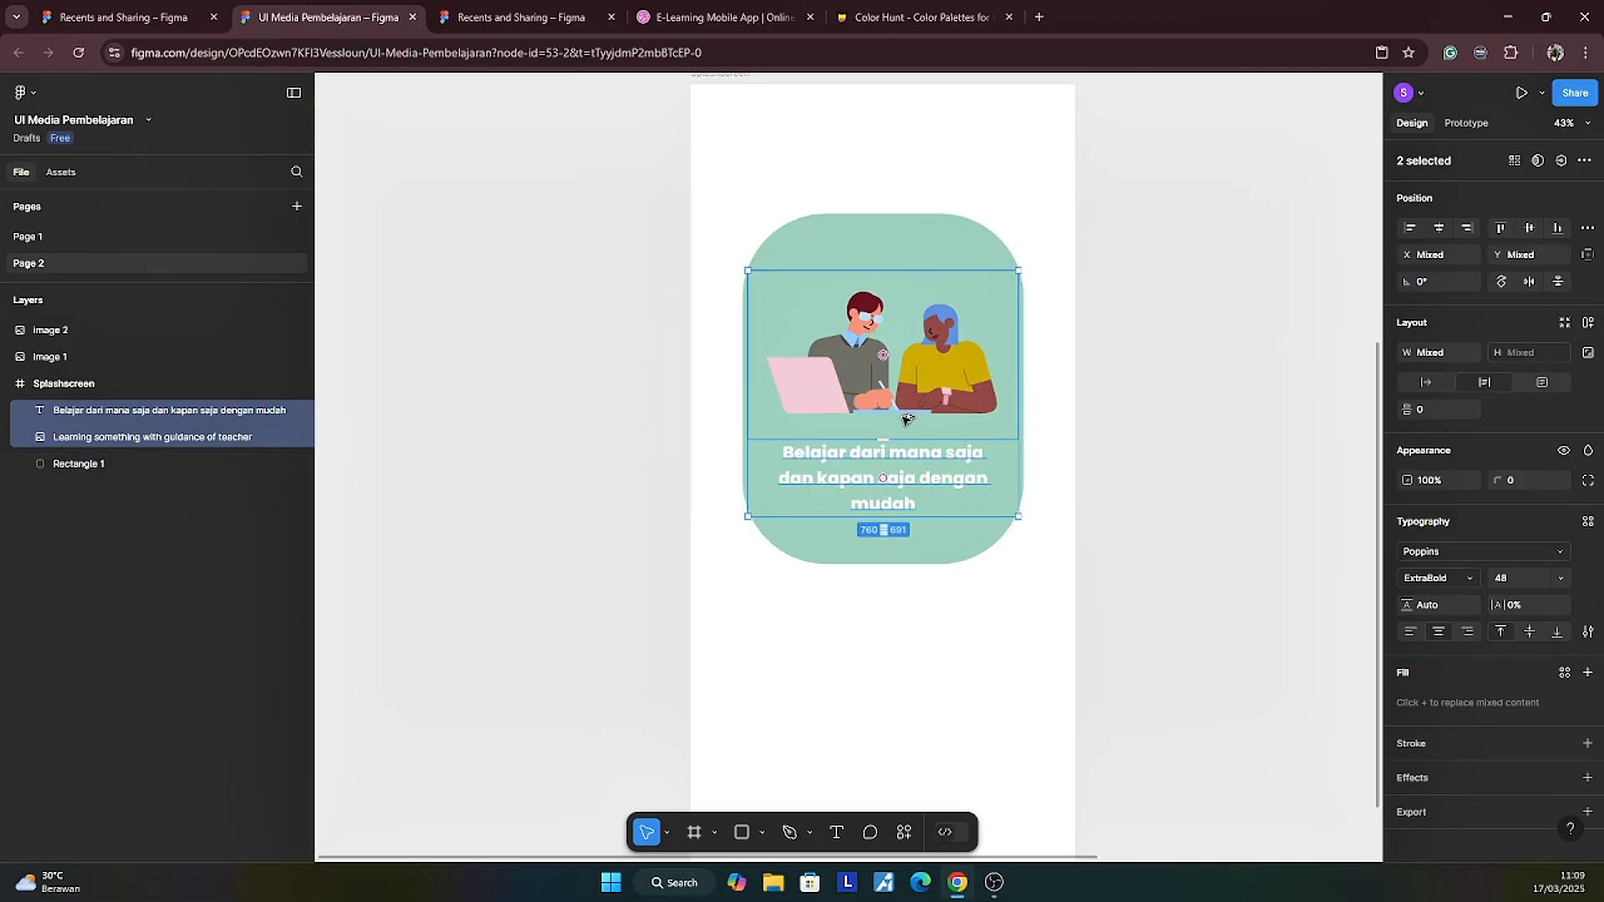
key("alt")
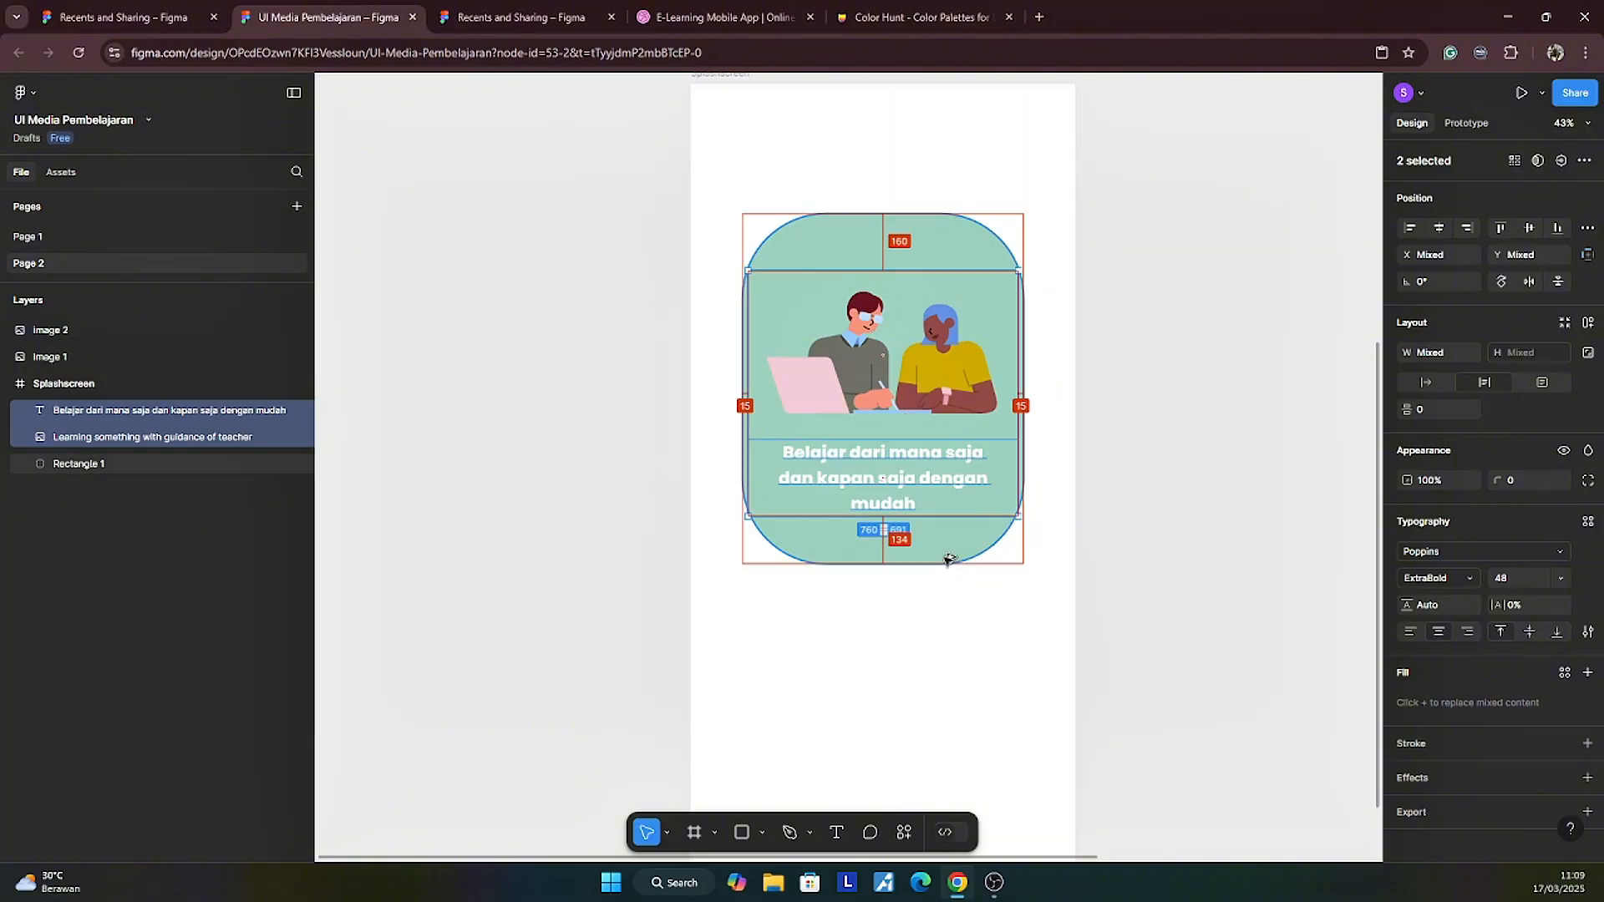
left_click(1261, 477)
scroll(1264, 482, "down", 2)
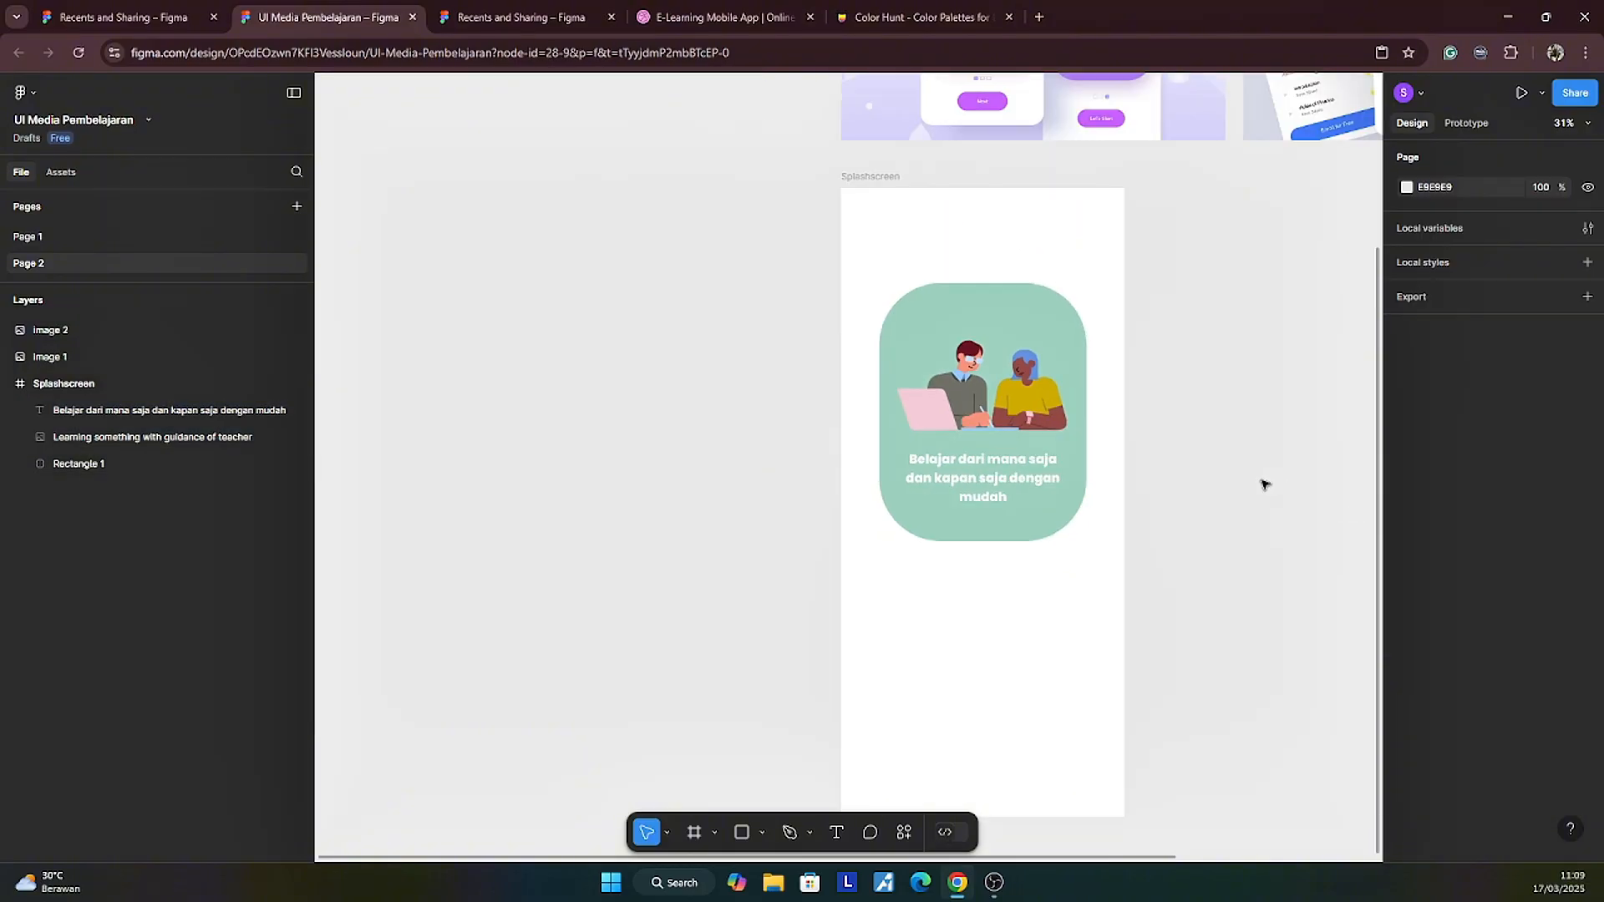
scroll(1261, 493, "up", 1)
scroll(1221, 494, "down", 3)
left_click_drag(1221, 494, 1164, 652)
scroll(1178, 608, "up", 1)
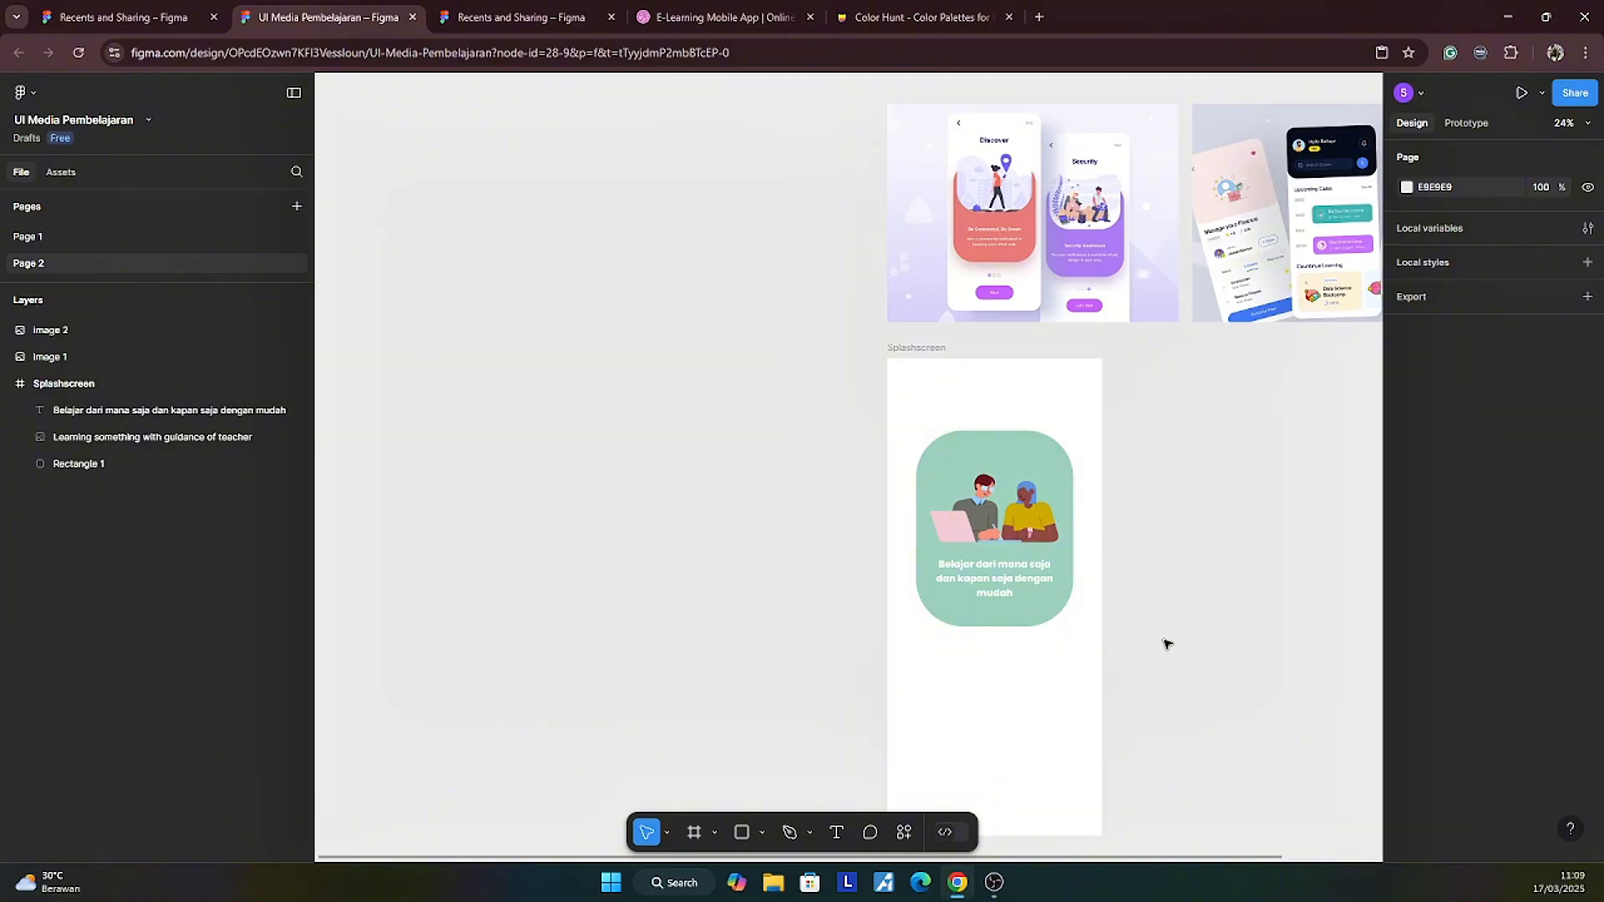
scroll(1150, 627, "down", 1)
scroll(1100, 691, "down", 2)
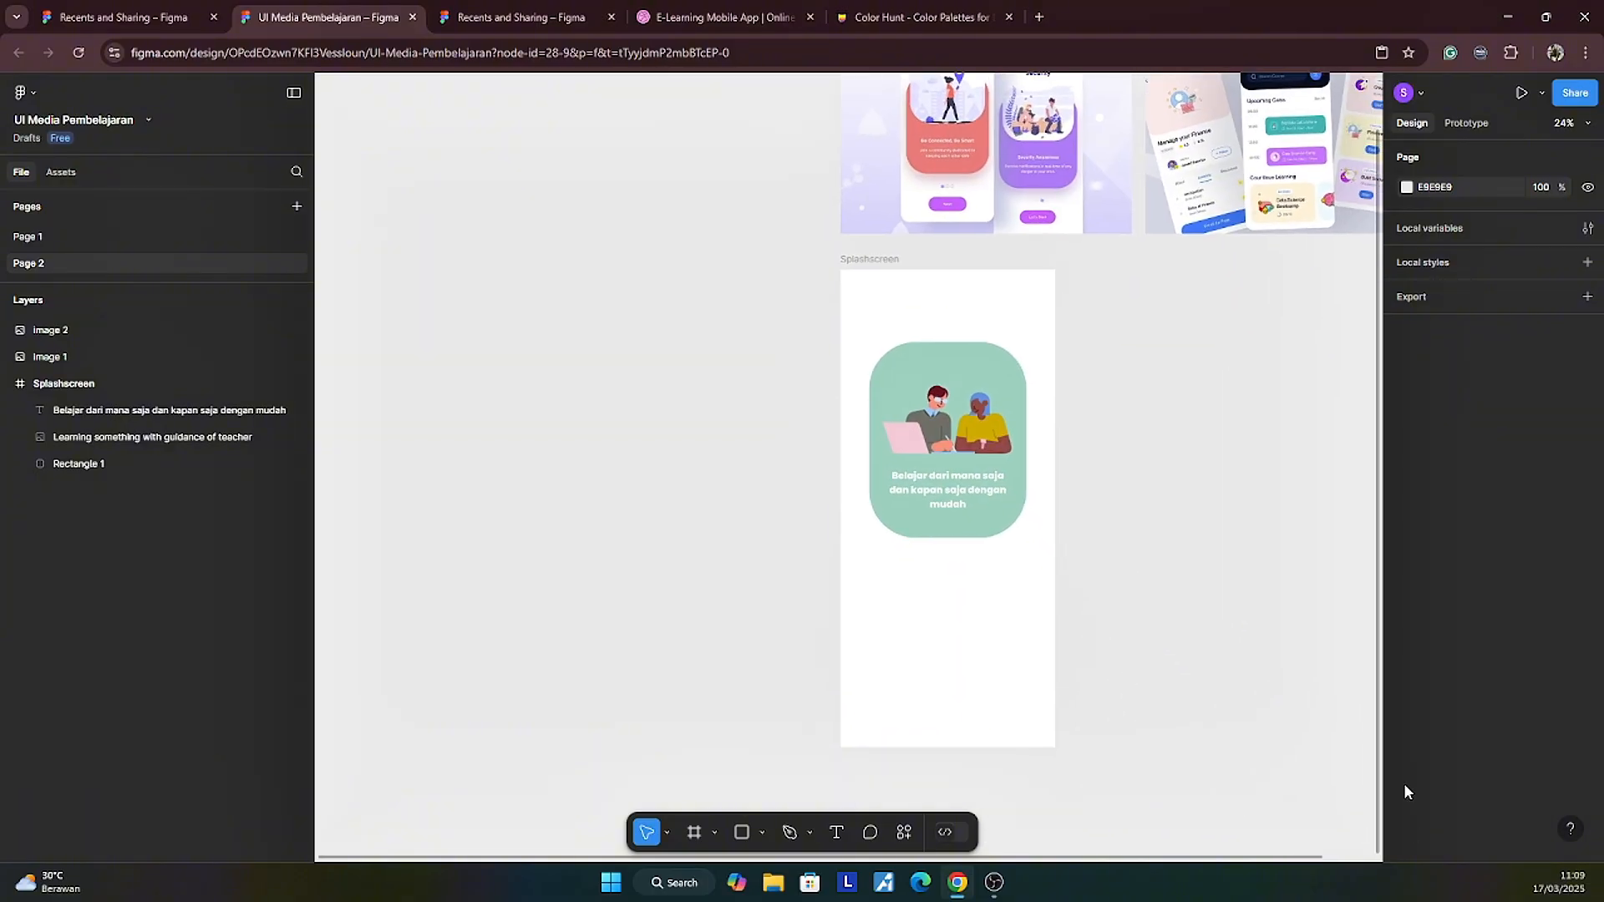
Step: Duplicate the mint card below the original and reshape the copy into a centred pill about 576 × 236 at X 252, Y 1669
left_click(933, 355)
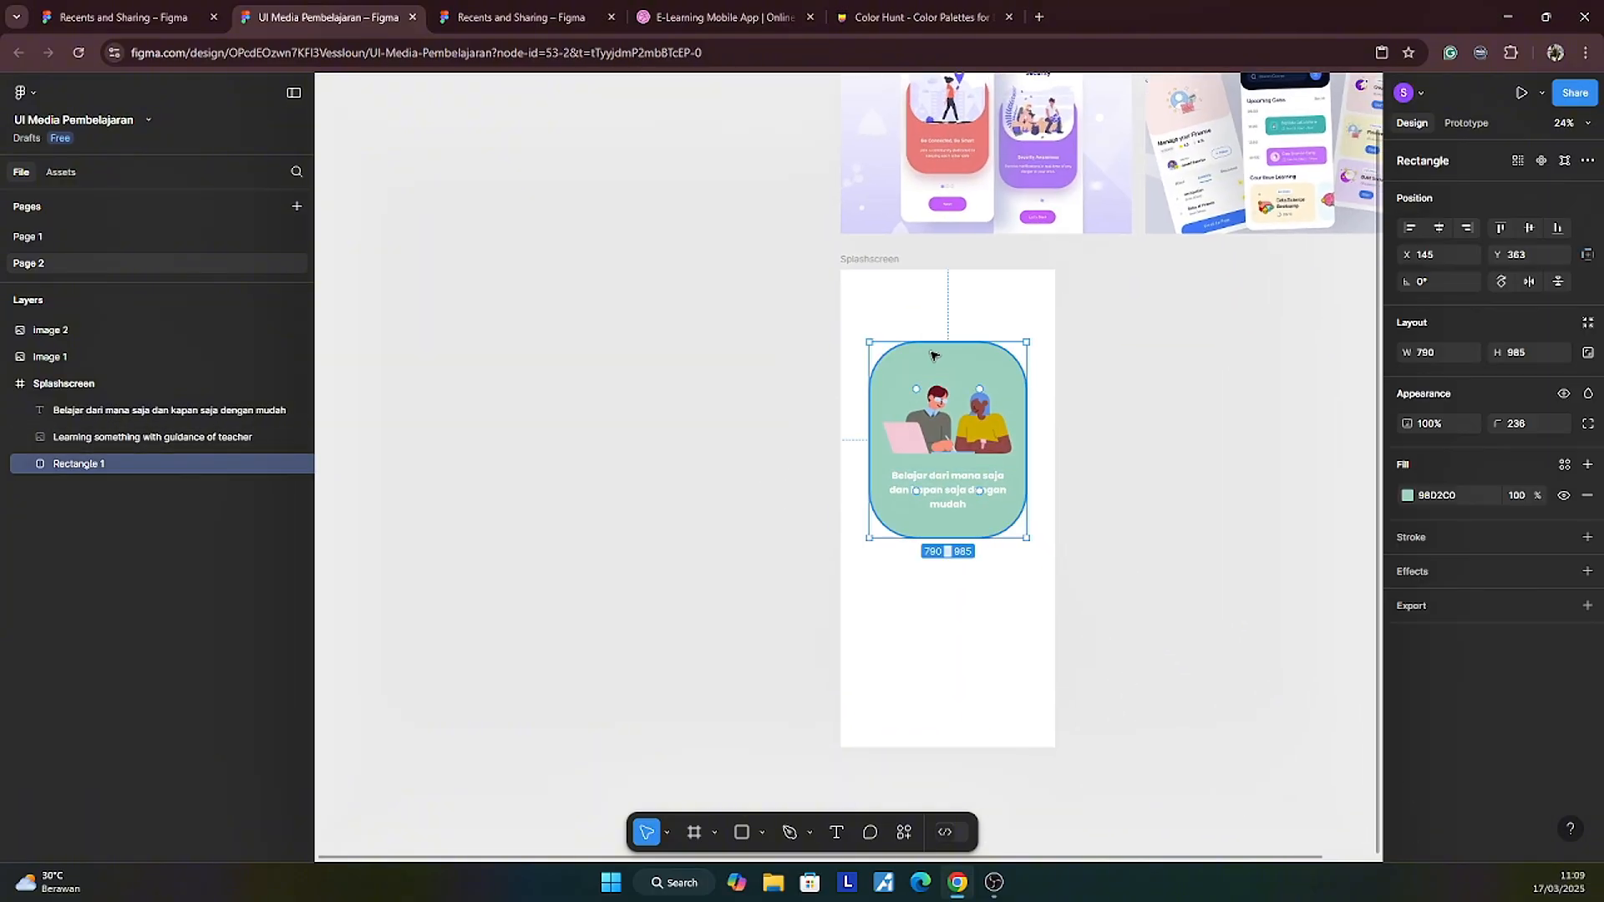
left_click_drag(932, 355, 959, 681)
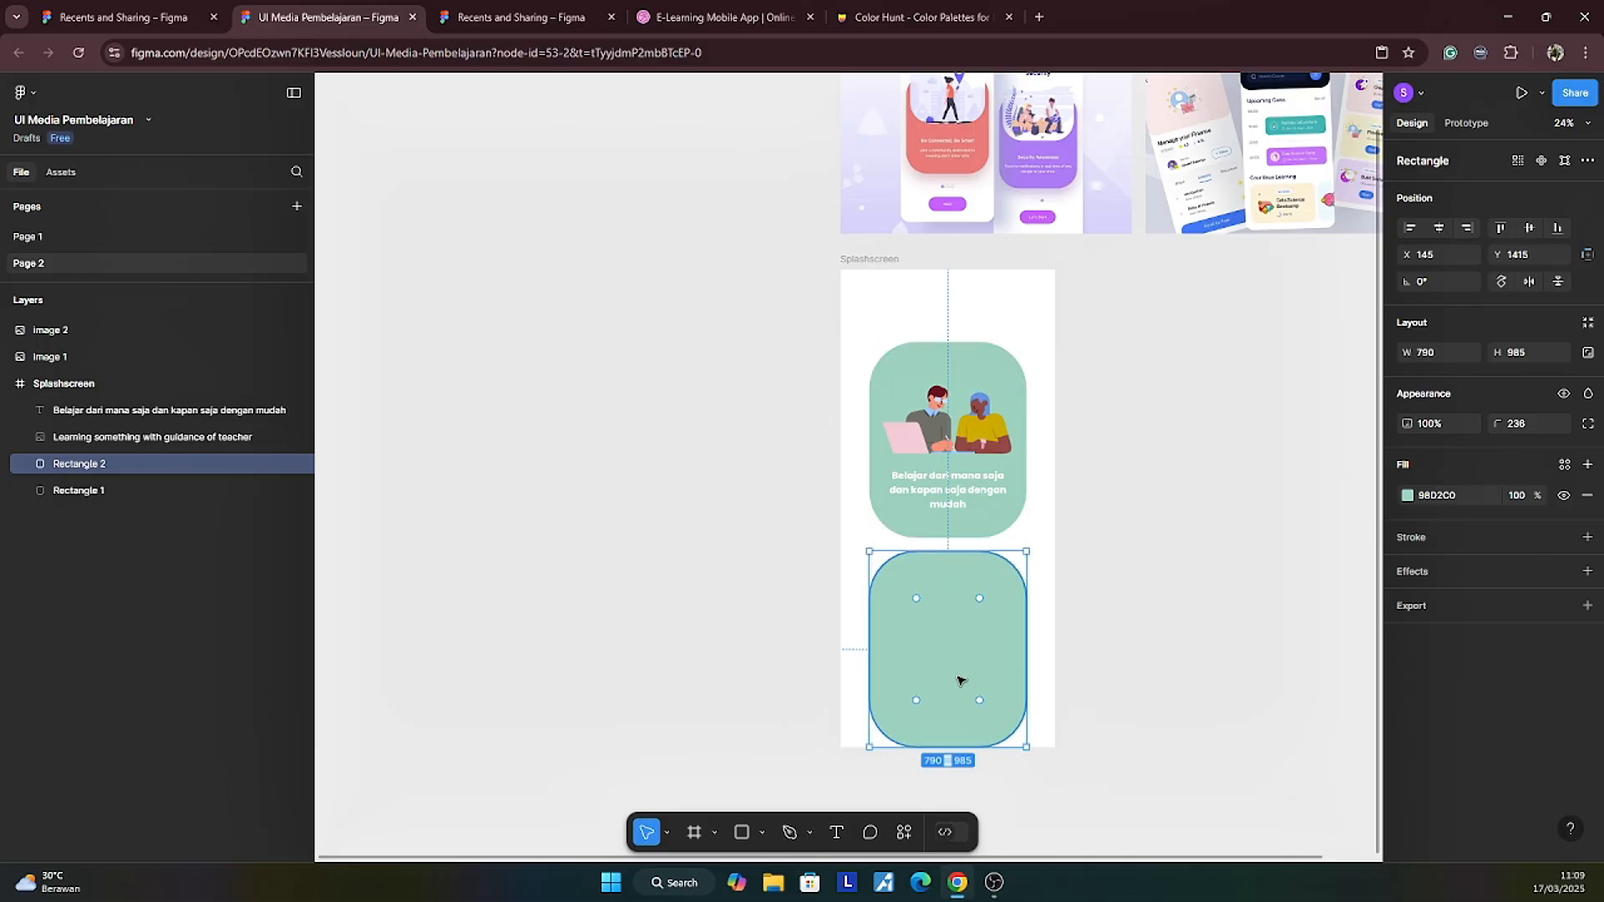
left_click_drag(956, 746, 982, 618)
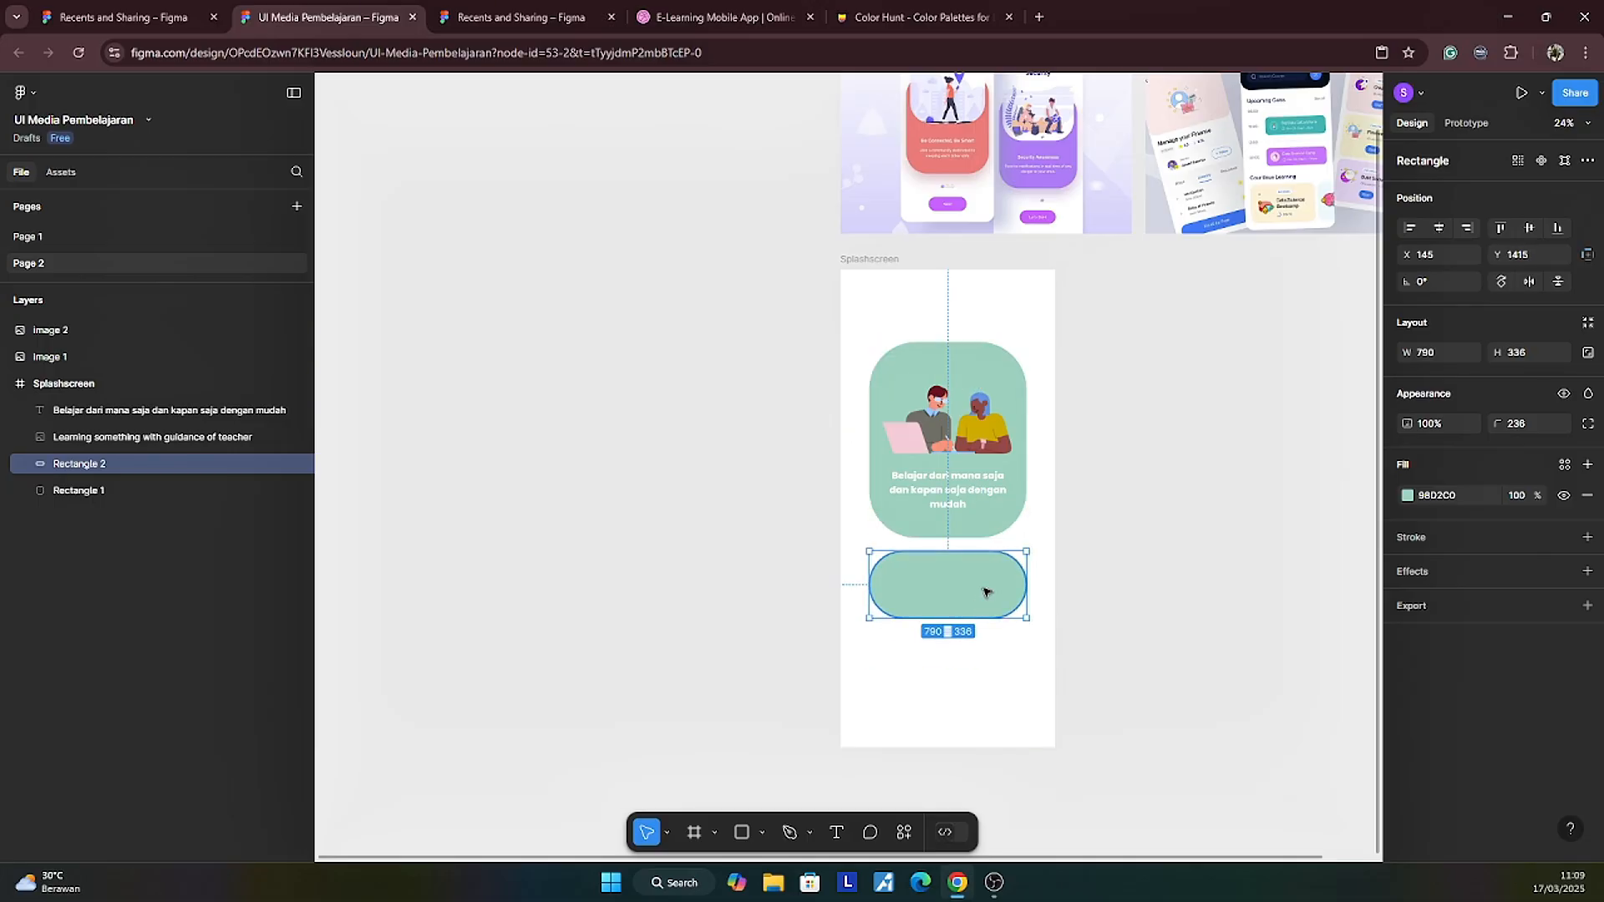
scroll(1009, 572, "up", 3, "ctrl")
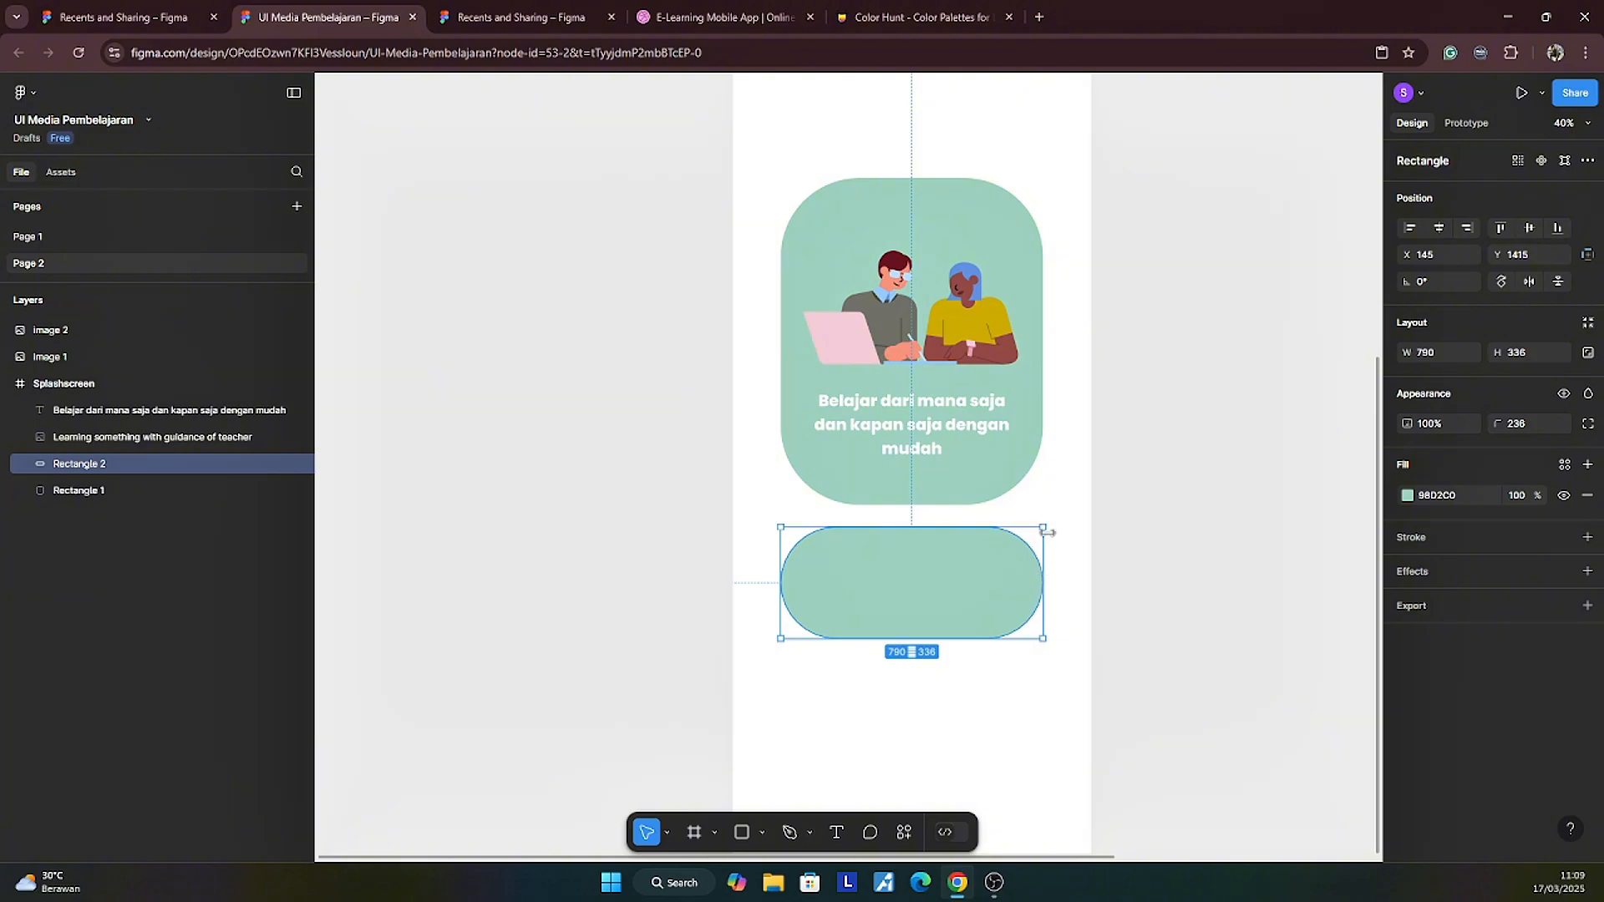
left_click_drag(1042, 529, 1000, 551)
left_click_drag(929, 605, 922, 669)
Step: Copy the dark blue of the blue-teal-mint palette in Color Hunt and apply it as the pill's fill, 205781, in Figma
left_click(911, 16)
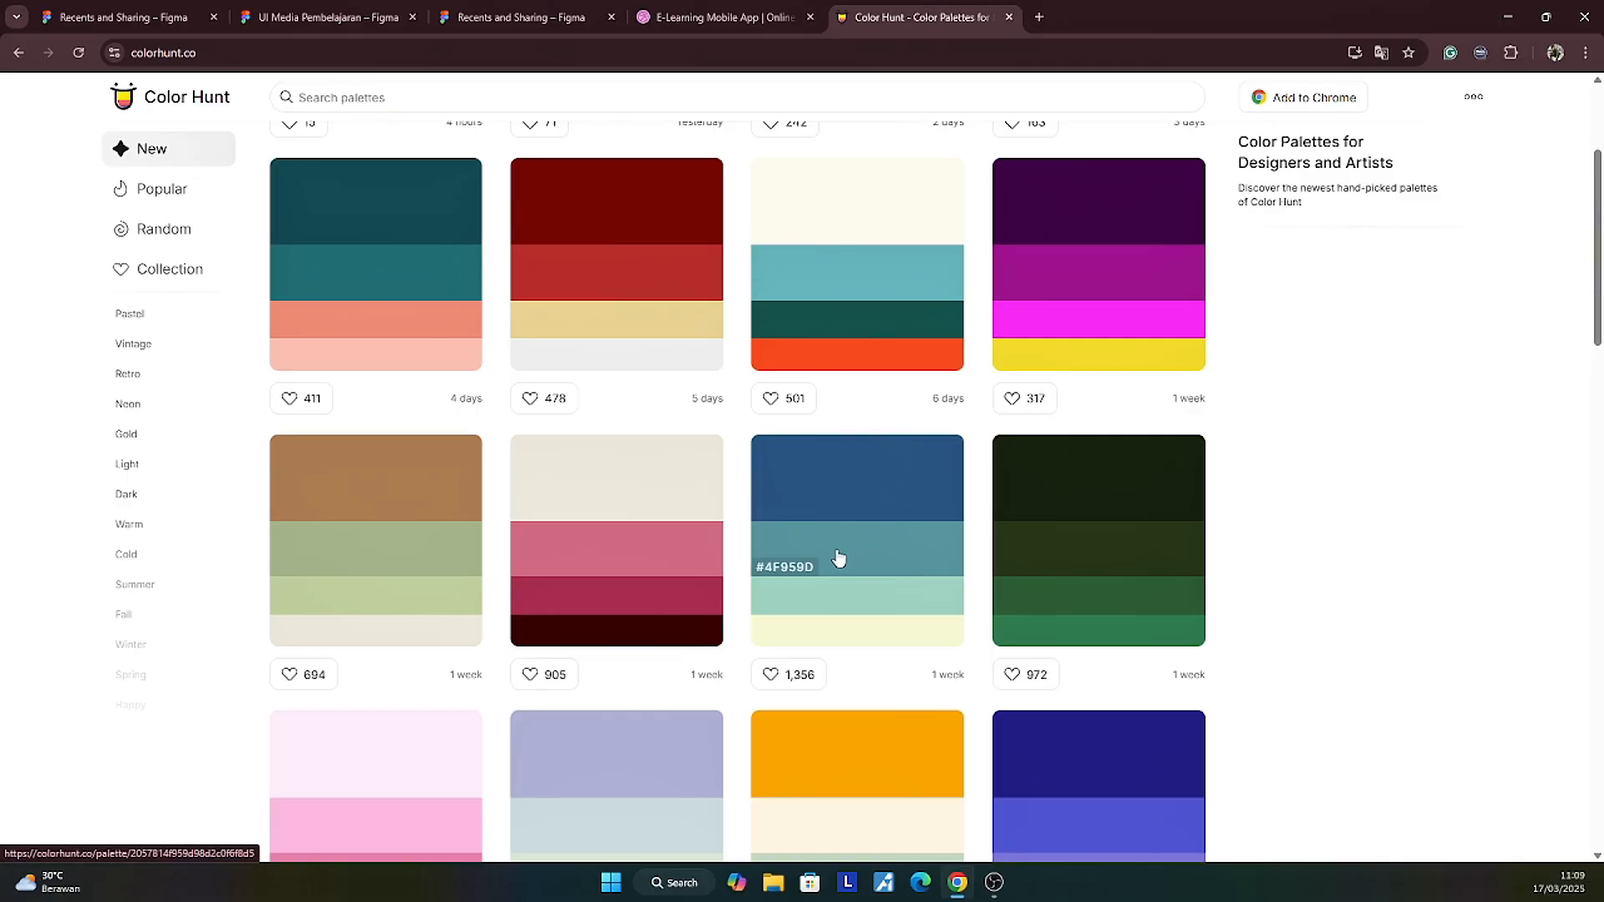
left_click(789, 512)
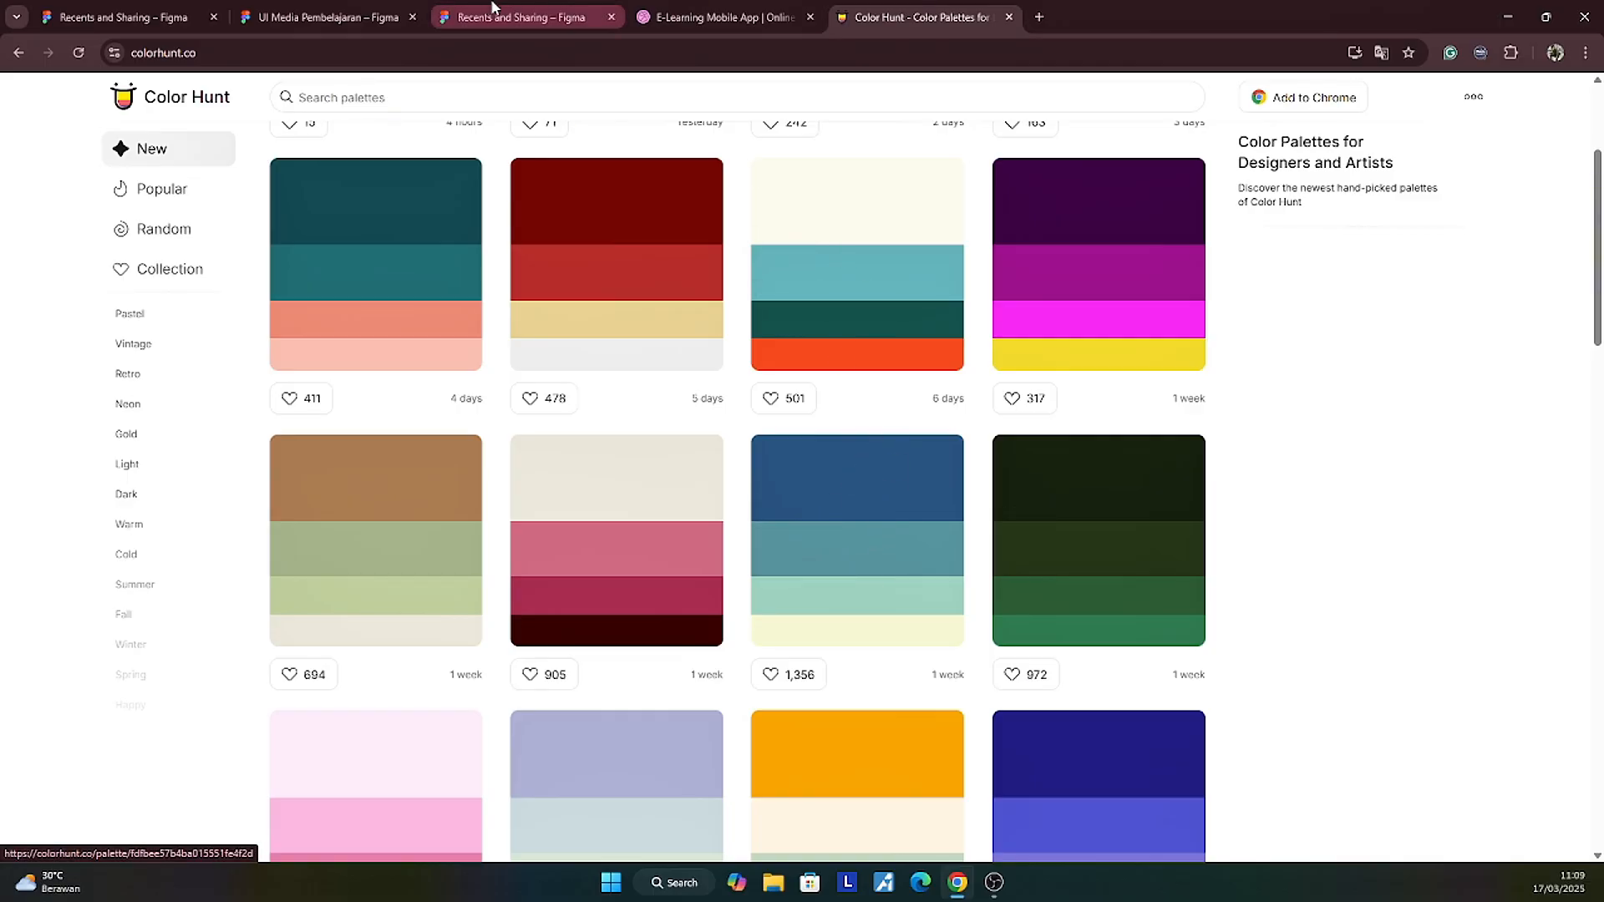
left_click(338, 10)
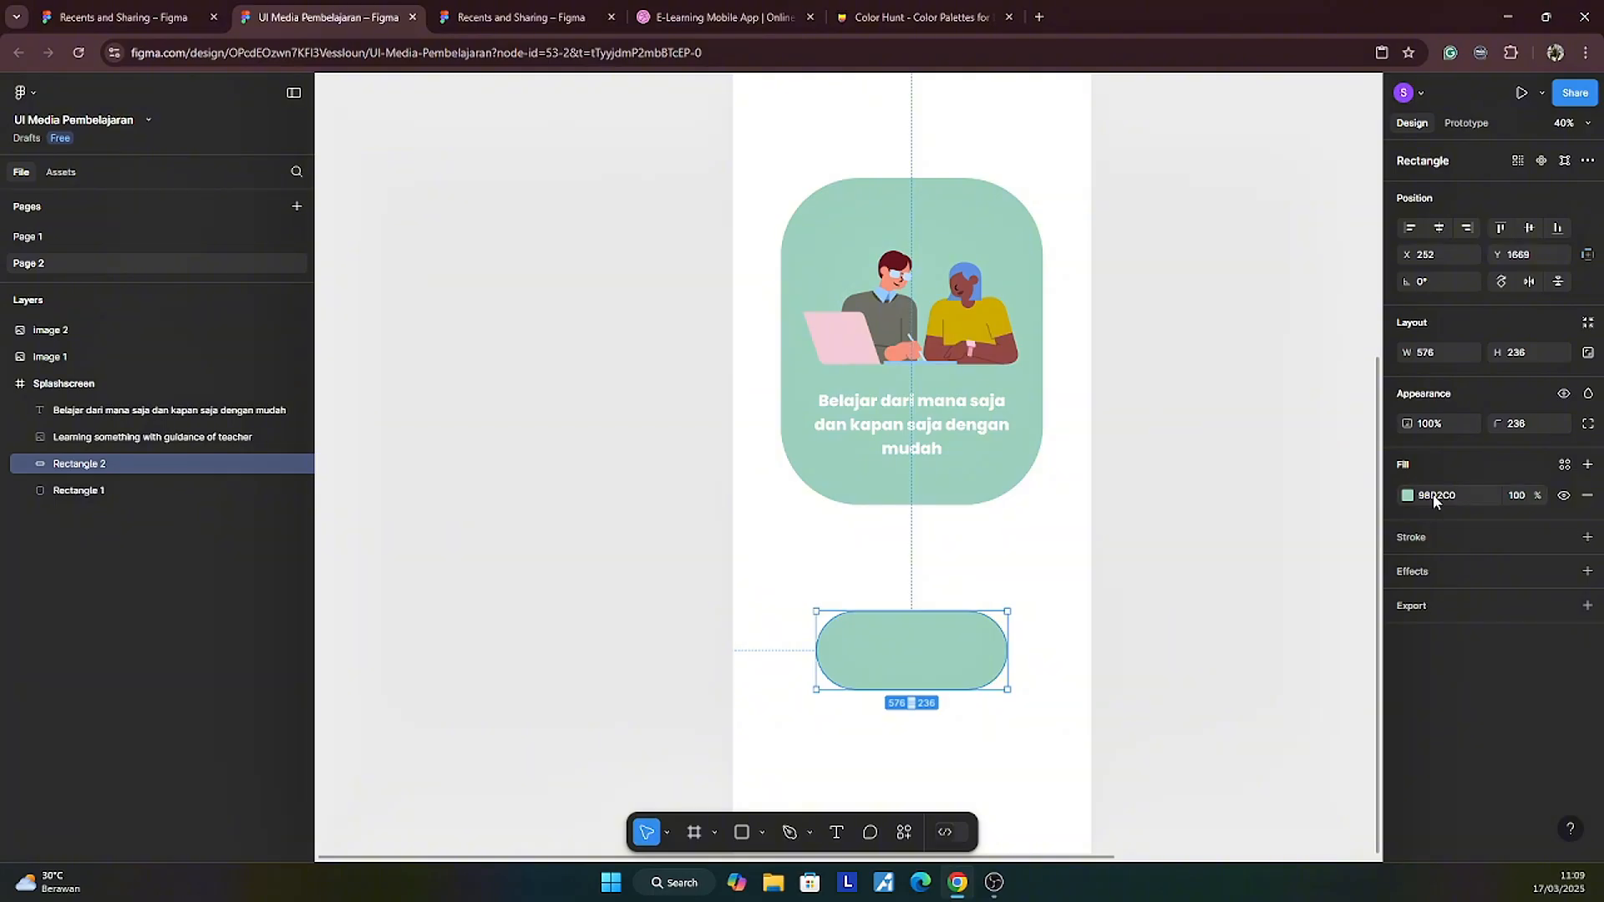
key("ctrl+v")
key("Return")
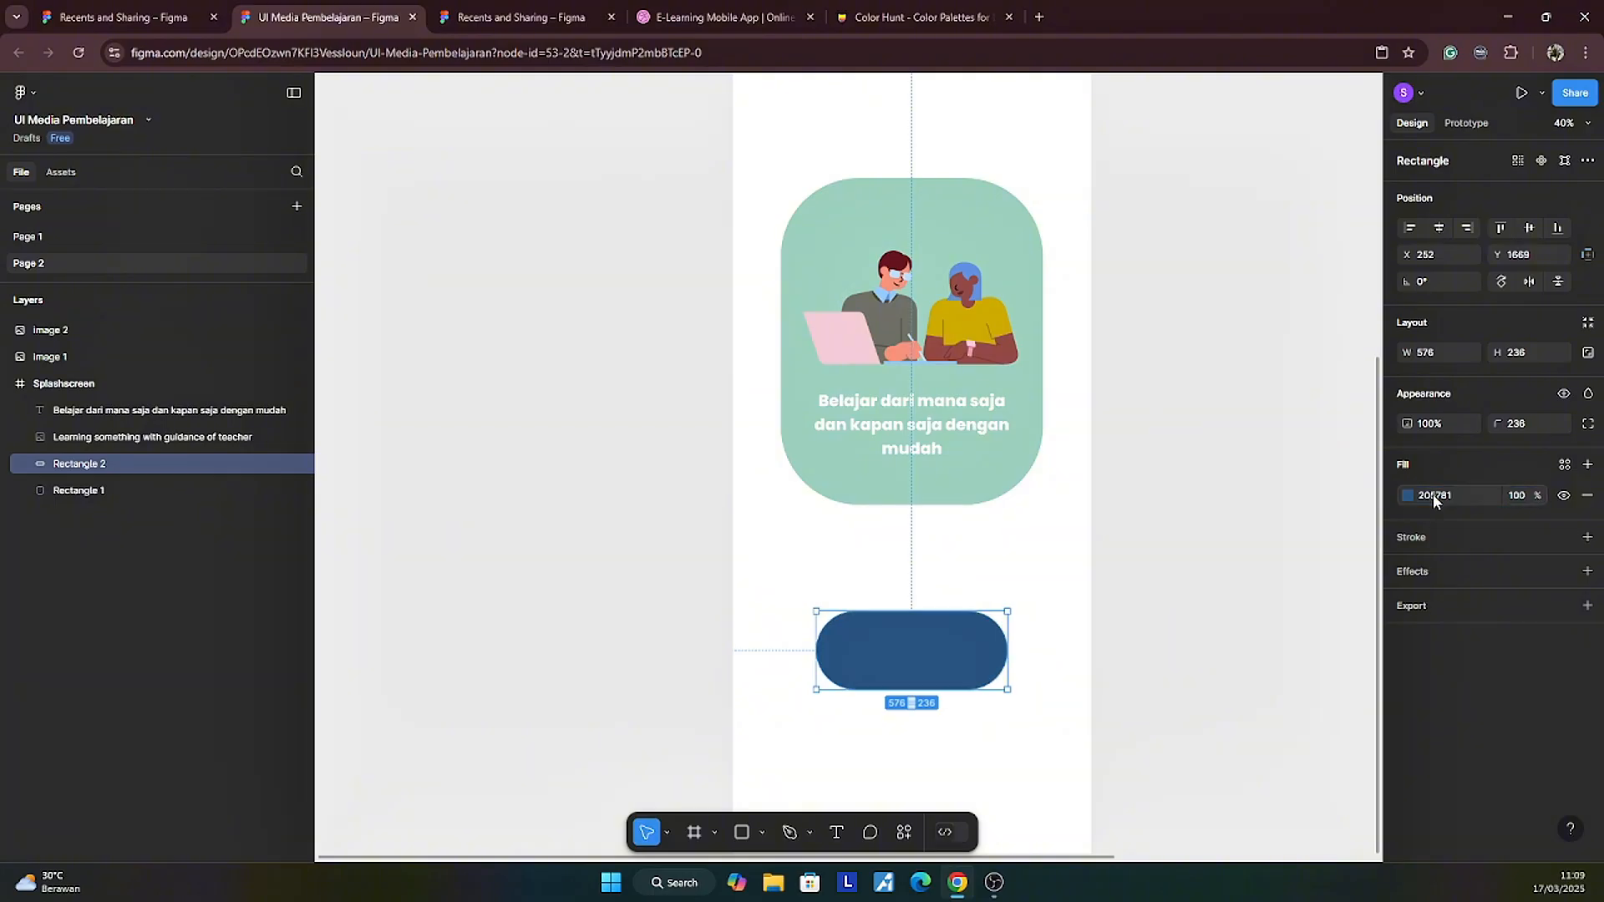
left_click(1155, 644)
Step: Add the white text "Mulai Belajar" on the blue pill and centre it at about X 376, Y 1751
scroll(1153, 648, "down", 3)
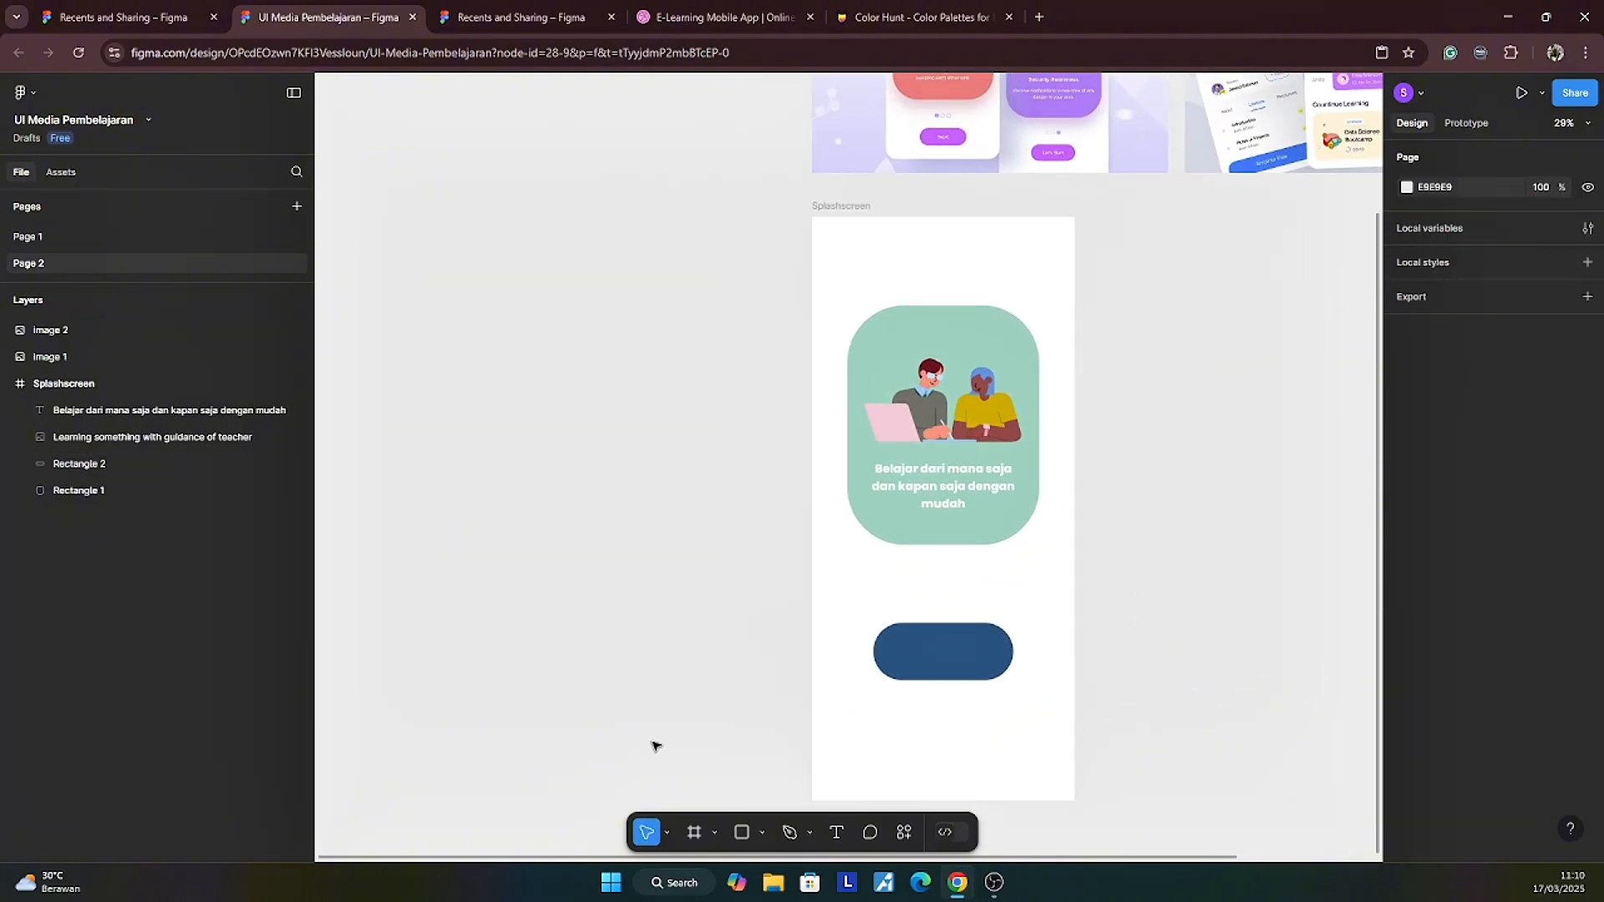
left_click(840, 831)
left_click(941, 657)
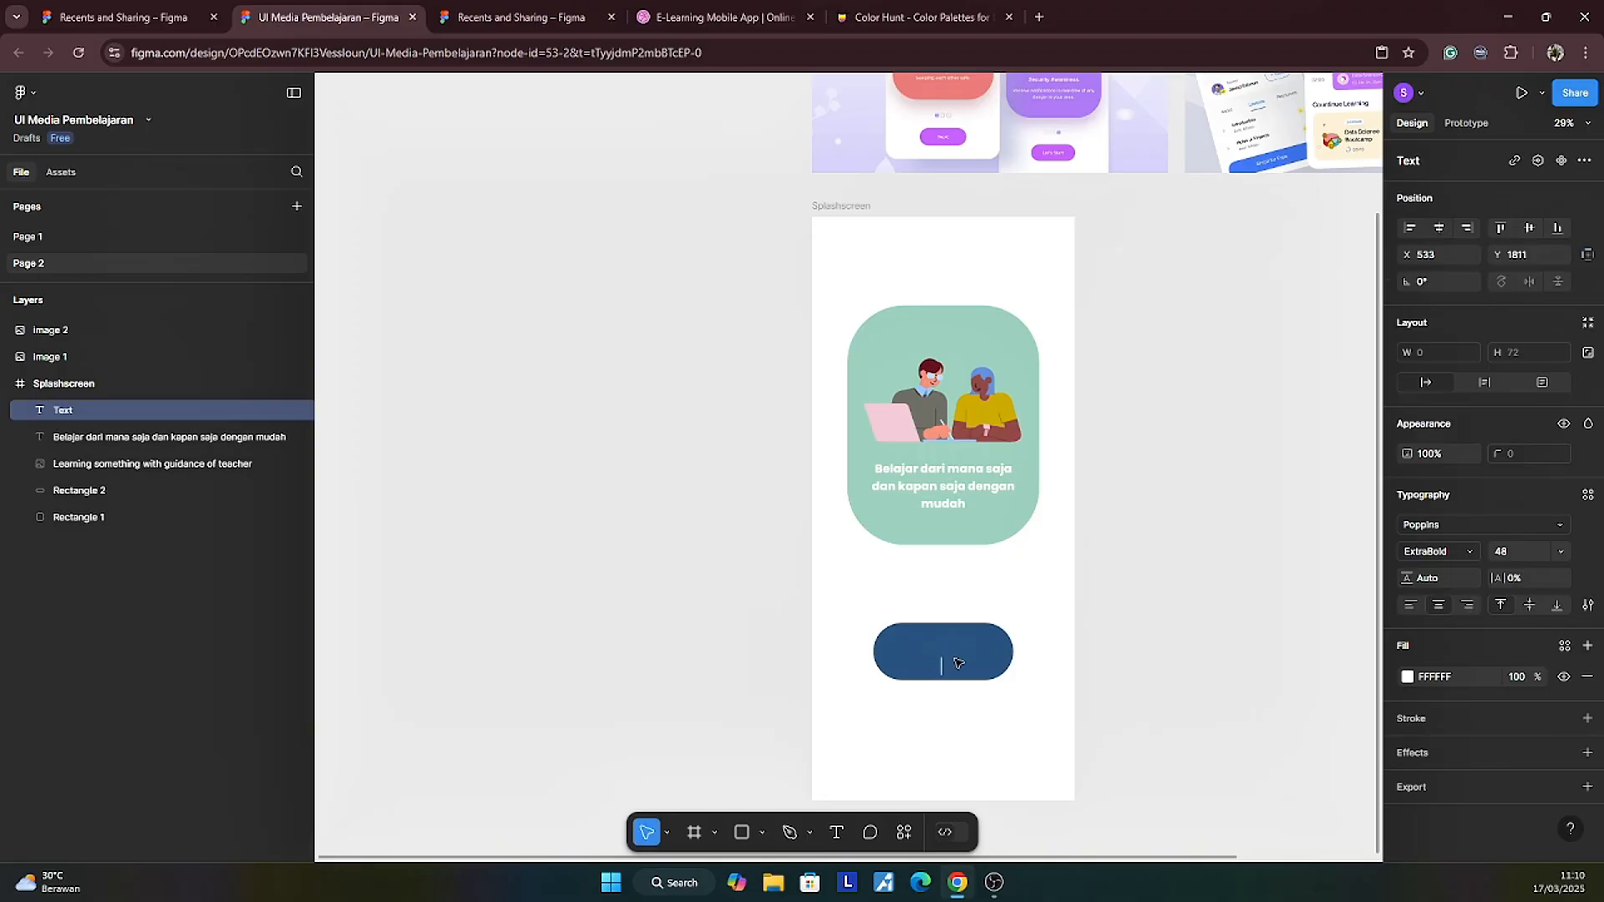
type("Mulai Belajar")
key("Escape")
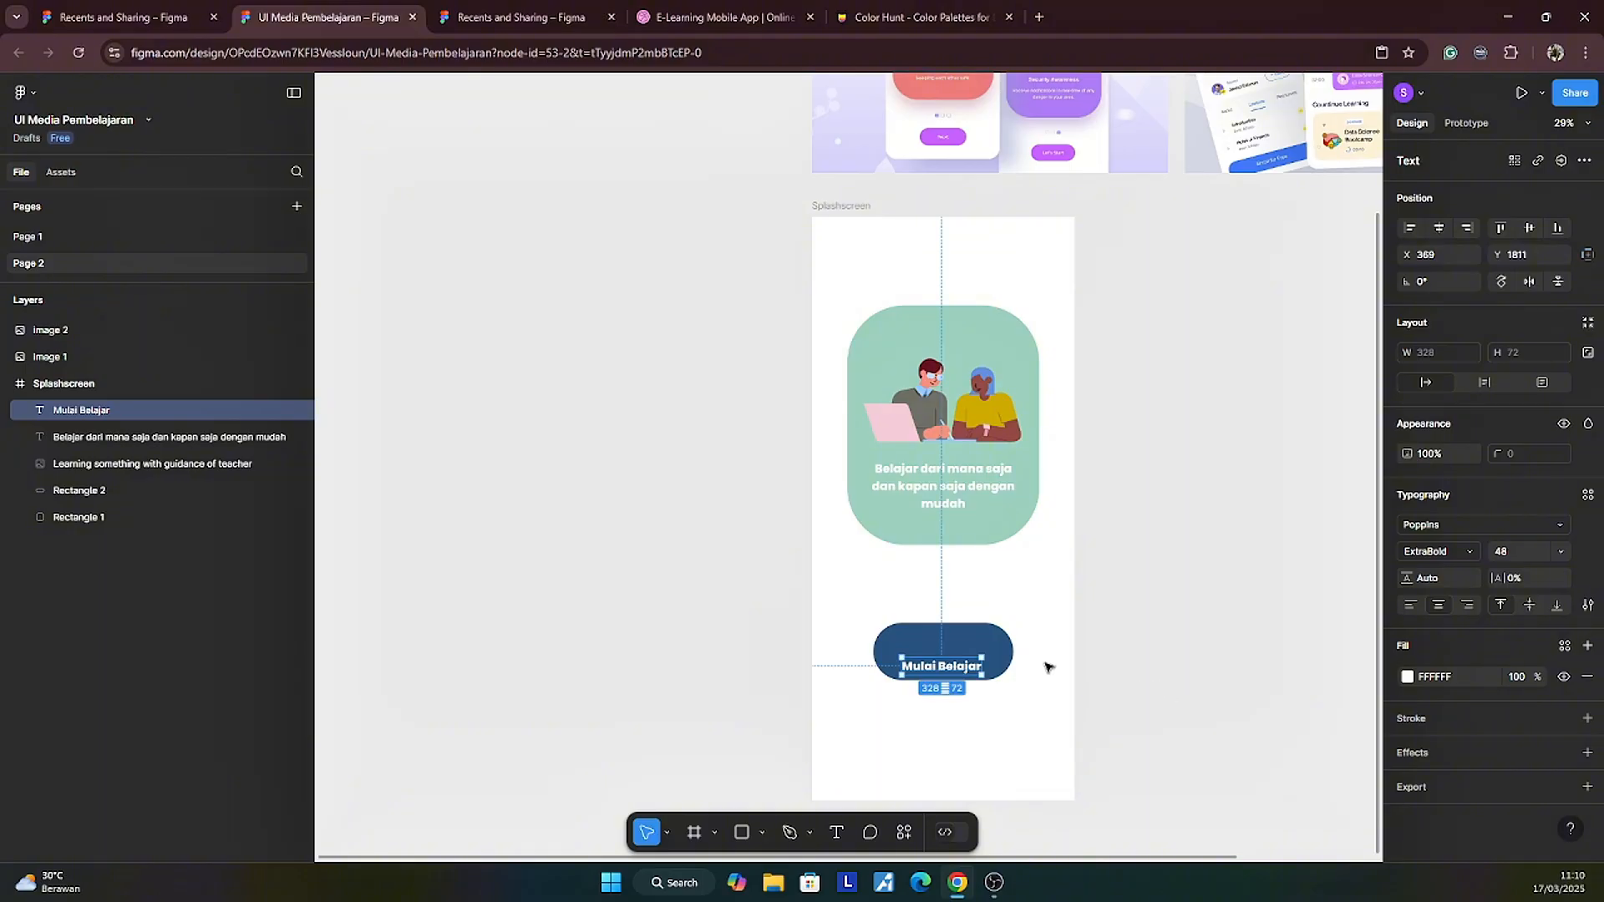
left_click_drag(953, 671, 955, 657)
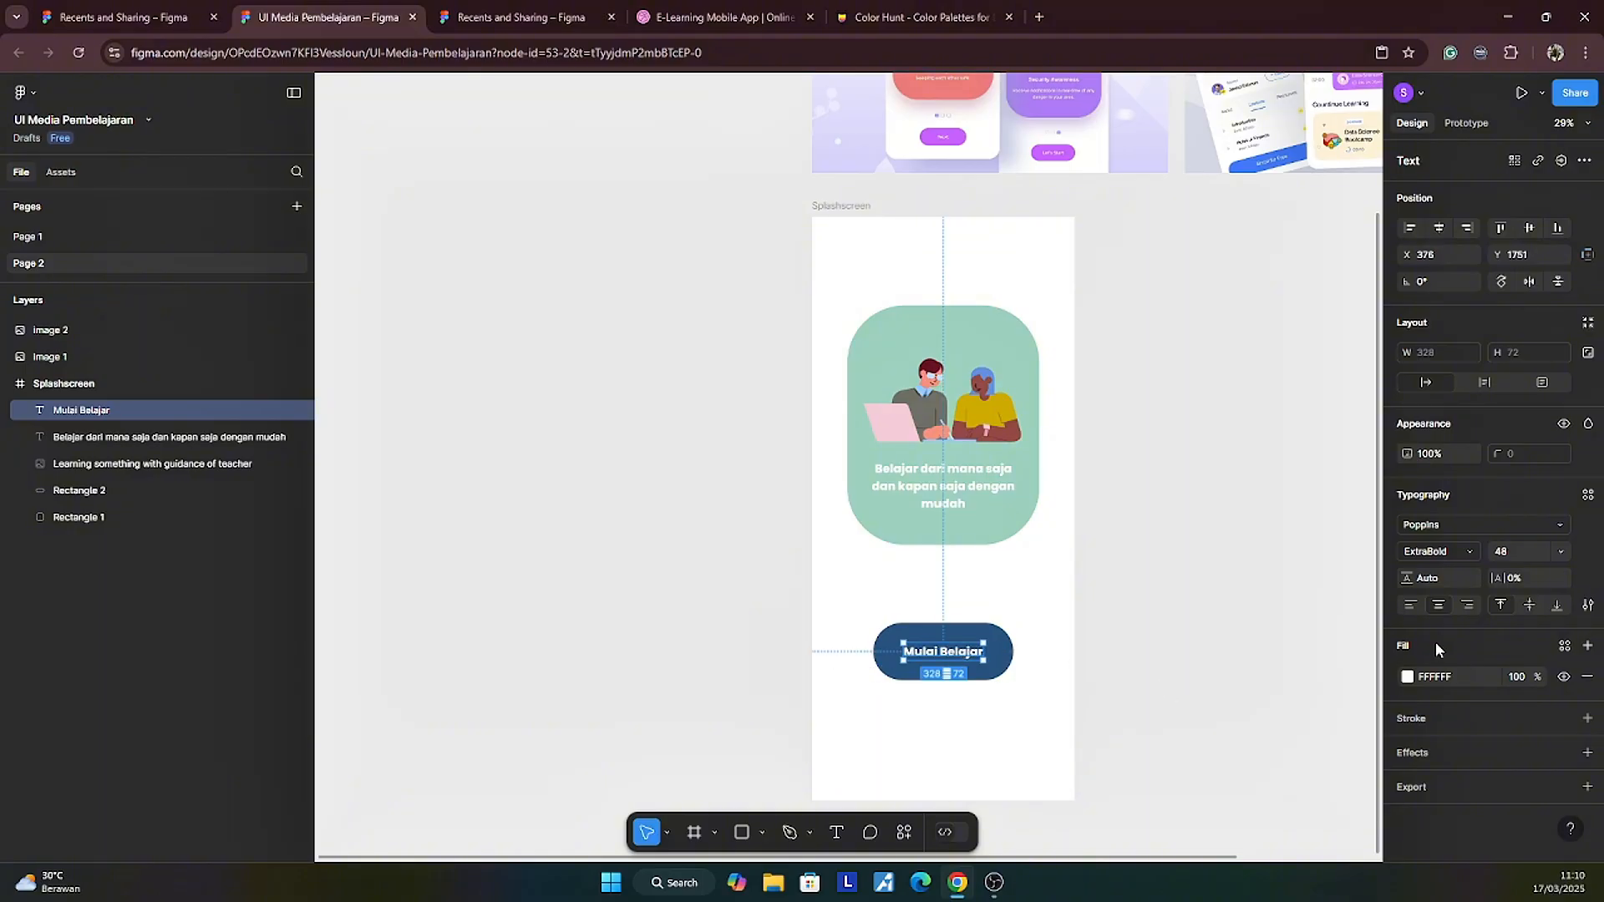
Step: Reduce the blue pill's height to about 184 px evenly around its "Mulai Belajar" label
scroll(1244, 618, "down", 2)
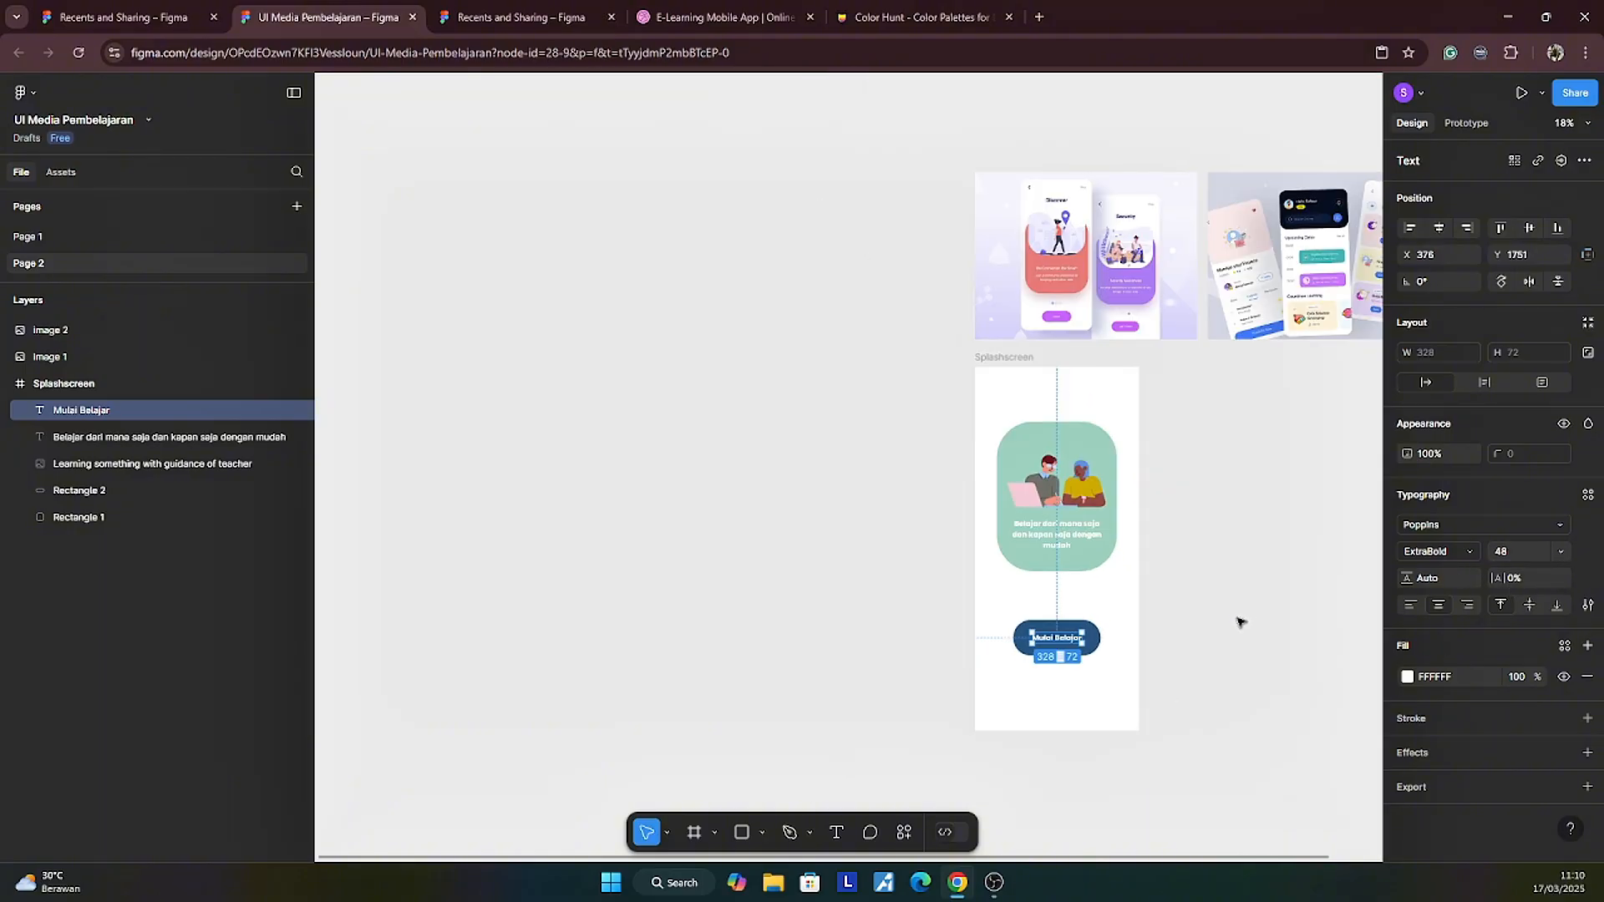
left_click(1239, 619)
scroll(1203, 654, "up", 4)
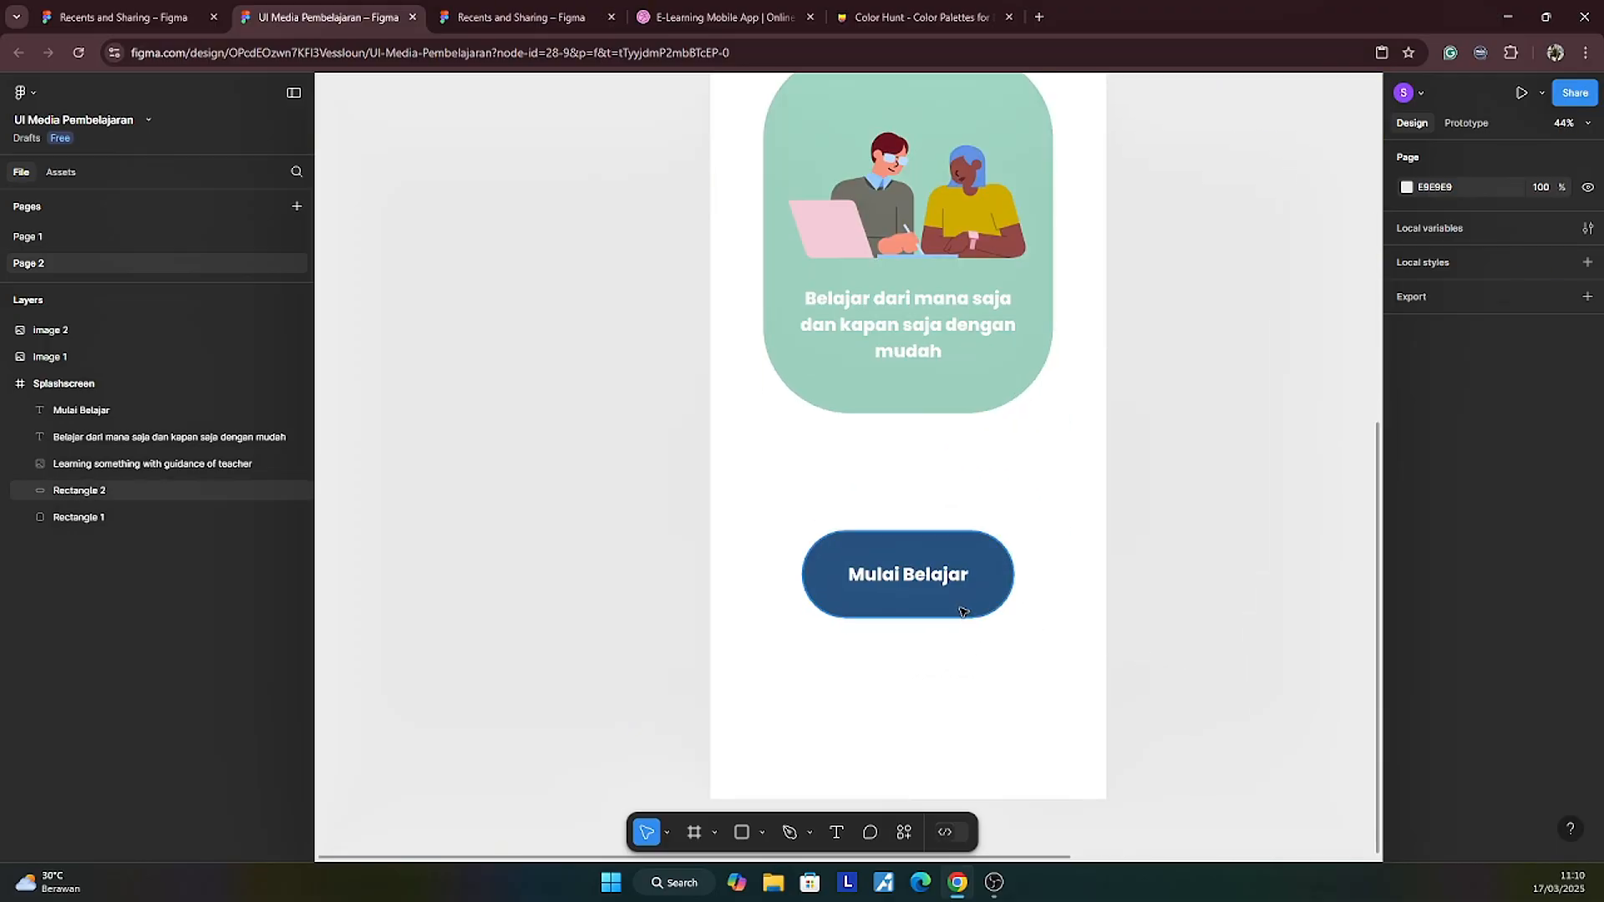
left_click(934, 614)
left_click_drag(928, 611, 925, 606)
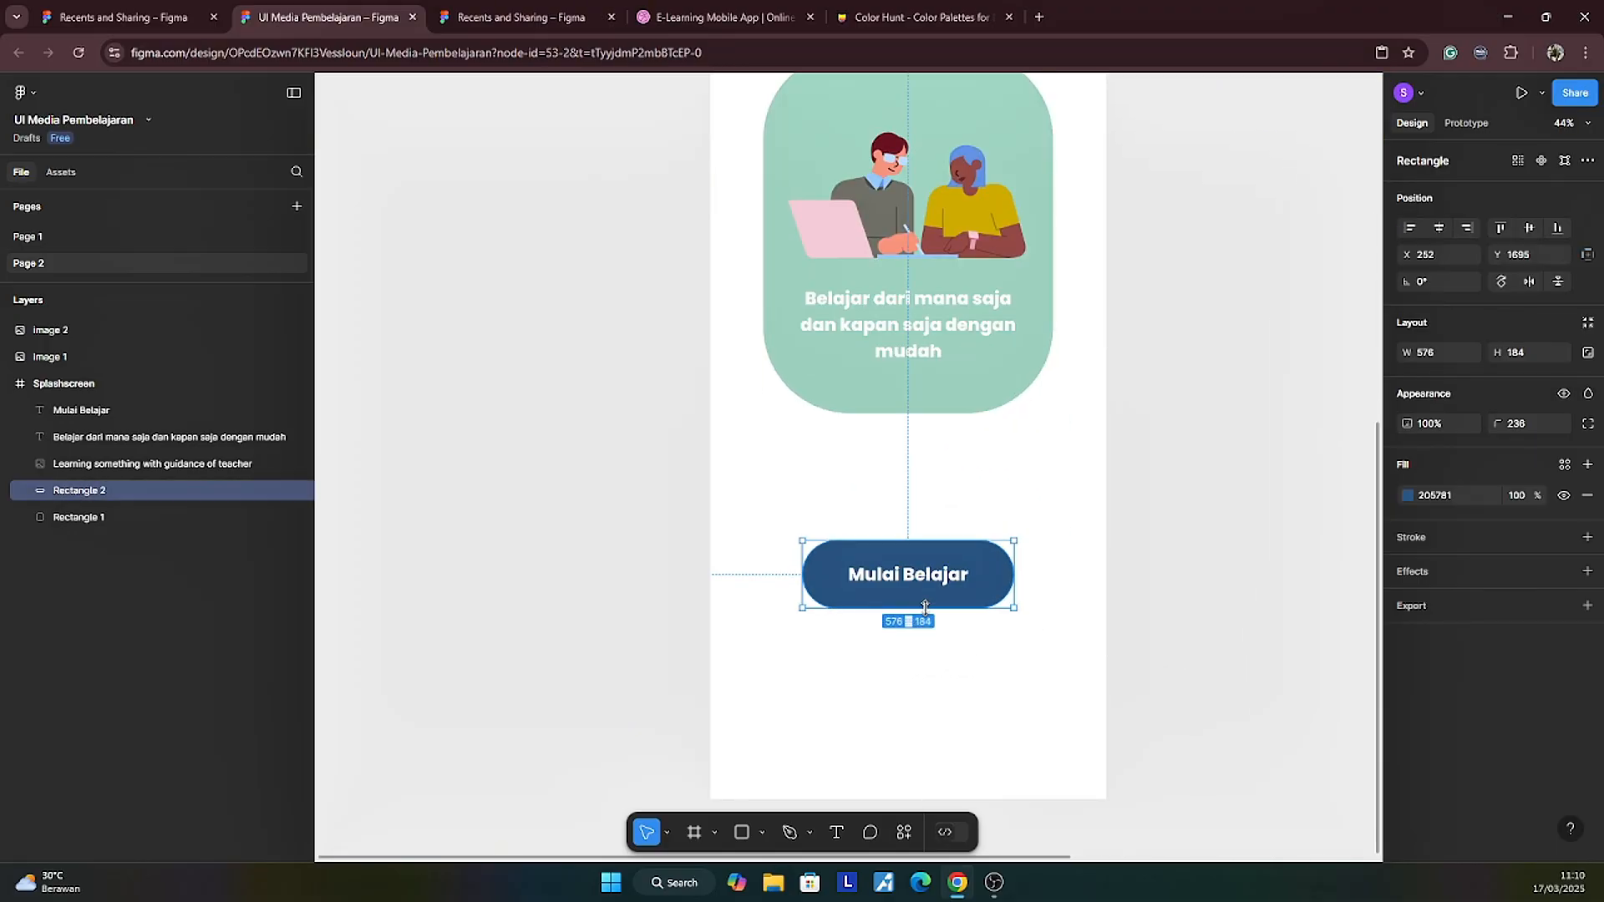
left_click(1243, 598)
Step: Group the "Mulai Belajar" text with its blue pill and rename the group Btn_masuk
scroll(1243, 598, "down", 3)
scroll(1242, 598, "up", 2)
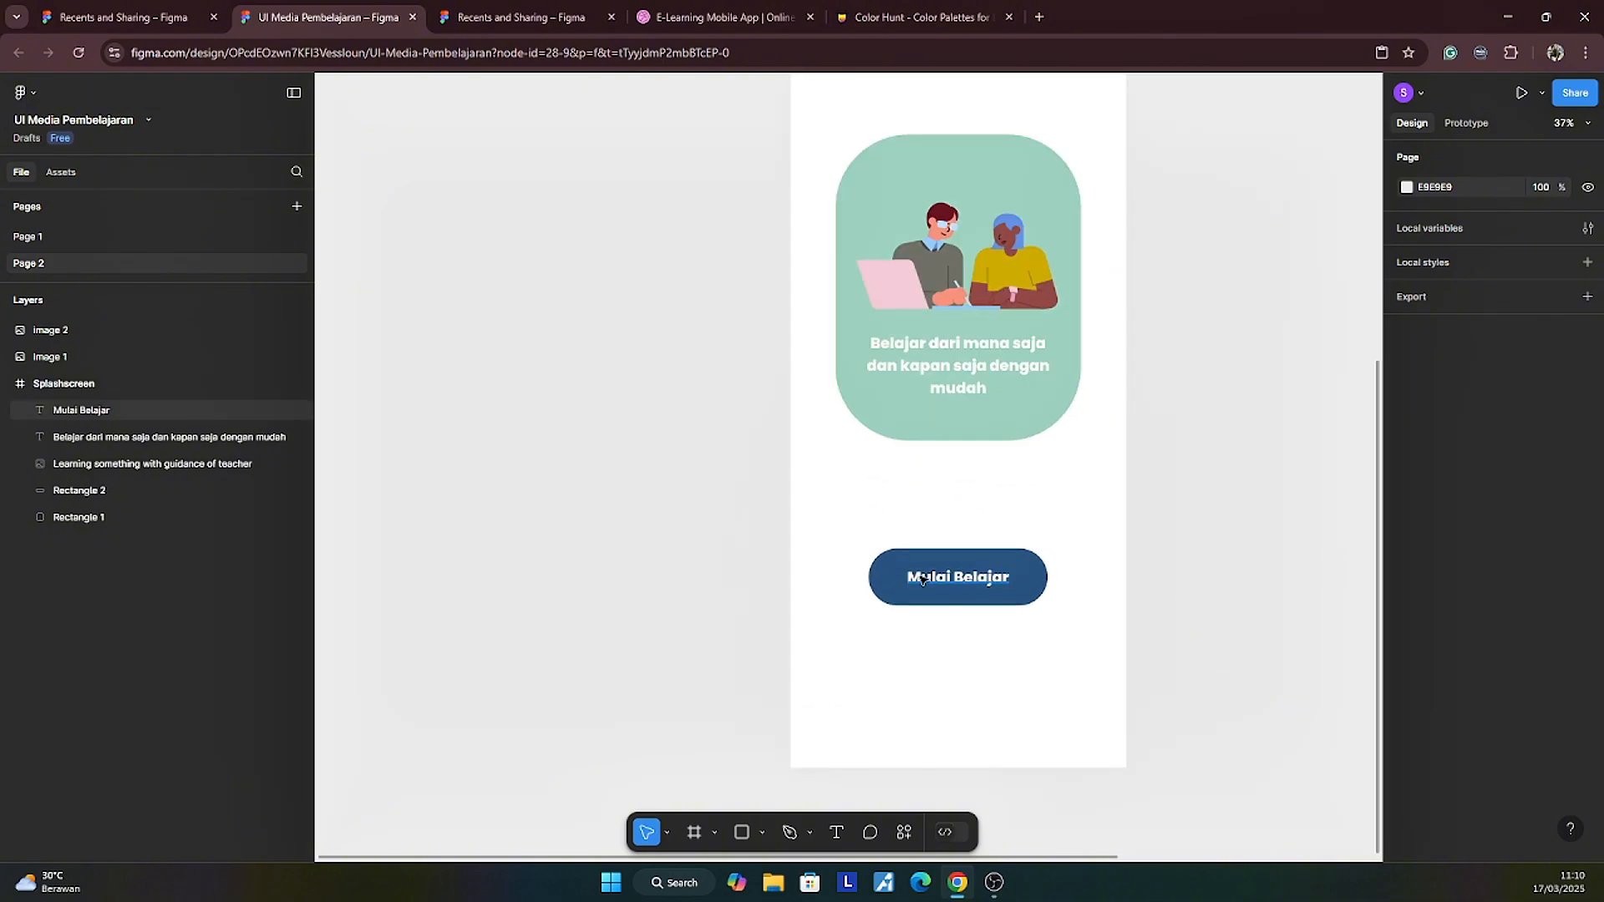
left_click(979, 576)
left_click(1034, 582, "shift")
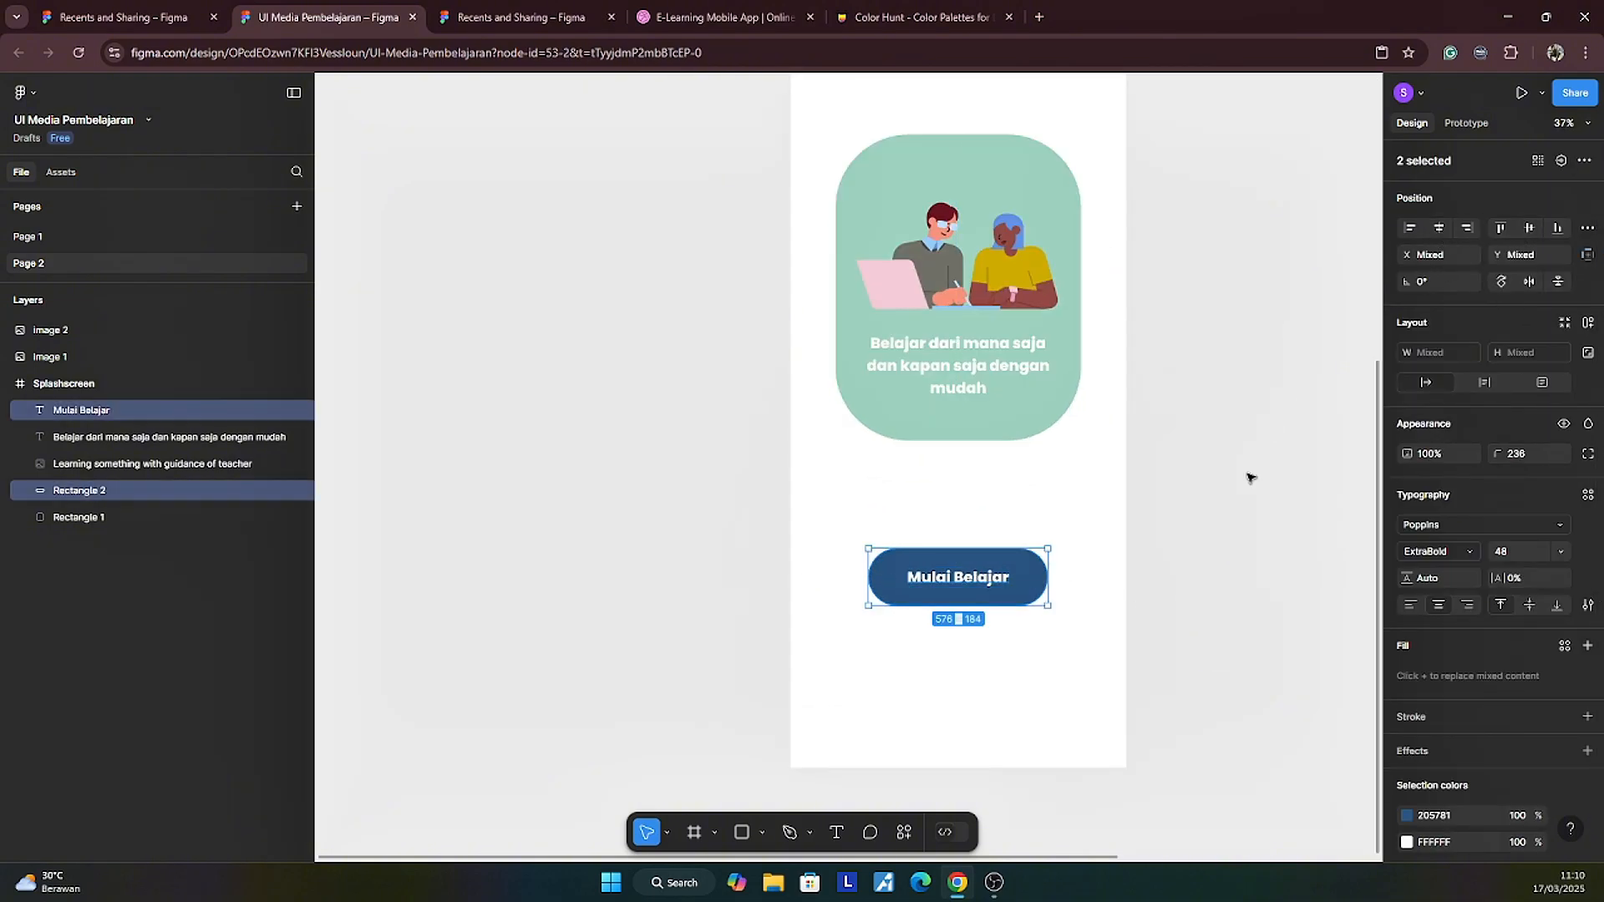
key("ctrl+g")
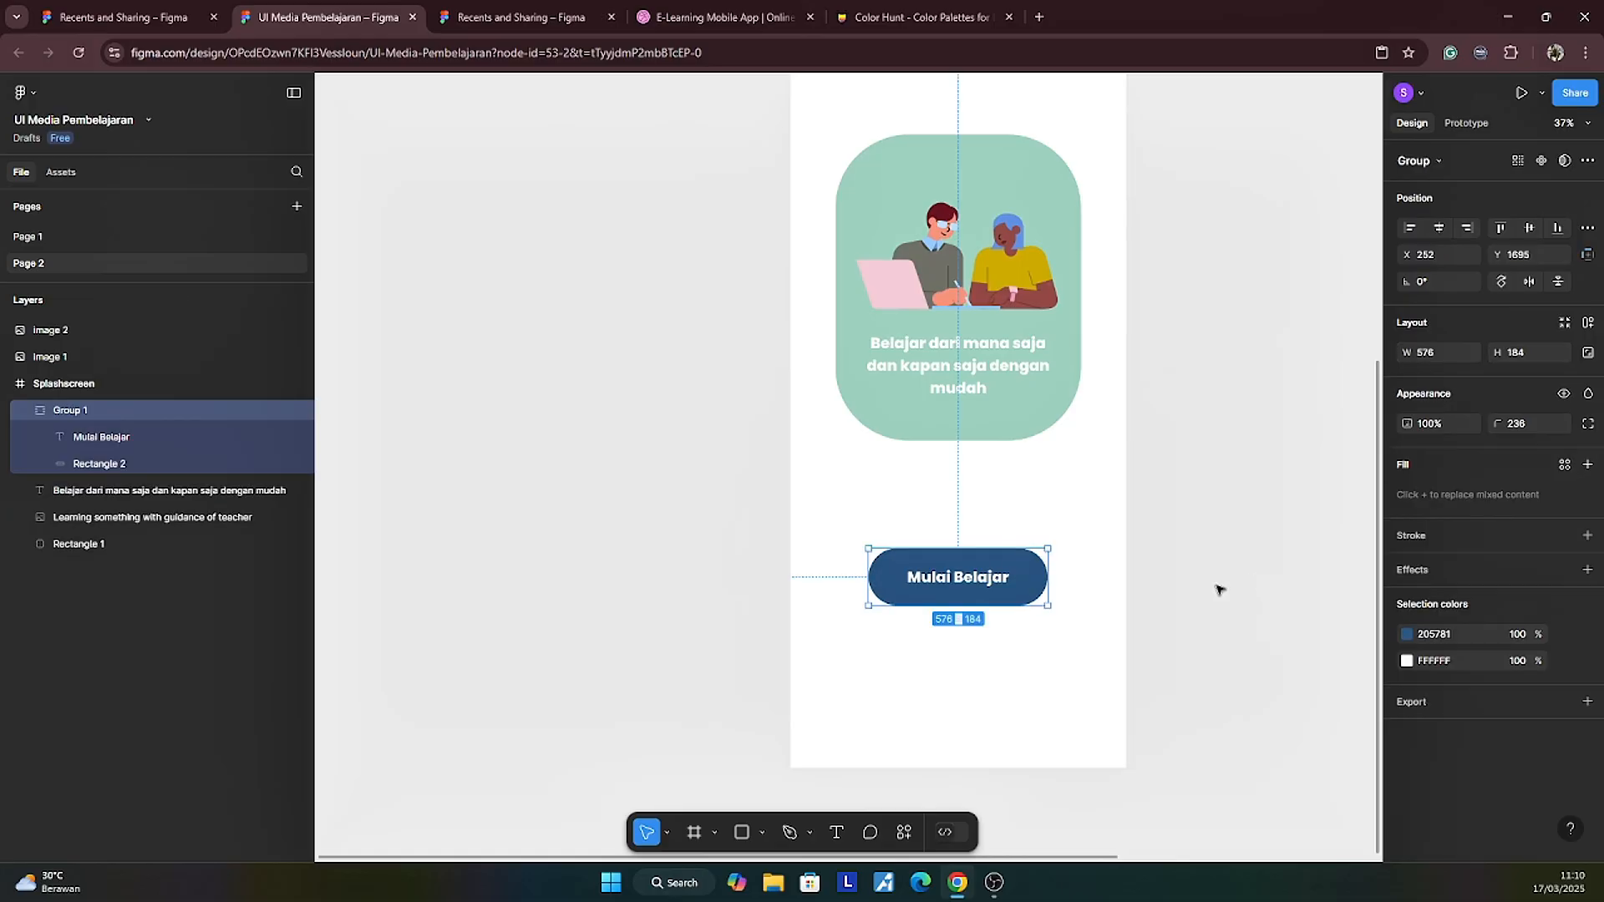
double_click(81, 411)
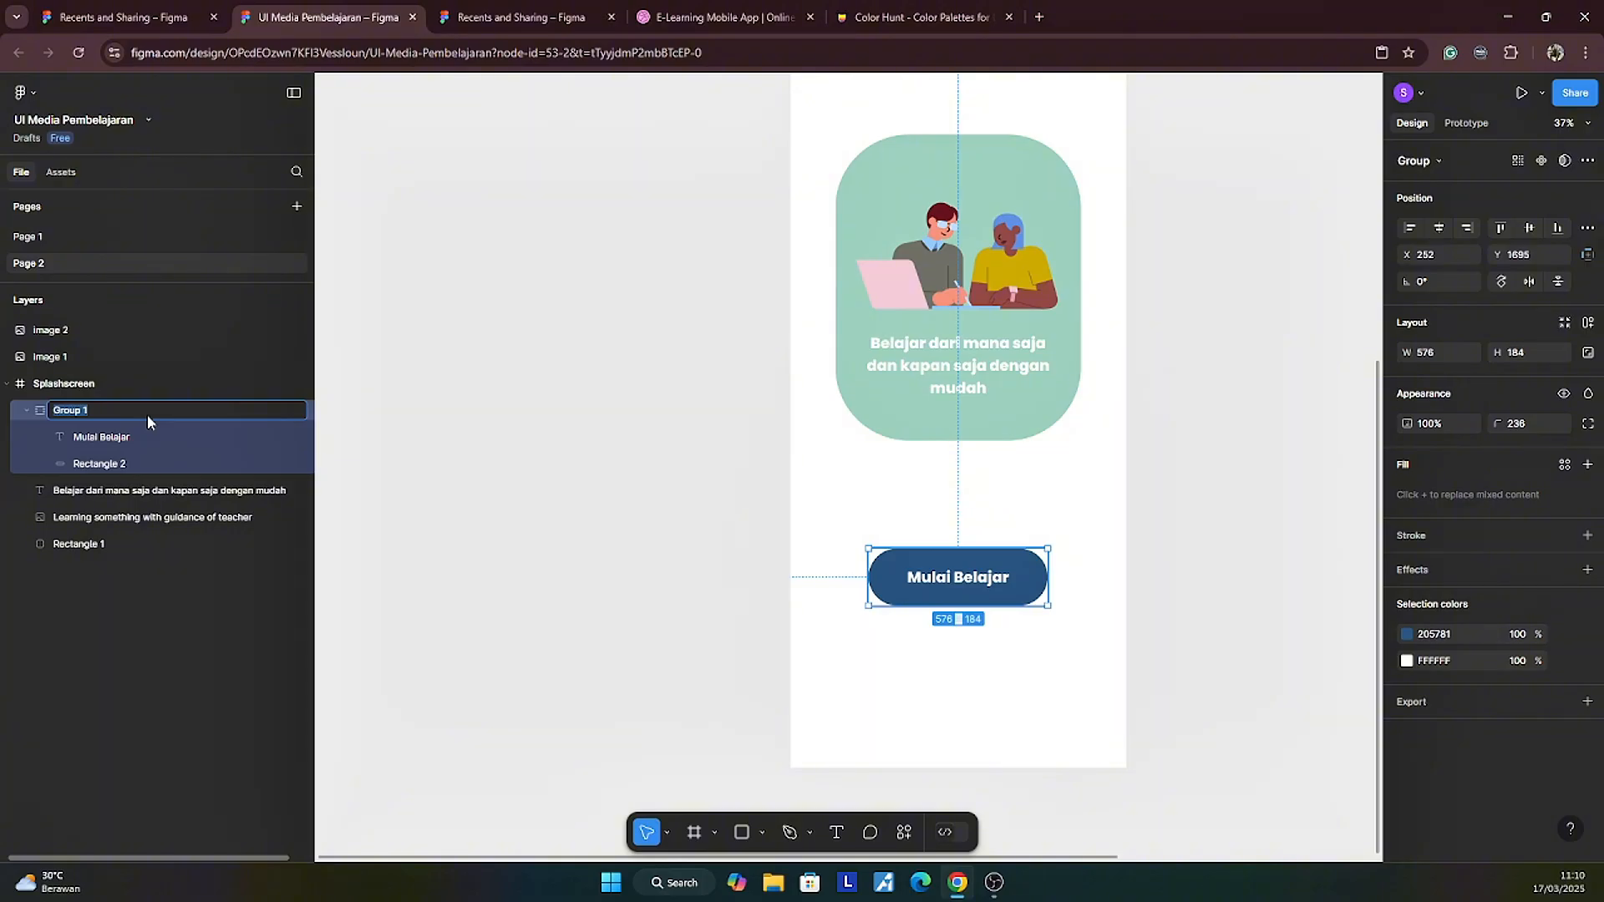
type("Btn_masuk")
key("Return")
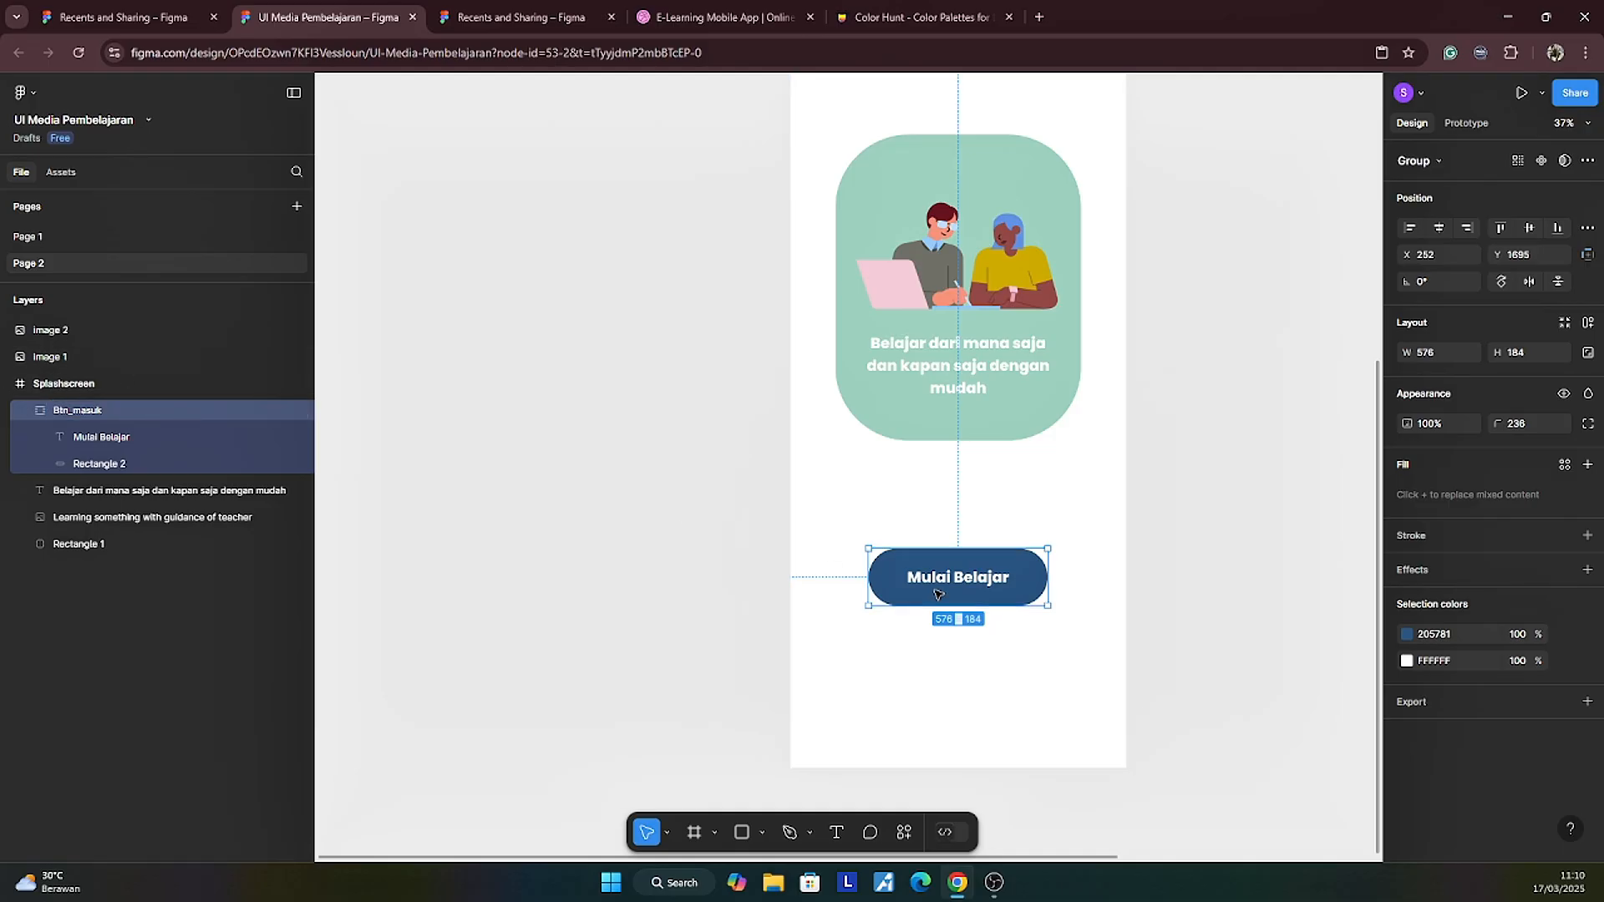
left_click(1253, 537)
Step: Duplicate the mint card in place and enlarge the copy from its centre to the frame's full width, about 1080 × 1333
scroll(1203, 548, "down", 2)
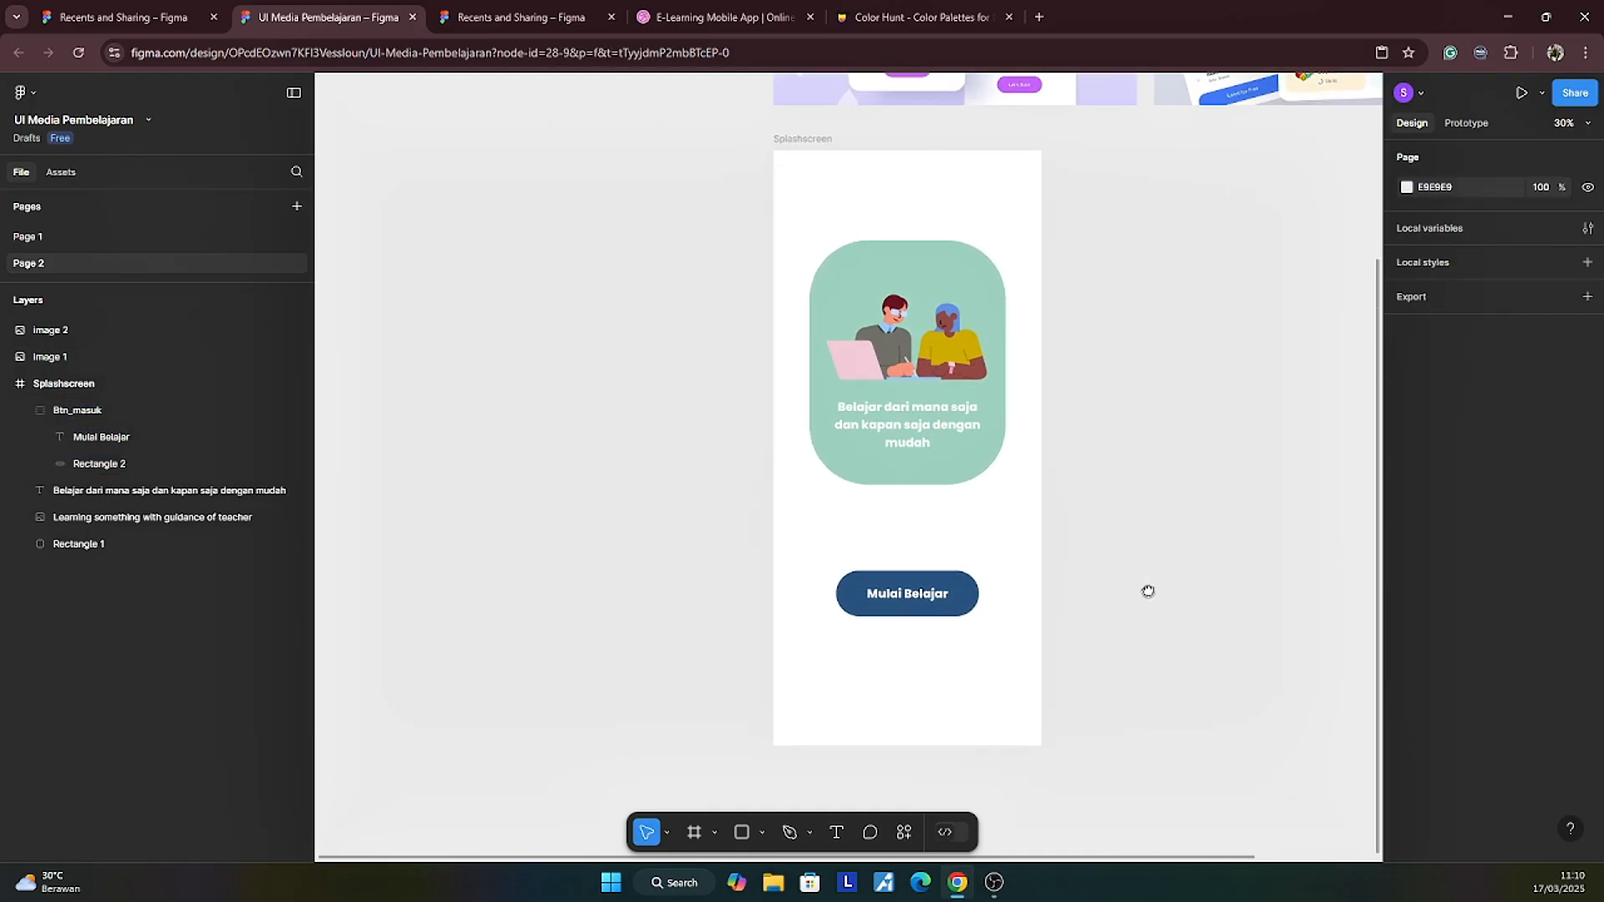
scroll(1145, 591, "up", 1)
left_click(910, 286)
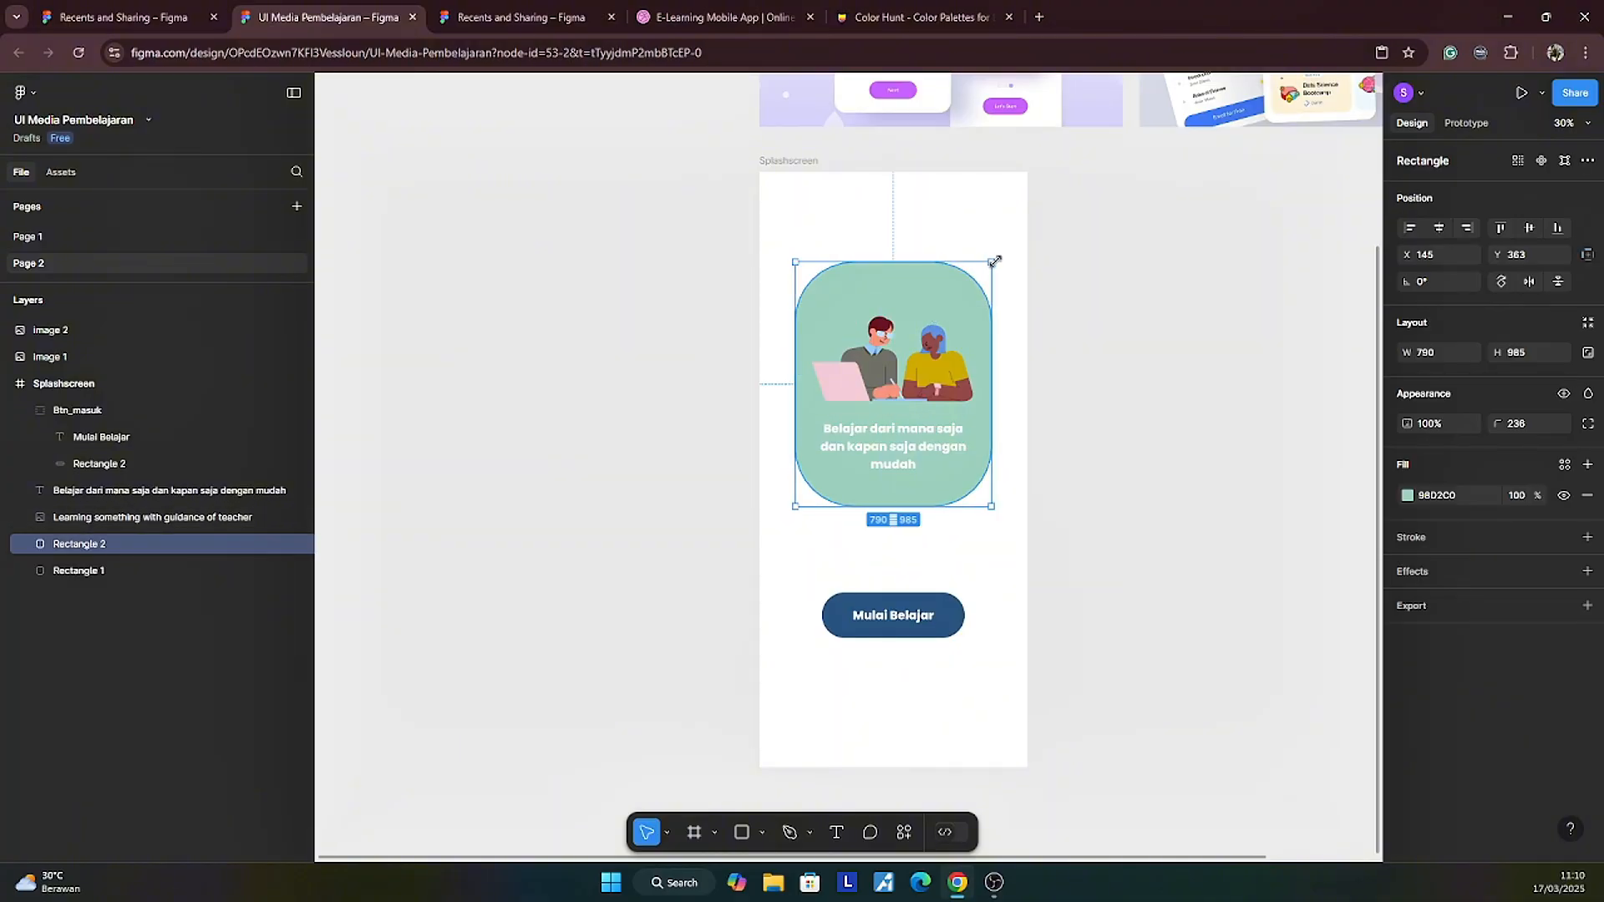
left_click_drag(994, 262, 1027, 219)
Step: Fill the enlarged copy with teal 4F959D copied from the Color Hunt palette and place it behind the mint card
left_click(930, 7)
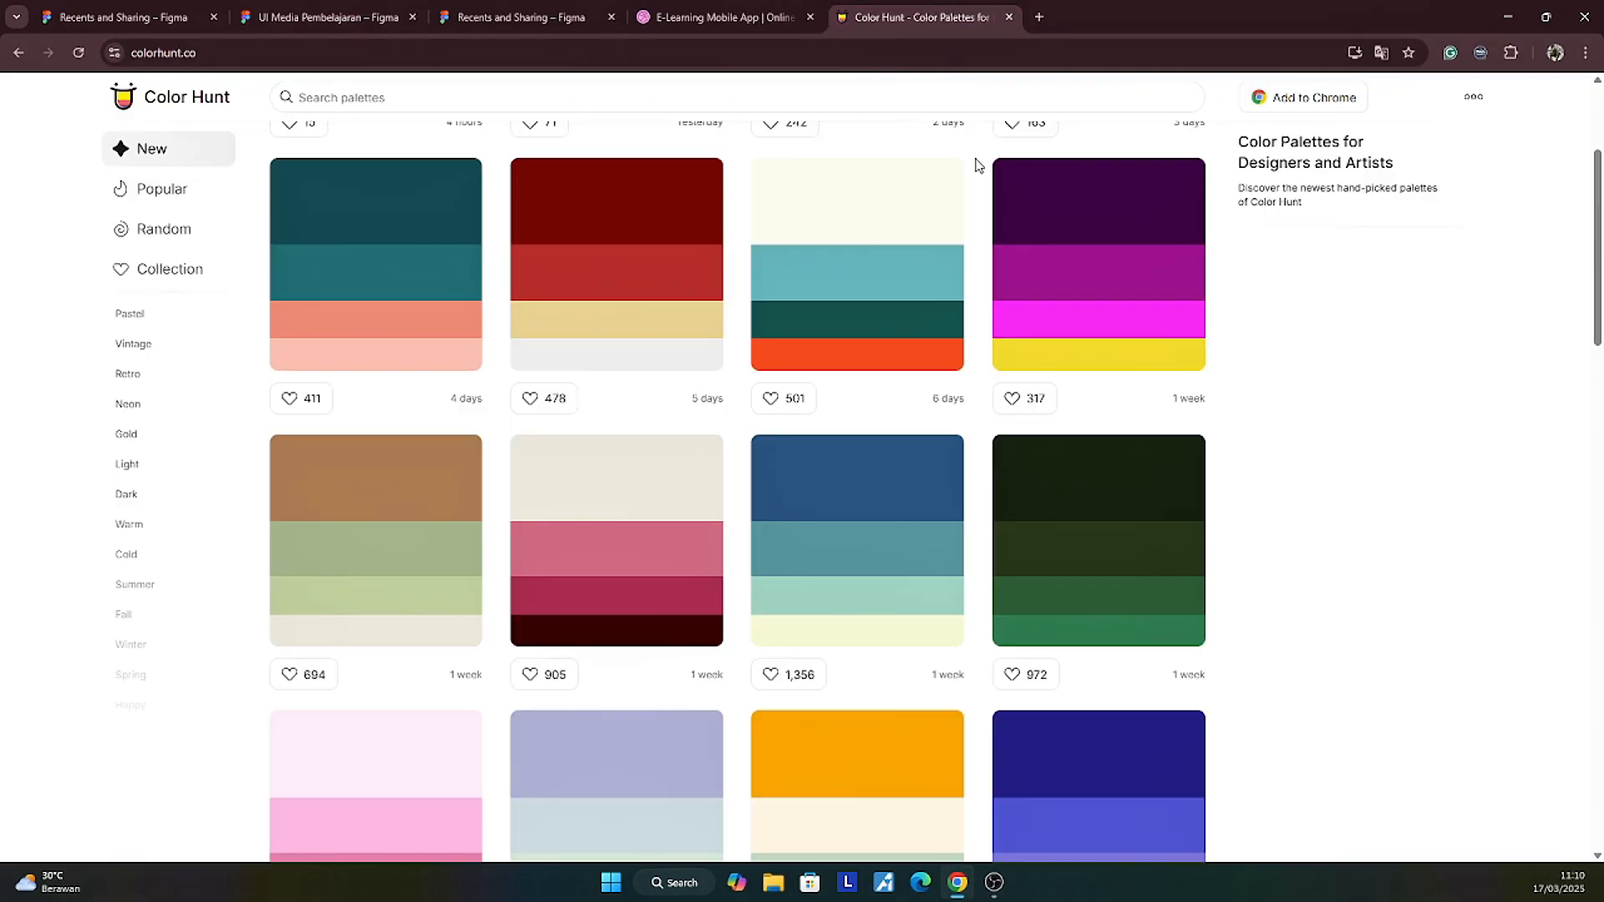
mouse_move(785, 615)
mouse_move(791, 557)
left_click(322, 17)
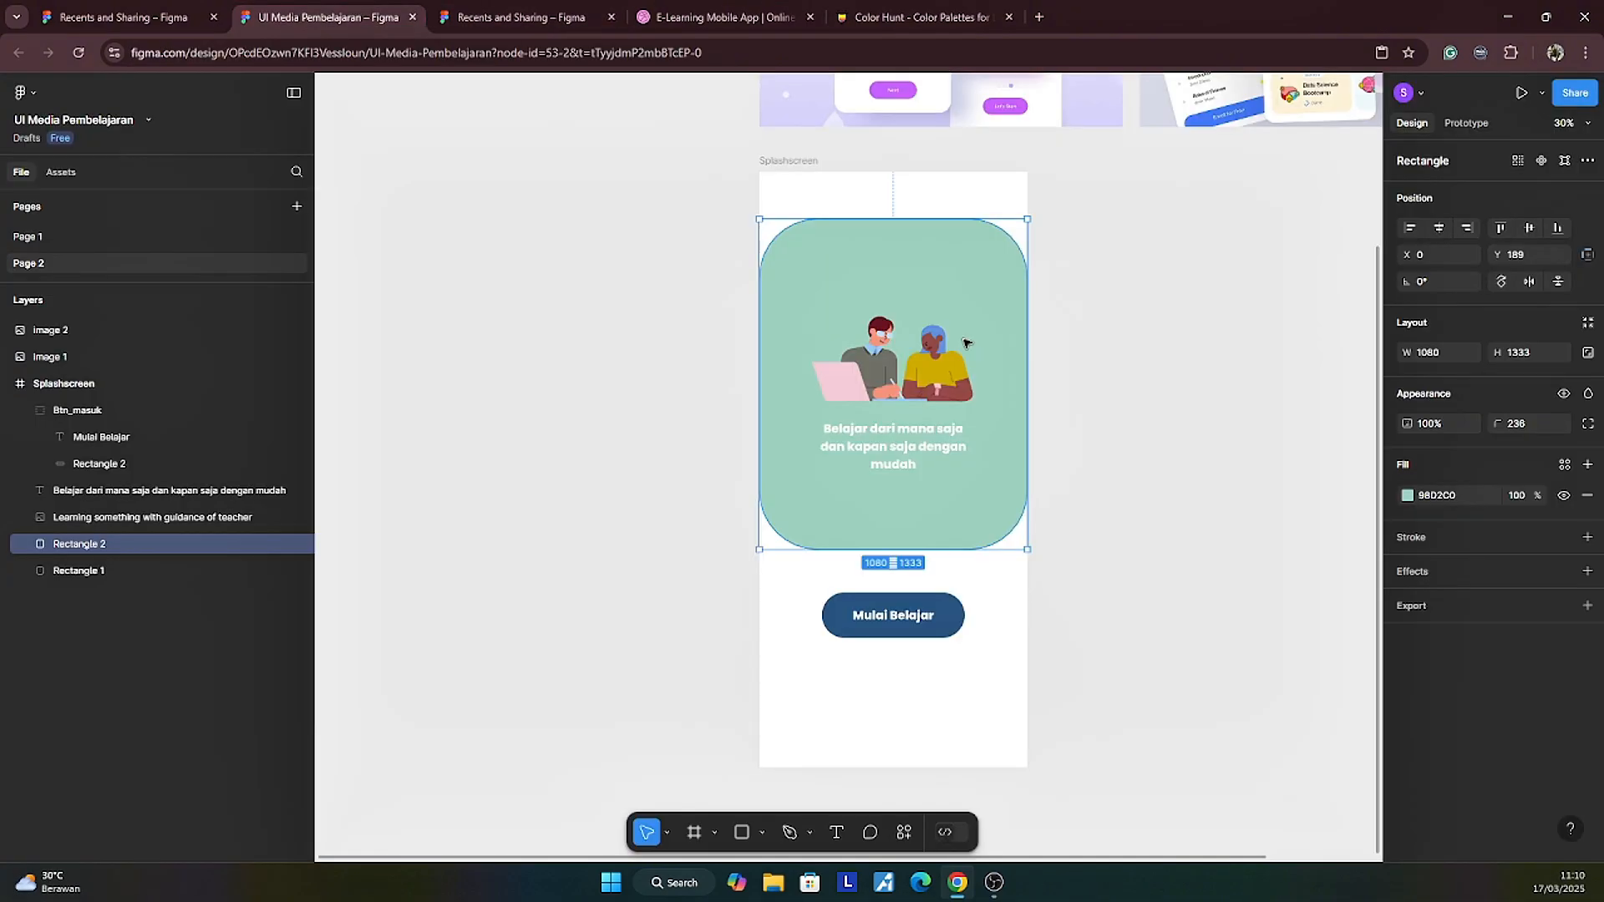
left_click(1467, 497)
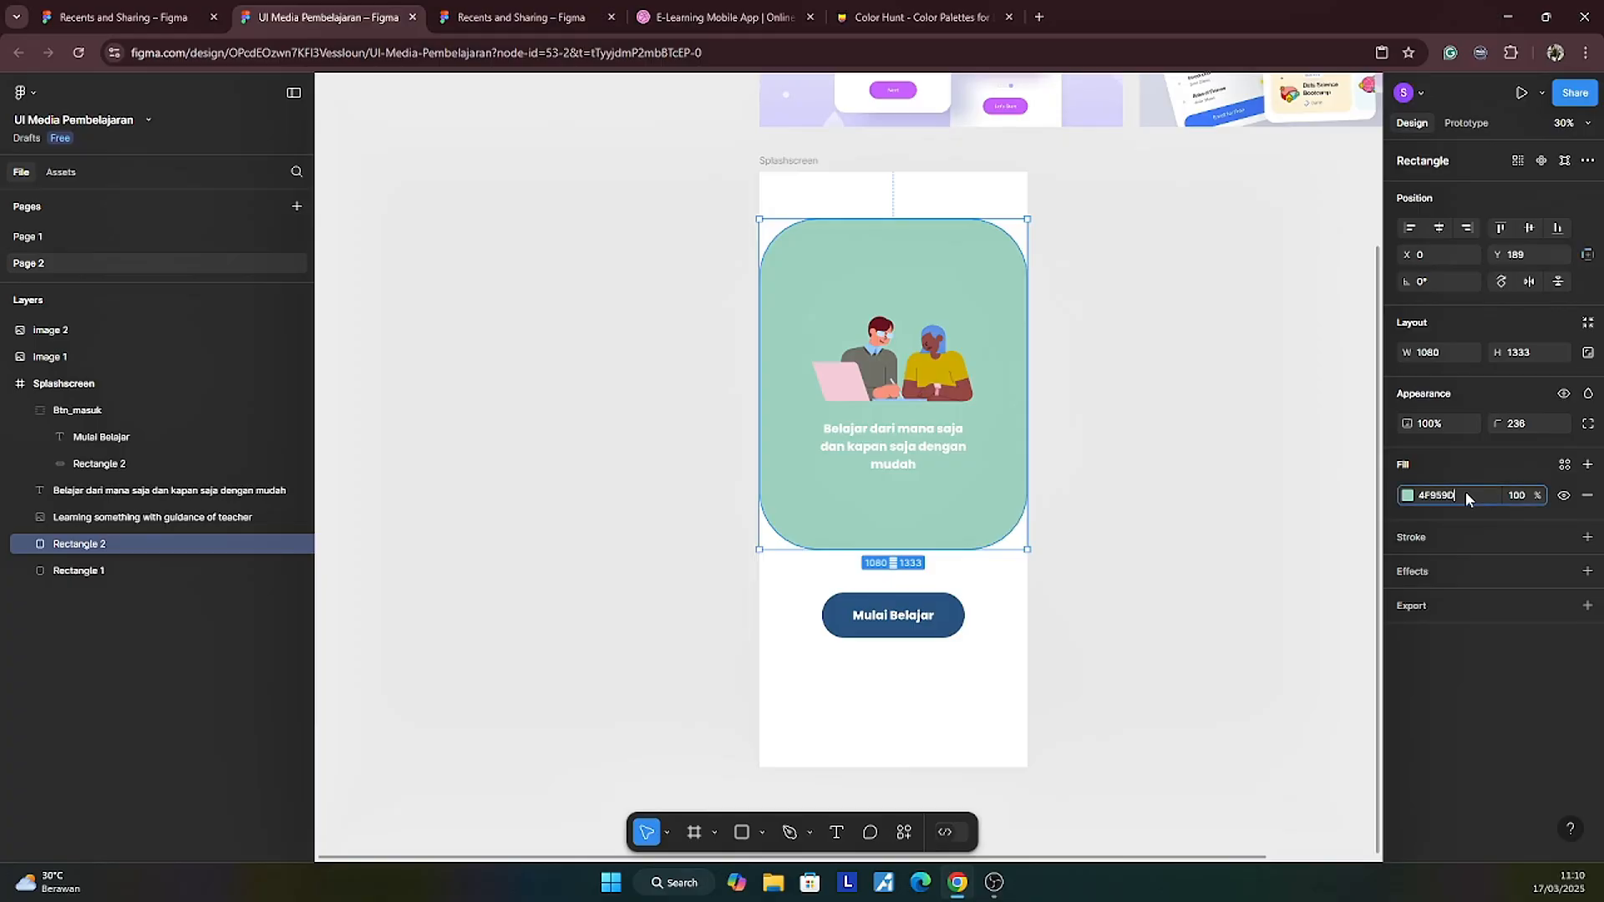
key("Return")
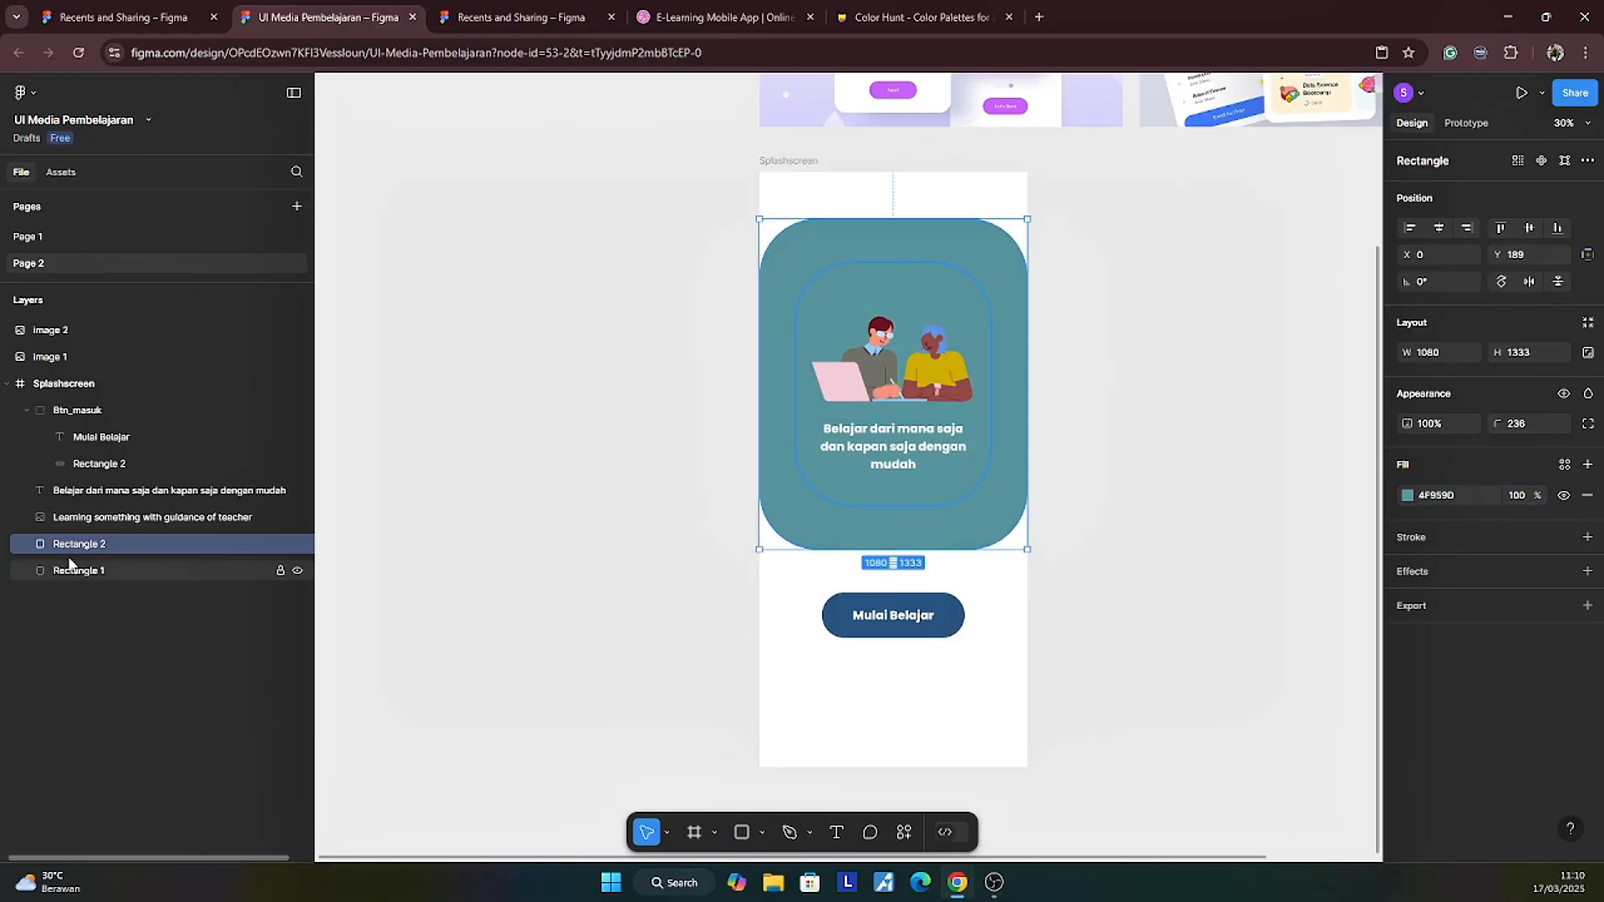
left_click_drag(61, 552, 61, 592)
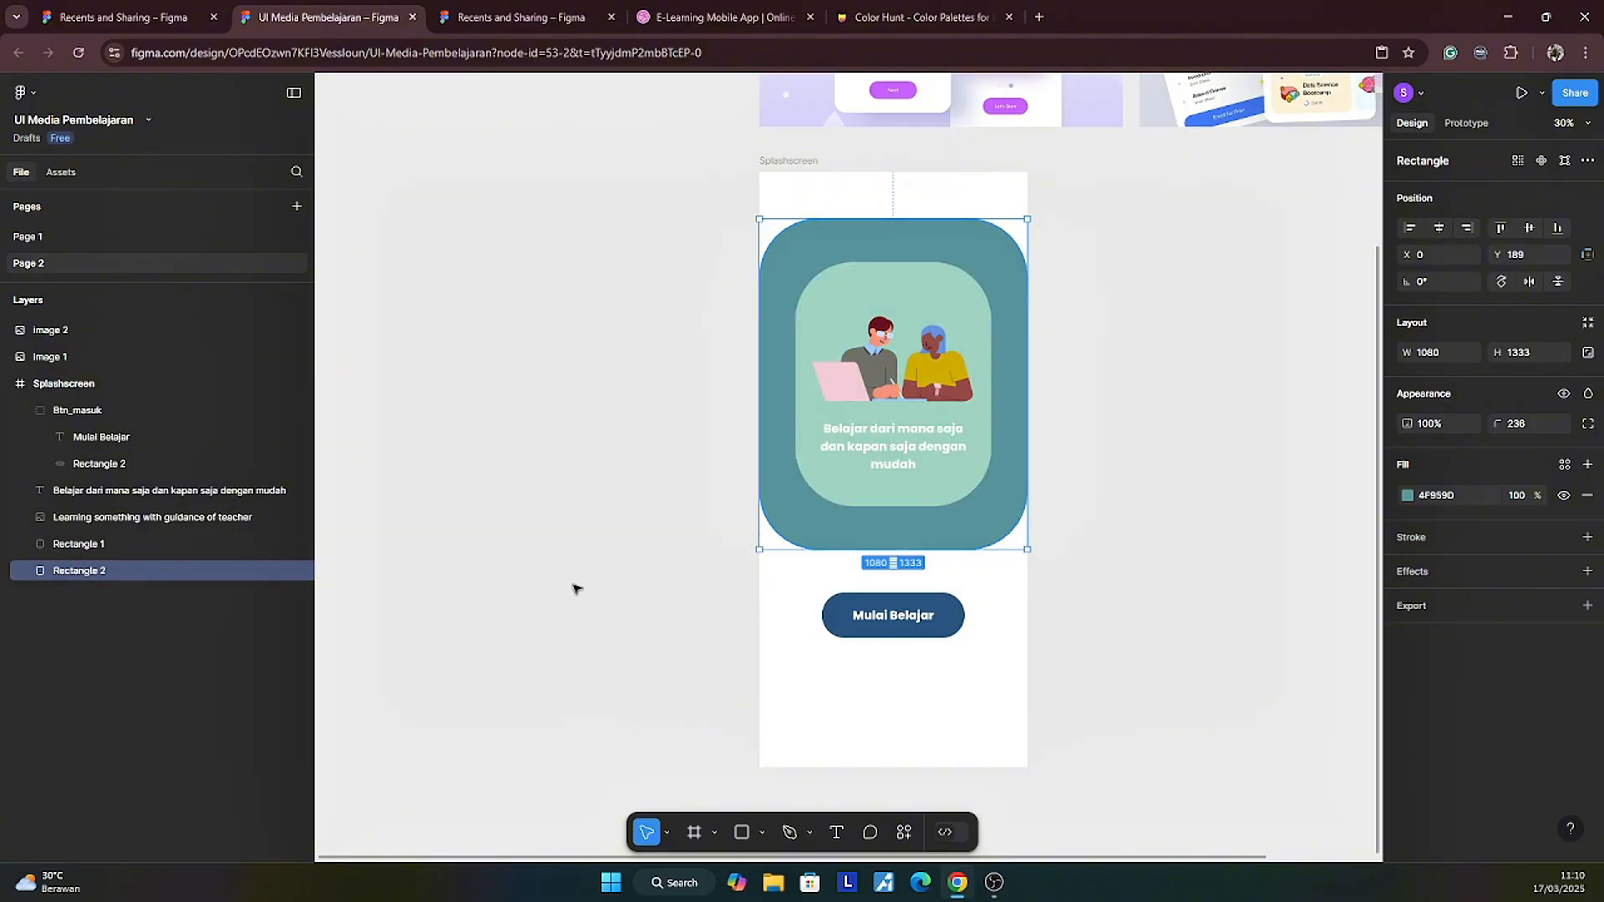
left_click(1157, 491)
Step: Reduce the teal rectangle's corner radius to 0 and extend its upper edge to the top of the Splashscreen frame
scroll(1158, 489, "down", 3)
scroll(1156, 487, "up", 3)
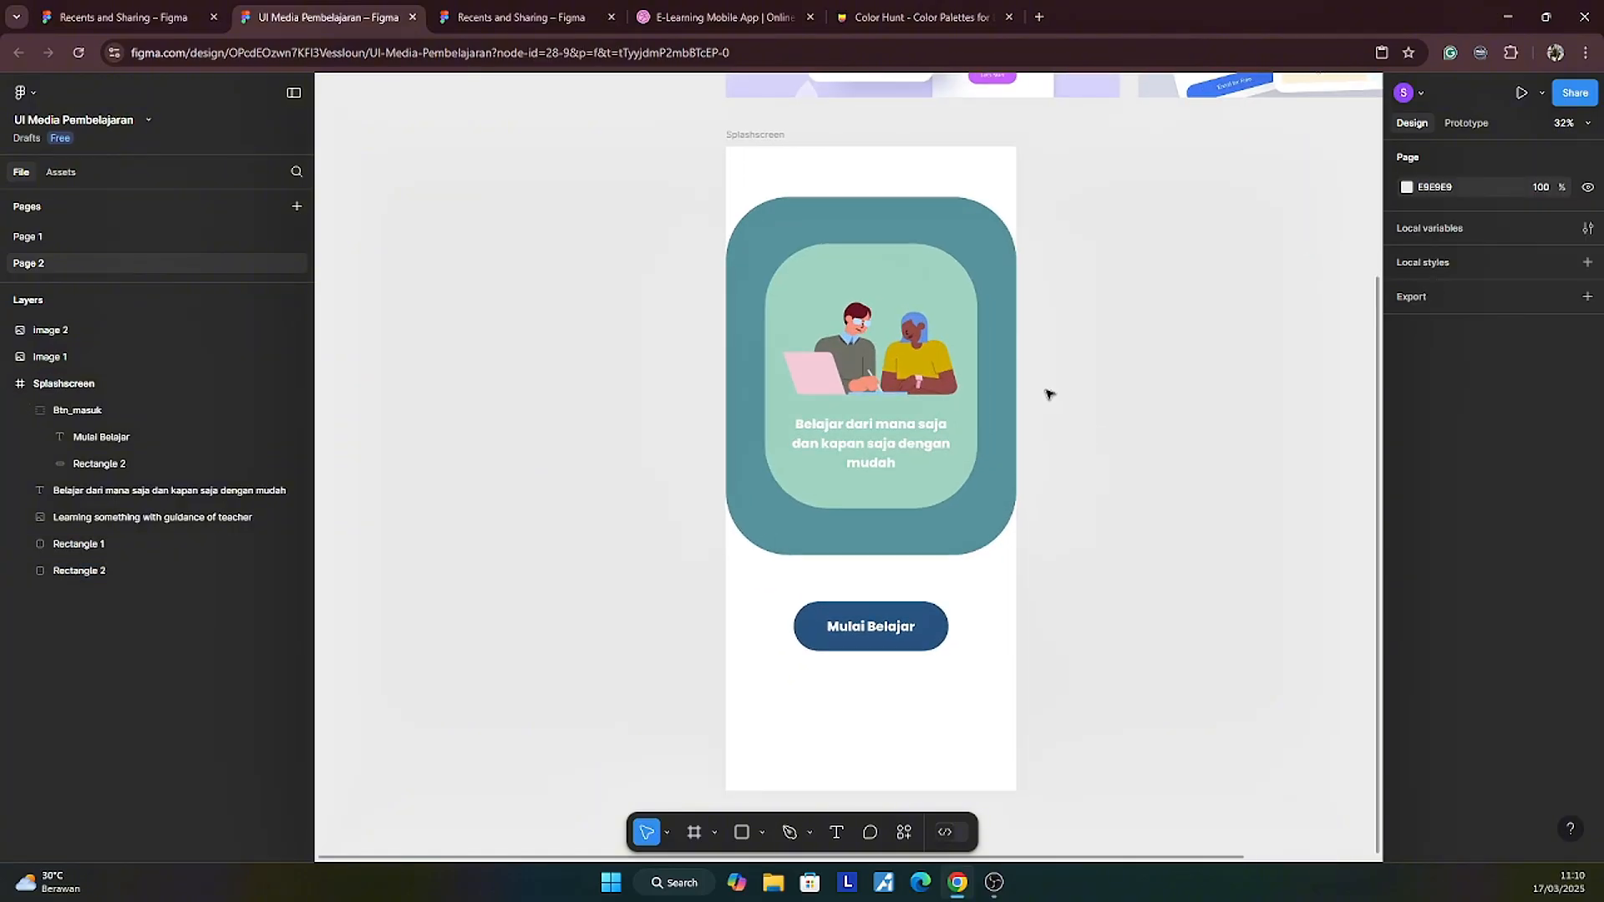
left_click(1003, 288)
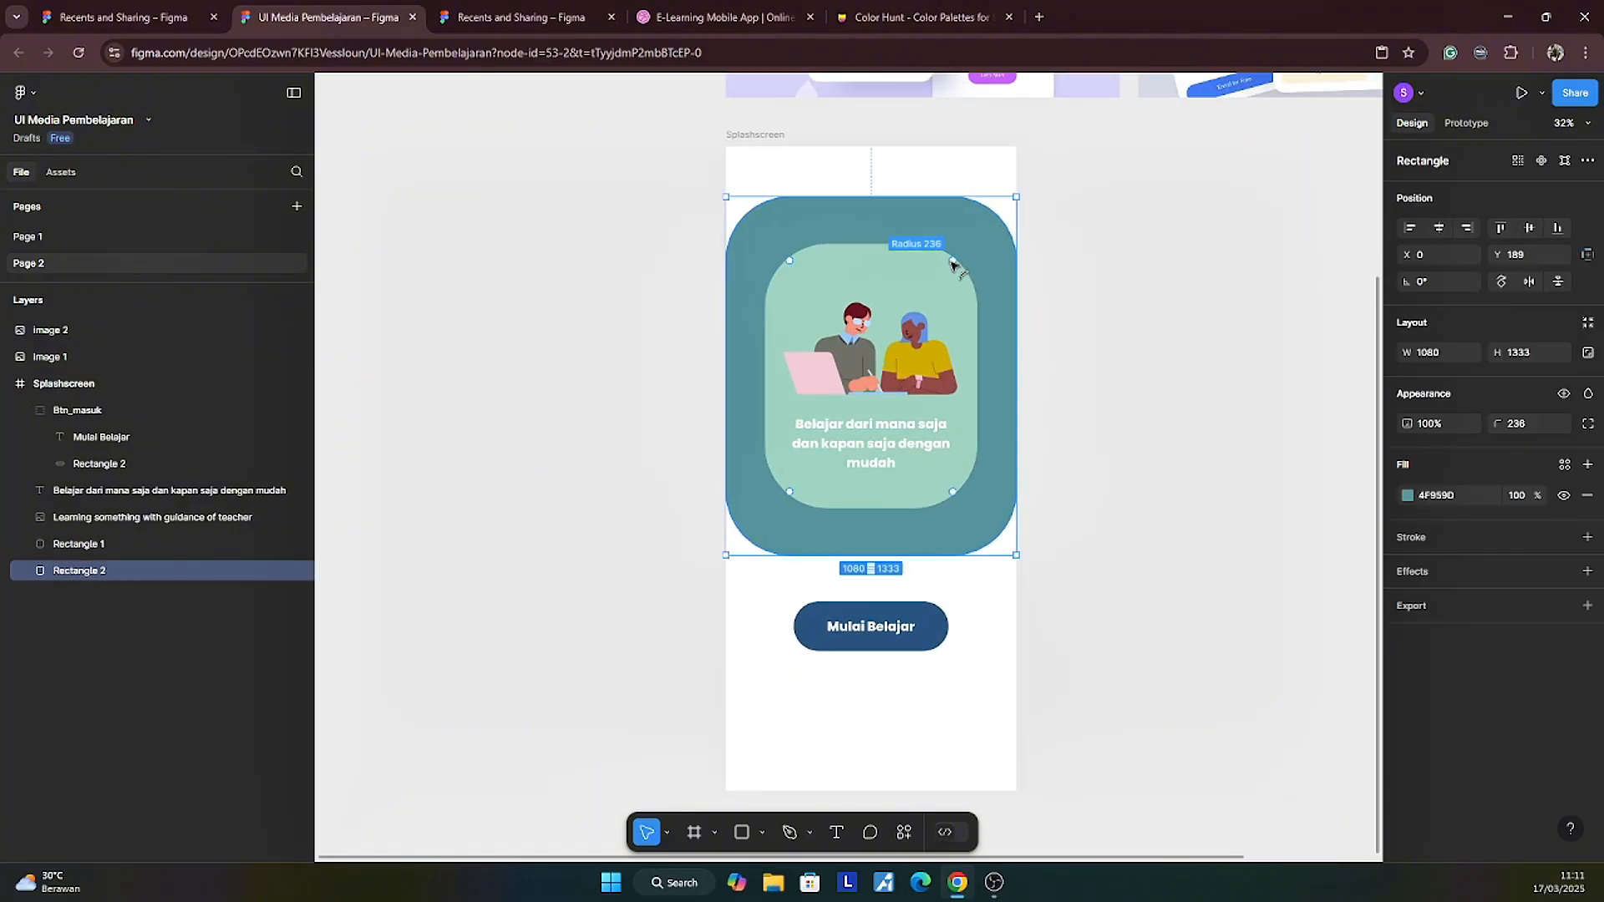
left_click_drag(951, 262, 1135, 182)
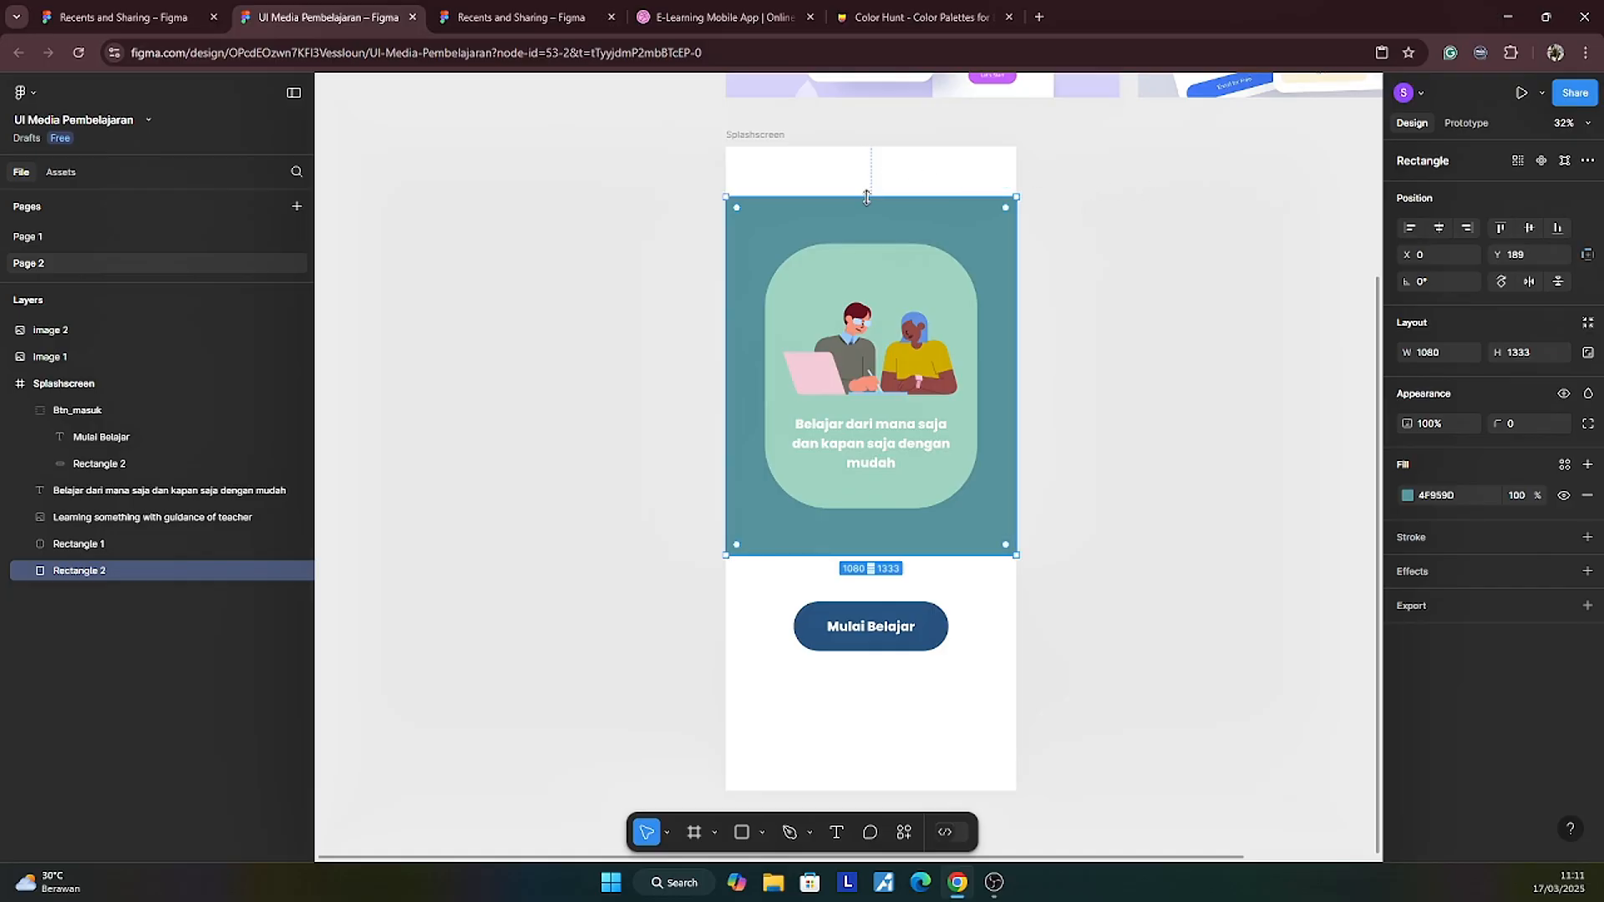
left_click_drag(867, 197, 869, 142)
left_click(1186, 347)
Step: Review the Splashscreen frame's layout, checking the teal backdrop, mint card, illustration, tagline and button against one another
scroll(1160, 366, "down", 3)
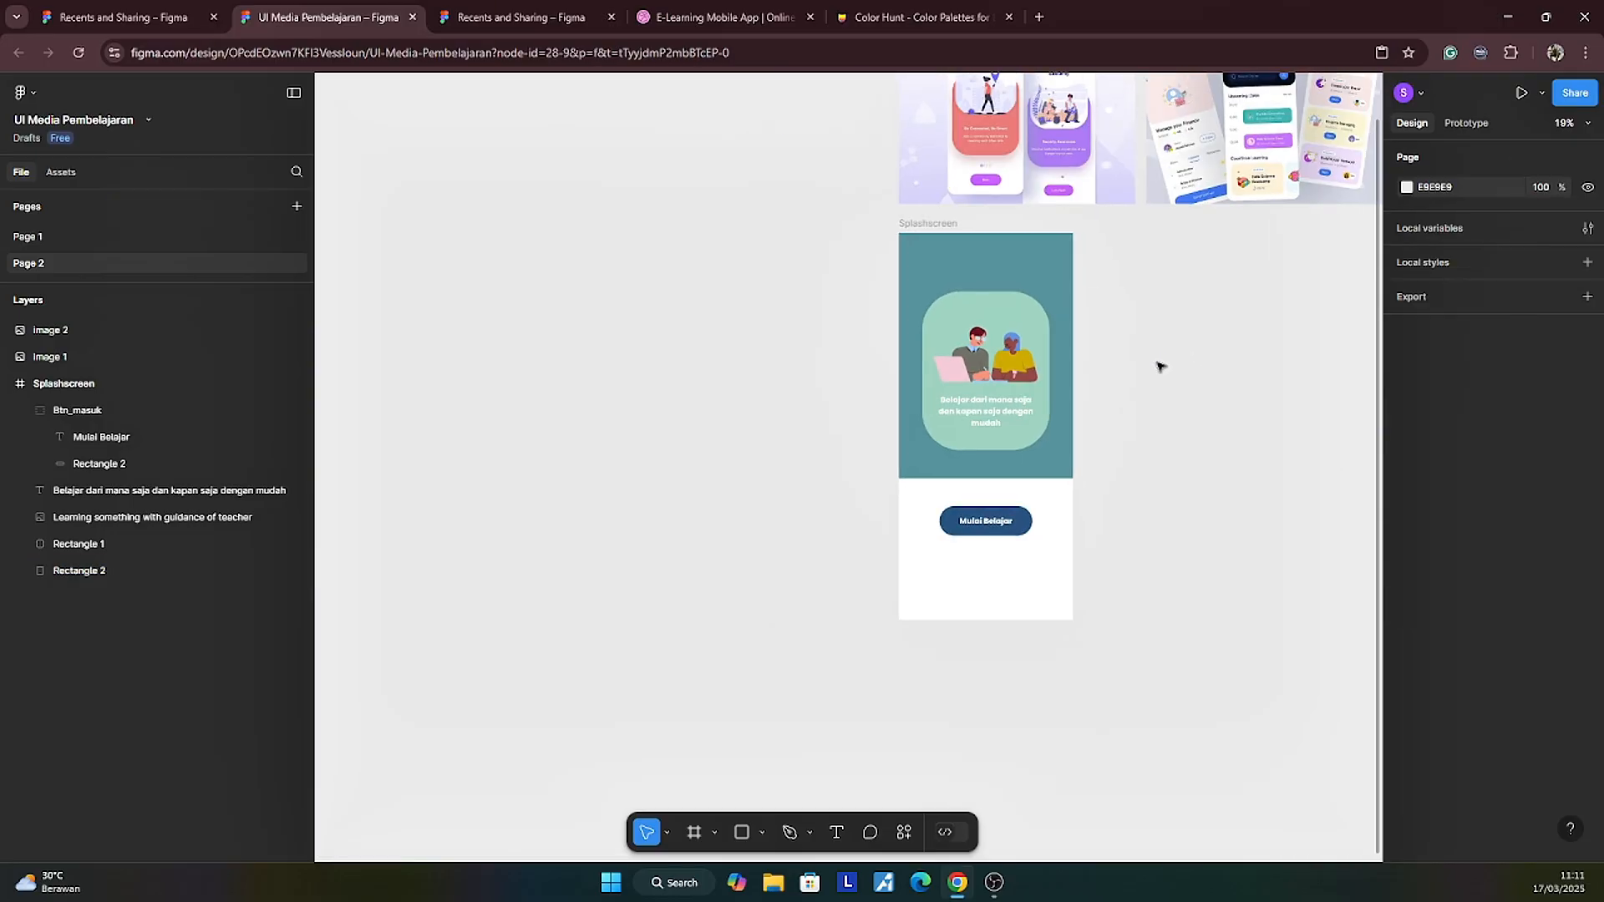
scroll(1142, 444, "up", 3)
left_click(910, 437)
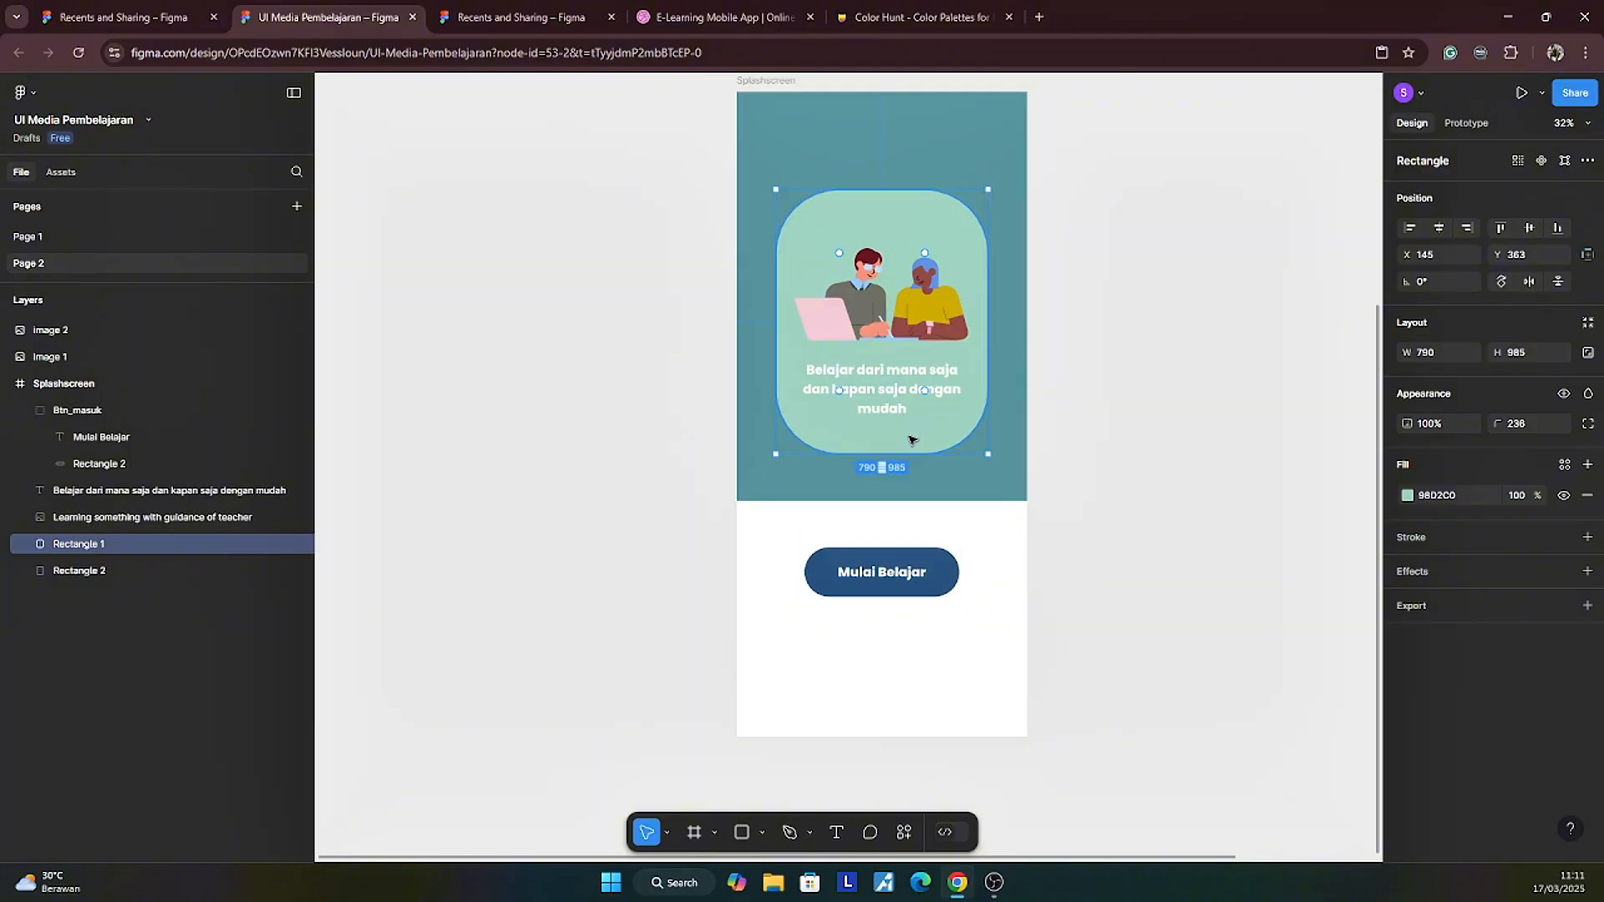
left_click(1017, 489)
scroll(1086, 476, "up", 1)
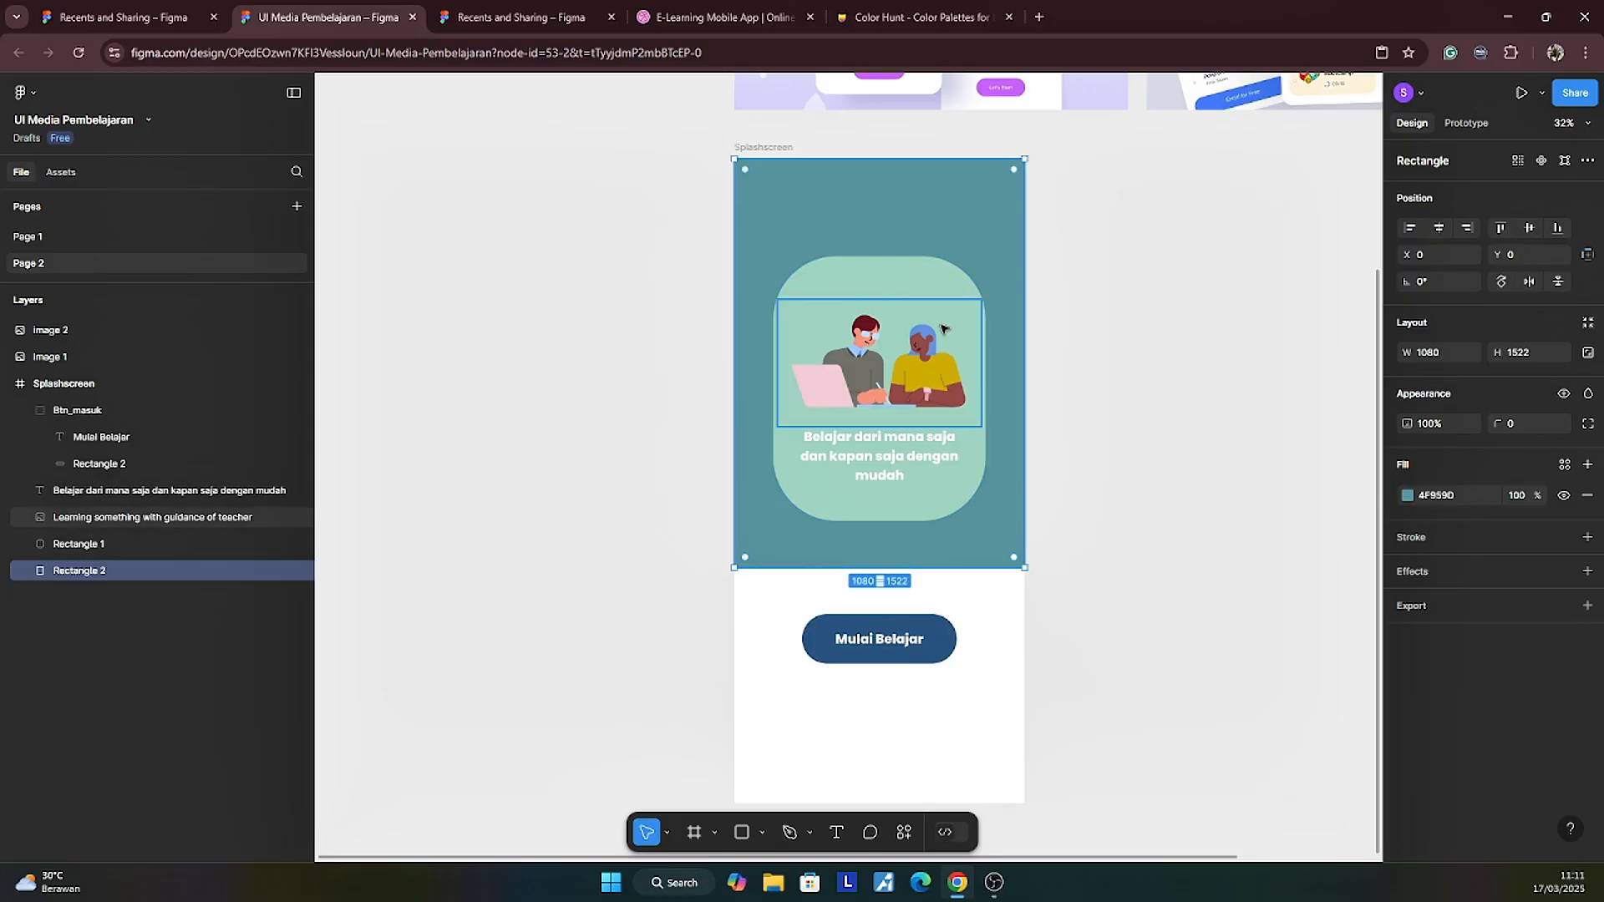
left_click(1185, 357)
scroll(1193, 469, "down", 1)
scroll(1165, 476, "down", 2)
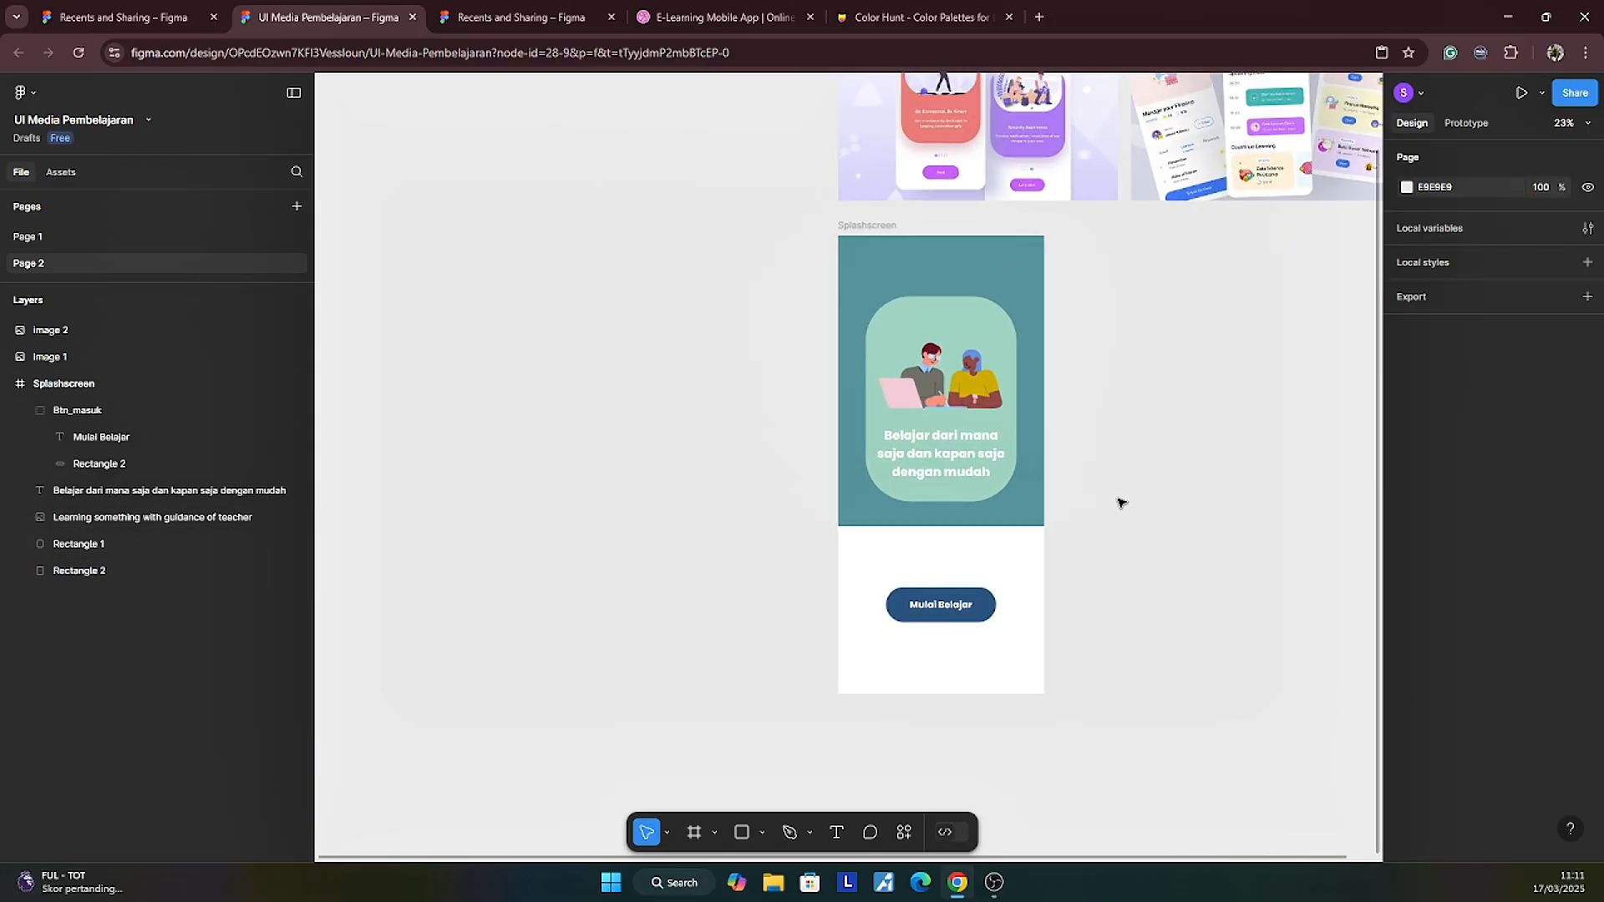
scroll(1118, 501, "down", 3)
scroll(1164, 513, "up", 3)
scroll(1121, 538, "up", 2)
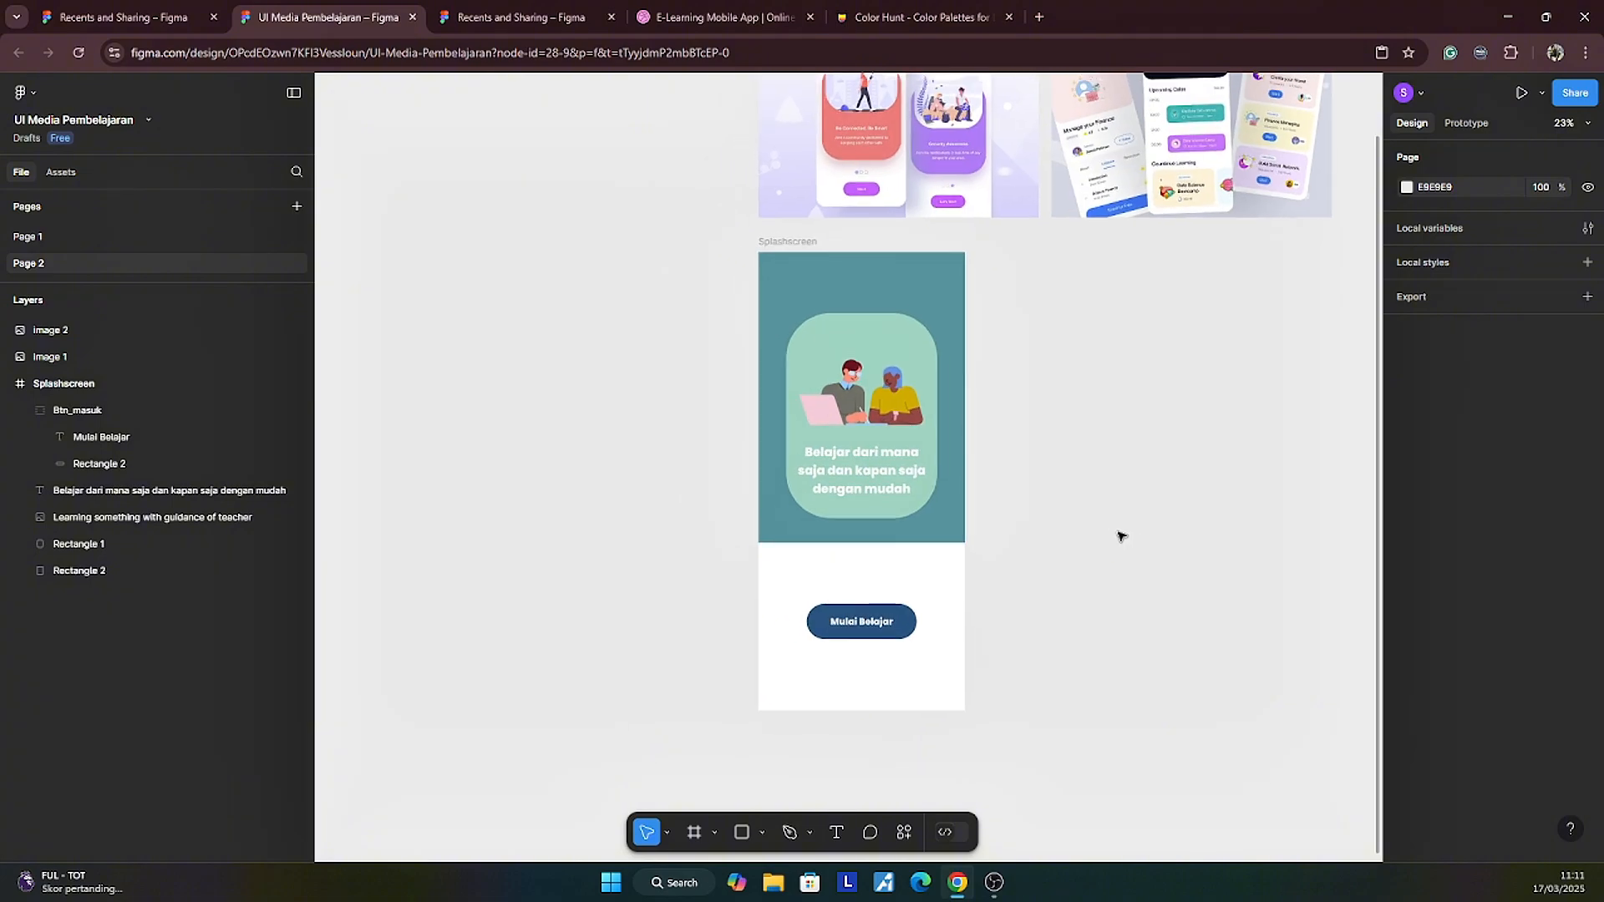
Step: Duplicate the whole Splashscreen frame so the copy sits directly beside the original
left_click(734, 218)
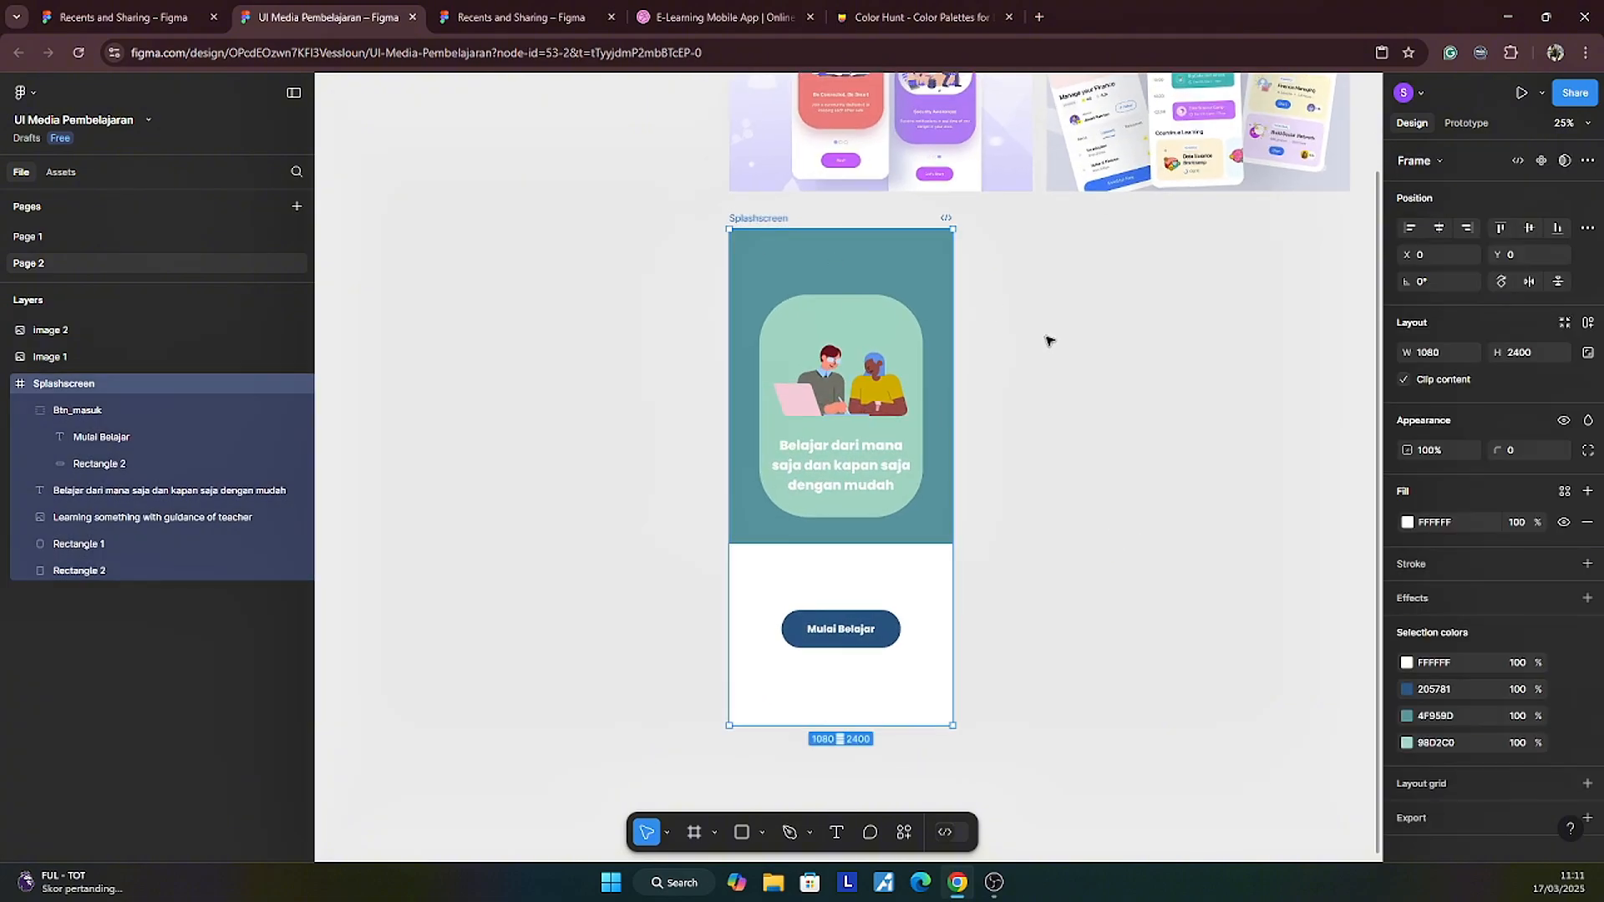
key("ctrl+d")
scroll(1168, 410, "right", 1)
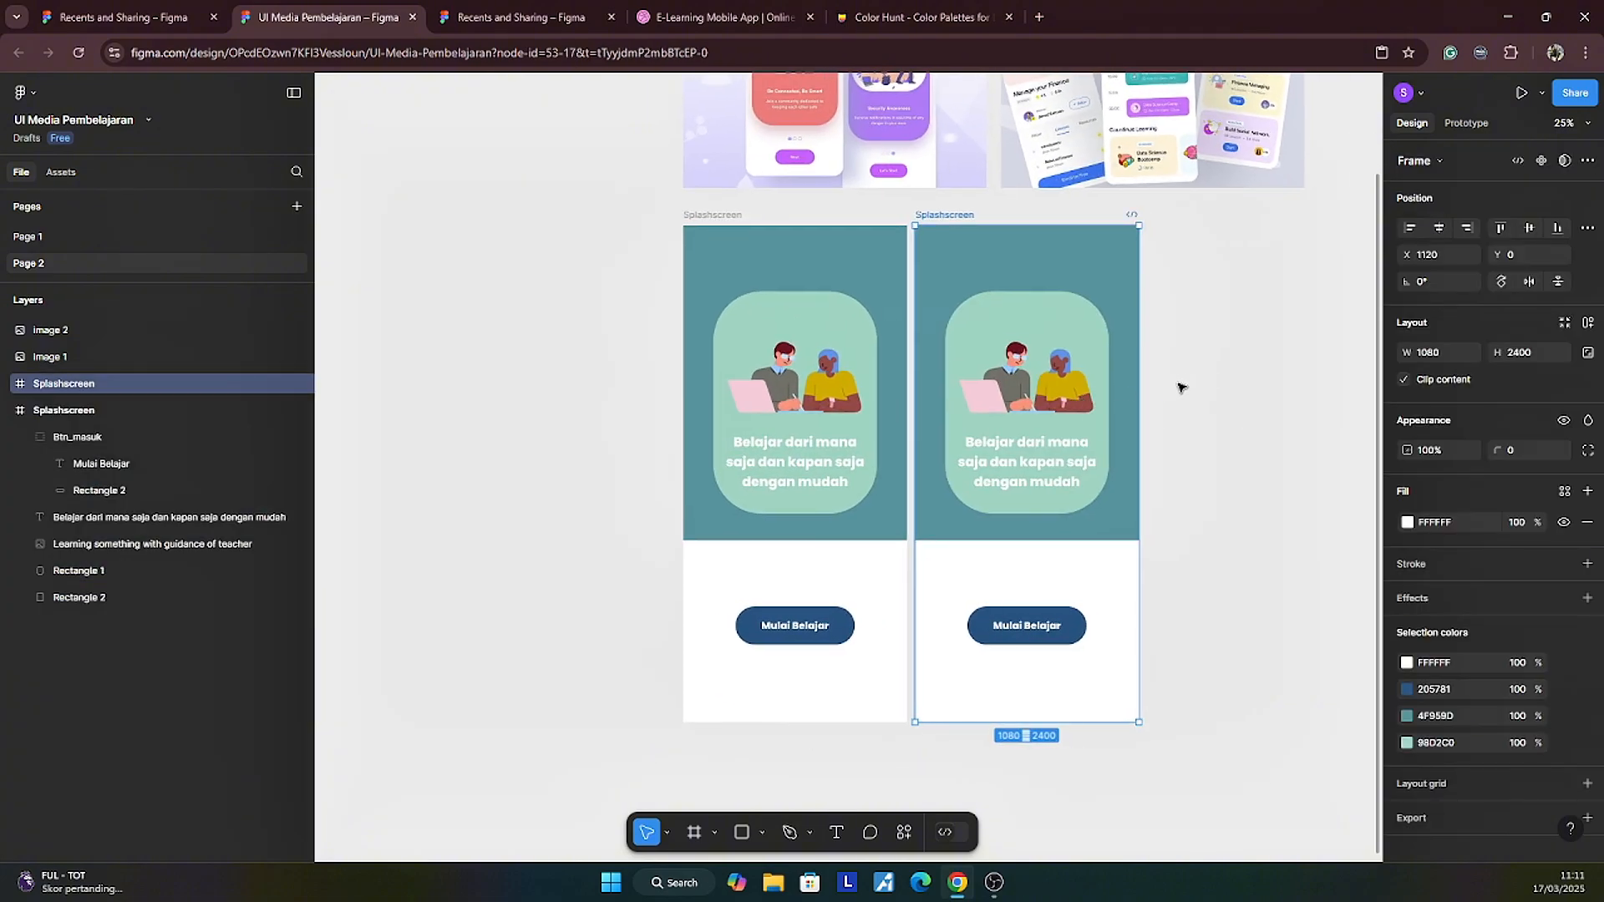
Step: Delete the tagline, mint card, illustration and "Mulai Belajar" button from the duplicate frame, keeping only the teal rectangle
left_click(1032, 479)
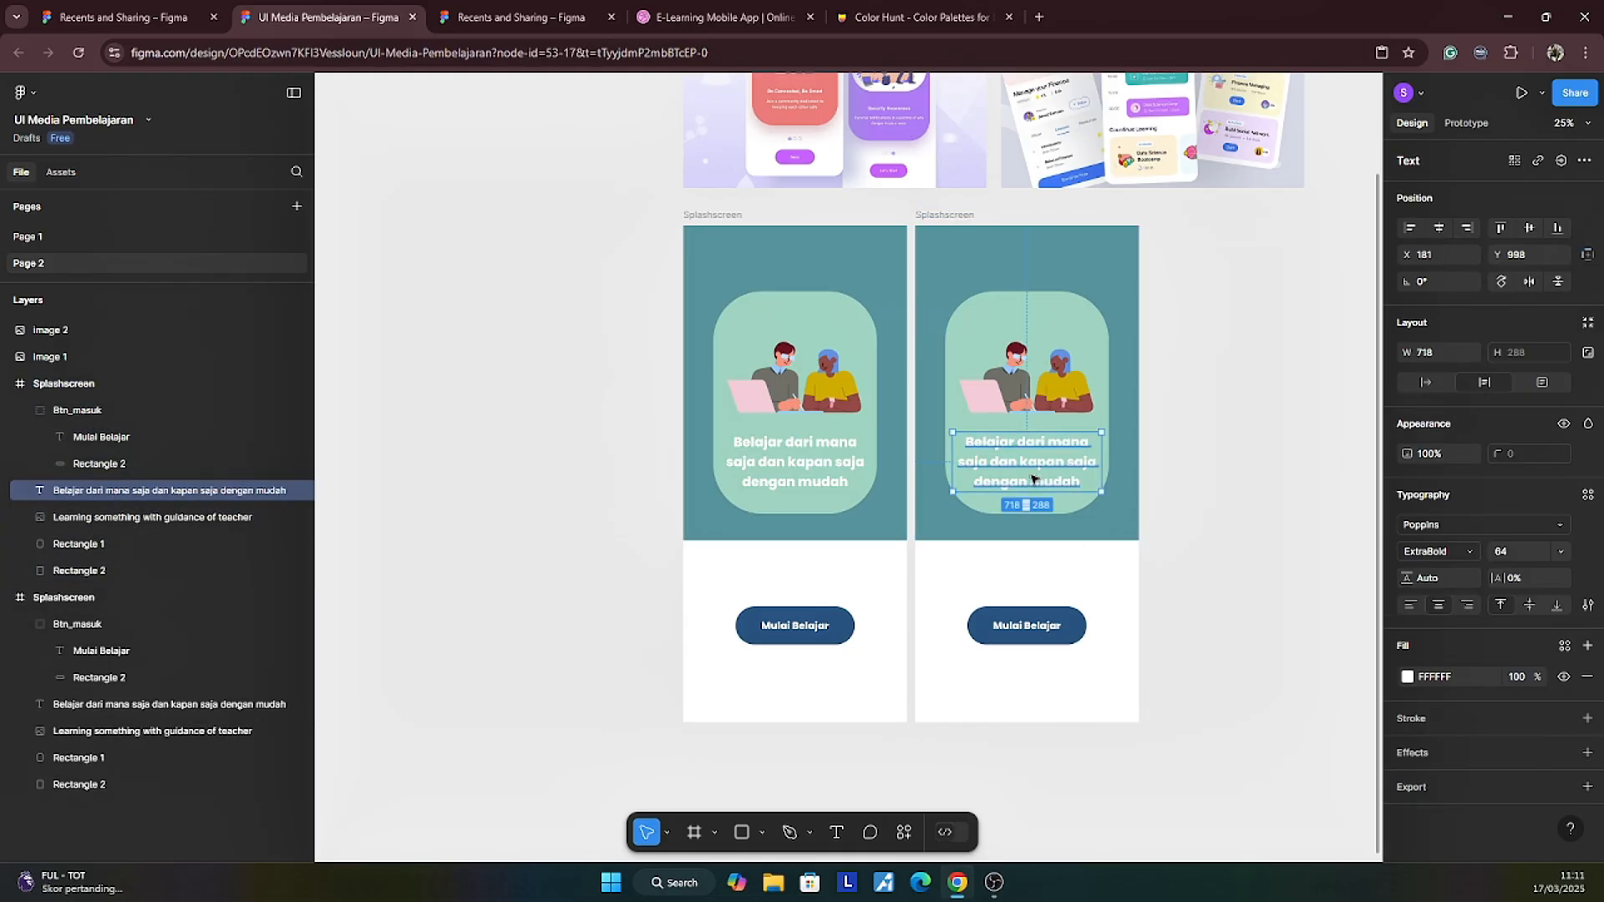
key("Delete")
left_click(1033, 456)
key("Delete")
left_click(1030, 398)
key("Delete")
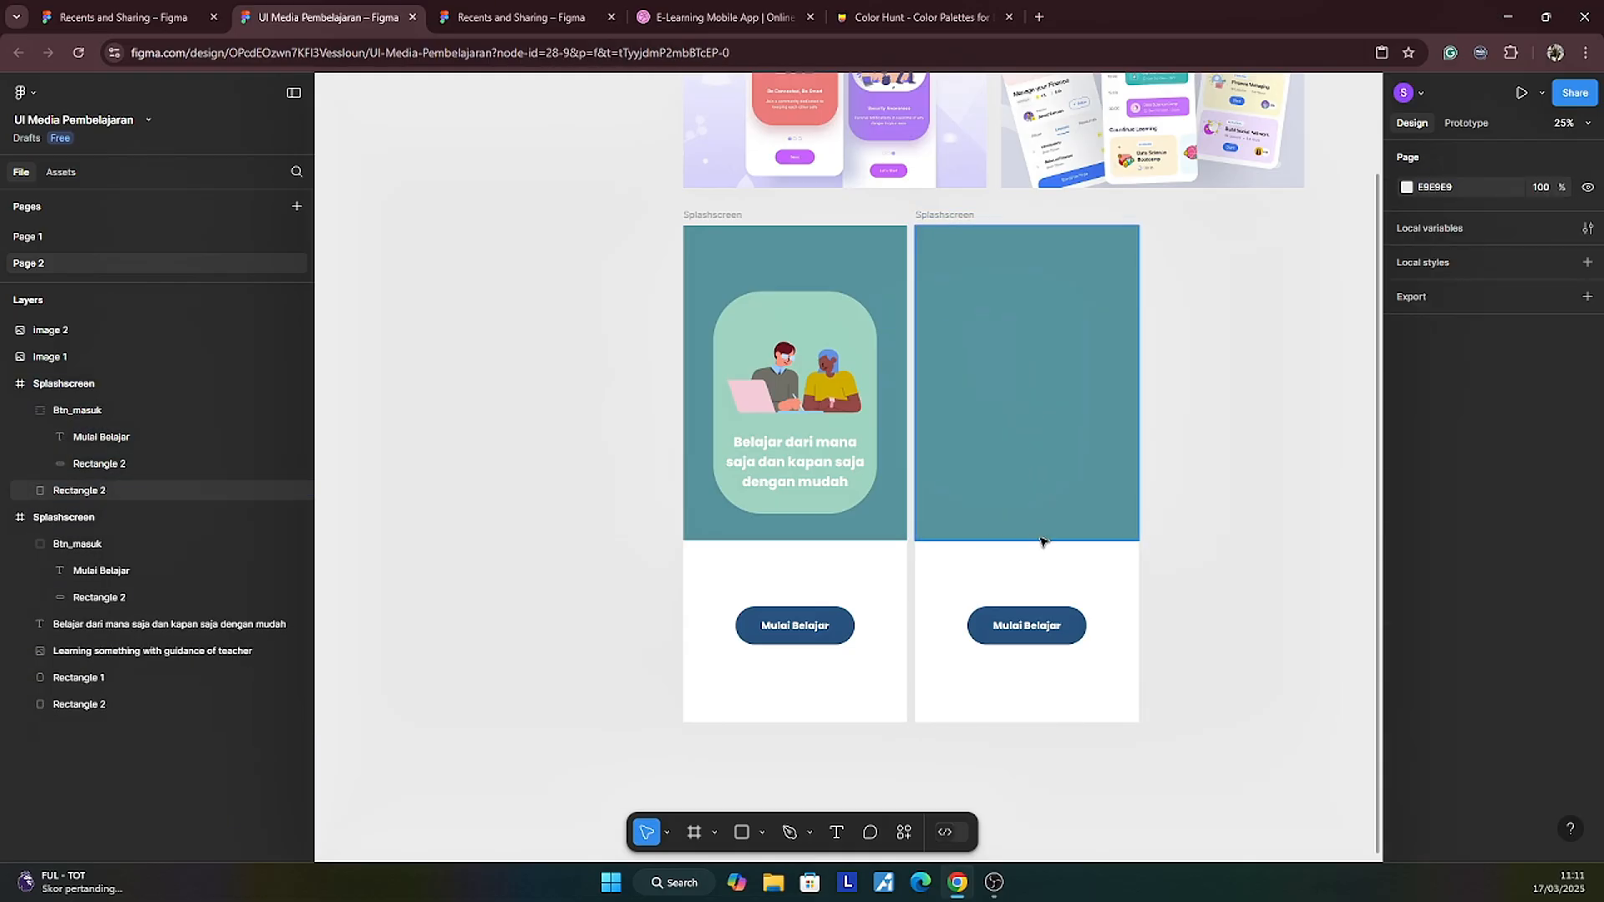
left_click(1035, 639)
key("Delete")
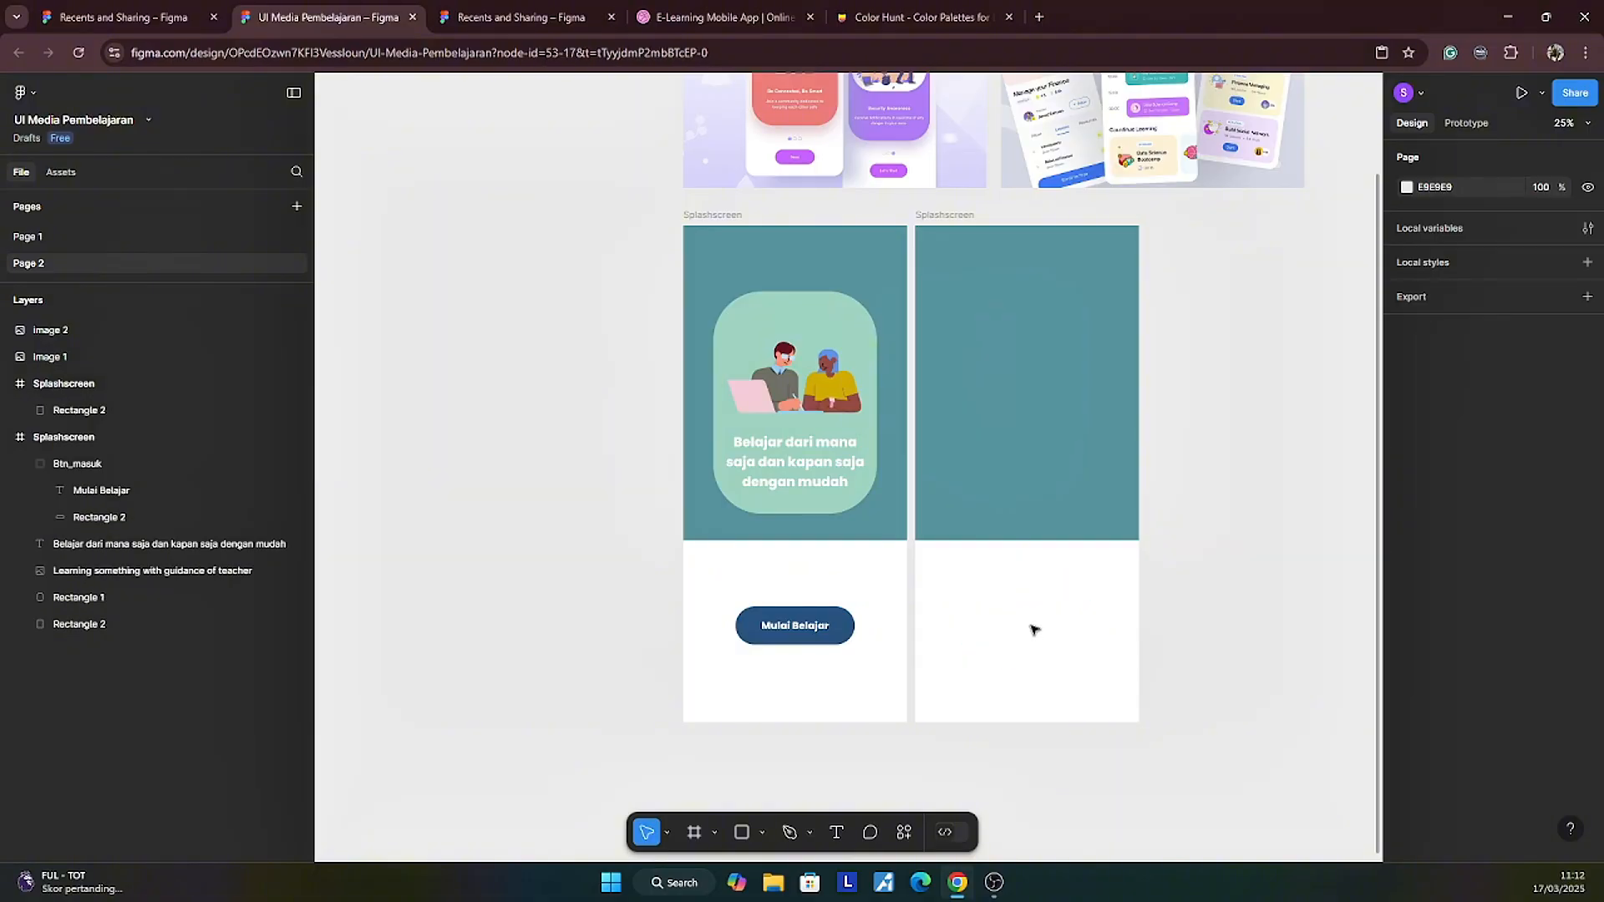
Step: Shorten the teal rectangle in the duplicate frame to a header band about 214 high
left_click(1023, 478)
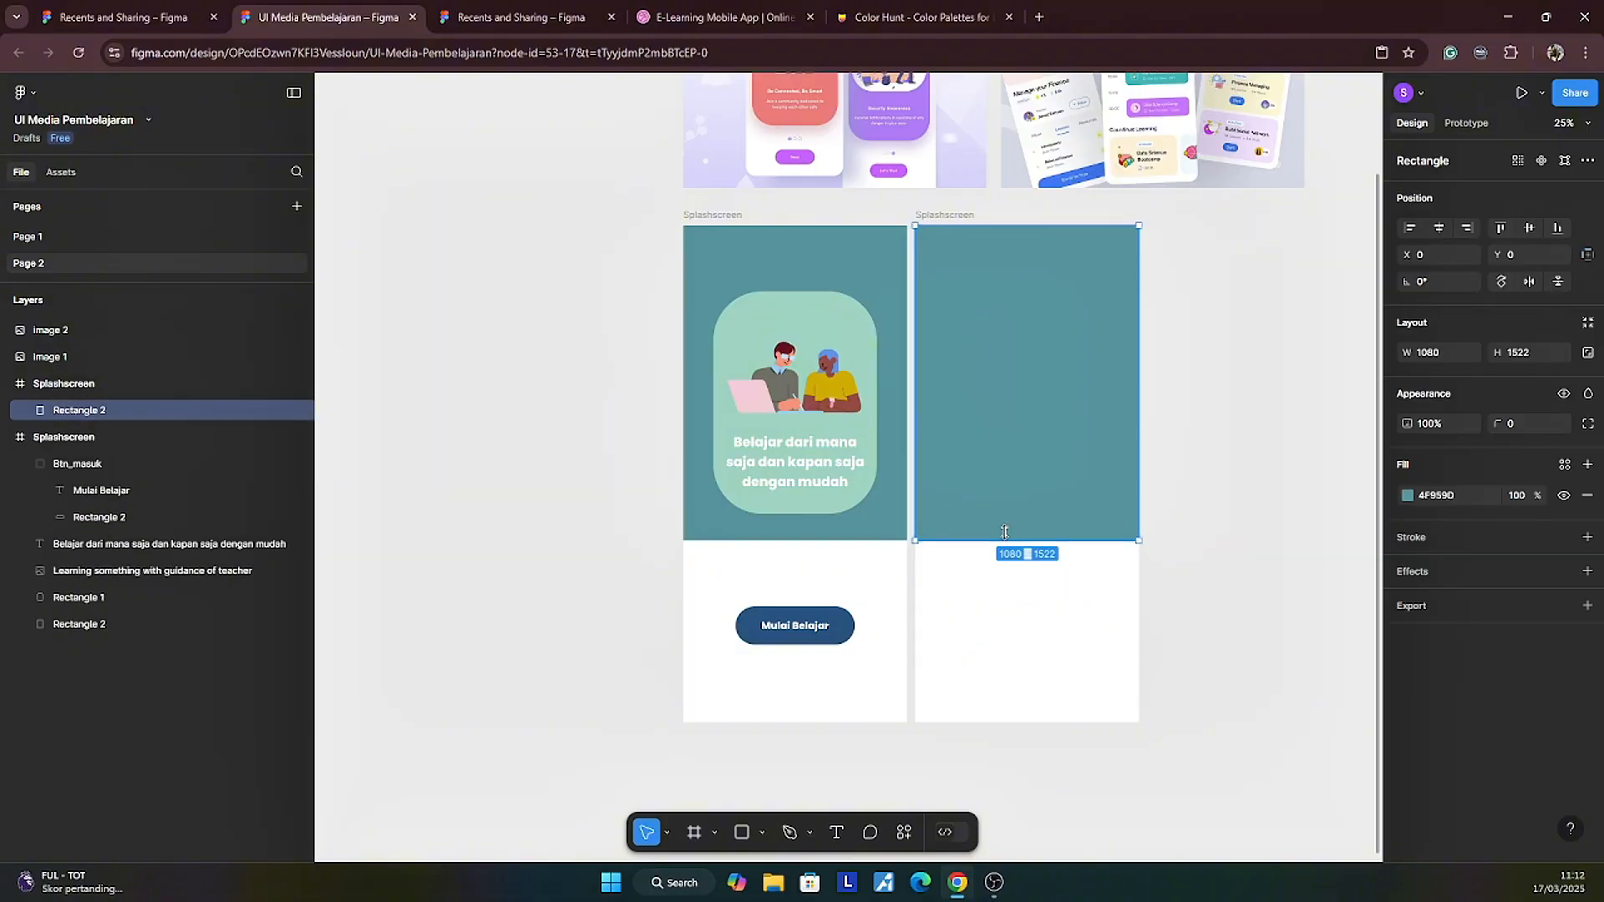
left_click_drag(1005, 533, 1007, 268)
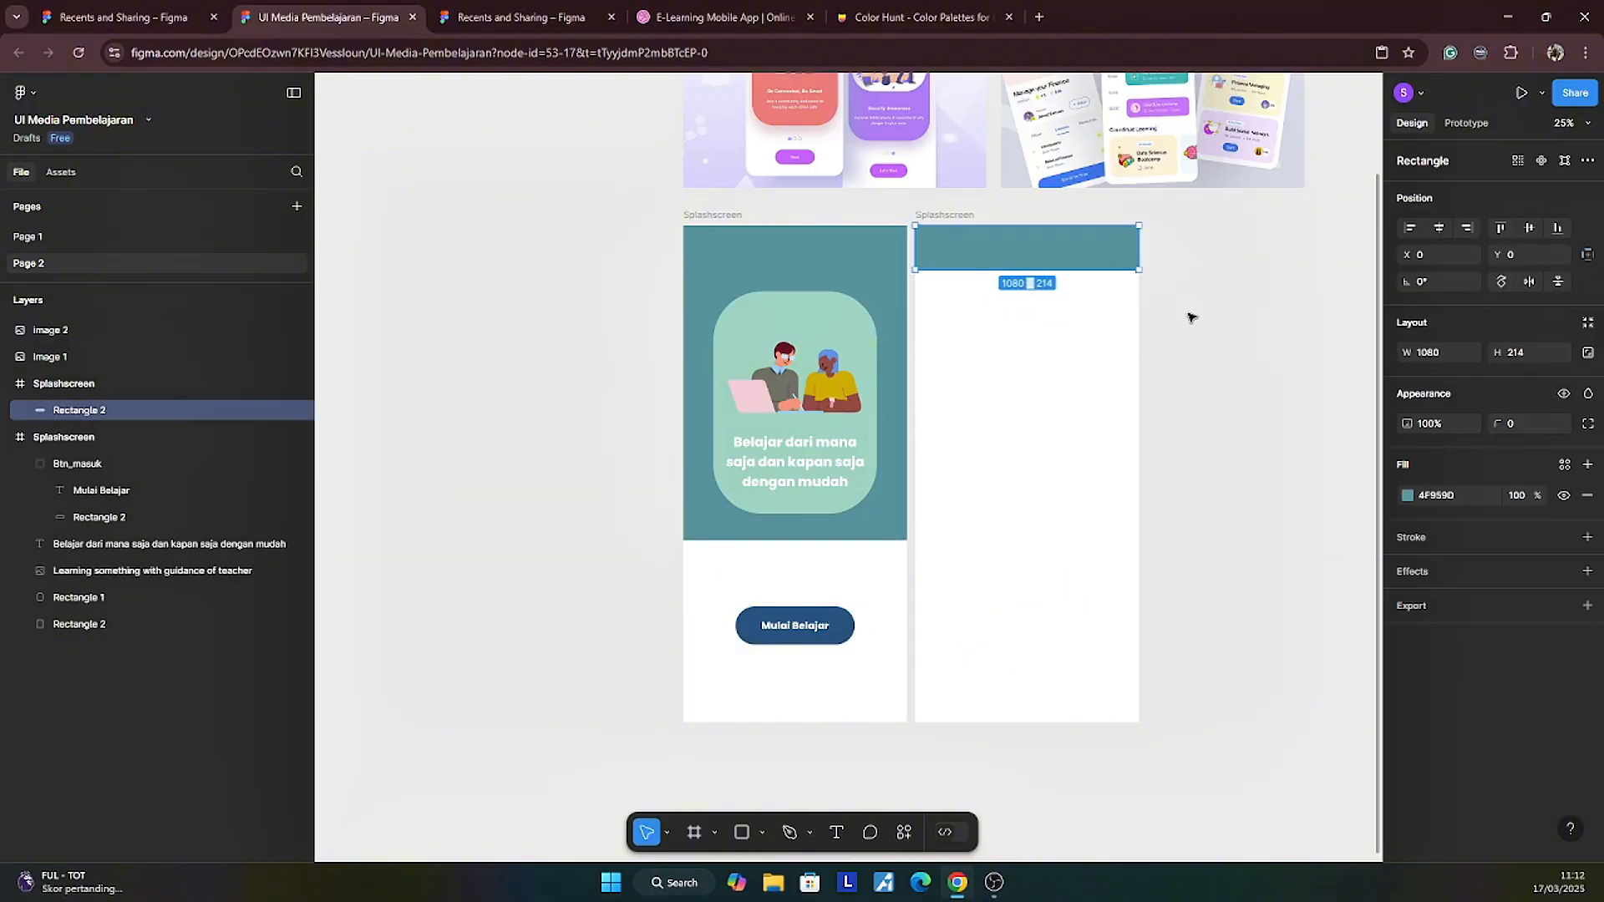
scroll(1271, 350, "up", 2)
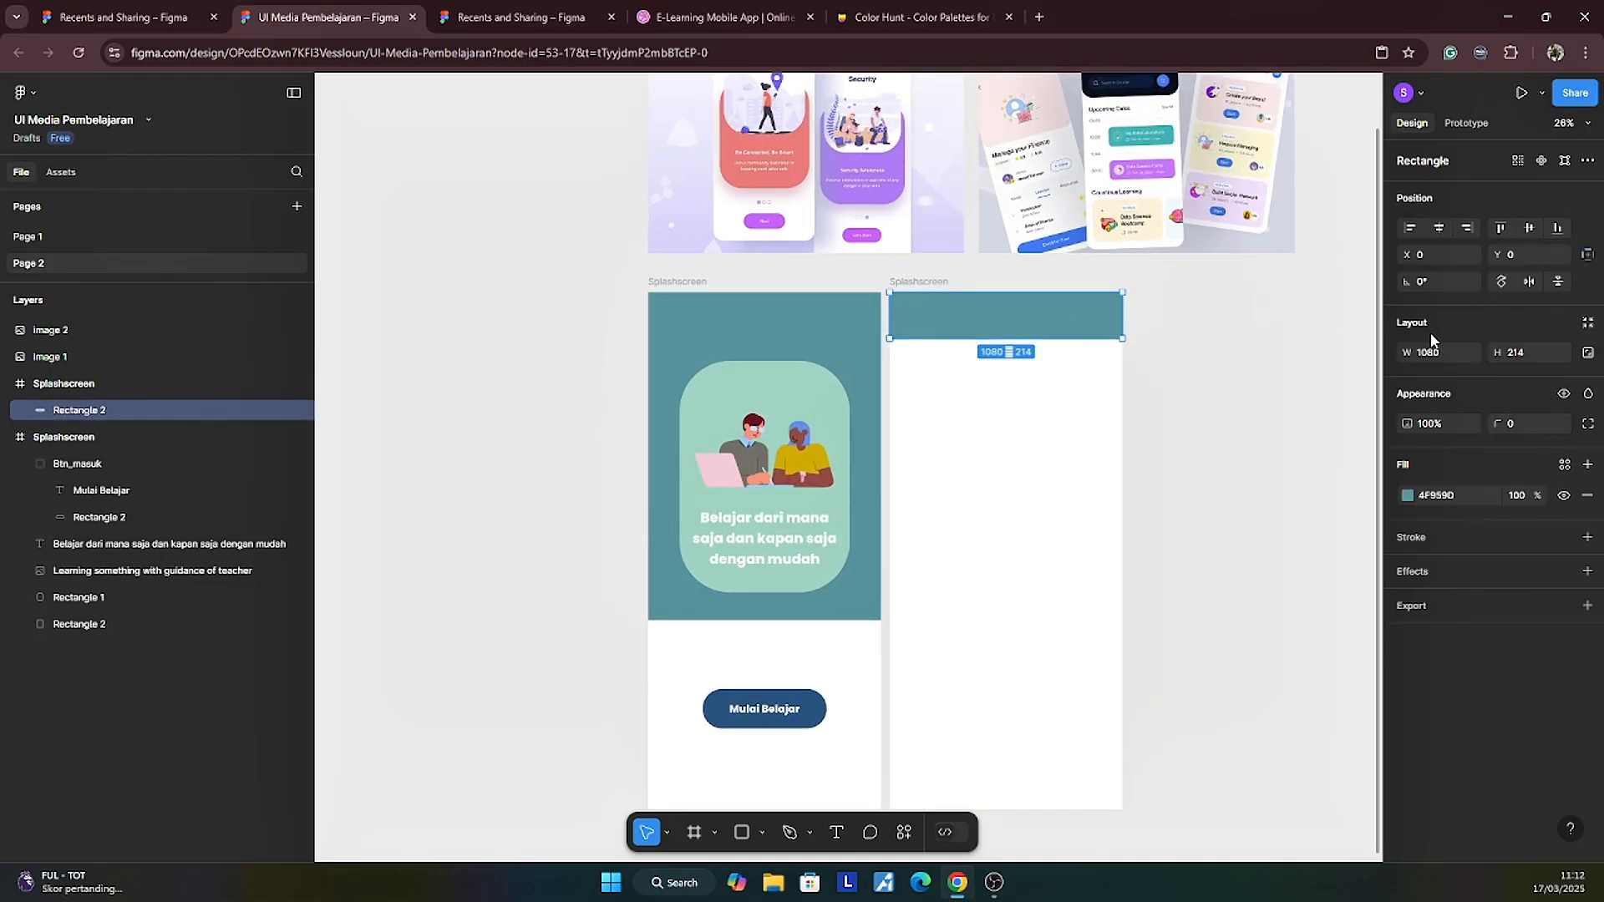
left_click(1220, 426)
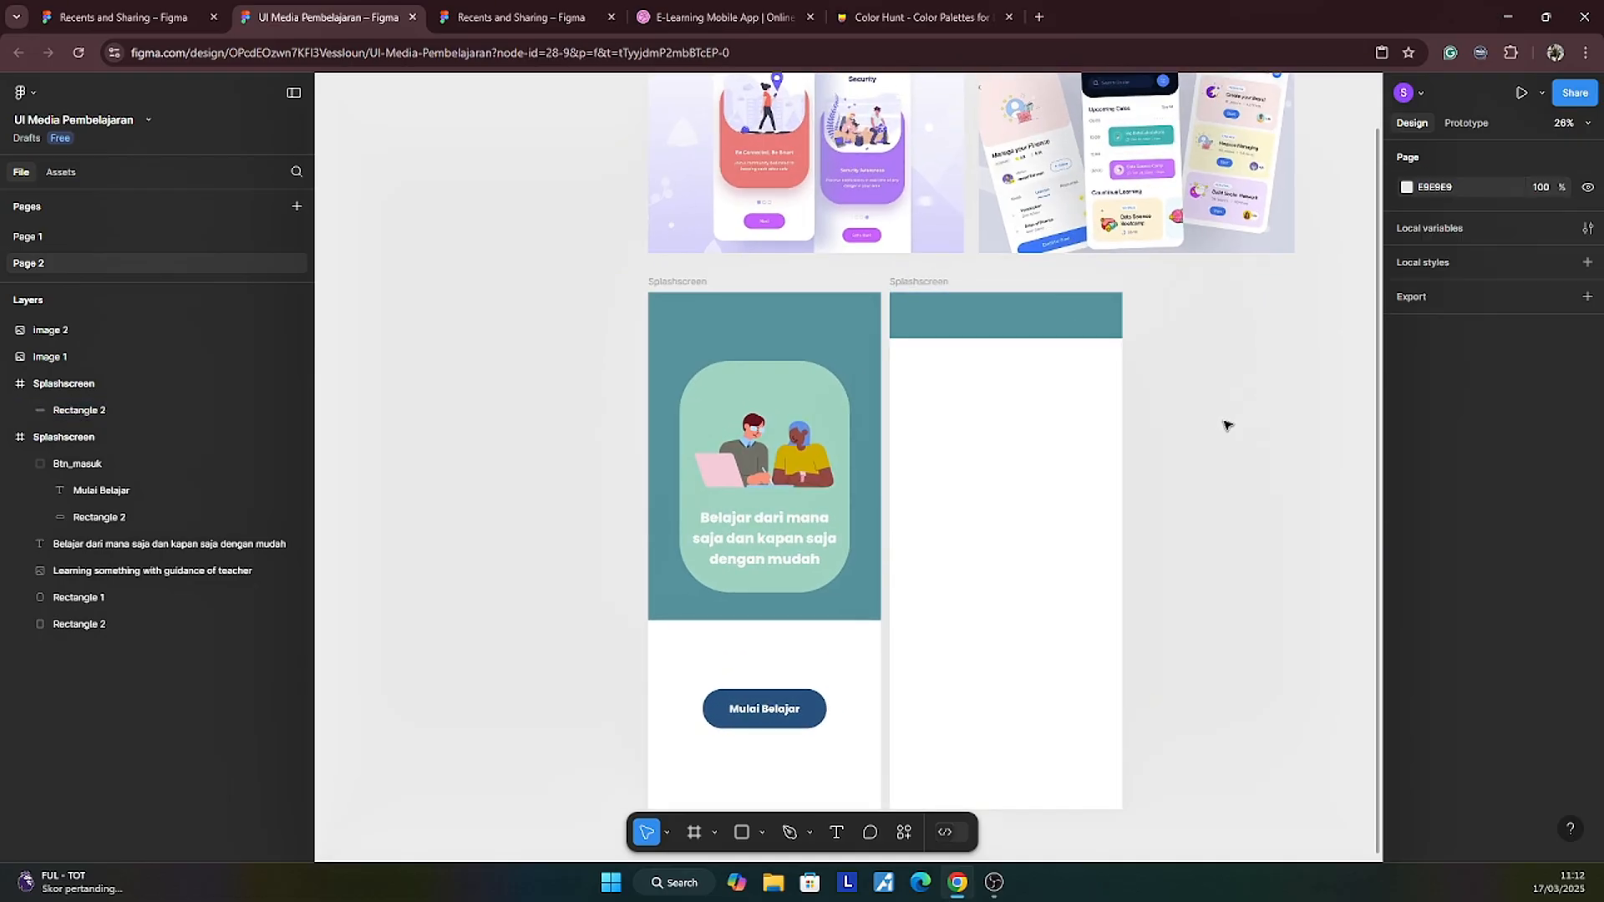
Step: Rename the duplicate Splashscreen frame as home
scroll(1240, 455, "down", 3)
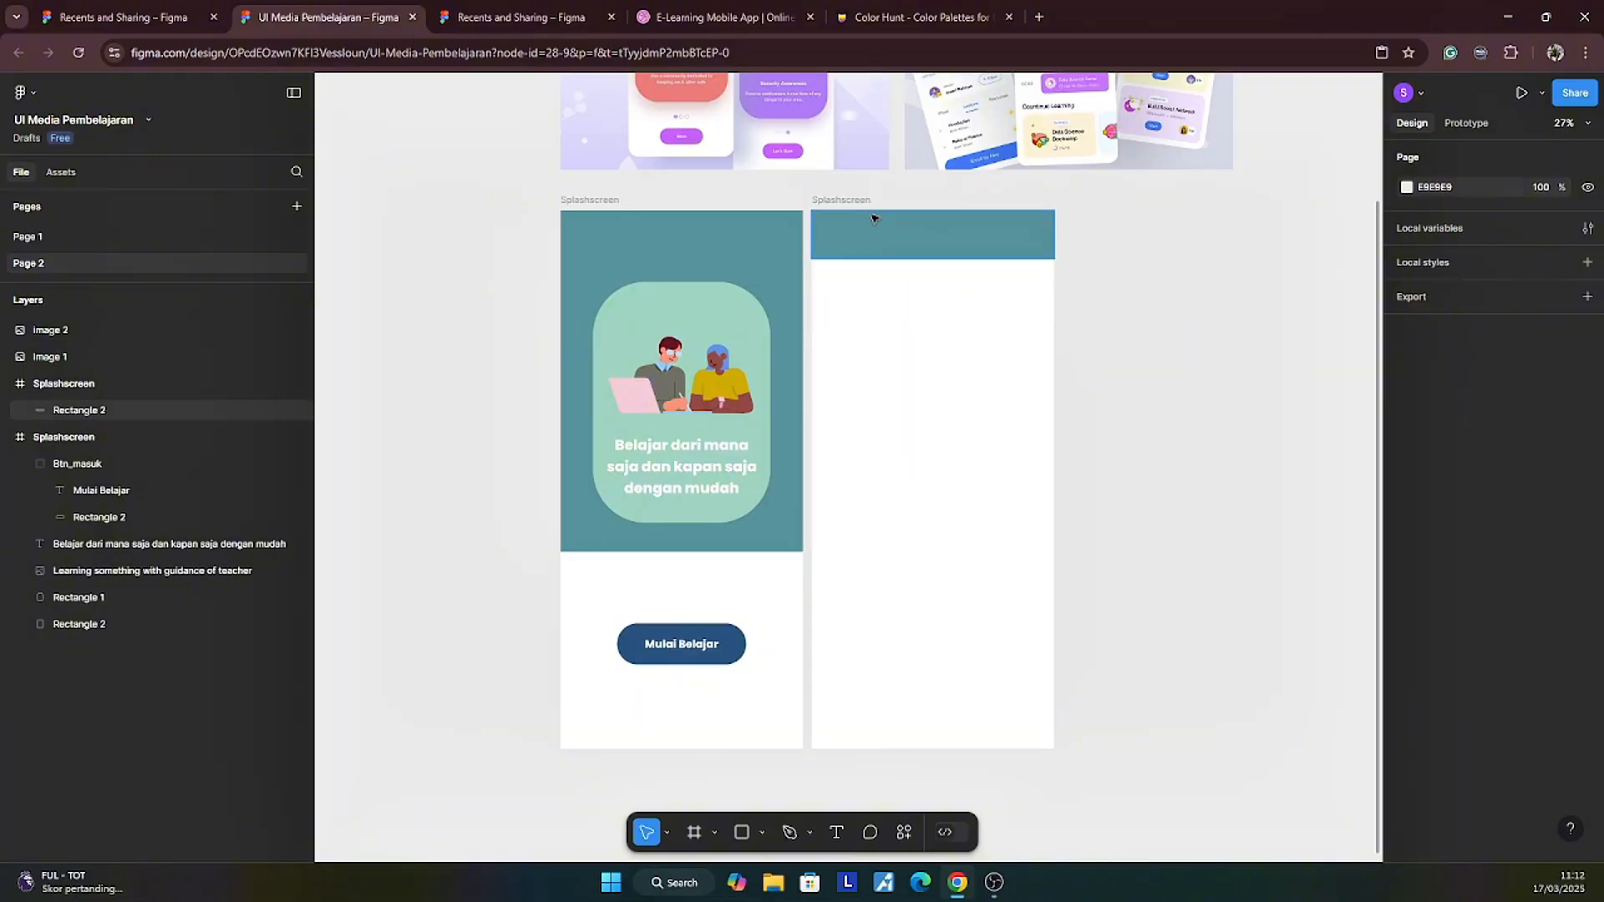
left_click(851, 201)
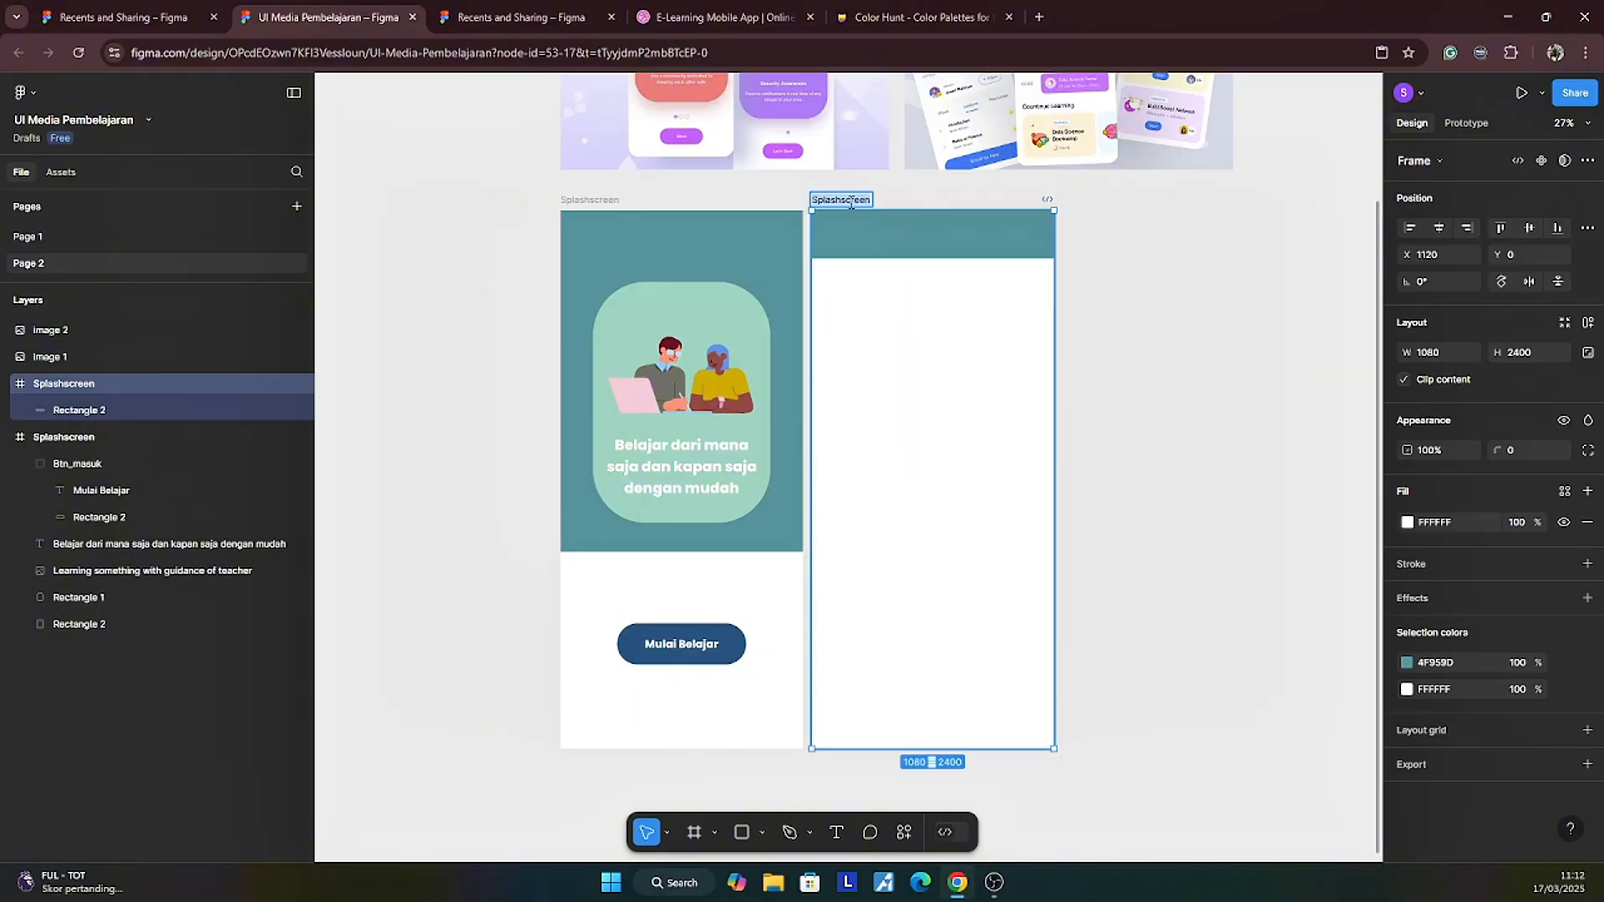
type("home")
key("Return")
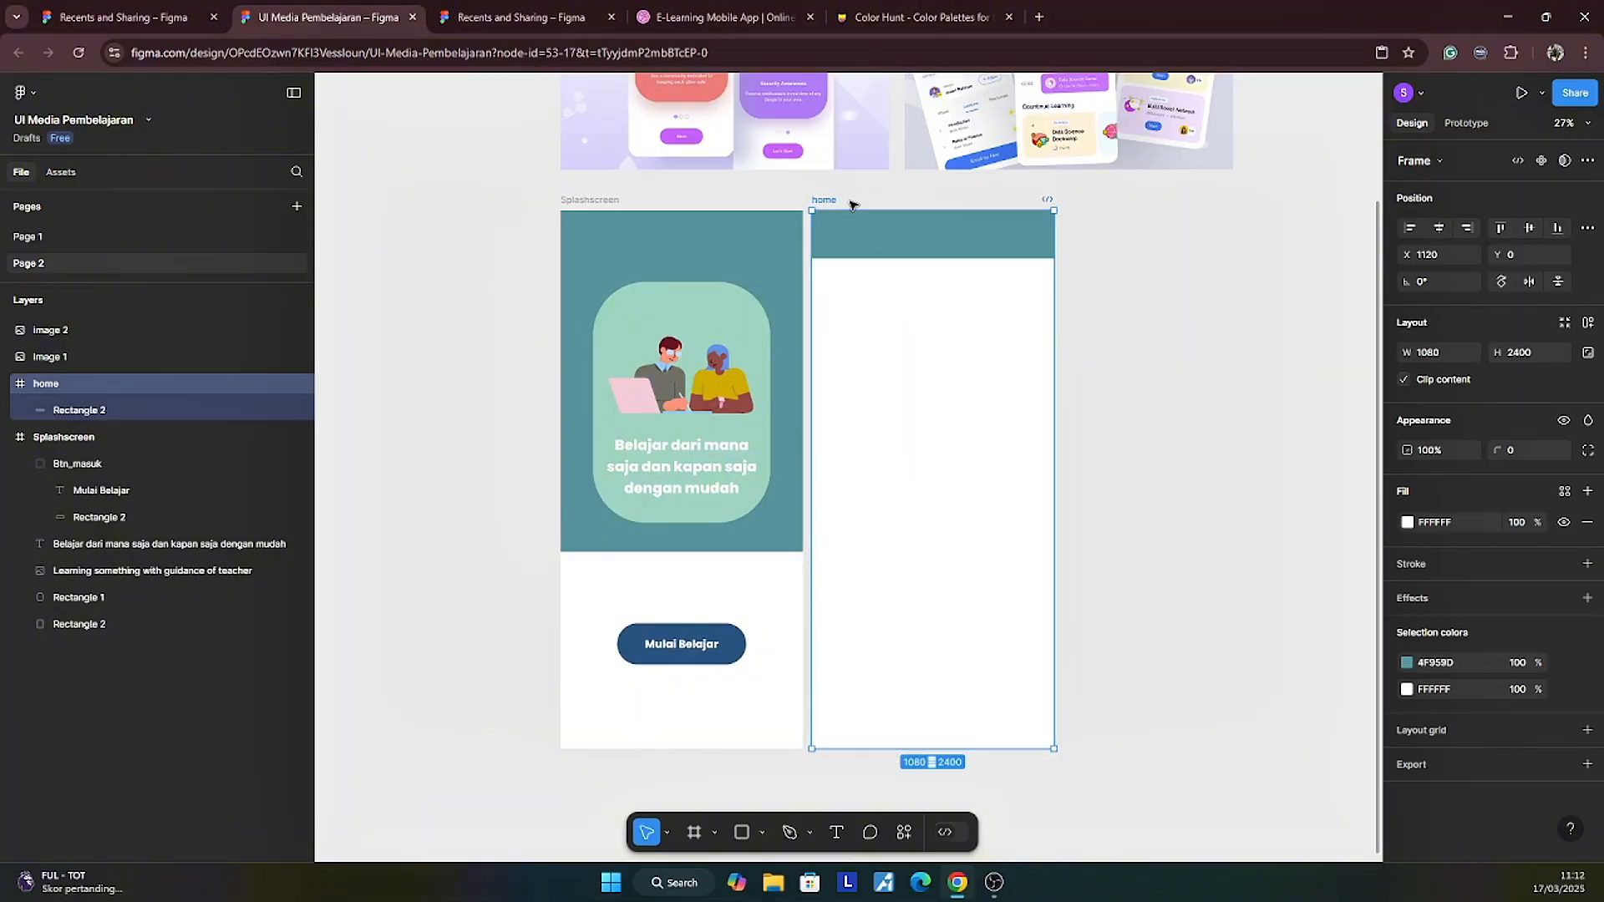
left_click(1193, 315)
Step: Extend the lower edge of the home frame's teal rectangle to a height of about 708
scroll(1185, 340, "left", 2)
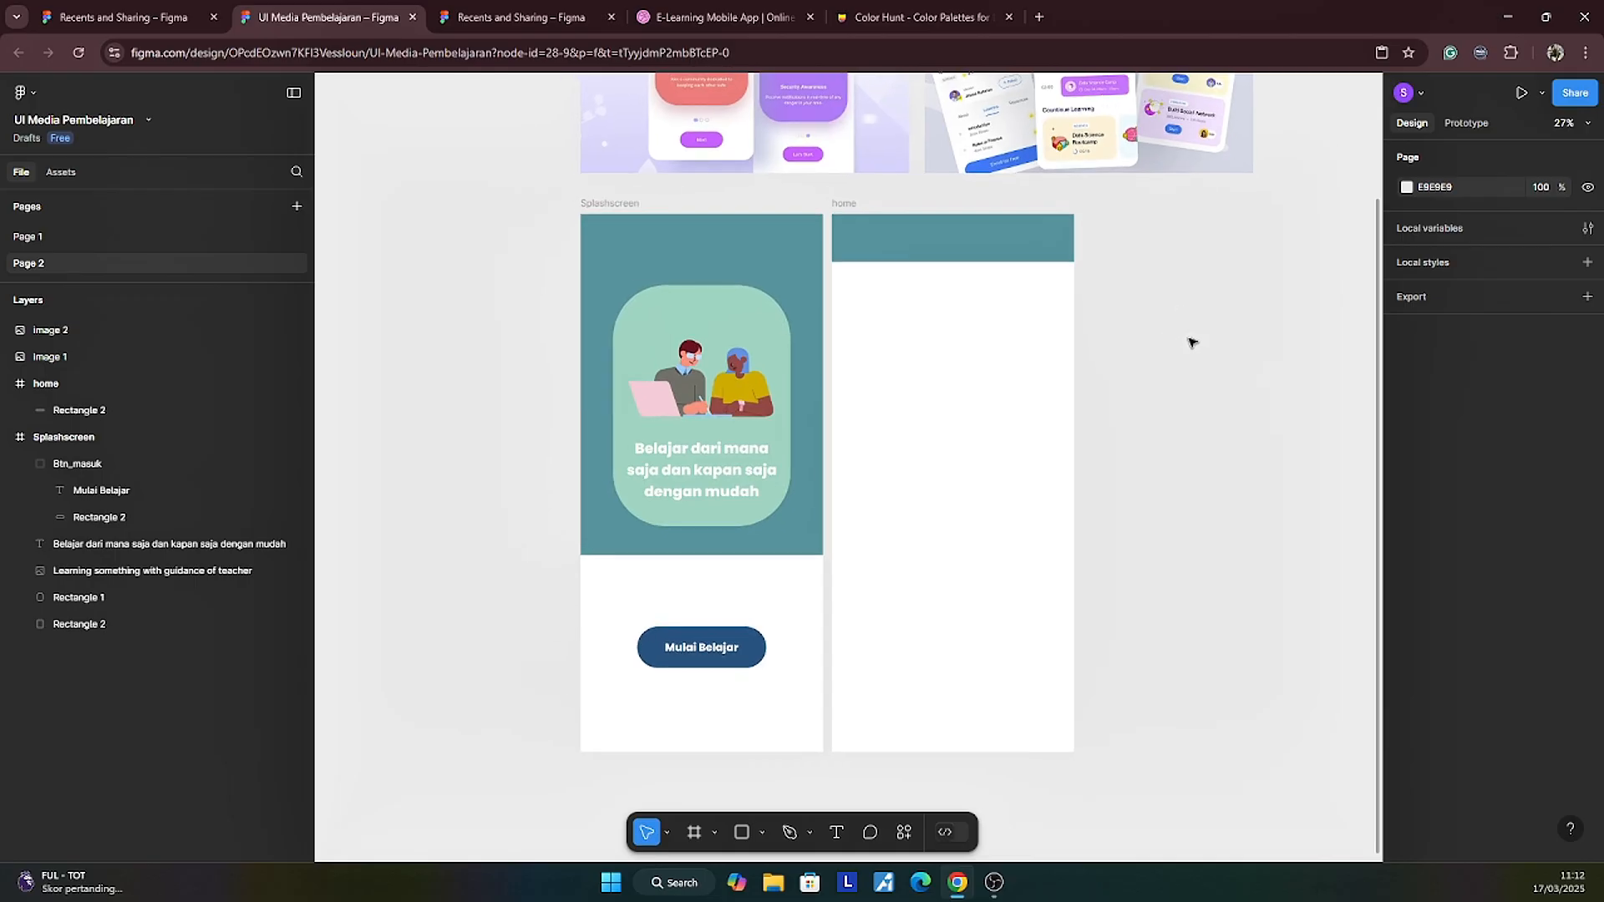
left_click(940, 250)
left_click_drag(942, 262, 947, 371)
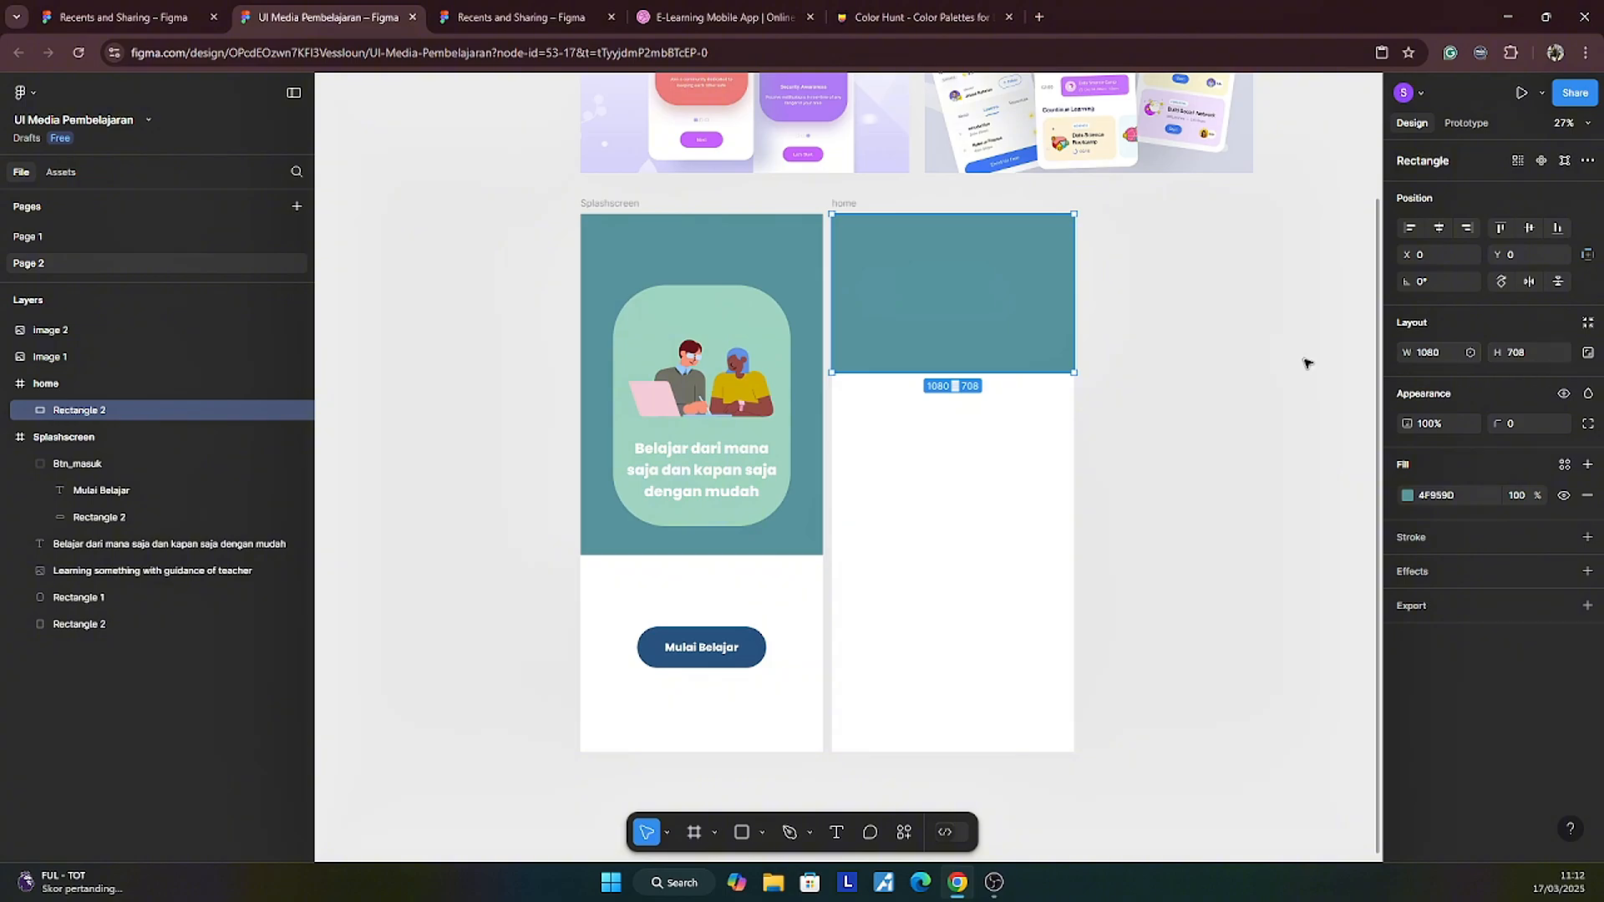
left_click(1144, 399)
scroll(1190, 441, "up", 1)
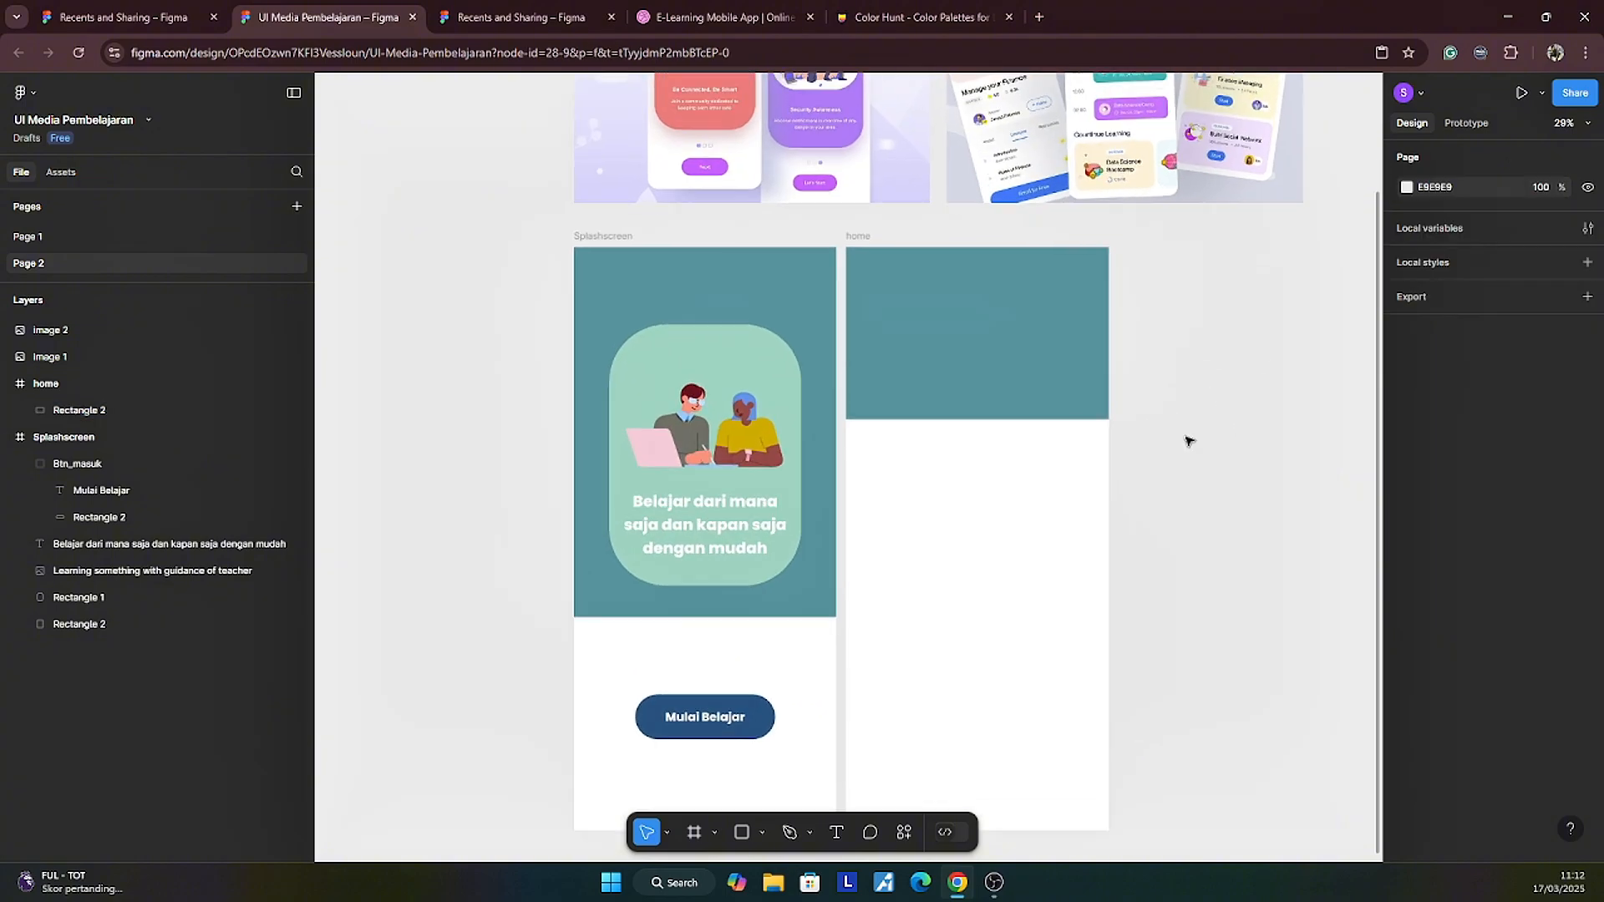
Step: Launch the Flaticon plugin, place its window beside the home frame and search its icons for "back"
left_click(905, 831)
left_click(676, 640)
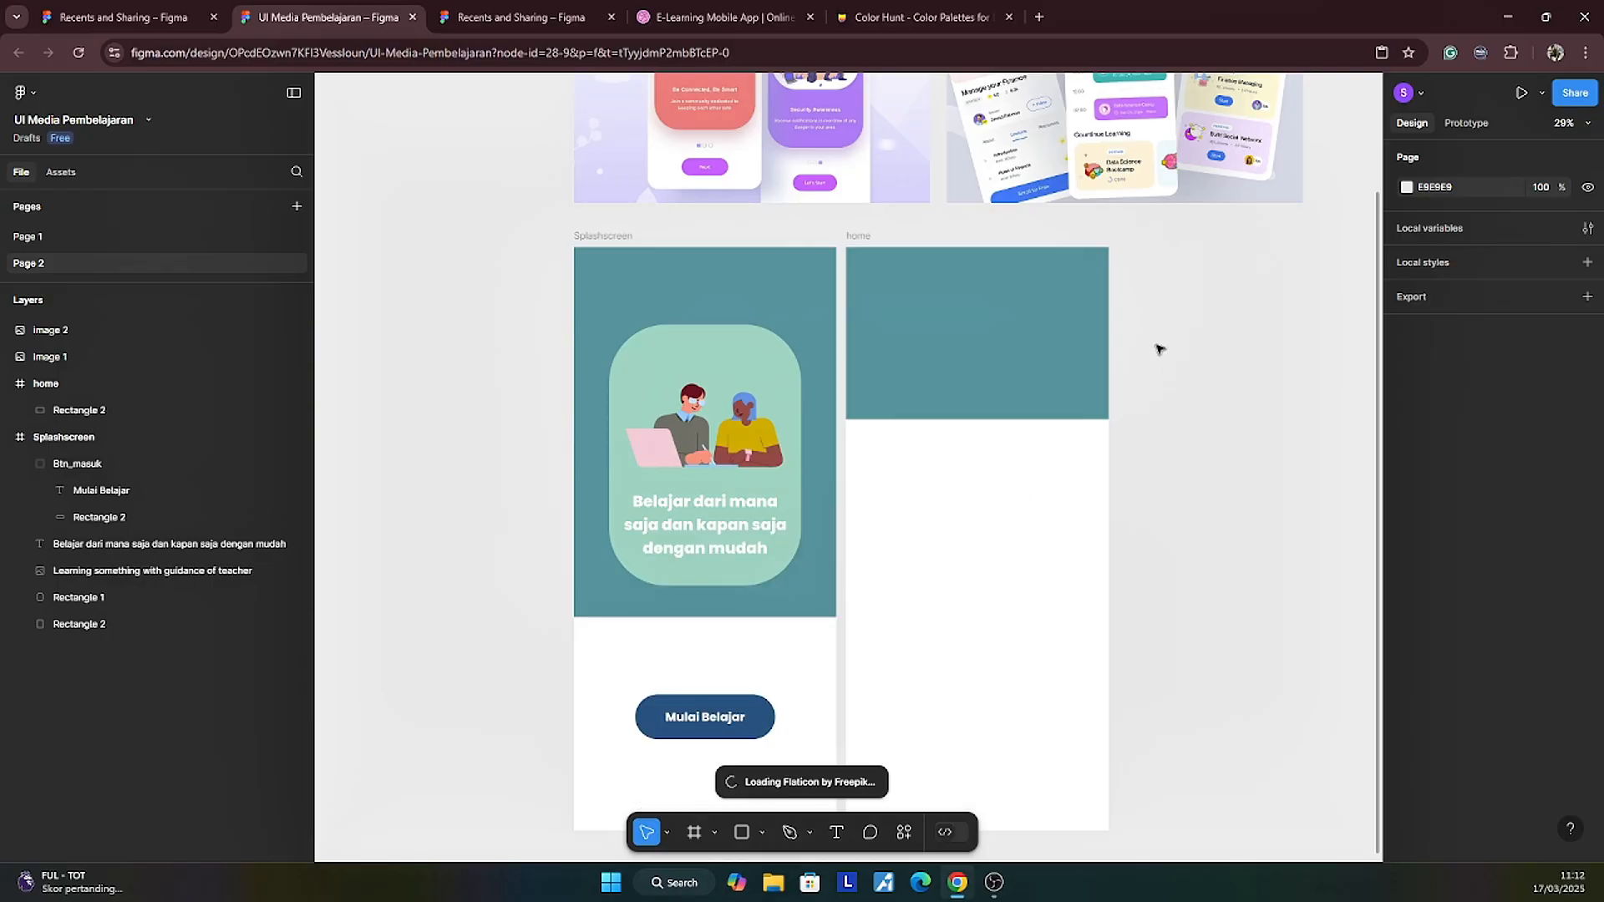
scroll(1110, 380, "right", 3)
scroll(1110, 380, "down", 1)
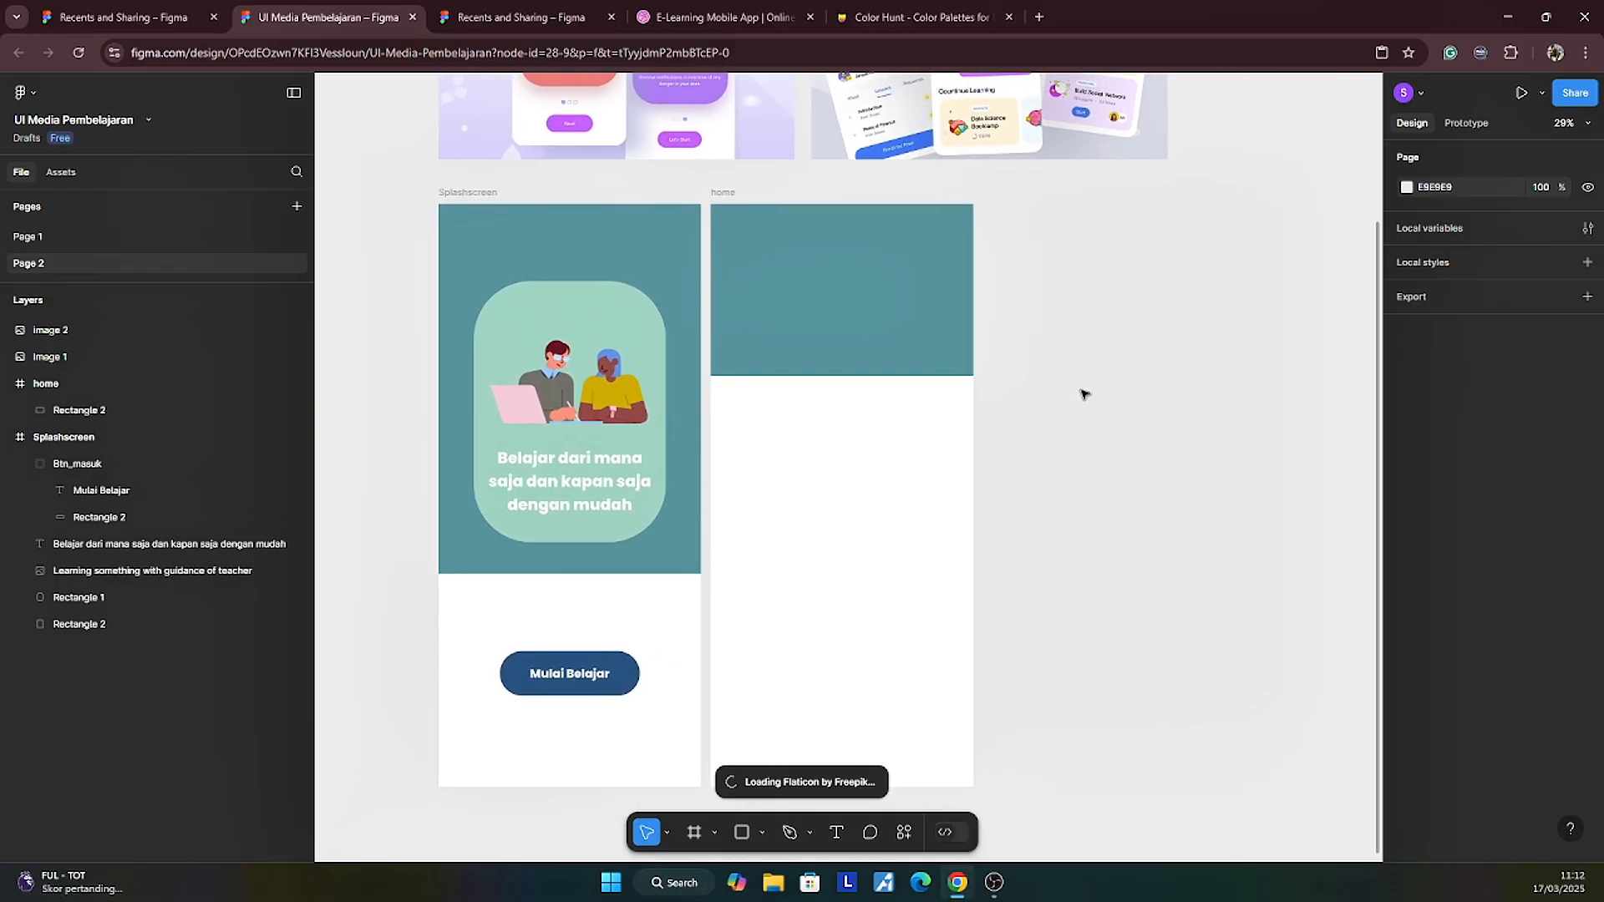
left_click_drag(510, 336, 1152, 282)
left_click(1138, 311)
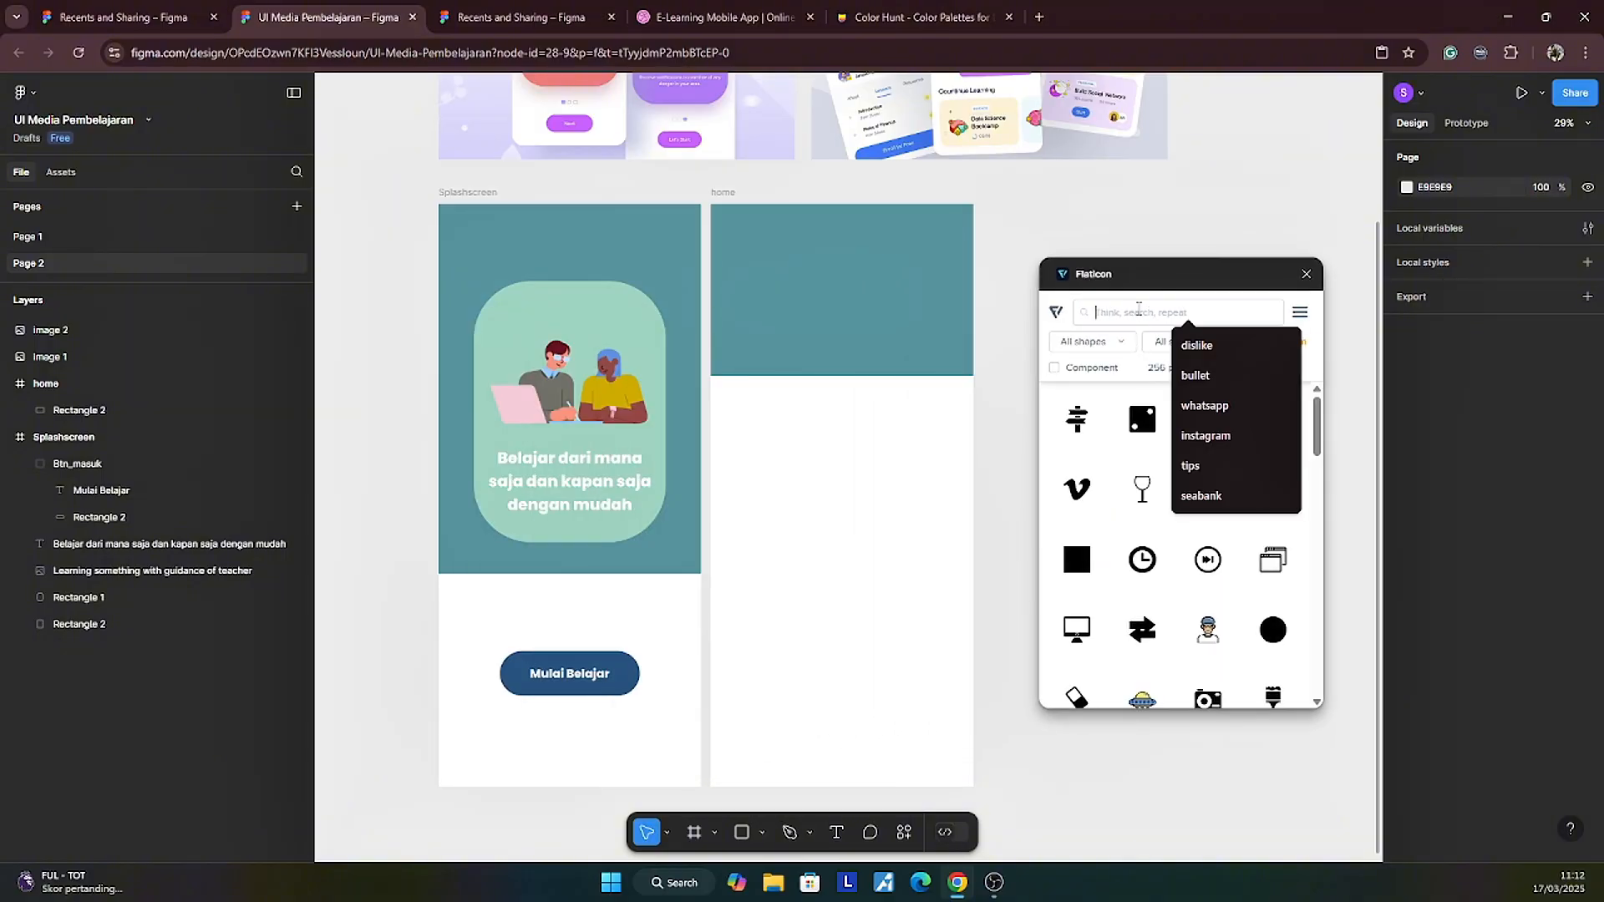
type("back")
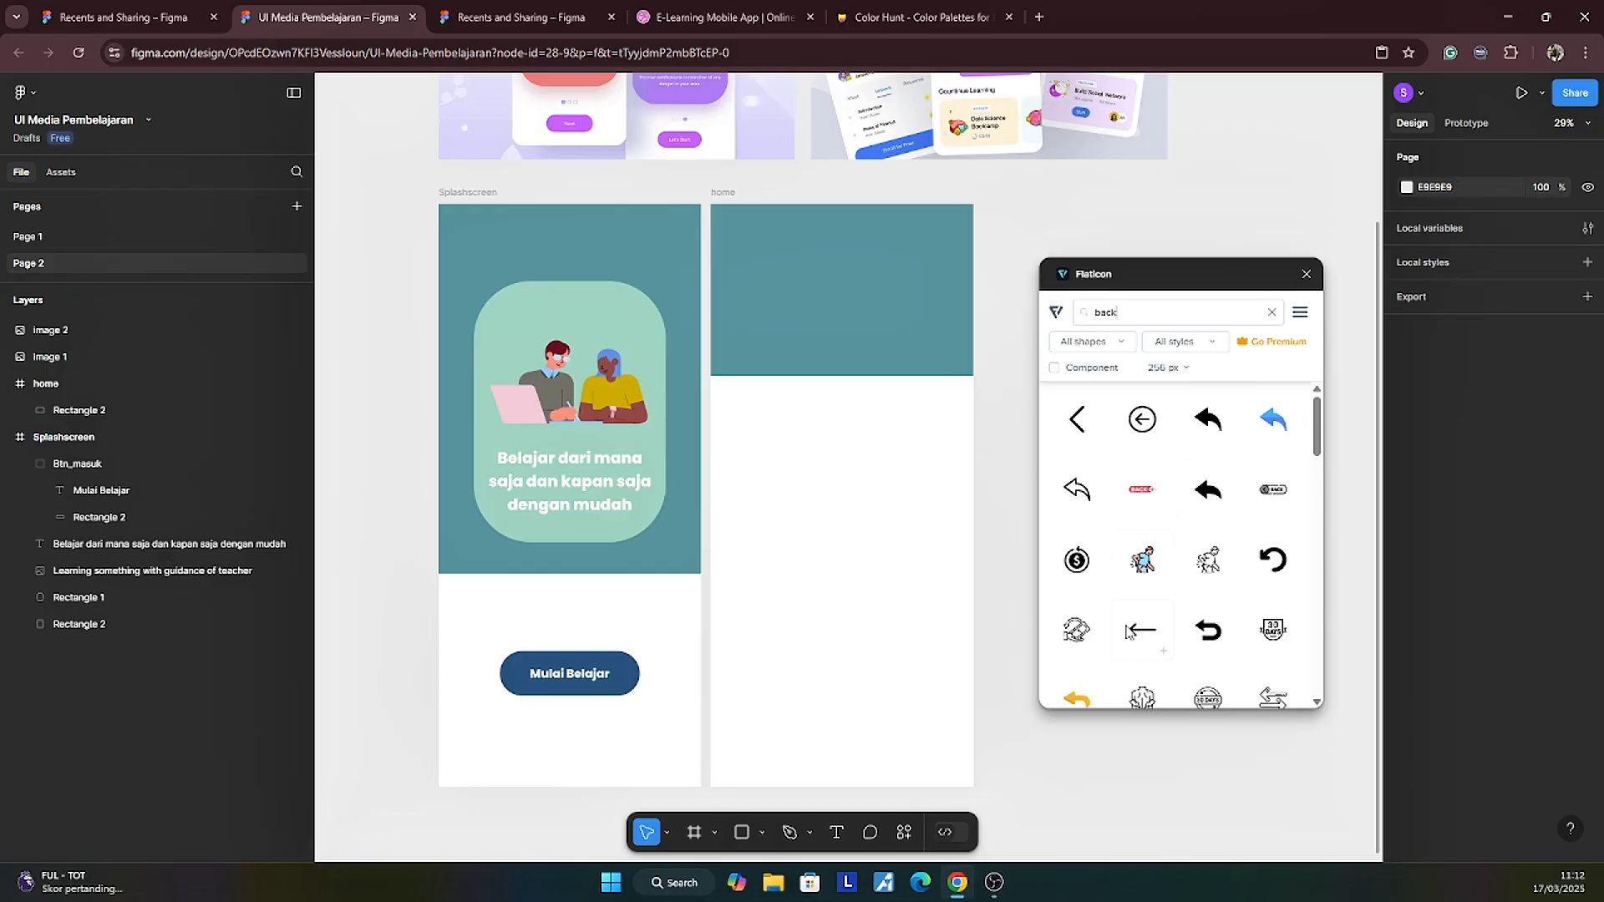
scroll(1127, 633, "down", 3)
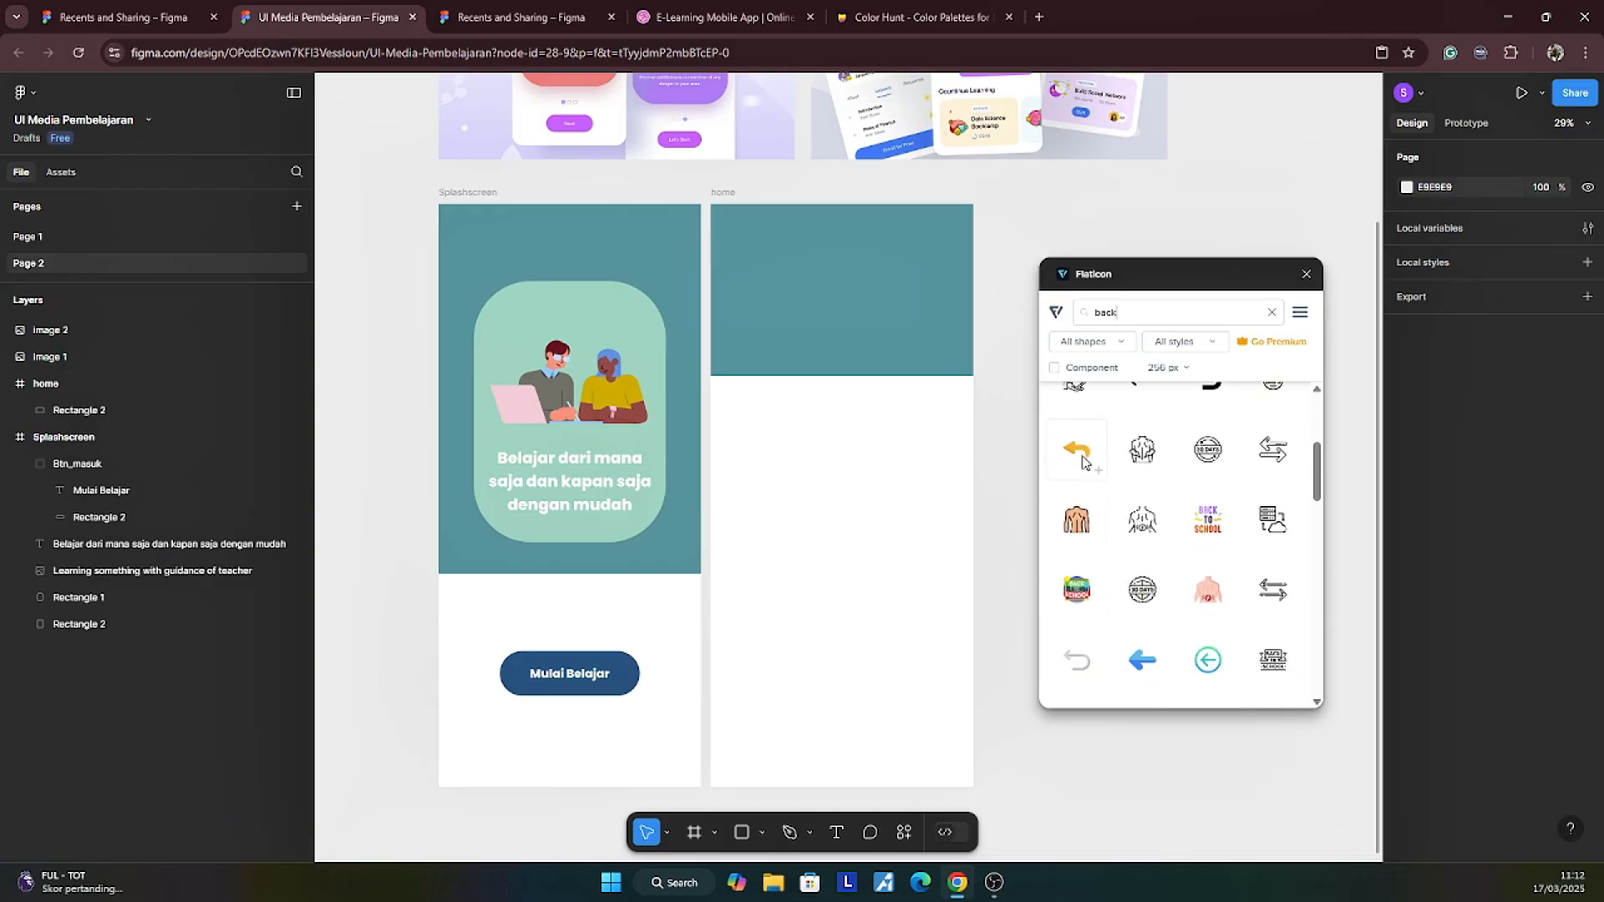
left_click(1098, 473)
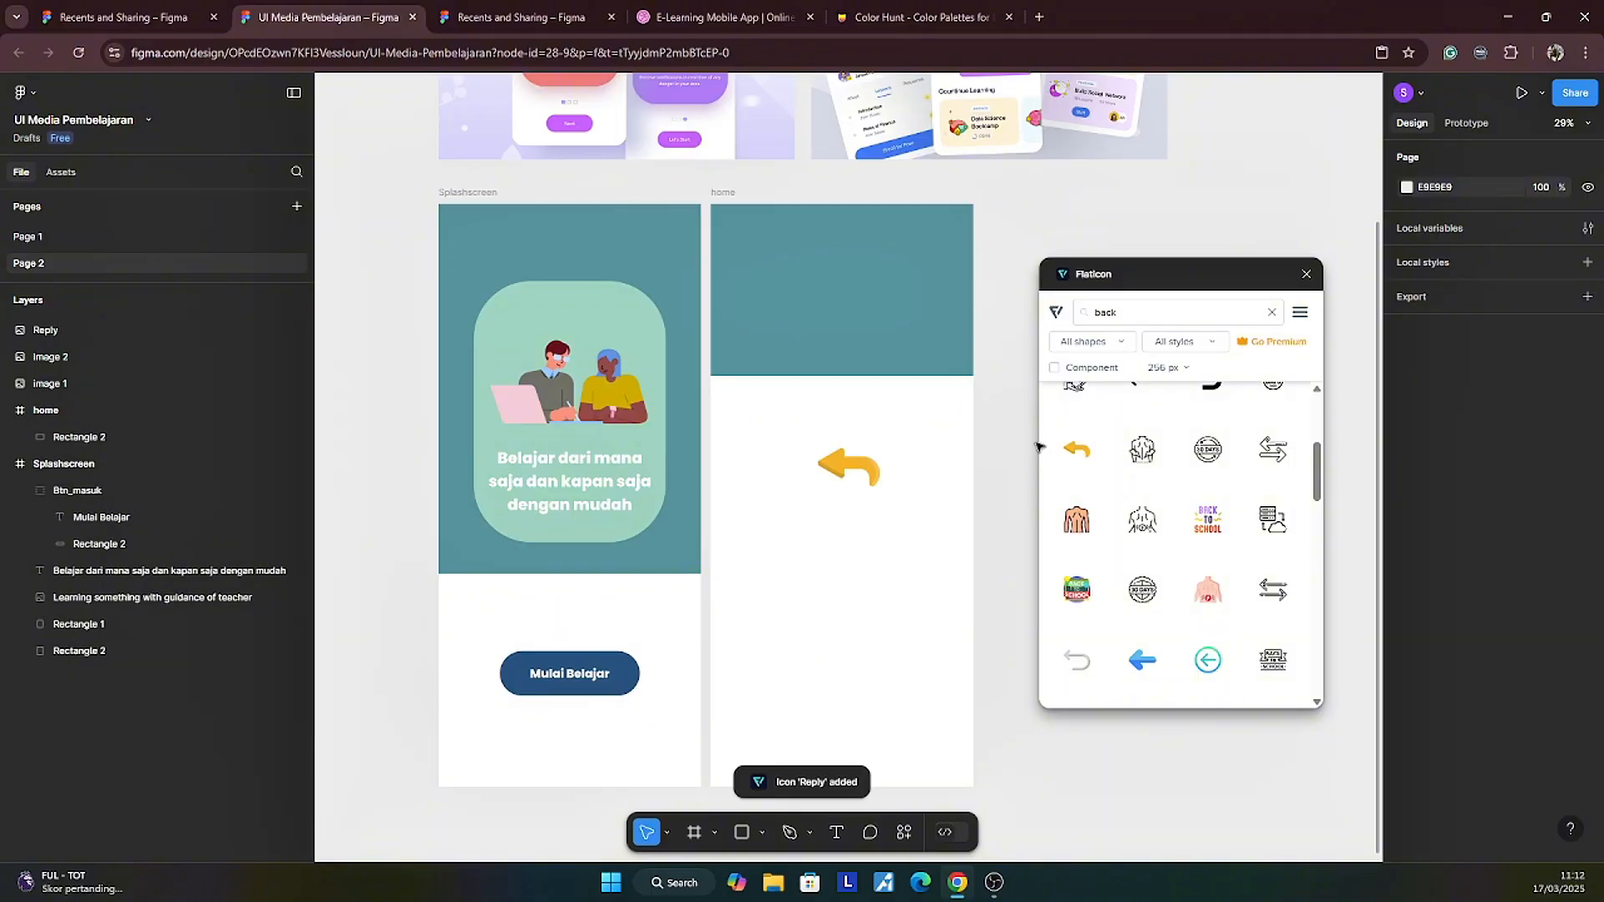
left_click_drag(849, 468, 743, 236)
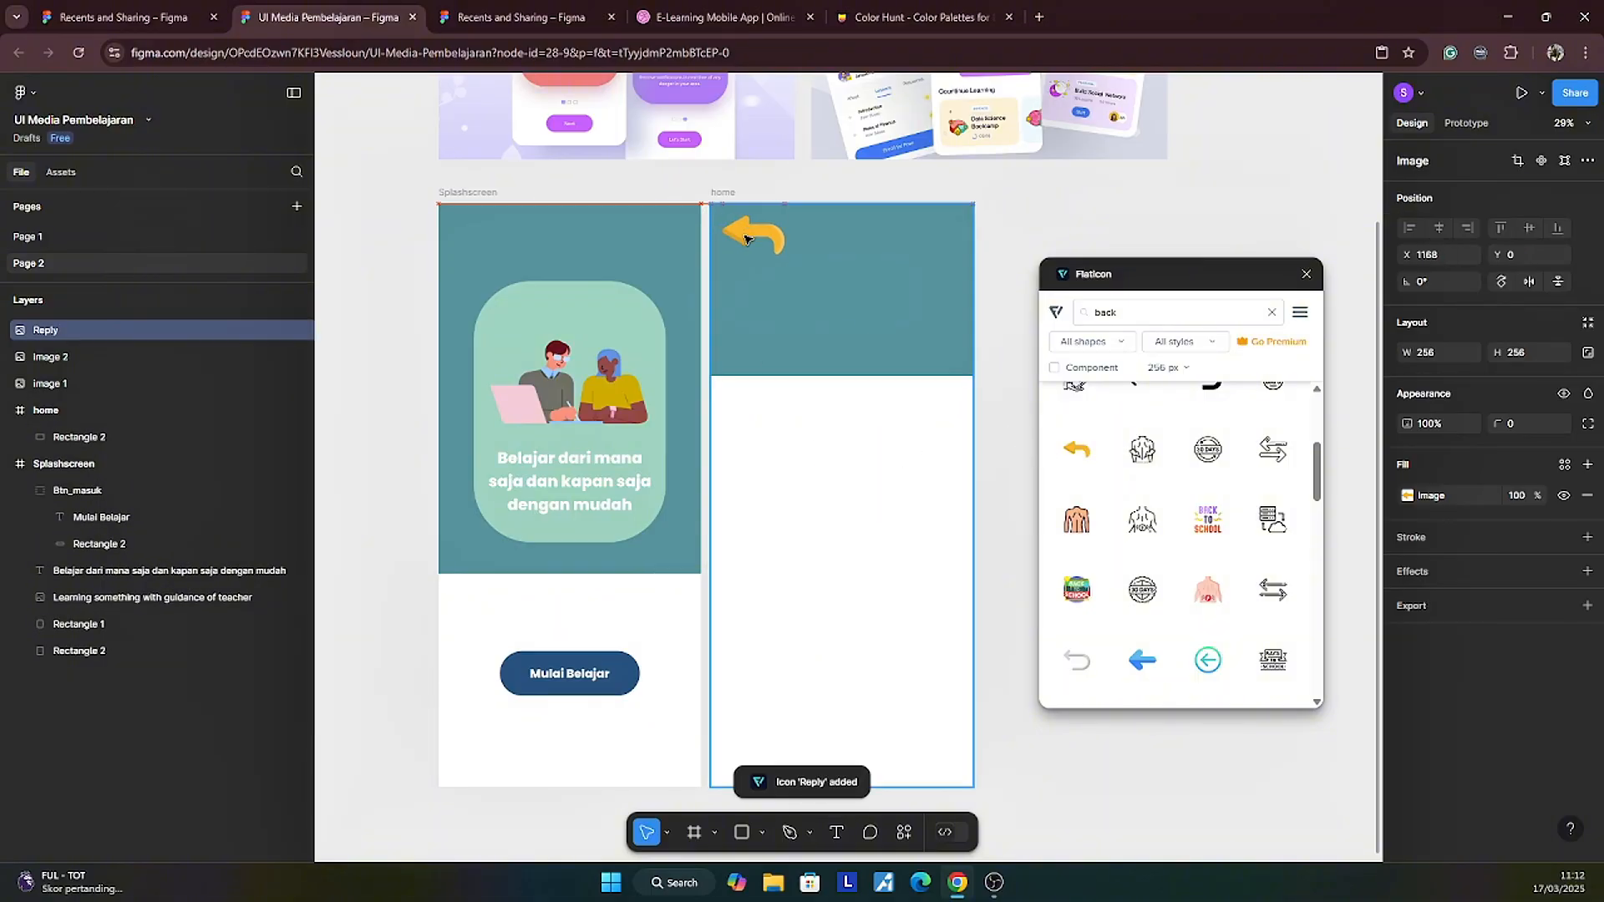
key("Delete")
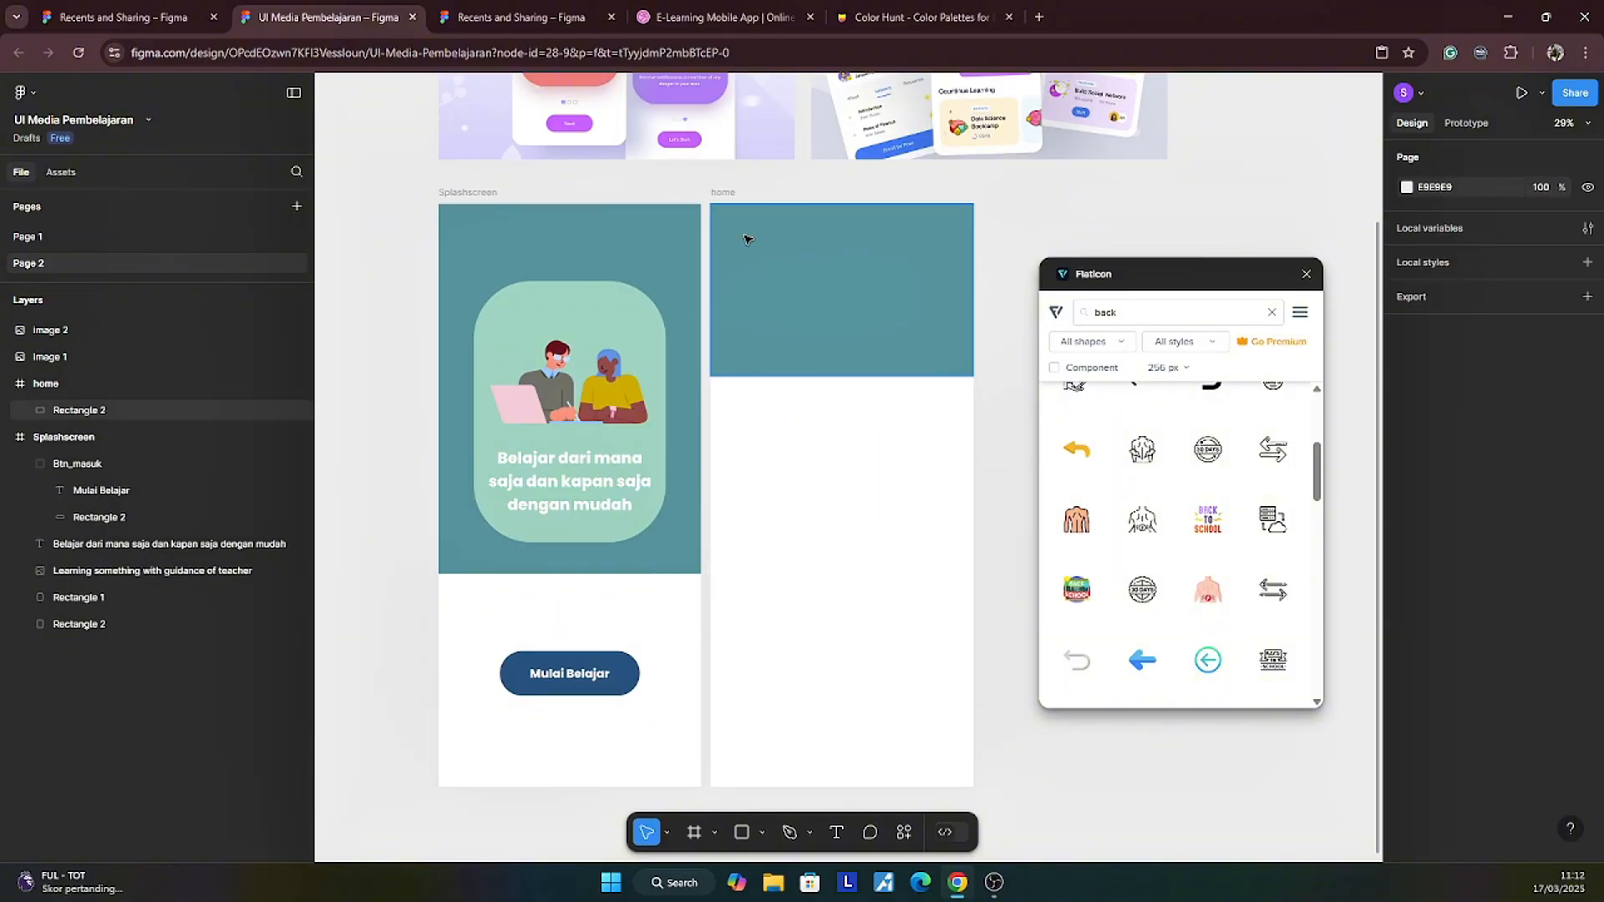
Step: Set the Flaticon icon size to 128 px and place the yellow Reply arrow near the home header's upper-left corner
left_click(1188, 374)
left_click(1168, 462)
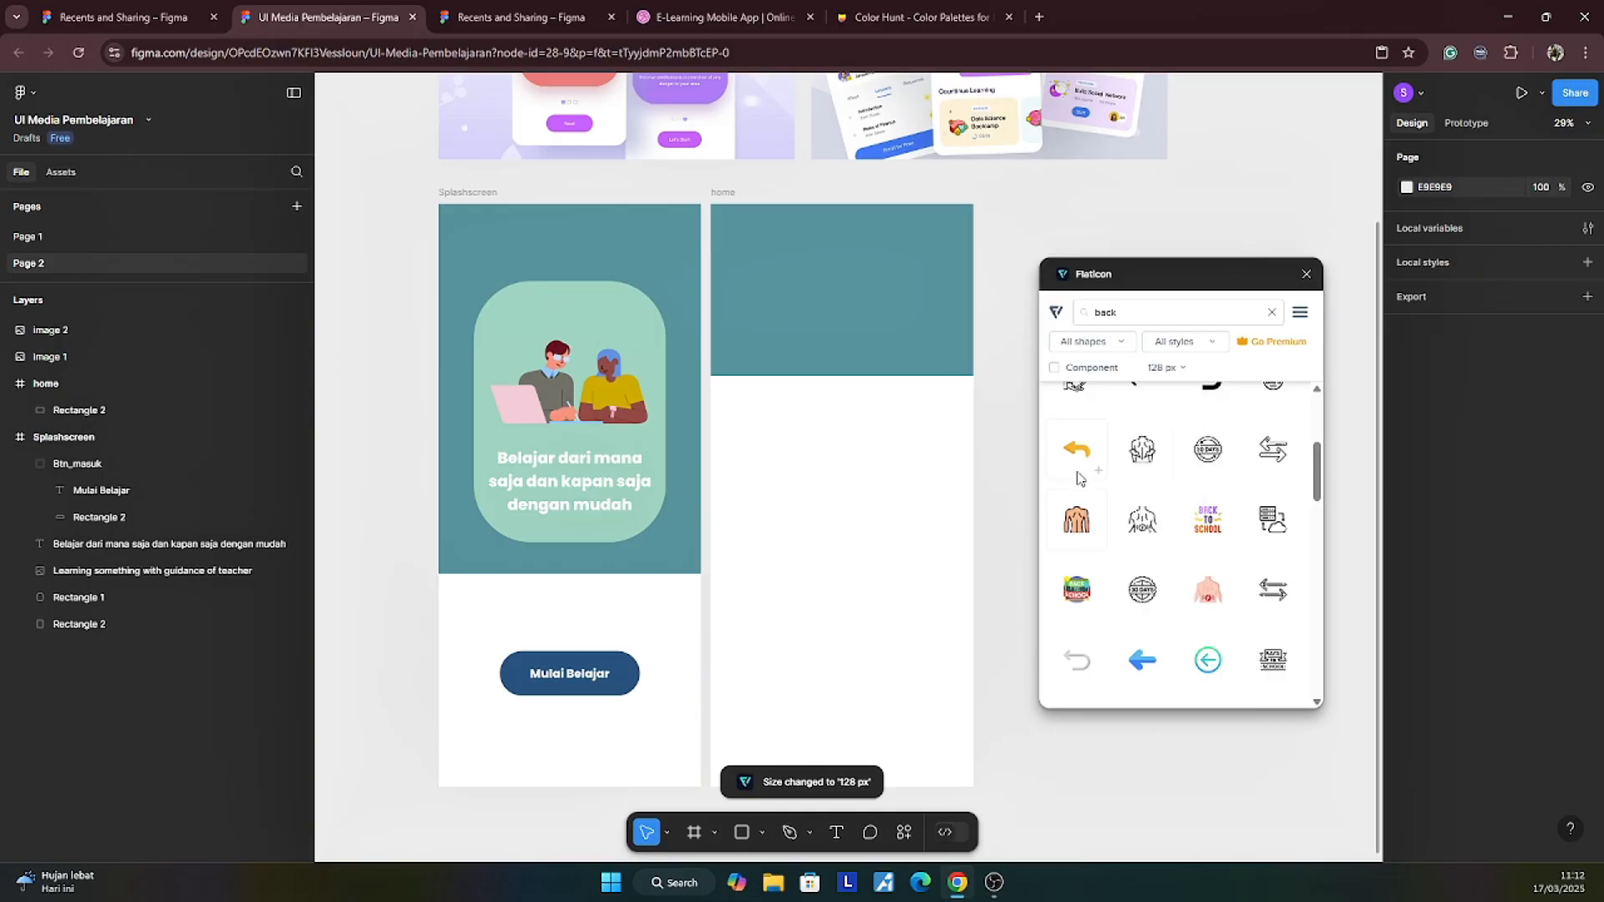
left_click(1097, 485)
left_click_drag(1080, 462, 731, 234)
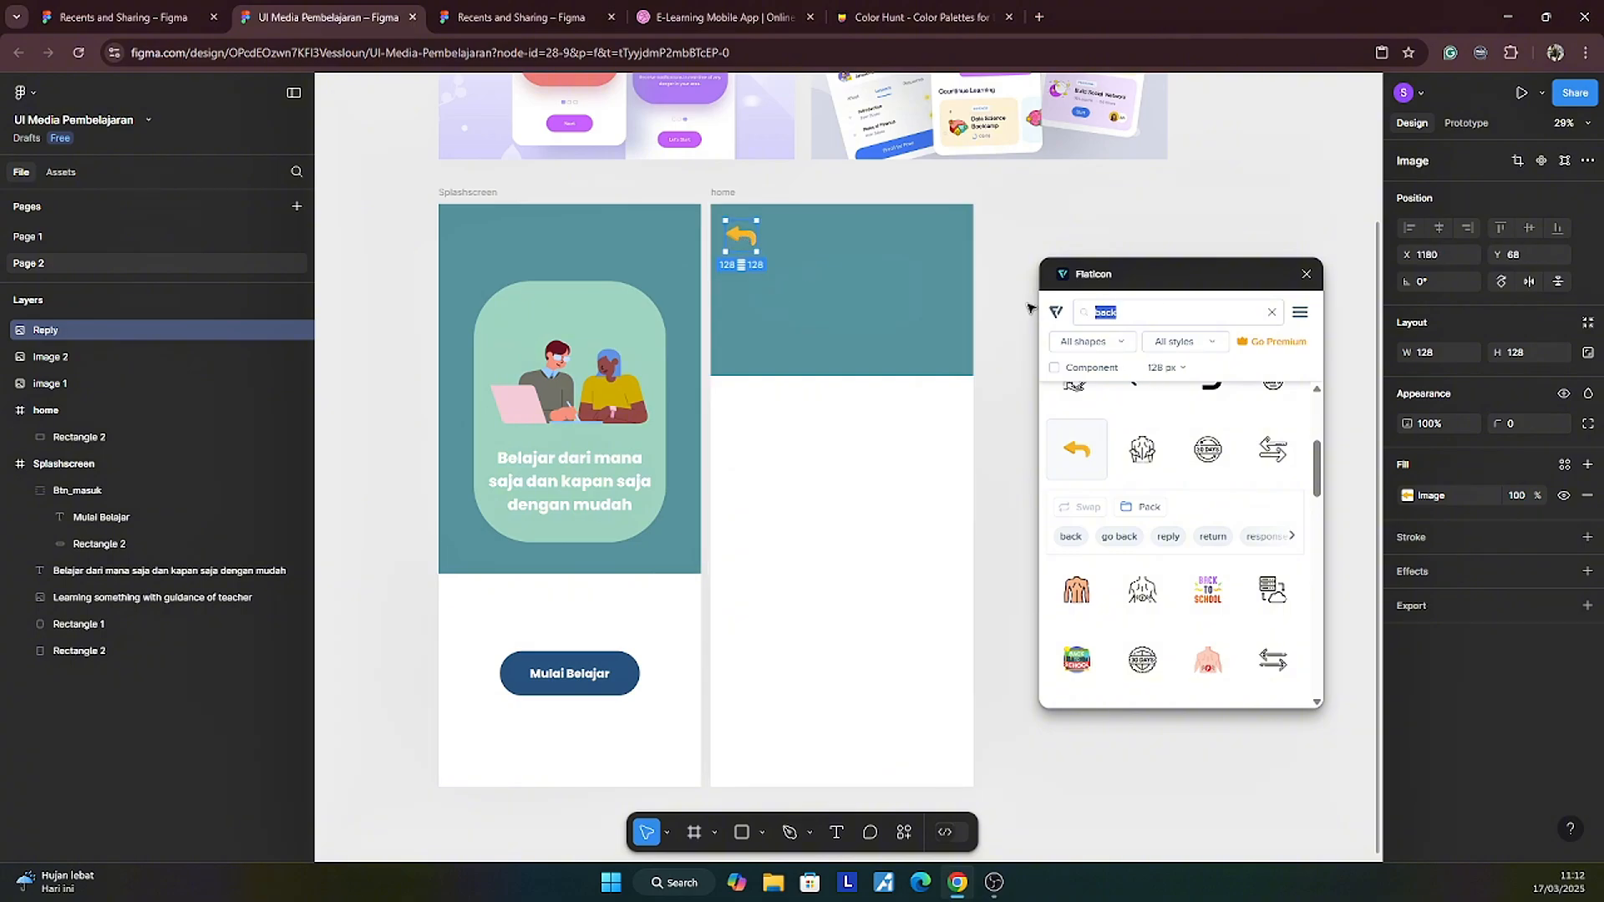
Step: Search Flaticon for "close" and place the red circular Cancel icon near the home header's upper-right corner, level with the arrow
type("close")
key("Return")
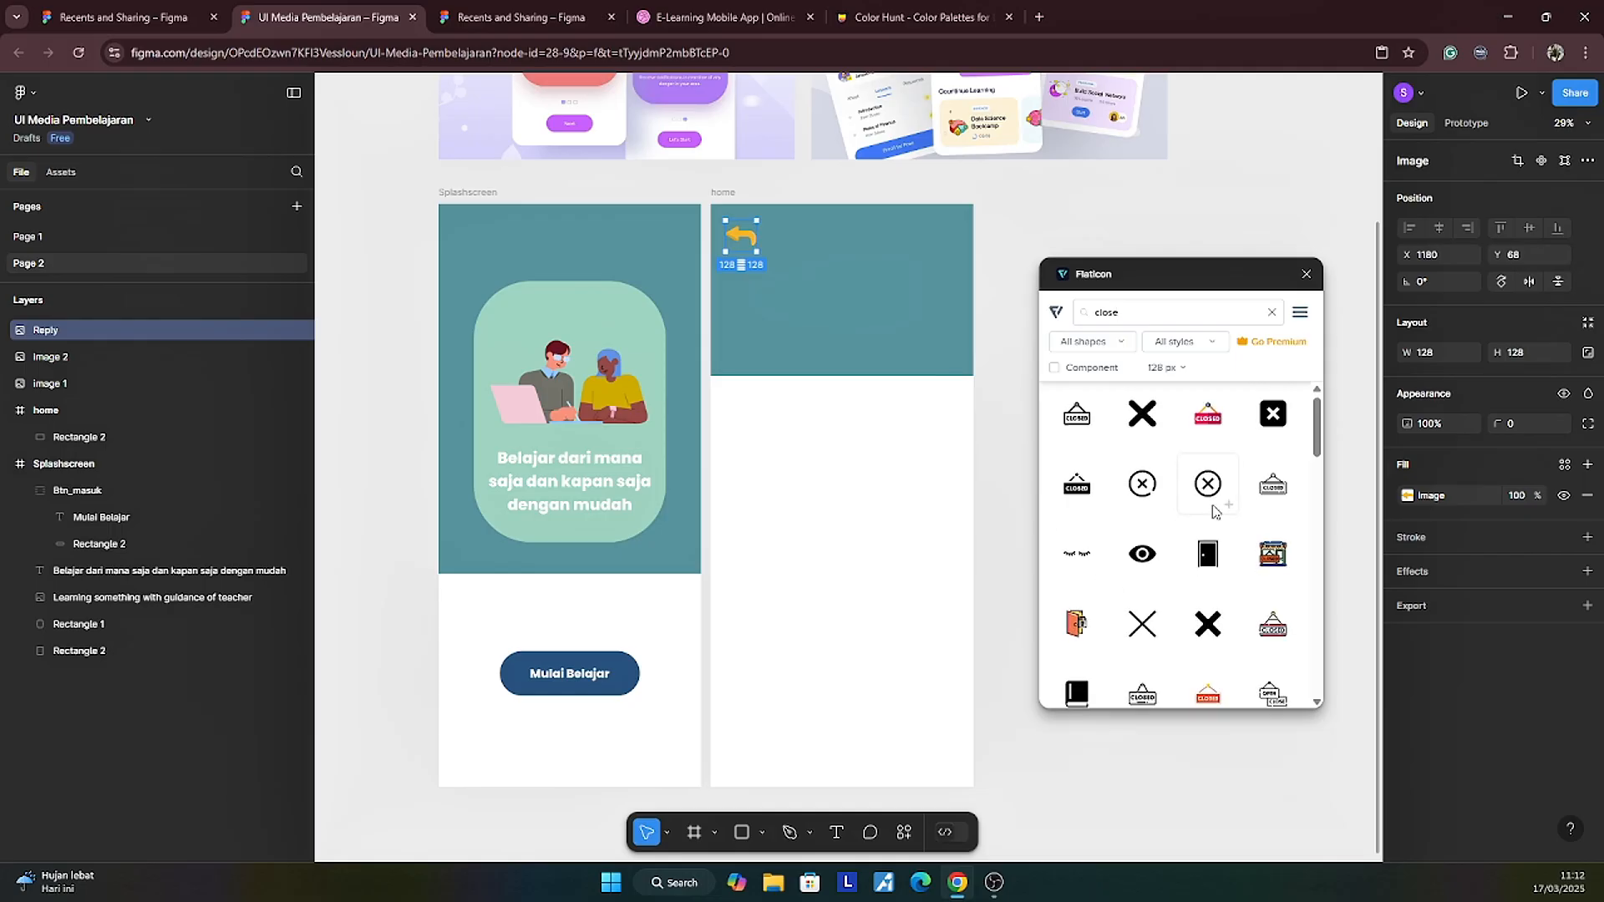
scroll(1213, 511, "down", 3)
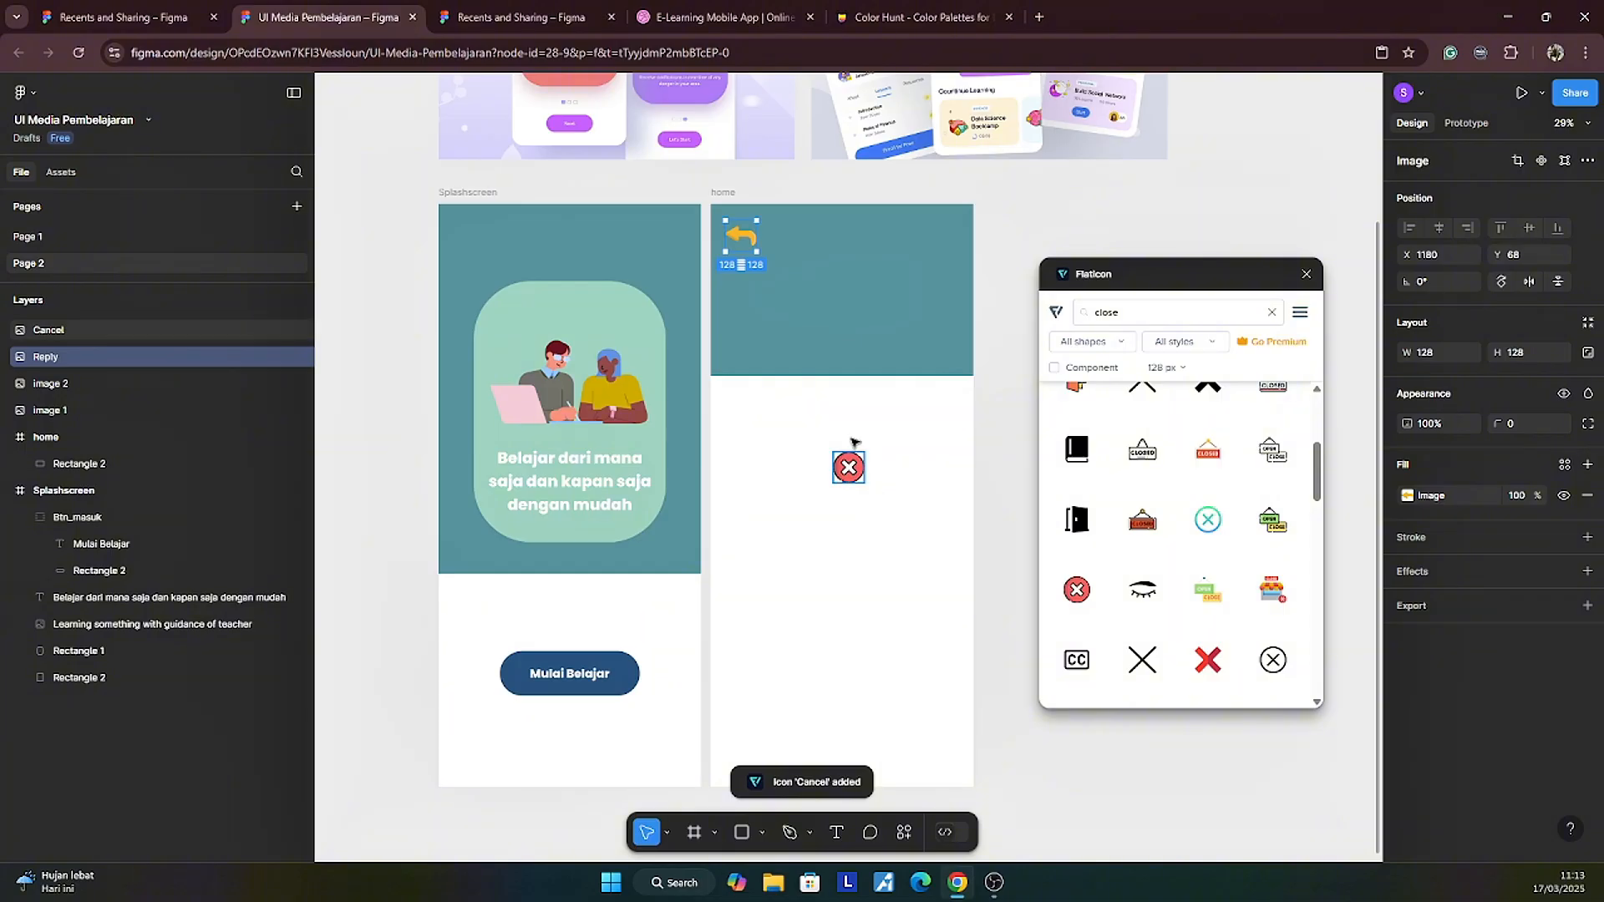
left_click_drag(849, 467, 935, 238)
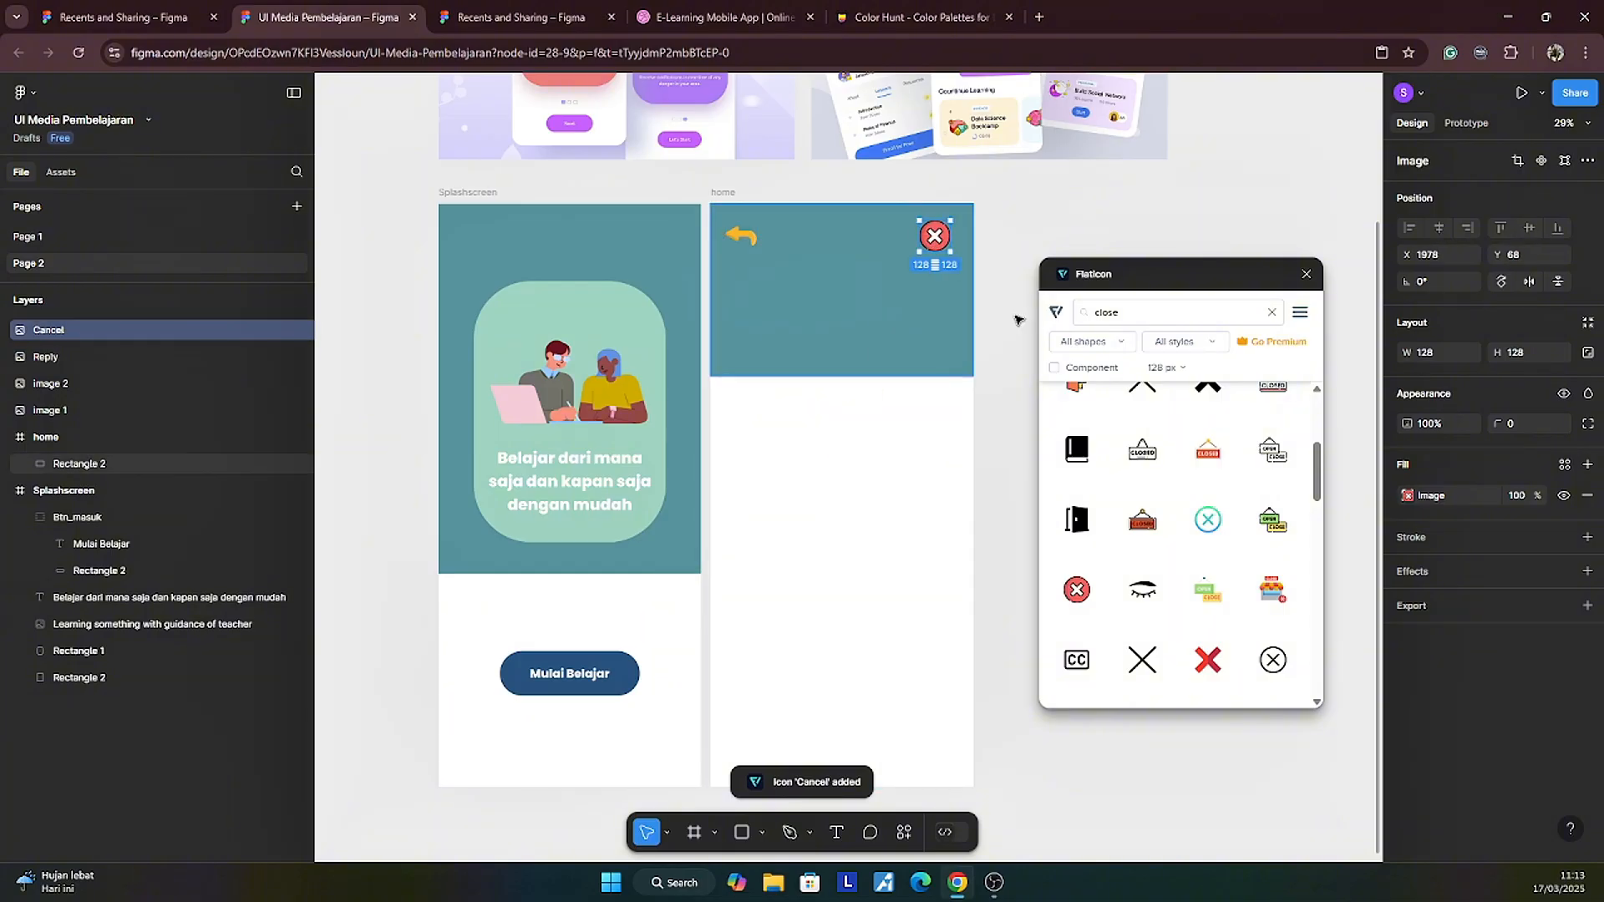
scroll(1220, 583, "down", 2)
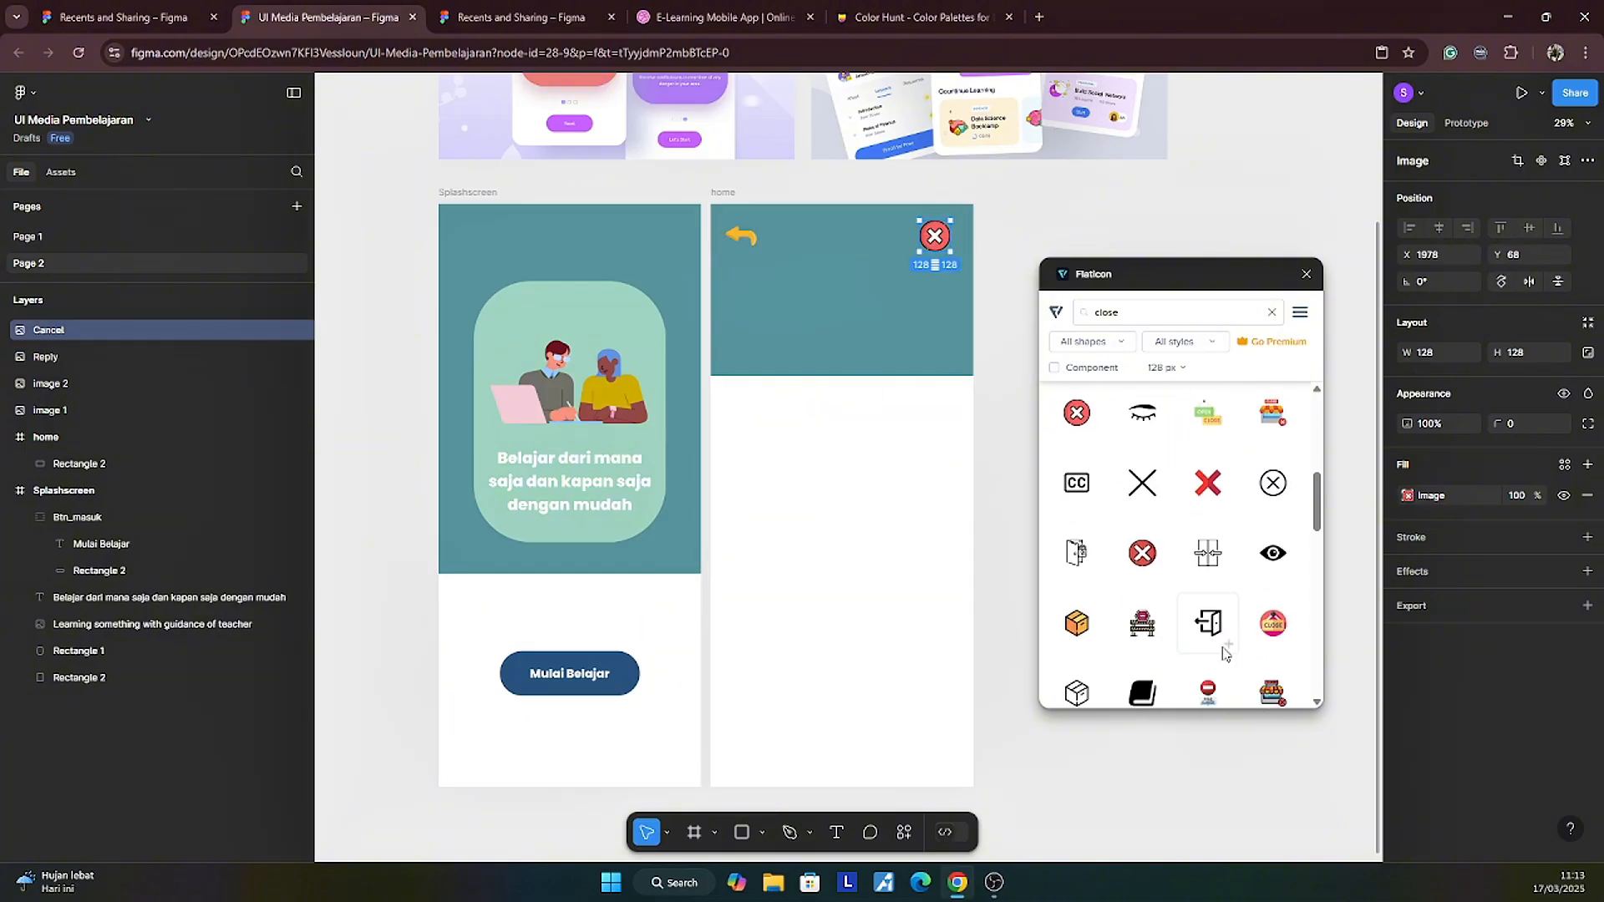
scroll(1190, 580, "up", 4)
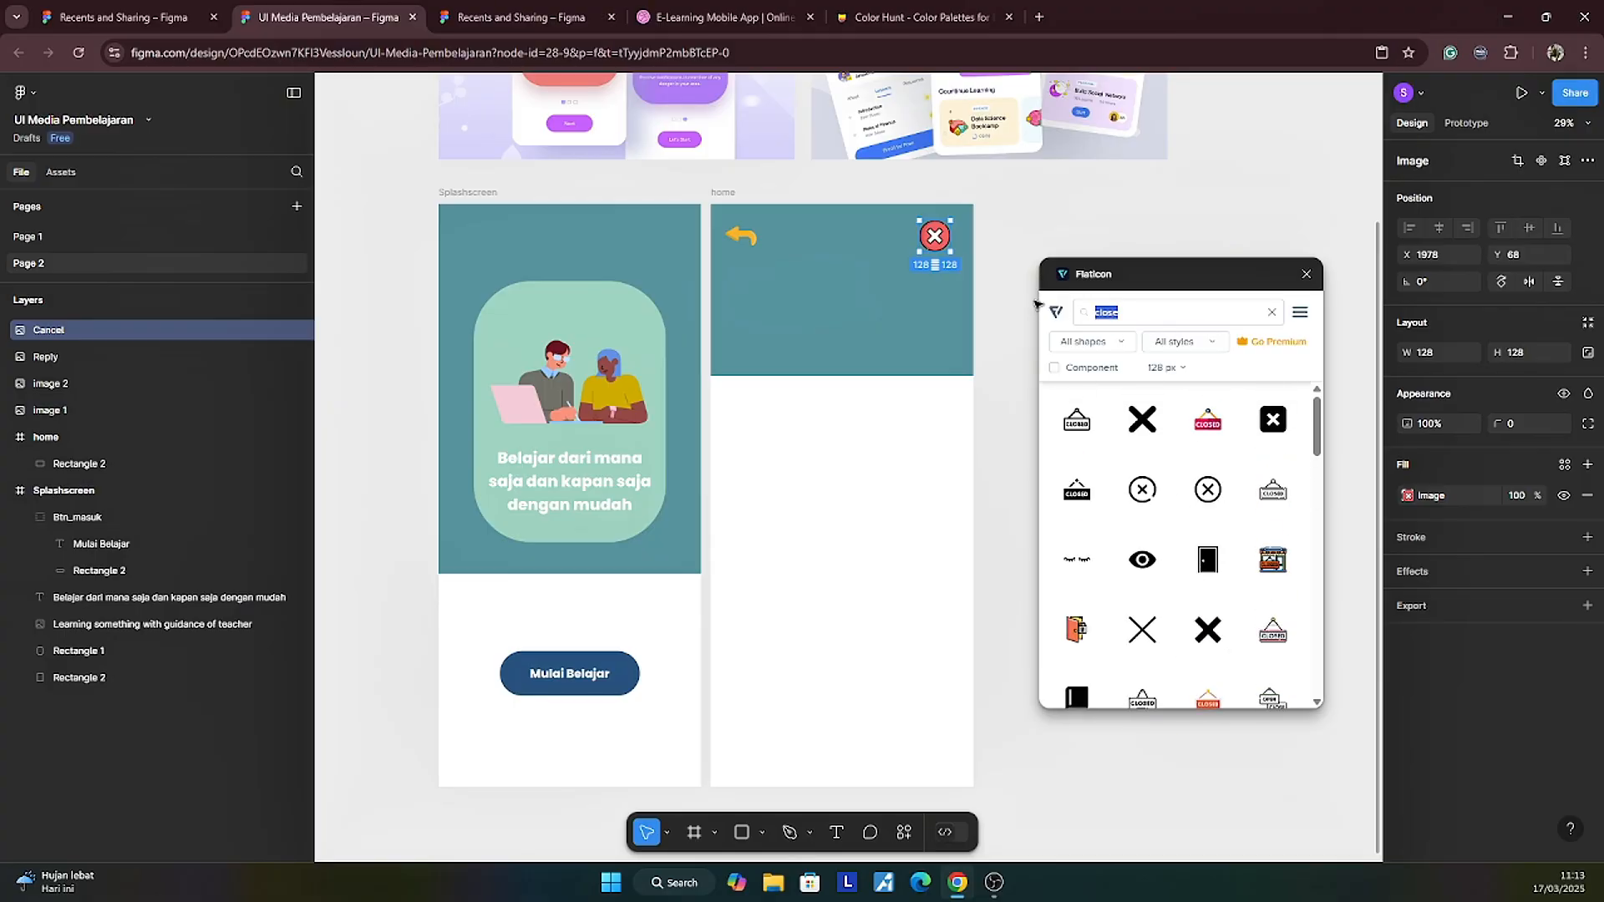
Step: Search Flaticon for "back" and add the dark-outlined yellow Reply arrow from the results to the design
type("back")
key("Return")
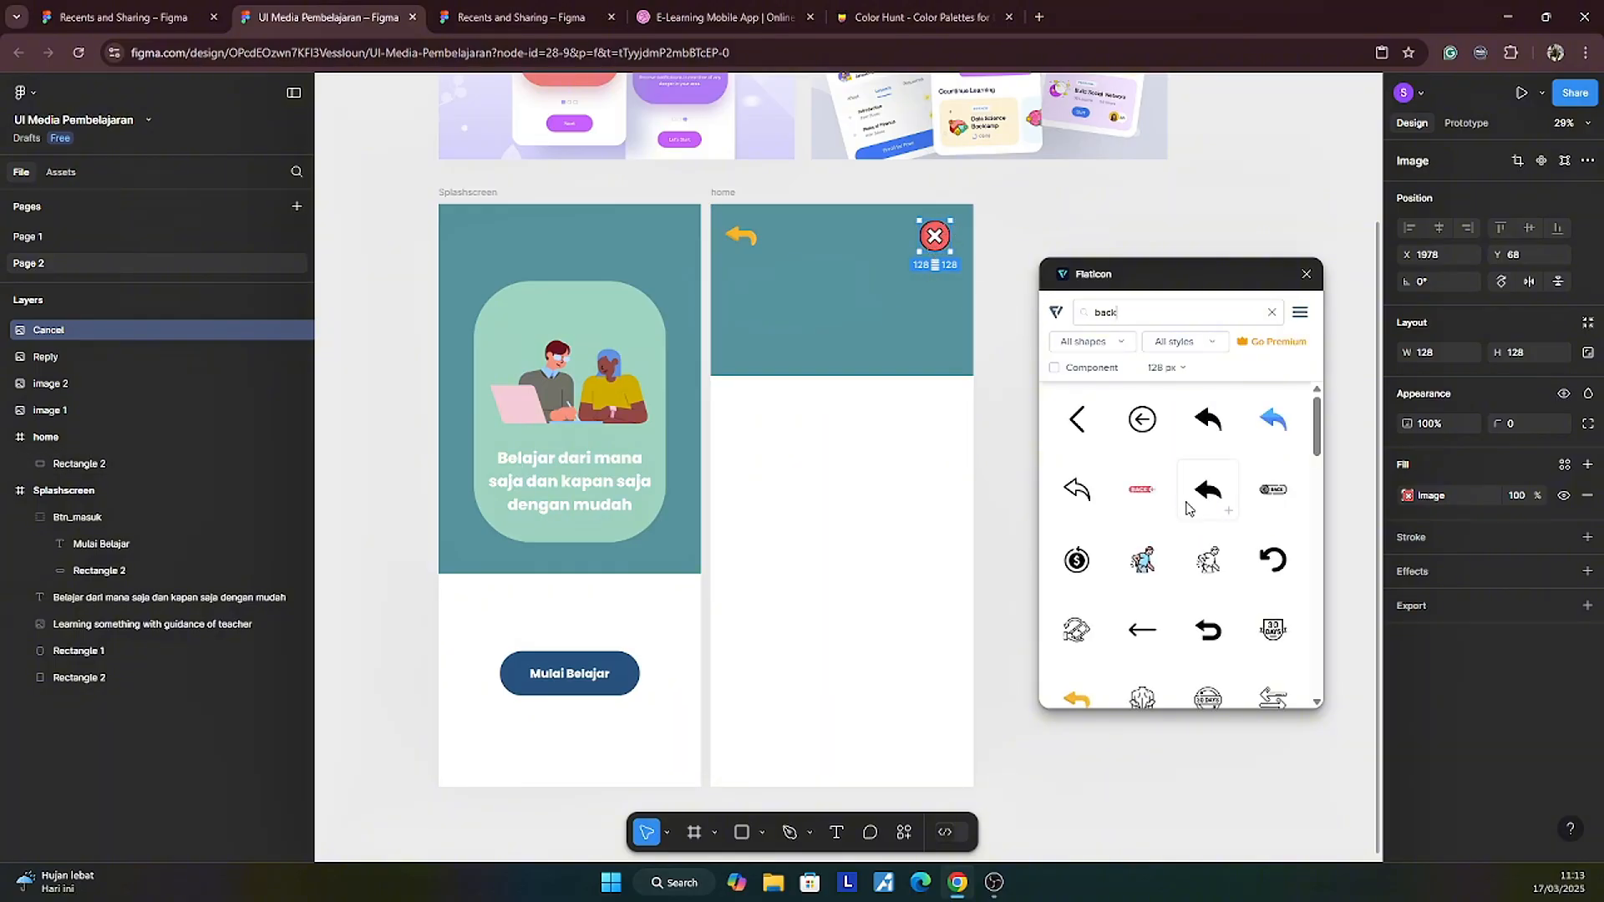
scroll(1187, 507, "down", 5)
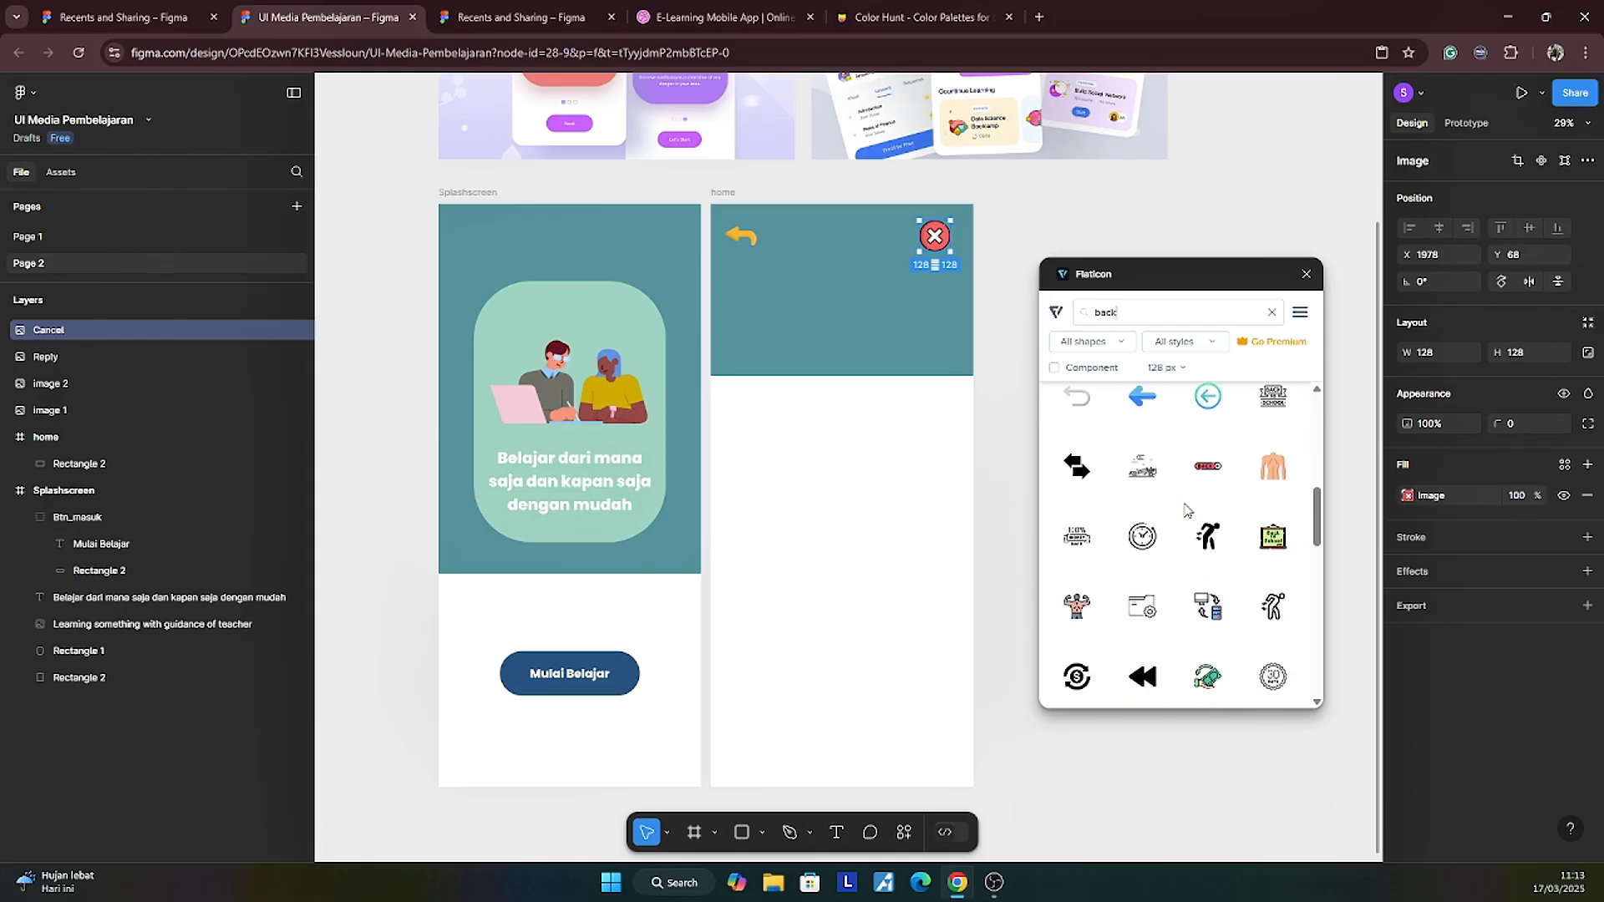
scroll(1186, 507, "up", 5)
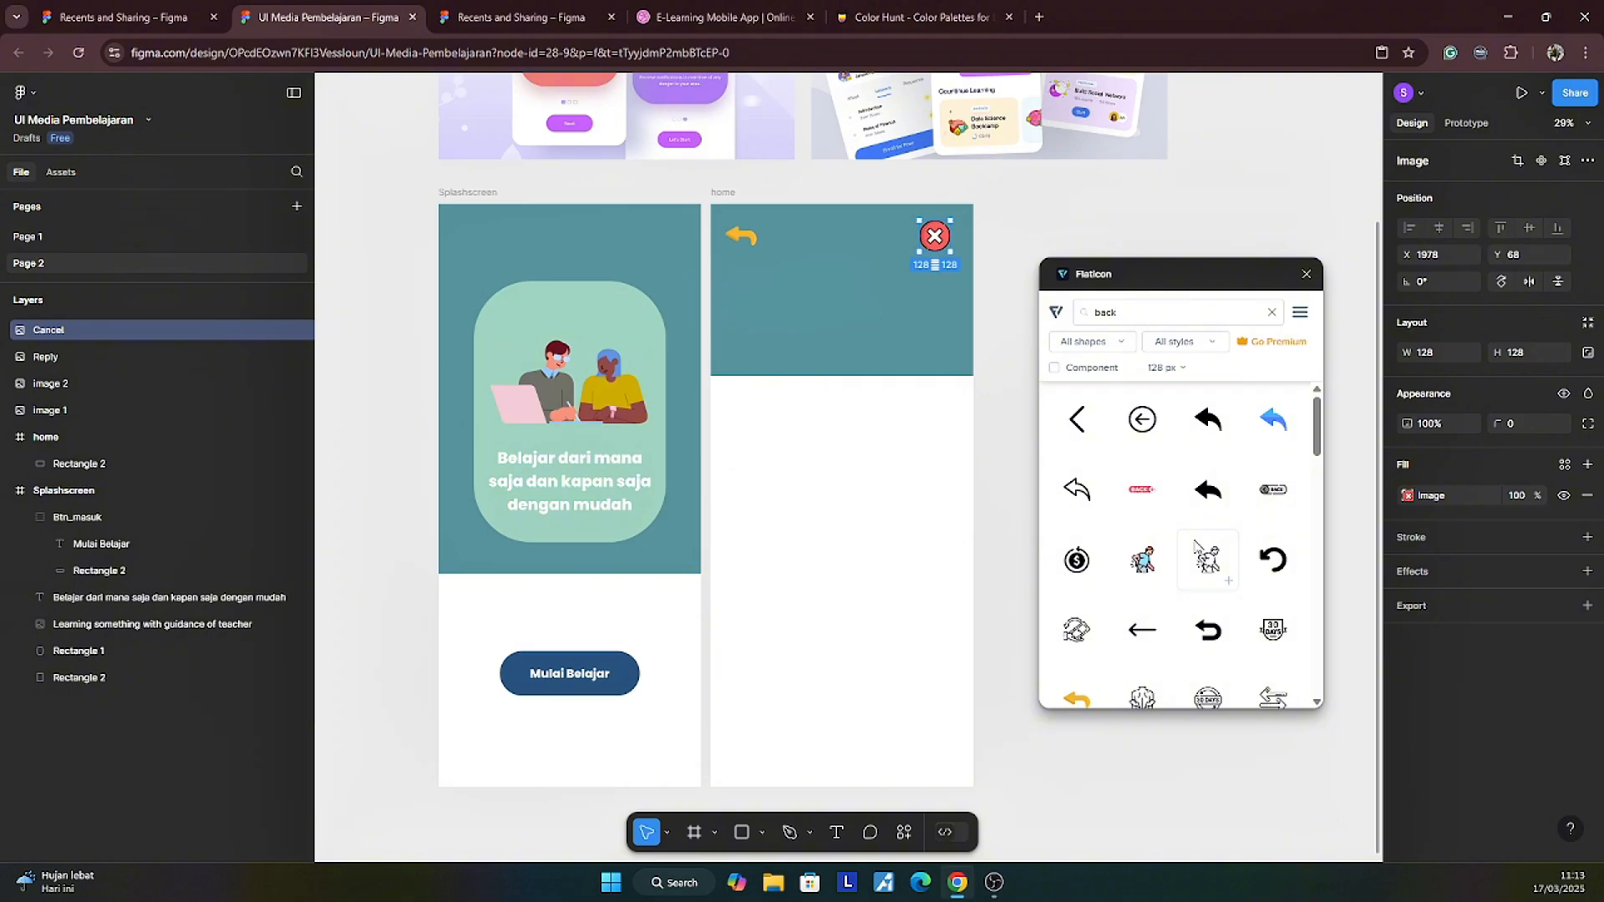
scroll(1196, 544, "down", 6)
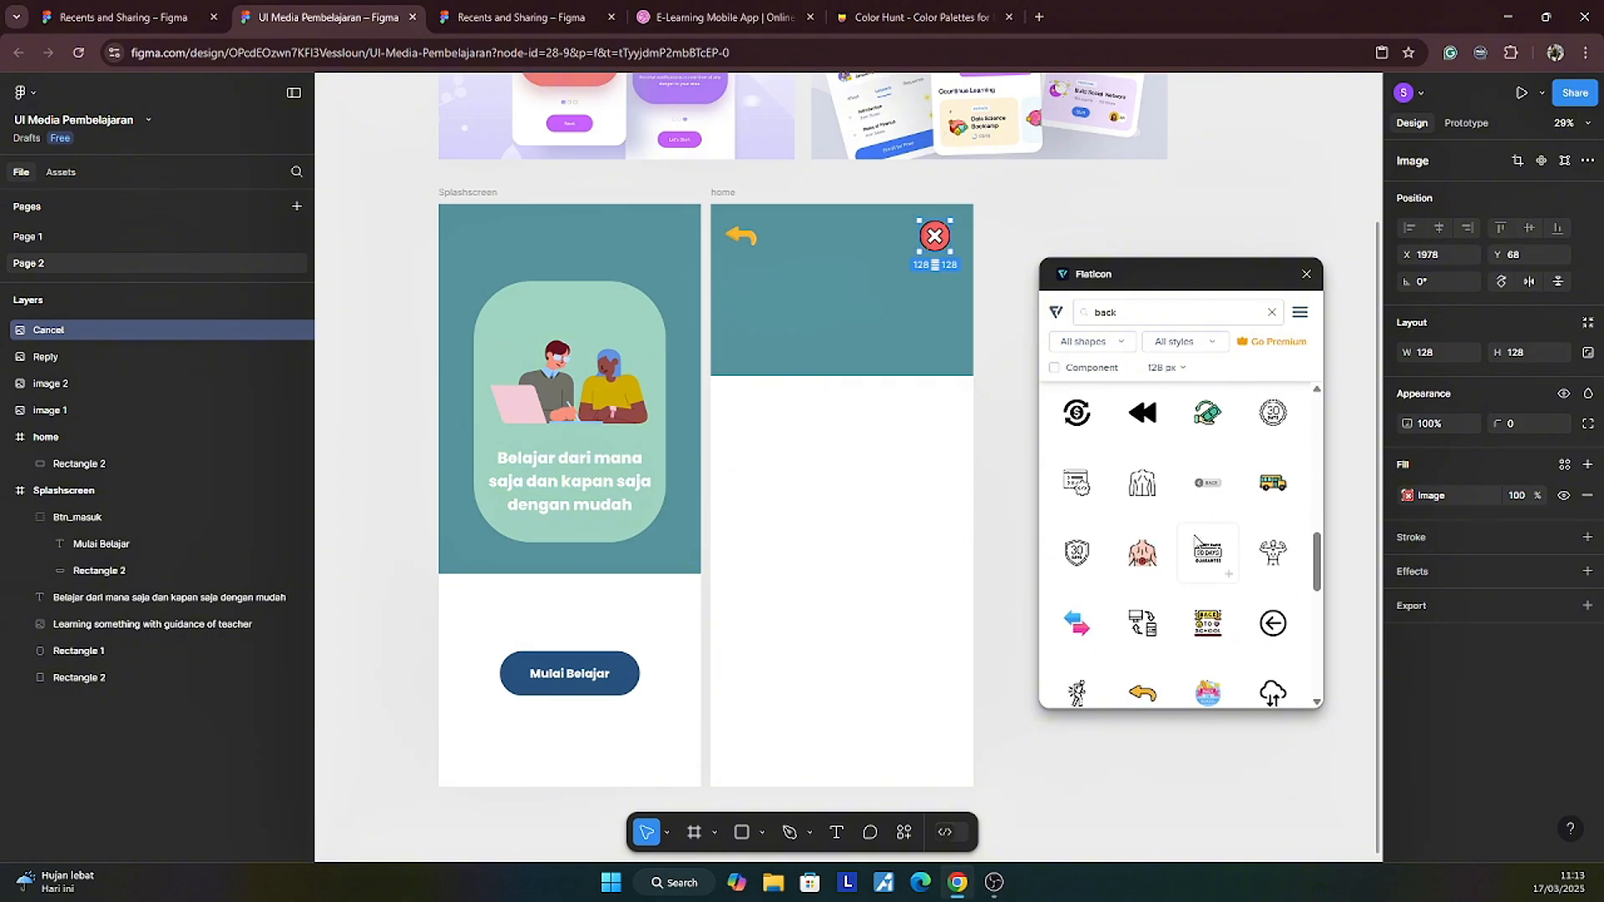
scroll(1197, 539, "down", 1)
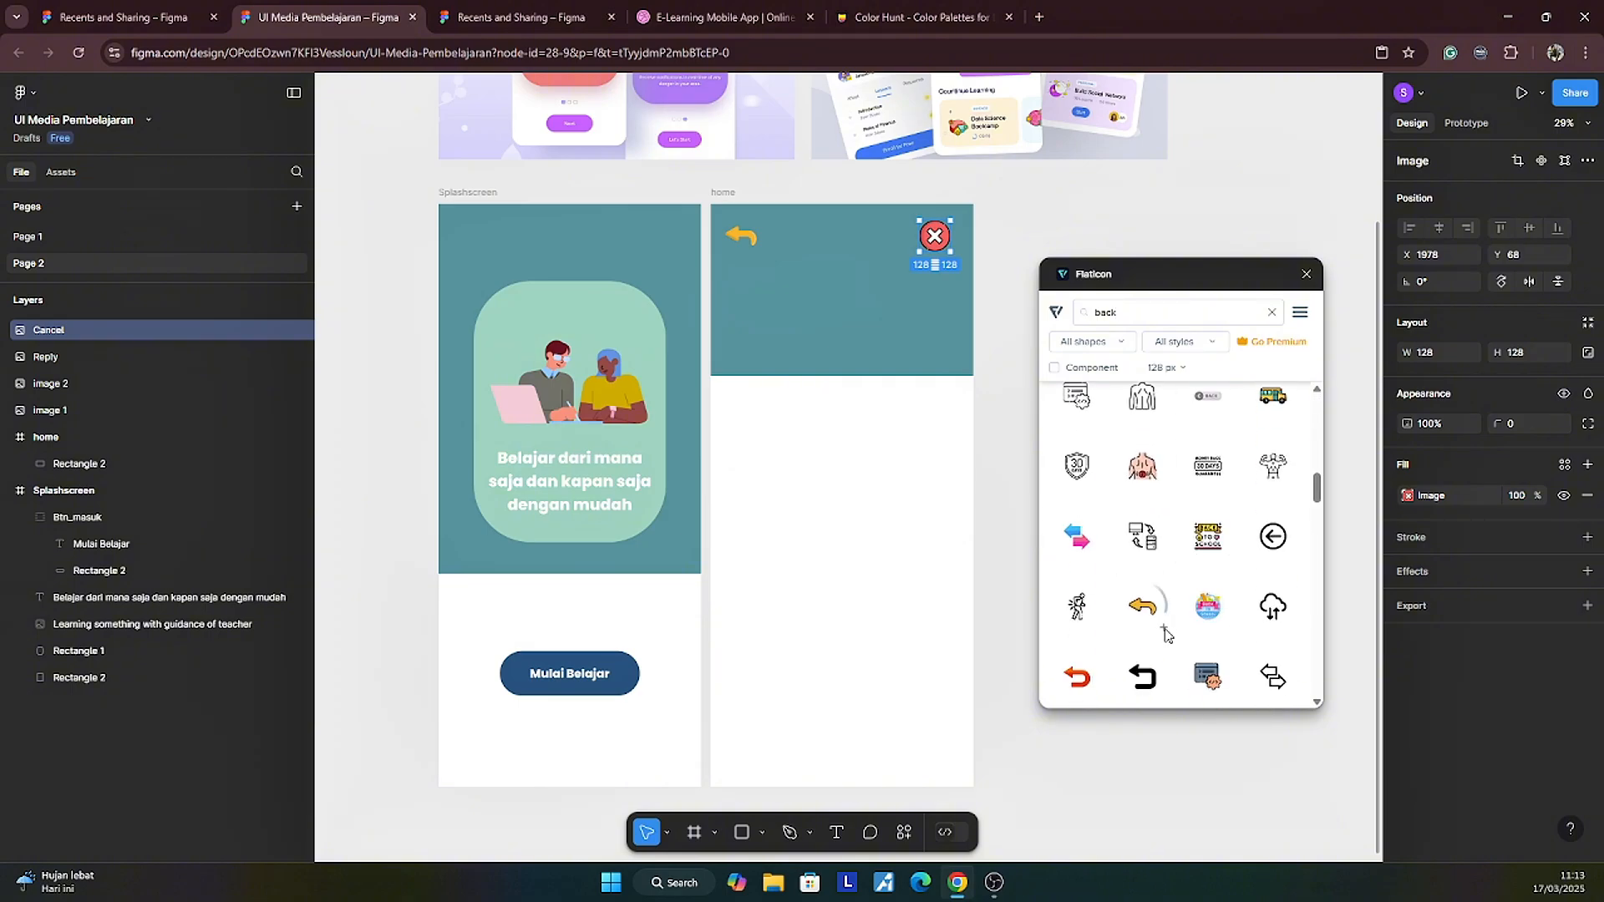
Step: Replace the plain yellow arrow with the outlined one near the home header's upper-left corner, level with the Cancel icon, and close Flaticon
left_click(739, 241)
key("Delete")
left_click(848, 466)
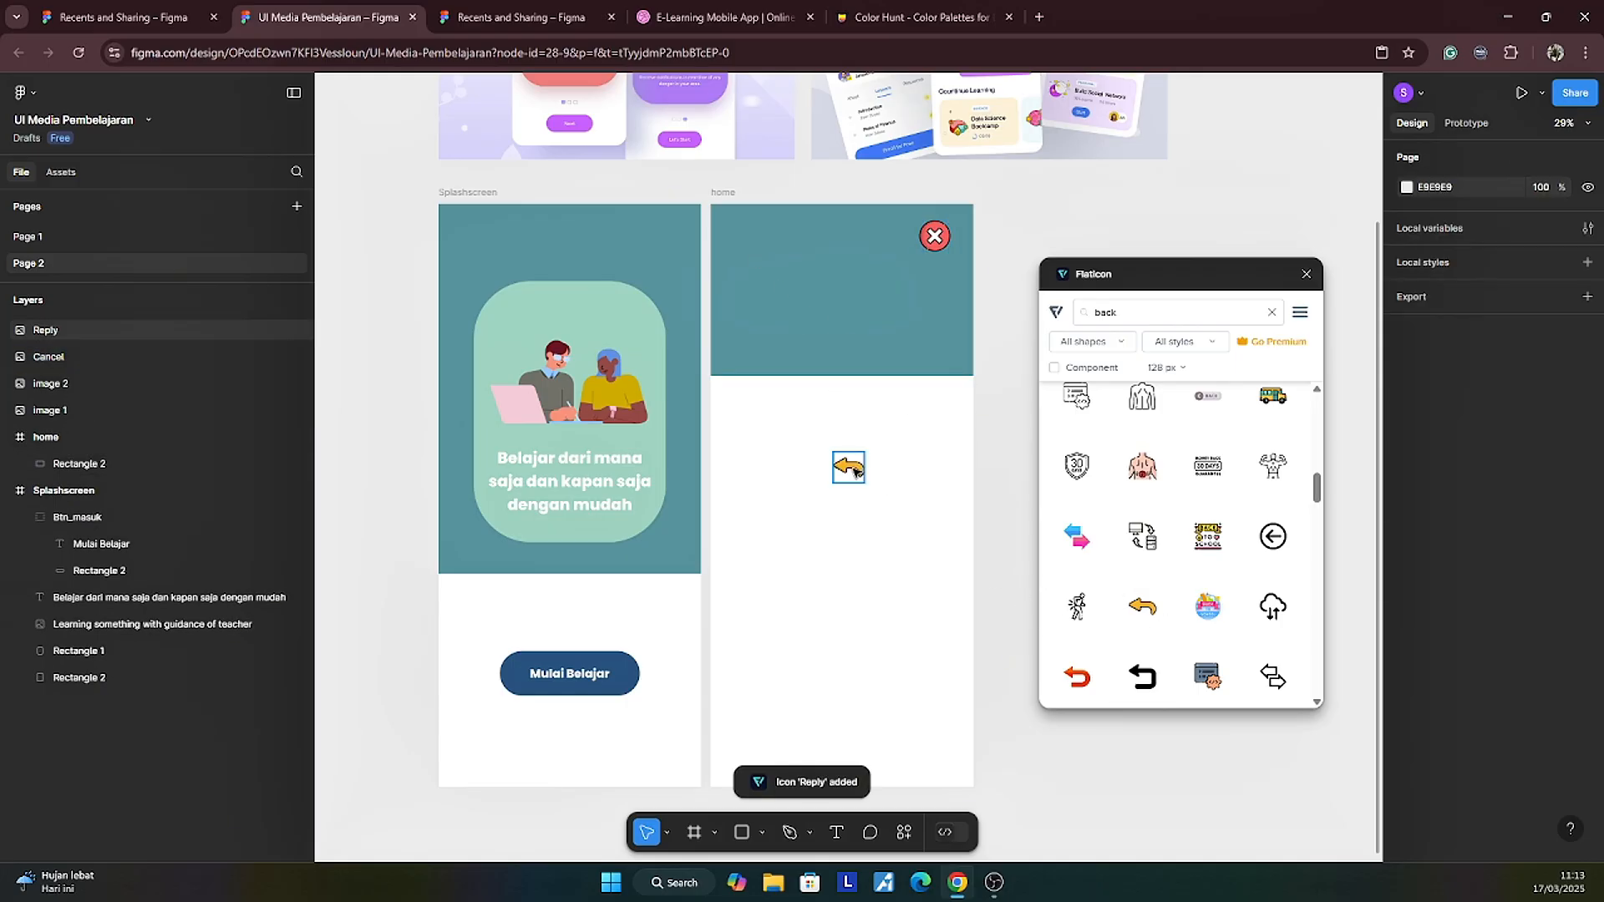
left_click_drag(848, 467, 749, 239)
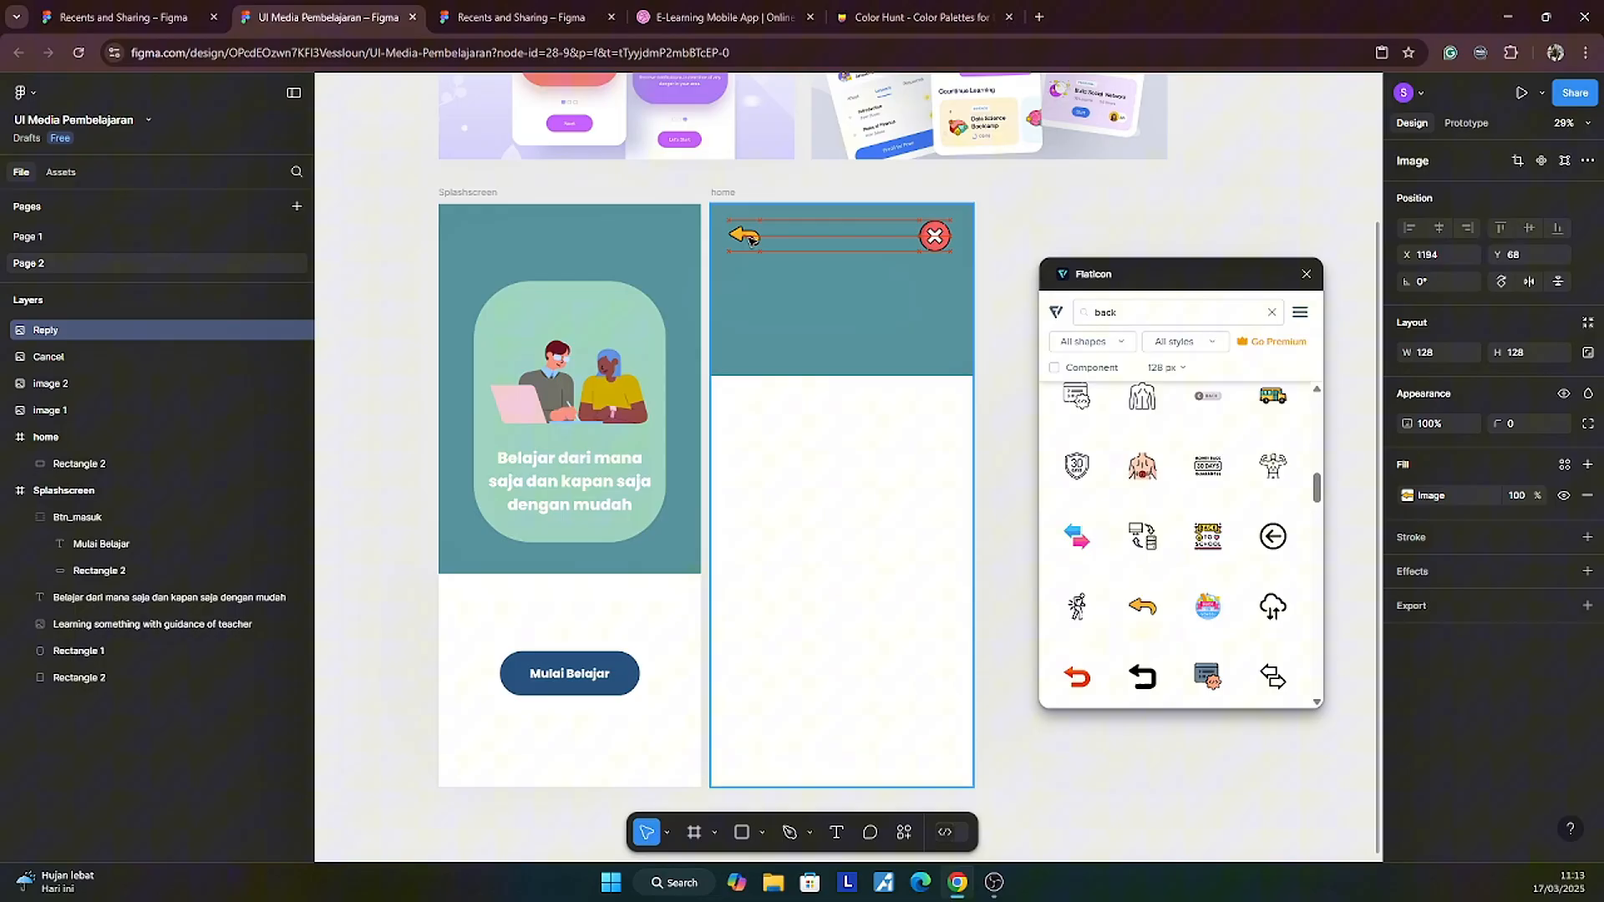
left_click(1019, 240)
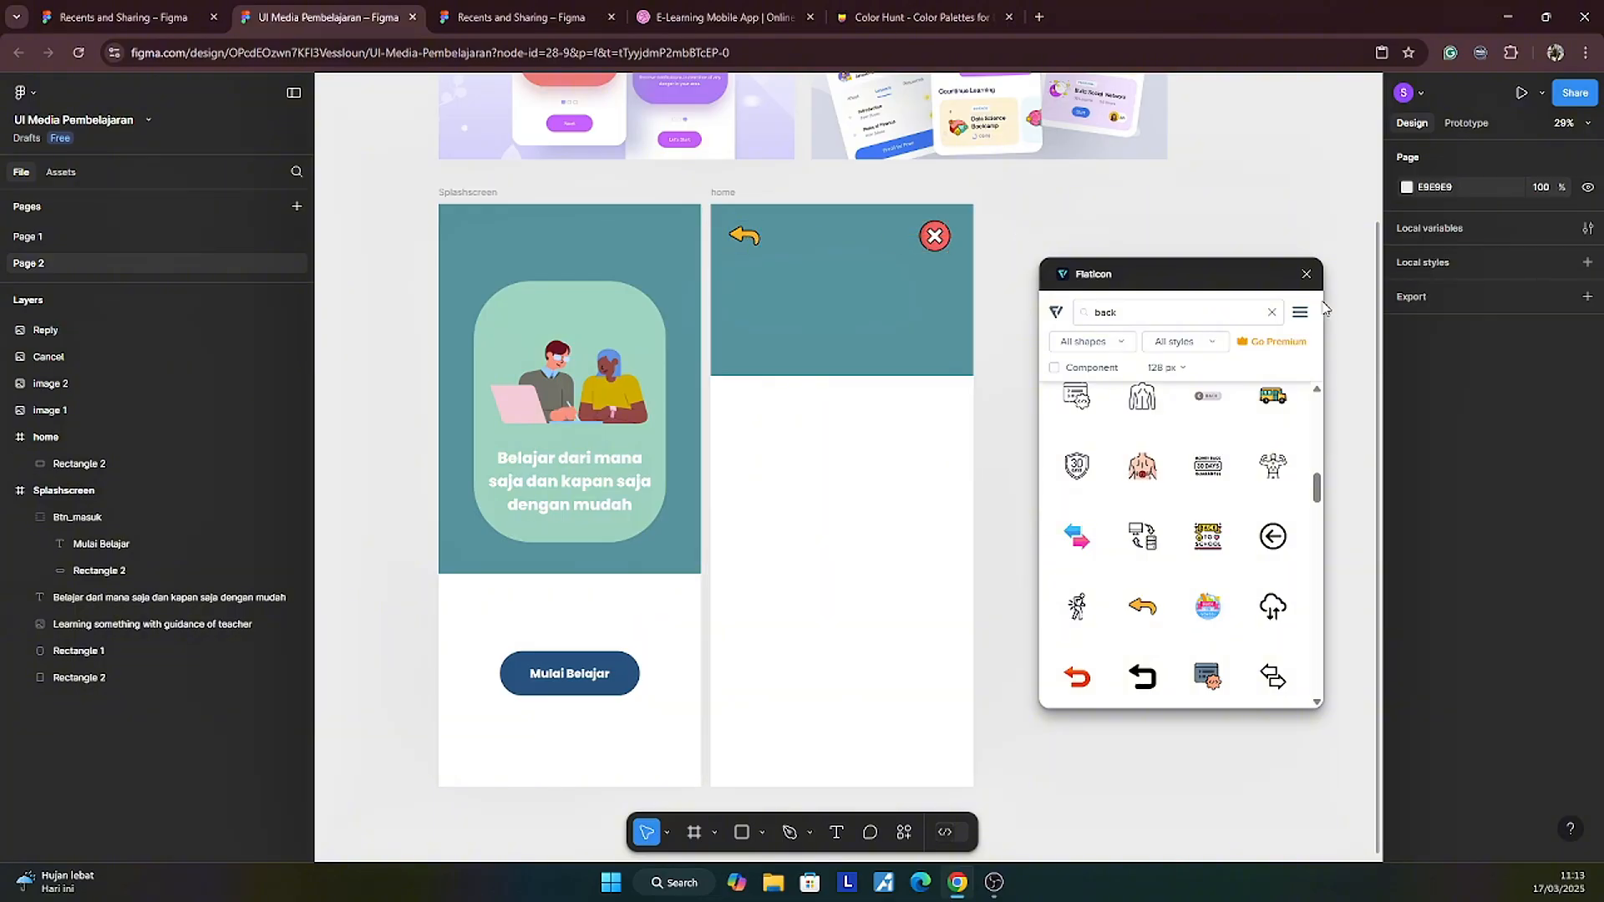
left_click(1307, 275)
Step: Copy the splash screen's "Belajar dari mana saja dan kapan saja dengan mudah" text into the middle of the home header
scroll(1130, 430, "up", 3)
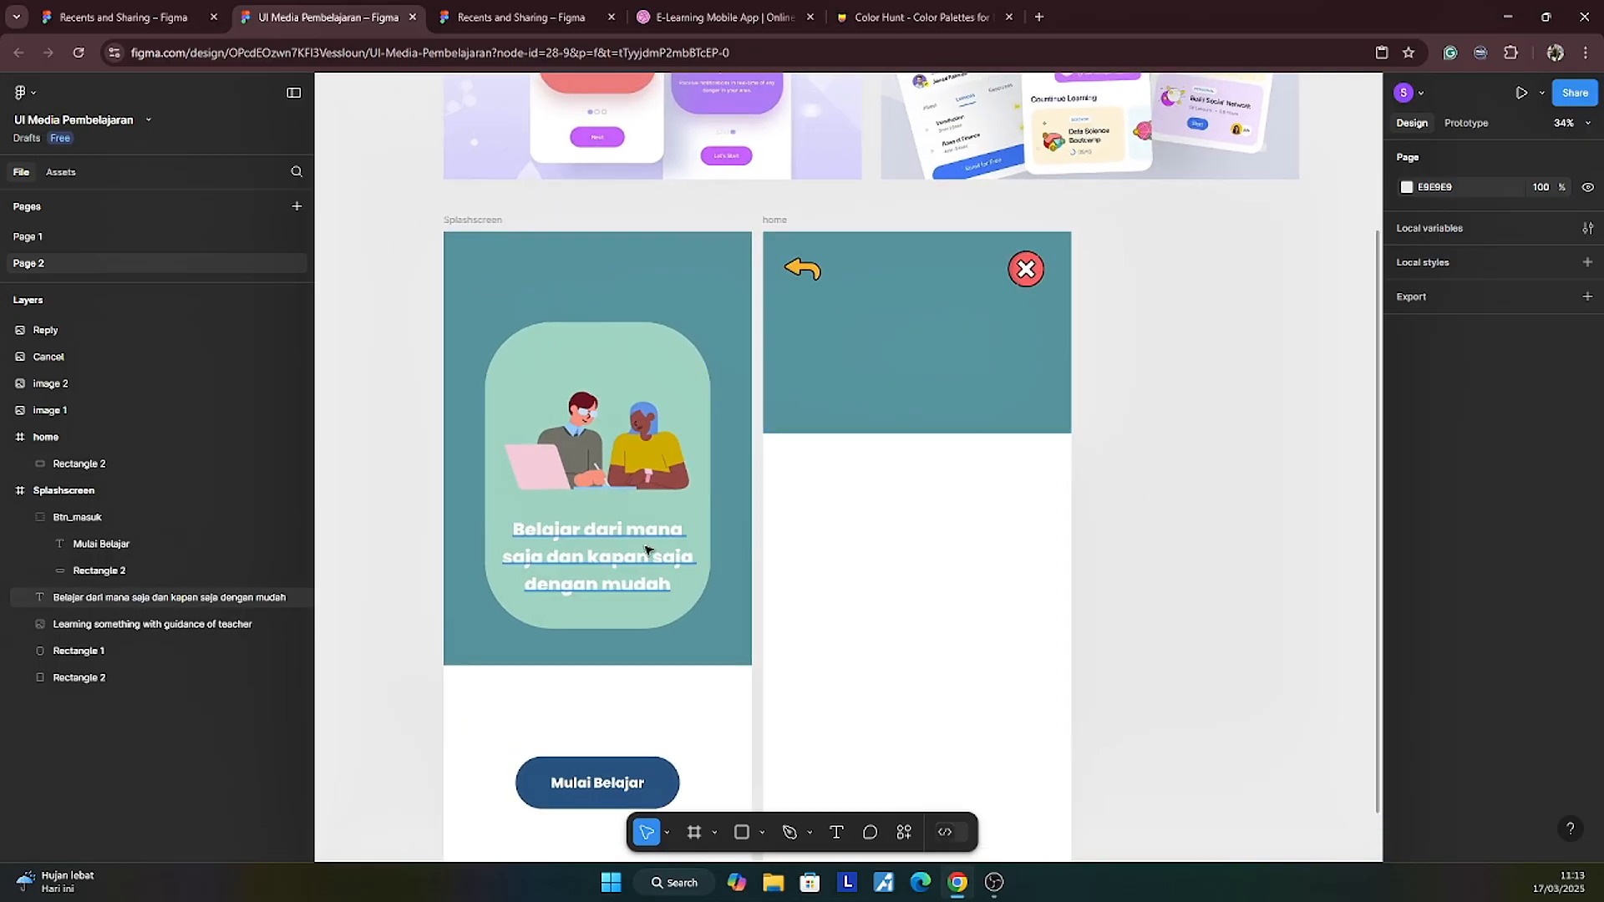
left_click_drag(618, 560, 923, 352)
left_click(1229, 368)
scroll(1222, 419, "down", 3)
scroll(1216, 418, "up", 3)
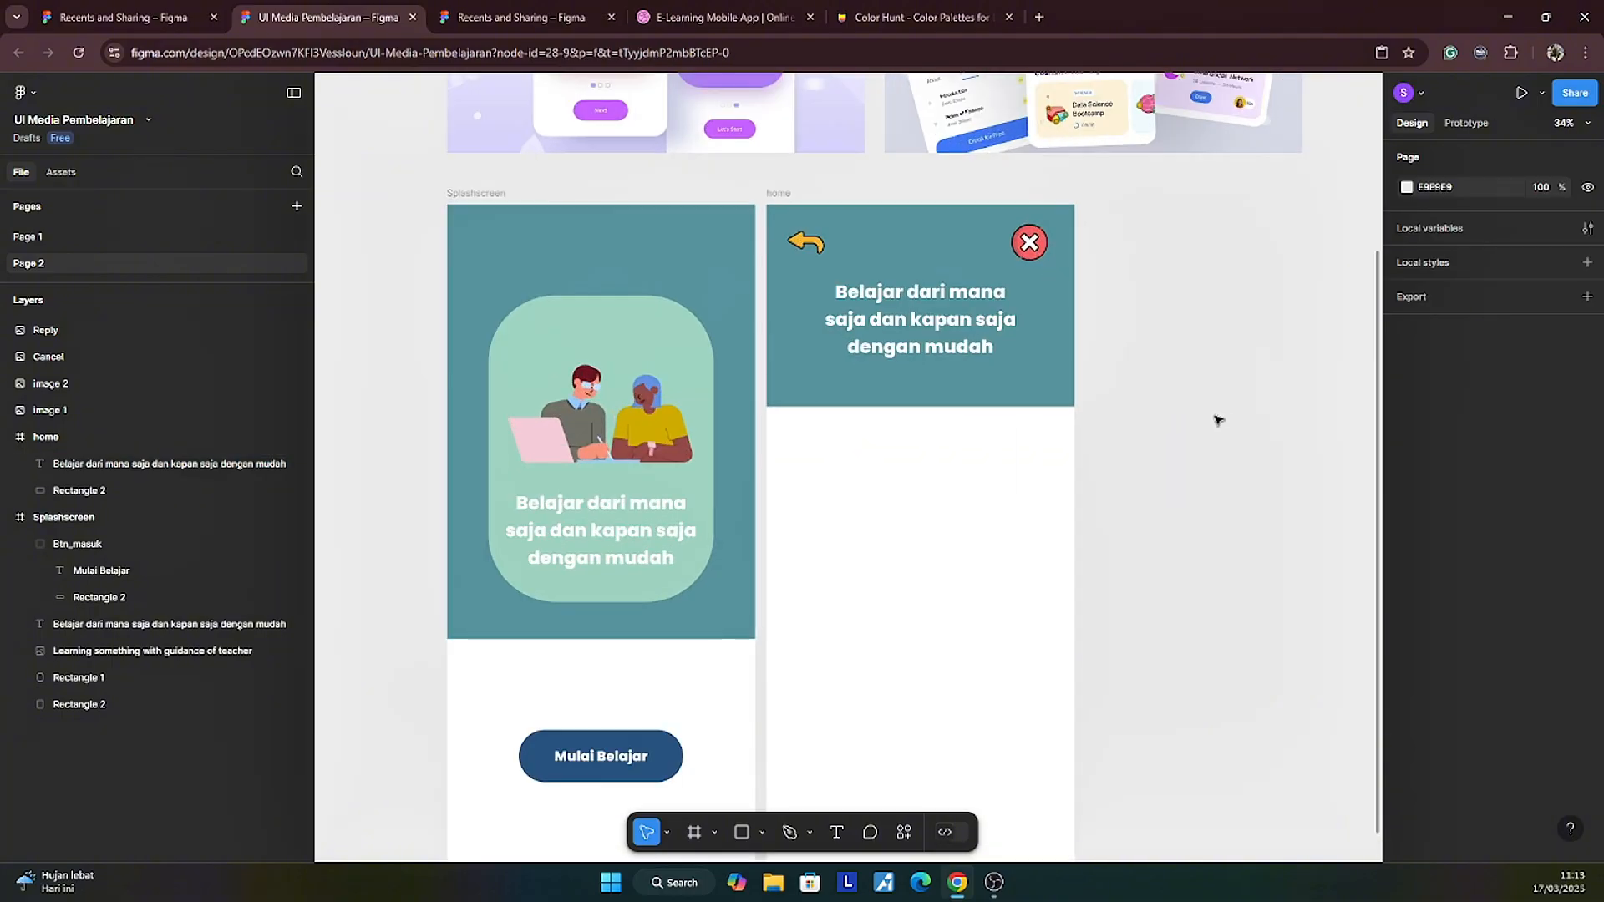
Step: Left-align the home header text, widen its box leftward to about 795 and lower it to a Y of about 354
left_click(951, 321)
left_click(1411, 604)
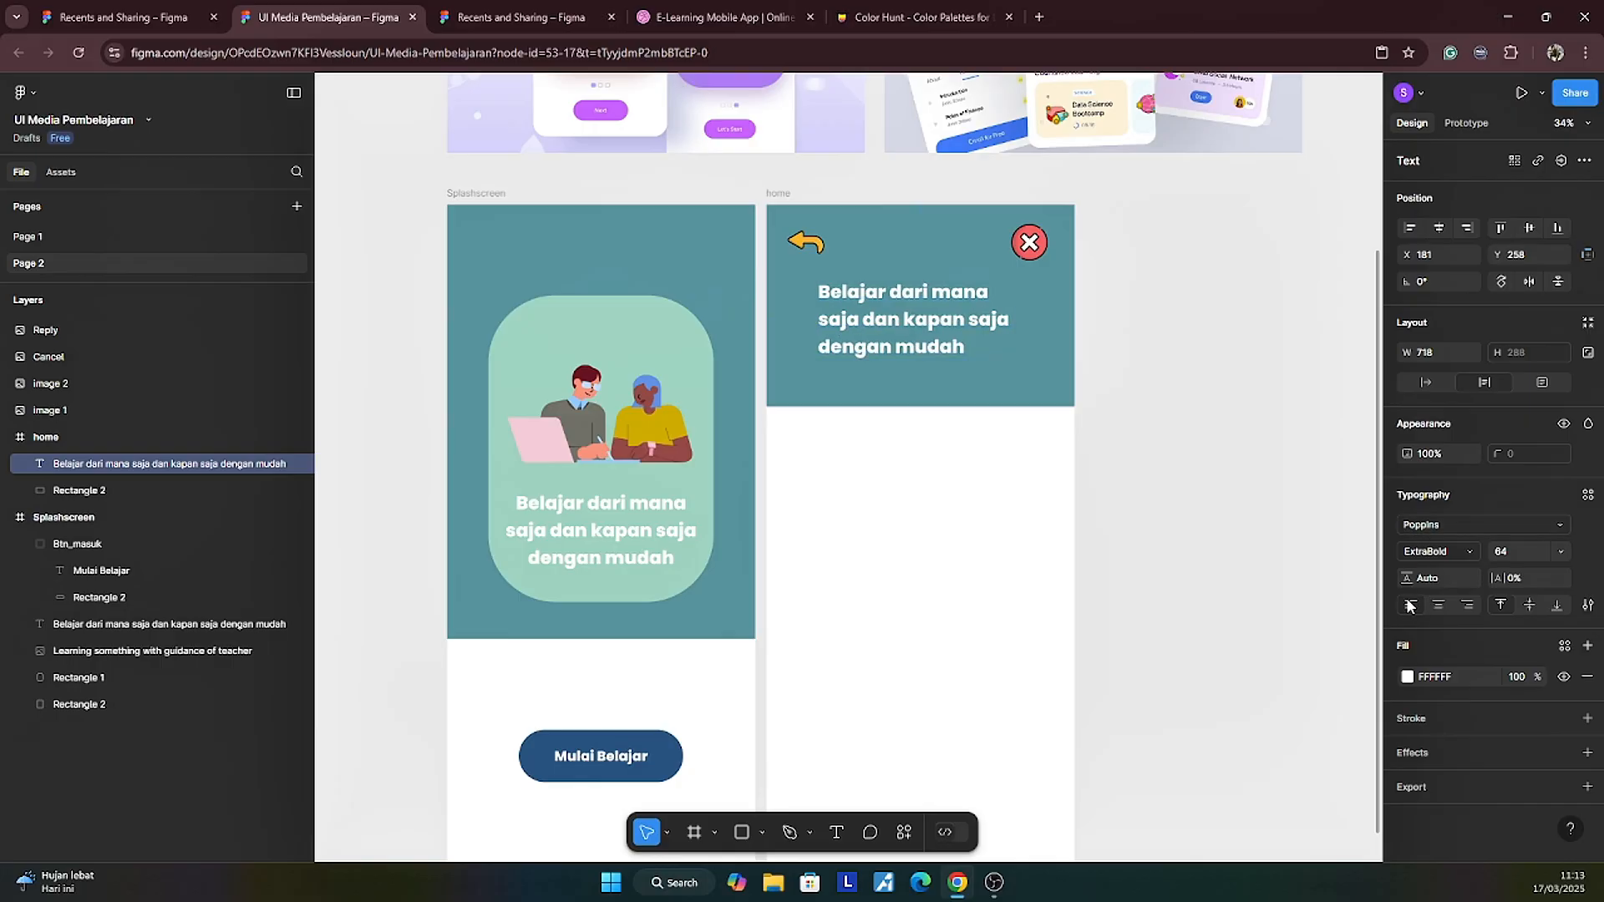
left_click_drag(819, 325, 795, 325)
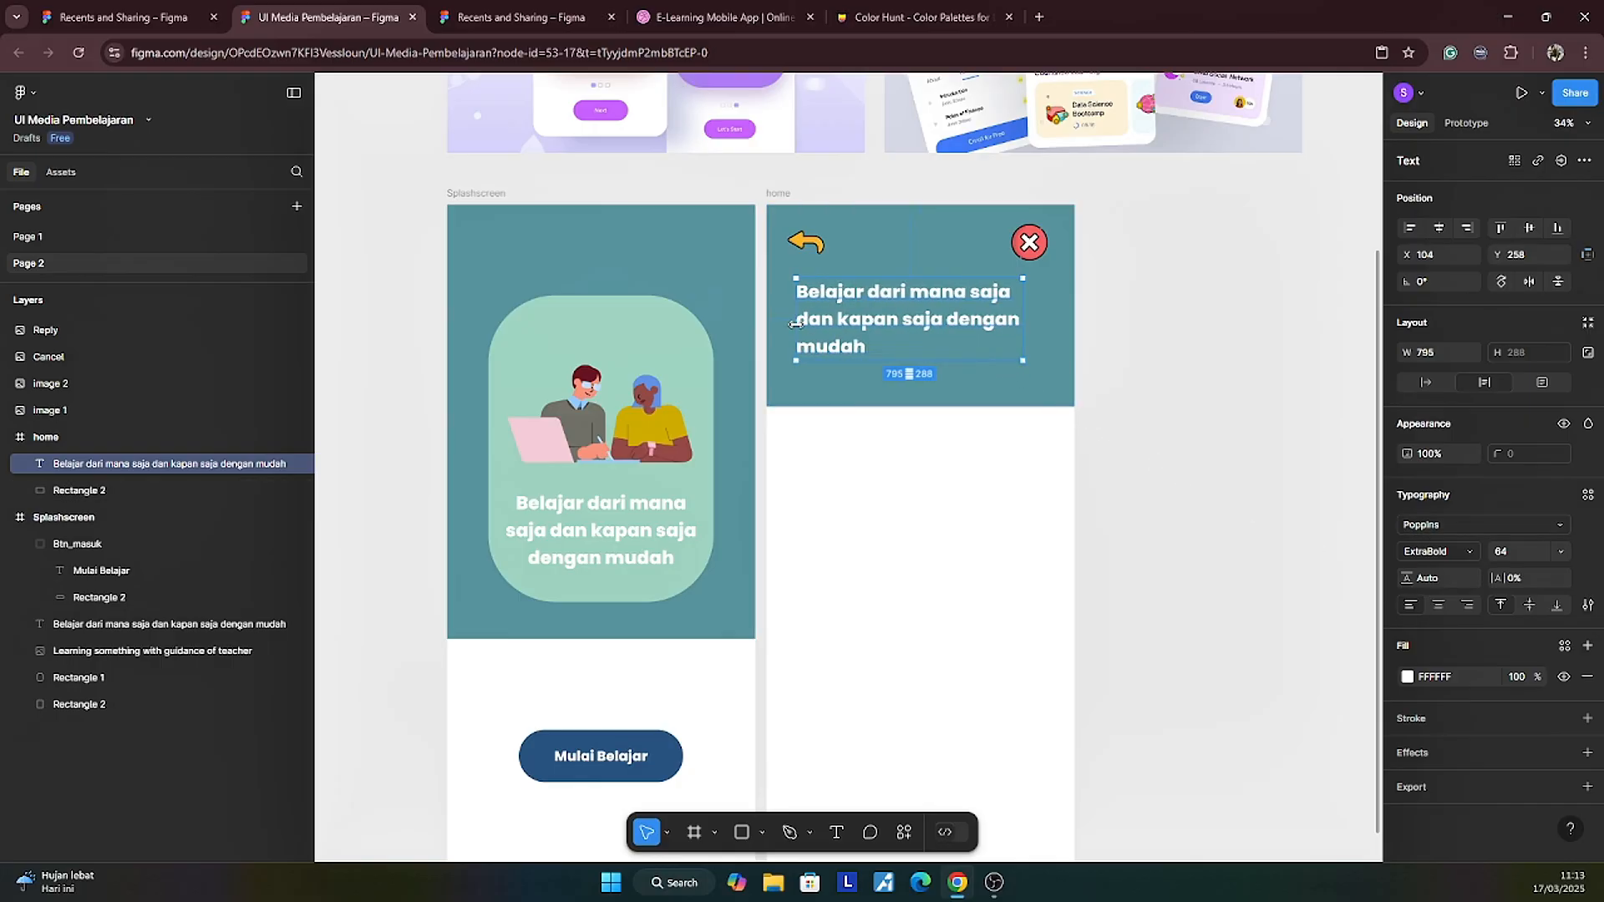
left_click_drag(916, 324, 922, 354)
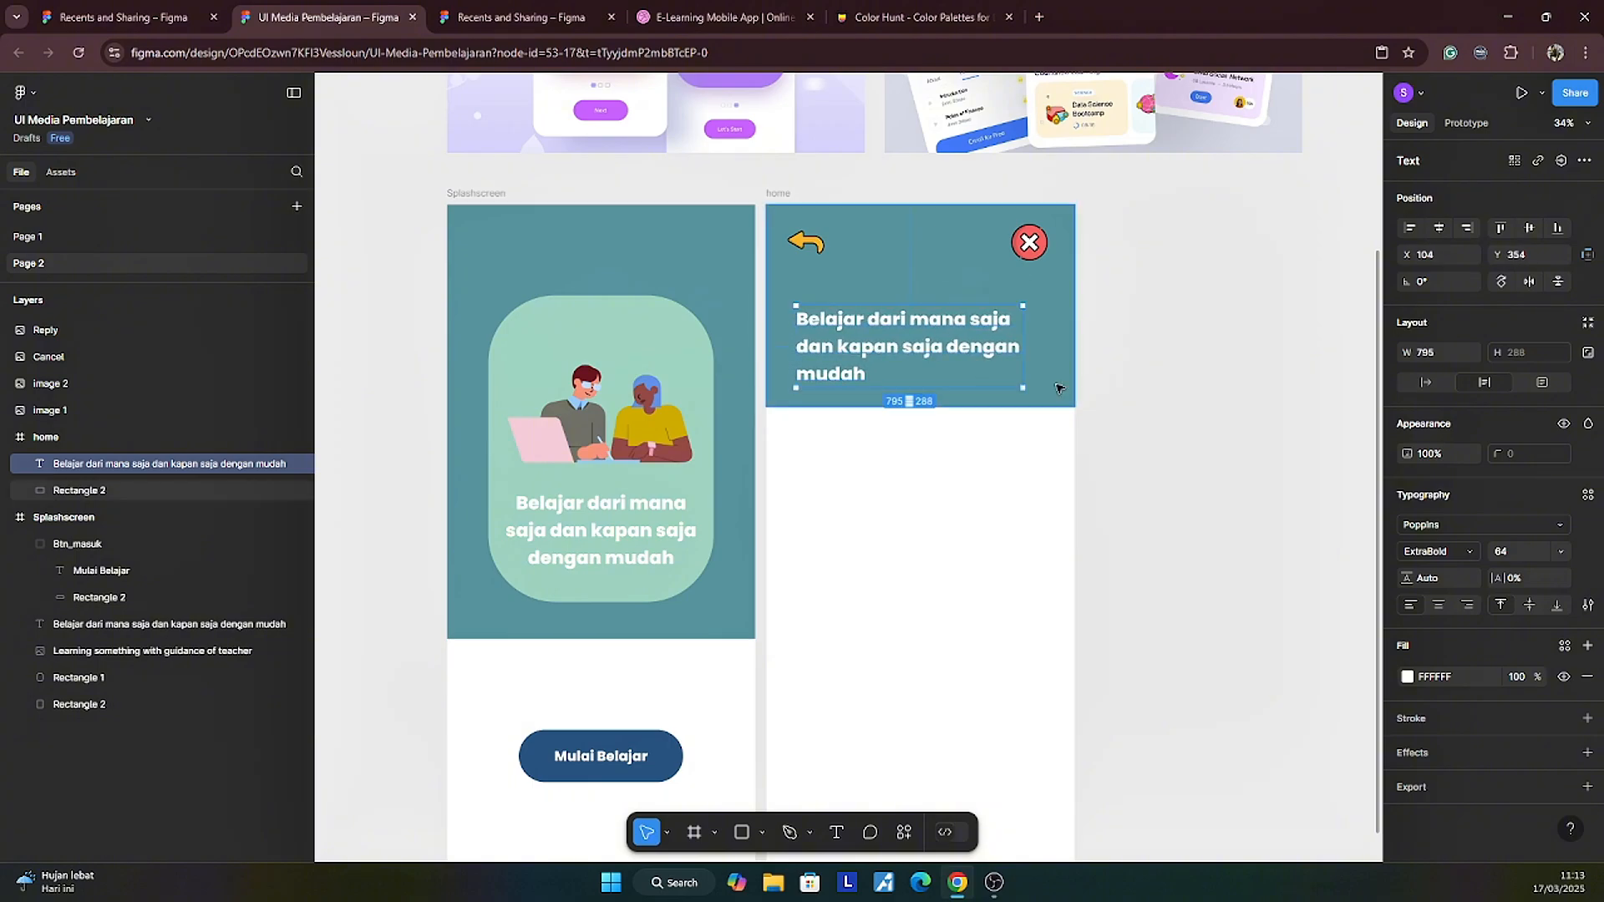
Step: Set the home header text to SemiBold size 48, widen its box to about 855 and move it lower in the header
left_click(1437, 552)
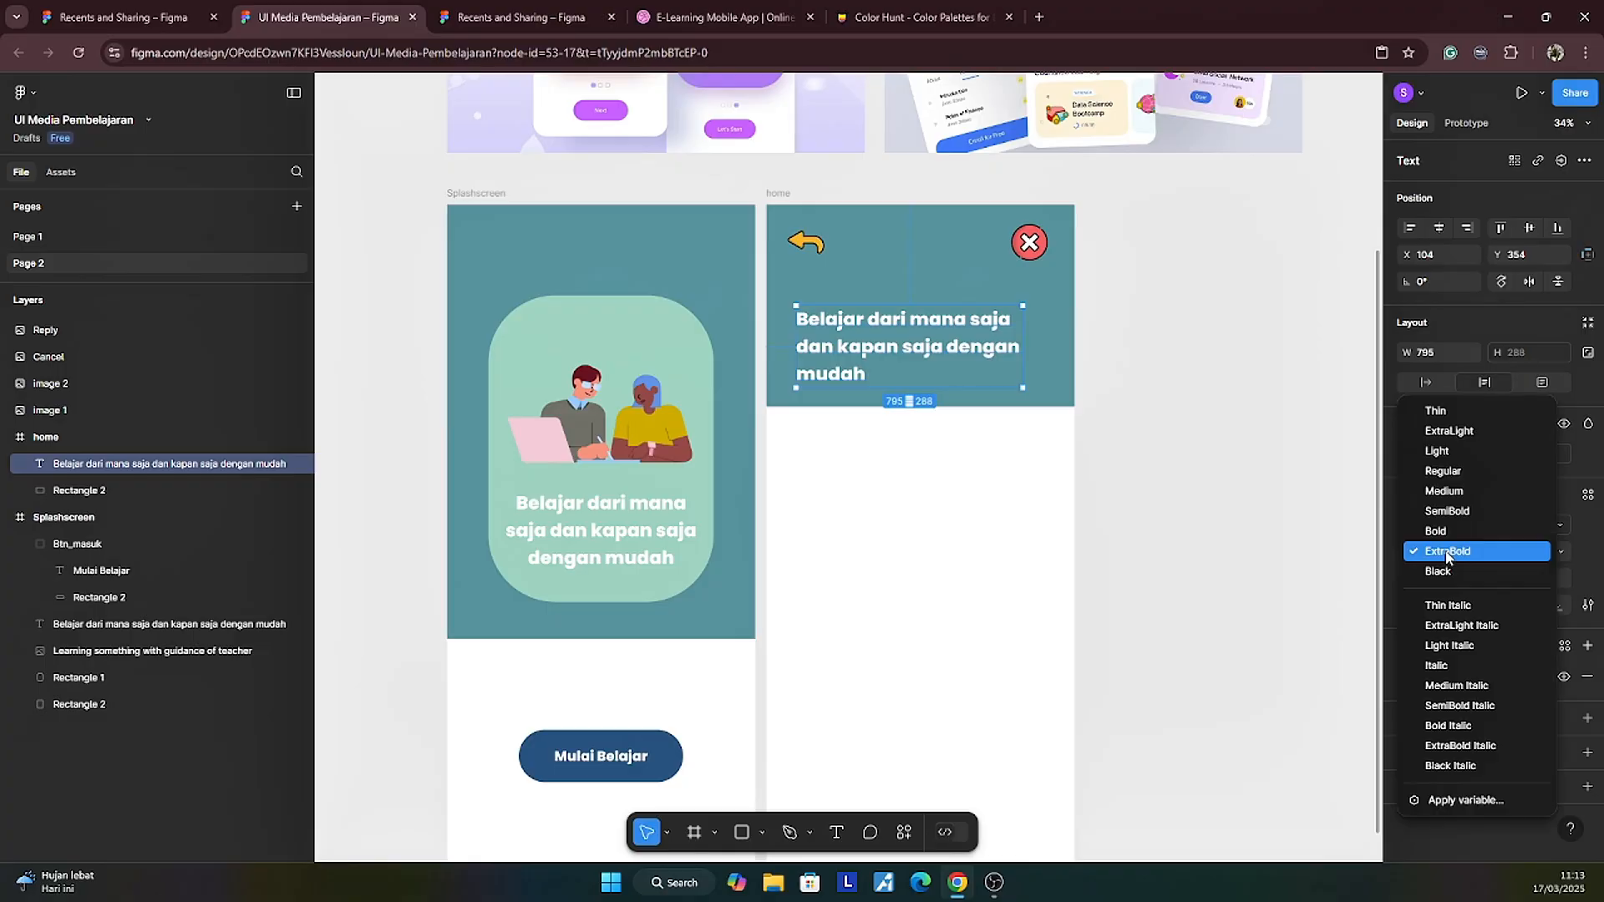
left_click(1443, 517)
left_click(1546, 553)
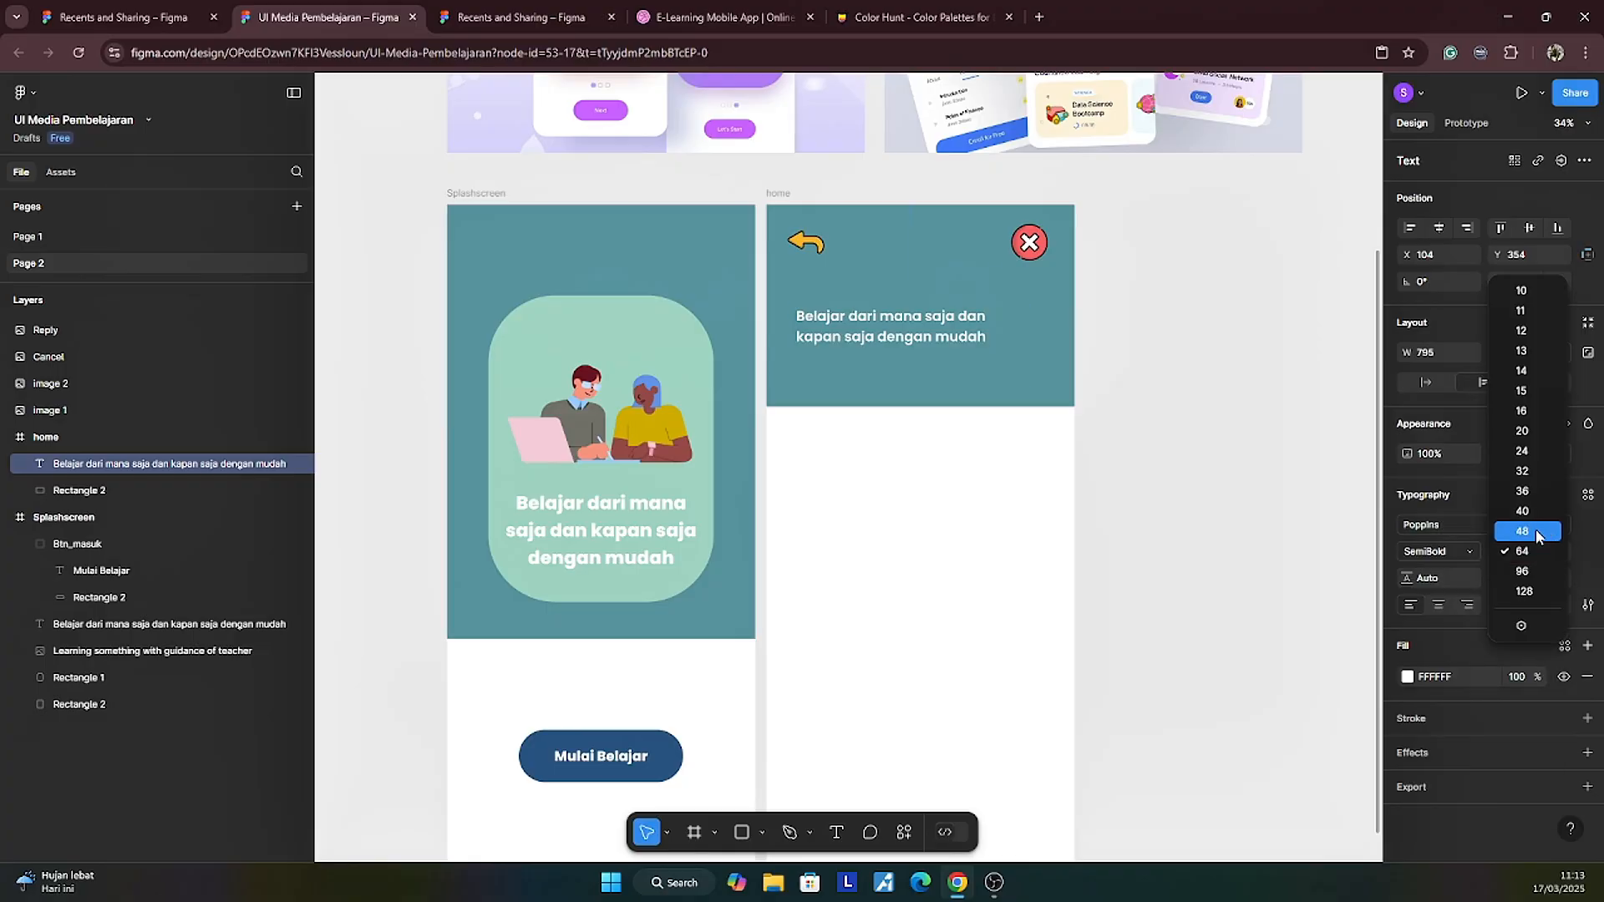
left_click(1537, 533)
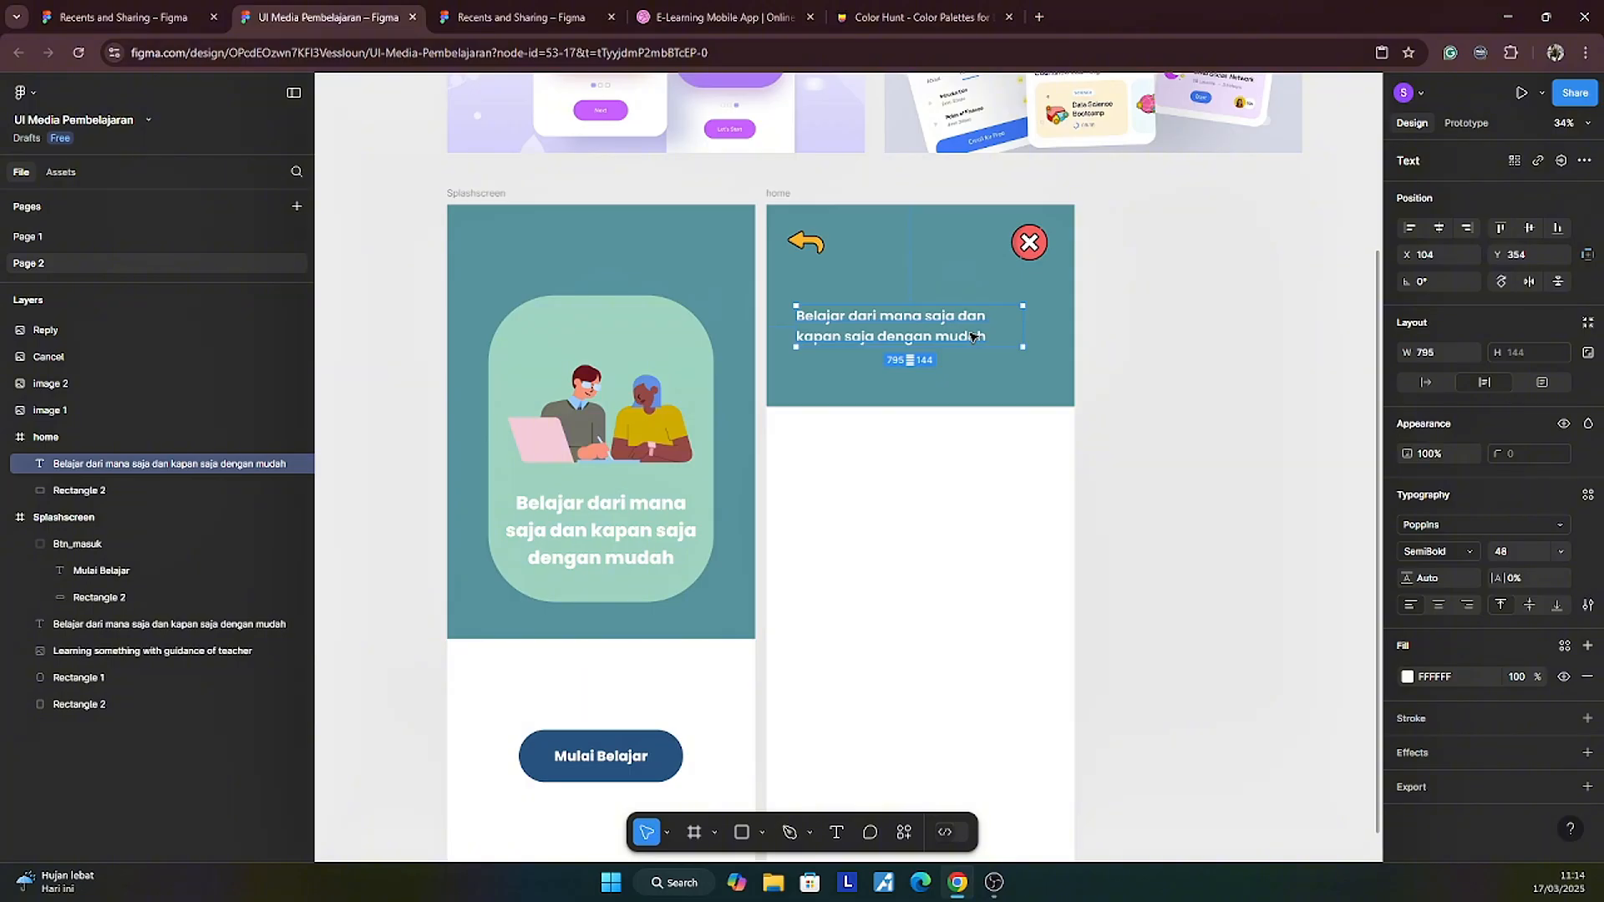
mouse_move(1022, 334)
left_mouse_down()
mouse_move(1060, 340)
mouse_move(1040, 341)
left_mouse_up()
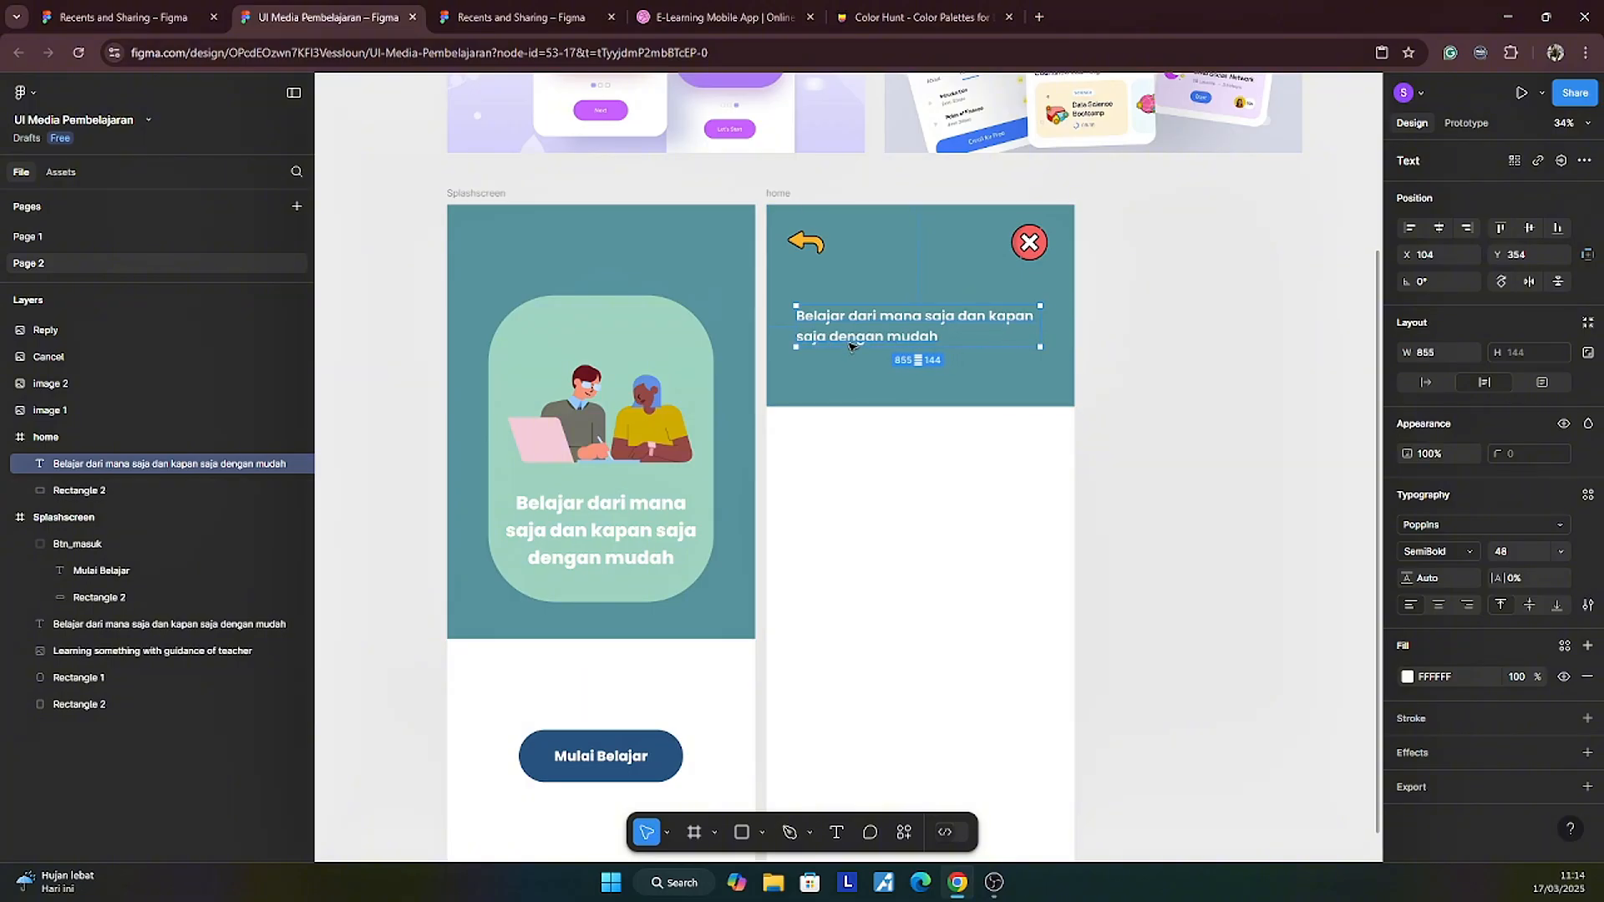
left_click_drag(850, 346, 853, 374)
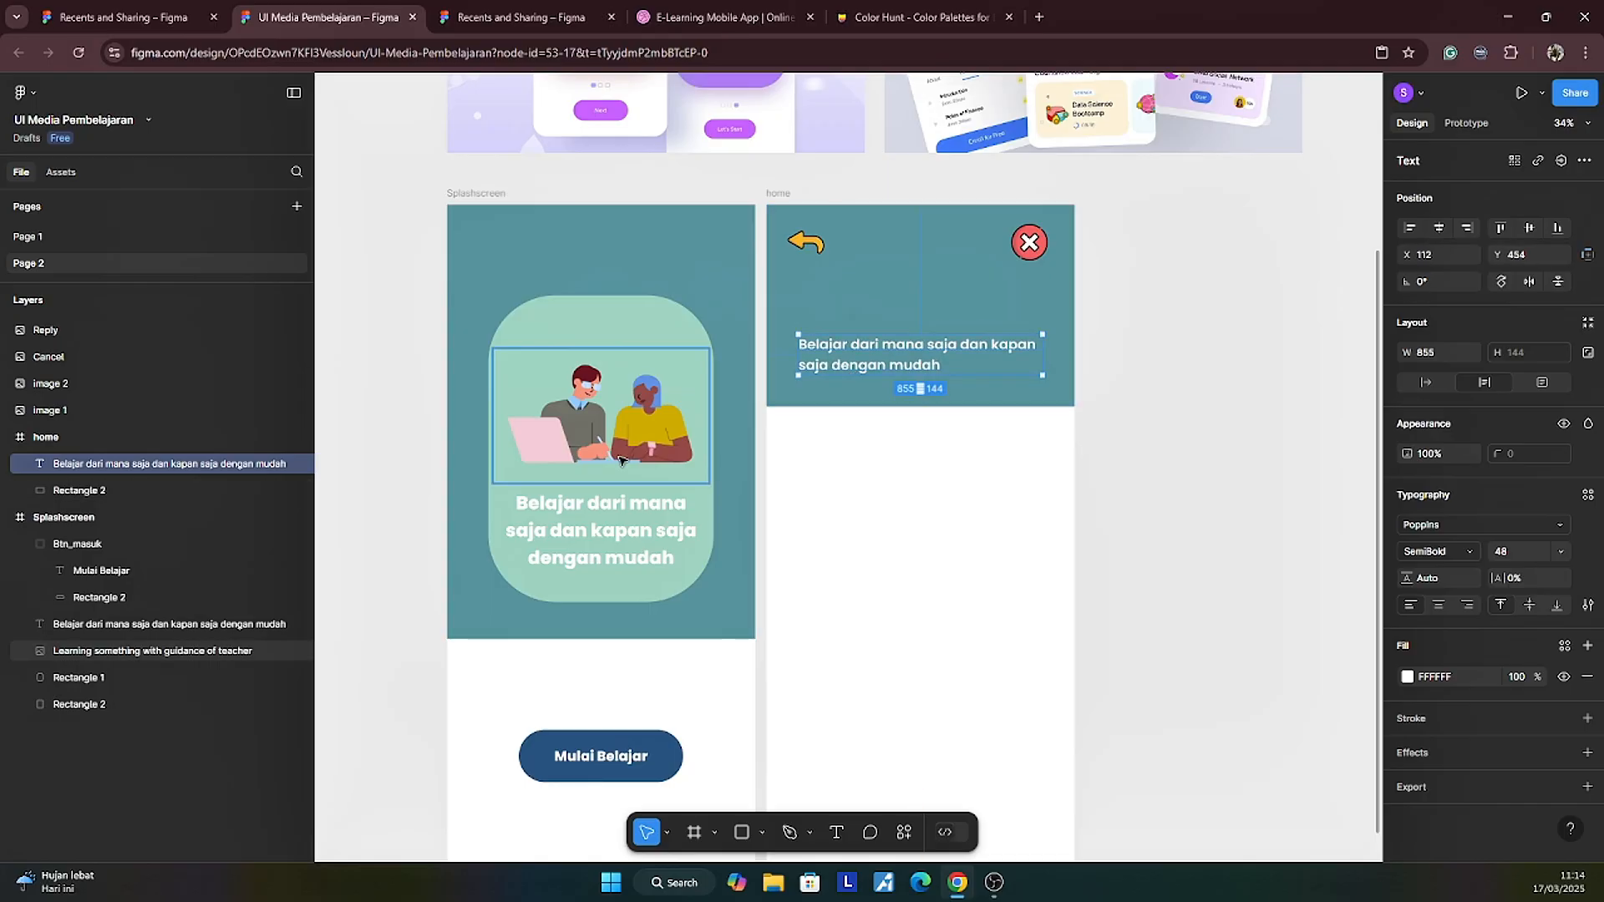
Step: Copy the splash screen's learning illustration into the home header, shrink it and centre it above the text between the two icons
left_click_drag(620, 459, 887, 384)
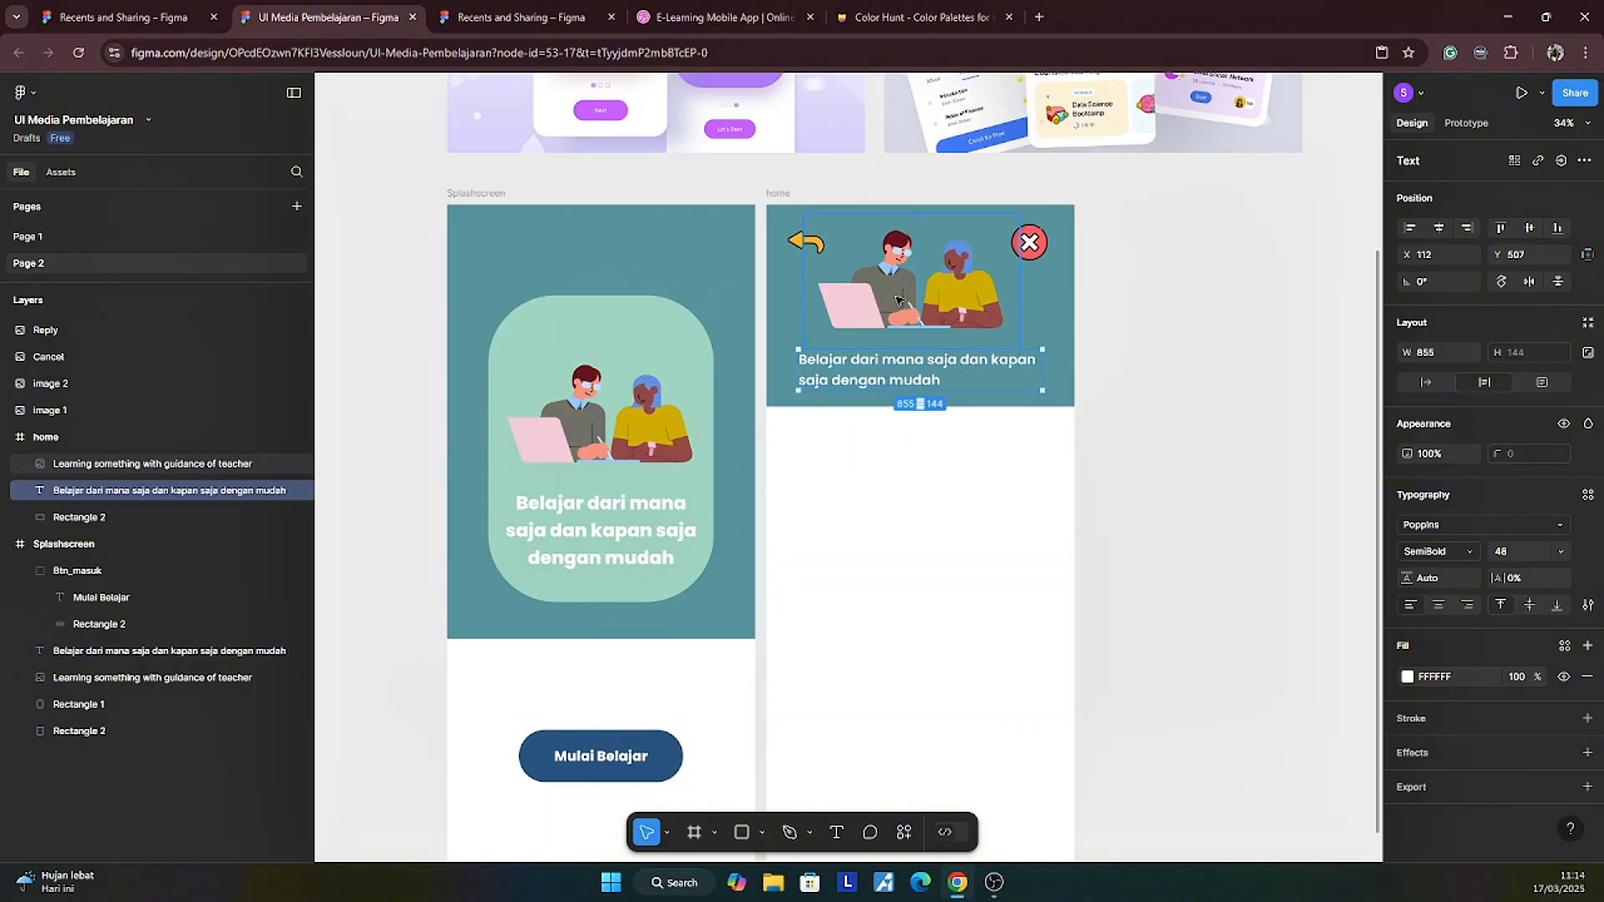
left_click(898, 301)
left_click_drag(1022, 214, 965, 242)
left_click_drag(879, 285, 916, 316)
left_click(1168, 407)
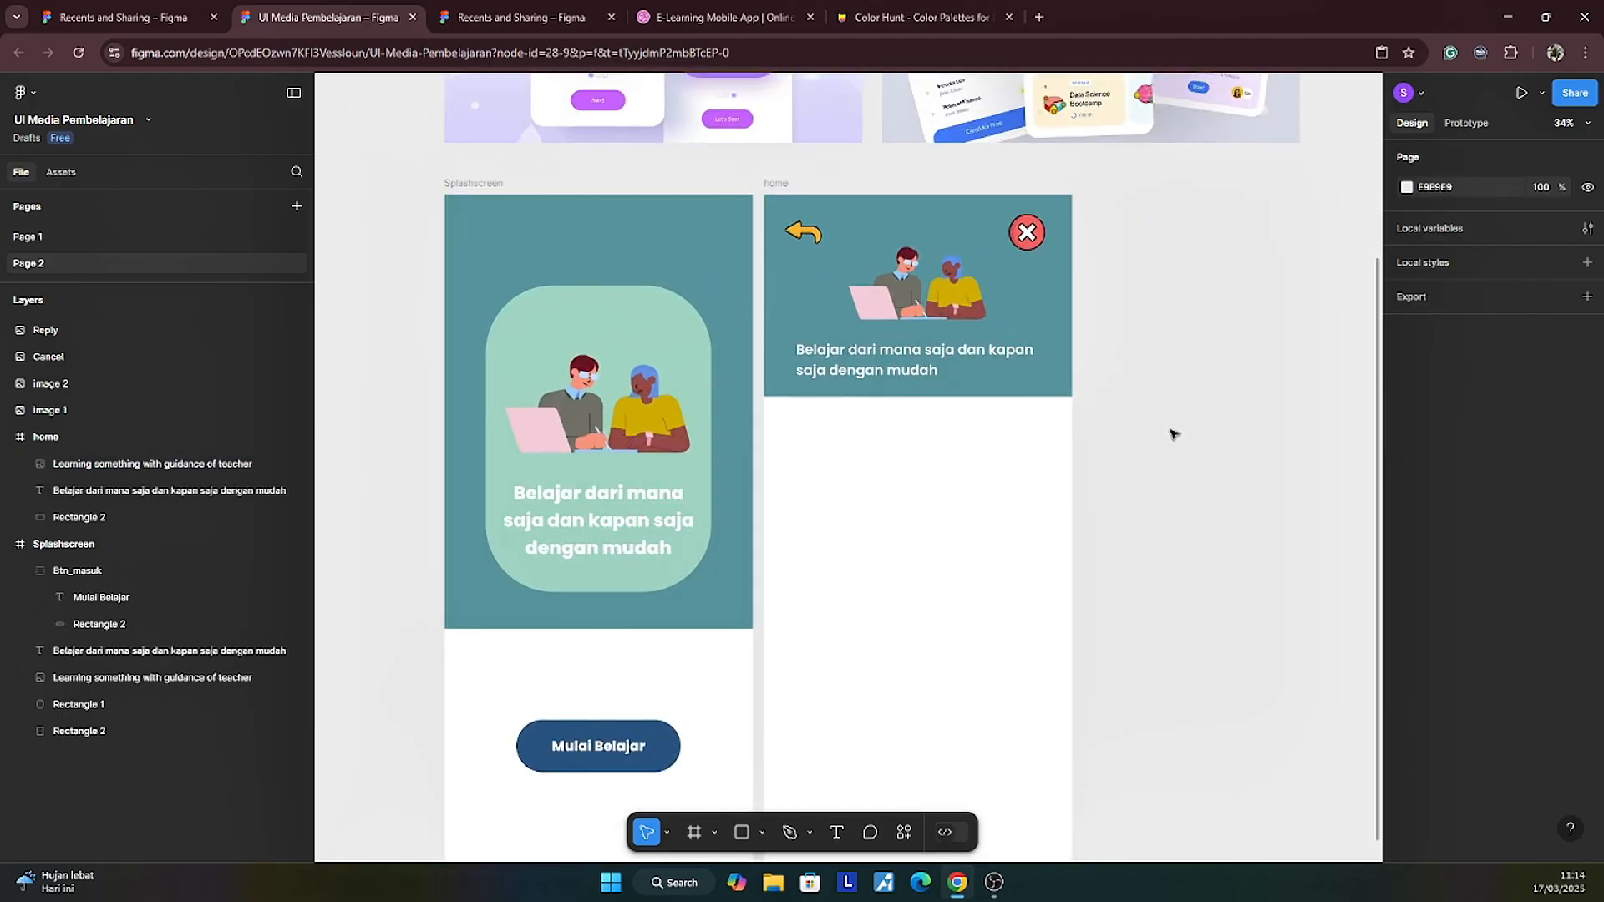
Step: Examine the course card layout in the reference mockup image above the home frame
scroll(1146, 356, "down", 2)
scroll(1210, 368, "down", 3)
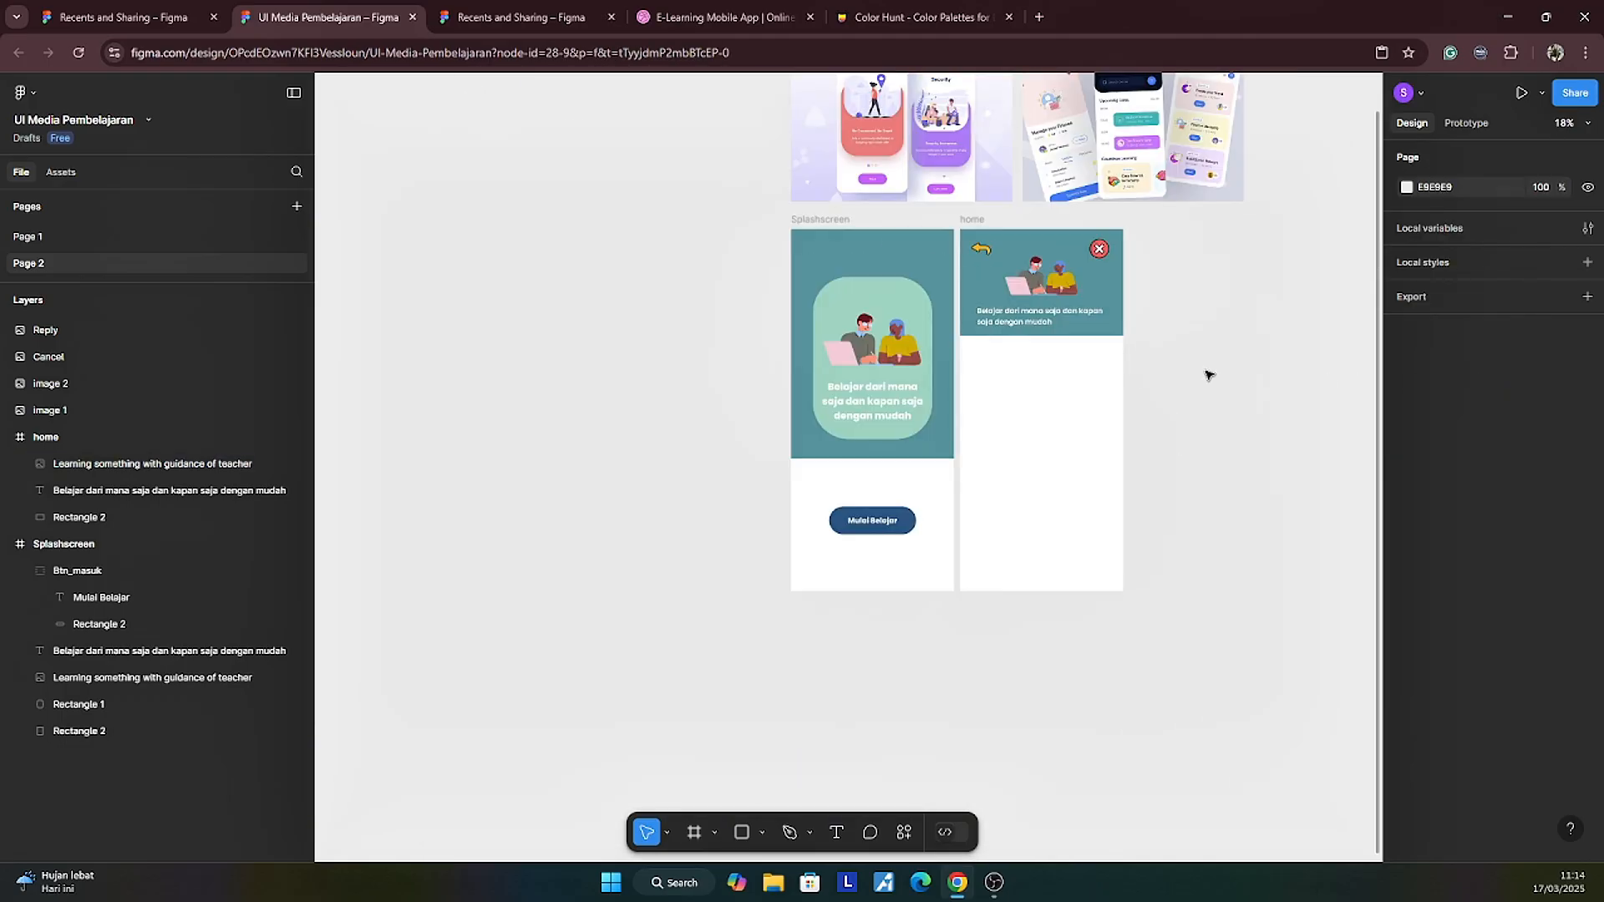
scroll(1095, 598, "up", 5)
left_click(1100, 440)
scroll(1099, 426, "up", 5)
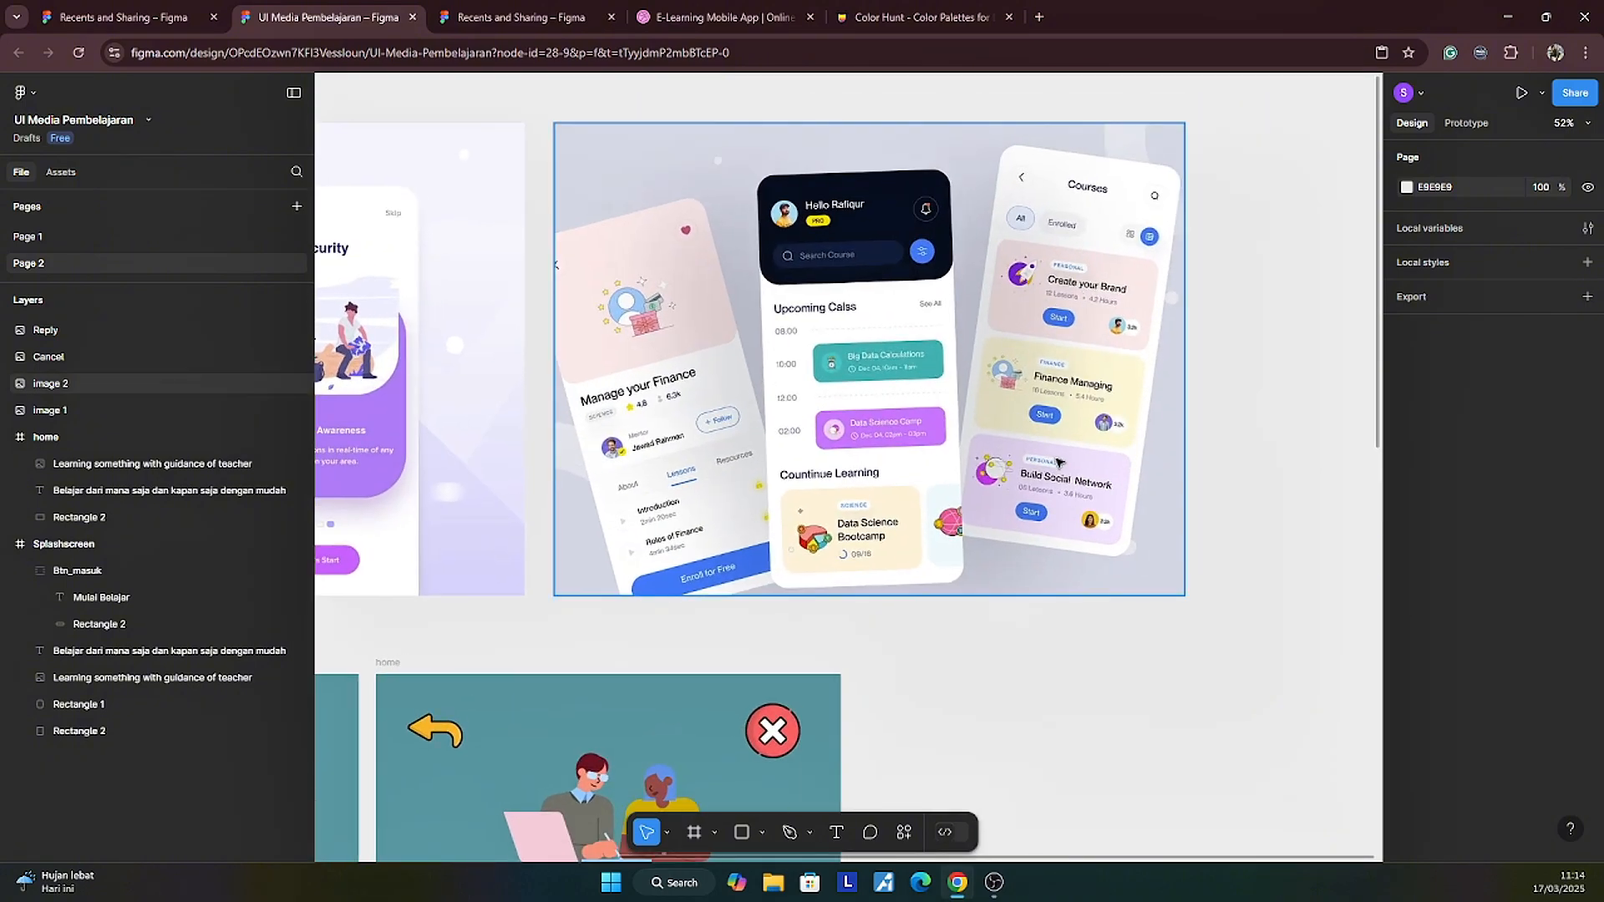
key("Escape")
scroll(1087, 434, "down", 5)
scroll(1145, 393, "down", 3)
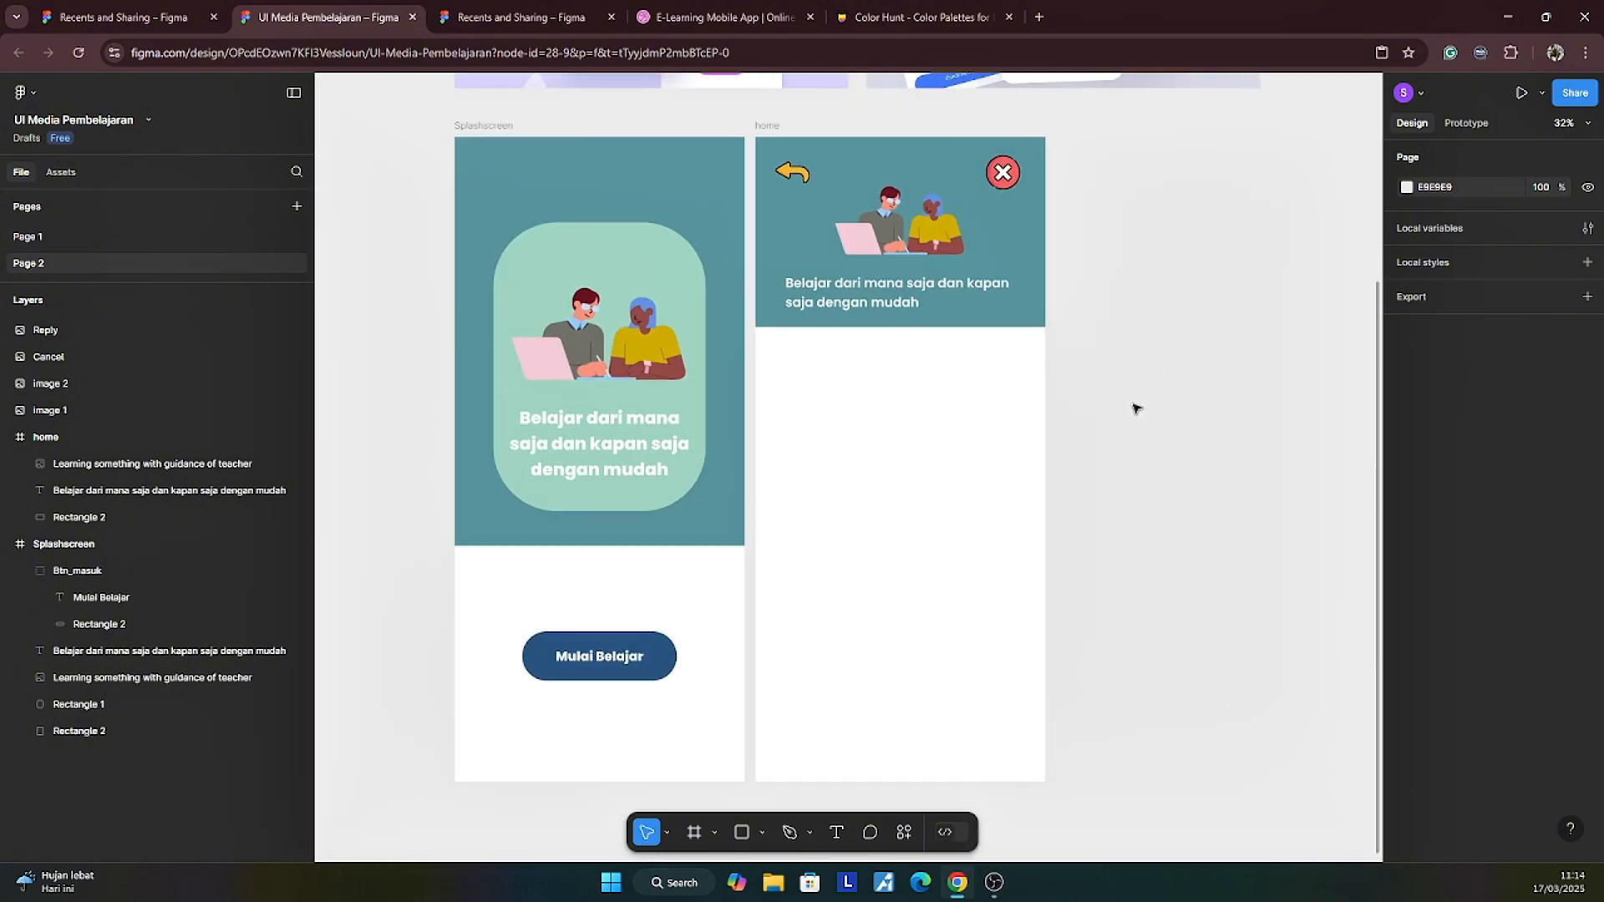
Step: Draw a rectangle across the full 1080 width of the home frame just below the header, about 402 high
left_click(741, 832)
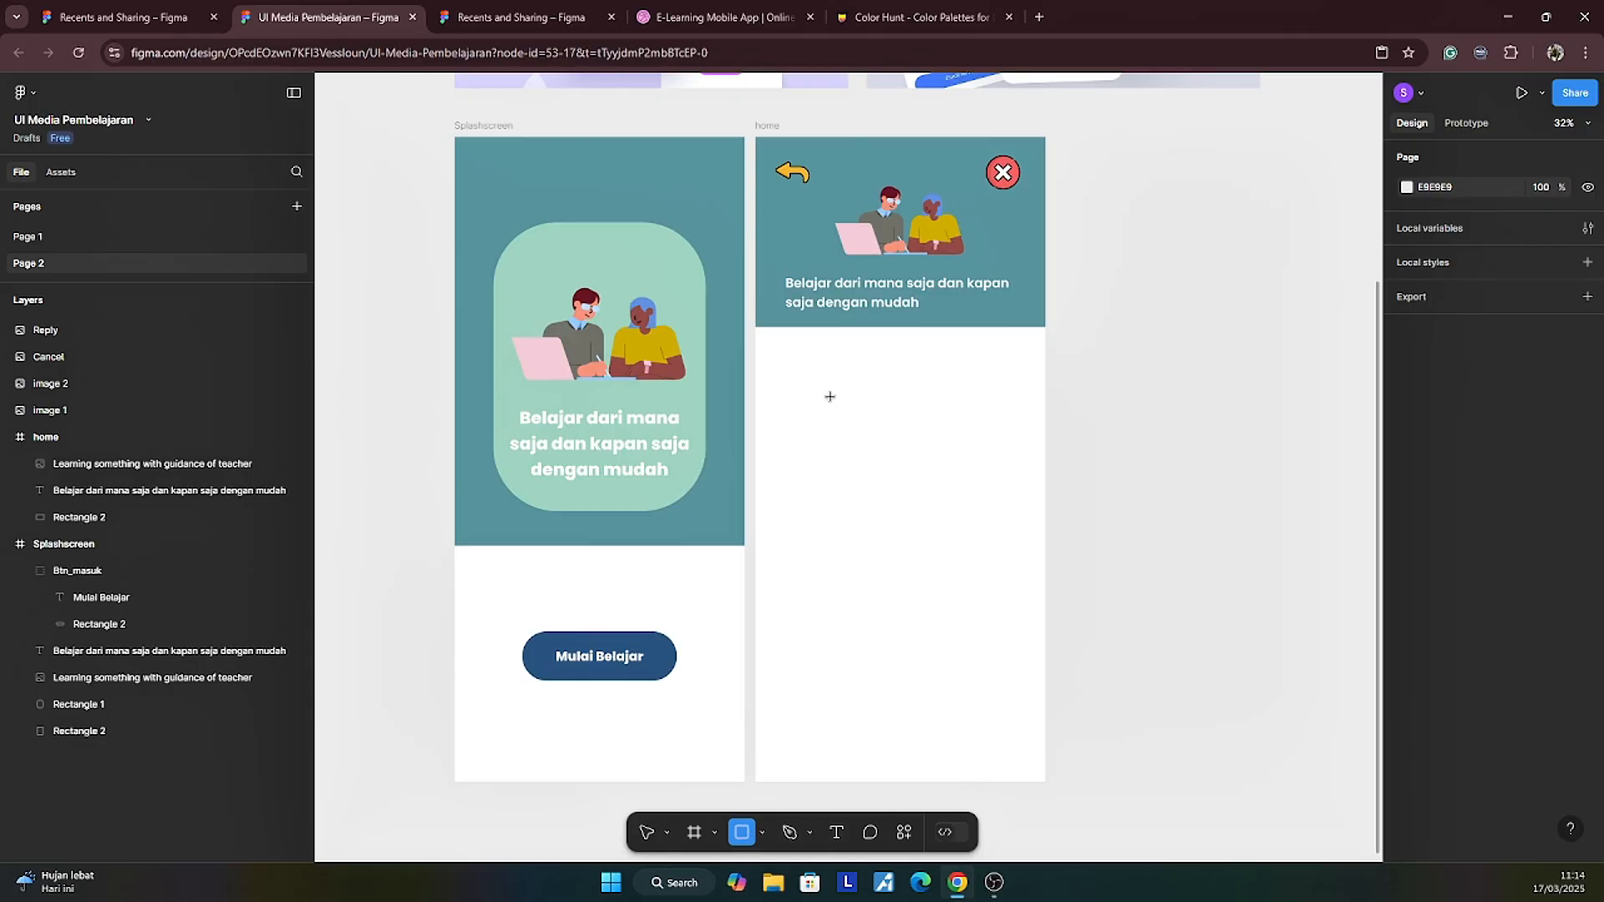
left_click(830, 396)
left_click_drag(836, 405, 1047, 386)
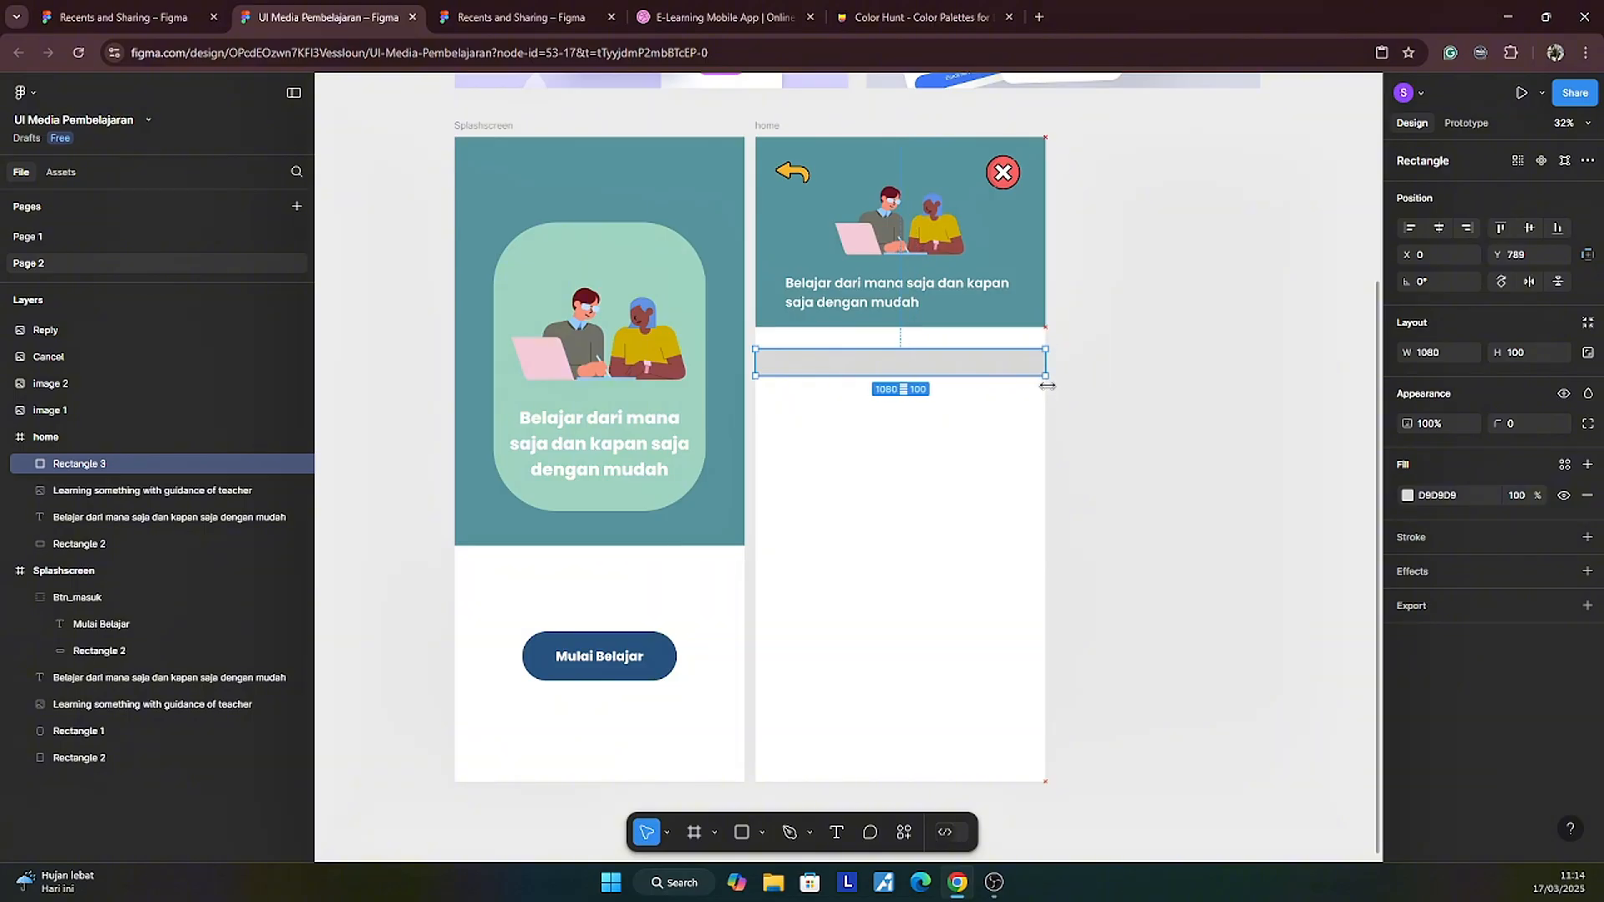
left_click_drag(915, 375, 892, 455)
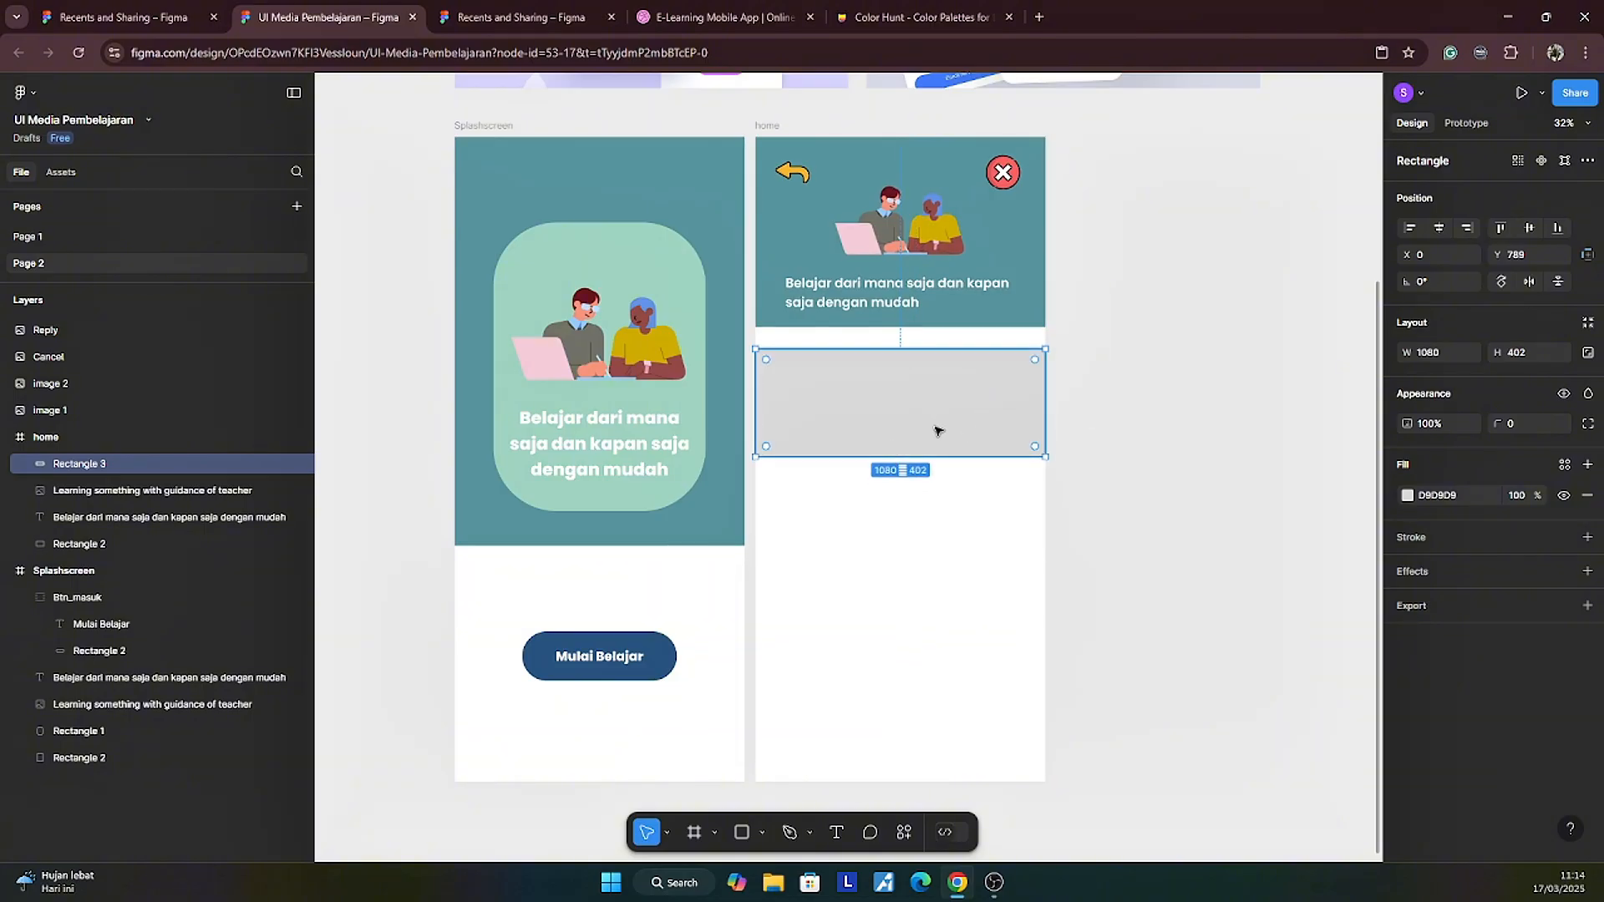
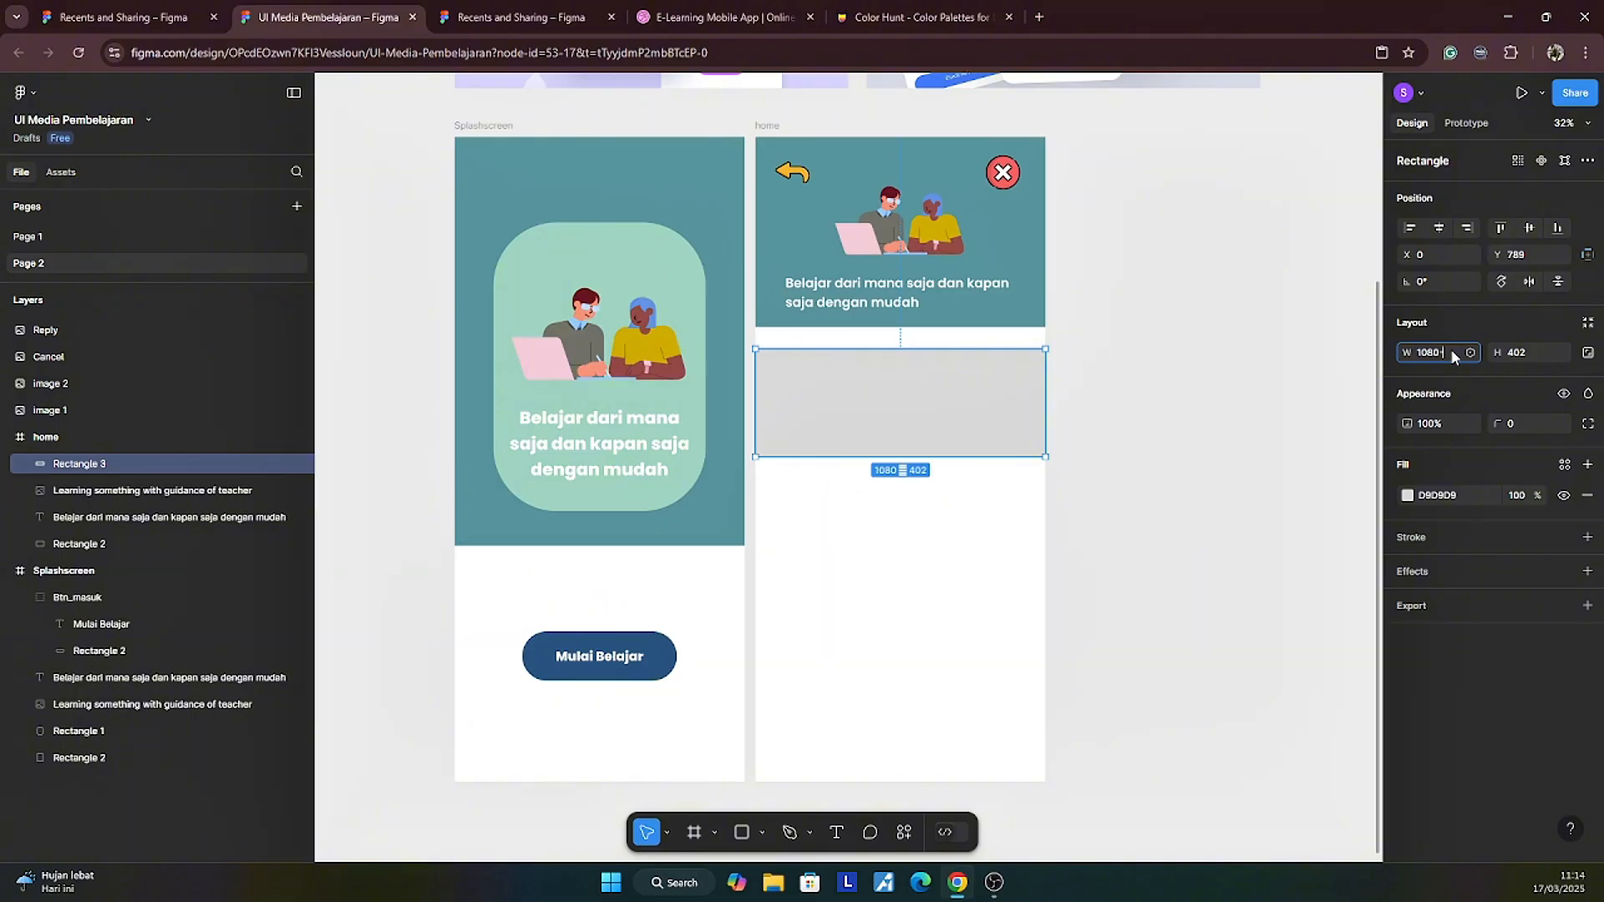
Step: Set the grey rectangle's width to 1000 and centre it horizontally in the home frame at X 40
type("1000")
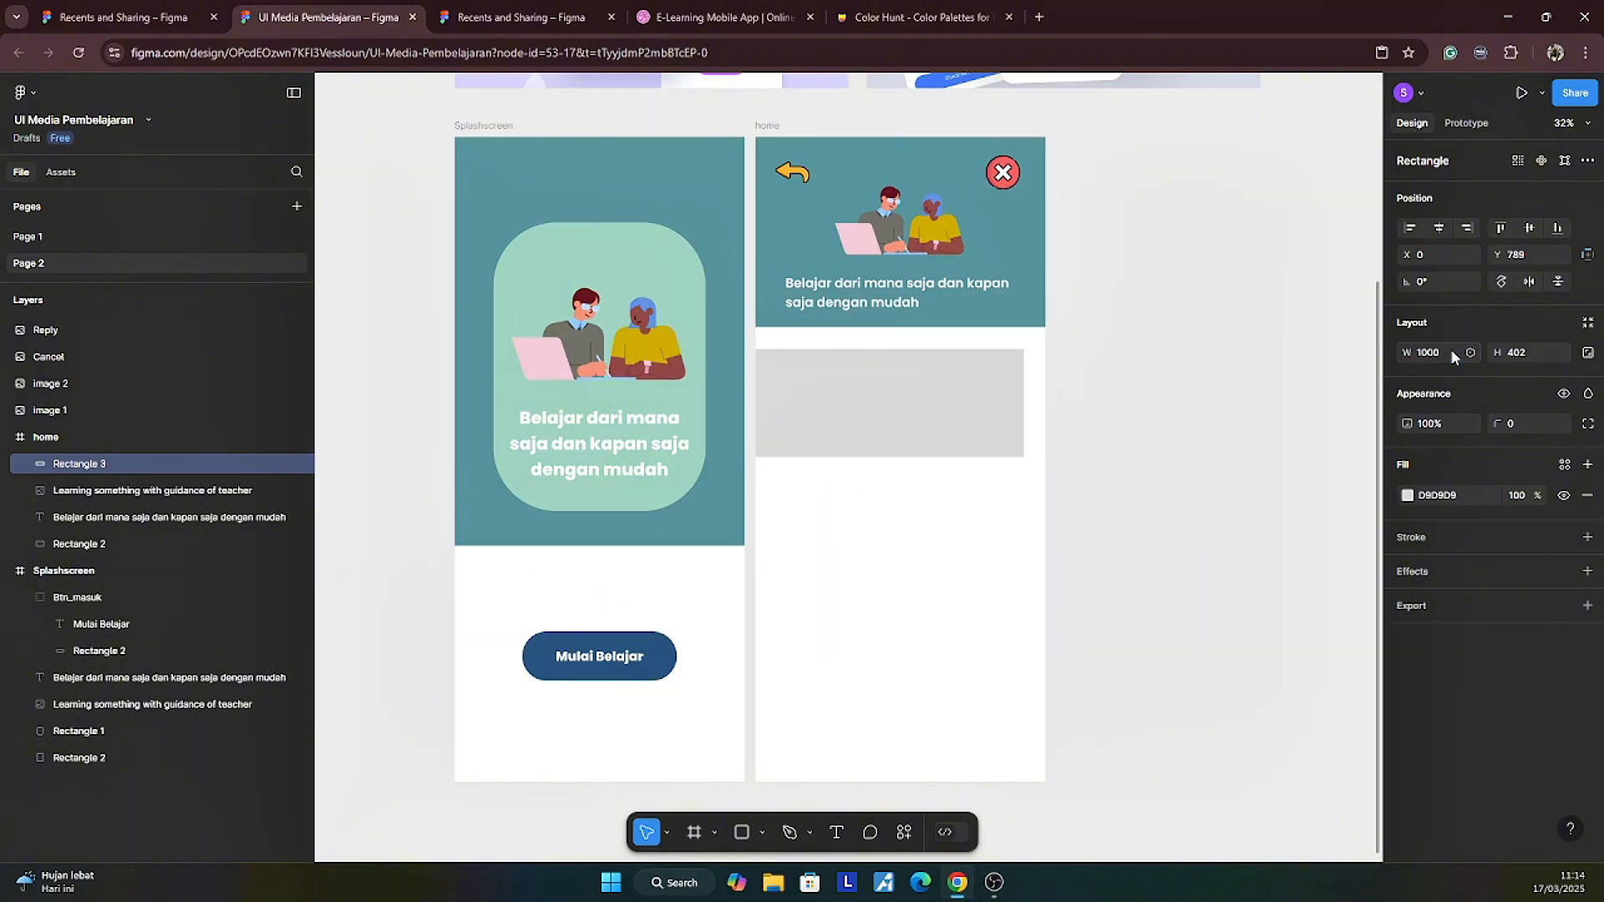
key("Return")
left_click_drag(892, 410, 905, 413)
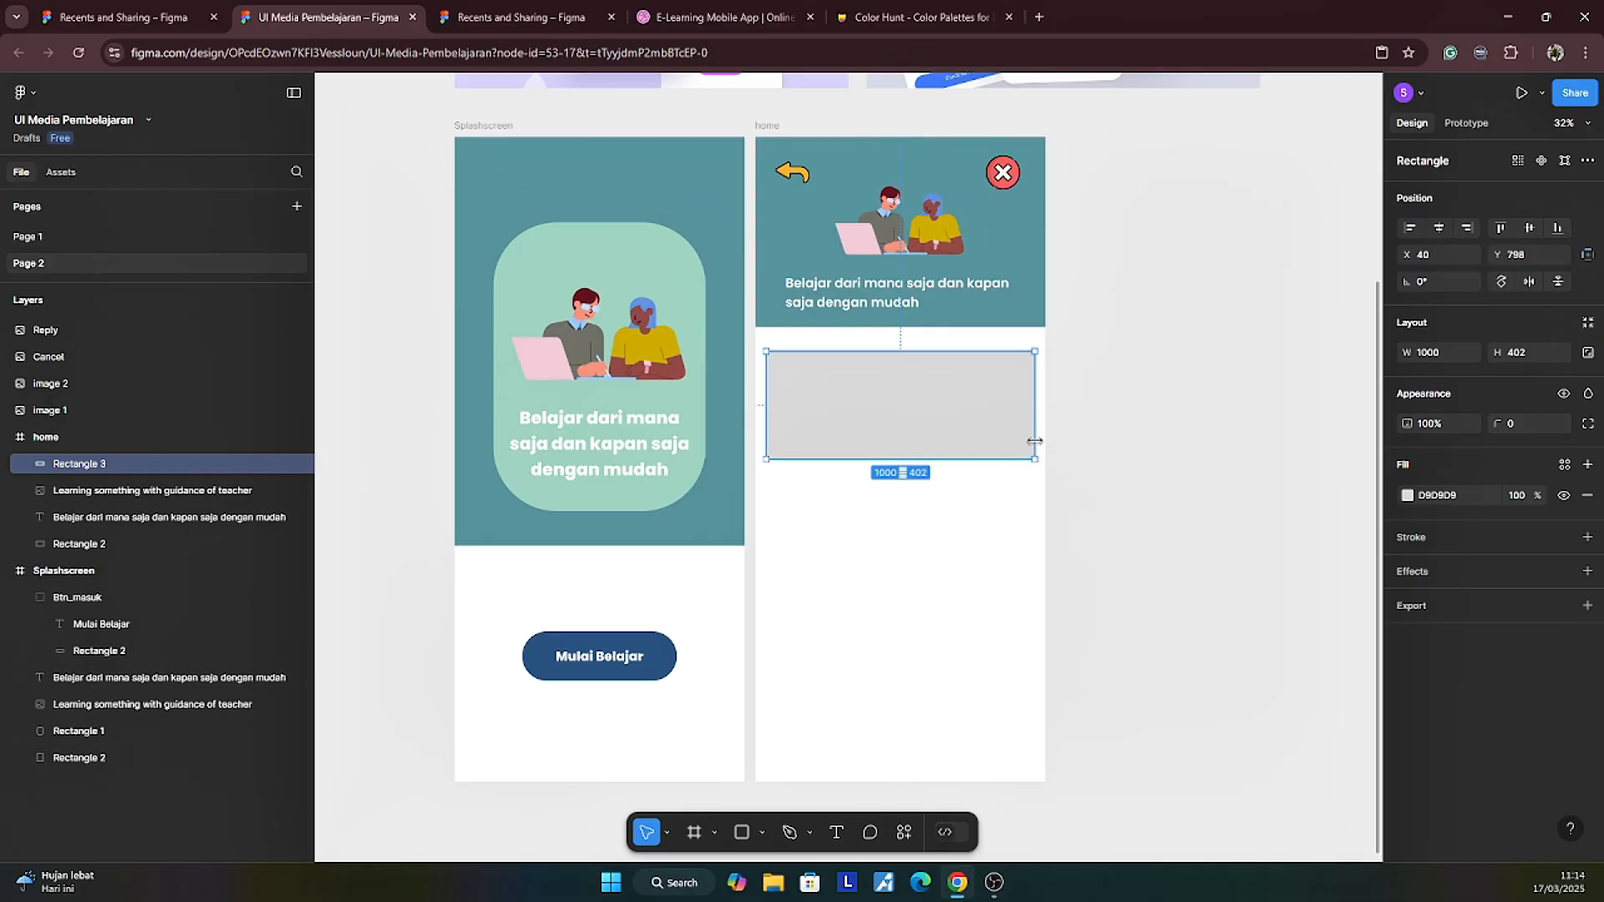
Step: Round the grey rectangle's corners to a radius of about 50
key("alt")
left_click_drag(1022, 367, 1019, 370)
left_click(1201, 362)
Step: Check the reference course cards and move the rounded grey rectangle closer to the home header, to a Y of about 759
scroll(1208, 401, "down", 3)
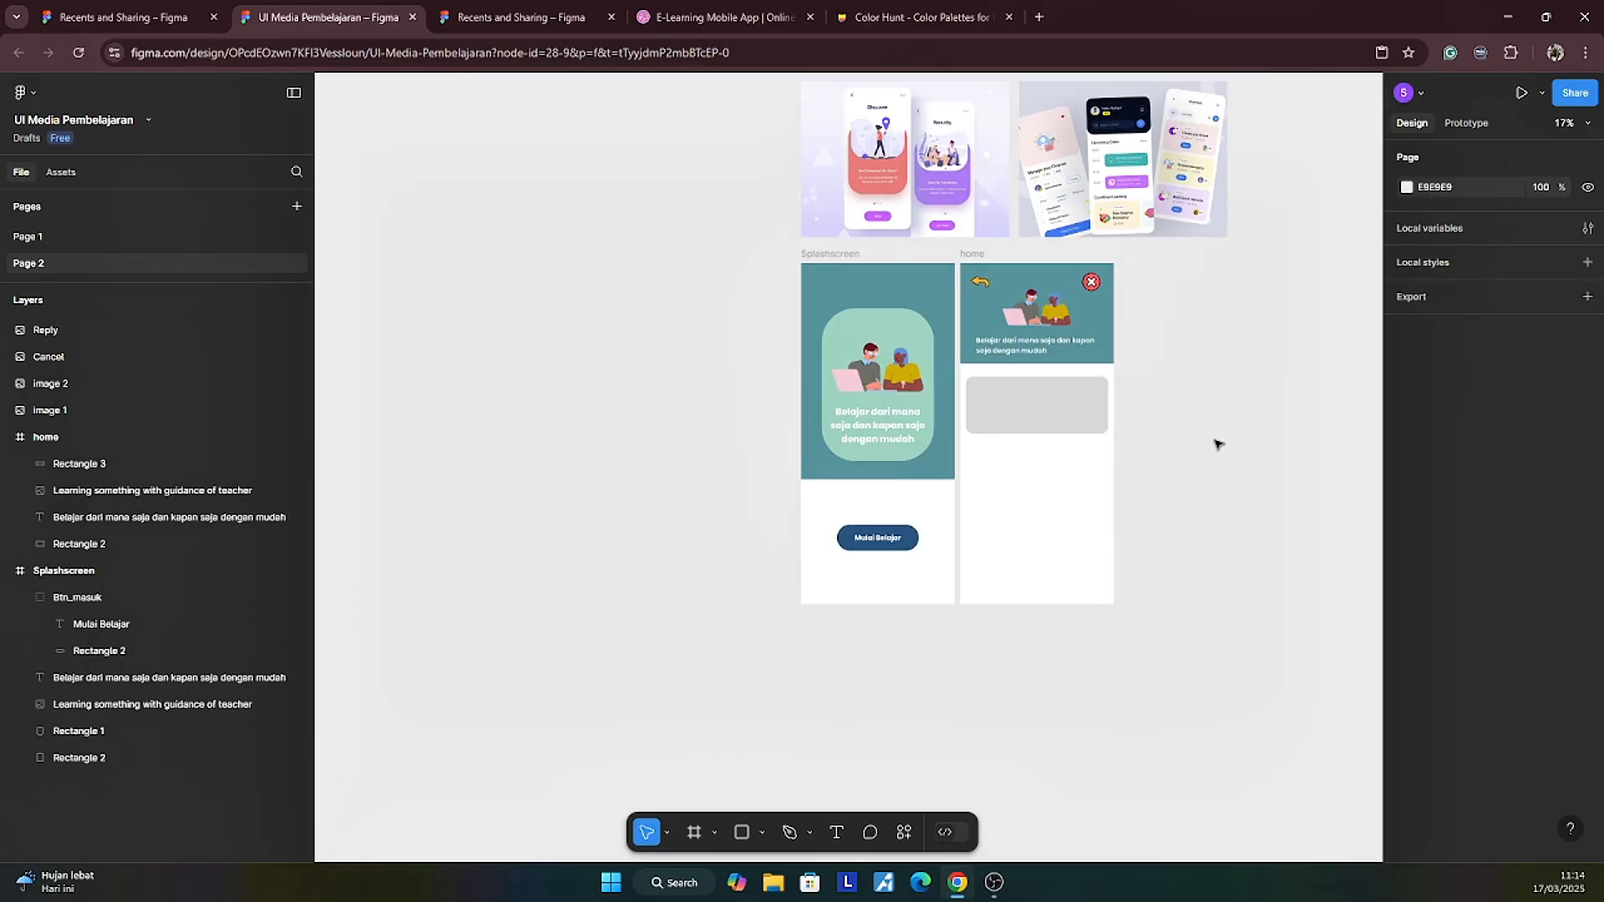
scroll(1142, 465, "up", 5)
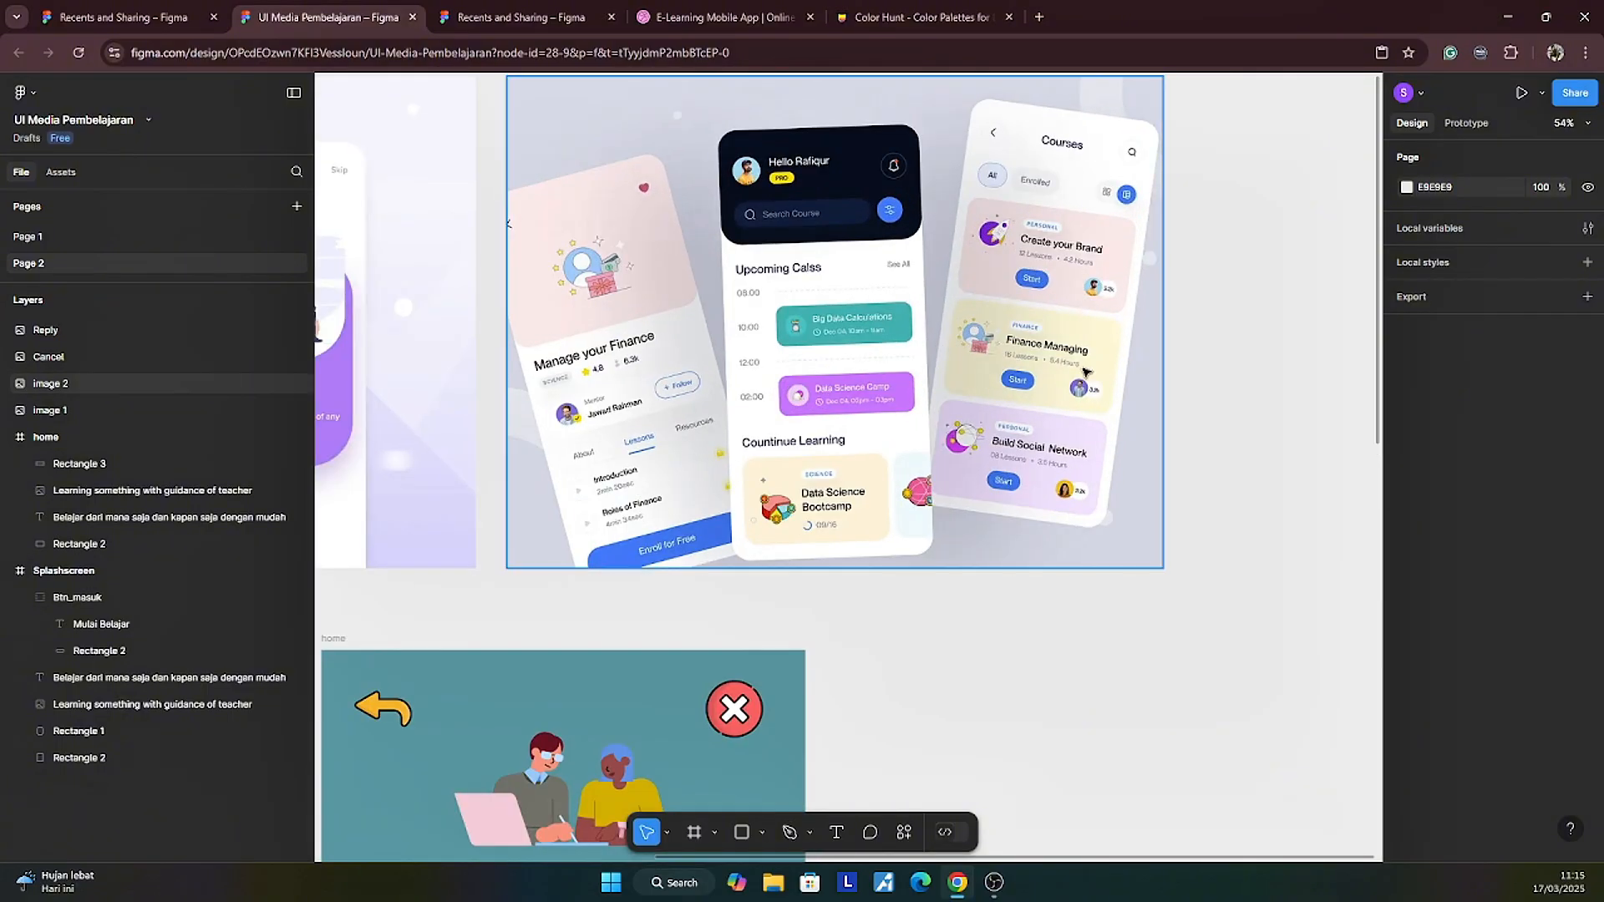
scroll(1084, 372, "down", 2)
scroll(1086, 435, "down", 3)
scroll(1086, 435, "up", 1)
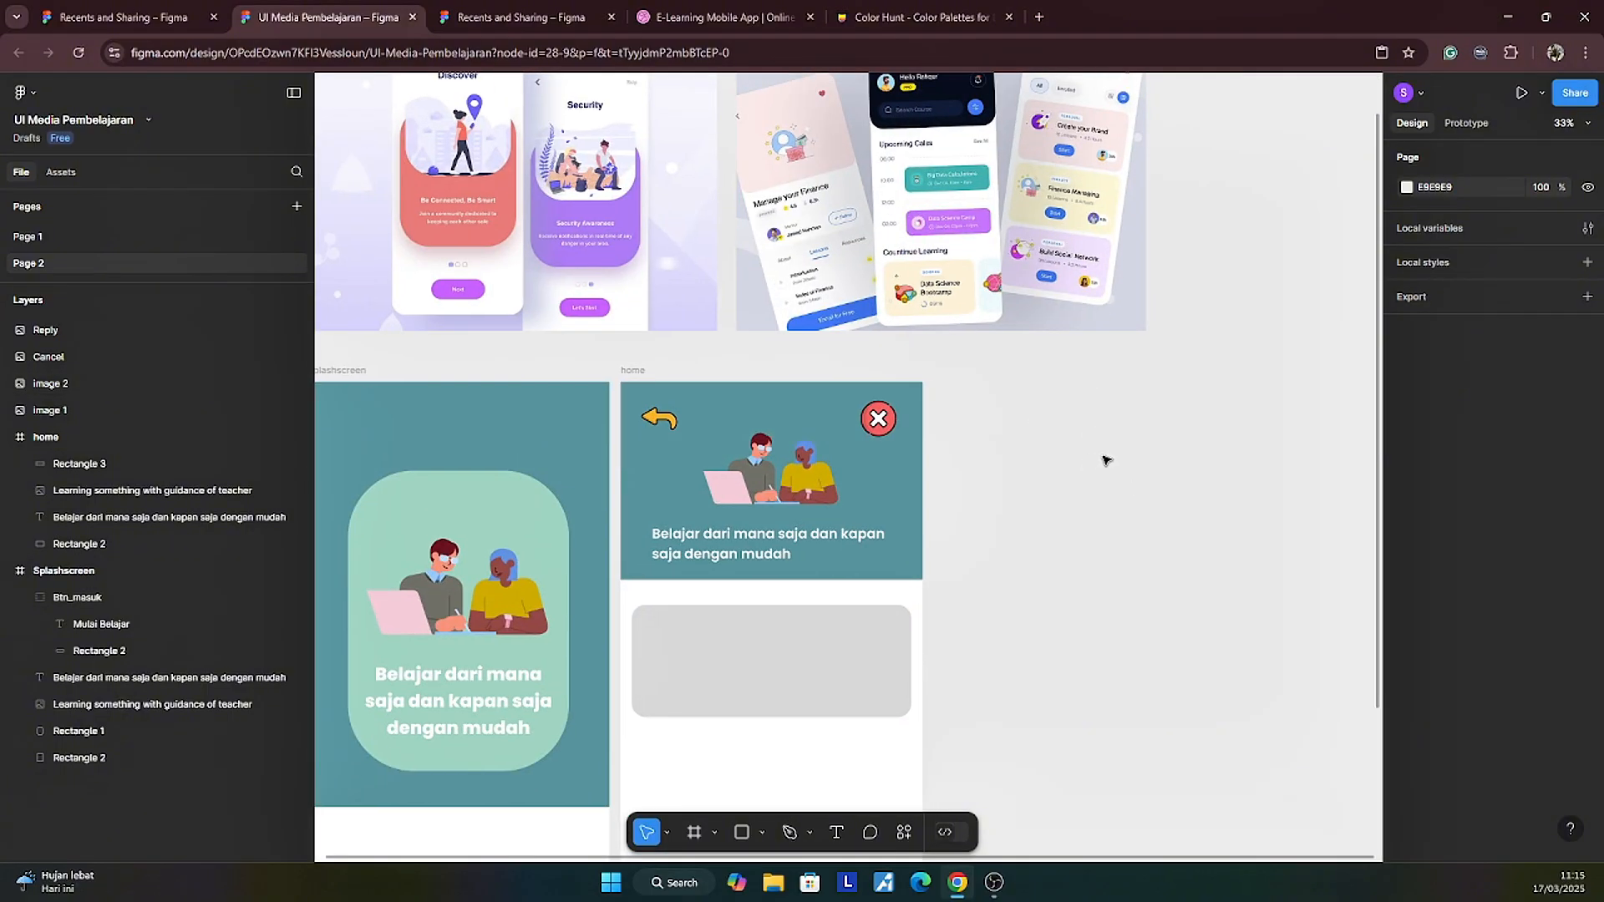
double_click(765, 675)
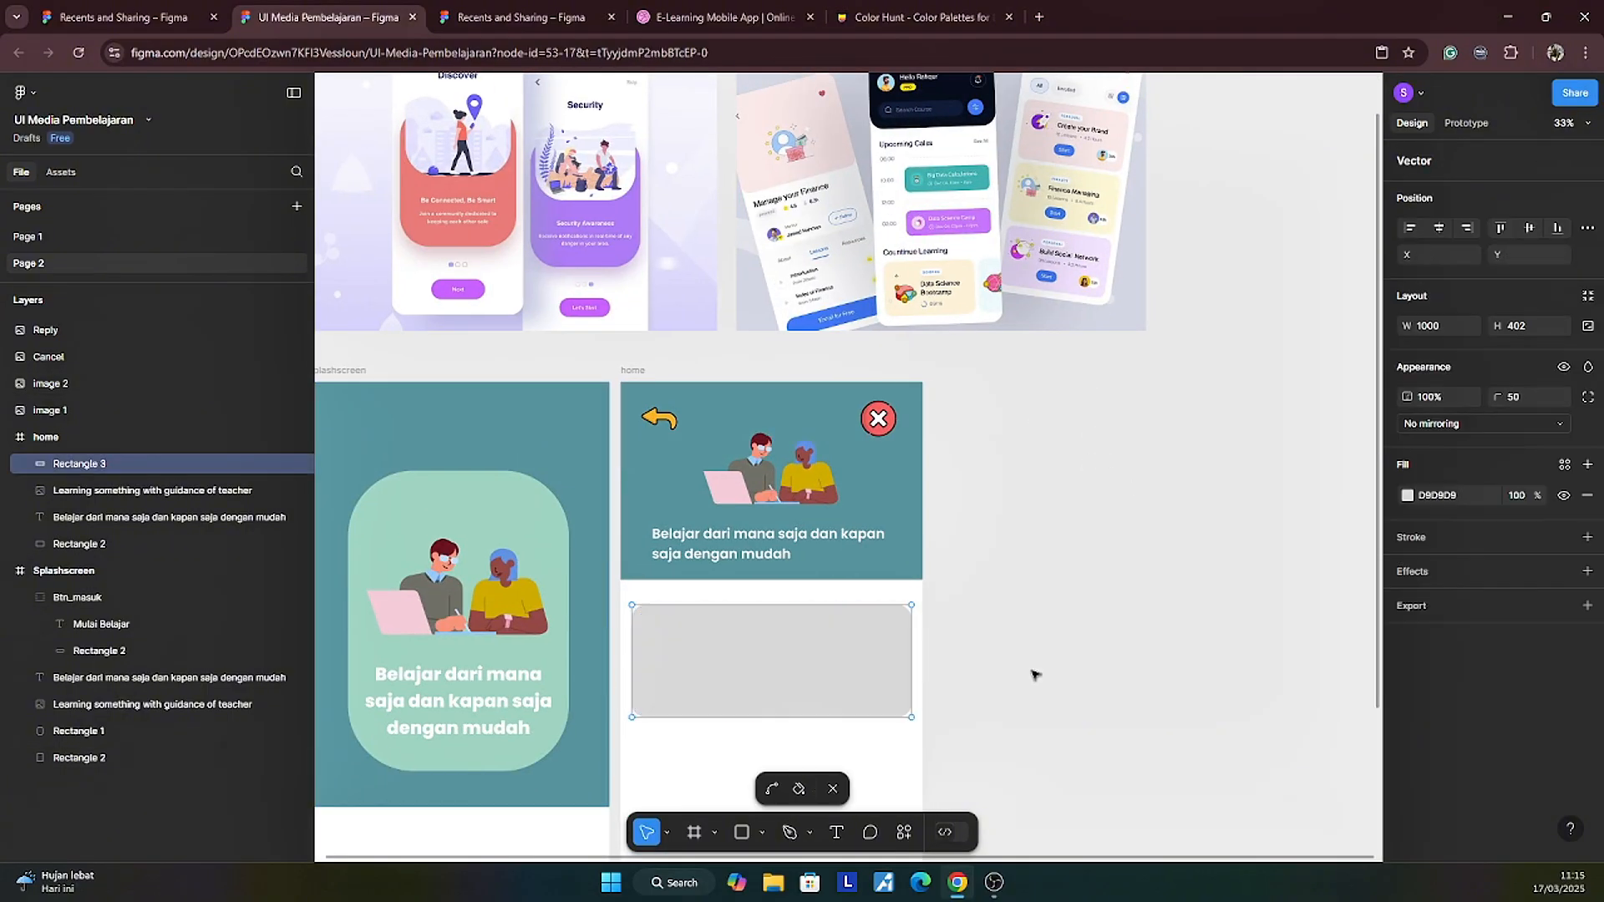
key("Escape")
scroll(1103, 666, "down", 2)
left_click_drag(773, 605, 773, 599)
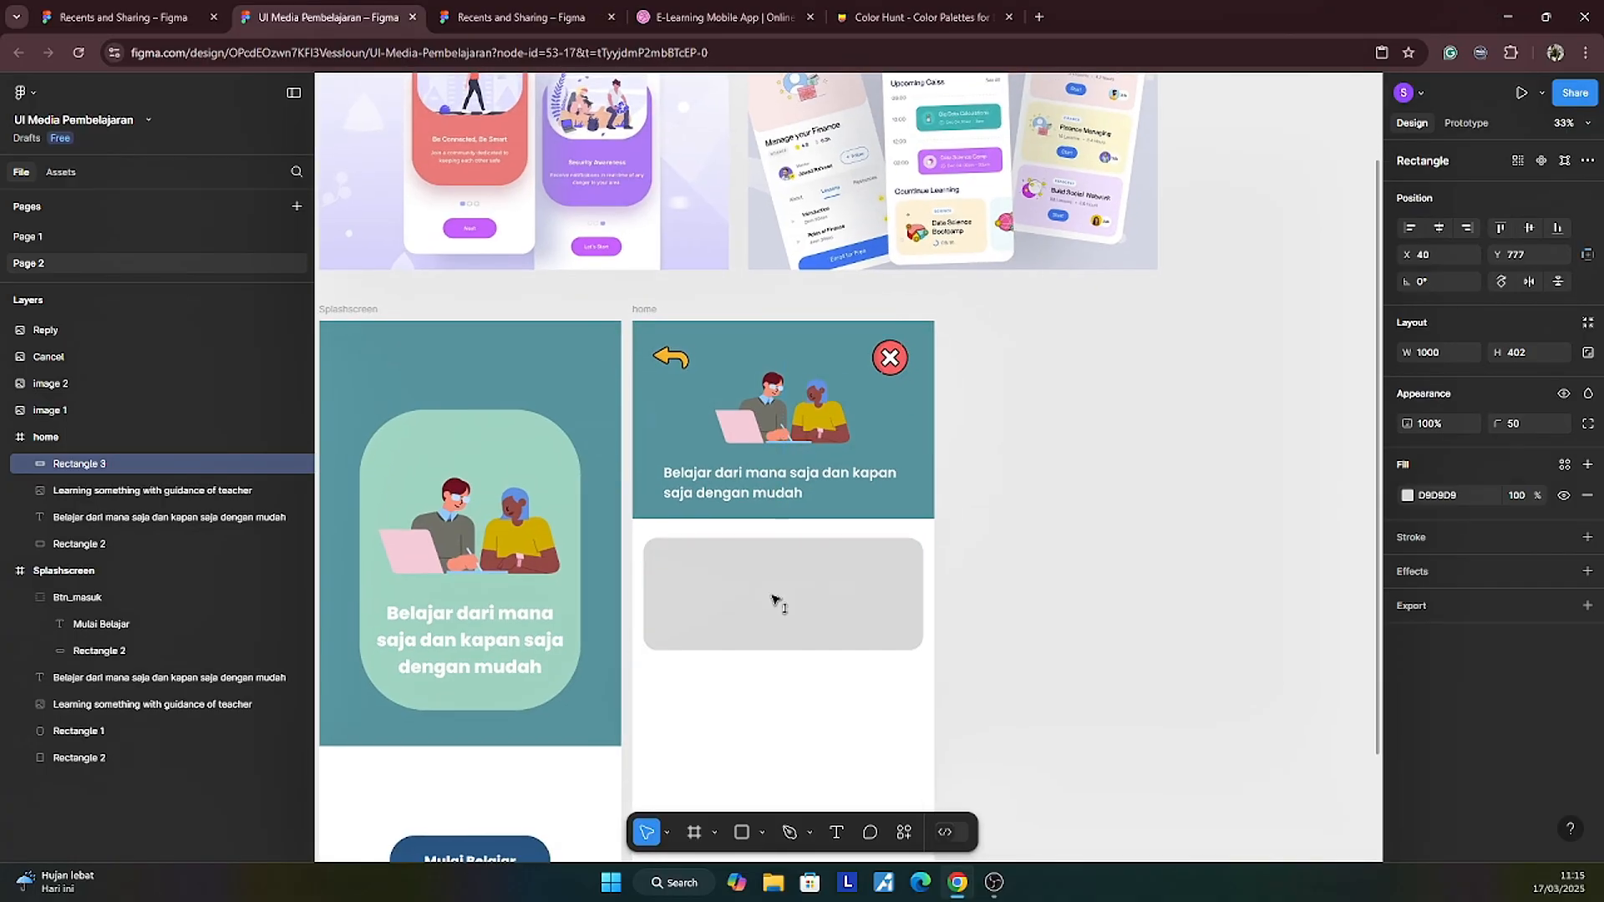
scroll(1117, 562, "down", 2)
left_click_drag(831, 516, 831, 512)
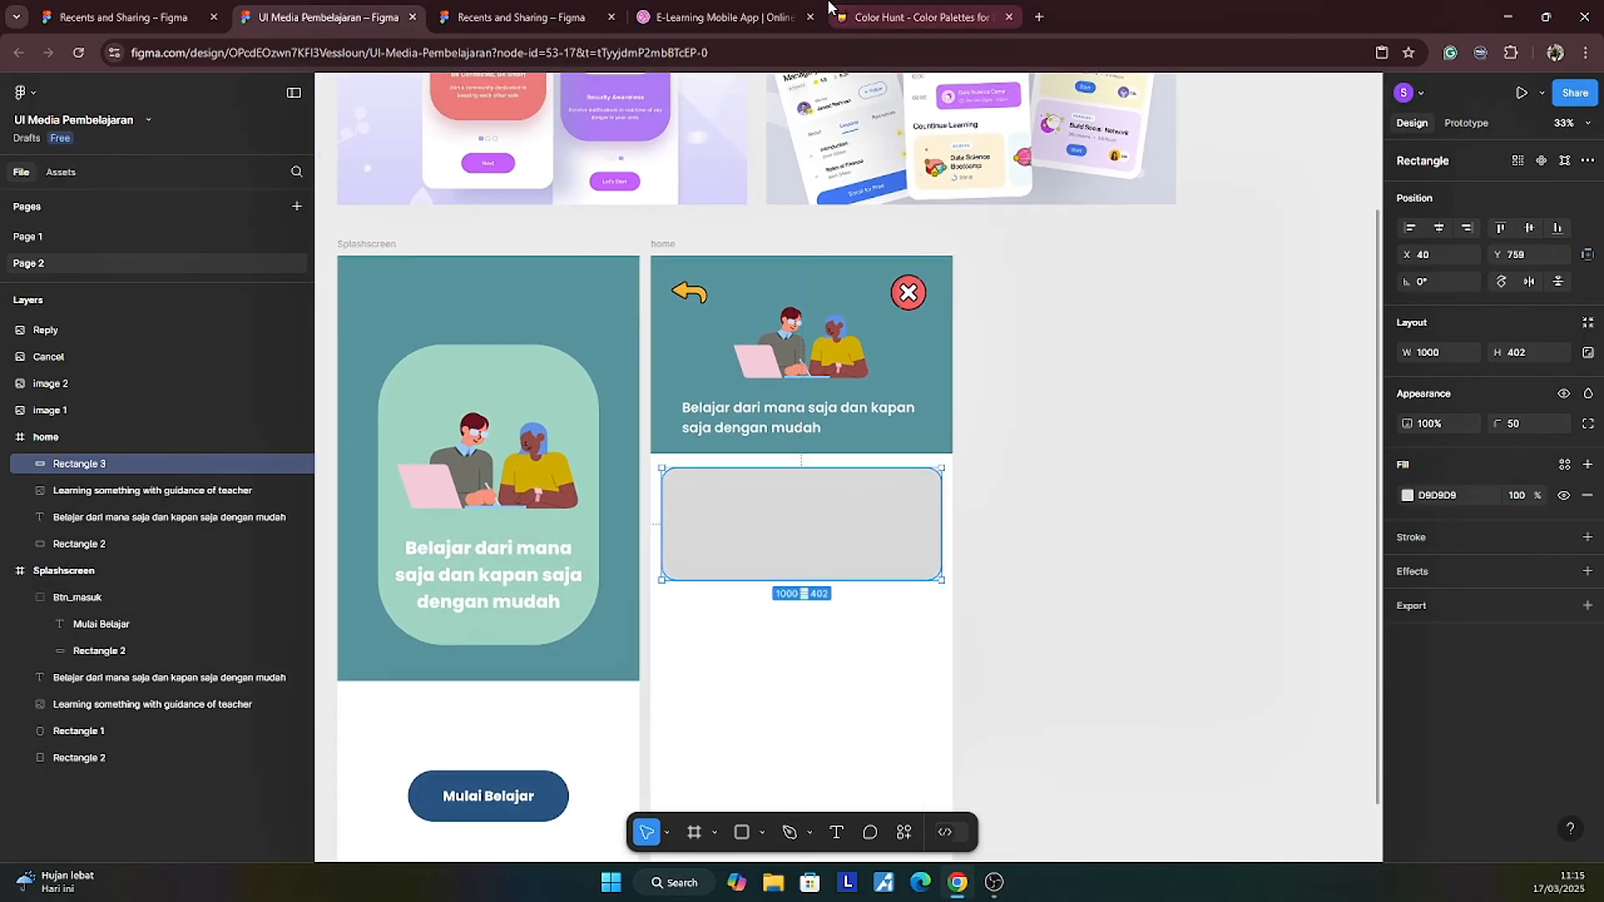
Step: Copy the mint colour from the blue-to-cream palette on Color Hunt and set the home card rectangle's fill to 98D2C0
left_click(832, 12)
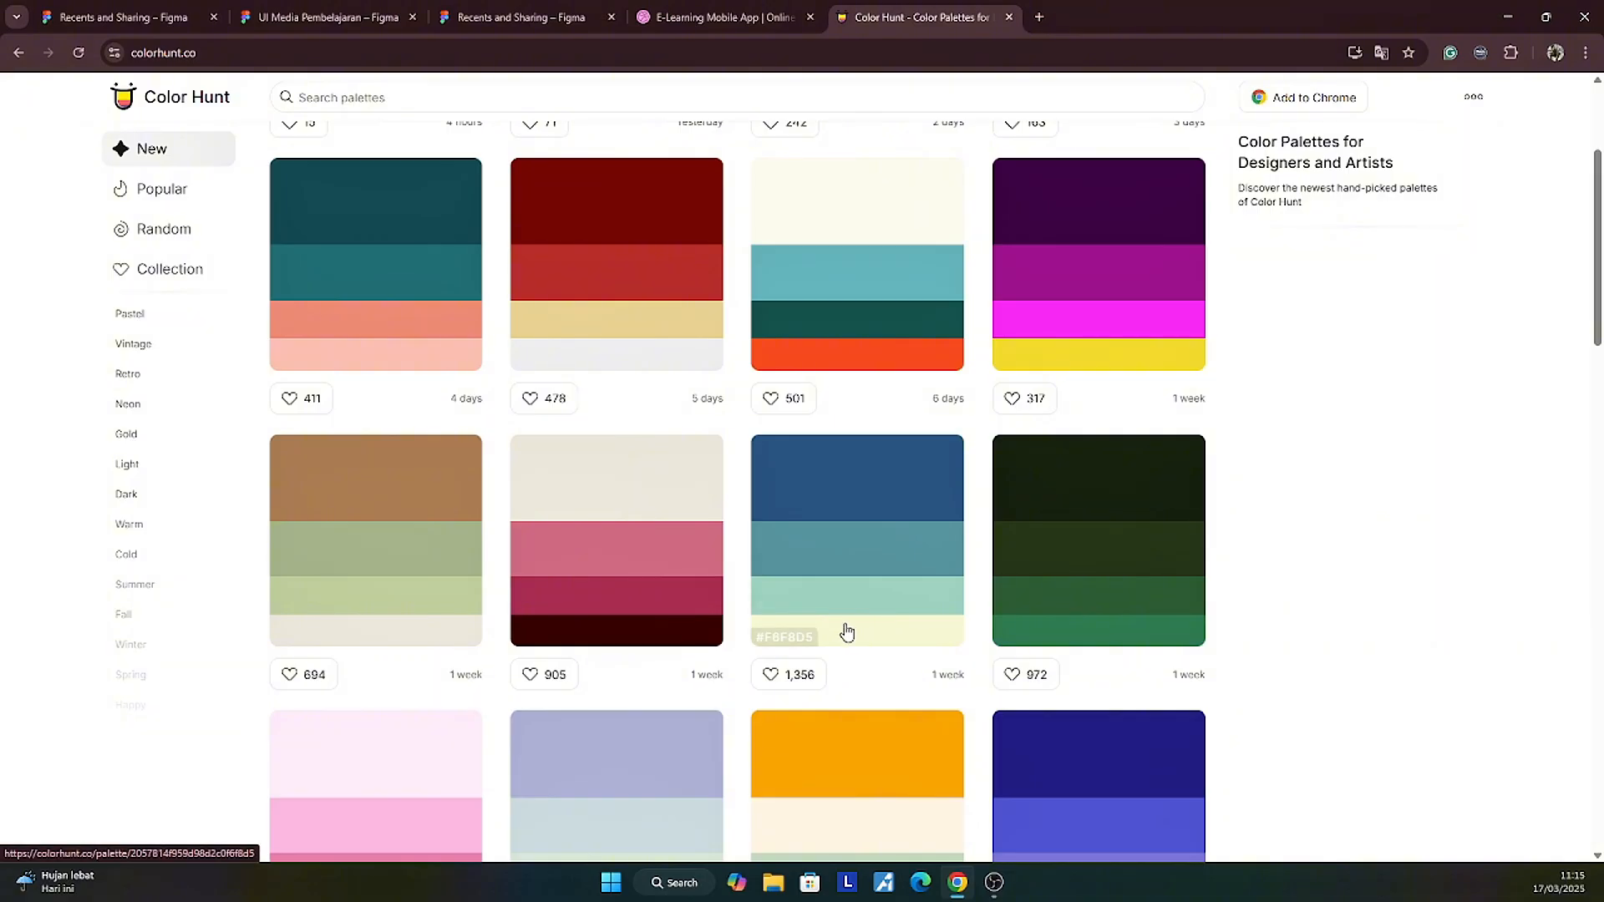
left_click(788, 639)
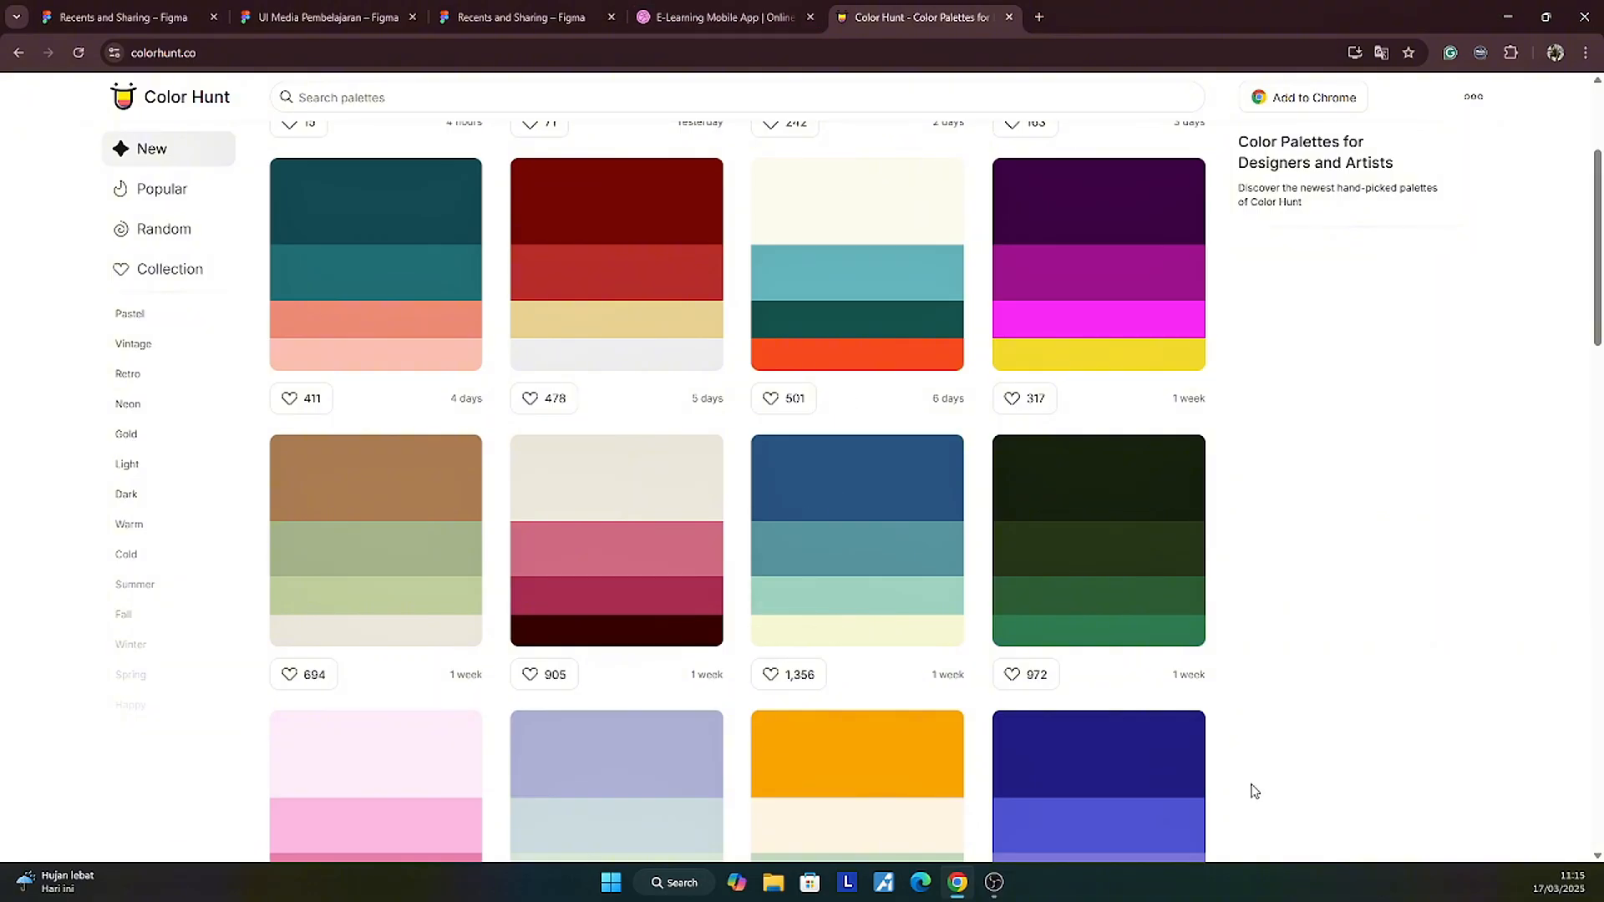
left_click(792, 616)
left_click(321, 17)
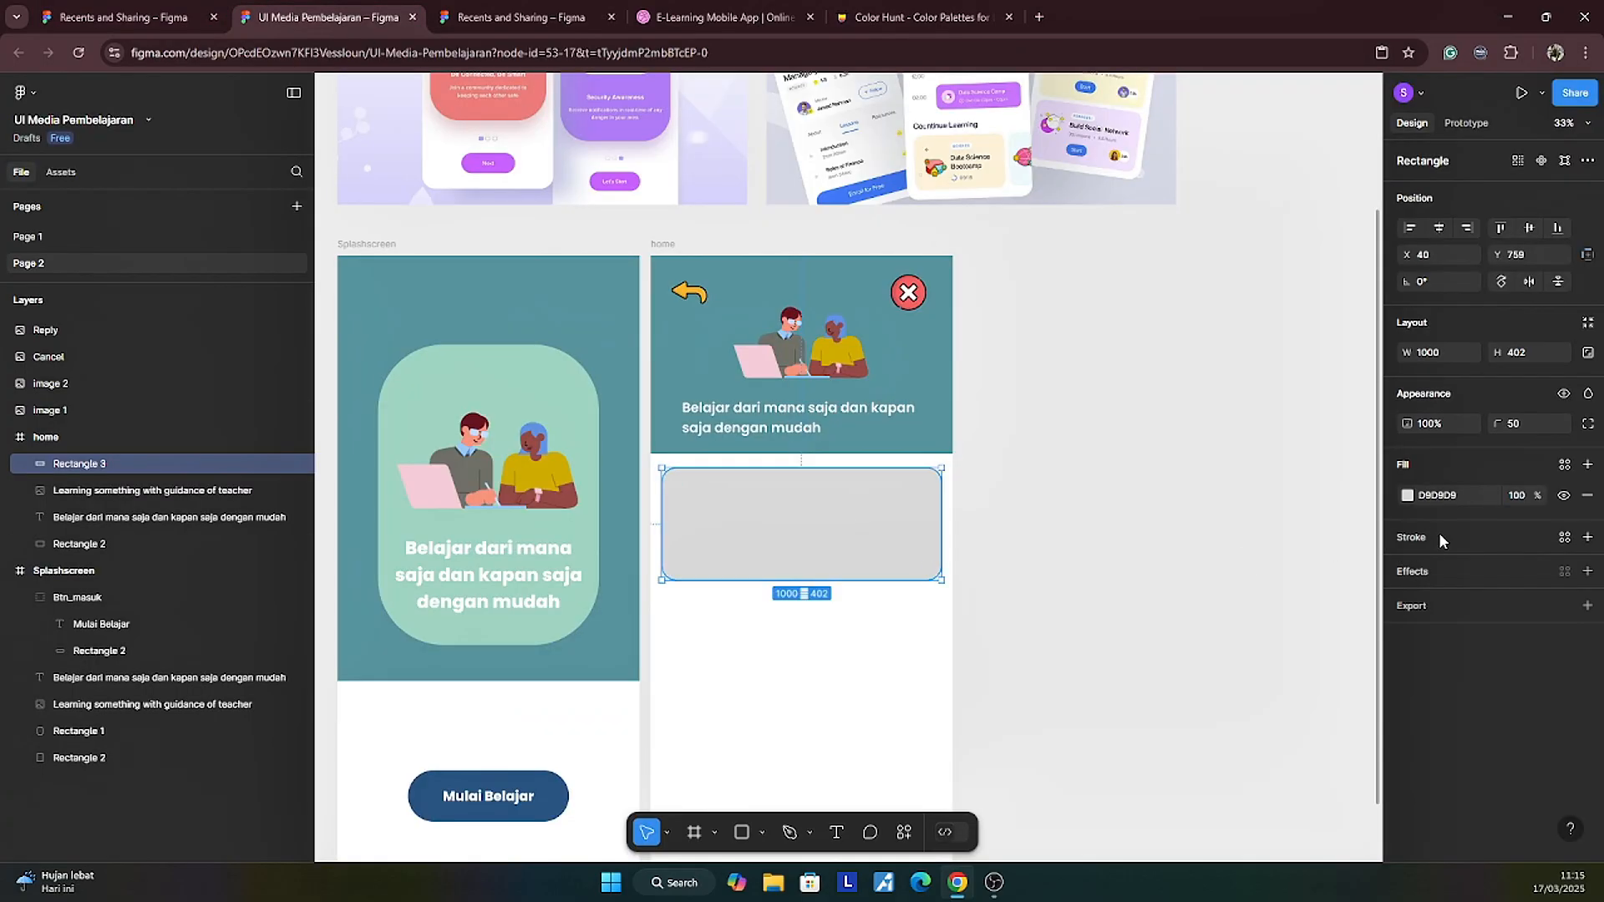
left_click(1452, 497)
type("98D2C0")
key("Return")
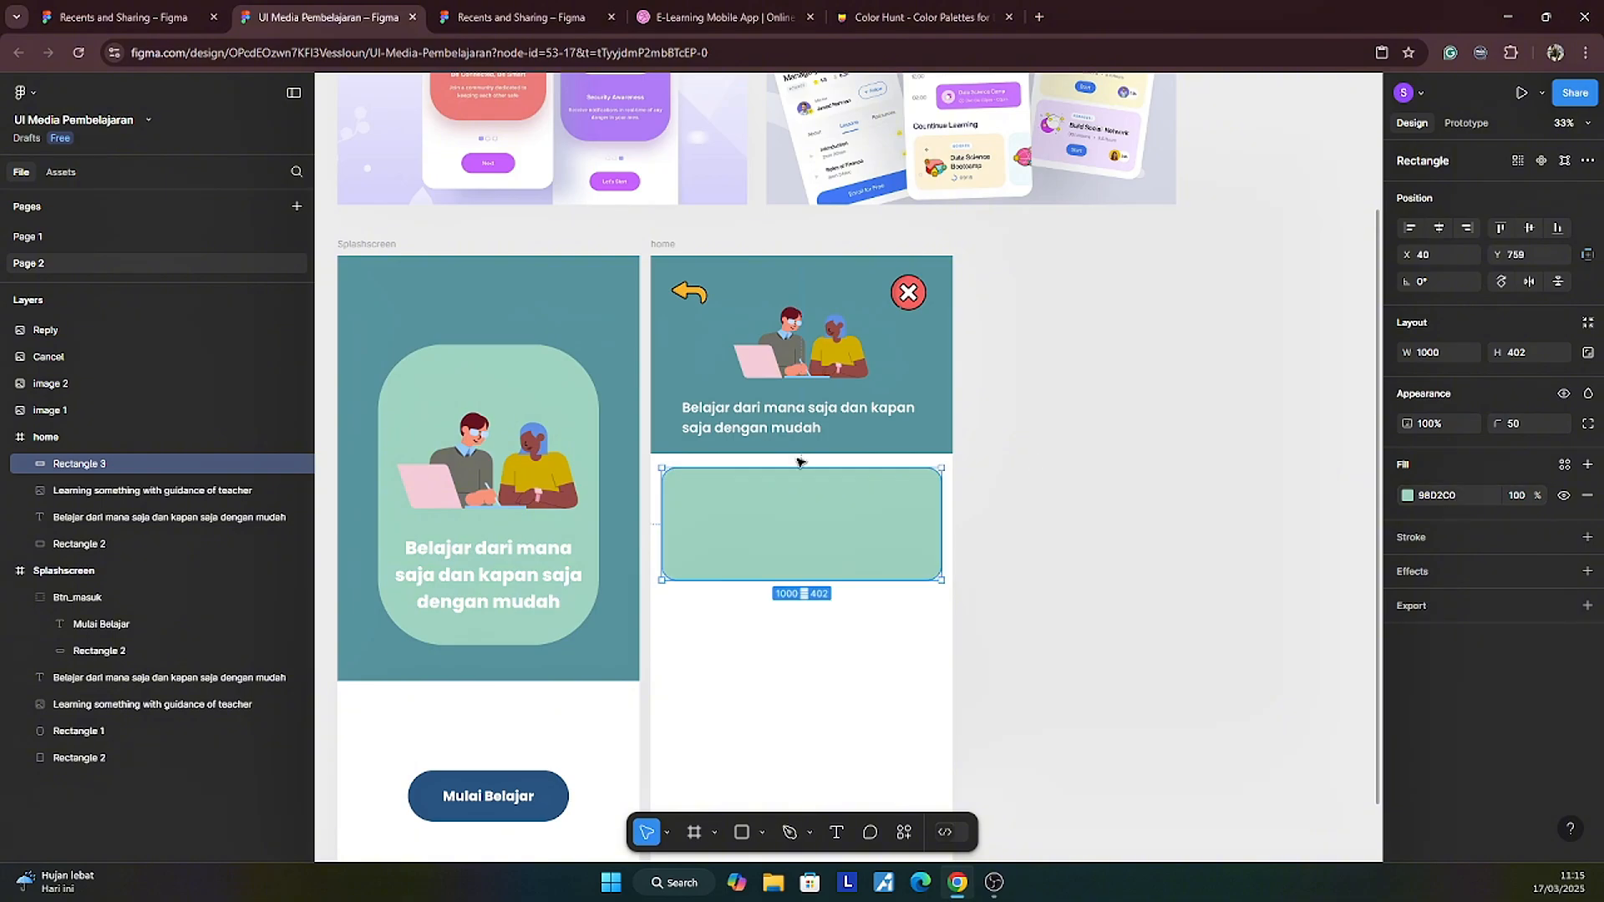
Step: Lighten the card rectangle's mint fill to D4F5EB
left_click(1408, 497)
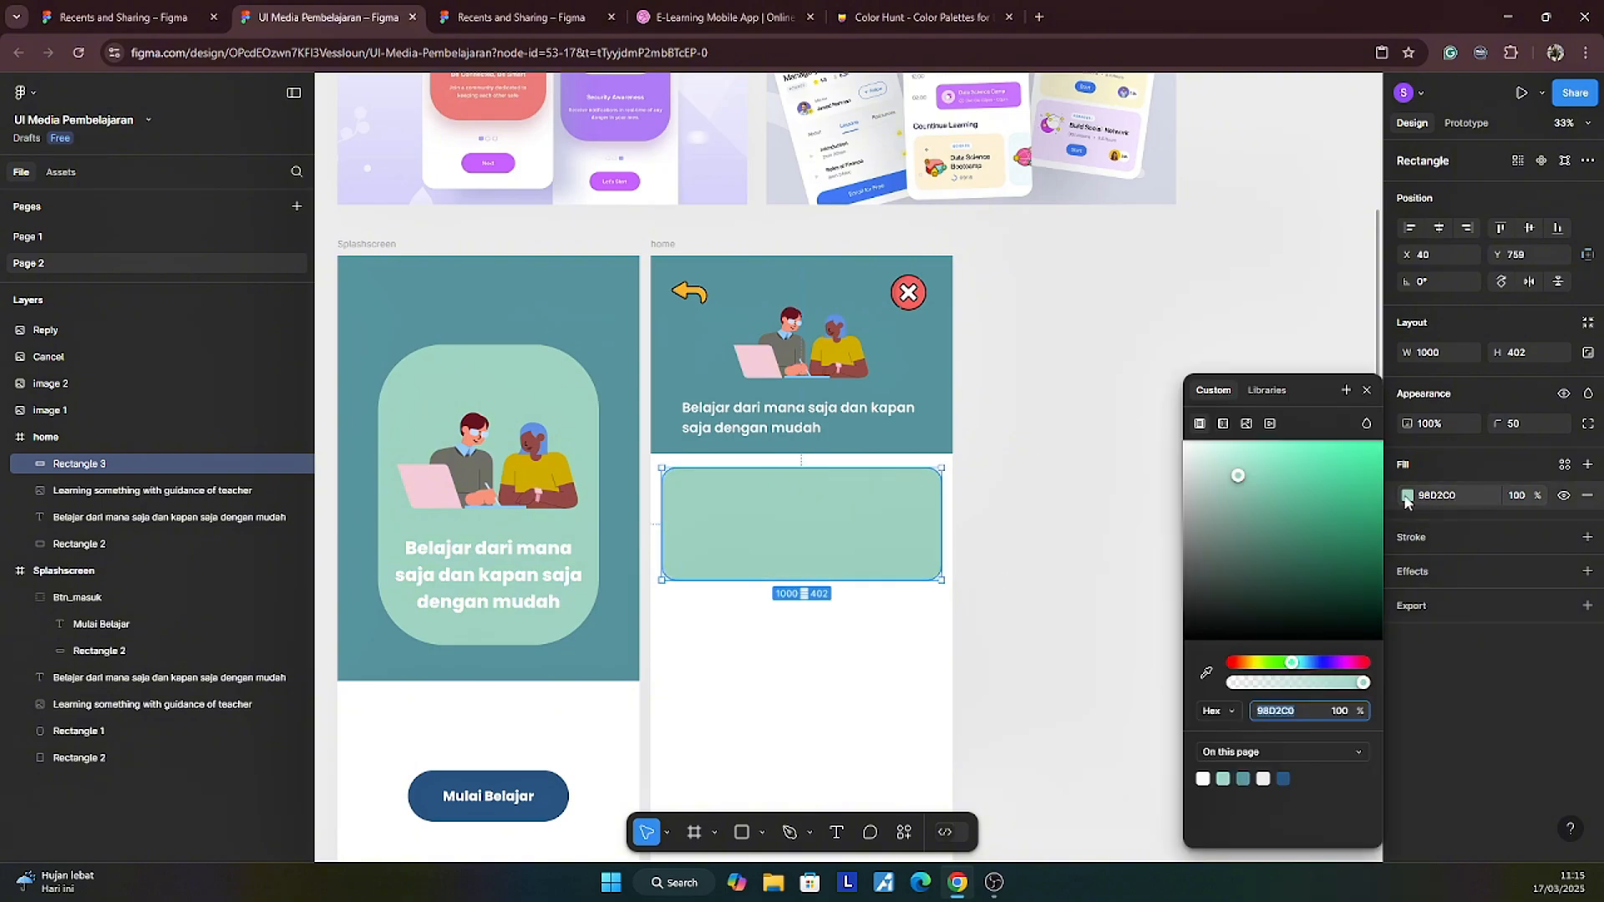
left_click_drag(1240, 474, 1210, 456)
left_click(1111, 511)
scroll(1112, 512, "down", 2)
scroll(1111, 511, "up", 1)
left_click_drag(1111, 511, 1133, 451)
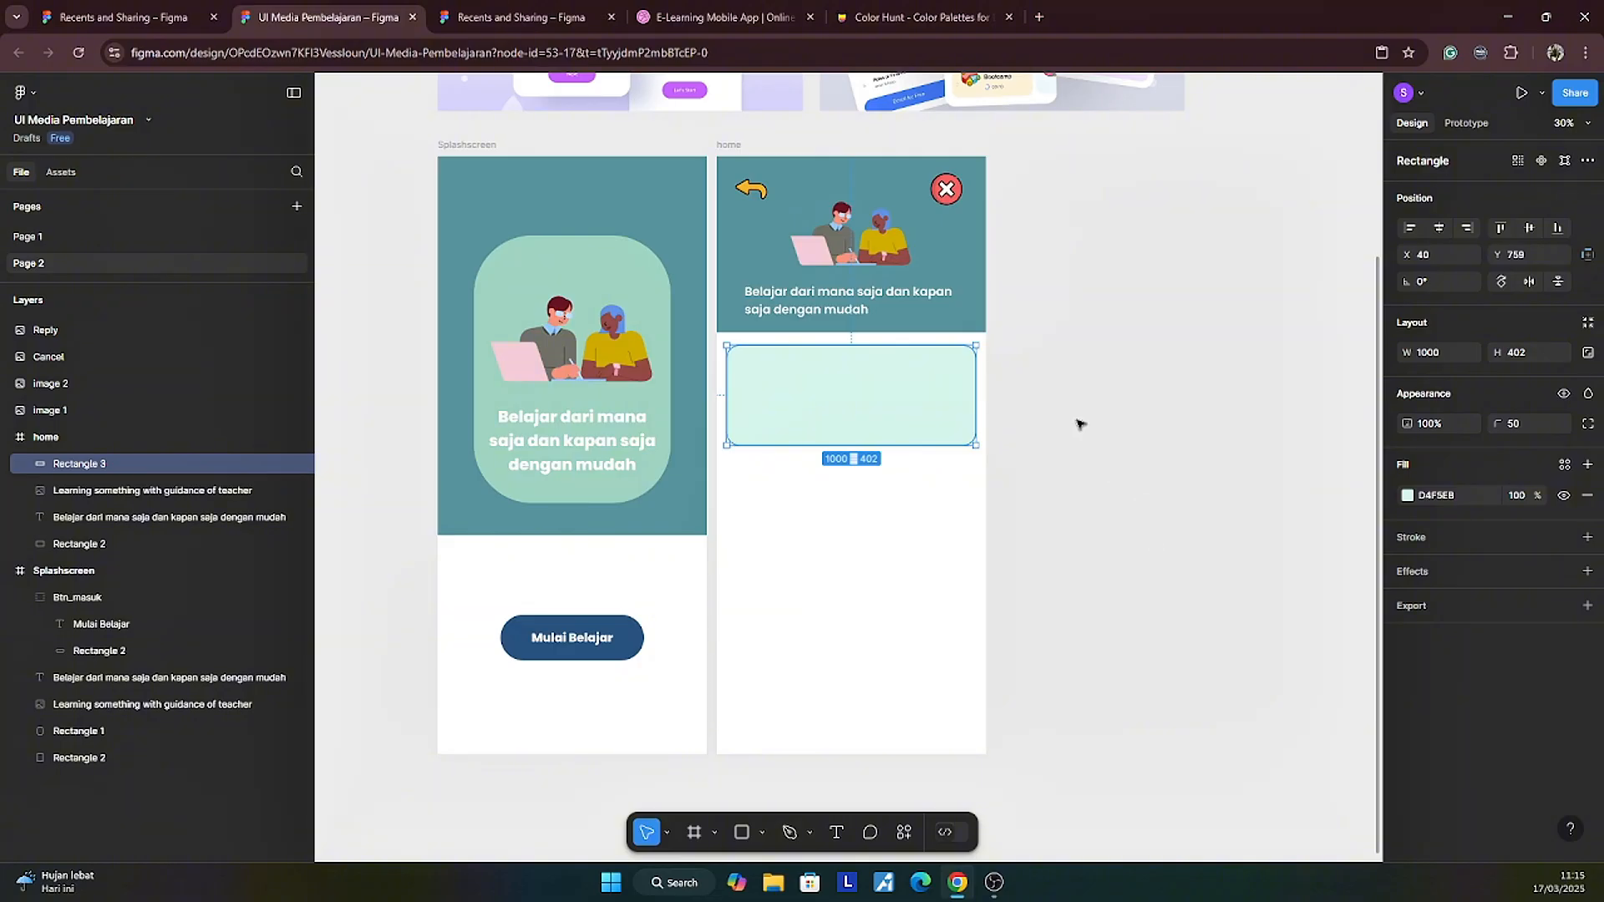
Step: Check the reference course cards, open the Flaticon plugin, filter it to colour icons and search for "learning"
scroll(1123, 527, "up", 3)
scroll(991, 335, "up", 5)
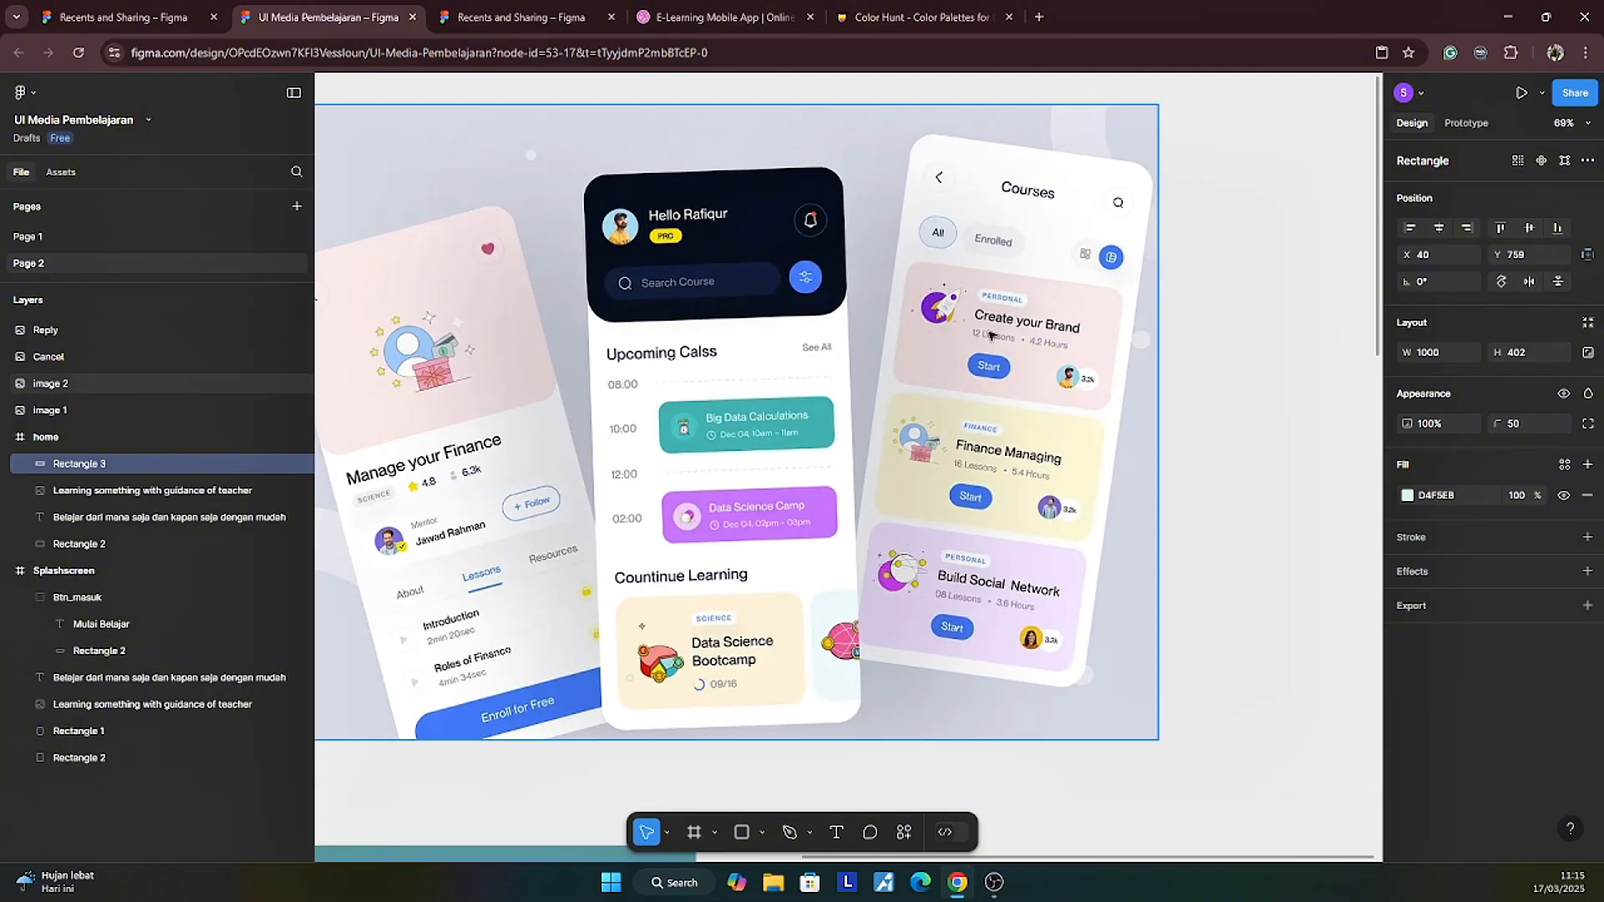
scroll(990, 335, "down", 5)
scroll(1103, 529, "down", 4)
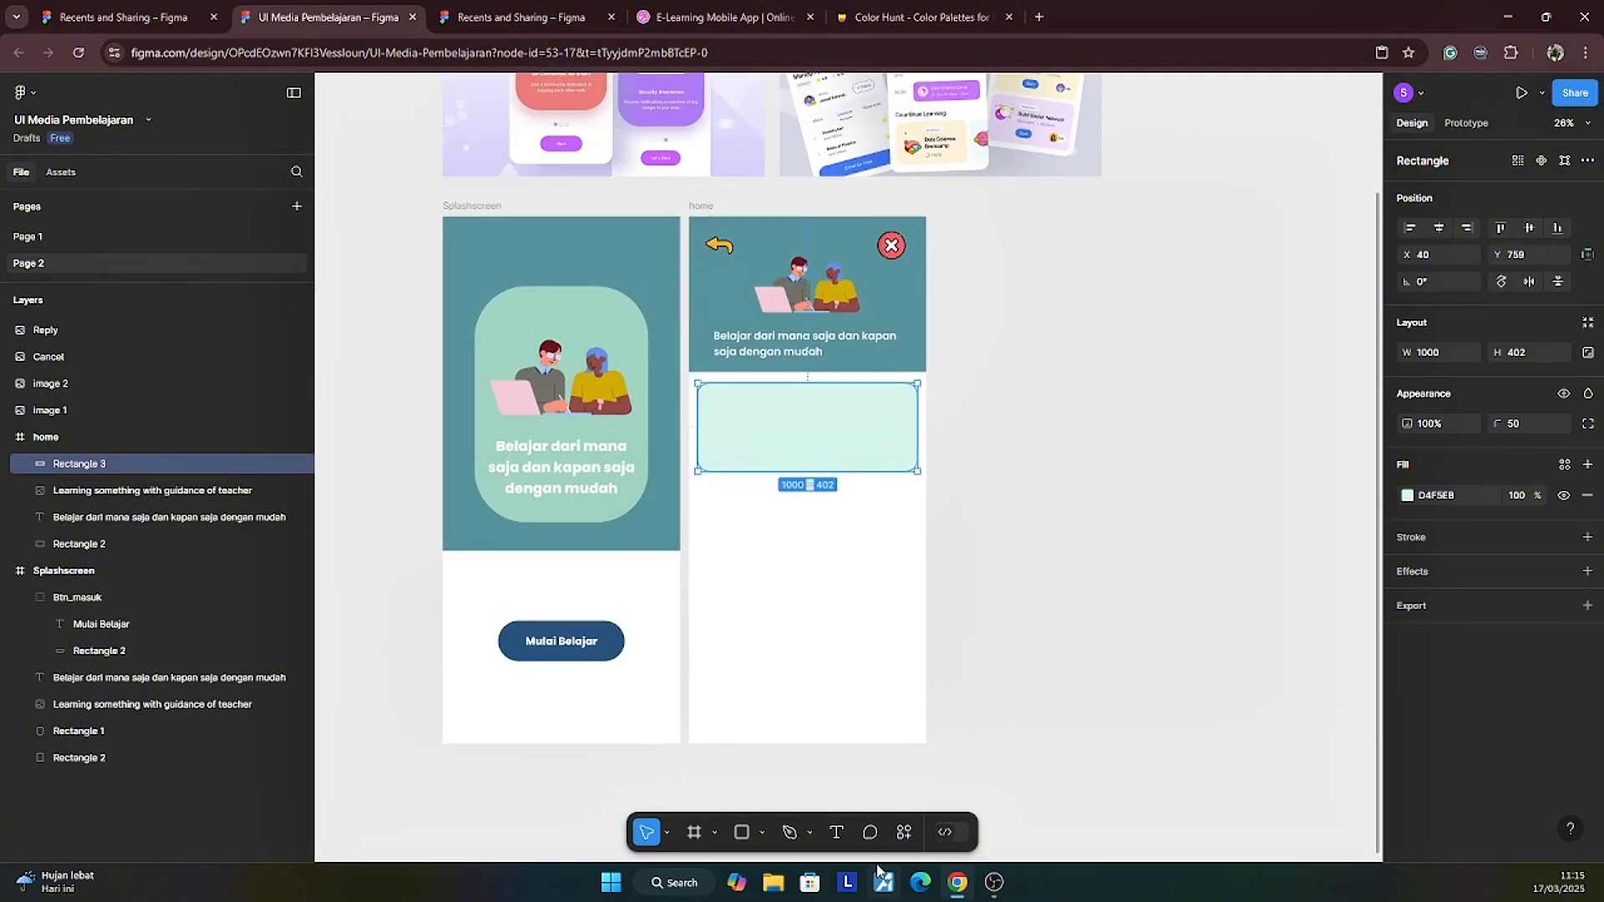
left_click(902, 835)
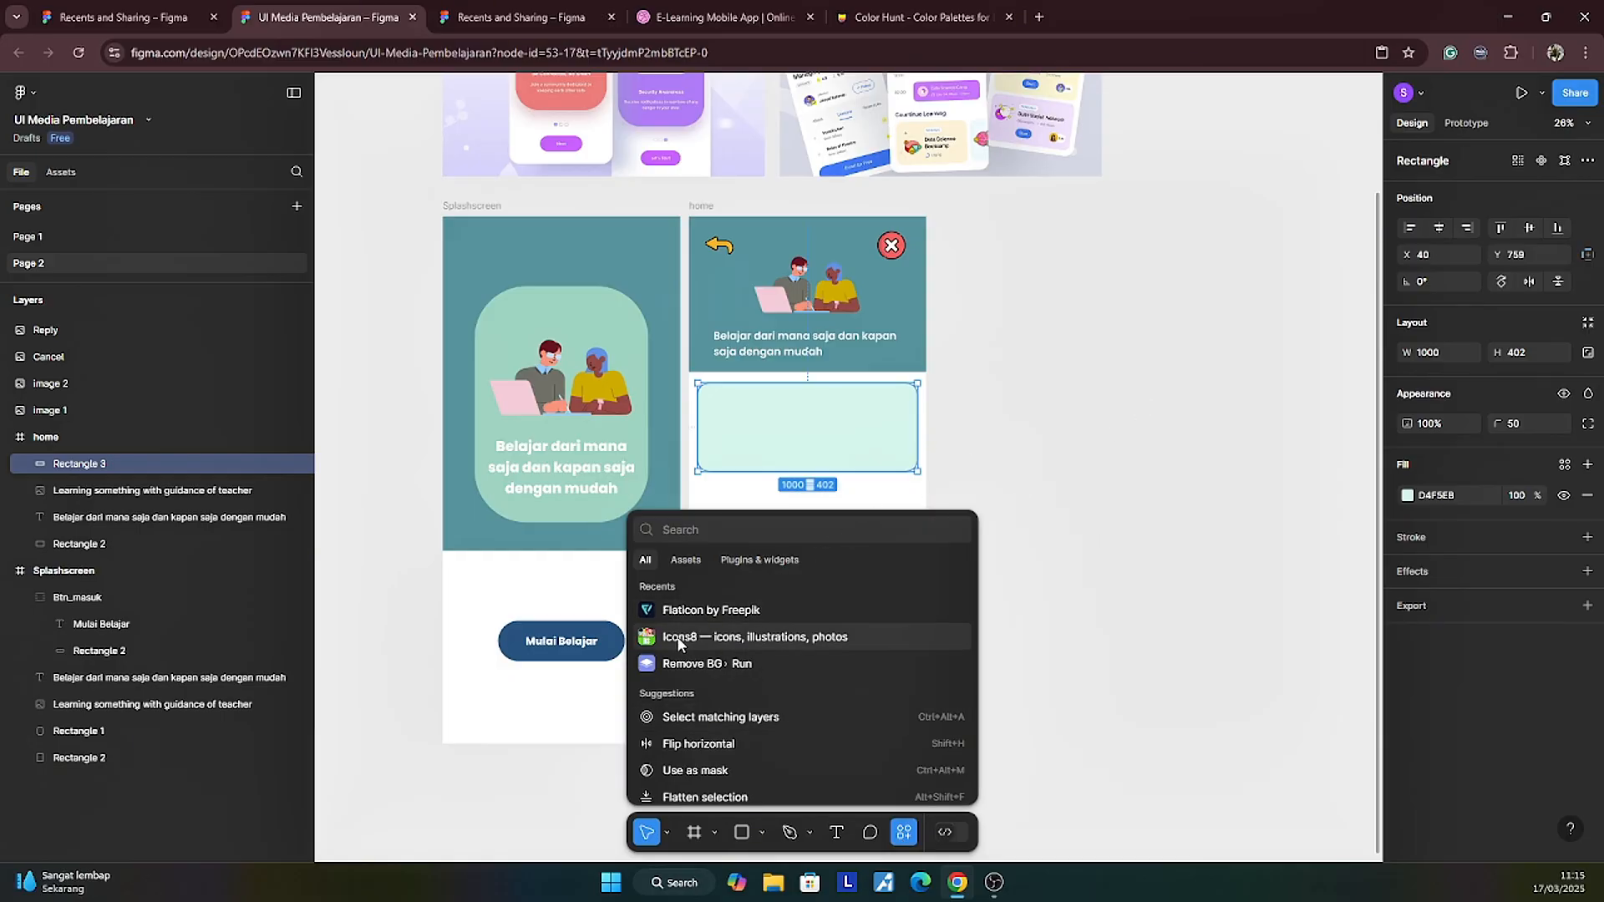
left_click(694, 611)
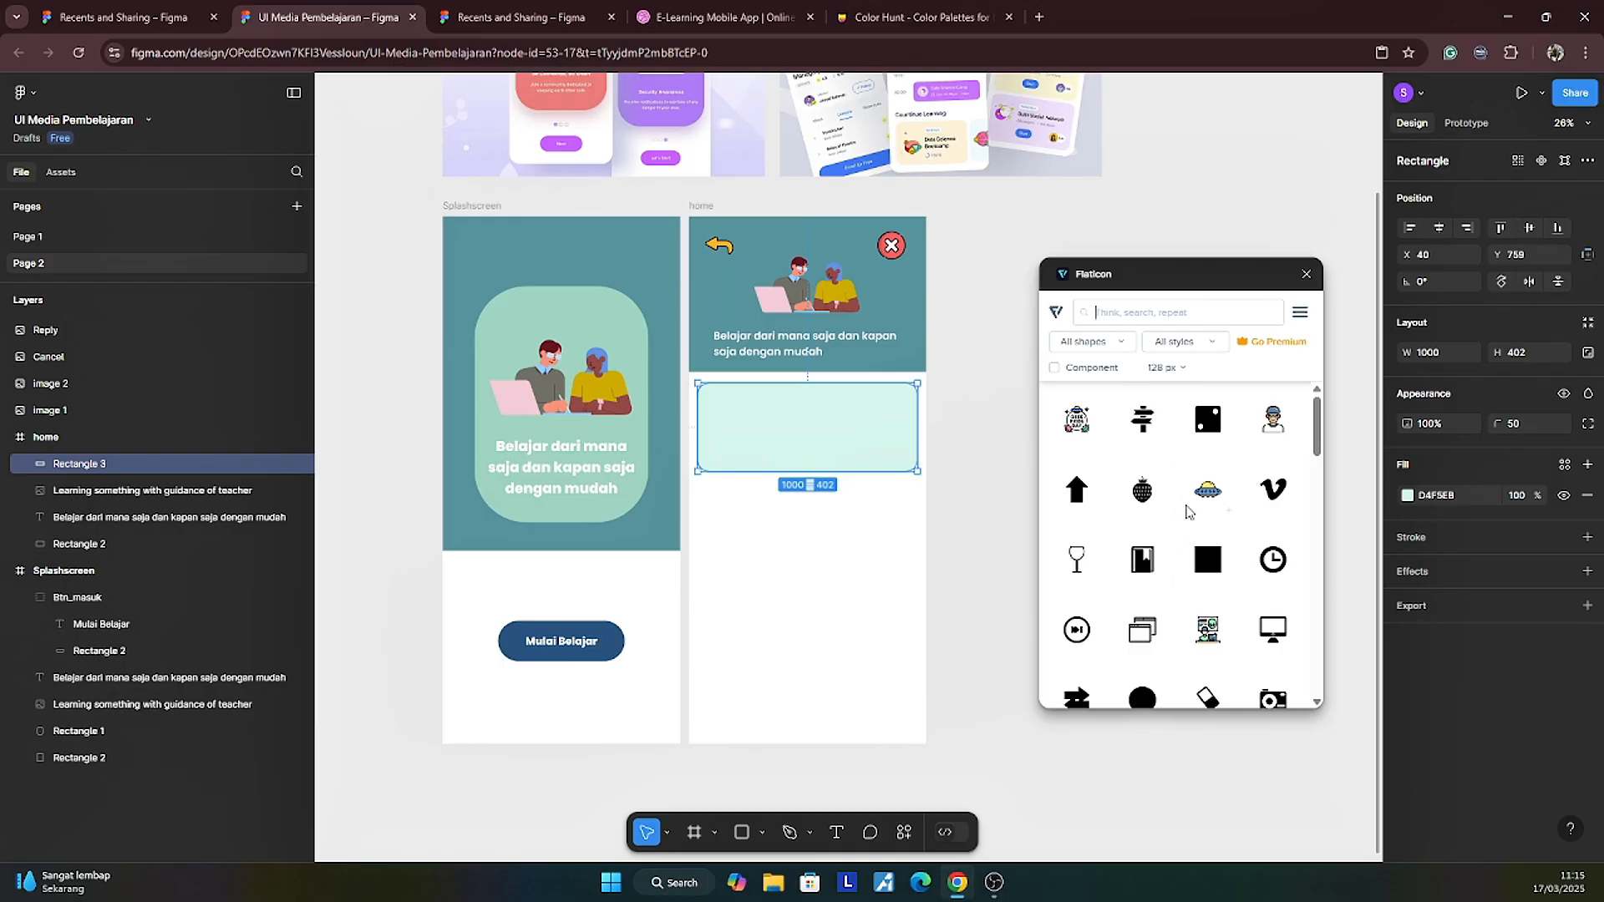
scroll(1203, 519, "down", 5)
scroll(1270, 624, "up", 5)
left_click(1217, 346)
left_click(1206, 398)
left_click(1145, 312)
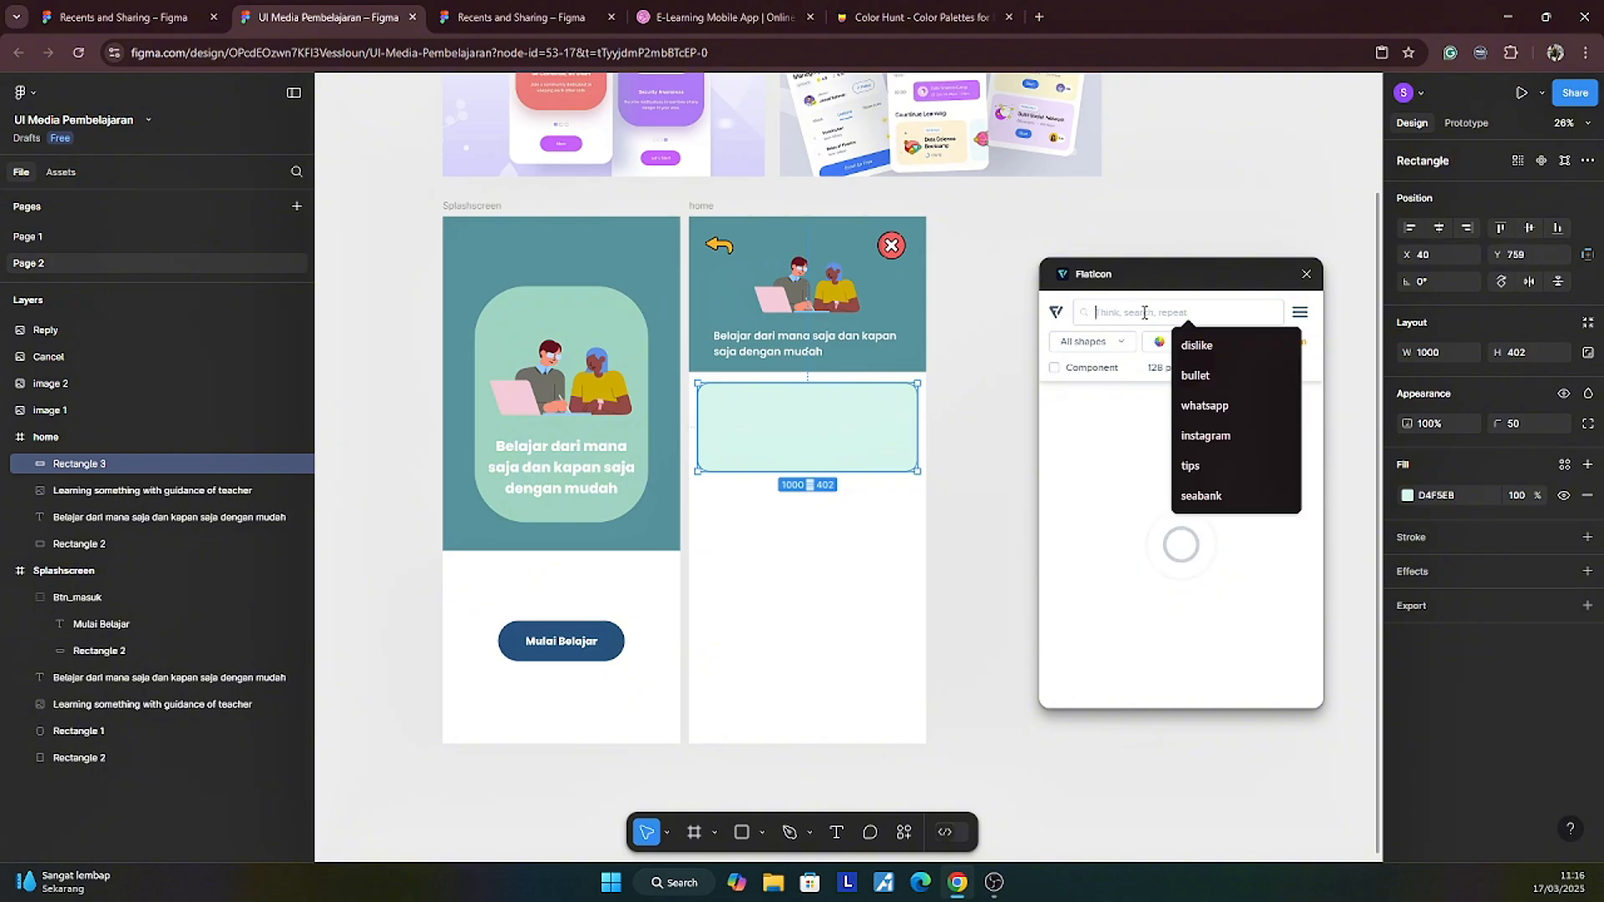
type("learning")
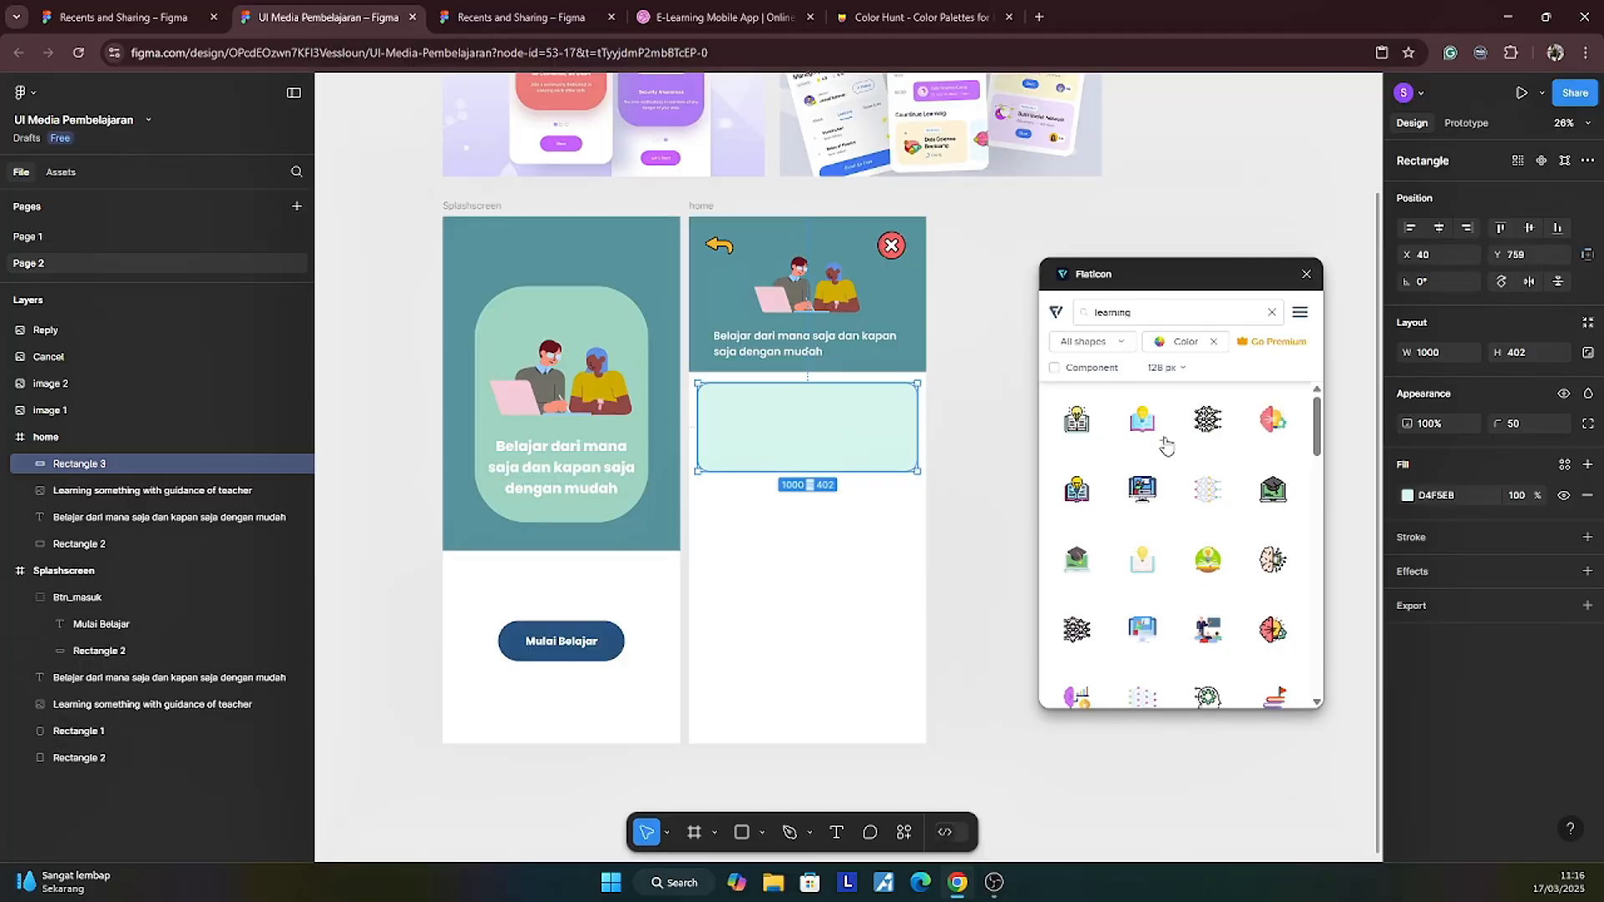
left_click(1164, 442)
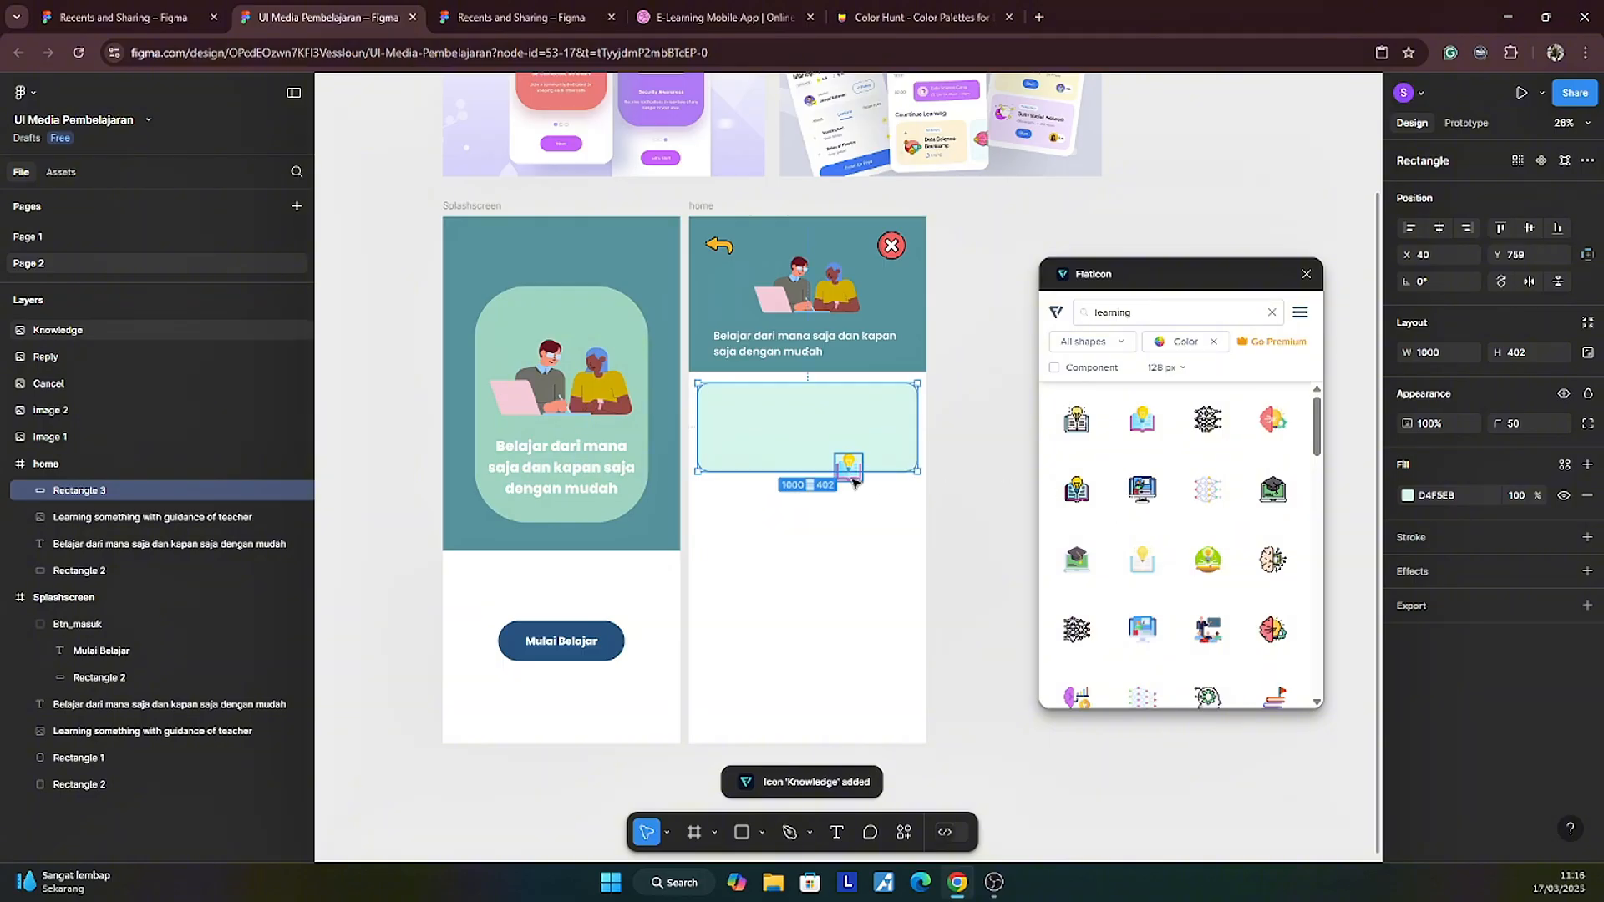
left_click(851, 473)
key("Delete")
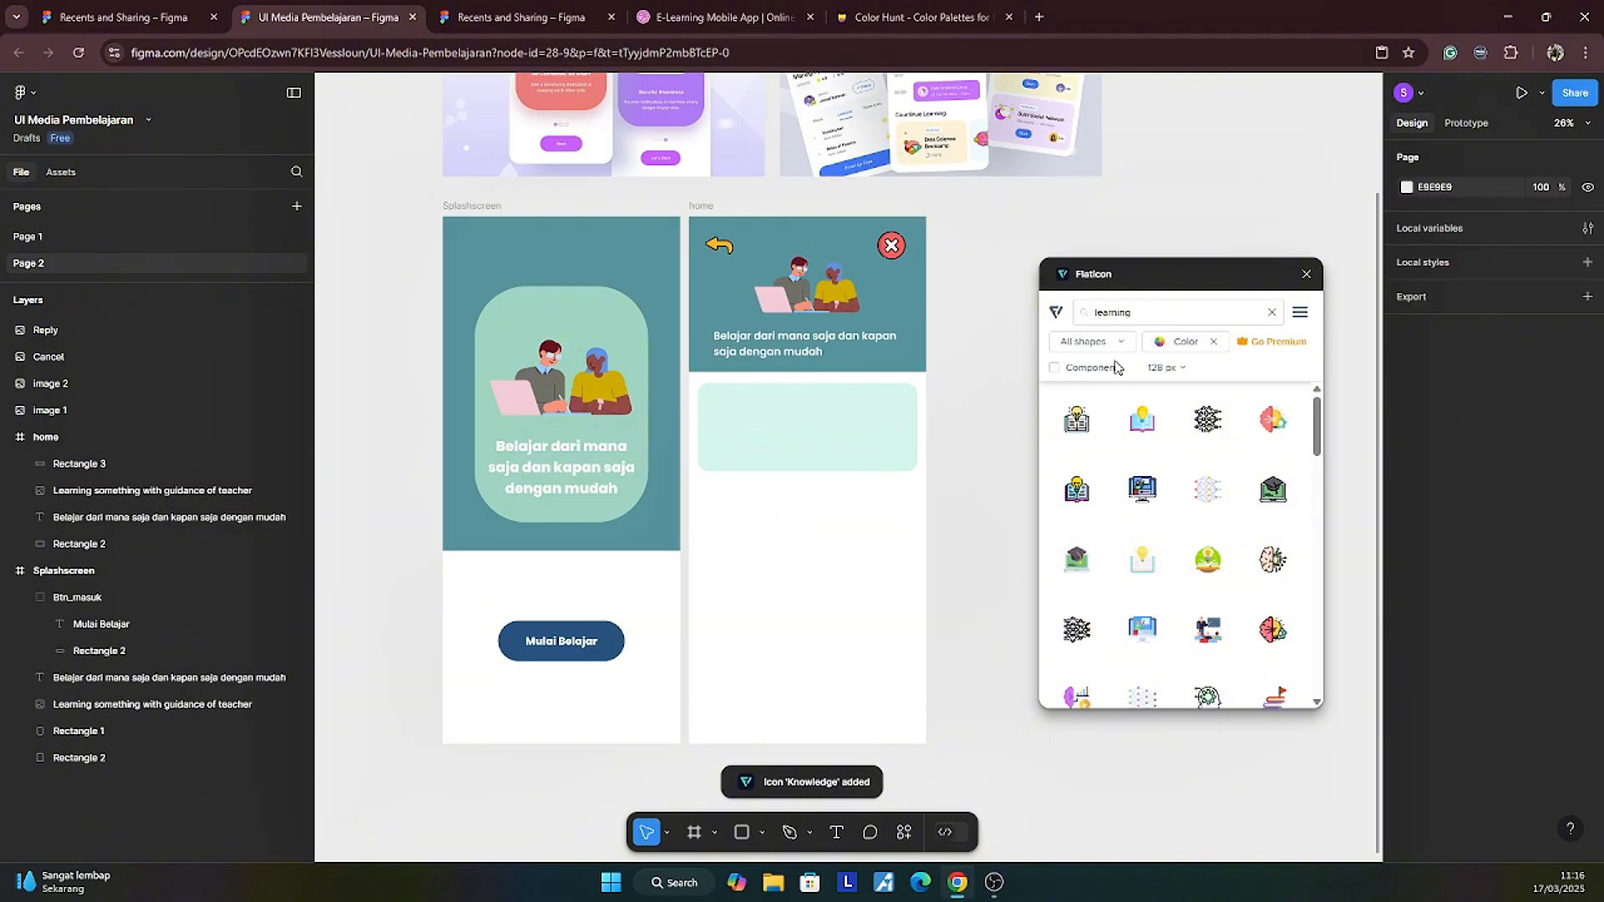
Step: Insert the open book with light bulb icon at 256 px and place it near the left end of the mint card
left_click(1166, 368)
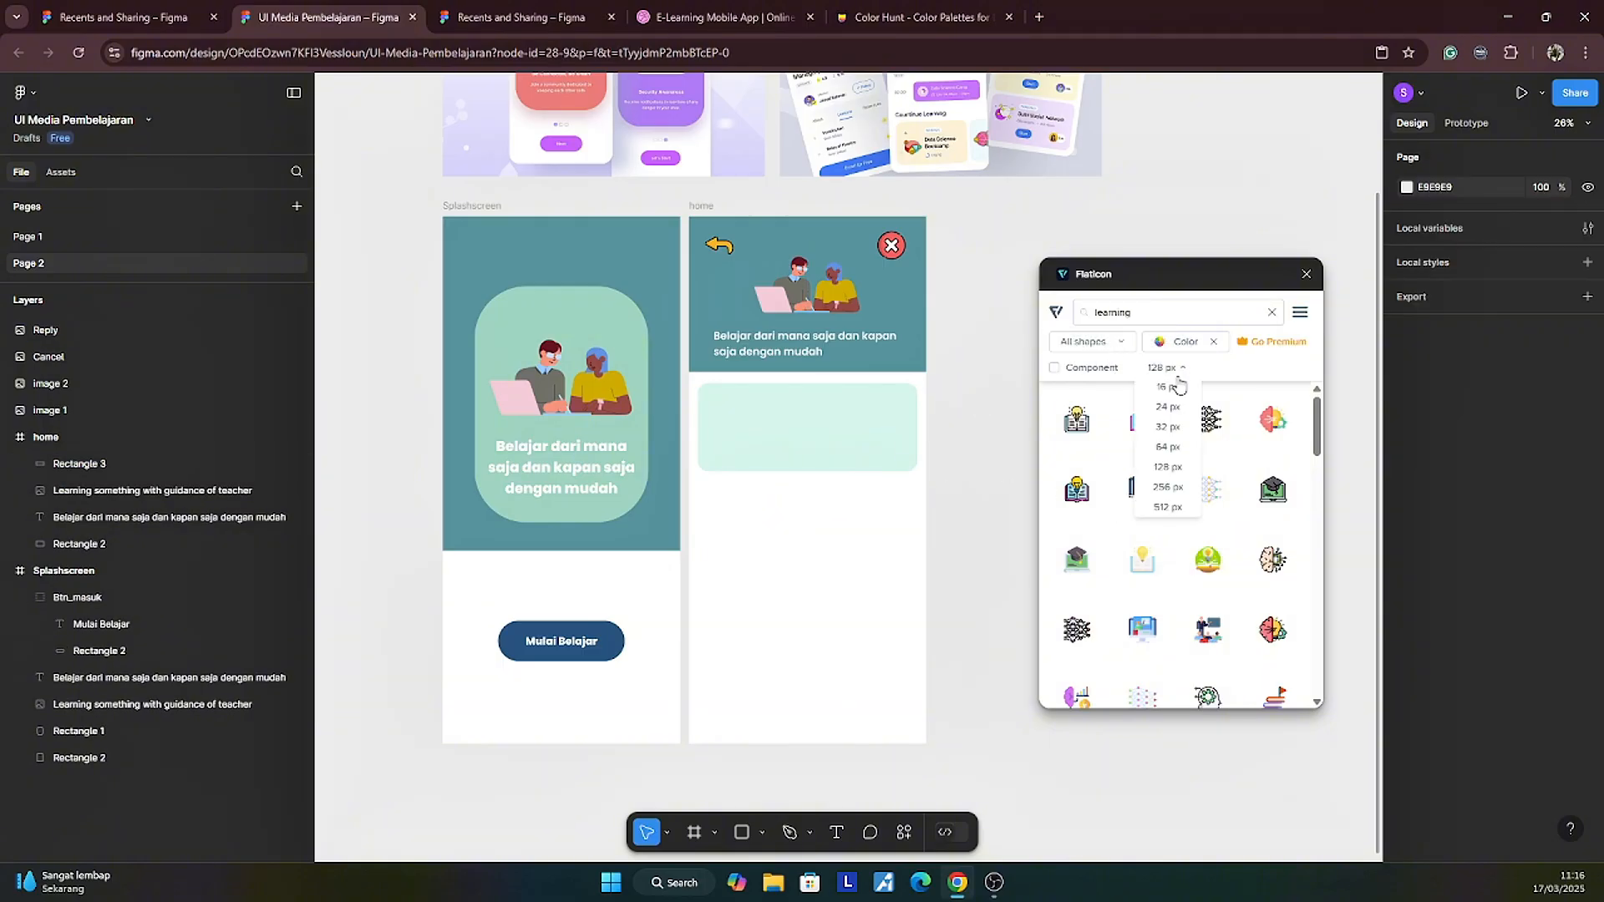
left_click(1169, 487)
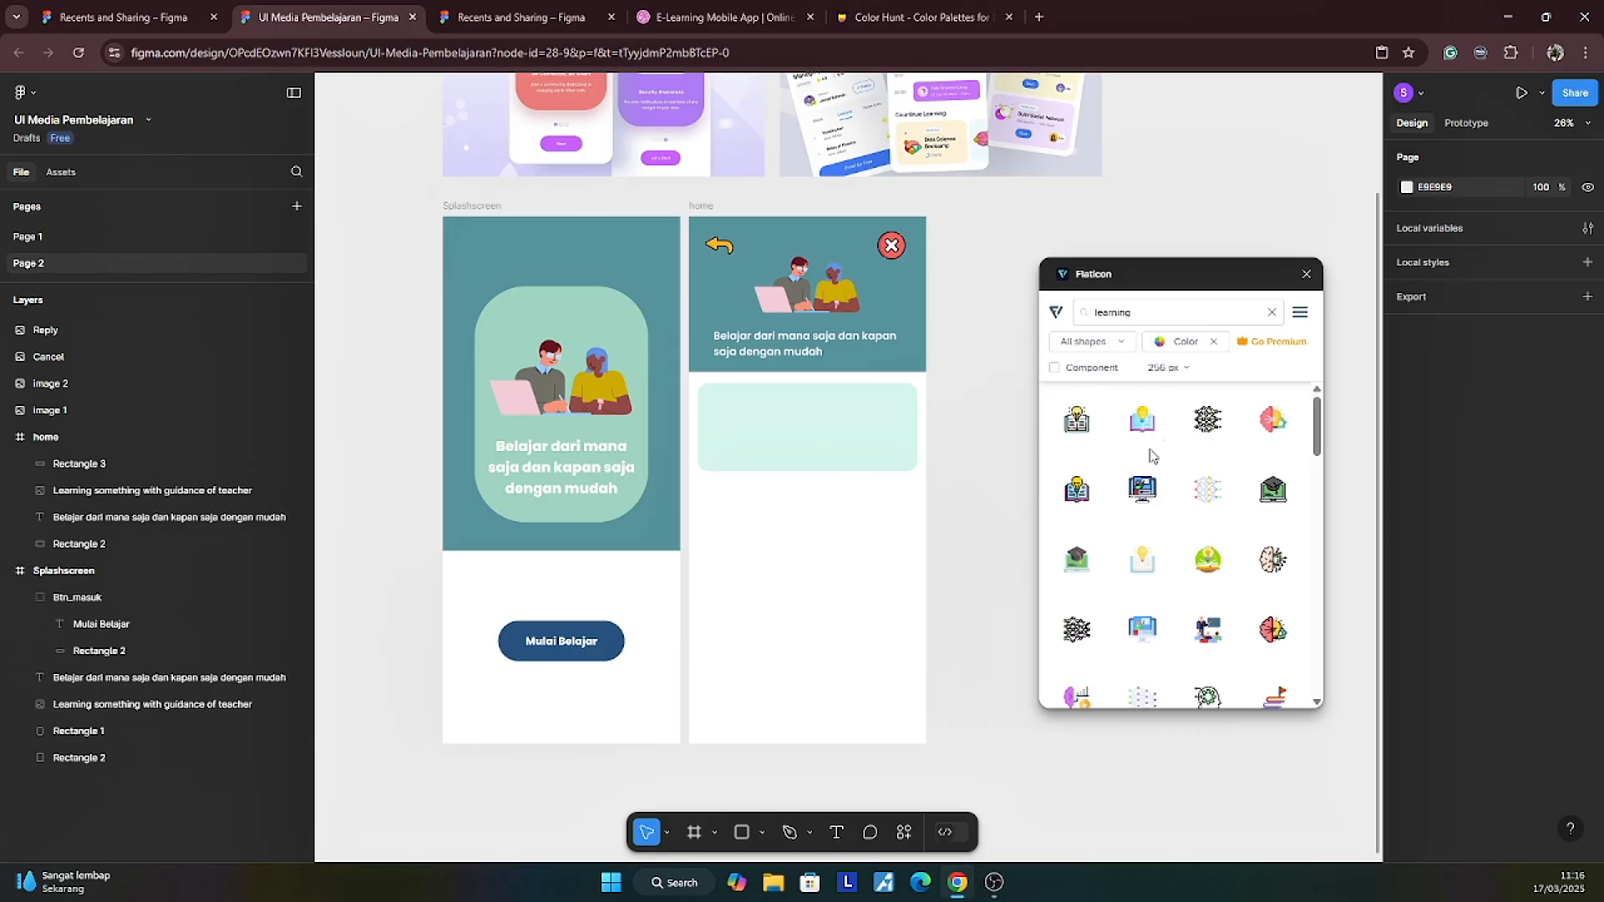
left_click(1163, 450)
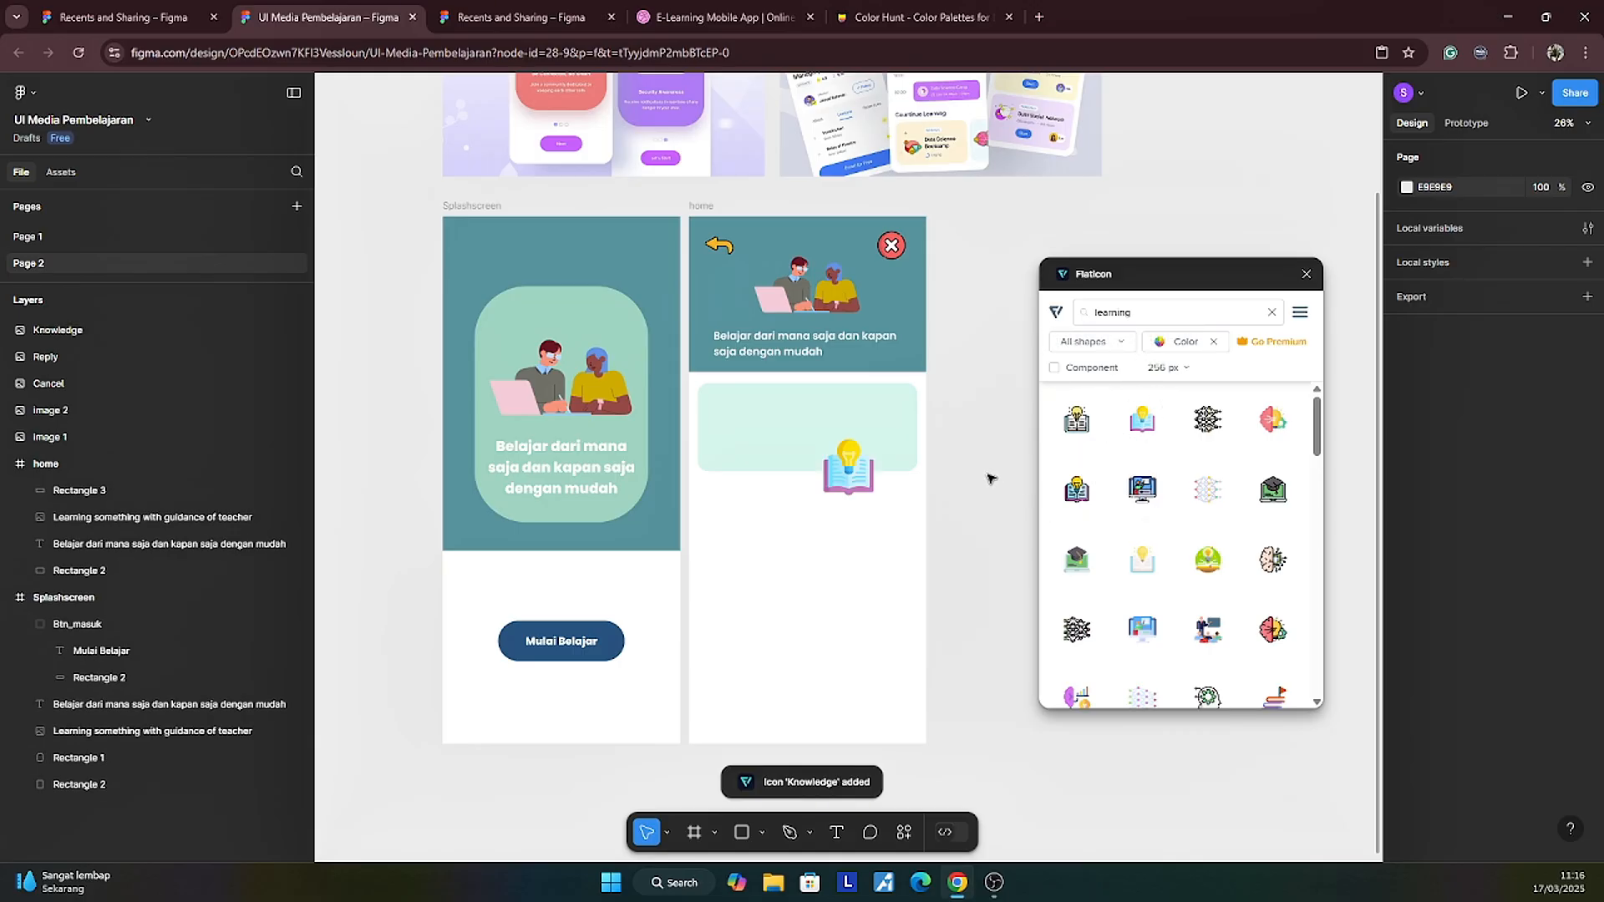
left_click_drag(826, 478, 743, 435)
scroll(981, 435, "up", 3)
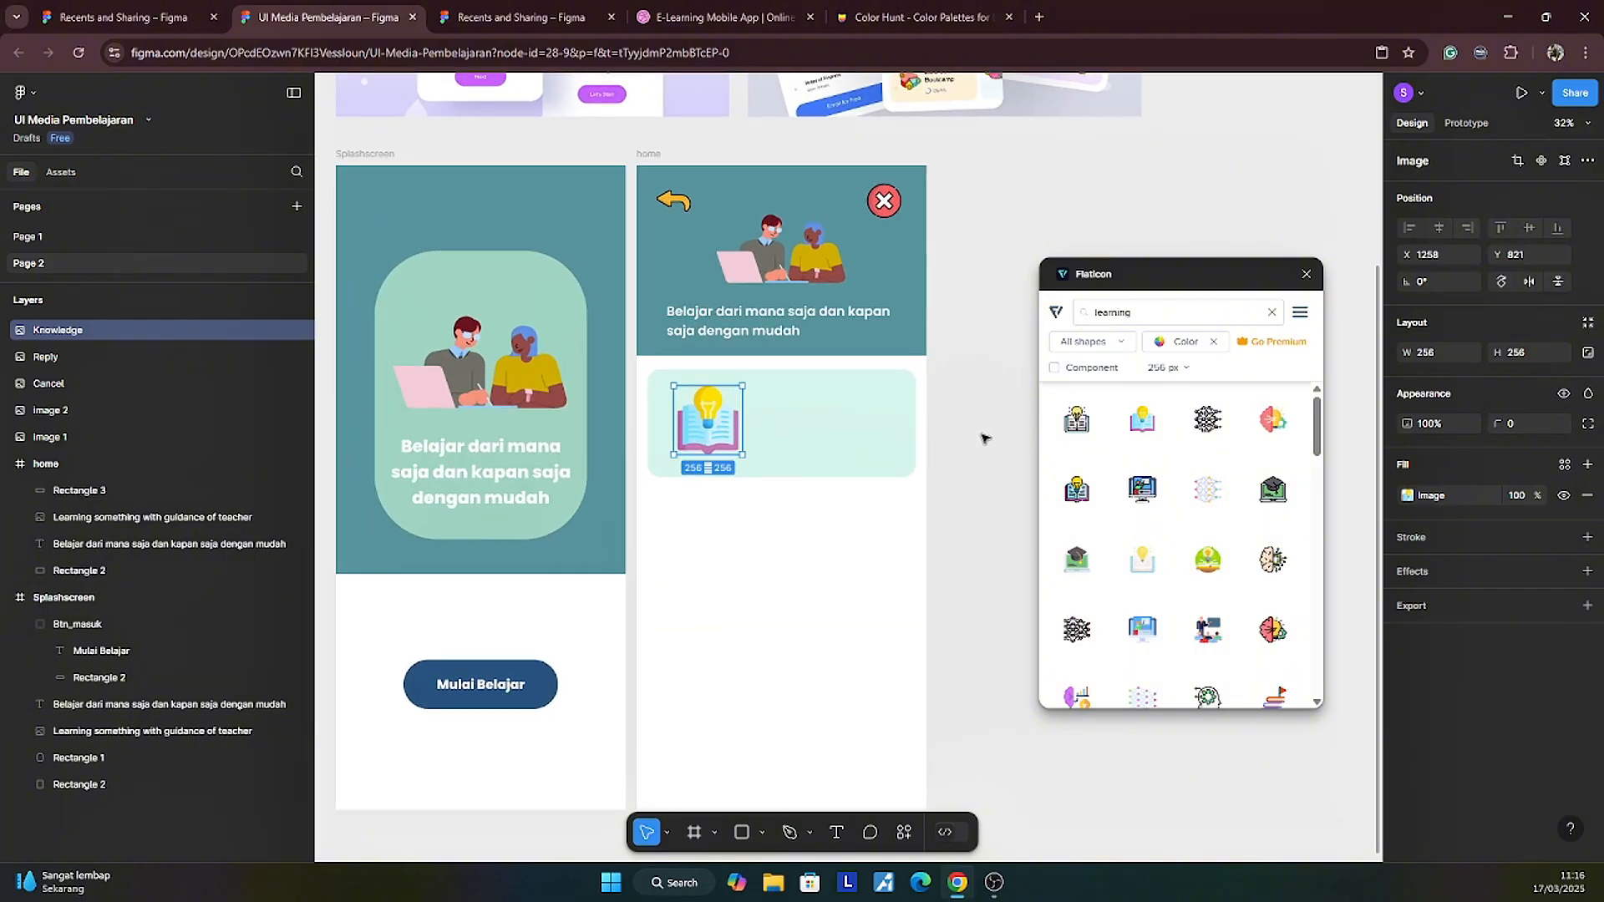
Step: Add the text "Belajar" on the mint card beside the book icon
left_click(837, 833)
scroll(703, 463, "left", 1)
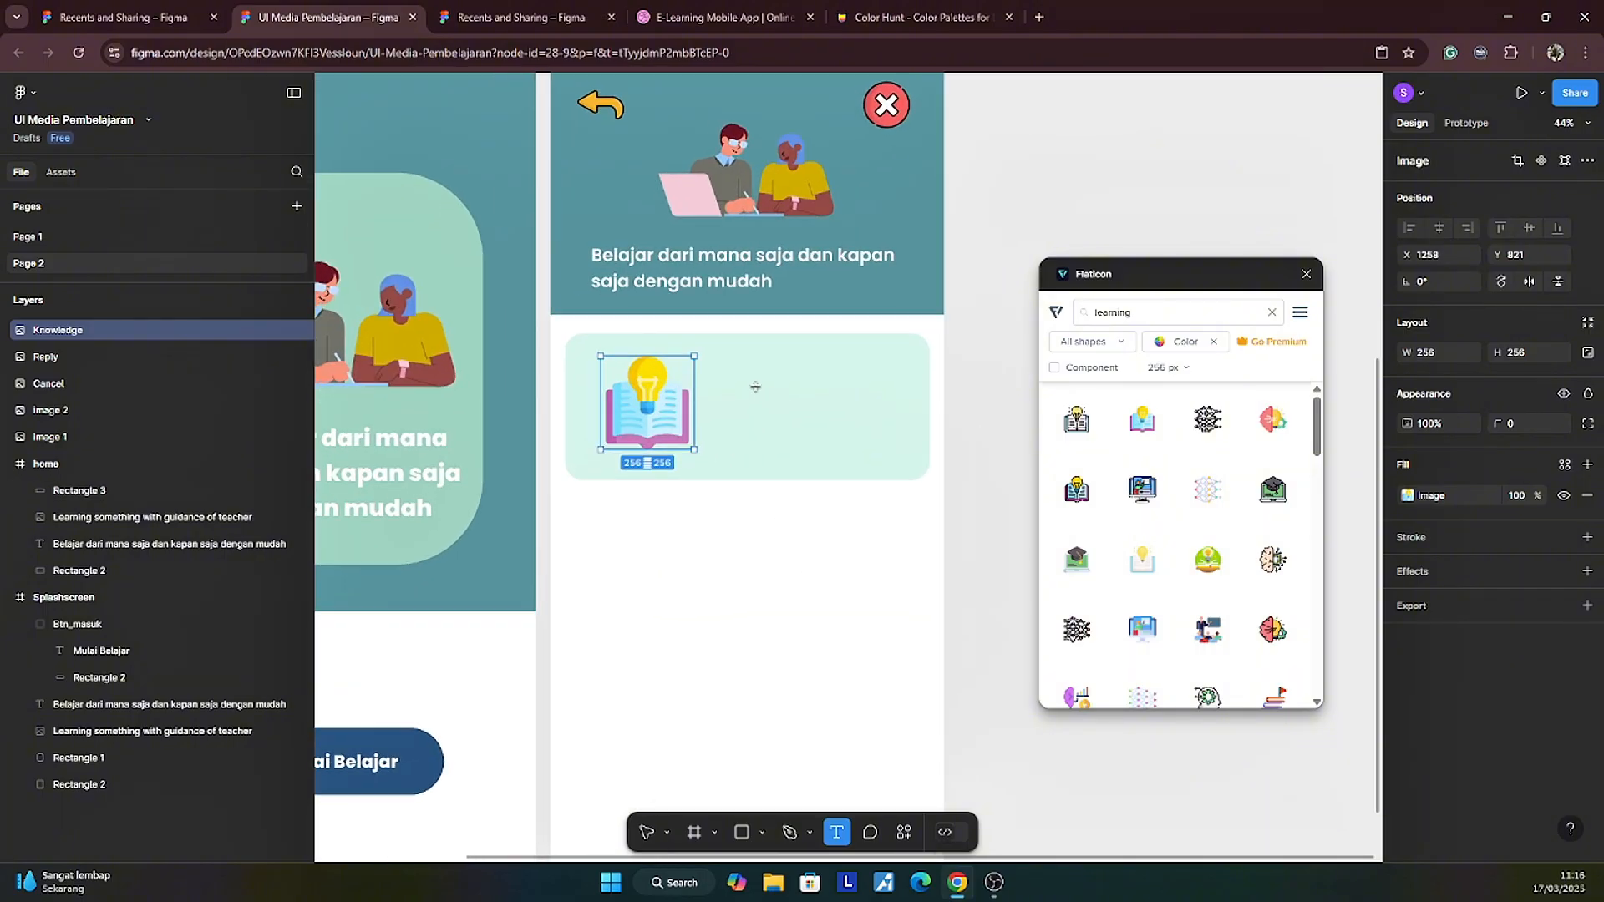
left_click(755, 390)
type("Be;")
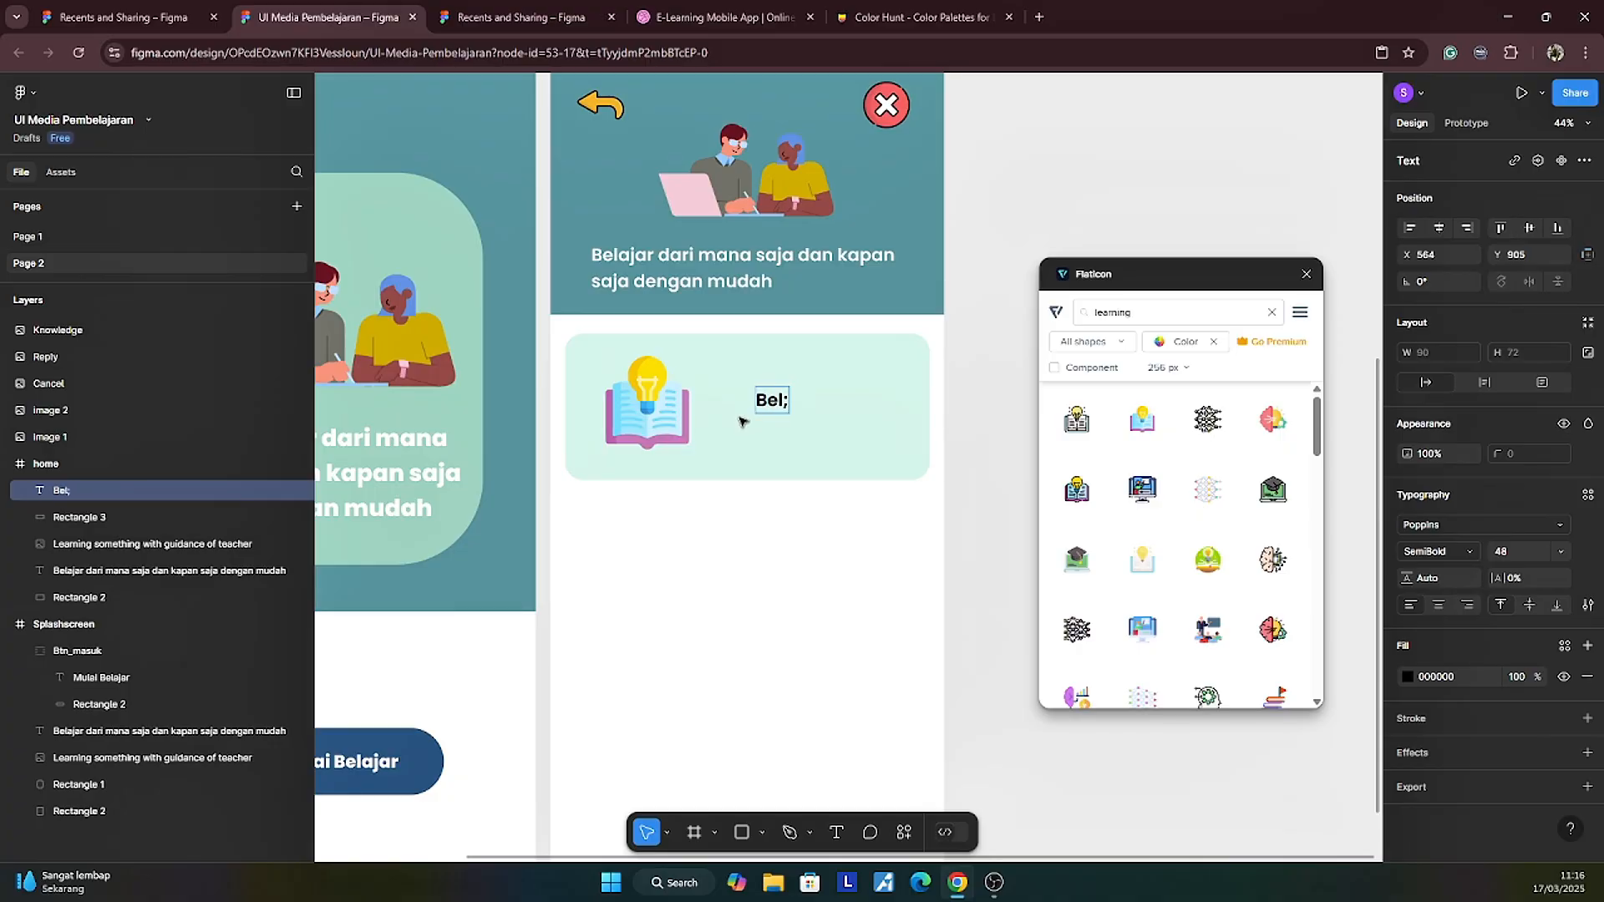
type("ajar")
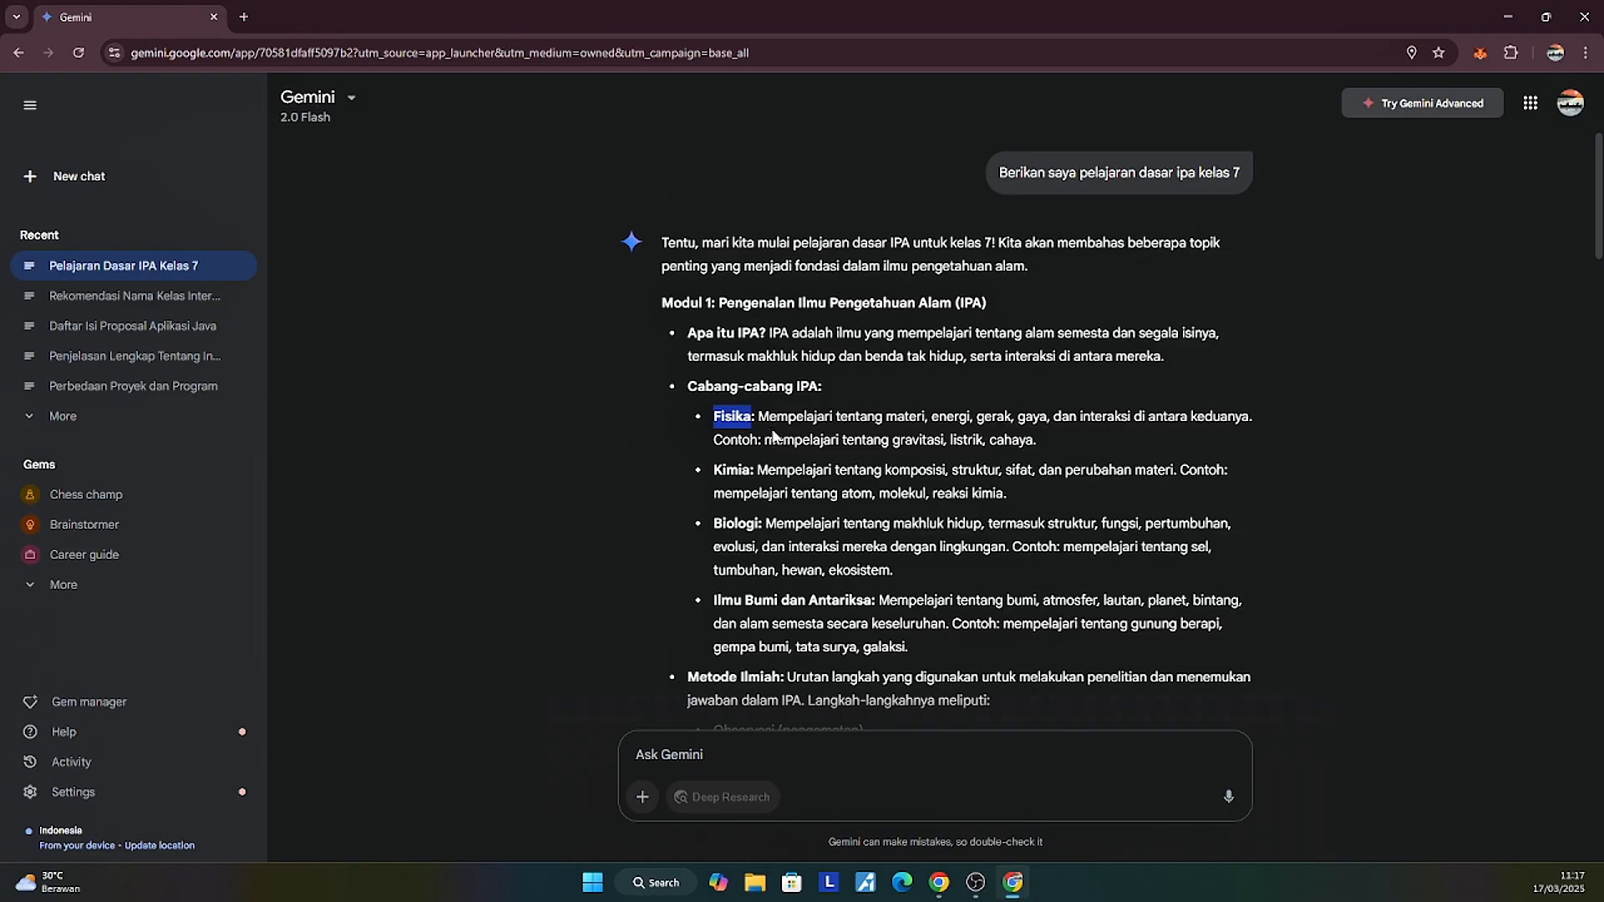
Step: Replace the card's text with the Fisika sentence copied from Gemini, "Mempelajari tentang materi, energi, gerak, gaya, dan interaksi di antara keduanya."
left_click_drag(759, 416, 1287, 424)
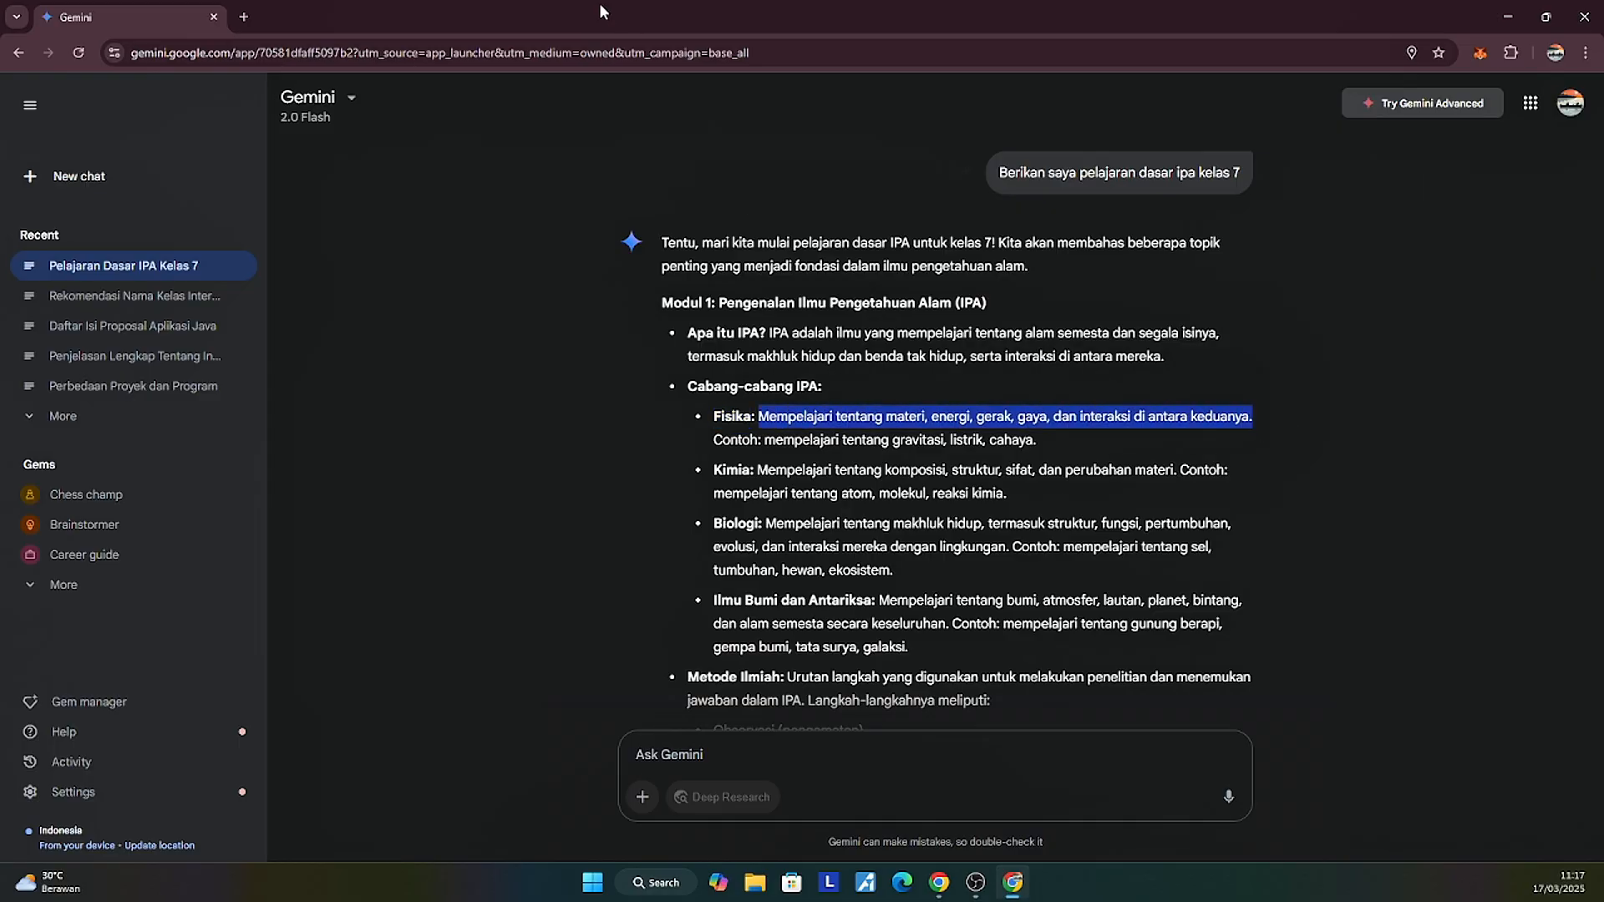
left_click(939, 882)
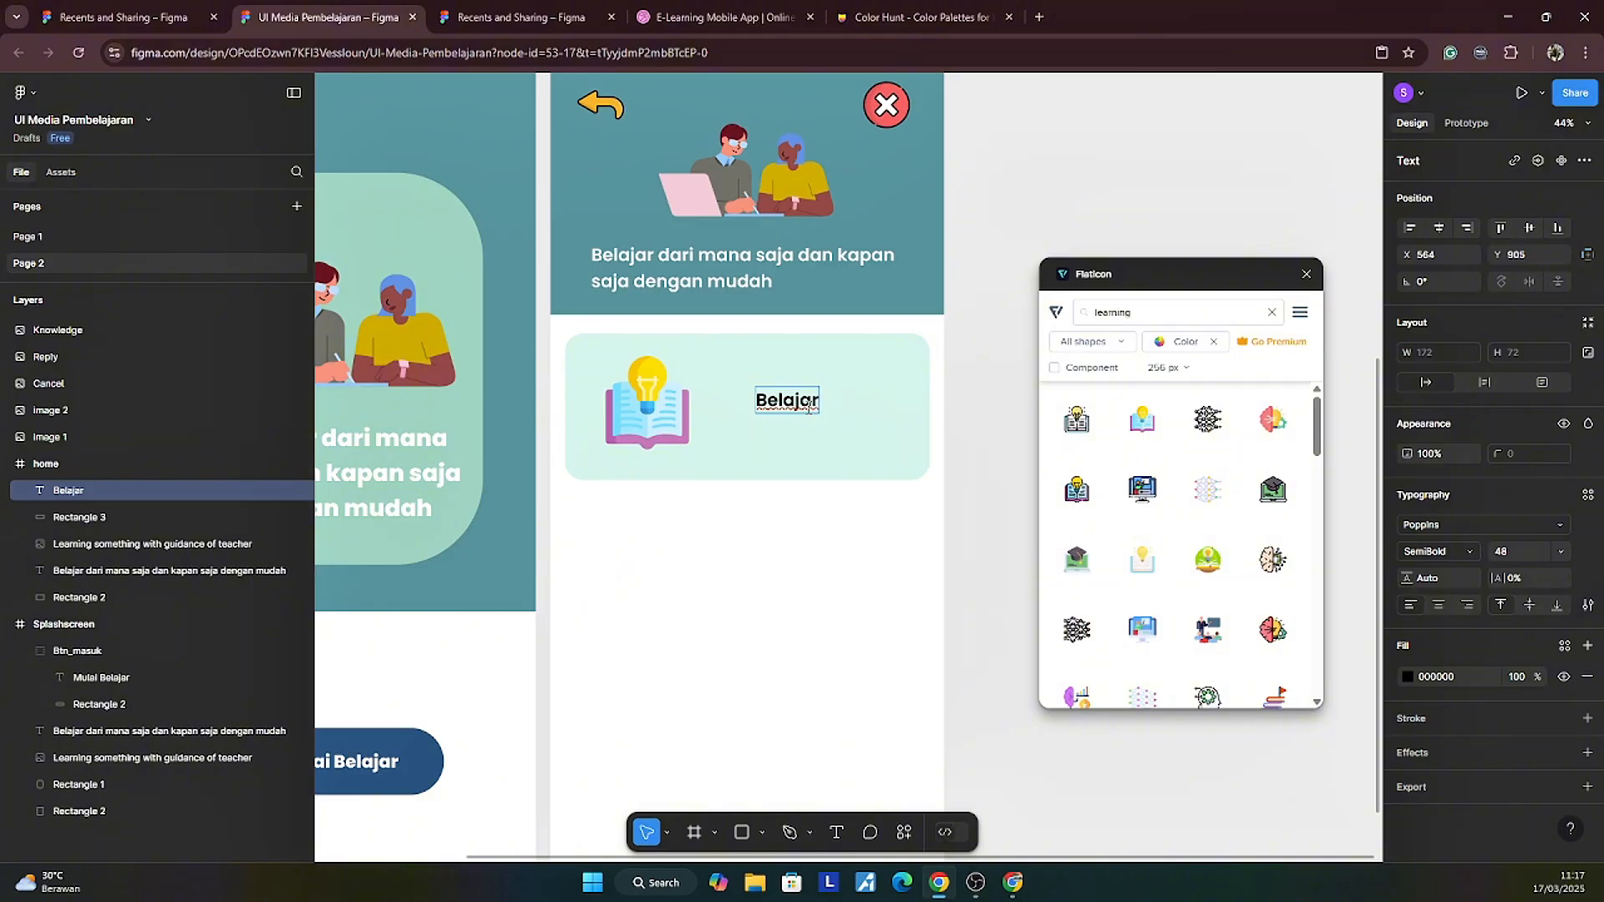
double_click(806, 405)
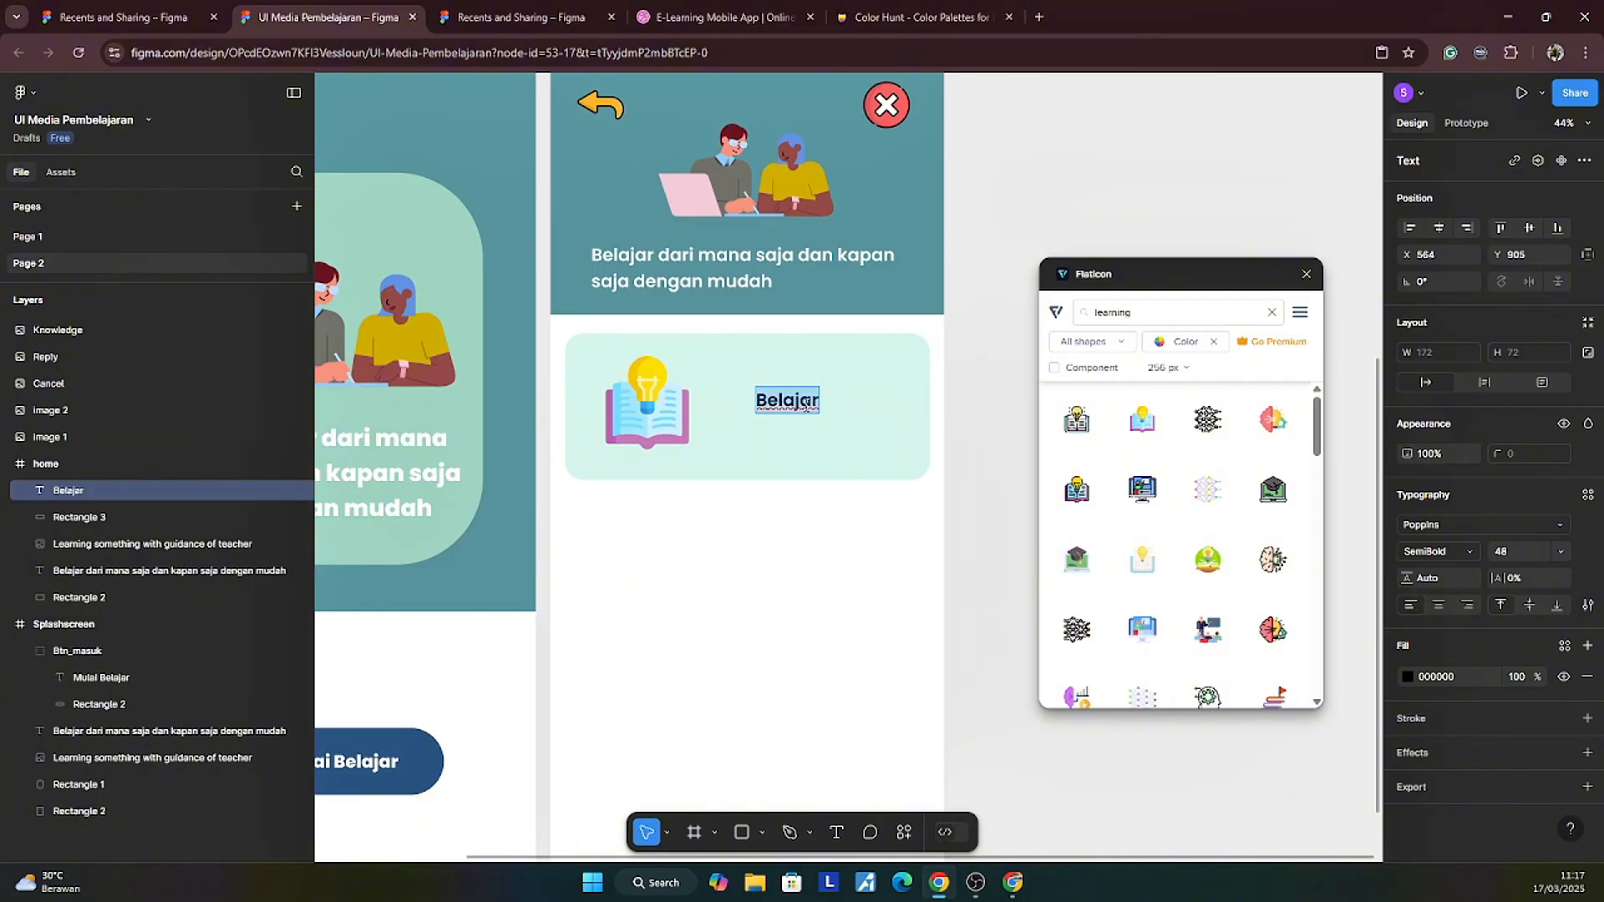
key("ctrl+v")
Step: Move the Flaticon window off the text and set the whole card description to Regular weight
scroll(848, 486, "right", 2)
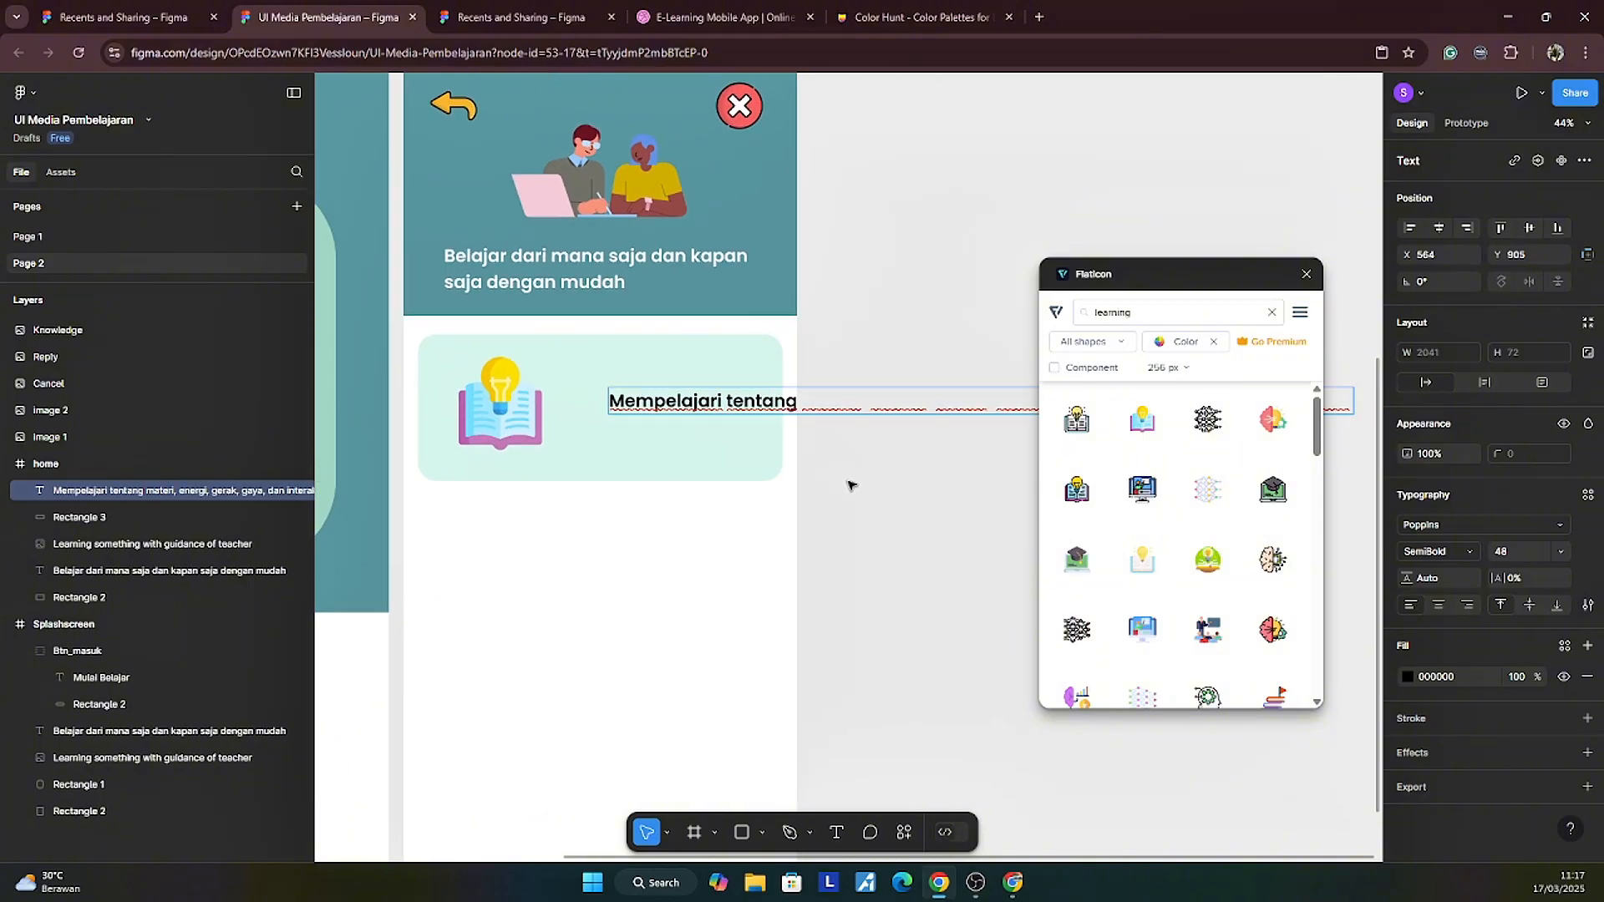
key("ctrl+a")
left_click_drag(1265, 269, 1299, 596)
scroll(980, 504, "left", 1)
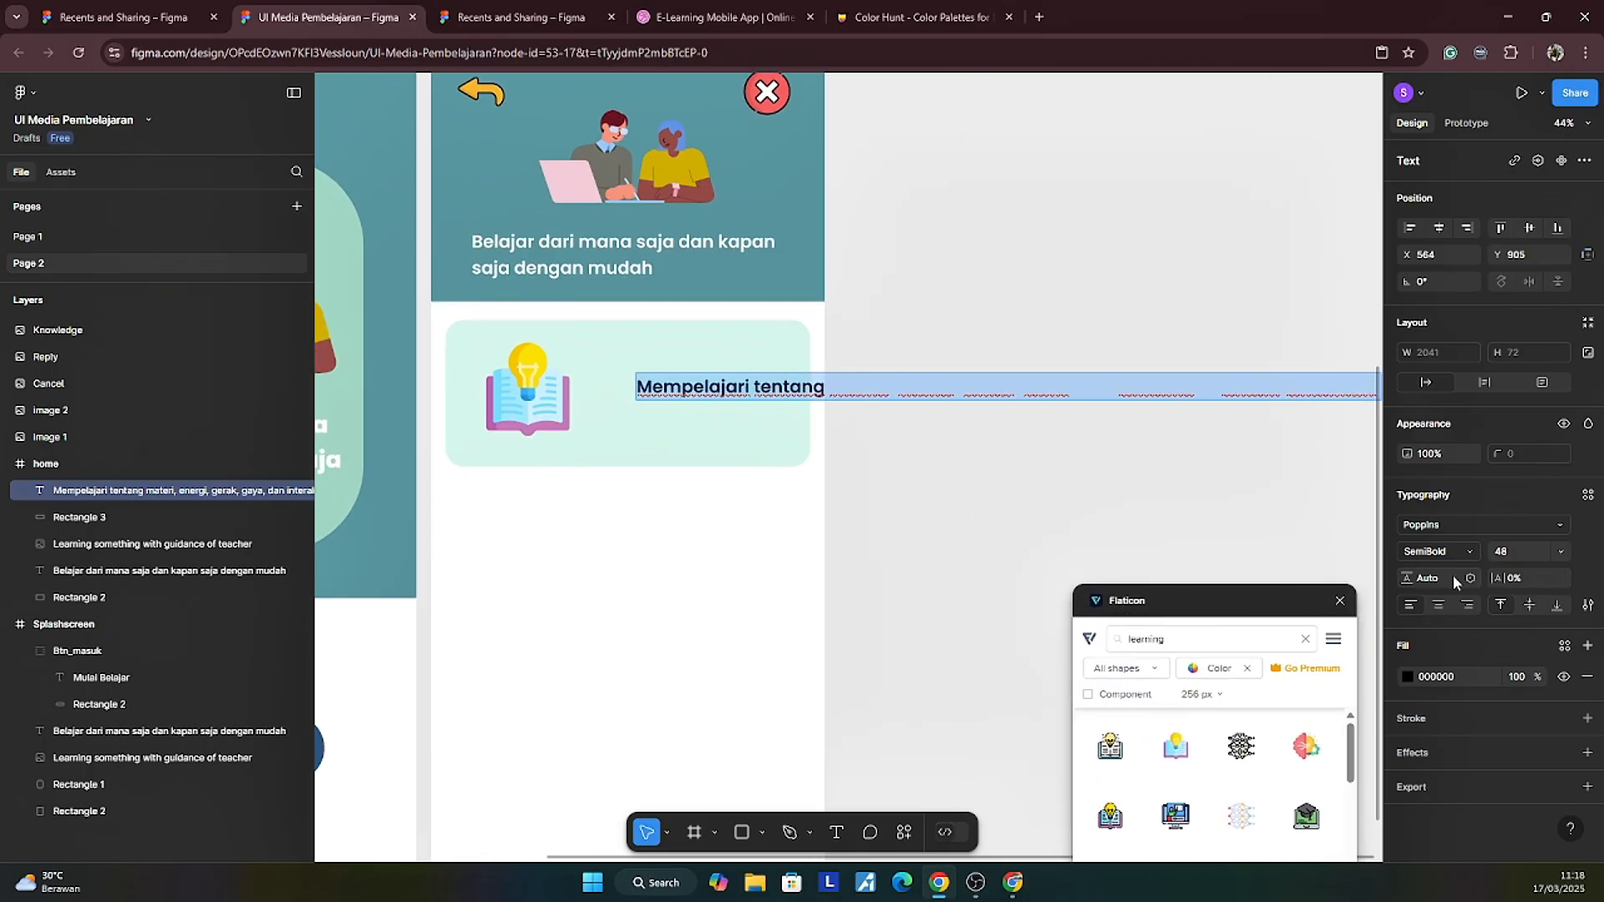
left_click(1464, 553)
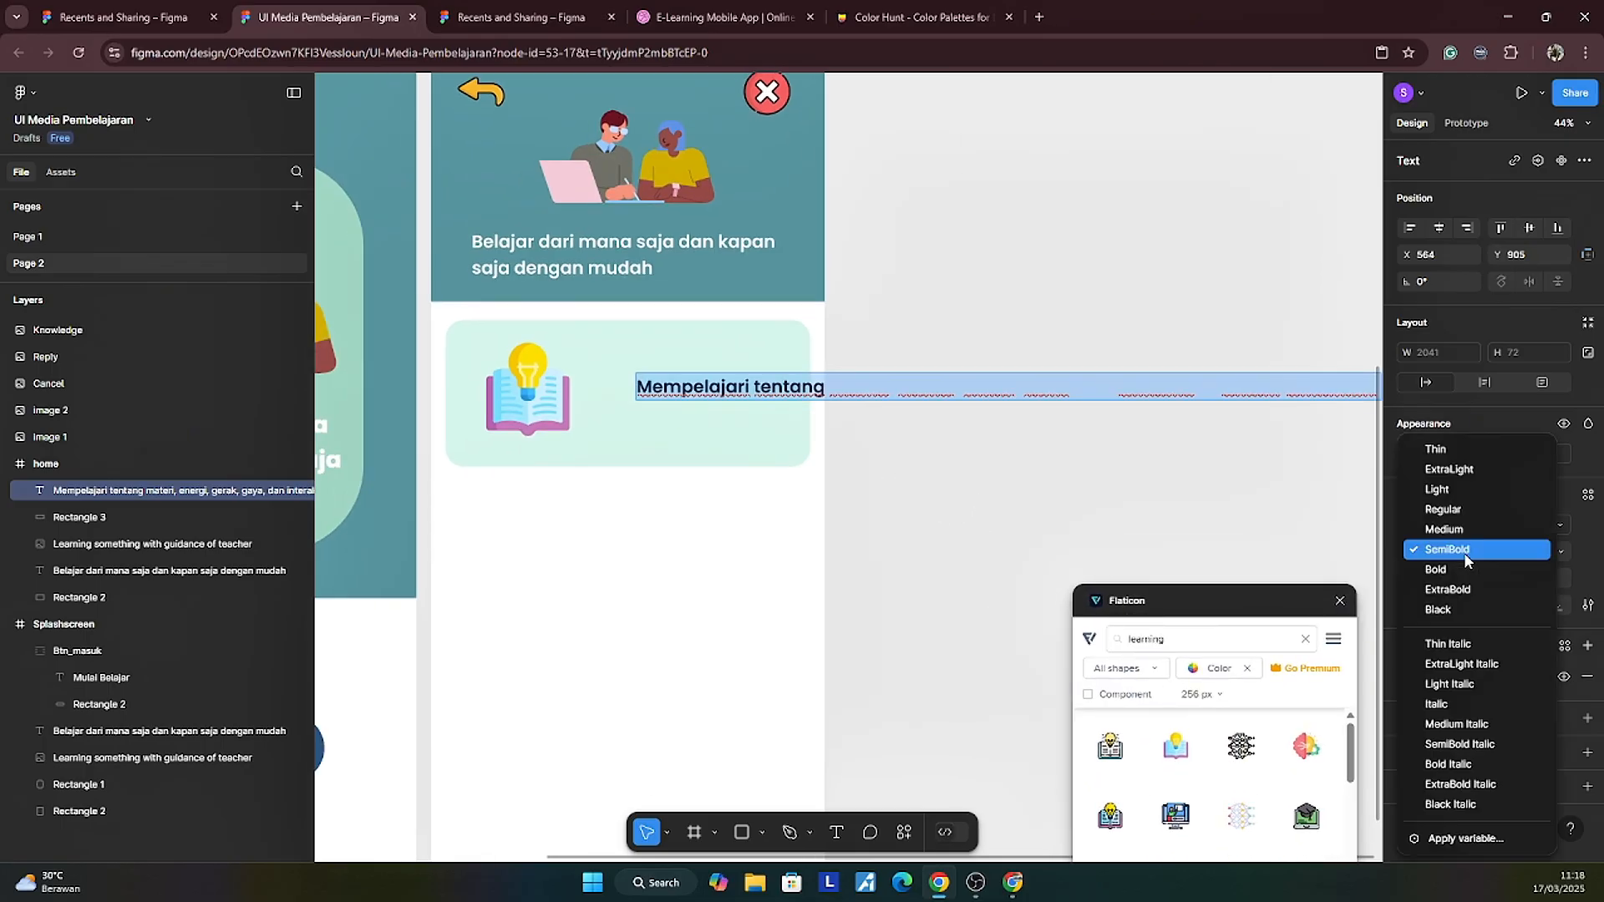
left_click(1451, 511)
scroll(865, 390, "right", 3)
key("Escape")
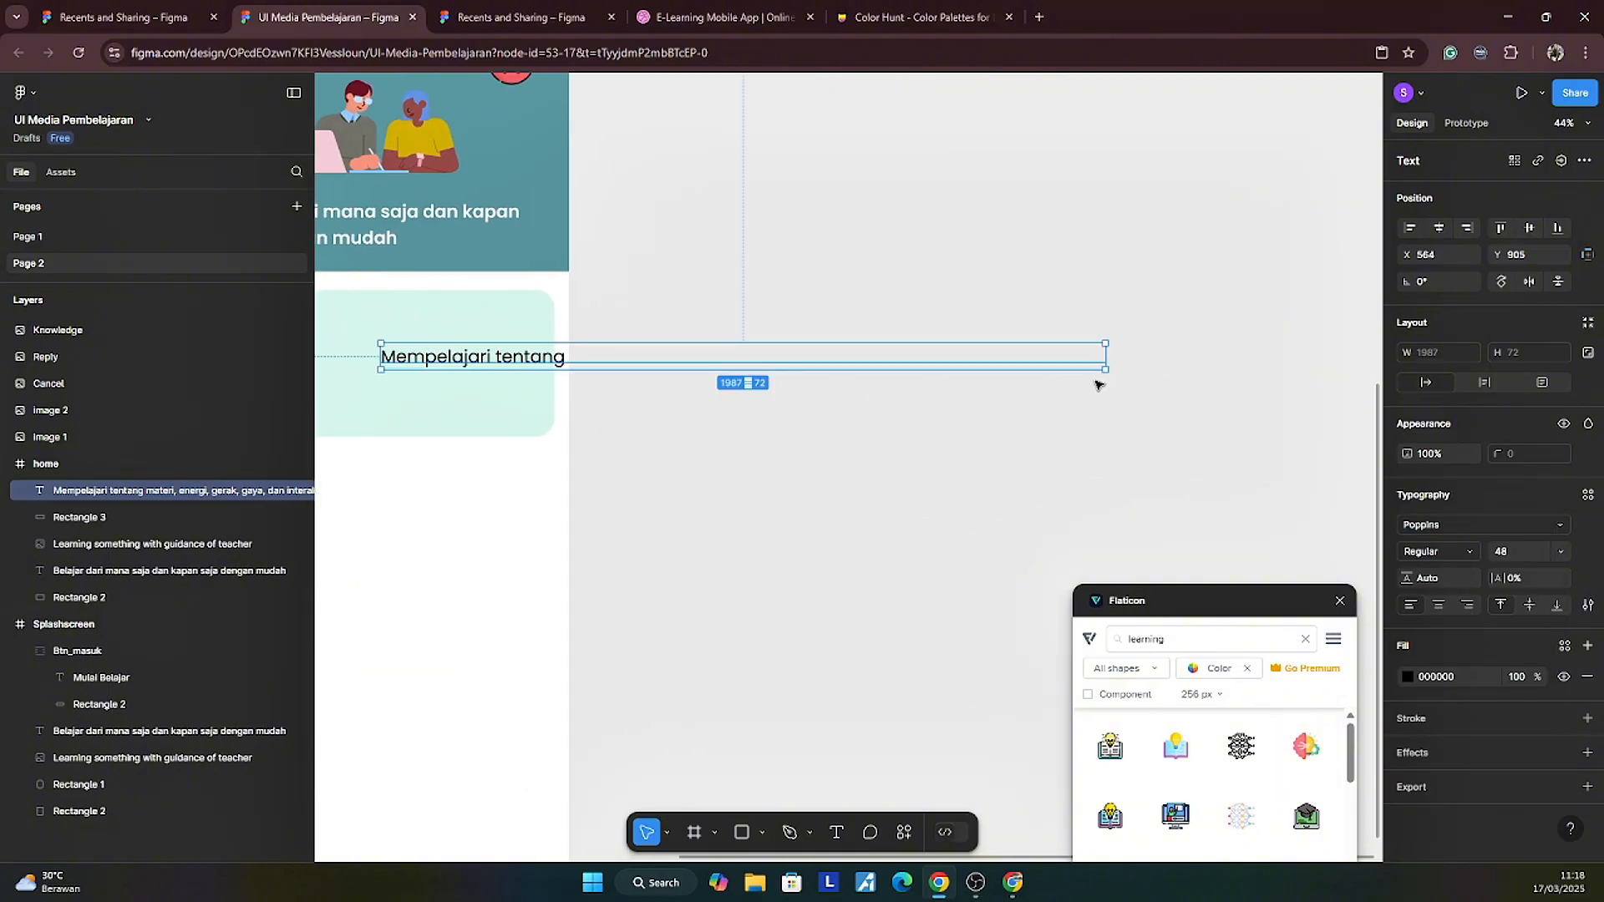
Step: Narrow the description text box to about 639 wide and move it next to the book icon, at about X 420, Y 816
left_click_drag(1106, 362, 616, 362)
scroll(867, 420, "left", 8)
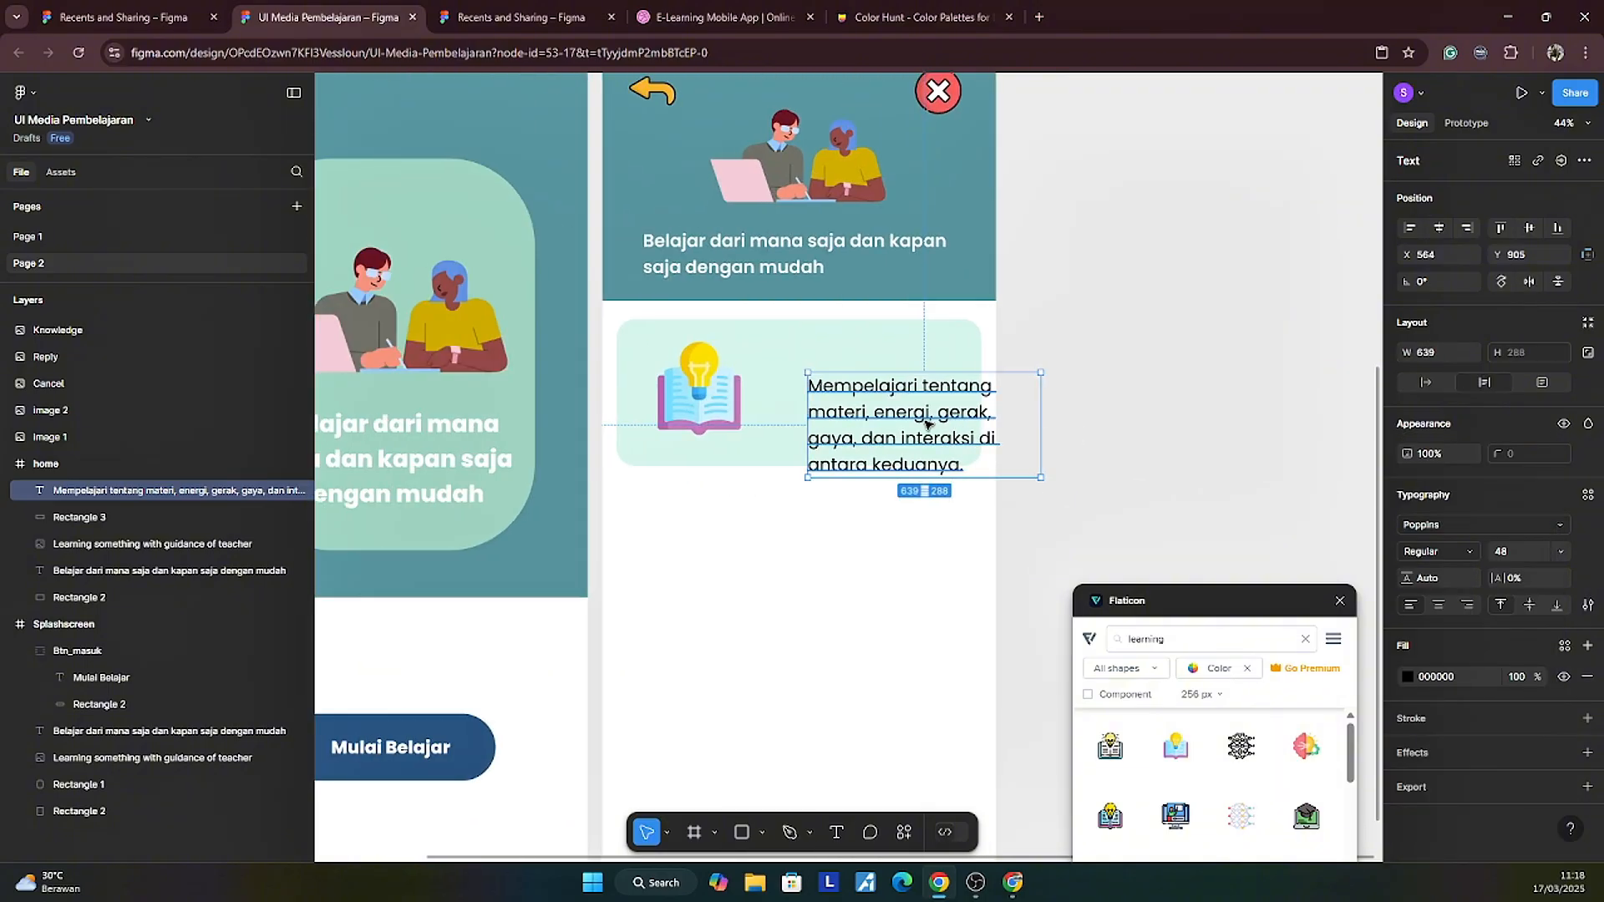
left_click_drag(906, 423, 855, 390)
Step: Set the description's font size to 32 and reposition the text to about Y 925 and the book icon to about X 1212, Y 826
left_click(1561, 551)
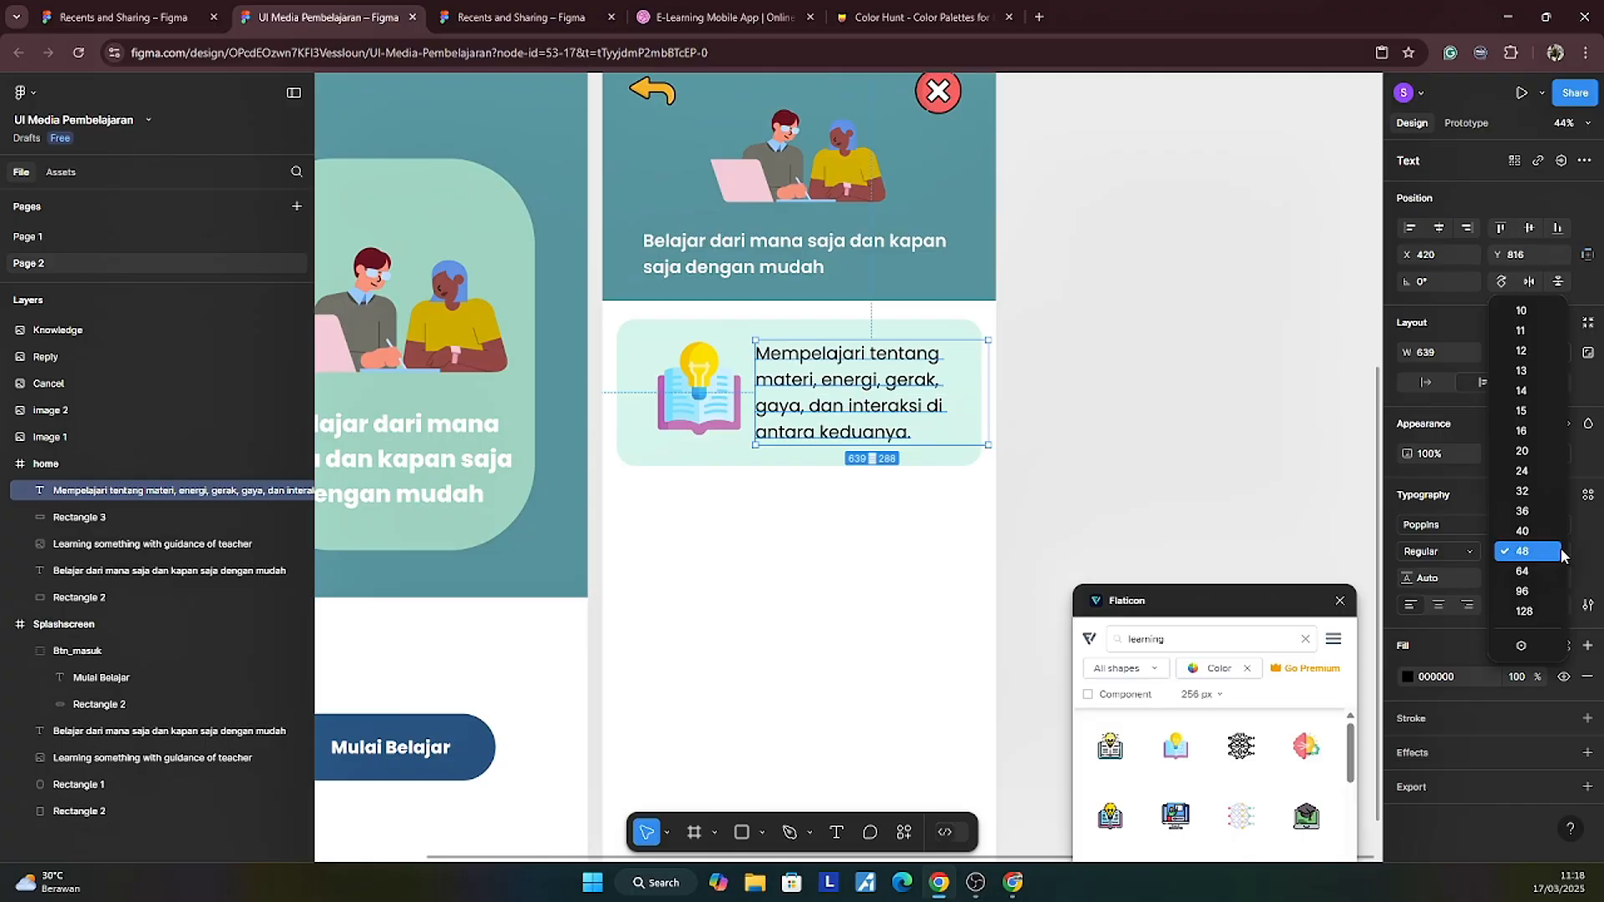
left_click(1523, 492)
left_click_drag(806, 371, 805, 421)
left_click_drag(690, 423, 674, 422)
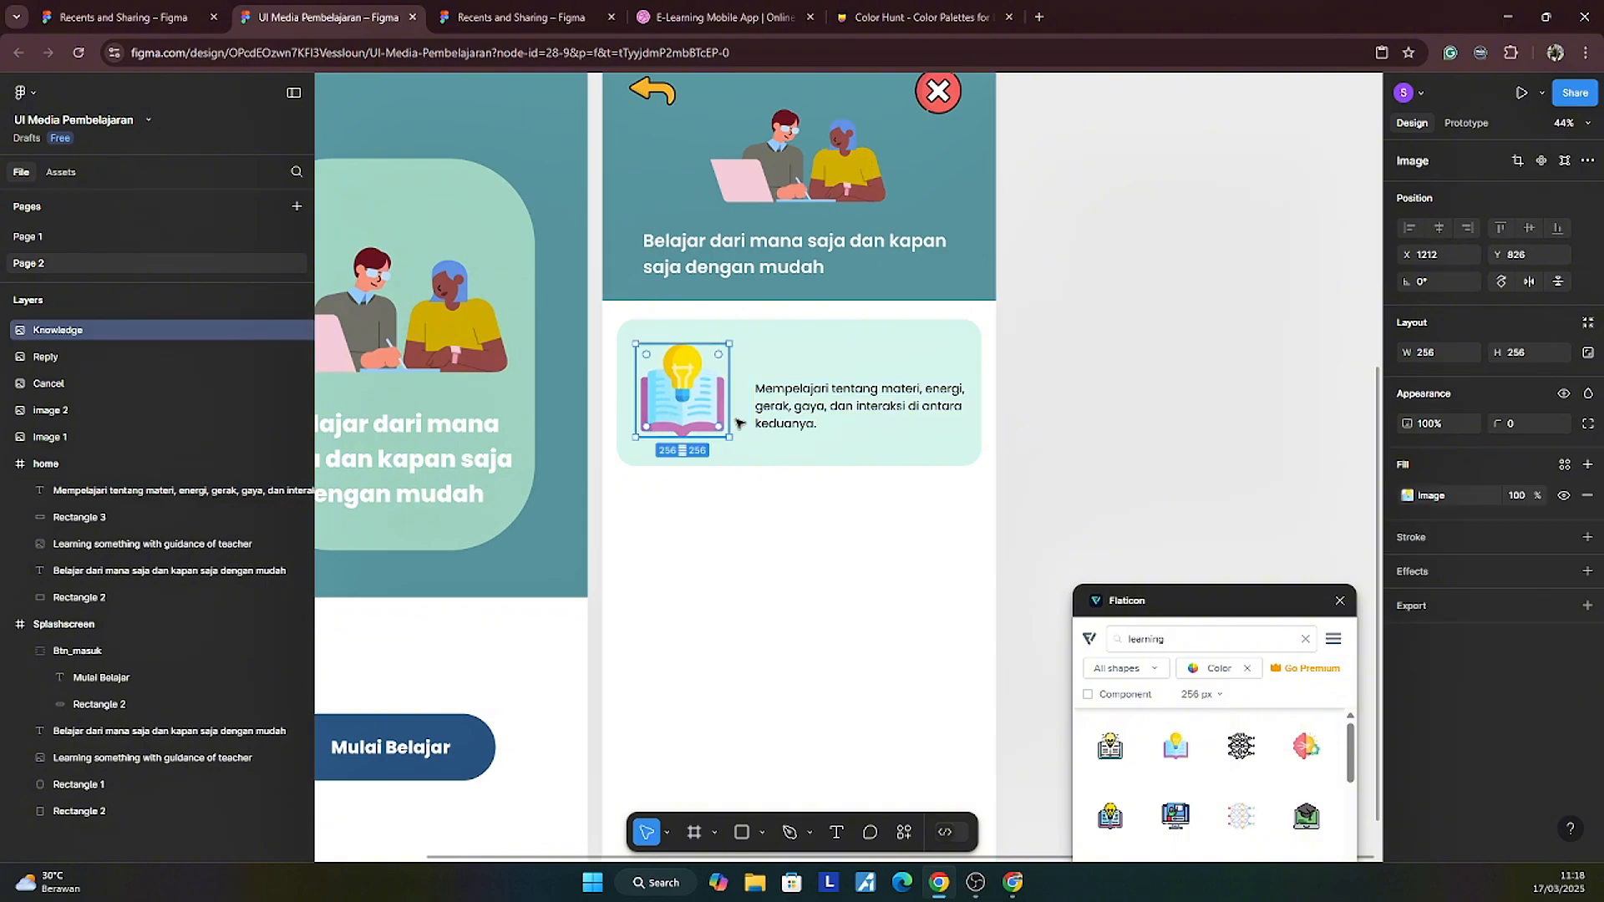
Step: Narrow the description text box to about 547 wide and move it to about X 406, Y 960 inside the card
left_click(789, 423)
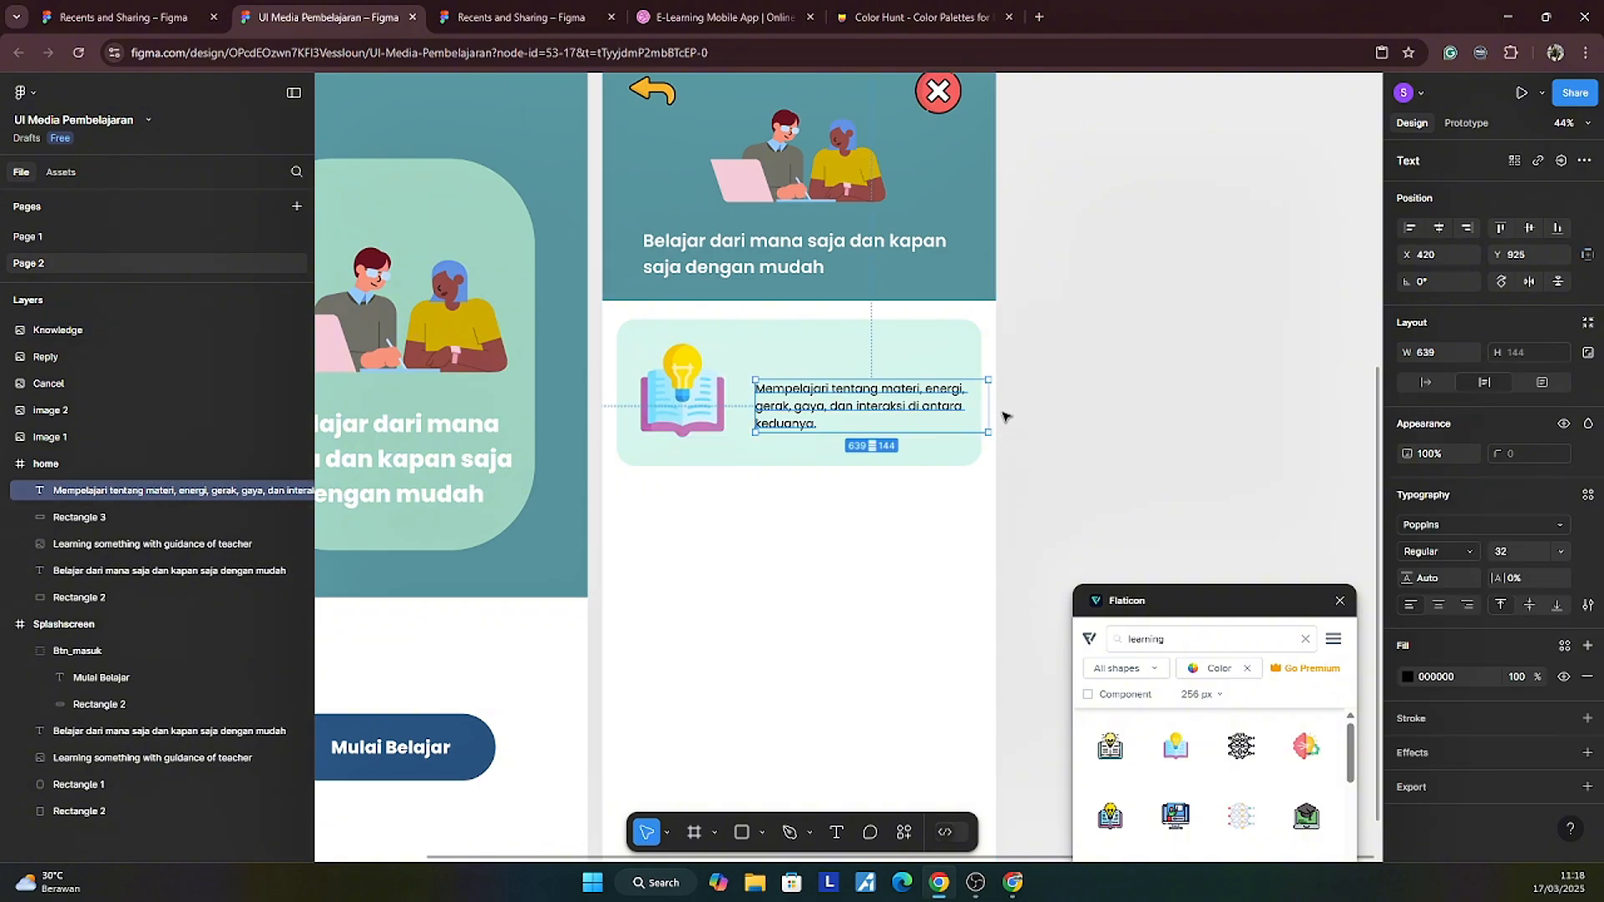
left_click_drag(1000, 413, 965, 413)
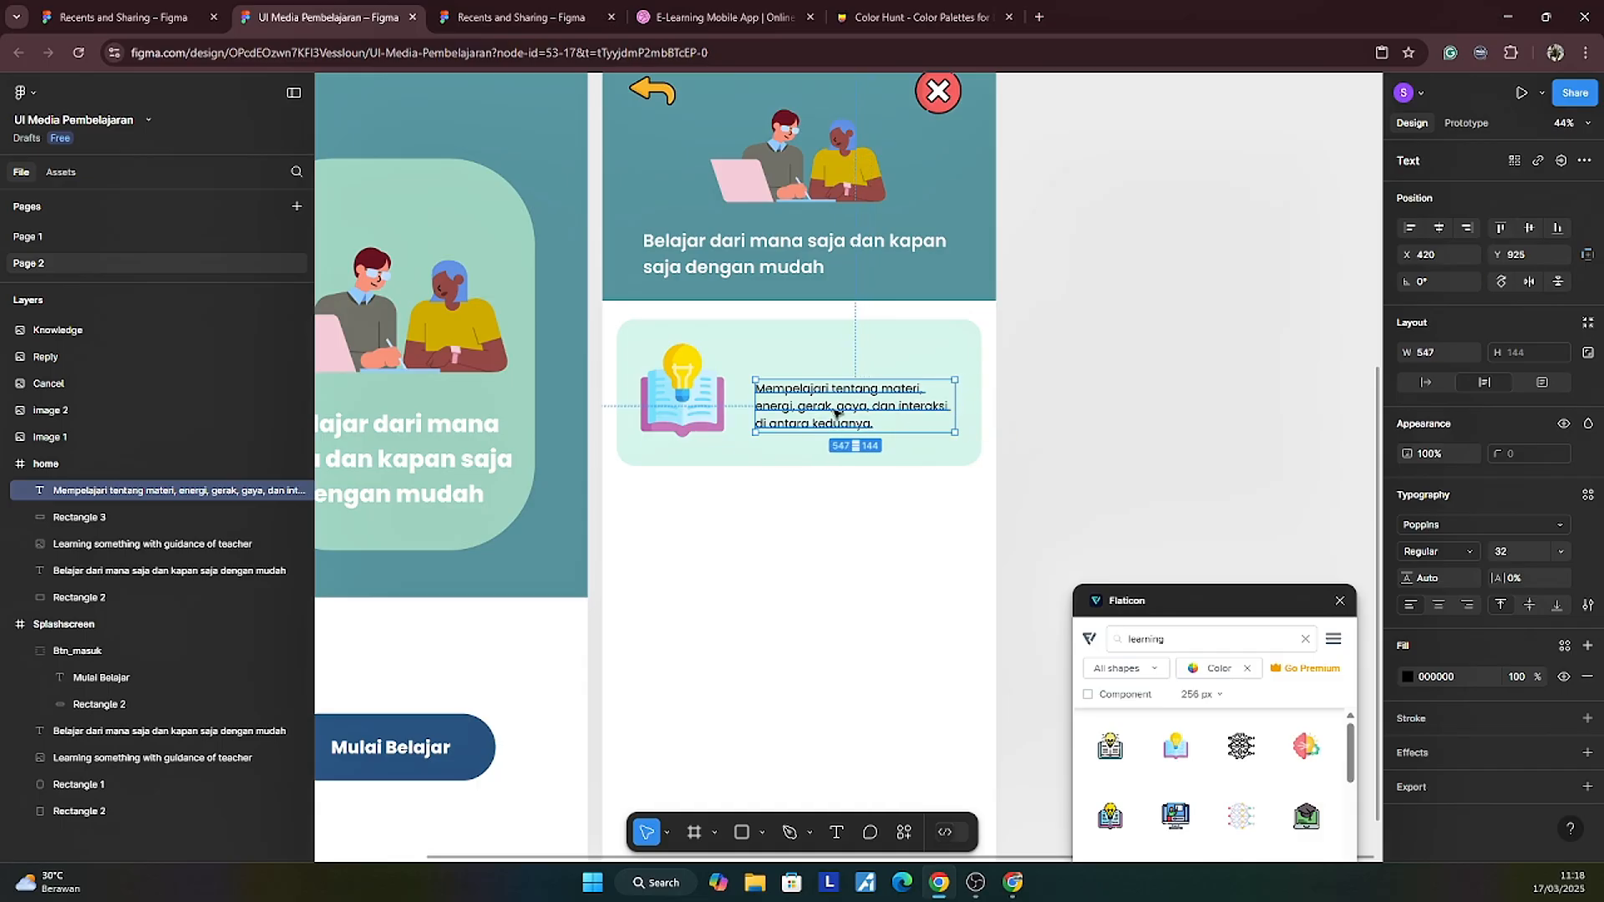
left_click_drag(828, 411, 824, 424)
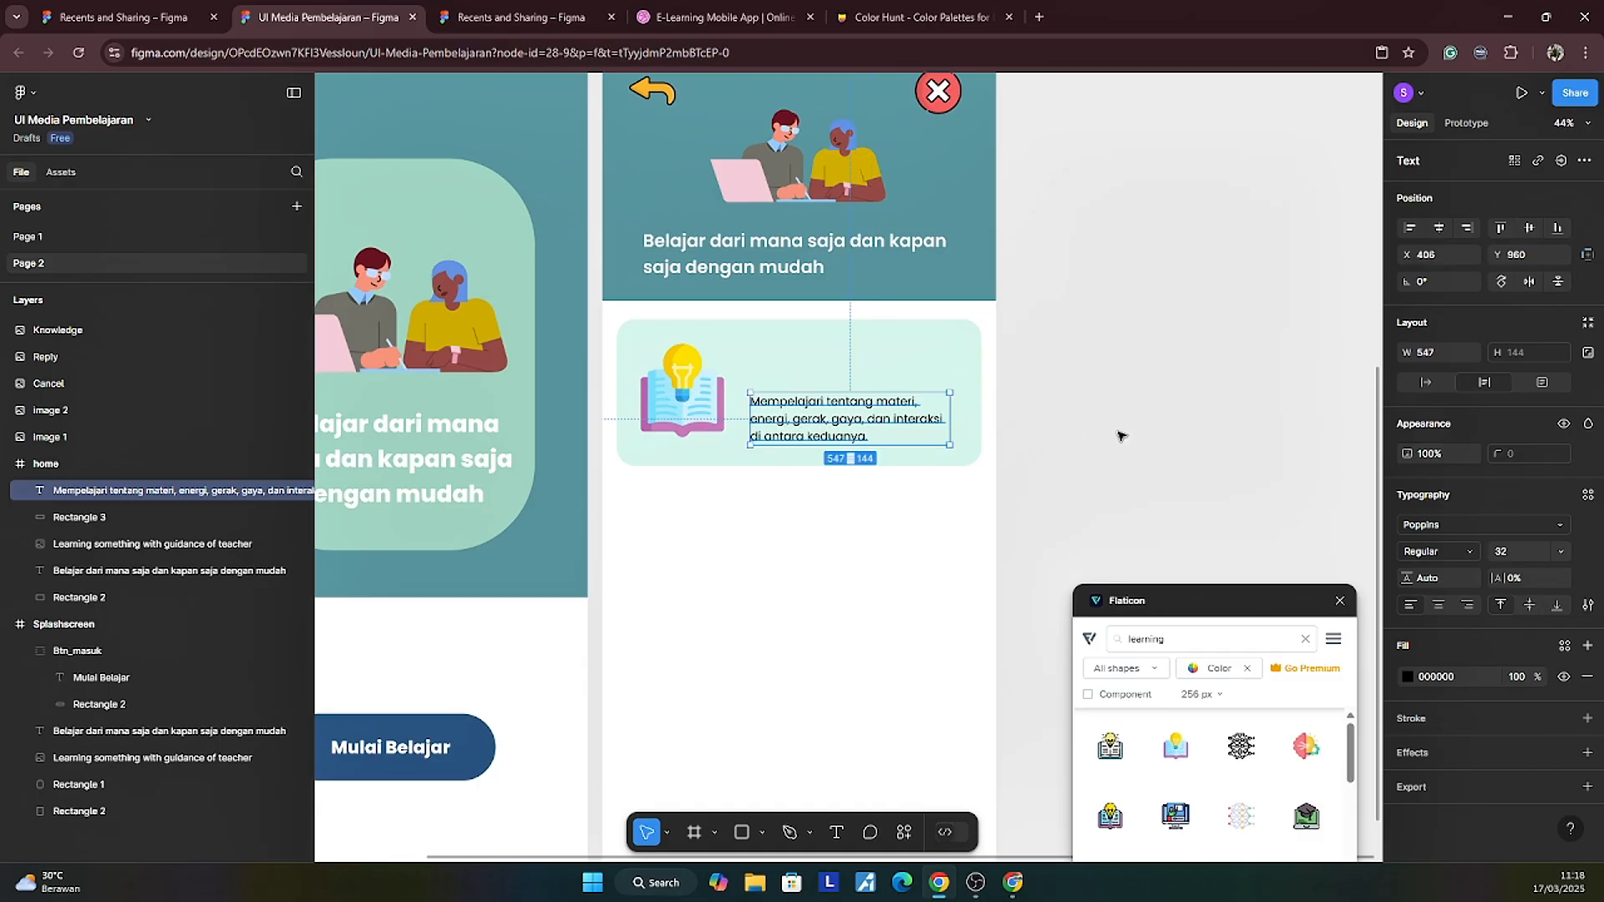
left_click(1116, 438)
Step: Draw a rectangle about 416 by 100 above the card description, at about X 406, Y 823
left_click(742, 832)
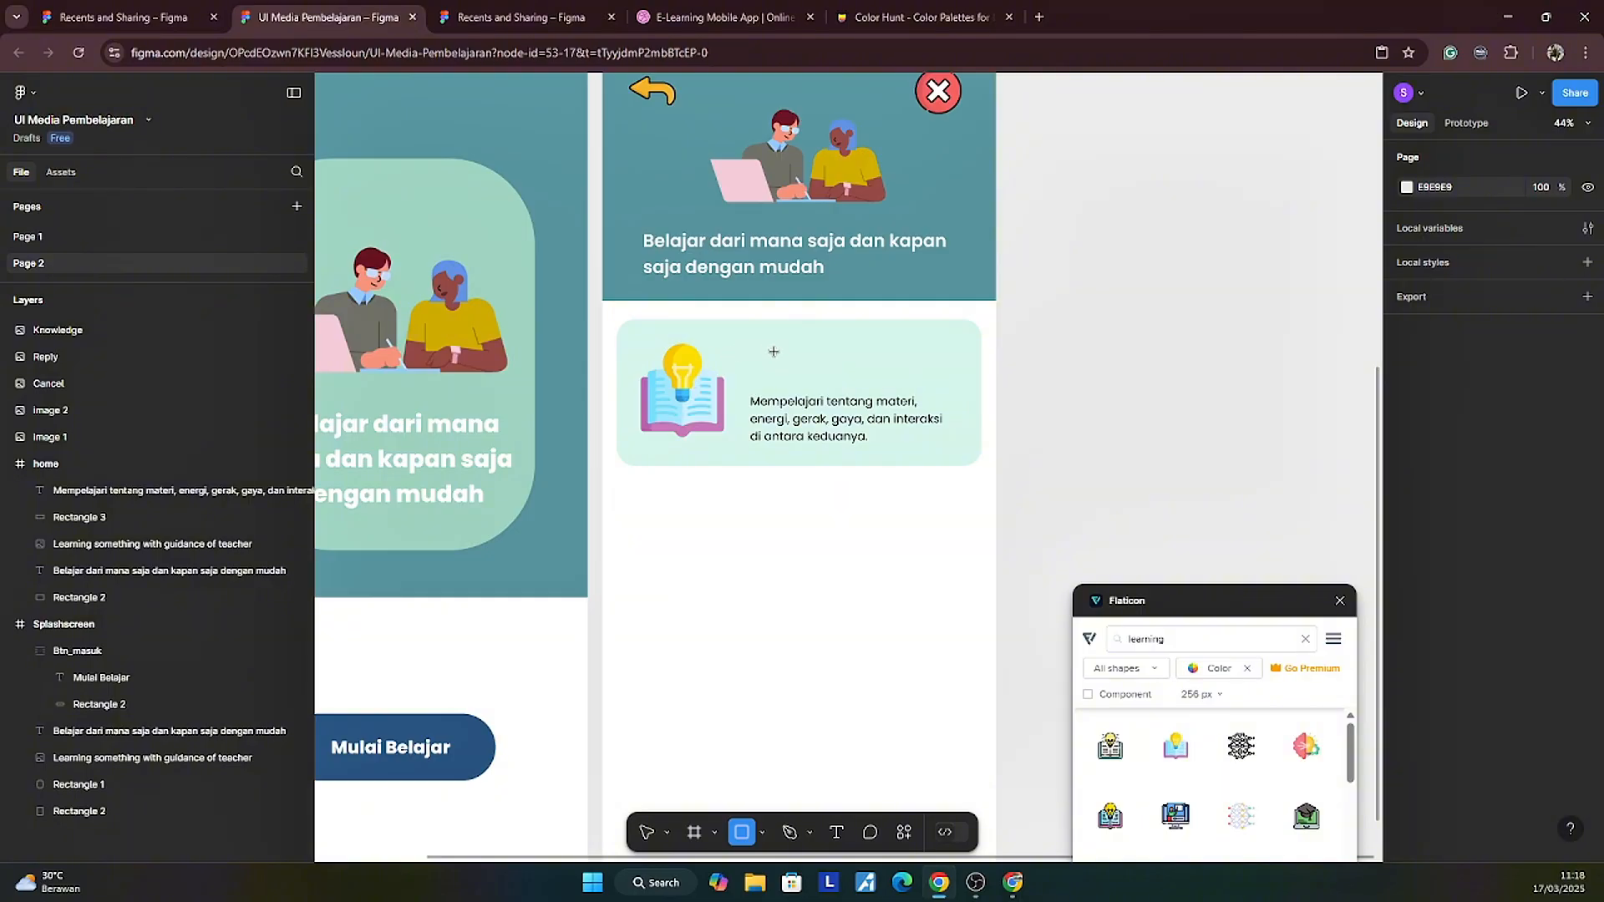
left_click(762, 356)
left_click_drag(762, 361, 903, 365)
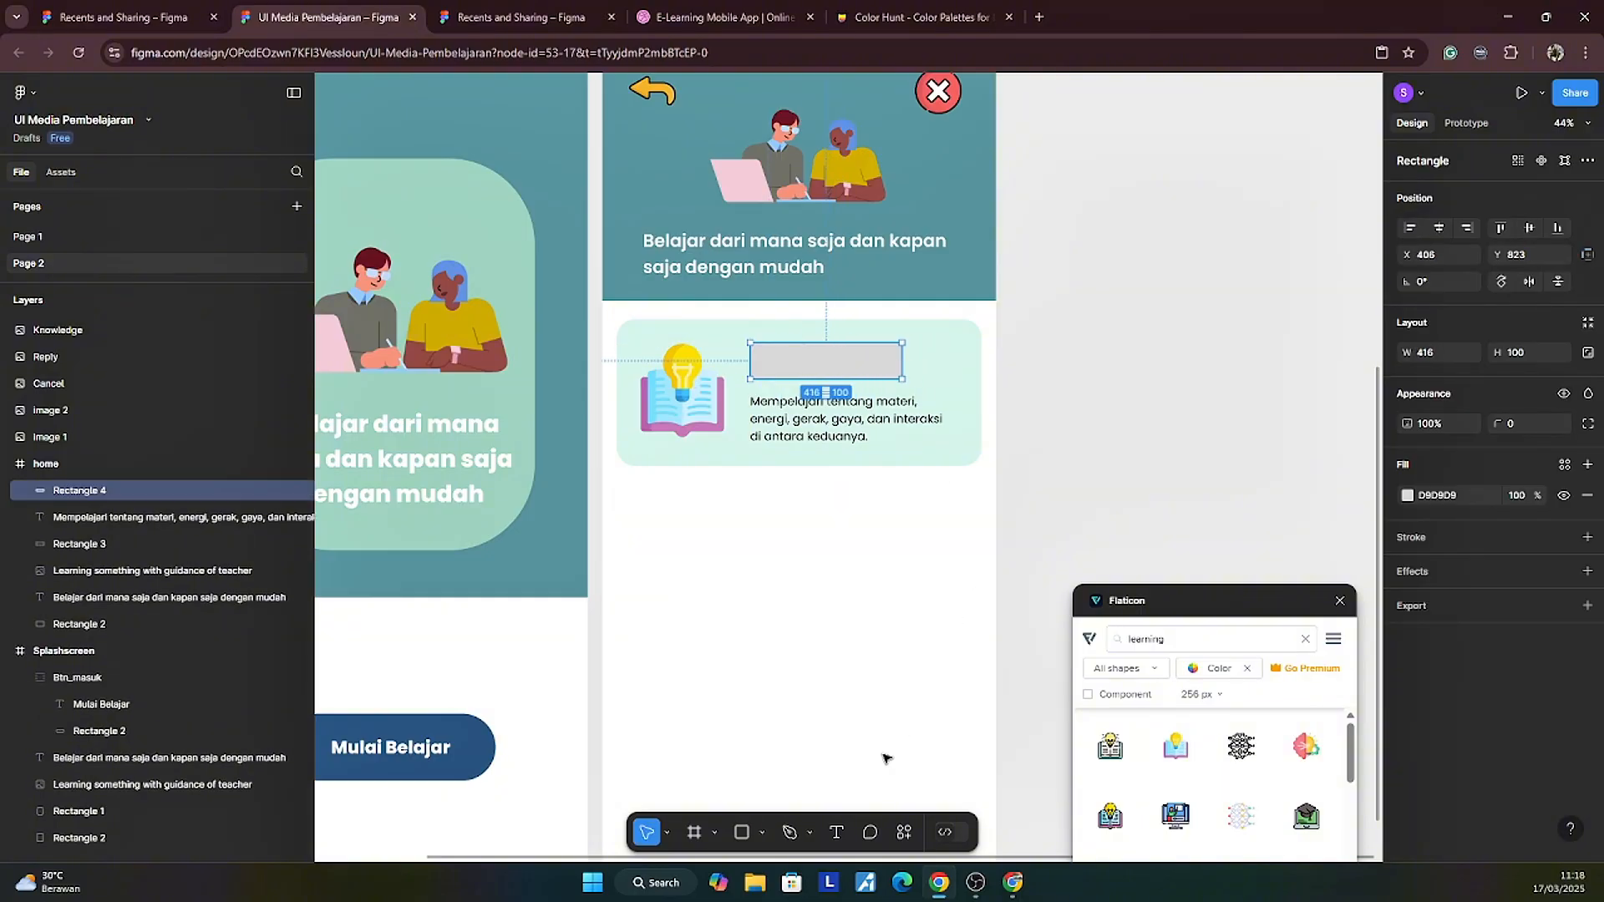
Step: Add the text "Fisika" on the new rectangle, set it to Bold and colour it dark grey 606060
left_click(835, 838)
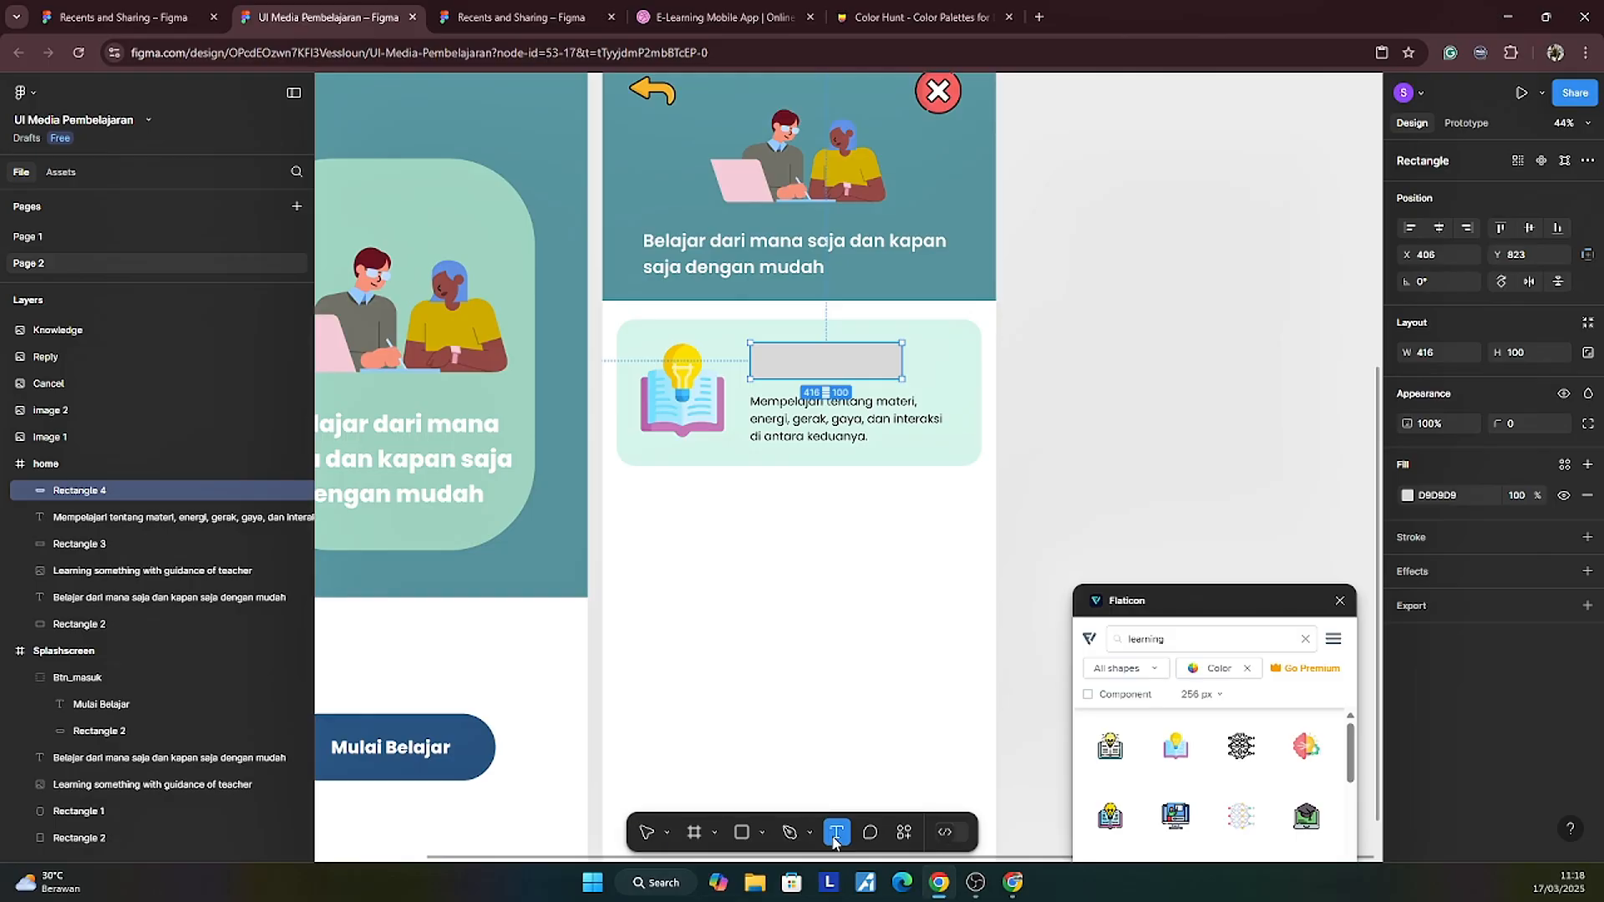
left_click(768, 354)
type("Fisika")
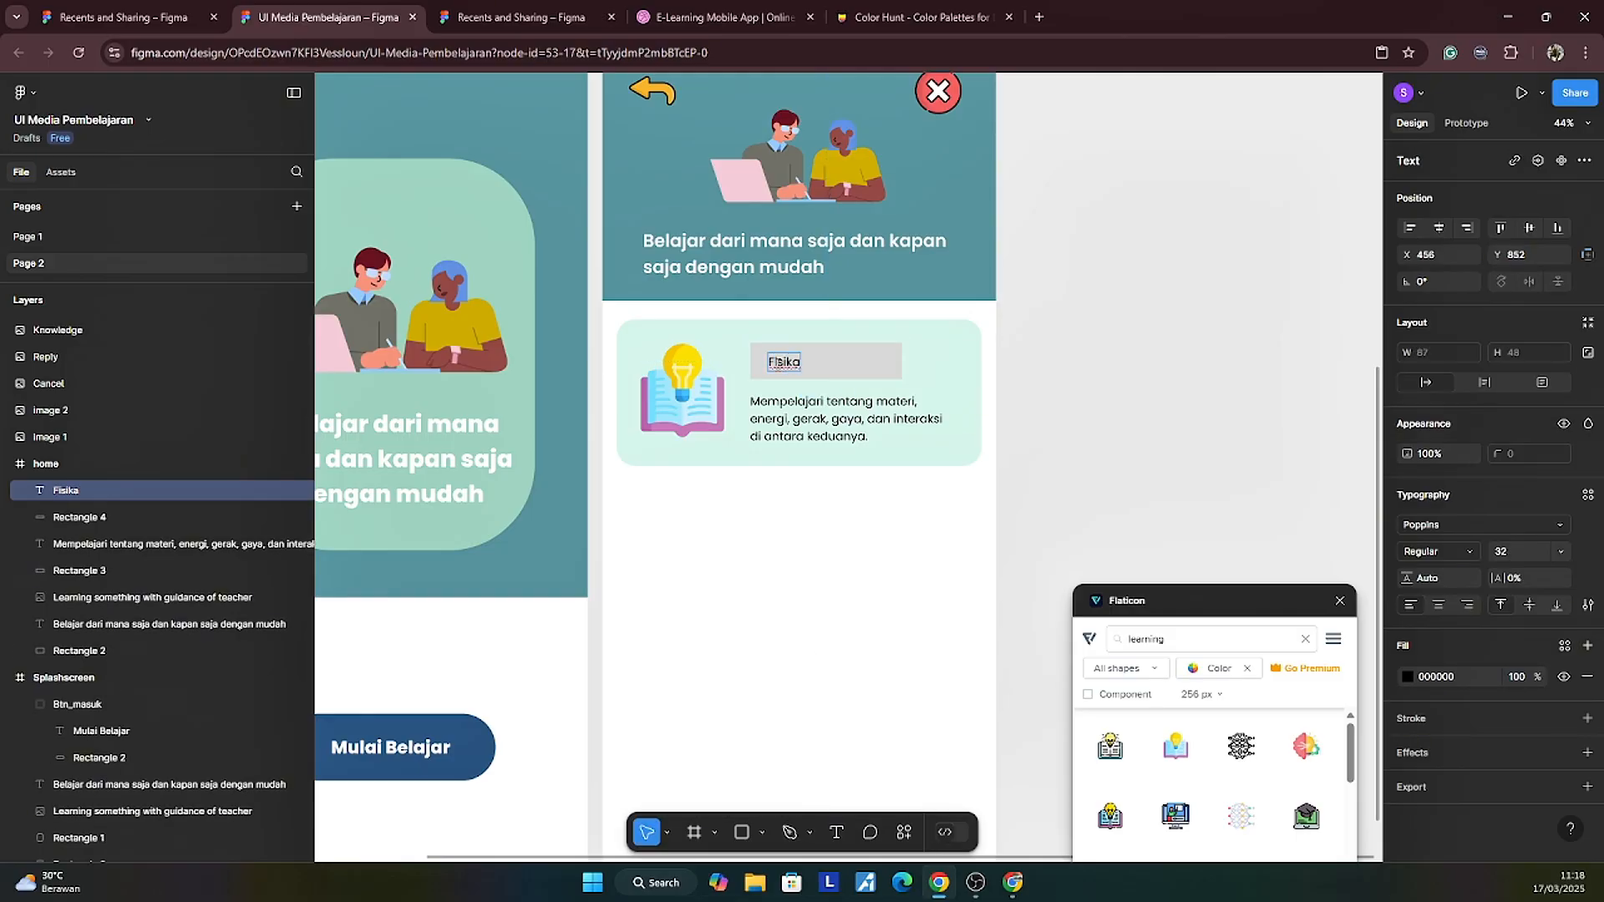
key("ctrl+a")
left_click(1448, 558)
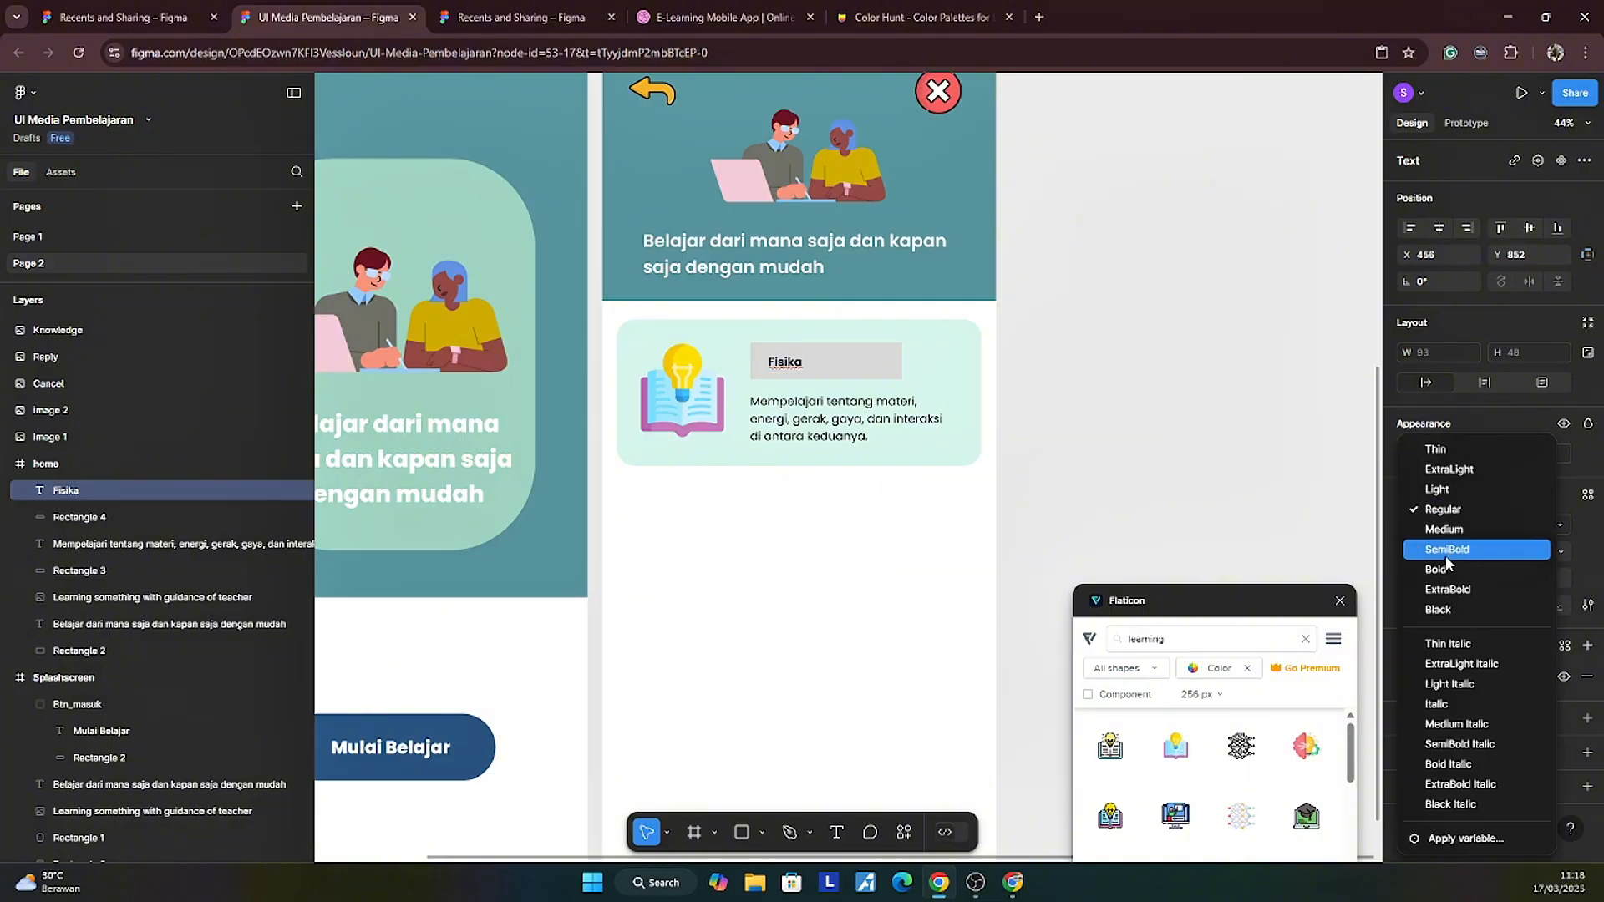
left_click(1441, 569)
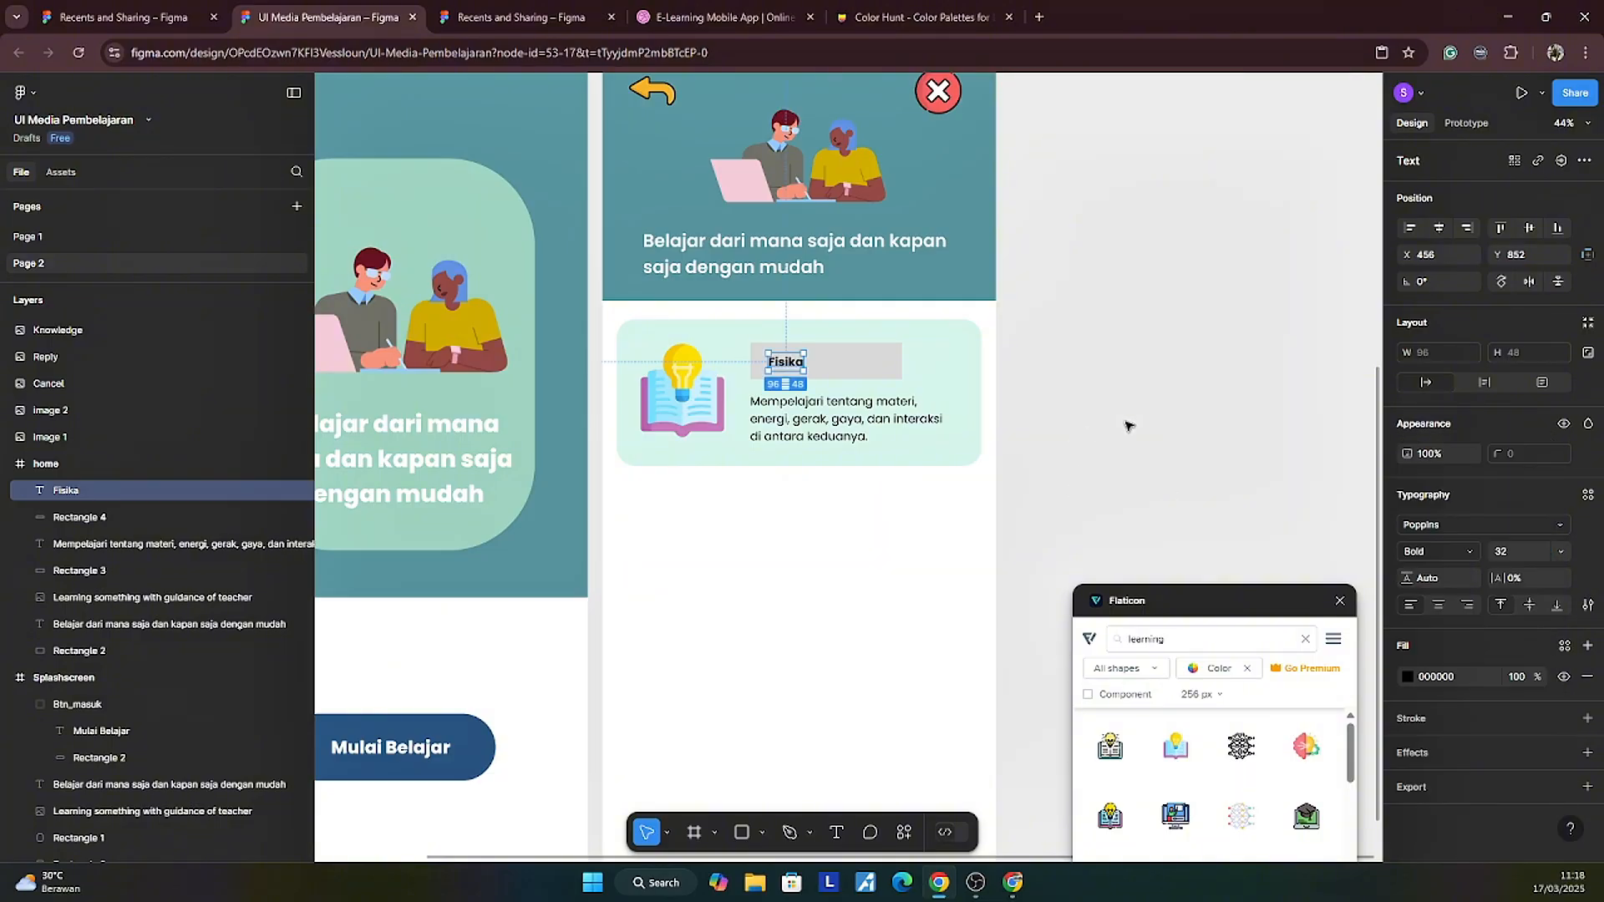
left_click(1410, 683)
left_click_drag(1291, 535, 1033, 582)
Step: Recolour the rectangle behind "Fisika" by sampling the card's mint and darkening it to about 7FCEB6, moving the Flaticon window out of the way
left_click(869, 366)
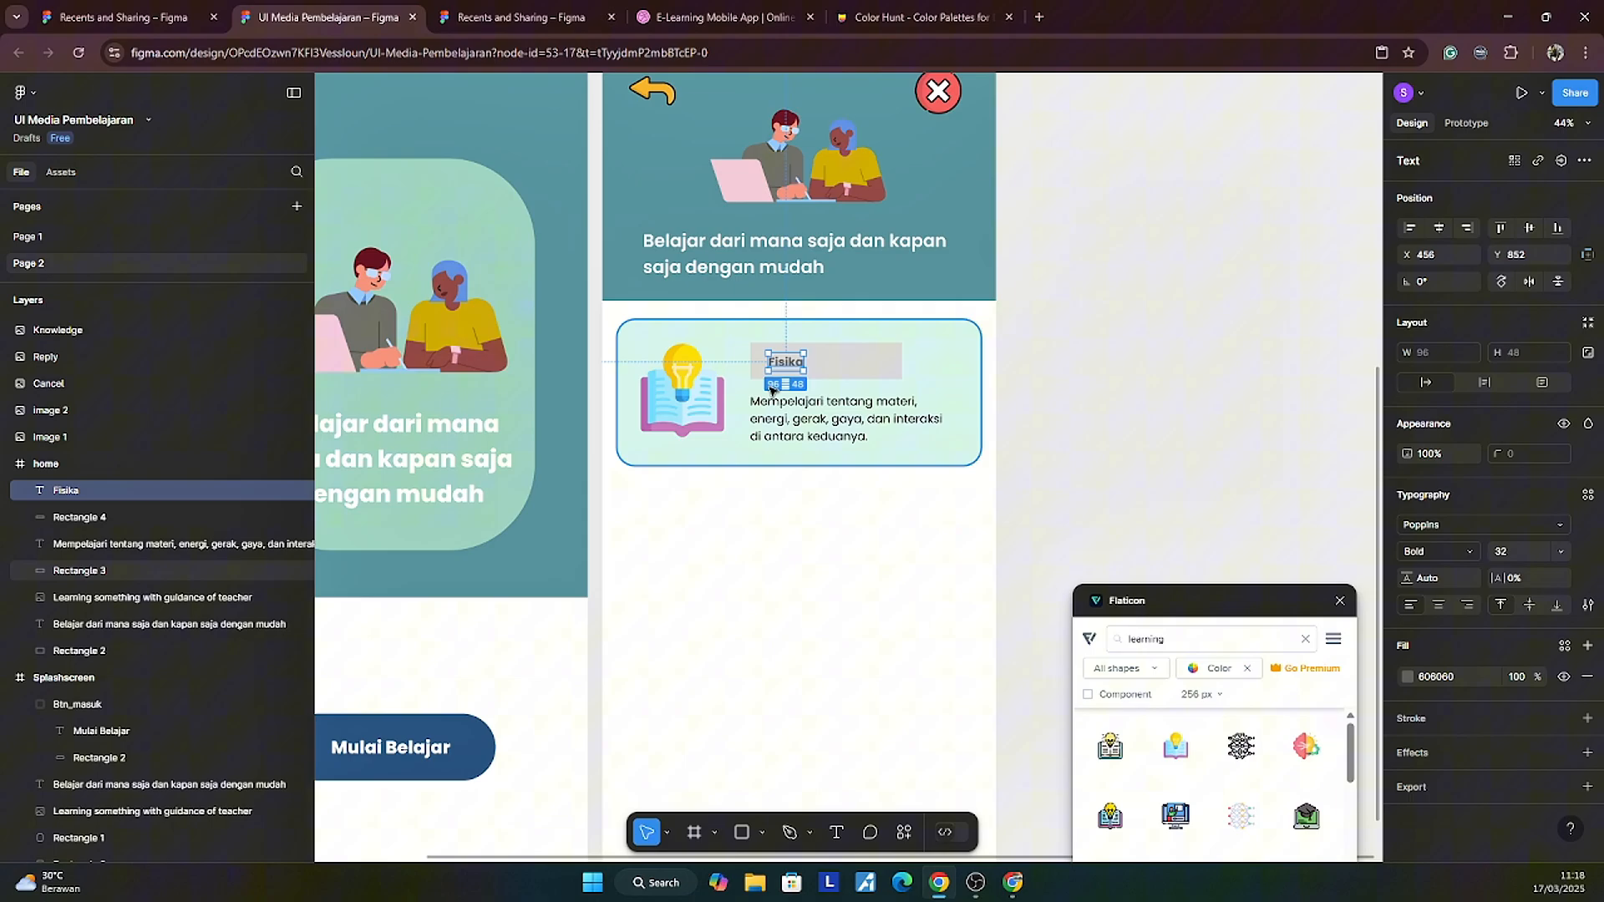
left_click(869, 366)
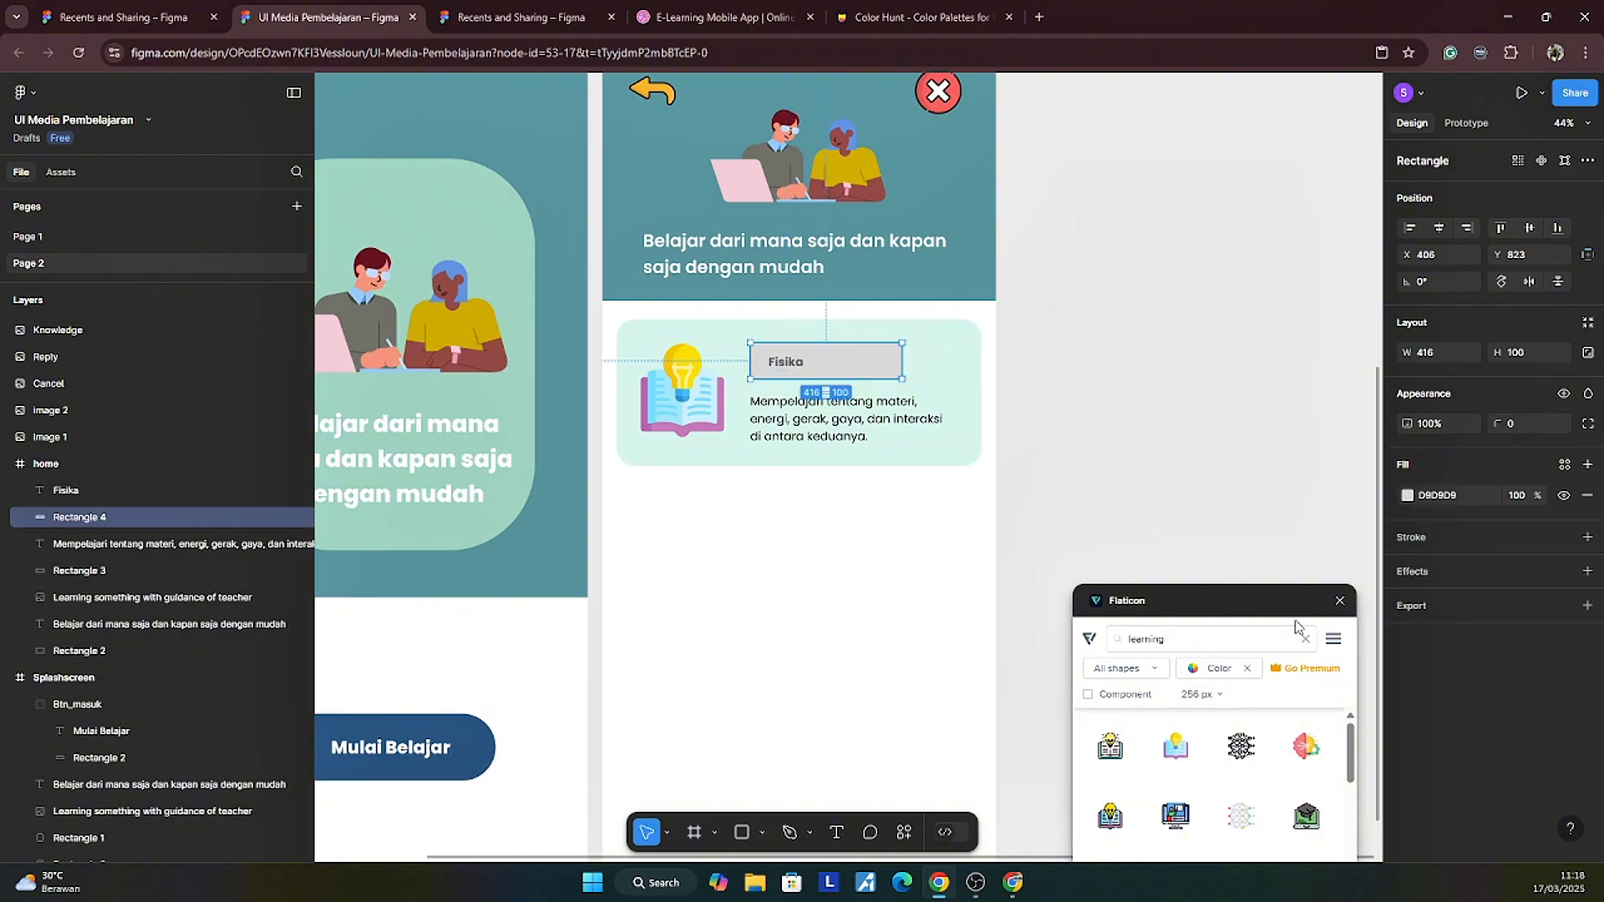
left_click(1408, 498)
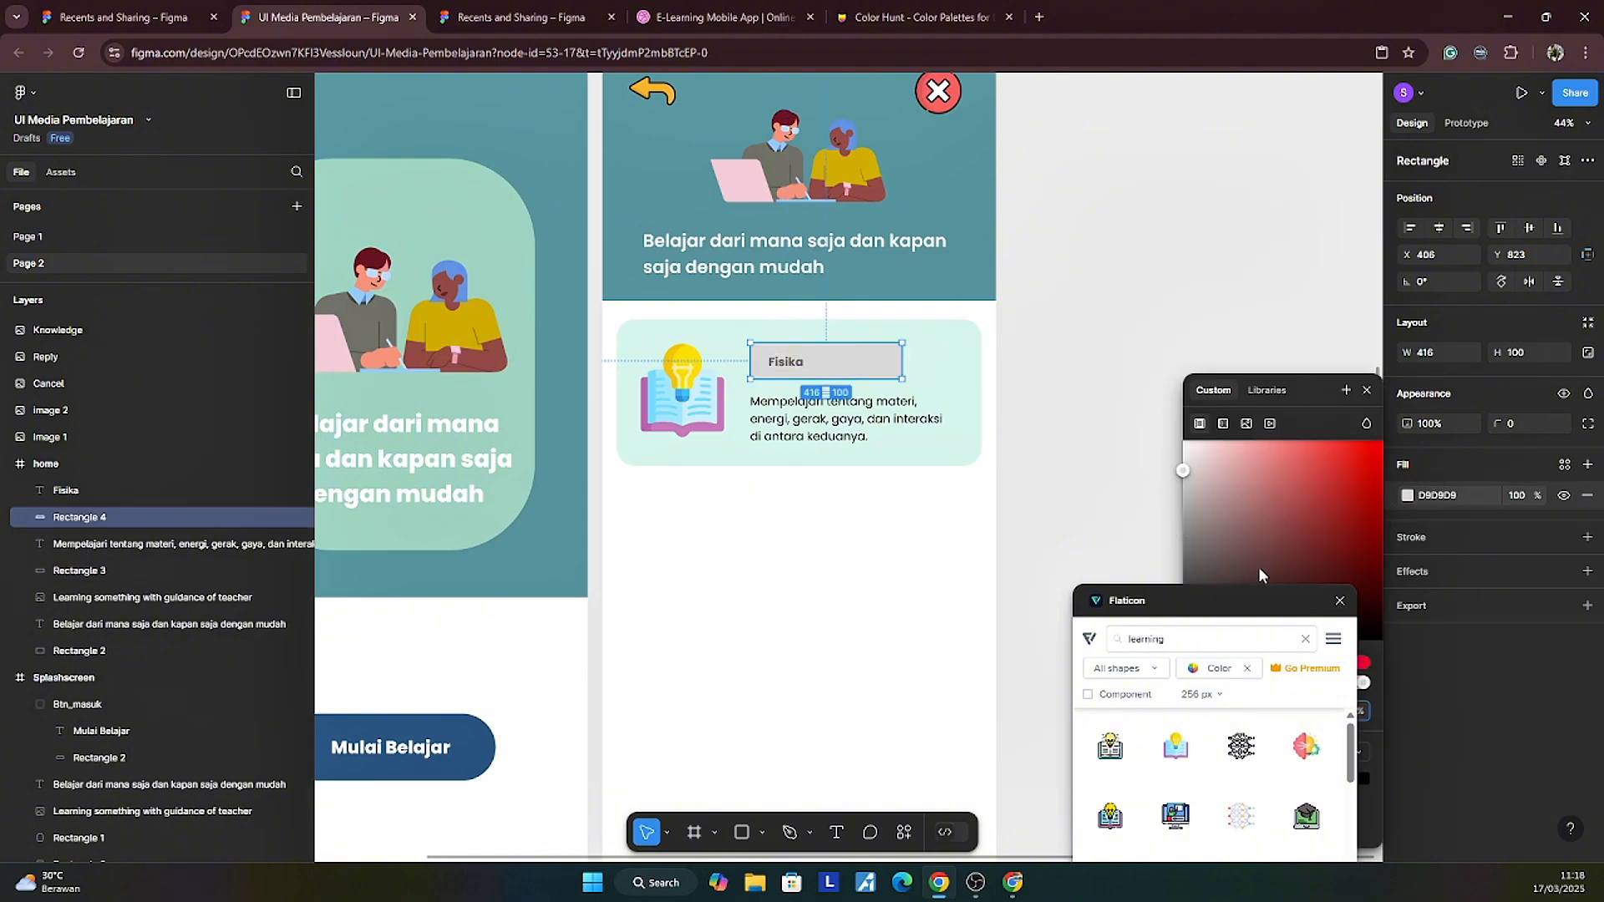
left_click_drag(1229, 613, 794, 600)
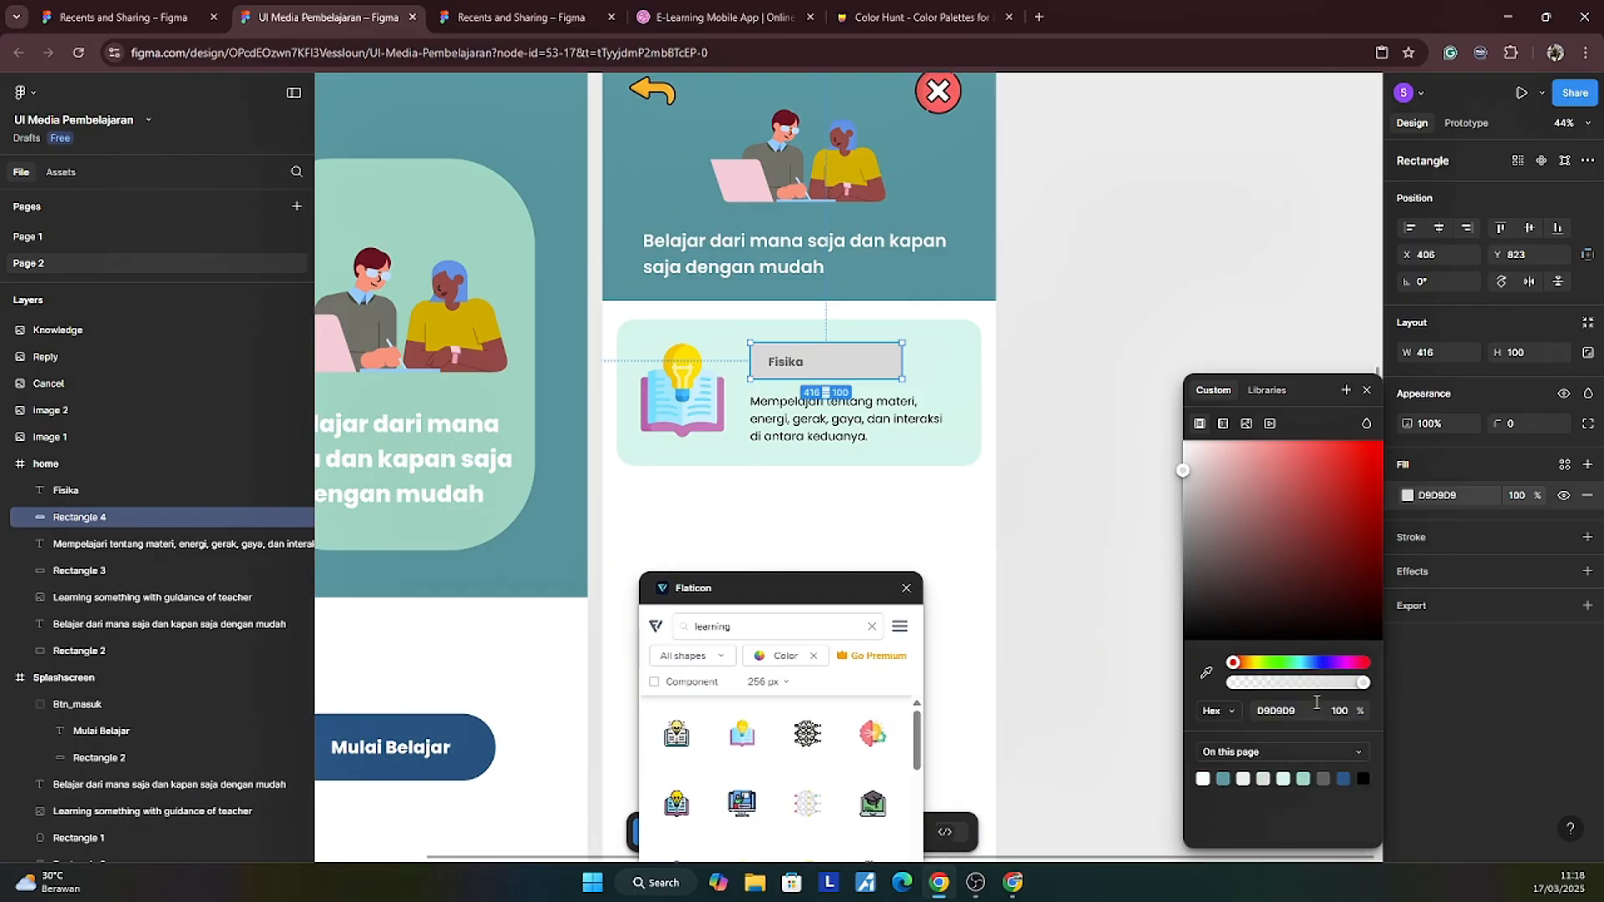
left_click(1206, 673)
left_click(961, 368)
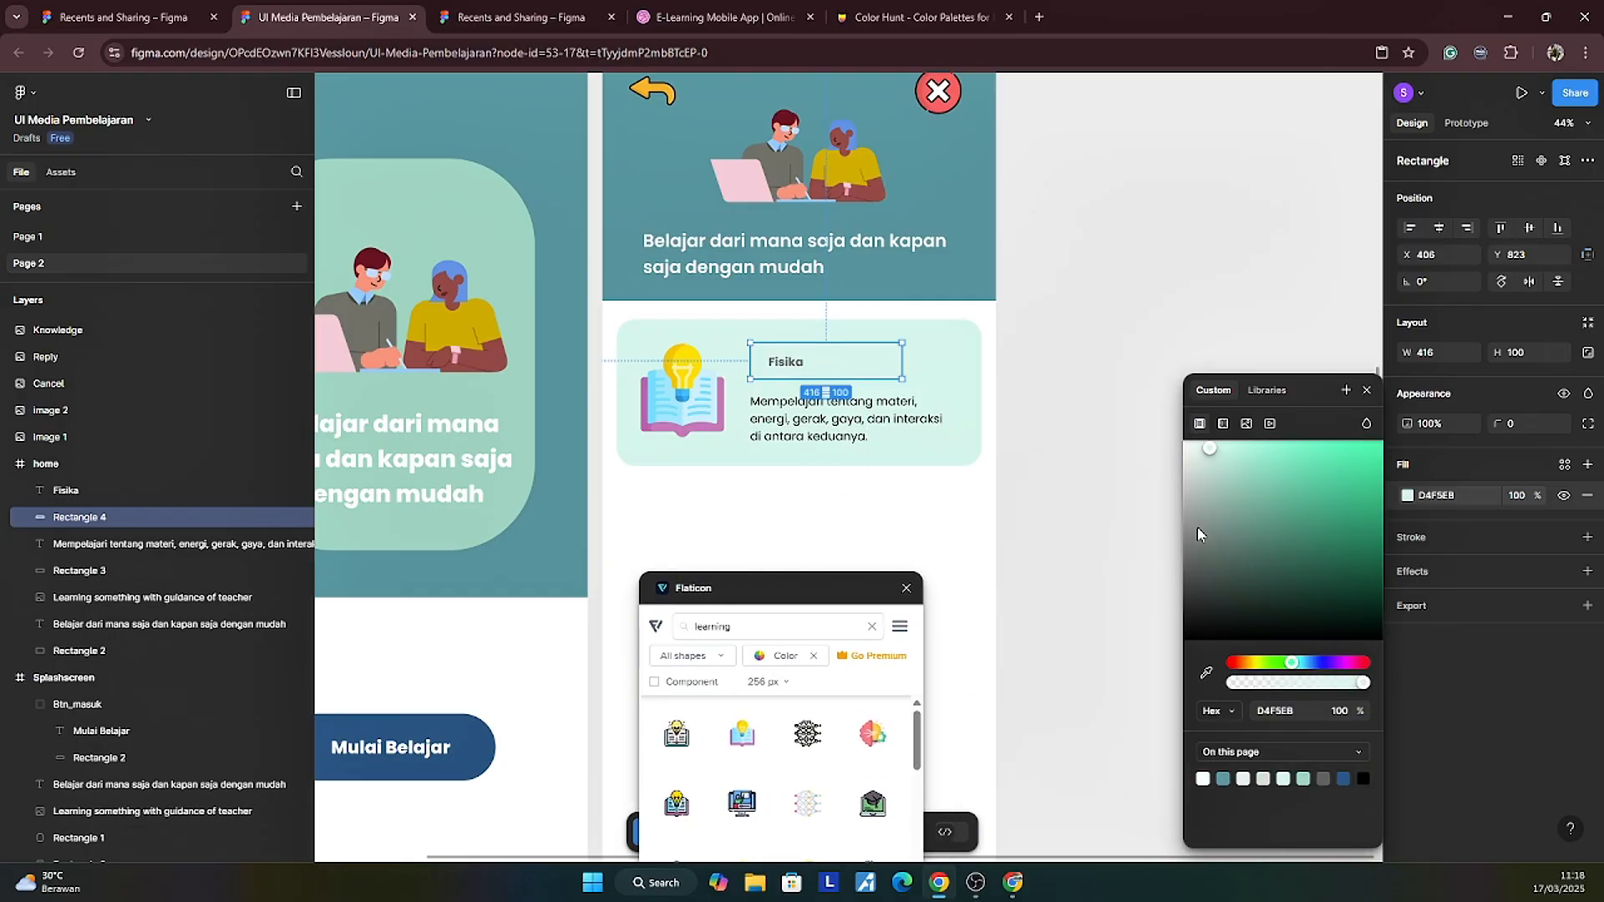
left_click_drag(1216, 456, 1261, 492)
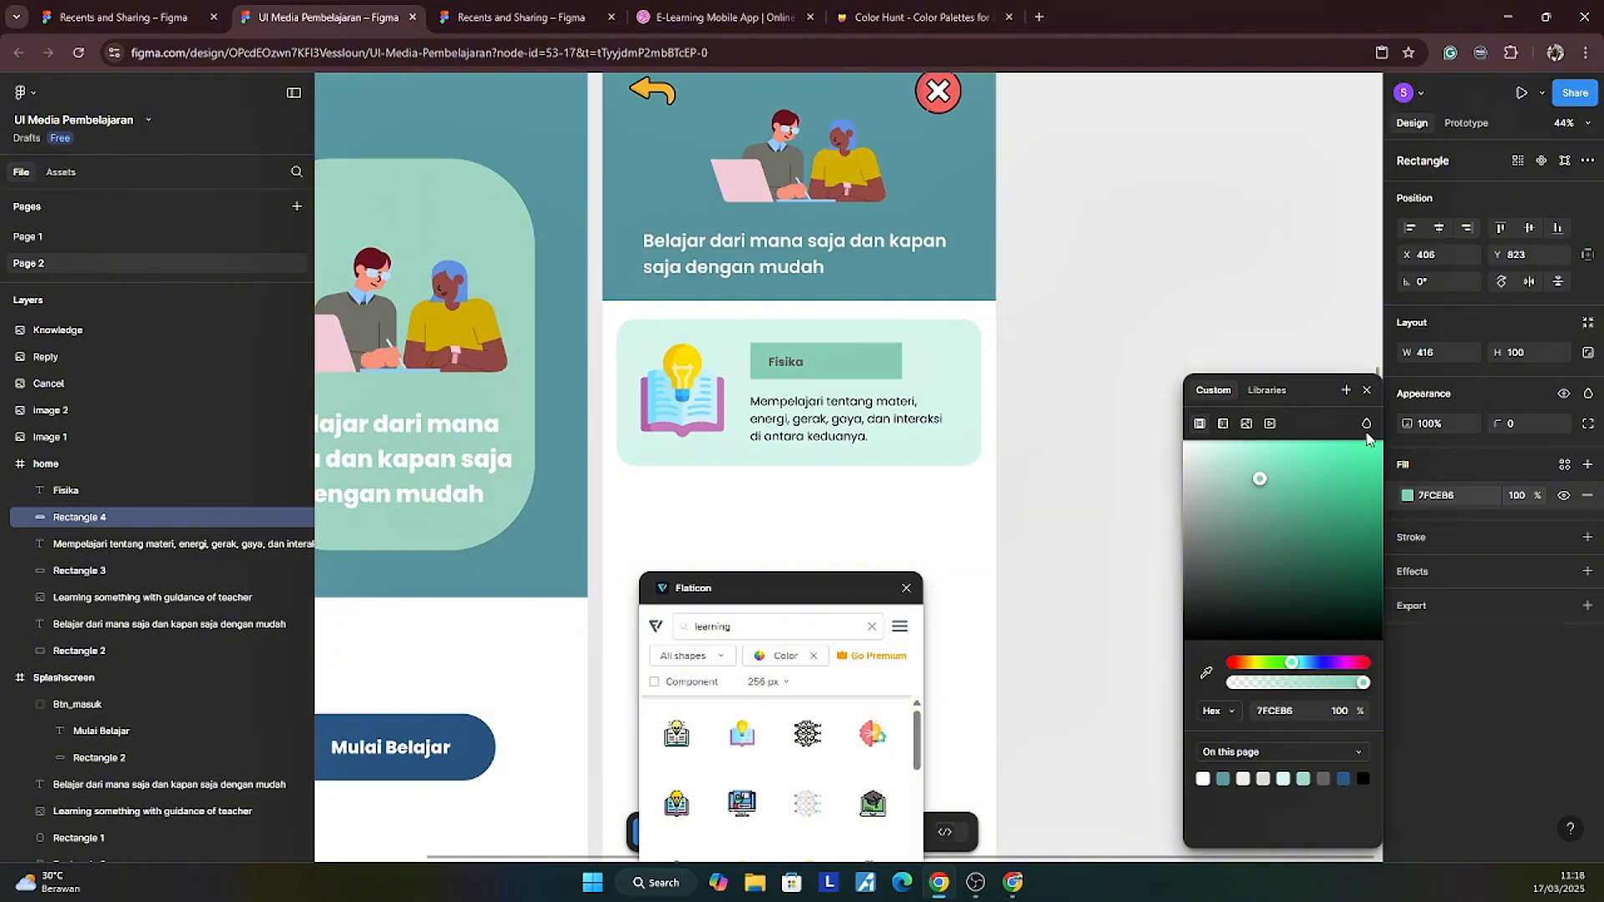
left_click(1368, 393)
Step: Narrow the green label rectangle to about 266 wide and round its corners to radius 50
left_click_drag(900, 366, 839, 348)
scroll(832, 354, "up", 5)
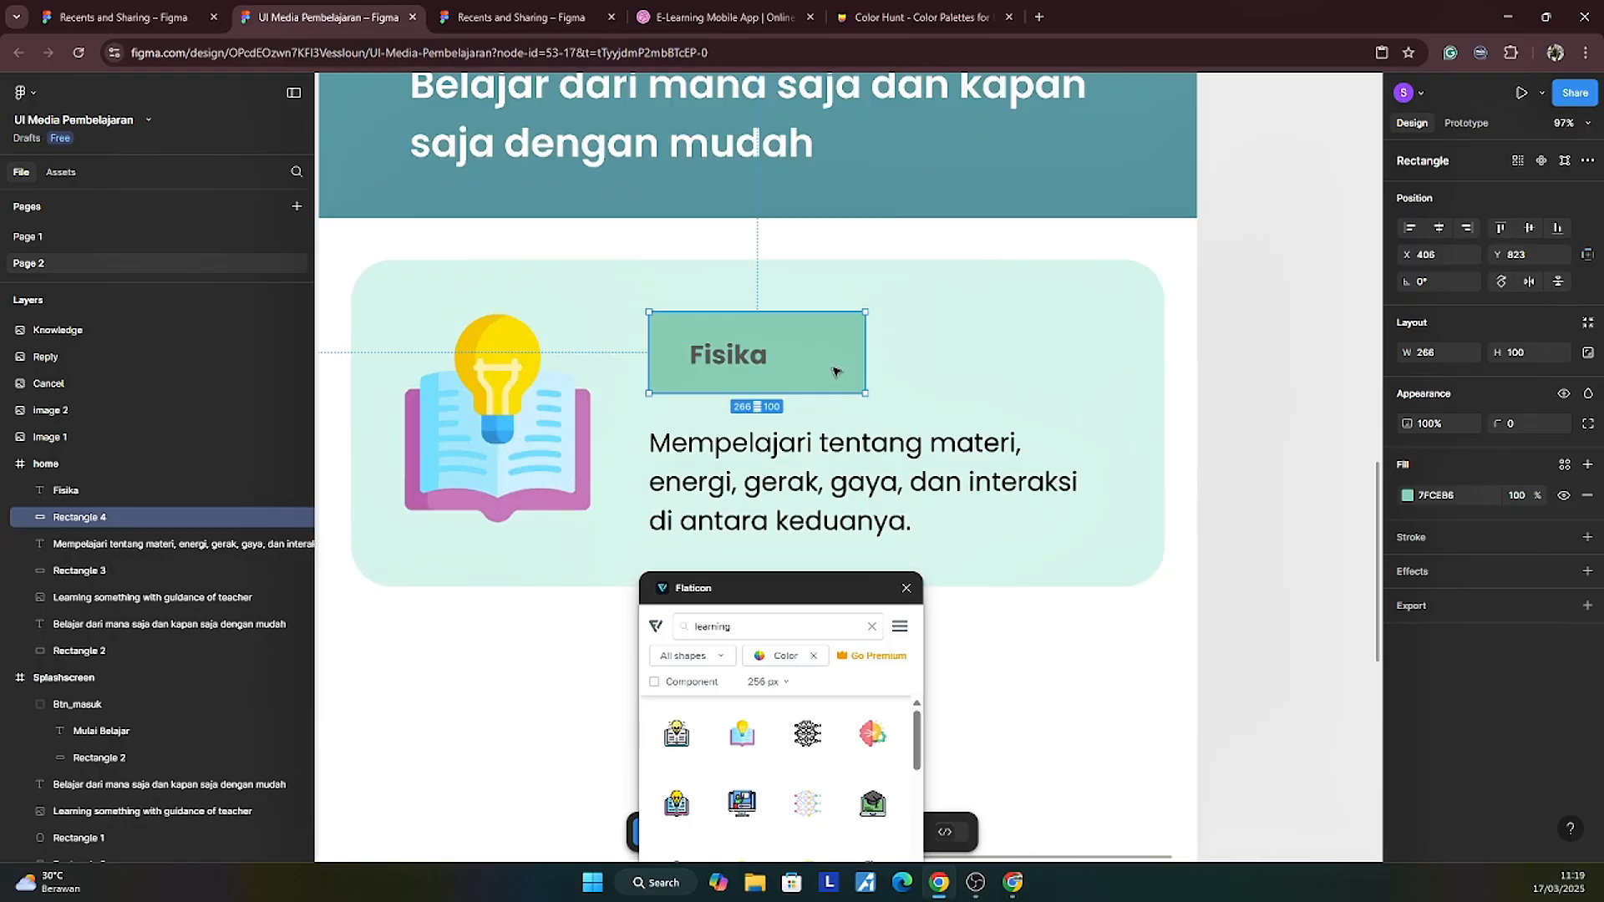
scroll(947, 319, "up", 4)
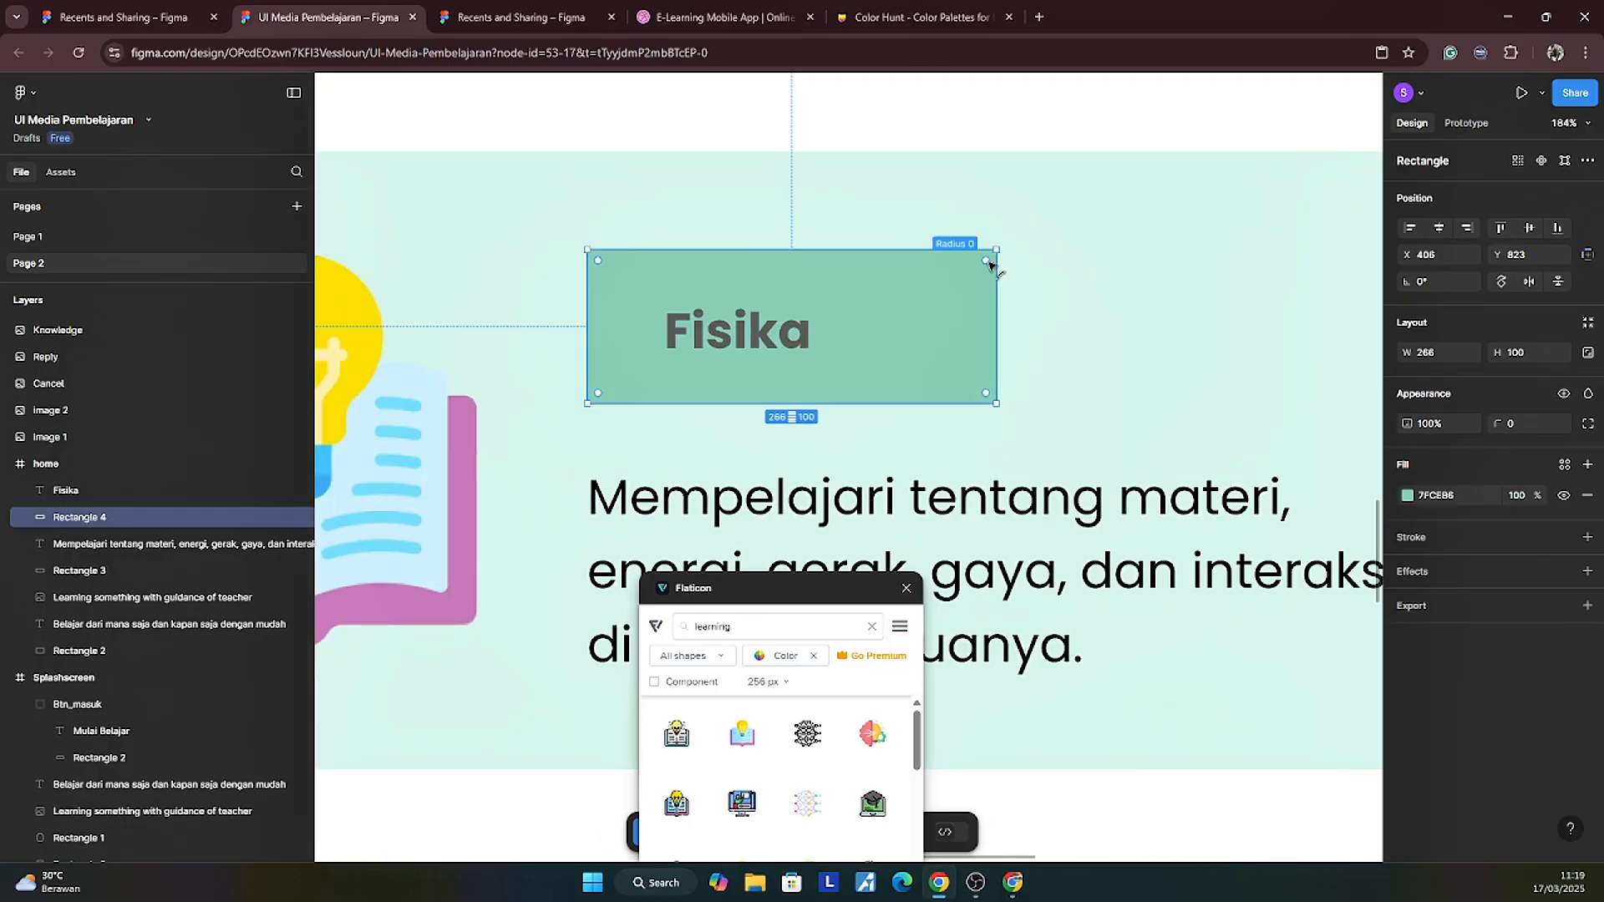
left_click_drag(989, 264, 727, 395)
scroll(937, 387, "down", 6)
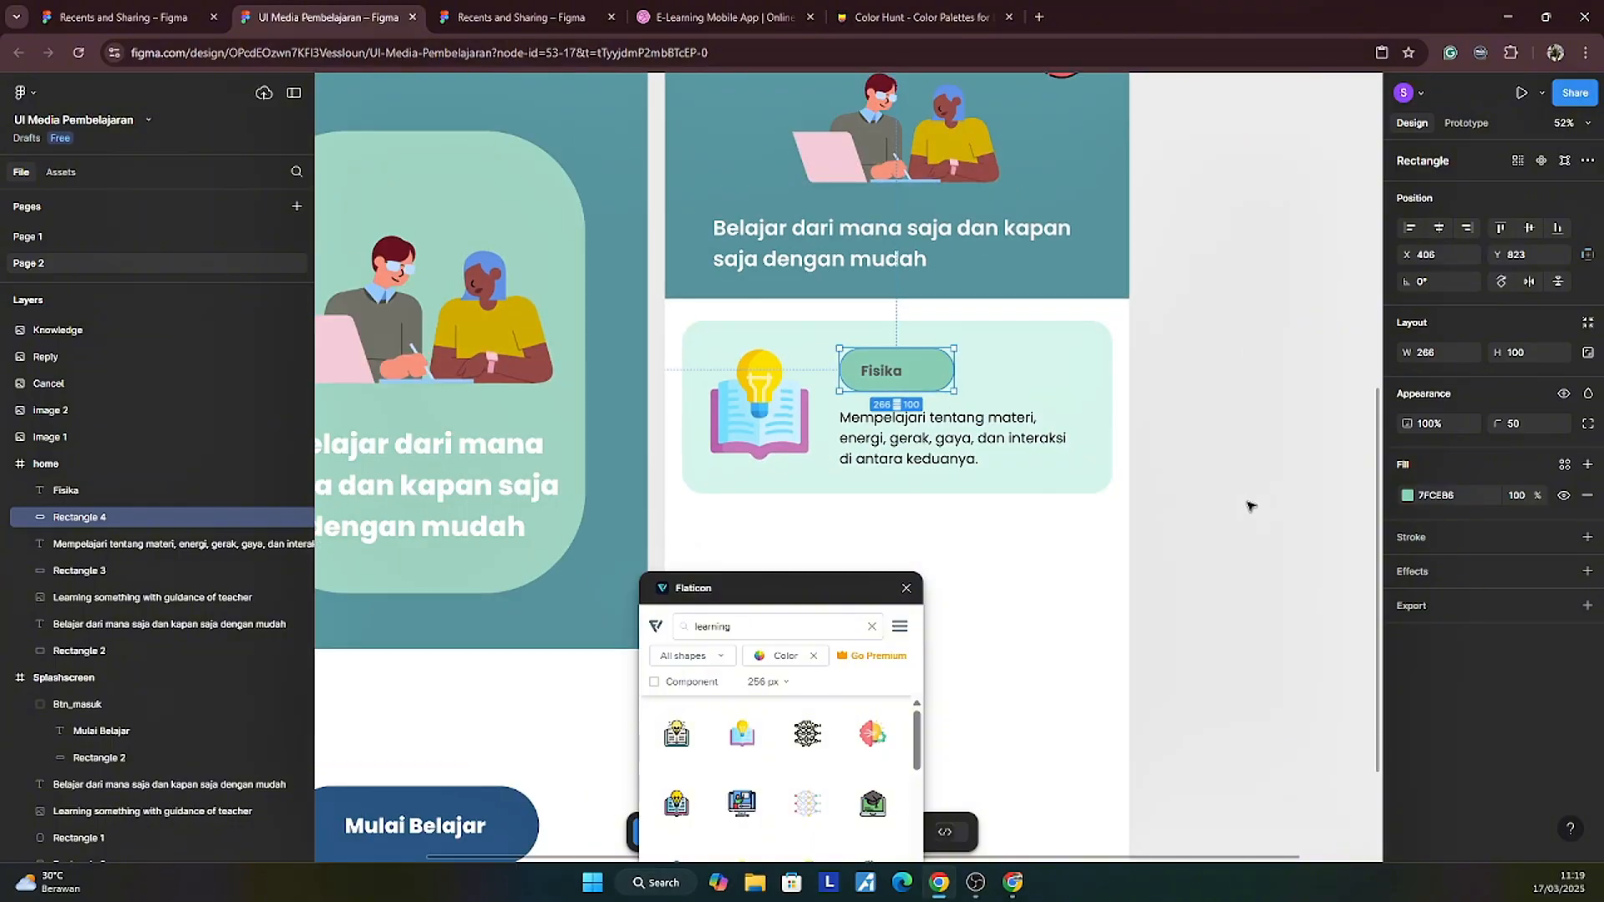
Step: Shrink the rounded label shape to about 184 wide by 70 high
scroll(887, 403, "up", 5)
left_click_drag(911, 376, 908, 360)
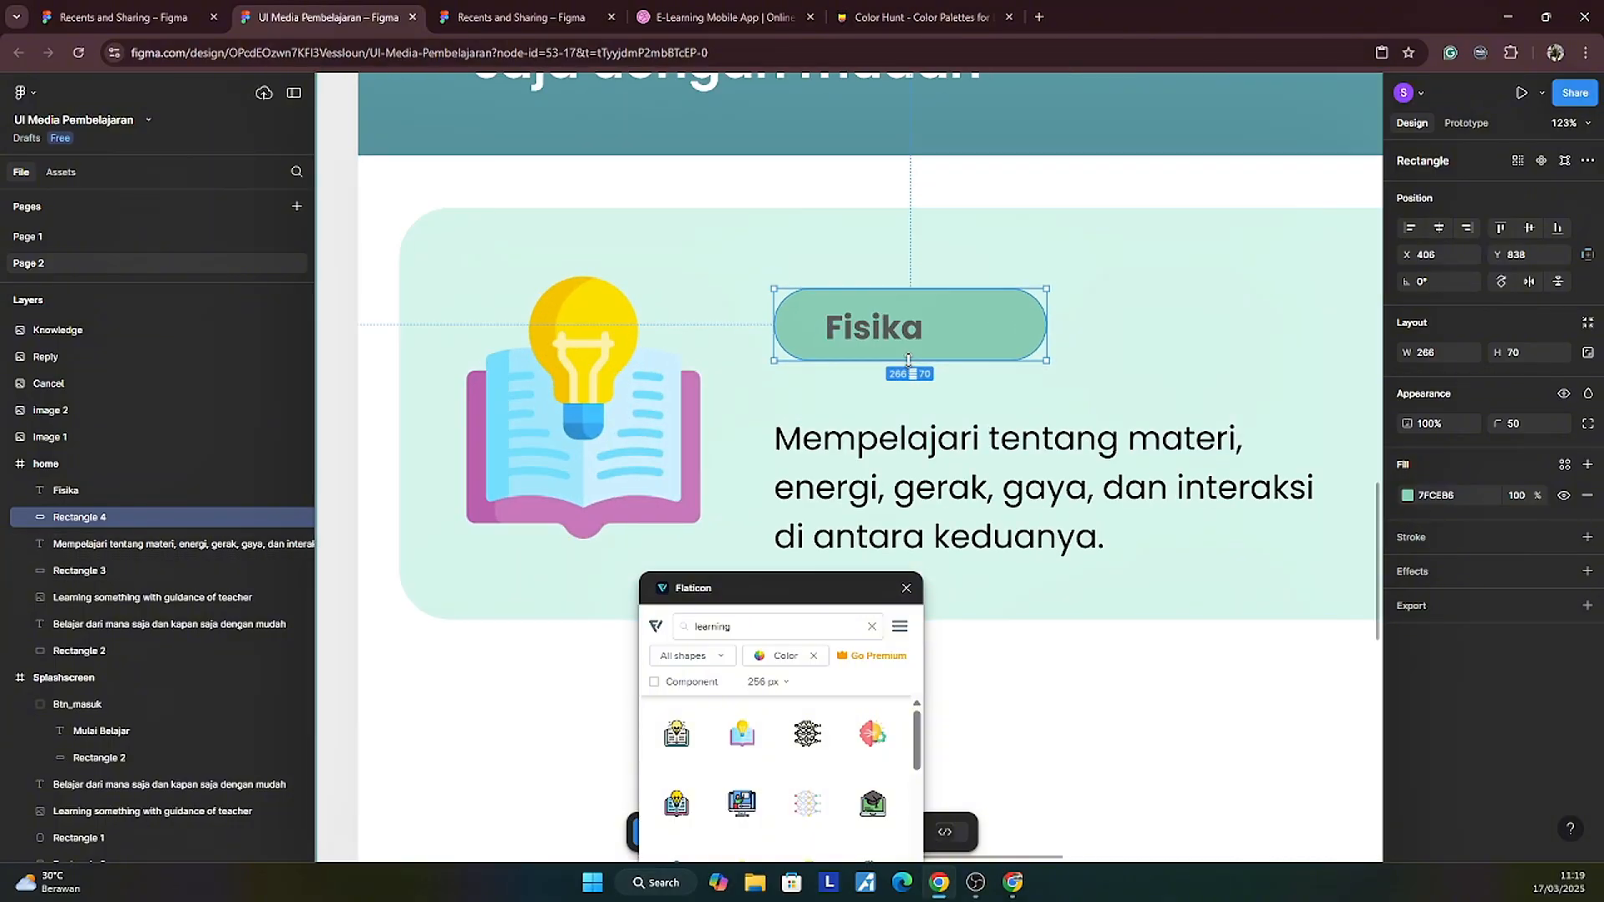
left_click_drag(1047, 336, 963, 336)
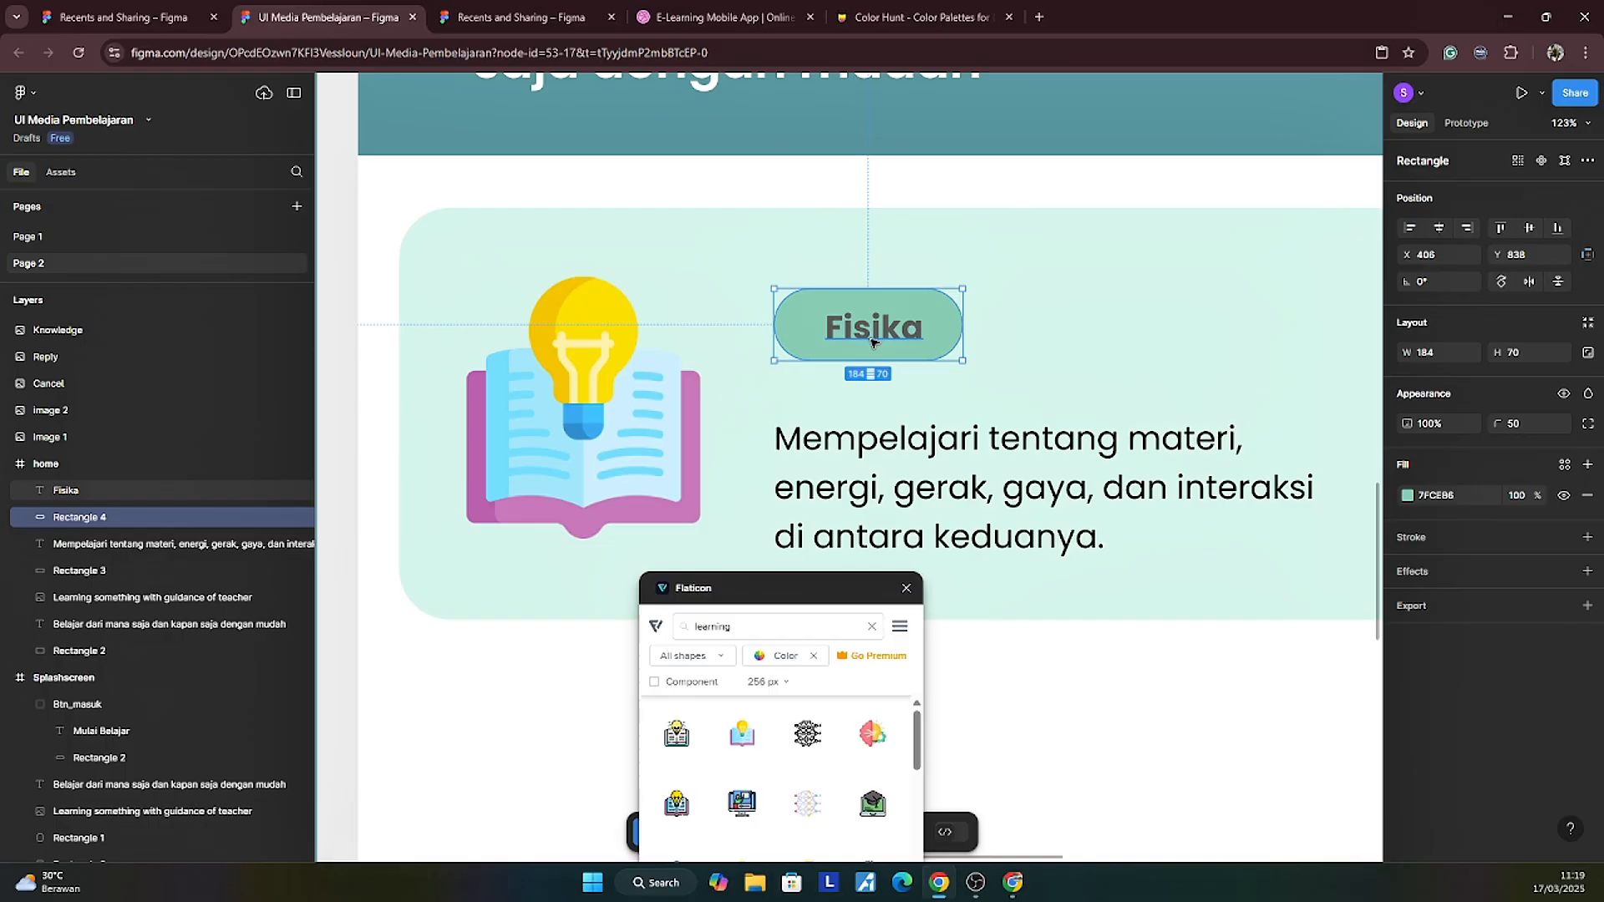
Step: Centre the "Fisika" text on the green pill and move both down closer to the description, with the pill at about Y 867
left_click(949, 326, "shift")
left_click(1439, 229)
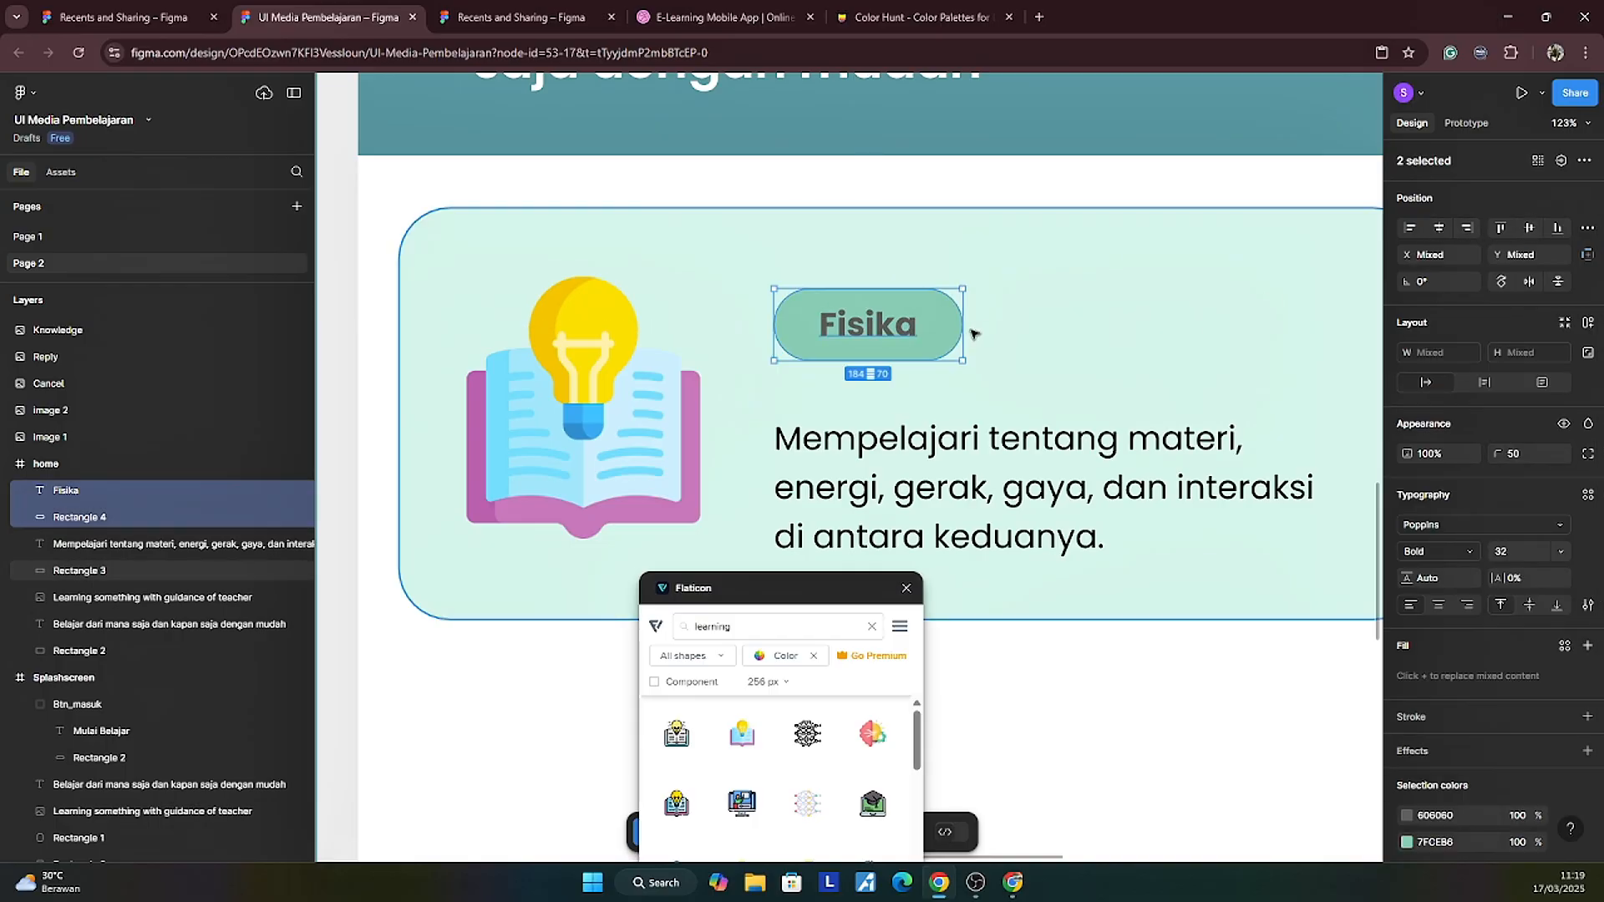
left_click_drag(950, 323, 941, 367)
Step: Change the "Fisika" text colour to white FFFFFF
left_click(902, 364)
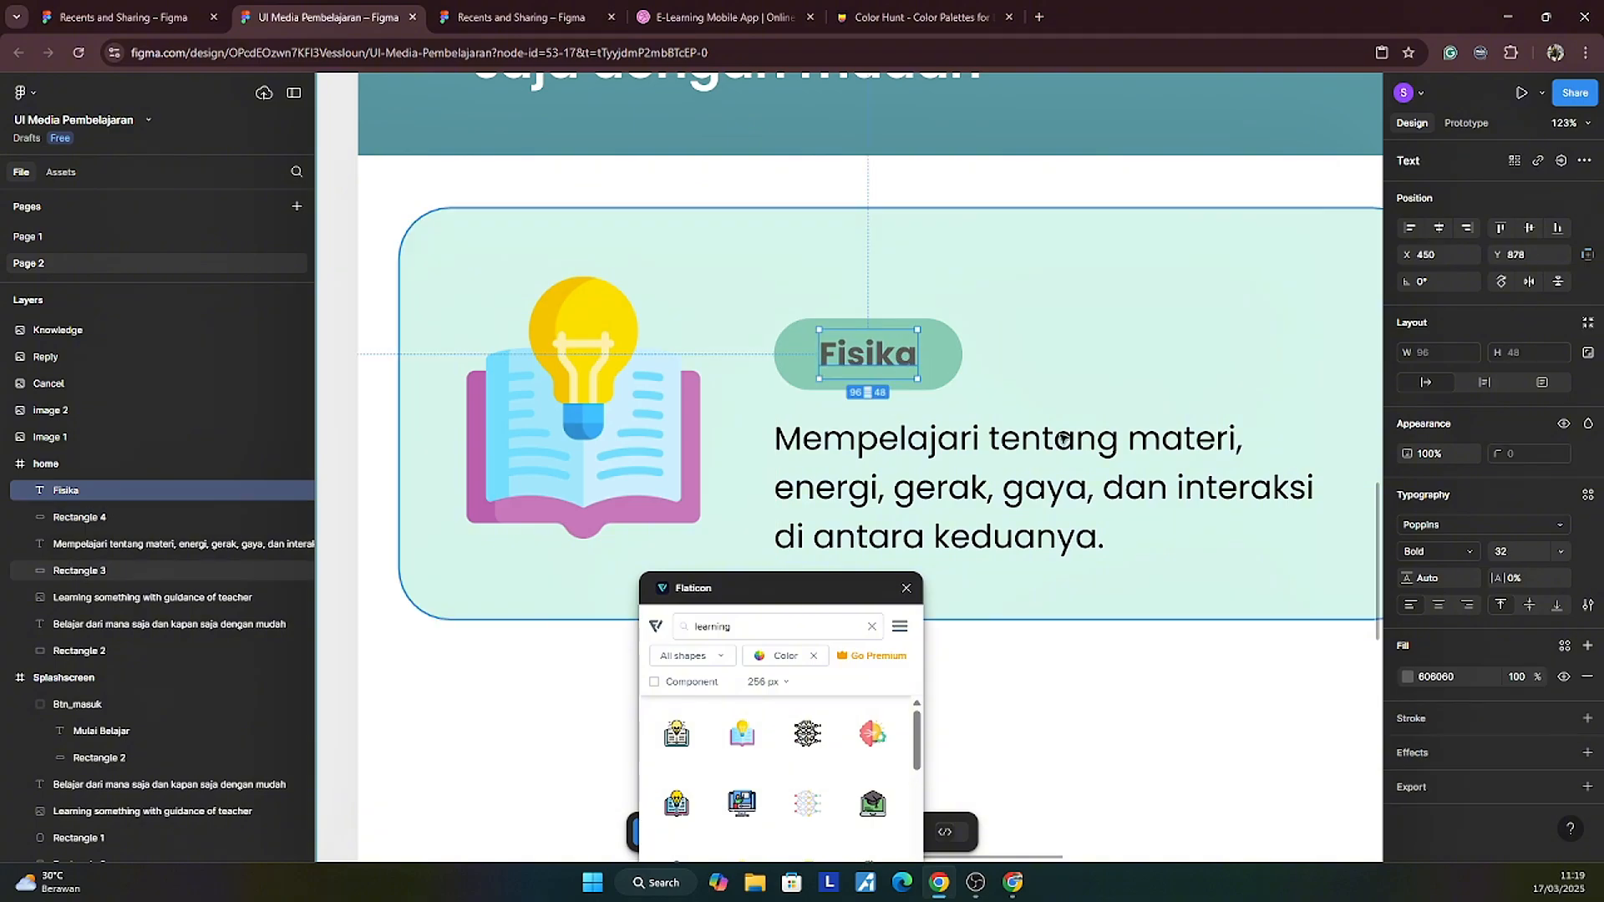
left_click(1409, 677)
left_click_drag(1195, 456, 1039, 366)
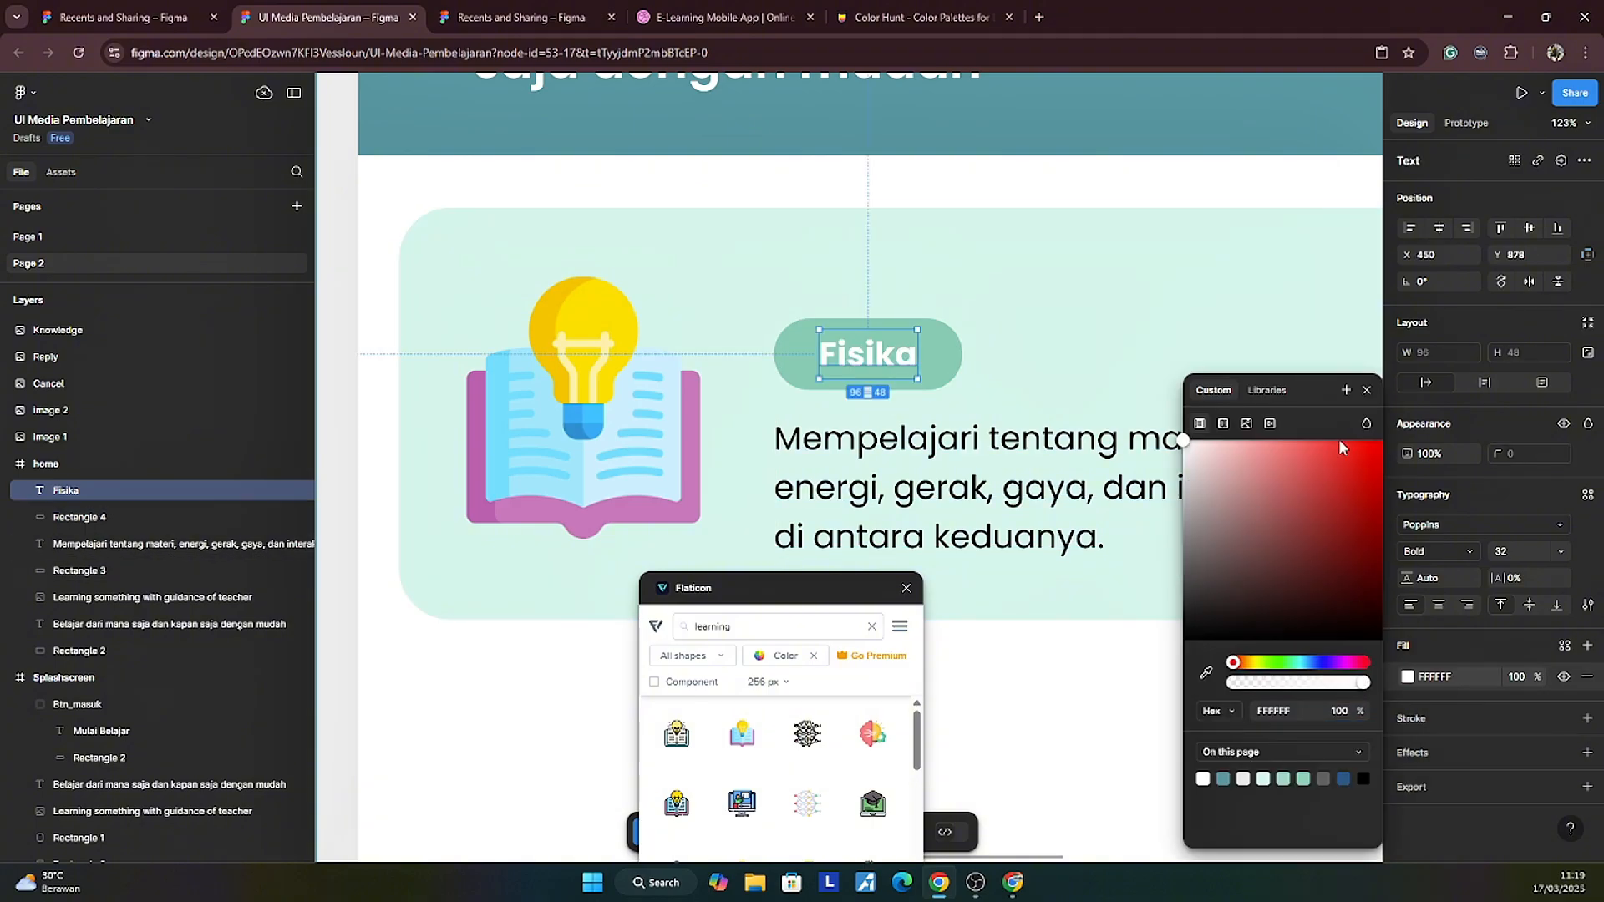
left_click(1367, 390)
scroll(1034, 387, "down", 5)
left_click(1259, 433)
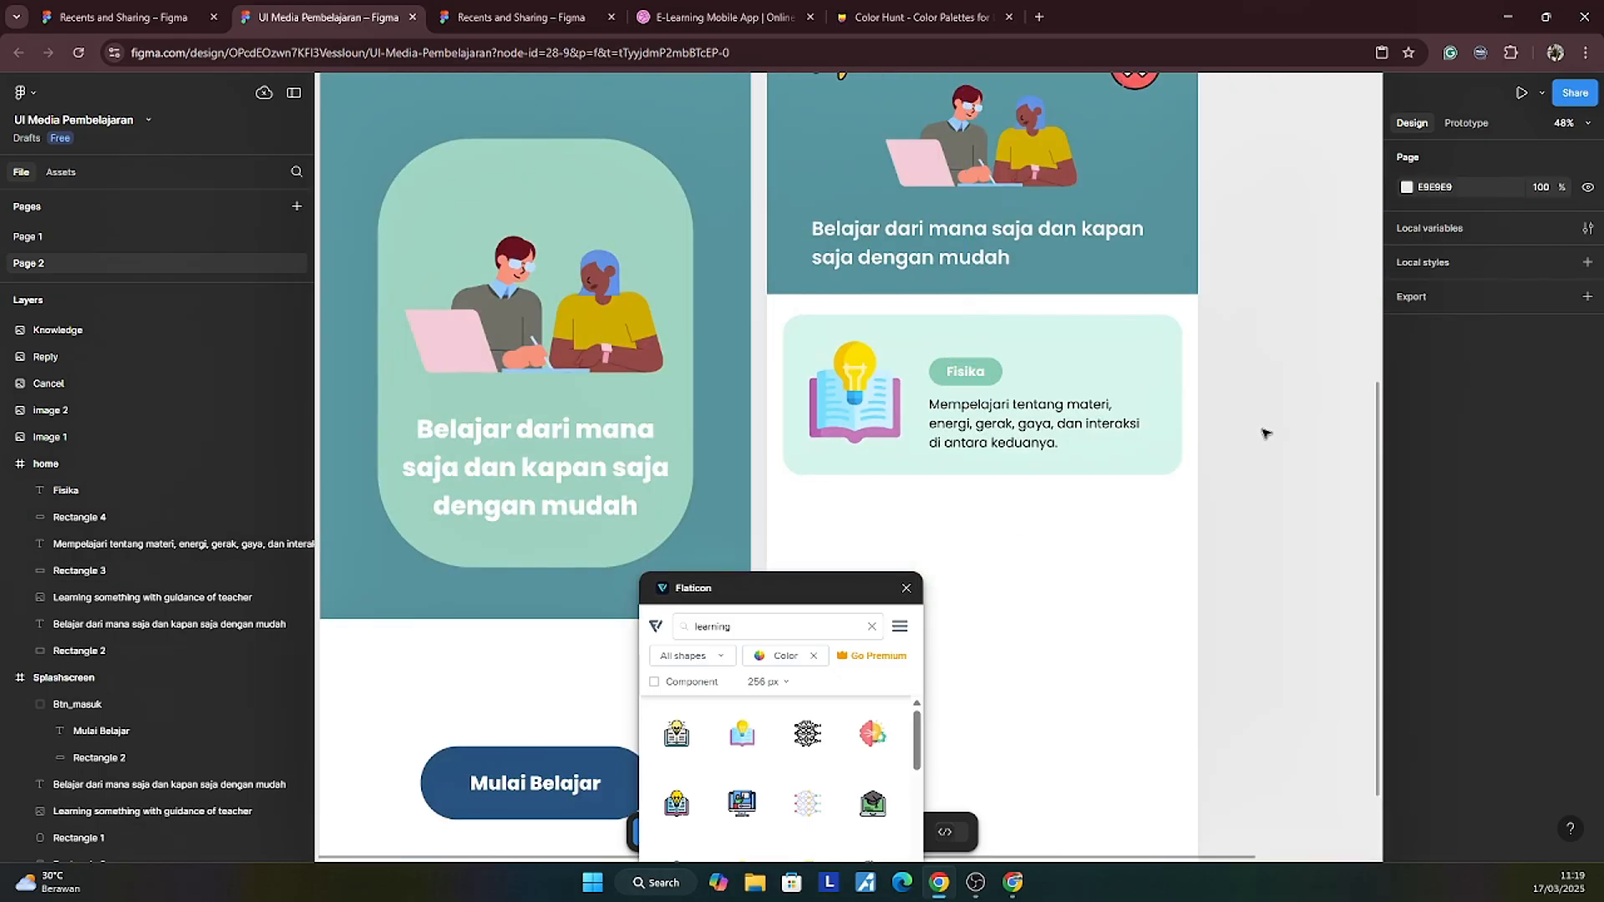
Step: Group the "Fisika" text with its pill and move the group and the description up slightly to centre them vertically in the card
scroll(1259, 436, "down", 3)
scroll(1254, 441, "up", 5)
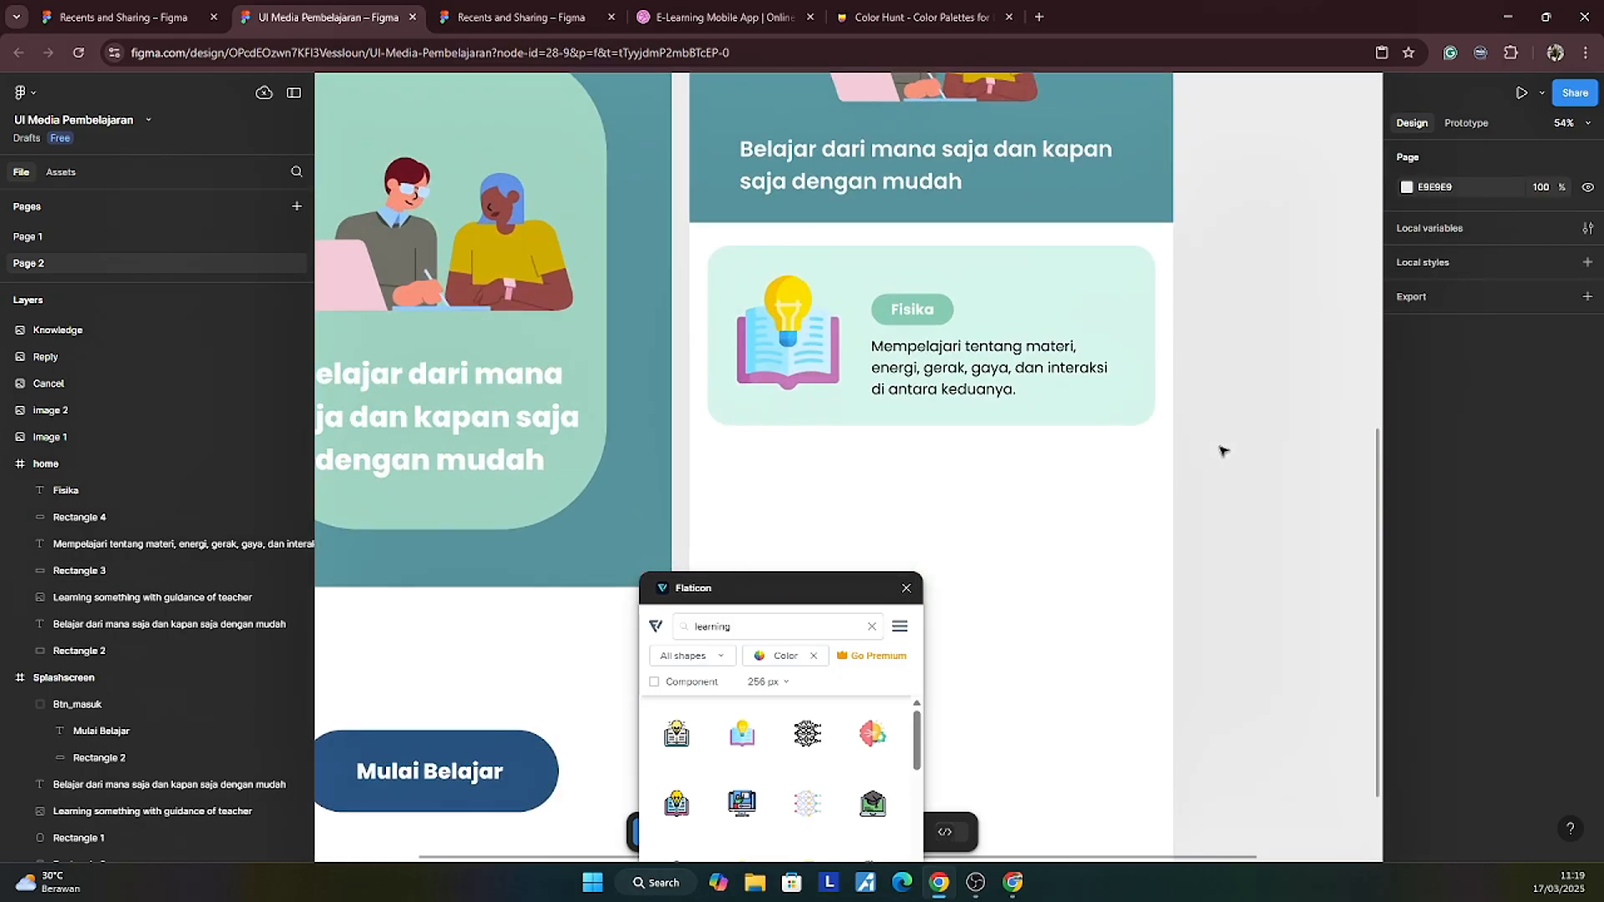
left_click(1051, 435)
left_click(1043, 391)
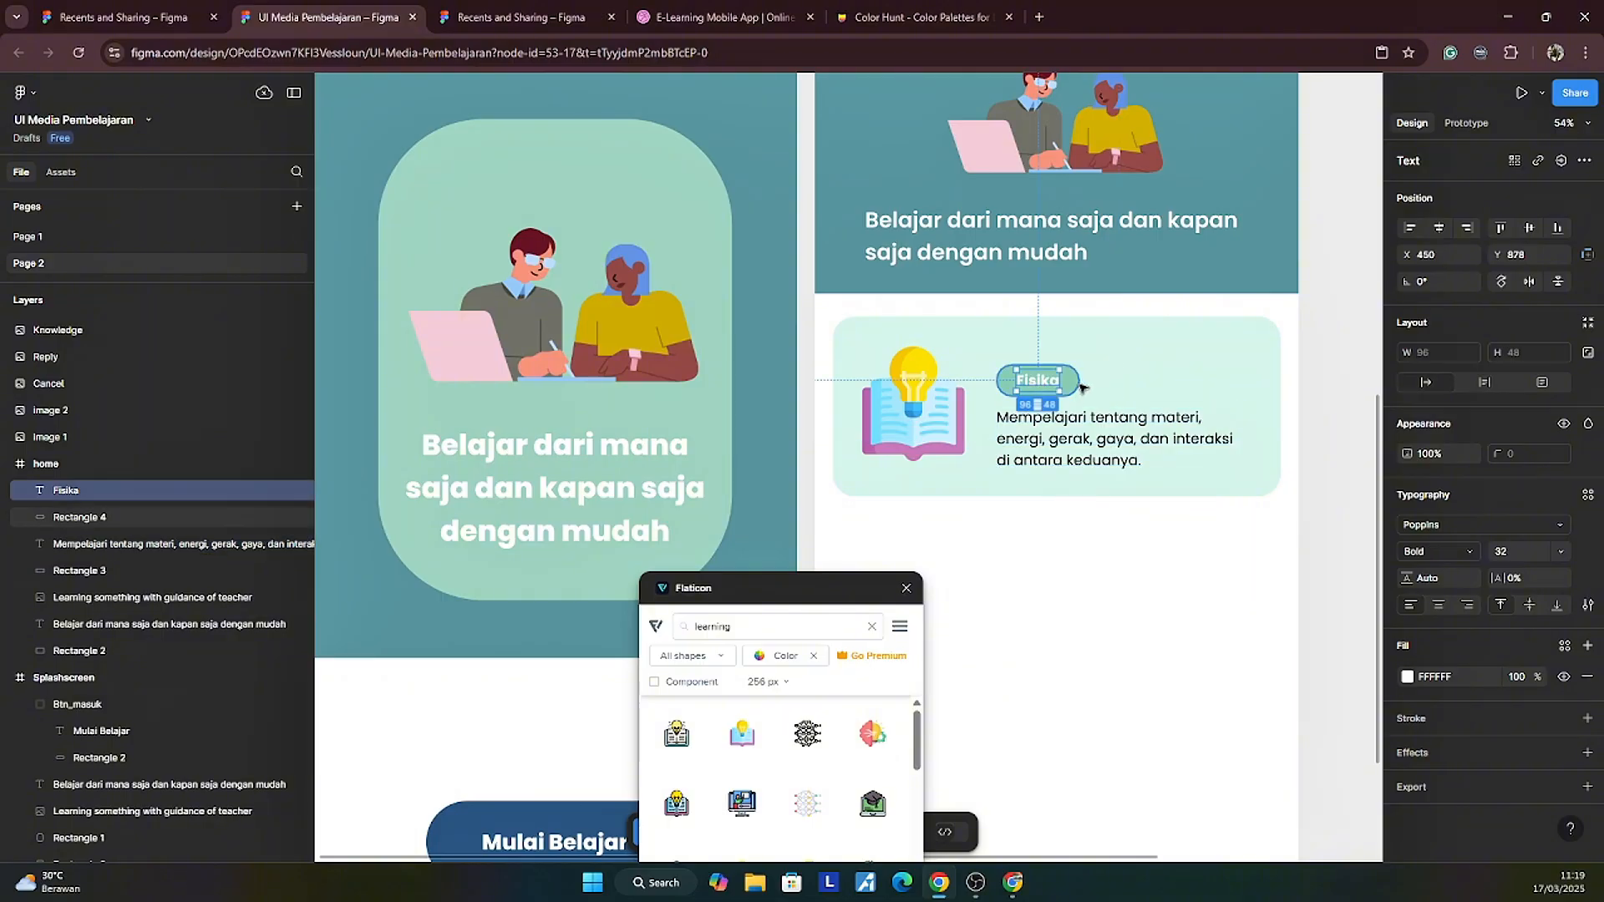
left_click(1073, 381, "shift")
key("ctrl+g")
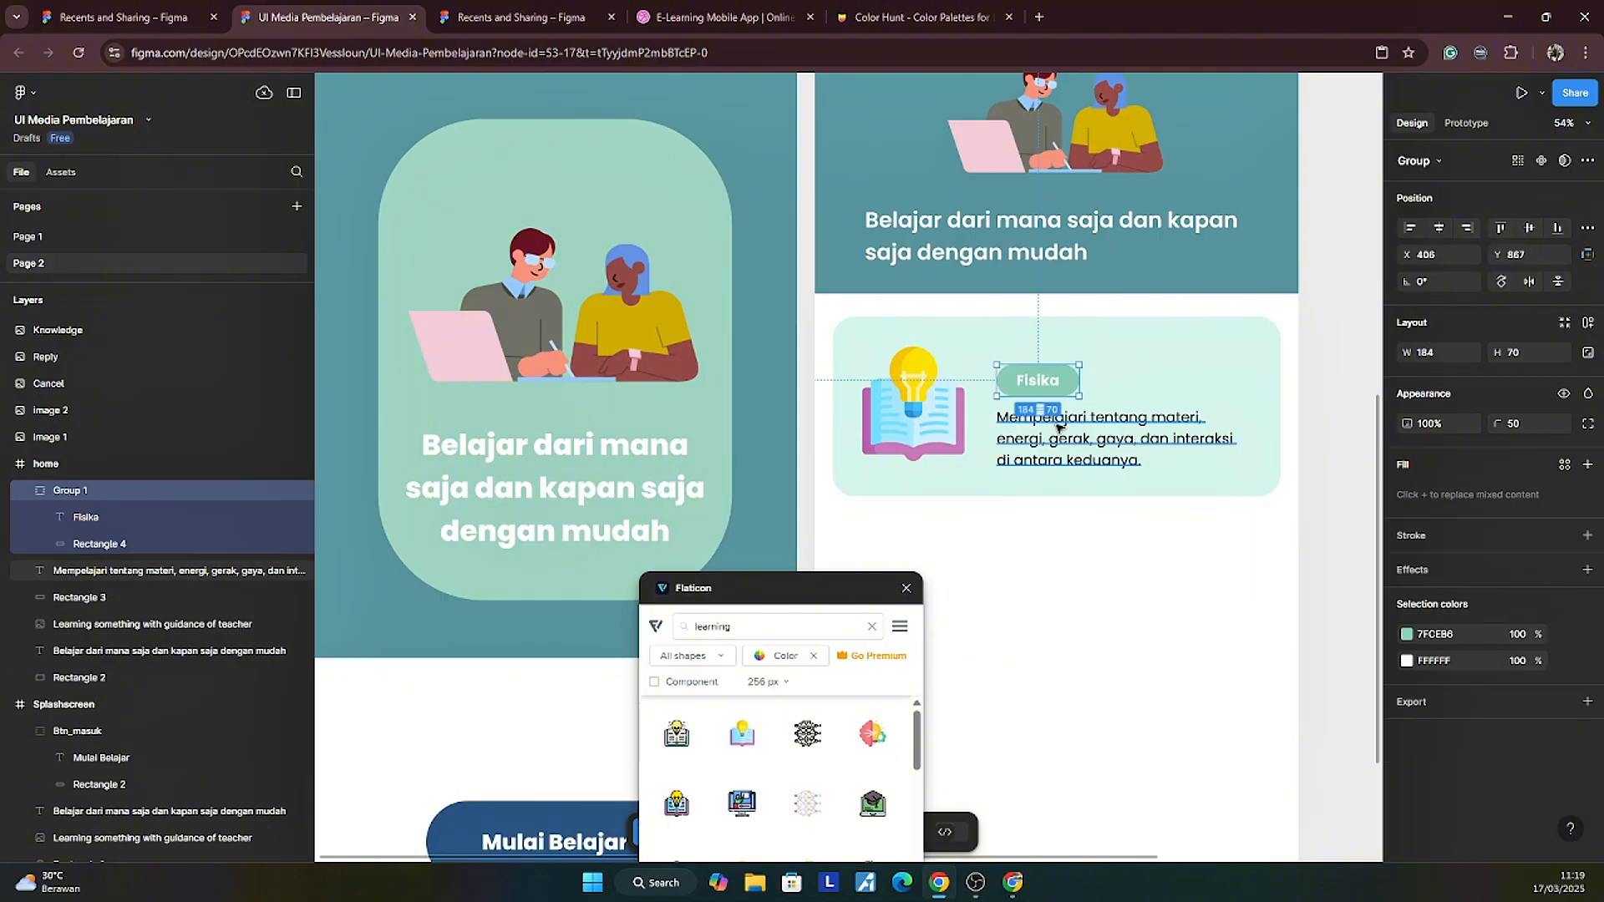
left_click(1060, 428, "shift")
left_click_drag(1064, 449, 1063, 439)
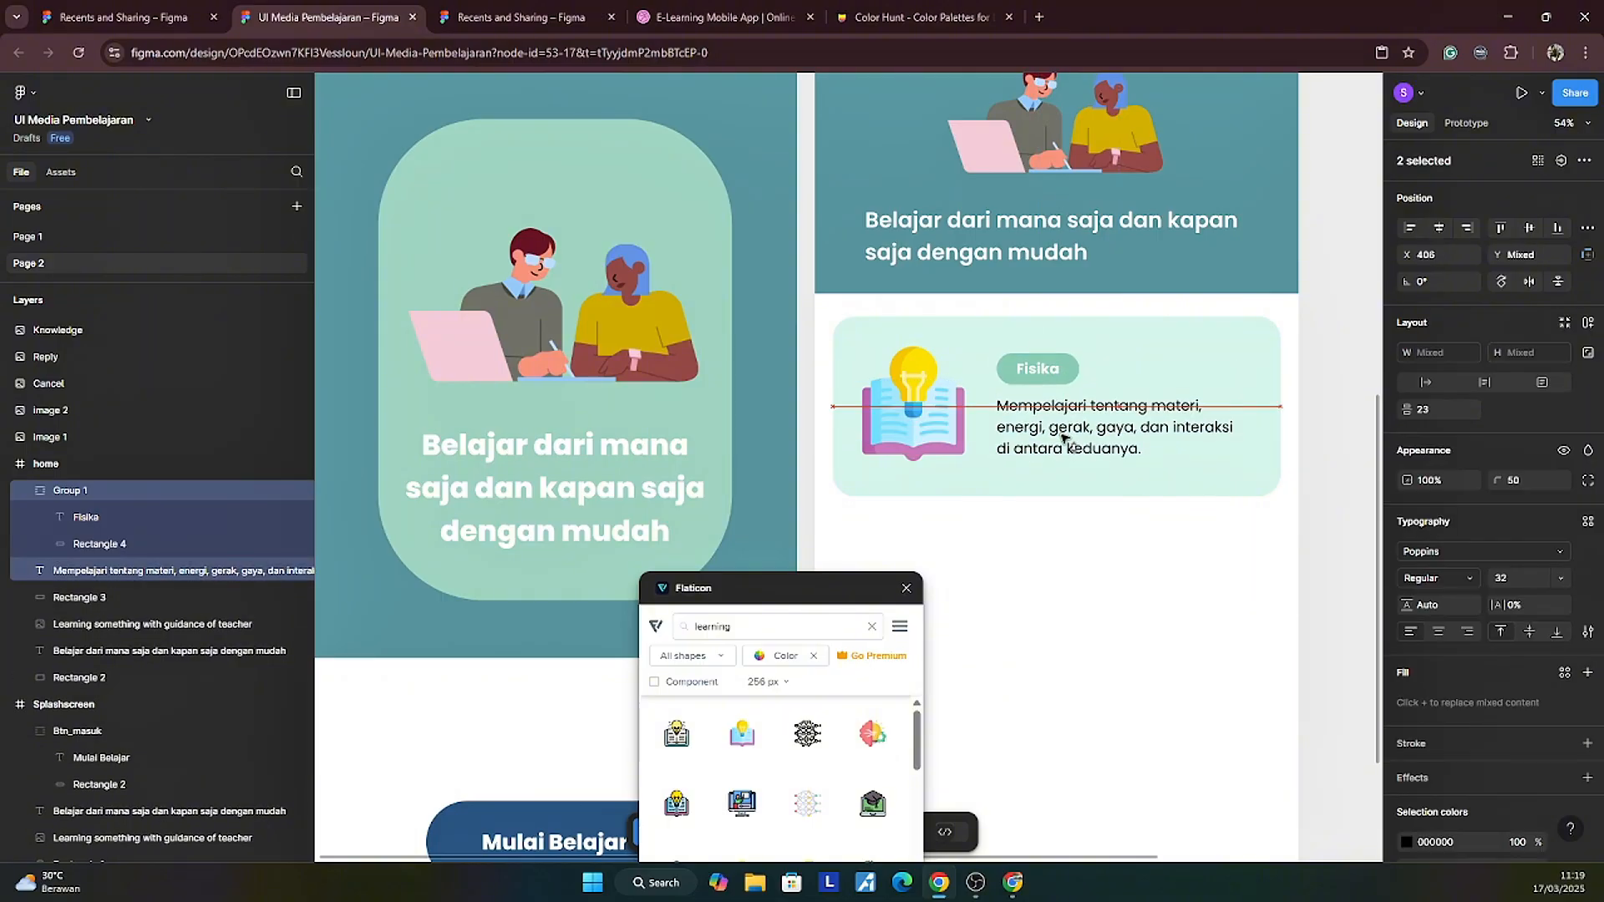
left_click(1335, 447)
Step: Reopen the Flaticon plugin, search for "star" and insert the plain yellow star icon
scroll(1300, 455, "up", 3, "ctrl")
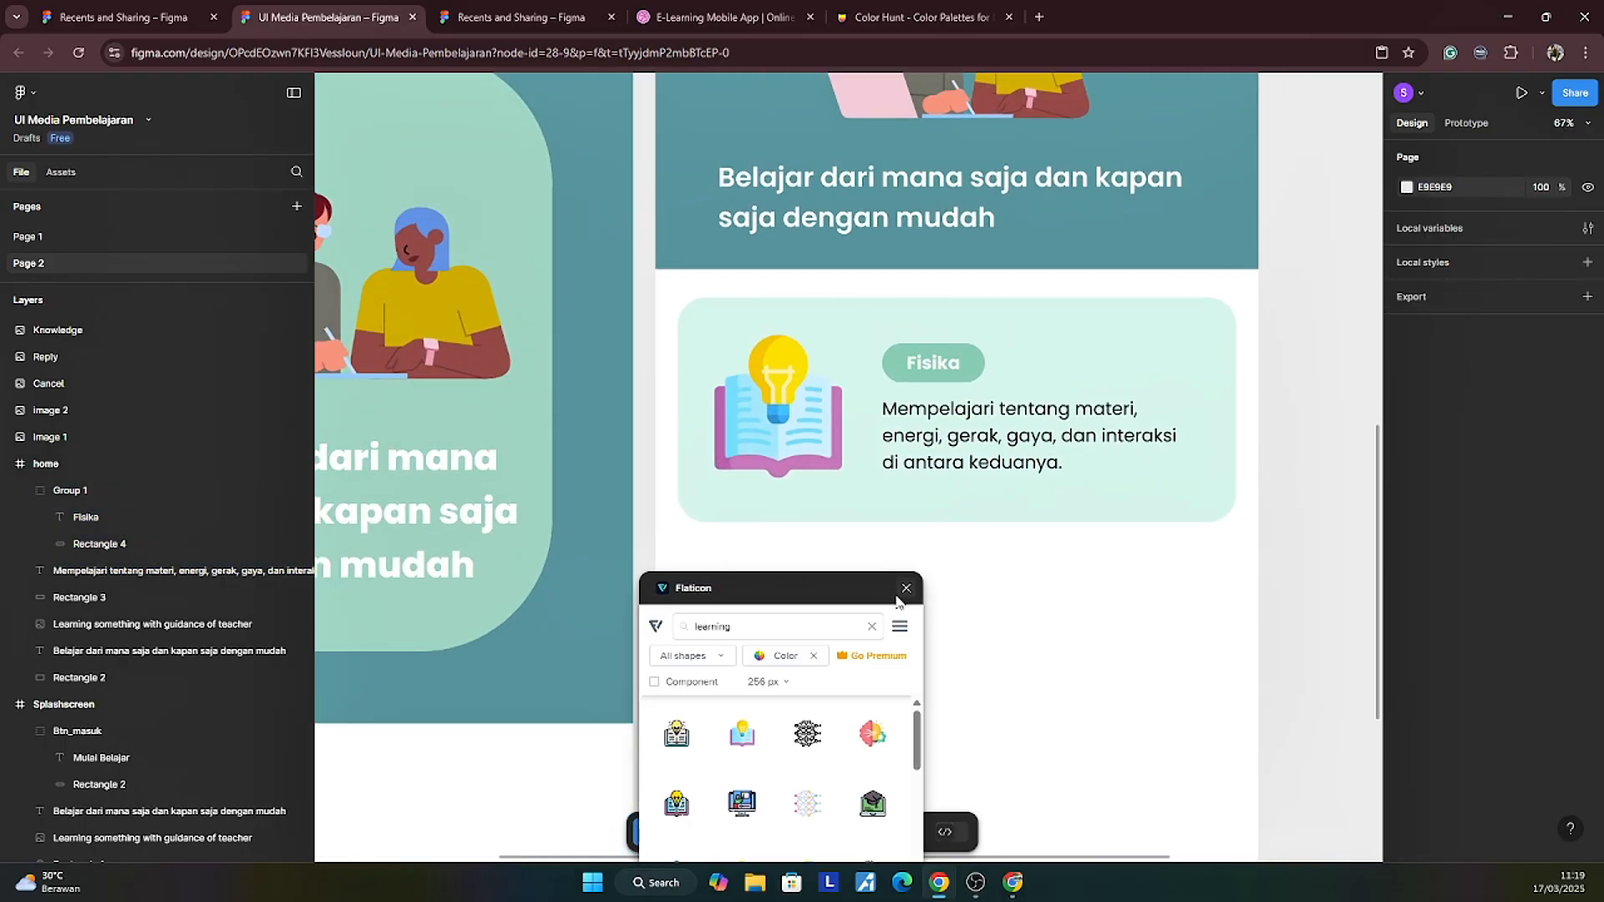
left_click(906, 589)
key("ctrl+alt+p")
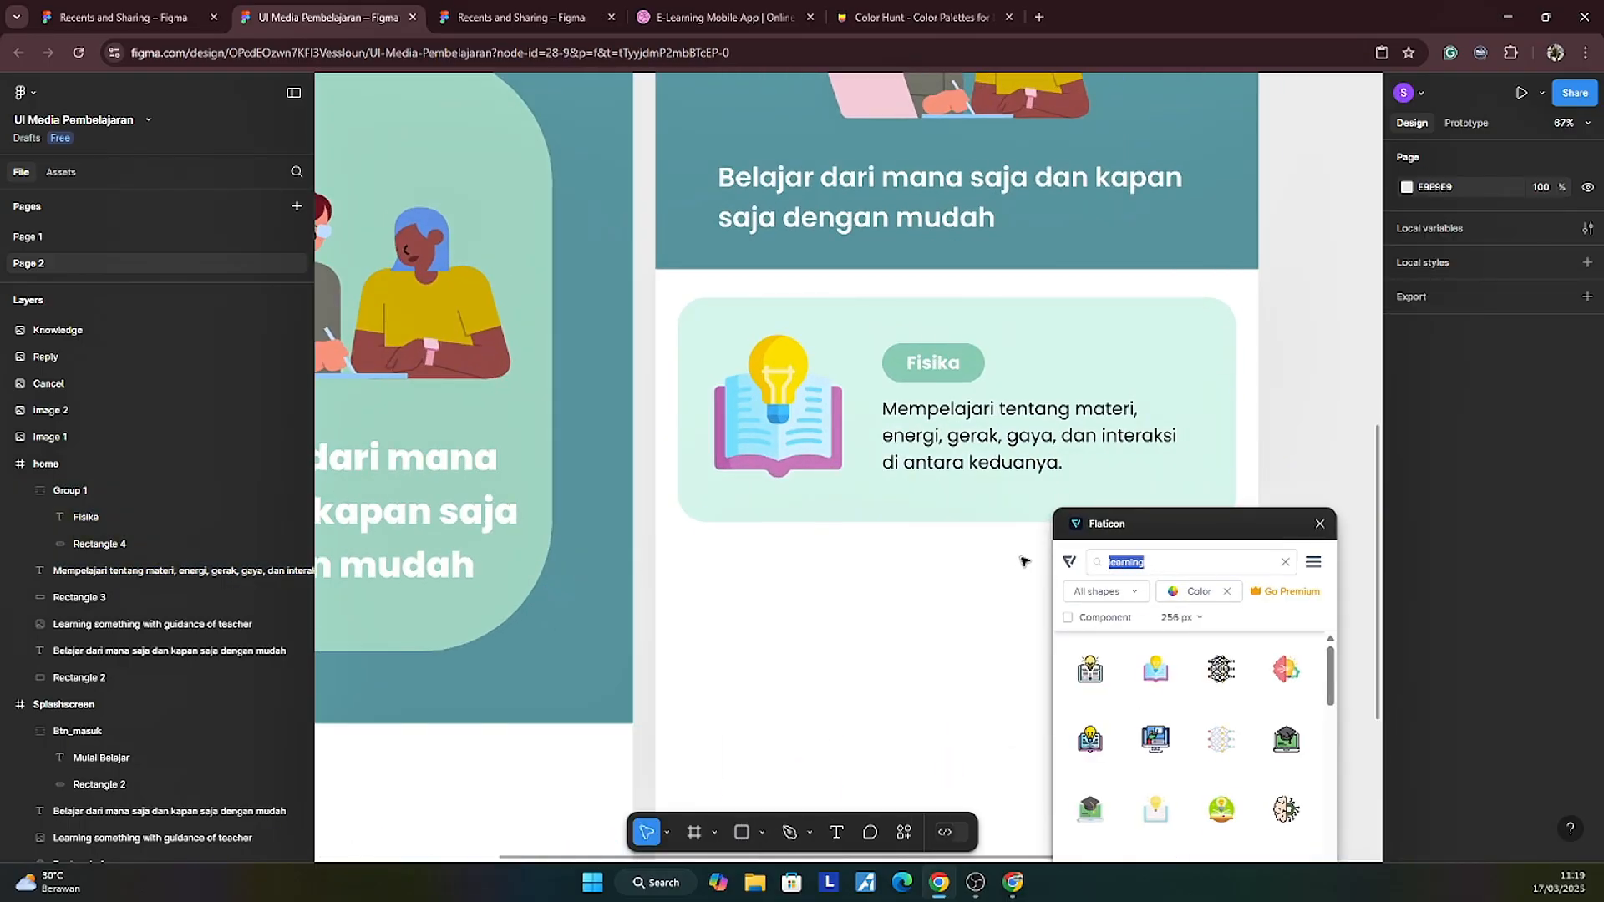
type("star")
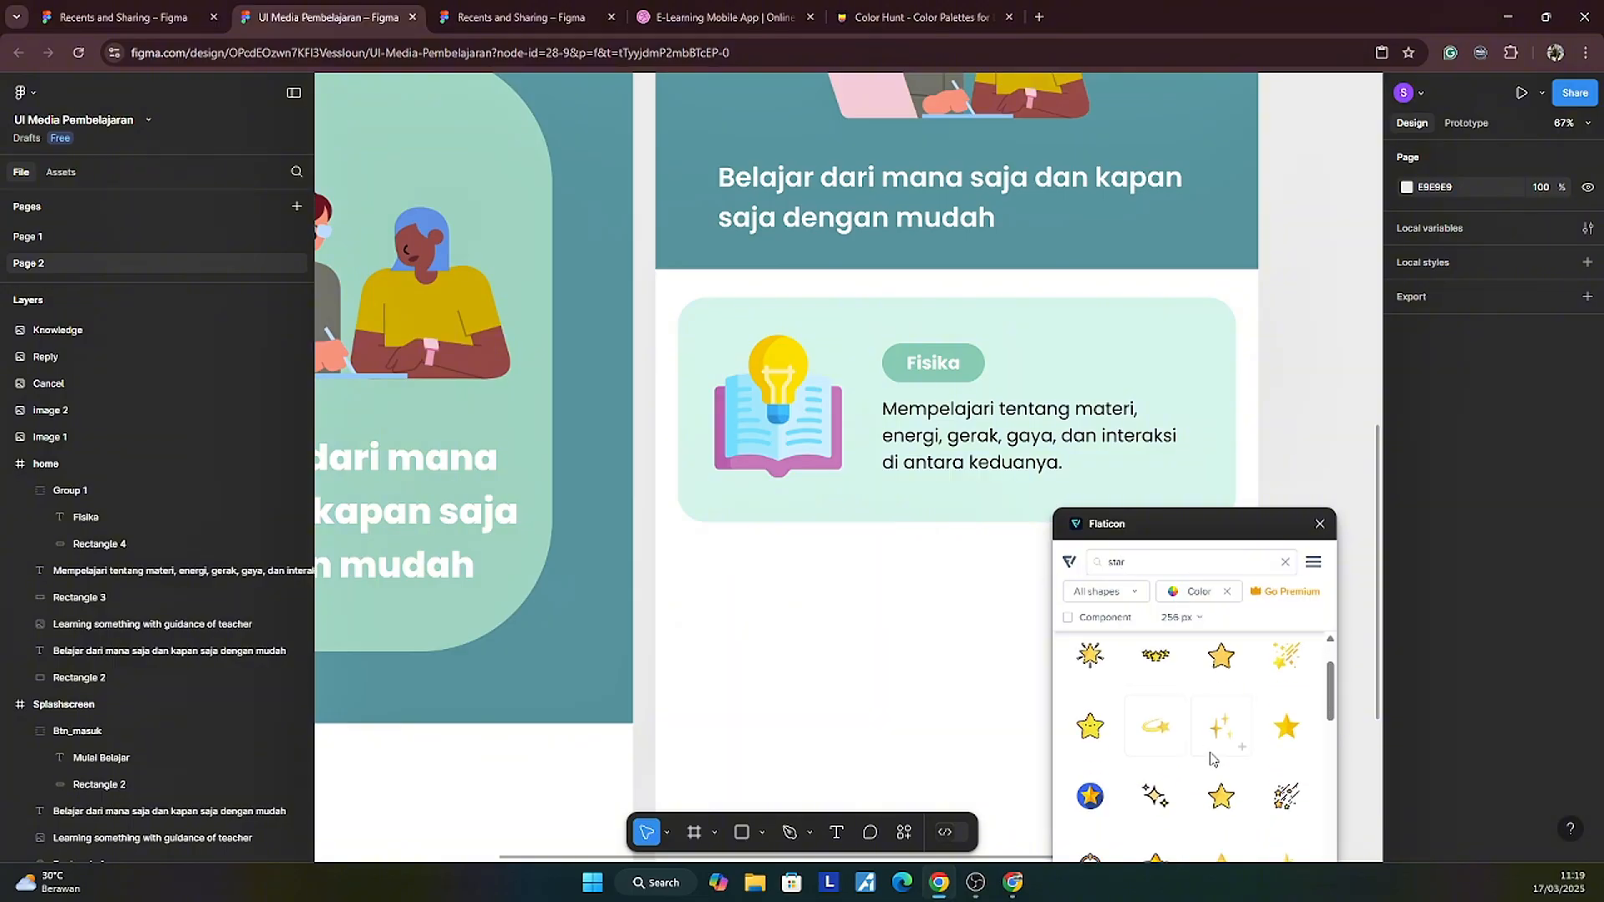
left_click(1239, 698)
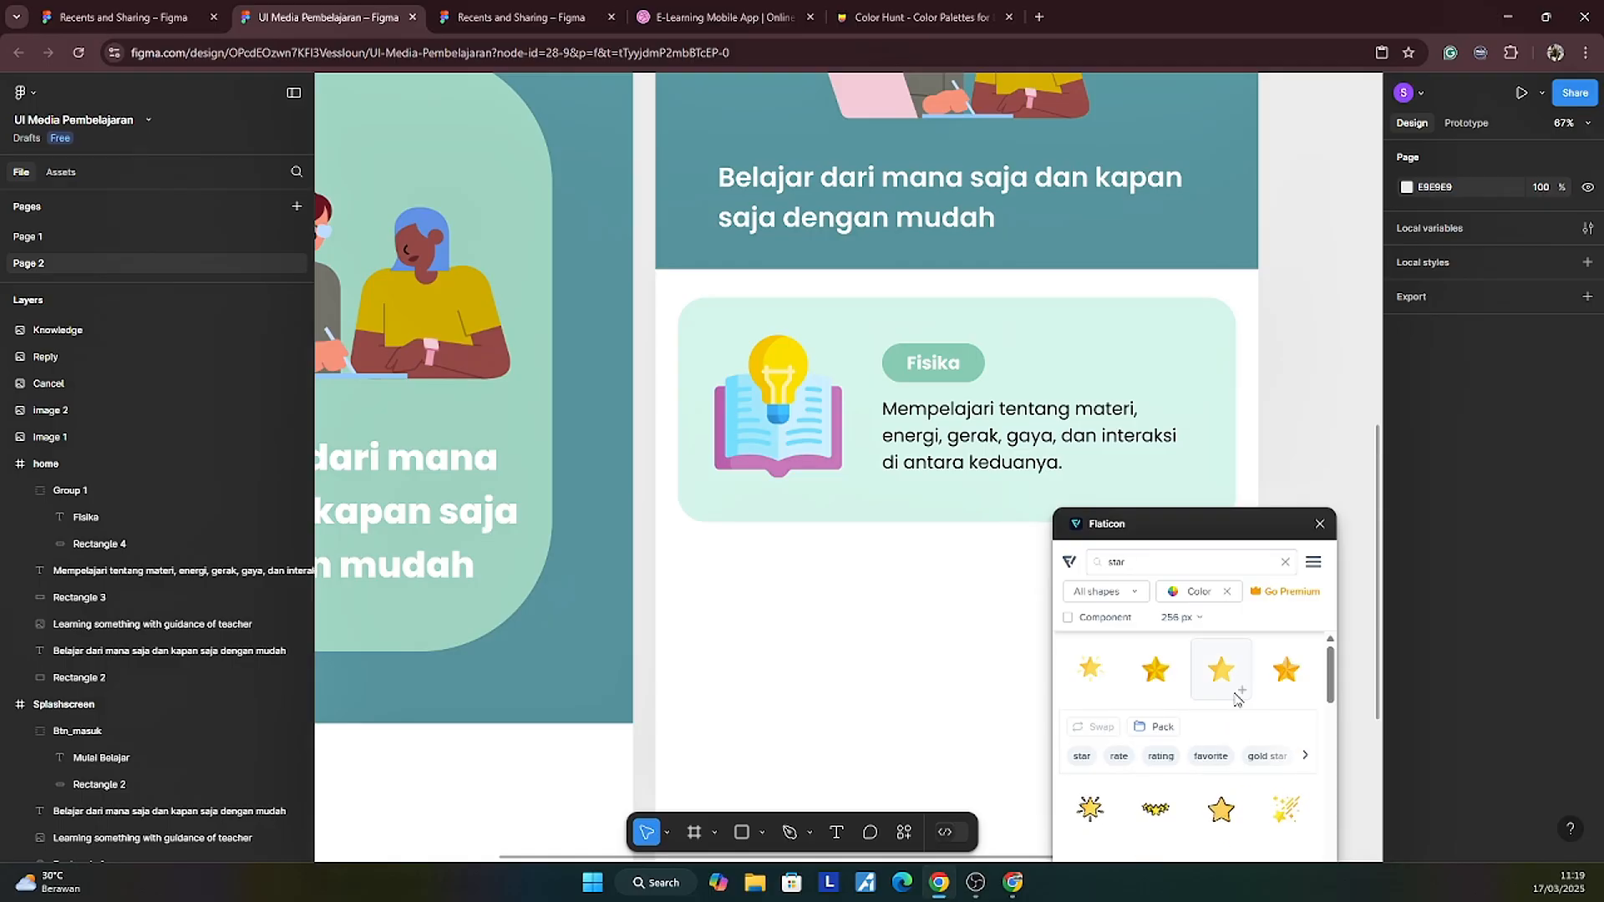
left_click(1213, 687)
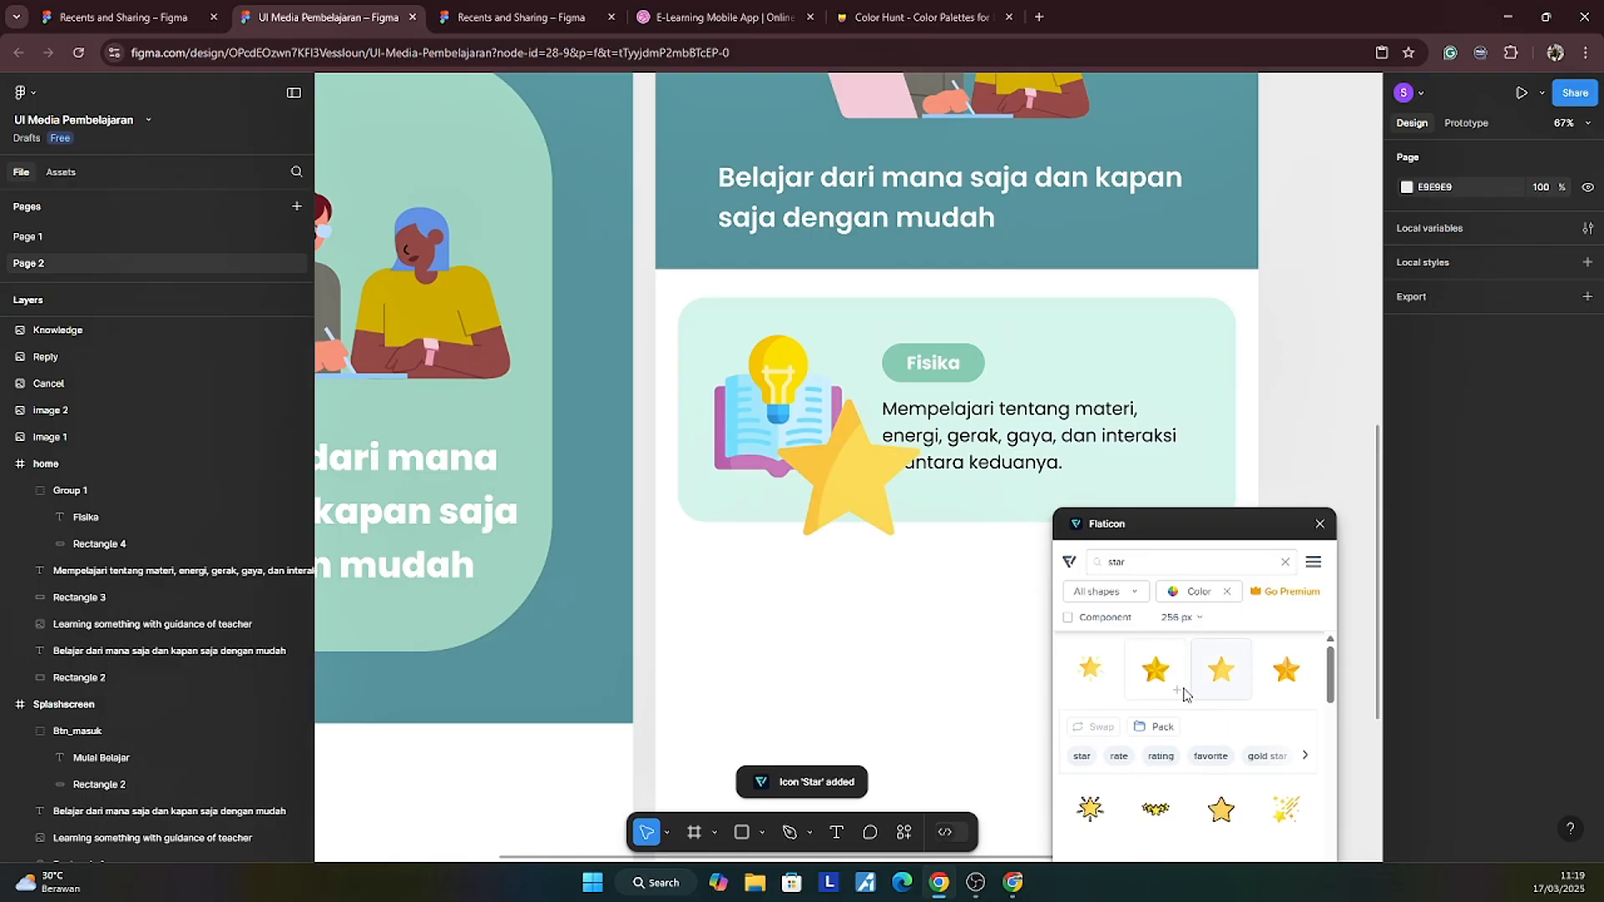
Step: Shrink the star icon to 35 by 35 and place it beside the "Fisika" pill, at about X 1750, Y 860
left_click_drag(778, 397, 1021, 369)
scroll(1012, 368, "up", 5)
scroll(892, 358, "right", 3)
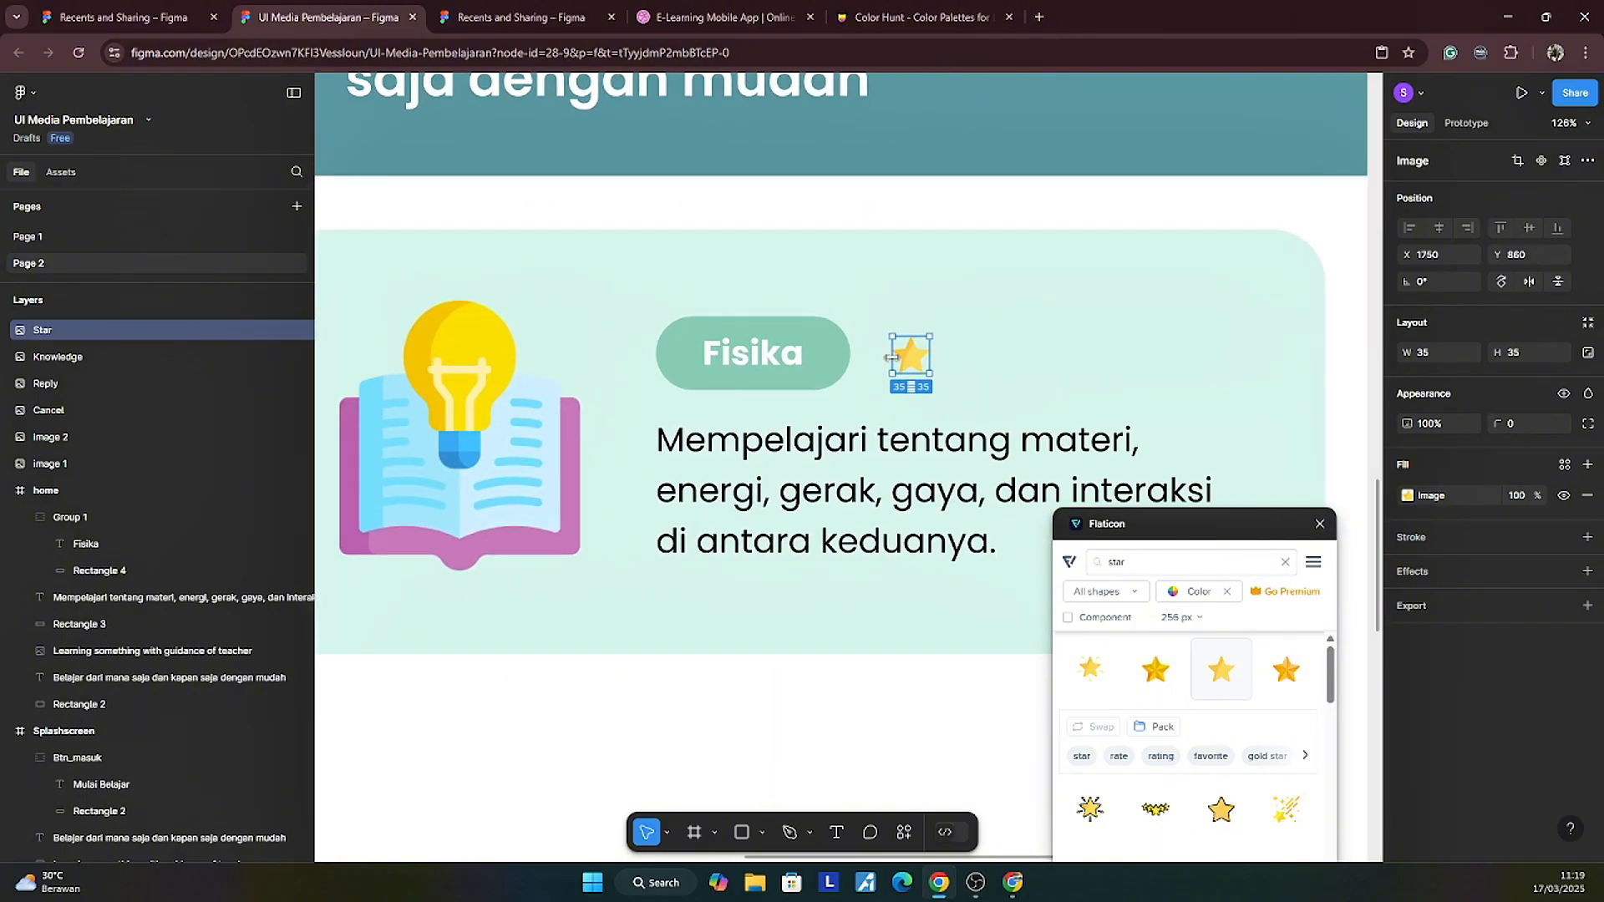
Step: Duplicate the star four times at equal spacing to form a row of five stars beside the "Fisika" label
left_click_drag(915, 360, 965, 361)
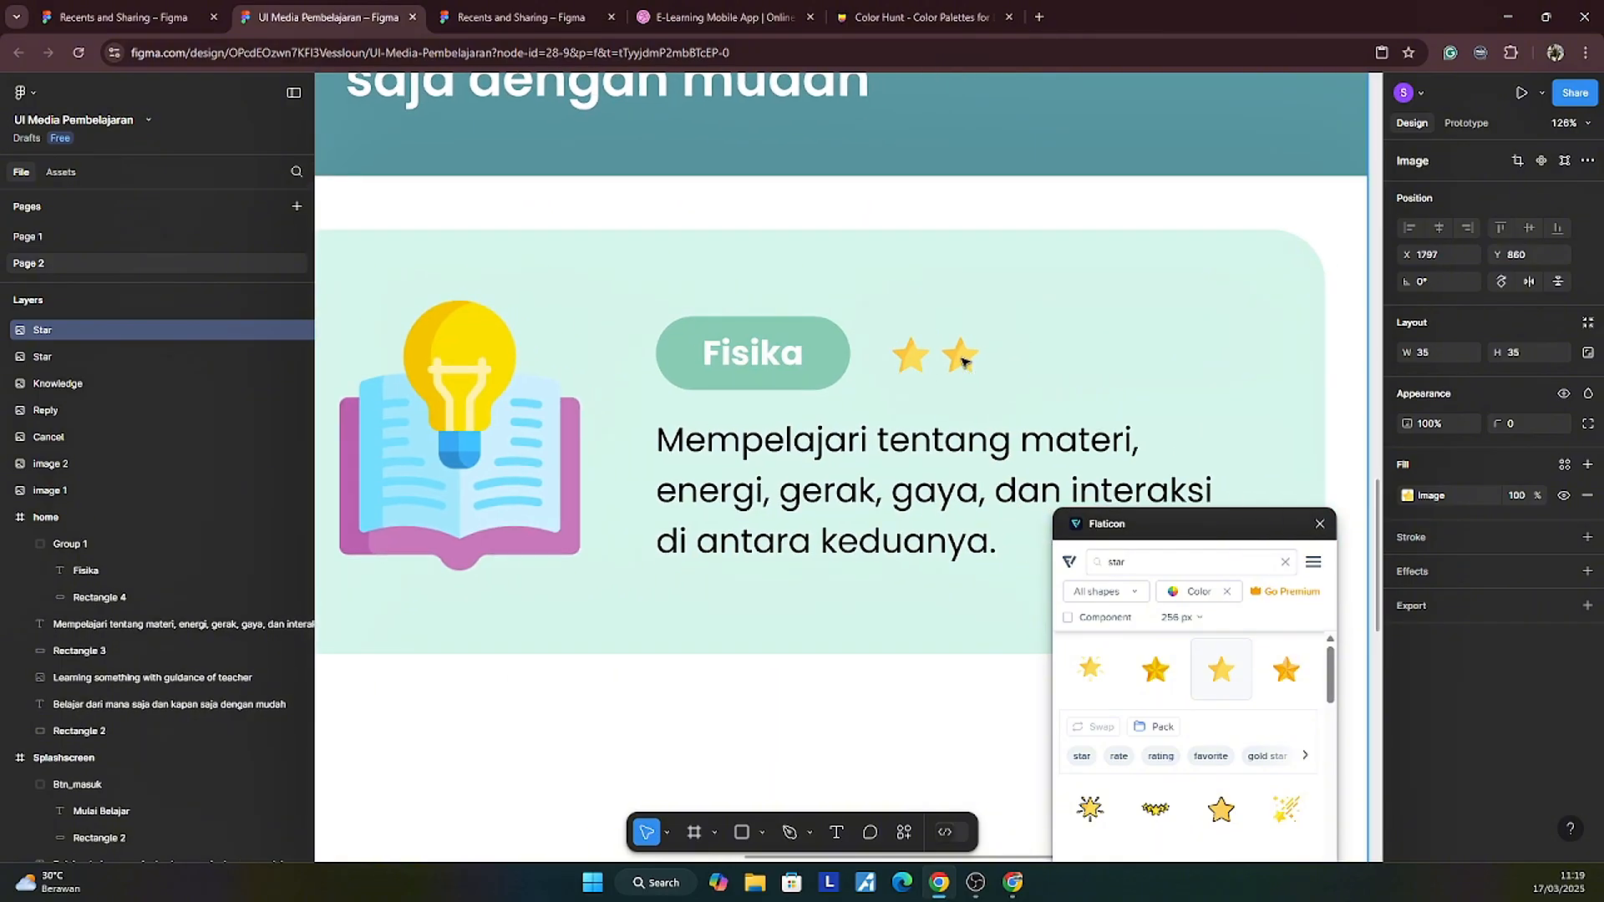
key("ctrl+d")
key("ctrl+d")
key("ctrl+d")
scroll(979, 371, "right", 1)
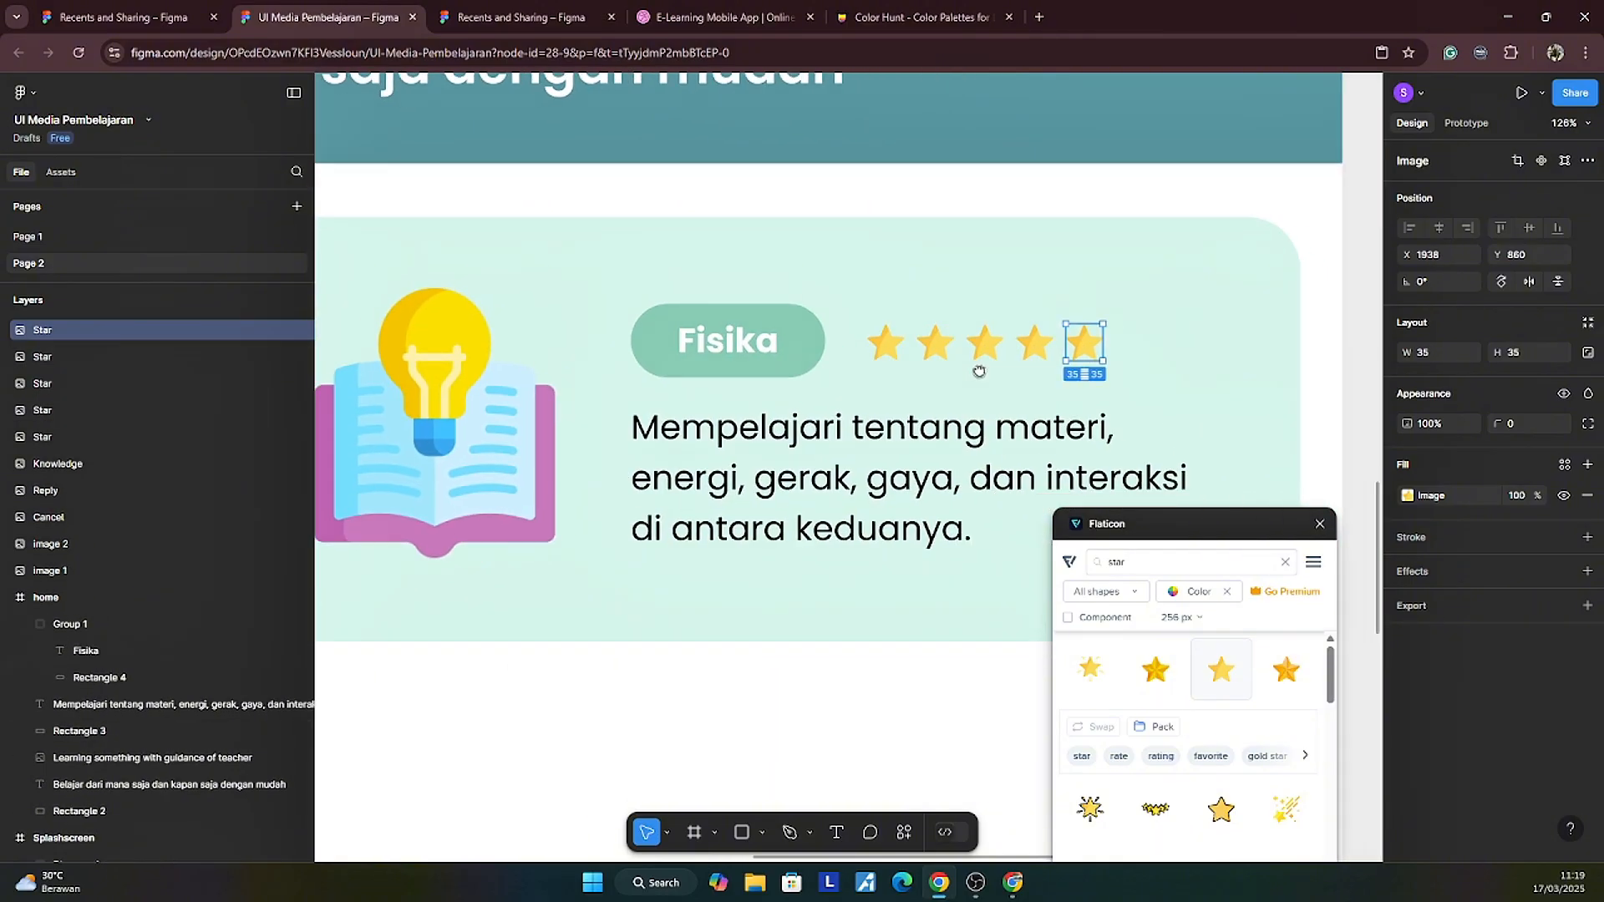
scroll(979, 371, "down", 3)
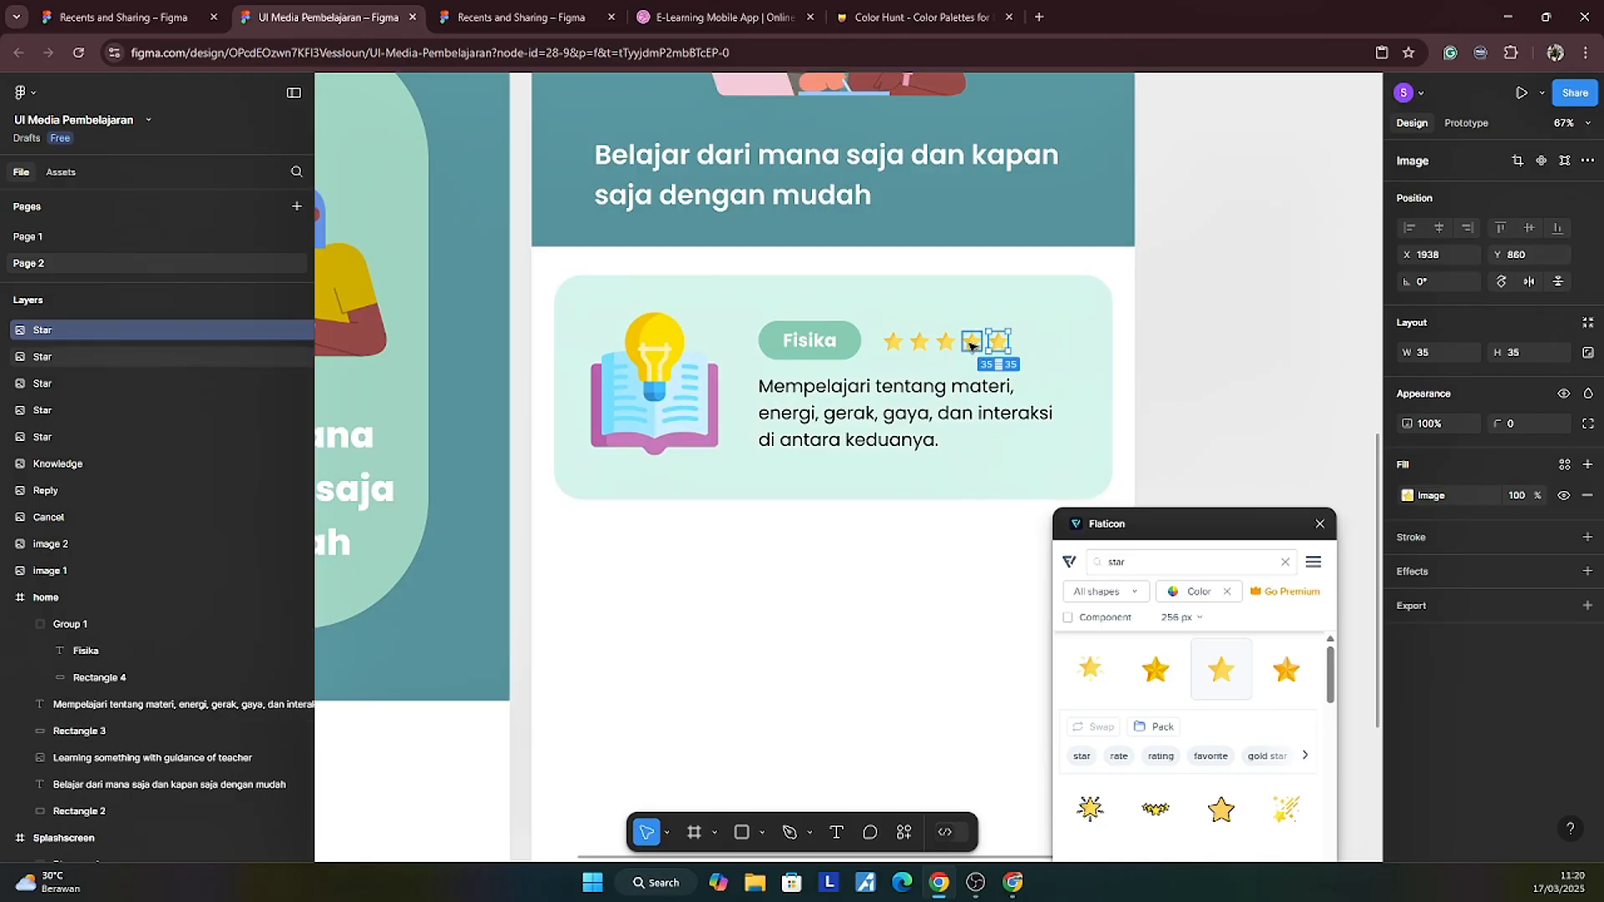
left_click(1278, 384)
scroll(1271, 398, "down", 3)
scroll(1278, 312, "up", 3)
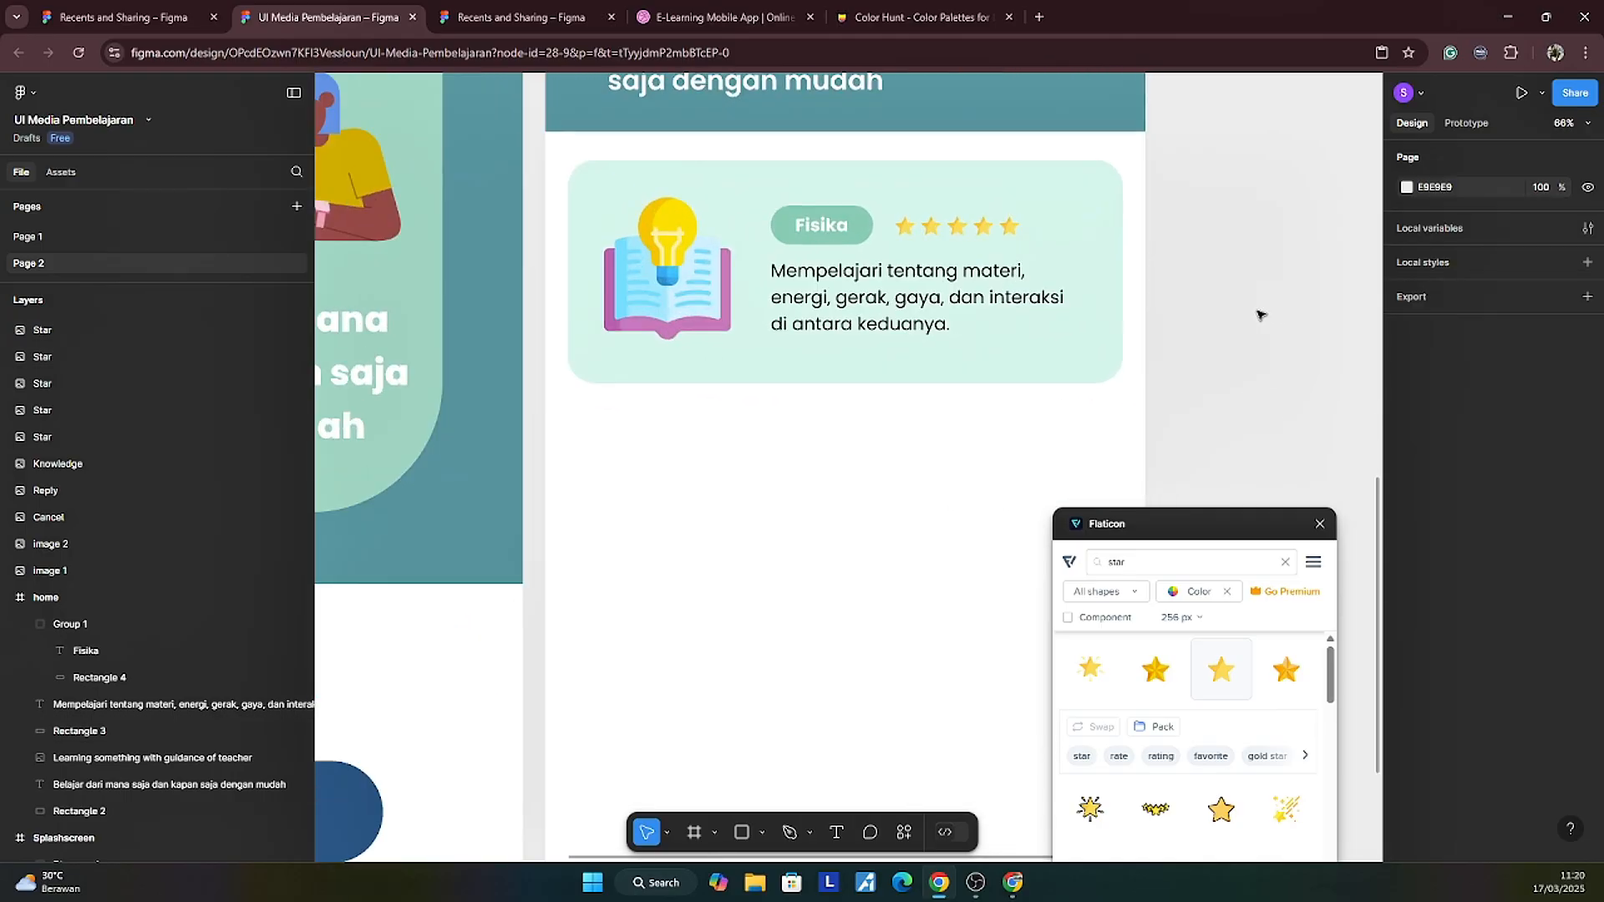
Step: Group the five star icons beside the "Fisika" pill into a single rating group
scroll(1321, 358, "up", 2)
scroll(1321, 357, "up", 2)
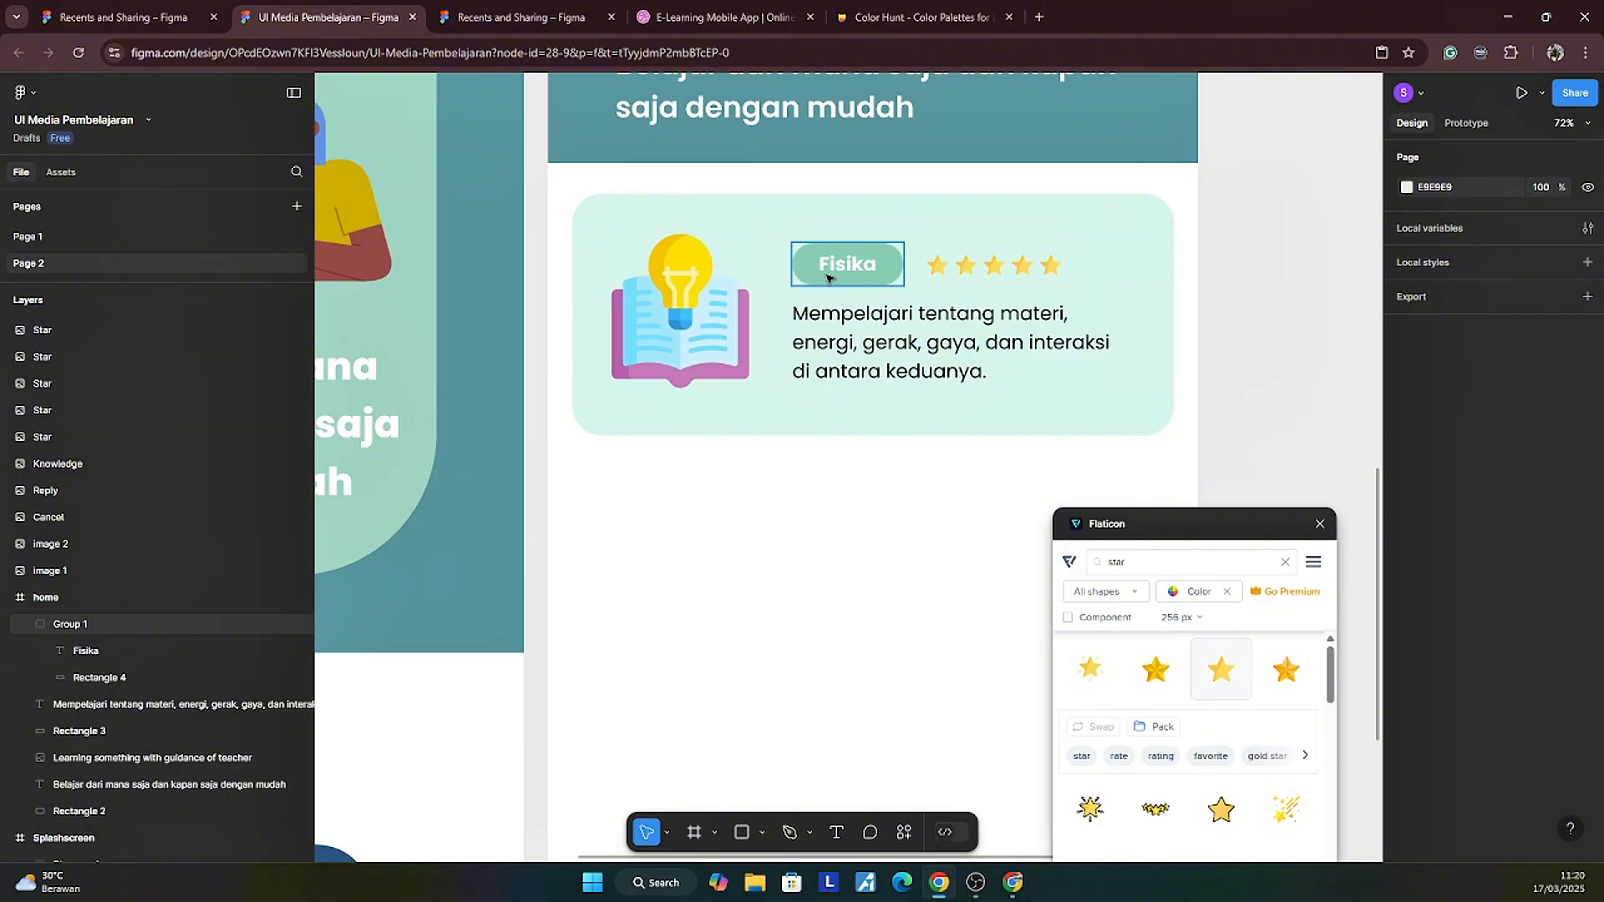
left_click(937, 266)
left_click(966, 266, "shift")
left_click(995, 266, "shift")
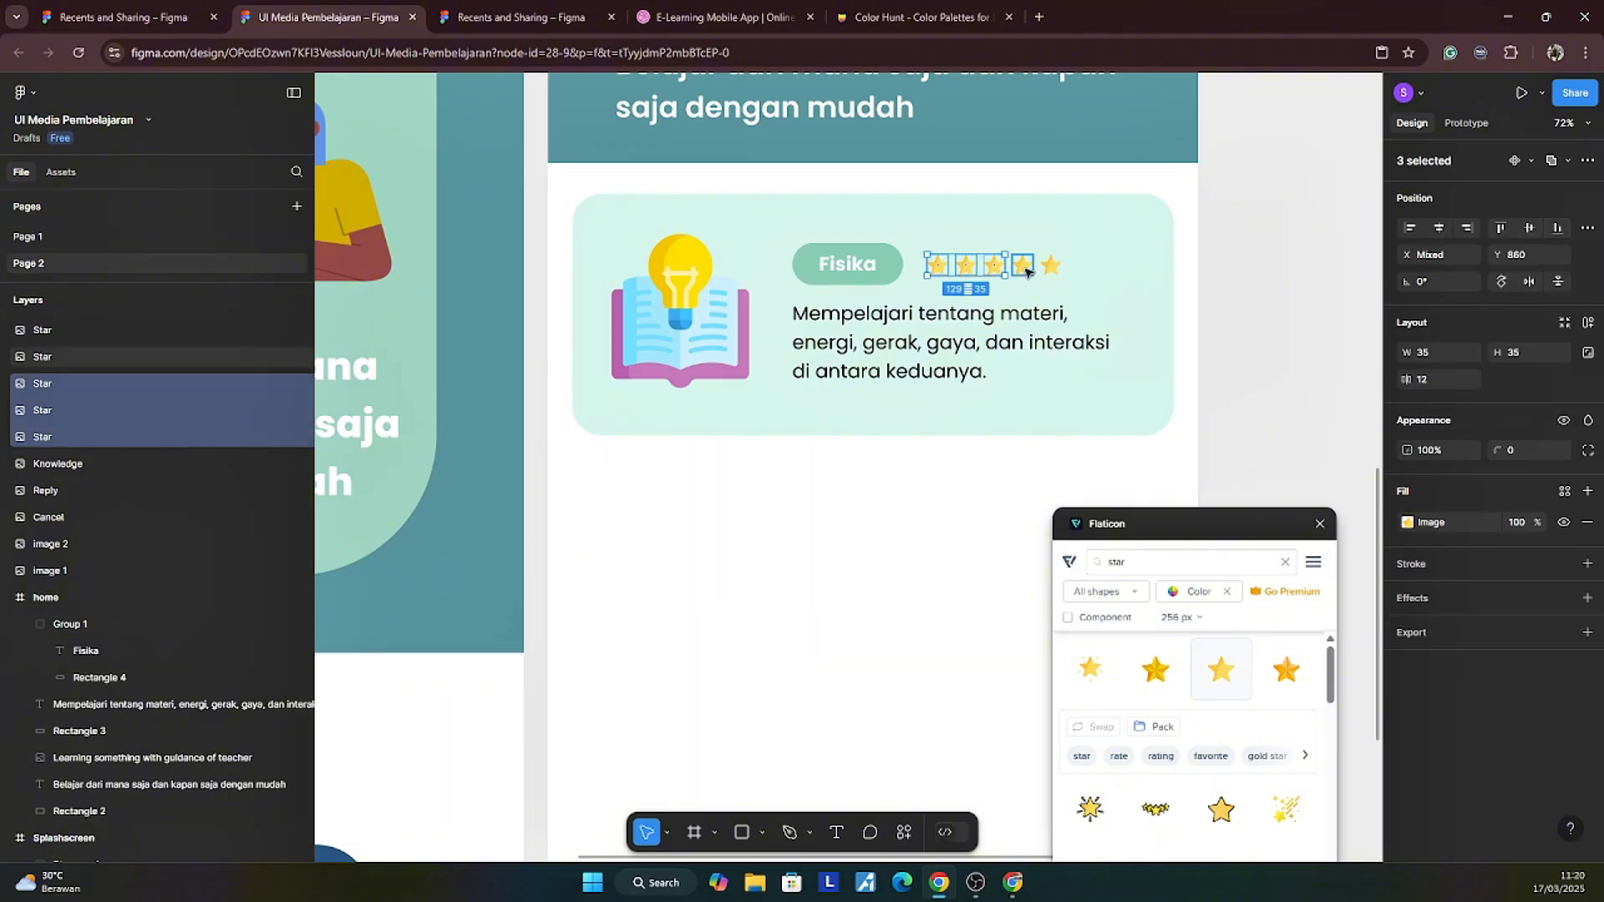
left_click(1025, 268, "shift")
left_click(1048, 267, "shift")
key("ctrl+g")
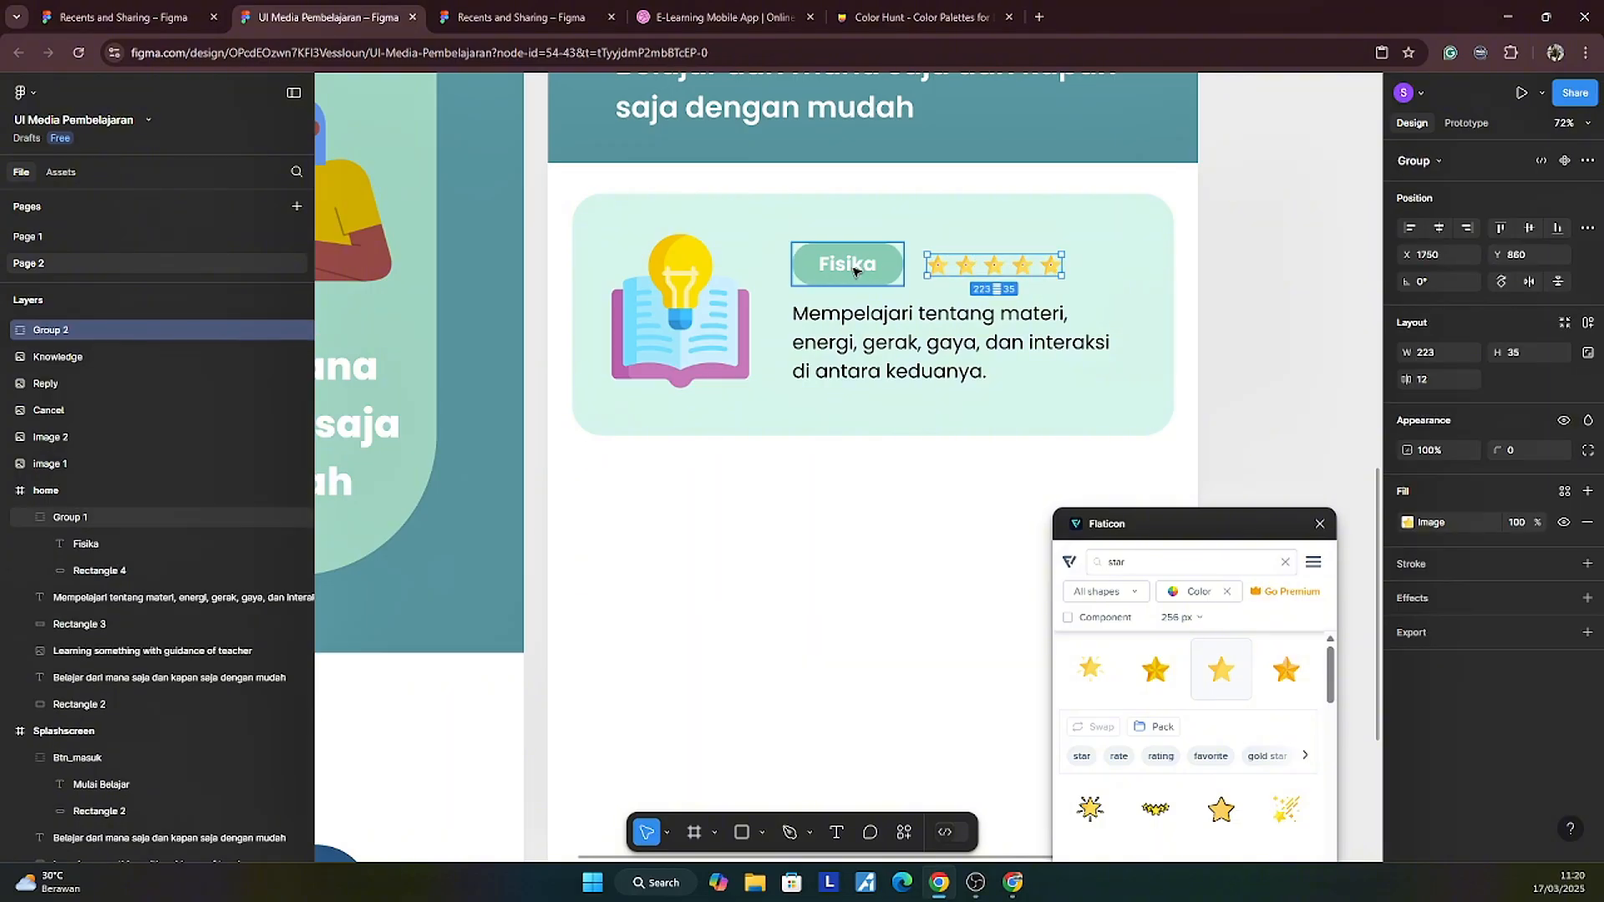
Step: Align the star group and the "Fisika" pill on their vertical centres
left_click(847, 264, "shift")
left_click(1530, 229)
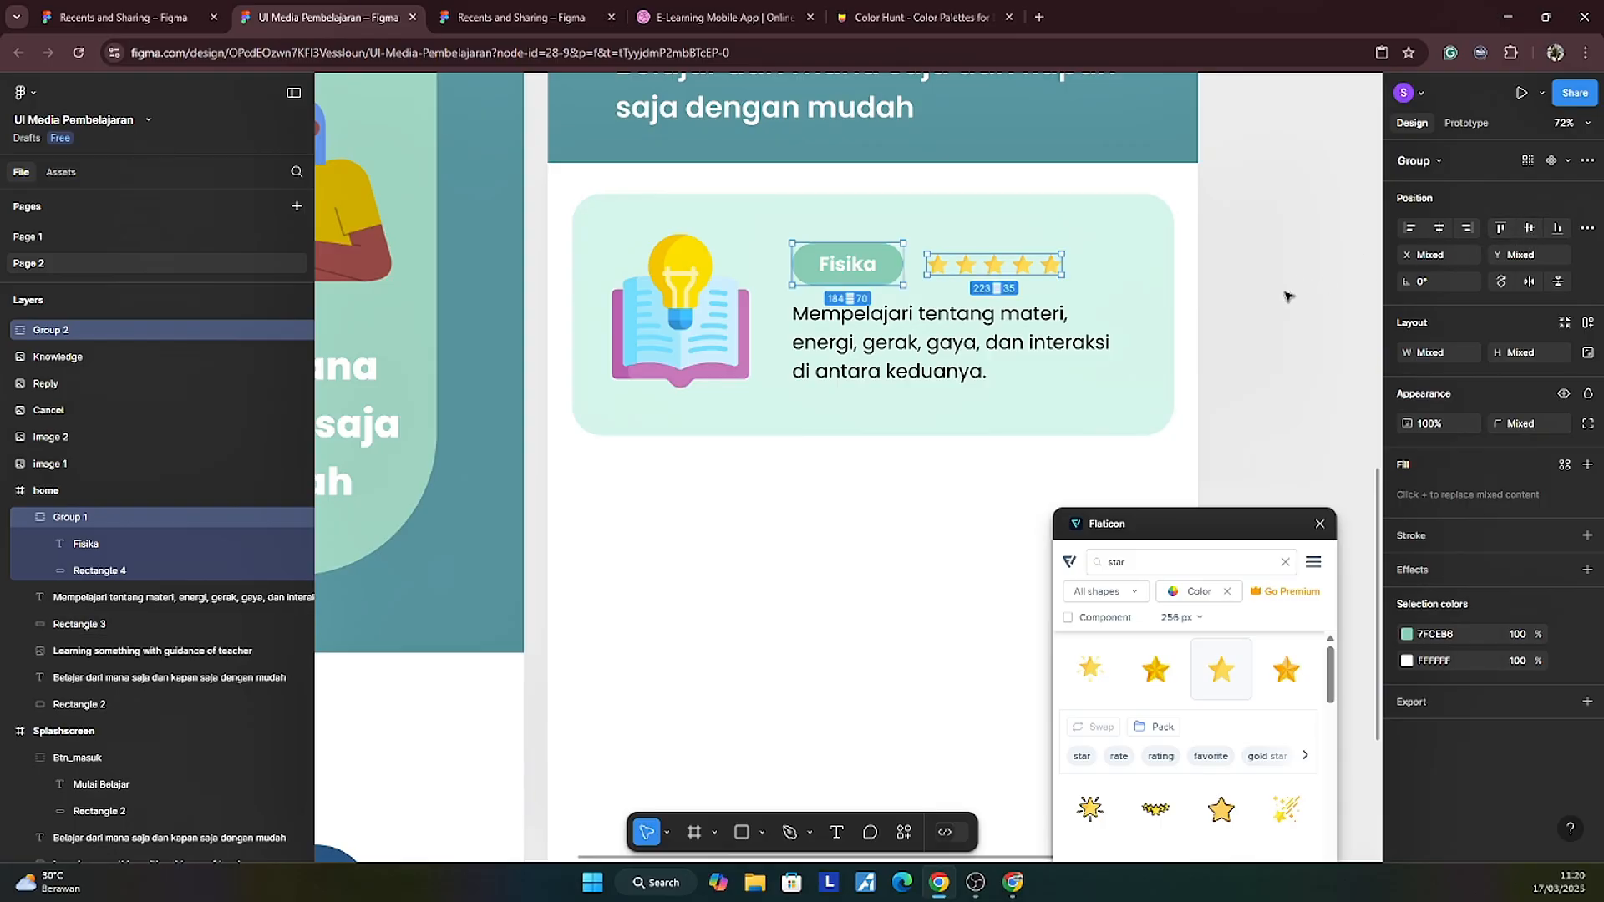
left_click(1271, 389)
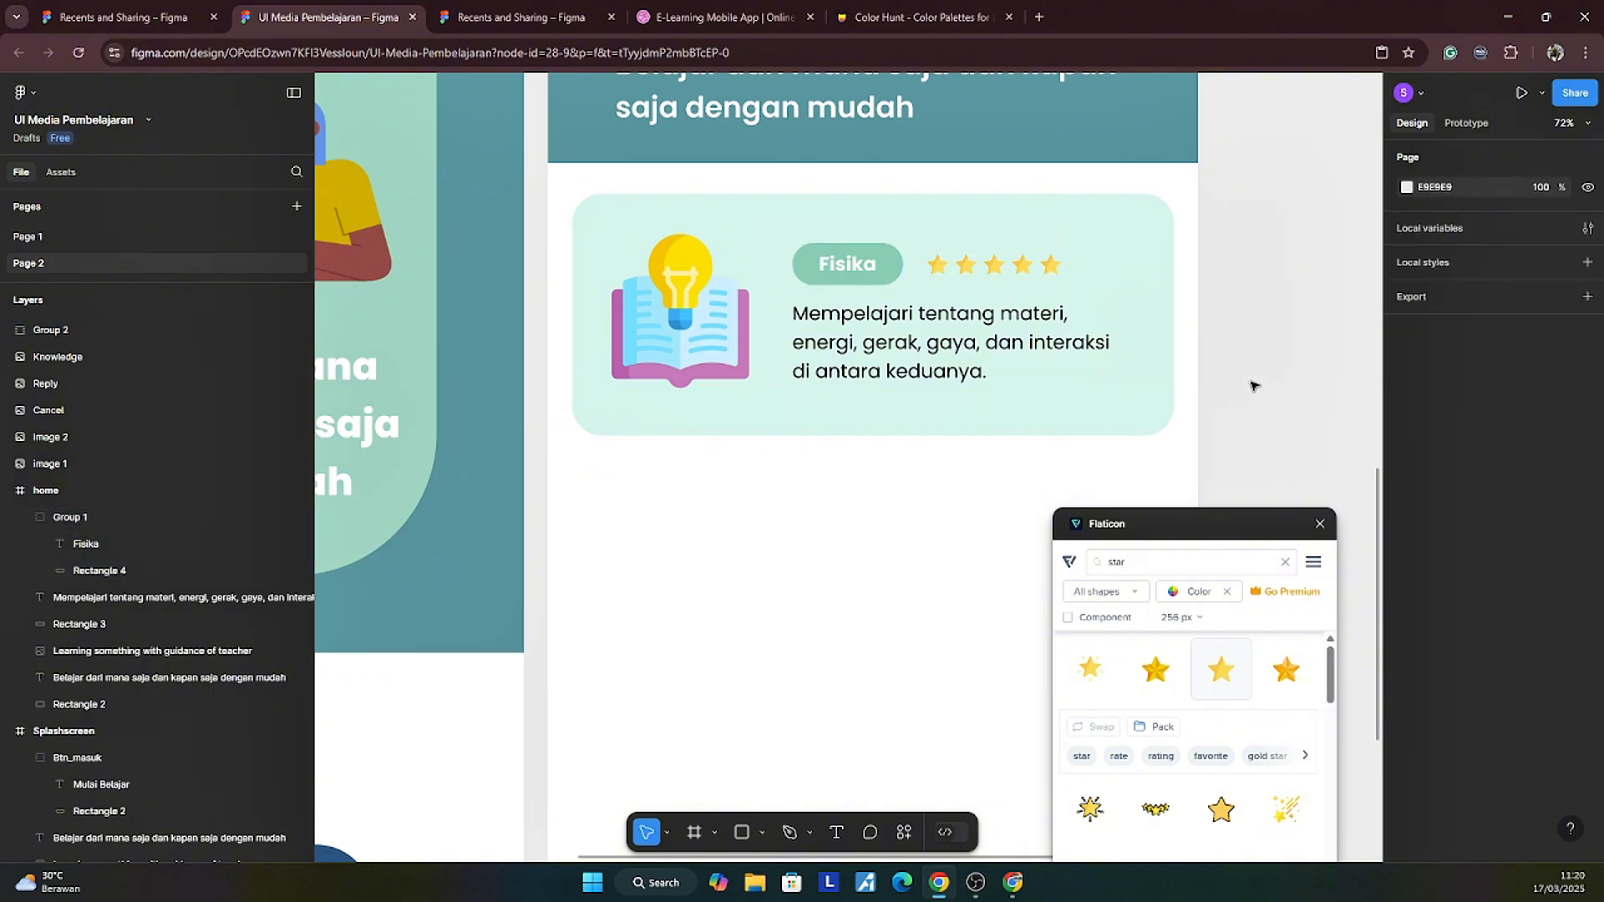
Step: Group the card's description, "Fisika" pill, star row, book icon and mint background
scroll(975, 336, "down", 3)
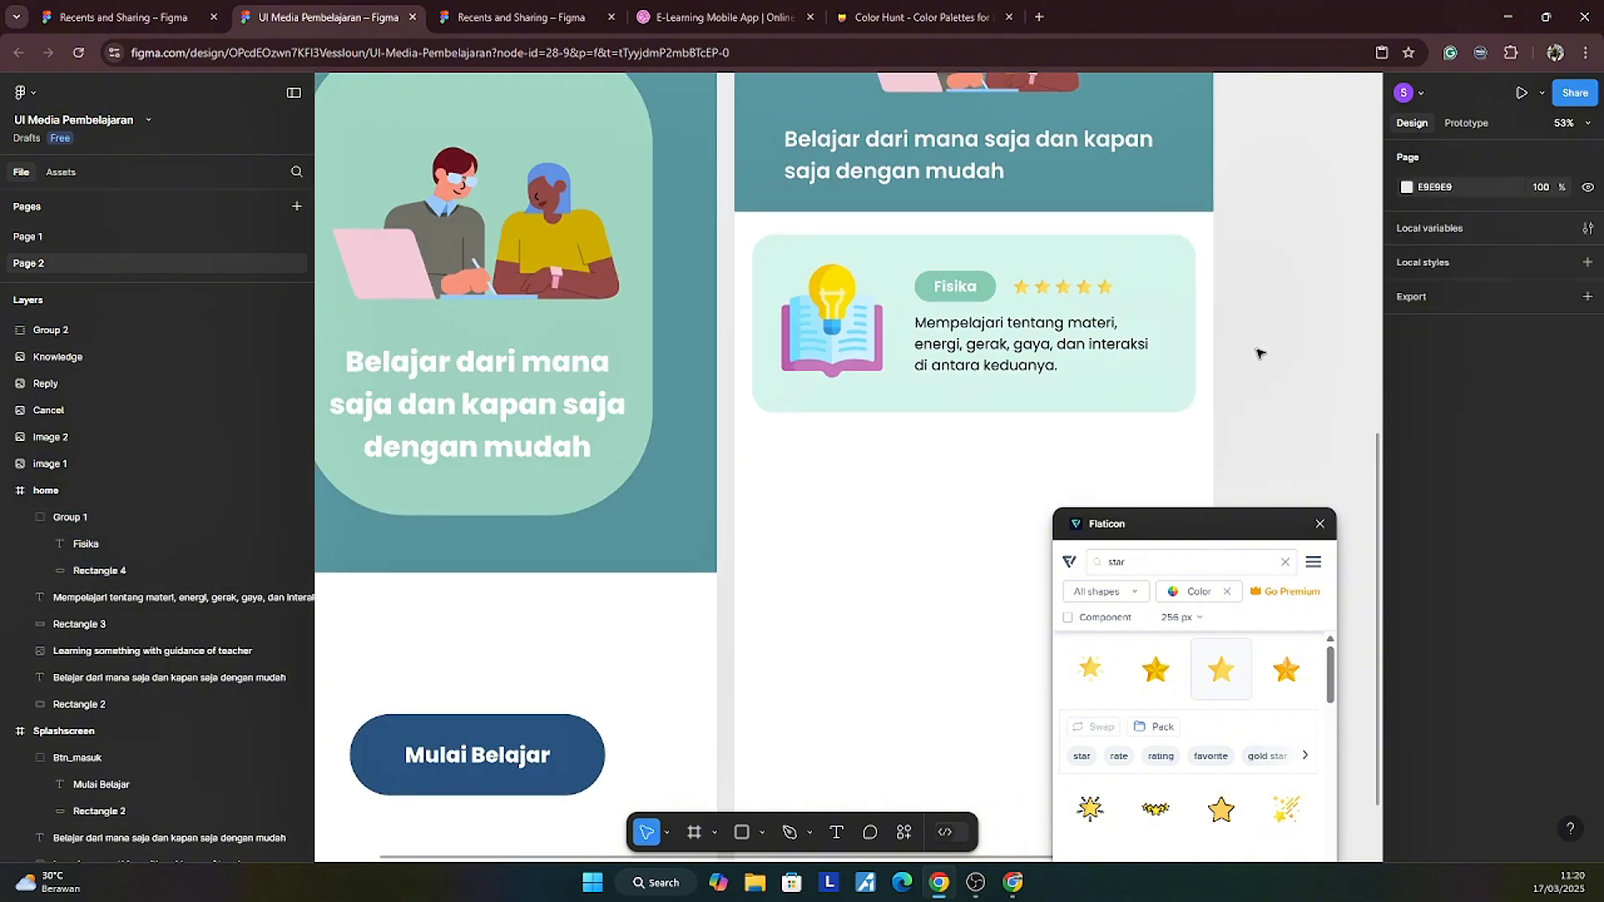
left_click(976, 336)
left_click(929, 281, "shift")
left_click(1046, 282, "shift")
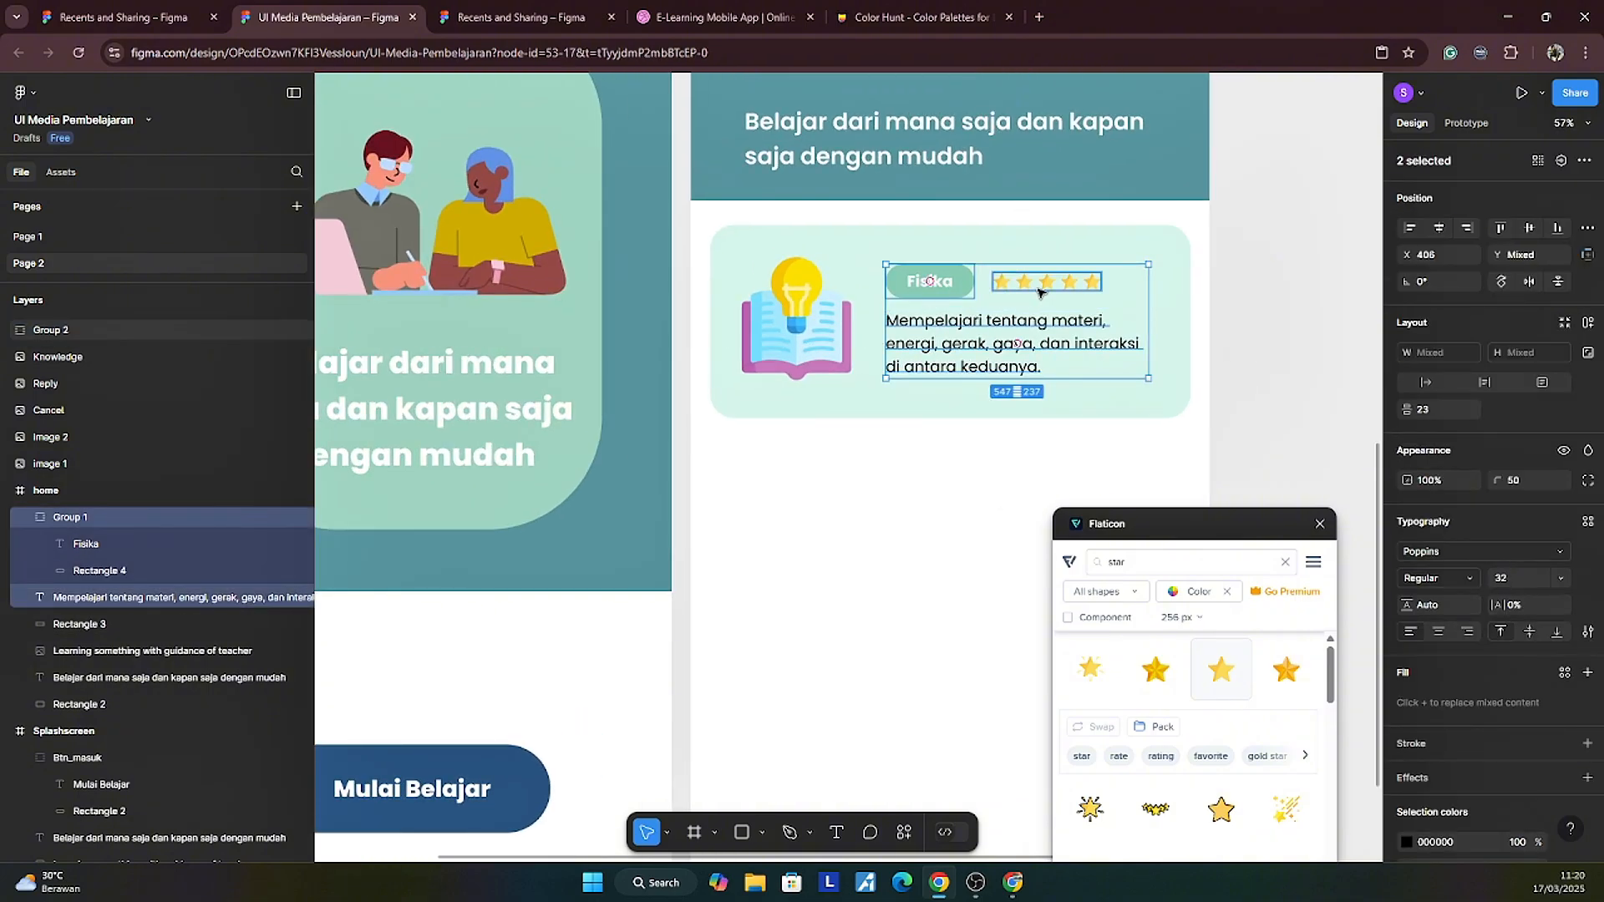
left_click(796, 318, "shift")
left_click(963, 415, "shift")
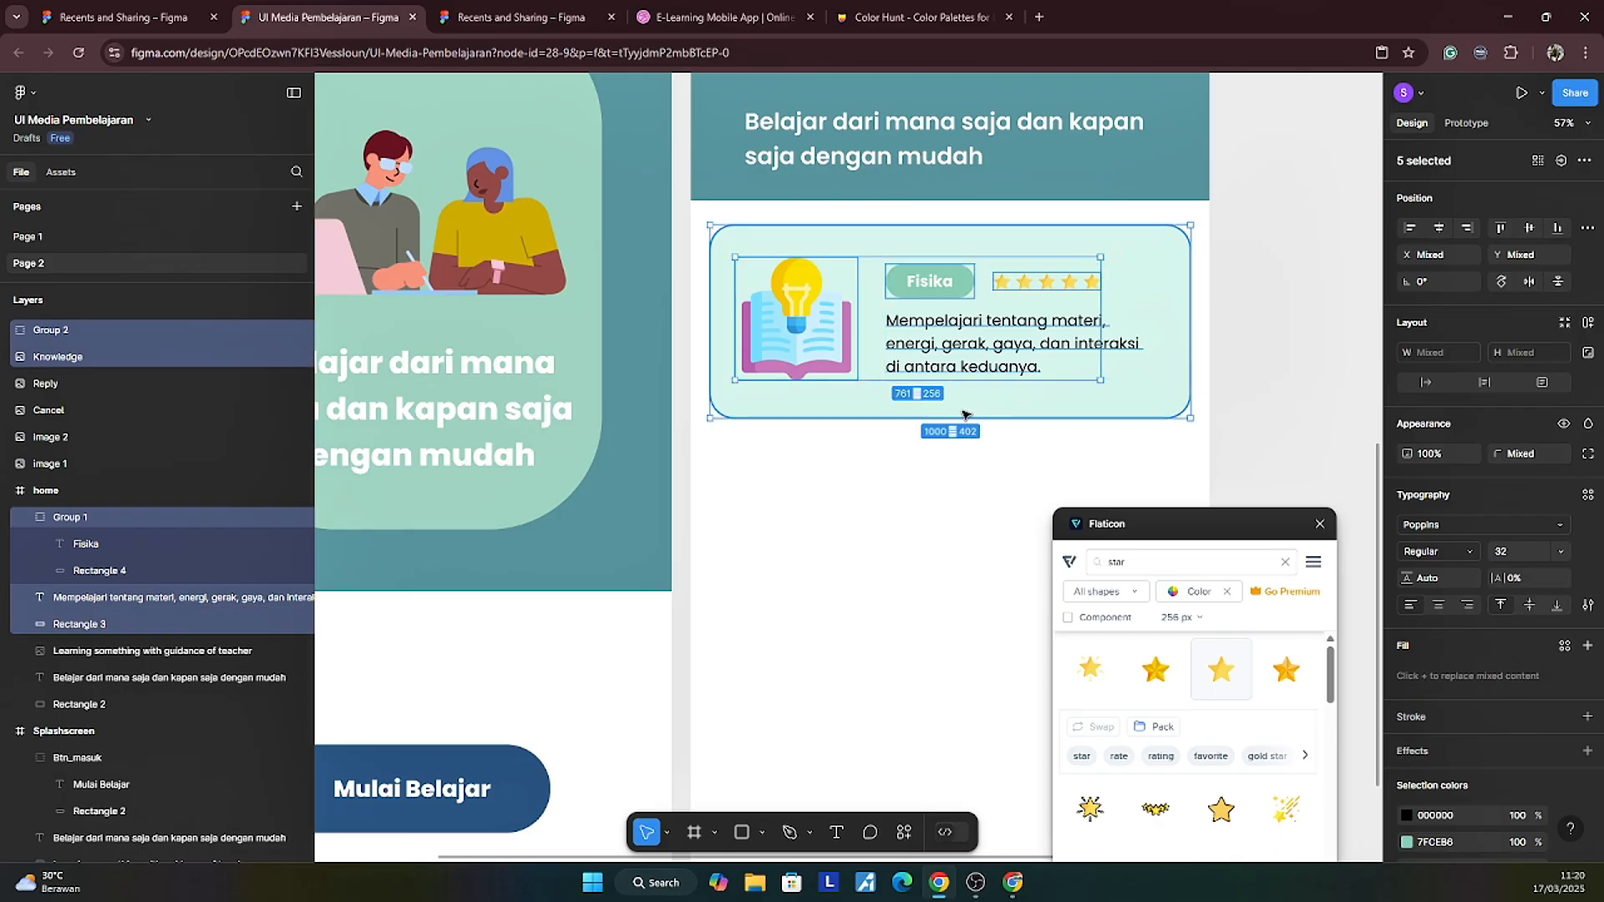
key("ctrl+g")
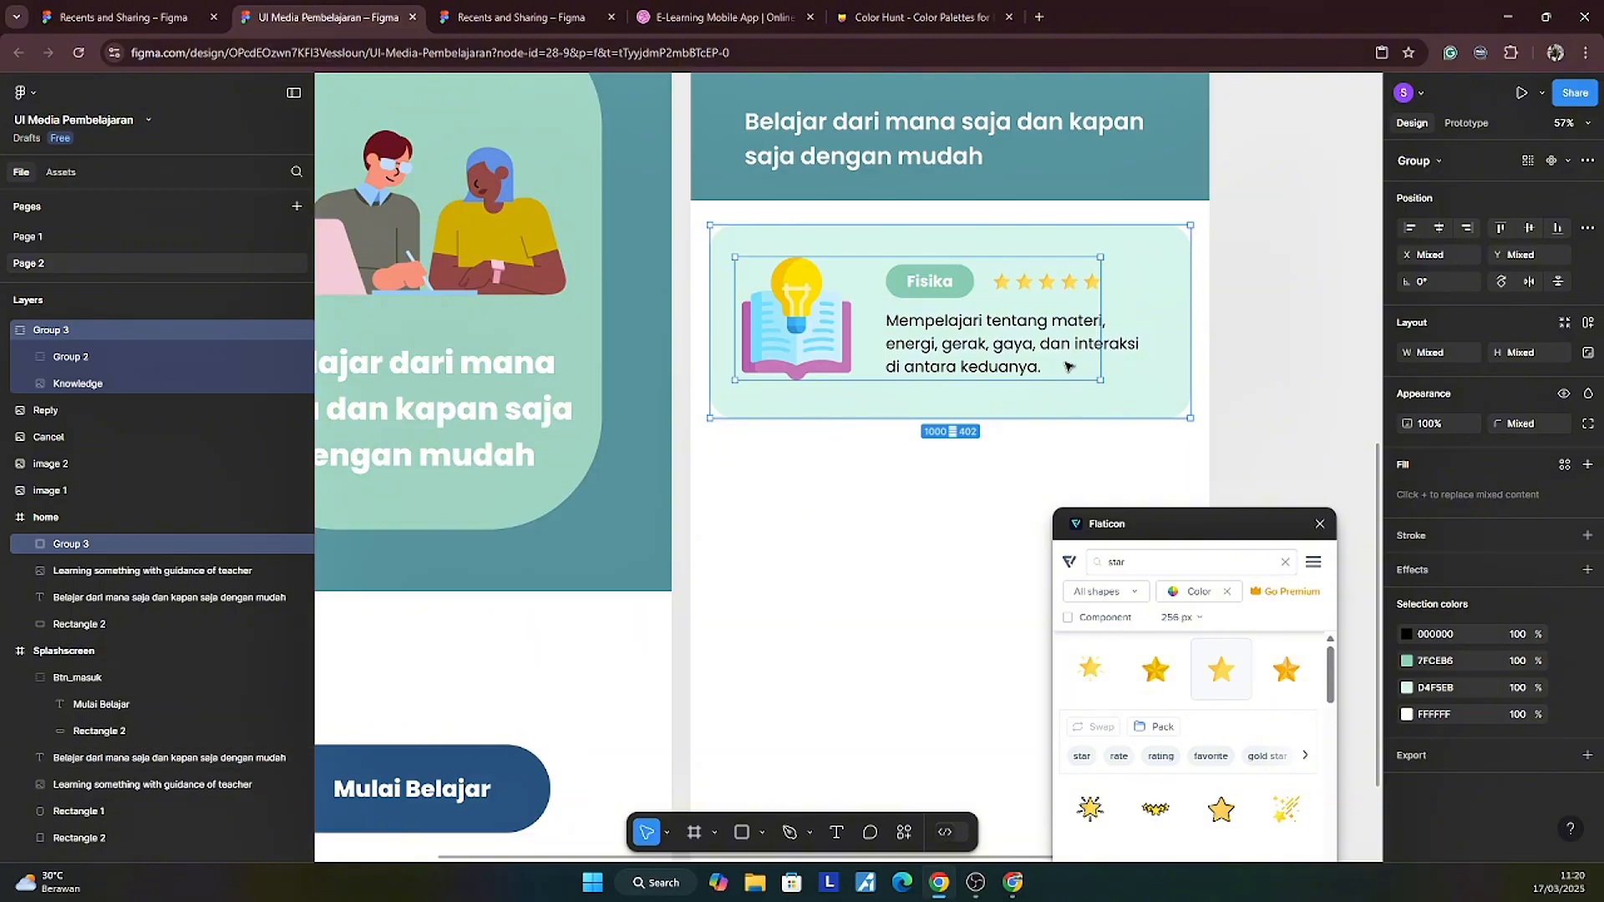
Step: Try moving the grouped card and its icon-and-stars group to test the grouping, and undo each move
left_click_drag(1167, 345, 1225, 348)
key("ctrl+z")
scroll(1170, 355, "left", 3)
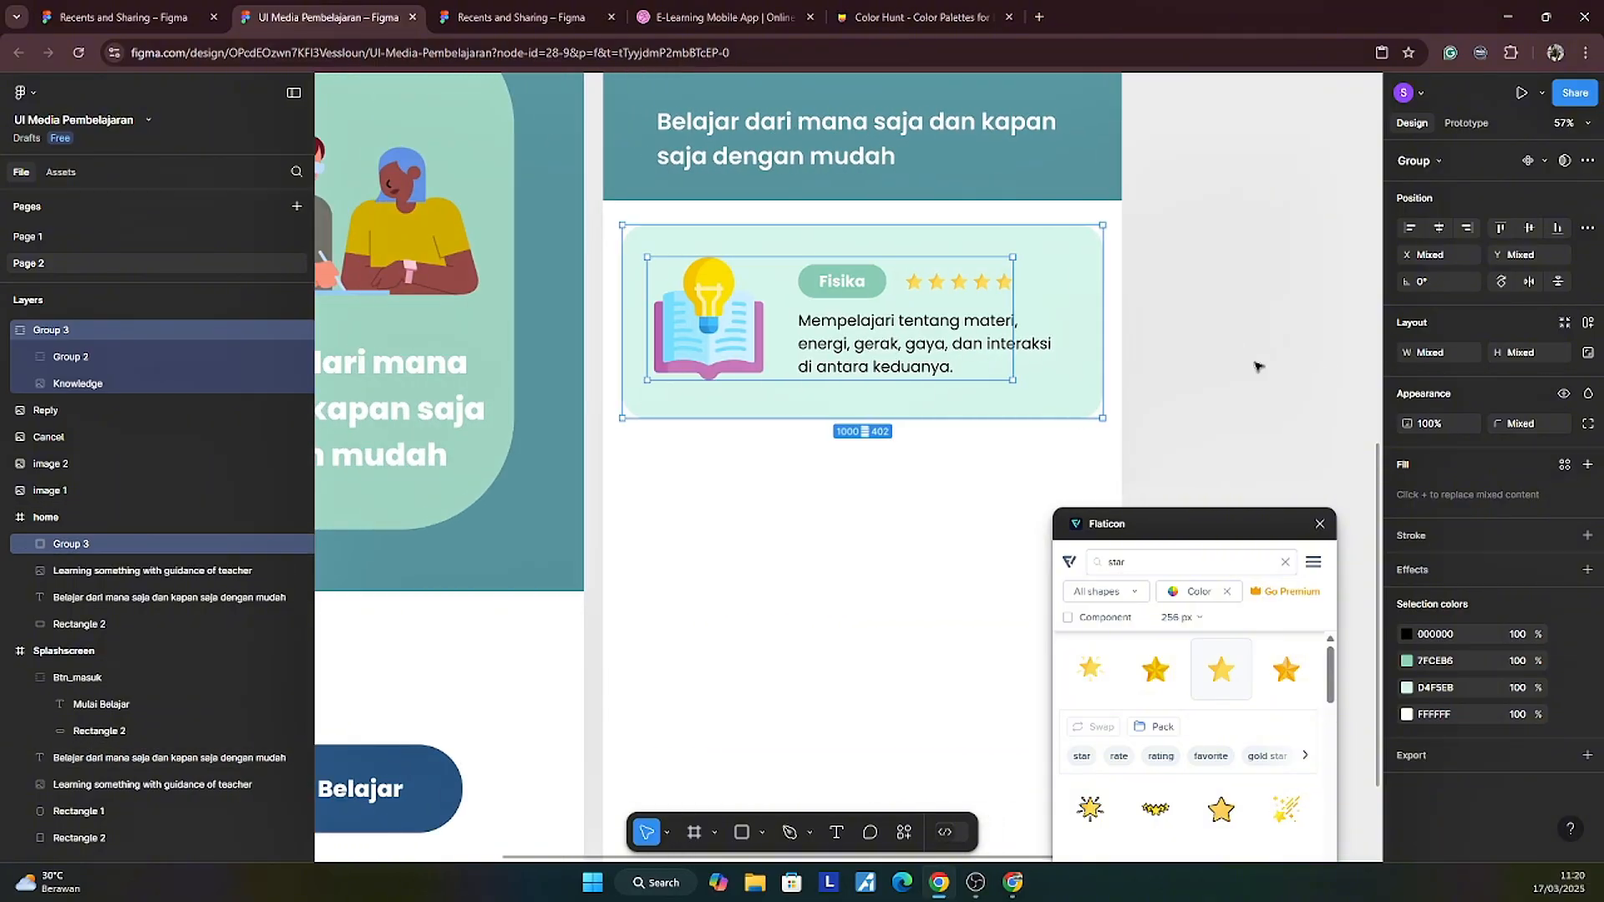
left_click(1259, 362)
left_click(792, 300)
left_click_drag(846, 294, 872, 311)
key("ctrl+z")
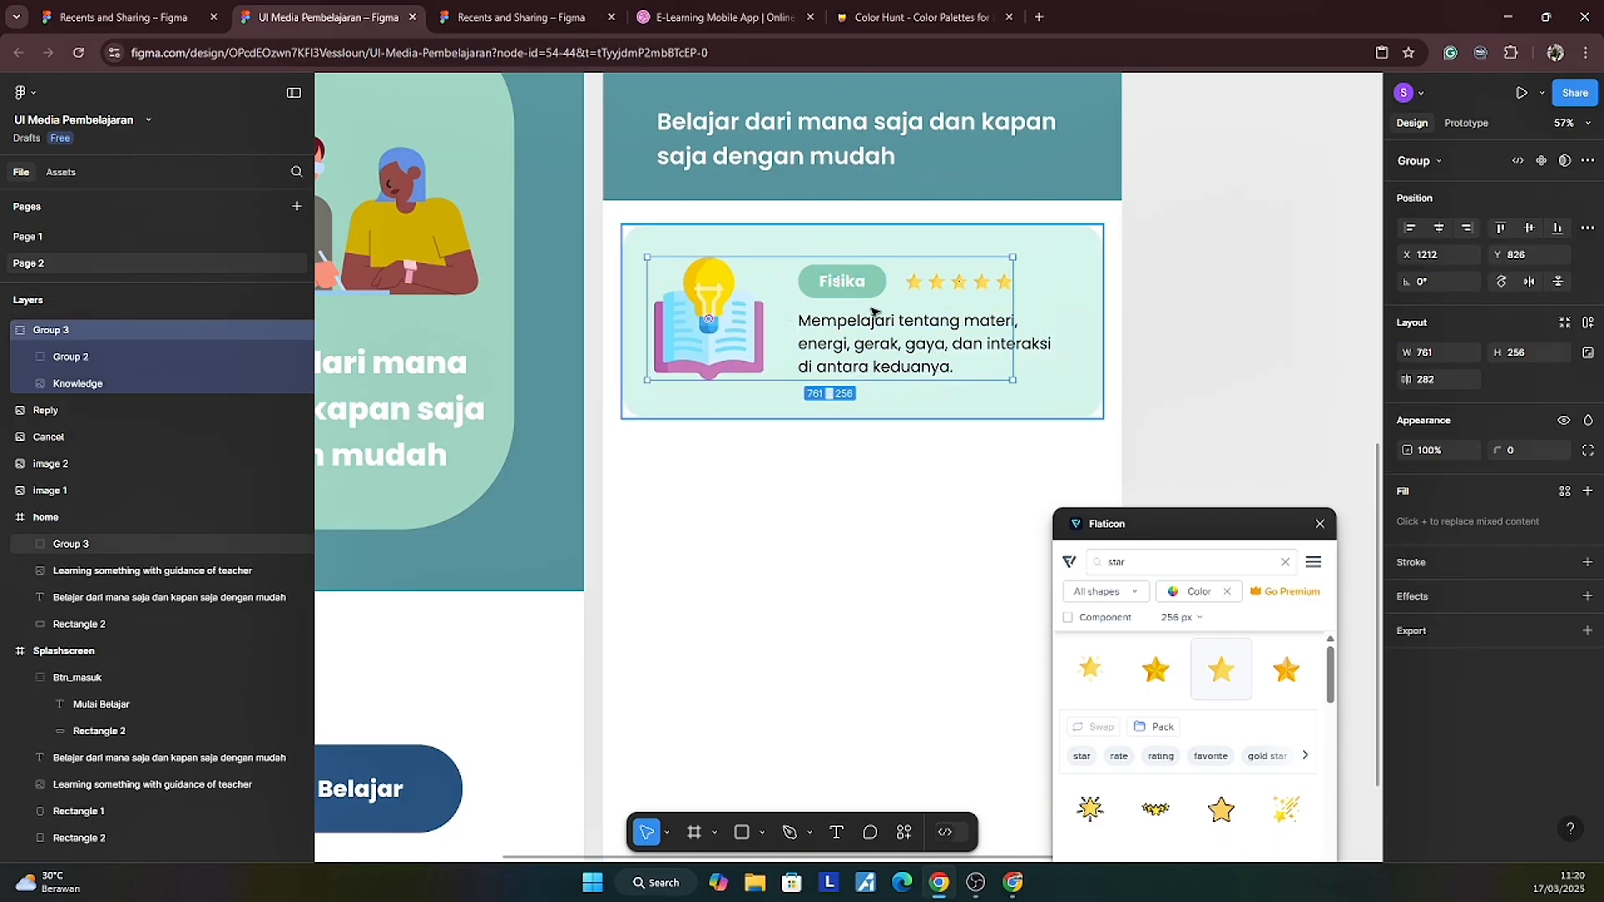
Step: Nest the icon-and-stars group inside the card's group in the home frame, keeping its position, and test the card with a move that is undone
left_click(756, 342)
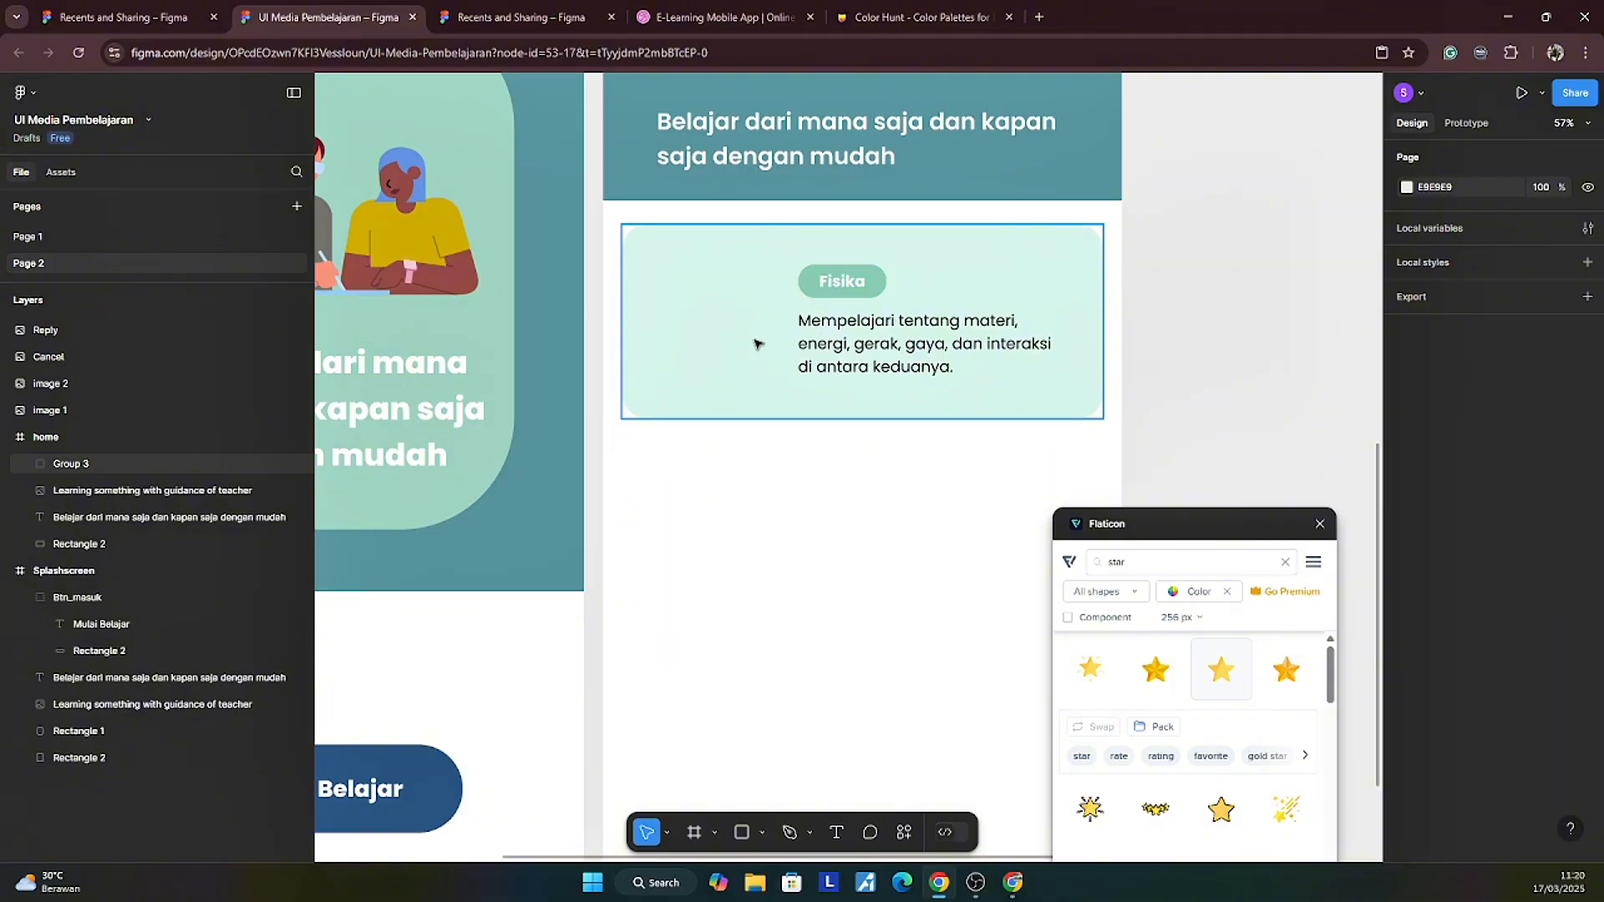
key("ctrl+z")
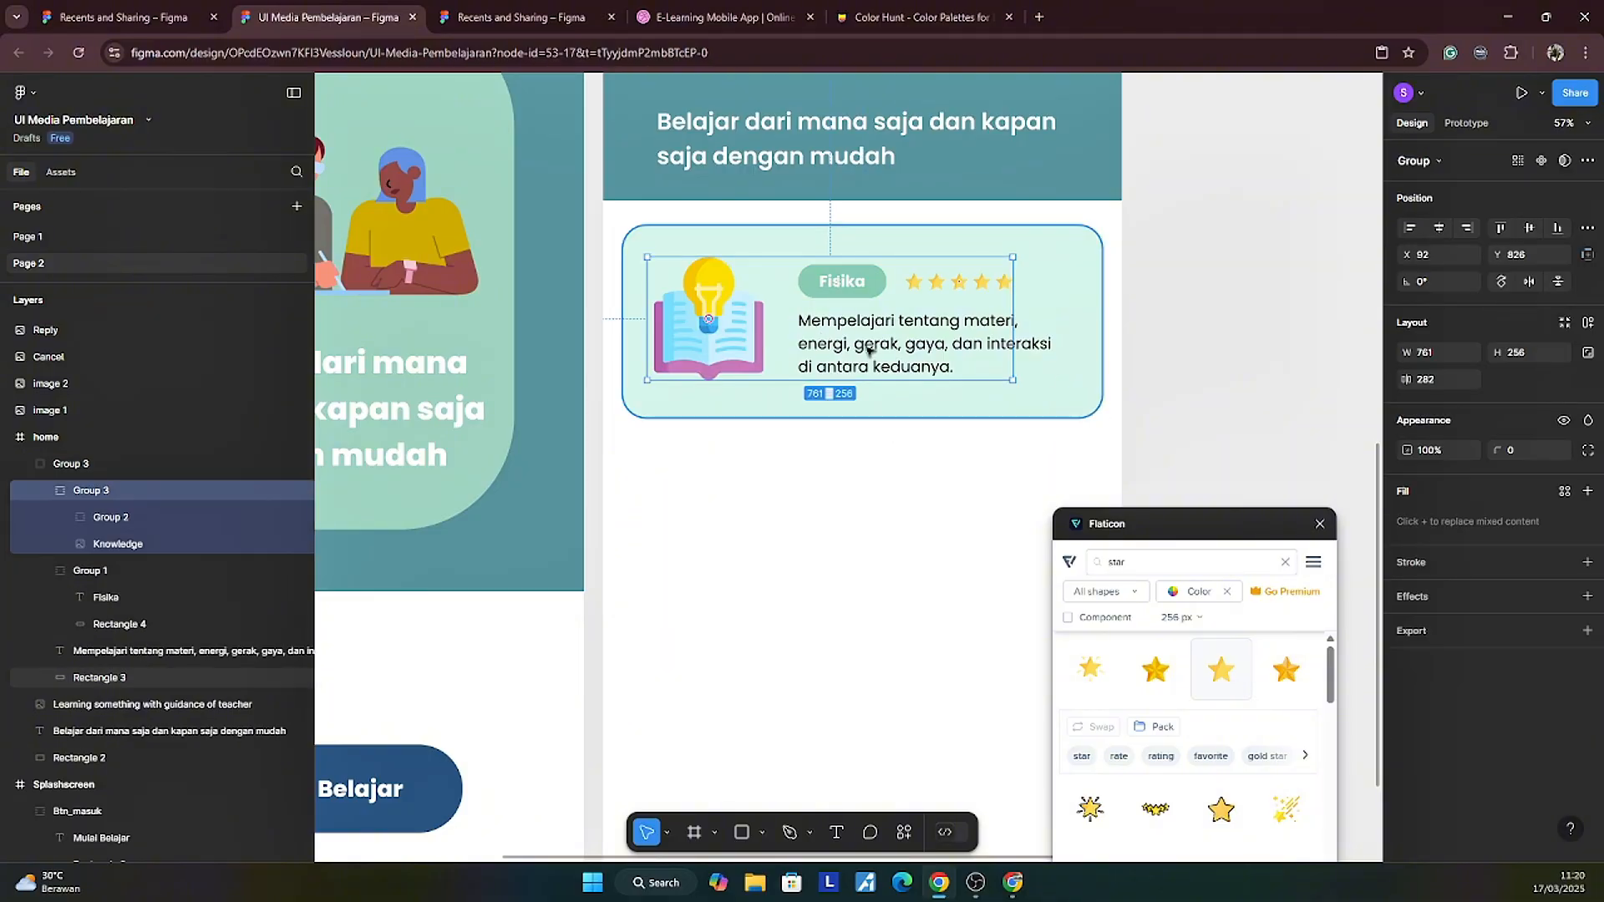
left_click(1271, 388)
left_click_drag(1034, 382, 1024, 438)
key("ctrl+z")
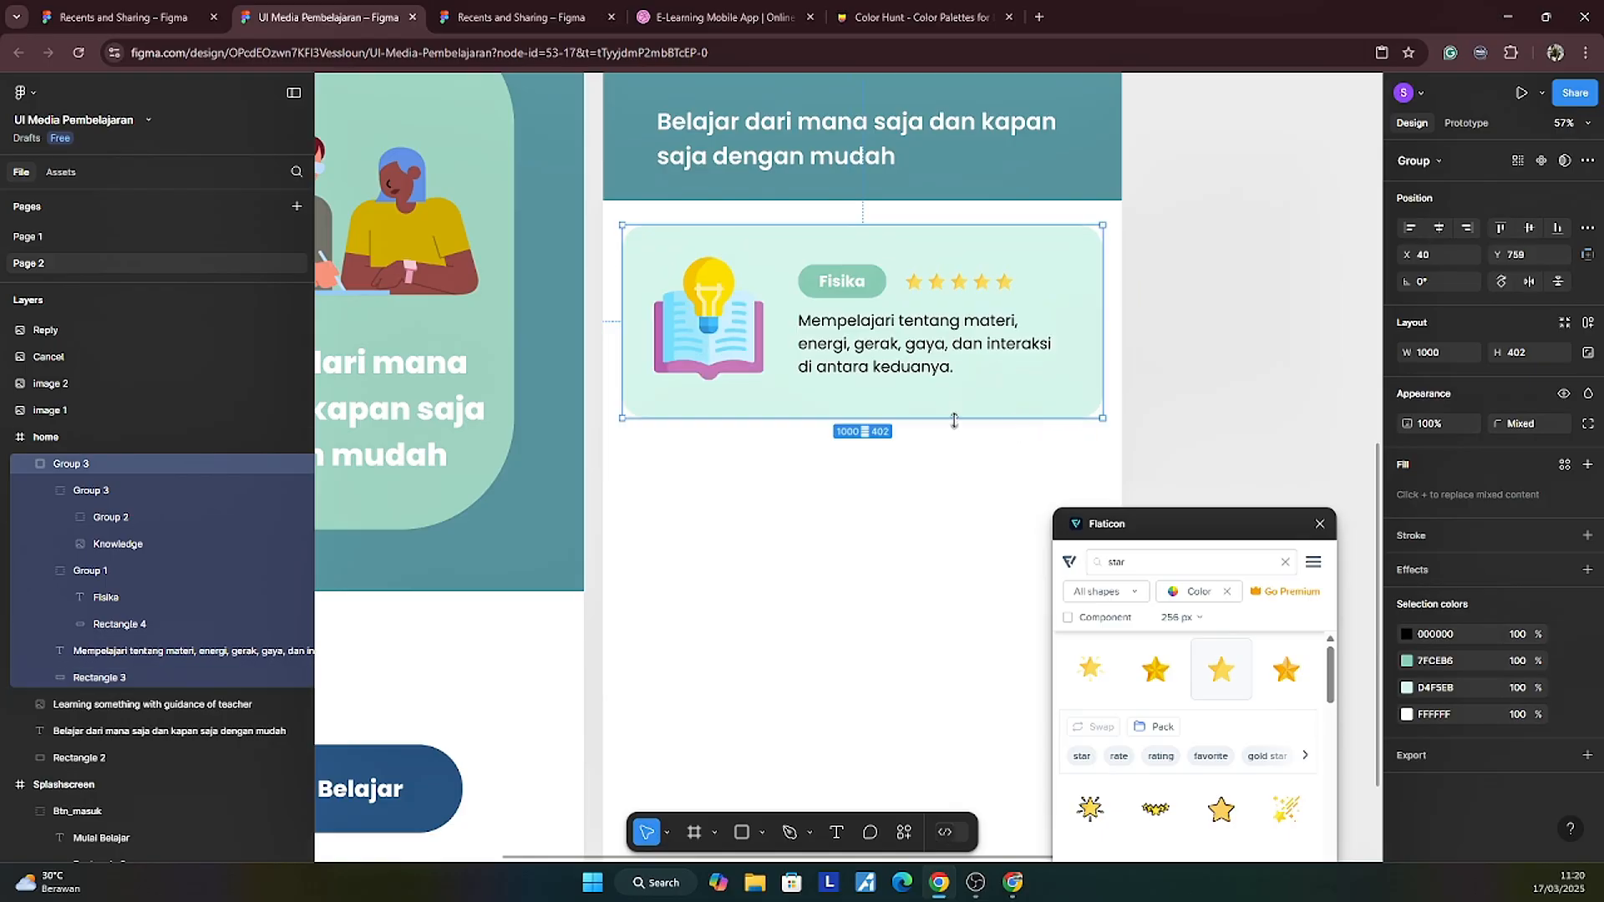
Step: Rename the card's group to "Btn Fisika" and close the Flaticon plugin
left_click(26, 464)
double_click(76, 465)
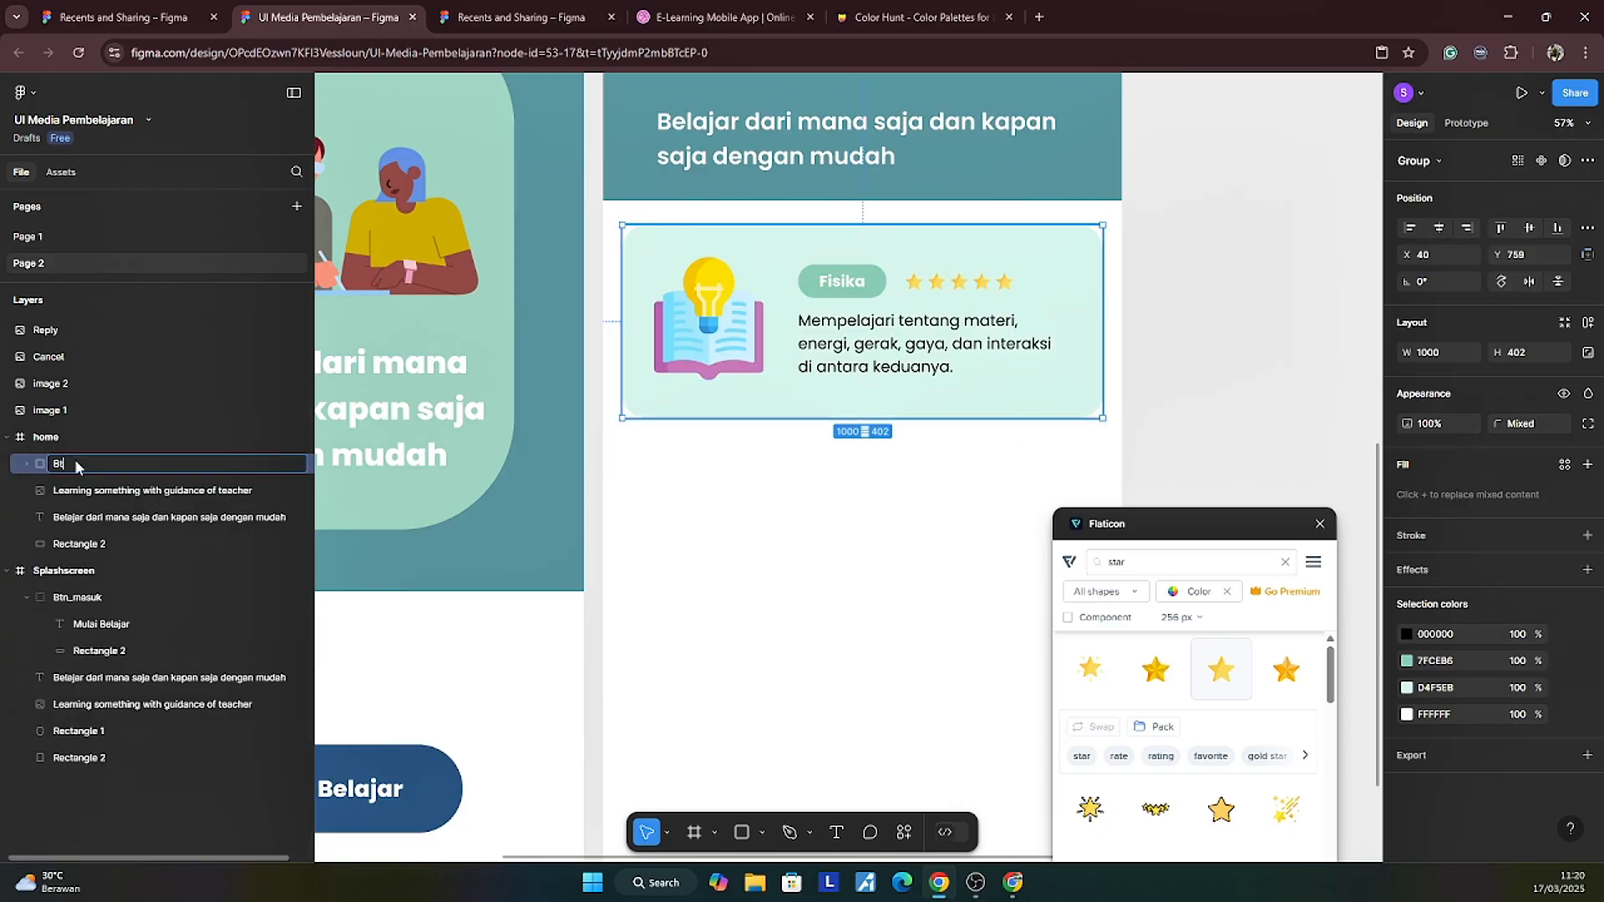
type("Btn Fisika")
key("Return")
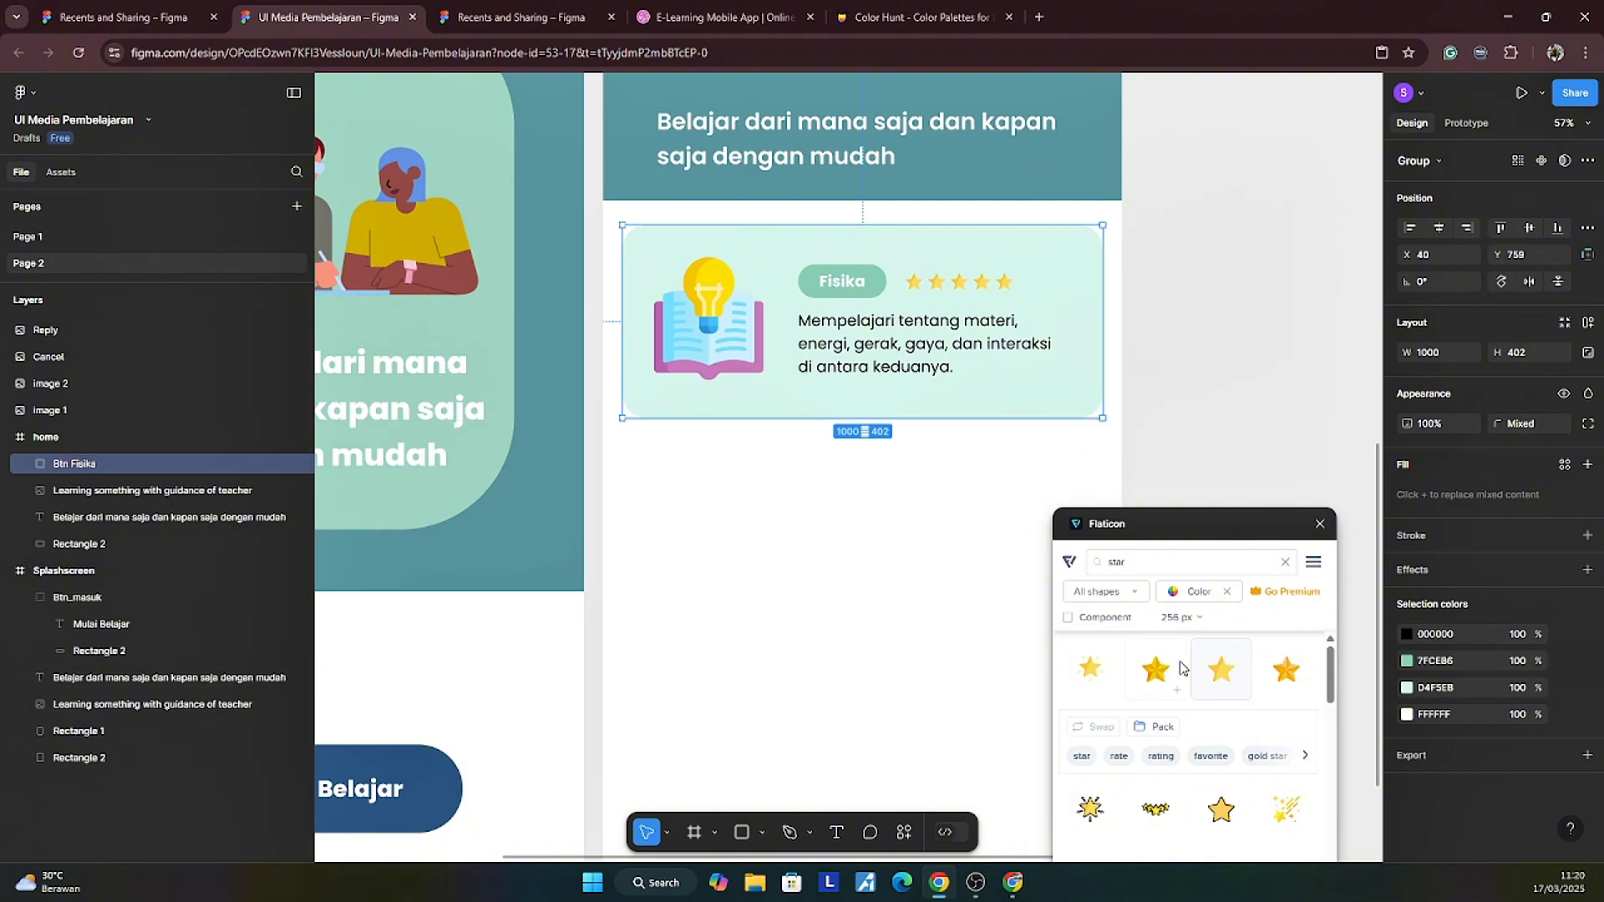
left_click_drag(1218, 525, 1236, 525)
left_click(1337, 524)
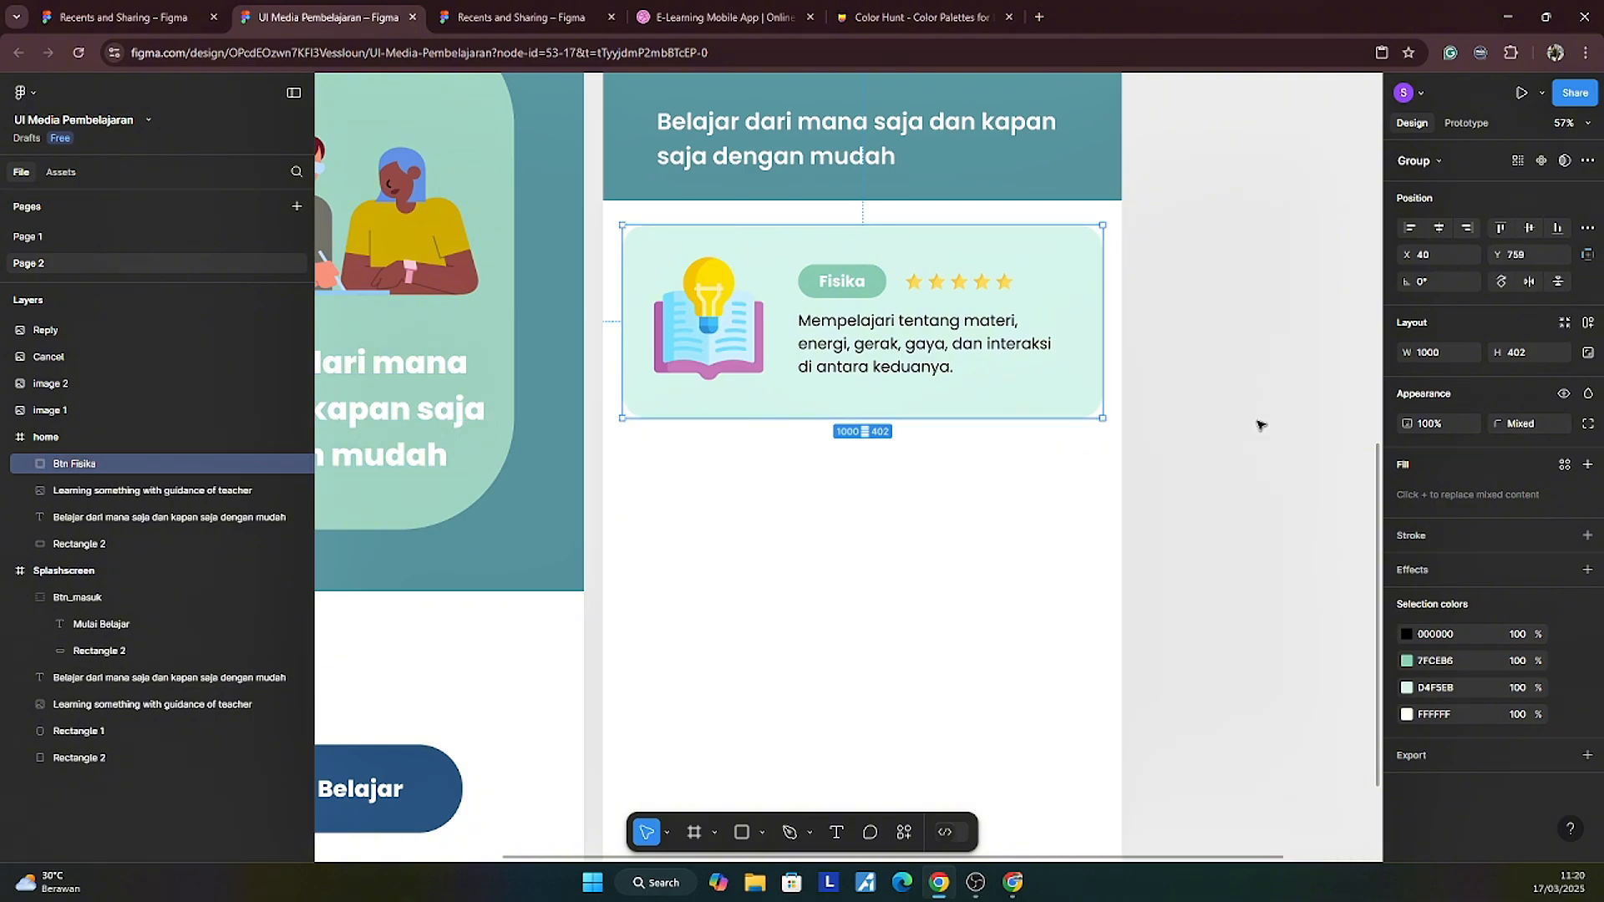
Step: Duplicate the "Fisika" card directly below the original on the home screen, leaving a small gap between them
left_click(1257, 425)
scroll(1257, 450, "down", 5)
scroll(1256, 449, "right", 1)
left_click(1086, 359)
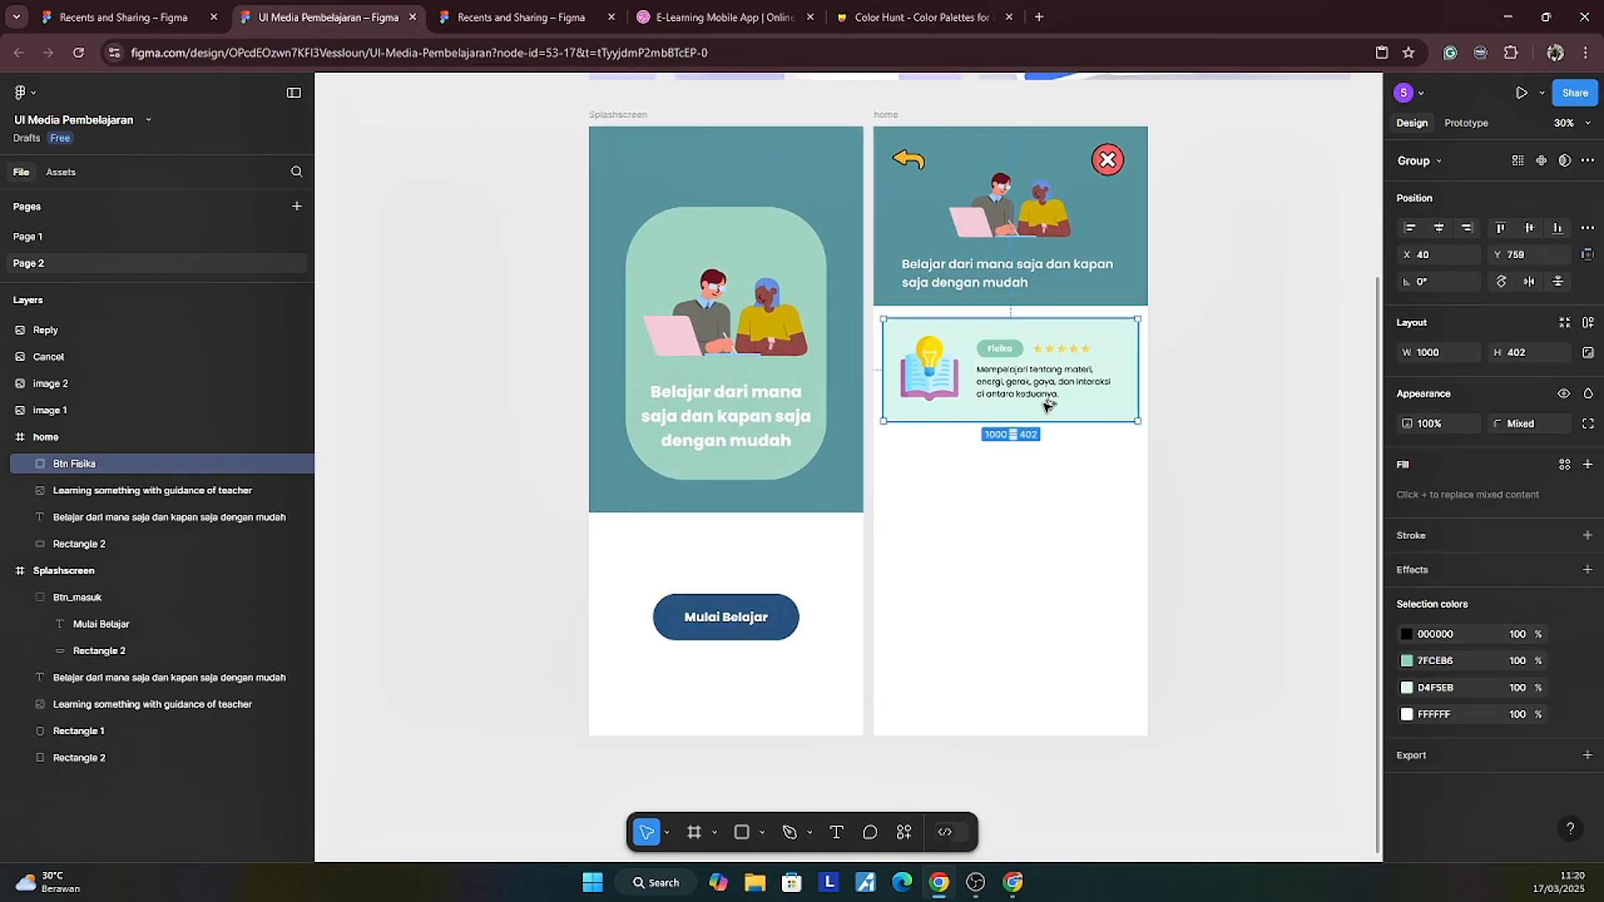
left_click_drag(1044, 407, 1036, 495)
left_click(1261, 438)
scroll(1213, 481, "up", 3)
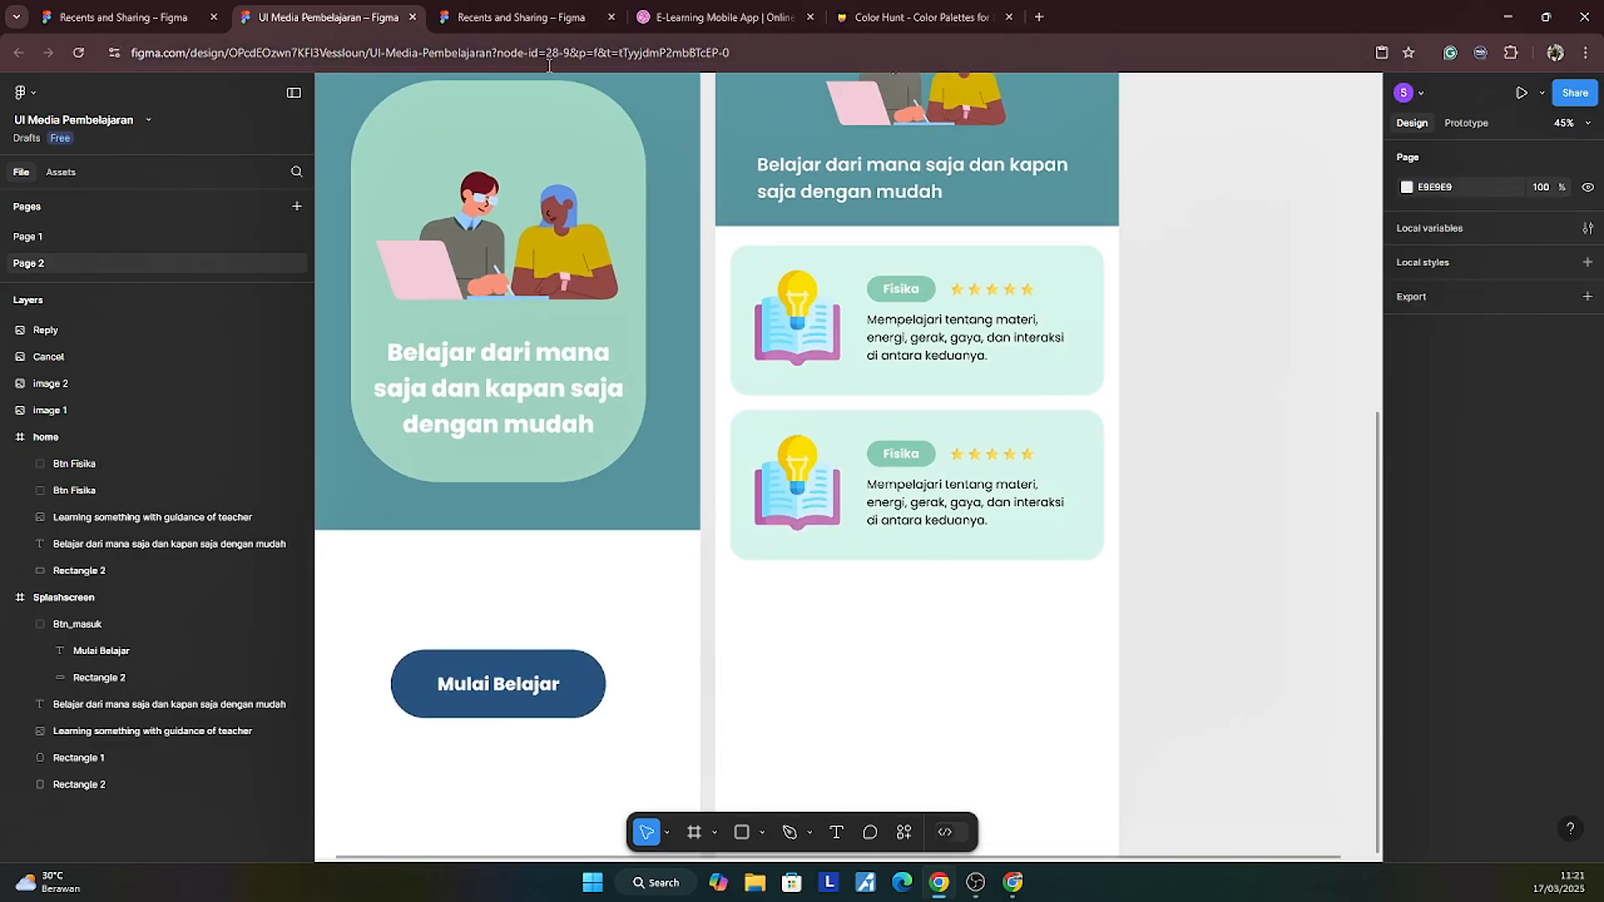
Step: Switch to the Gemini chat, copy the subject name "Kimia" from the answer and return to Figma
left_click(1013, 883)
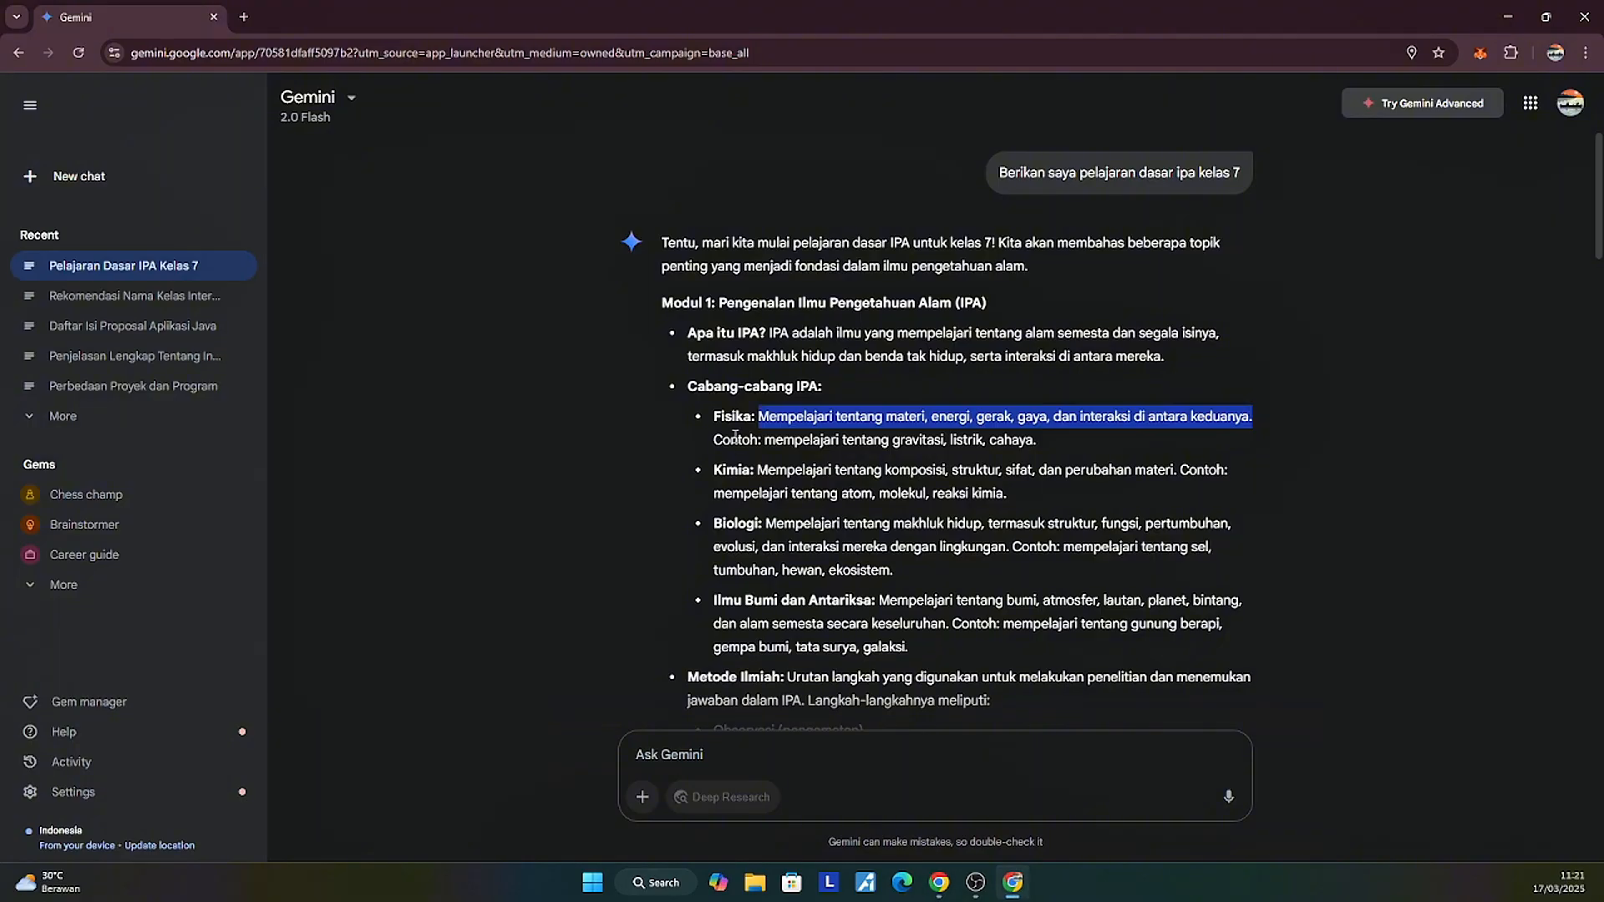
left_click_drag(714, 470, 749, 473)
key("ctrl+c")
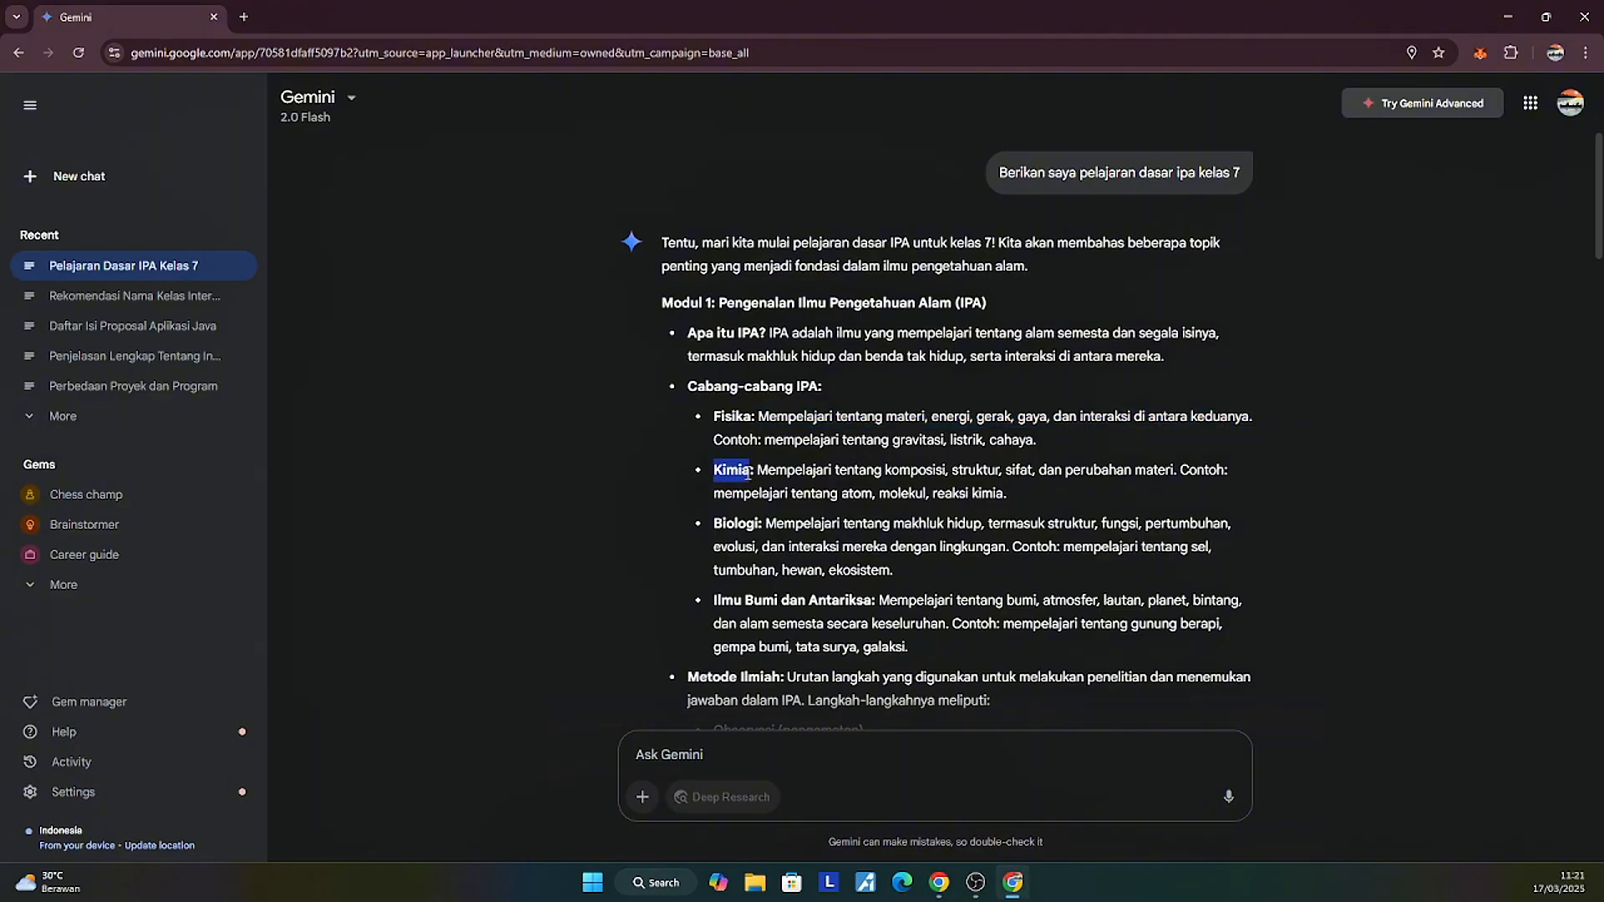
key("alt+Tab")
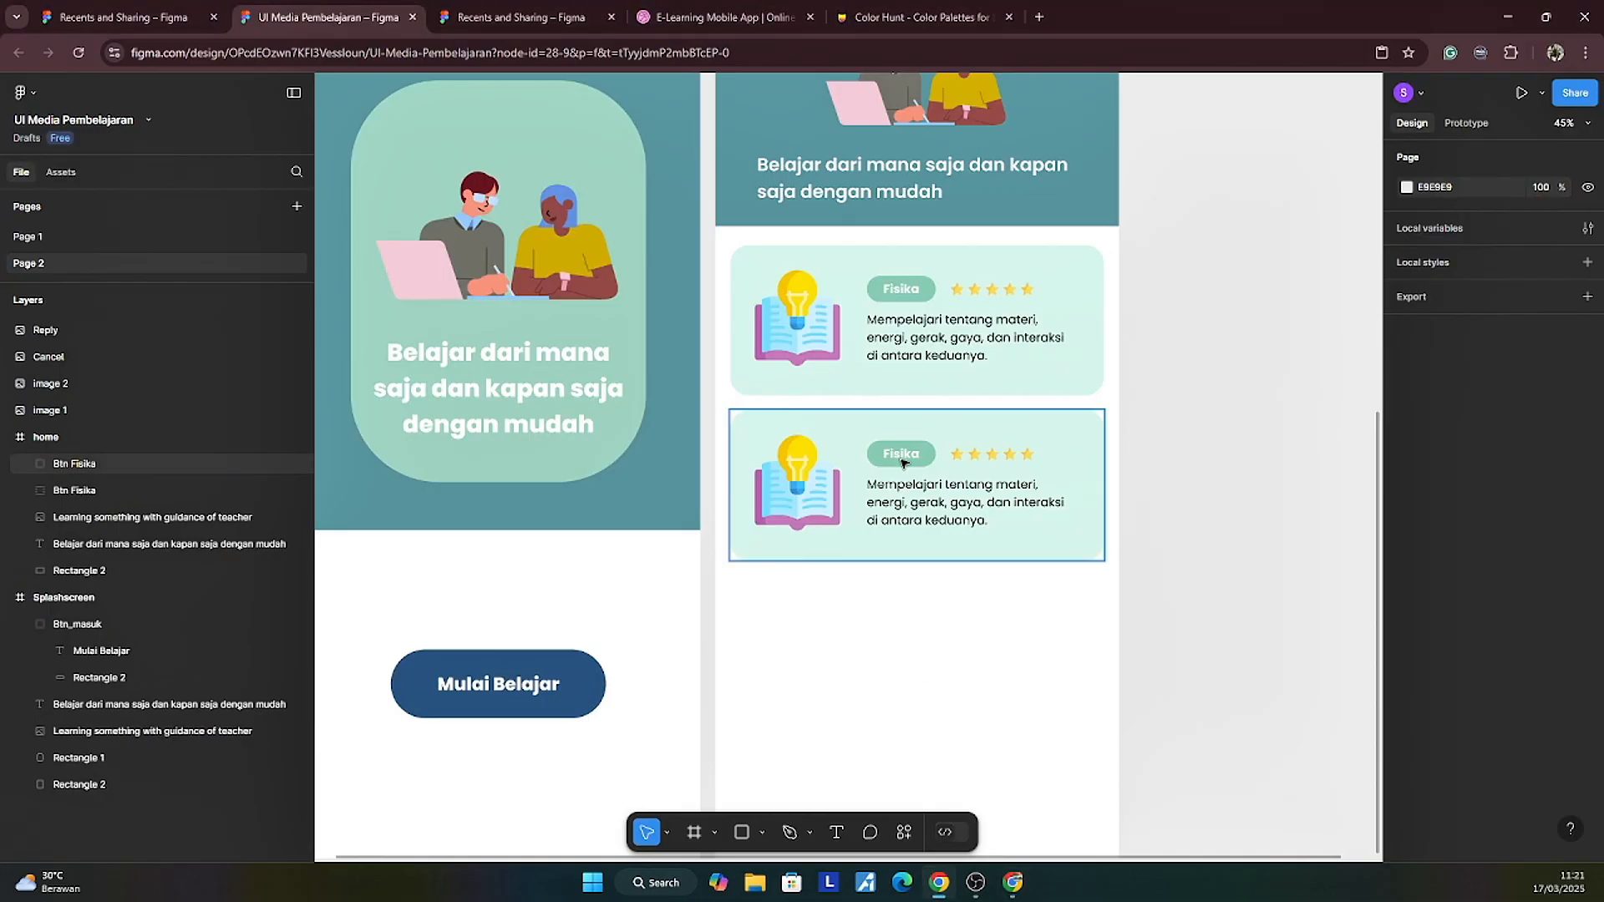
Step: Replace the lower card's "Fisika" label with the copied "Kimia" and centre-align the text
double_click(903, 463)
double_click(902, 462)
double_click(903, 462)
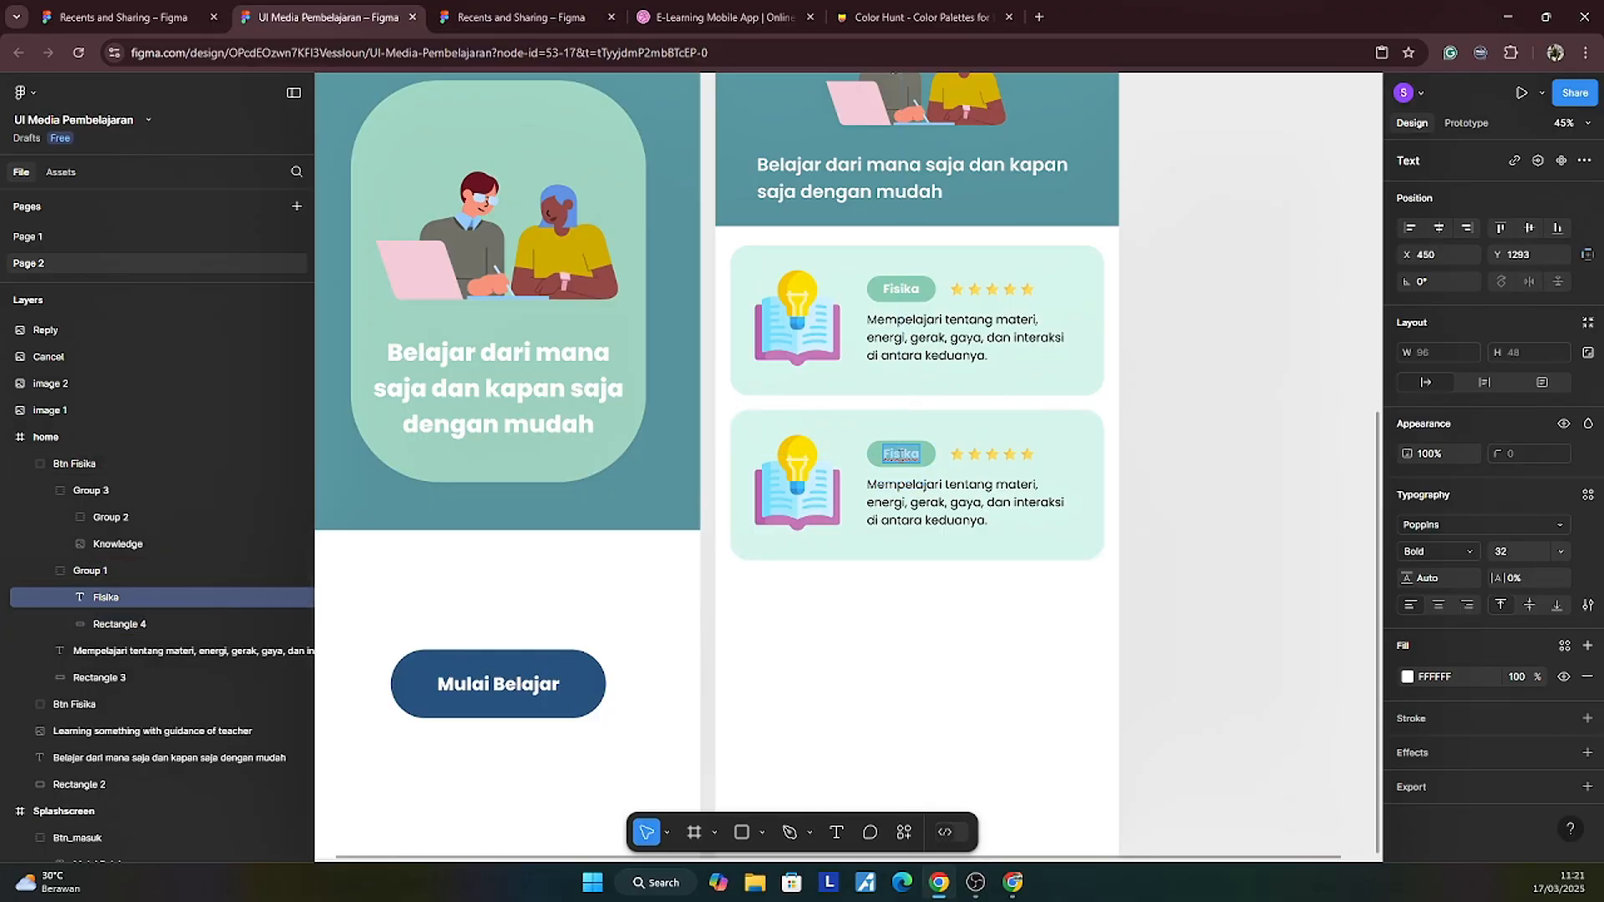
key("ctrl+v")
key("ctrl+a")
left_click(1436, 605)
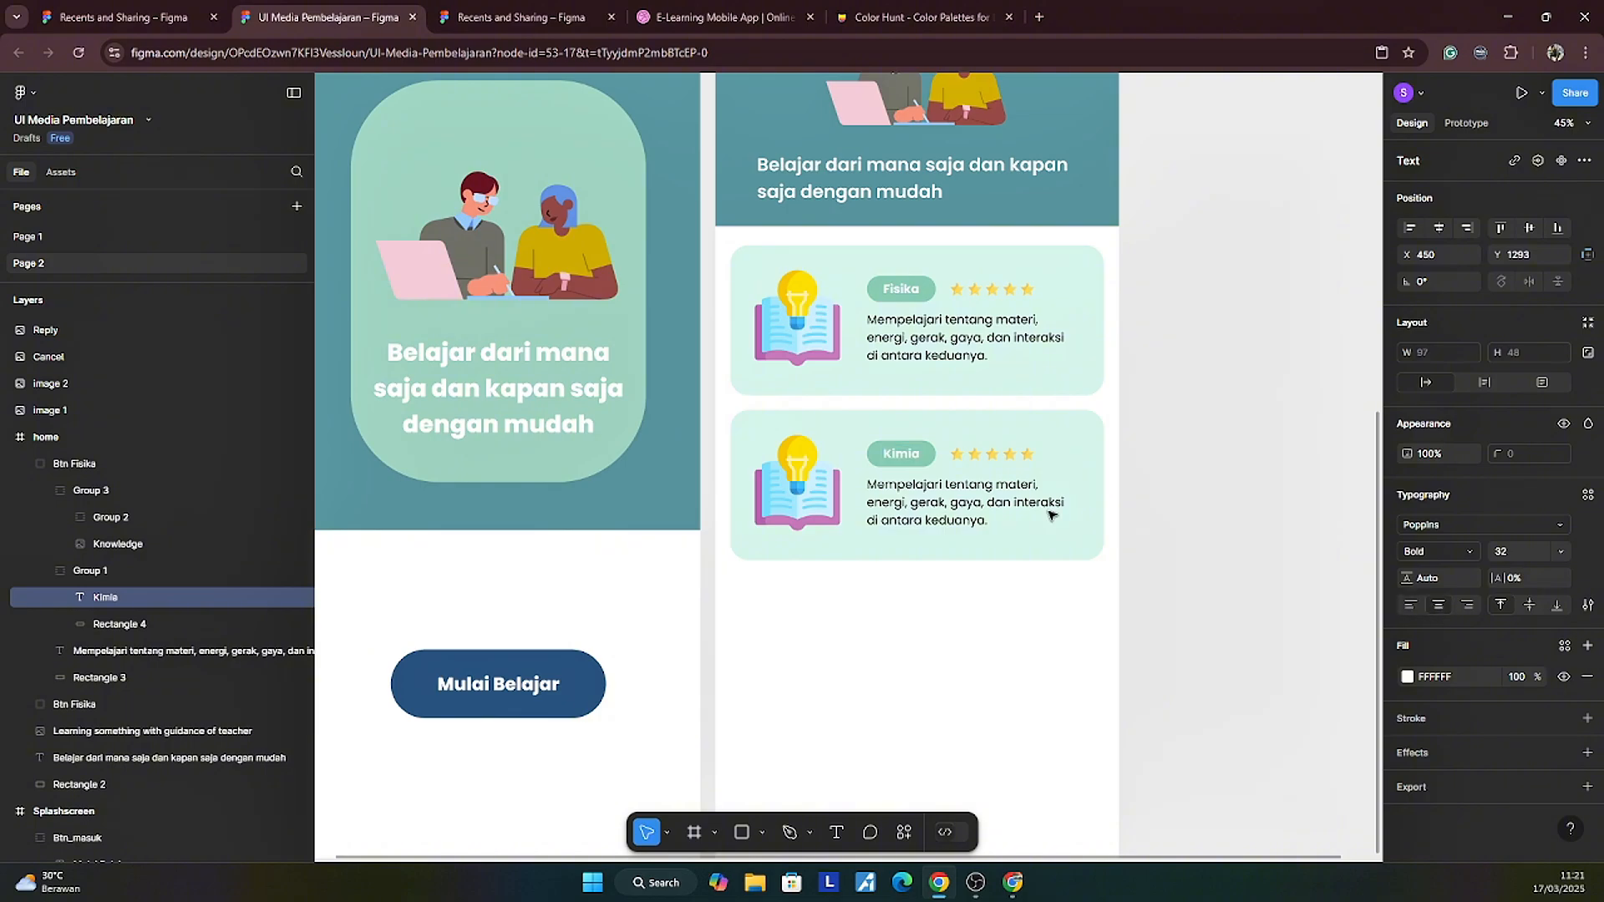
Step: Centre-align the "Fisika" label text in the upper card
double_click(900, 292)
double_click(900, 292)
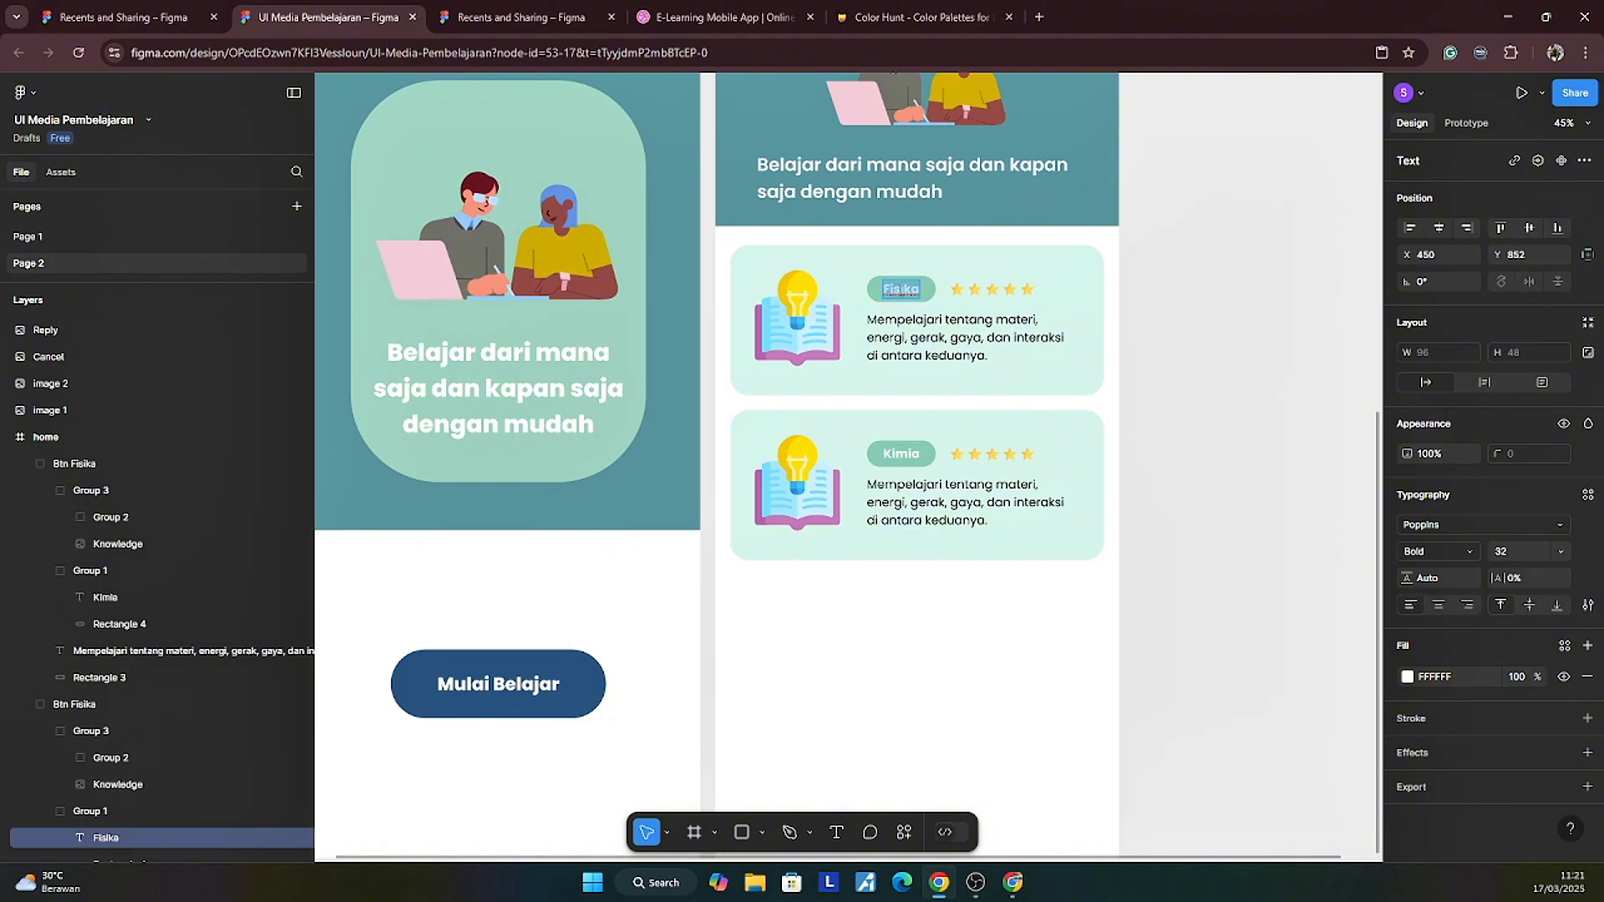
left_click(1438, 607)
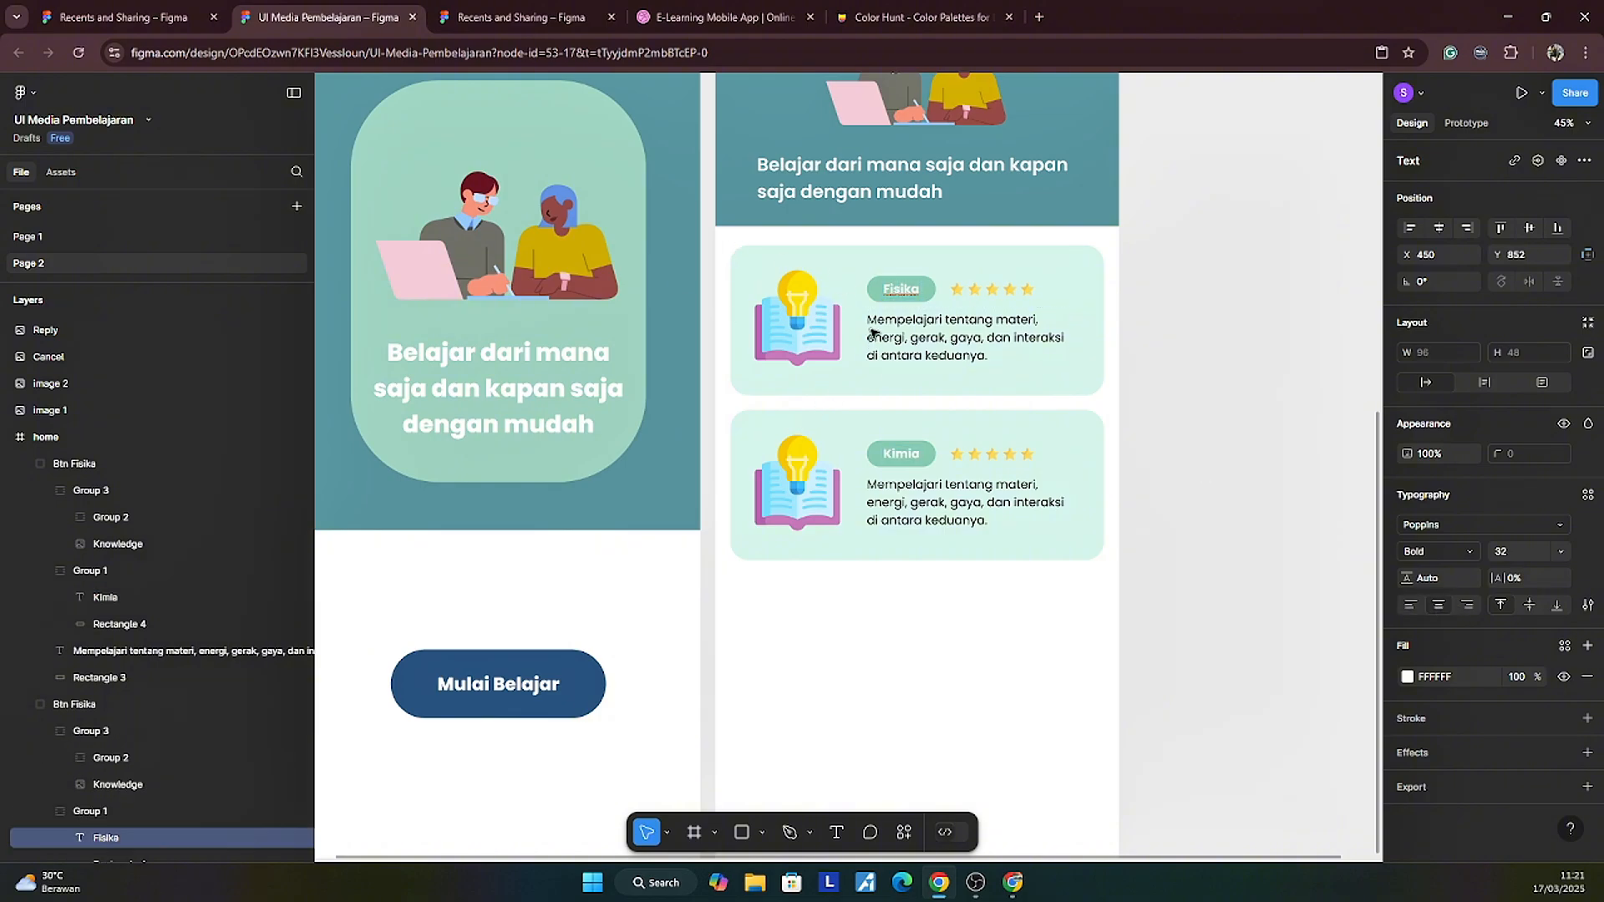
key("Return")
Step: Switch to the Gemini chat that contains the "Kimia" description
left_click(940, 886)
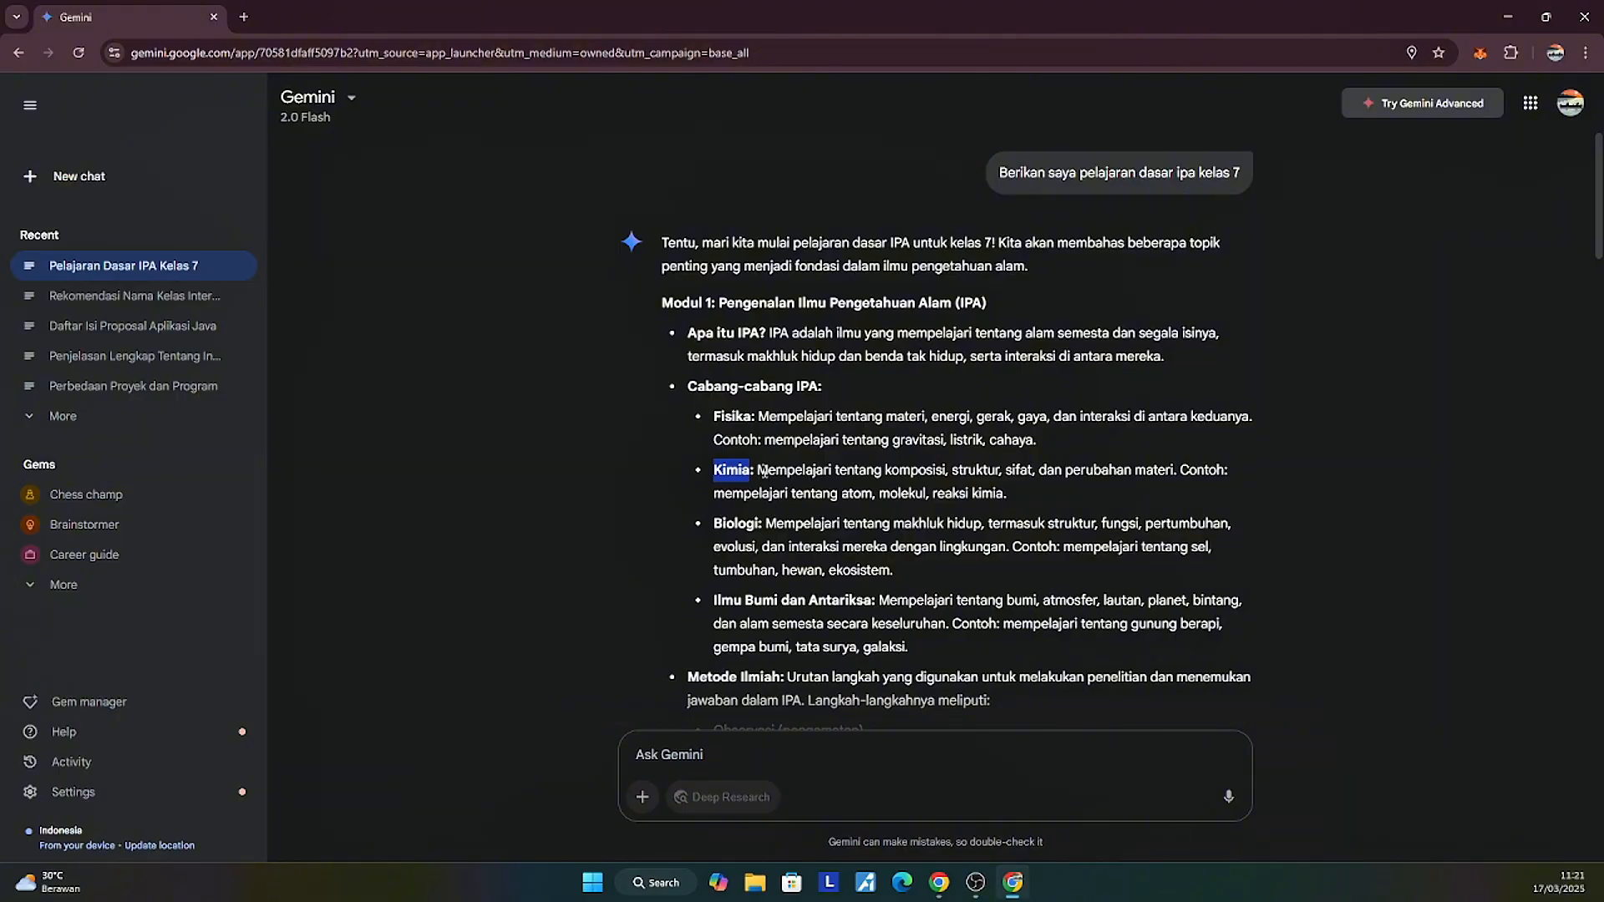
Step: Copy the Kimia description from the Gemini answer and replace the Kimia card's description in Figma with it
left_click_drag(764, 472, 1005, 492)
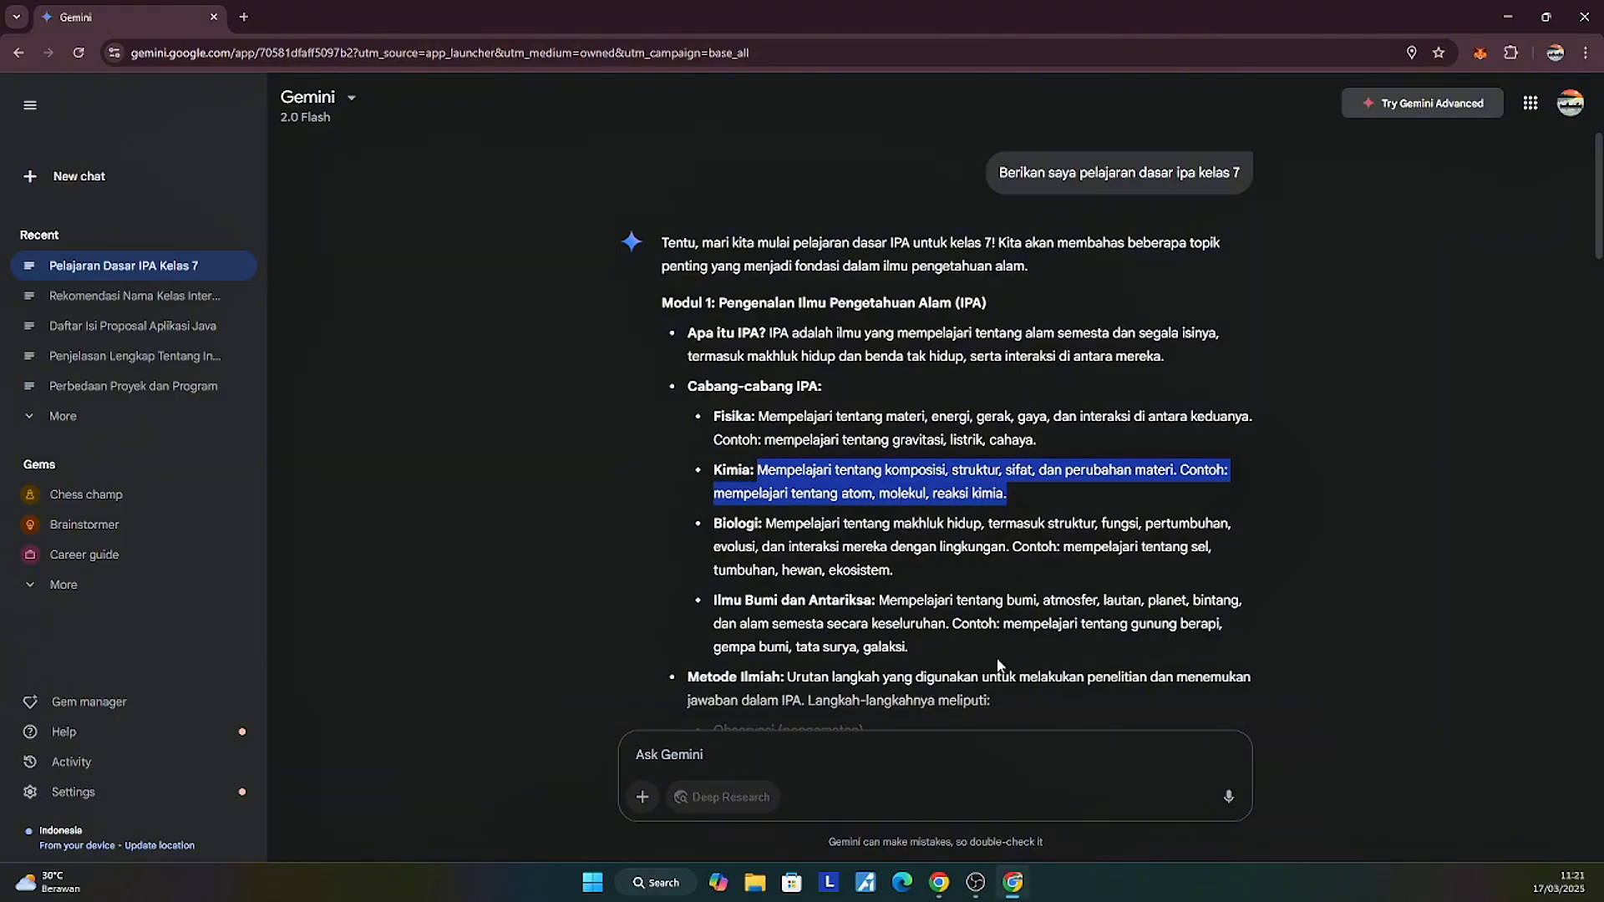
left_click(946, 877)
left_click_drag(868, 503, 906, 505)
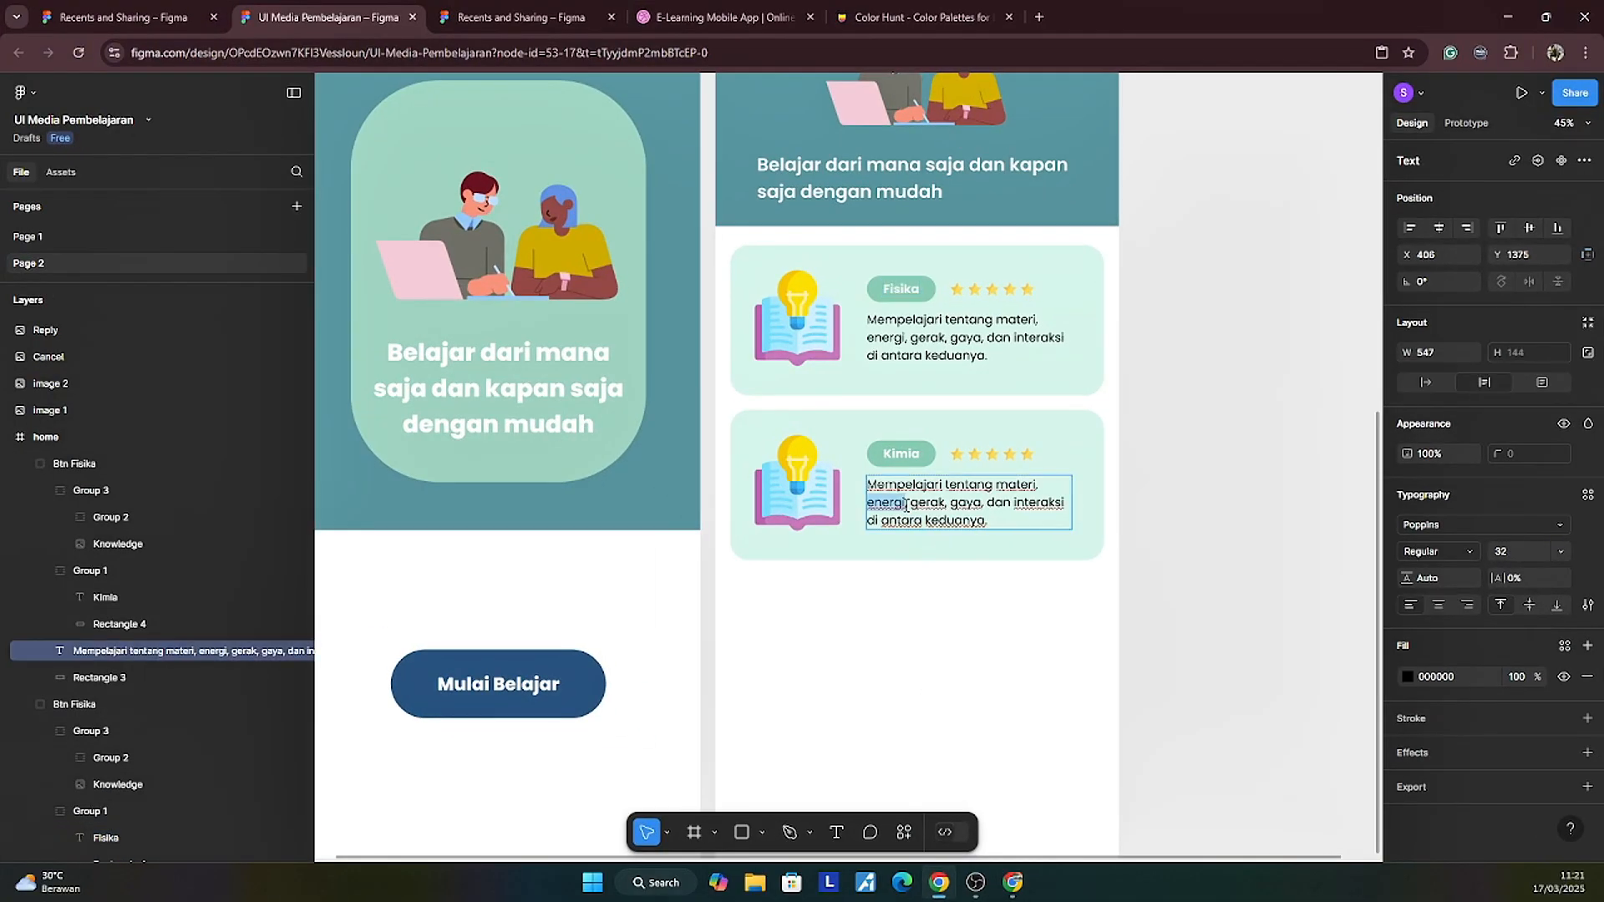
key("ctrl+a")
type("Mempelajari tentang komposisi, struktur, sifat, dan perubahan materi. Contoh: mempelajari tentang atom, molekul, reaksi kimia.")
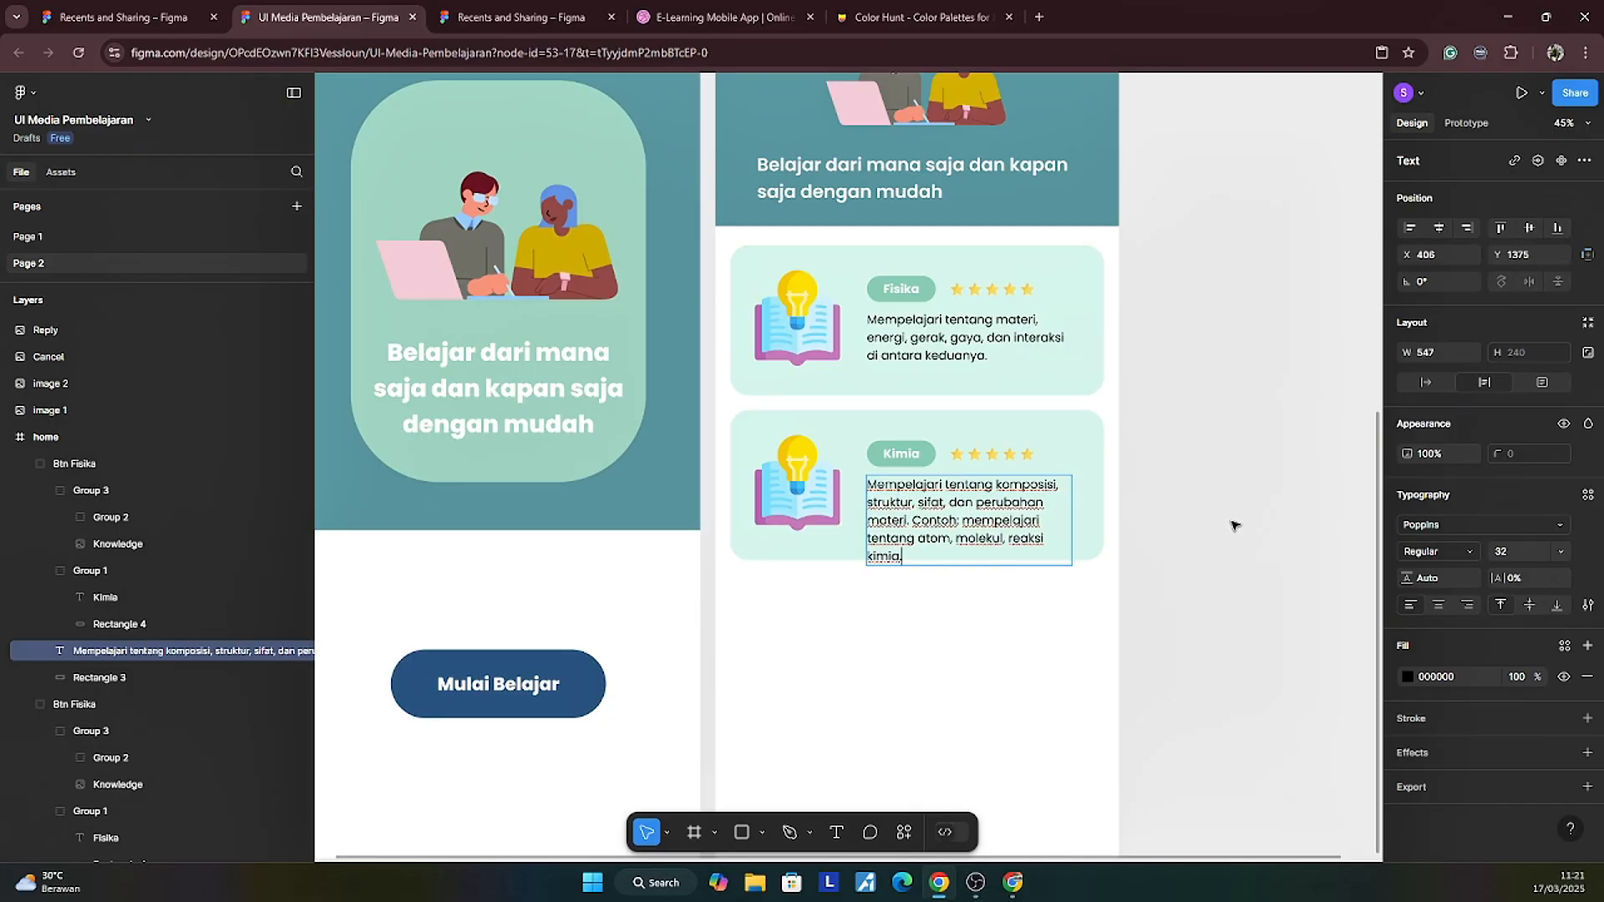
Step: Shorten the Kimia card's description by deleting the example sentence starting with "Contoh", so the text ends at "materi."
scroll(1229, 523, "up", 3)
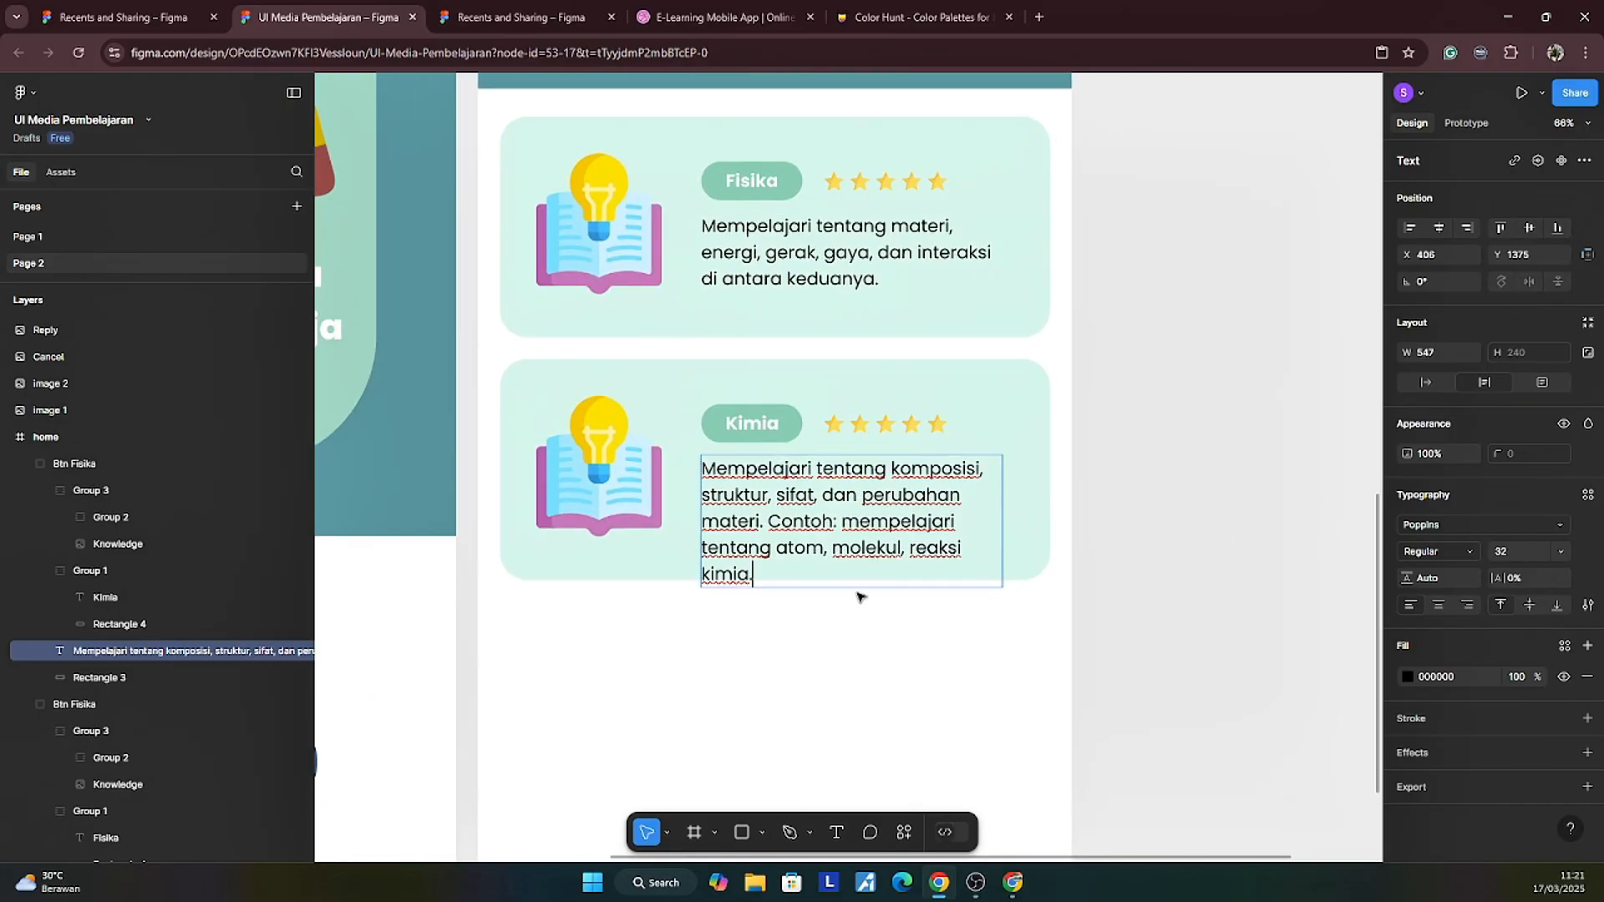
left_click_drag(770, 574, 767, 522)
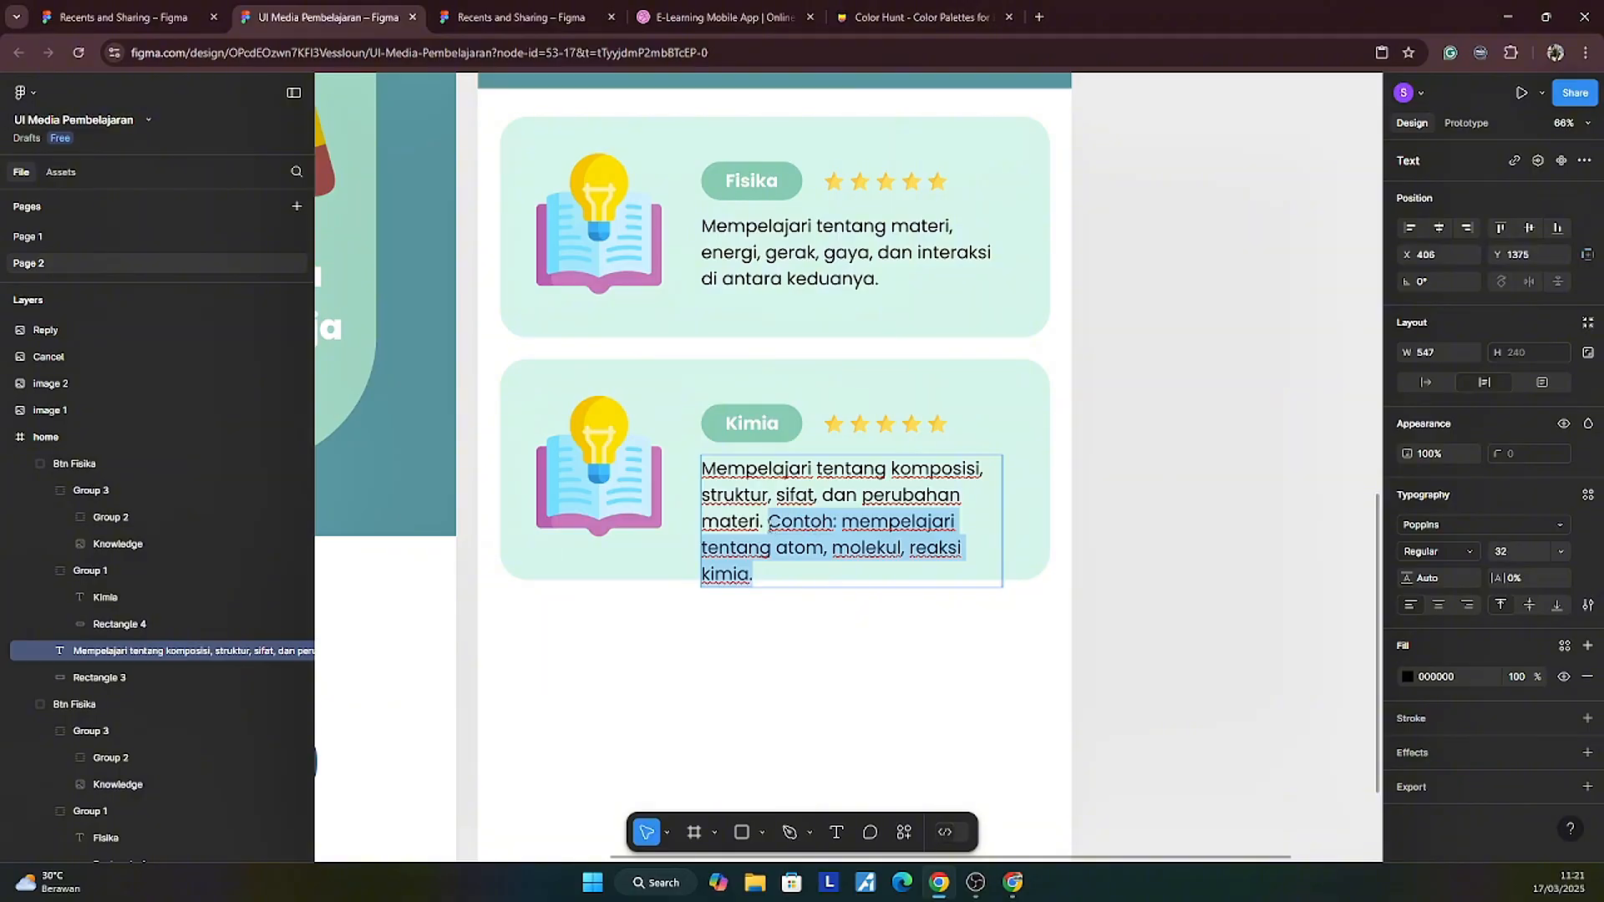
key("BackSpace")
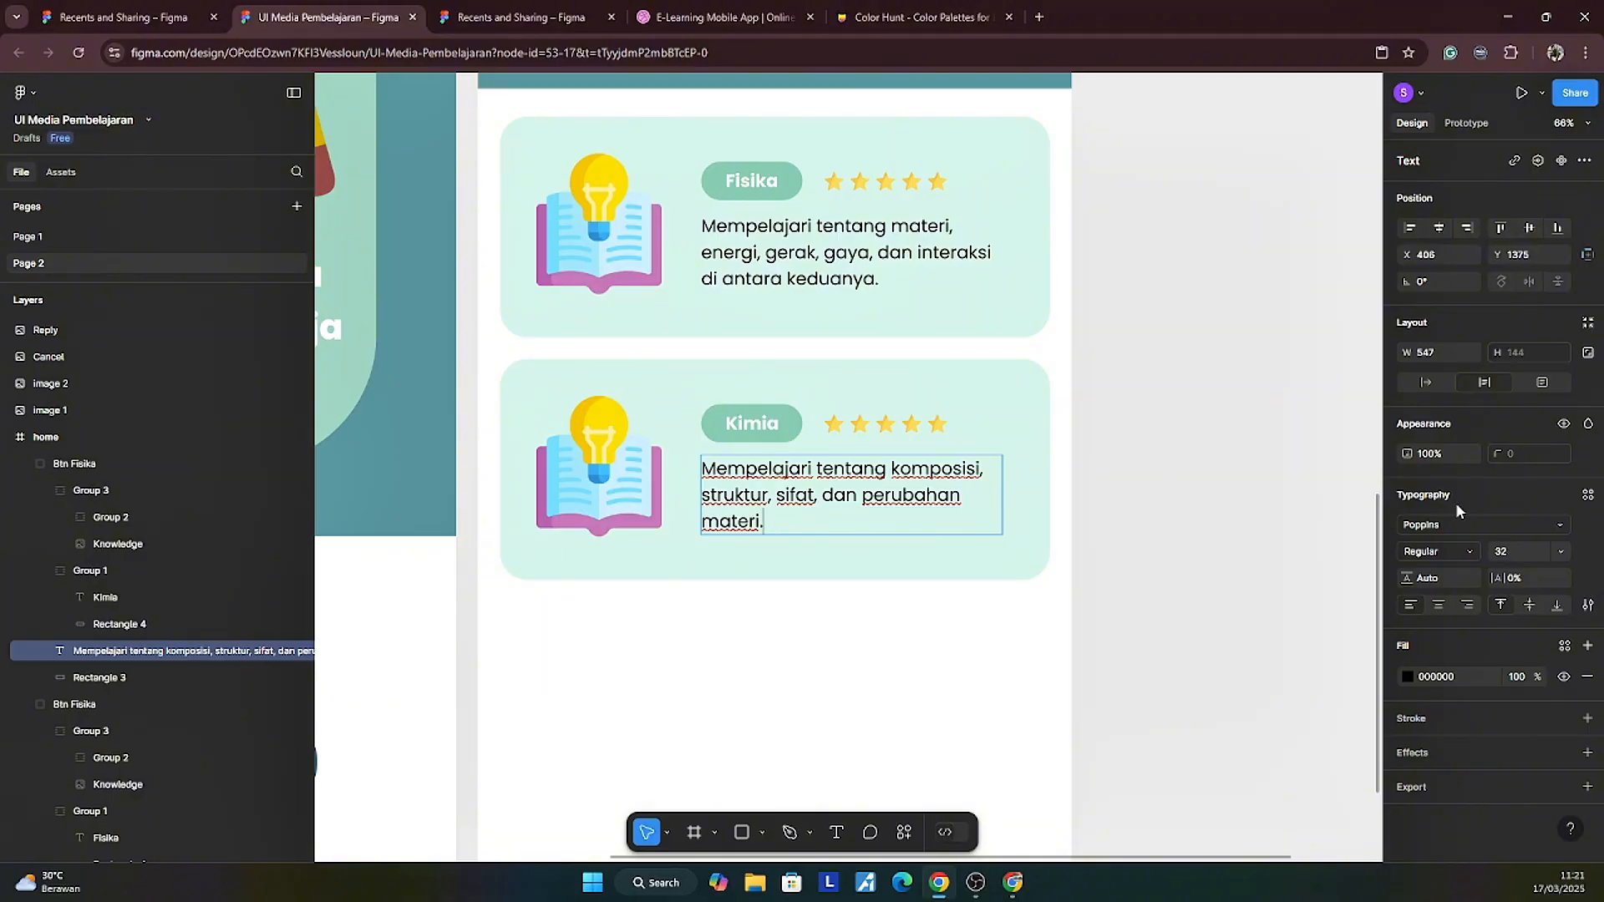
left_click(1136, 466)
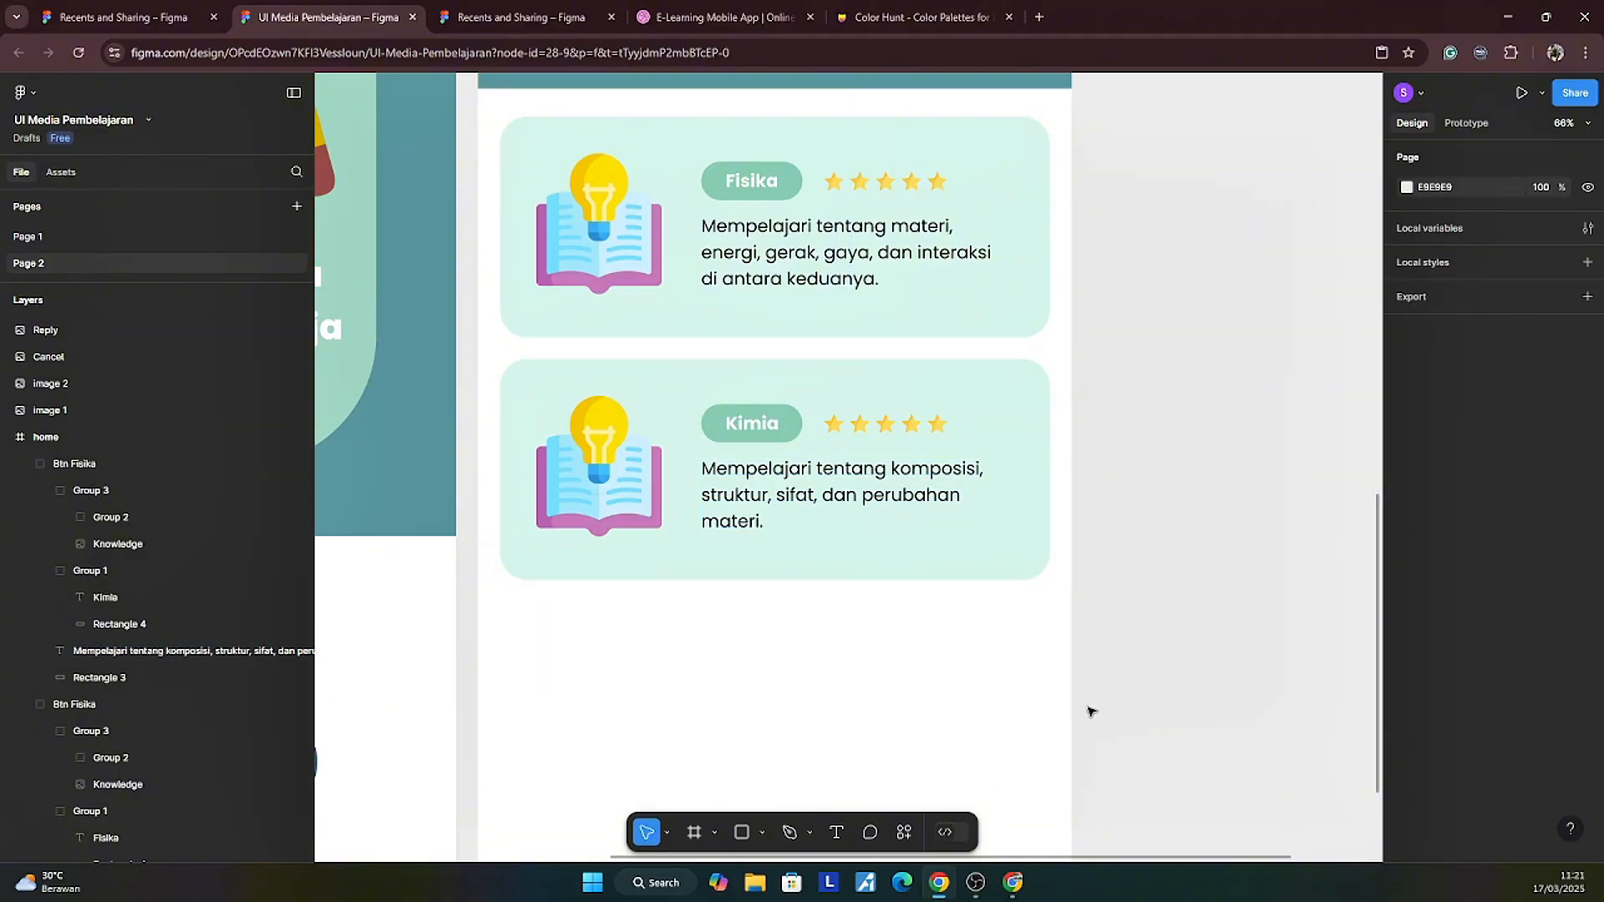
Step: Change the Kimia card's background rectangle fill to light blue D4EAF5
scroll(1090, 711, "down", 3)
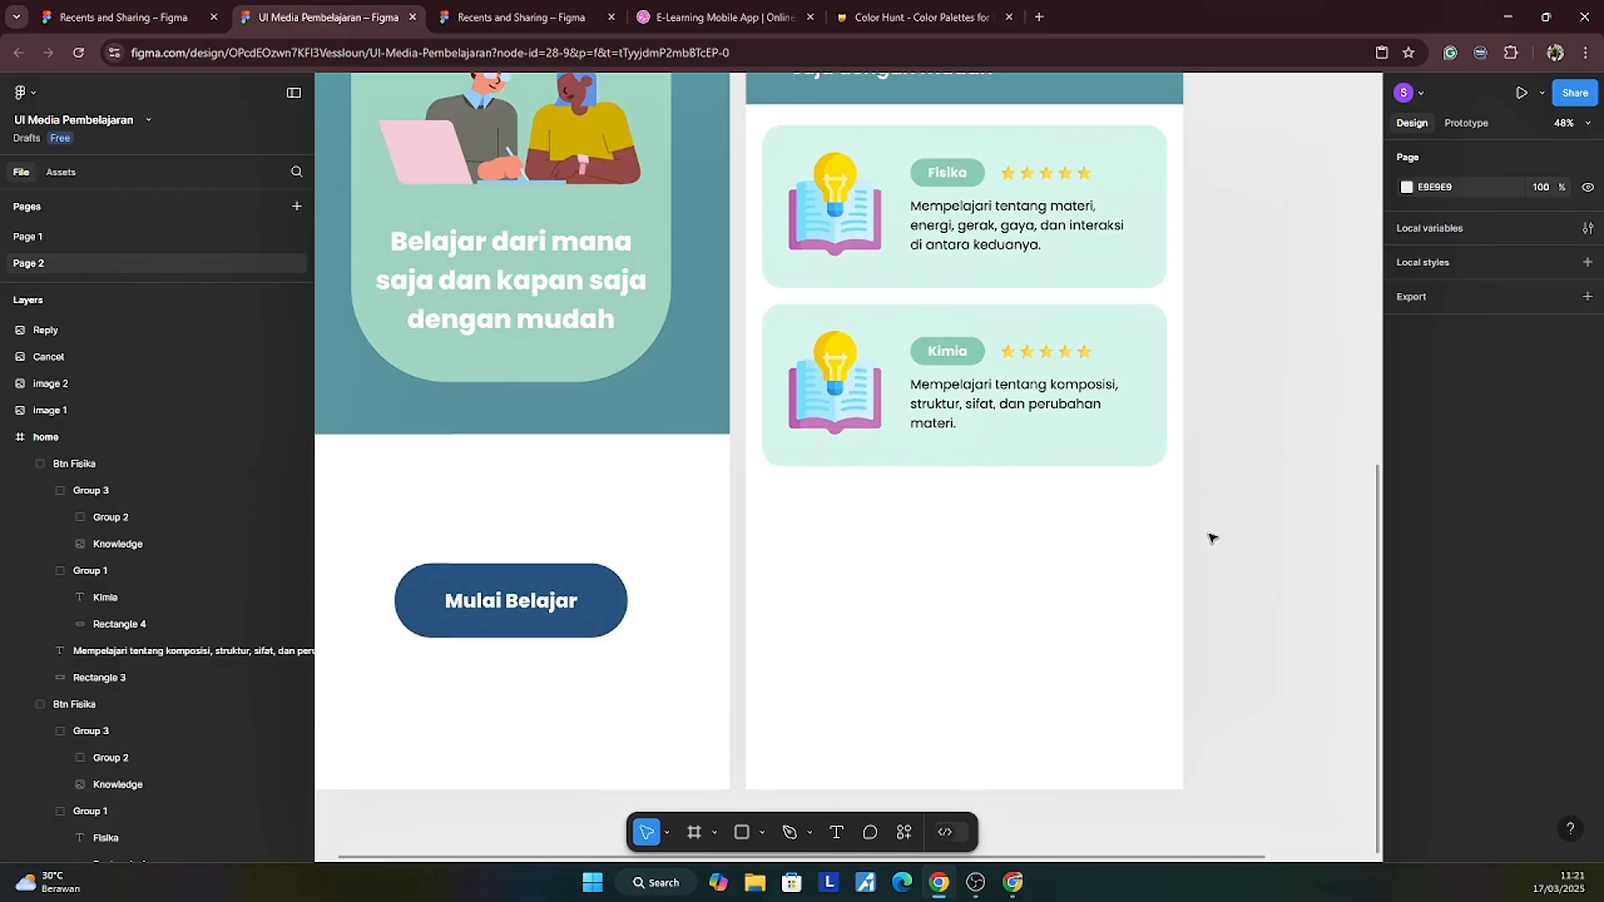
left_click(1148, 431)
left_click(1149, 431)
left_click(1406, 495)
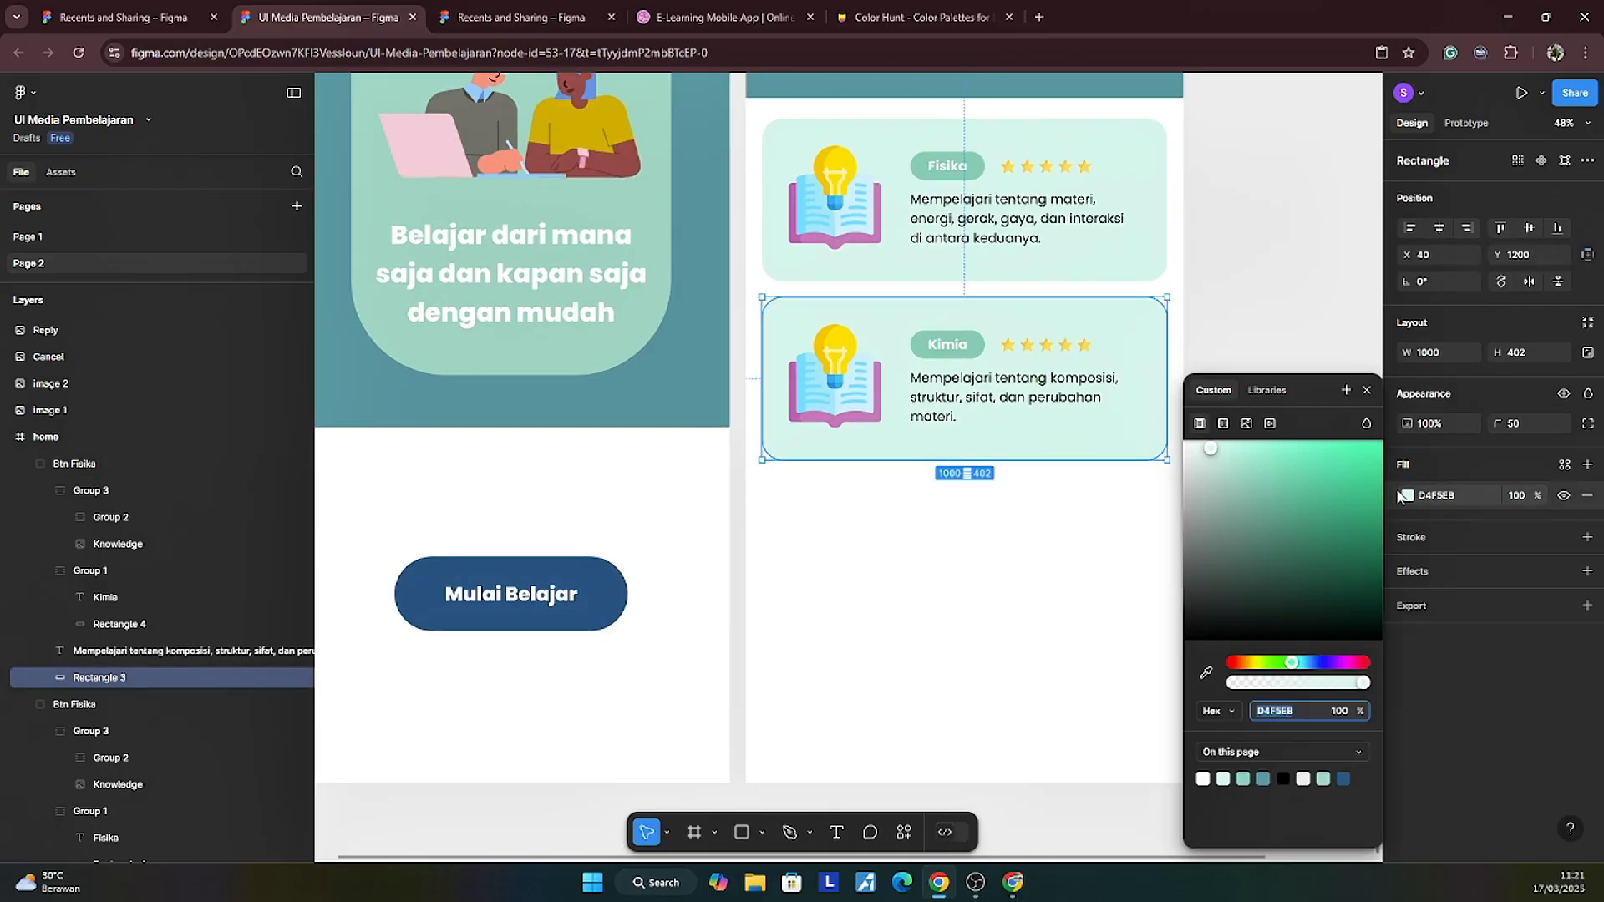
left_click_drag(1293, 664, 1306, 663)
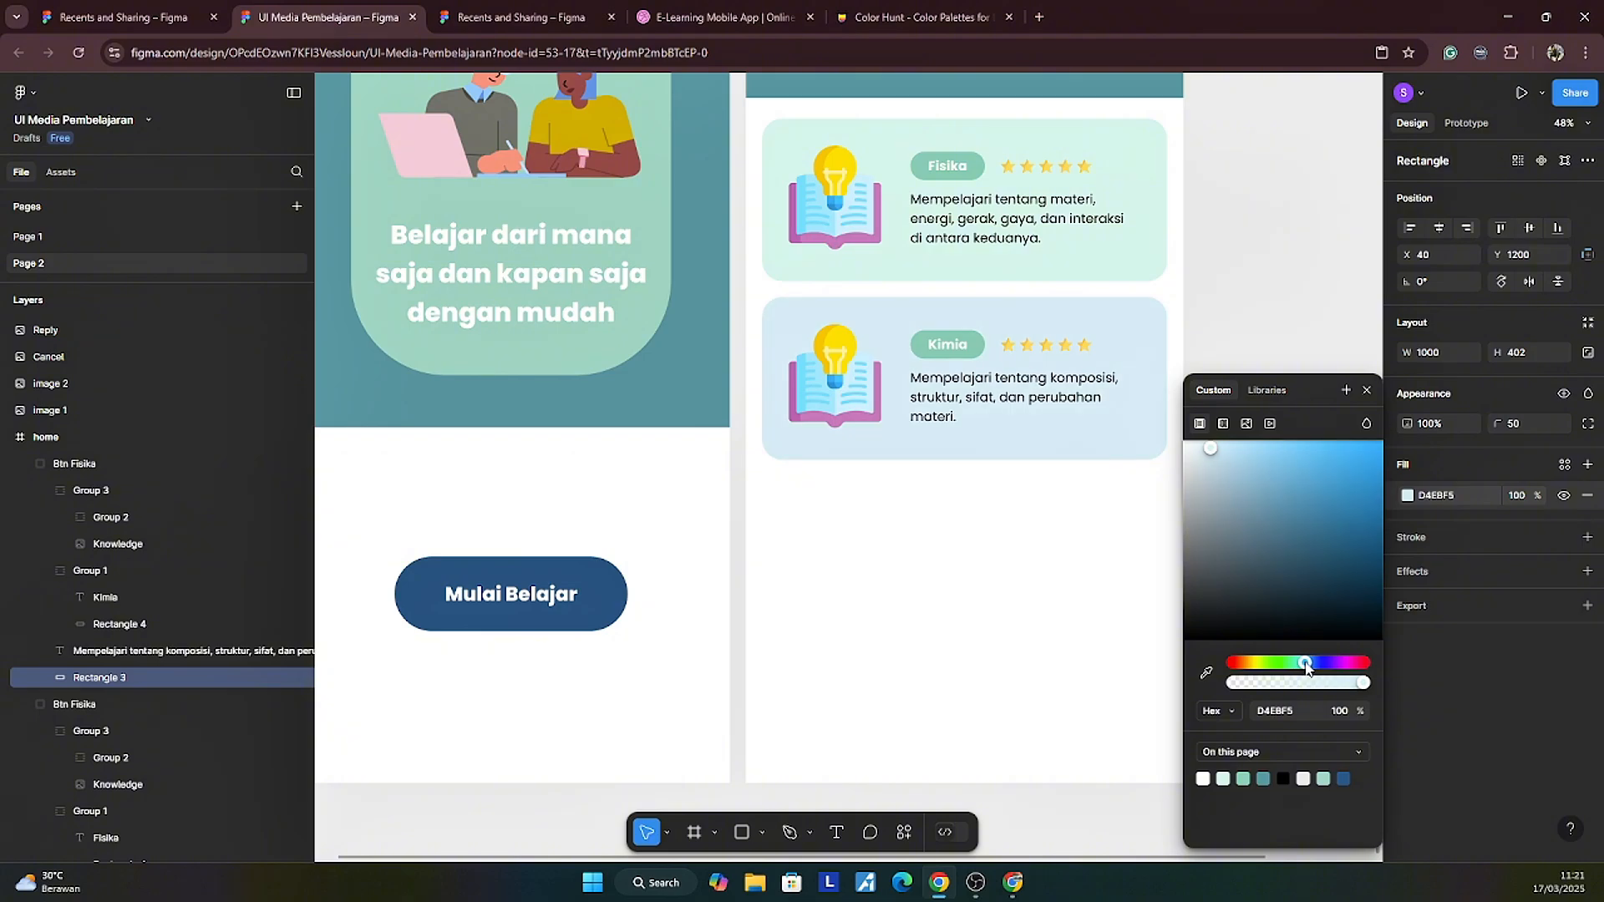
left_click(1206, 673)
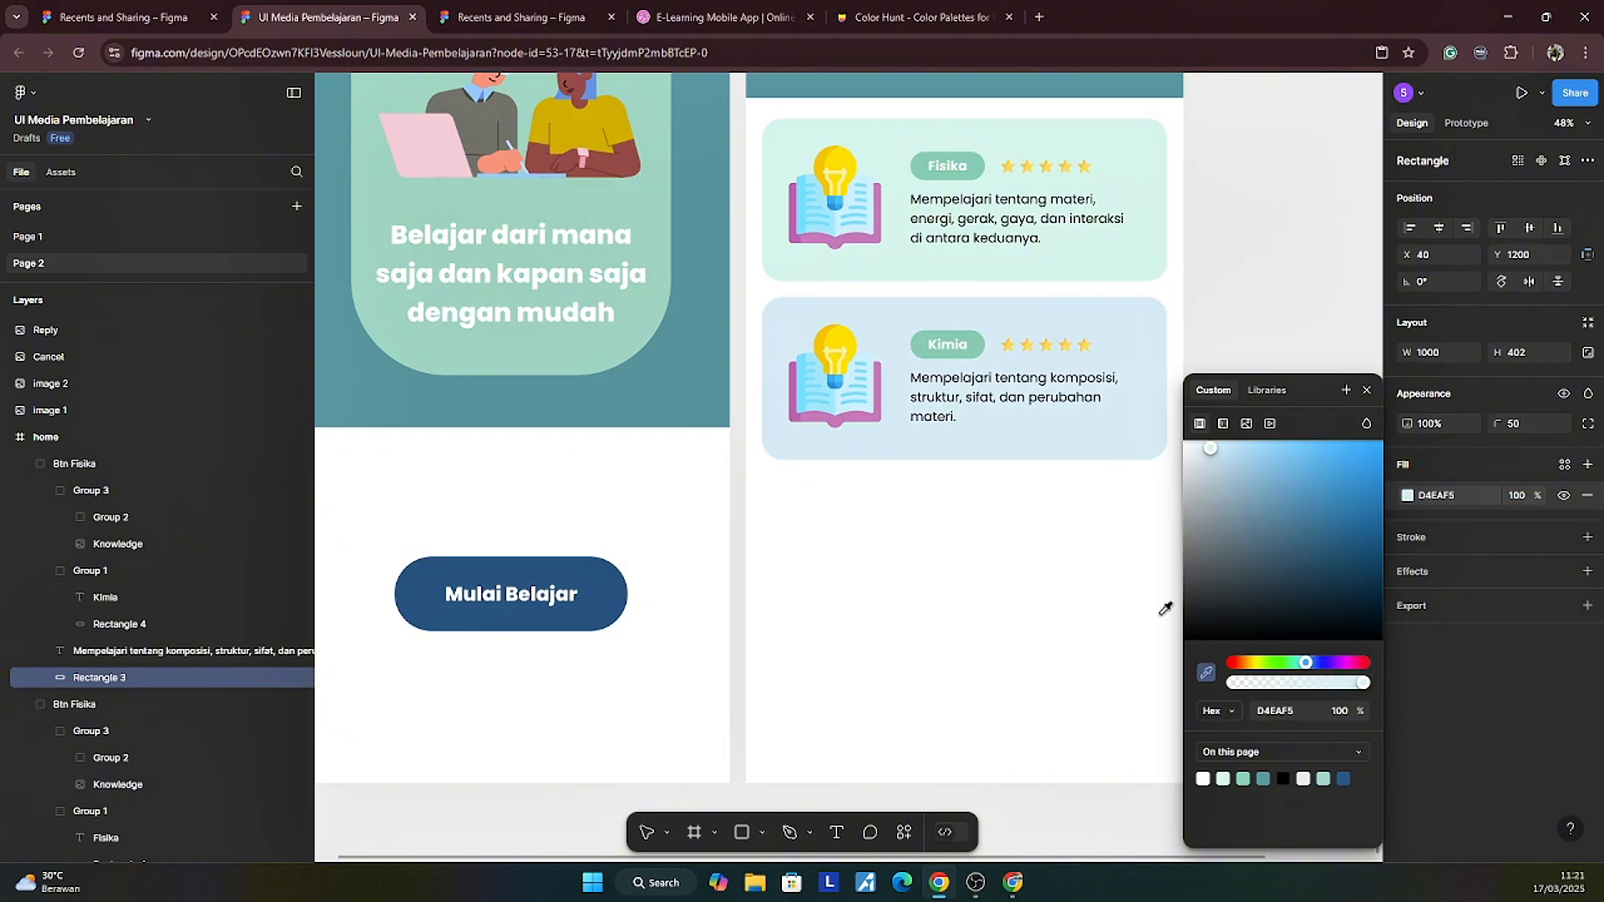
left_click(1031, 418)
Step: Recolor the Kimia label's rectangle by sampling the card's light blue and deepening it to 9ED1EB
left_click(982, 351)
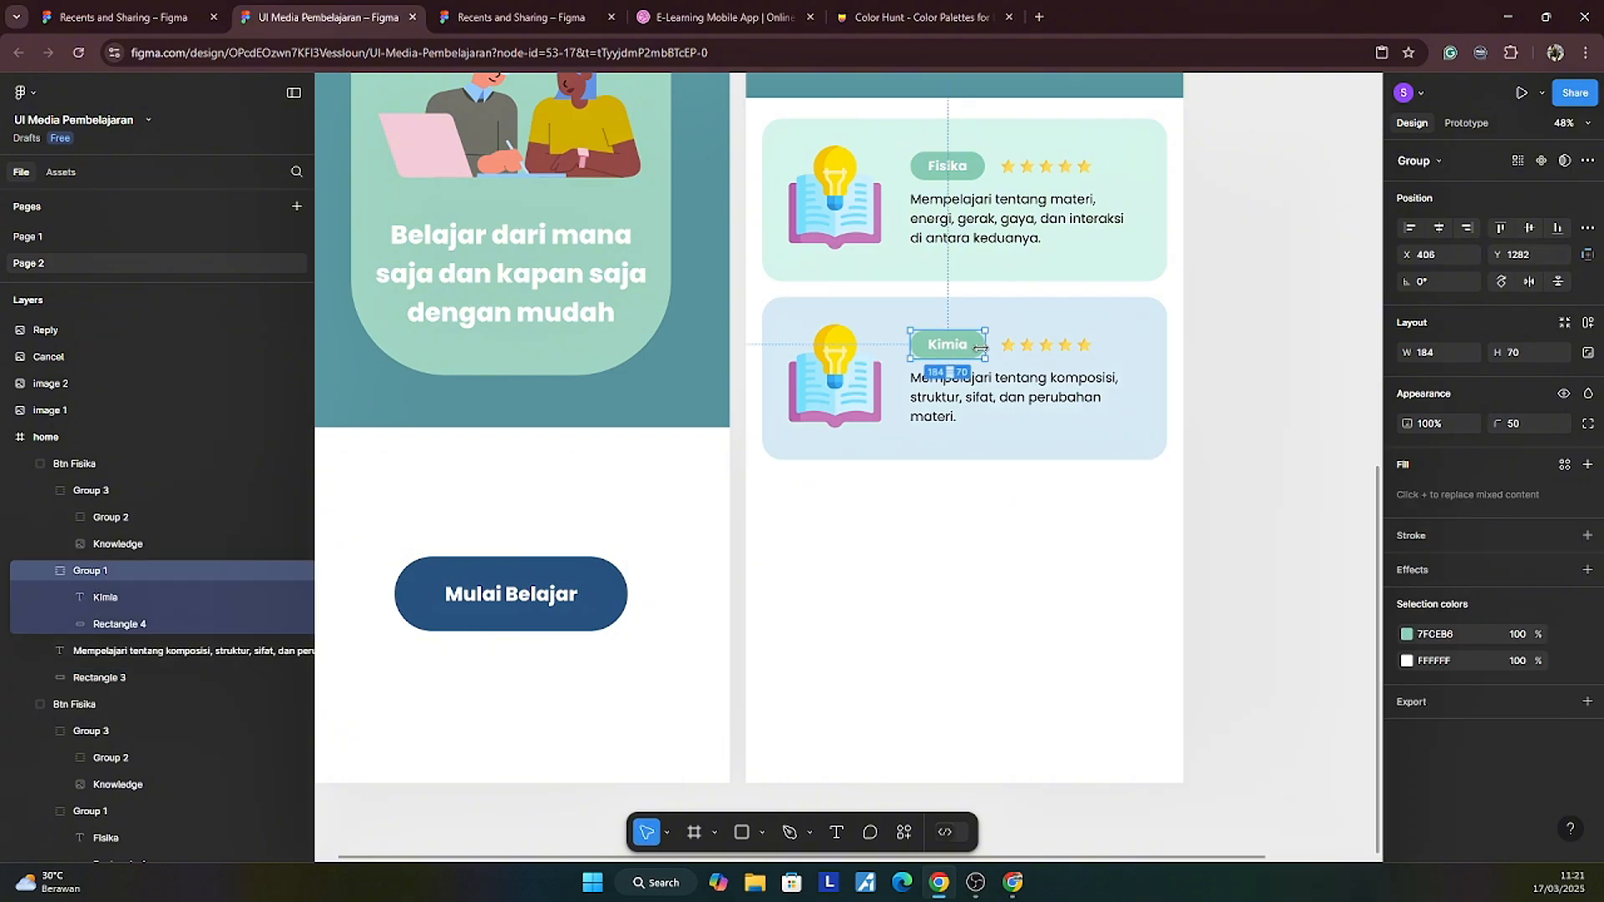
double_click(978, 351)
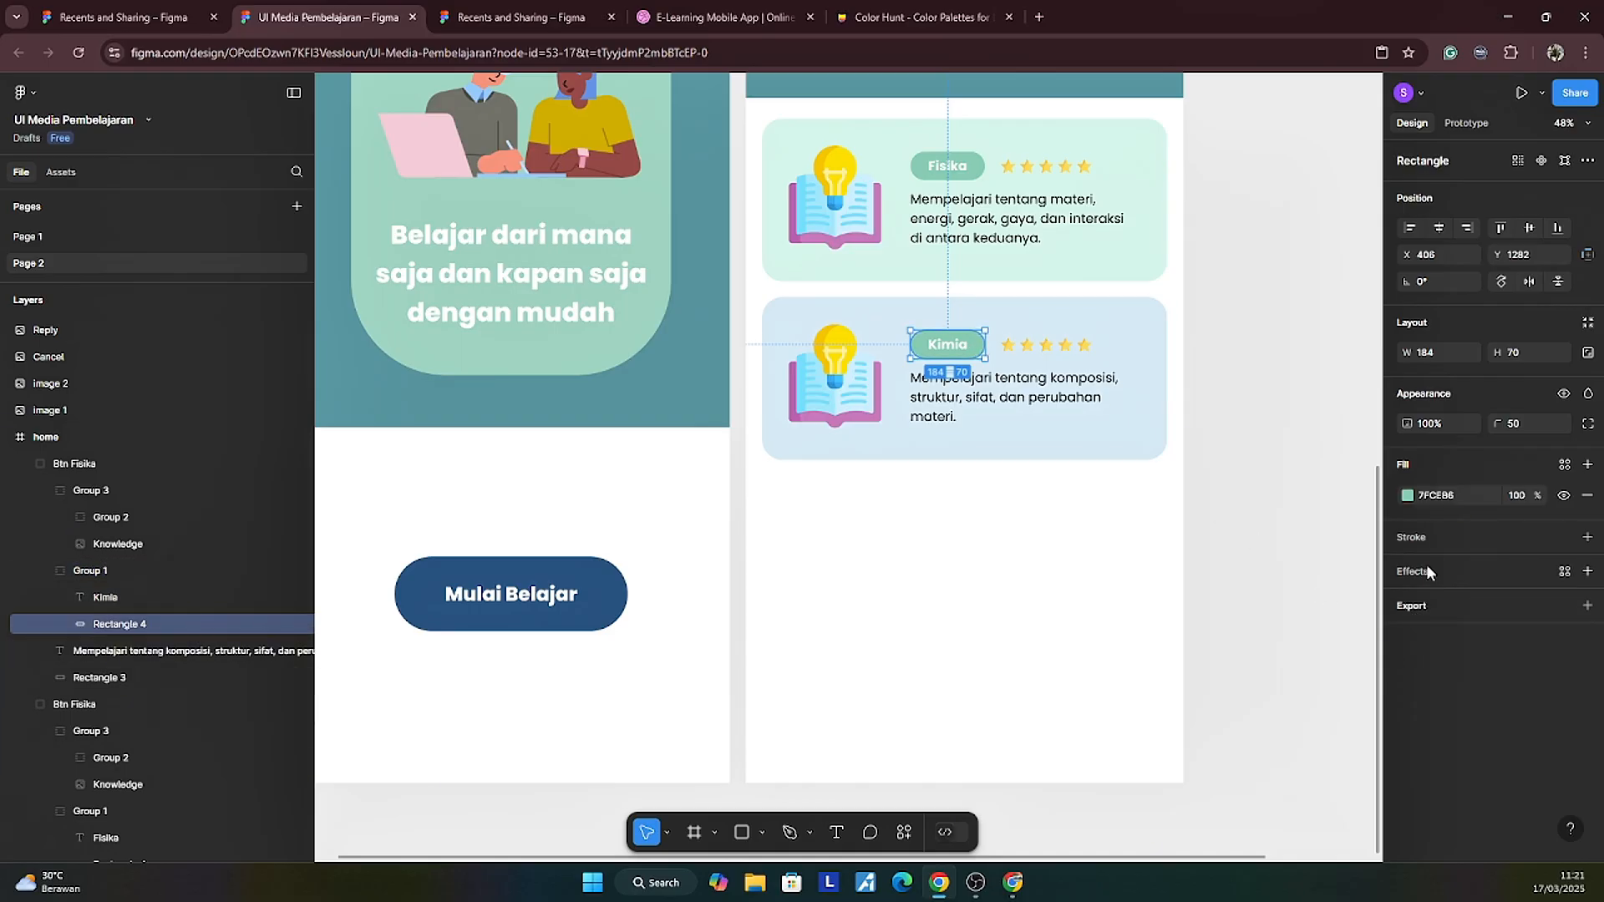
left_click(1408, 495)
left_click(1206, 673)
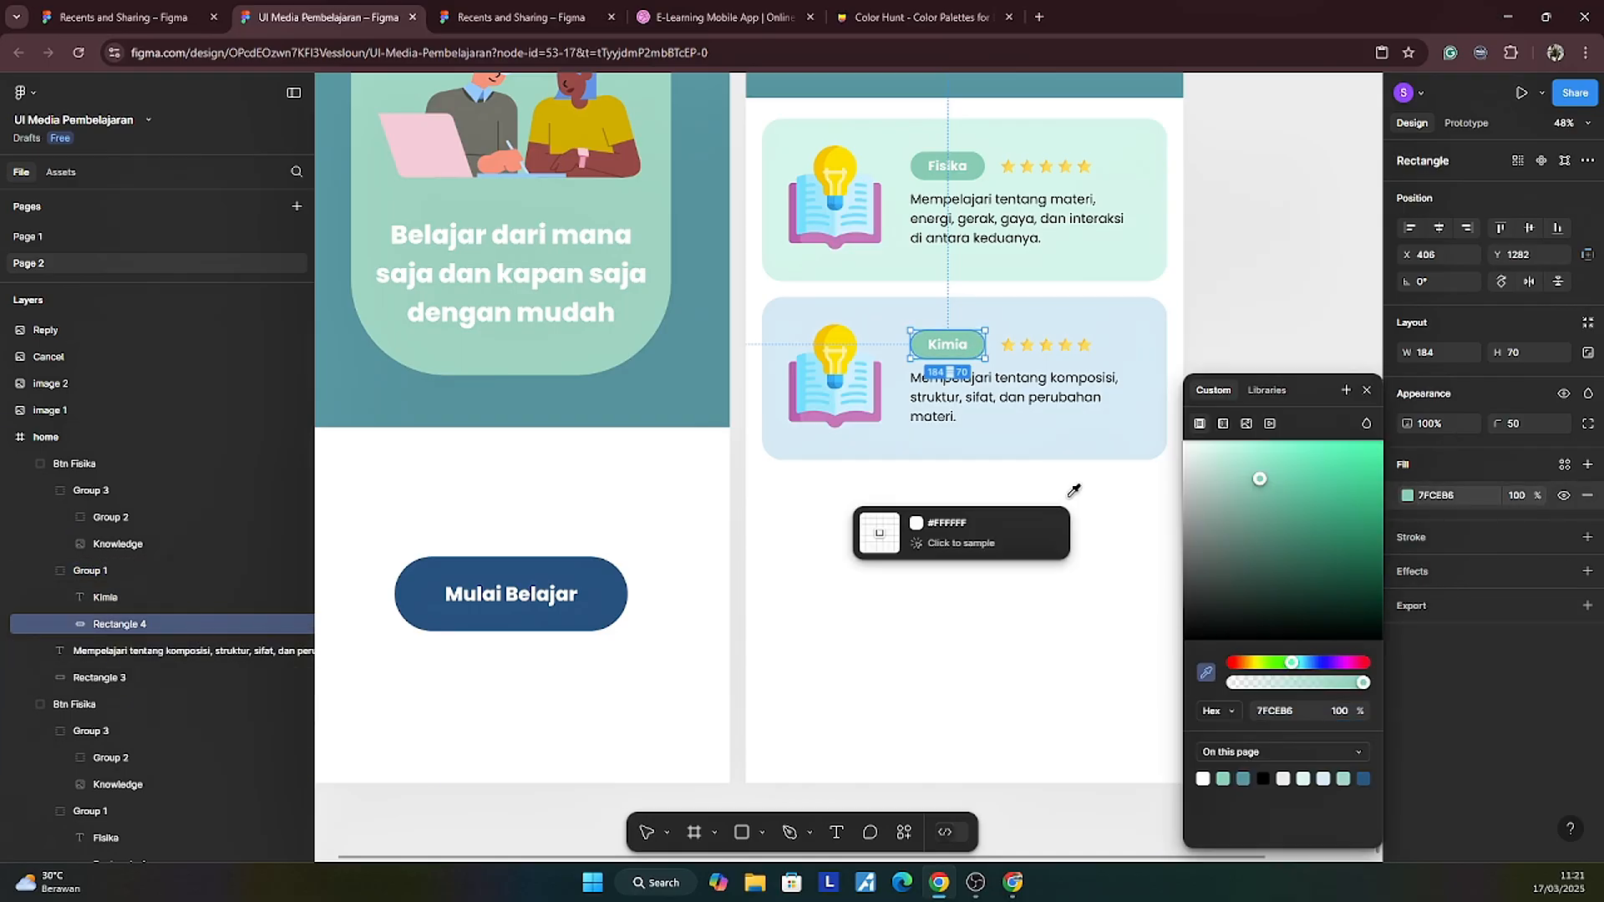
left_click(1036, 443)
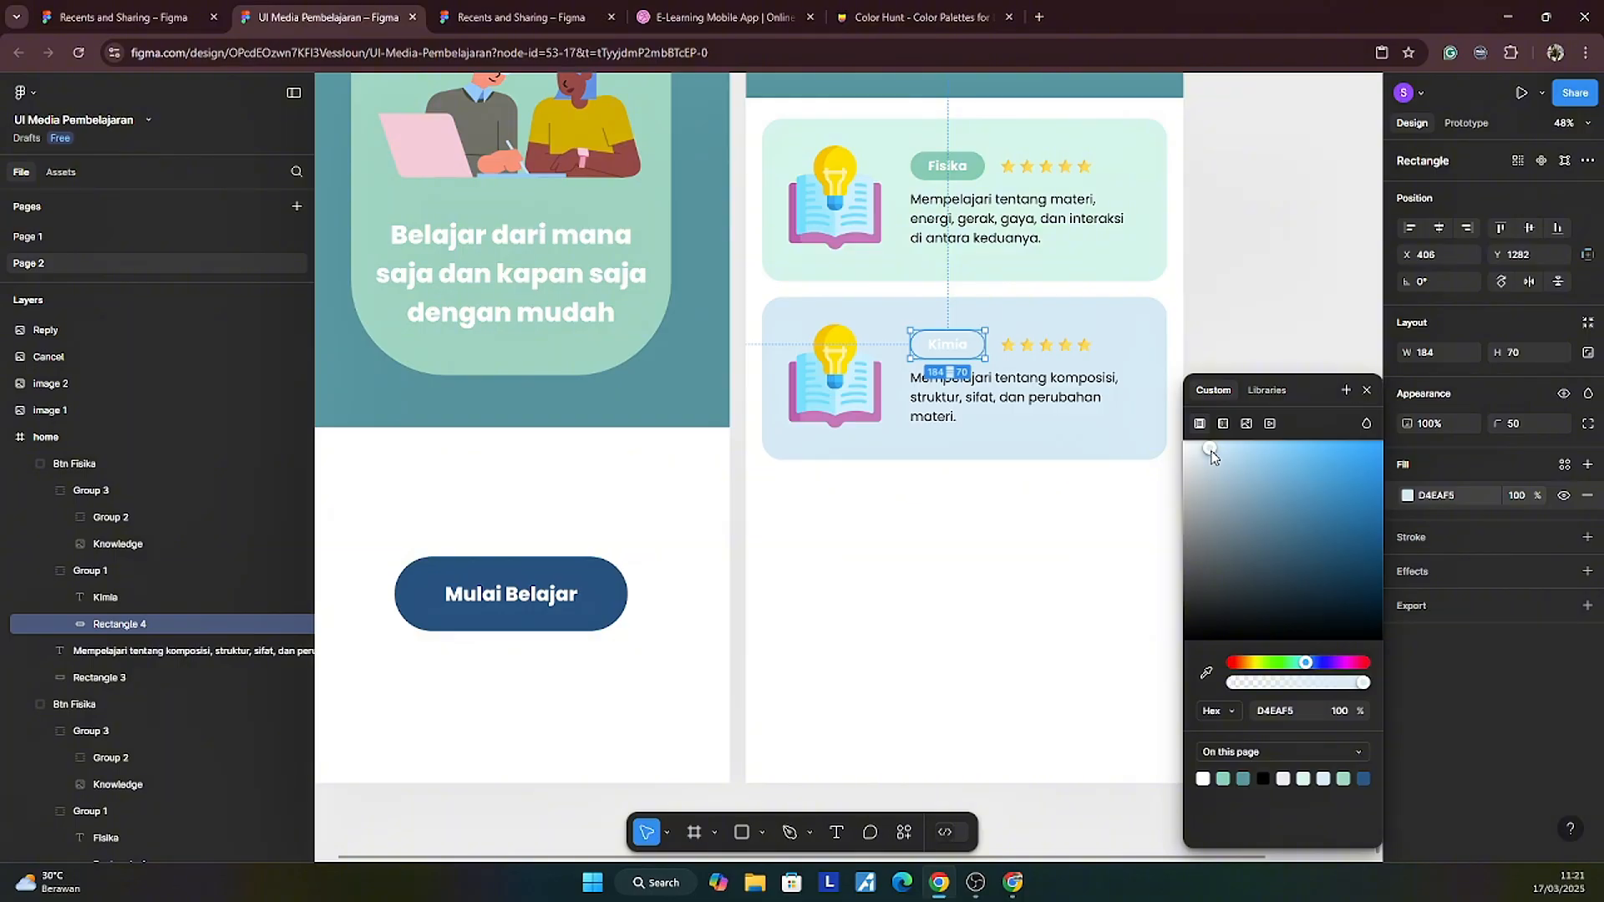
left_click_drag(1211, 456, 1241, 462)
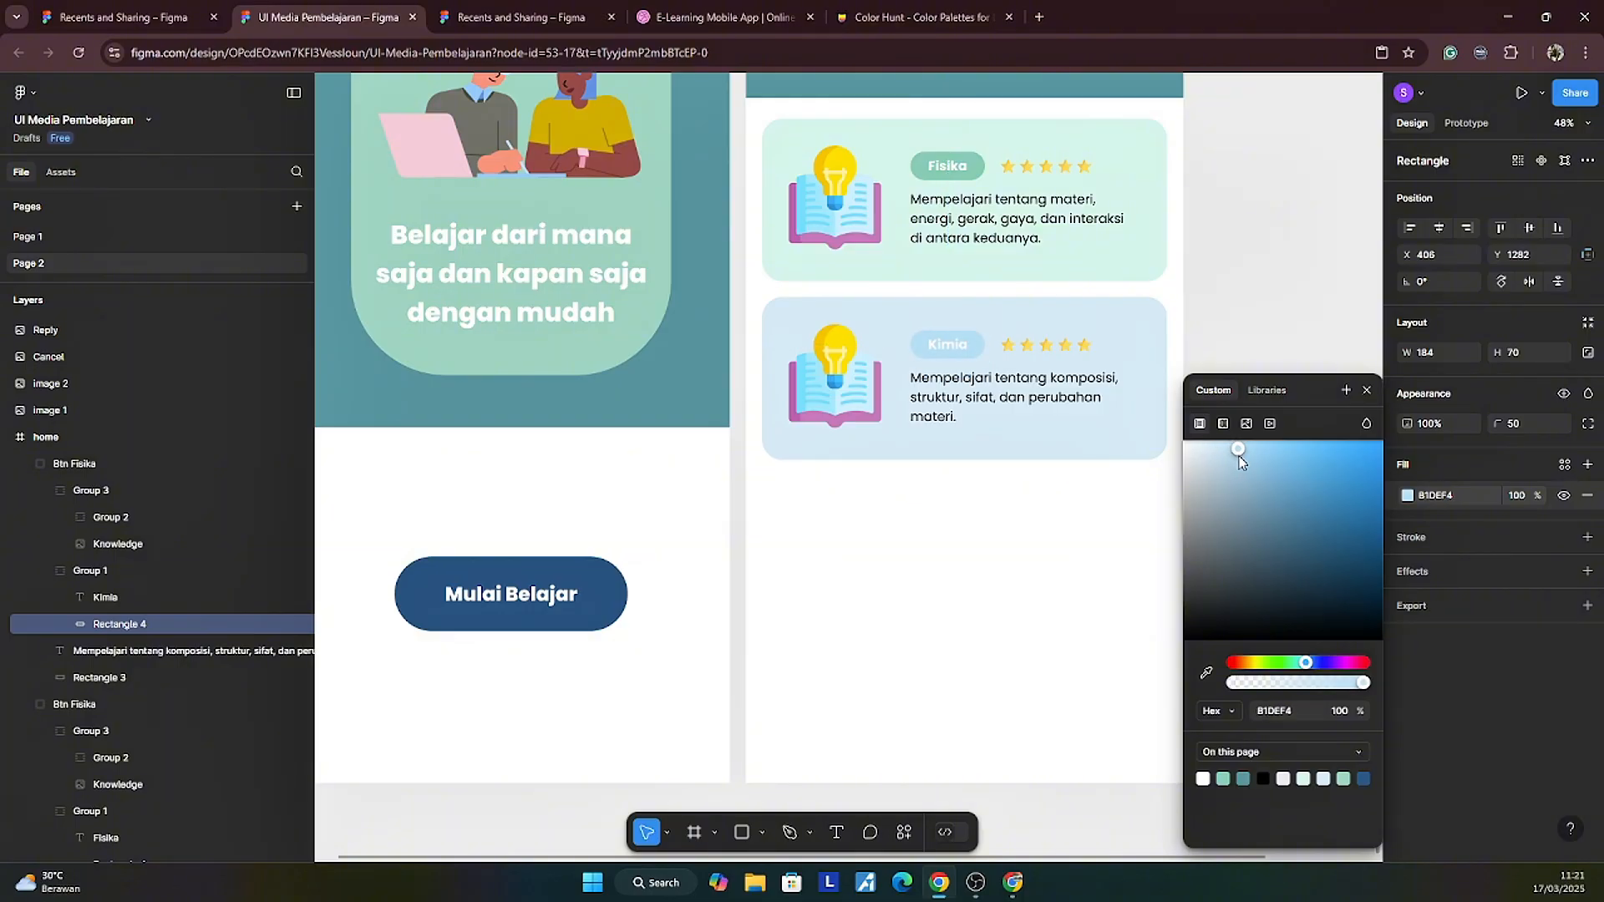
left_click(1301, 425)
Step: Duplicate the Kimia card group directly below the original at Y 1641, keeping it aligned at X 40
scroll(1270, 518, "up", 1)
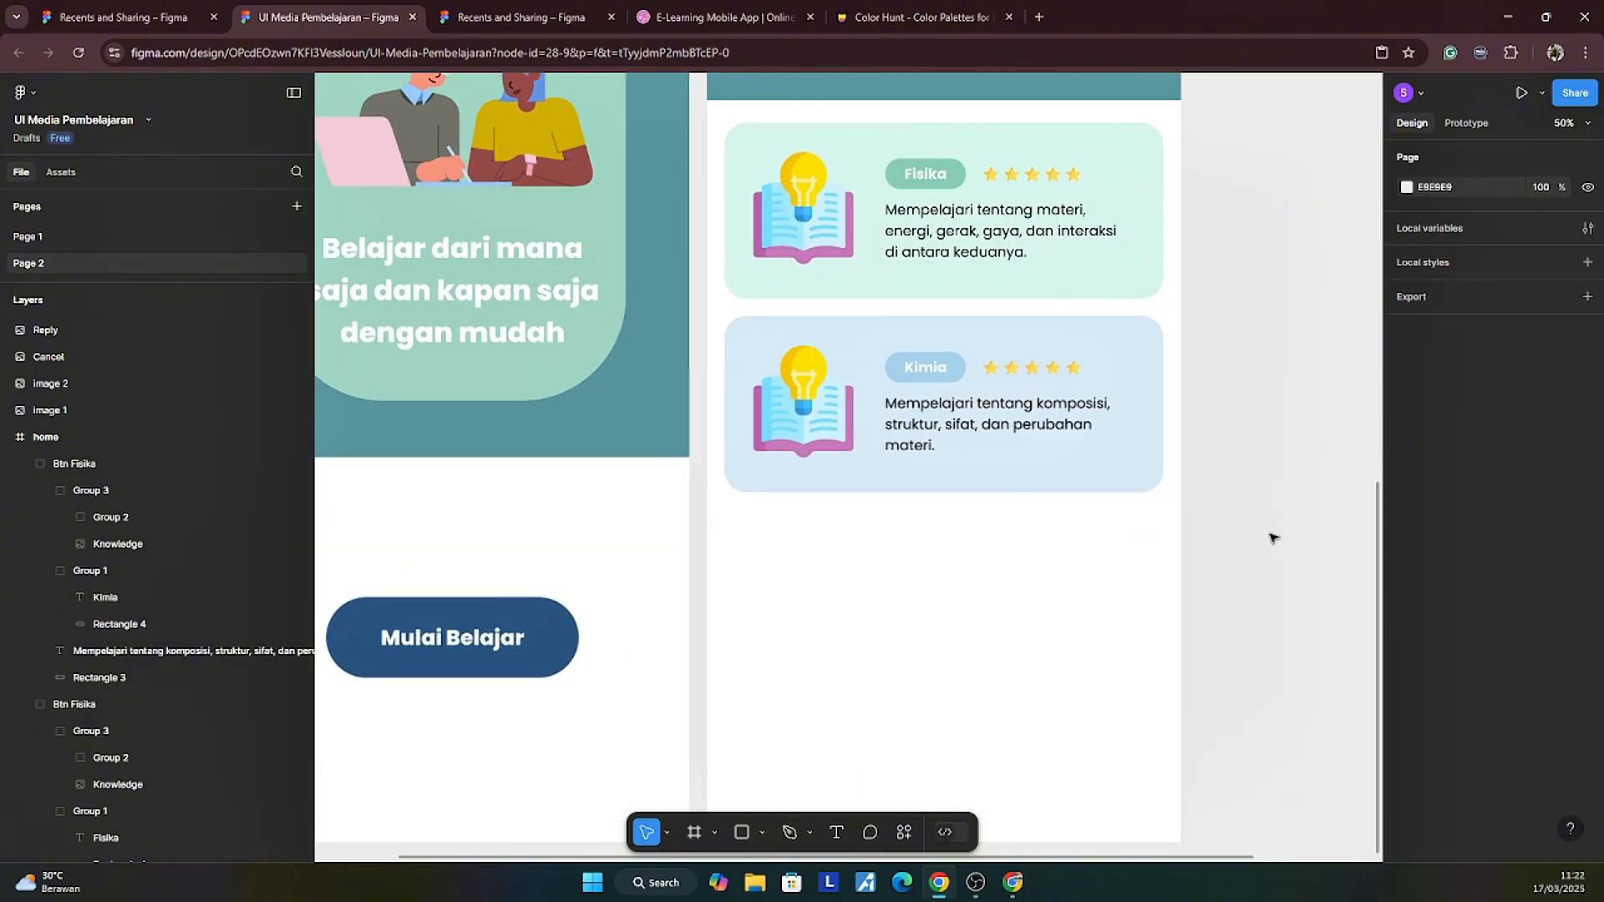
scroll(1272, 537, "up", 1)
scroll(1210, 598, "down", 2)
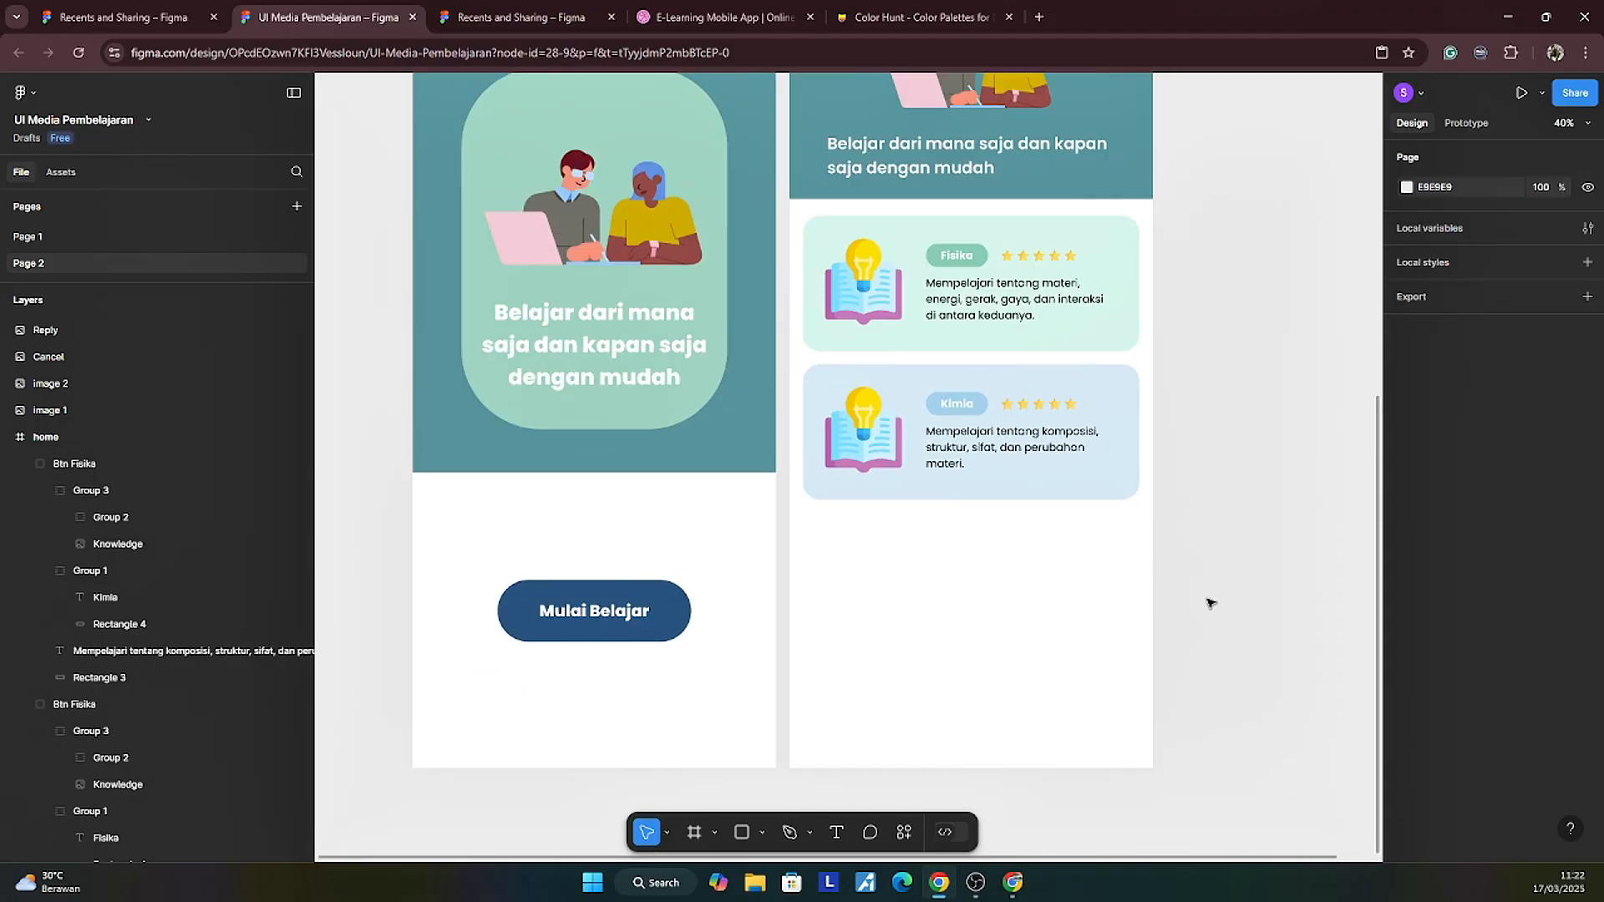
scroll(1195, 580, "up", 1)
left_click(972, 447)
left_click_drag(972, 447, 973, 582)
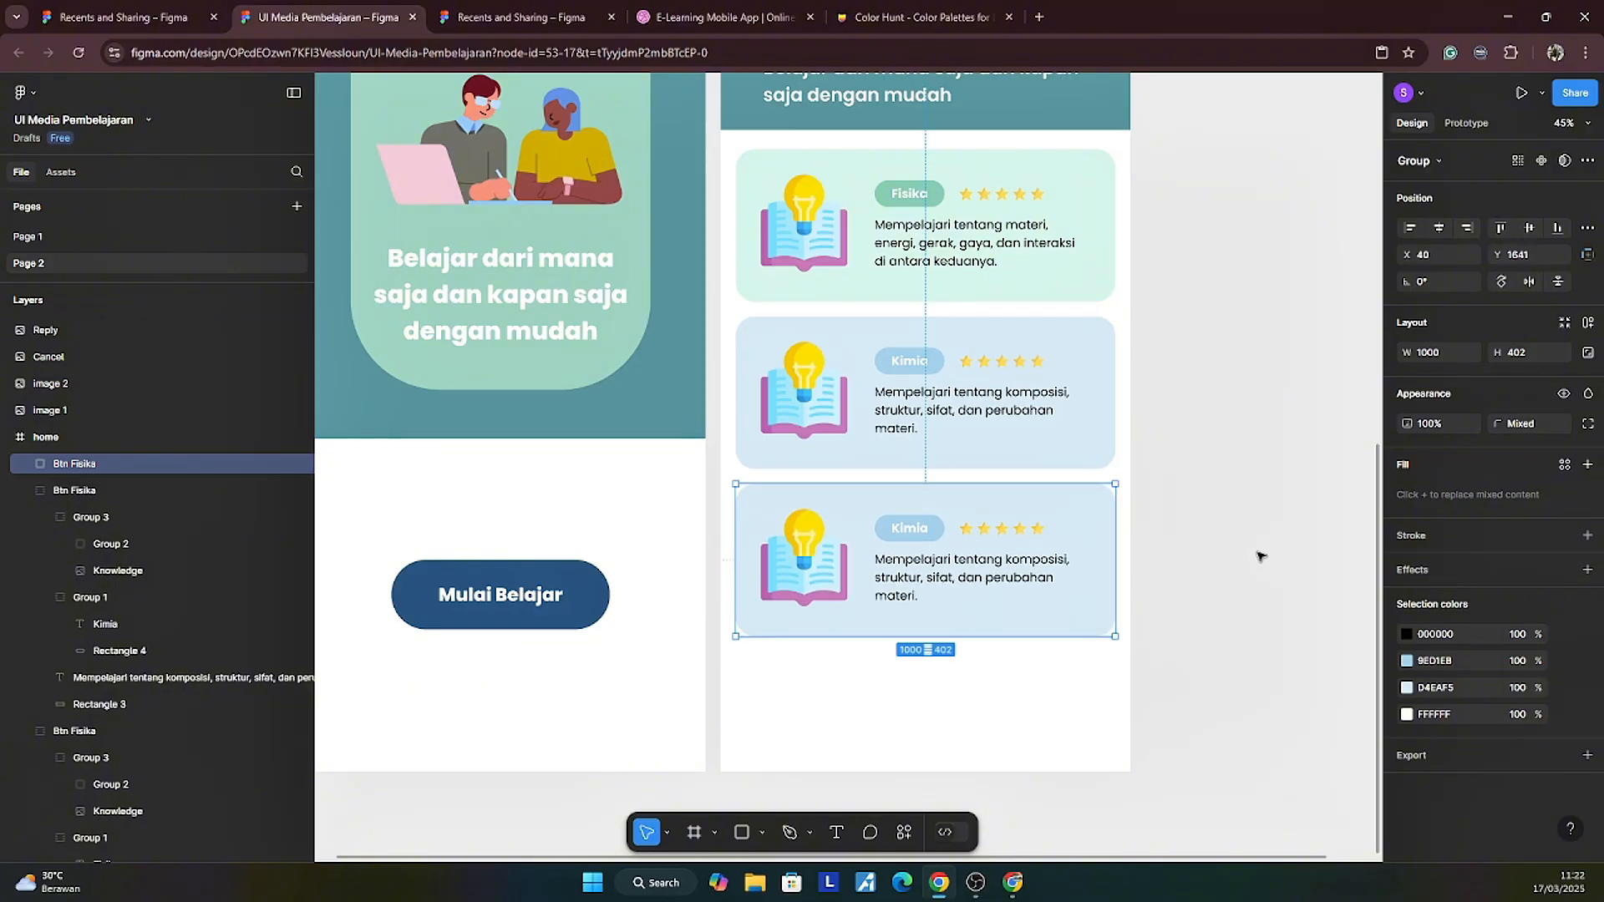
left_click(1260, 556)
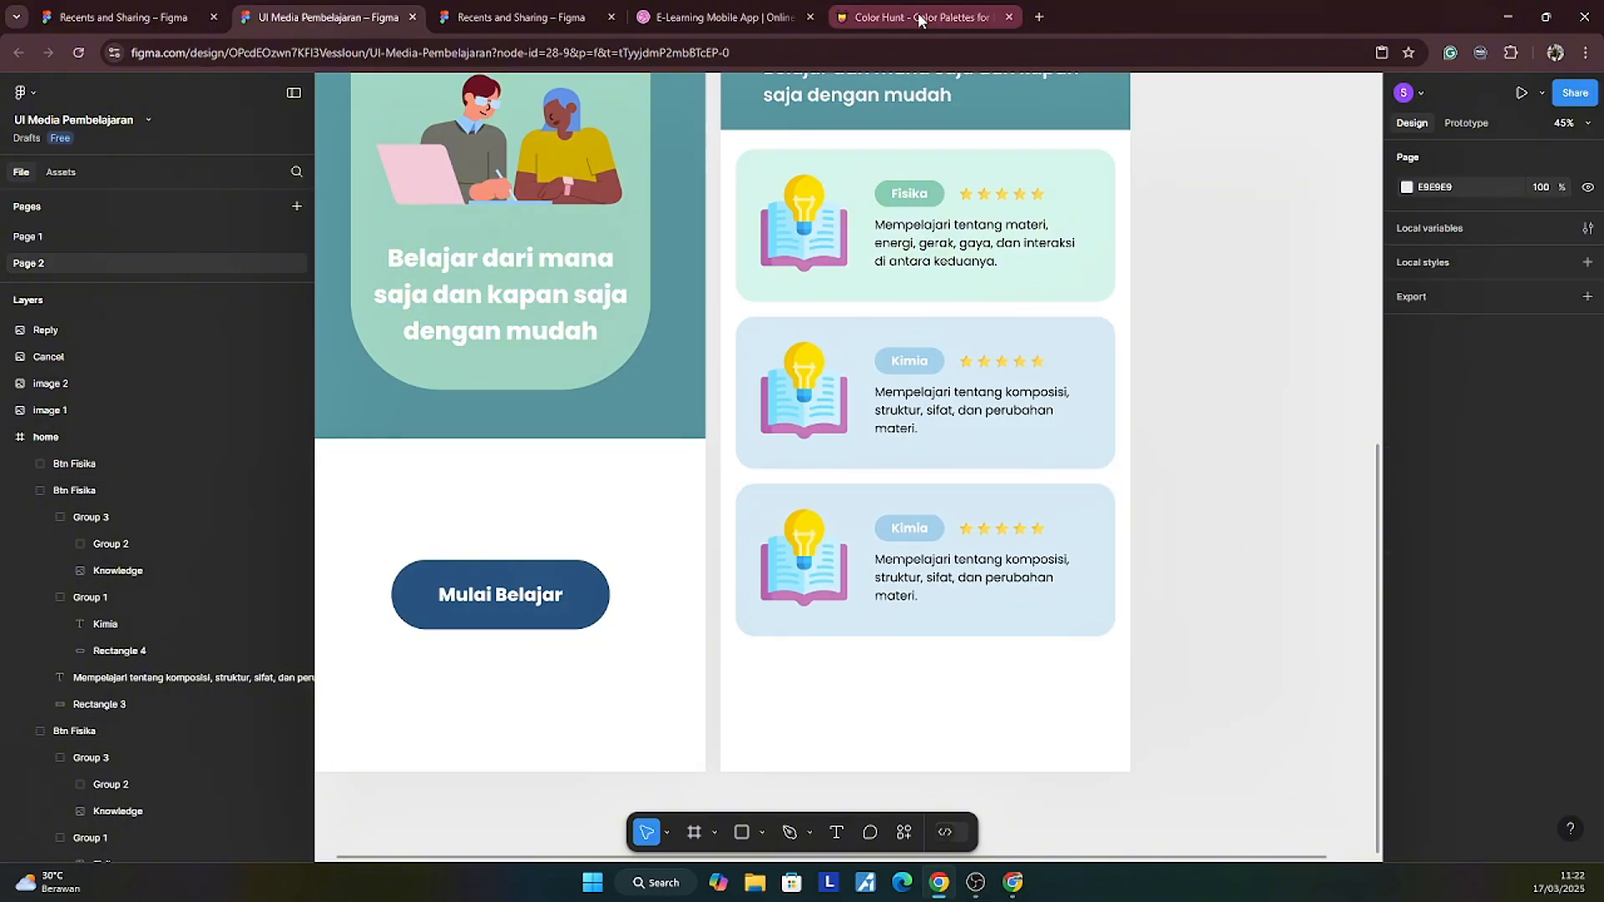
Step: Take the subject name Biologi from the Gemini answer and set it as the third card's label in Figma
left_click(1013, 883)
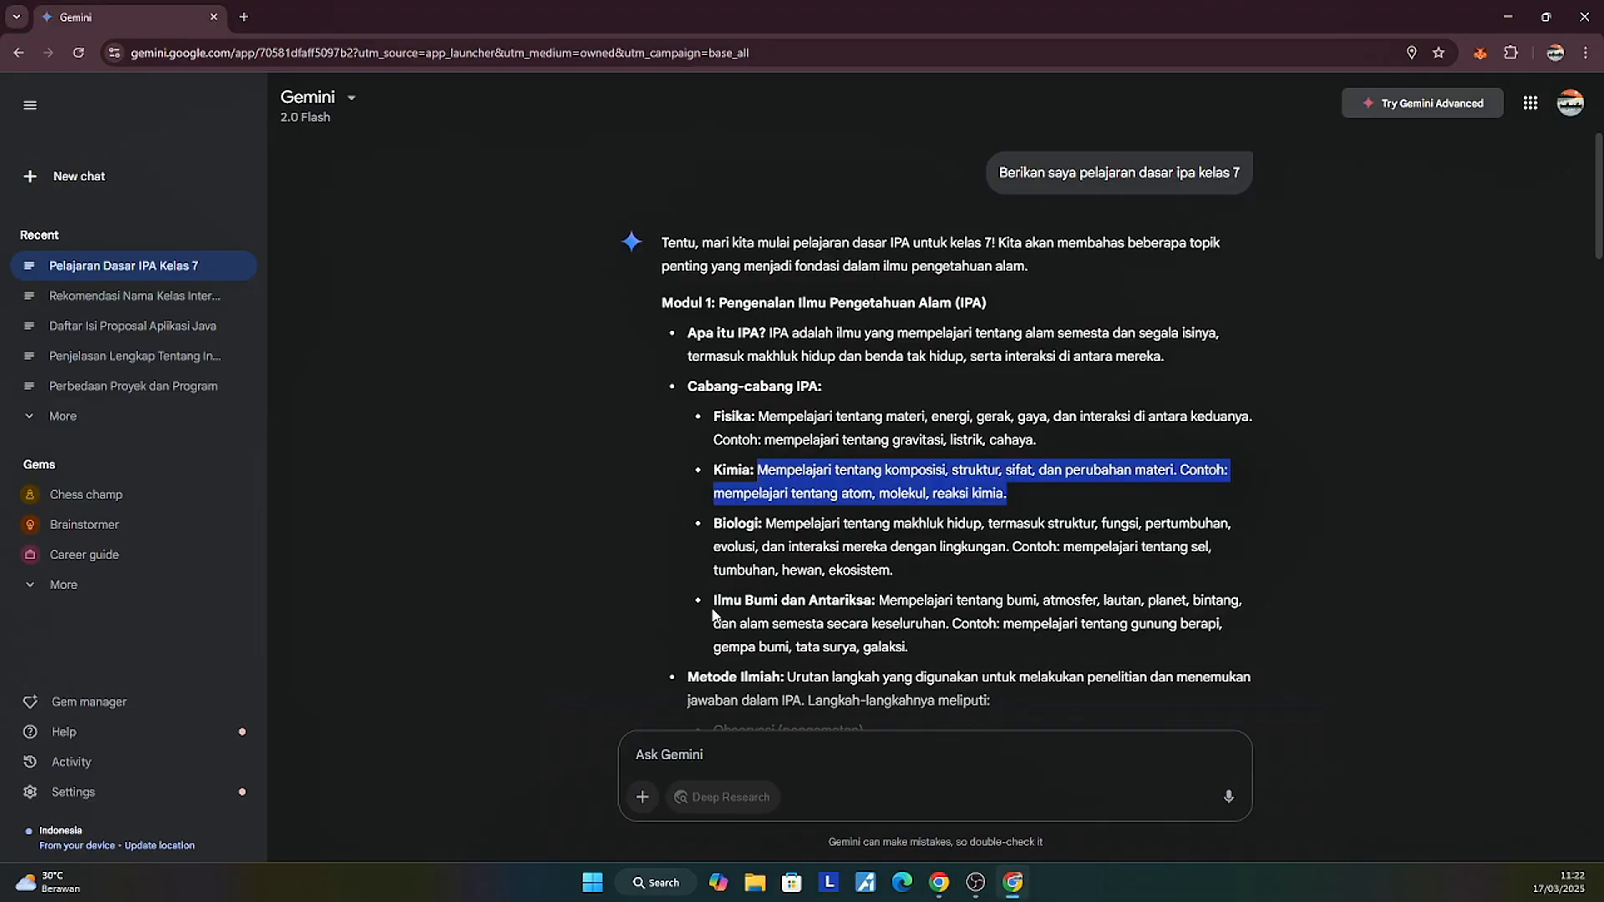
left_click_drag(715, 526, 749, 525)
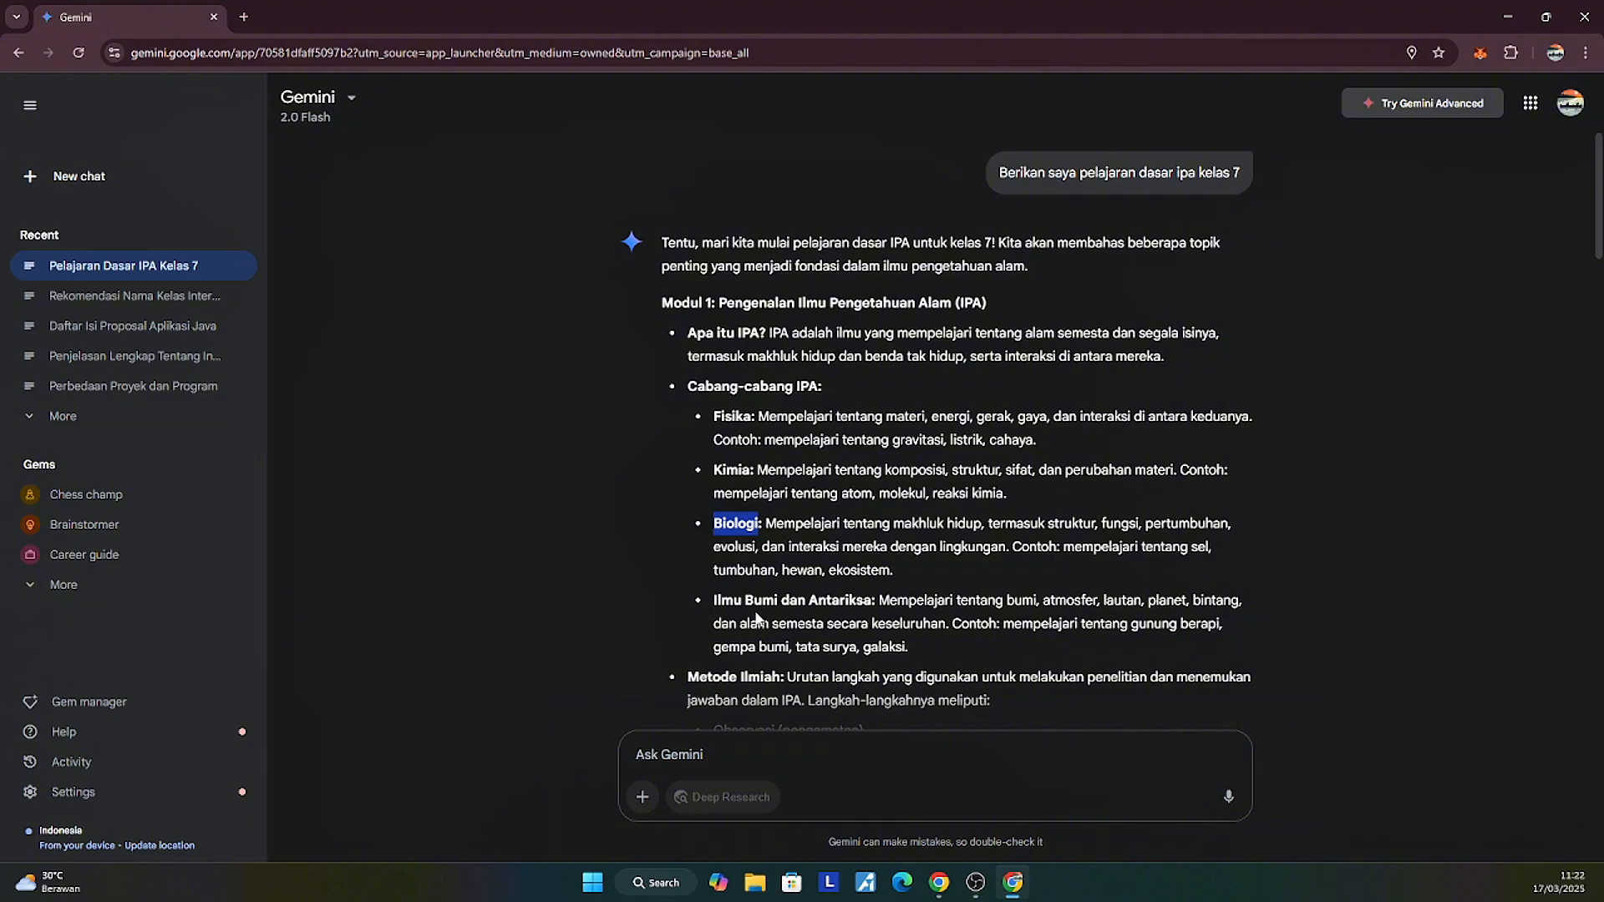
left_click(939, 883)
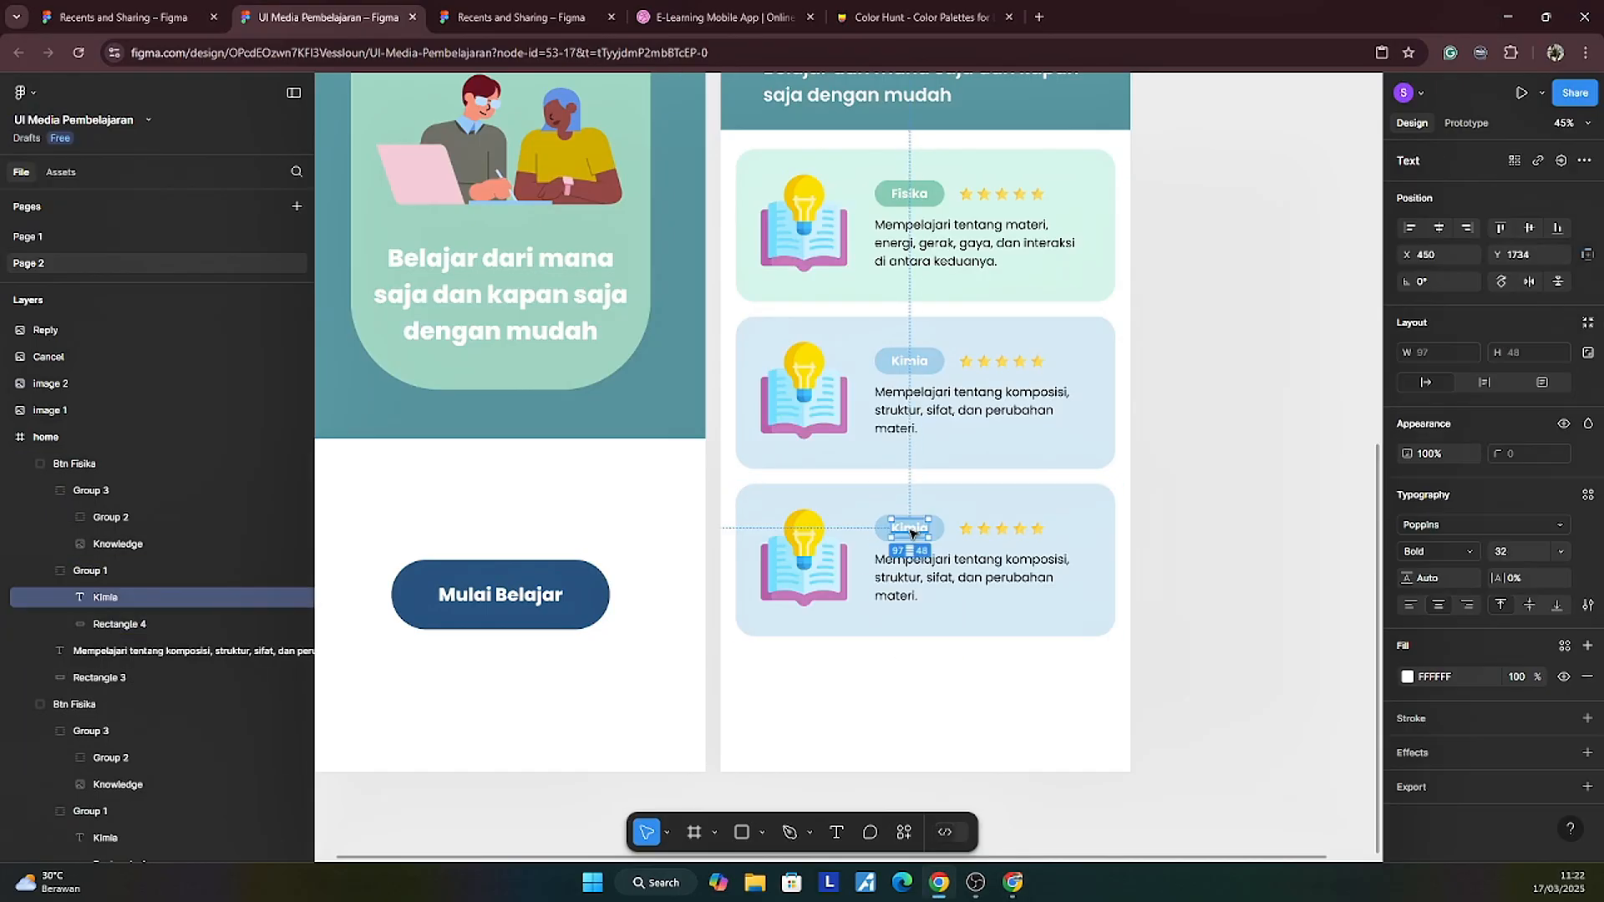
type("Biologi")
Step: Copy the Biologi description up to "lingkungan" from Gemini and replace the third card's description in Figma with it
left_click(1013, 883)
left_click_drag(828, 529, 1040, 554)
key("ctrl+c")
left_click(939, 883)
double_click(969, 577)
key("ctrl+a")
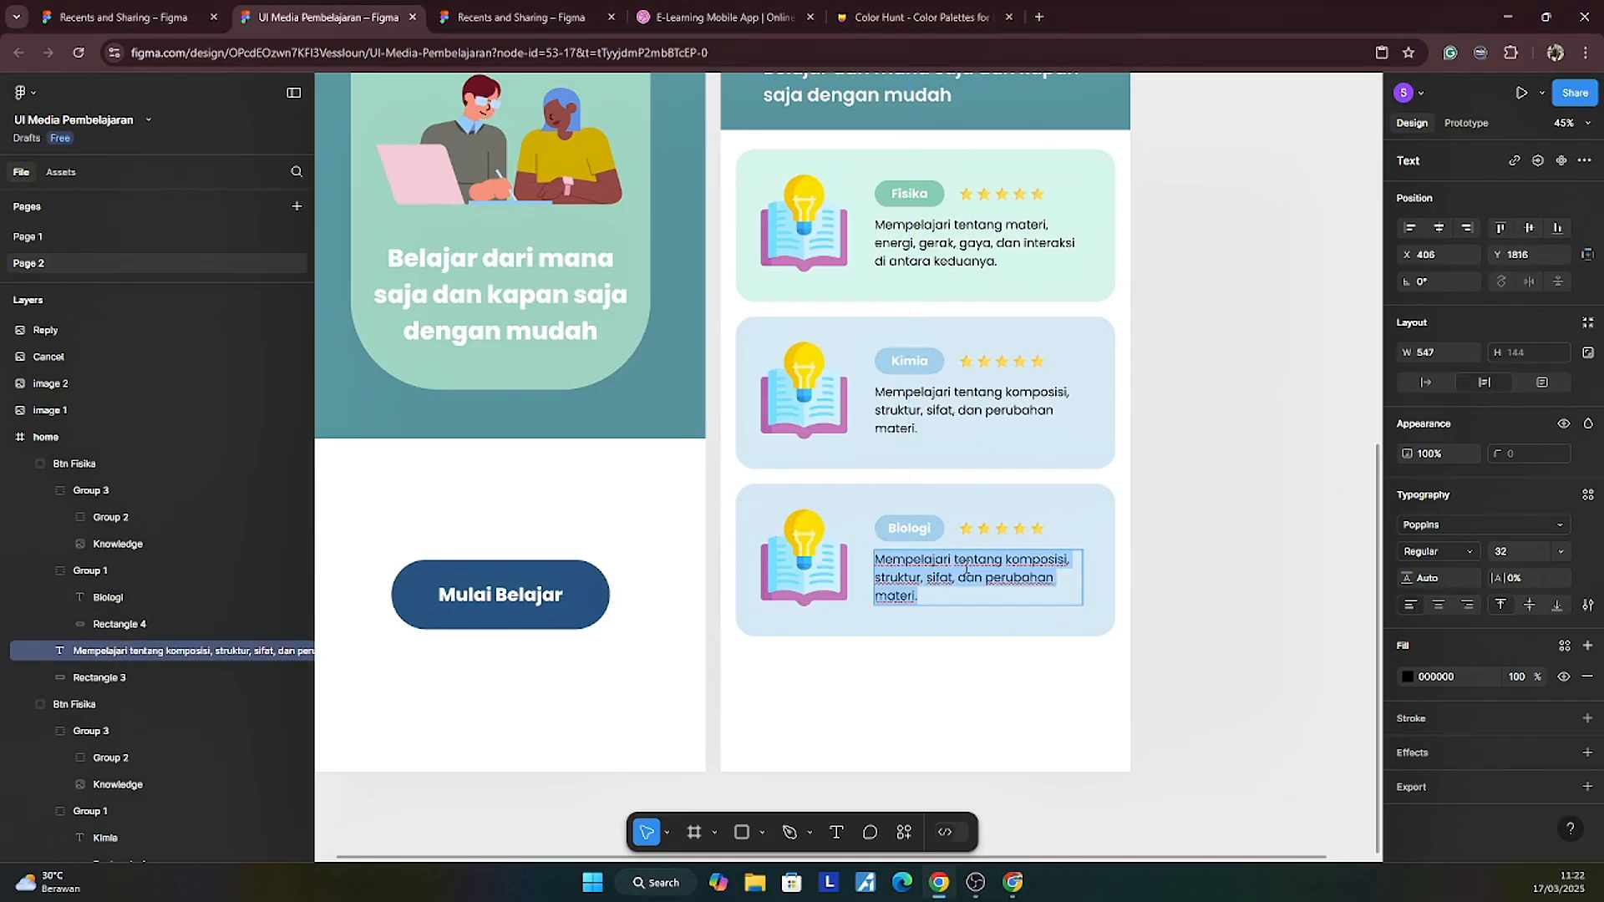
key("ctrl+v")
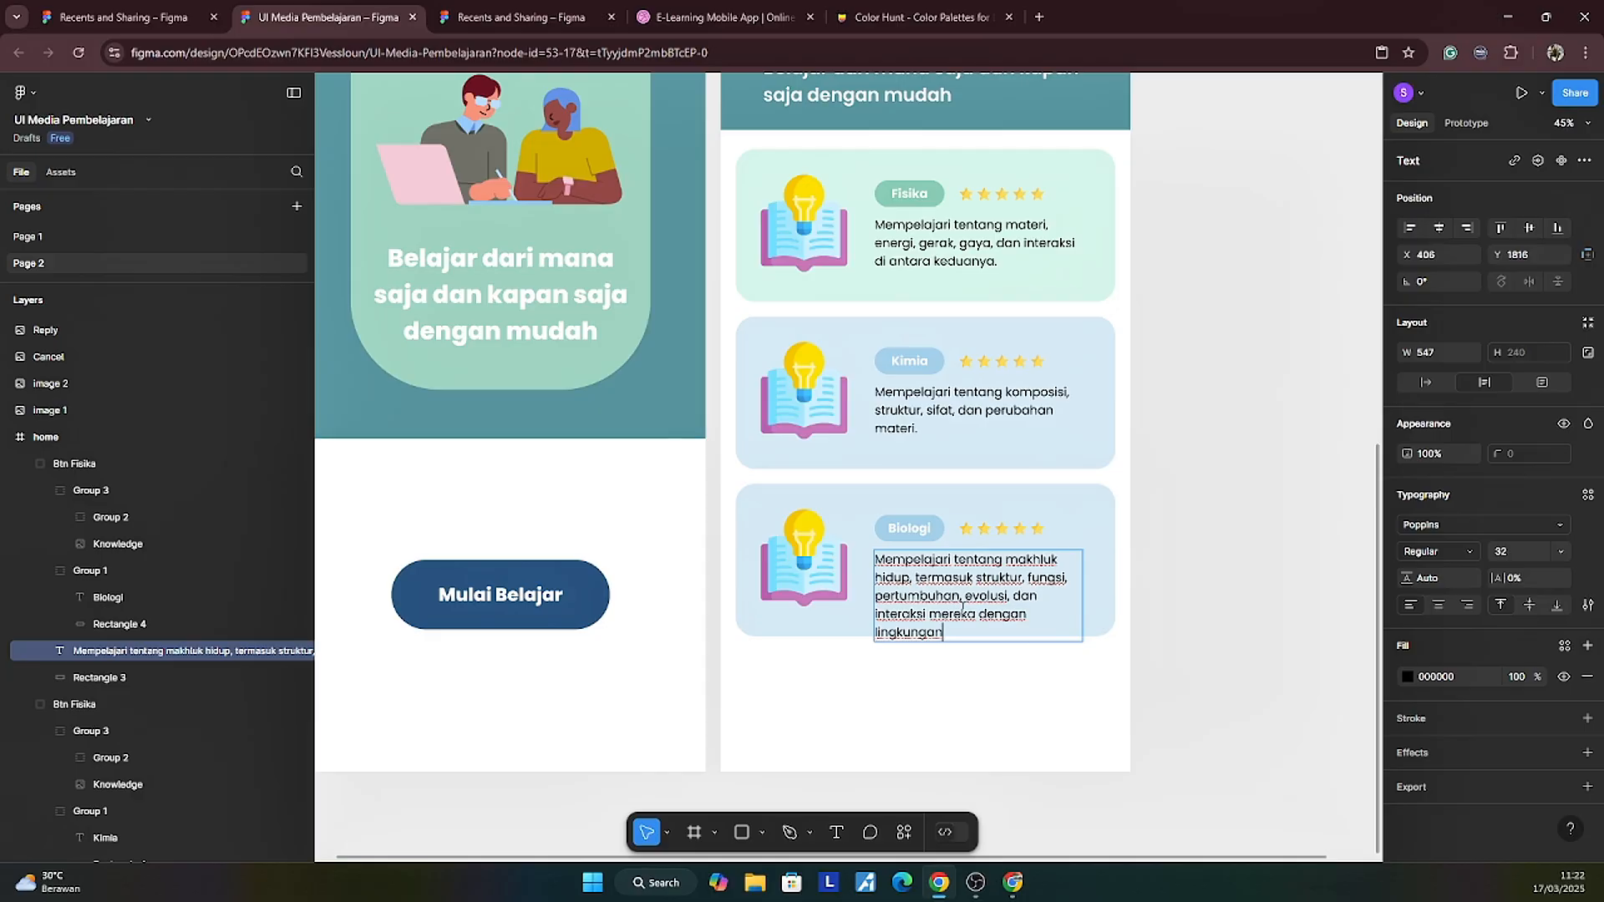
Step: Shorten the Biologi card's description so that it ends with "pertumbuhan..."
scroll(1056, 616, "up", 3)
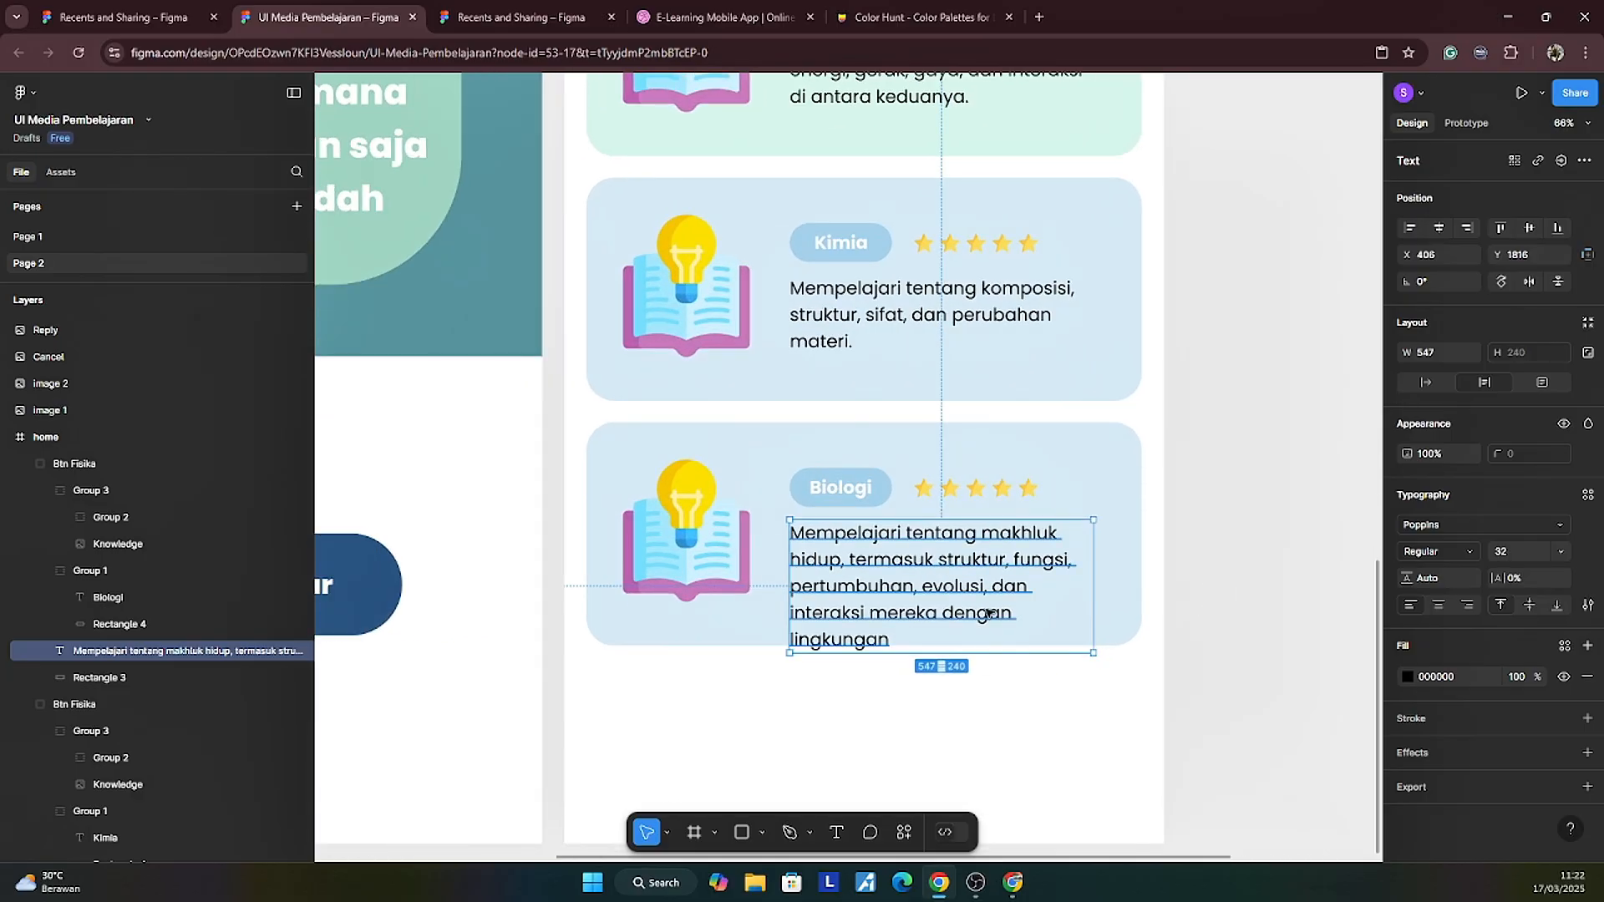
left_click_drag(917, 586, 956, 659)
key("BackSpace")
left_click(1278, 540)
scroll(1131, 530, "down", 3)
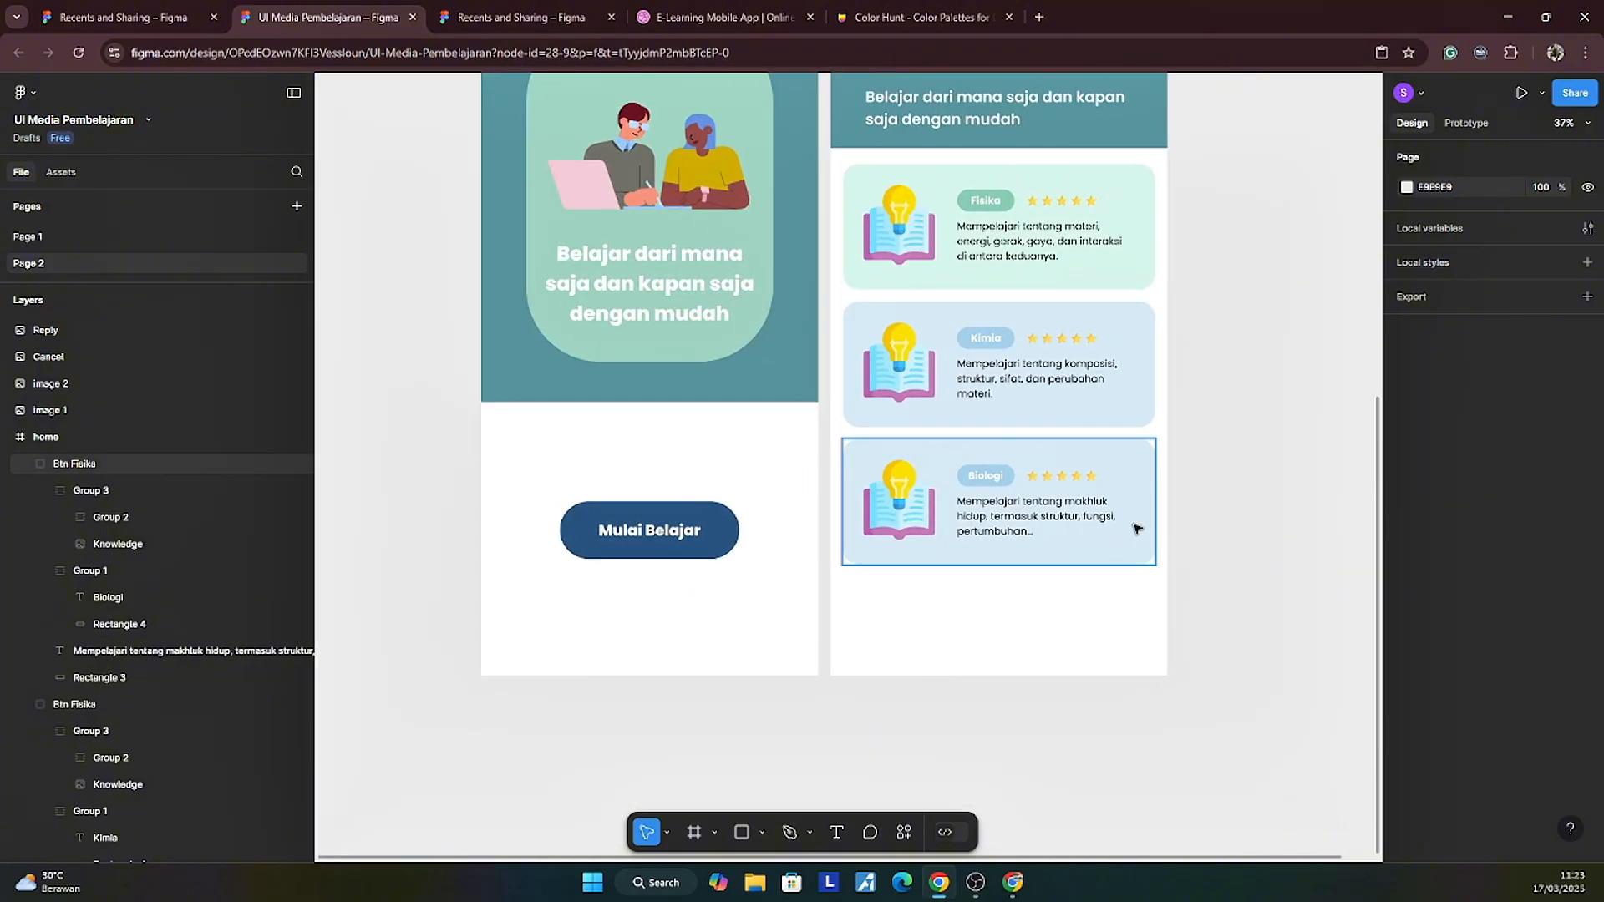
Step: Shift the hue of the Biologi card's background rectangle fill to light purple
left_click(1132, 530)
left_click(1408, 495)
left_click_drag(1309, 663, 1316, 668)
Step: Change the Biologi label's rectangle fill to a purple slightly darker than the card background
left_click(986, 476)
left_click(986, 475)
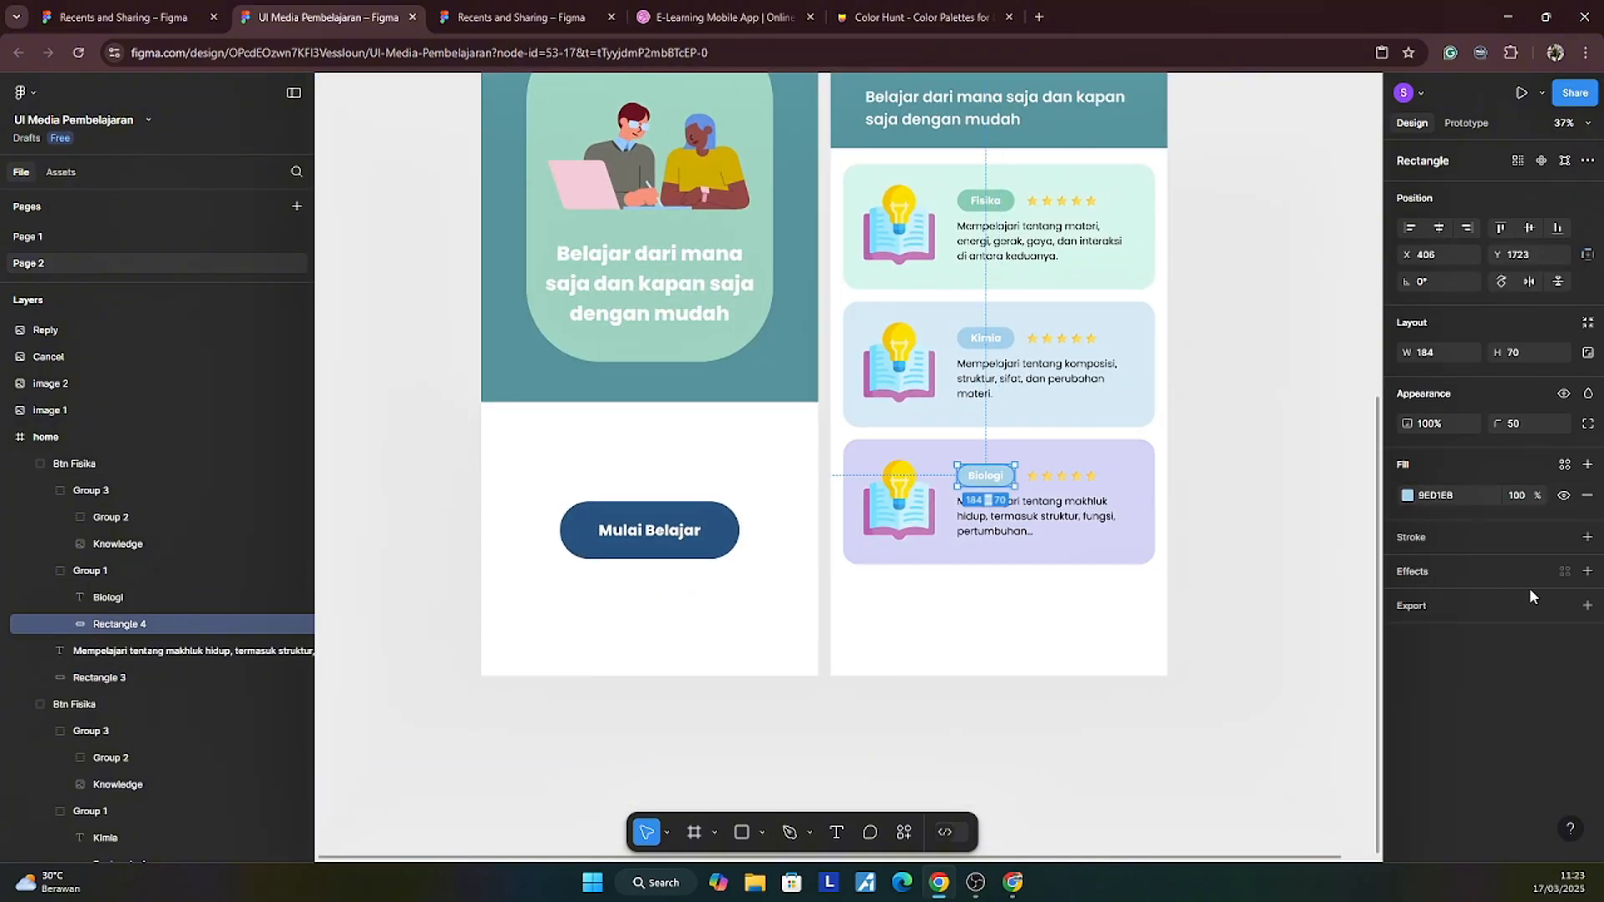
left_click(1407, 496)
left_click(1225, 452)
left_click(1168, 518)
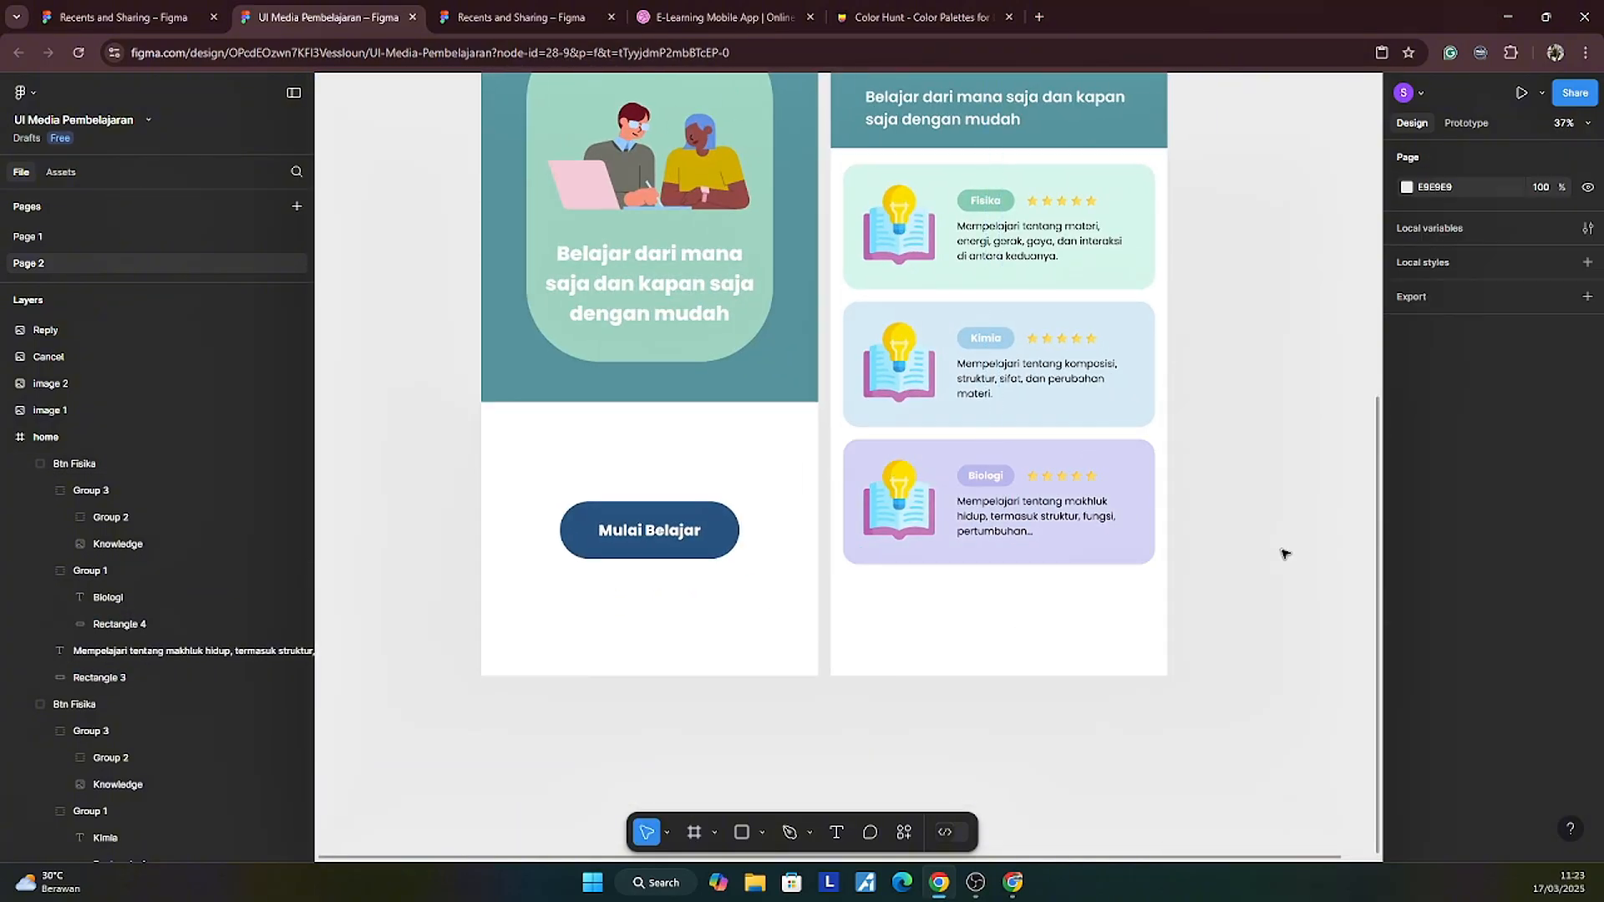
Step: Widen the Biologi label's rectangle to about 493 so that it extends behind the star rating
scroll(1119, 529, "up", 3)
scroll(977, 444, "down", 1)
scroll(1275, 451, "down", 2)
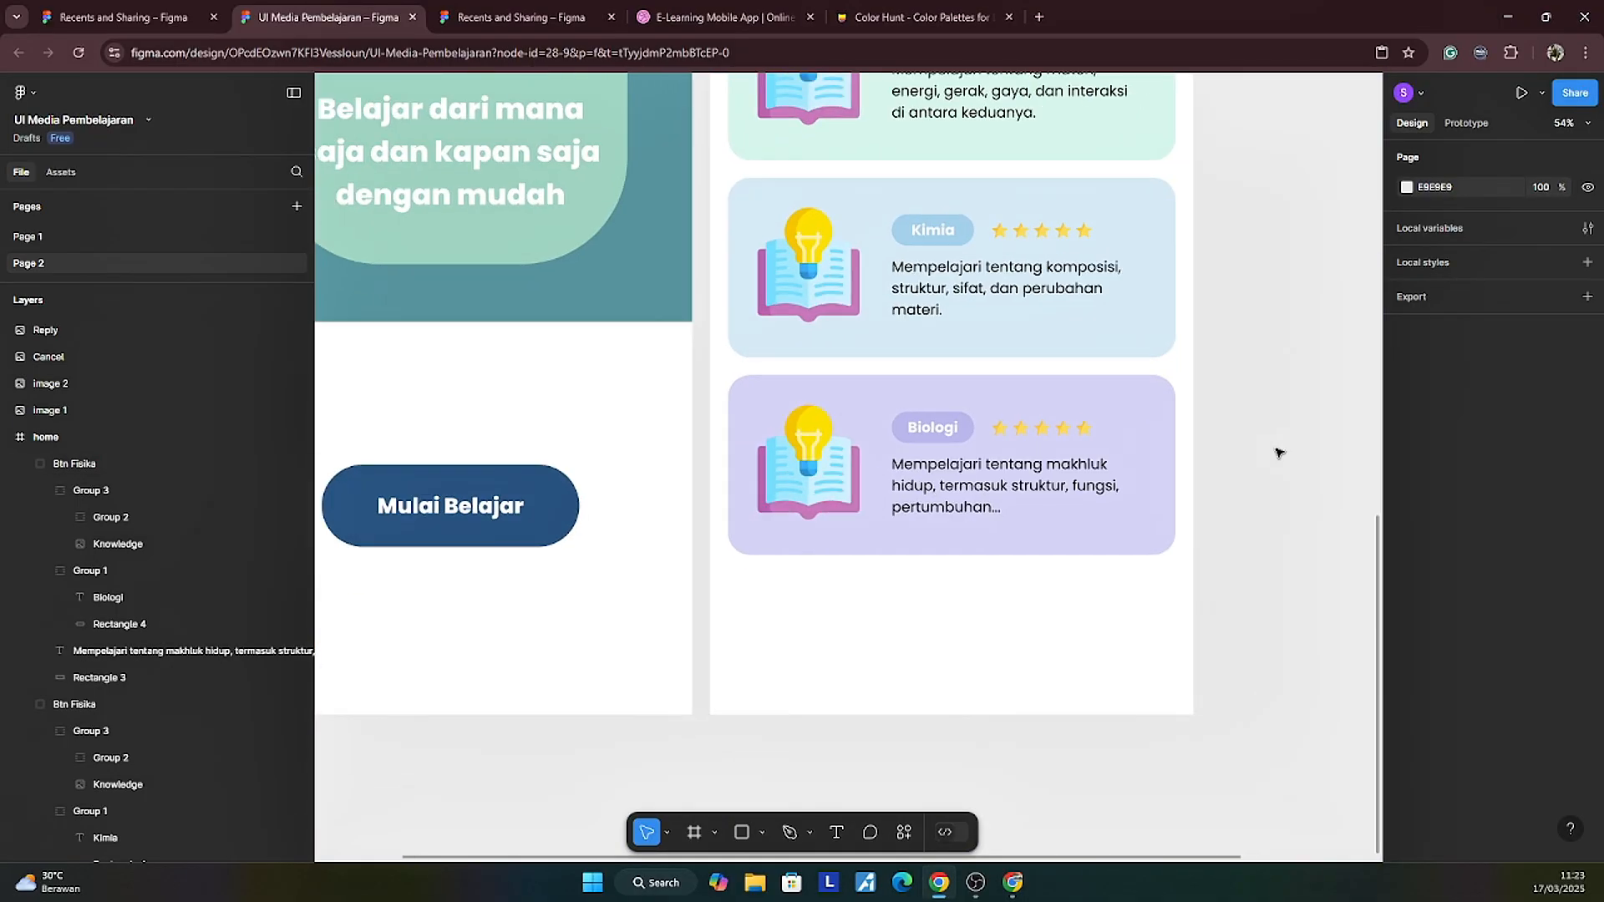
scroll(1278, 452, "up", 2)
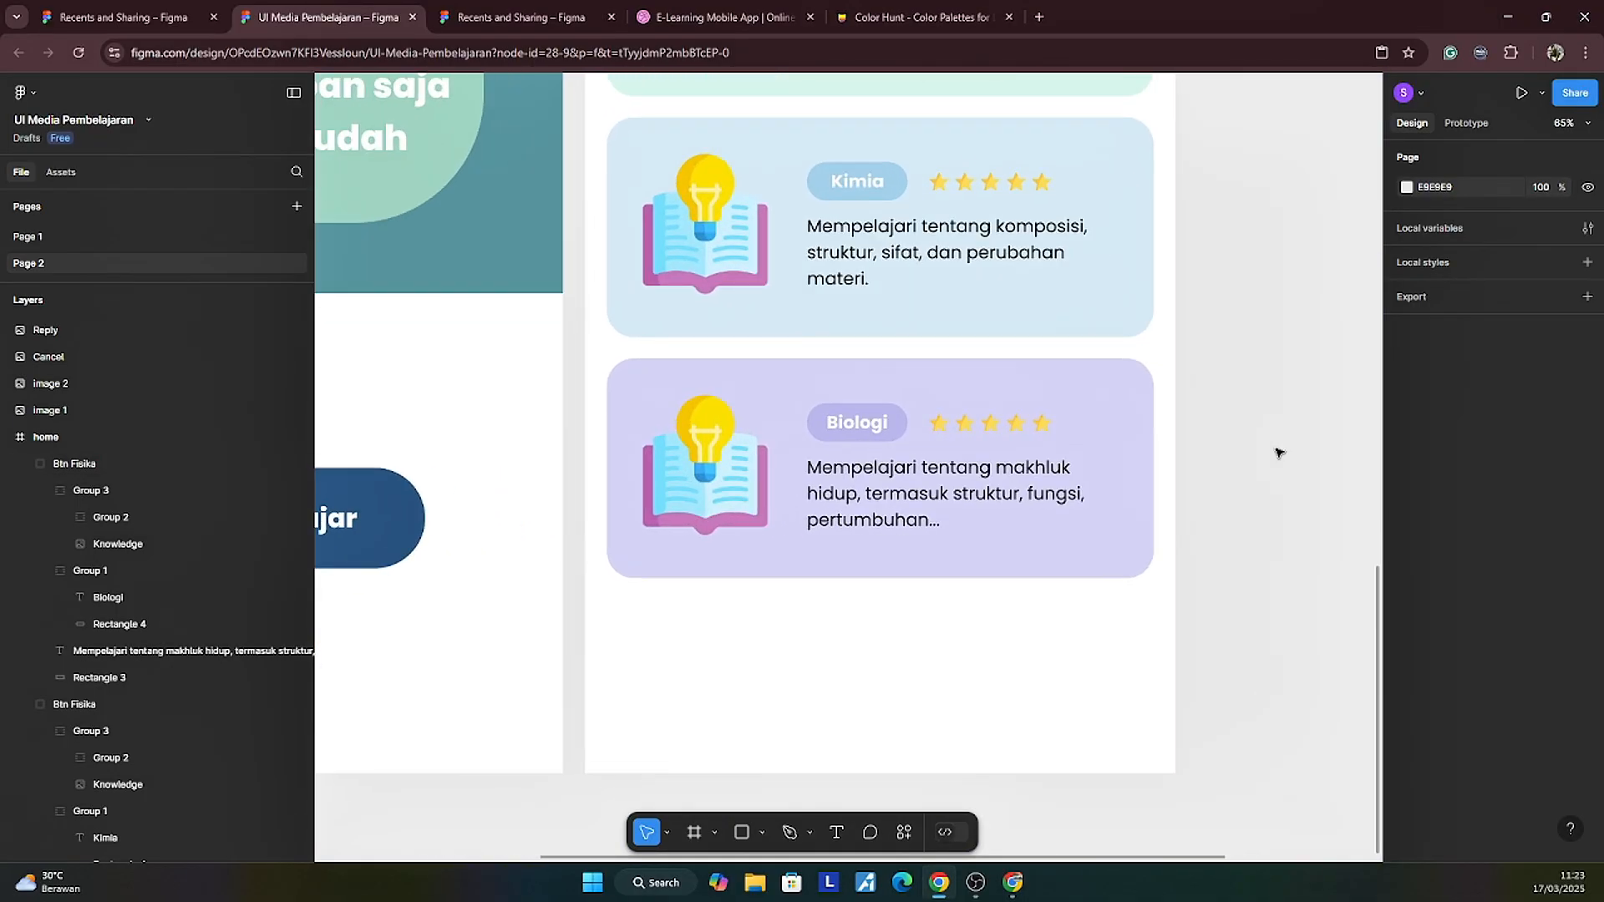
scroll(924, 464, "up", 2)
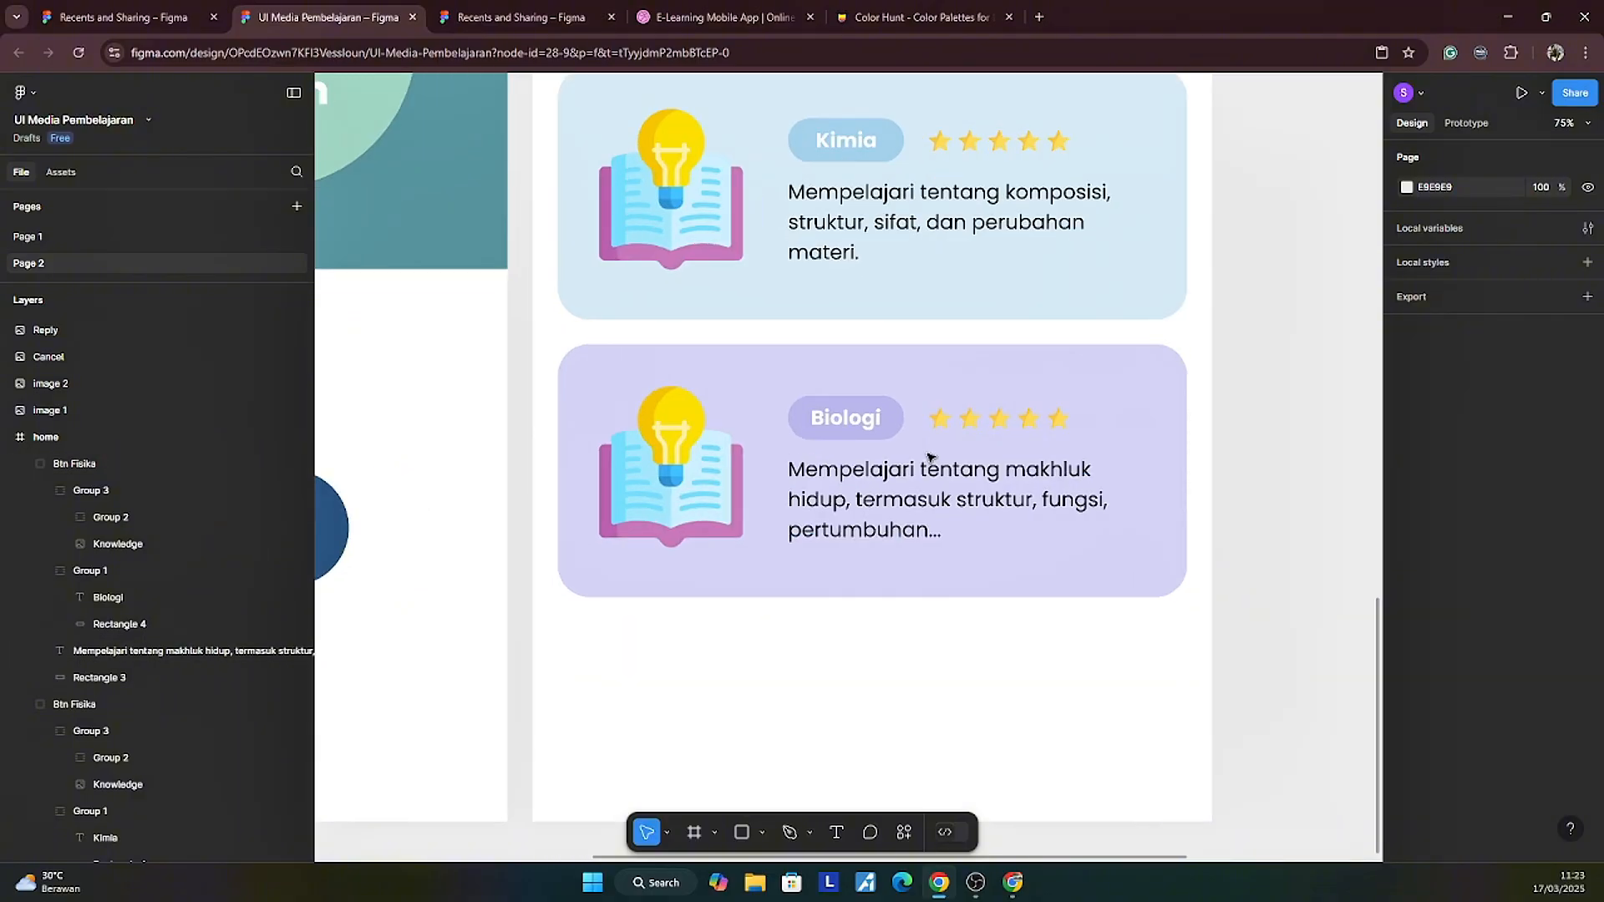
double_click(900, 427)
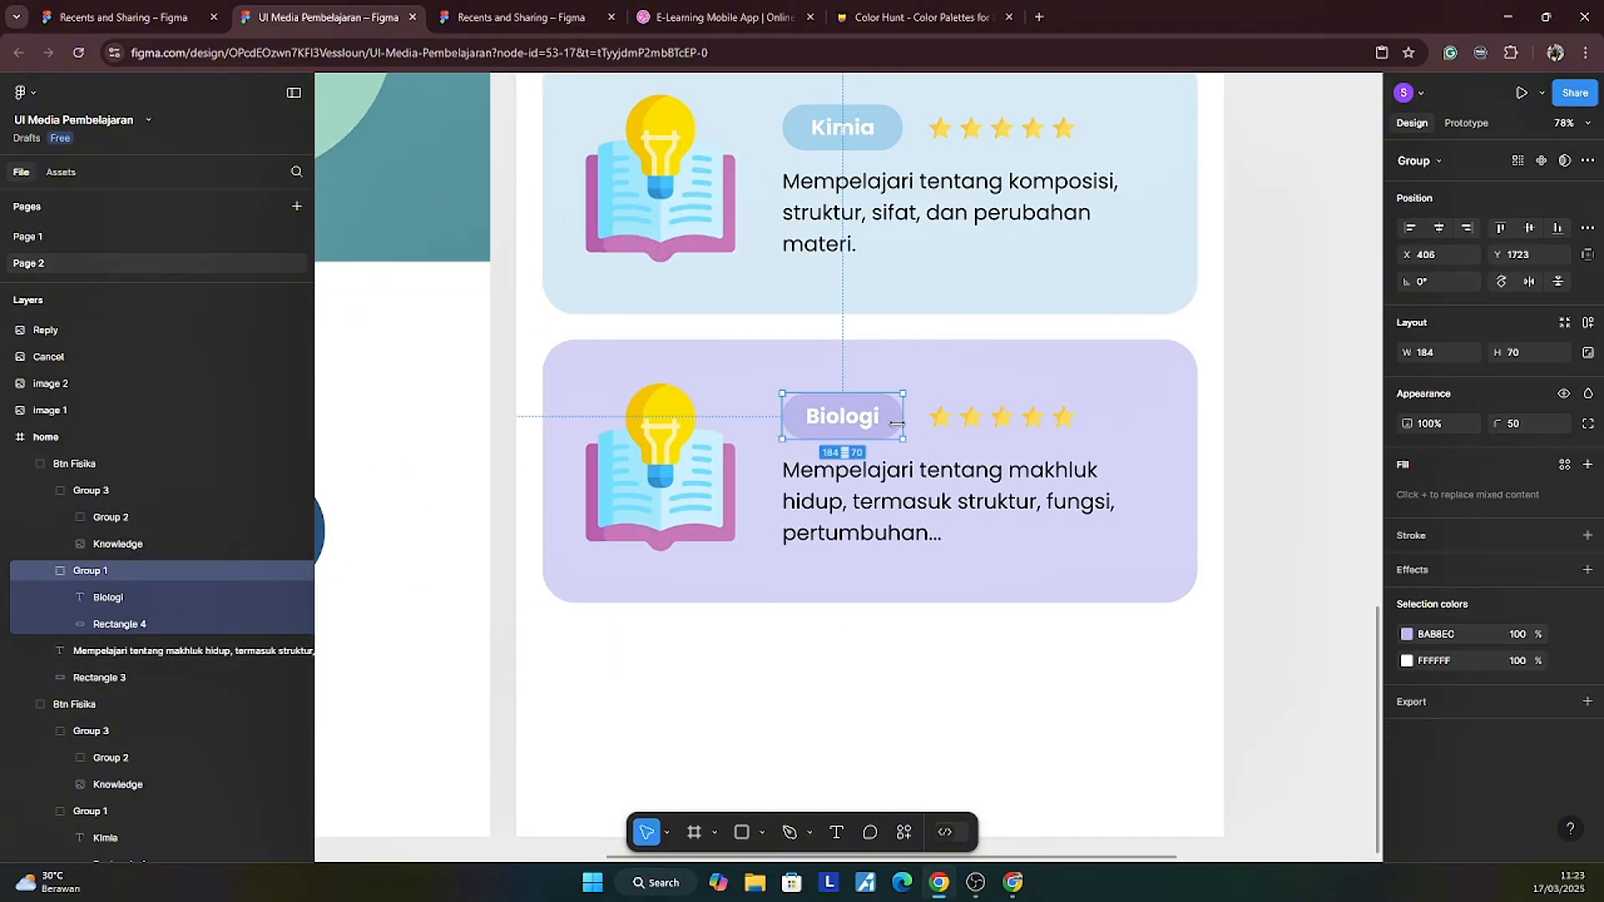
left_click(896, 422)
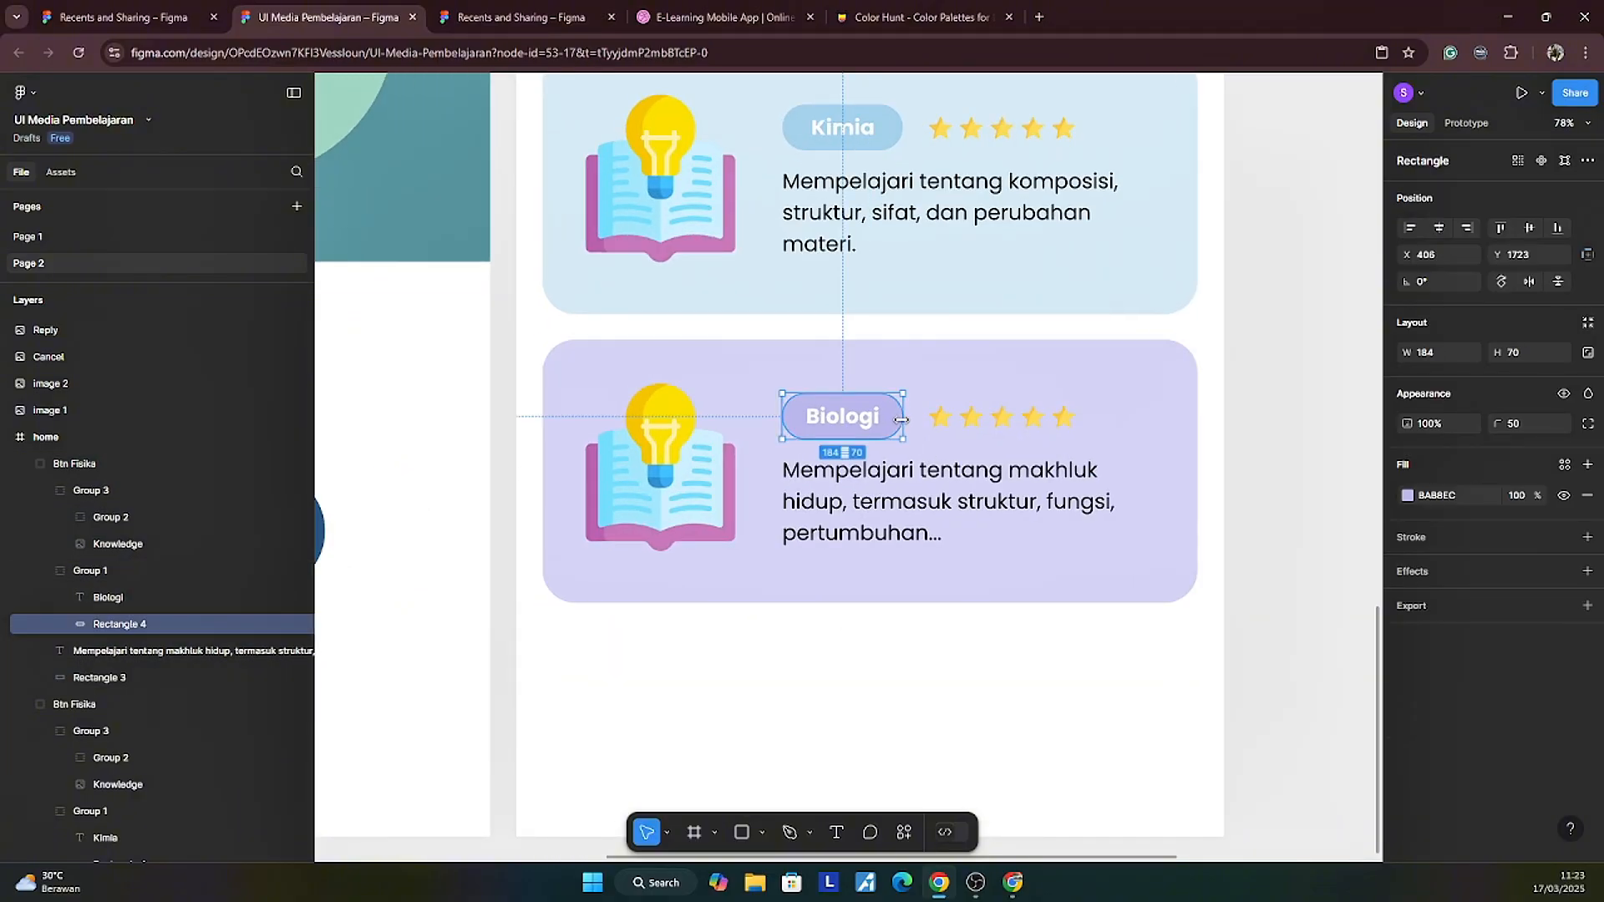
left_click_drag(903, 423, 1106, 439)
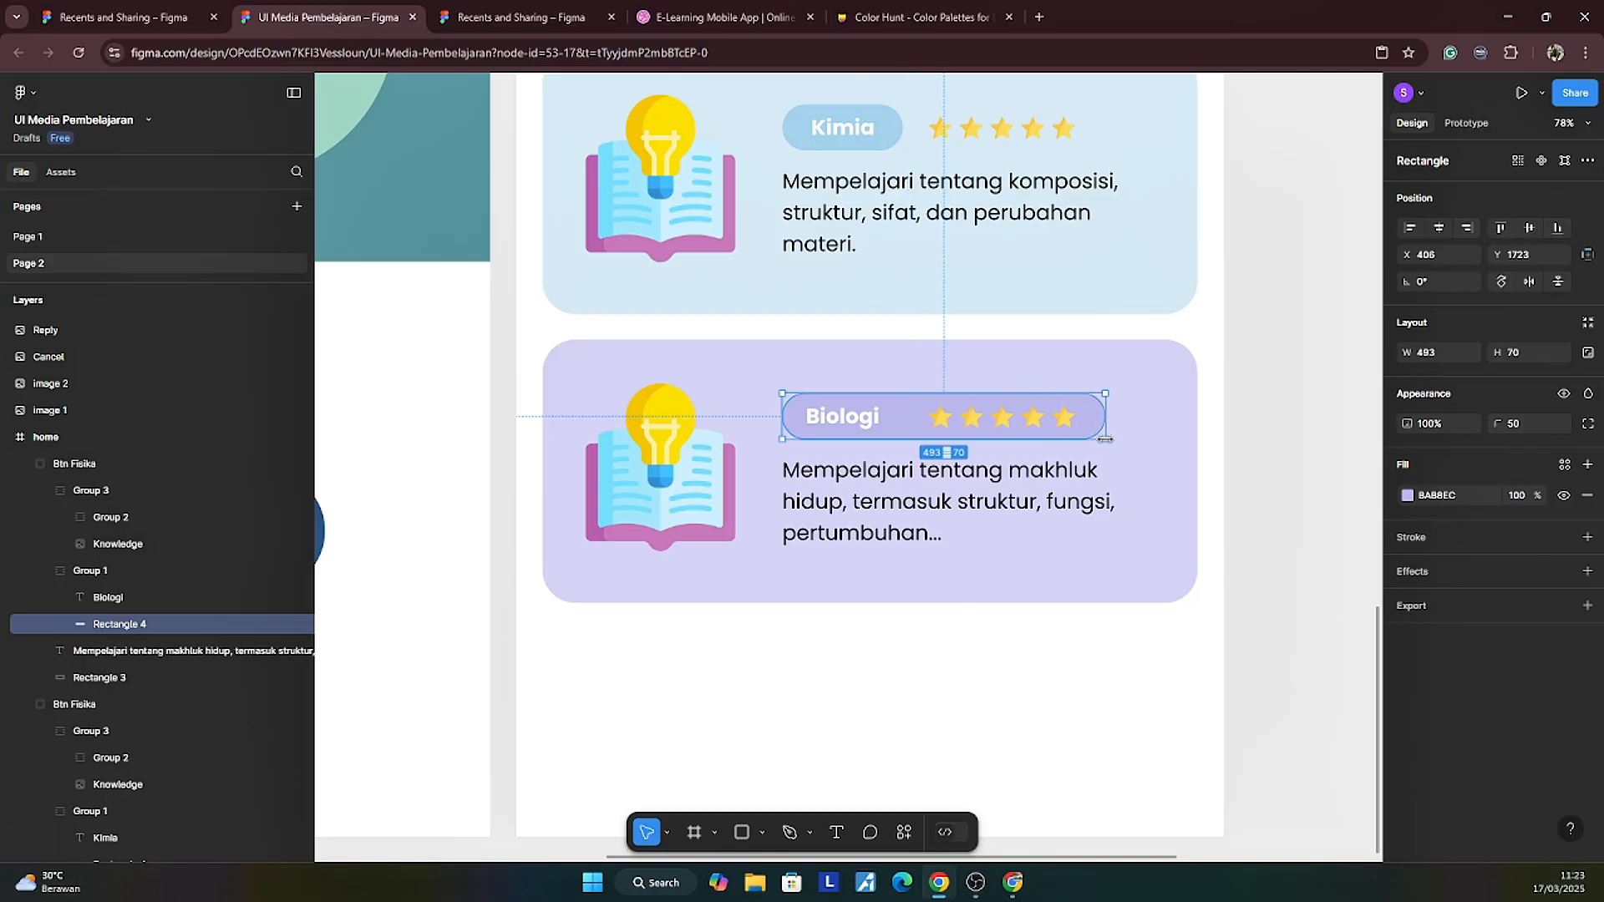
Step: Duplicate the Biologi label's rectangle, narrow the copy to about 175 around the text, and fill the wide original white (FFFFFF)
key("ctrl+d")
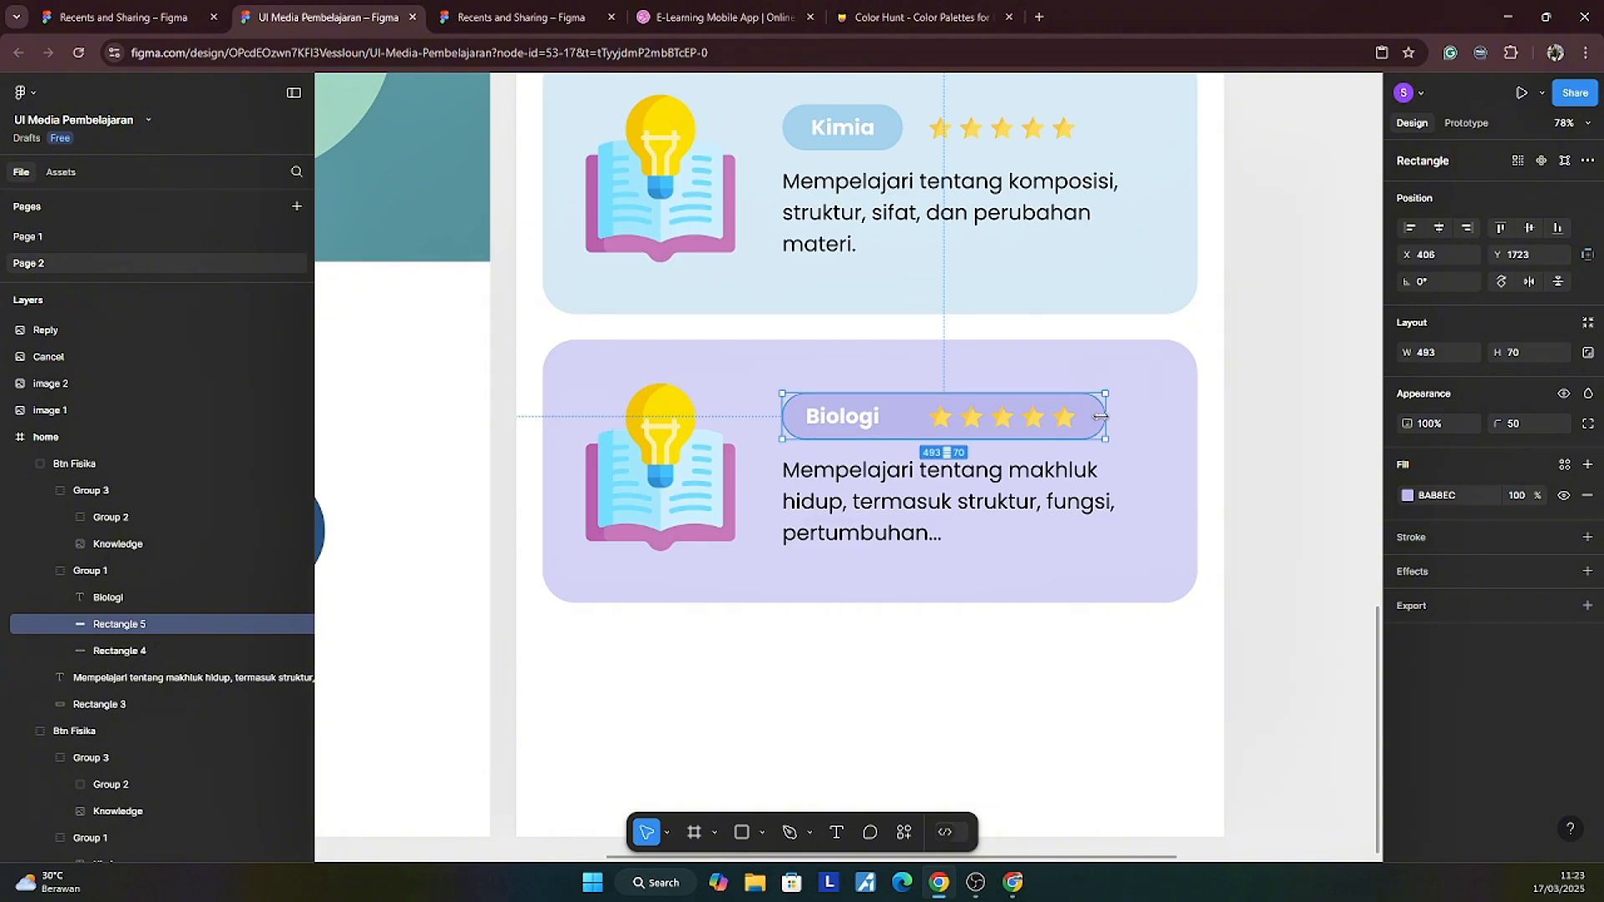
left_click_drag(1102, 418, 898, 430)
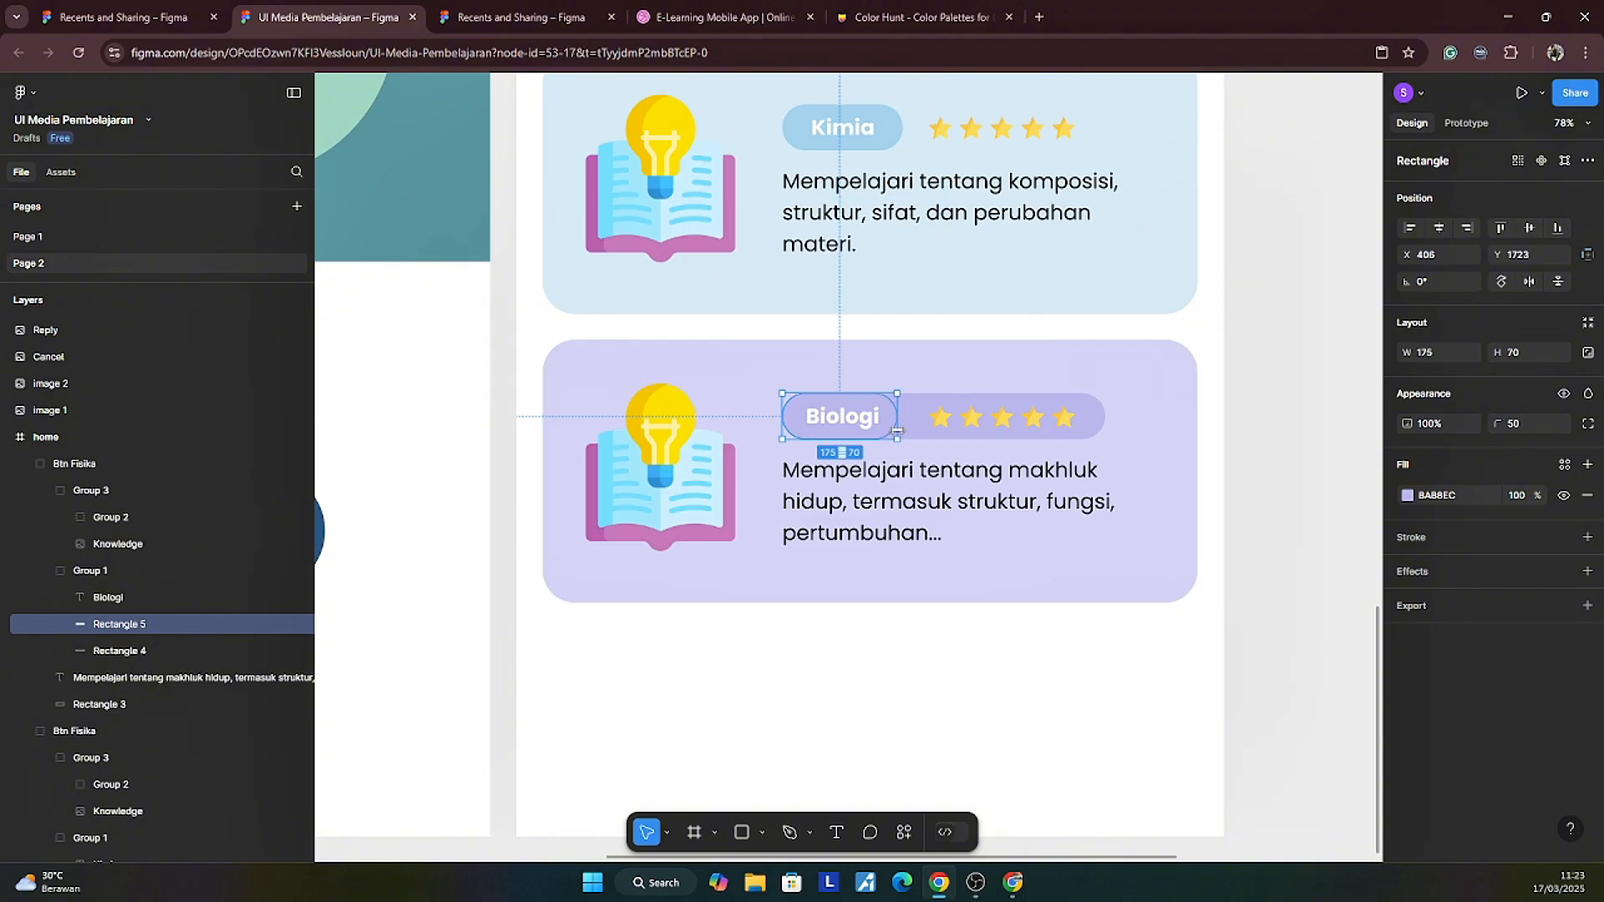
left_click(117, 651)
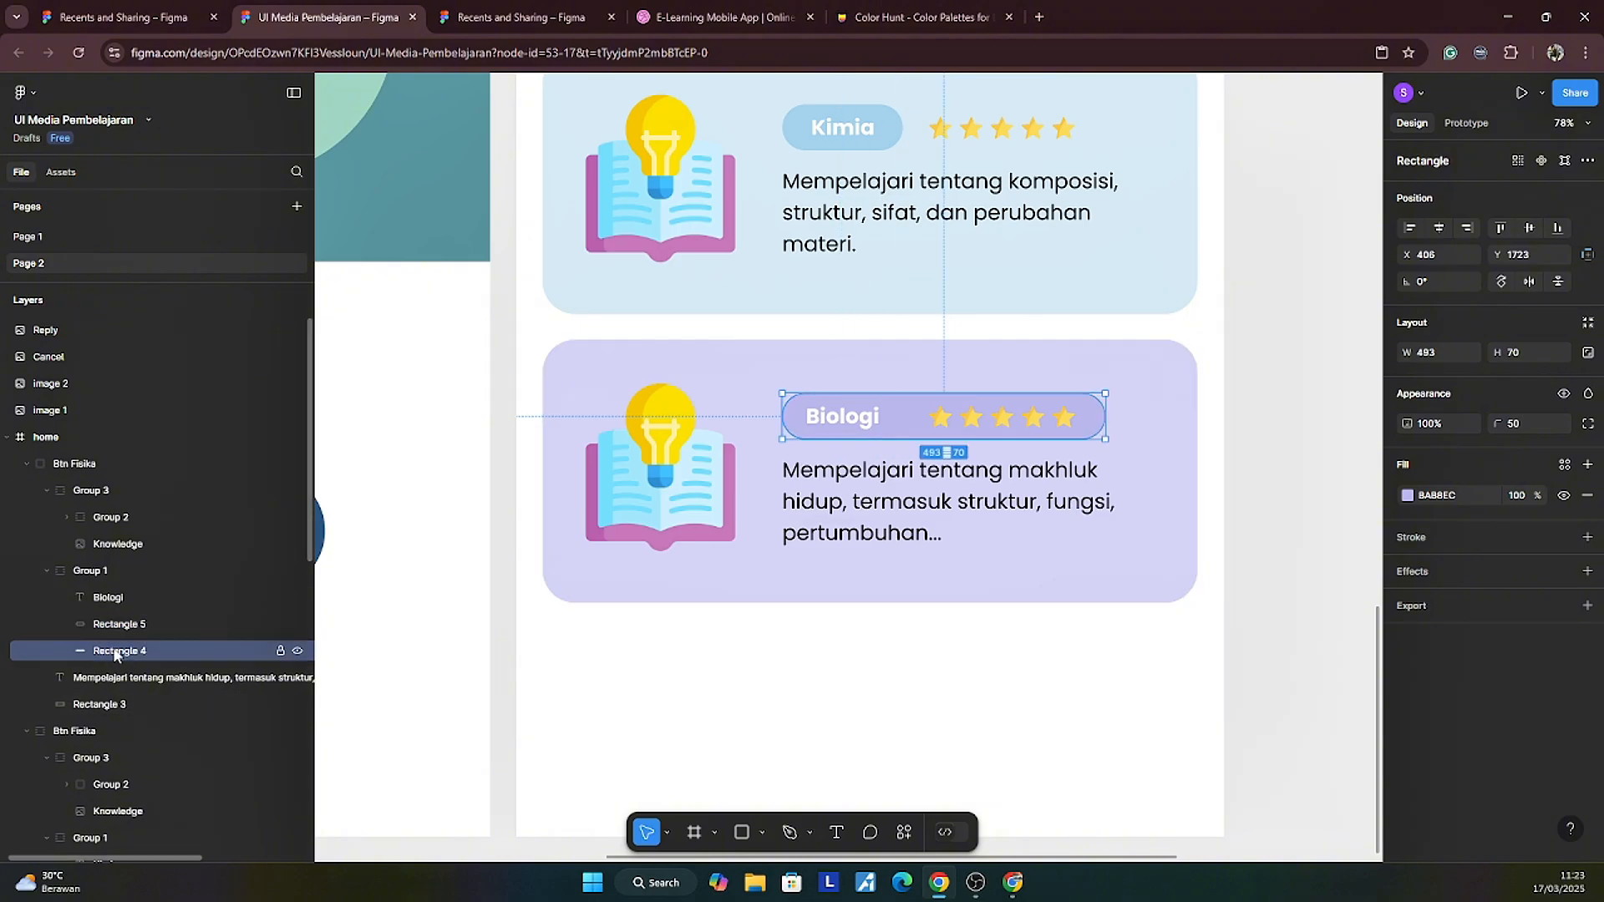
left_click(1408, 496)
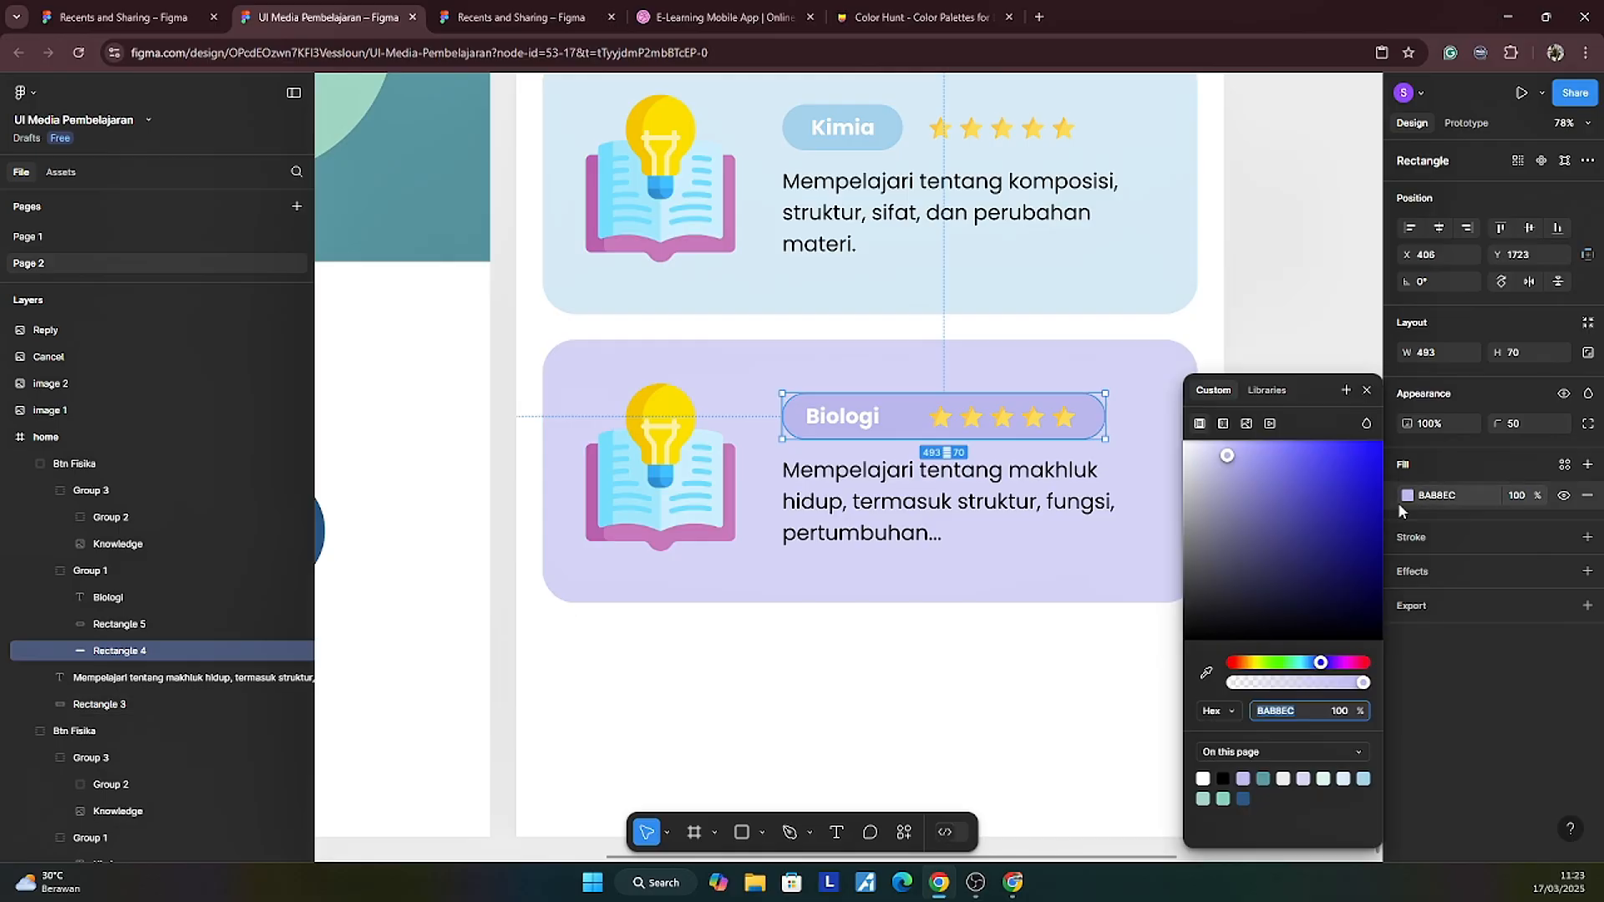
left_click_drag(1235, 453, 1120, 438)
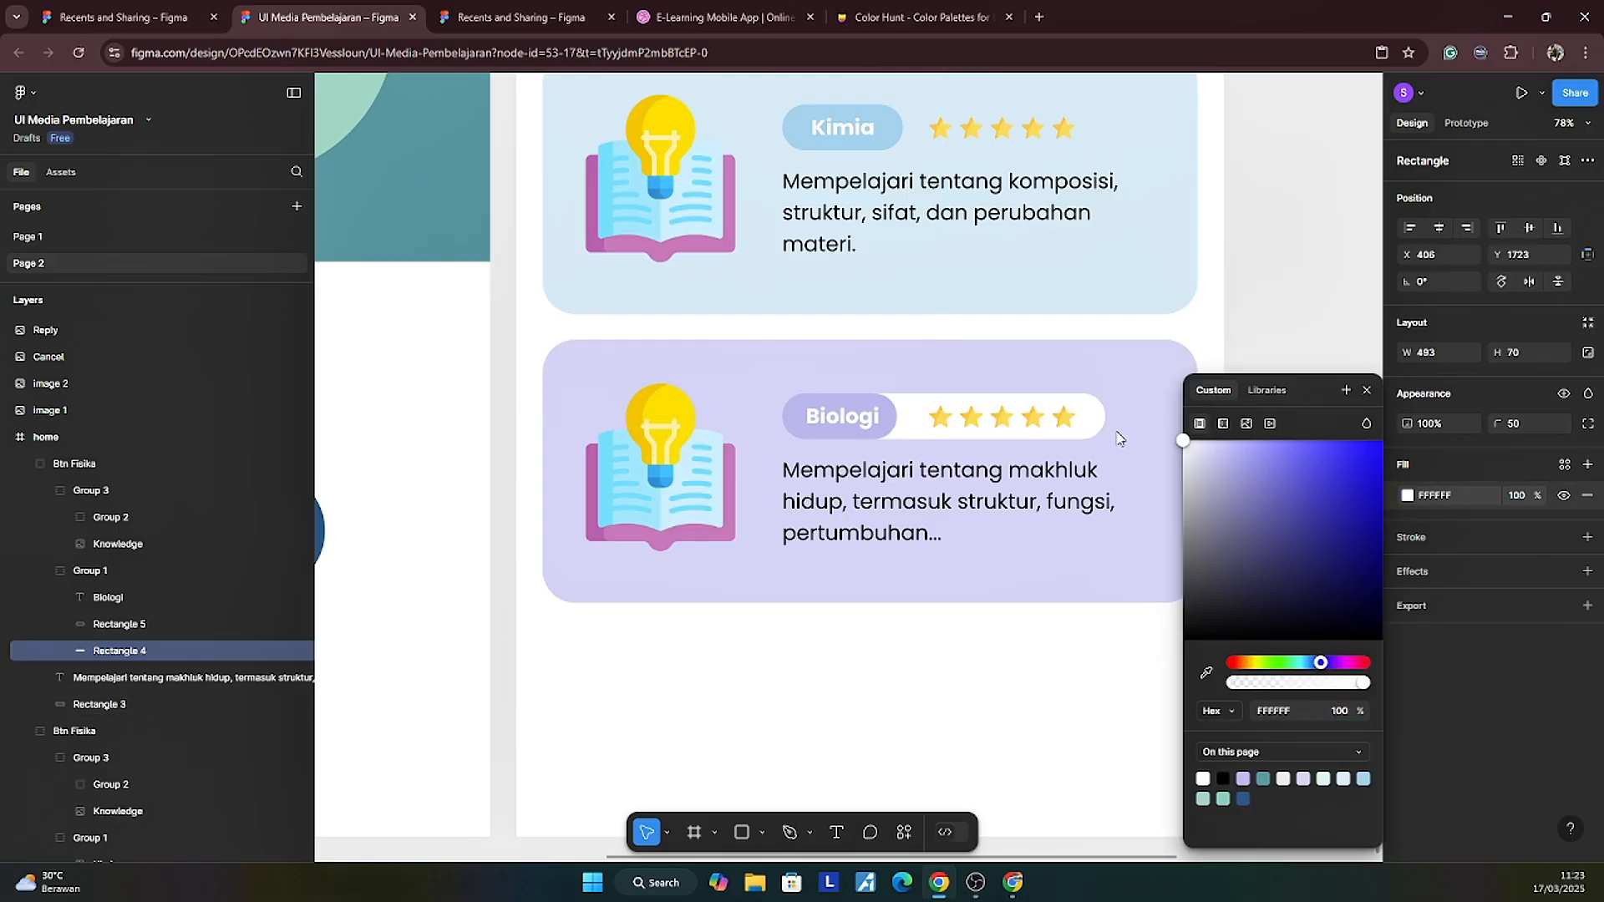
left_click(1367, 390)
left_click(1283, 395)
scroll(1284, 395, "down", 3)
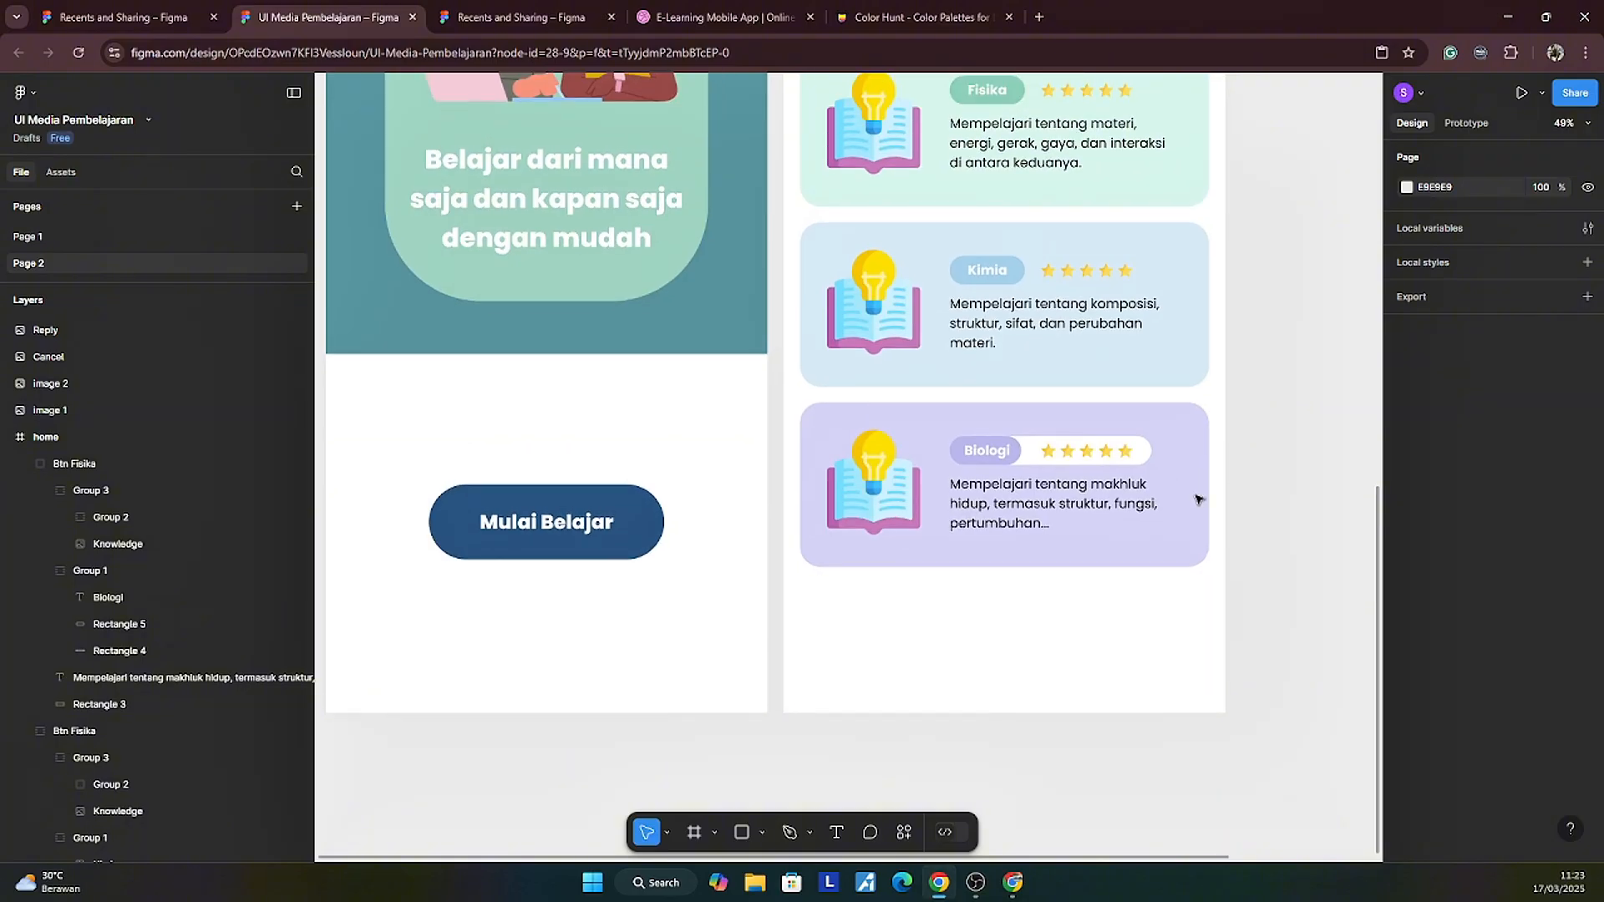
scroll(1253, 451, "up", 1)
Step: Duplicate the Kimia label's rectangle and widen the lower one to about 507 so that it extends behind the stars
double_click(1014, 461)
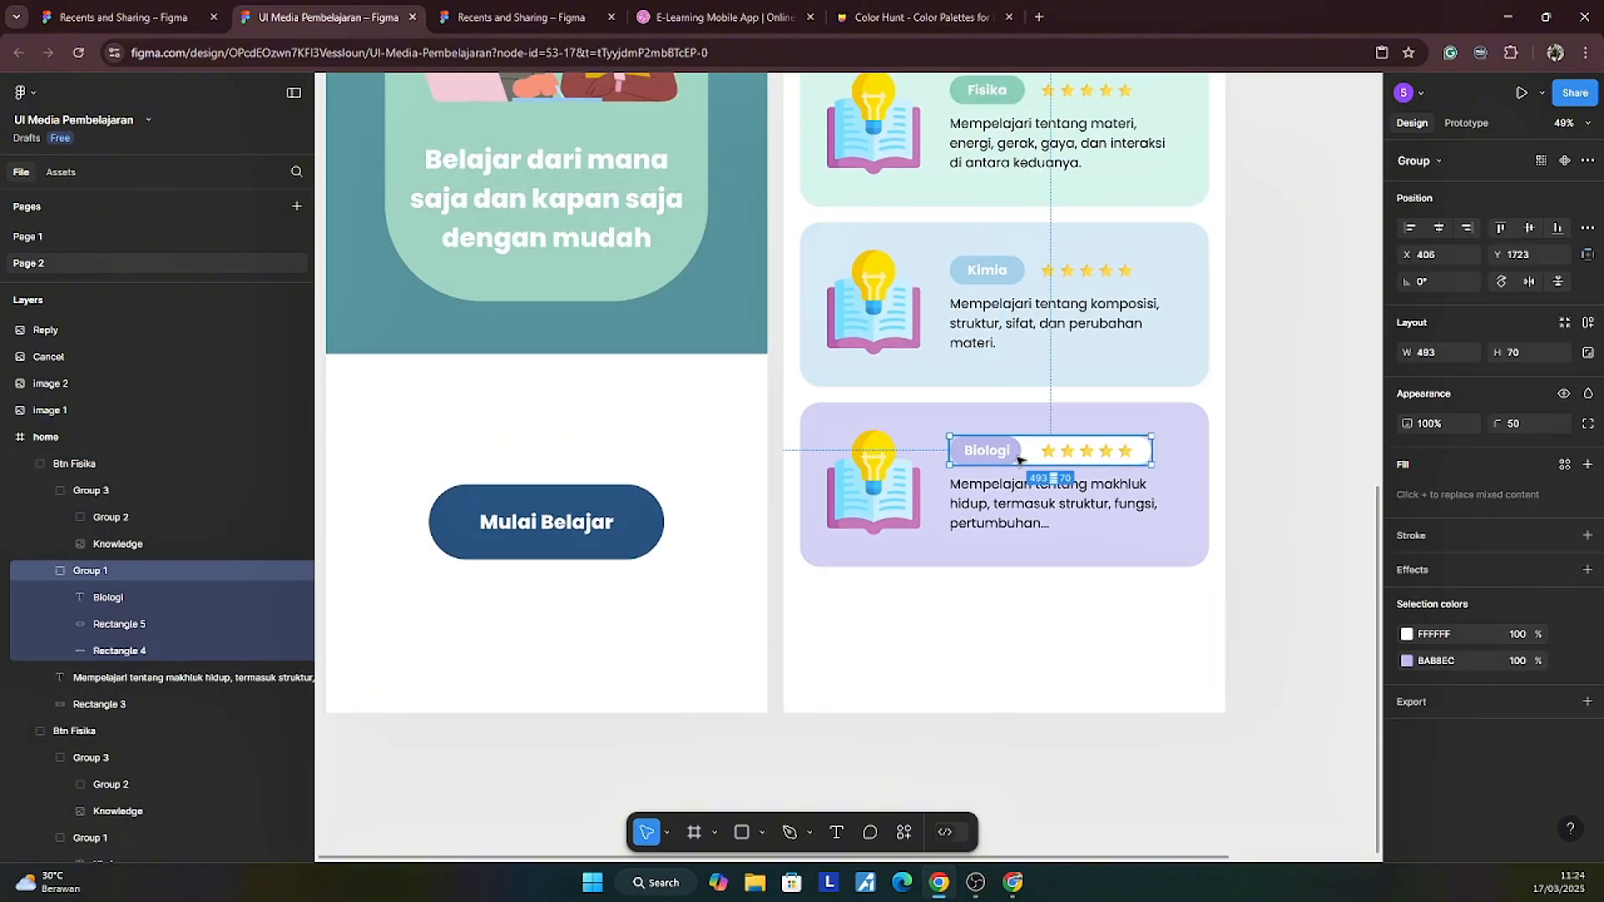
double_click(1018, 459)
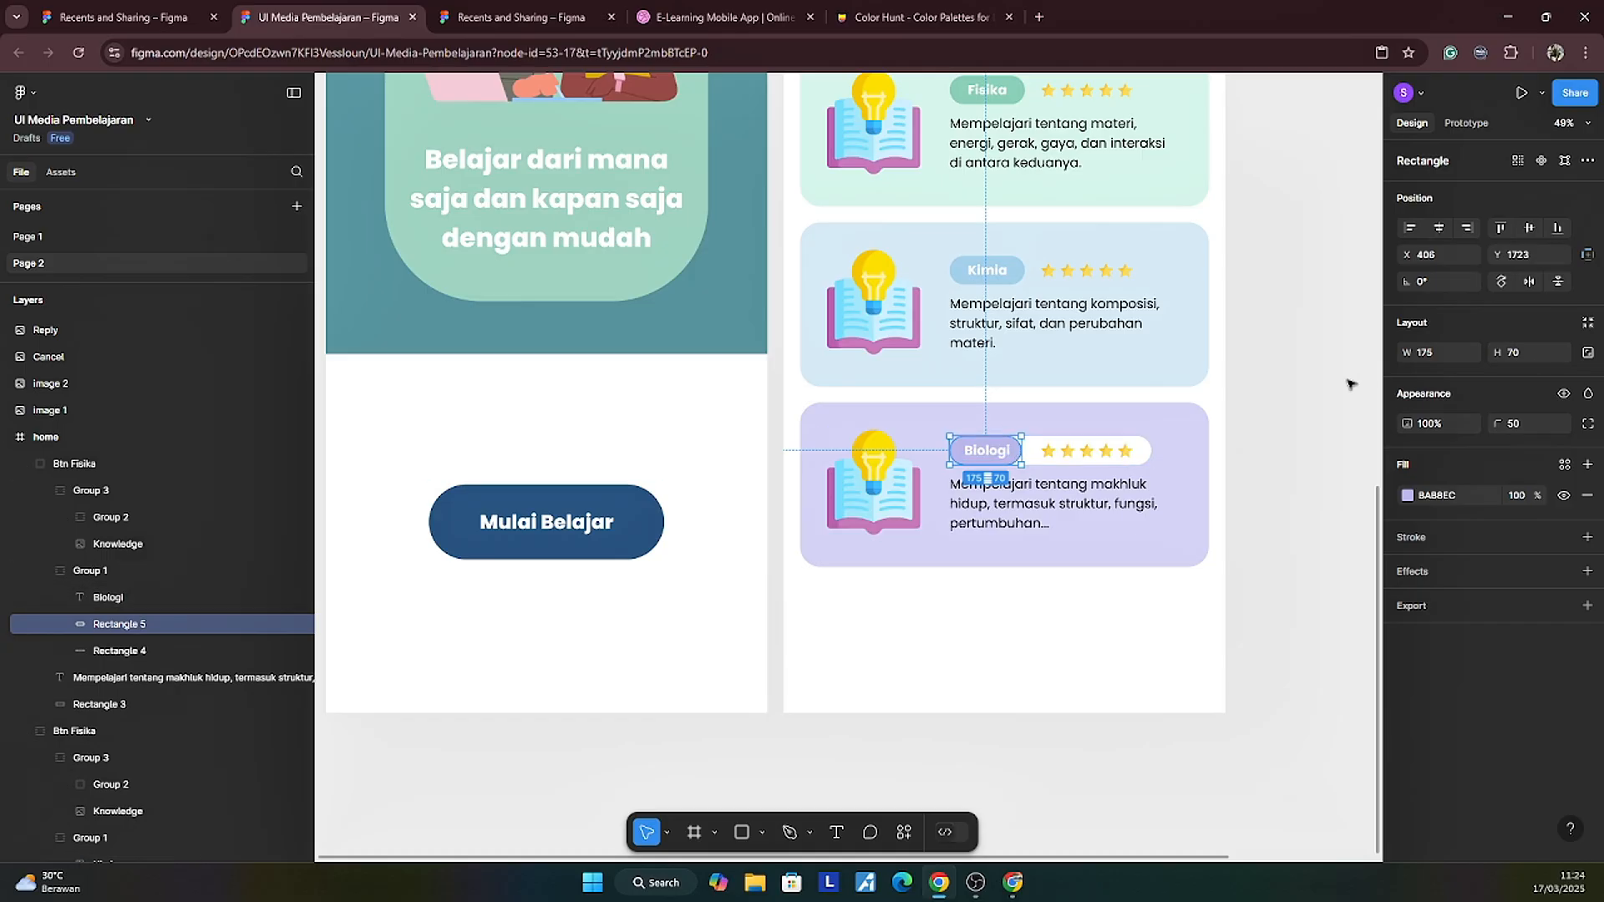
scroll(1030, 264, "up", 5)
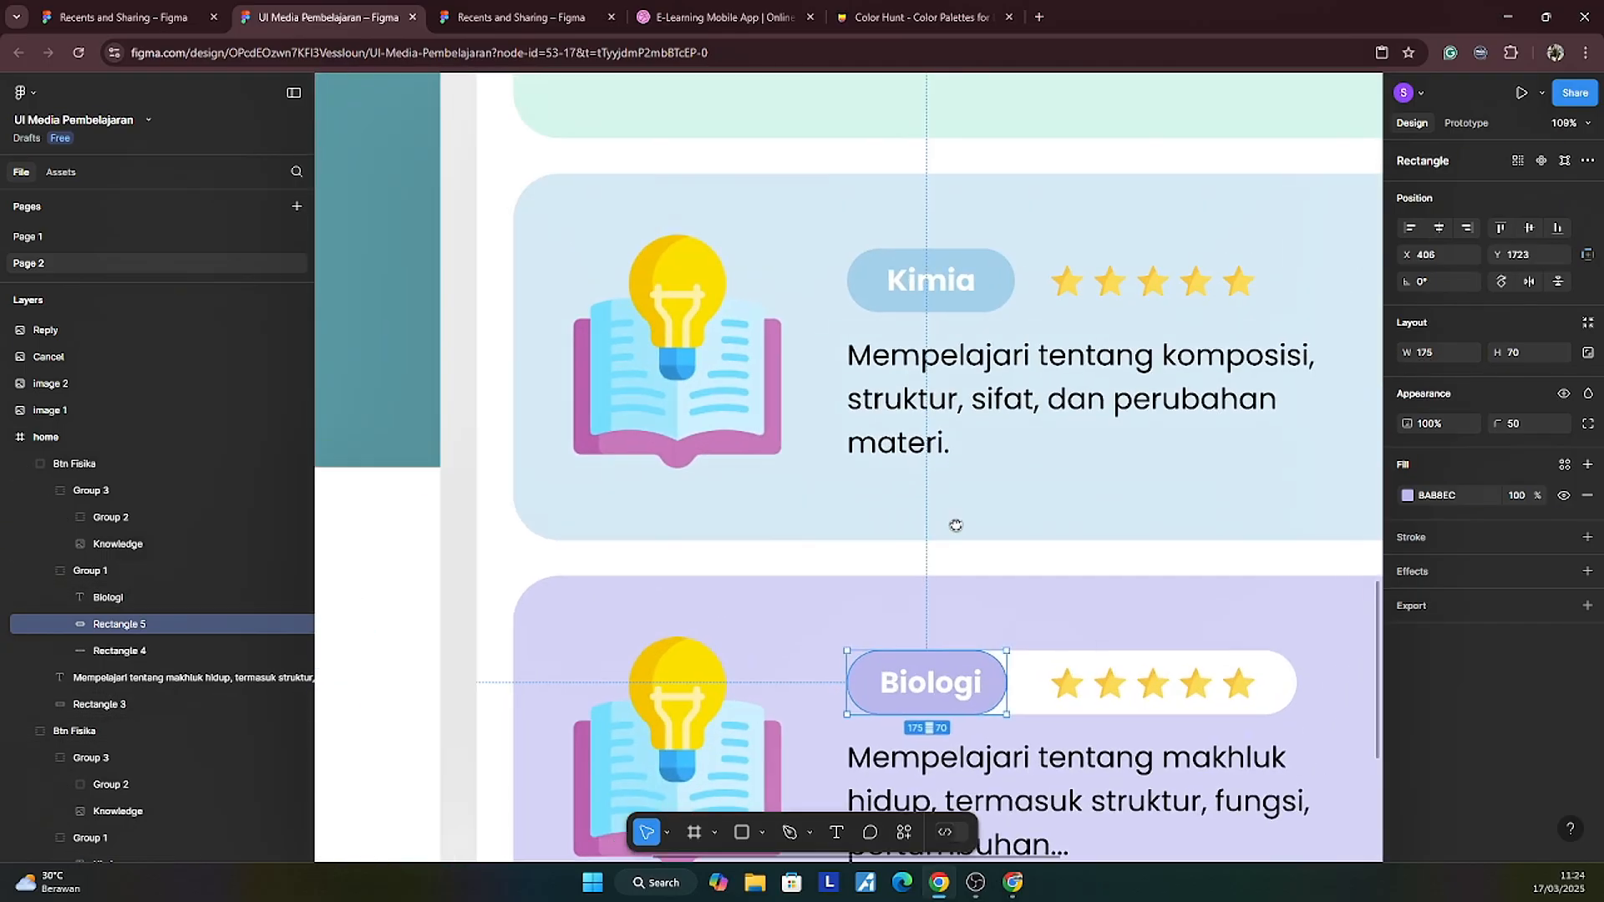
left_click(999, 295)
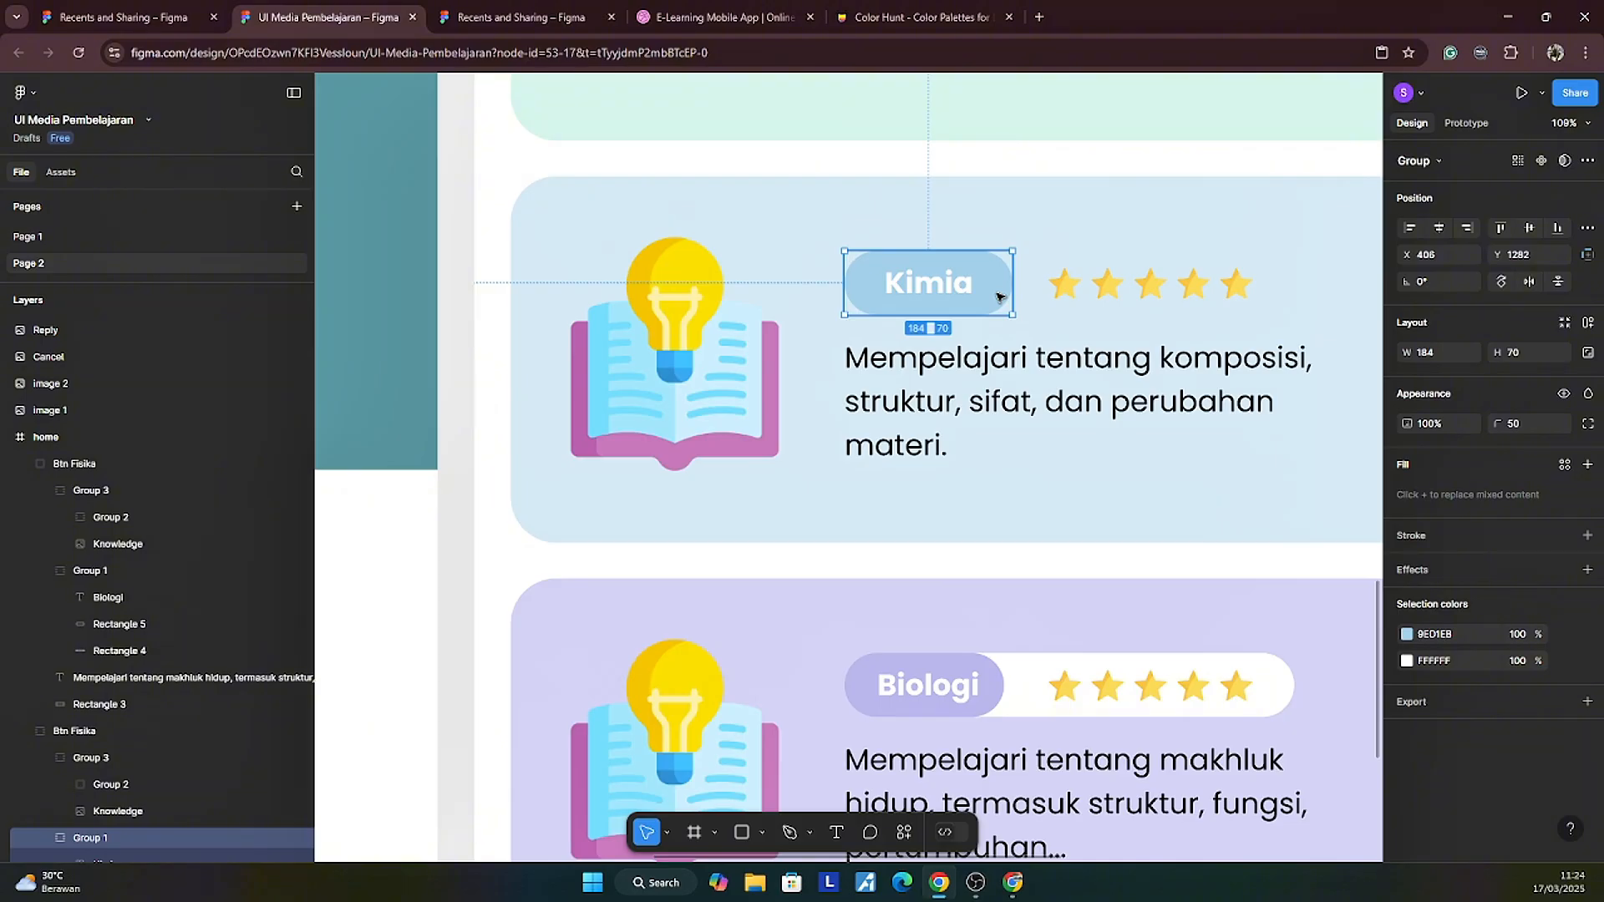
double_click(999, 296)
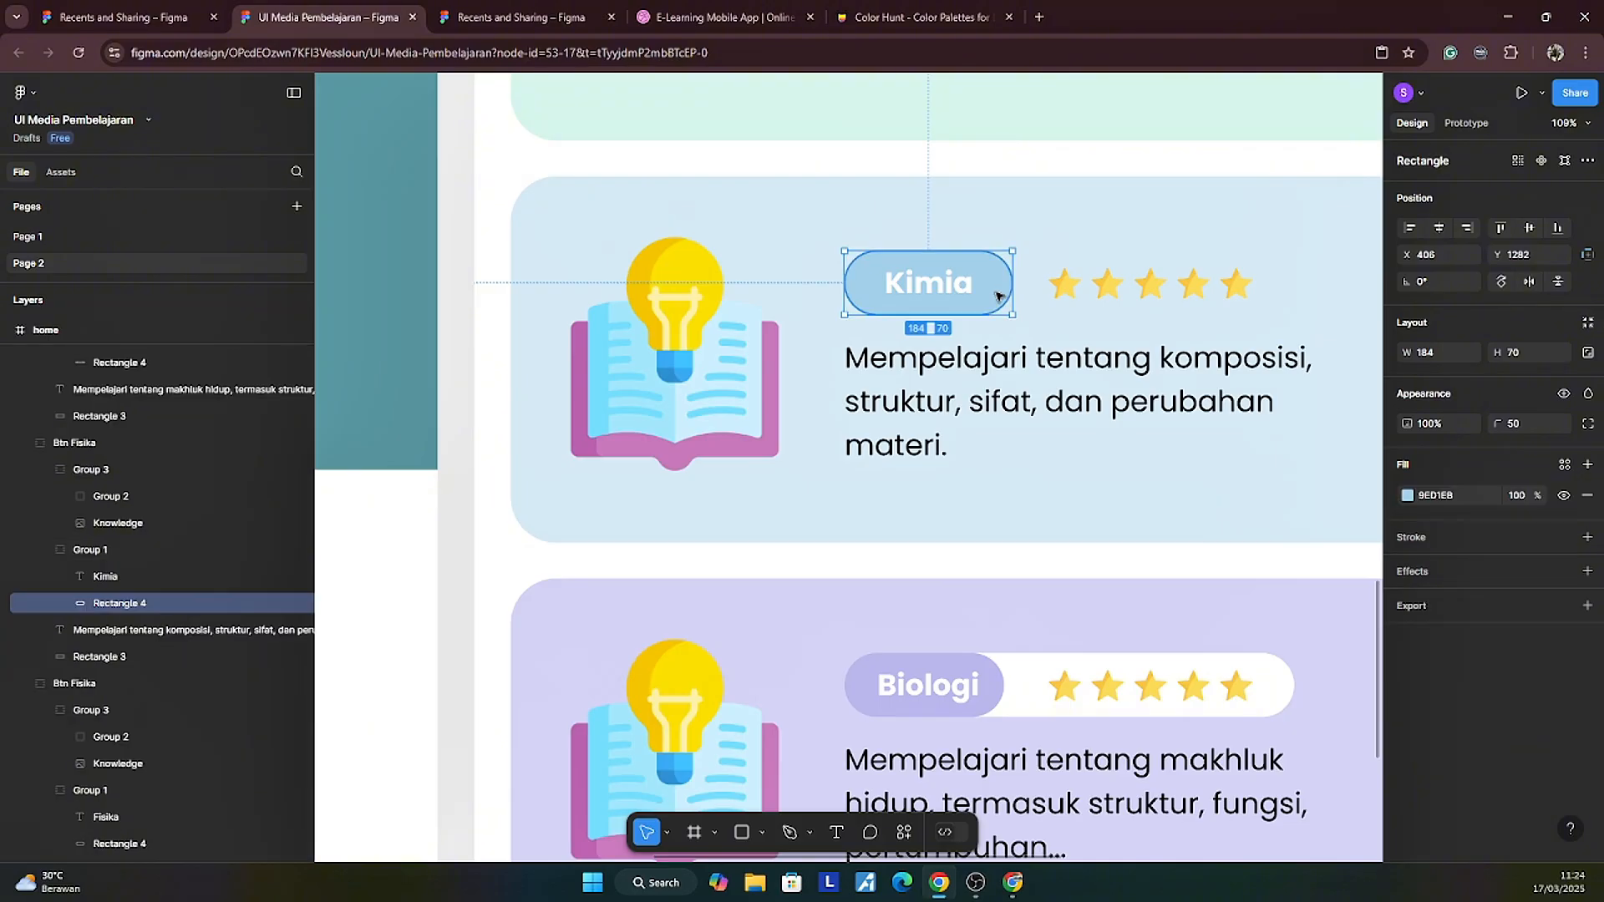
key("ctrl+d")
scroll(849, 468, "right", 2)
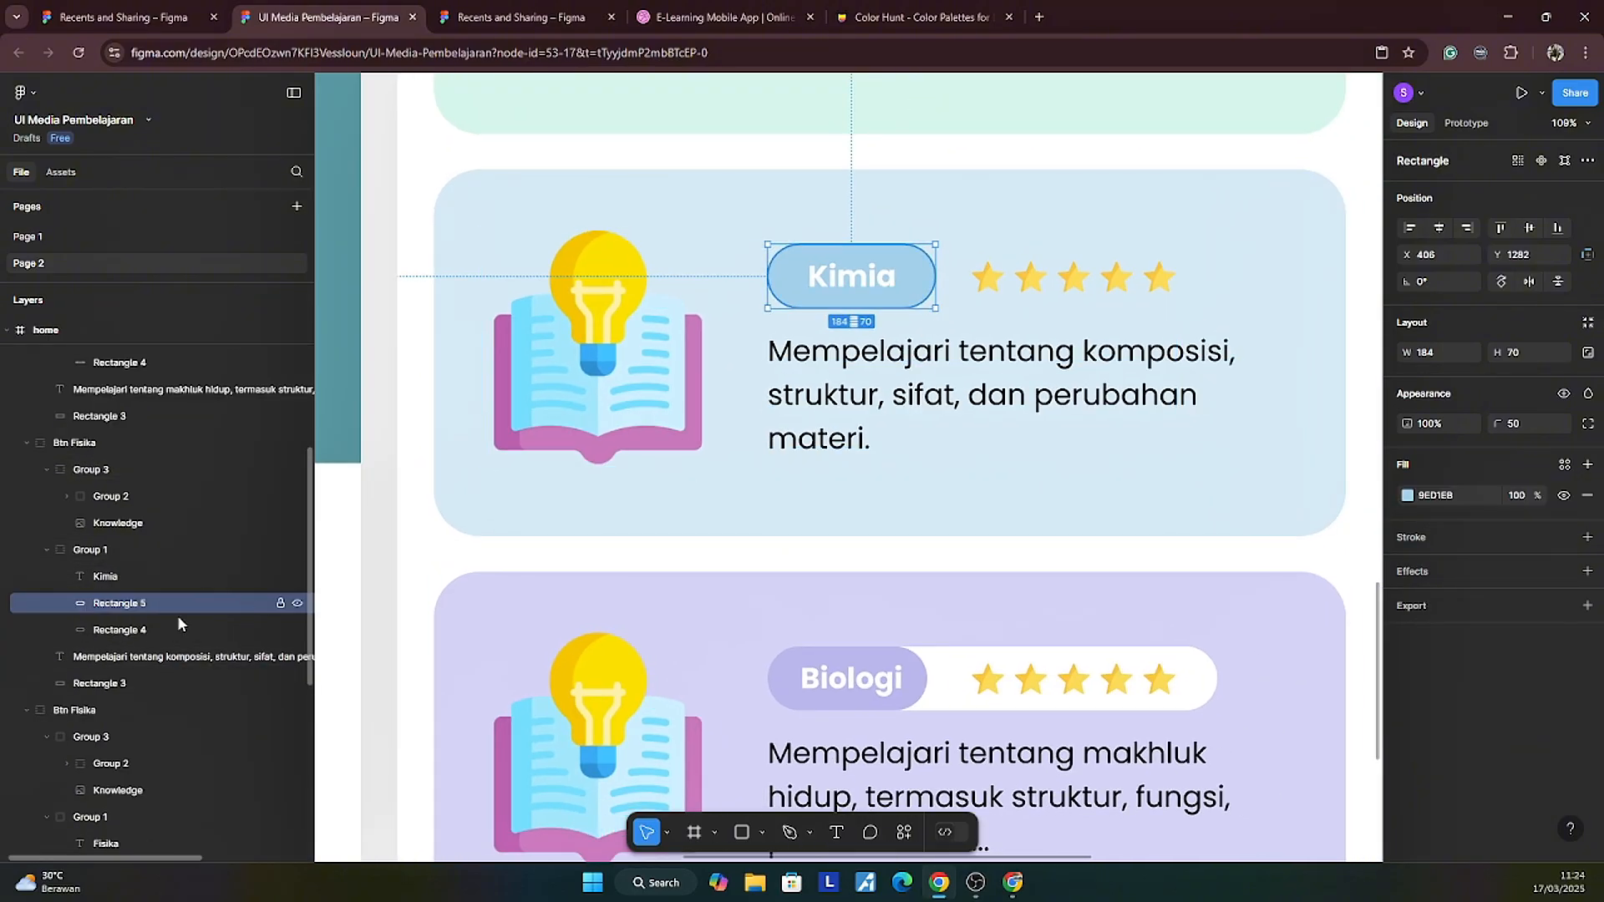
left_click(137, 630)
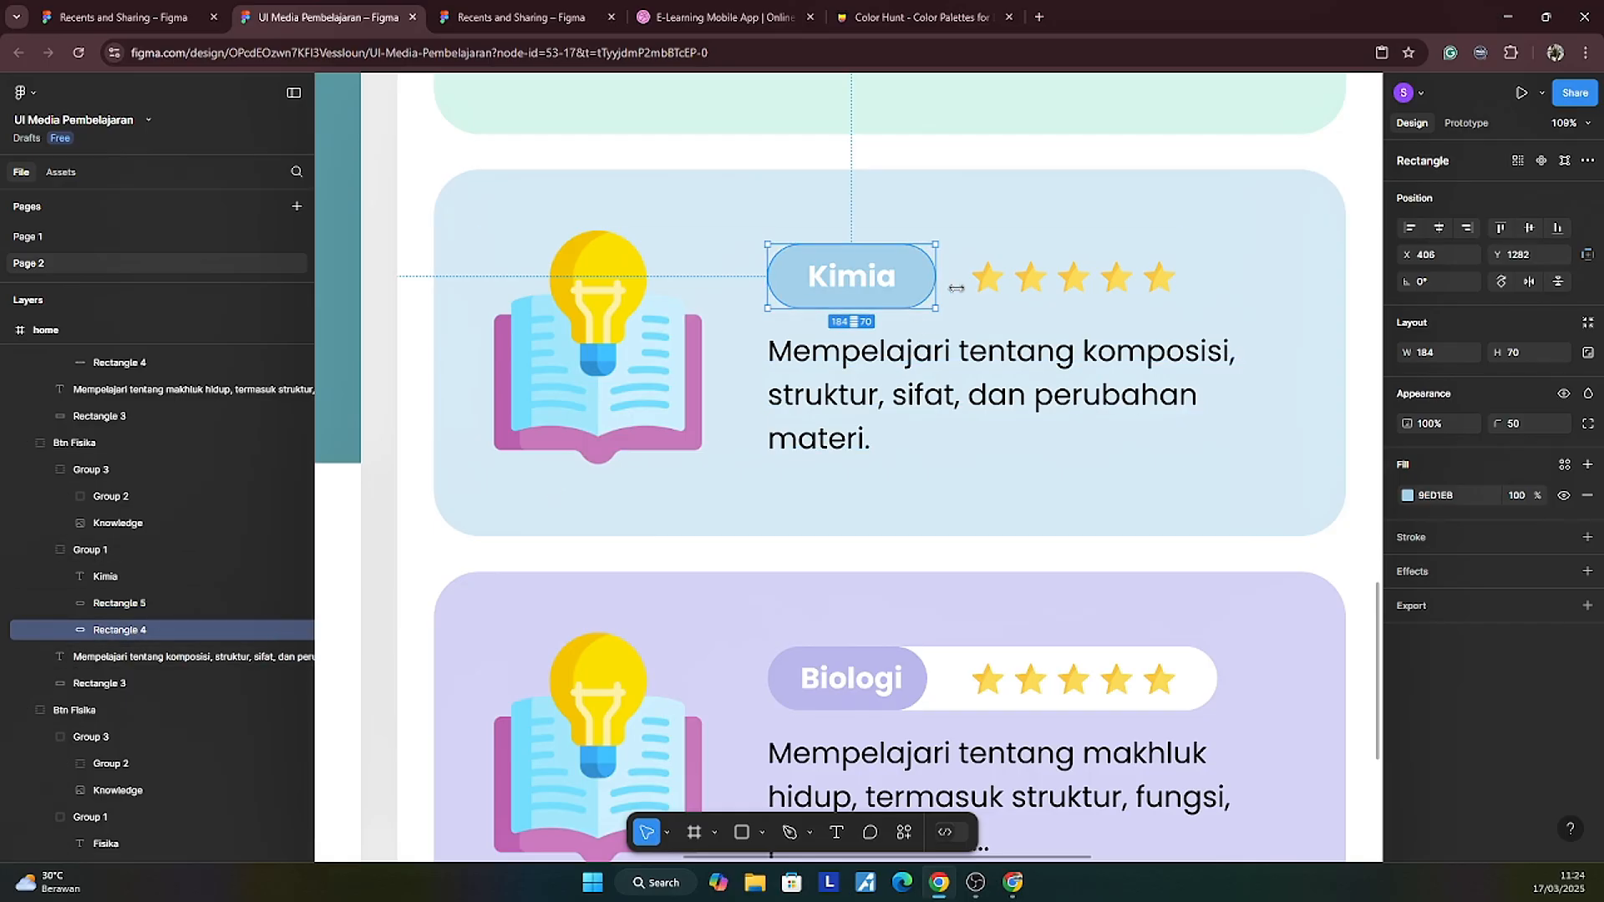
left_click_drag(957, 288, 1223, 323)
Step: Check the width of the Biologi card's white rectangle and set the Kimia card's wide rectangle to a width of 493
left_click(1206, 682)
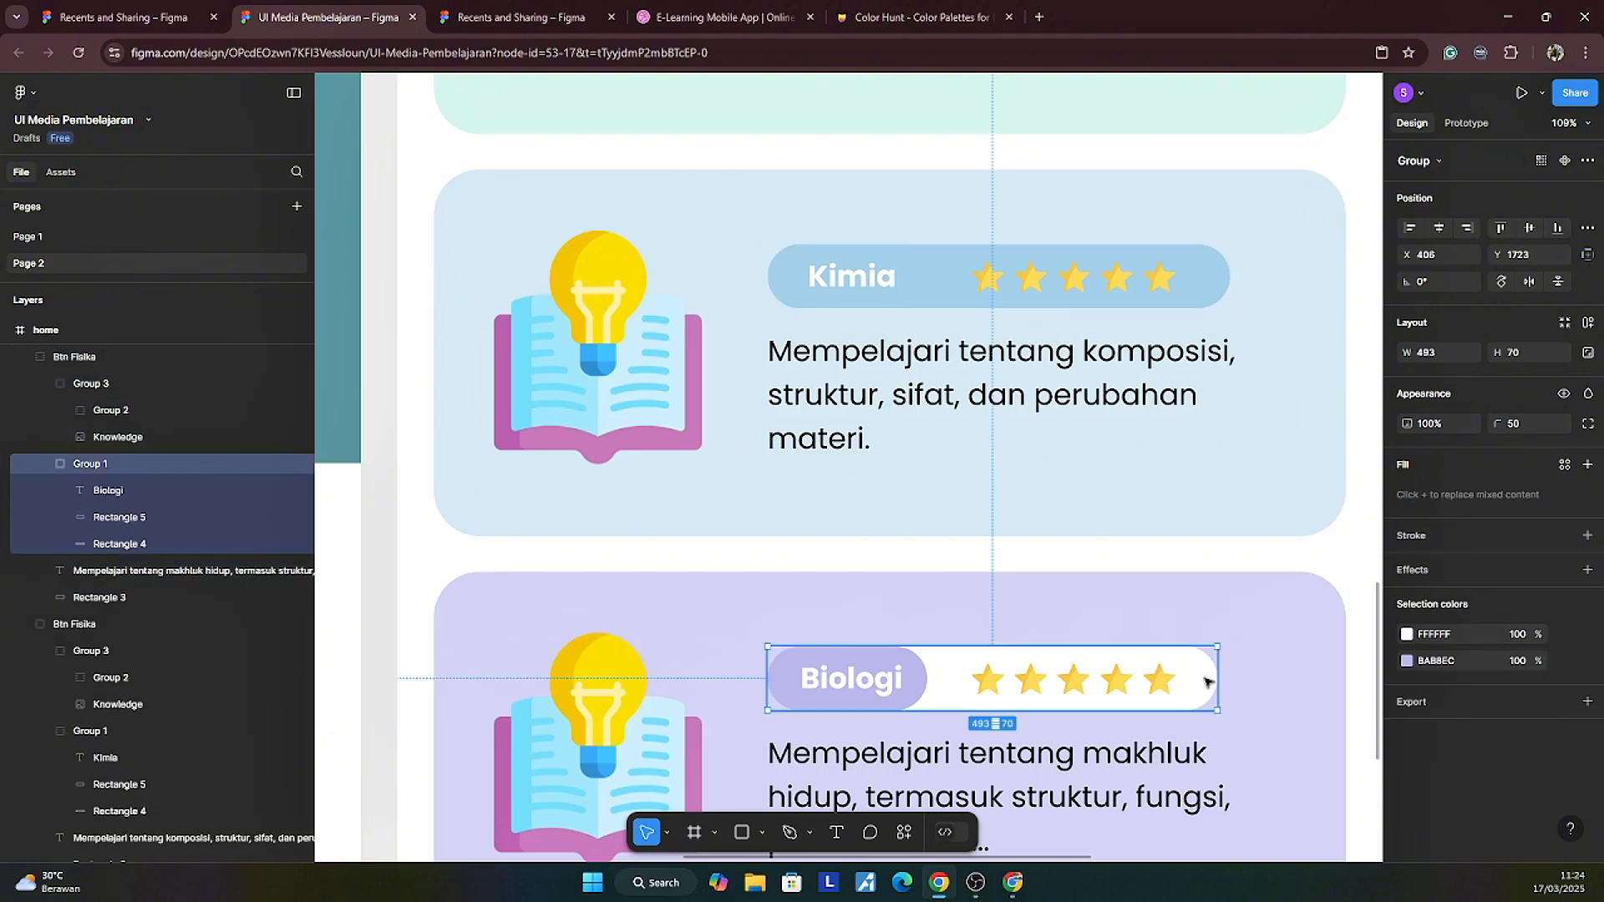
double_click(1207, 682)
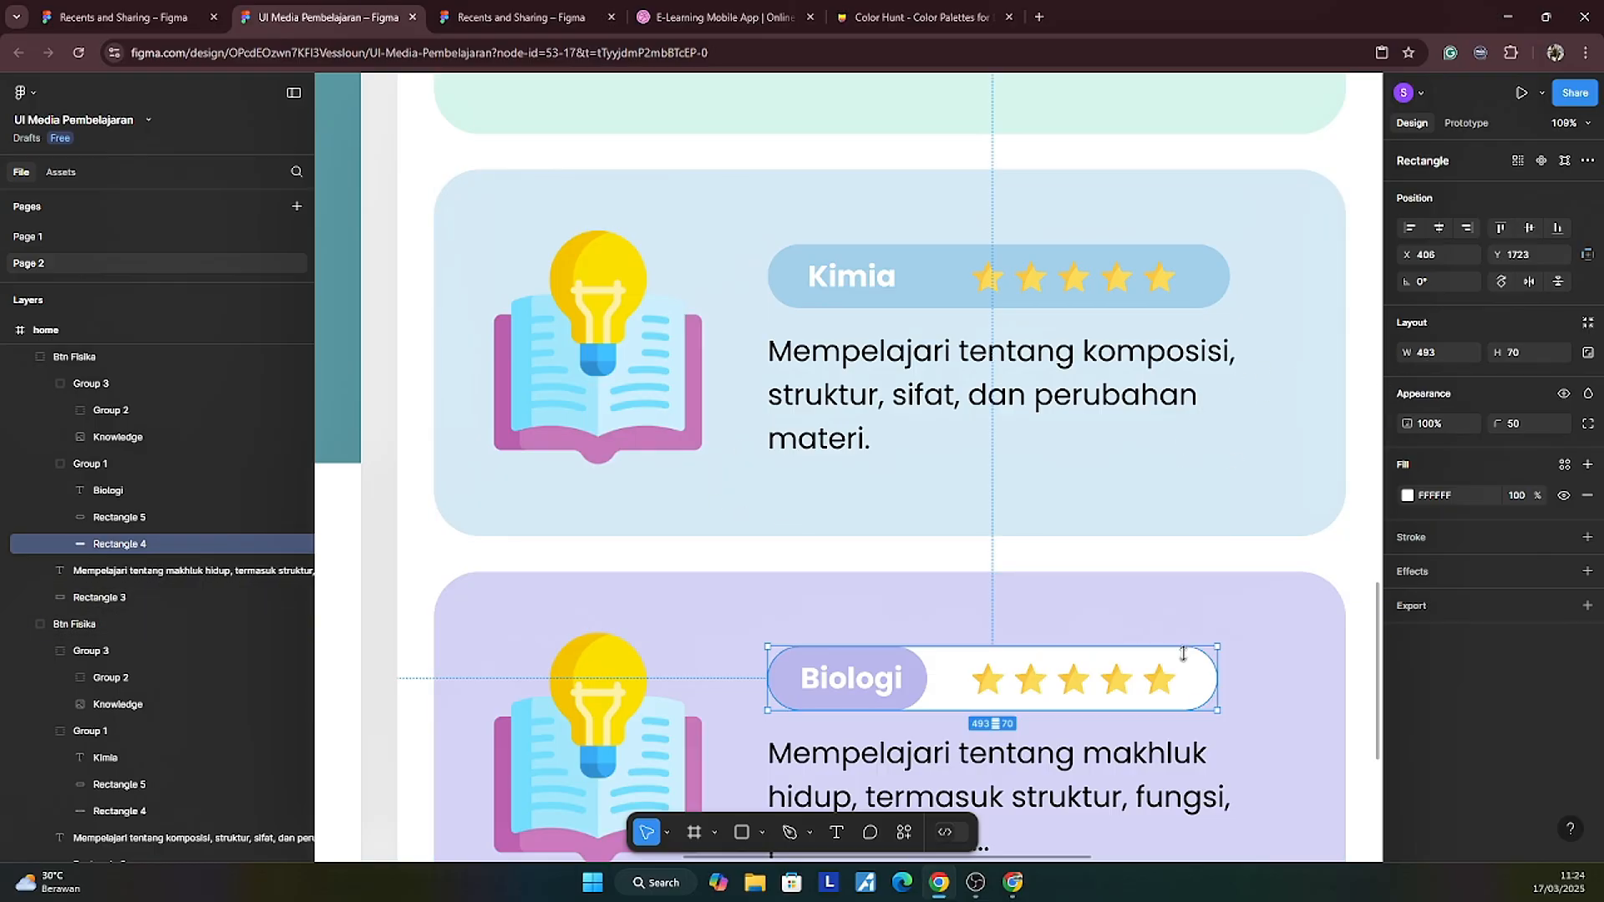
left_click(1217, 295)
double_click(1217, 295)
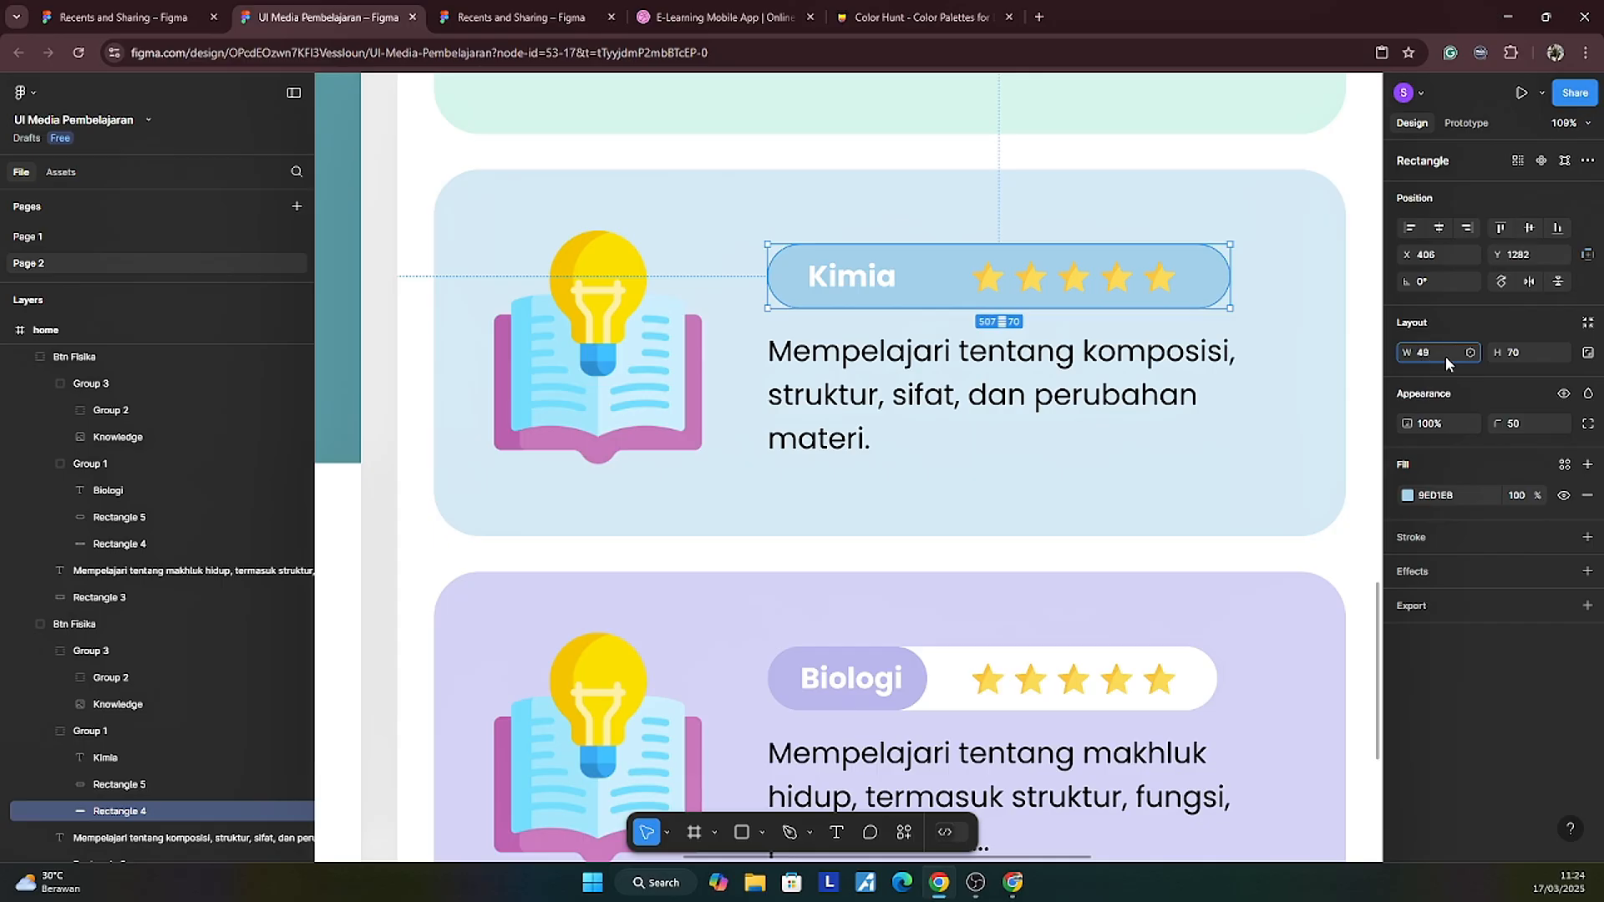
left_click(1446, 356)
type("493")
key("Return")
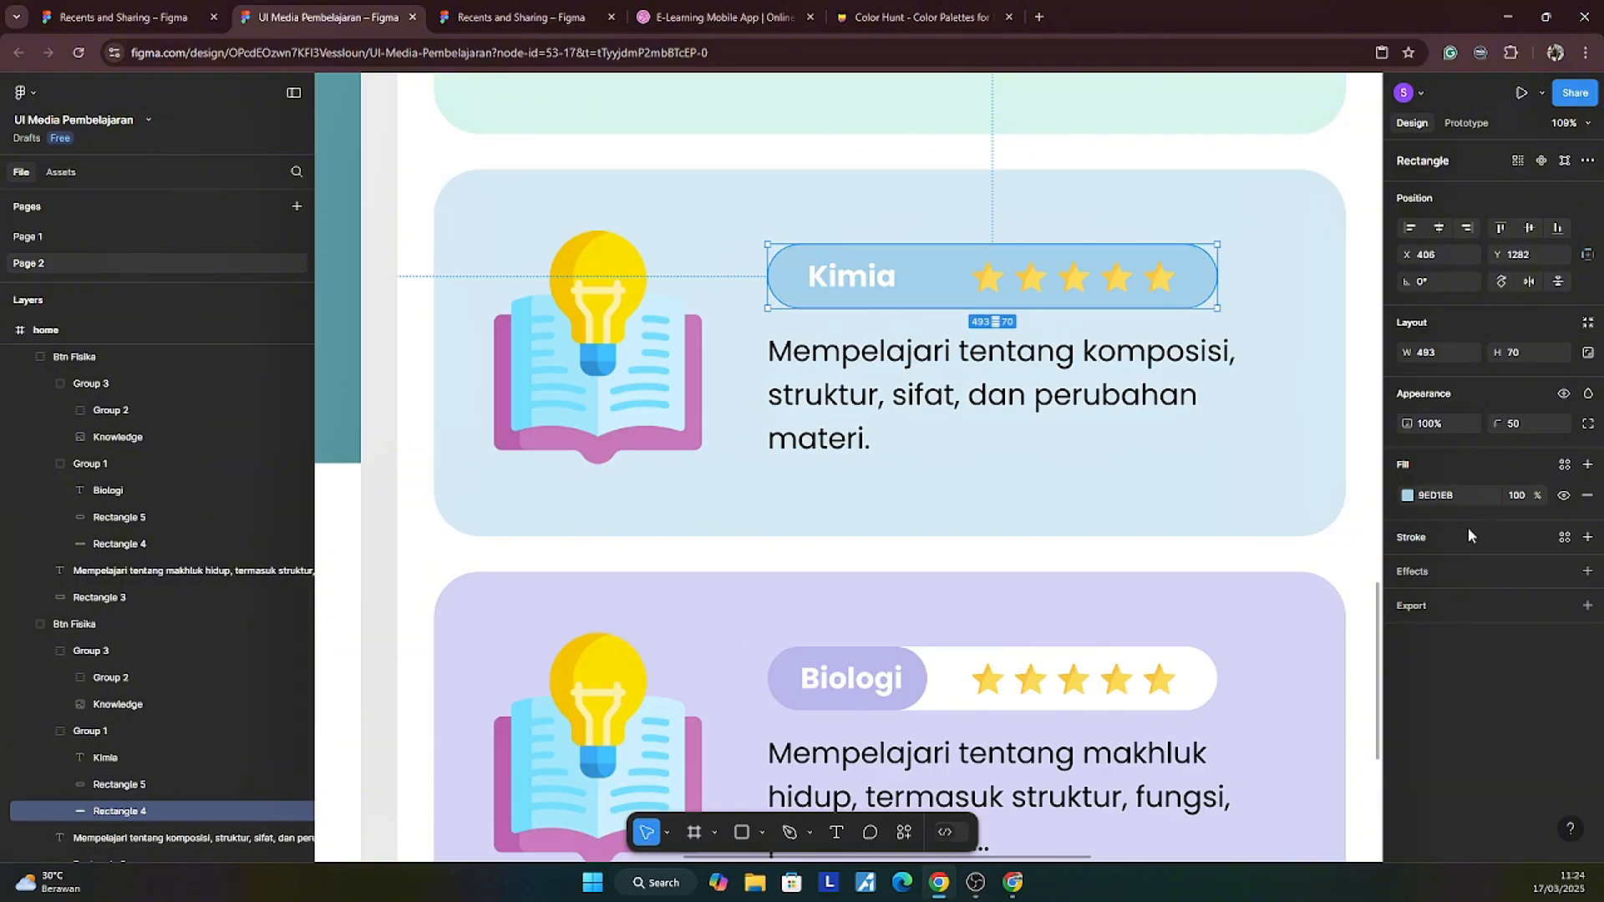
Step: Fill the wide rectangle behind the Kimia card's stars with white (FFFFFF)
left_click(1408, 495)
left_click_drag(1279, 526, 1033, 378)
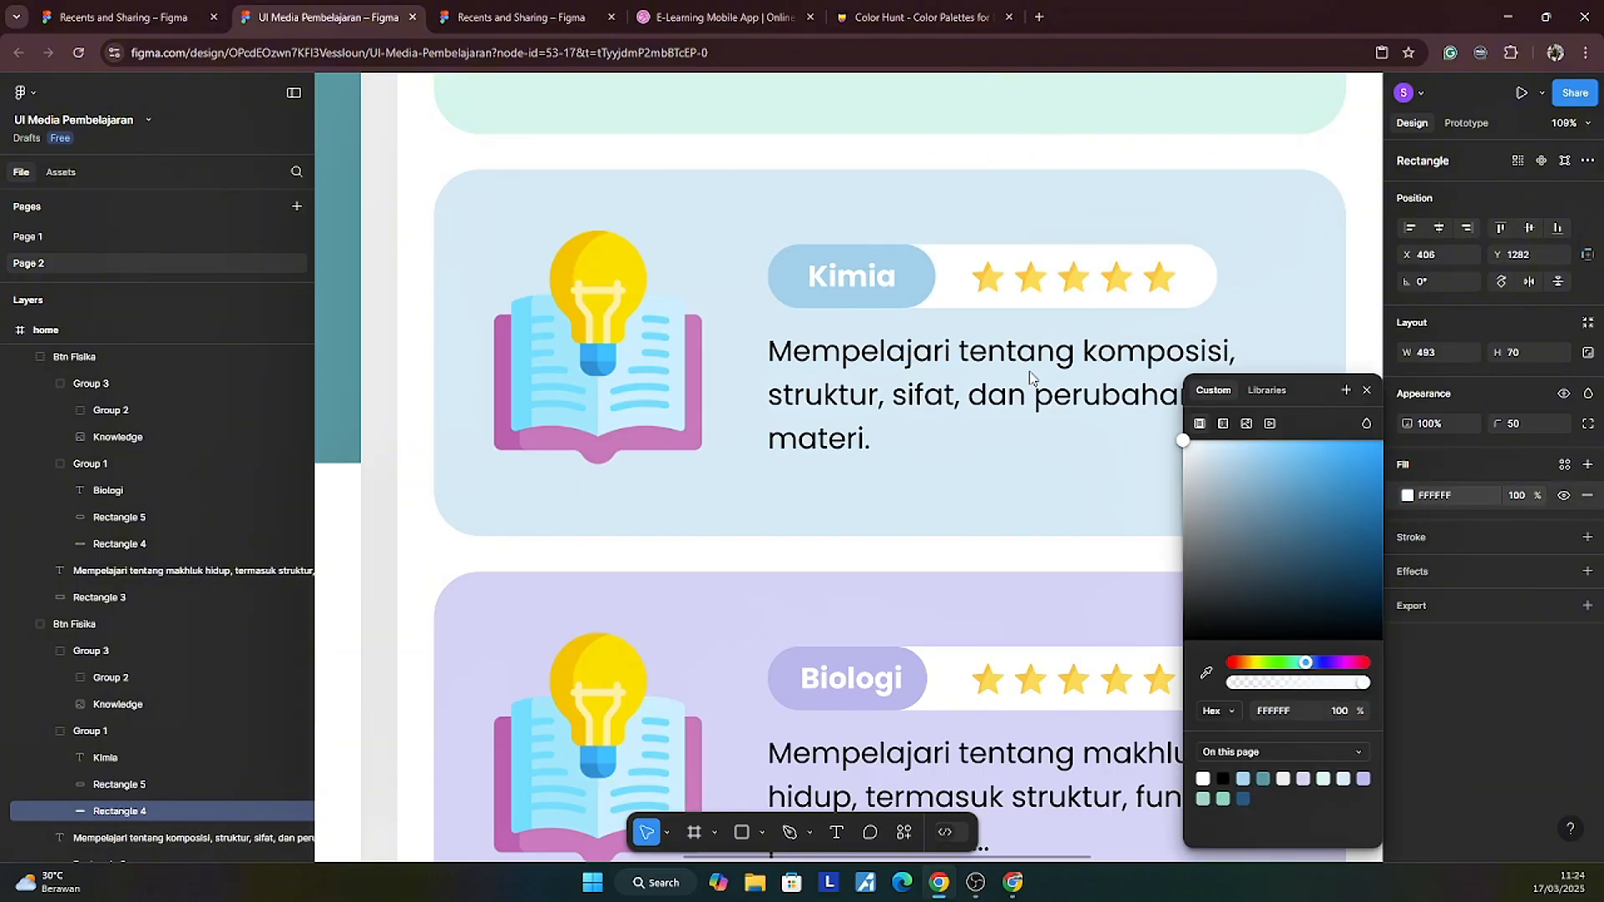
left_click(1367, 390)
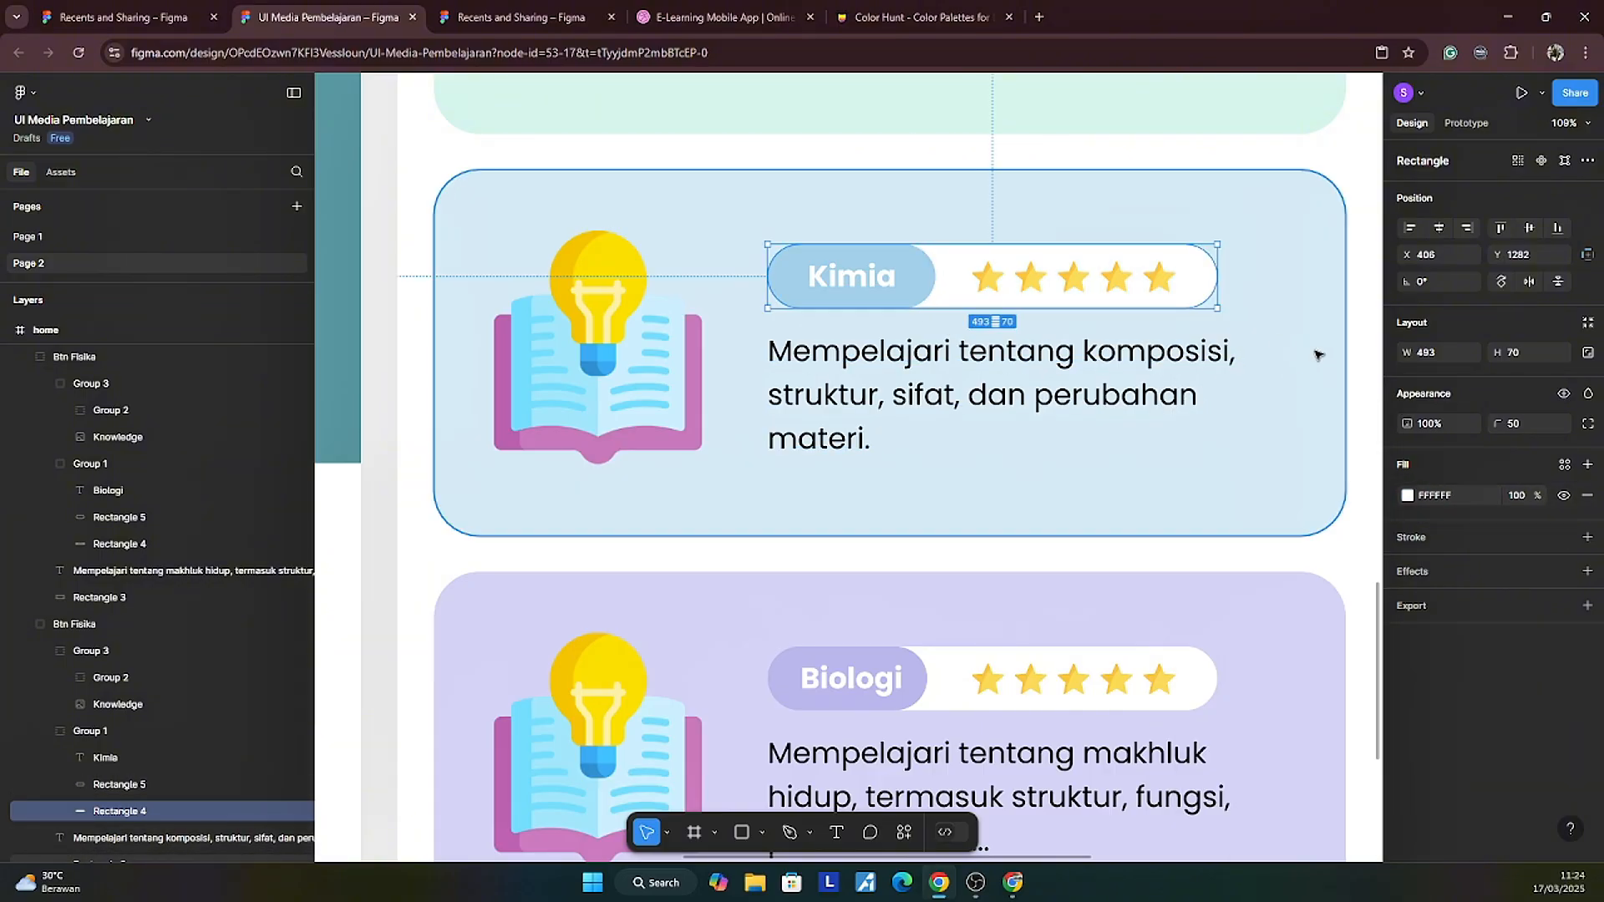
left_click(1364, 371)
scroll(1350, 373, "down", 5)
scroll(961, 334, "up", 3)
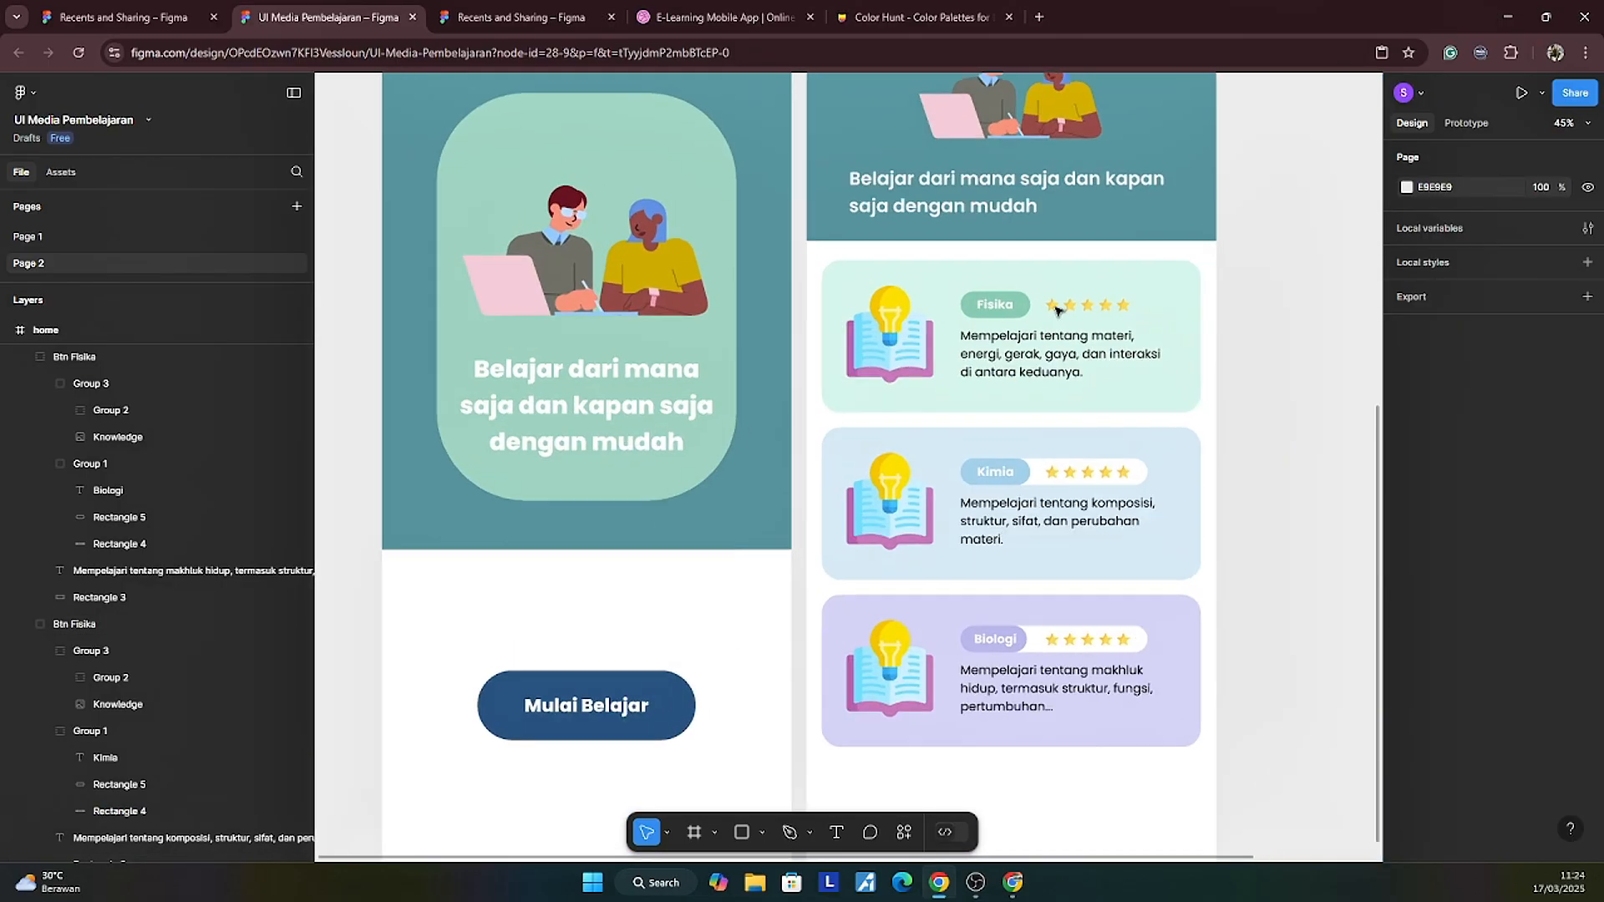
Step: Give the Fisika card the same white rectangle behind its stars, keeping a green rectangle around the Fisika label
scroll(961, 334, "up", 3)
double_click(961, 302)
left_click_drag(1016, 333, 1195, 333)
left_click(1407, 495)
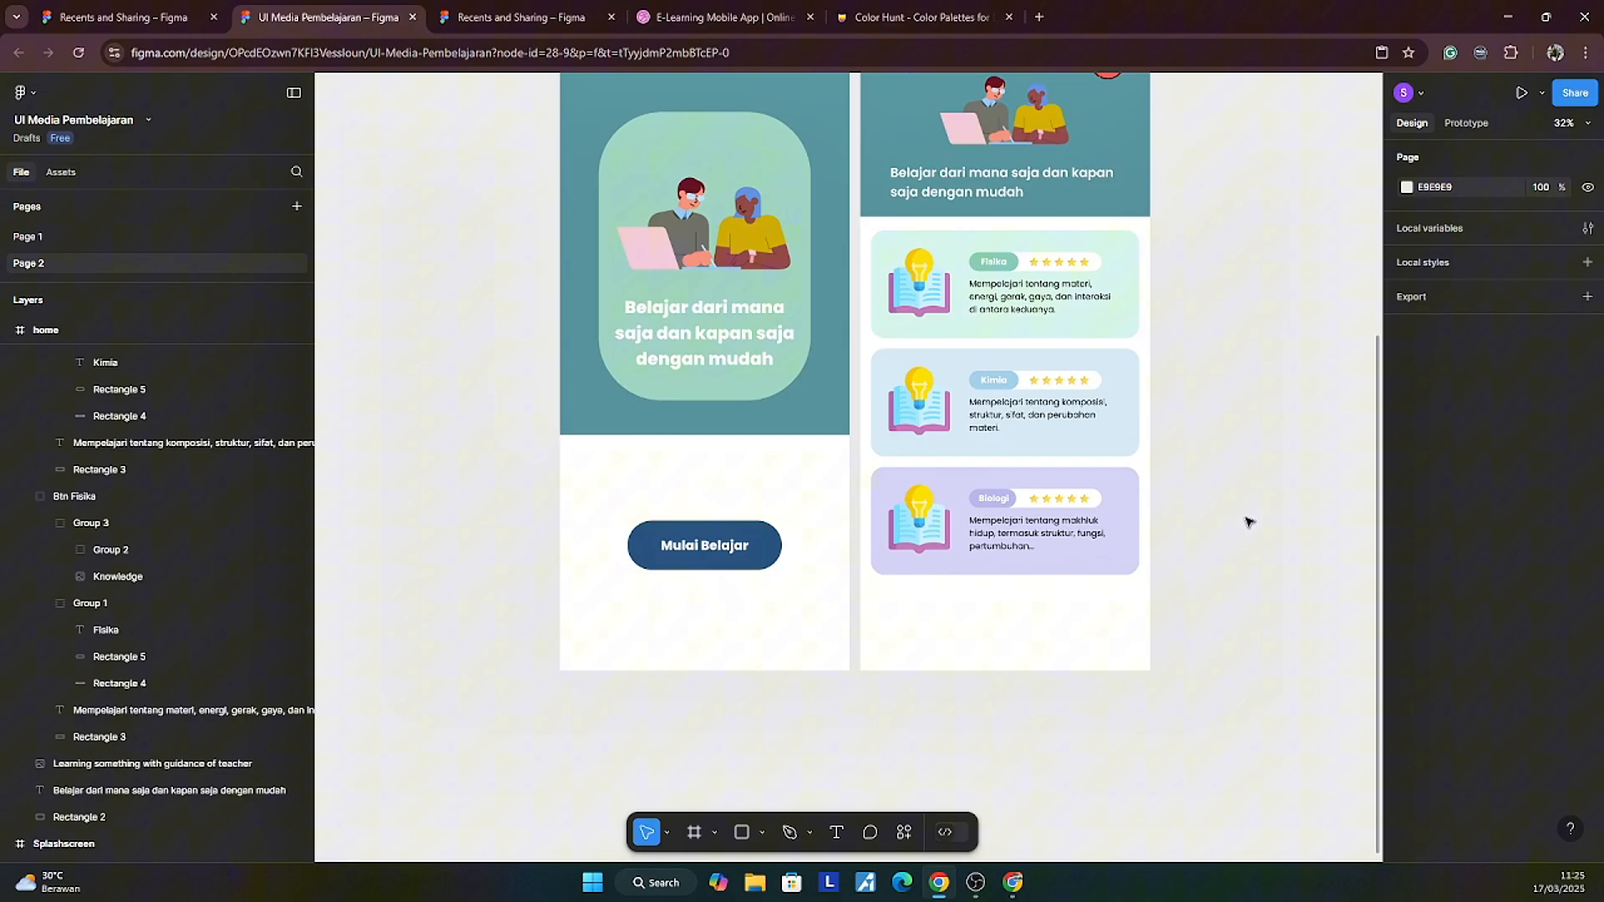
Step: Duplicate the Biologi card directly below itself as a fourth card, with a gap of 39
scroll(1248, 522, "up", 2)
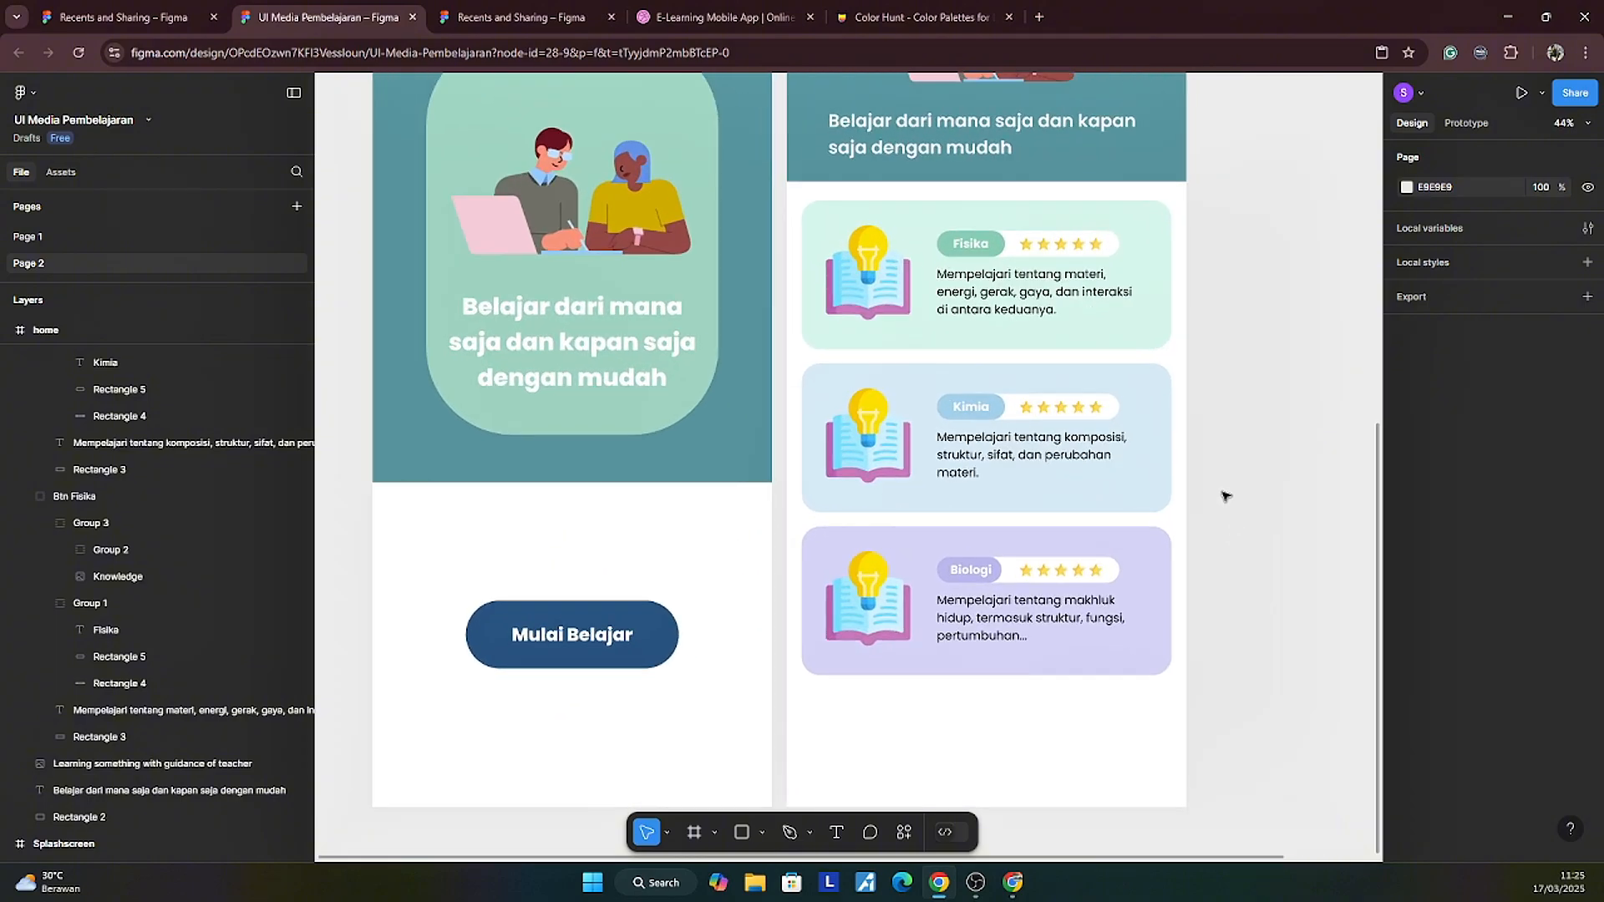
scroll(1220, 499, "down", 2)
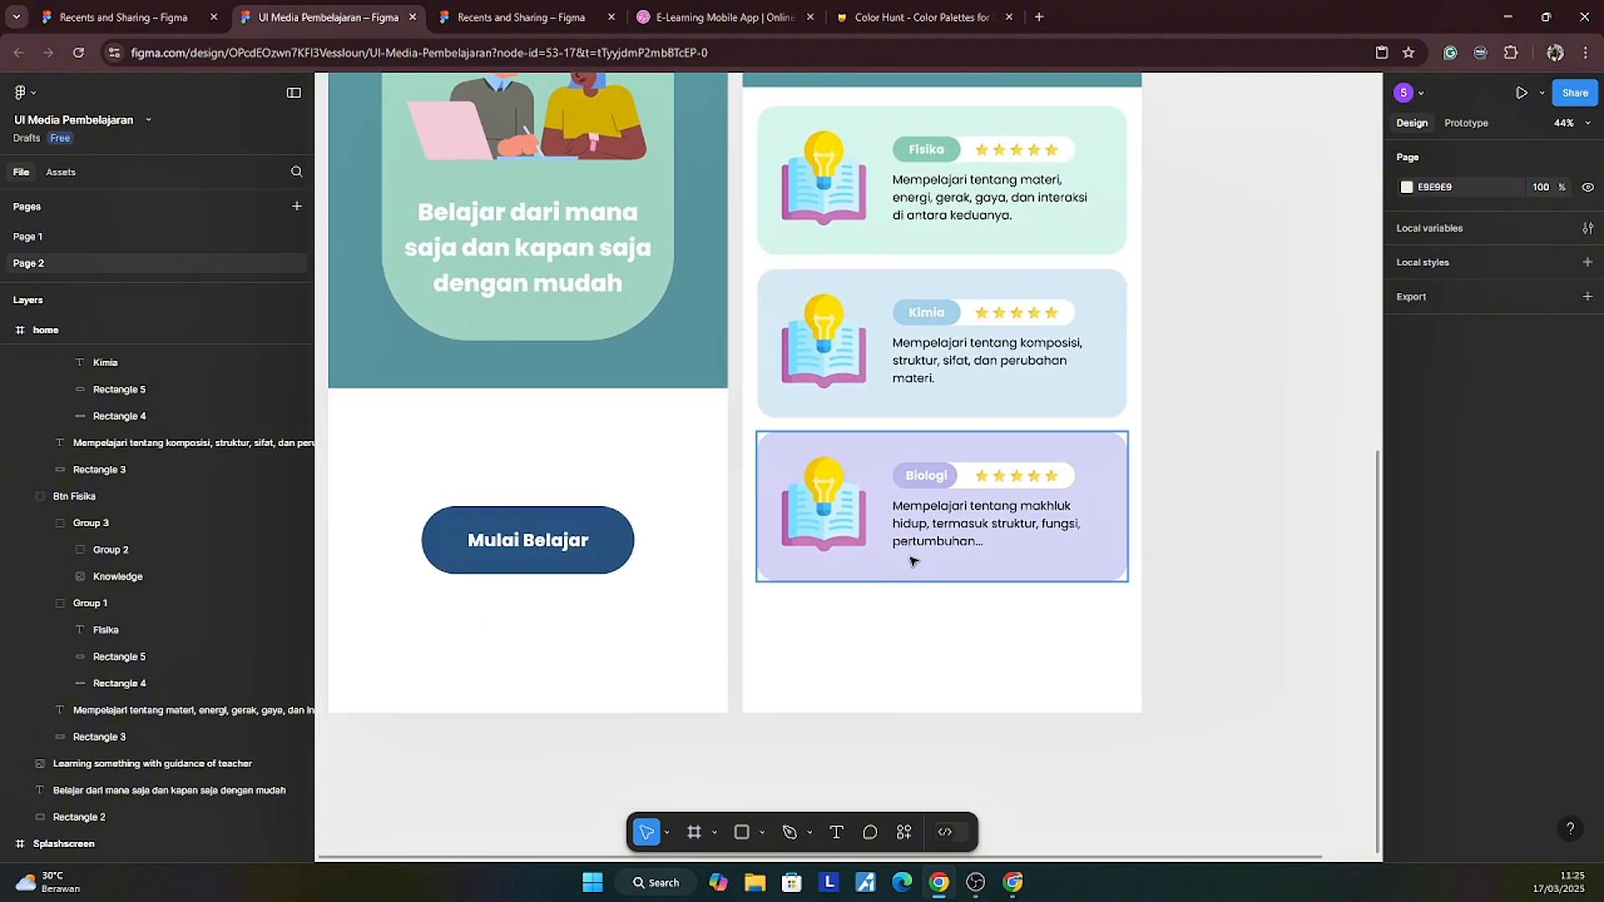
left_click(914, 558)
left_click_drag(916, 531, 917, 687, "alt")
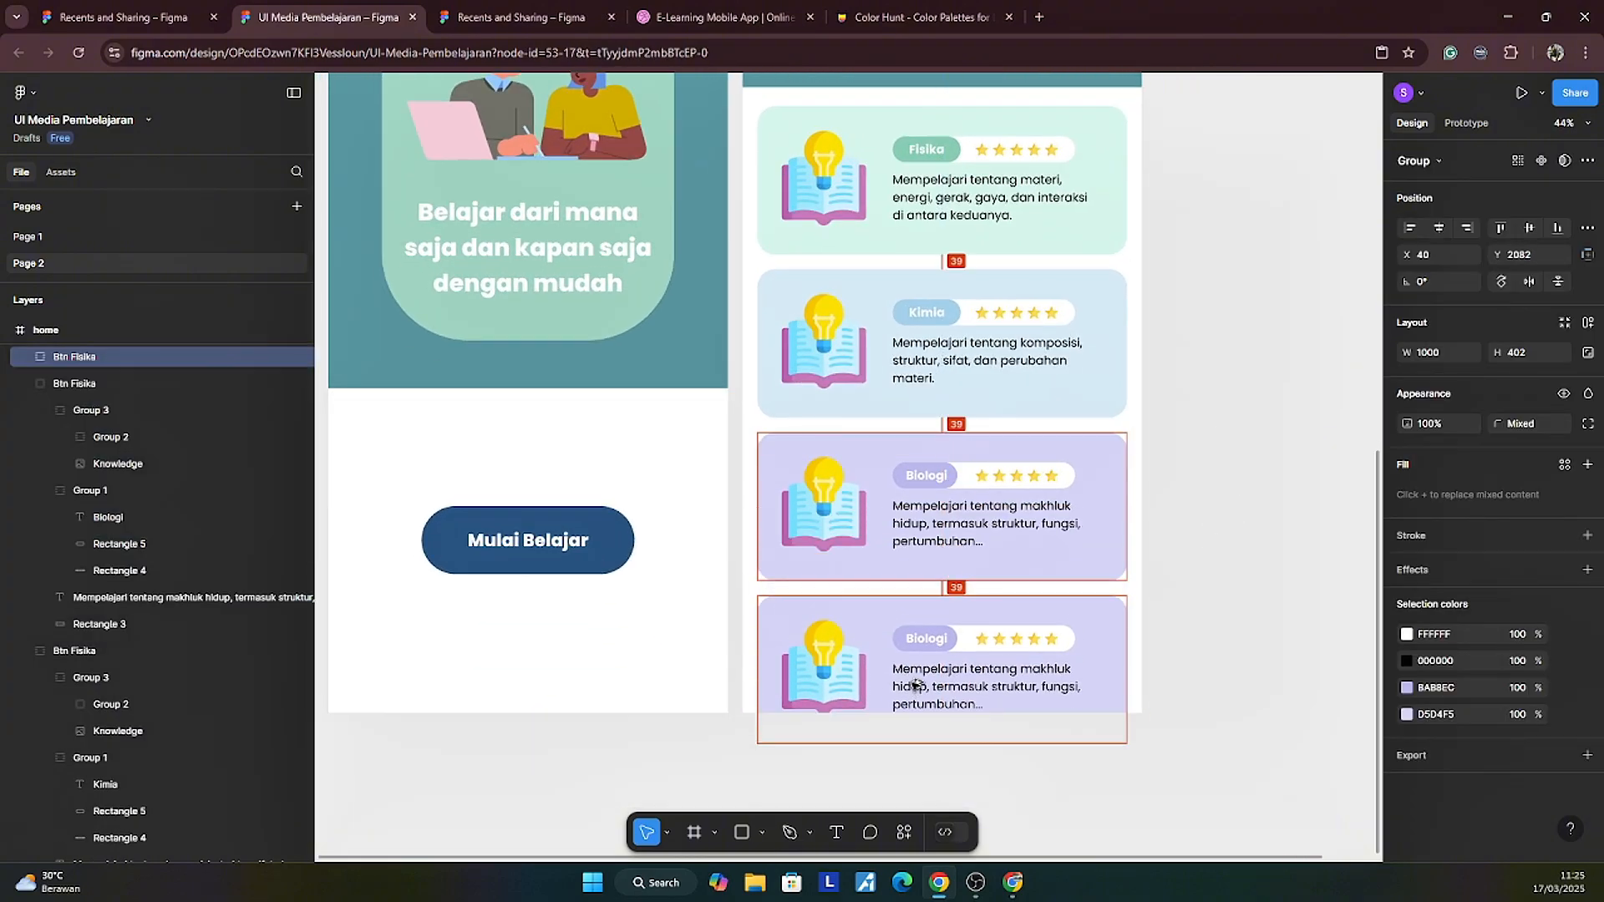
Step: Set the vertical spacing between all four subject cards to 25
left_click(1103, 518, "shift")
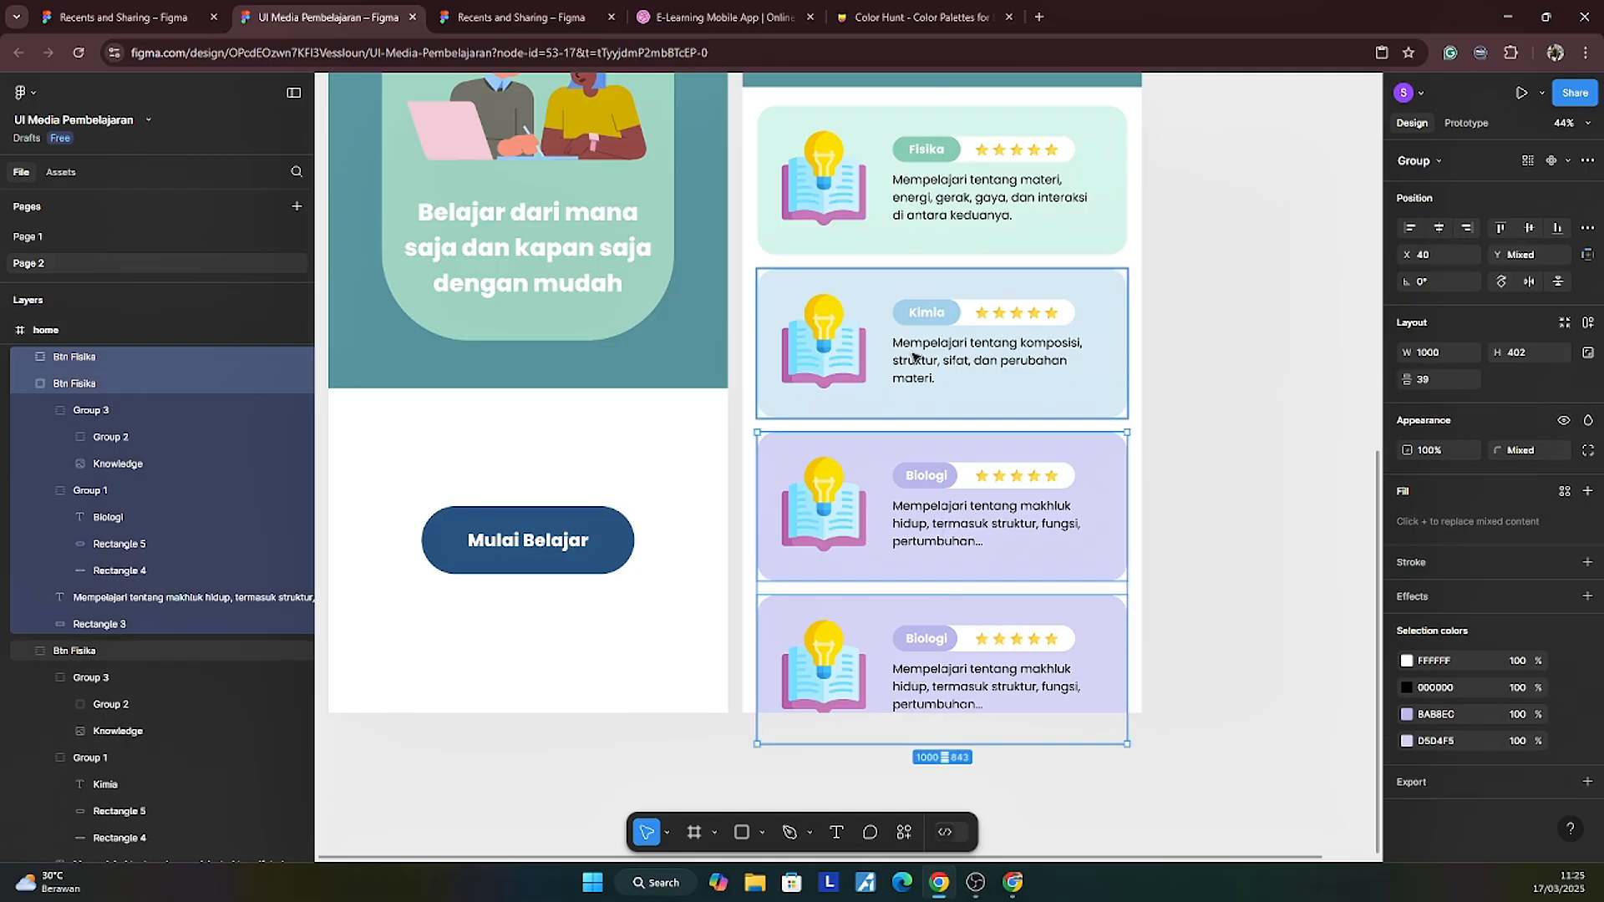
left_click(1103, 368, "shift")
left_click(1103, 209, "shift")
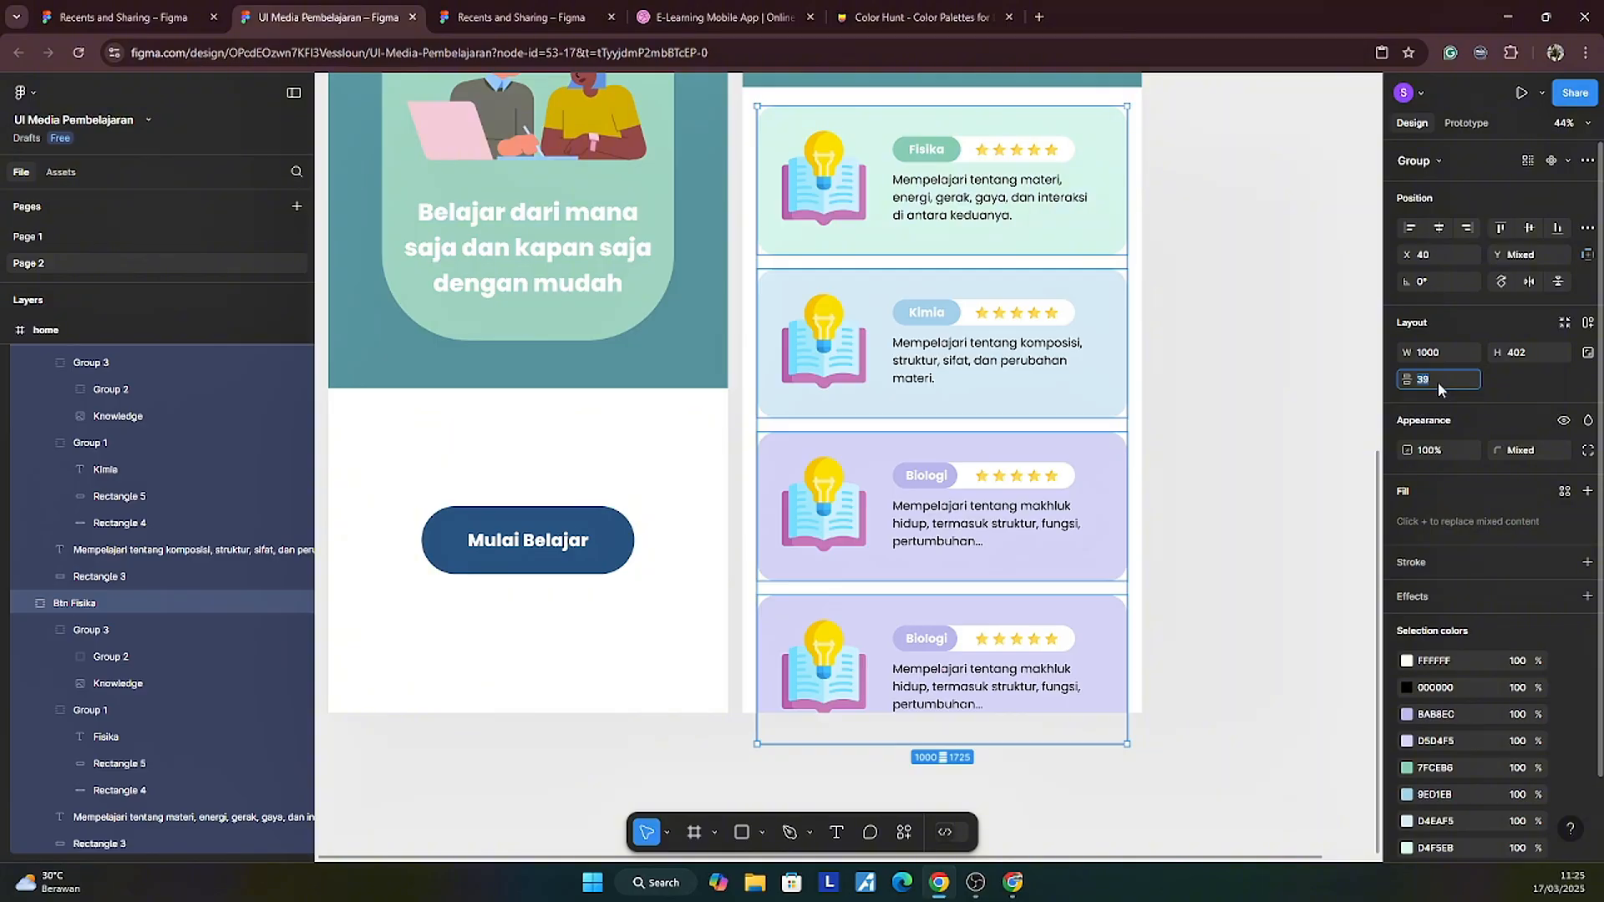
type("5")
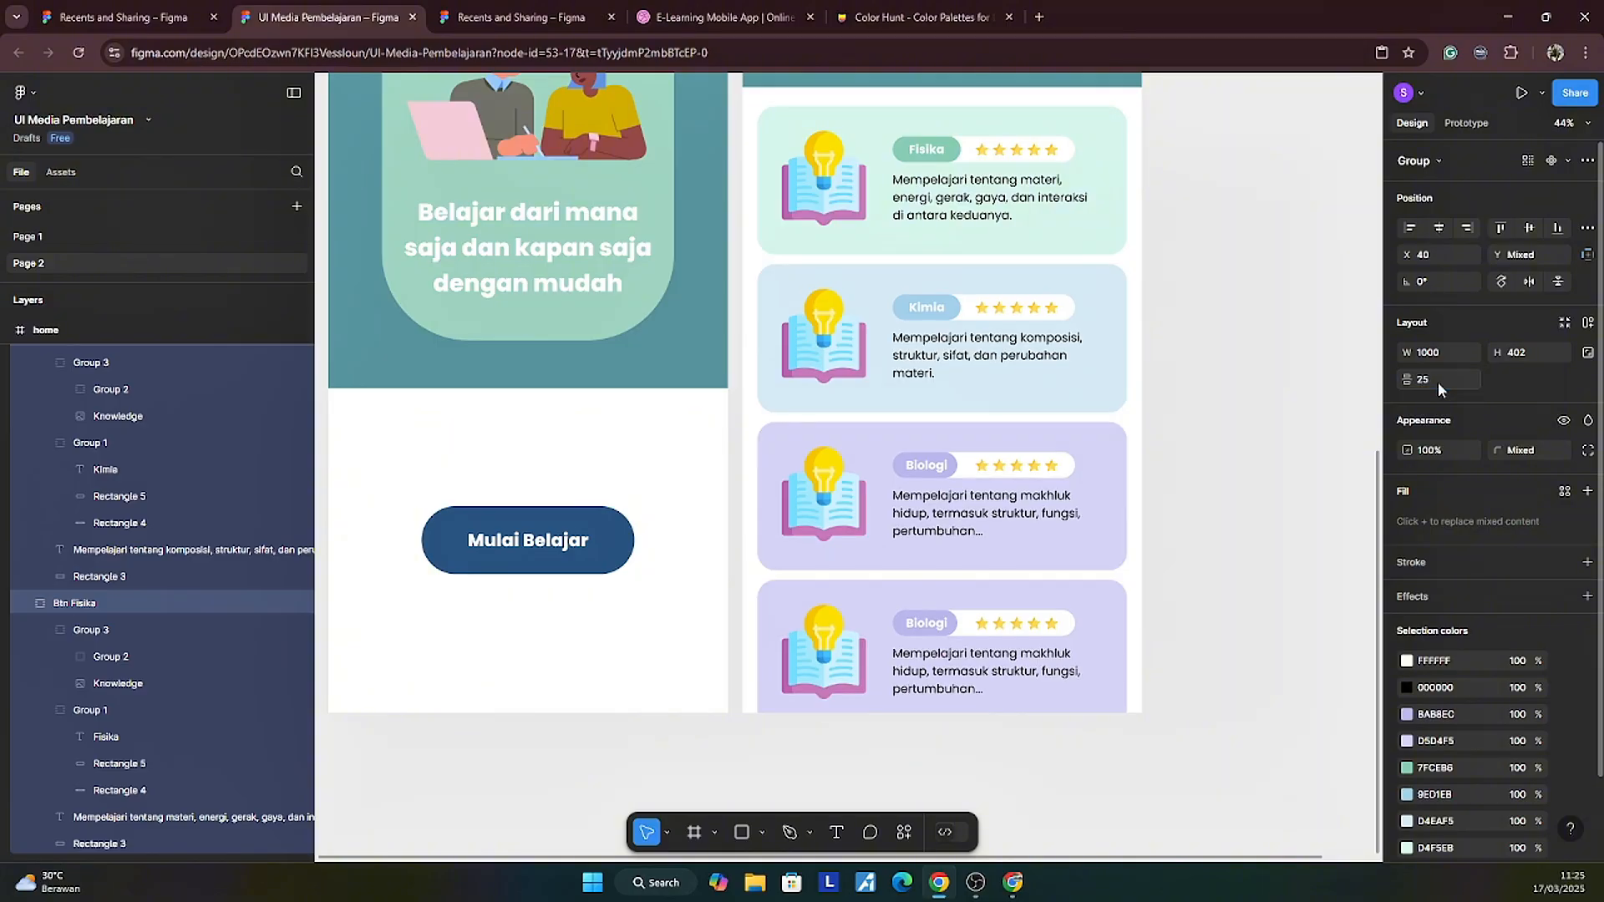
key("Return")
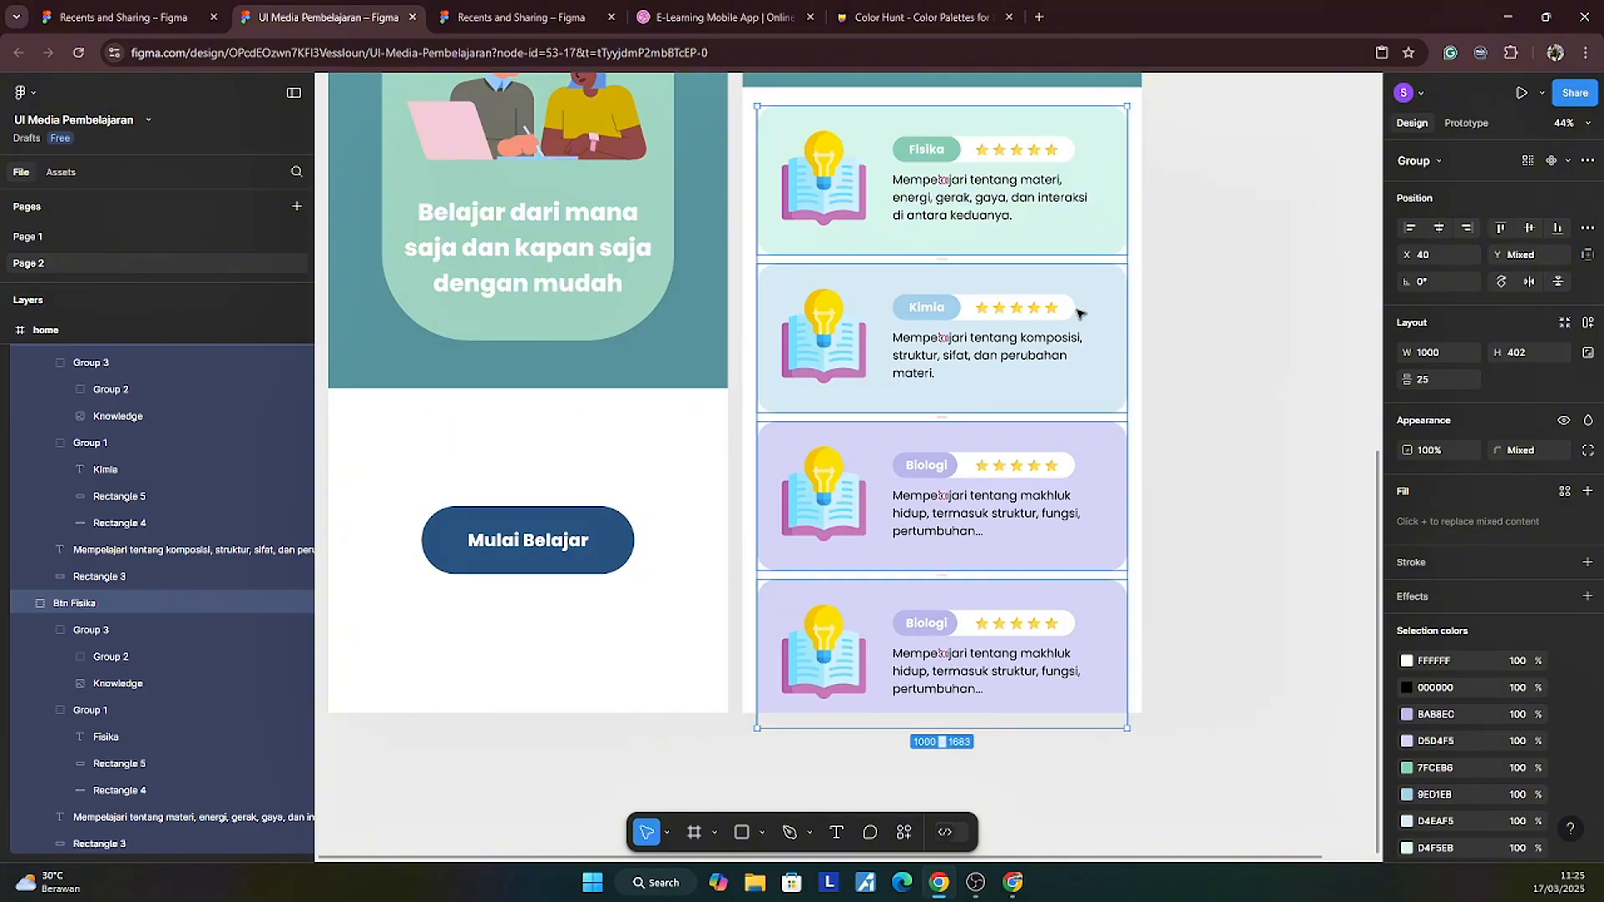
Step: Move the four subject cards up together until they sit 25 below the teal header
scroll(1078, 250, "up", 2)
key("Up")
key("Up")
key("Up")
key("Up")
key("Up")
key("Up")
key("Up")
key("Up")
key("Up")
key("Up")
key("Up")
key("Up")
key("Up")
key("Up")
key("Up")
key("Up")
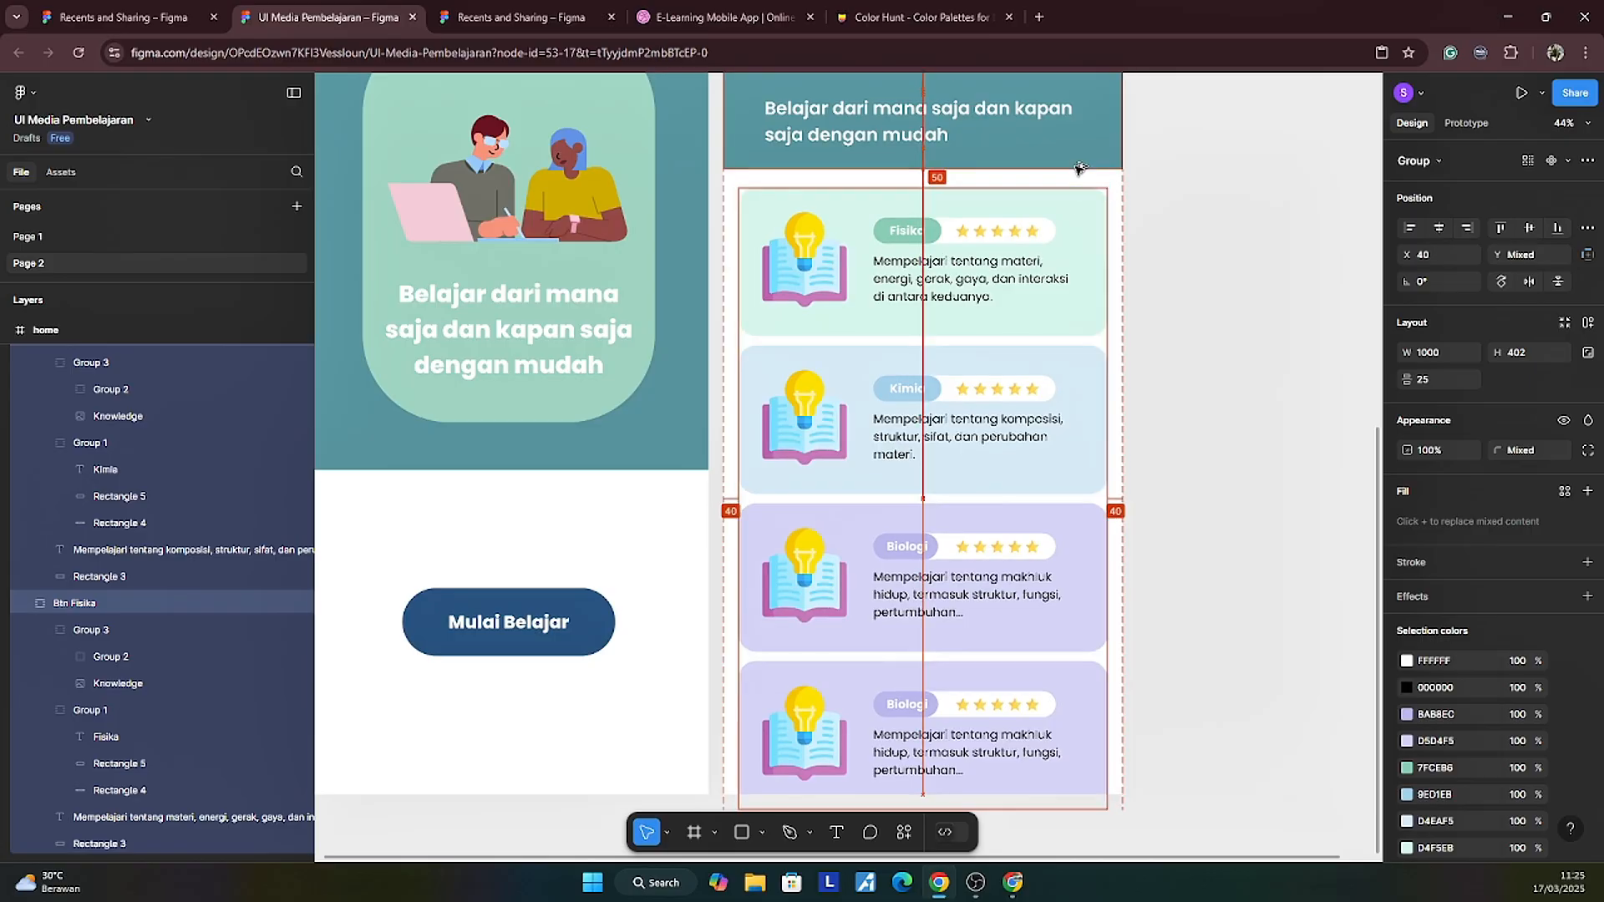
key("Up")
key("Up")
key("Up")
key("Up")
key("Up")
key("Up")
key("Up")
key("Up")
key("Up")
key("Up")
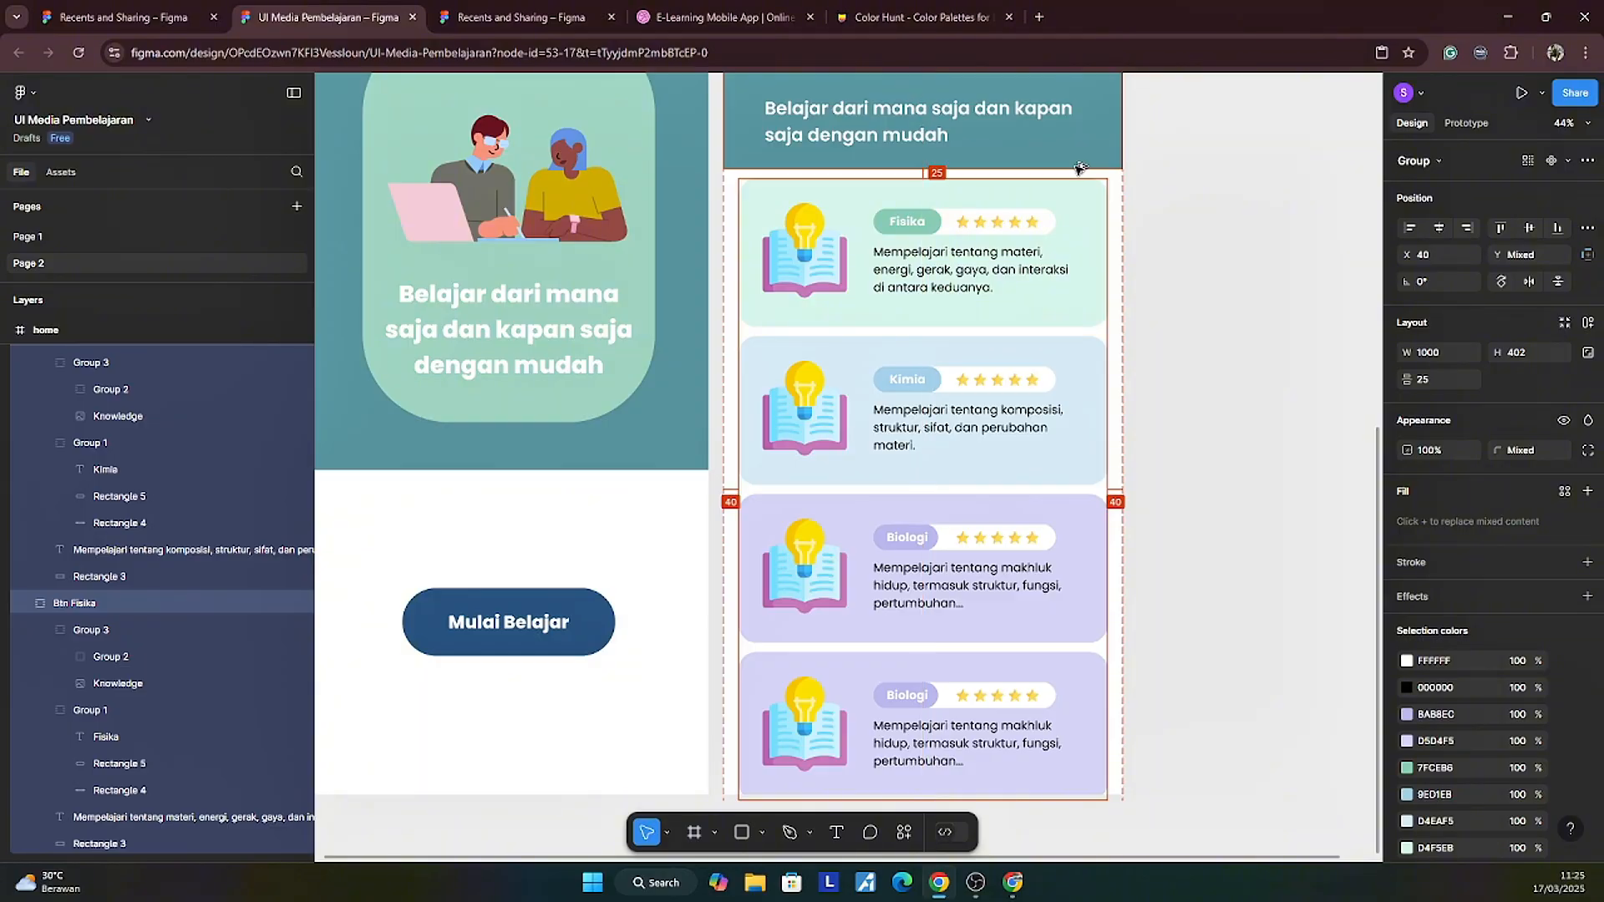
scroll(1240, 341, "down", 2, "ctrl")
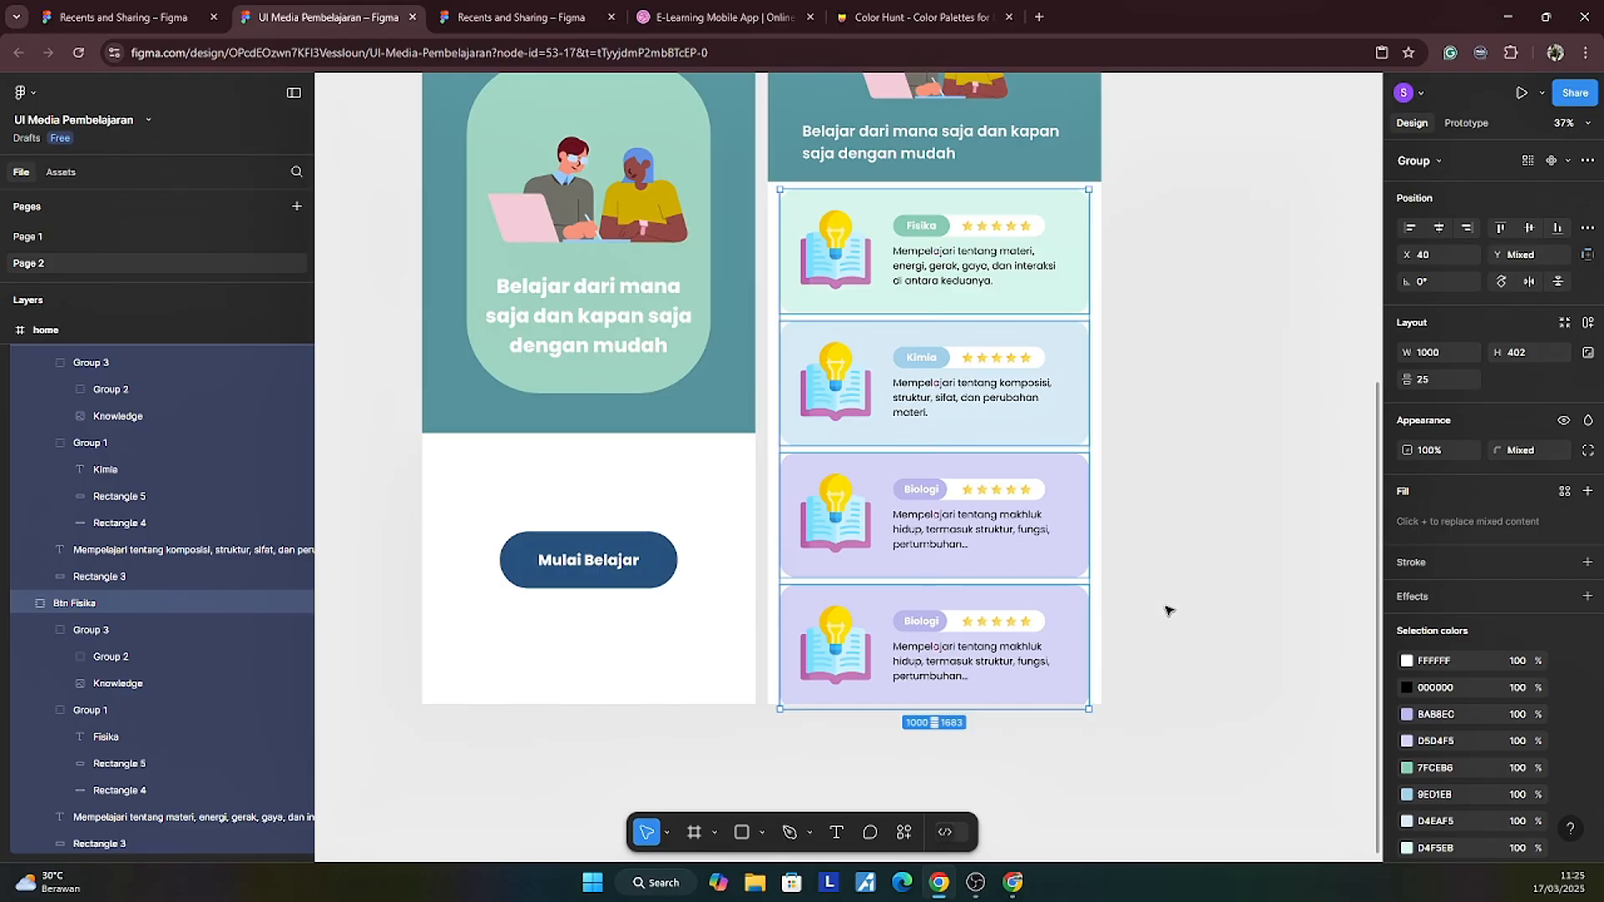
scroll(1164, 609, "right", 1)
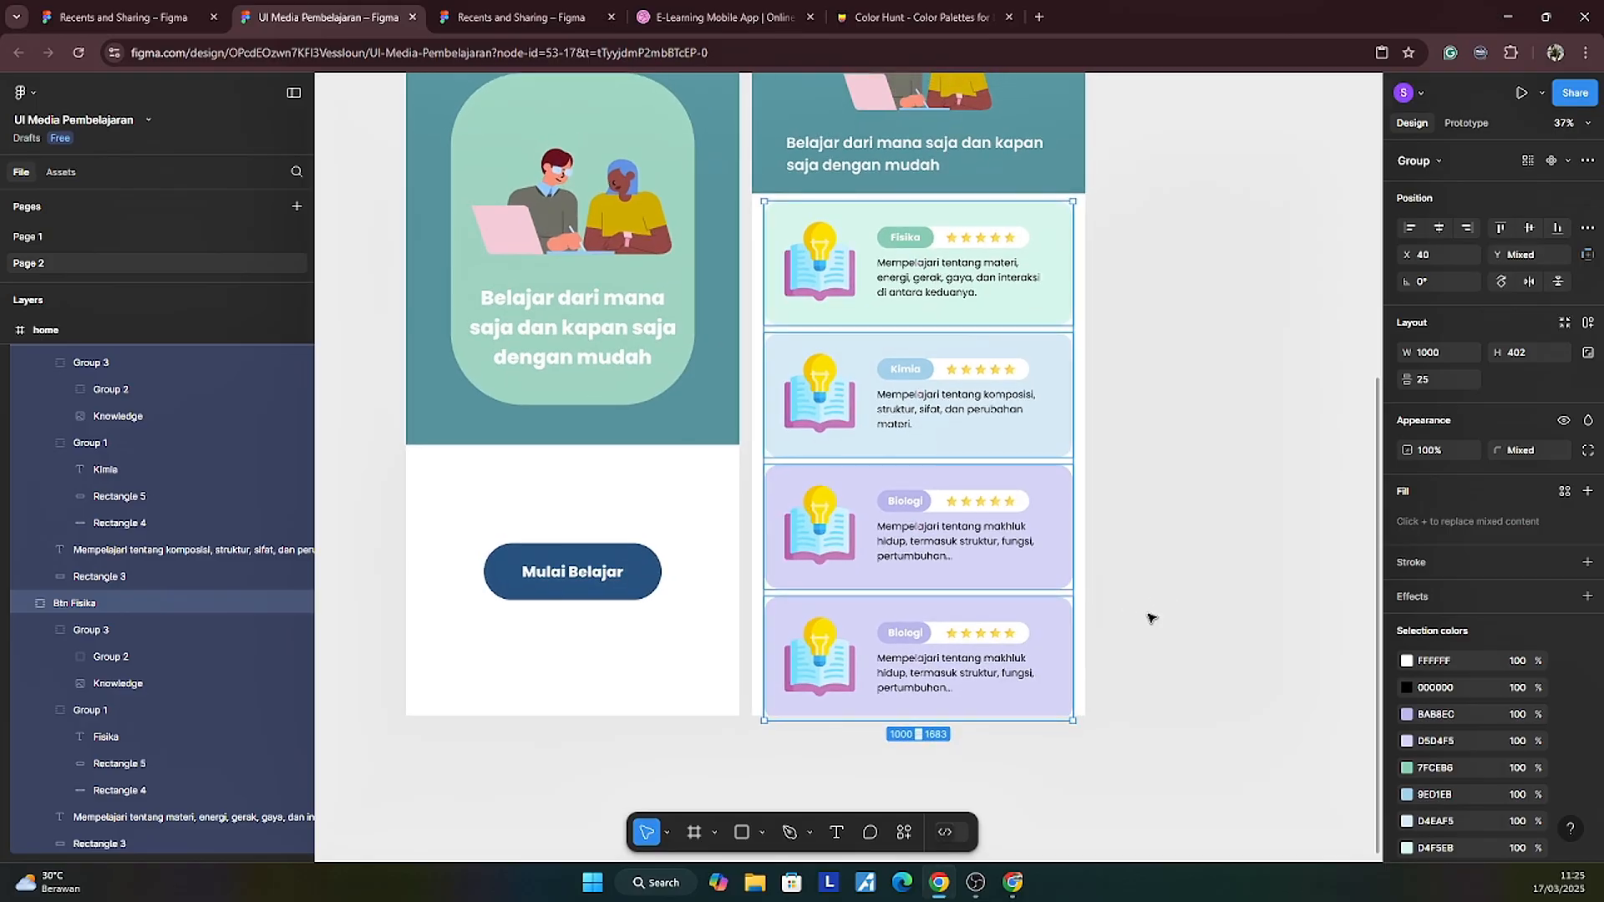
scroll(1166, 599, "up", 1)
scroll(1166, 598, "right", 1)
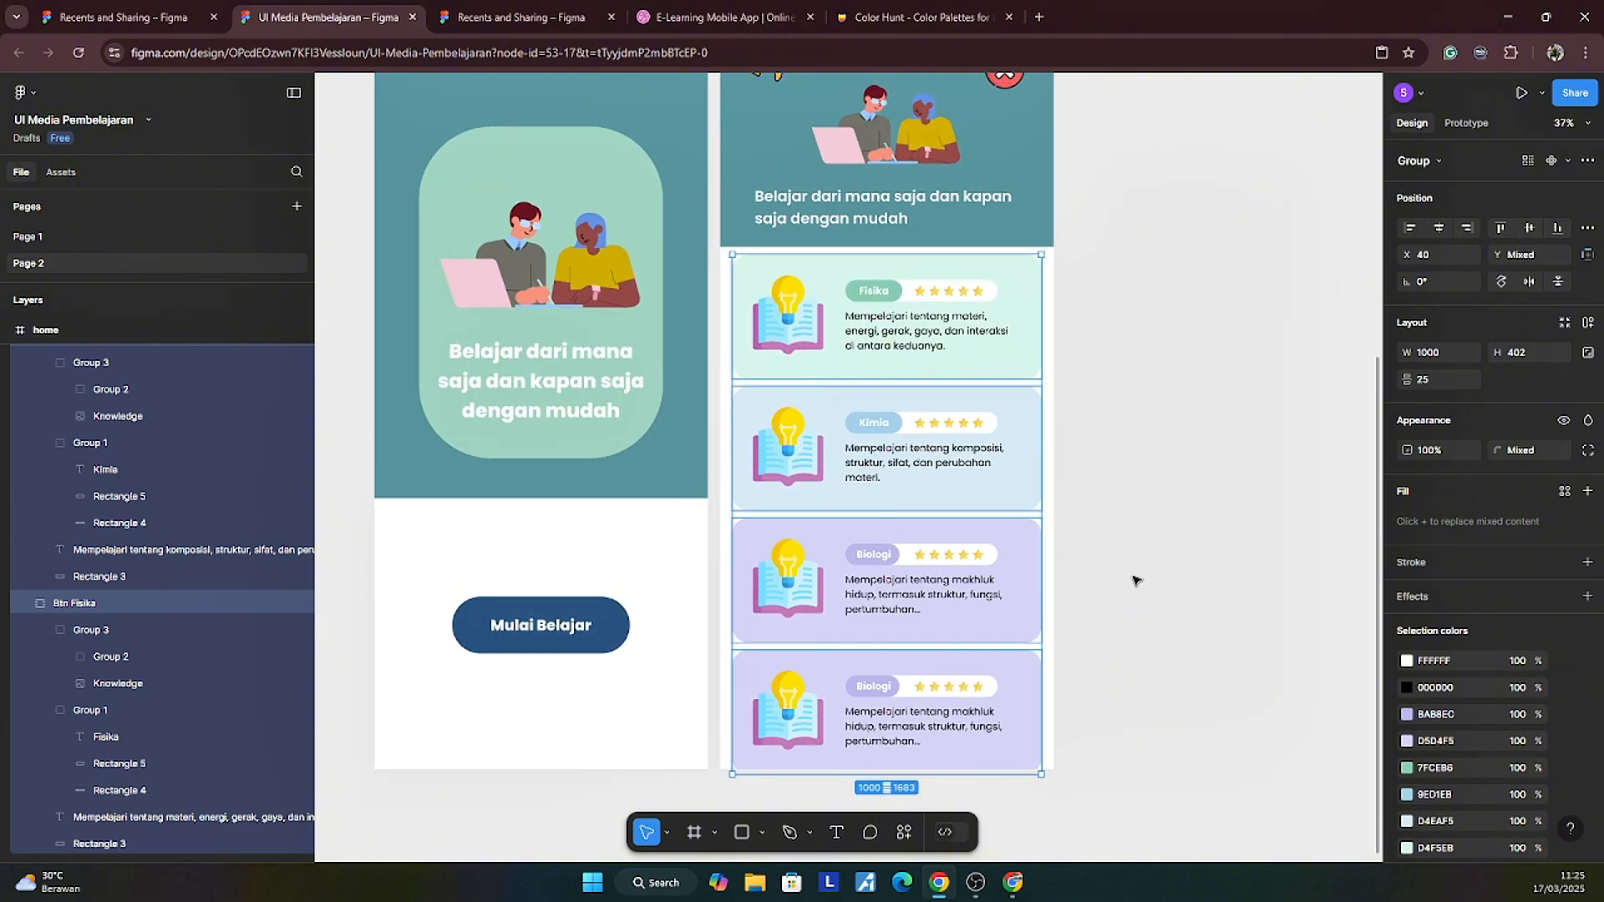
left_click(1127, 579)
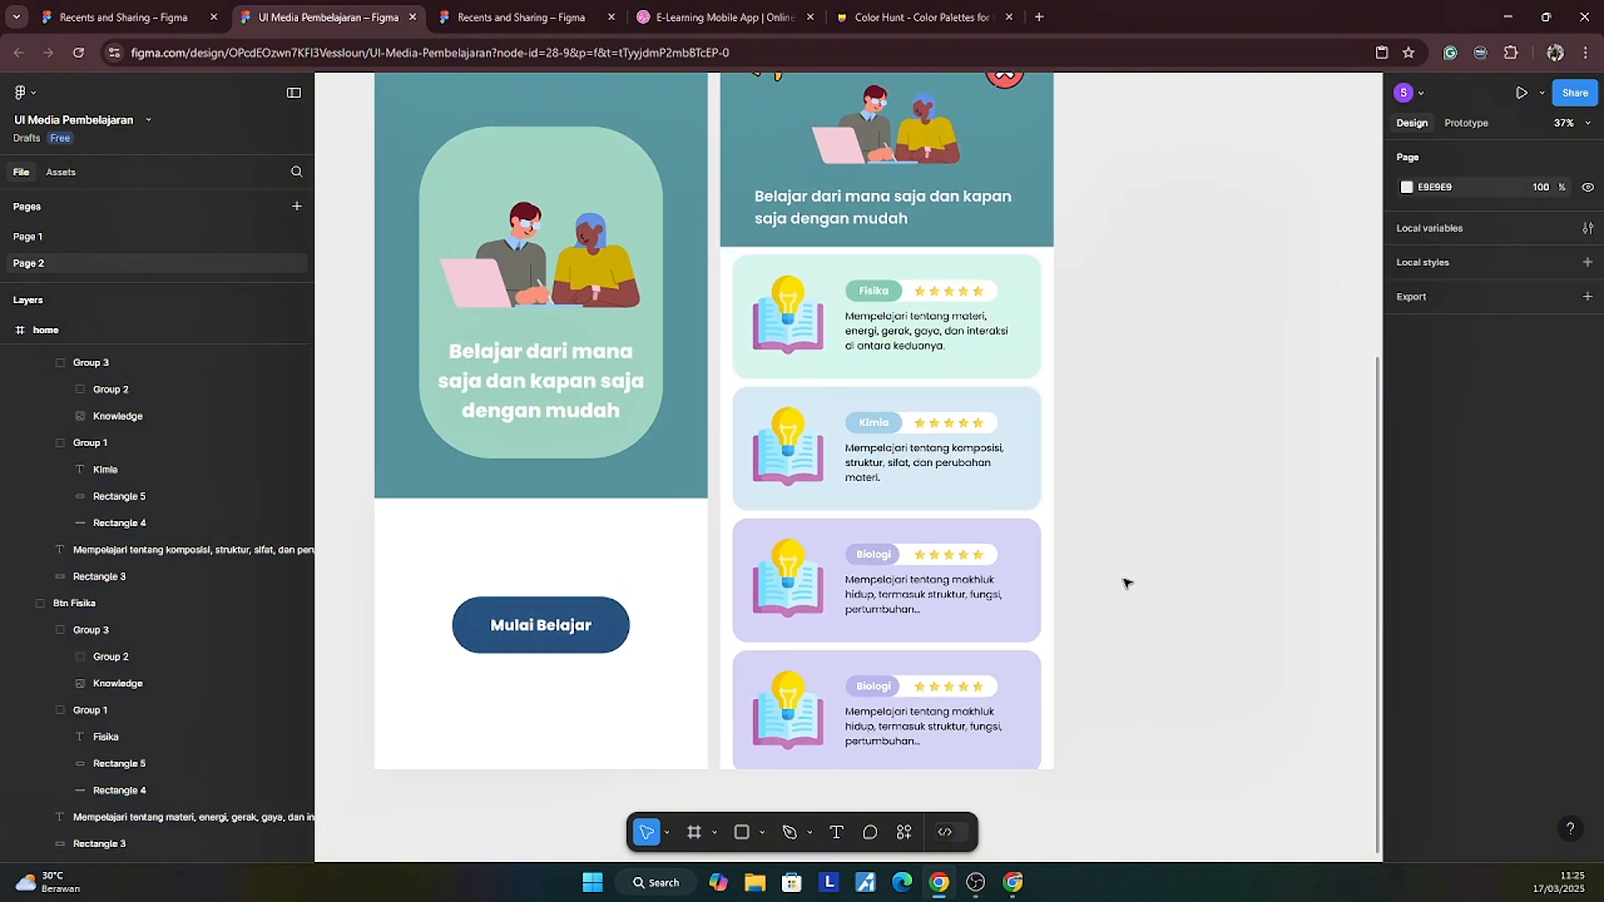
Step: Switch to Gemini and copy the subject name "Ilmu Bumi dan Antariksa" from the list of science branches
scroll(1132, 649, "down", 1)
scroll(1133, 649, "right", 1)
left_click(1009, 658)
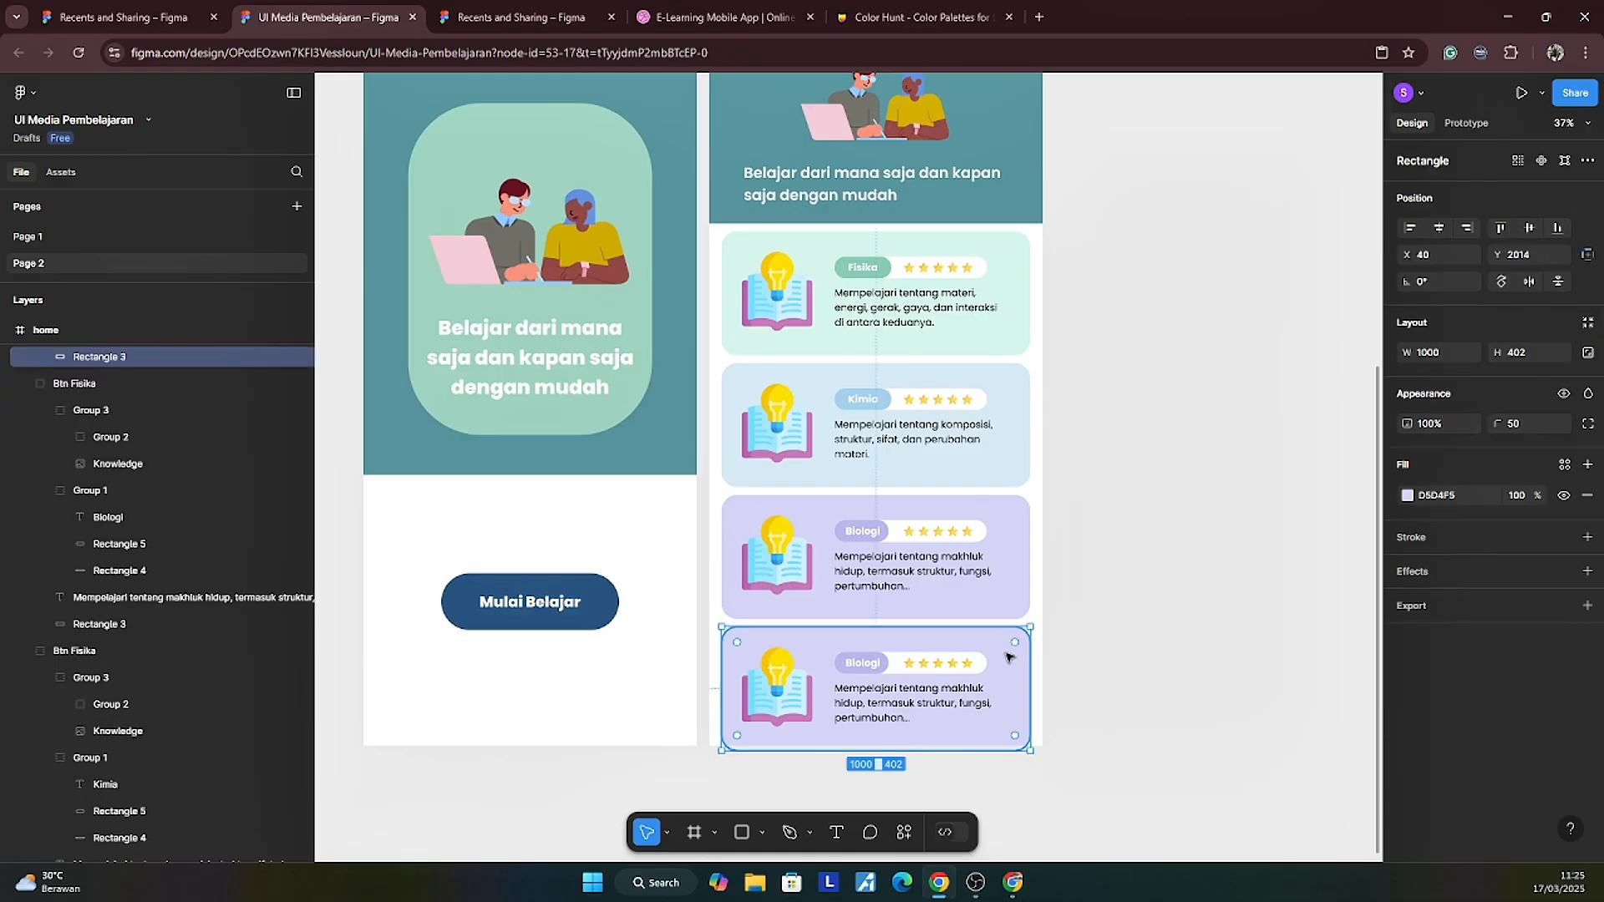
left_click(1013, 883)
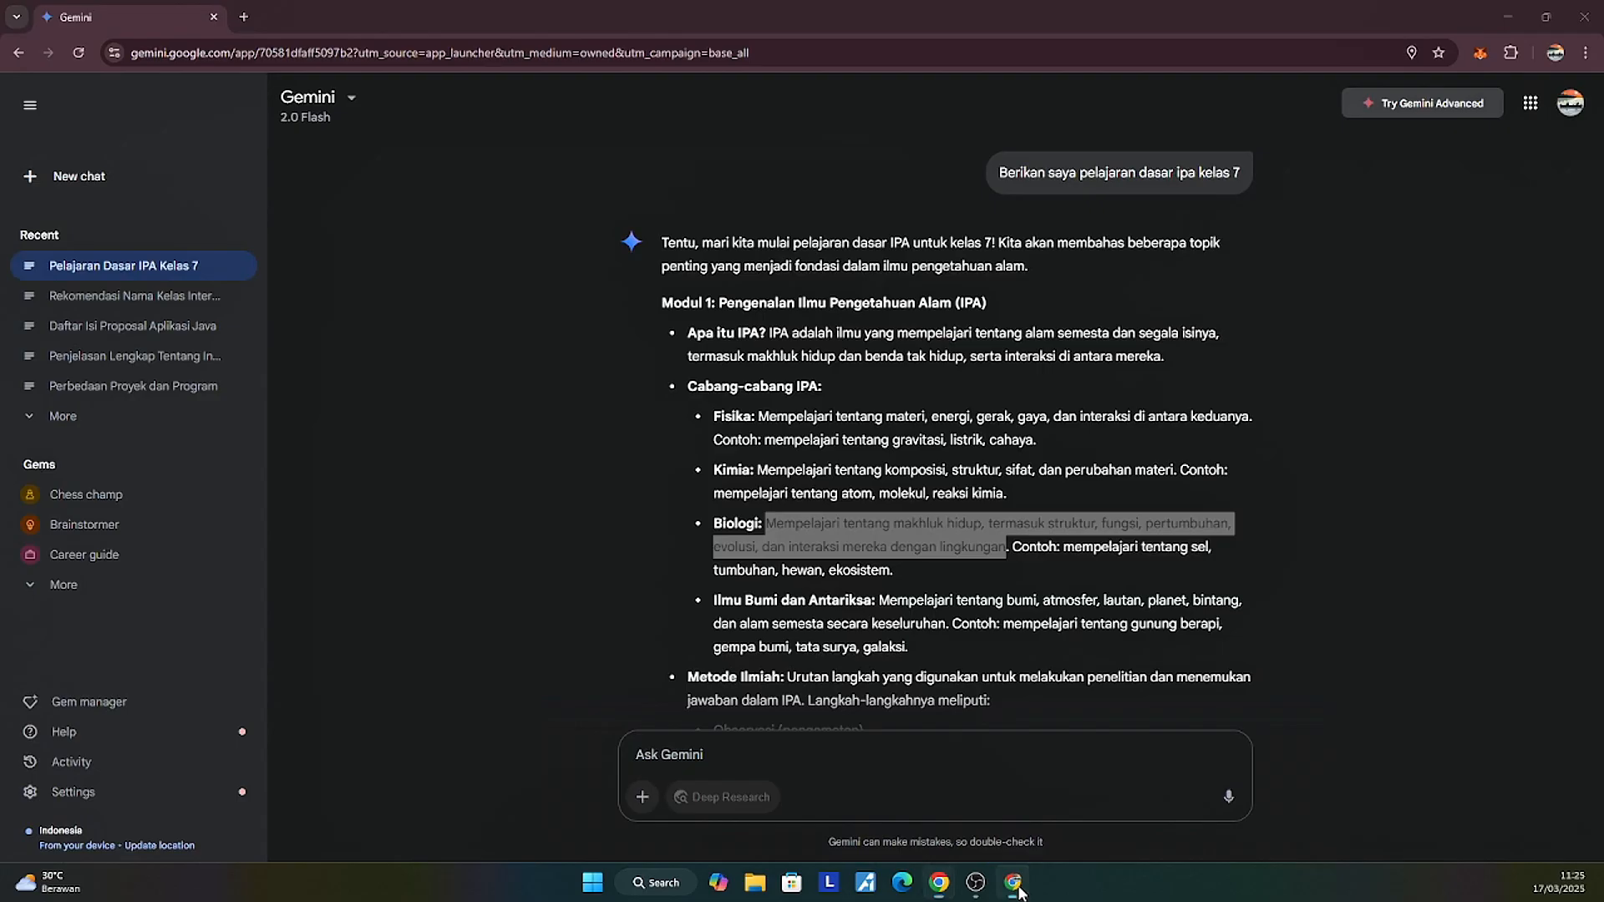
left_click_drag(714, 603, 872, 608)
key("ctrl+c")
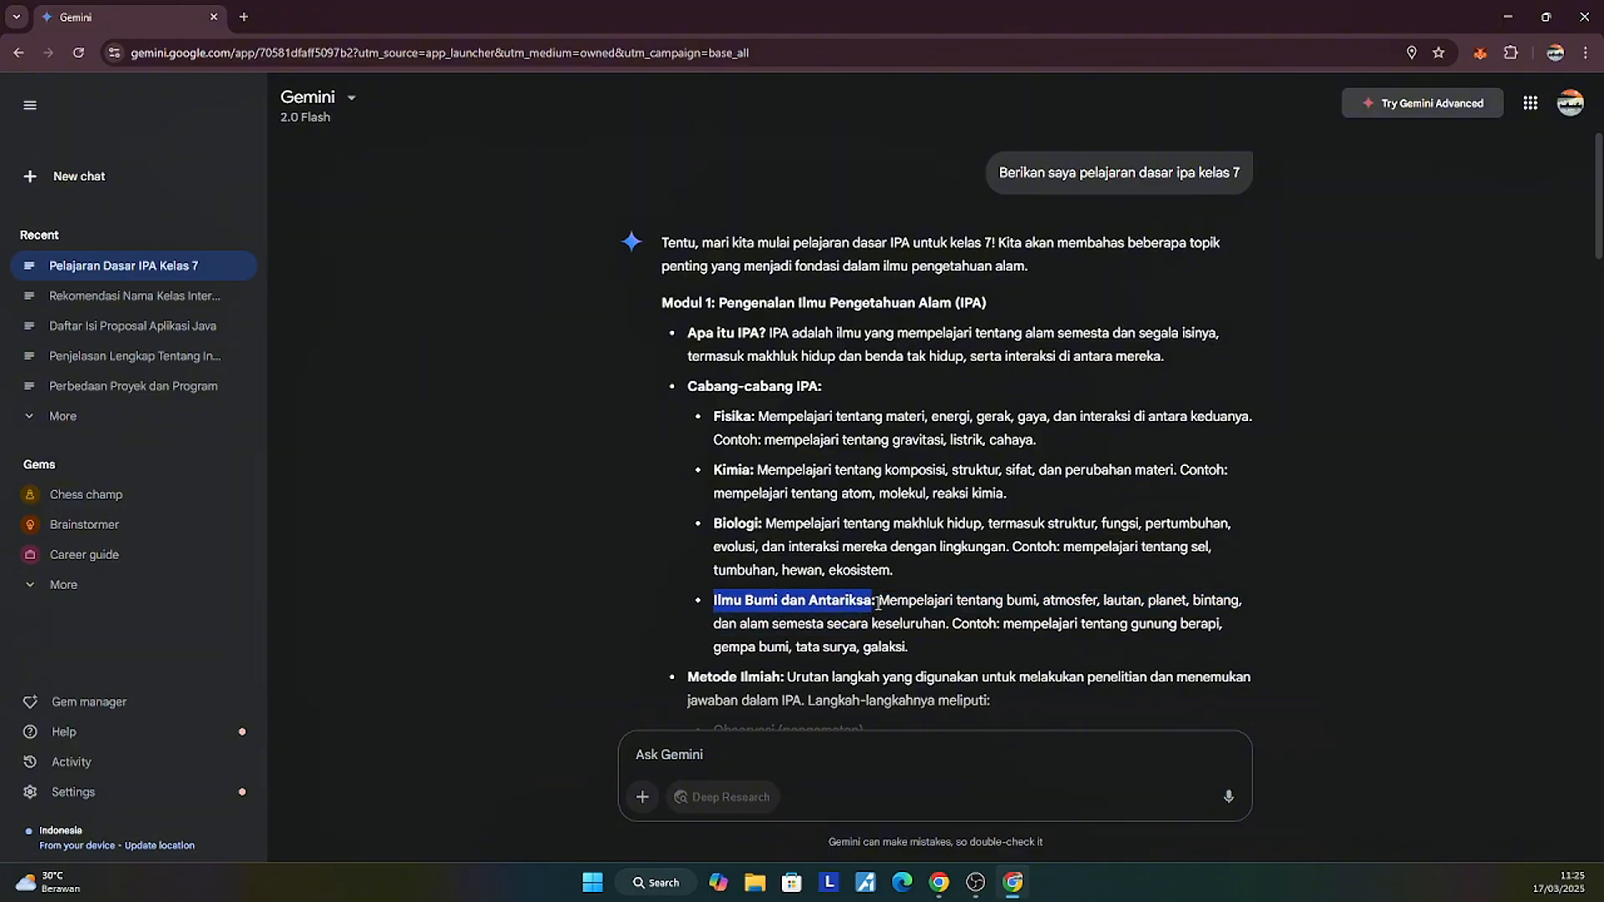
Step: Return to Figma and replace the Biologi label on the fourth card with the copied text "Ilmu Bumi dan Antariksa"
left_click(939, 883)
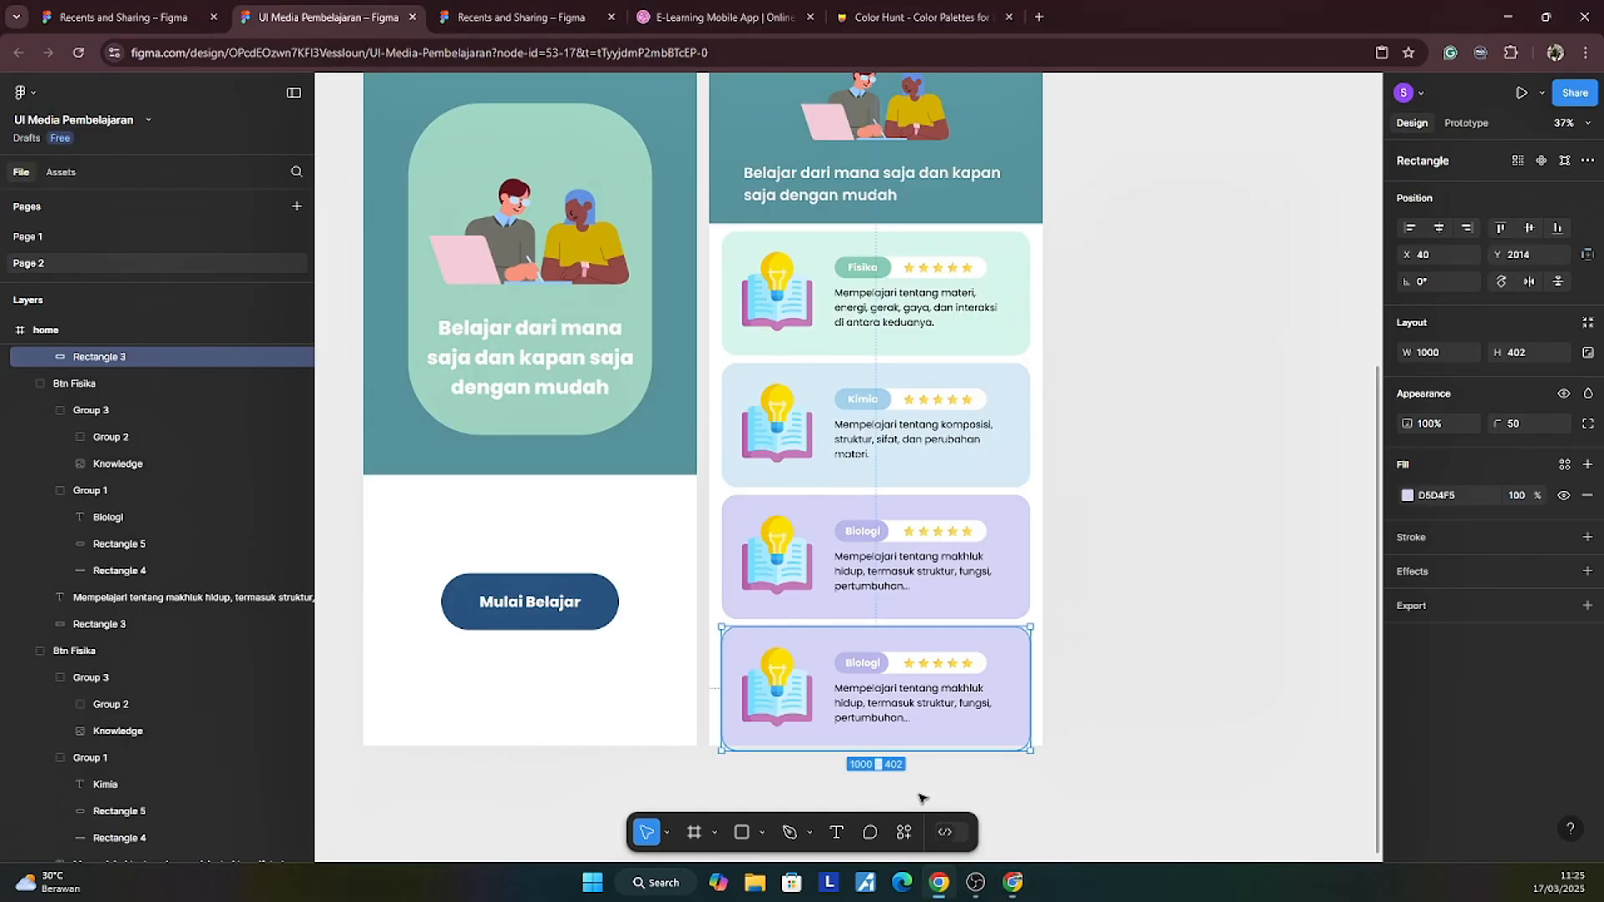
double_click(862, 664)
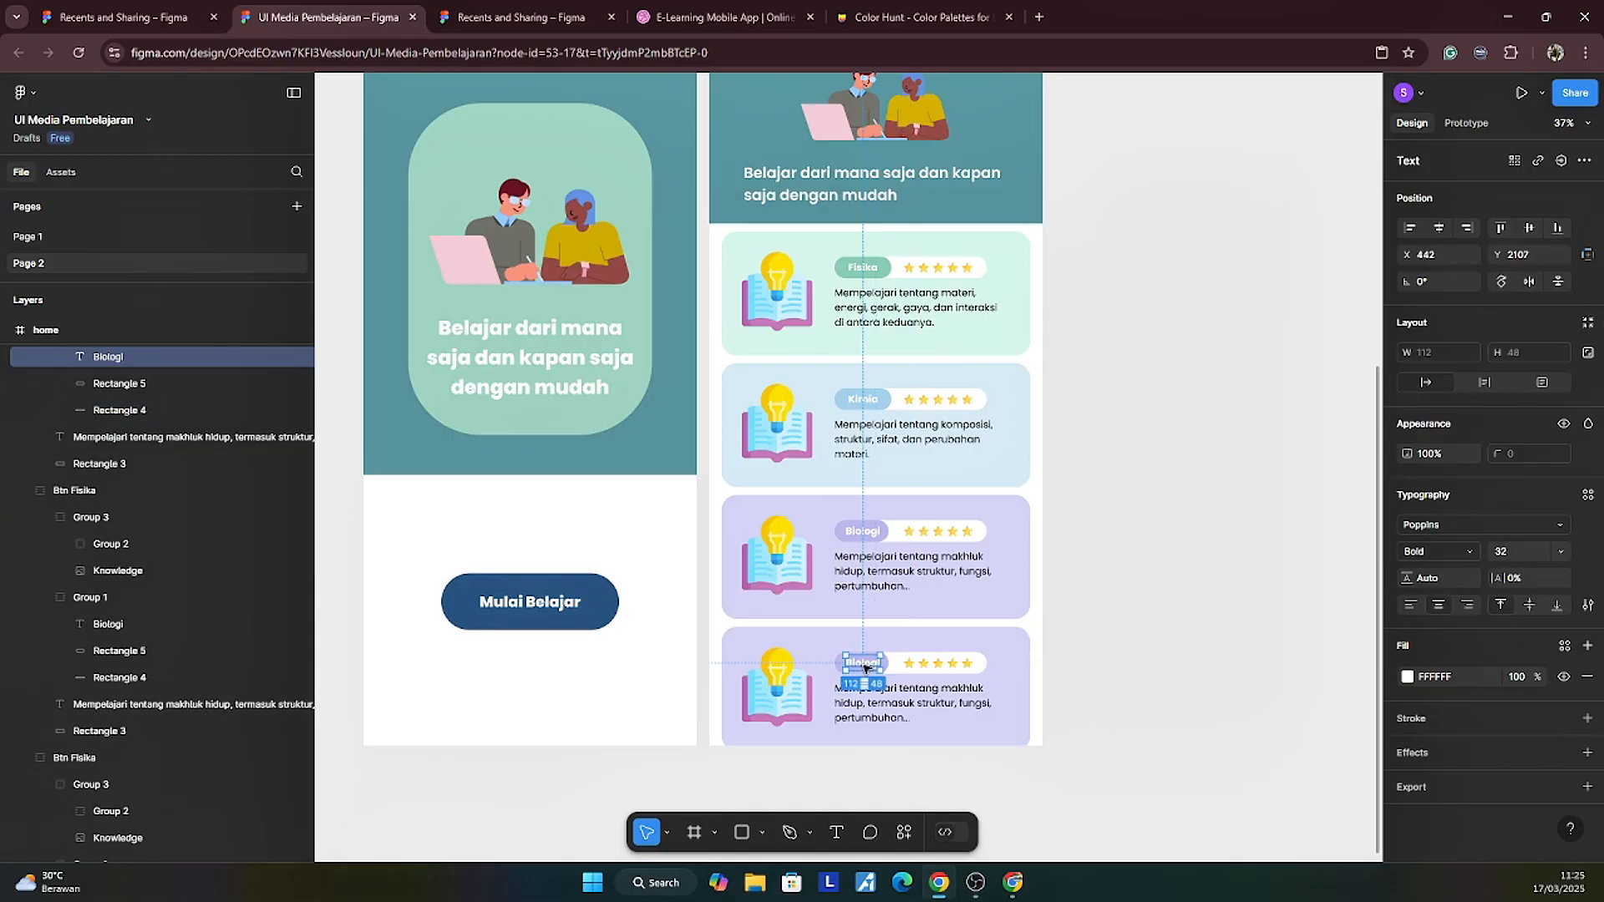
double_click(865, 665)
key("ctrl+v")
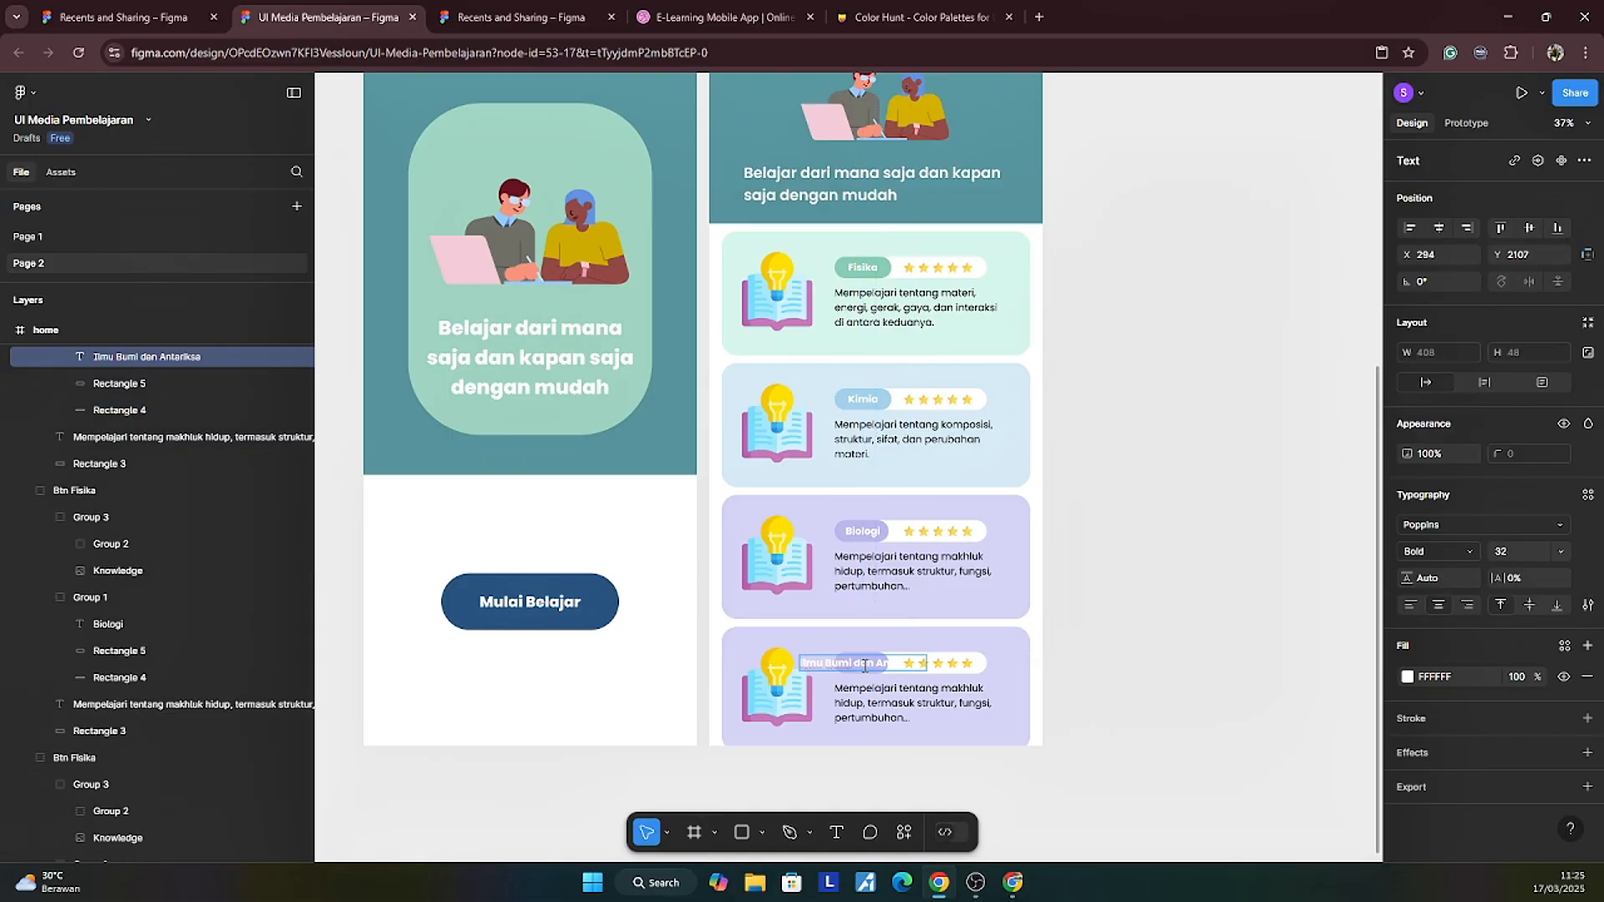
scroll(865, 665, "up", 5)
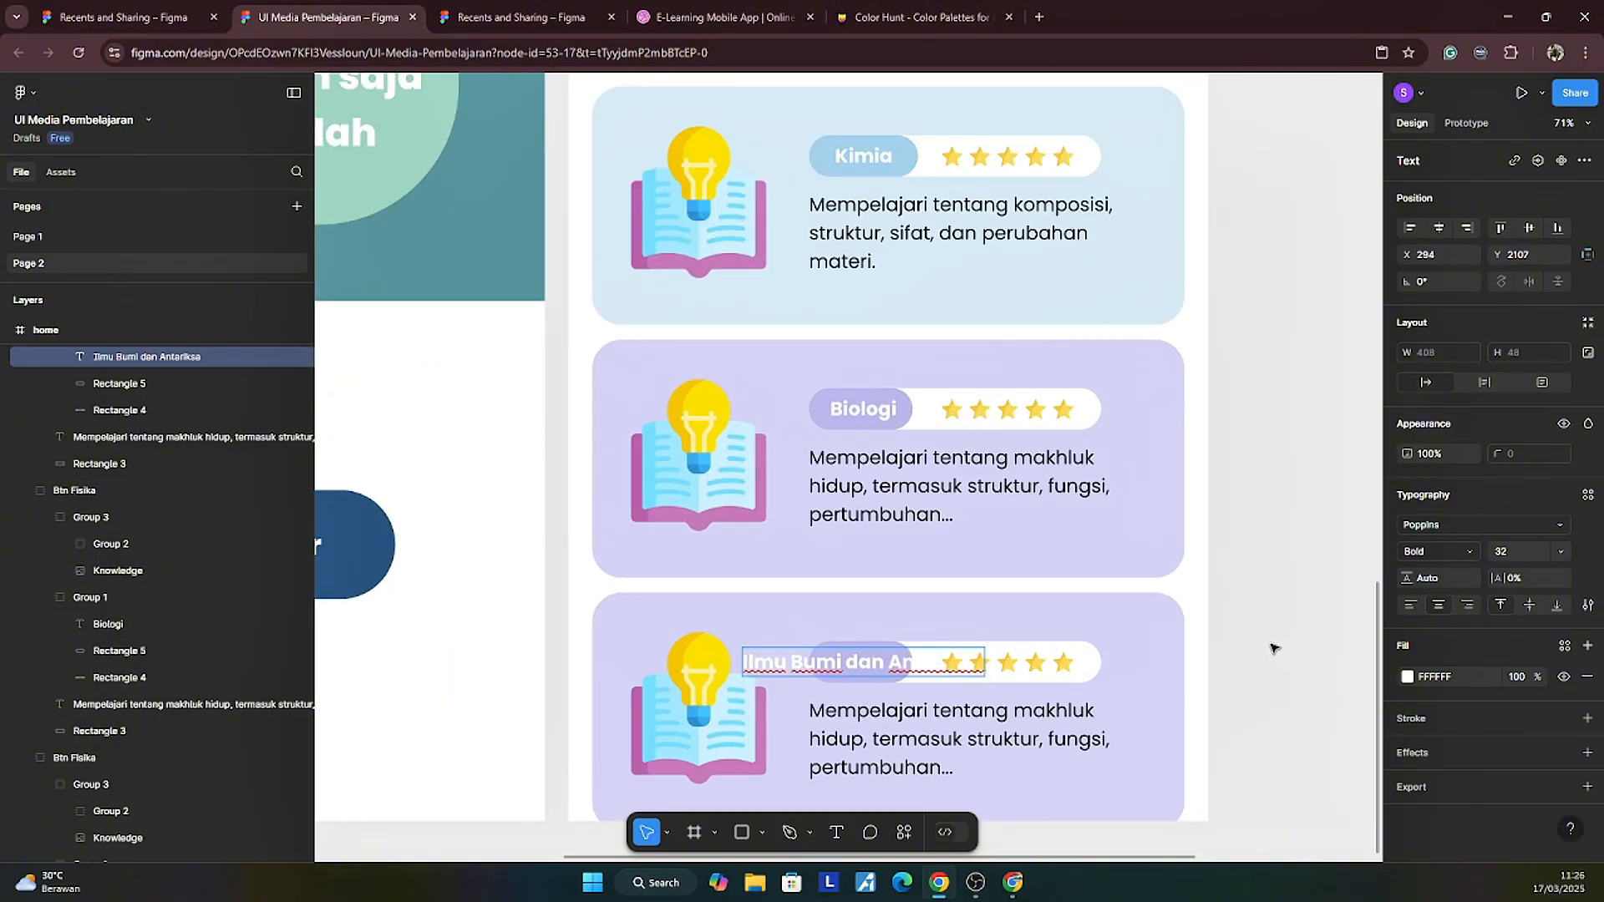
key("Escape")
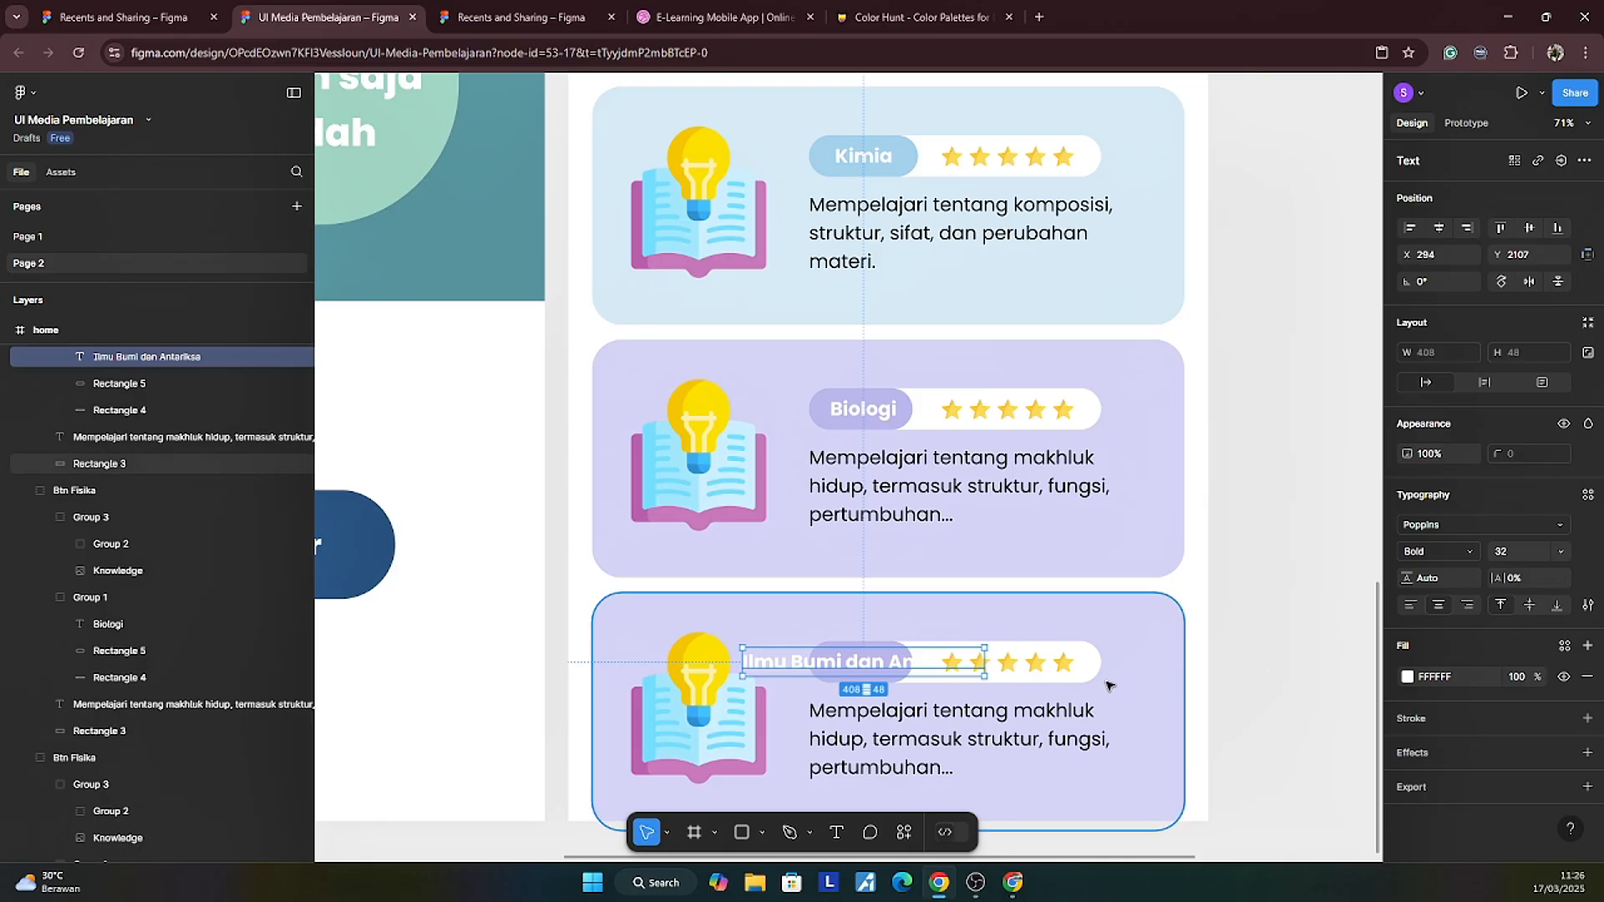
Step: Widen the purple rectangle behind the fourth card's label to 313 and move the label text to X 427
scroll(1110, 680, "down", 2)
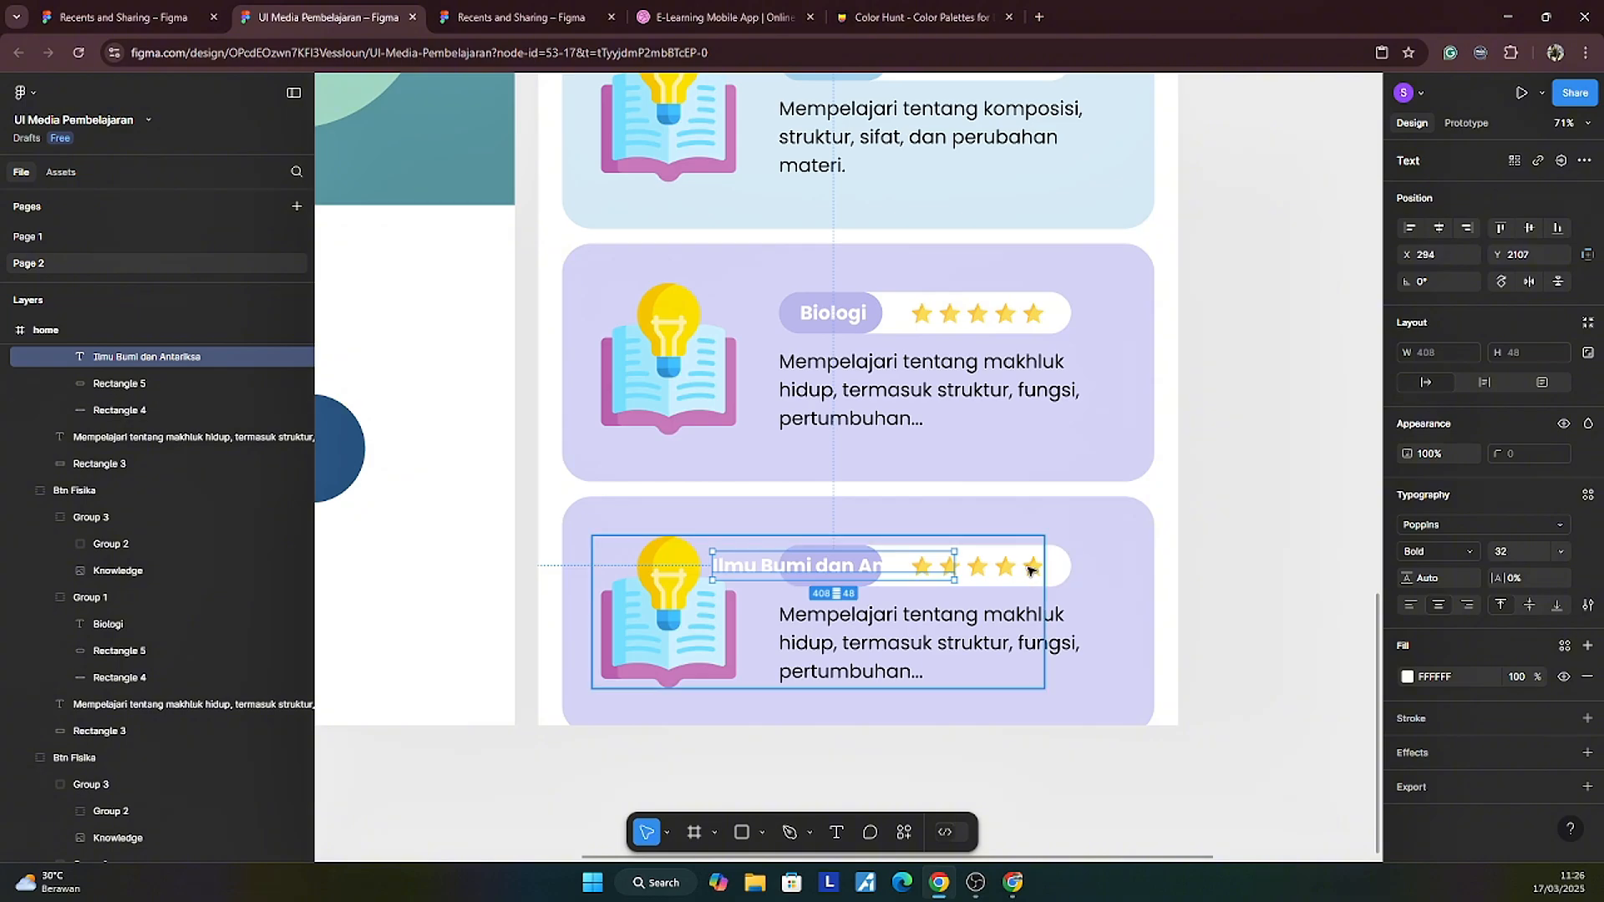
left_click(863, 548)
left_click_drag(899, 564, 966, 564)
left_click(832, 573)
left_click_drag(825, 574, 903, 573)
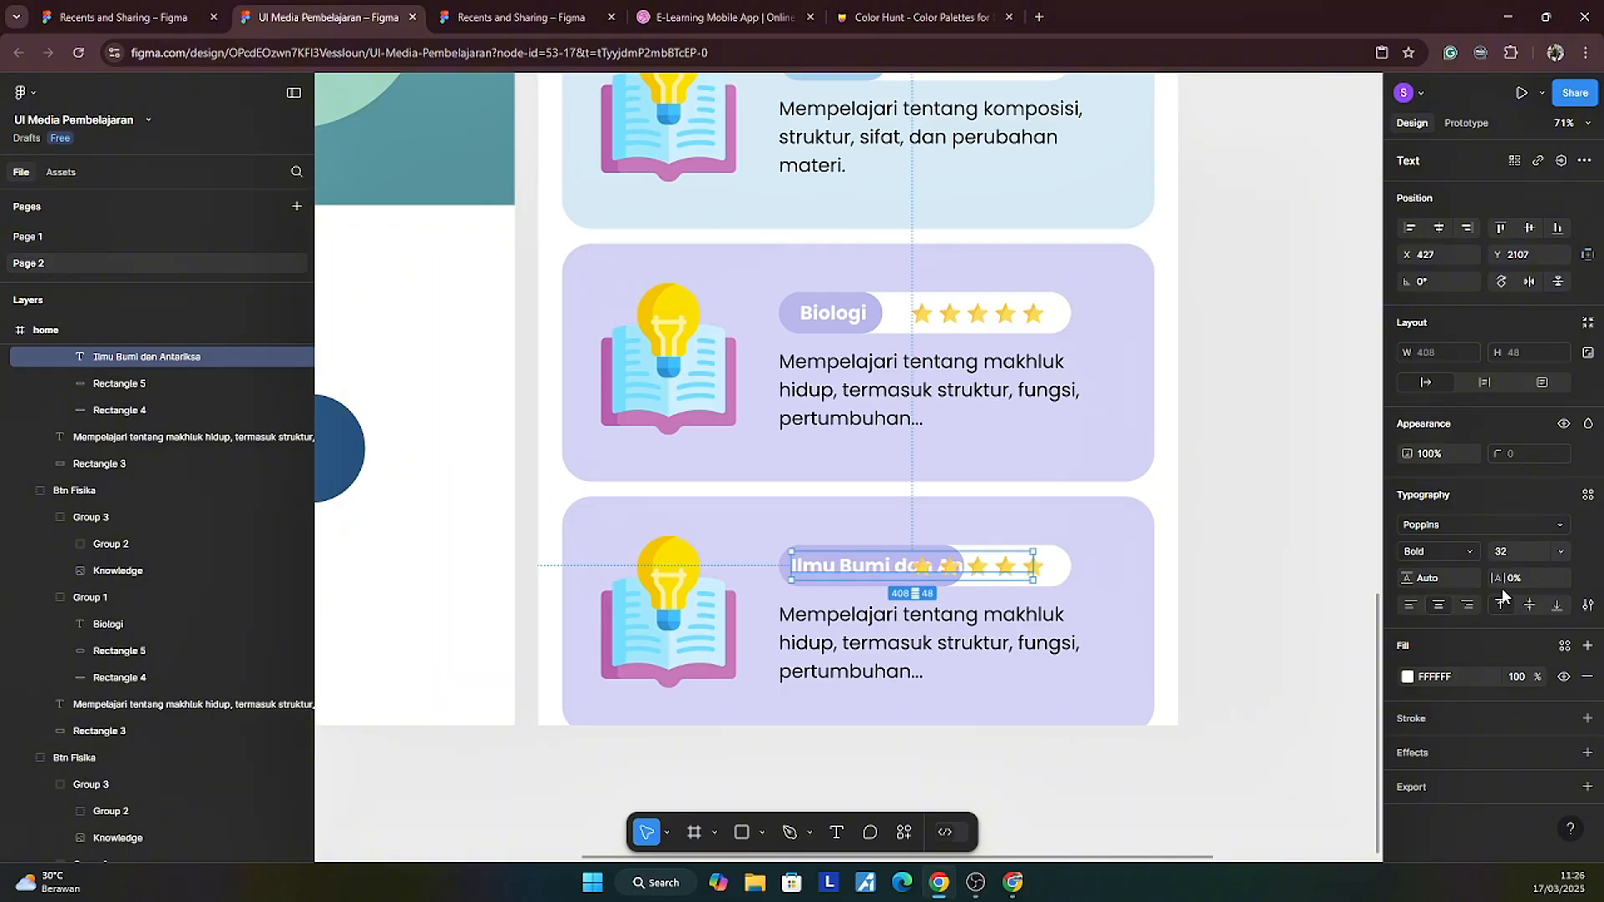
Step: Set the Ilmu Bumi dan Antariksa label's font size to 20 and position it inside its purple rectangle
left_click(1559, 553)
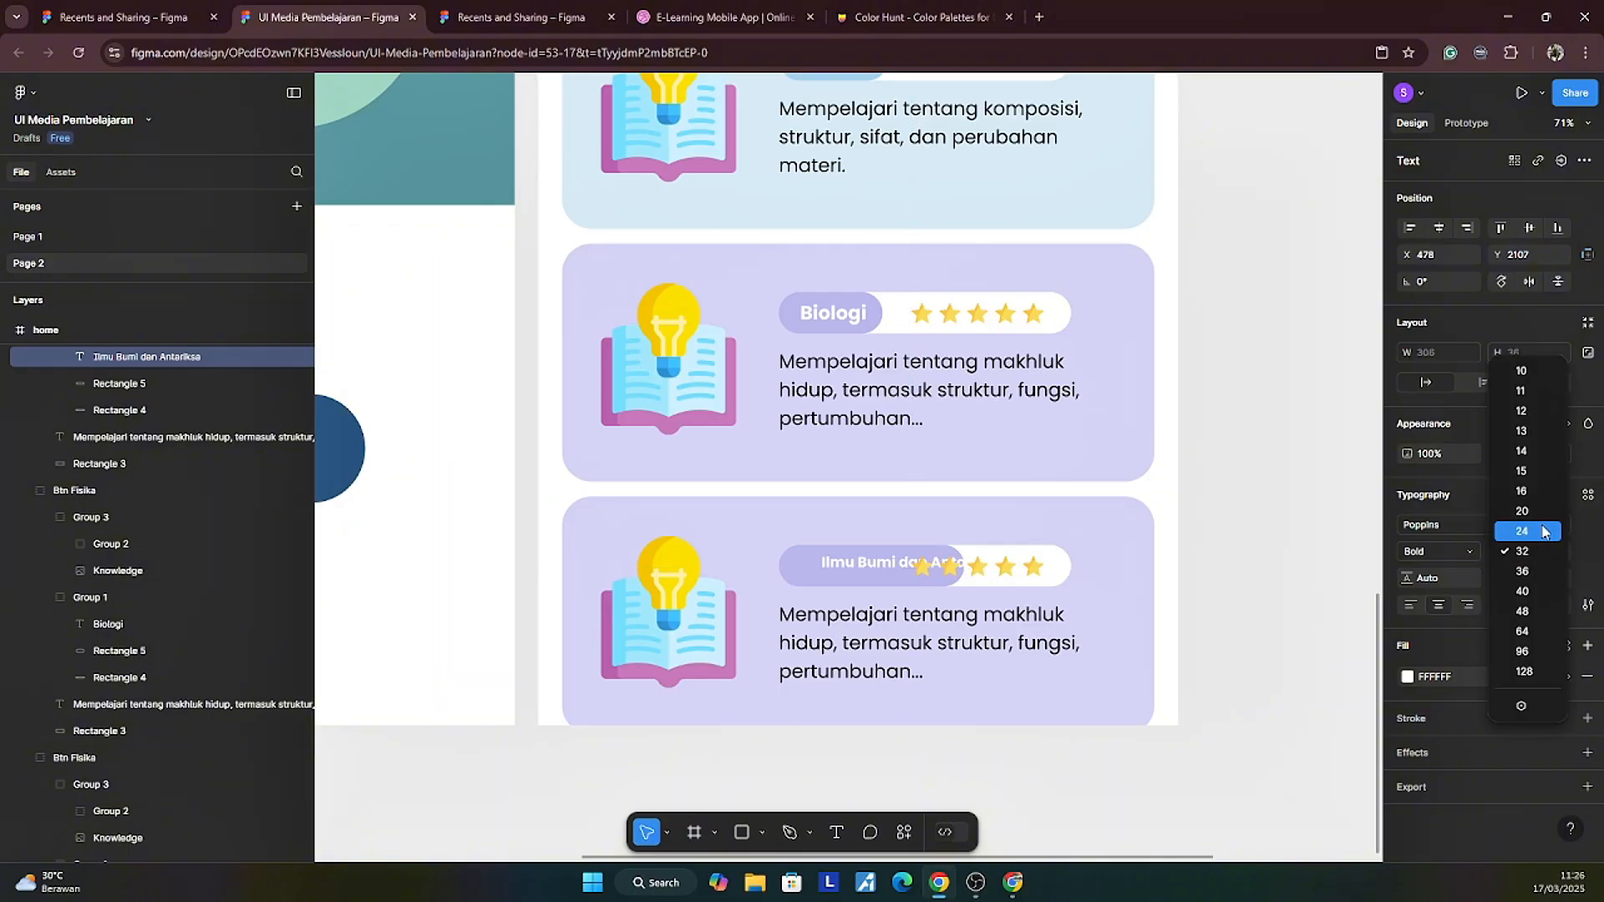
left_click(1542, 532)
left_click_drag(878, 571, 846, 573)
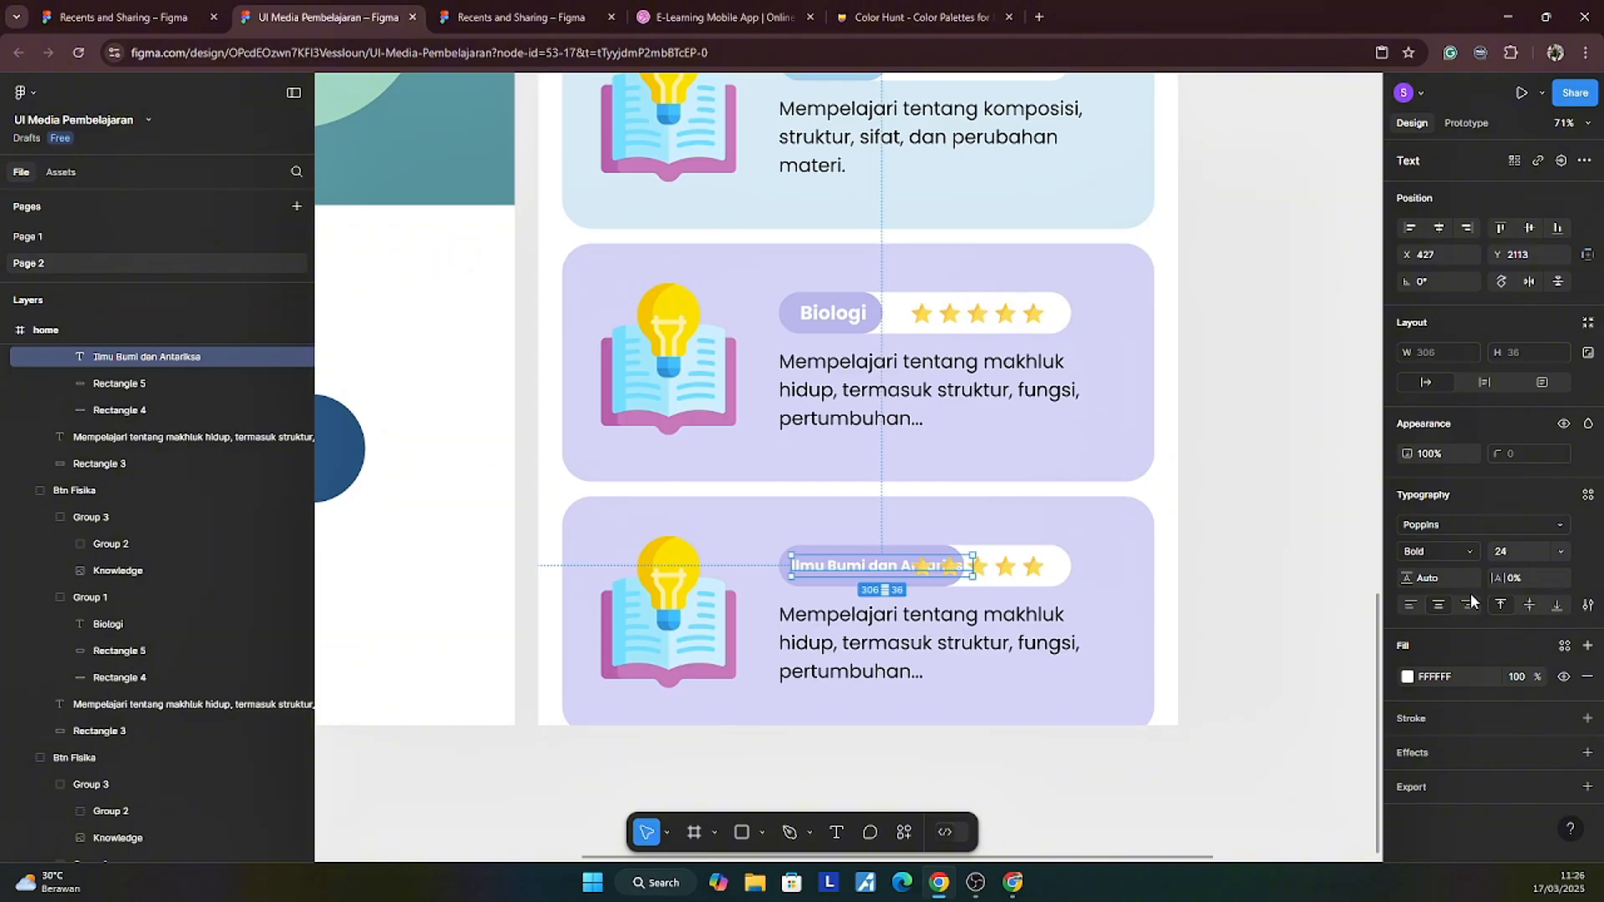
left_click(1511, 554)
type("20")
key("Return")
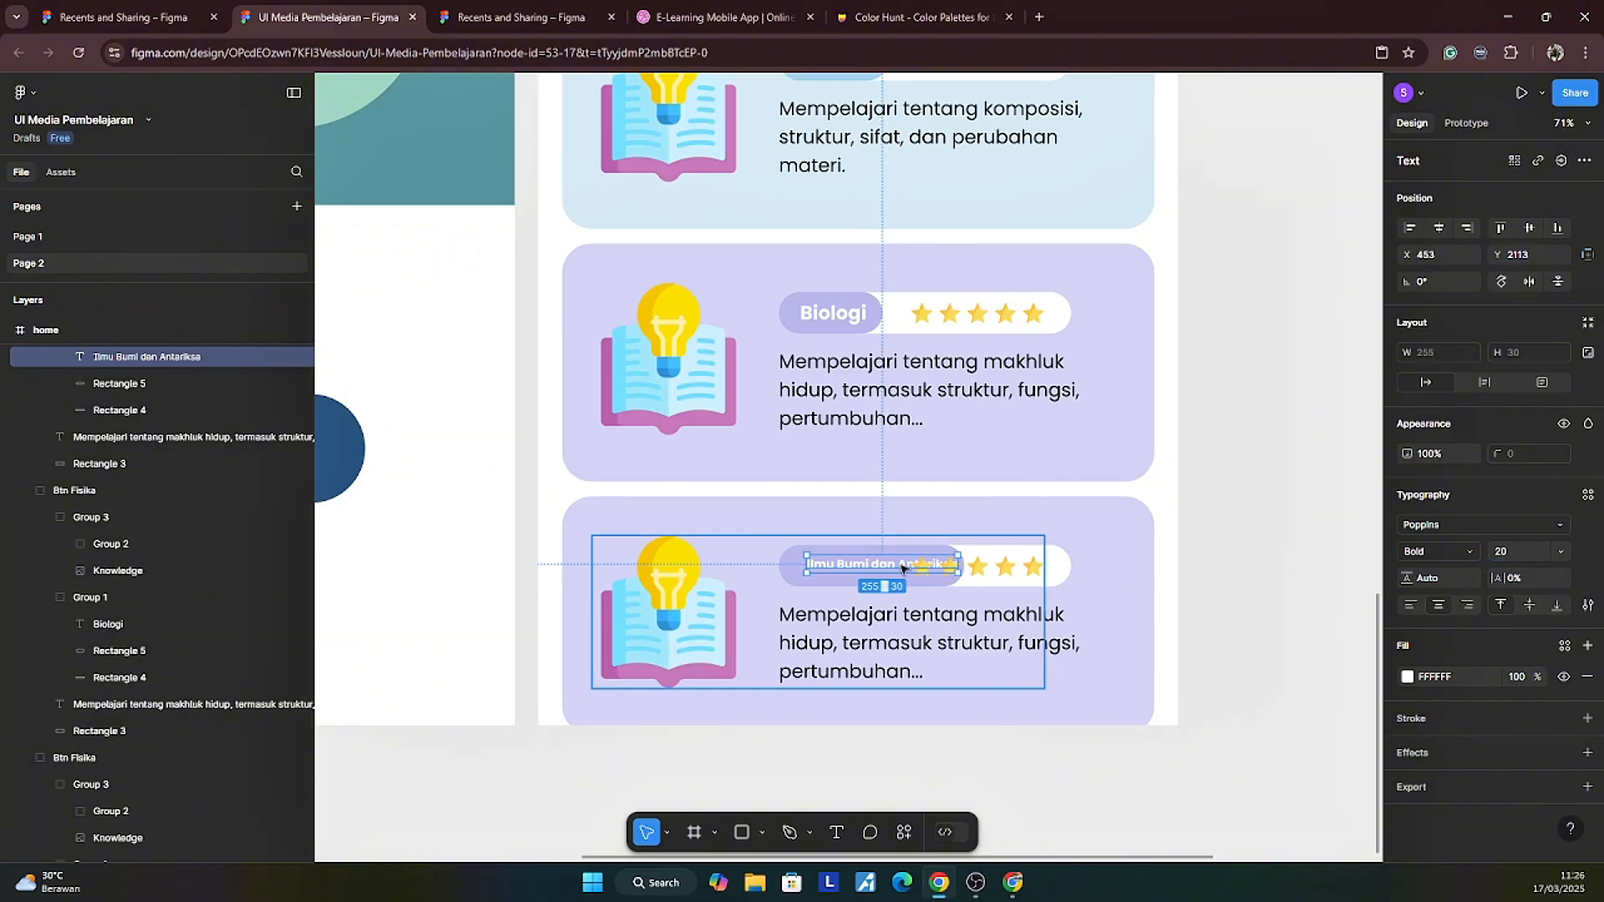
left_click_drag(869, 569, 869, 568)
left_click(1254, 598)
scroll(1236, 599, "right", 1)
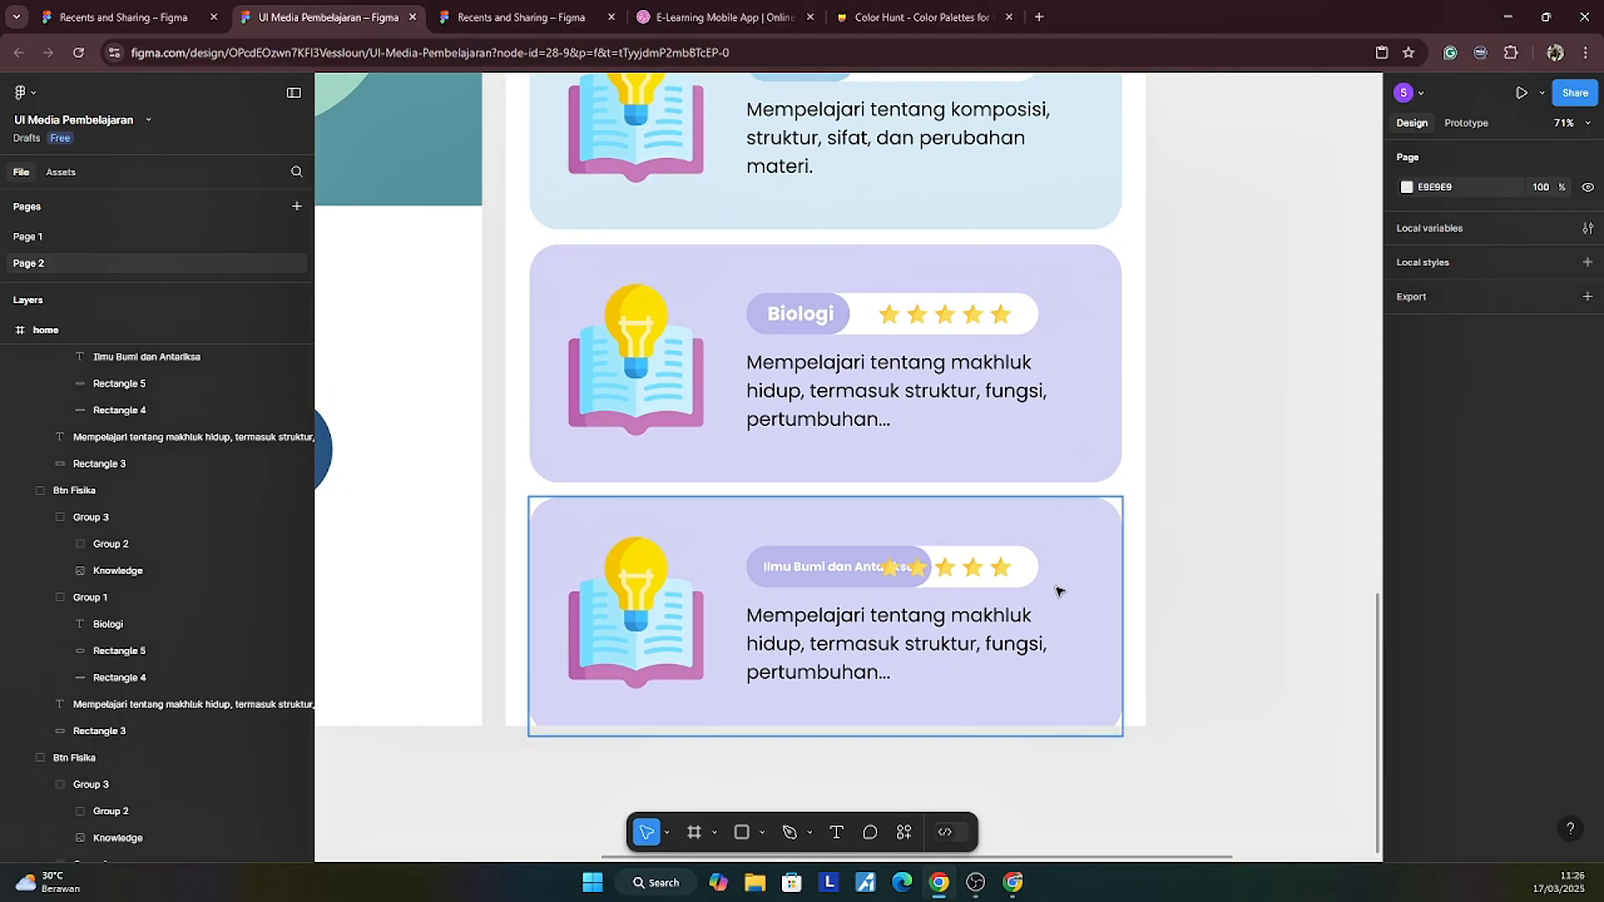
Step: Shrink the fourth card's star group to 197.51 wide and widen only the white rectangle behind it to 541
left_click(1005, 567)
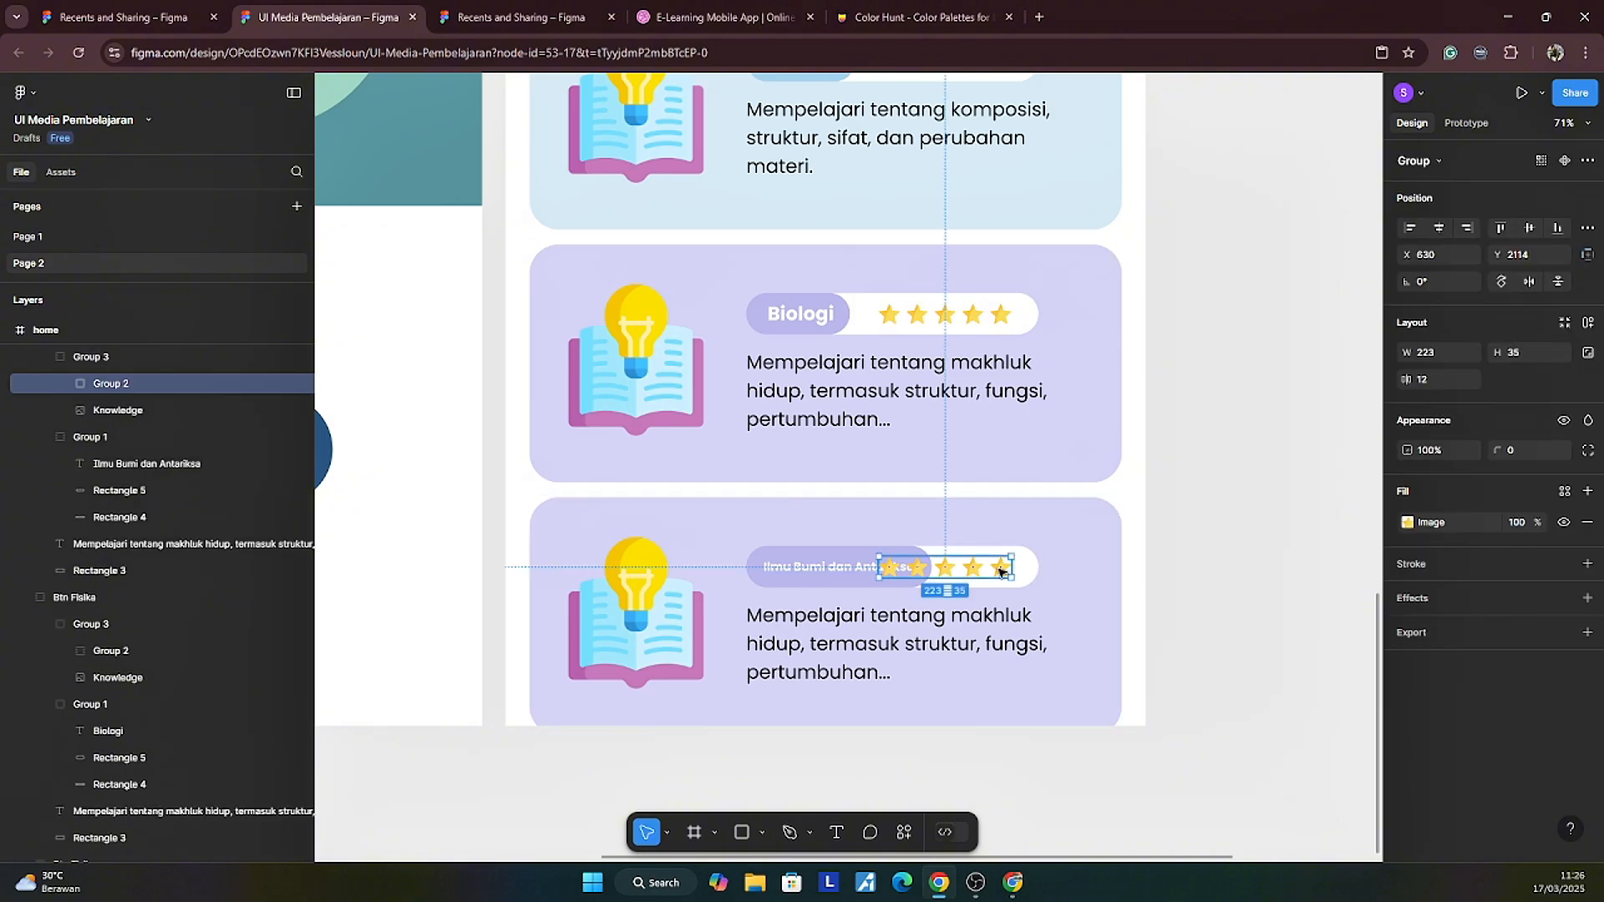
key("ctrl+z")
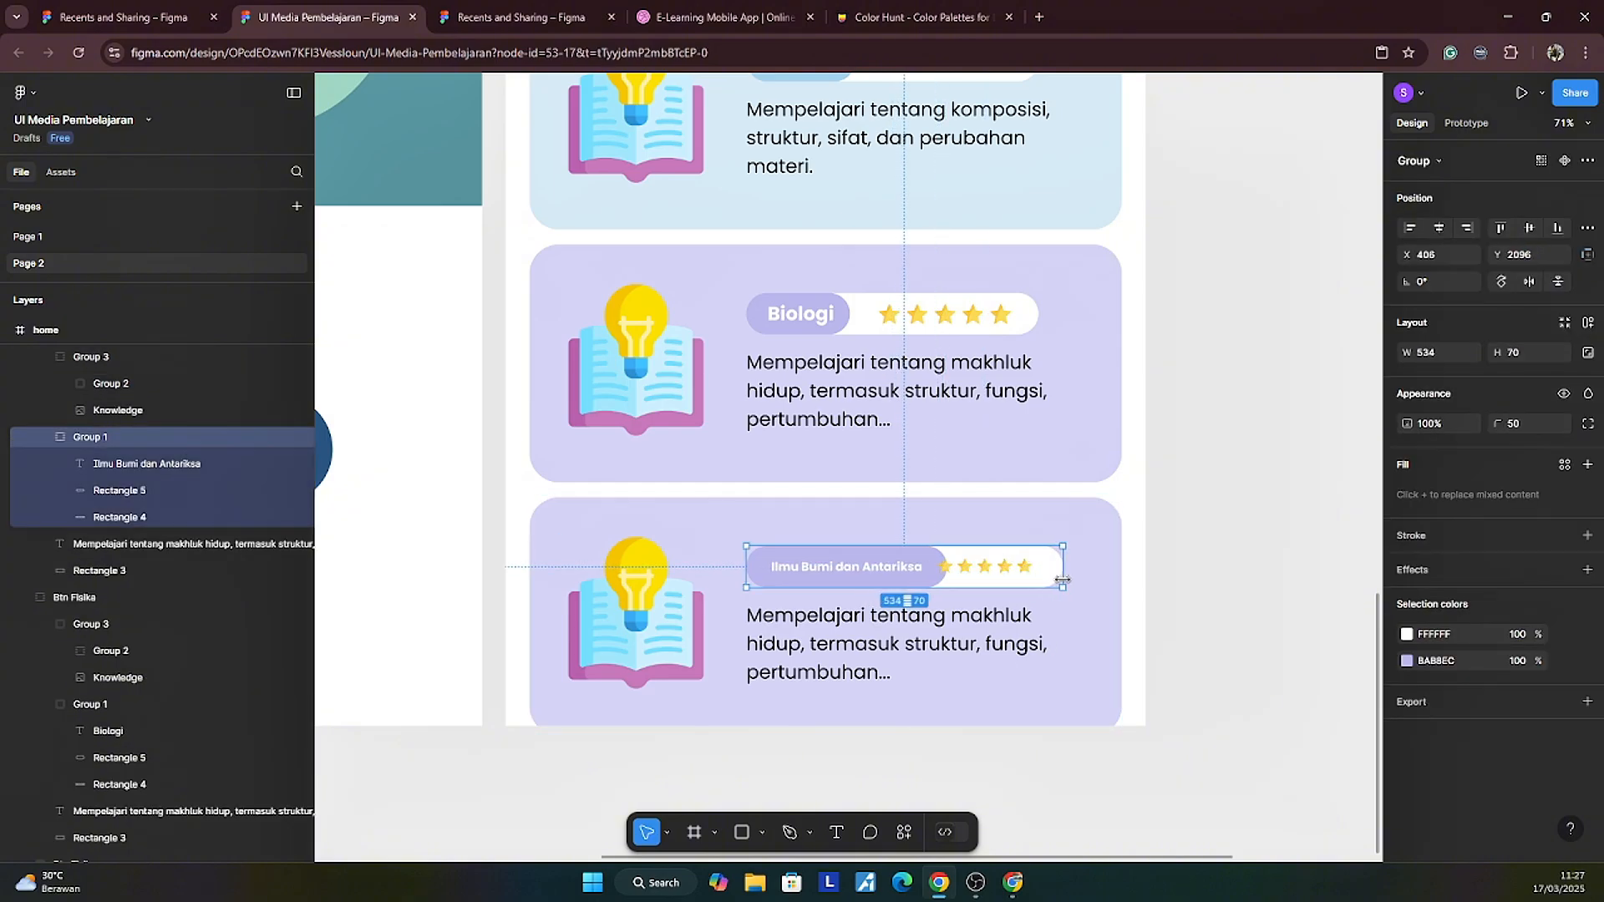
double_click(1026, 584)
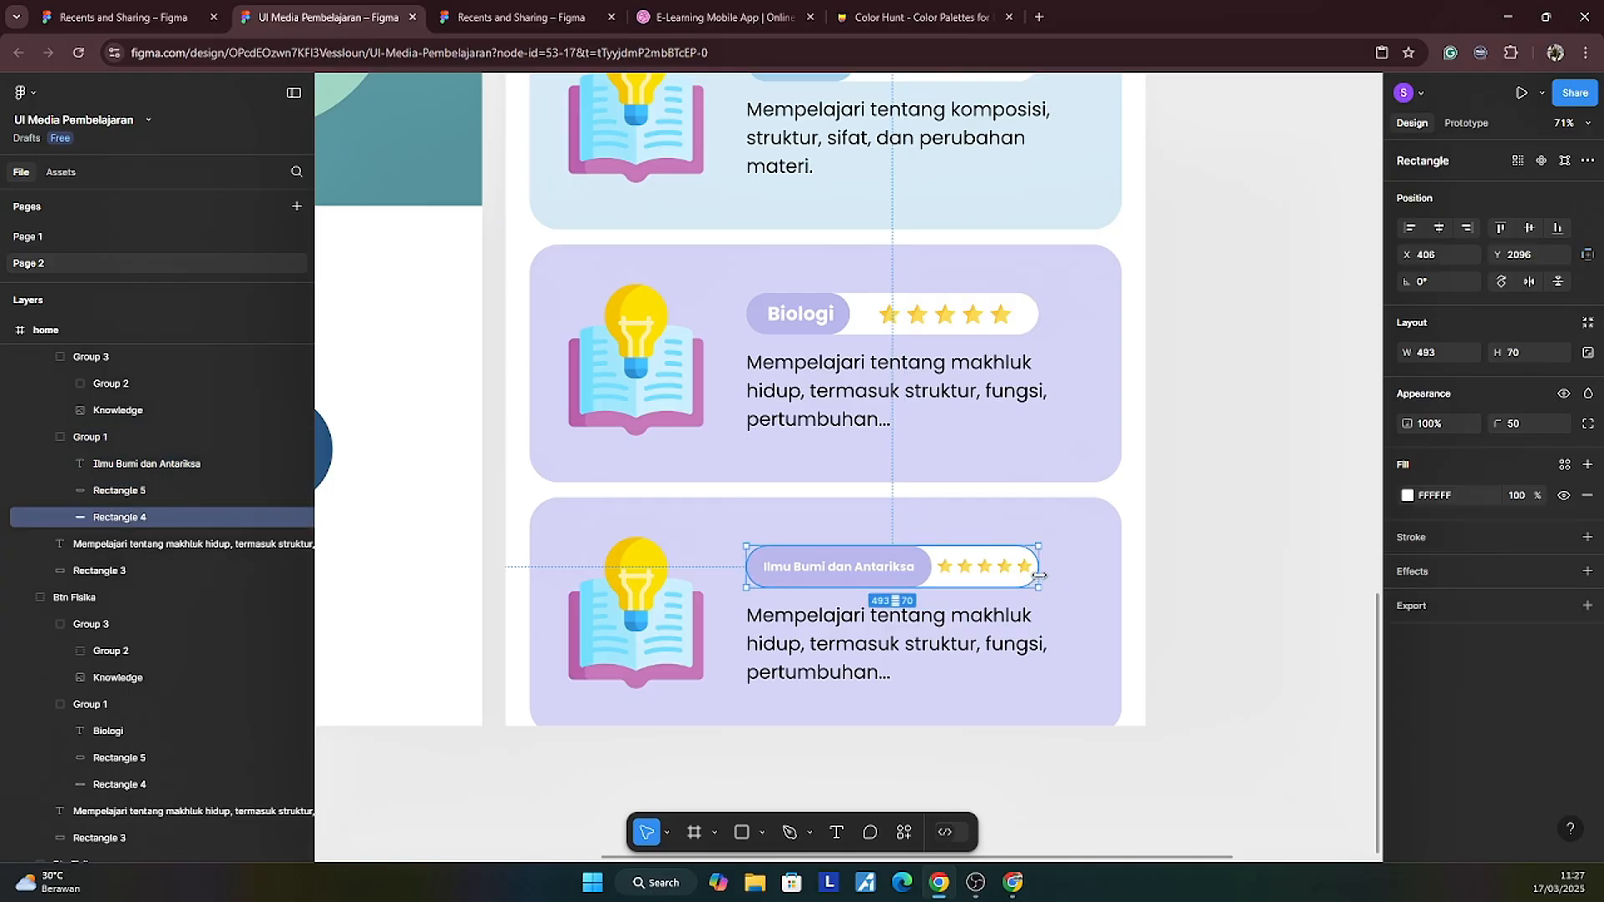
left_click_drag(1038, 576, 1067, 577)
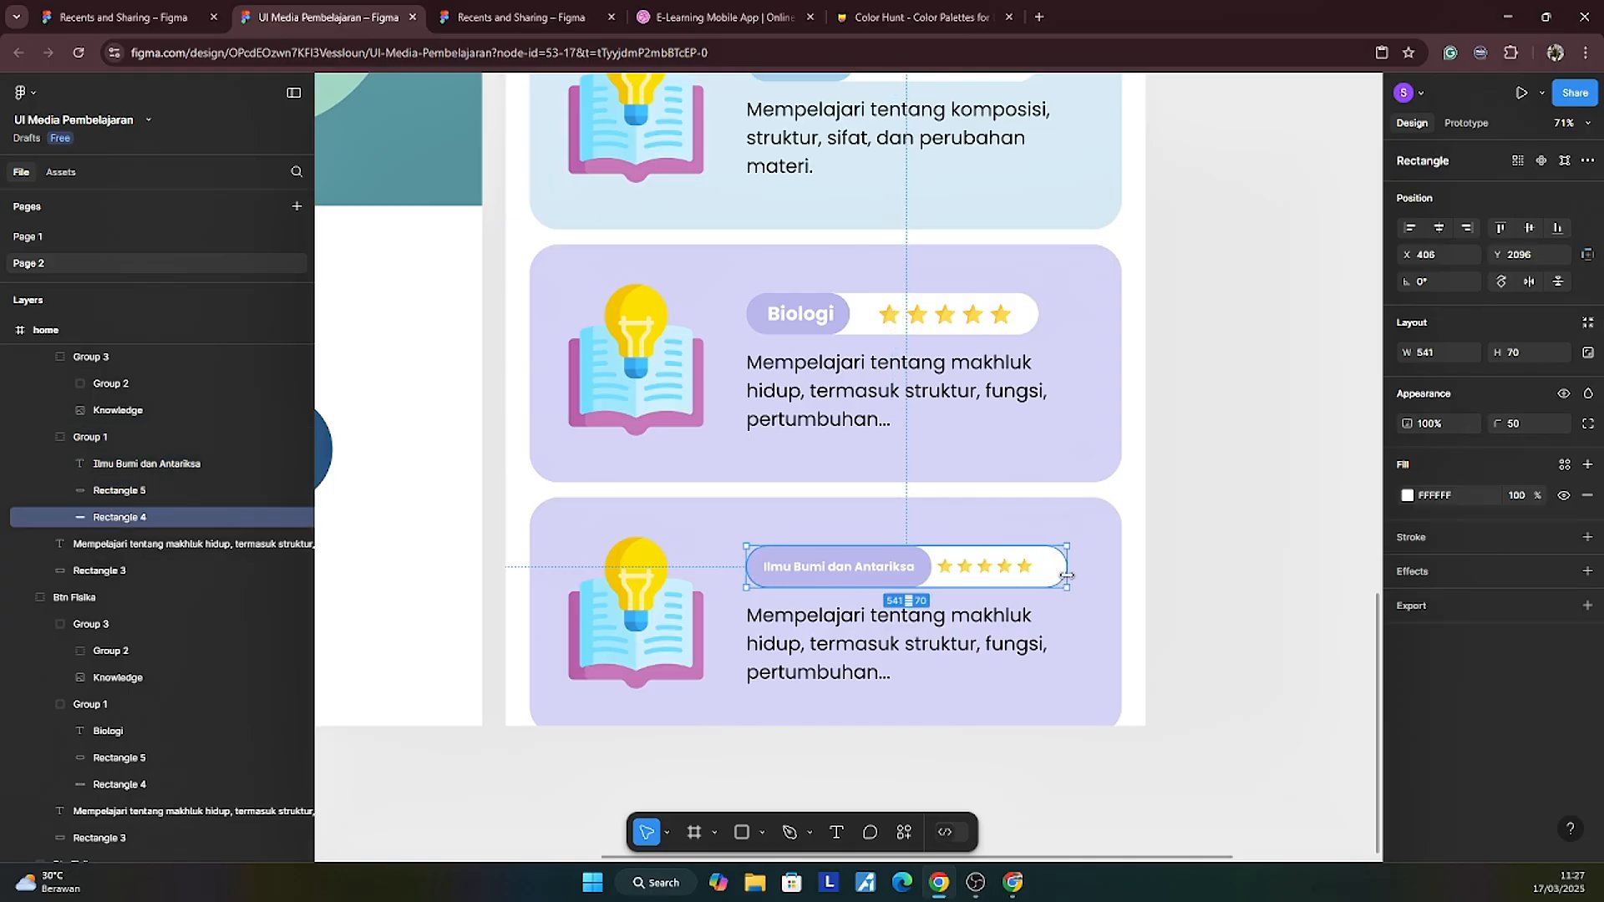
Step: Move the fourth card's star group right within the white rectangle, to about X 739
left_click(1006, 575)
key("shift+Right")
left_click_drag(1007, 575, 1033, 580)
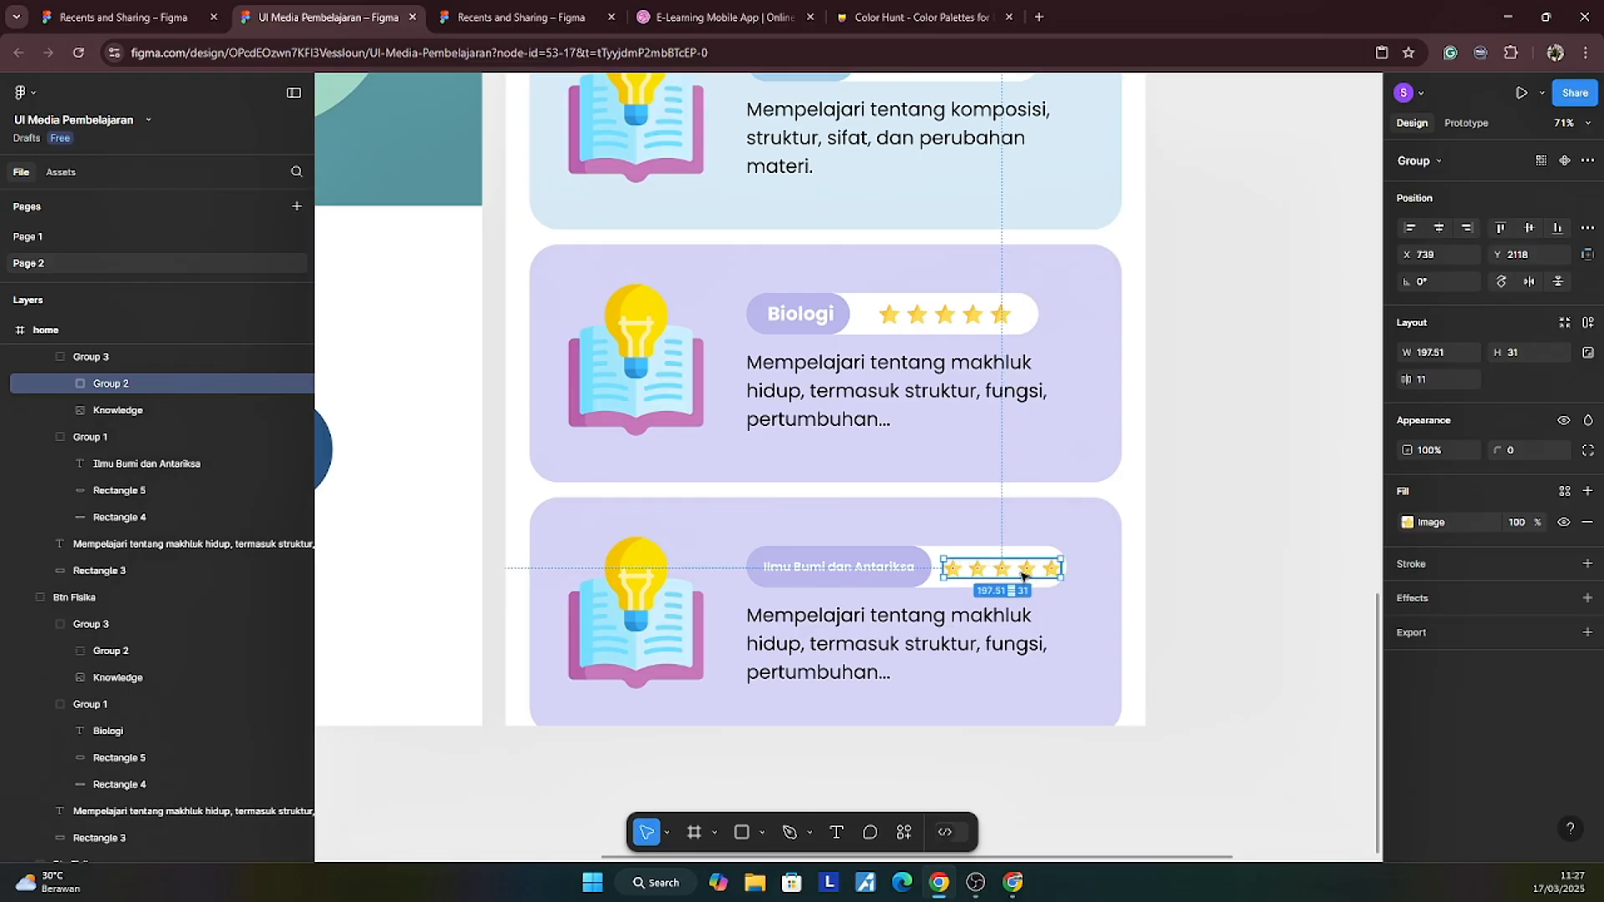
Step: Narrow the purple rectangle behind the Ilmu Bumi dan Antariksa label to 298 so it clears the stars
left_click(927, 568)
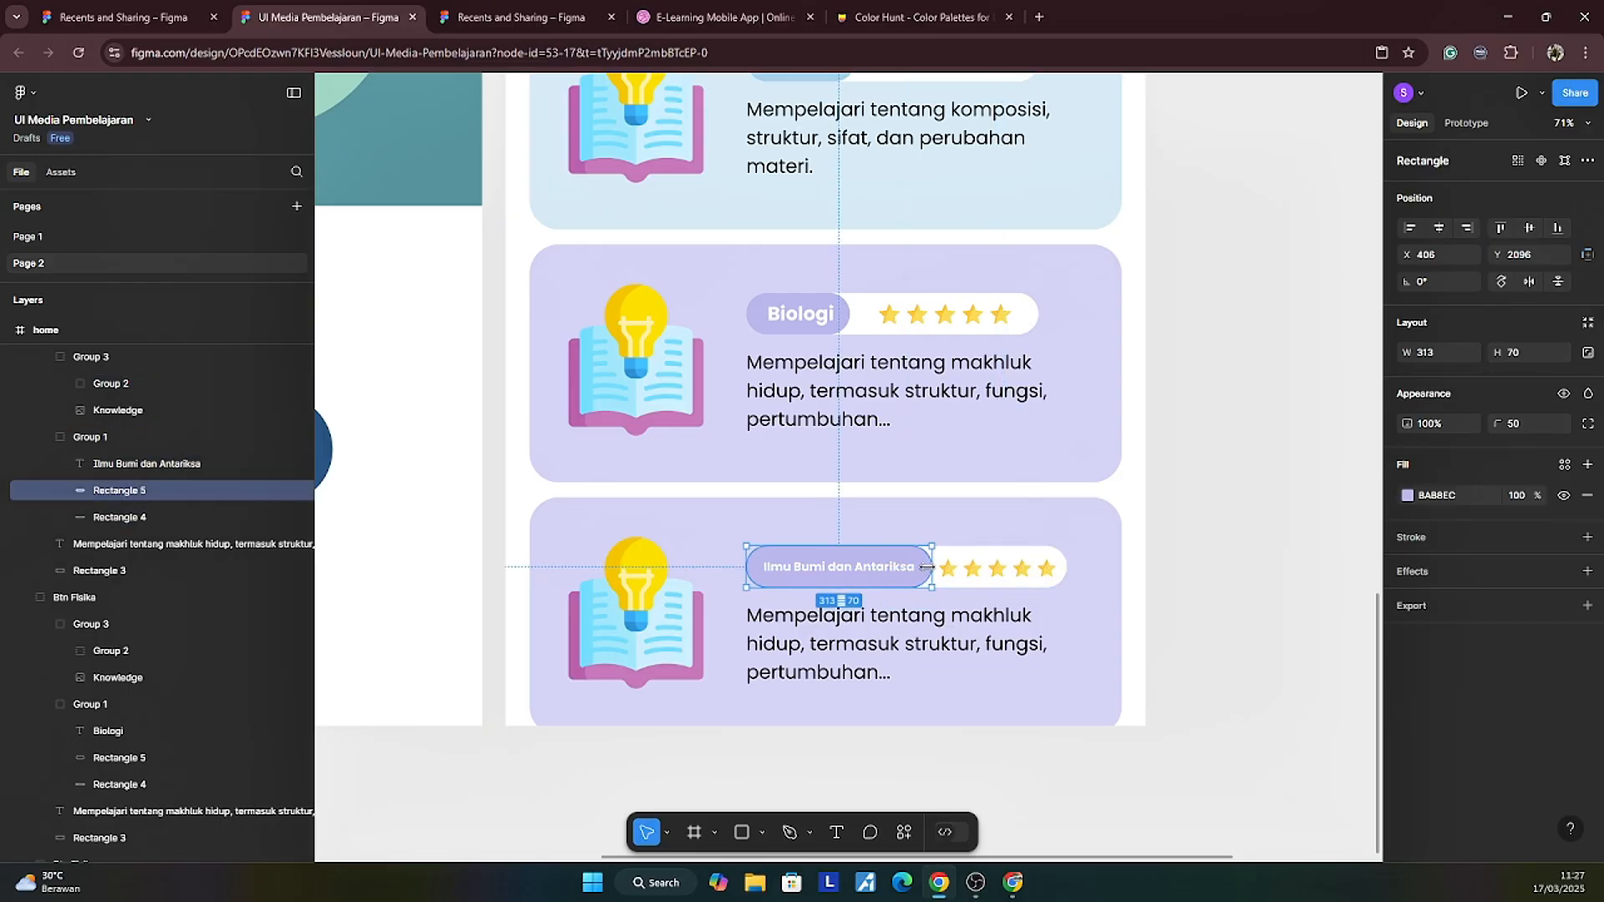
left_click_drag(936, 568, 873, 568)
left_click(884, 572)
left_click(1285, 581)
scroll(1271, 577, "down", 3)
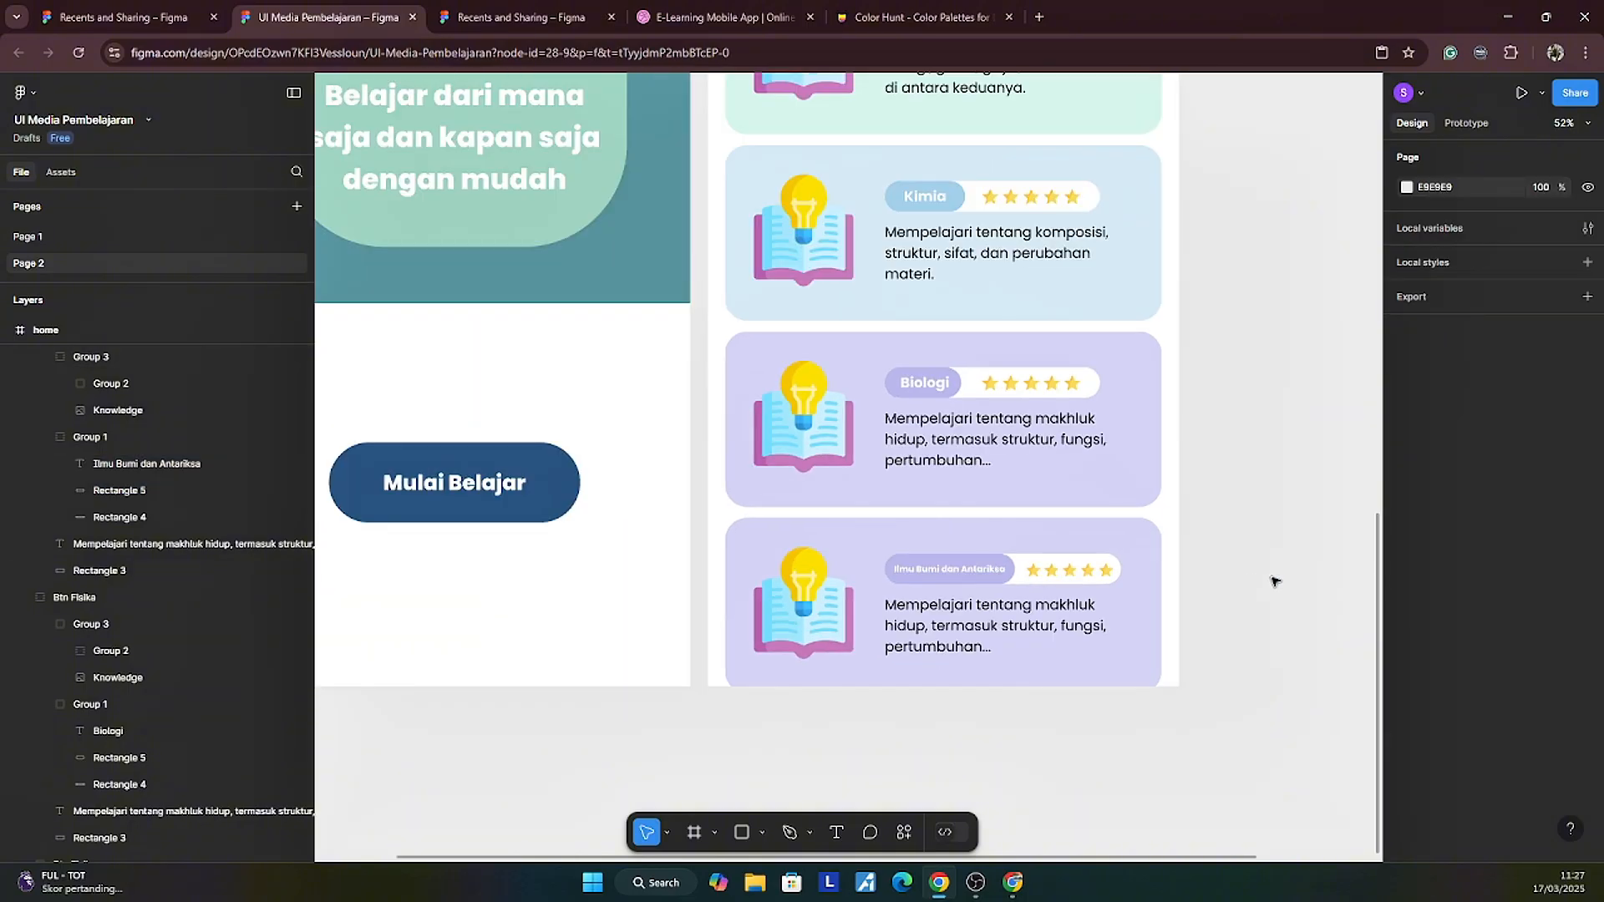
Step: Switch to Gemini and copy the Ilmu Bumi dan Antariksa description, from "Mempelajari tentang bumi" through "keseluruhan"
scroll(1258, 631, "down", 1)
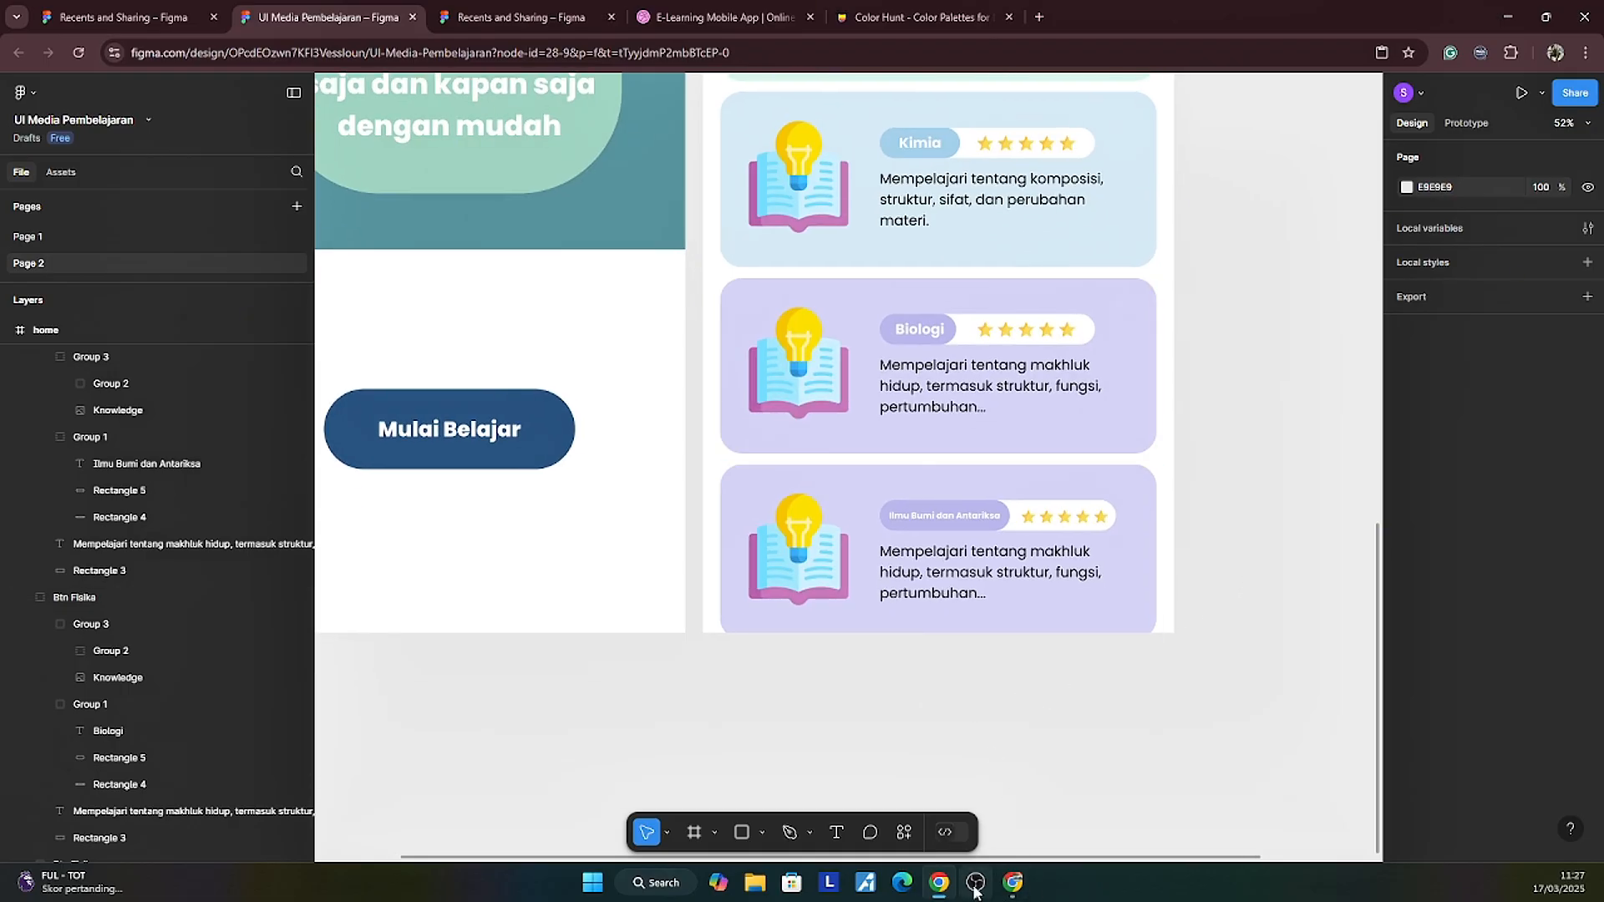
left_click(1013, 882)
left_click_drag(882, 600, 942, 620)
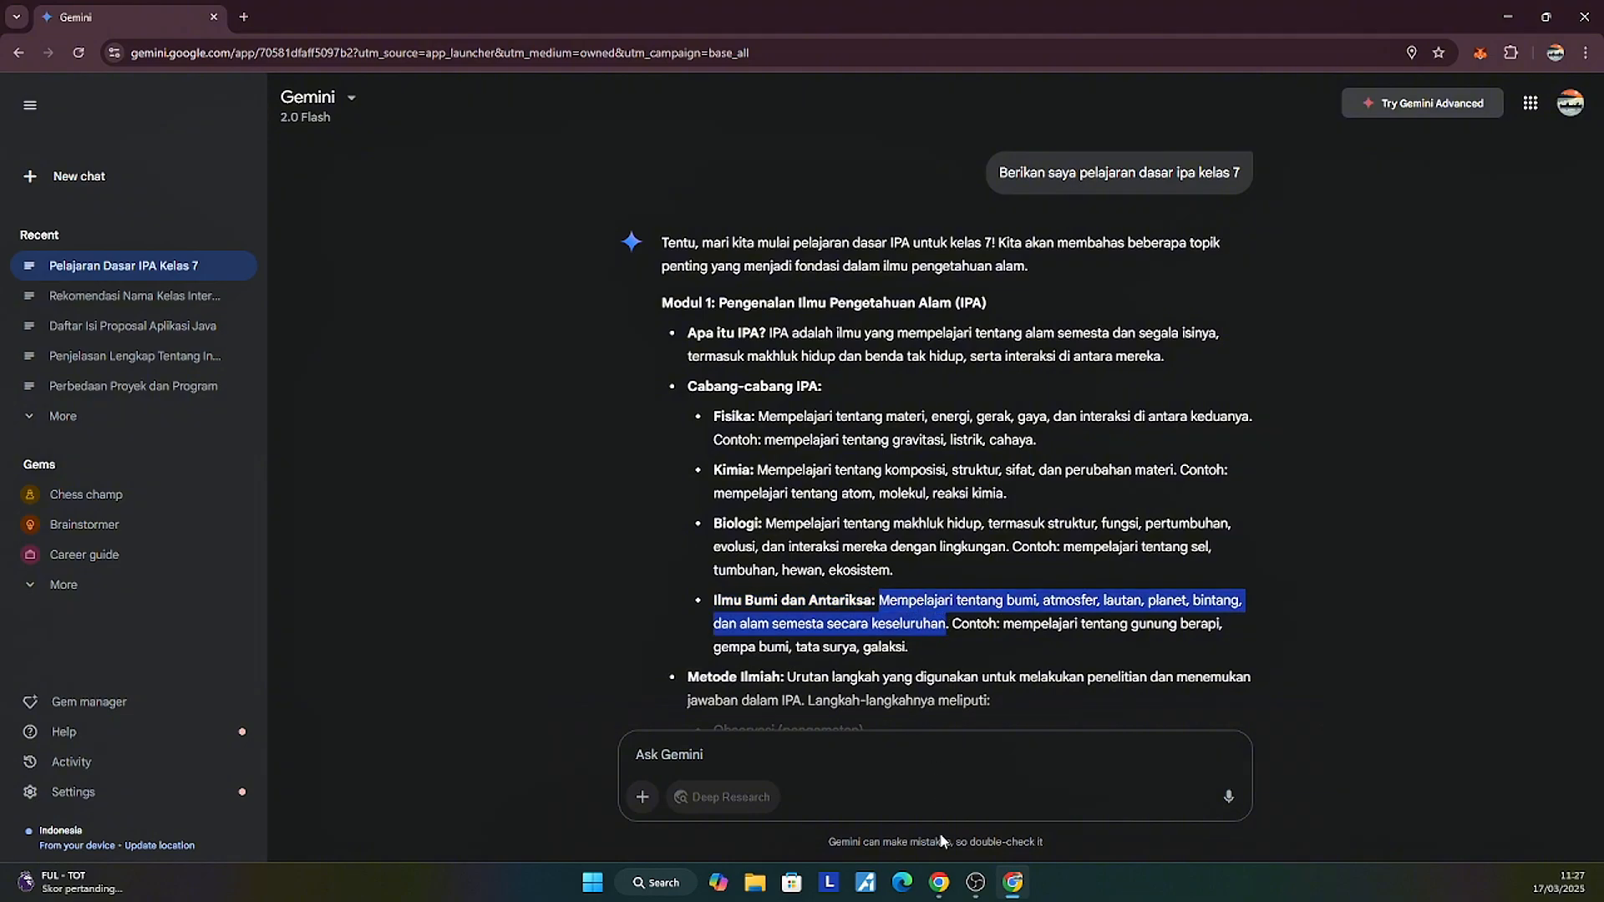
Step: In Figma, replace the fourth card's description with "Mempelajari tentang bumi, atmosfer, lautan, planet, bintang, dan alam semesta secara keseluruhan"
left_click(939, 882)
double_click(987, 555)
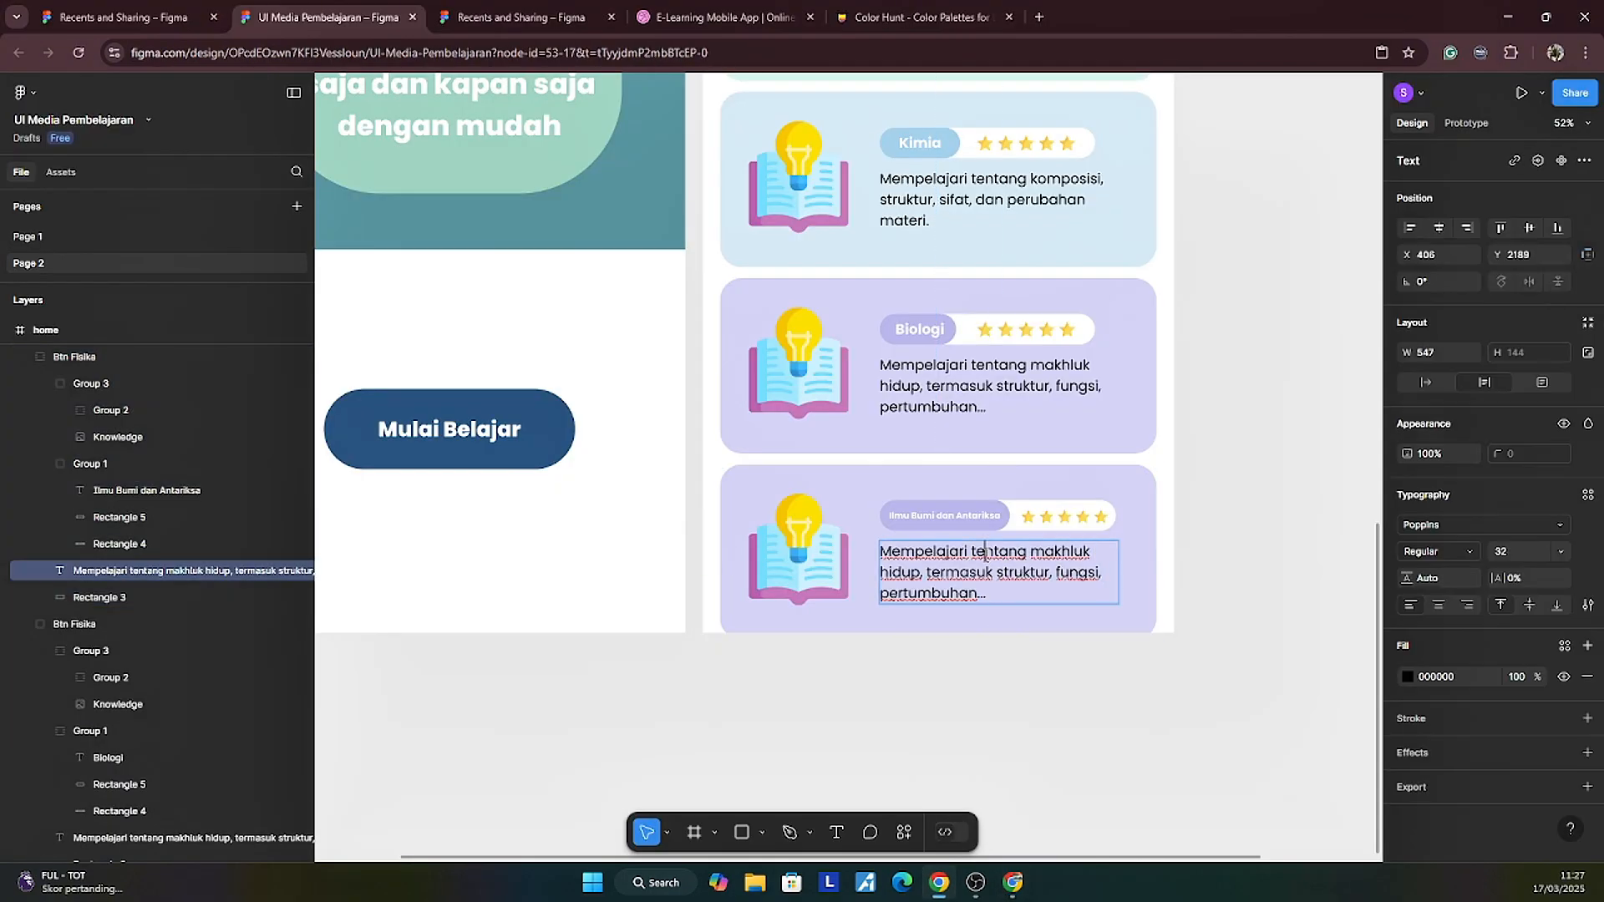
key("ctrl+a")
type("Mempelajari tentang bumi, atmosfer, lautan, planet, bintang, dan alam semesta secara keseluruhan")
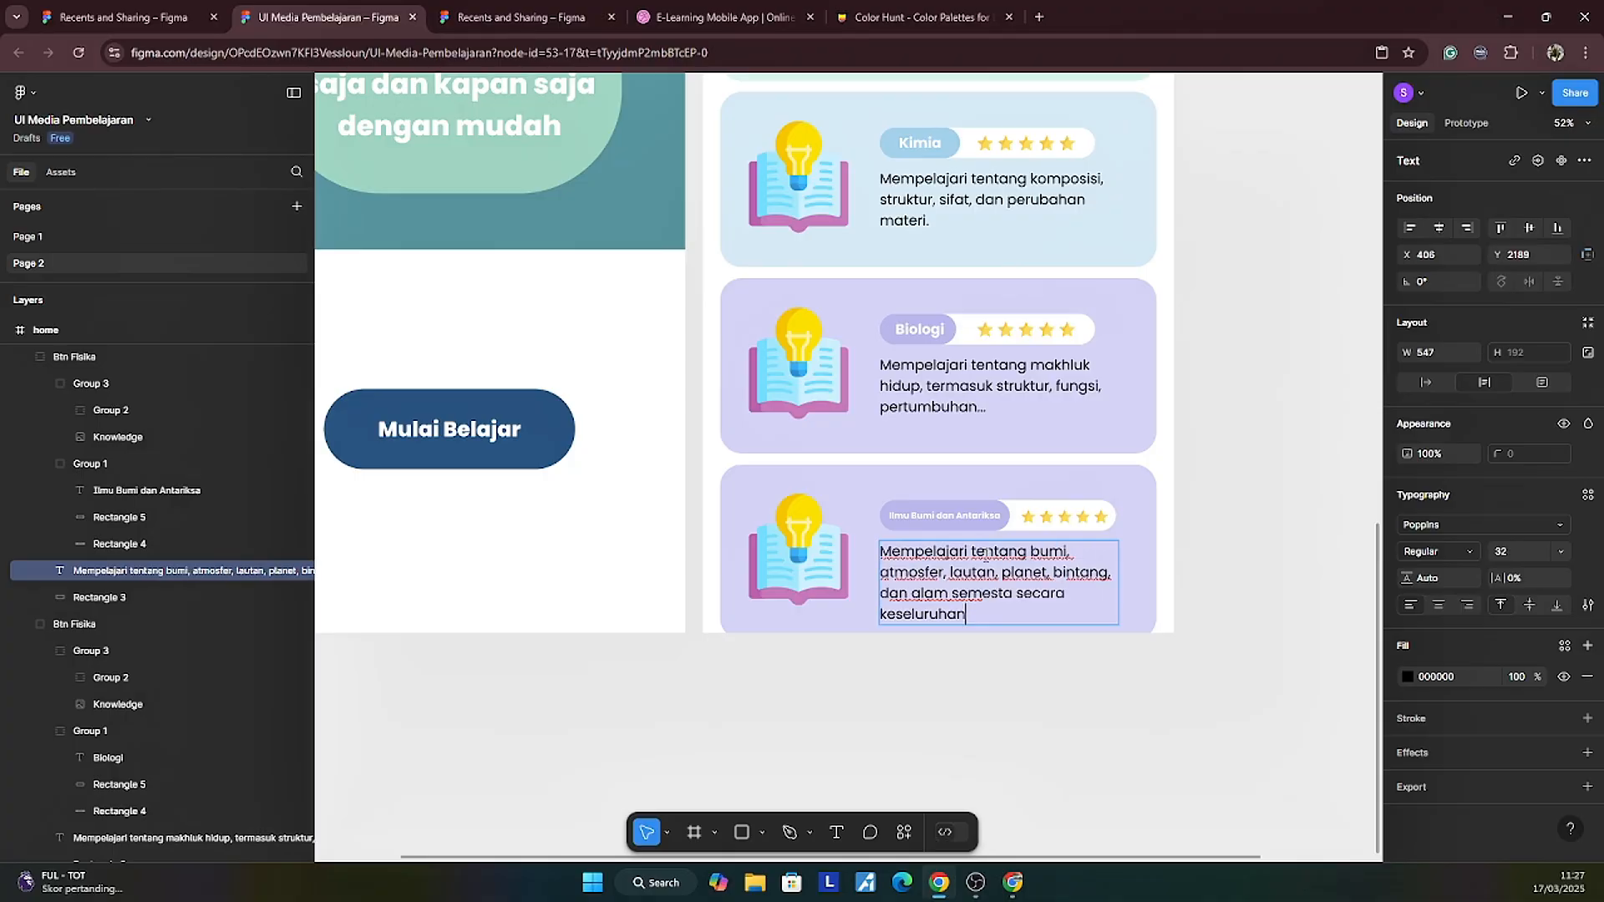
key("Escape")
left_click(1250, 585)
Step: Change the fourth card's background rectangle to a light pink fill, F5D4DE
scroll(1250, 585, "down", 3)
scroll(1245, 585, "up", 3)
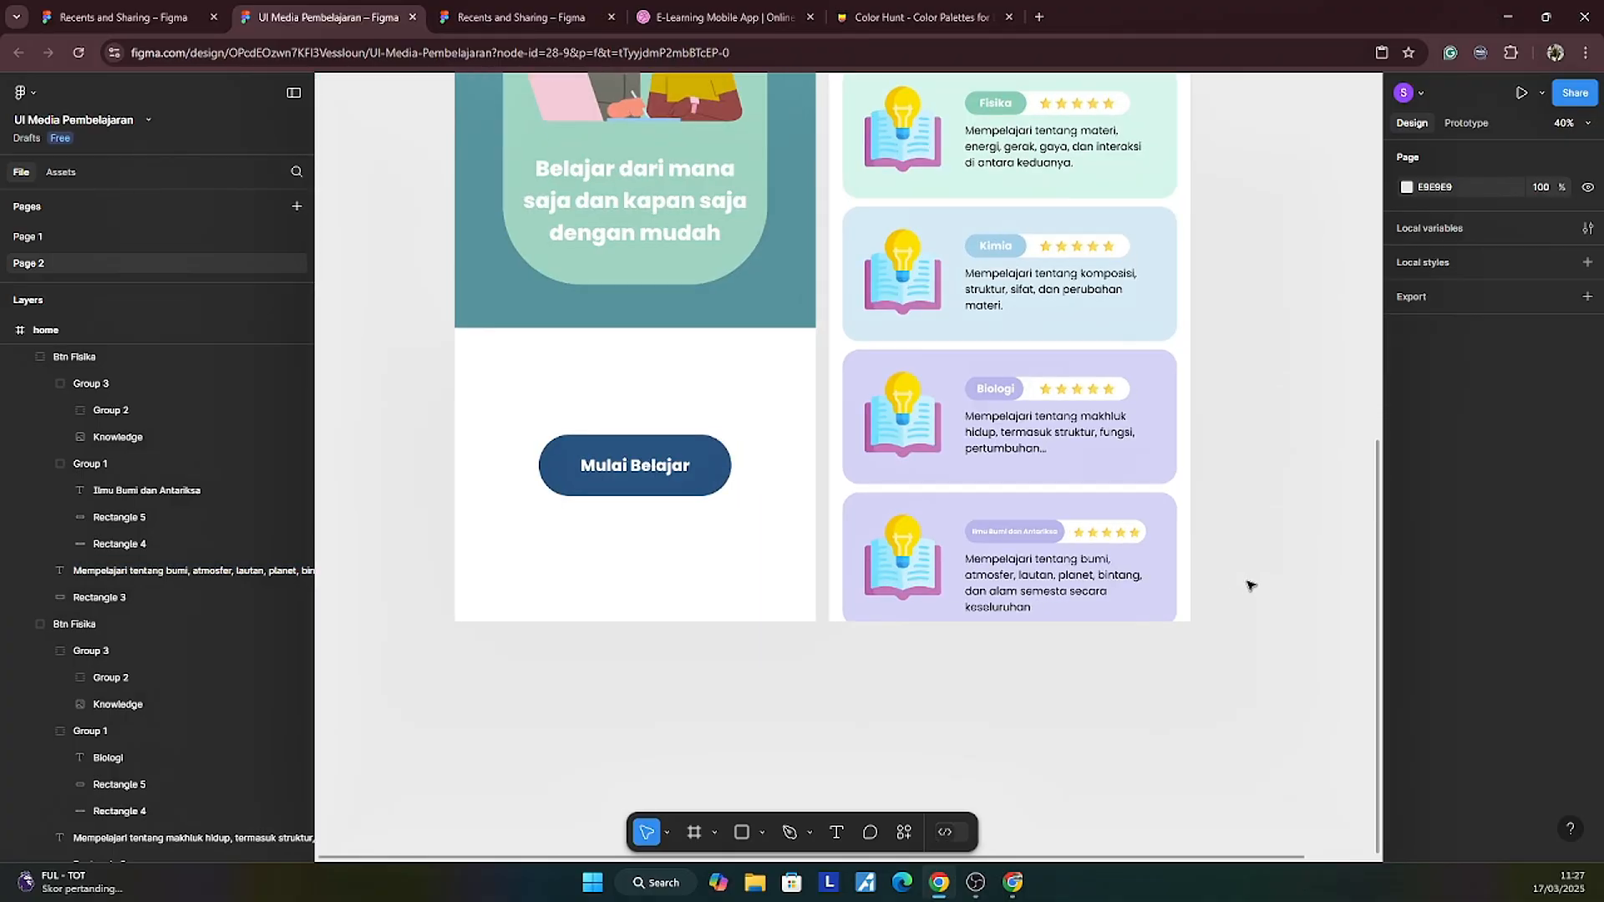
scroll(1208, 627, "up", 1)
scroll(1208, 626, "right", 1)
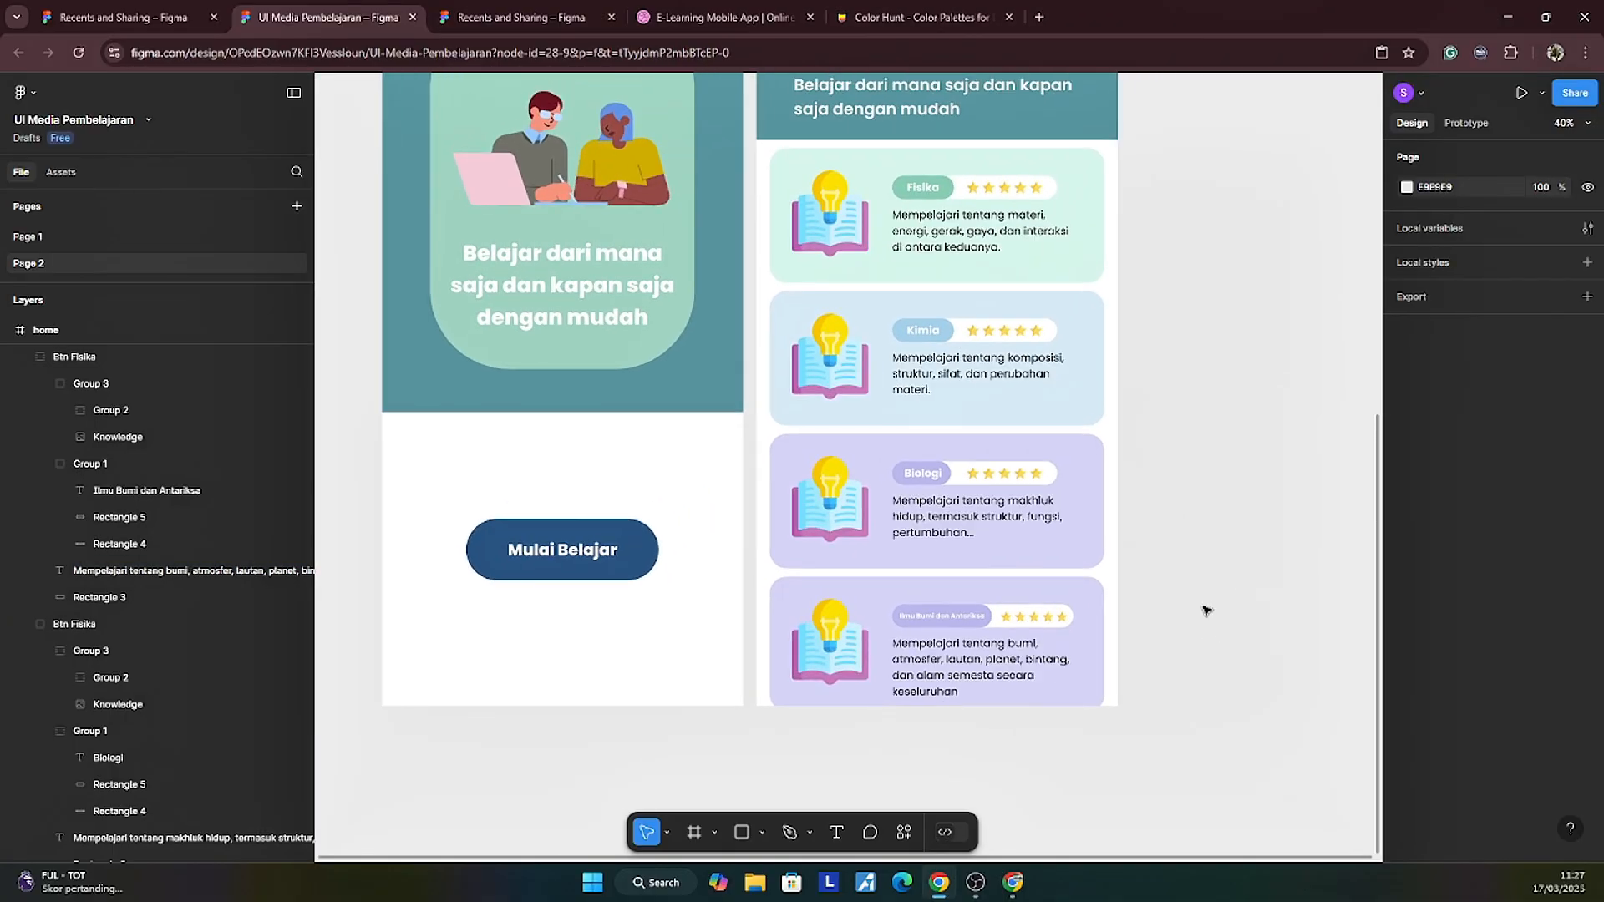
left_click(1083, 596)
left_click(1083, 596)
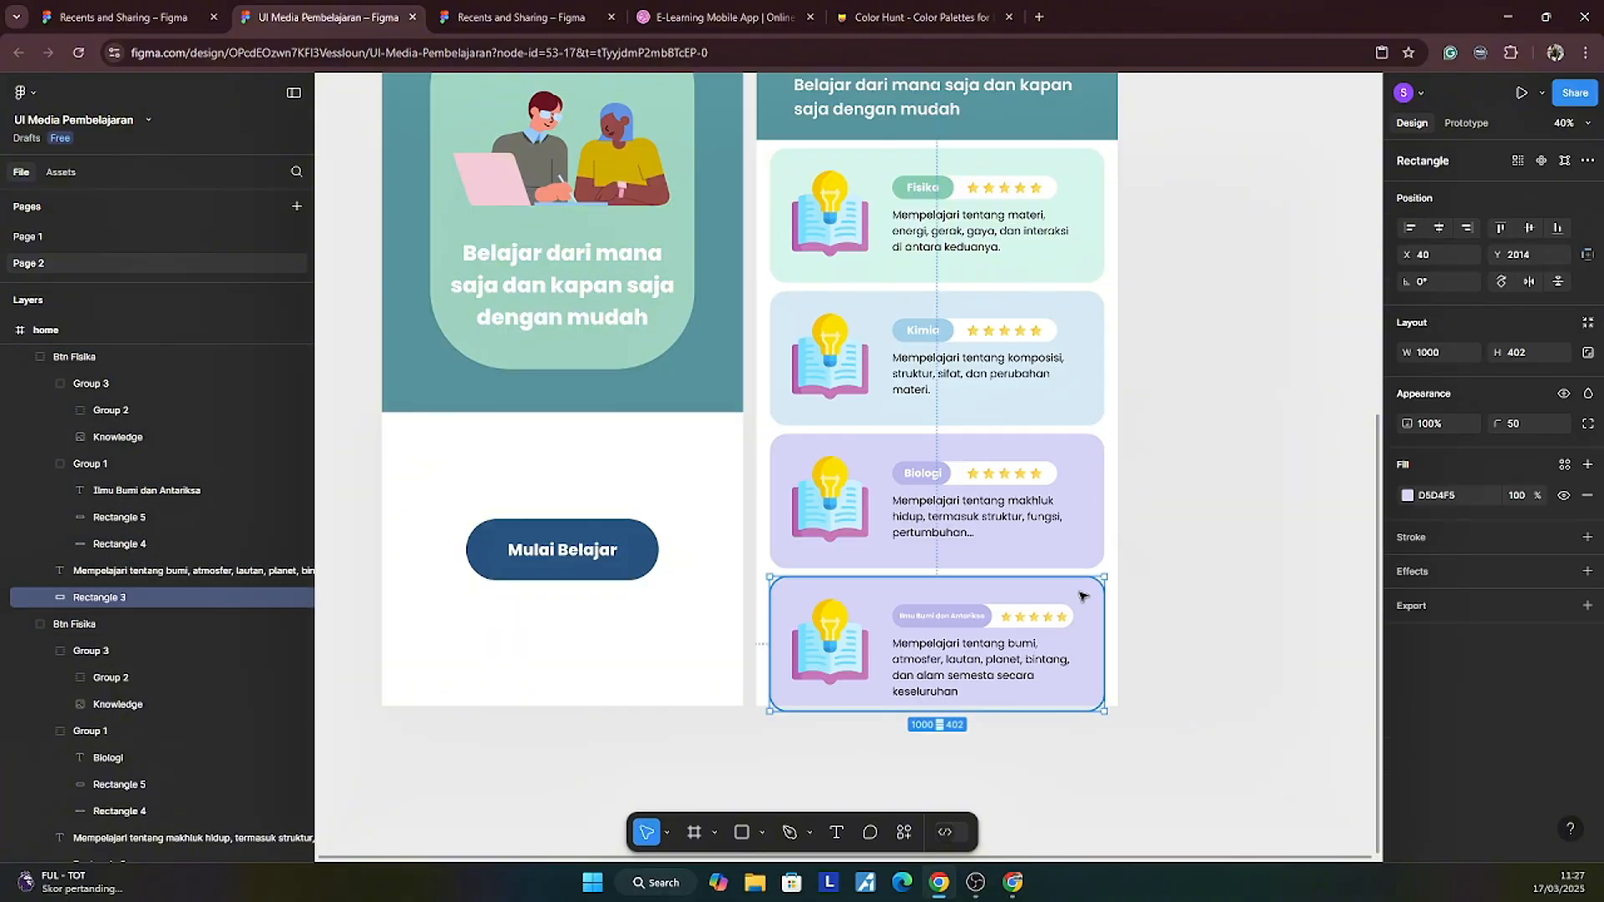
left_click(1407, 496)
left_click_drag(1321, 664, 1360, 667)
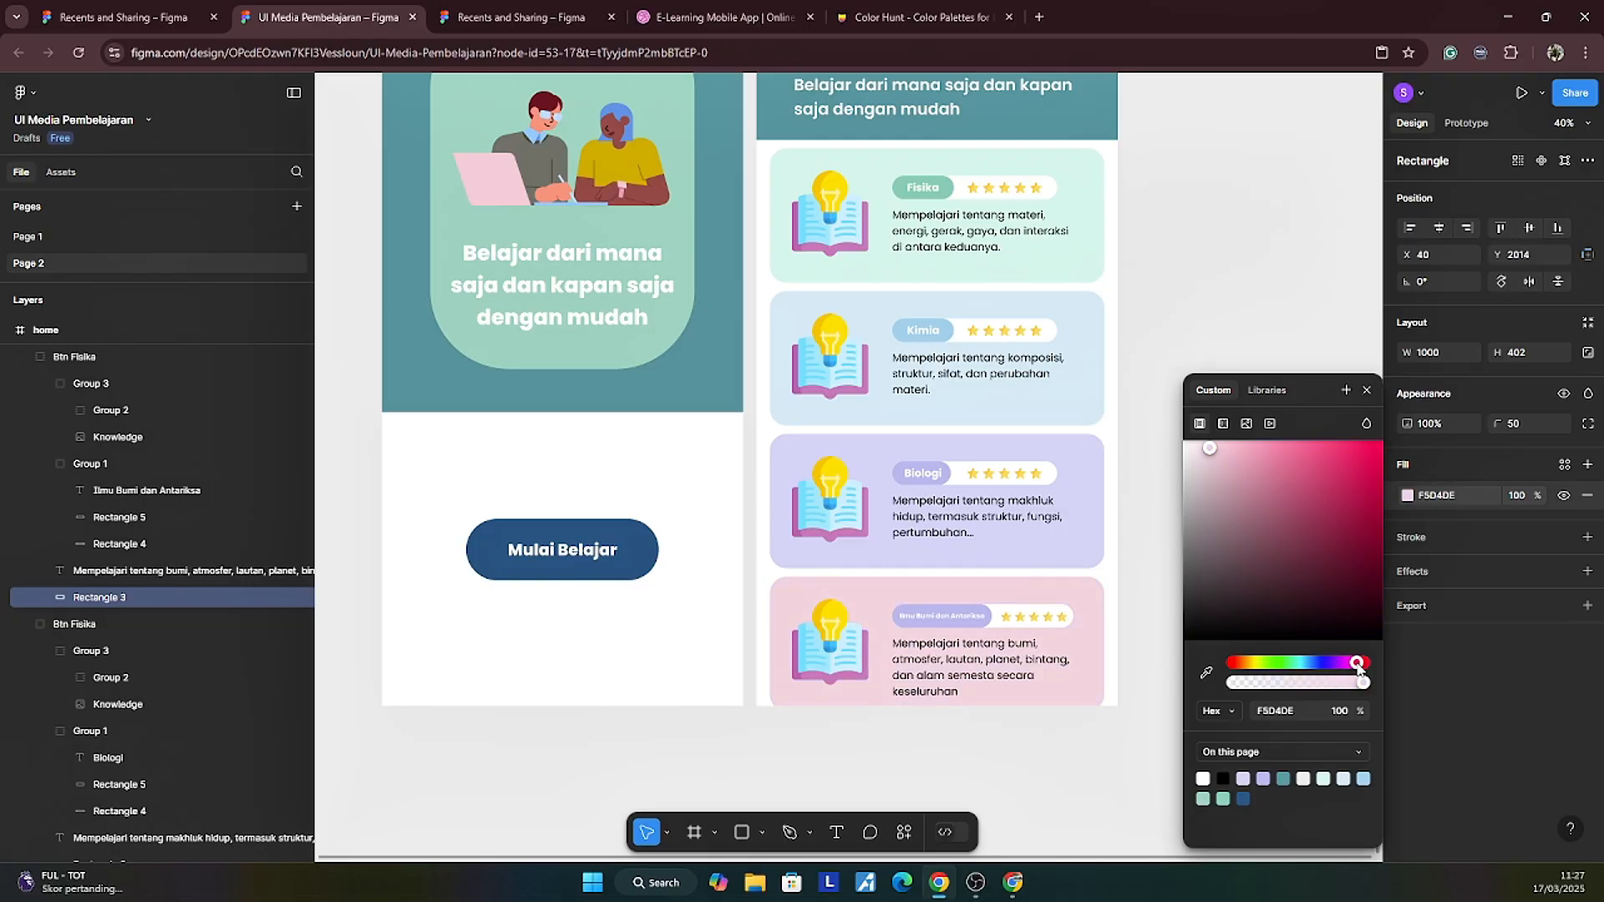
Step: Recolor the rectangle behind the Ilmu Bumi dan Antariksa label by sampling the card's pink and darkening it to E9B4C4
double_click(938, 617)
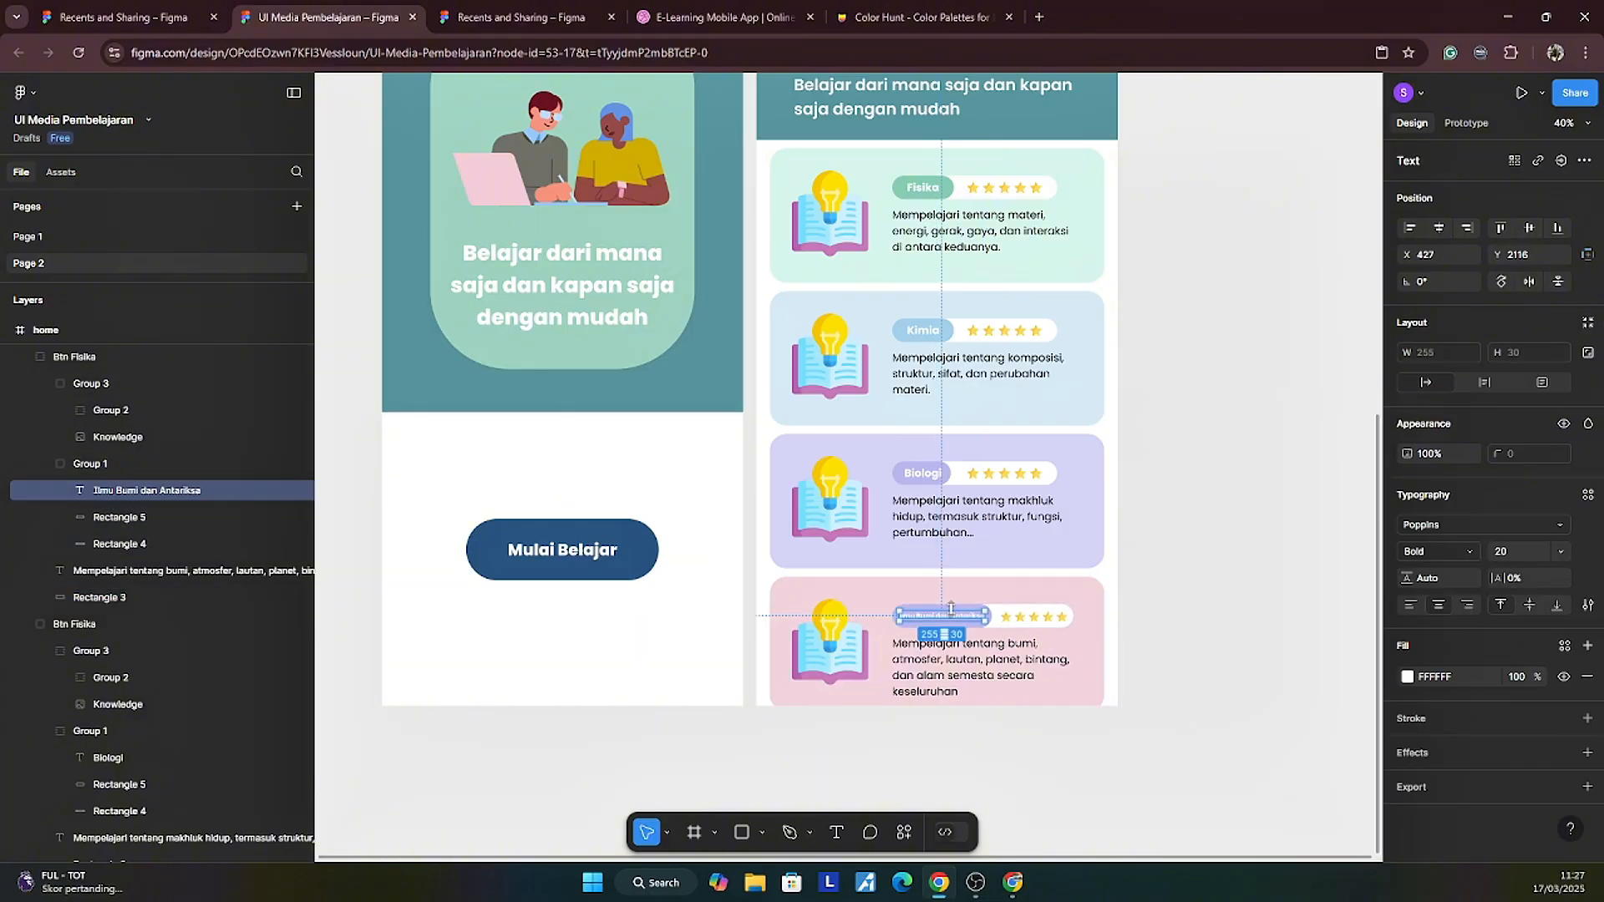
scroll(951, 607, "up", 5)
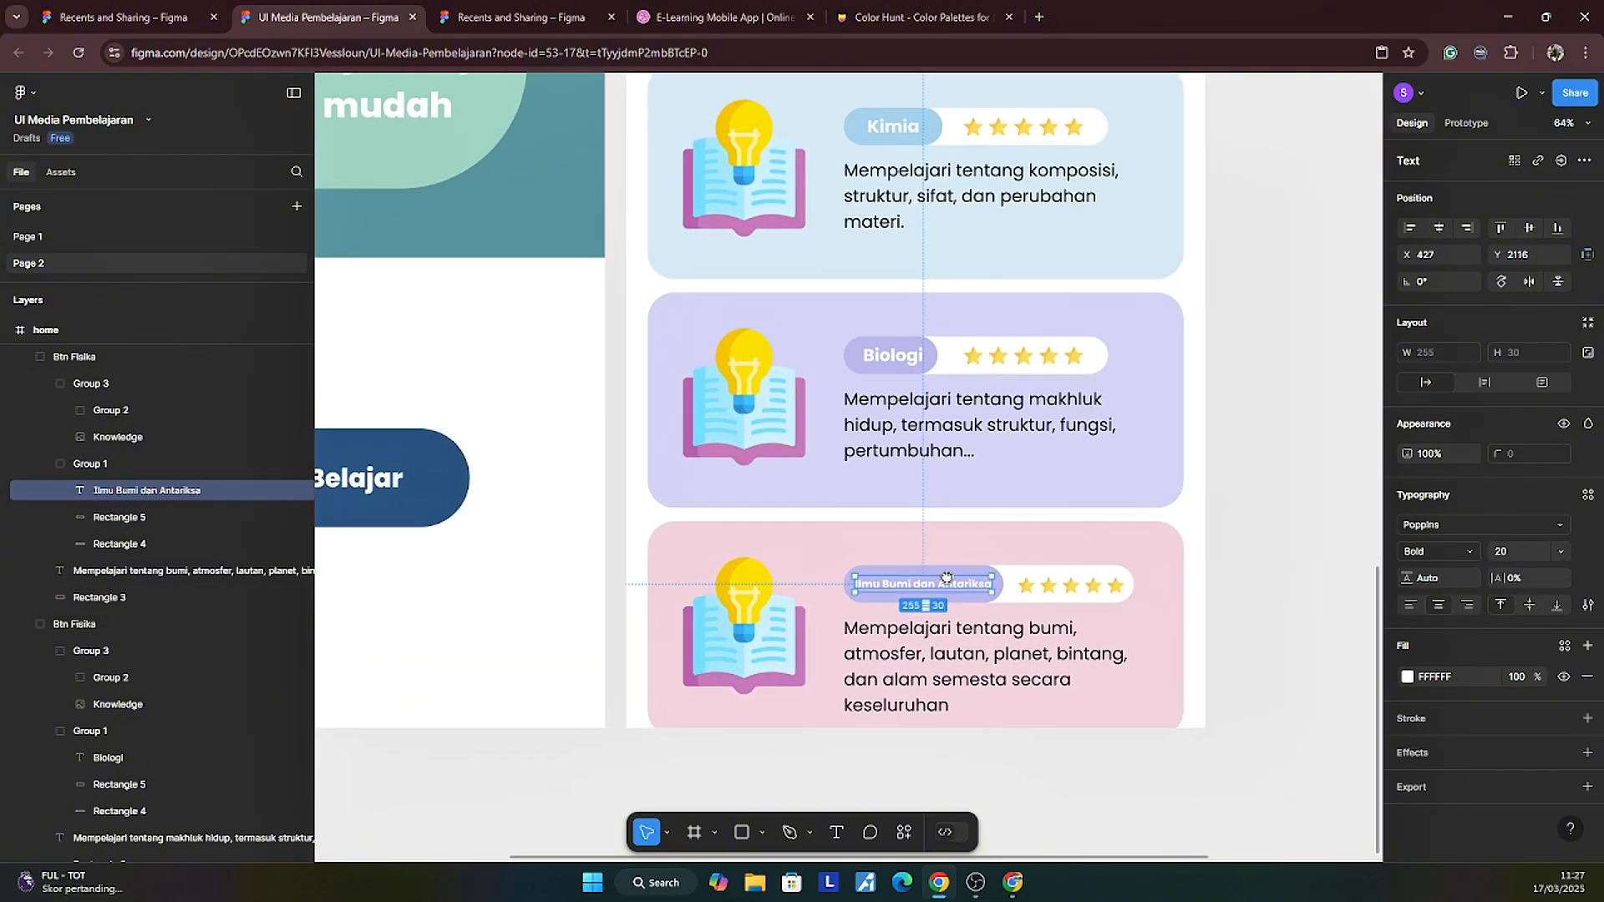
left_click(944, 561)
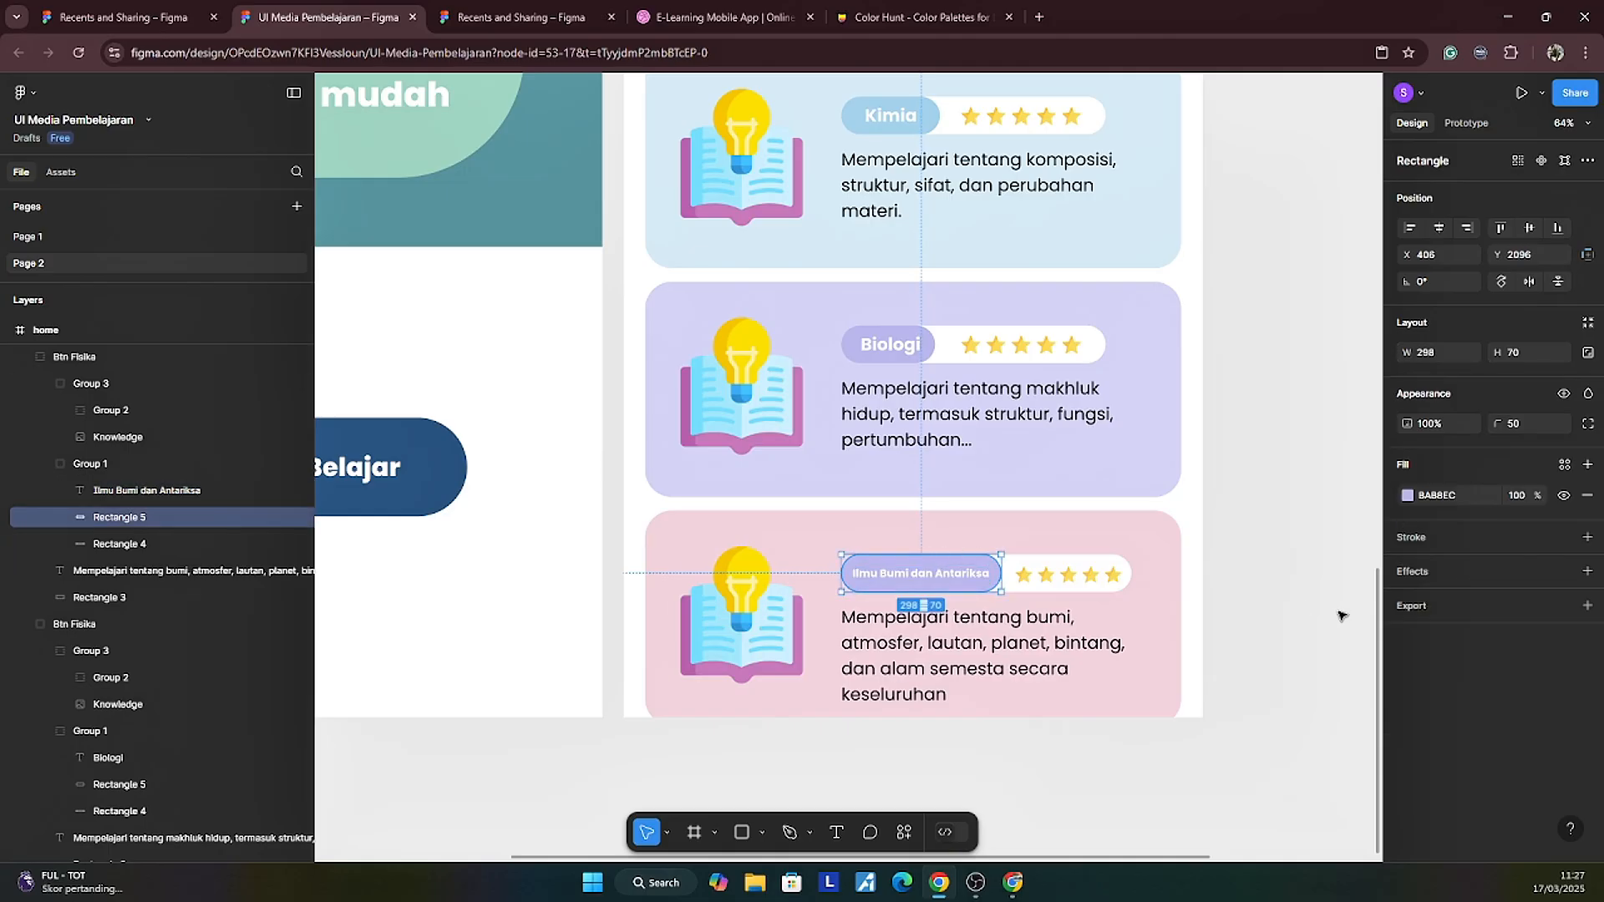
left_click(1408, 497)
left_click(1206, 674)
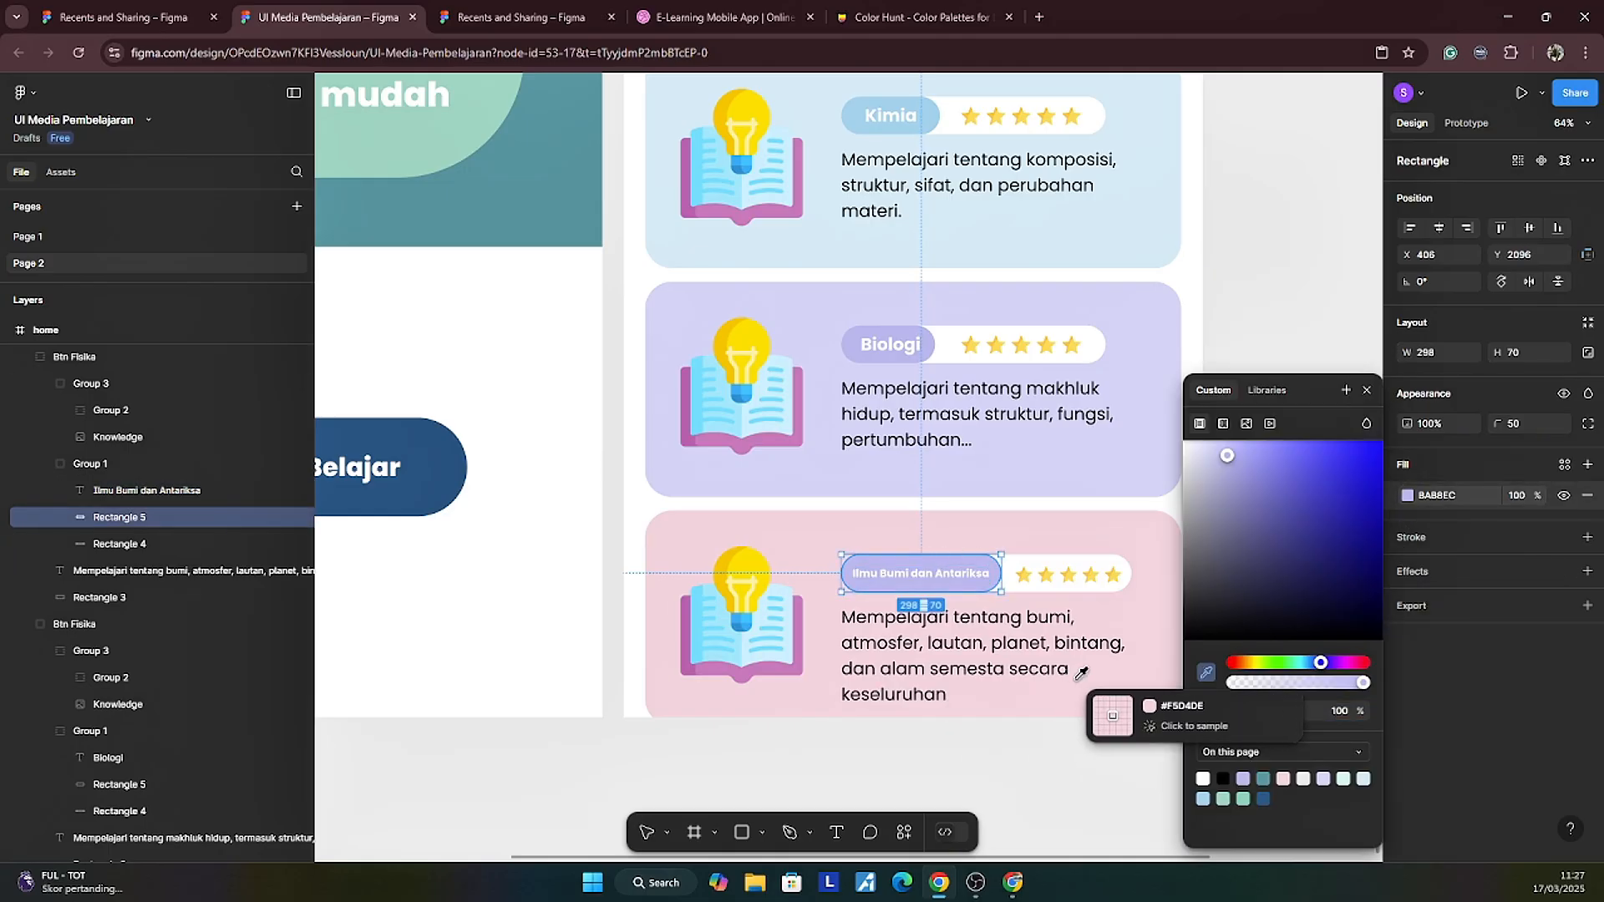
left_click(1088, 707)
left_click_drag(1213, 460, 1231, 472)
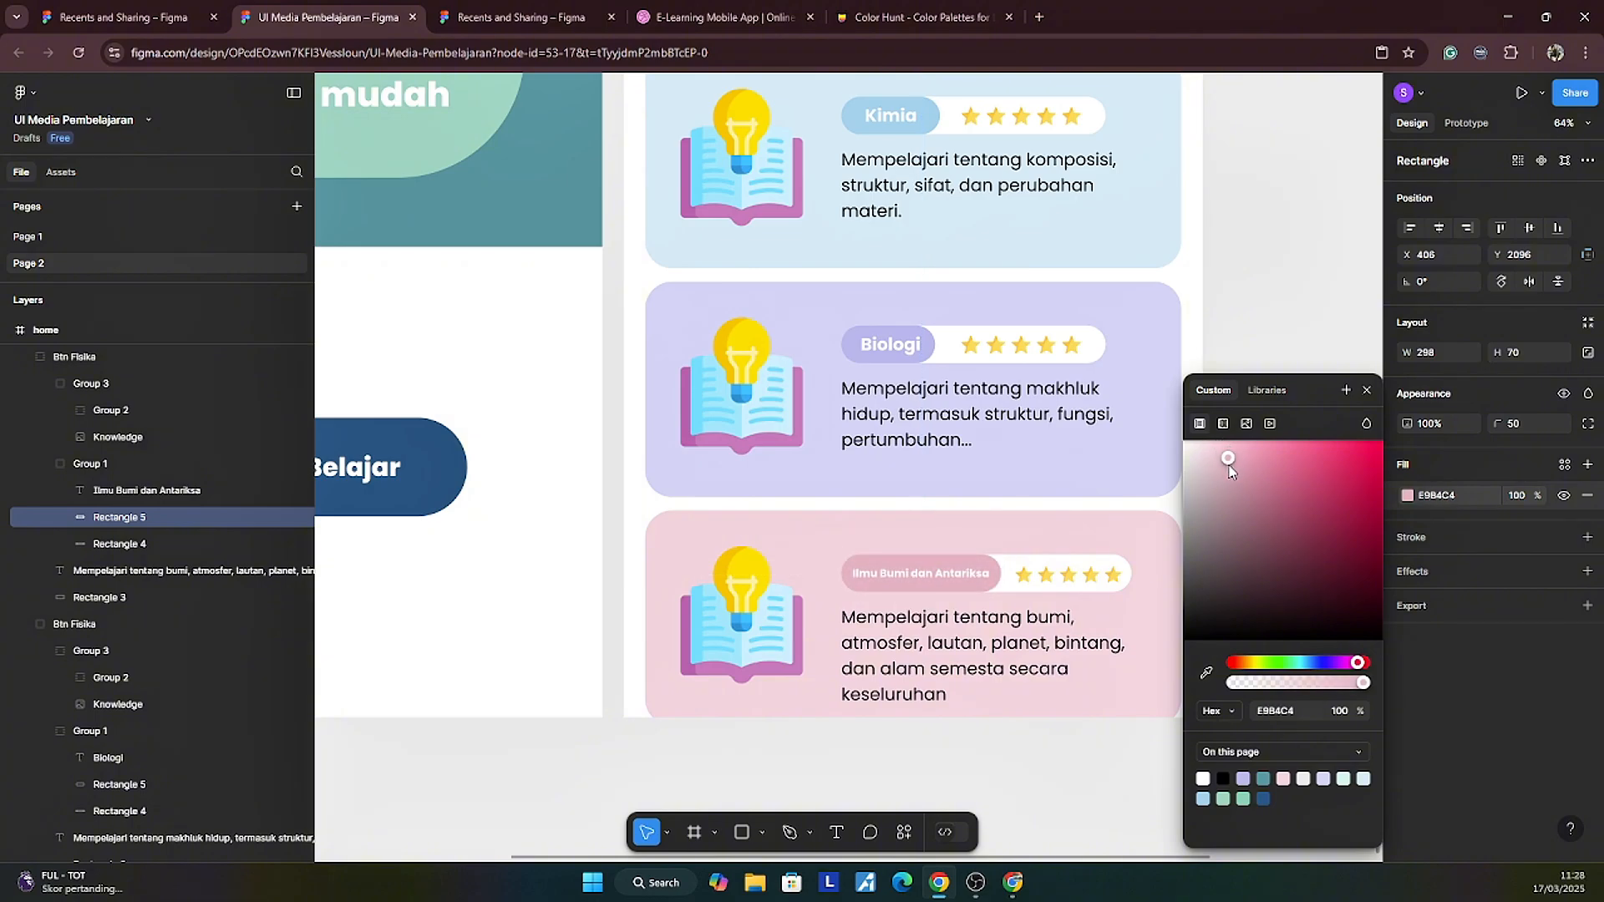
left_click(1367, 390)
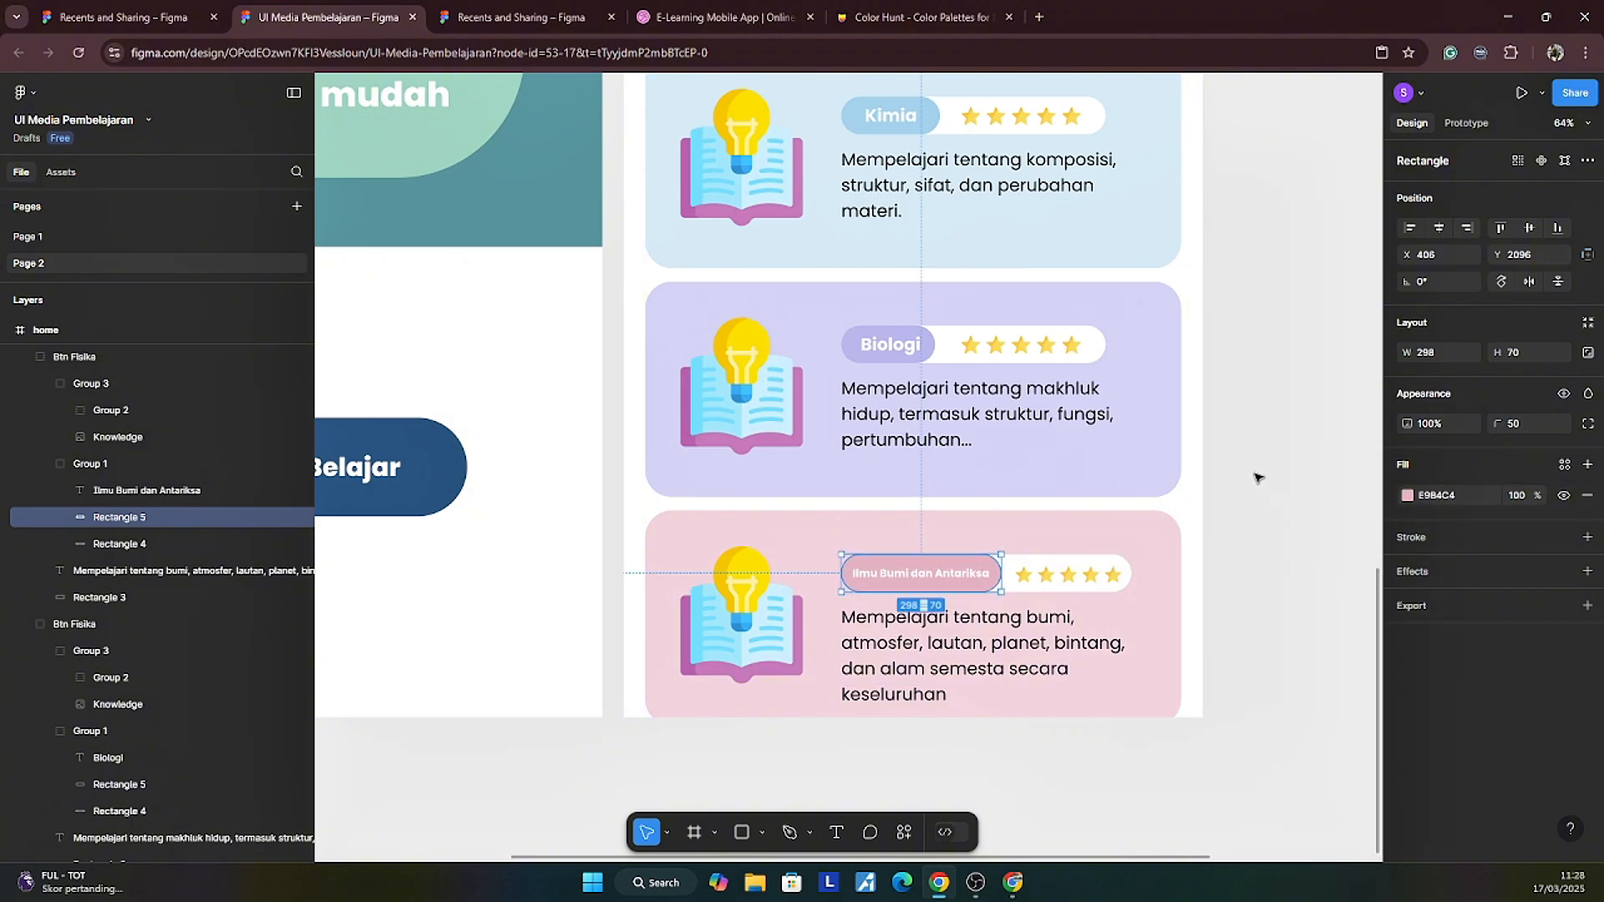
Step: Run the Flaticon by Freepik plugin, place its window beside the home frame and search for "physic"
left_click(1253, 483)
scroll(1262, 499, "down", 3)
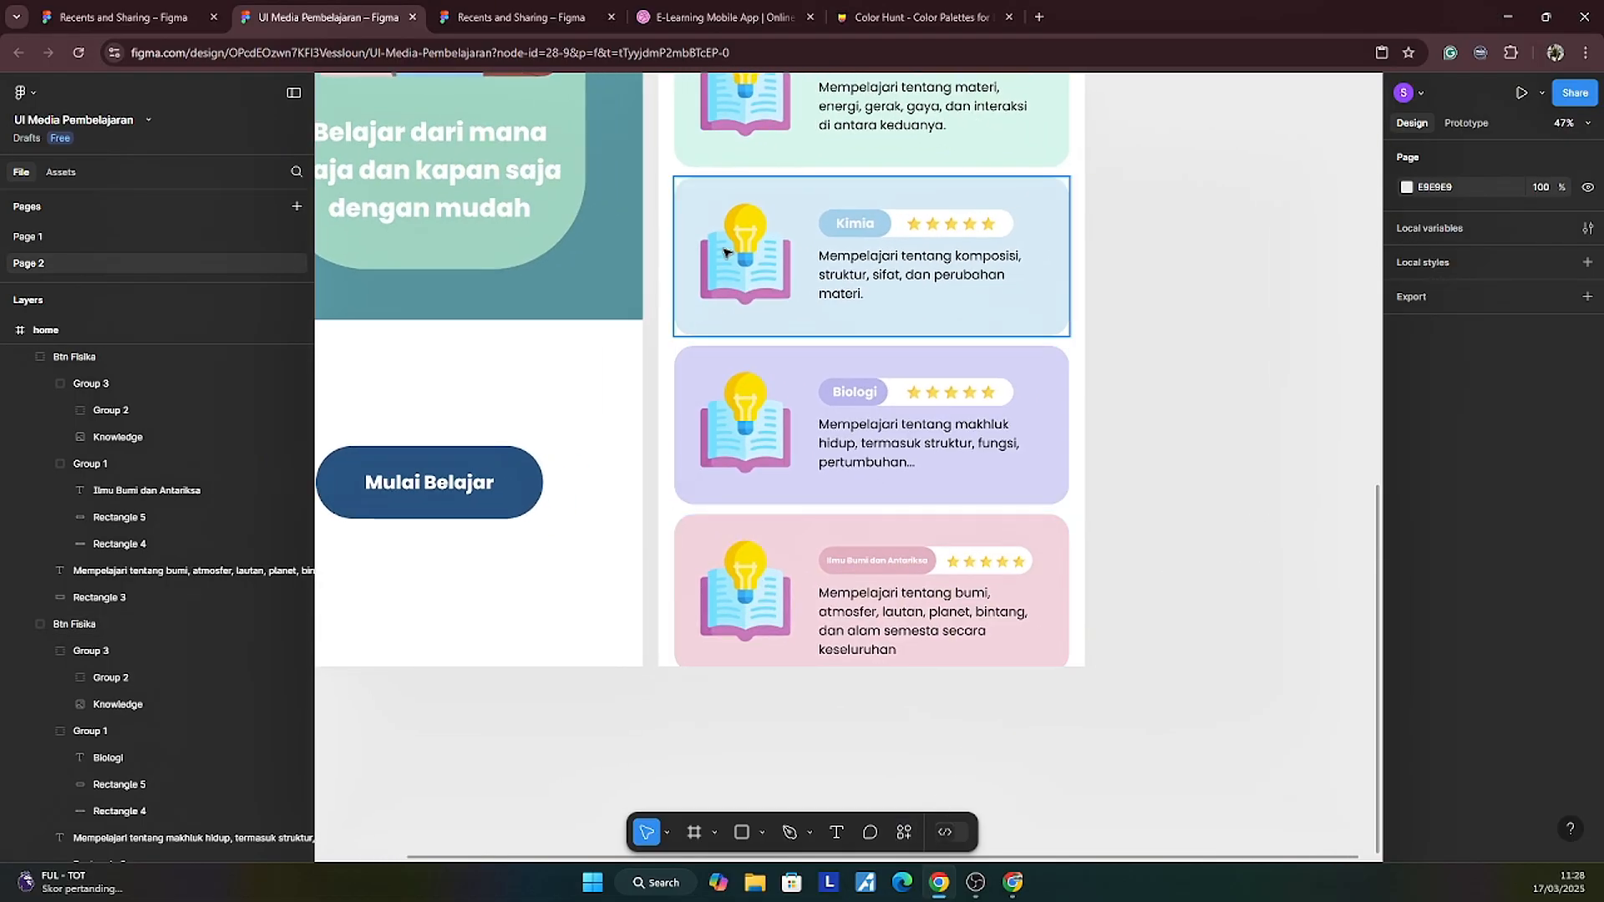
scroll(788, 337, "down", 3)
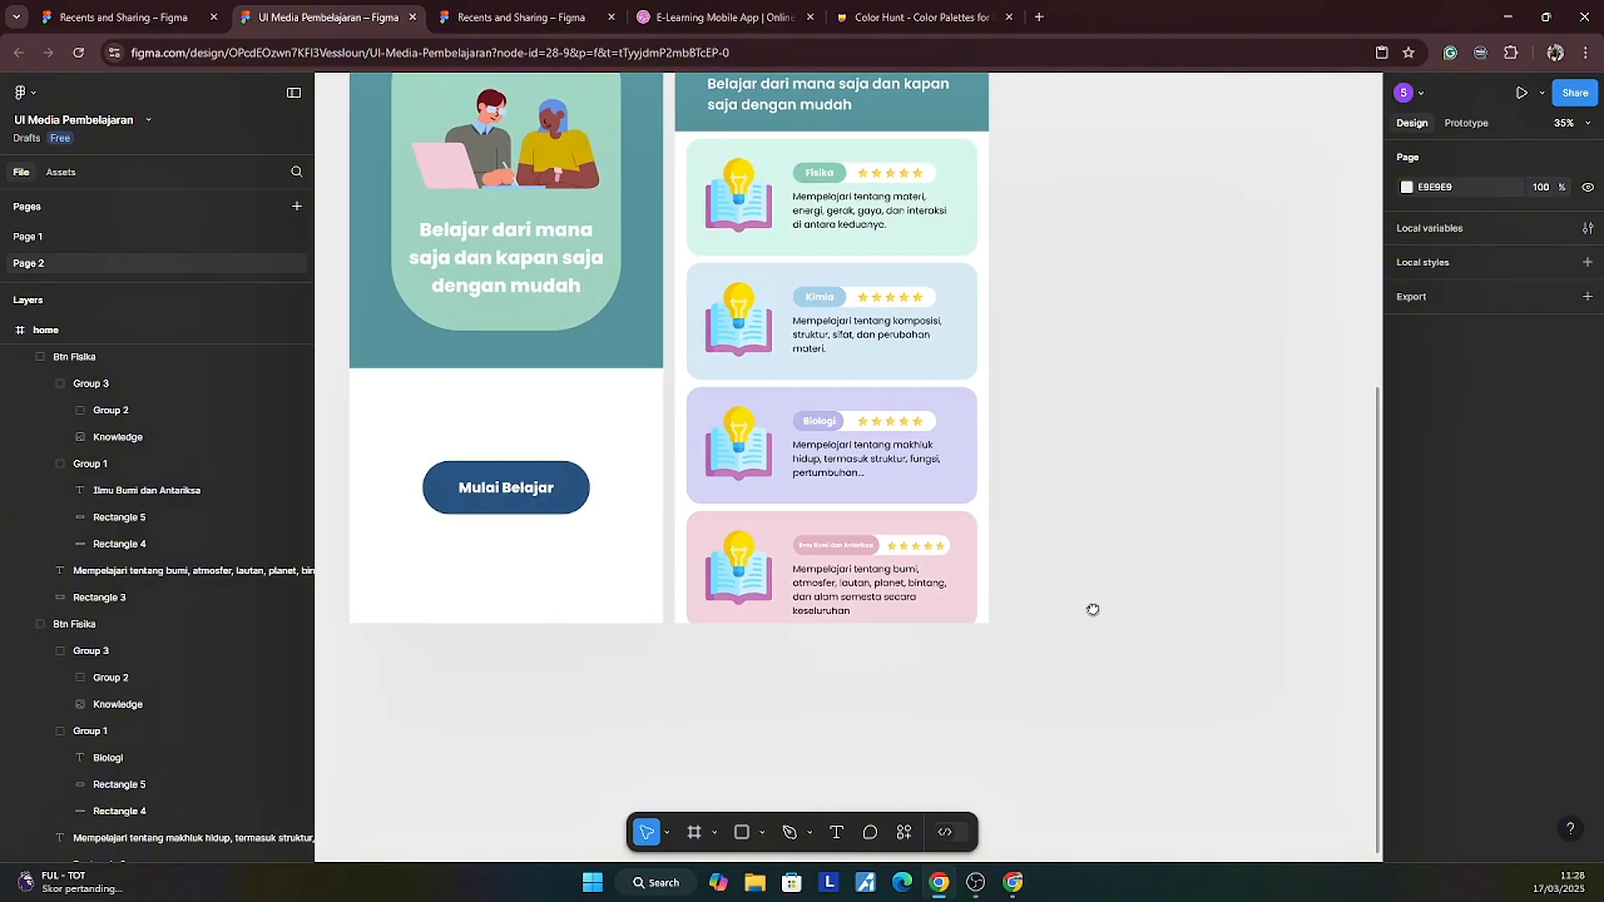
scroll(1092, 609, "up", 1)
scroll(1092, 609, "right", 1)
left_click(904, 834)
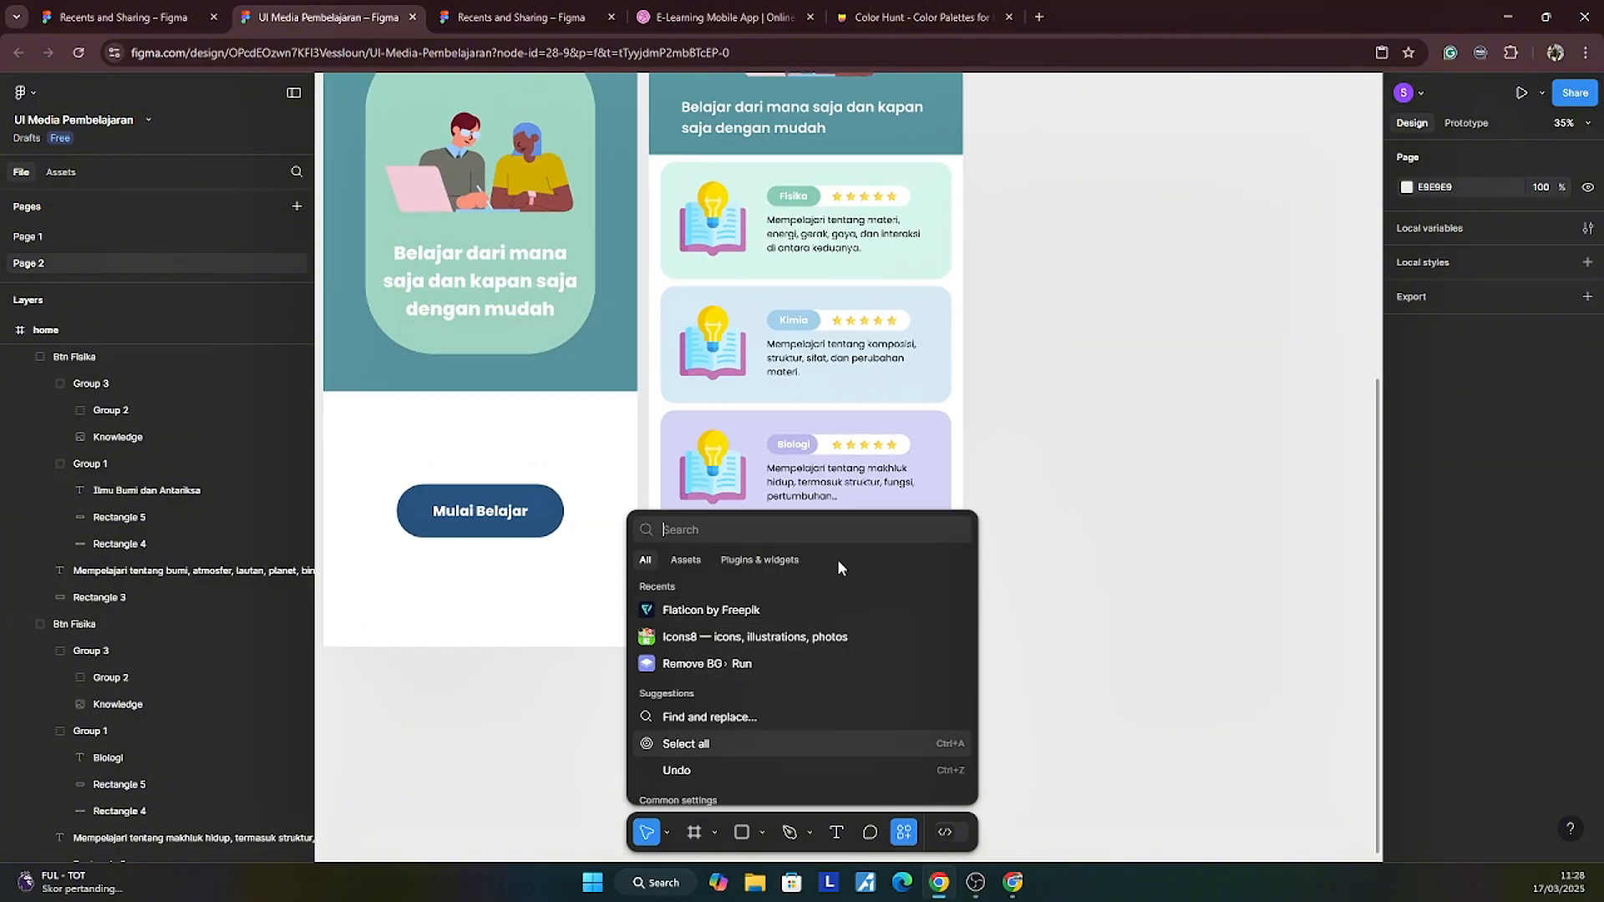
left_click(669, 616)
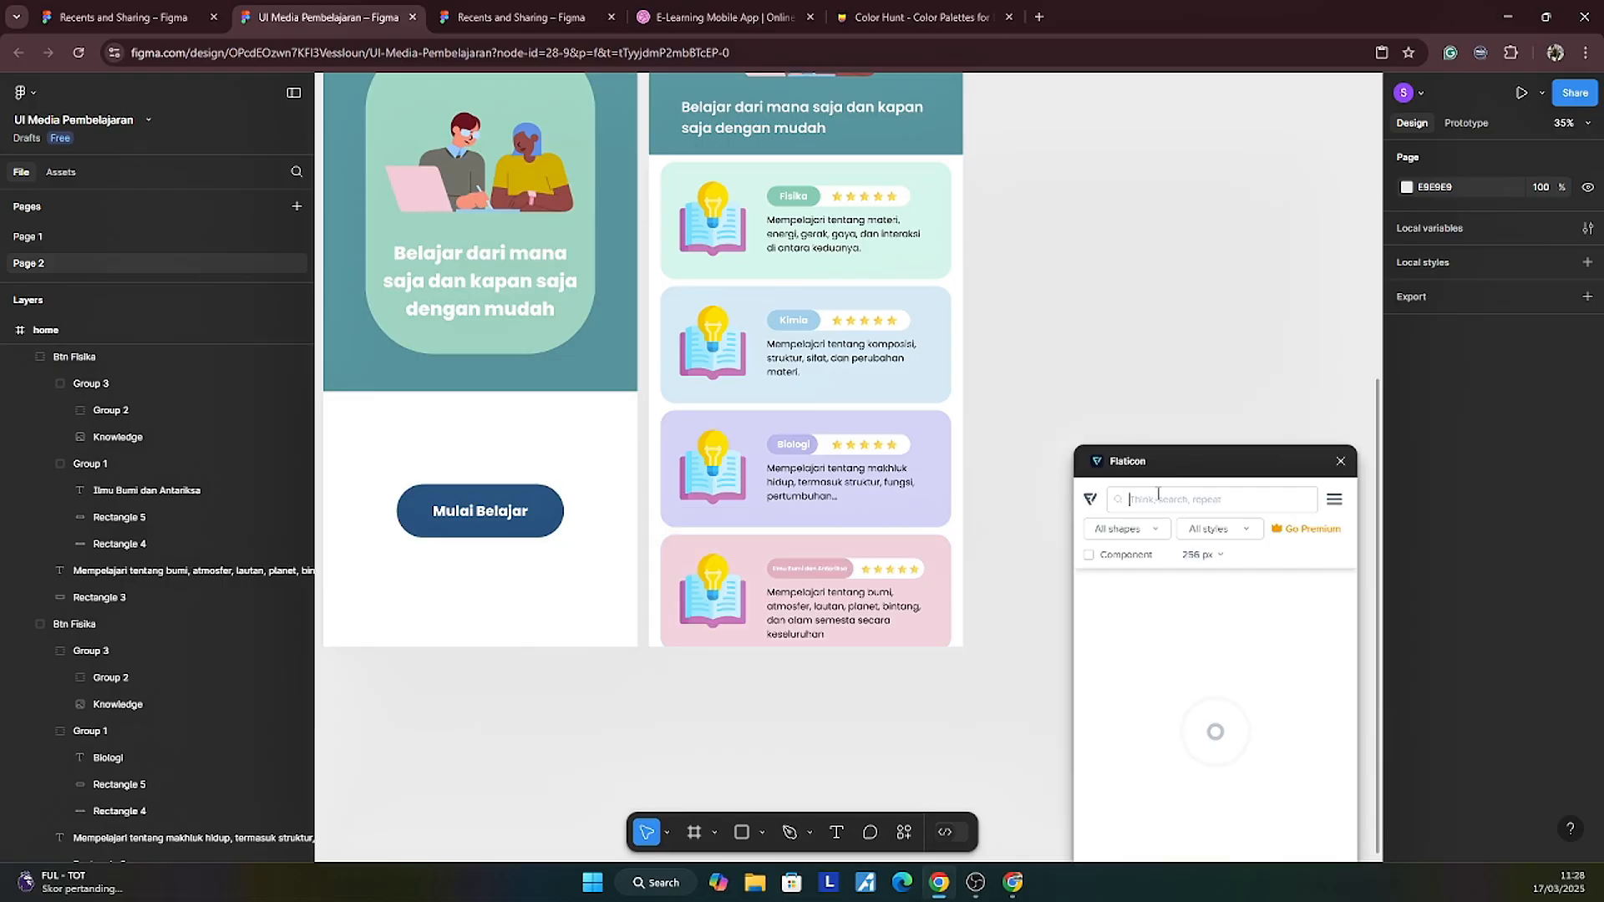
left_click_drag(1208, 466, 1192, 278)
left_click(1147, 316)
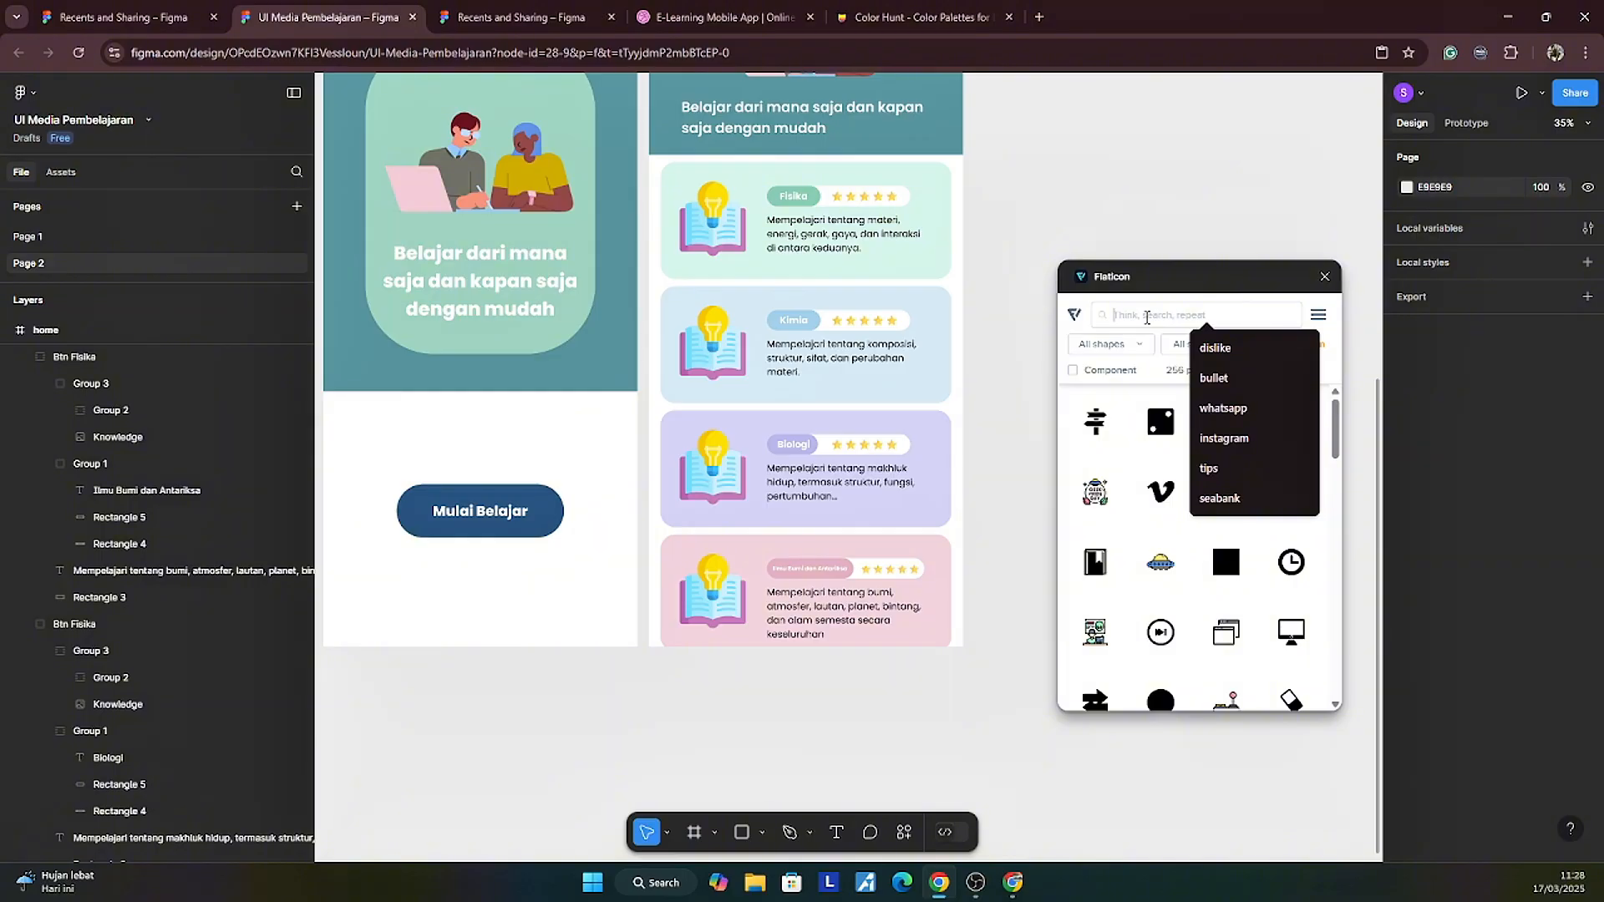
type("t")
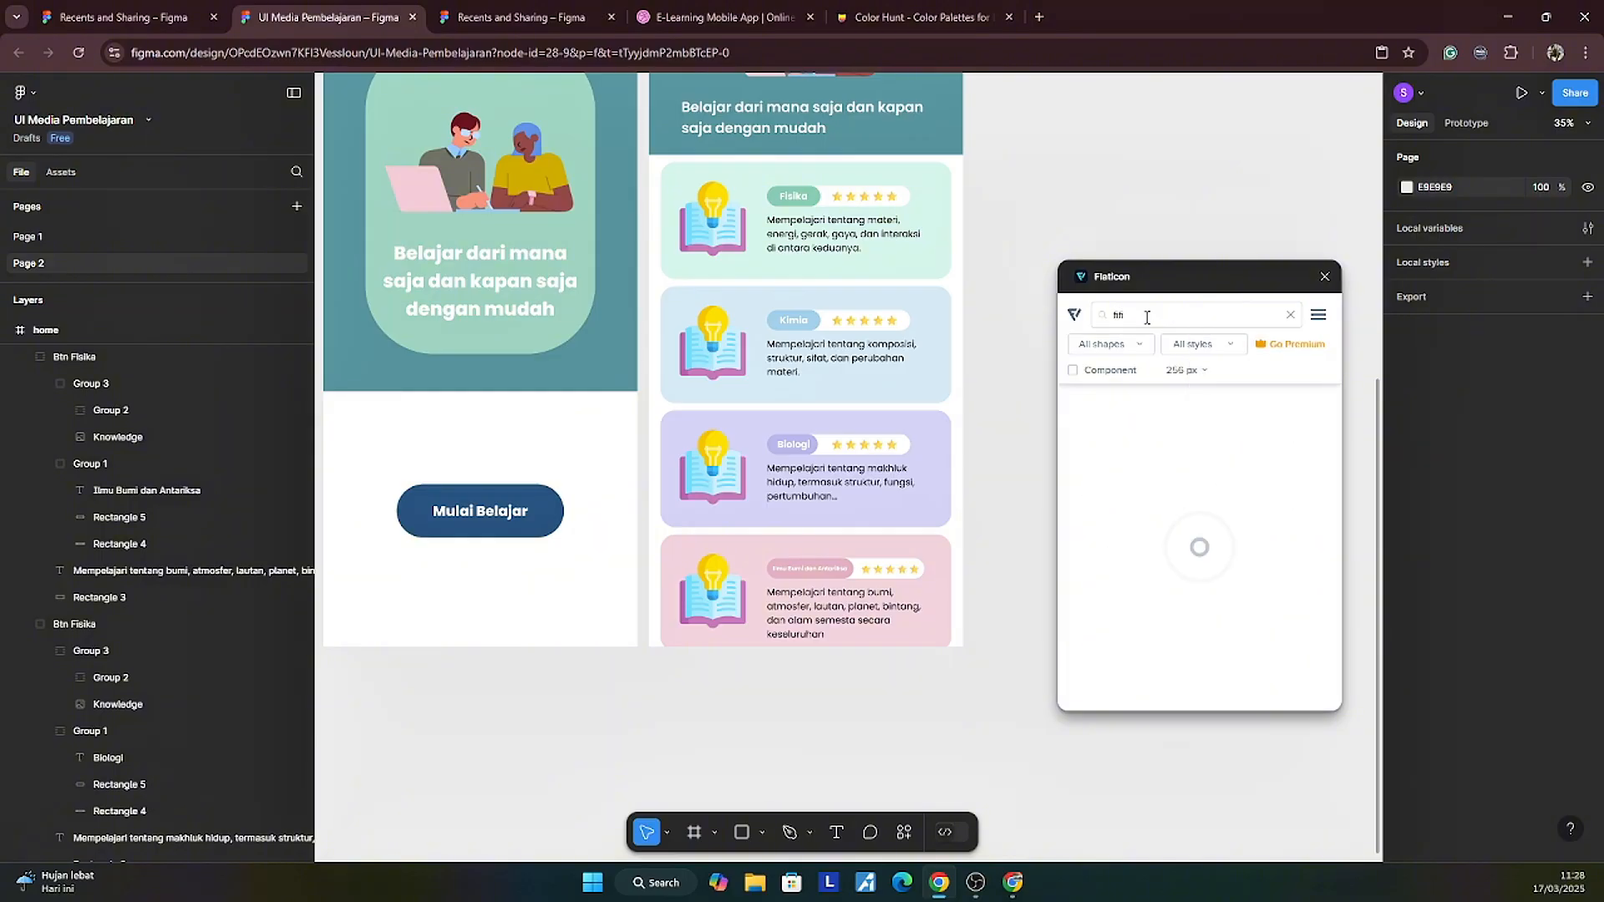
key("BackSpace")
type("physic")
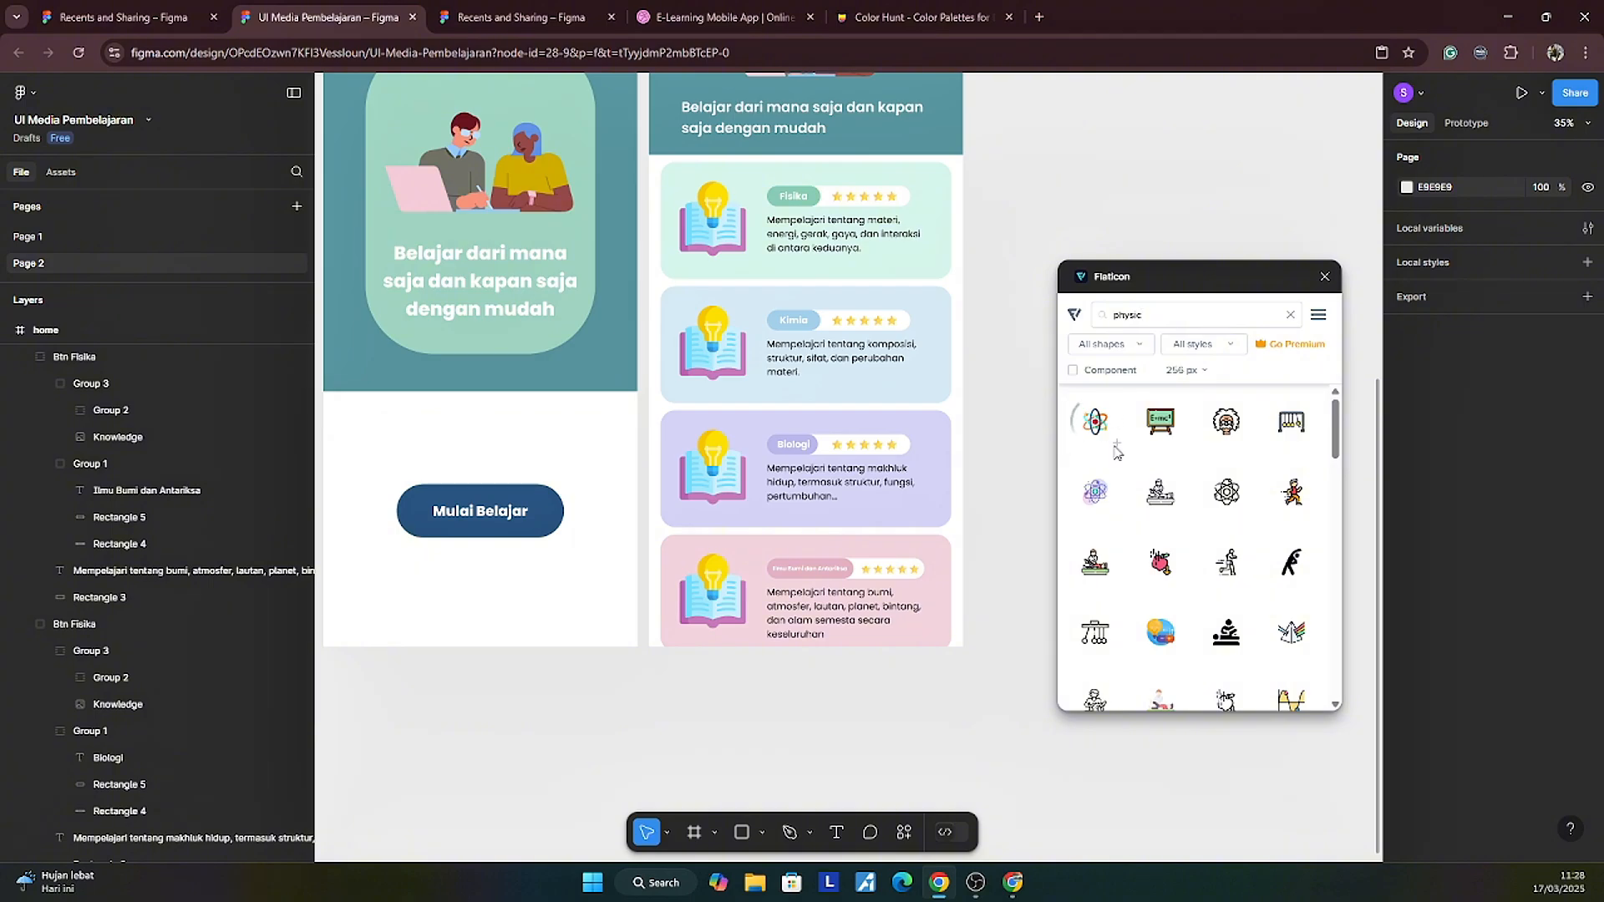
Step: Insert the colored atom icon at 256 px, move it outside the home frame and cut it
left_click(1102, 425)
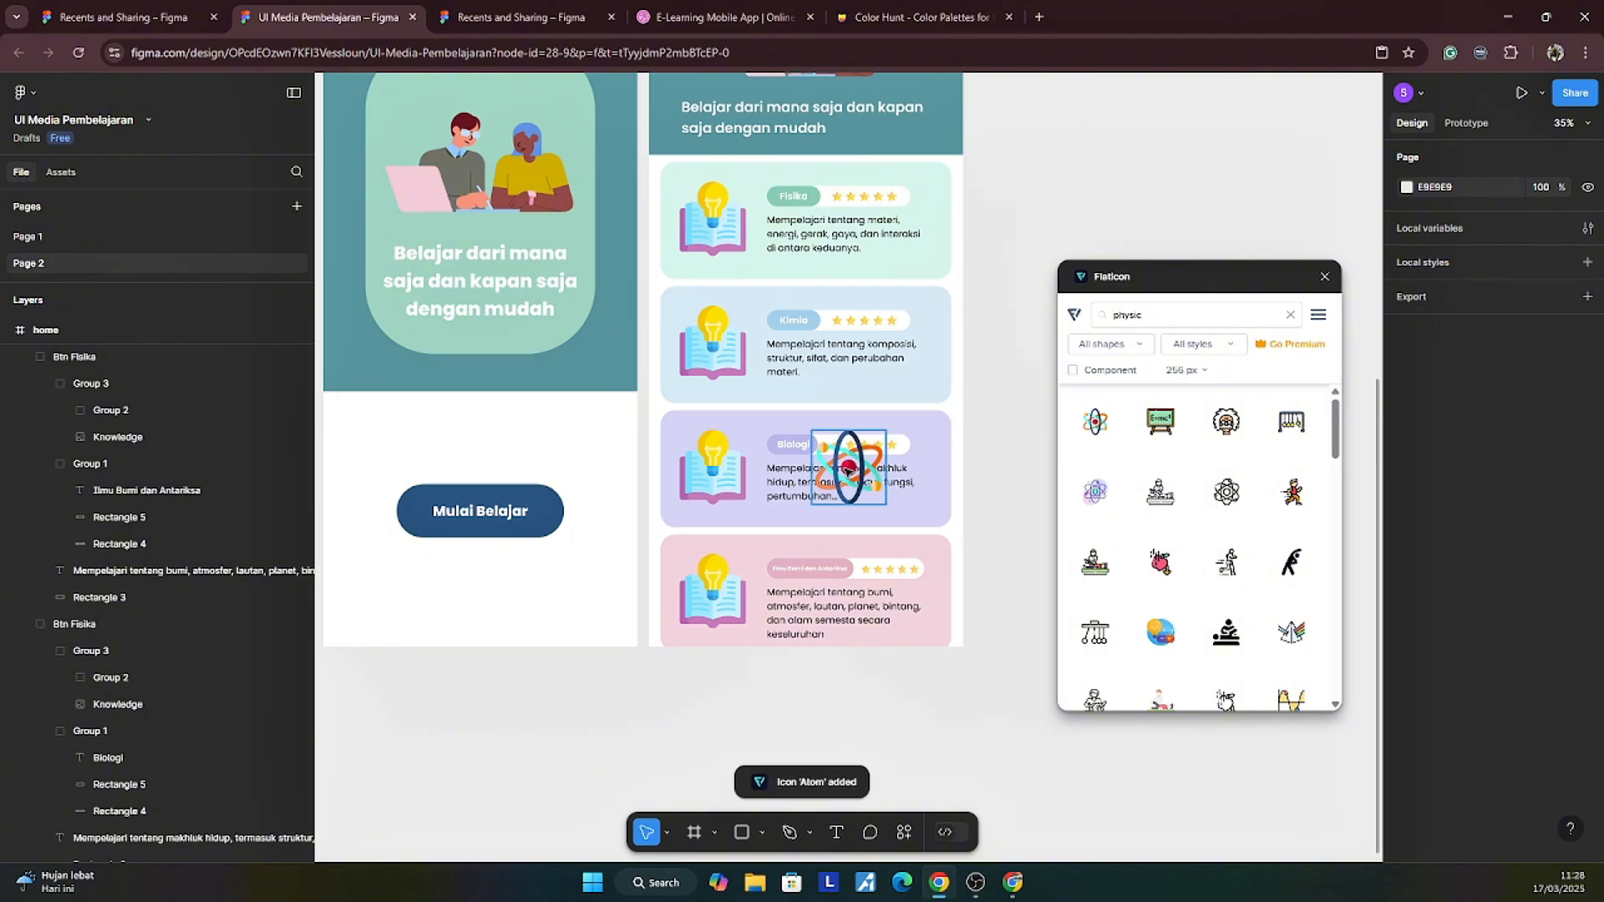
double_click(849, 472)
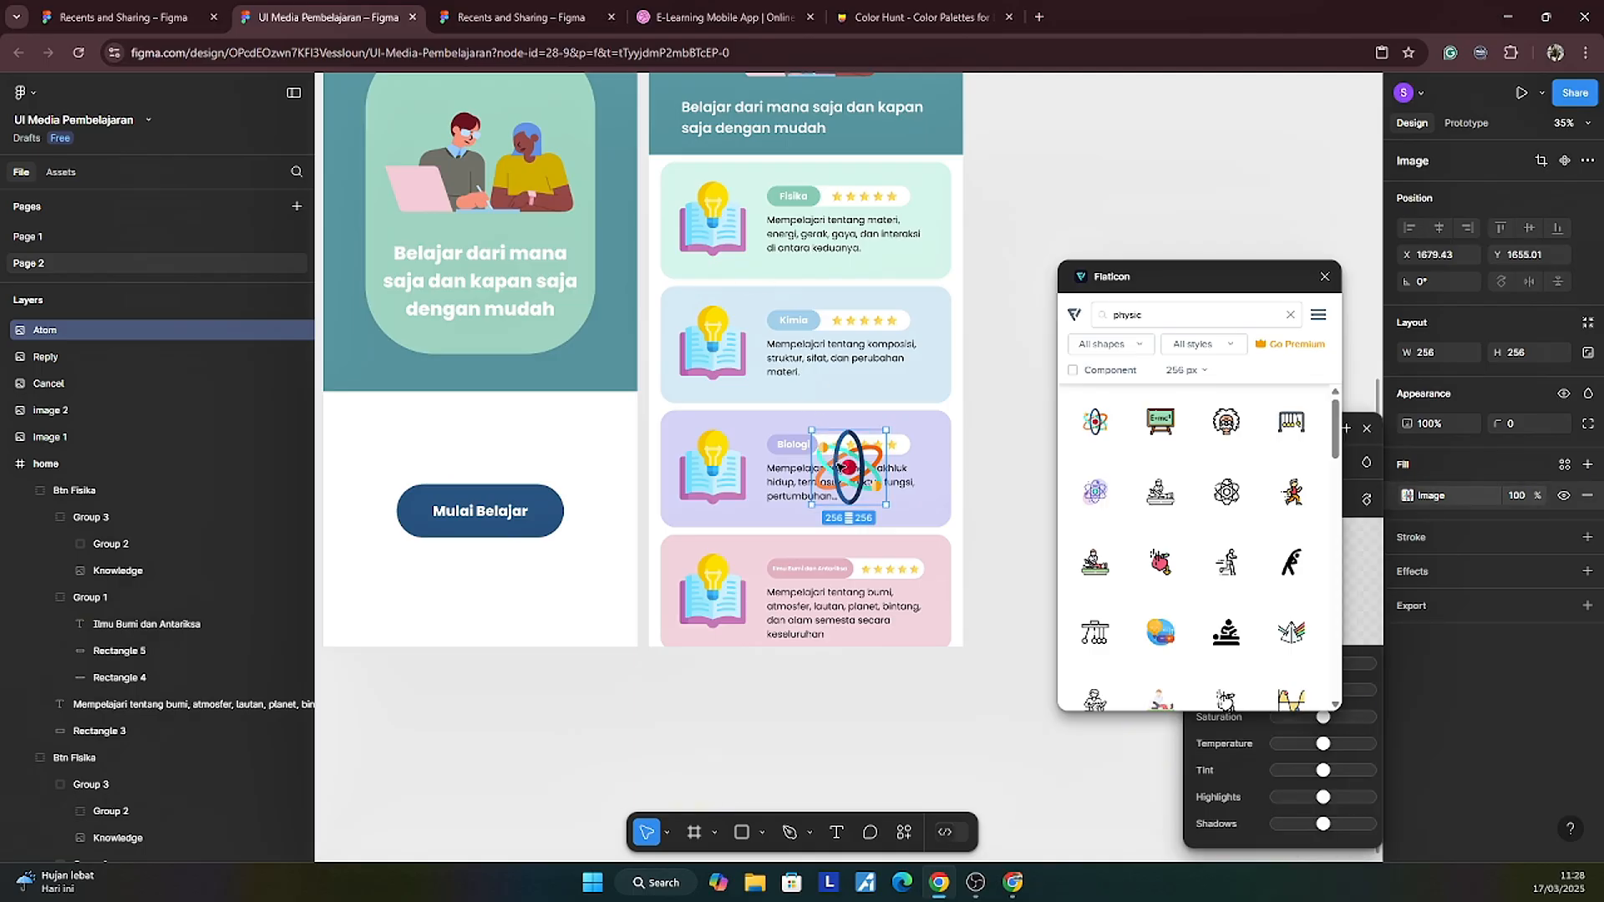
key("Delete")
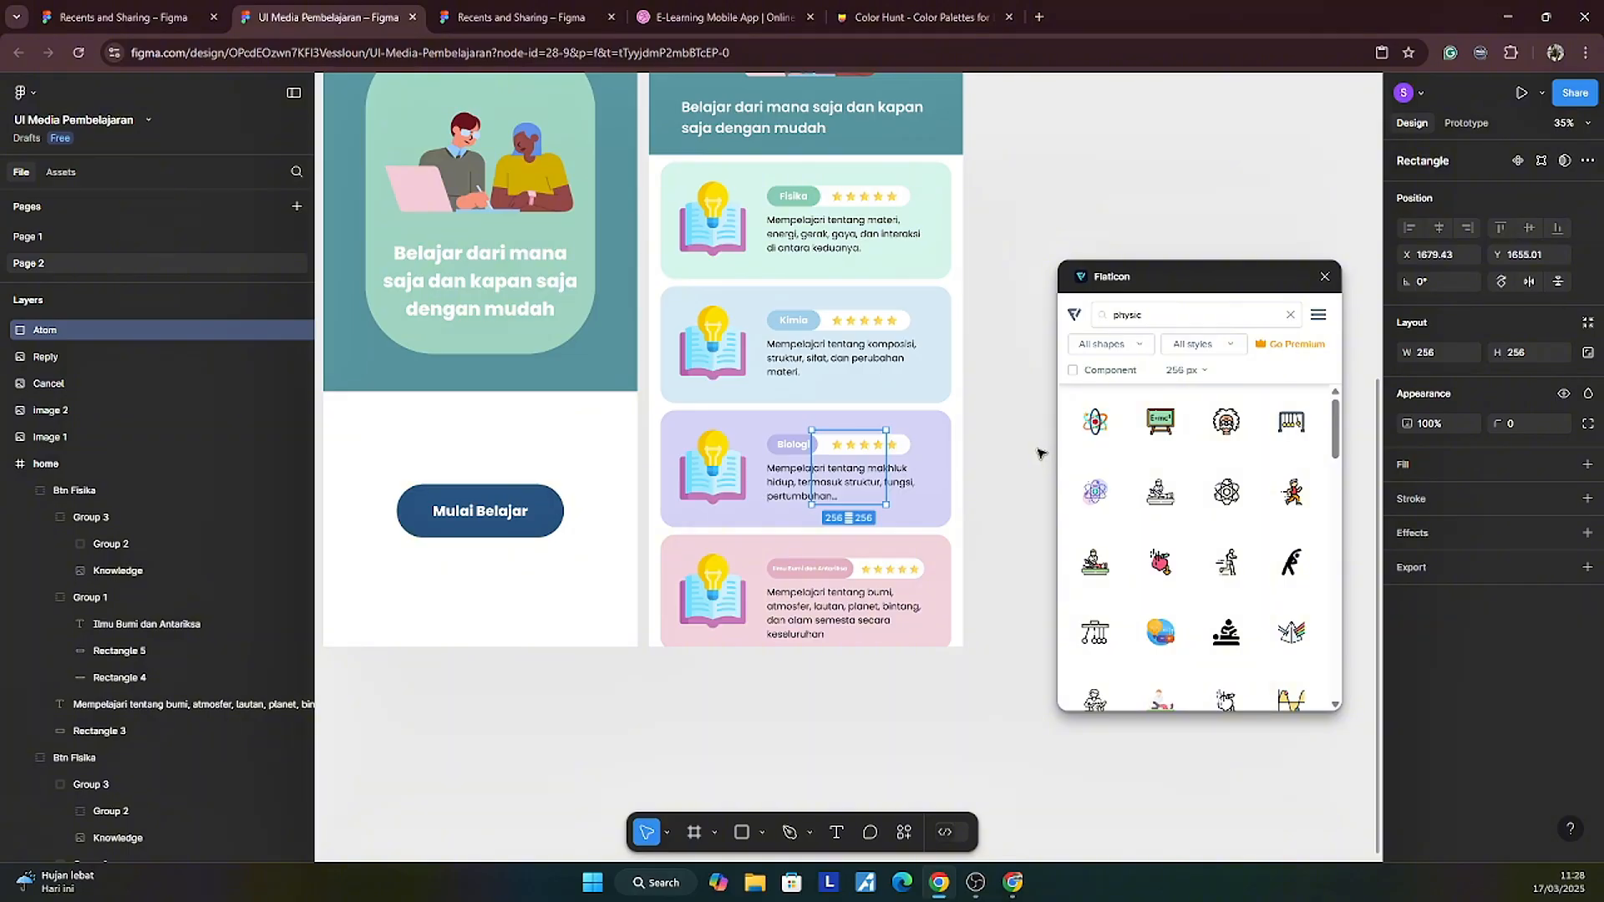
key("ctrl+z")
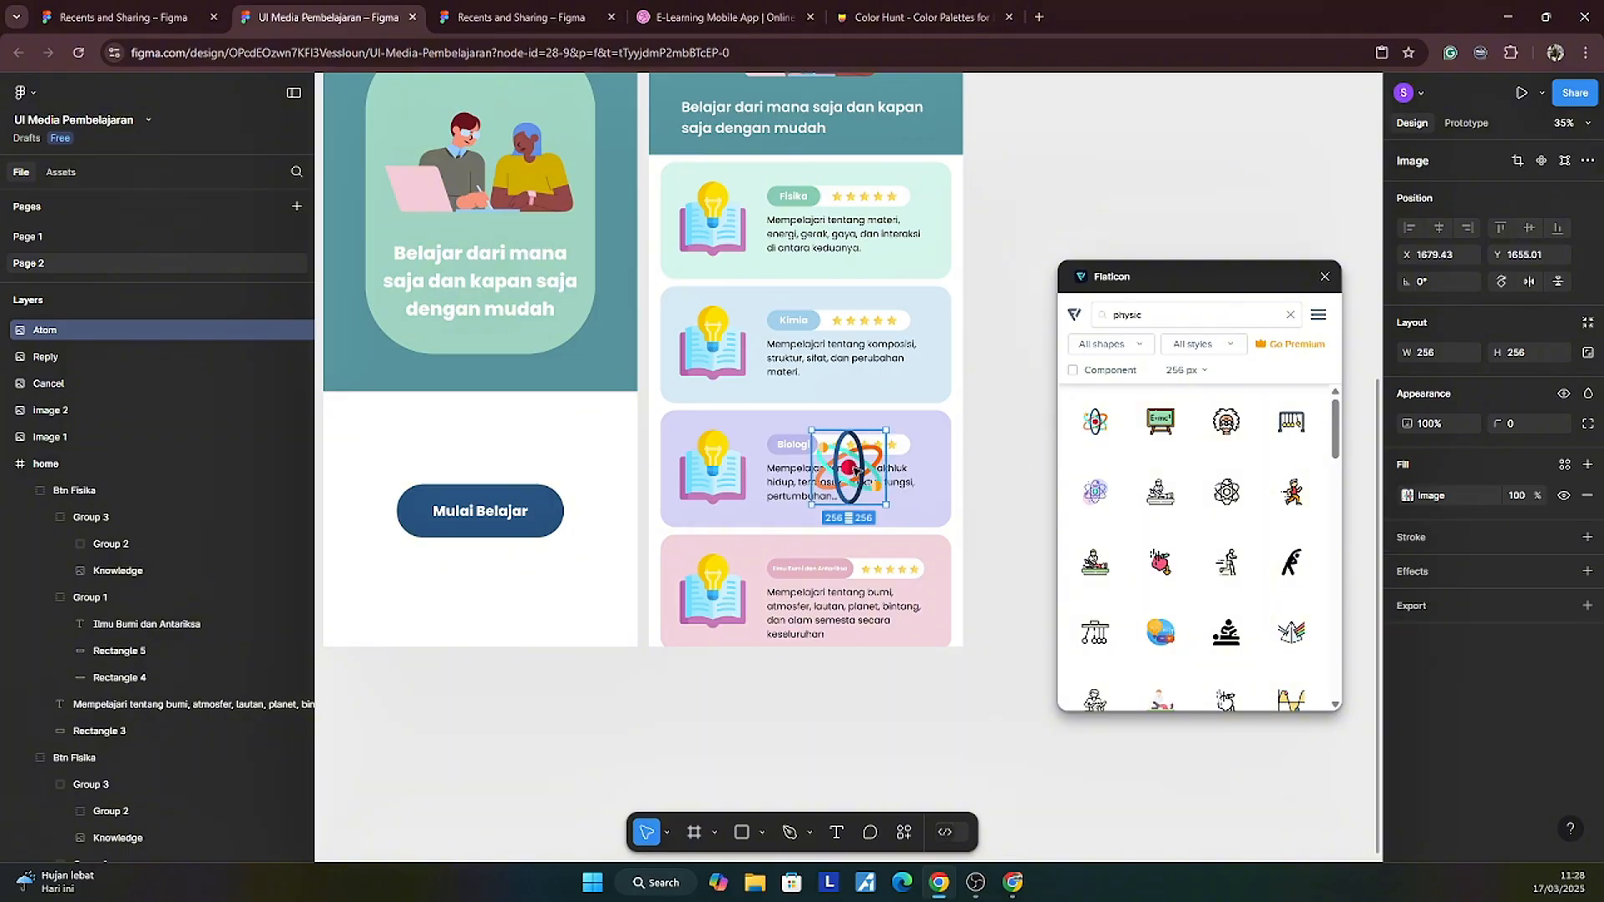
left_click_drag(858, 472, 1006, 469)
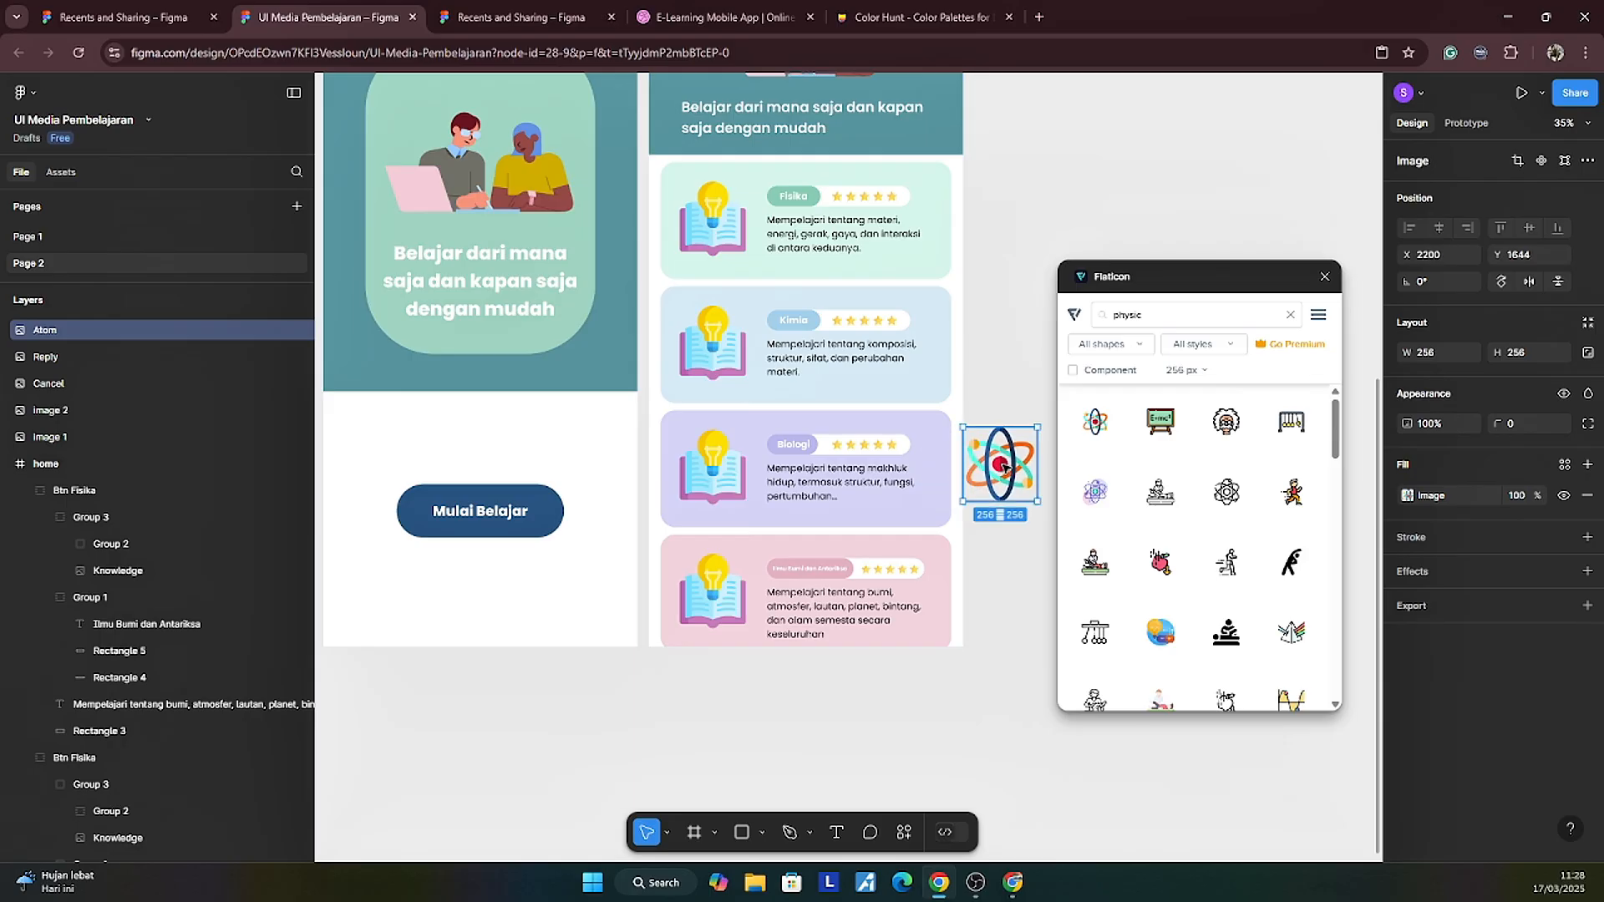
key("Delete")
Step: Replace the Fisika card's book-and-bulb image with the cut atom icon, positioned at X 92, Y 800 inside the card's icon group
left_click(711, 232)
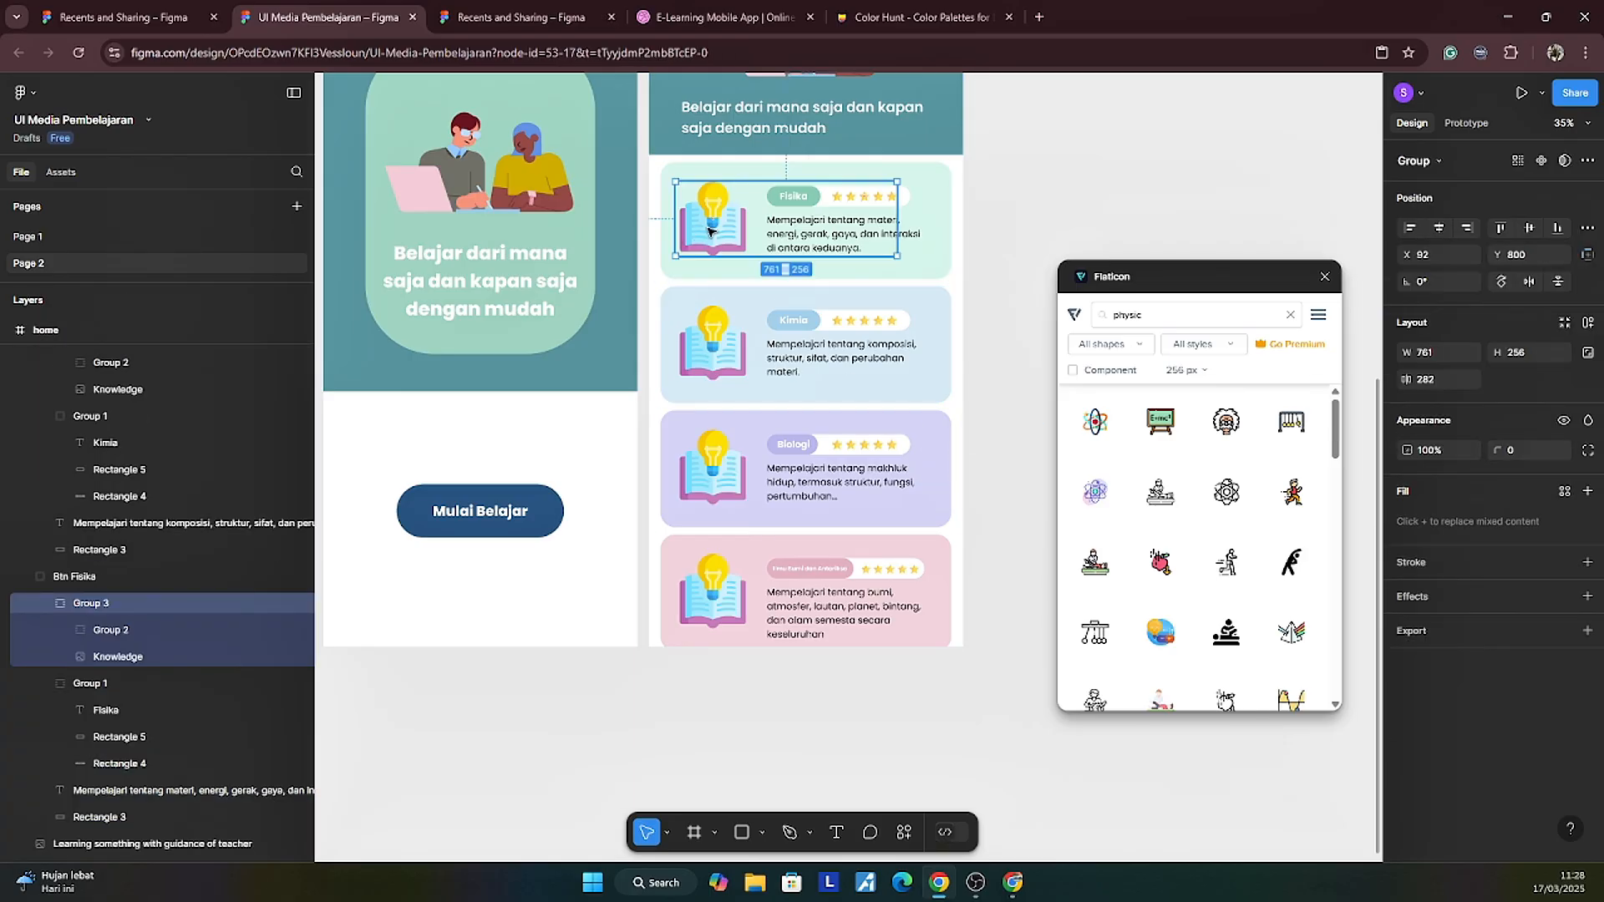
double_click(710, 232)
key("ctrl+v")
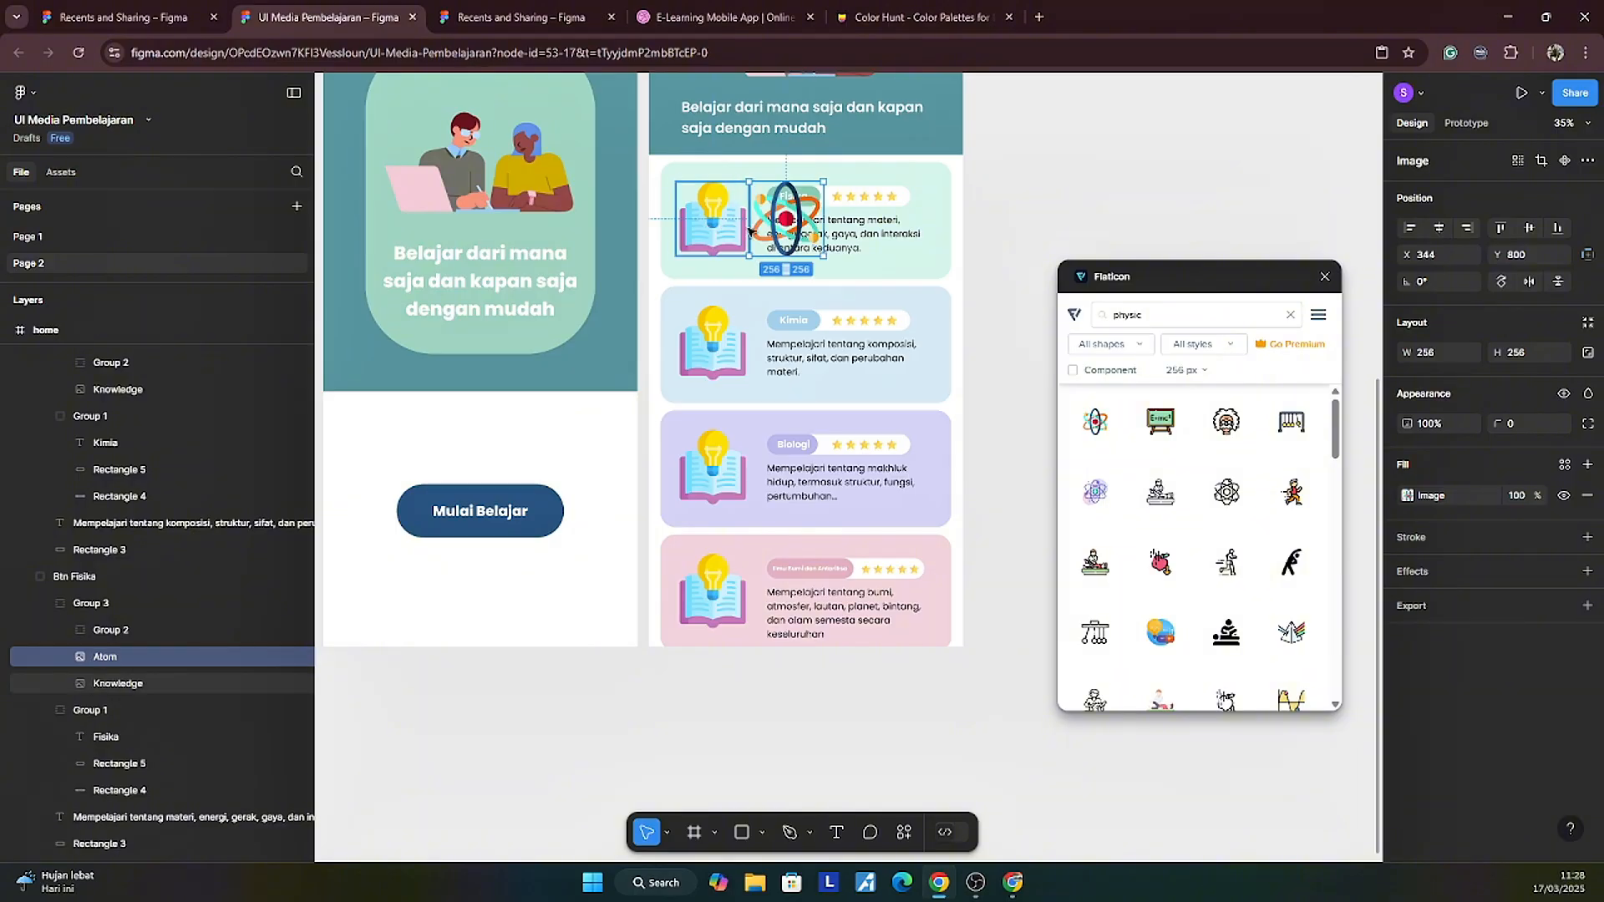
left_click_drag(793, 229, 718, 227)
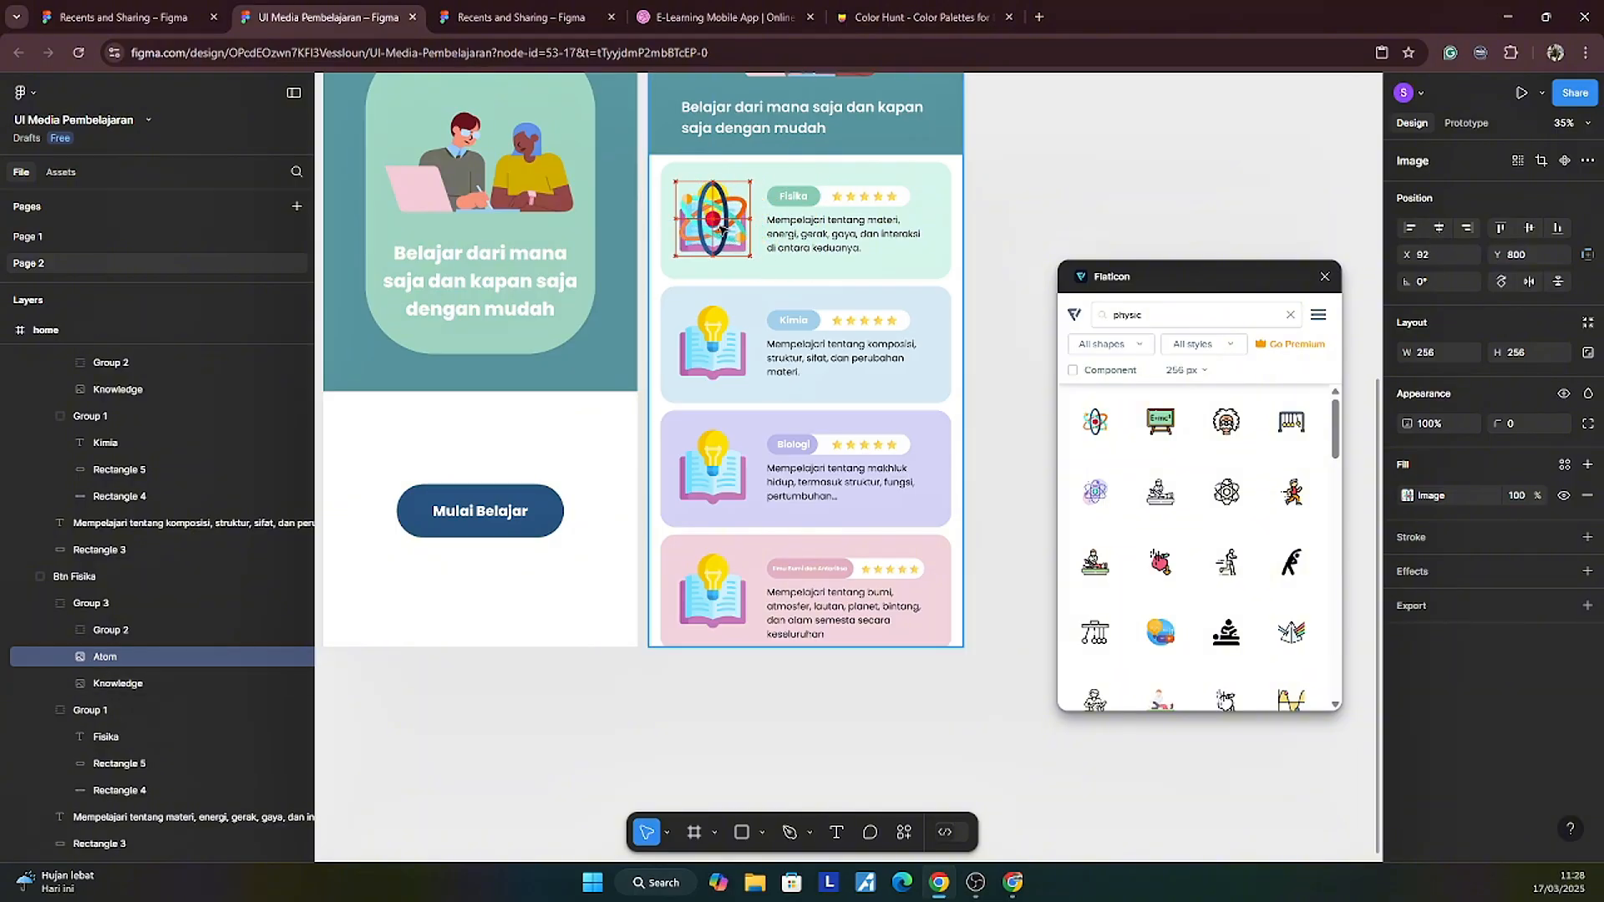
left_click(124, 682)
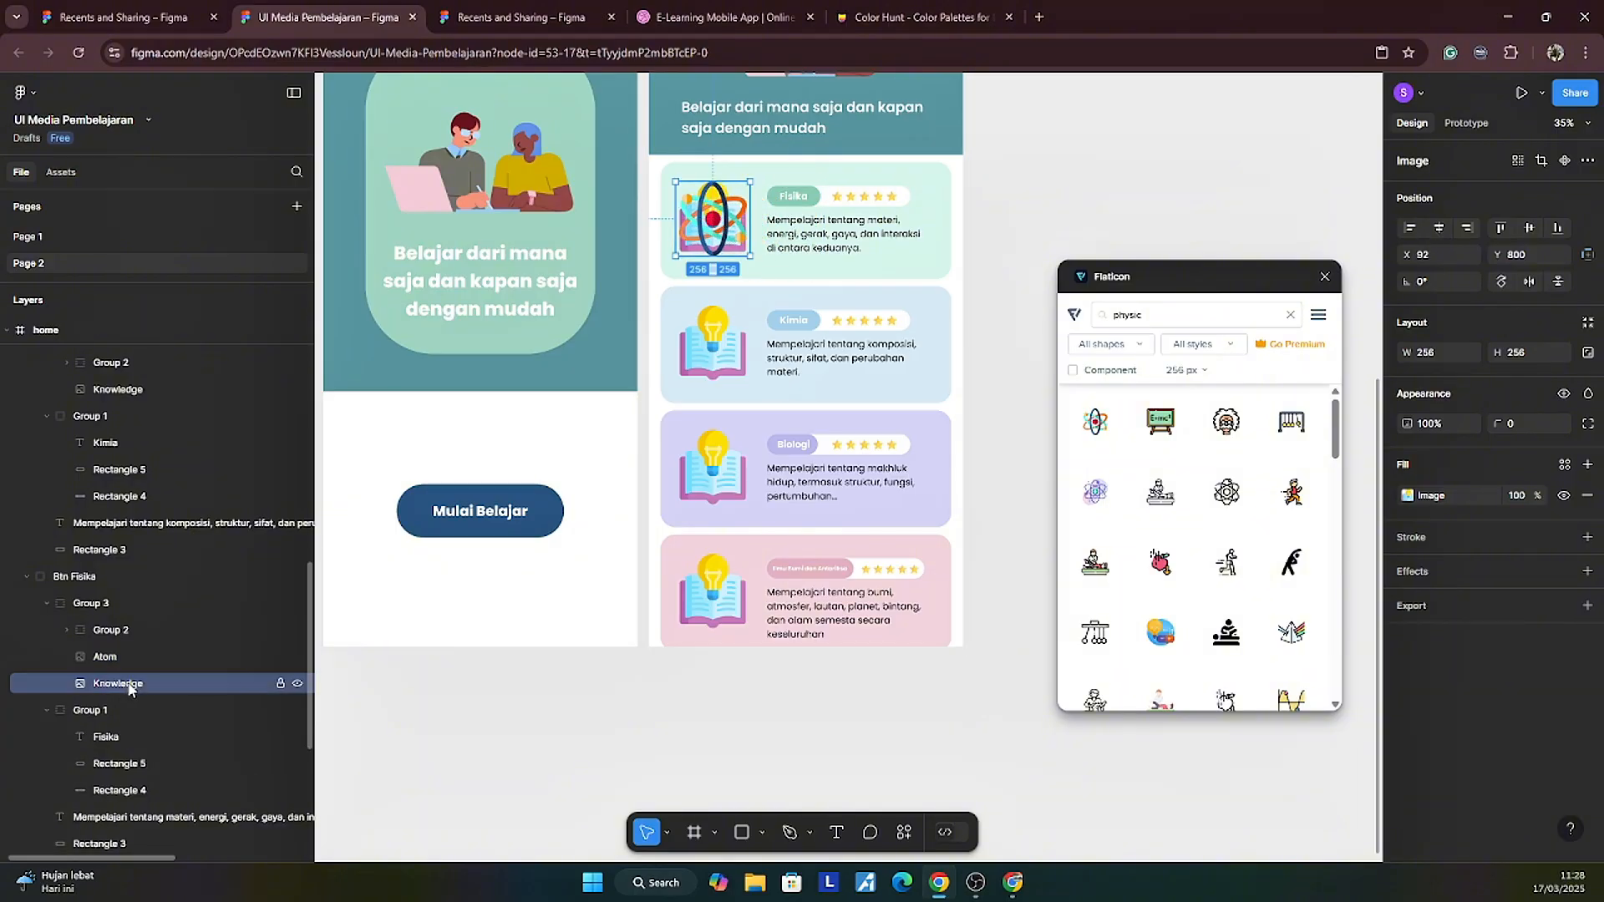
key("Delete")
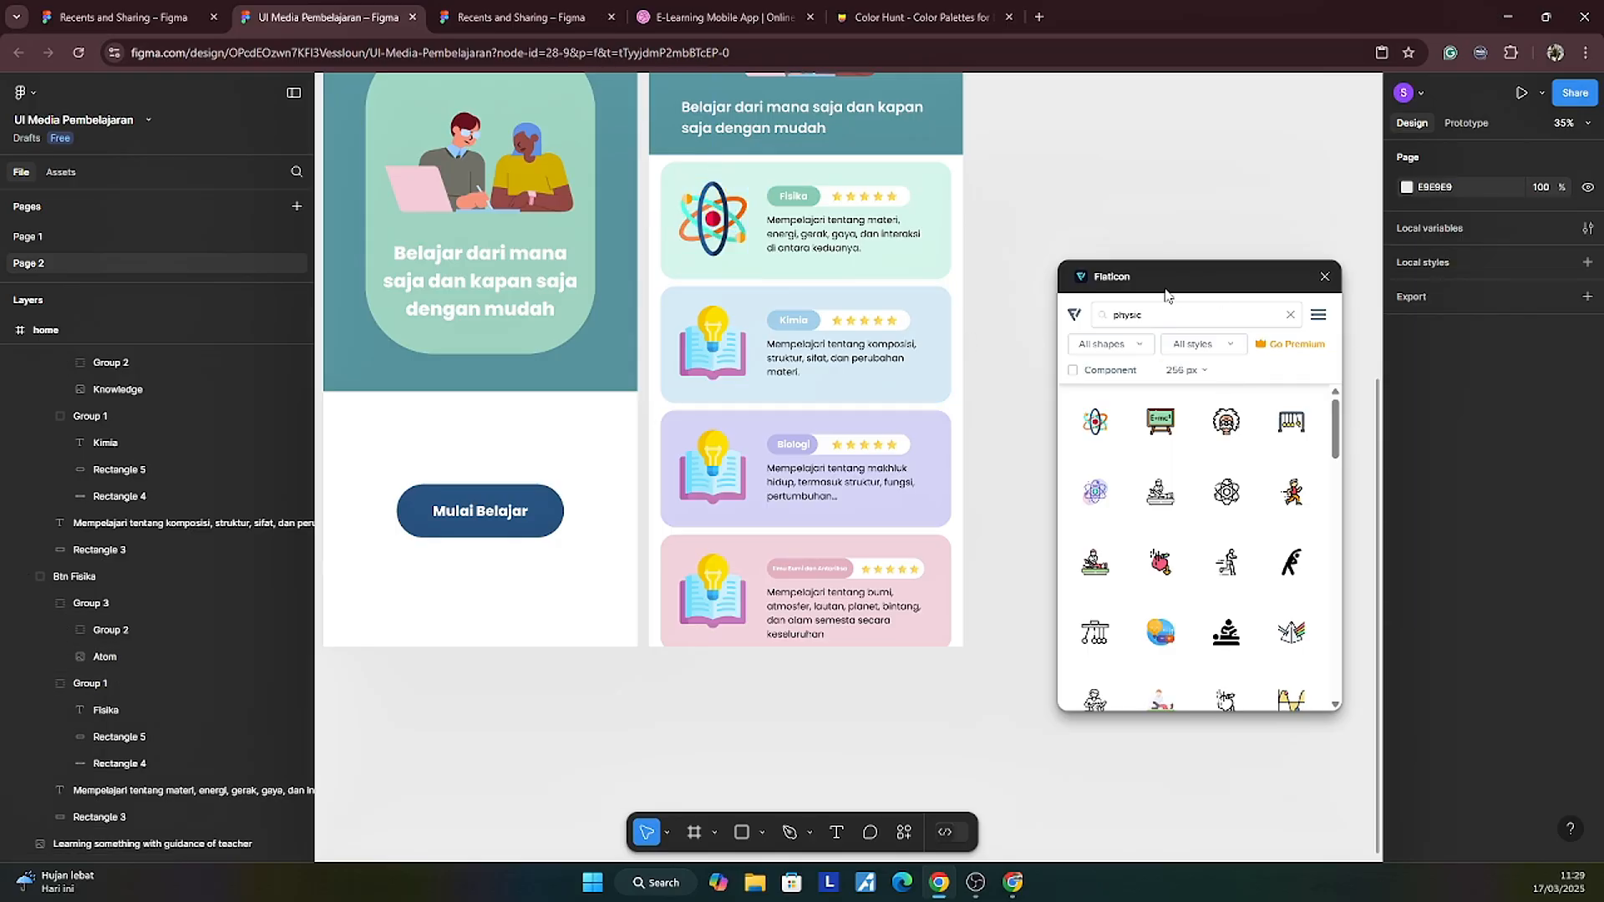
Step: Search Flaticon for "kimia" and then for "Chemistry"
left_click_drag(1126, 316, 1057, 320)
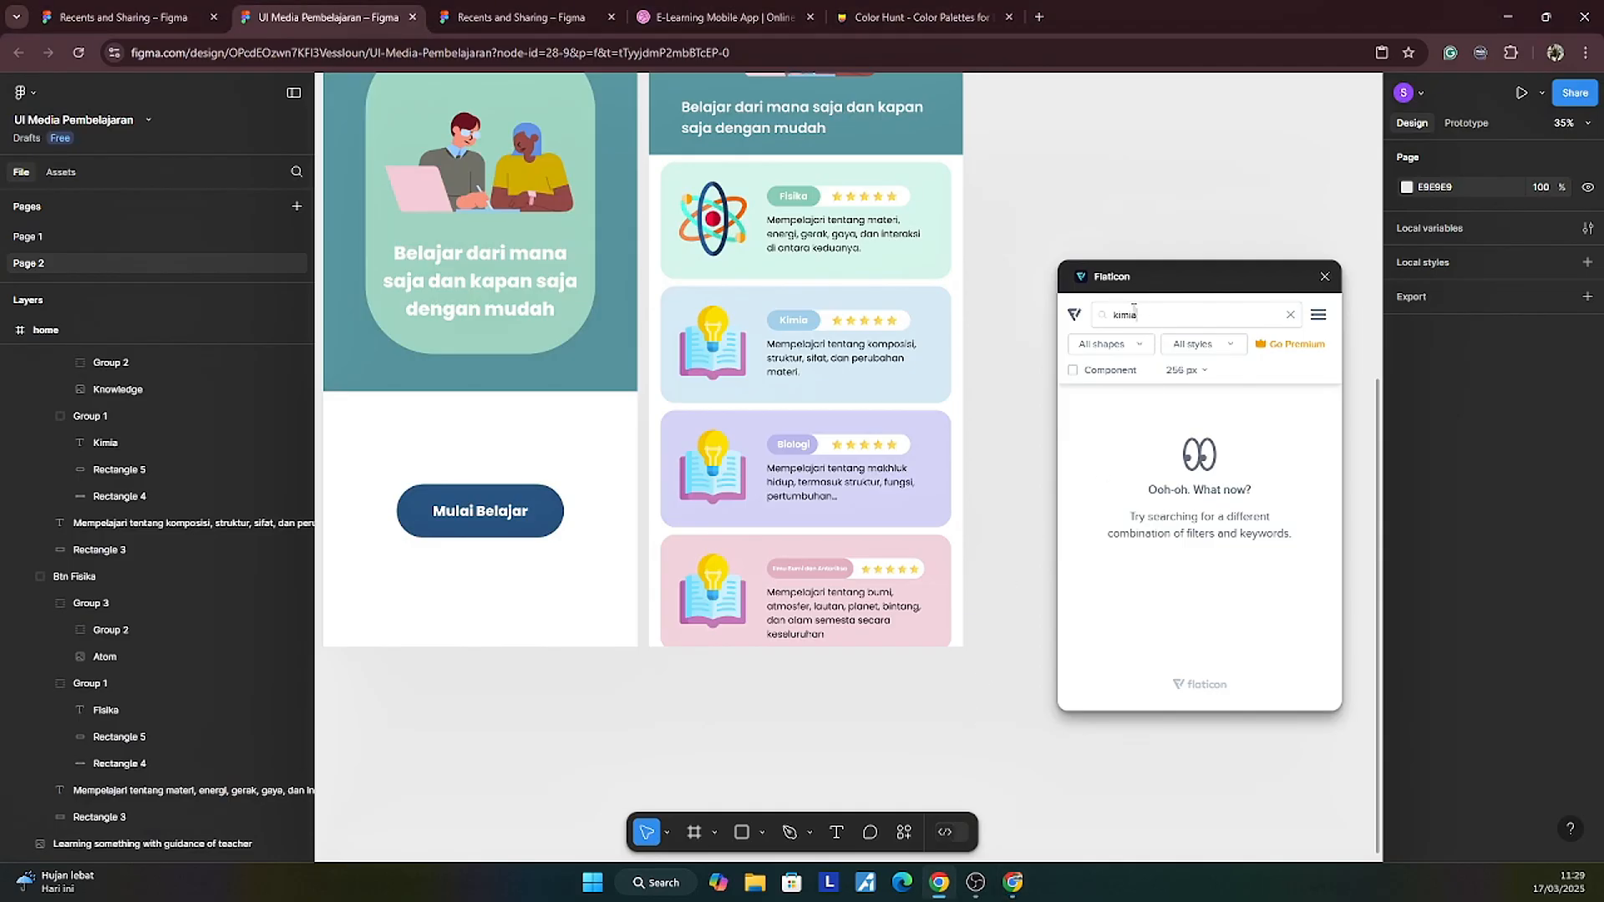
double_click(1125, 314)
type("Chemistry")
key("Return")
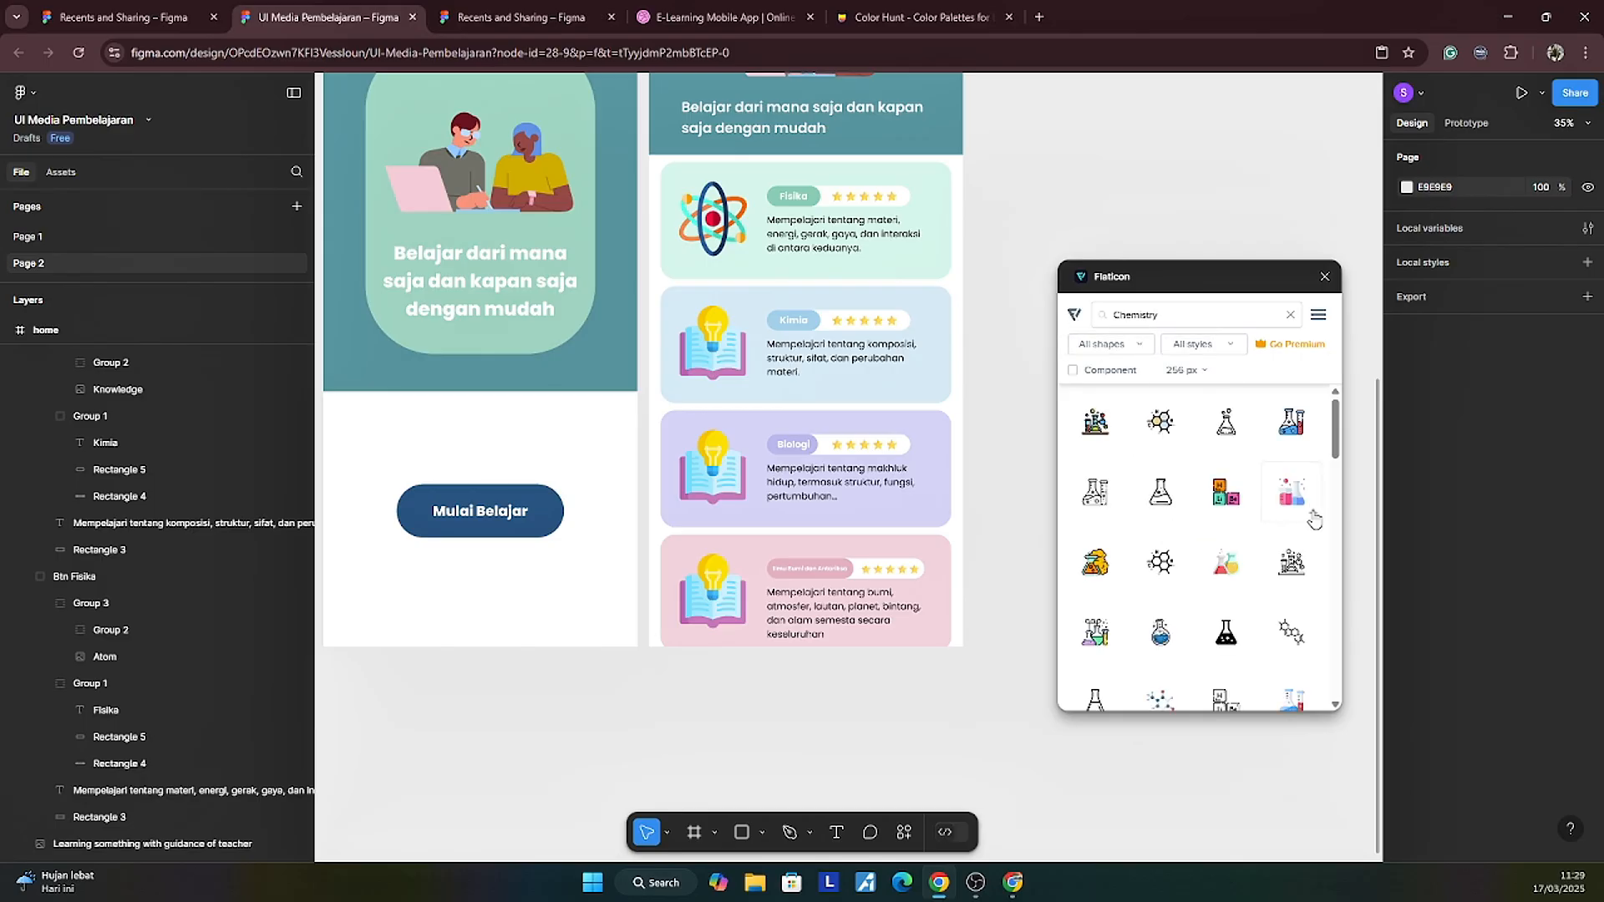
Step: Insert the pink and blue chemical flasks icon at 256 px, move it outside the home frame and cut it
left_click_drag(1266, 267, 1302, 250)
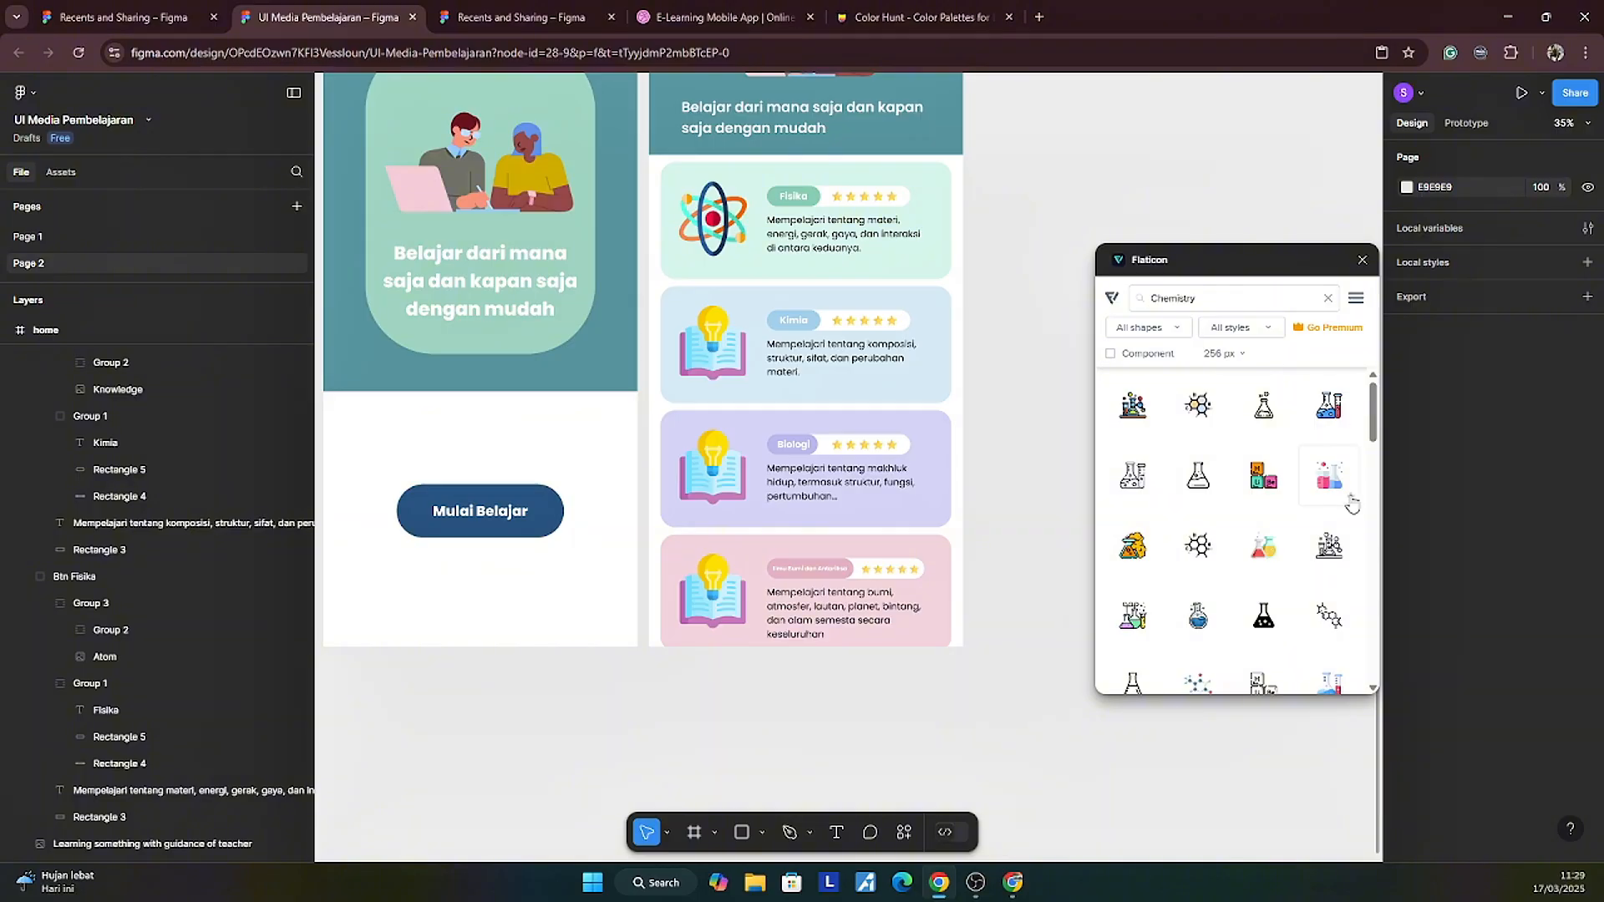
left_click(1120, 468)
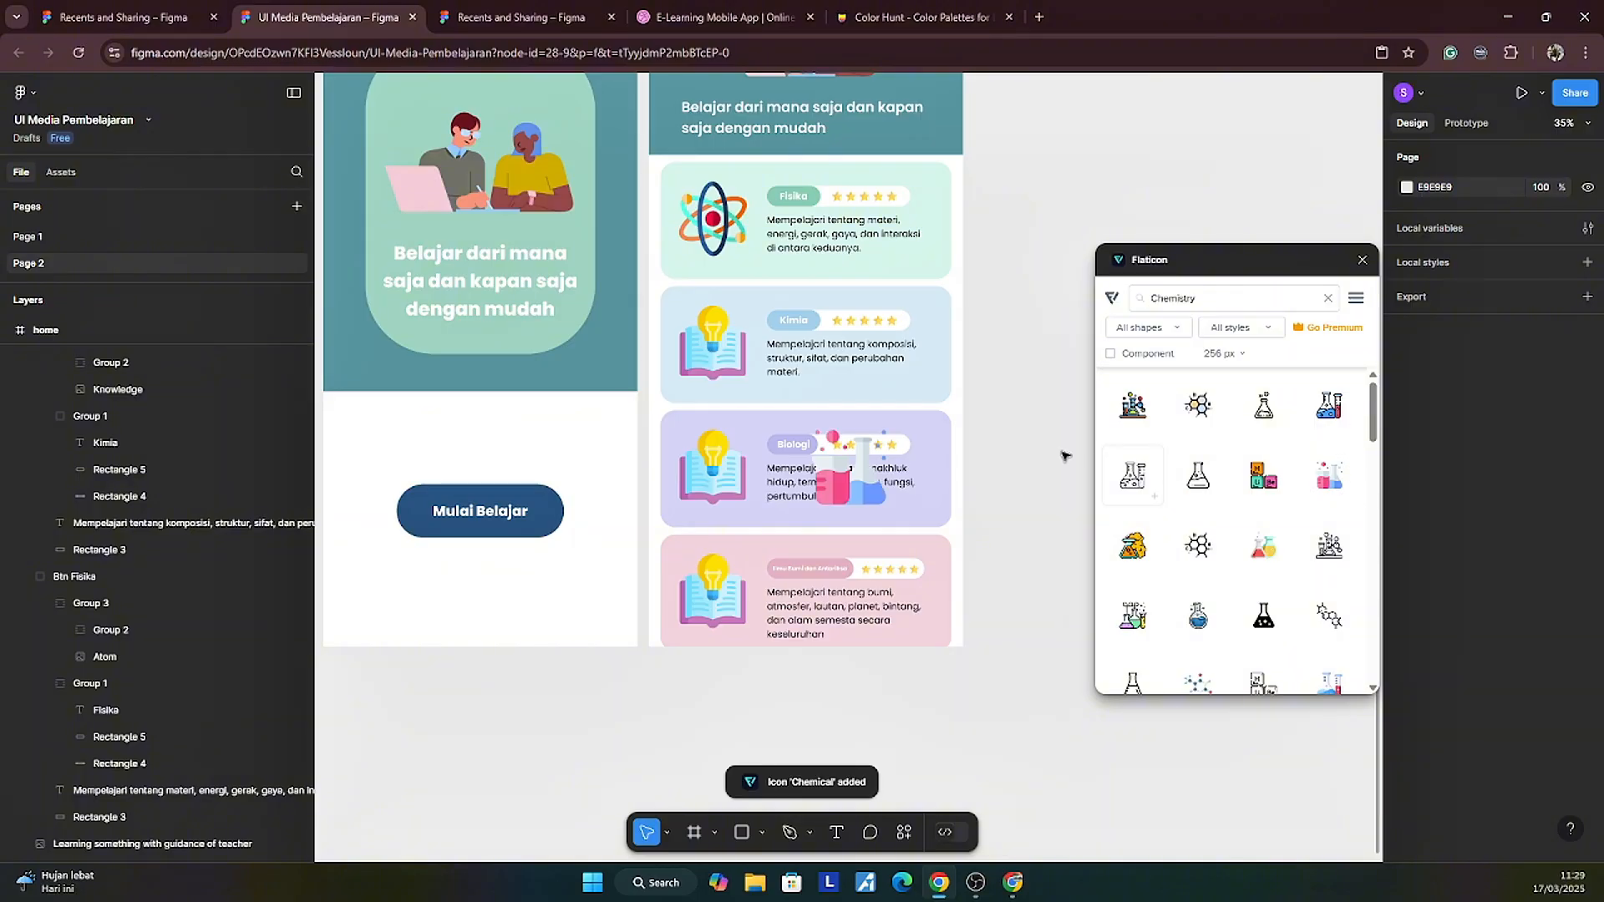
left_click_drag(835, 496, 1008, 423)
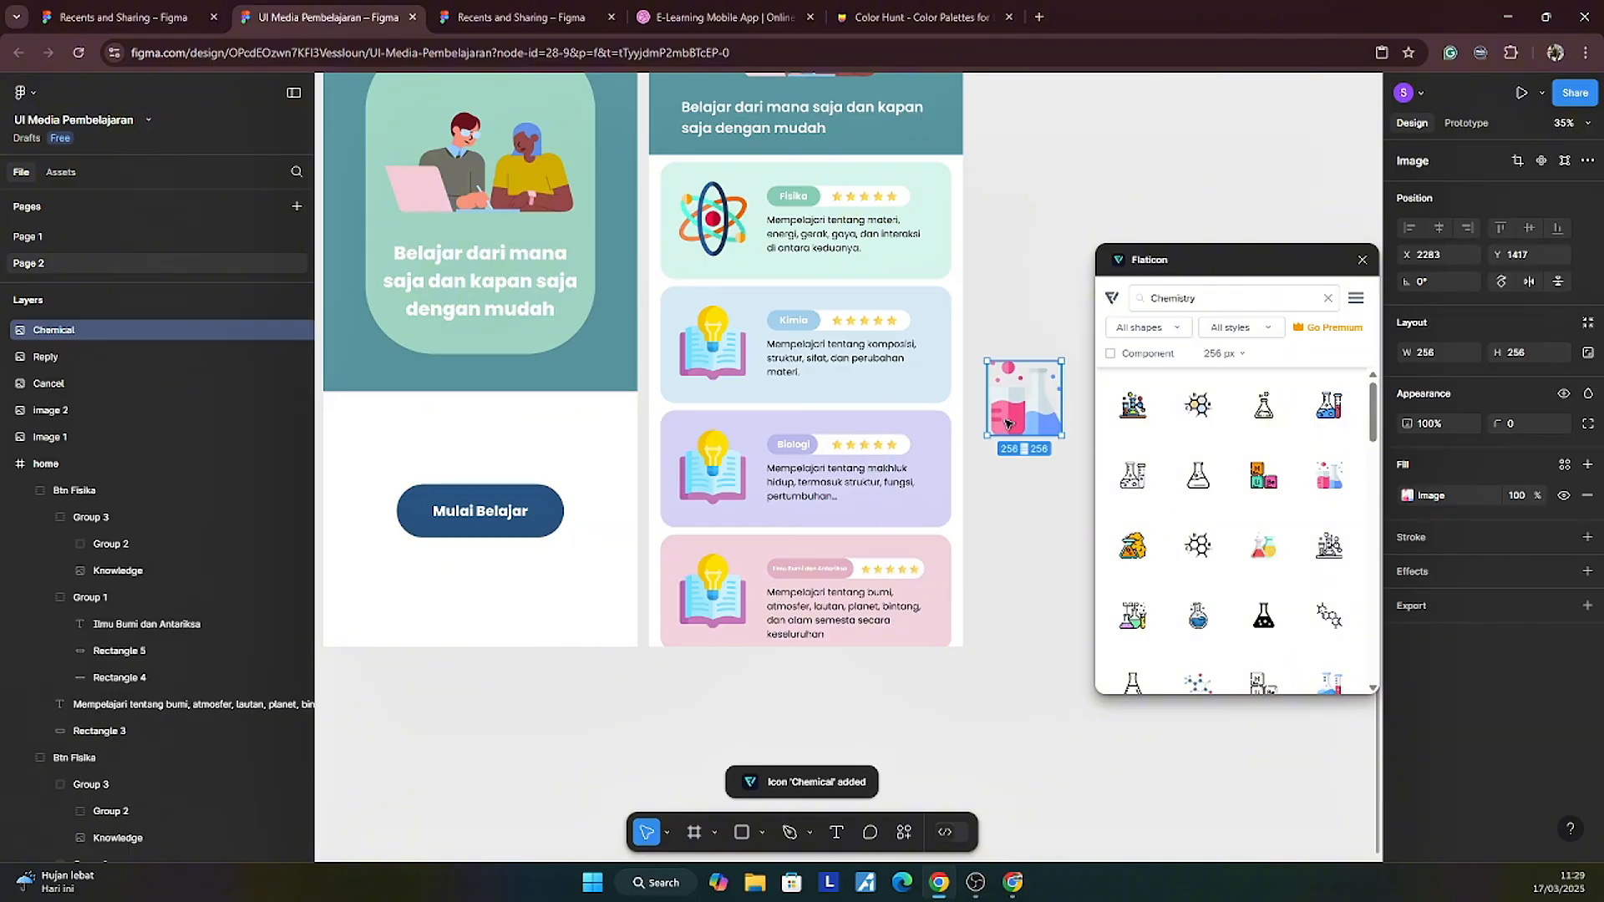
key("Delete")
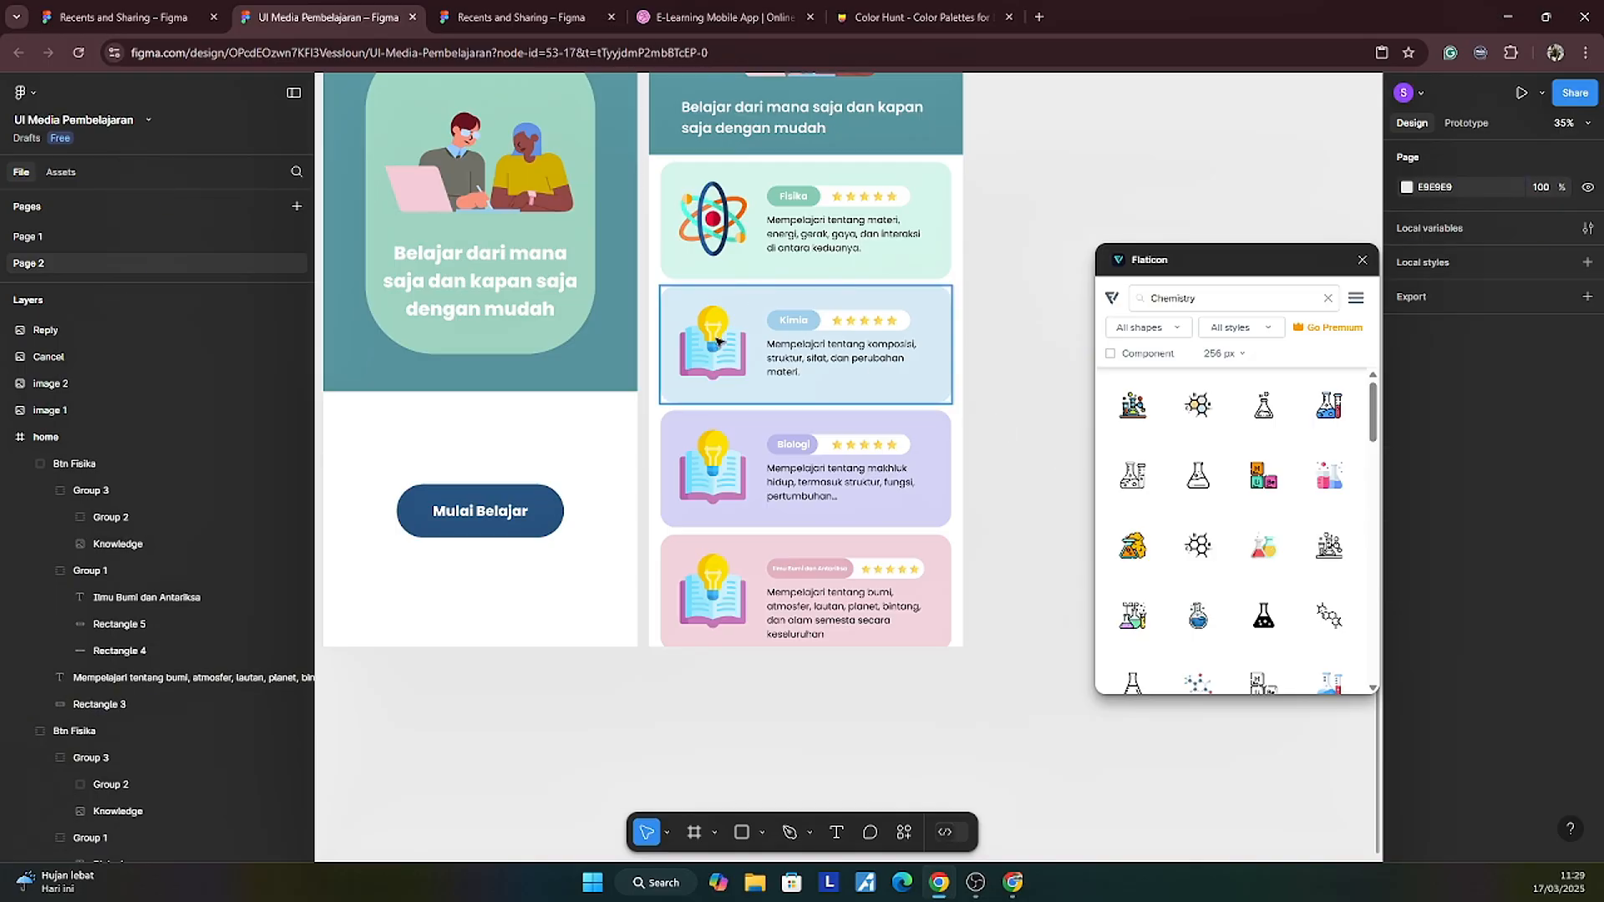
Step: Replace the Kimia card's book-and-bulb image with the cut flasks icon, positioned at X 92, Y 1227 inside the card's icon group
left_click(717, 343)
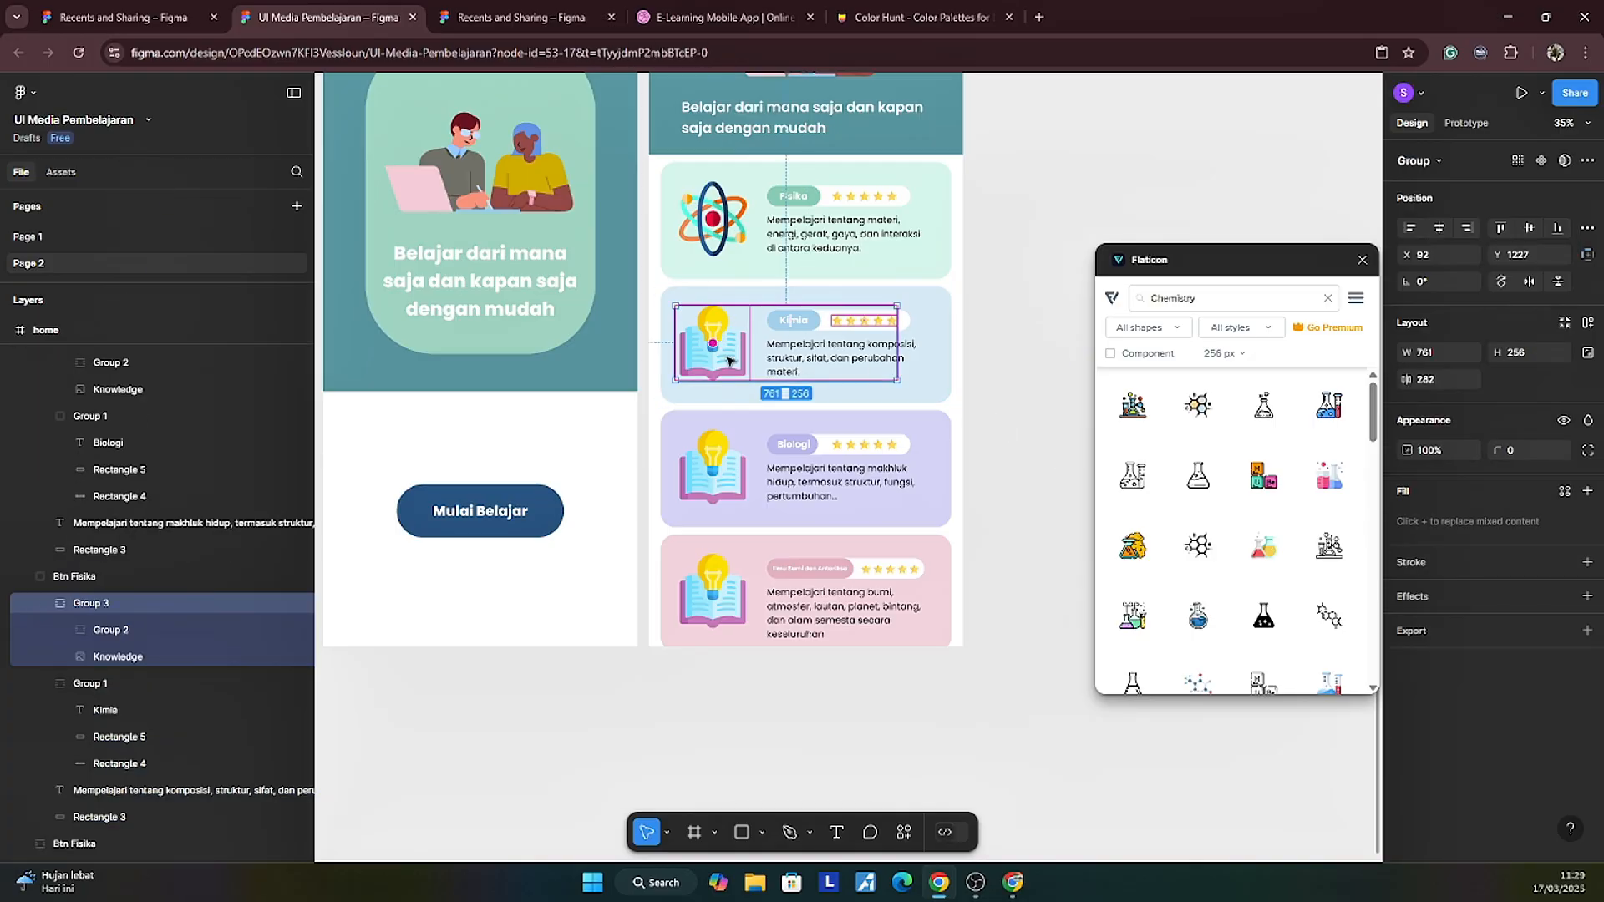
double_click(732, 366)
key("ctrl+v")
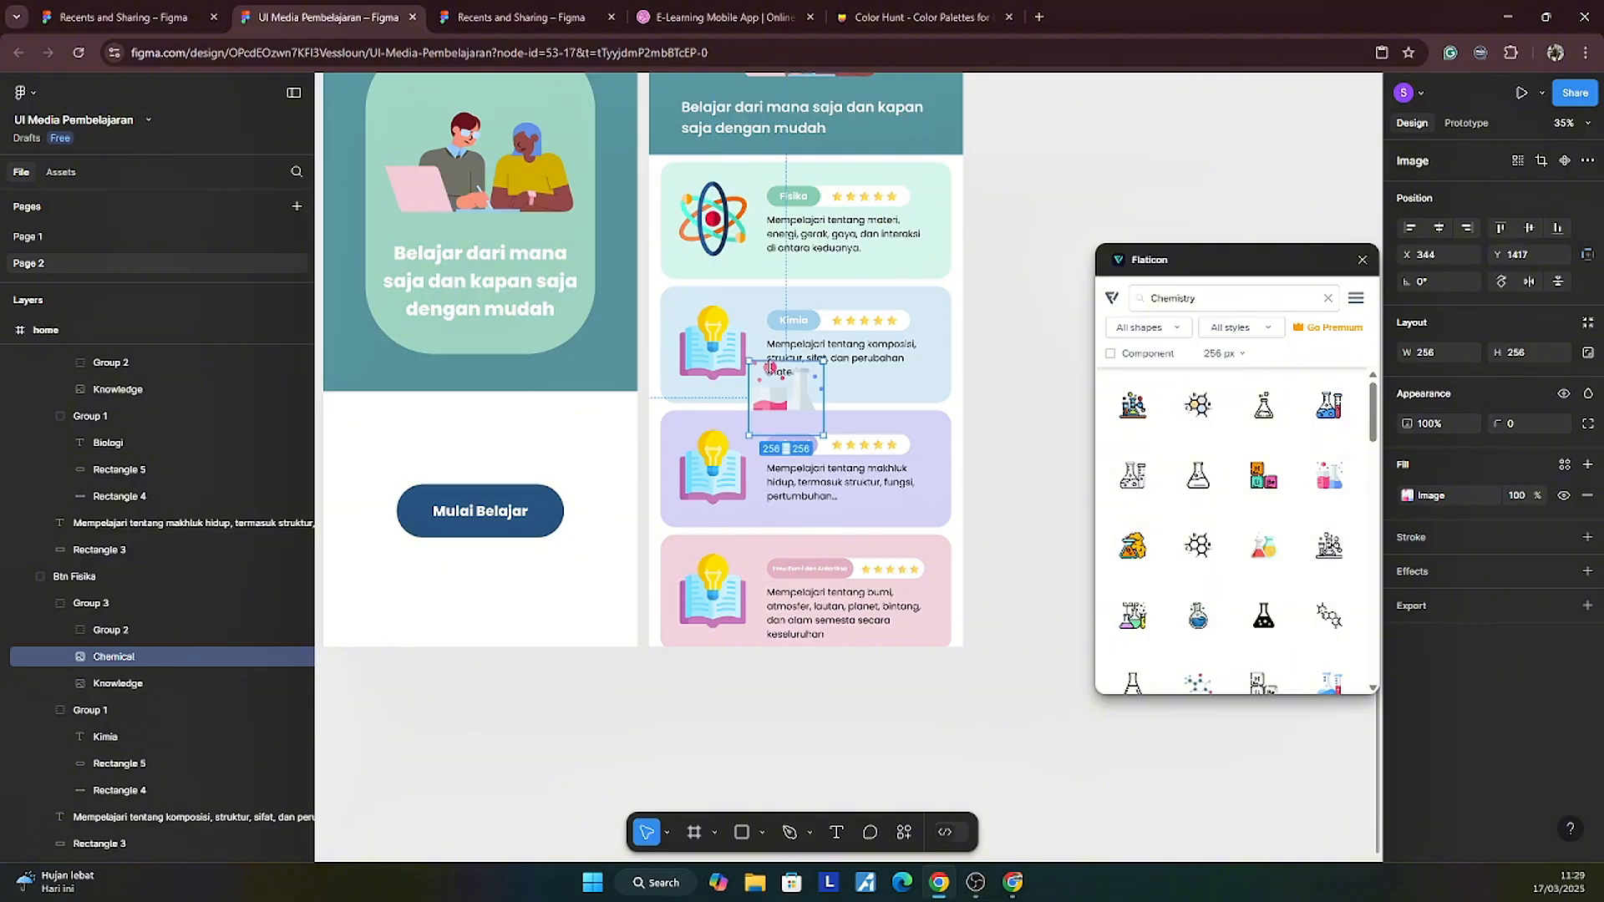
left_click_drag(722, 351, 729, 358)
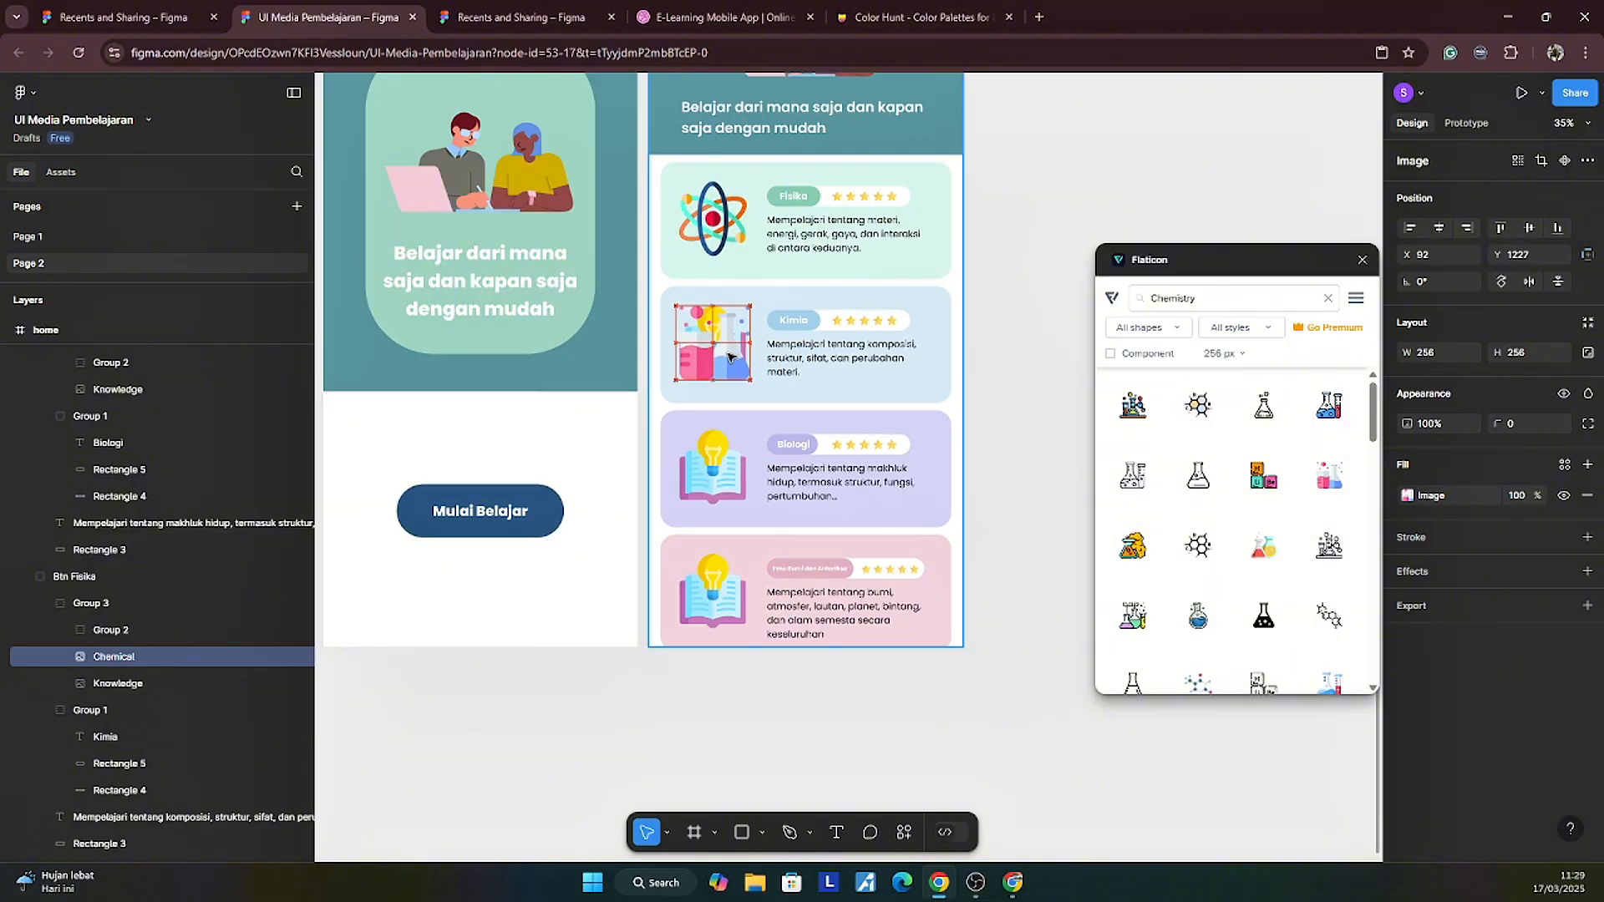
scroll(147, 688, "up", 1)
key("Tab")
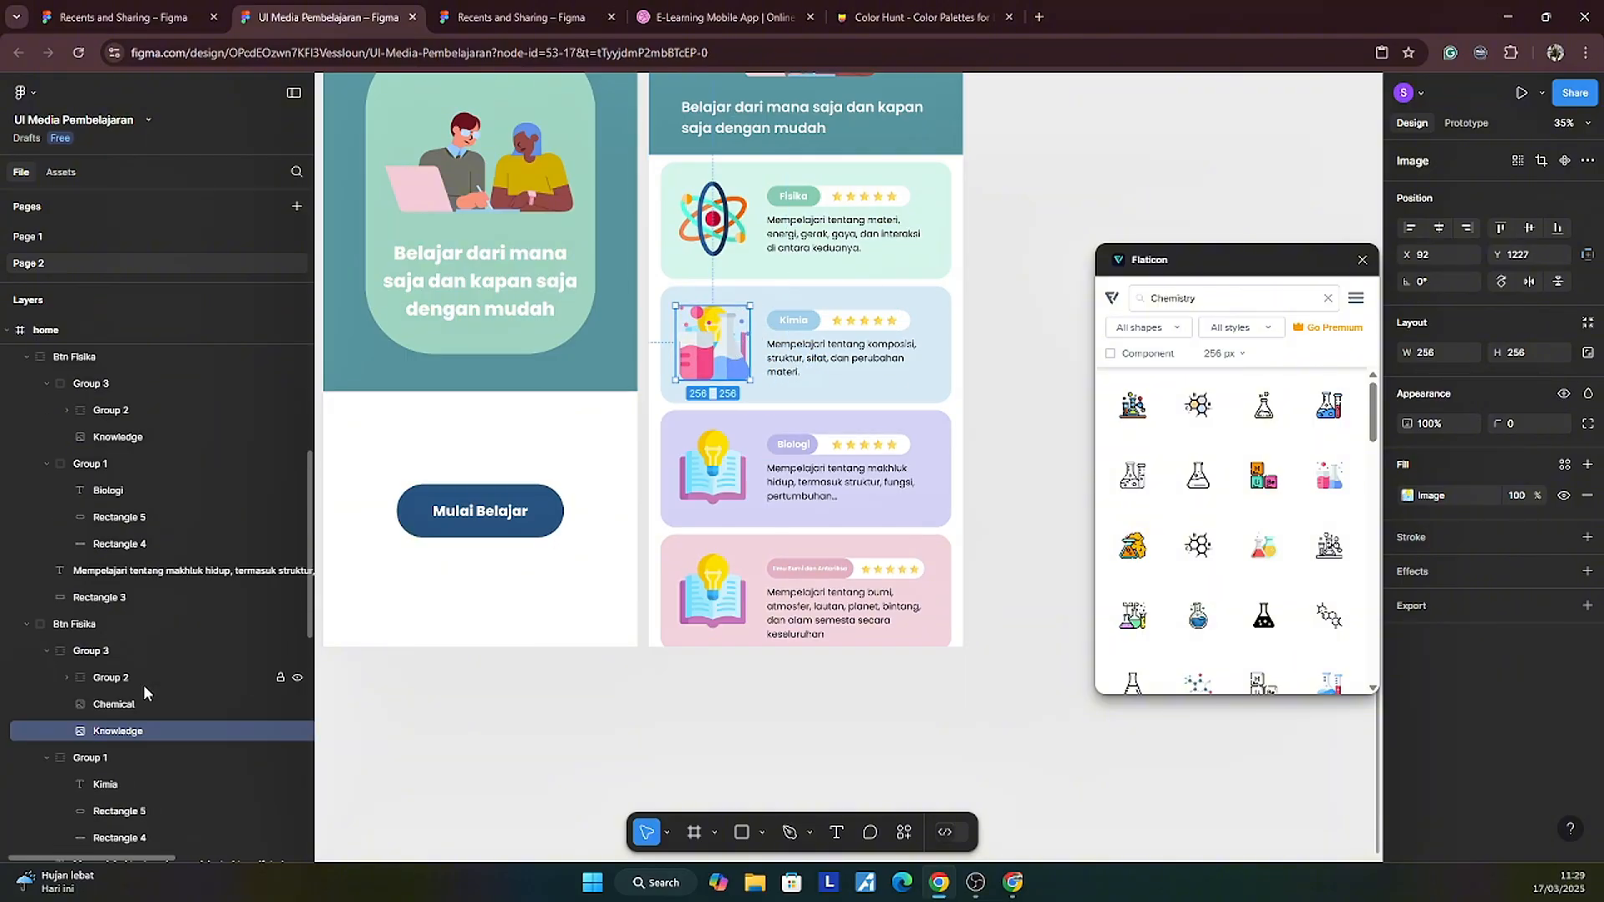
key("Delete")
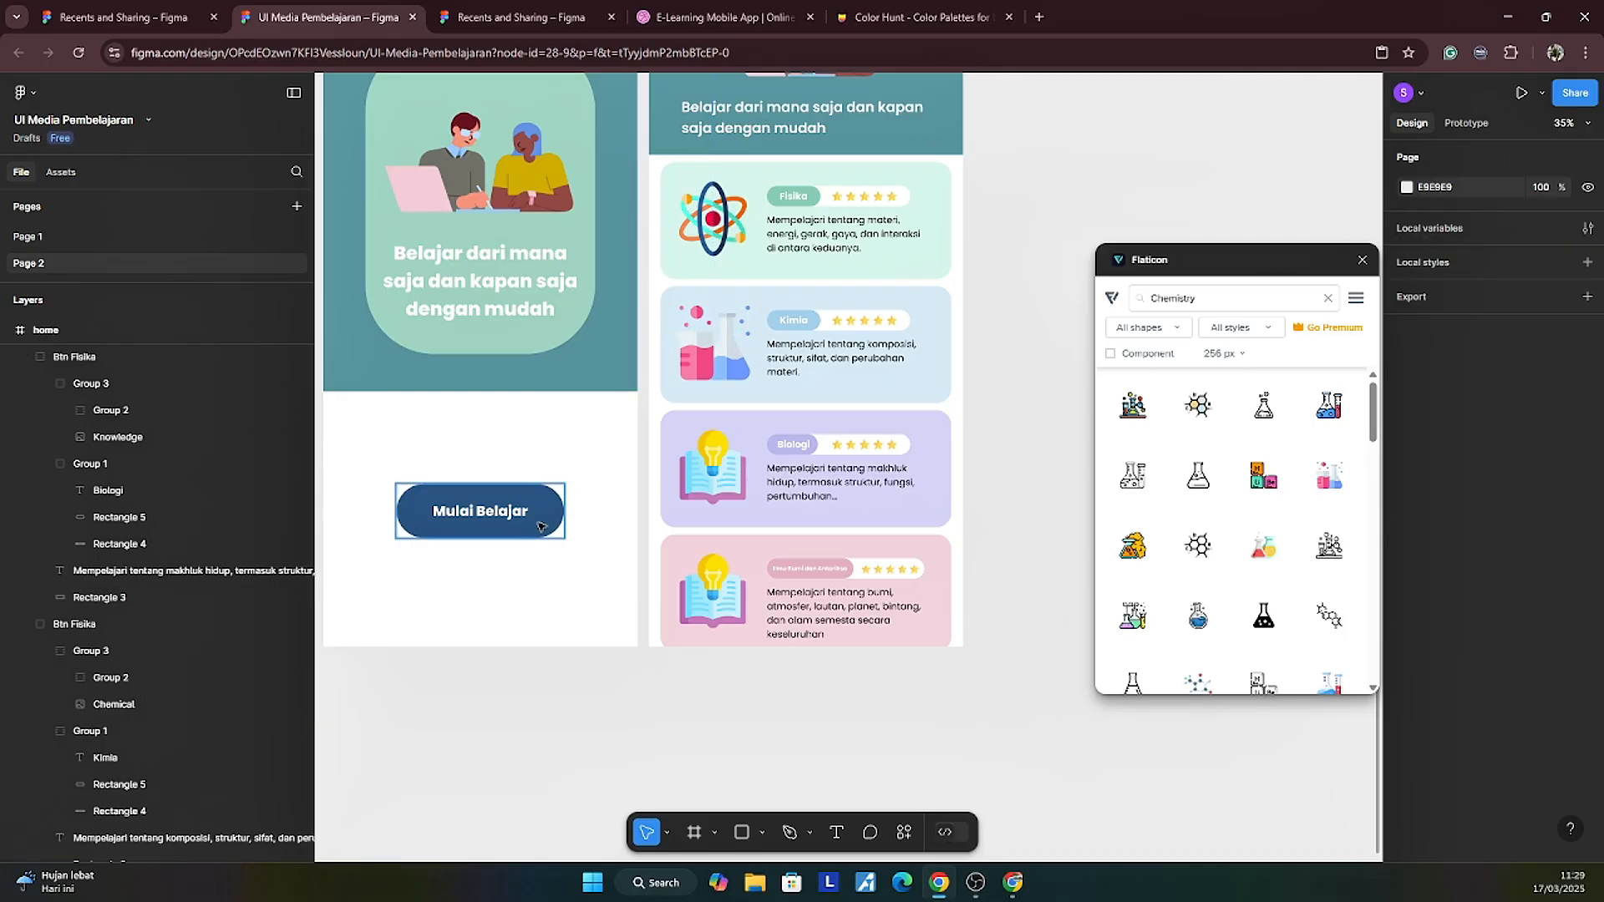
Step: Examine the subject cards with their new icons and look through more of the Chemistry icon results
scroll(660, 367, "up", 3)
scroll(660, 368, "down", 1)
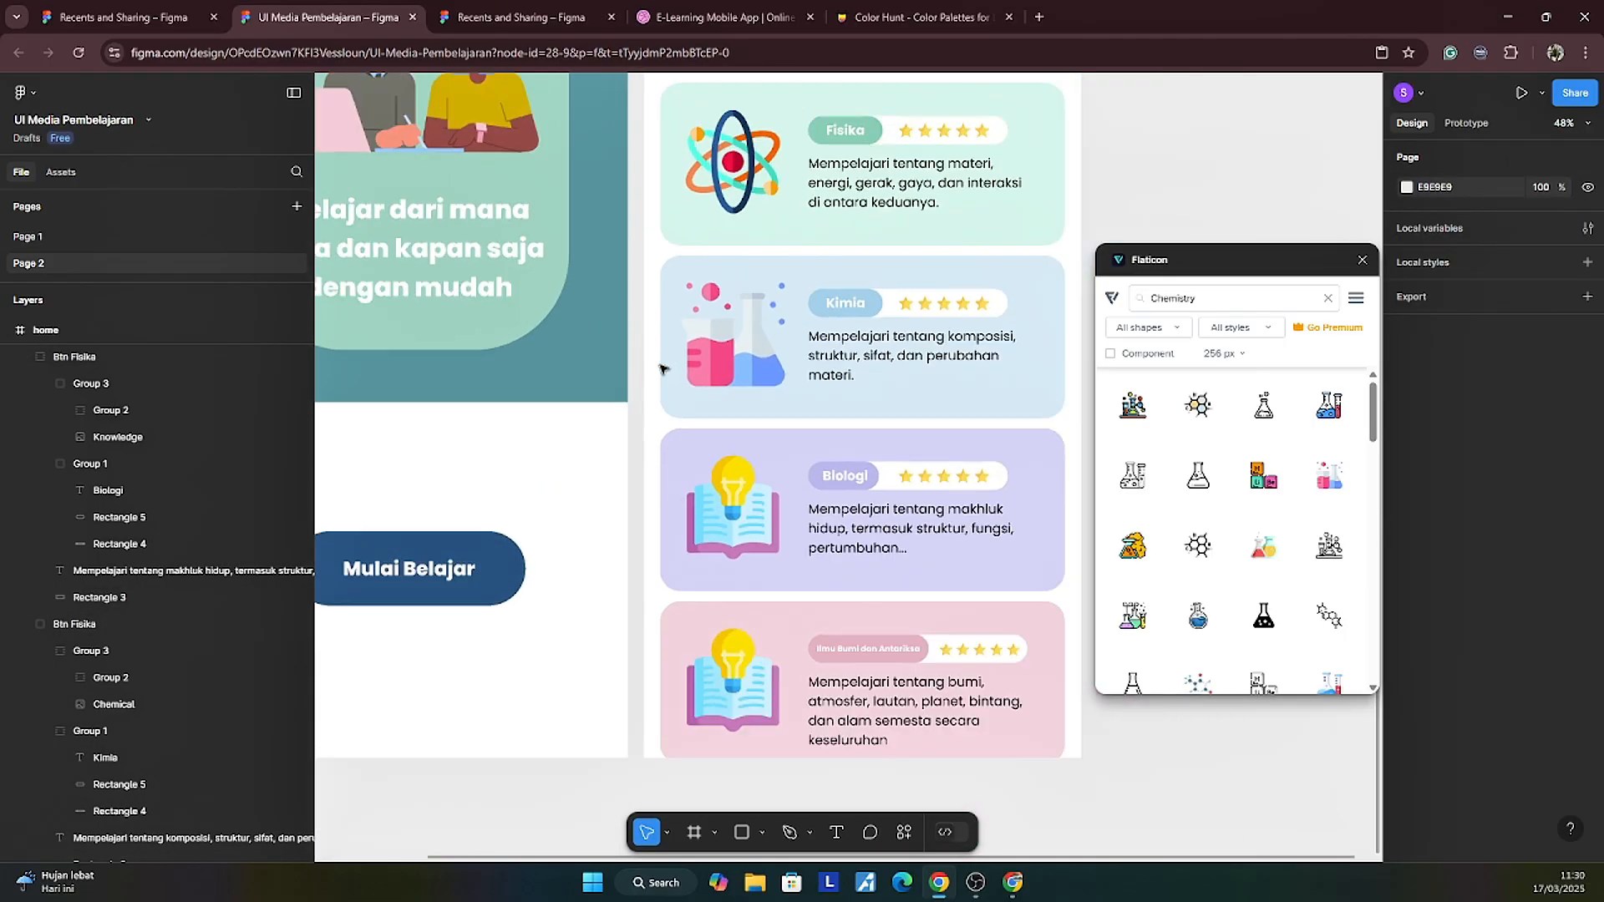
scroll(1002, 443, "right", 2)
left_click(947, 436)
left_click(910, 410)
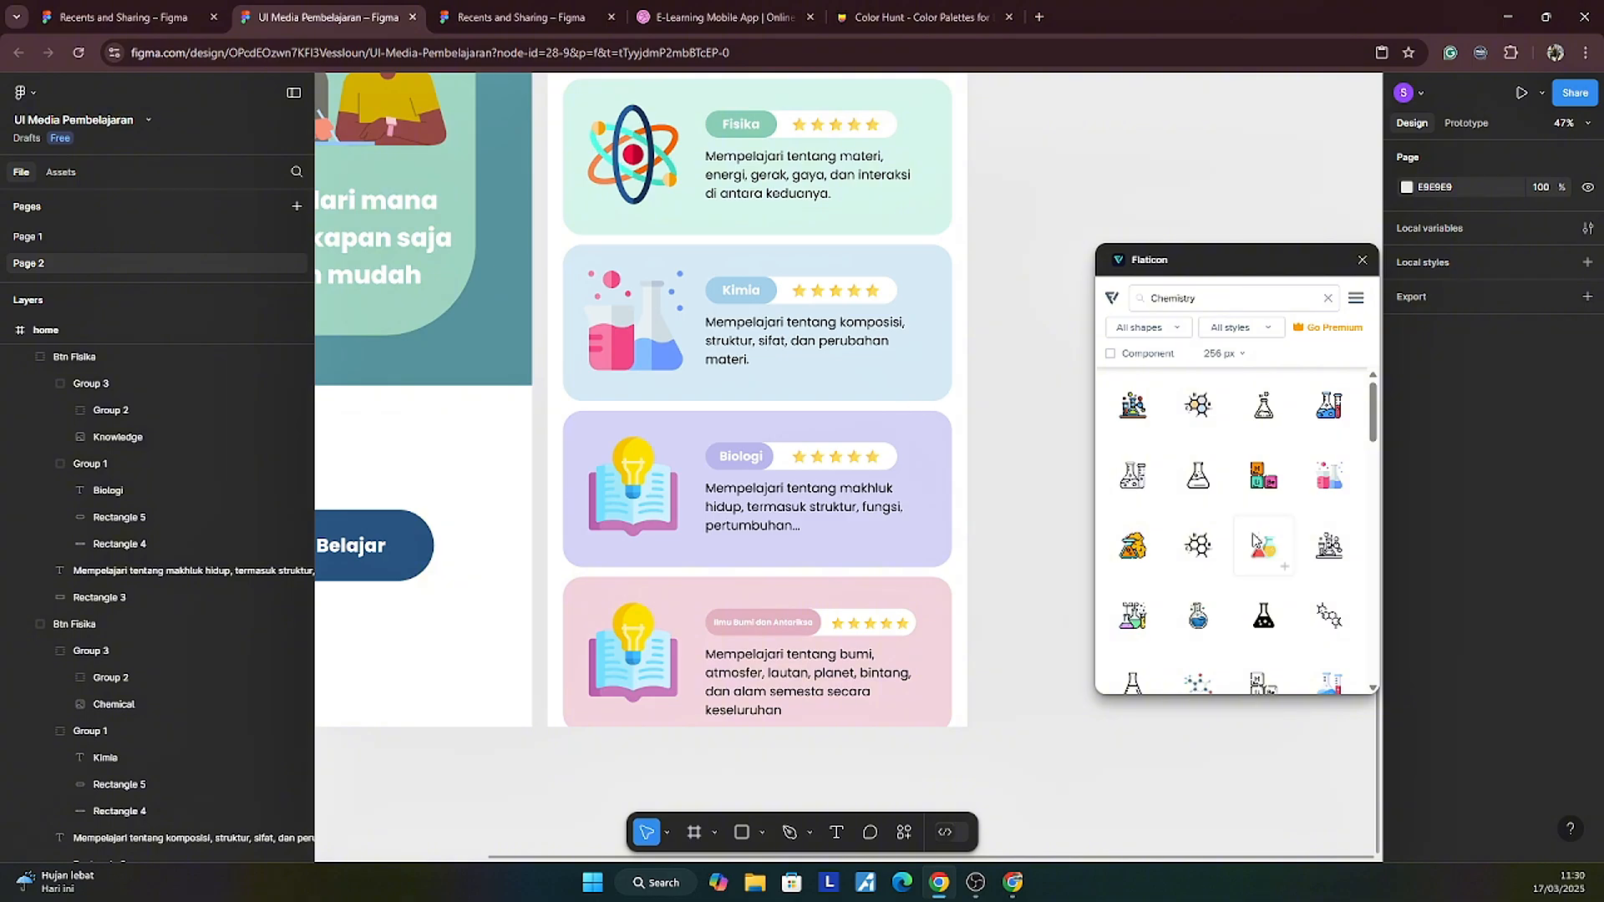
scroll(1276, 518, "down", 2)
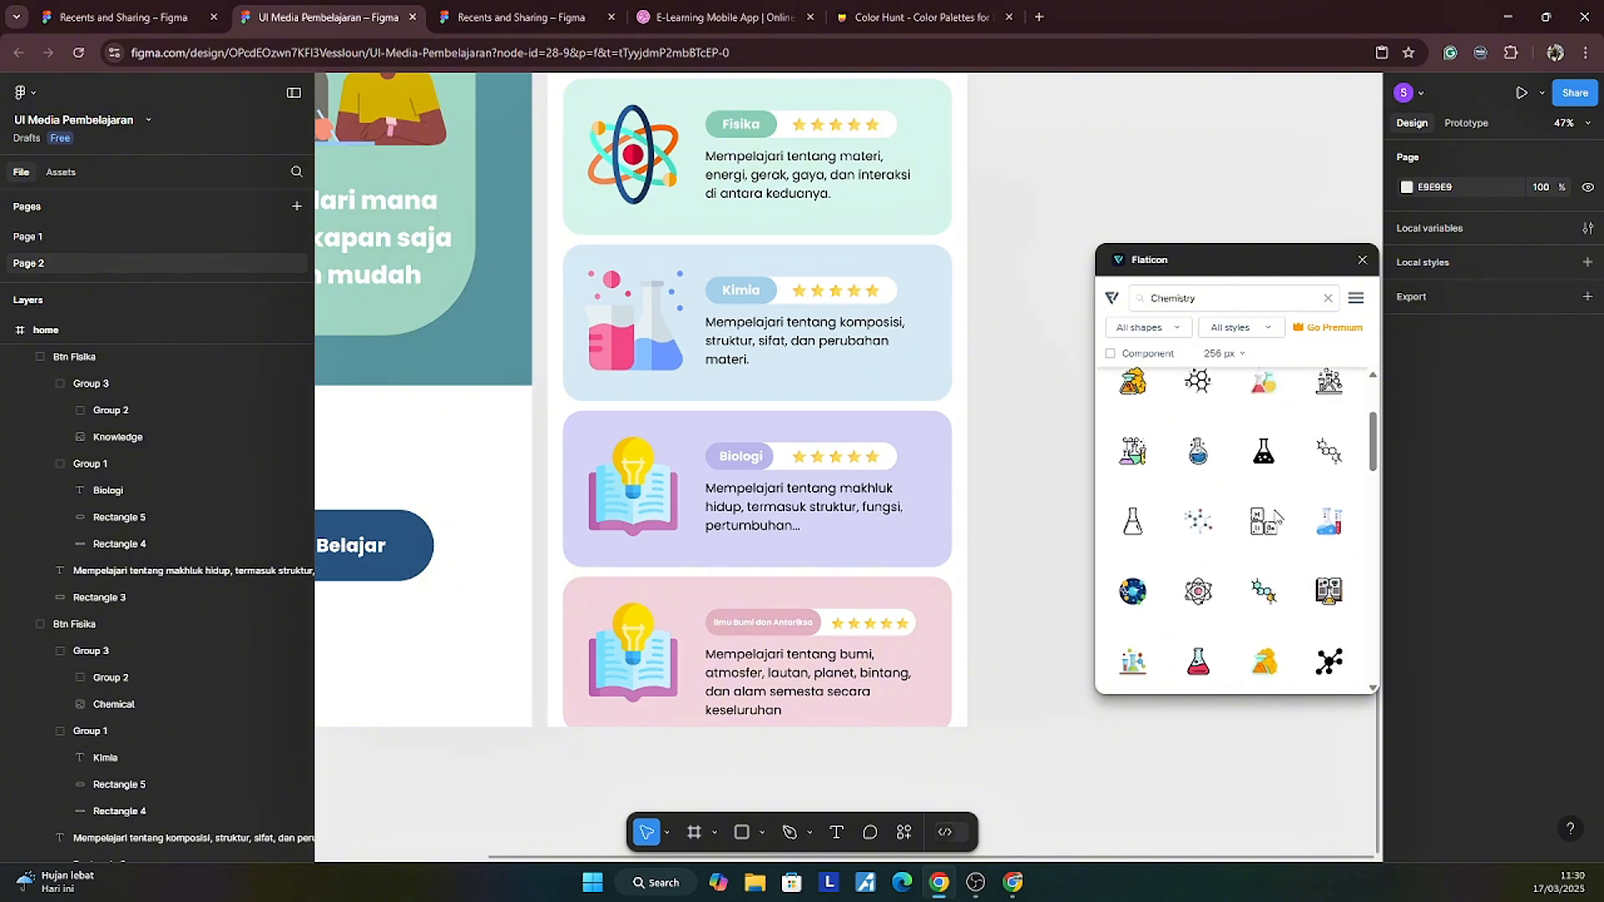
scroll(1276, 518, "down", 3)
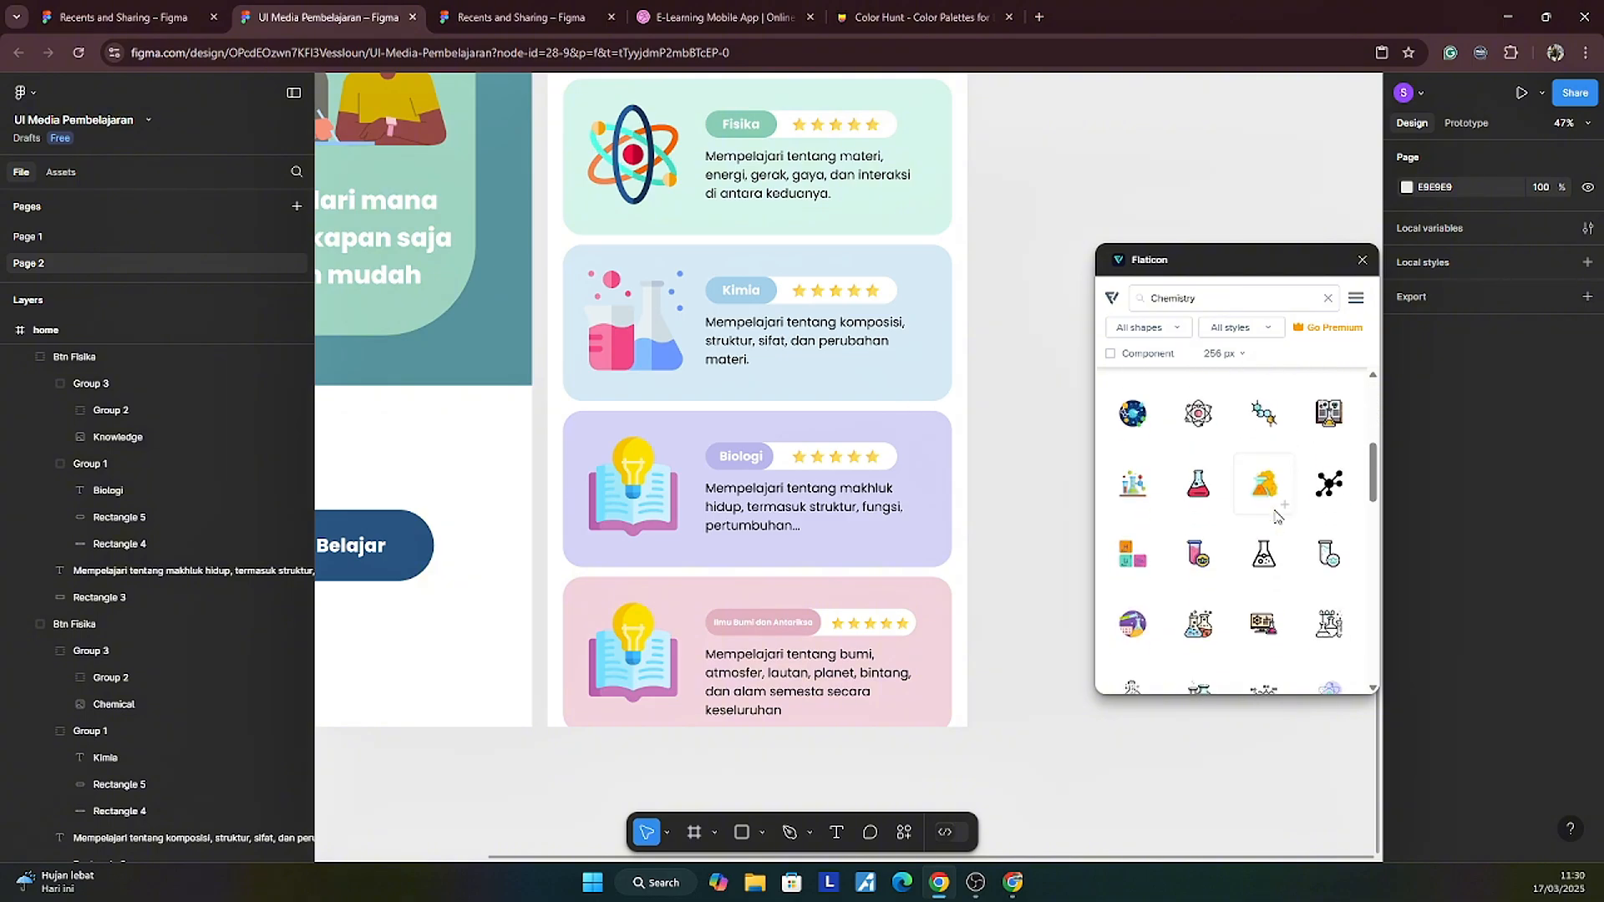
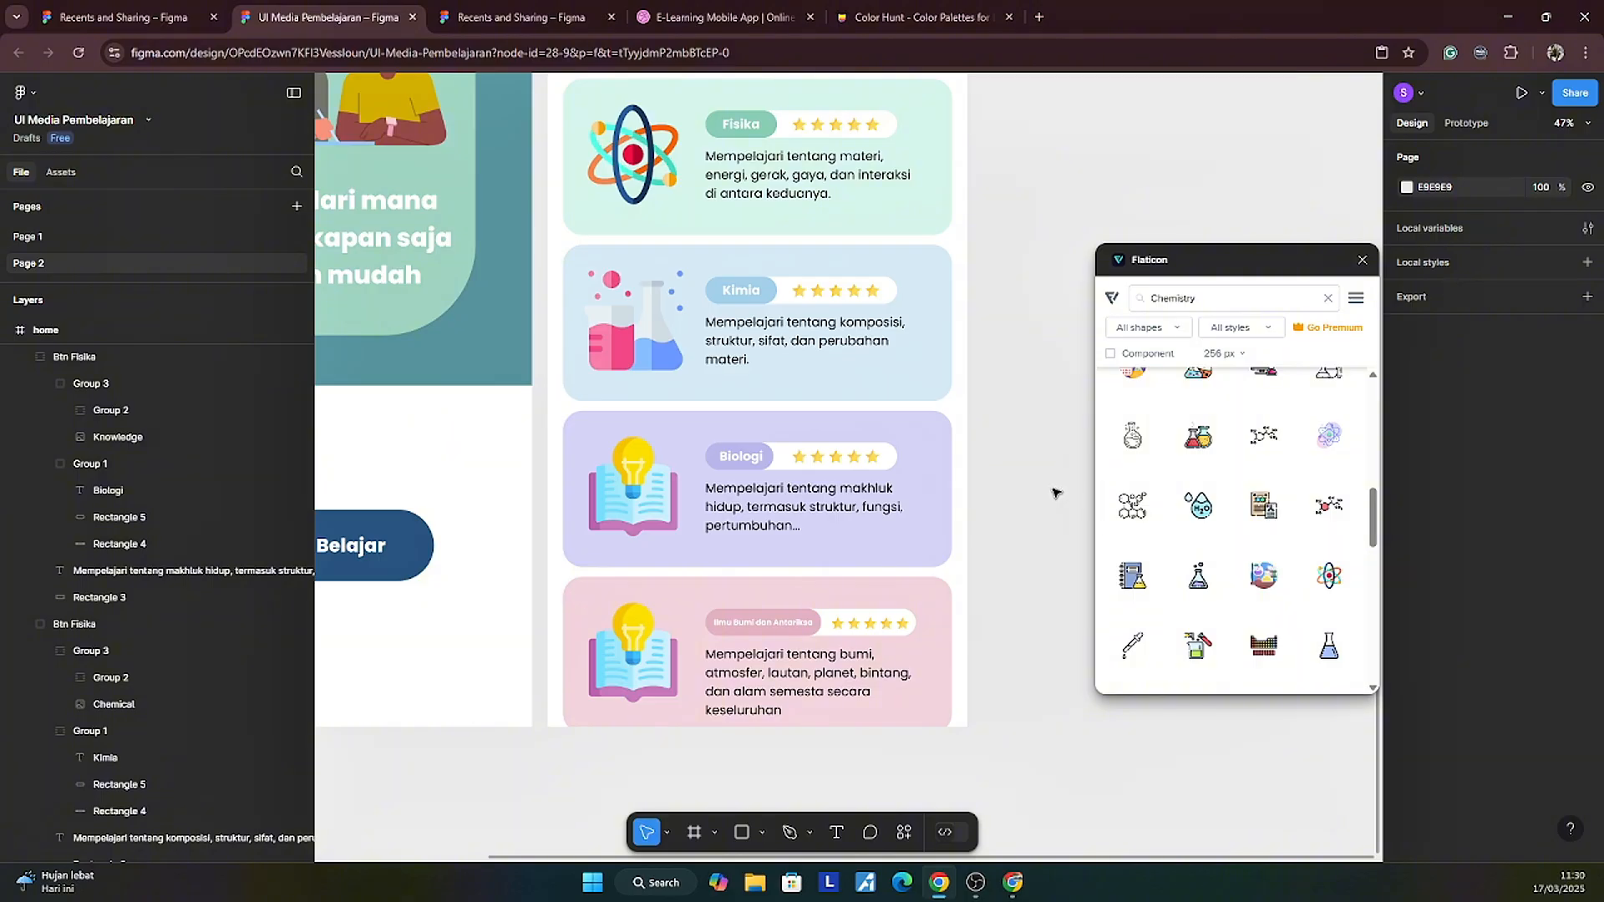
scroll(1053, 493, "down", 1)
scroll(1043, 499, "right", 2)
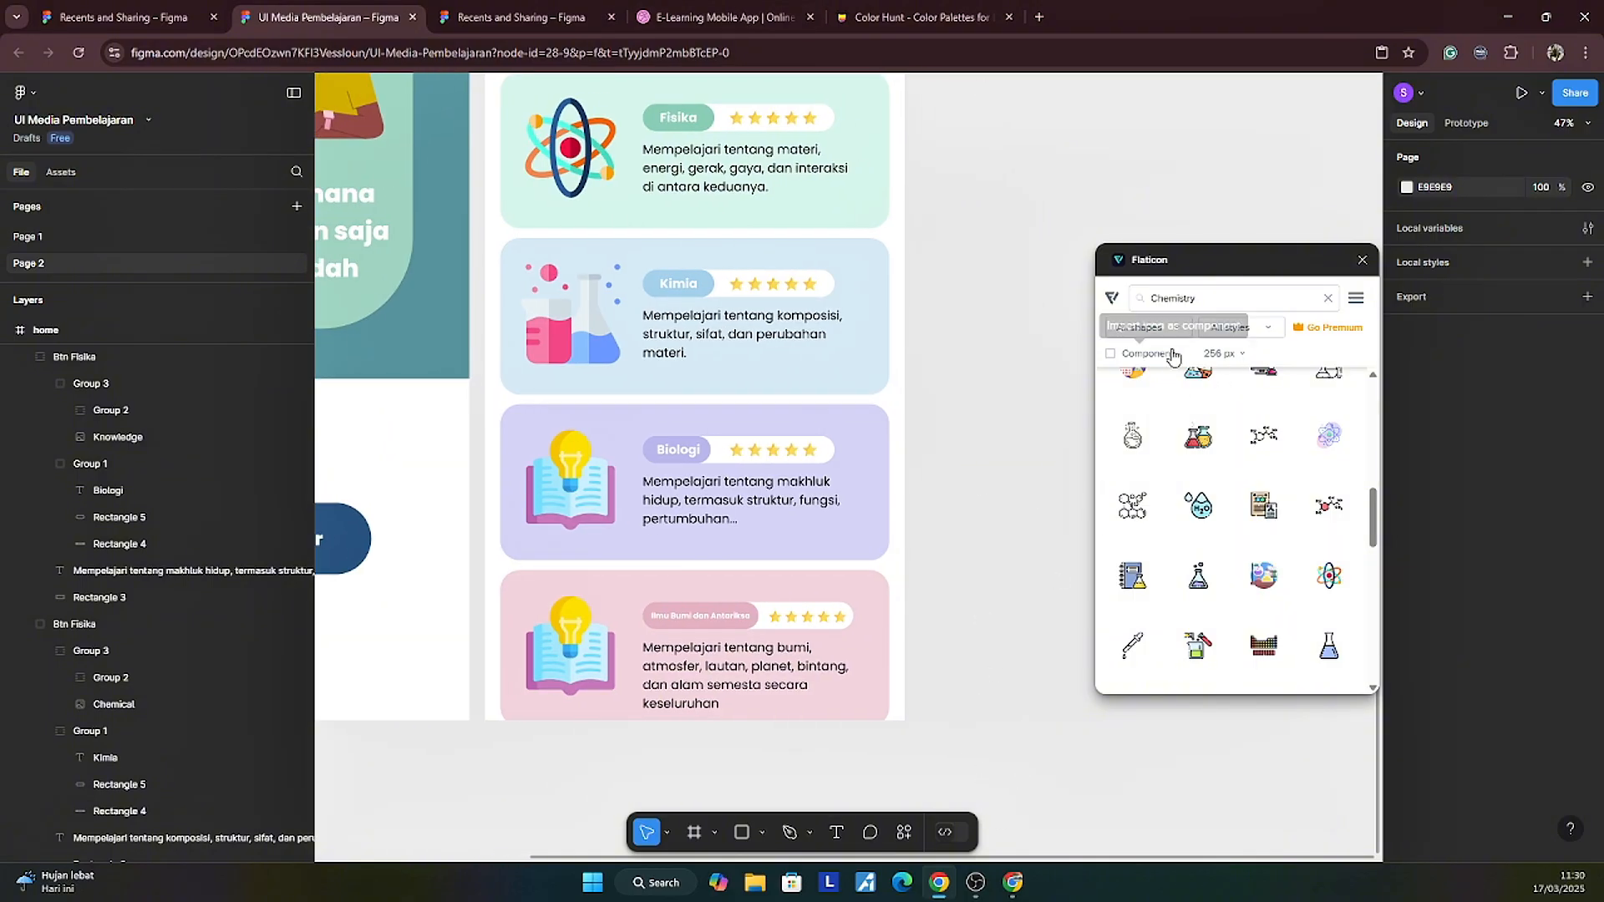
Step: Search Flaticon for "biology" and insert the yellow-and-blue DNA icon at 256 px
left_click_drag(1198, 298, 1042, 301)
type("b")
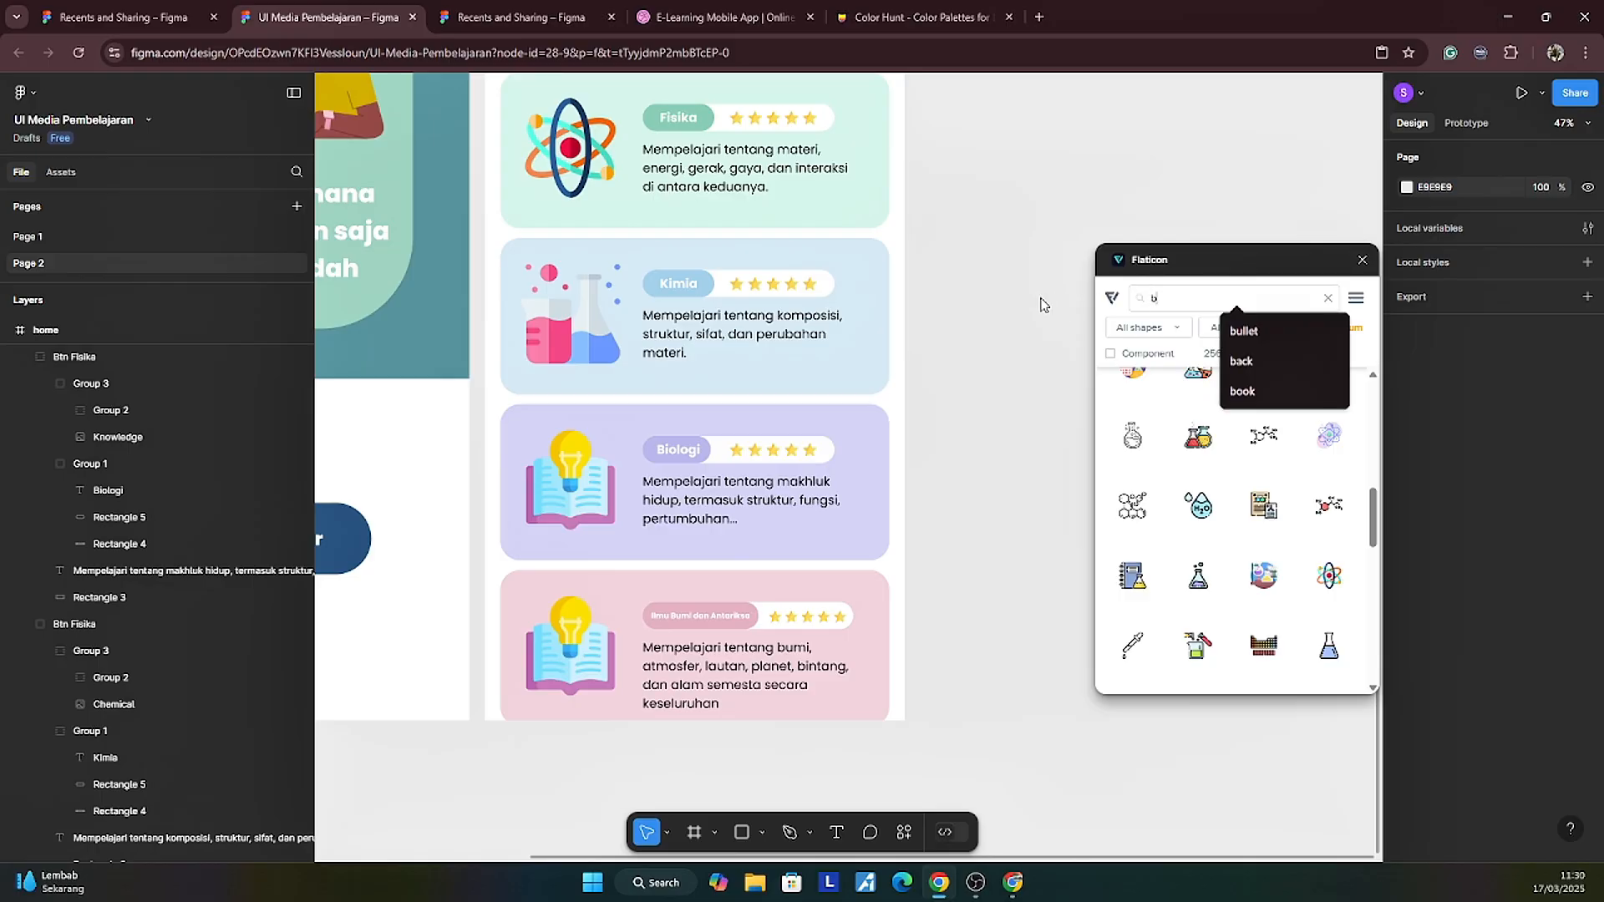
type("iology")
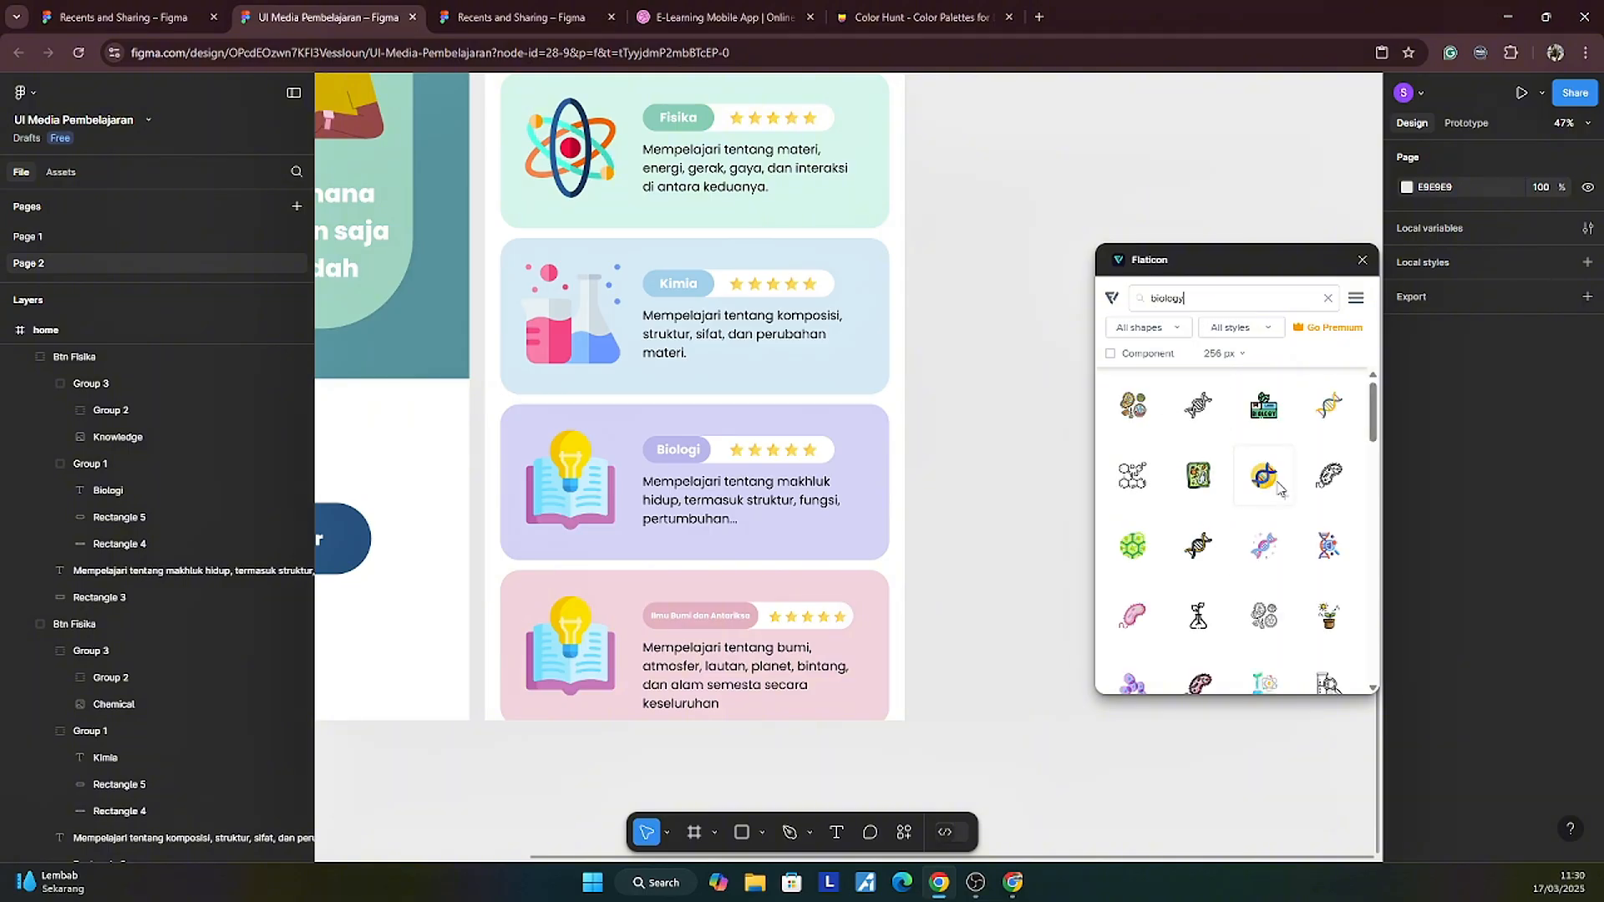
left_click_drag(1263, 475, 844, 476)
left_click(844, 472)
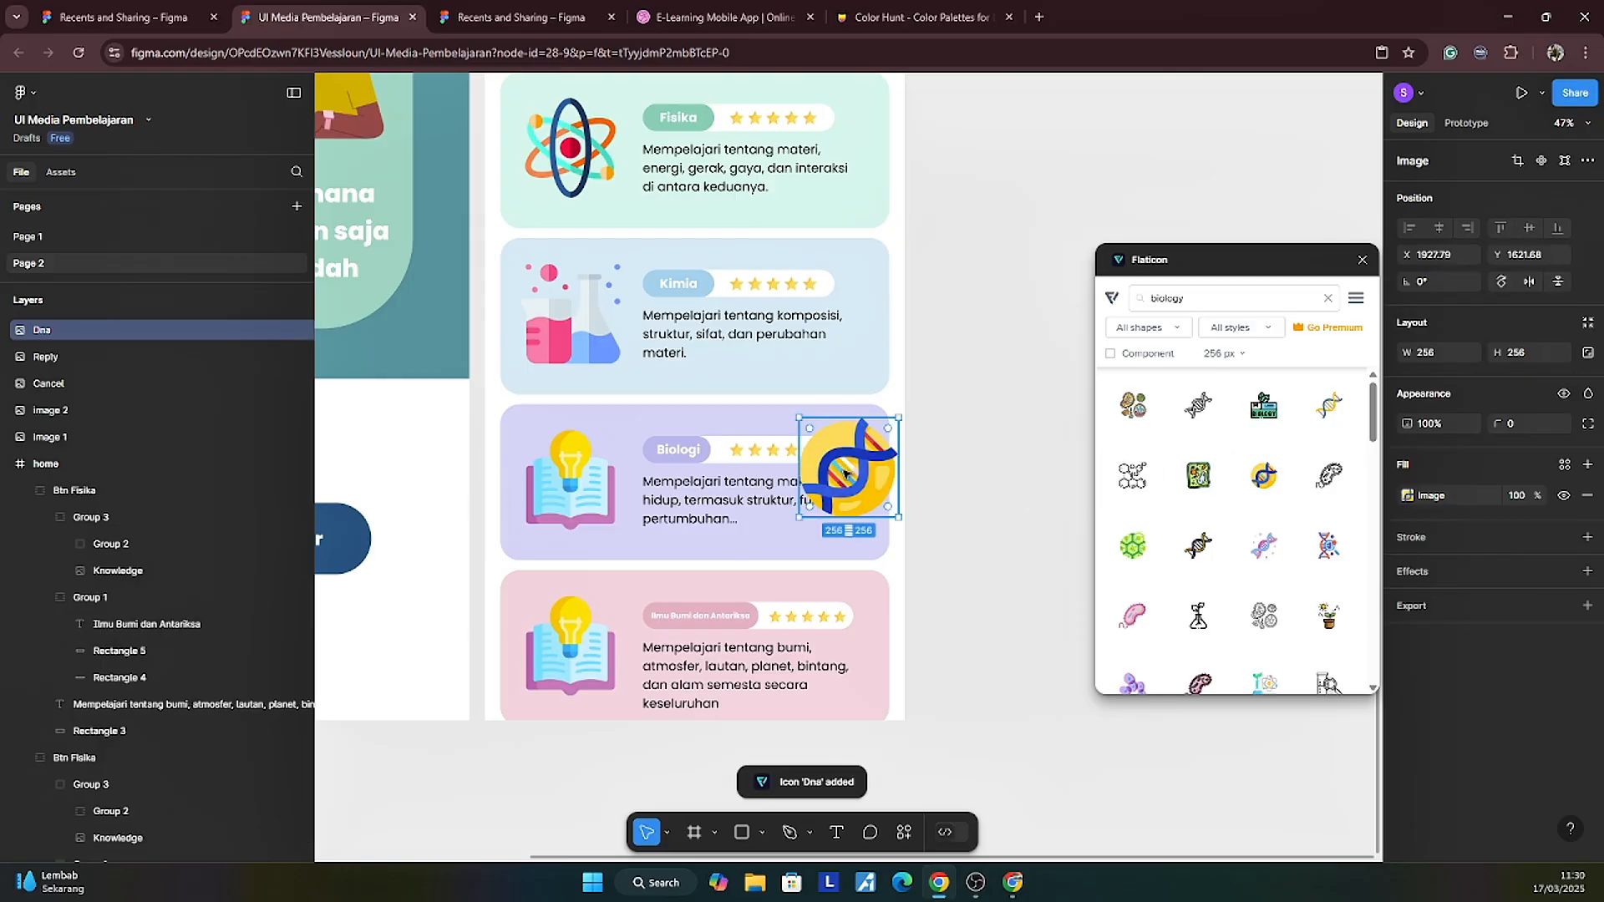
Step: Replace the Biologi card's book-and-bulb image with the DNA icon, positioned at X 92, Y 1654 inside the card's icon group
key("Delete")
left_click(543, 478, "ctrl")
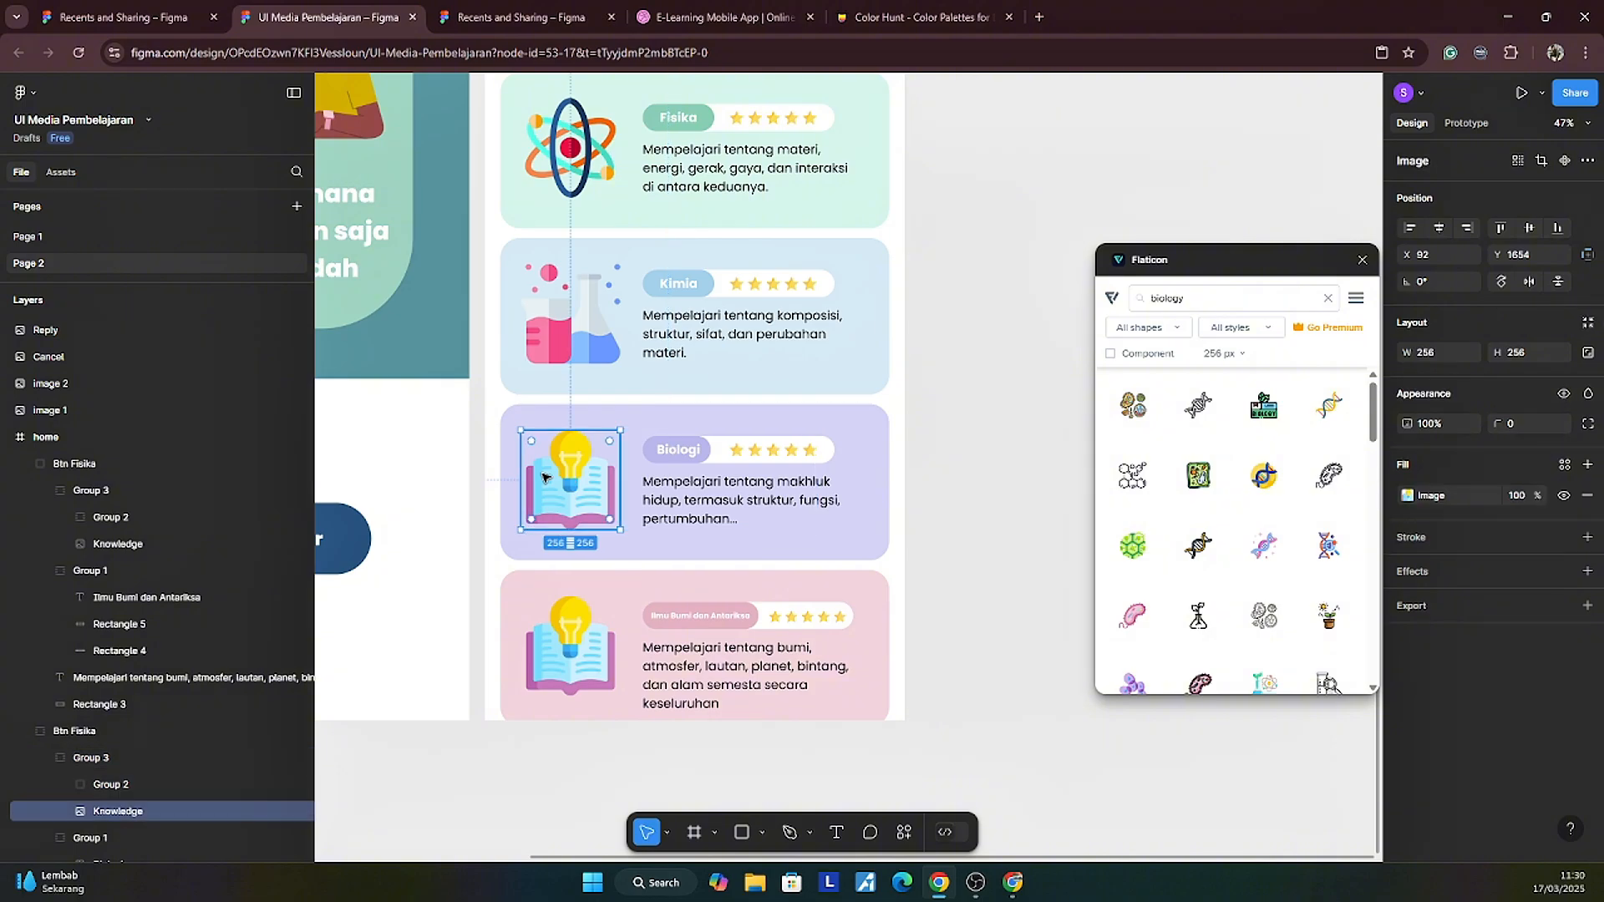
key("ctrl+z")
left_click_drag(848, 483, 575, 512)
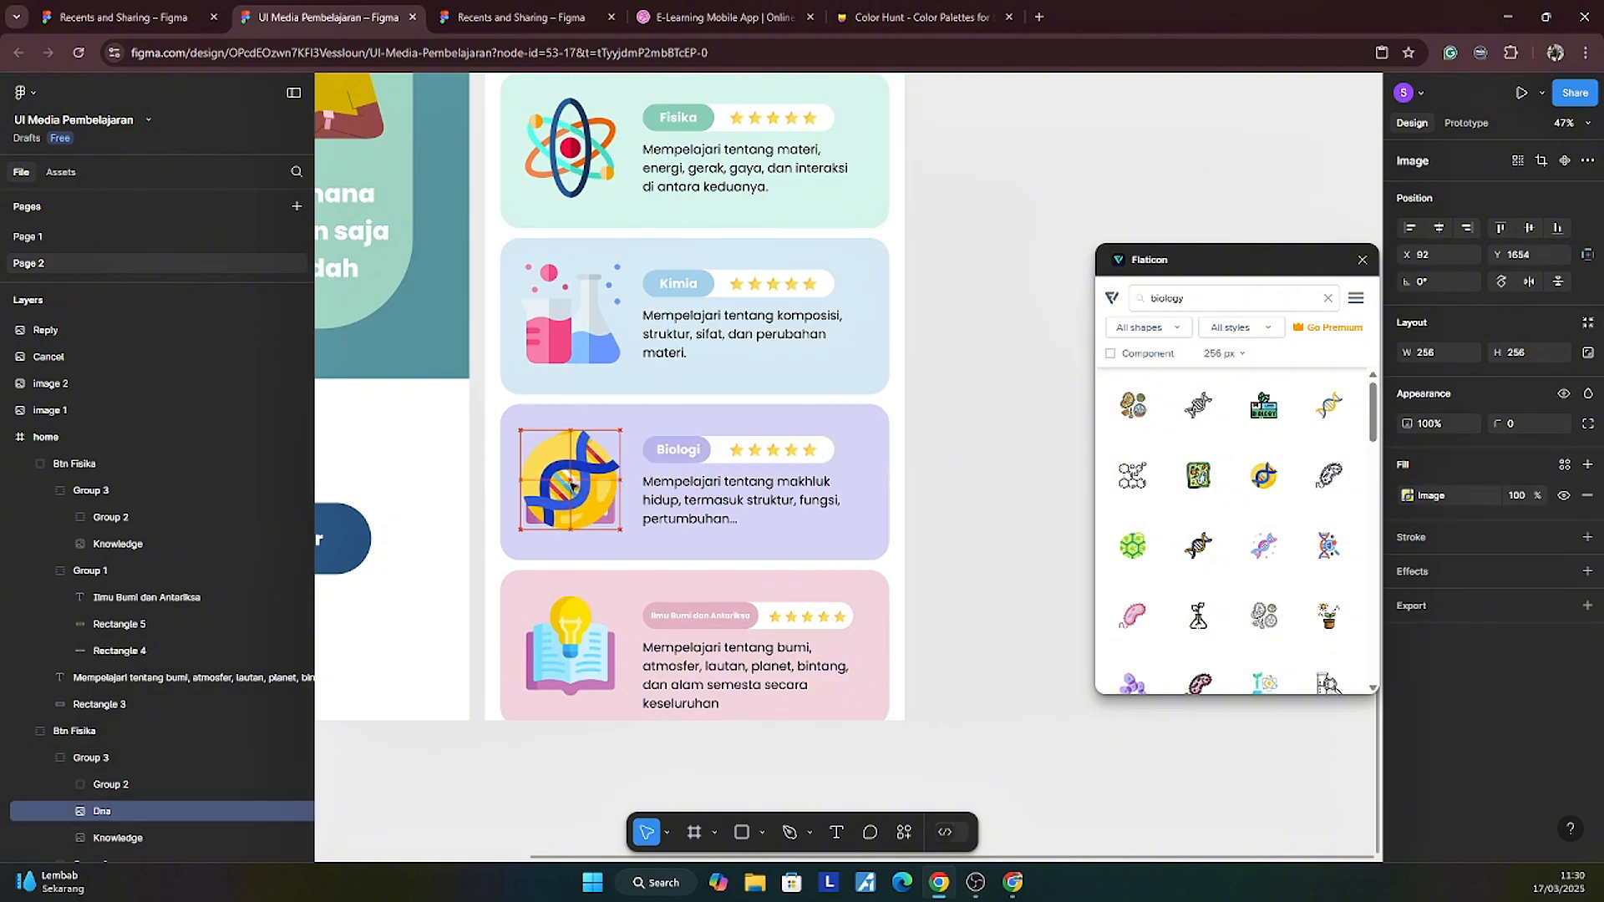
scroll(126, 752, "down", 2)
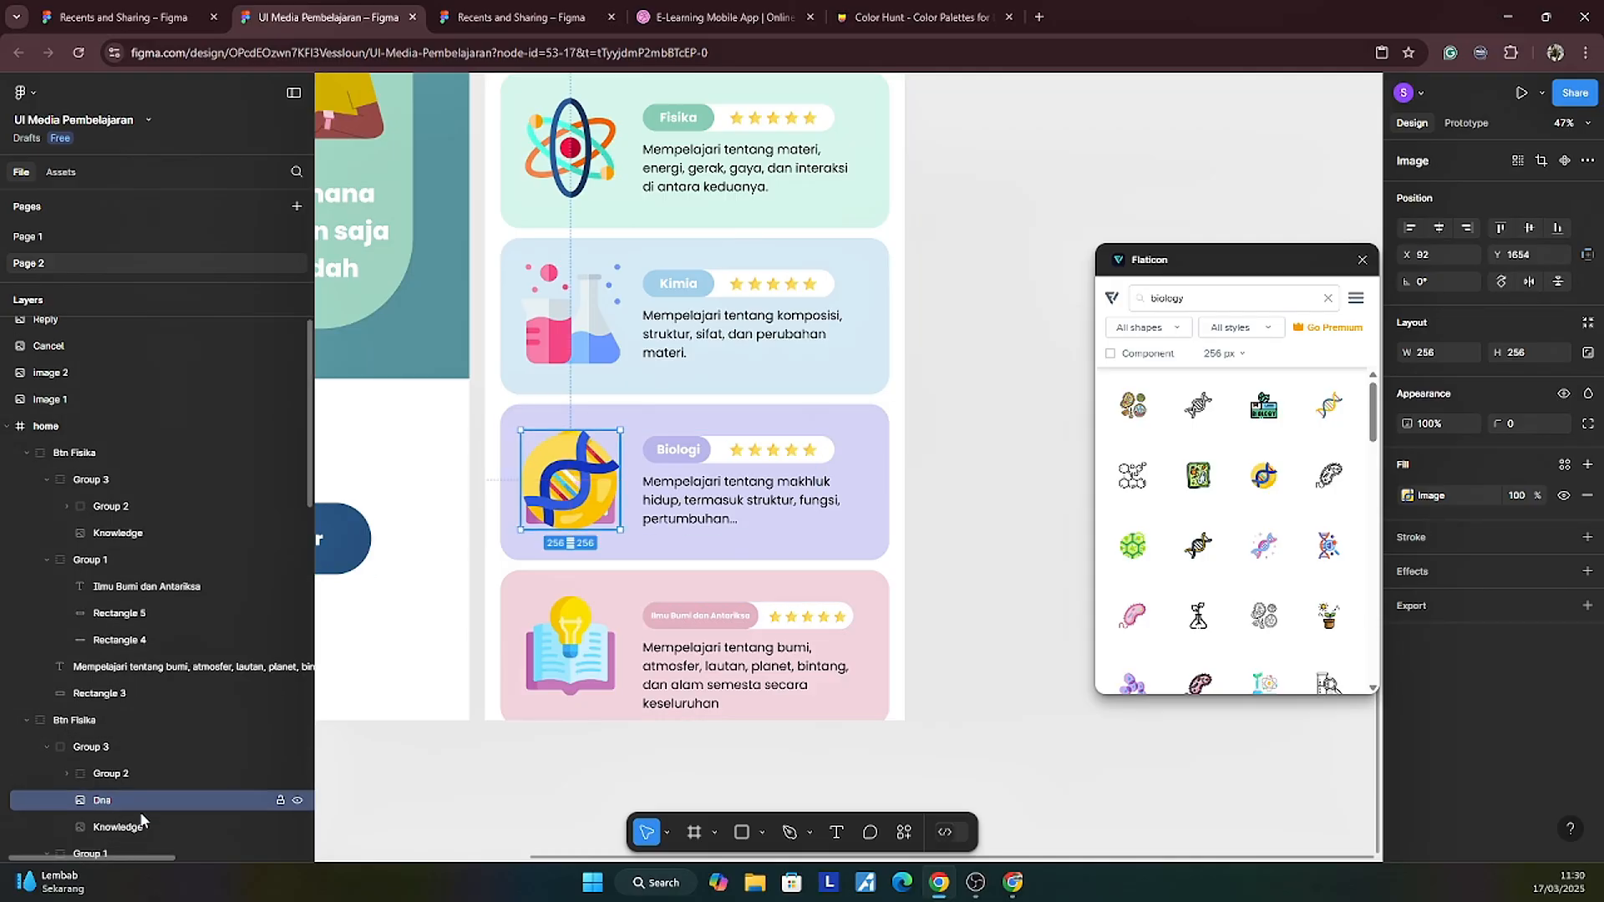
left_click(117, 752)
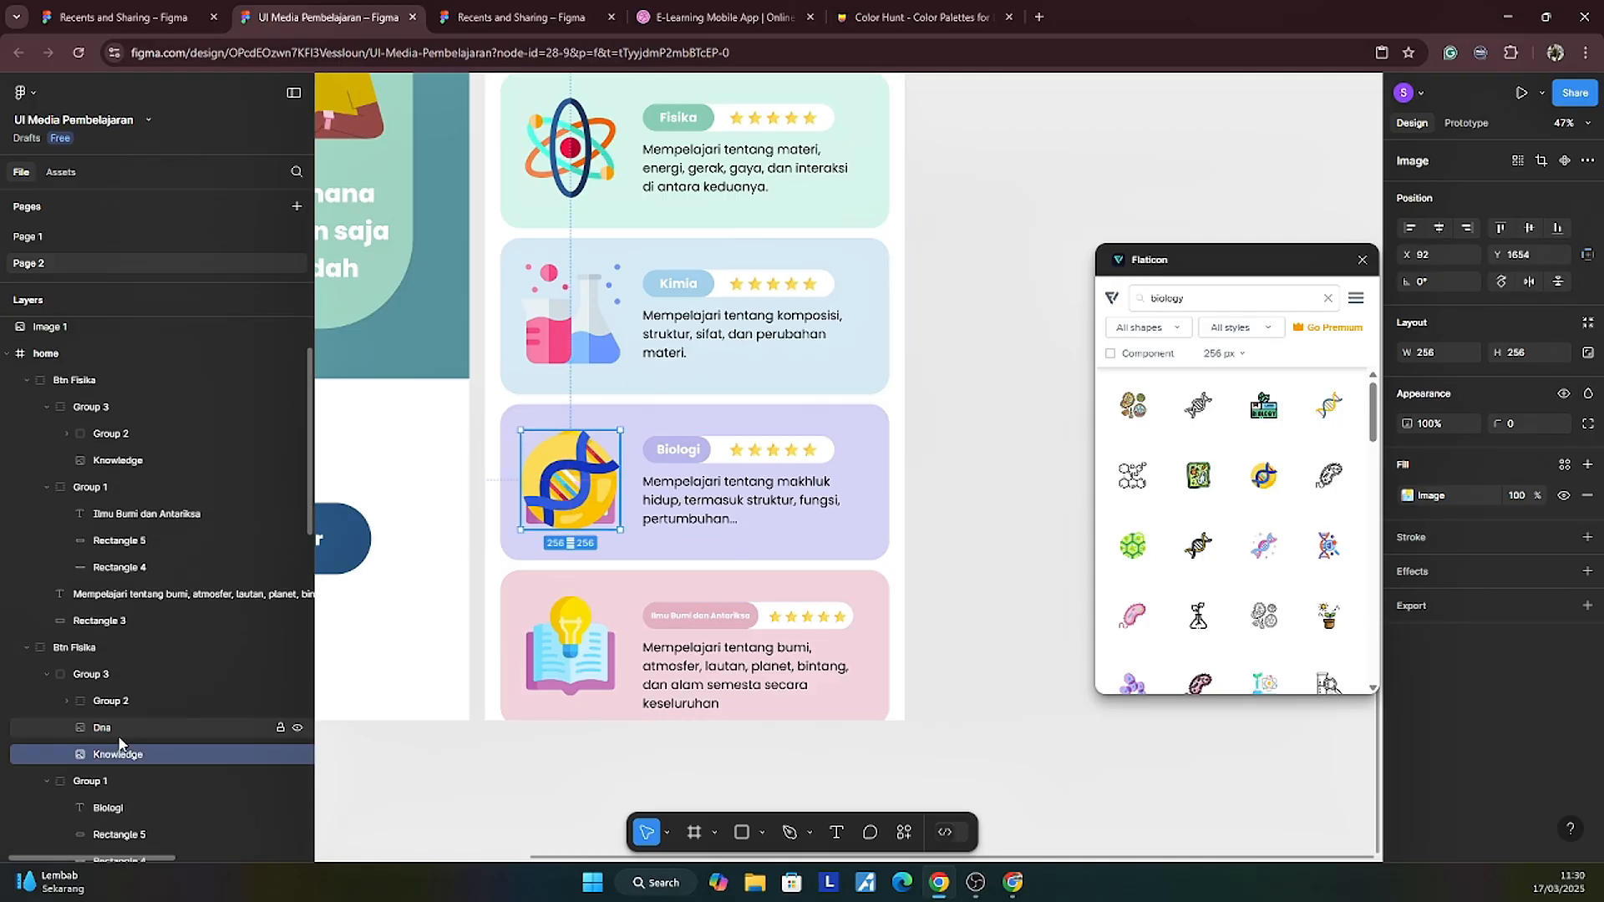
key("Delete")
scroll(1040, 591, "down", 1)
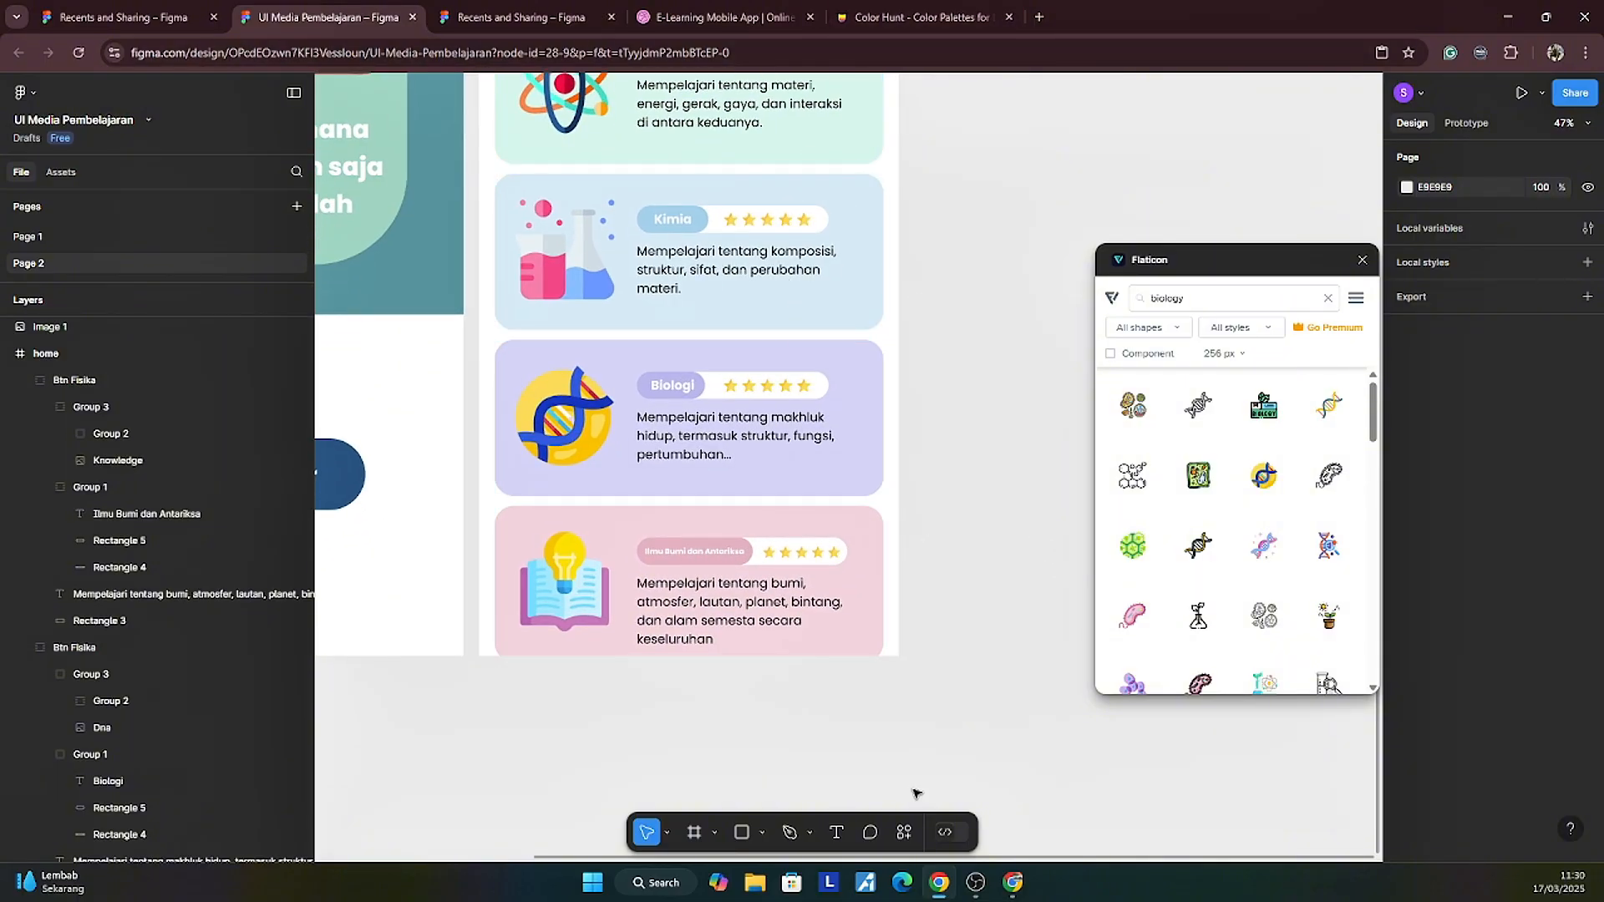
Step: Search Flaticon for "Earth and Space Science" and insert the globe icon with sun and moon at 256 px
double_click(1124, 302)
type("Earth and Space Science")
key("Return")
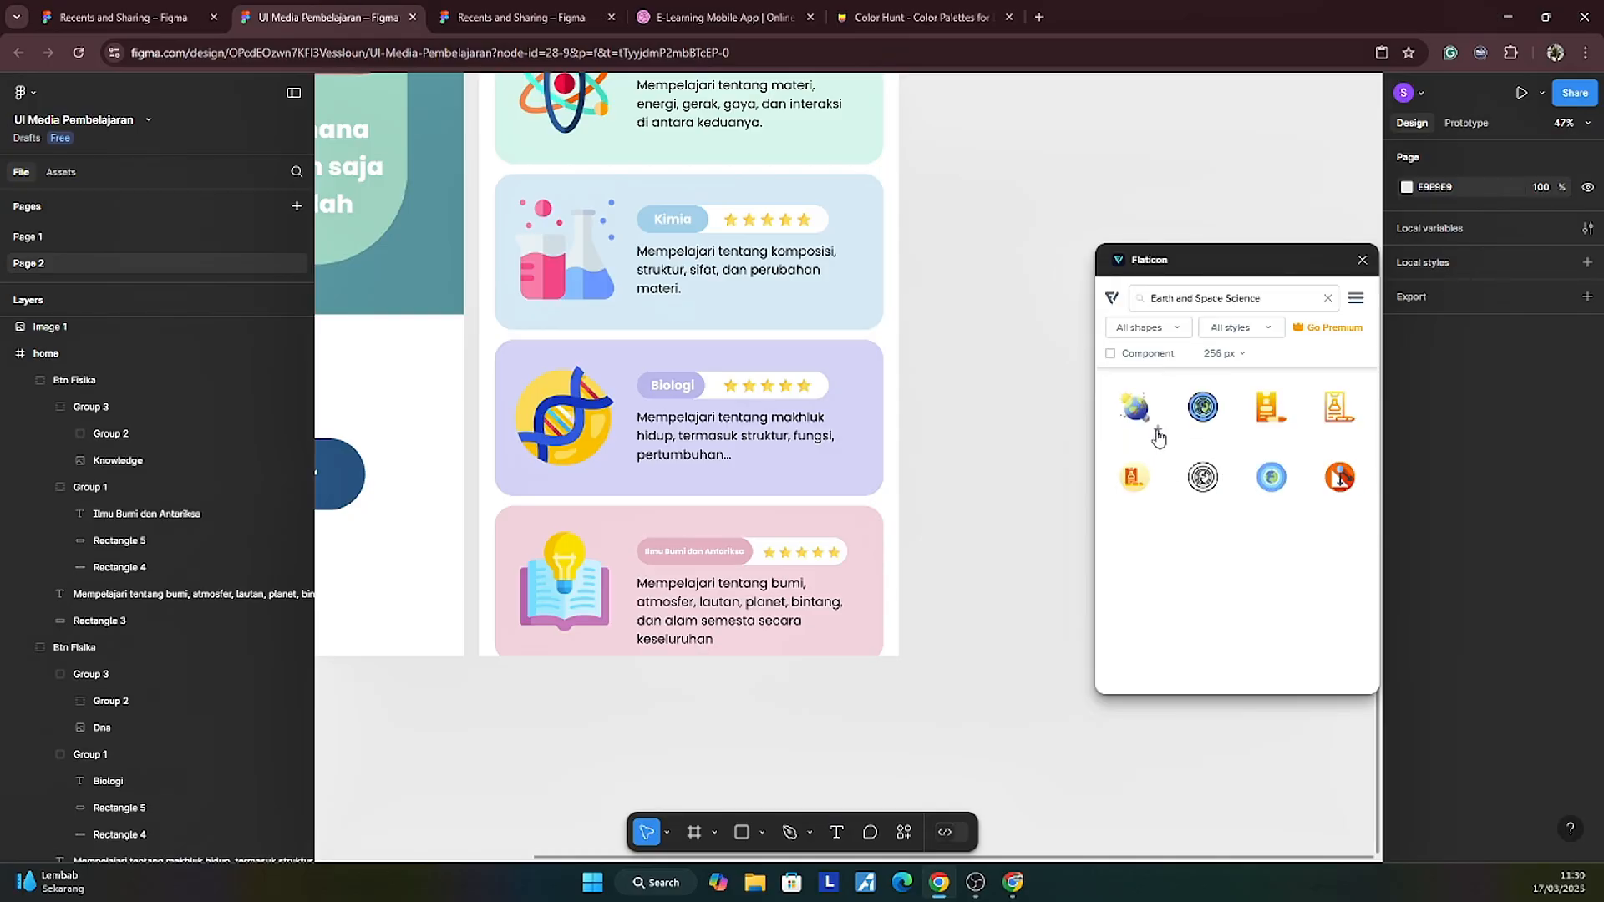
left_click(1140, 414)
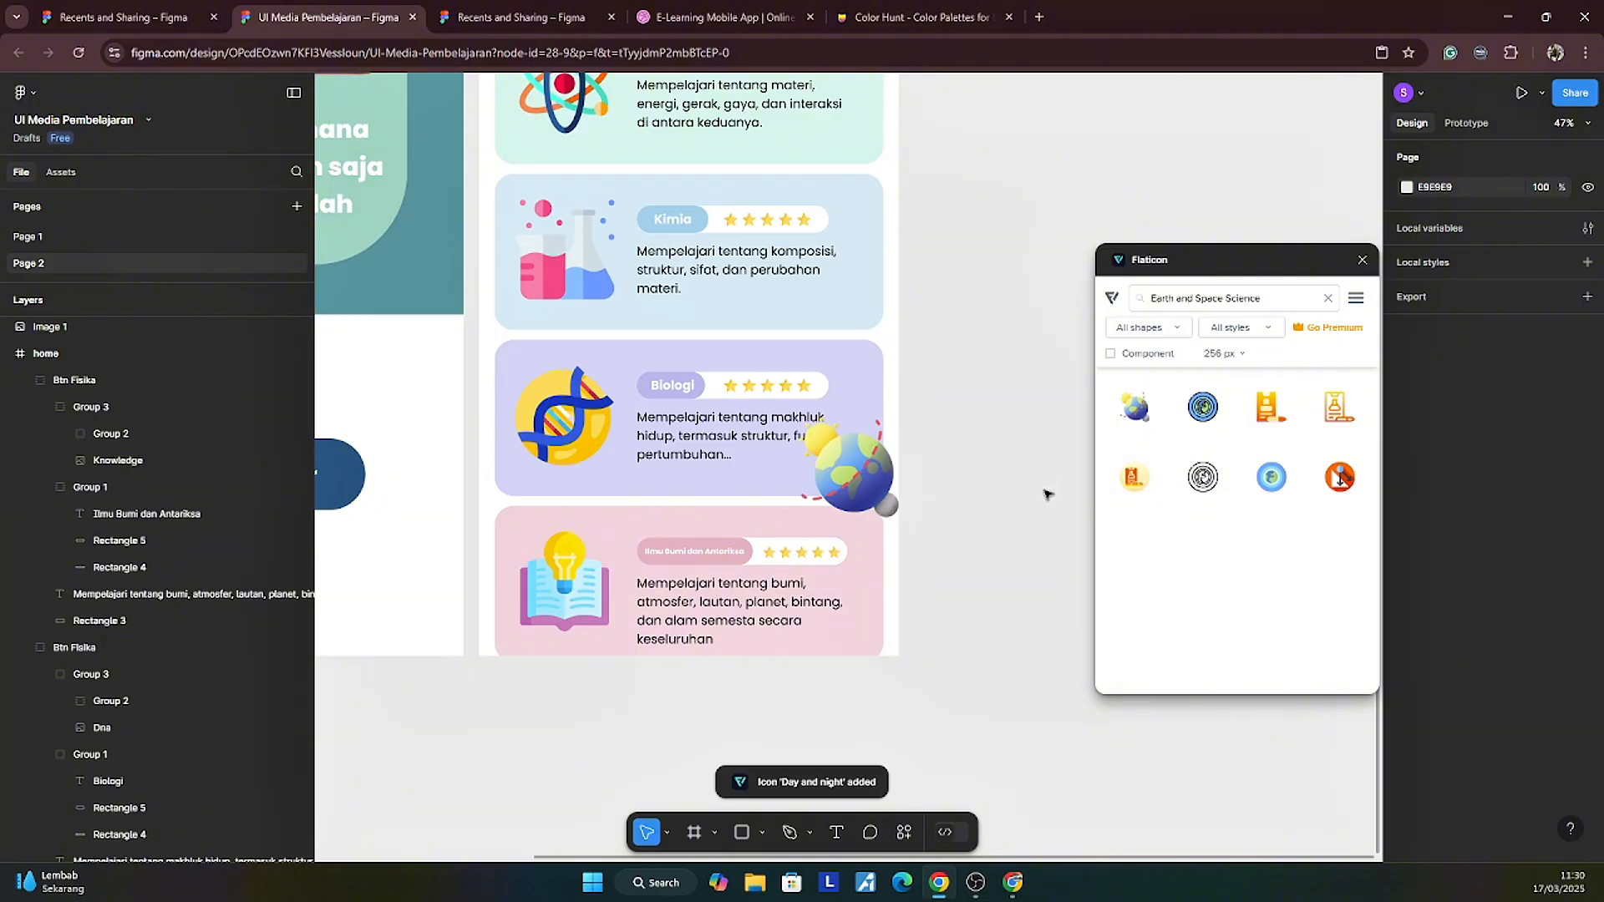
Step: Replace the book-and-bulb image on the Ilmu Bumi dan Antariksa card with the inserted globe icon, placed inside the card's icon group
left_click(853, 478)
key("Delete")
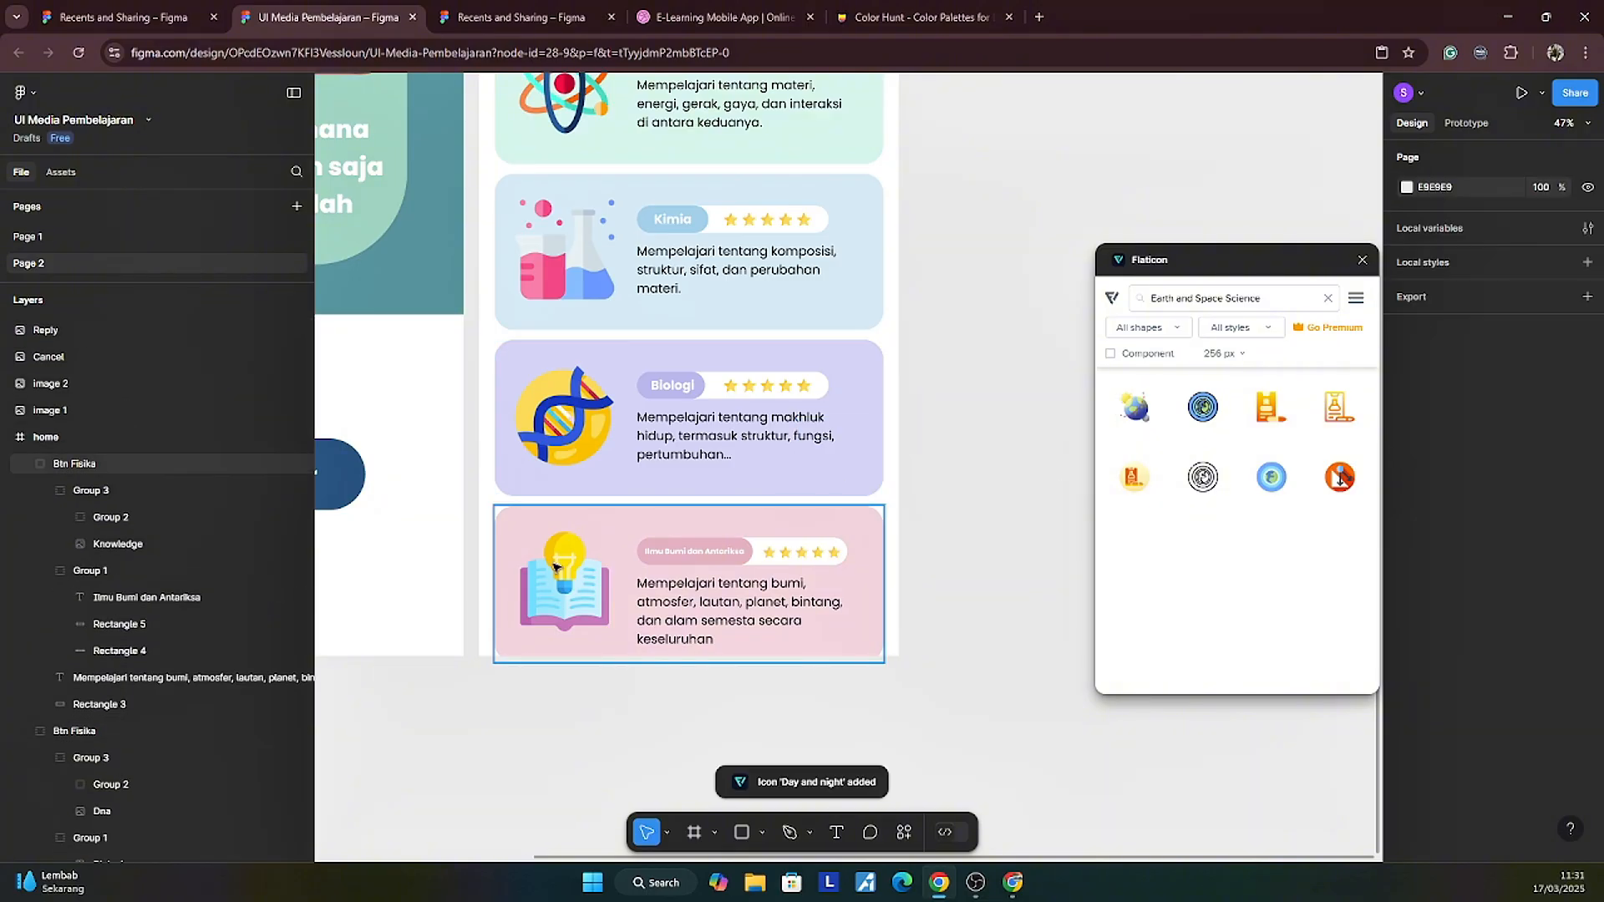
double_click(566, 569)
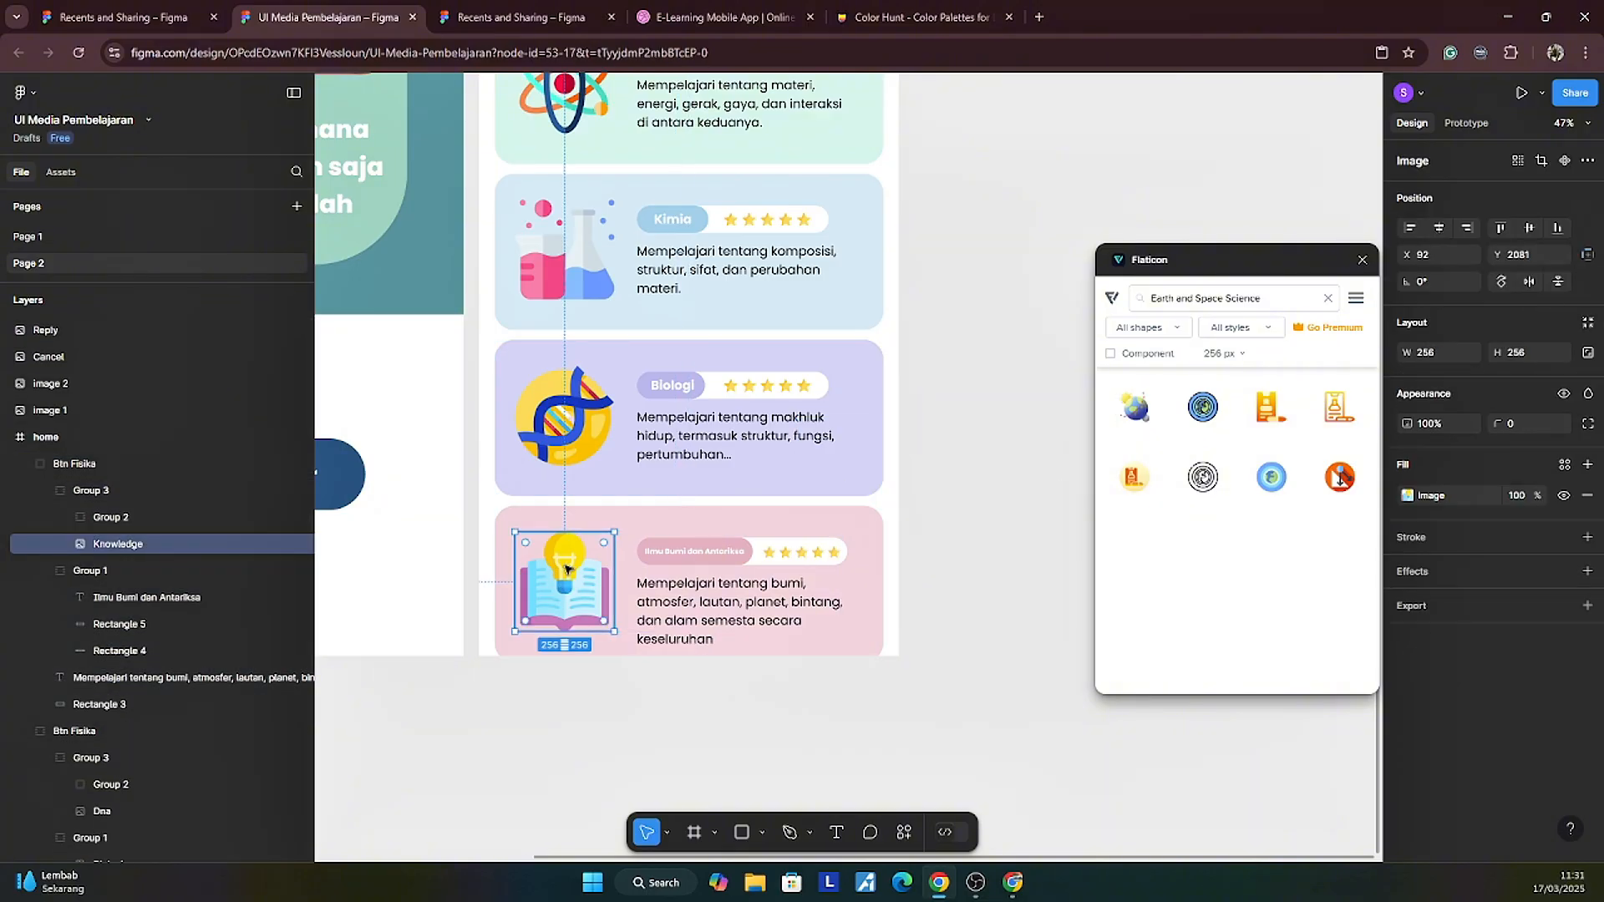
key("ctrl+z")
left_click_drag(861, 595, 578, 592)
left_click(134, 570)
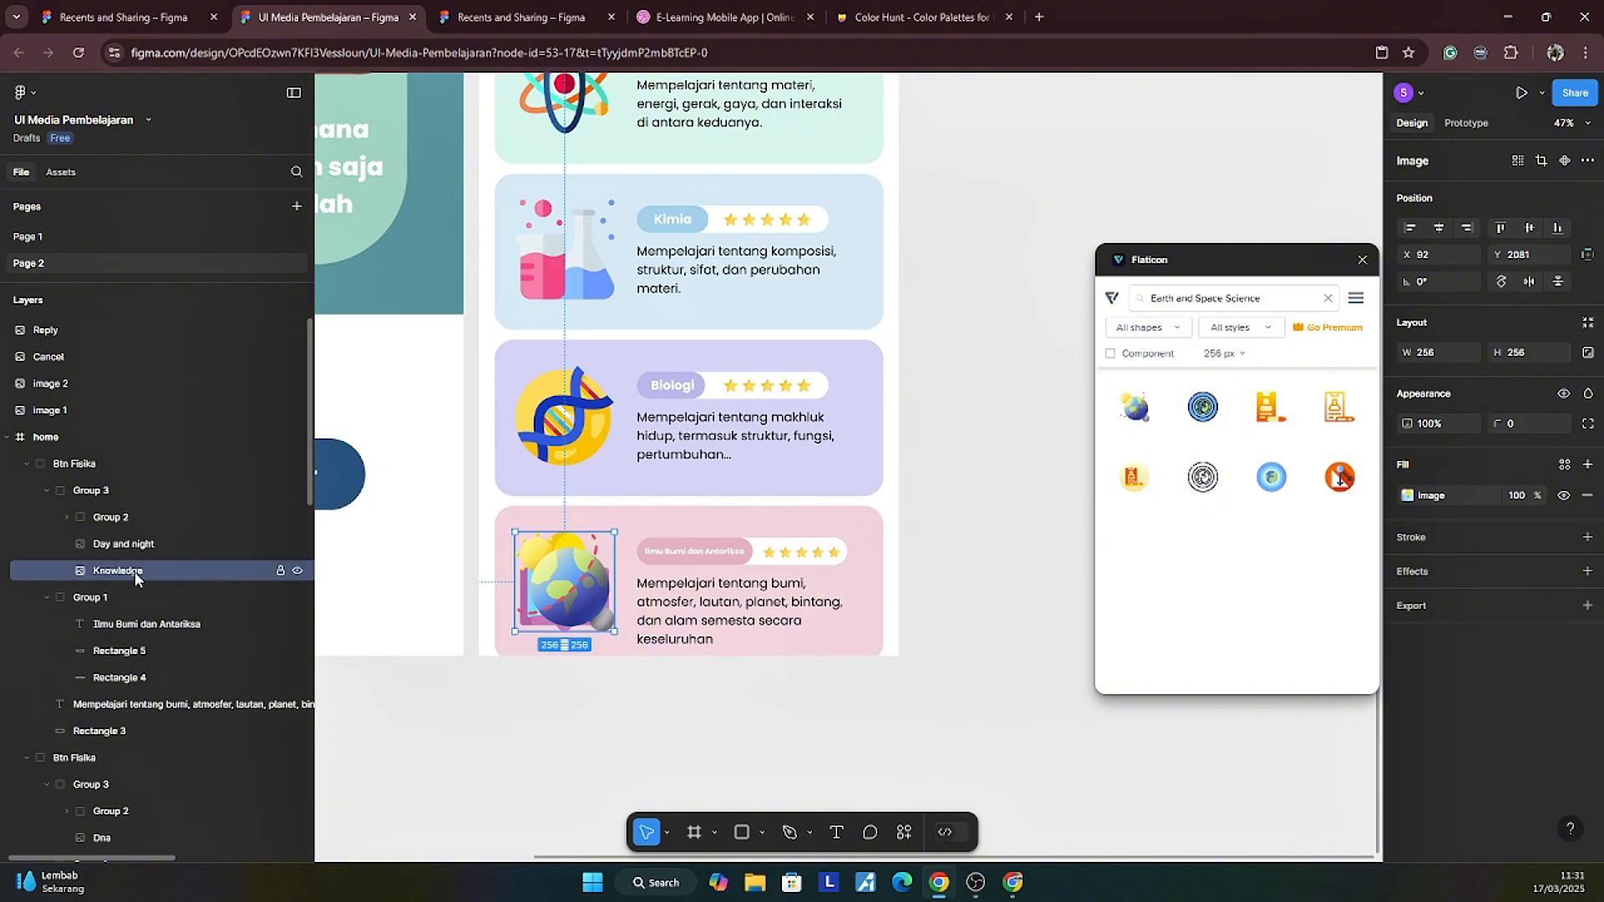
key("Delete")
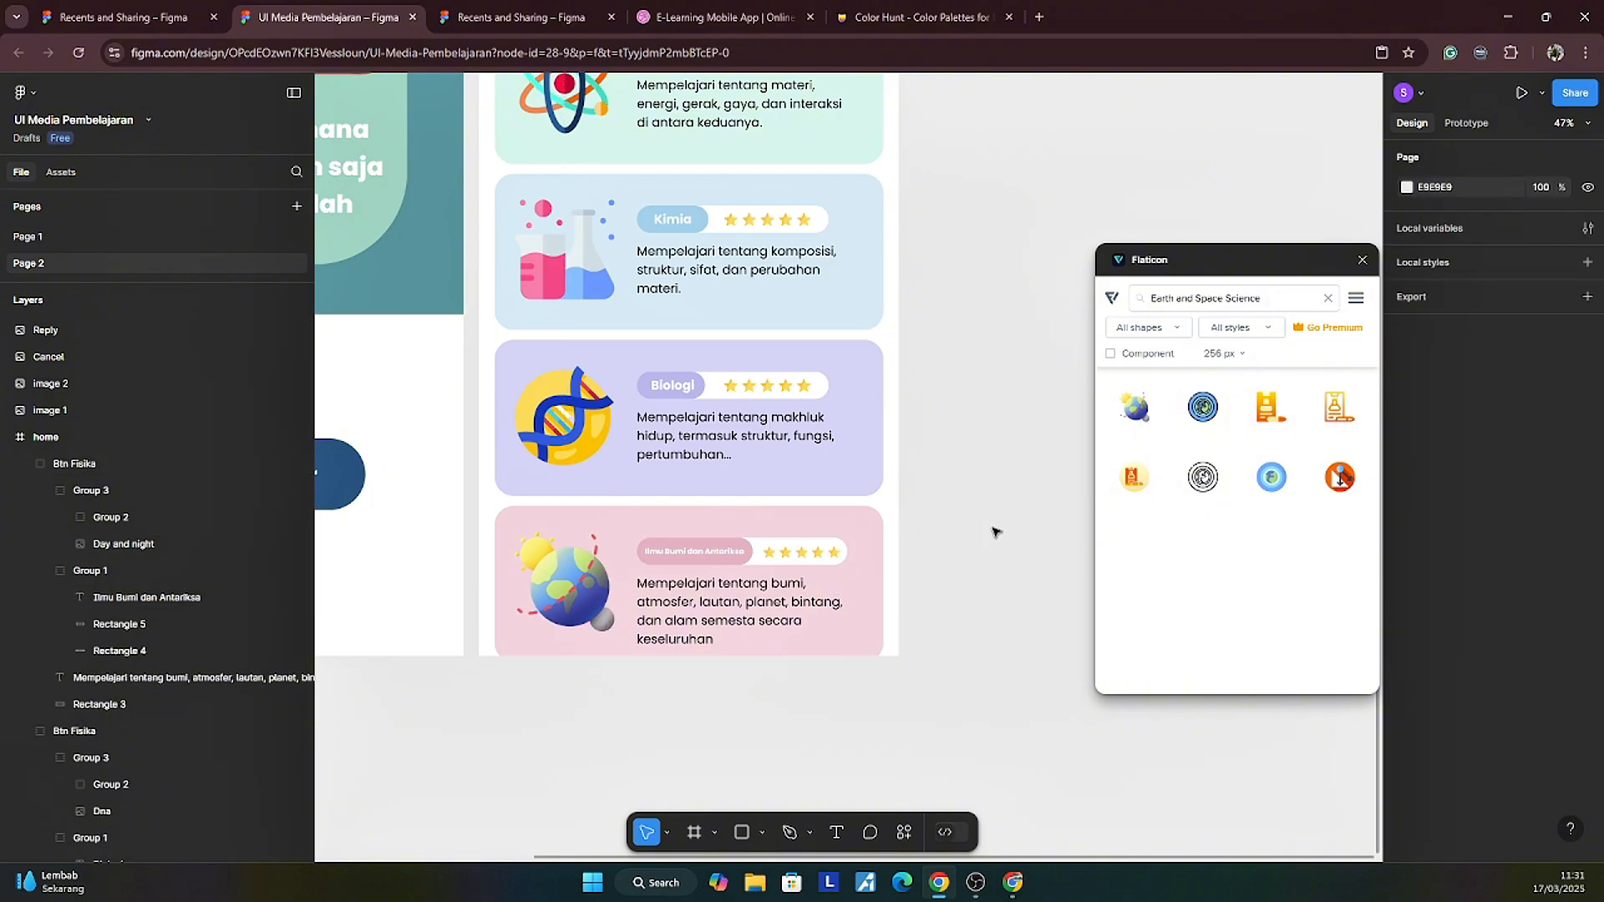
Step: Lighten the fill of the home frame's header rectangle to A1D2D8 without creating a color variable
scroll(993, 526, "down", 3)
scroll(967, 605, "down", 1)
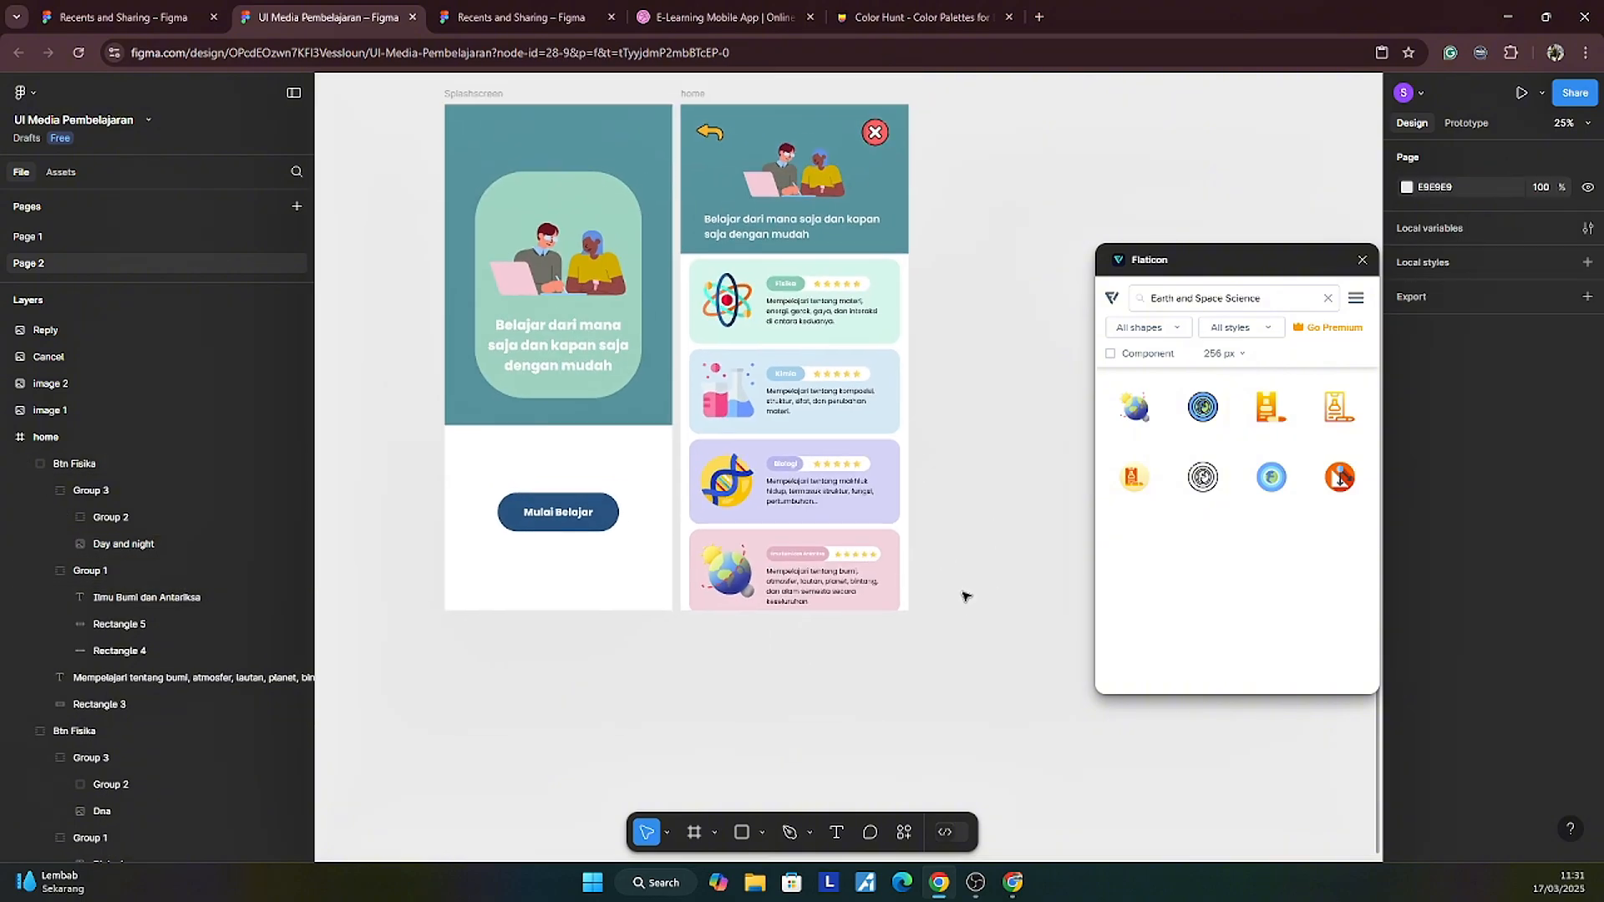
scroll(1020, 493, "up", 1)
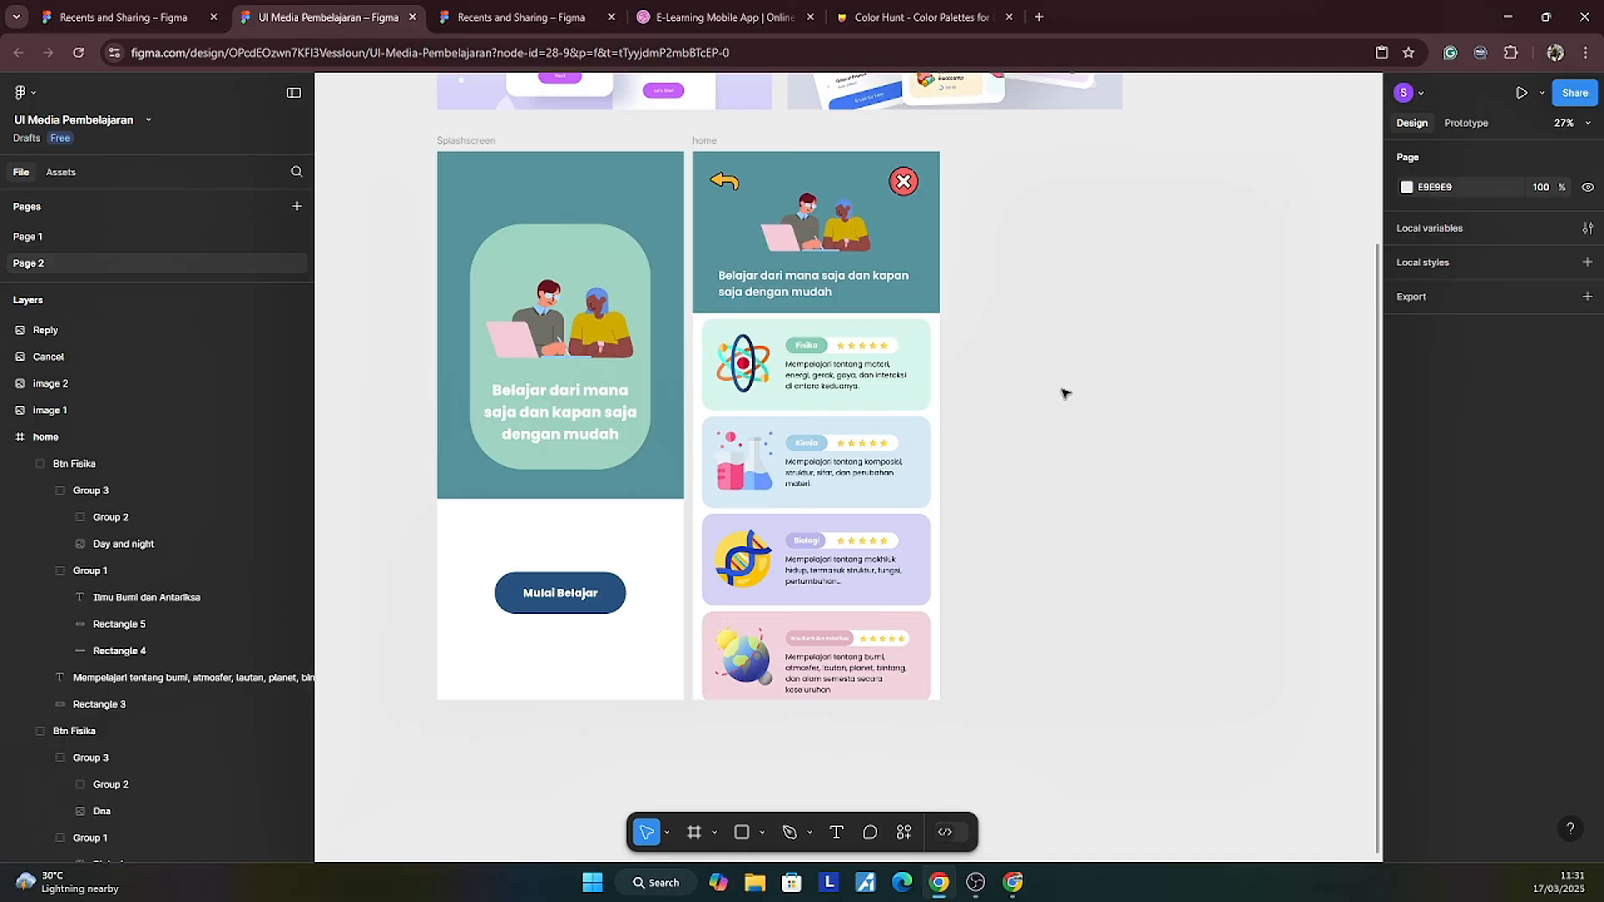
scroll(1078, 418, "down", 1)
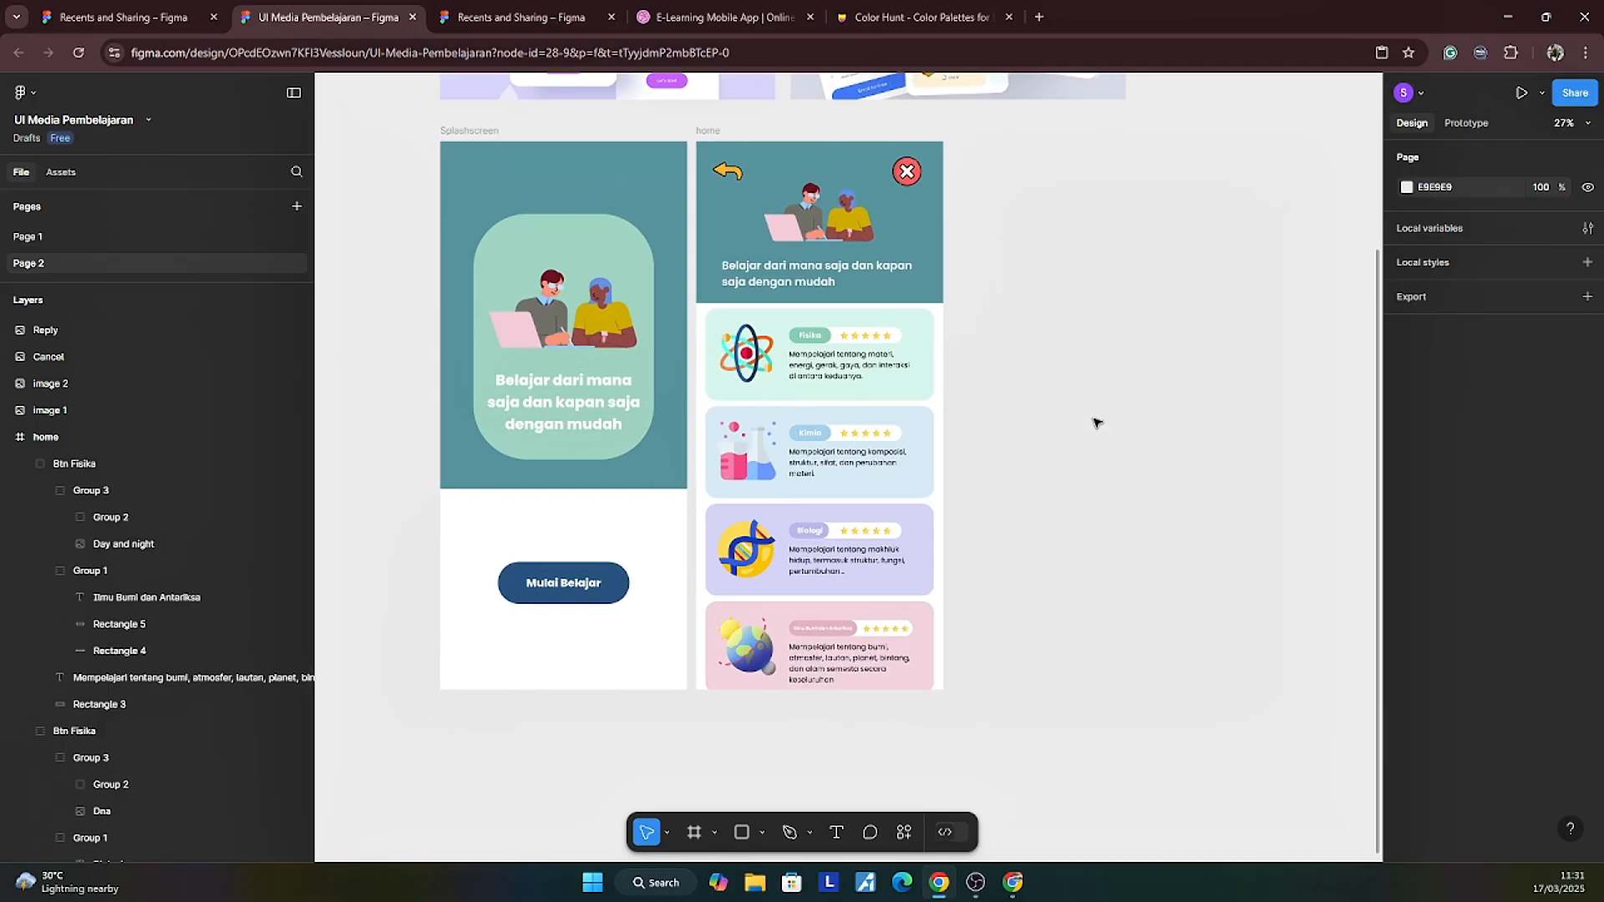
left_click(885, 214)
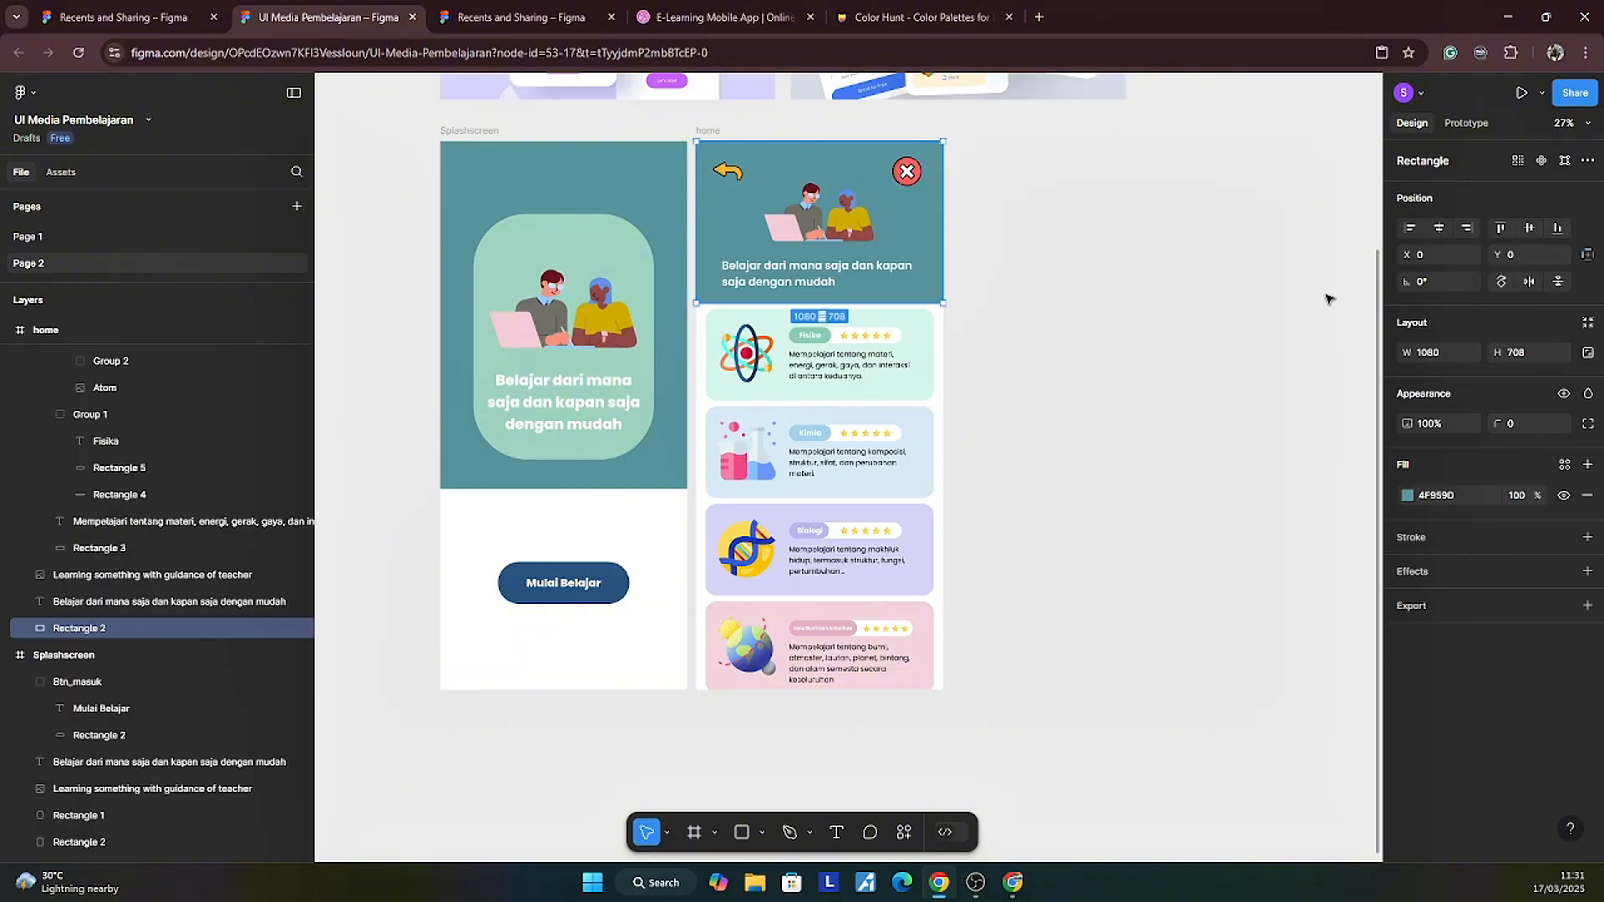
left_click(1407, 496)
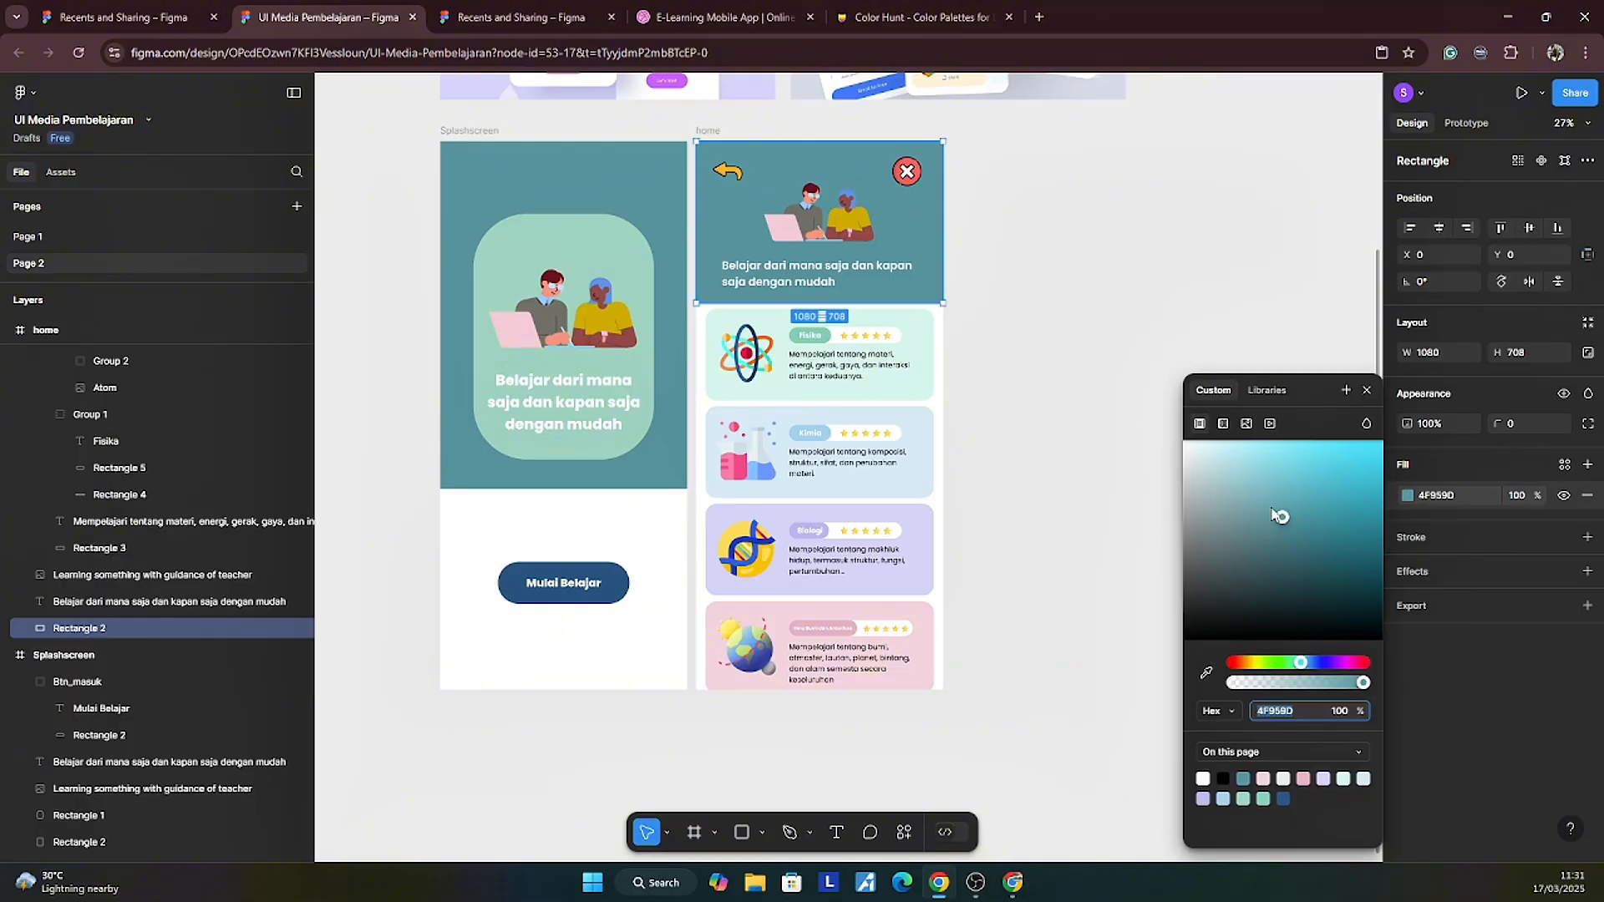
left_click_drag(1279, 515, 1235, 480)
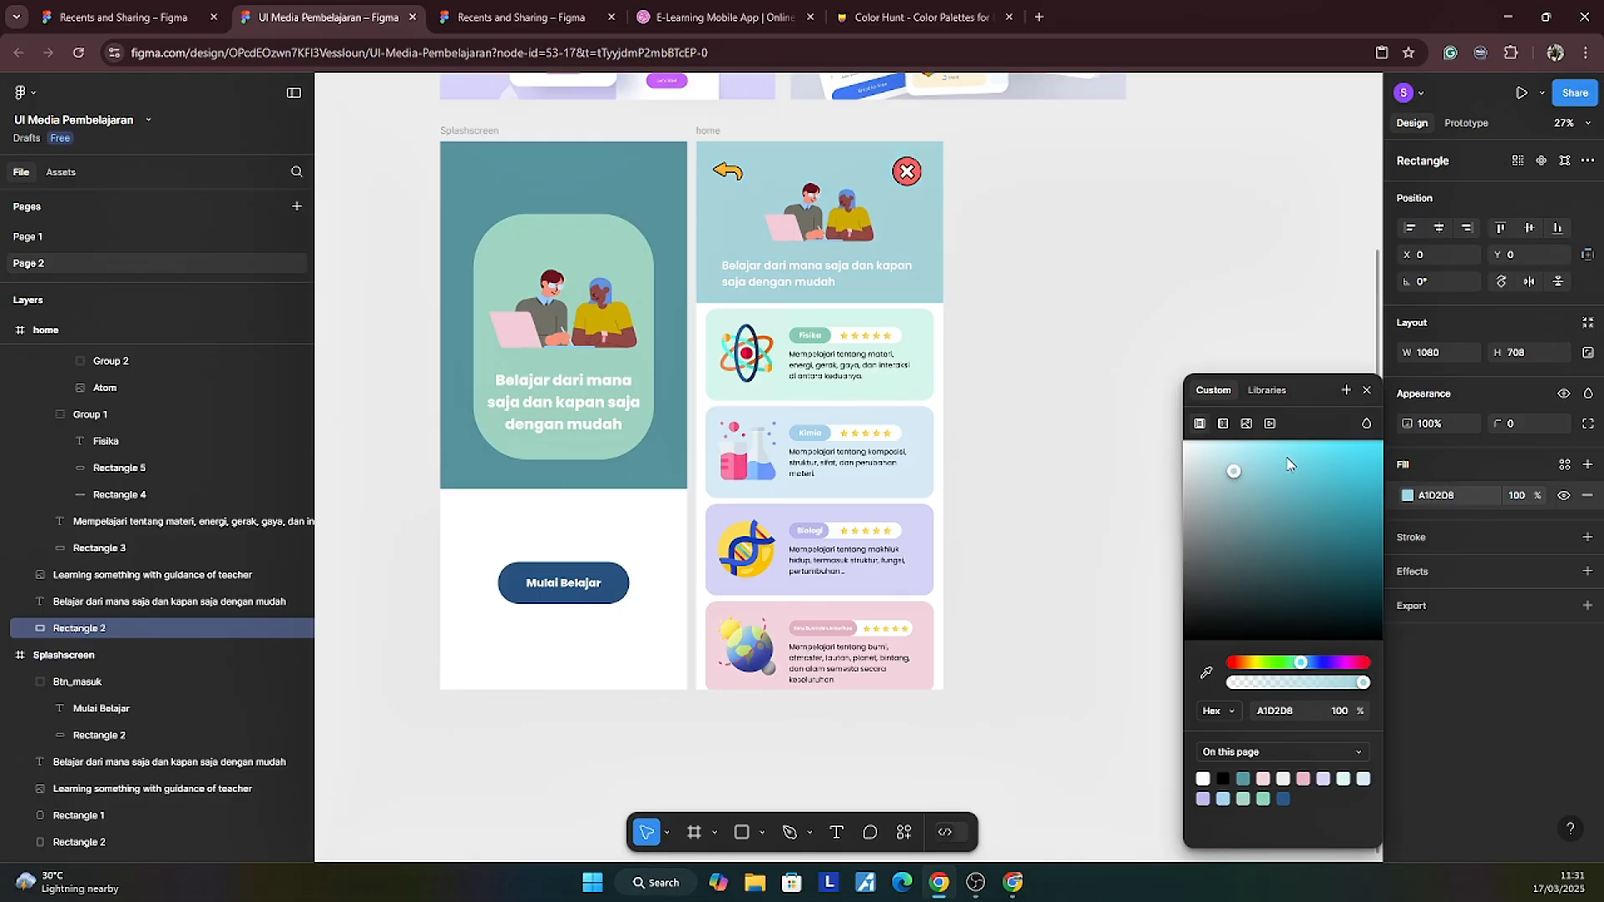
left_click(1345, 390)
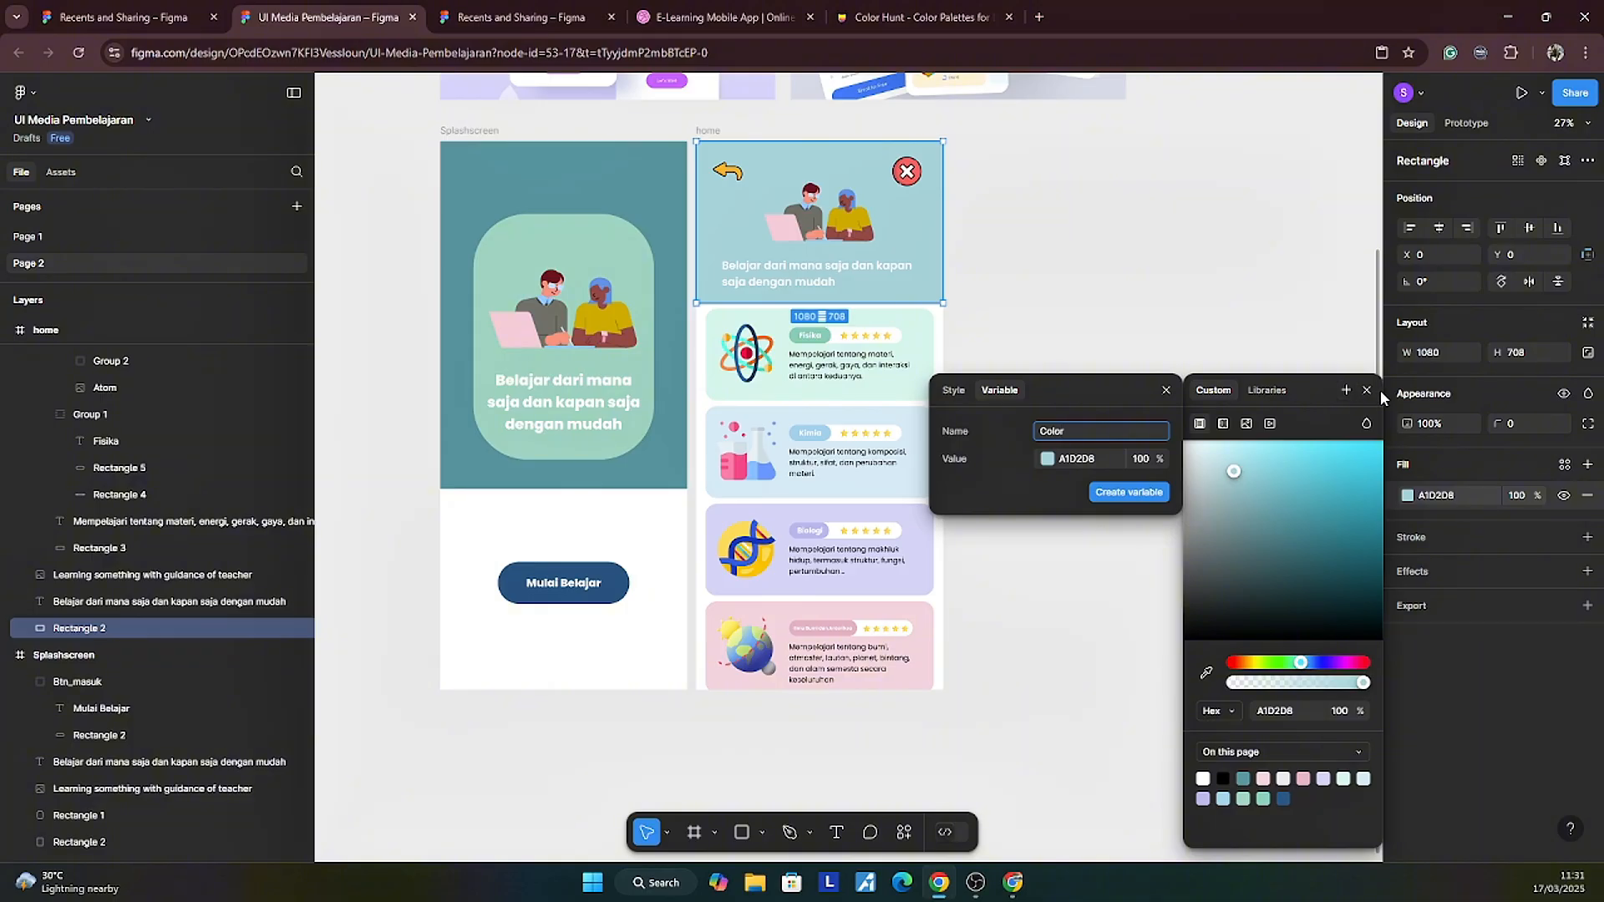
left_click(1381, 393)
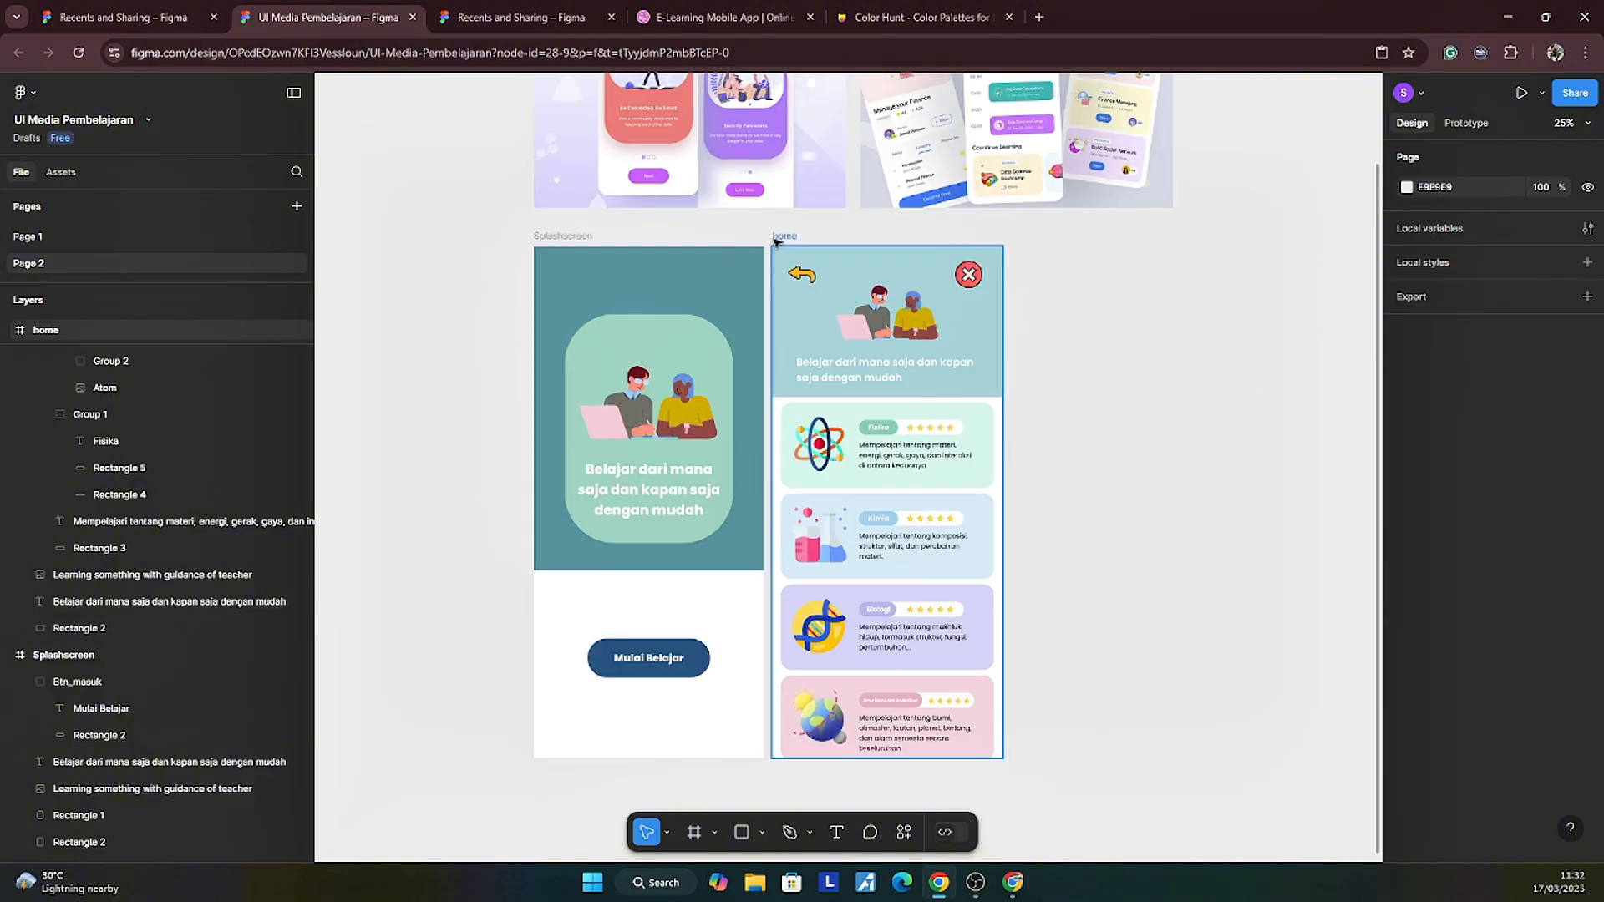
Step: Duplicate the home frame with the four subject cards beside the original
left_click(776, 238)
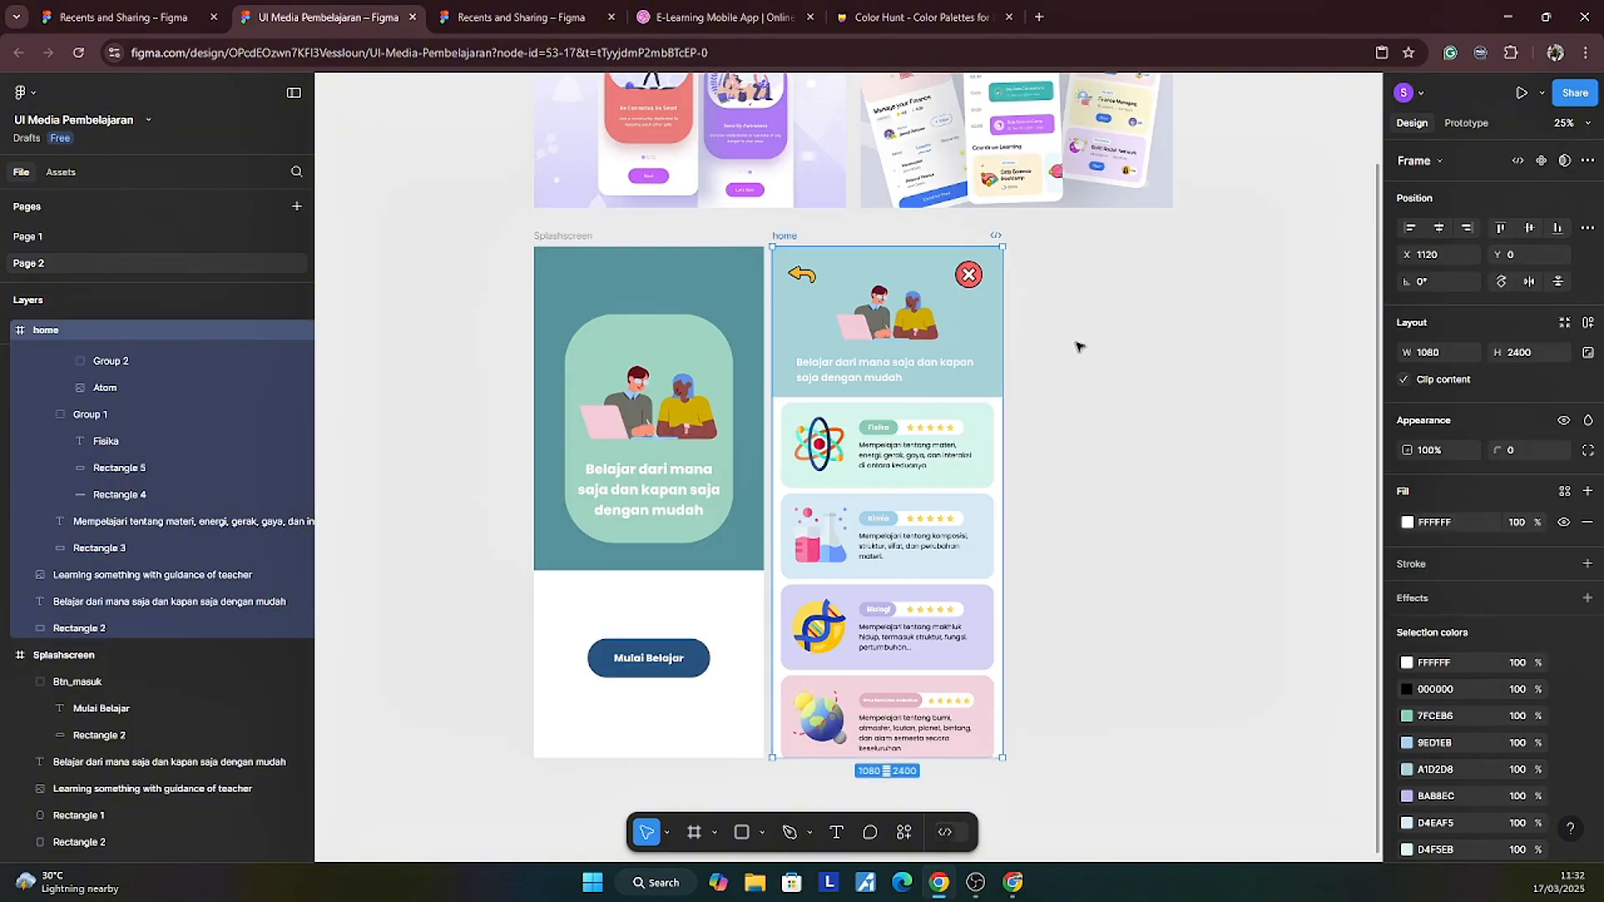
key("ctrl+d")
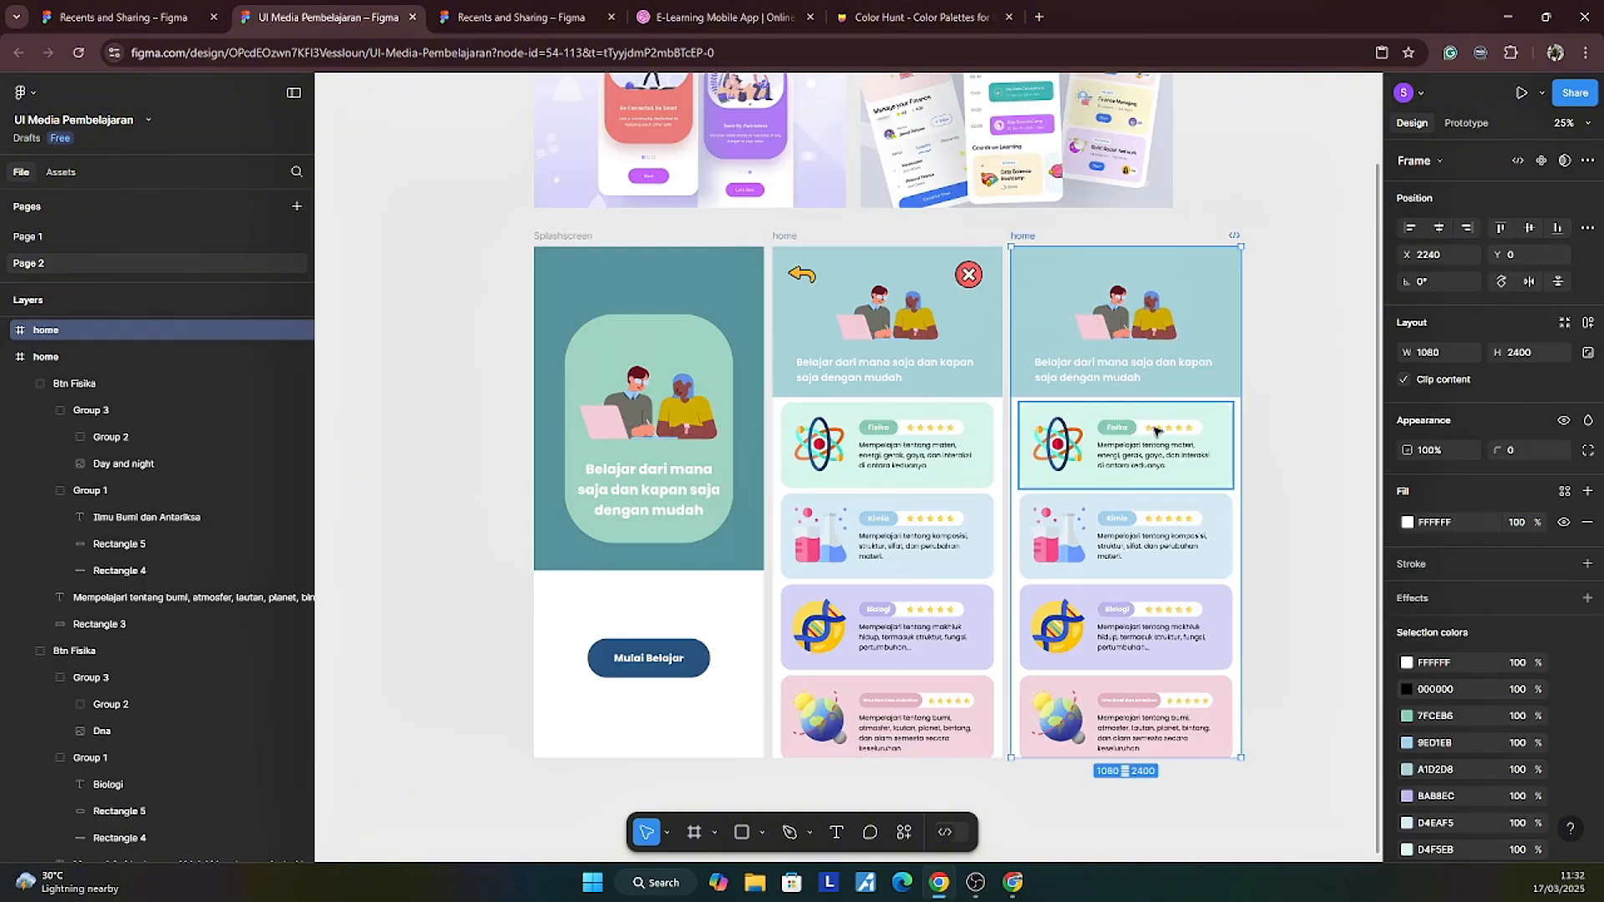
scroll(1156, 431, "down", 1)
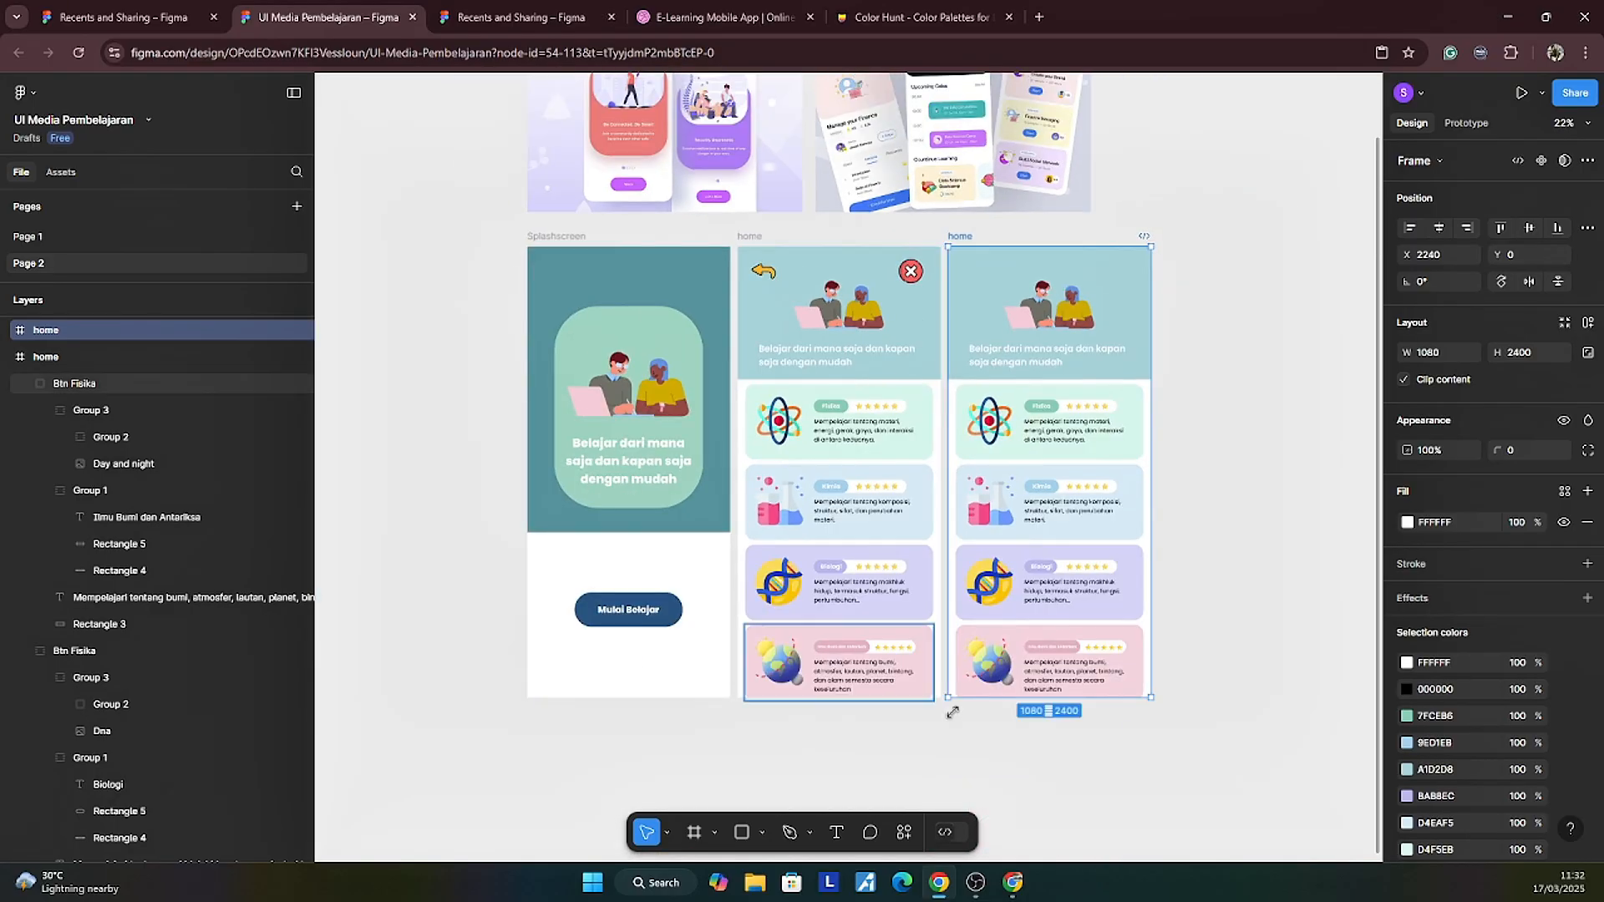
Step: Reopen the Flaticon plugin, search it for "information" and set the icon size to 128 px
left_click(904, 833)
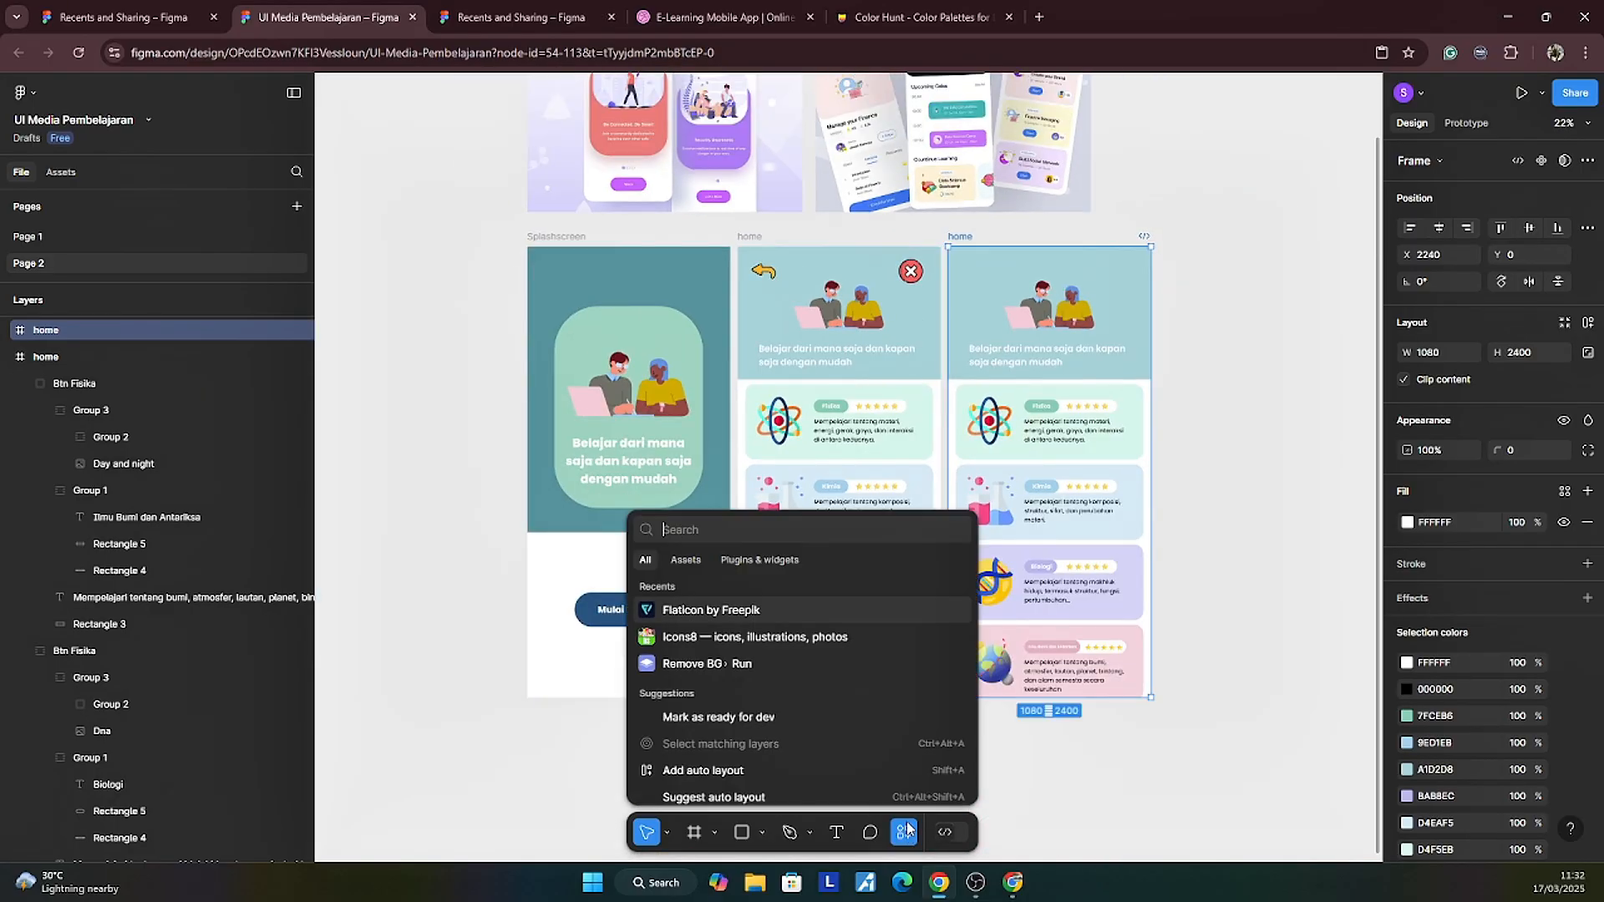
left_click(689, 611)
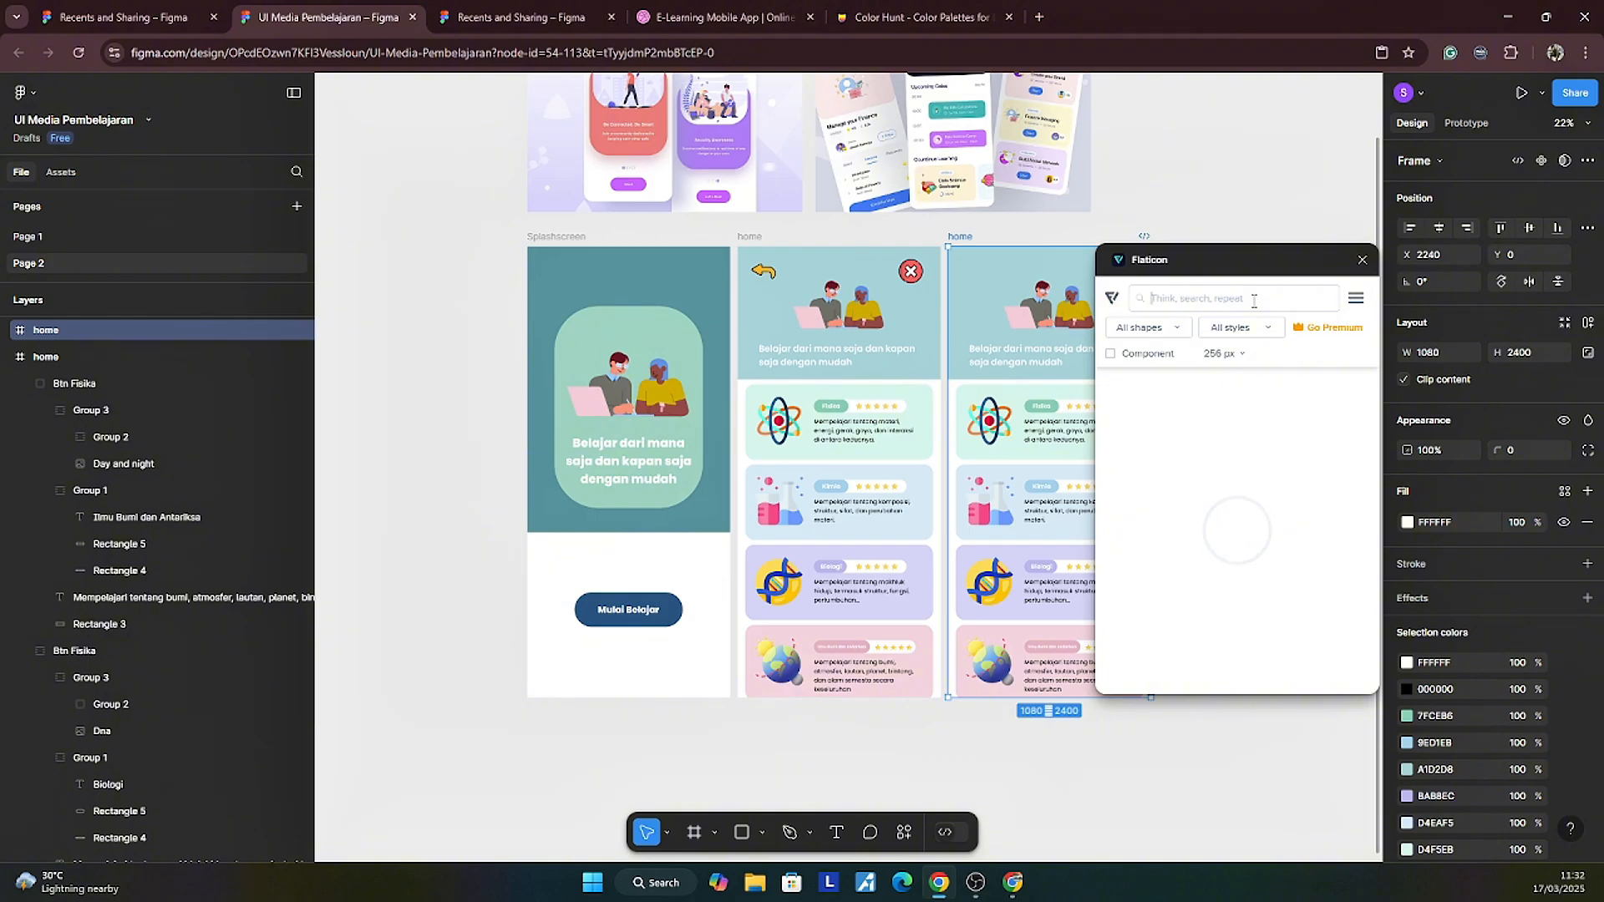
type("information")
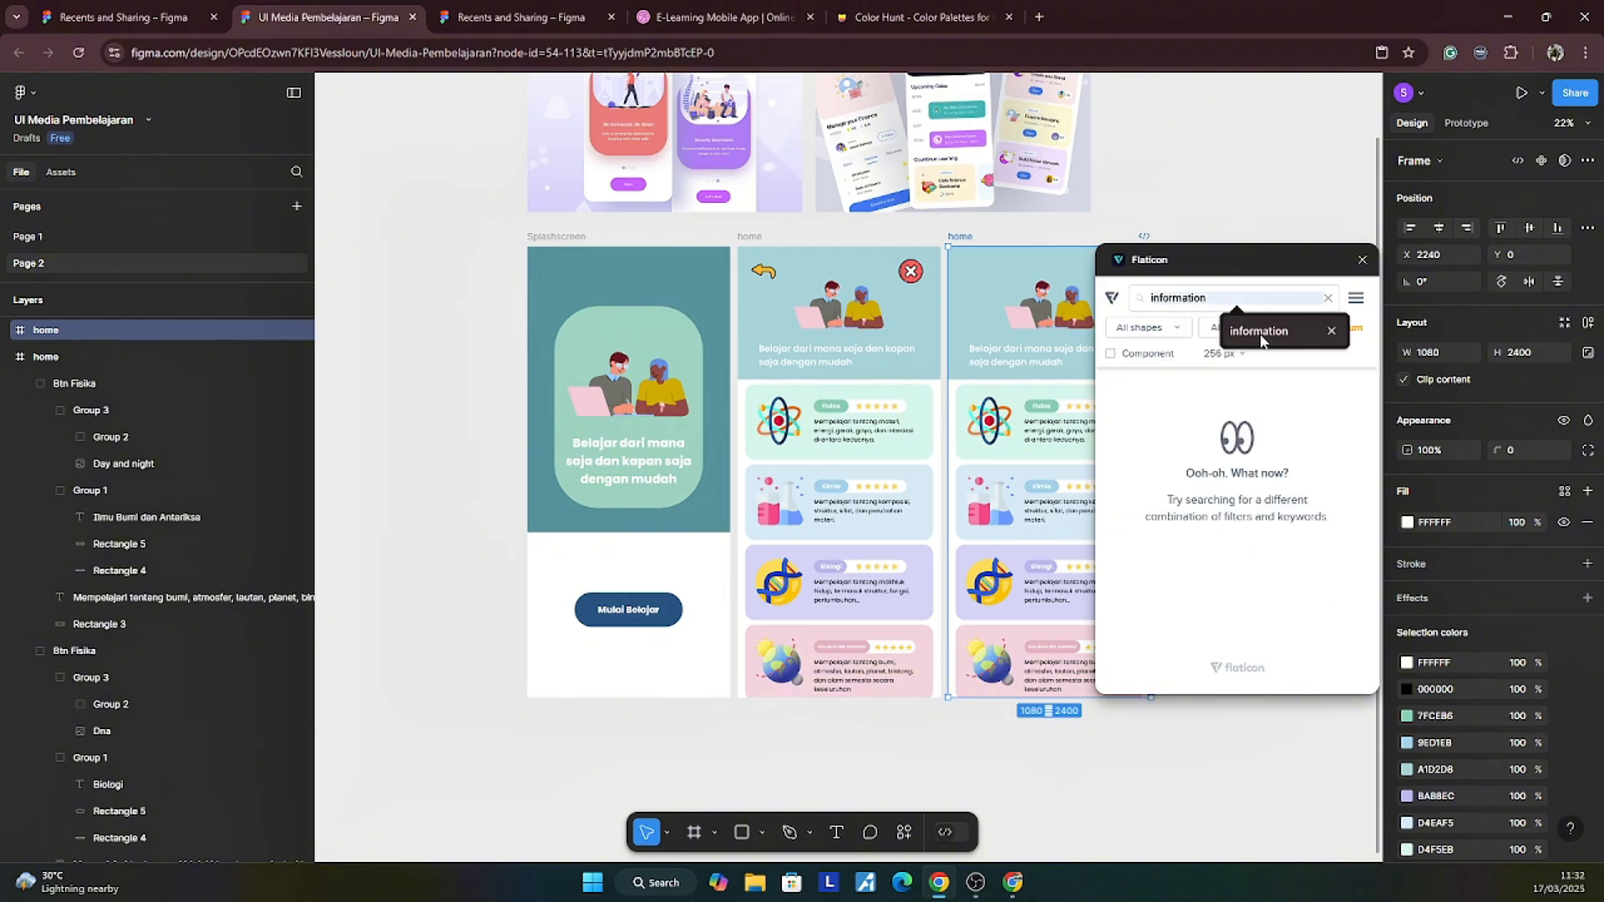
left_click(1260, 331)
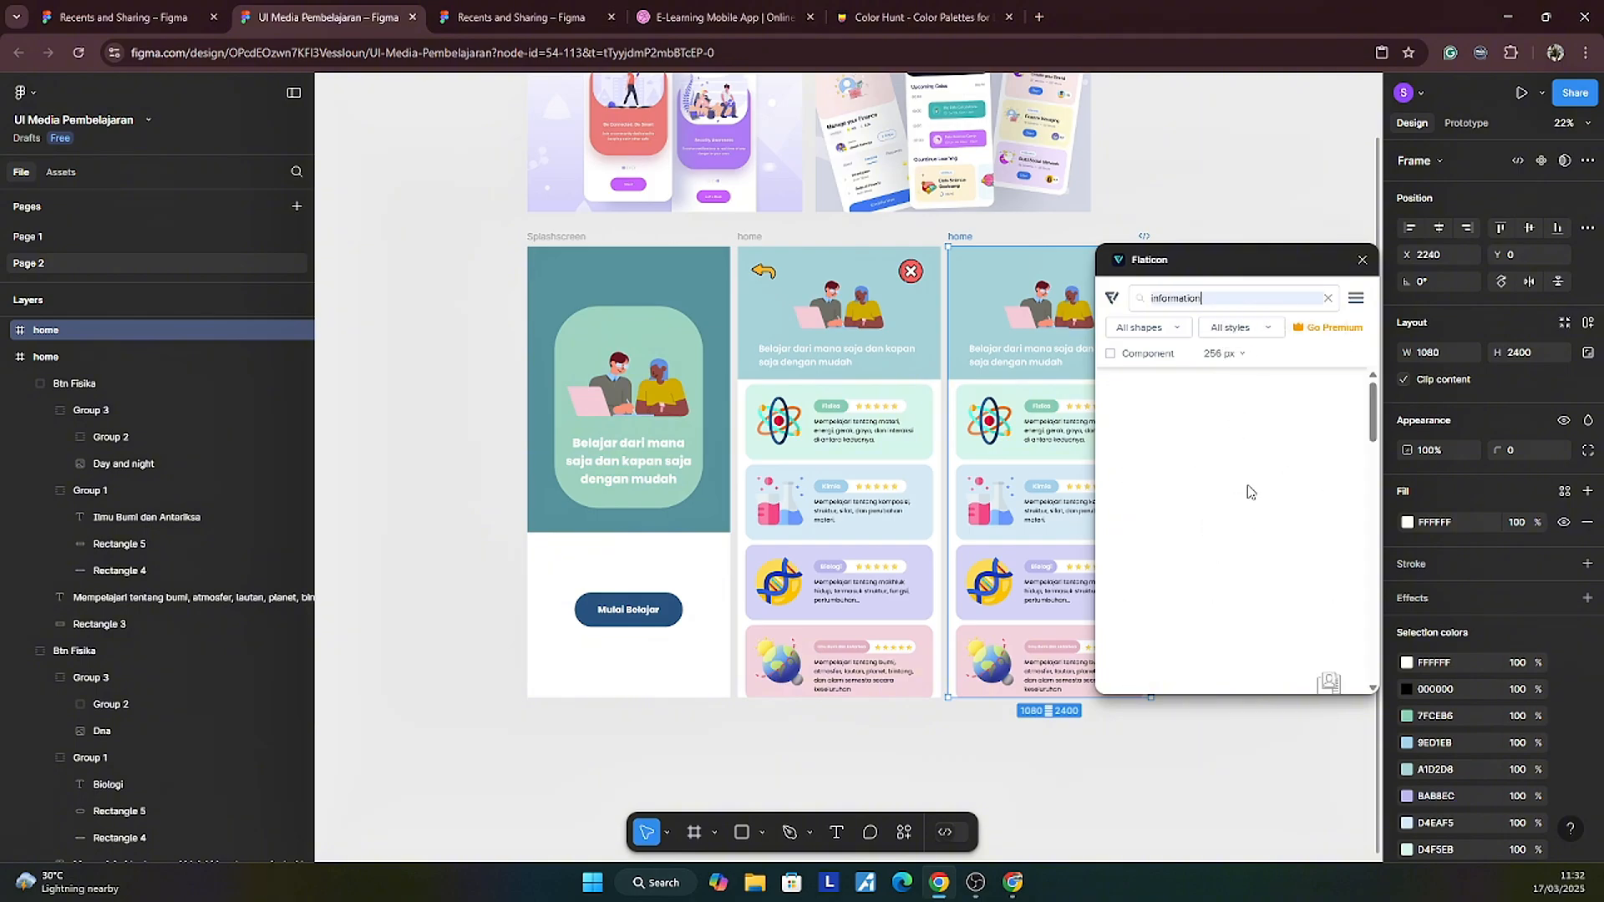
scroll(869, 458, "right", 3)
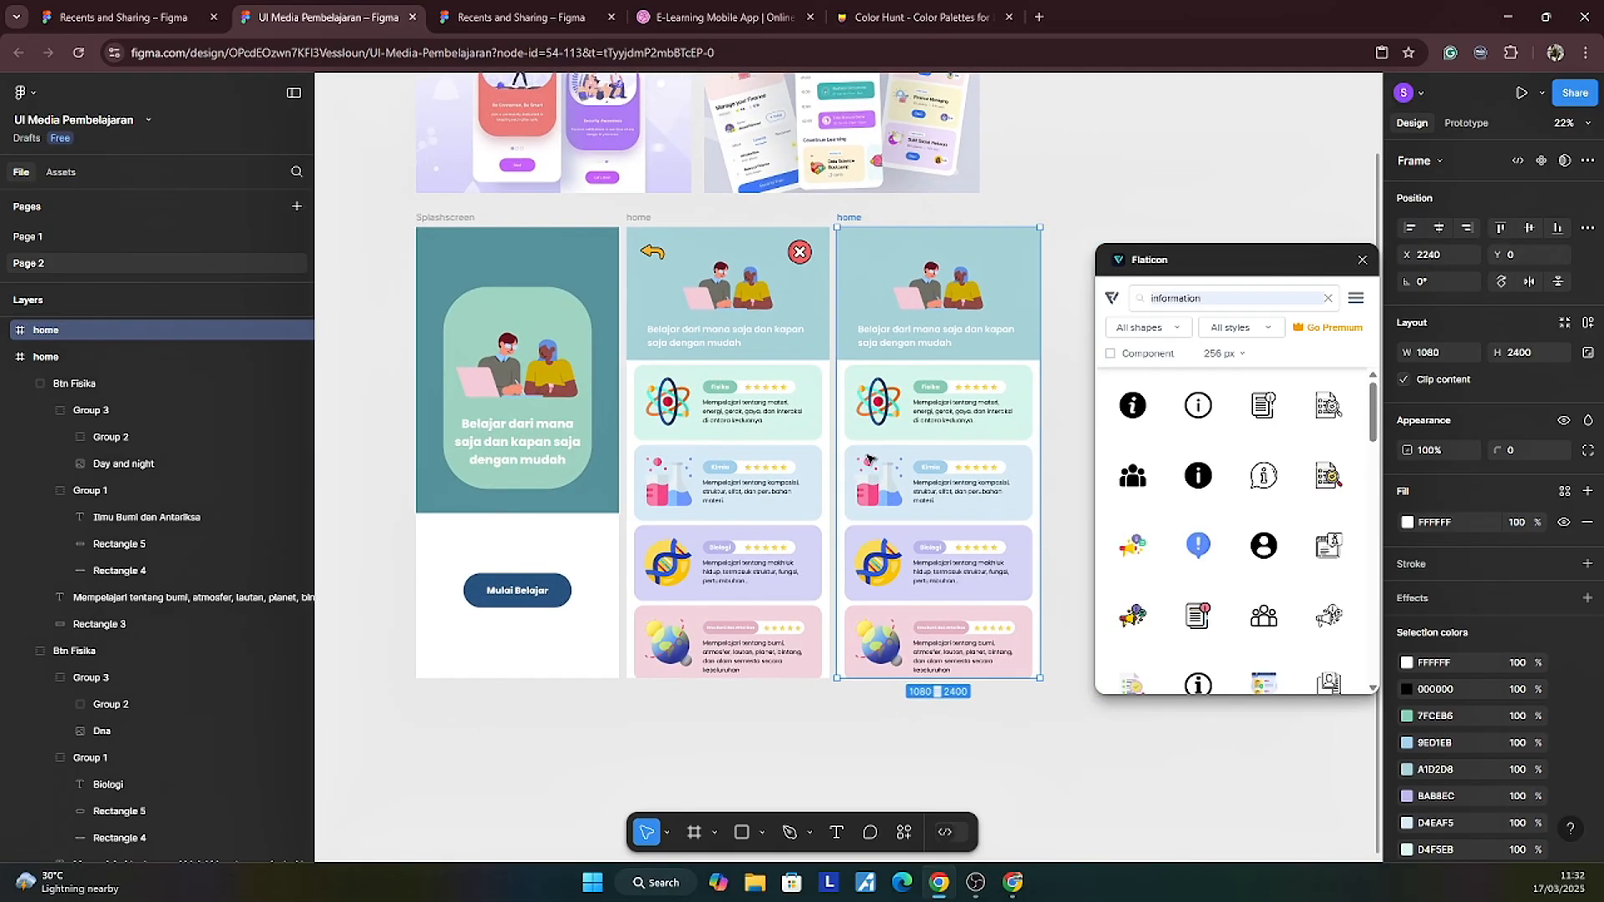
left_click(1237, 368)
left_click(1234, 458)
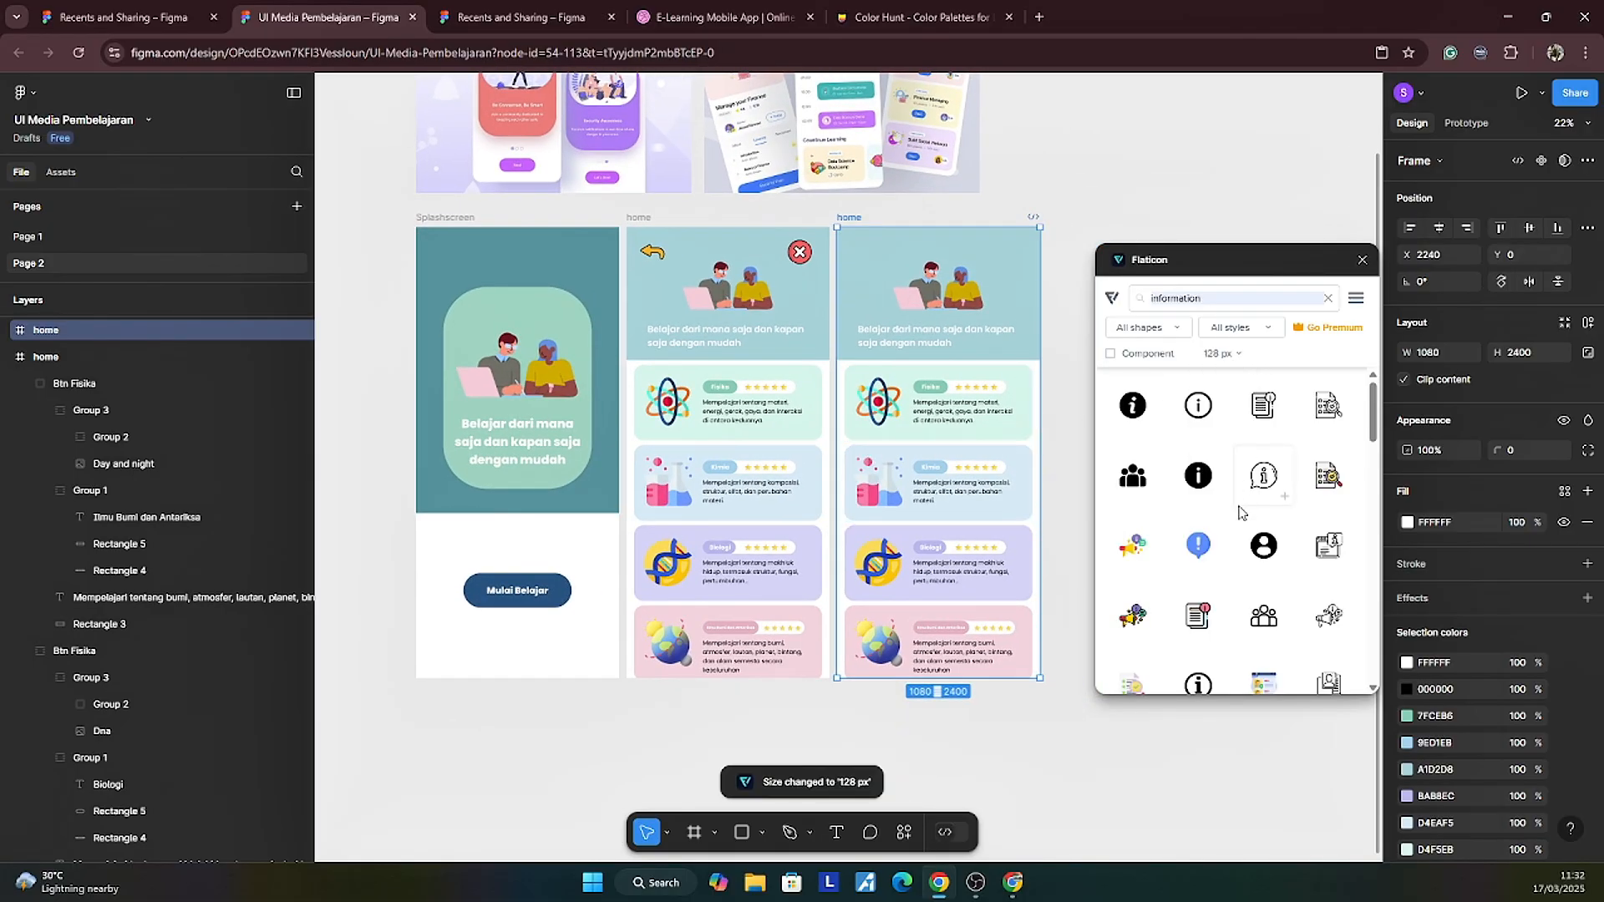
Step: Insert the blue information icon from Flaticon into the original home frame's header, beside the red cancel icon
left_click(1203, 551)
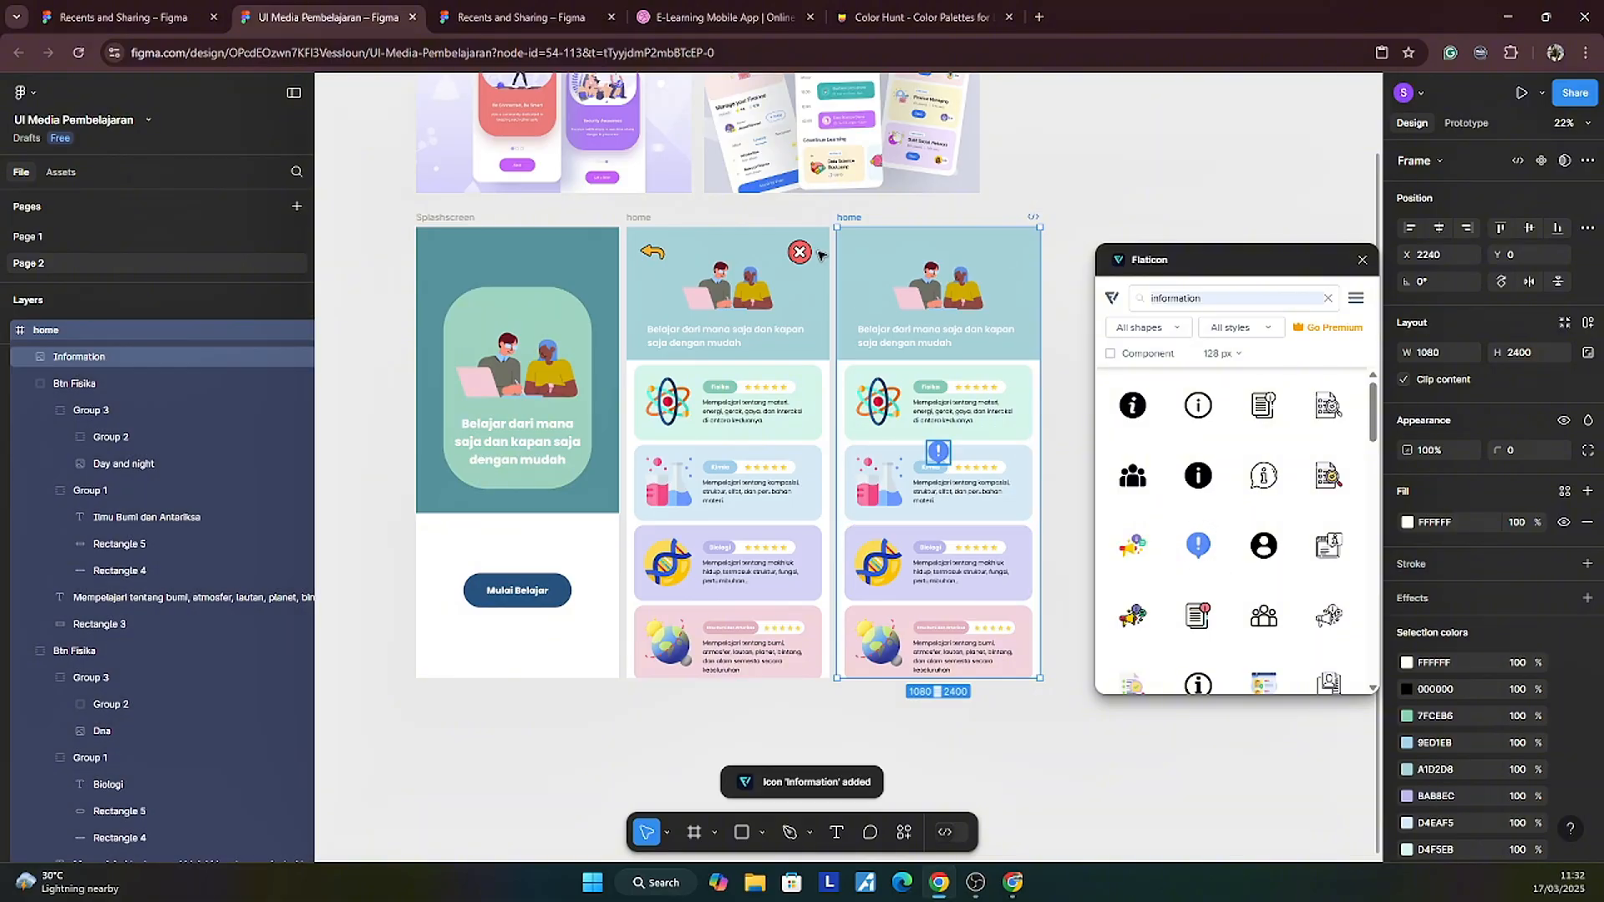
key("ctrl+z")
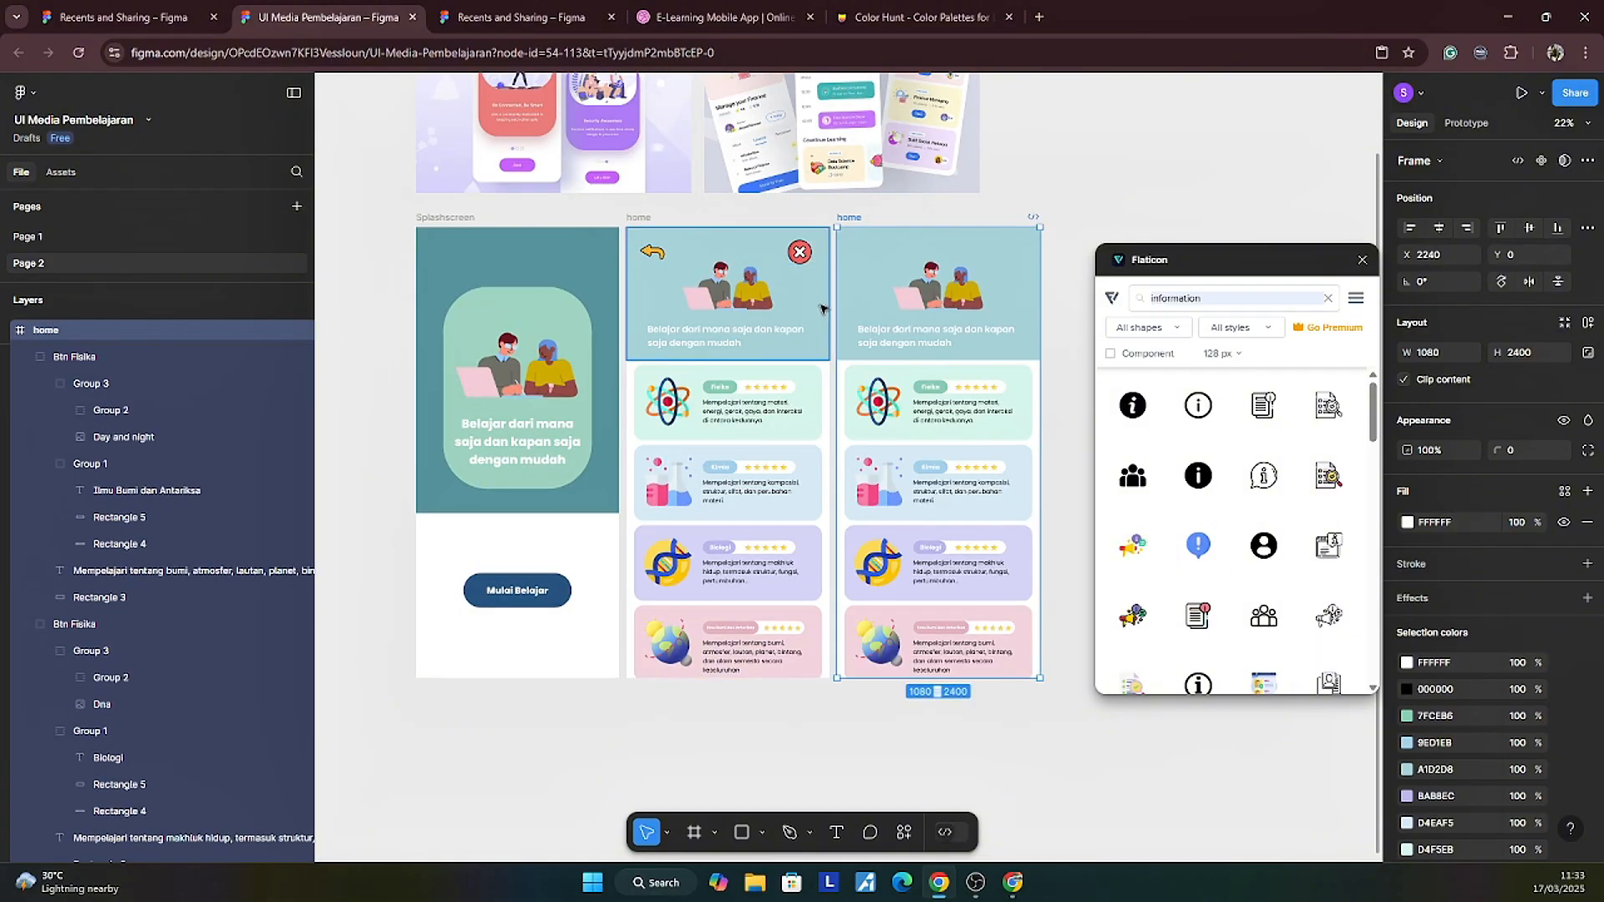
scroll(827, 378, "right", 2)
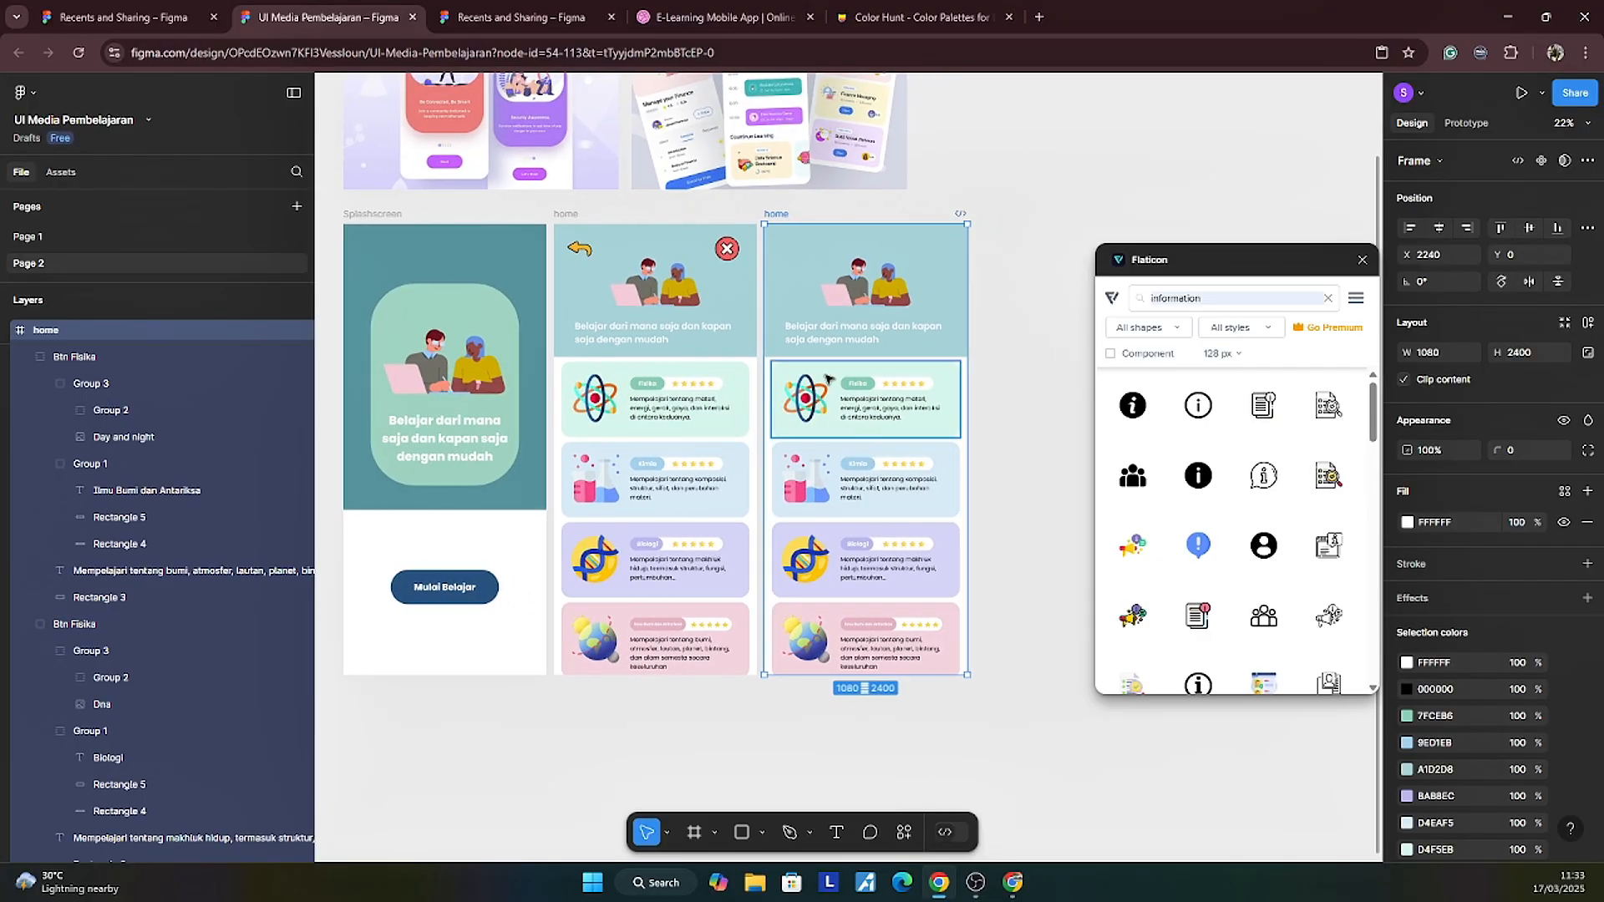
left_click(565, 214)
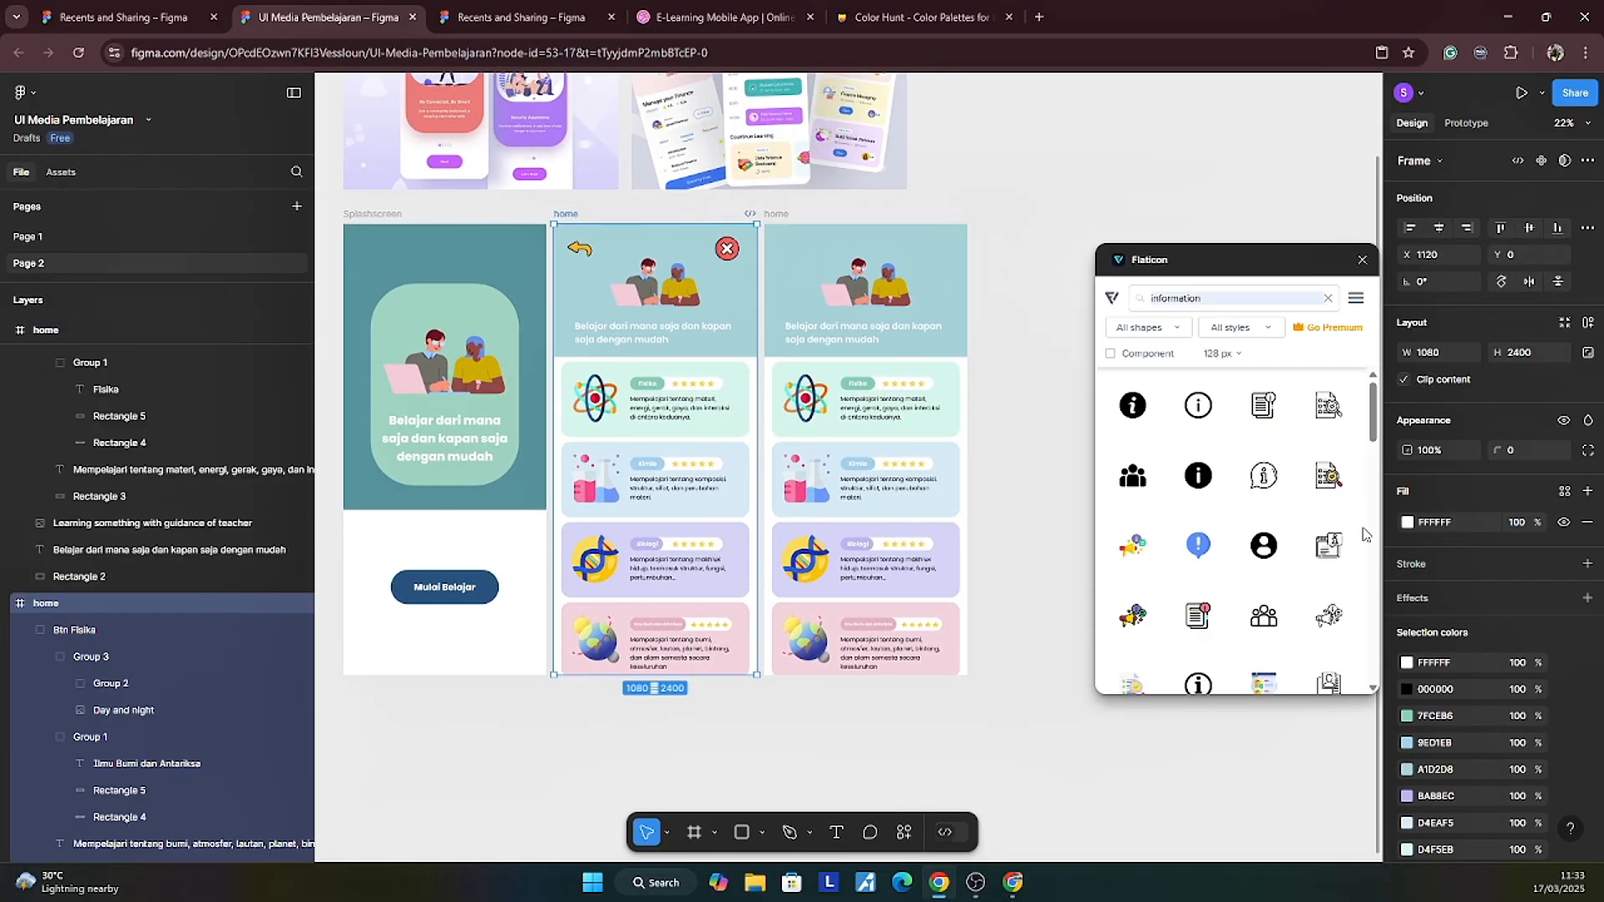
left_click_drag(1198, 548, 705, 253)
scroll(704, 252, "up", 5)
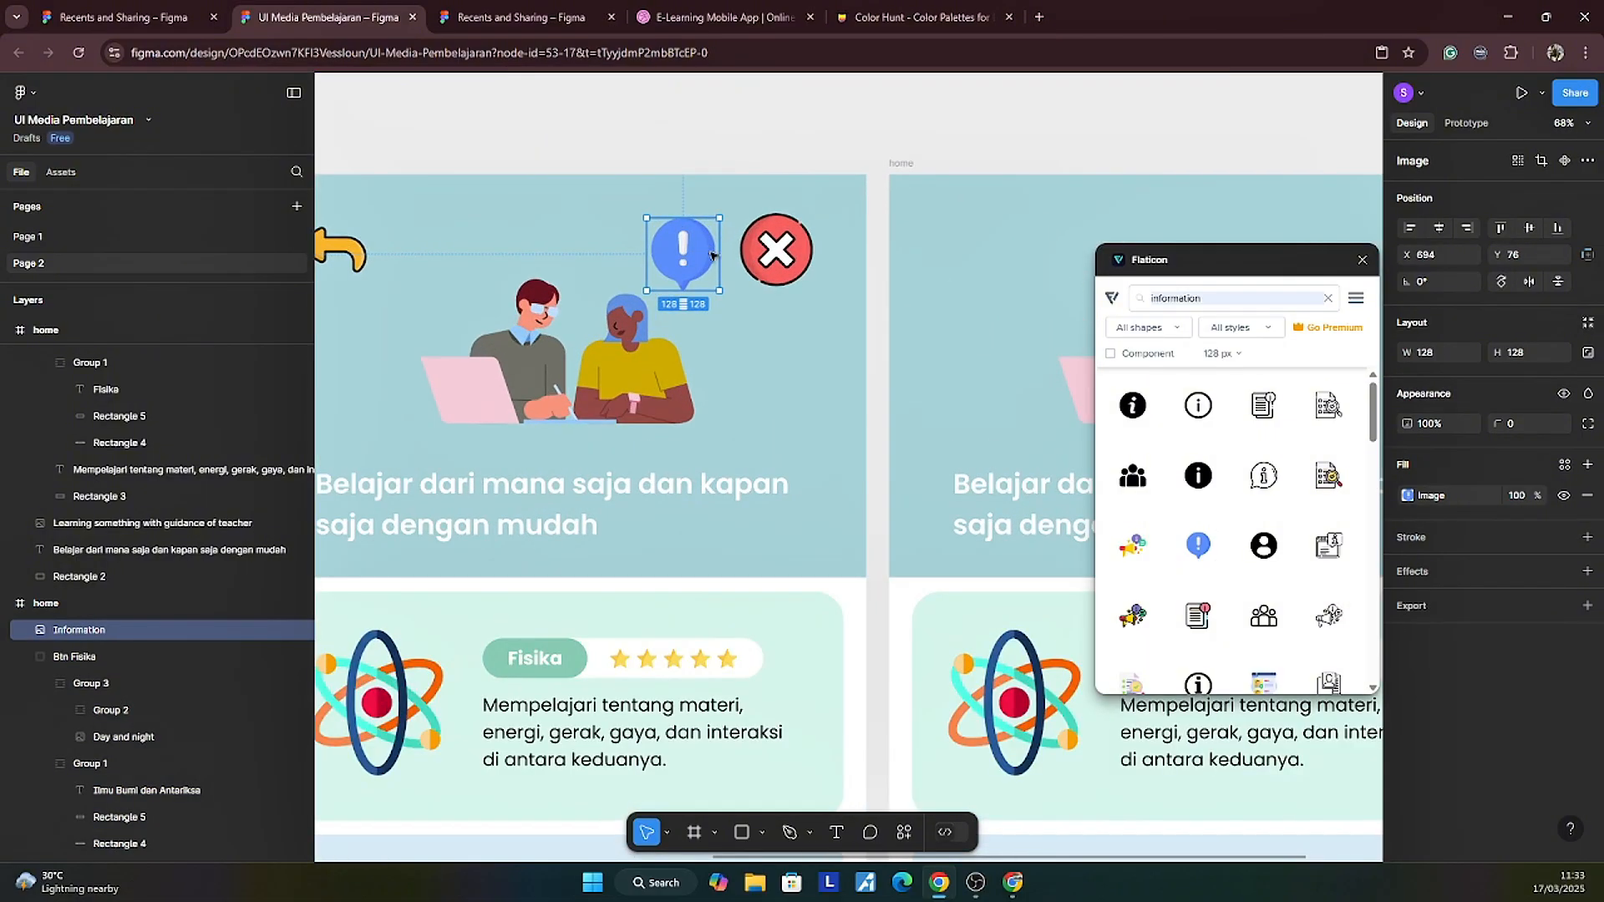
Step: Shift the information and cancel icons together toward the header's right edge and align their vertical centers
key("Tab")
left_click(698, 267, "shift")
left_click_drag(698, 267, 722, 267)
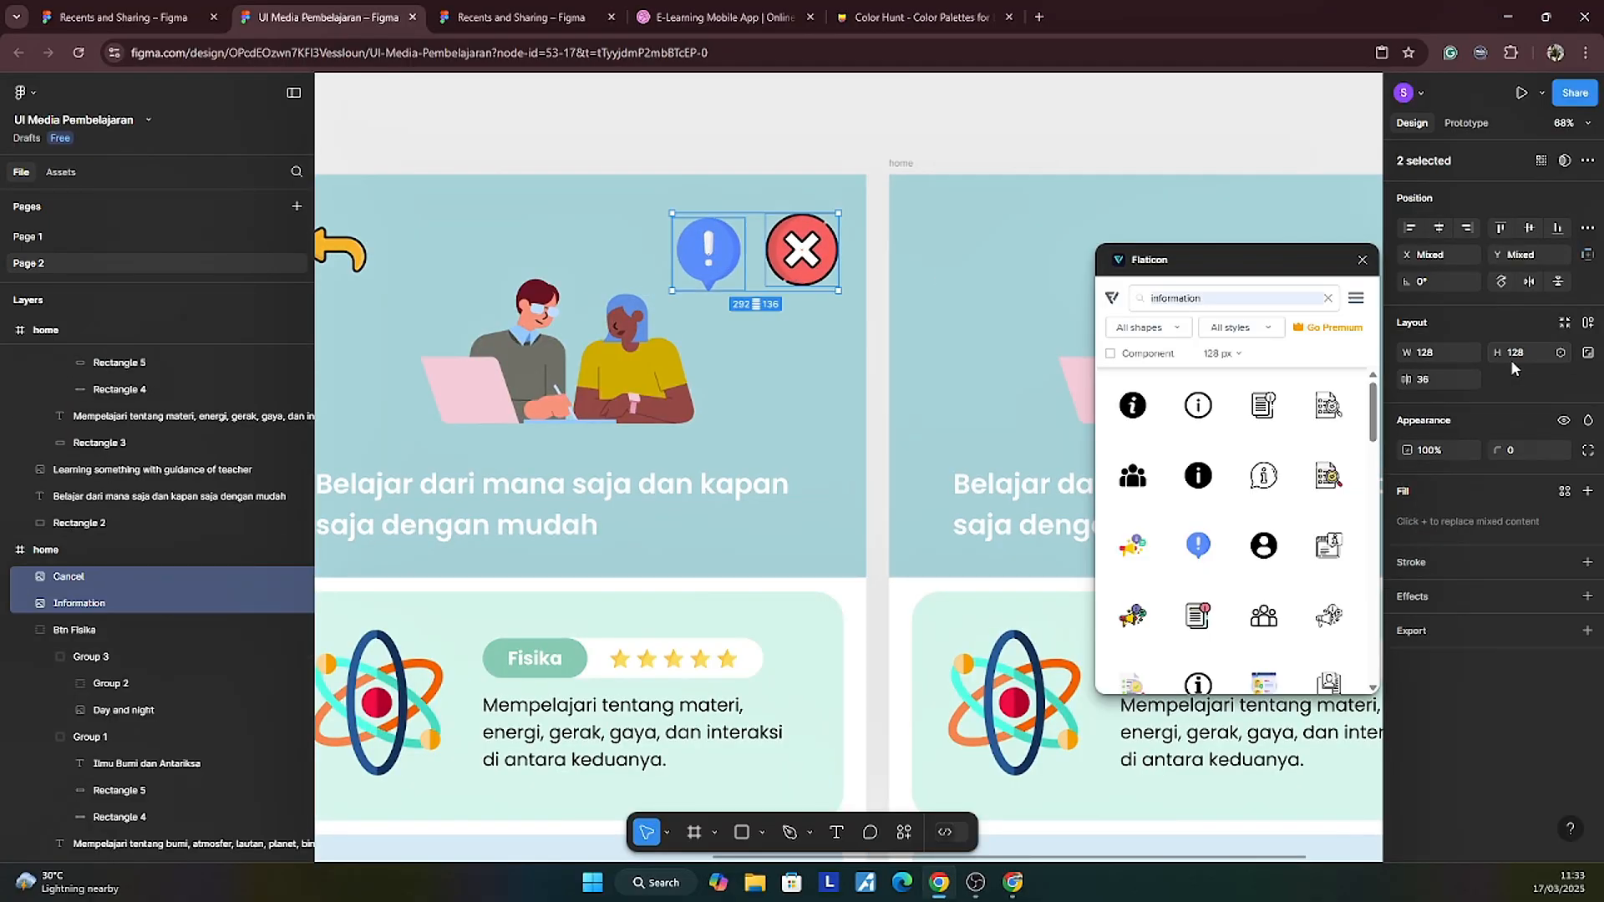
left_click(1529, 227)
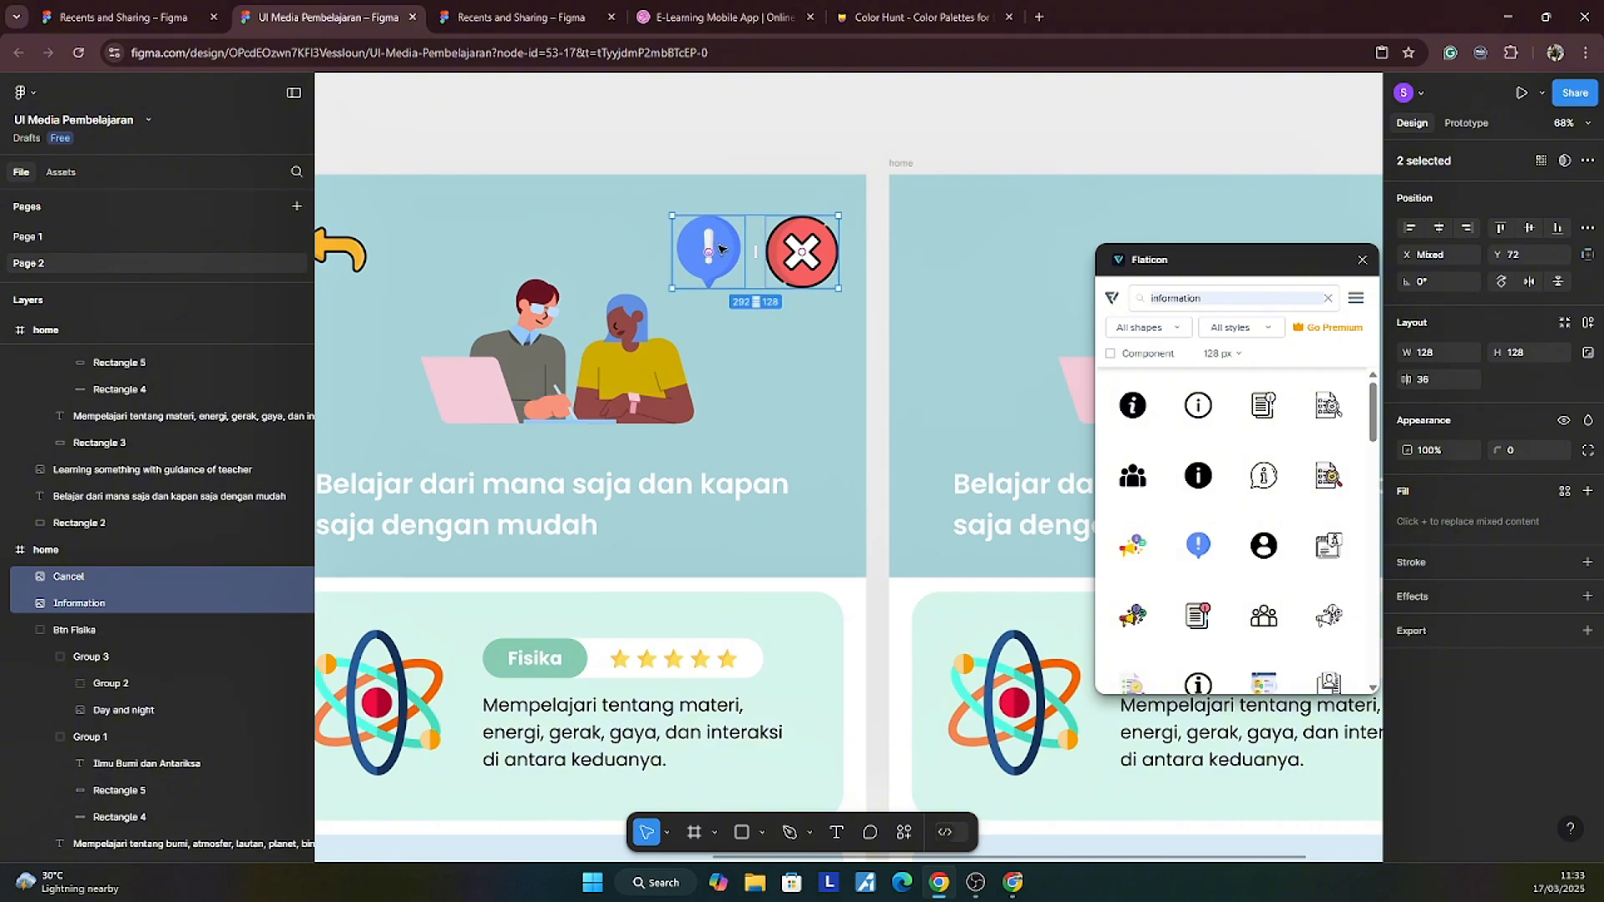
Step: Lock the aspect ratio of the header's back, information and cancel icons and resize all three to 110
scroll(626, 243, "left", 3)
left_click(541, 245)
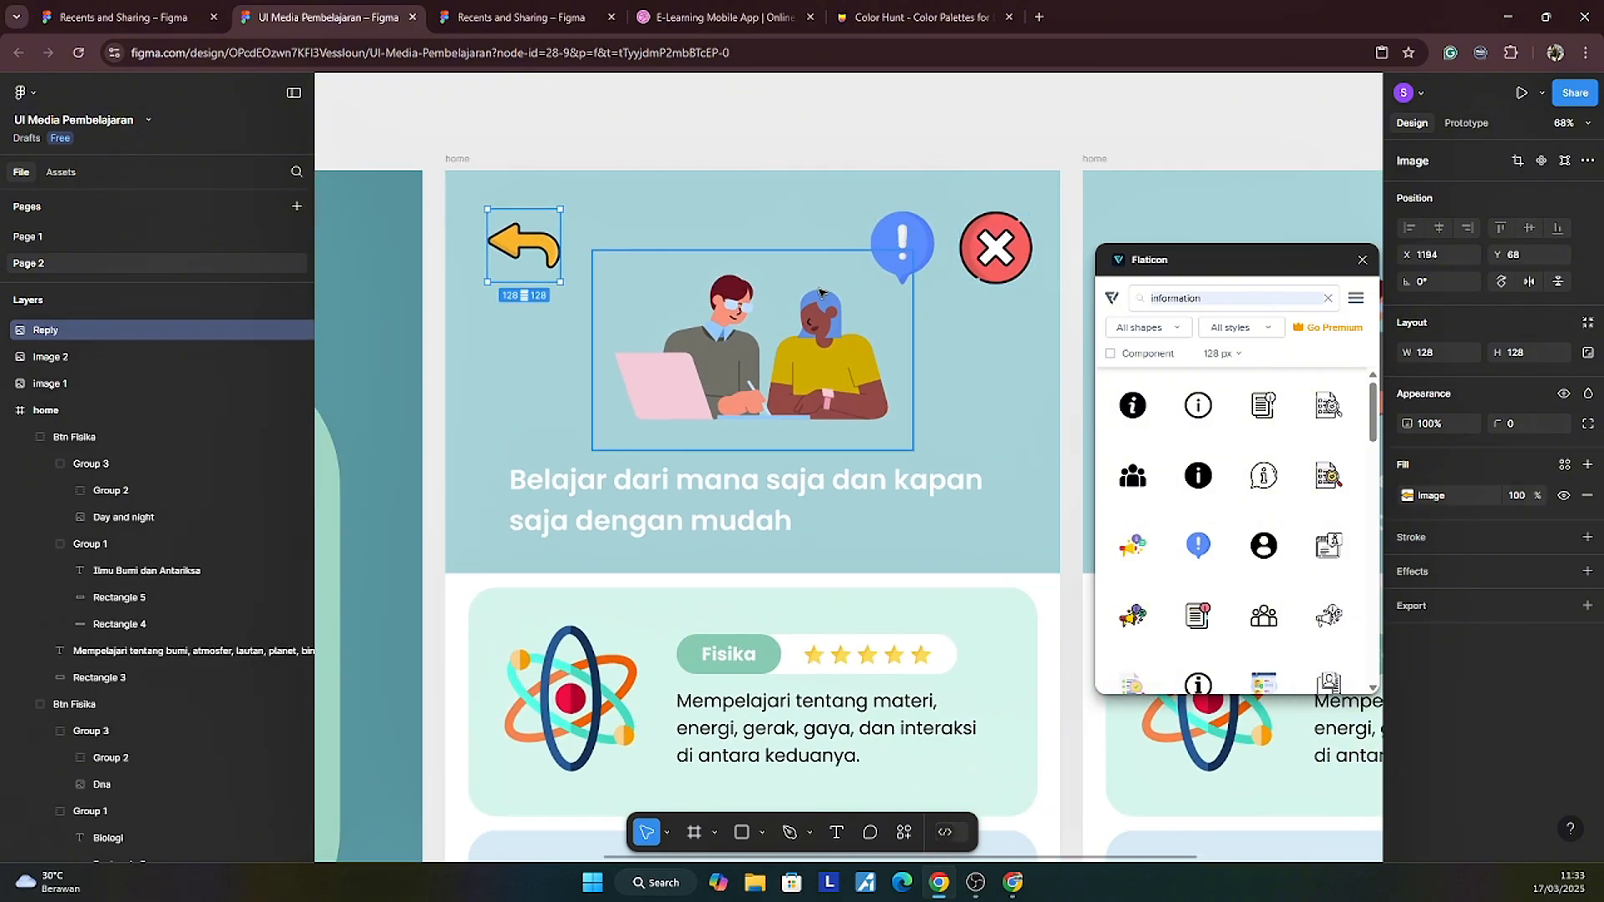
left_click(902, 244, "shift")
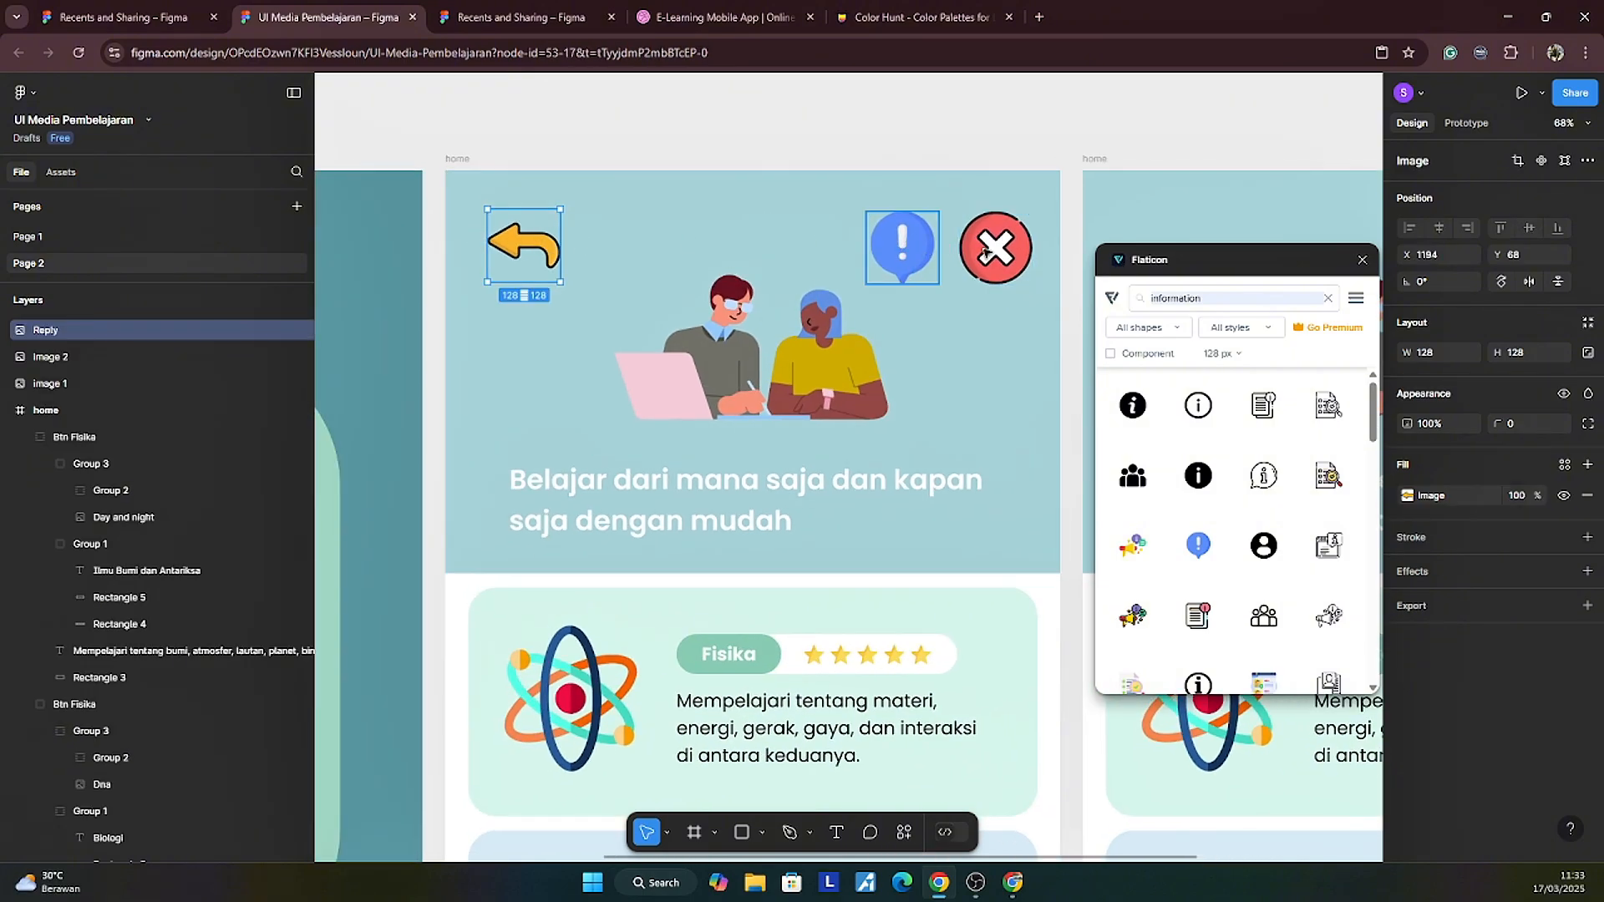
left_click(988, 253, "shift")
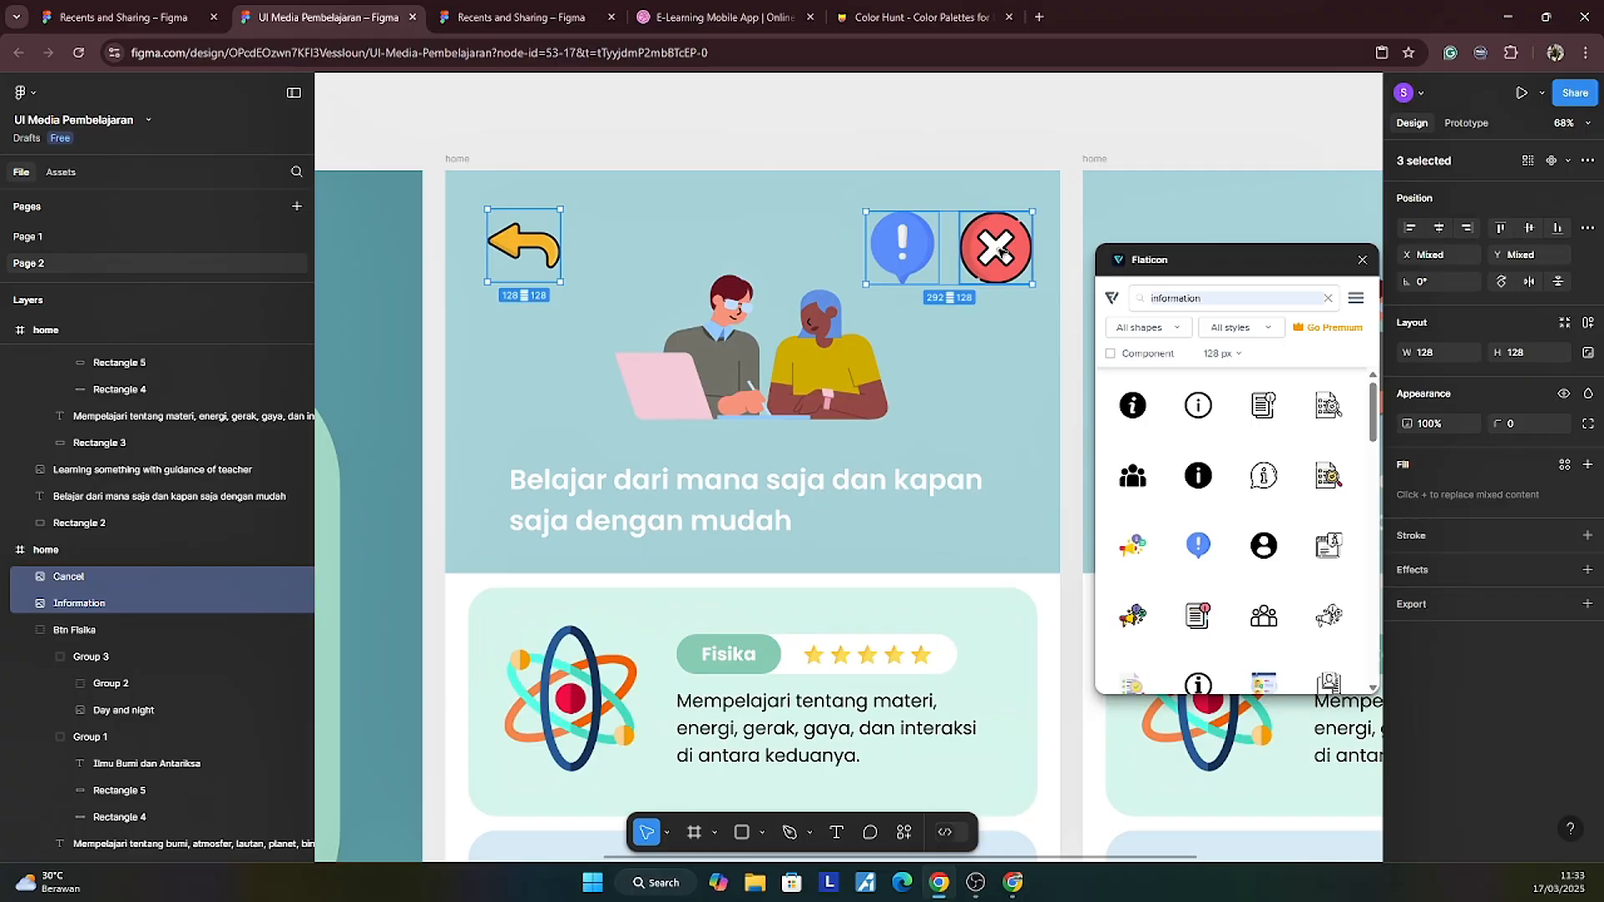
left_click(1589, 353)
key("Return")
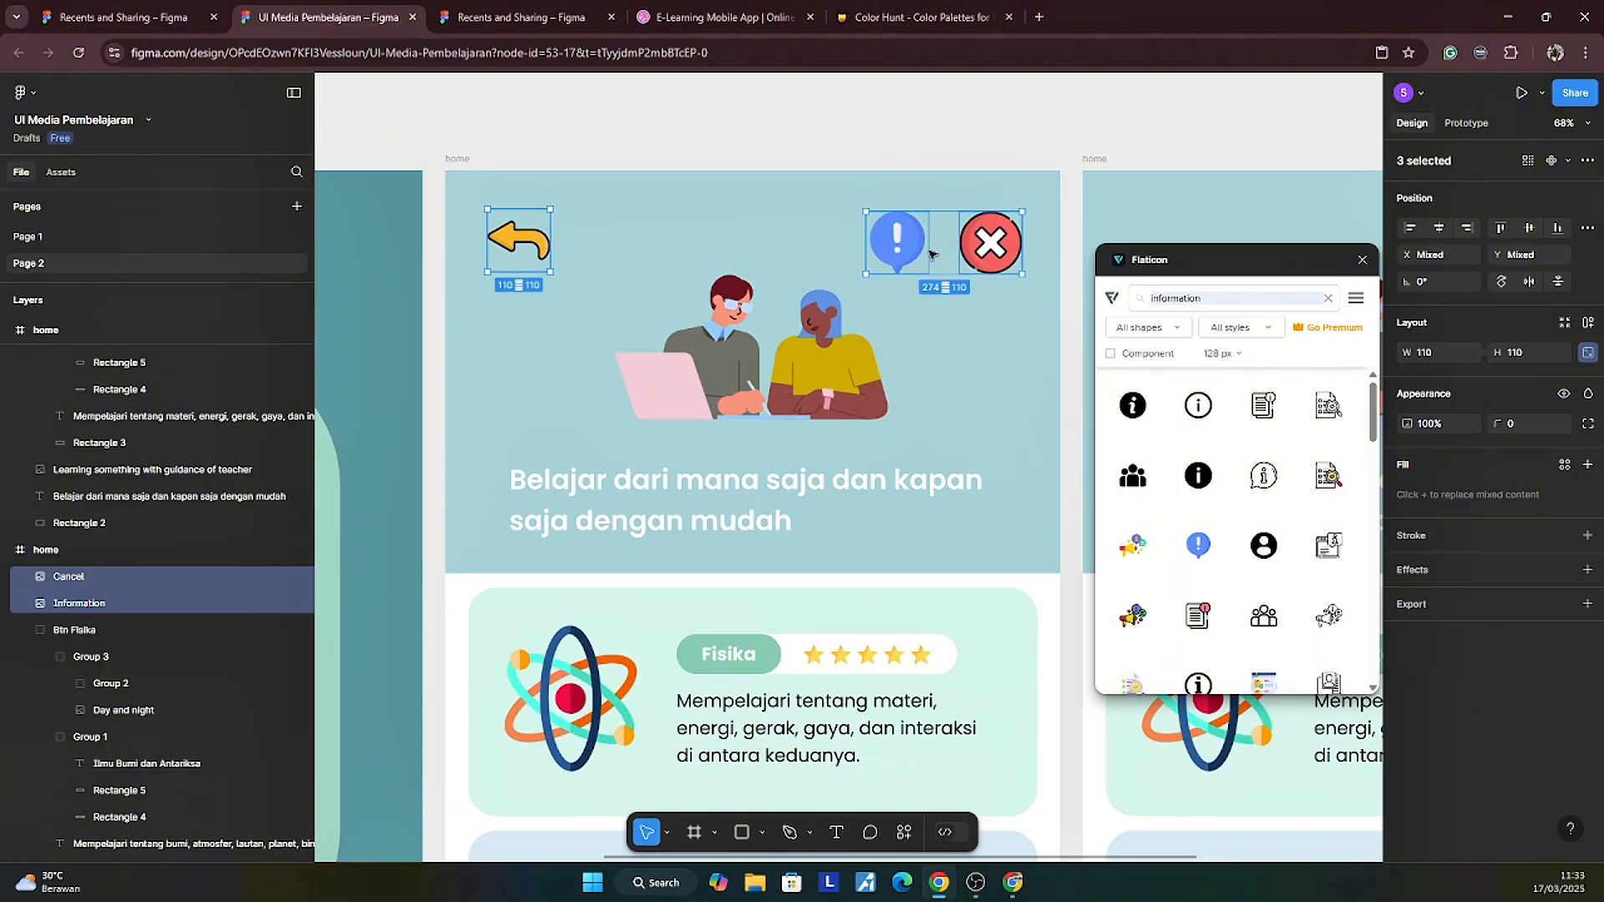
Step: Resize the header's back, information and cancel icons together to 100
left_click(940, 137)
scroll(939, 137, "down", 5, "ctrl")
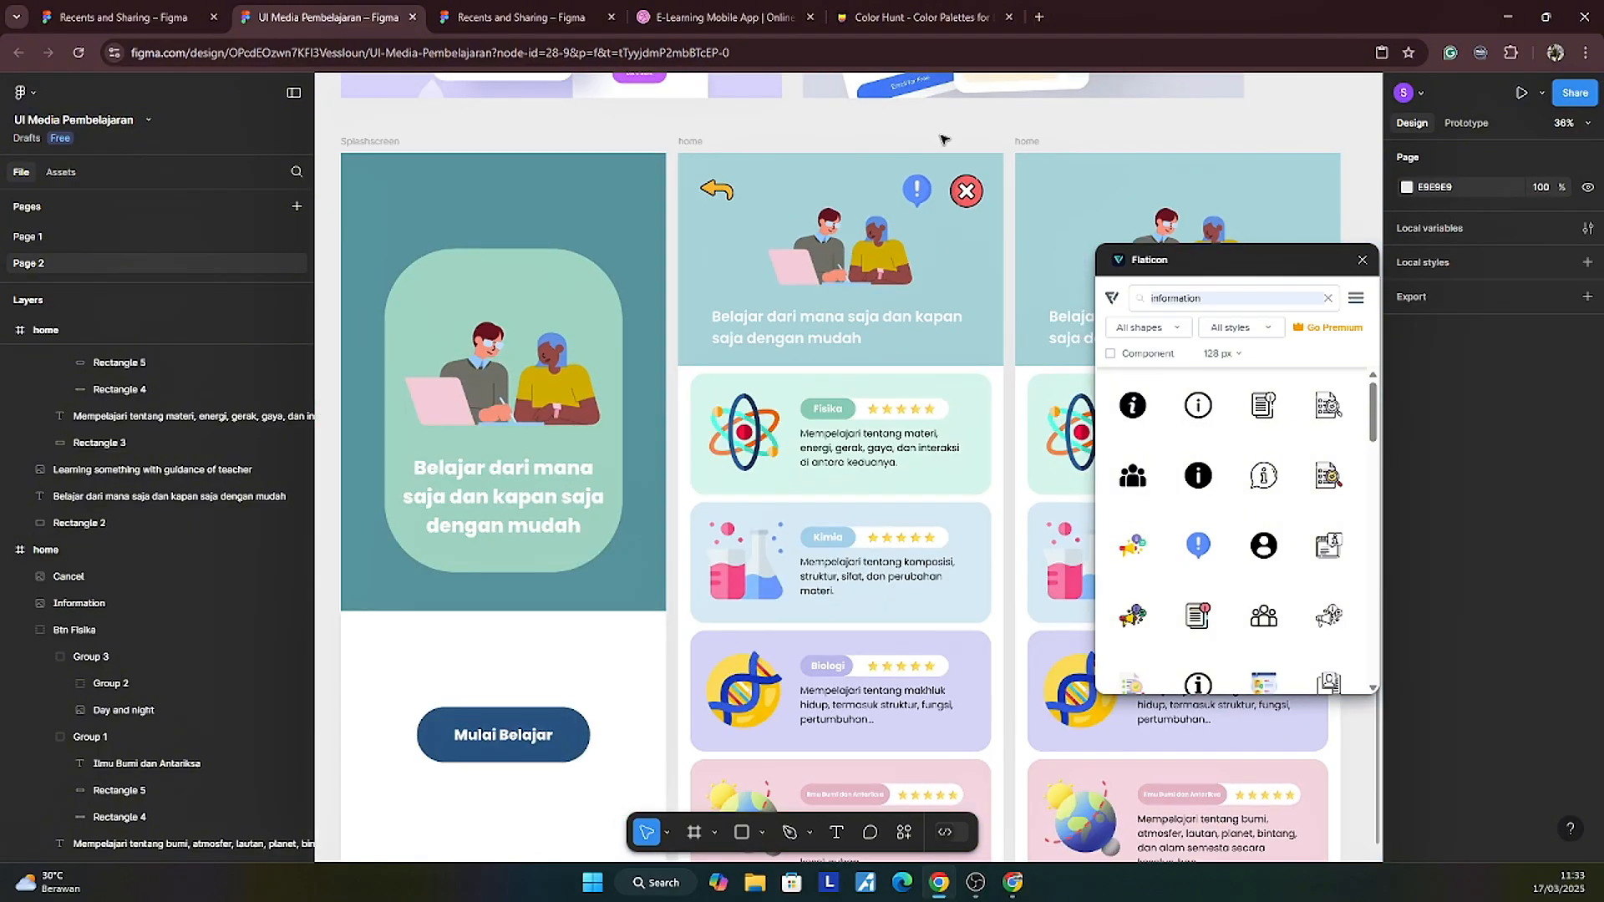
scroll(965, 212, "up", 3, "ctrl")
left_click(550, 176)
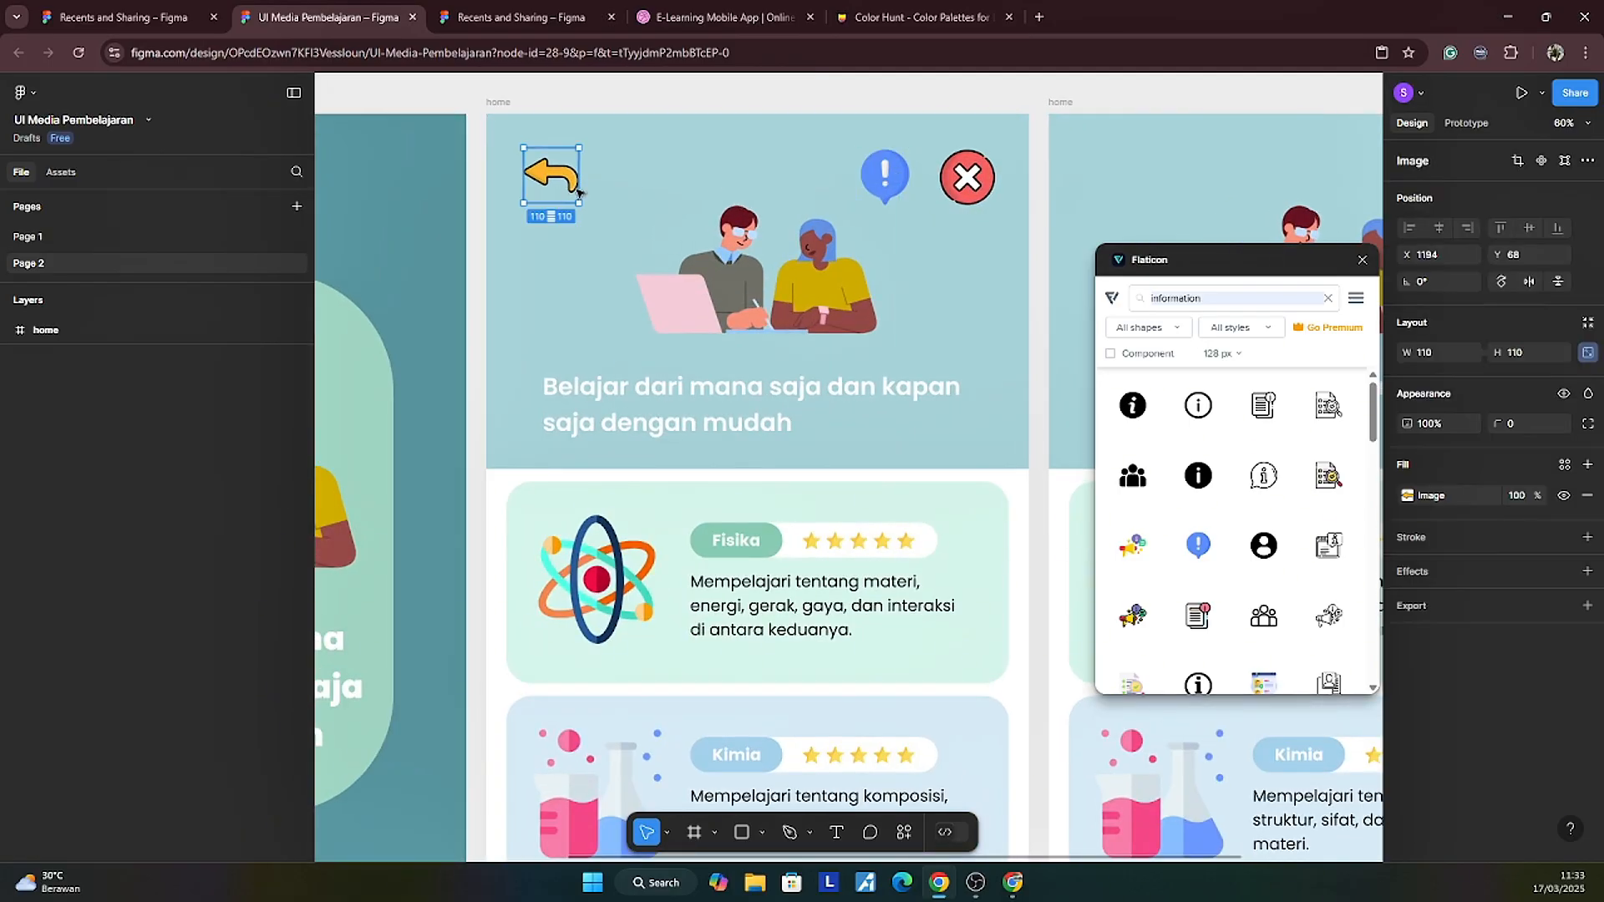
left_click(886, 179, "shift")
left_click(966, 177, "shift")
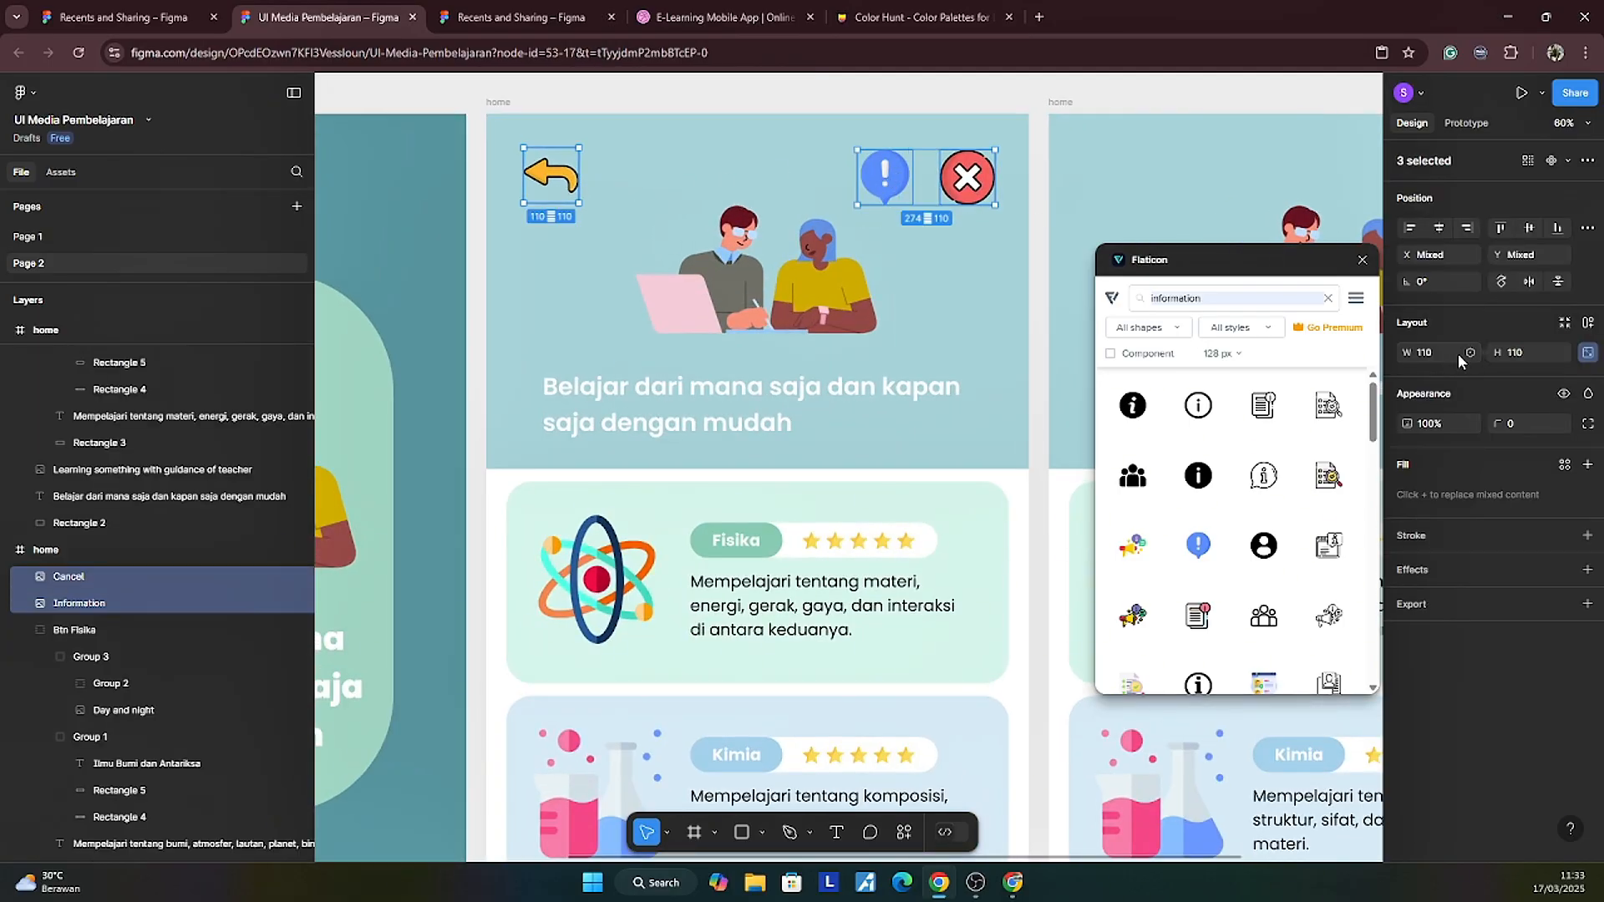
left_click(1436, 351)
type("100")
key("Return")
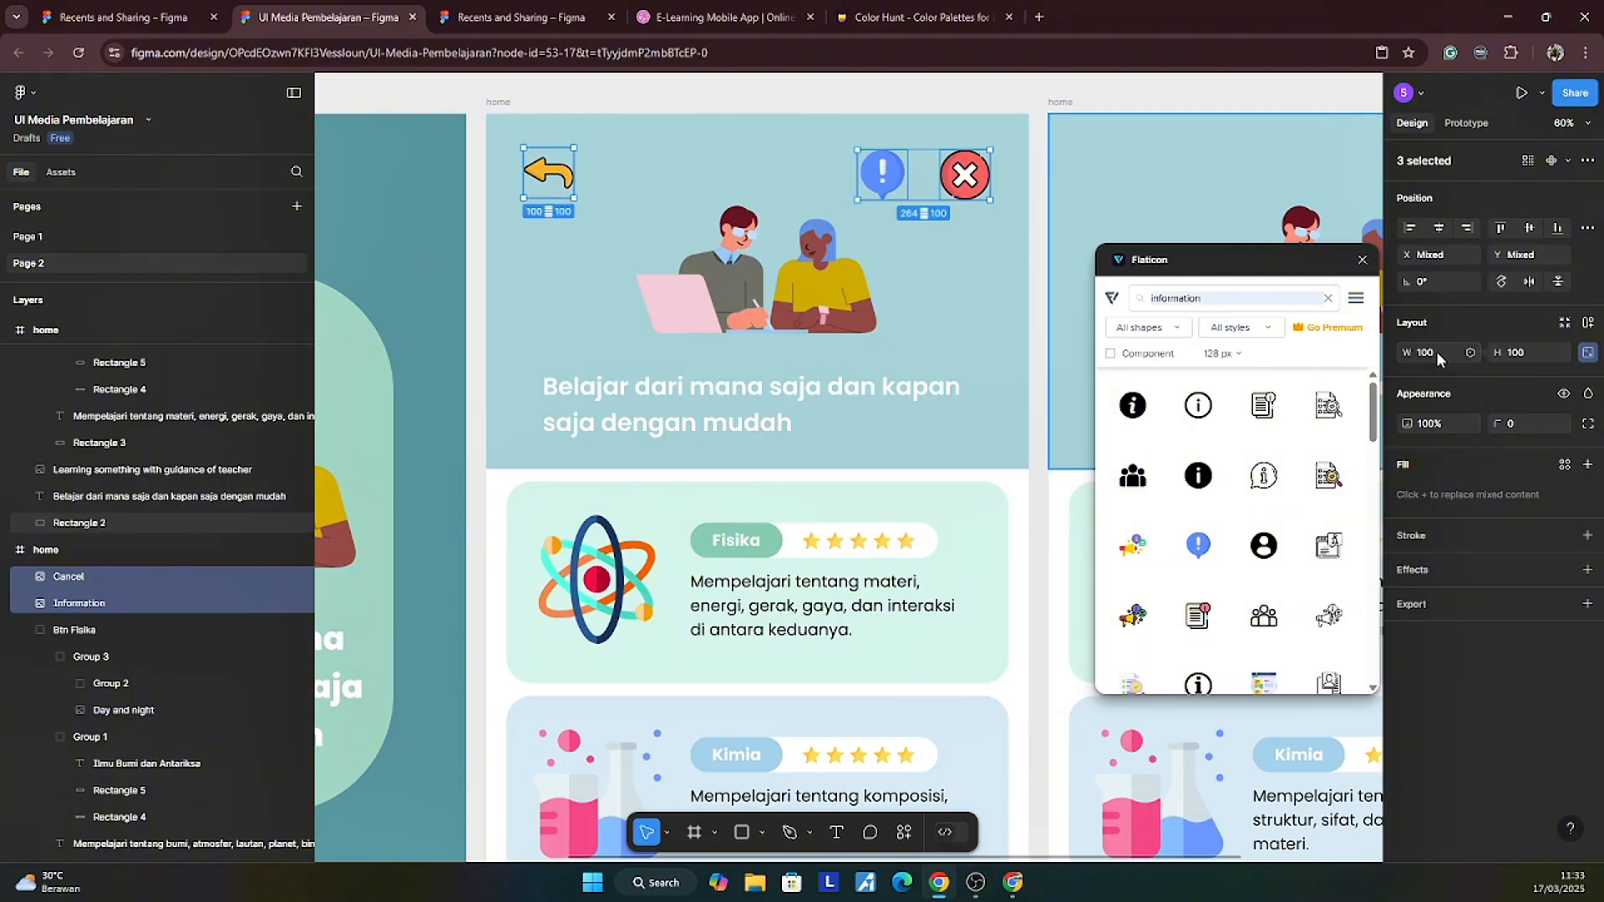
Step: Set the spacing between the information and cancel icons to 29 and move the pair closer to the header's right edge
left_click(923, 169)
left_click(965, 177)
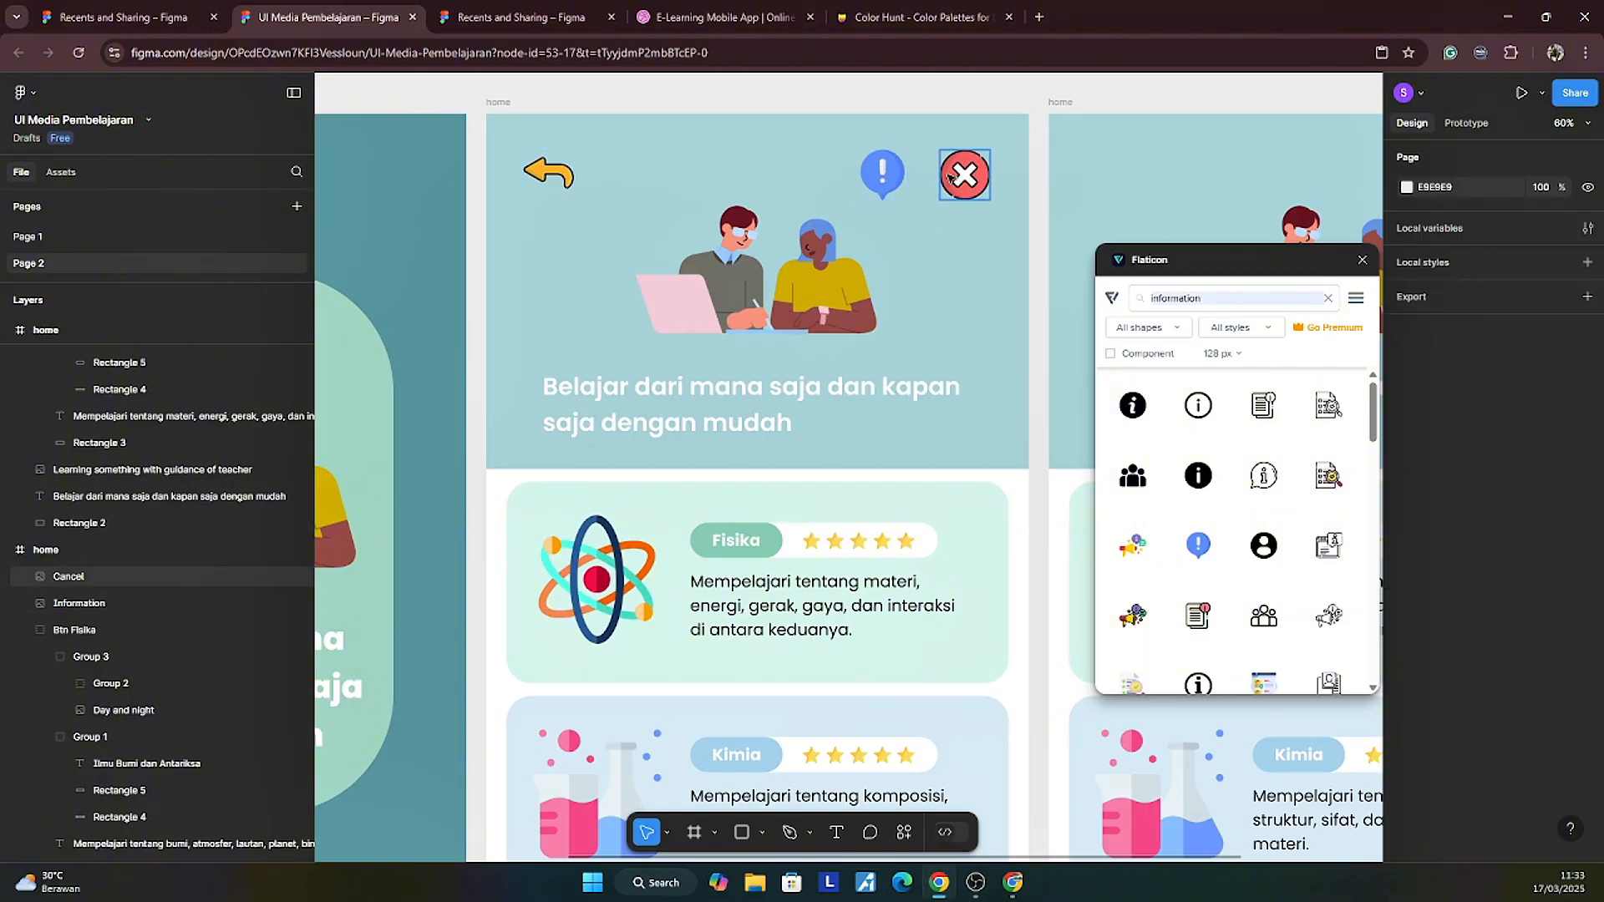
left_click(883, 173, "shift")
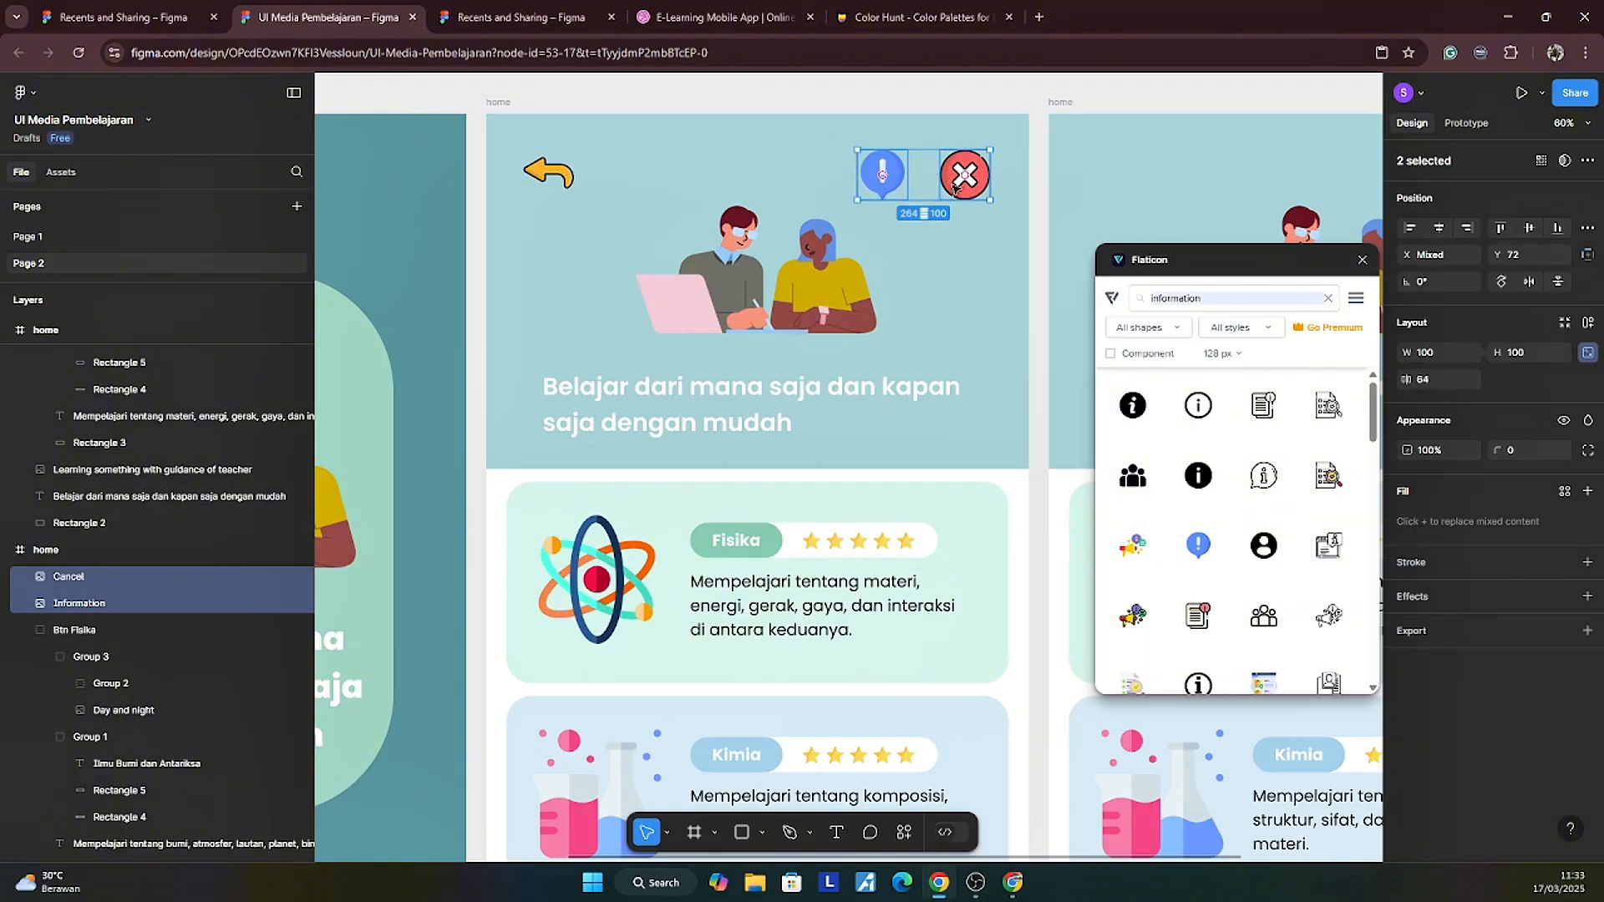
left_click_drag(1412, 380, 1354, 383)
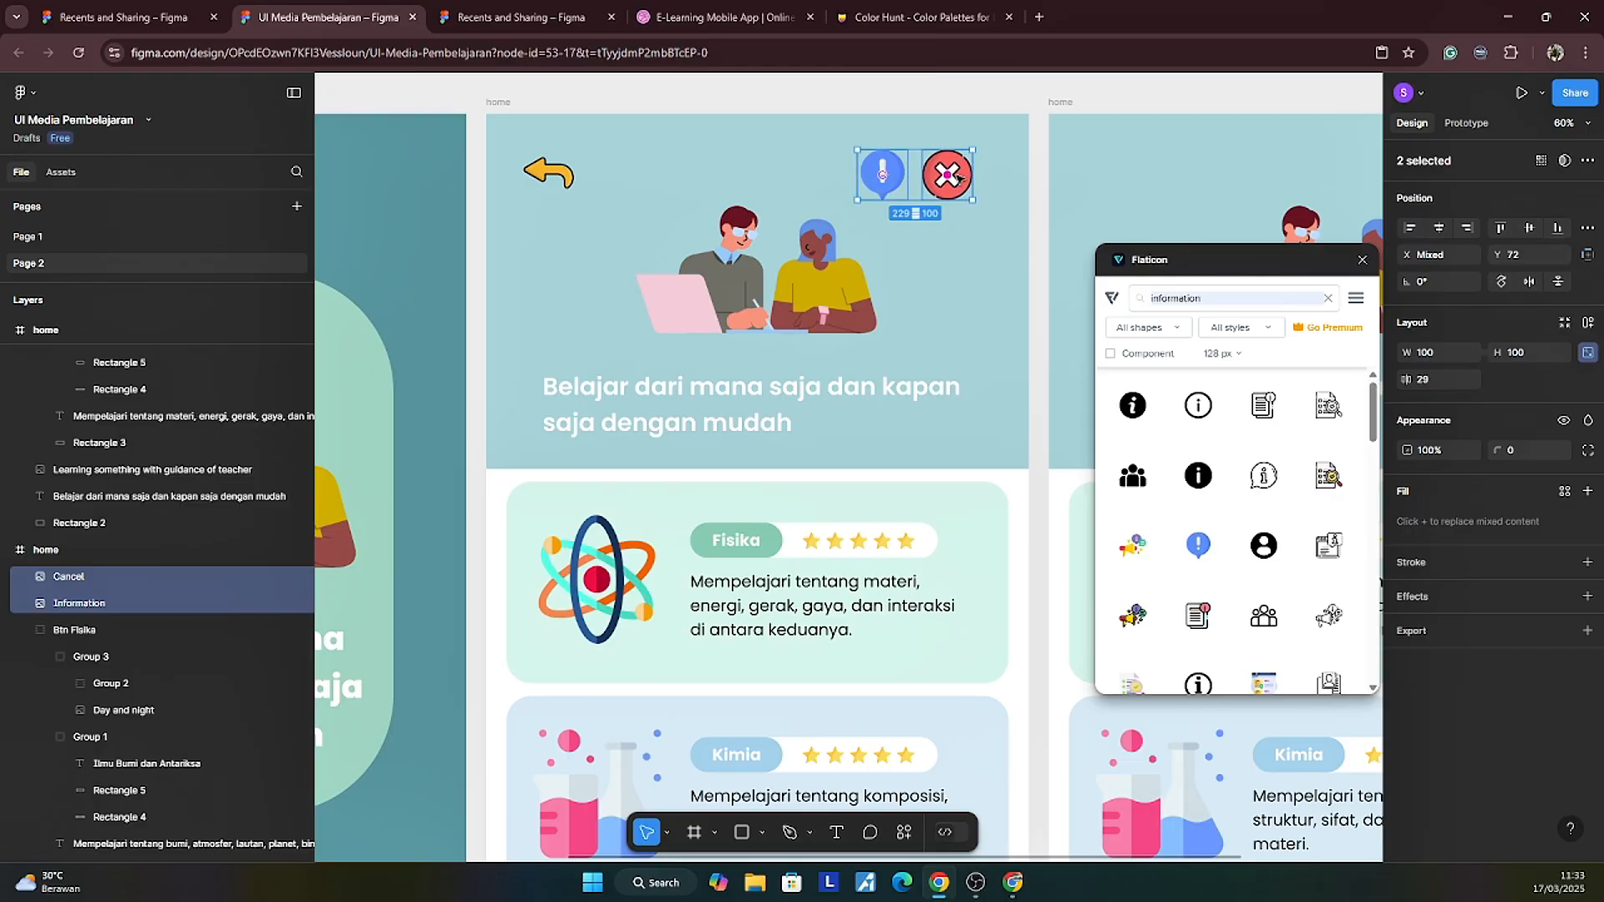
left_click_drag(961, 180, 990, 180)
key("alt")
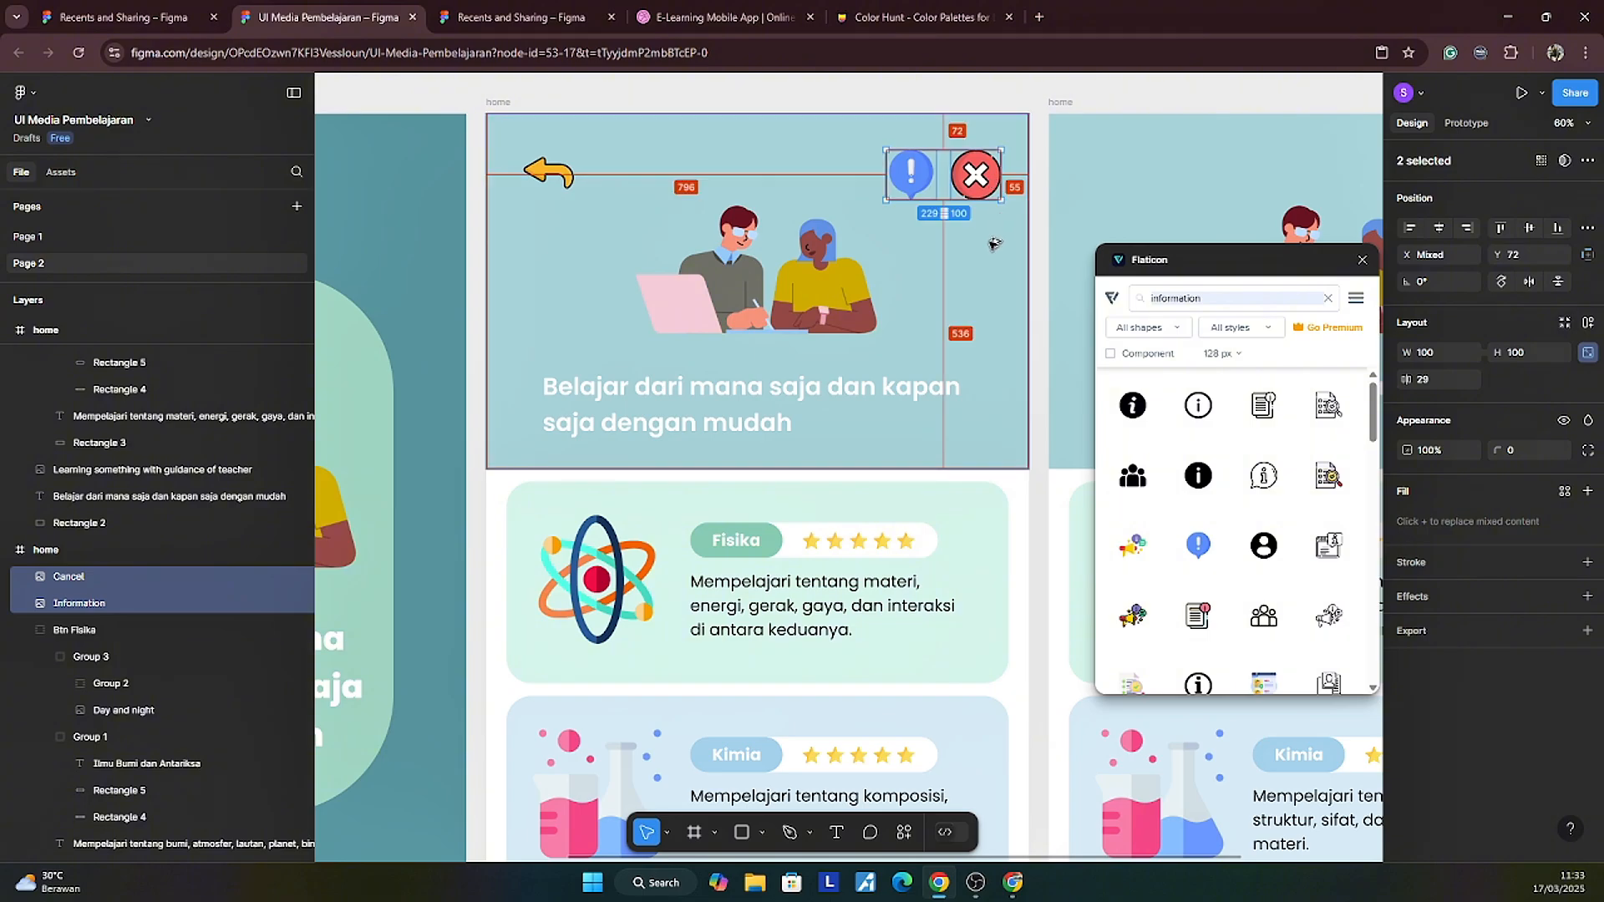
Step: Nudge the back arrow icon until it sits 60 px from the header's left edge
left_click(552, 173)
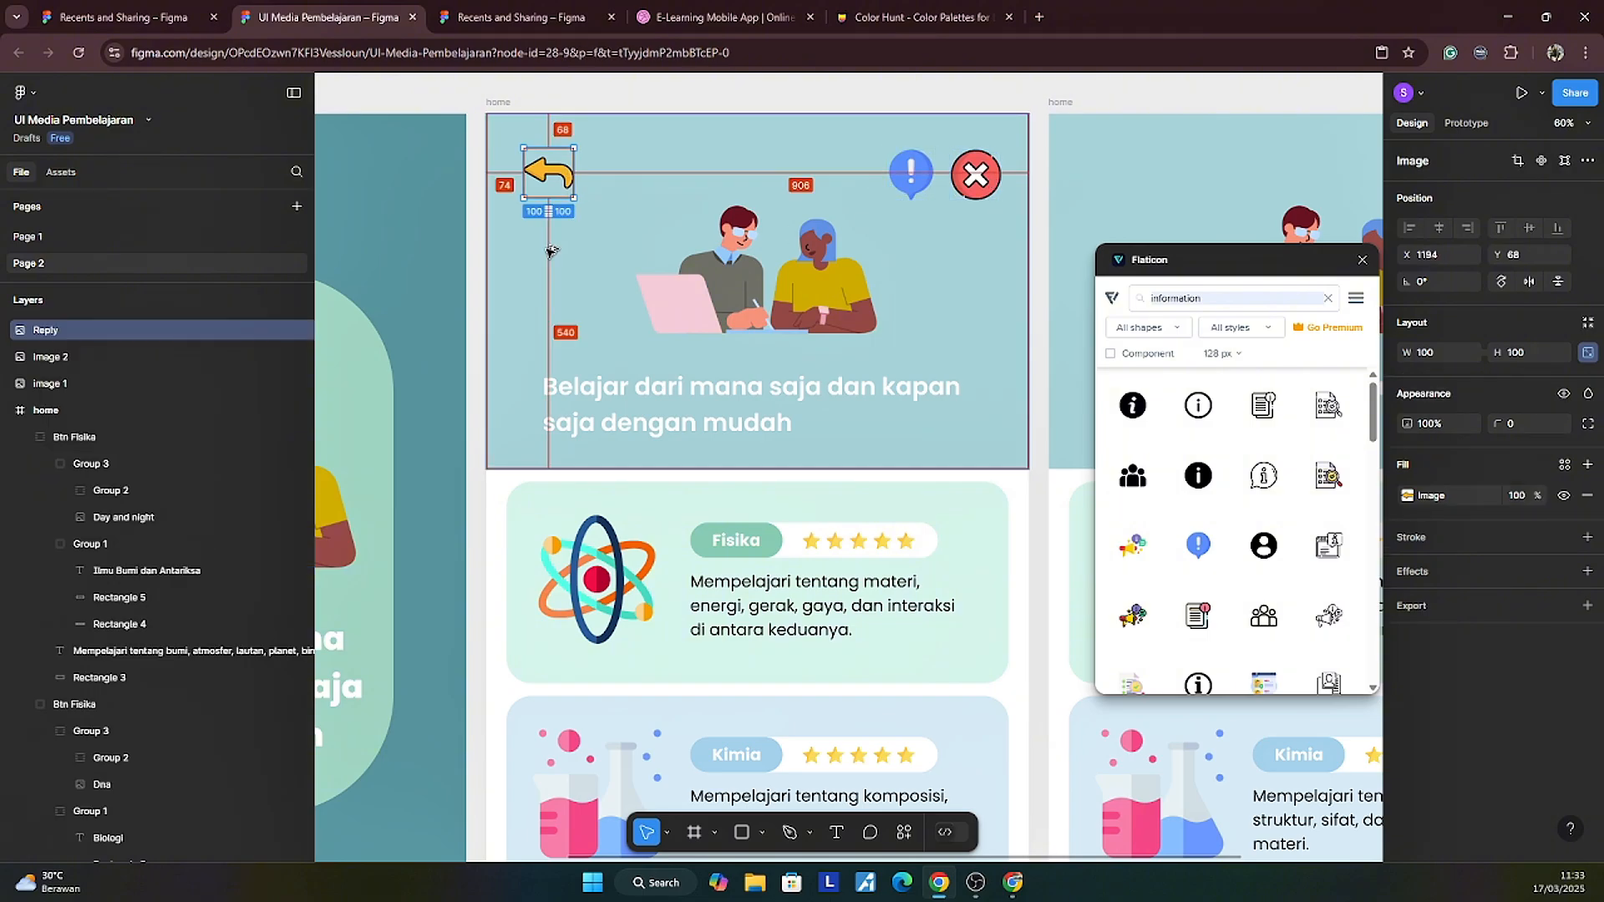
key("Left")
key("Left")
key("Left")
key("Left")
key("Left")
key("Left")
key("Left")
key("Left")
key("Left")
key("Left")
key("Left")
key("Left")
key("Left")
key("Left")
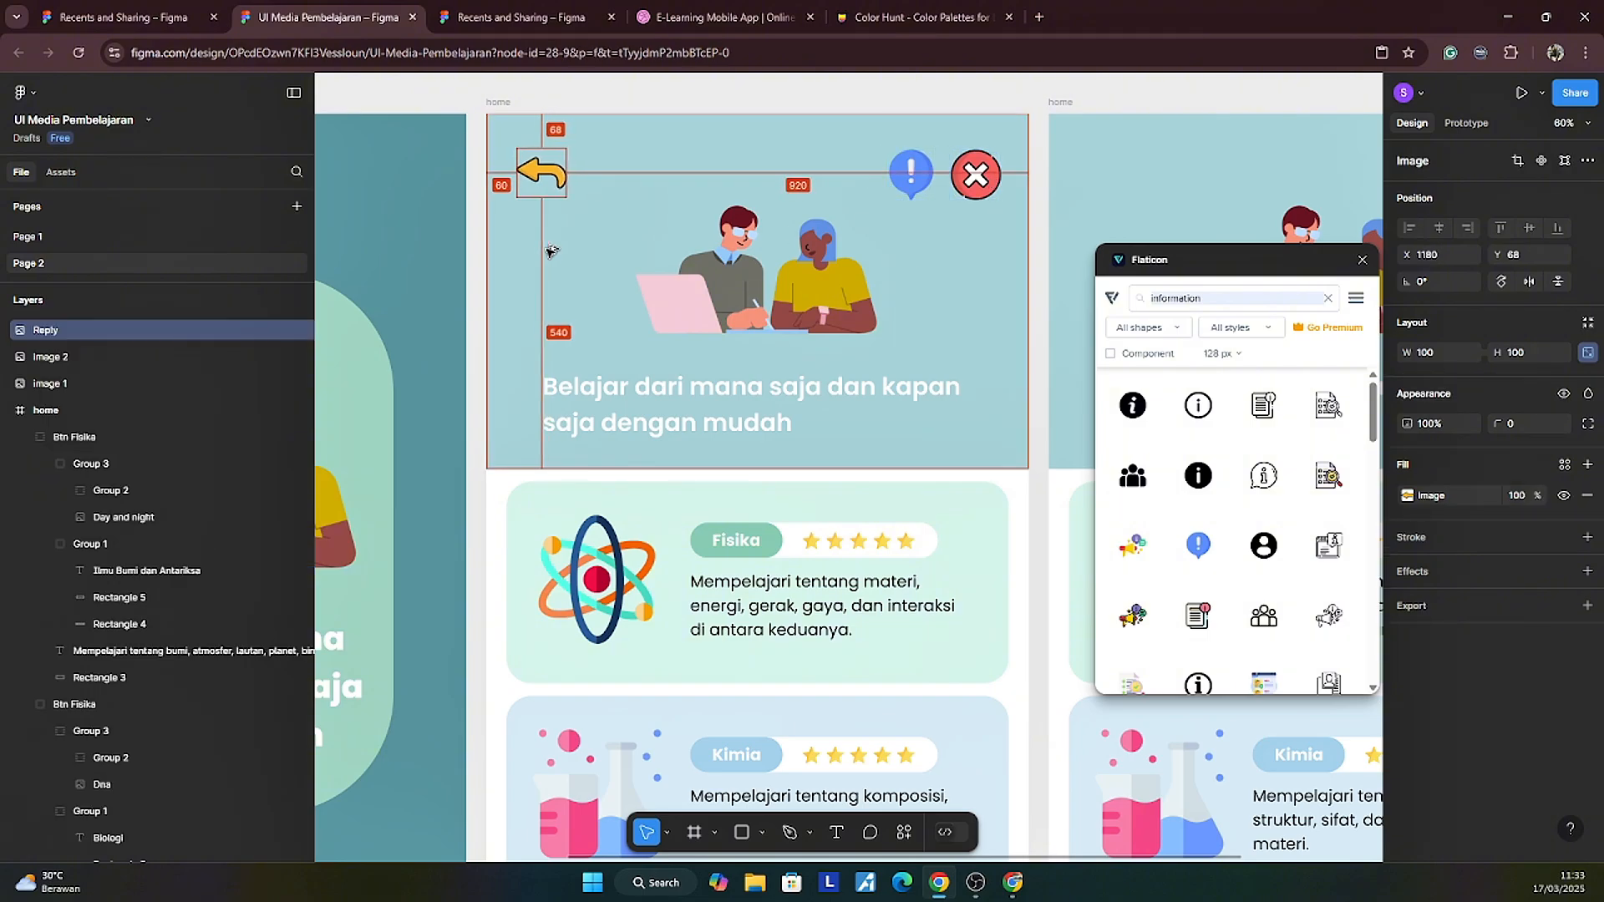
key("Right")
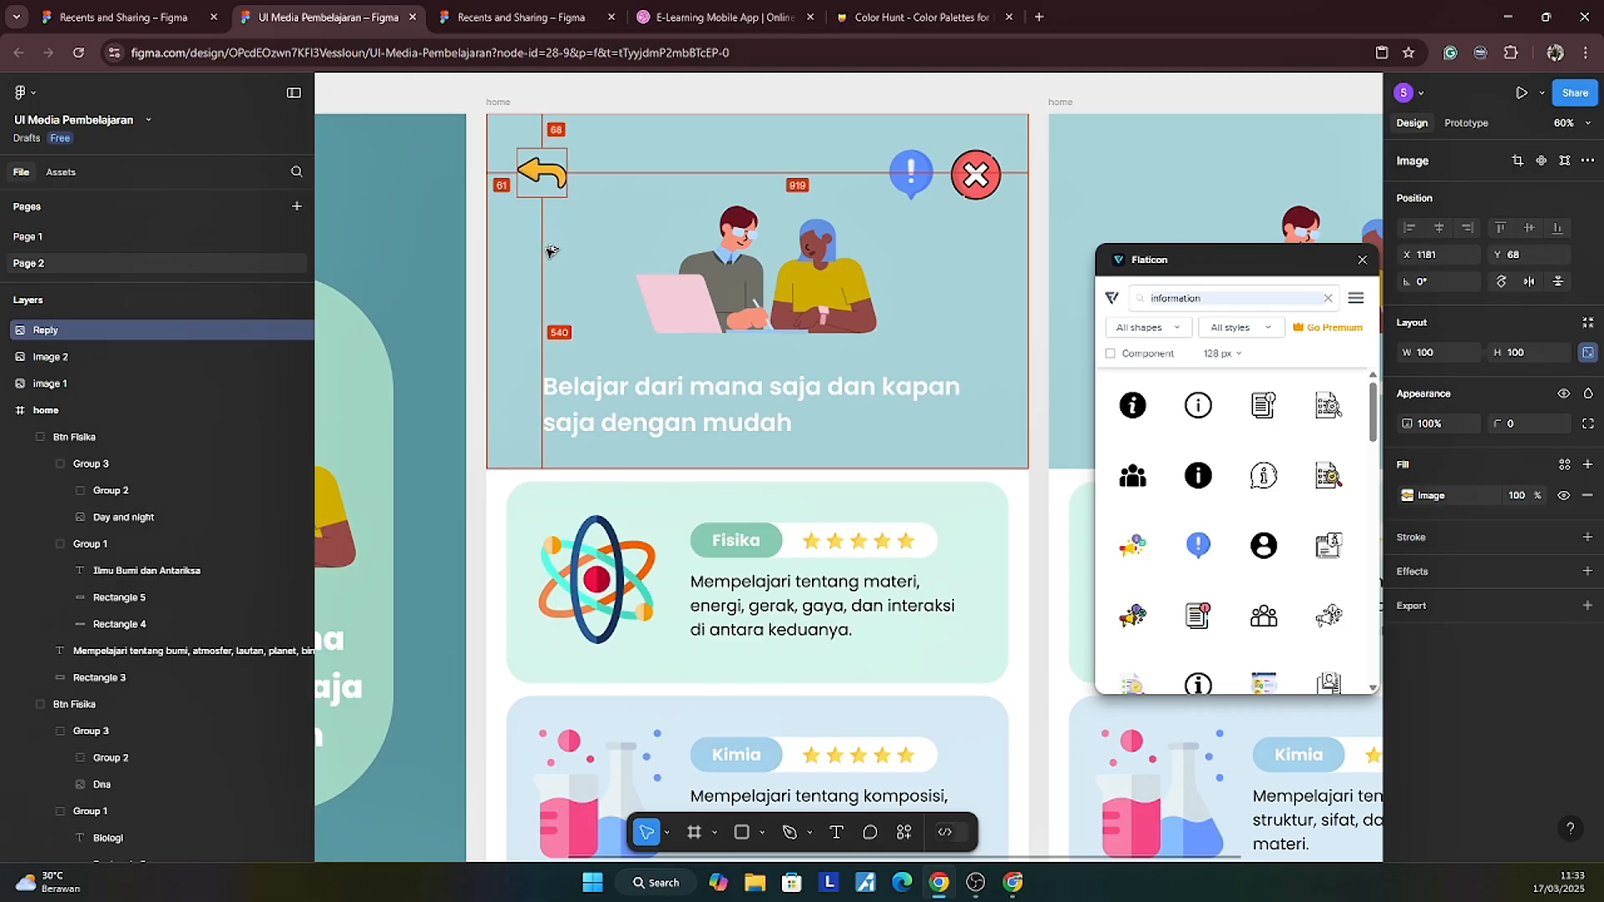
left_click(548, 251)
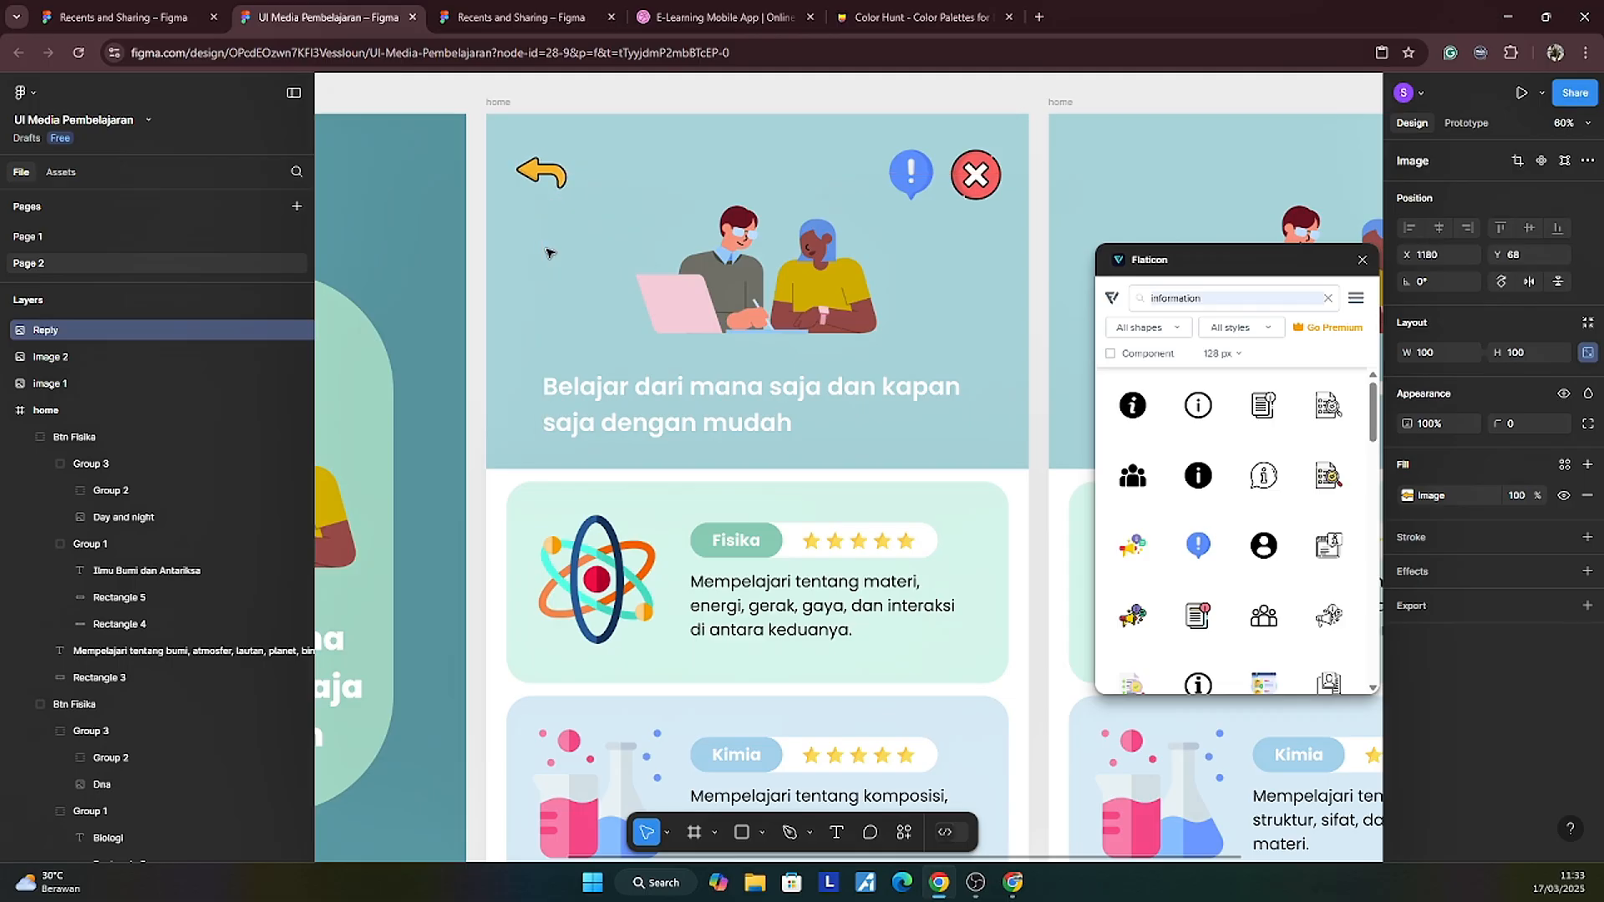
Step: Nudge the information and cancel icons together until they sit 60 px from the header's right edge
left_click(996, 191)
left_click(911, 173, "shift")
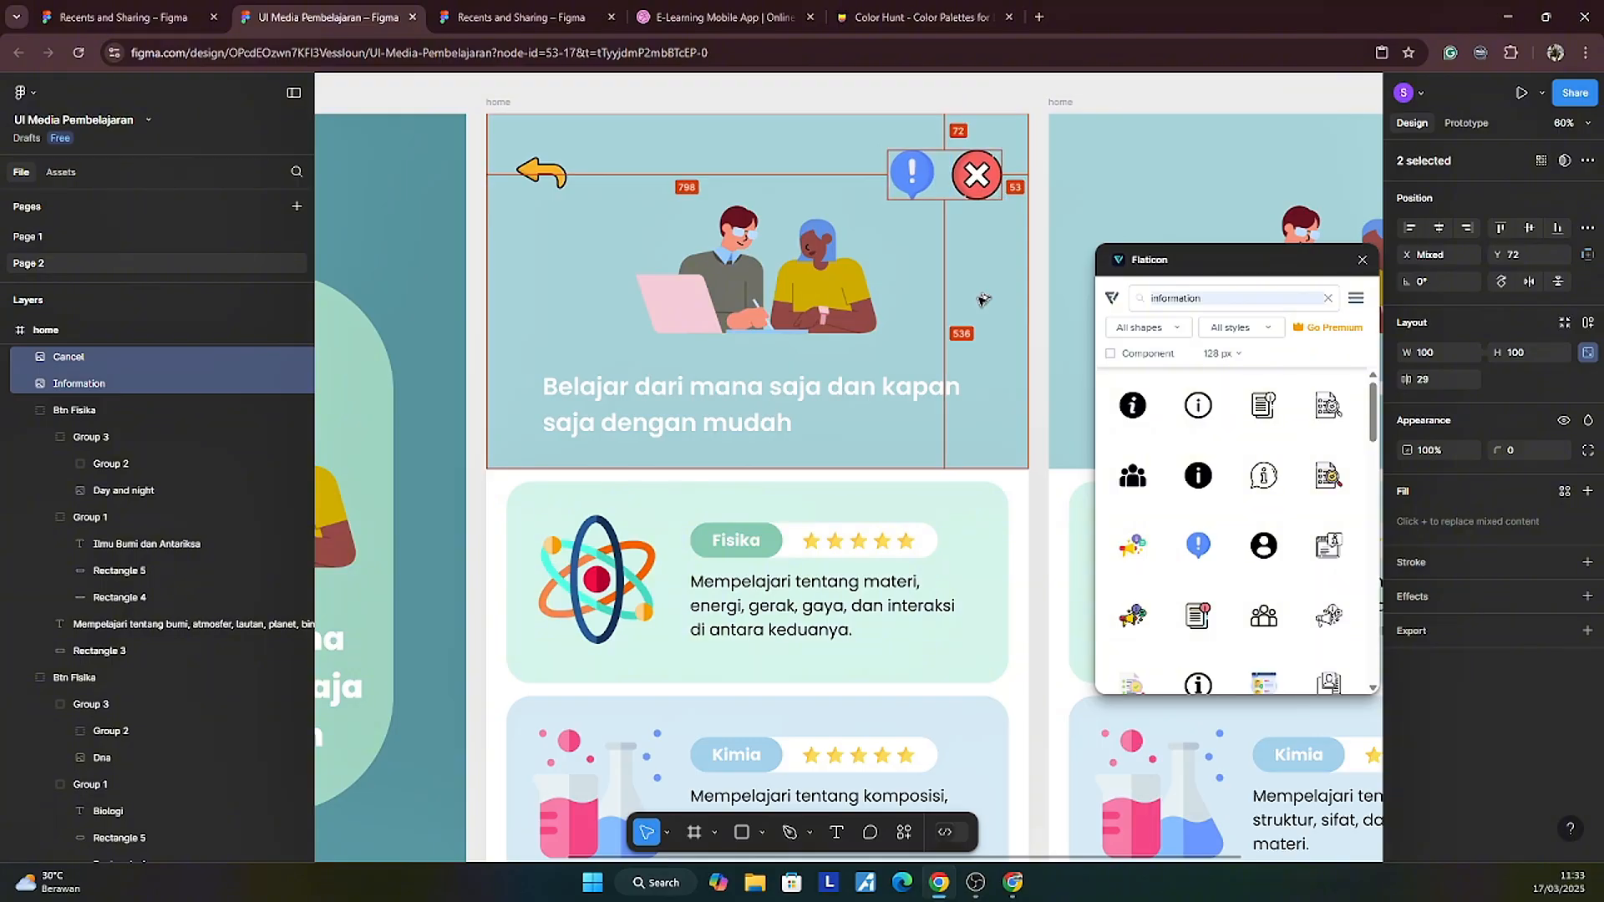
key("Left")
key("Left")
key("Left")
key("Left")
key("Left")
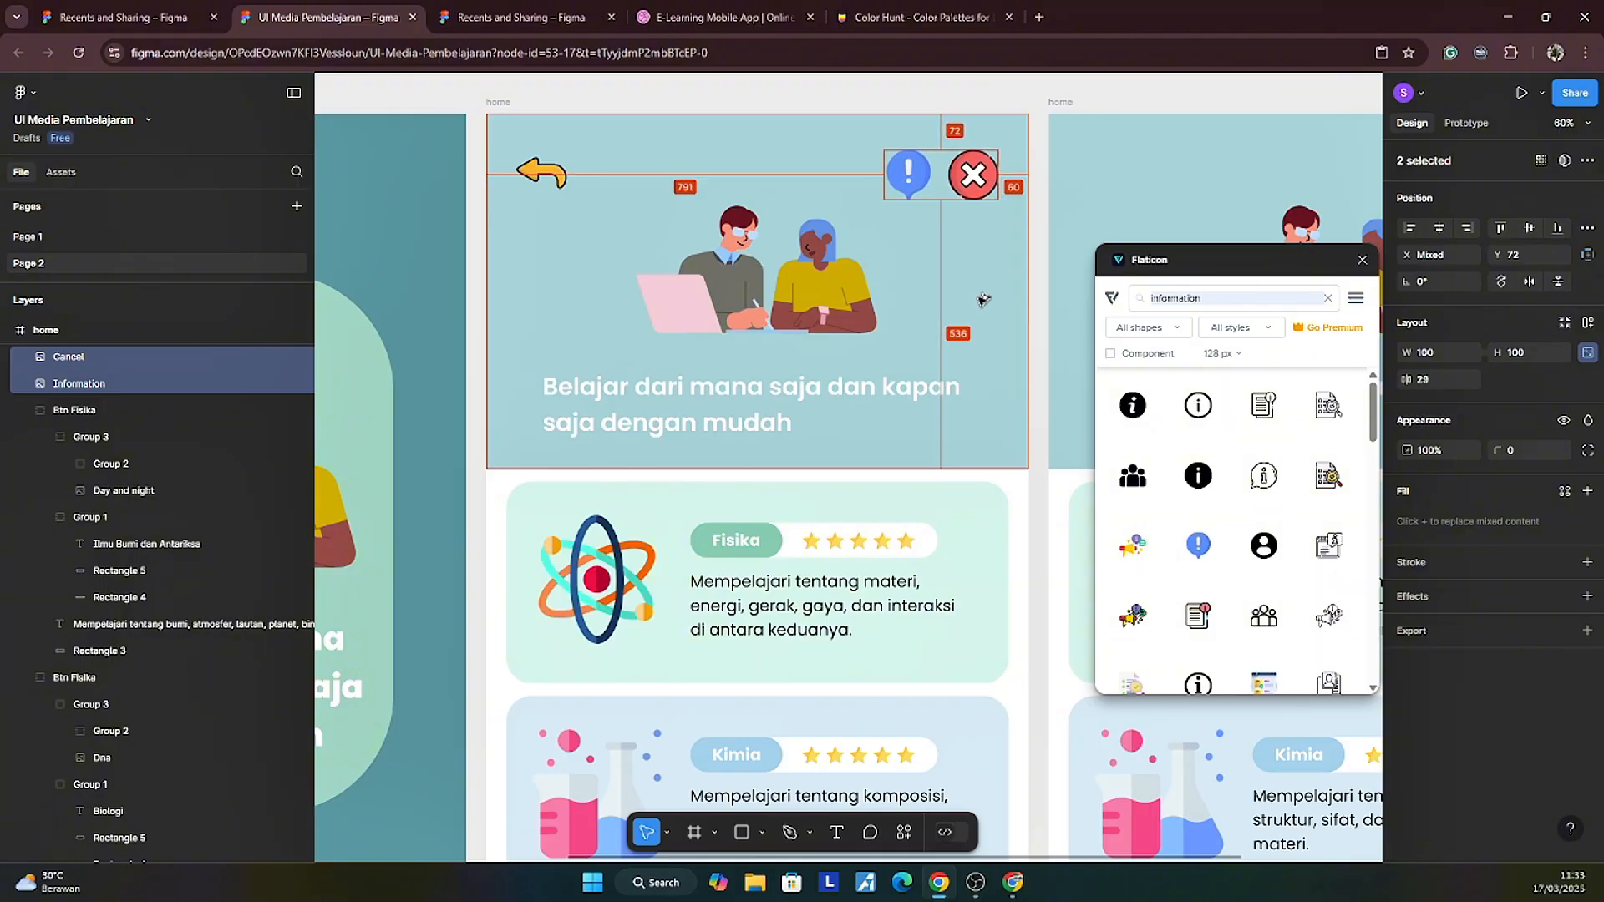
Step: Move all three header icons up together until the information and cancel icons sit 60 px below the header's top edge
scroll(869, 266, "down", 3)
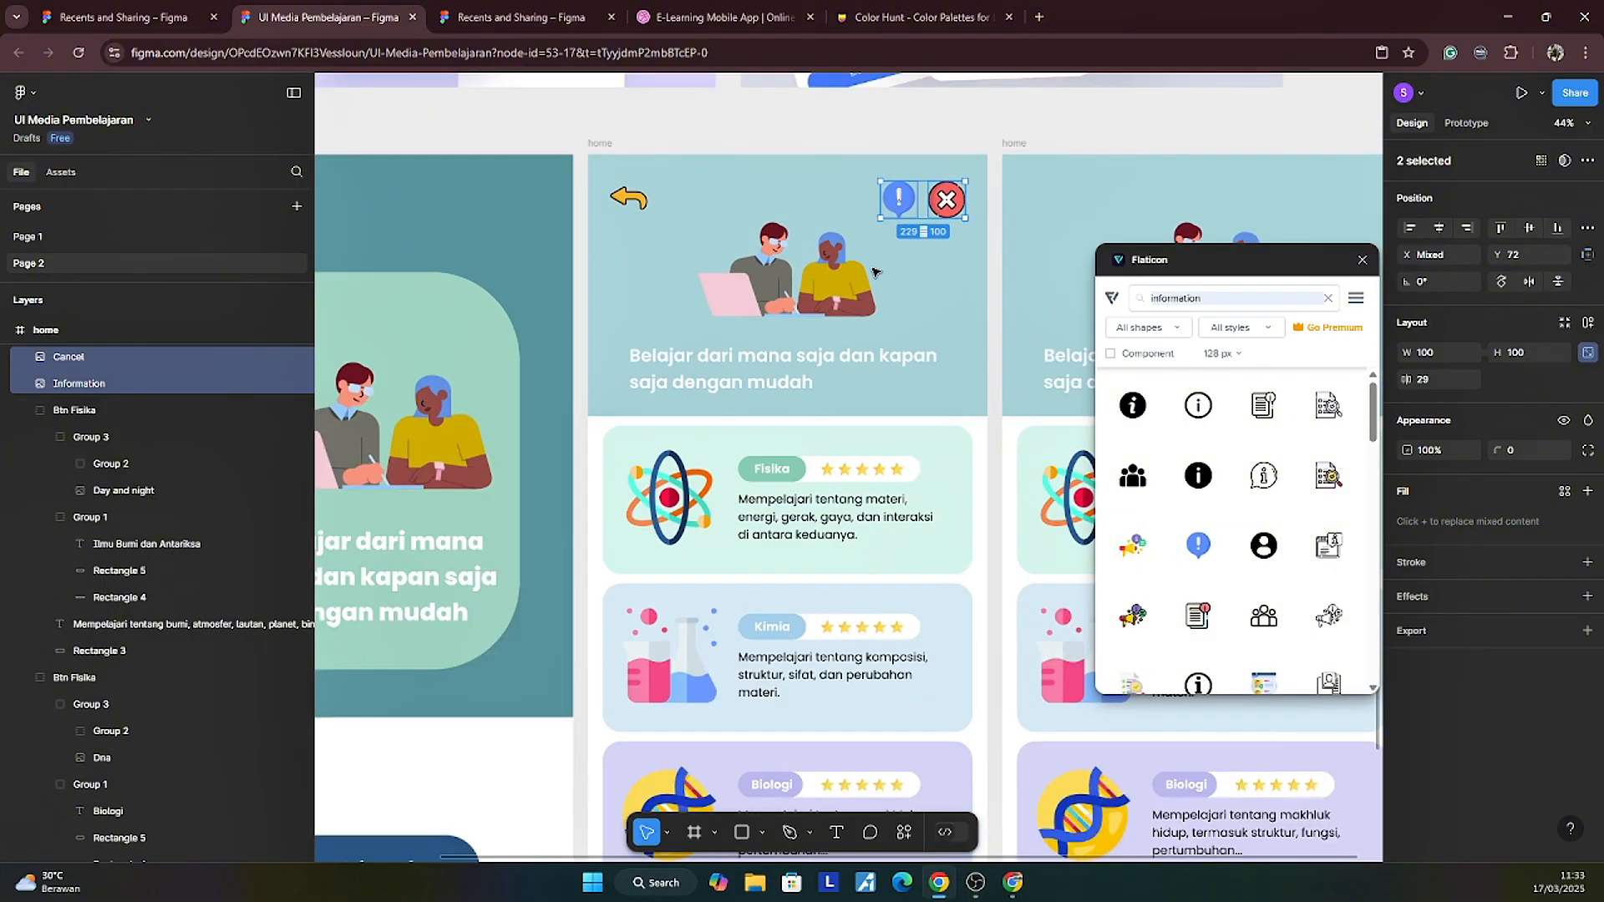
left_click(609, 199, "shift")
key("alt")
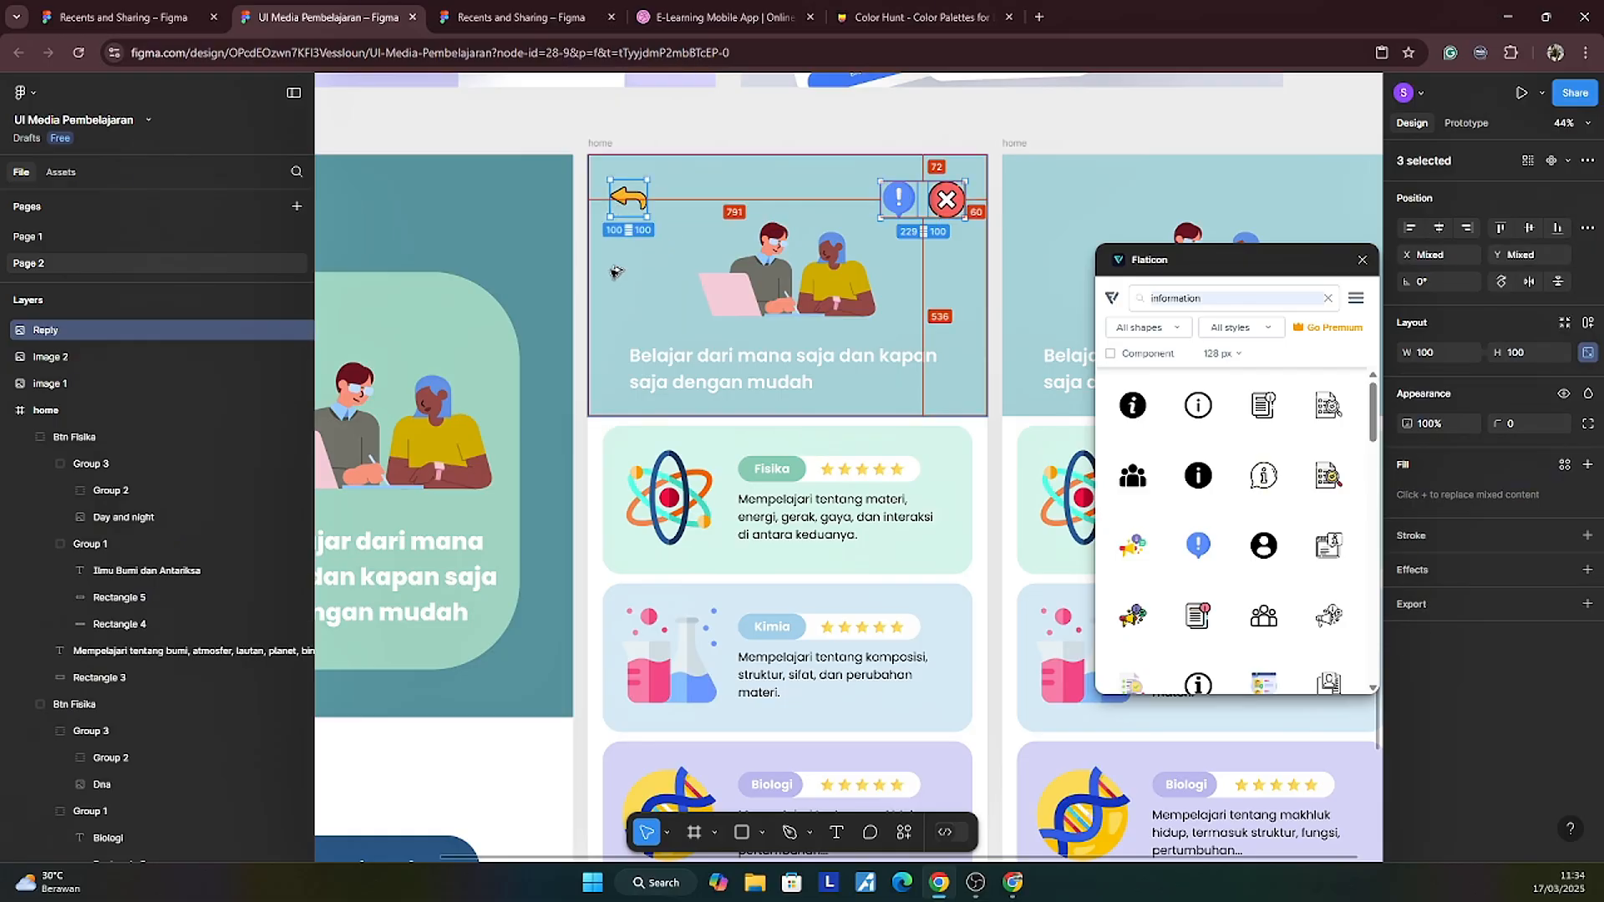
key("Up")
key("Up")
key("Up")
key("Up")
key("Up")
key("Up")
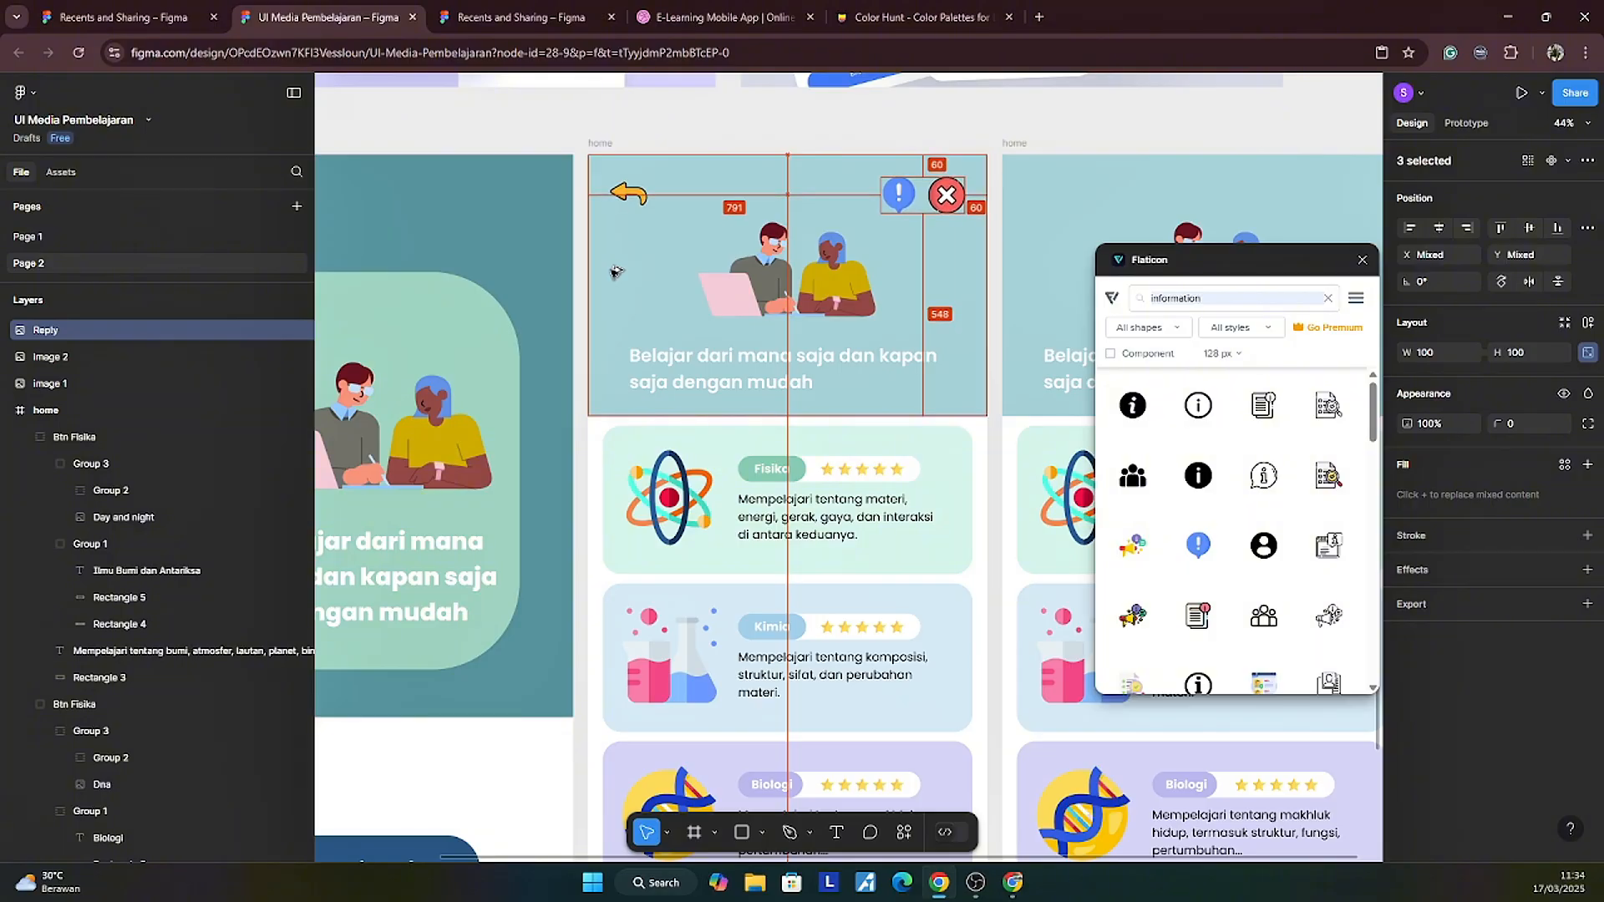
Step: Delete the outdated home frame copy and duplicate the updated home frame beside the original
left_click(714, 153)
scroll(719, 150, "down", 2)
scroll(769, 368, "down", 1)
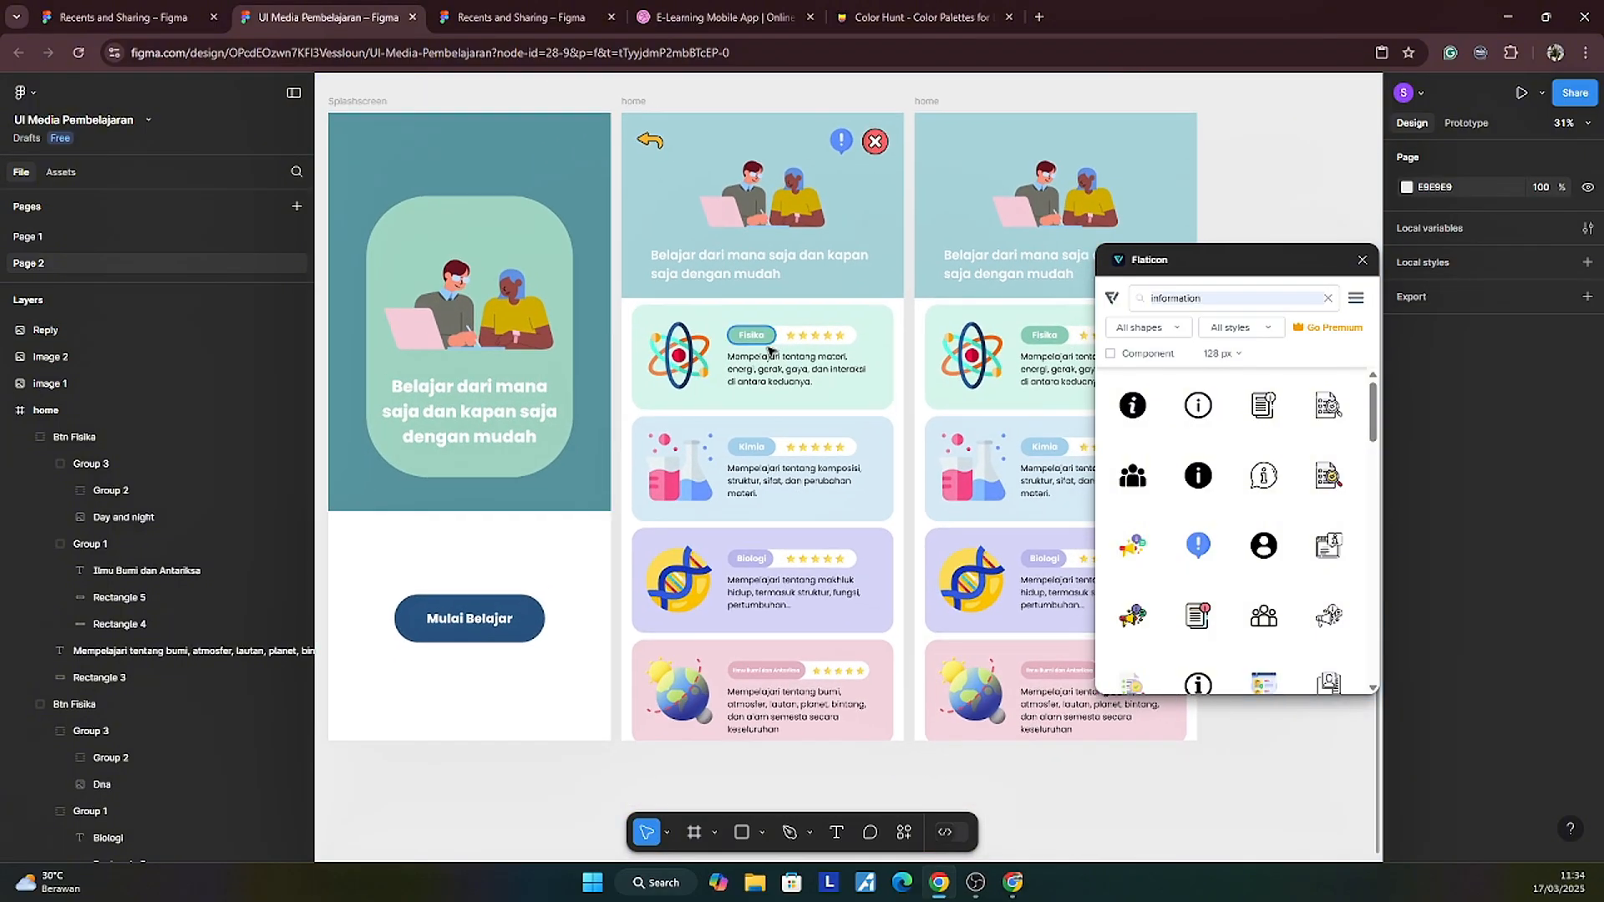
scroll(769, 351, "down", 1)
left_click(826, 148)
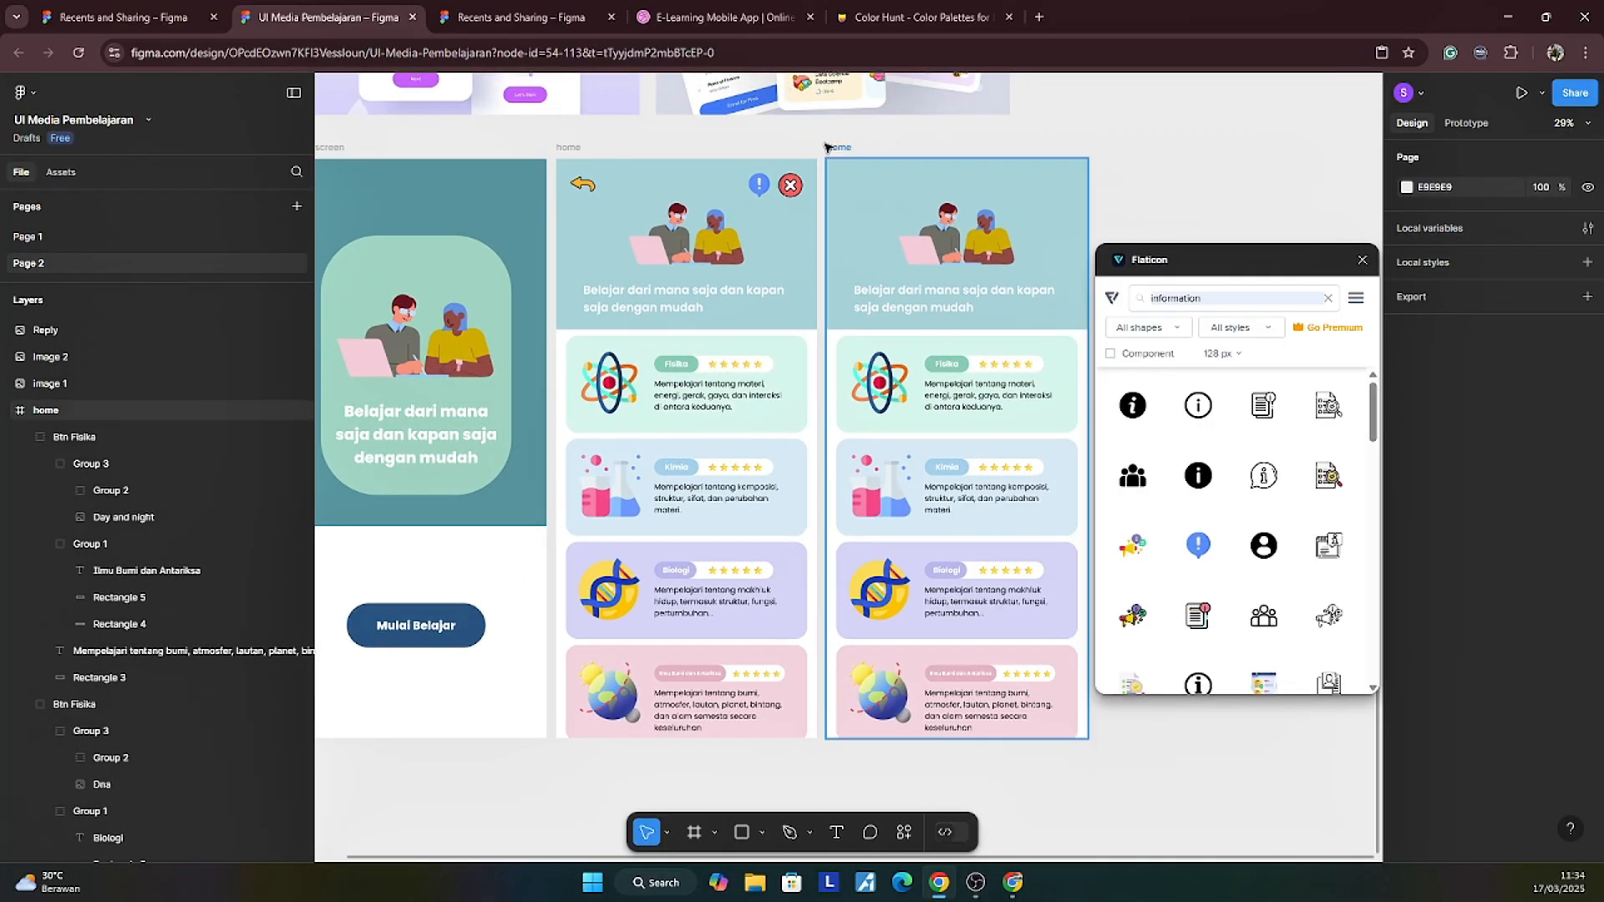
key("Delete")
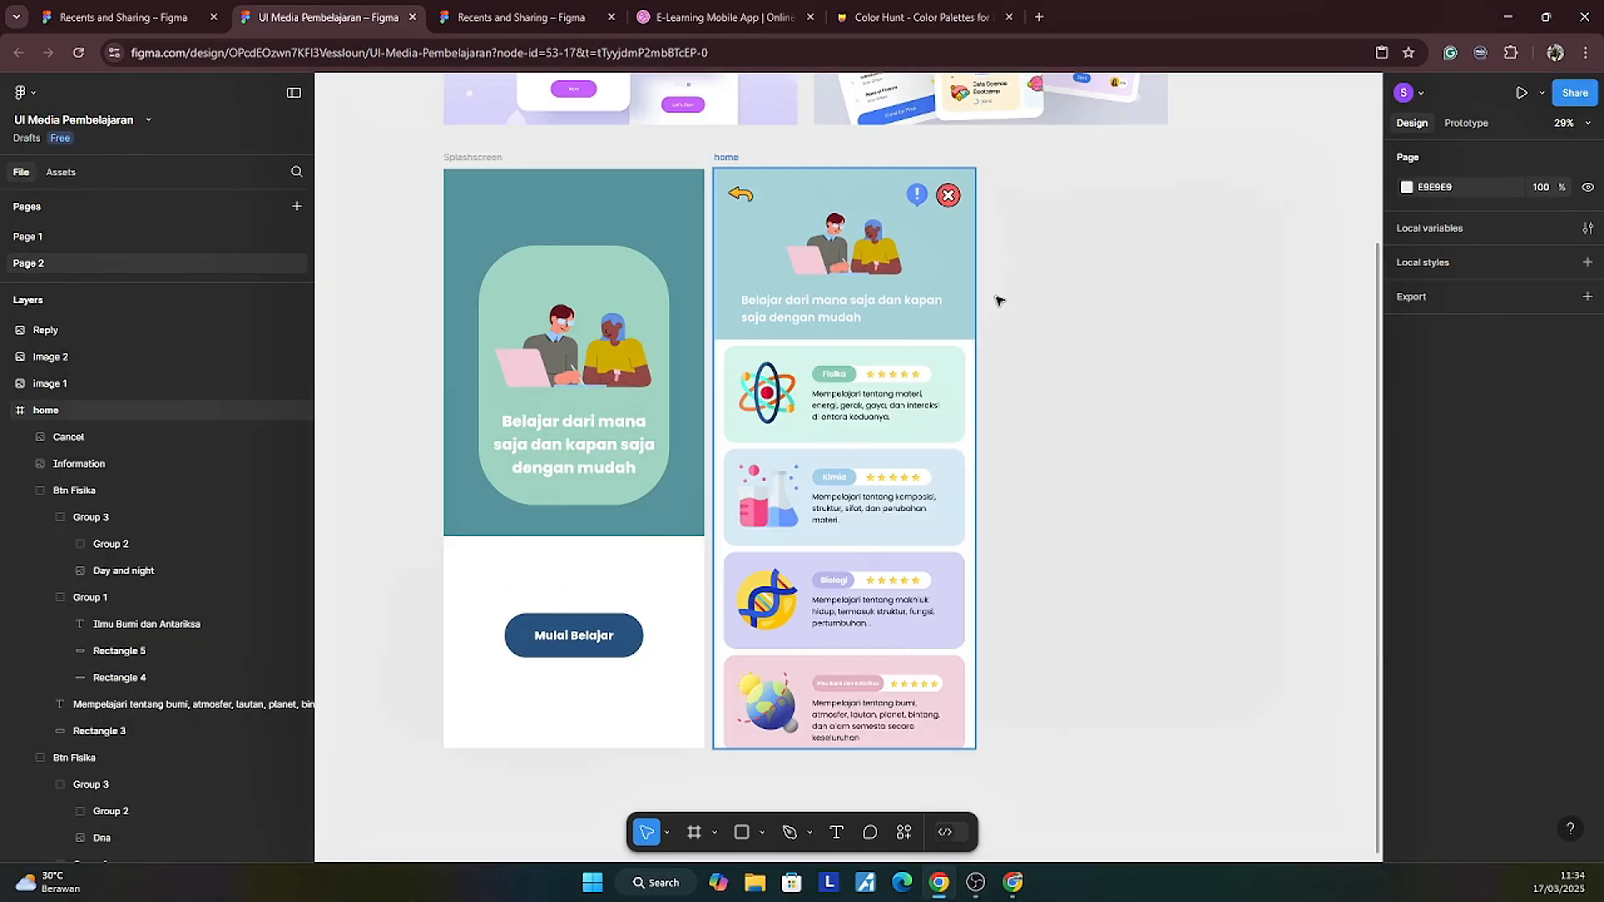
key("ctrl+z")
key("ctrl+z")
scroll(1212, 418, "right", 1)
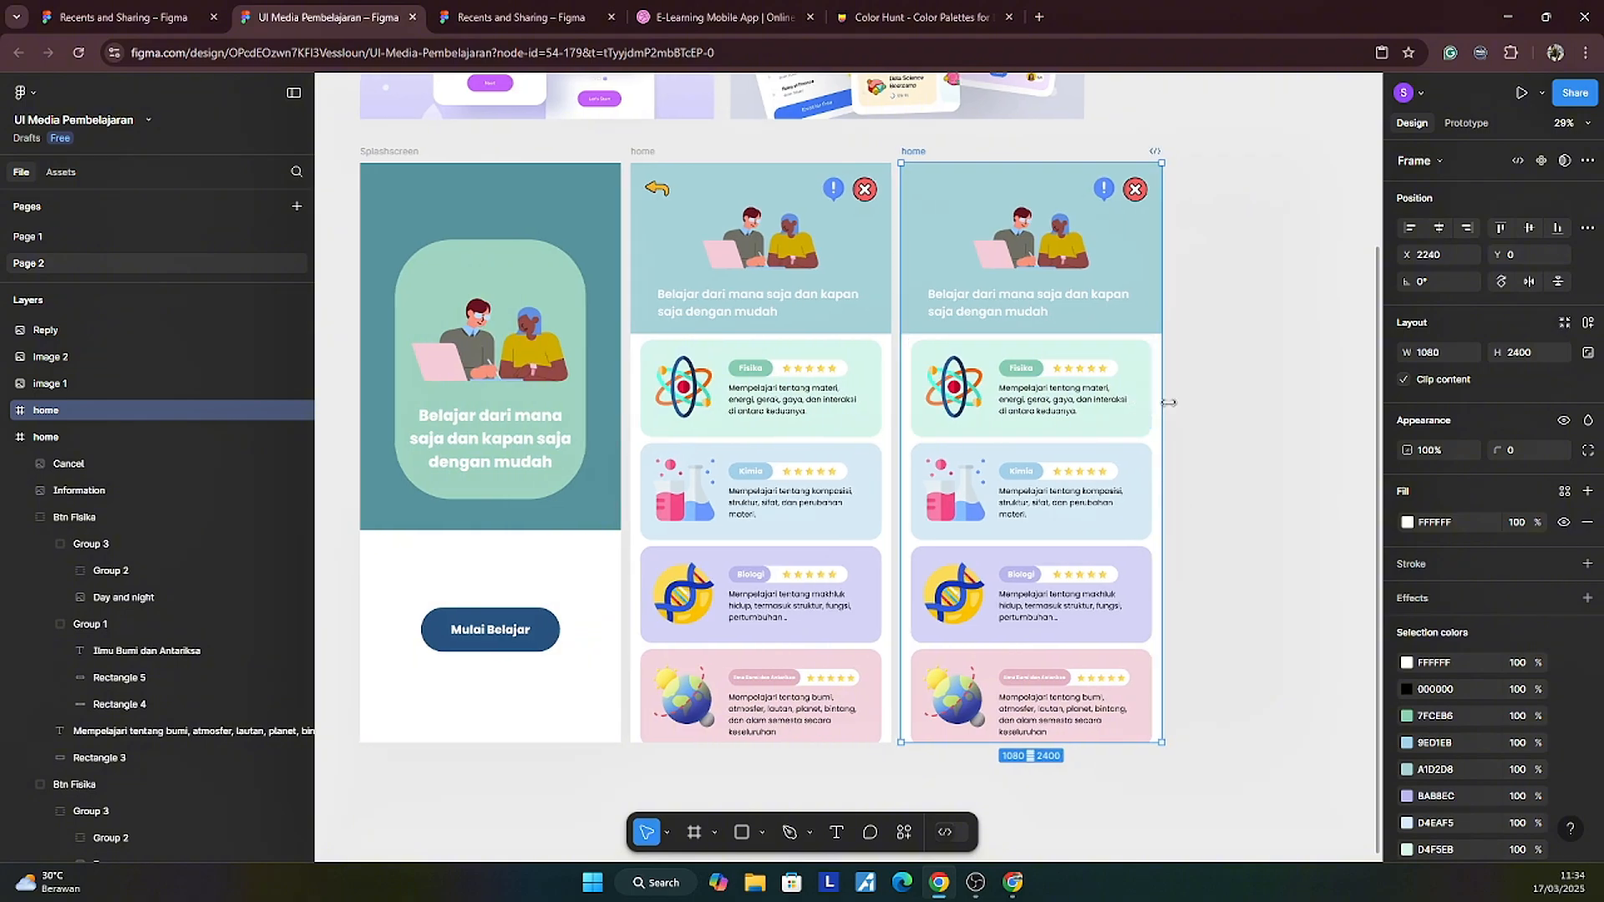
Step: Delete the four subject cards from the duplicated home frame, keeping its header
left_click(1042, 401)
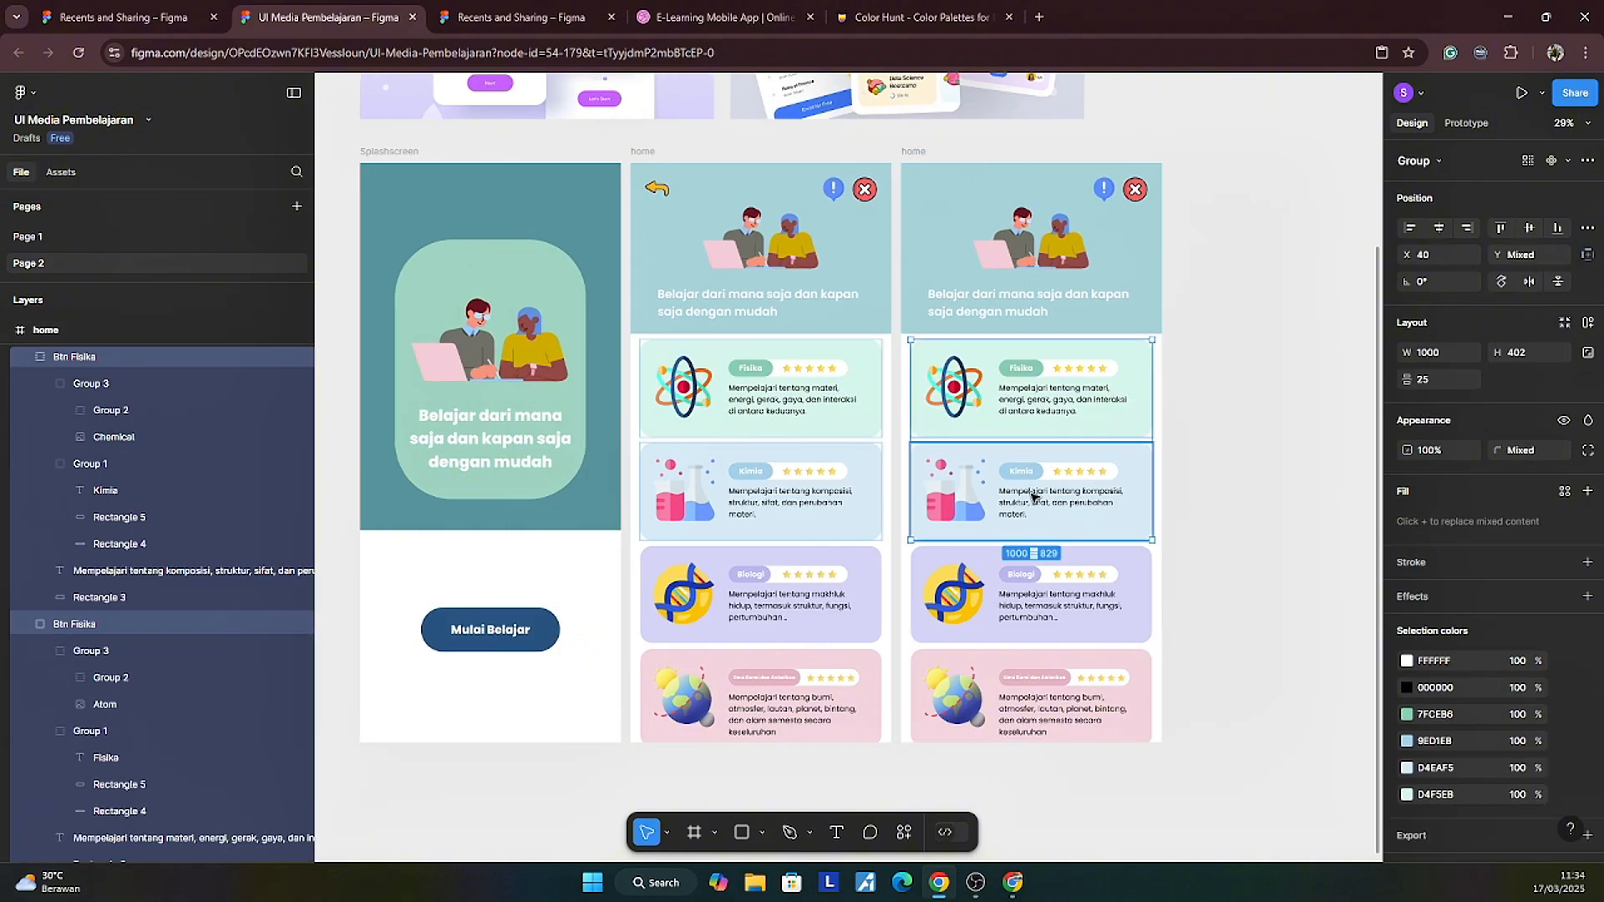
left_click(1036, 493, "shift")
left_click(1036, 595, "shift")
left_click(1034, 673, "shift")
key("Delete")
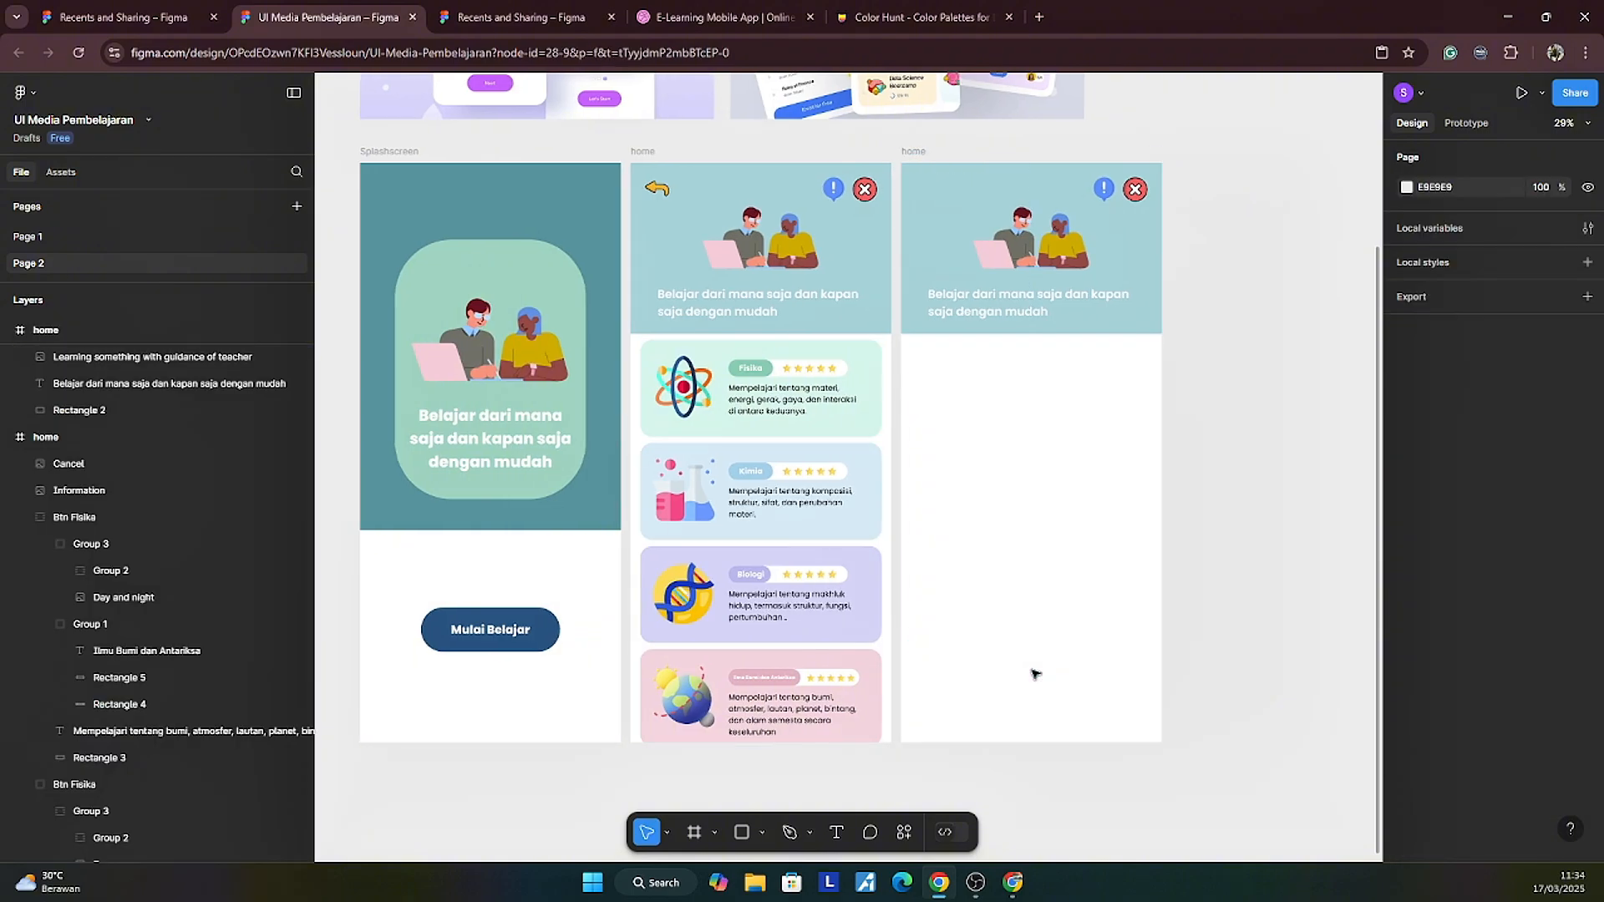
scroll(1203, 451, "up", 2)
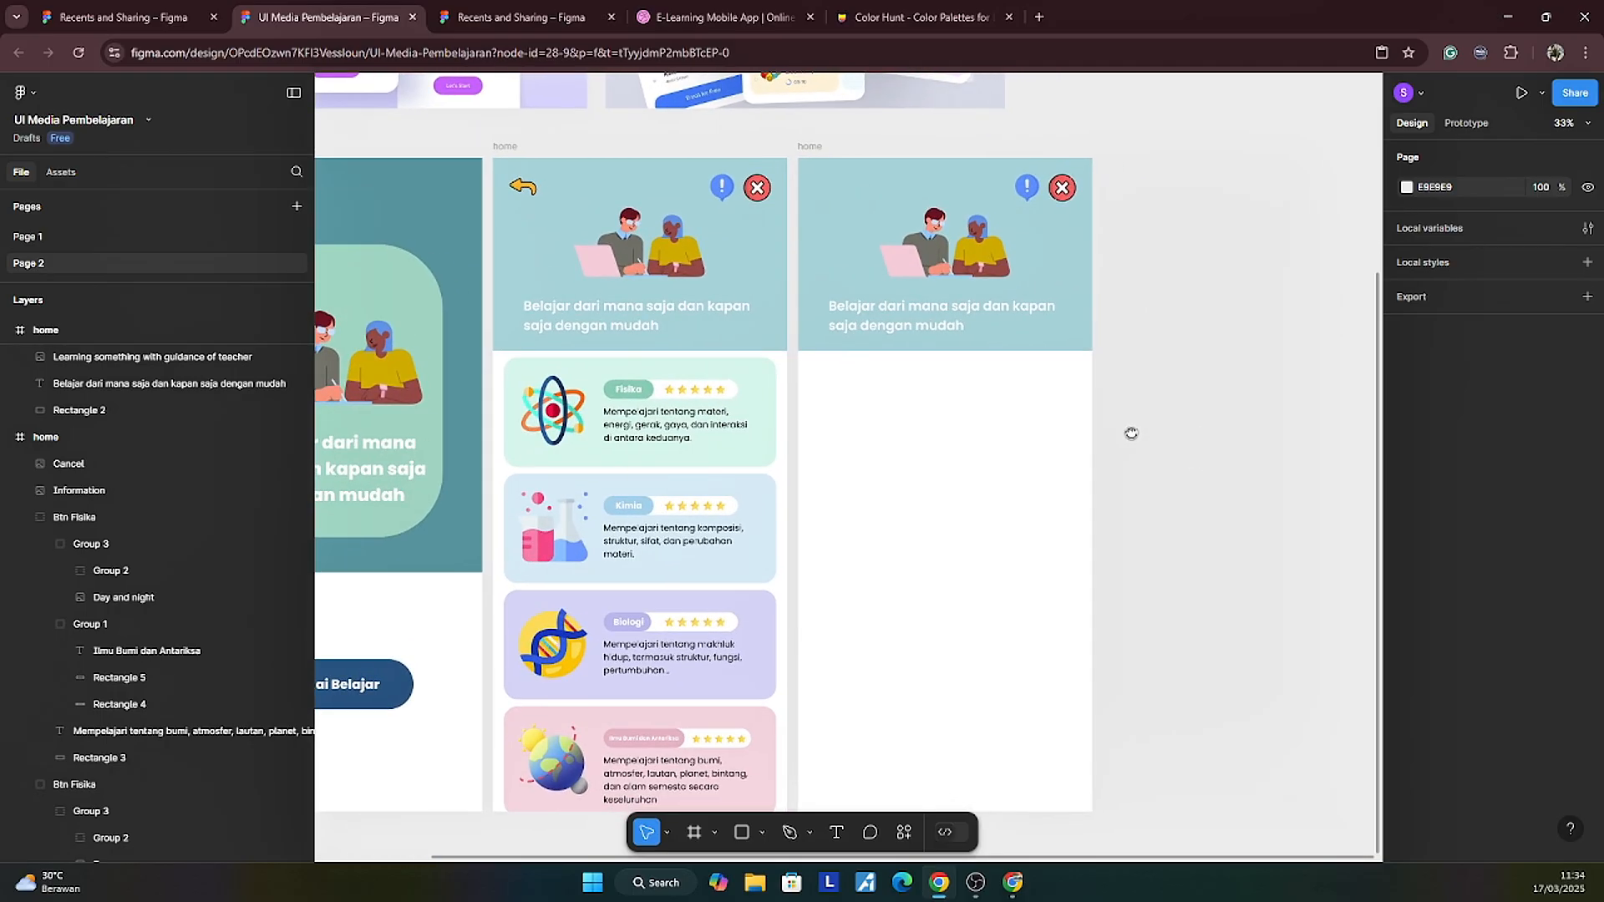
Step: Delete the two-person illustration from the header of the duplicated home frame
scroll(1145, 434, "up", 1)
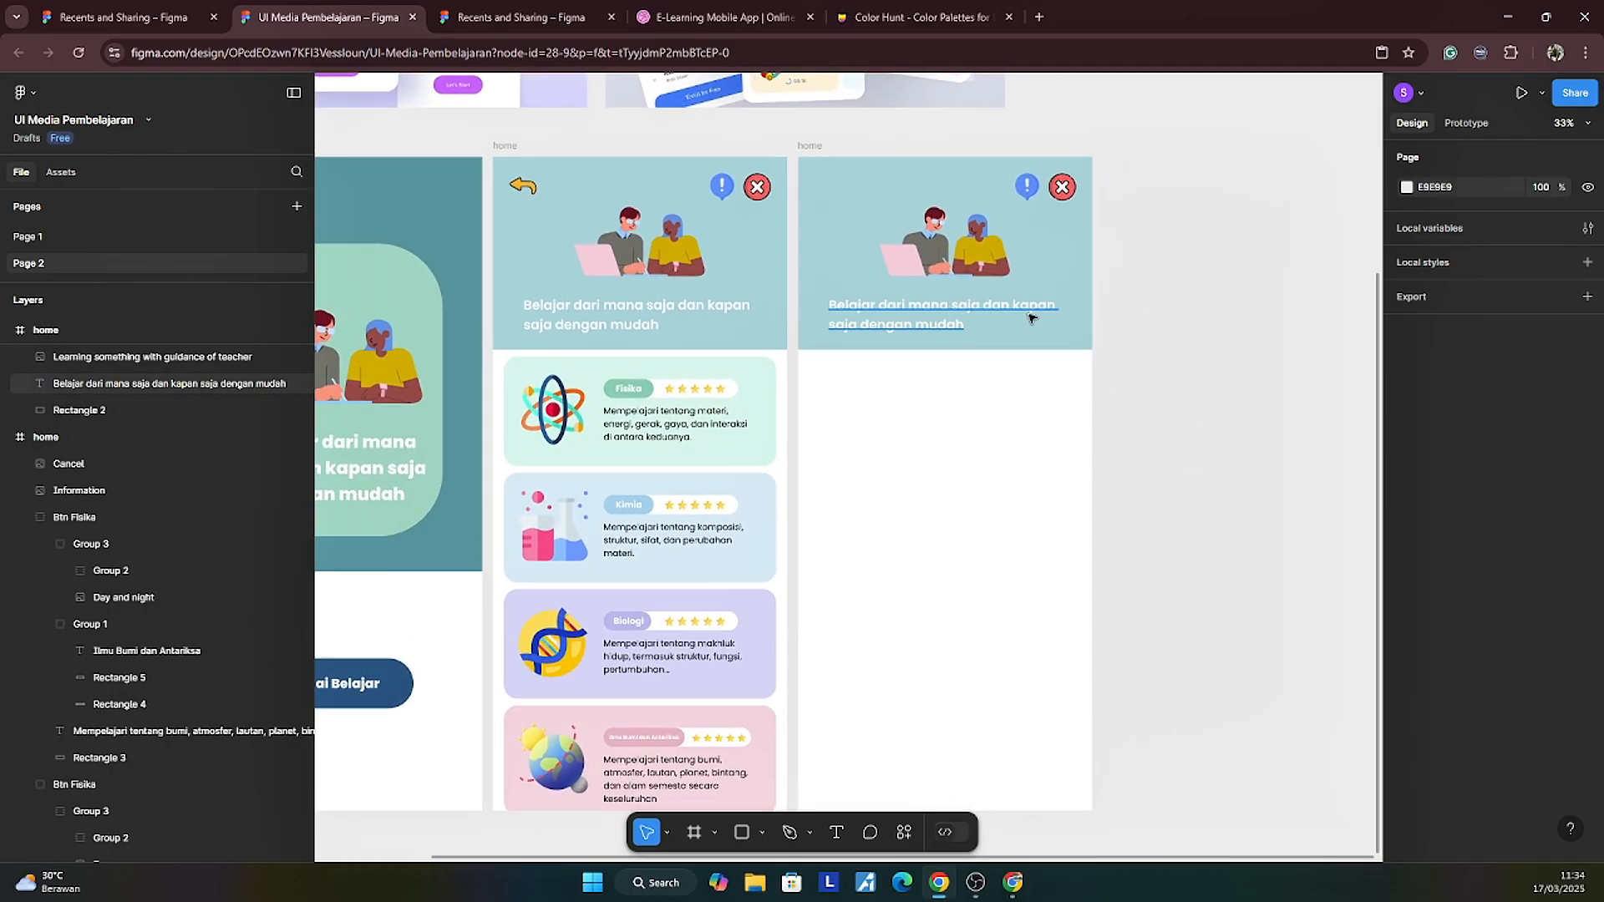
left_click(925, 250)
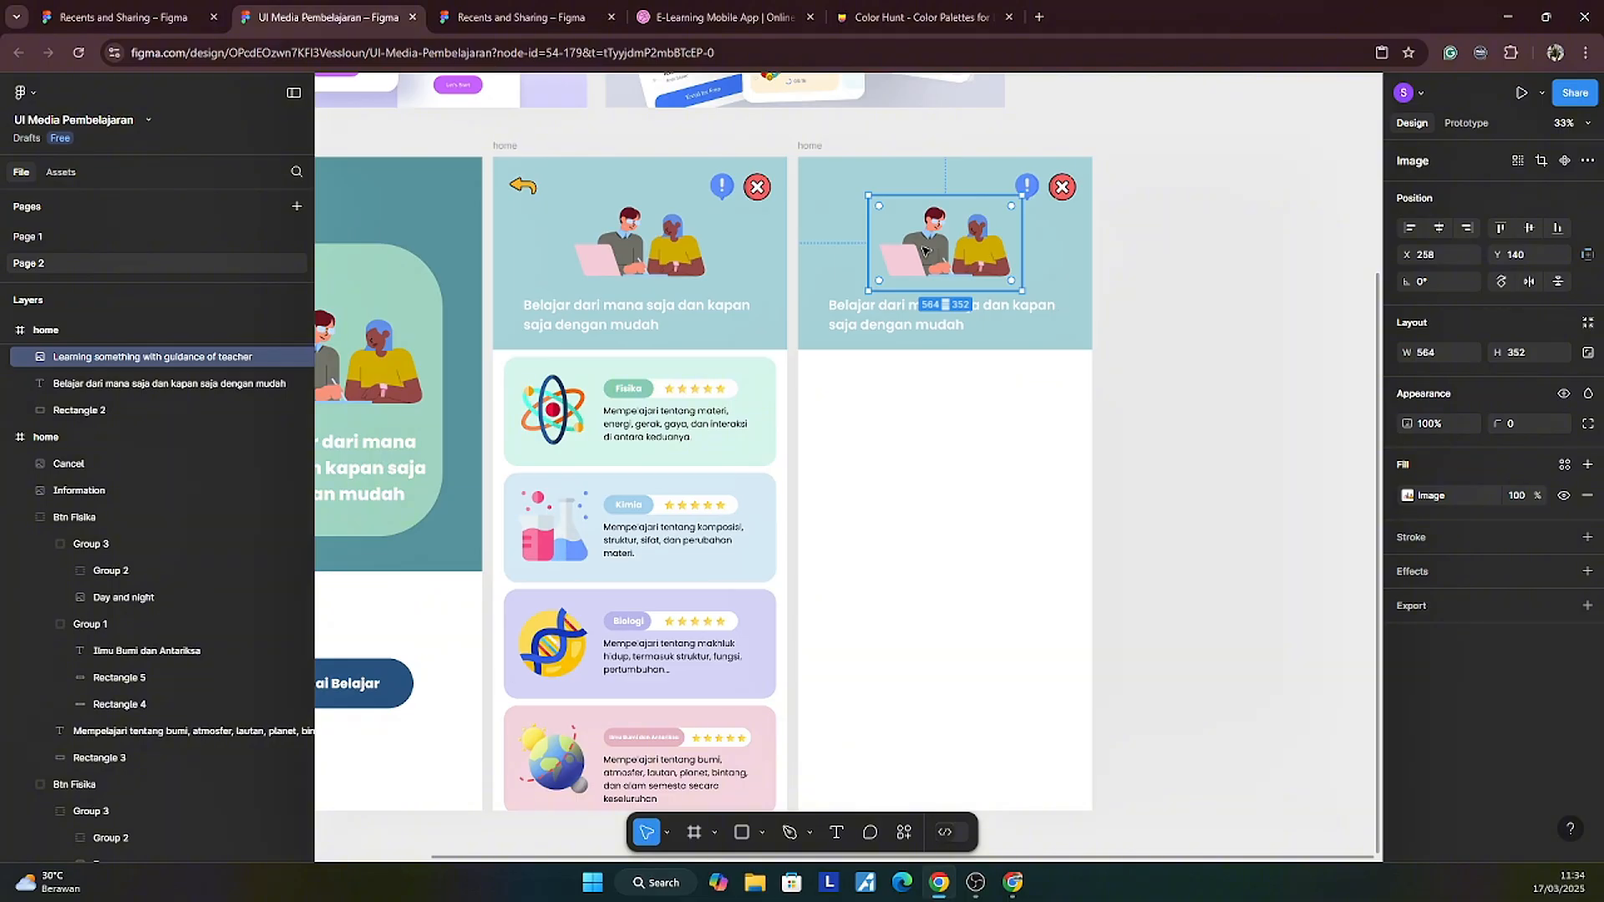
key("Delete")
Step: Move the loose back arrow icon inside the original home frame, keeping its place in the header
left_click(523, 188)
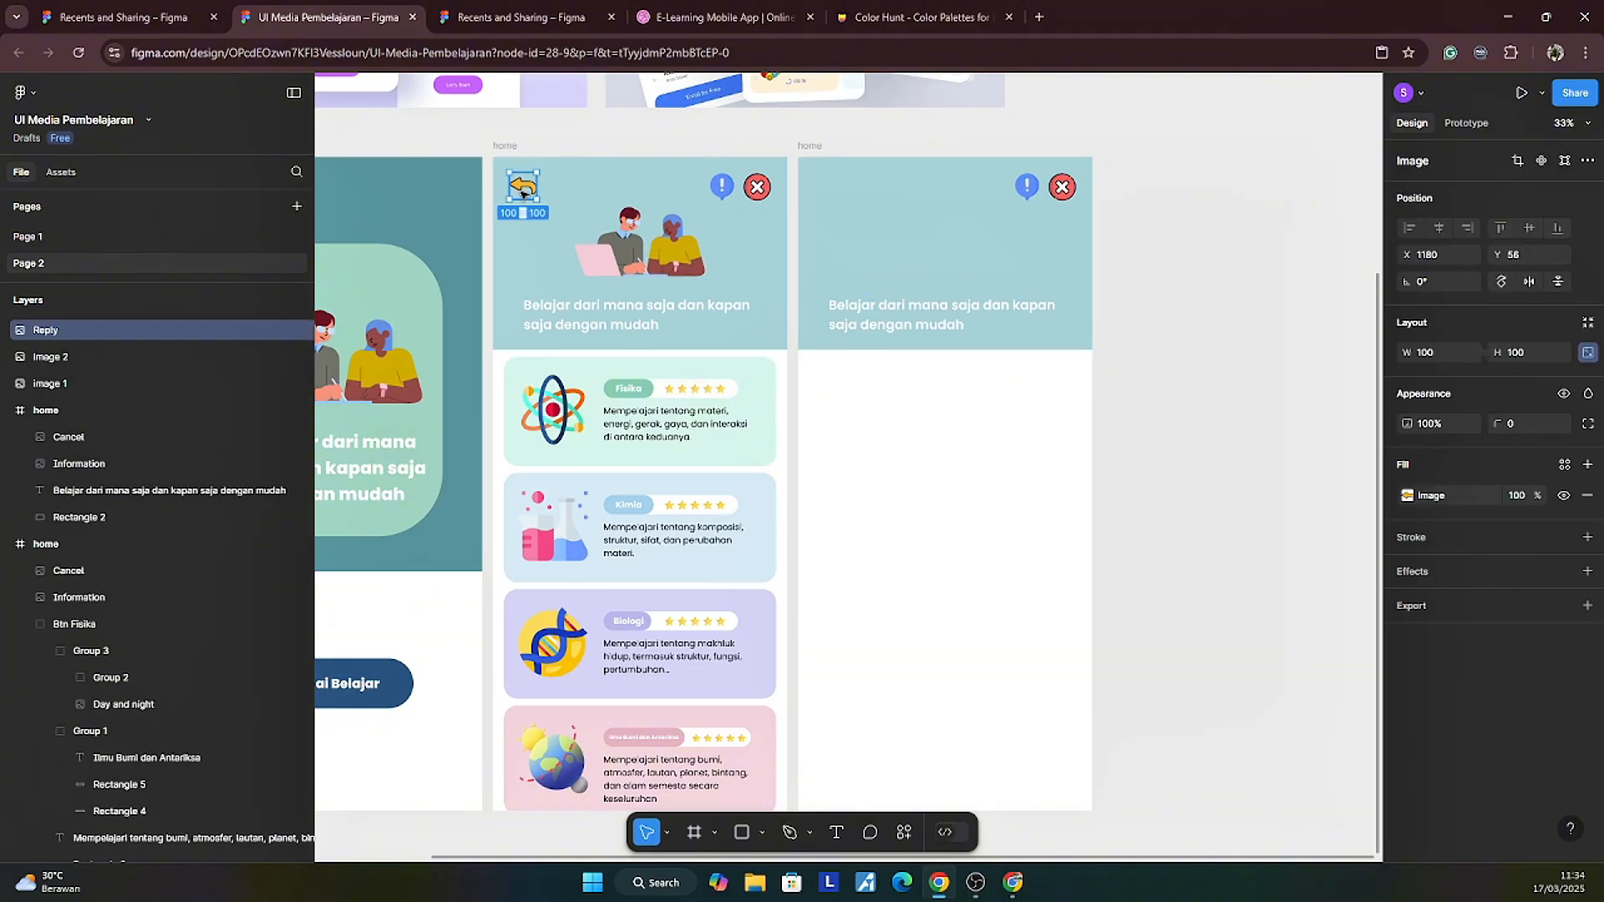
left_click_drag(522, 187, 523, 188)
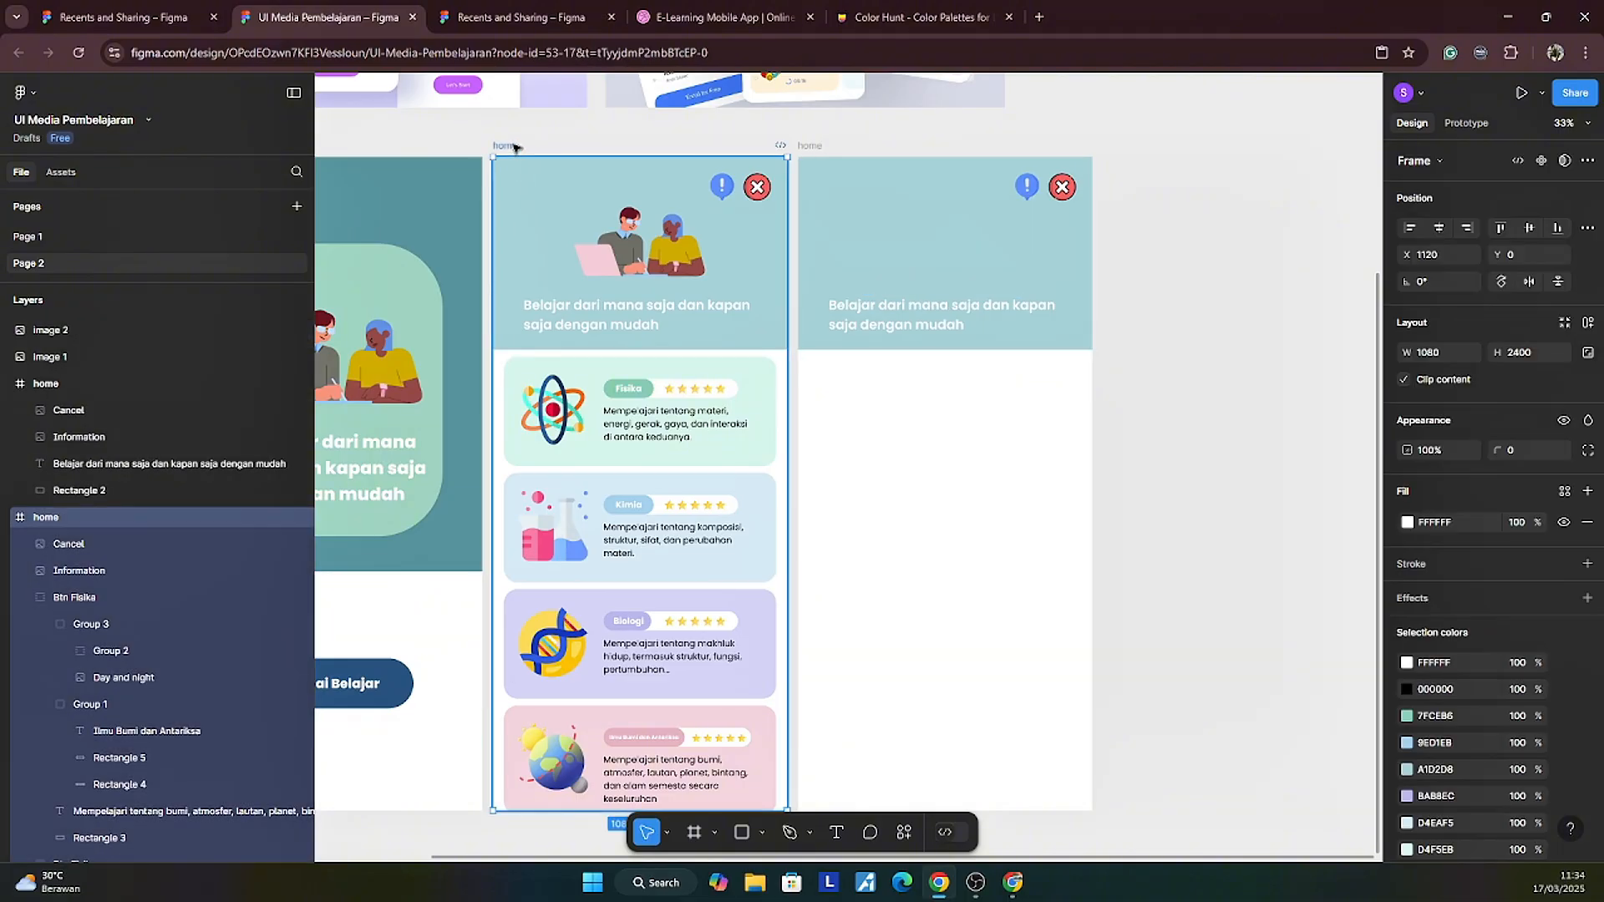
left_click(1203, 368)
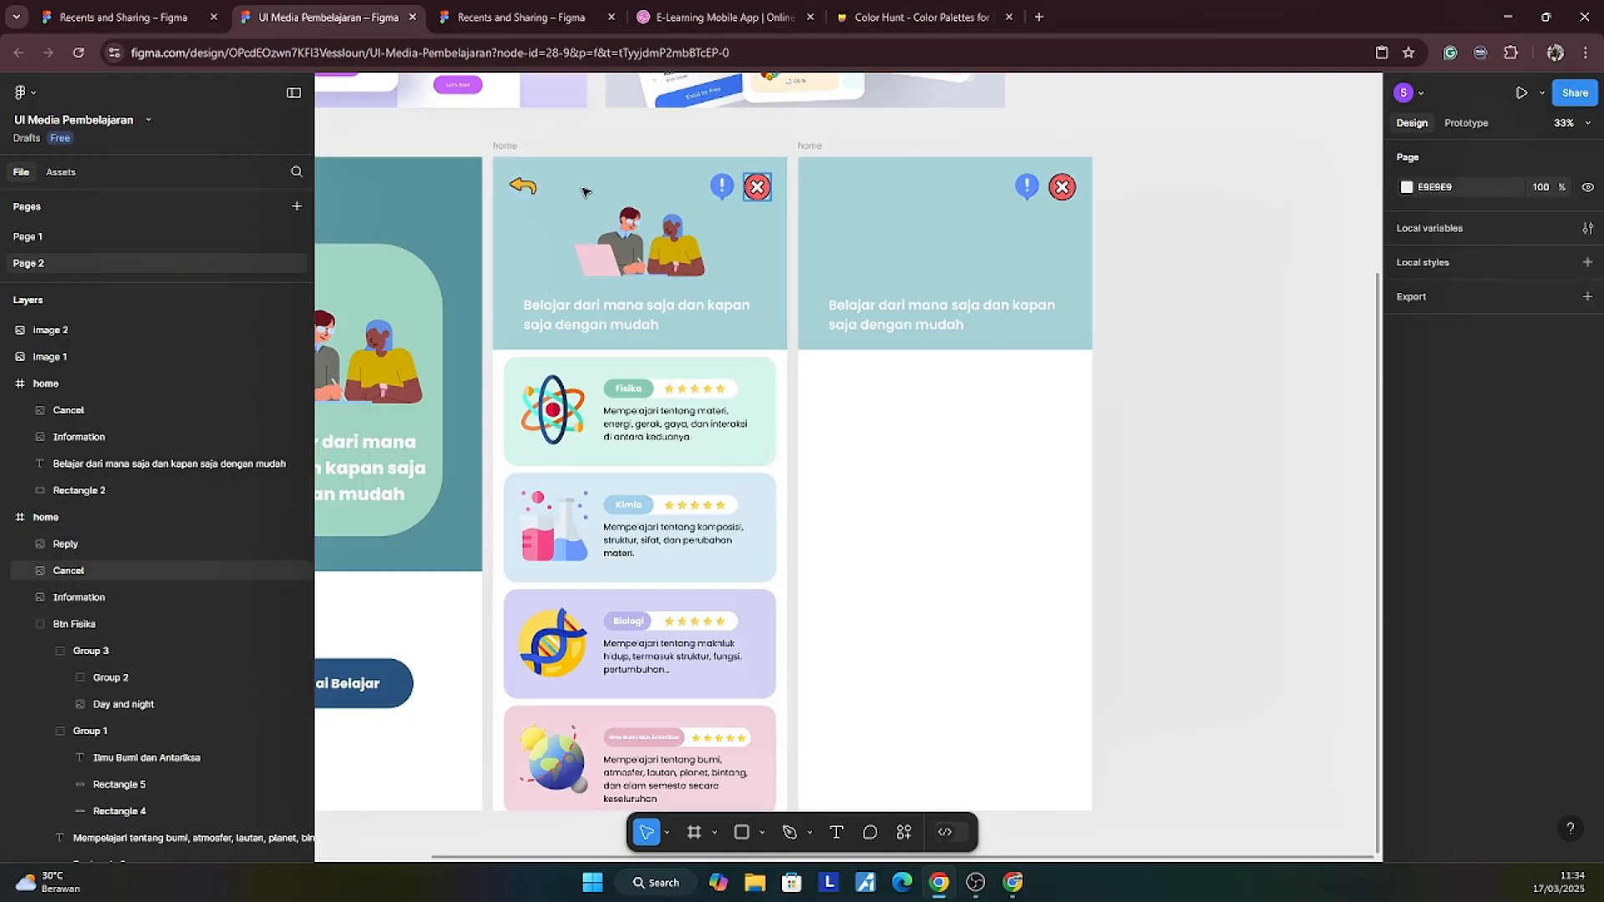
Step: Copy the back arrow icon from the original home frame into the duplicated home frame's header
left_click(533, 186)
key("ctrl+c")
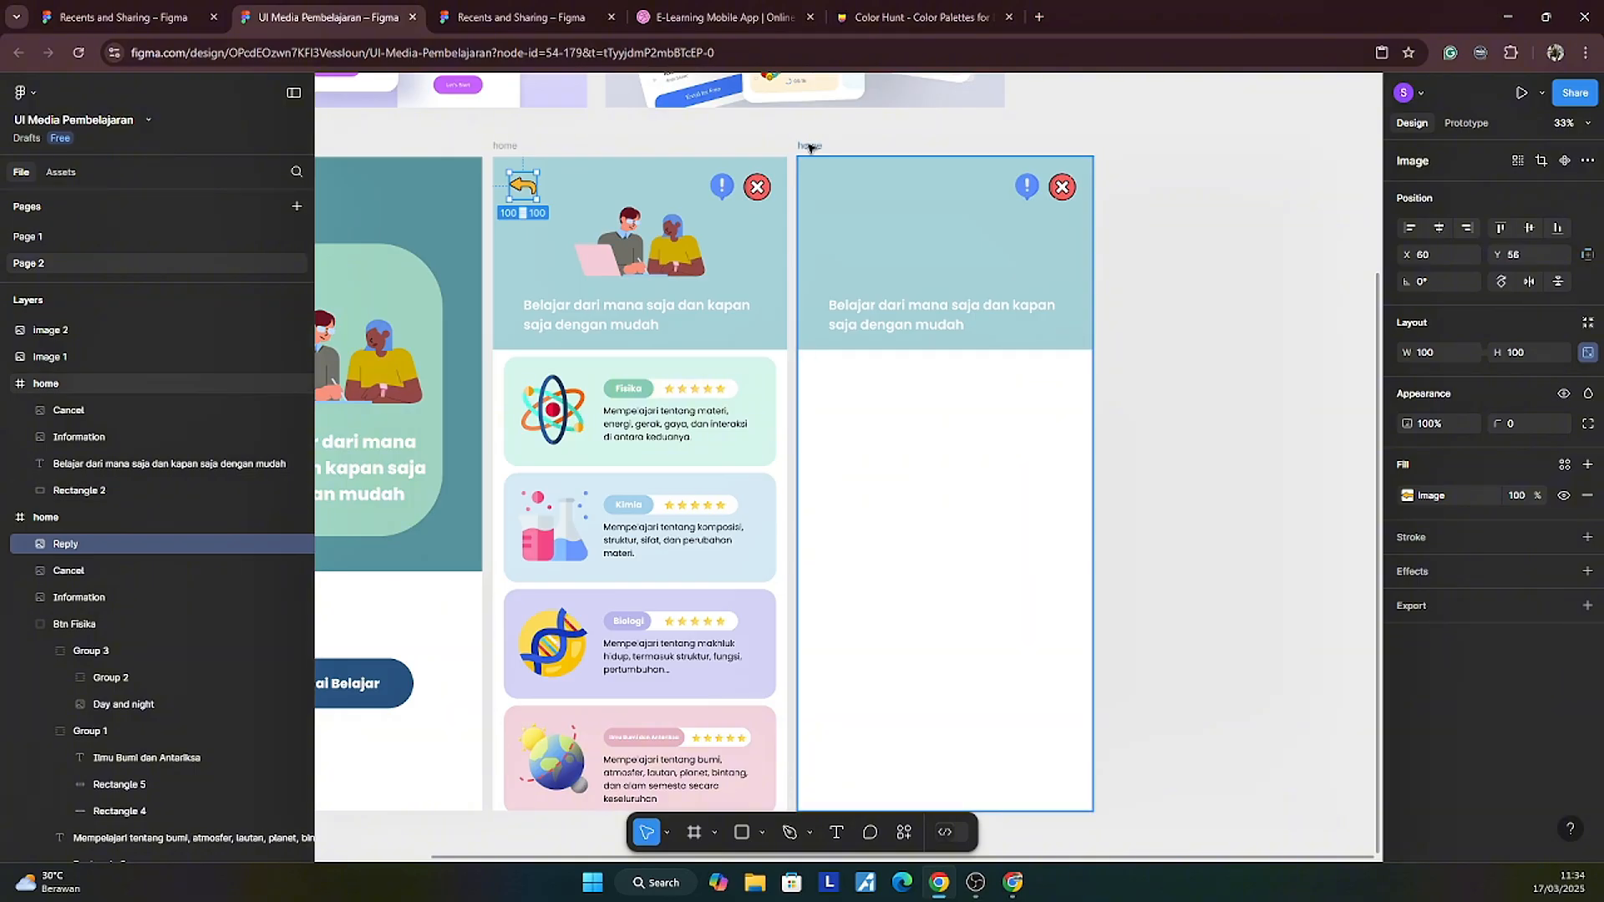
left_click(809, 148)
key("ctrl+v")
left_click(1185, 276)
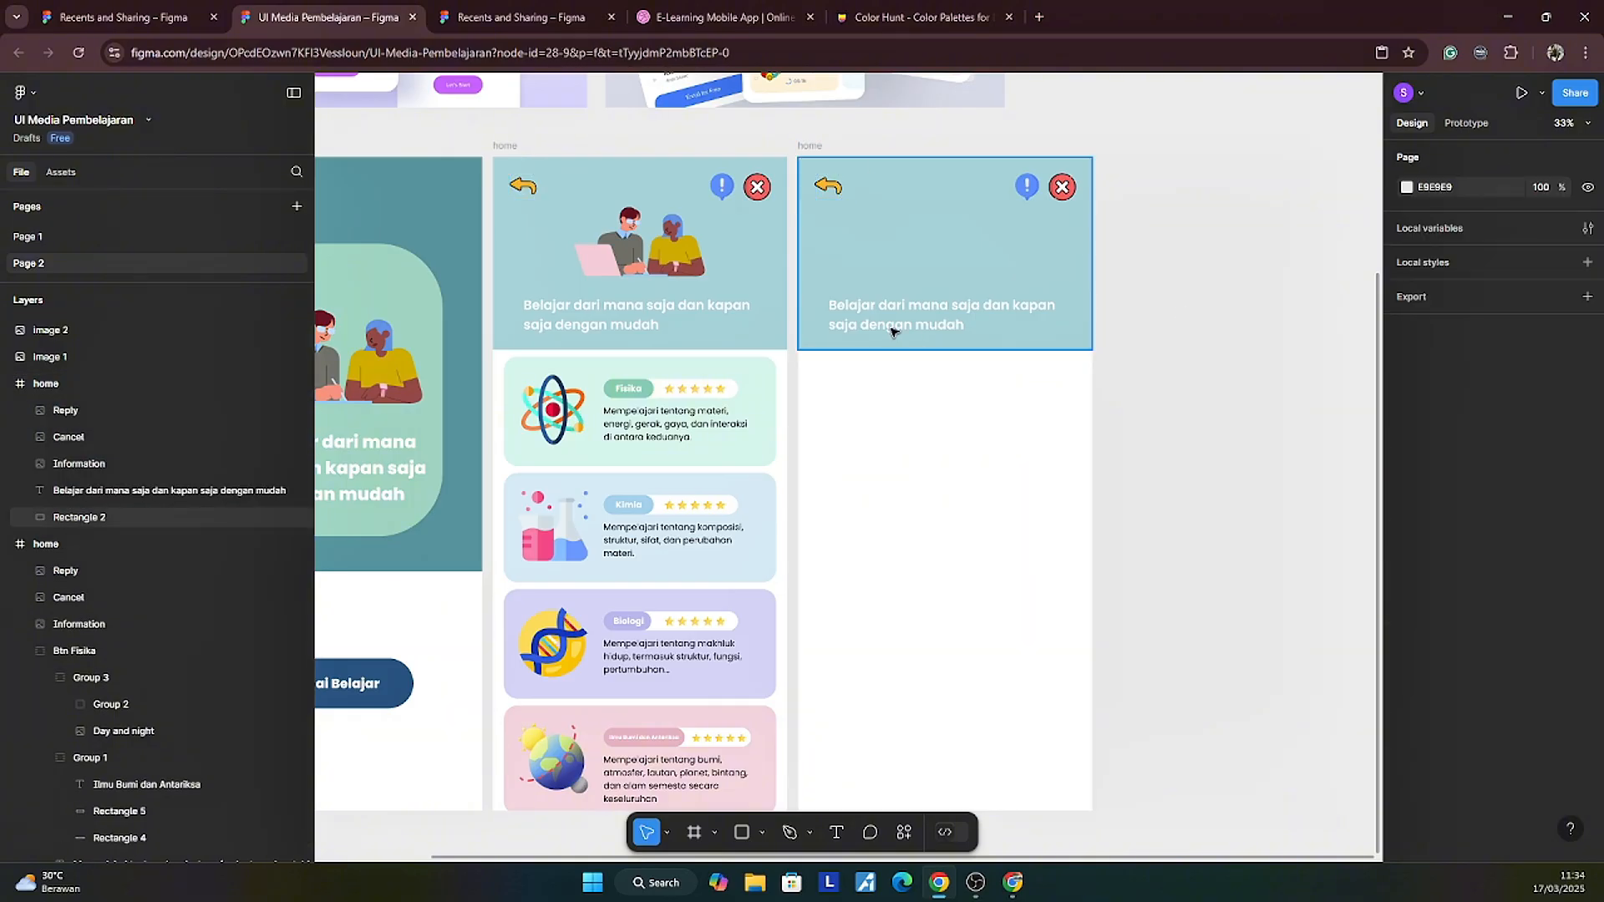
Step: Delete the tagline from the duplicated frame's header and shrink the header rectangle to a height of about 242
left_click(884, 329)
key("Delete")
left_click(884, 332)
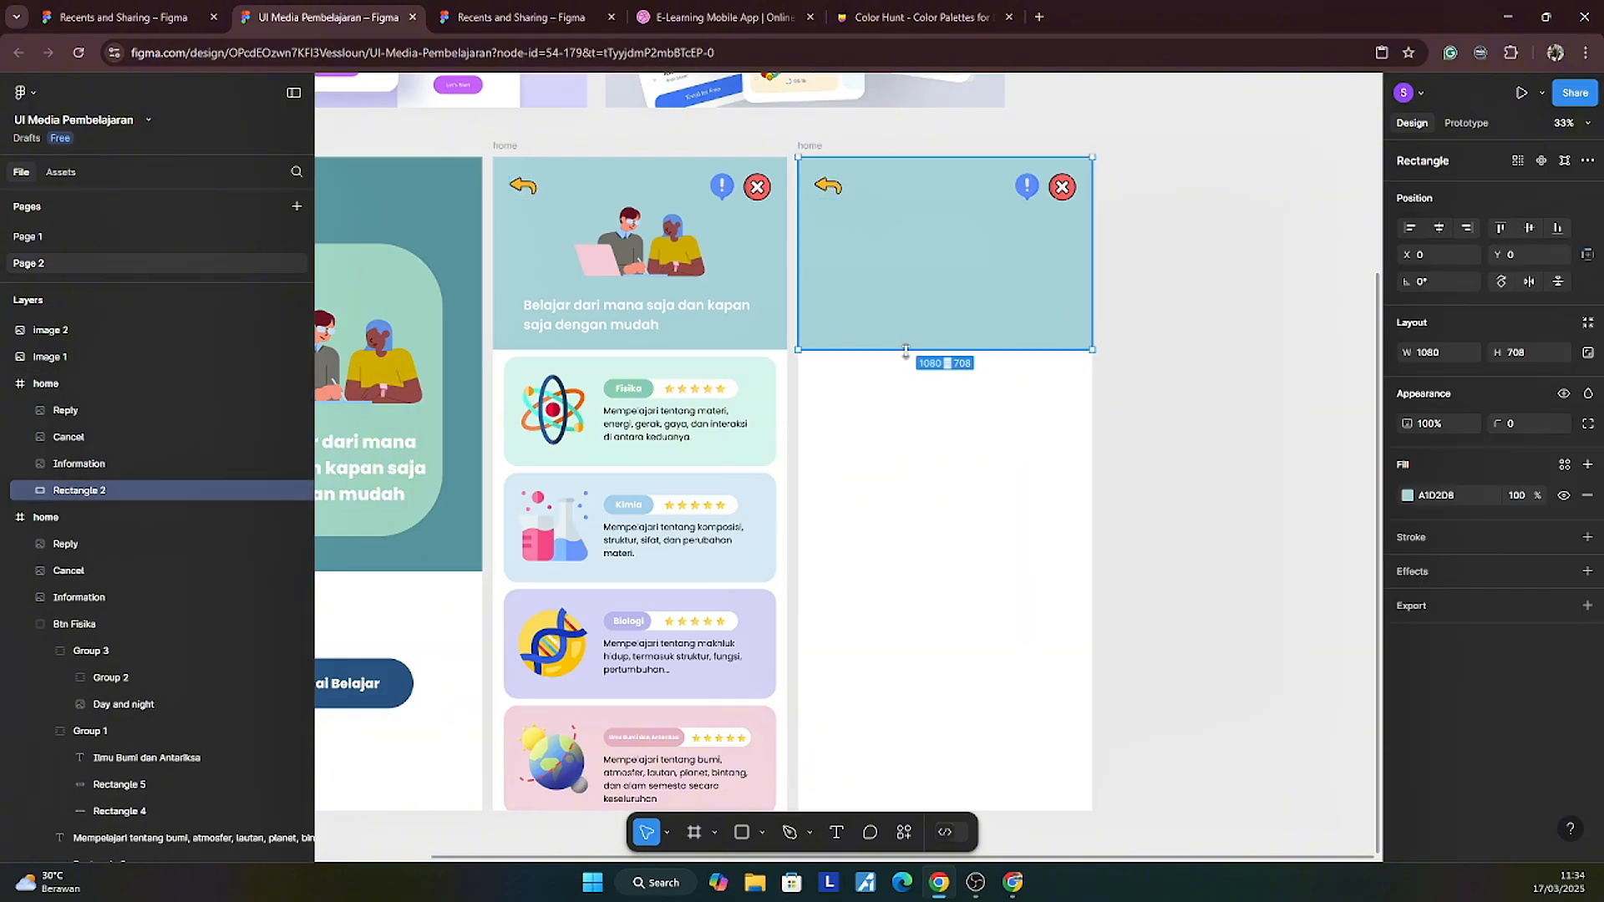
left_click_drag(911, 349, 918, 223)
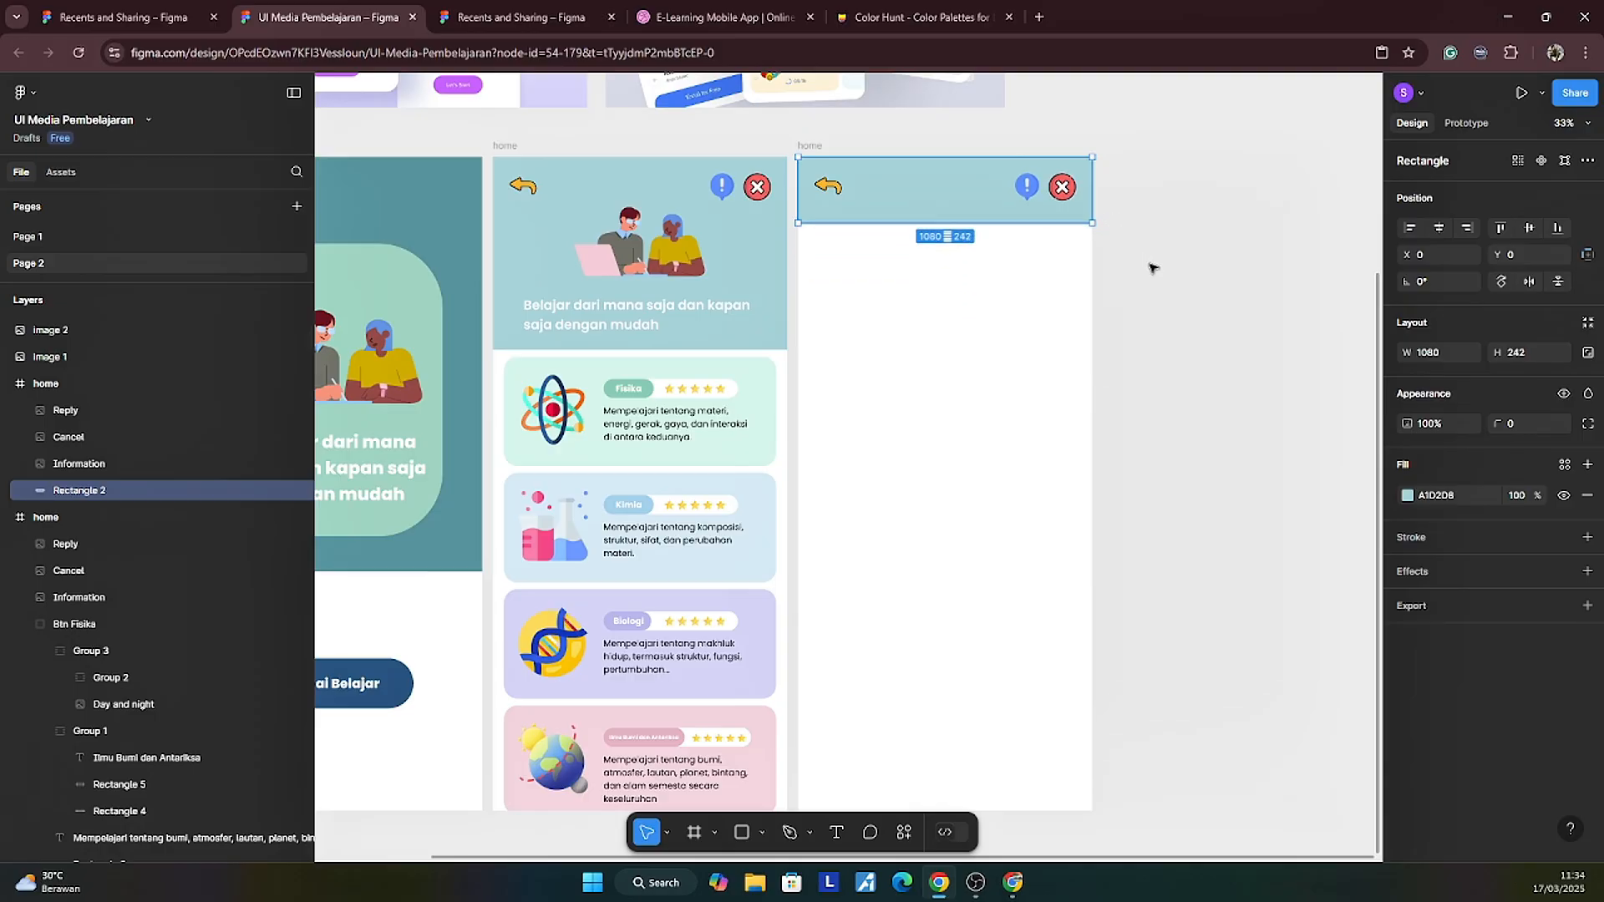
scroll(753, 225, "up", 5)
left_click(1201, 394)
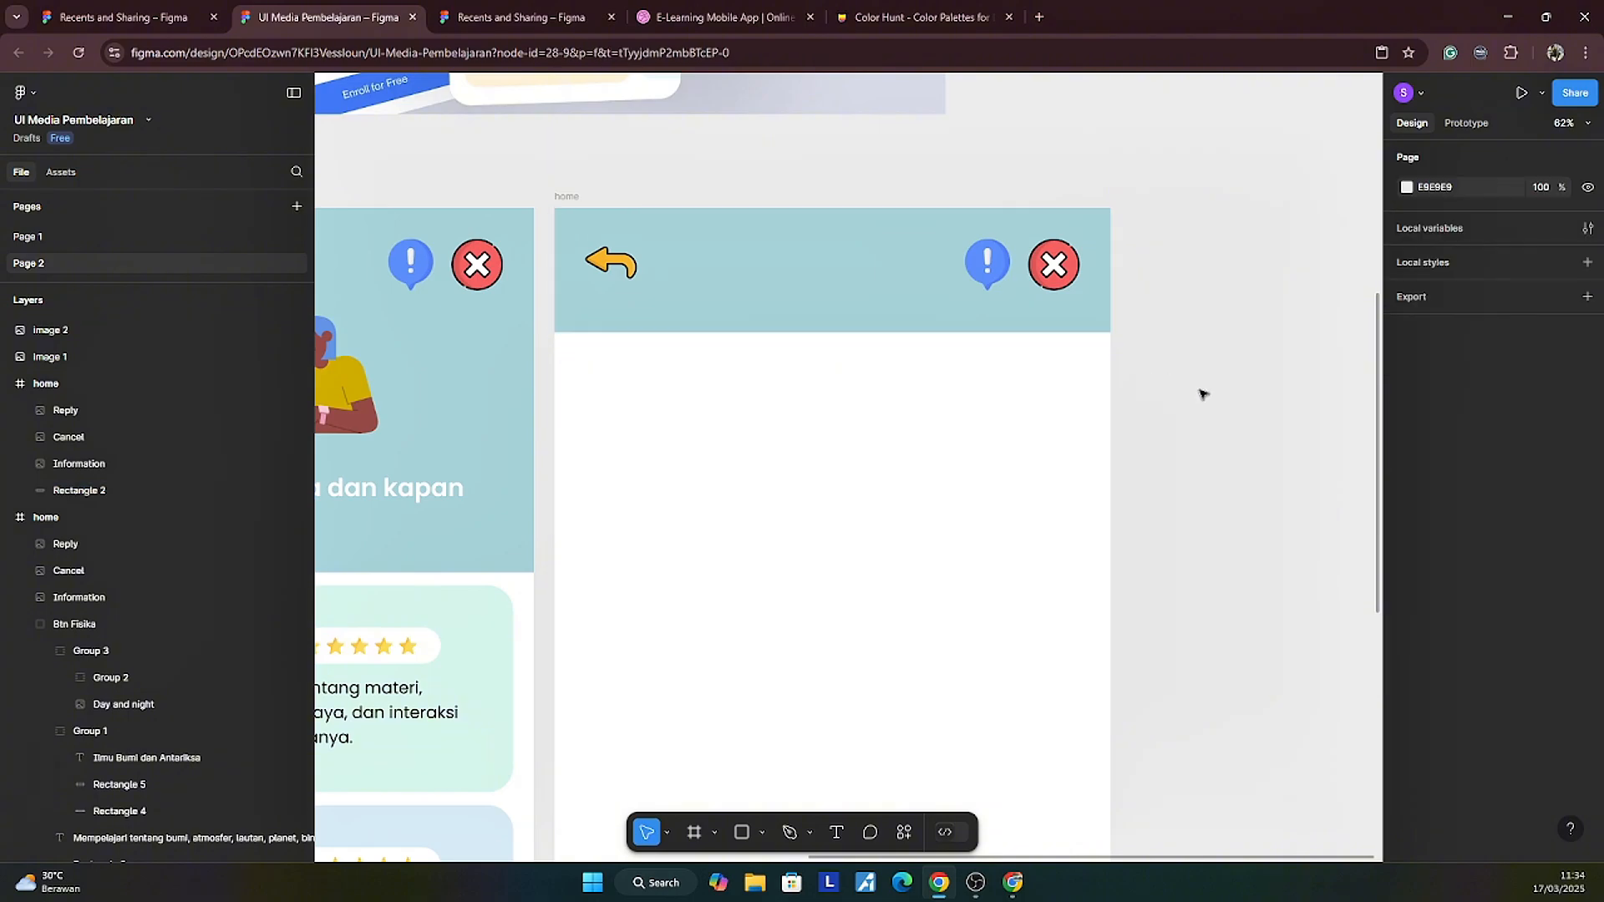
scroll(1200, 394, "down", 6)
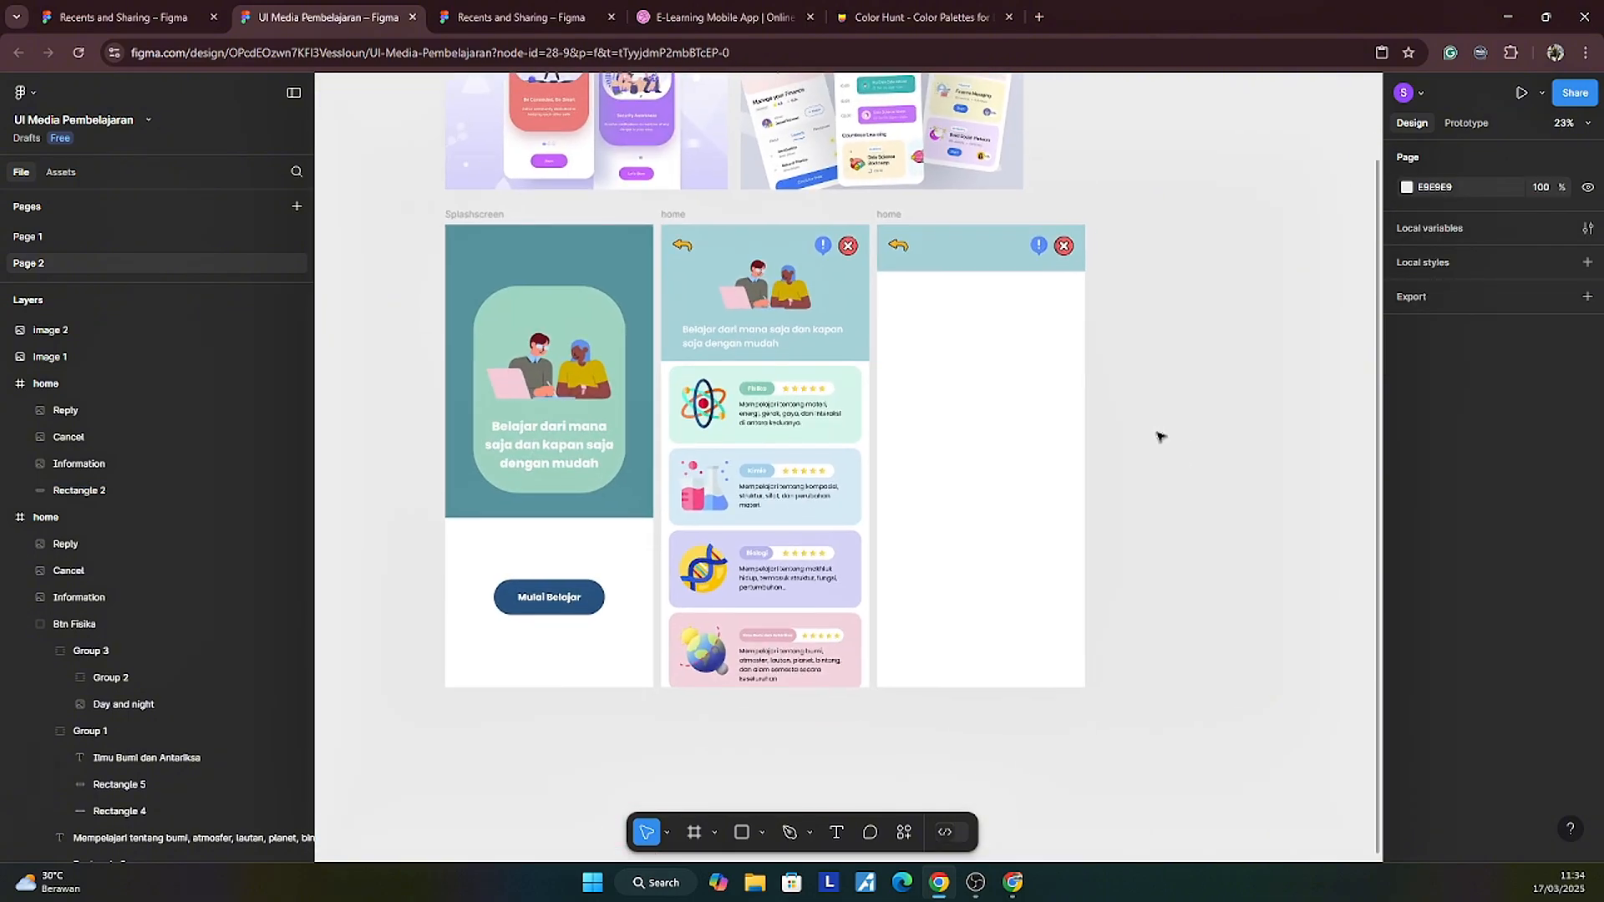
scroll(1158, 434, "up", 1)
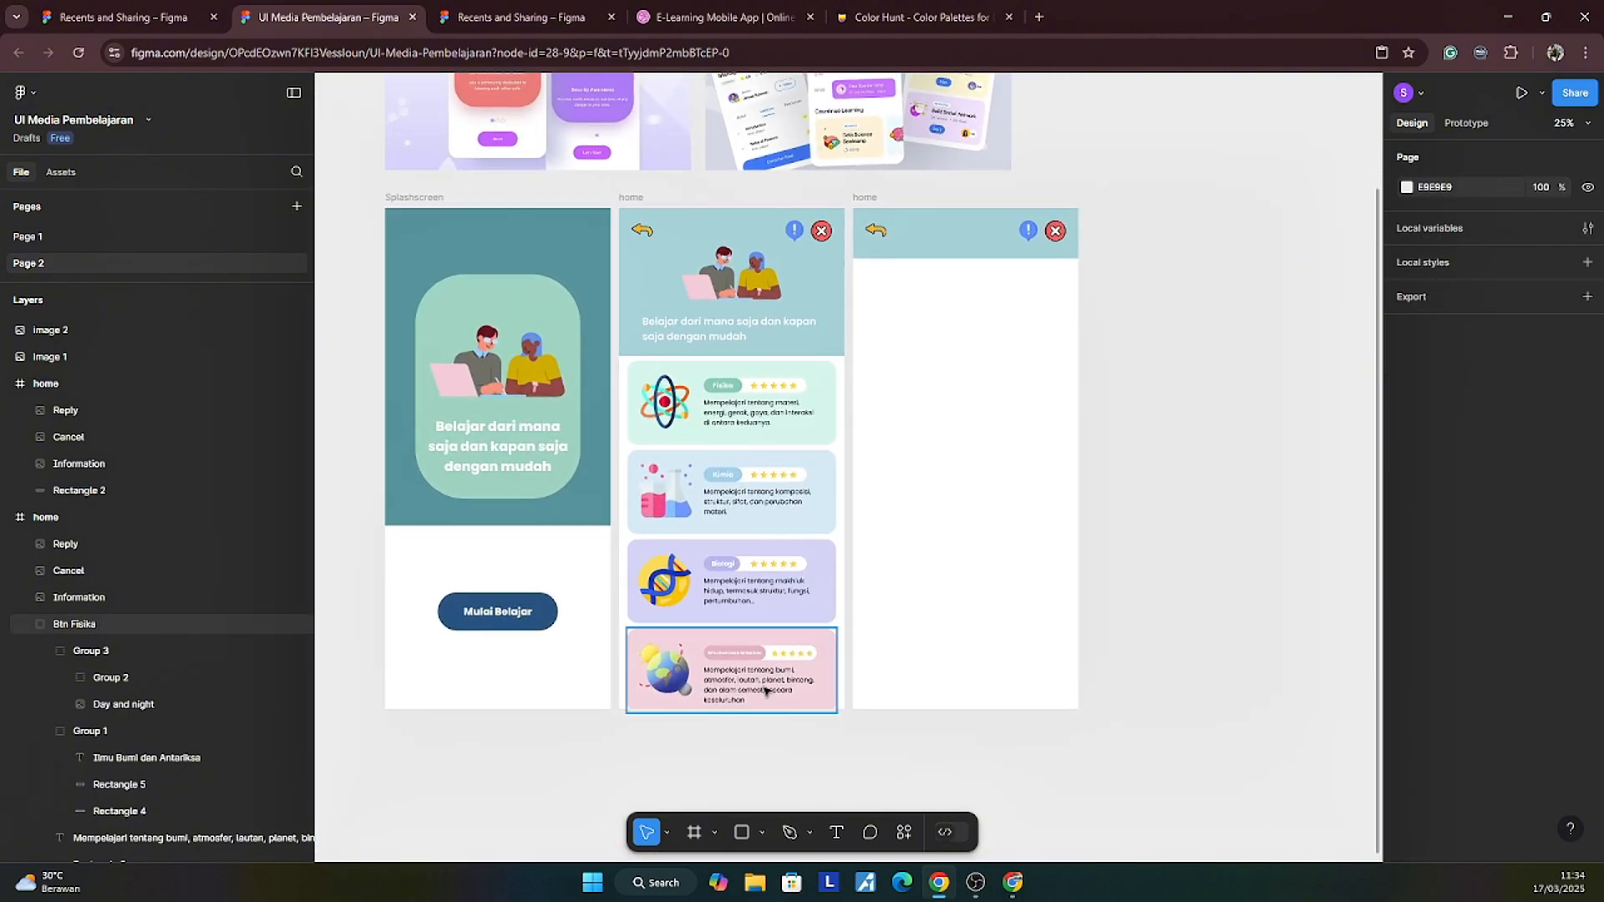
Step: Add a text box about 936 px wide below the duplicated frame's header, reading "Tentang Aplikasi"
left_click(837, 832)
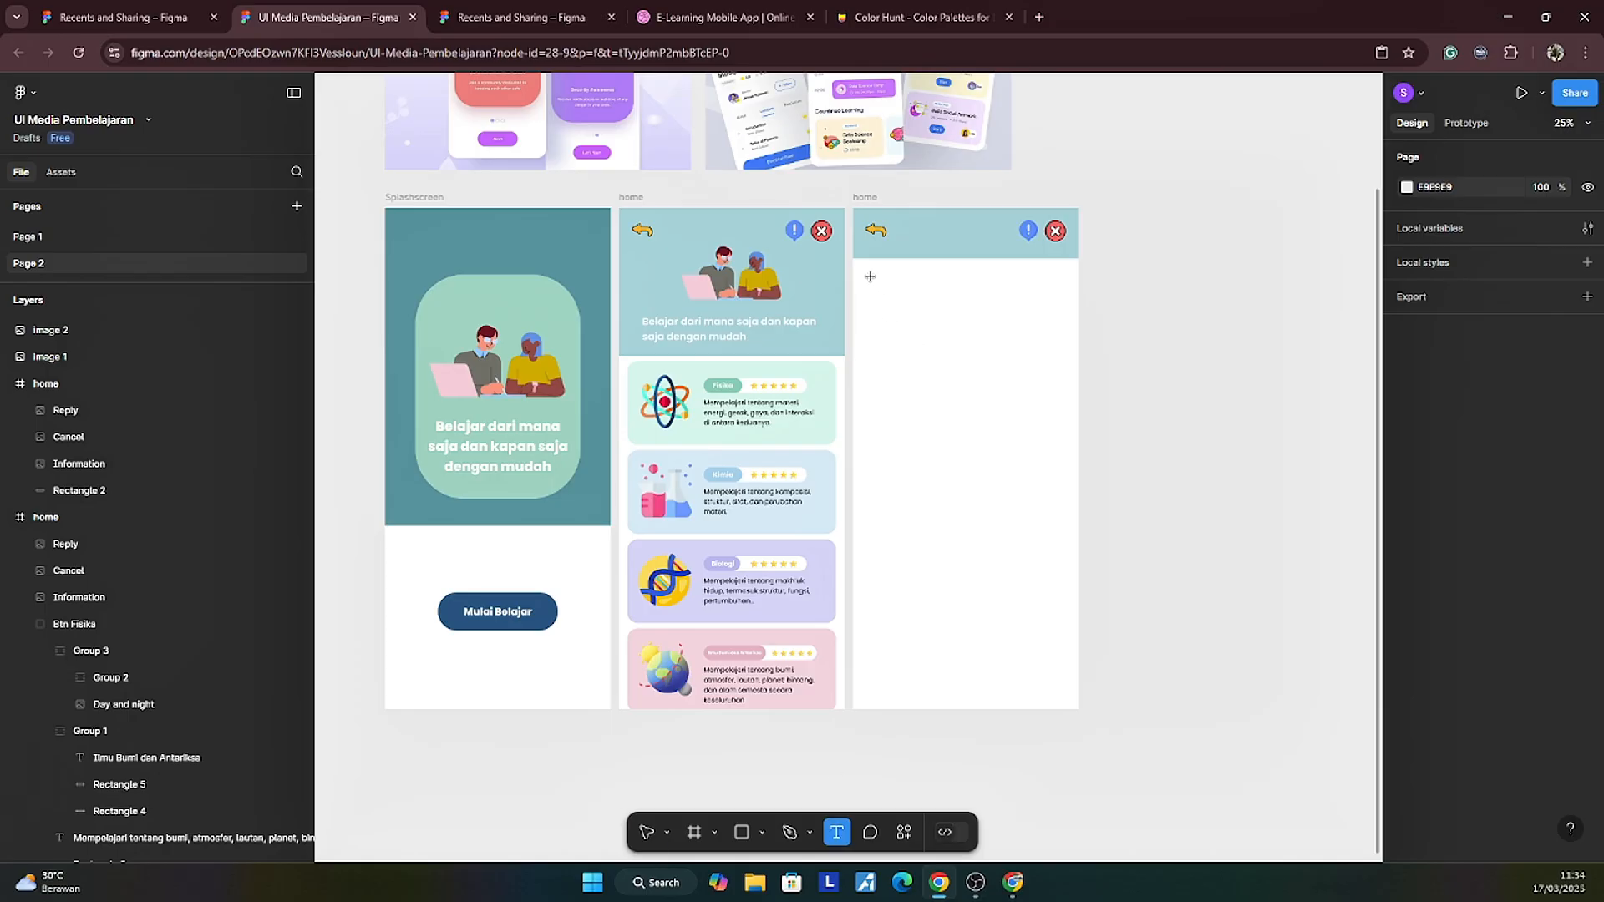
scroll(868, 294, "up", 2)
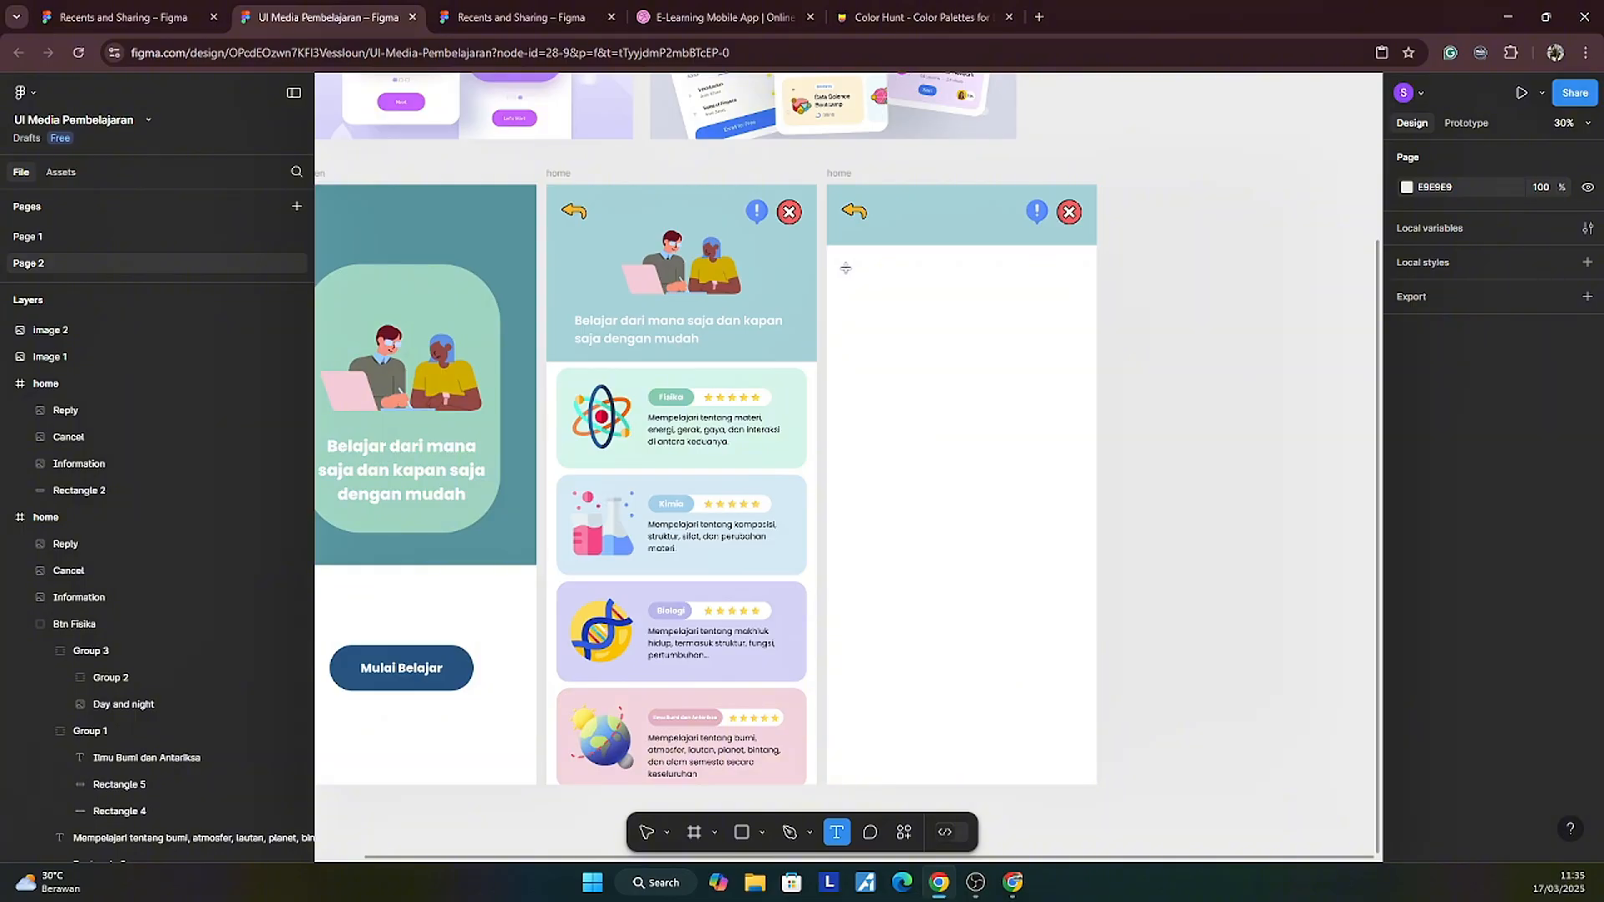
left_click_drag(840, 266, 1076, 298)
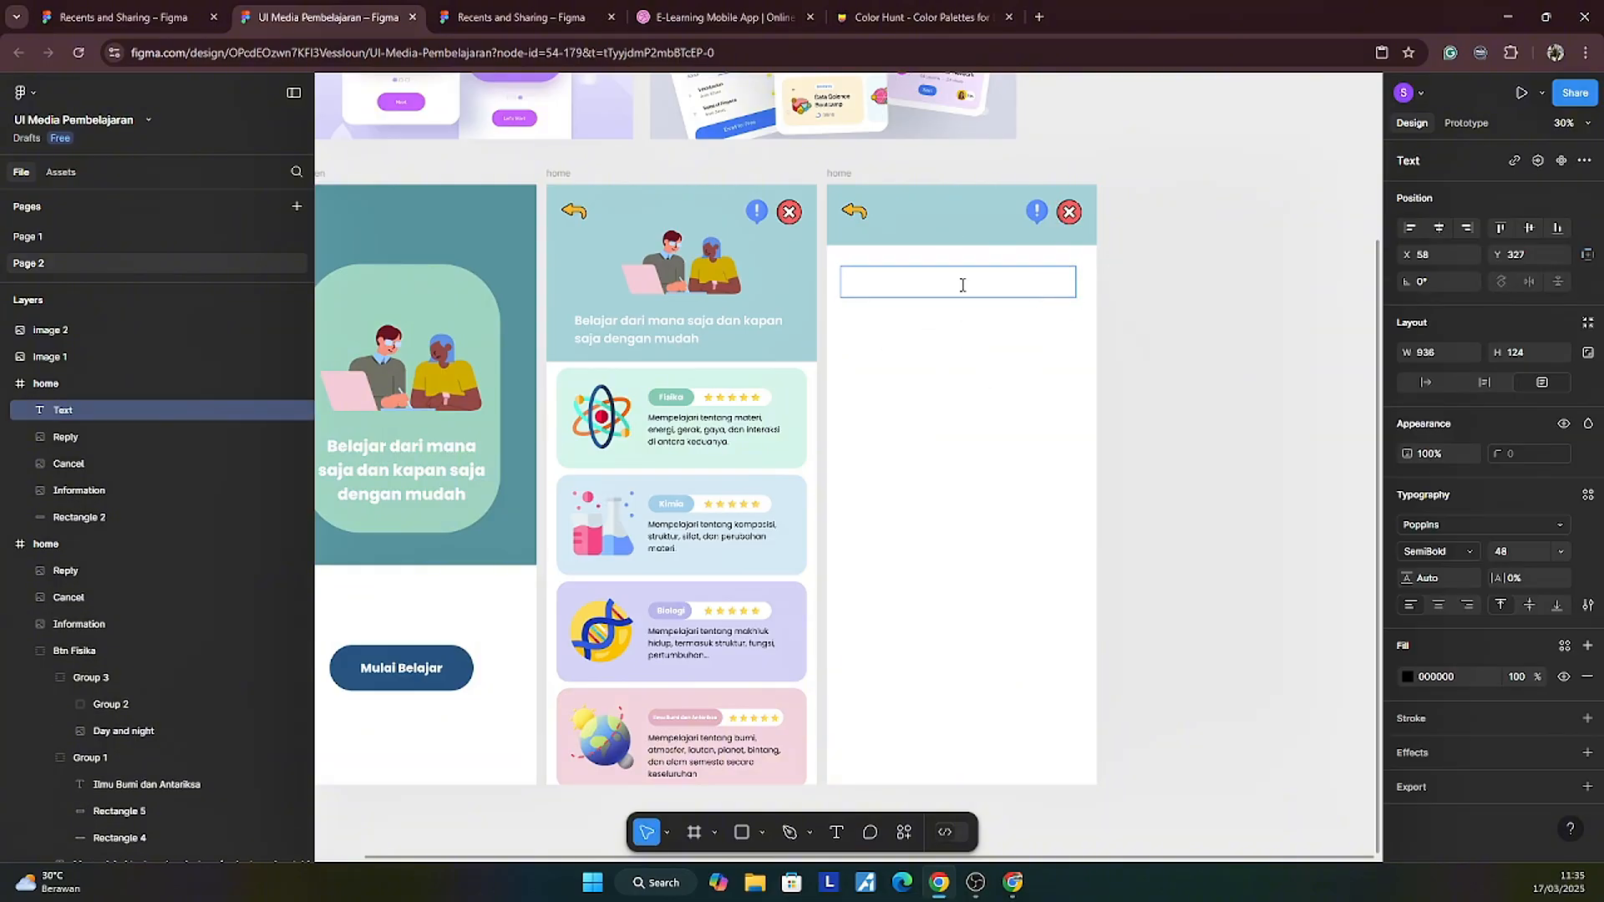
type("Deskripsi")
key("ctrl+a")
key("BackSpace")
type("Tentang Aplikasi")
key("Escape")
Step: Duplicate the "Tentang Aplikasi" heading directly beneath itself and set the copy's font weight to Regular
left_click_drag(892, 297, 892, 306)
key("ctrl+d")
left_click(1437, 551)
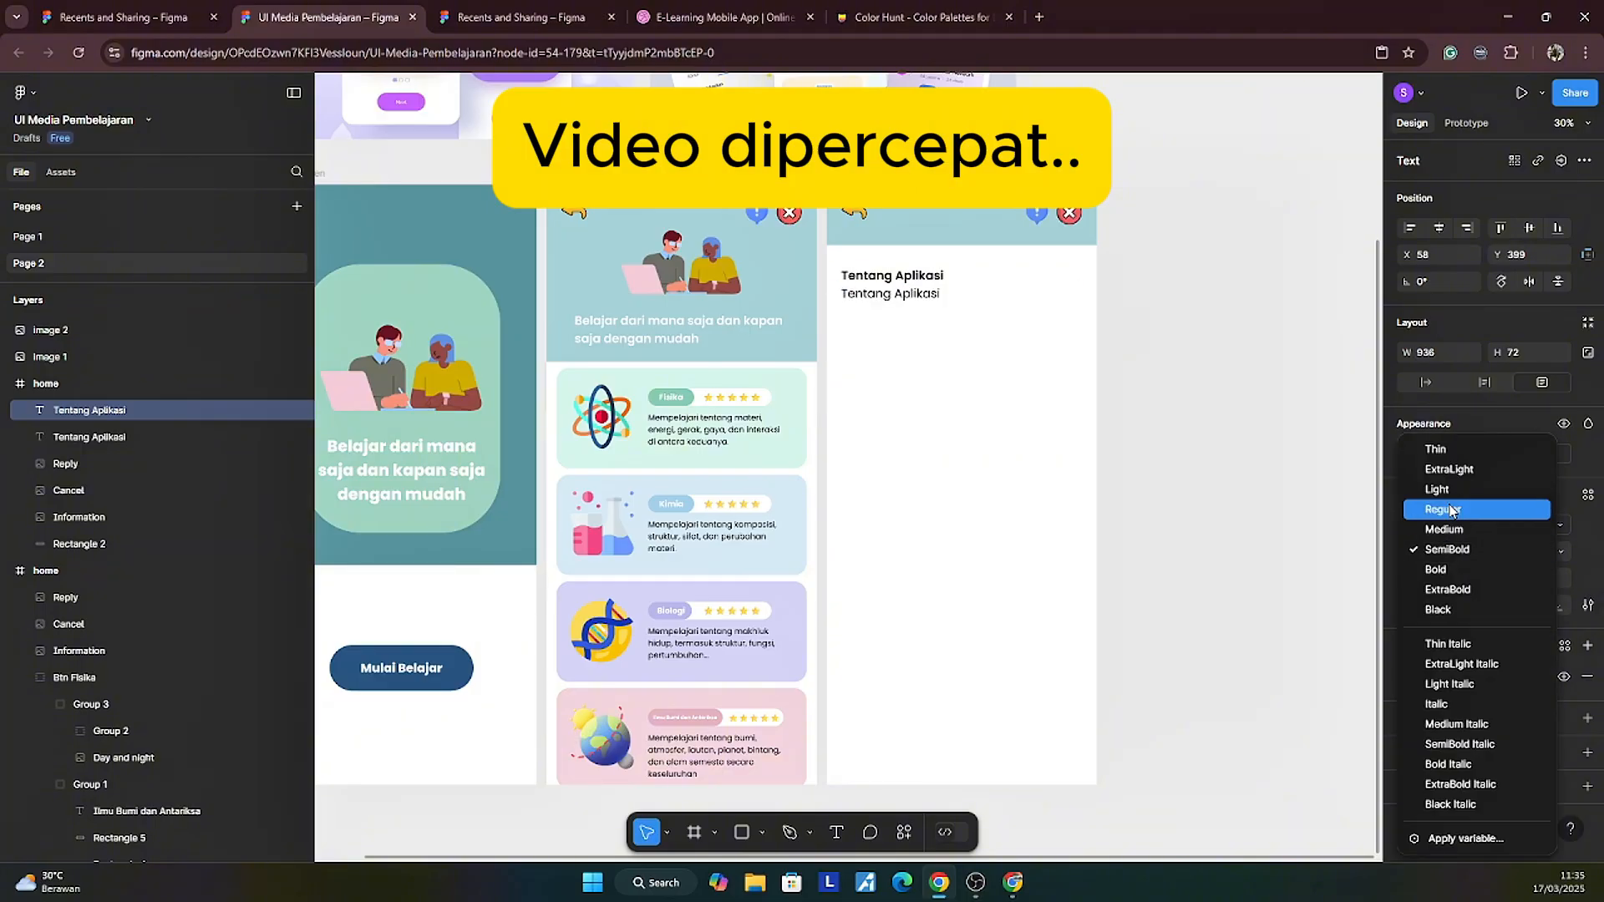
left_click(1433, 505)
Step: Replace the copied text with "Aplikasi ini merupakan media pembelajaran interaktif untuk SMP Kelas 7." and justify the paragraph
key("Return")
type("Ap")
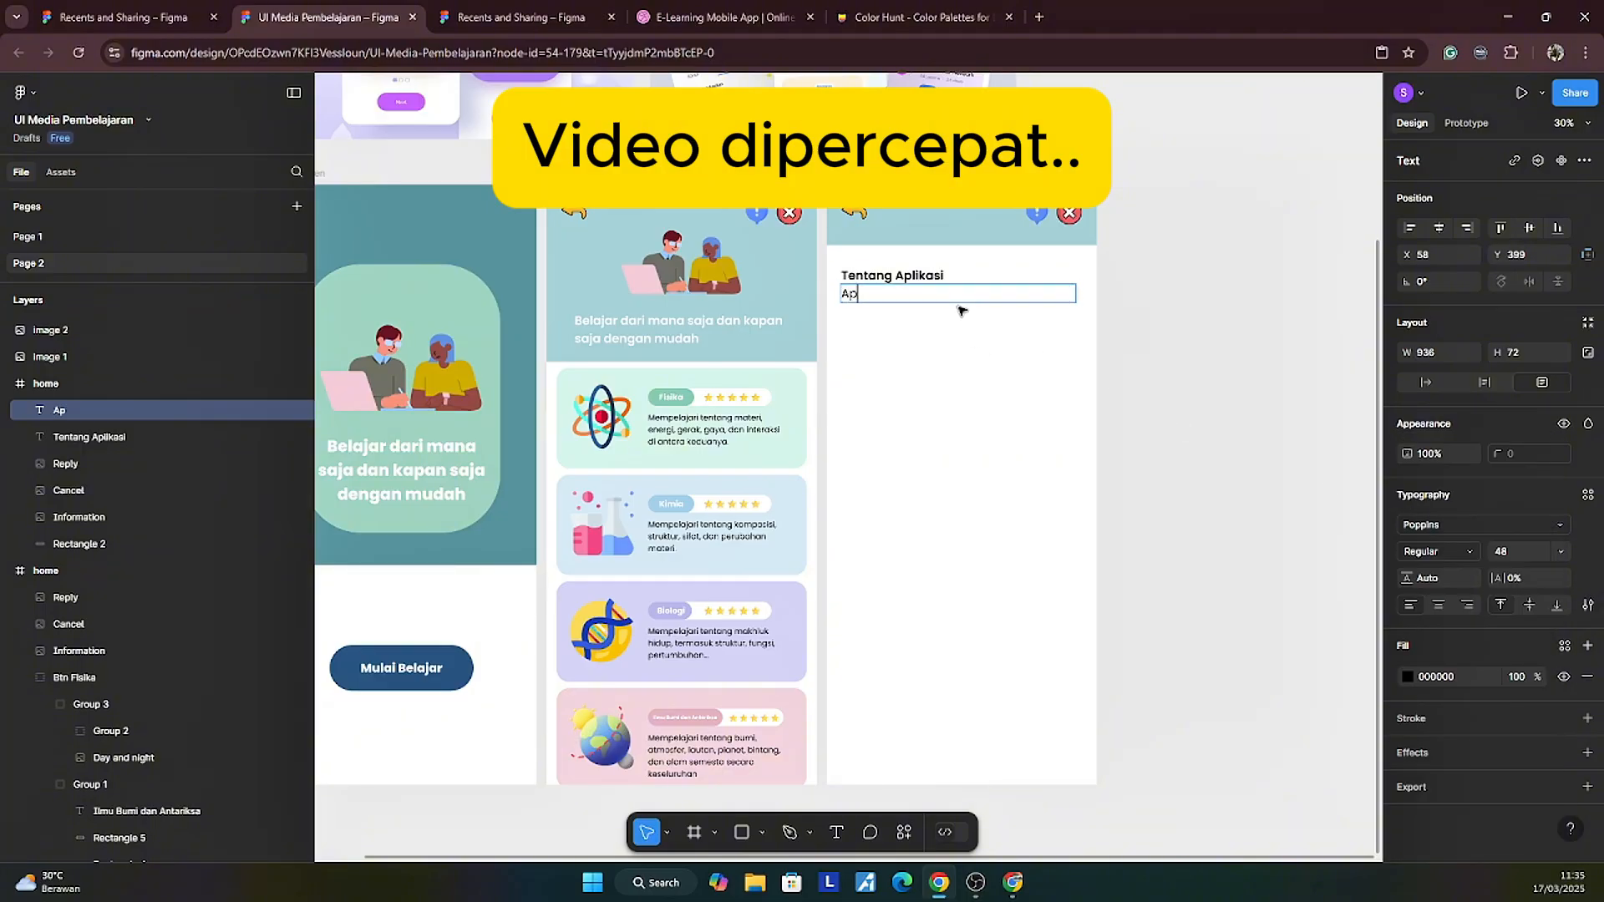
type("likasi ini merupakan media pembelajaran interaktif")
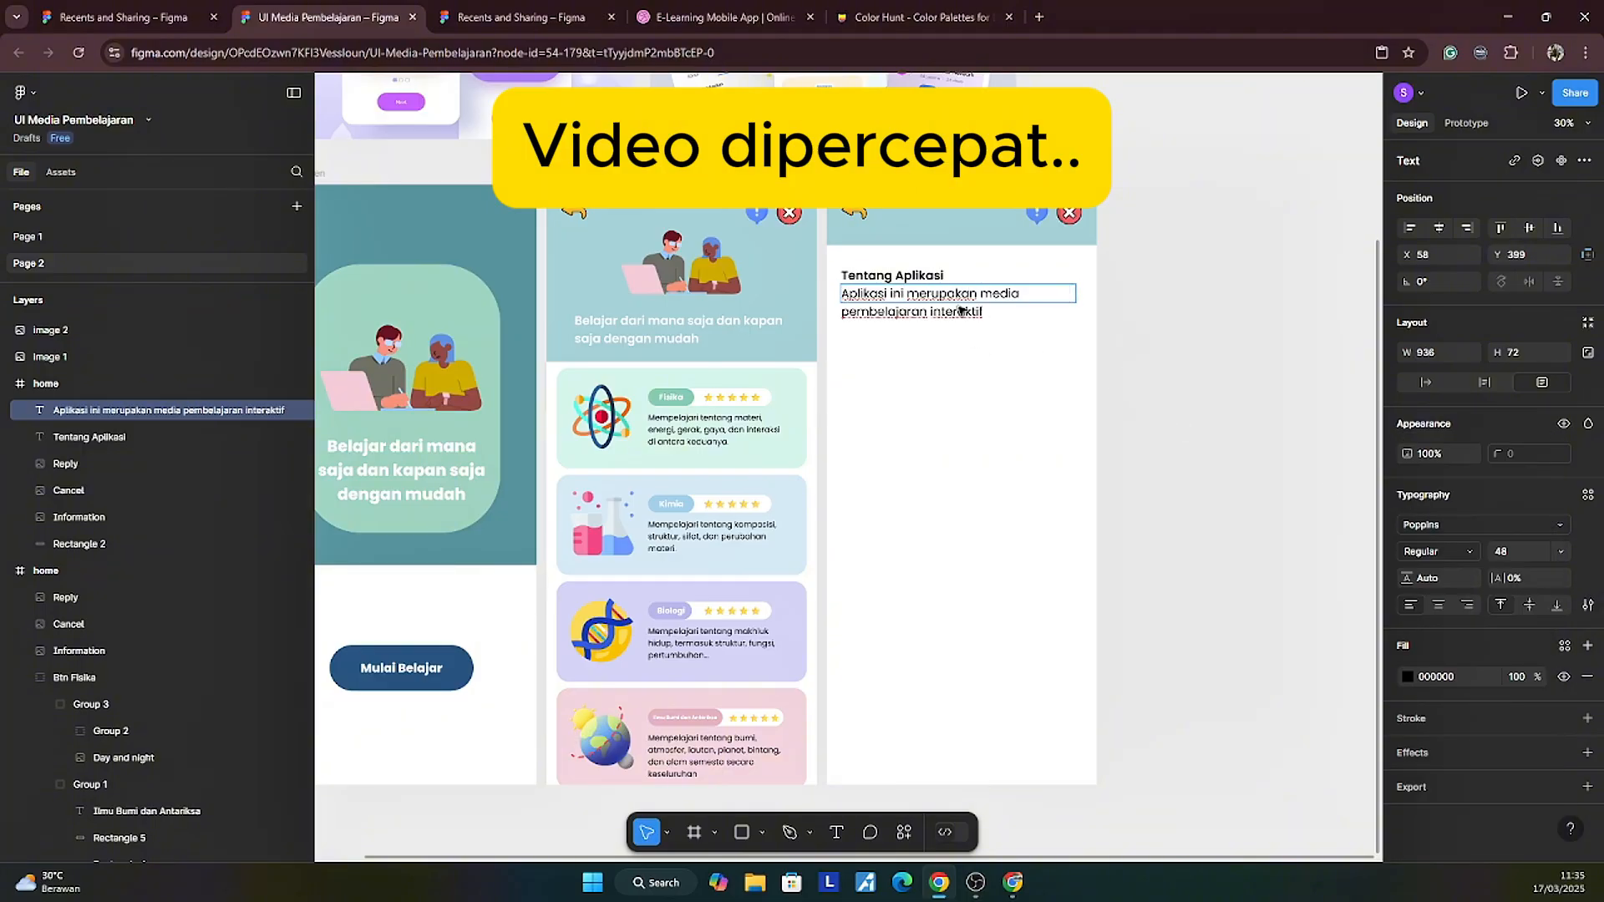
type(" untuk SMP Kelas &")
type(".")
key("Escape")
left_click(1588, 604)
left_click(1360, 593)
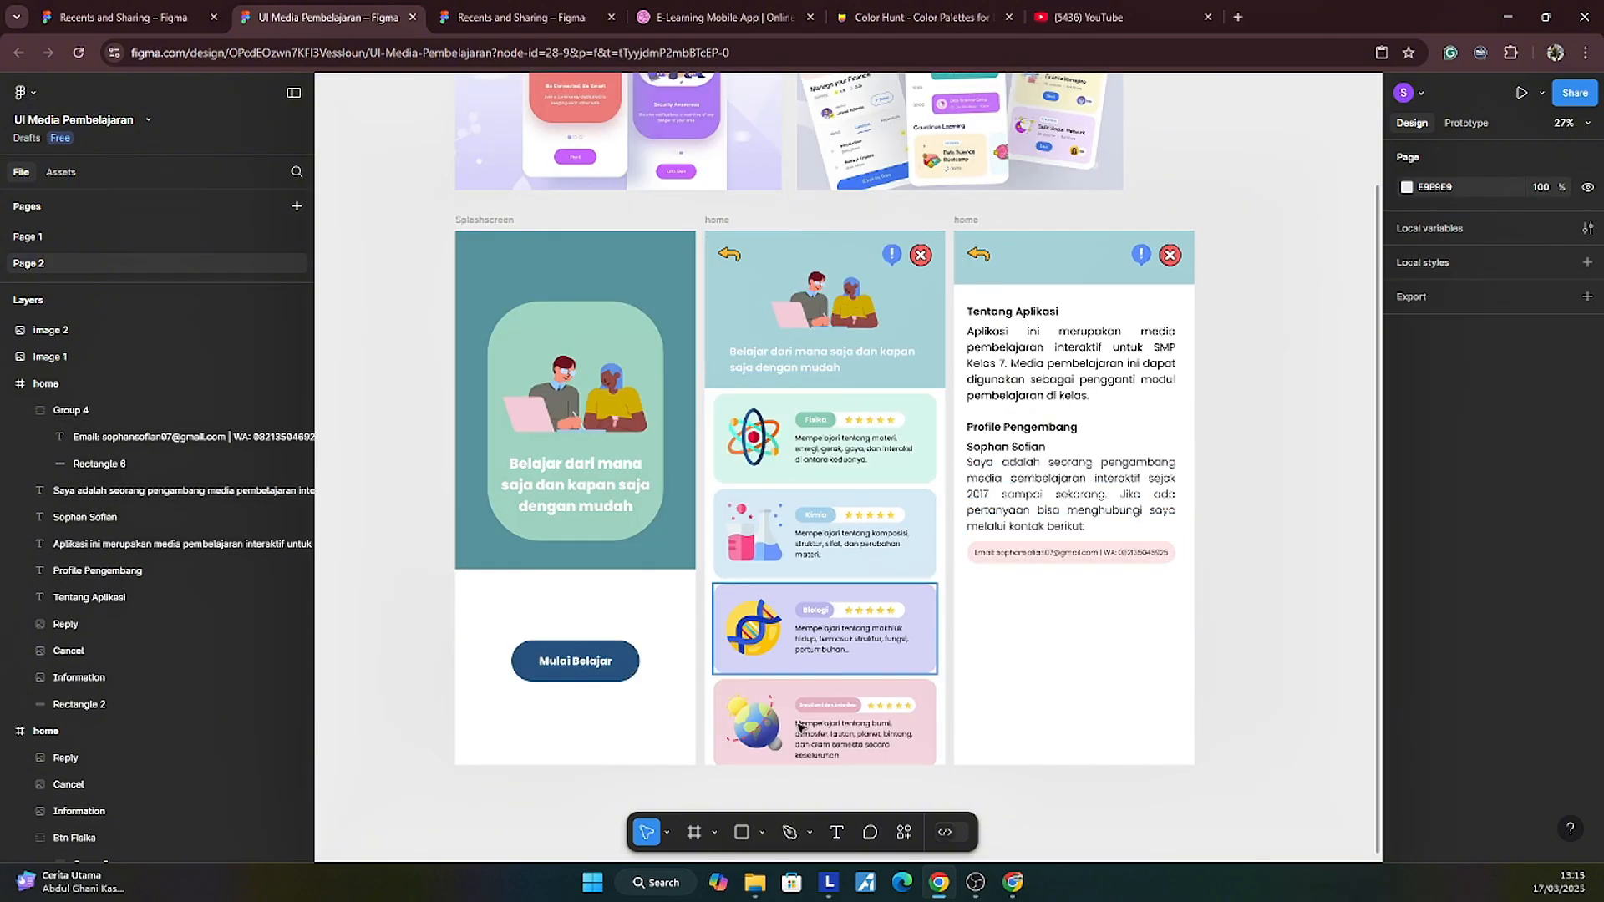
Step: Minimize the Figma and Gemini browser windows and refresh the desktop
left_click(1504, 20)
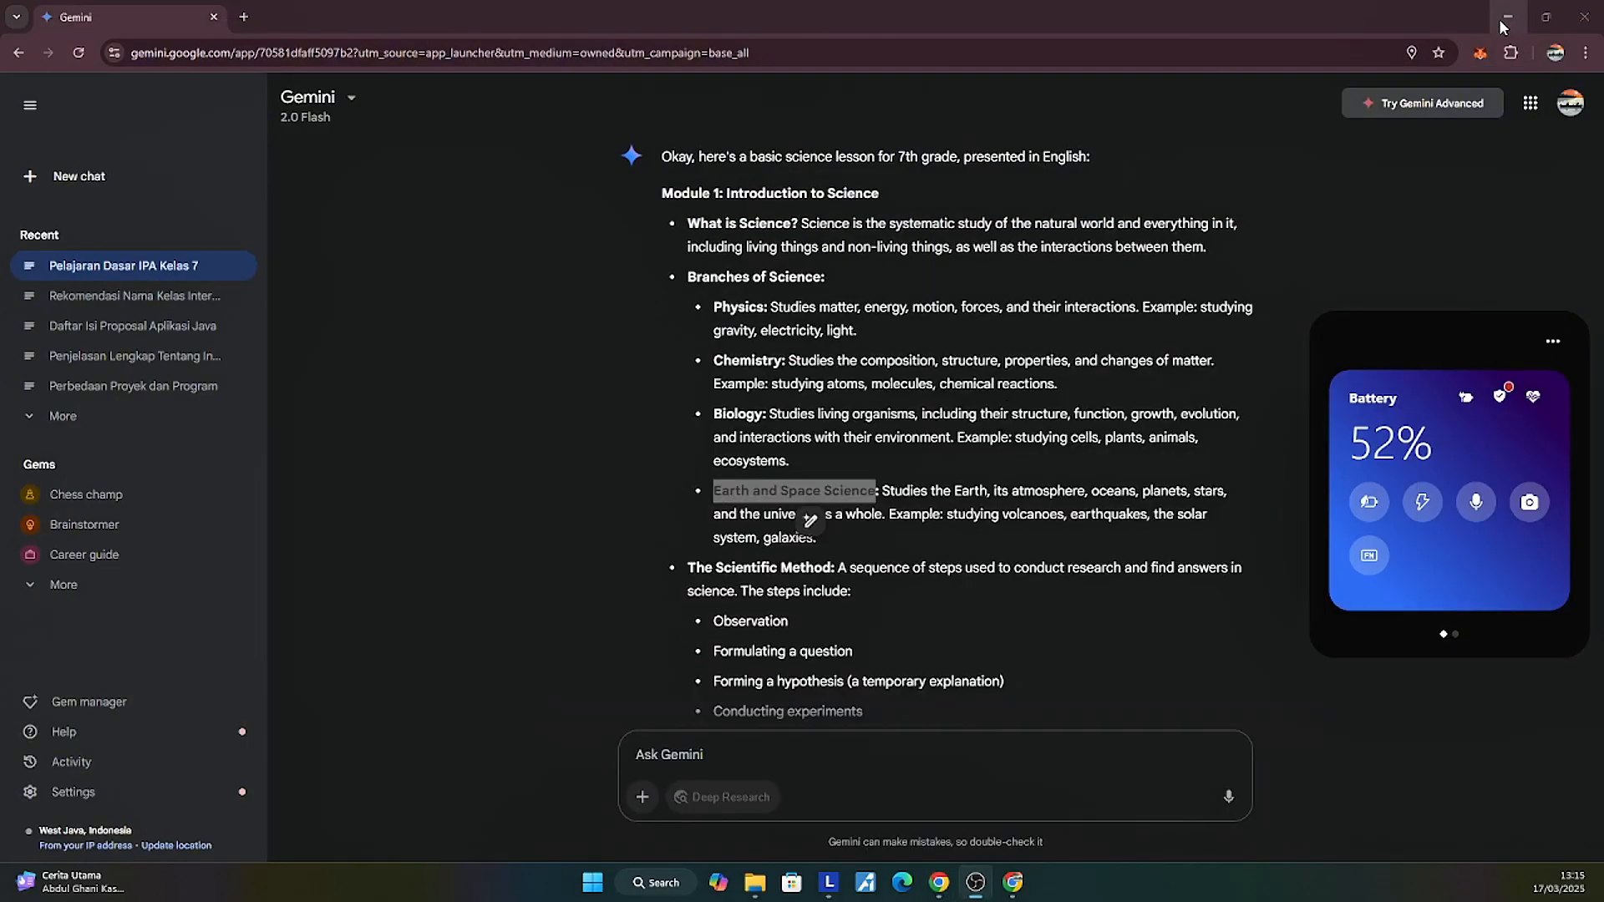
left_click(1501, 27)
right_click(700, 223)
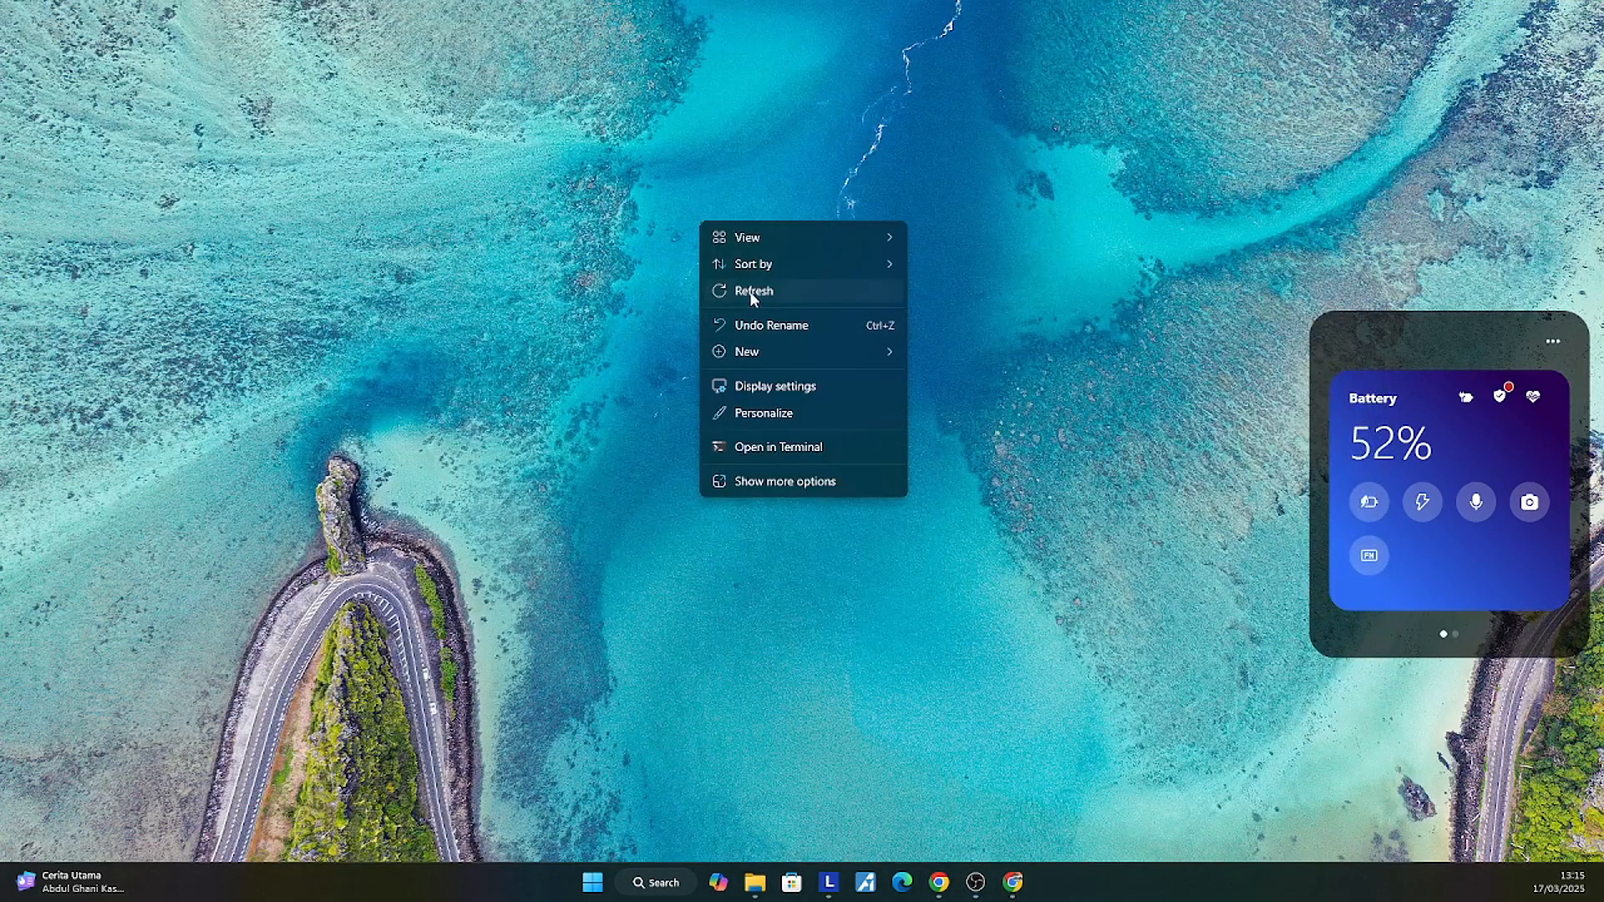
left_click(751, 292)
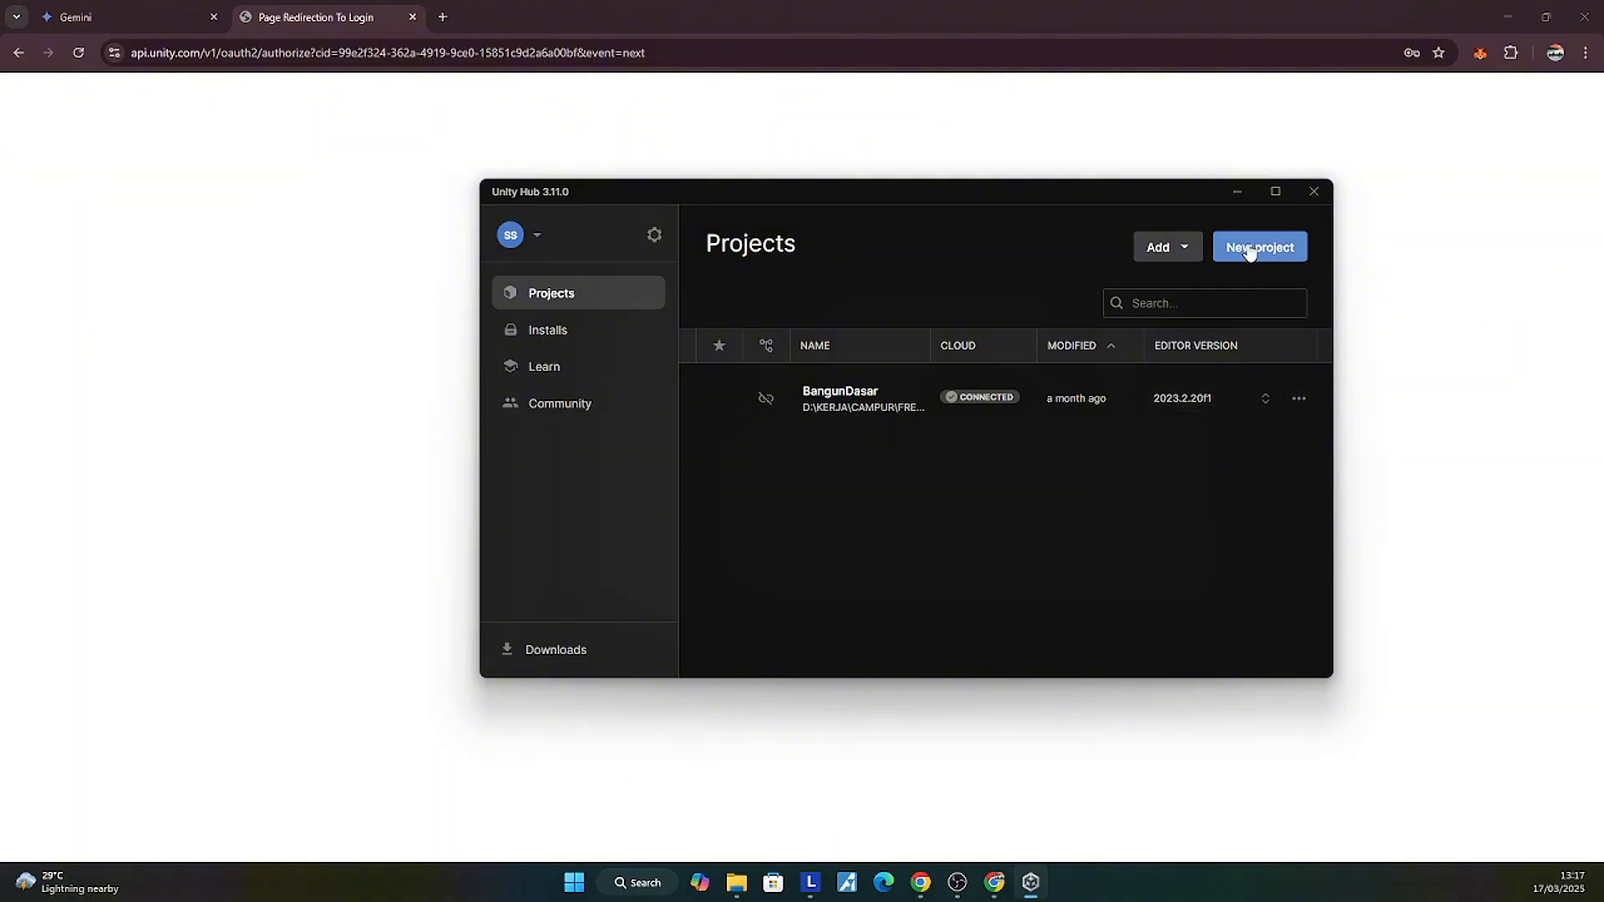
Step: Create a Unity project named Course-me from the 2D (Built-In Render Pipeline) template
left_click(1249, 251)
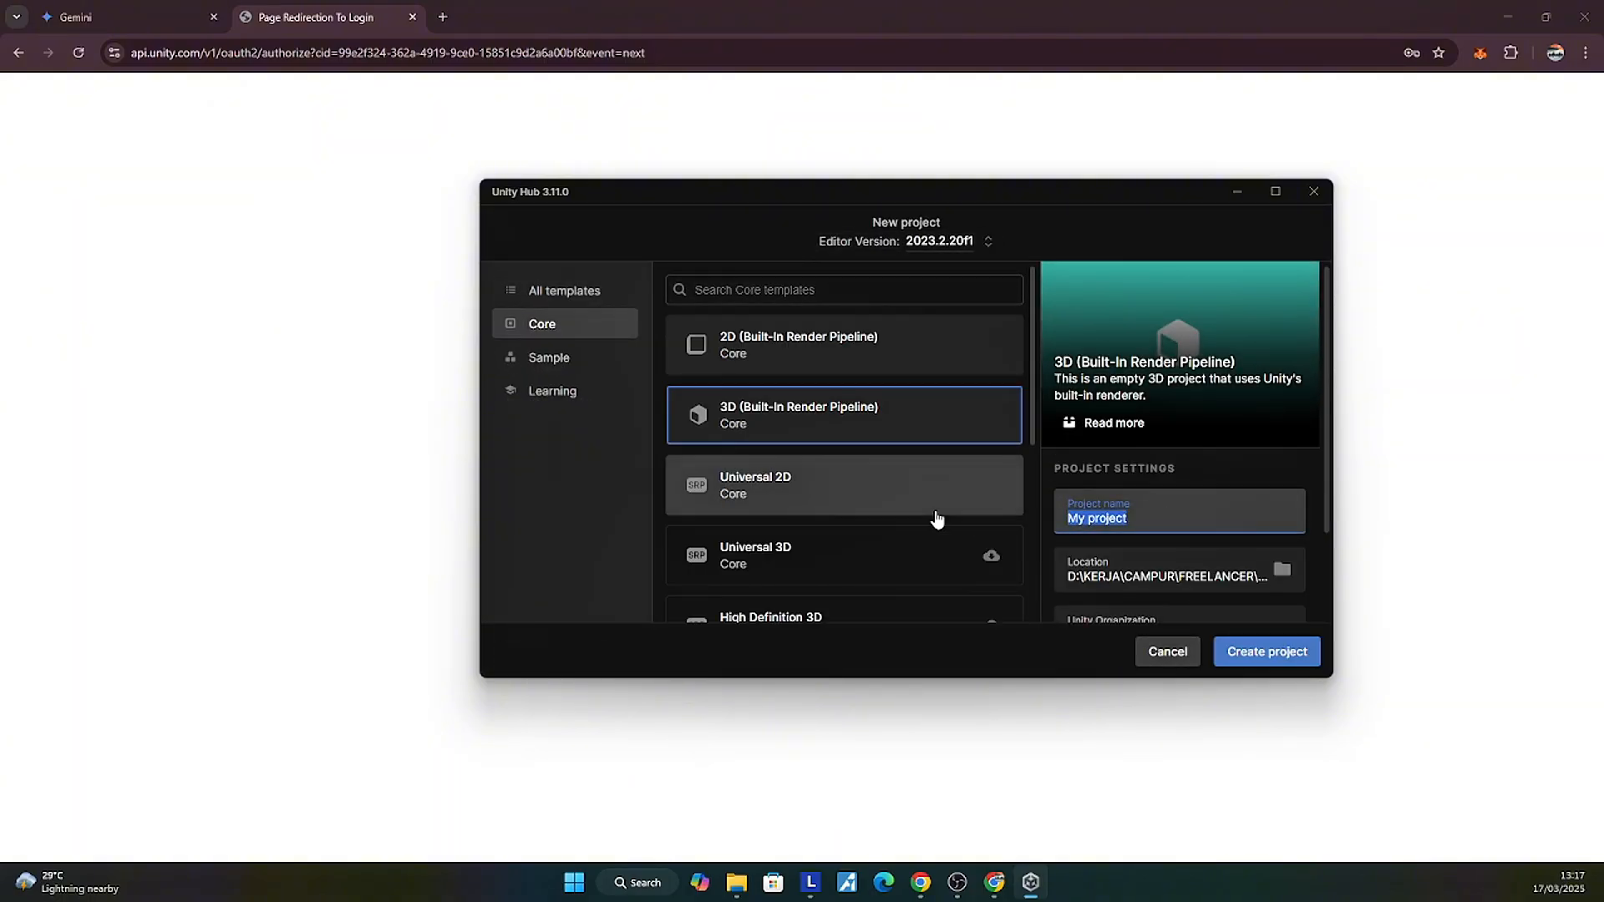
type("COurse")
type("rse-me")
left_click(784, 351)
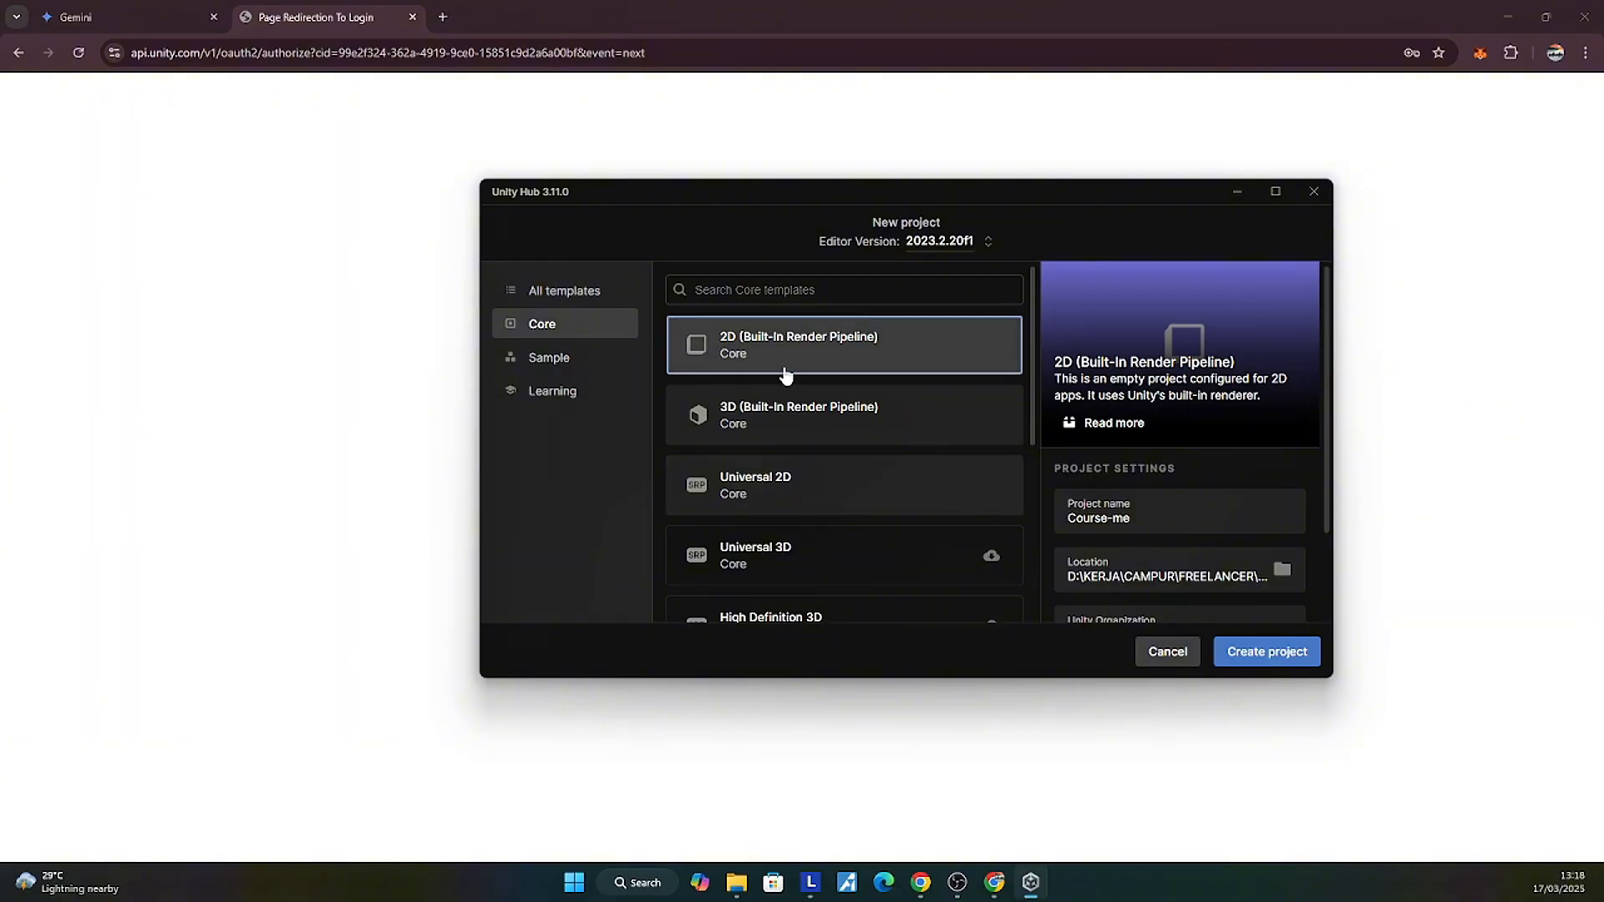
scroll(1204, 543, "down", 1)
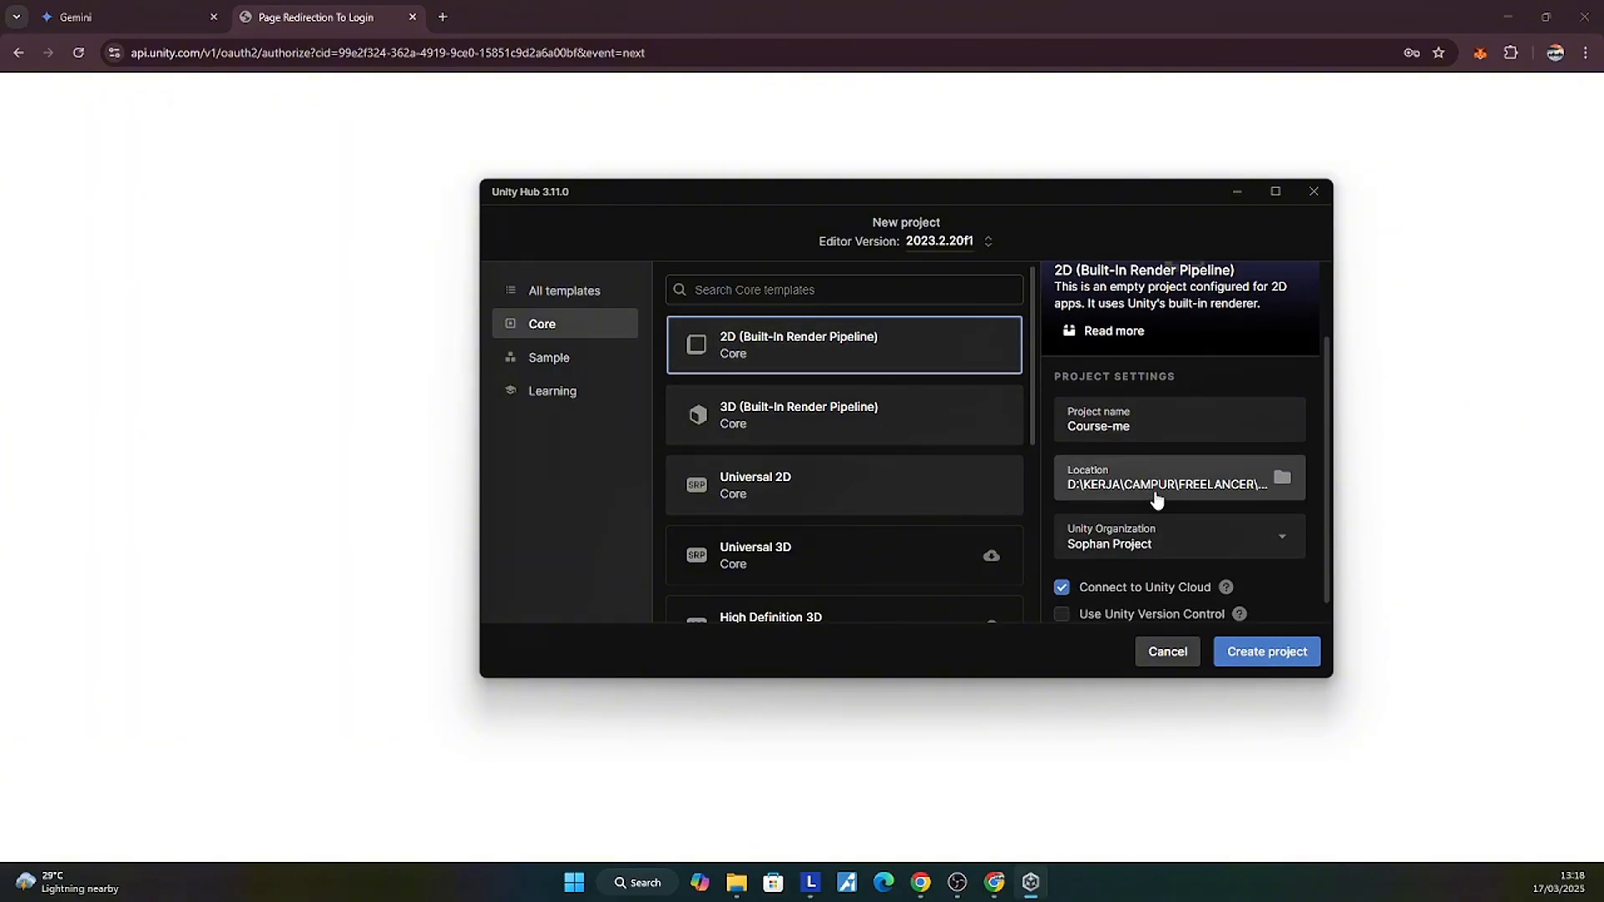
left_click(1249, 650)
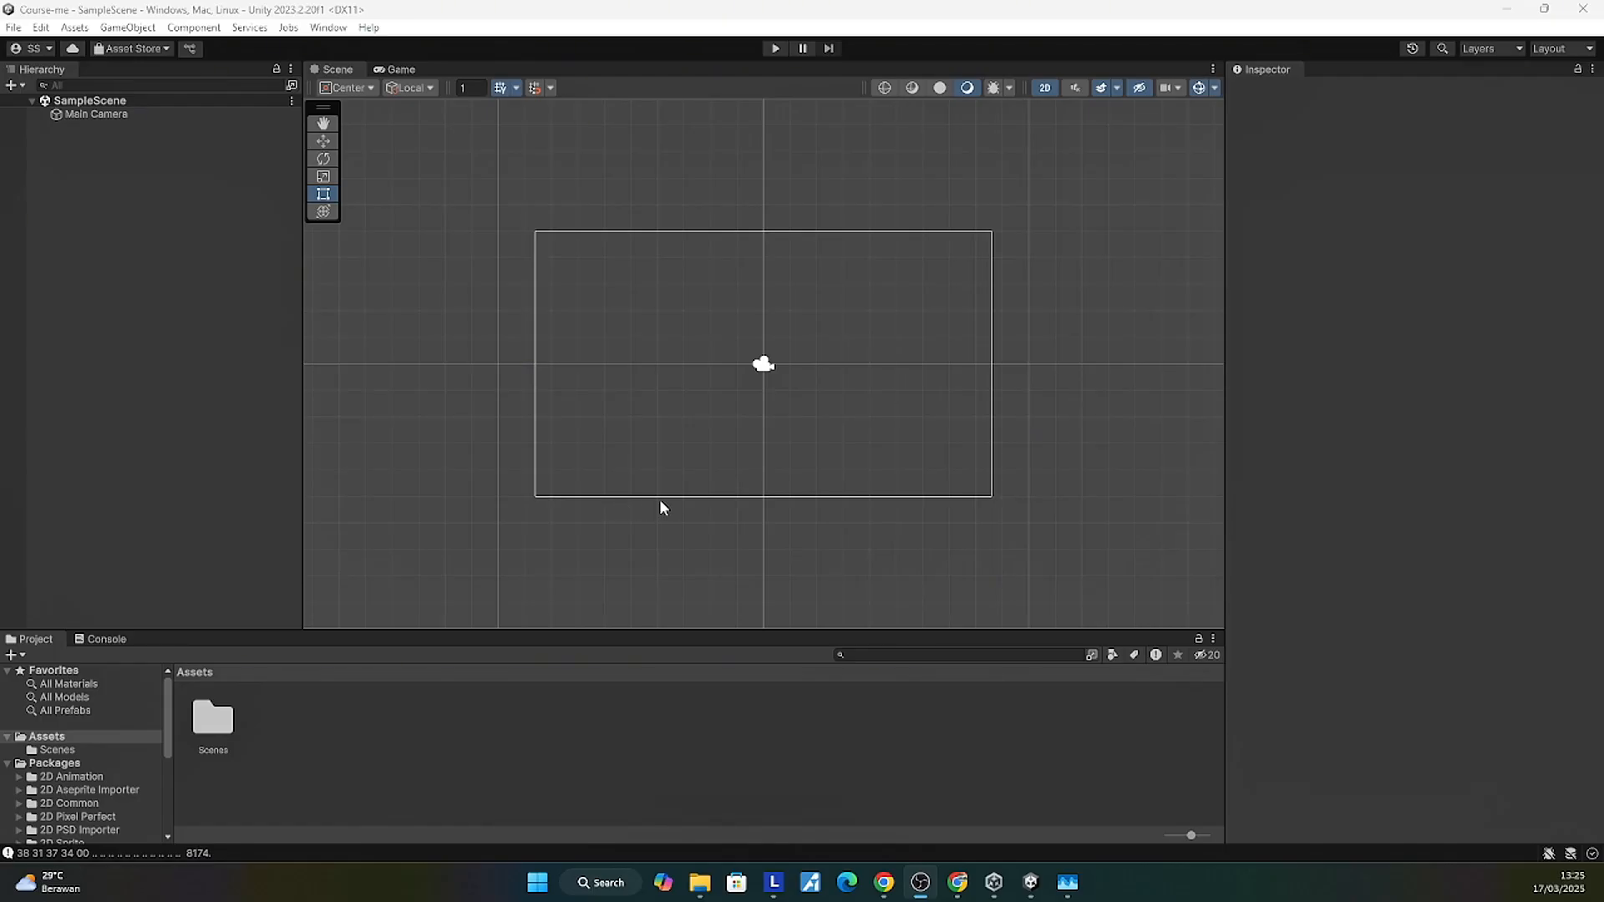
Step: Switch to the Figma design and duplicate the Splashscreen and both home frames together beside the originals
mouse_move(884, 882)
left_click(884, 806)
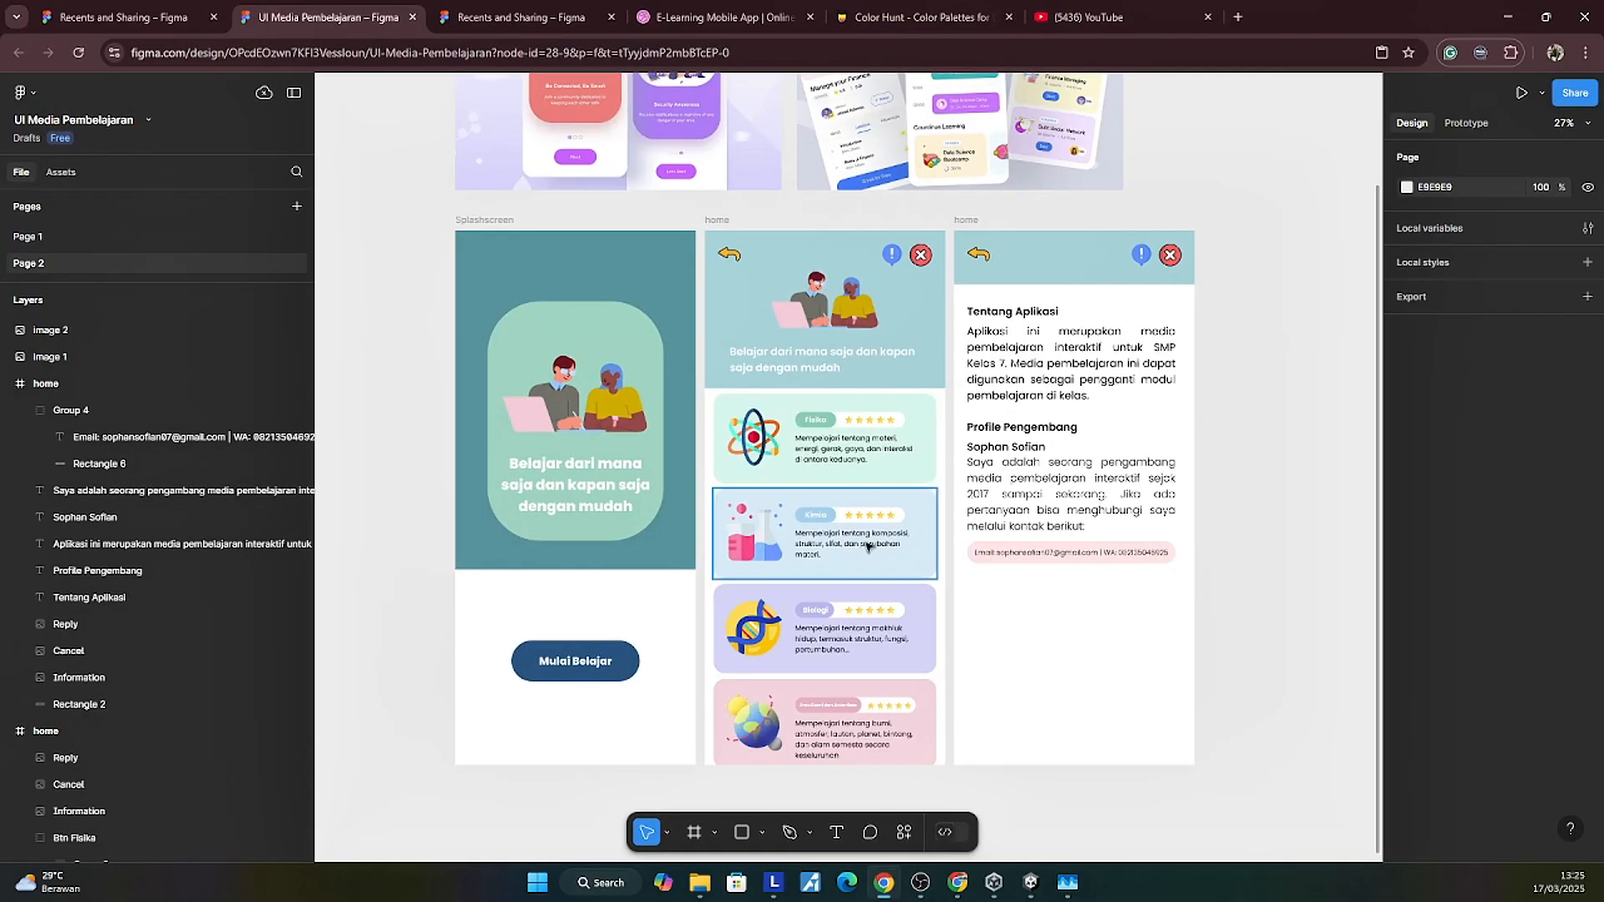
scroll(1216, 450, "right", 2)
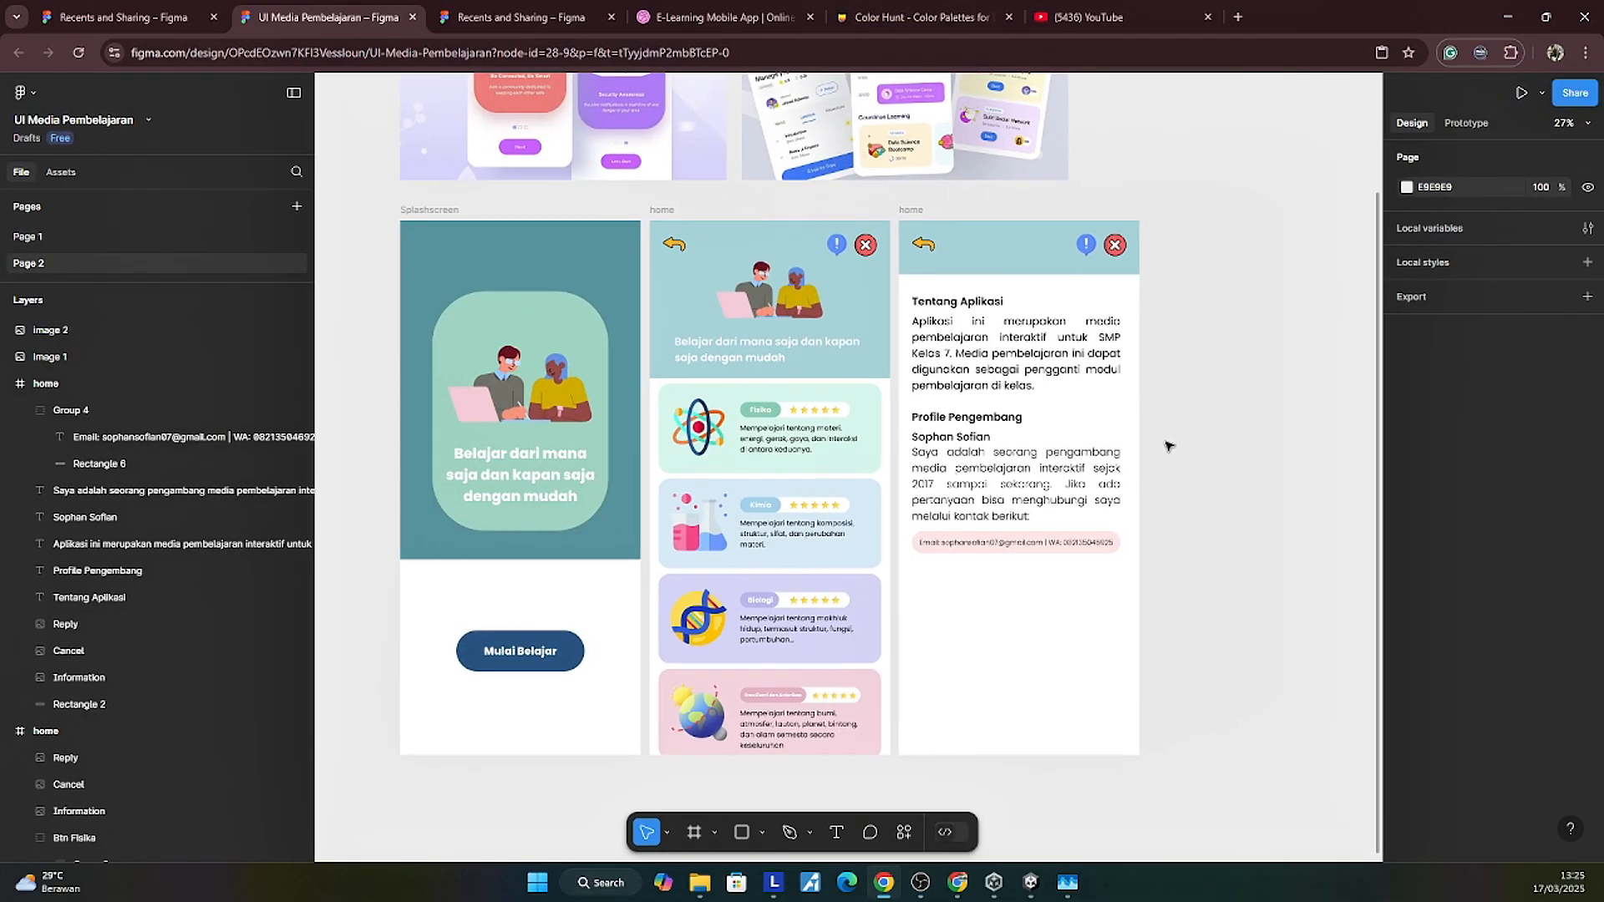
scroll(731, 534, "down", 3)
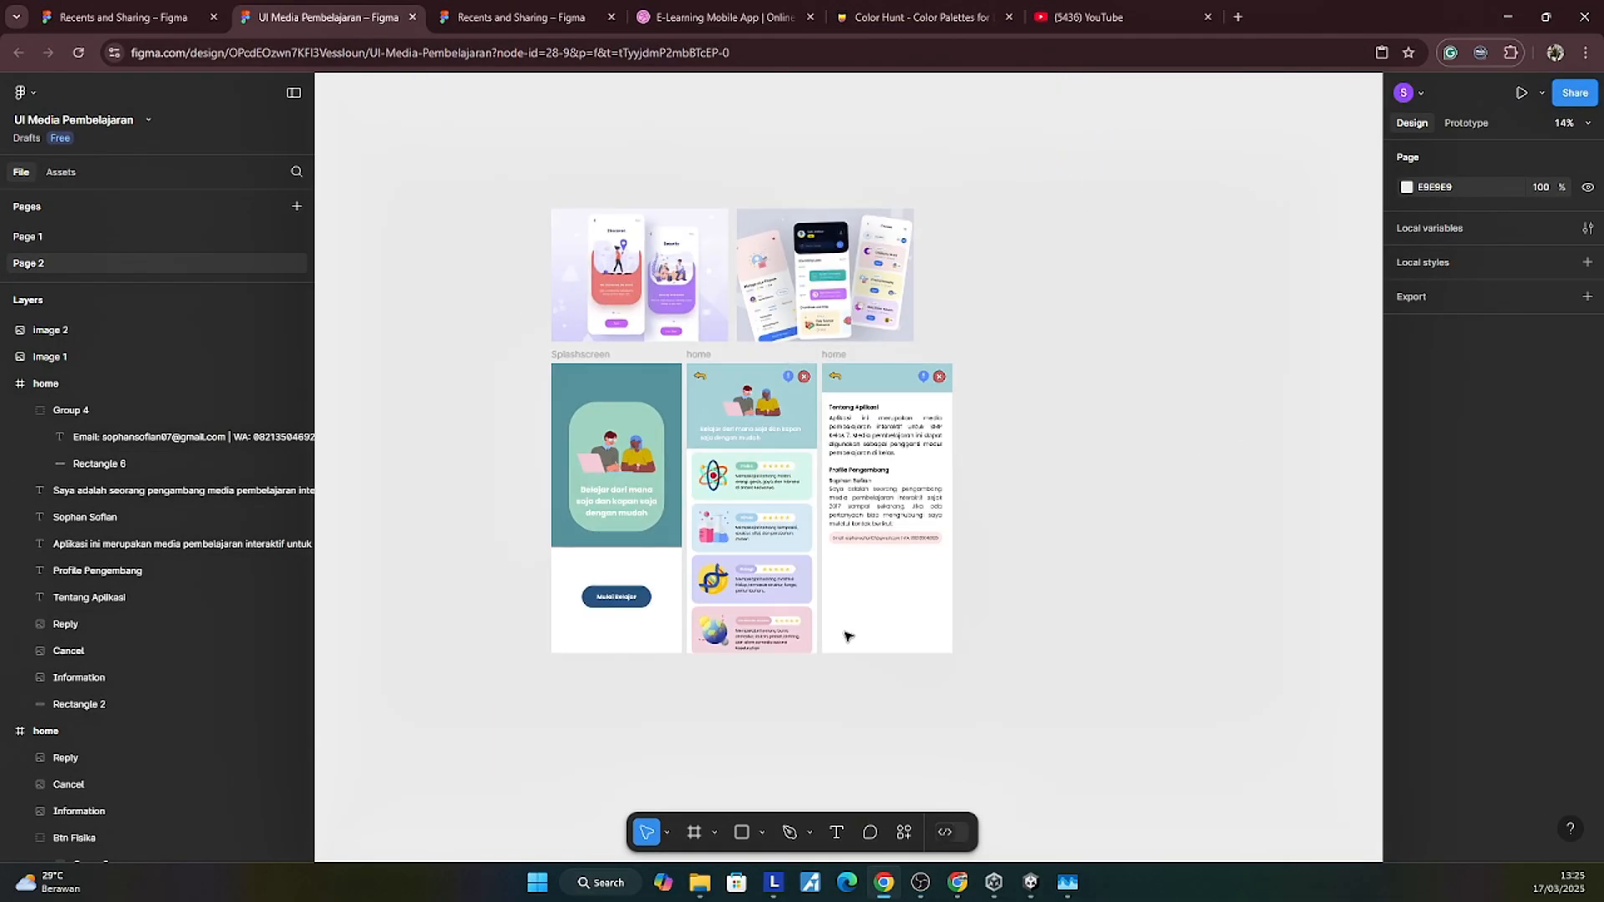
left_click_drag(1032, 713, 504, 355)
scroll(1103, 574, "right", 2)
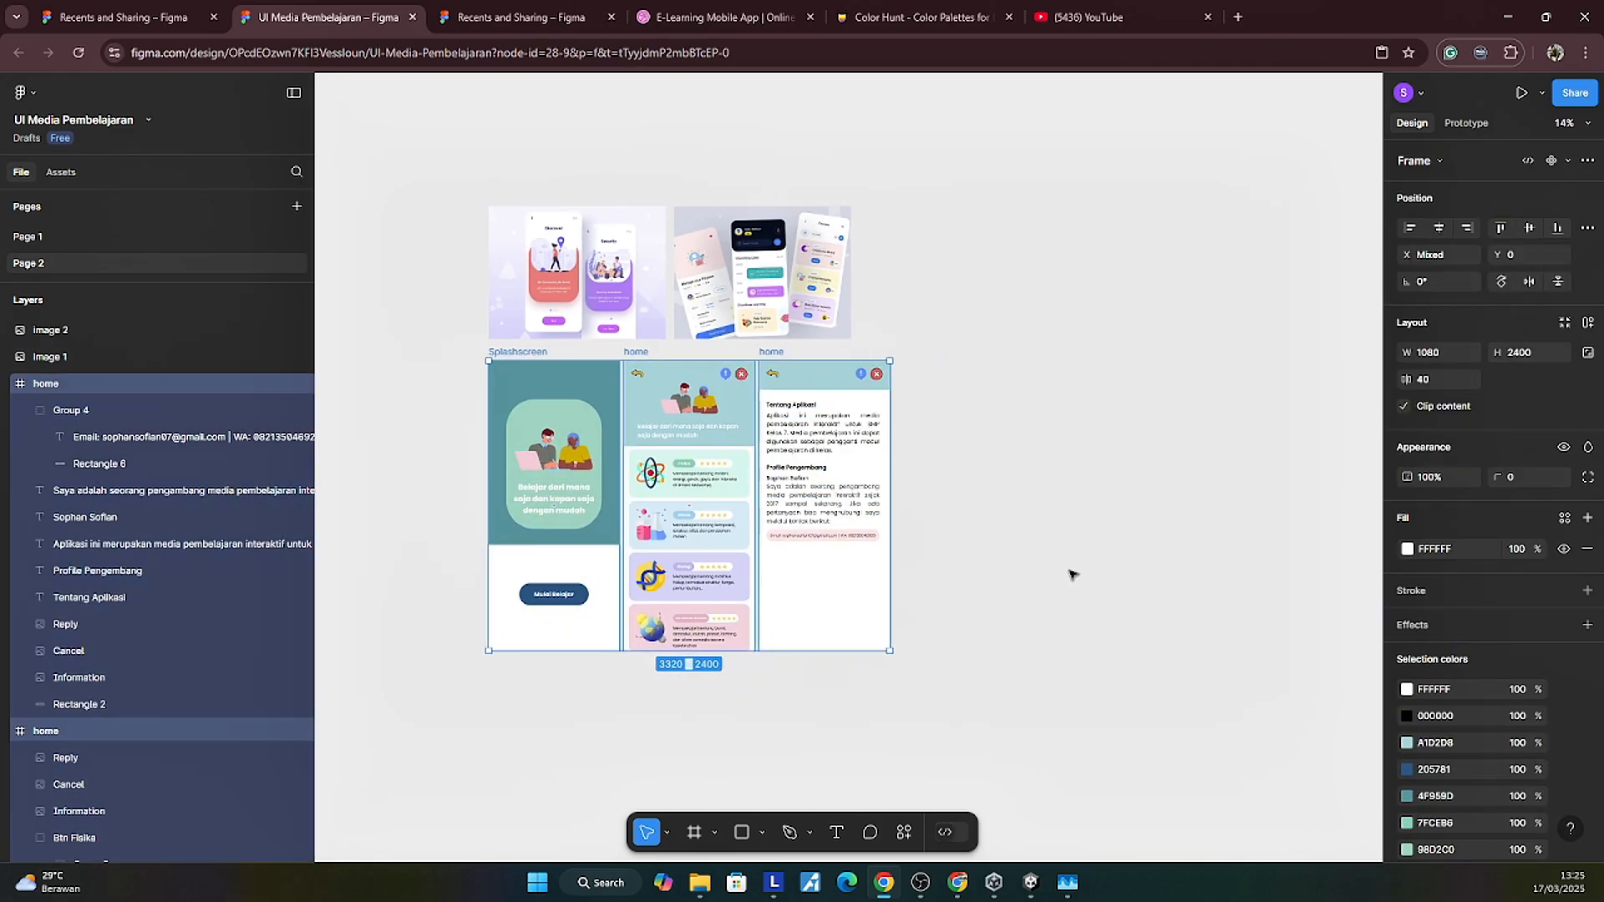
scroll(1057, 575, "down", 1)
left_click_drag(637, 390, 1090, 401, "alt")
scroll(998, 301, "down", 3)
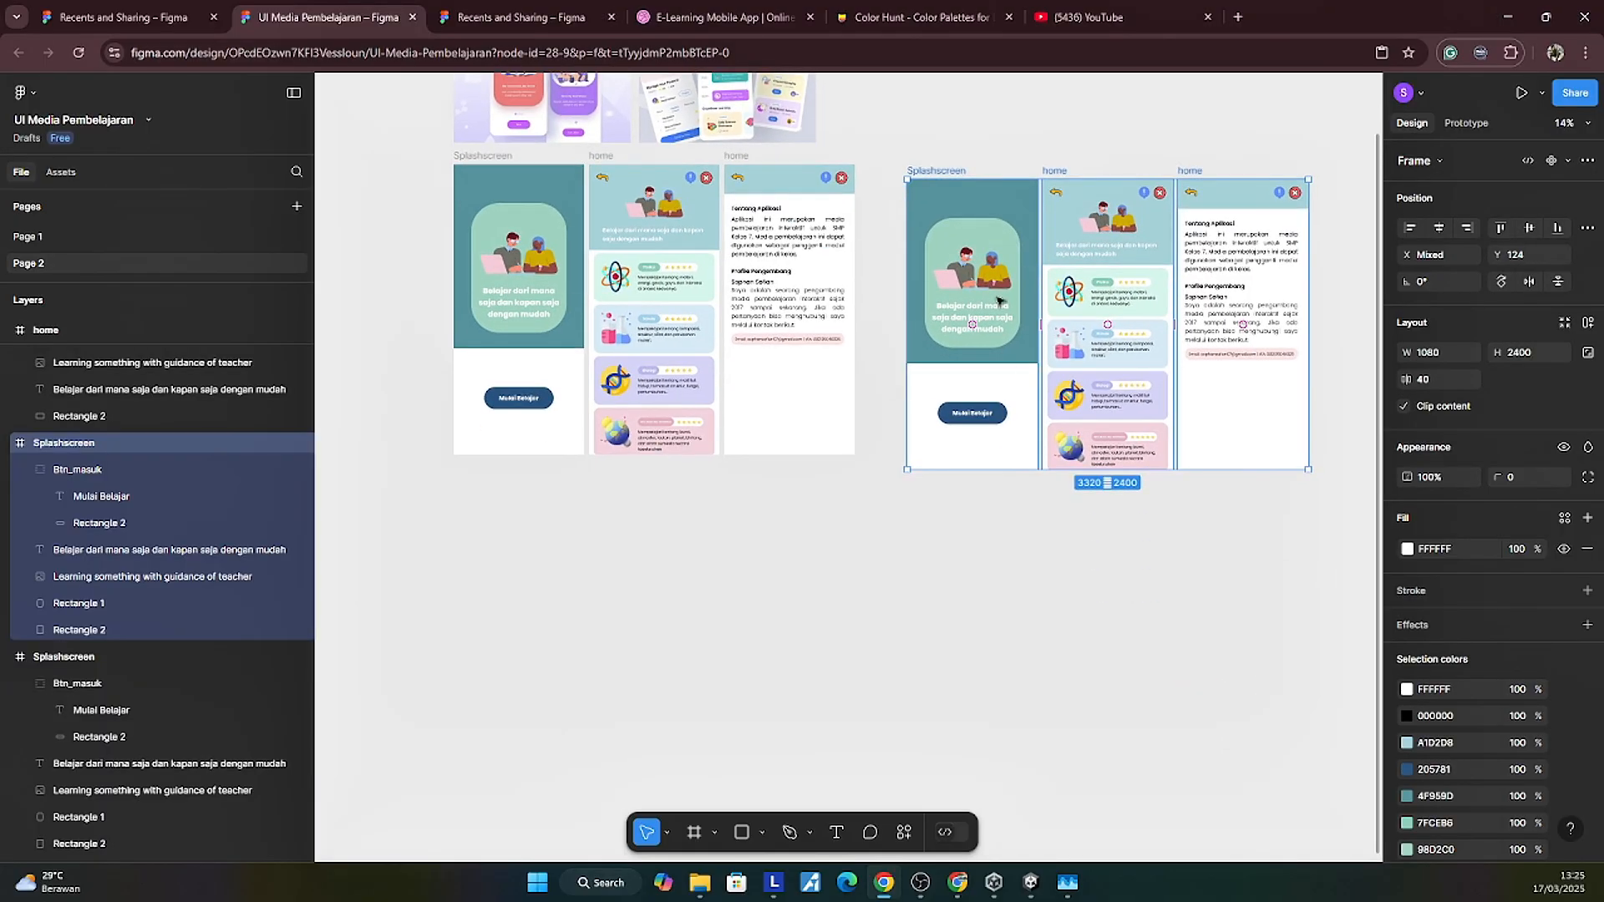
Step: Move the three duplicated frames below the original frames, lined up with the columns above
left_click_drag(999, 301, 547, 632)
scroll(875, 468, "down", 2)
scroll(875, 468, "left", 3)
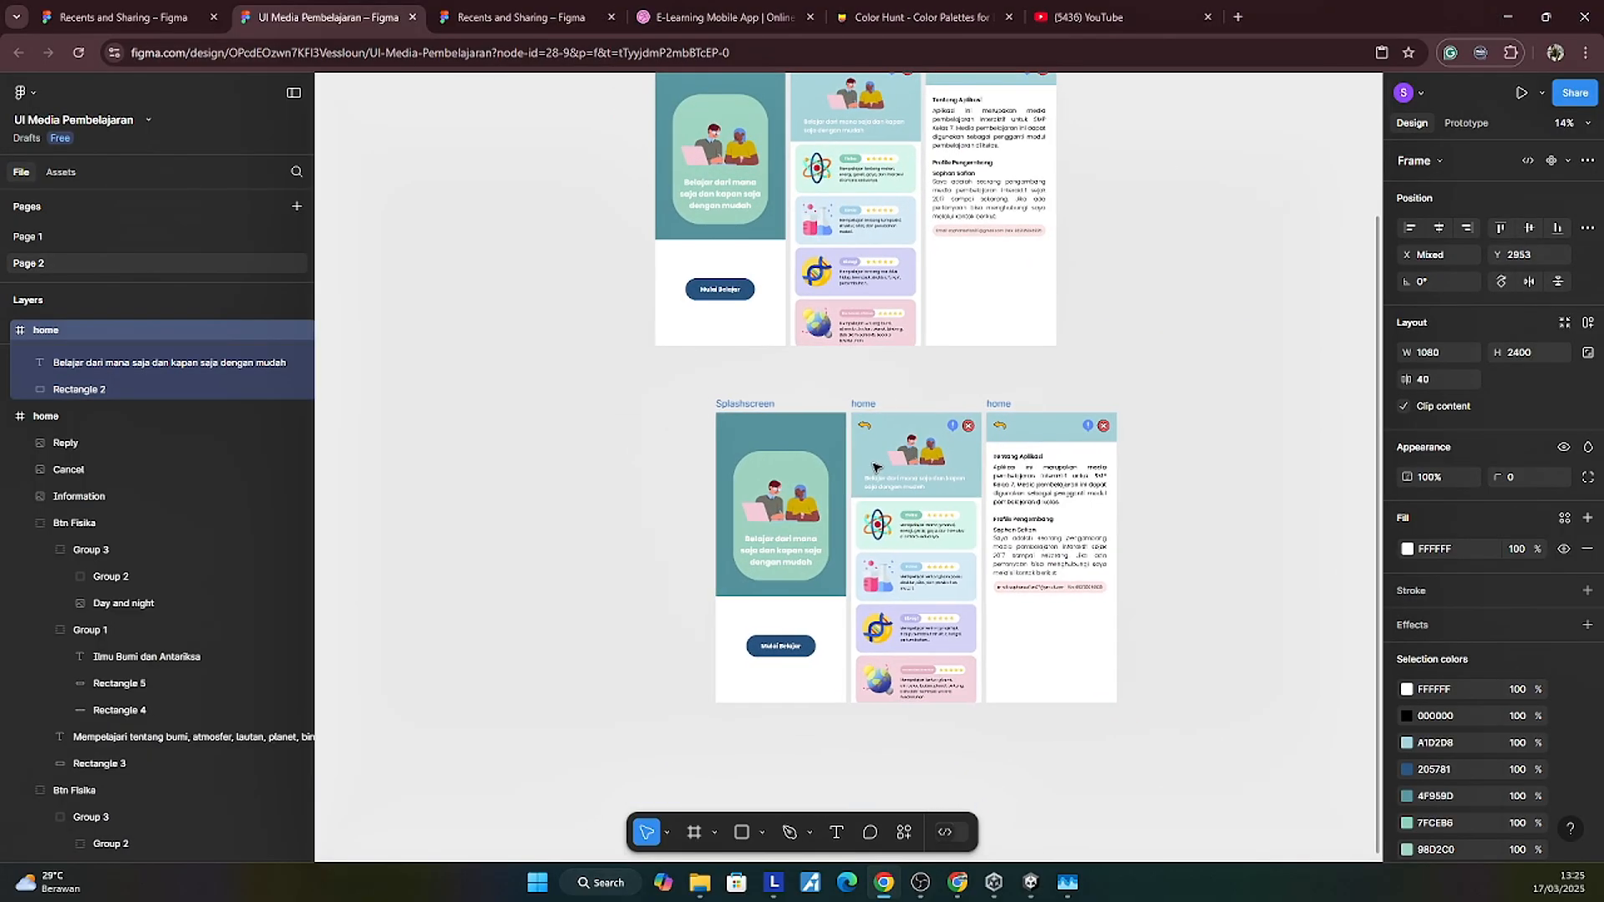
left_click_drag(875, 468, 815, 468)
scroll(815, 468, "down", 2)
left_click(1176, 566)
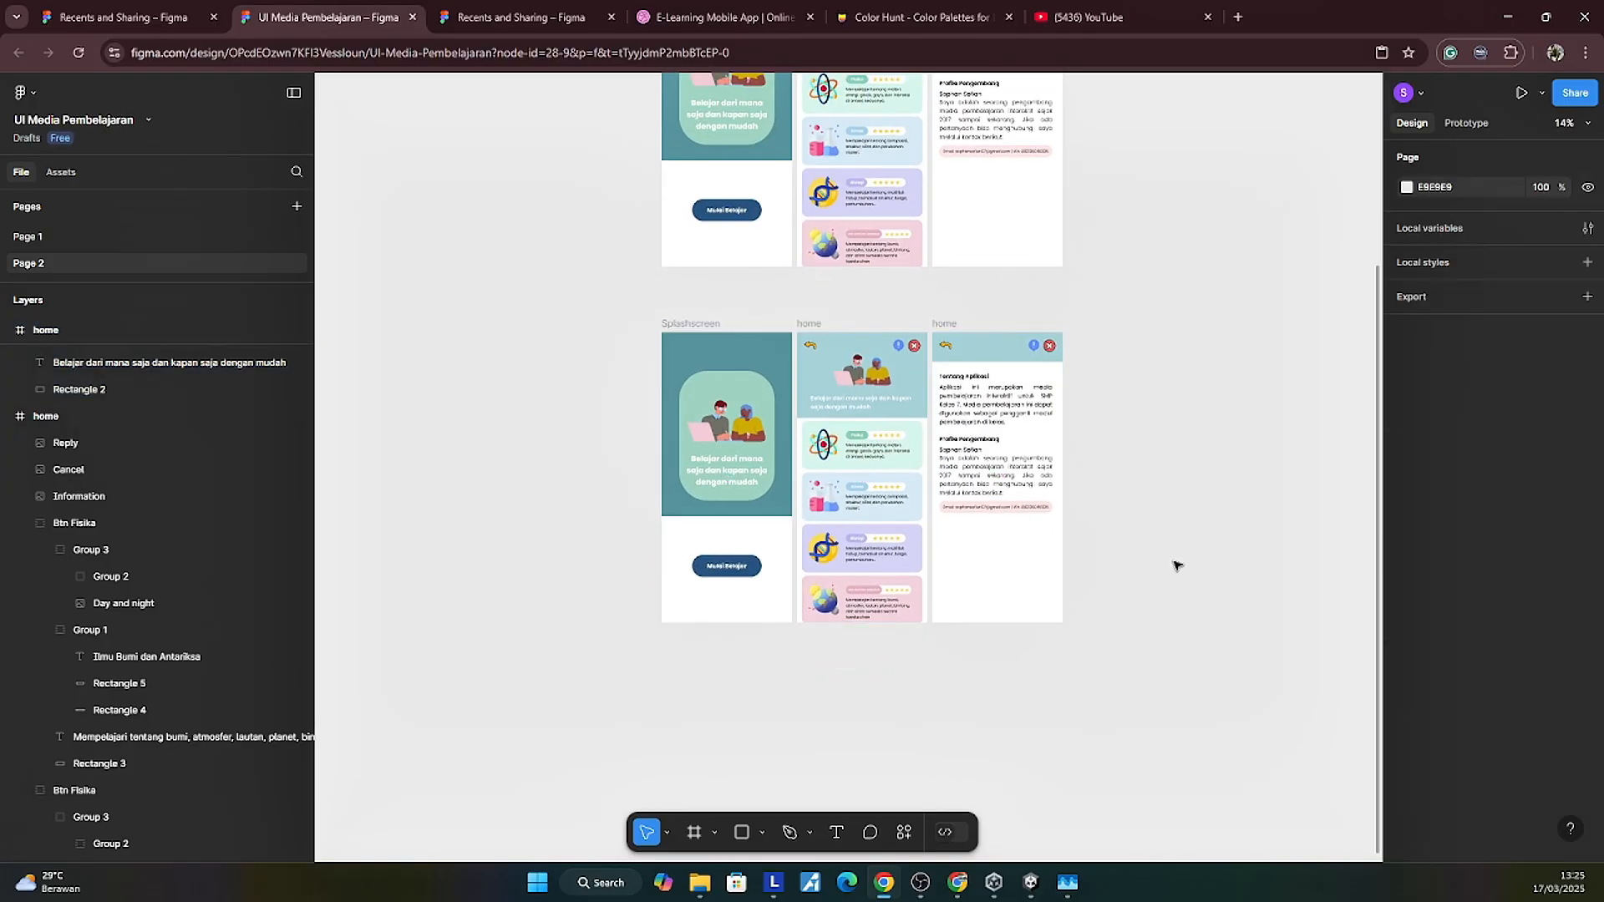
Step: Move the four subject cards together out of the duplicated home frame to just below it
scroll(1169, 590, "up", 3)
scroll(1136, 581, "left", 1)
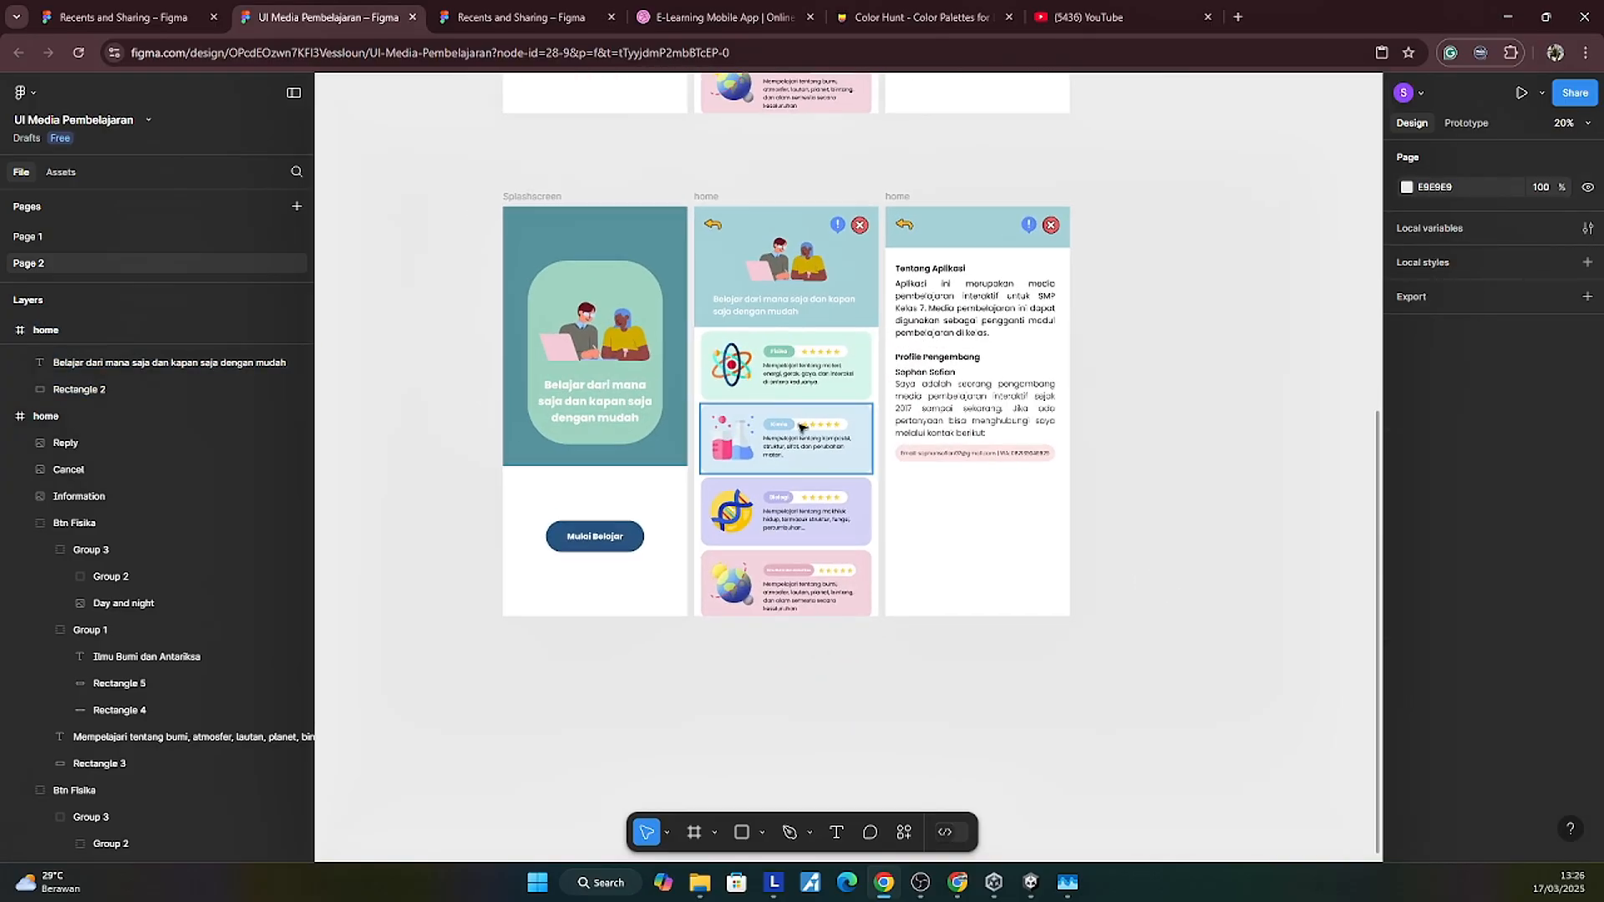
left_click(731, 378)
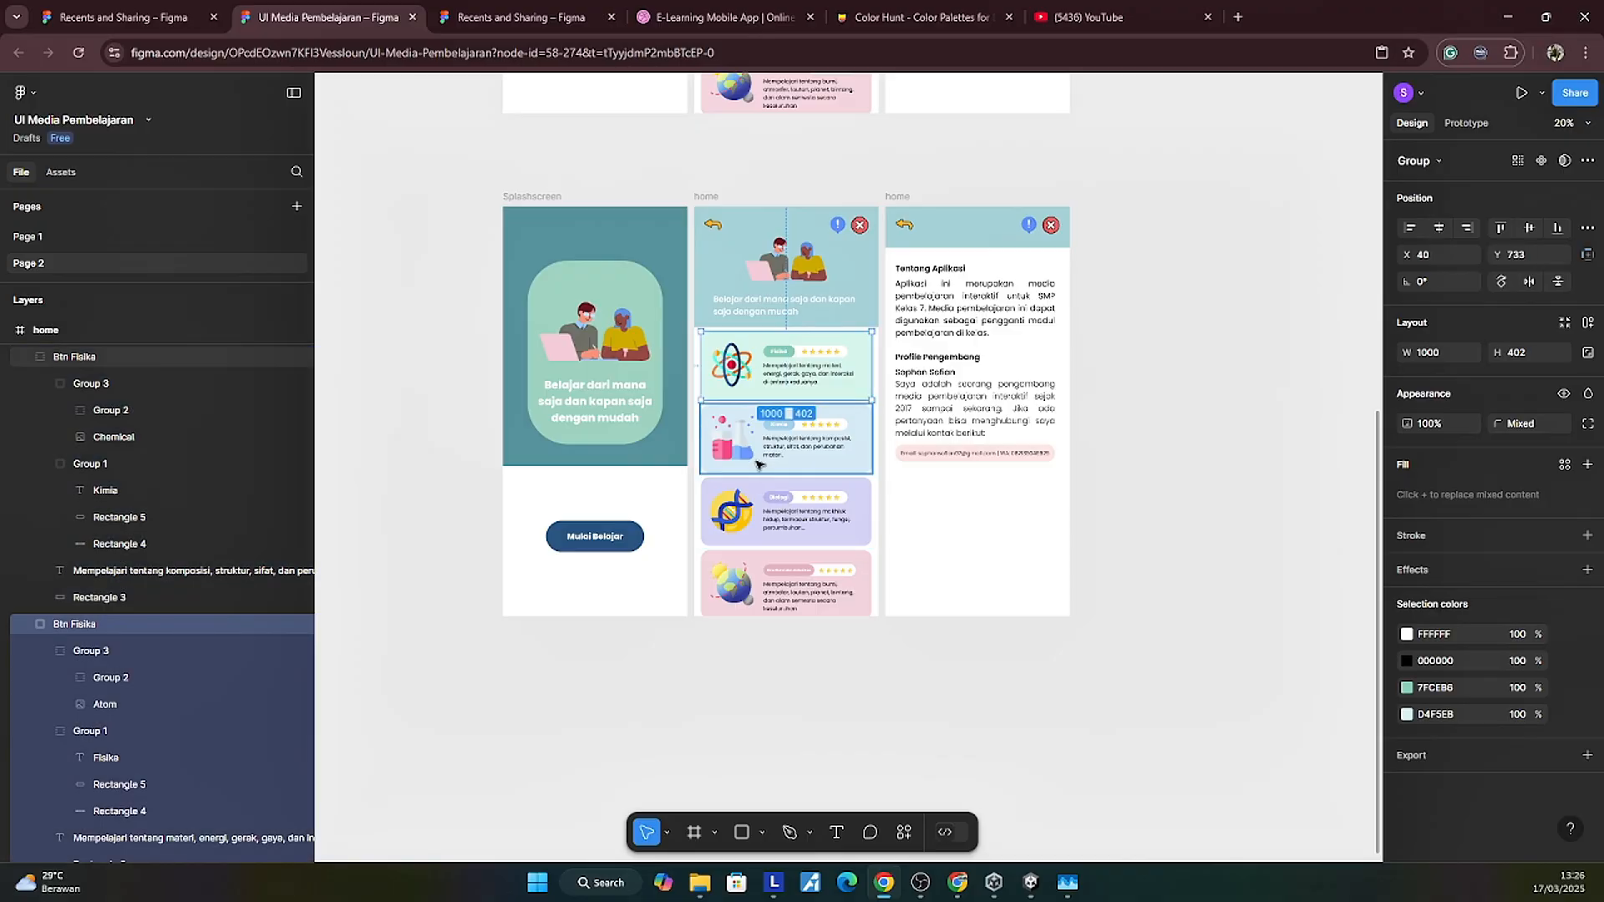
left_click(758, 464, "shift")
left_click(757, 512, "shift")
left_click(765, 575, "shift")
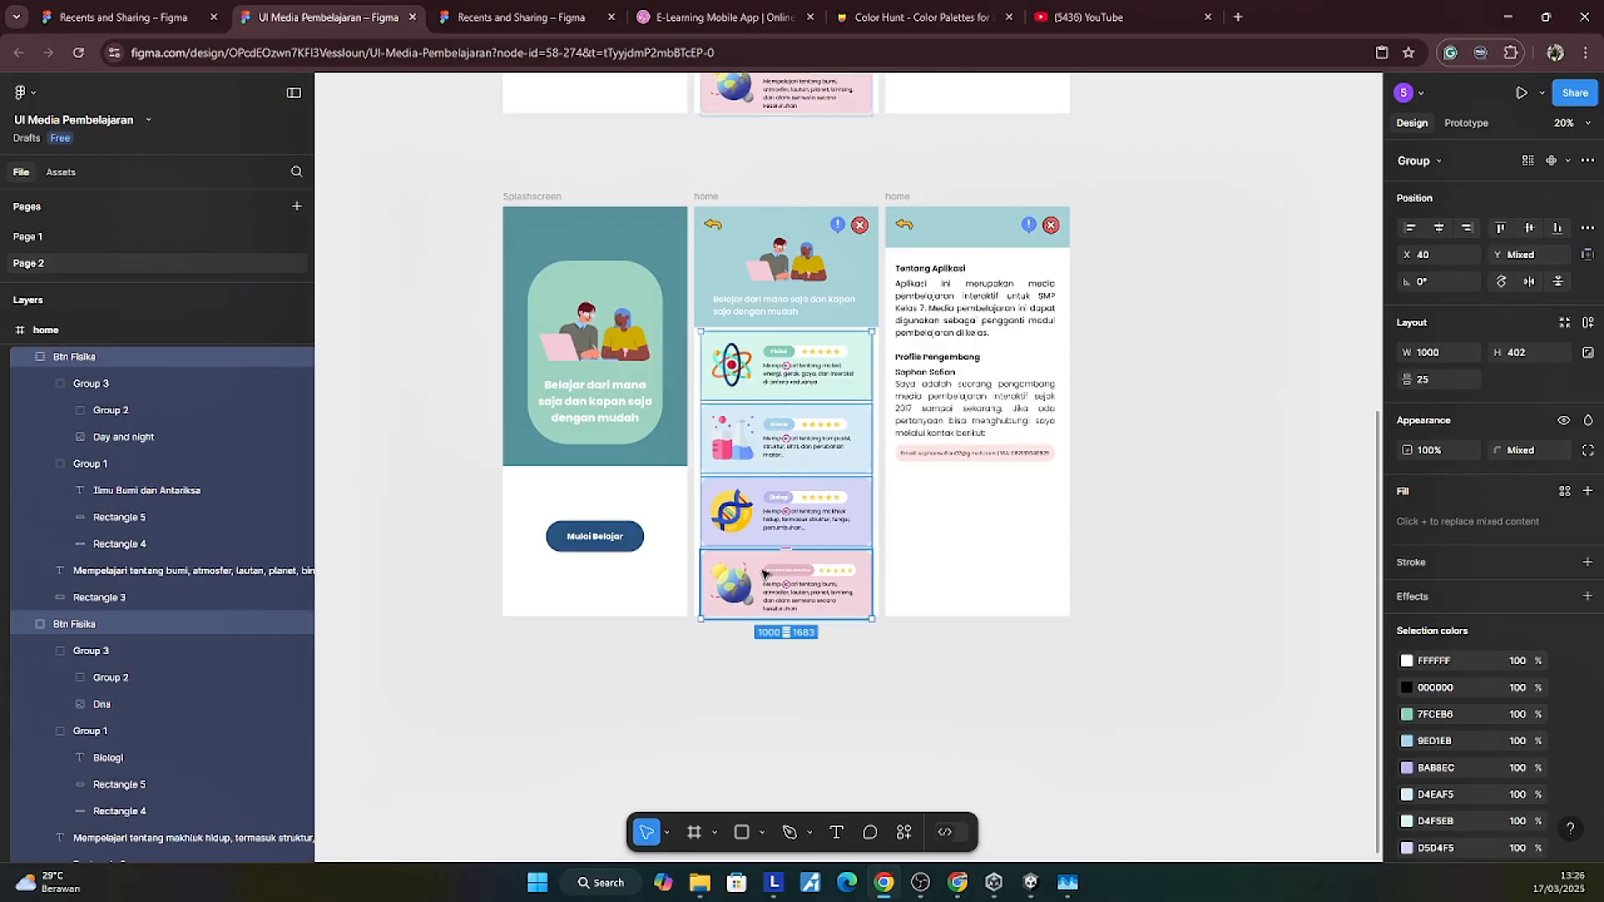
left_click_drag(765, 574, 768, 797)
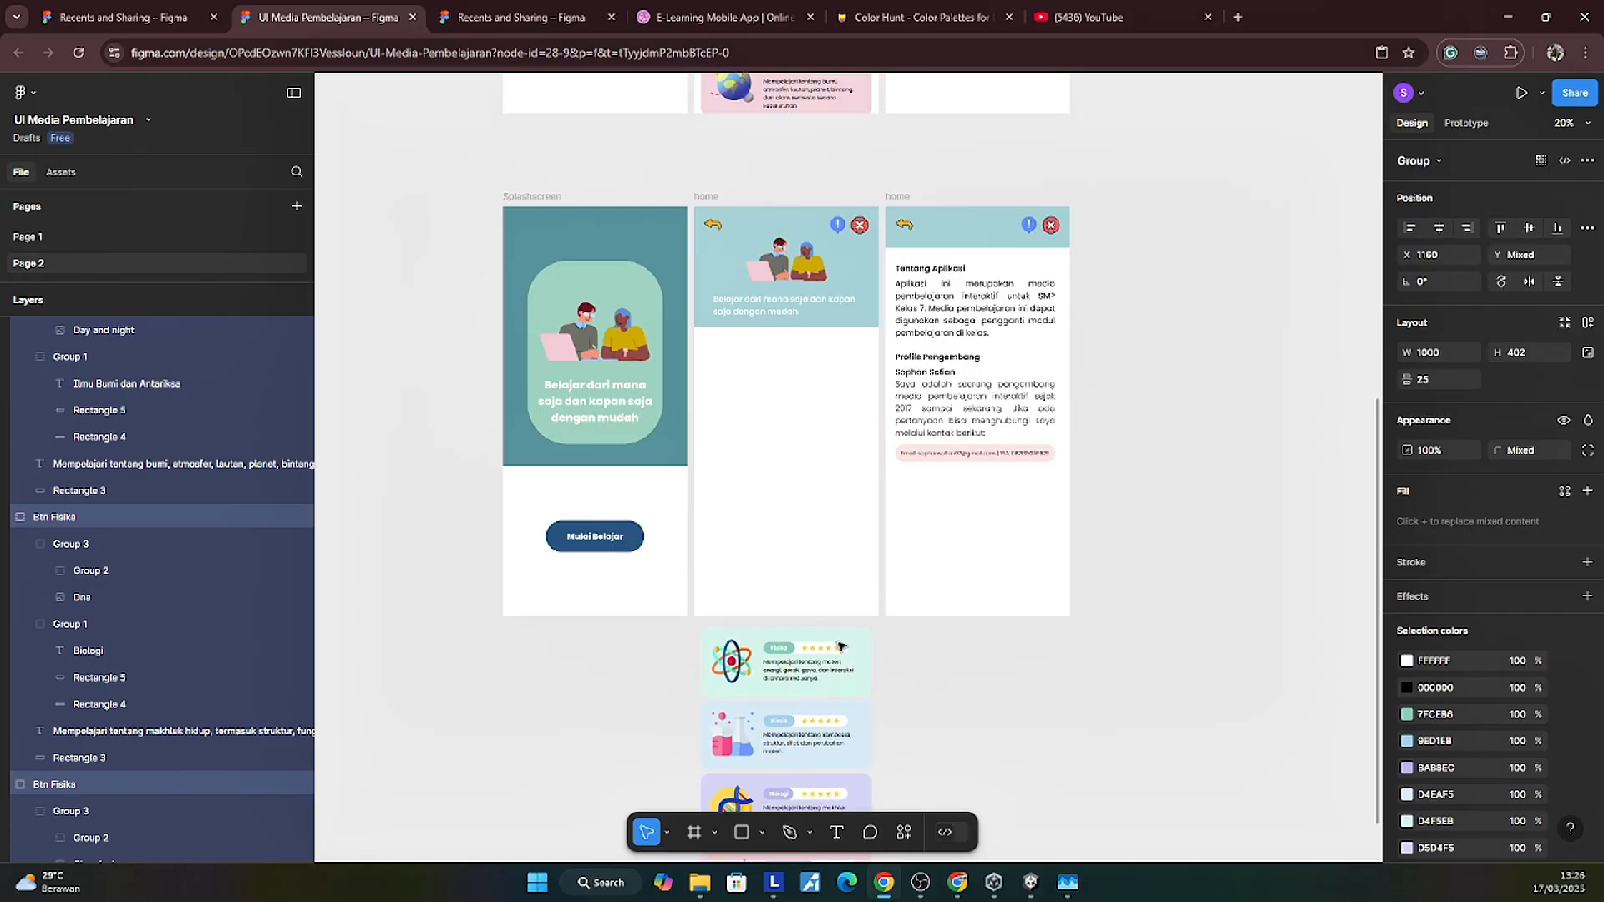
scroll(840, 646, "down", 5)
left_click_drag(892, 468, 893, 471)
left_click(1071, 505)
Step: Move the Mulai Belajar button out of the duplicated Splashscreen to just below it and rename its layer Btn_Mulai
scroll(1070, 584, "up", 3)
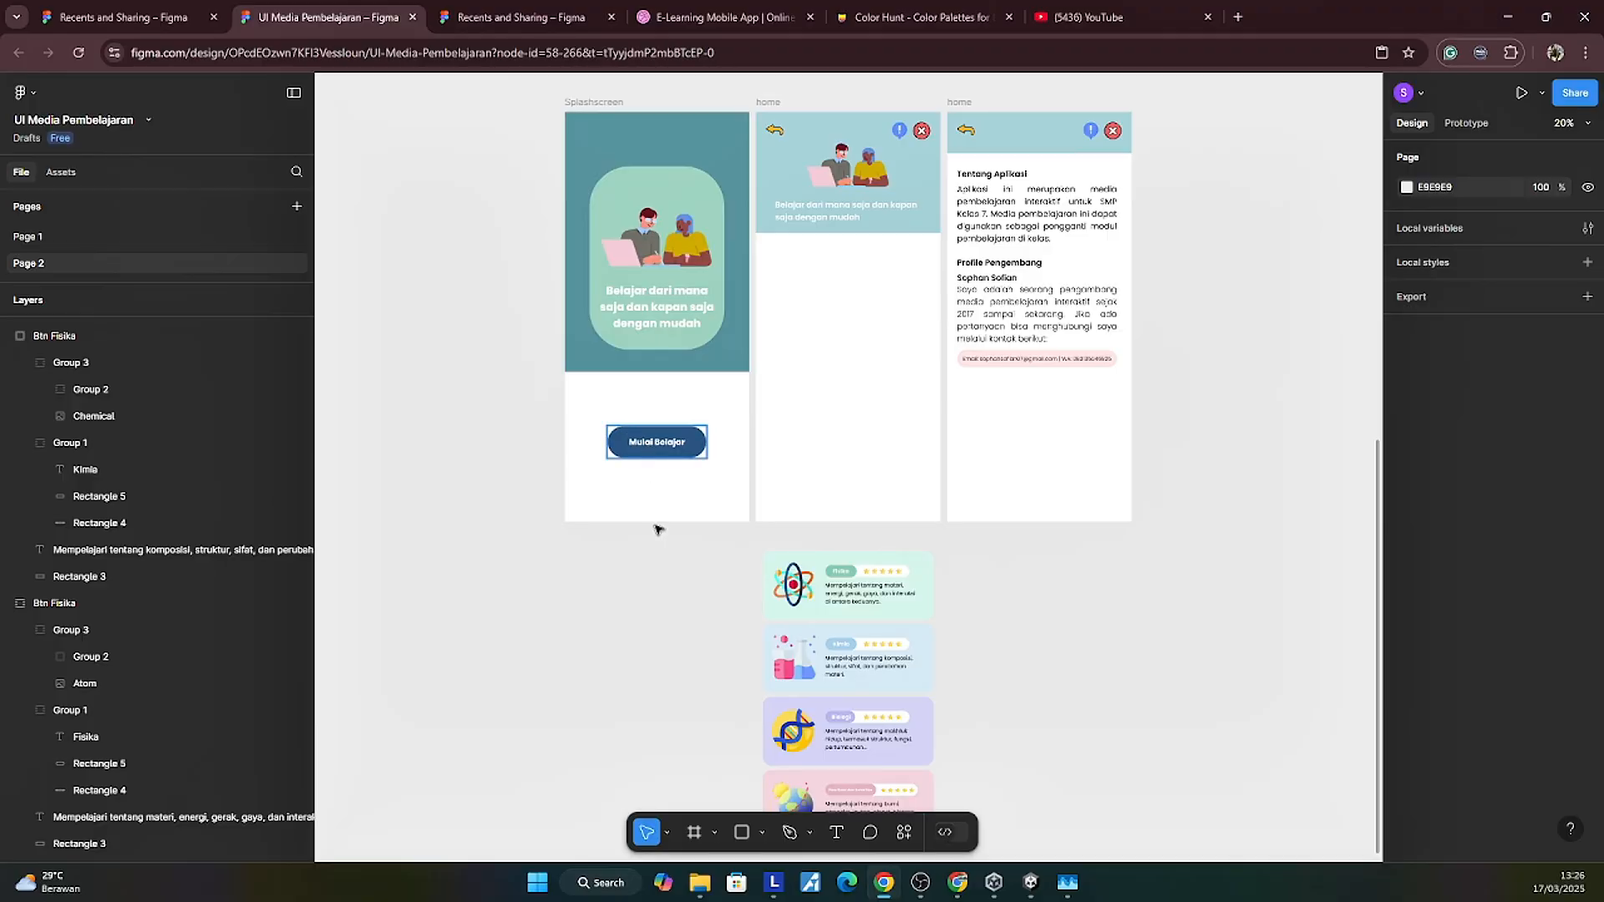
left_click_drag(657, 442, 693, 572)
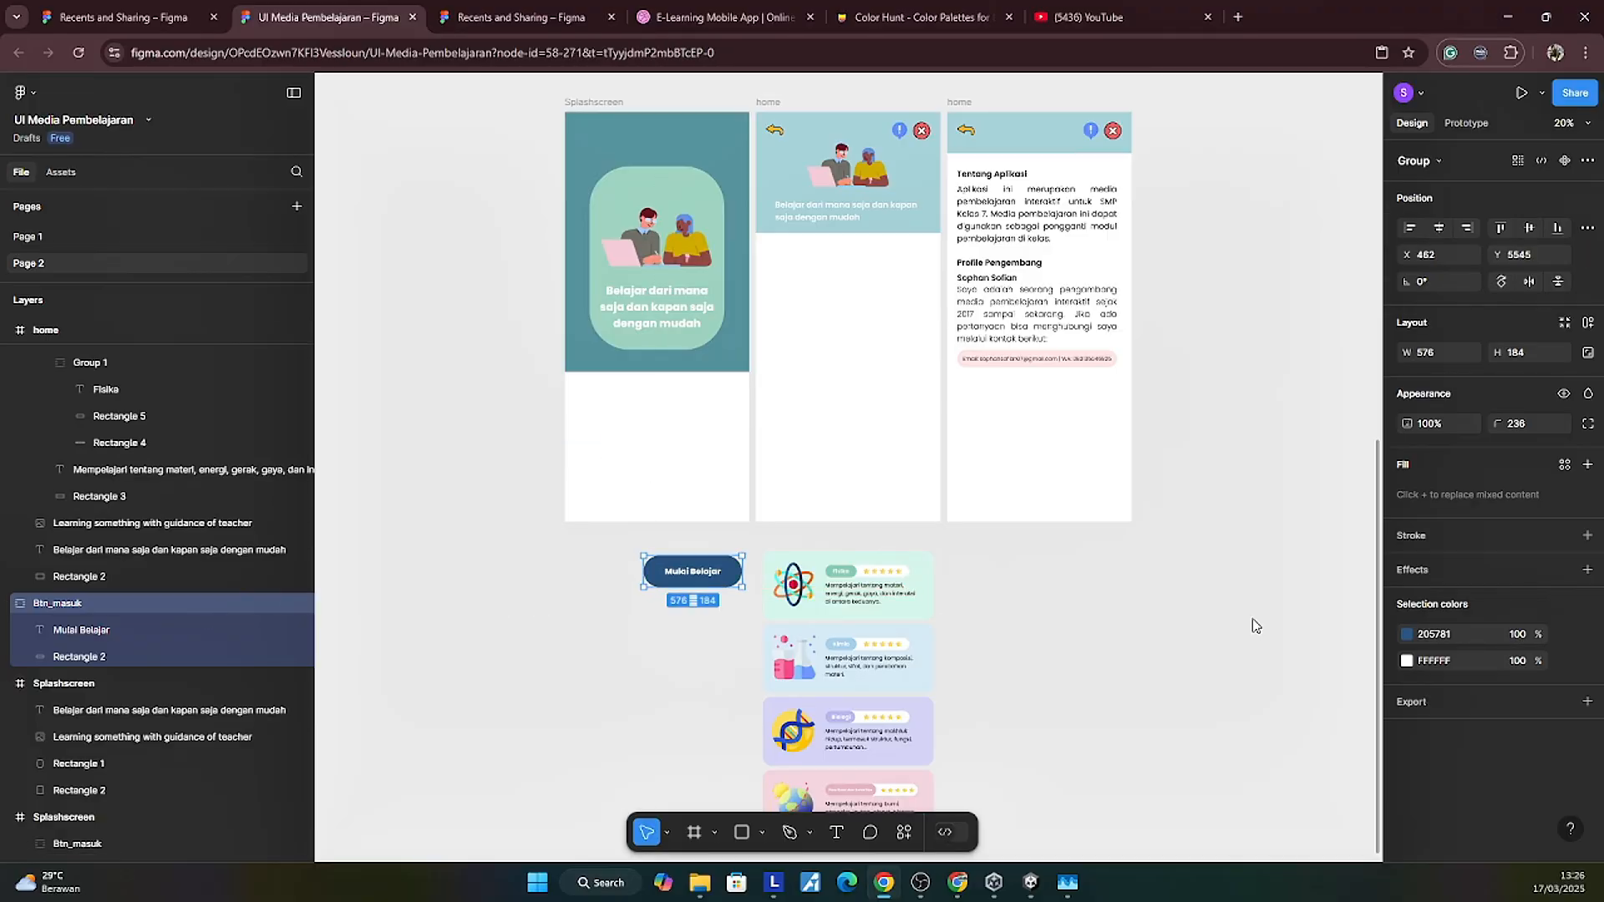
left_click(10, 603)
double_click(94, 604)
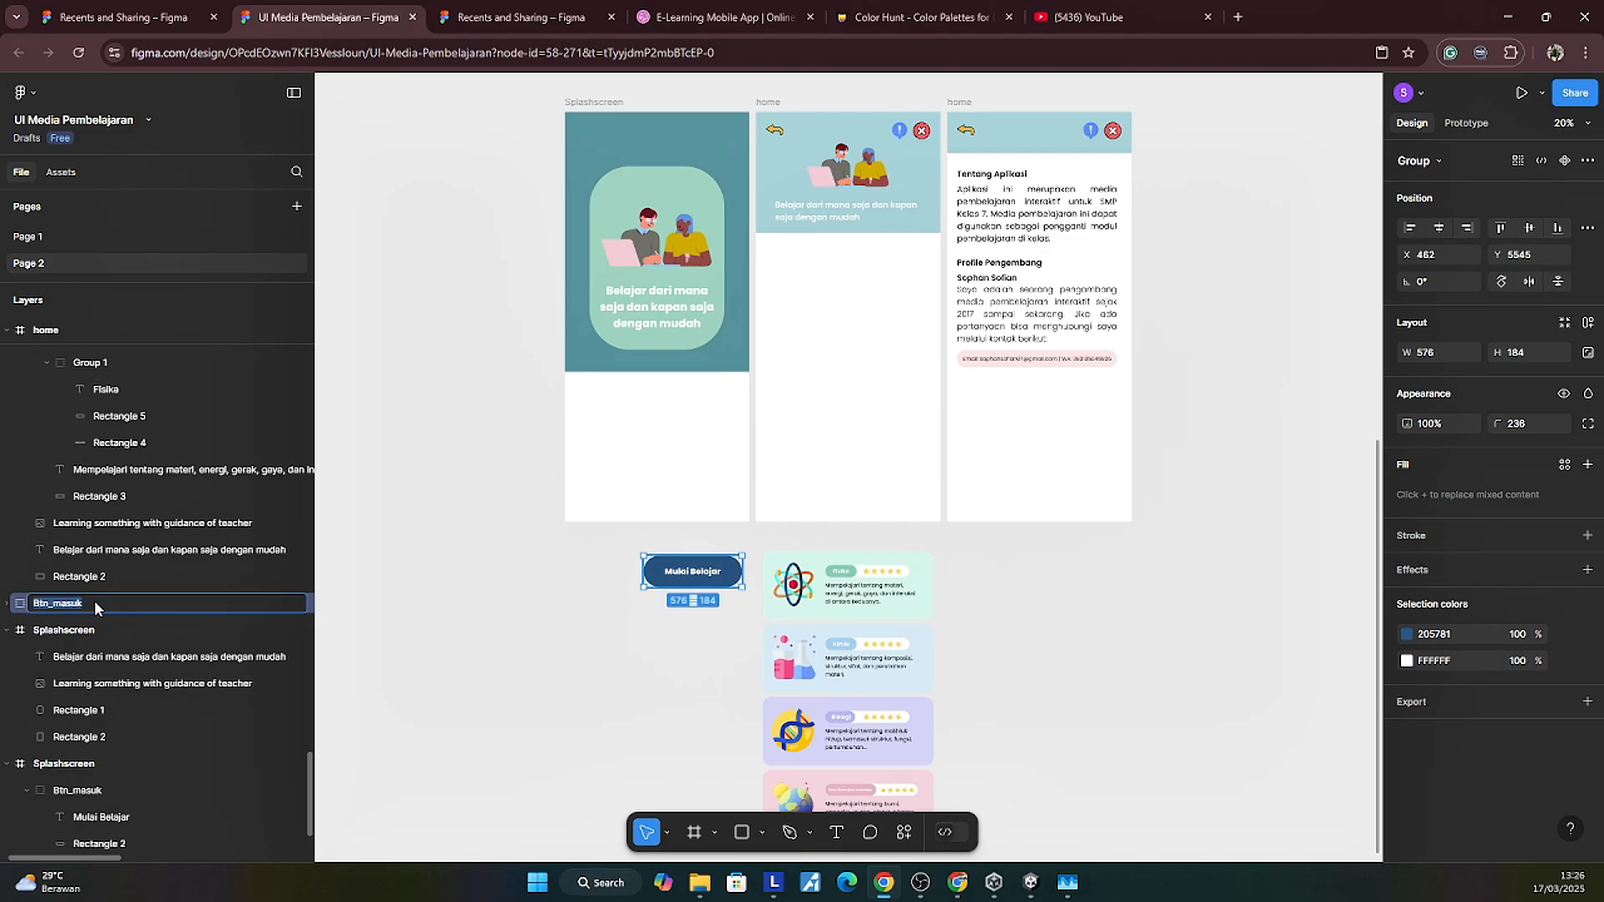
left_click(94, 603)
type("Mulai")
key("Return")
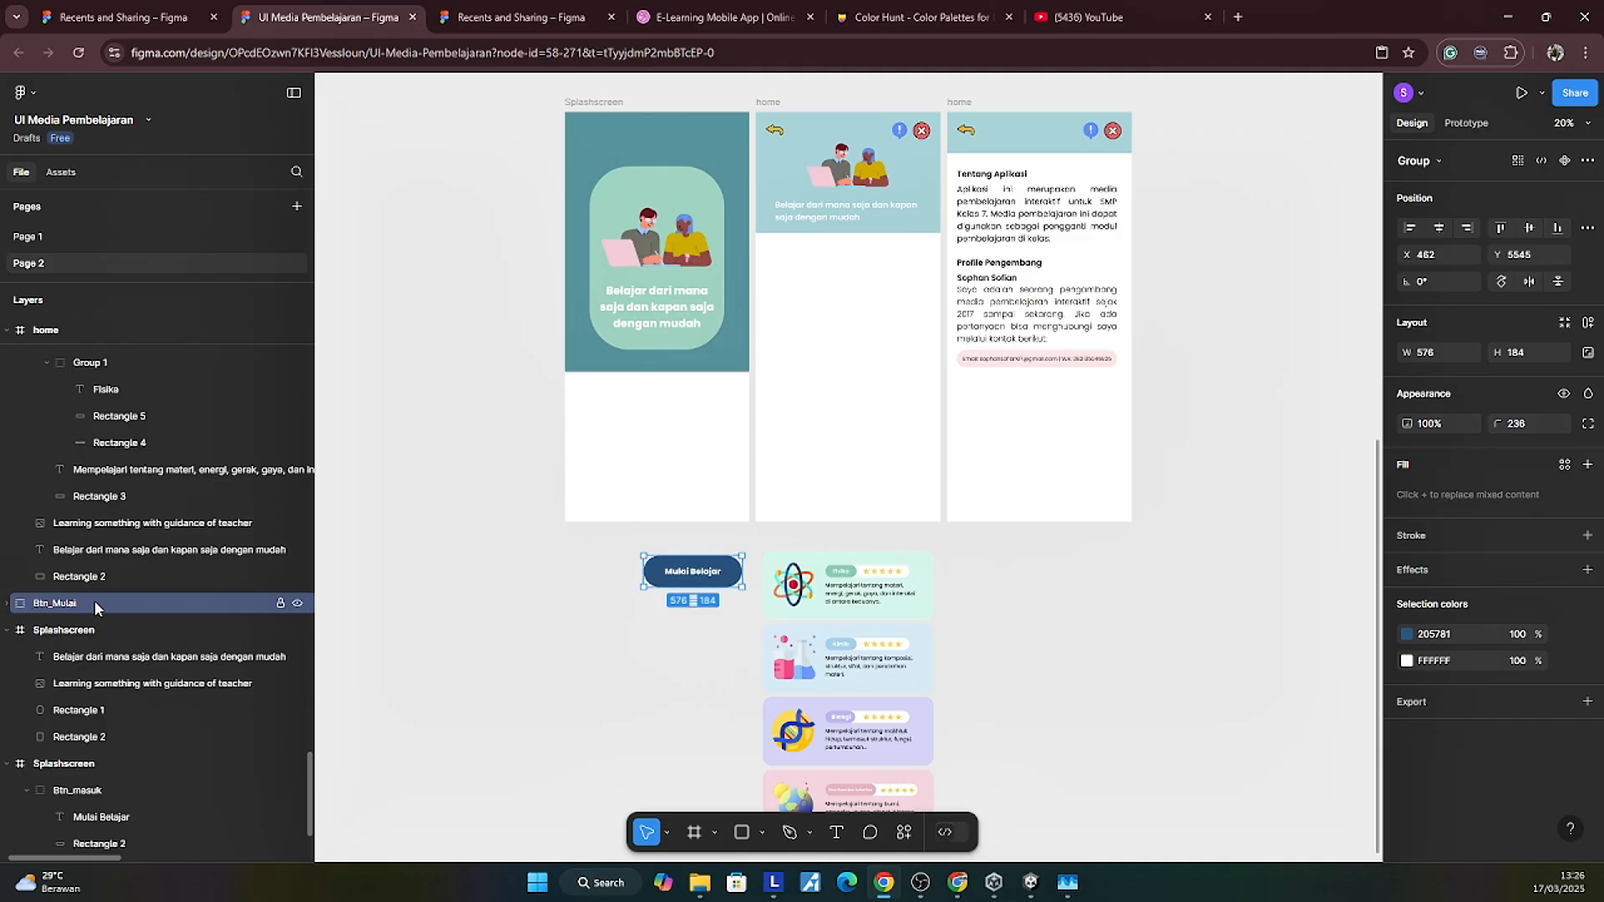
Step: Rename the moved chemistry card's group to Btn Kimia
left_click(869, 599)
scroll(873, 585, "down", 2)
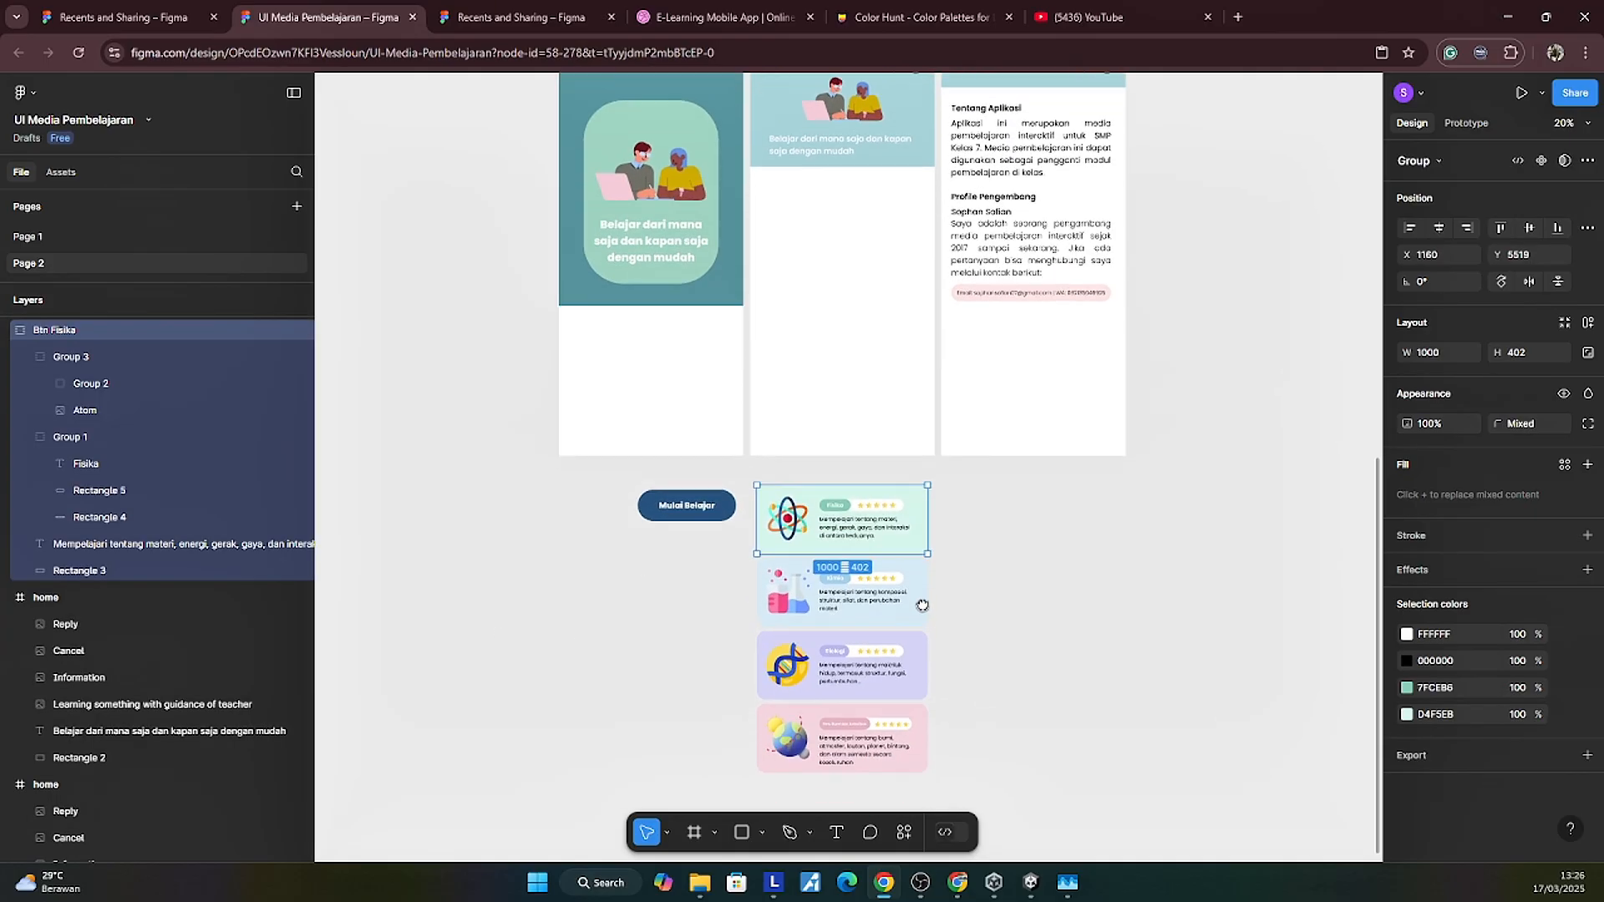
left_click(878, 580)
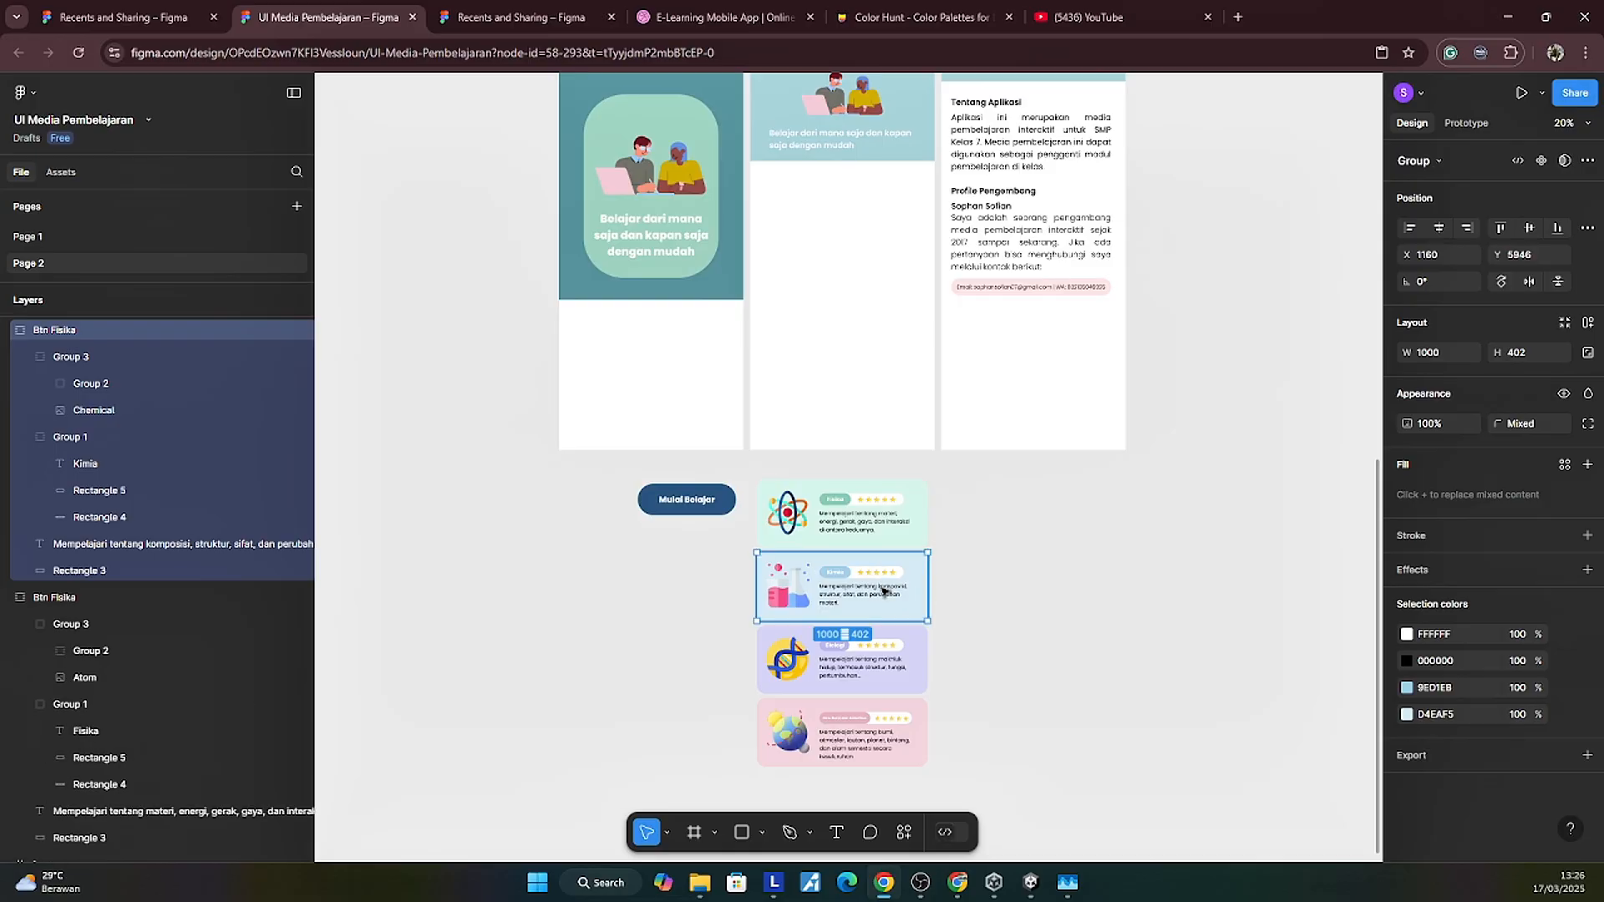
double_click(107, 330)
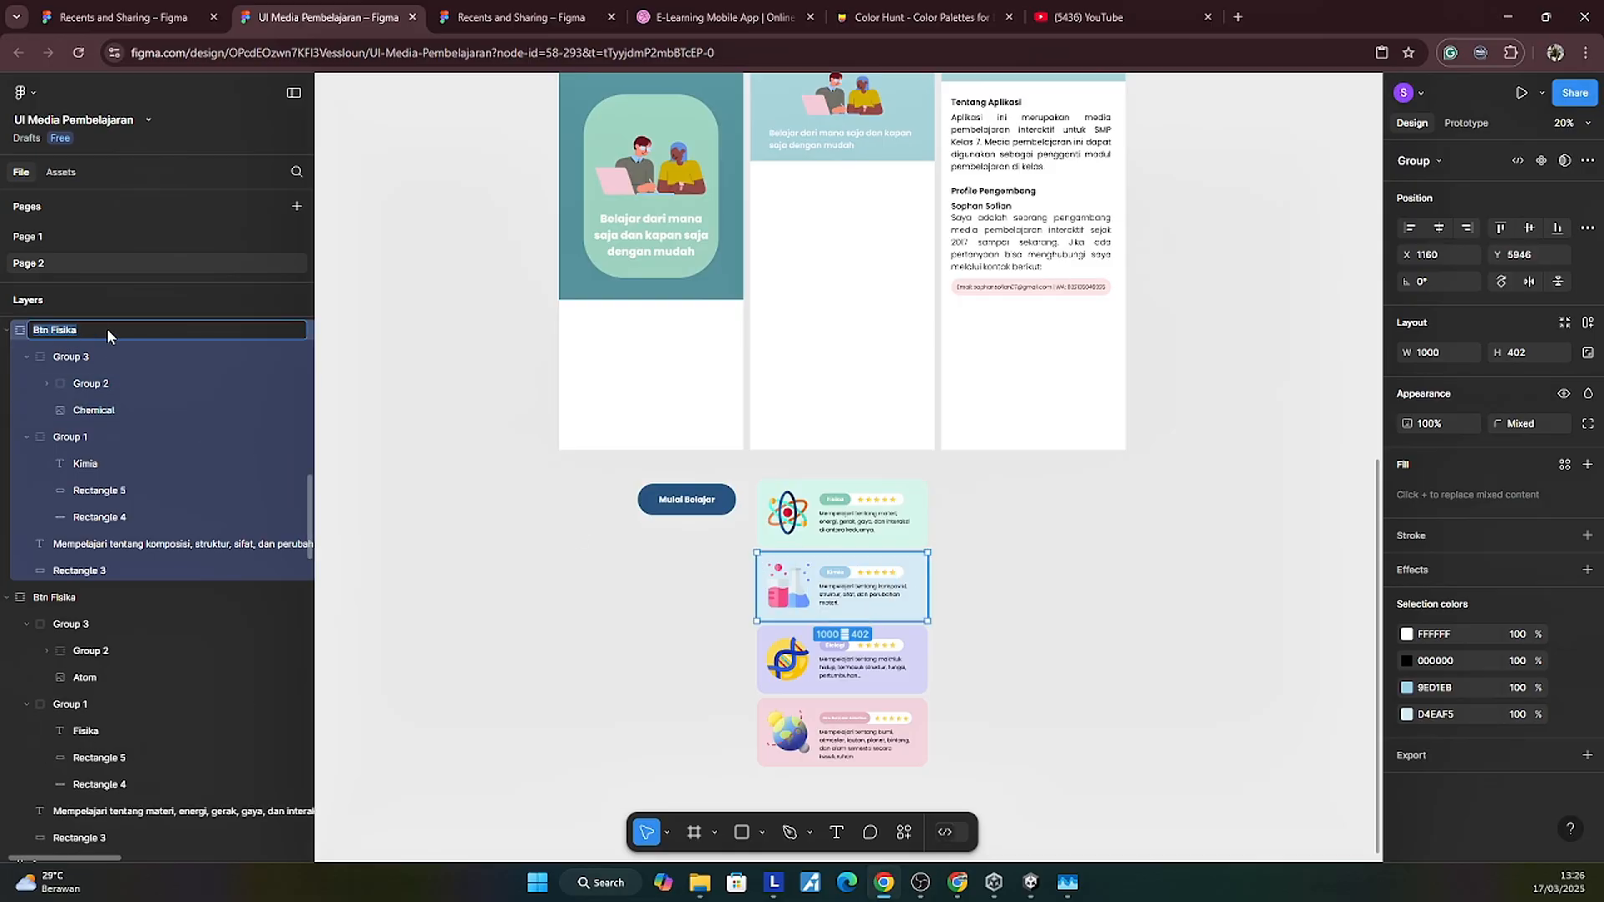
left_click(107, 330)
key("BackSpace")
key("BackSpace")
key("BackSpace")
key("BackSpace")
type("Kimia")
key("Return")
Step: Rename the moved biology card's group to Btn Biologi
left_click(802, 640)
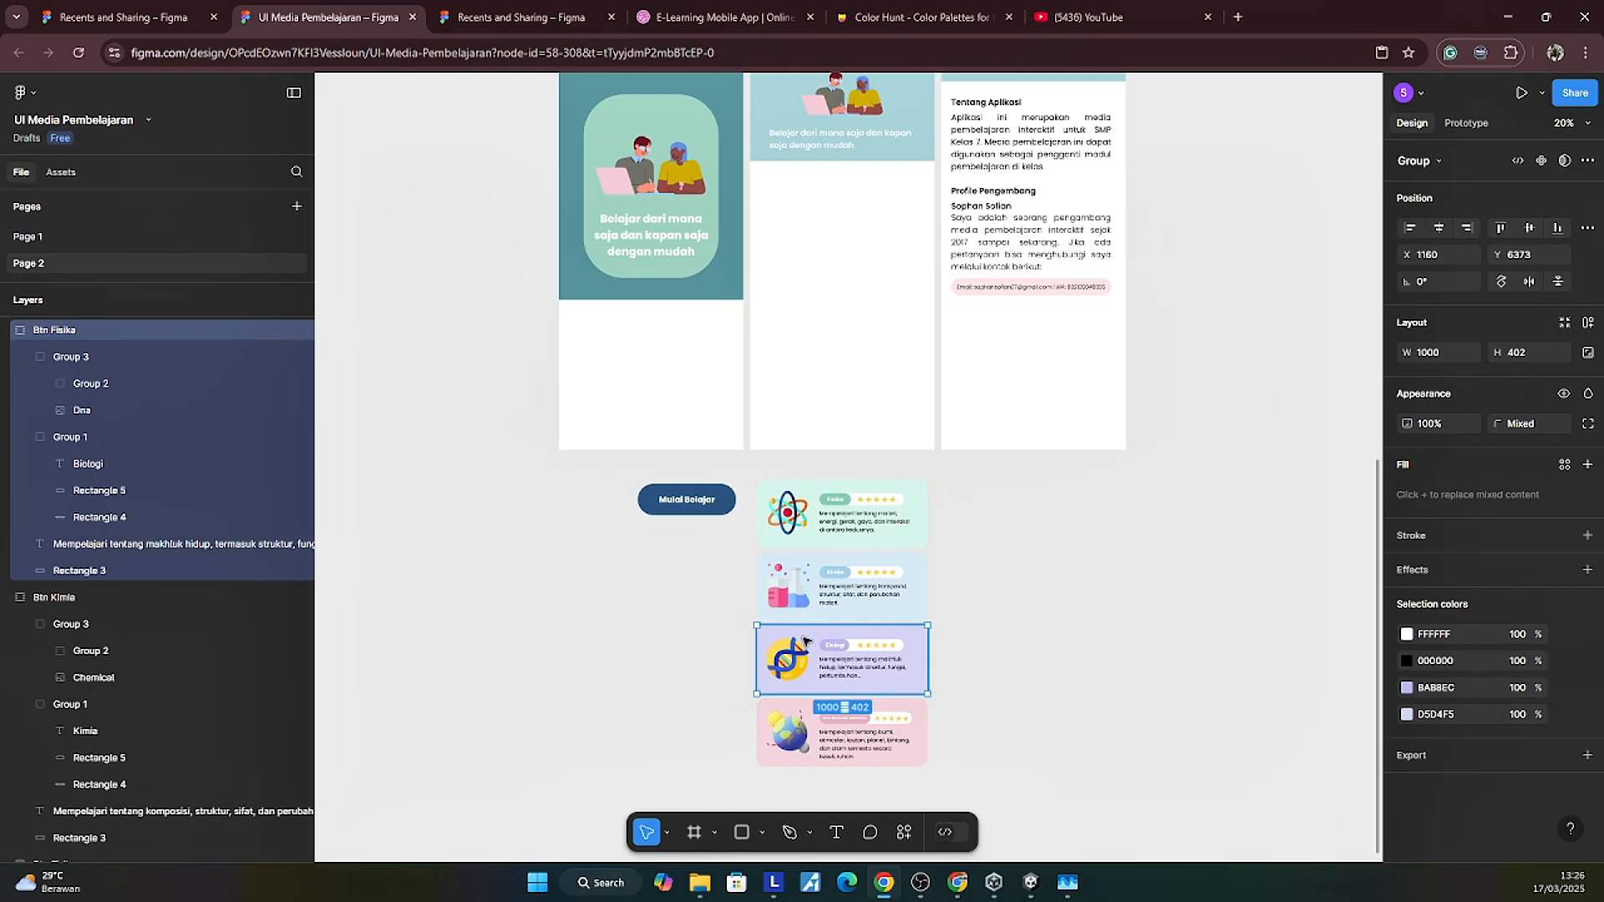
double_click(92, 330)
left_click(123, 332)
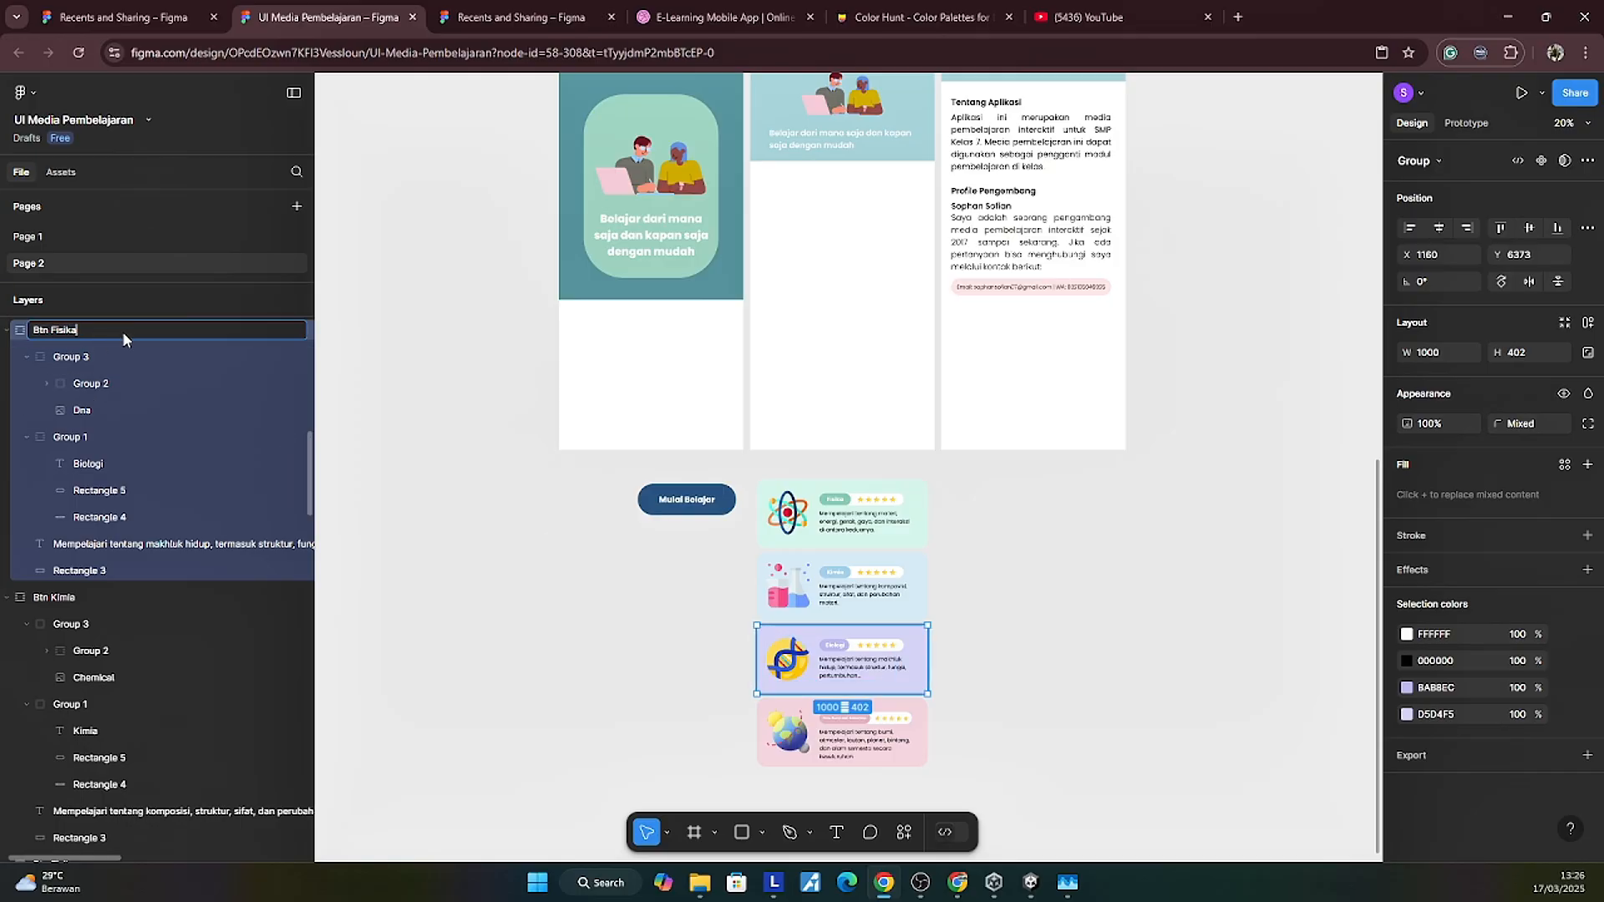
key("BackSpace")
key("BackSpace")
key("BackSpace")
key("BackSpace")
key("BackSpace")
key("BackSpace")
key("BackSpace")
type("Biologi")
key("Return")
Step: Rename the moved earth and space card's group to Btn Bumi
left_click(873, 763)
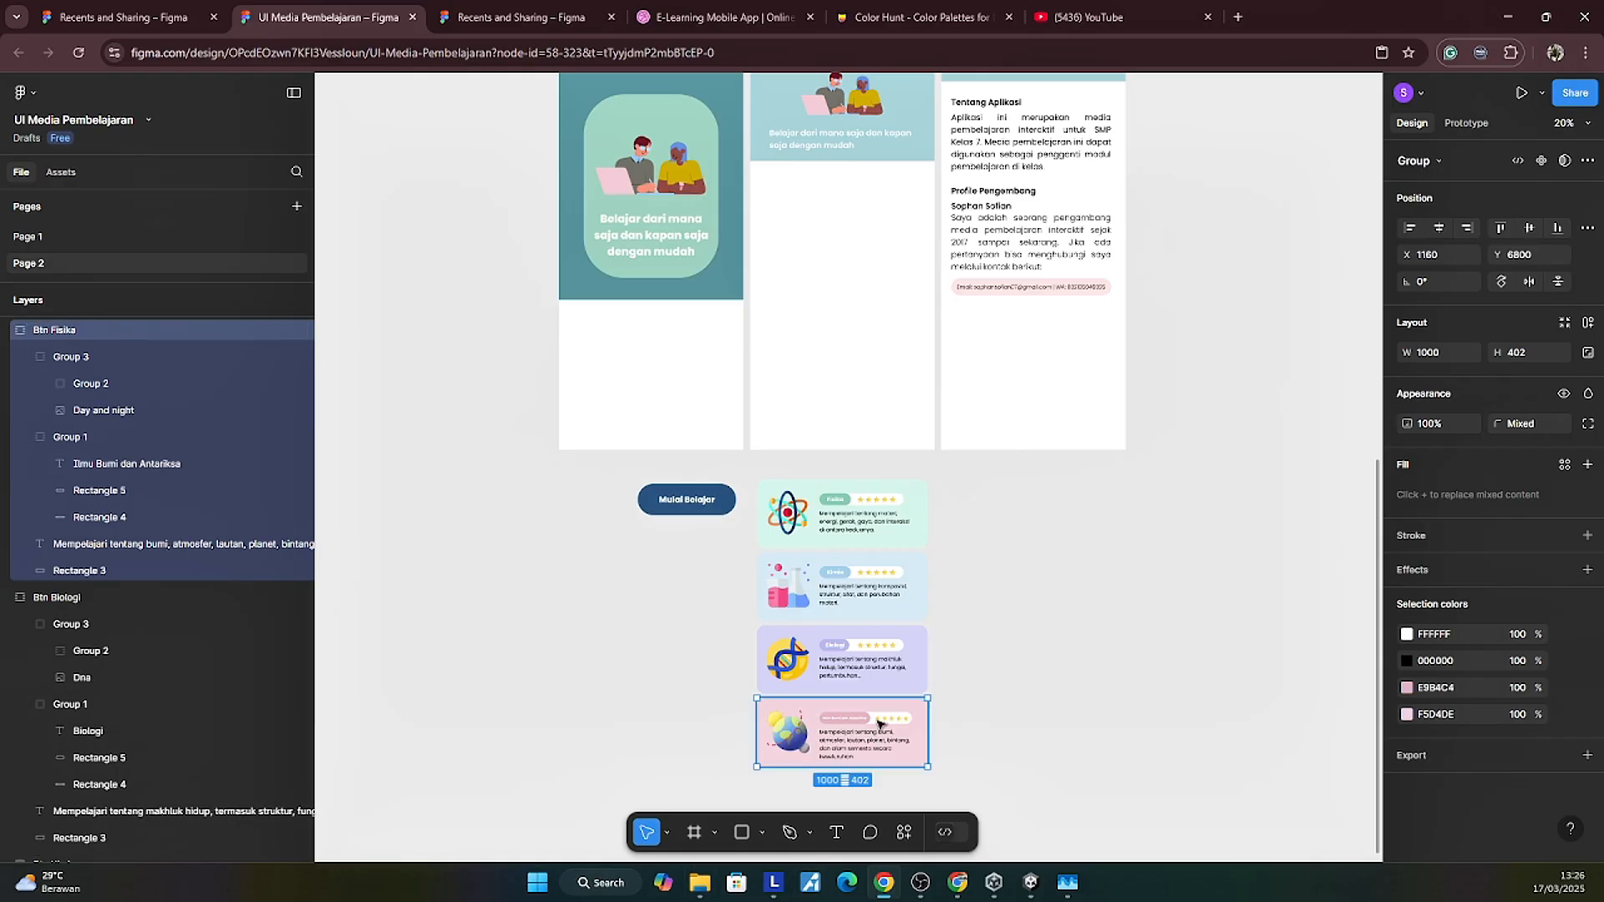
double_click(88, 329)
left_click(95, 327)
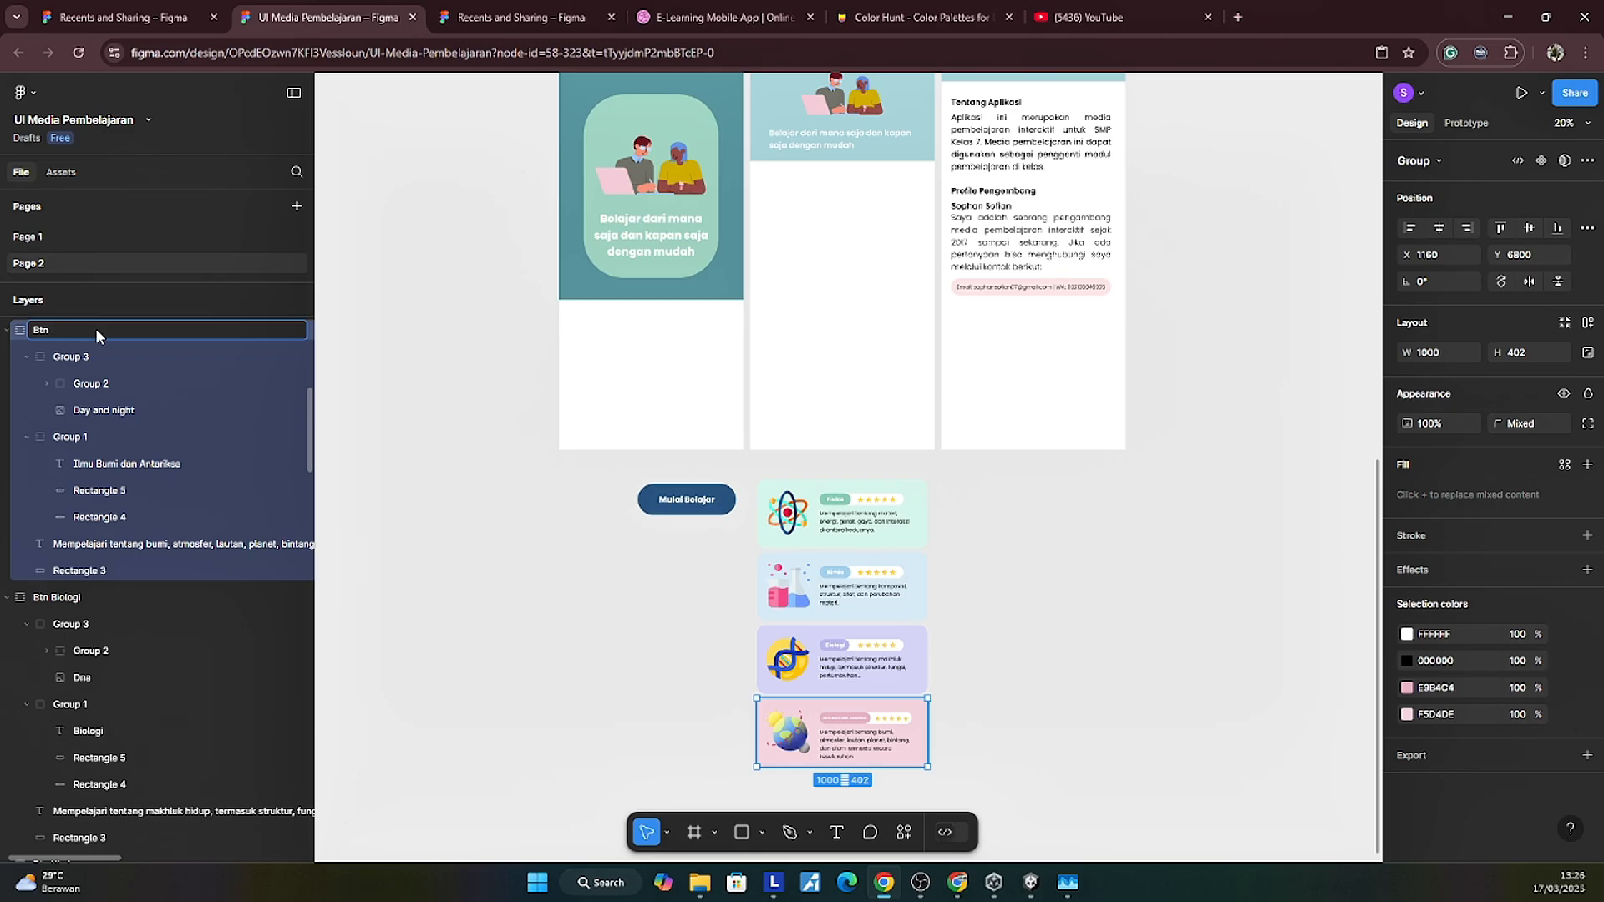
type("Bumi")
key("Return")
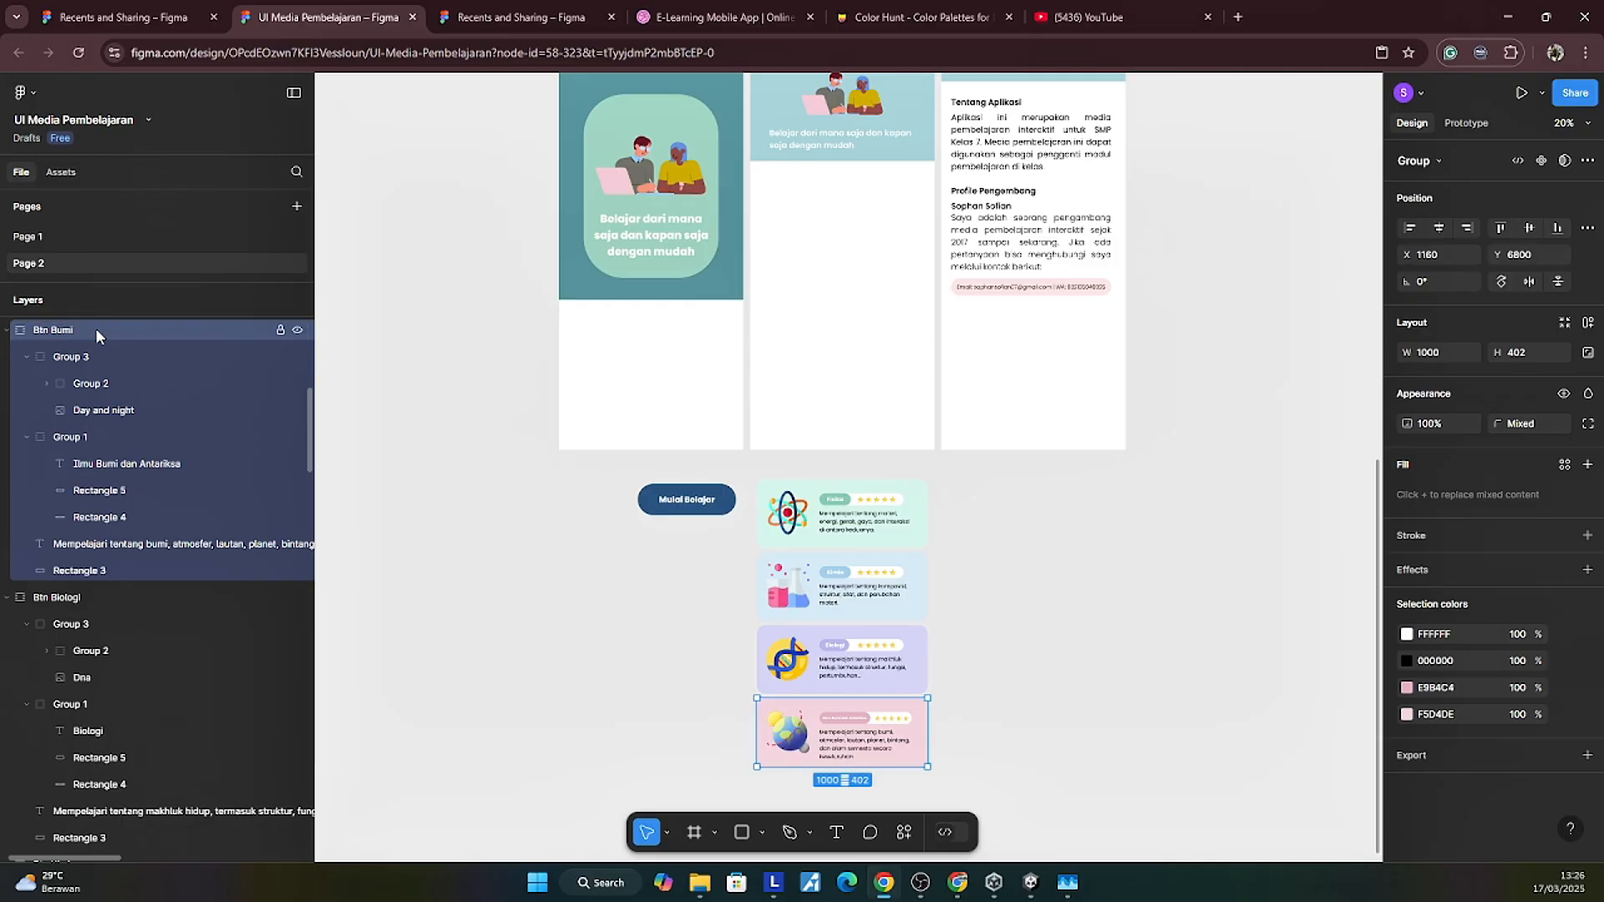
left_click(1149, 612)
Step: Move the Reply, Information and Cancel icons out of the duplicated home frame into a row below the Mulai Belajar button
scroll(1128, 618, "down", 1)
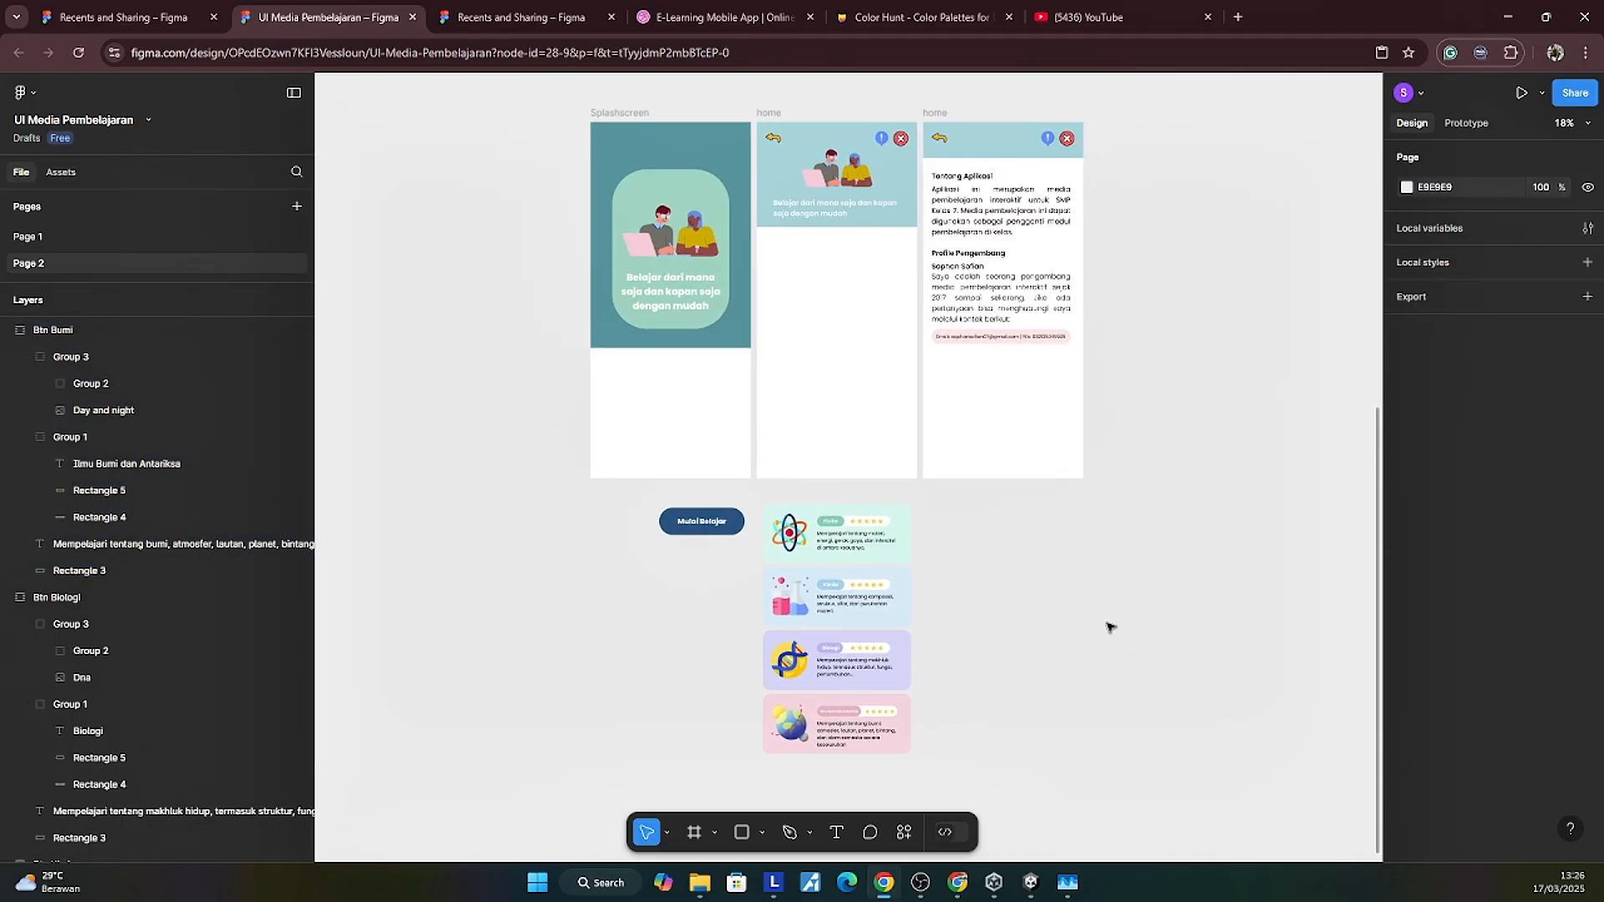
left_click(775, 140)
left_click_drag(738, 595, 660, 568)
left_click_drag(881, 138, 685, 557)
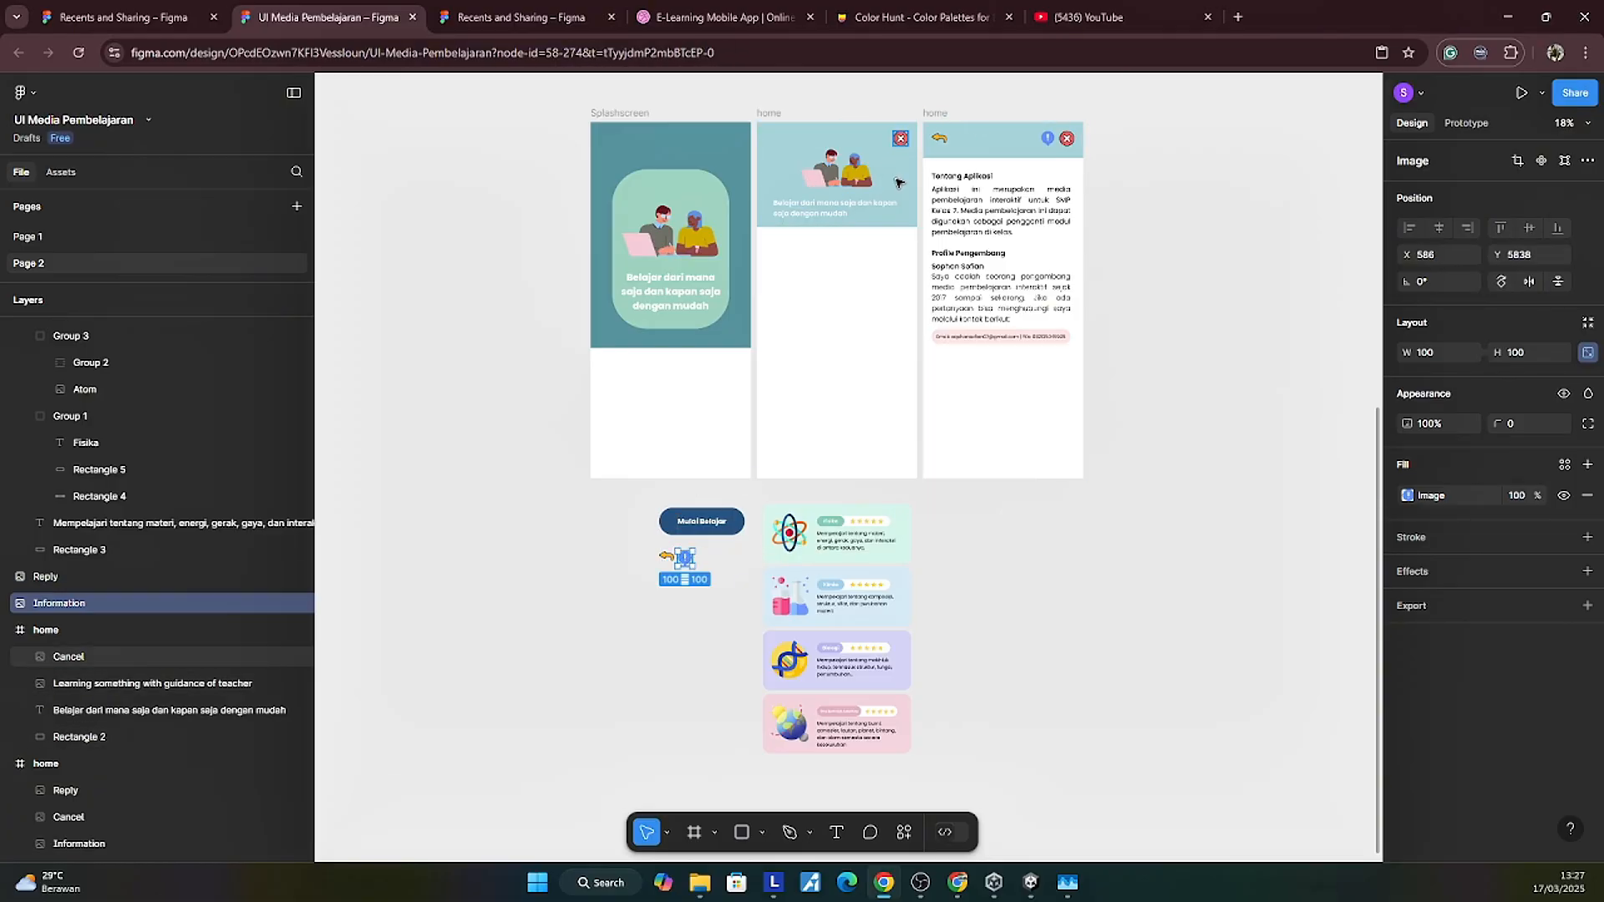
left_click_drag(901, 139, 706, 564)
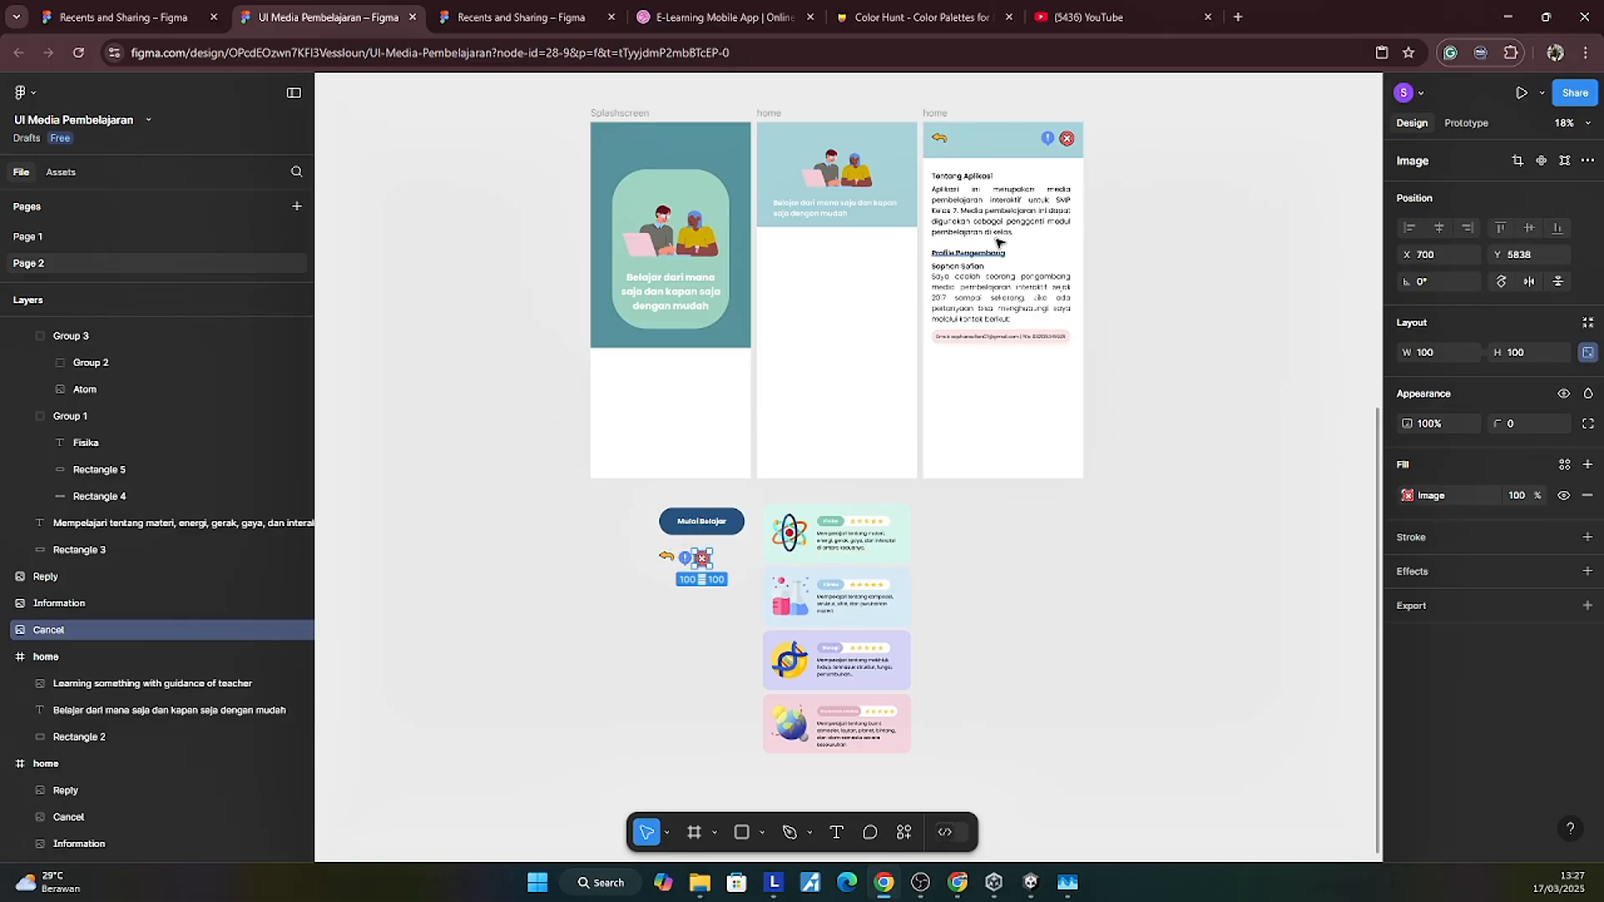
Step: Delete the Reply, Information and Cancel icons from the header of the duplicated Tentang Aplikasi frame
left_click(940, 138)
key("Delete")
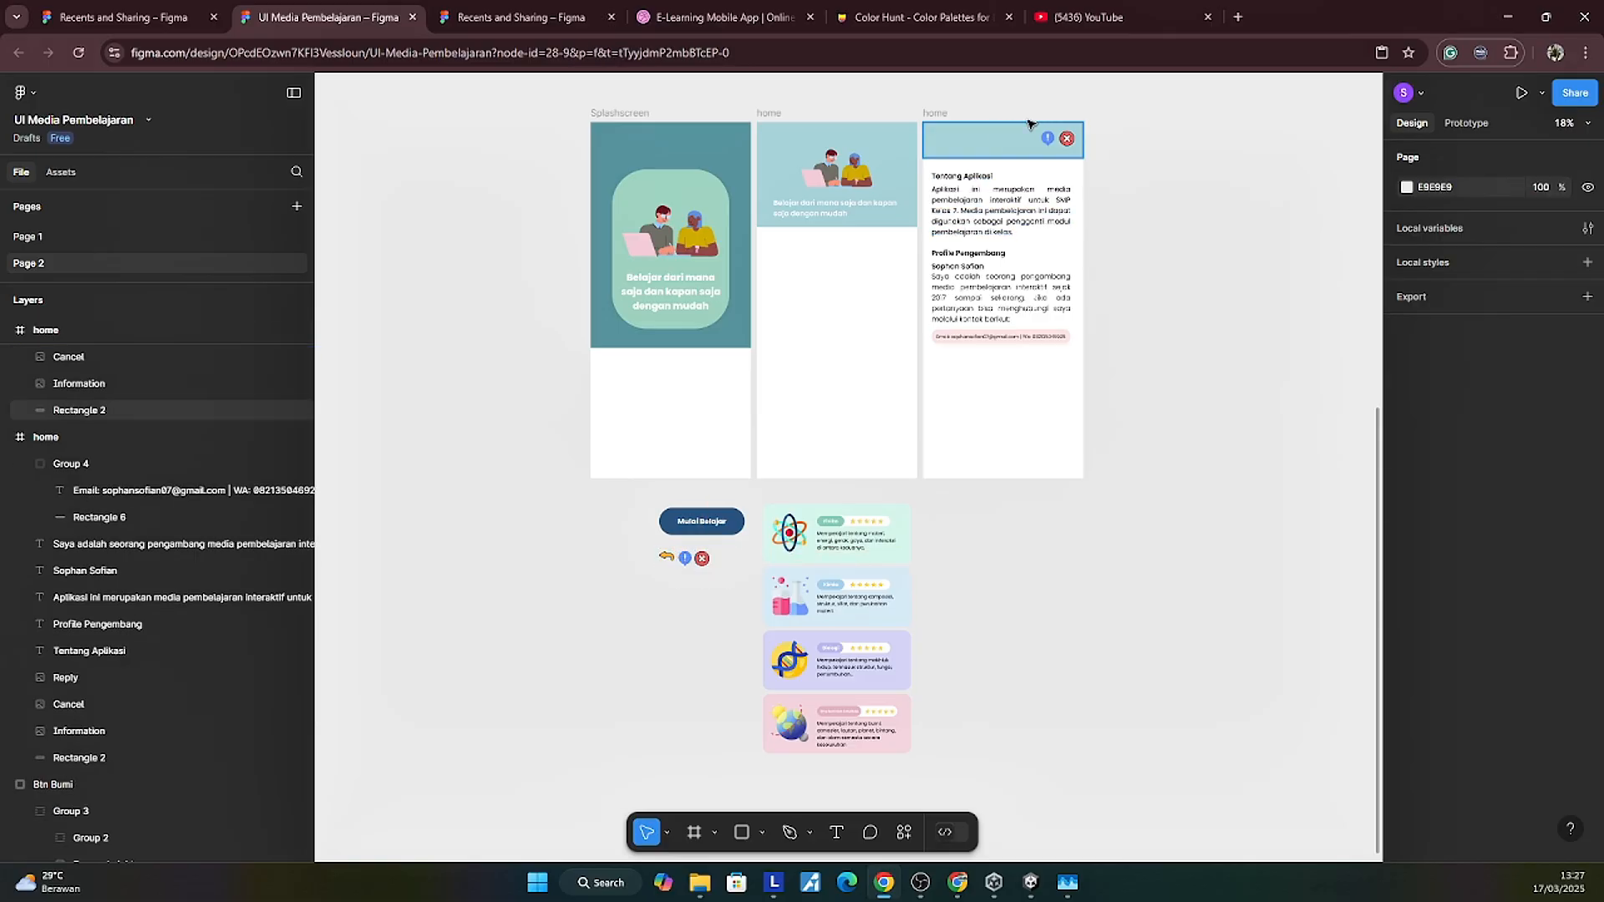
left_click(1048, 138)
key("Delete")
left_click(1067, 141)
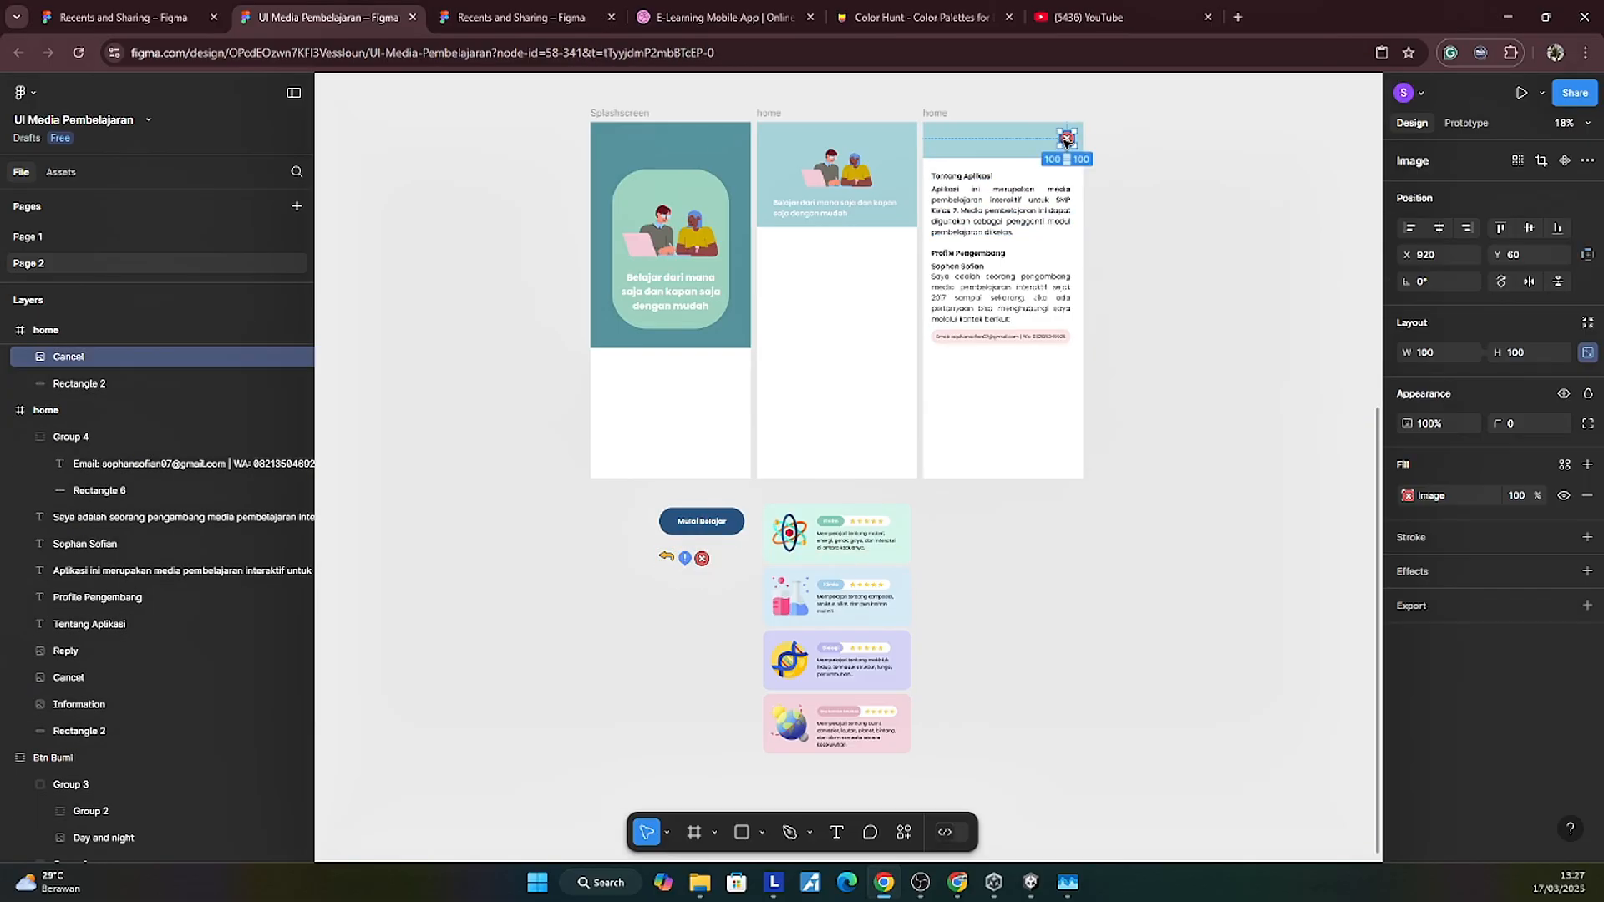
key("Delete")
Step: Space the Reply, Information and Cancel icons below the Mulai Belajar button so that clear gaps separate them
scroll(745, 409, "up", 3, "ctrl")
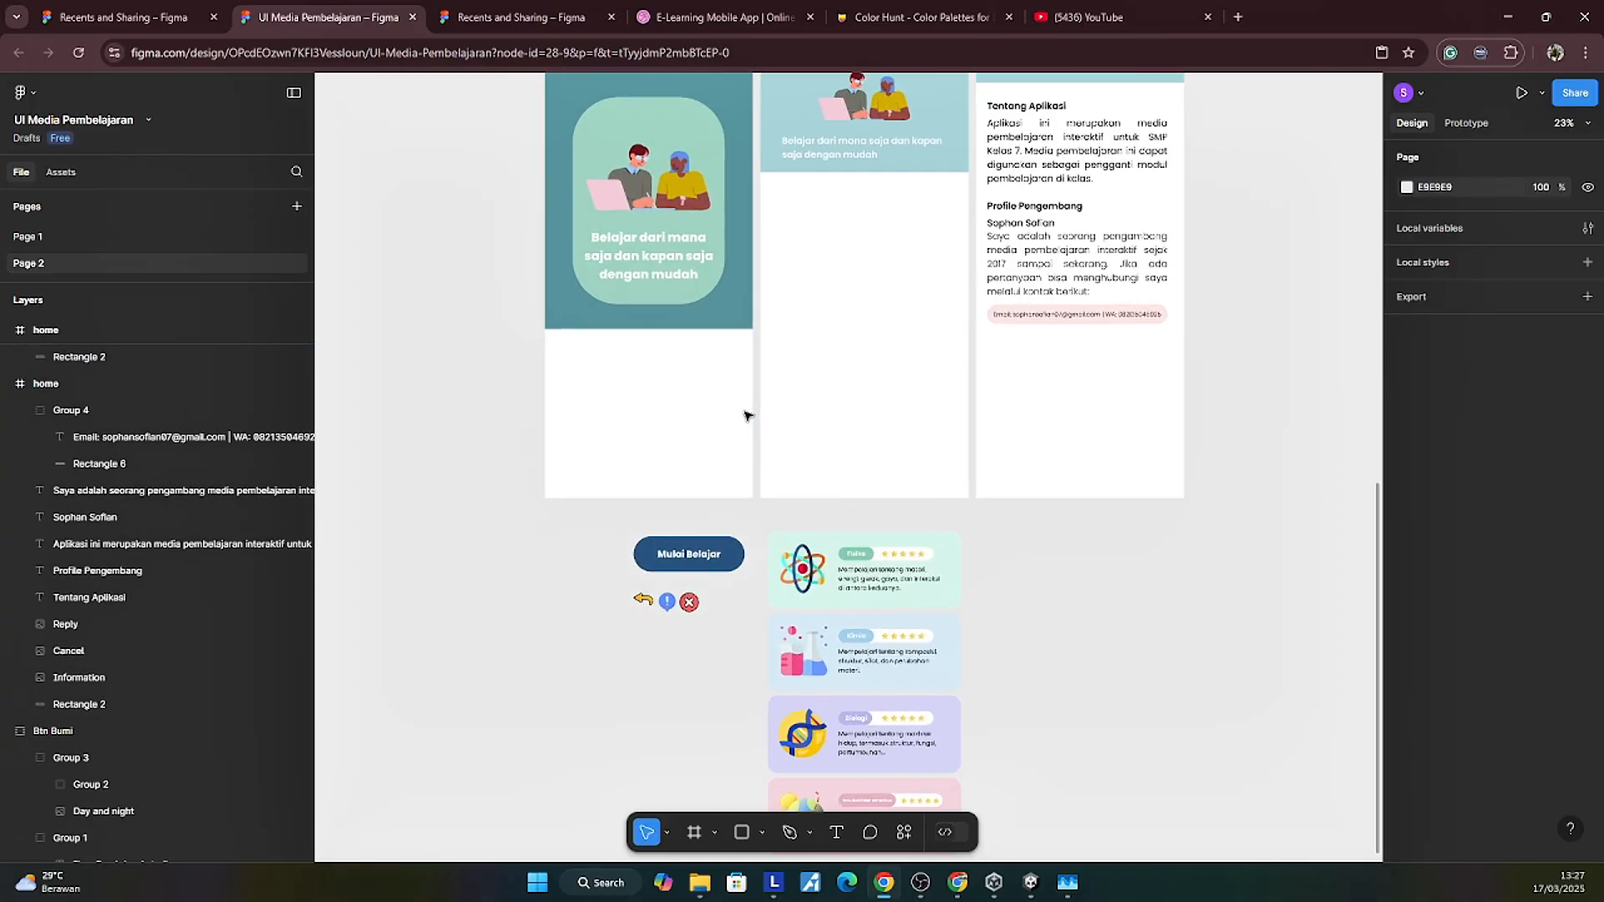
scroll(721, 601, "up", 2, "ctrl")
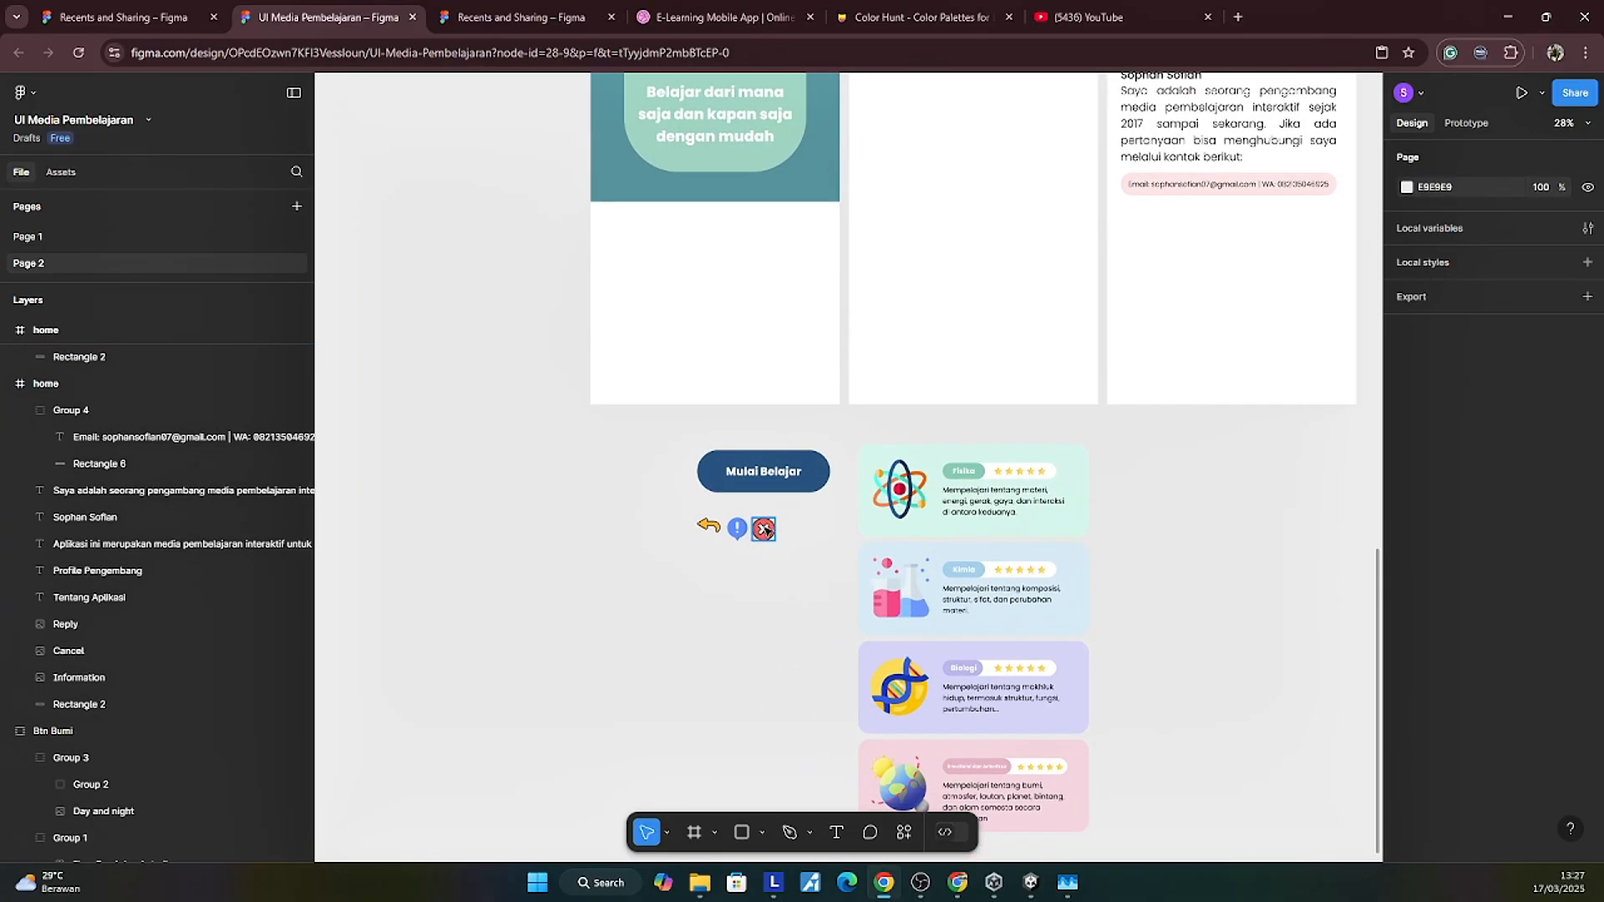
left_click(721, 600)
mouse_move(735, 537)
left_mouse_down()
mouse_move(773, 535)
mouse_move(710, 526)
mouse_move(737, 531)
left_mouse_up()
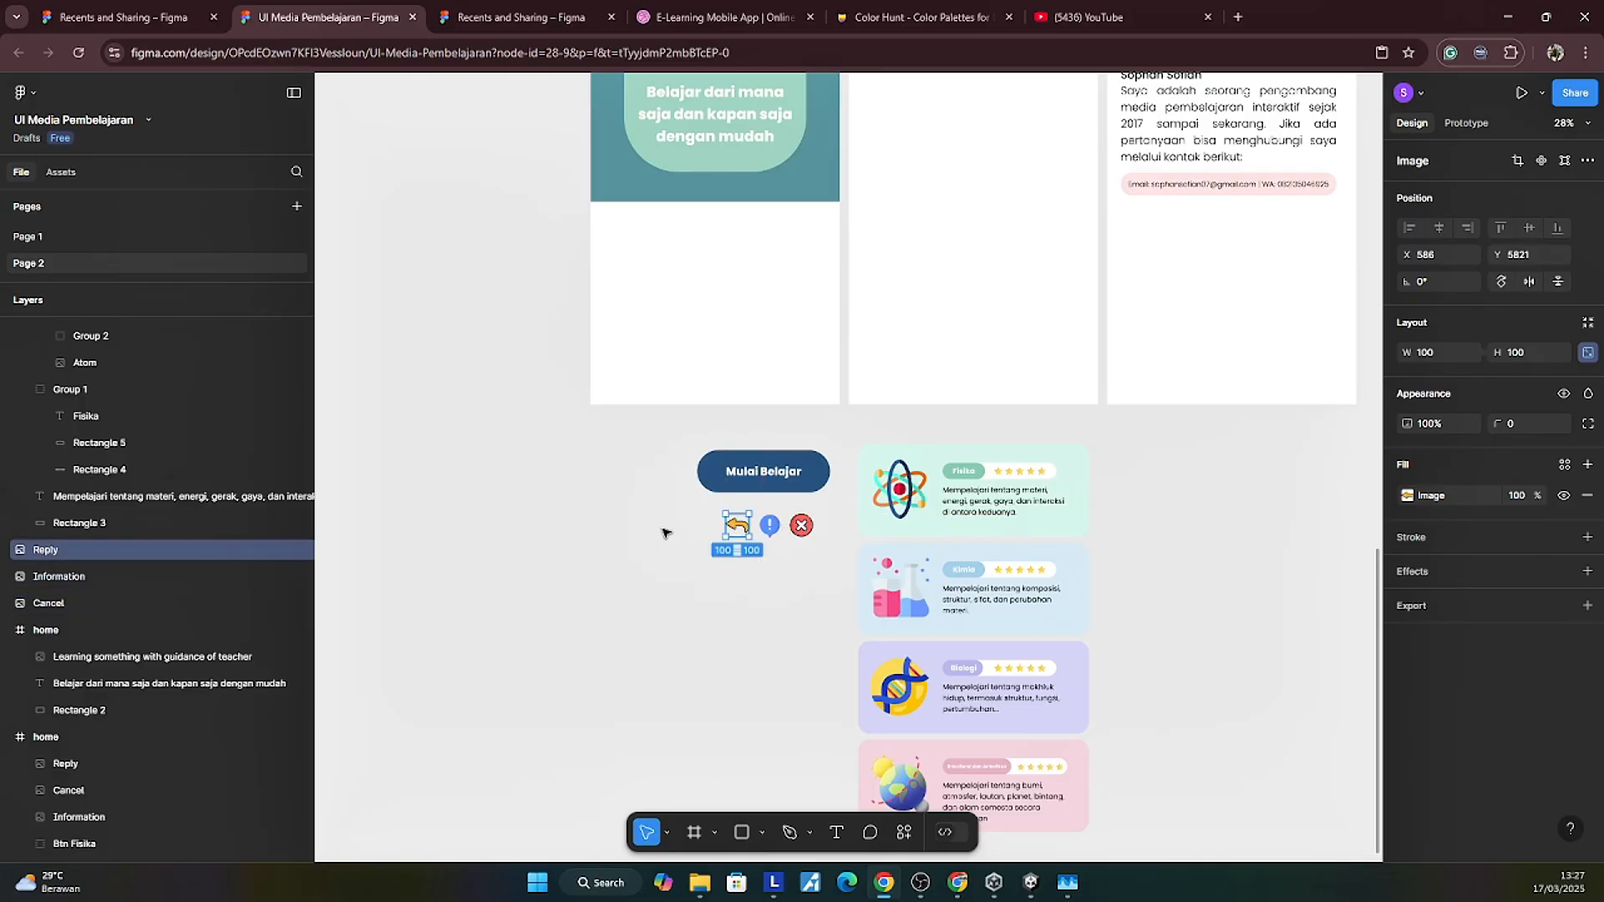
scroll(762, 516, "up", 10)
scroll(762, 515, "down", 10)
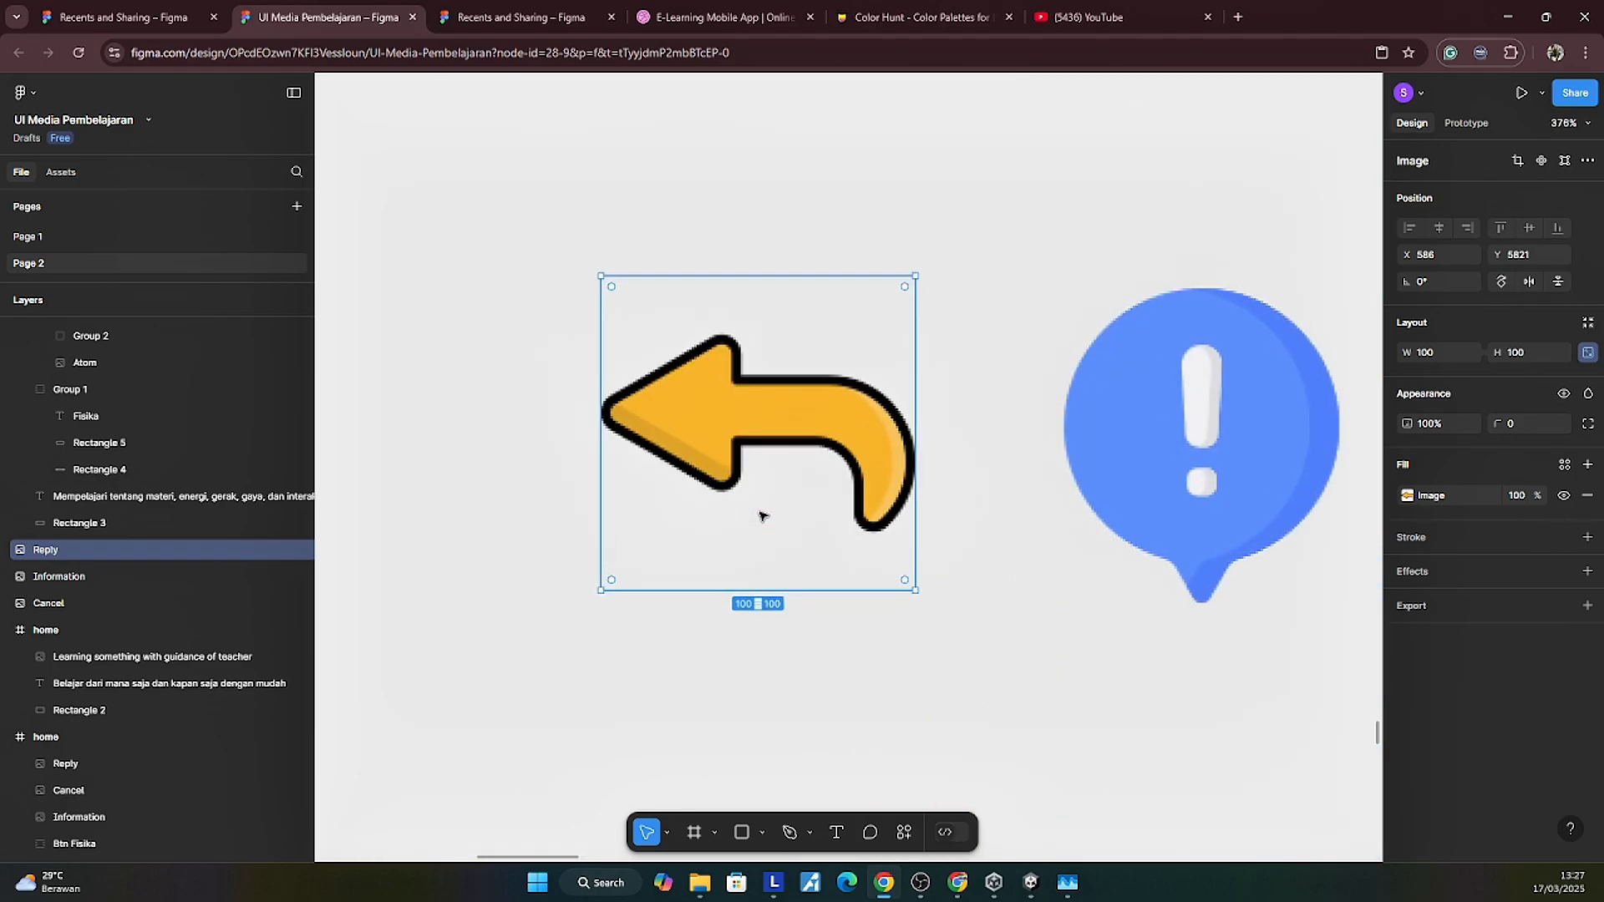
left_click_drag(782, 577, 783, 569)
Step: Rename the duplicated Tentang Aplikasi frame from home to Informasi
scroll(782, 569, "down", 3)
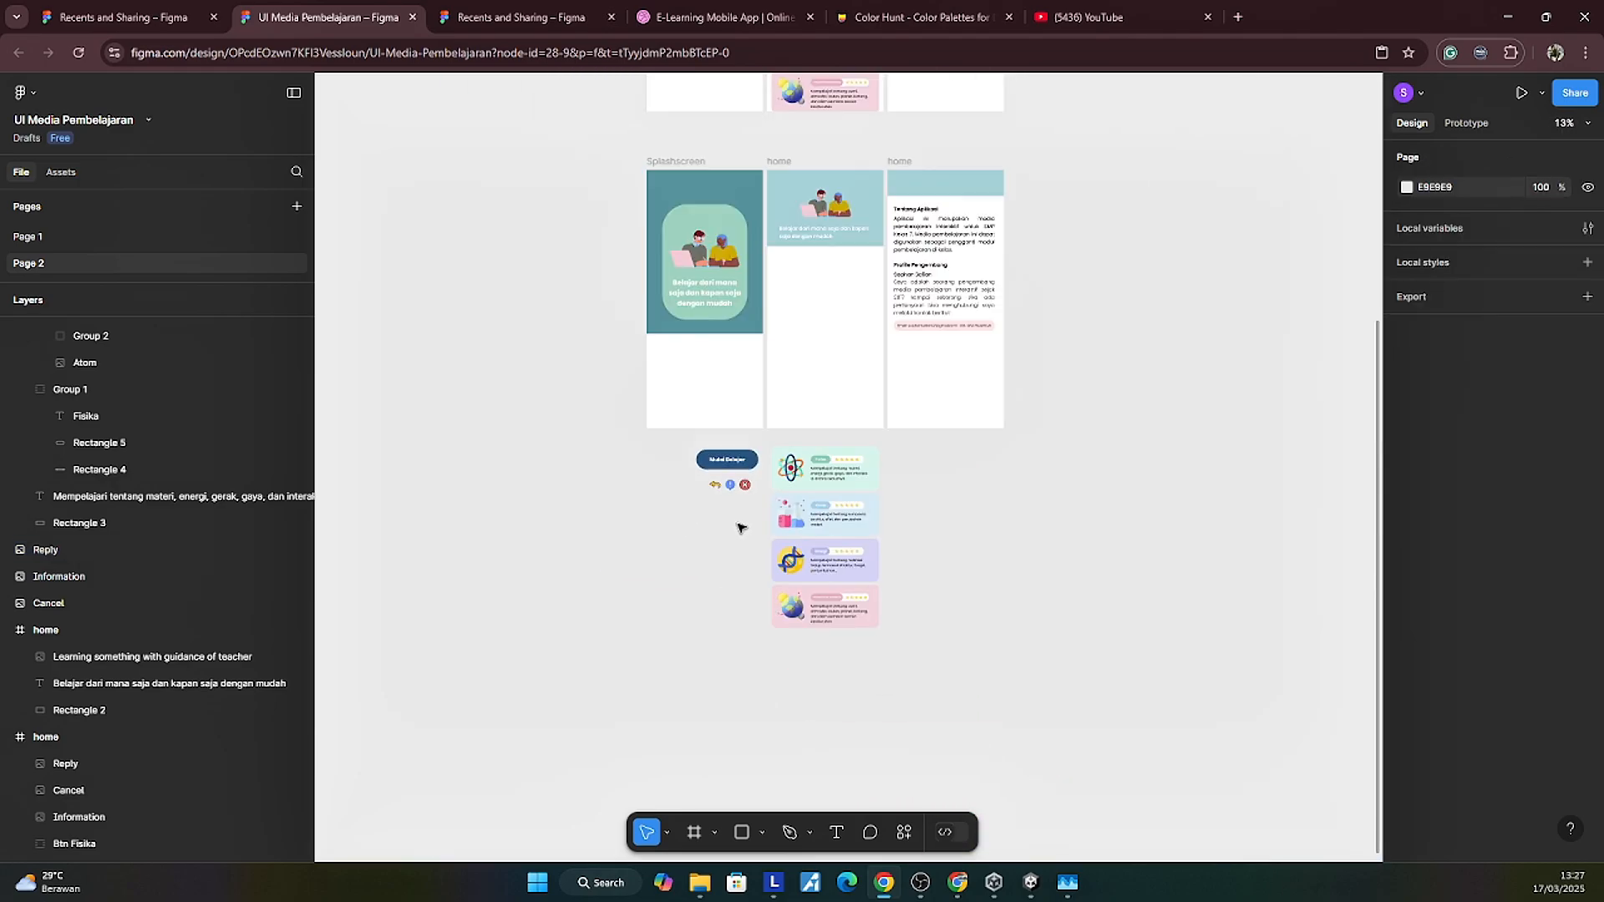
scroll(738, 526, "up", 2)
scroll(1021, 505, "down", 2)
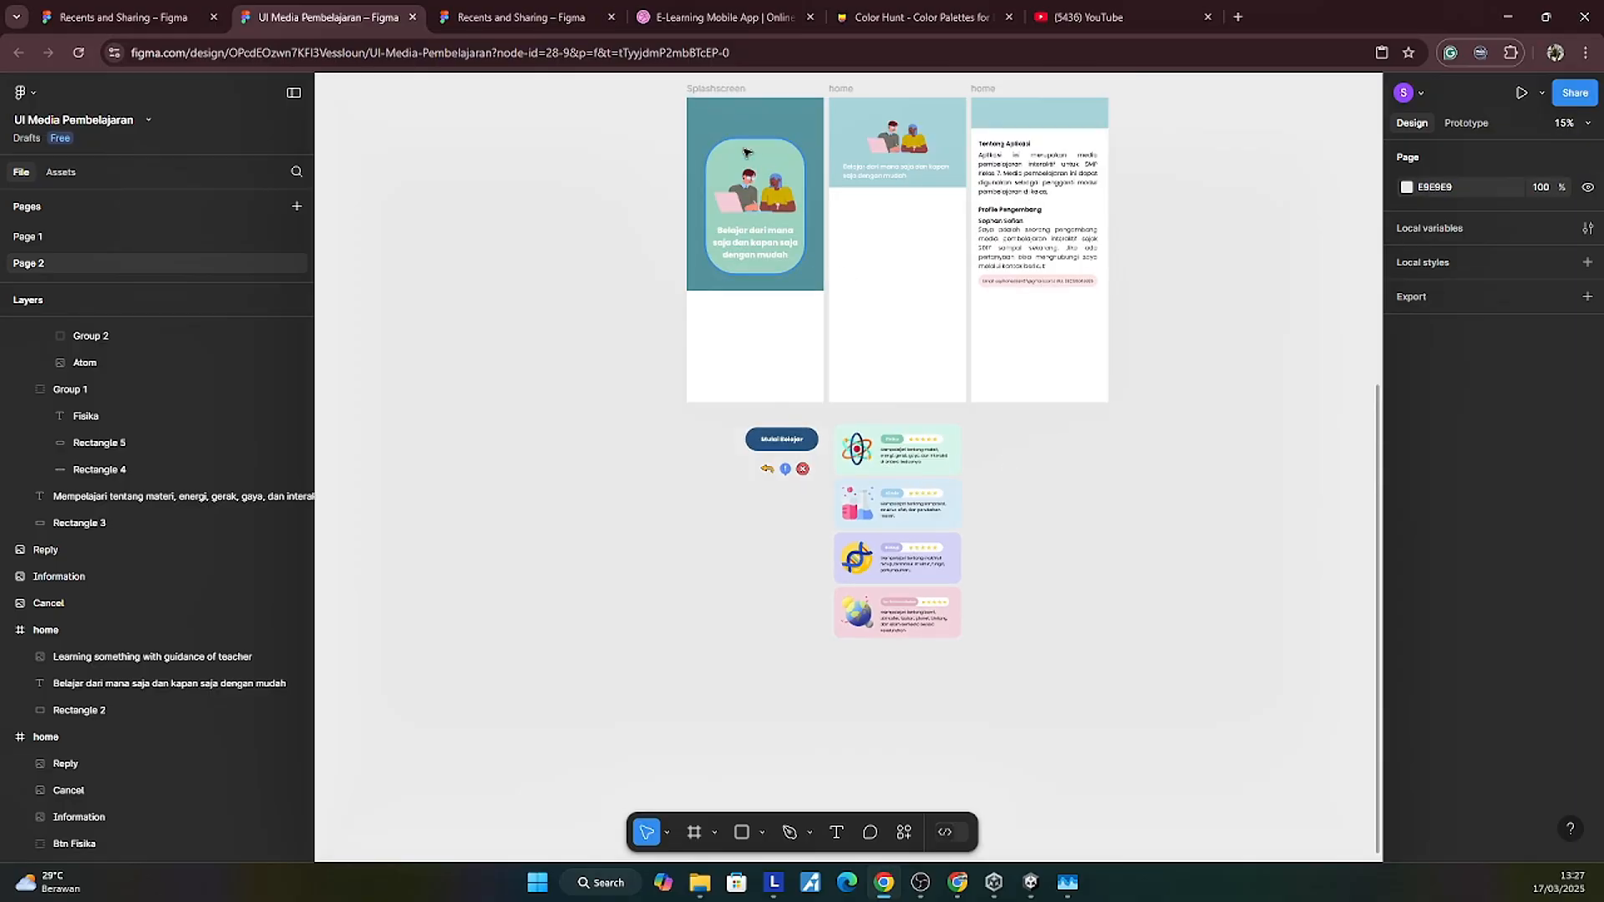
scroll(834, 304, "up", 1)
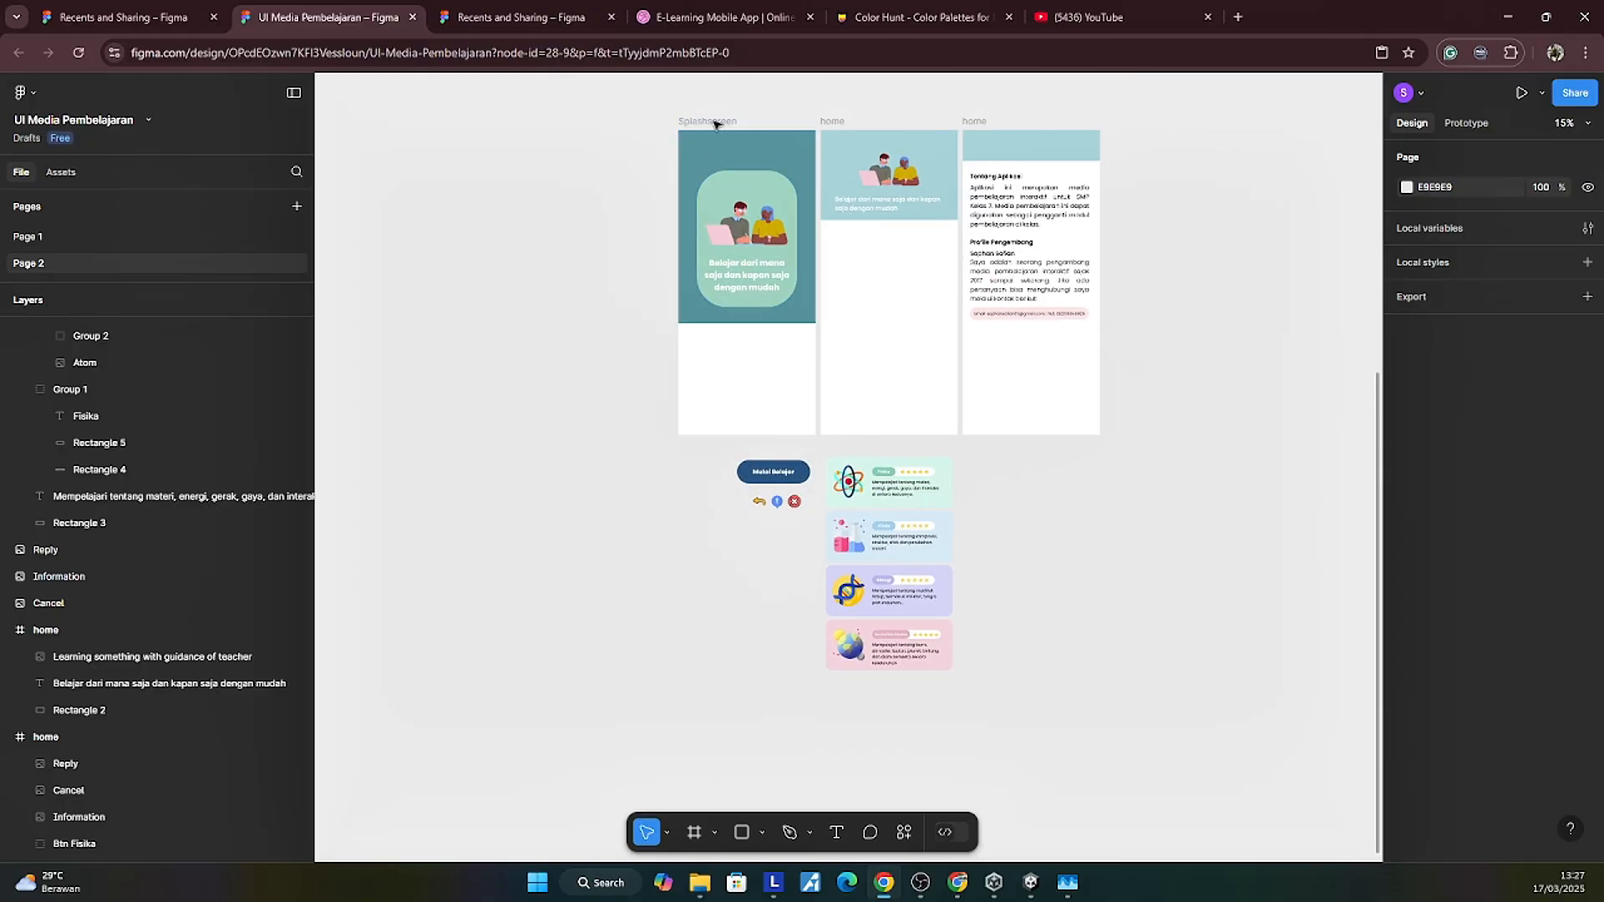
left_click(980, 121)
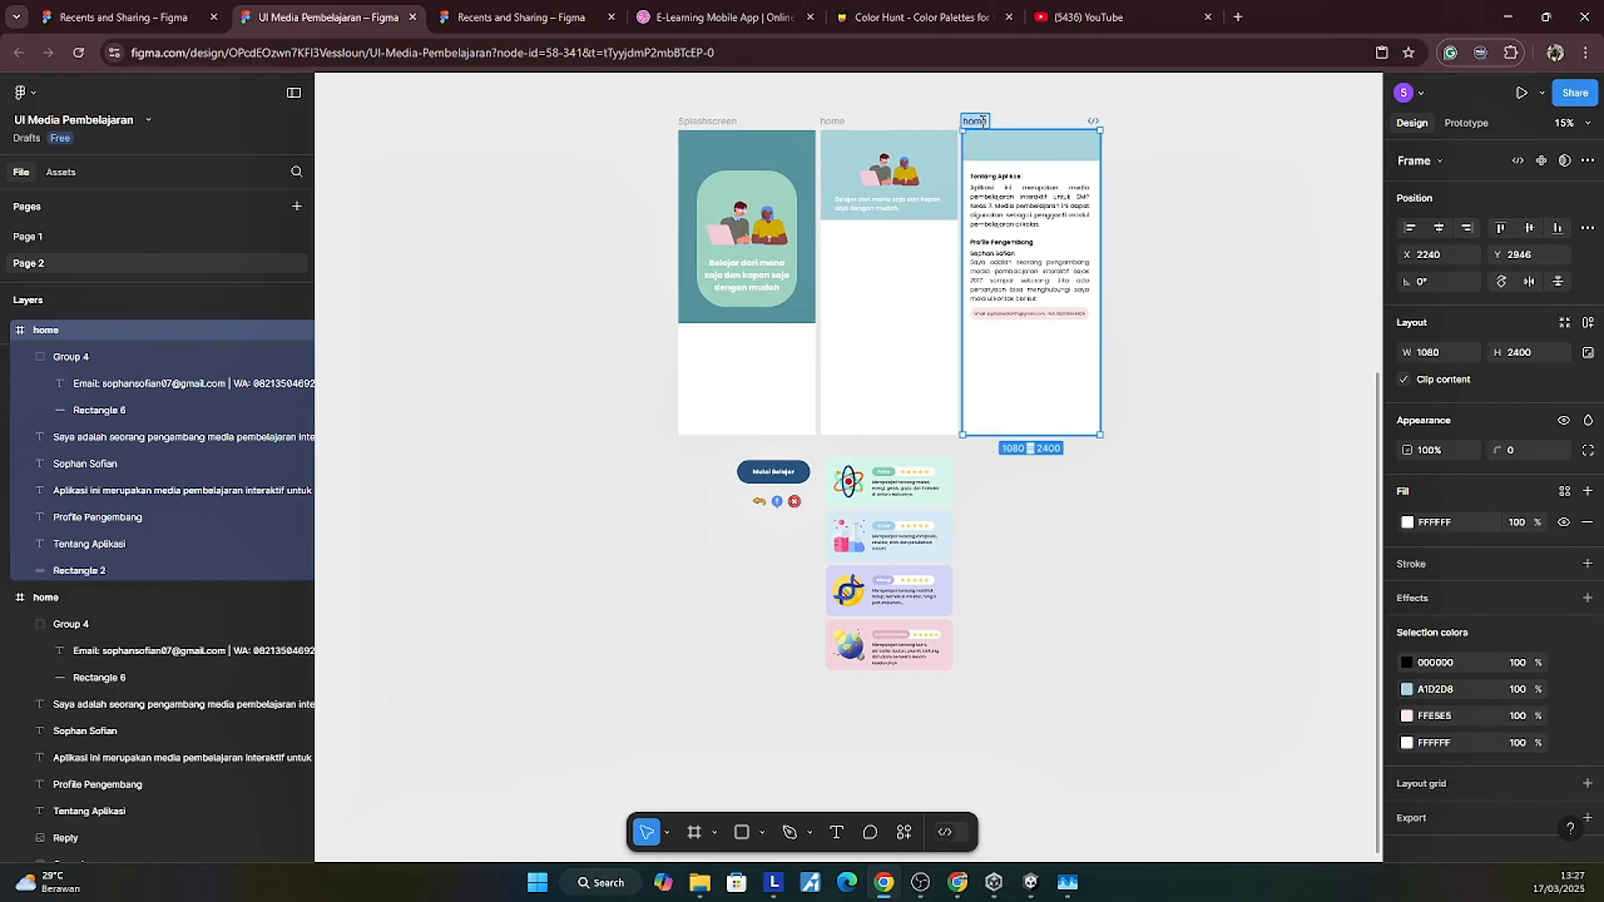
type("Informasi")
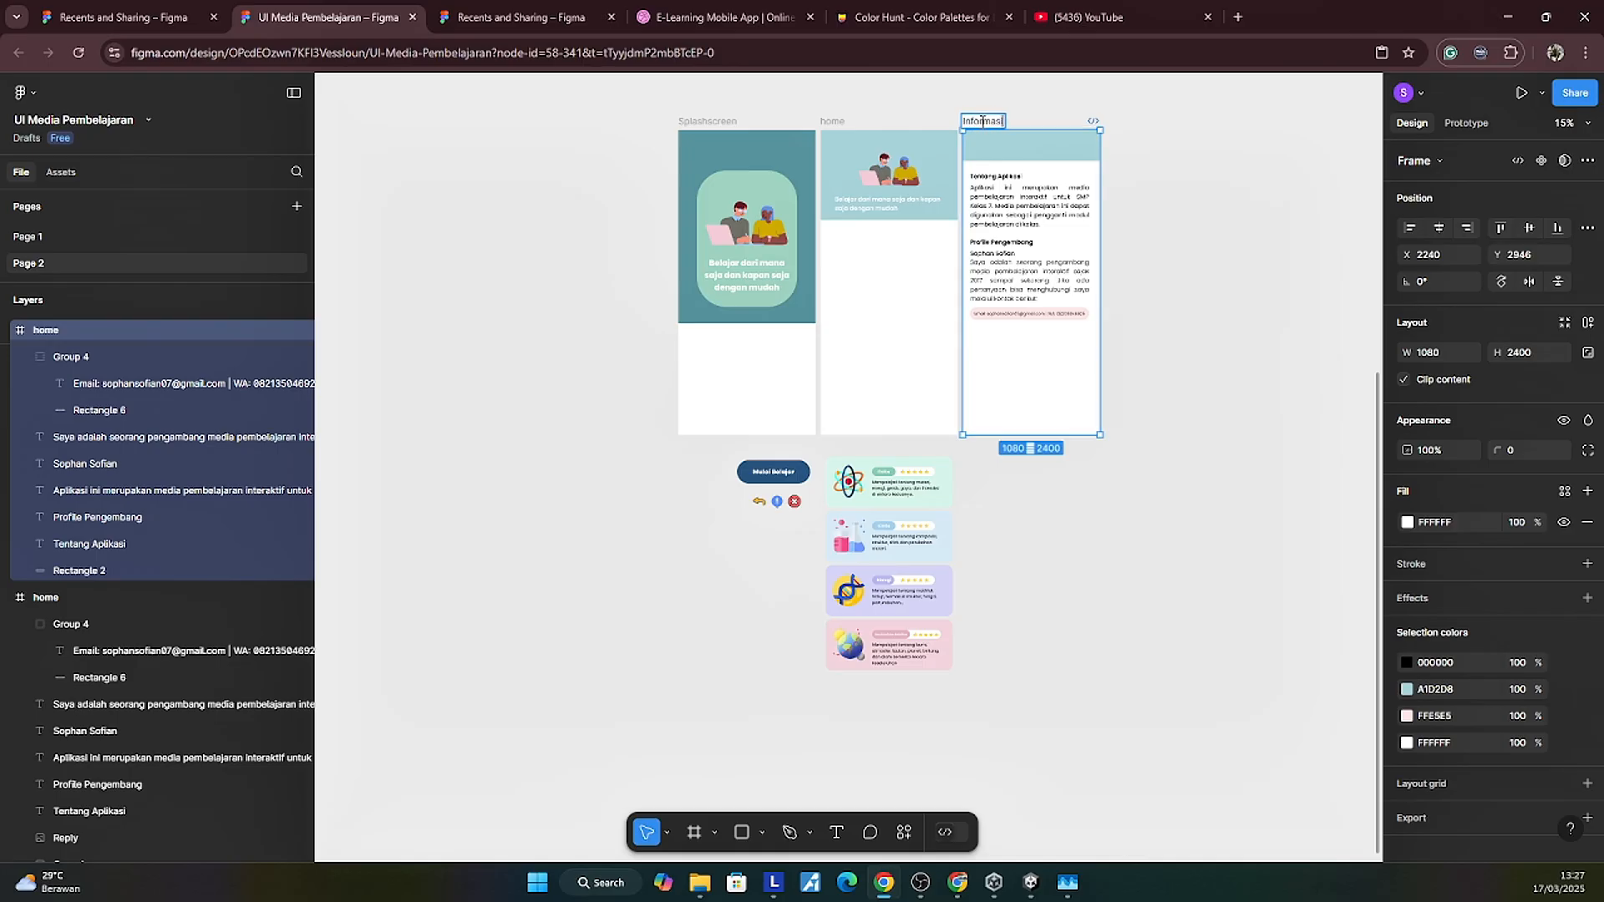
Step: Export the three duplicated frames, the Mulai Belajar button, the three icons and the four subject cards together as 1x PNG images
left_click(594, 126)
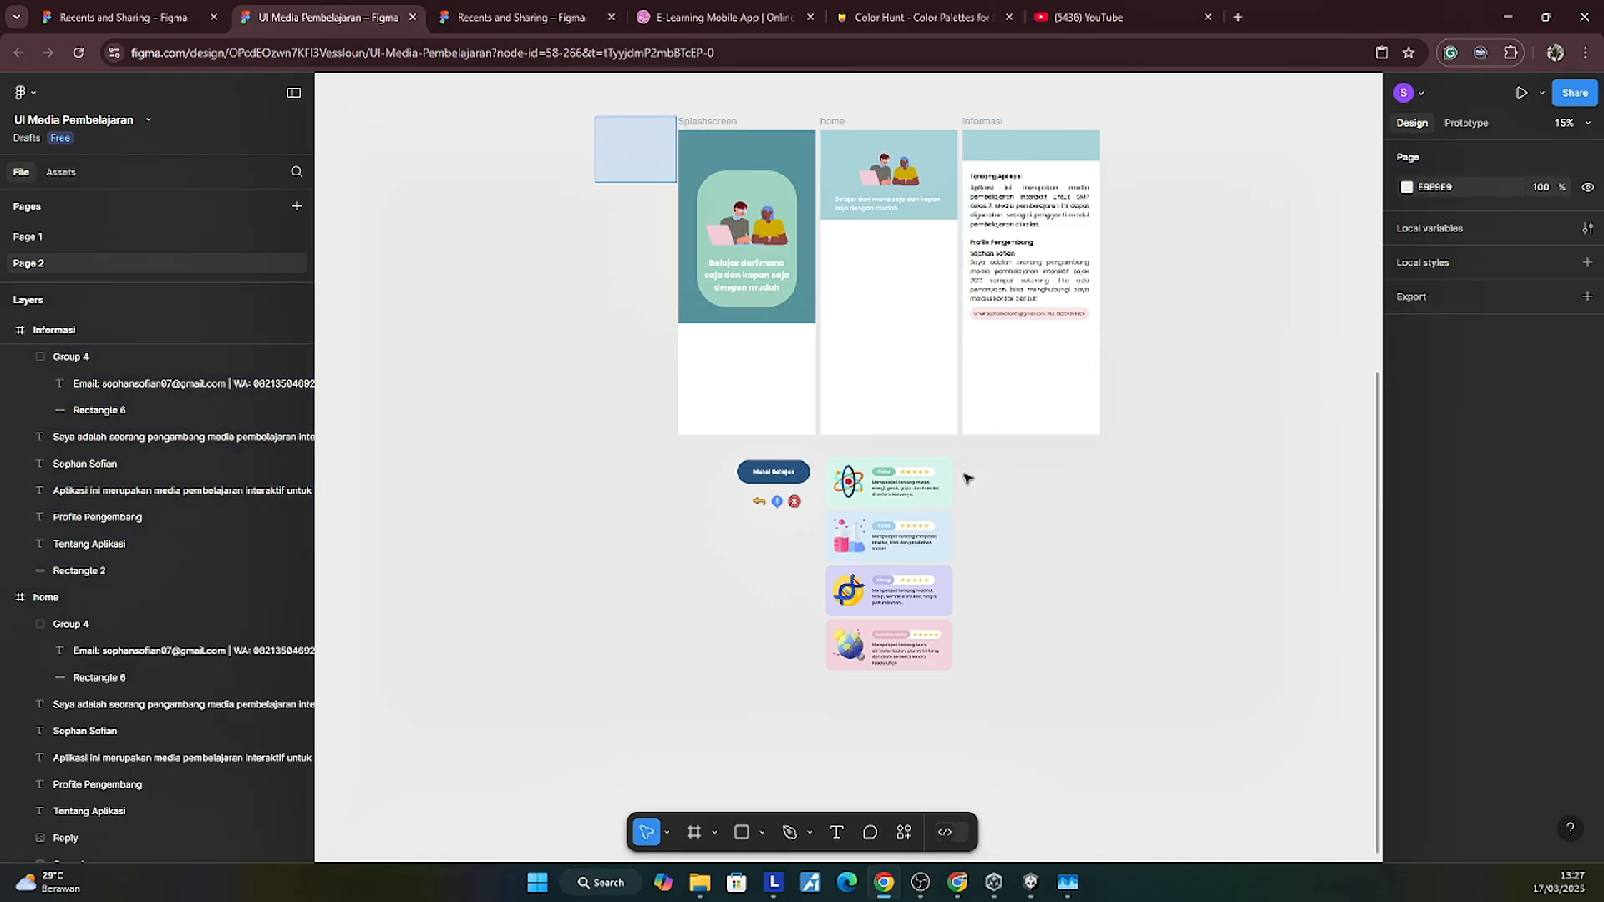
left_click_drag(968, 477, 1198, 711)
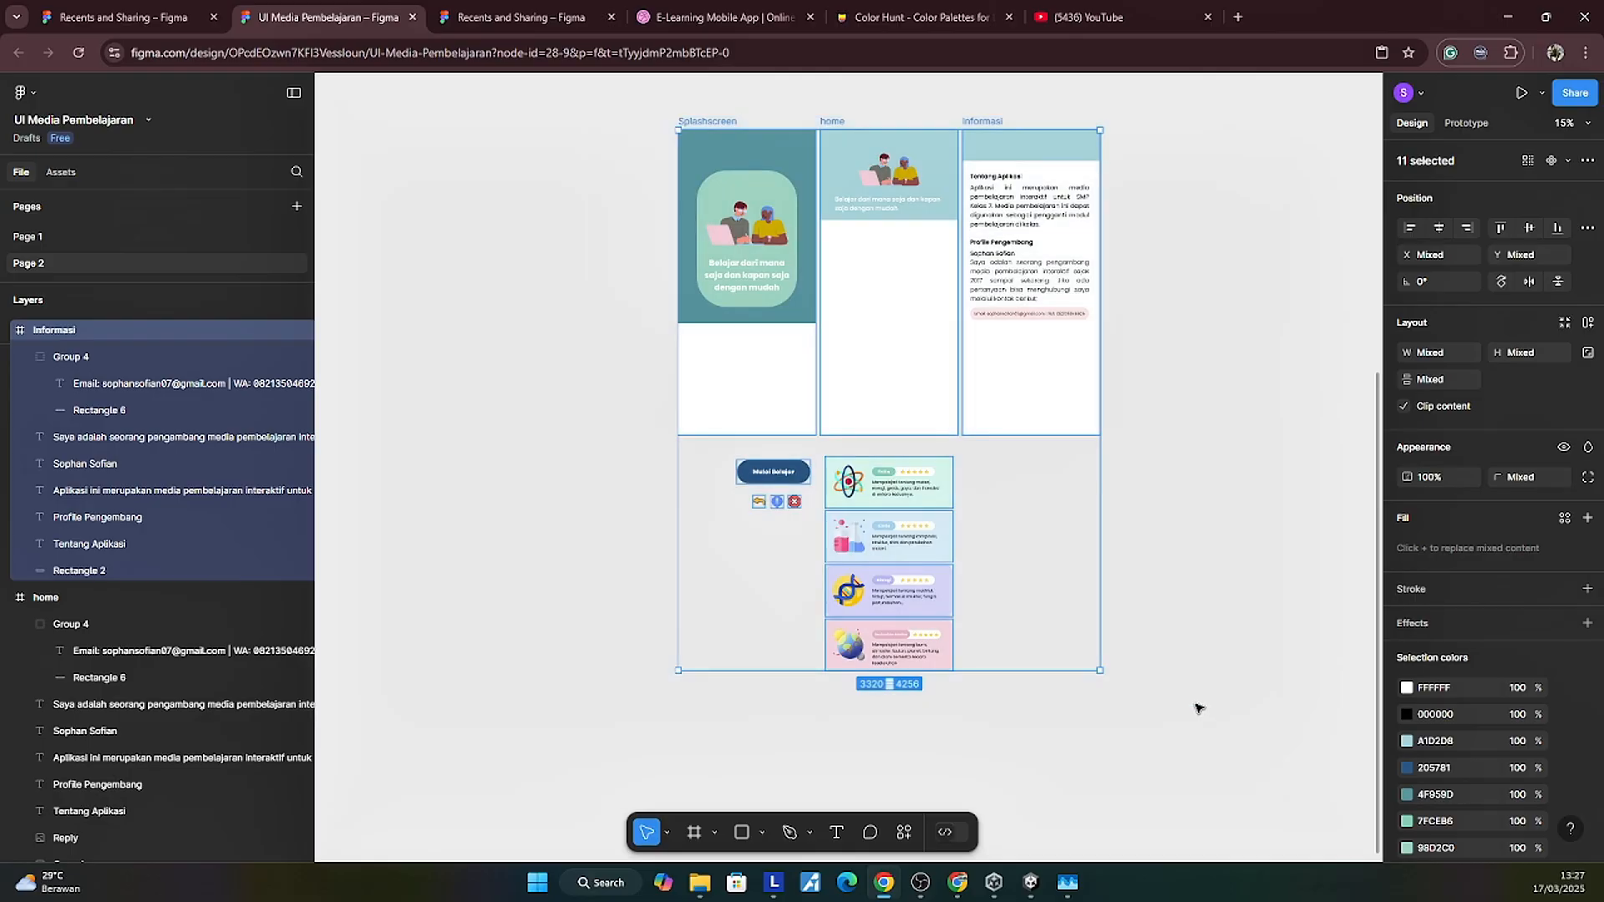
scroll(1438, 627, "down", 3)
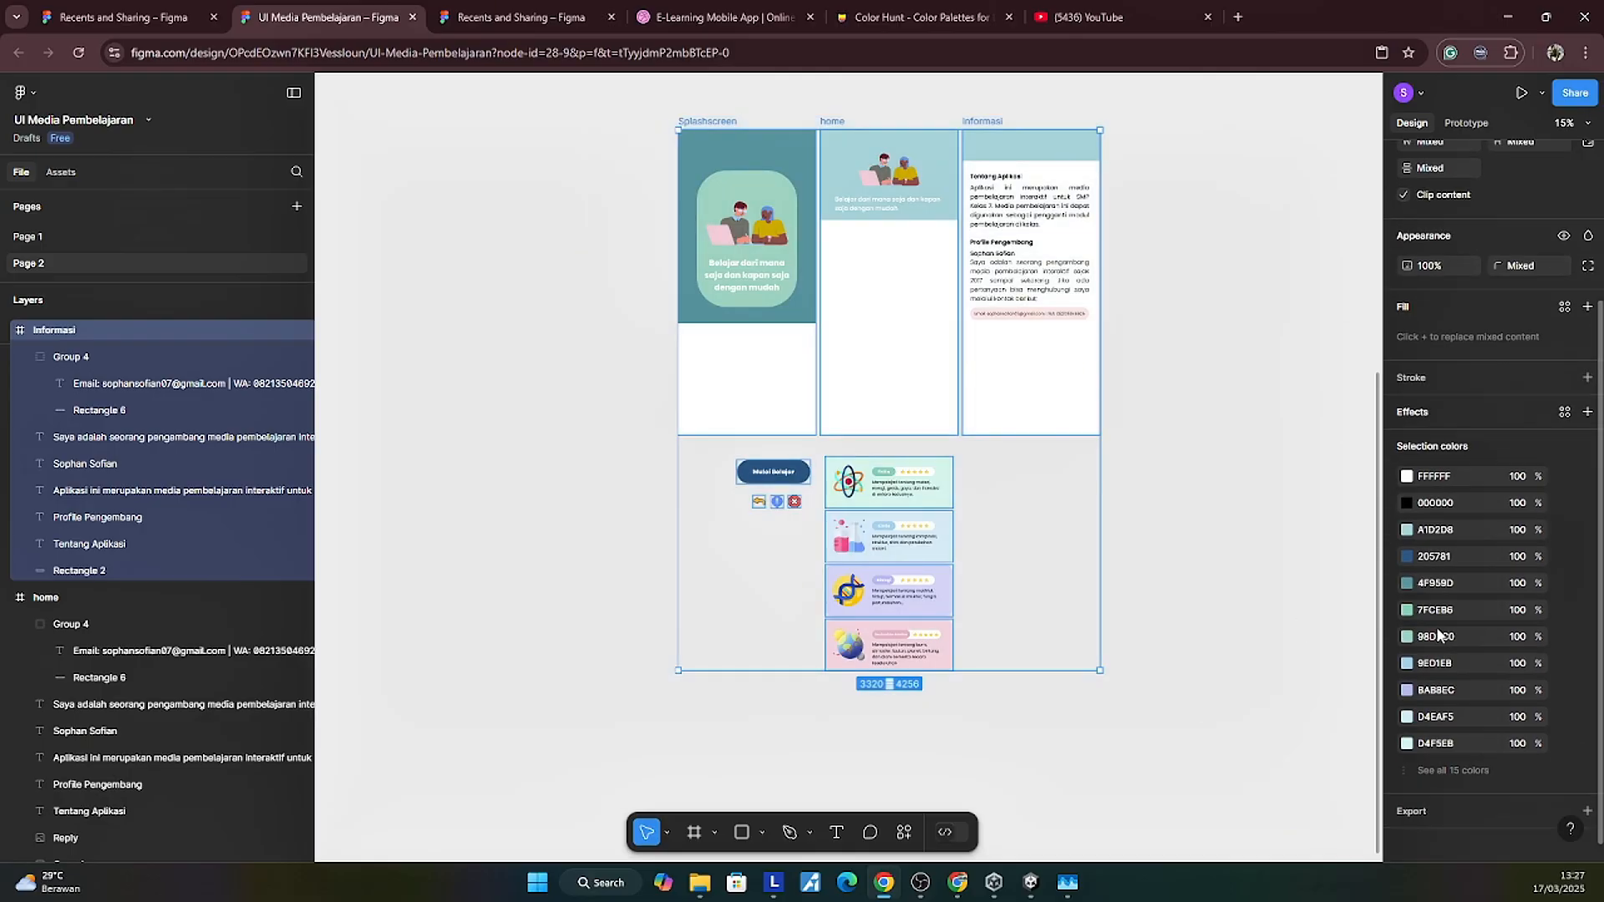
scroll(1421, 790, "down", 2)
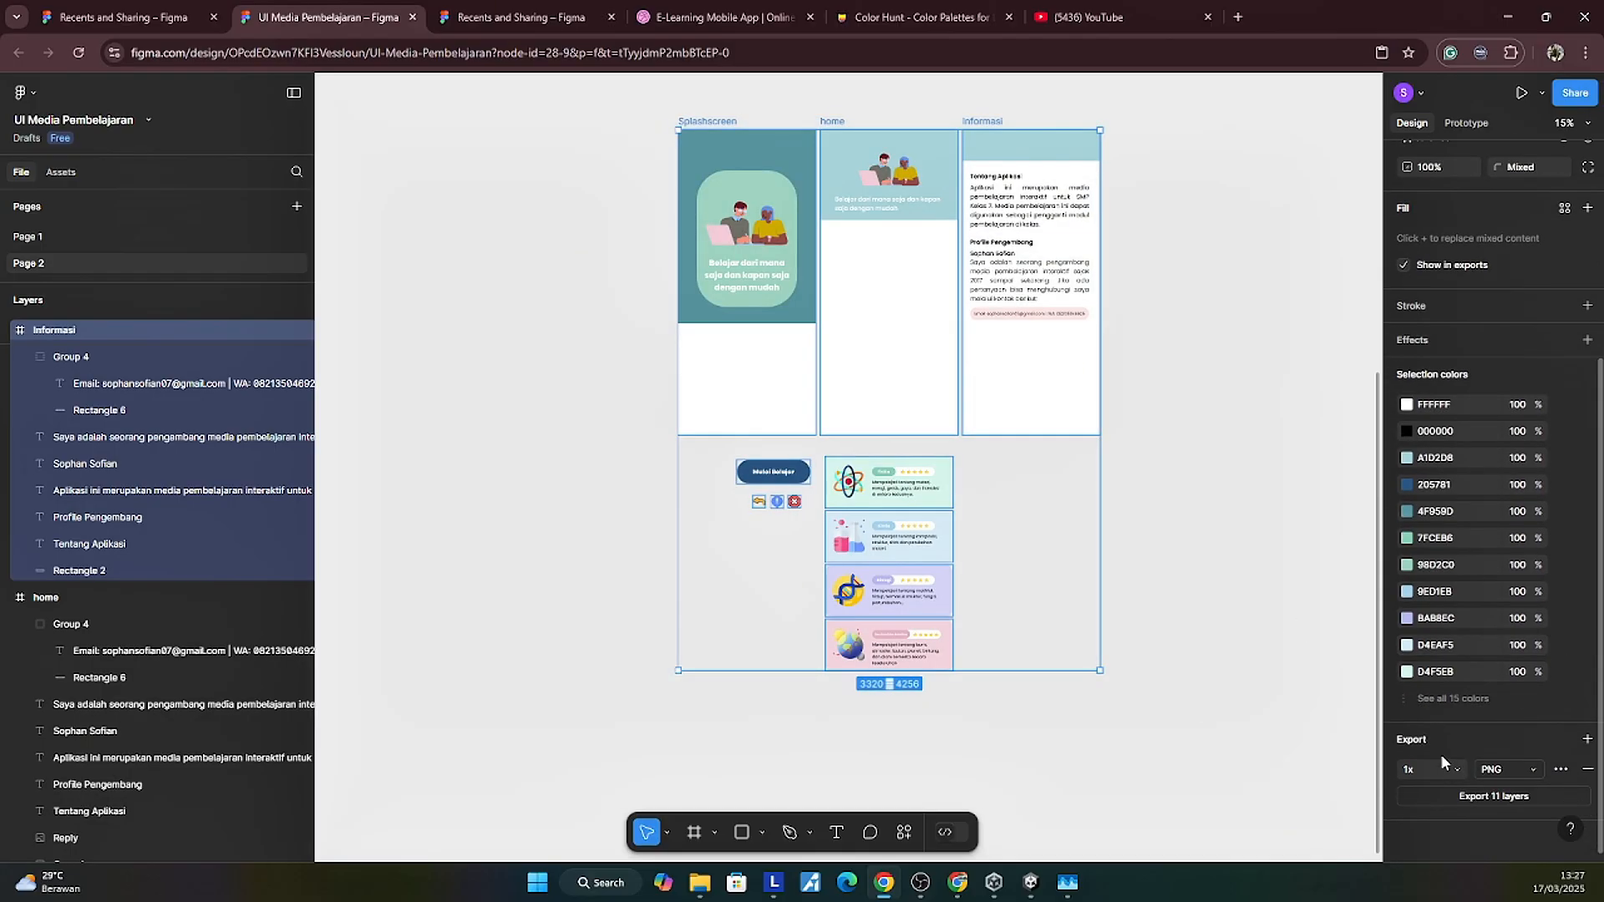
left_click(1472, 798)
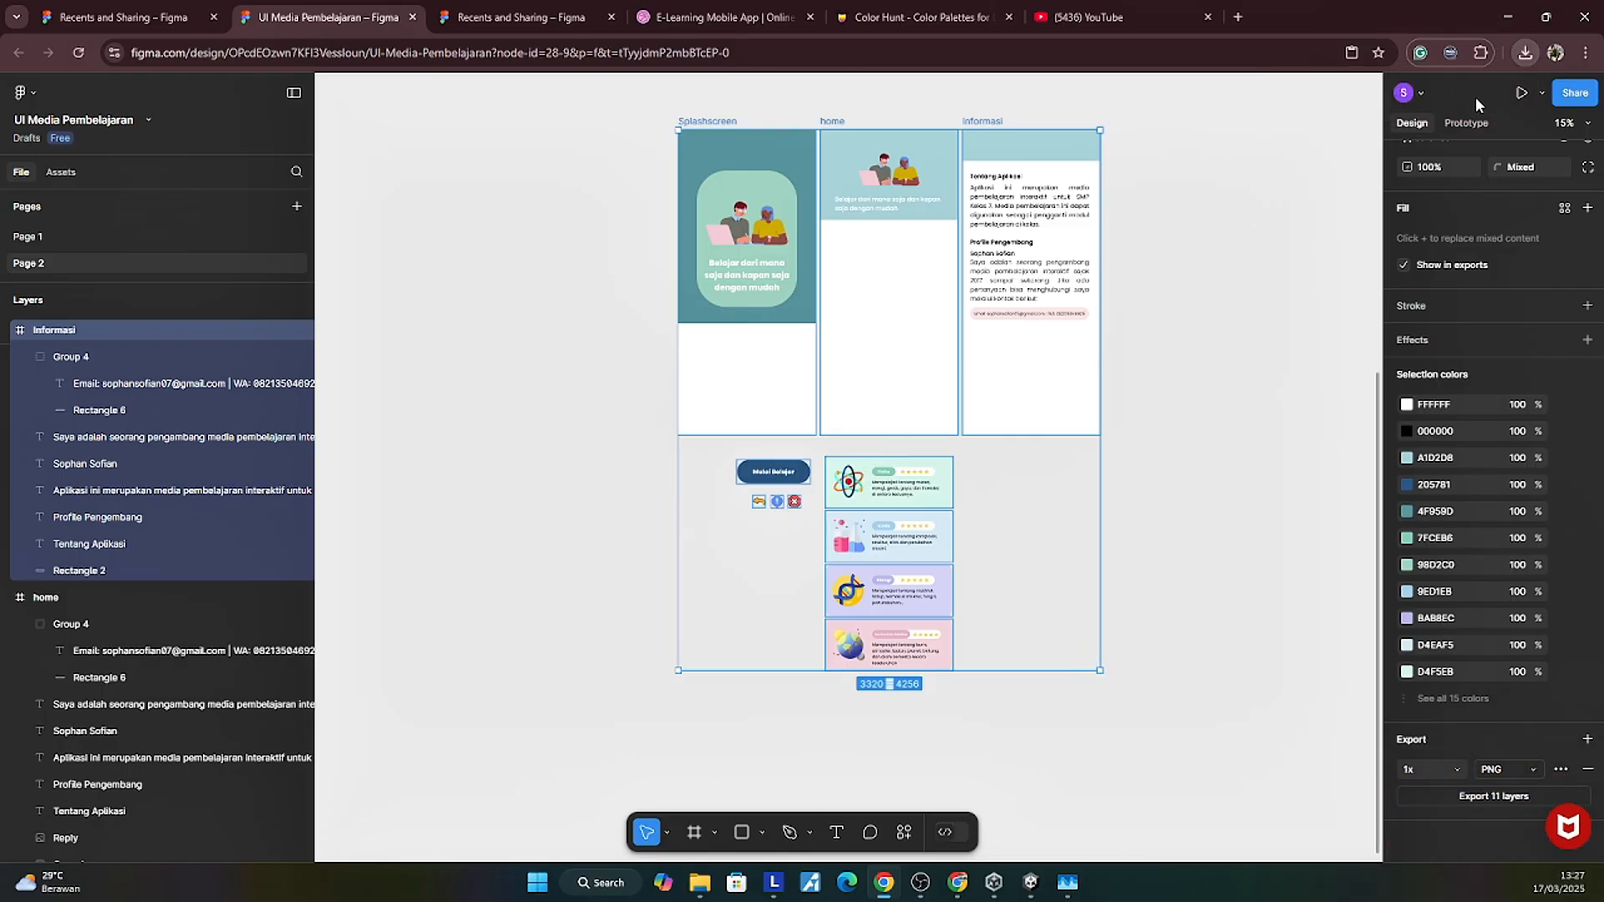
Step: Extract the downloaded UI Media Pembelajaran.zip into its own folder in Downloads and preview the Btn Biologi image
left_click(1525, 55)
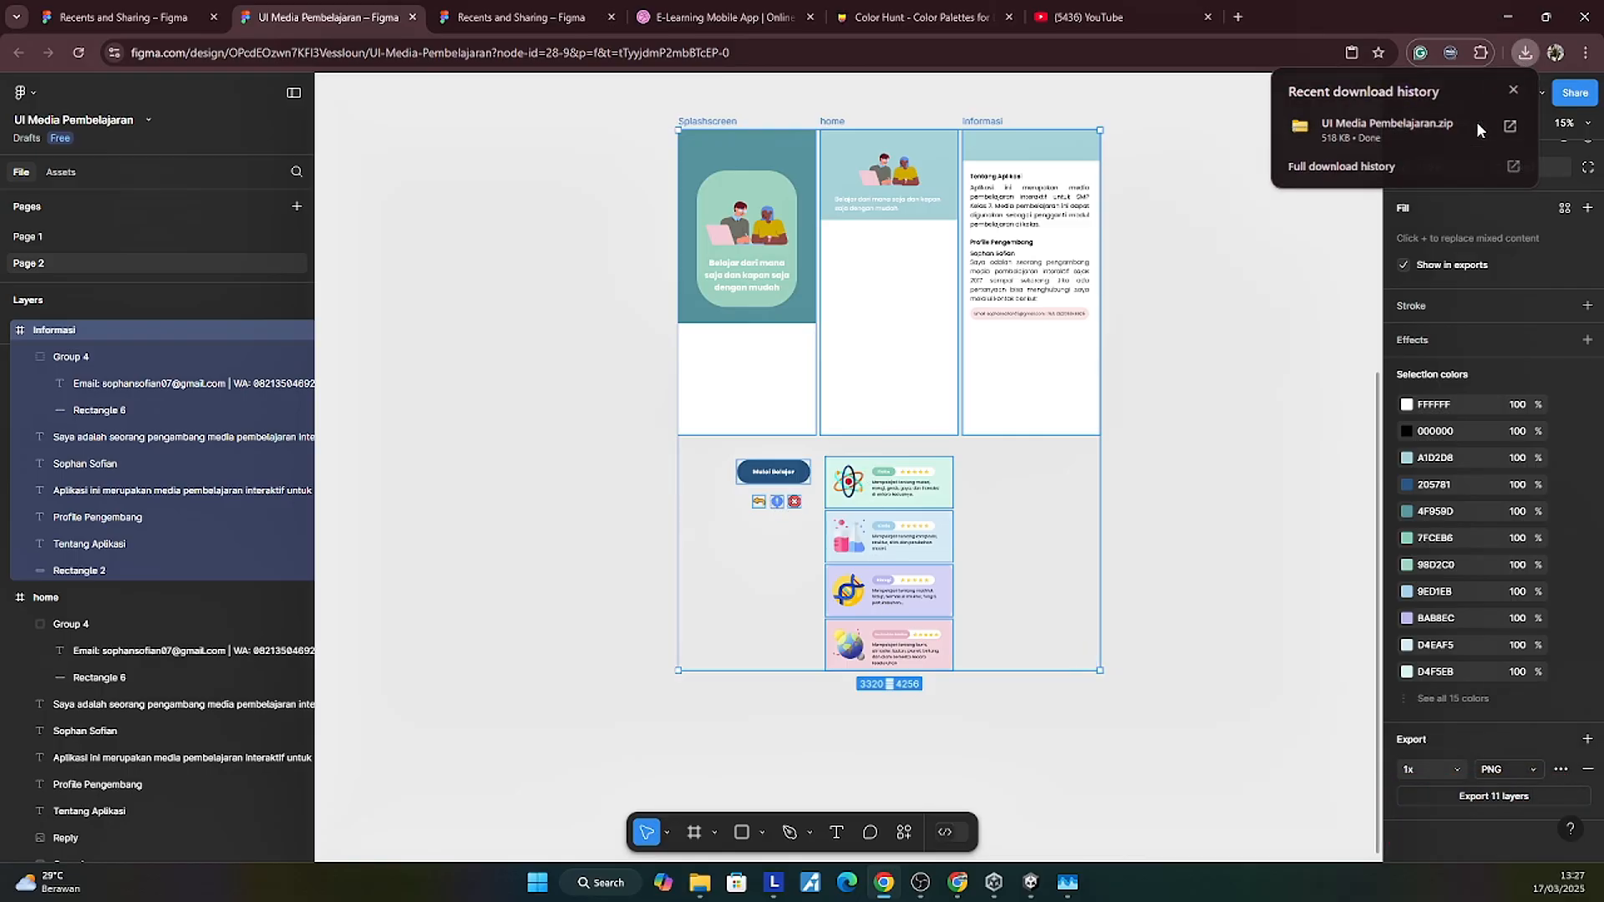
left_click(1476, 128)
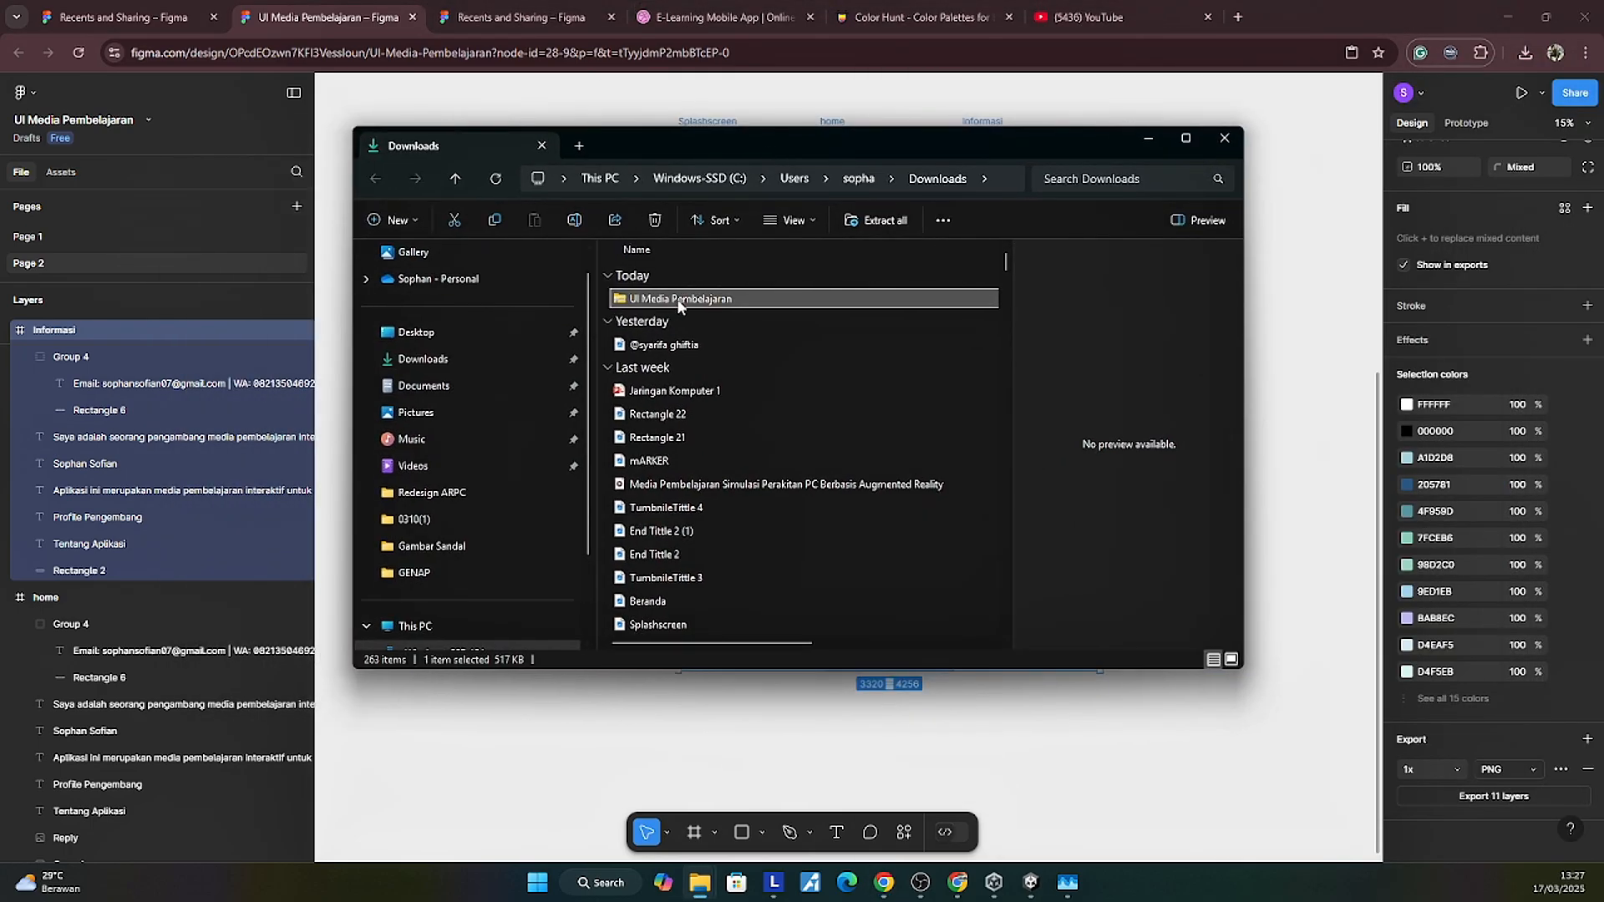
right_click(678, 300)
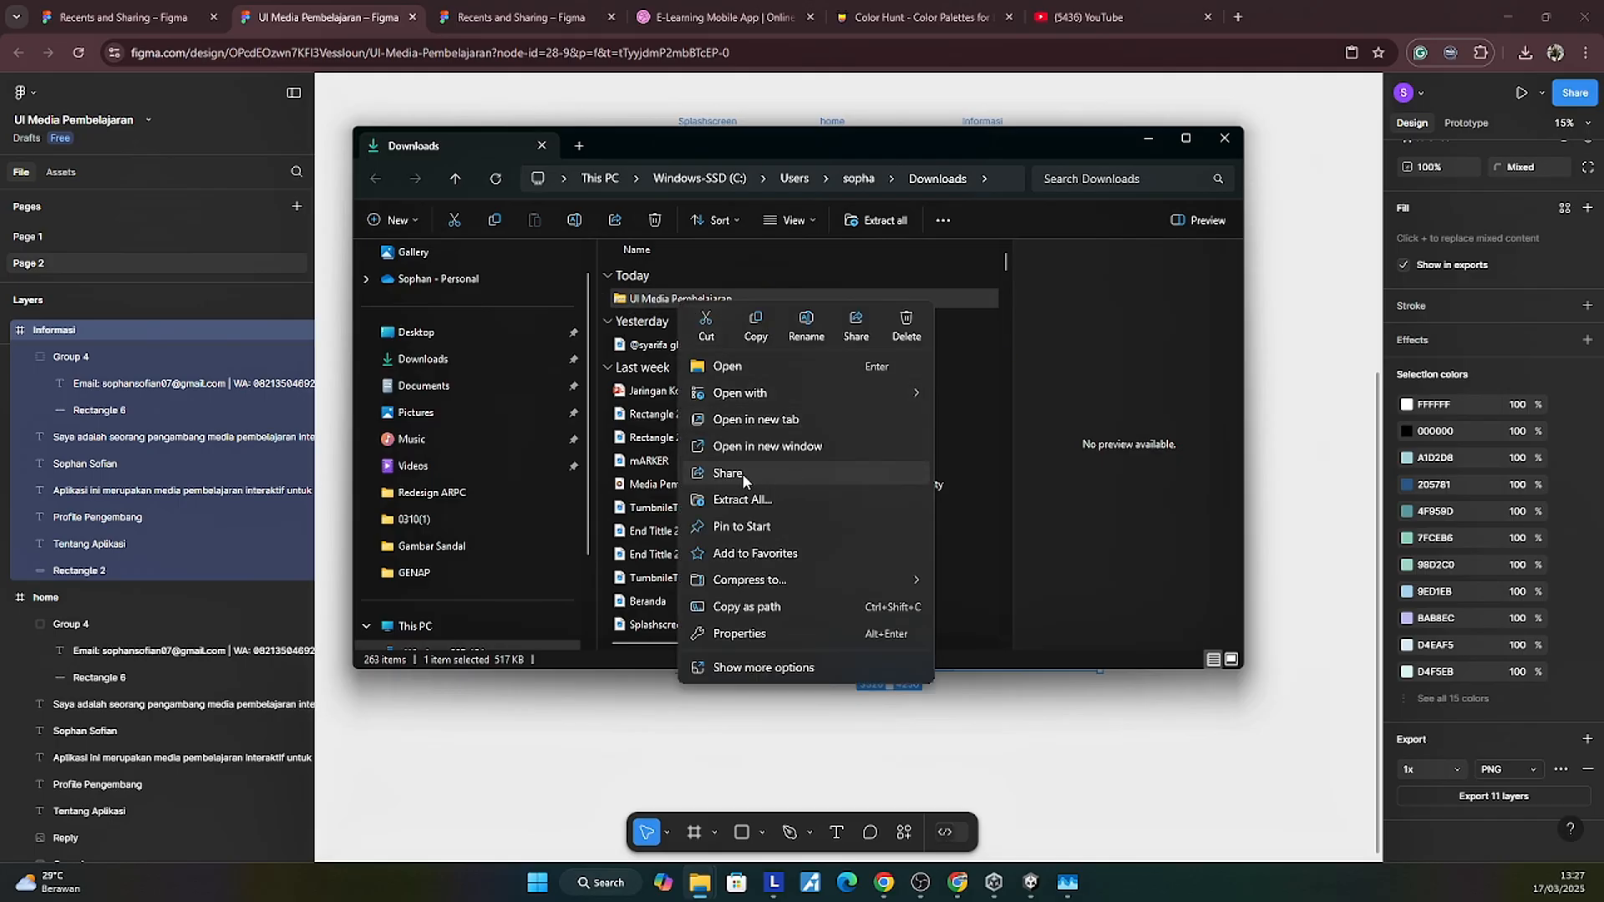
left_click(775, 501)
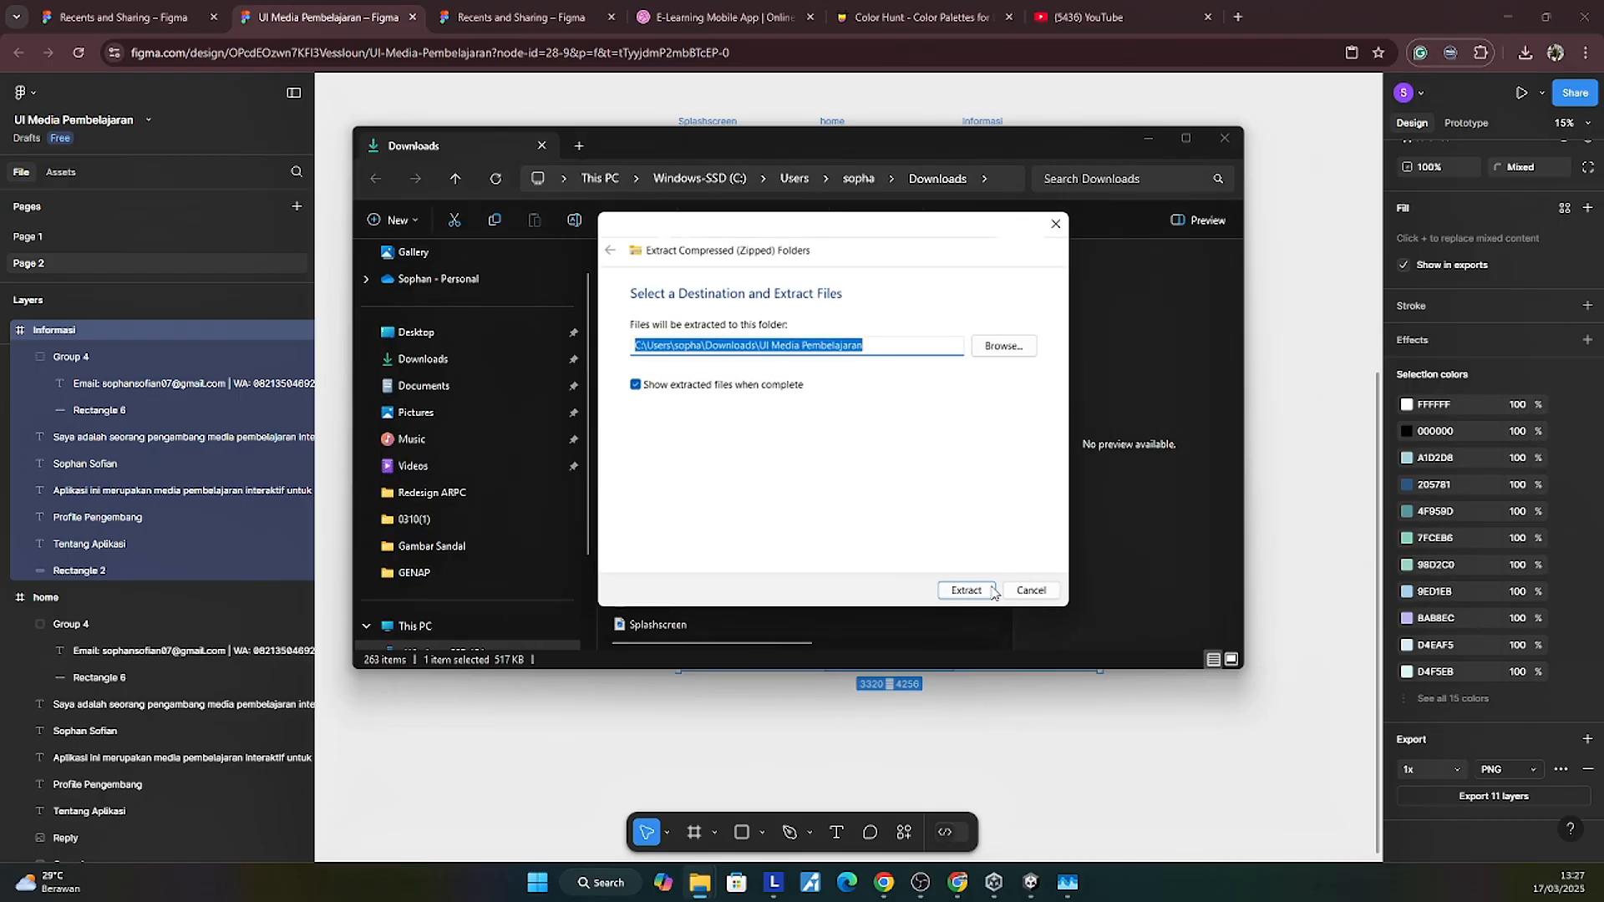
left_click(967, 590)
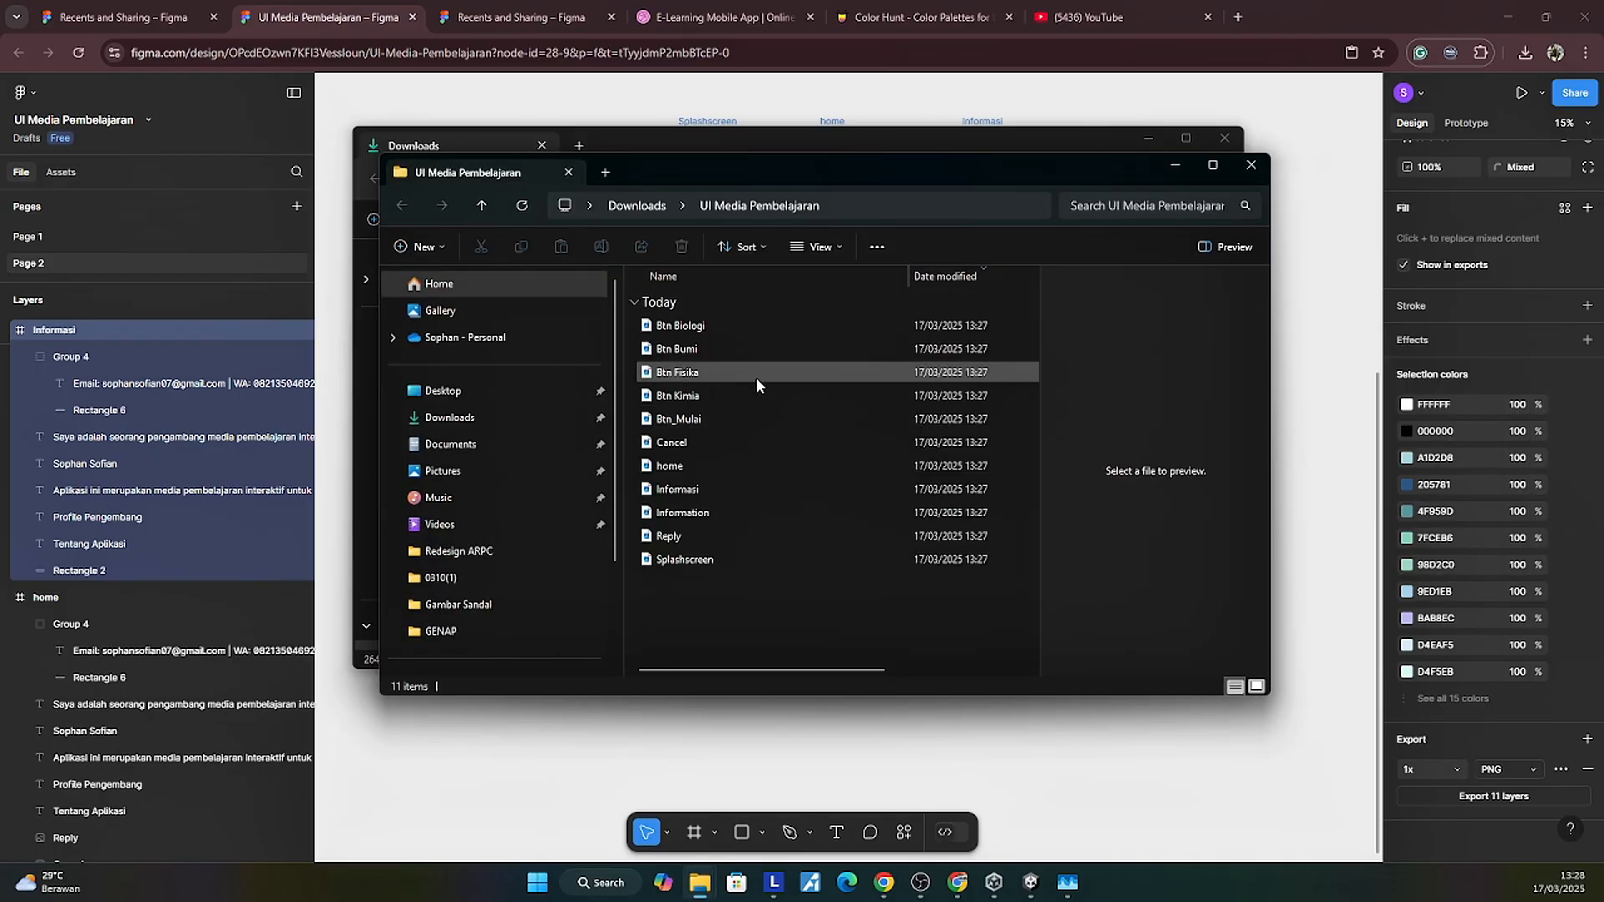
left_click(676, 326)
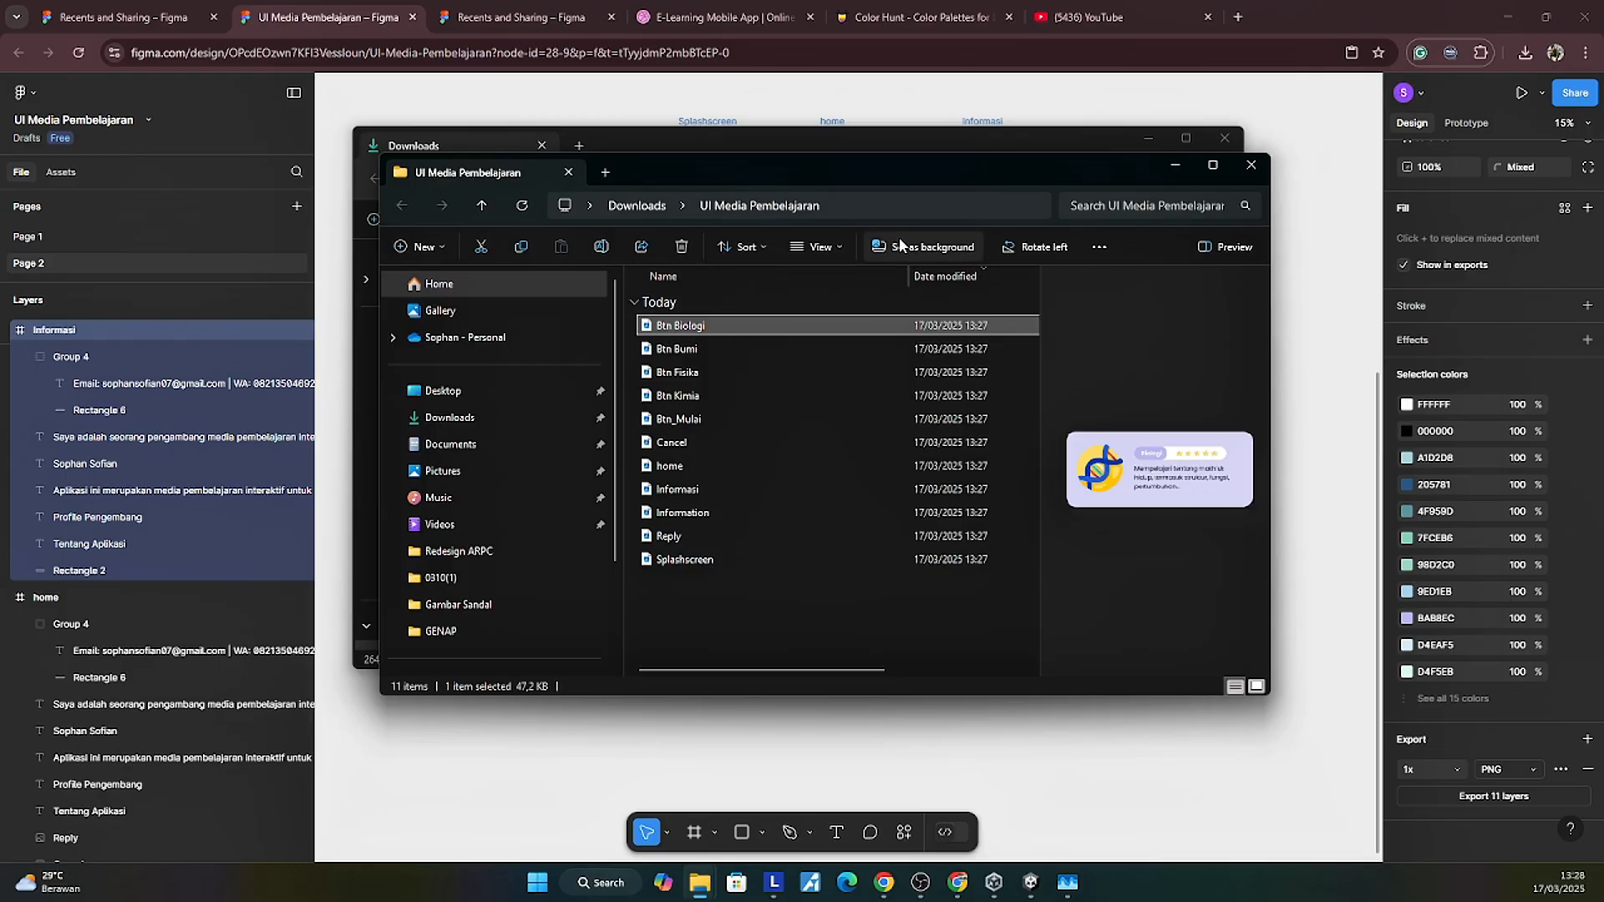
Step: Import the extracted UI Media Pembelajaran folder into the Assets of the Course-me project in Unity and minimize Unity Hub
left_click(635, 206)
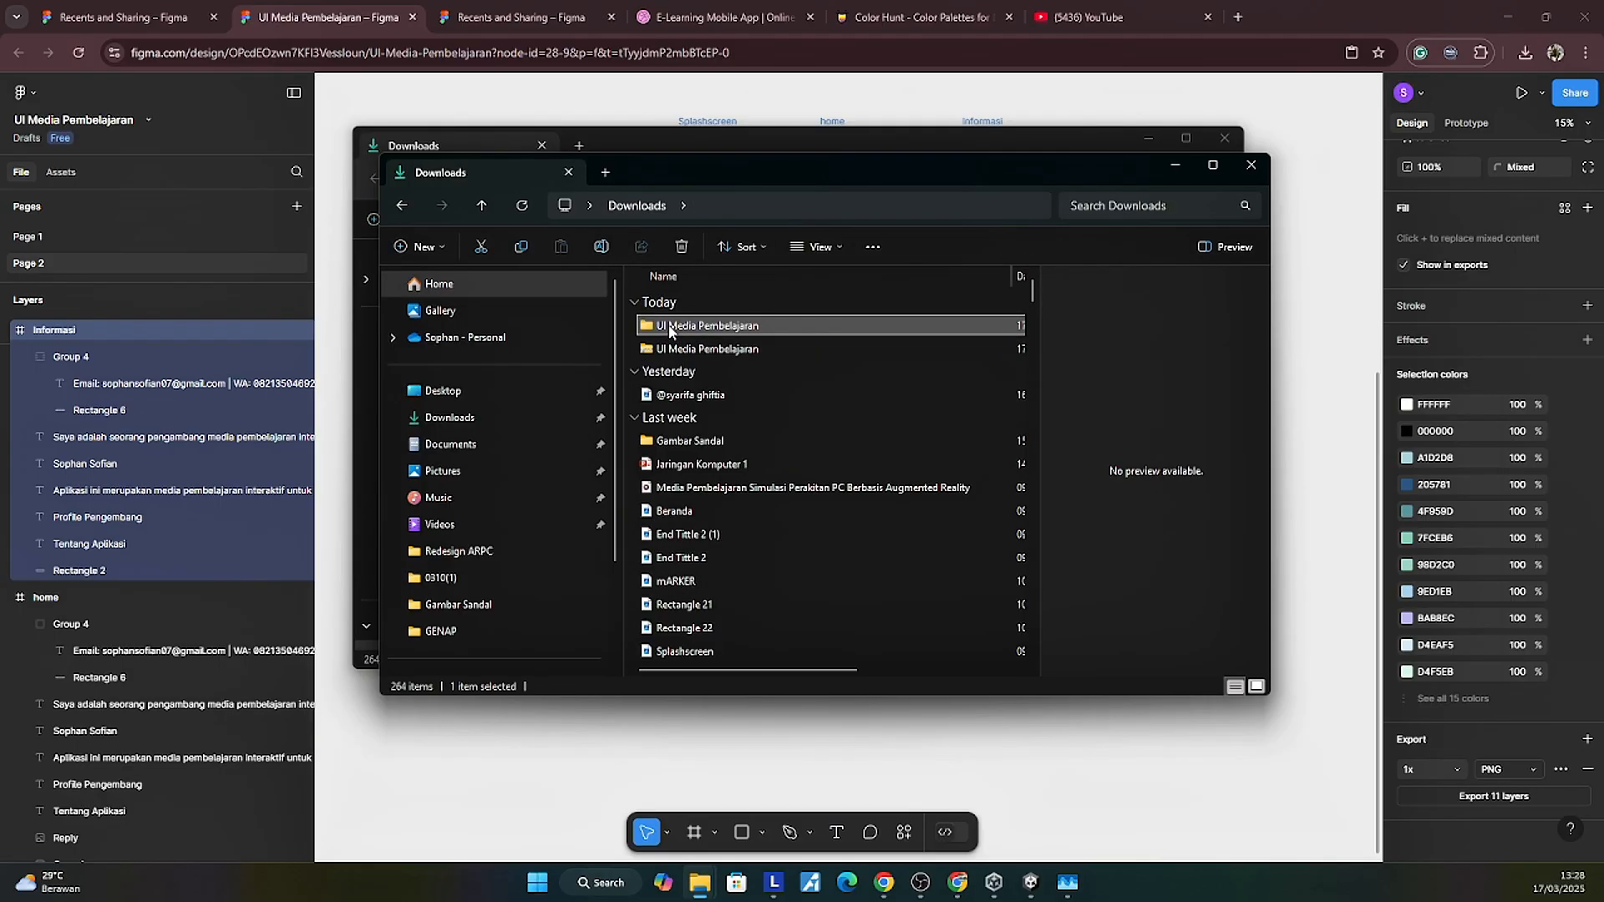
left_click_drag(669, 330, 482, 755)
left_click_drag(387, 738, 322, 734)
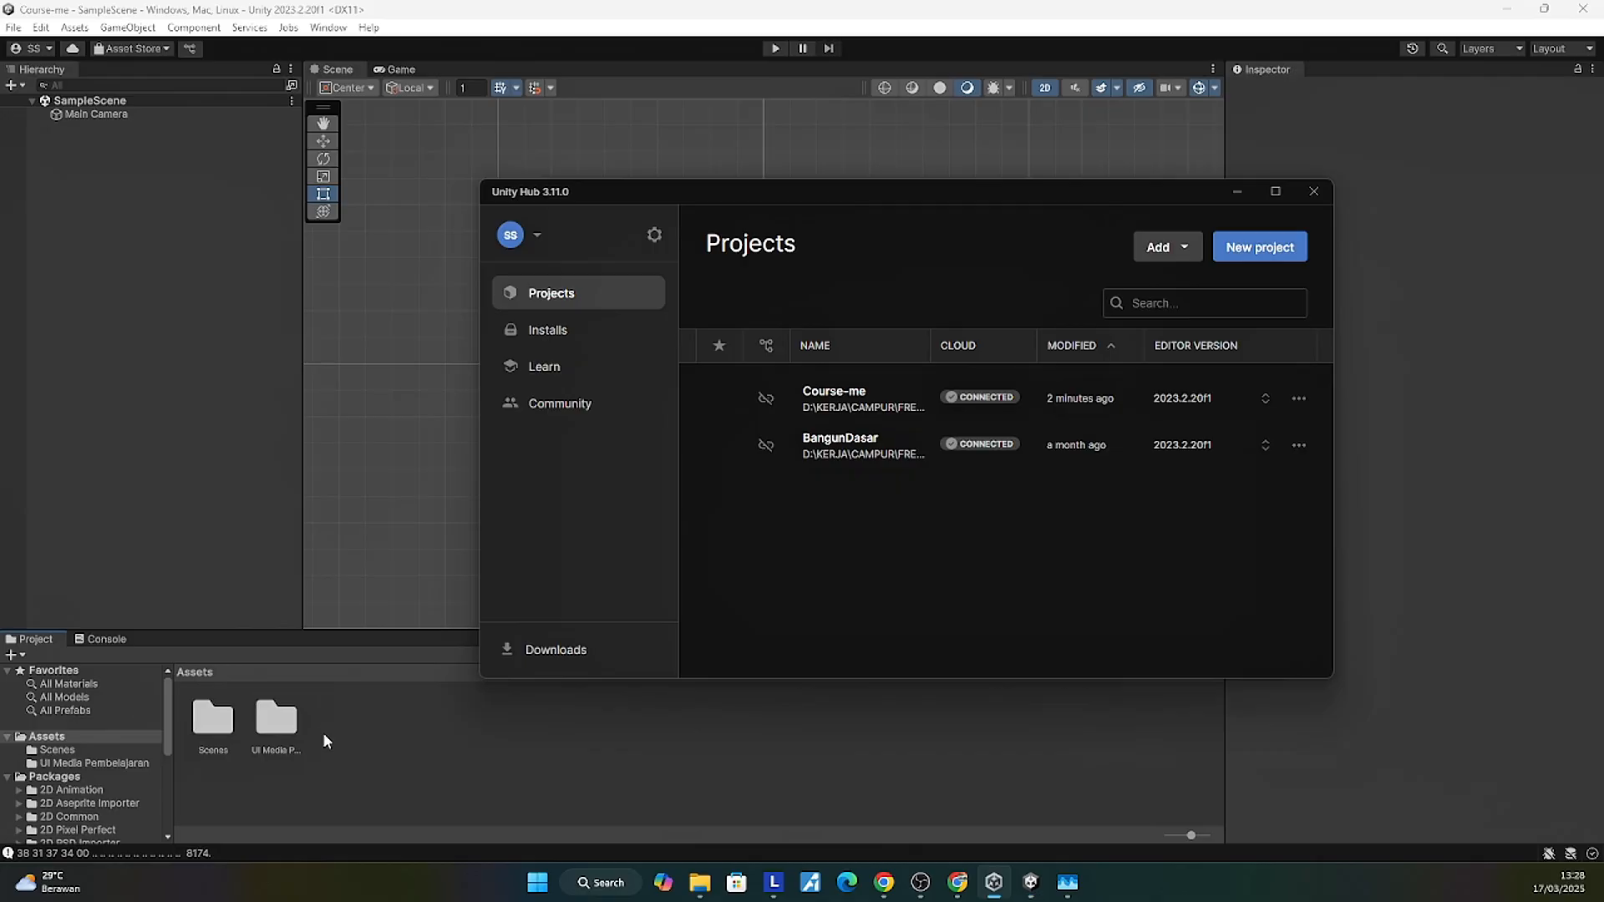
left_click(1237, 192)
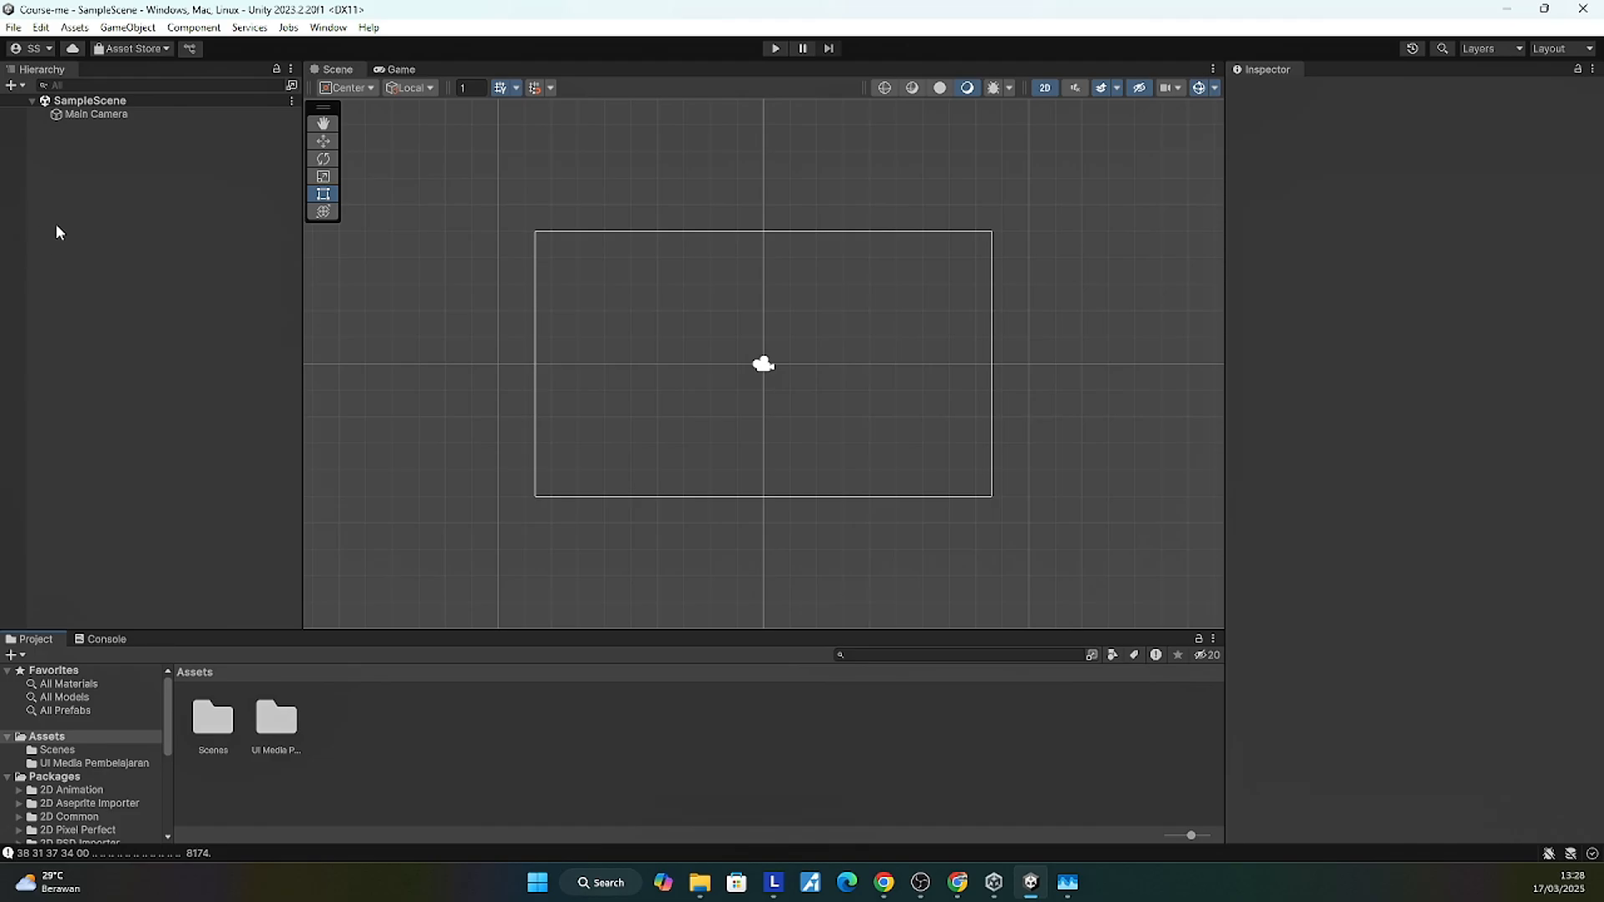
Step: Try the Full HD (1920x1080) resolution for the Game view and check the camera frame in the Scene view
left_click(404, 71)
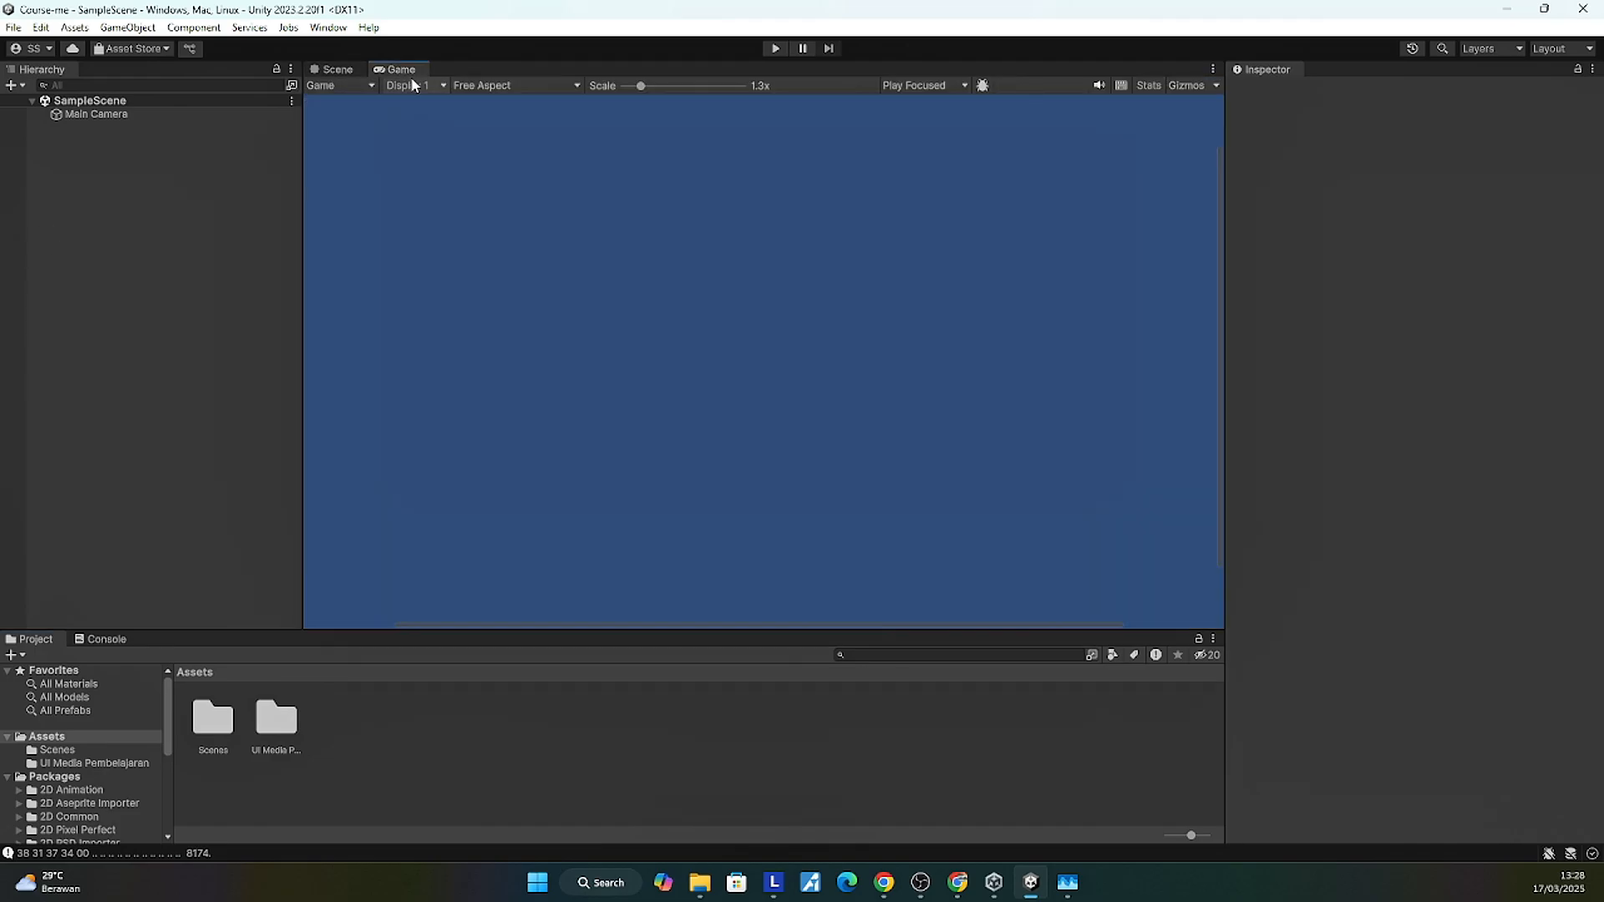
left_click(543, 87)
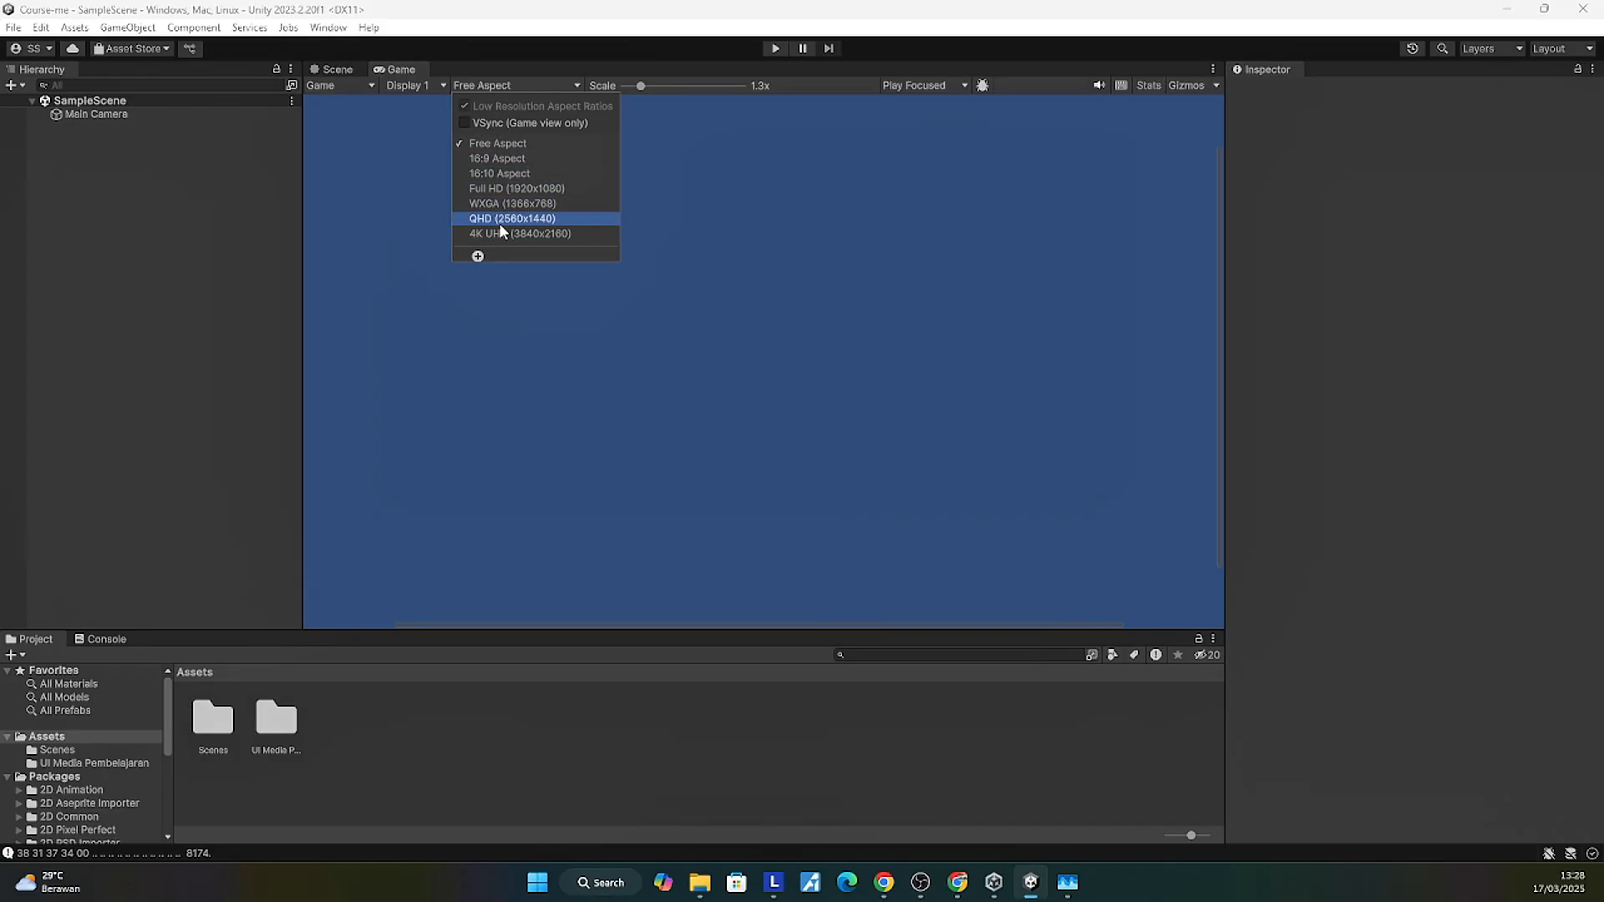
left_click(515, 189)
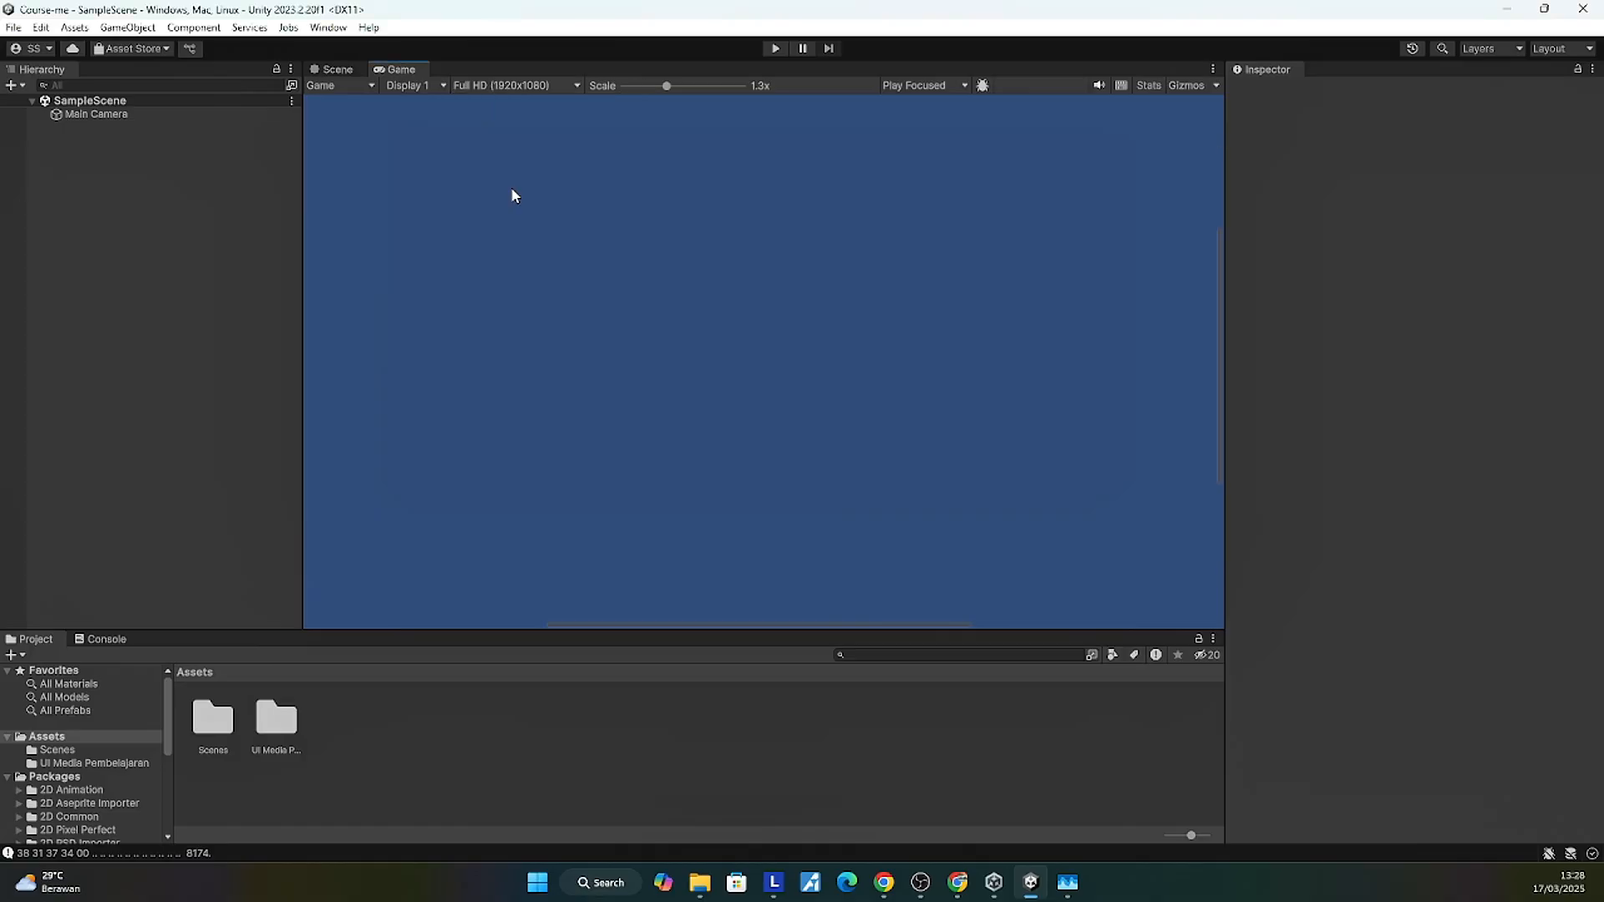
left_click(493, 85)
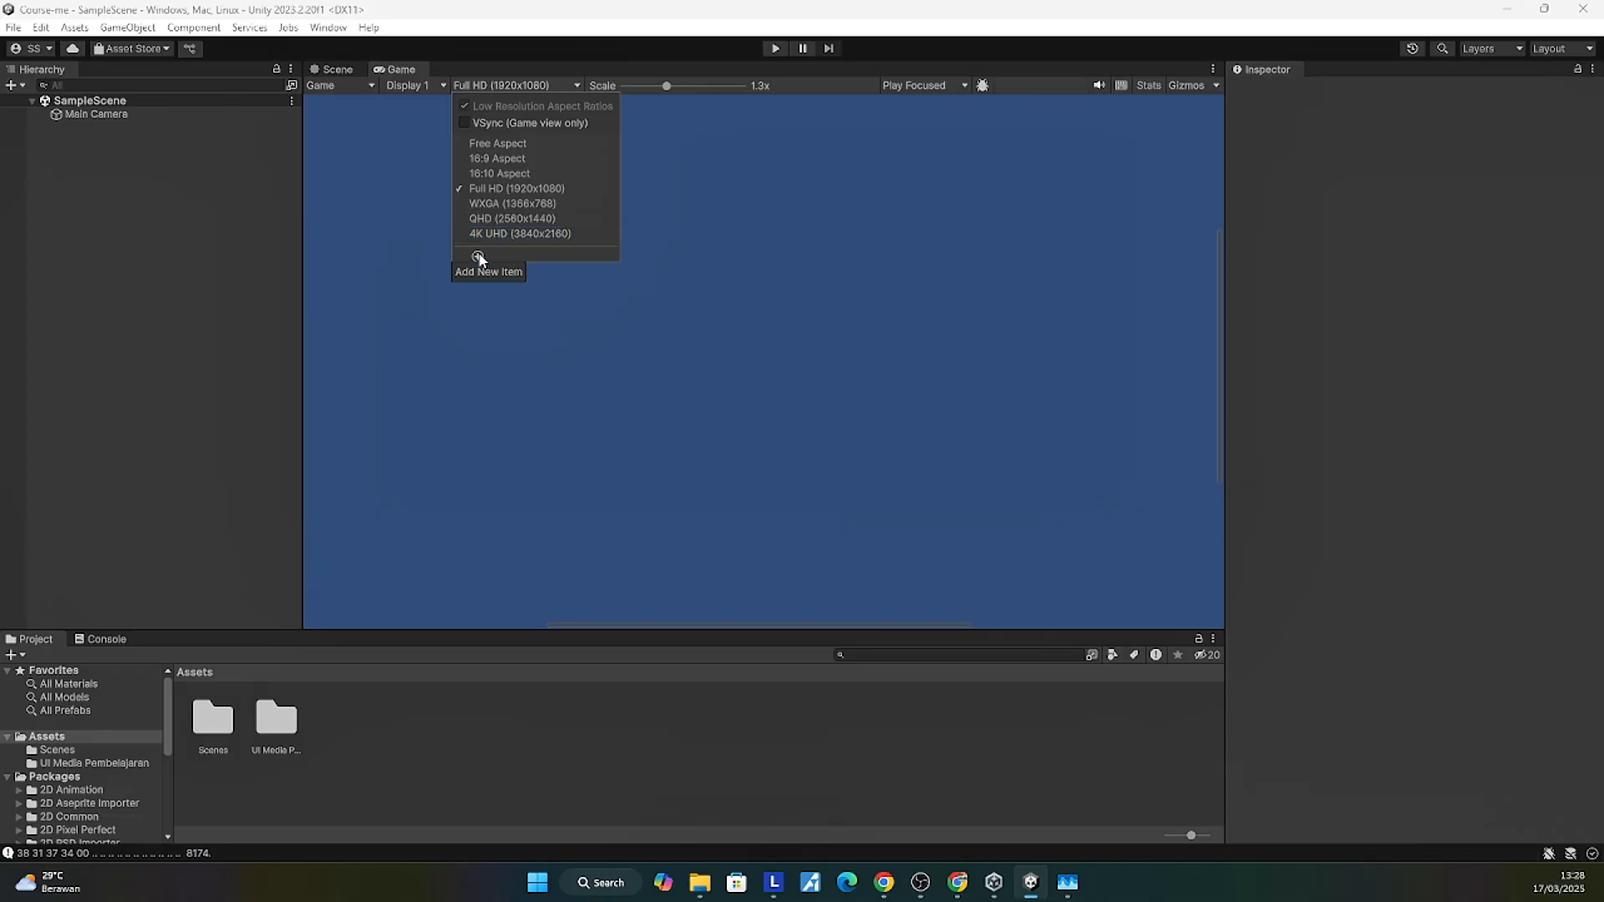
left_click(351, 70)
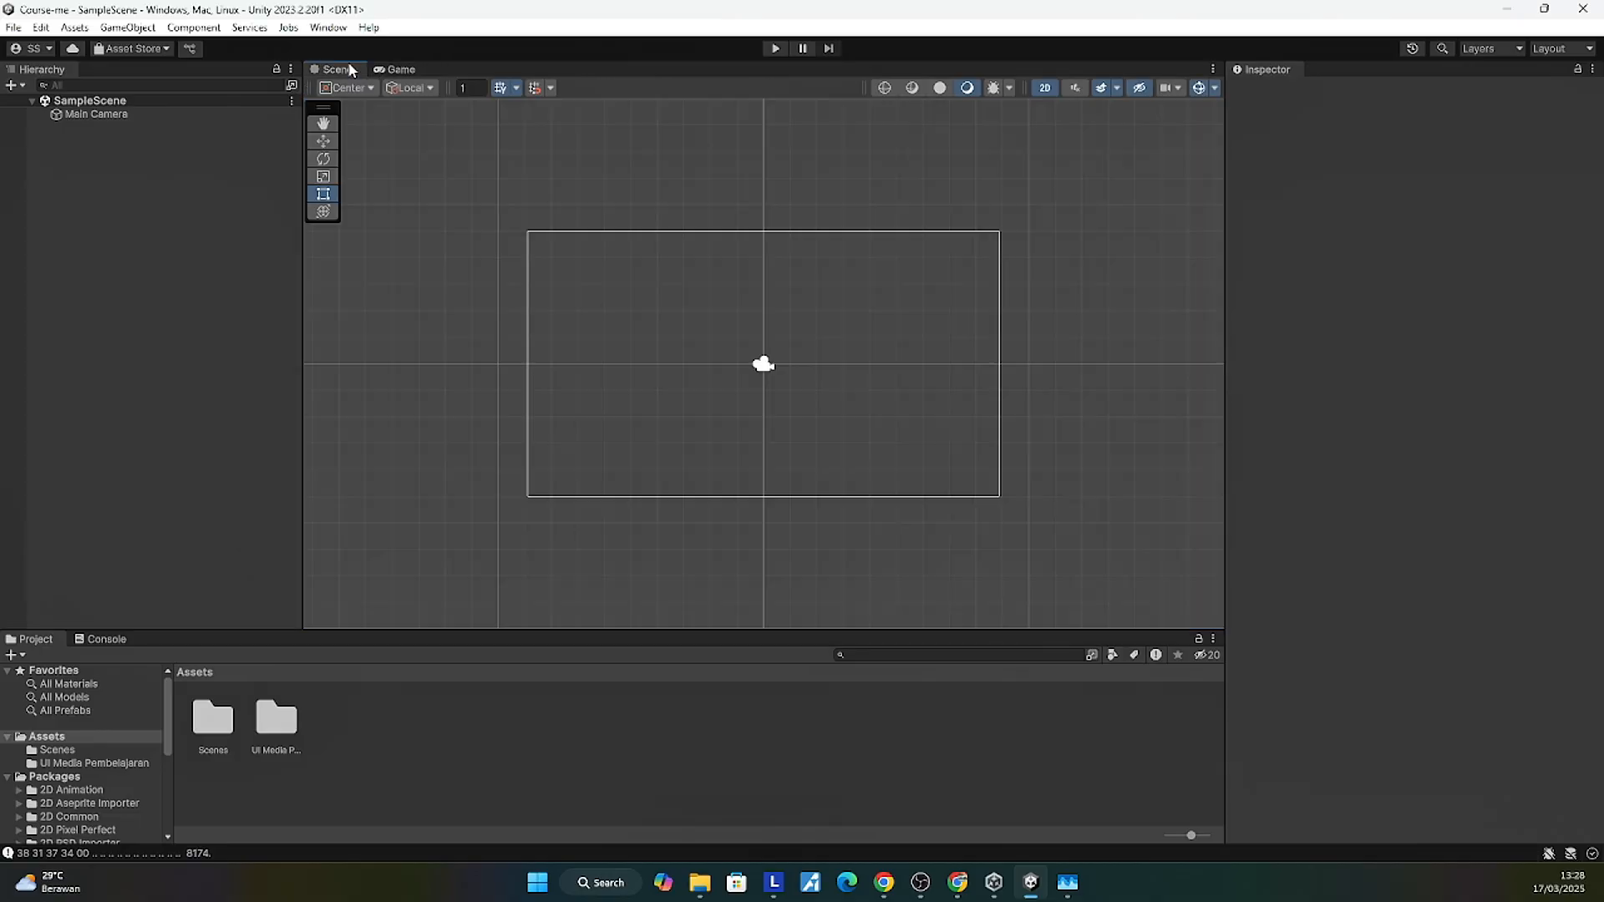
Step: Start a new custom resolution preset for the Game view and label it Android
left_click(422, 69)
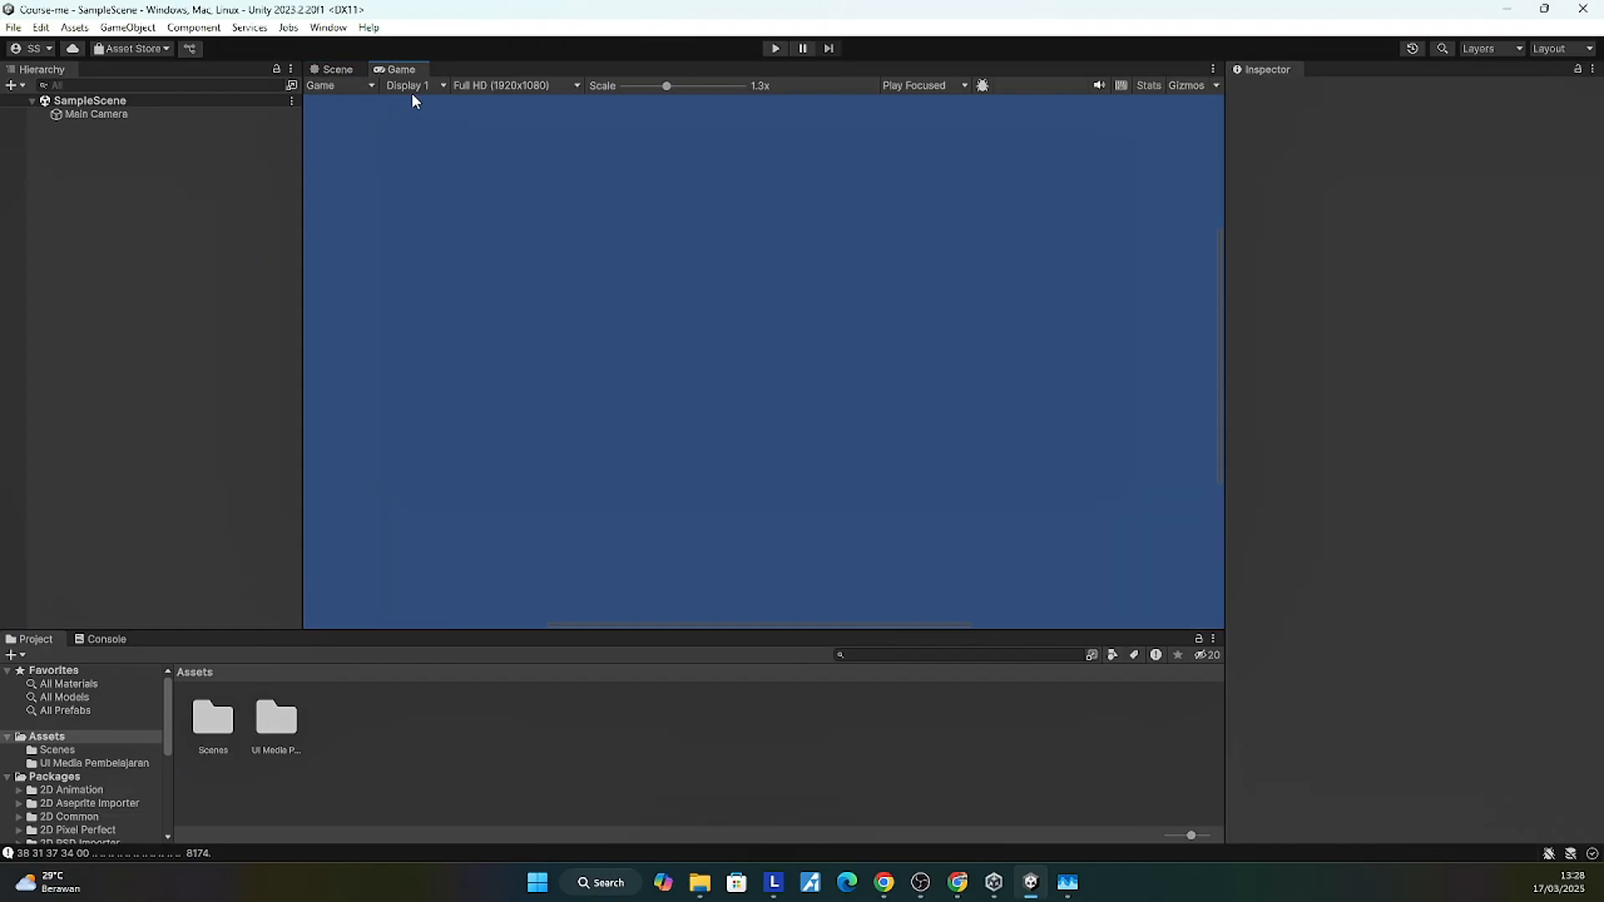
left_click(505, 85)
left_click(478, 257)
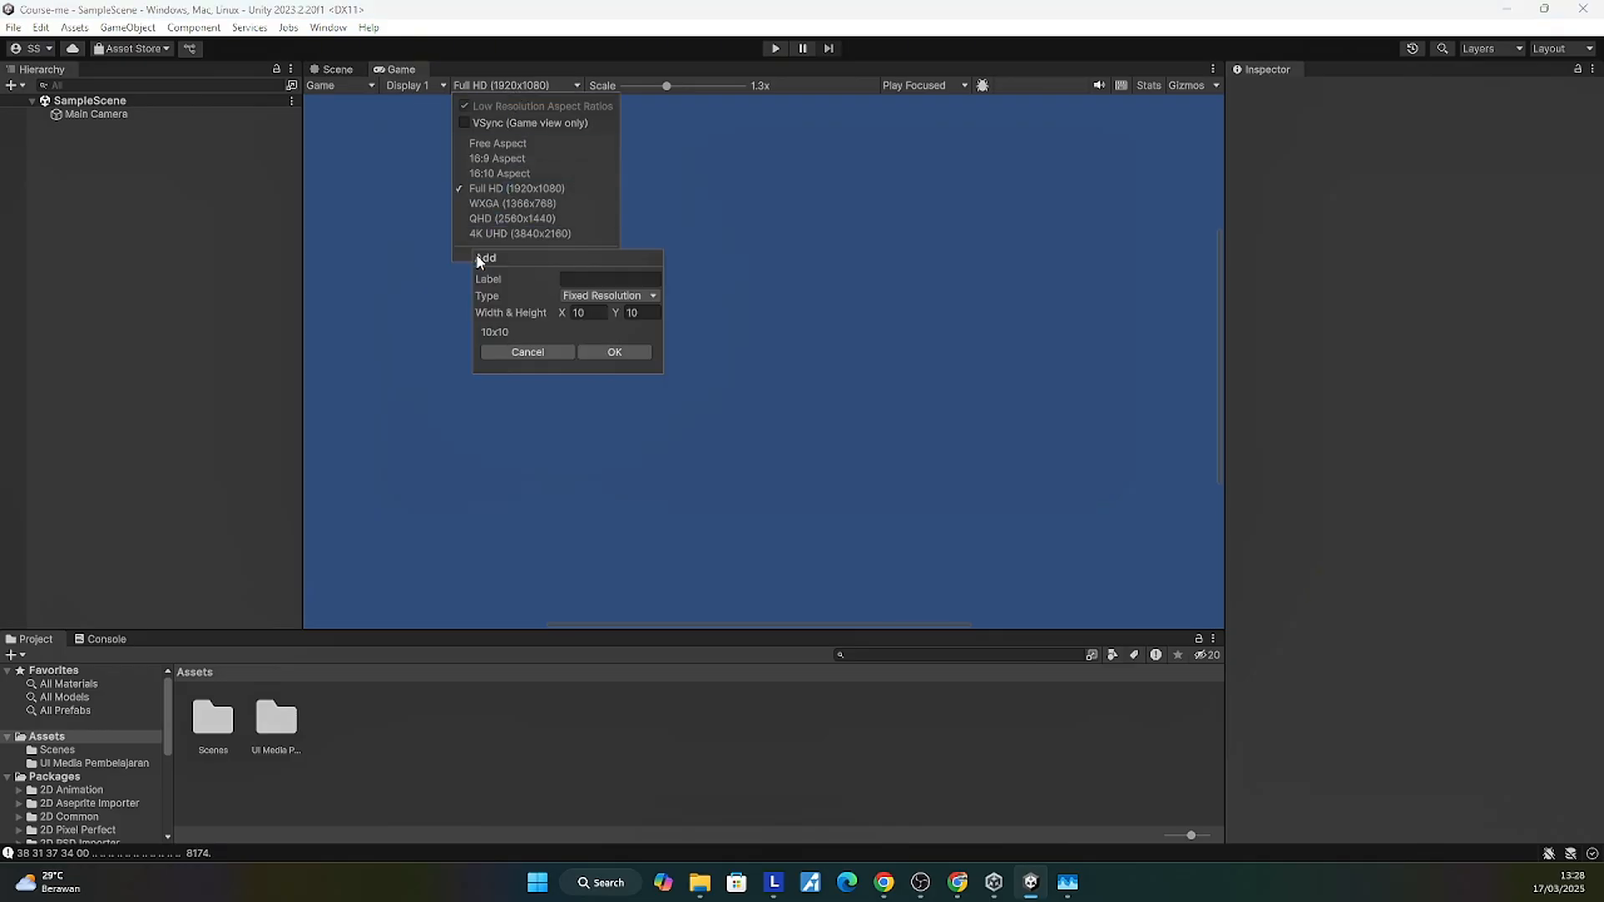
left_click(593, 280)
type("1080")
key("Tab")
left_click(593, 280)
type("Android")
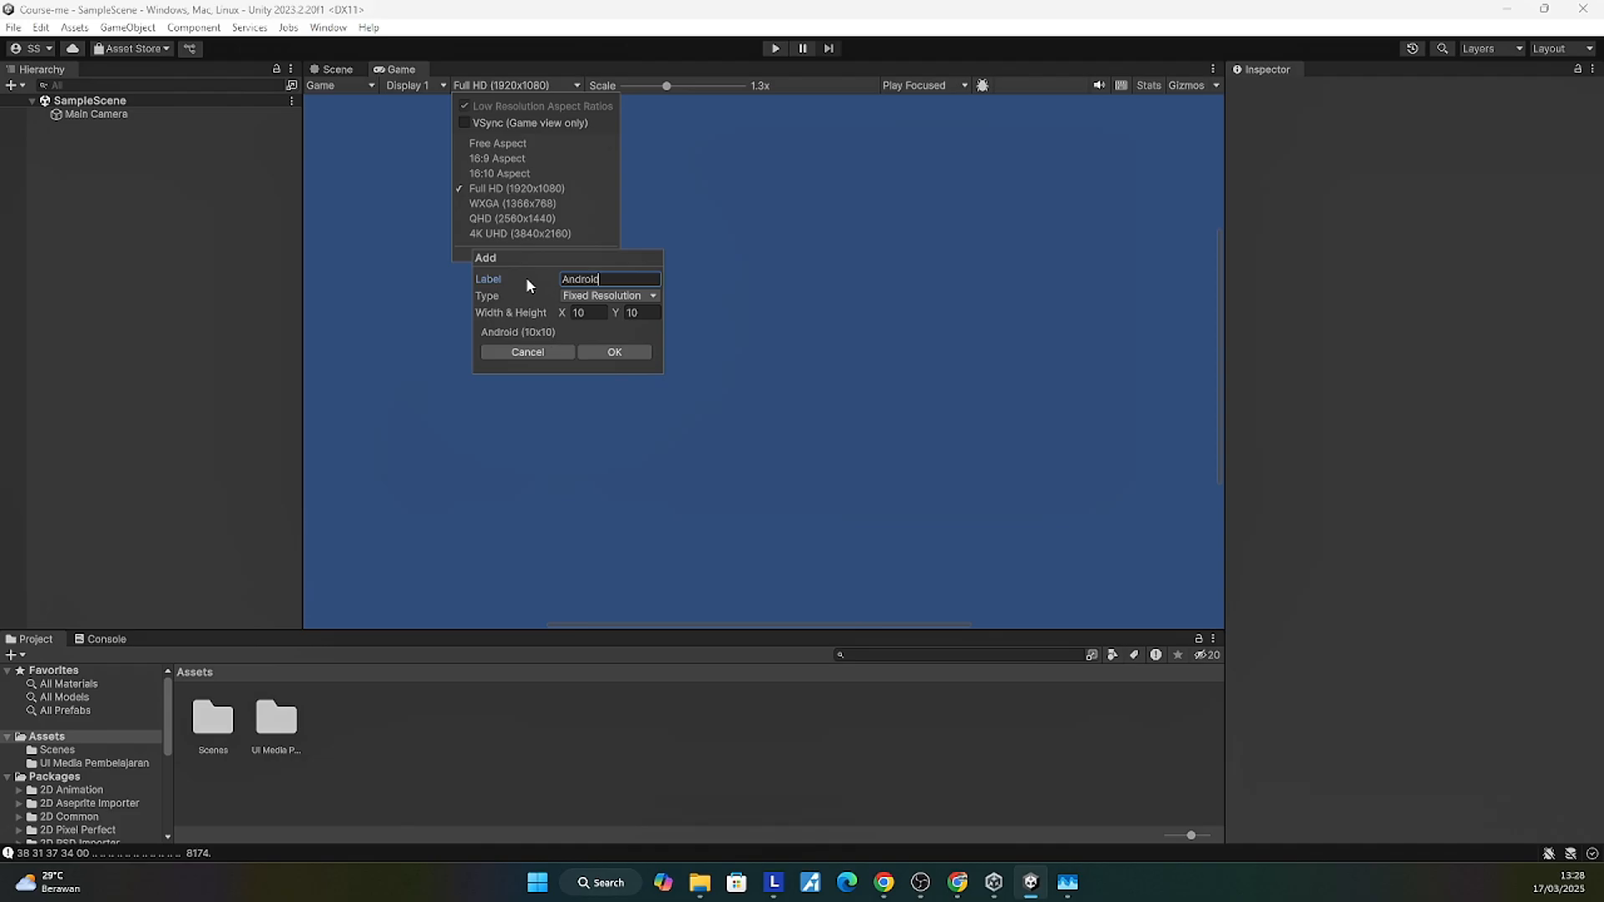
Step: Set the Android preset's fixed resolution to 1080 x 2400 and add it as the Game view's resolution
left_click(569, 313)
type("1080")
key("Tab")
type("240")
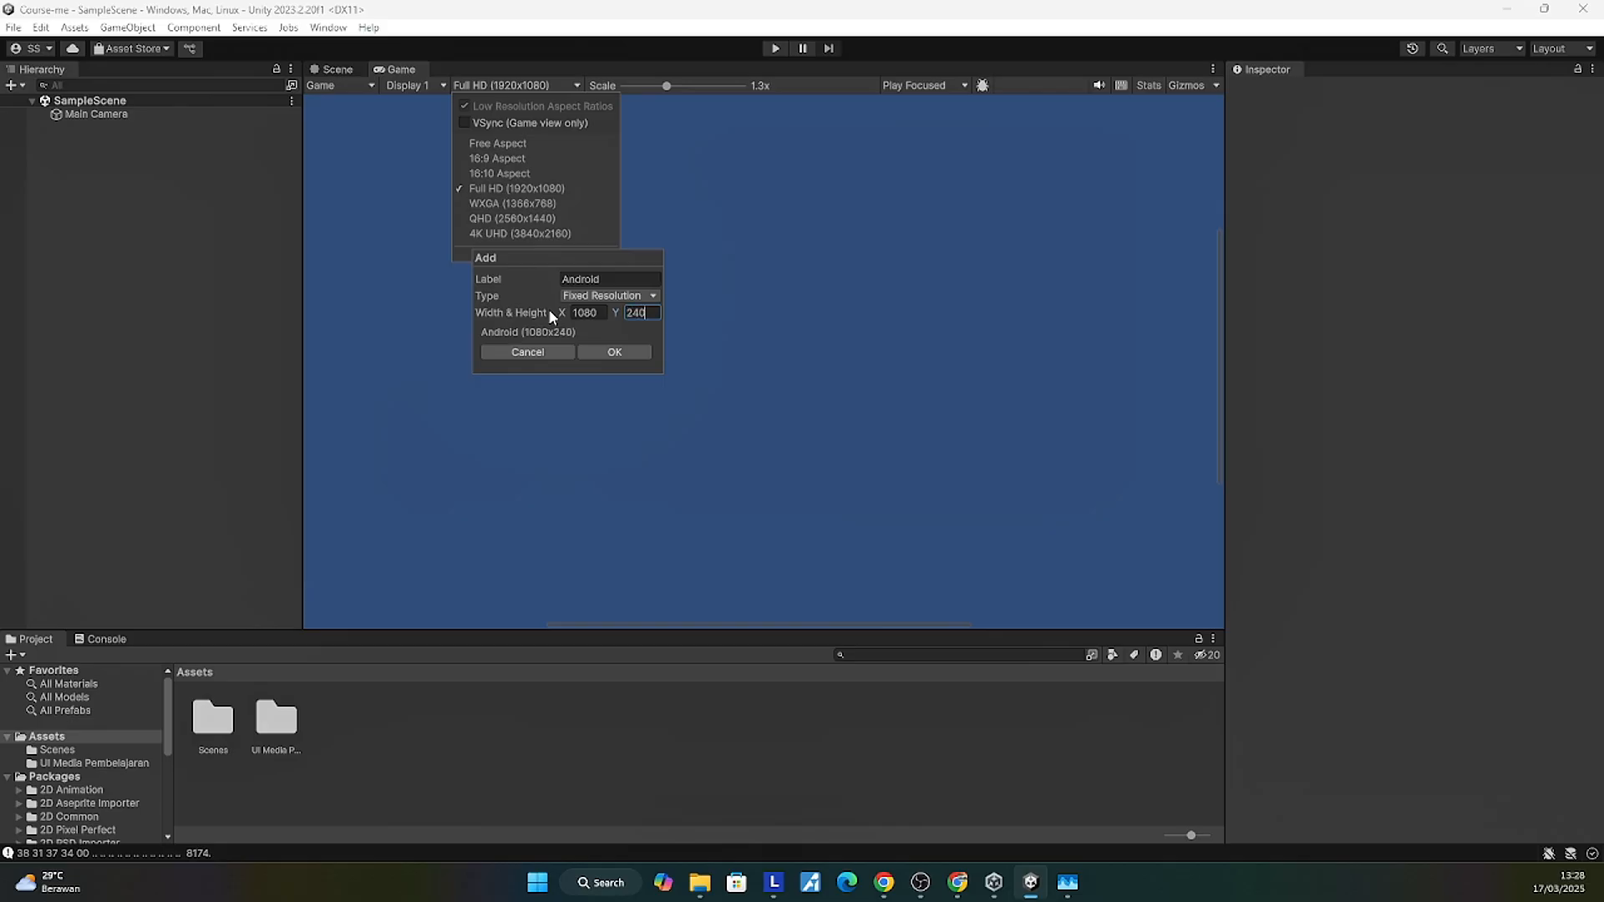
type("0")
left_click(589, 351)
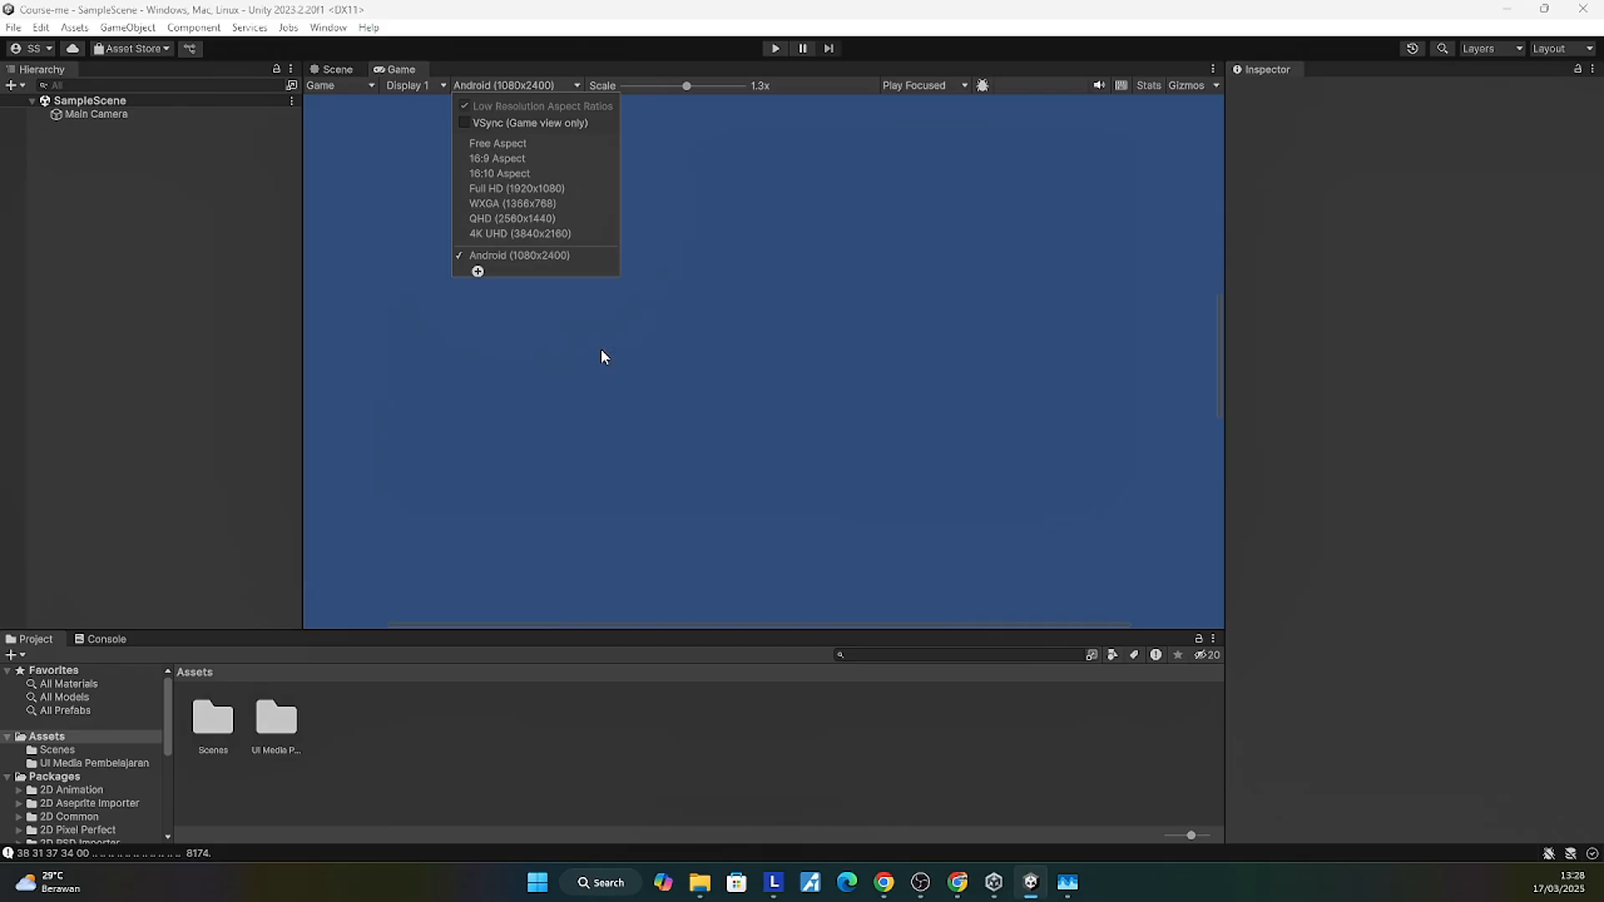
left_click(805, 256)
left_click(518, 85)
left_click(825, 320)
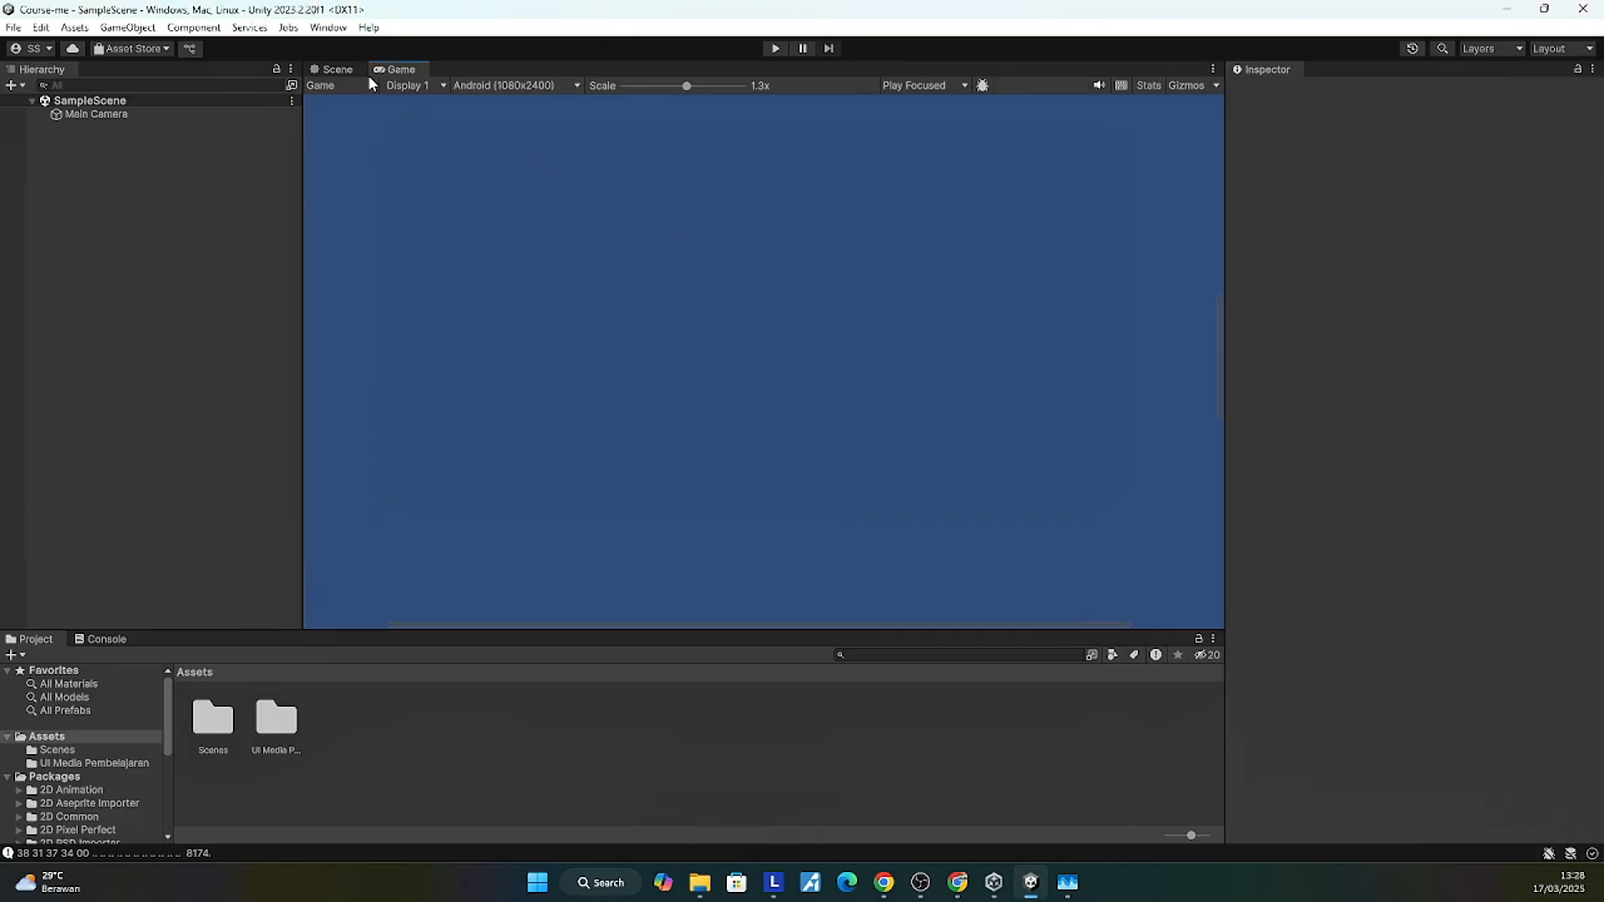
Step: Dock the Game view beside the Scene view and enlarge both views downwards
left_click(340, 70)
scroll(786, 364, "up", 5)
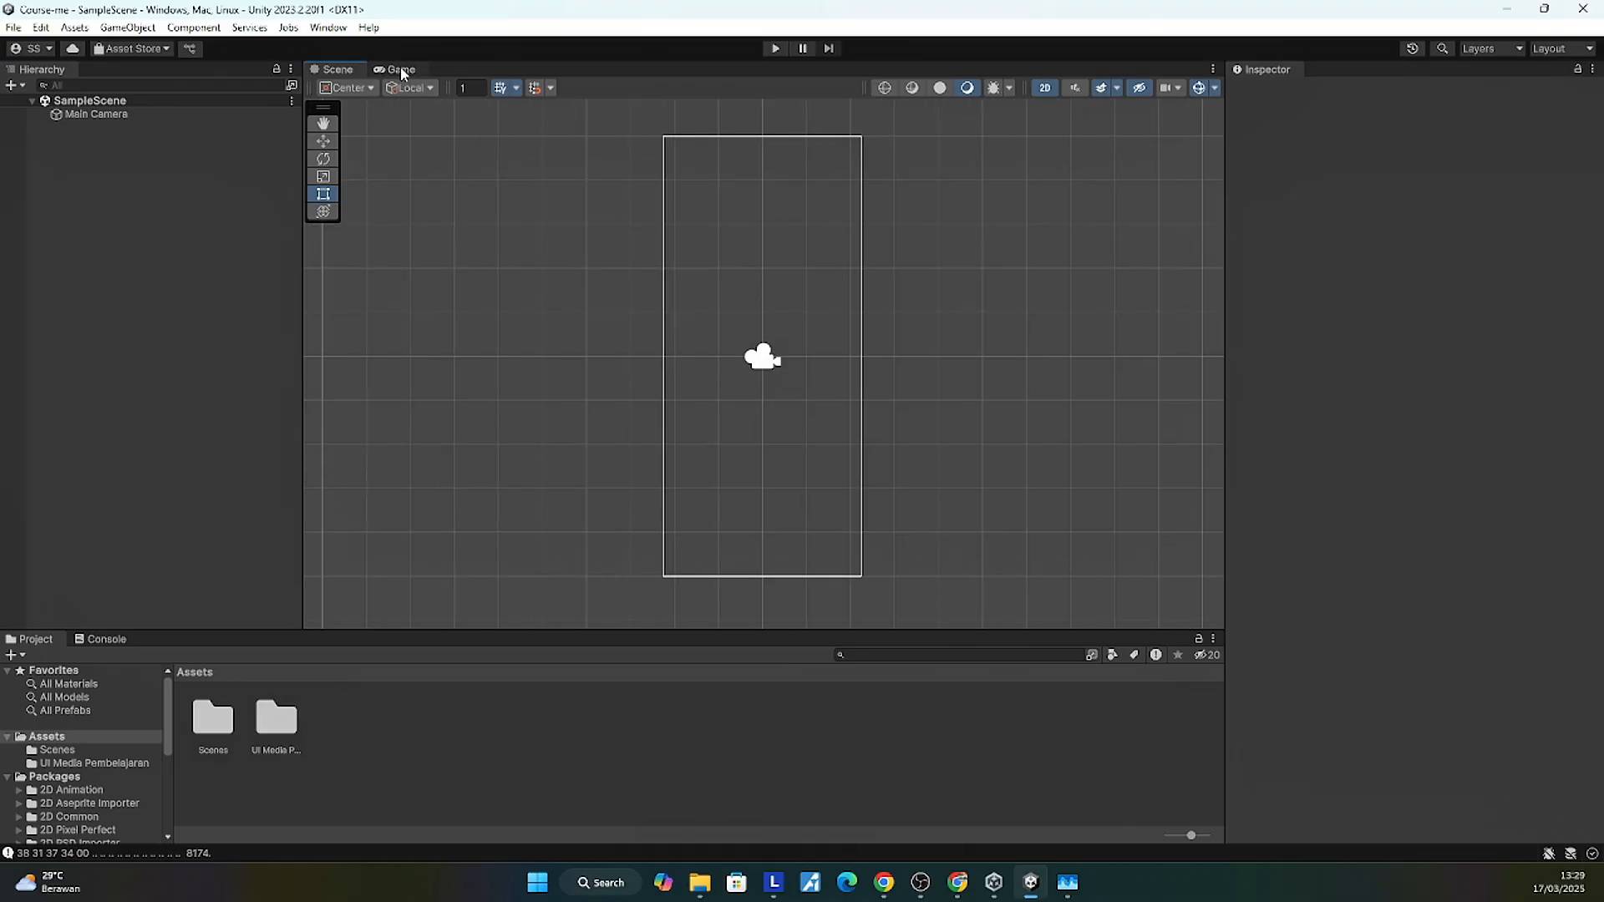
left_click_drag(401, 70, 1138, 320)
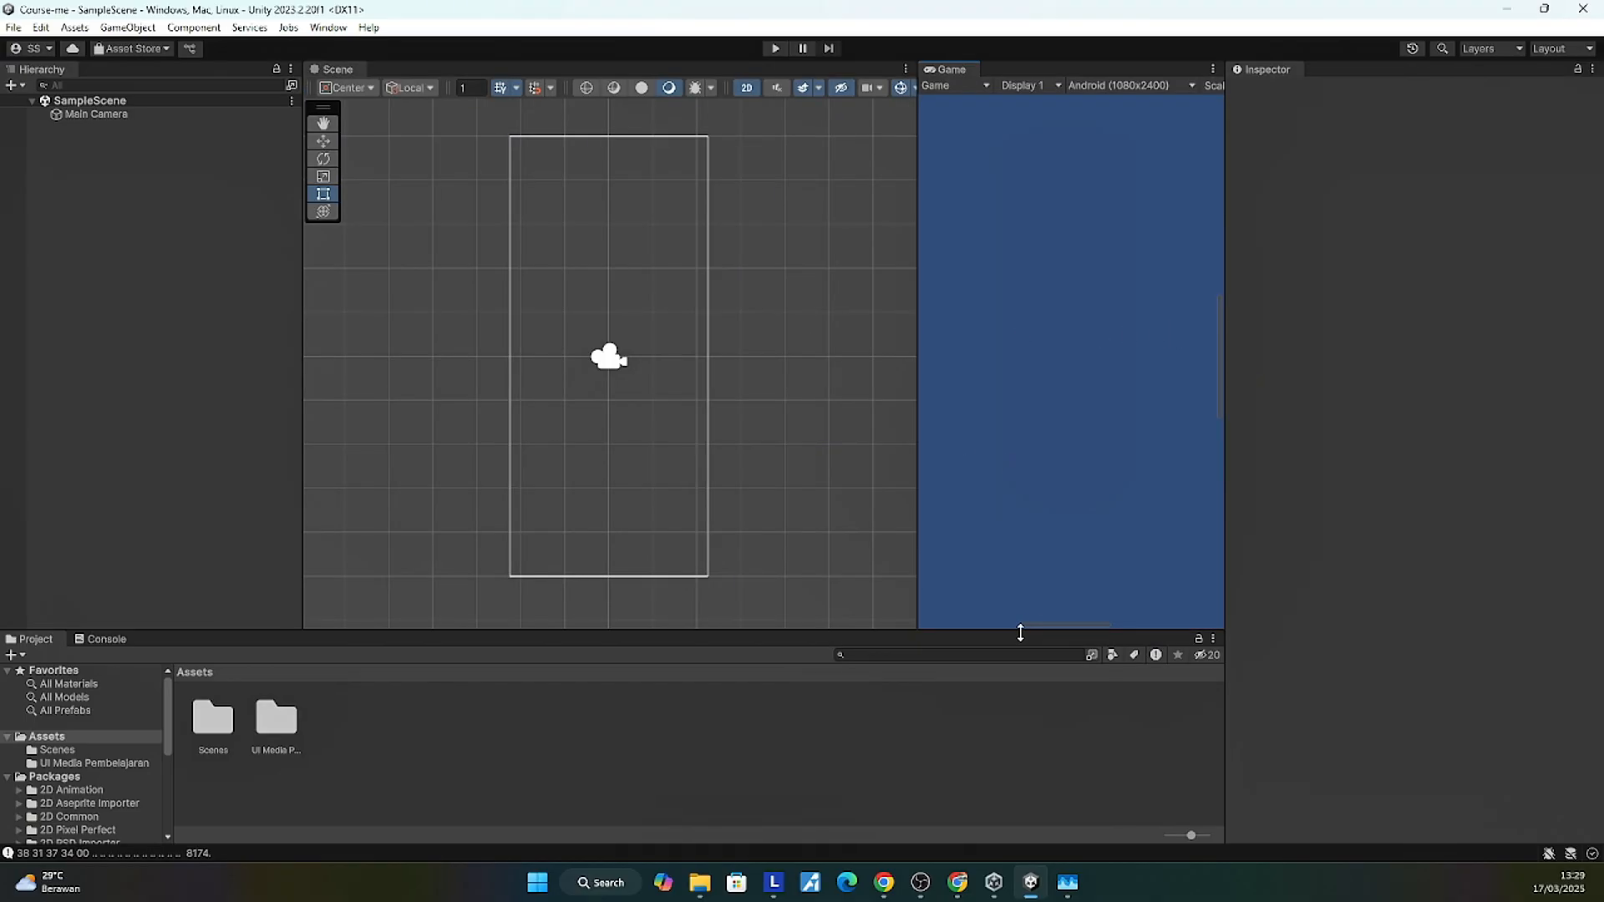
left_click_drag(1020, 633, 1043, 749)
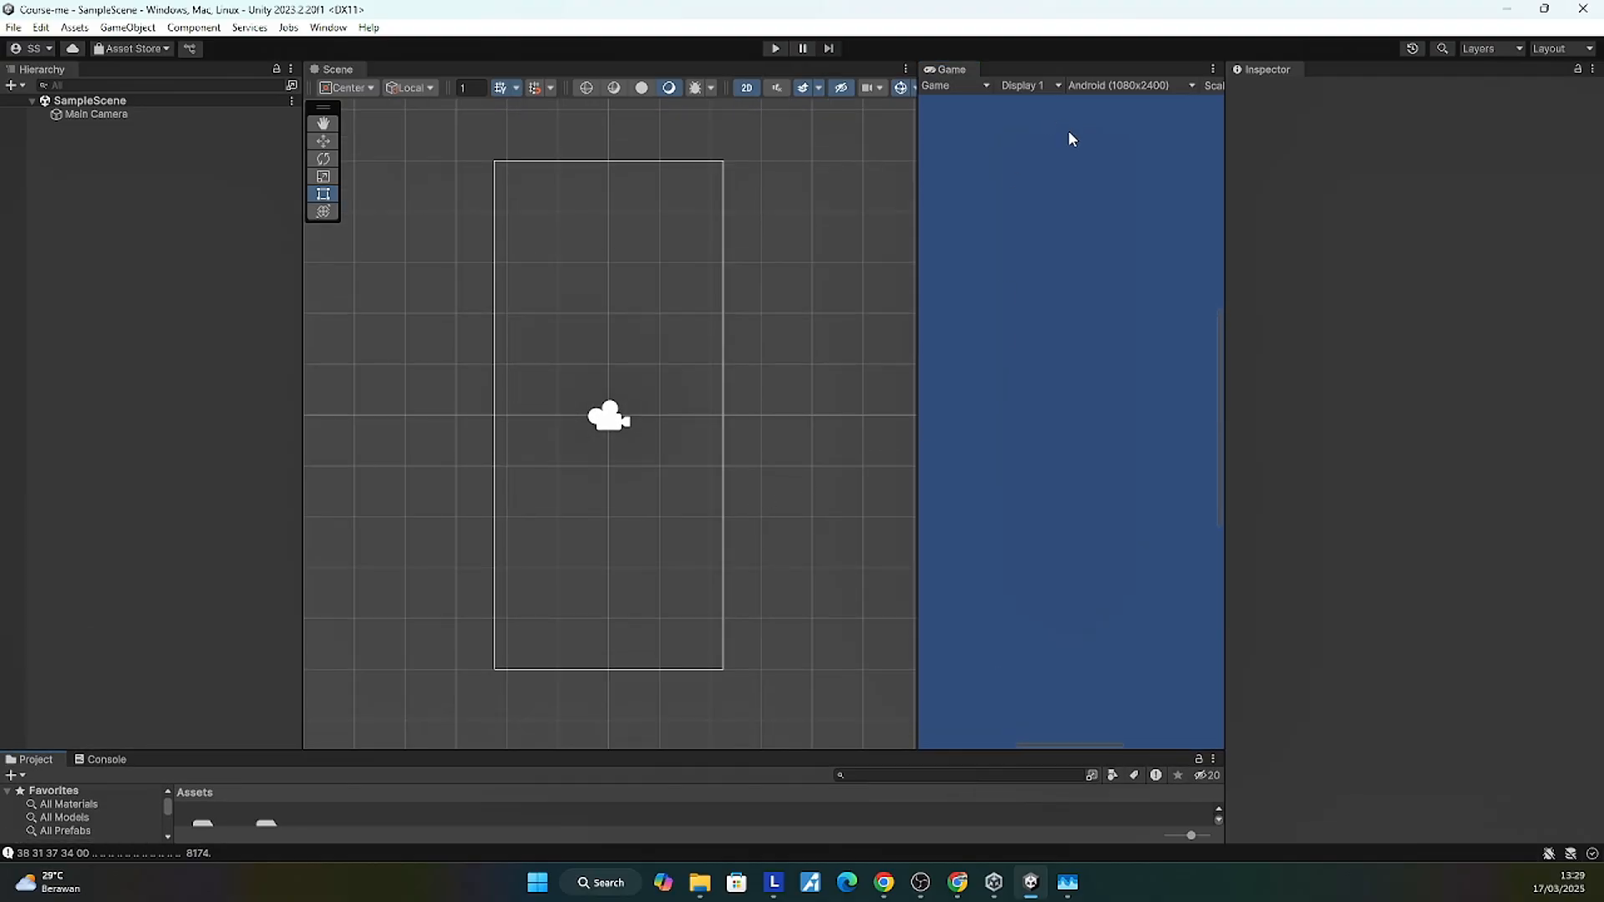
left_click_drag(677, 316, 742, 310)
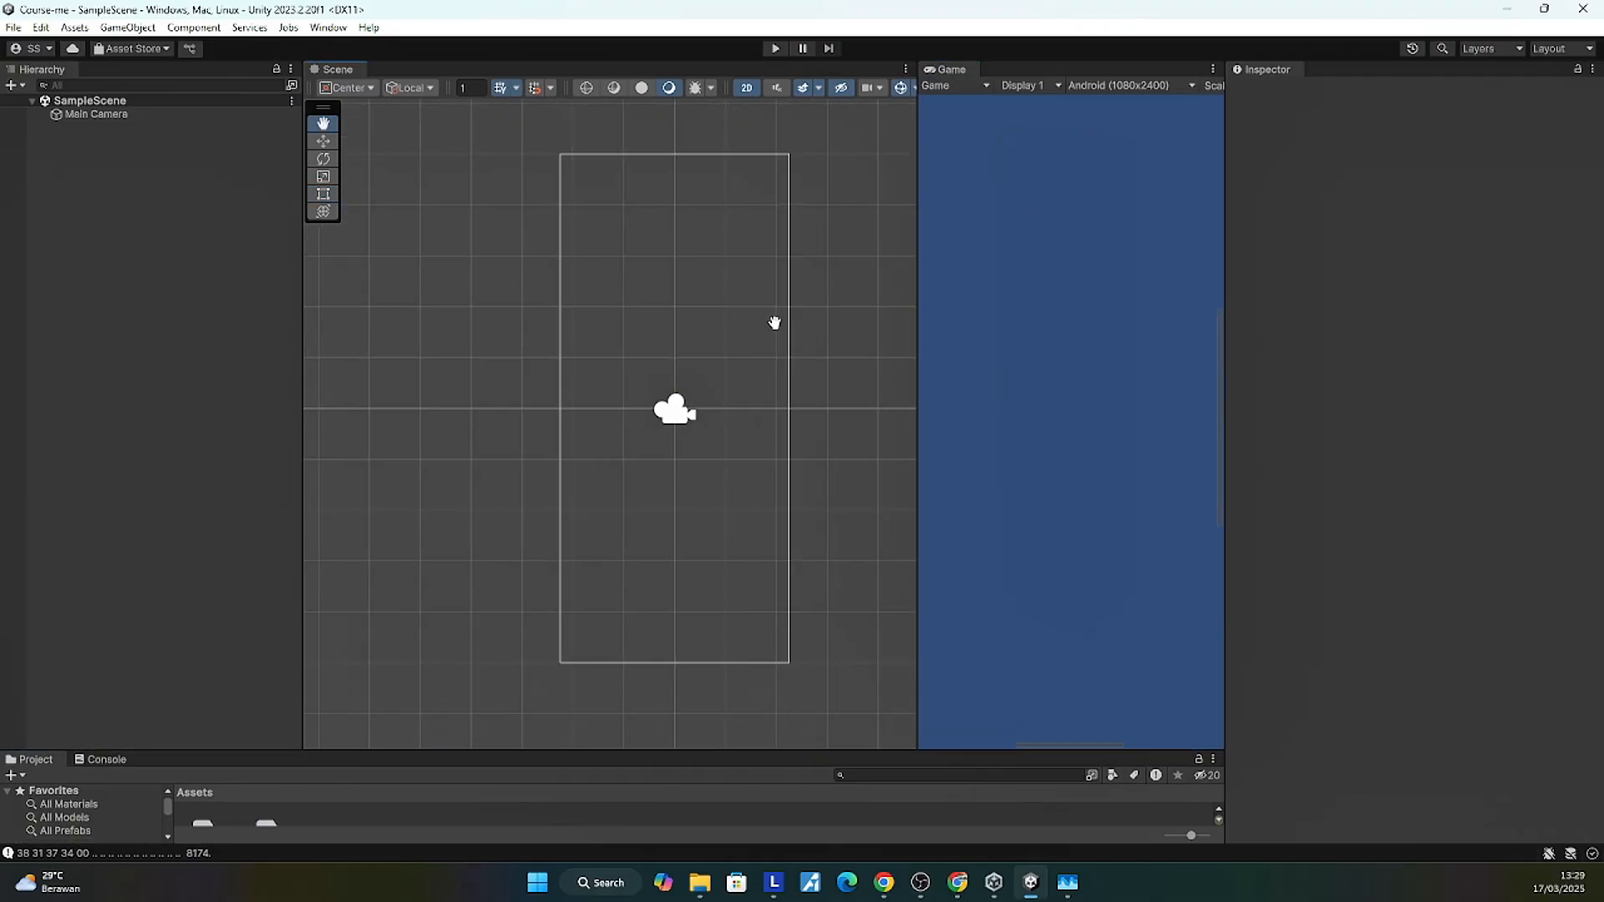
Step: Add a UI Image on a new canvas in SampleScene
right_click(111, 164)
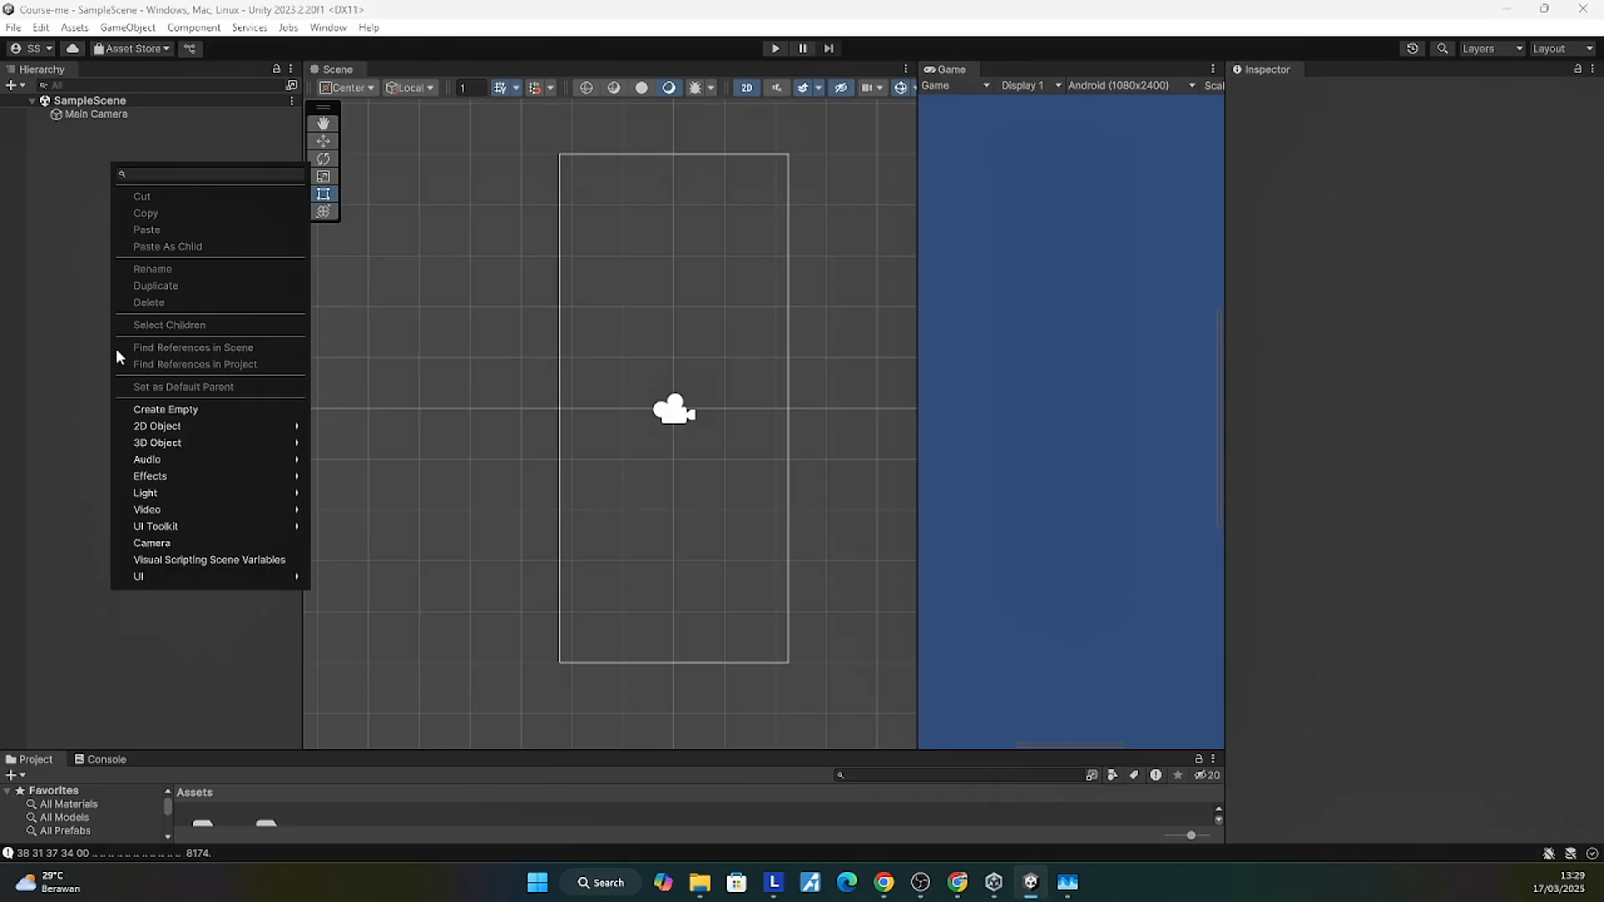
mouse_move(207, 574)
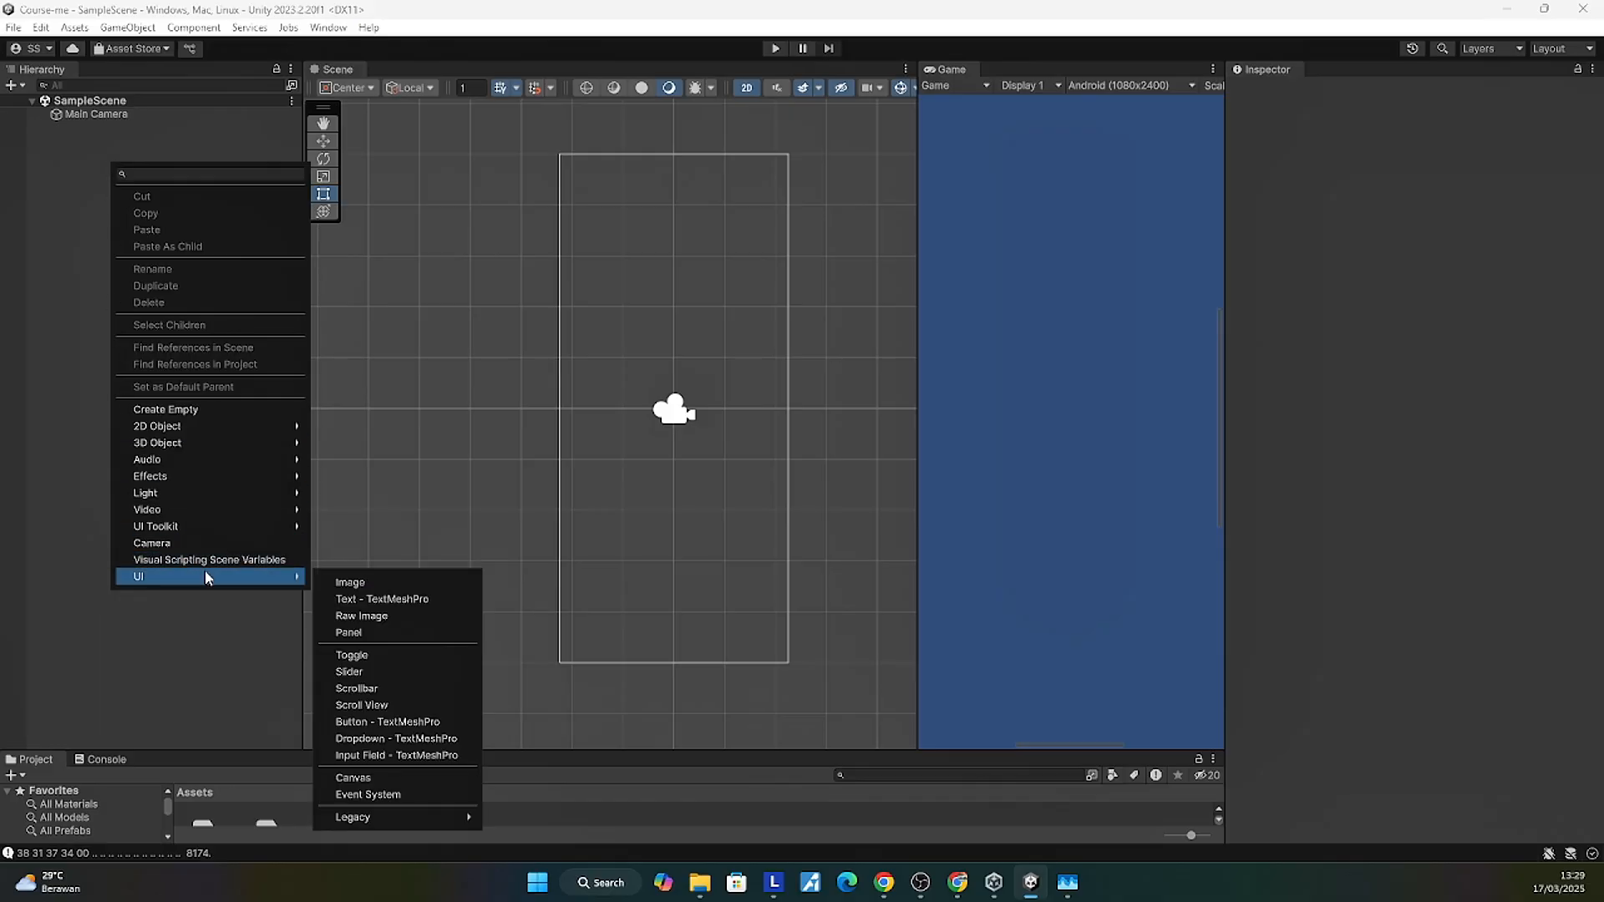
left_click(368, 585)
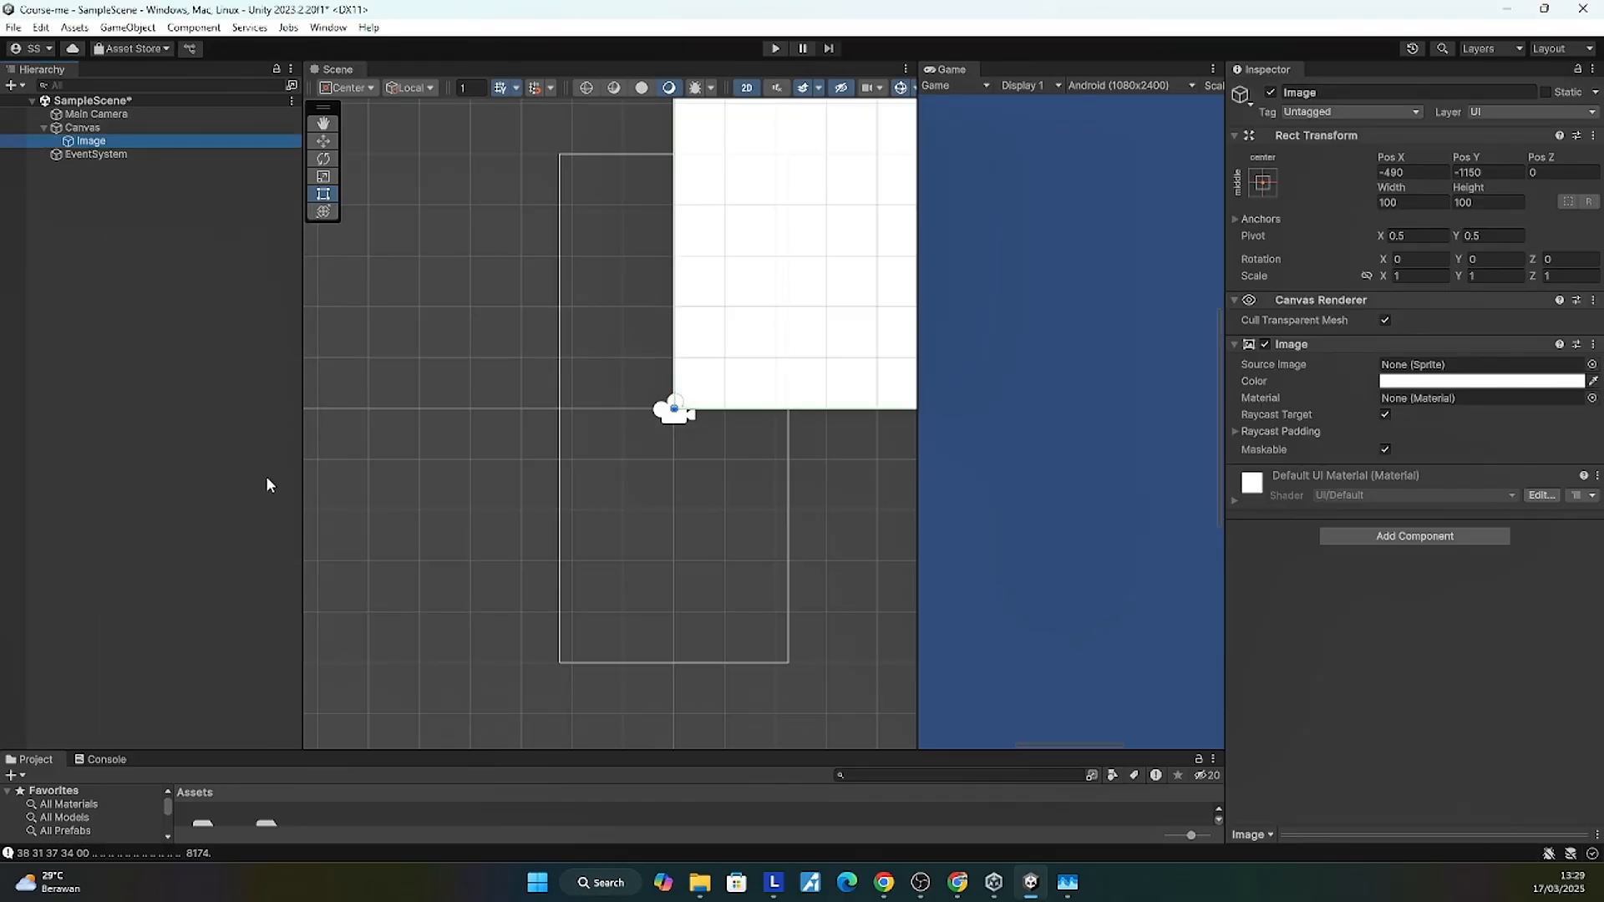
left_click(75, 129)
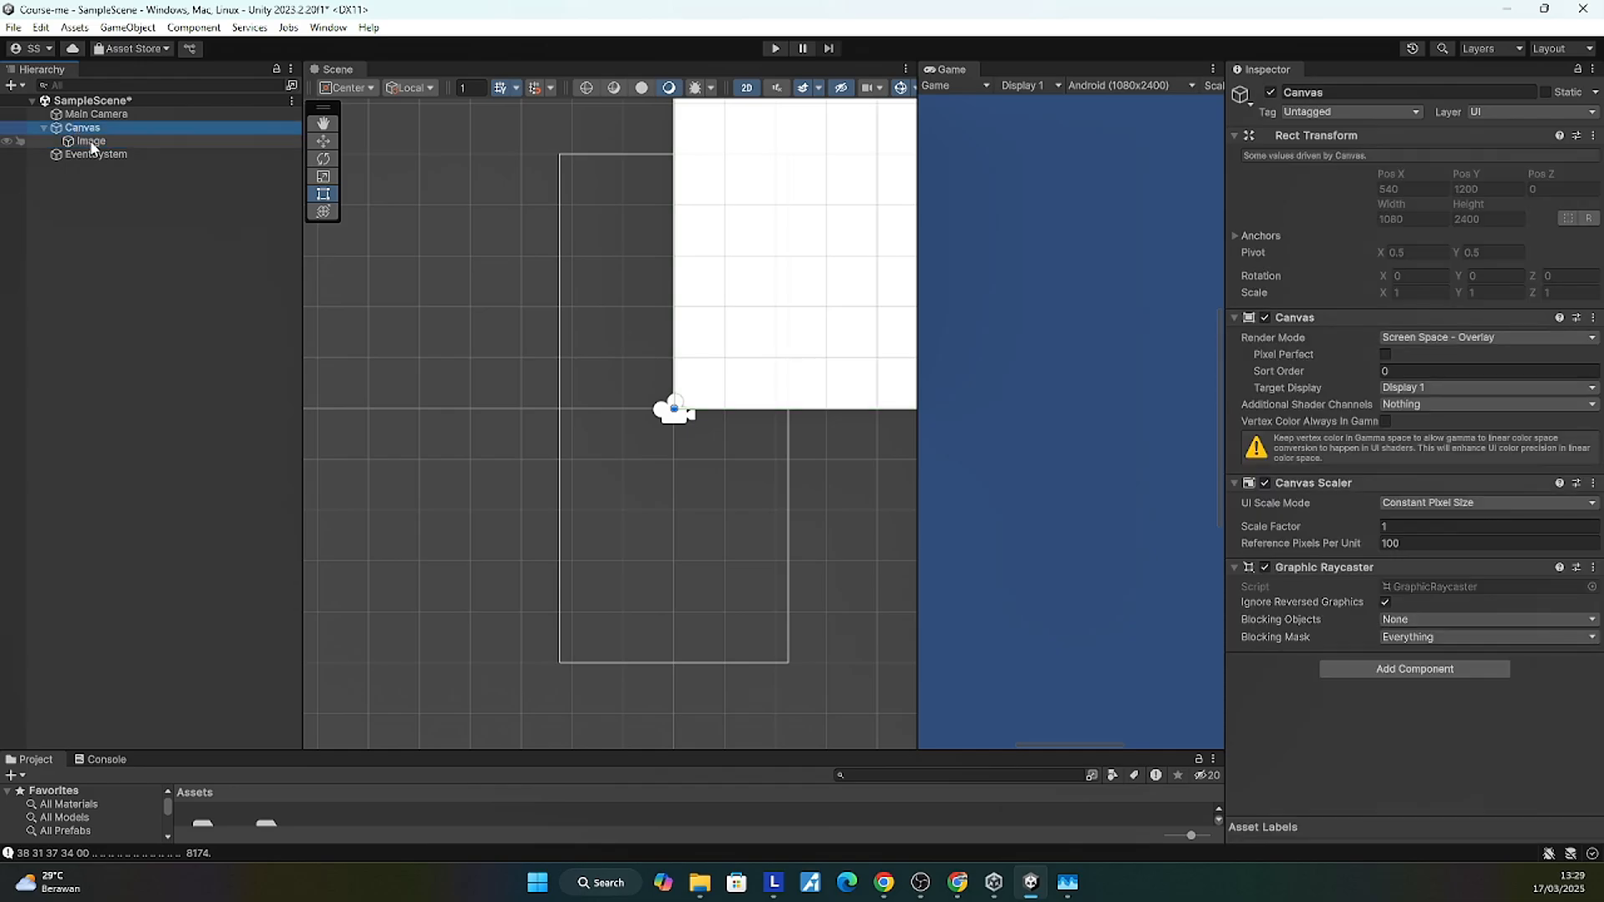
left_click(92, 143)
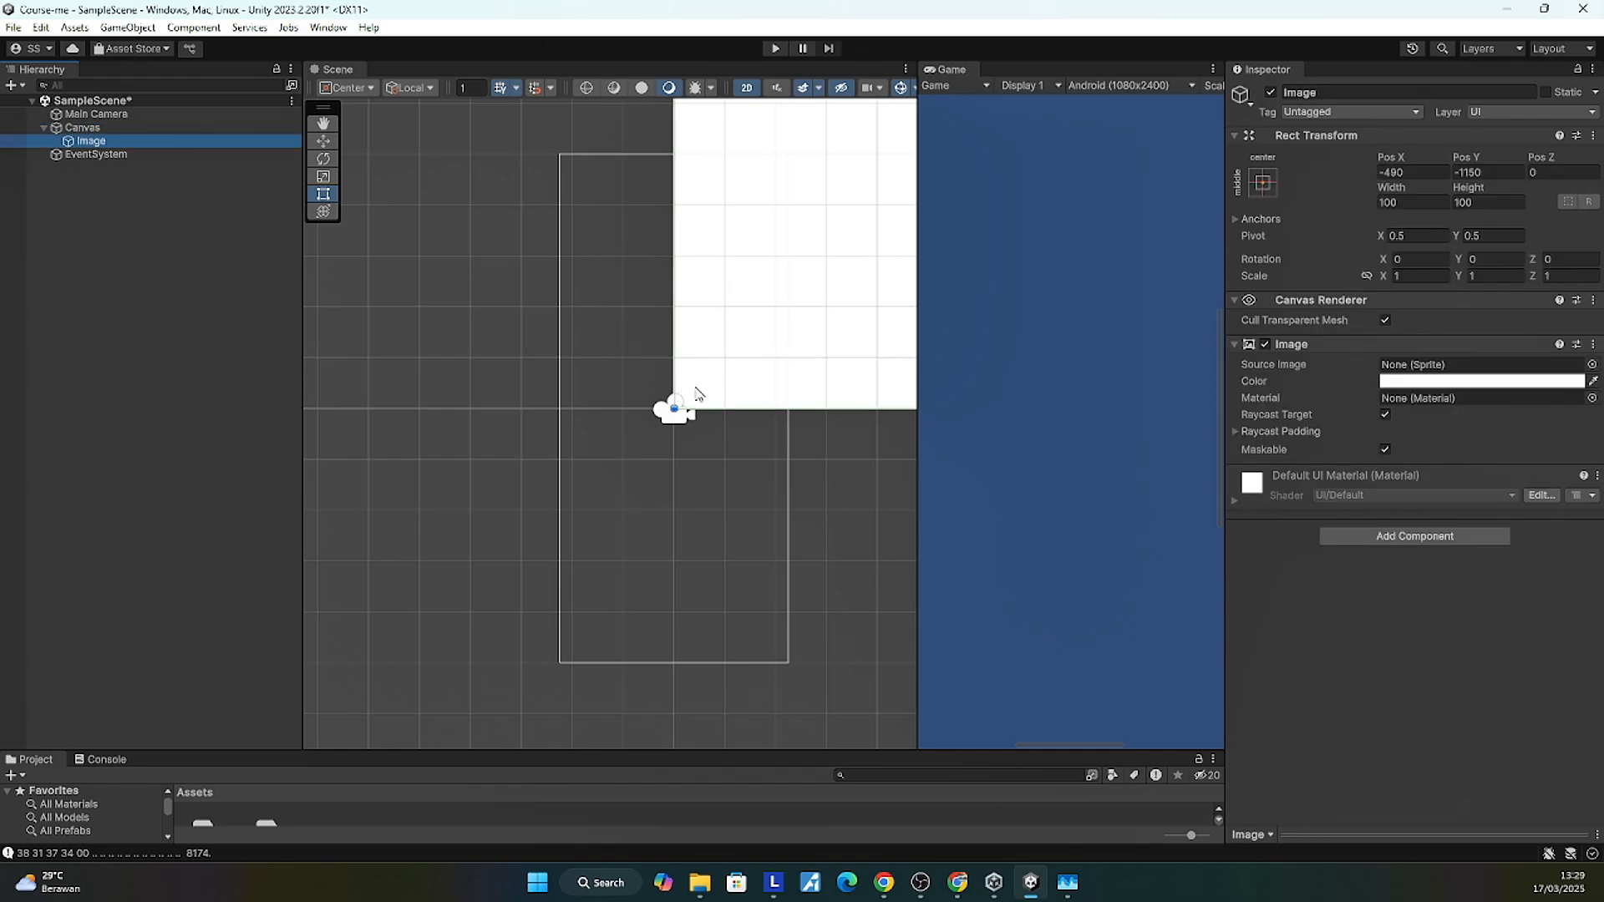
Step: Focus the Scene view on the new UI image and rename it bg
double_click(94, 142)
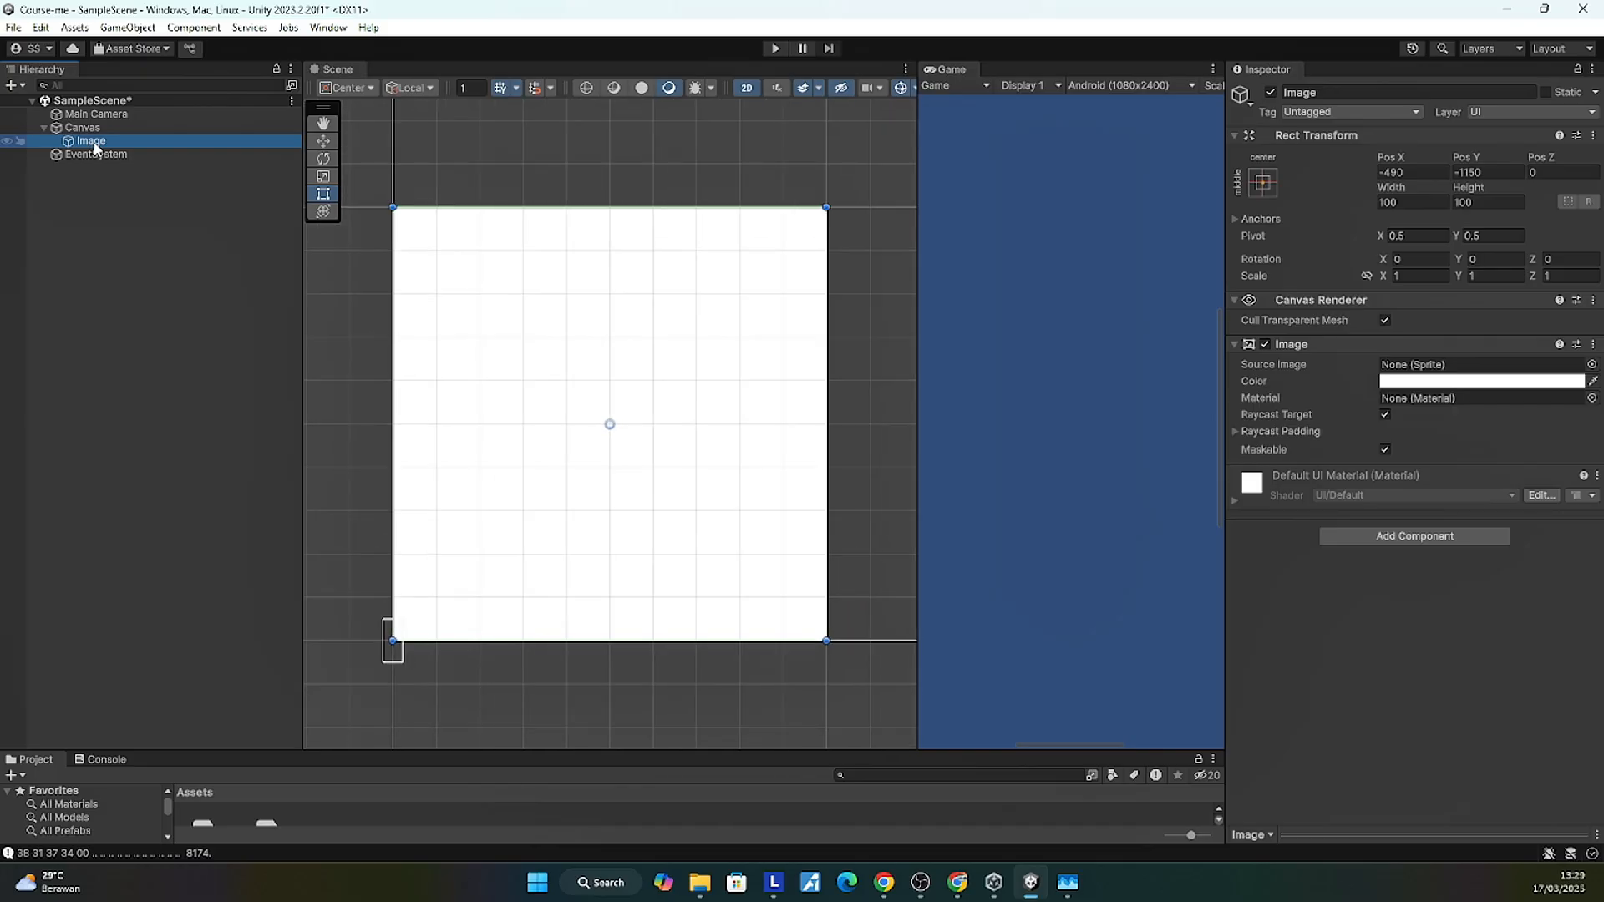
key("F2")
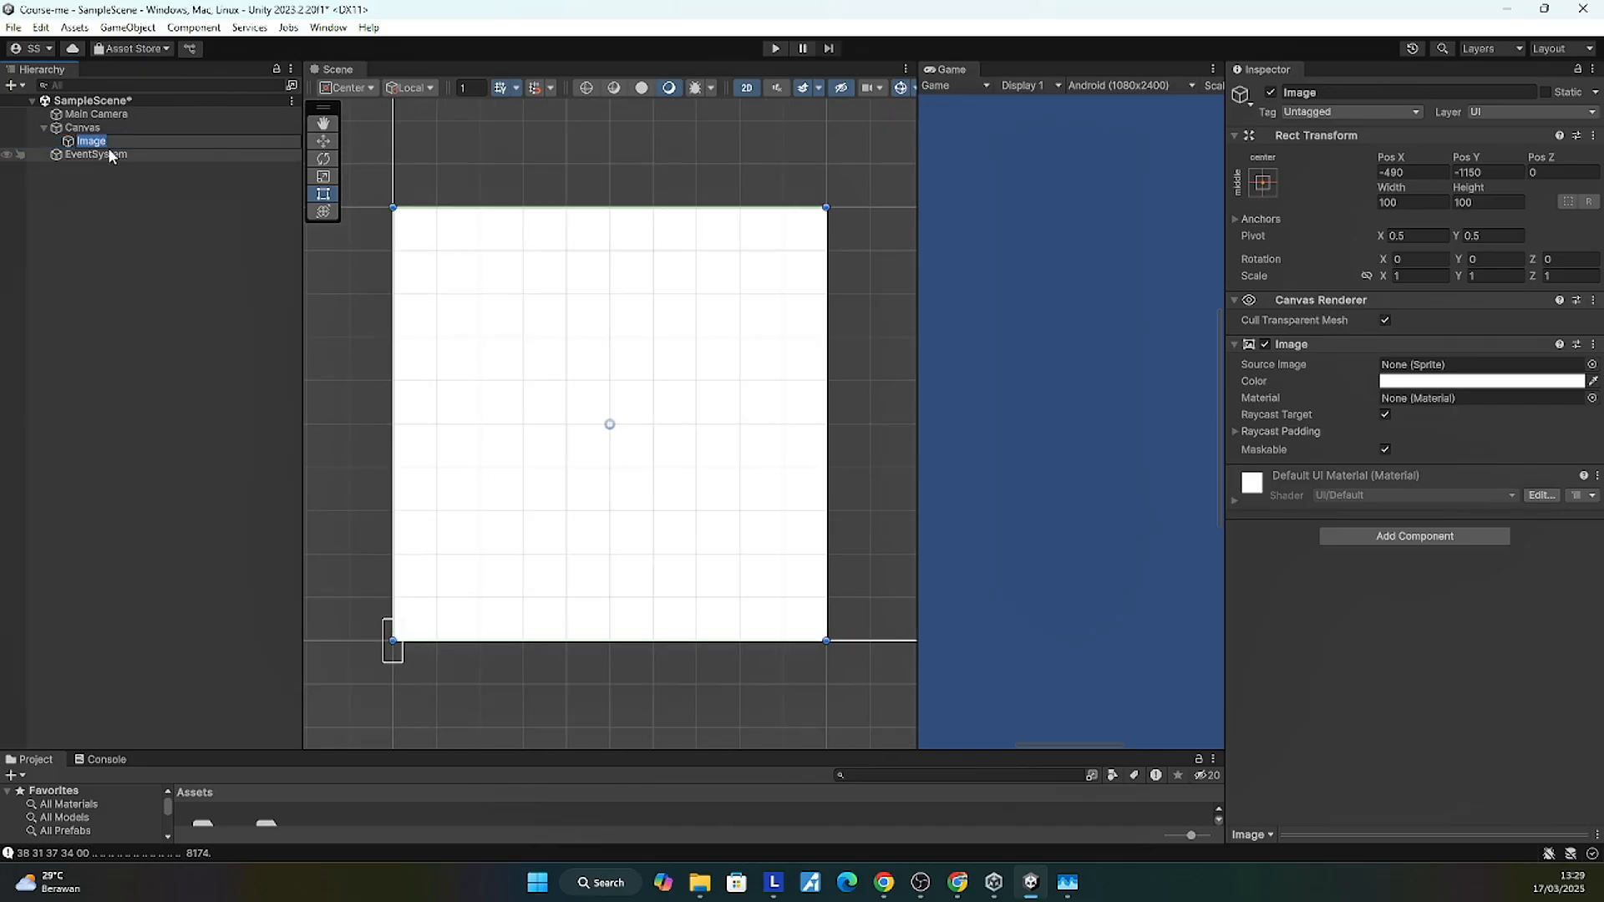
type("bg")
key("Return")
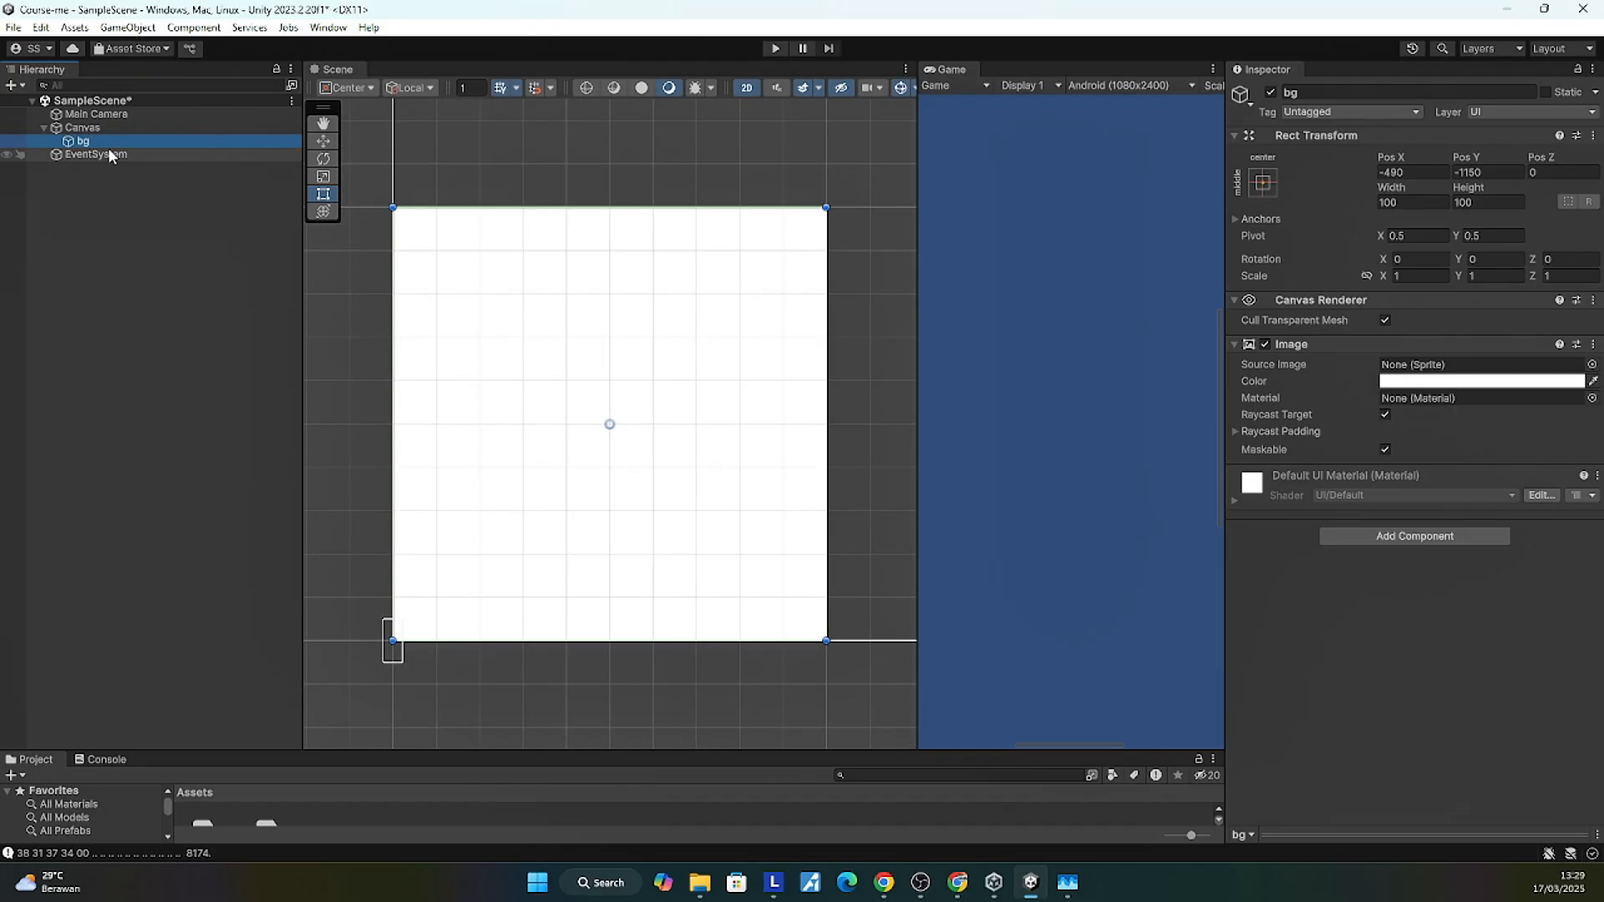
Step: Open the UI Media Pembelajaran folder in the project assets with larger thumbnails and select the bg image object
left_click_drag(444, 751, 465, 588)
double_click(276, 676)
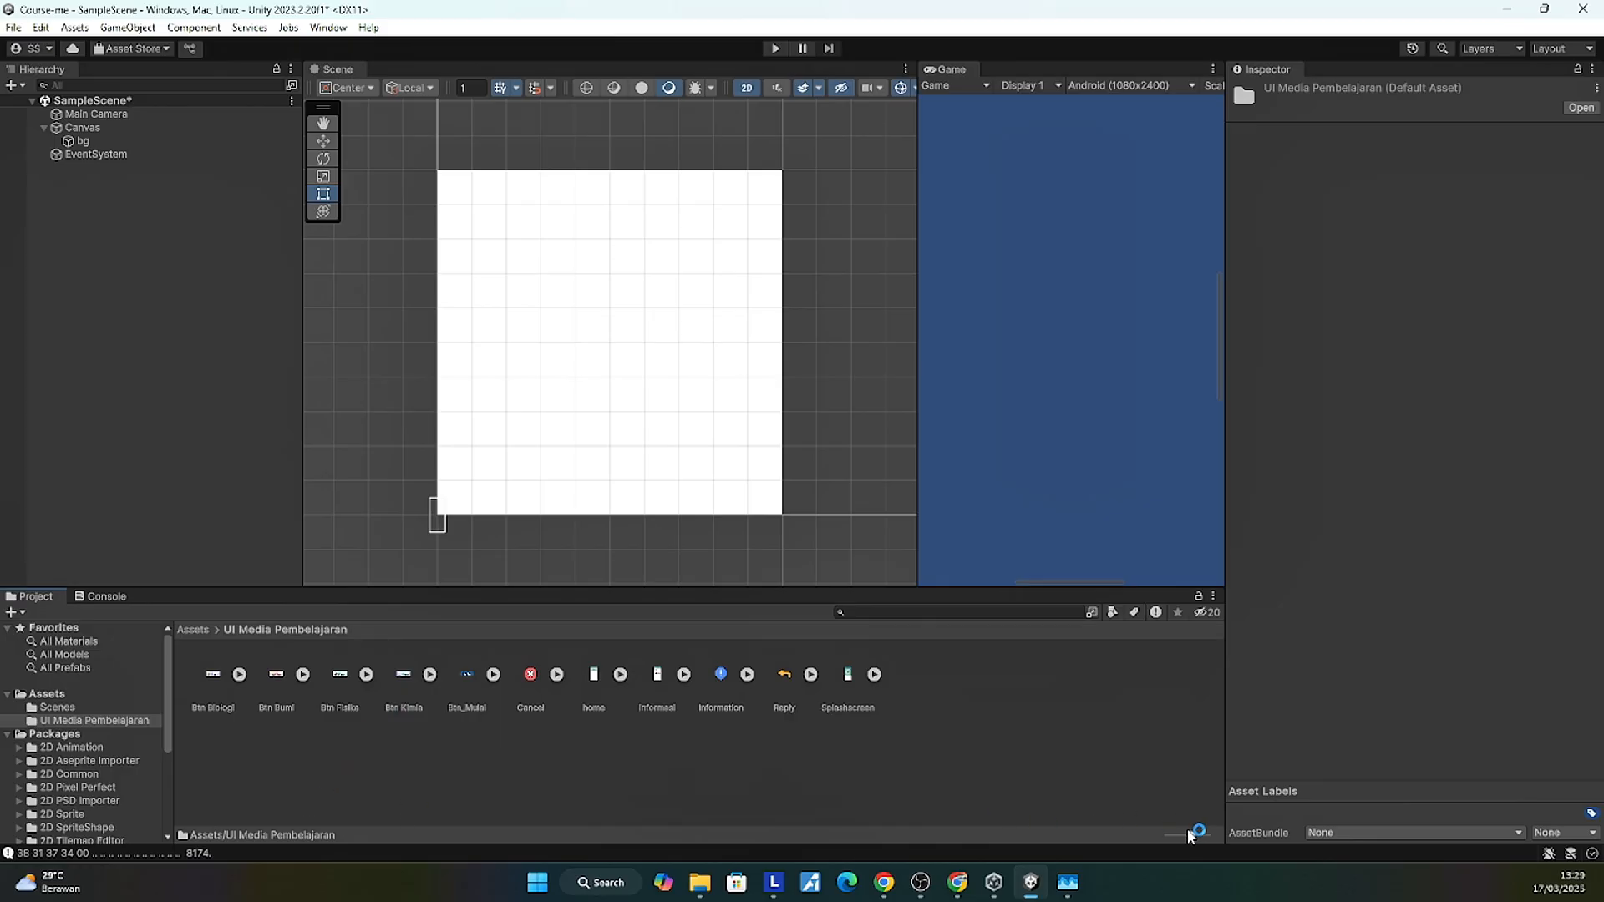
left_click_drag(1194, 834, 1203, 836)
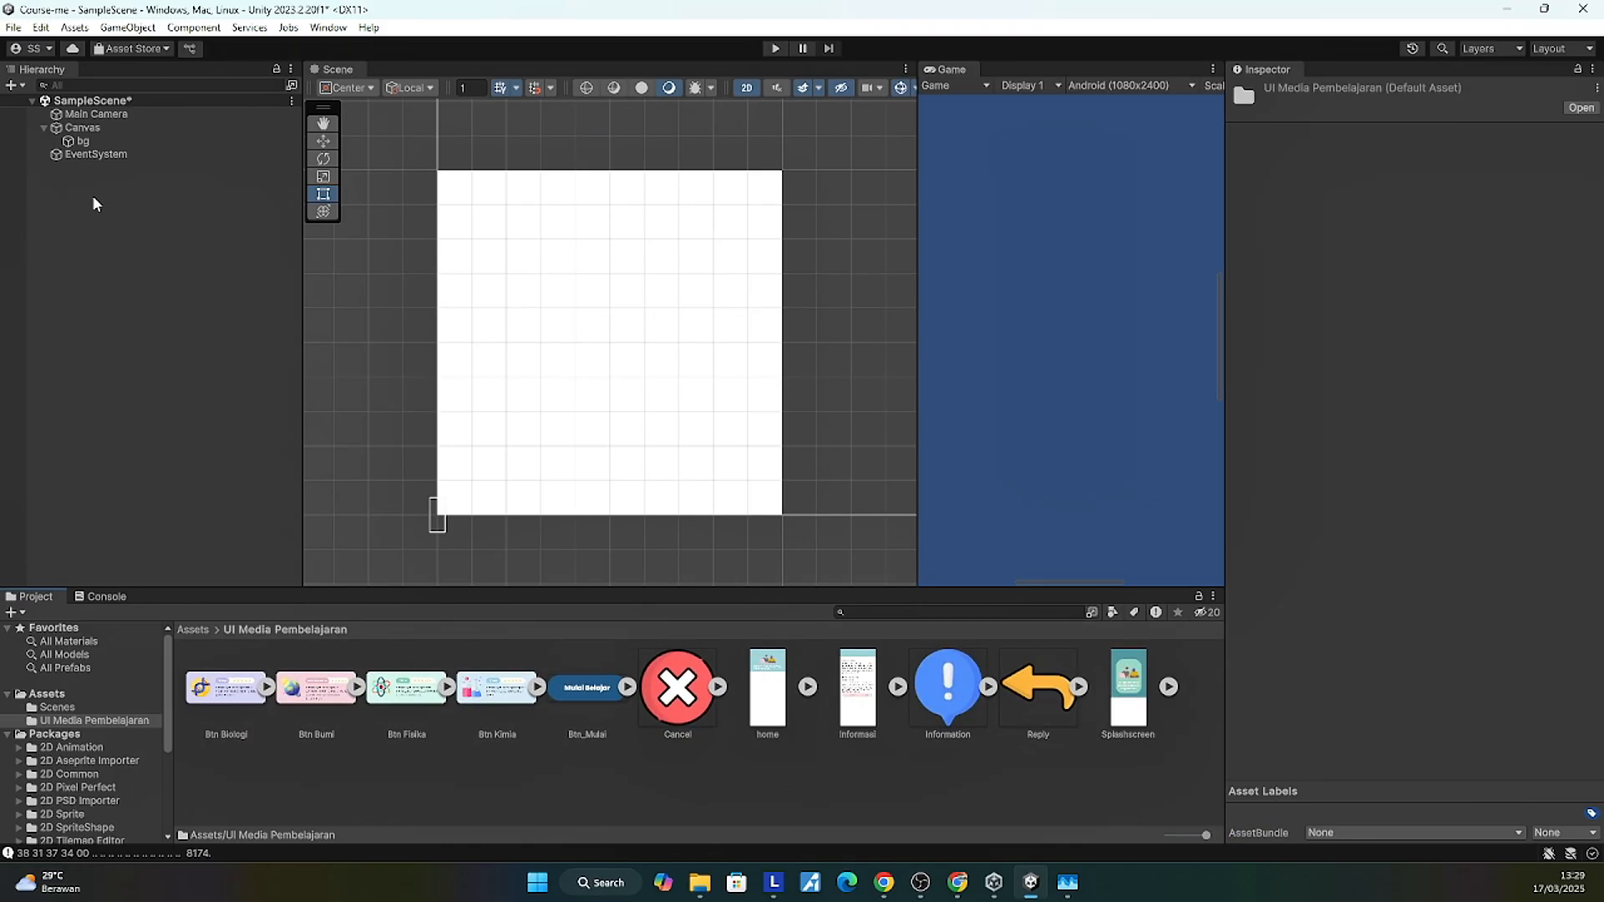
left_click(132, 141)
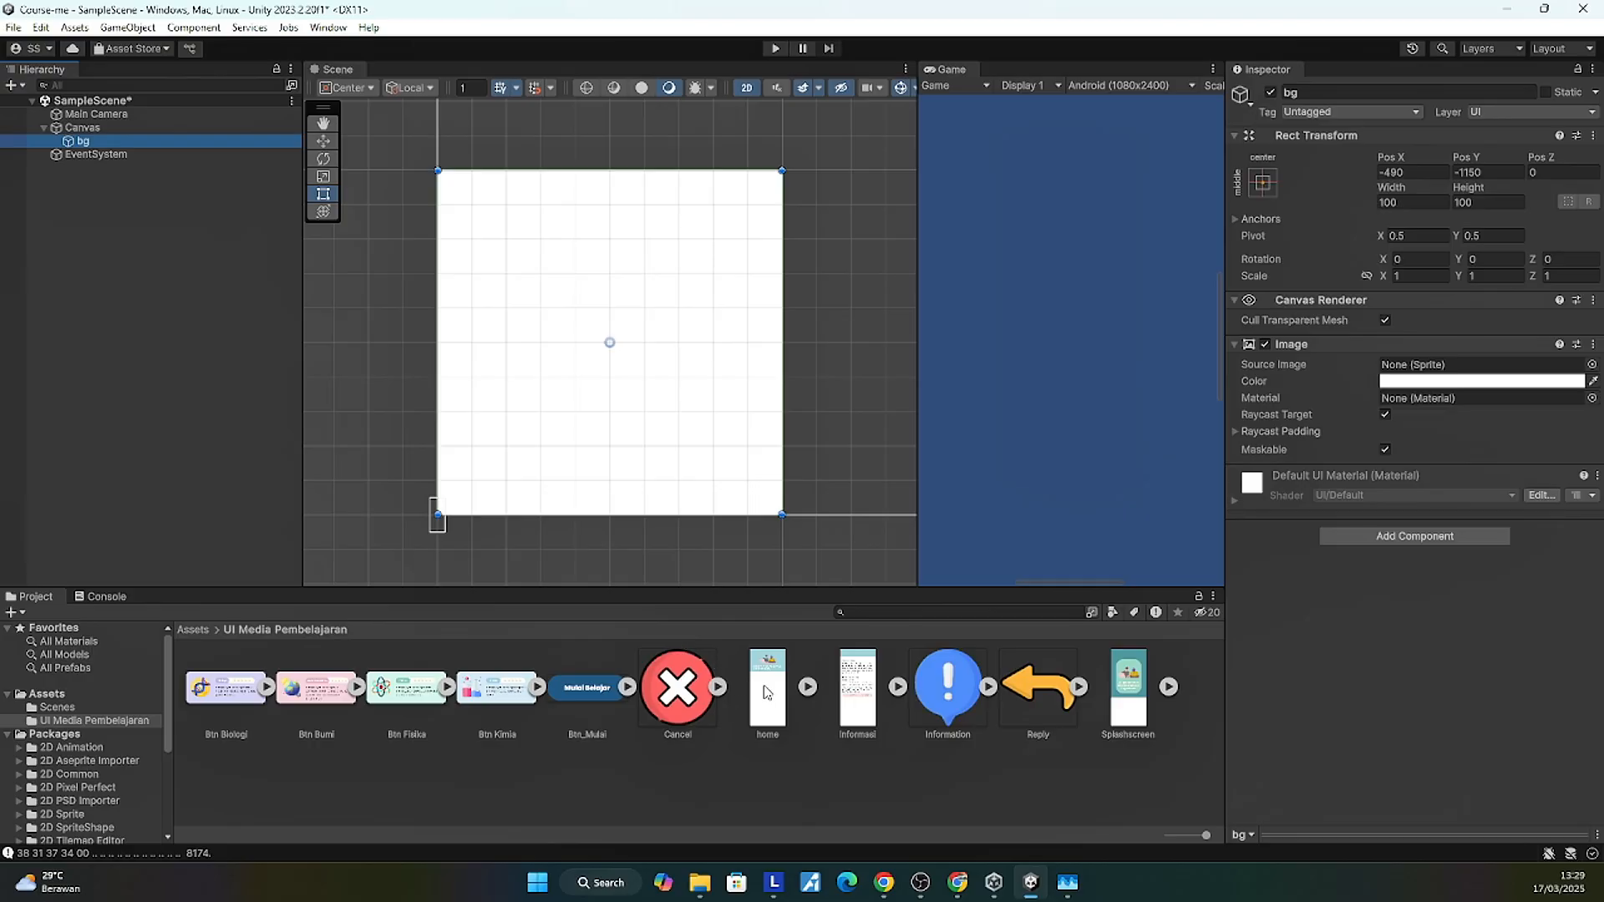
Step: Assign the Splashscreen sprite as the bg image's source and enable Preserve Aspect
left_click_drag(1133, 694, 1411, 377)
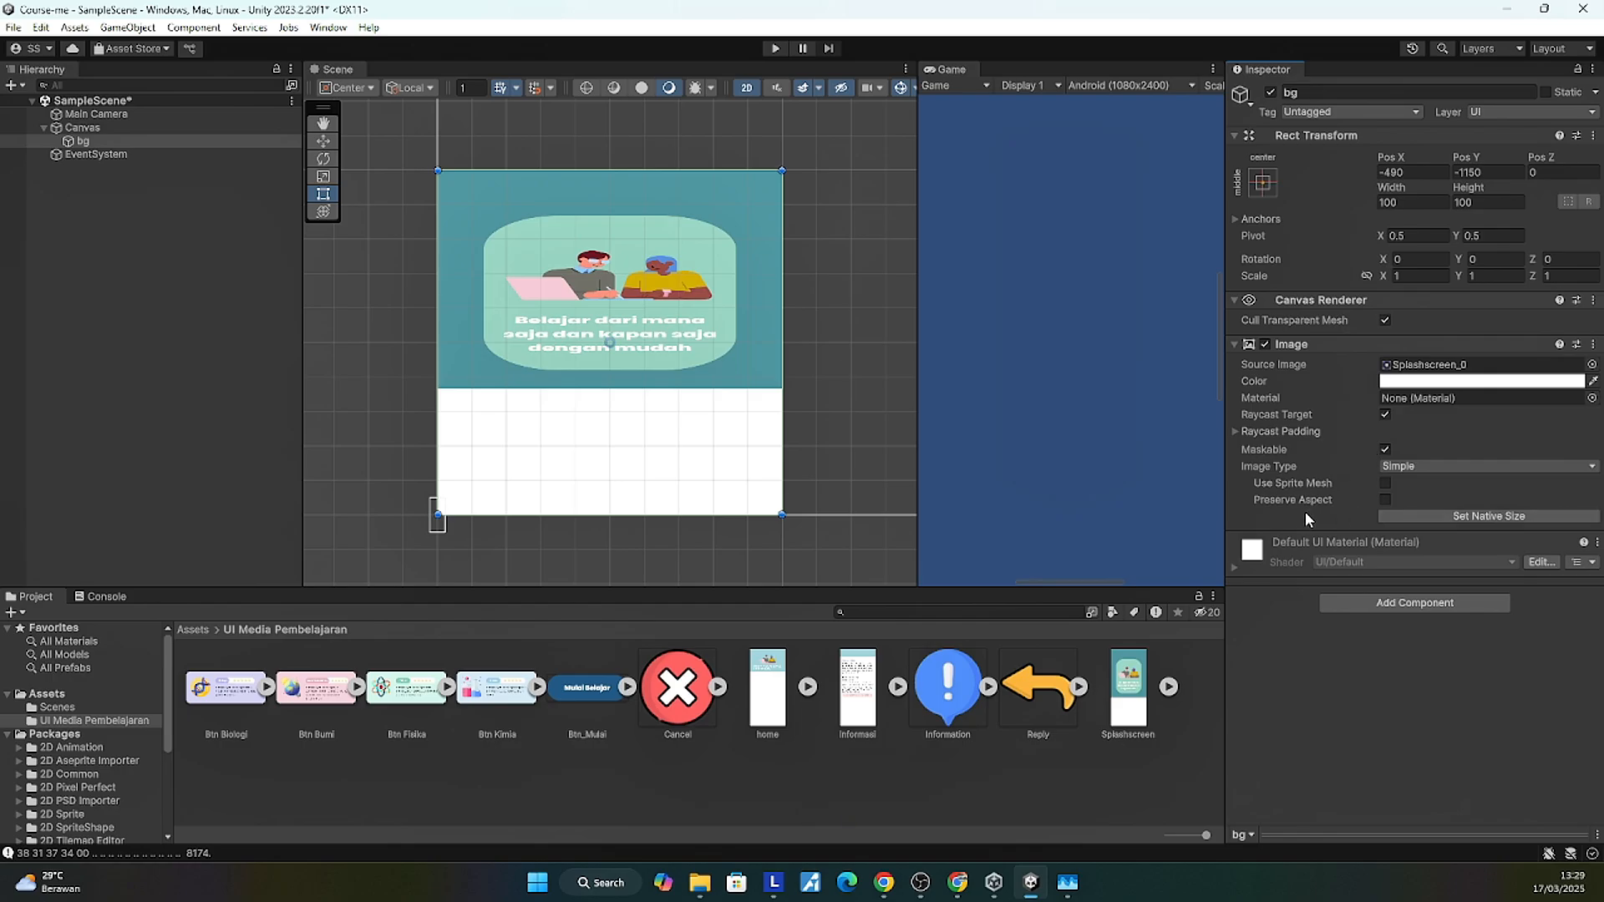
left_click(1385, 499)
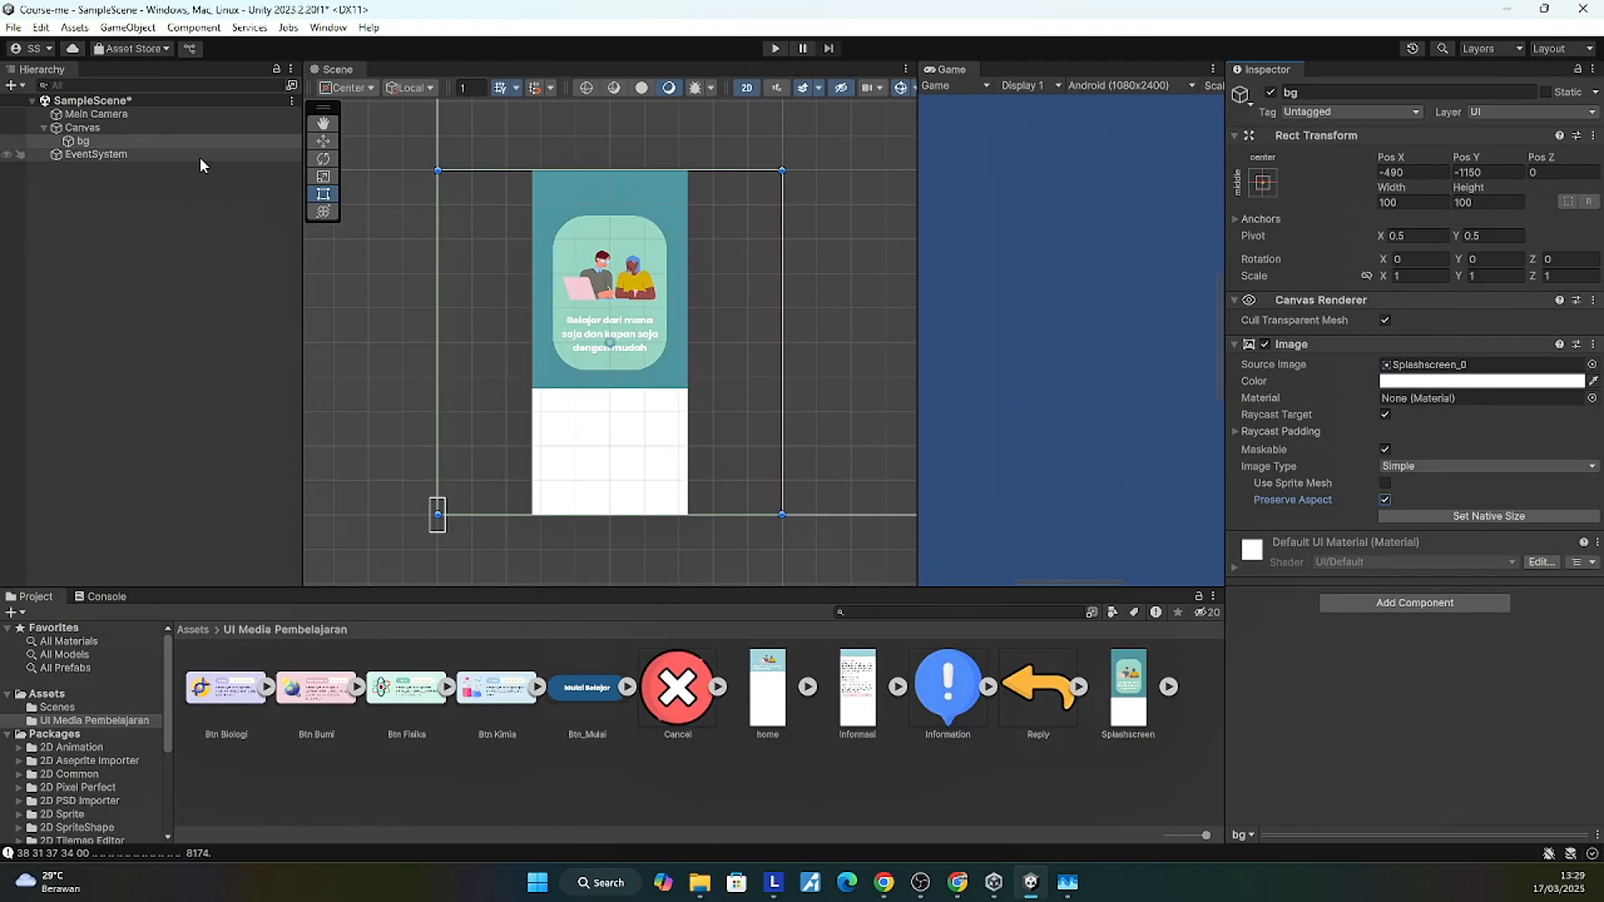
Step: Set the Canvas Scaler to Scale With Screen Size with a reference resolution of 1080 x 2400
left_click(83, 129)
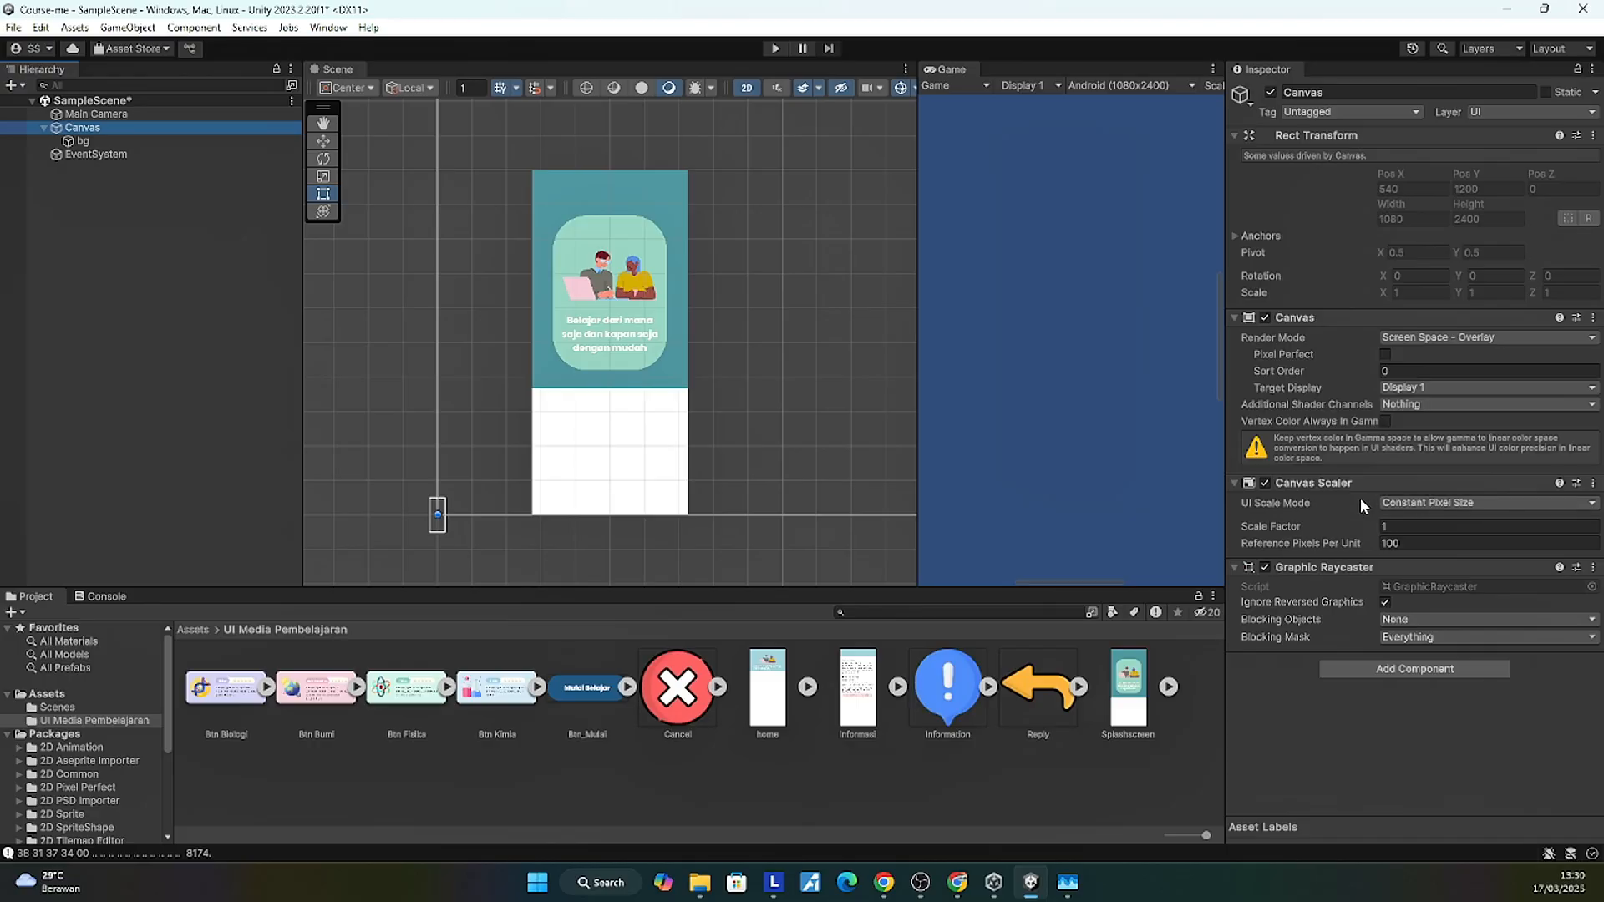
left_click(1411, 503)
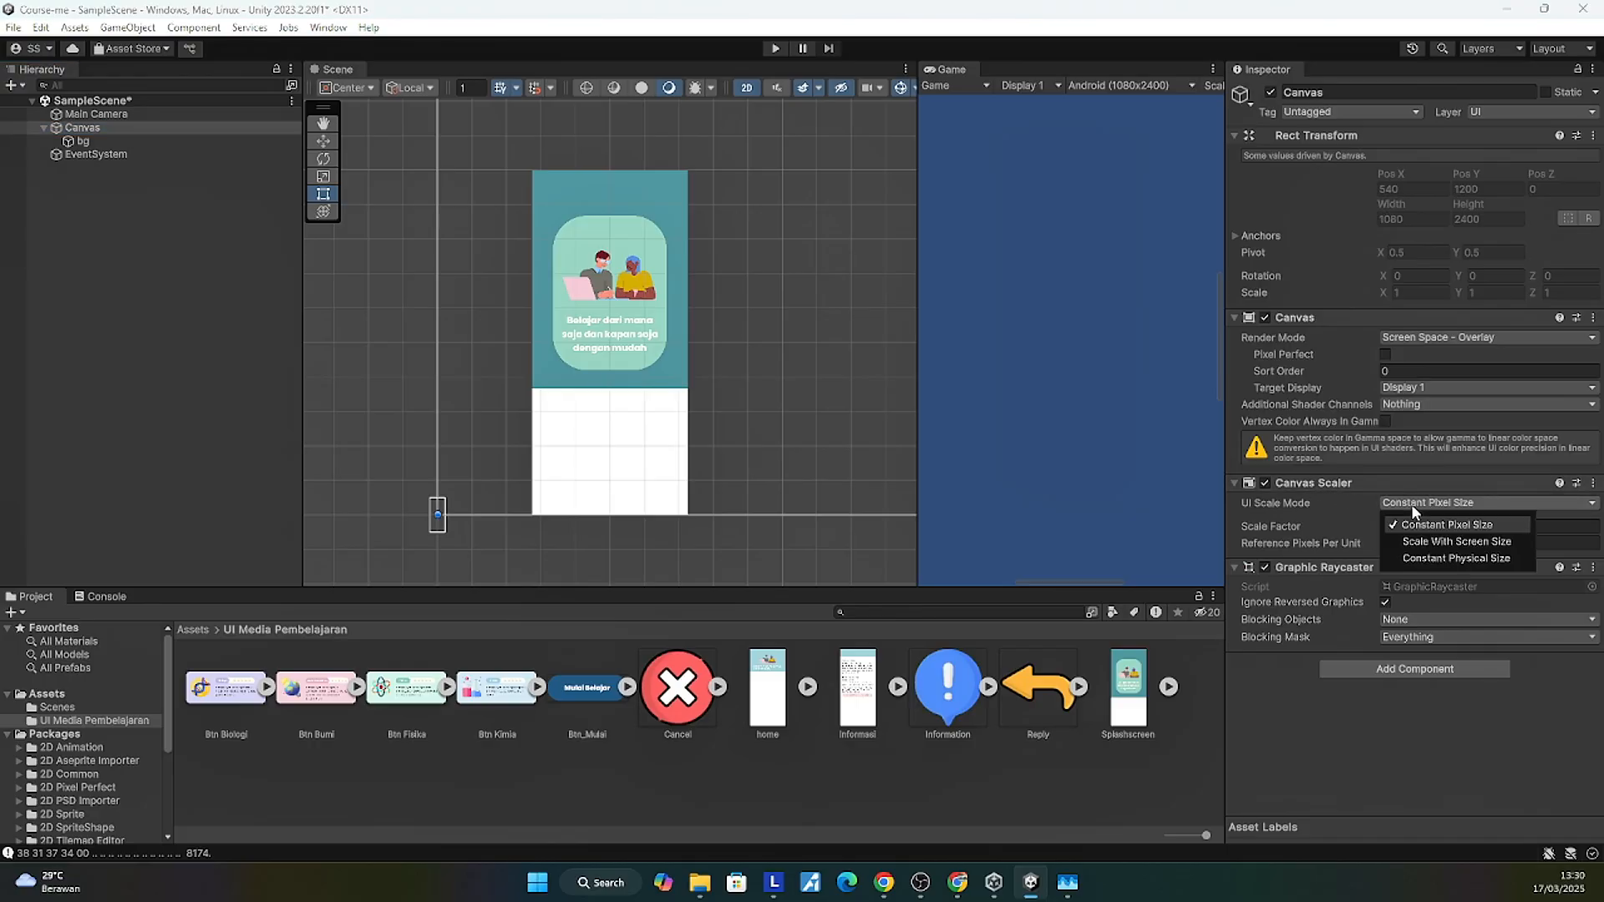
left_click(1438, 543)
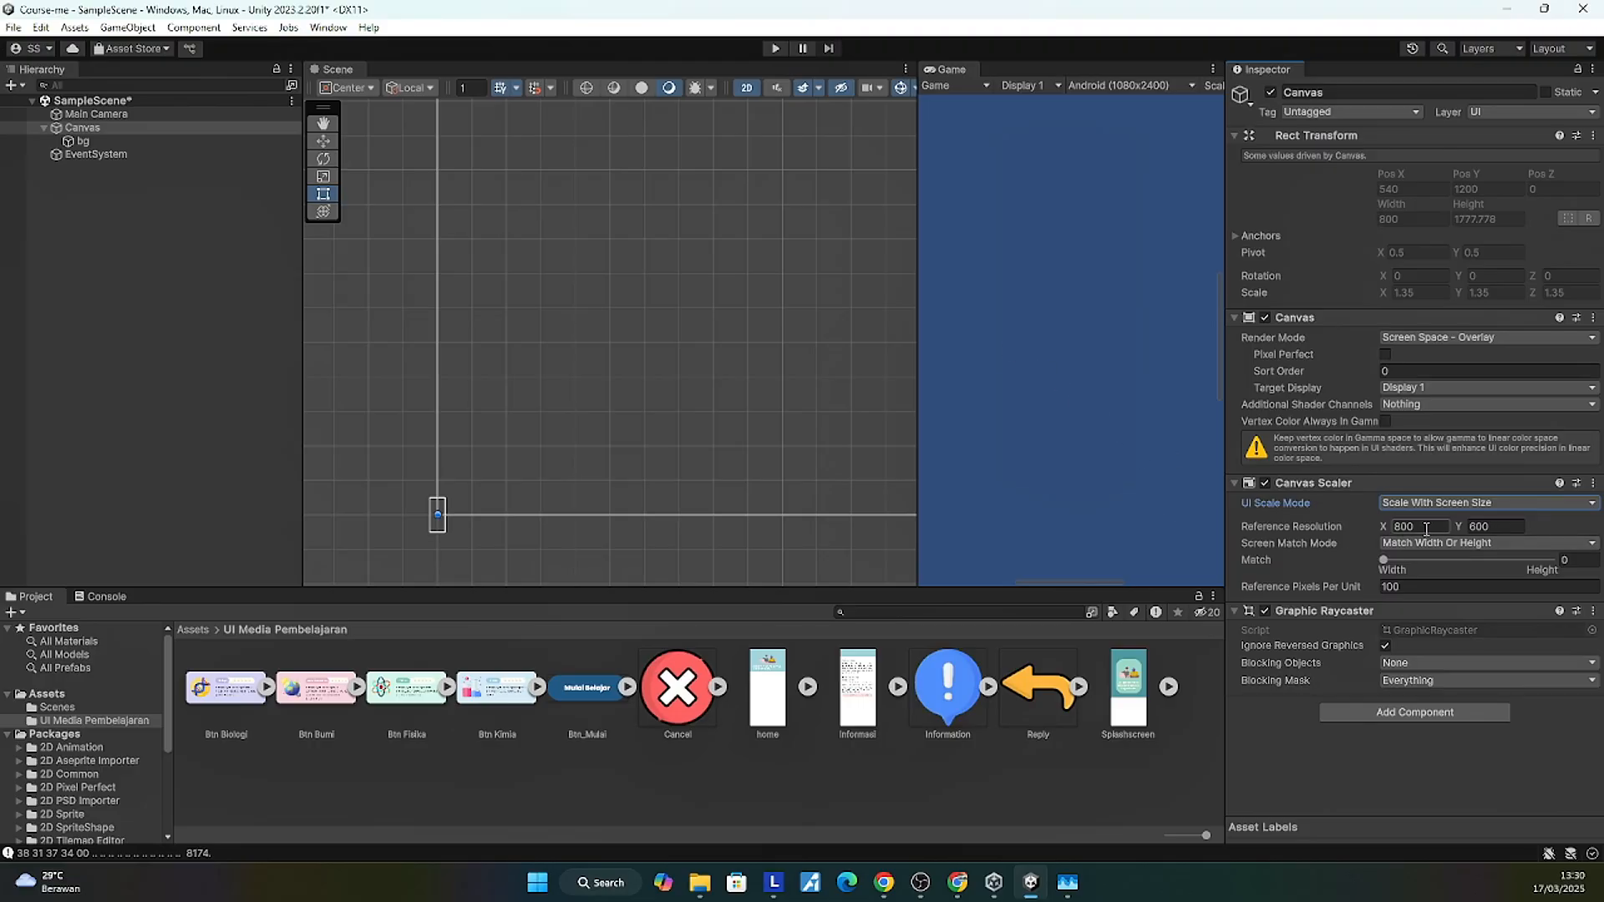
left_click(1399, 525)
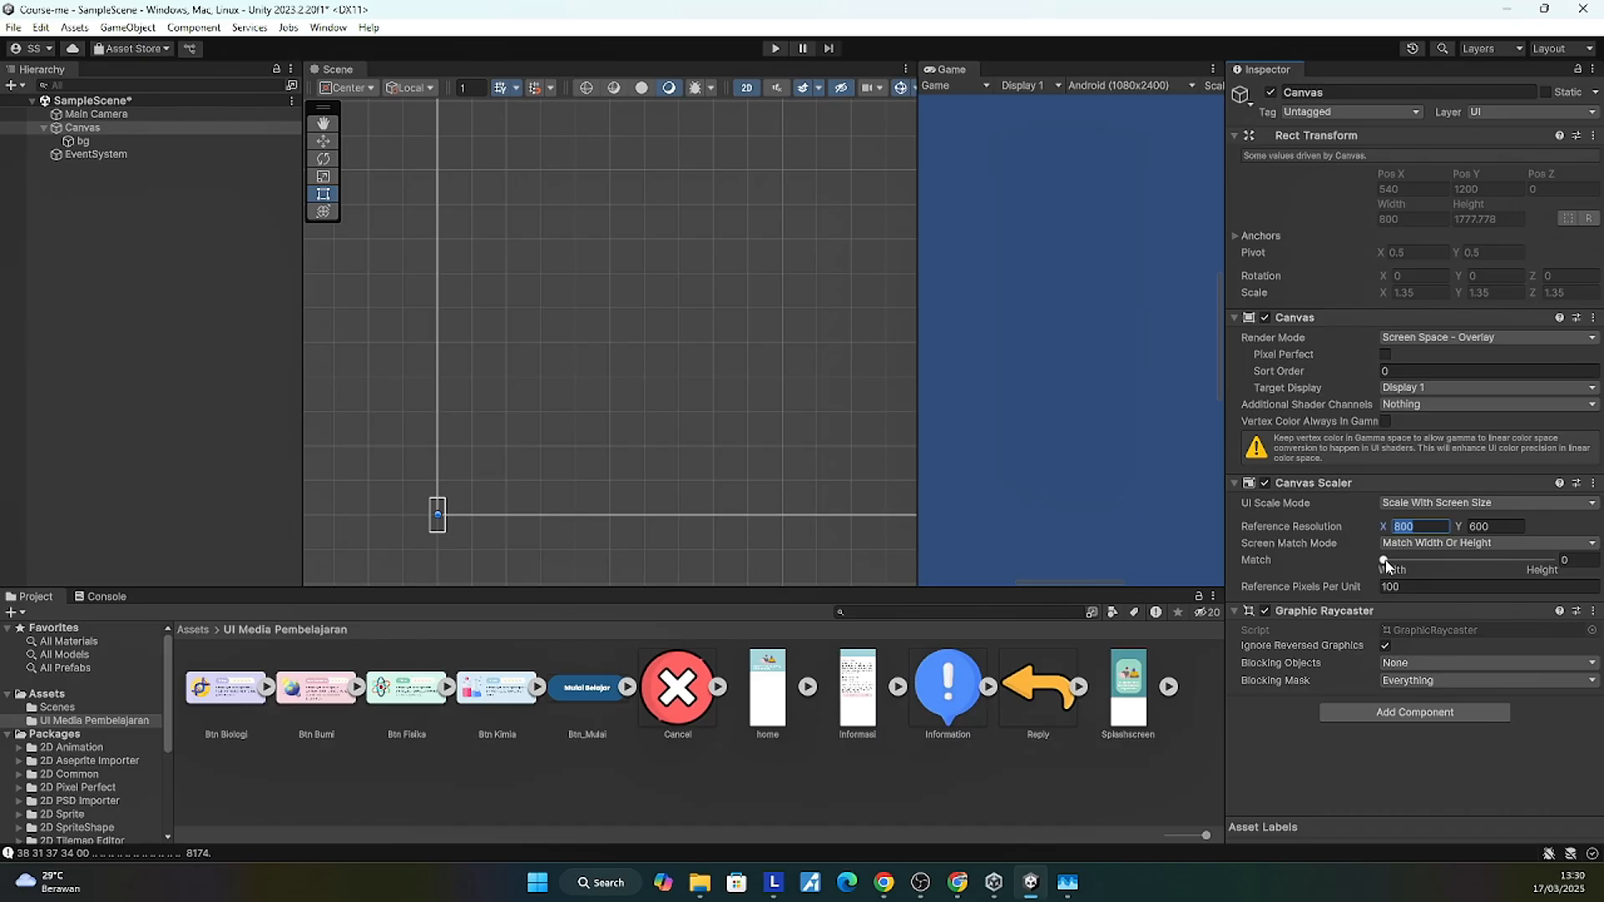
type("1080")
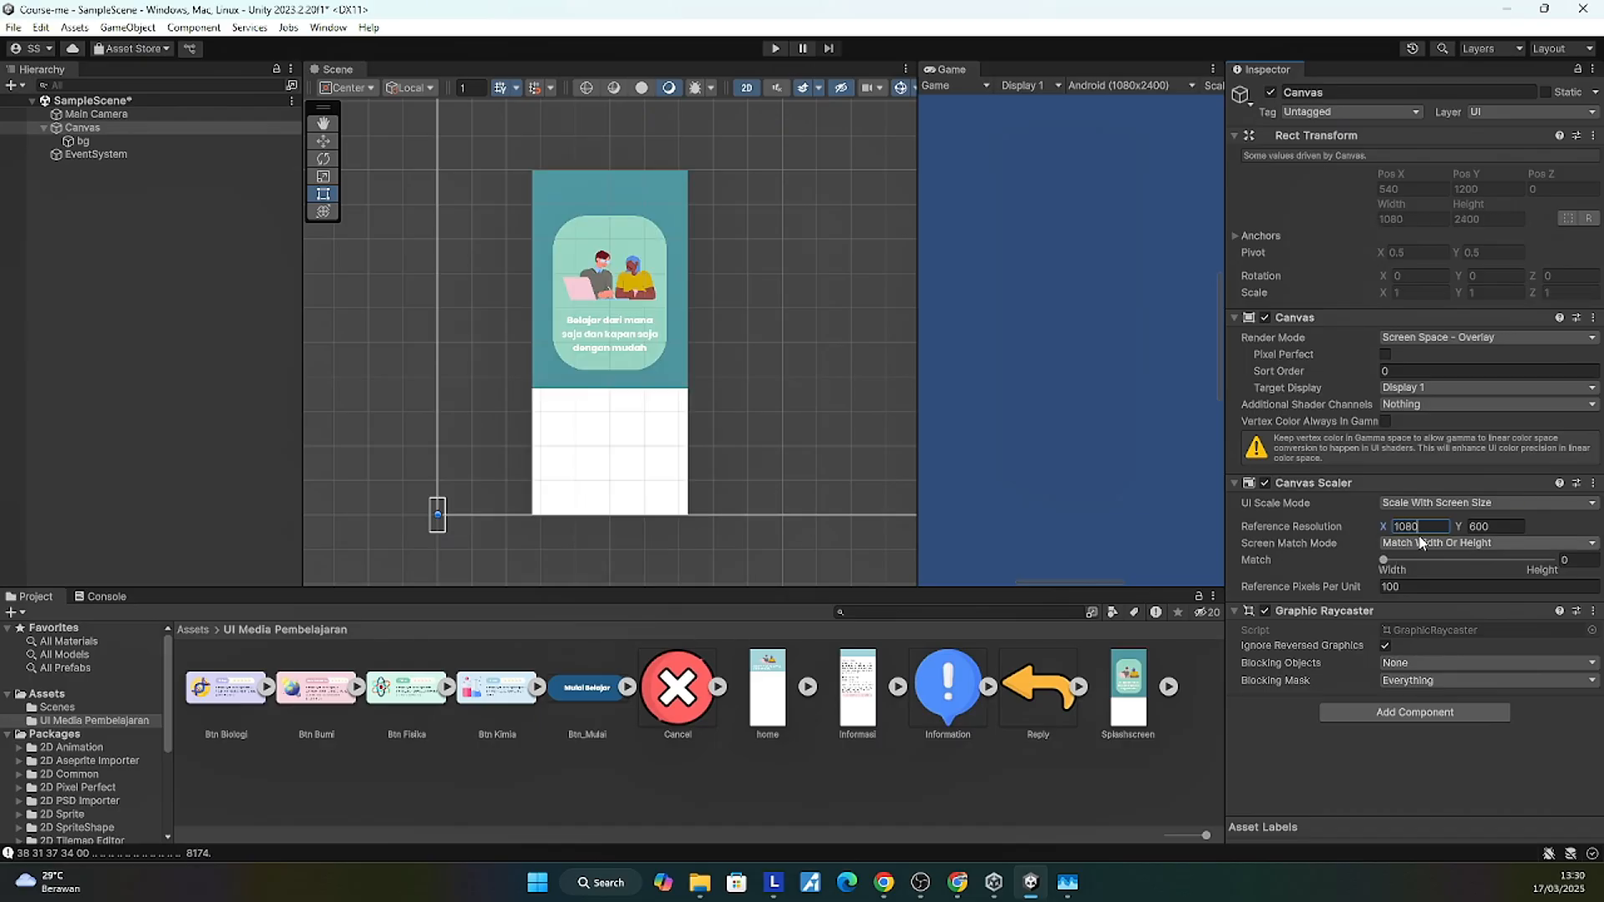
key("Tab")
type("400")
Step: Set the Canvas Scaler's Match value to 1 so that scaling follows the height
left_click_drag(1388, 558, 1562, 567)
scroll(740, 316, "down", 2)
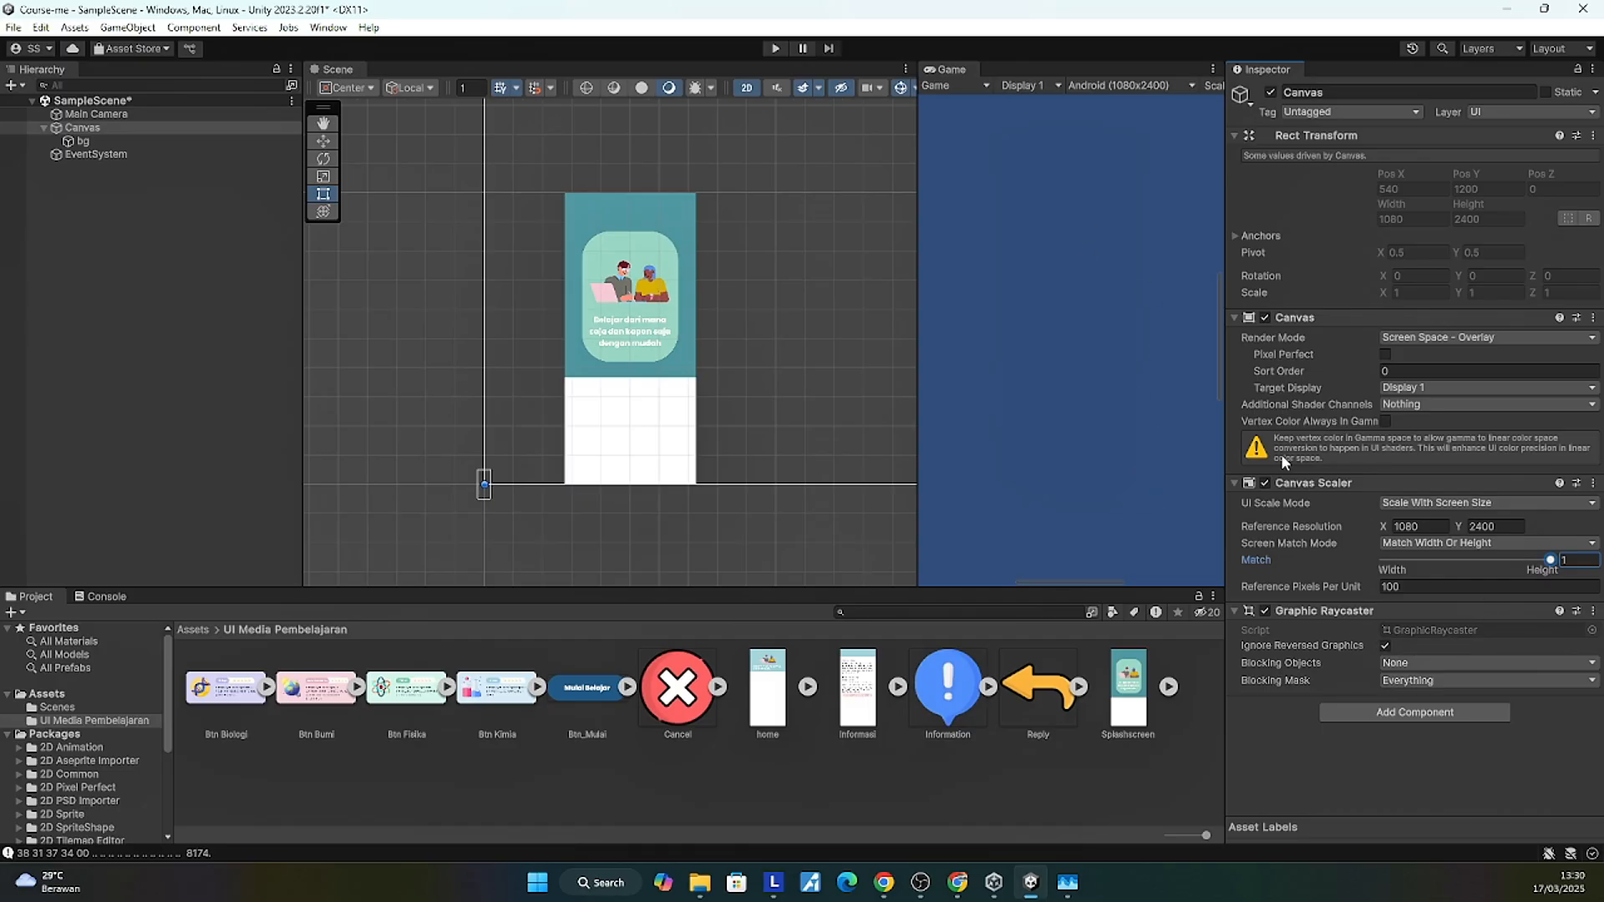
left_click_drag(1550, 560, 1381, 573)
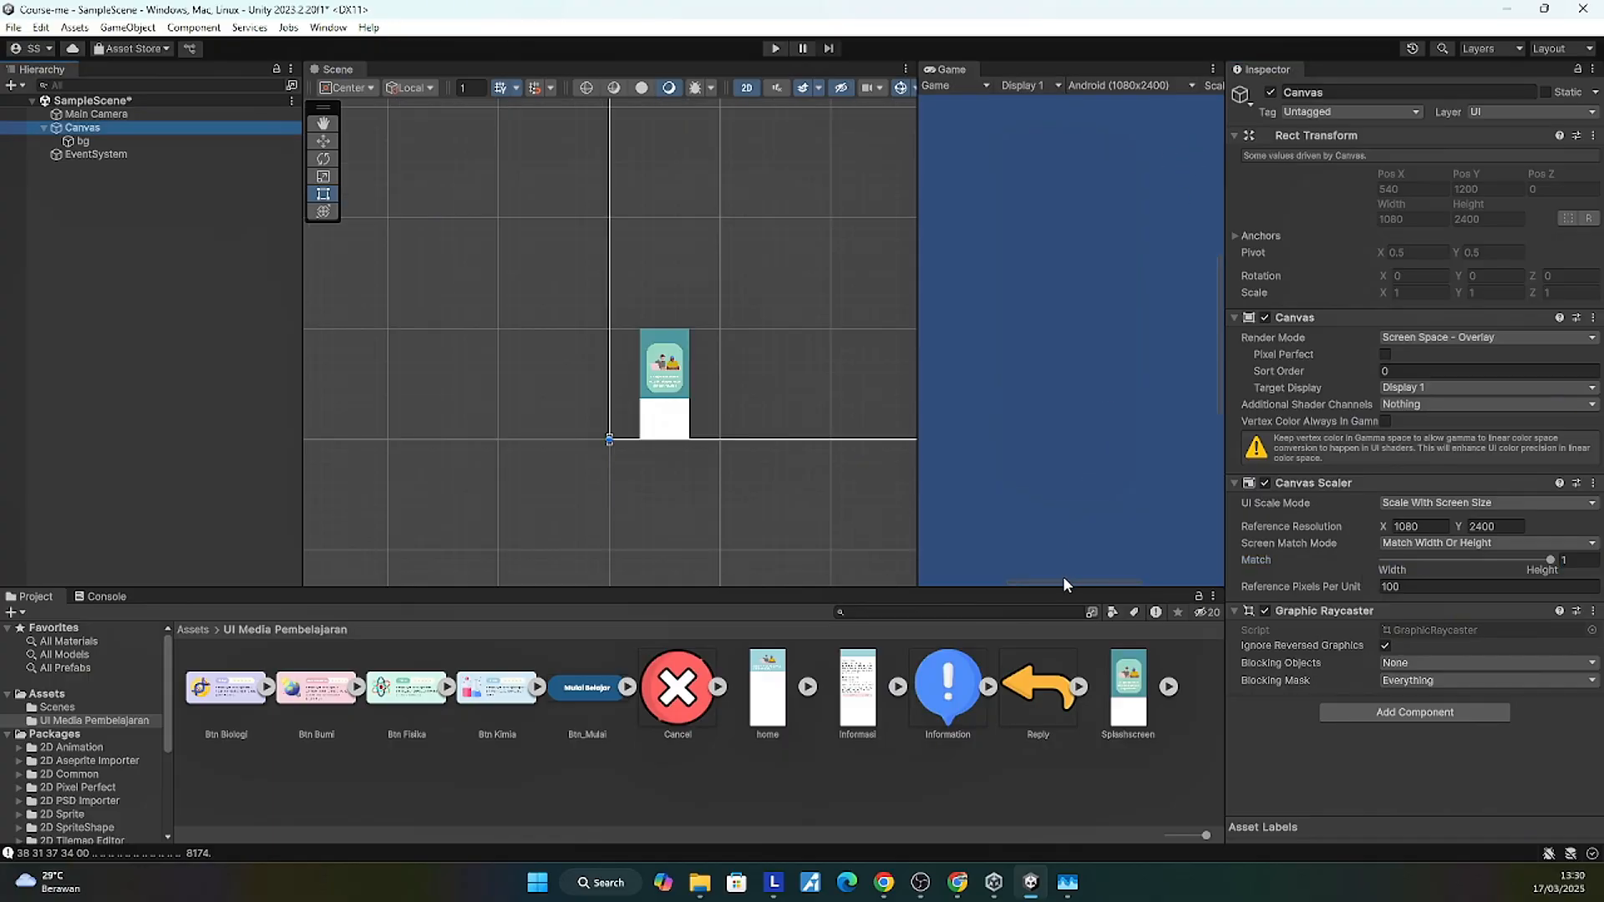
Step: Narrow the Inspector to give the Game view enough width for the whole phone screen
left_click_drag(1064, 582, 1001, 590)
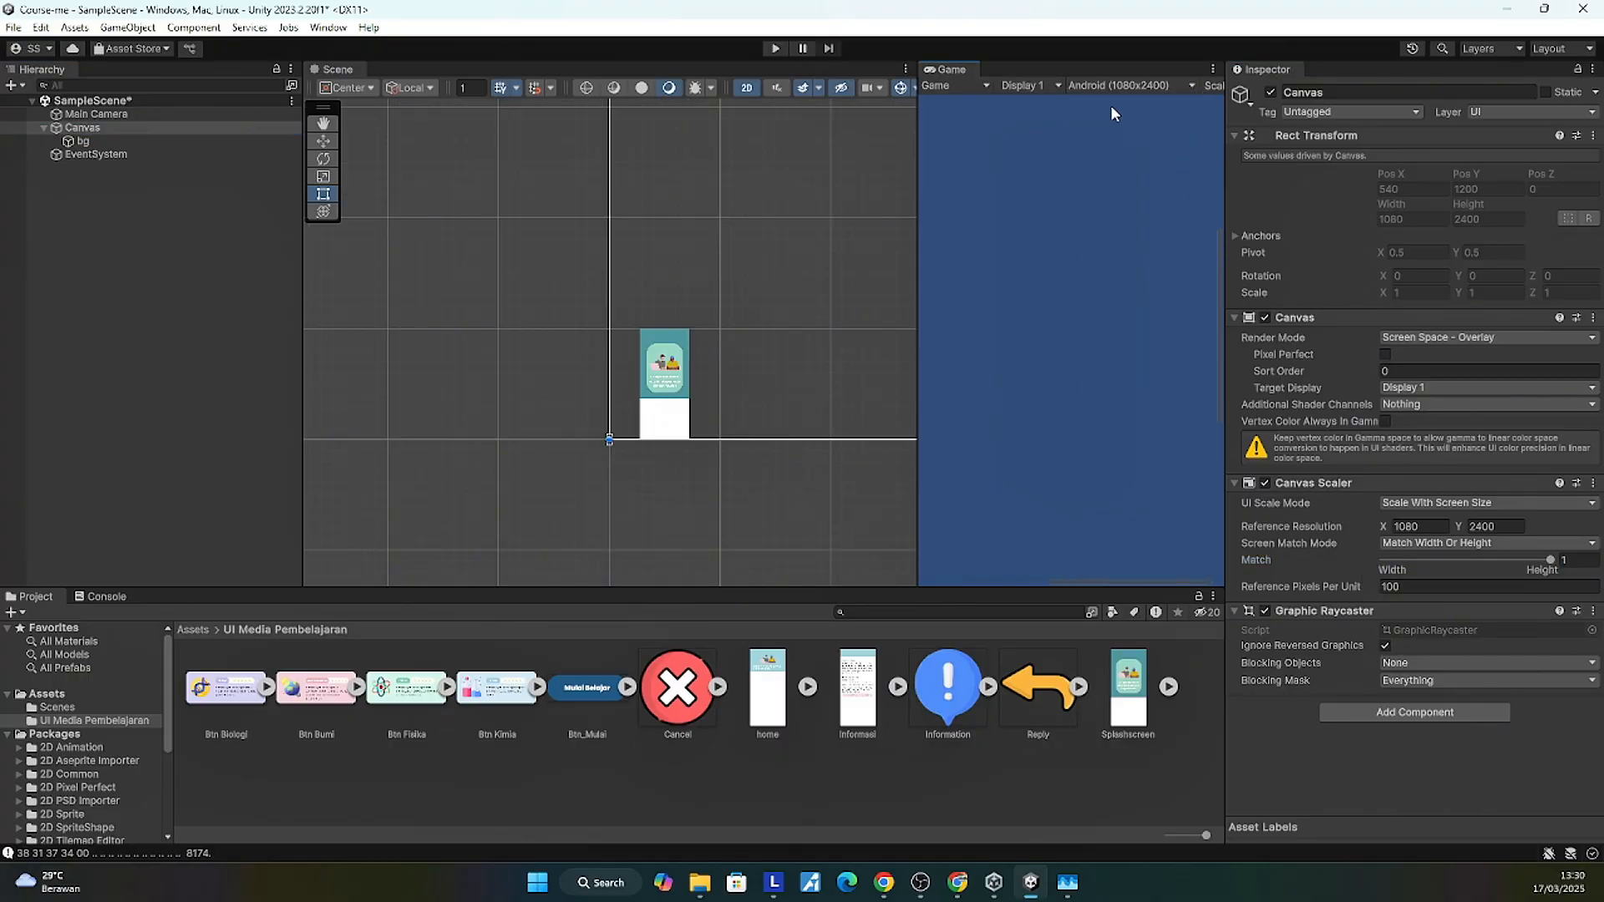
left_click_drag(1227, 208, 1300, 97)
scroll(657, 447, "up", 3)
Step: Set the bg image's anchors to the preset that stretches both horizontally and vertically
left_click(859, 202)
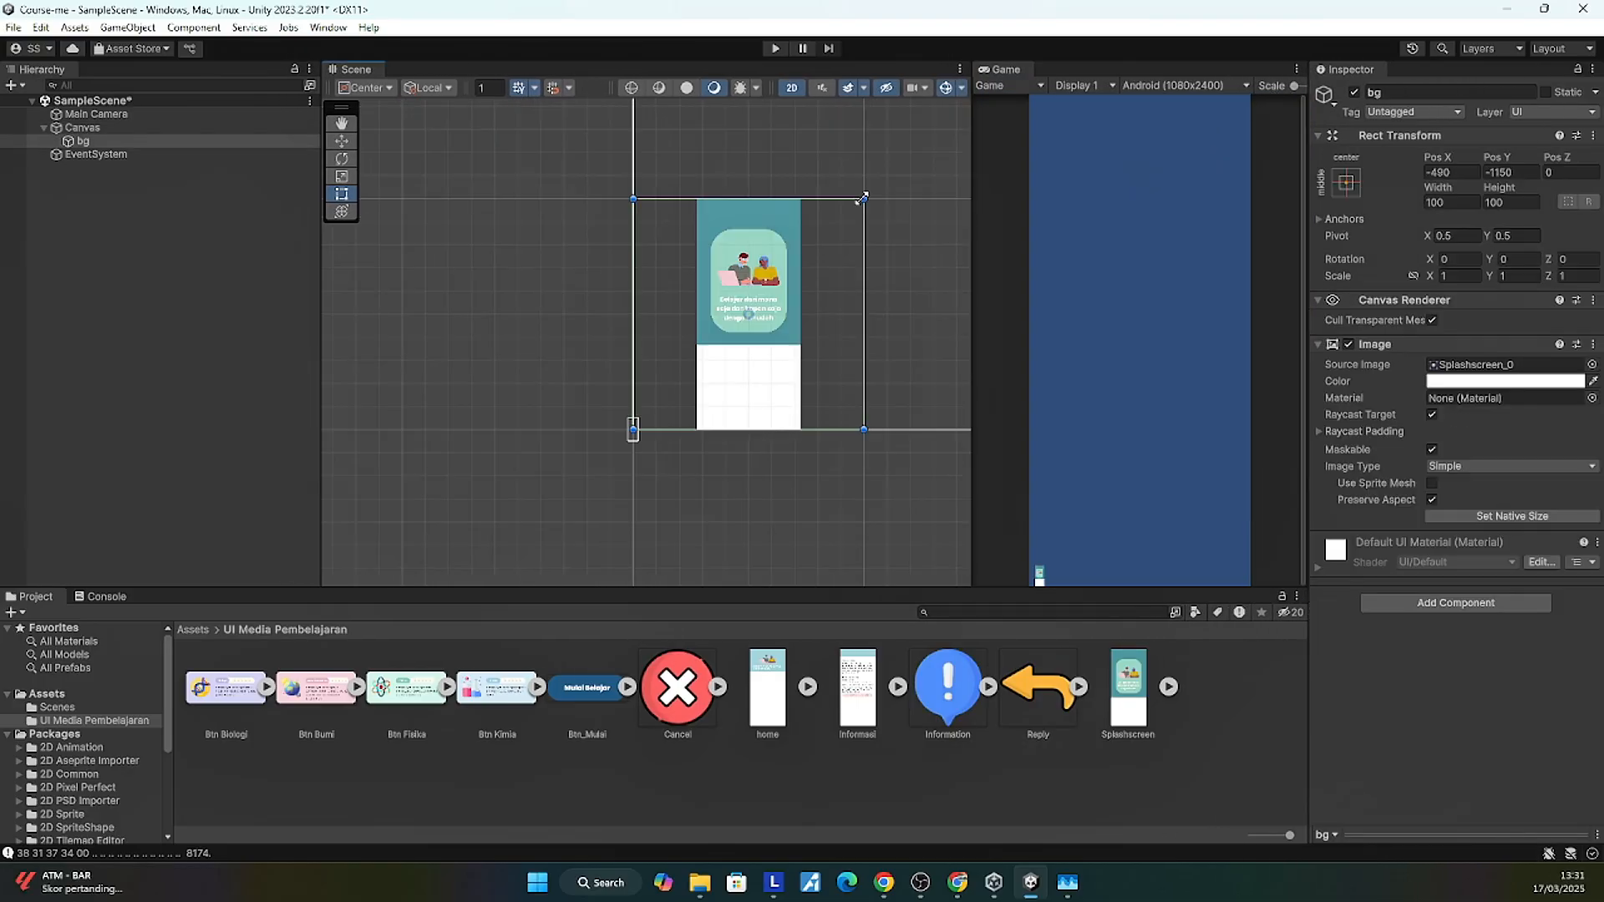
left_click(1336, 188)
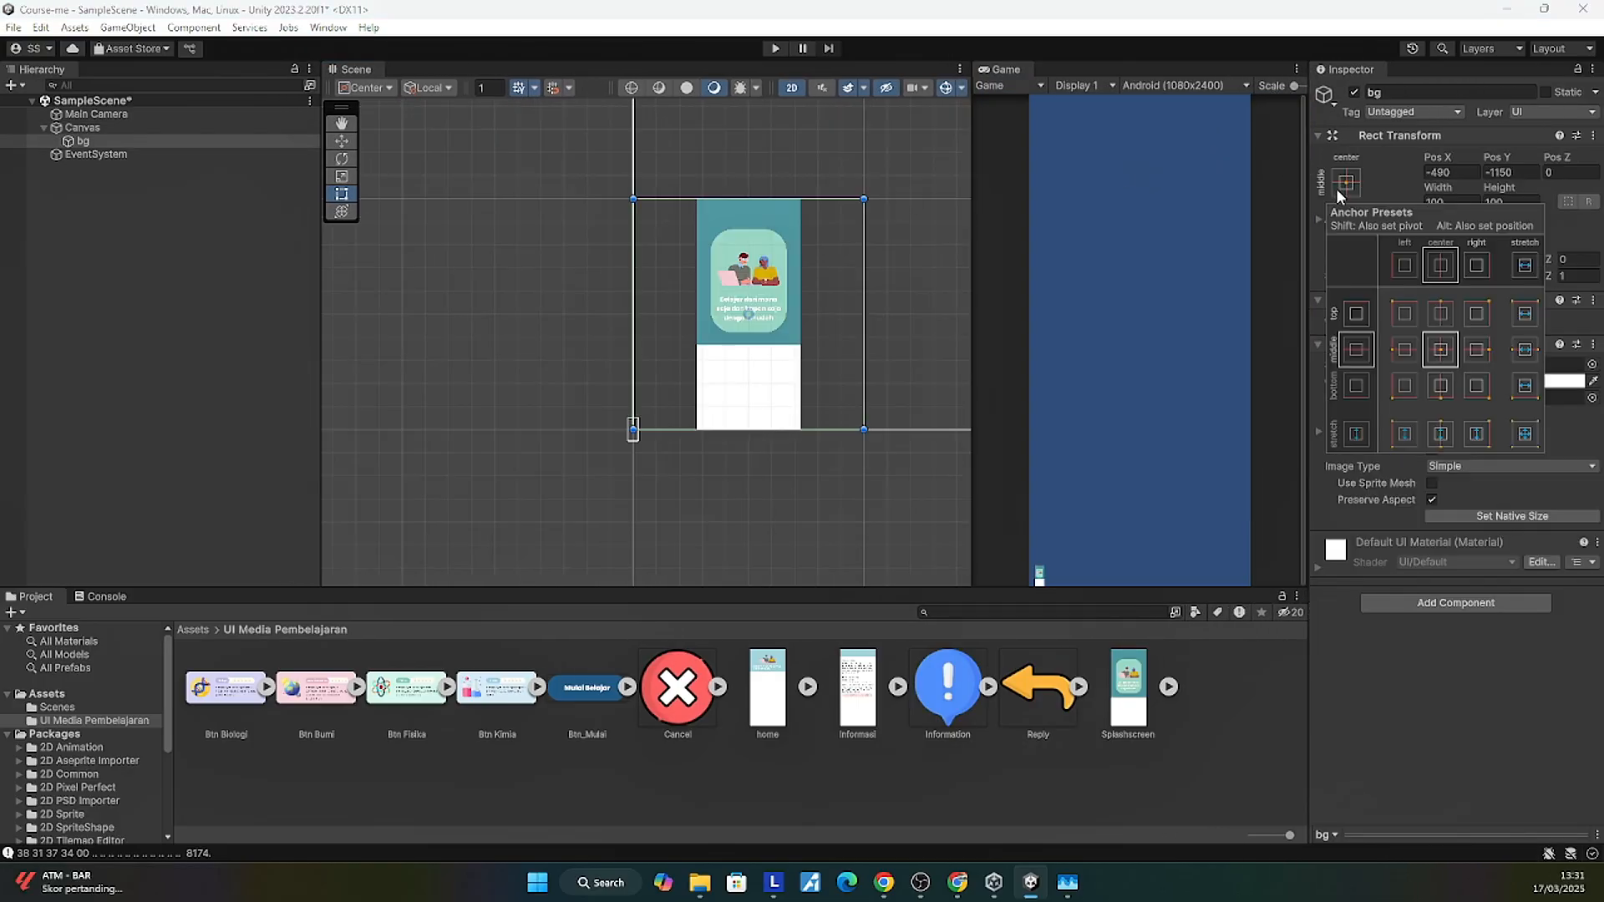
left_click(1522, 439)
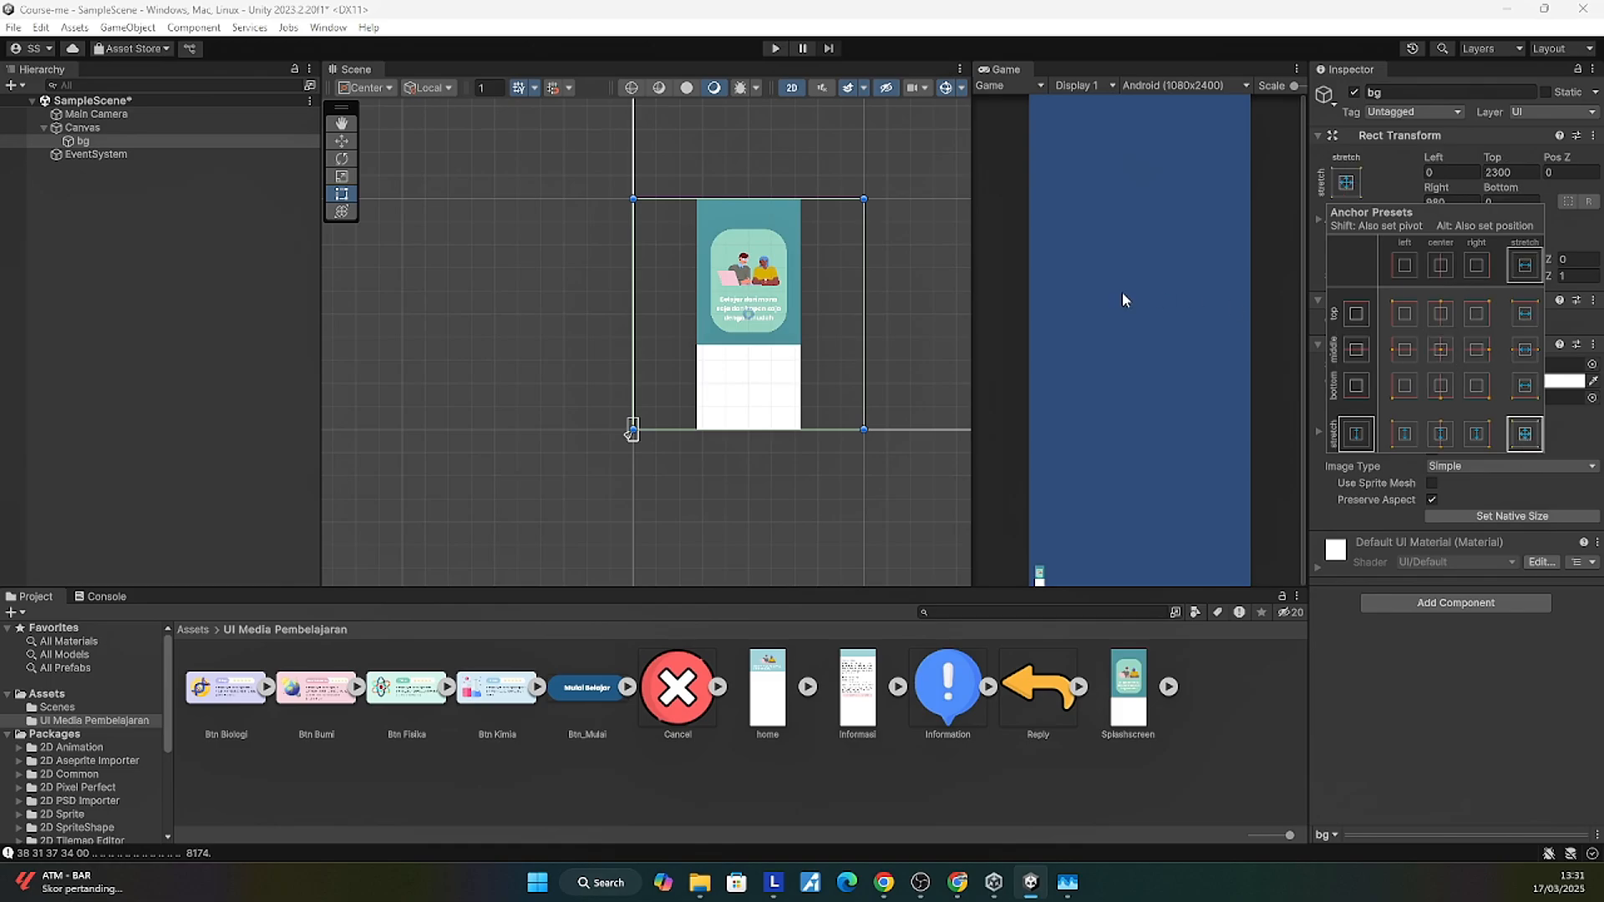
left_click(878, 247)
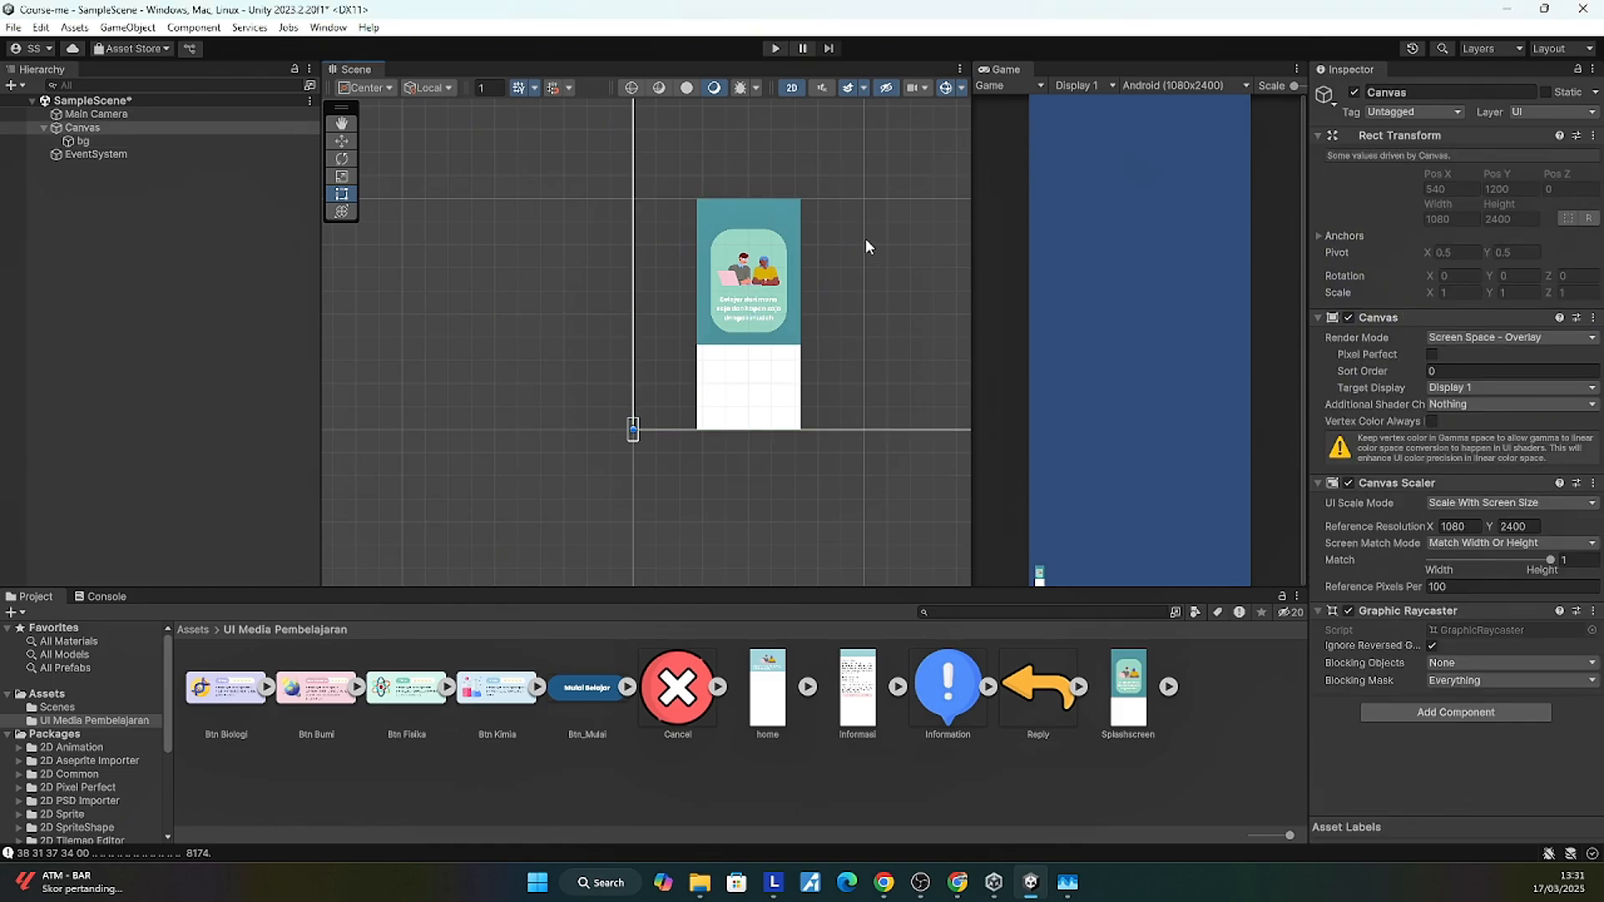
Step: Set the bg image's Right and Top offsets to 0 so it fills the canvas
left_click(83, 142)
left_click(1453, 202)
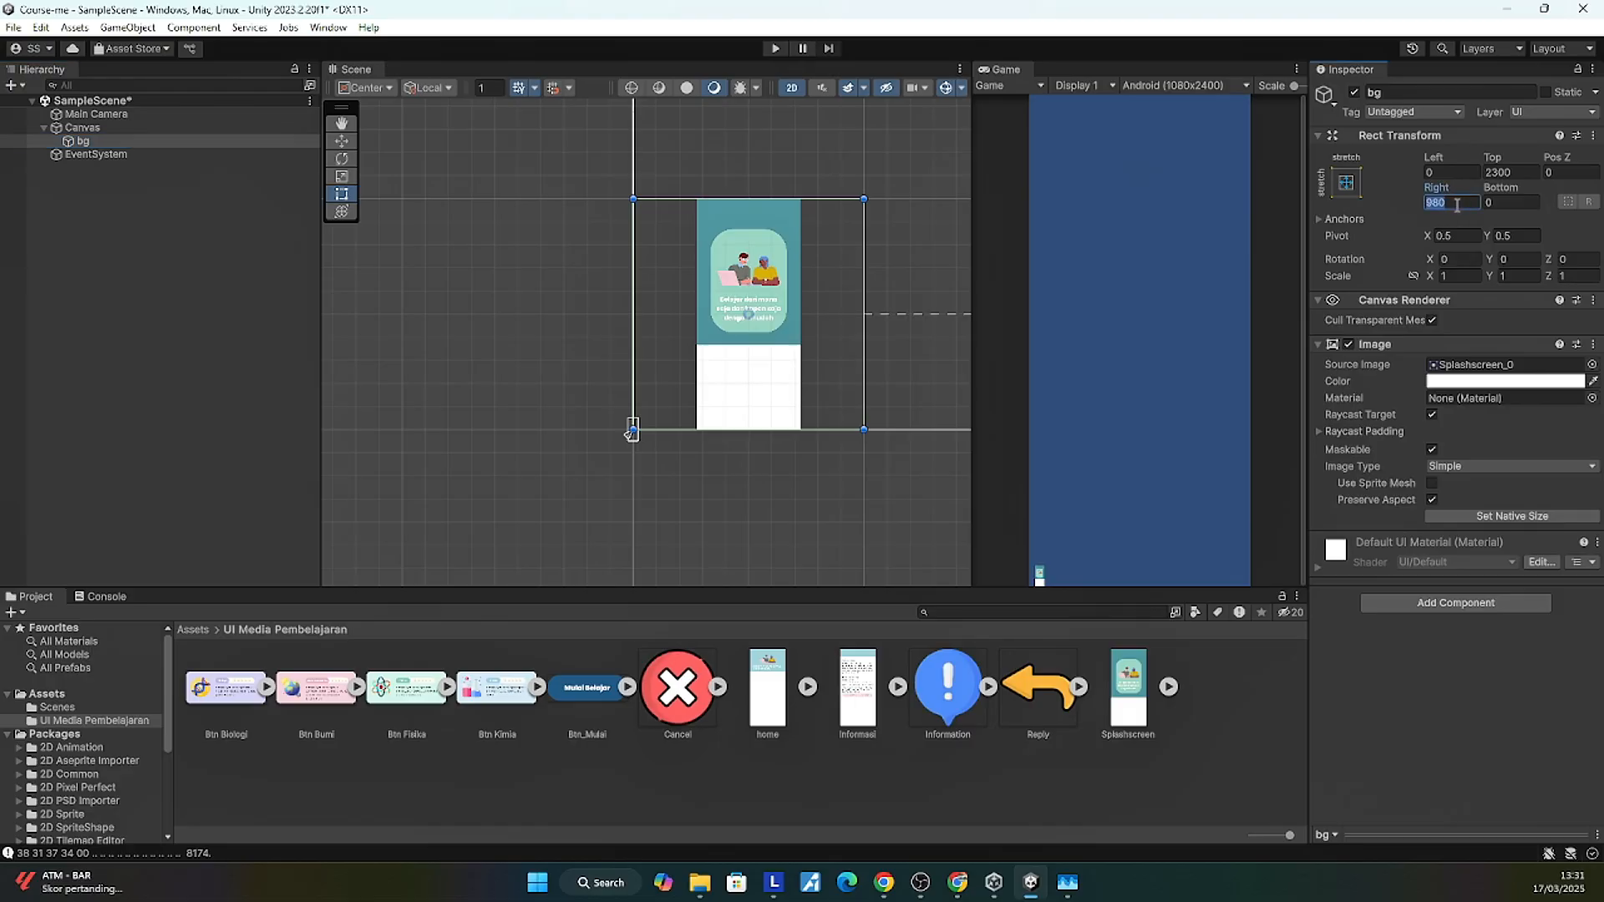
type("0")
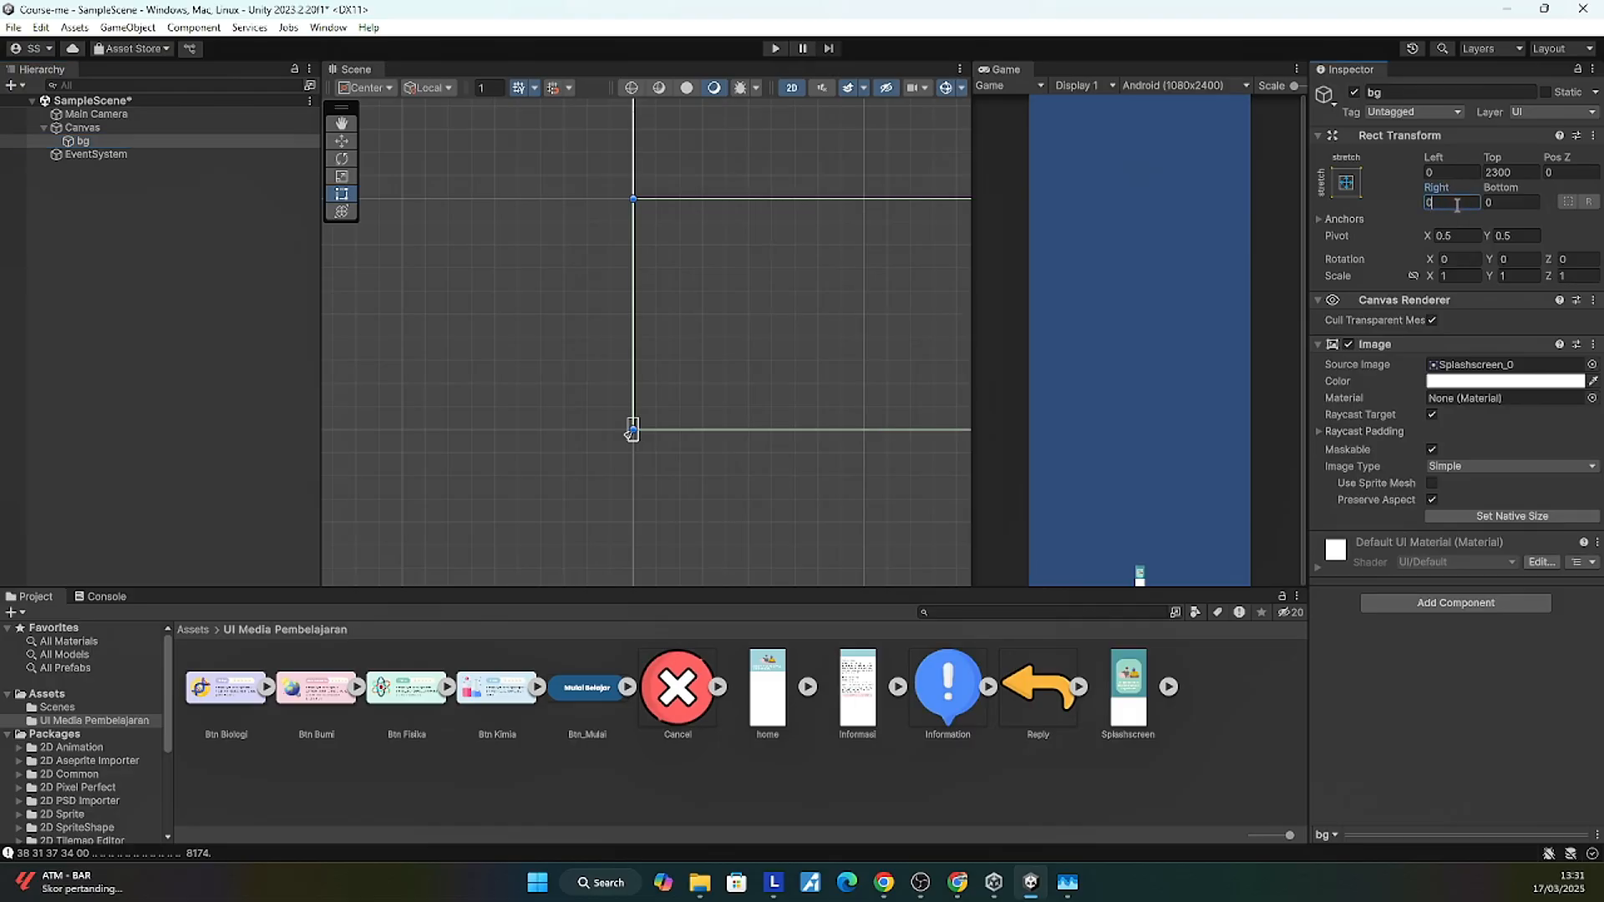
key("Tab")
left_click(1523, 174)
type("0")
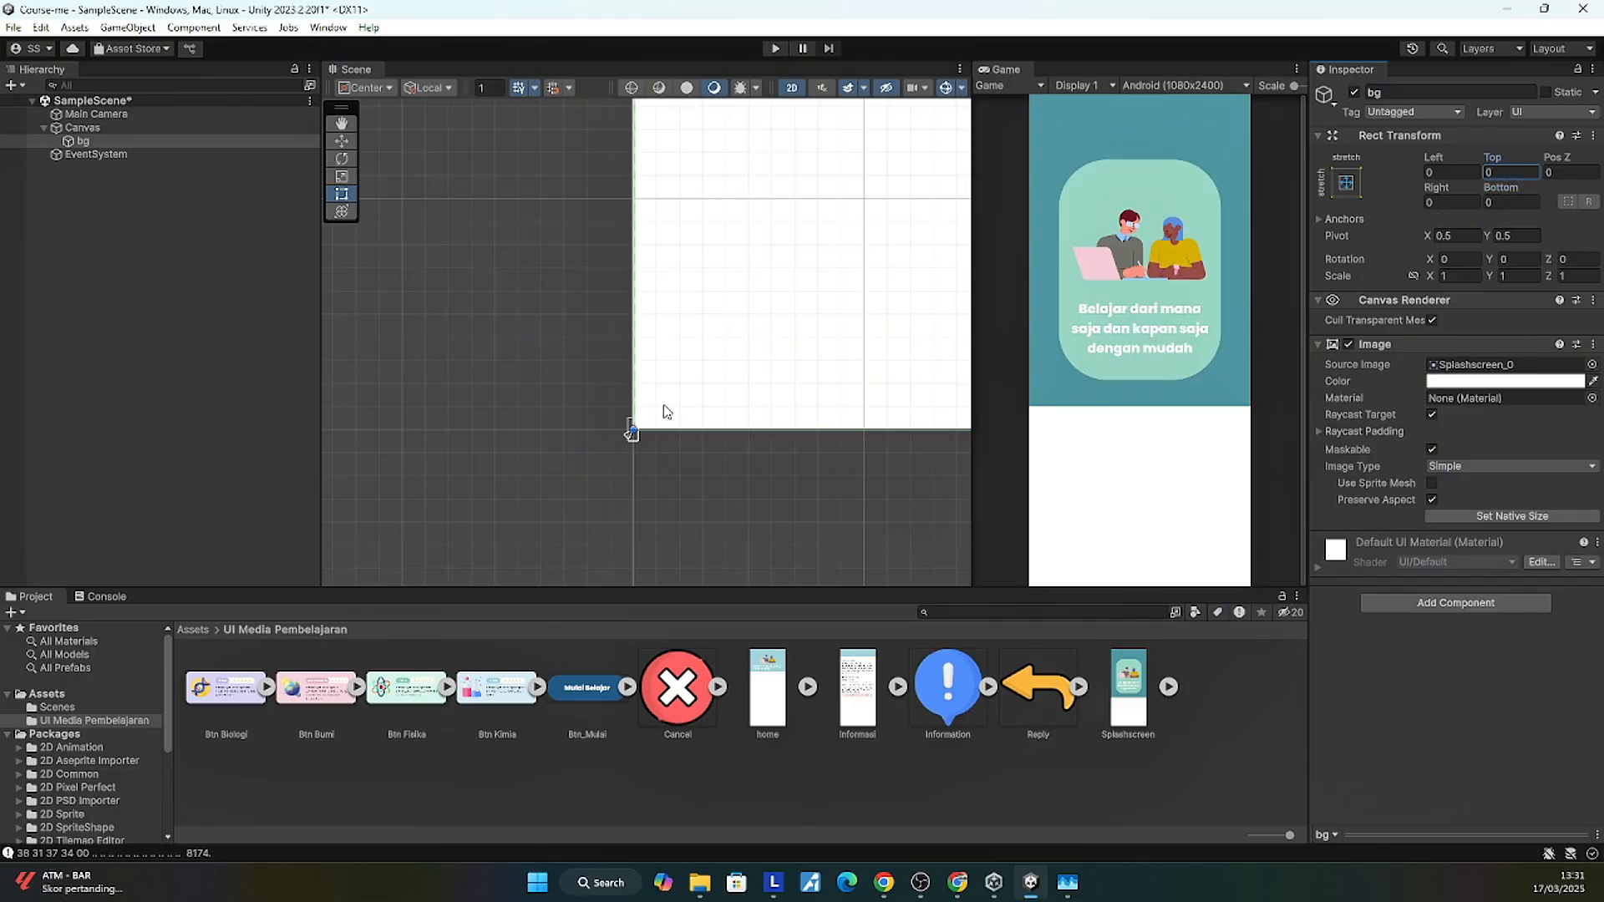
Step: Add a TextMeshPro button under the Canvas and move it down into the white area, to about Pos Y -705
scroll(655, 416, "down", 5)
right_click(81, 143)
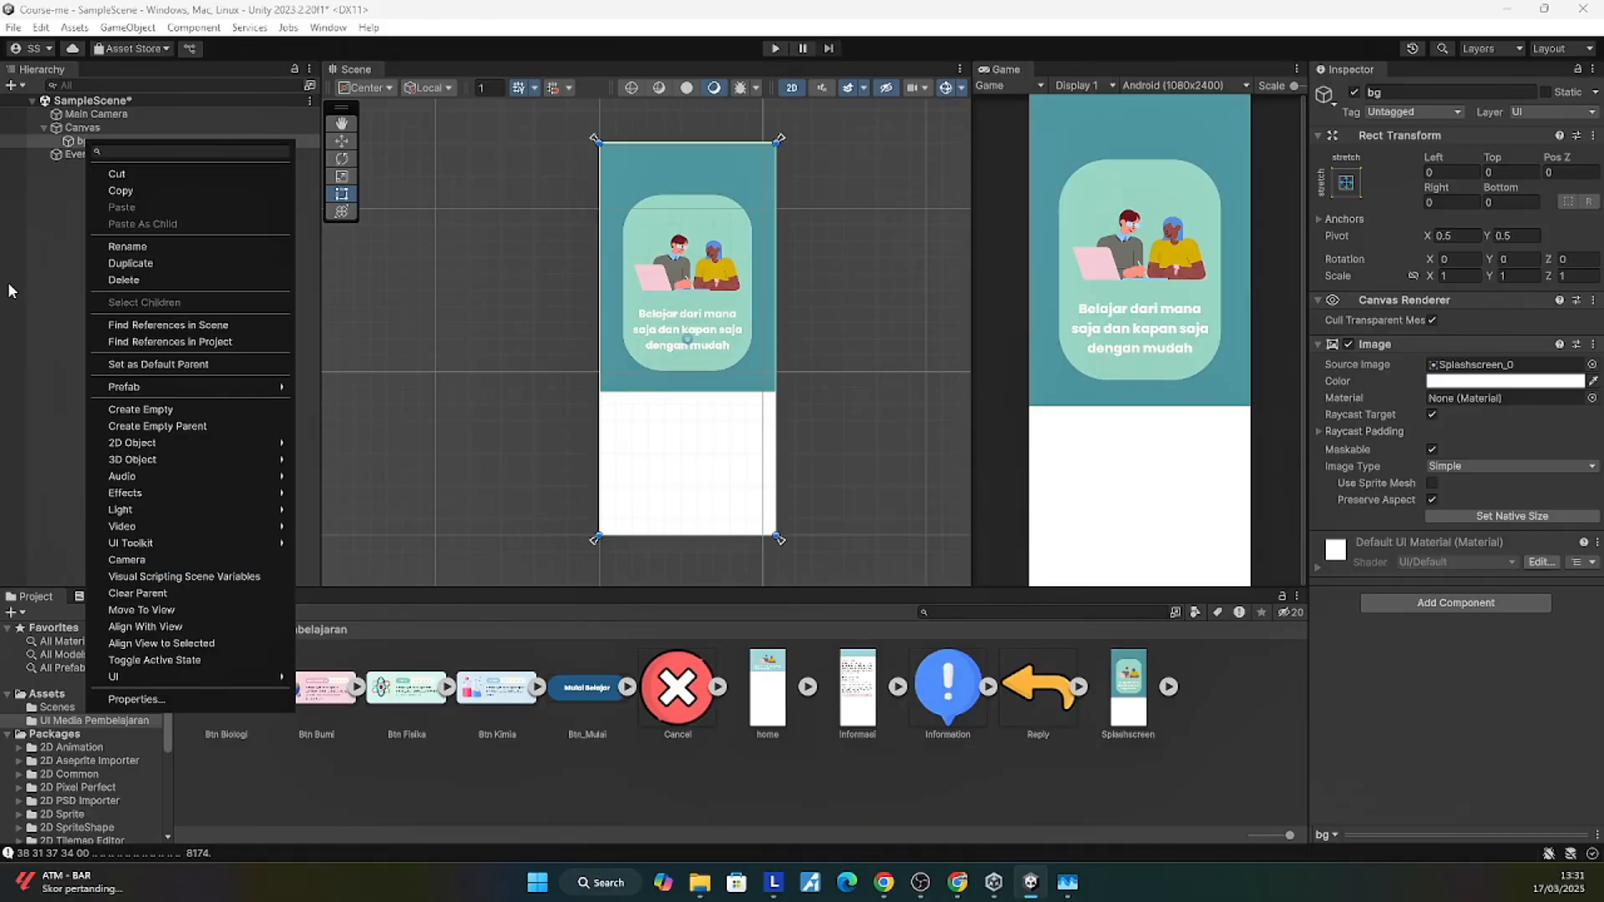
key("Escape")
left_click(83, 128)
right_click(92, 133)
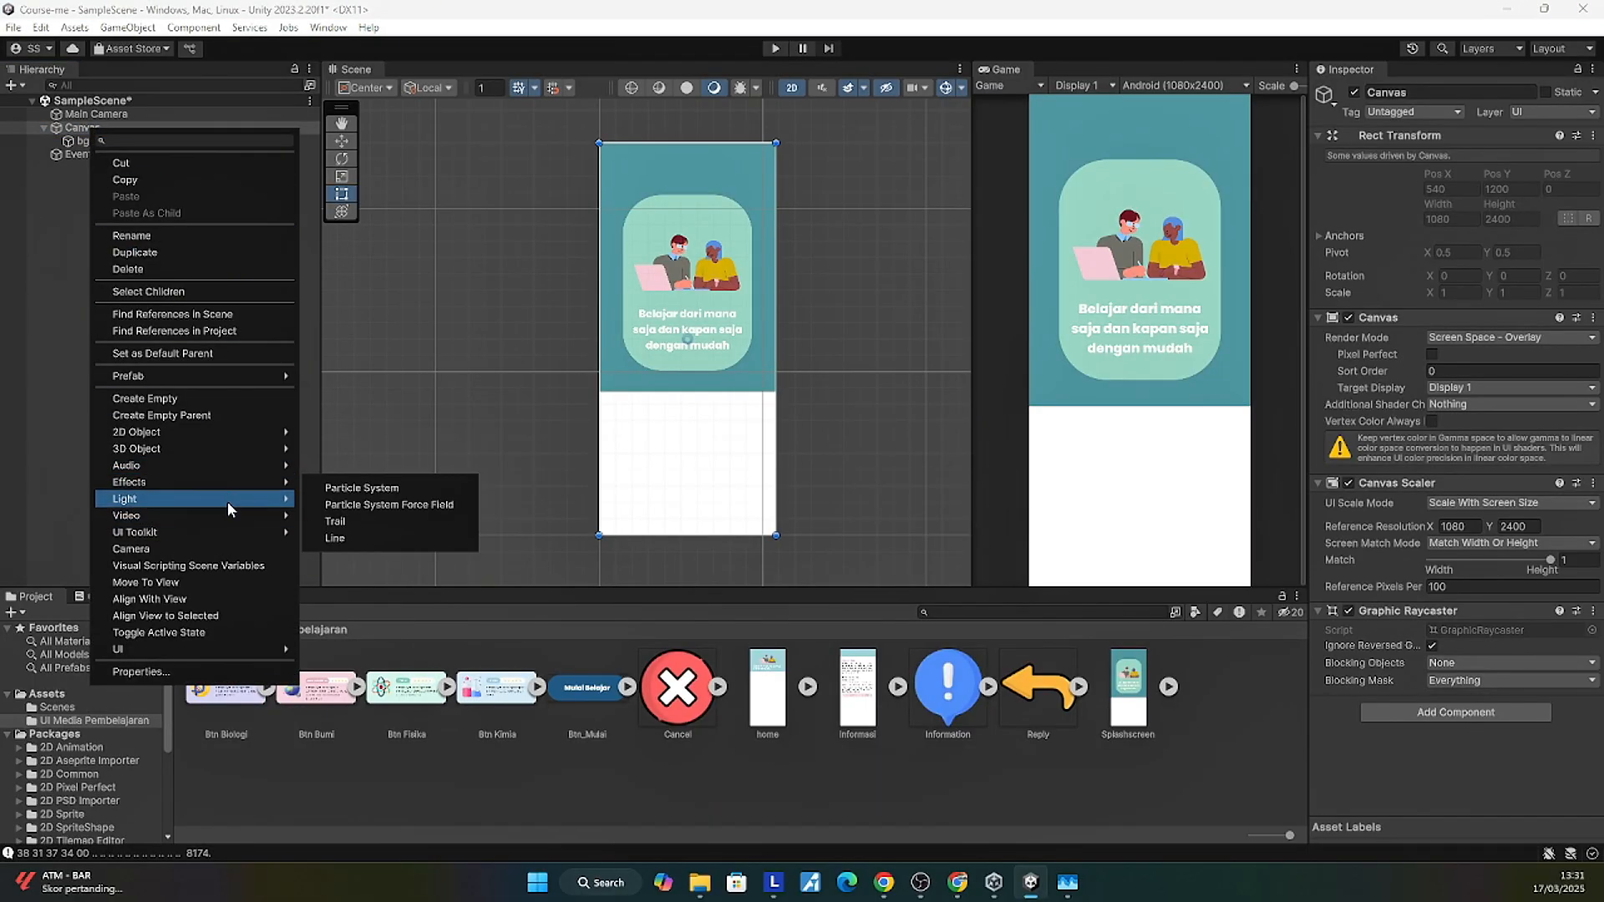
mouse_move(242, 656)
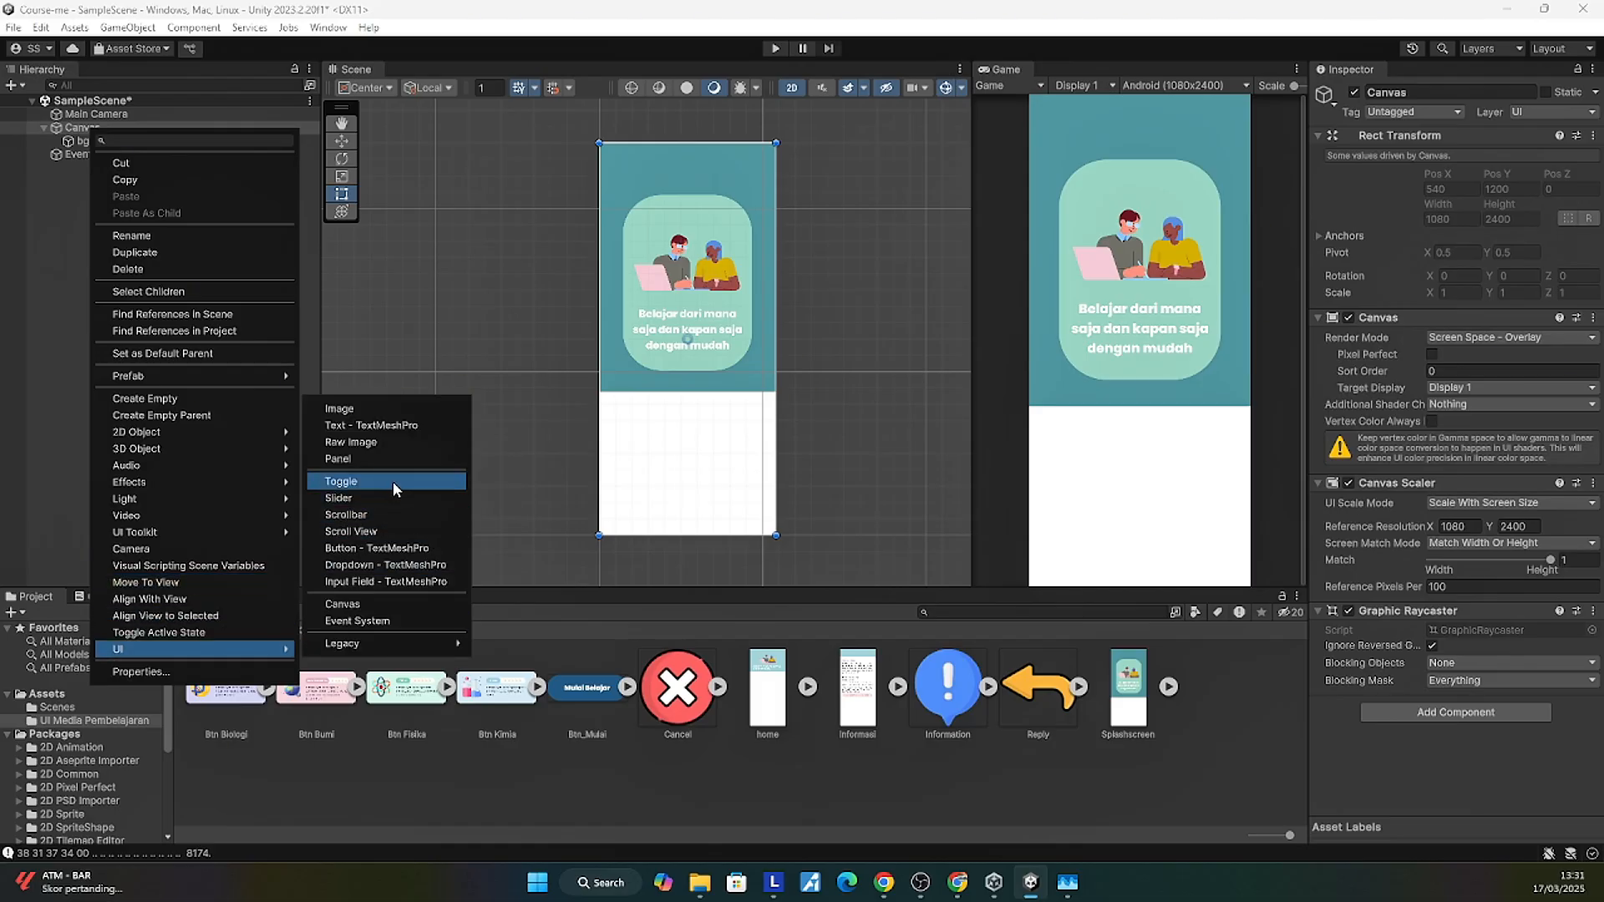
left_click(398, 549)
key("w")
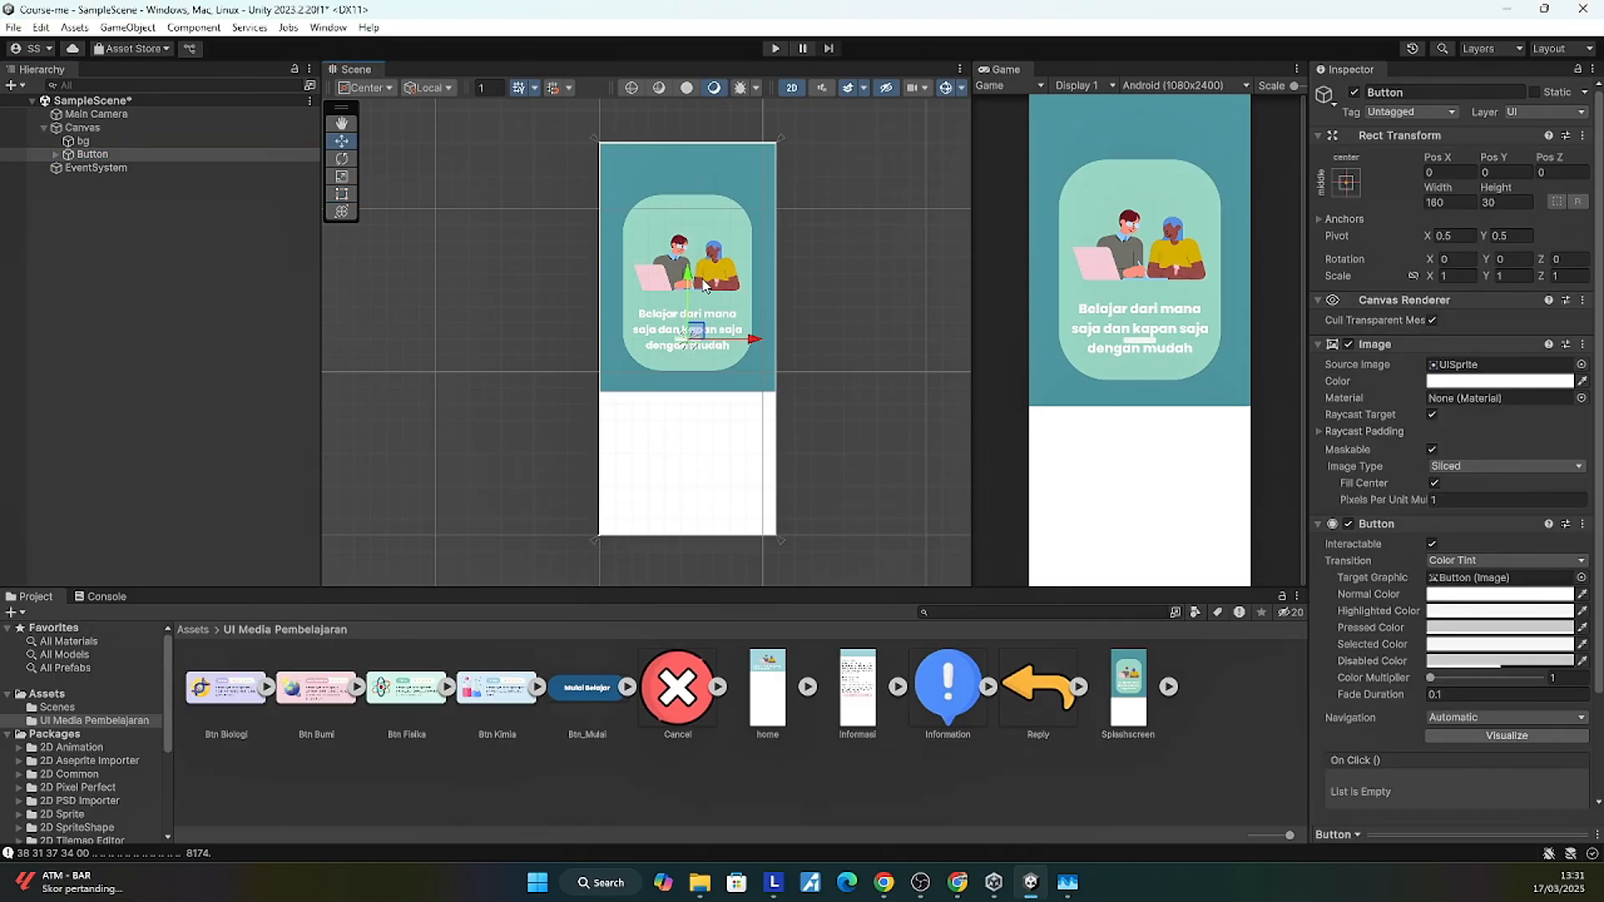
left_click_drag(685, 283, 686, 395)
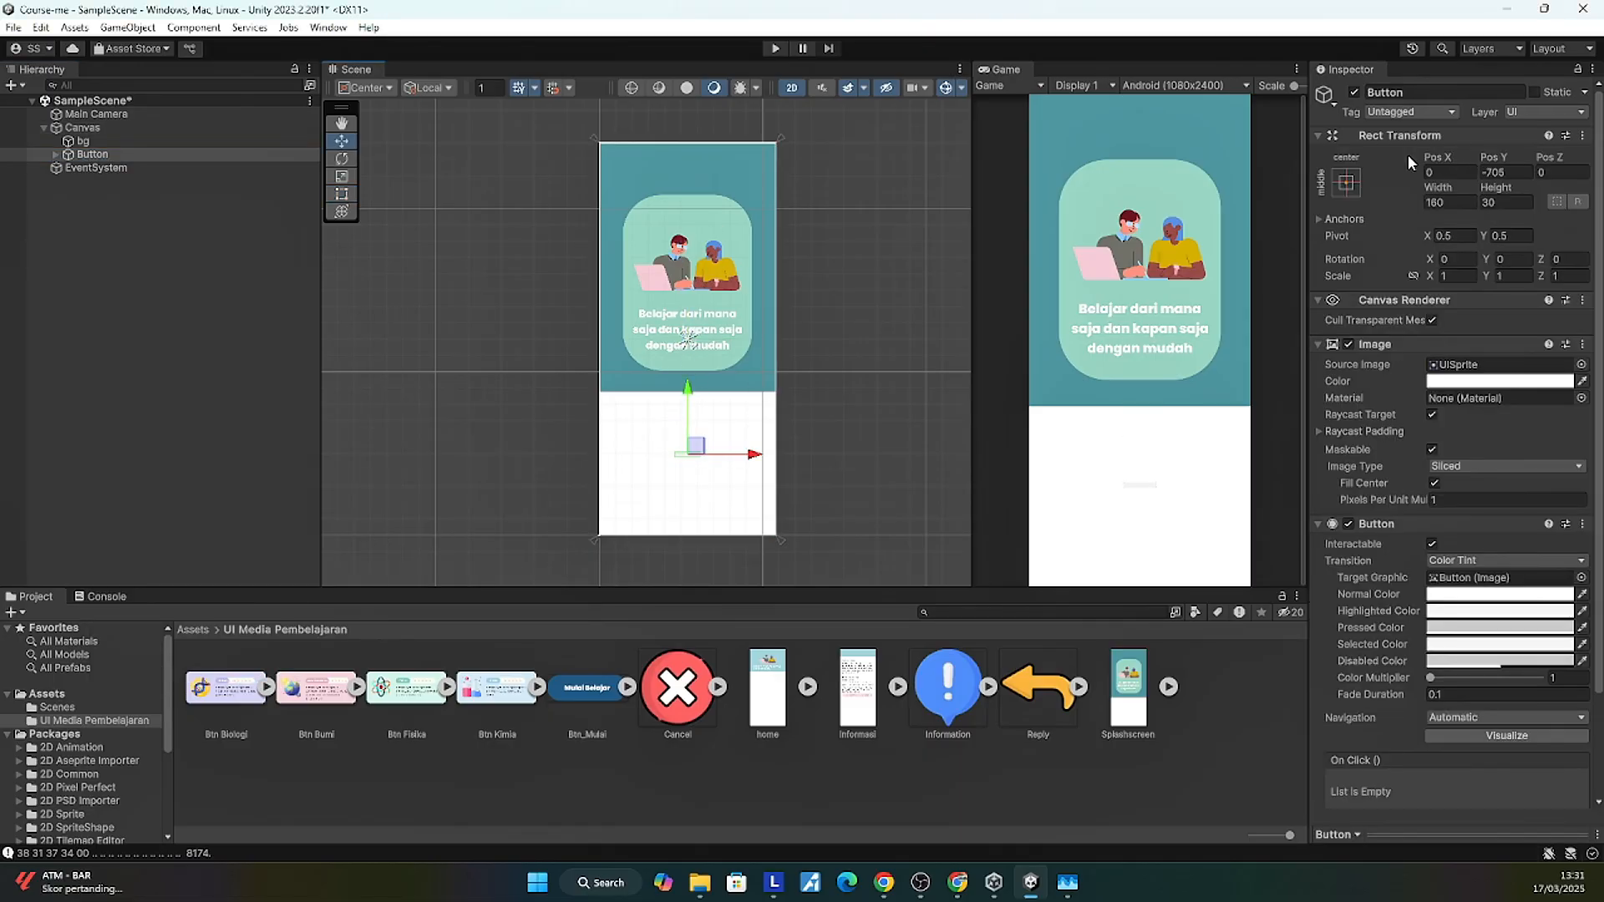
Step: Anchor the button to the bottom centre of the canvas and set its Pos Y to 500
left_click(1346, 182)
left_click(1439, 389)
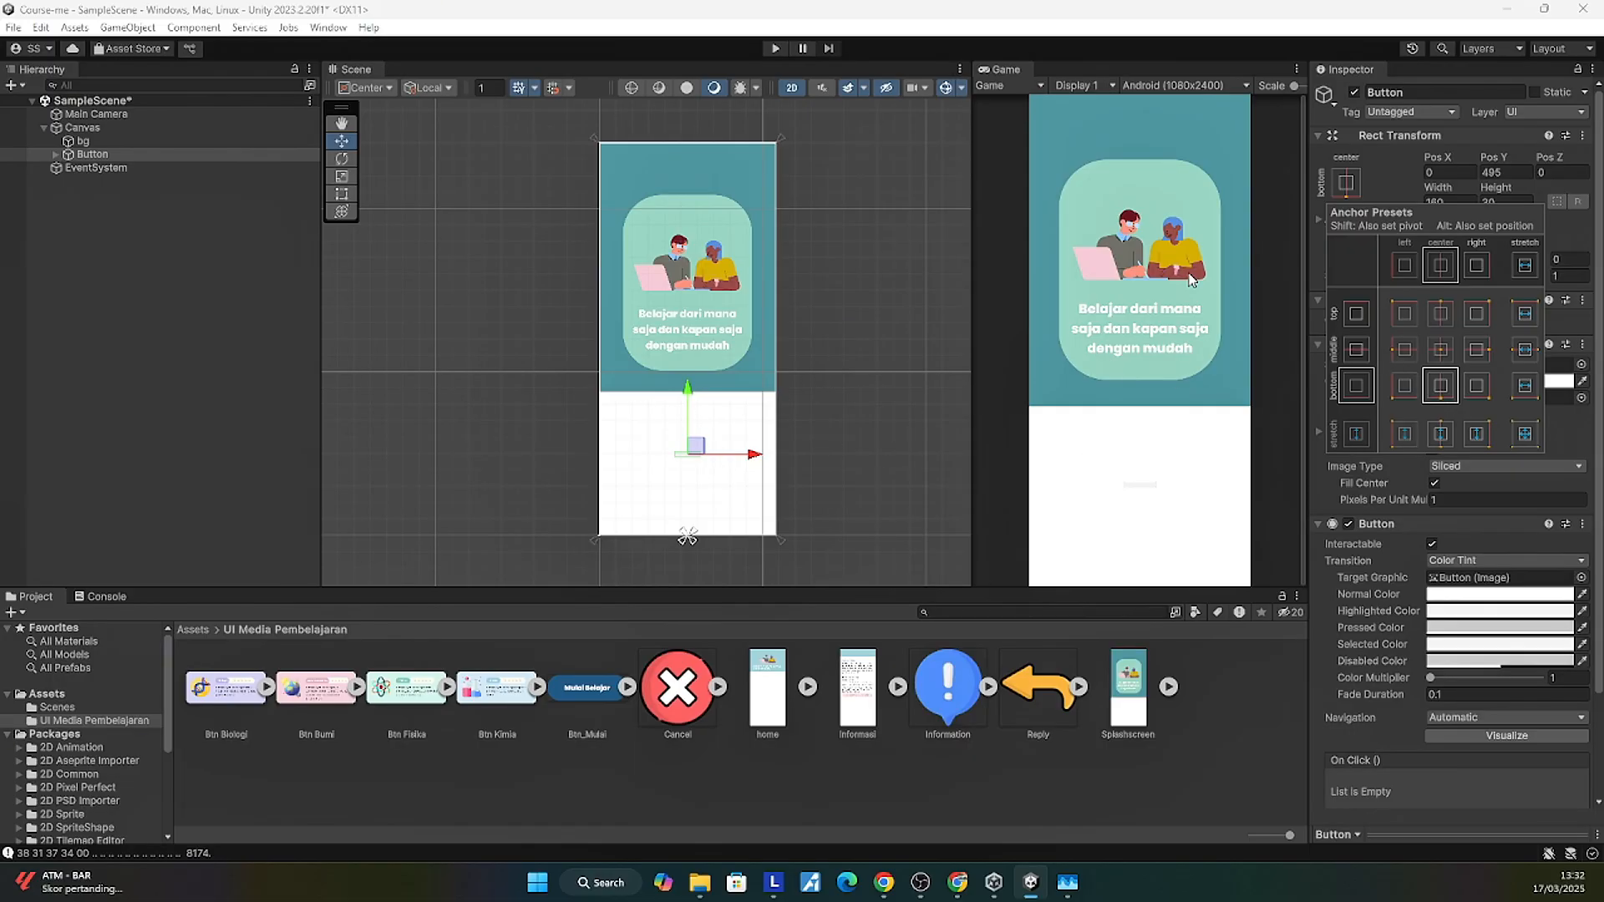
left_click(1460, 171)
left_click(1504, 172)
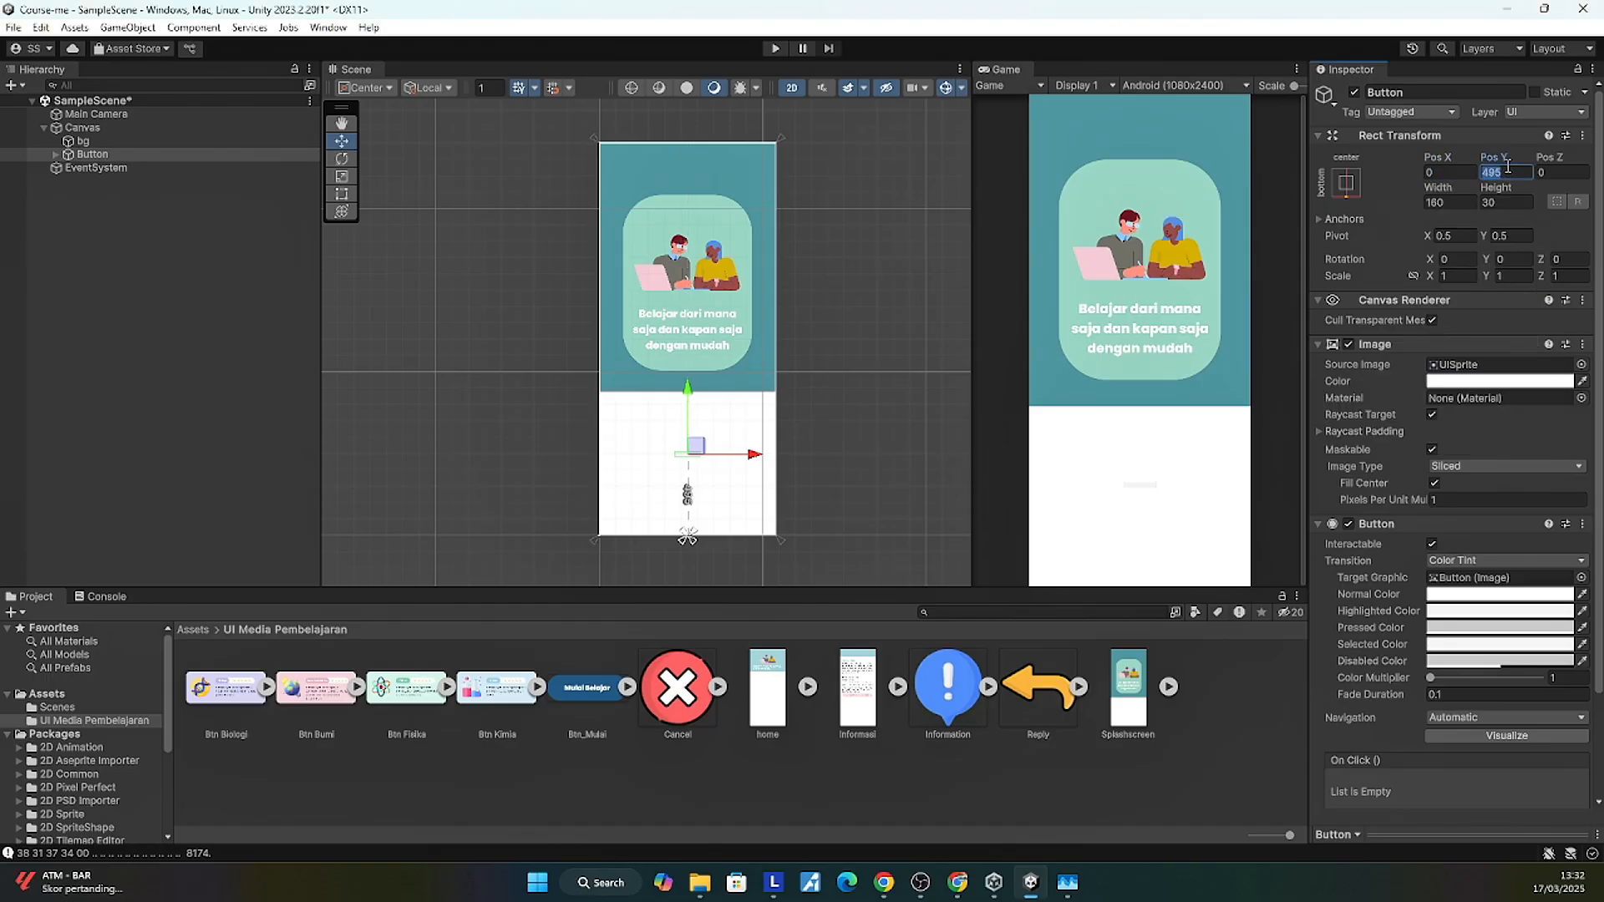
type("100")
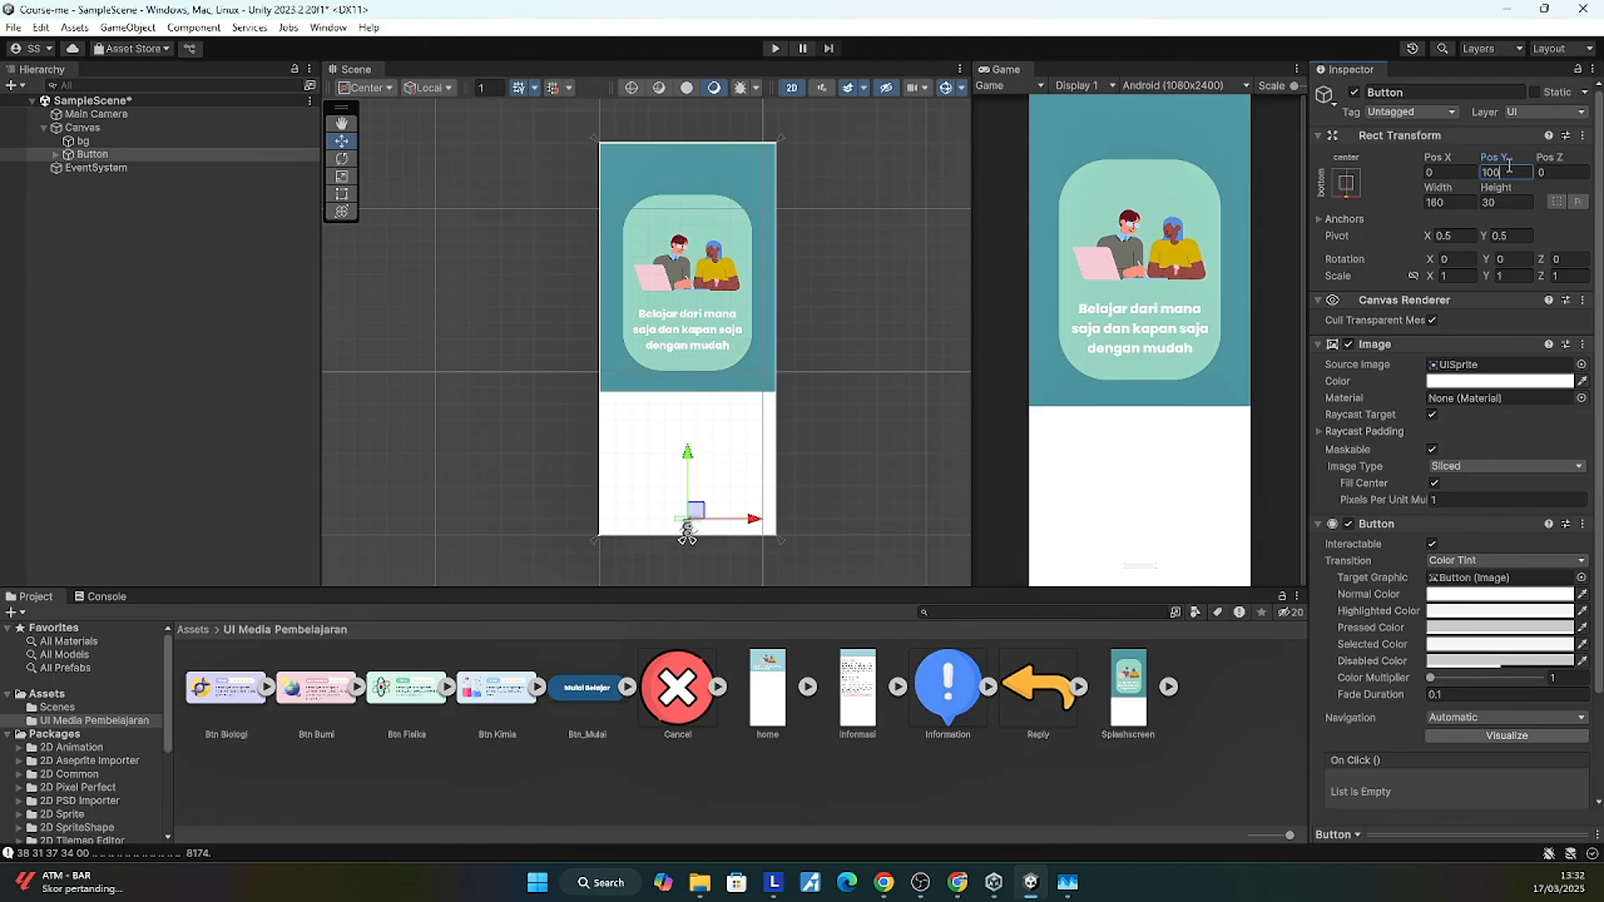
key("BackSpace")
key("BackSpace")
key("BackSpace")
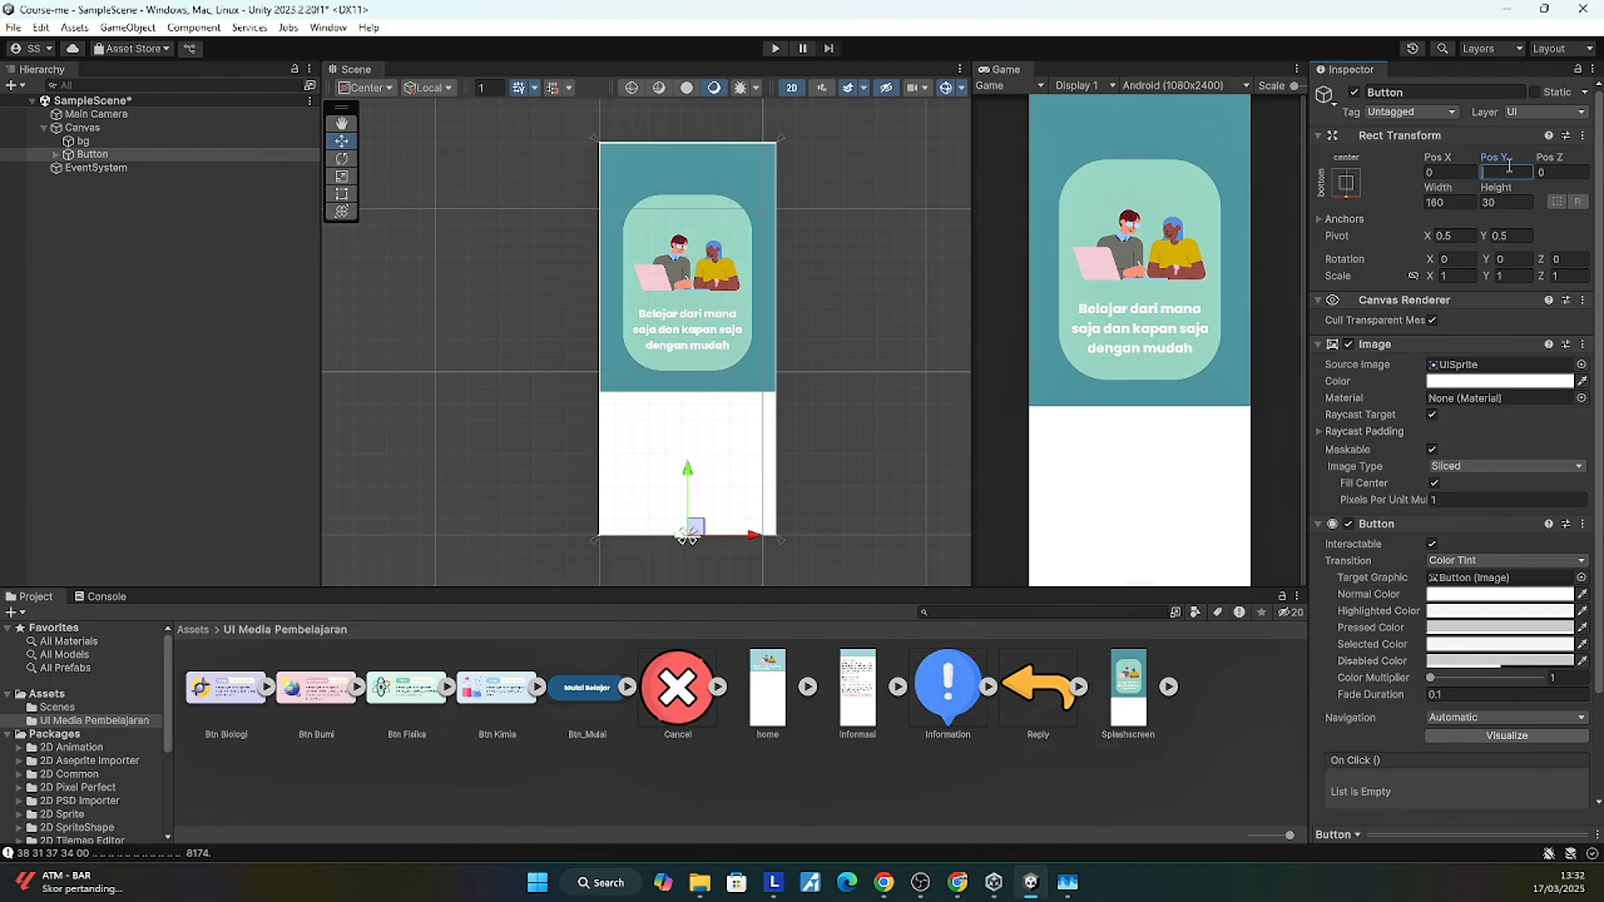
type("500")
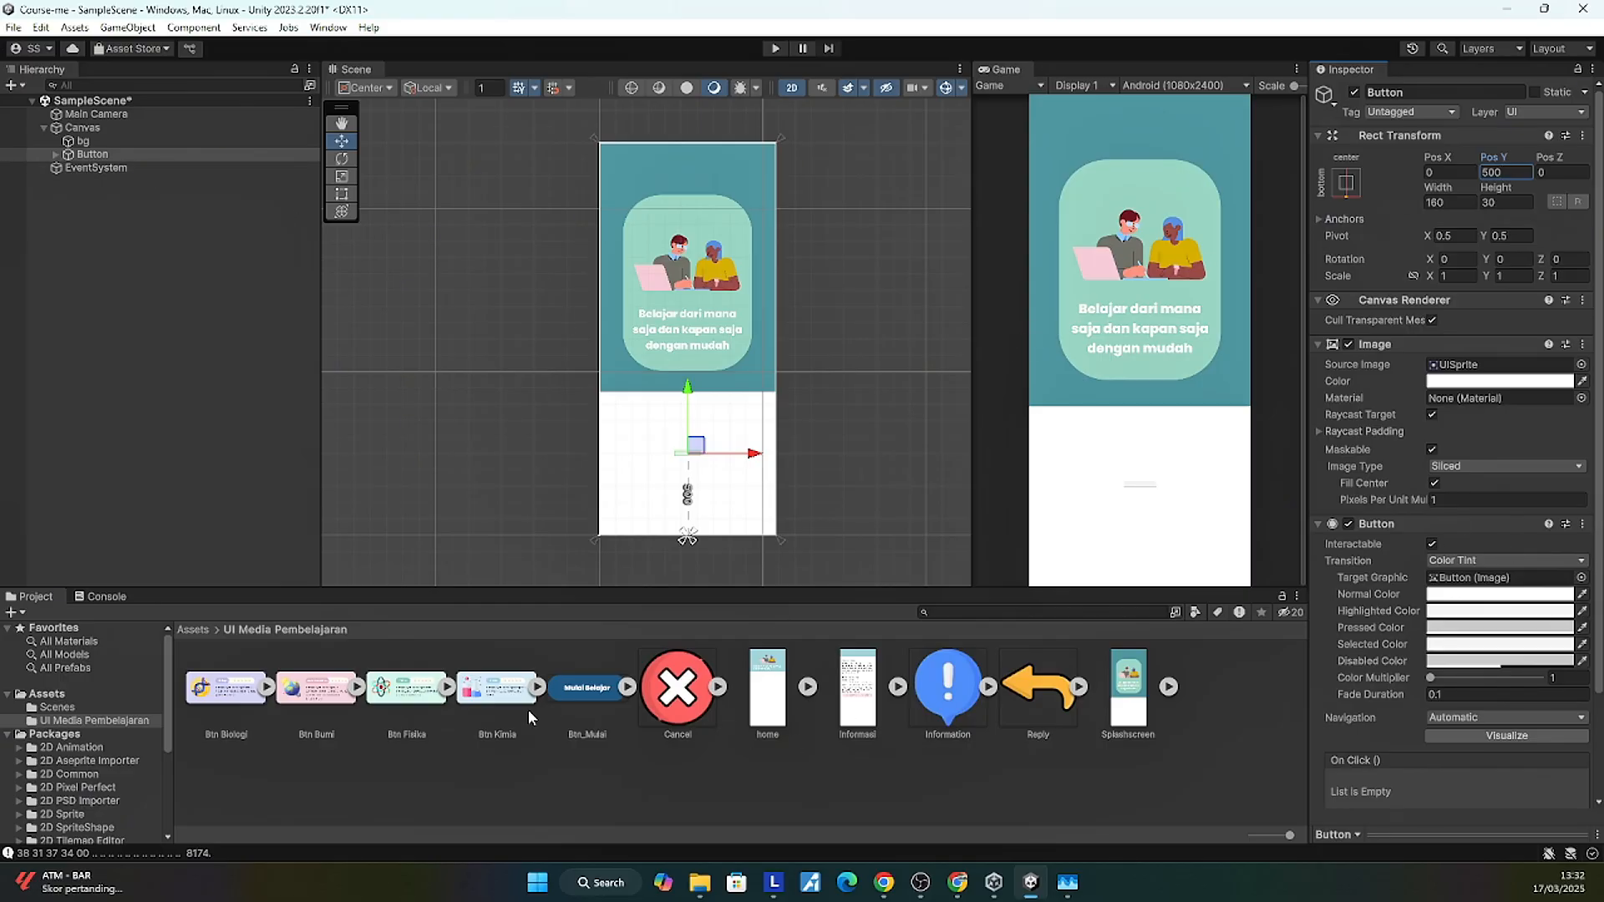
Step: Use the Btn_Mulai sprite as the button's source image with Preserve Aspect enabled, and size the button to 500 wide by 250 high
left_click_drag(599, 701, 1500, 365)
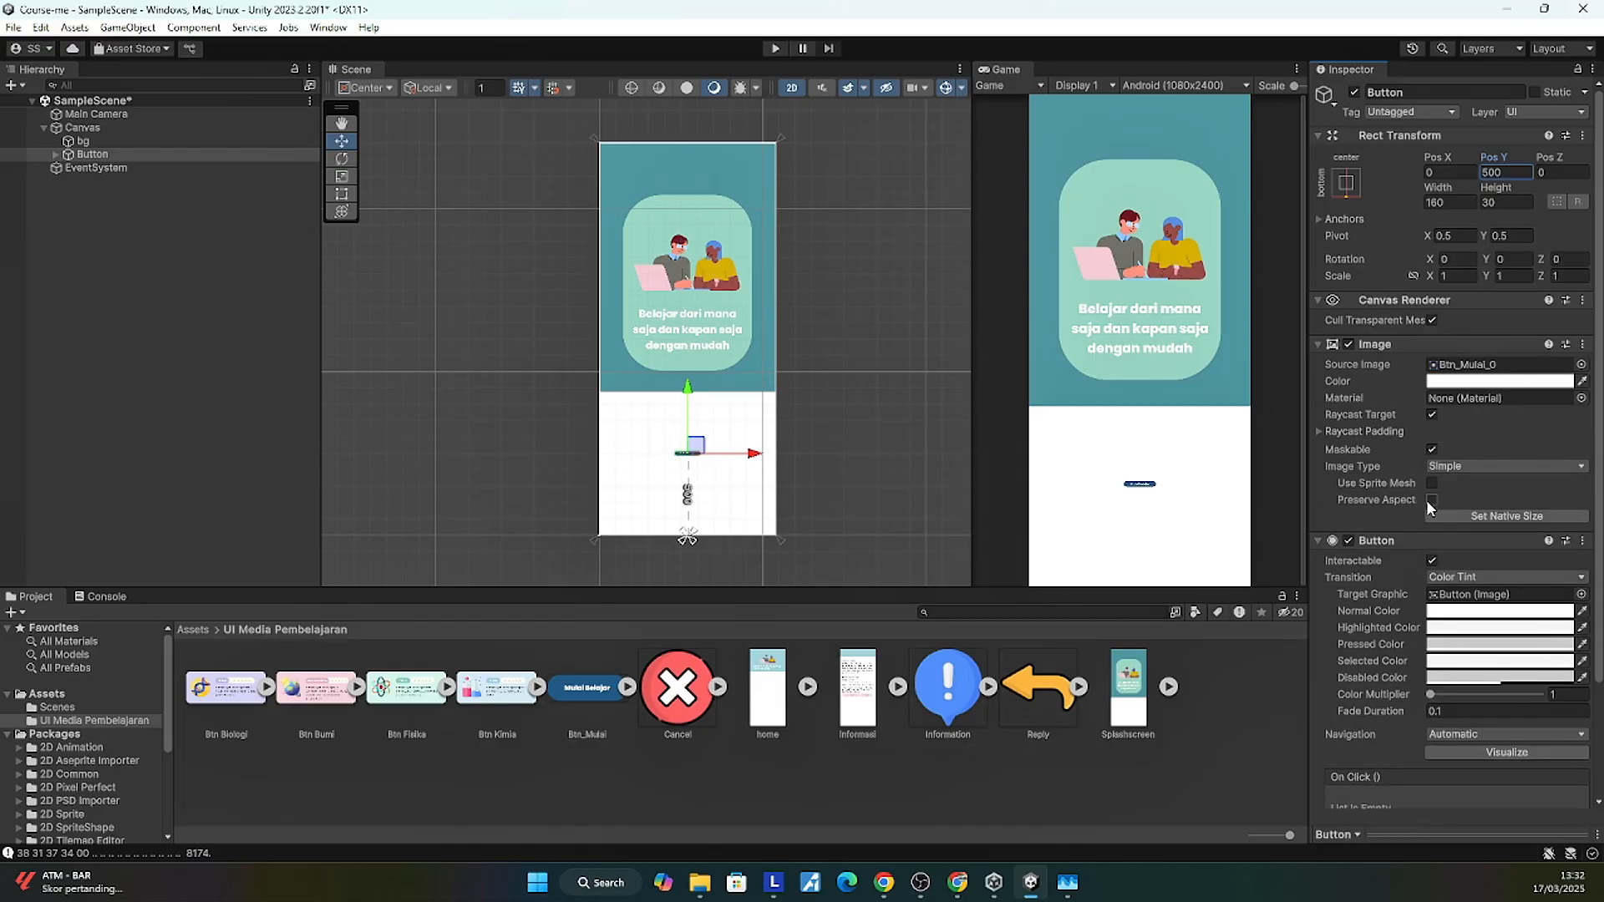
left_click(1432, 500)
left_click(1455, 200)
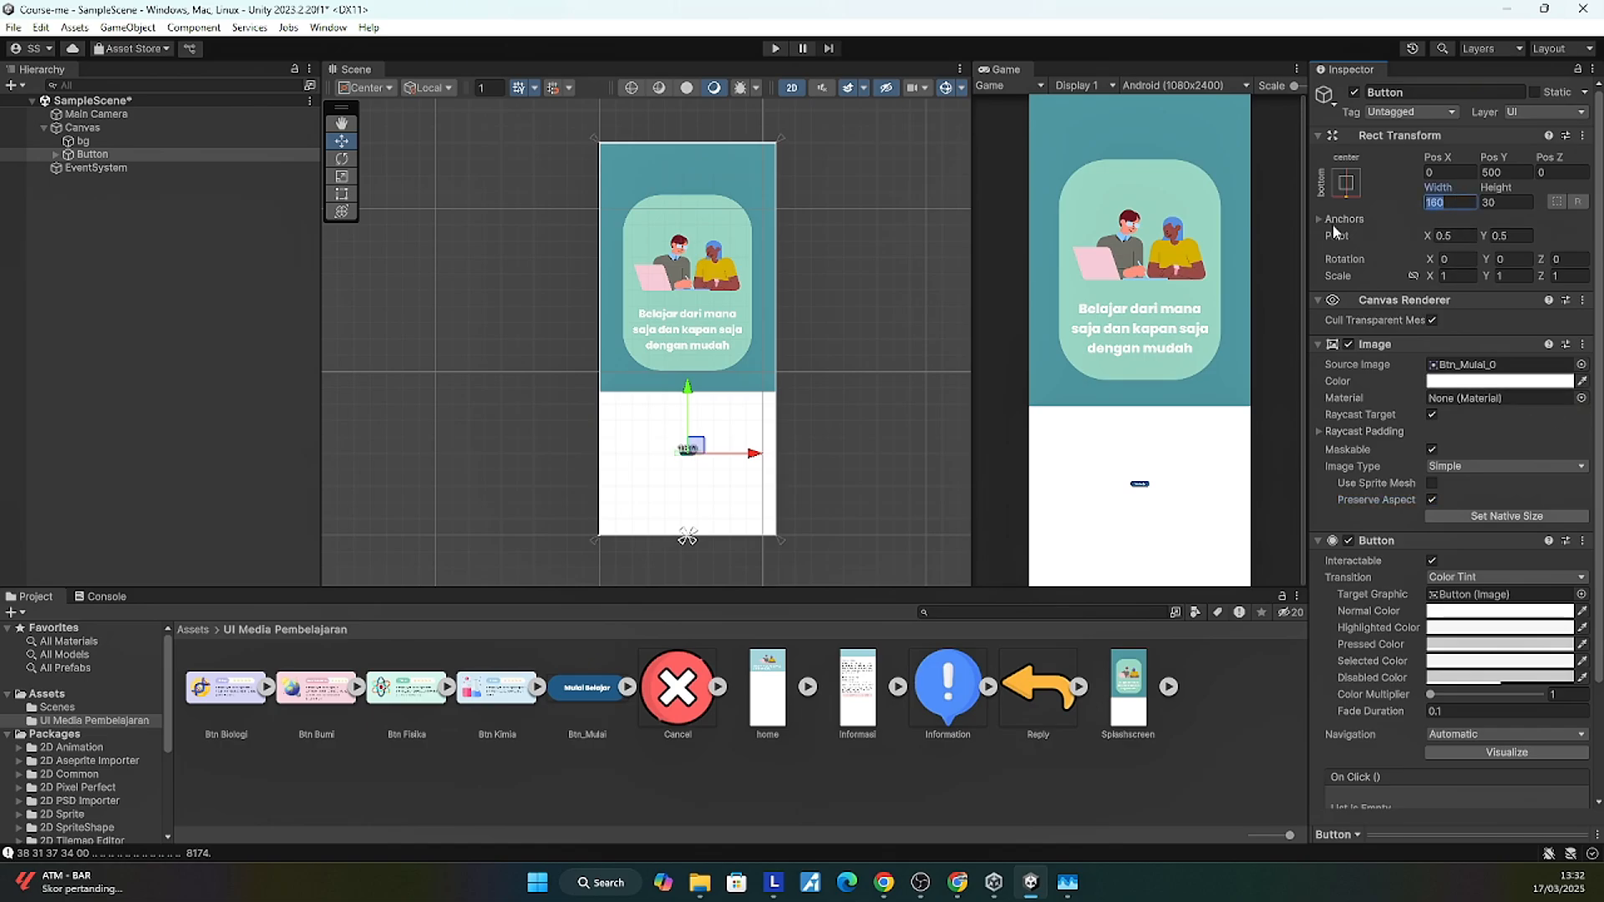
type("10")
key("BackSpace")
key("BackSpace")
type("500")
key("Tab")
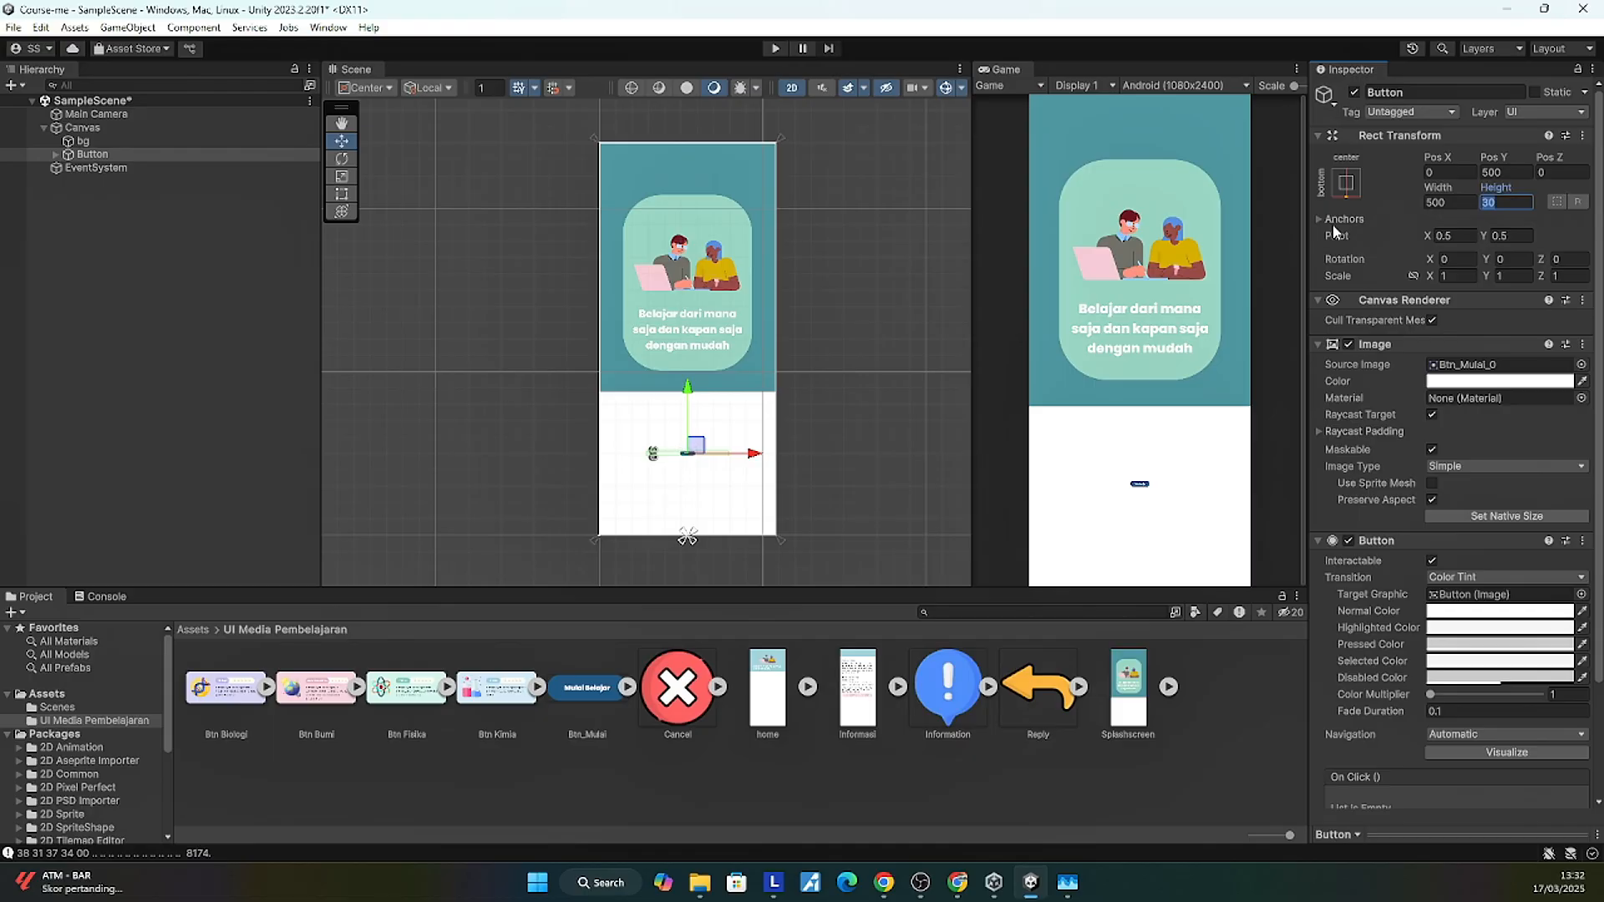
type("250")
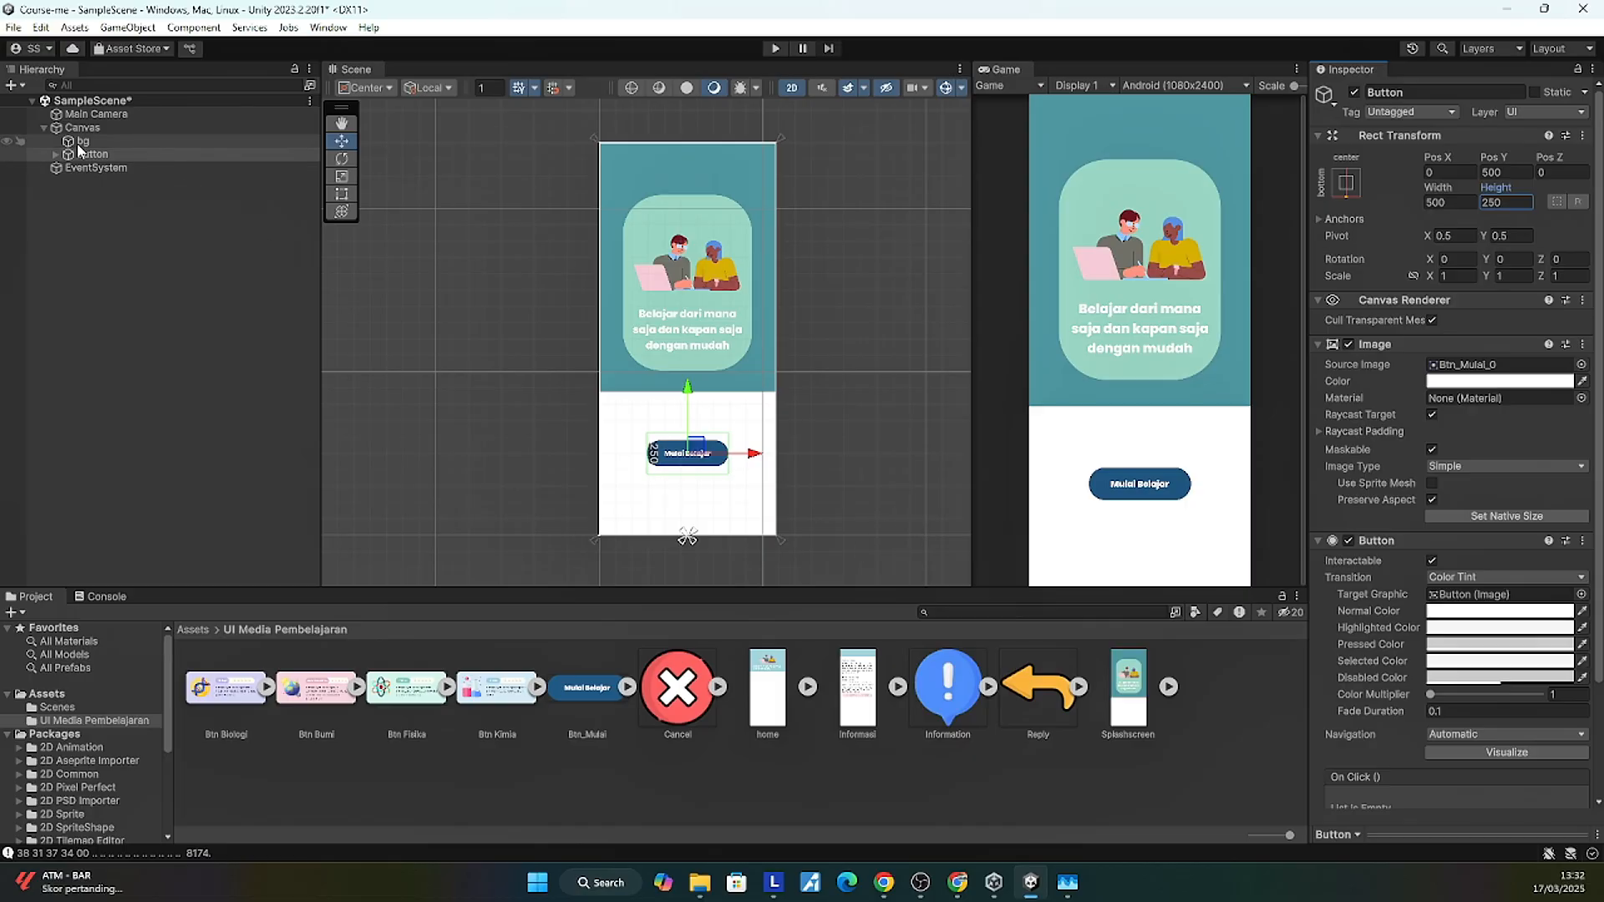
Step: Delete the child object nested under Button in the scene hierarchy
left_click(59, 156)
left_click(56, 155)
left_click(96, 167)
key("Delete")
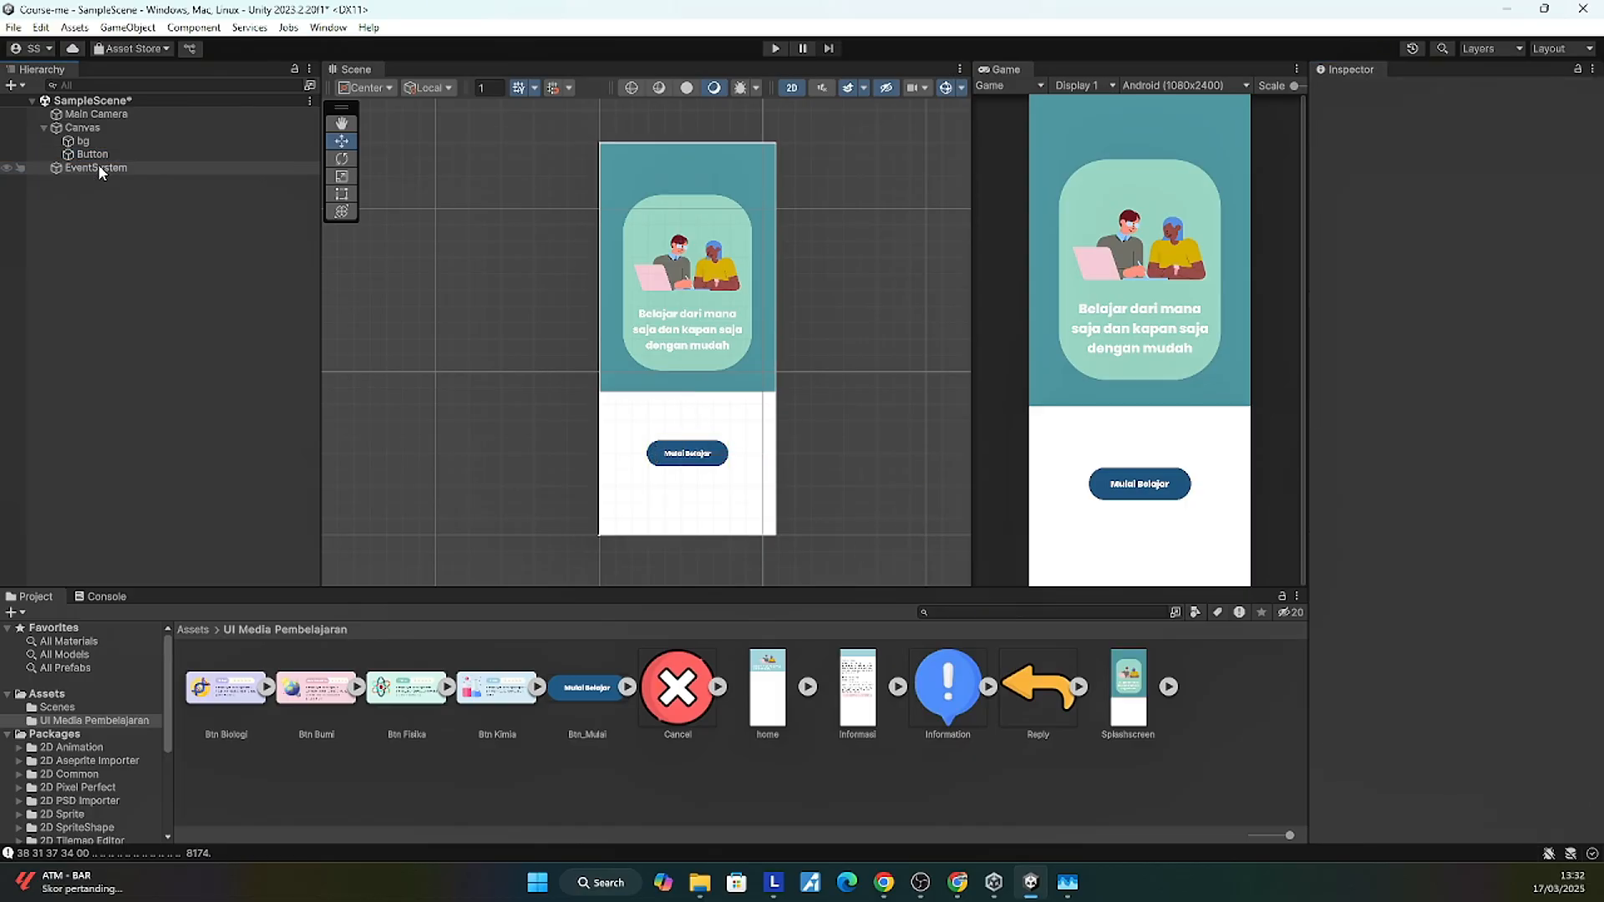
Step: Rename the Button object to Btn_Masuk and deselect it
left_click(76, 155)
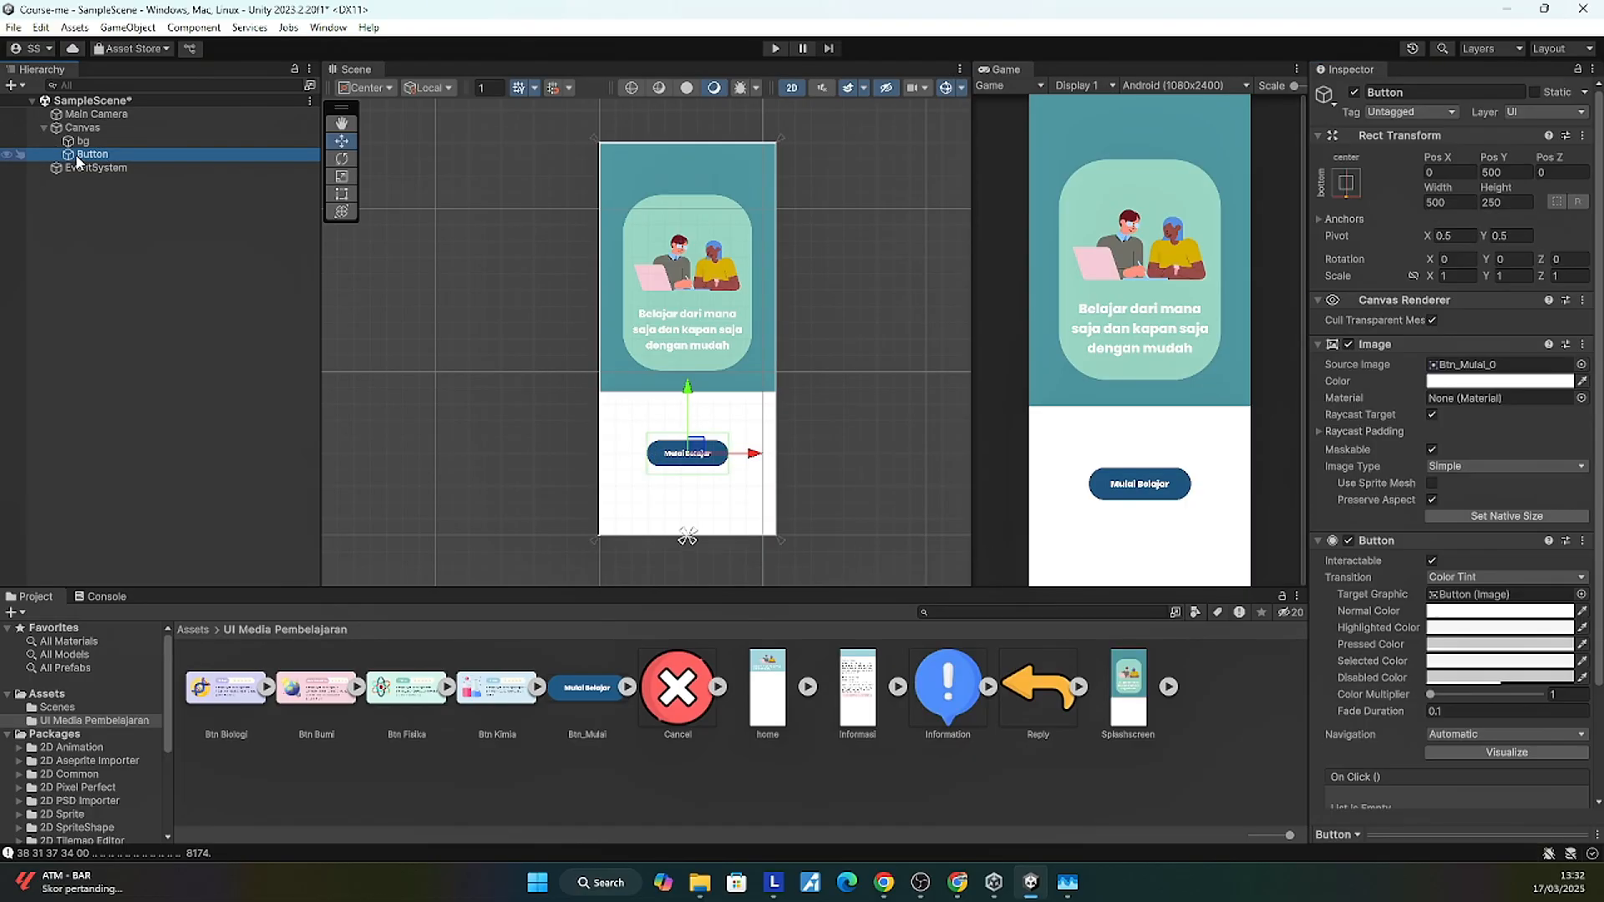
left_click(81, 157)
left_click(126, 154)
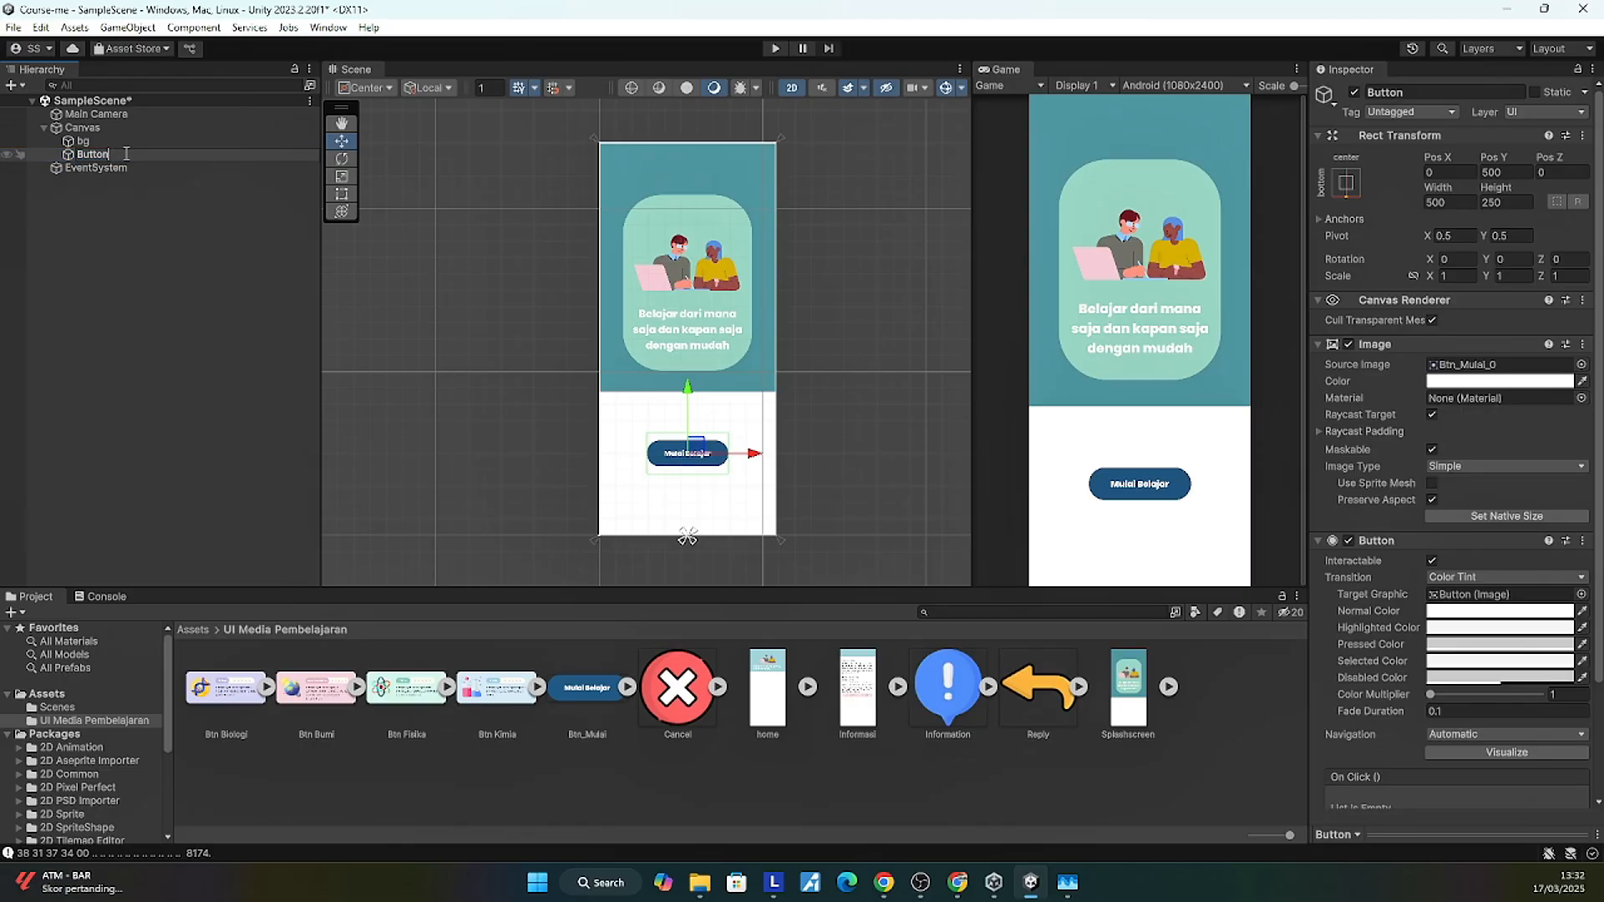
key("BackSpace")
key("BackSpace")
key("BackSpace")
key("BackSpace")
key("BackSpace")
type("tn_Masuk")
key("Return")
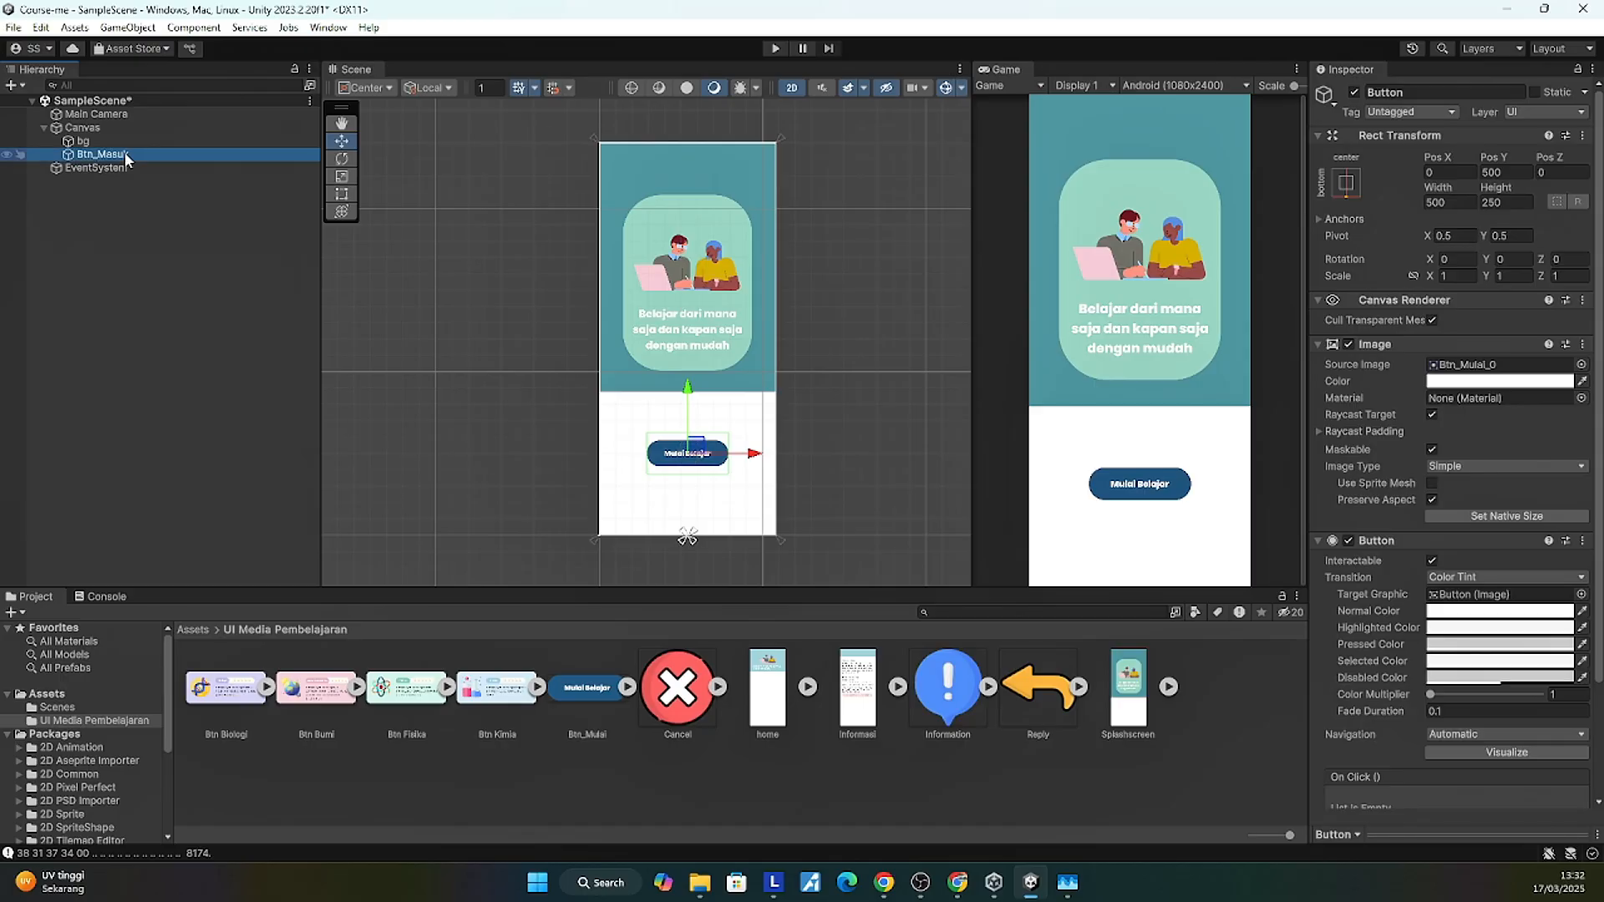
scroll(687, 398, "up", 2)
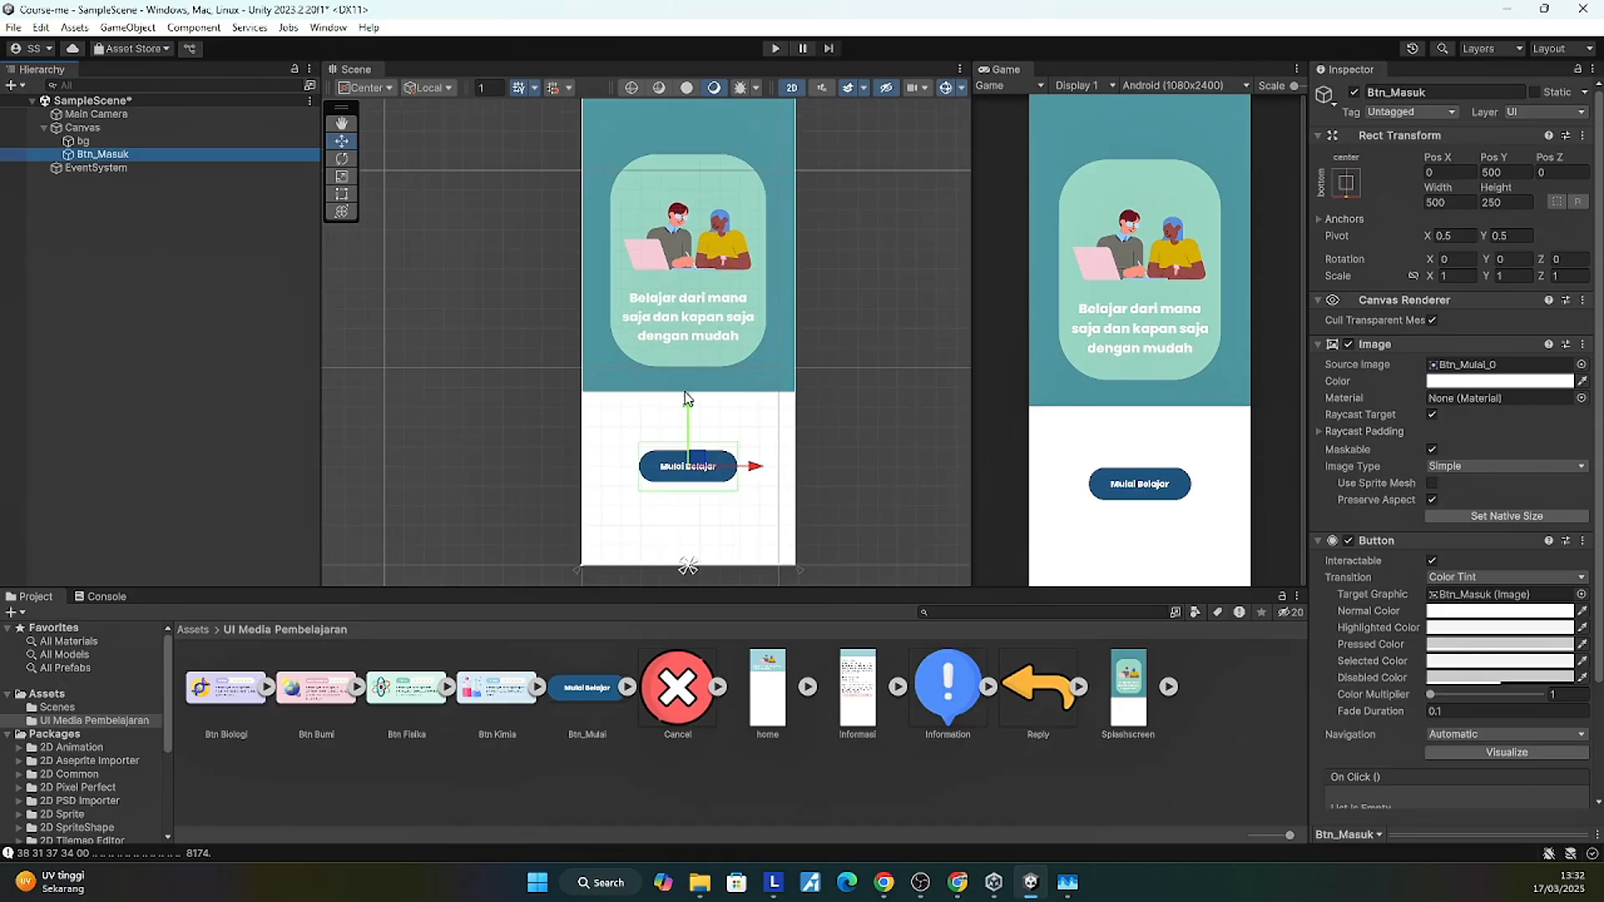
scroll(687, 398, "down", 2)
left_click(839, 361)
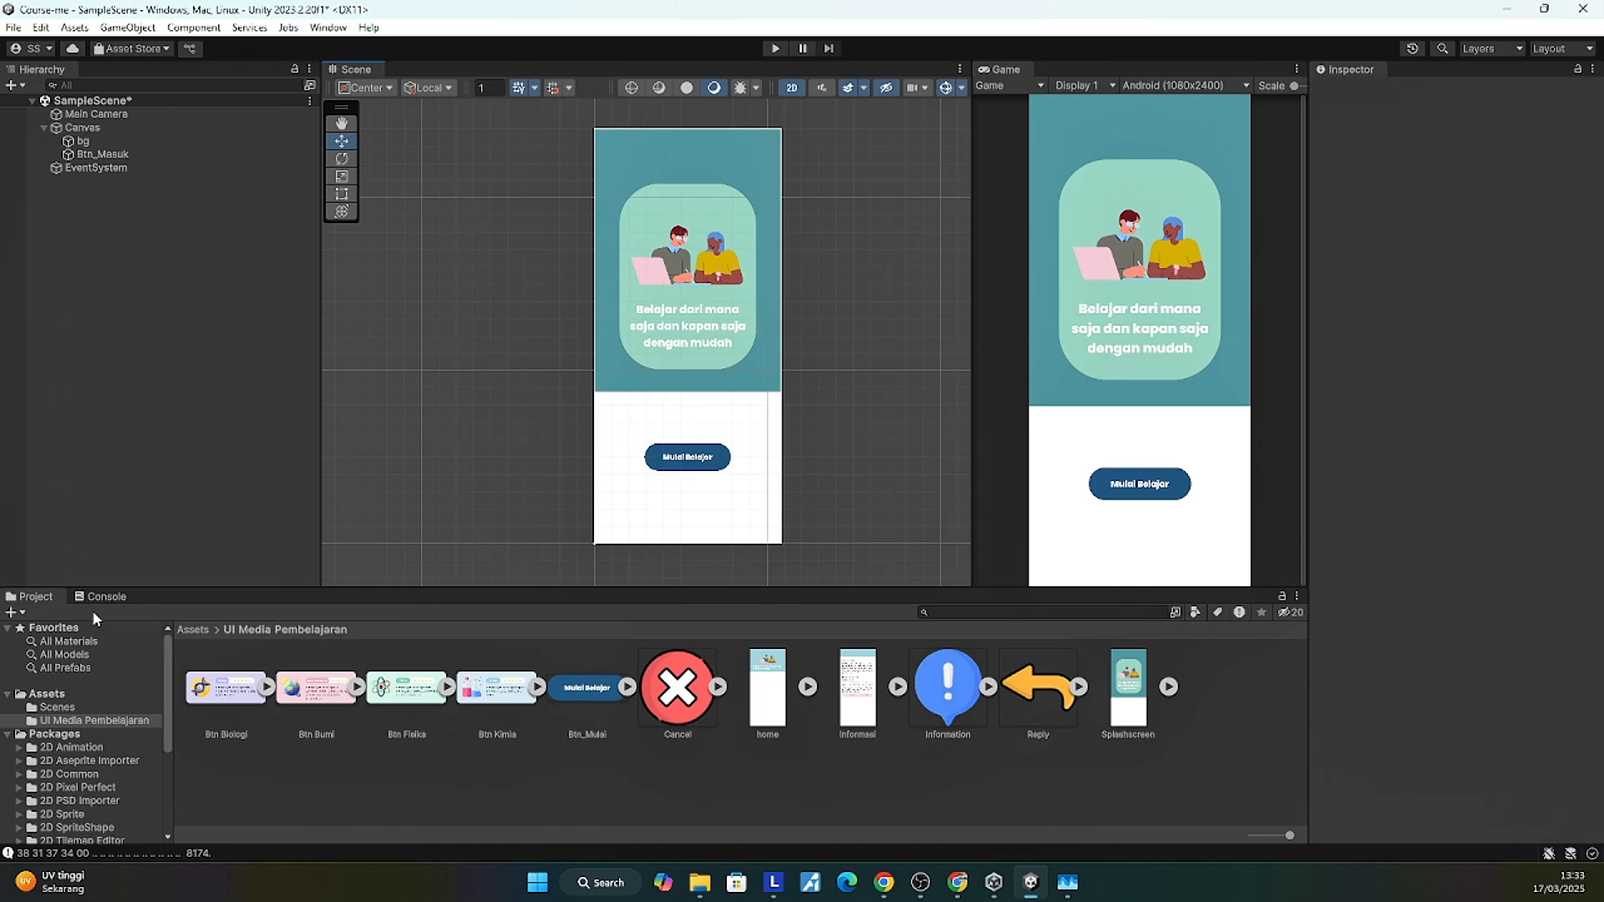
Step: Open the Scenes folder in the project assets and save the current scene
left_click(203, 629)
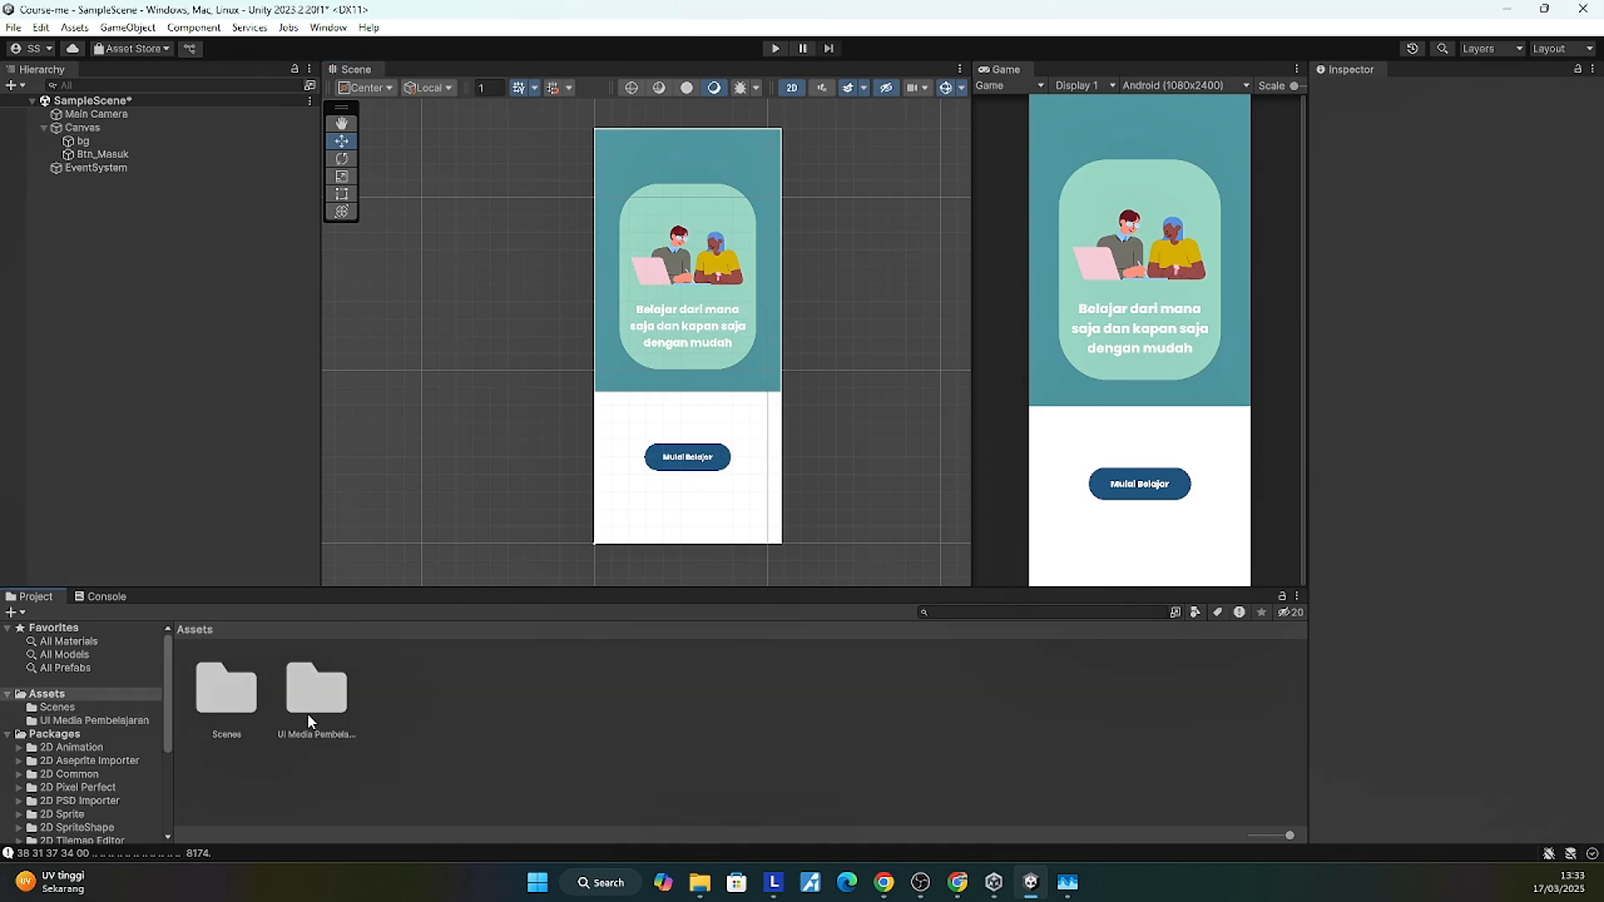
double_click(216, 708)
key("ctrl+s")
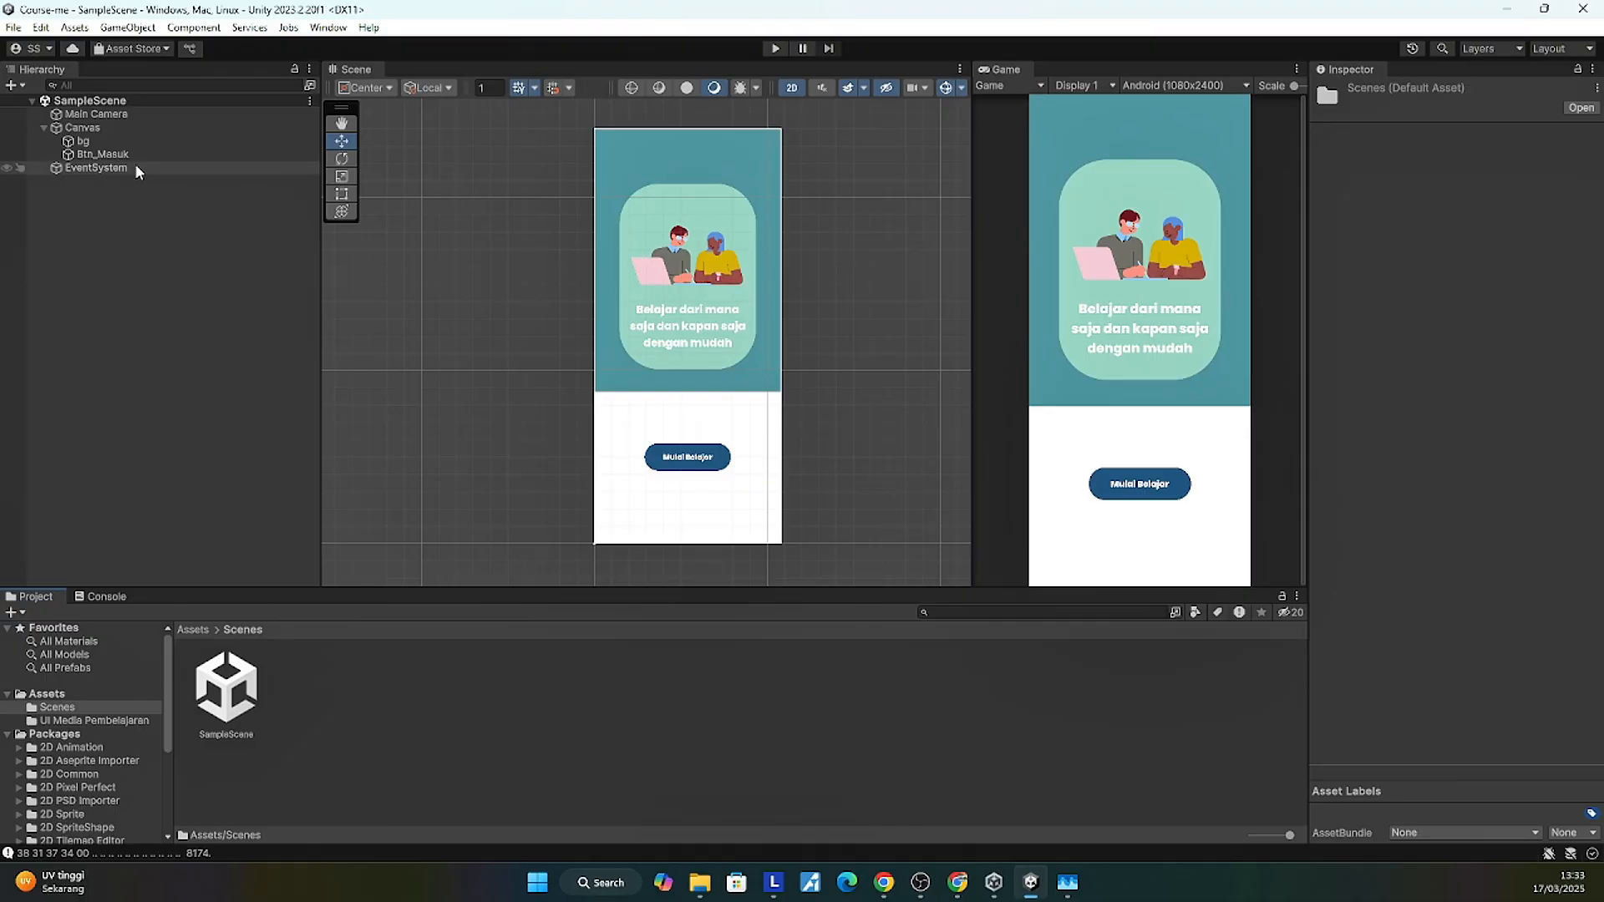
Step: Rename the SampleScene asset to Splashscreen
left_click(227, 690)
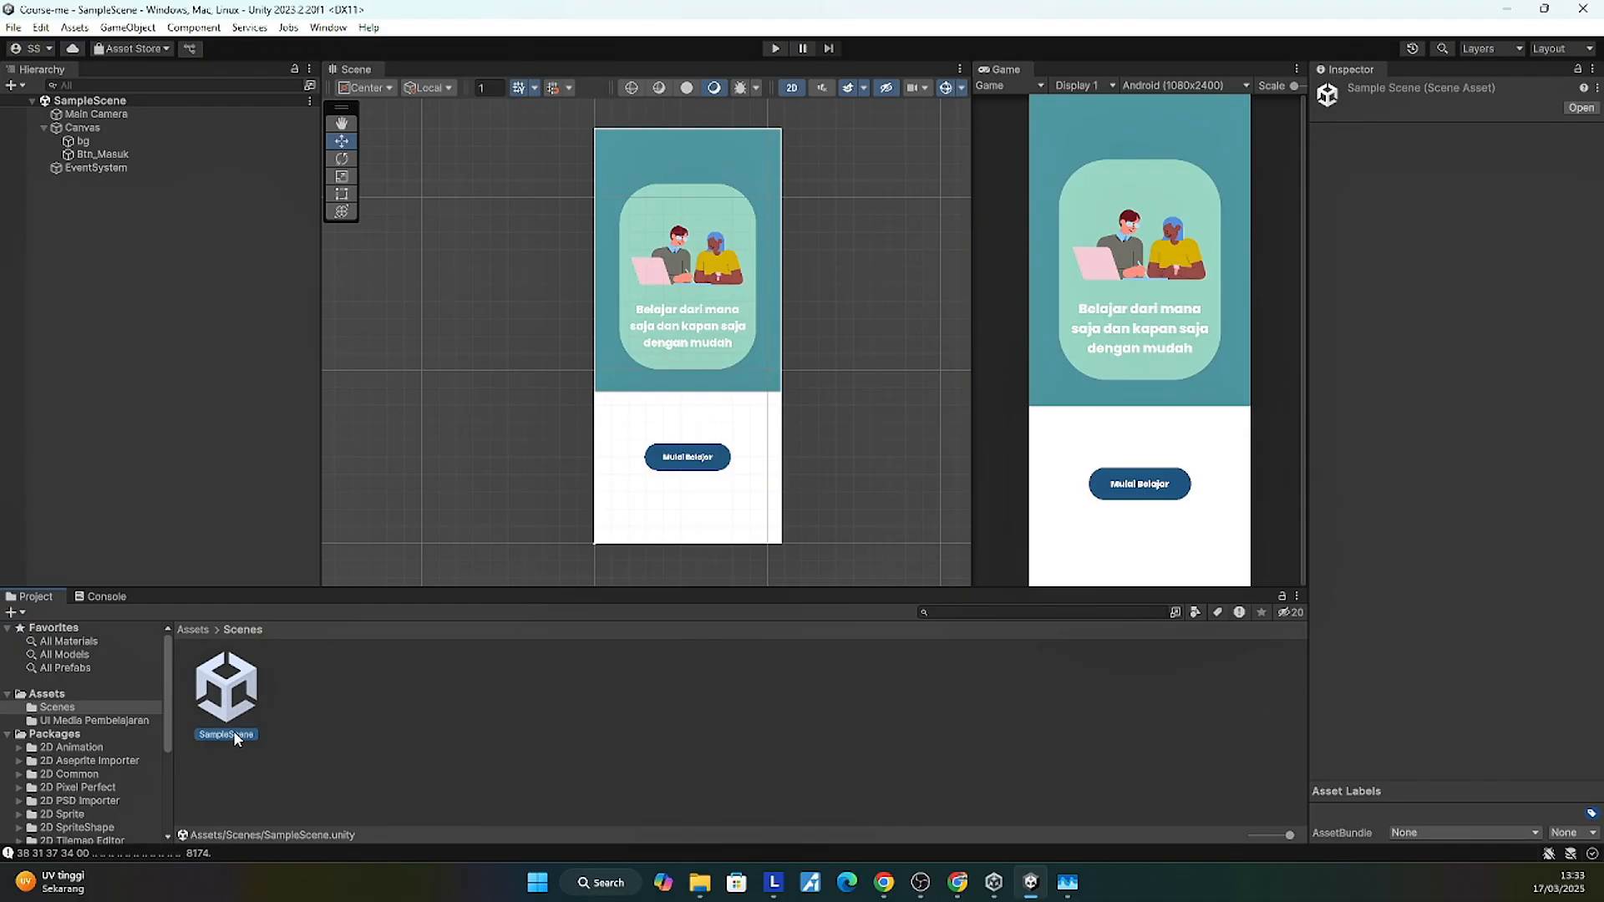
double_click(234, 733)
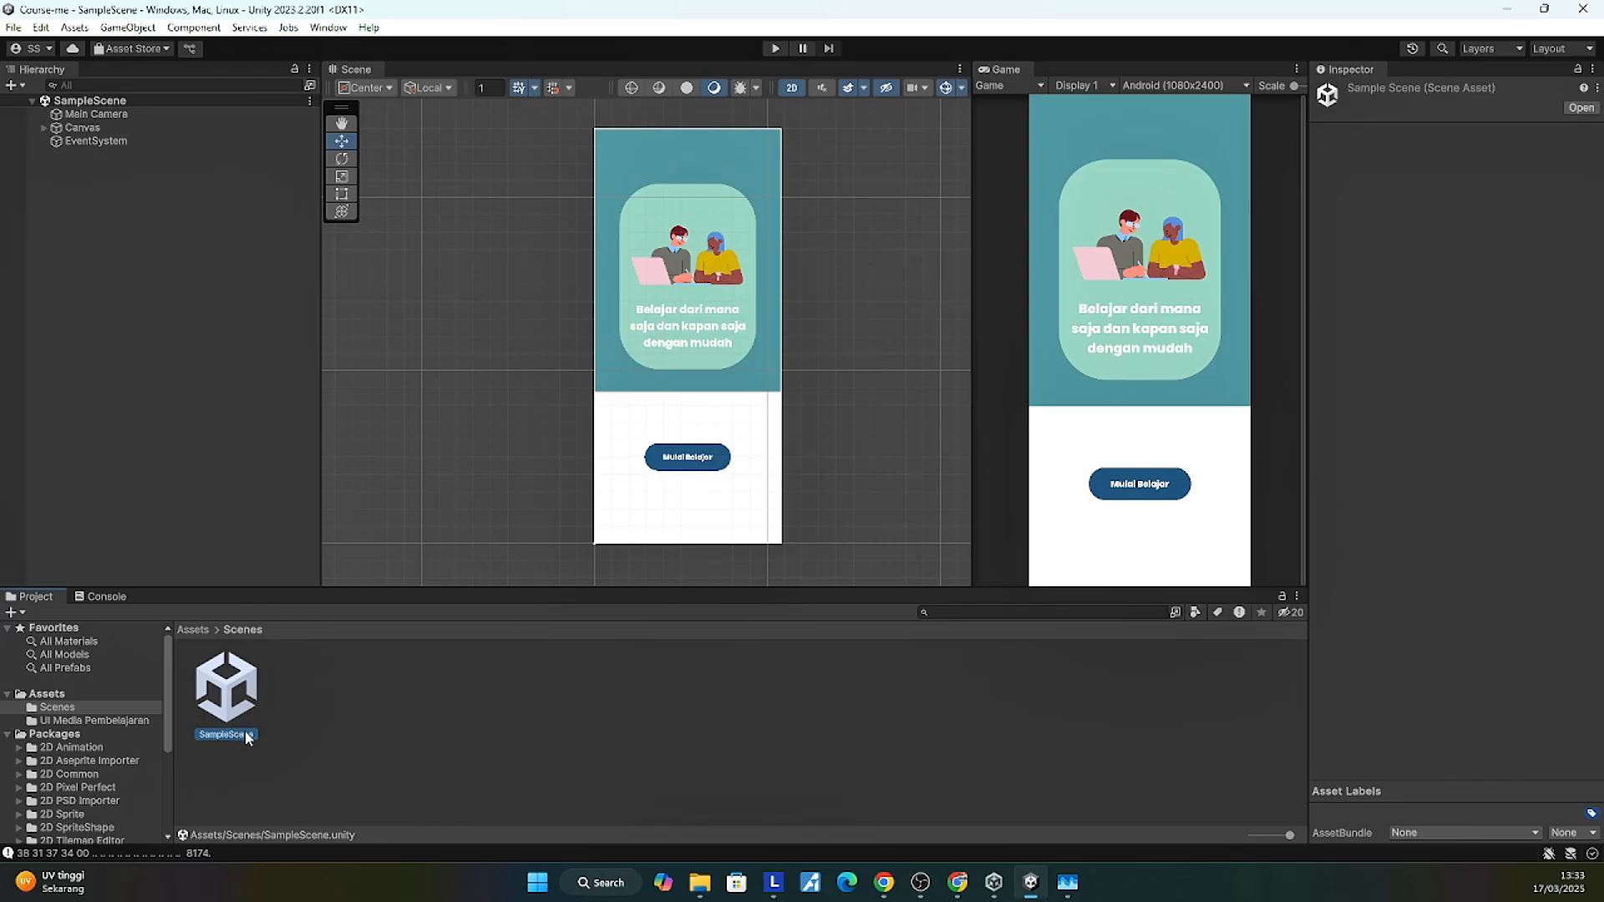
right_click(246, 730)
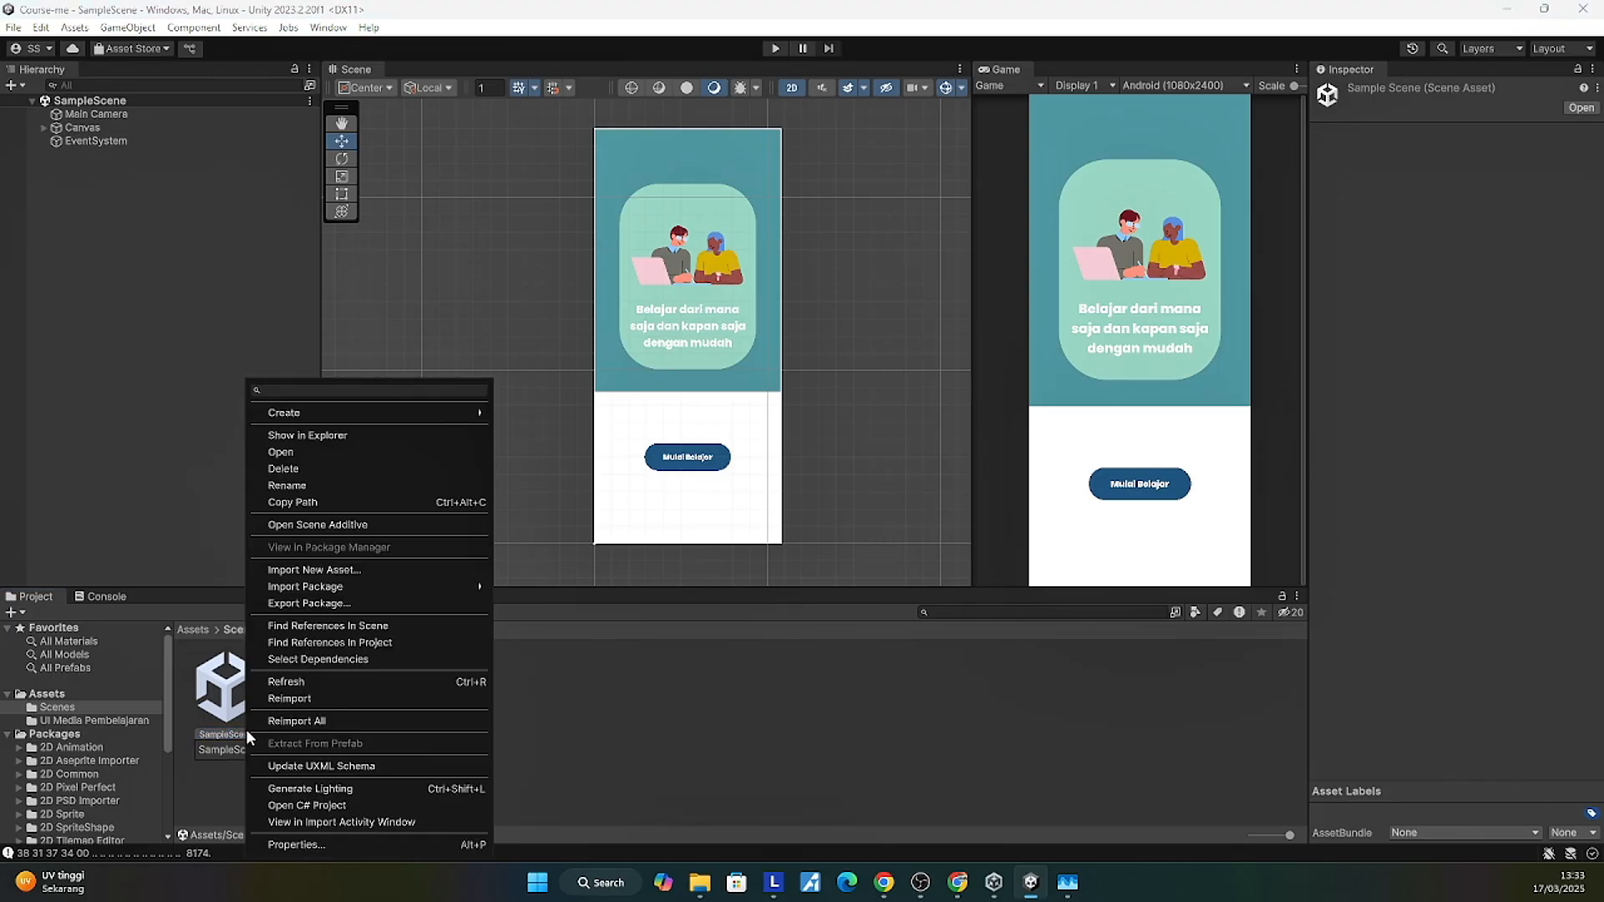
left_click(333, 485)
type("Spl")
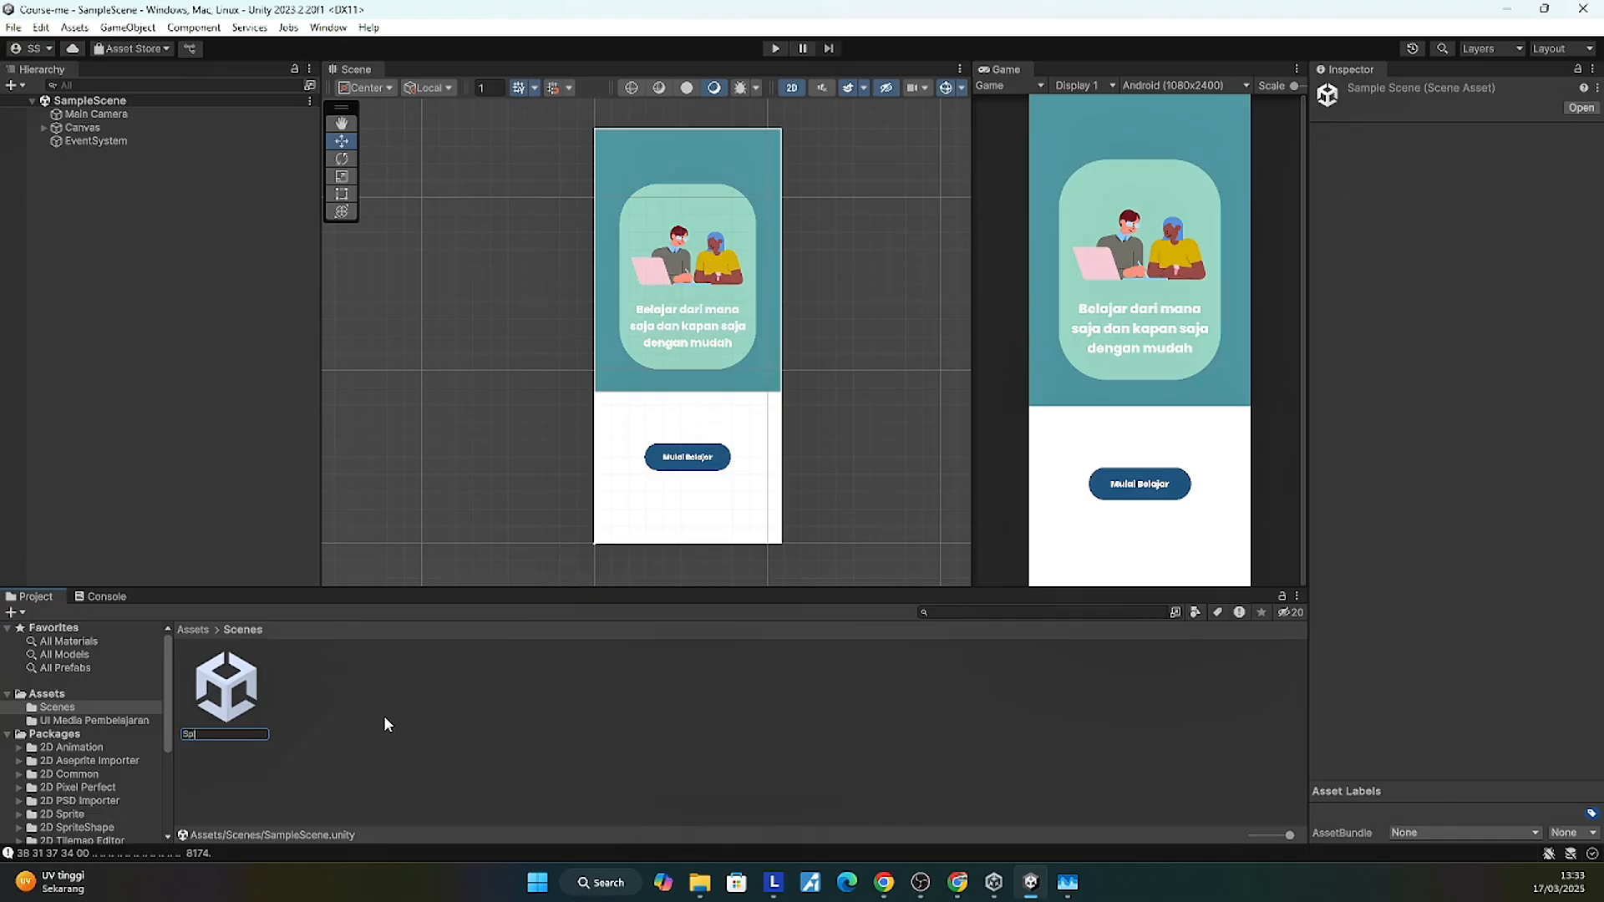
type("ashscreen")
key("Return")
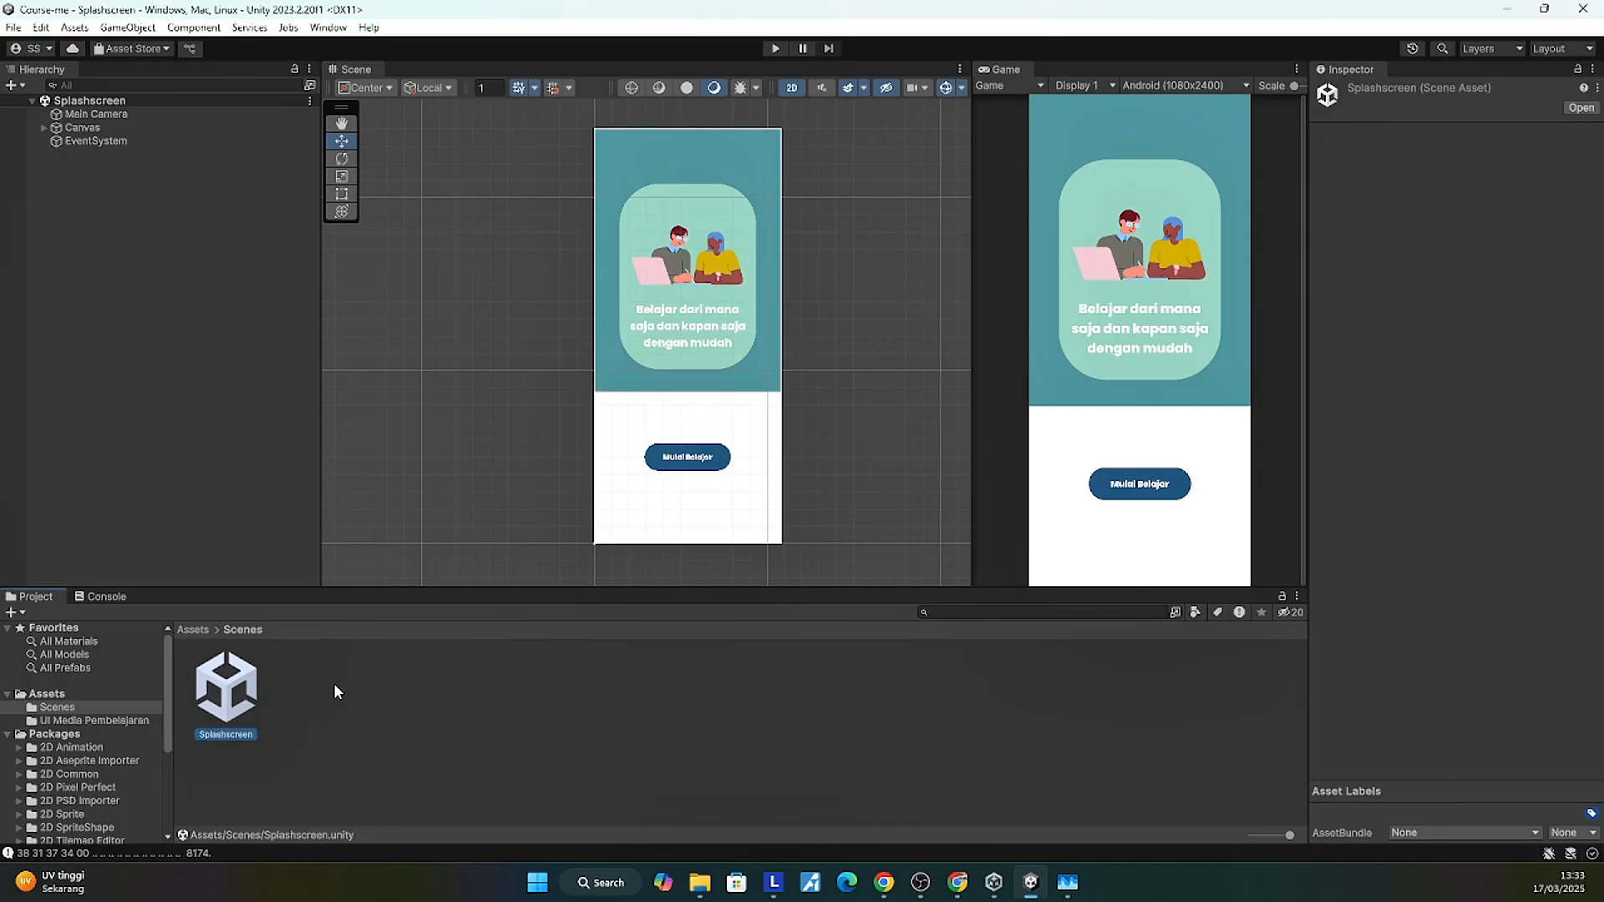
Step: Duplicate the Splashscreen scene, name the copy Home, and open it
key("ctrl+d")
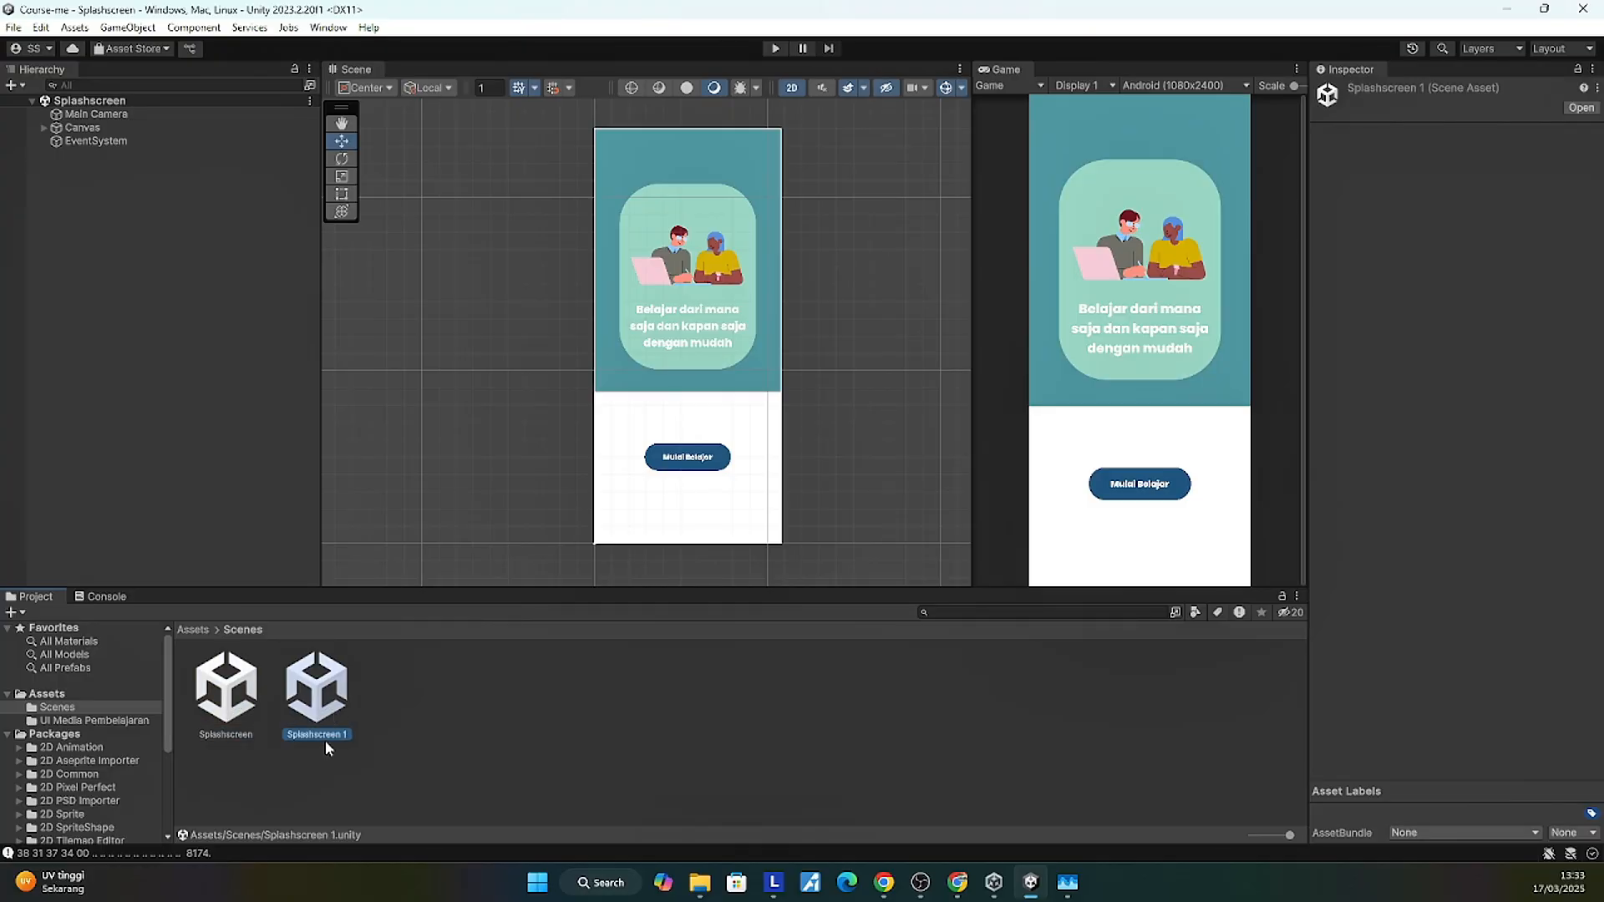
type("Home")
key("Return")
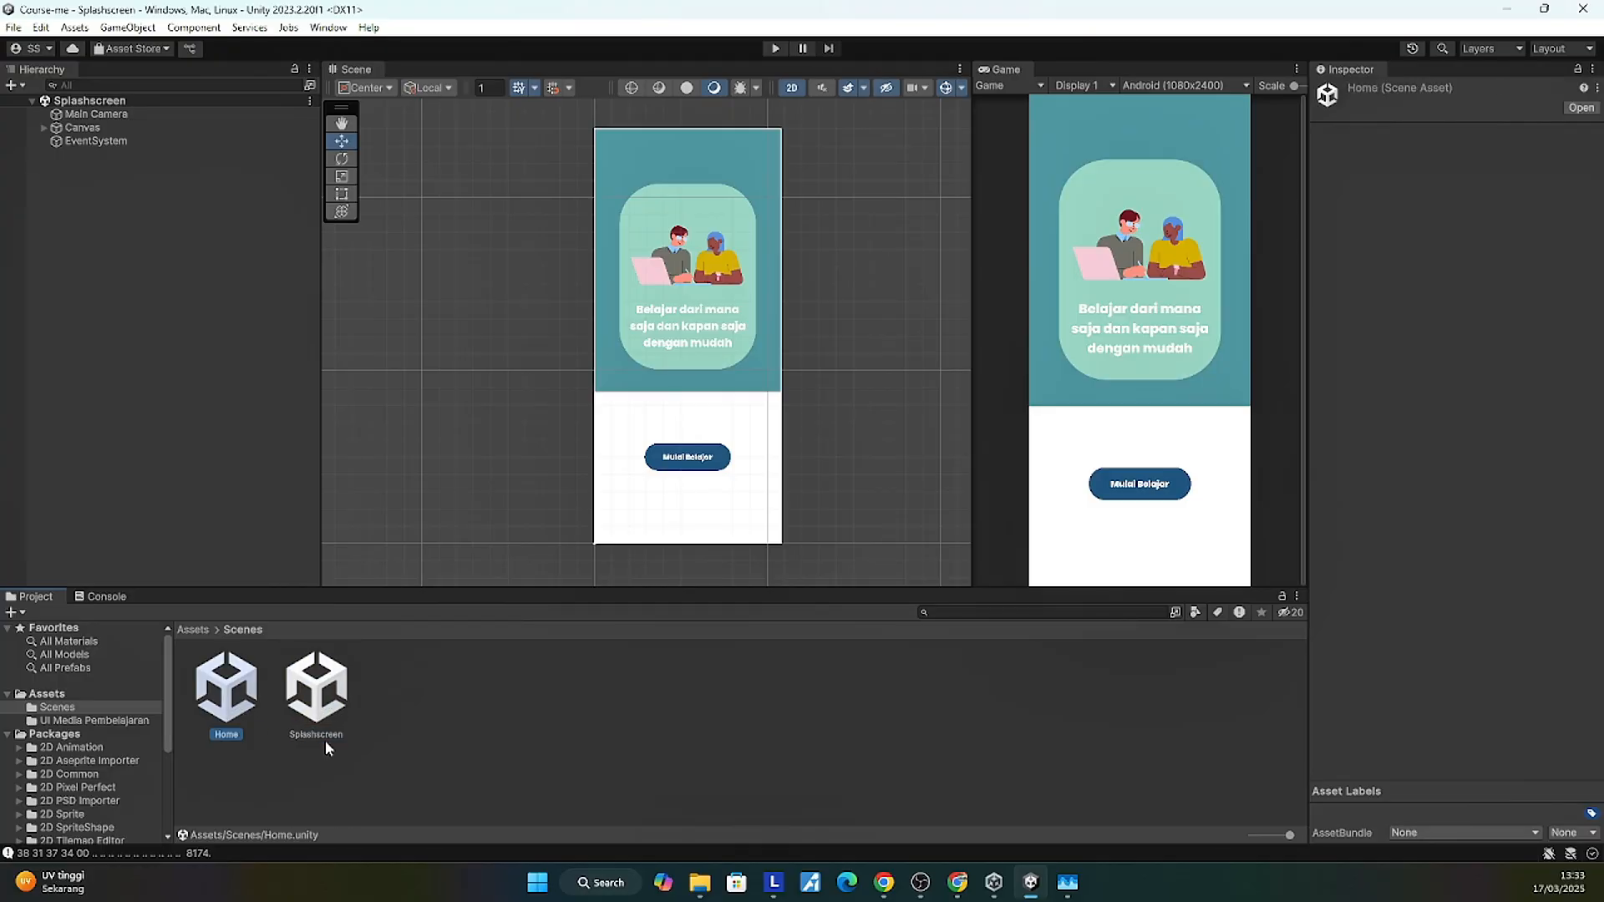
double_click(239, 698)
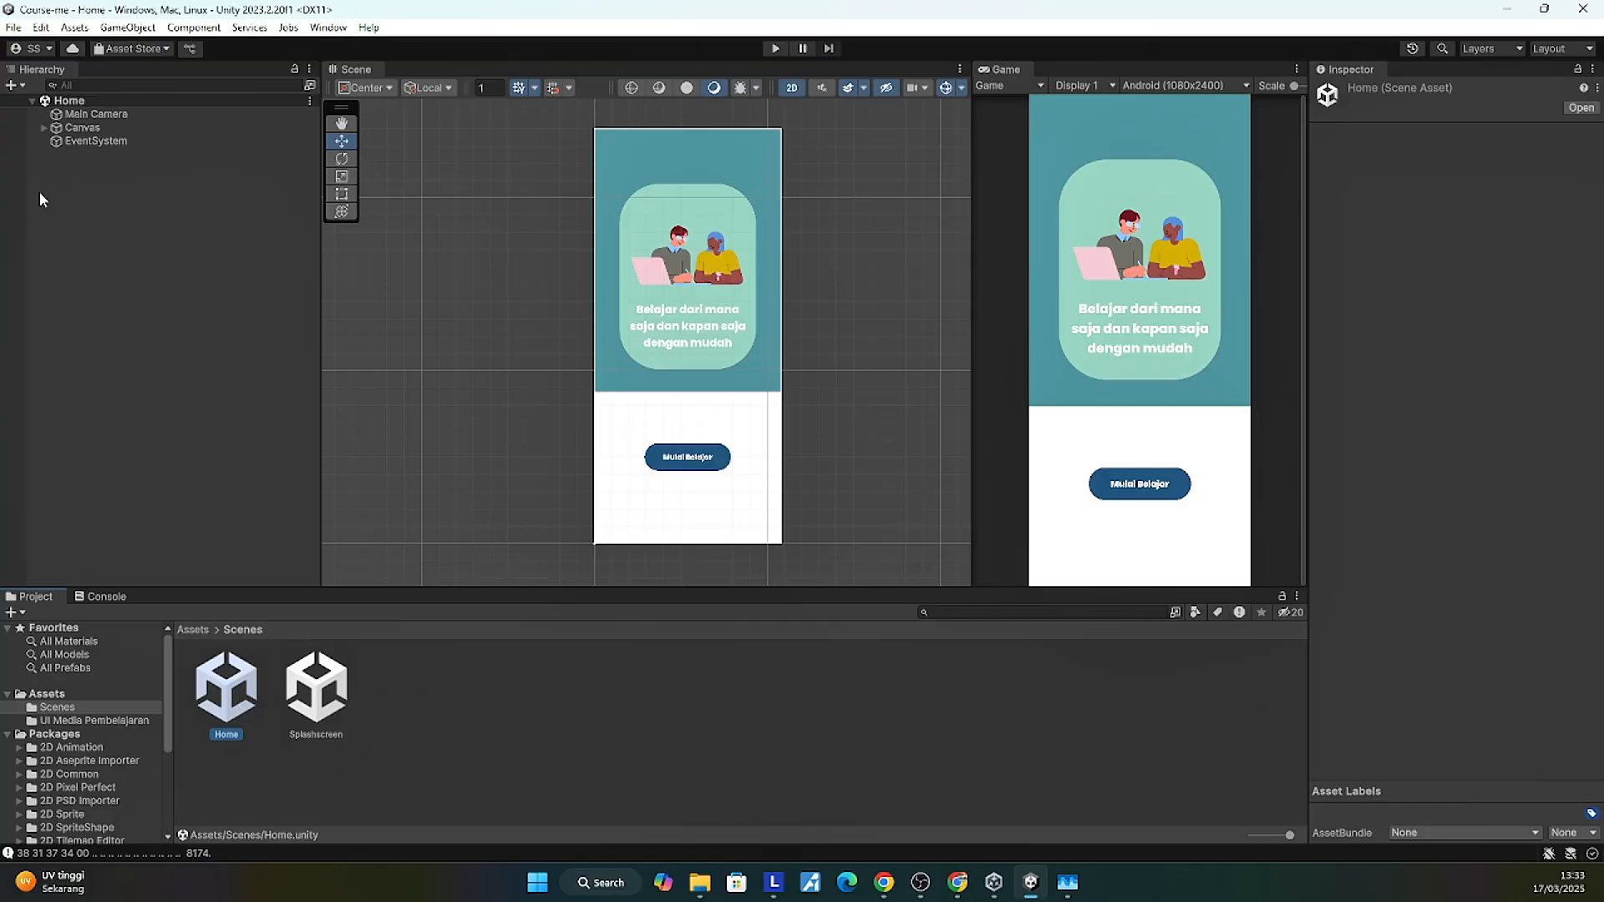
Step: Replace the source image of the bg object in the Home scene with the home sprite from the UI Media Pembelajaran folder
left_click(44, 128)
left_click(67, 142)
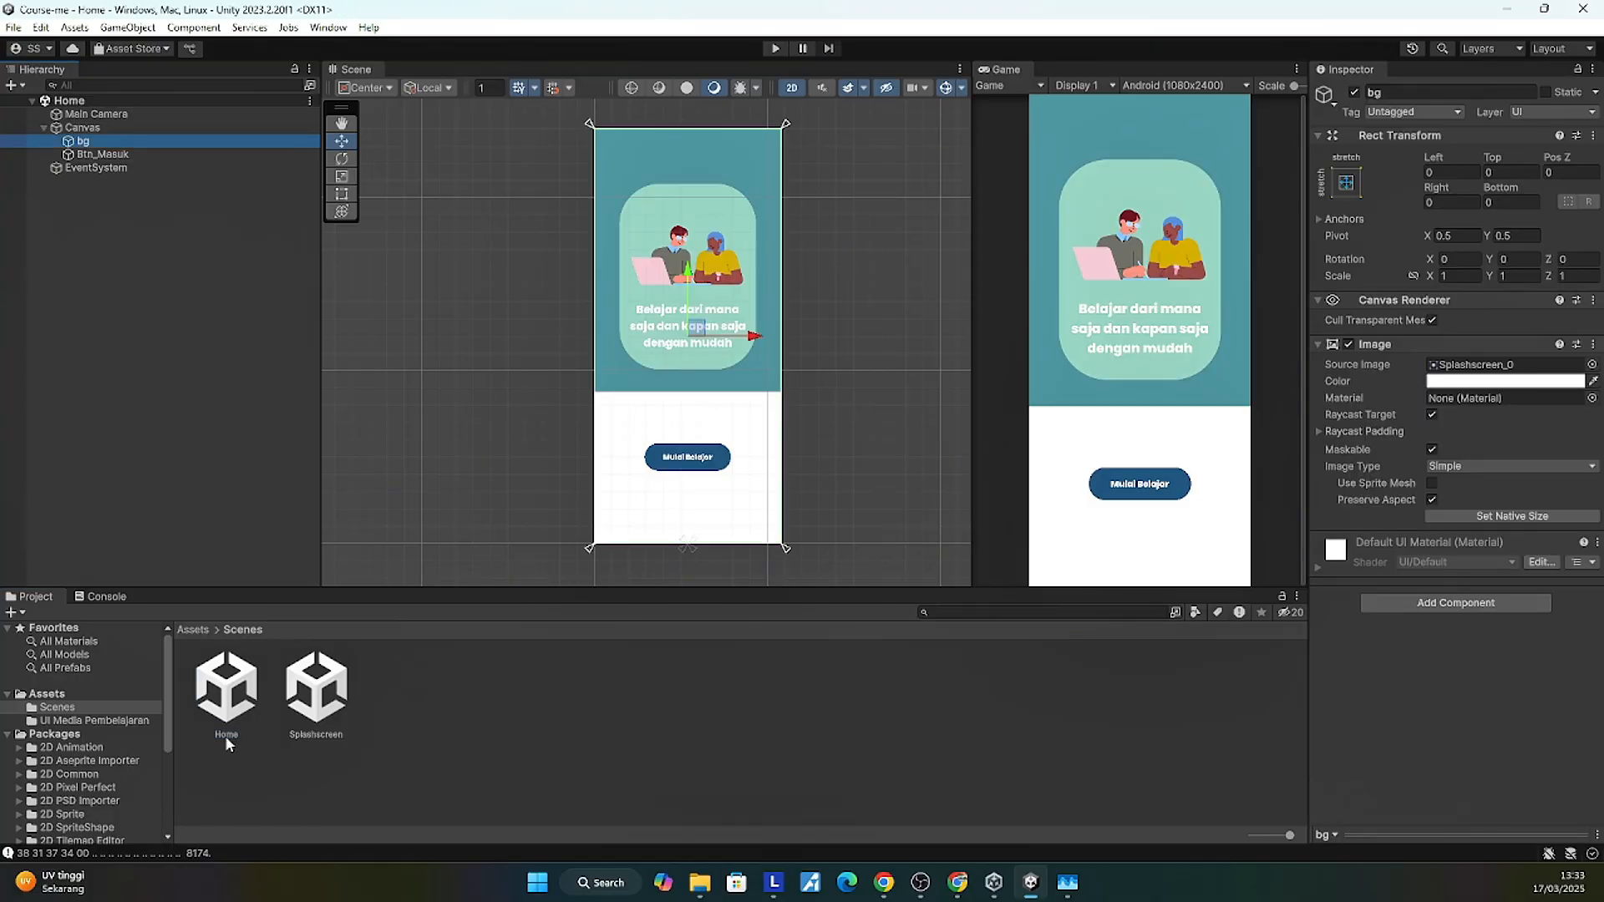
left_click(195, 630)
double_click(305, 698)
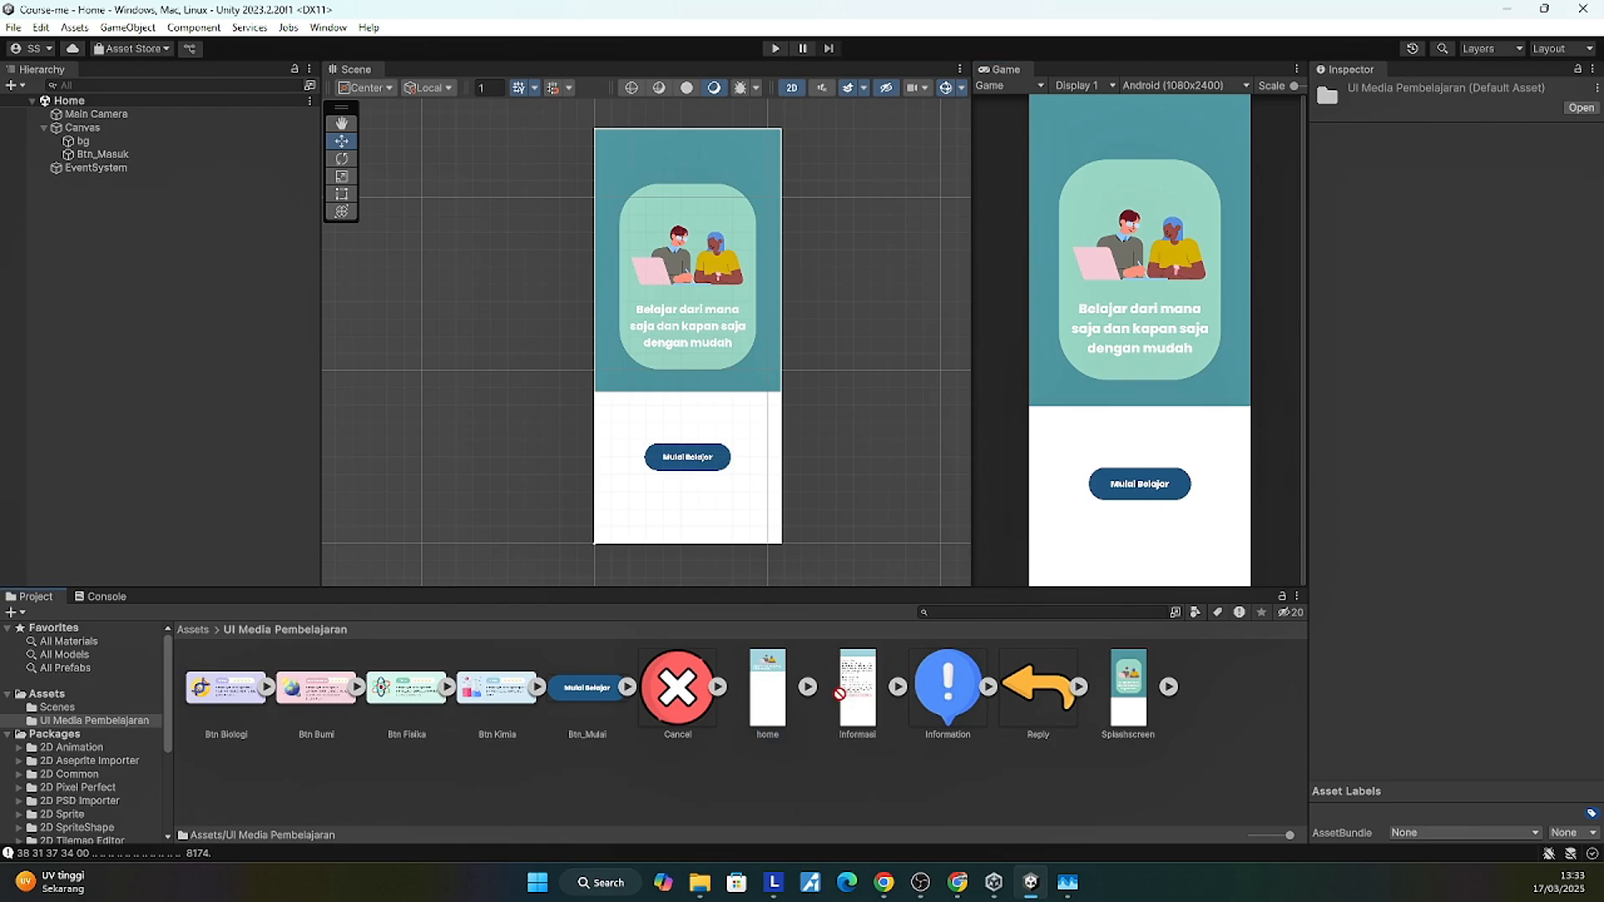
left_click(110, 143)
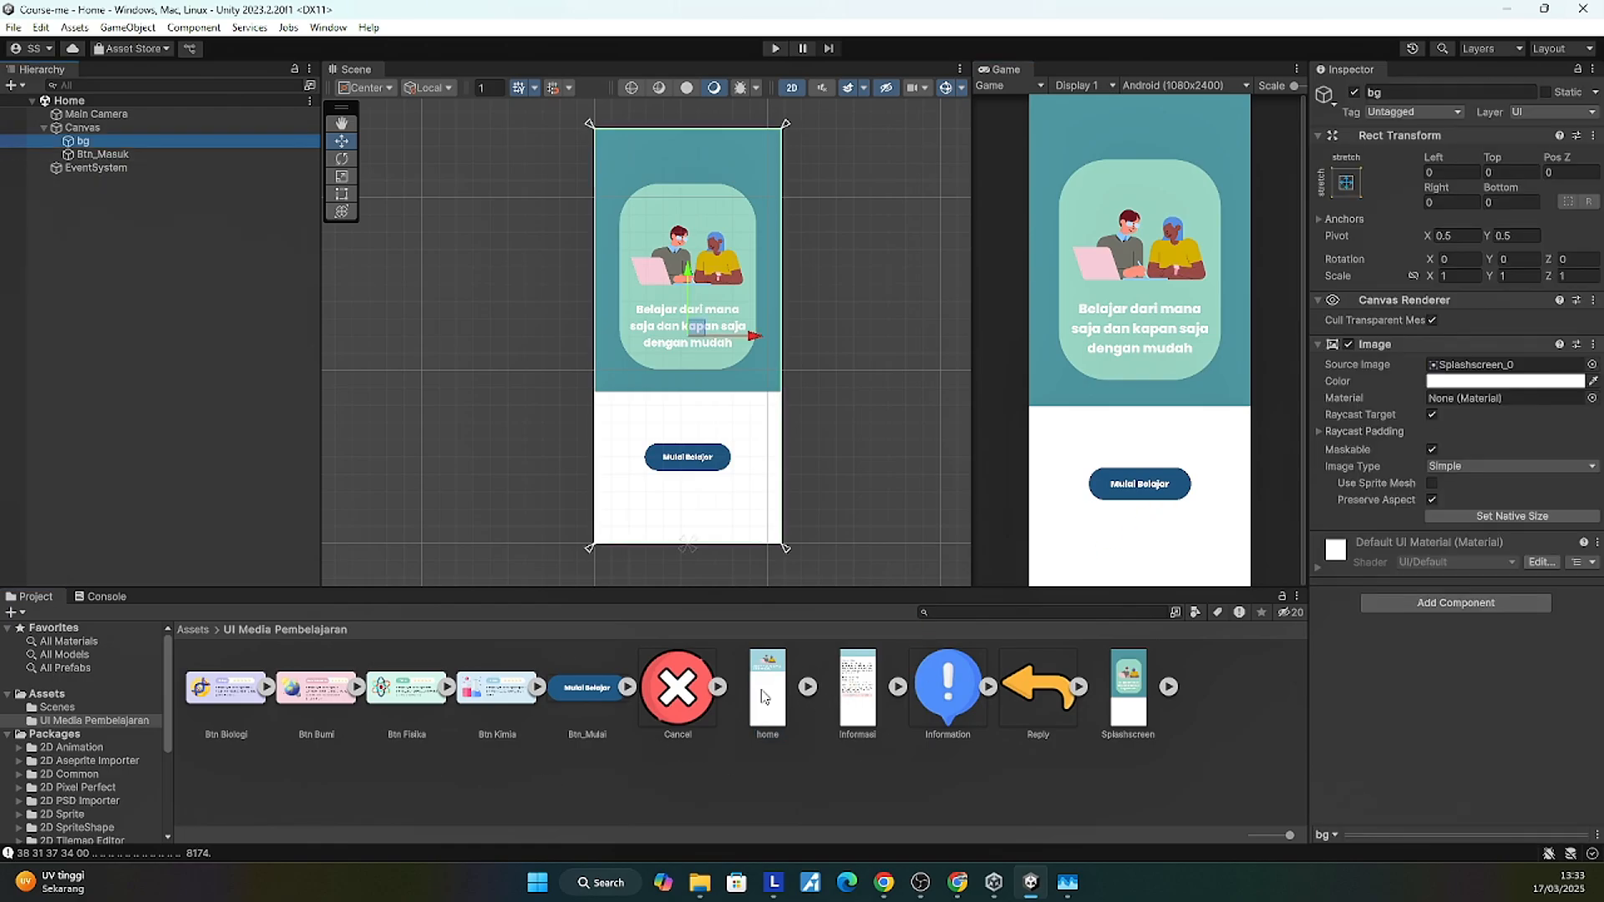
left_click_drag(764, 696, 1471, 366)
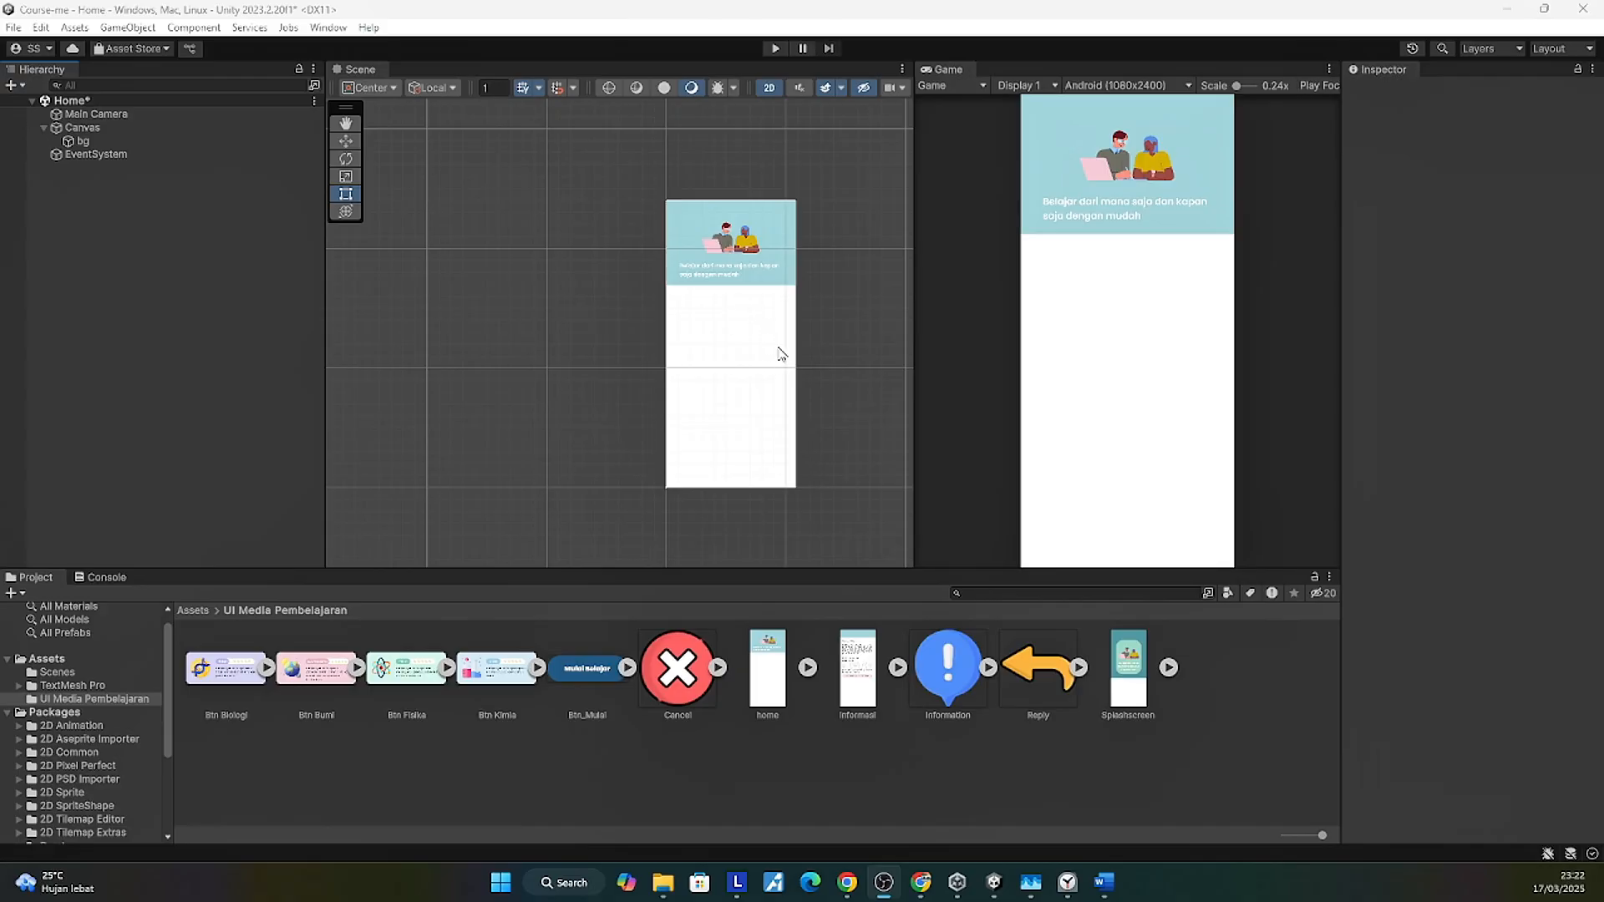
Step: Create an empty child object under Canvas and name it Scroll Area
left_click(73, 130)
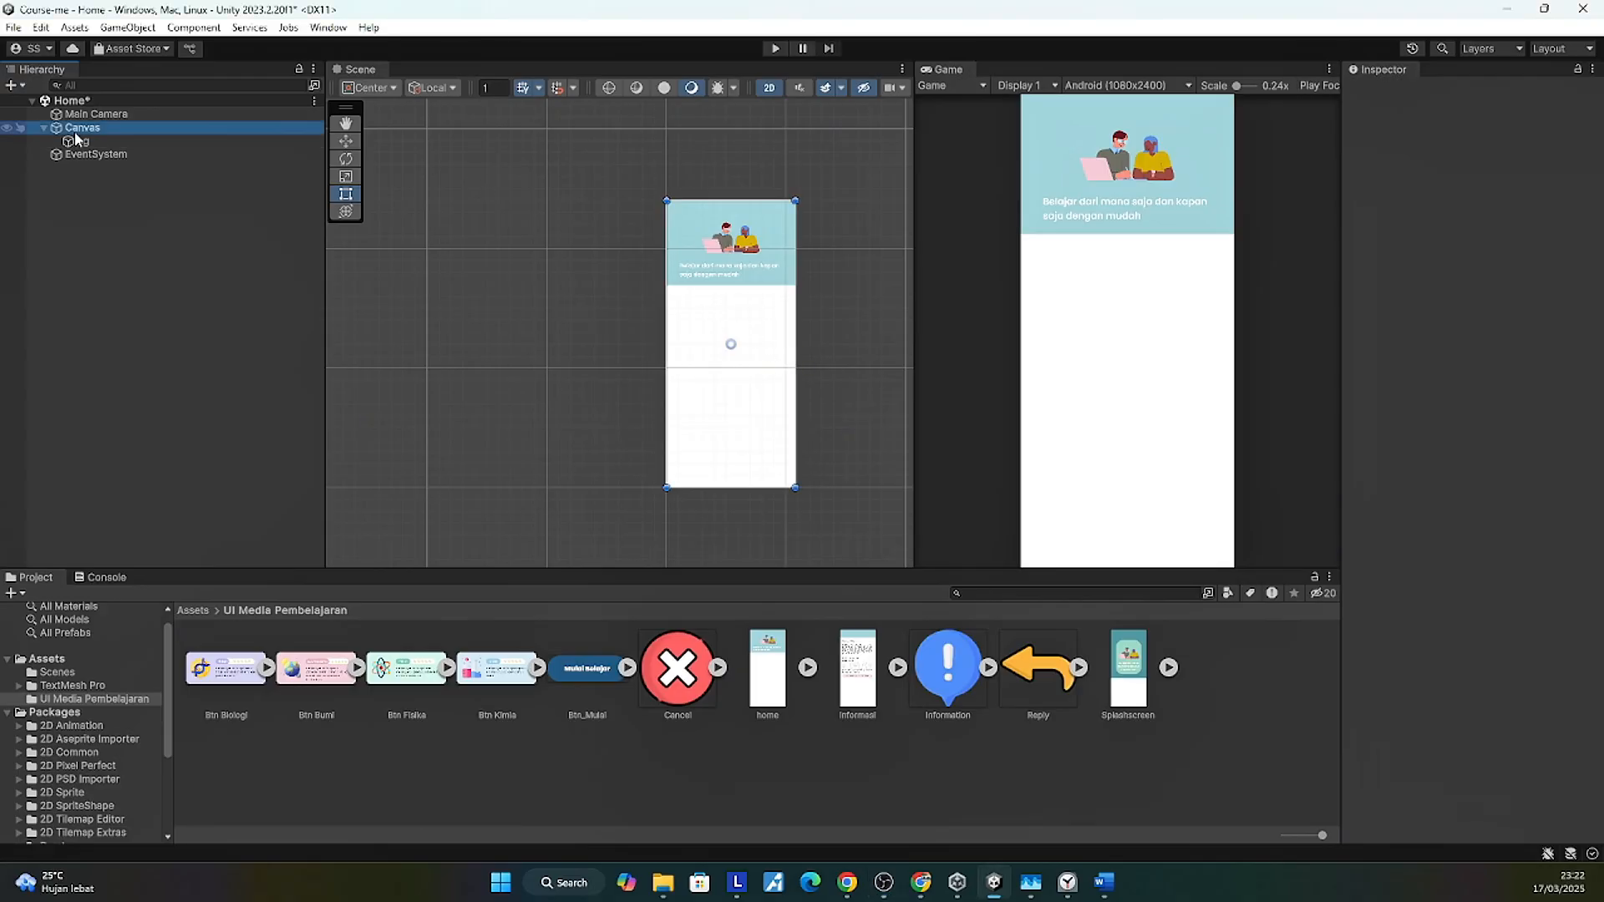
right_click(74, 133)
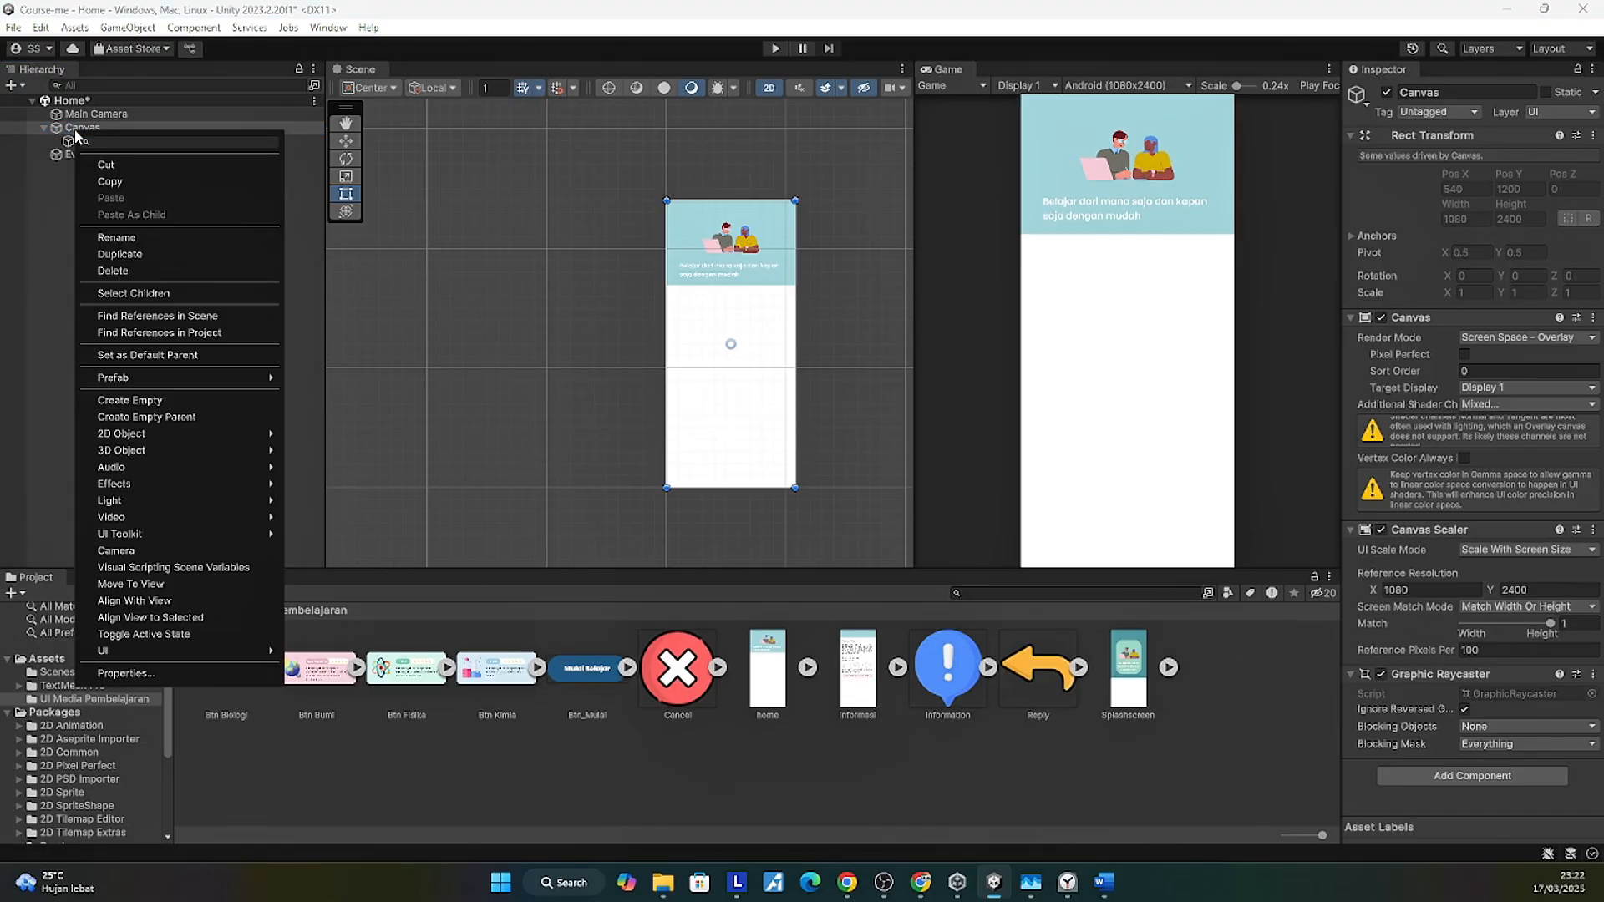
left_click(129, 400)
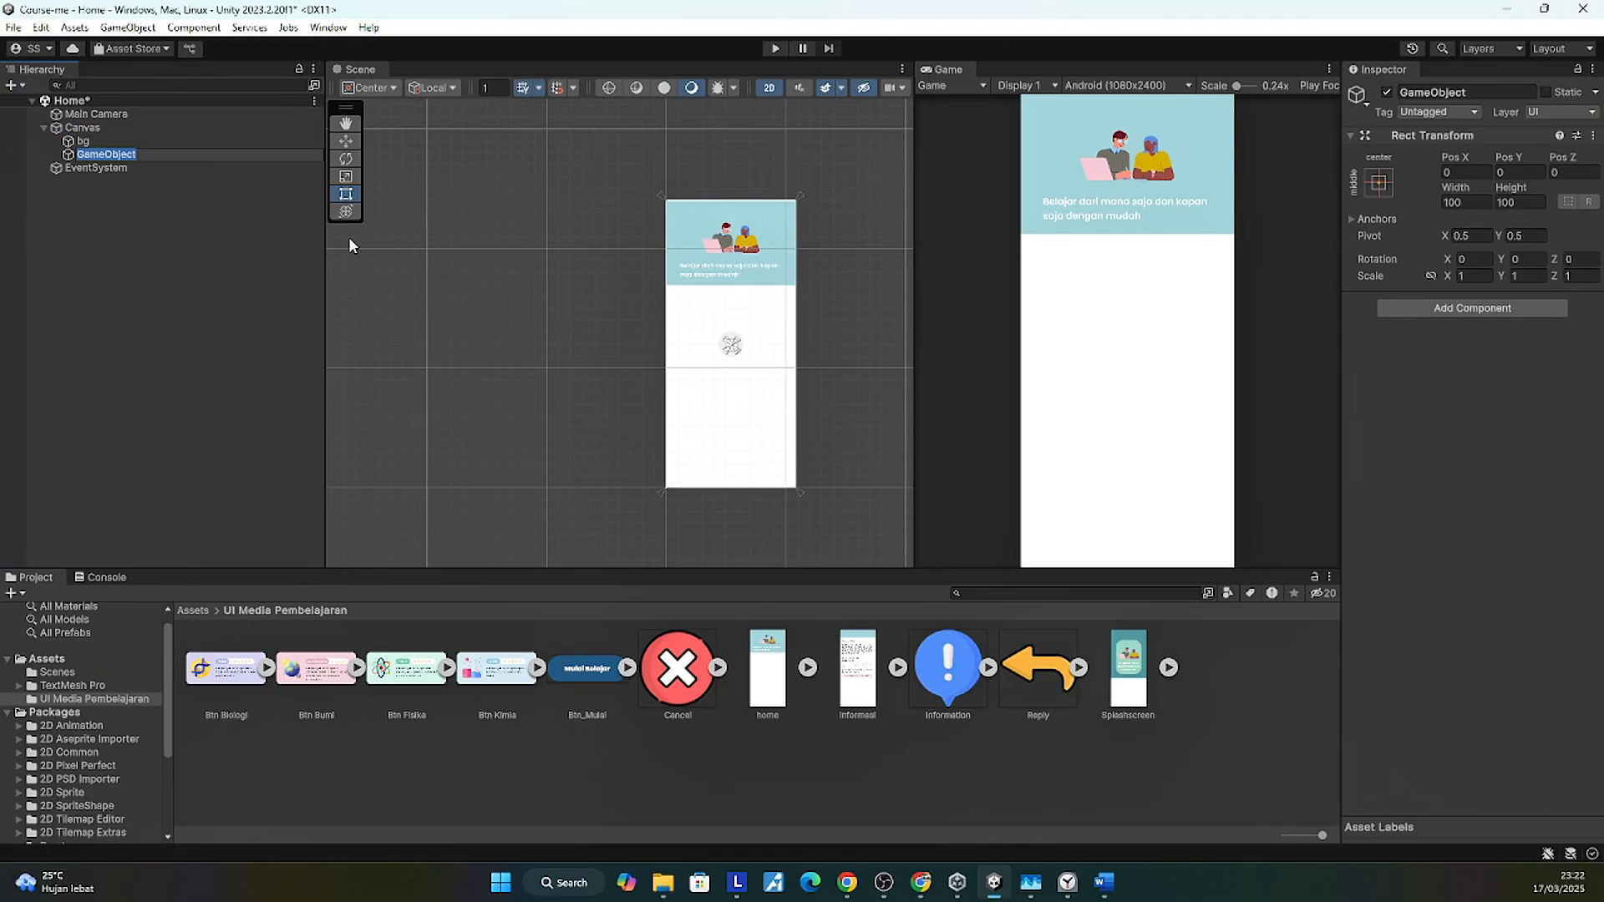
type("Scroll Area")
key("Return")
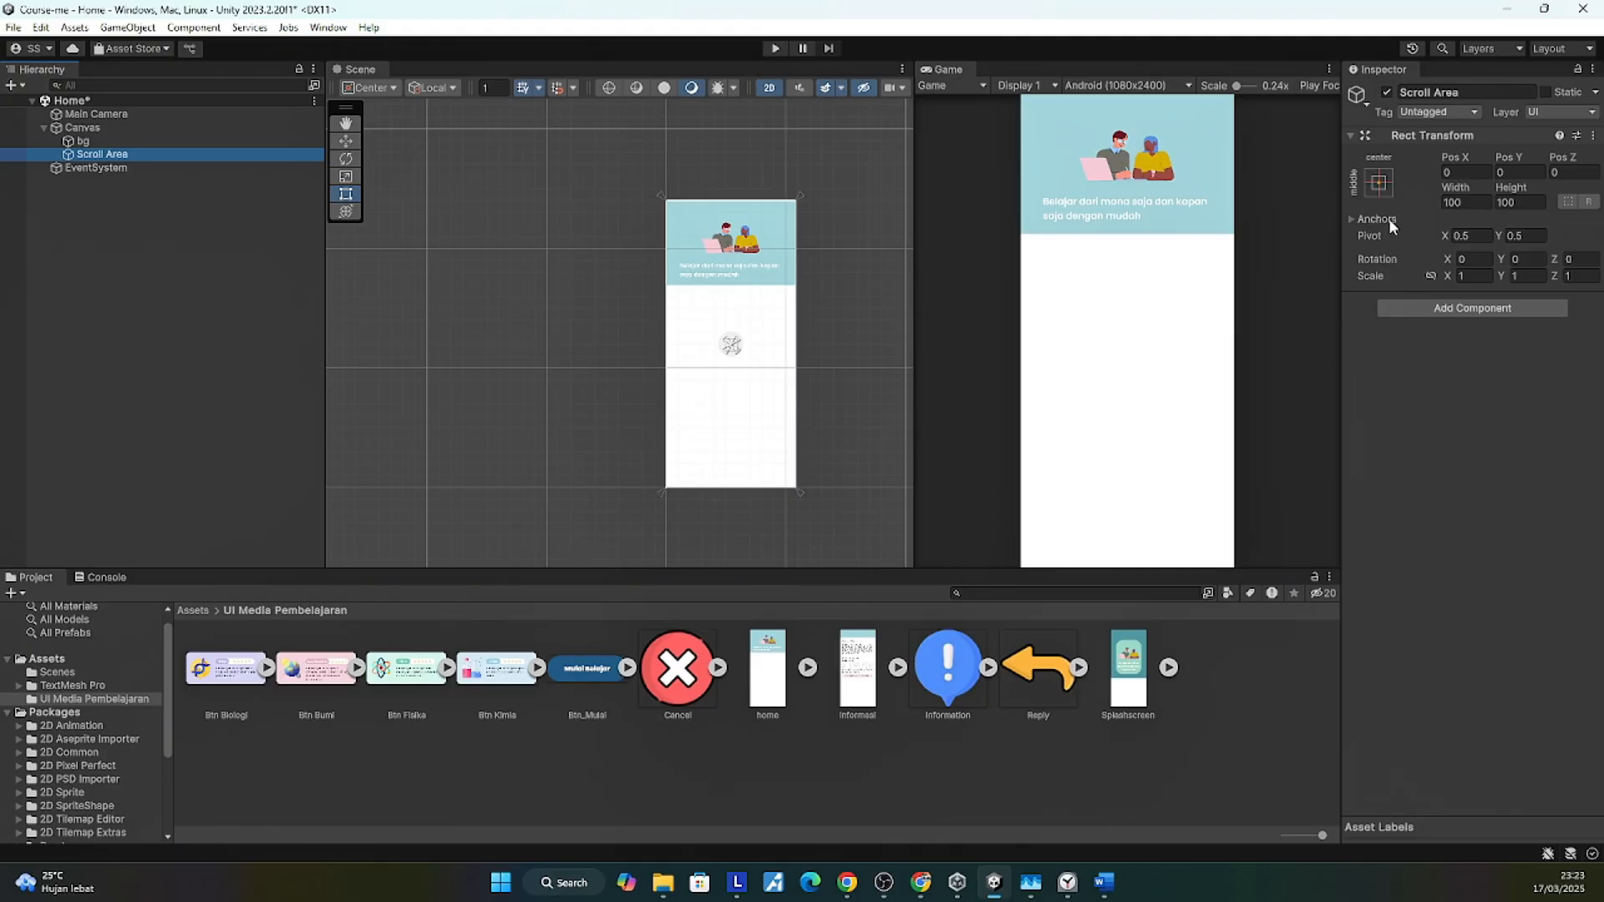
Step: Anchor Scroll Area to stretch in both directions and set its Left, Top, Right and Bottom offsets to 0
left_click(1379, 184)
left_click(1556, 434)
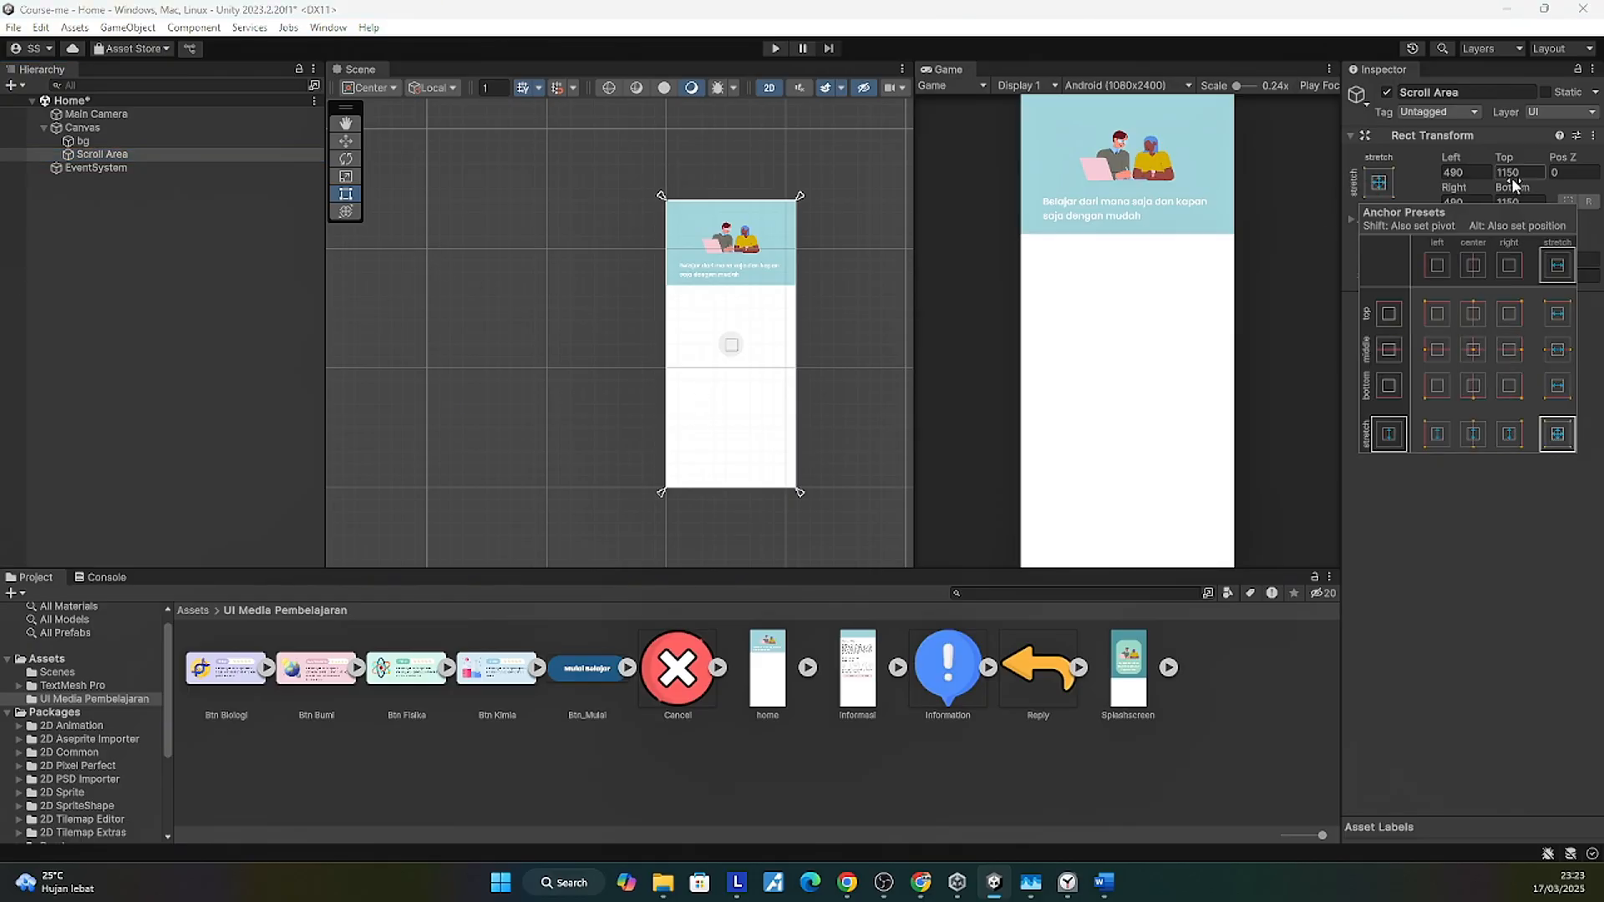
left_click(1463, 172)
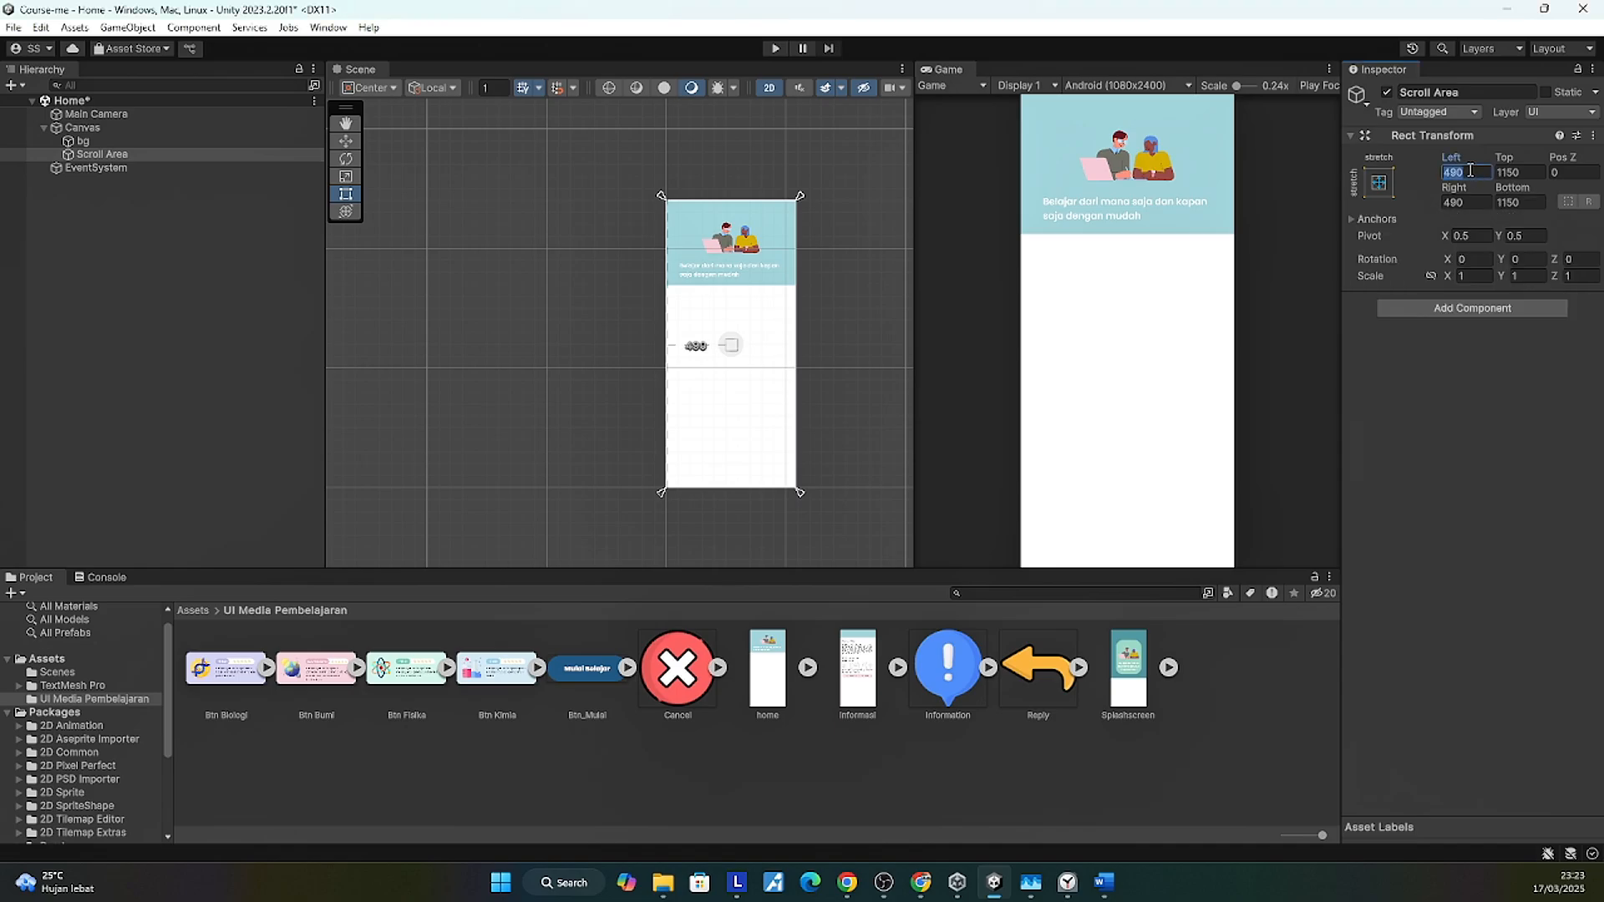
type("0")
key("Tab")
type("0")
key("Tab")
type("0")
key("Tab")
type("0")
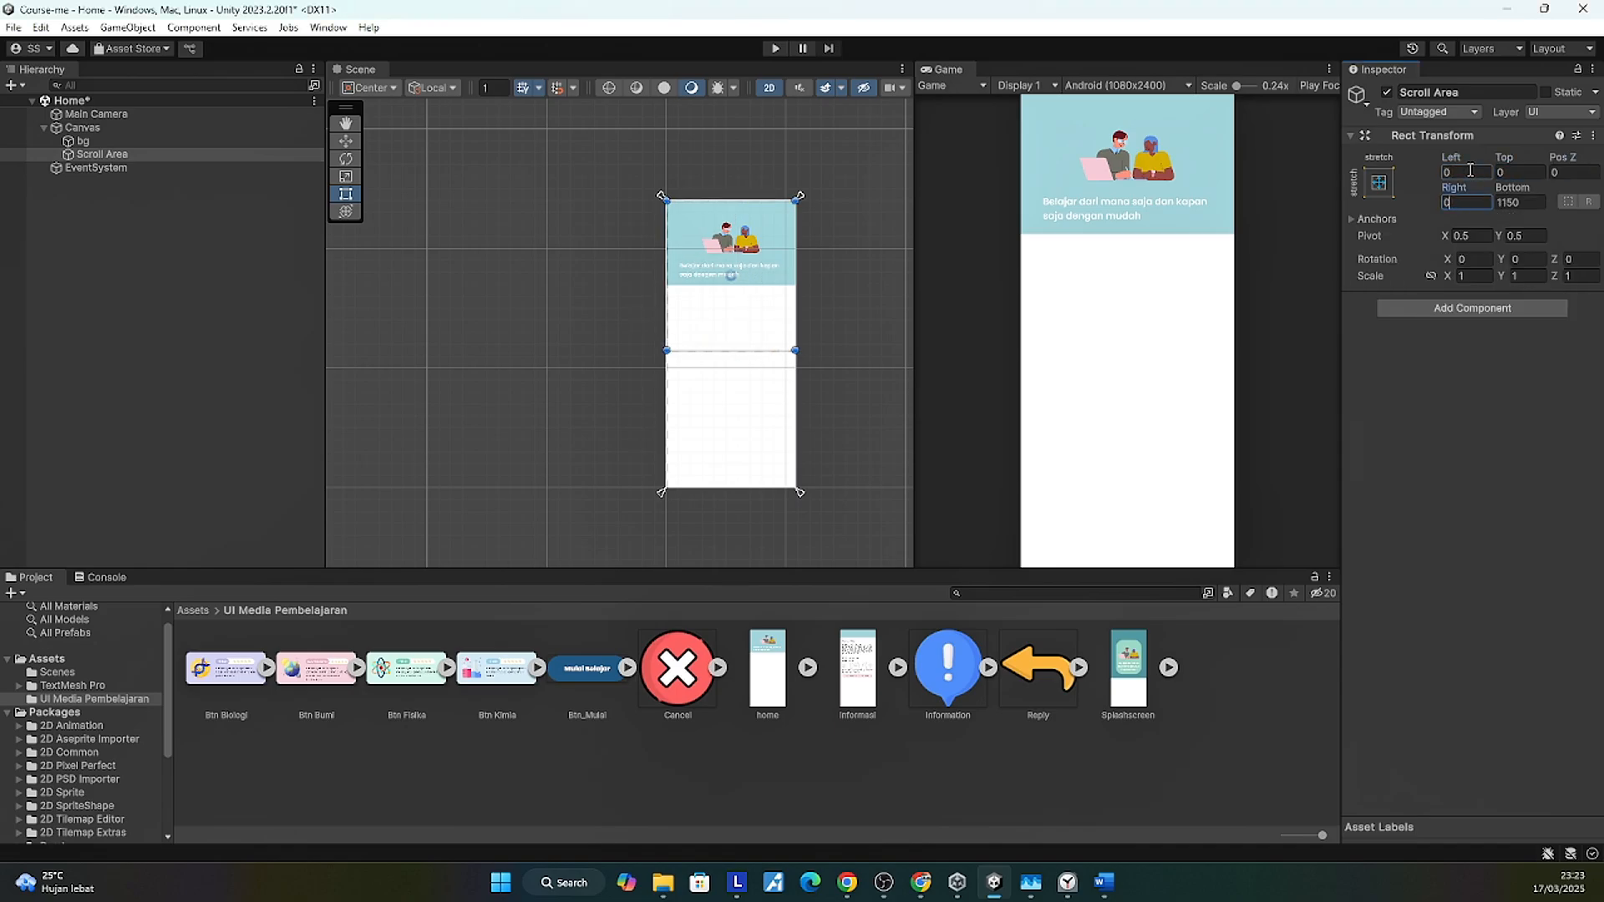
key("Tab")
type("0")
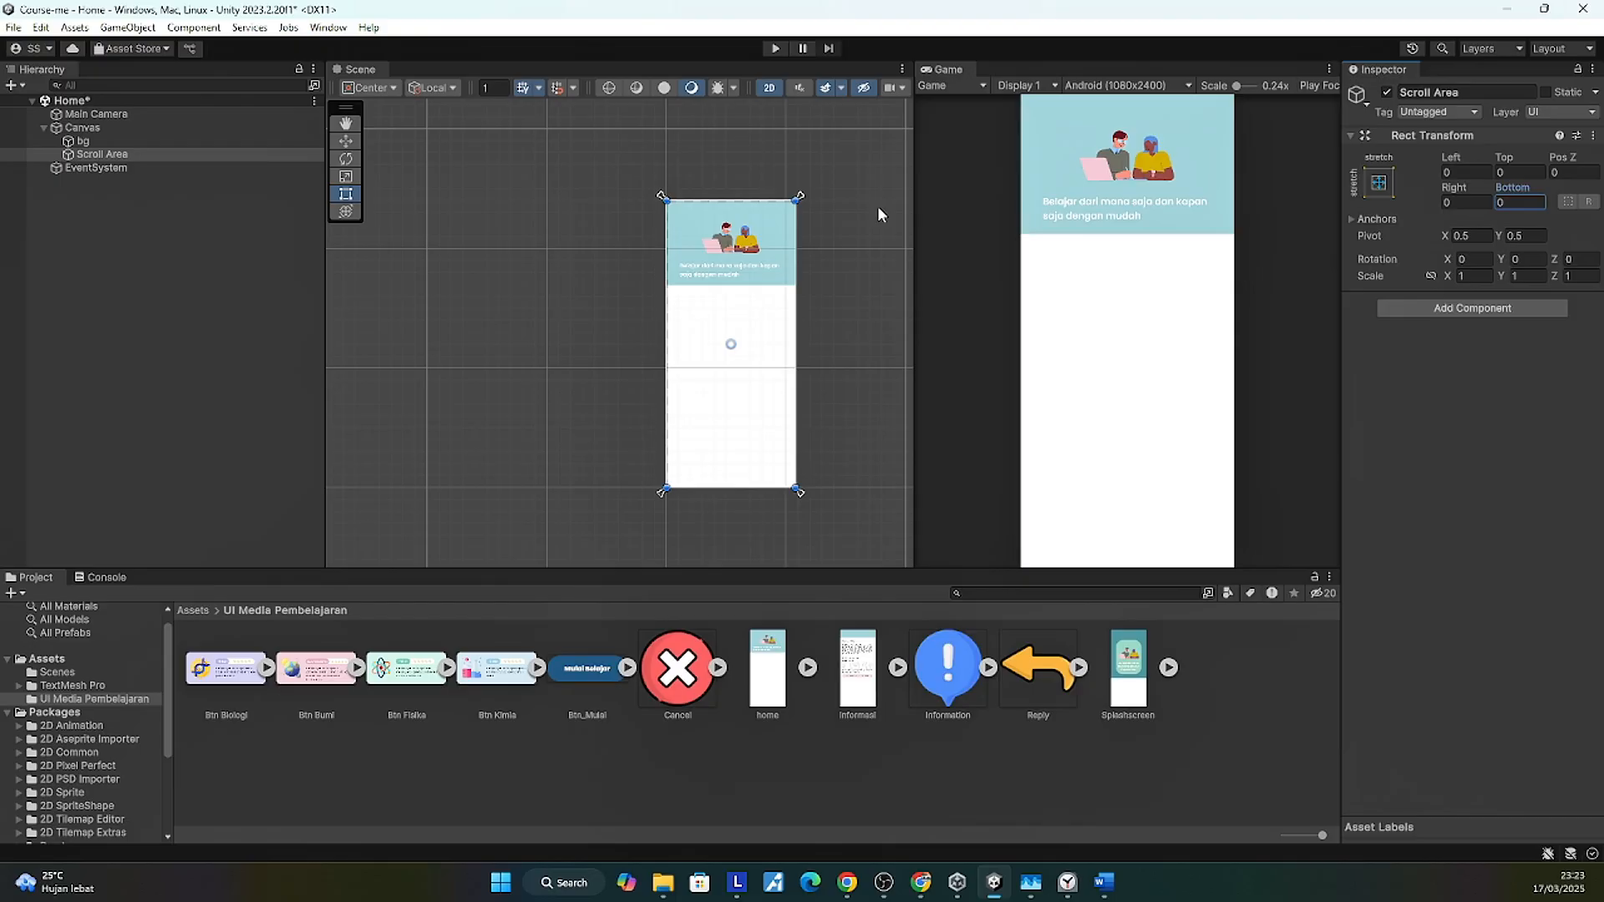
Step: Move Scroll Area's anchors to span the white area below the banner, just above the canvas bottom, and set its Top and Bottom offsets to 0
left_click_drag(801, 201, 799, 287)
left_click_drag(800, 493, 800, 485)
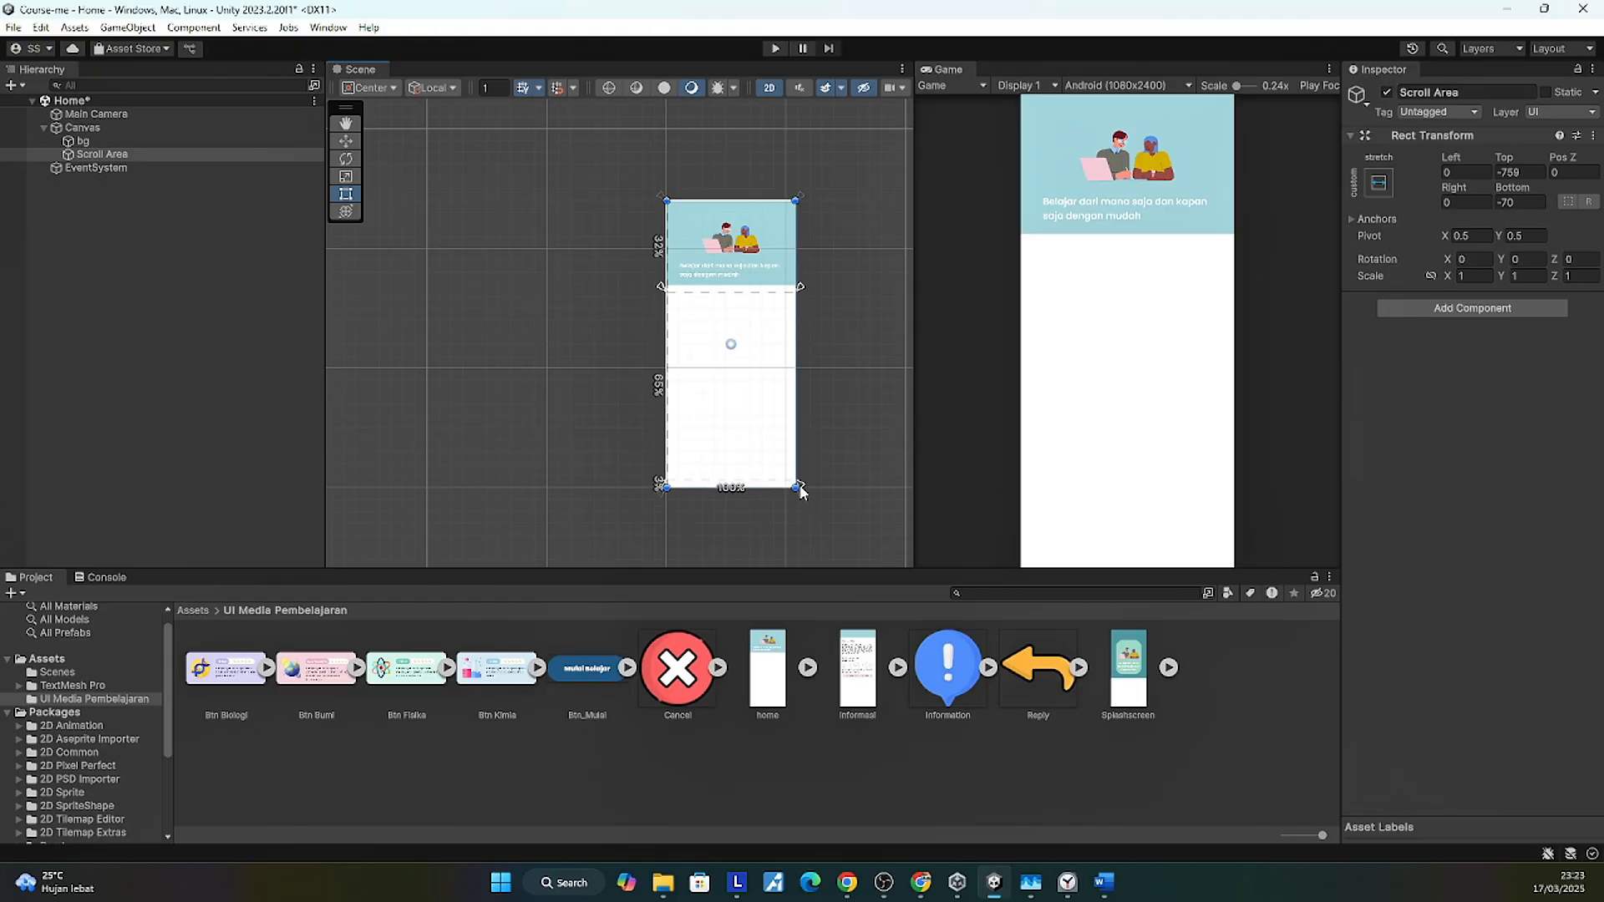
left_click(1504, 172)
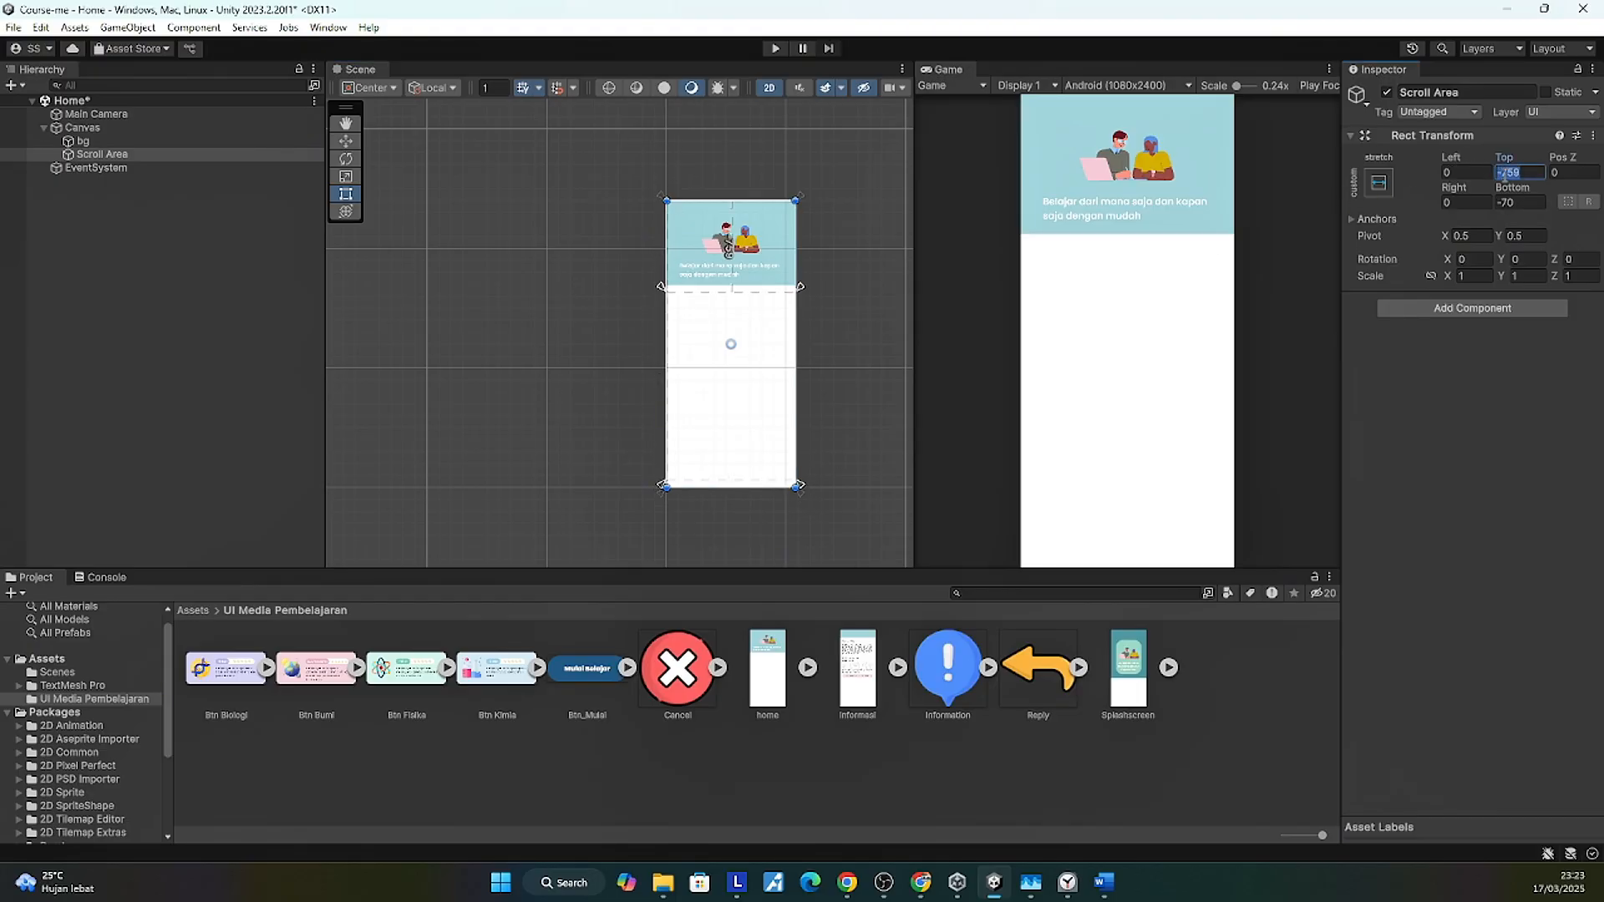
type("0")
left_click(1508, 202)
type("0")
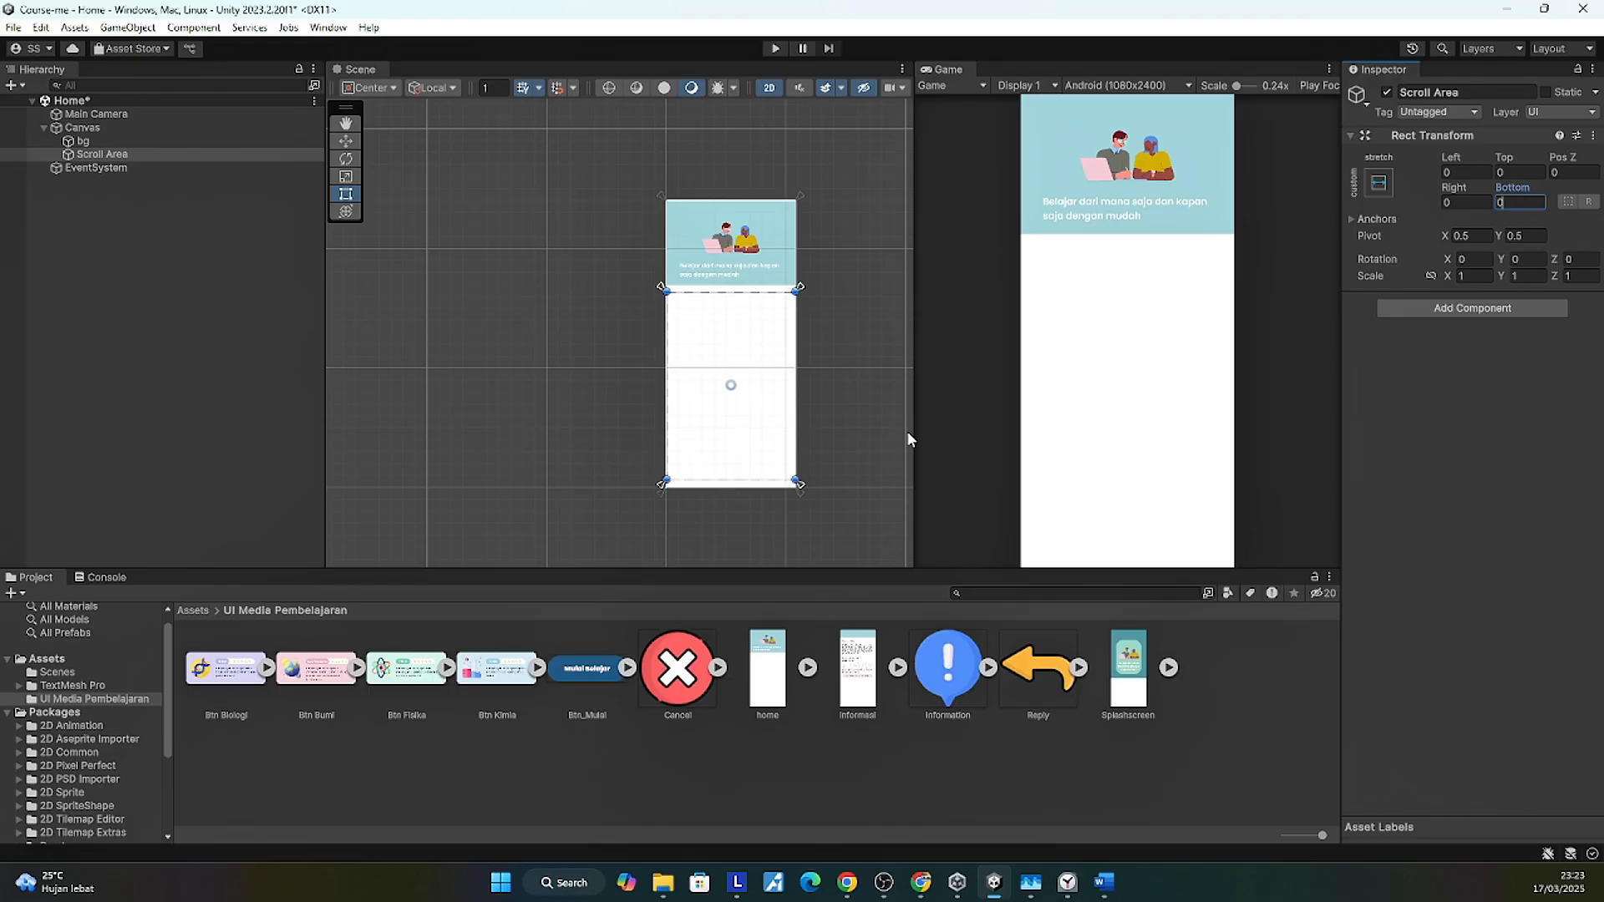
left_click(880, 411)
left_click(103, 155)
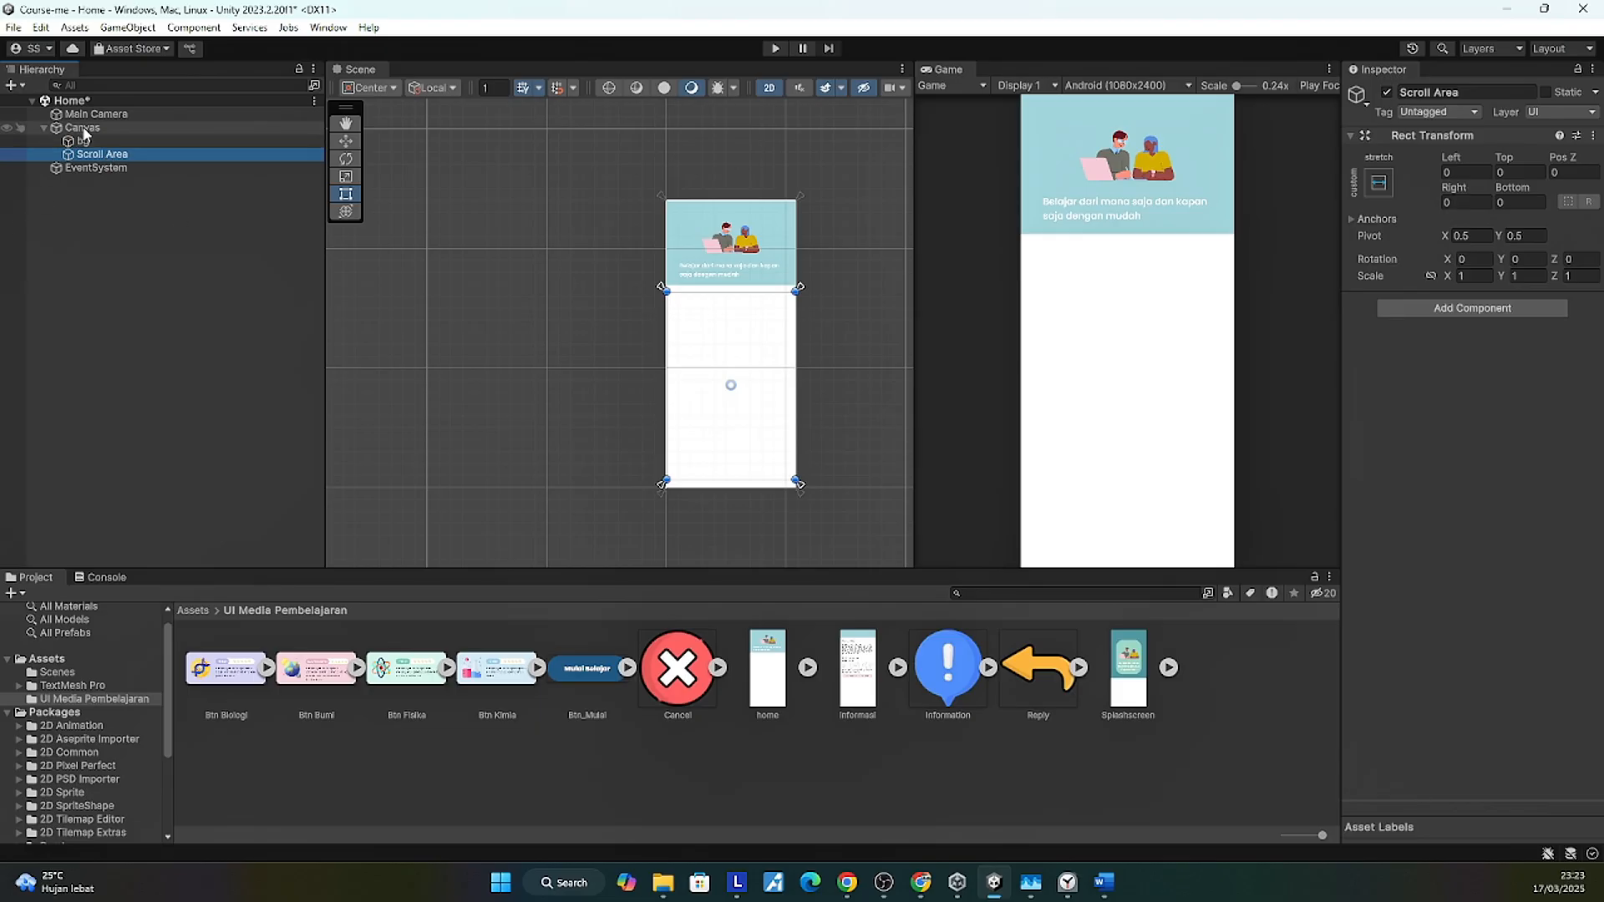
Step: Create an empty child object under Canvas and name it Btn_Menu
left_click(83, 129)
right_click(85, 133)
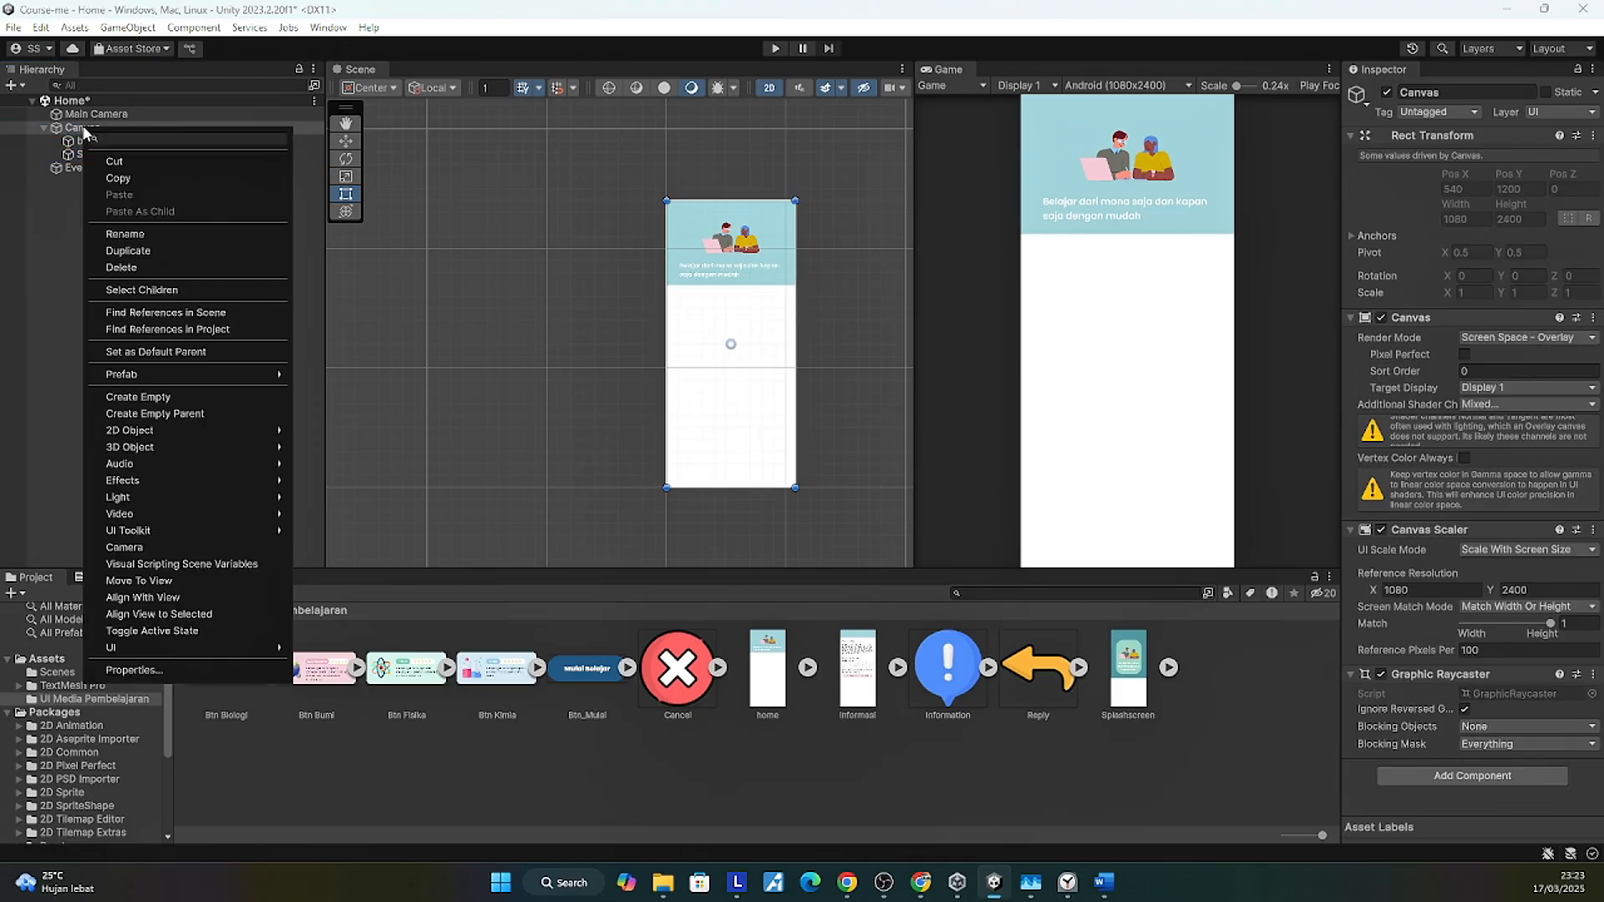
left_click(181, 403)
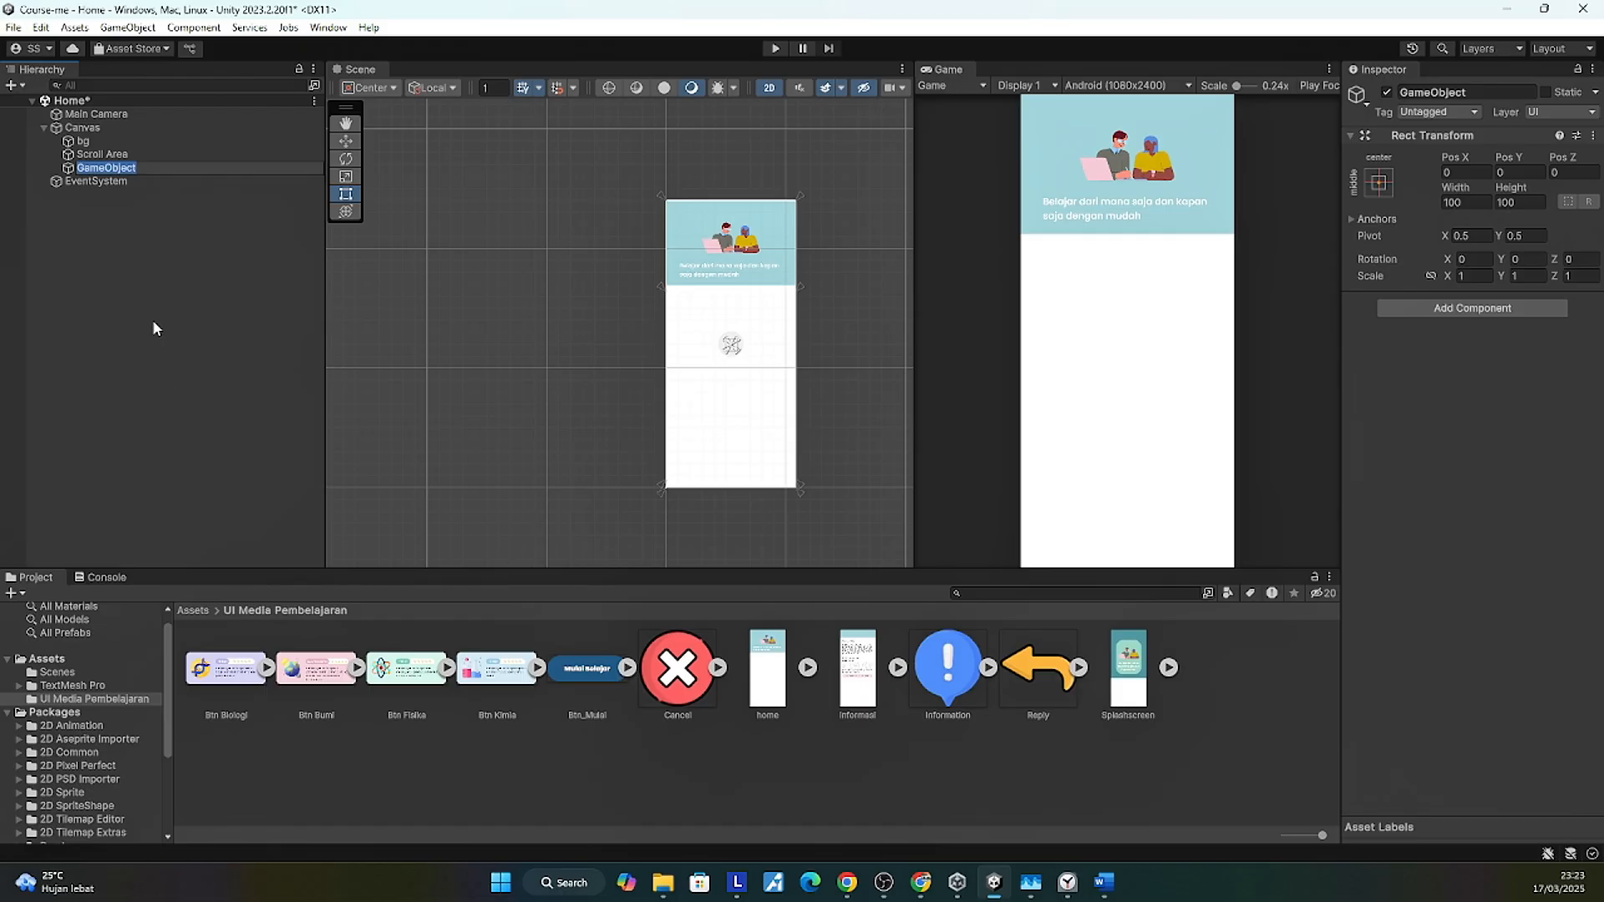
type("Btn_Menu")
key("Return")
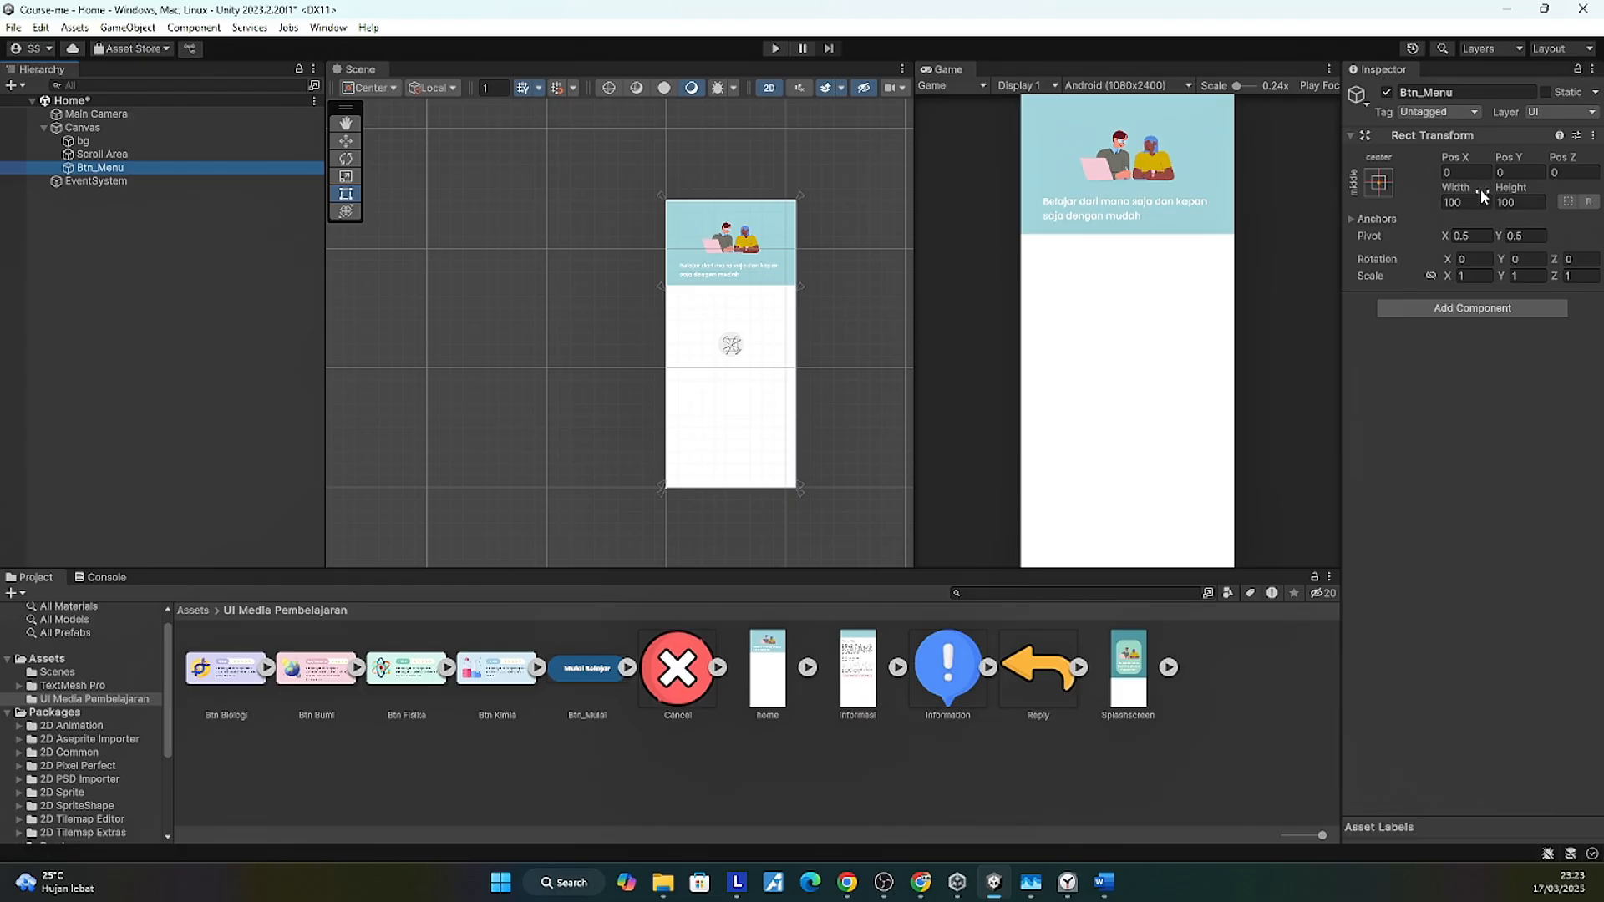
Step: Anchor Btn_Menu to stretch in both directions and set its Left, Top, Right and Bottom offsets to 0
left_click(1378, 182)
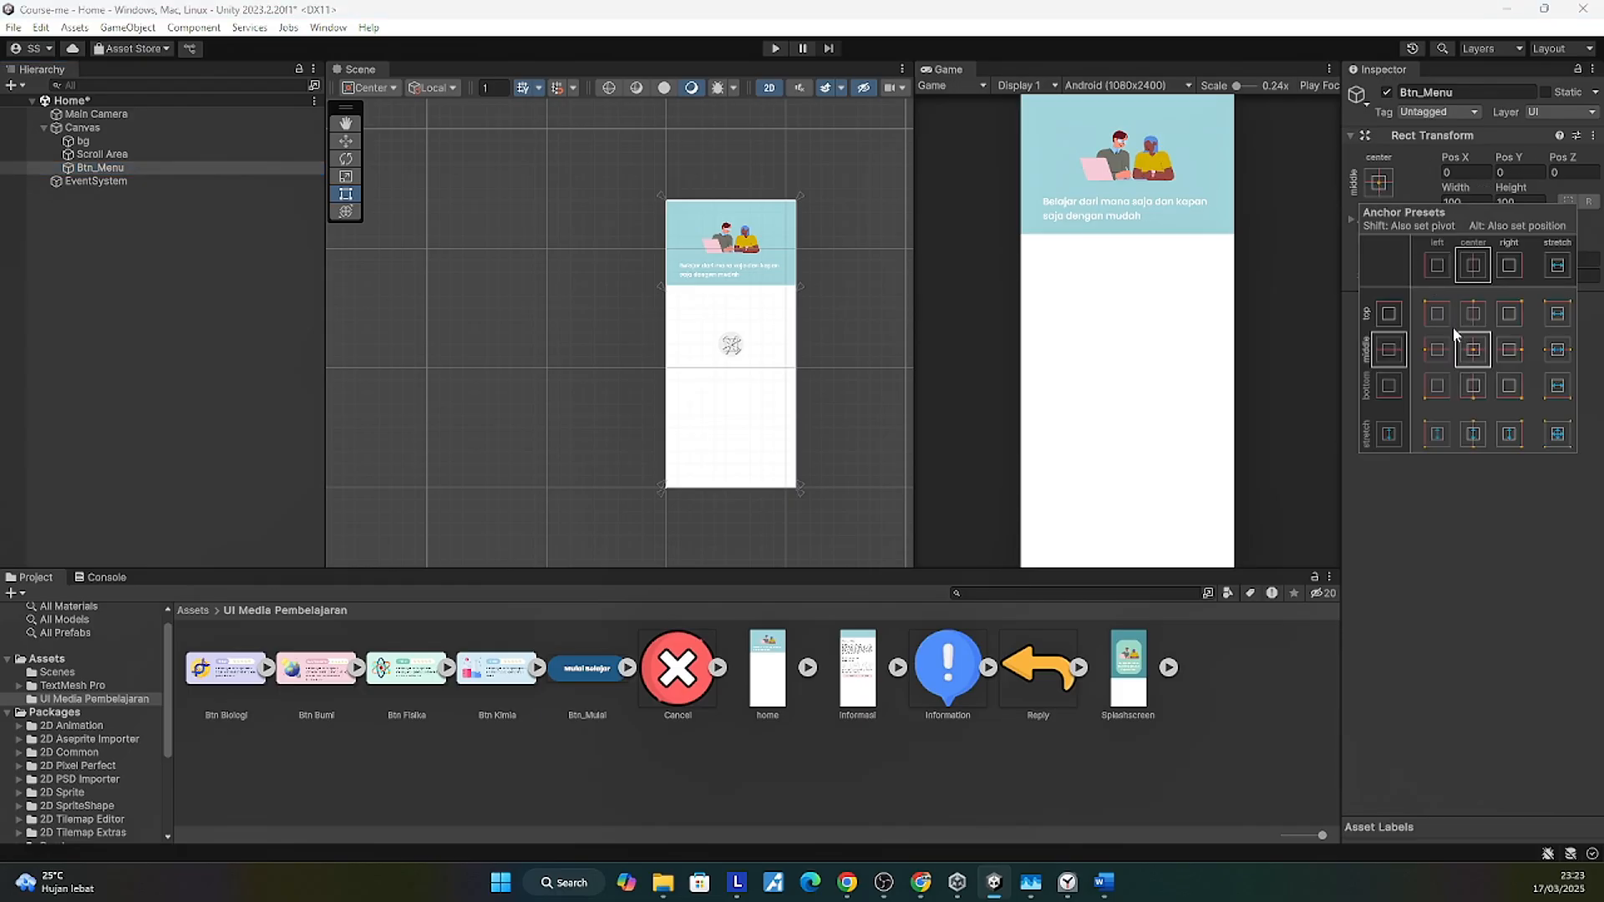
left_click(1556, 439)
left_click(1476, 174)
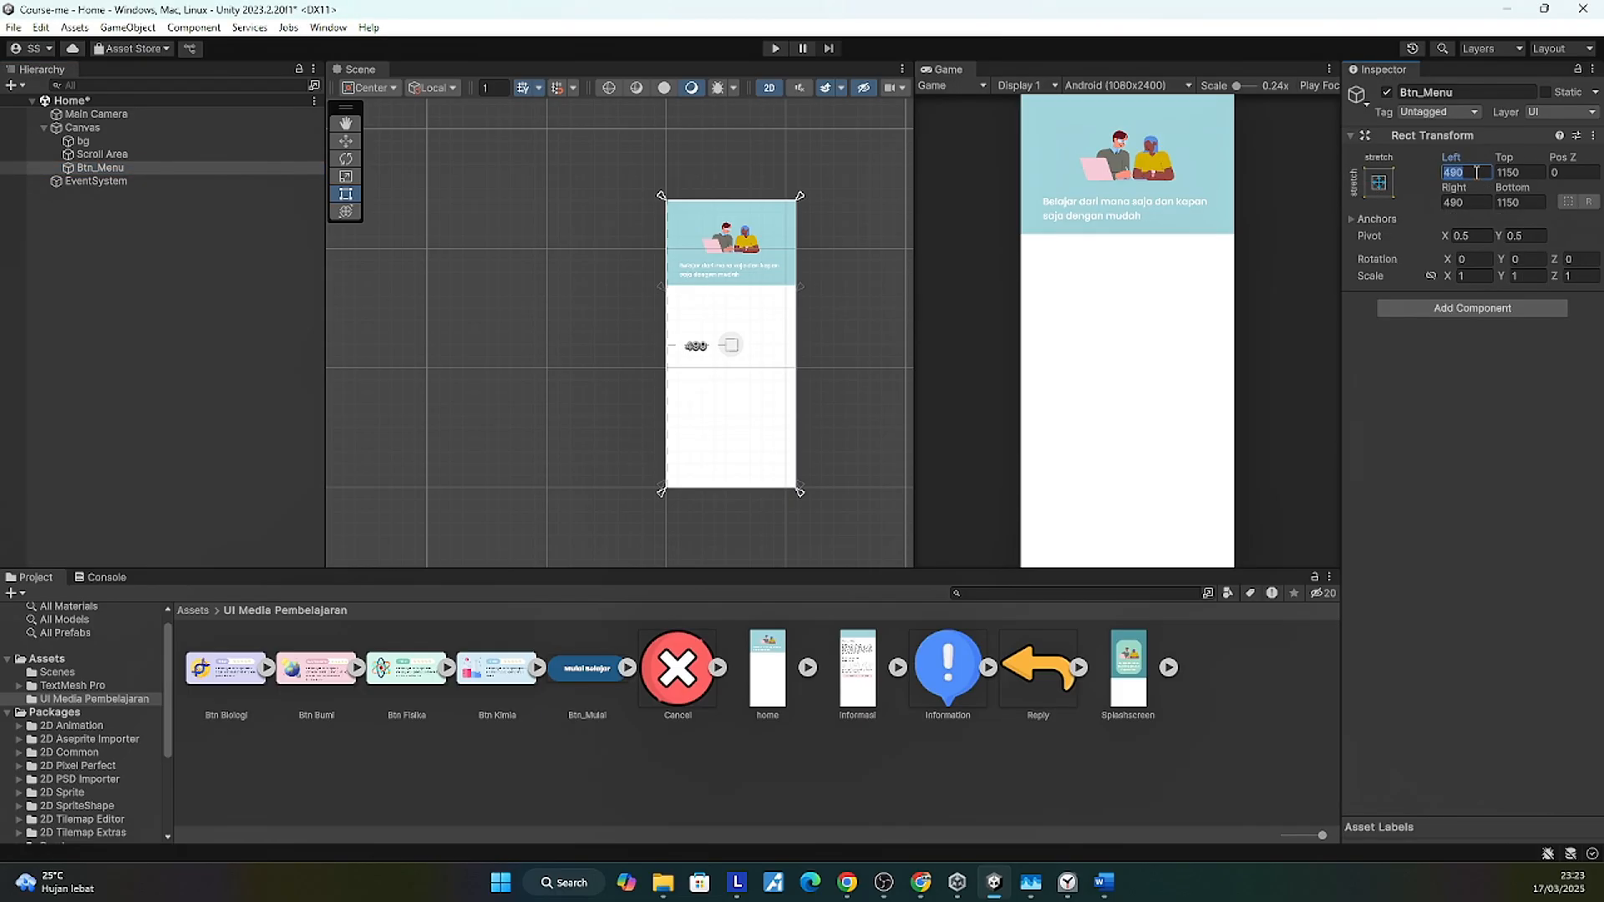
type("0")
key("Tab")
type("0")
key("Tab")
type("0")
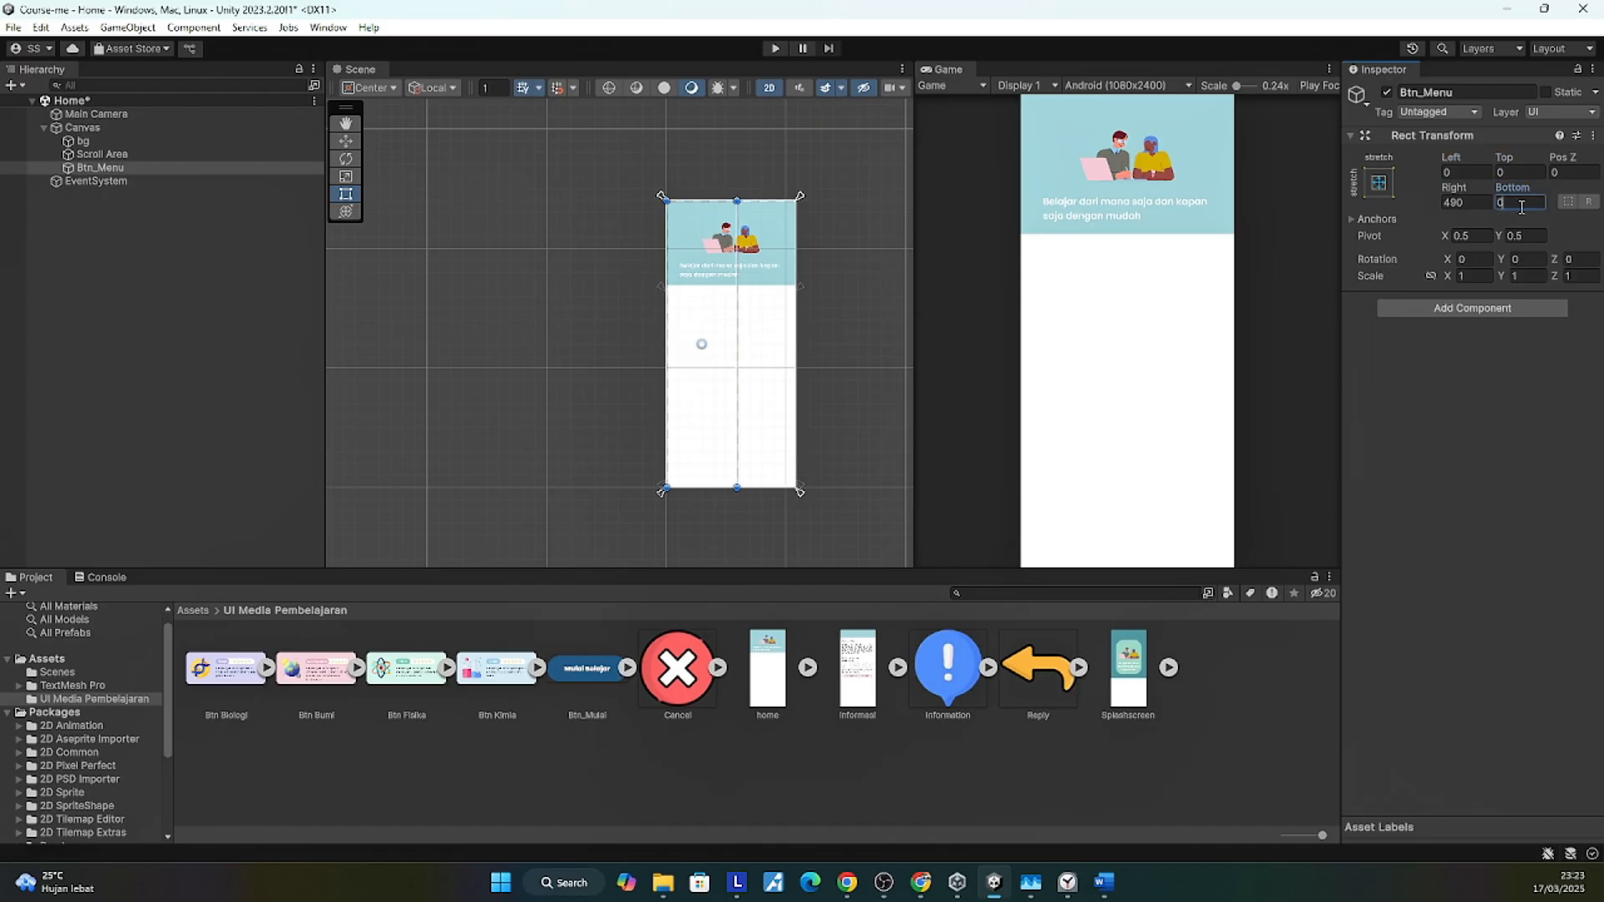
left_click(1467, 202)
type("0")
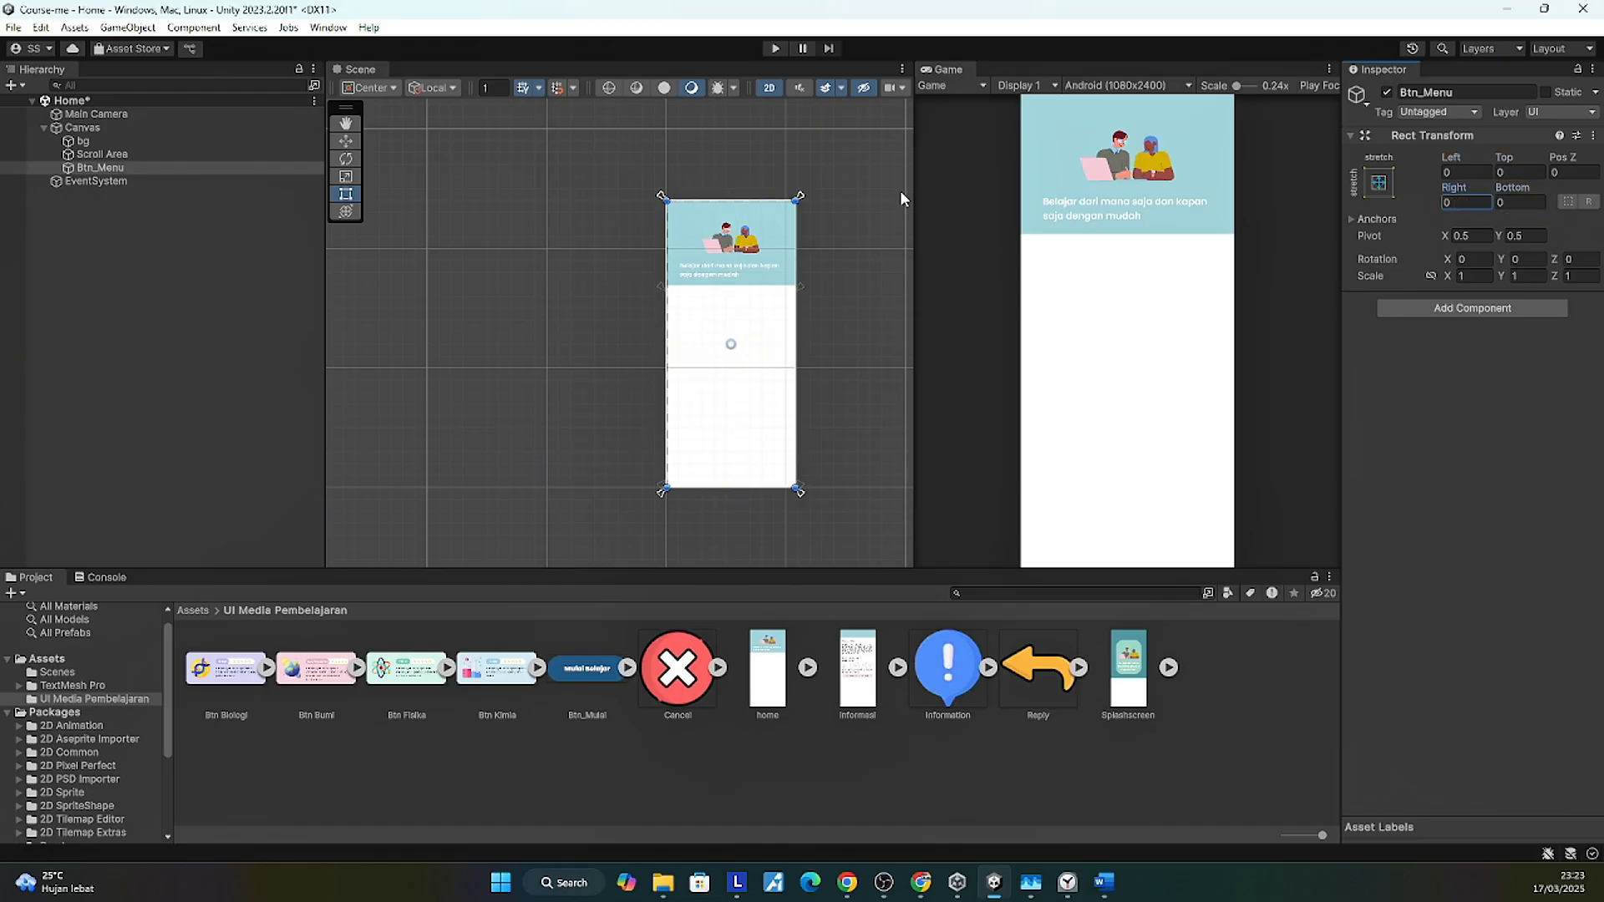
Step: Move Btn_Menu's anchors to enclose the white area below the banner and set its Bottom and Top offsets to 0
left_click_drag(801, 196, 812, 287)
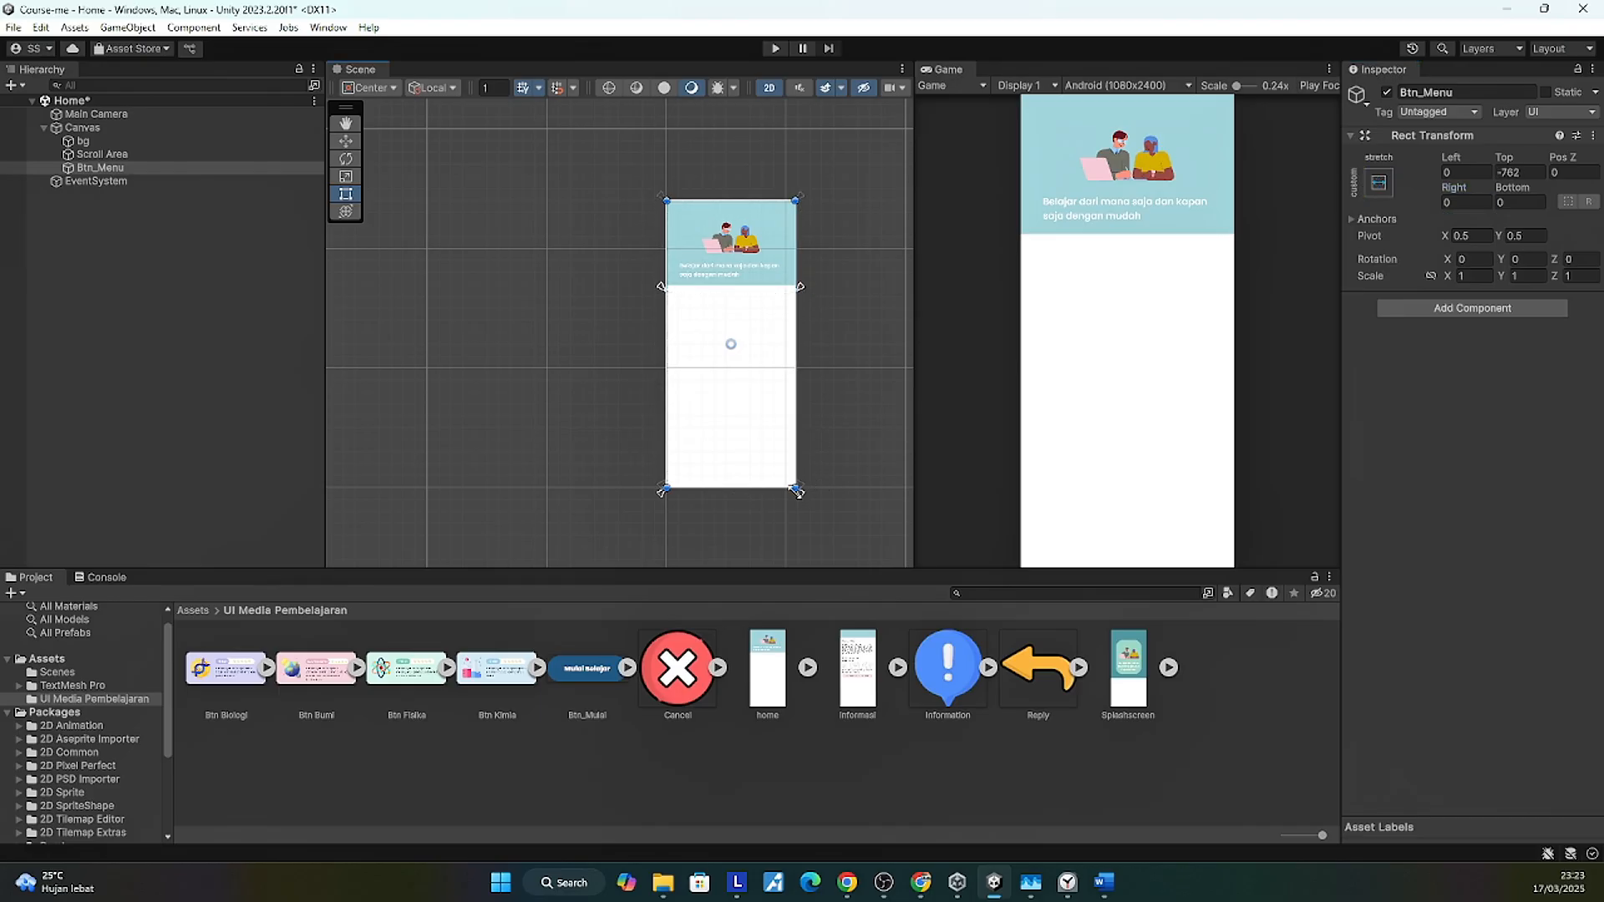
left_click_drag(800, 490, 799, 486)
left_click(1525, 202)
type("0")
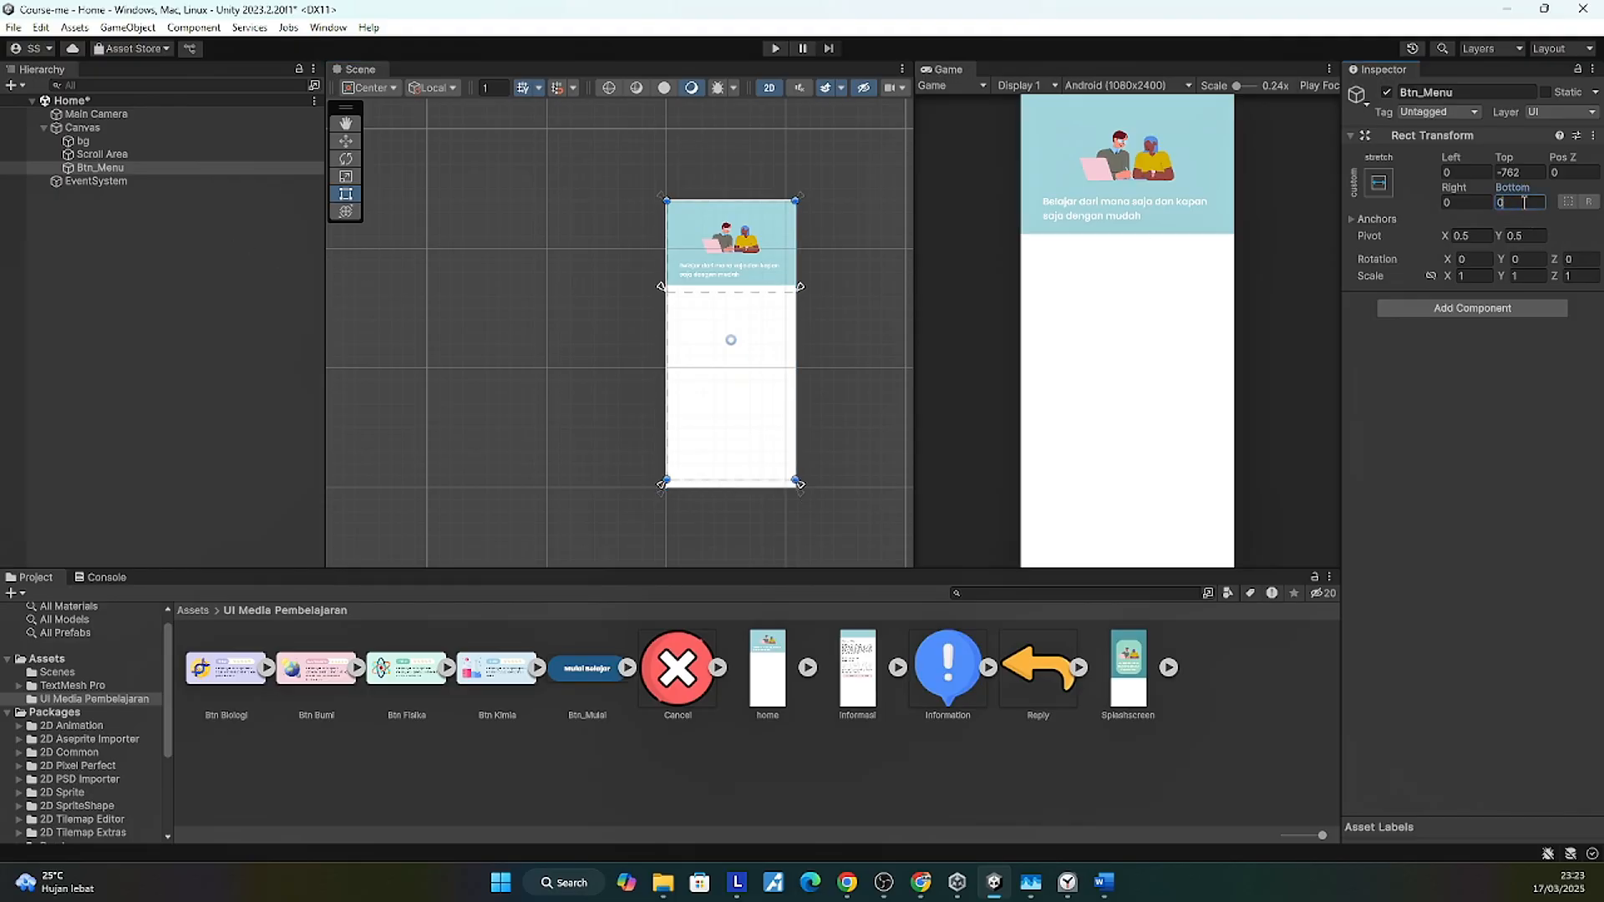
left_click(1519, 173)
type("0")
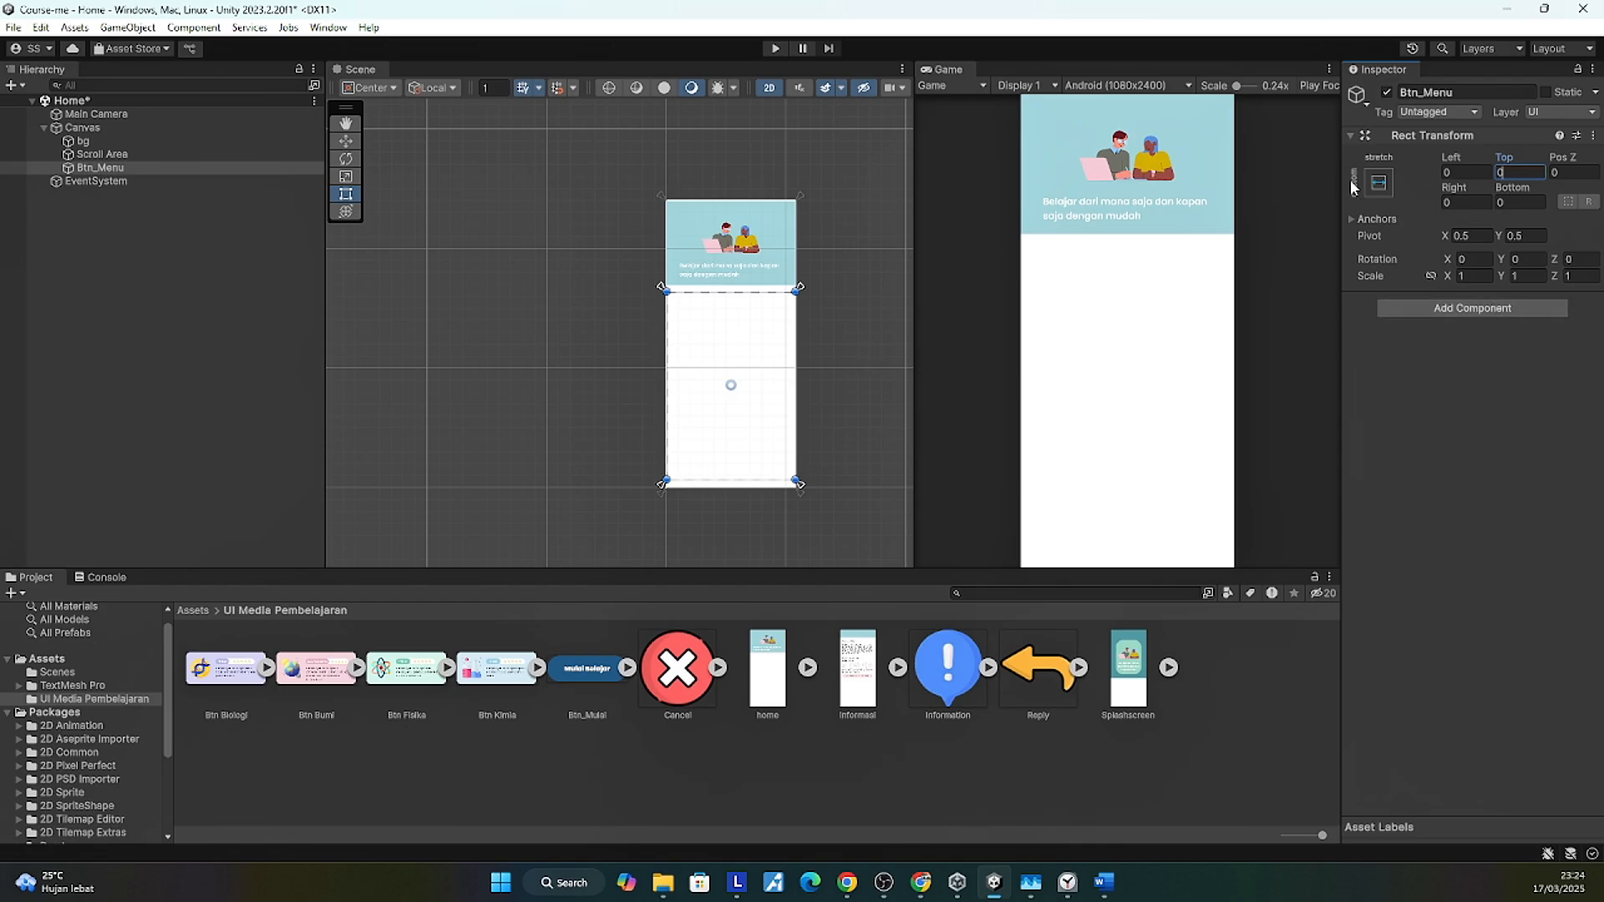
Step: Change Btn_Menu's anchor preset to middle center
left_click(1379, 183)
left_click(1473, 351)
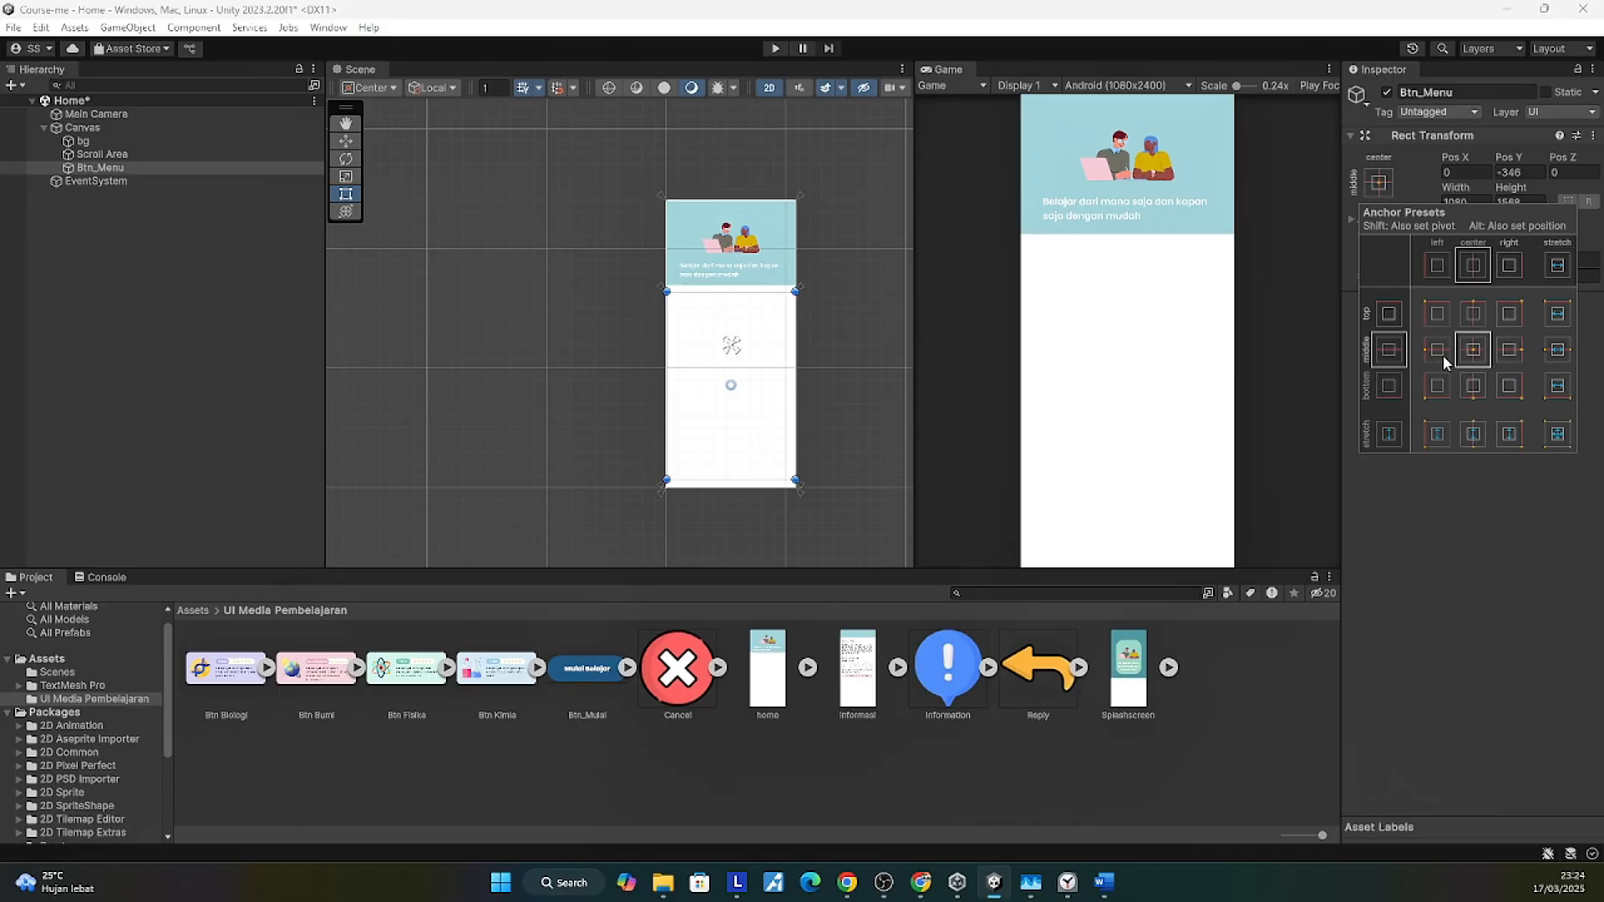
left_click(67, 247)
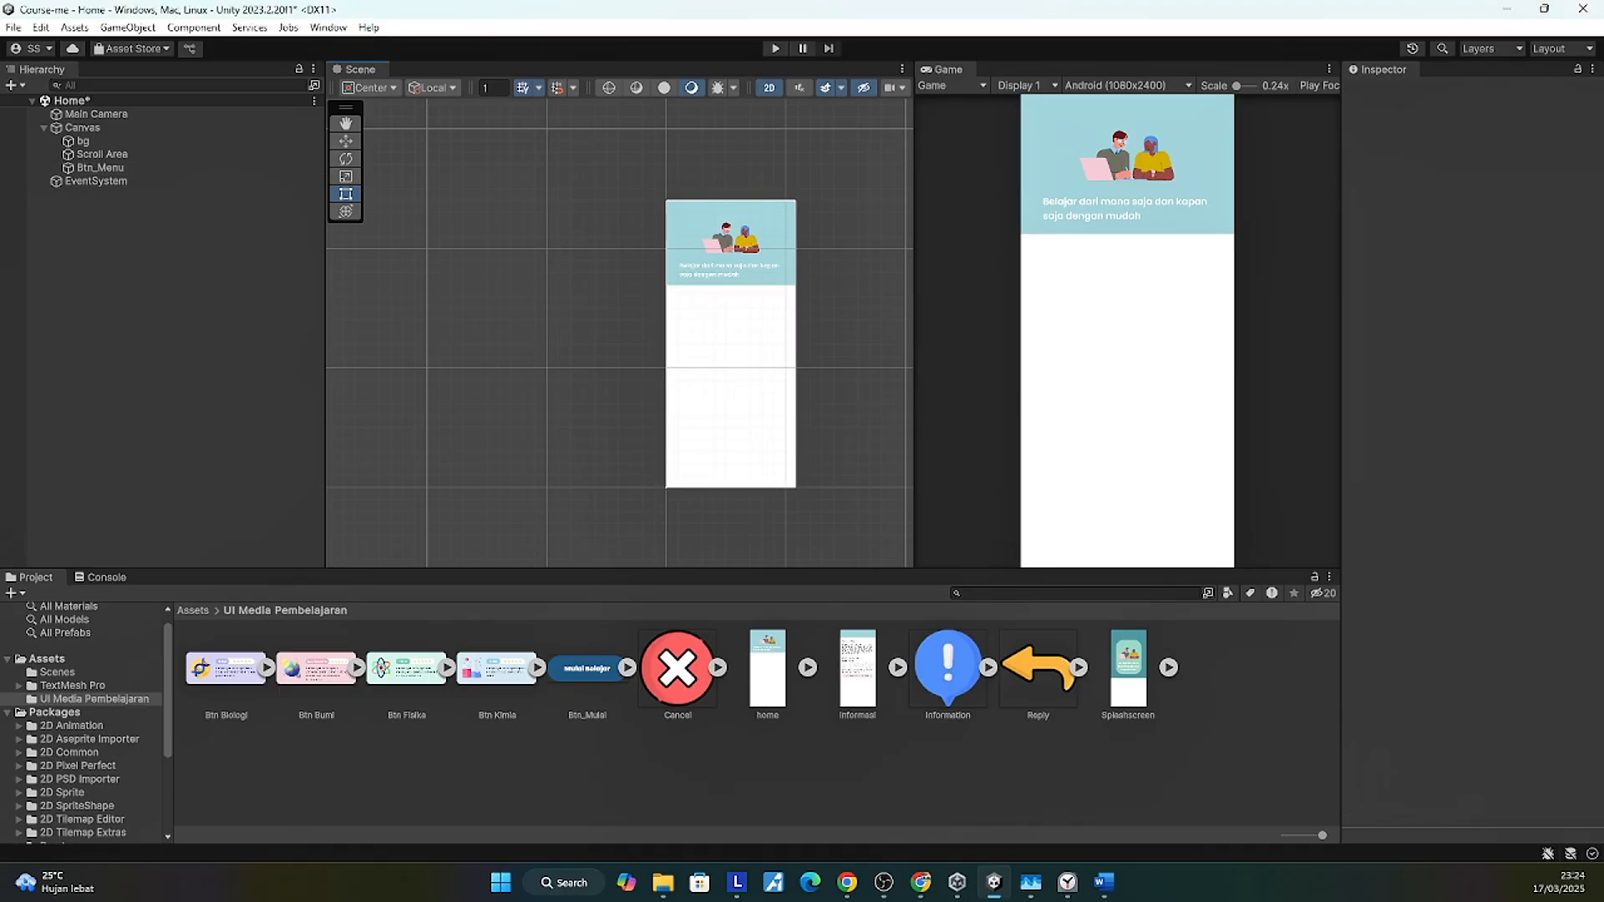
left_click(102, 168)
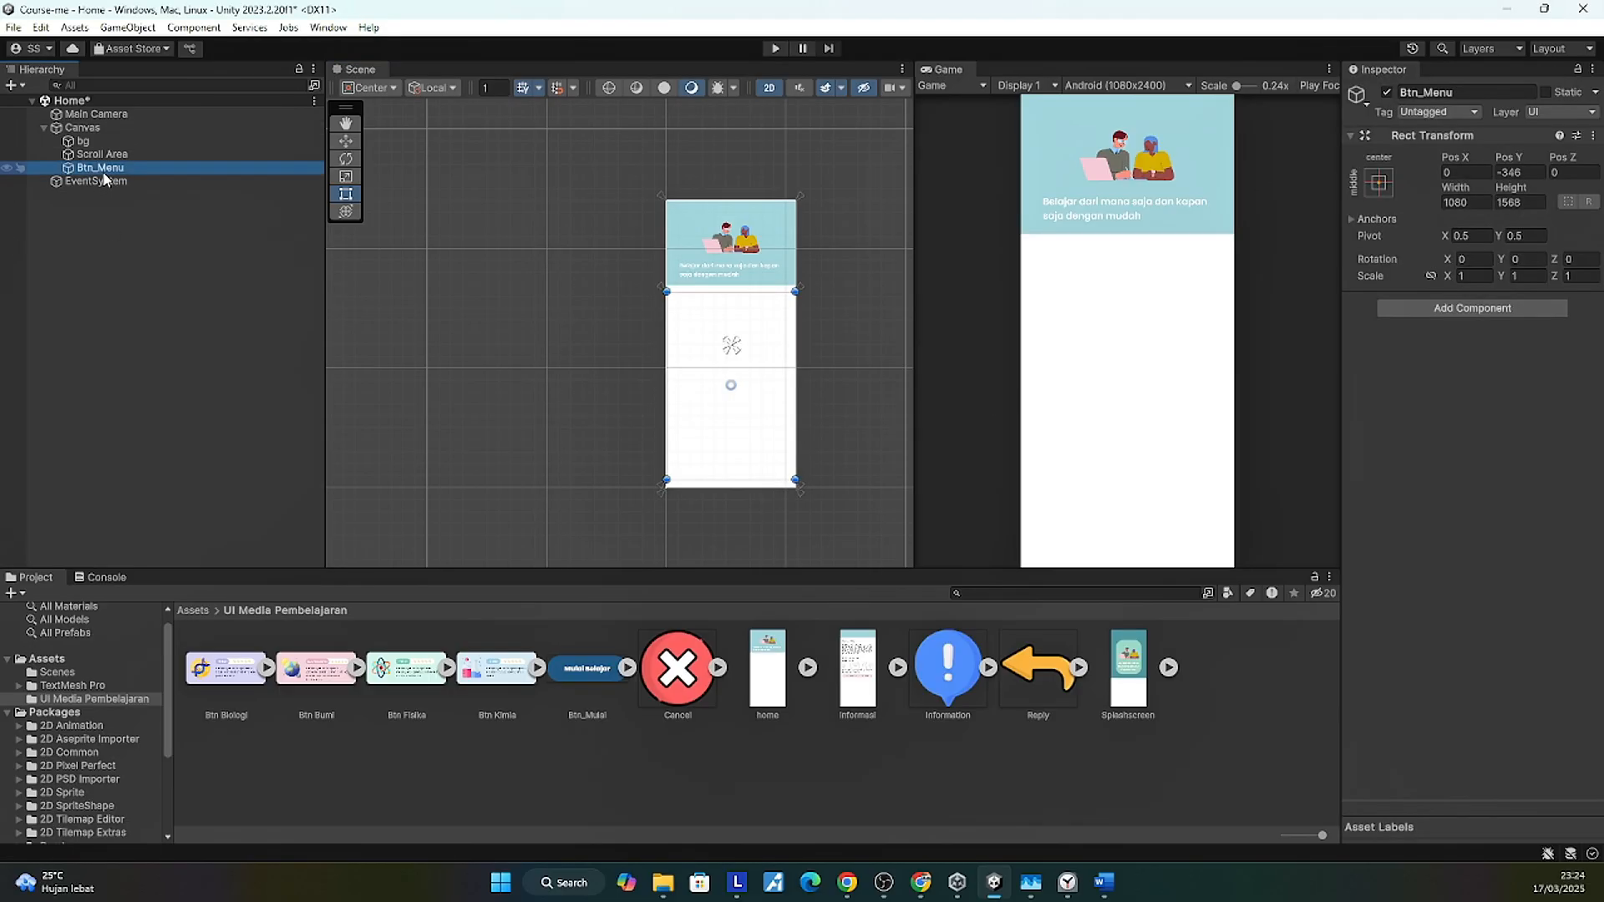
mouse_move(107, 173)
left_mouse_down()
mouse_move(112, 159)
mouse_move(117, 173)
left_mouse_up()
left_click(133, 294)
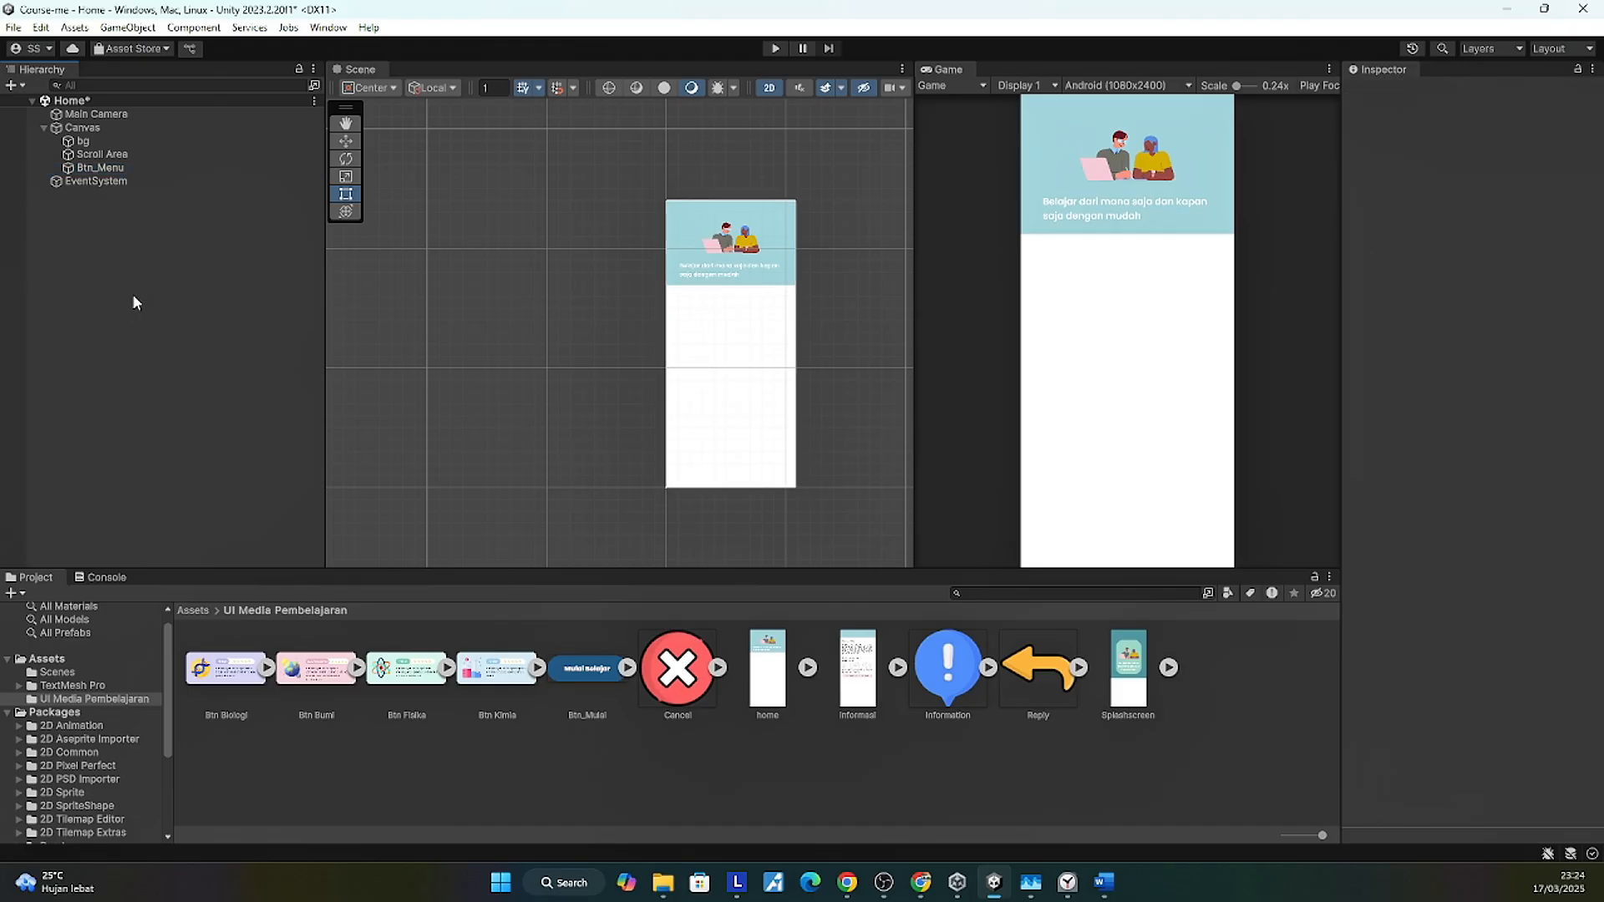
Step: Add a Button - TextMeshPro as a child of Btn_Menu and rename it Button (1)
left_click(105, 170)
right_click(106, 171)
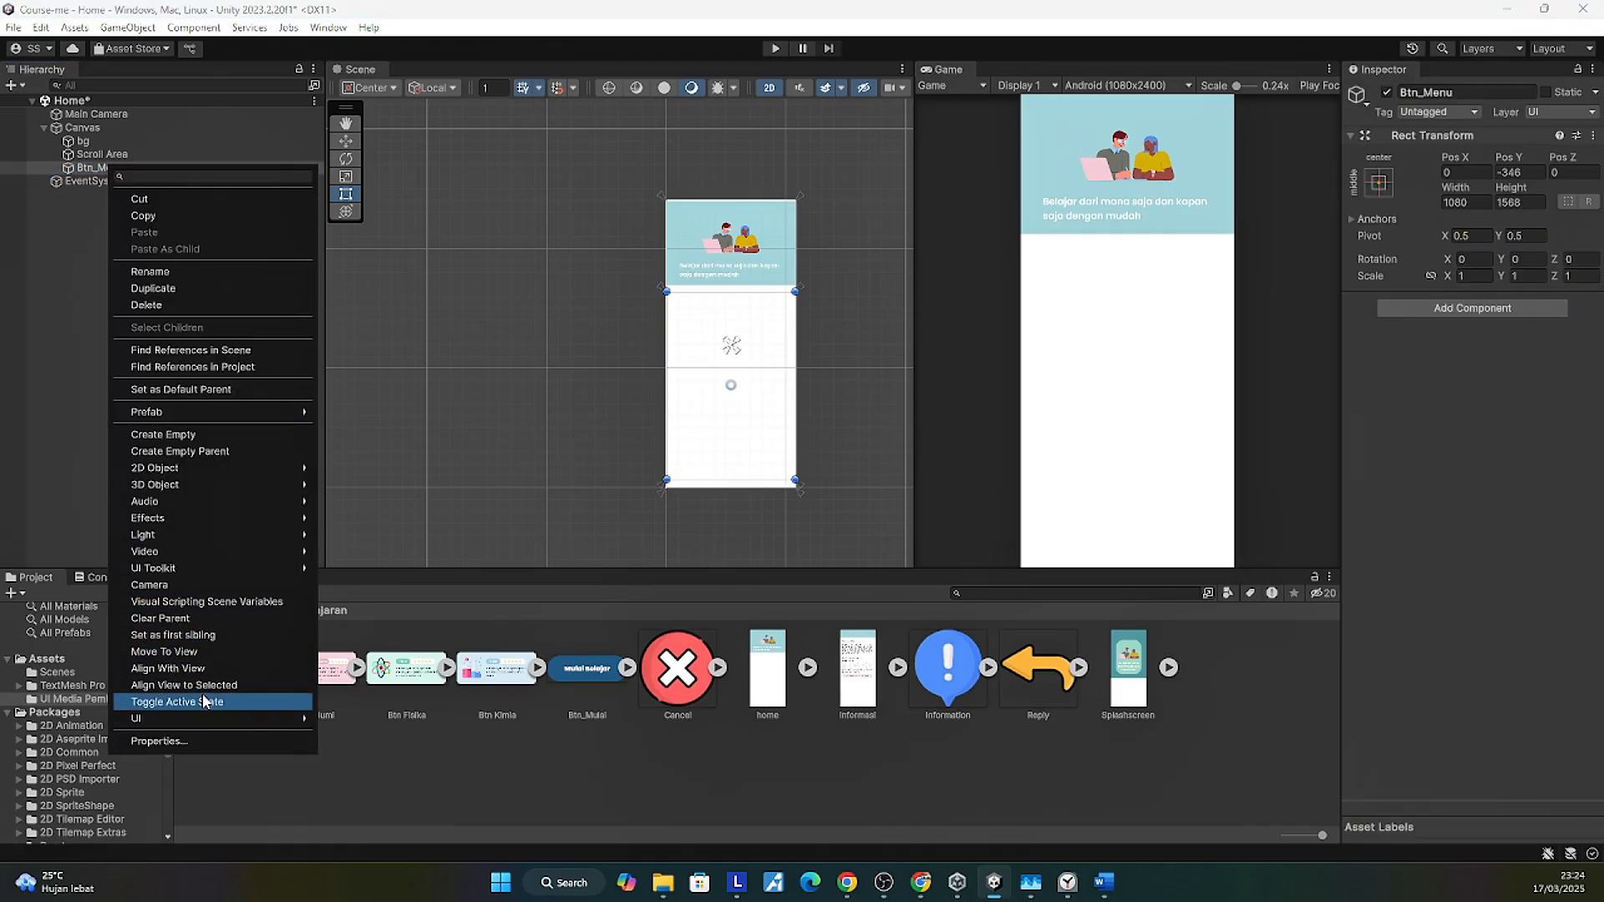
mouse_move(228, 720)
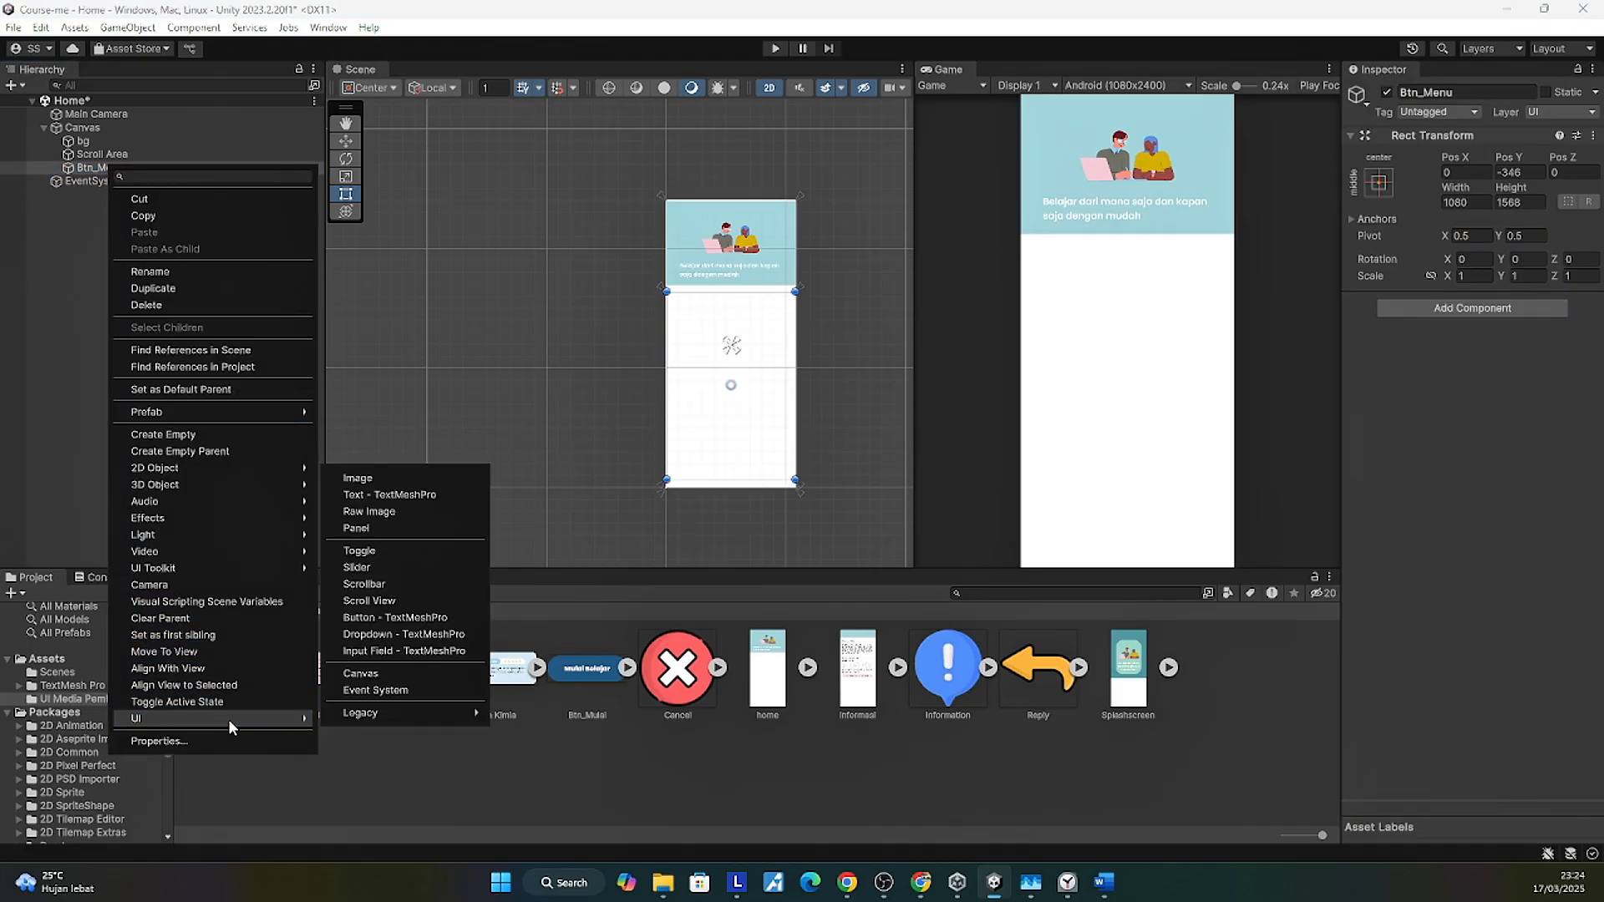
left_click(432, 619)
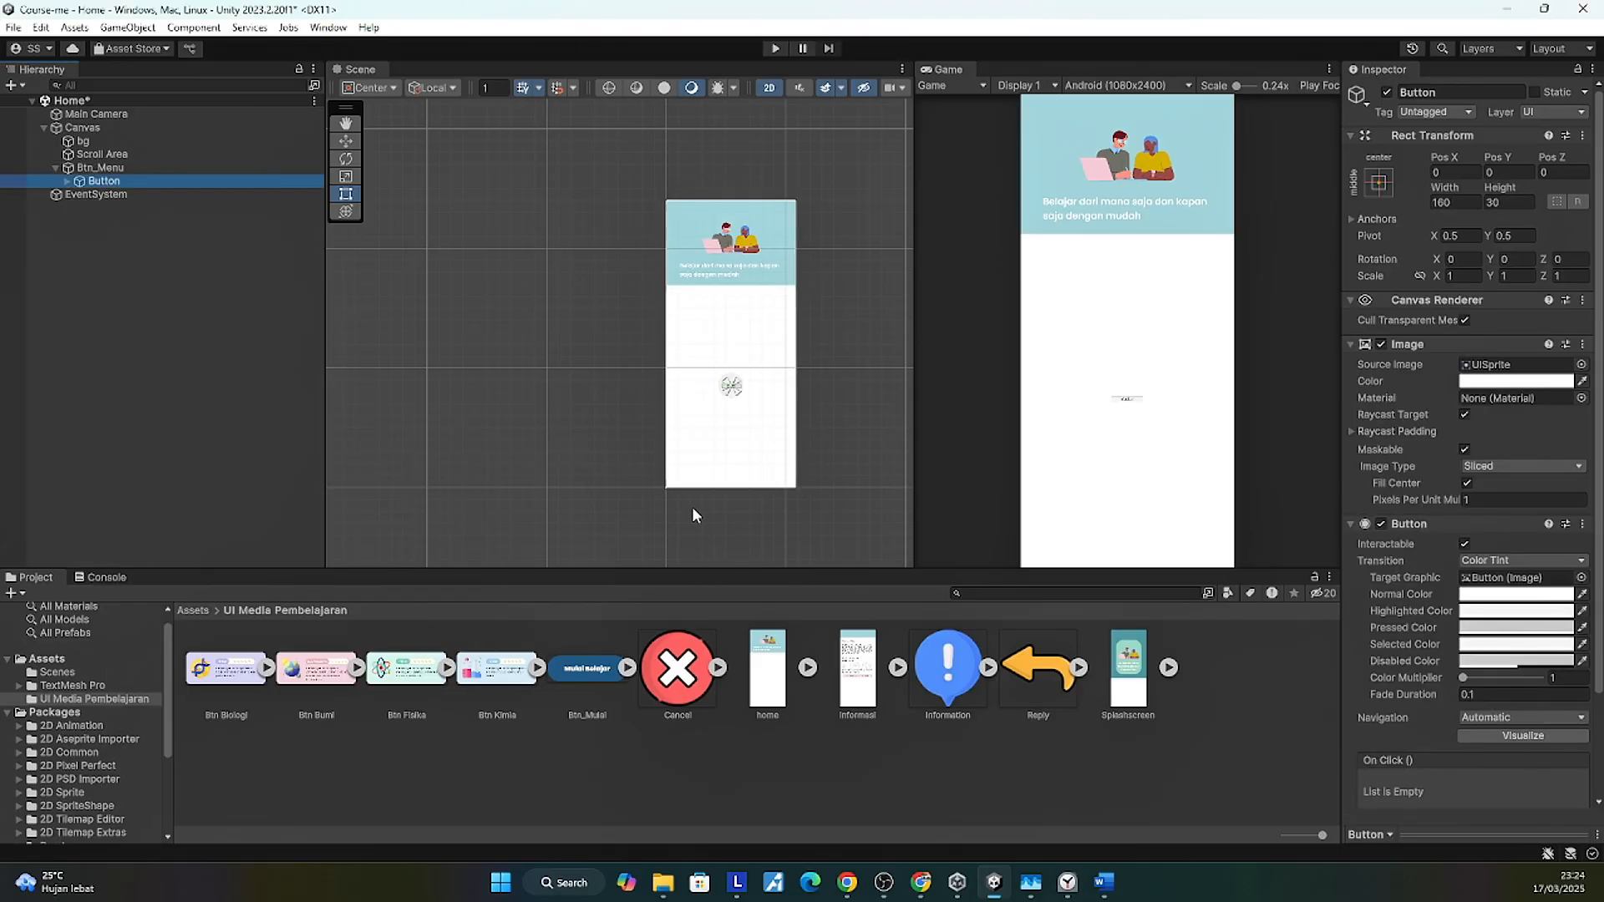
left_click(117, 180)
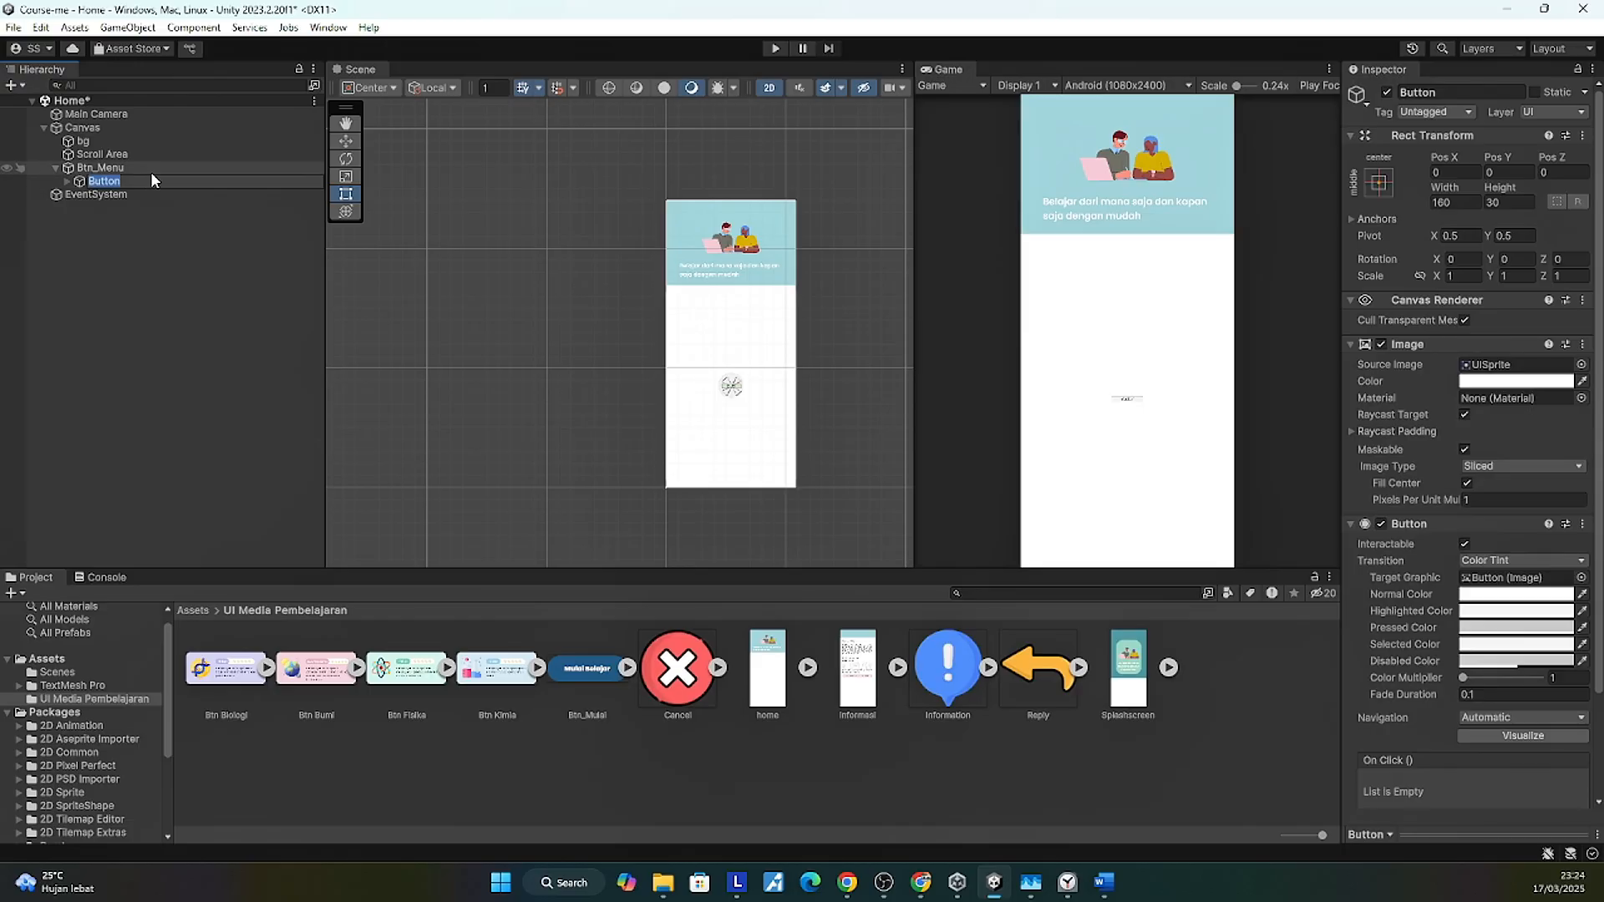
key("Right")
type("(1)")
key("Return")
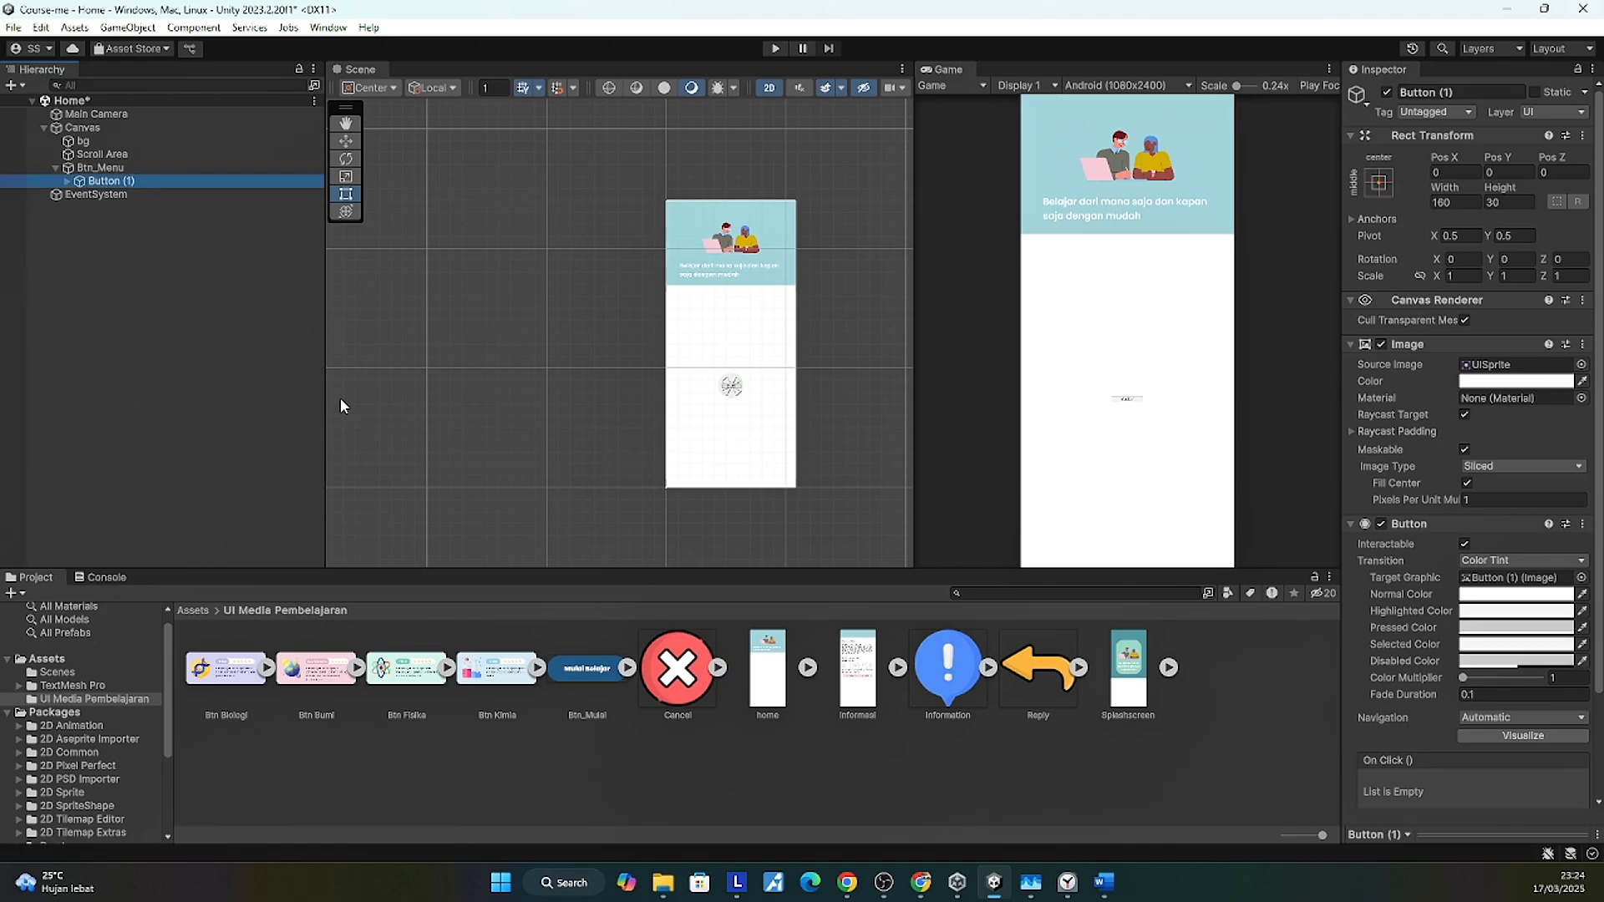
Step: Size Button (1) to 1000 wide by 402 high and give it the Btn Fisika sprite as source image with Preserve Aspect
left_click(1460, 204)
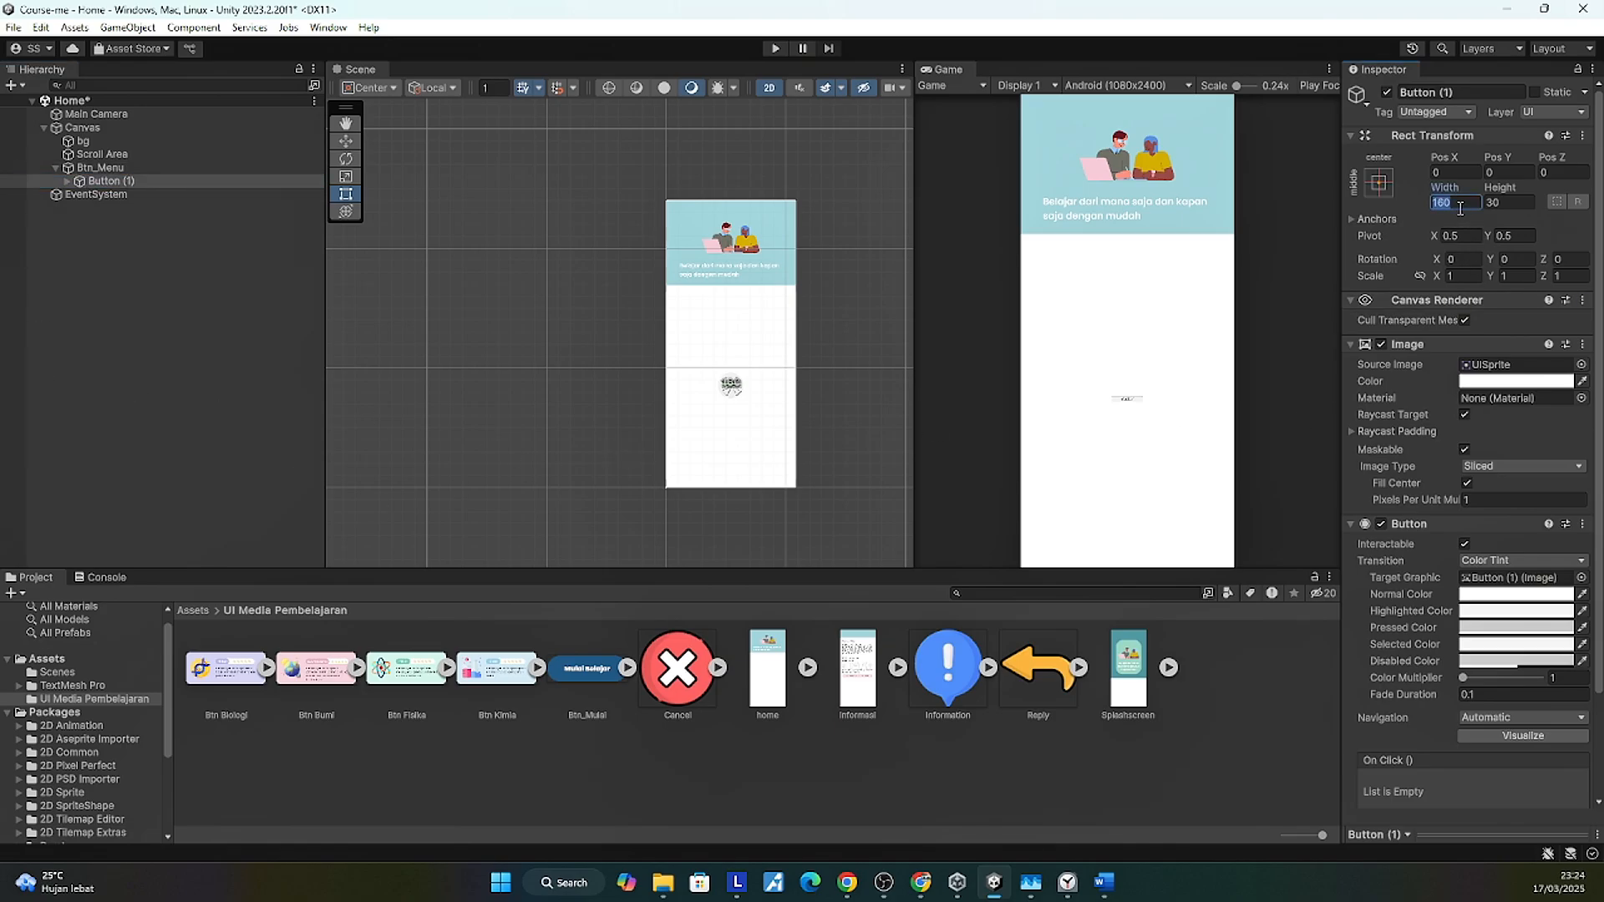
type("1000")
key("Tab")
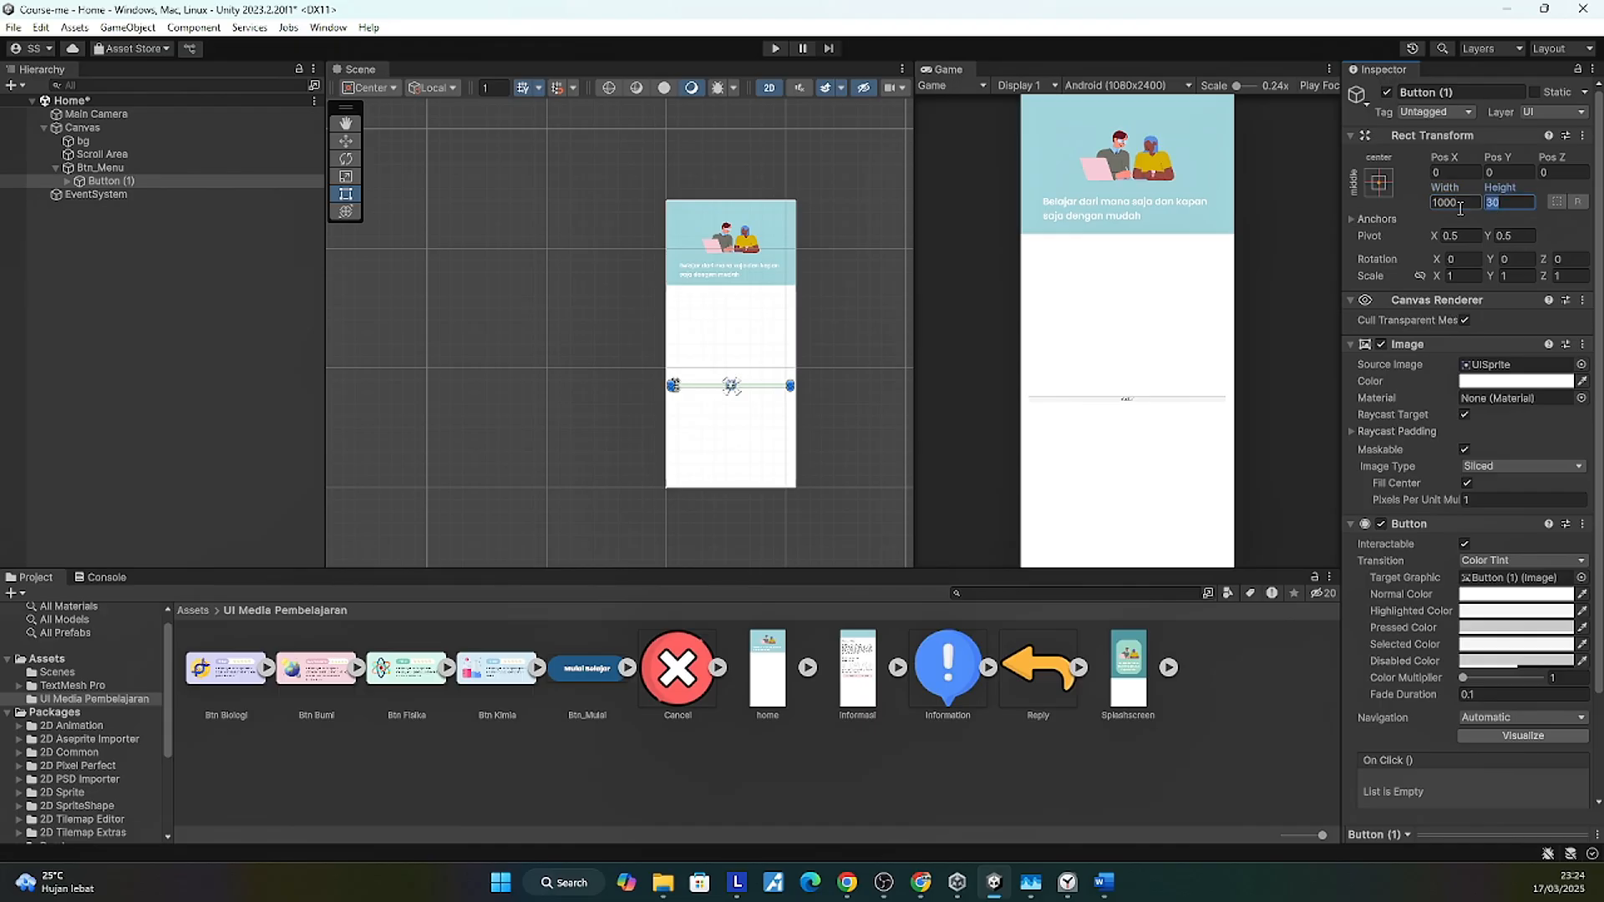
type("402")
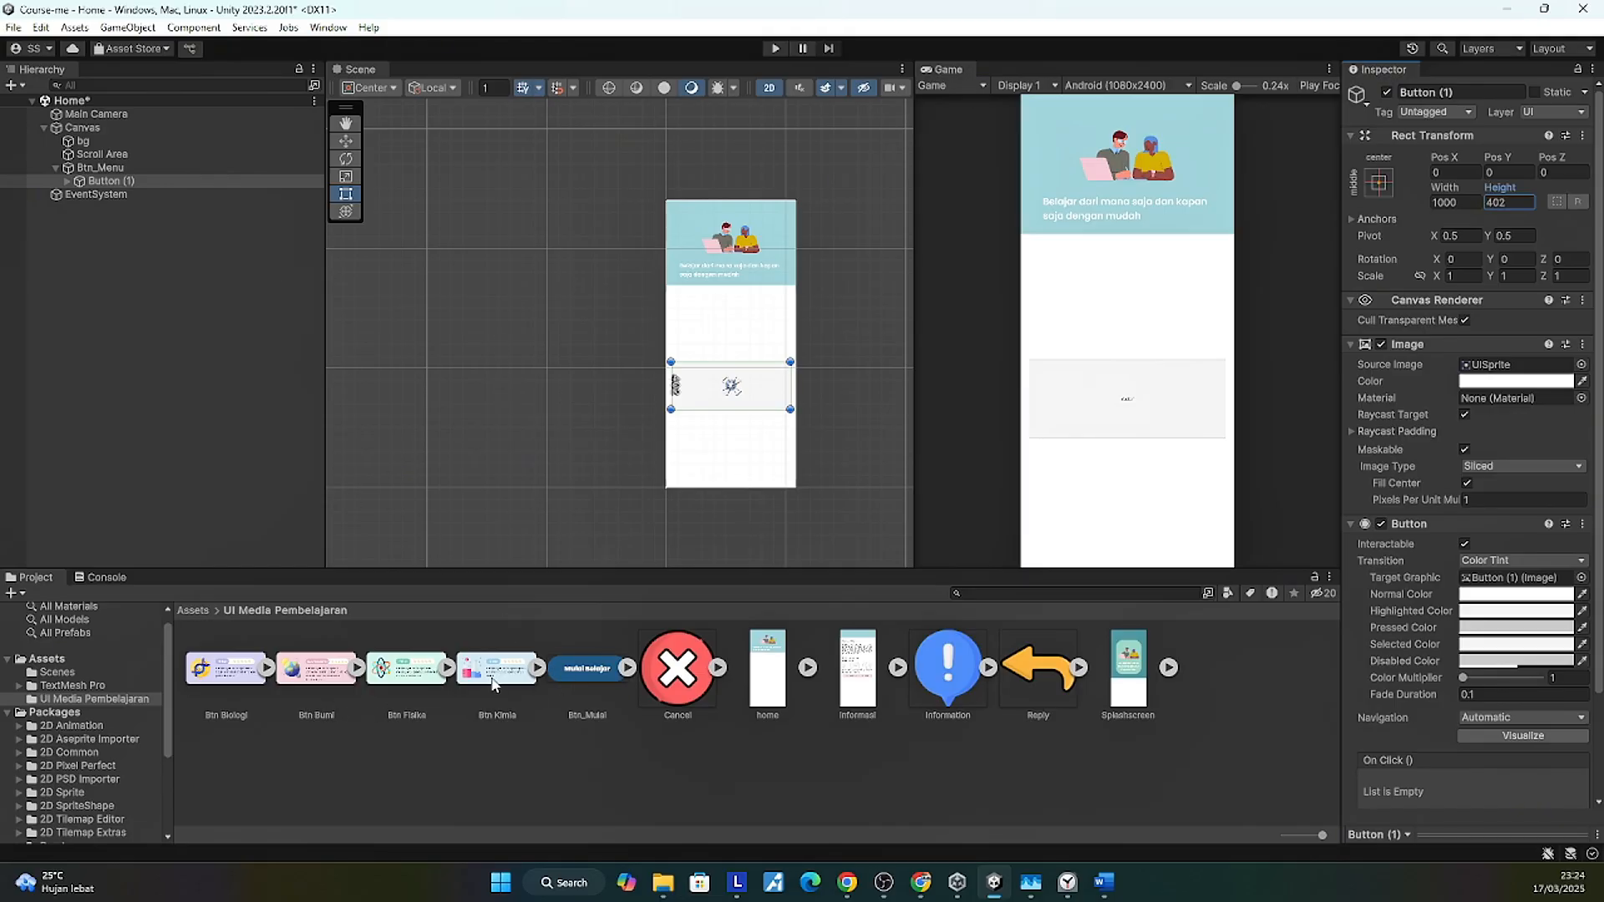
left_click_drag(407, 677, 1487, 377)
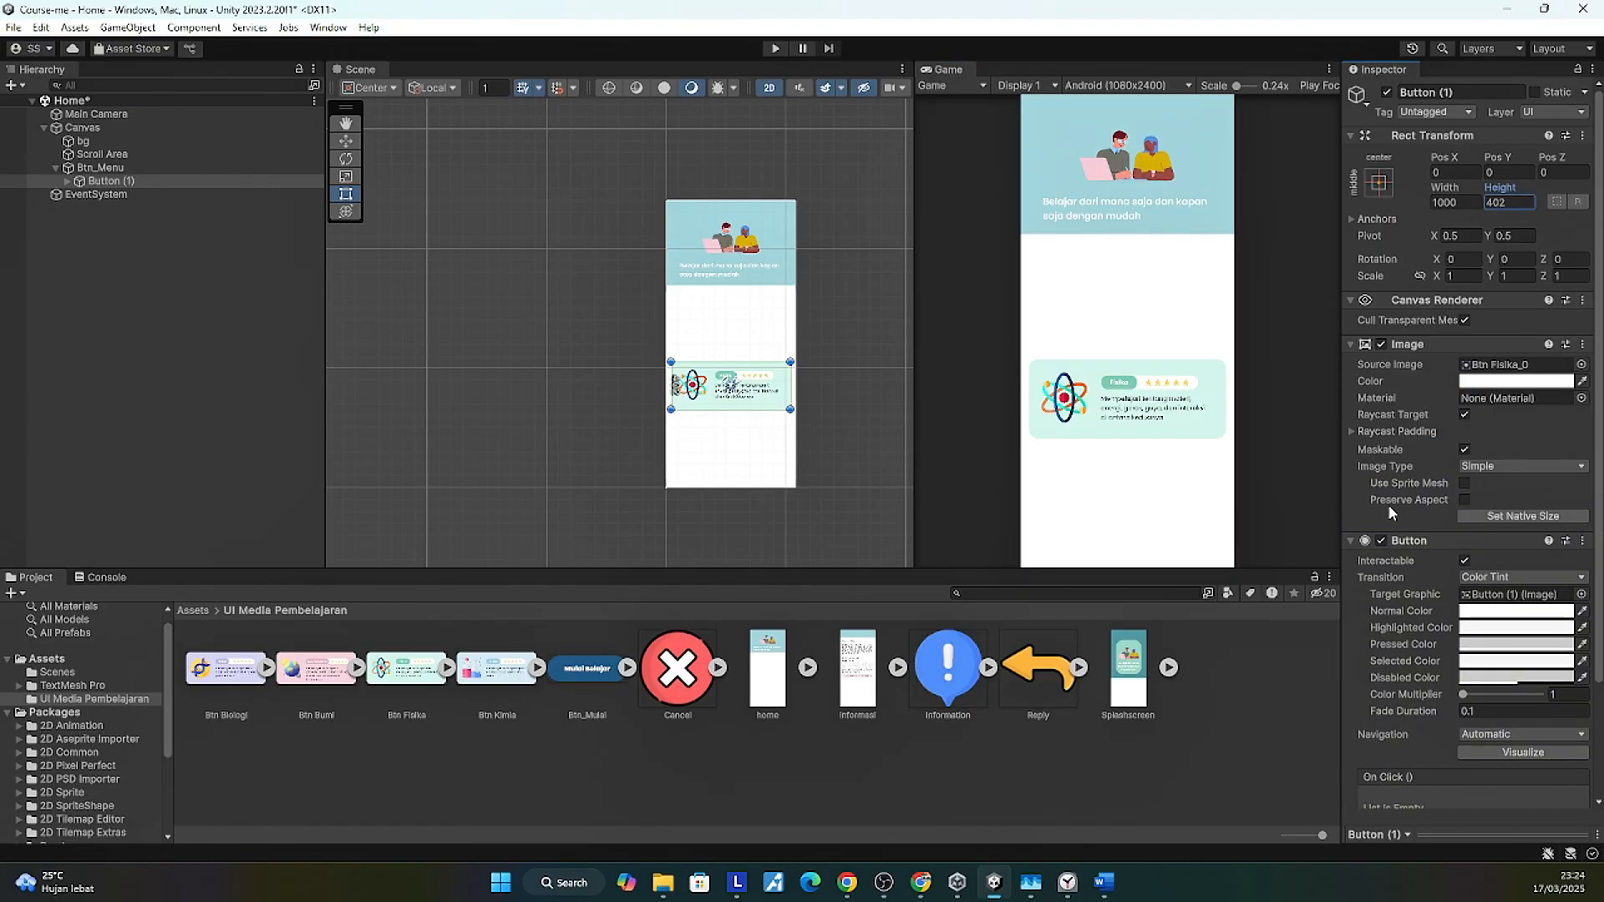
left_click(1466, 501)
Step: Add a Vertical Layout Group component to Btn_Menu
left_click(100, 168)
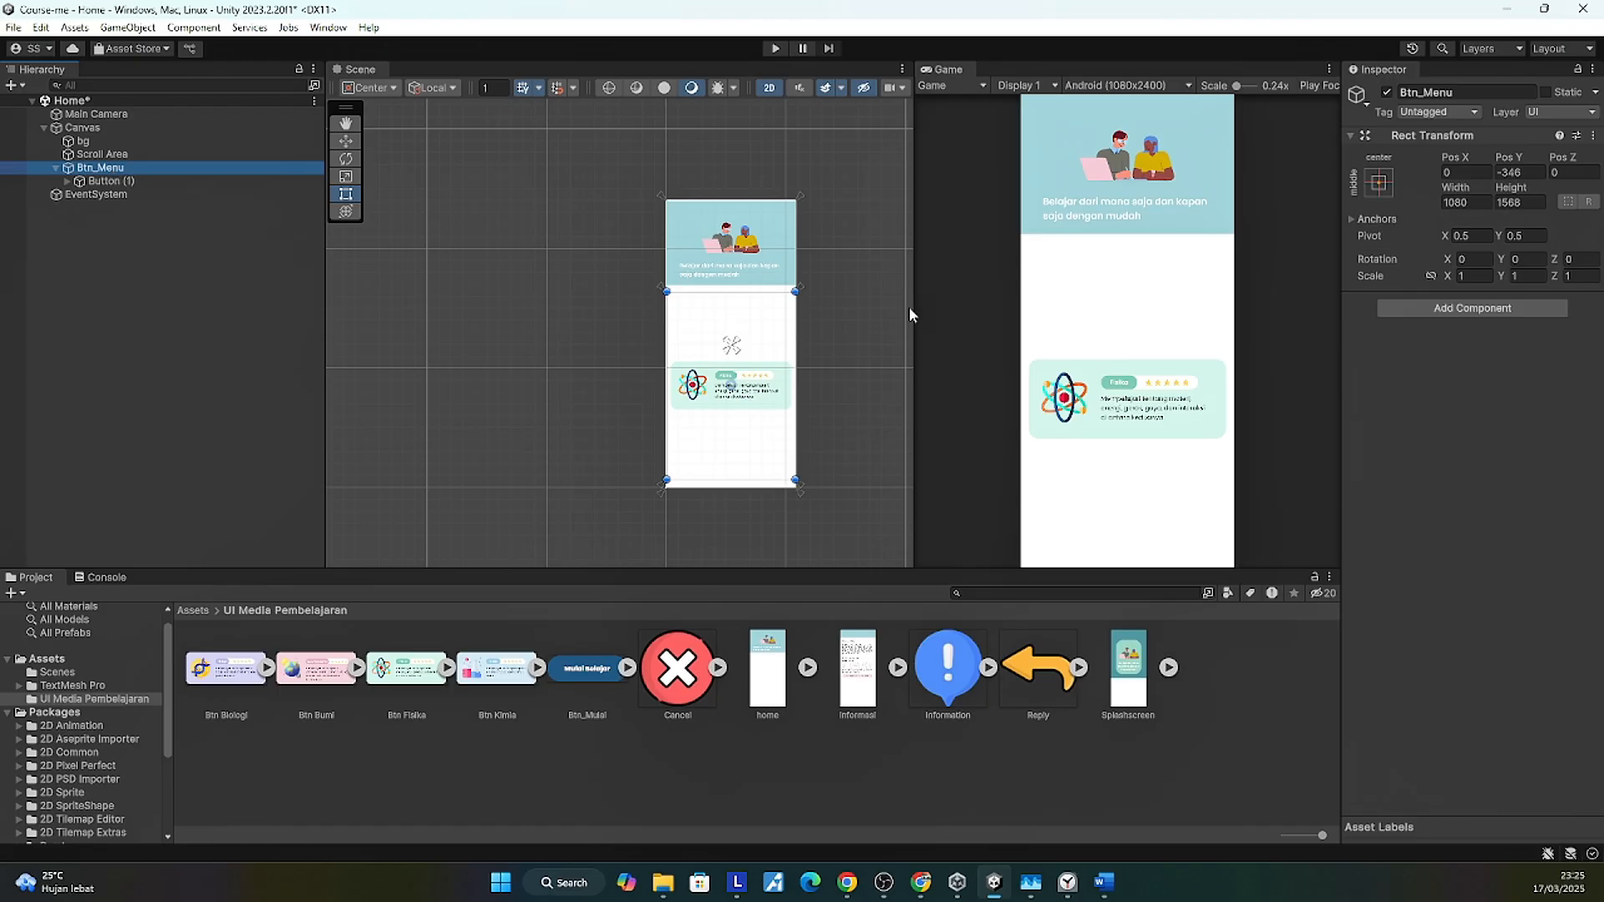
left_click(1434, 306)
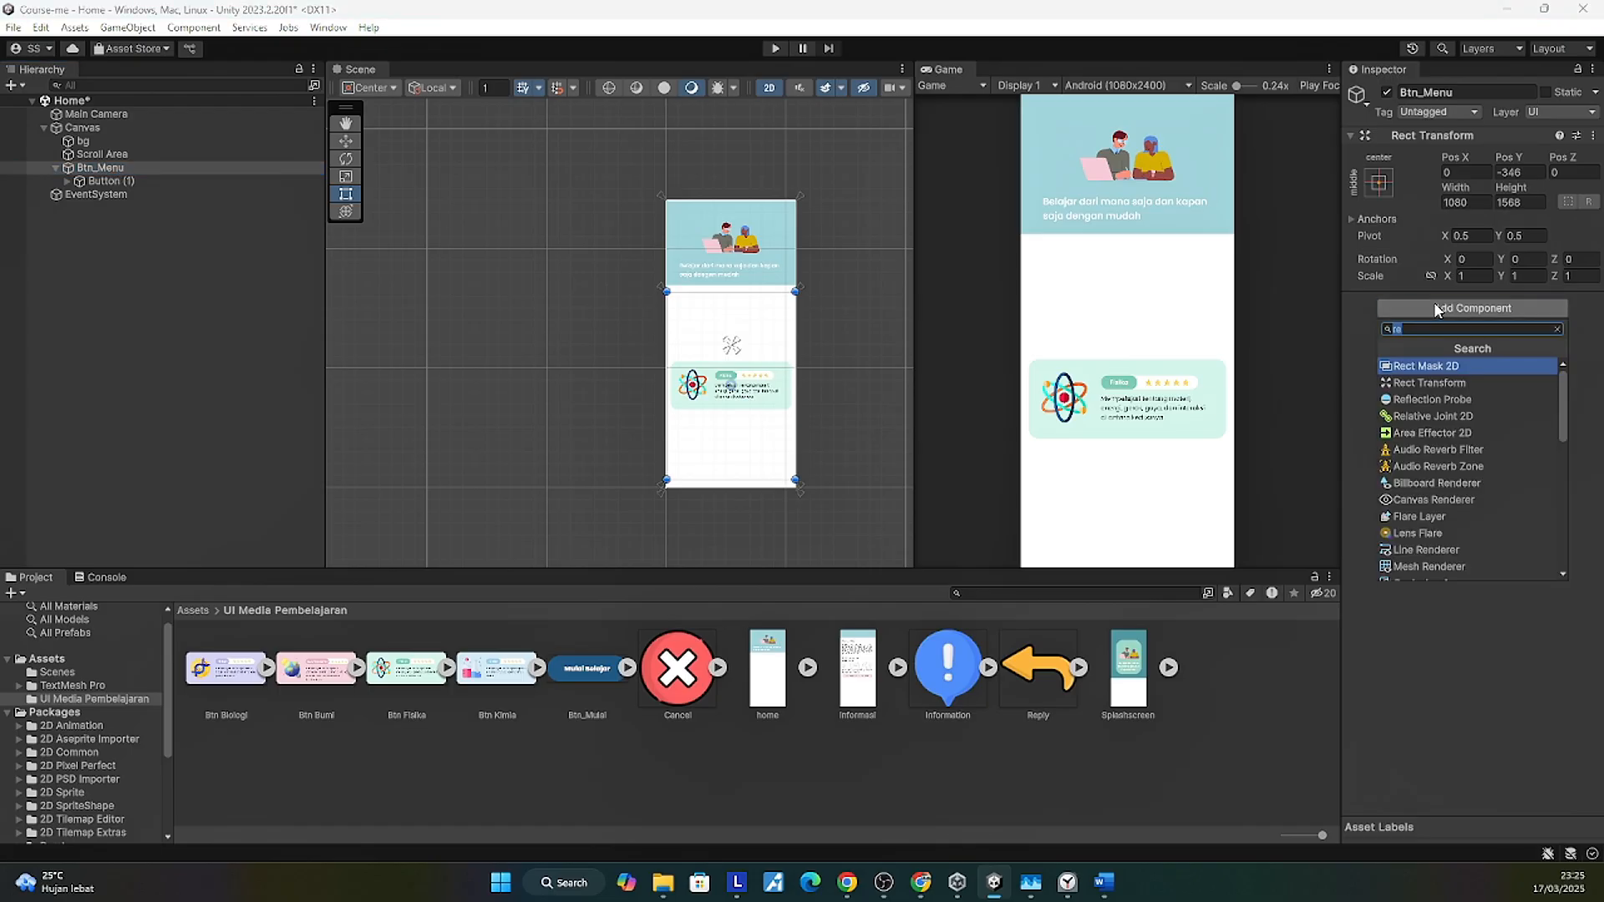
type("ver")
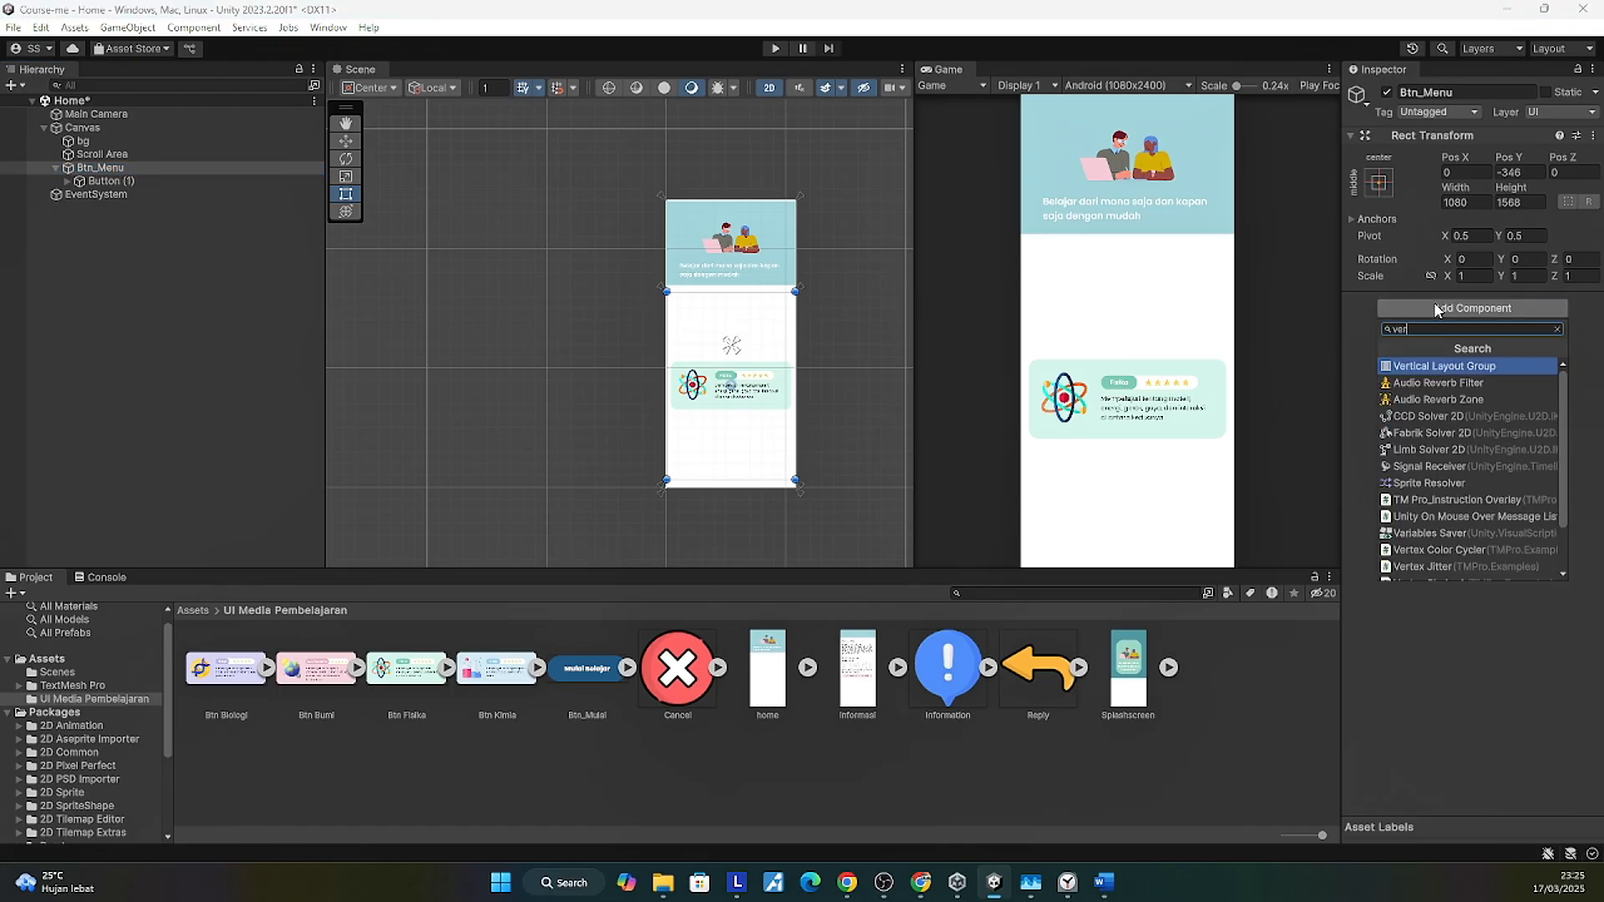
key("Return")
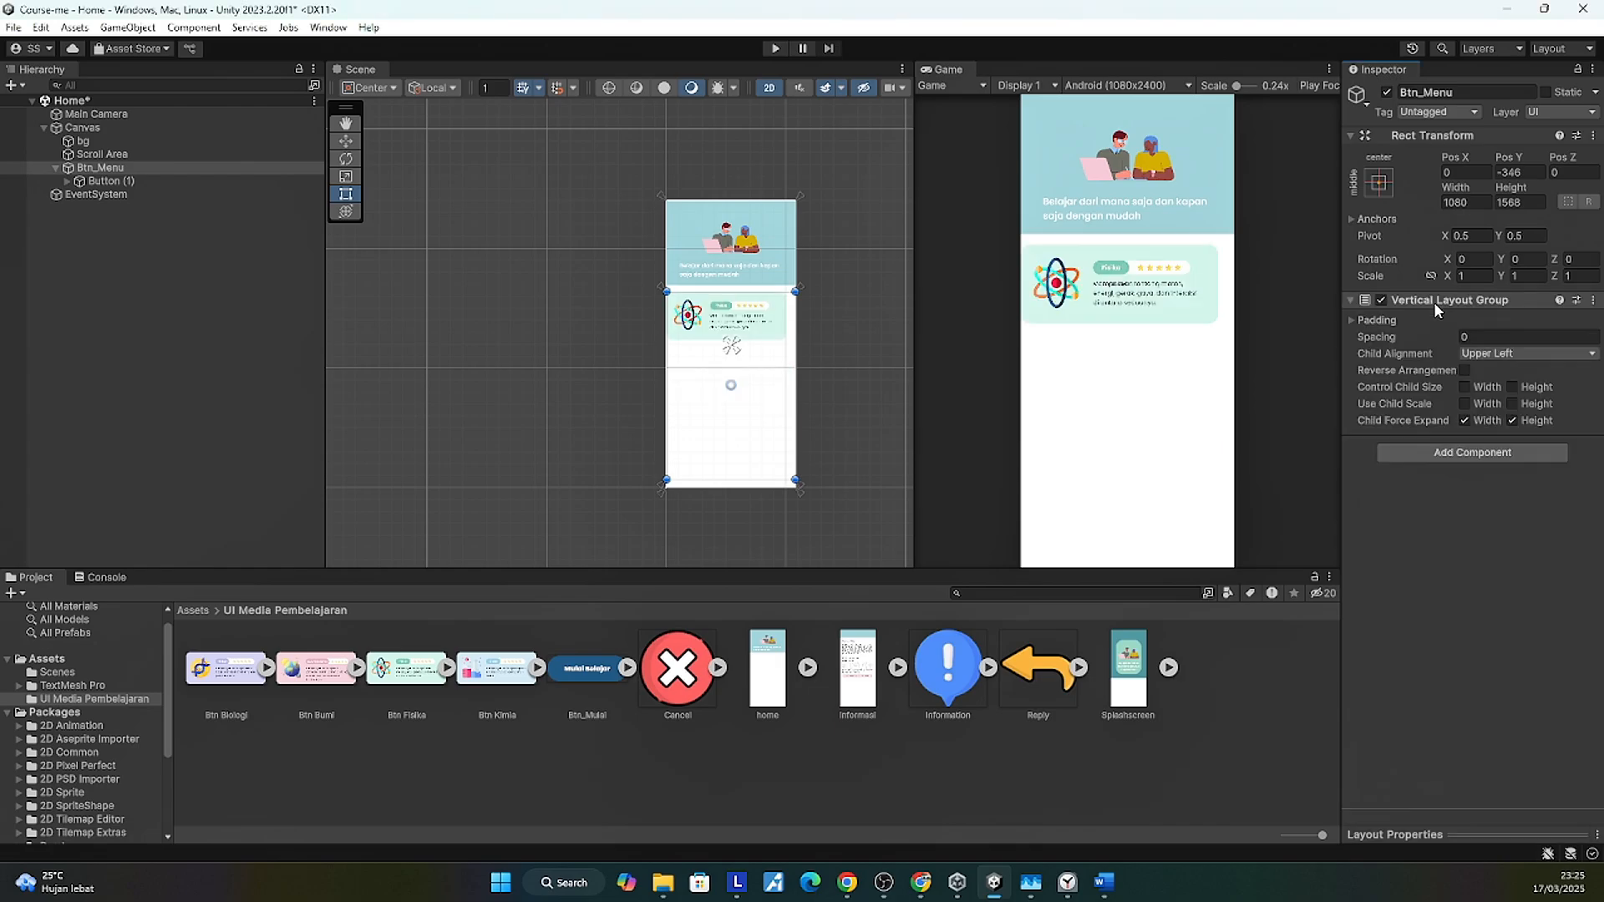
Step: Set the child alignment of Btn_Menu's Vertical Layout Group to Upper Center
left_click(1473, 356)
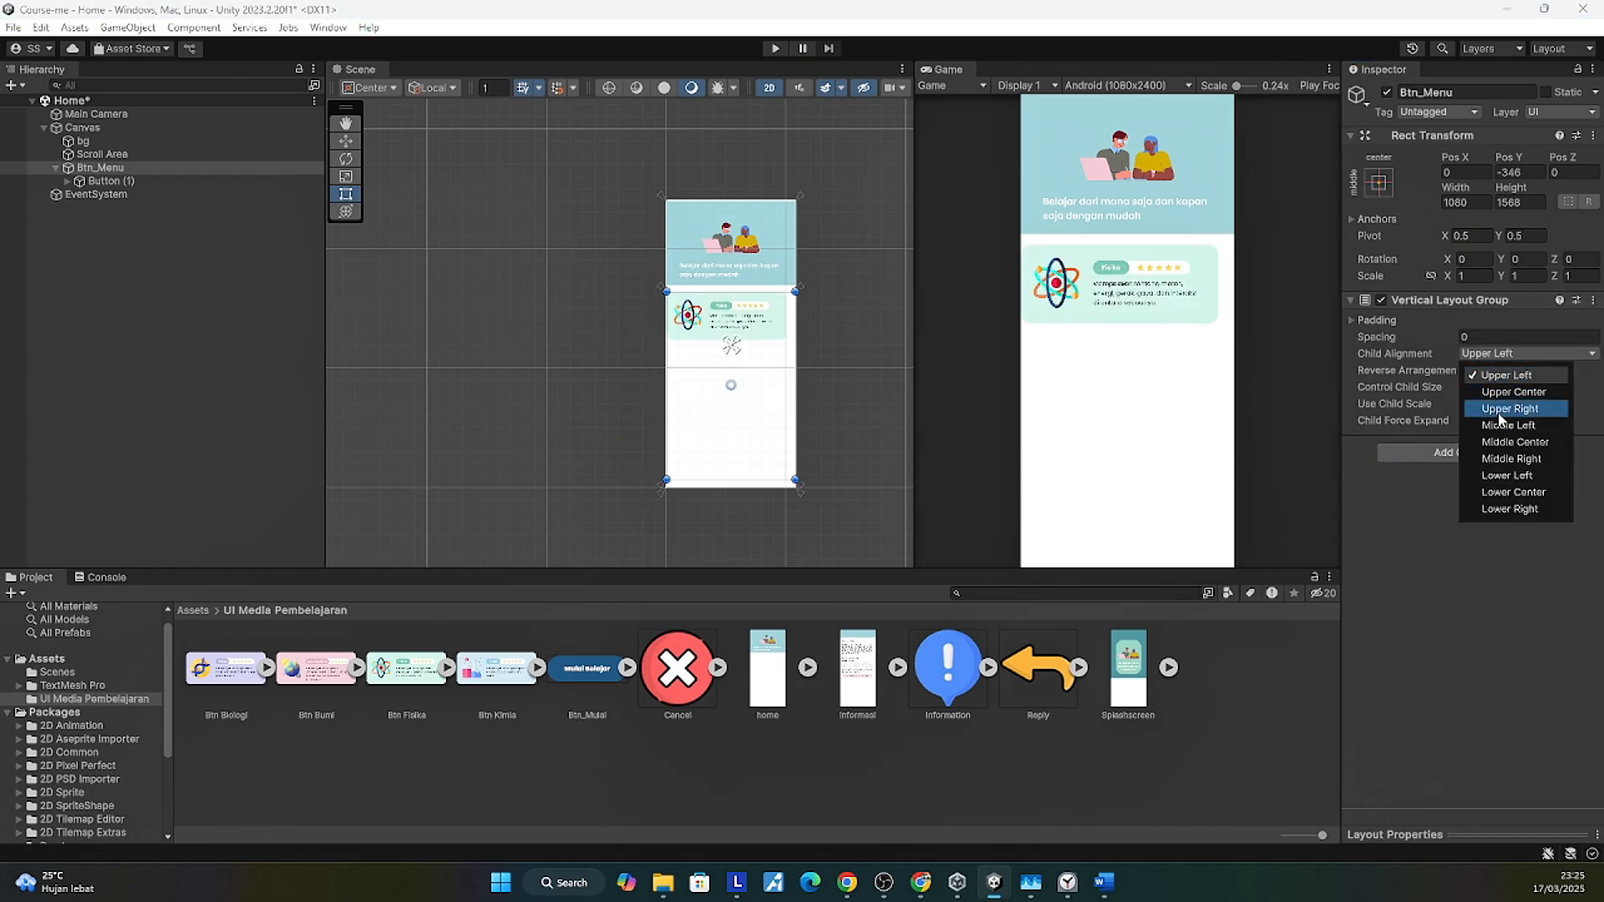
left_click(1515, 442)
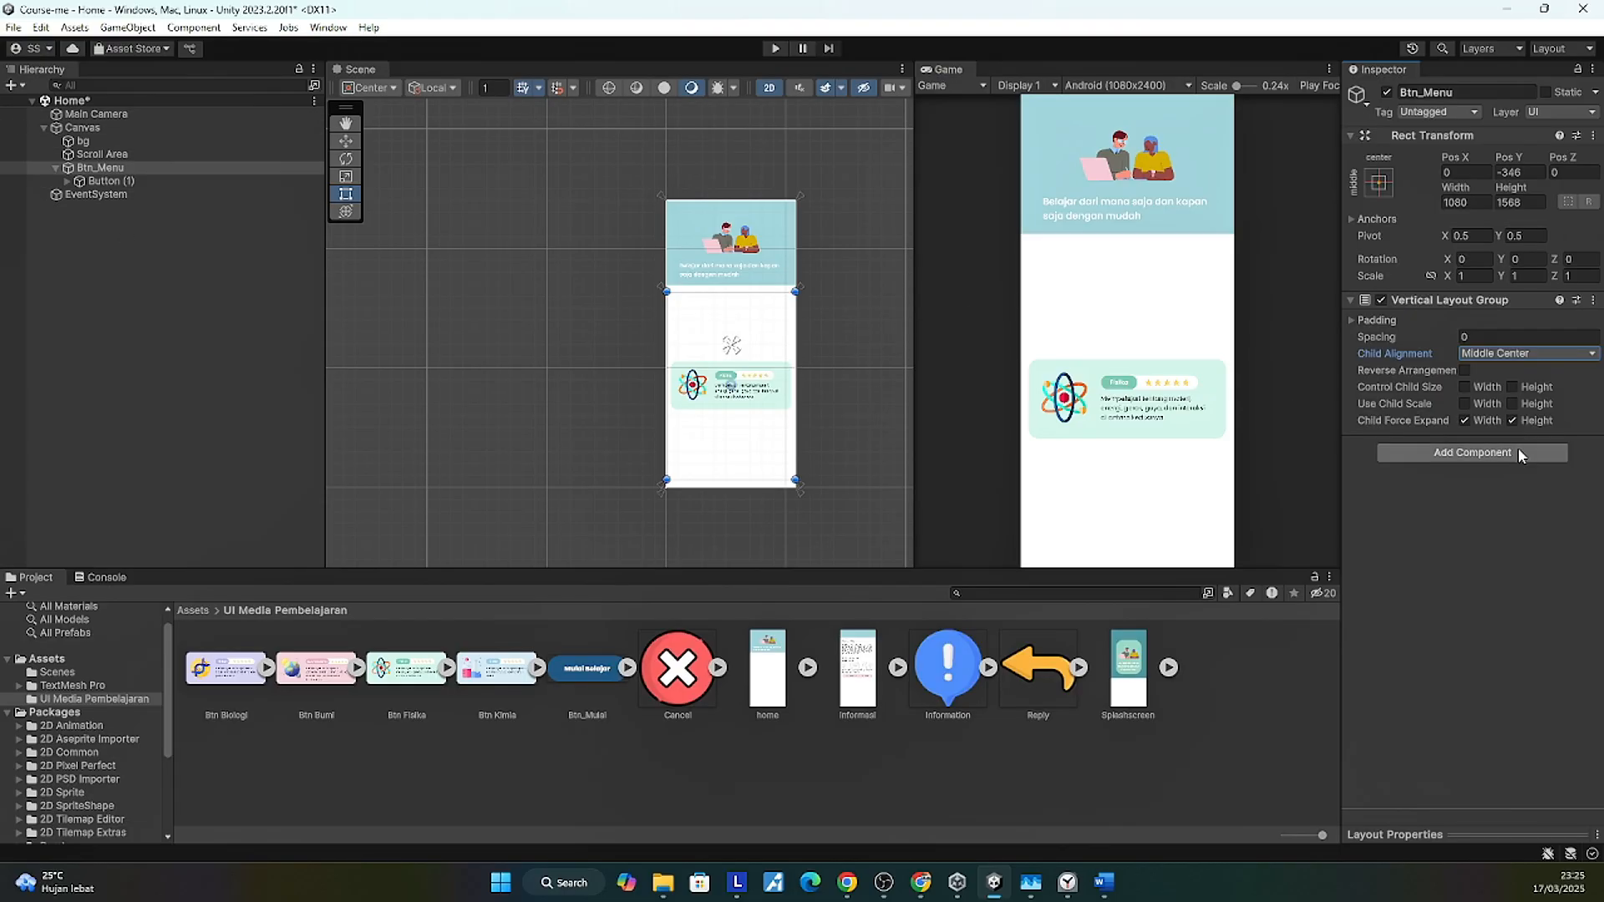
left_click(1491, 353)
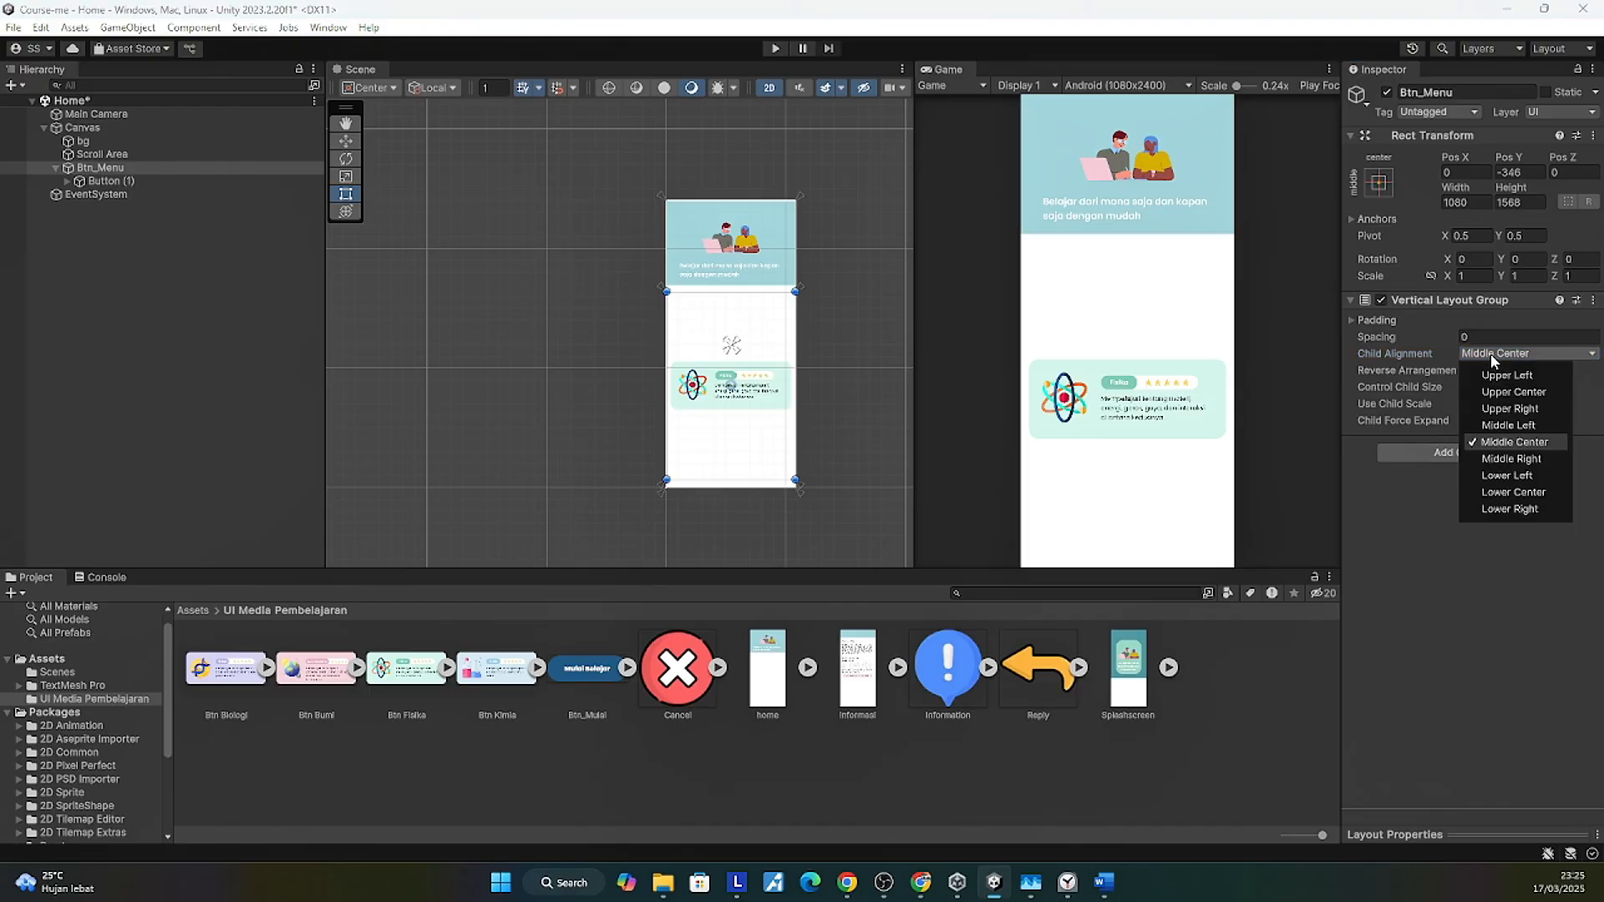
left_click(1501, 391)
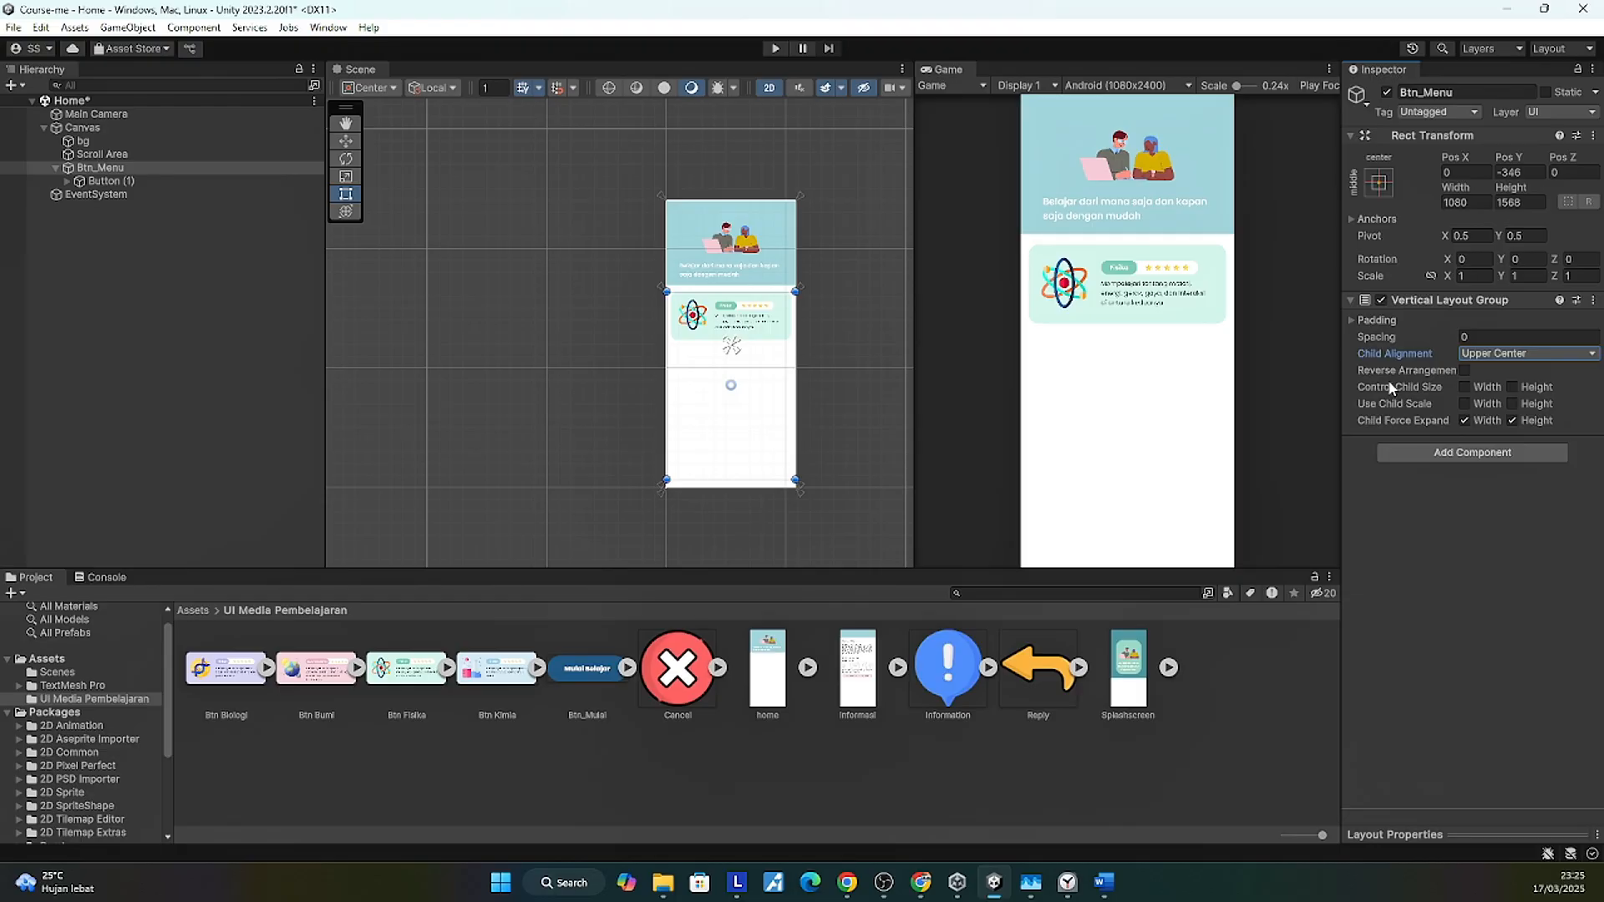
Step: Duplicate Button (1) three times within Btn_Menu to make four stacked menu buttons
left_click(128, 180)
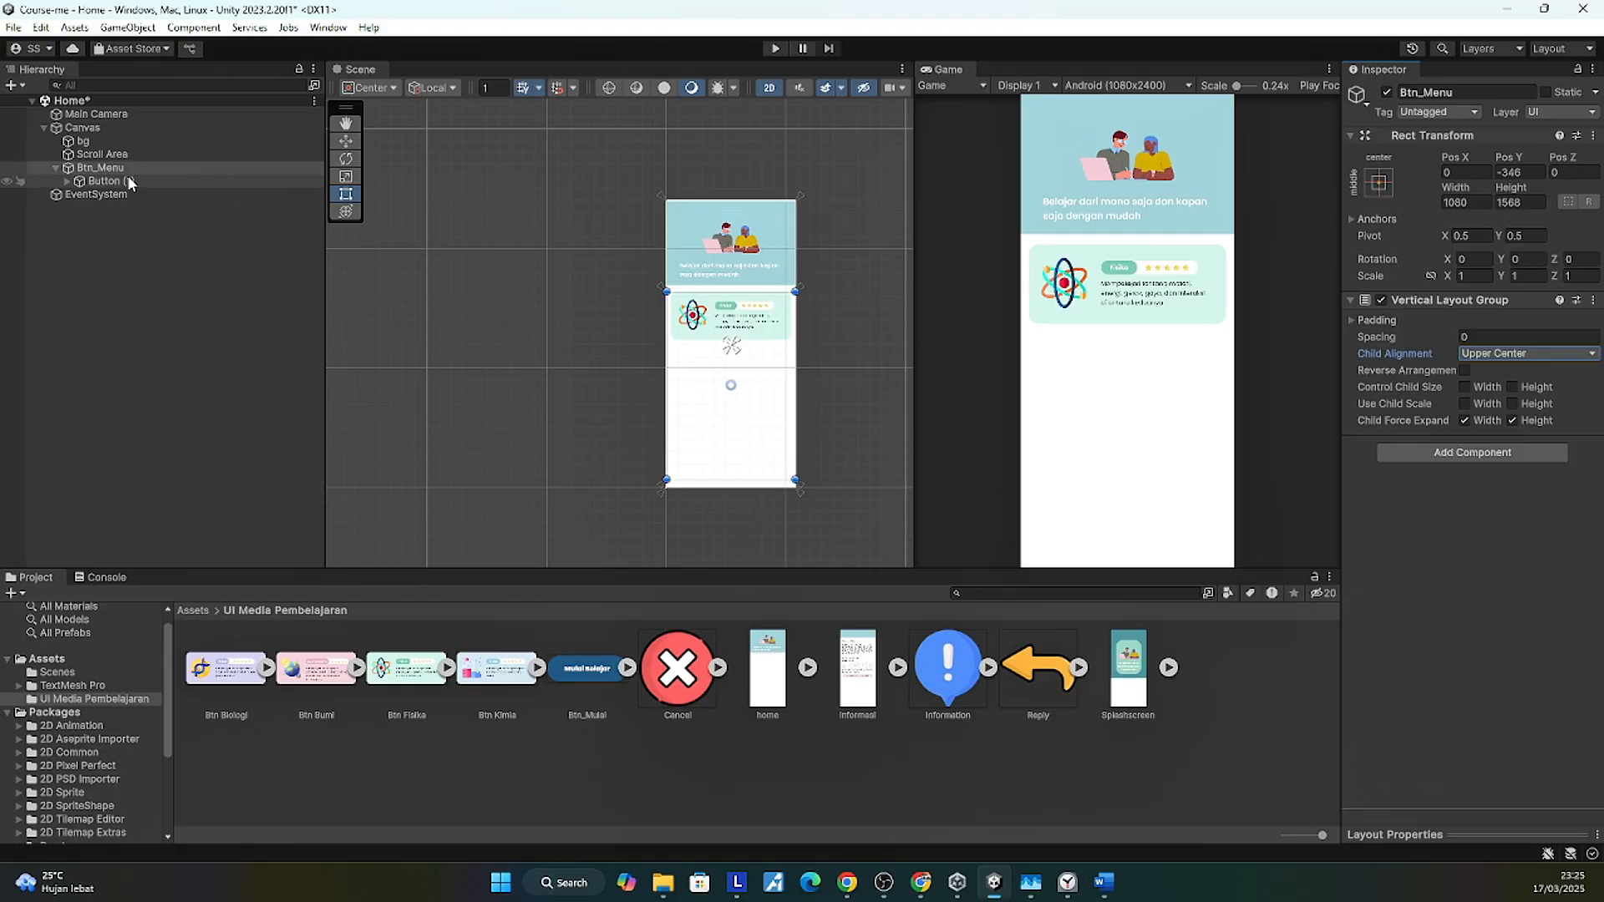
key("ctrl+d")
key("ctrl+d")
key("ctrl+d")
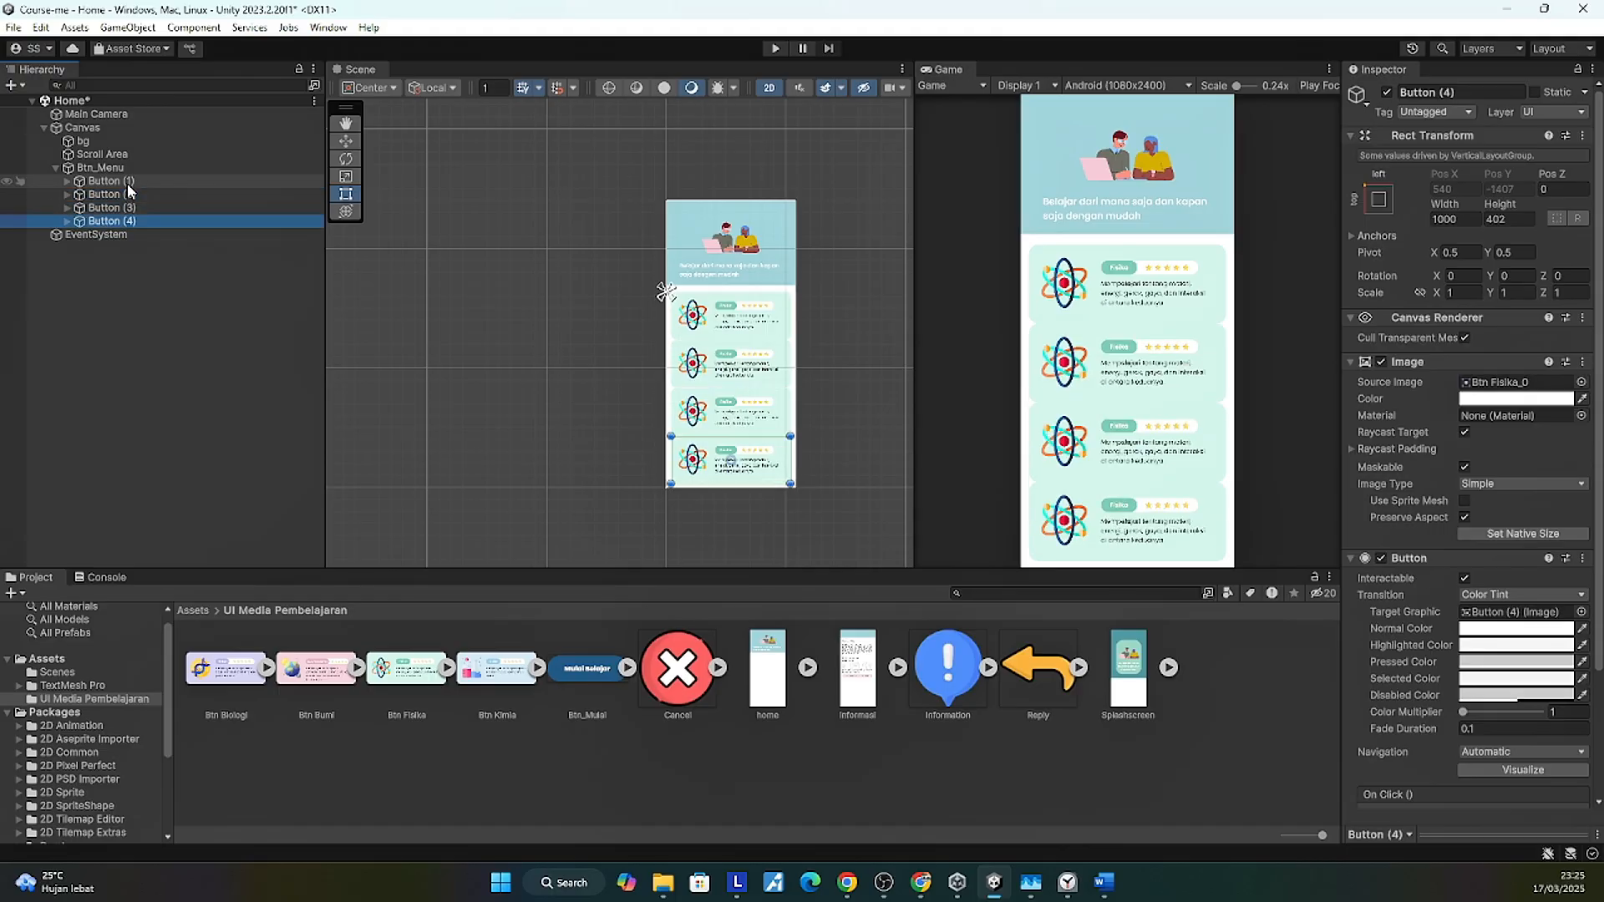
Step: Set the spacing of Btn_Menu's Vertical Layout Group to 35
left_click(109, 168)
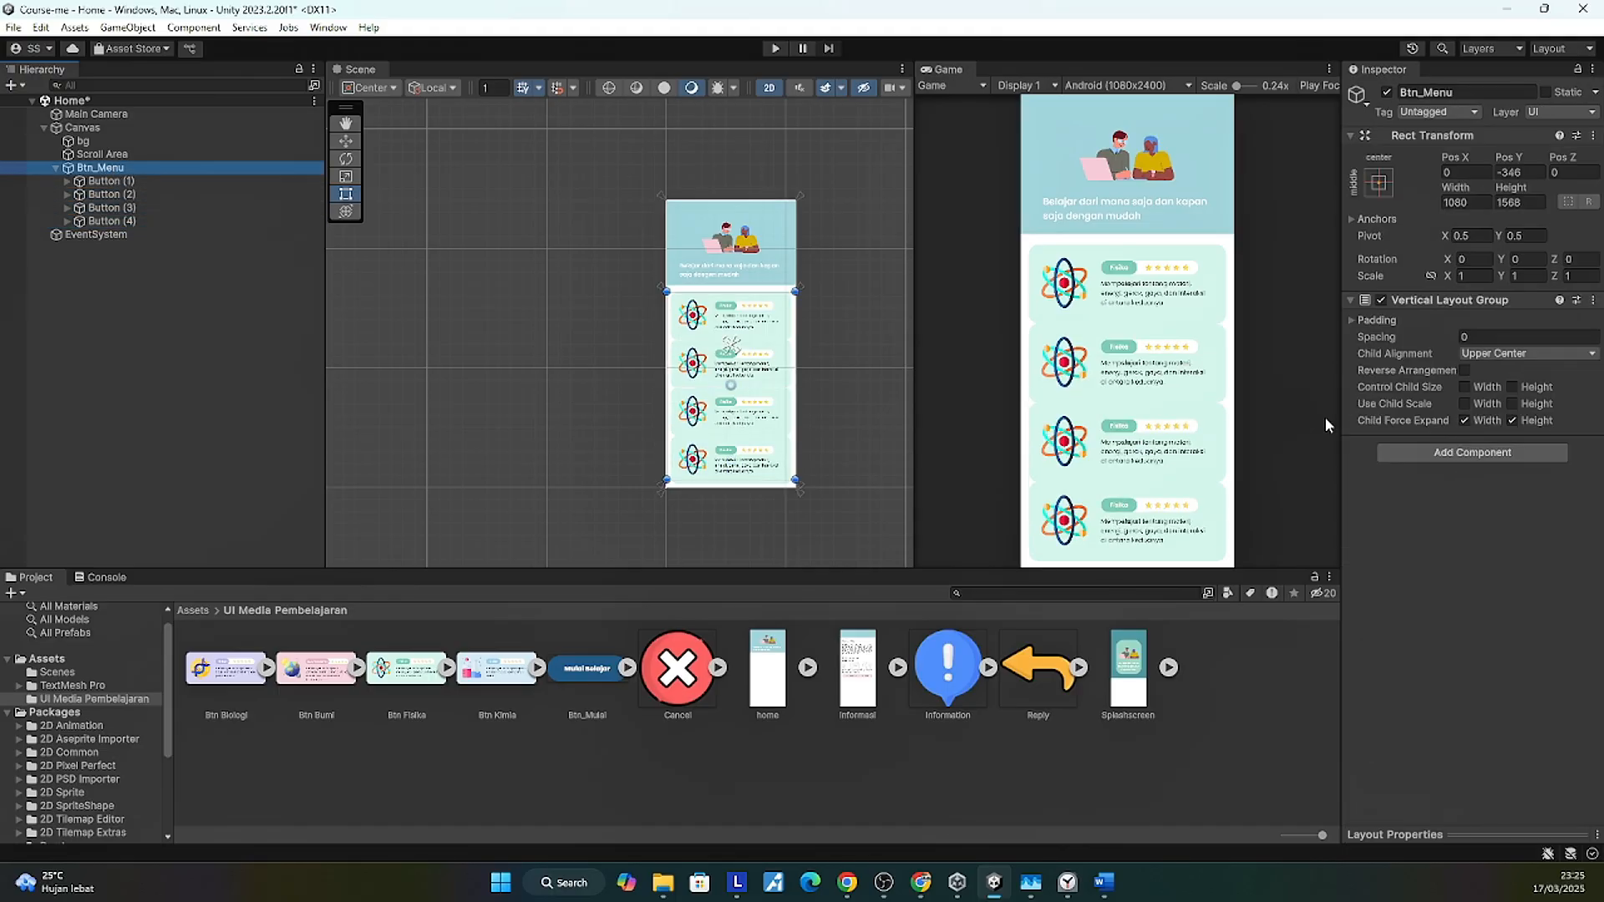
left_click(1492, 340)
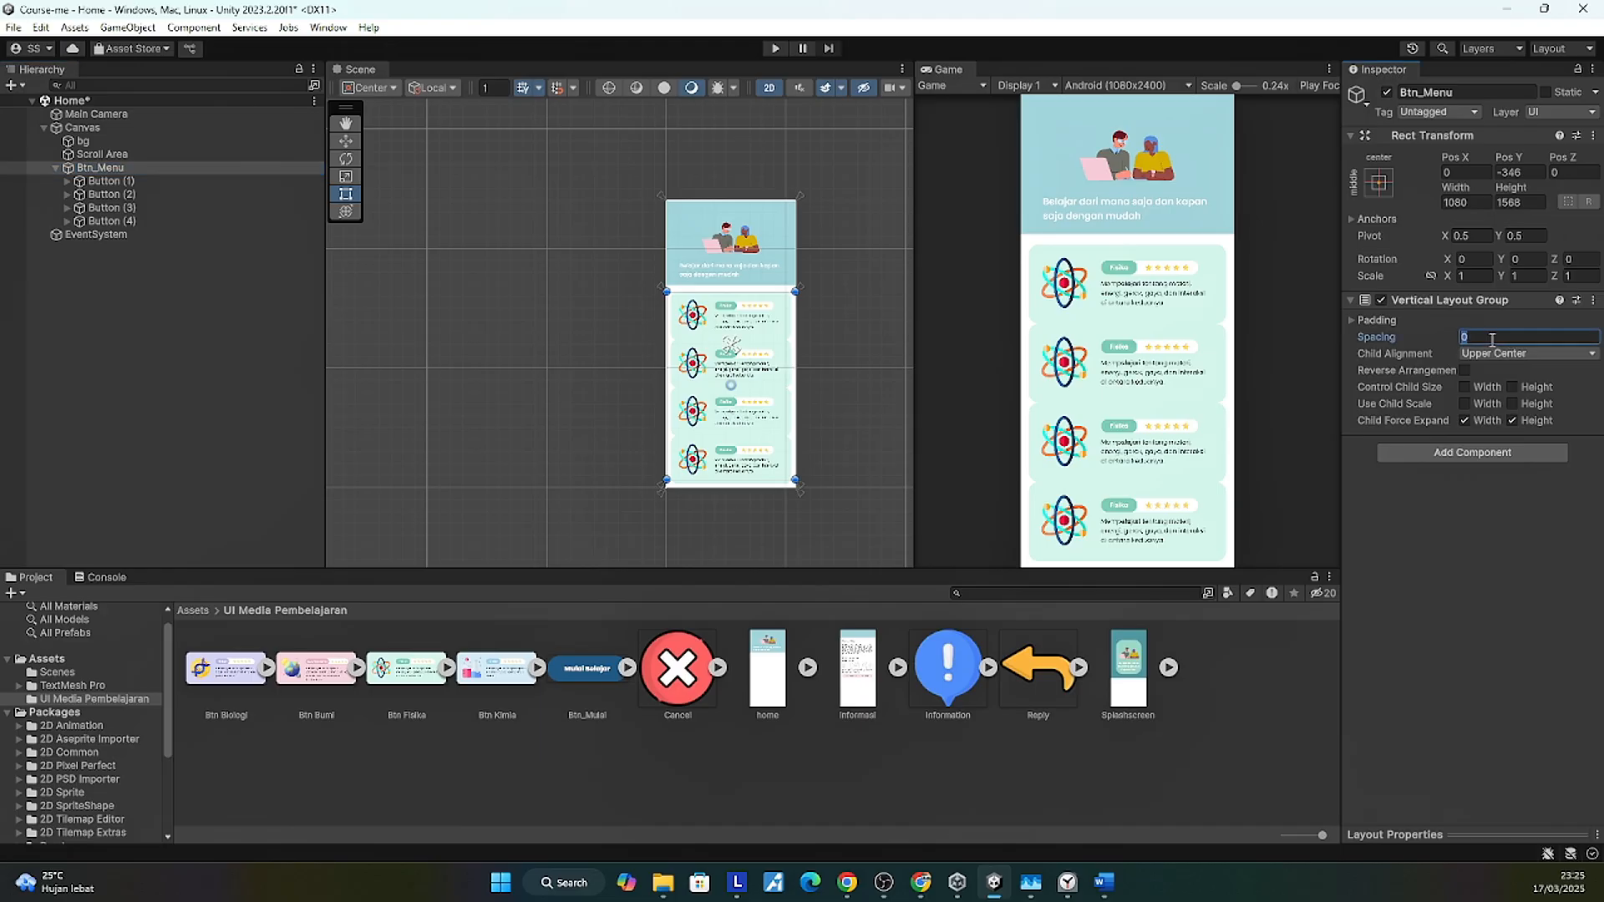
type("35")
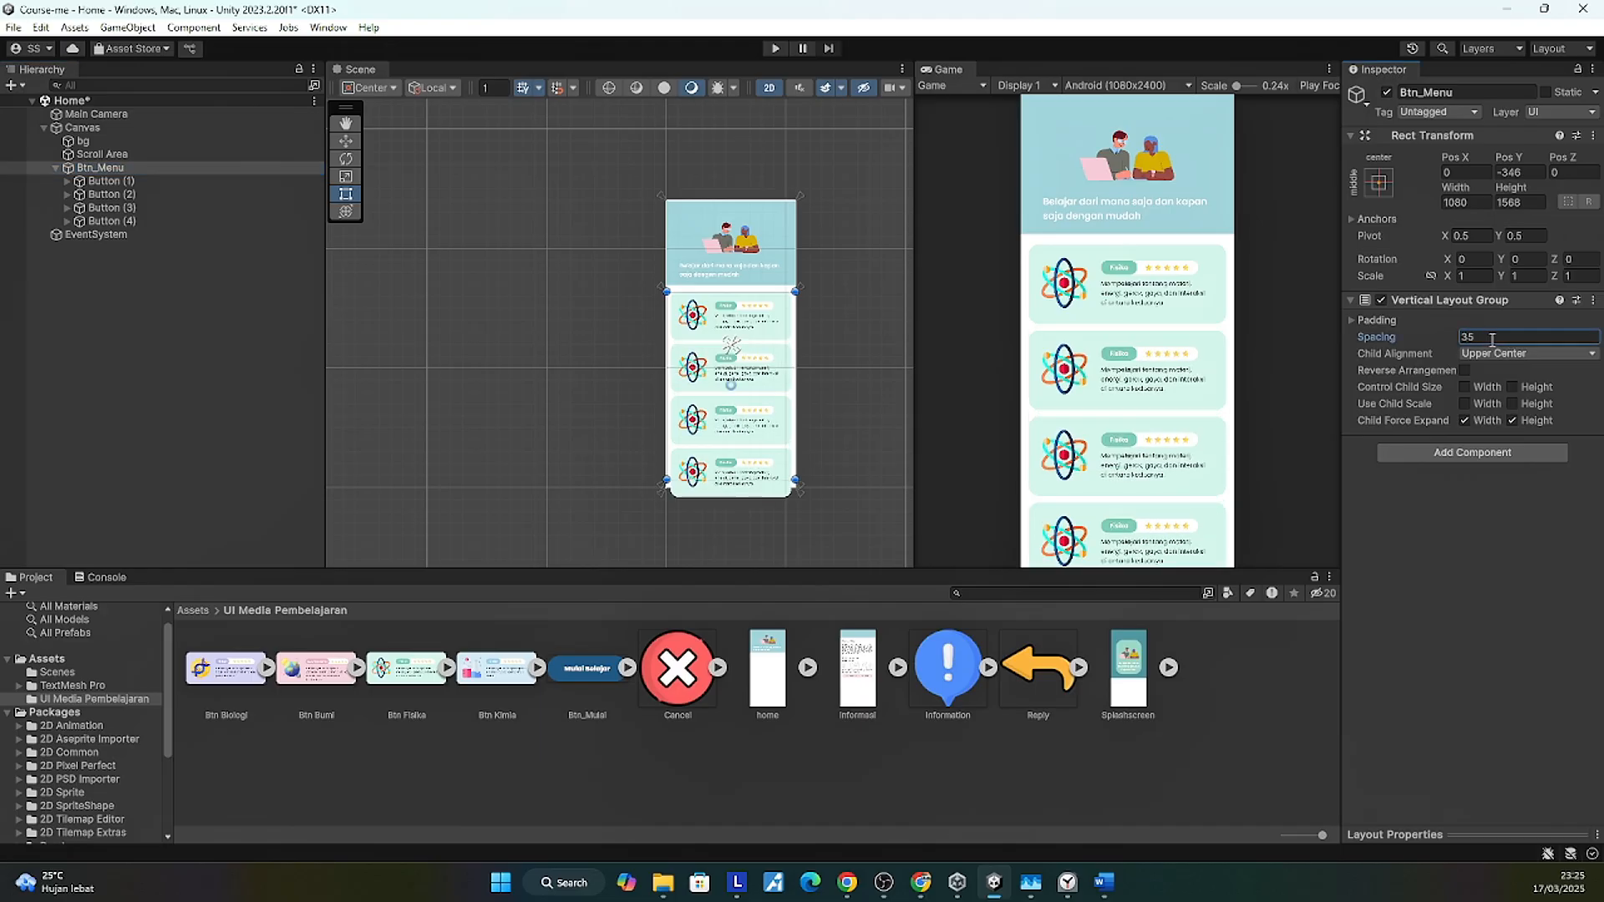
Step: Assign the Btn Kimia, Btn Biologi and Btn Bumi sprites as source images of Button (2), Button (3) and Button (4) respectively
left_click(105, 195)
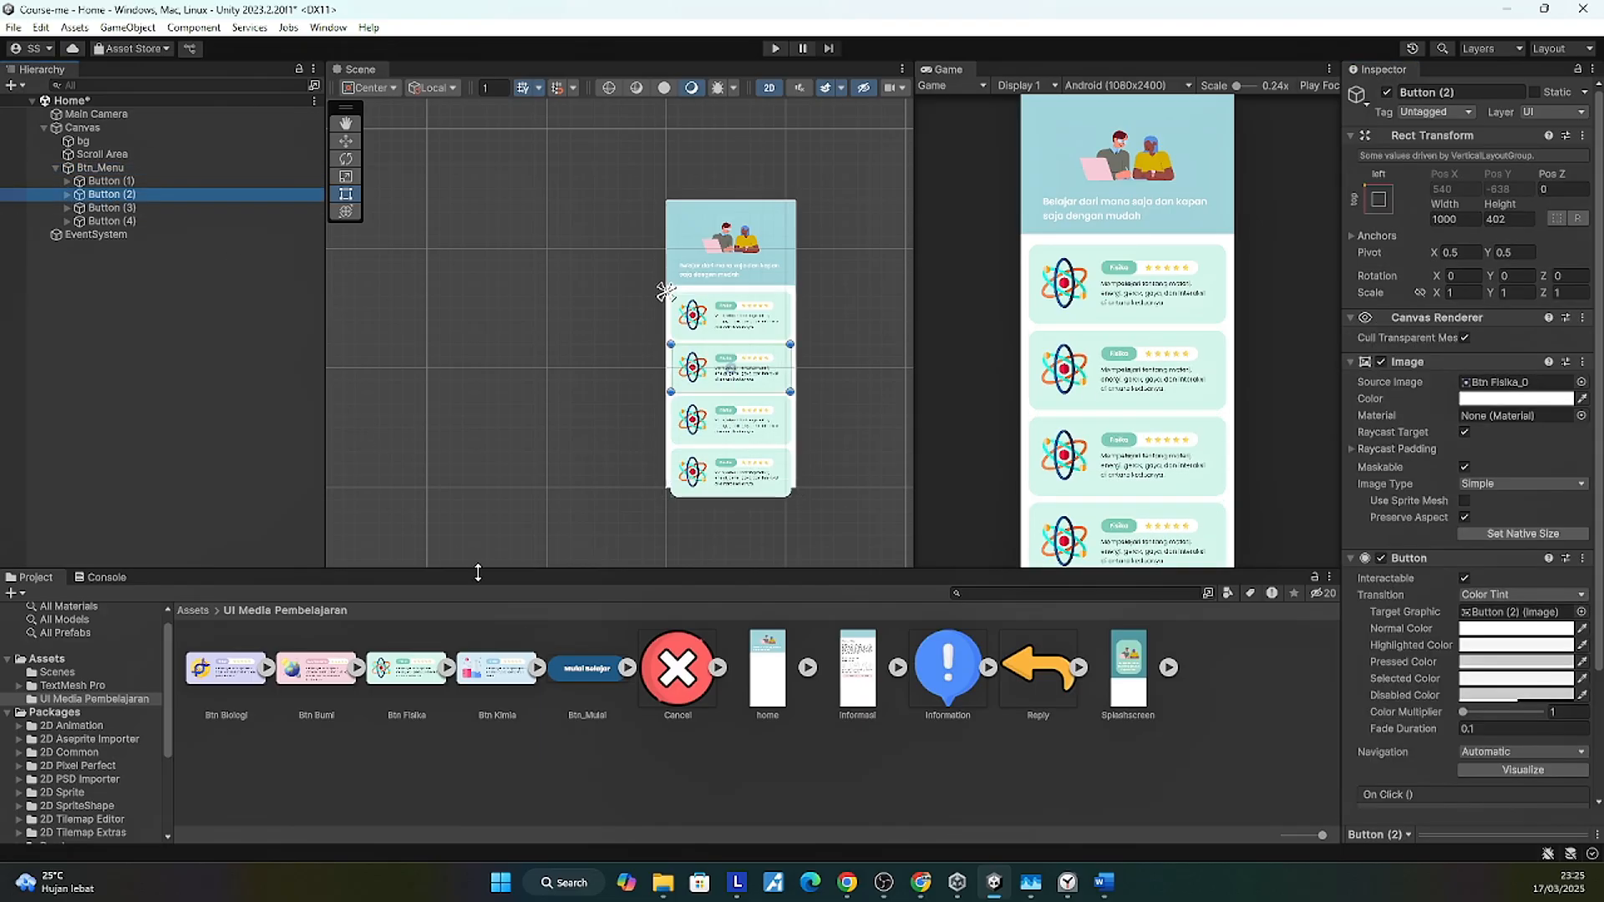
left_click_drag(505, 677, 1517, 382)
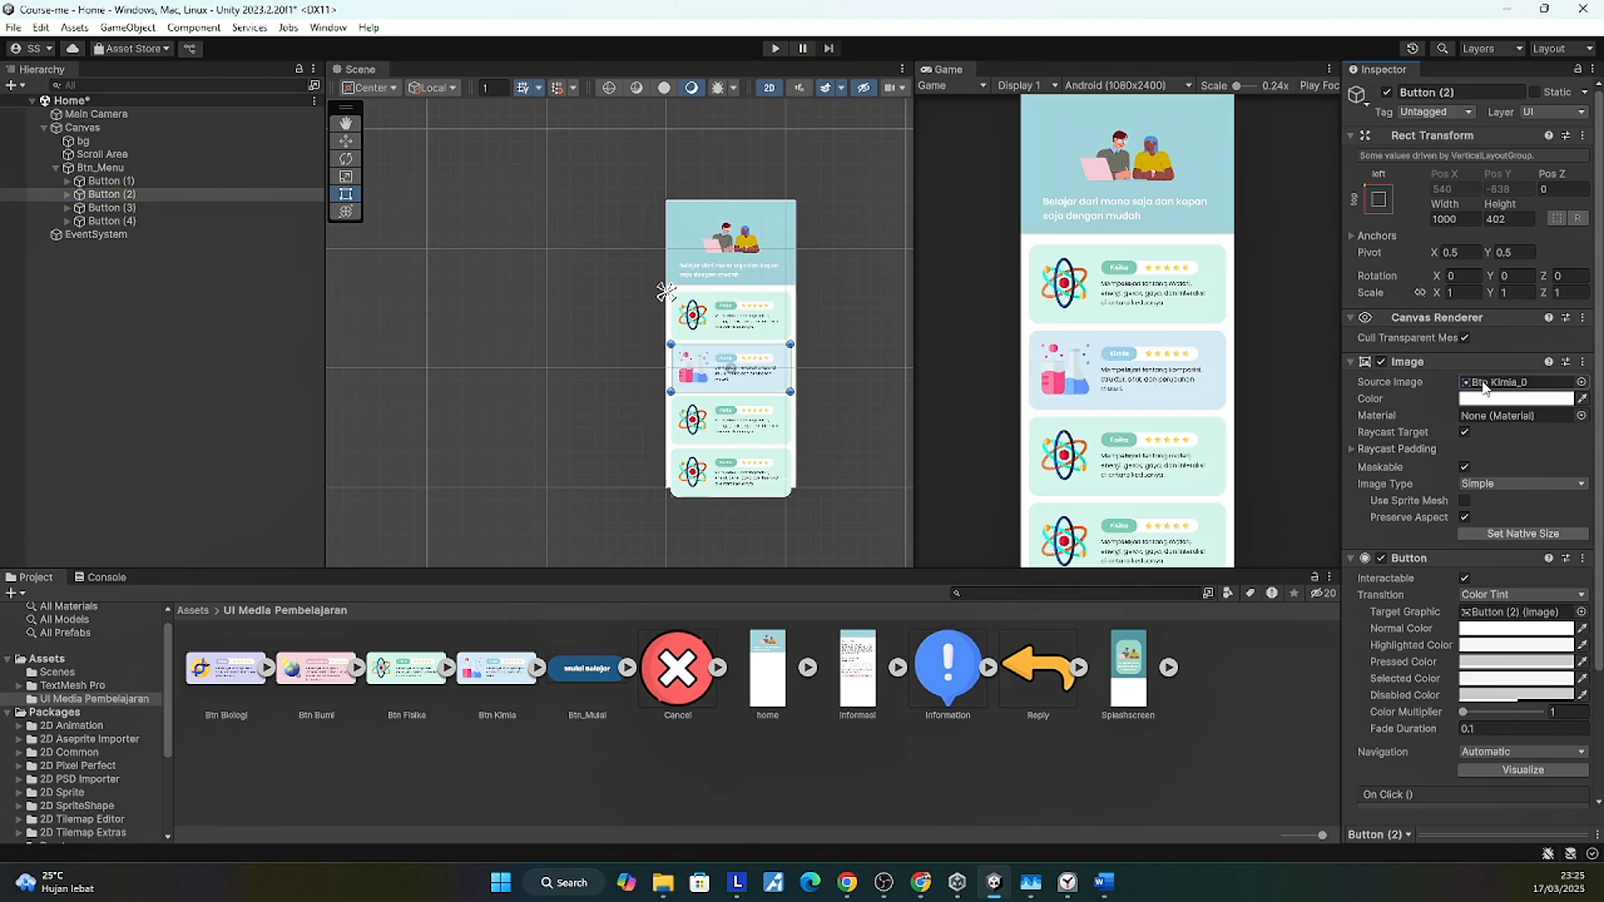
left_click(127, 209)
left_click_drag(226, 673, 1516, 382)
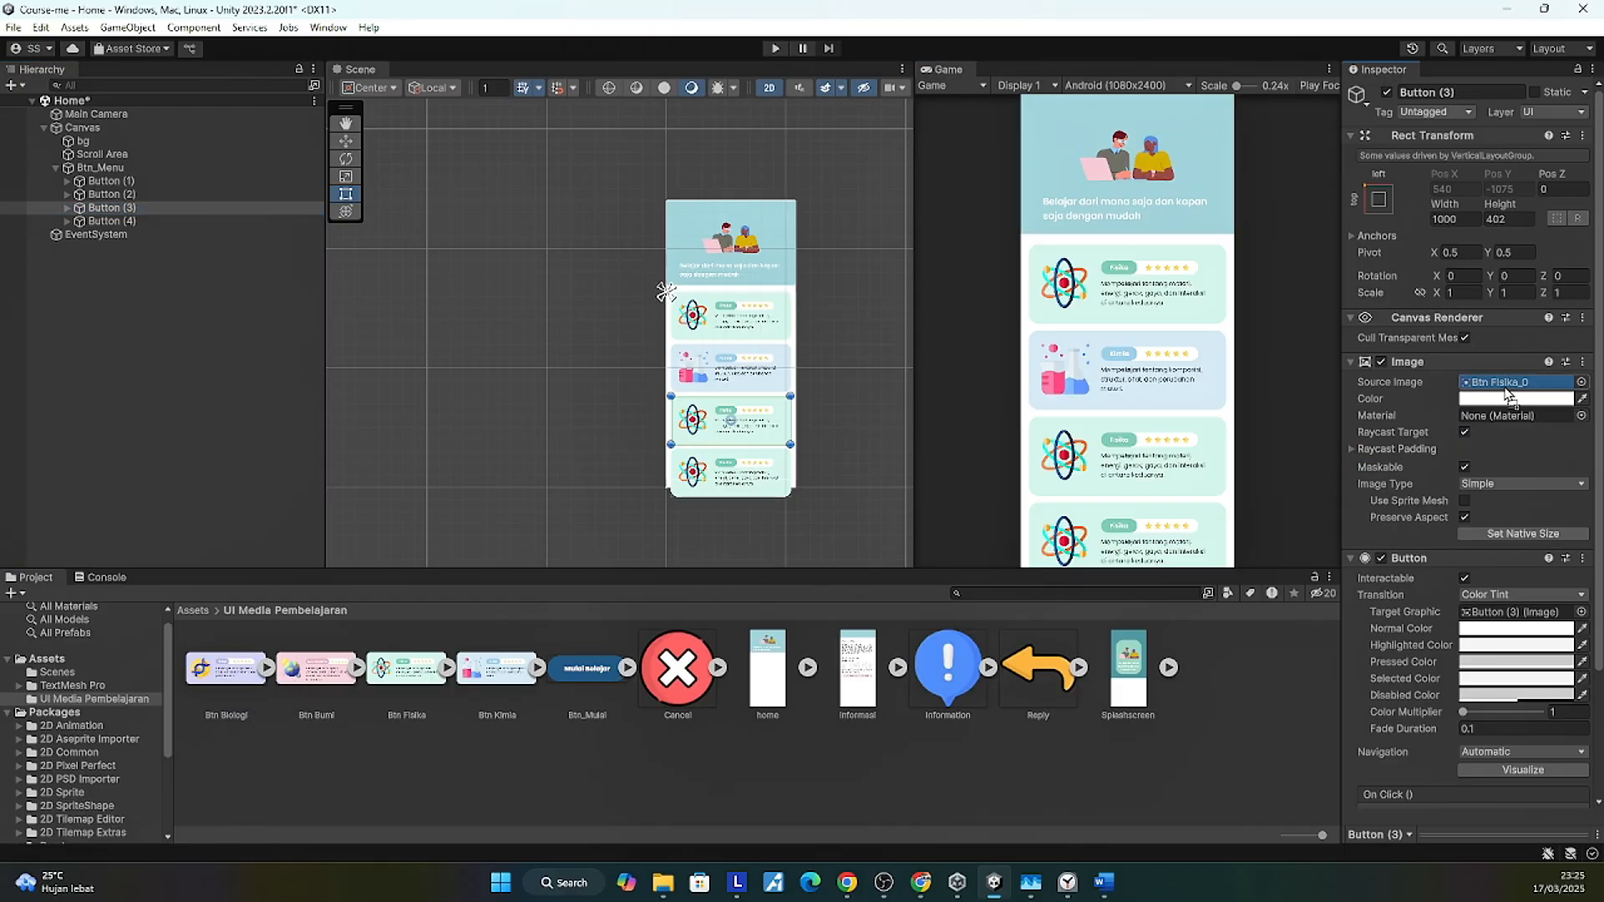
left_click(117, 221)
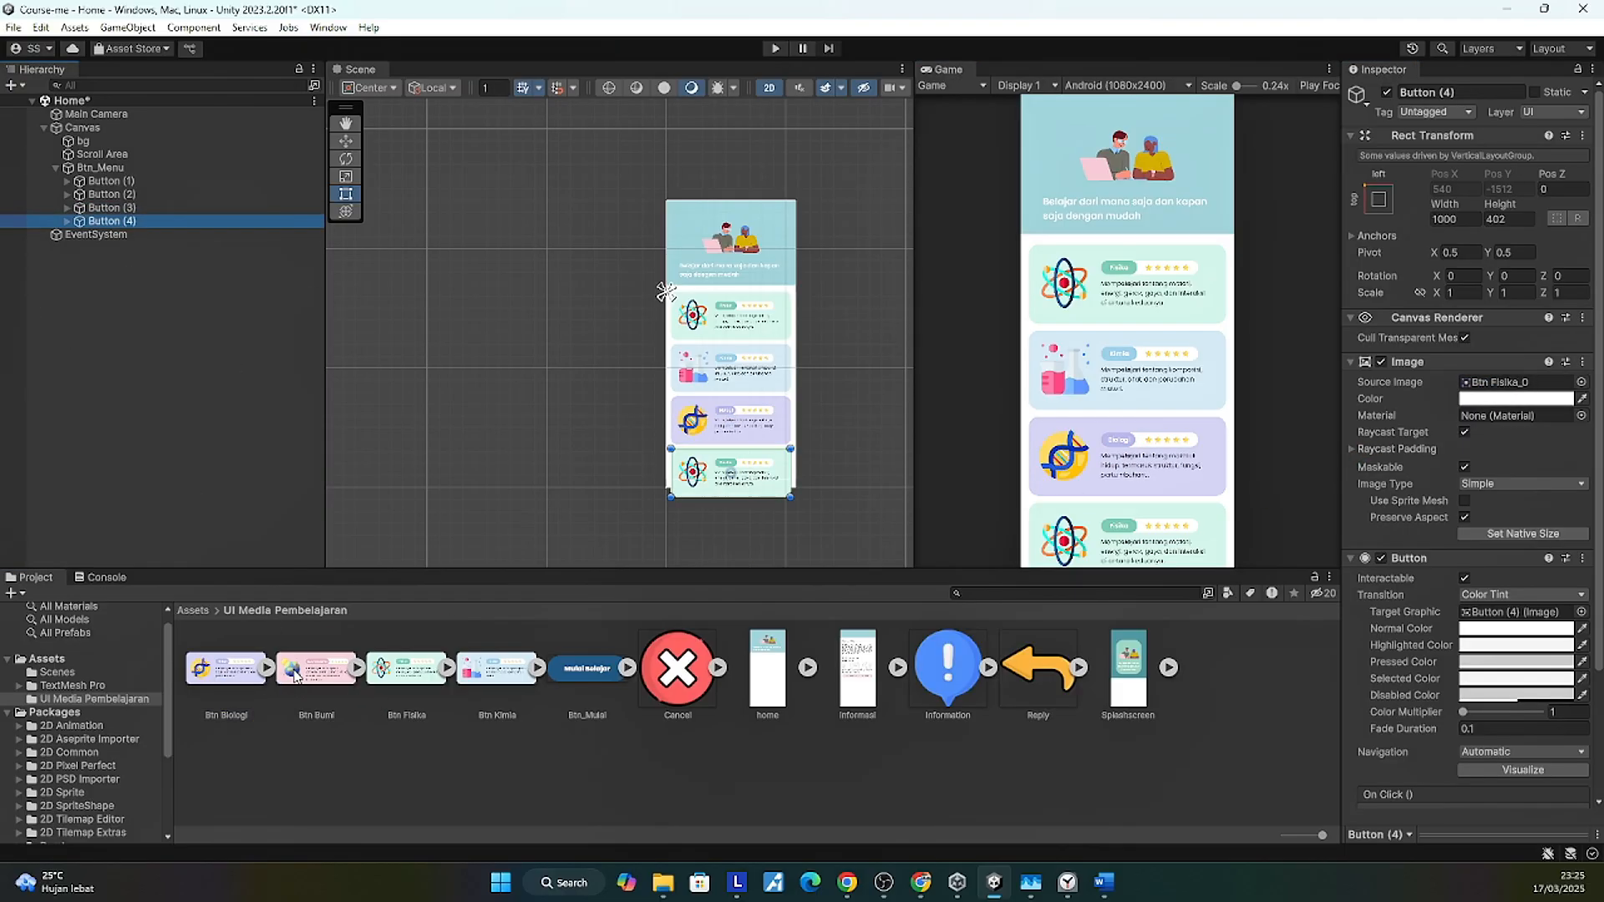
left_click_drag(294, 675, 1496, 391)
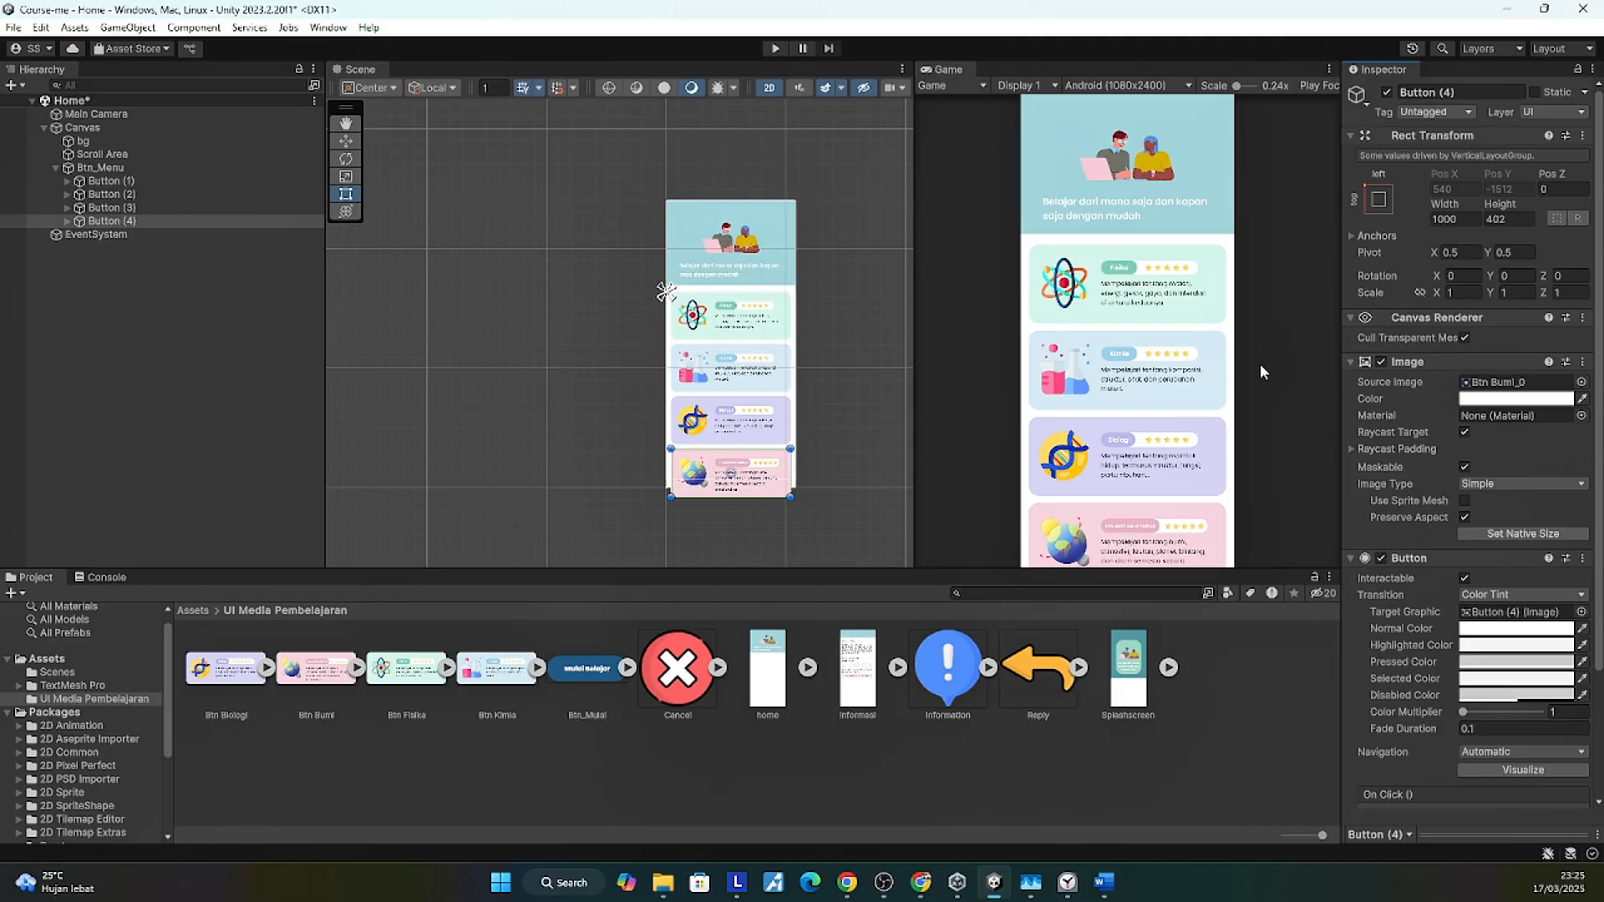
left_click(106, 169)
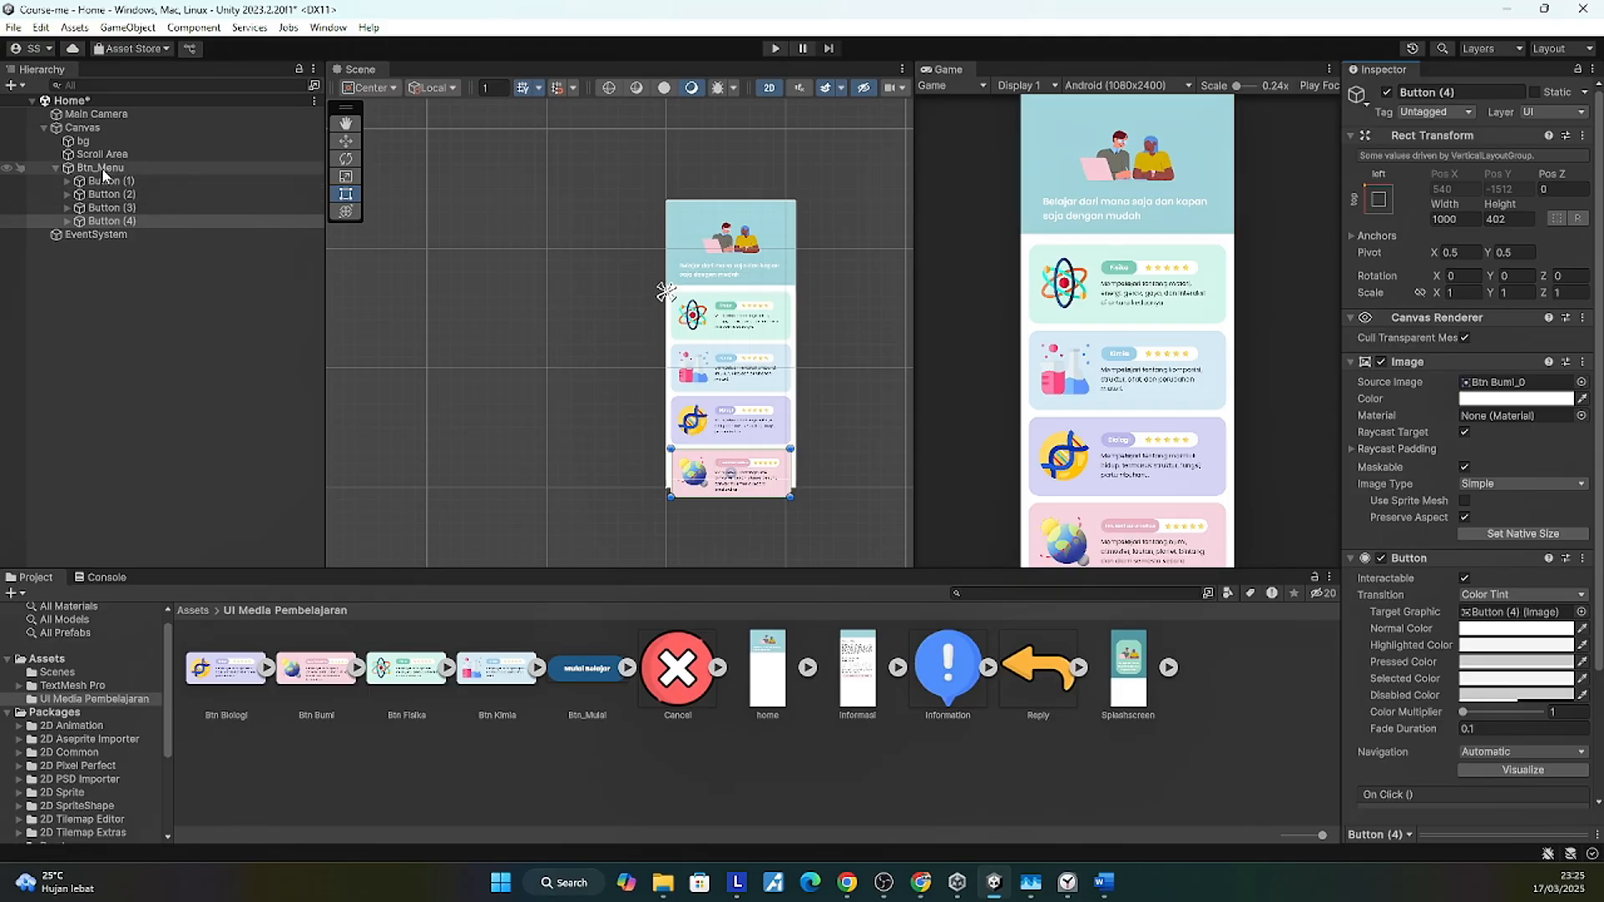
scroll(775, 297, "up", 2)
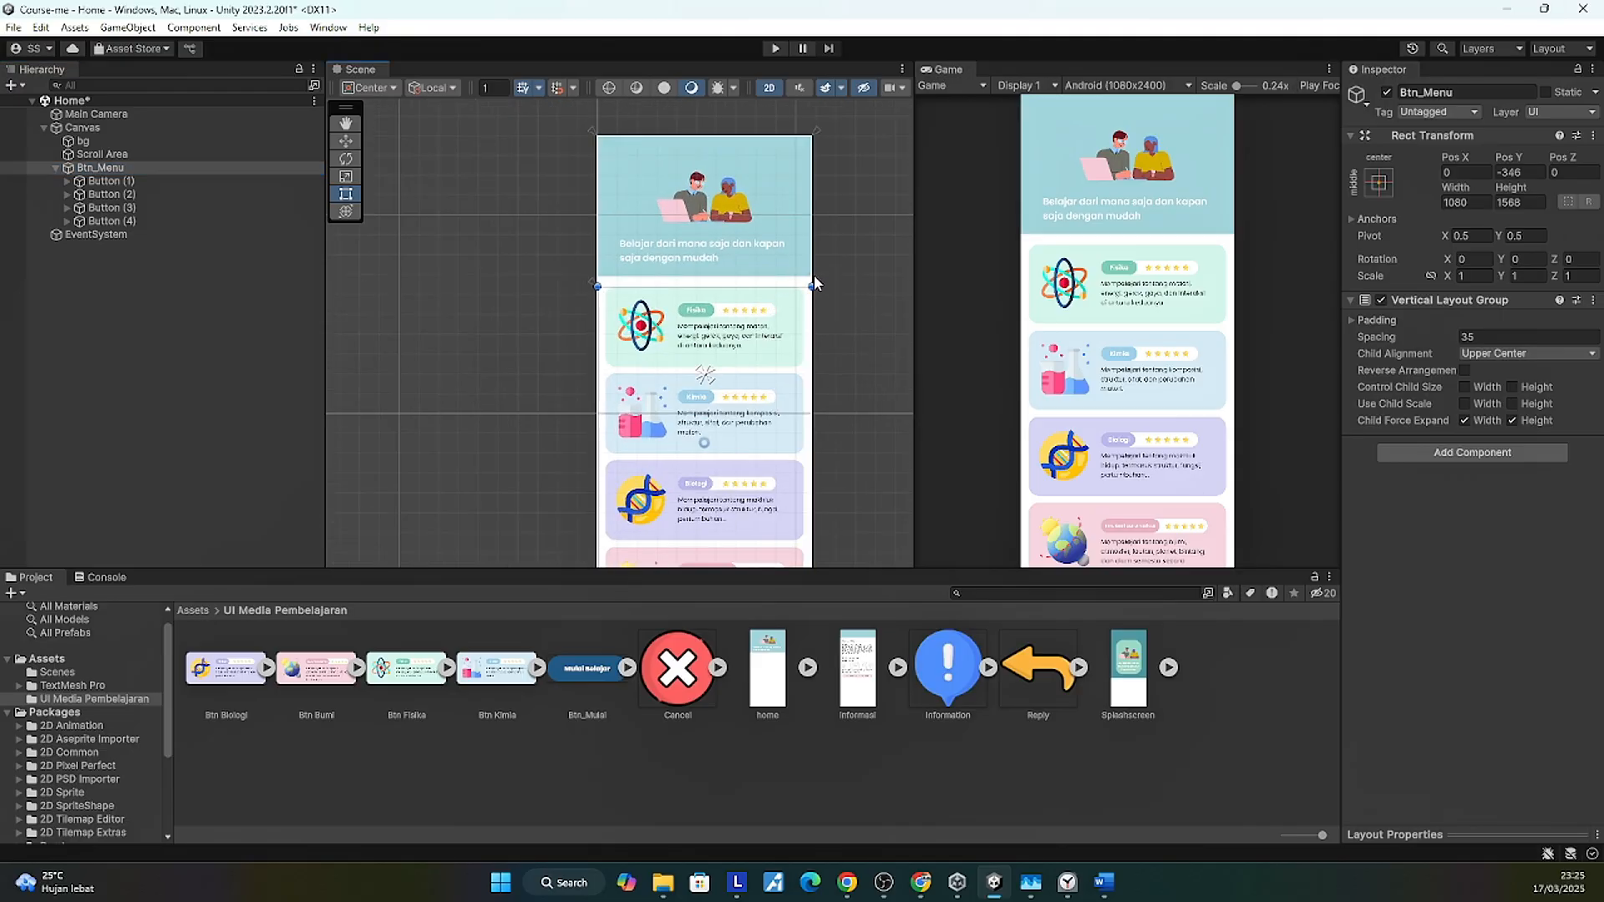
left_click(817, 277)
scroll(724, 310, "up", 2)
left_click(107, 168)
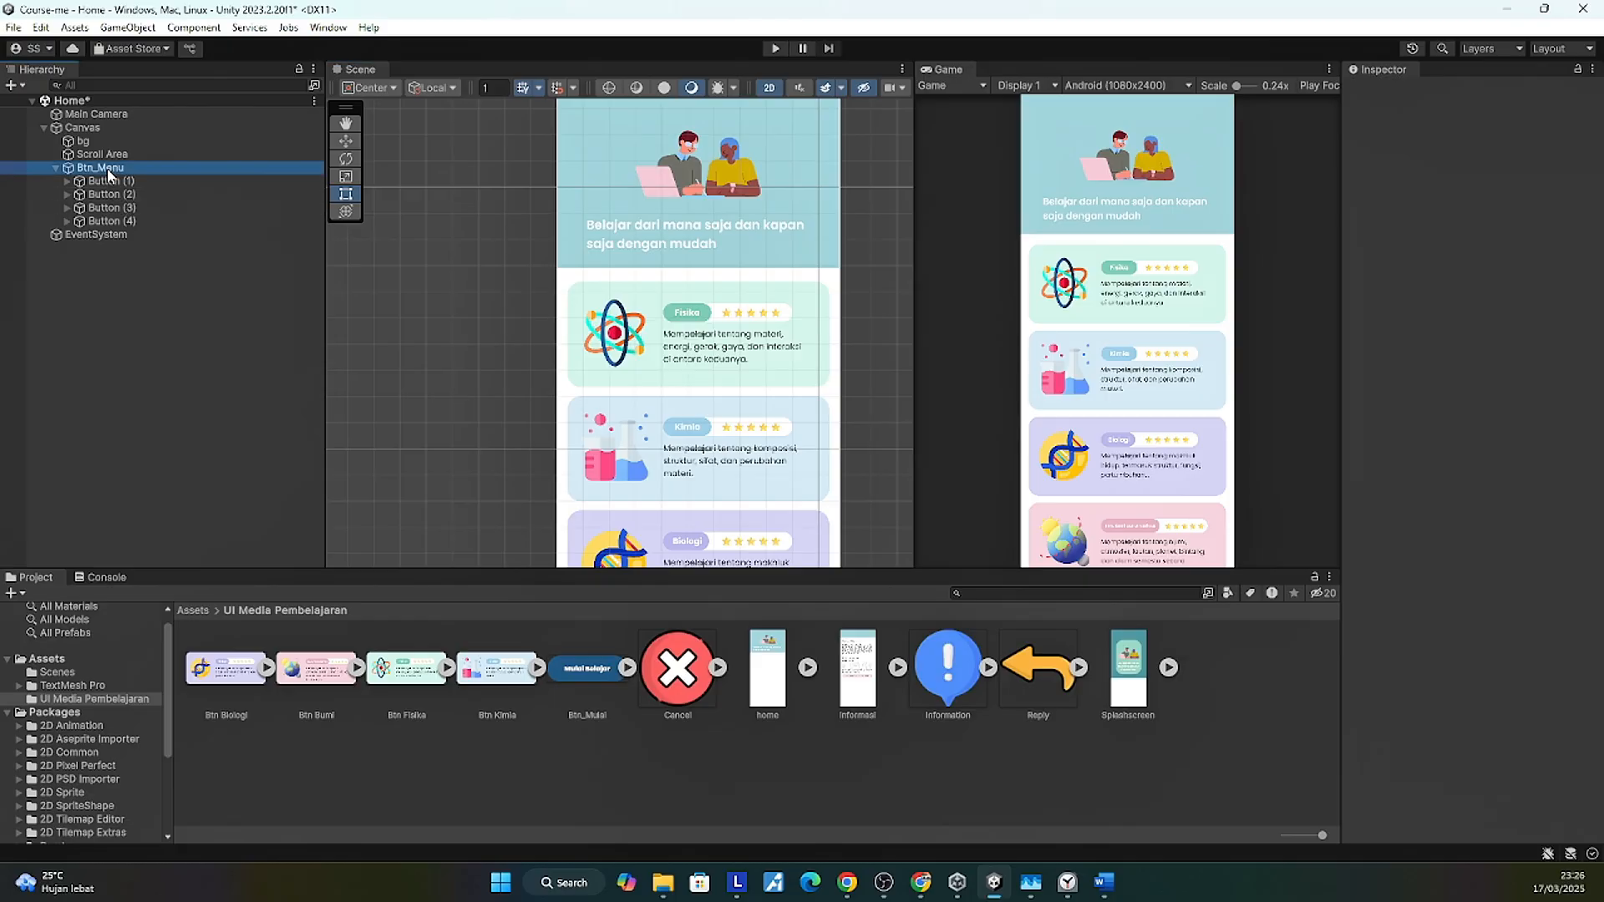
scroll(647, 279, "up", 1)
scroll(750, 340, "up", 1)
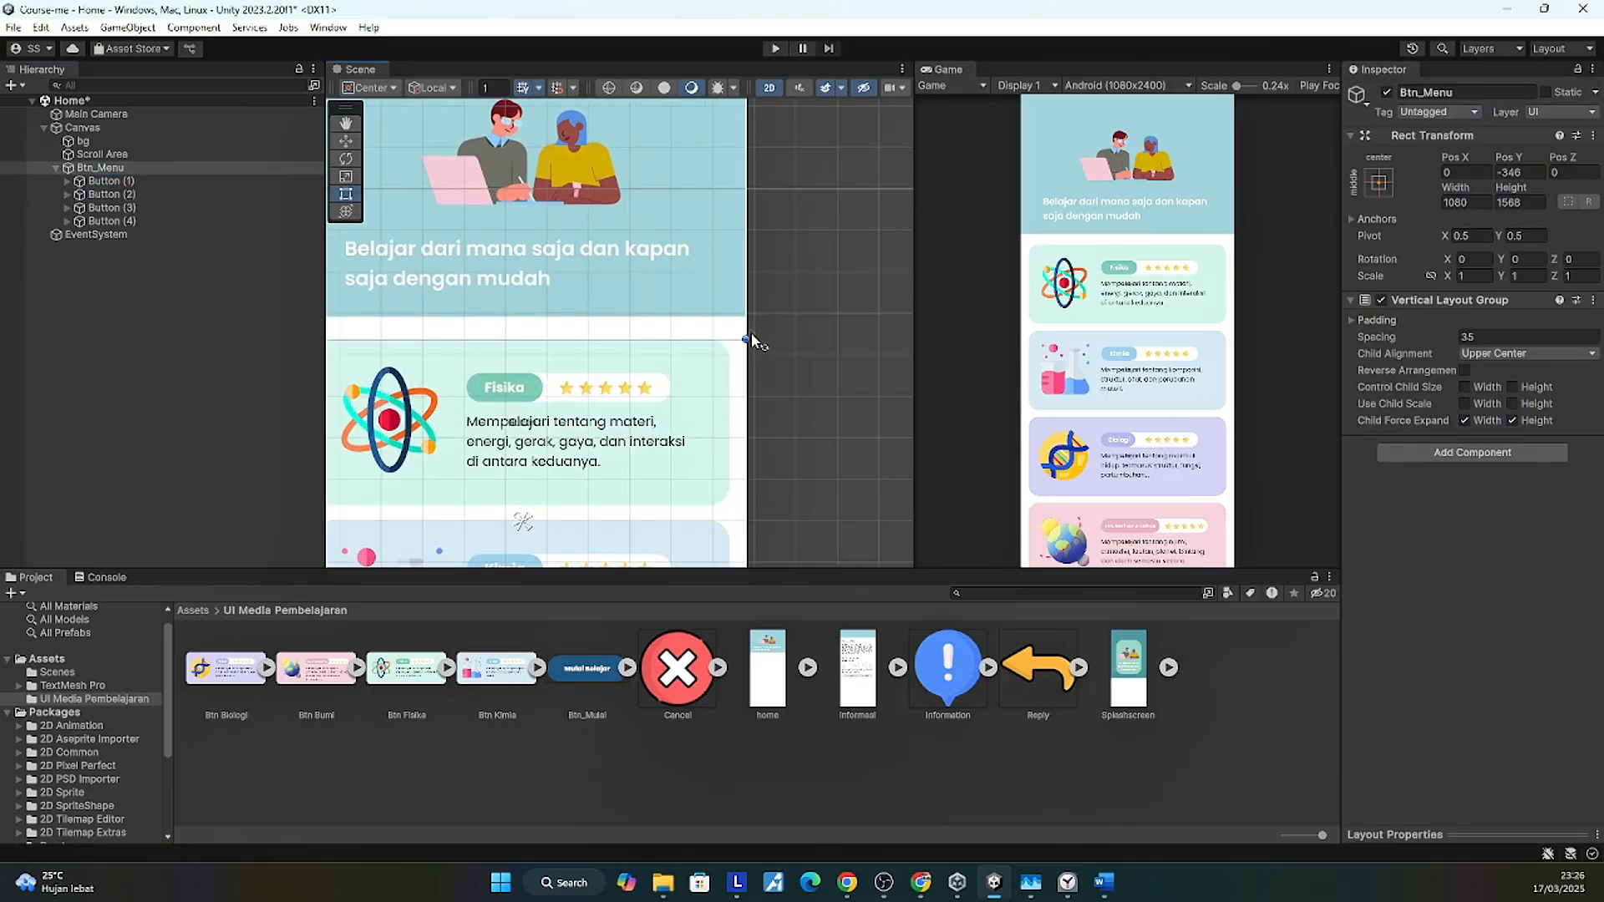
left_click(750, 336)
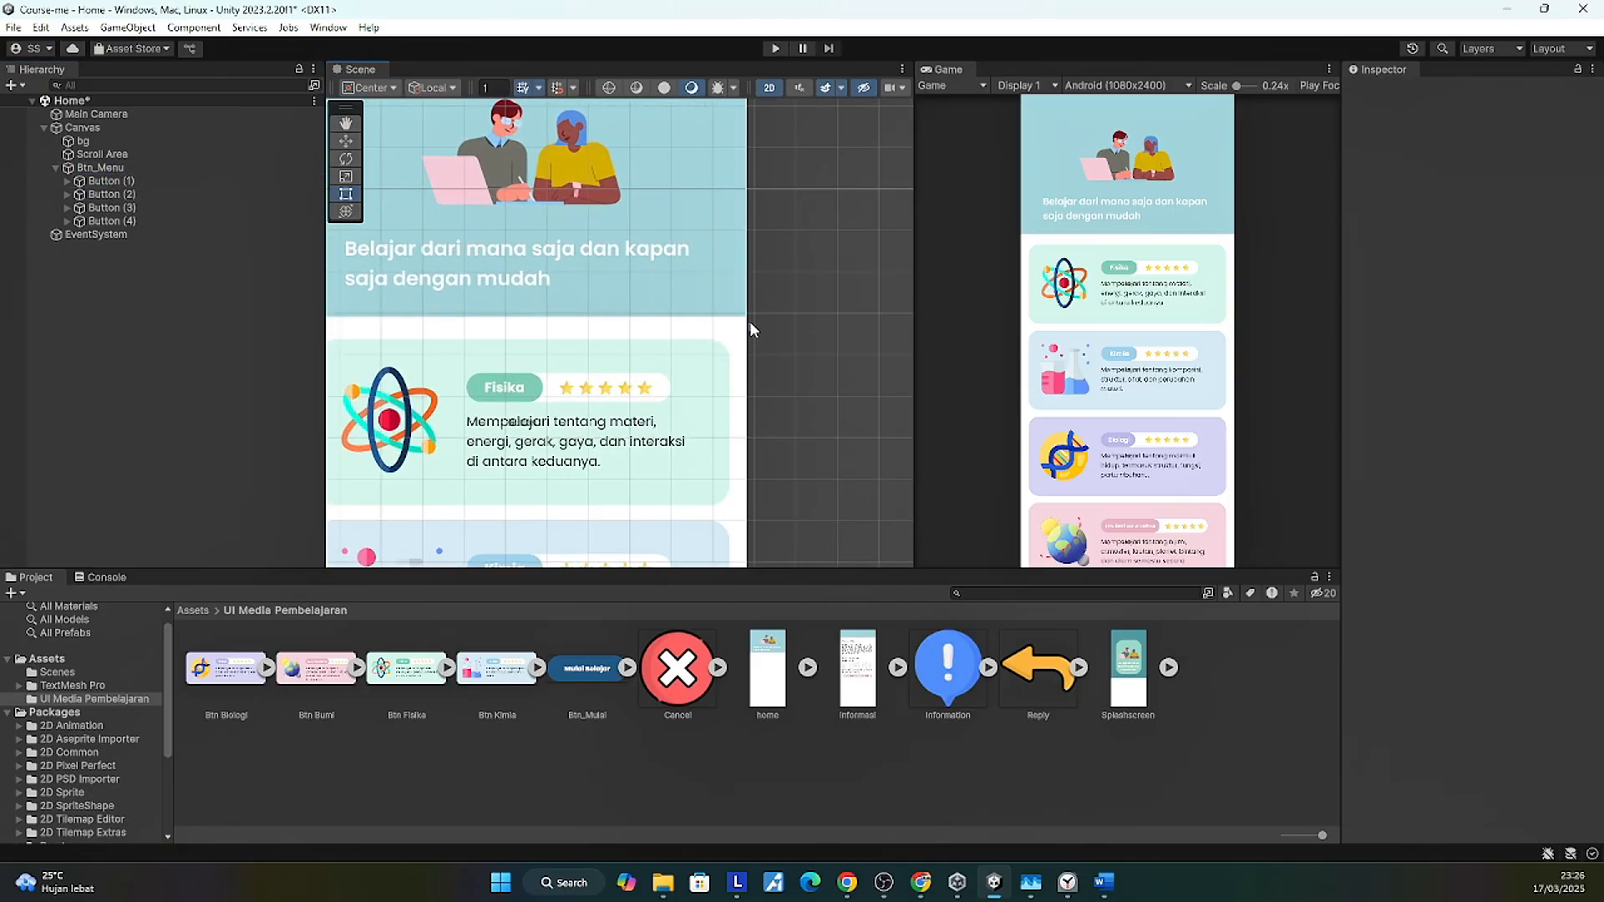
left_click(114, 169)
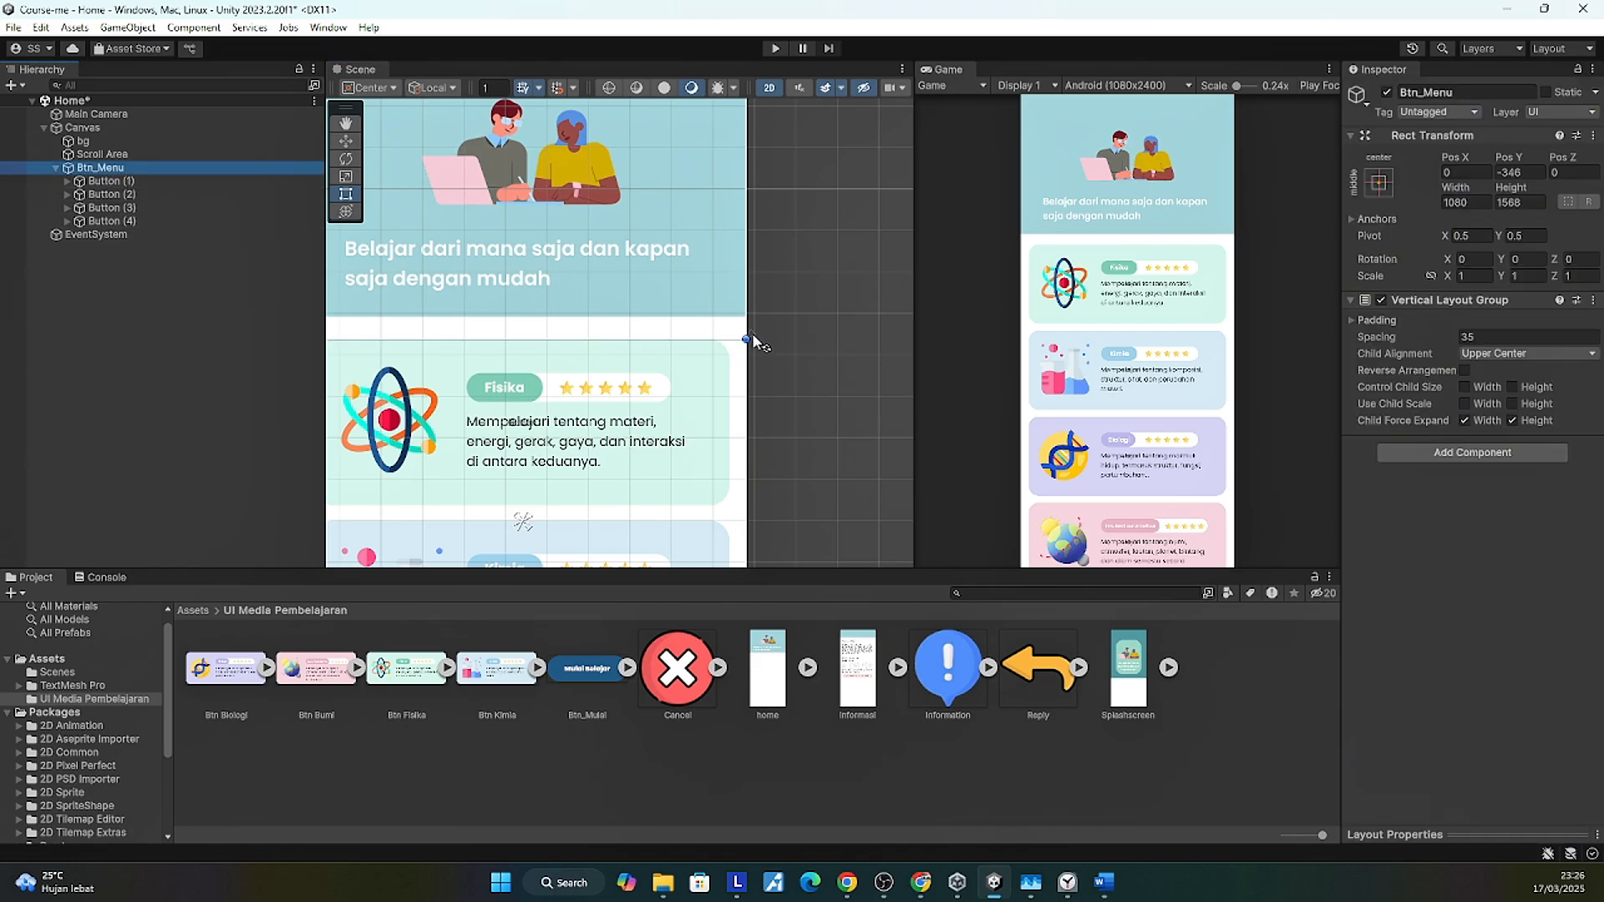
left_click(750, 339)
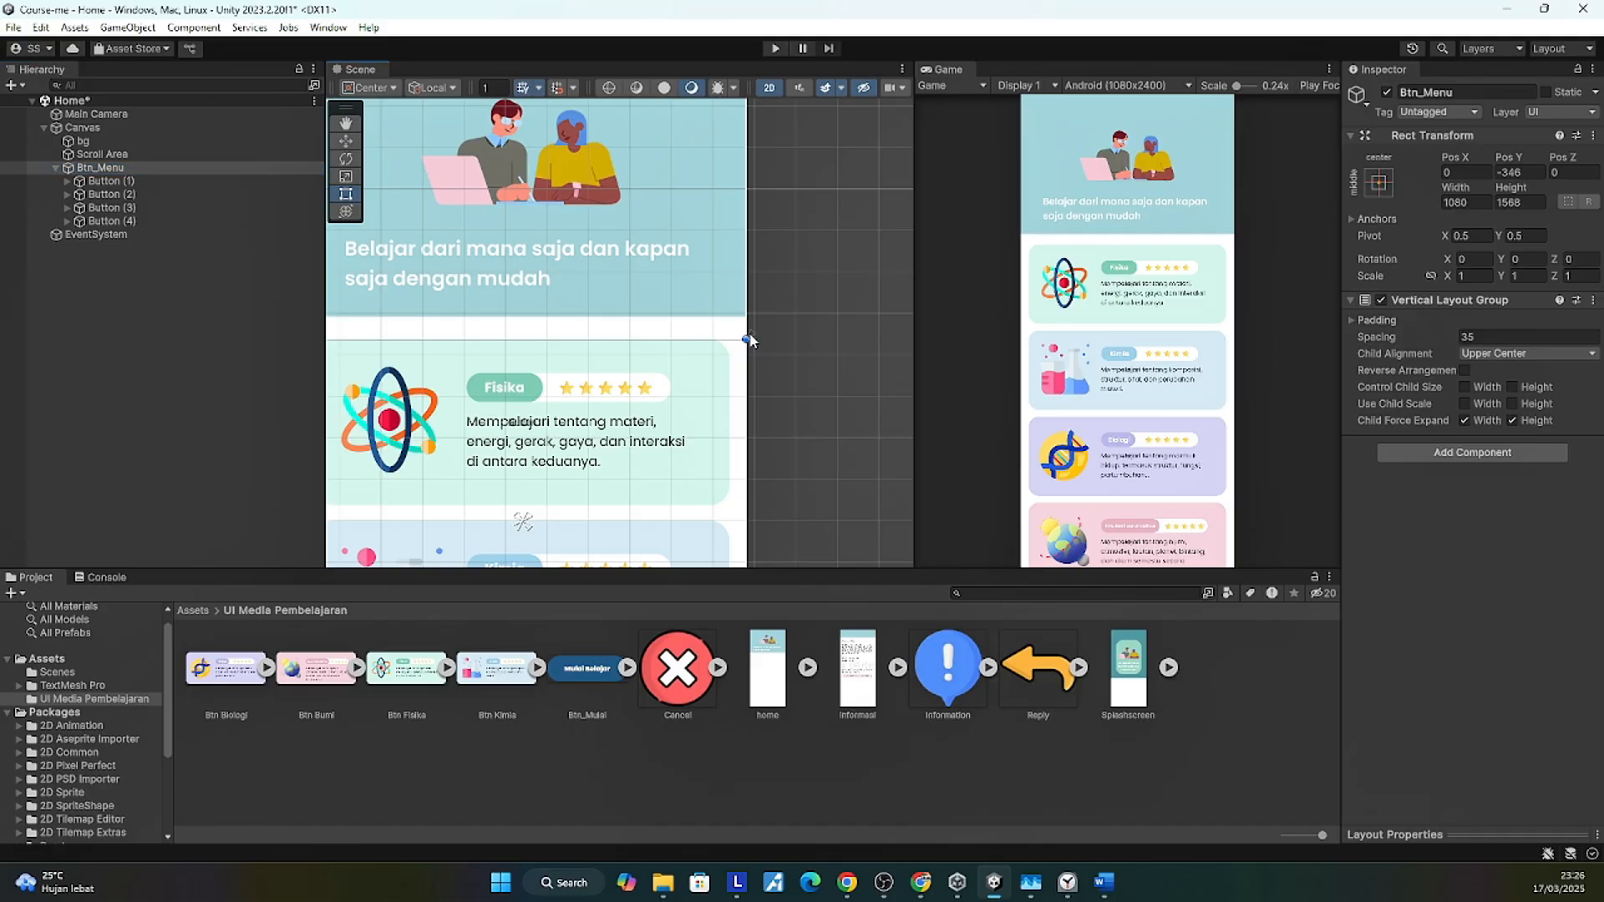
left_click(110, 155)
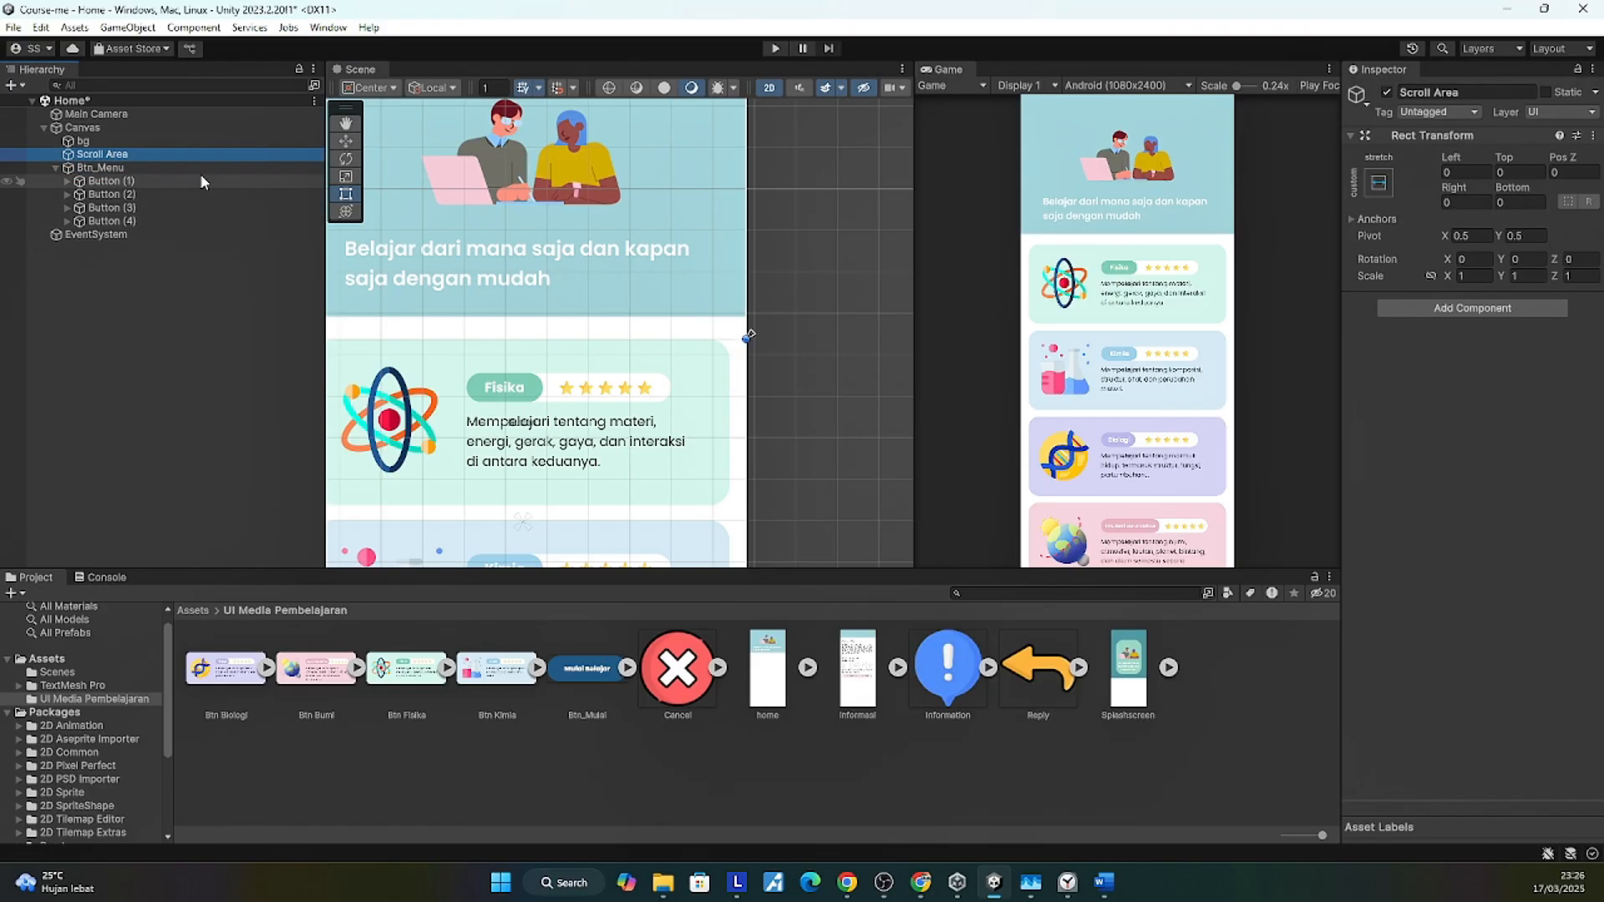
Step: Stretch Btn_Menu's upper edge slightly toward the header image, making it about 1585 high
left_click(121, 170)
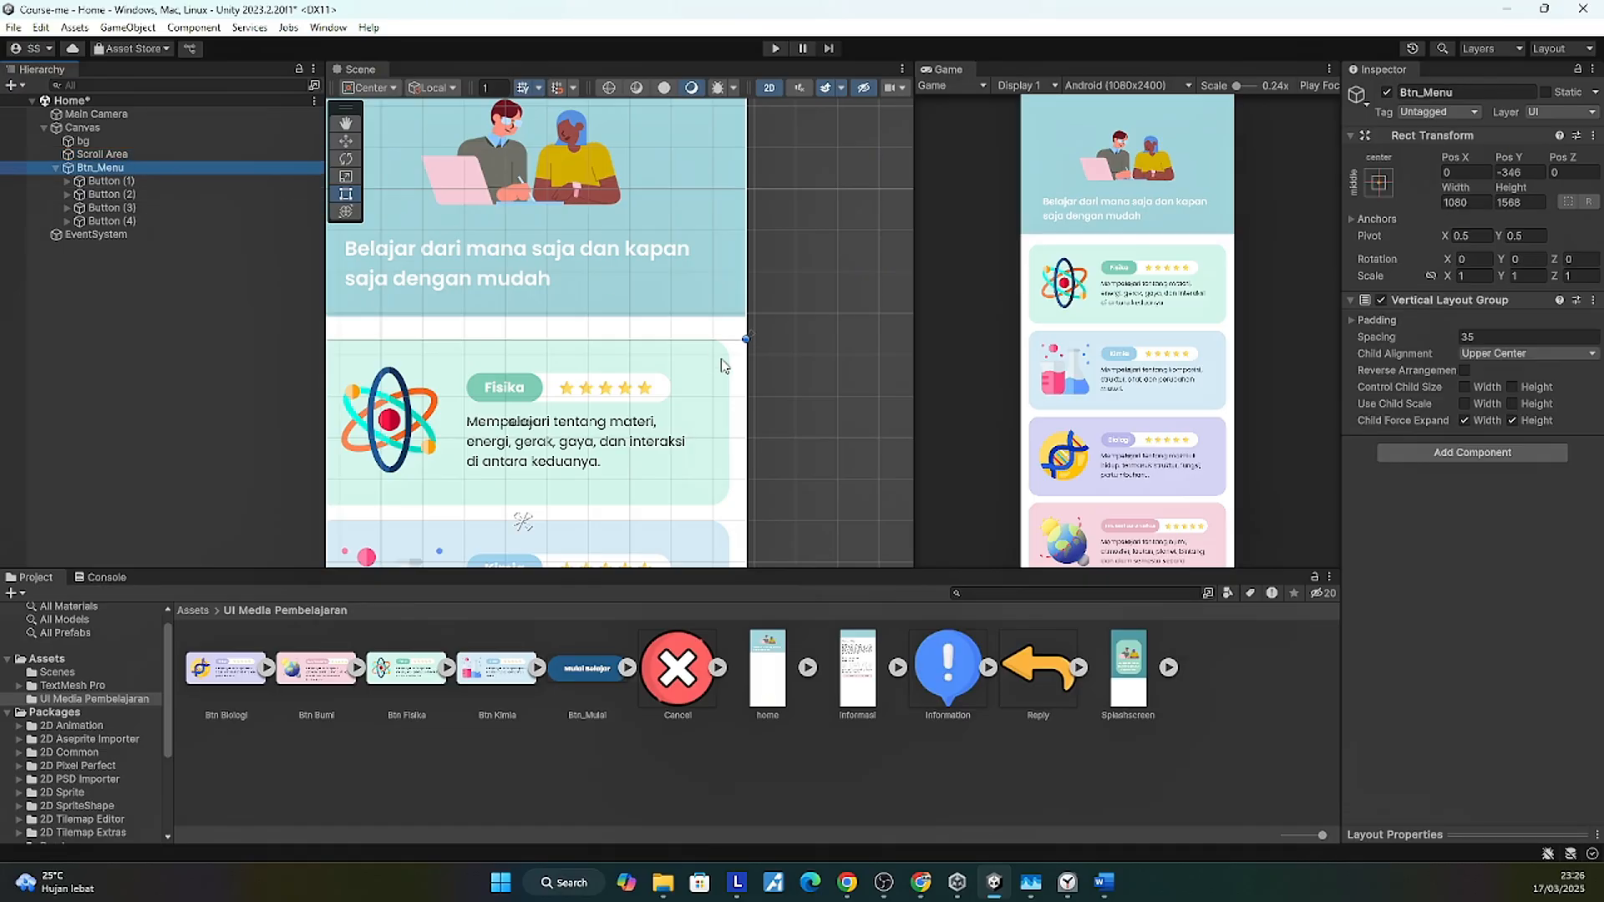
key("f")
scroll(668, 378, "up", 2)
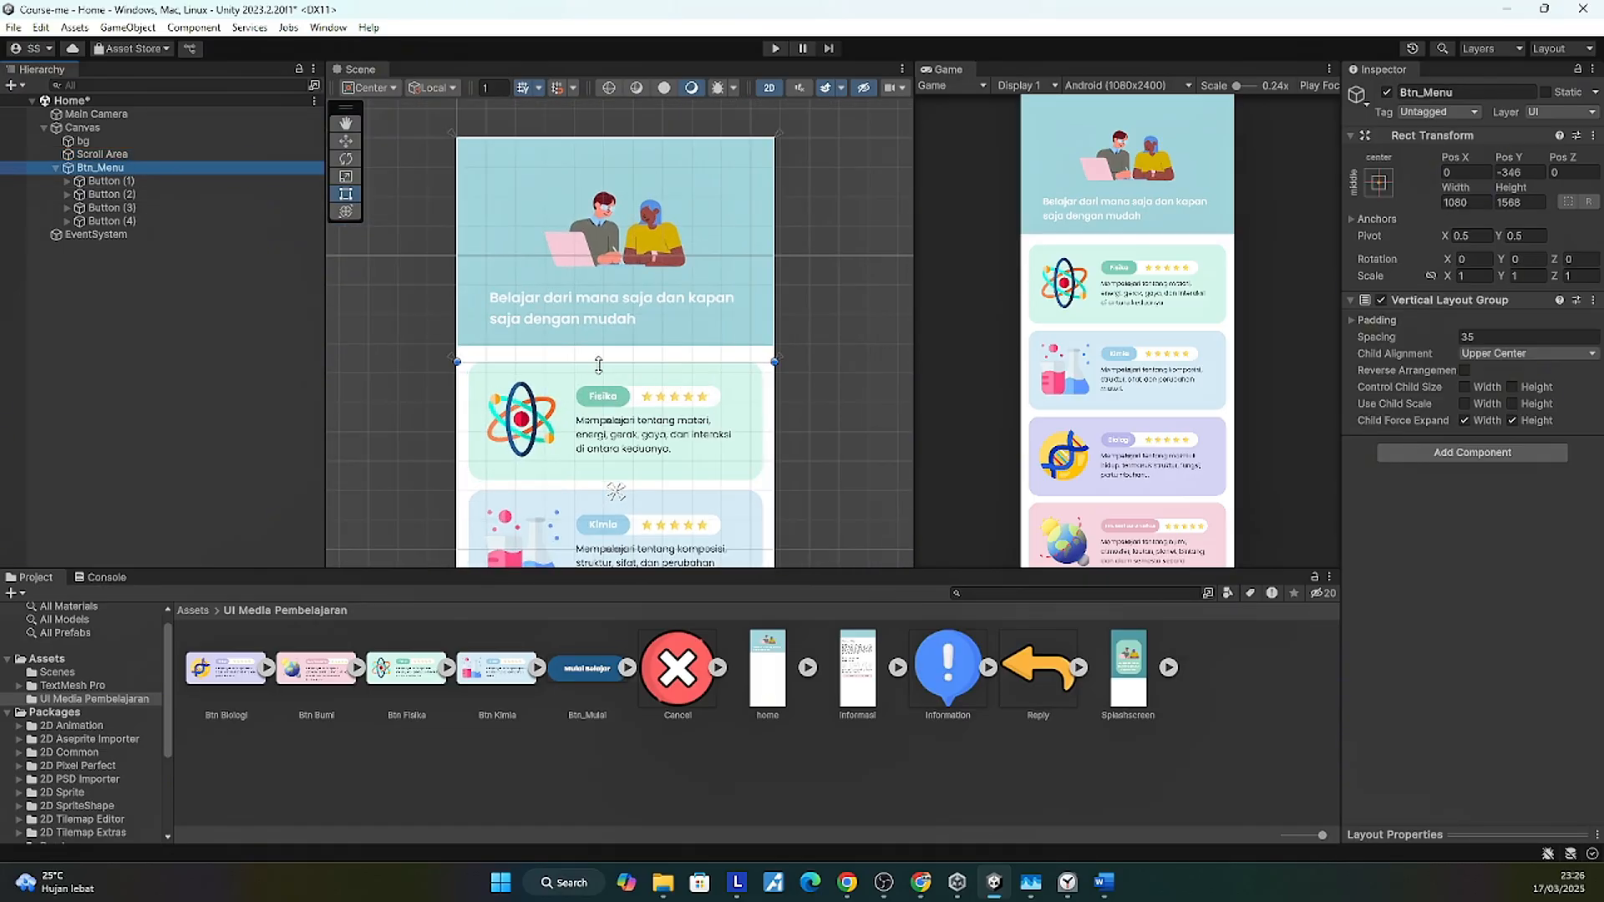
left_click_drag(598, 365, 599, 359)
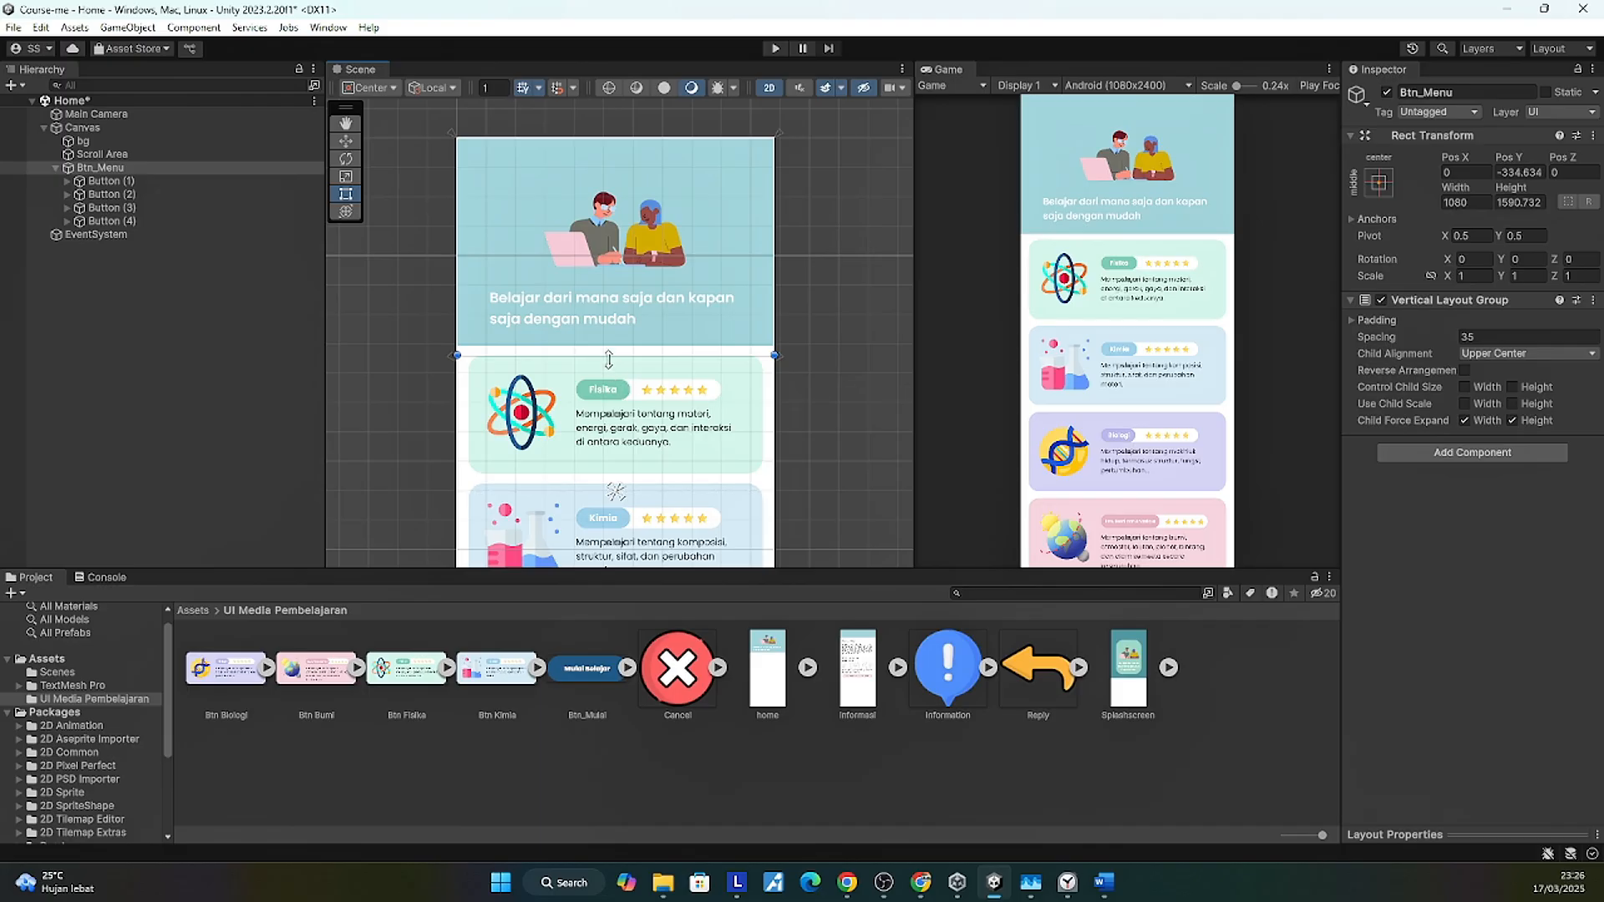
left_click_drag(609, 361, 608, 360)
scroll(851, 448, "down", 3)
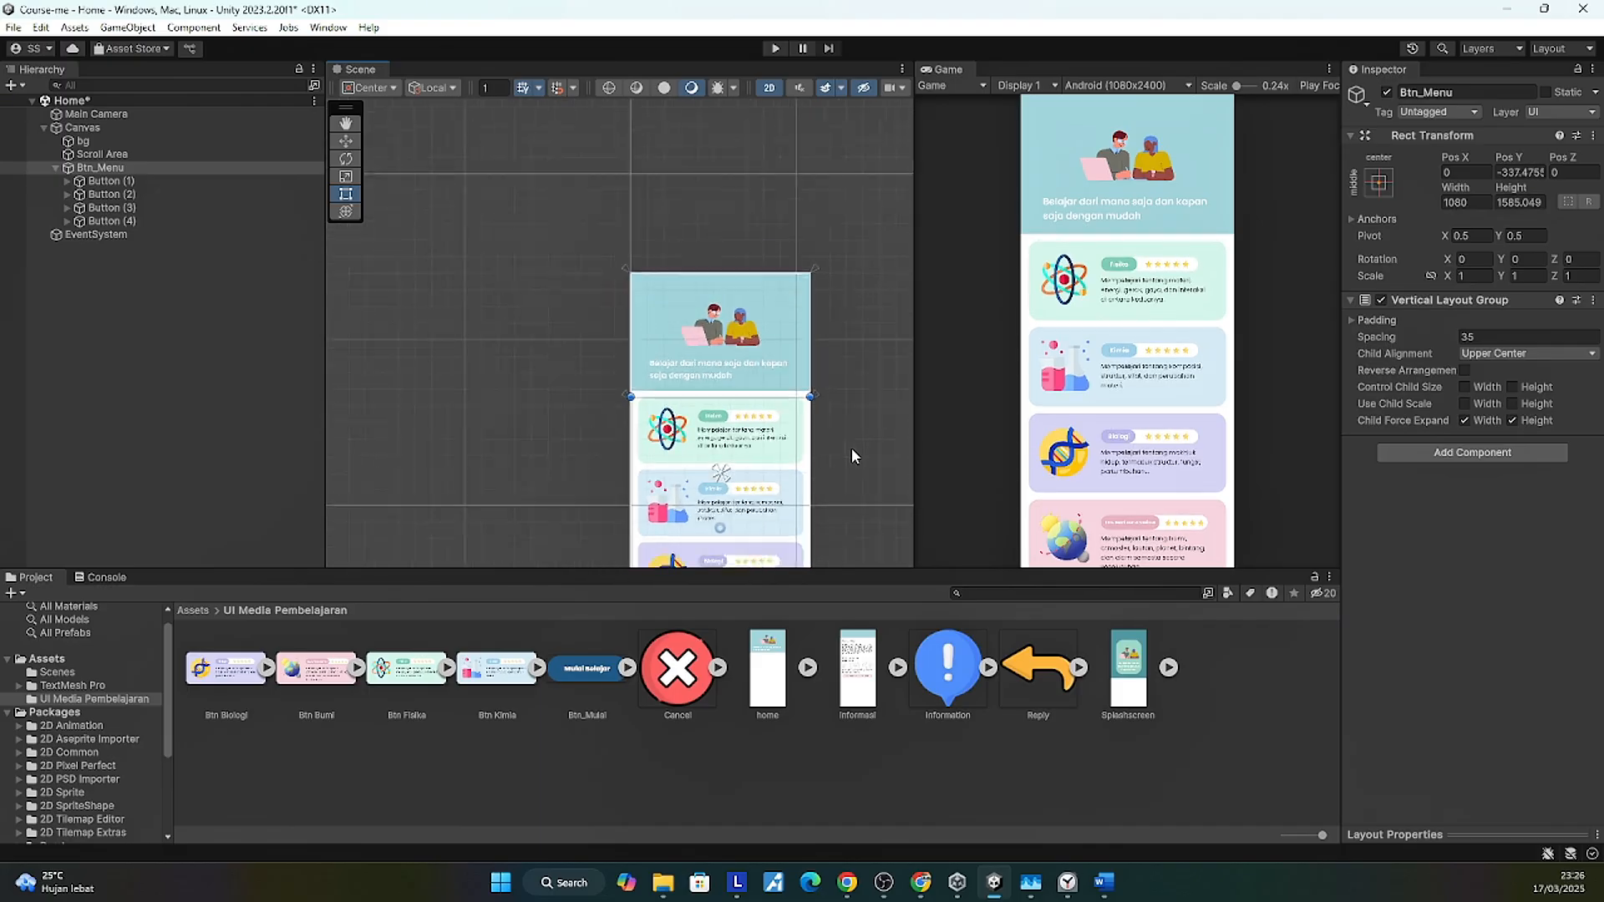
left_click_drag(734, 526, 734, 428)
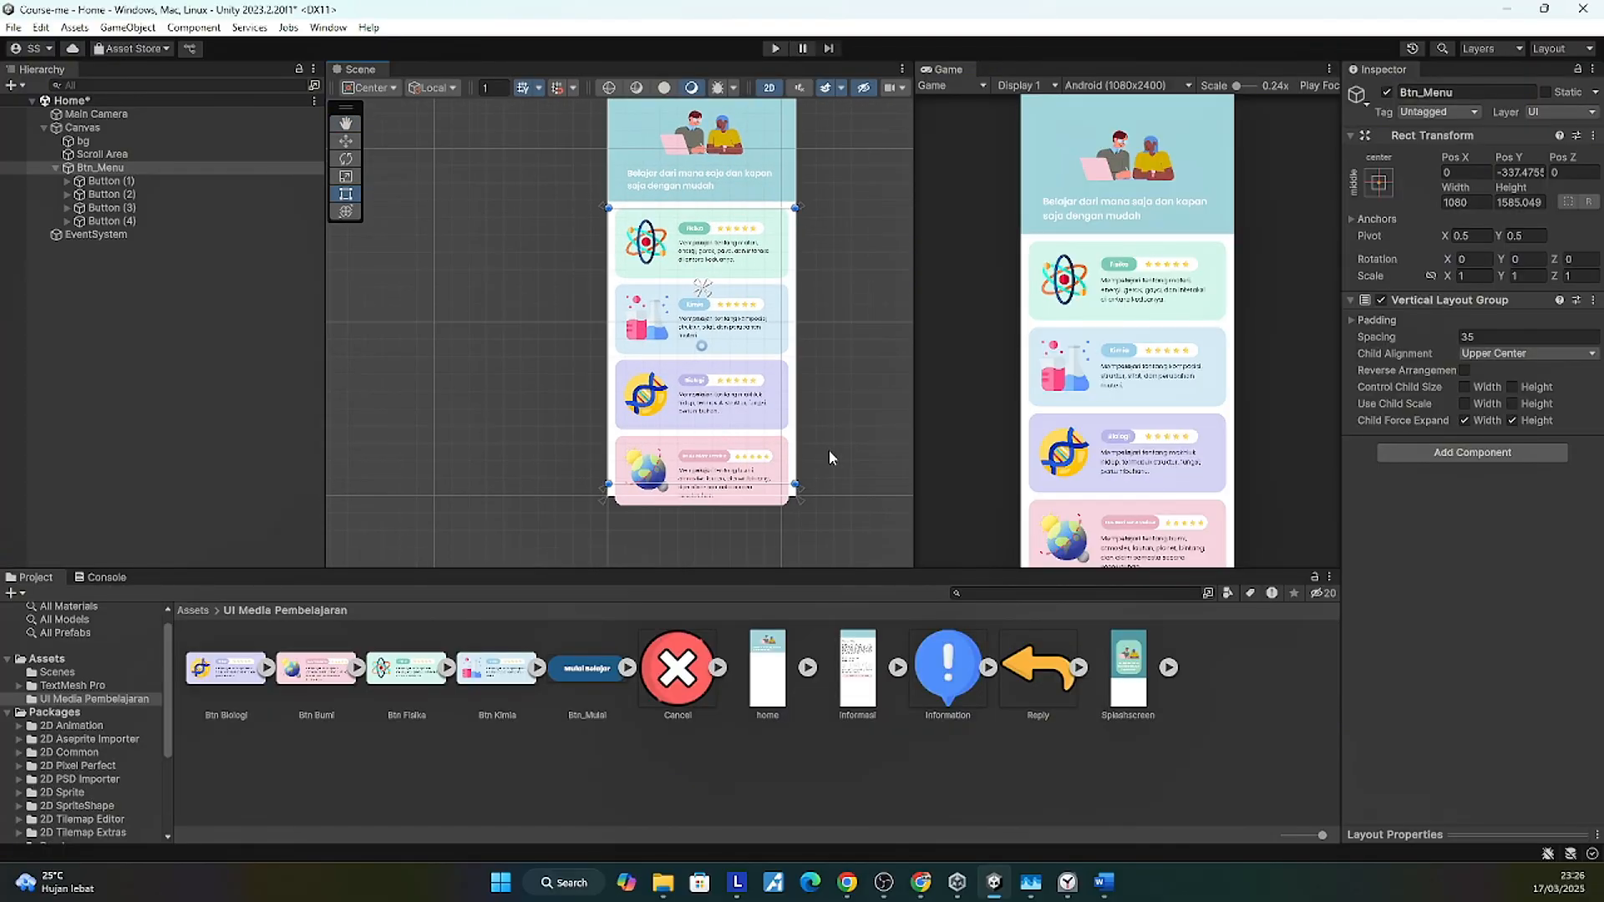
Step: Collapse Btn_Menu in the hierarchy and make it a child of Scroll Area
left_click(55, 168)
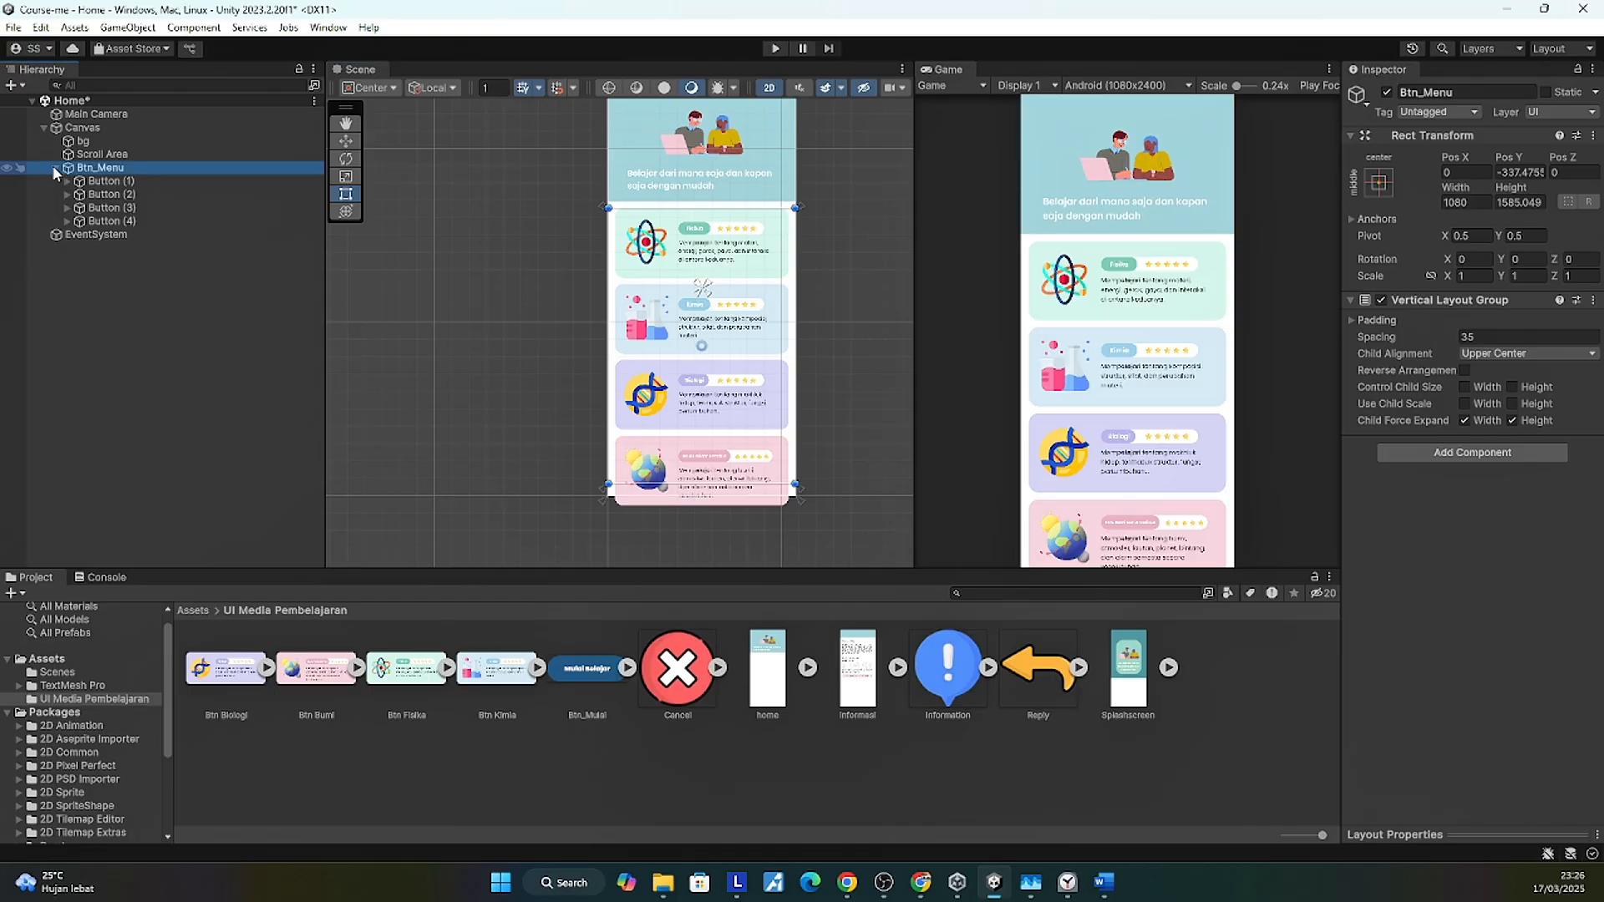
left_click(101, 171)
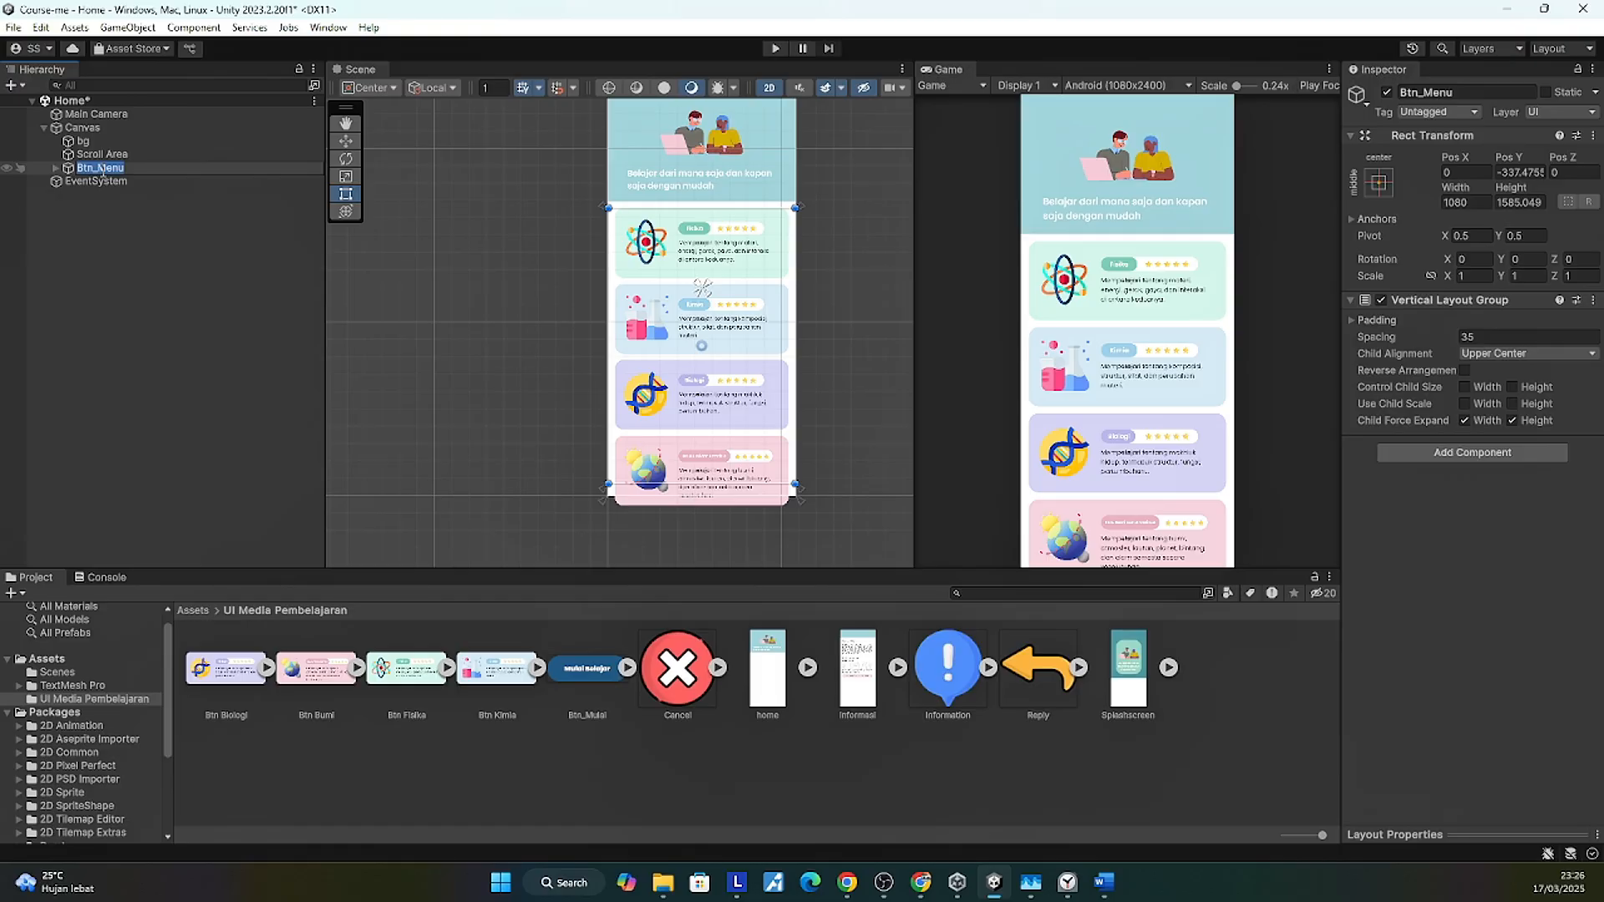
left_click(104, 155)
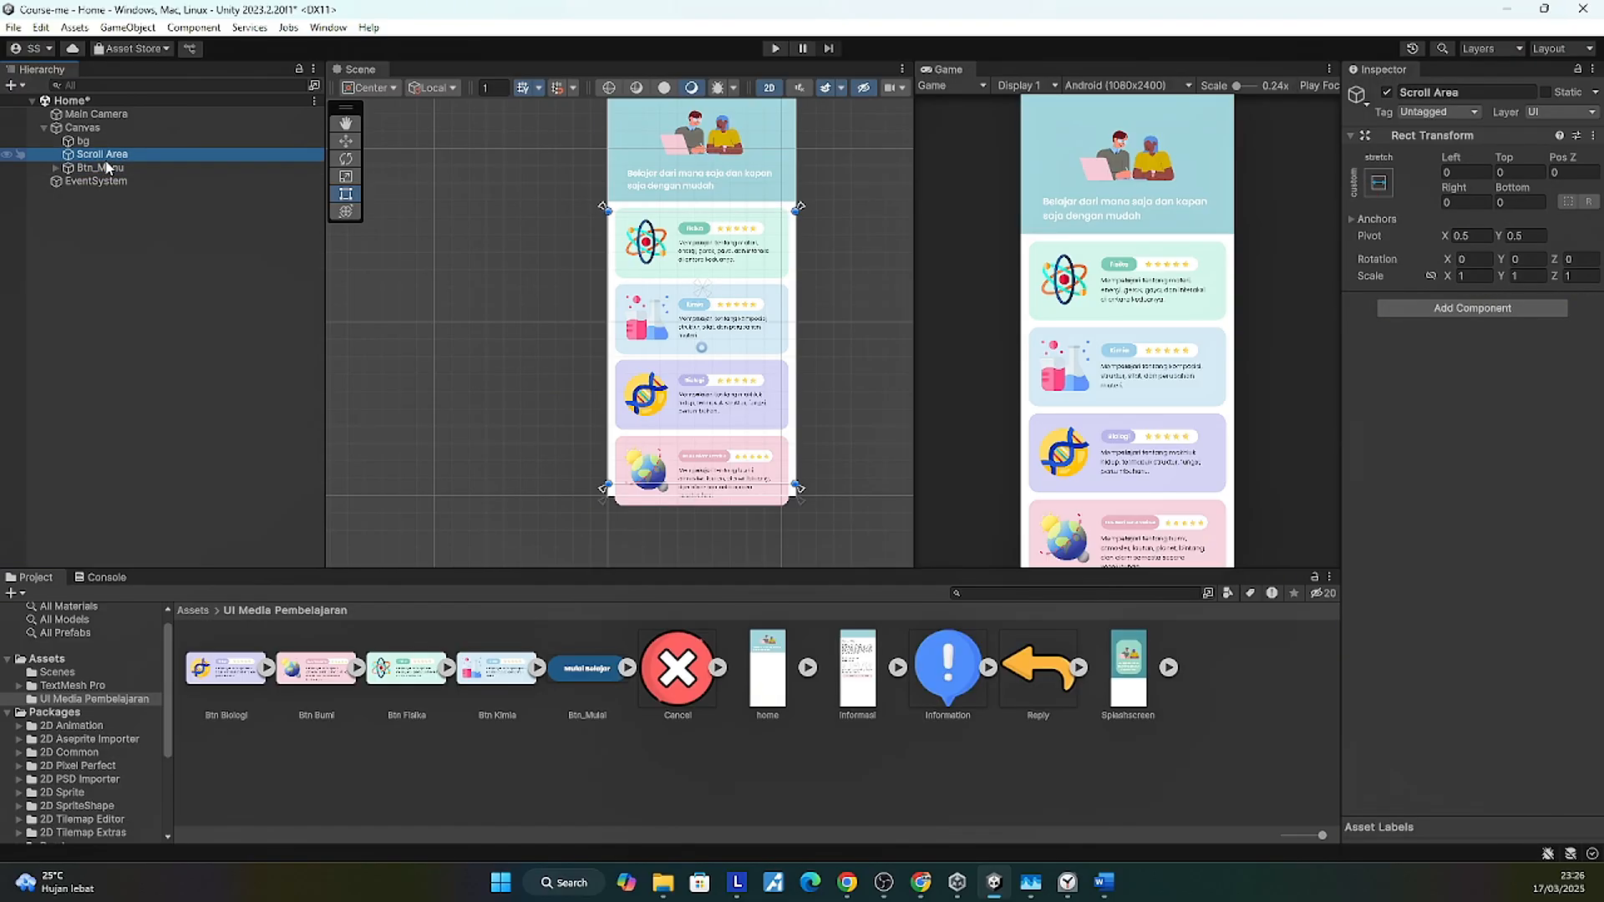
left_click(109, 170)
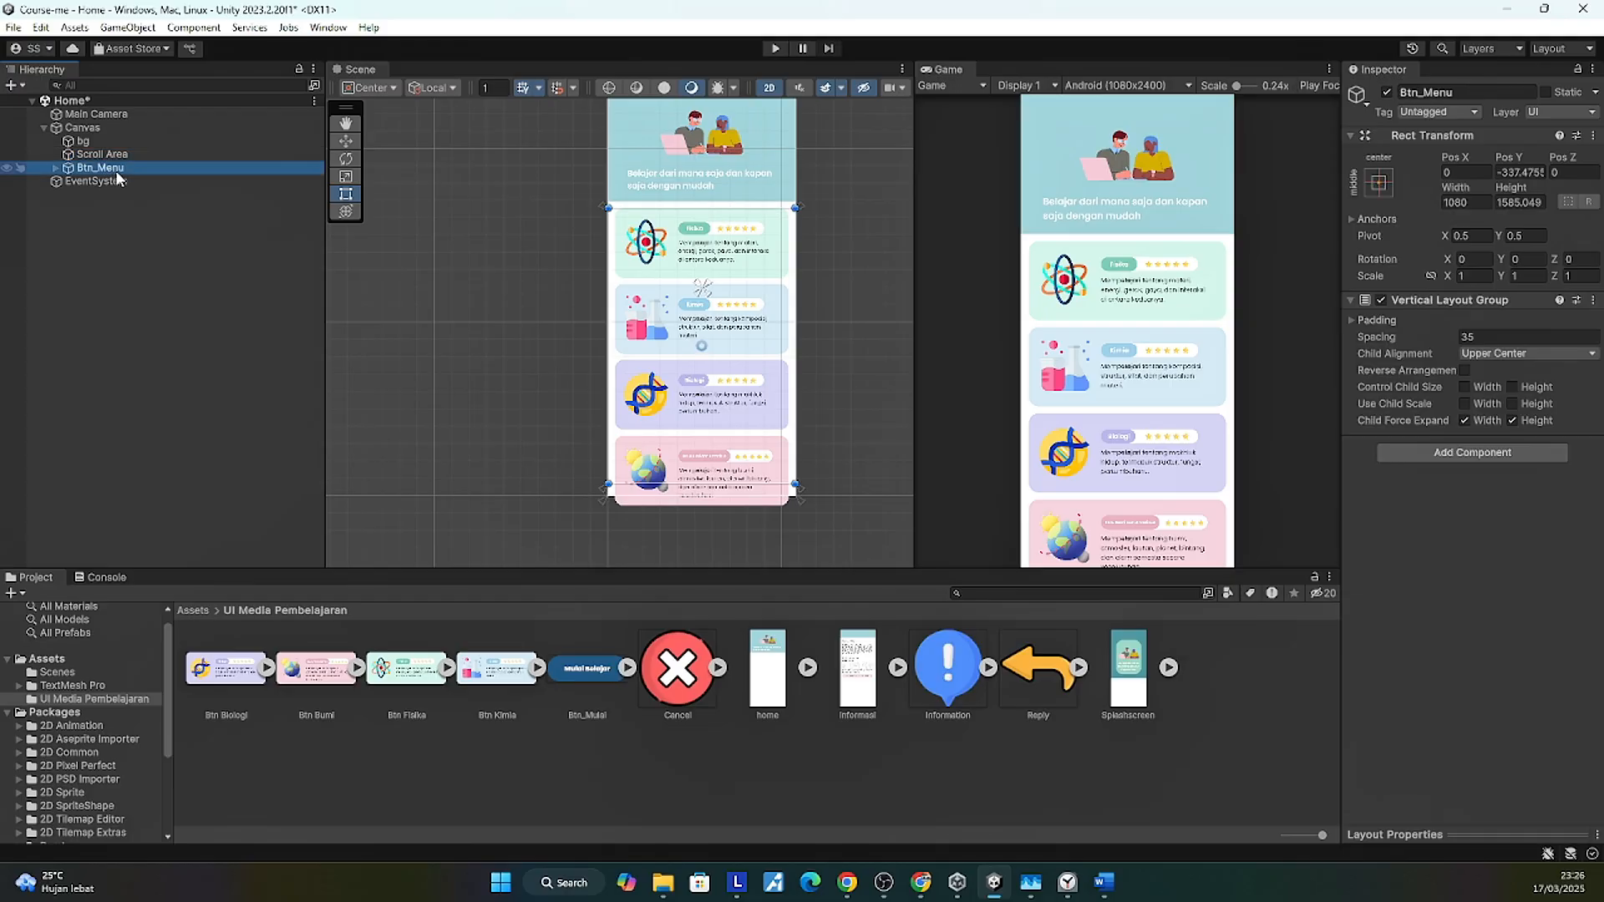
left_click_drag(117, 168, 122, 155)
Step: Add a Scroll Rect component to Scroll Area
left_click(117, 156)
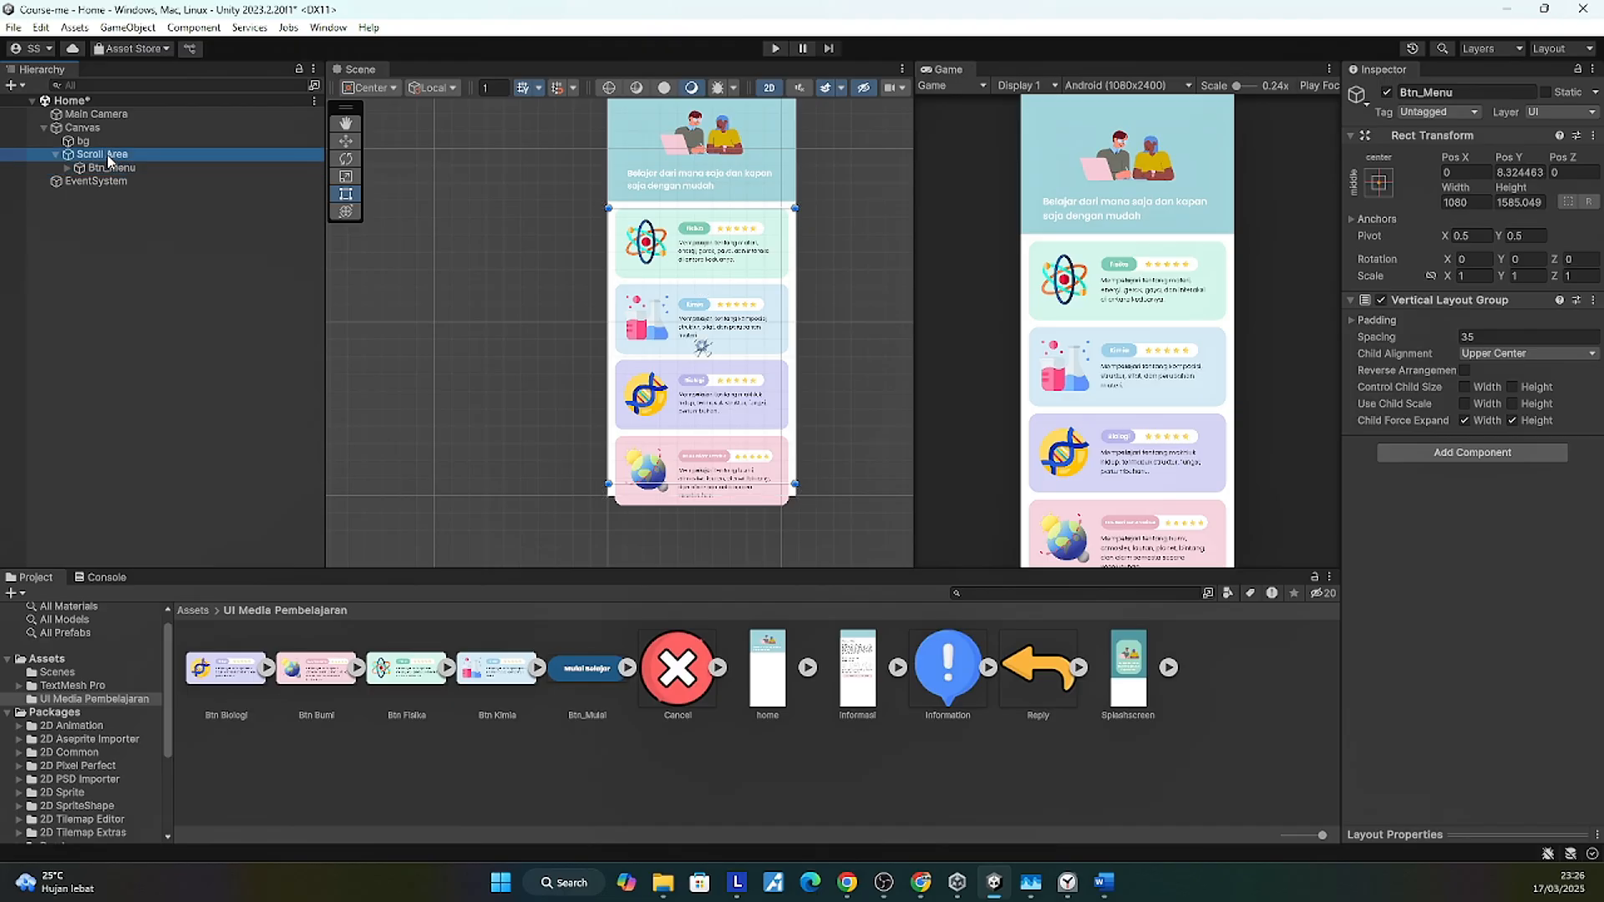
left_click(1491, 308)
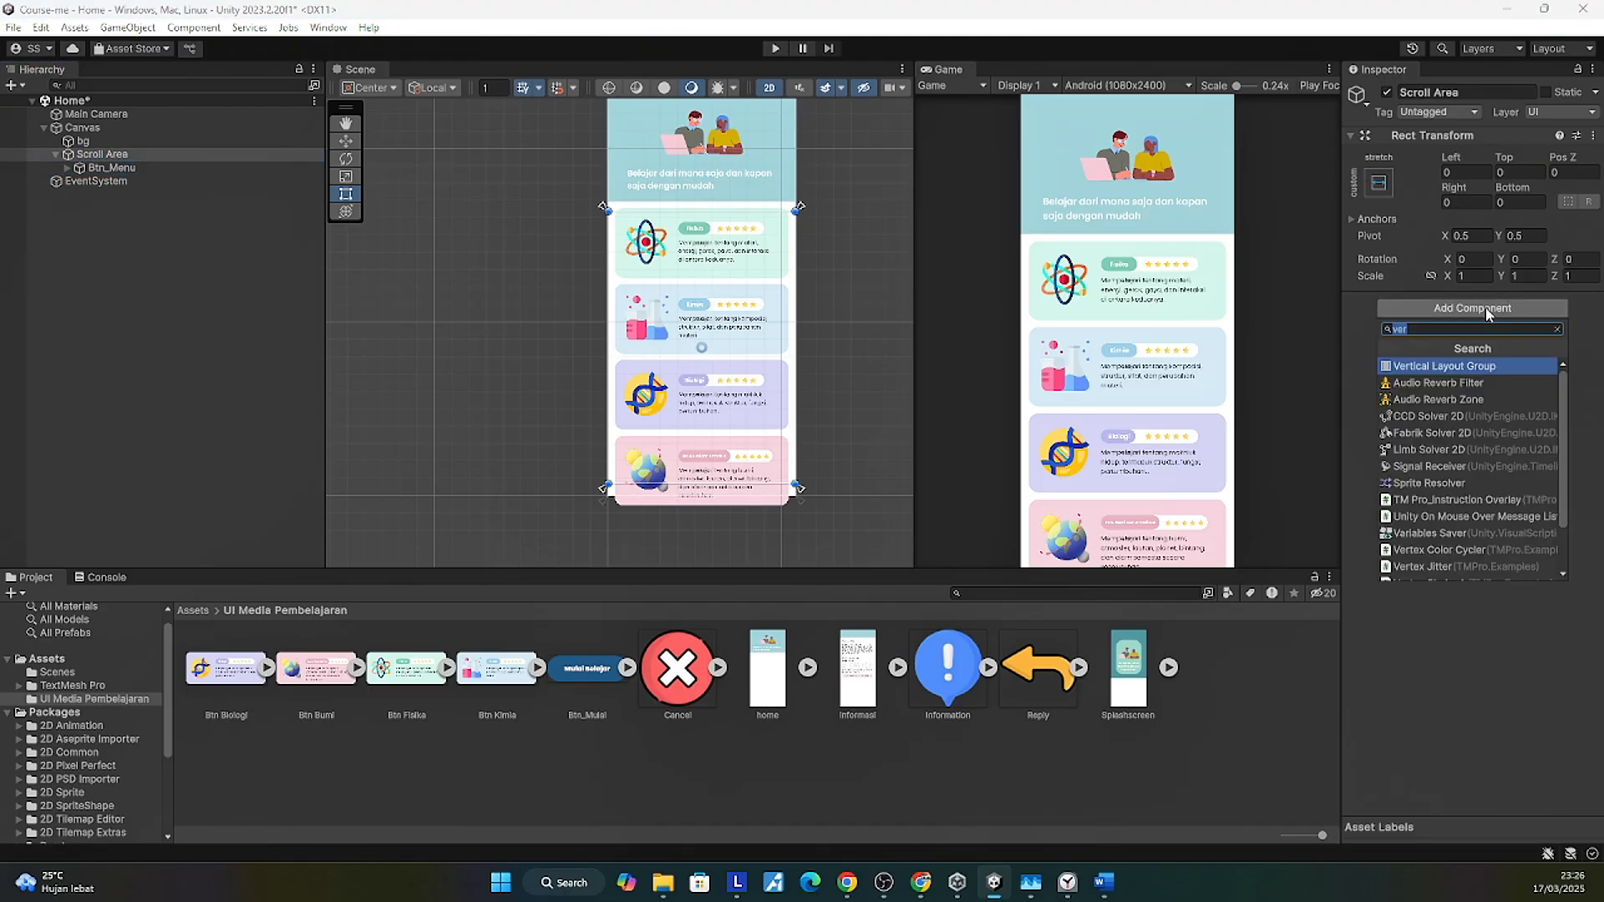
type("scrol")
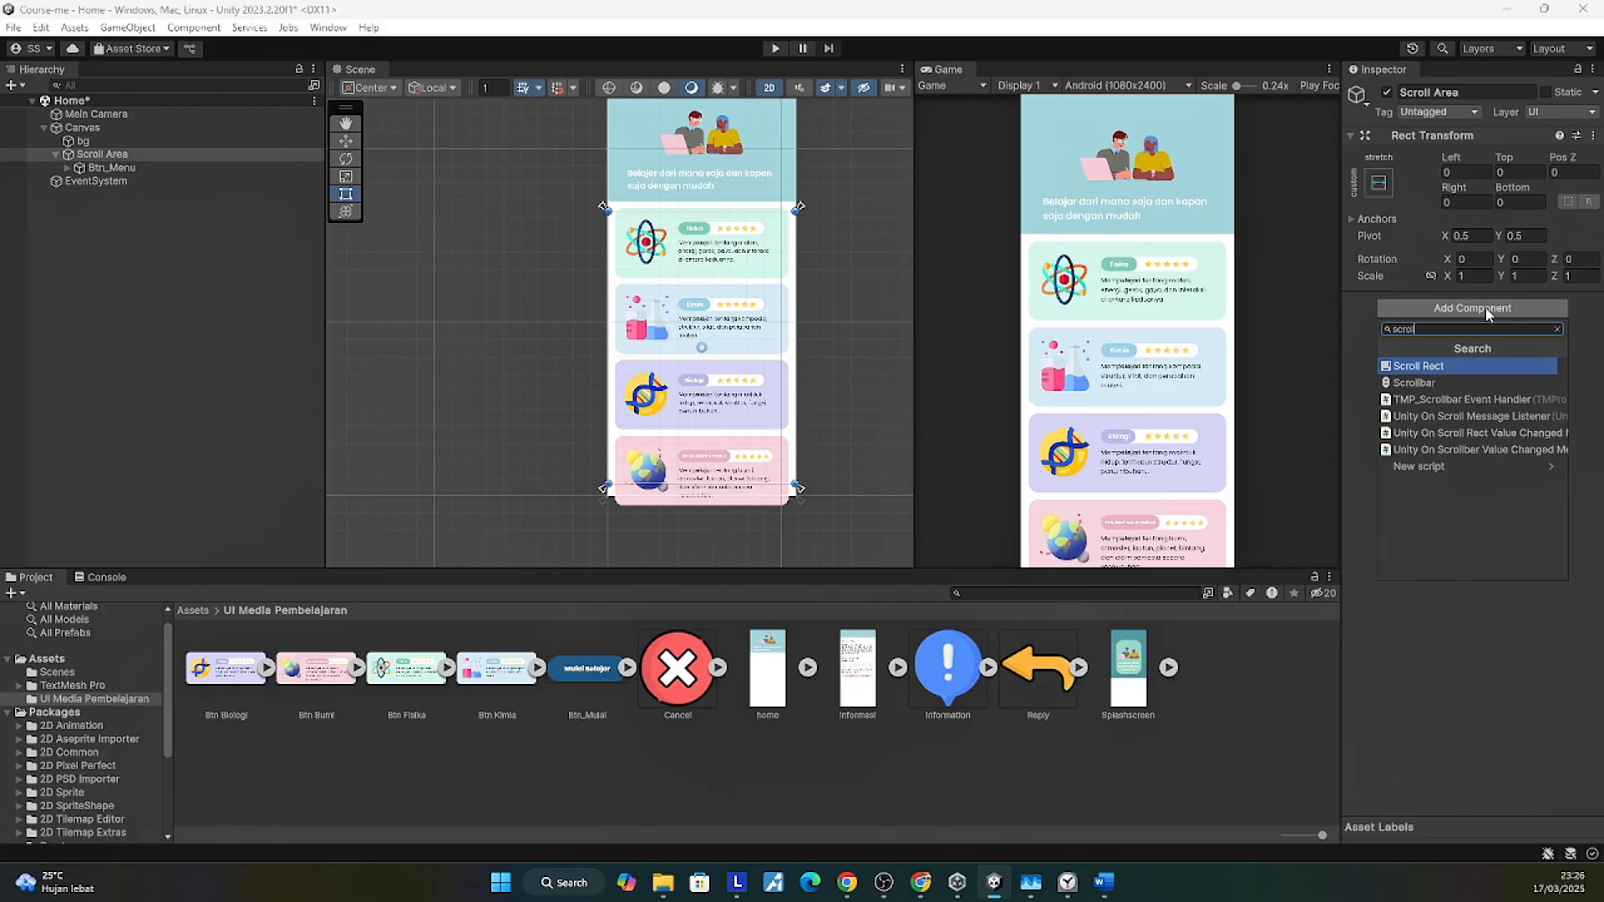
key("Return")
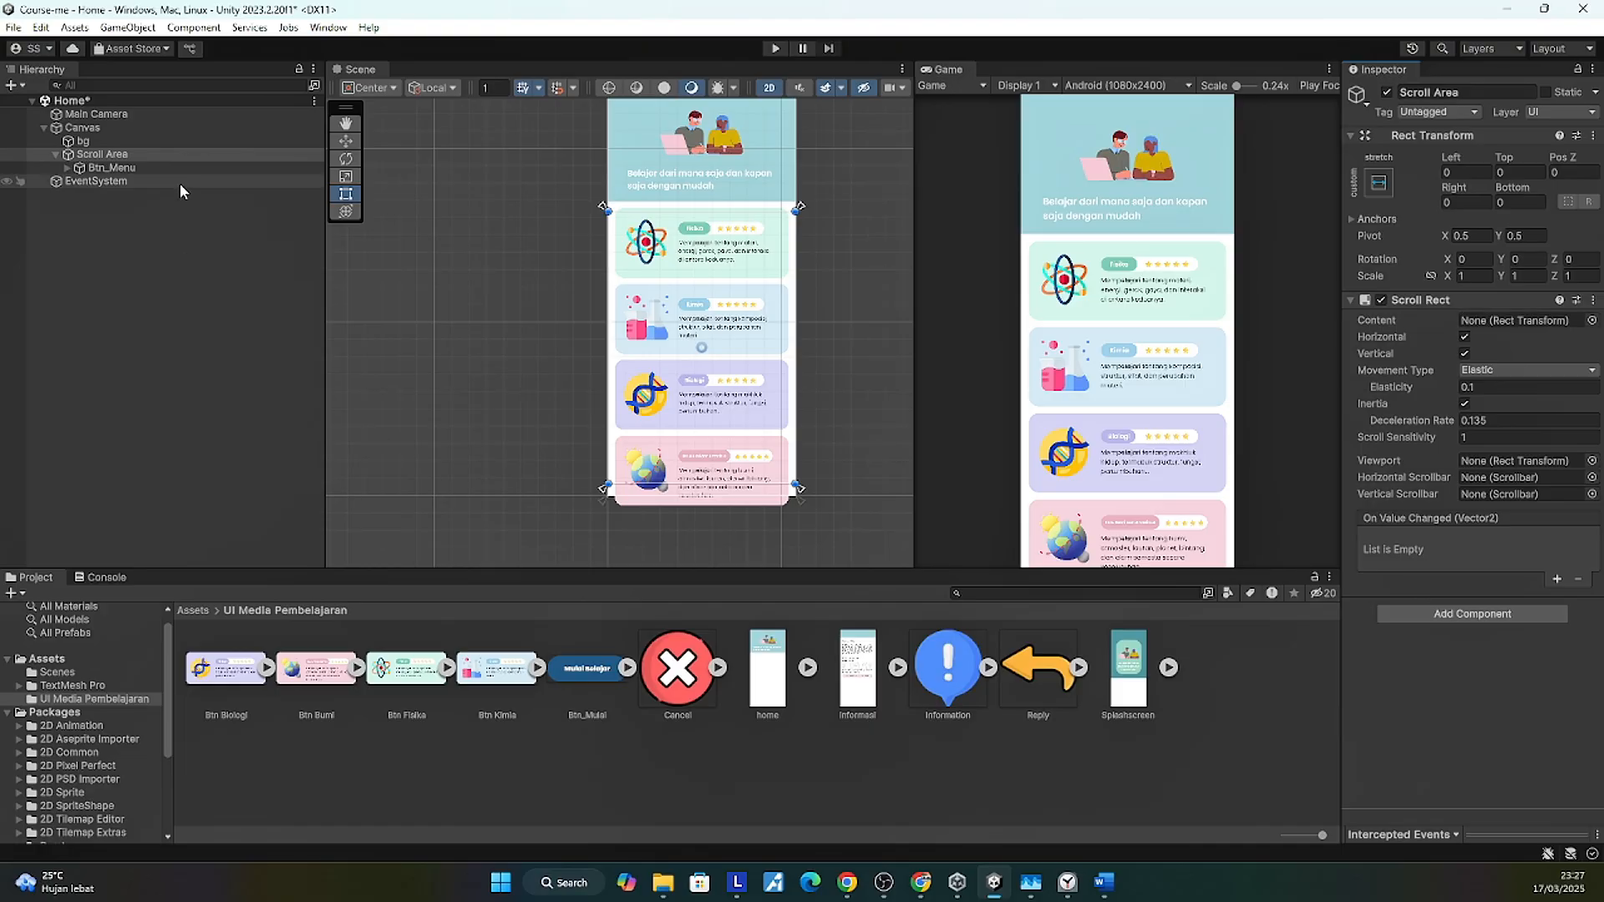
Step: Assign Btn_Menu as the Scroll Rect's content and Scroll Area as its viewport, and disable horizontal scrolling
left_click_drag(113, 168, 1474, 321)
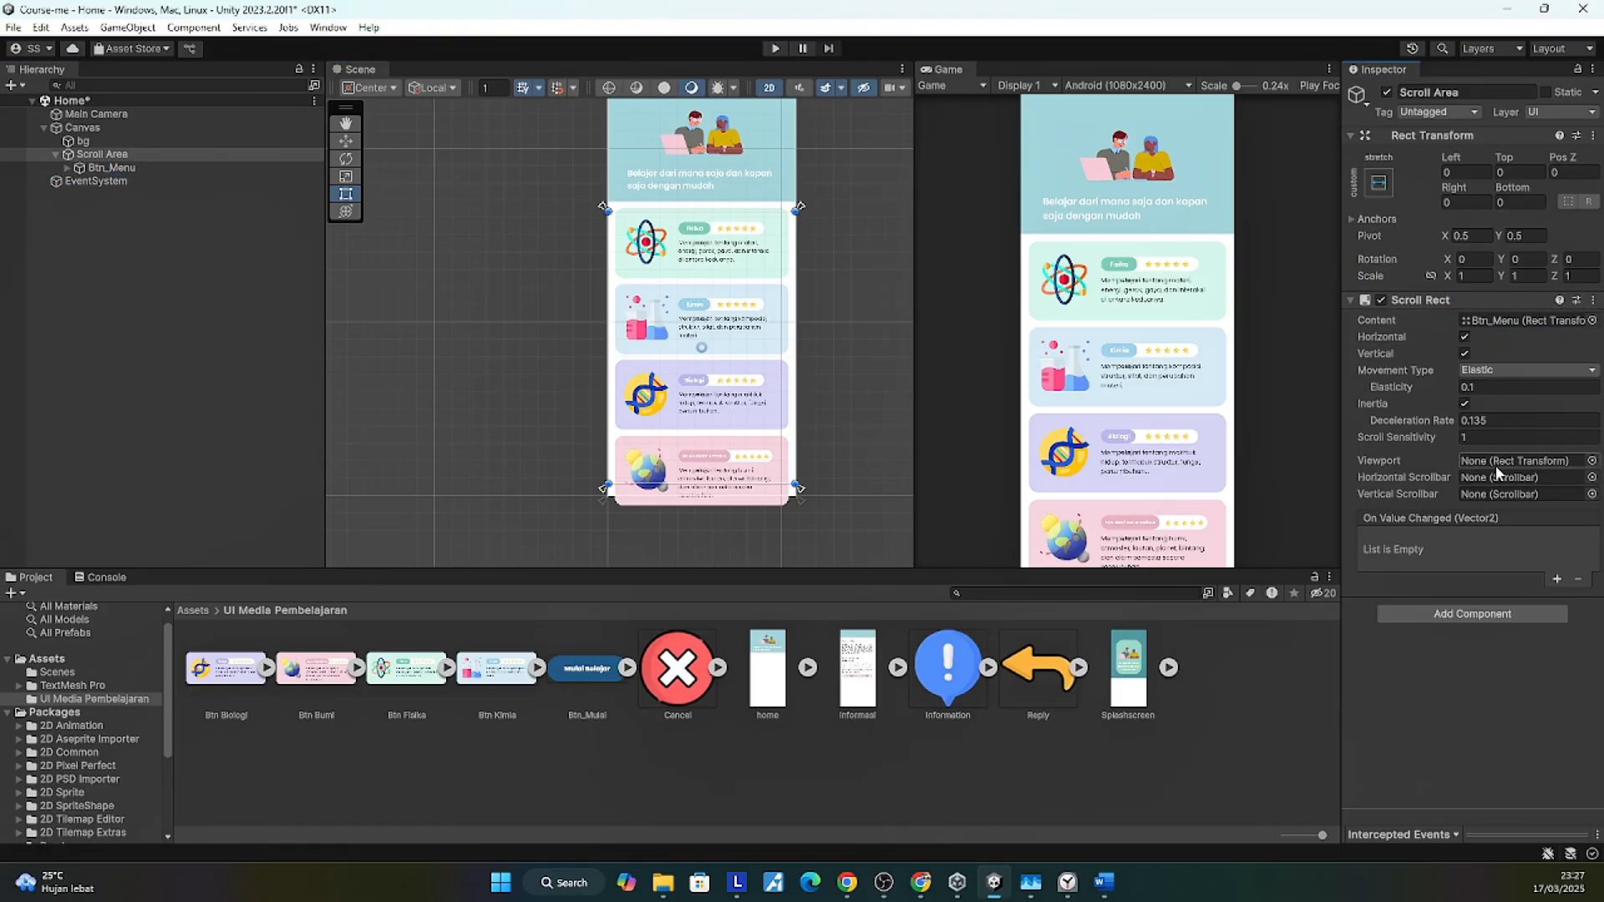
left_click(105, 153)
left_click_drag(105, 151, 1513, 463)
Step: Run the Home scene, test scrolling the subject buttons vertically, and stop playback
left_click(777, 48)
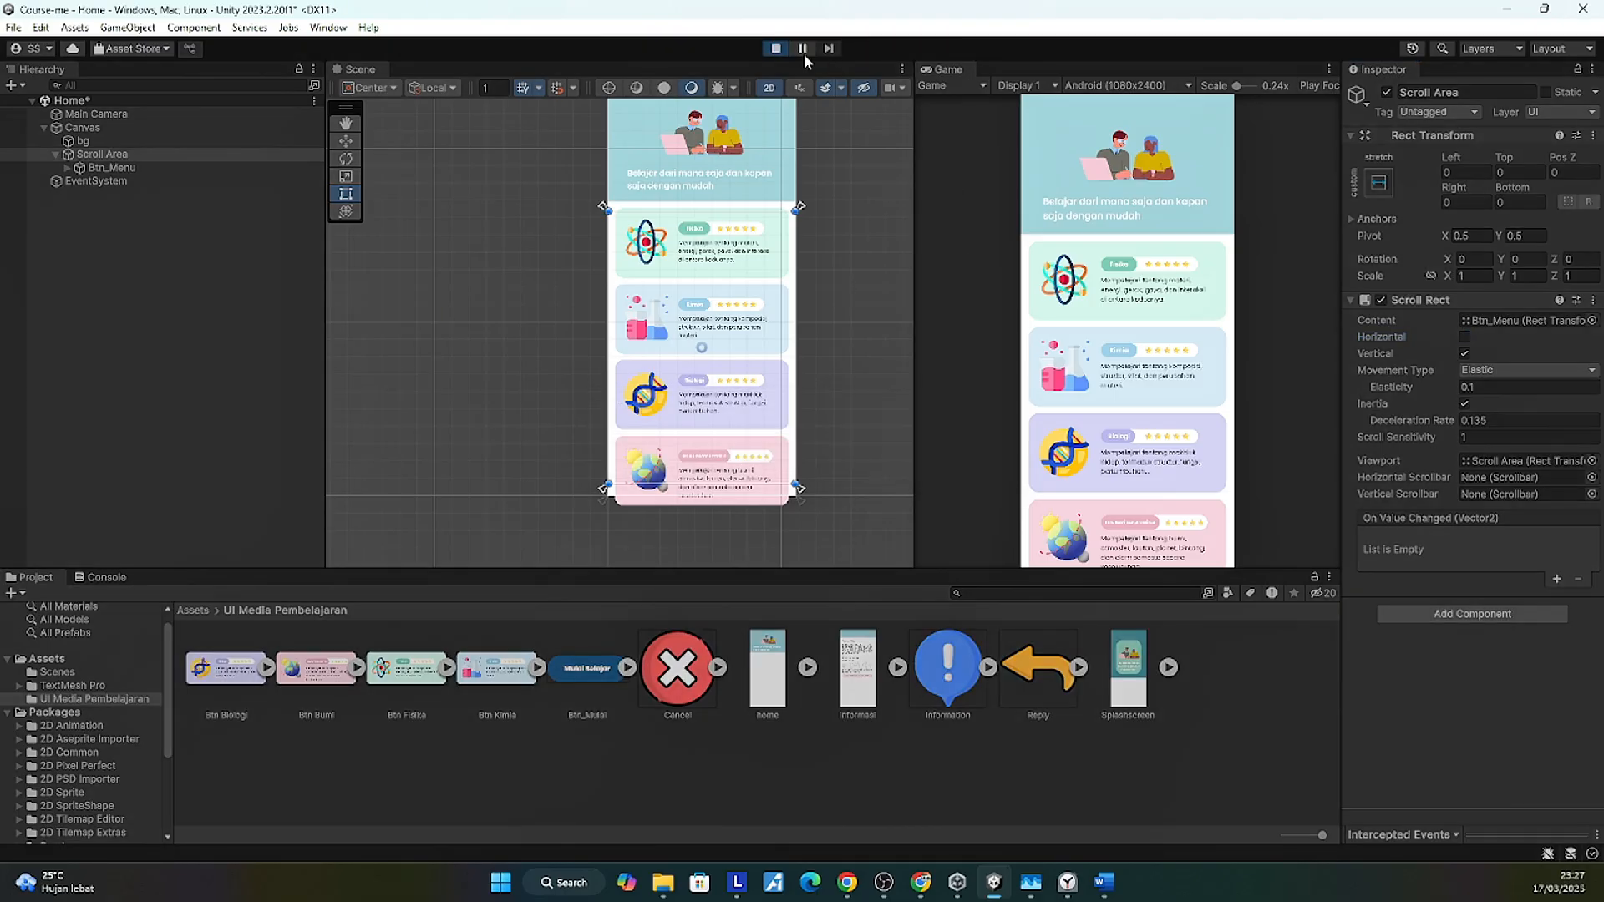
left_click_drag(1088, 399, 1125, 274)
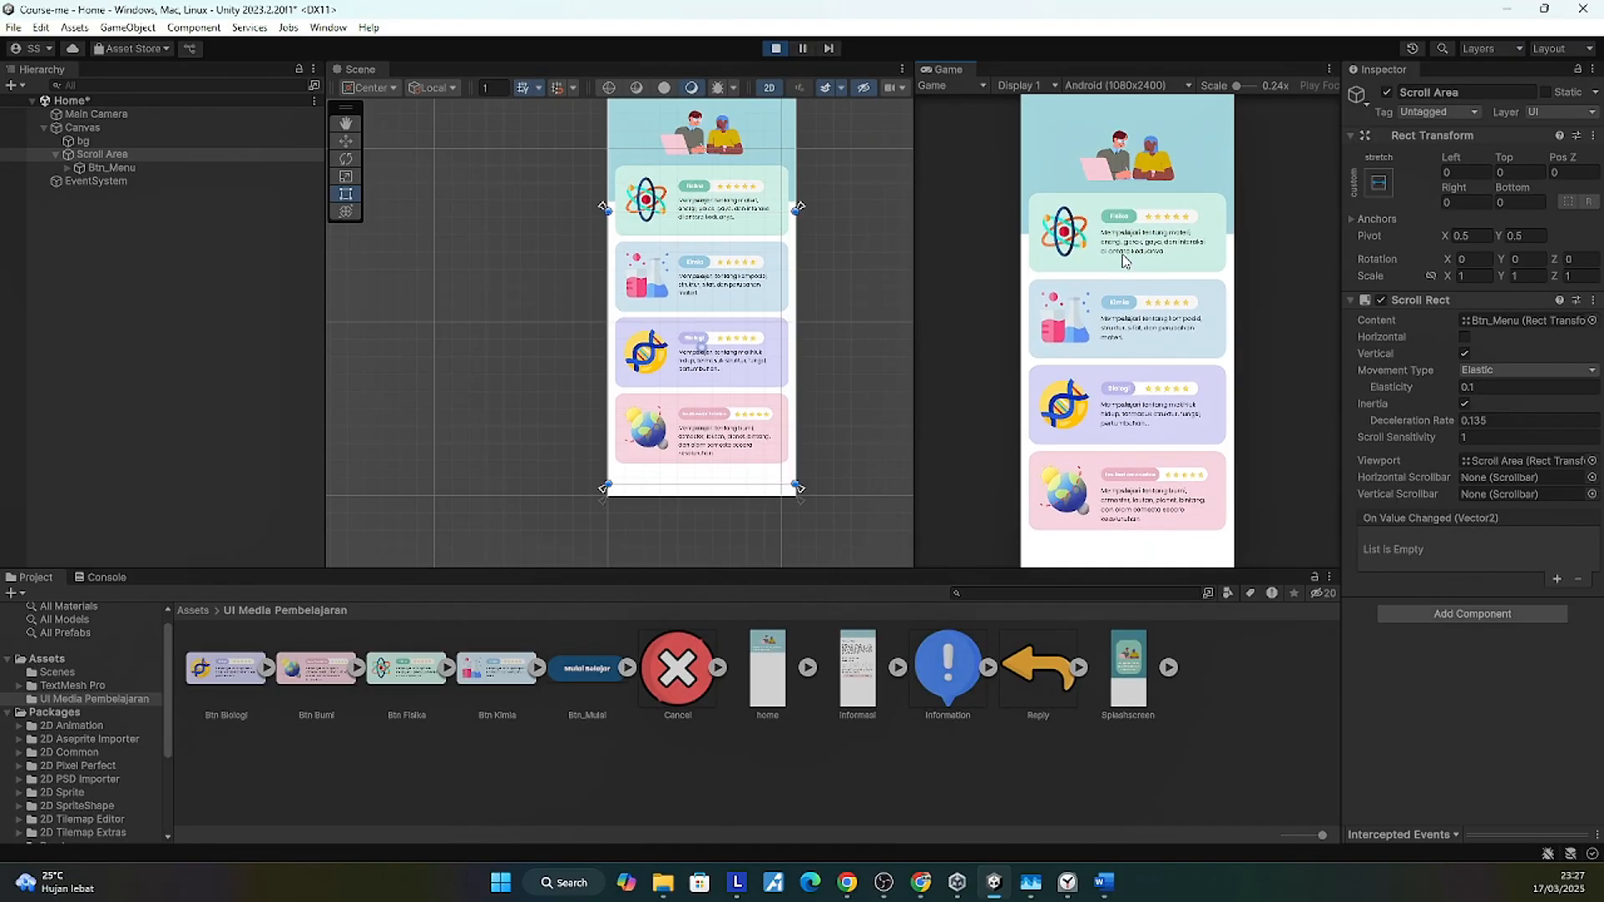
left_click_drag(1124, 455, 1123, 234)
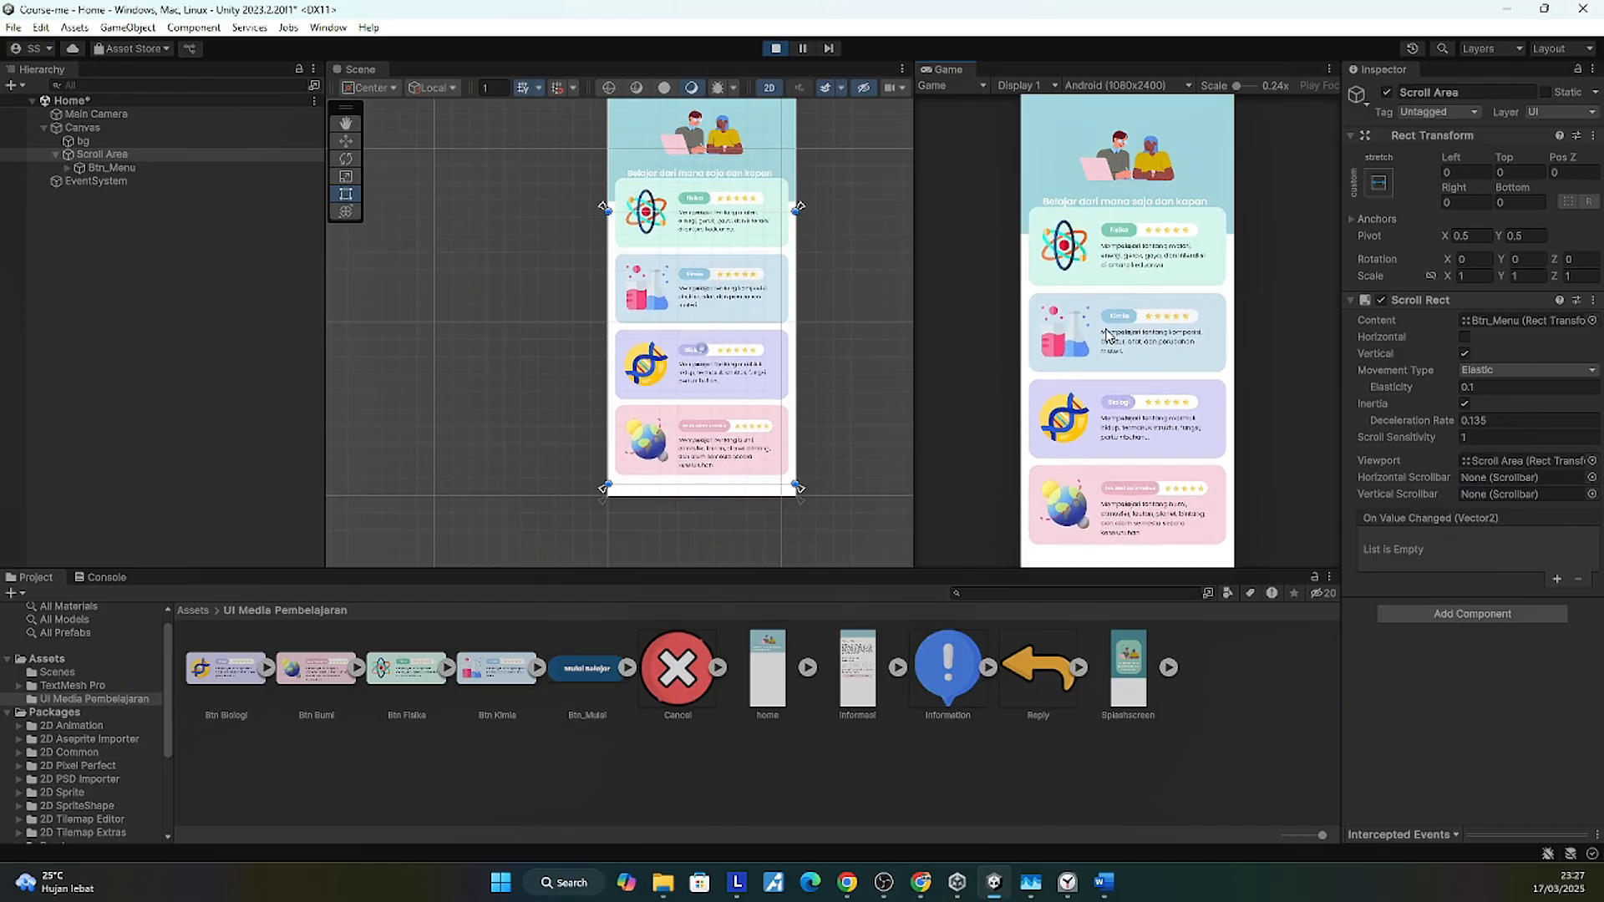
left_click_drag(1114, 313, 1107, 278)
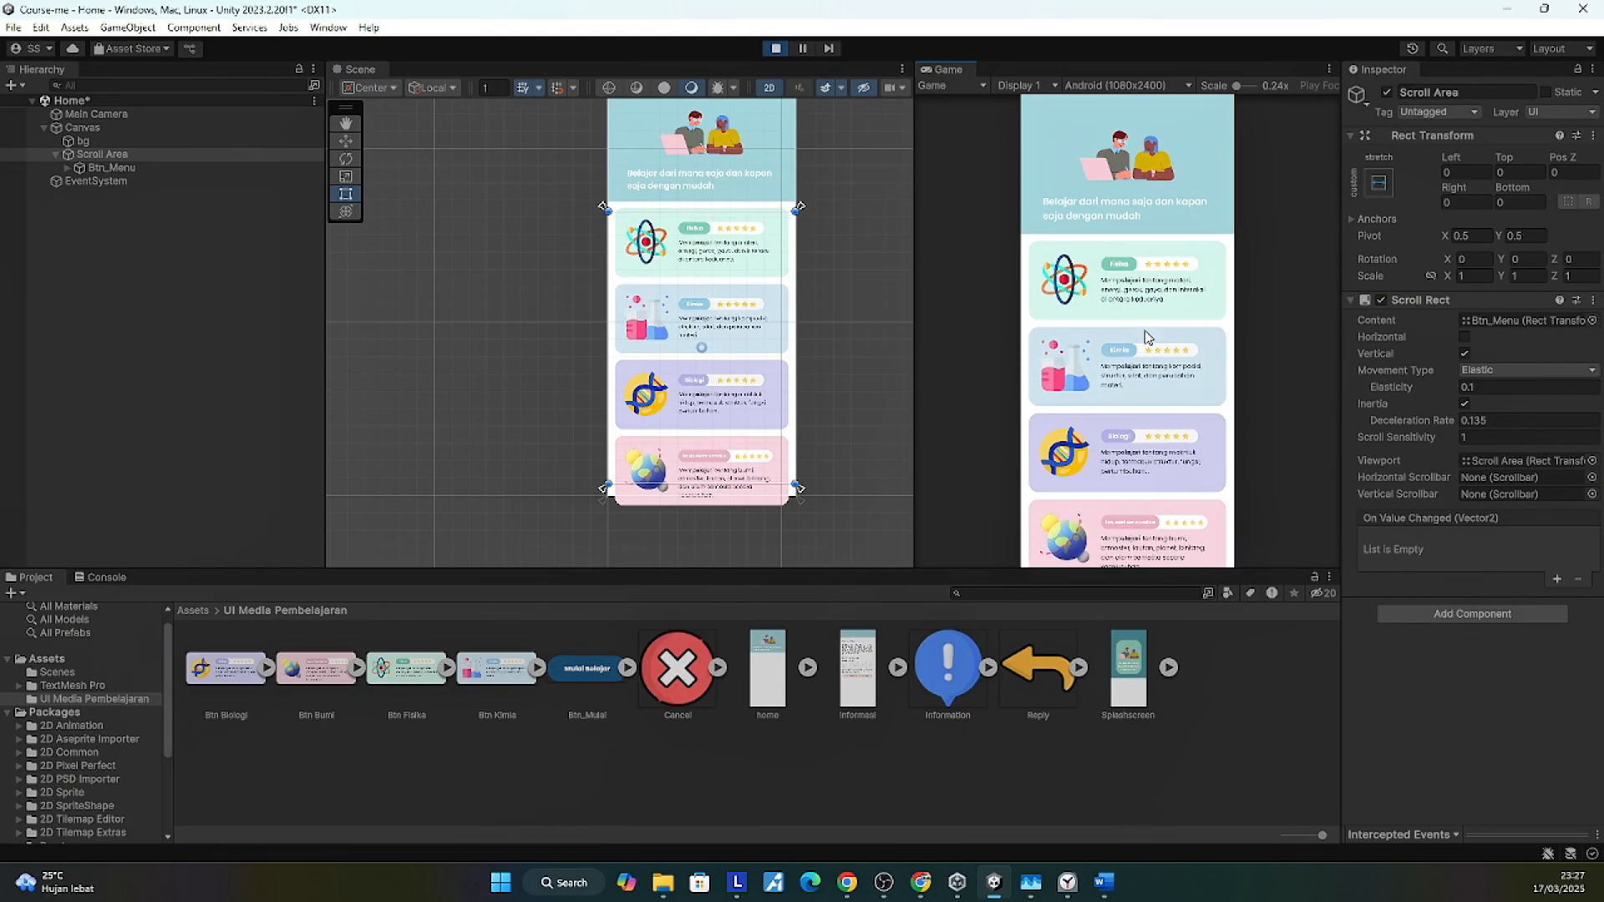
left_click(777, 49)
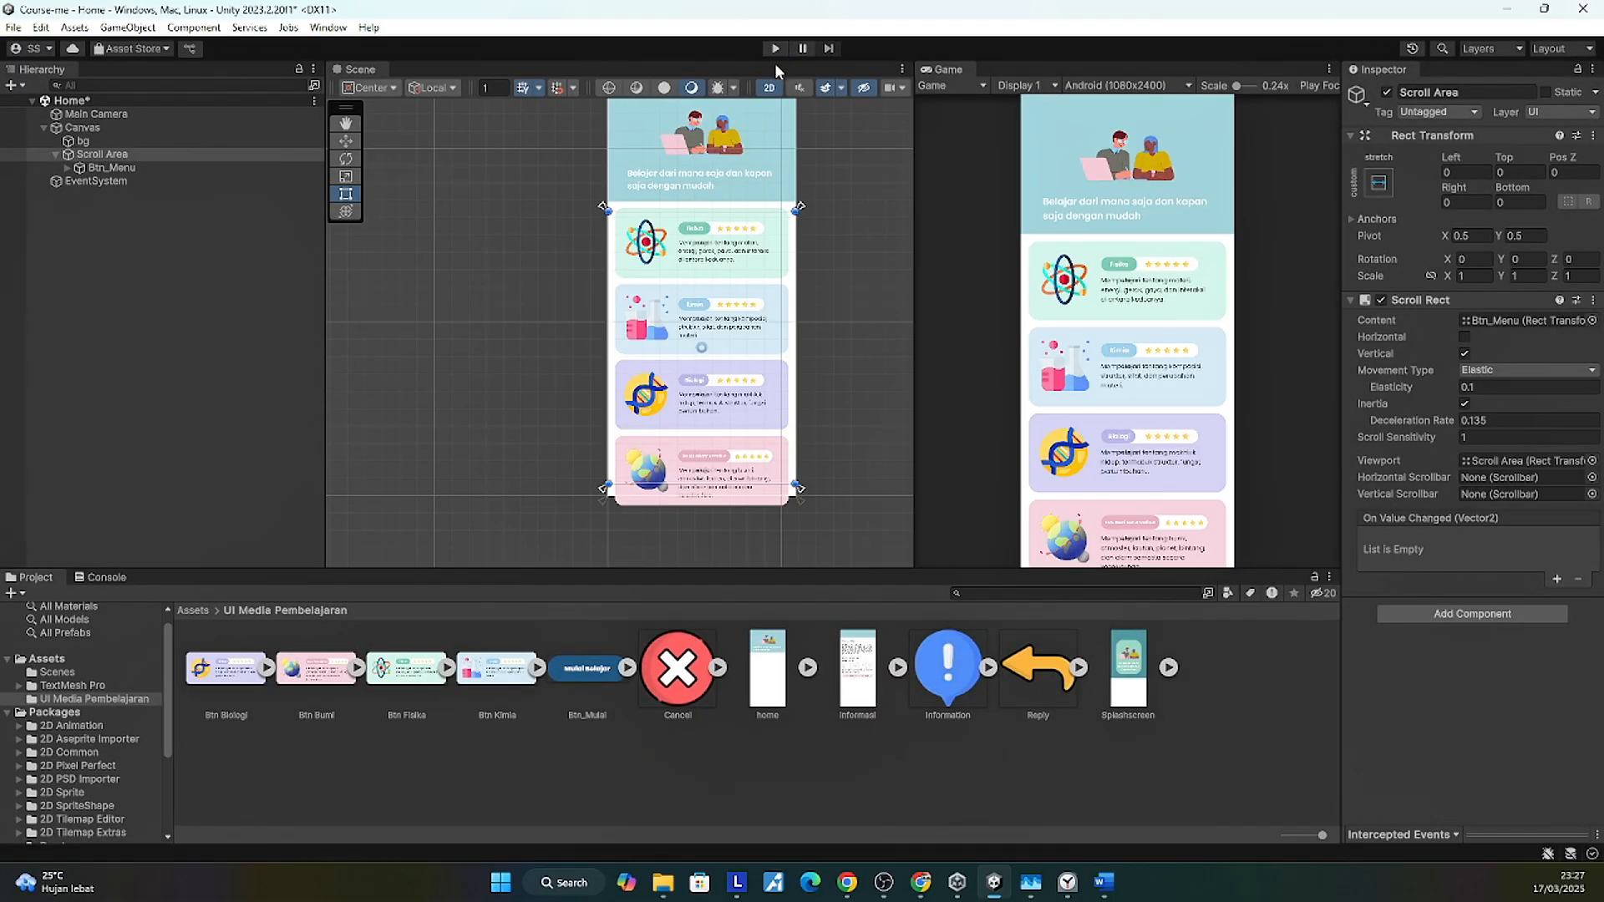
Step: Add a Rect Mask 2D component to Scroll Area
left_click(106, 154)
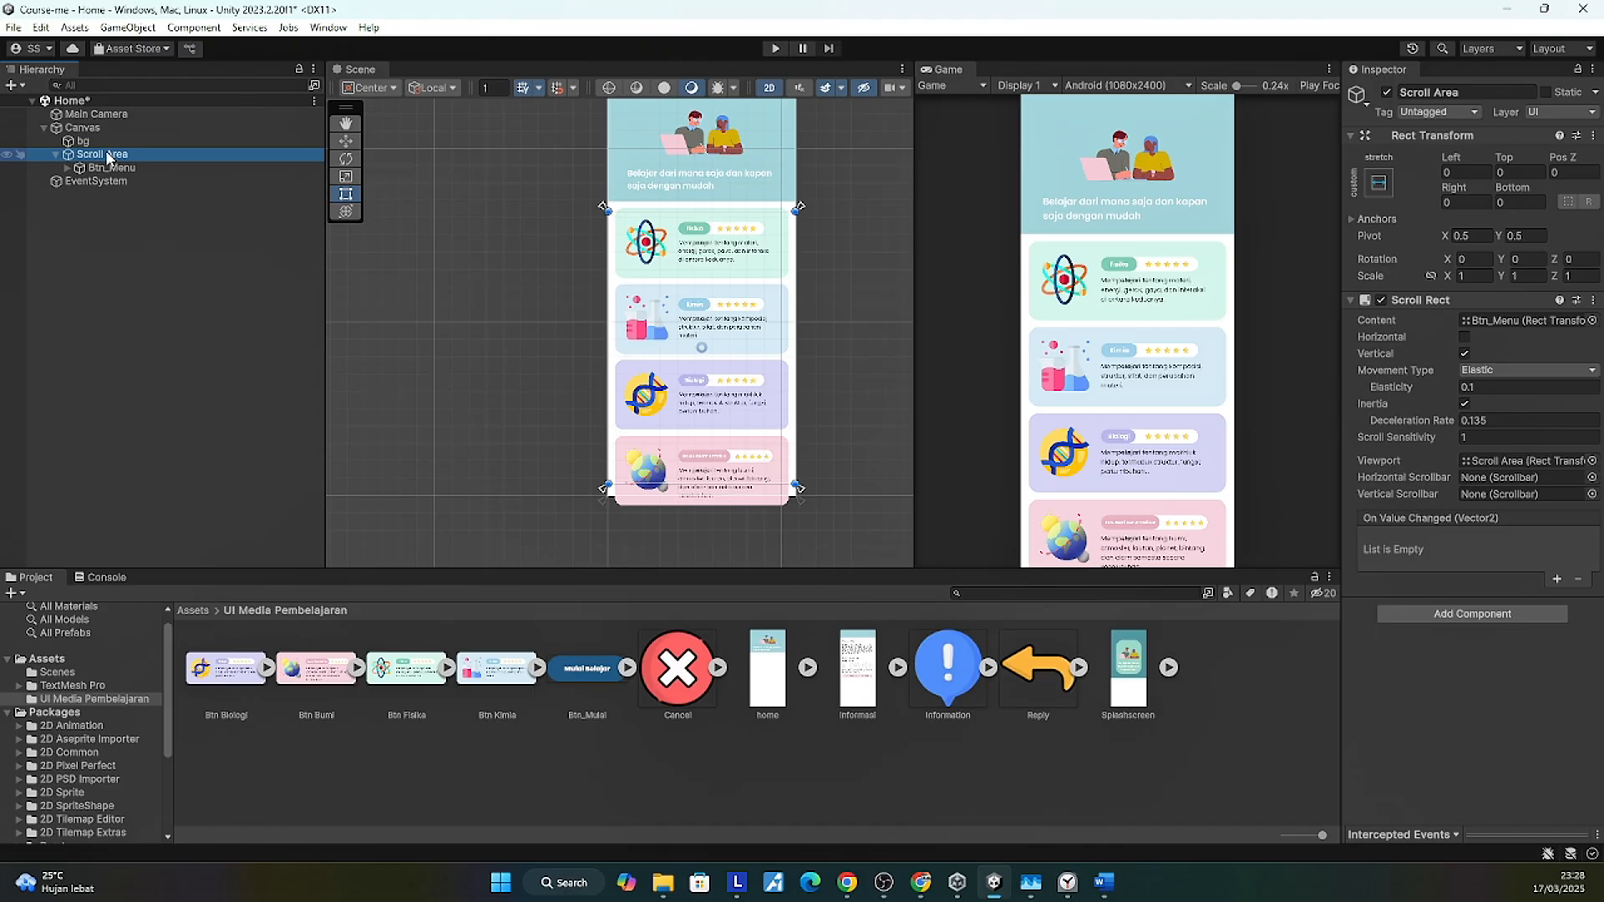
key("e")
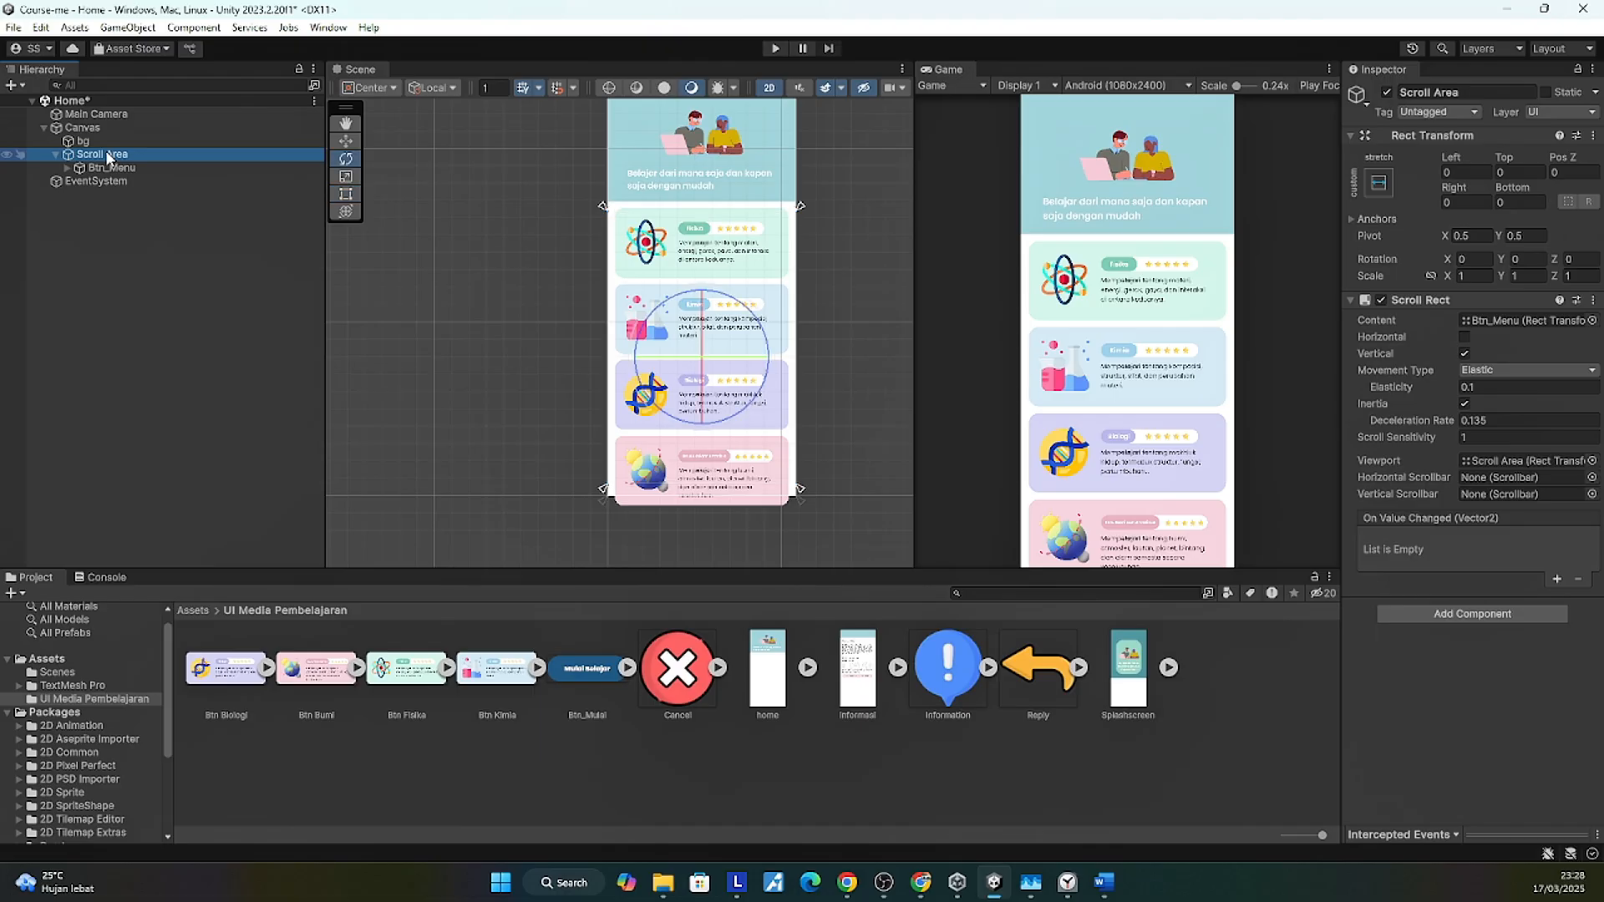
left_click(1448, 617)
type("re")
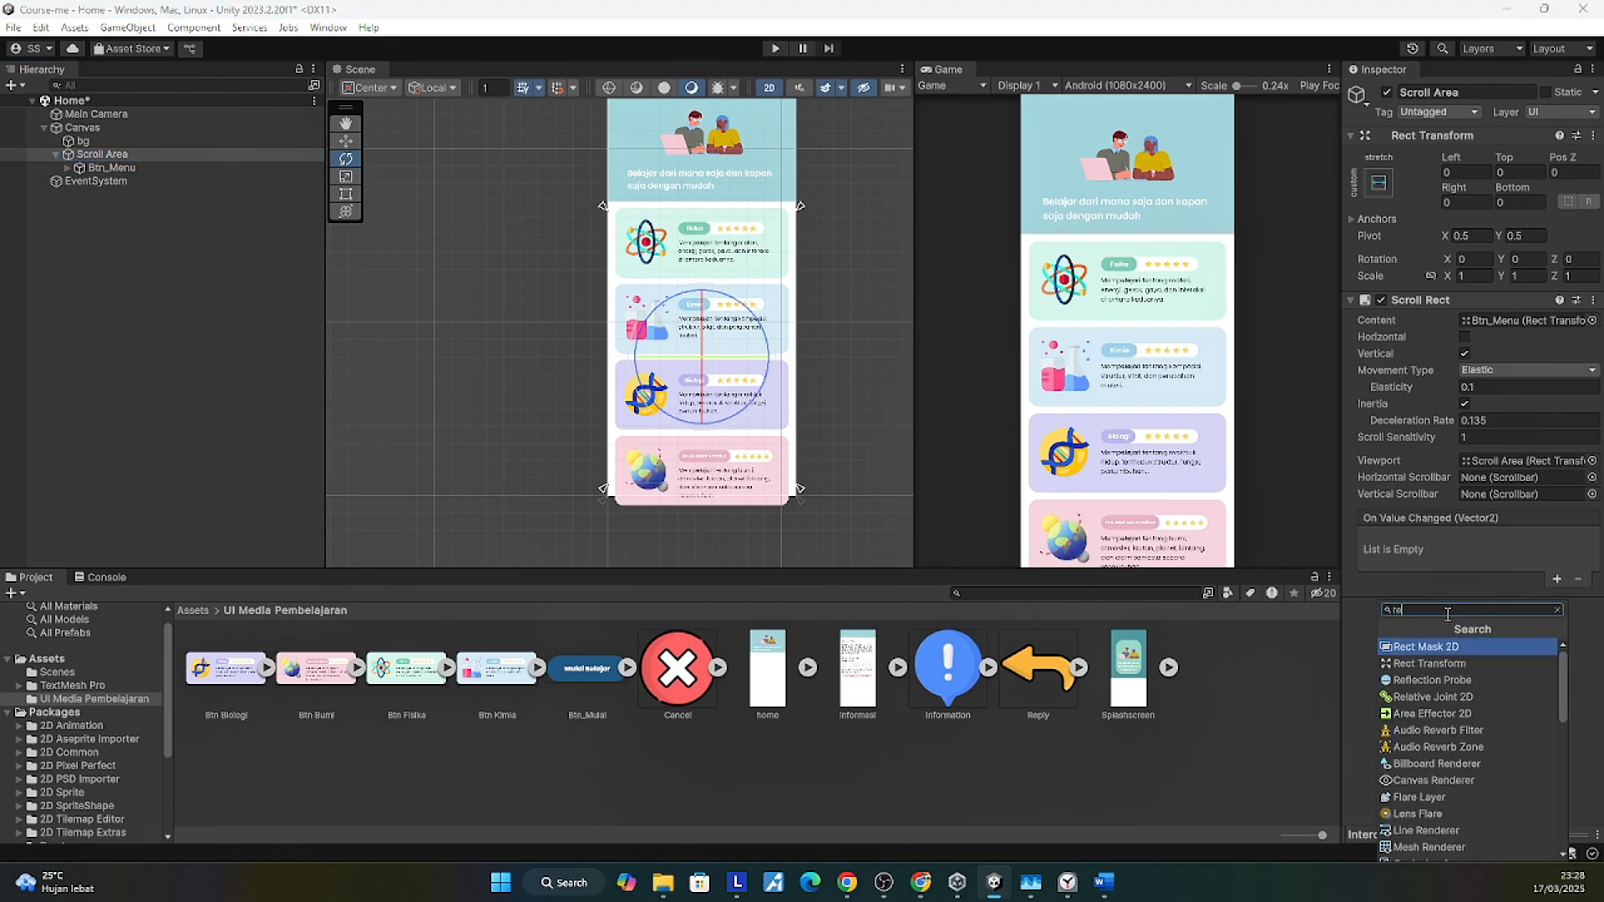
left_click(1430, 646)
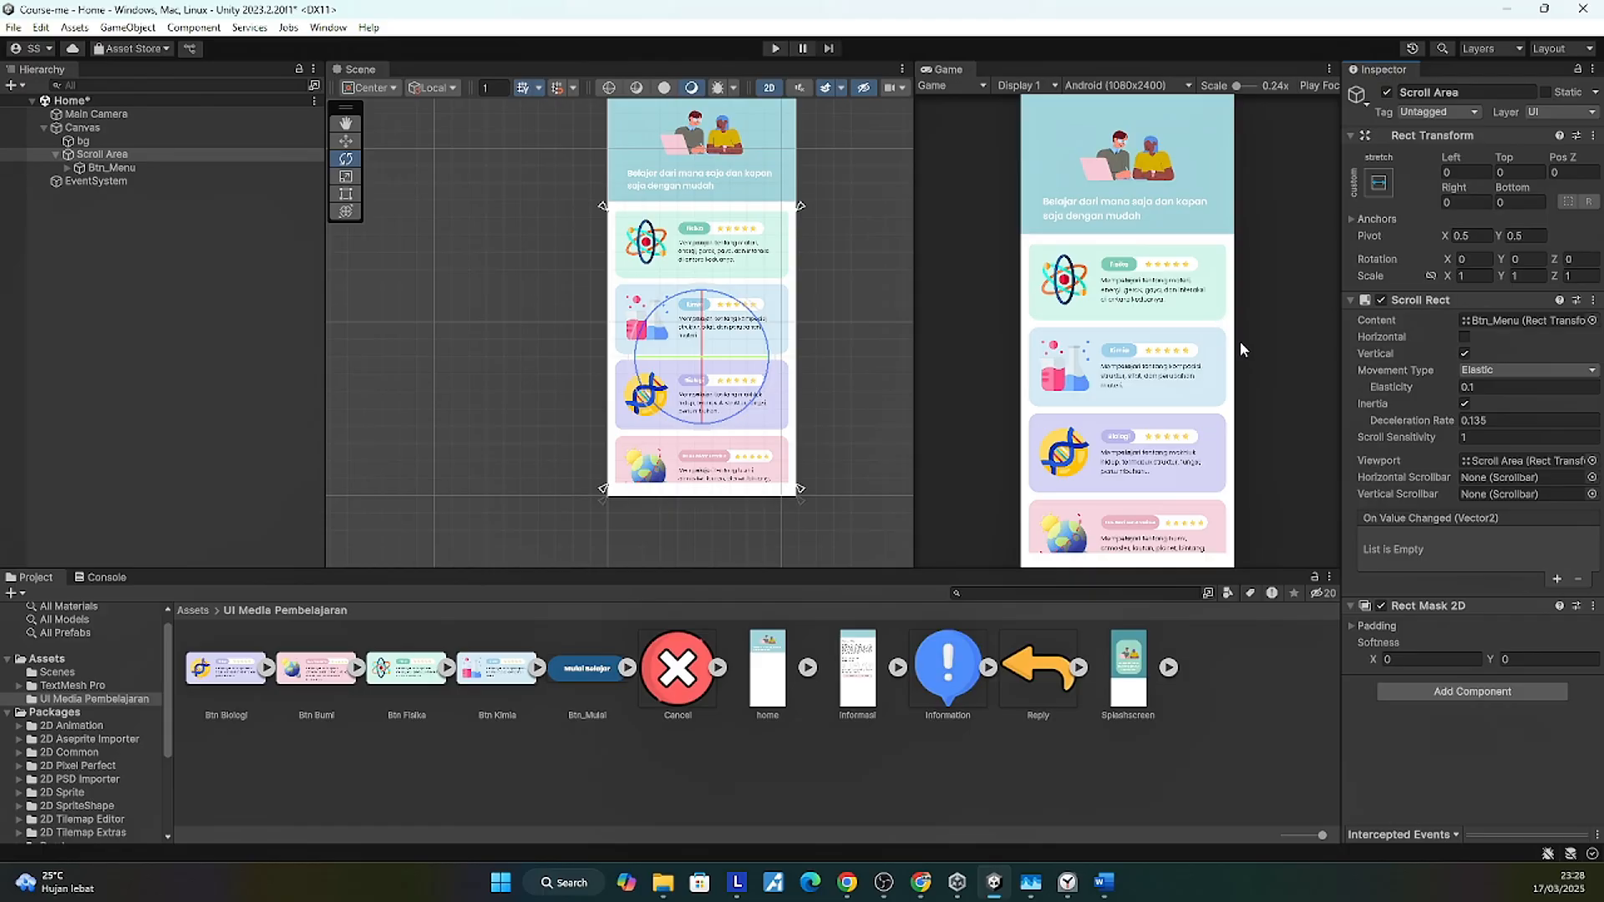
Step: Play the scene, check how the masked subject buttons scroll beneath the header image, and stop playback
key("ctrl+p")
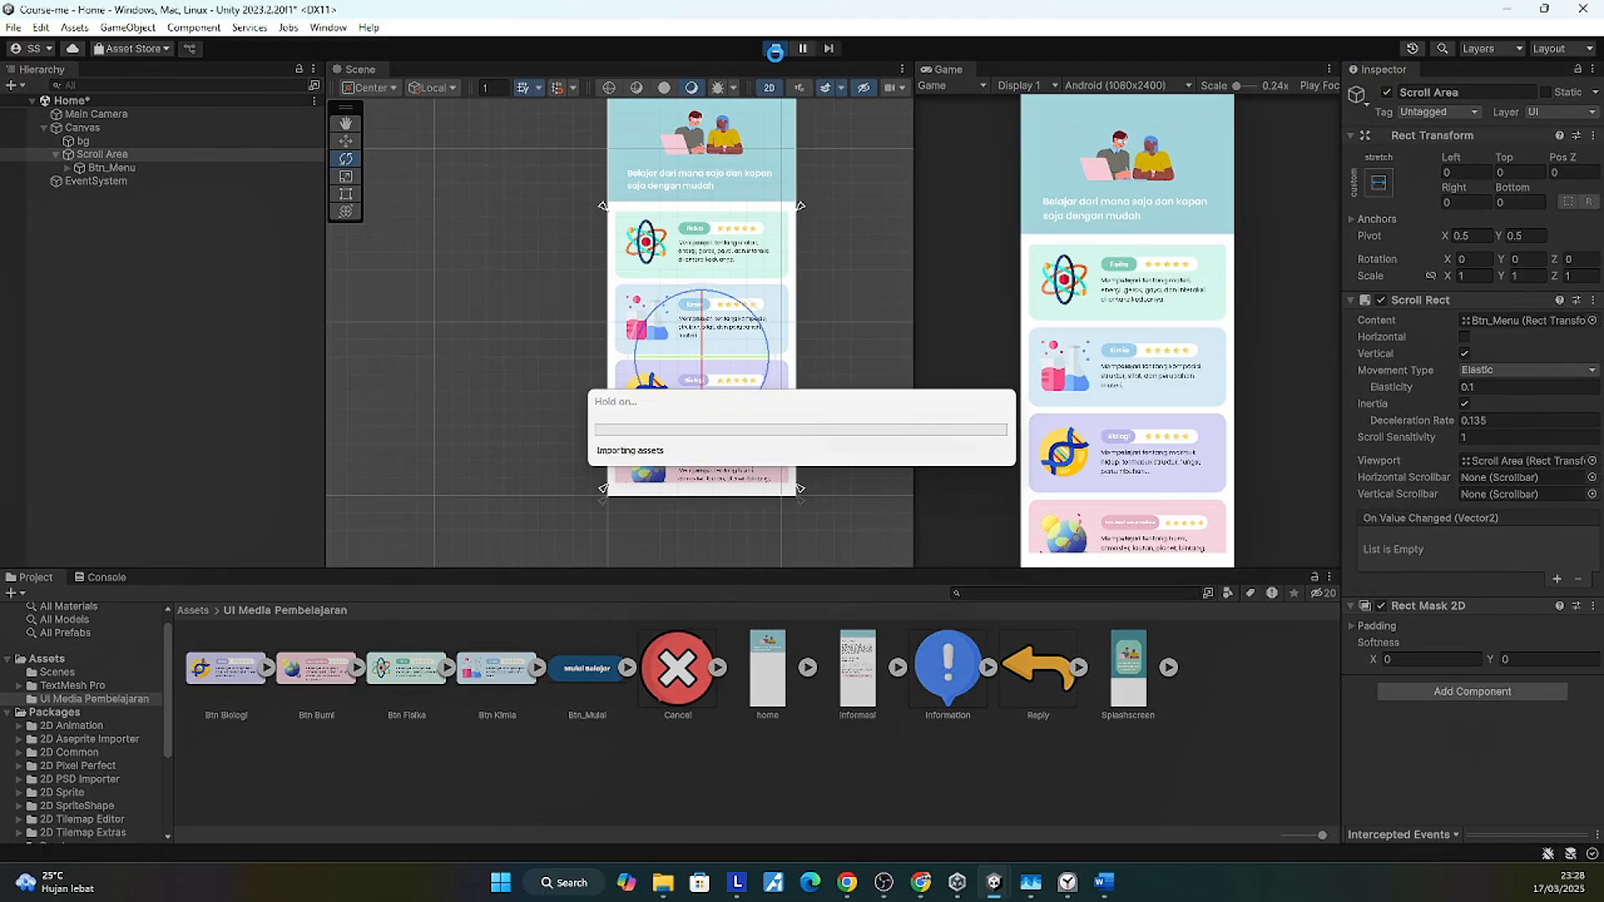
scroll(1178, 401, "down", 3)
scroll(1174, 398, "down", 3)
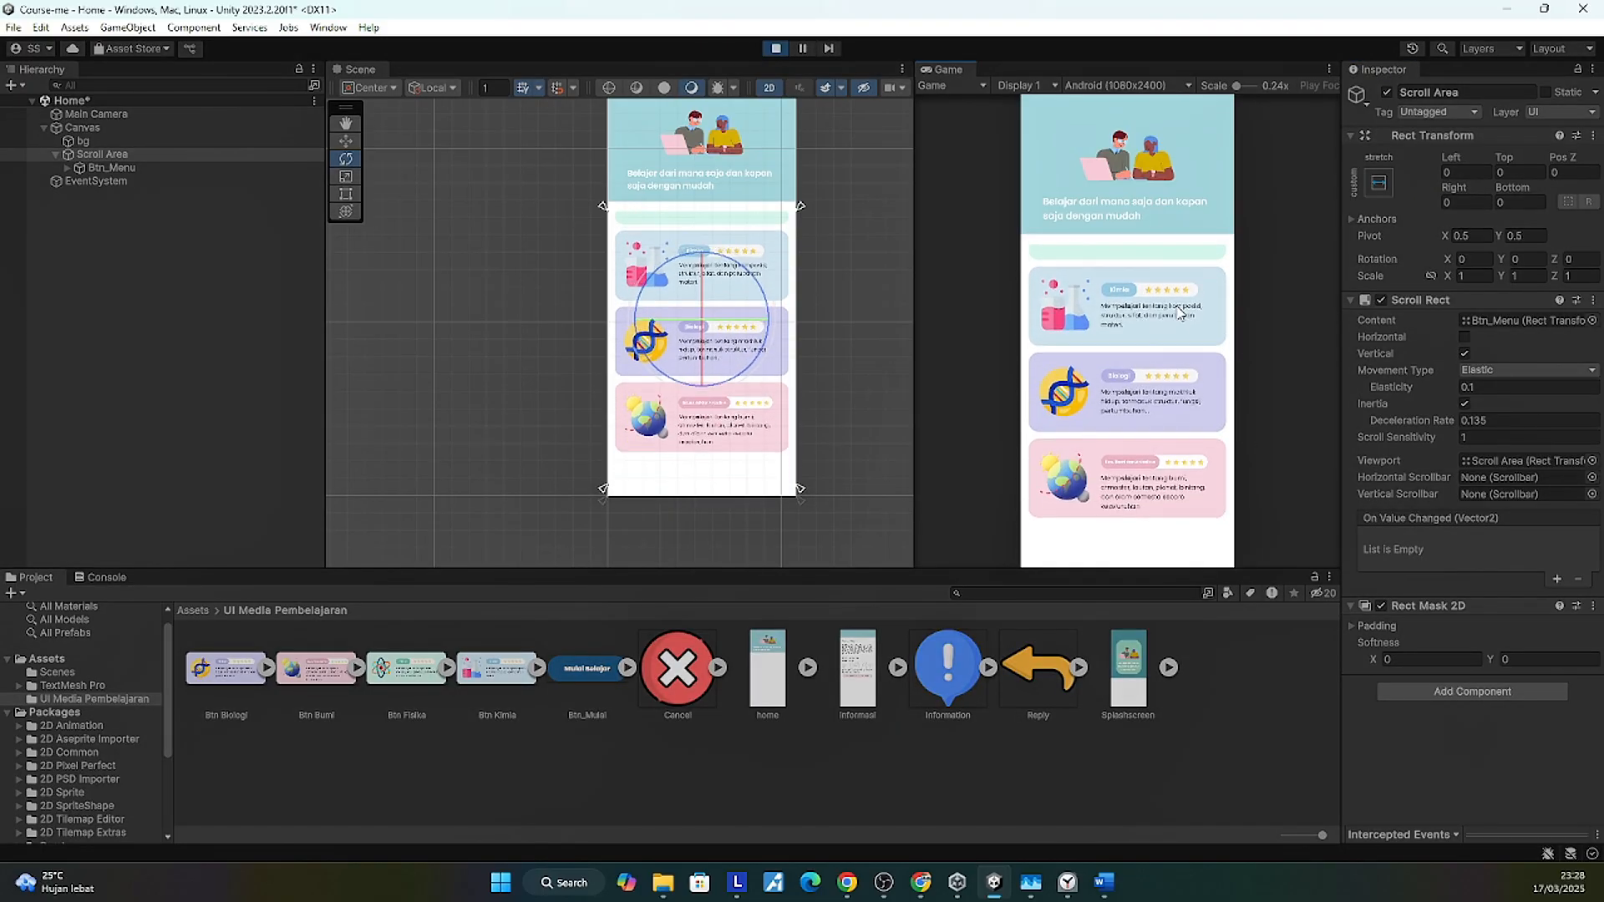
scroll(1170, 393, "down", 3)
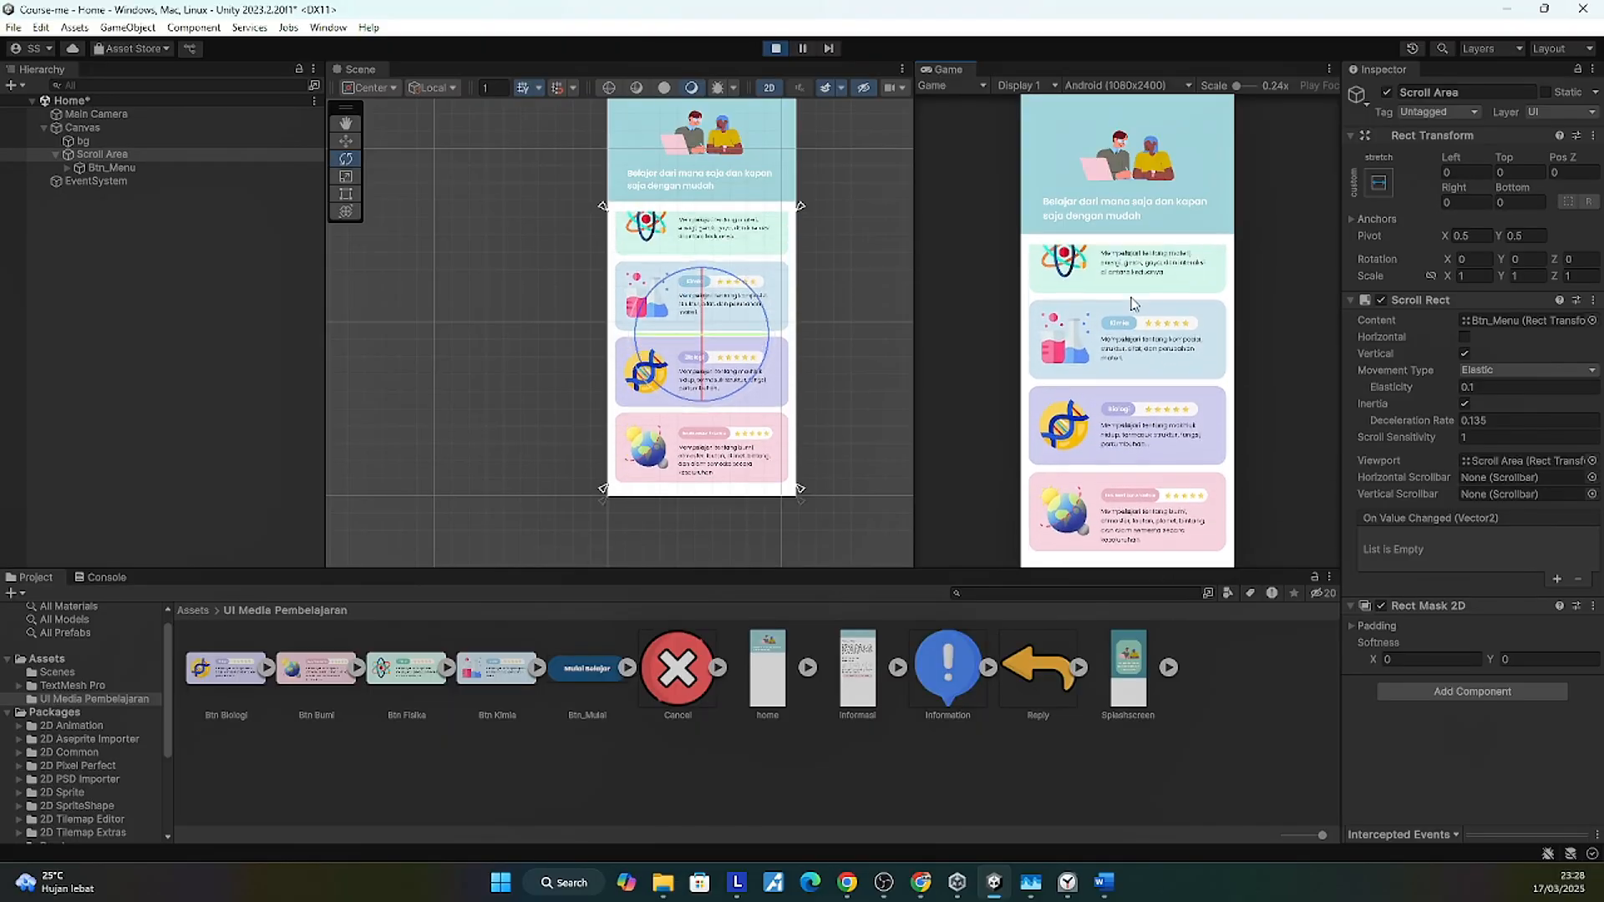
scroll(1133, 311, "down", 3)
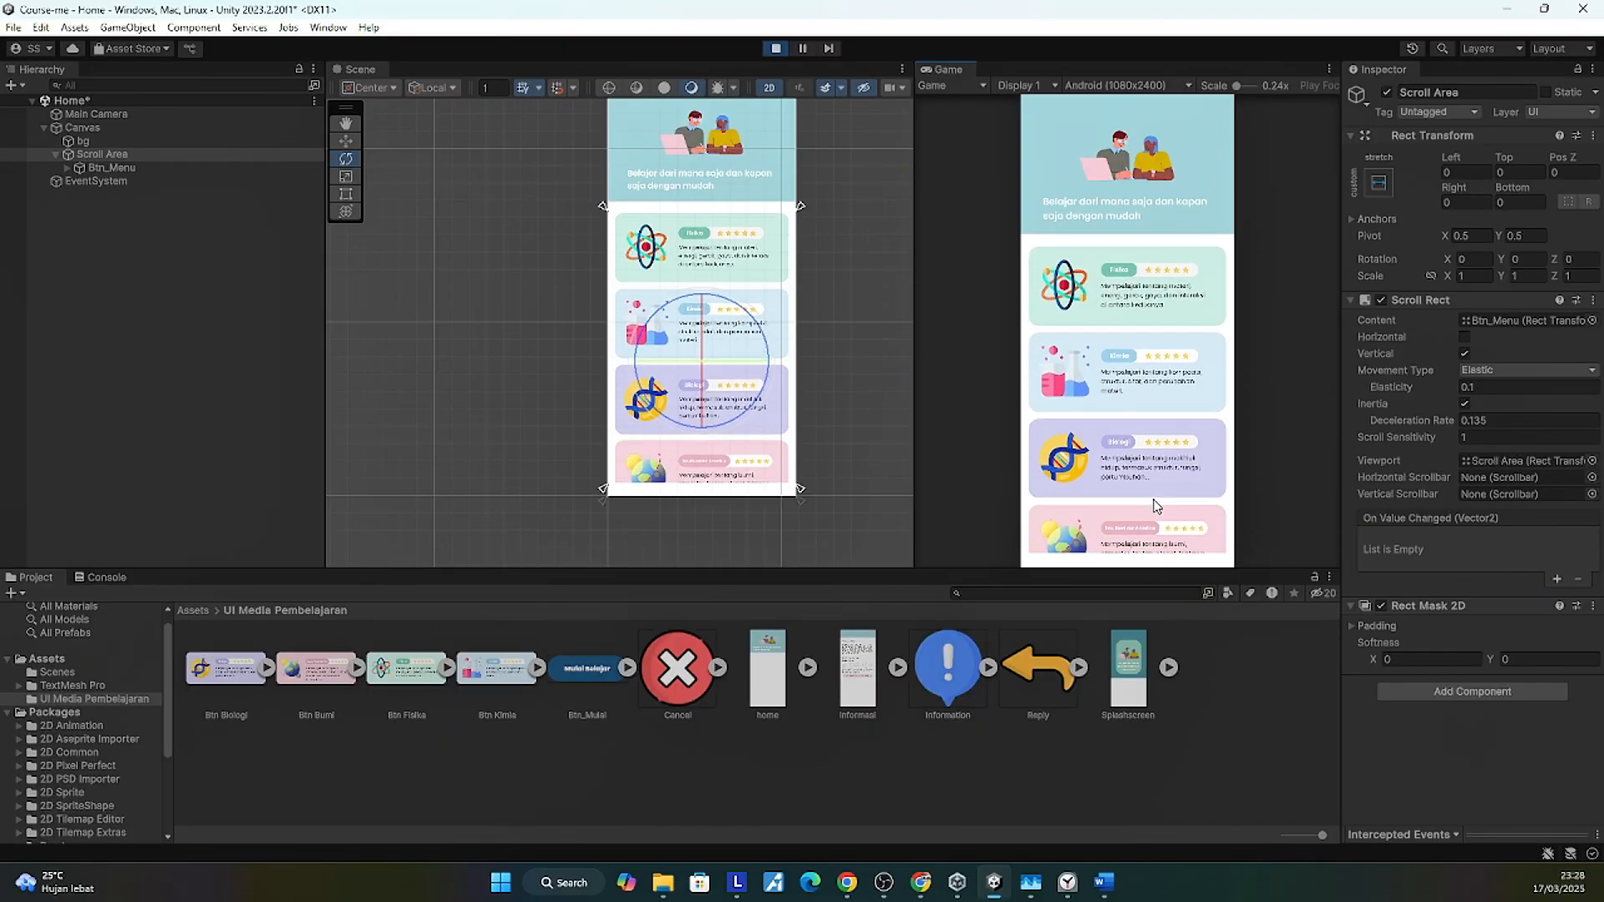
left_click(776, 48)
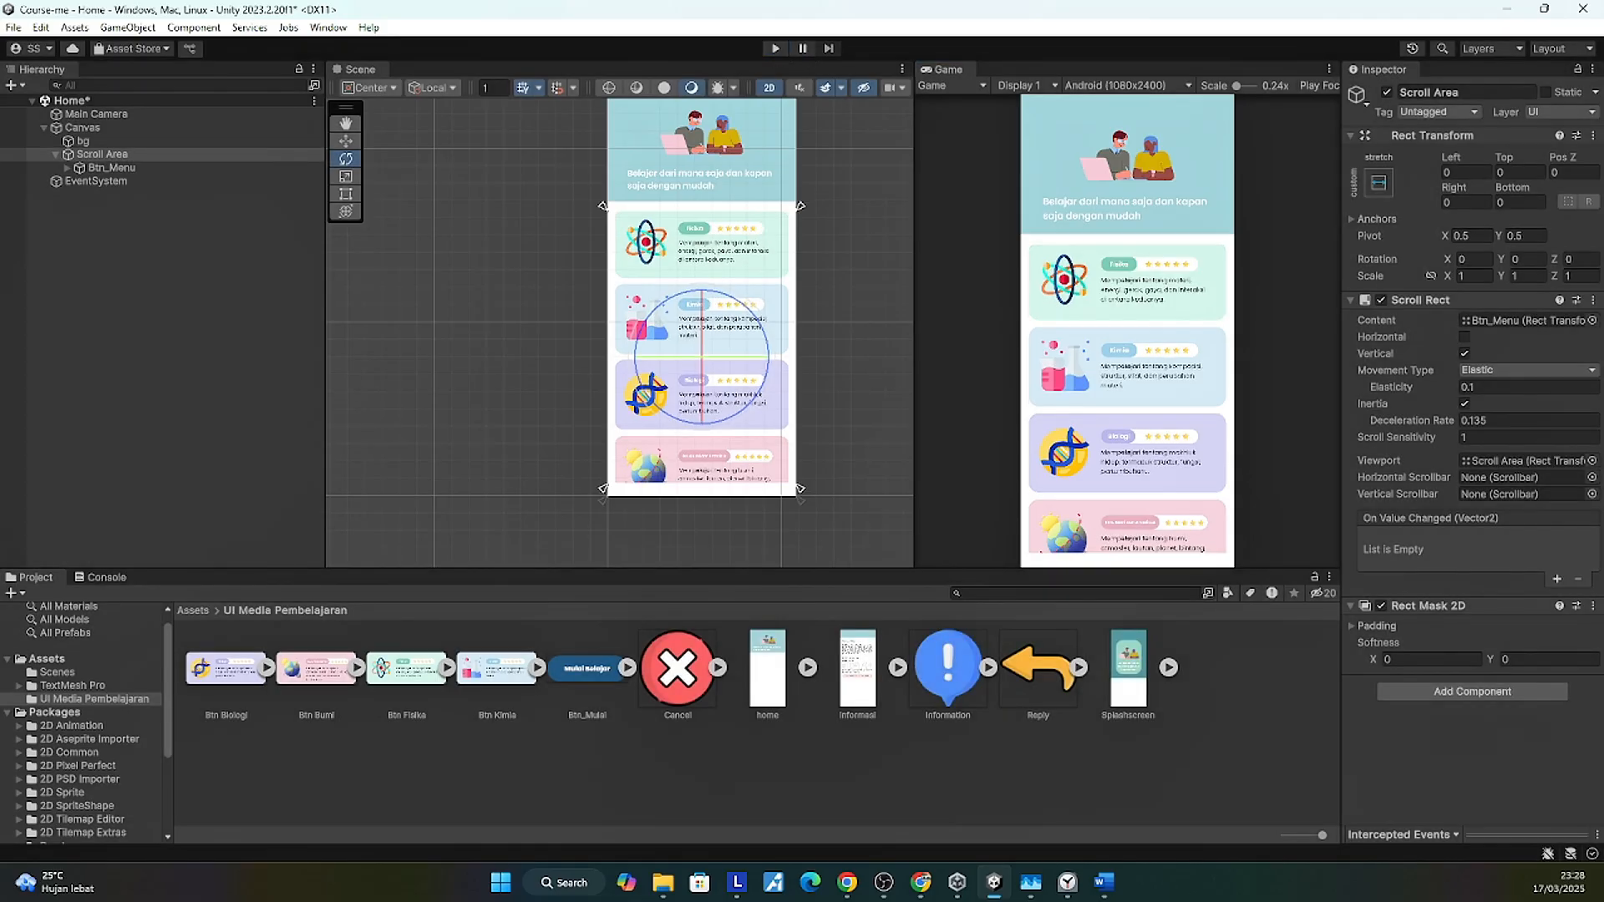
Step: Move Btn_Menu slightly down to a Pos Y of about -8.3 and save the scene
left_click(111, 167)
left_click(345, 140)
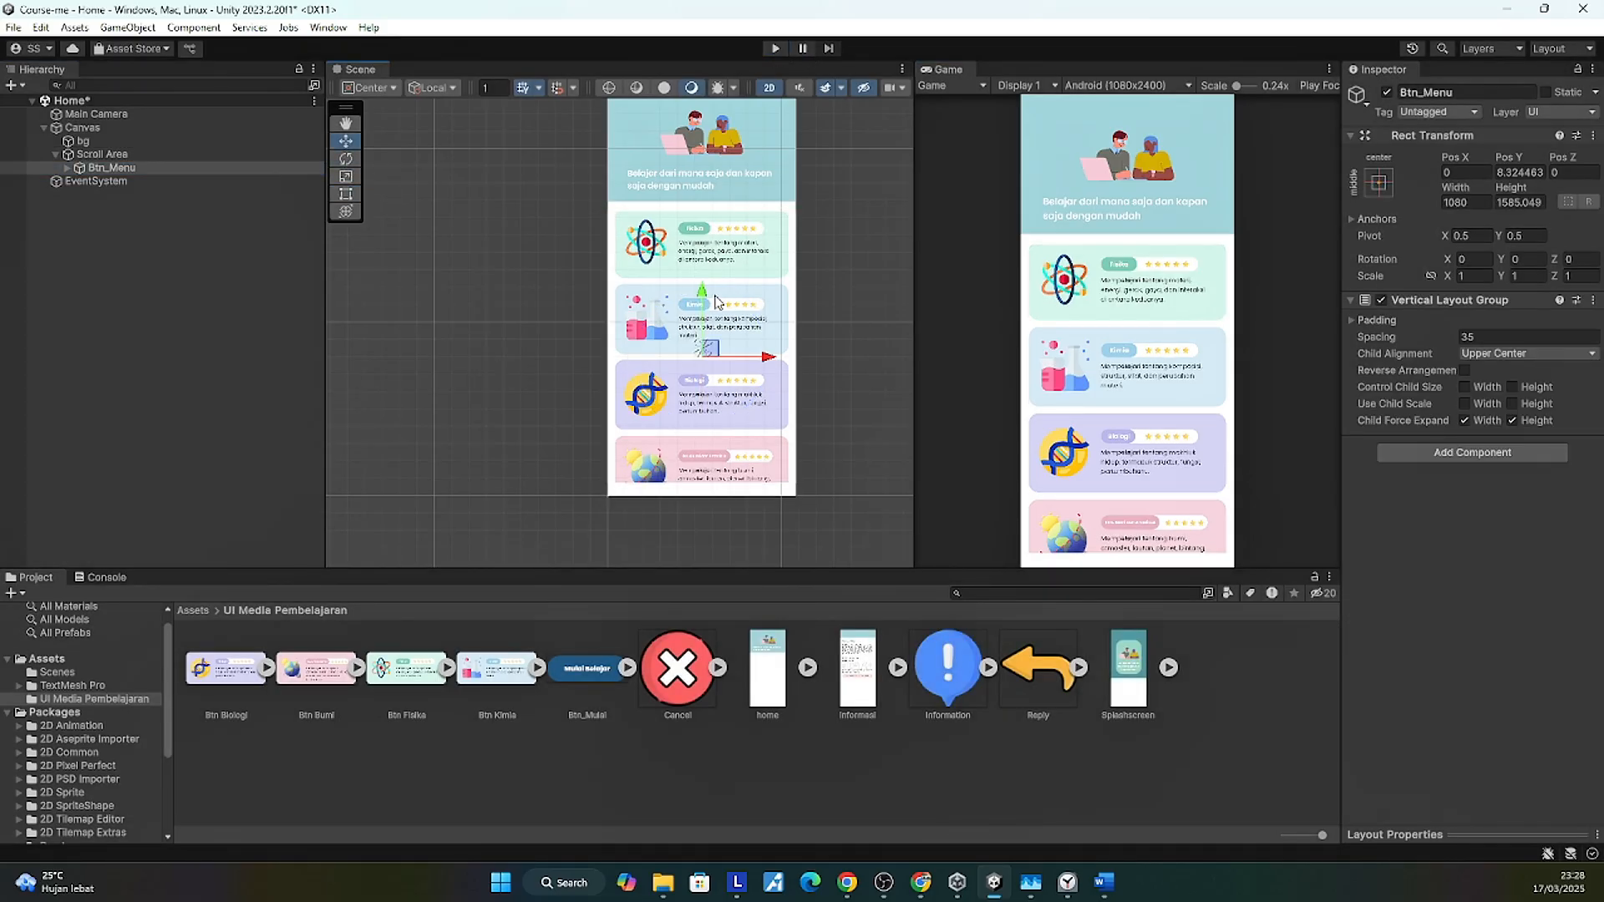
left_click_drag(704, 296, 709, 302)
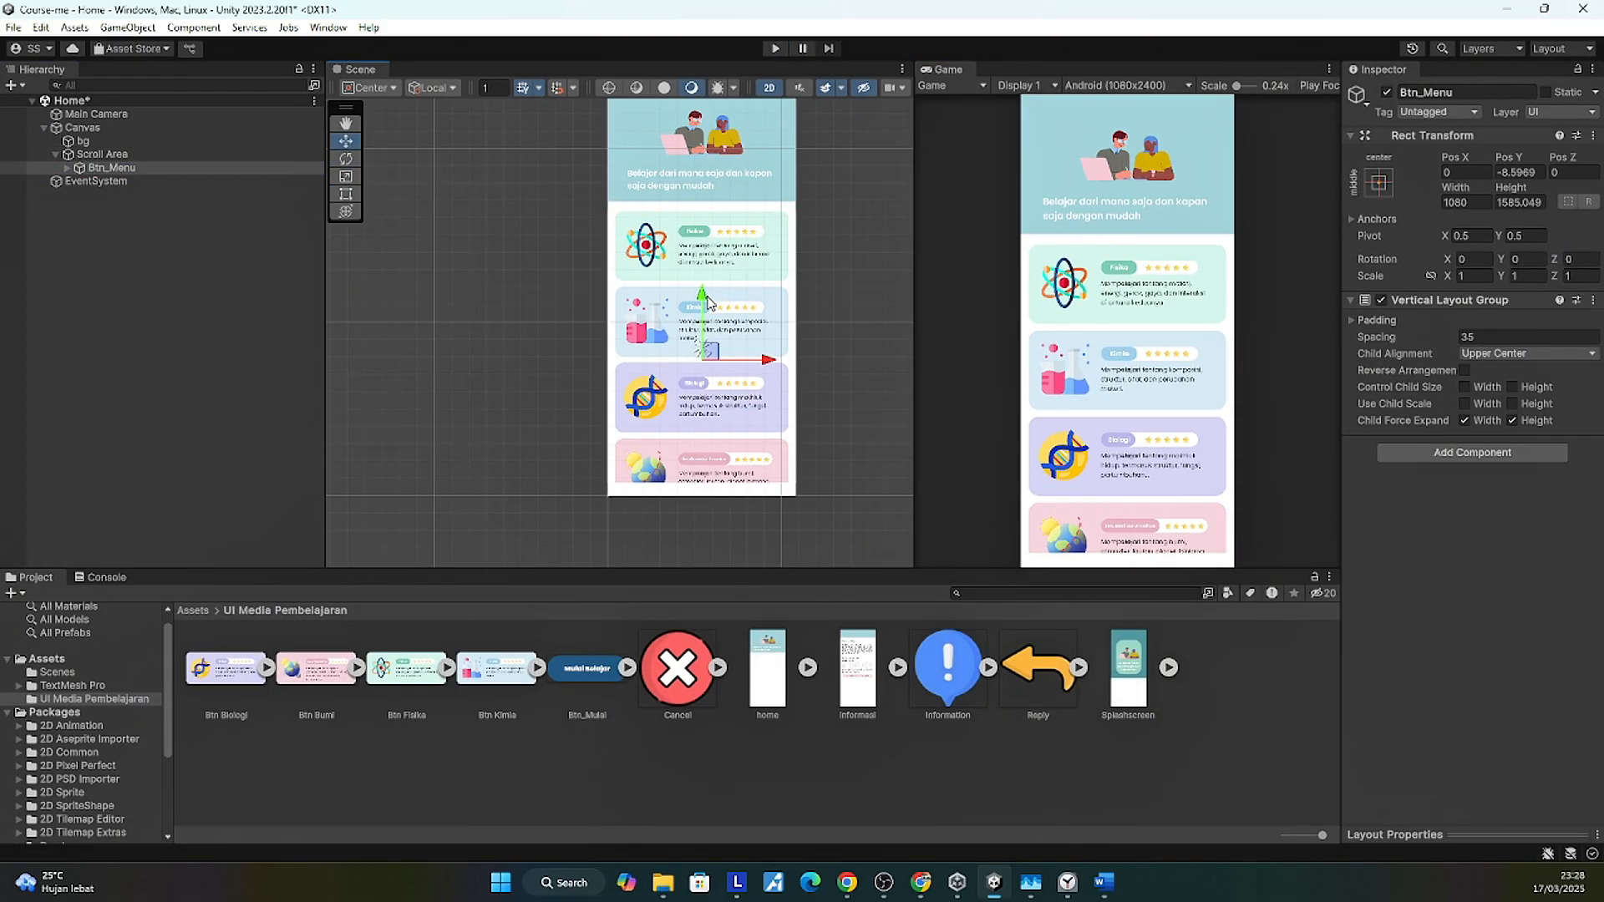
left_click(849, 296)
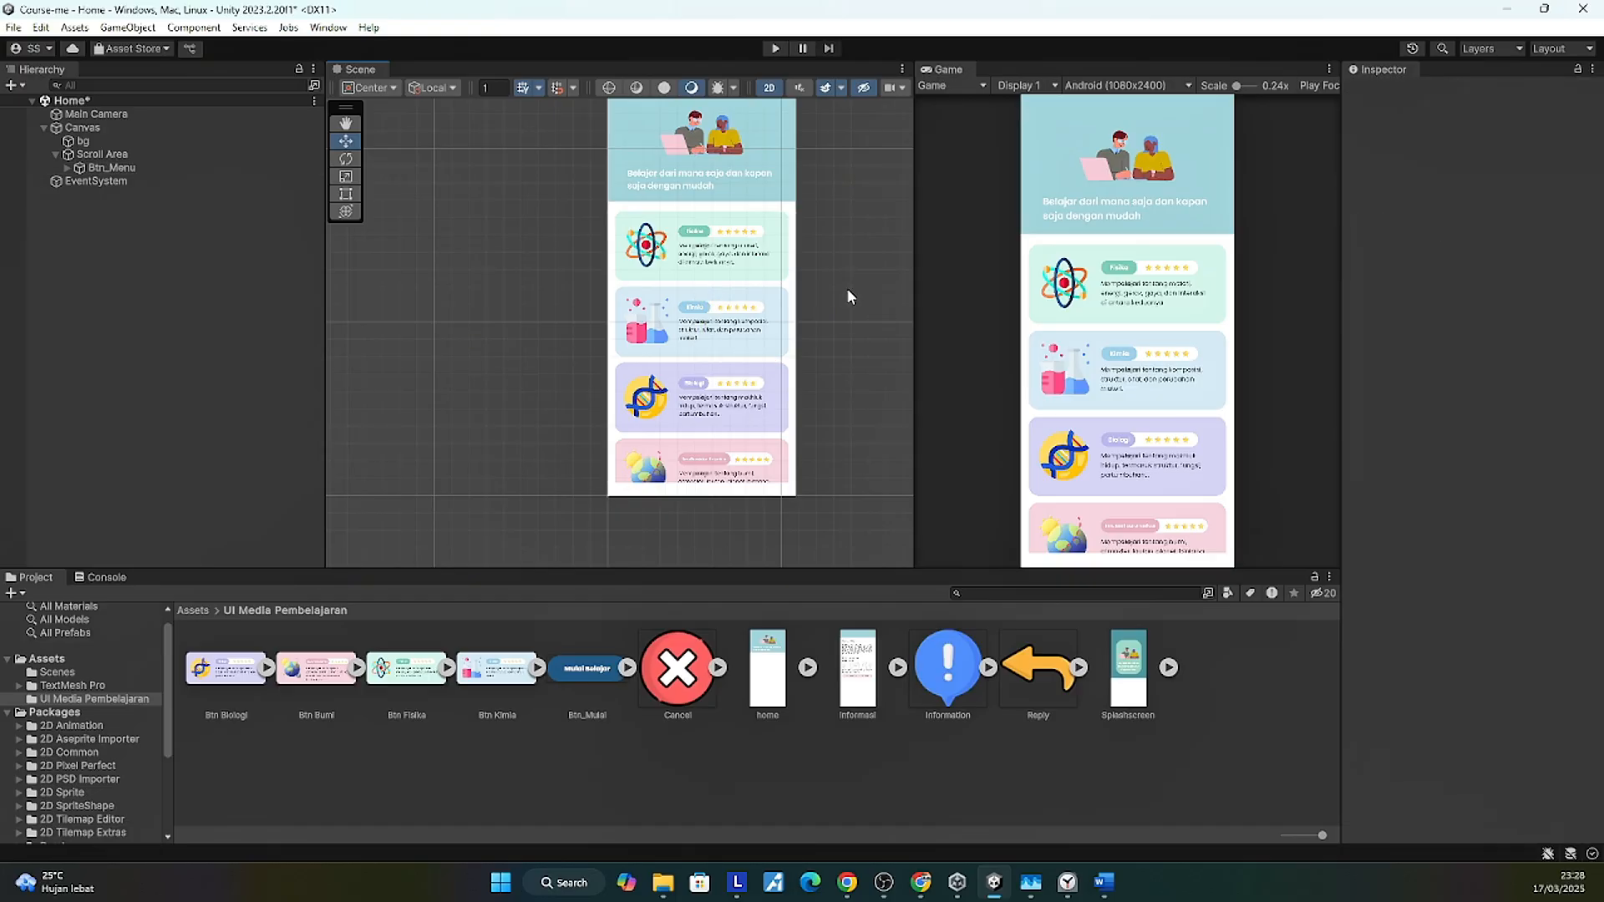
key("ctrl+z")
Step: Play the scene again, test how far the repositioned menu can be pulled upward, and stop playback
key("ctrl+p")
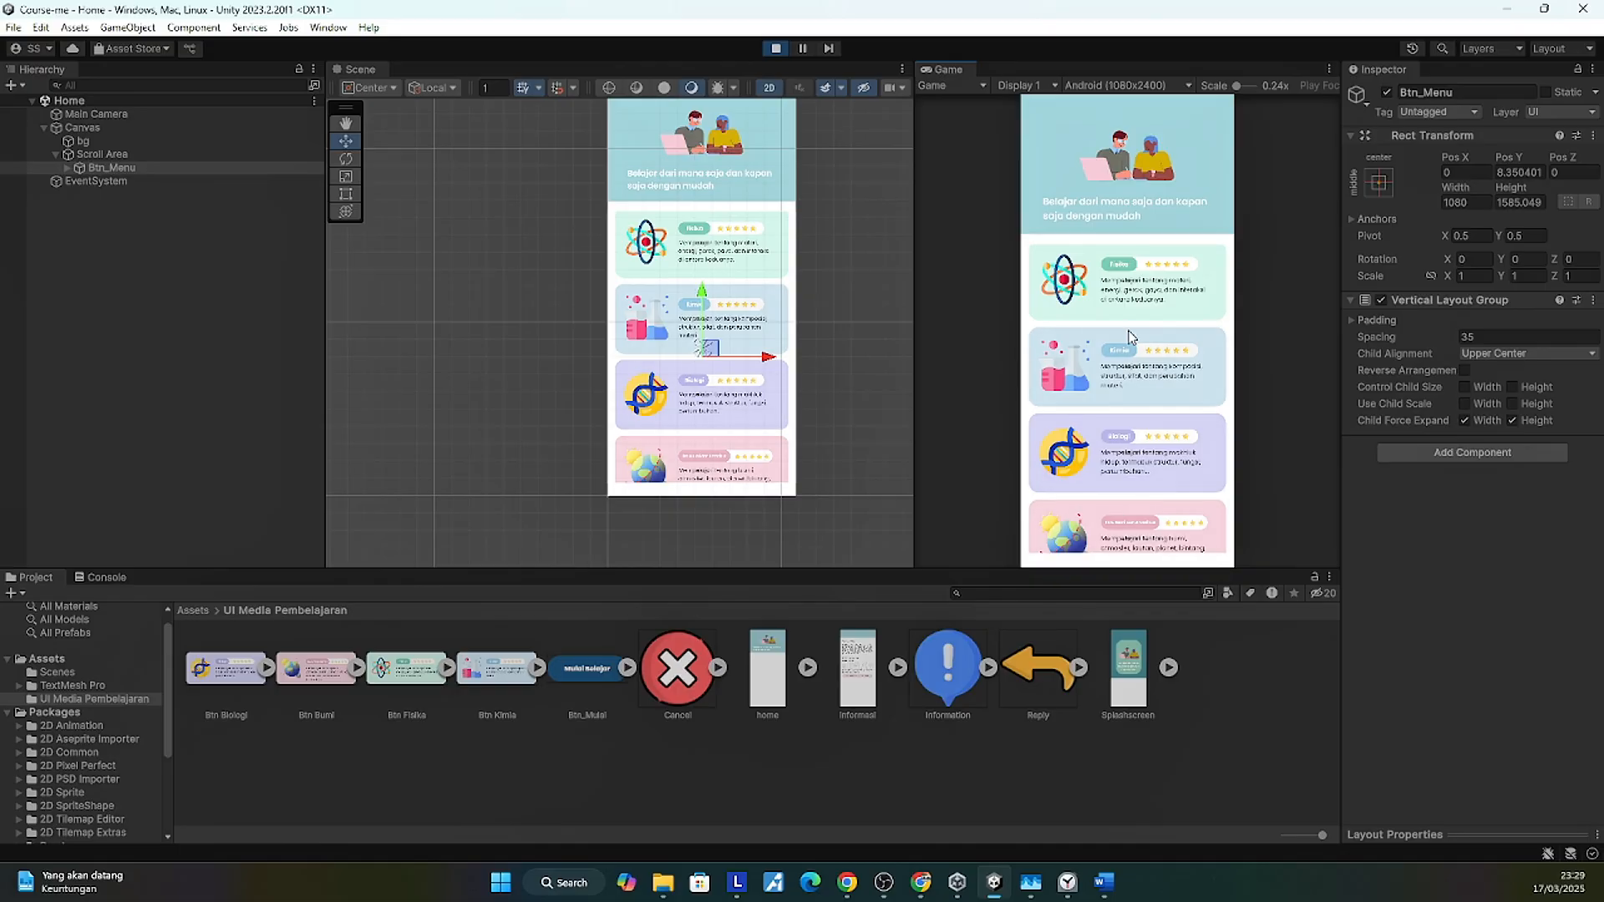
mouse_move(1139, 414)
left_mouse_down()
mouse_move(1123, 268)
mouse_move(1118, 419)
left_mouse_up()
left_click_drag(1112, 522, 1132, 375)
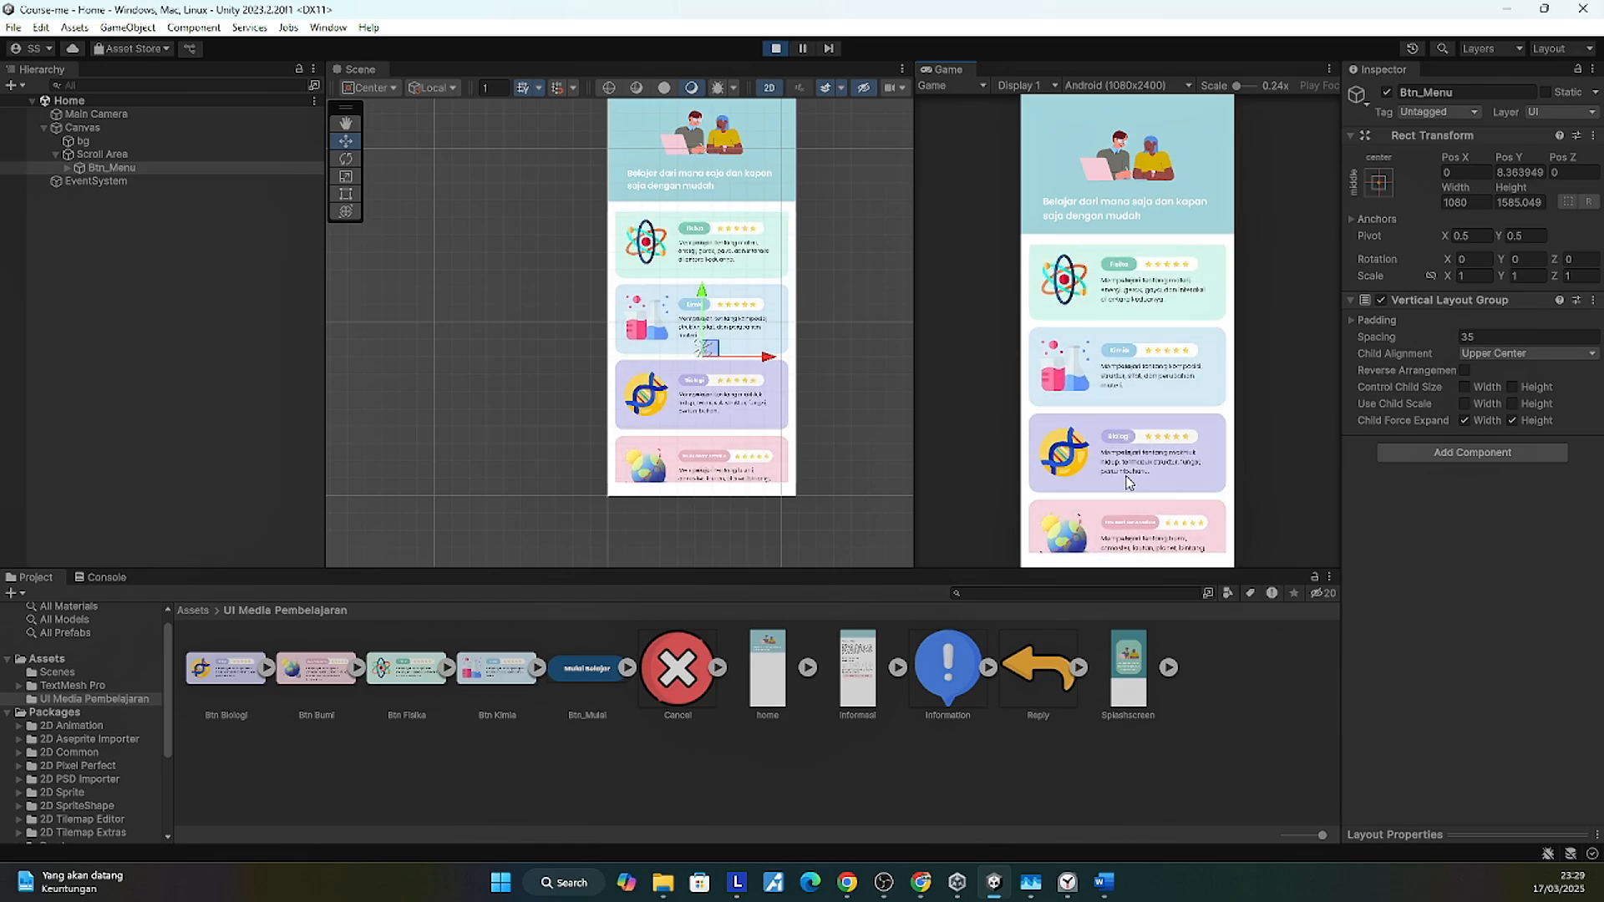
left_click_drag(1128, 480, 1143, 373)
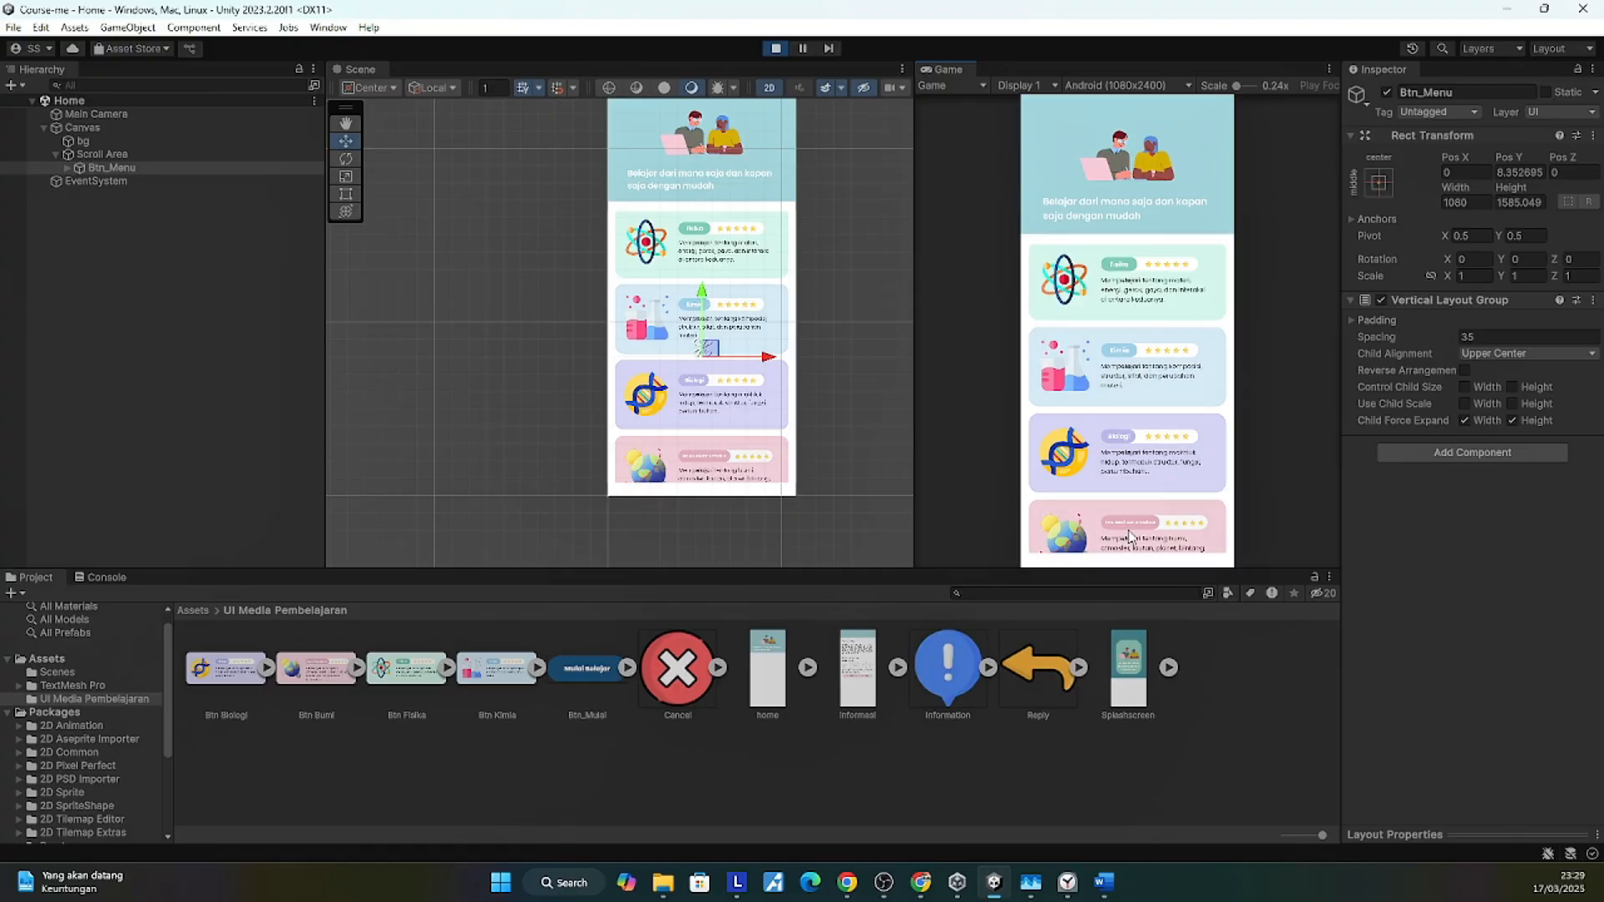
left_click_drag(1129, 533, 1133, 468)
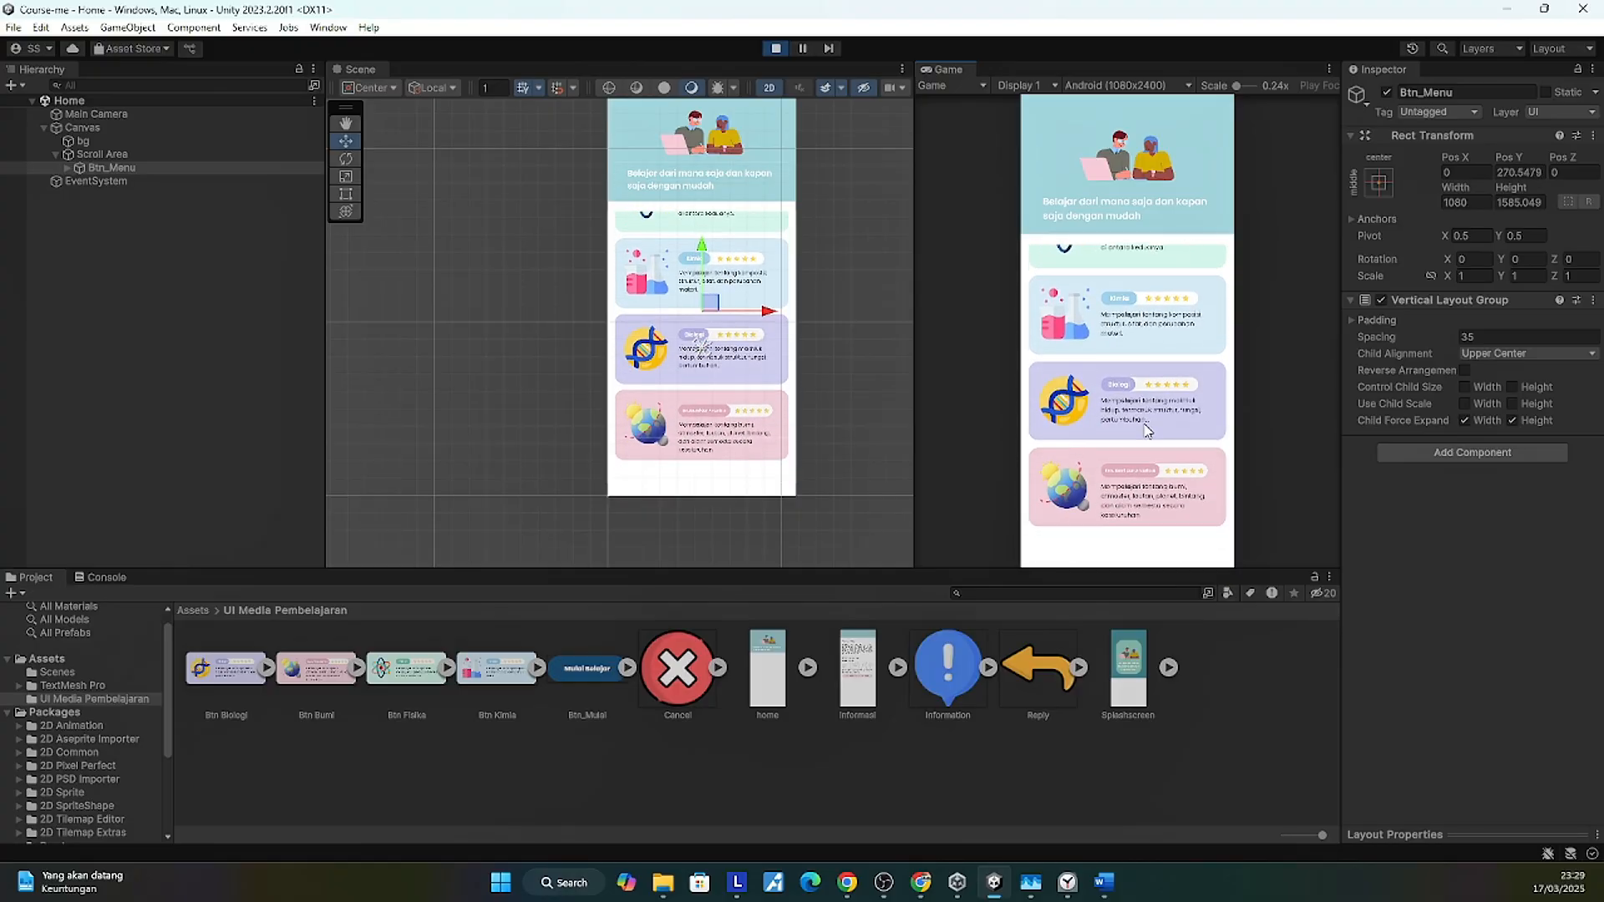
left_click_drag(1132, 535, 1128, 485)
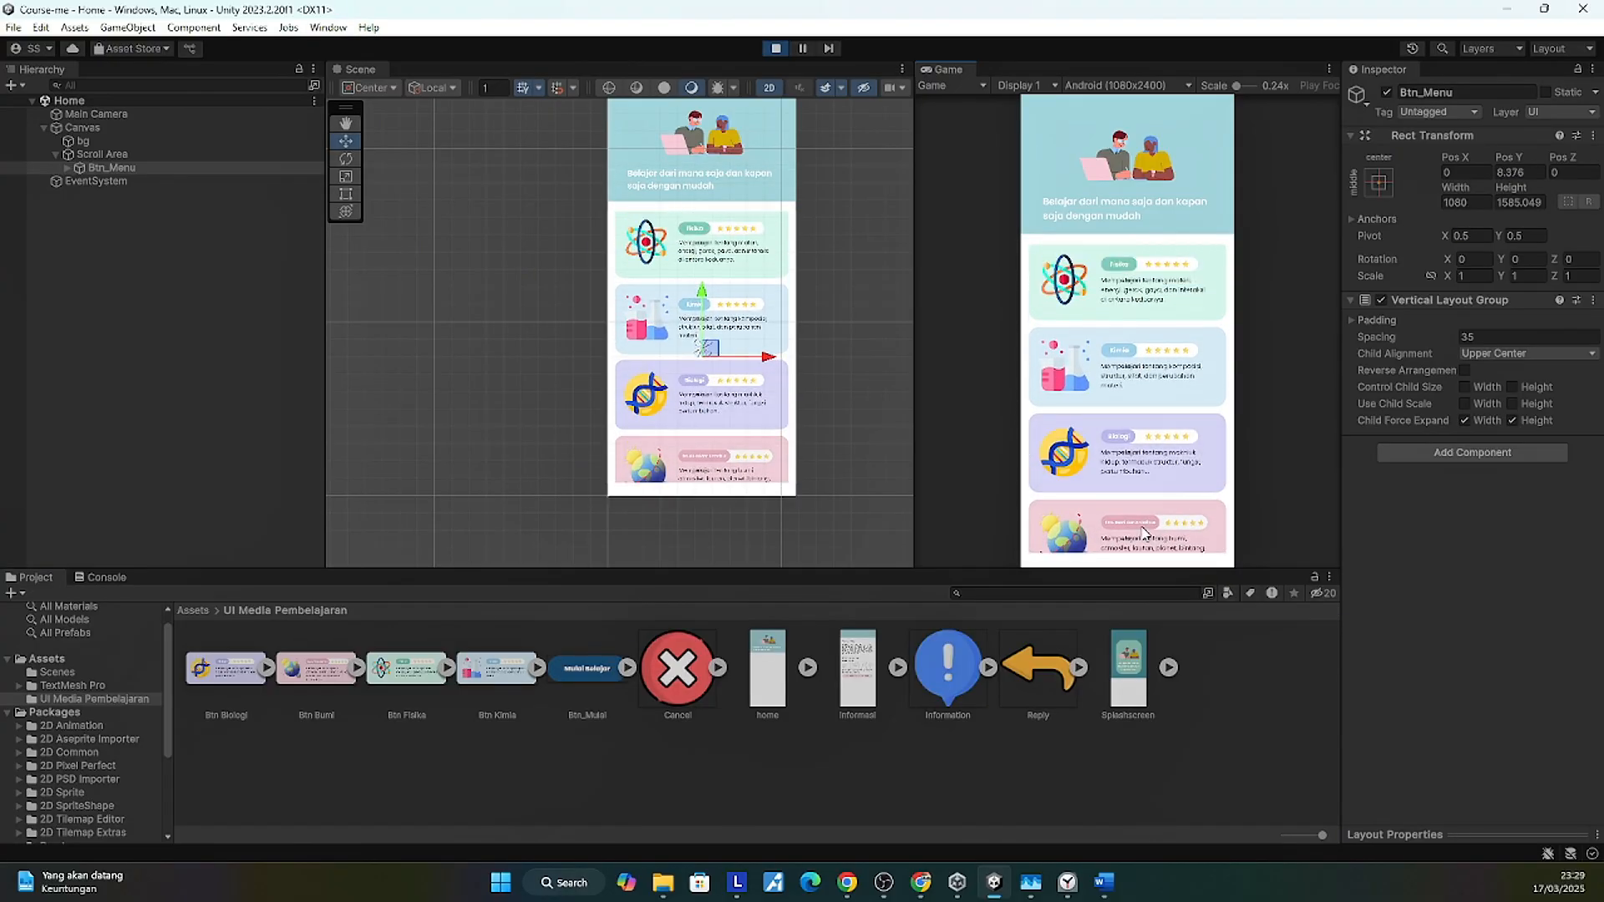
left_click(777, 48)
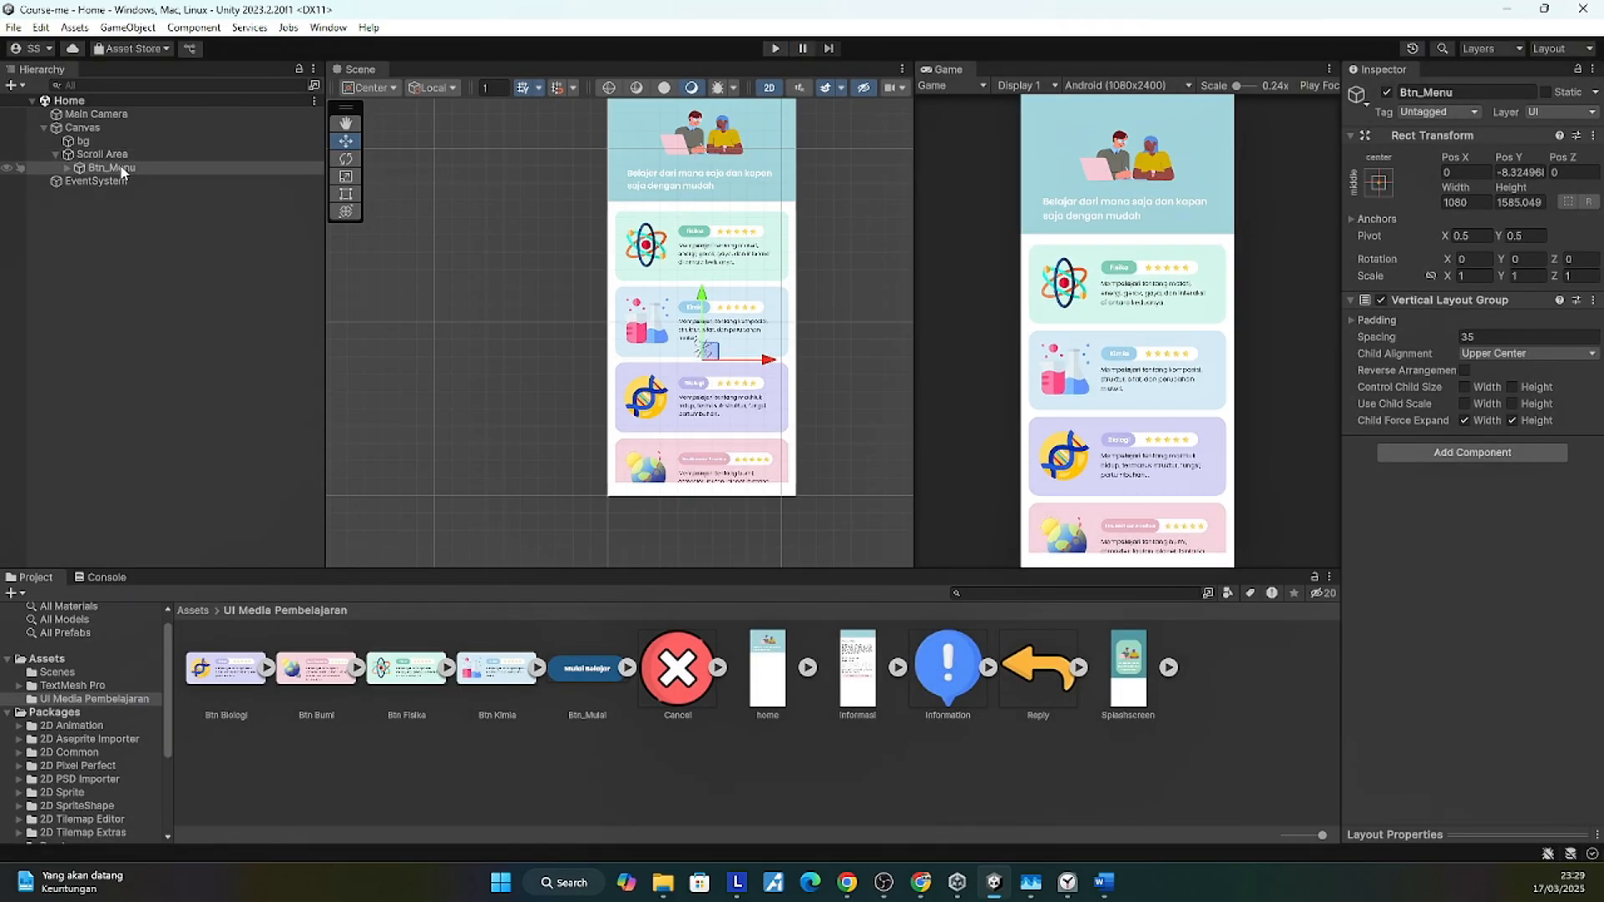
Step: Add a Content Size Fitter with Vertical Fit set to Preferred Size to Btn_Menu, and move the menu down to Pos Y about -88
left_click(1451, 454)
type("con")
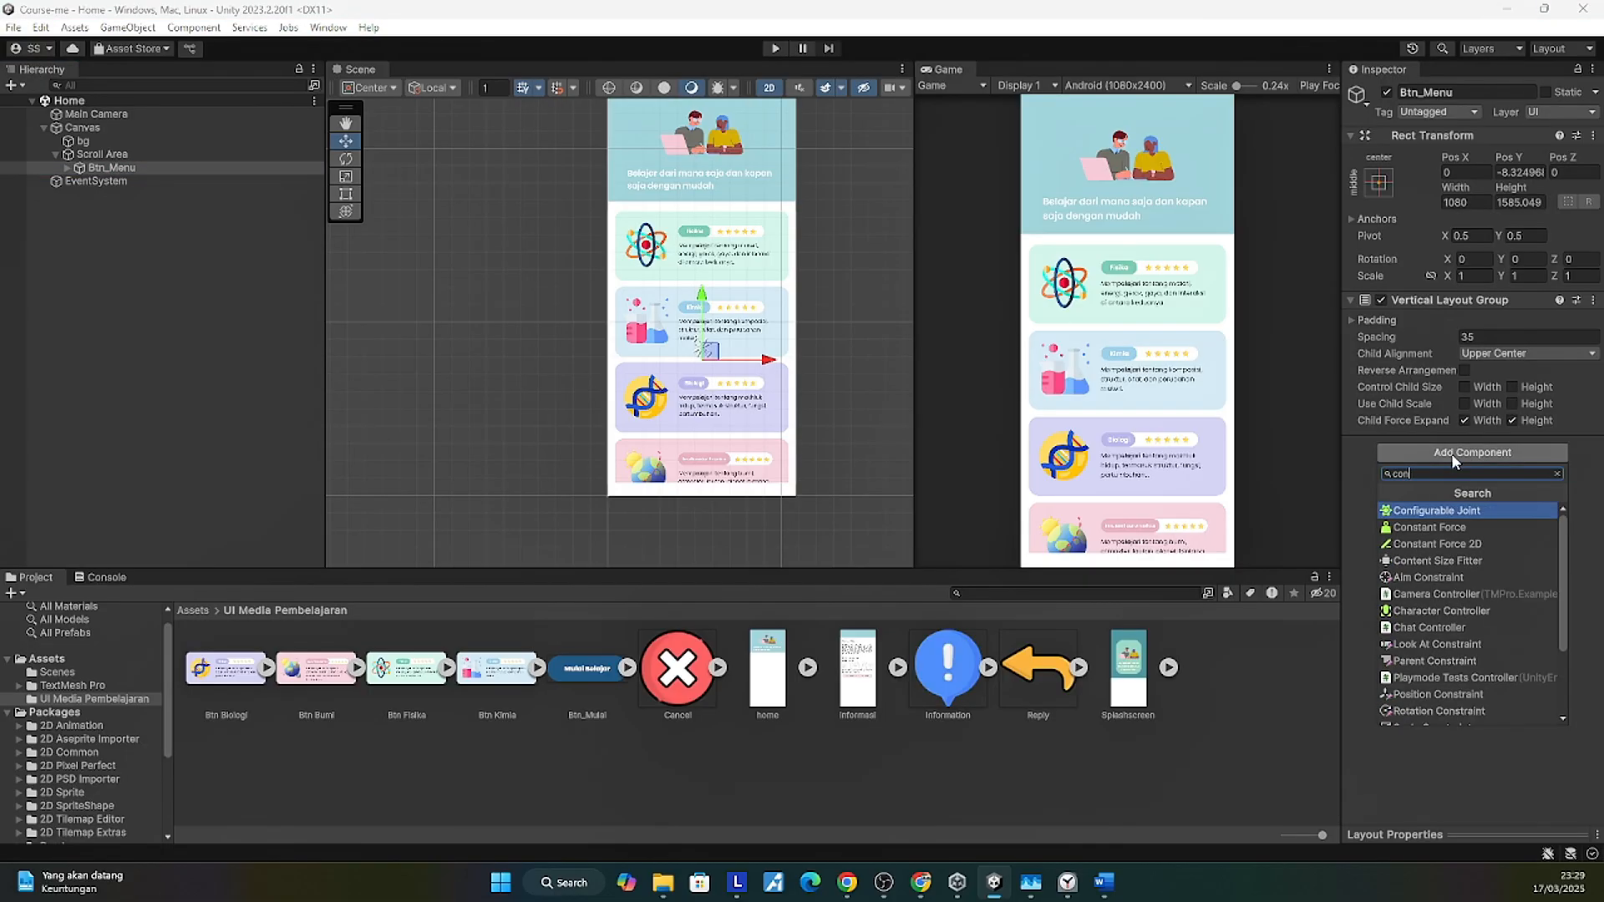
left_click(1456, 562)
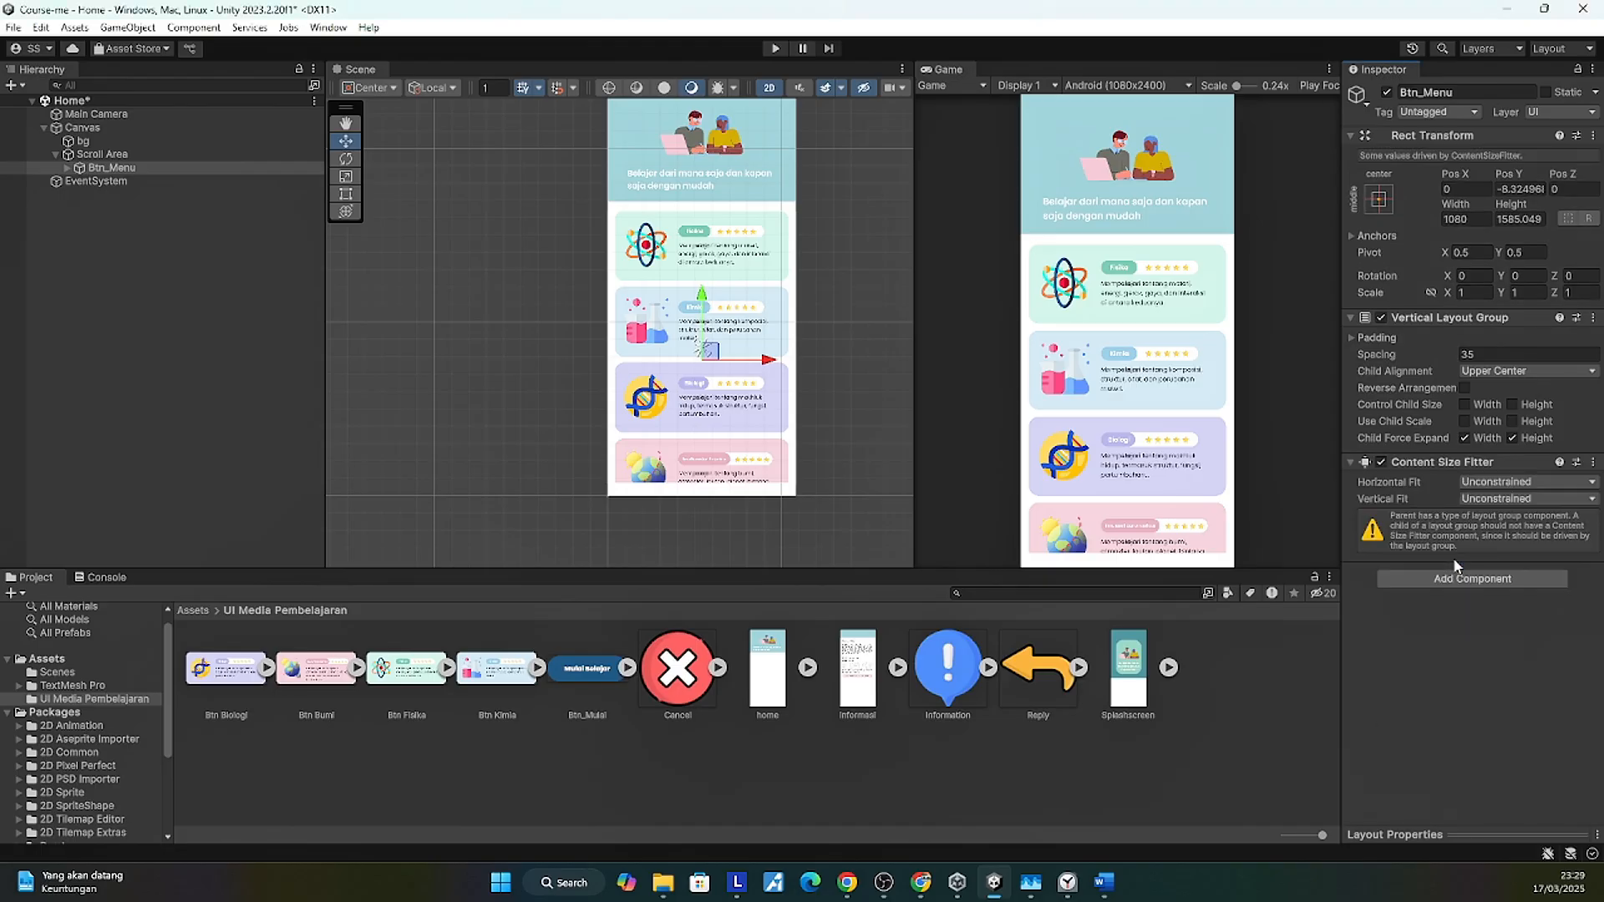
left_click(1467, 499)
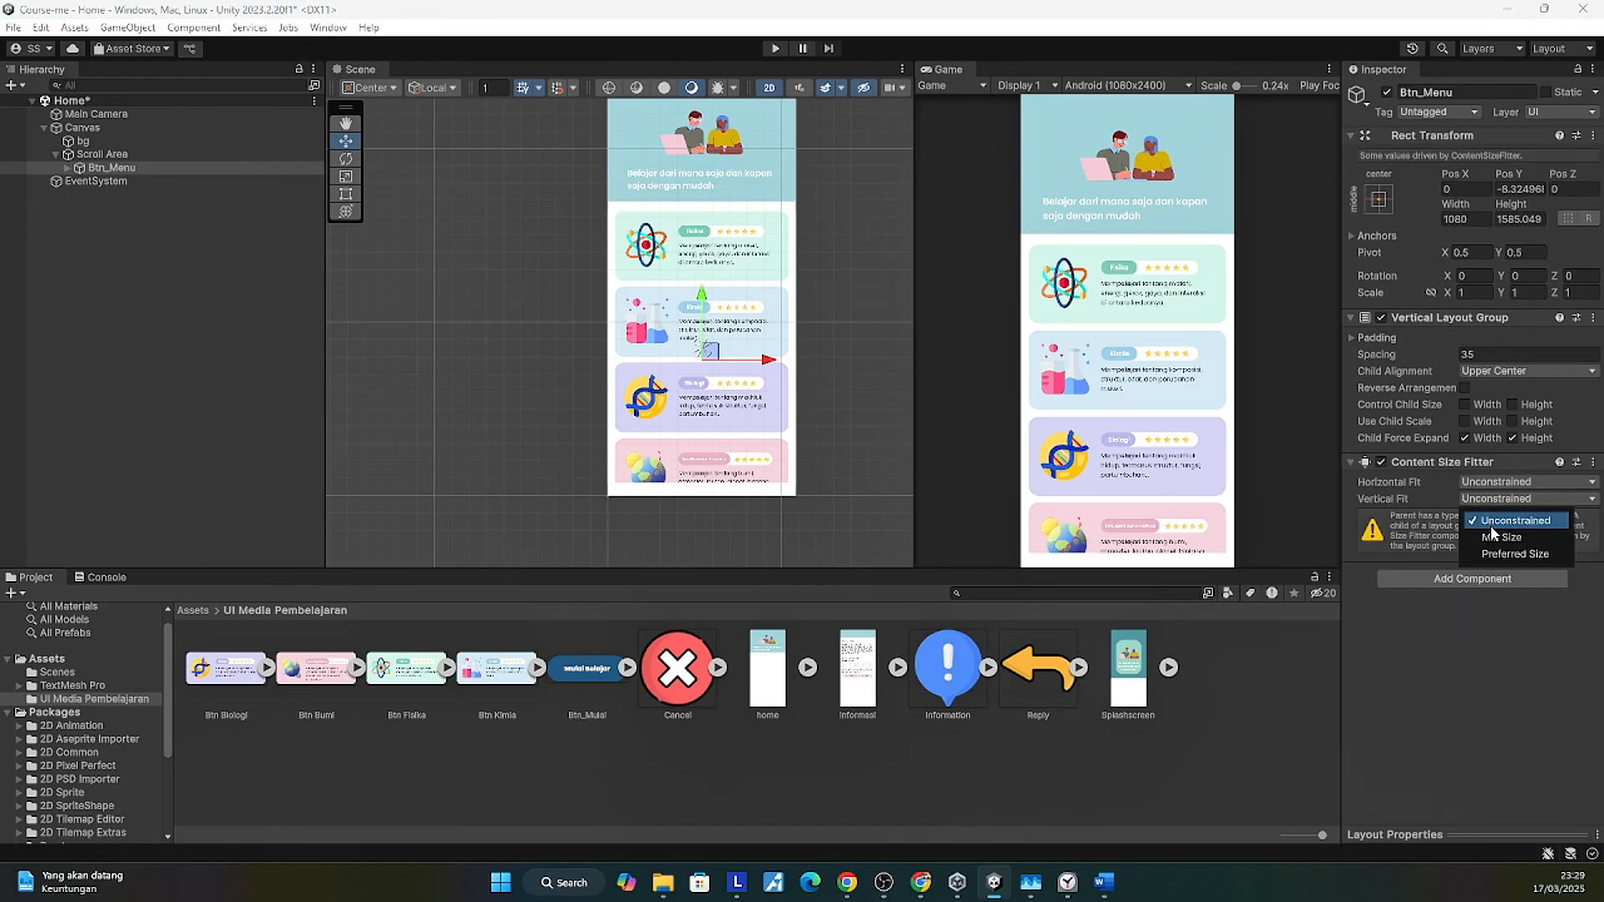
left_click(1501, 557)
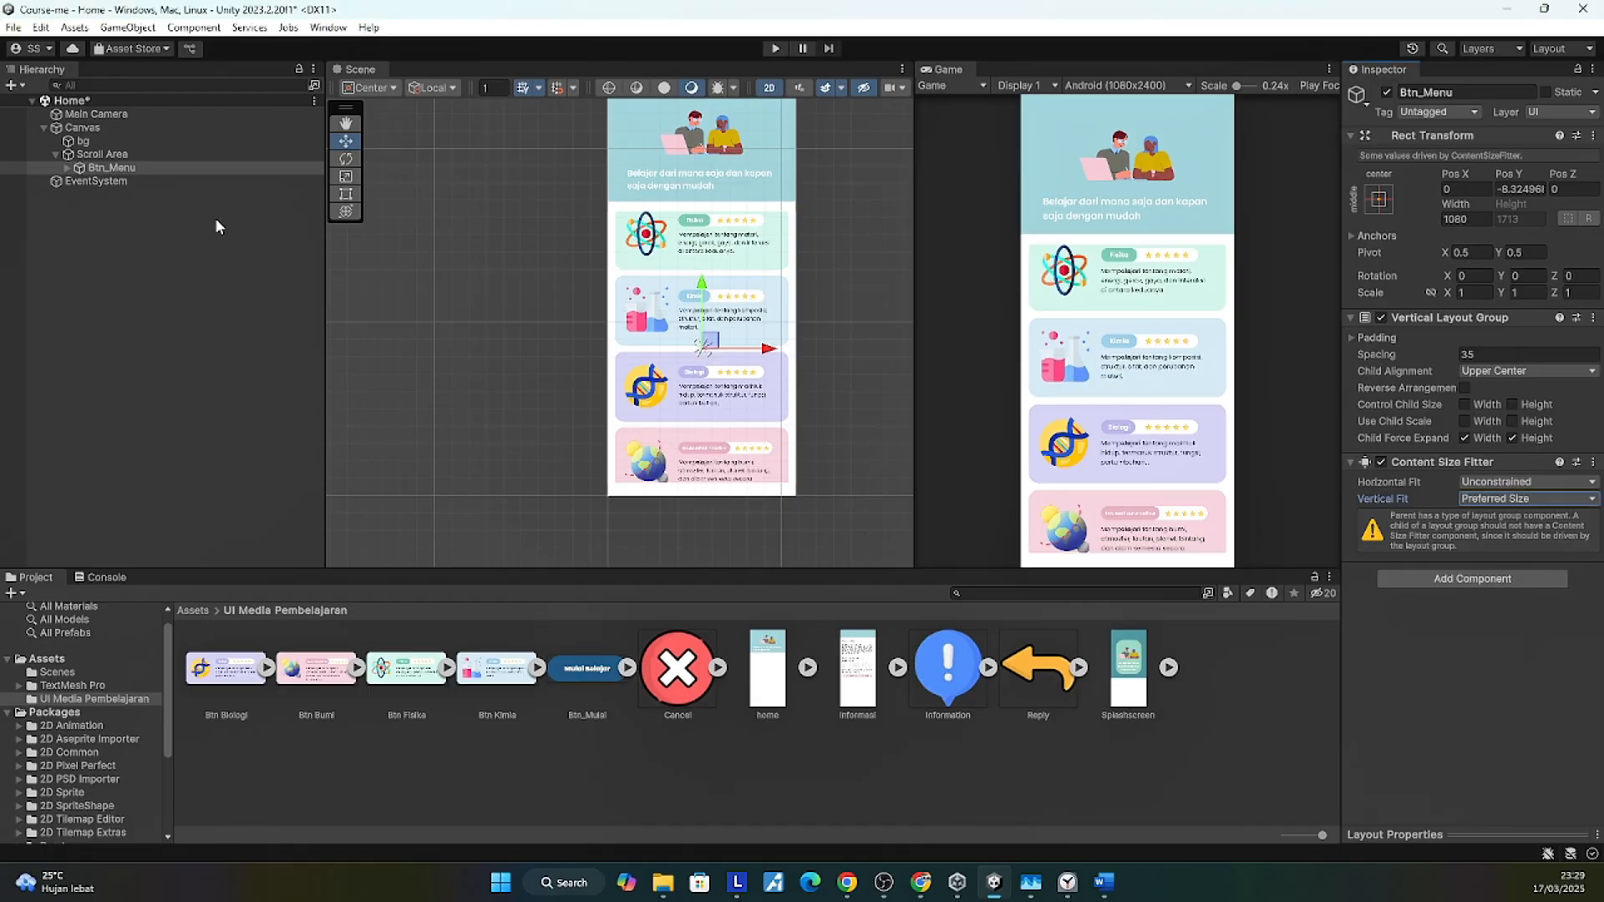
left_click_drag(702, 288, 707, 300)
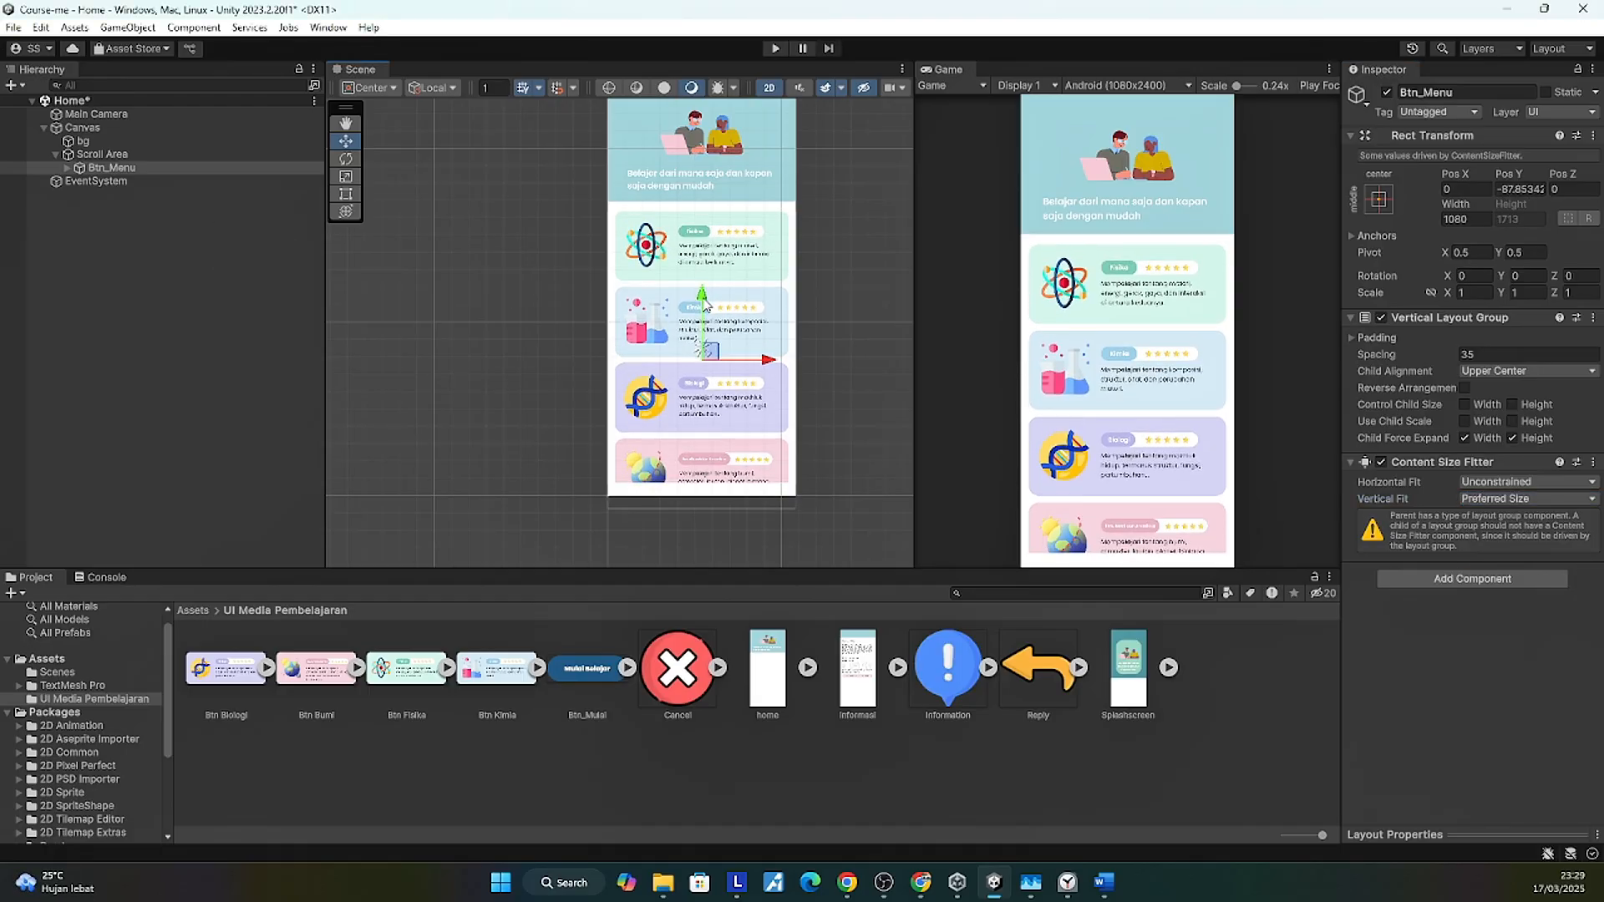
Step: Play the scene to test scrolling with the Content Size Fitter on Btn_Menu, and stop playback
key("ctrl+p")
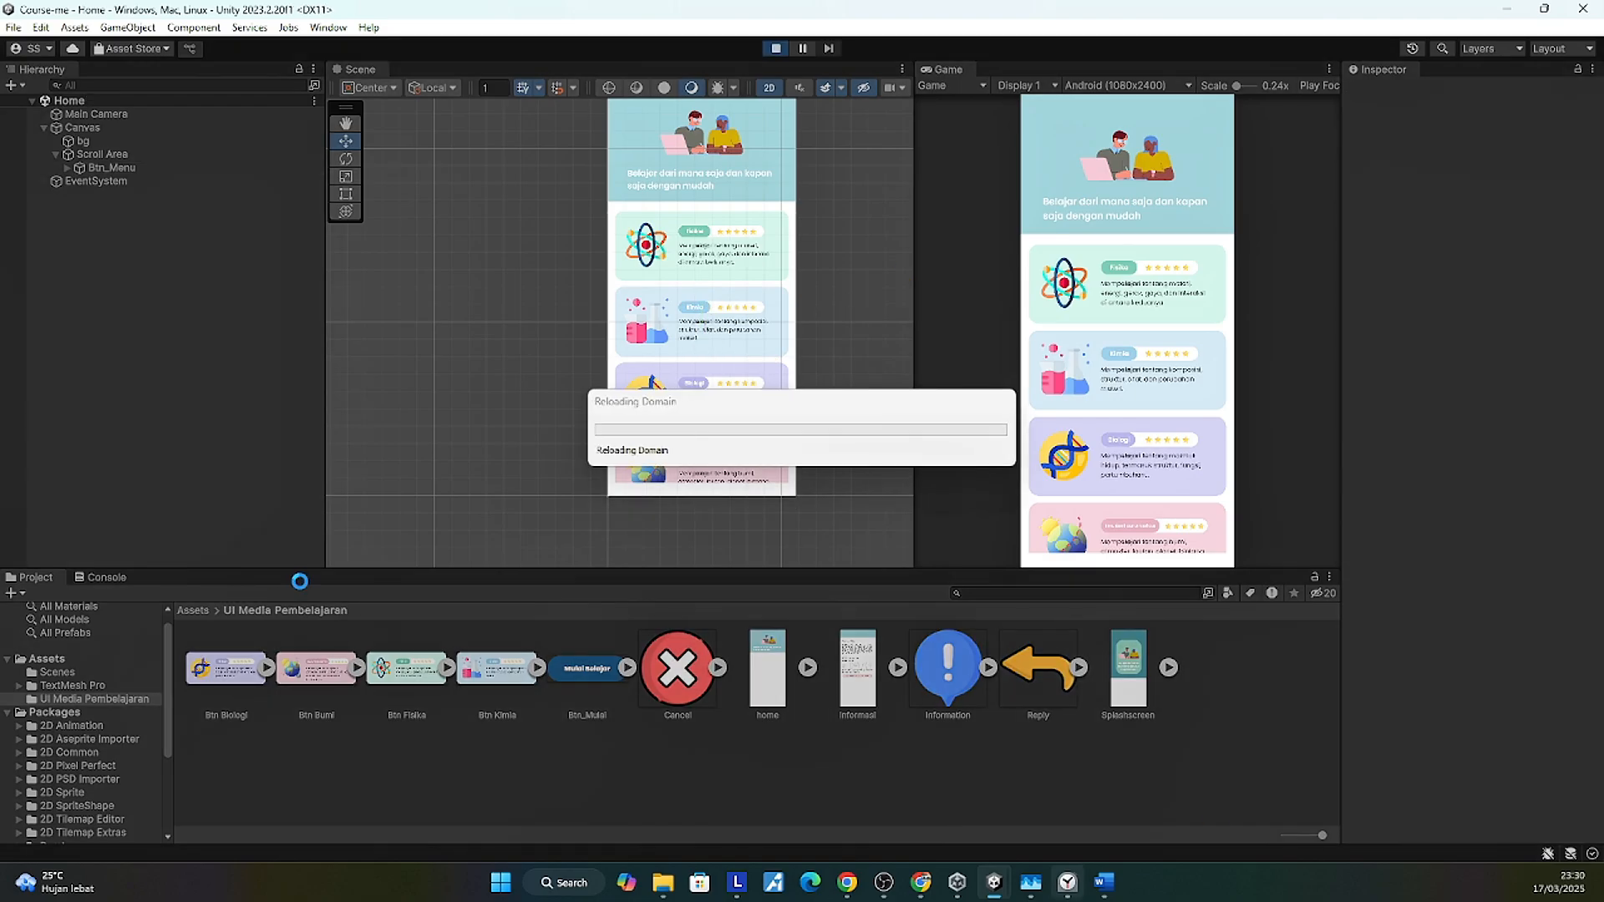
scroll(1155, 453, "down", 3)
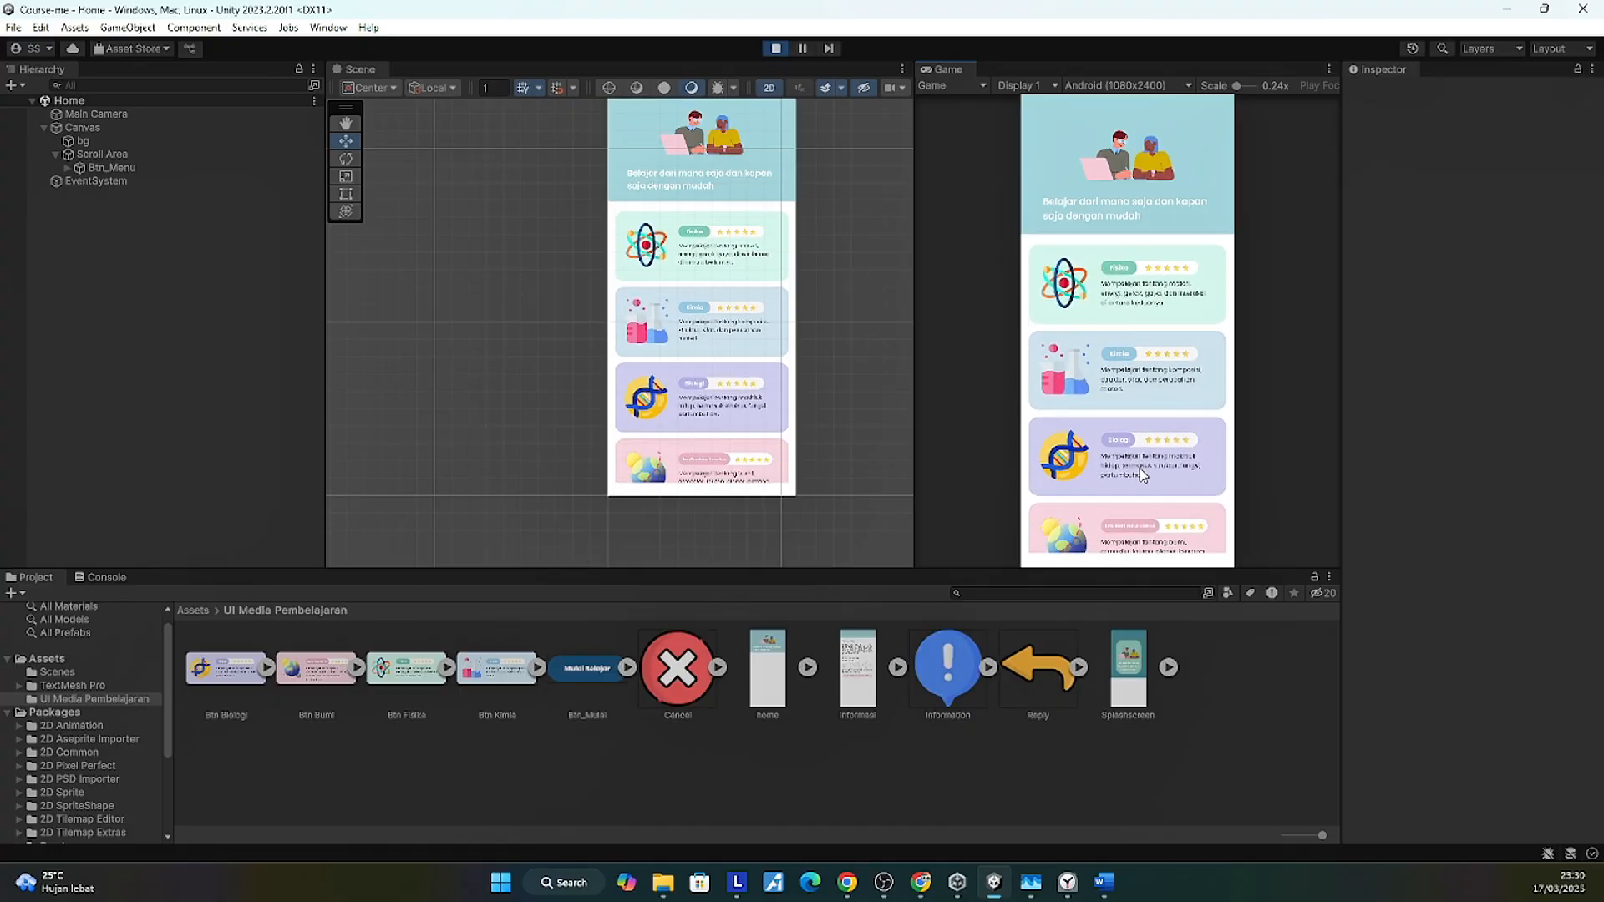
left_click_drag(1140, 468, 1141, 346)
scroll(1138, 334, "up", 2)
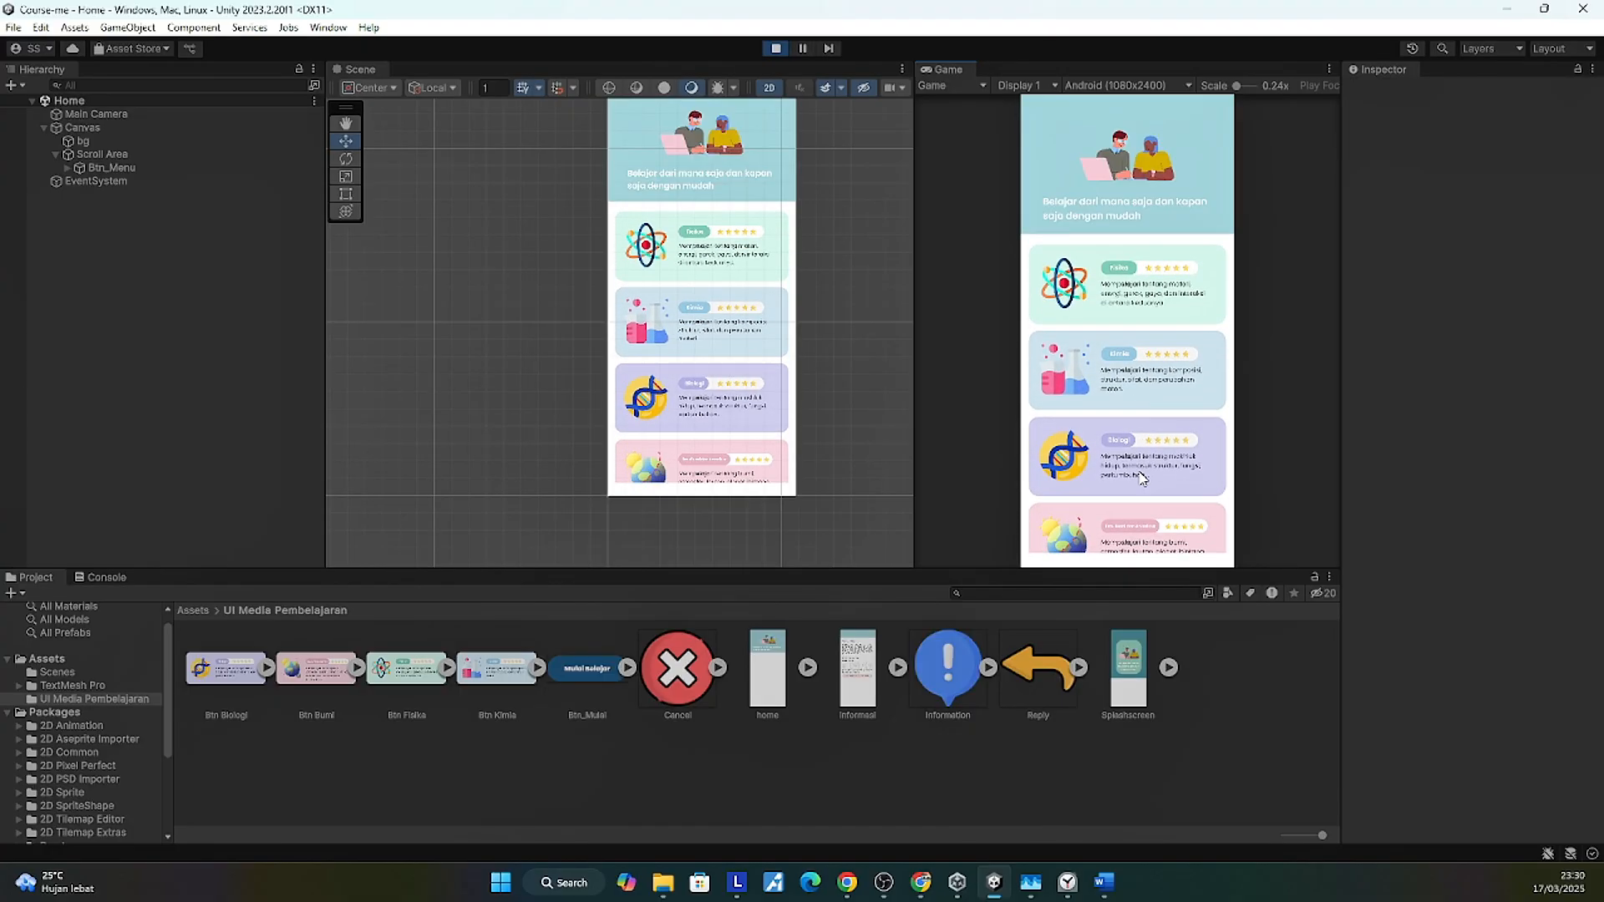
left_click(776, 48)
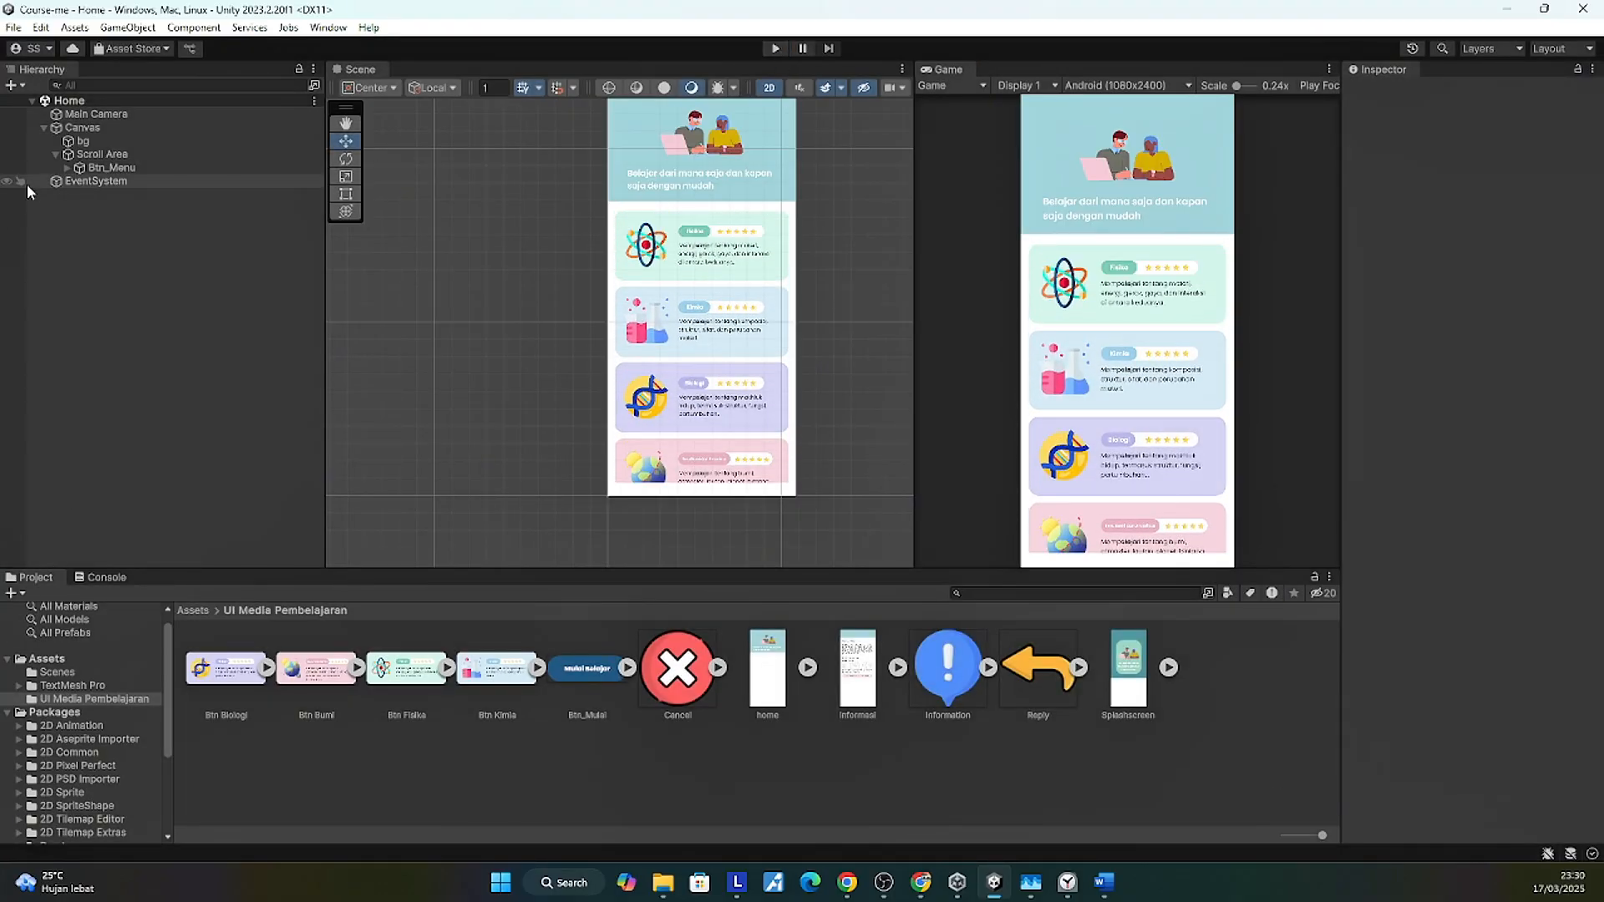
Step: Collapse Scroll Area in the hierarchy, select the Canvas and frame it in the scene view
left_click(53, 154)
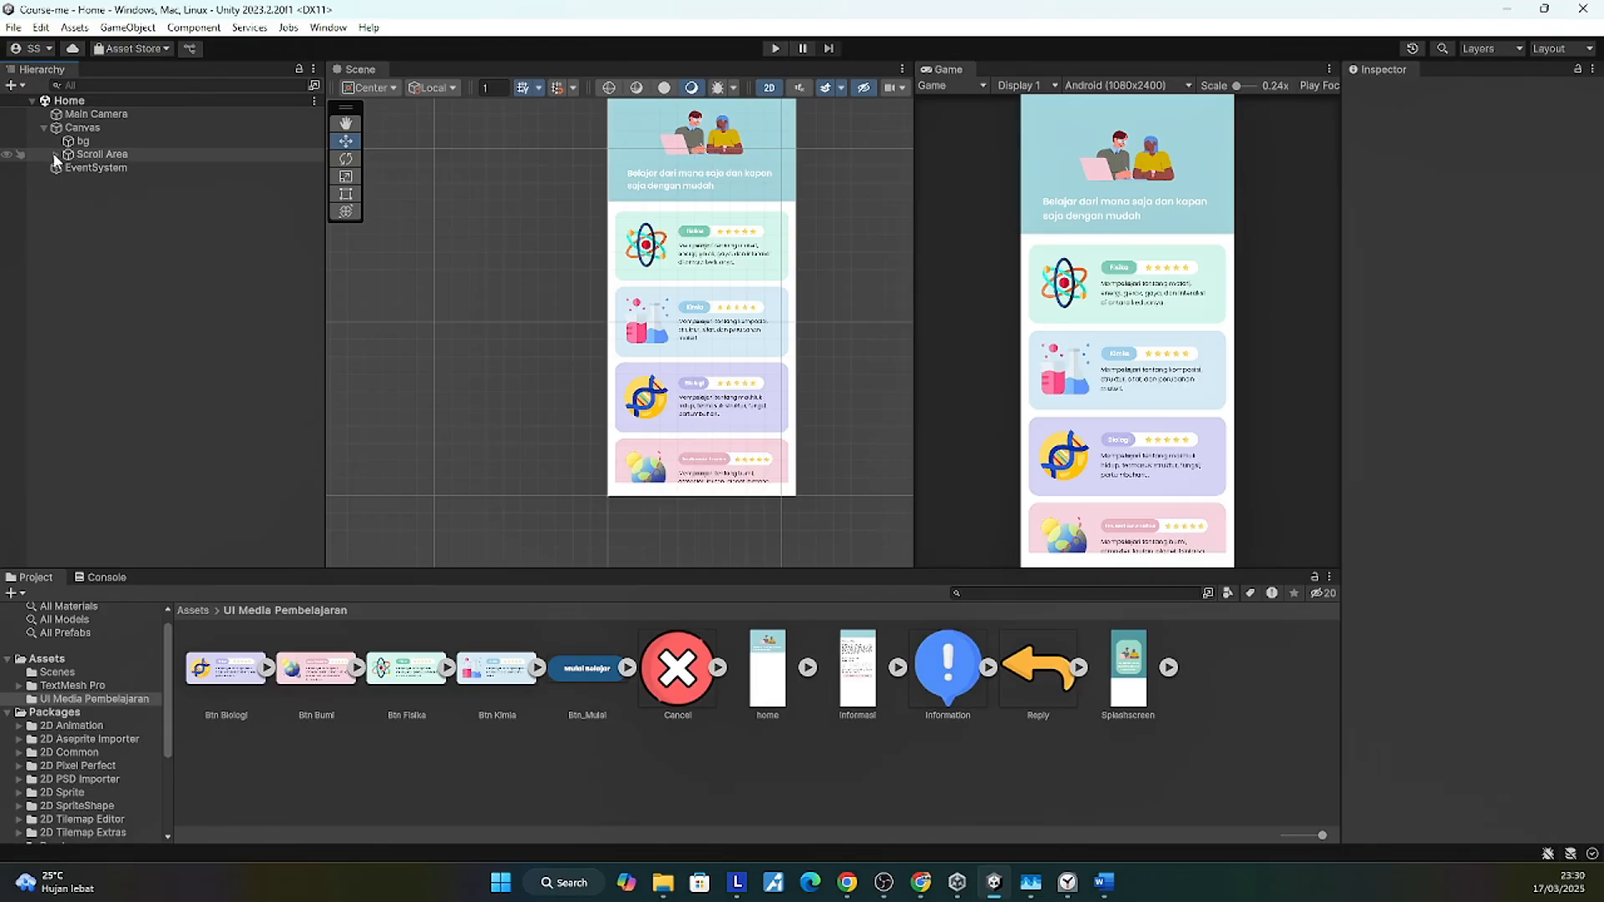
double_click(82, 127)
scroll(735, 287, "up", 2)
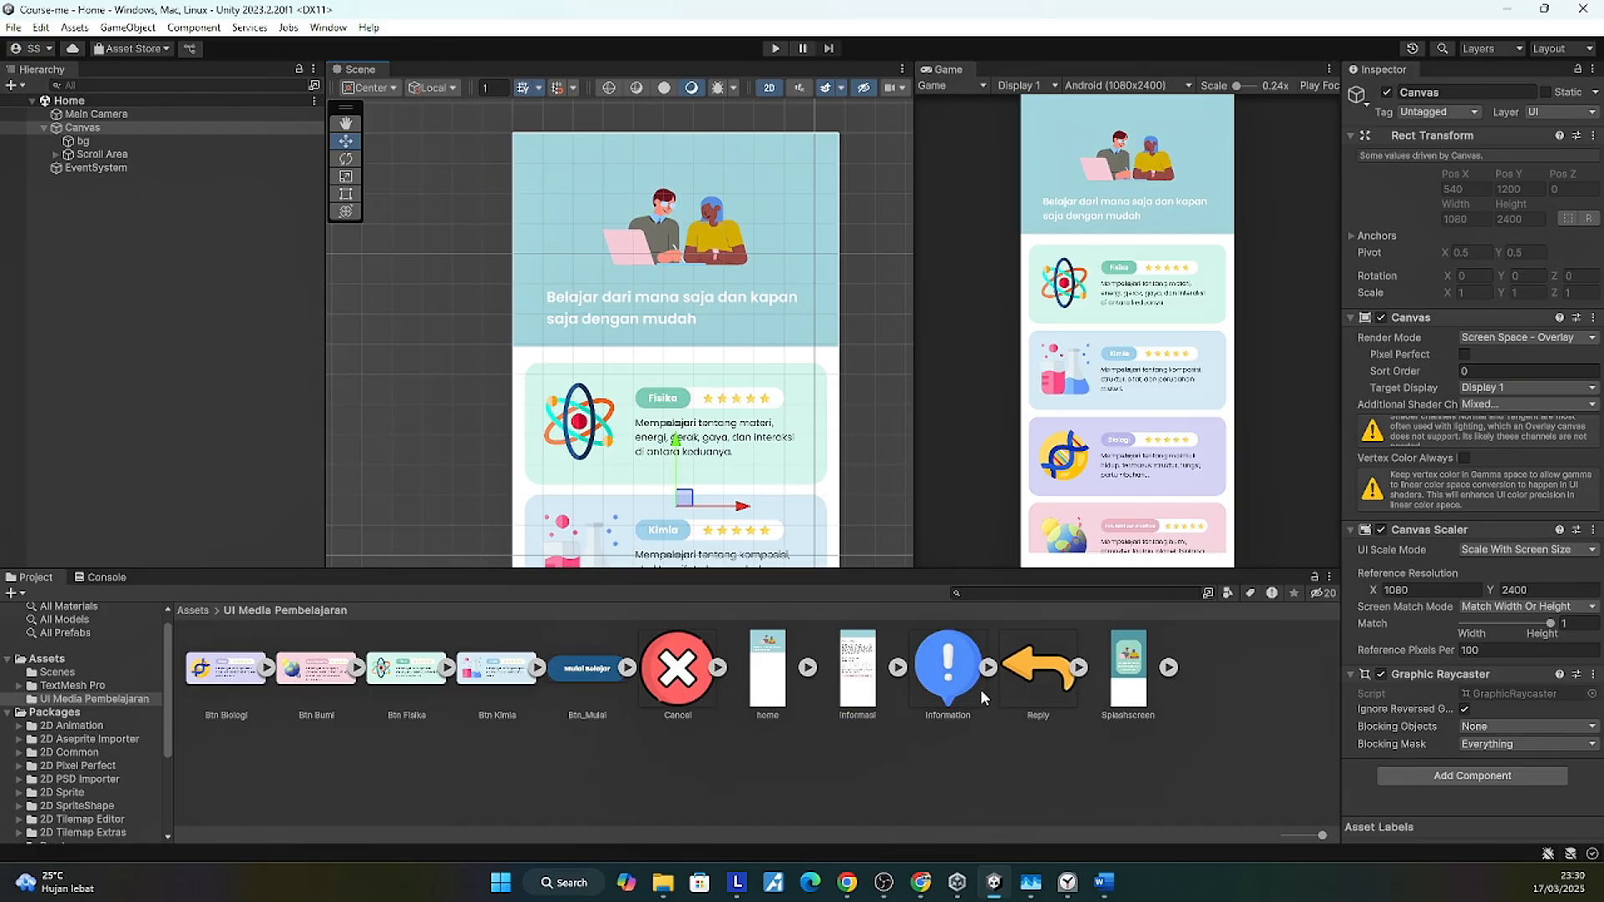
Step: Create an empty child object under Canvas, anchor it top-stretch, and extend its anchors down over a narrow strip at the canvas's upper edge
right_click(71, 130)
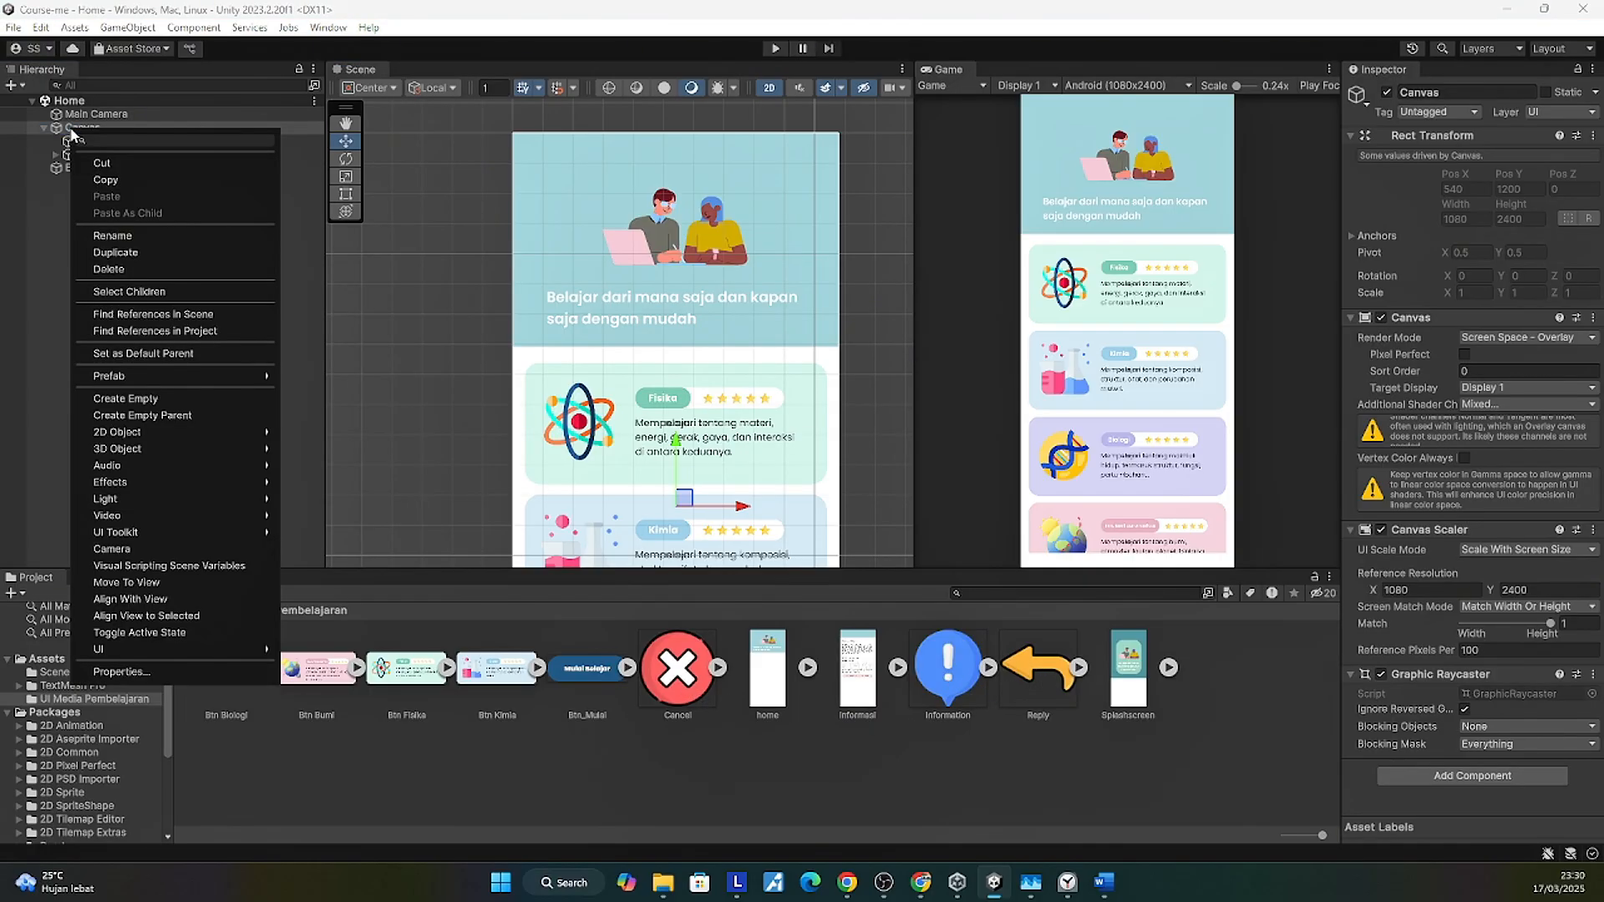
left_click(126, 398)
left_click(1379, 183)
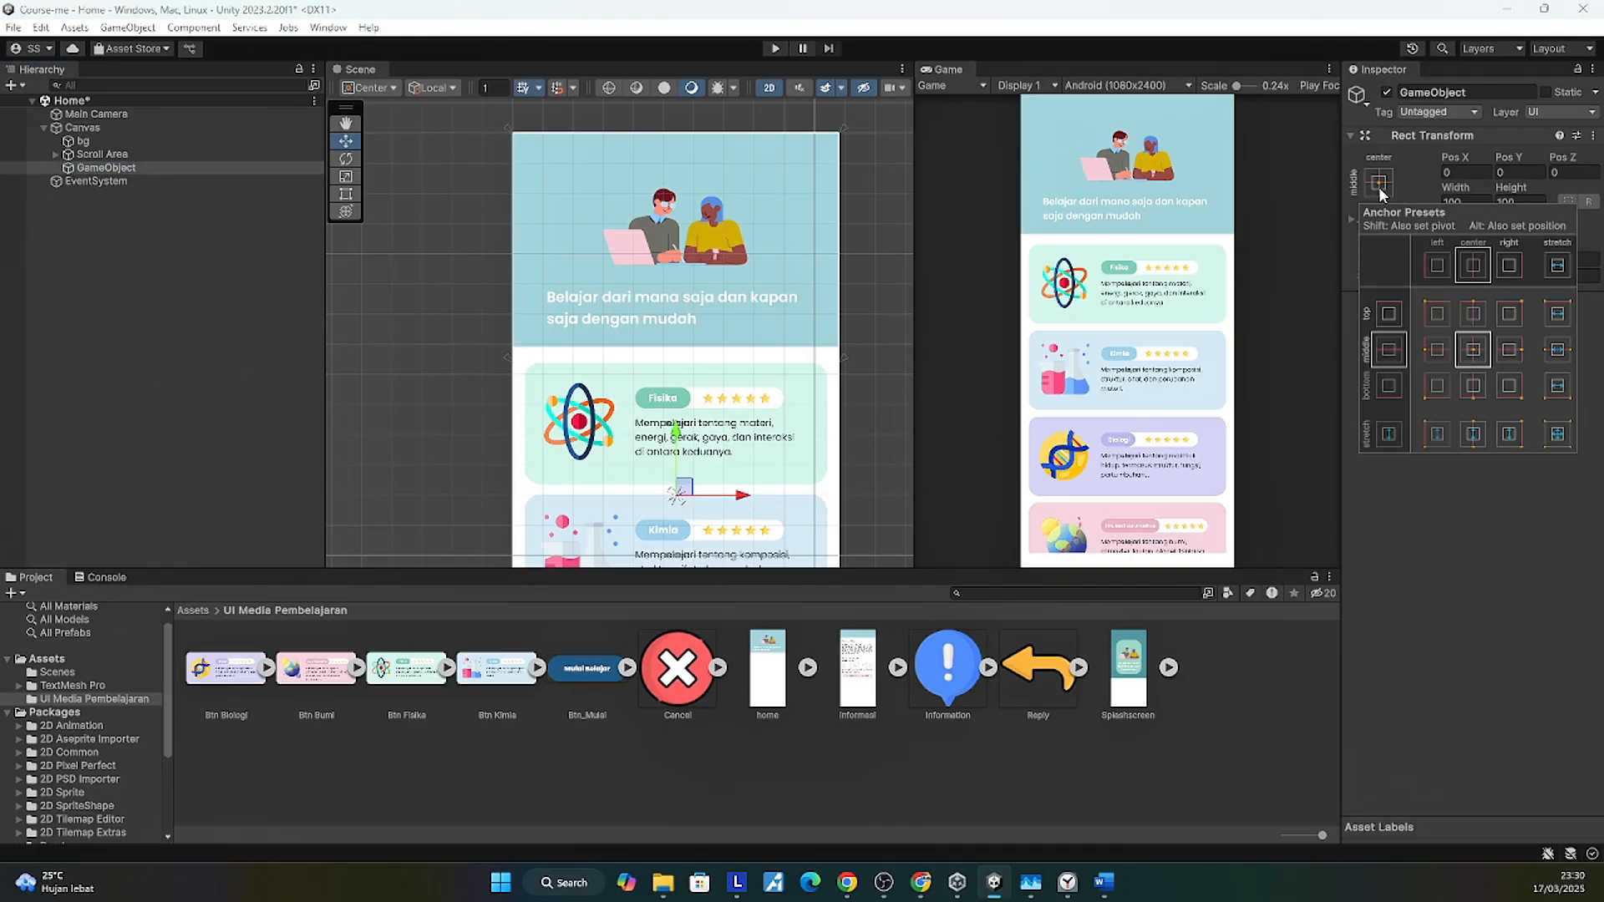
left_click(1558, 315)
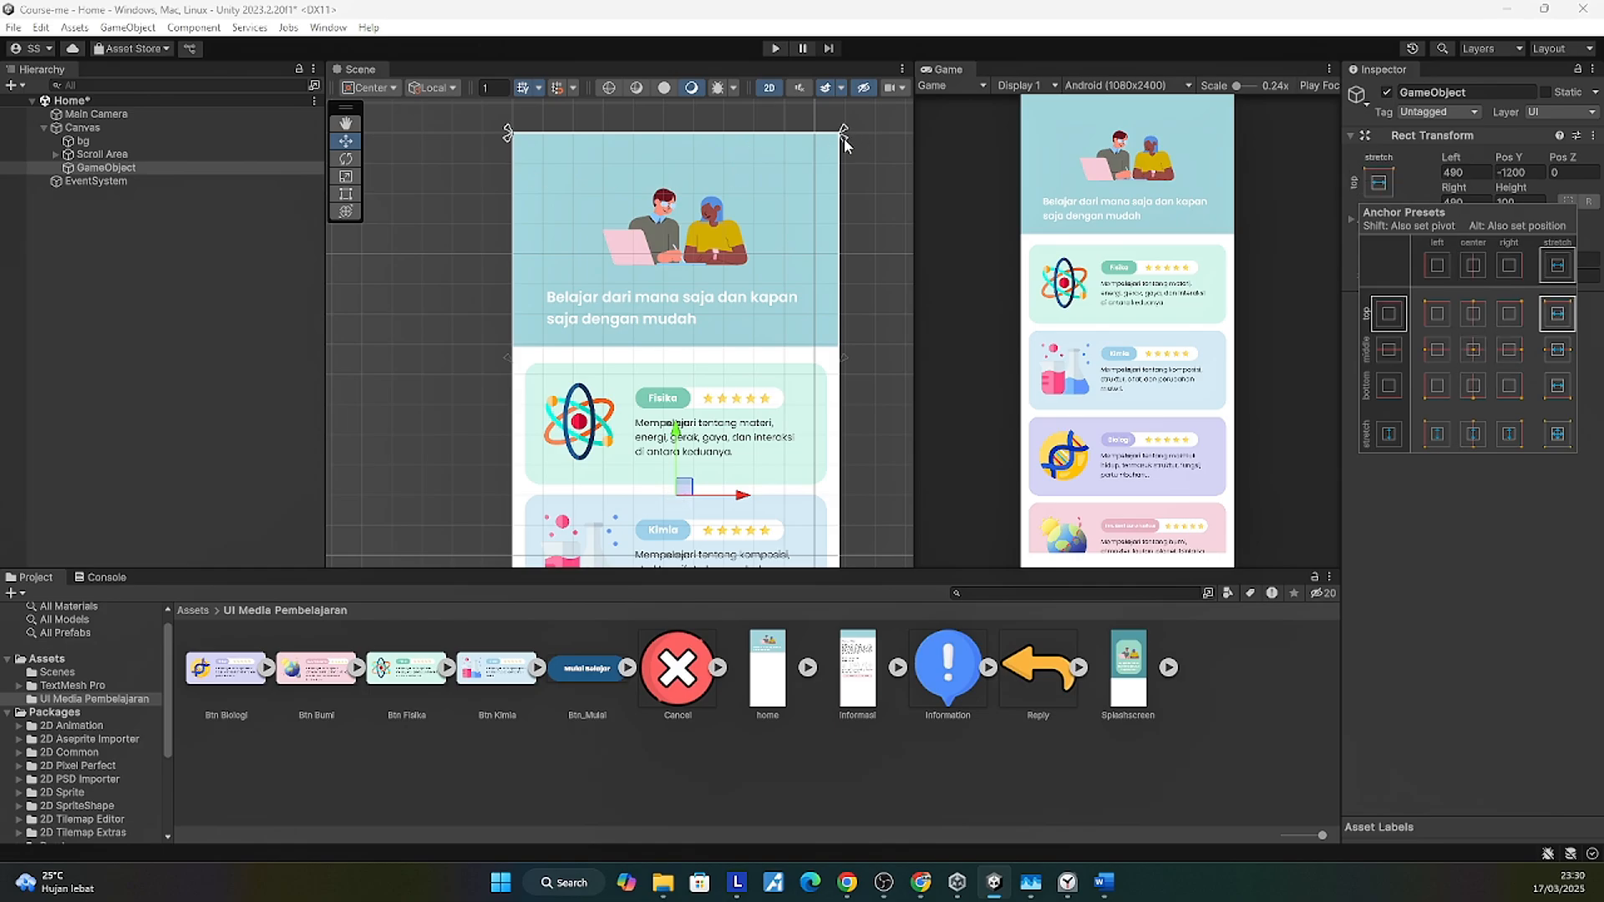
left_click_drag(844, 141, 844, 179)
Step: Set the new object's Left, Right, Top and Bottom offsets to 0 so it fills the anchored strip
left_click(1474, 171)
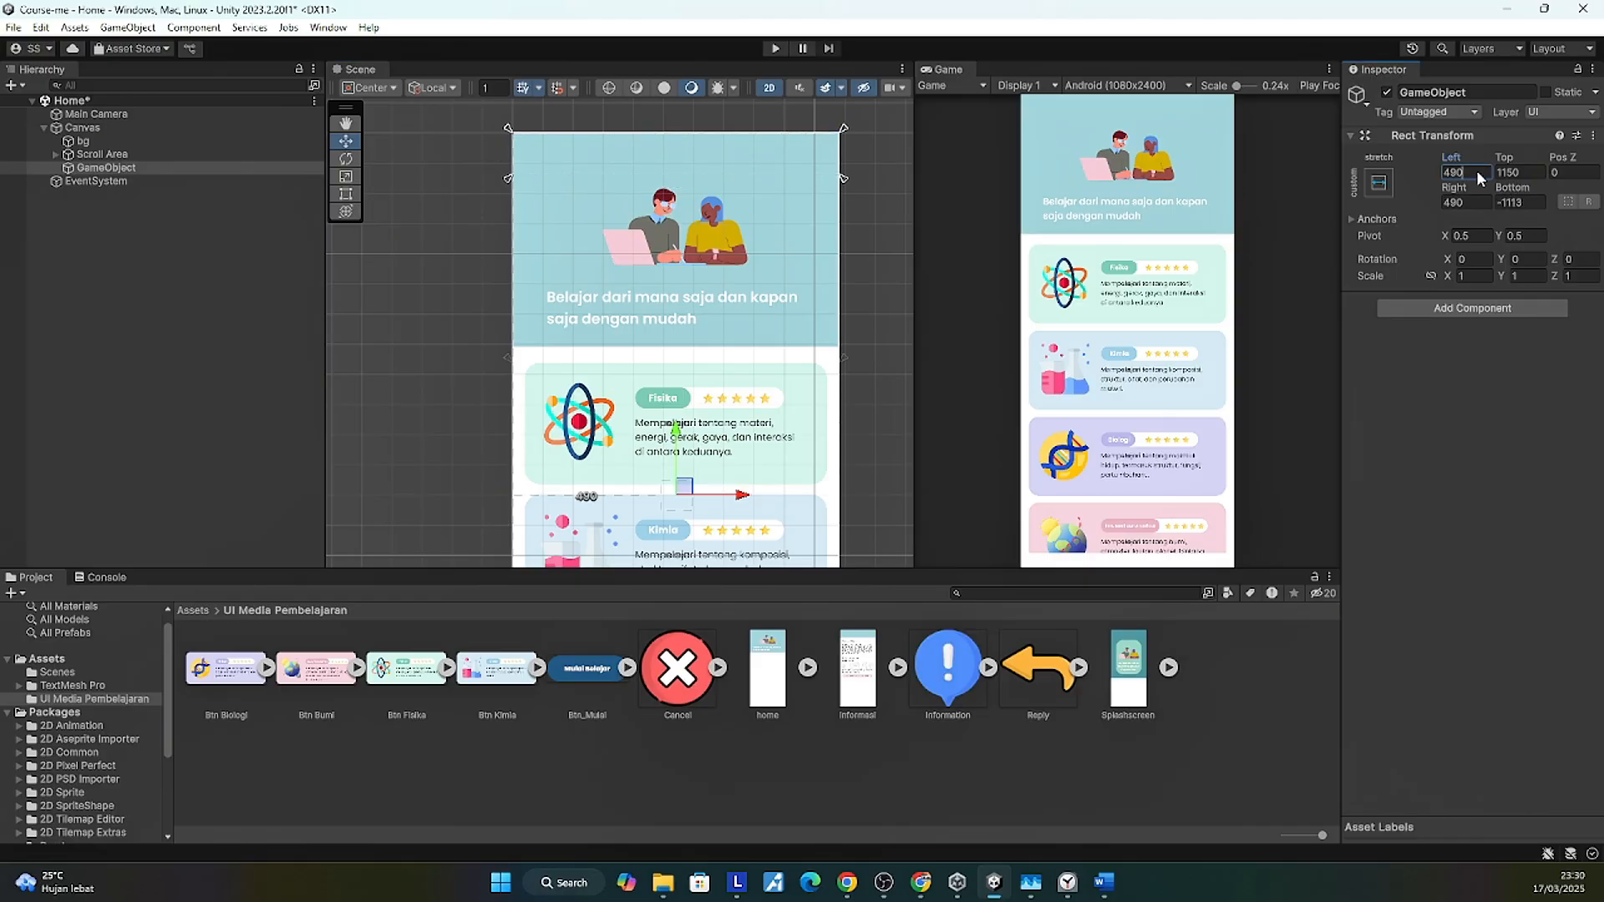
type("0")
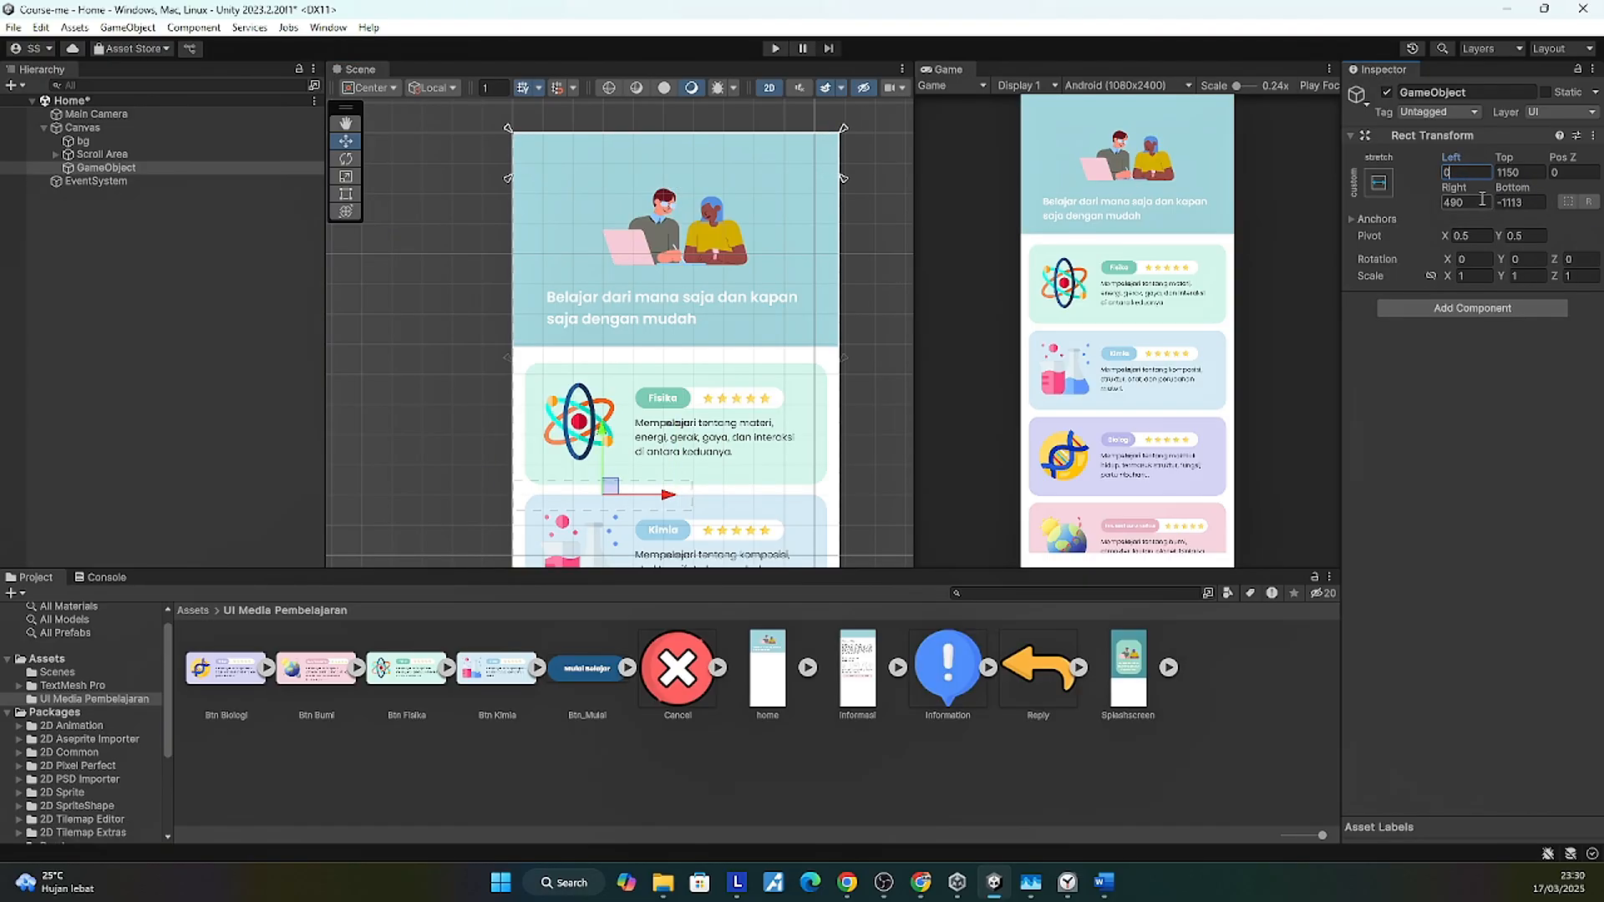
left_click(1483, 203)
type("0")
left_click(1512, 172)
type("0")
left_click(1520, 203)
type("0")
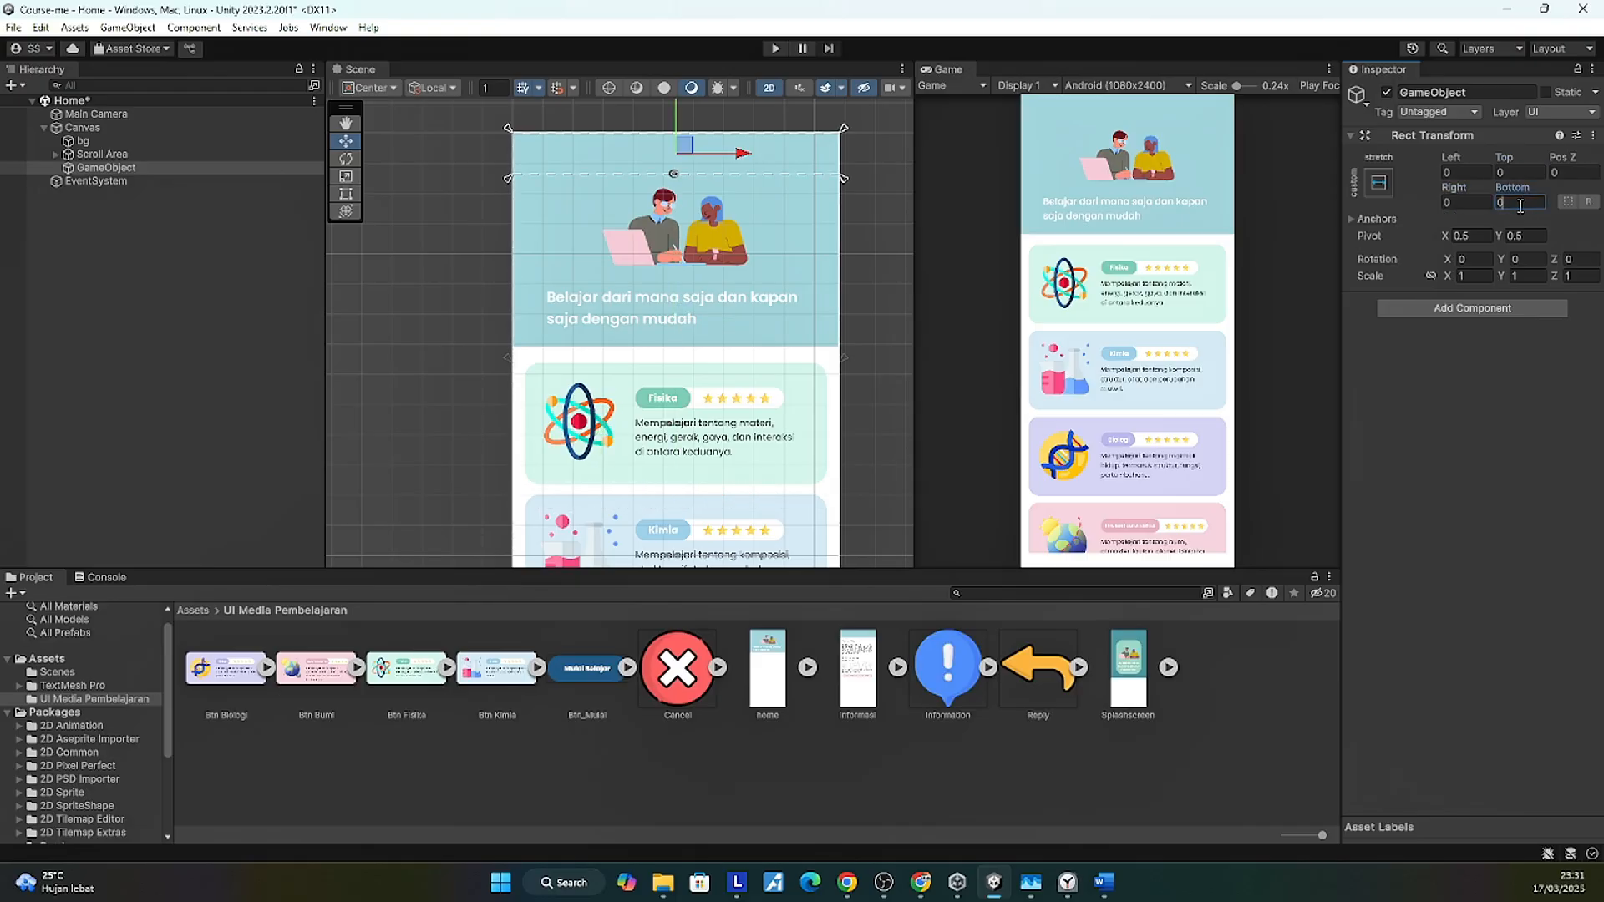
left_click(905, 220)
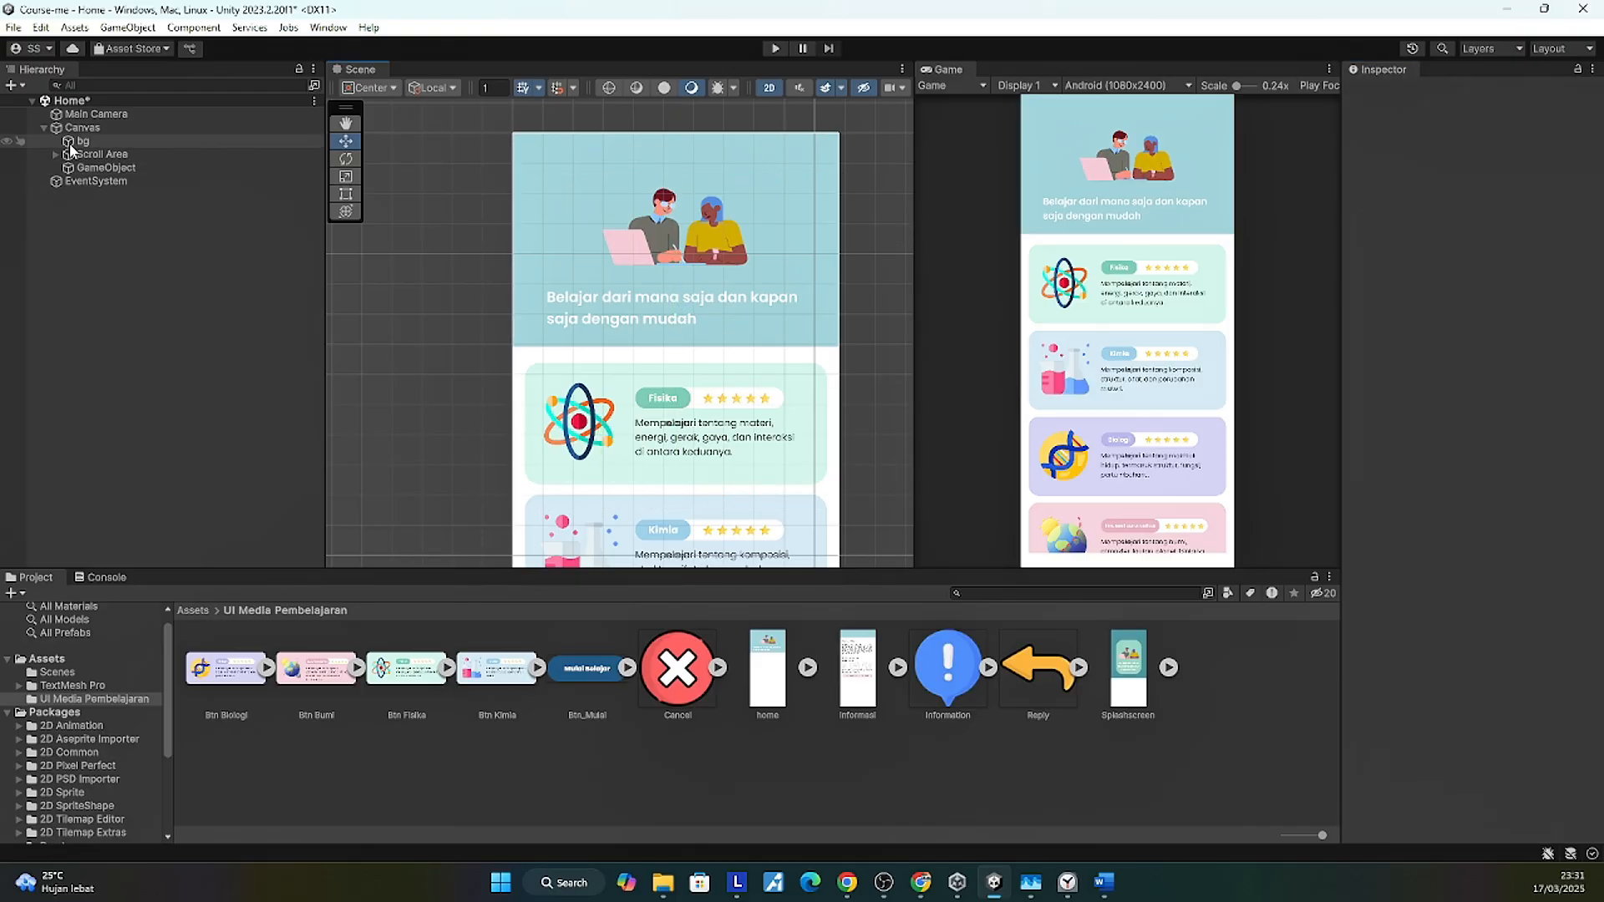
Step: Rename the new empty object under Canvas to Header
left_click(105, 169)
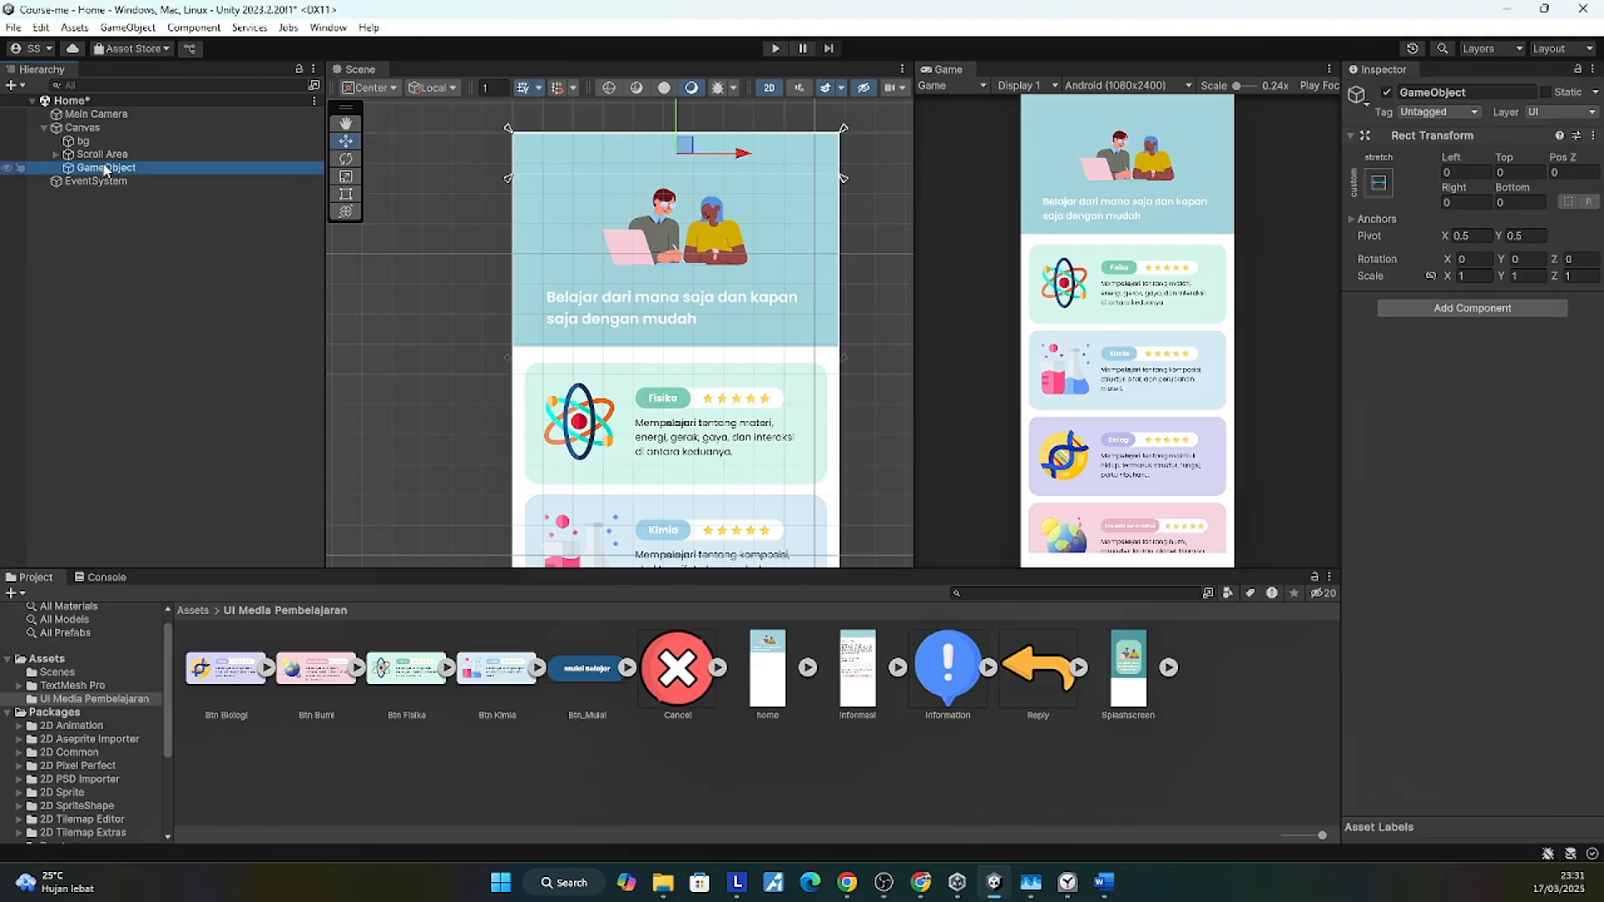
left_click(105, 169)
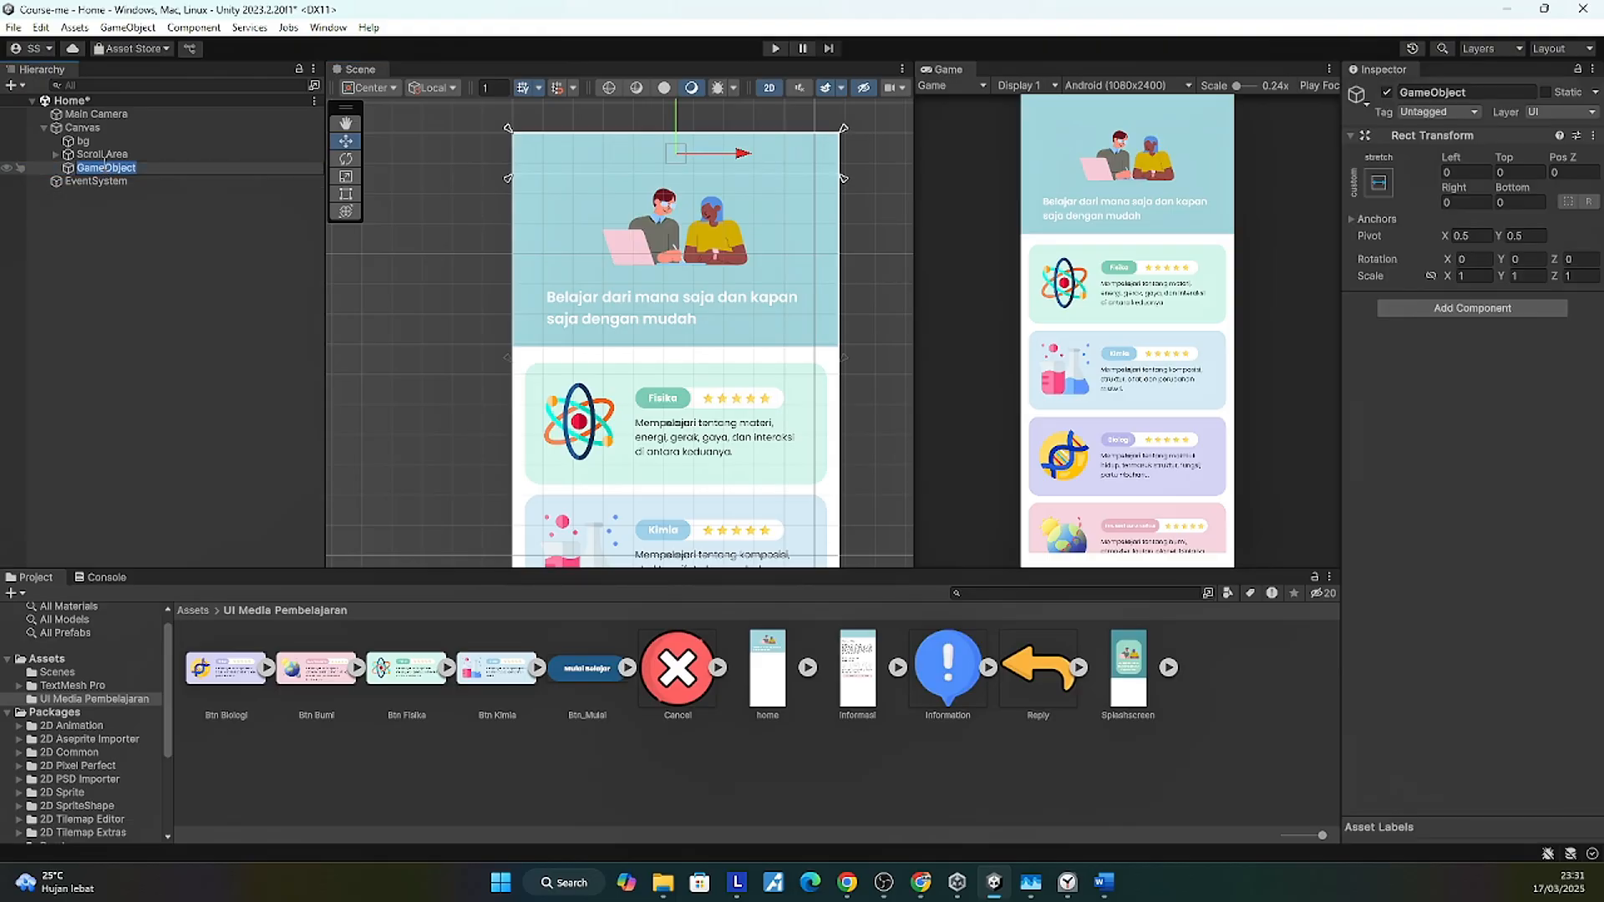
type("Header")
key("Return")
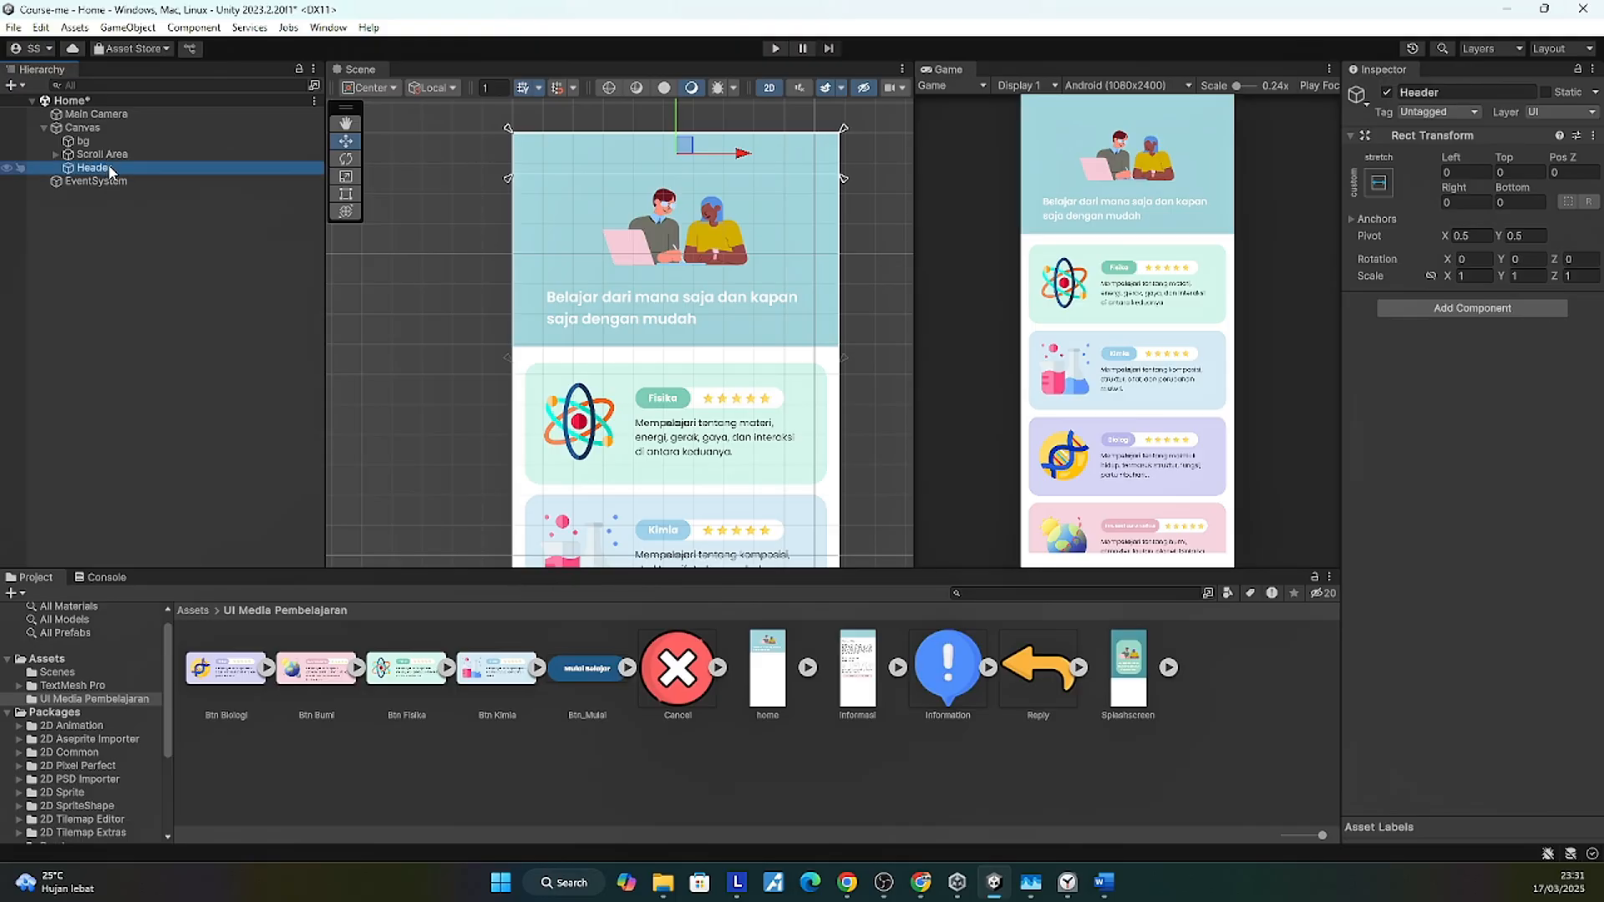
Step: Add a Button - TextMeshPro as a child of Header
right_click(110, 170)
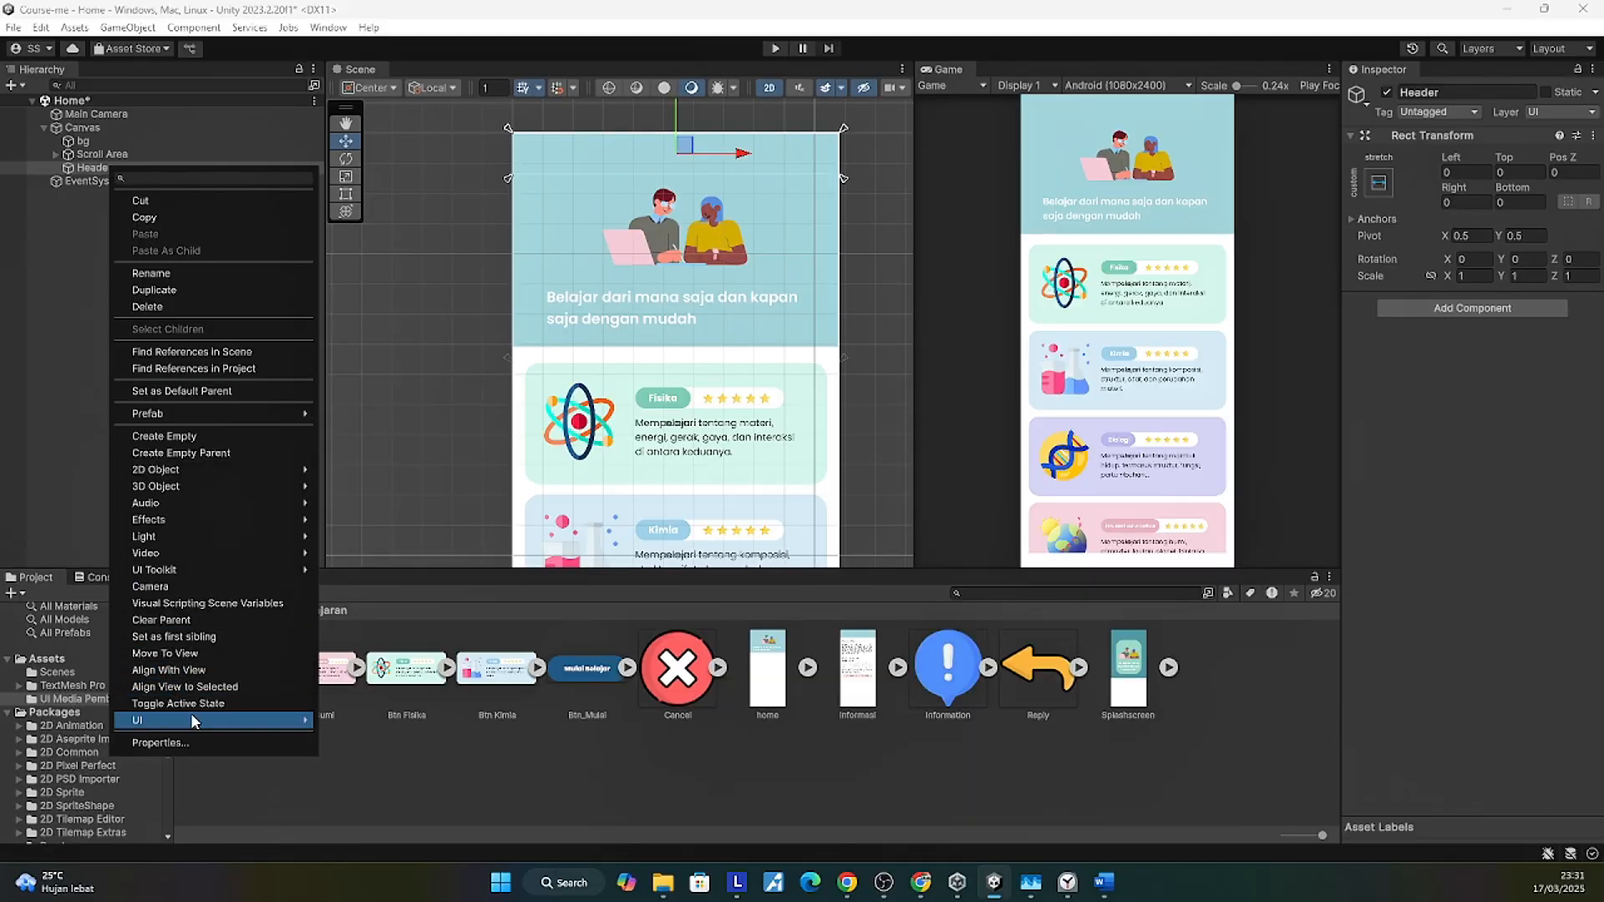
left_click(238, 719)
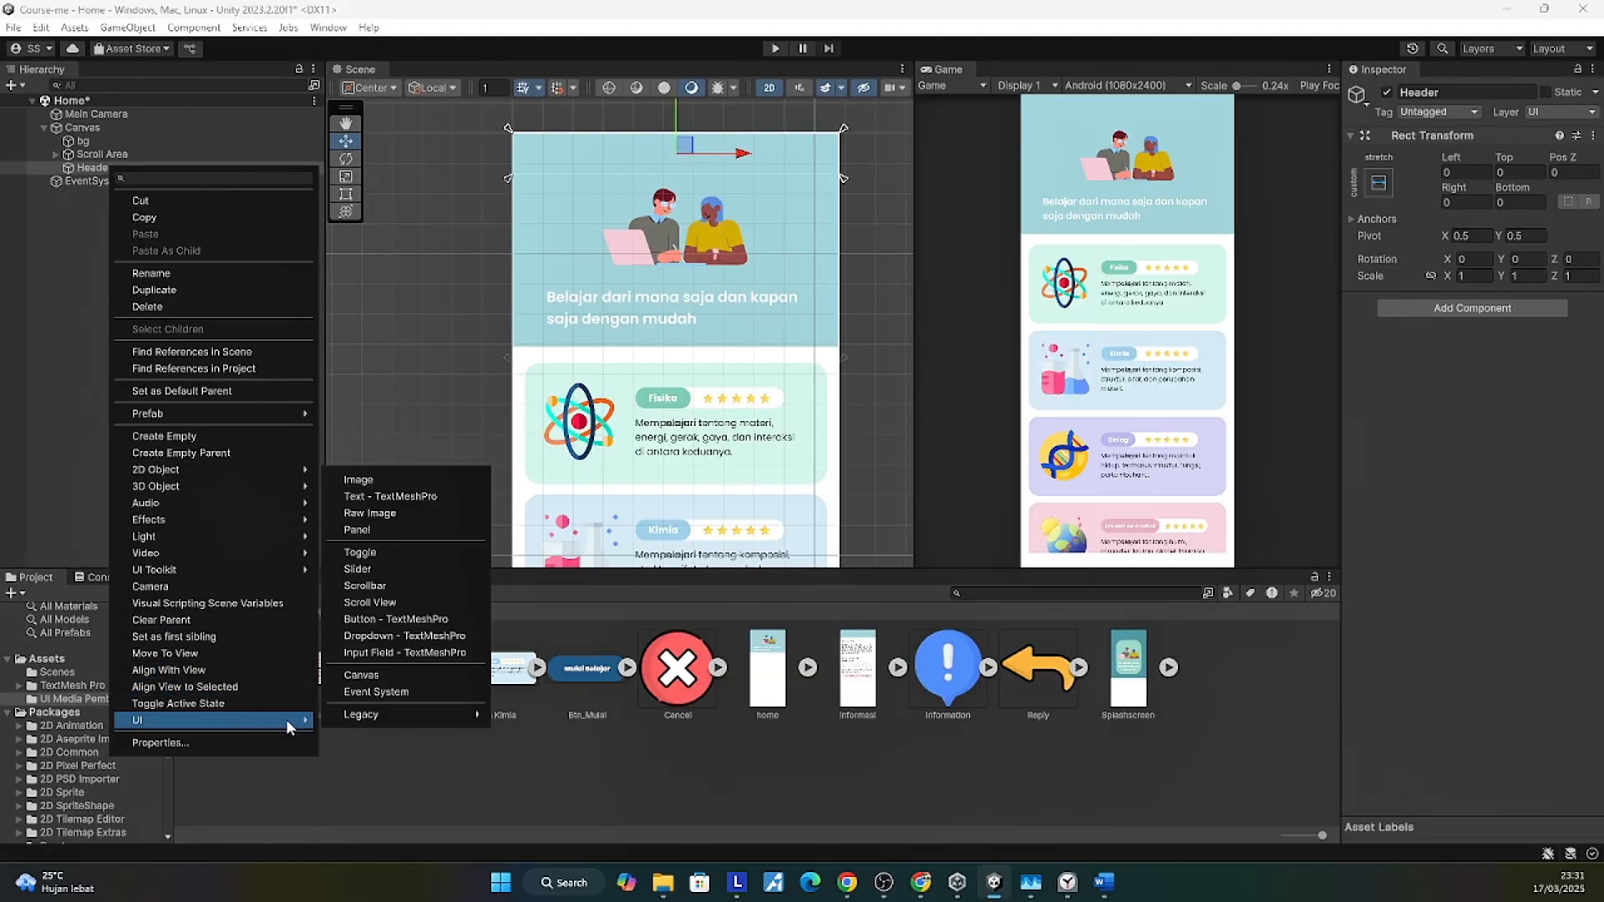
left_click(420, 621)
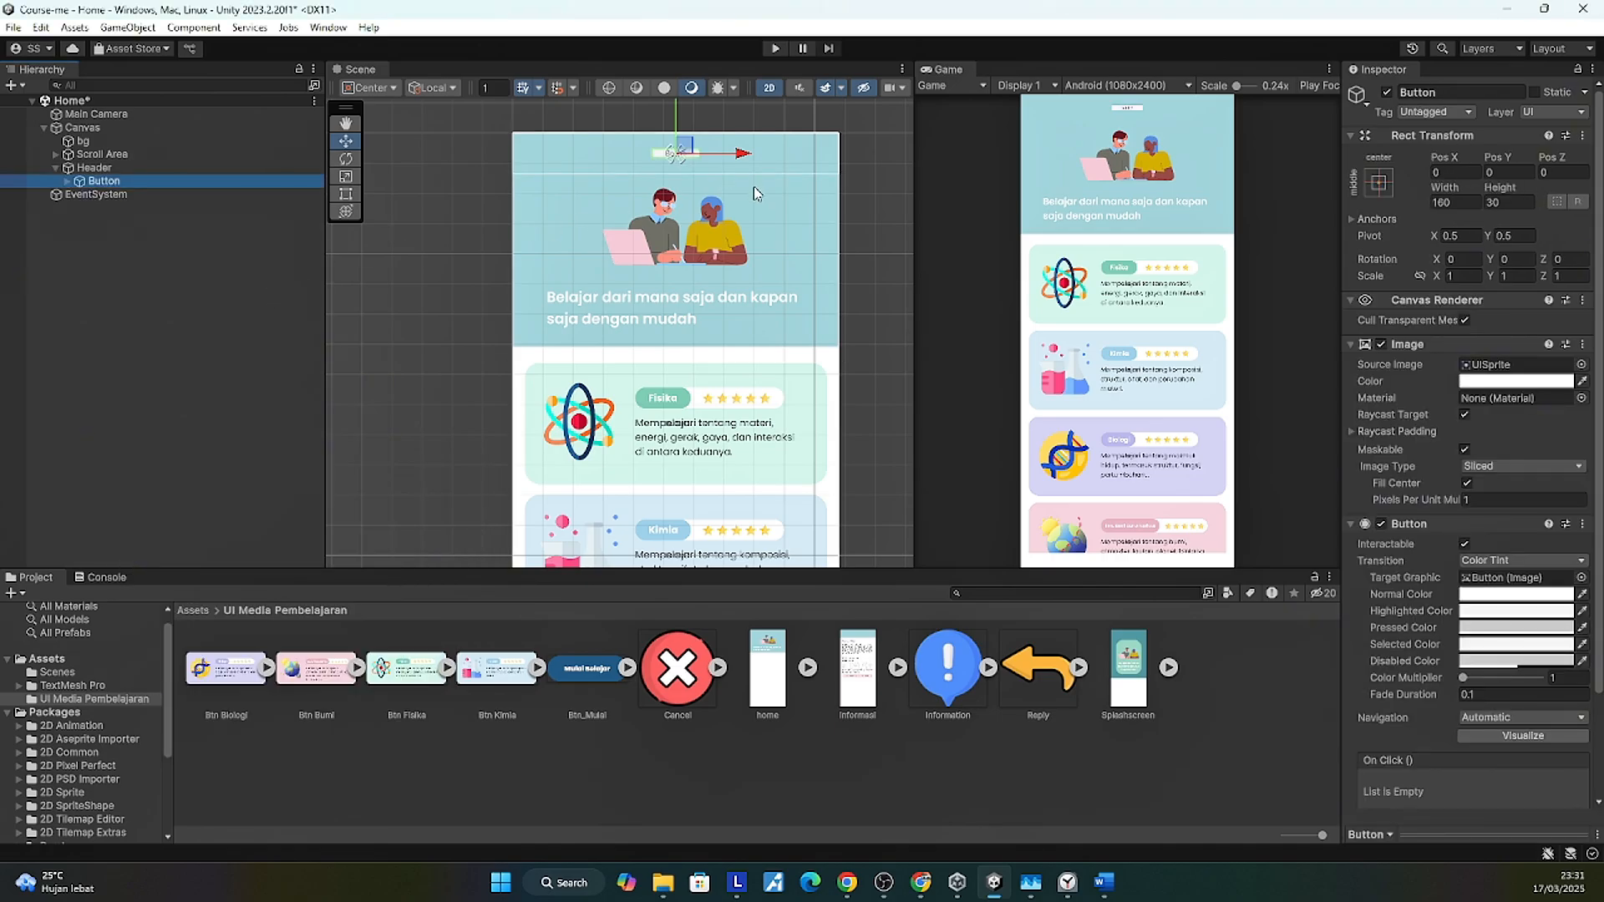
Step: Anchor the header button to the middle-right of Header and set its Pos X to -50
left_click_drag(748, 186, 750, 236)
left_click(1381, 194)
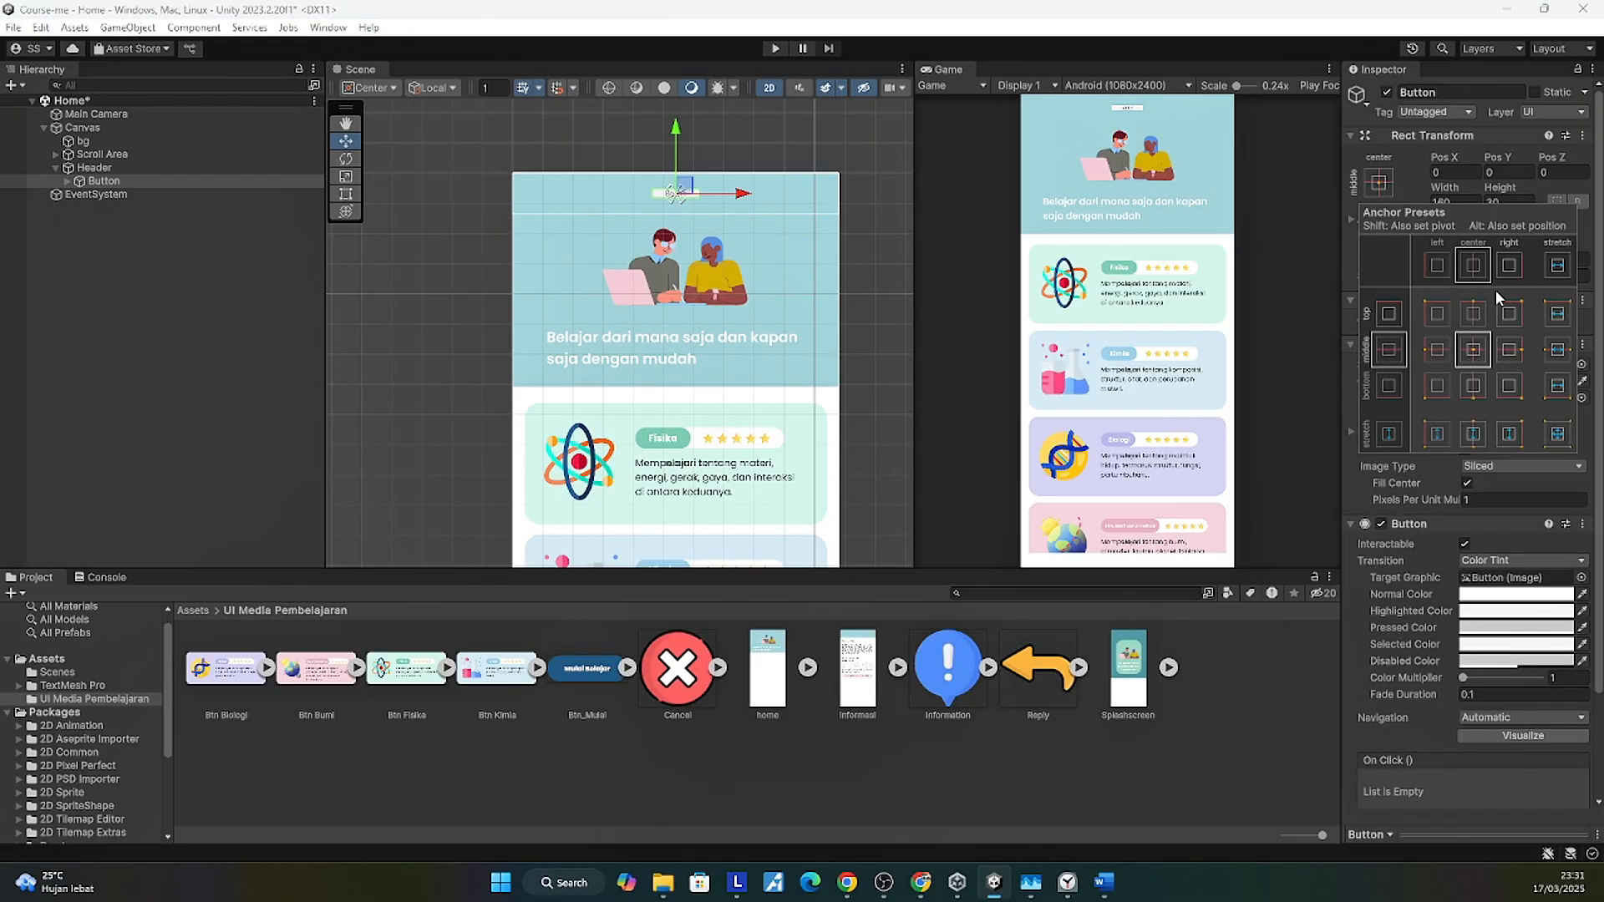
left_click(1512, 351)
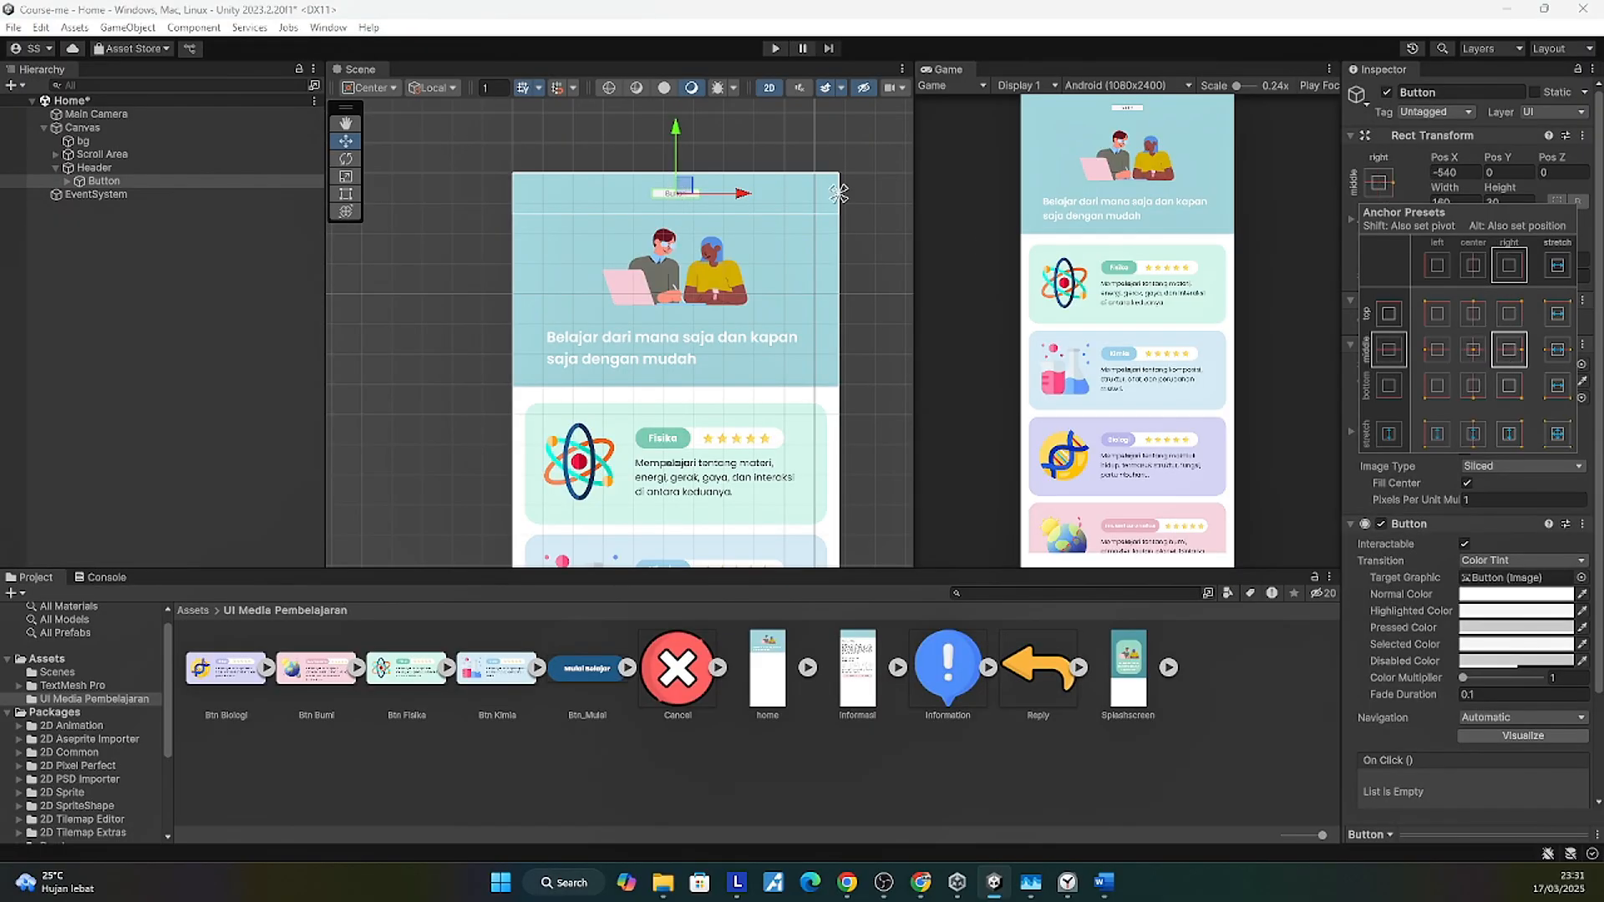
left_click(1454, 173)
left_click(1459, 174)
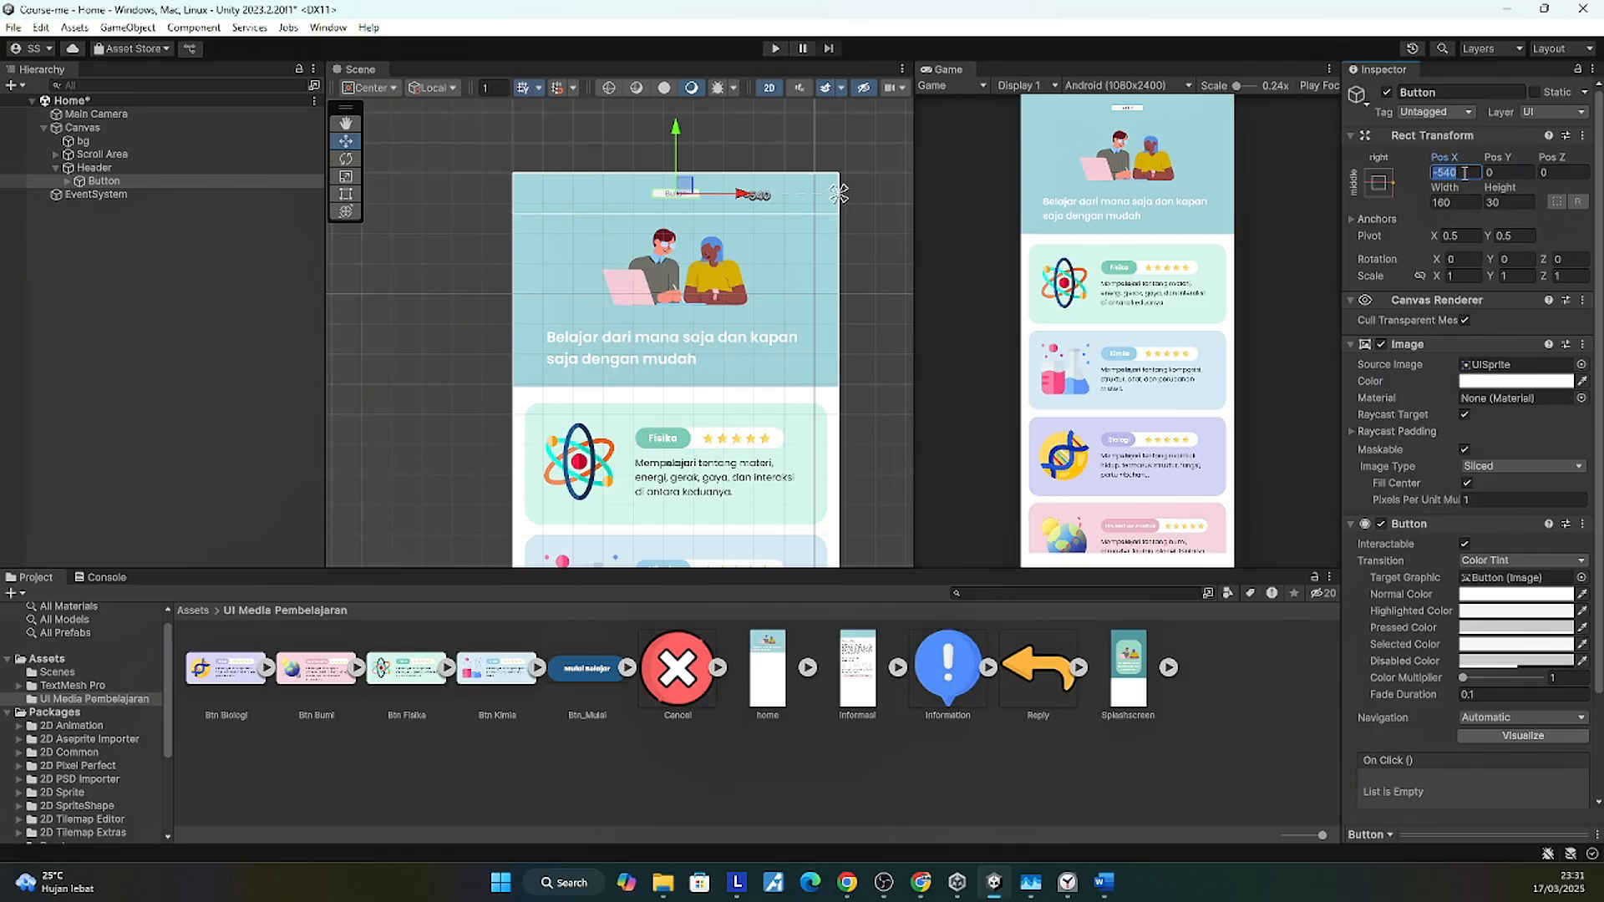
type("-50")
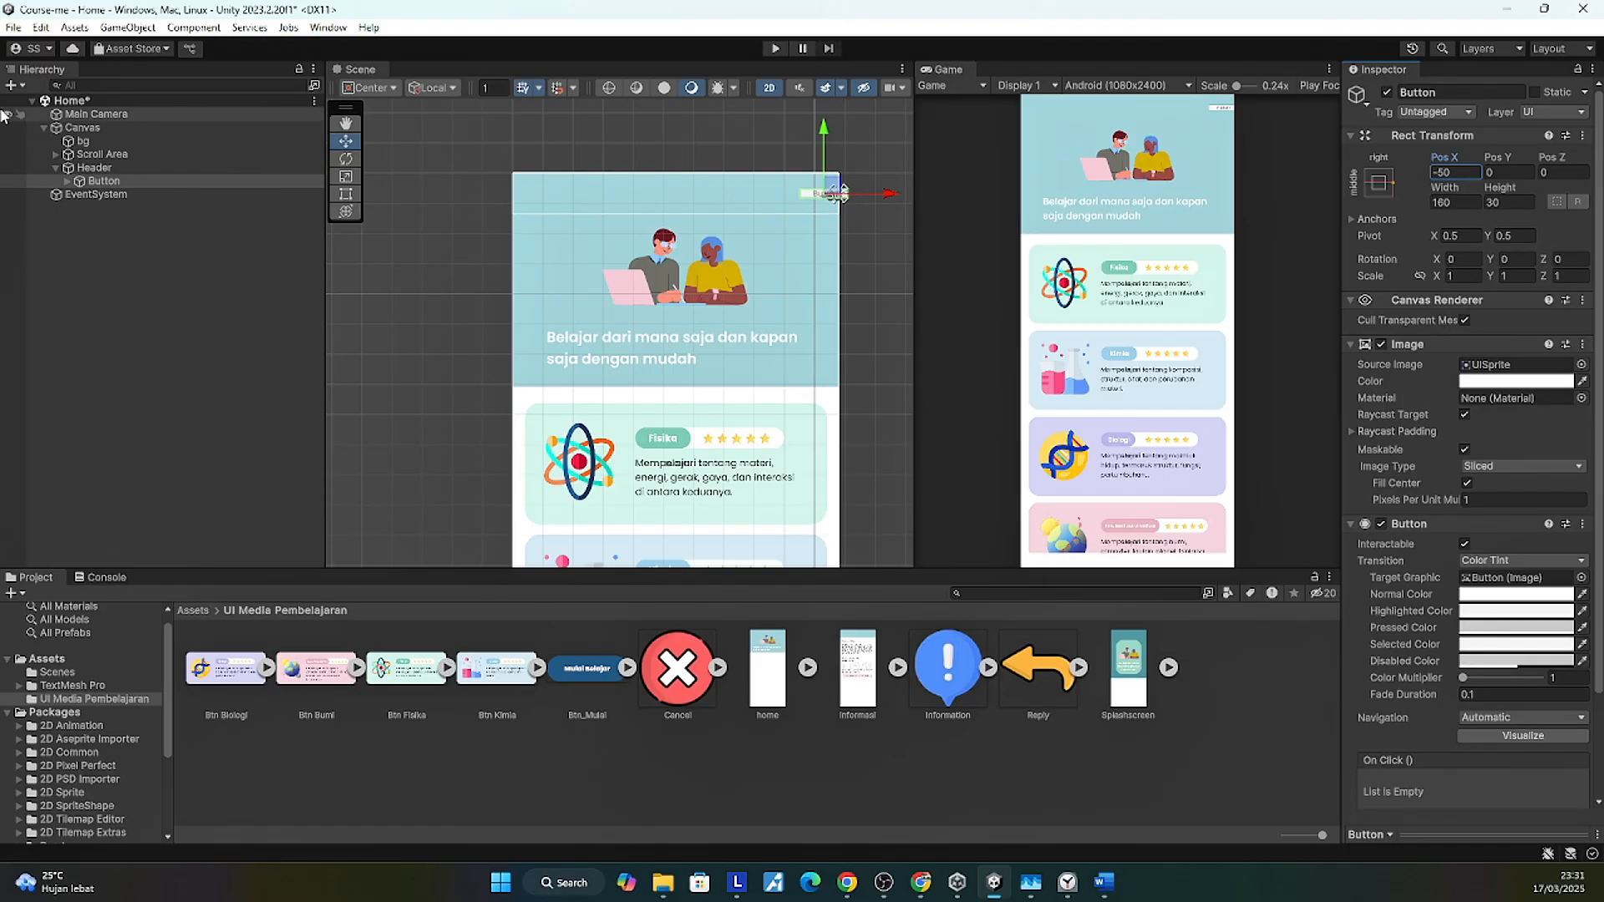
Step: Delete the Text (TMP) child of the header button
left_click(67, 181)
left_click(98, 195)
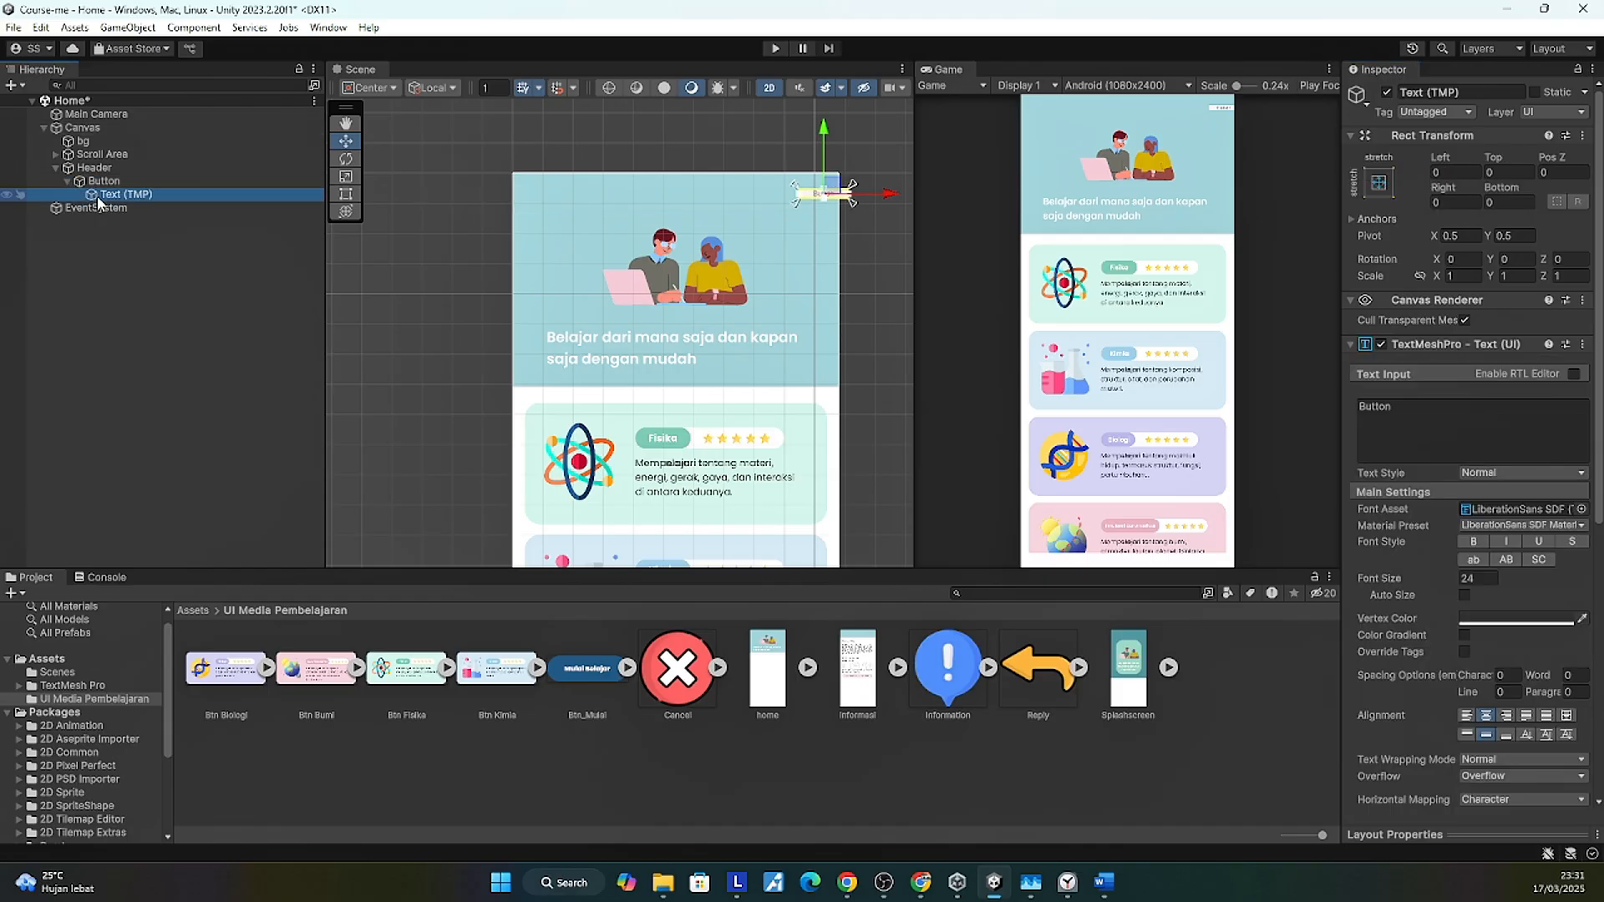
key("Delete")
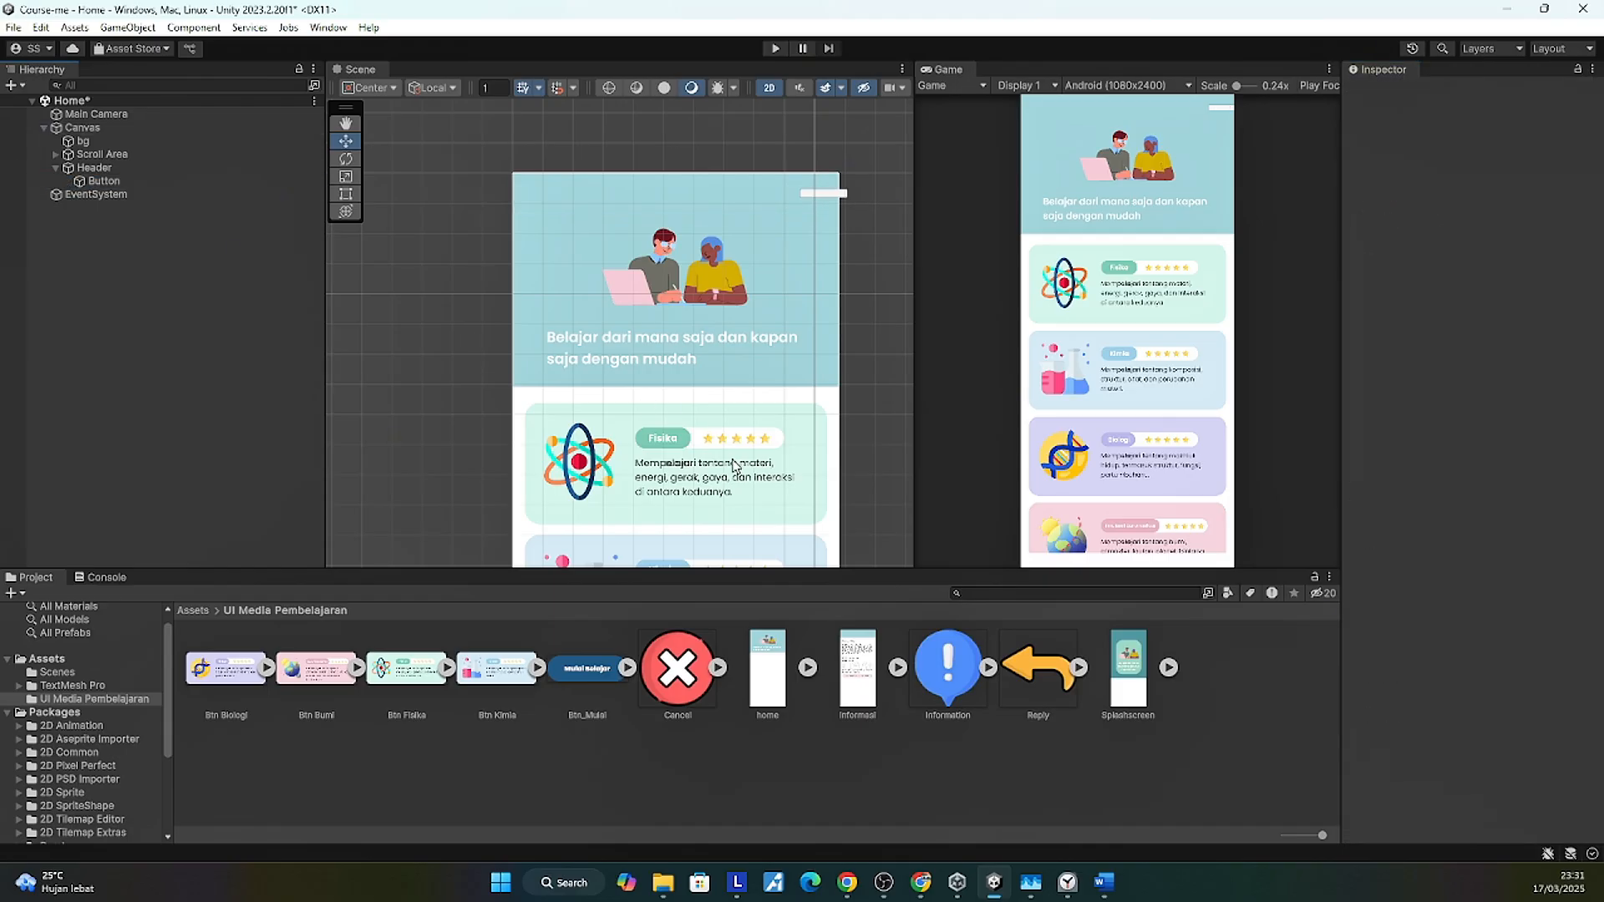
Step: Delete the Text (TMP) children of Button (1) through Button (4) inside Btn_Menu
left_click(56, 155)
left_click(68, 168)
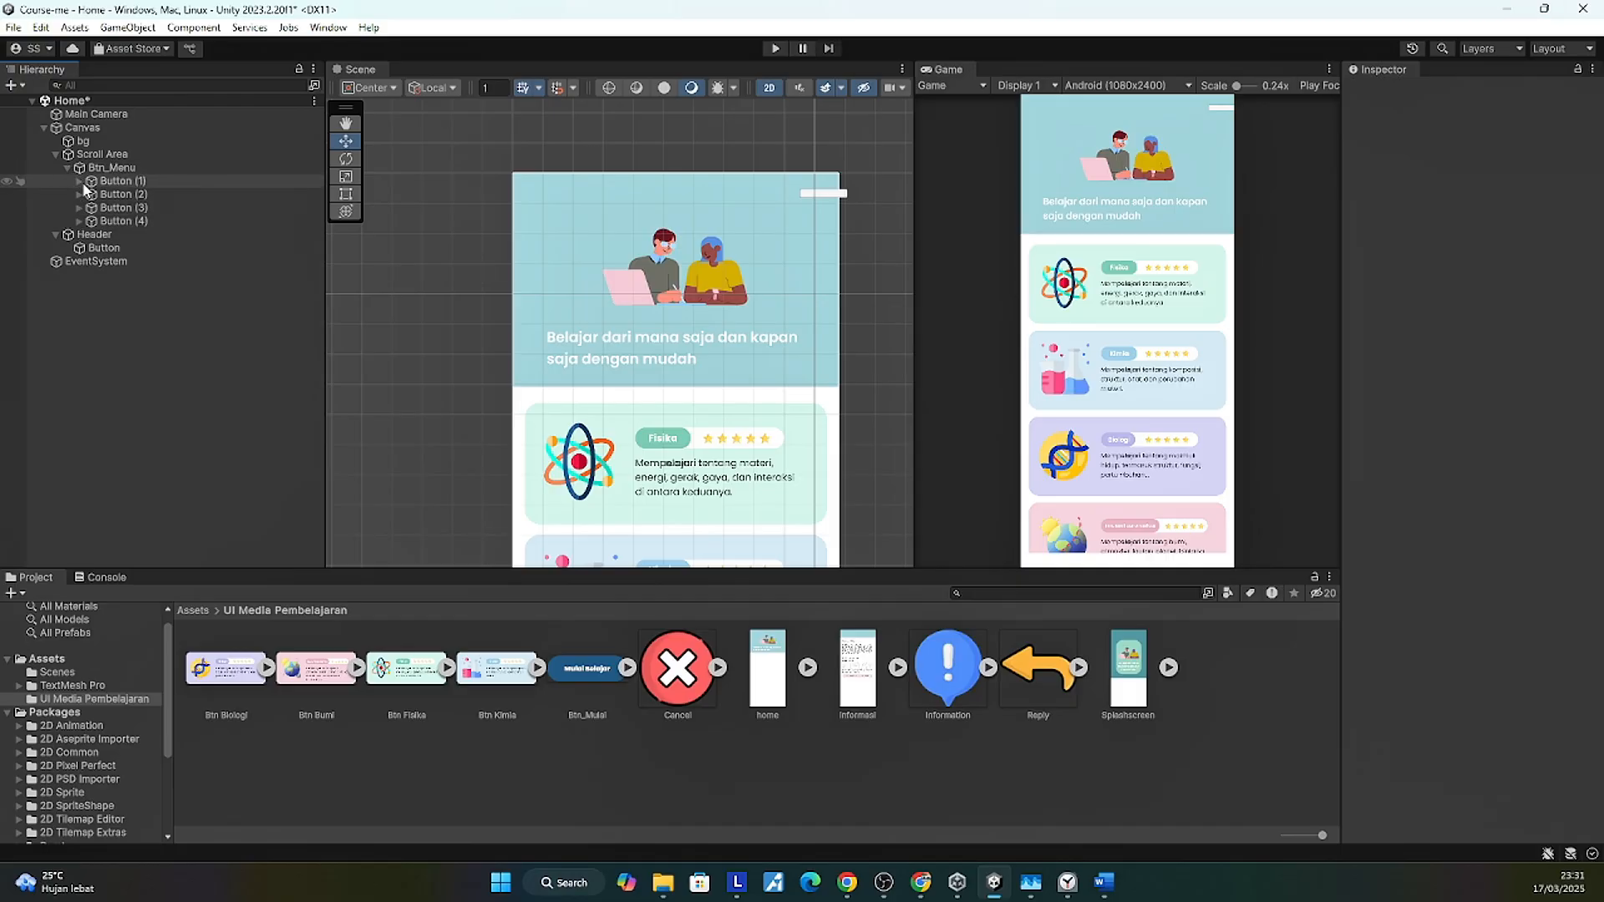
left_click(80, 182)
left_click(79, 209)
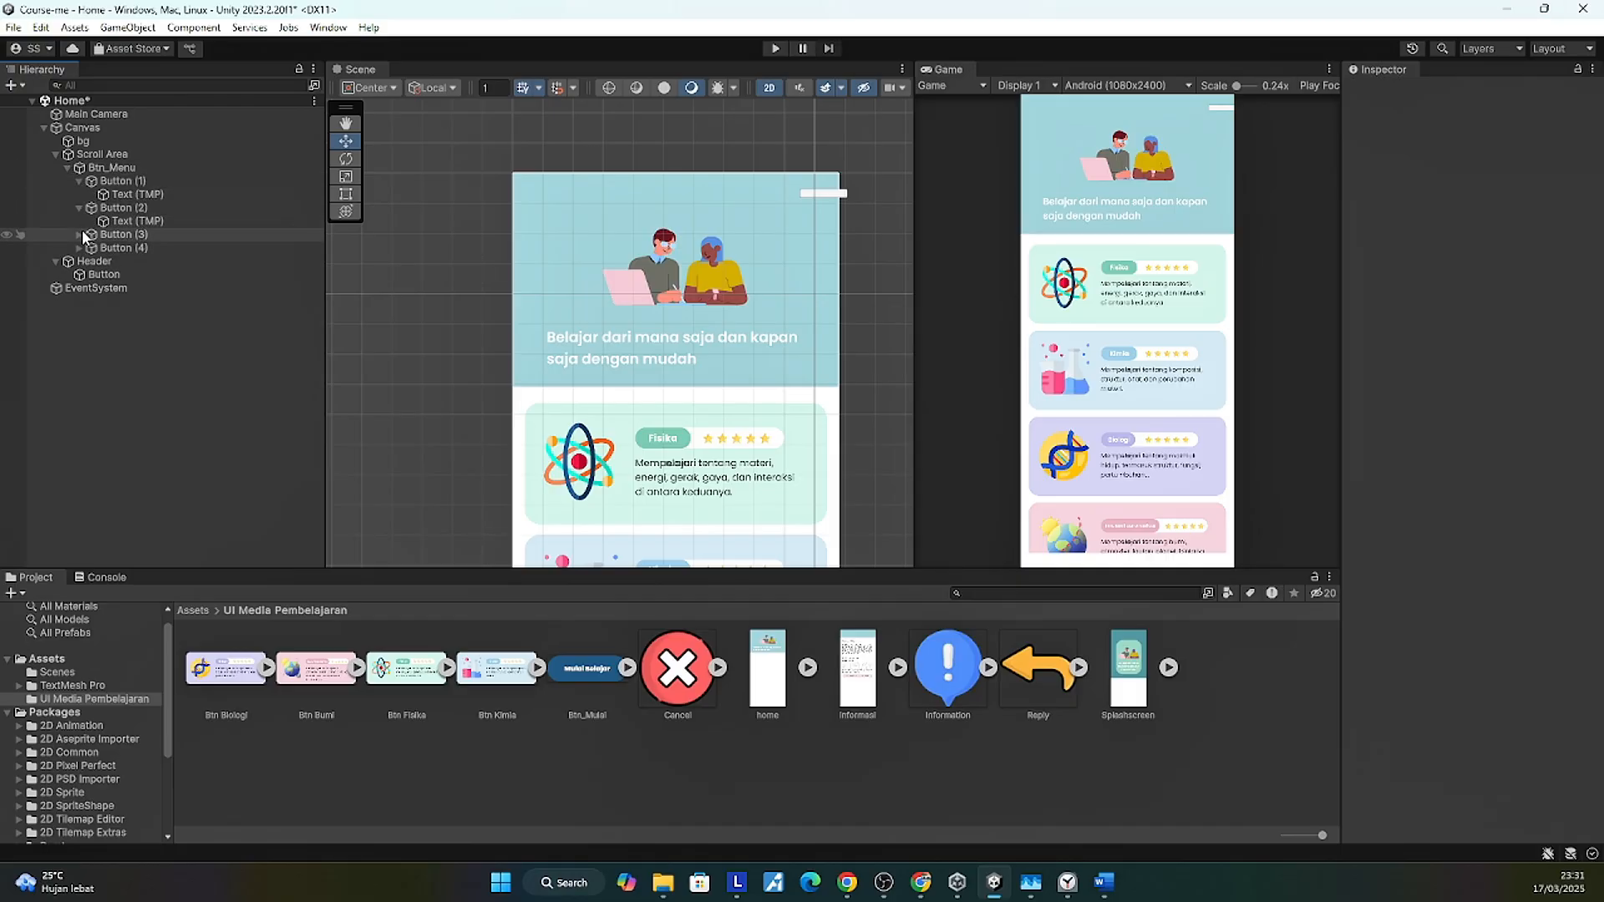
left_click(80, 234)
left_click(79, 262)
left_click(129, 275)
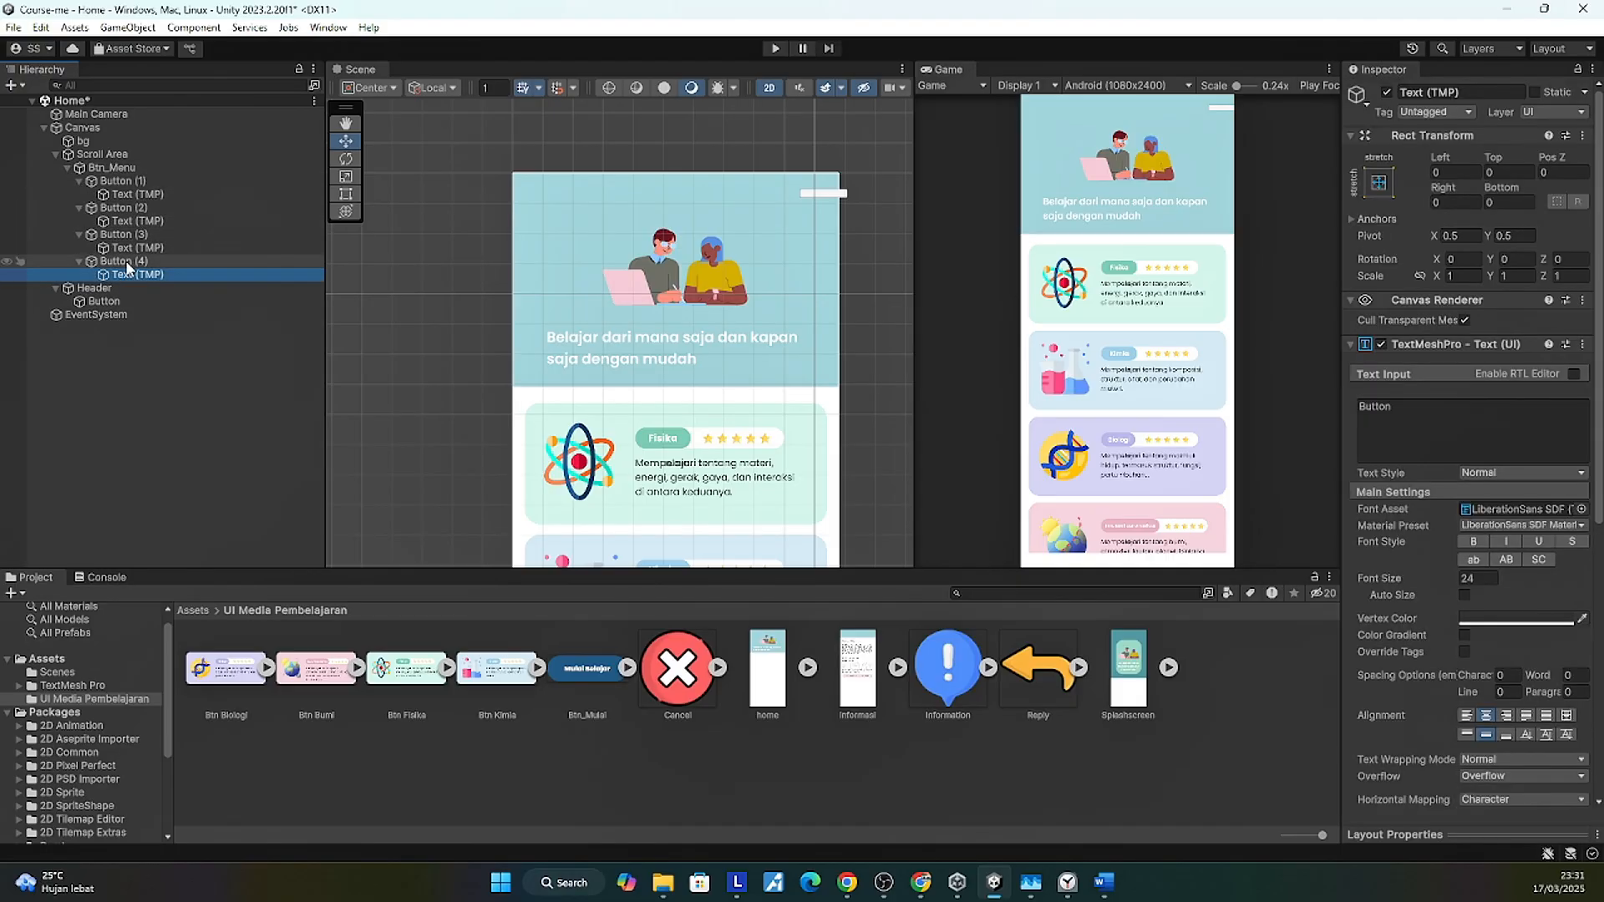
left_click(129, 248, "ctrl")
left_click(127, 221, "ctrl")
left_click(124, 195, "ctrl")
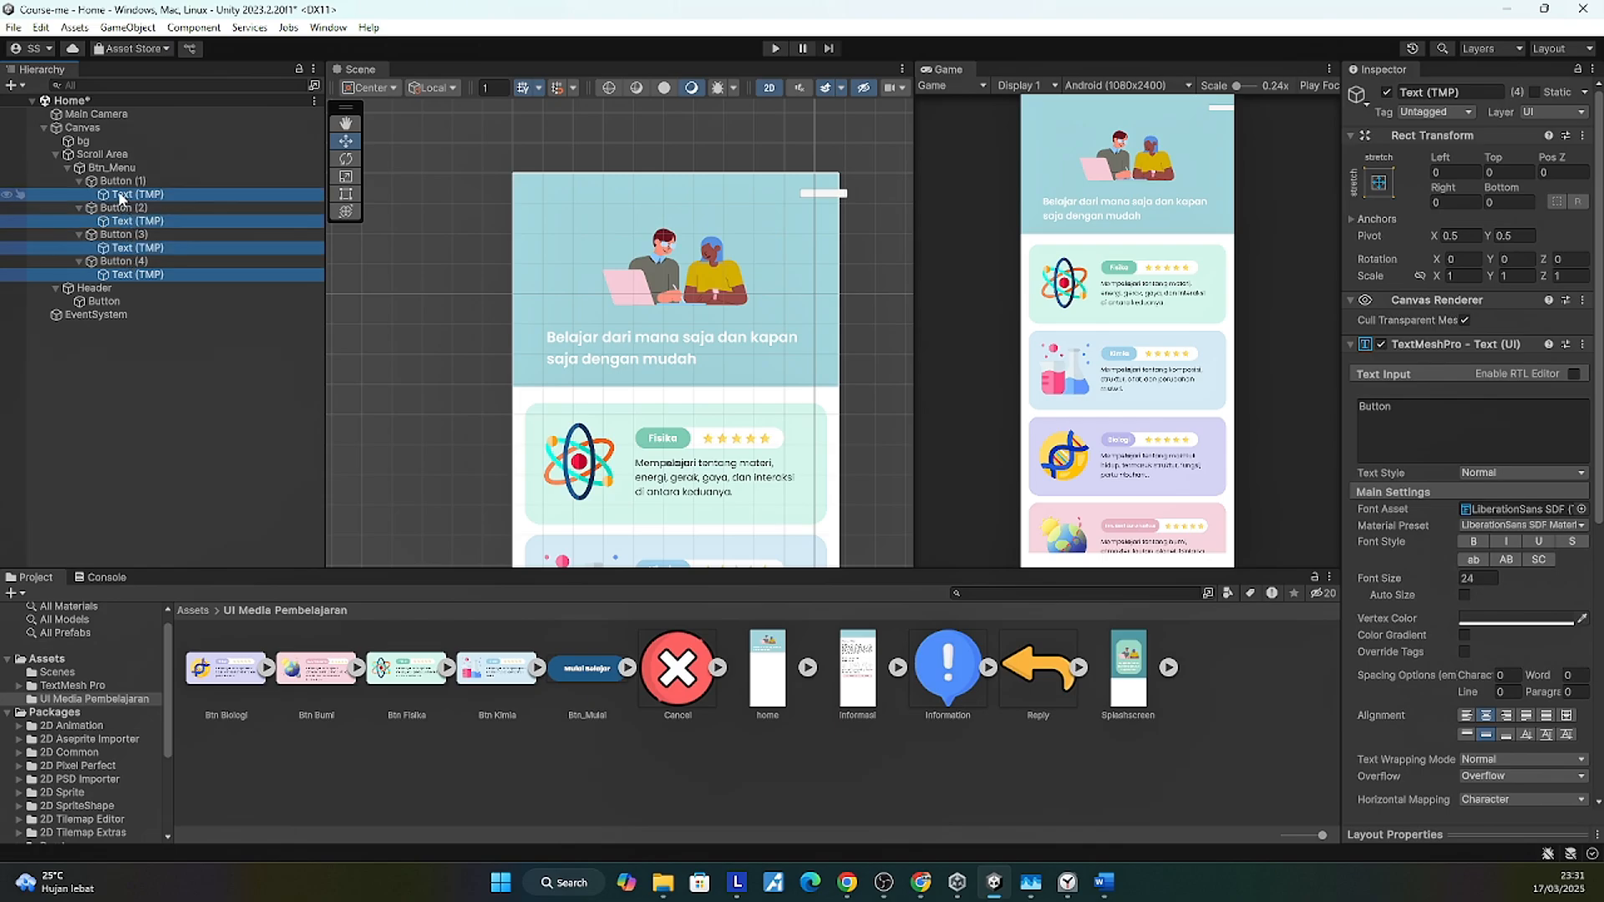
key("Delete")
Step: Rename the header button to Btn Close and assign it the Cancel sprite with Preserve Aspect enabled
left_click(104, 249)
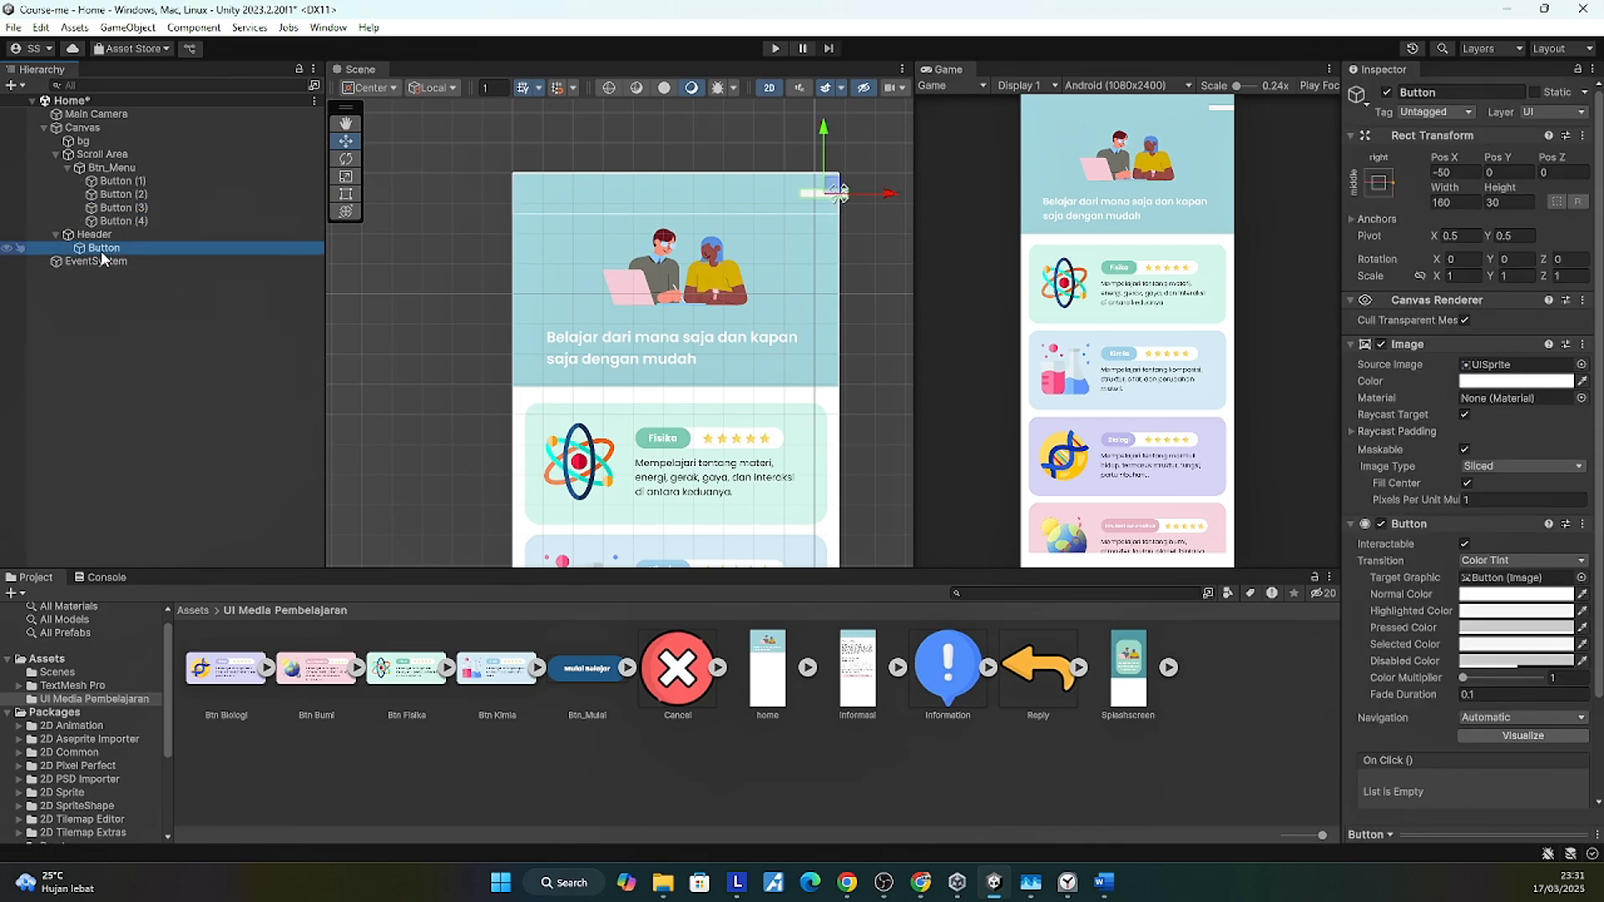
left_click(102, 253)
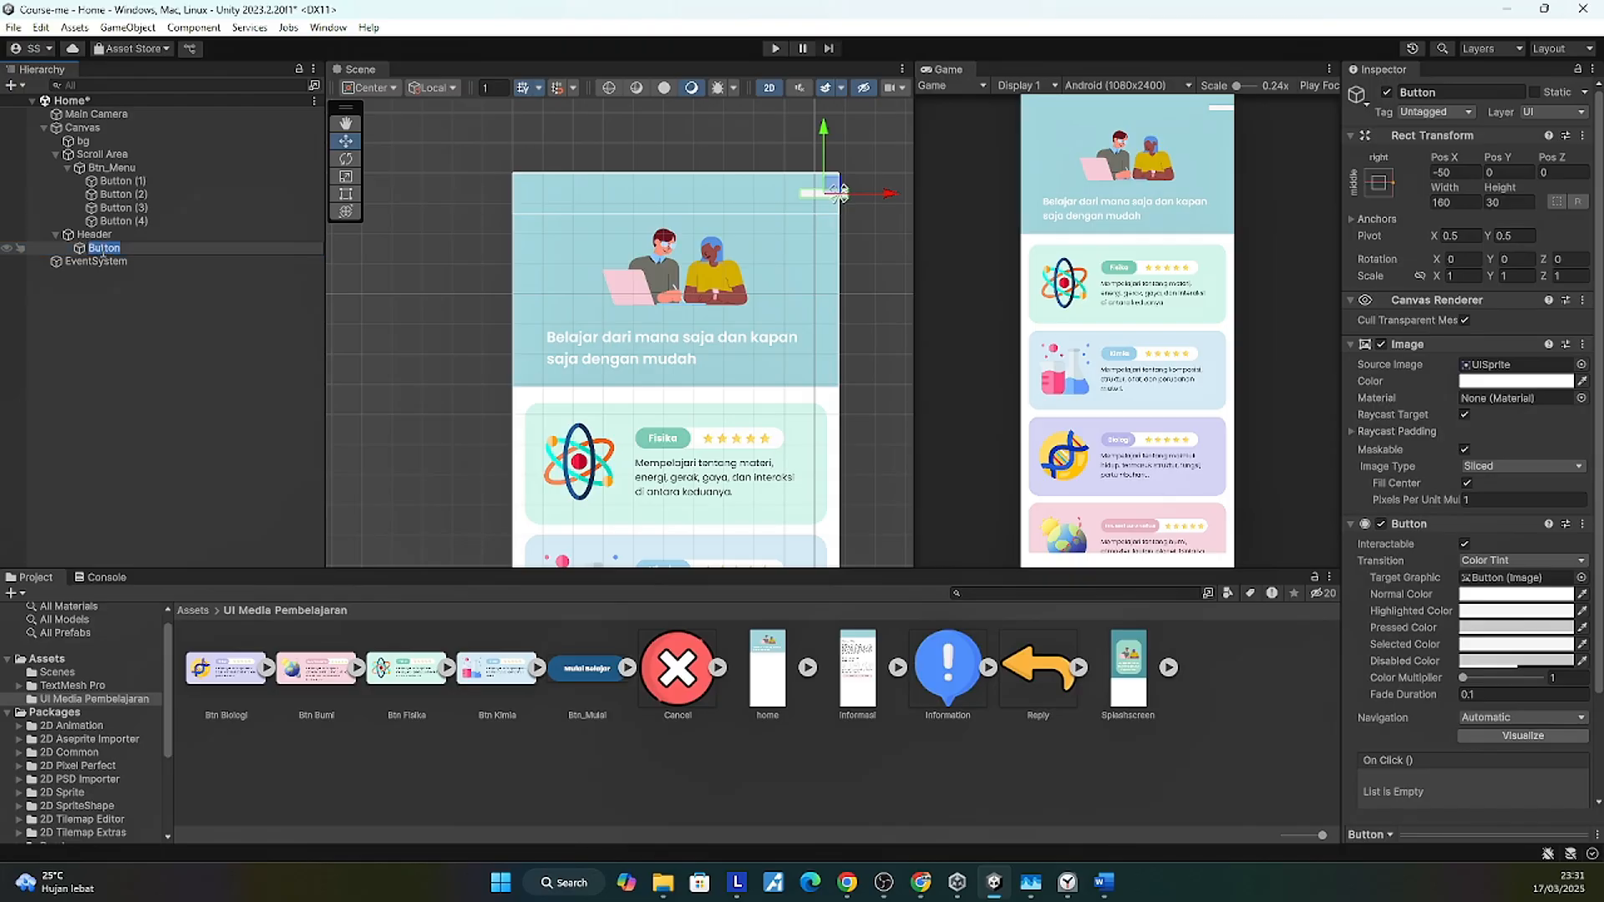
type("Btn_Close")
key("Return")
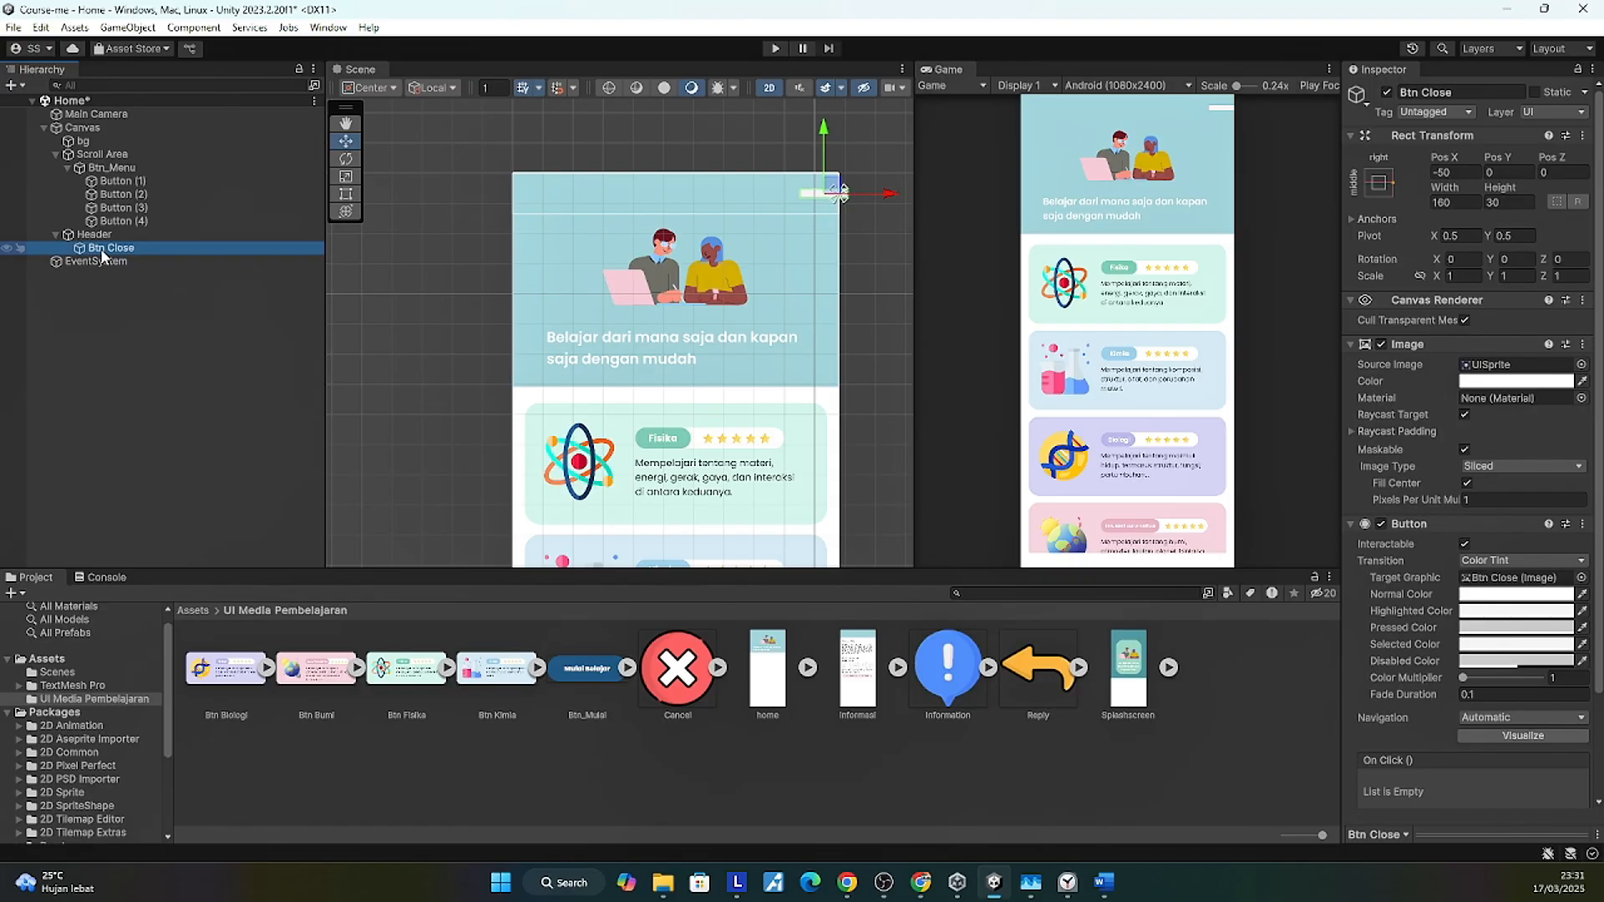
left_click_drag(681, 701, 1504, 379)
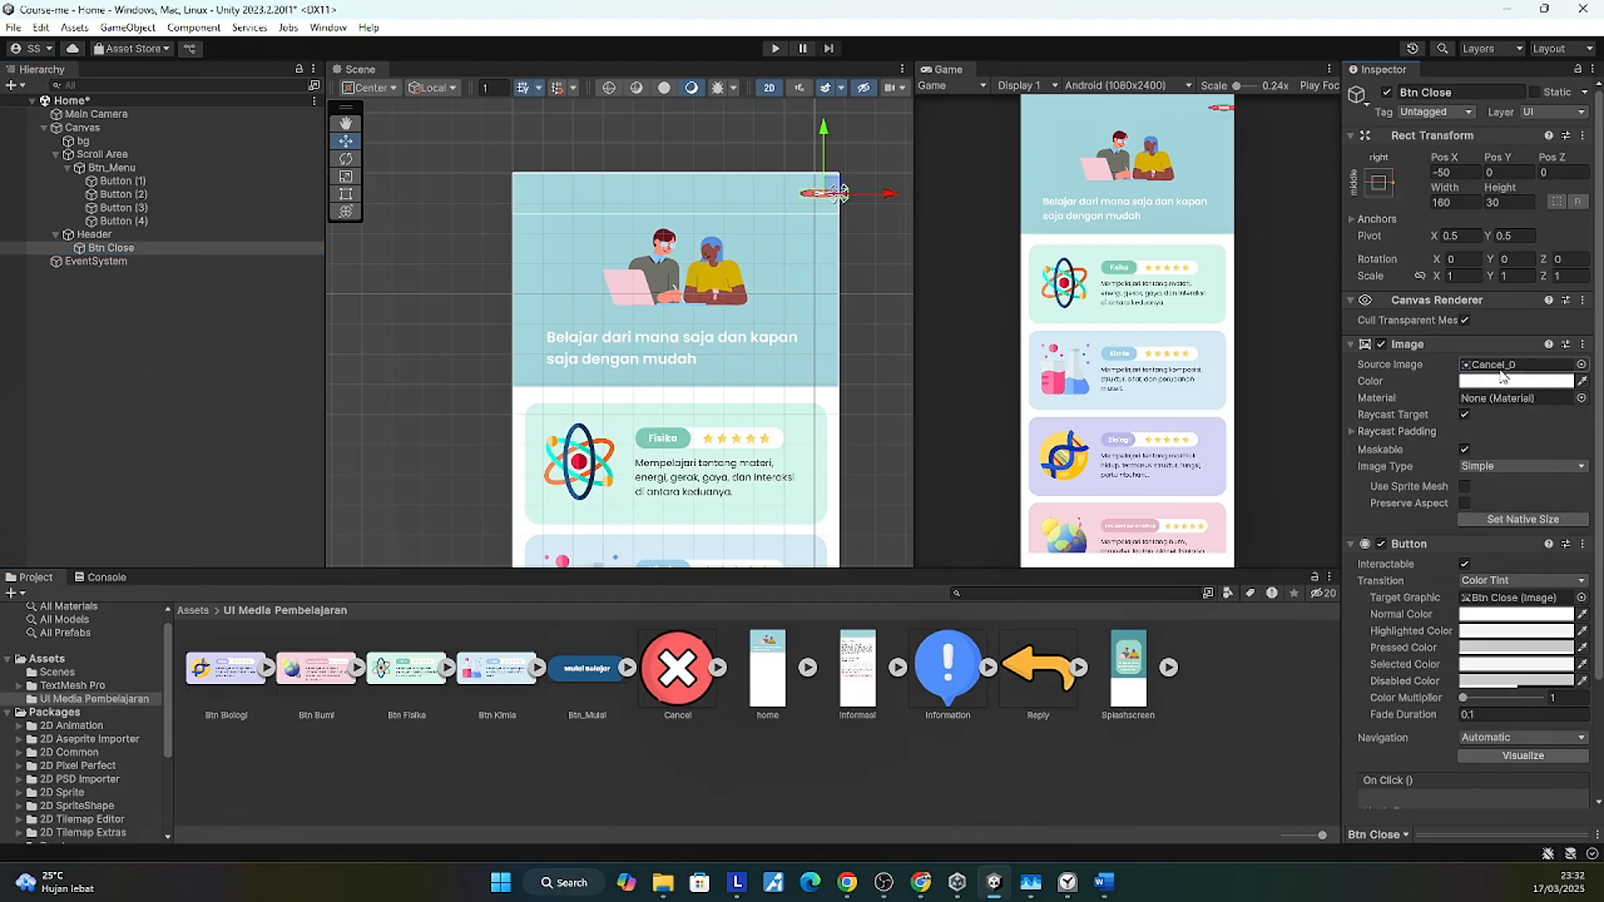
left_click(1466, 502)
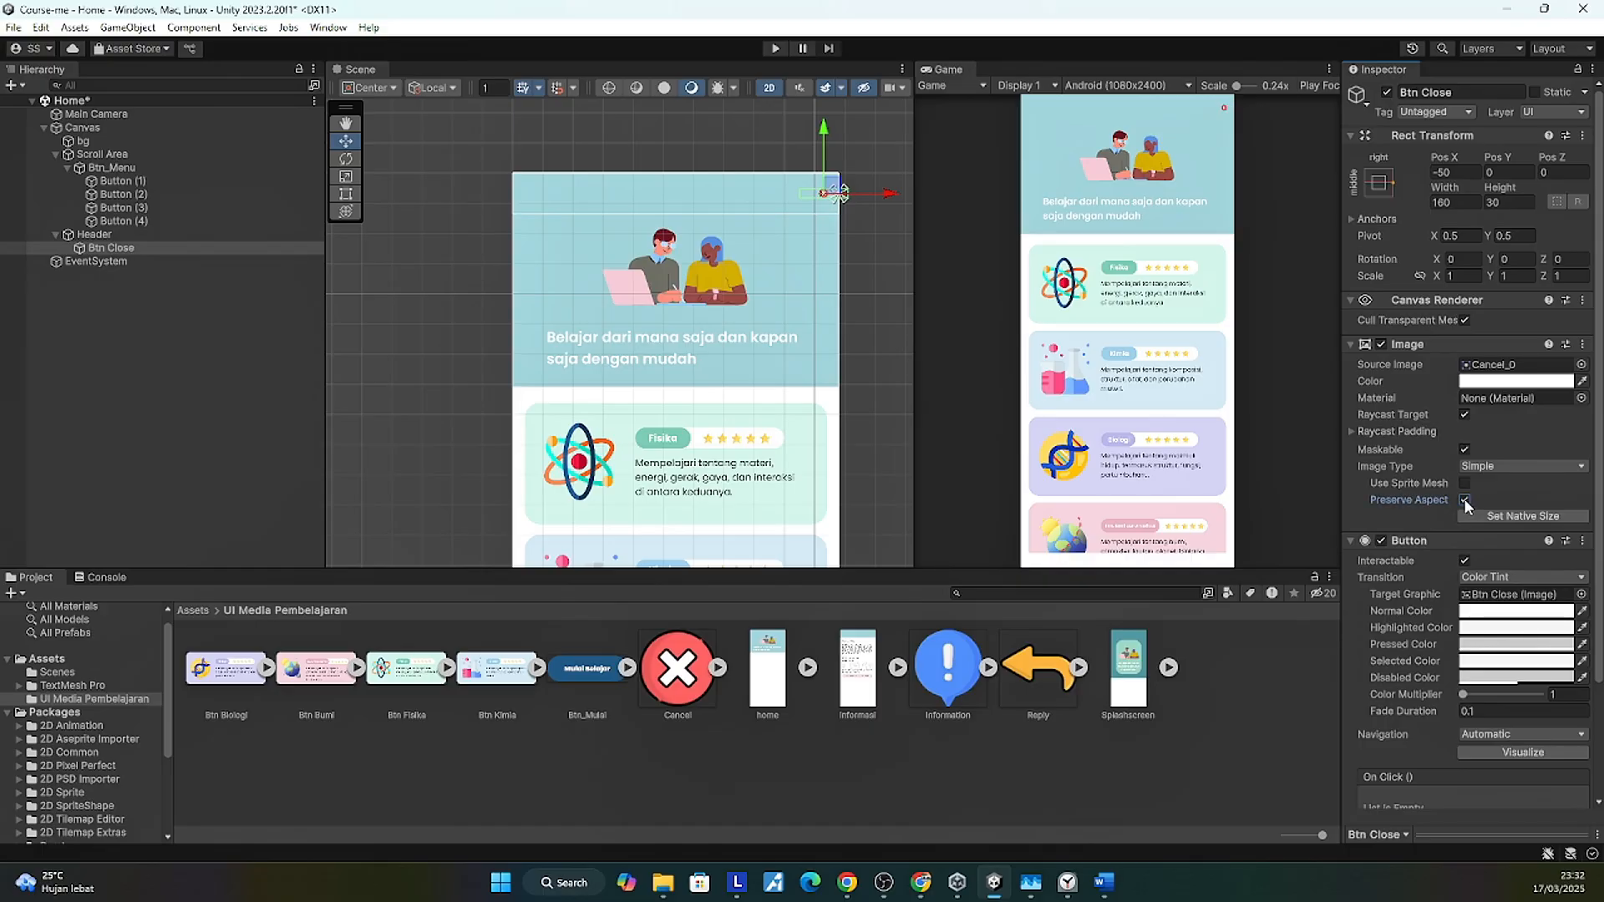
Step: Set Btn Close's width and height to 100 and its Pos X to -100
left_click(1460, 201)
type("100")
key("Tab")
type("100")
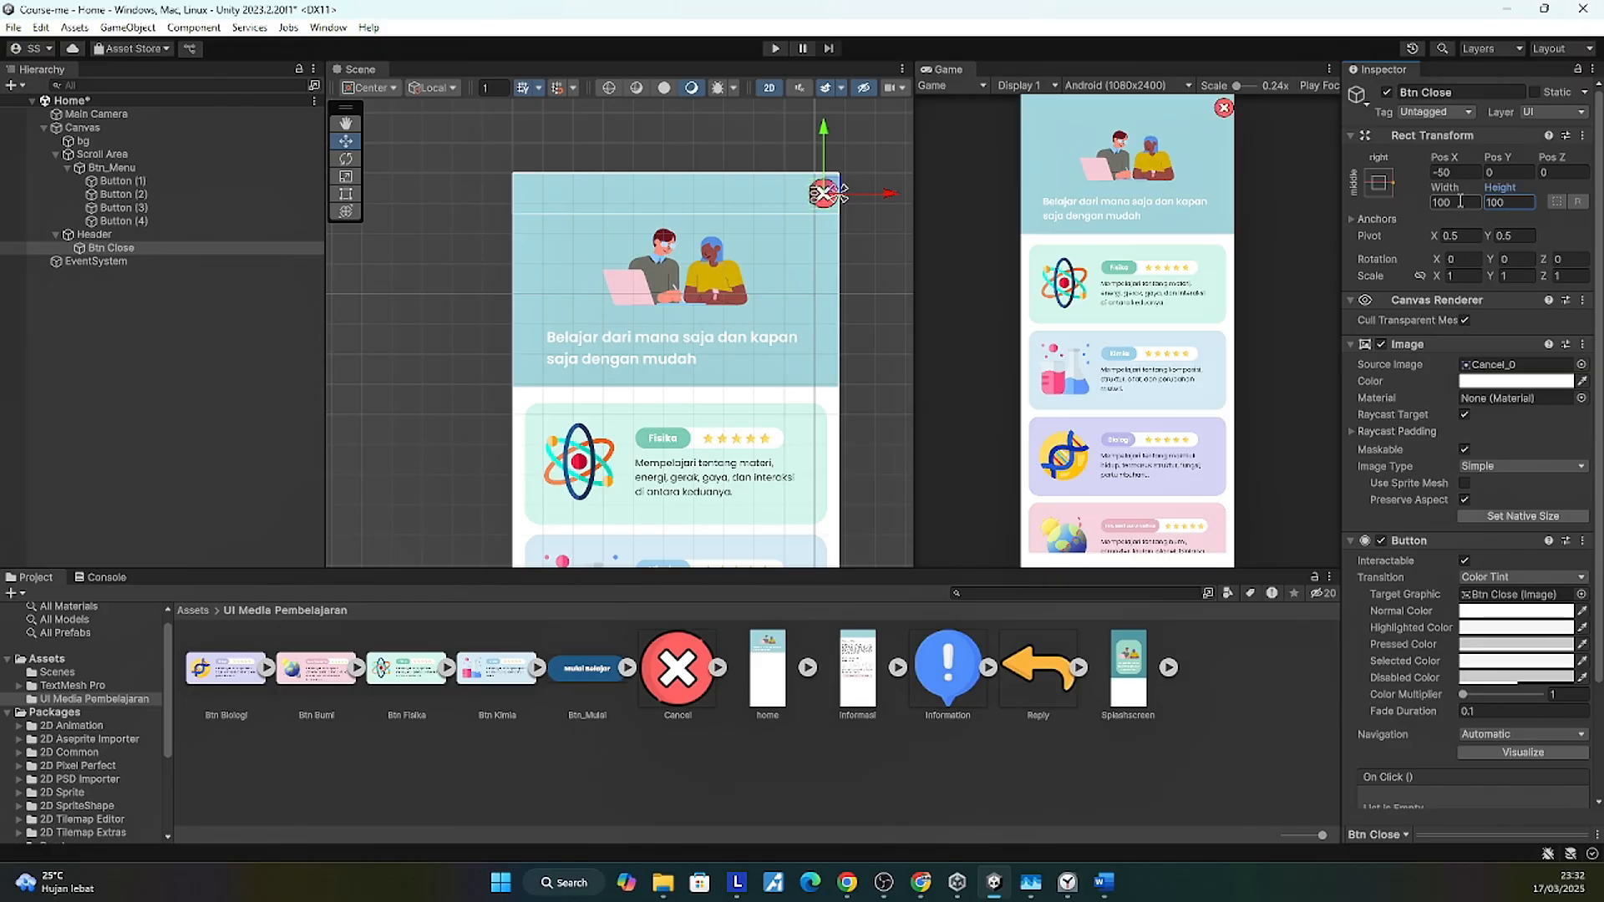
left_click(1457, 171)
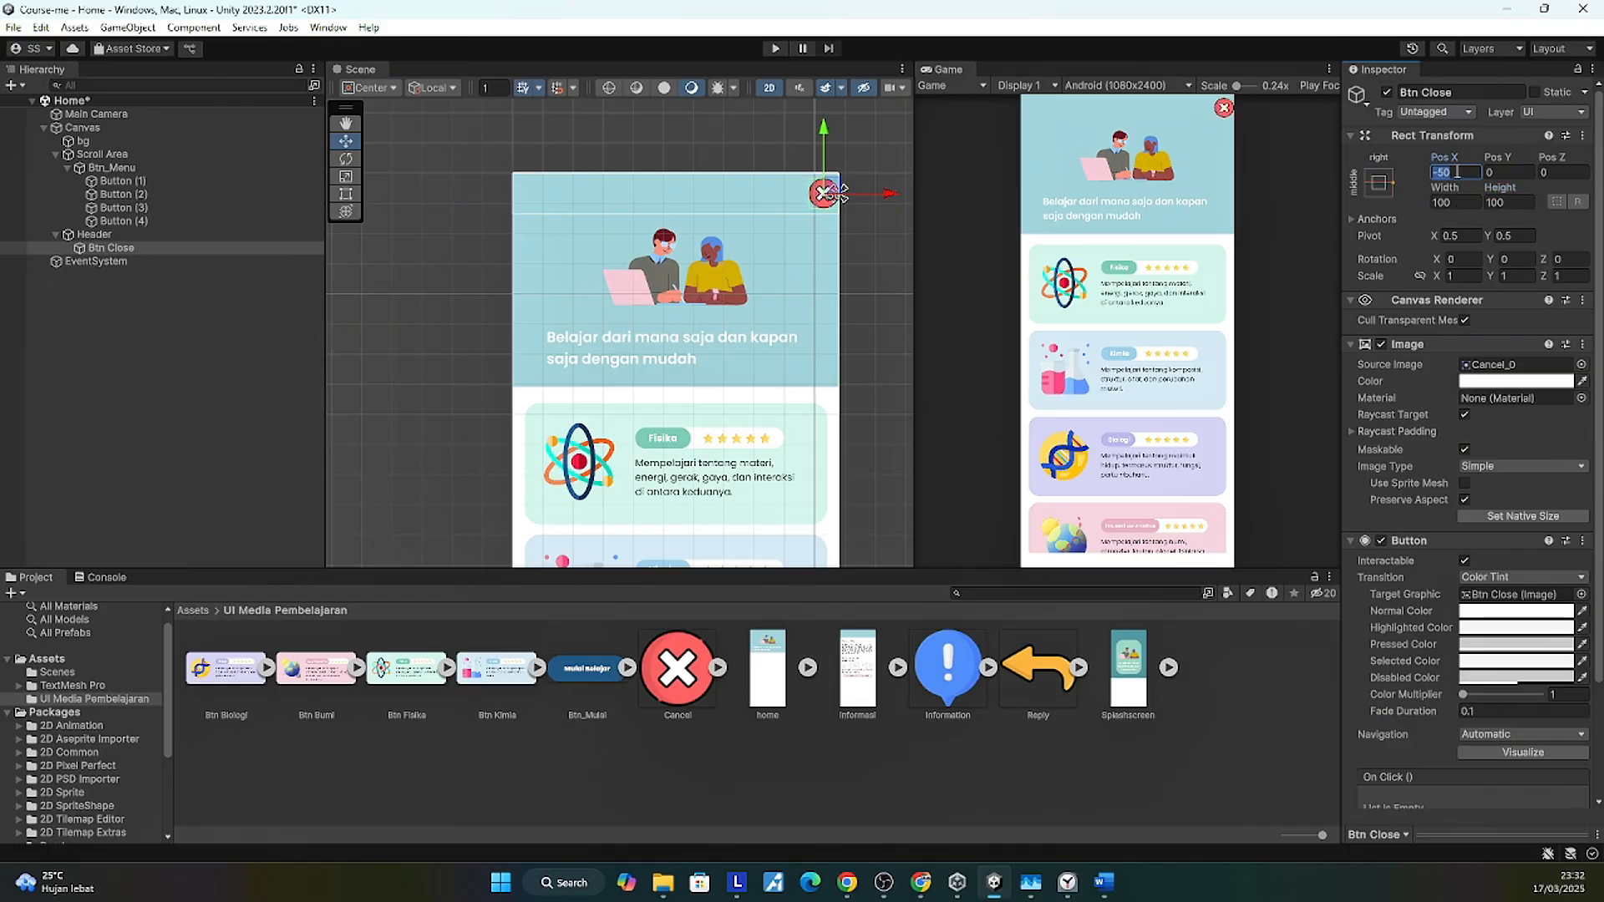
type("-100")
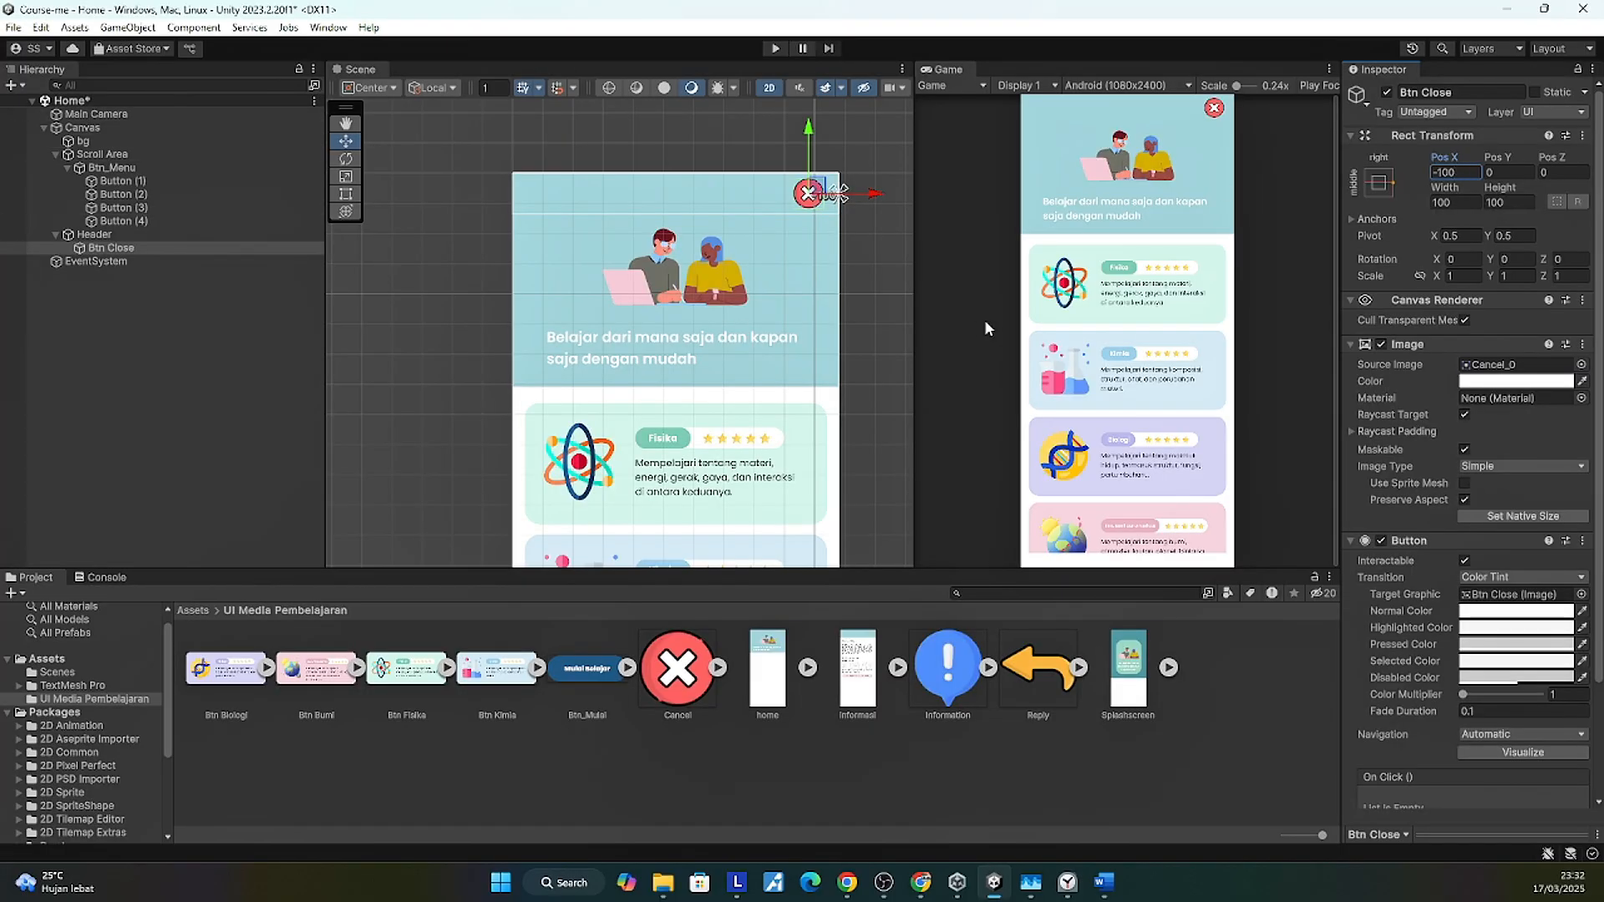
Step: Duplicate Btn Close within Header and rename the copy to Btn Informasi
left_click(112, 249)
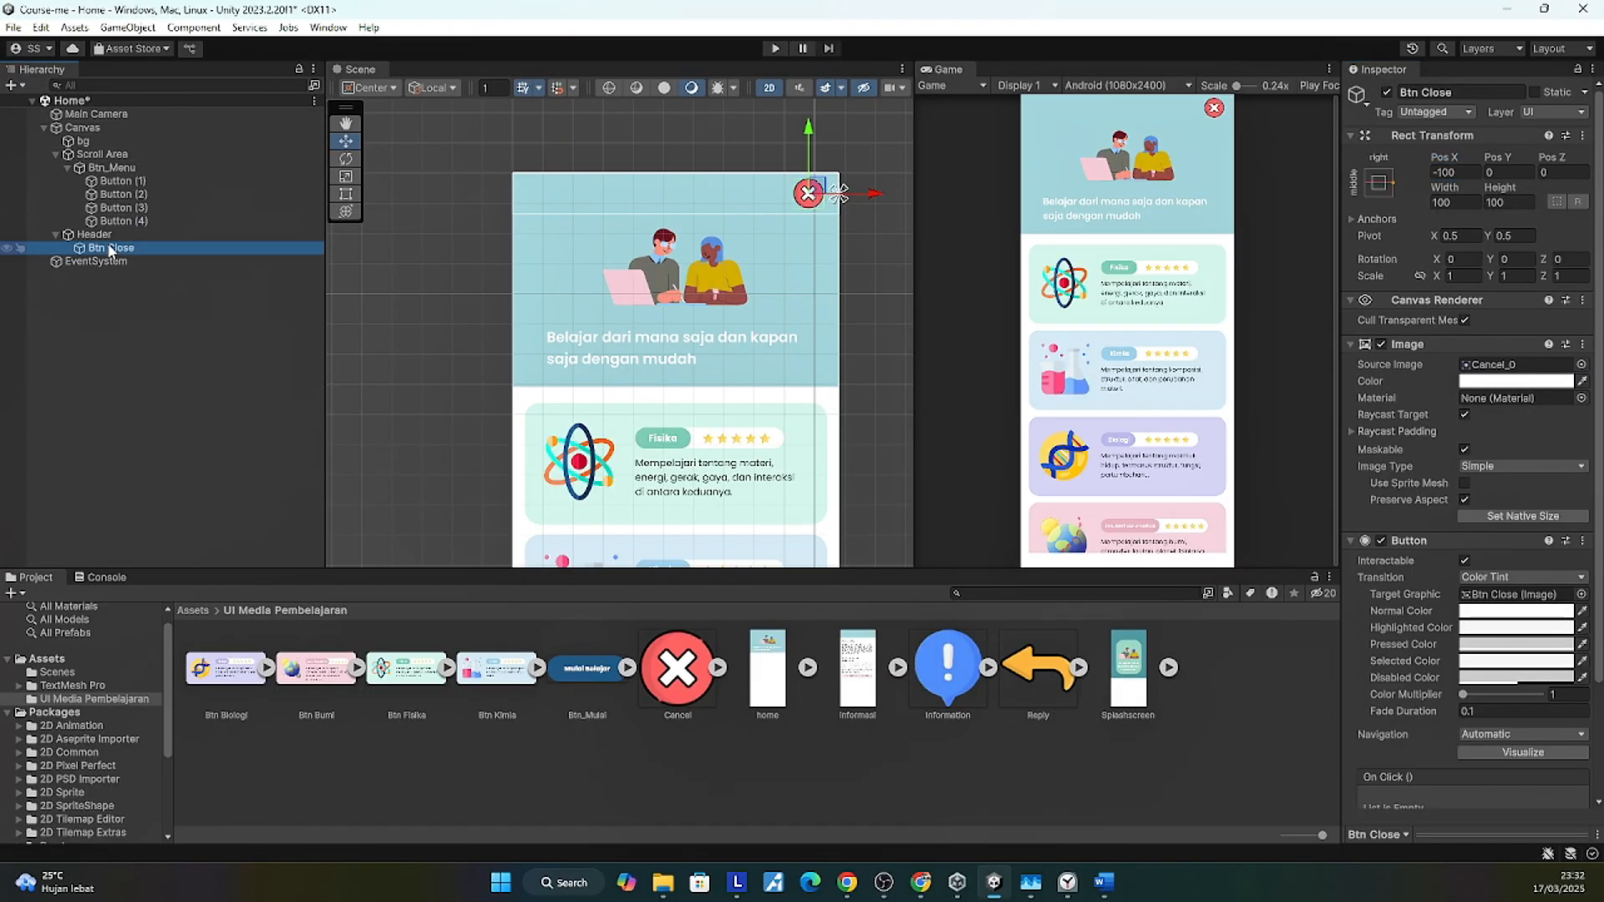
key("ctrl+d")
left_click(168, 263)
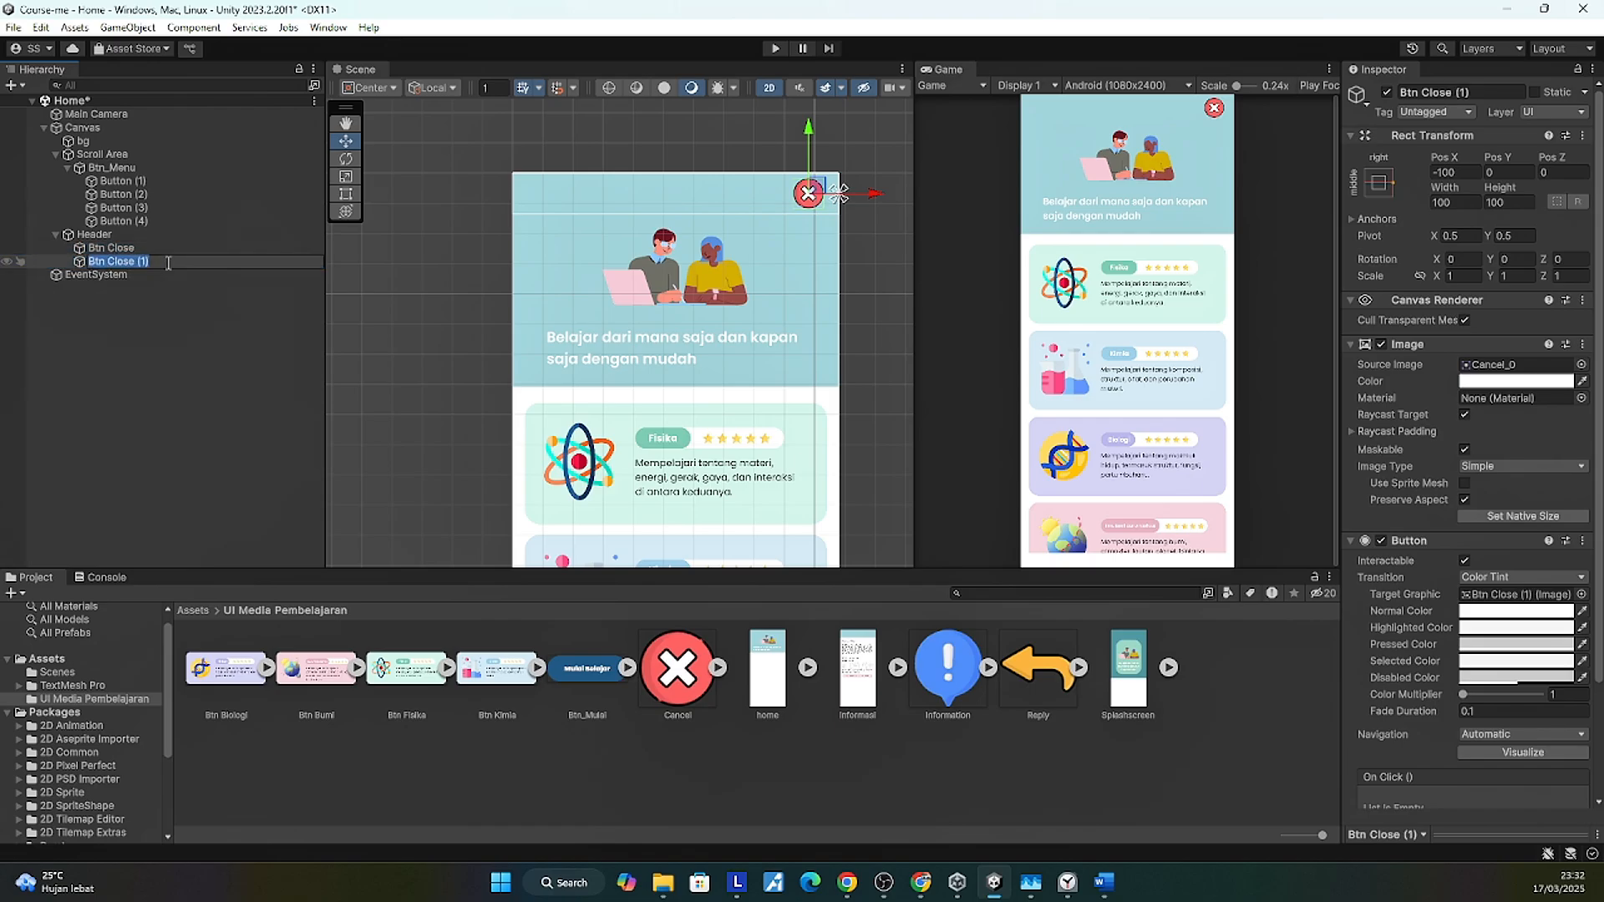
left_click(167, 263)
key("BackSpace")
key("BackSpace")
type("Informasi")
key("Return")
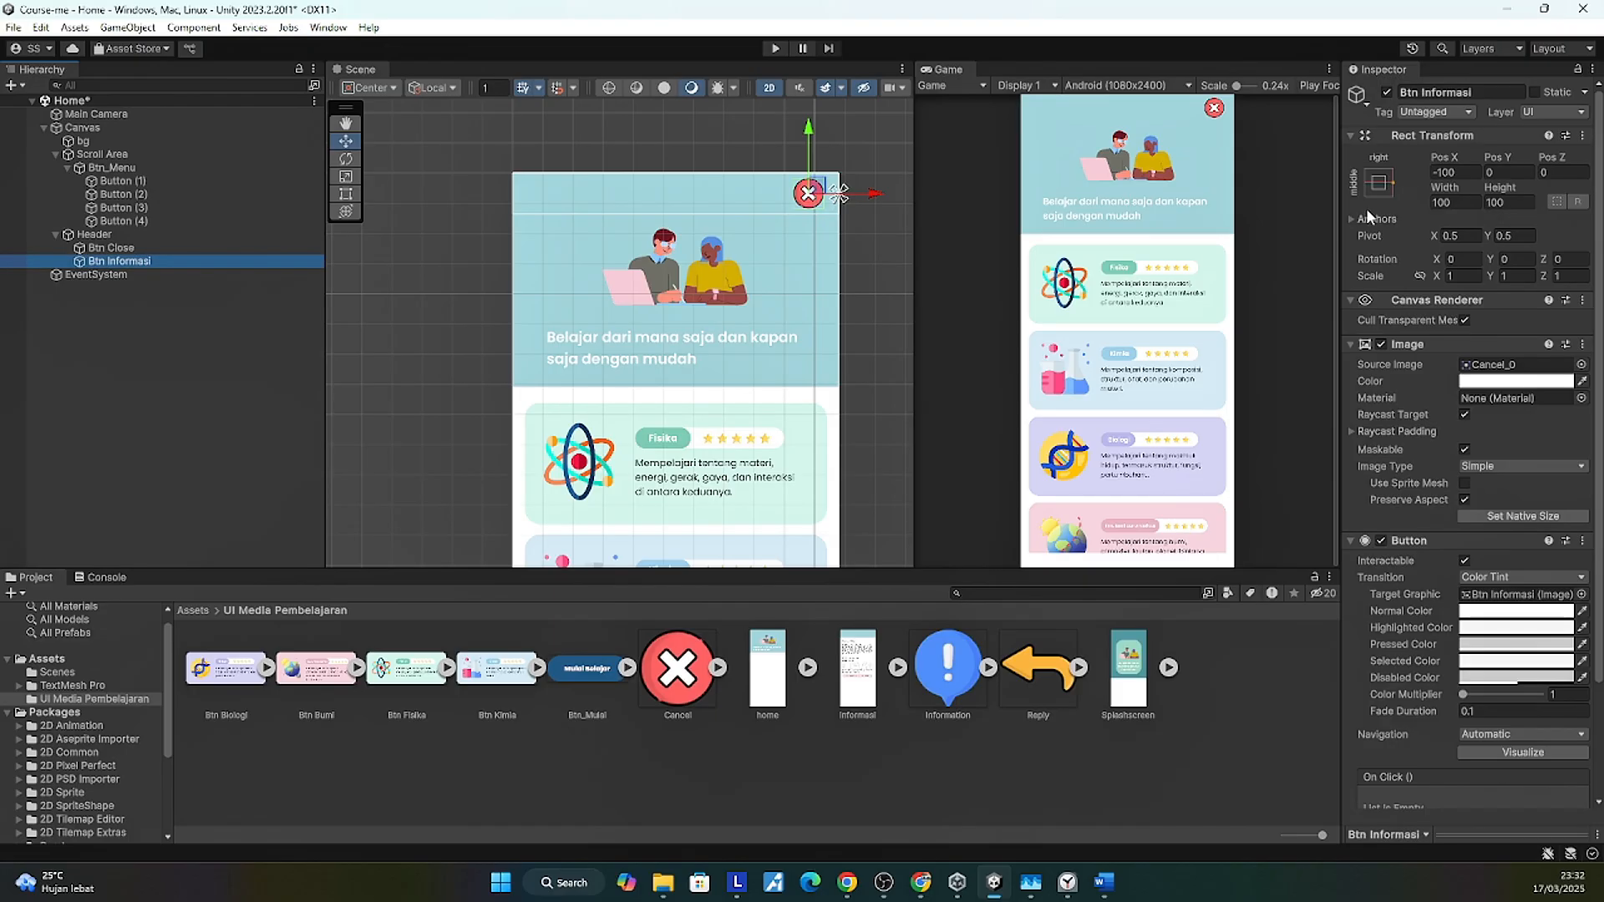
Step: Set Btn Informasi's Pos X to -250 and assign it the Information sprite as its source image
left_click(1463, 172)
type("-")
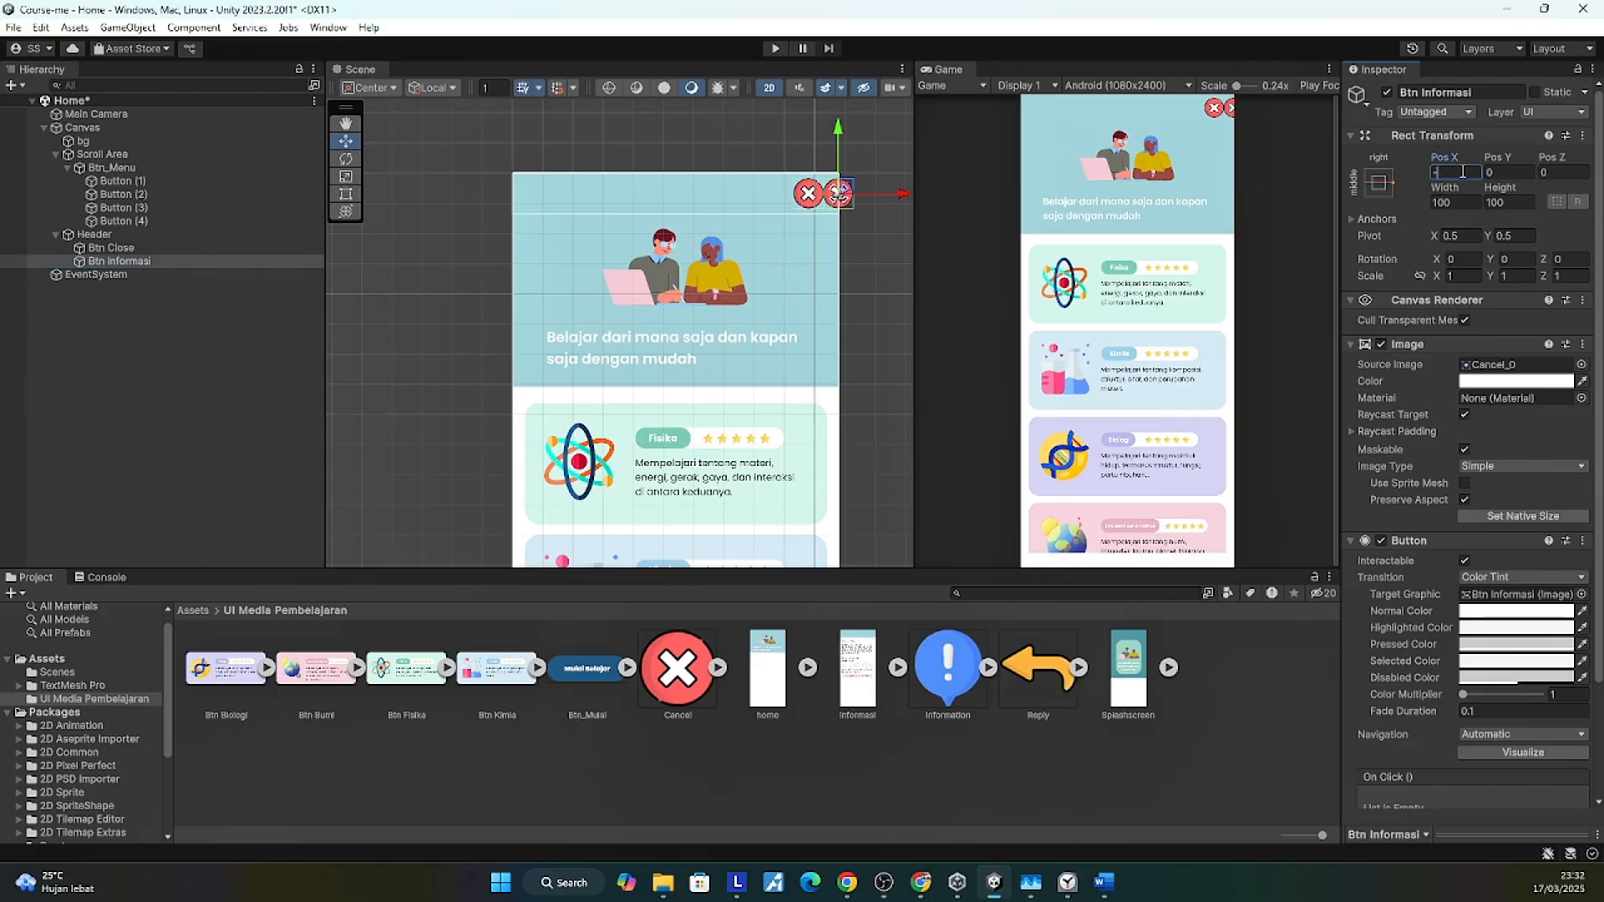
type("250")
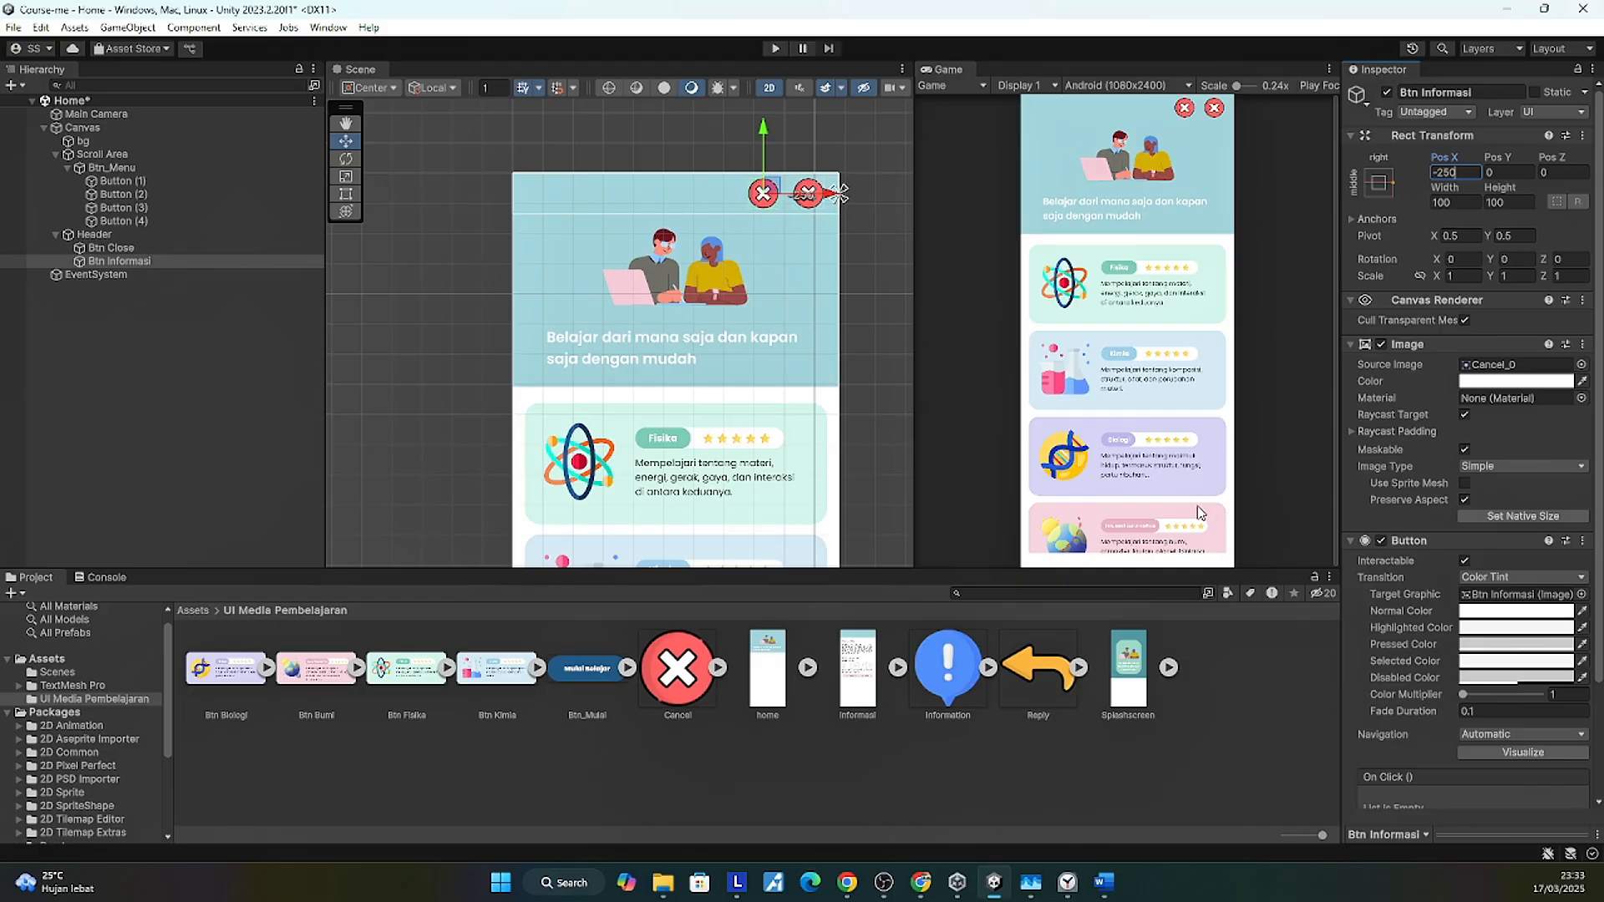
left_click_drag(944, 675, 1508, 373)
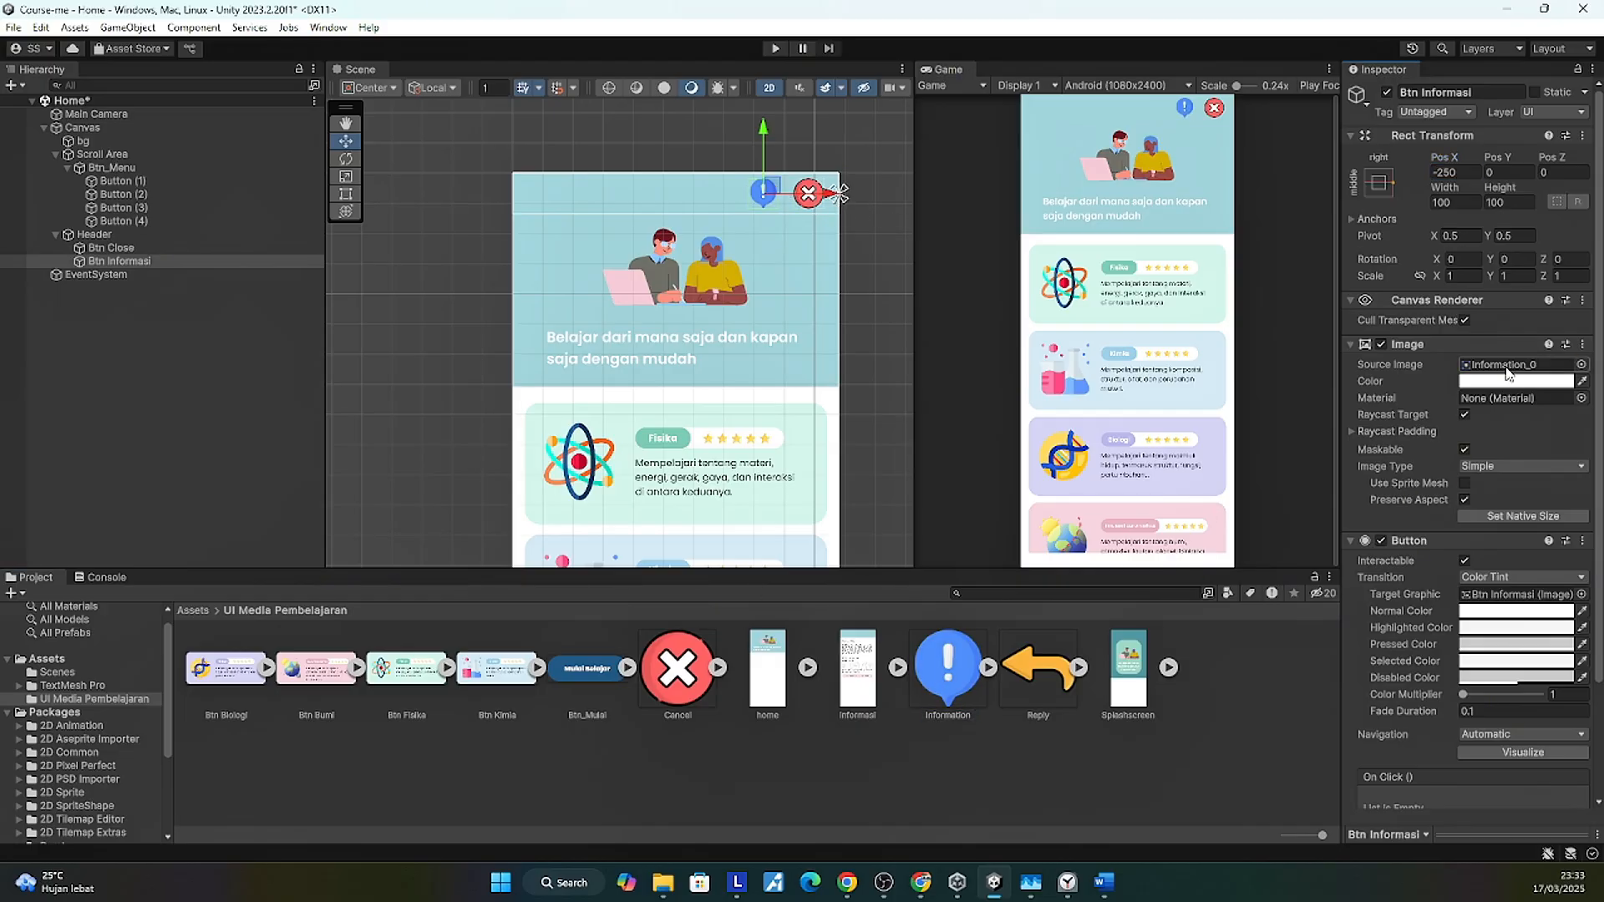
scroll(839, 192, "down", 1)
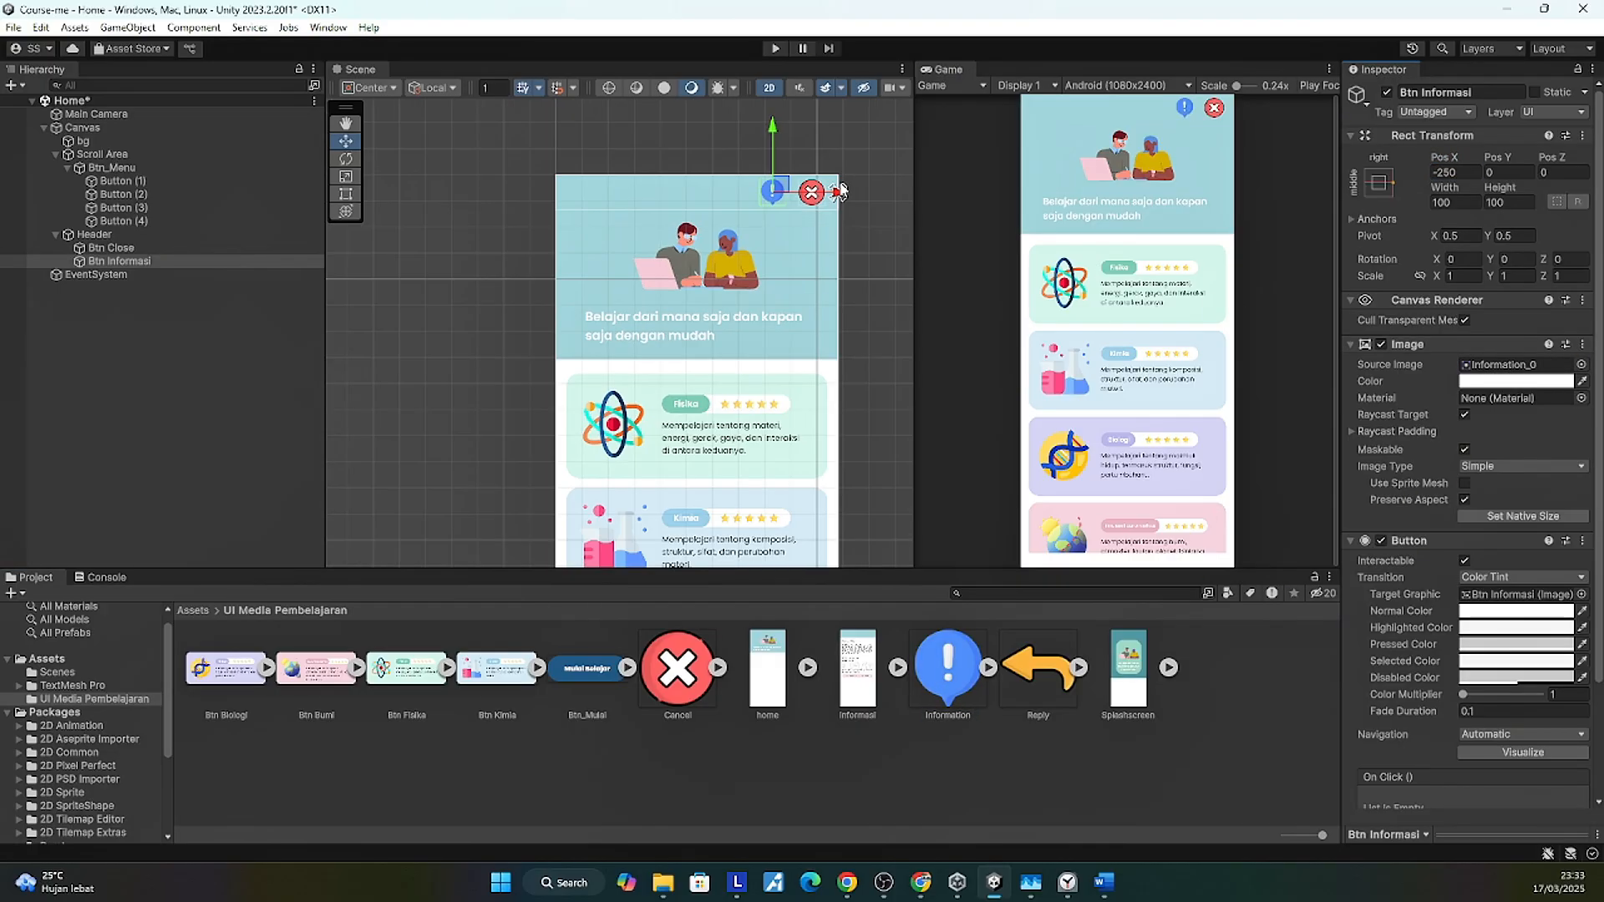
Step: Duplicate Btn Informasi within Header and rename the copy to Btn Kembali
left_click(110, 263)
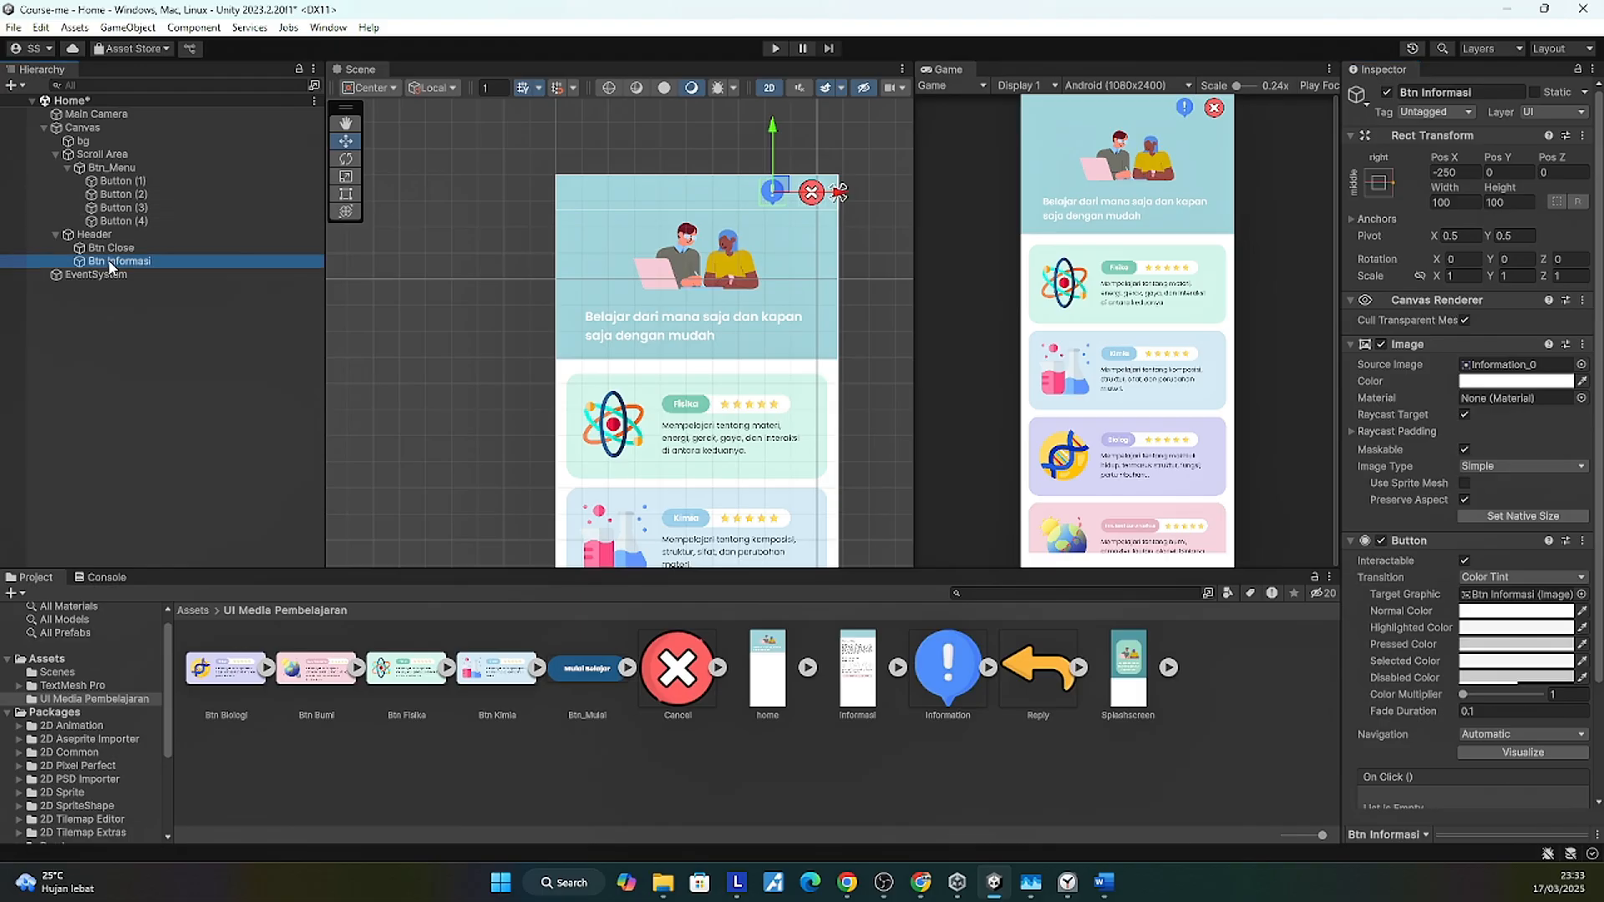
key("ctrl+d")
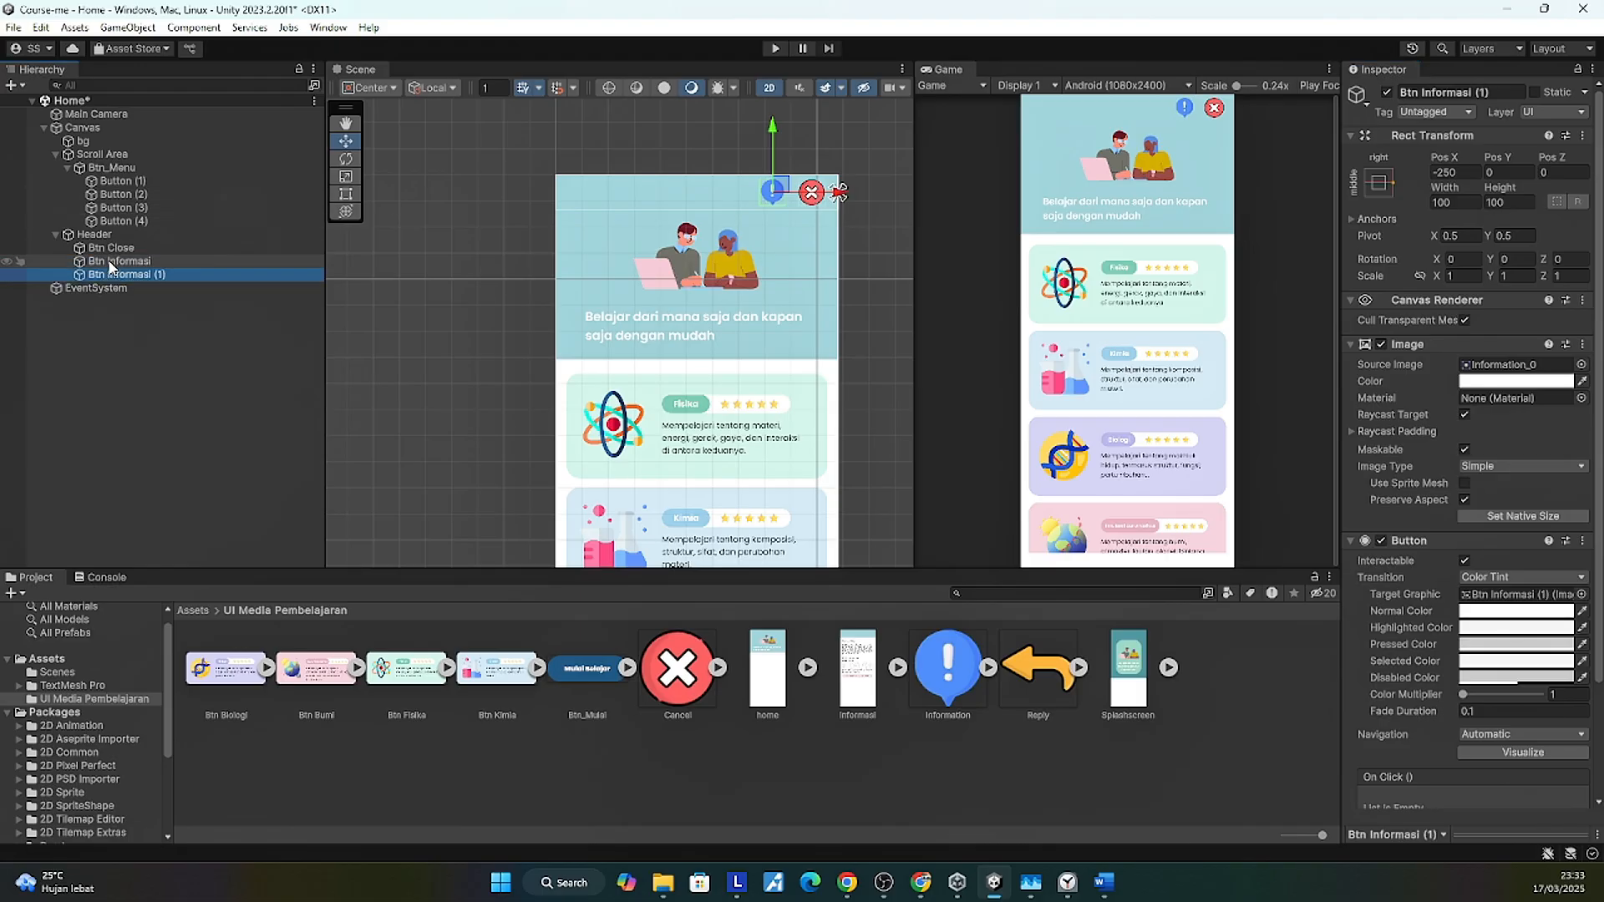
key("F2")
key("End")
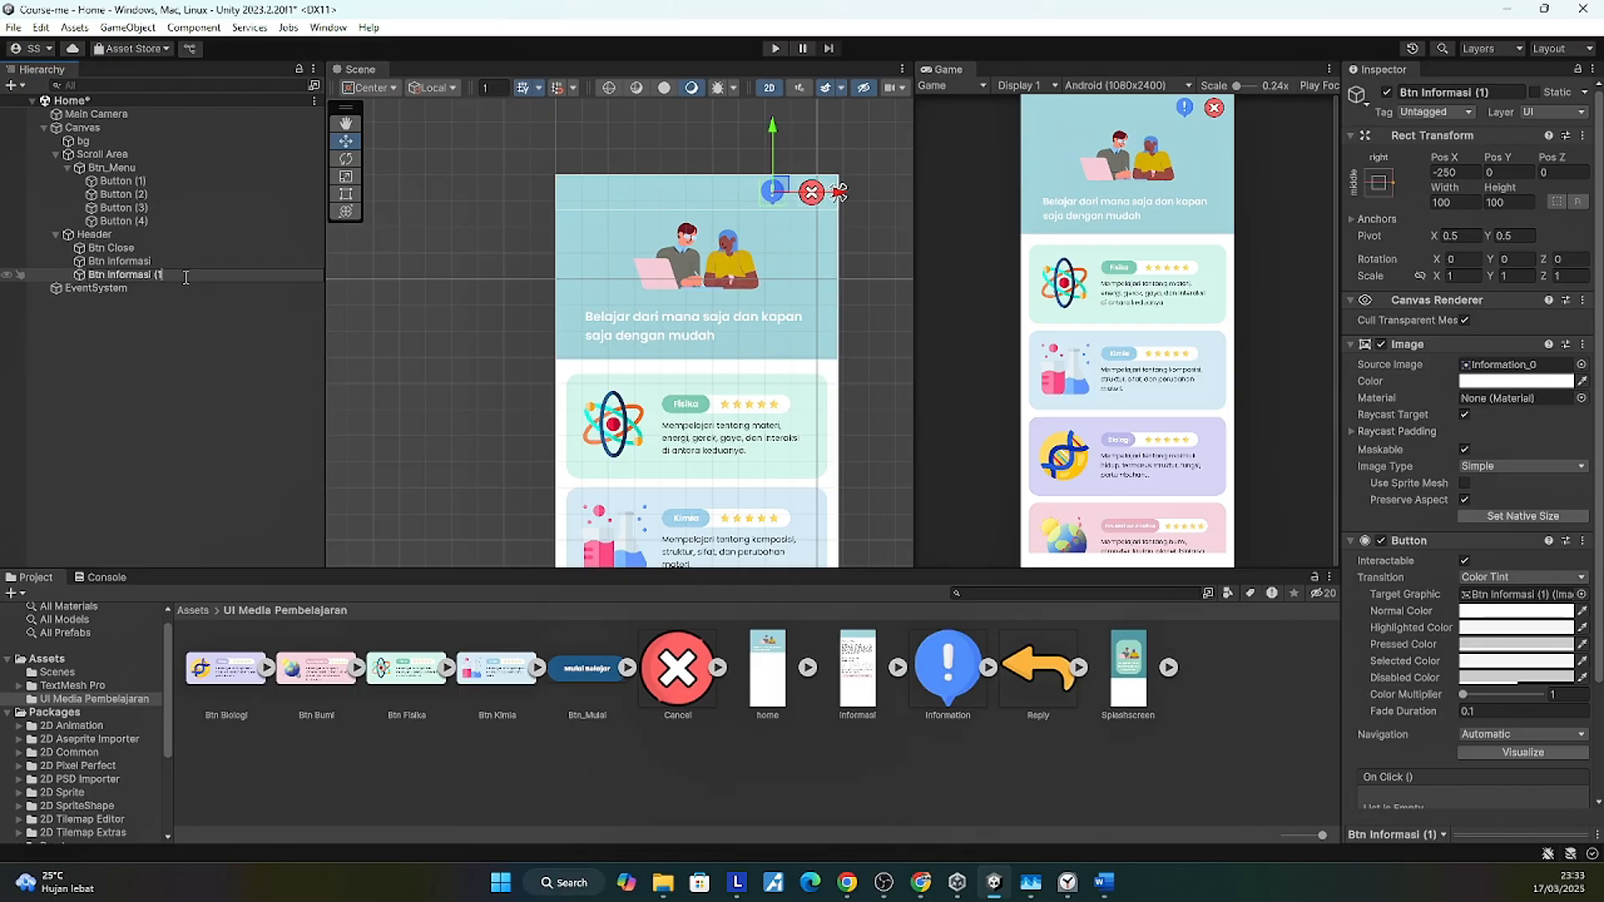
key("BackSpace")
key("BackSpace")
key("BackSpace")
key("BackSpace")
type("Kemba")
key("Return")
Step: Place Btn Kembali at Pos X 100 with a middle-left anchor and assign it the Reply sprite
left_click(1370, 193)
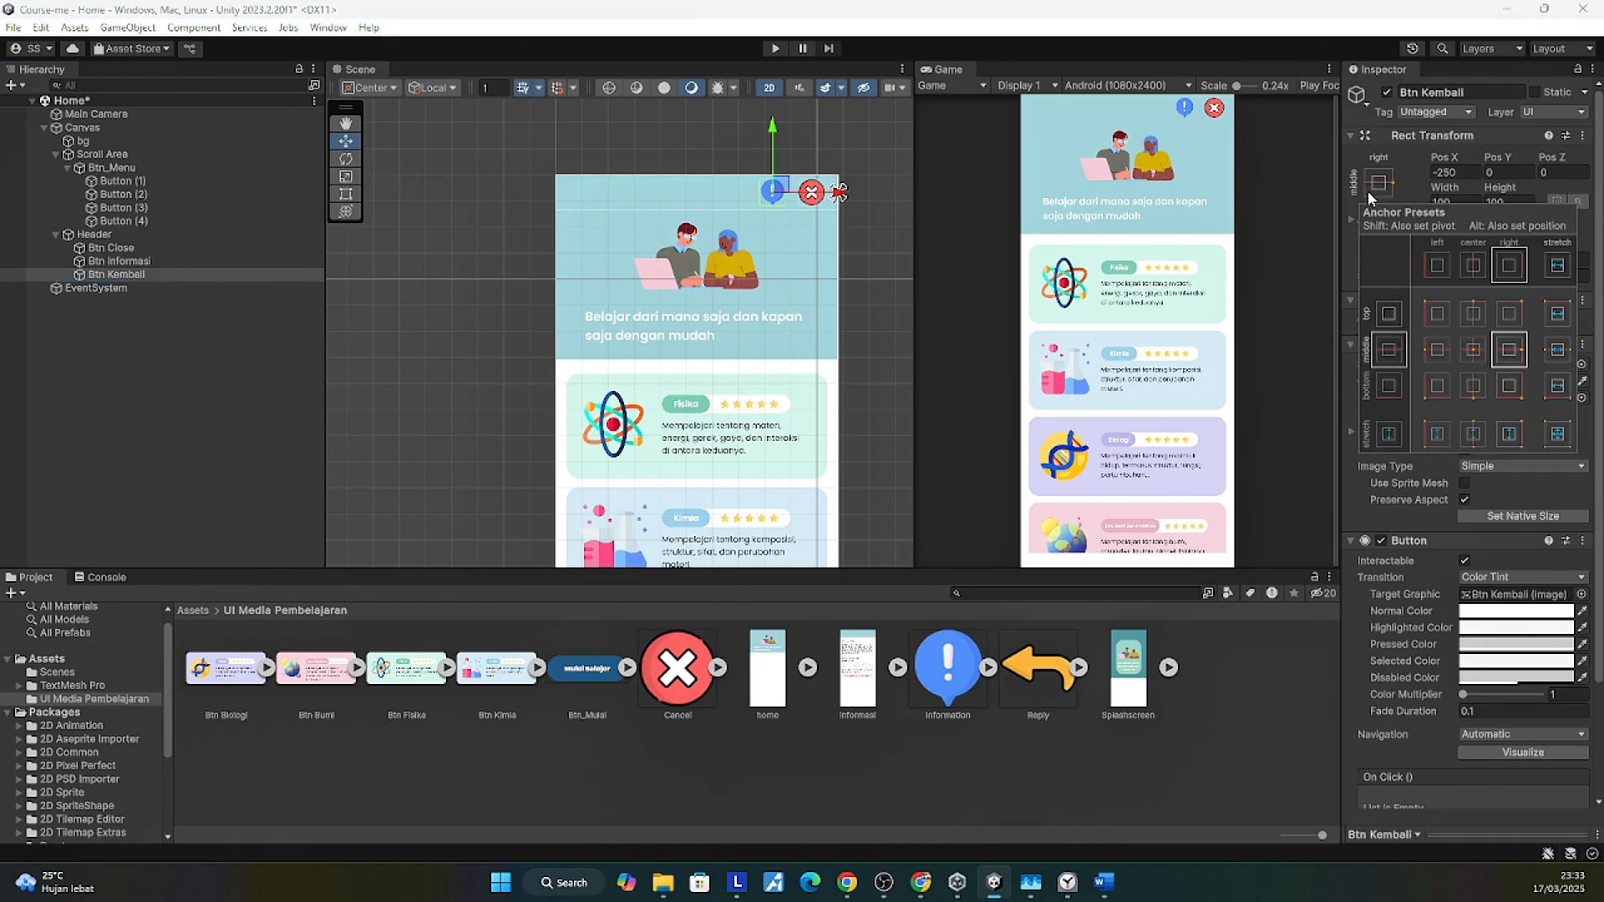
left_click(1437, 352)
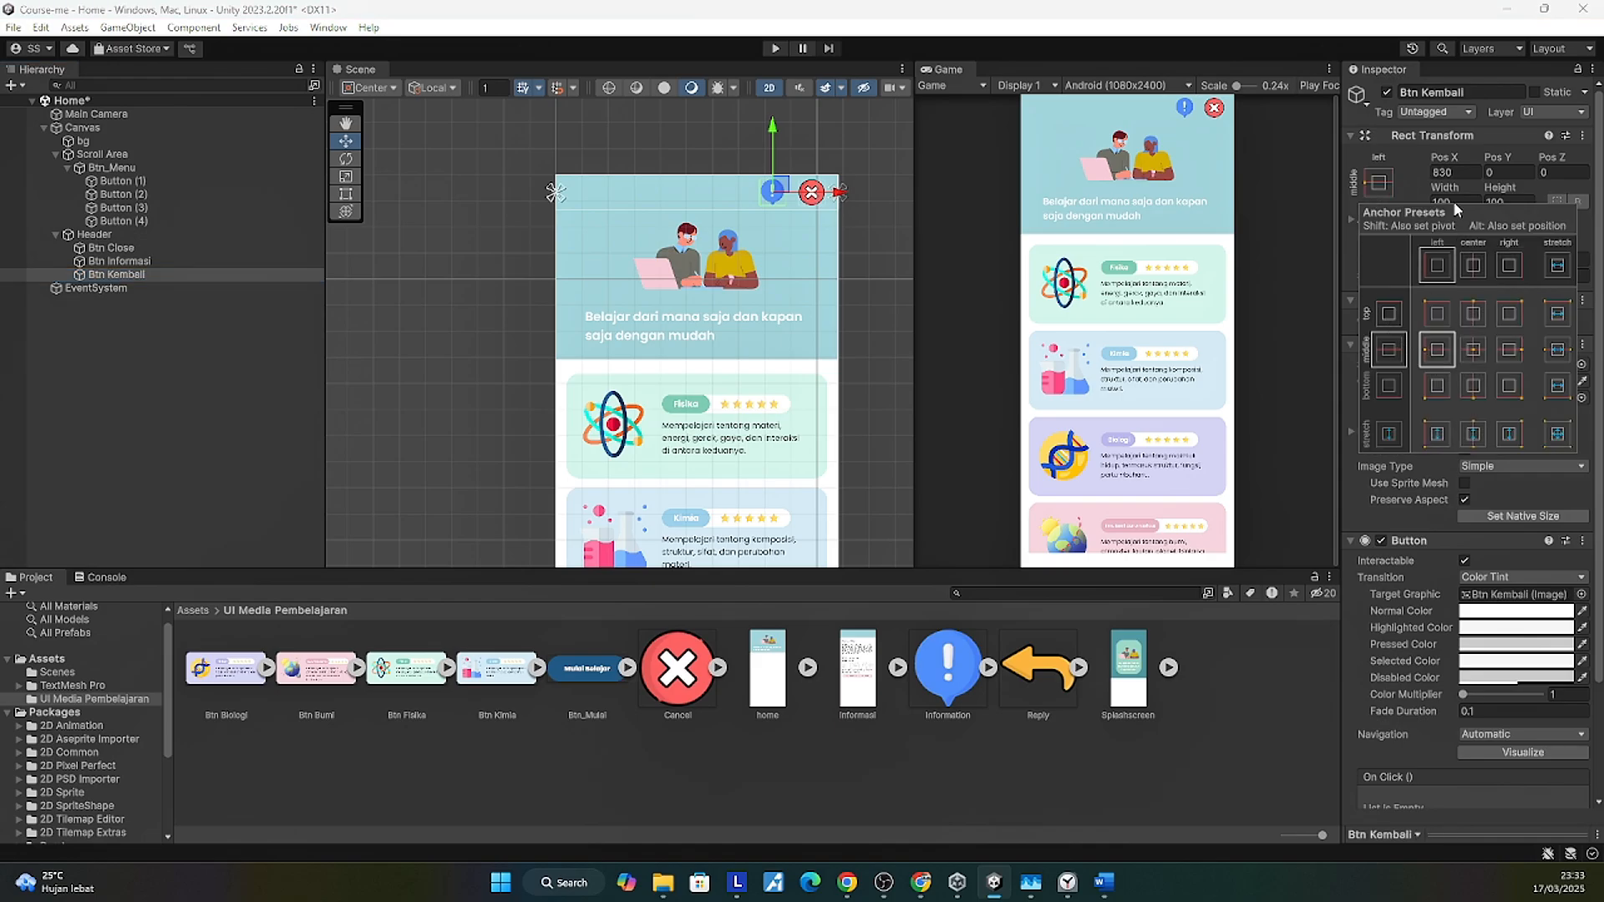
left_click(1466, 169)
left_click(1465, 170)
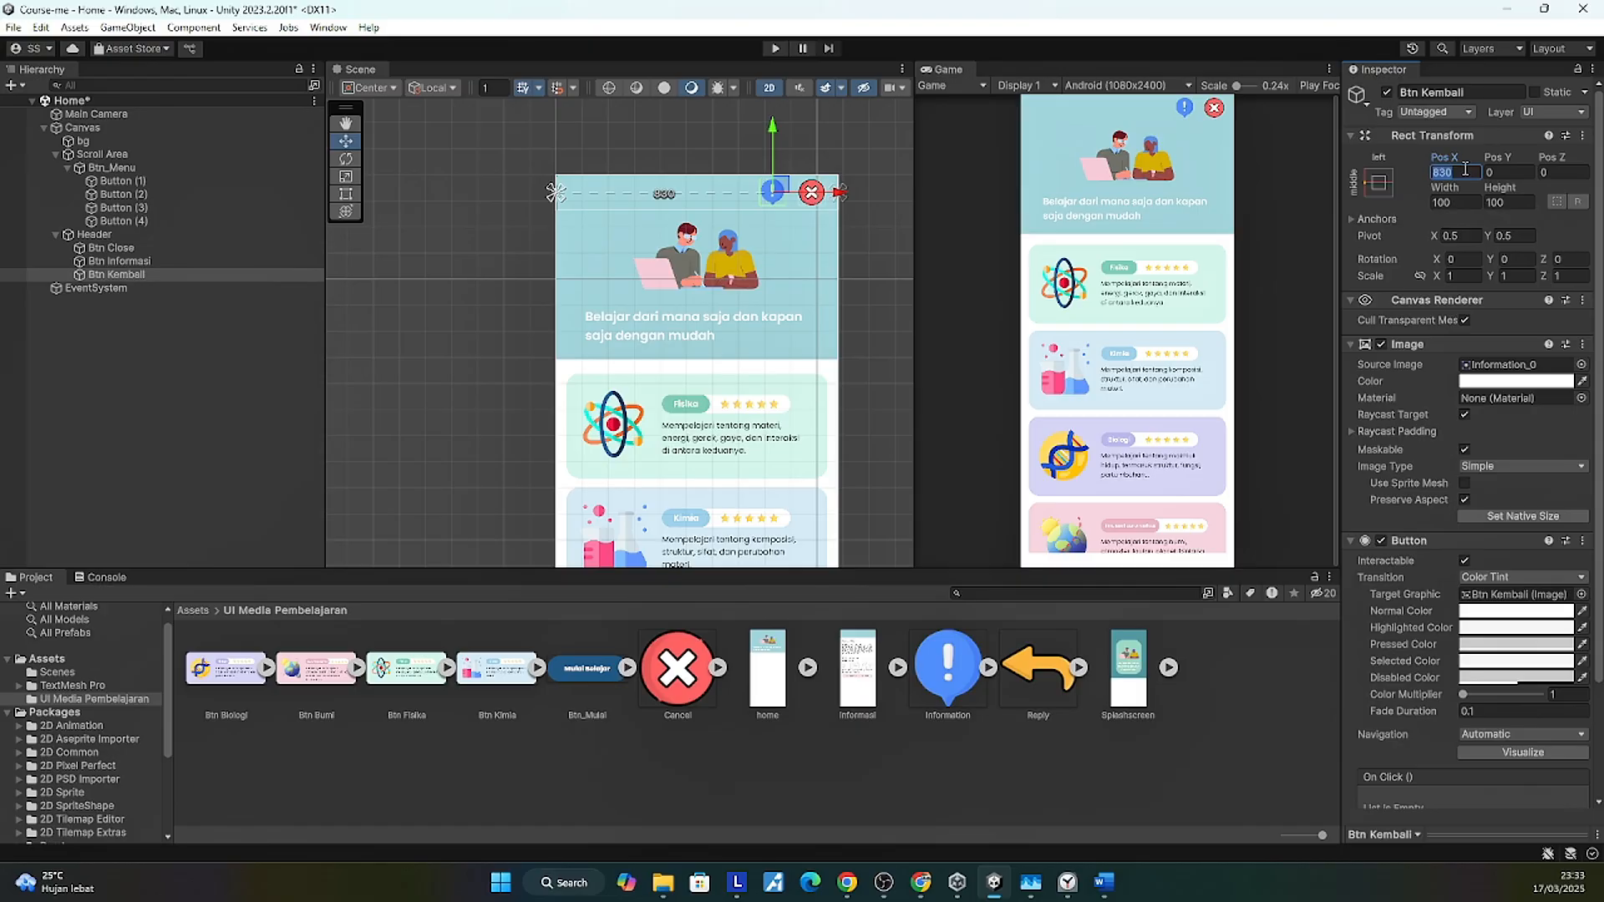
type("100")
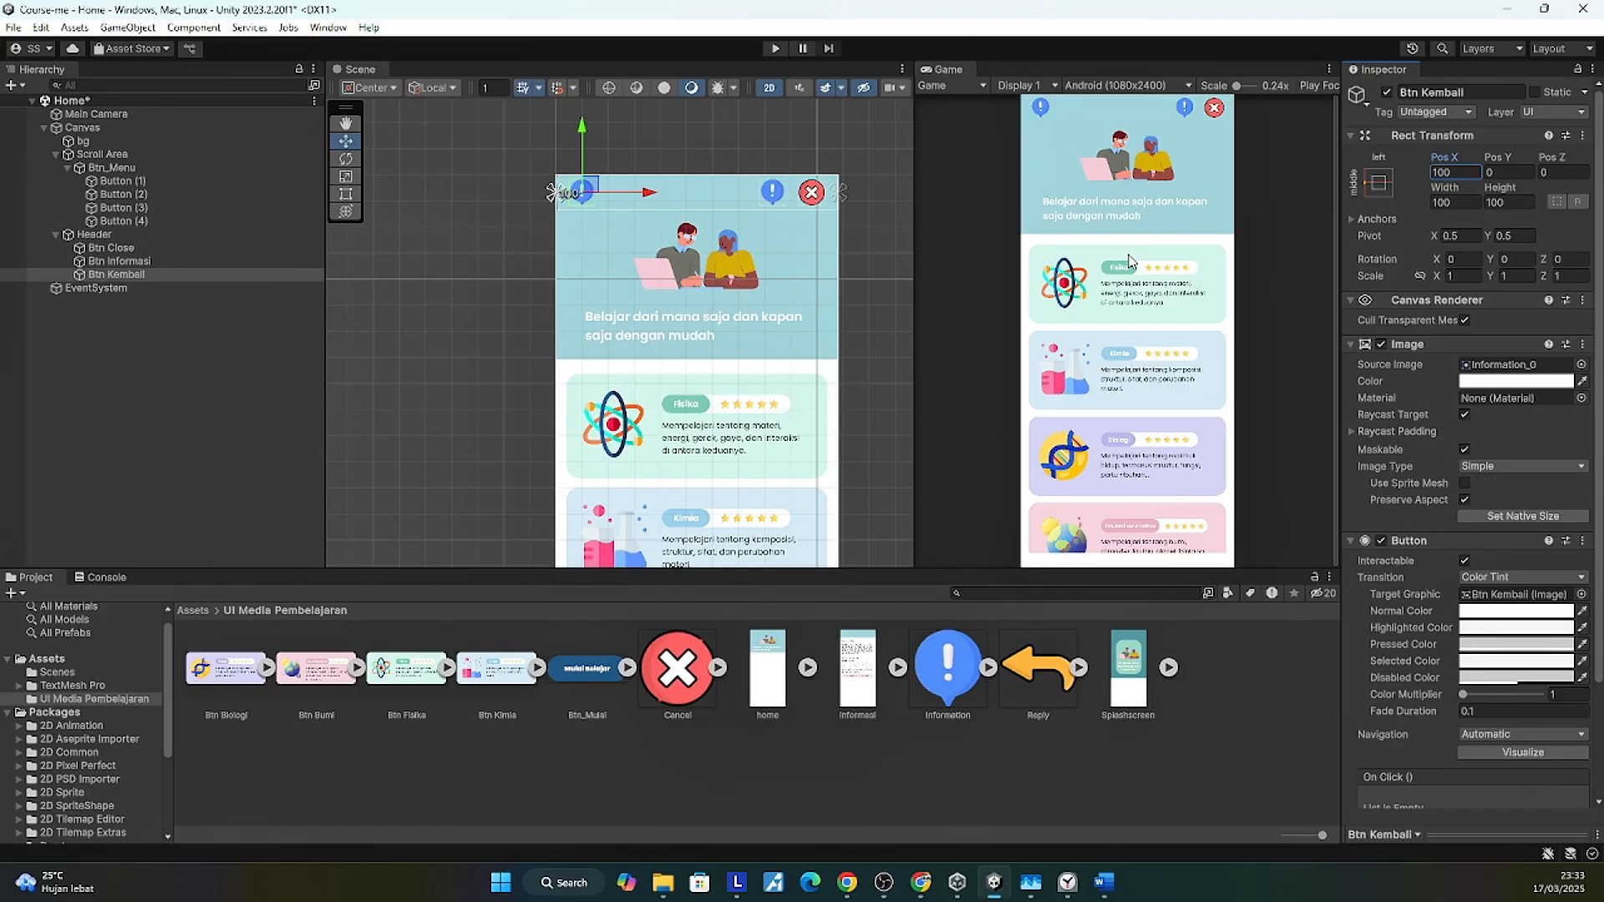
left_click_drag(1037, 677, 1484, 376)
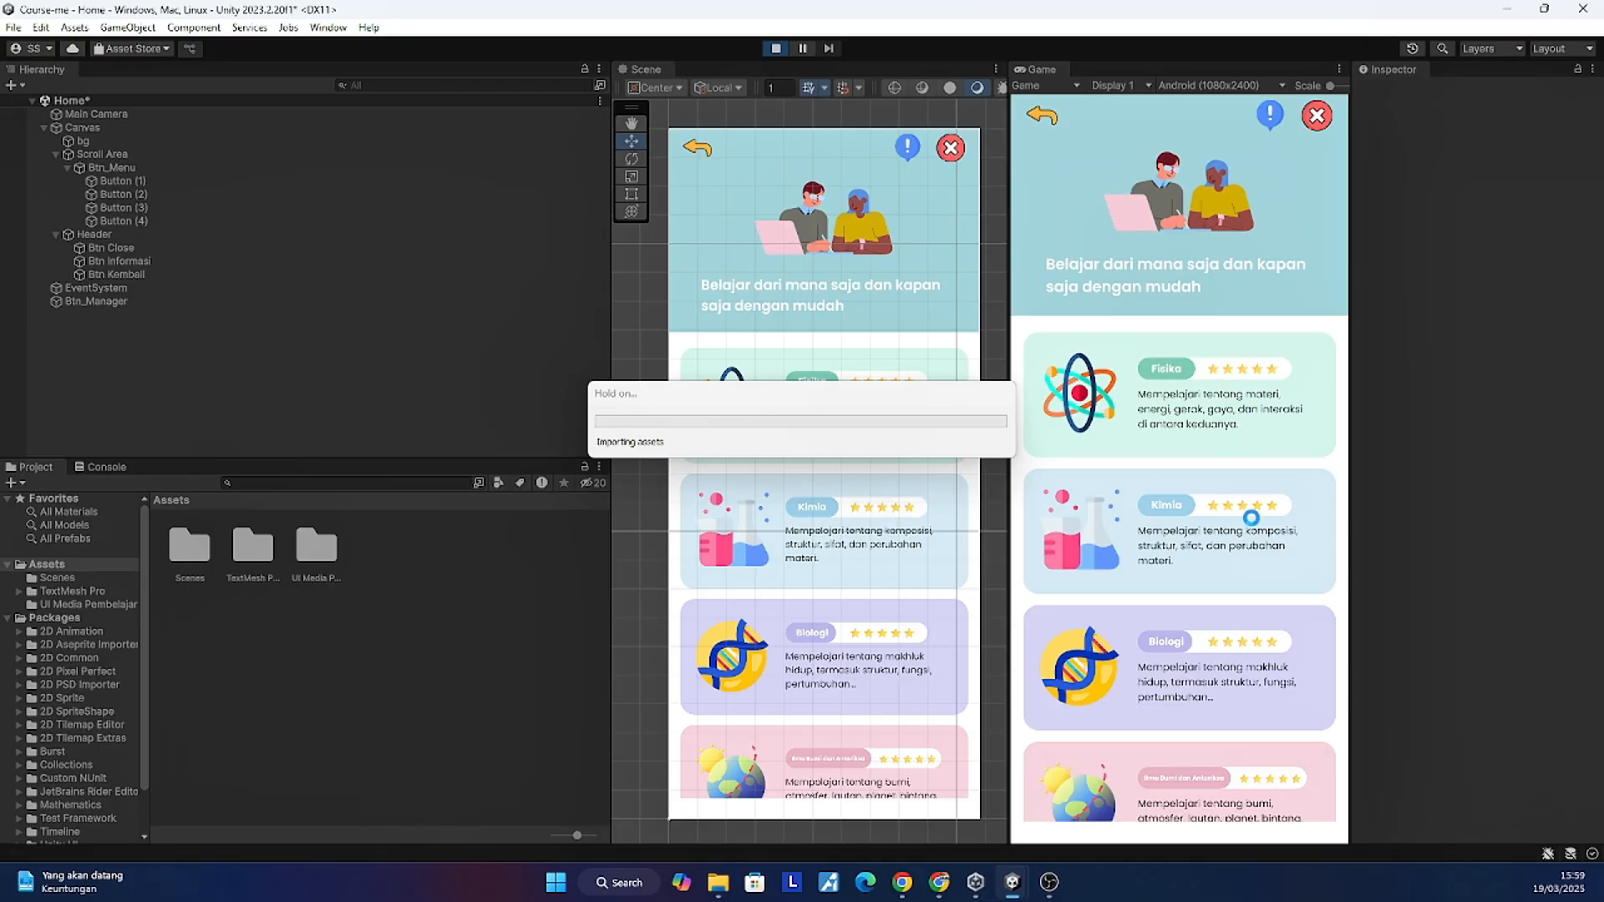
Step: Test the subject menu's vertical scrolling in the running Home scene and exit Play mode
scroll(1158, 438, "down", 3)
scroll(1158, 439, "up", 2)
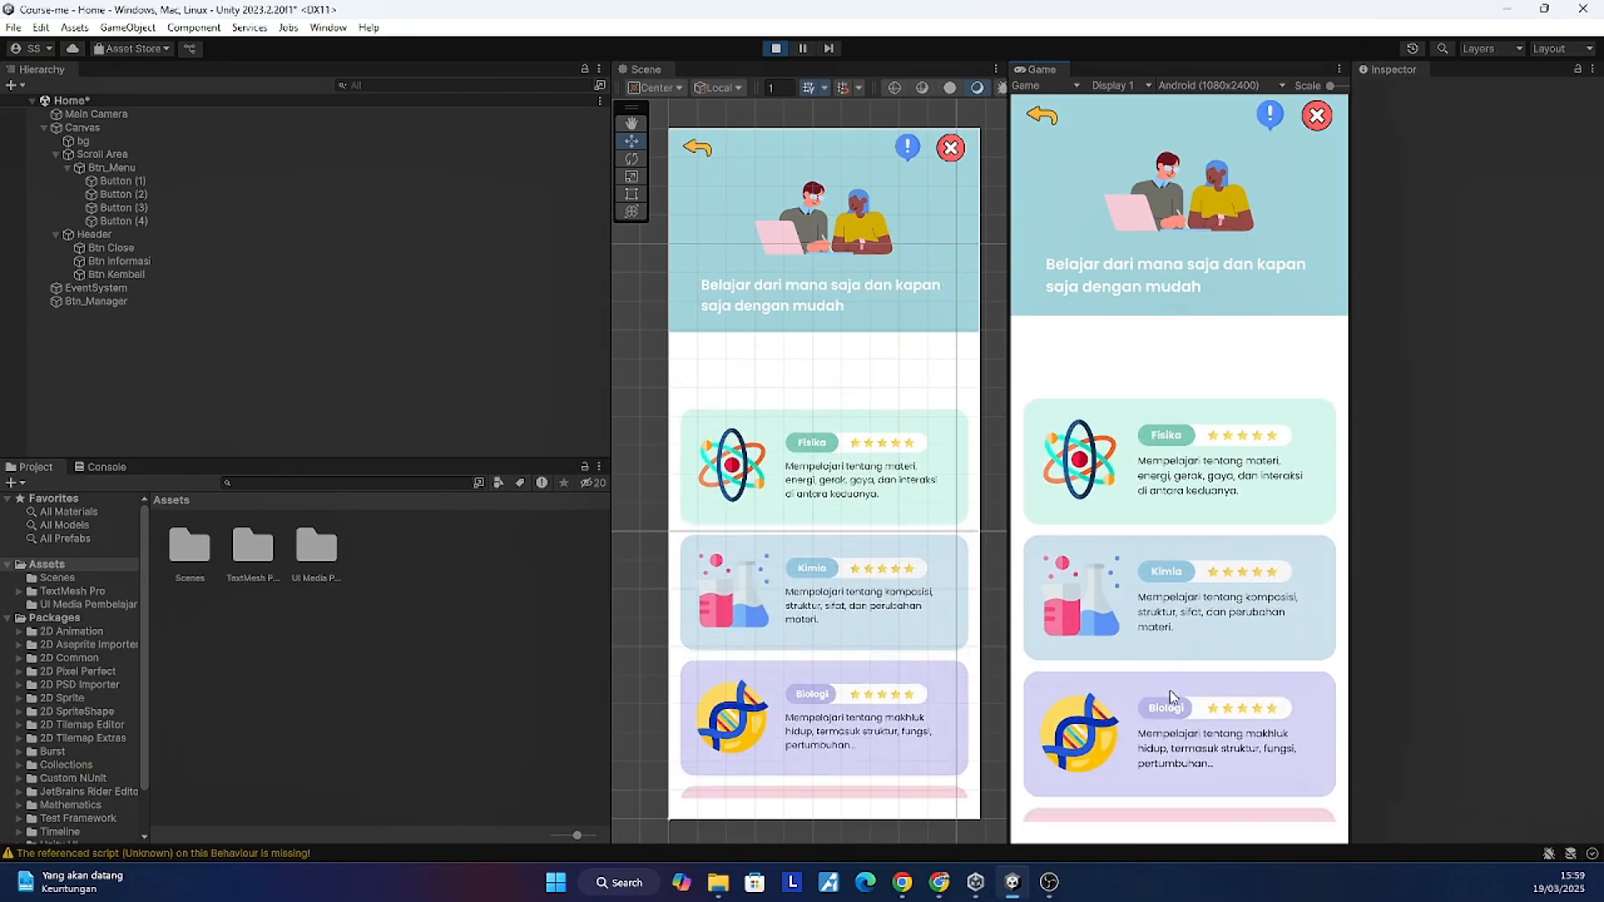
scroll(1138, 465, "down", 3)
scroll(1132, 423, "up", 2)
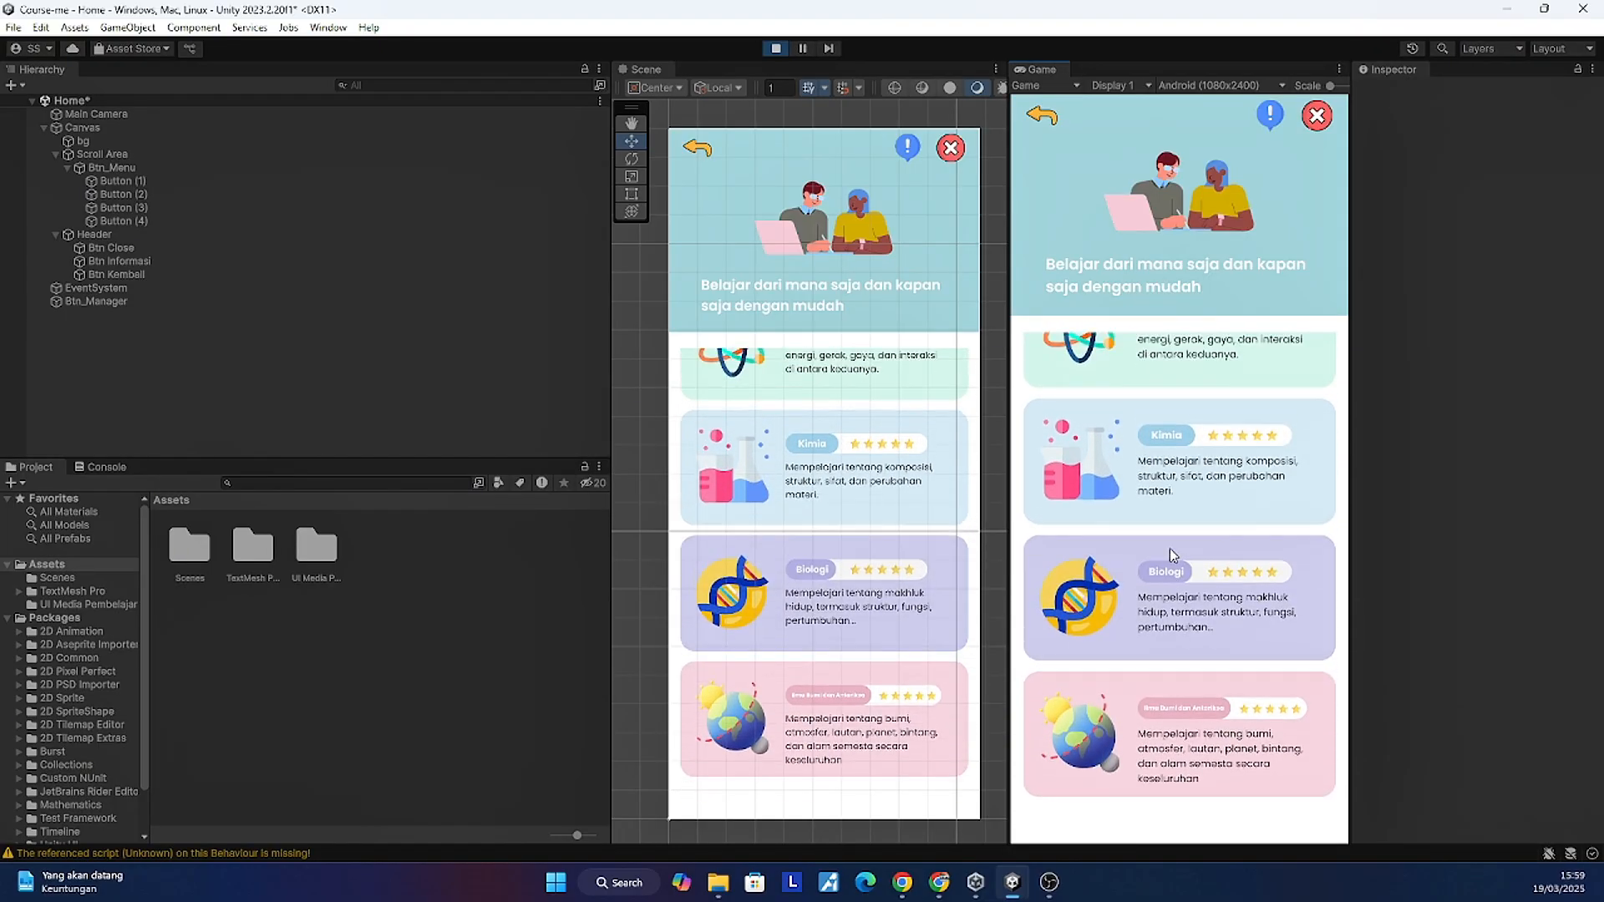
scroll(1170, 548, "up", 3)
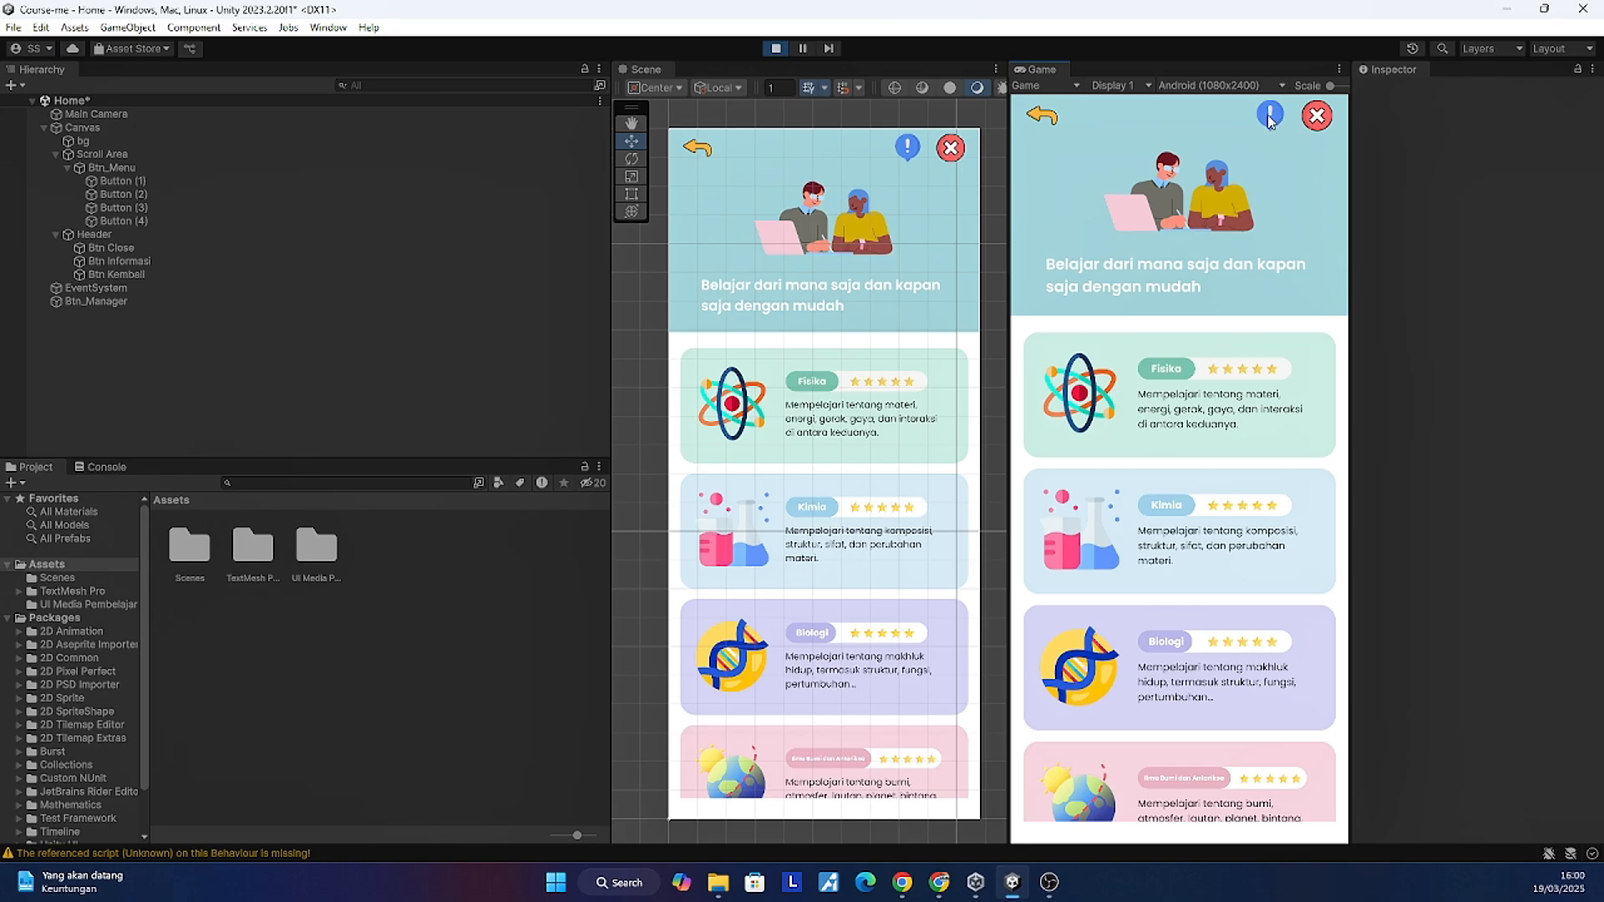
left_click(776, 48)
Step: Create a folder named Script inside Assets
right_click(244, 616)
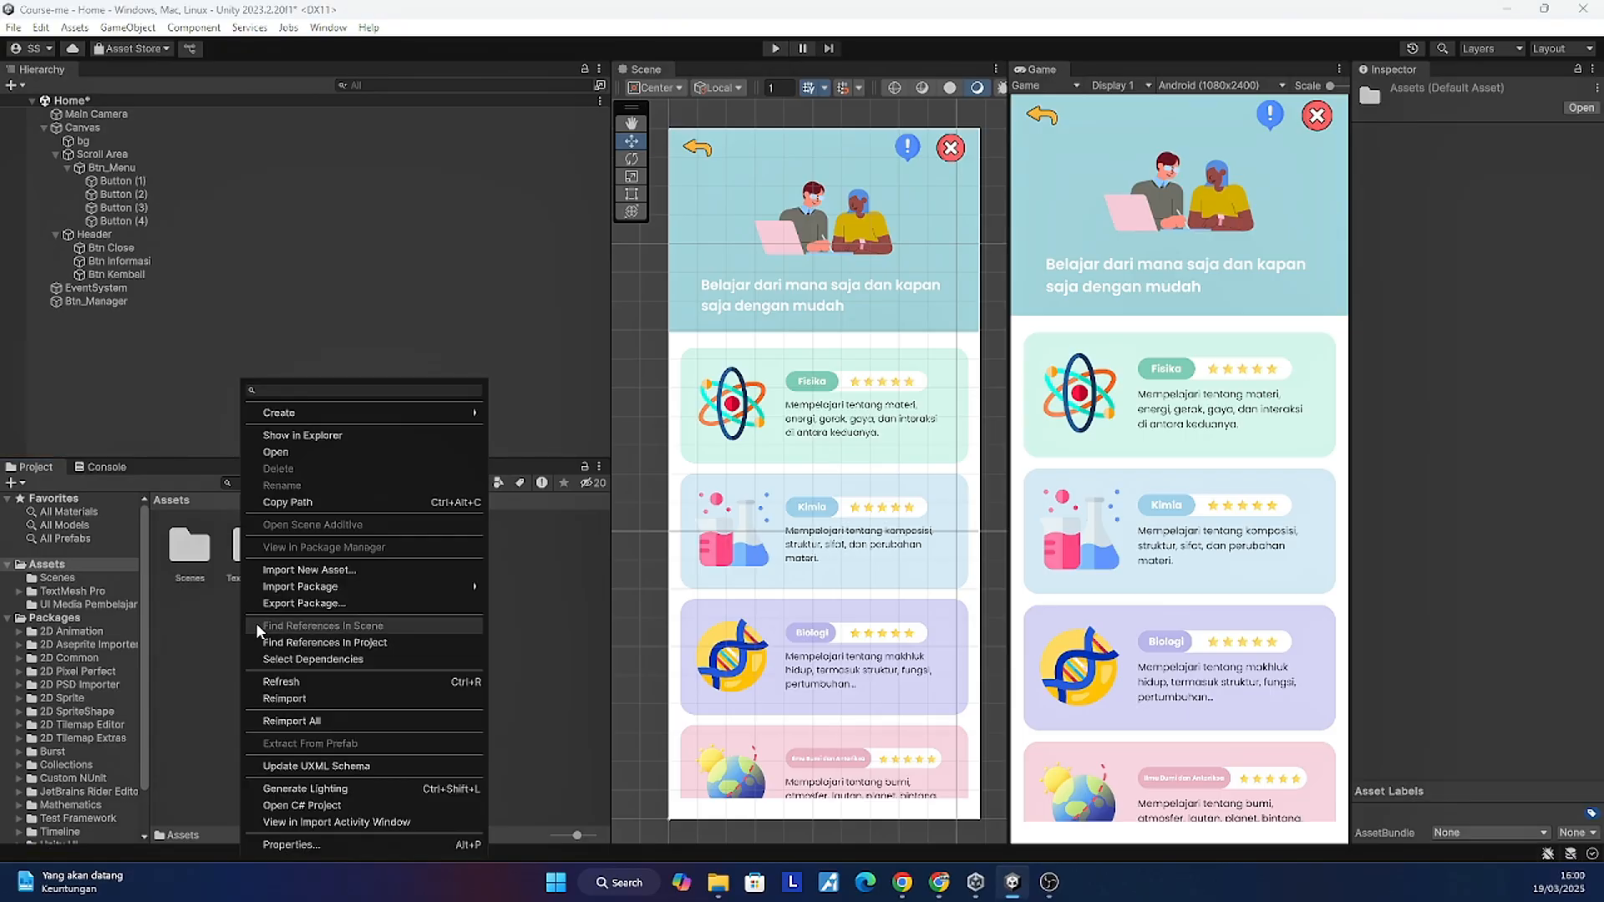
mouse_move(316, 413)
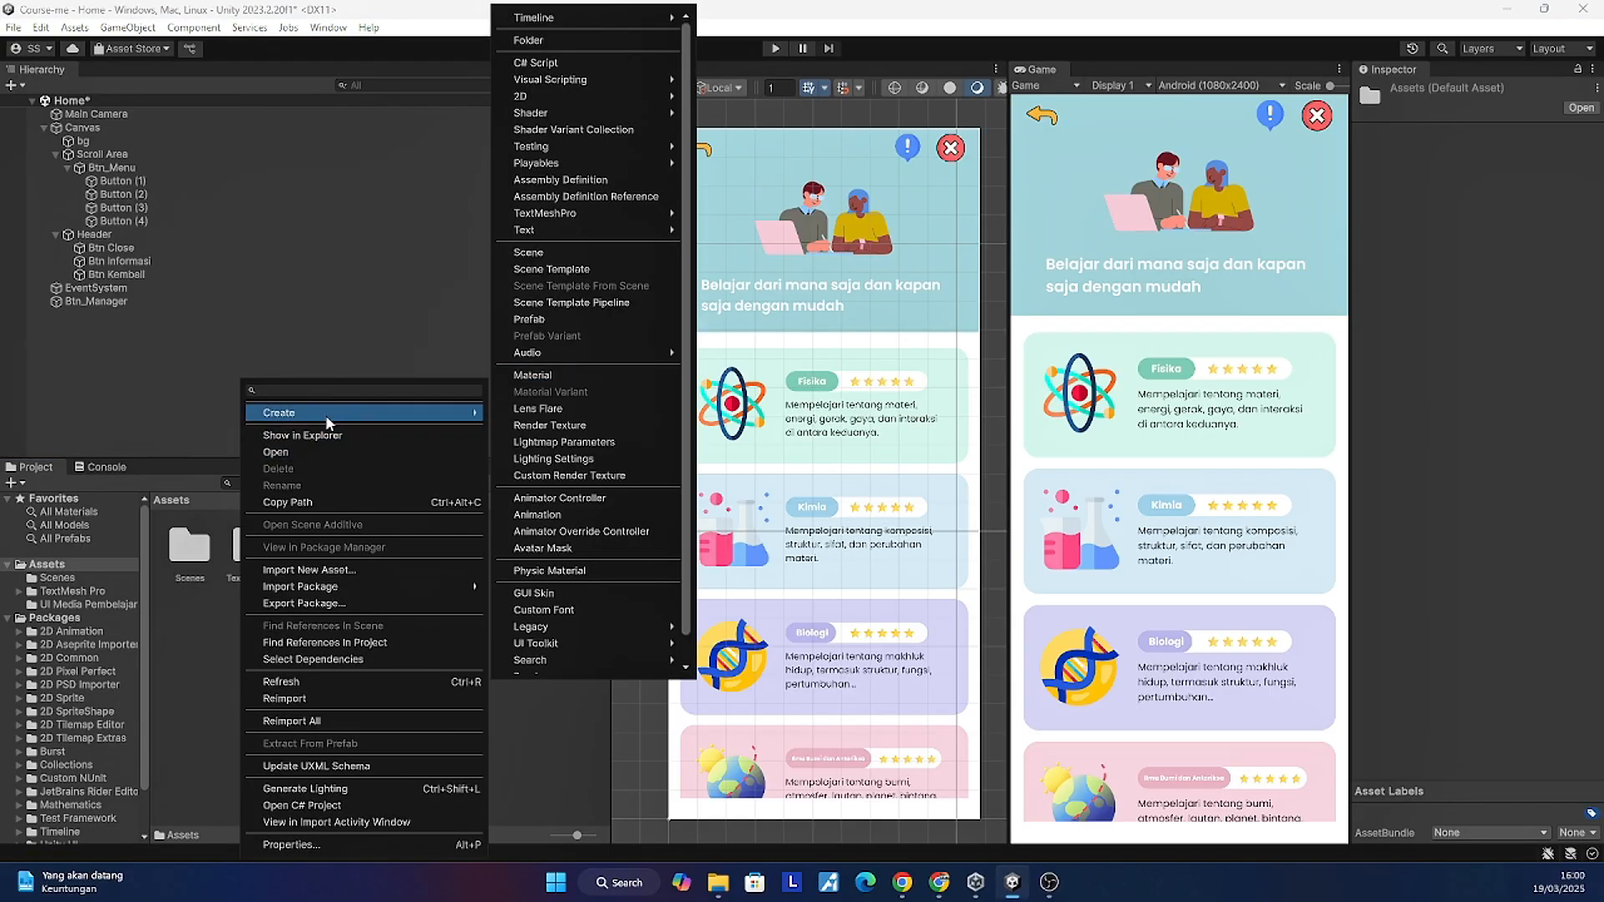
left_click(535, 40)
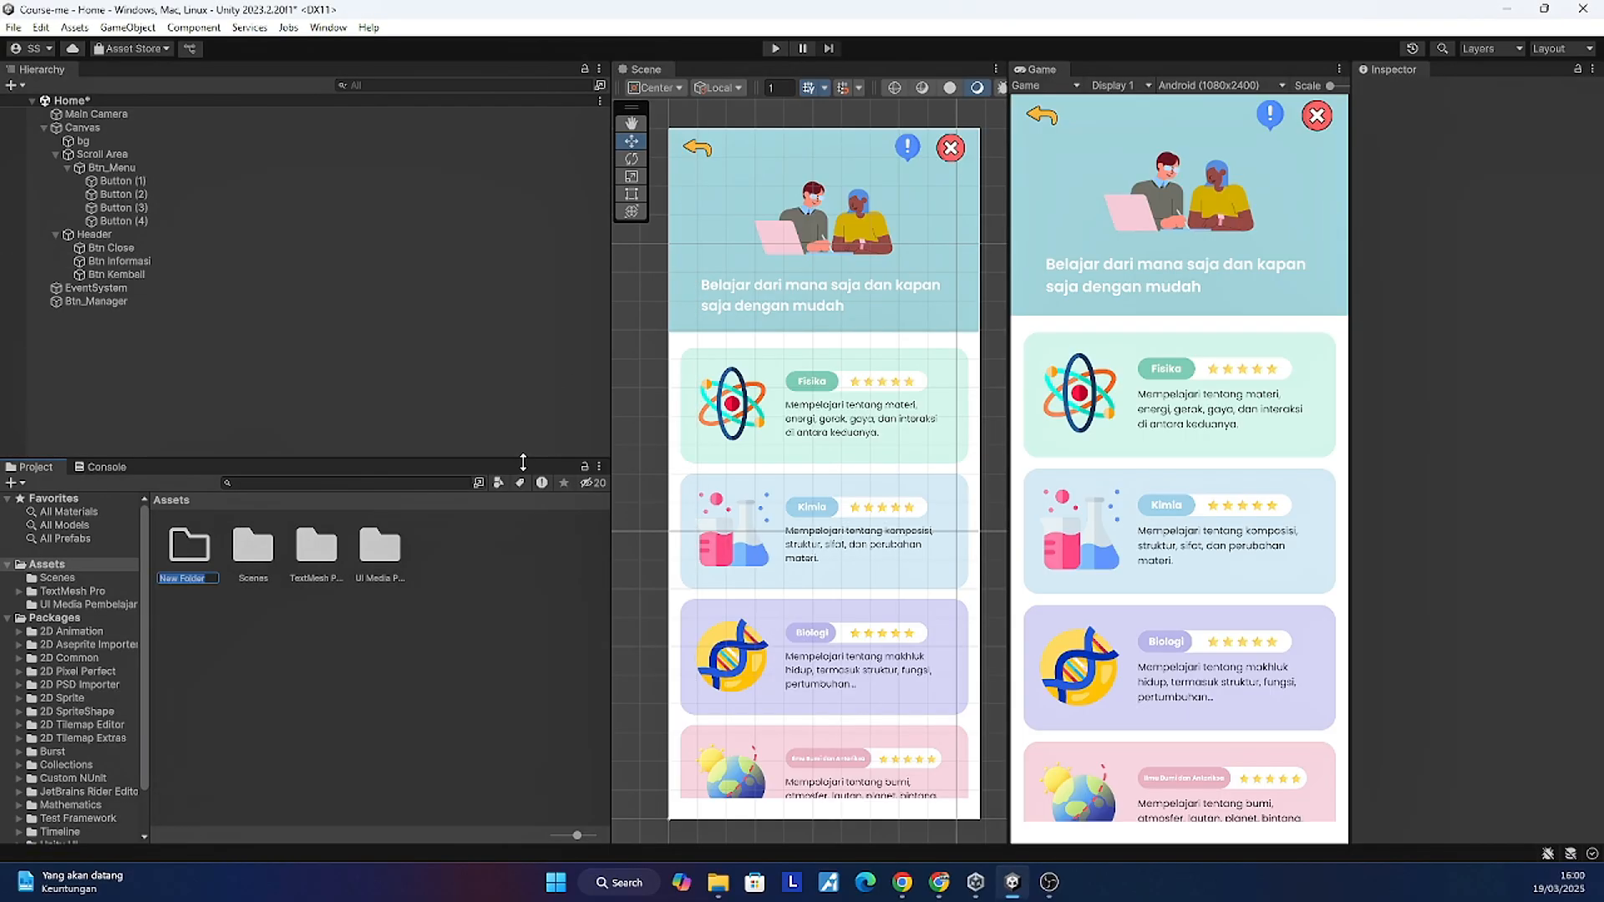
type("Script")
key("Return")
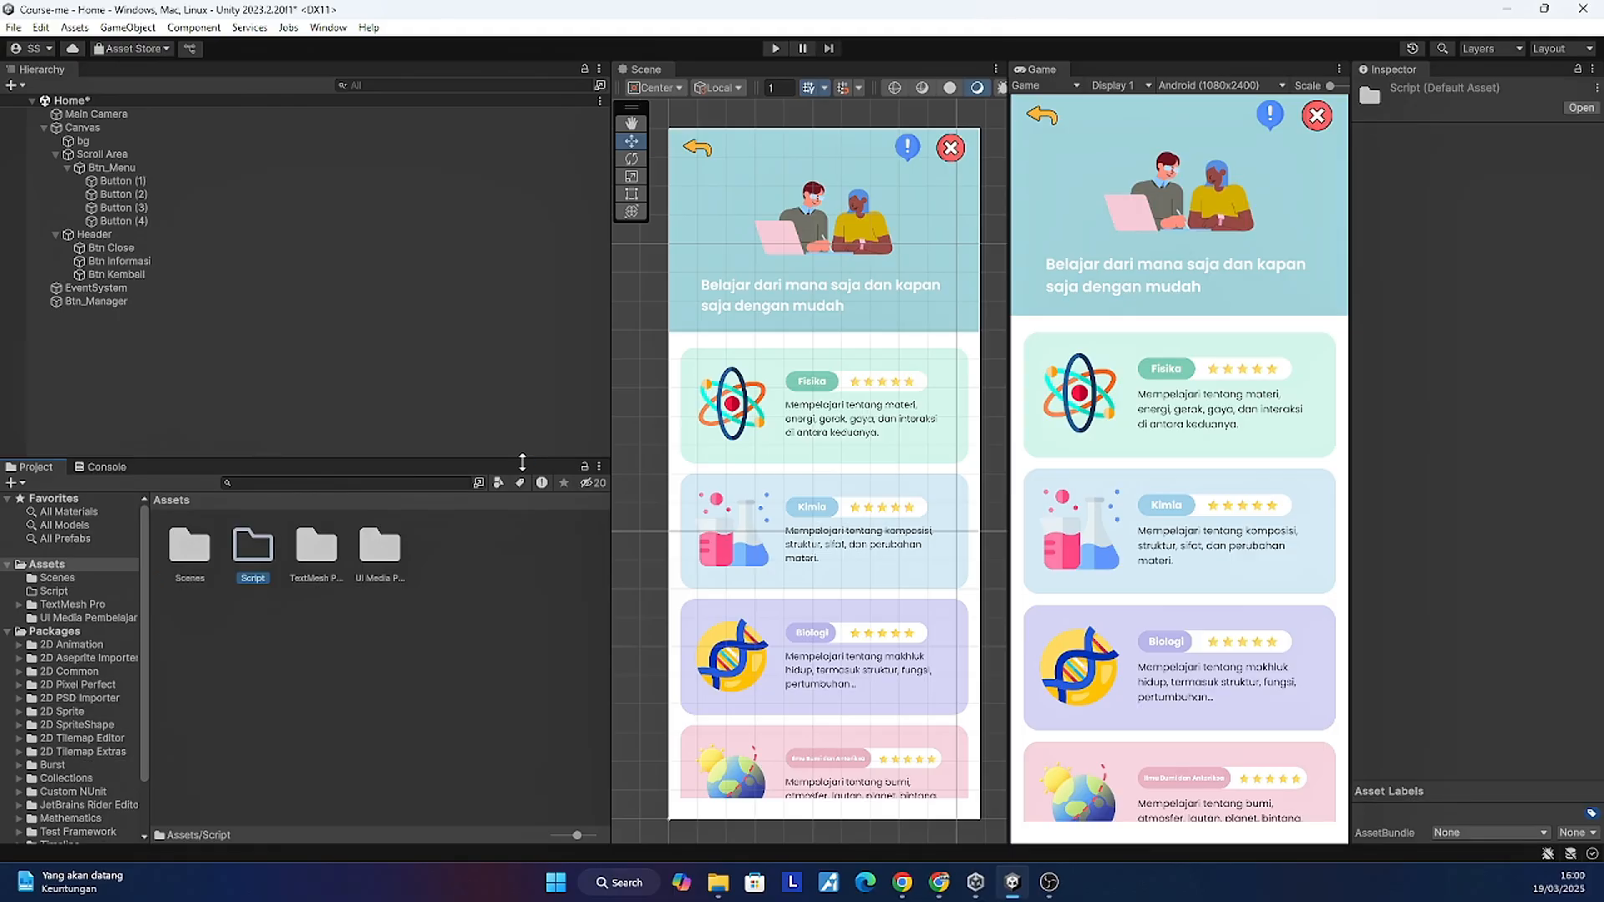
Step: Create a C# script named Btn_Manager inside the Script folder
double_click(265, 556)
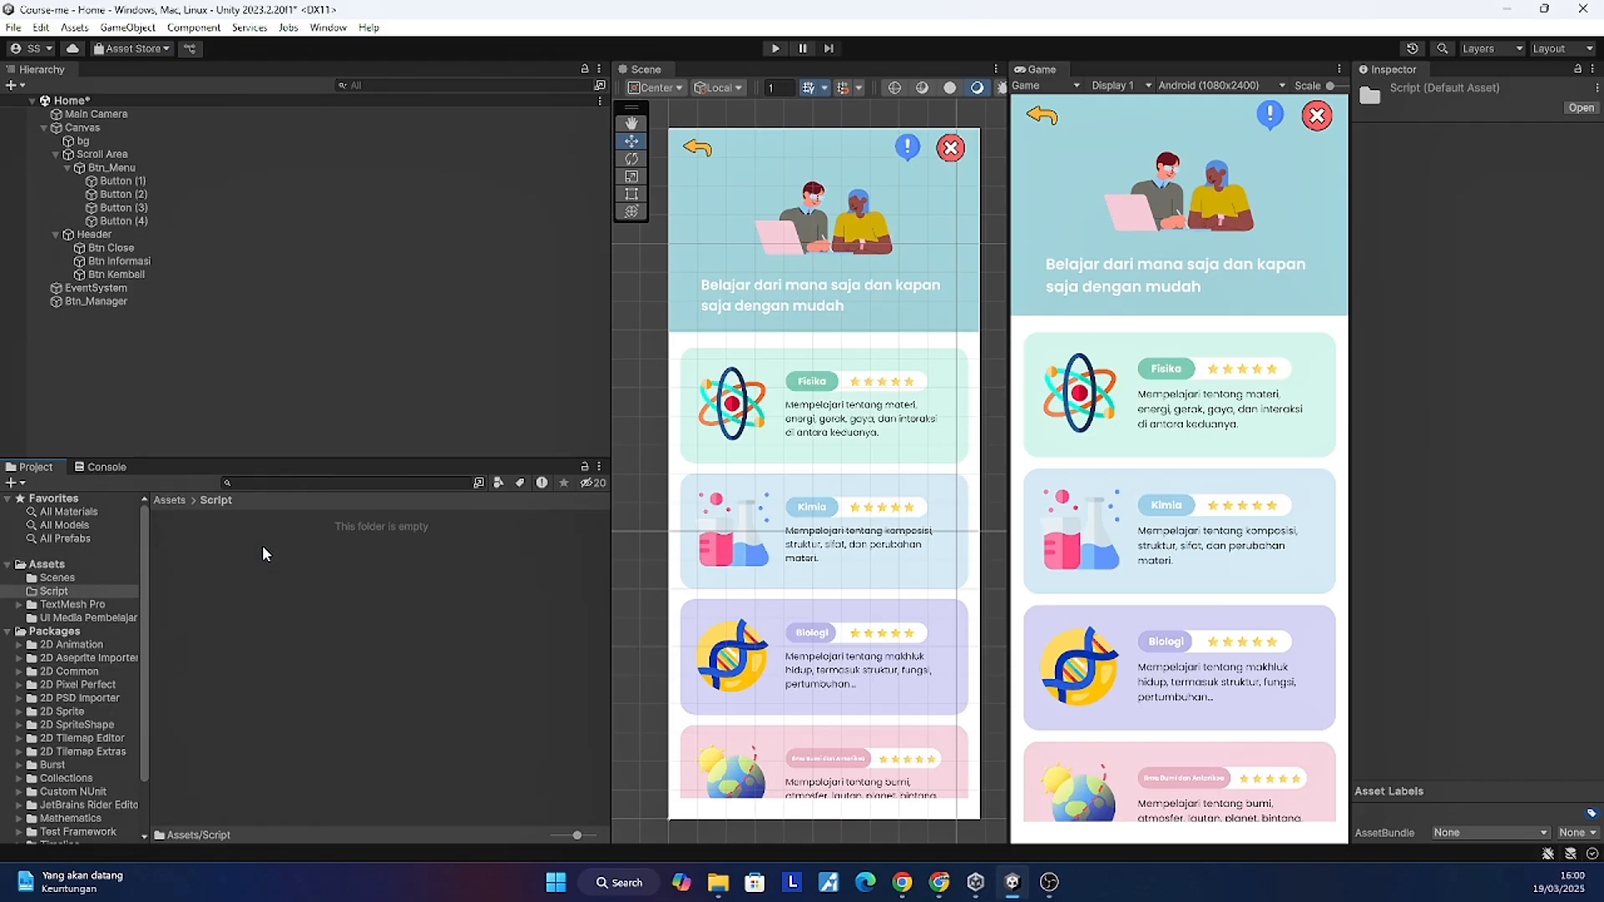
right_click(218, 564)
mouse_move(378, 415)
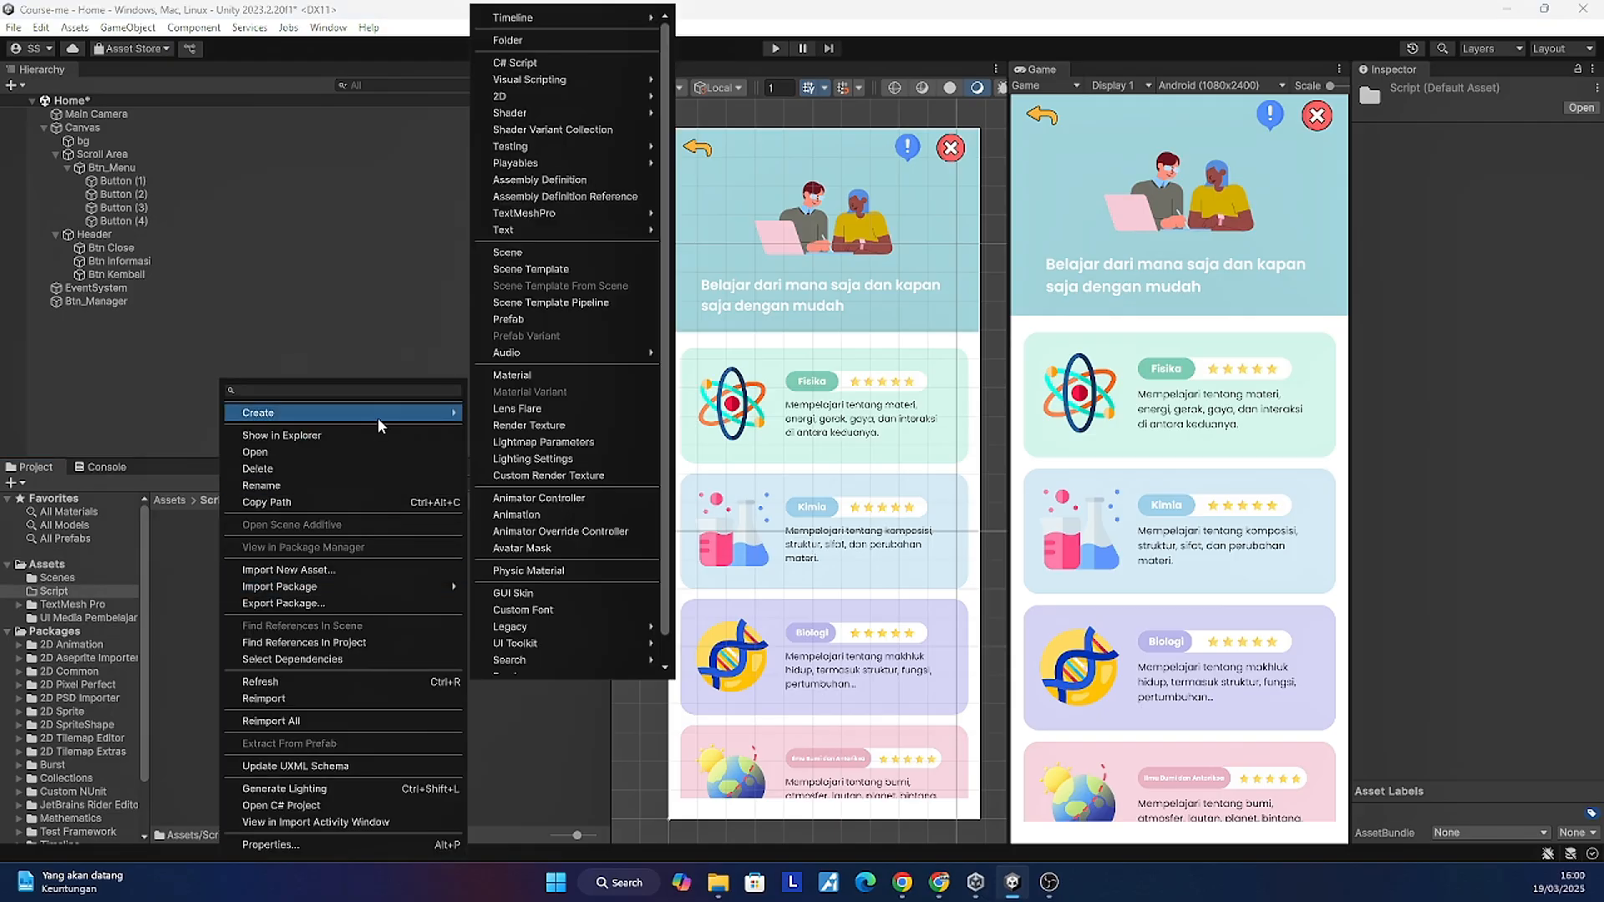
left_click(547, 65)
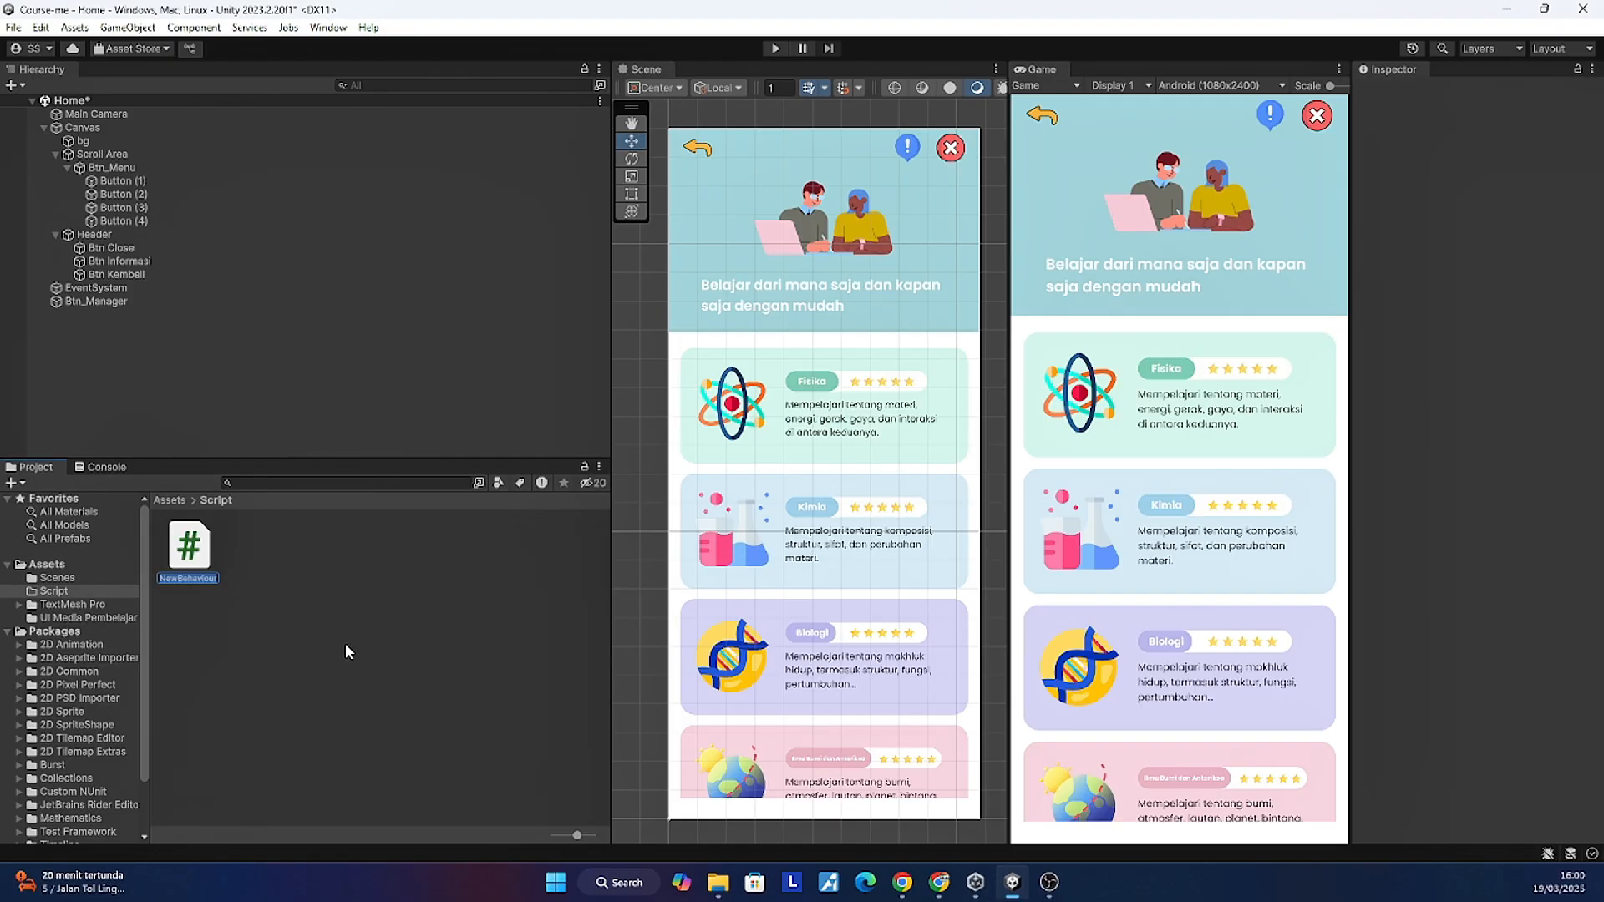
type("Btn_Manager")
key("Return")
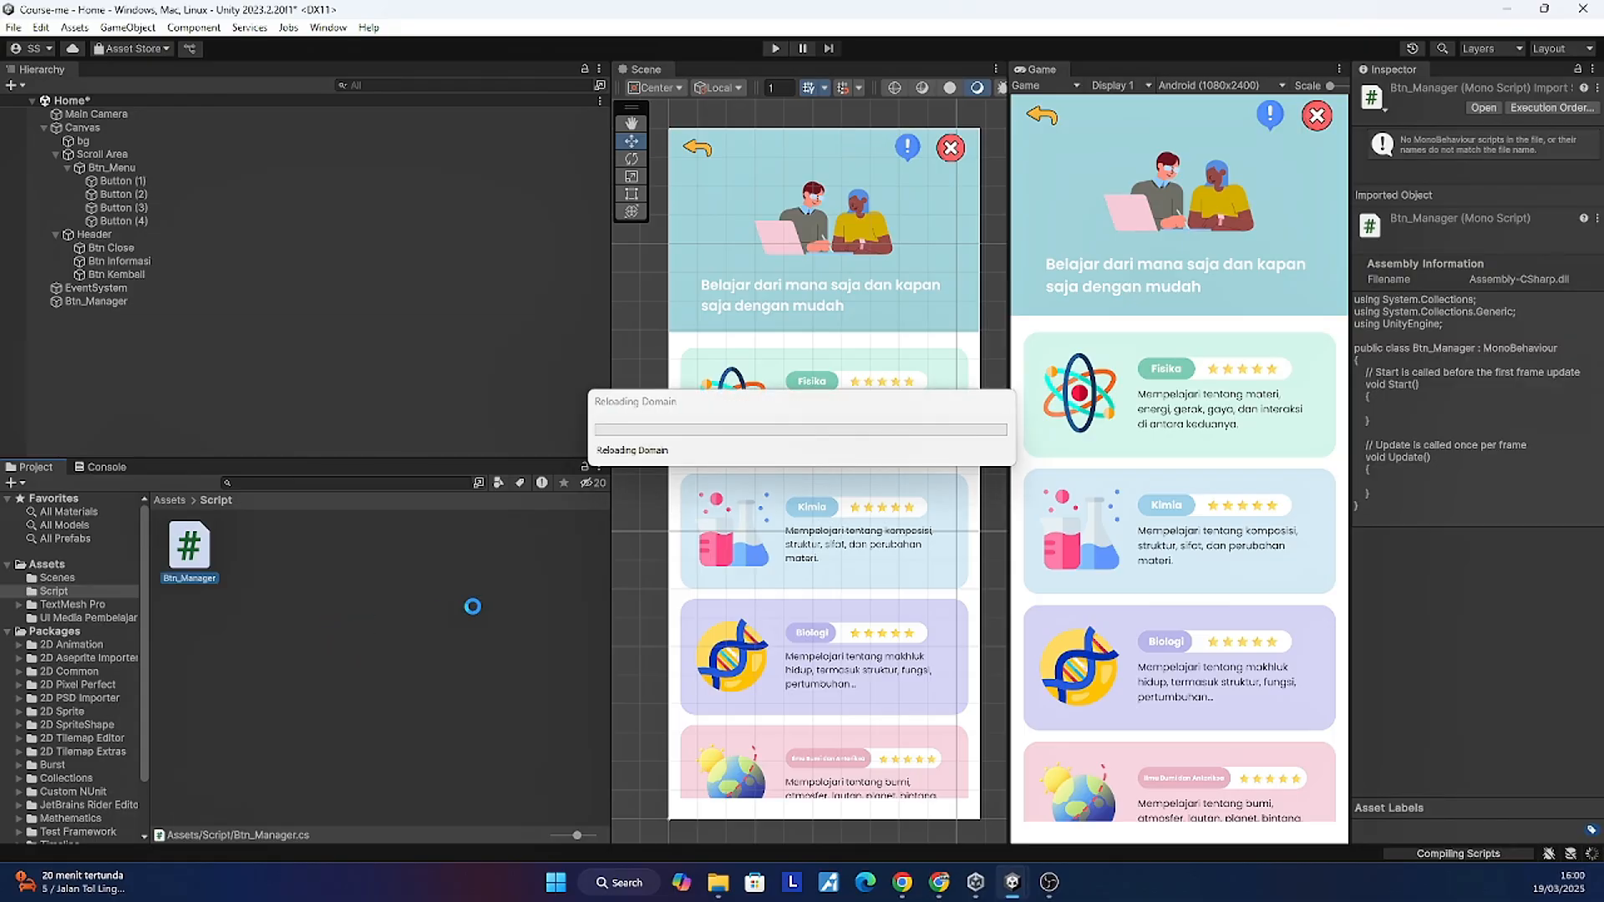
Step: Open the Btn_Manager script in Visual Studio and delete its default Start and Update methods with their comments
double_click(194, 544)
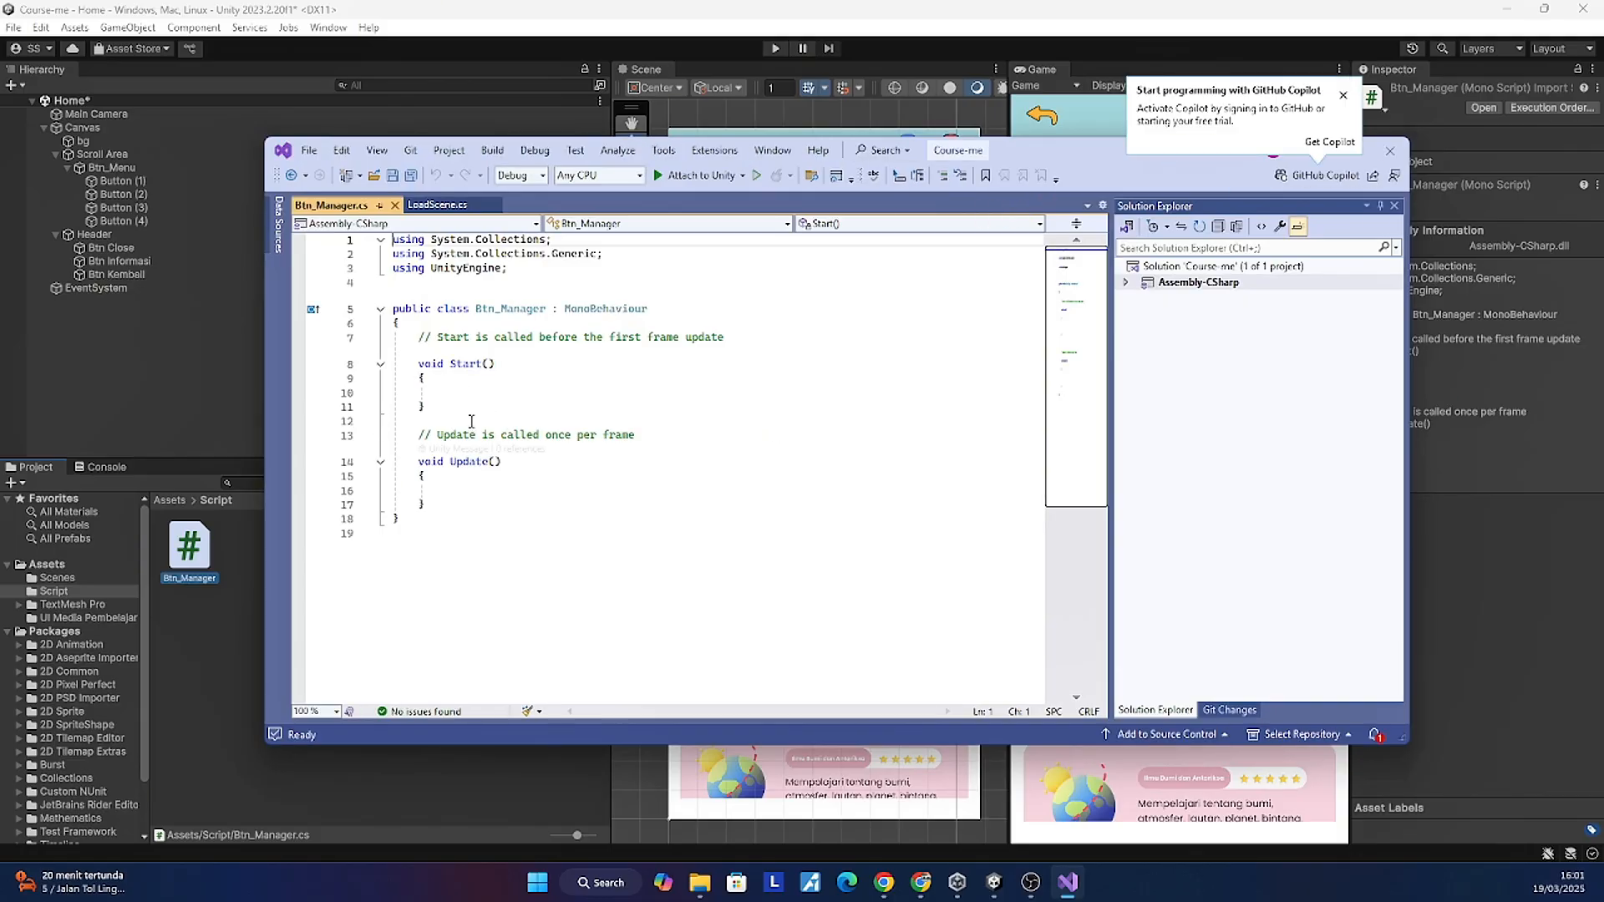
left_click_drag(444, 500, 372, 351)
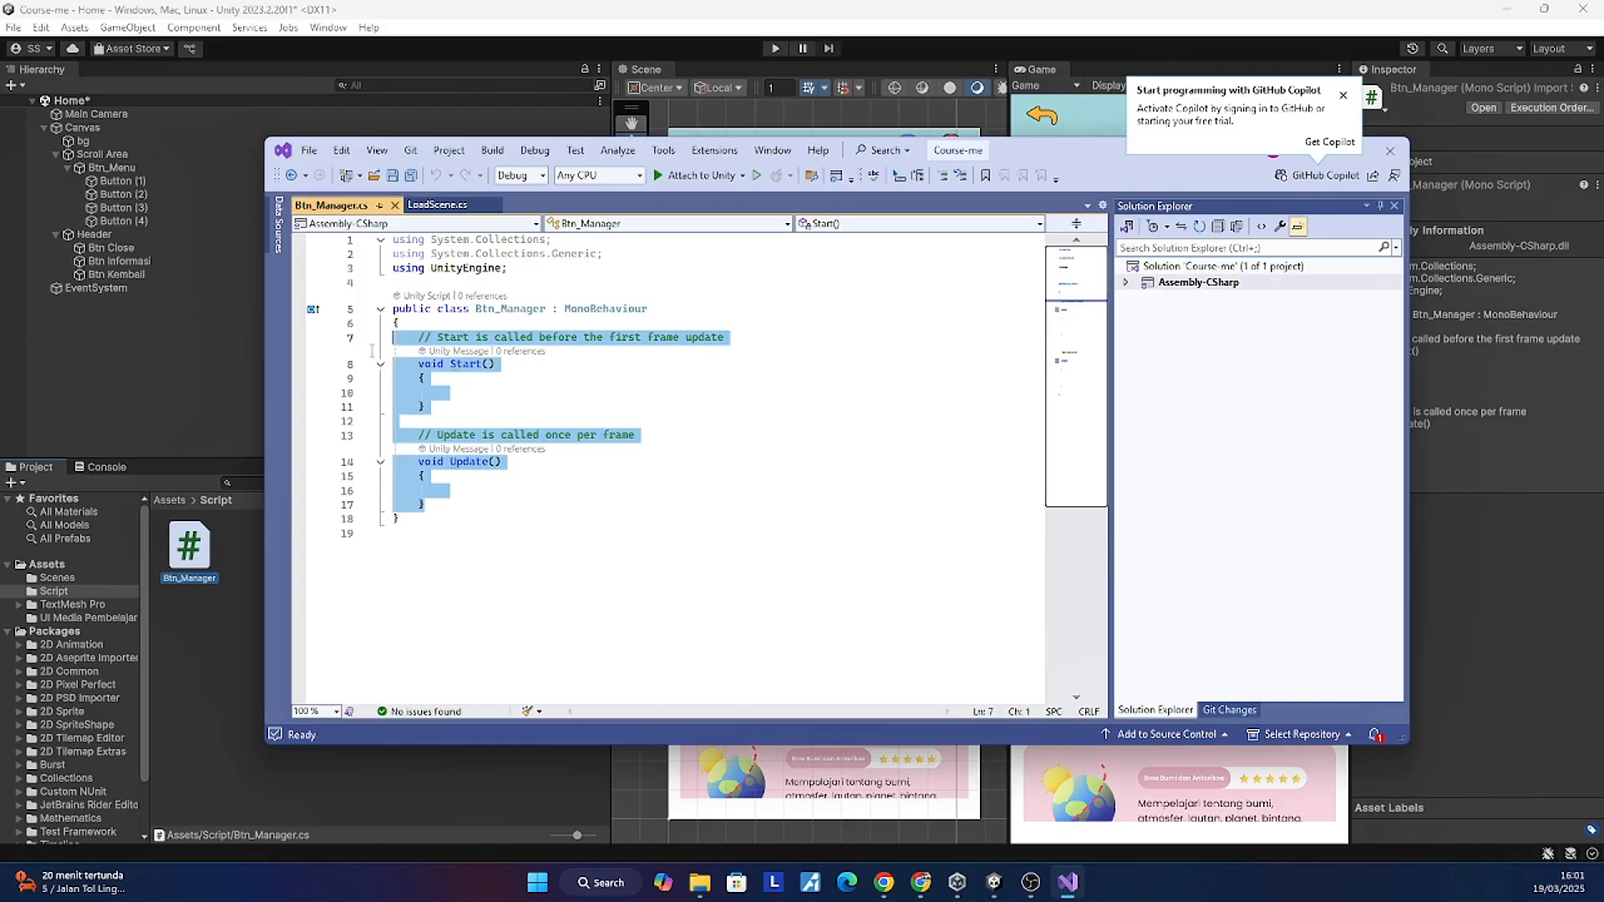
key("Delete")
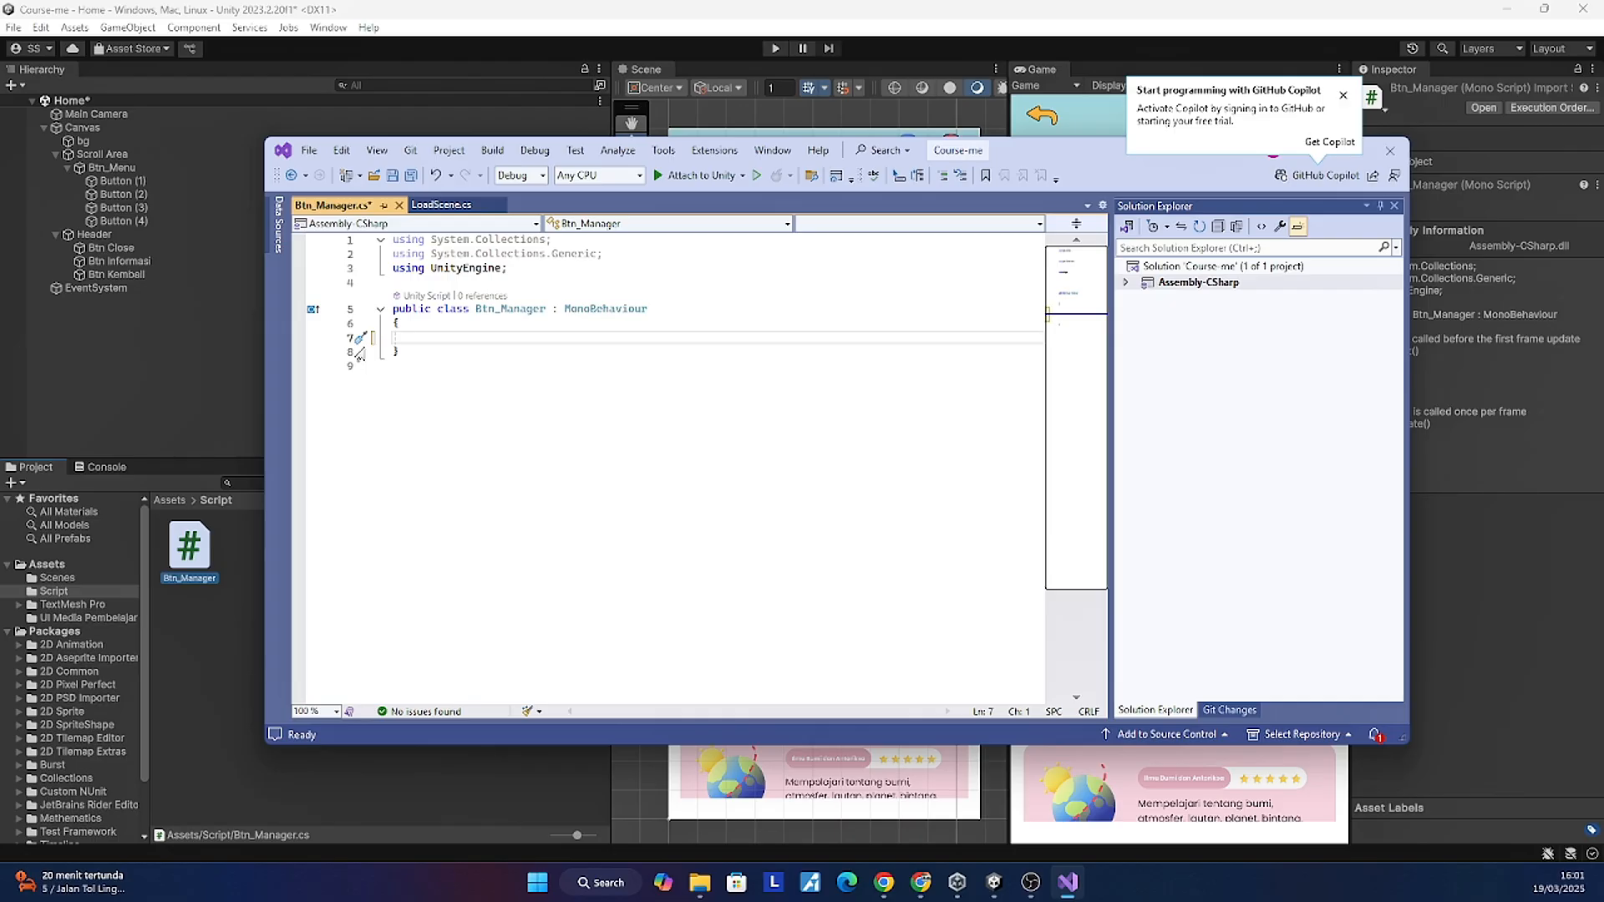
Step: Add the directive "using UnityEngine.SceneManagement;" below the UnityEngine import and save Btn_Manager.cs
left_click(548, 268)
key("Return")
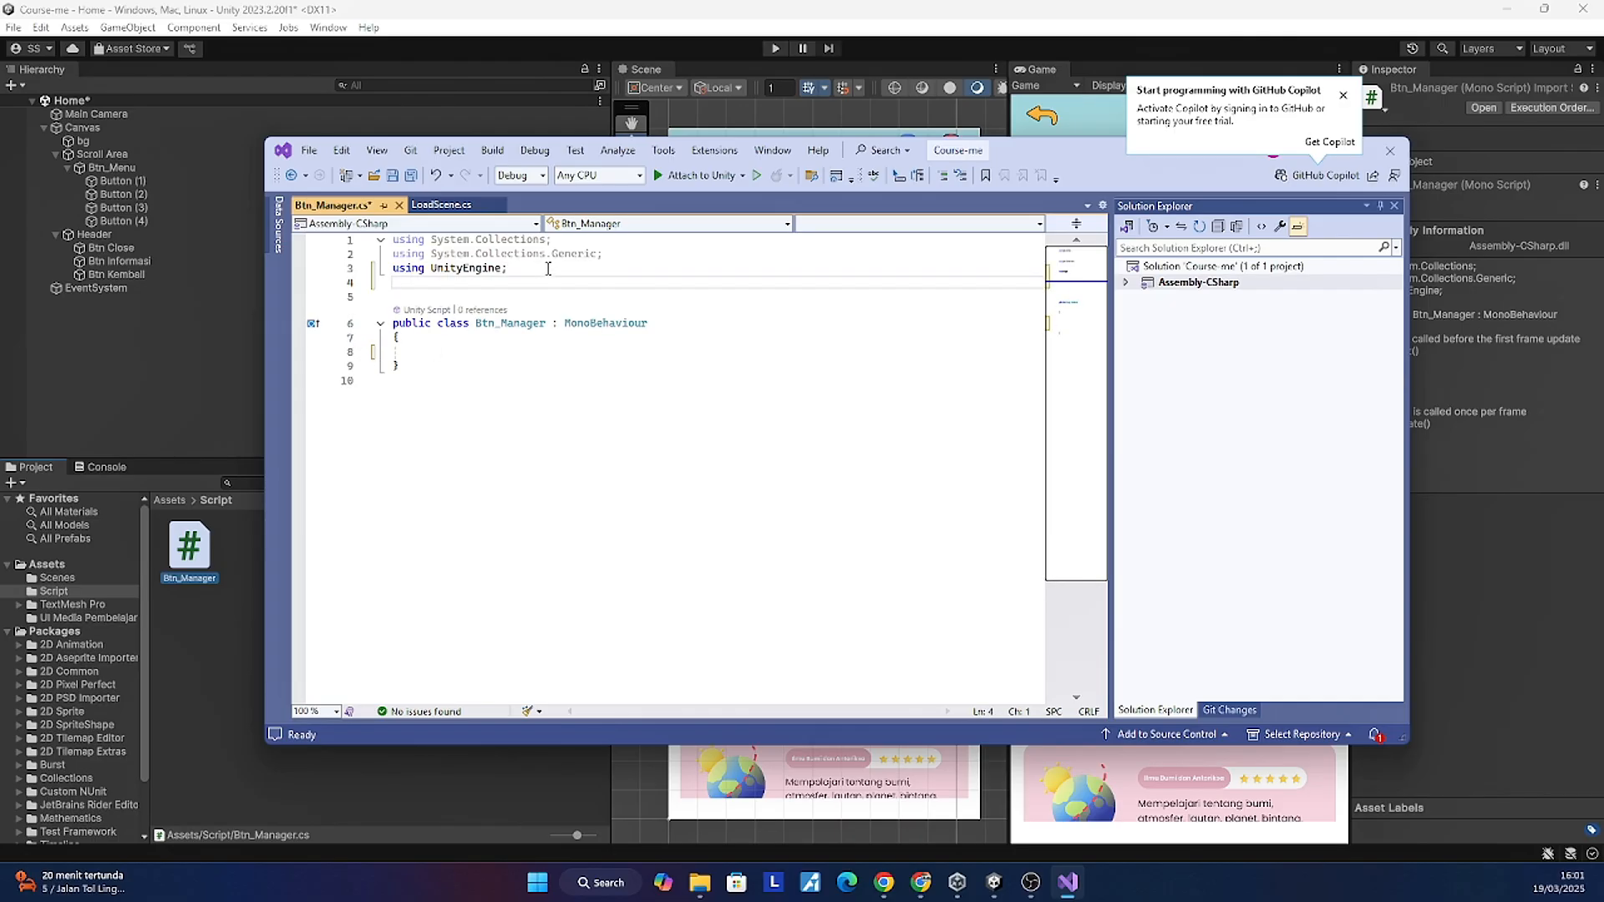
type("using")
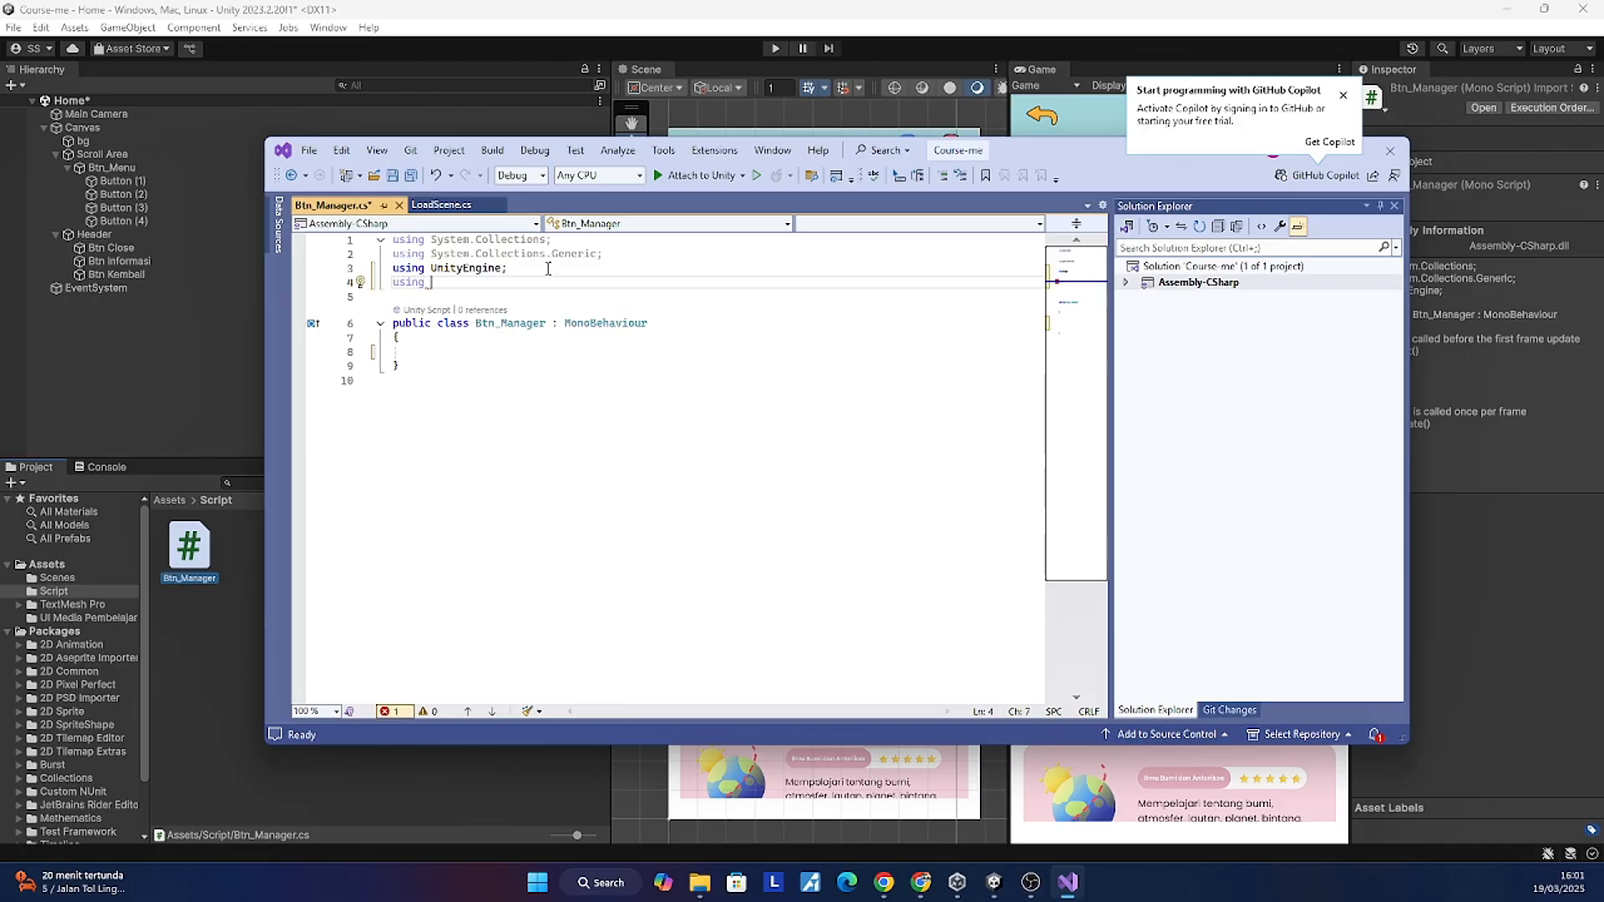
type(" Unitu")
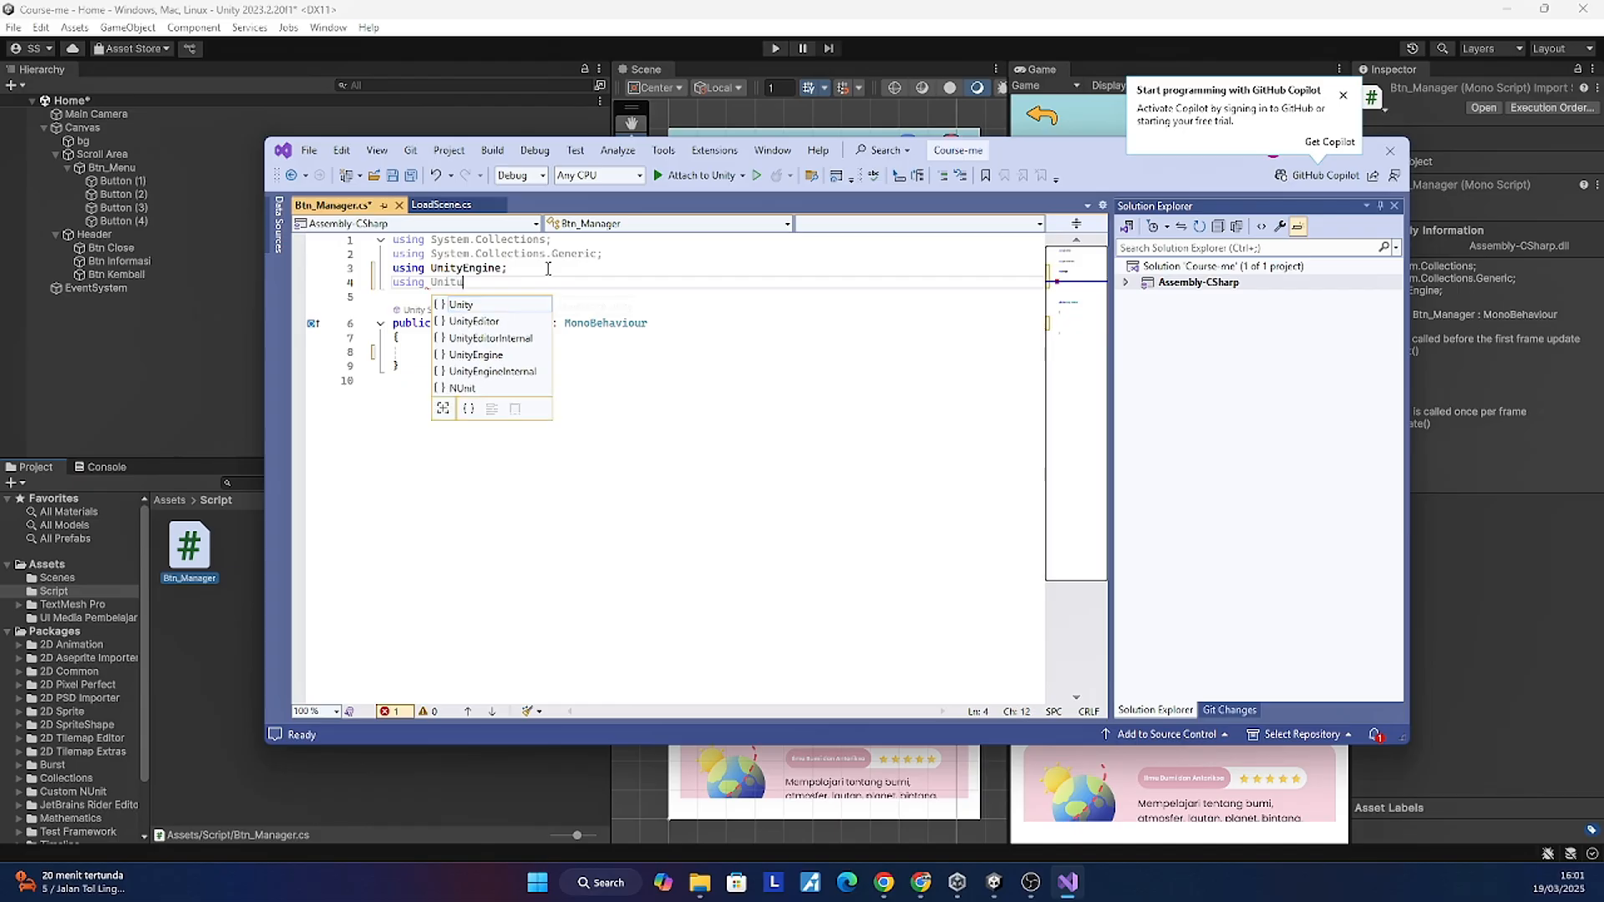
key("Down")
key("Down")
key("Tab")
type(".")
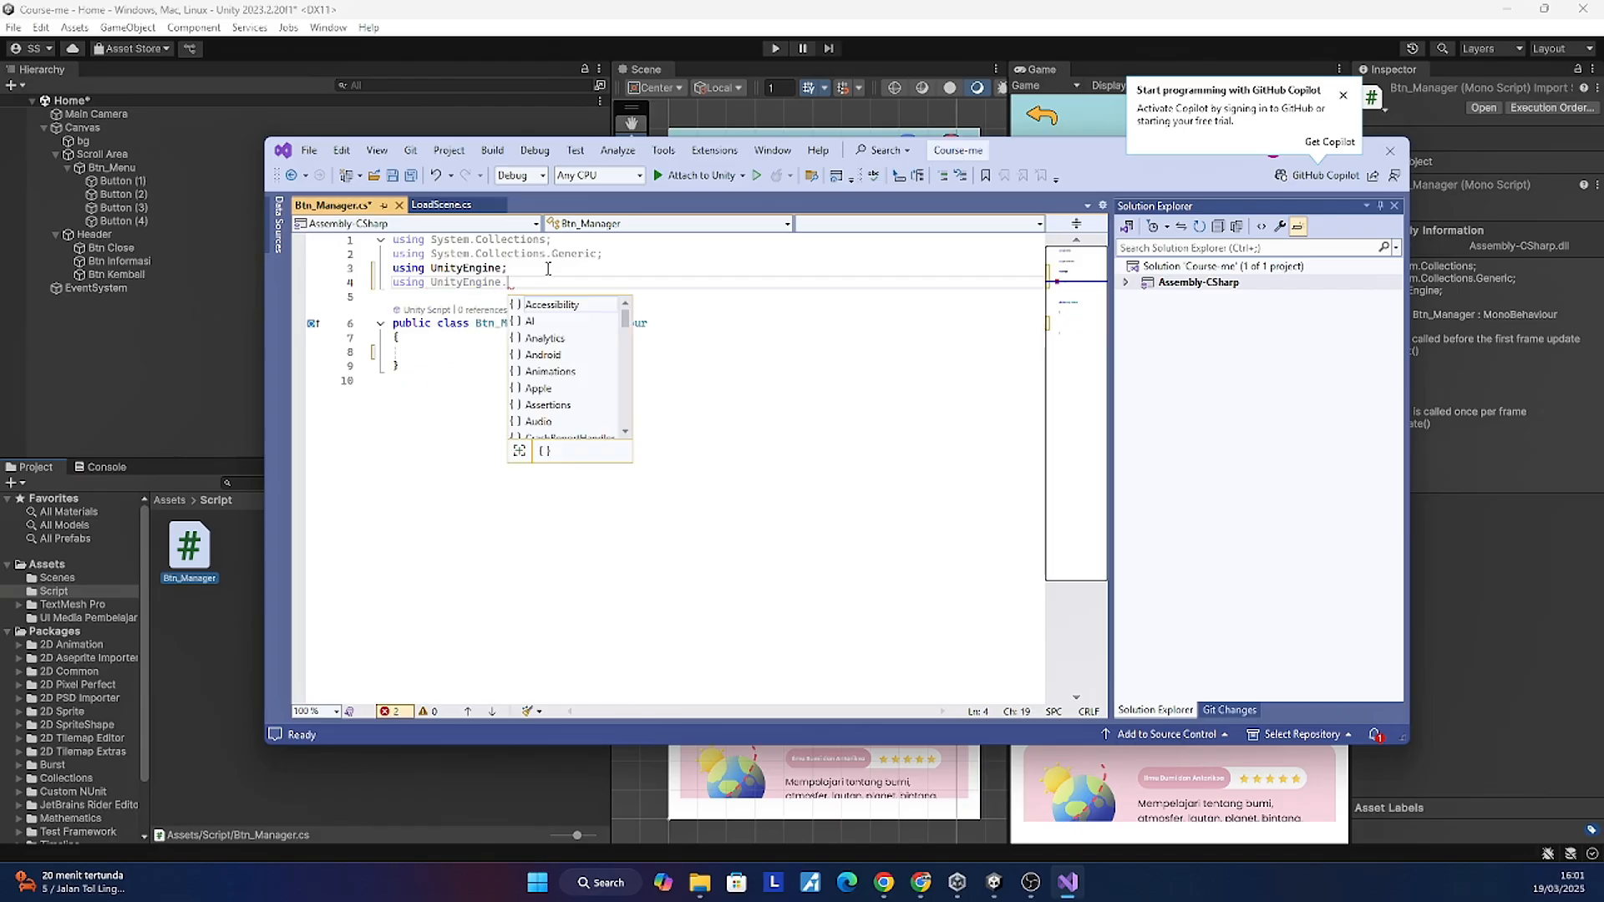
type("SceneManagement;")
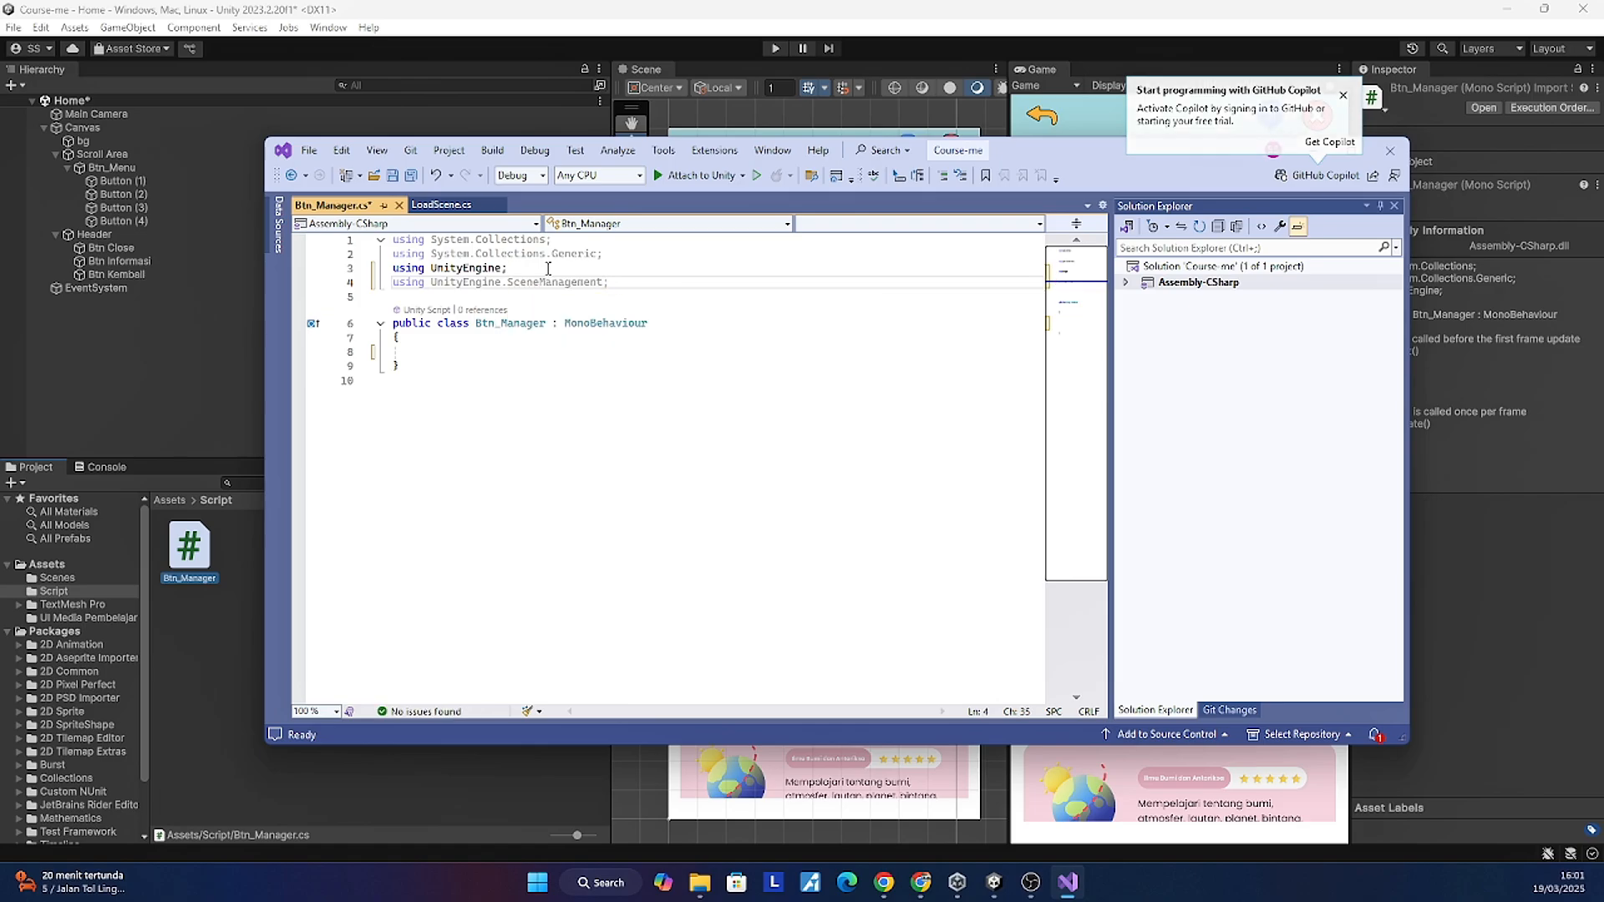
key("ctrl+s")
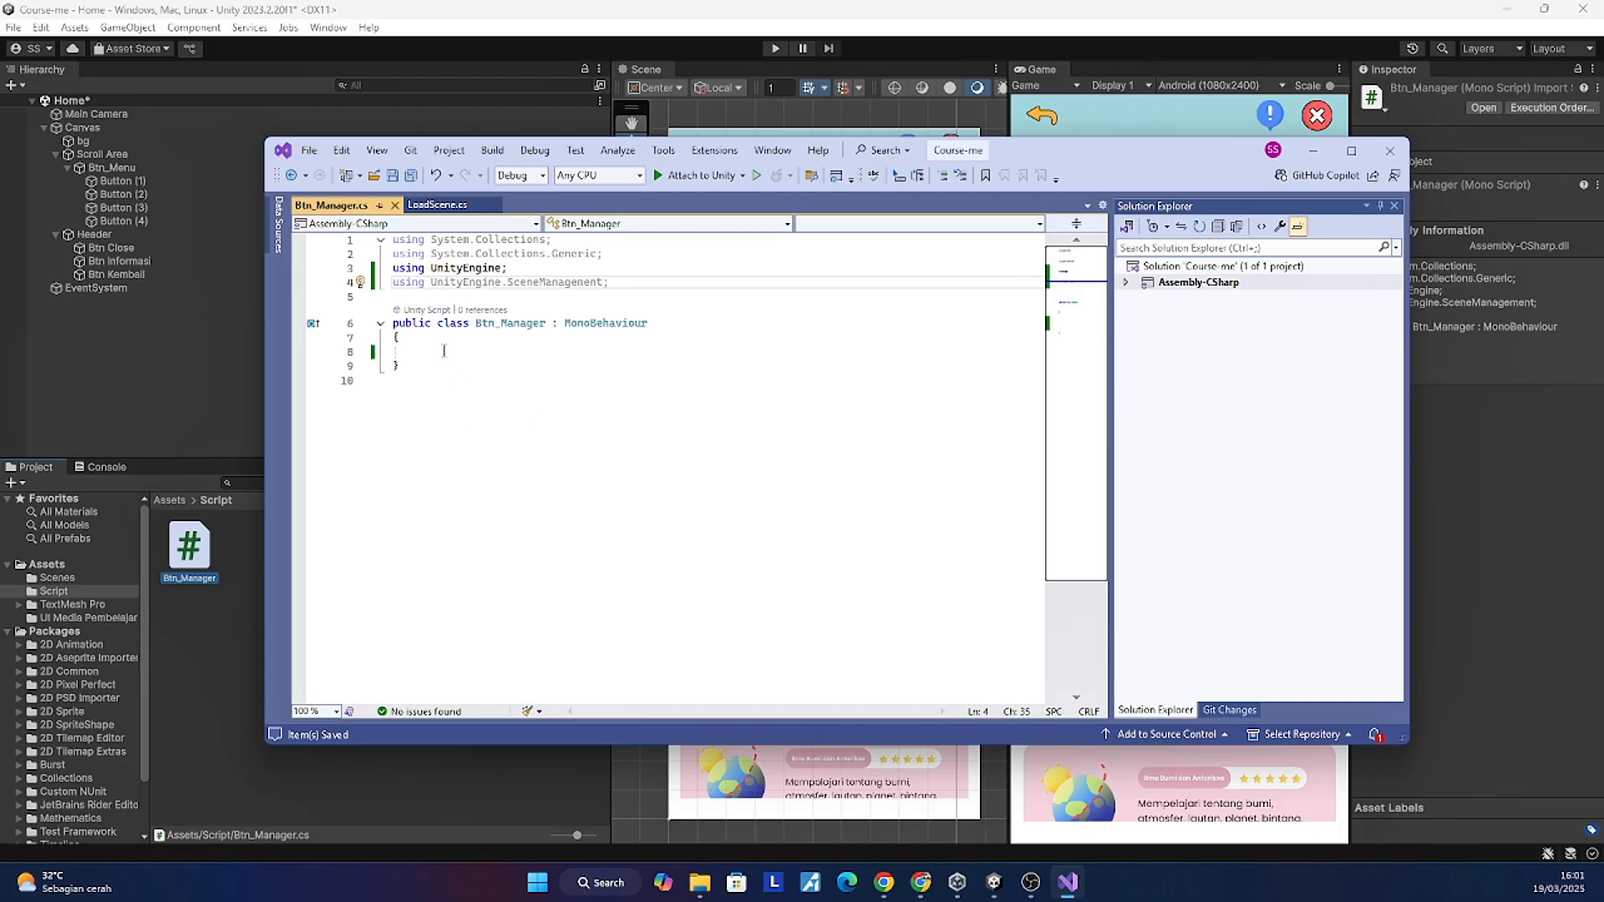
Step: Declare an empty public void method named PindahScene inside the Btn_Manager class
left_click(464, 353)
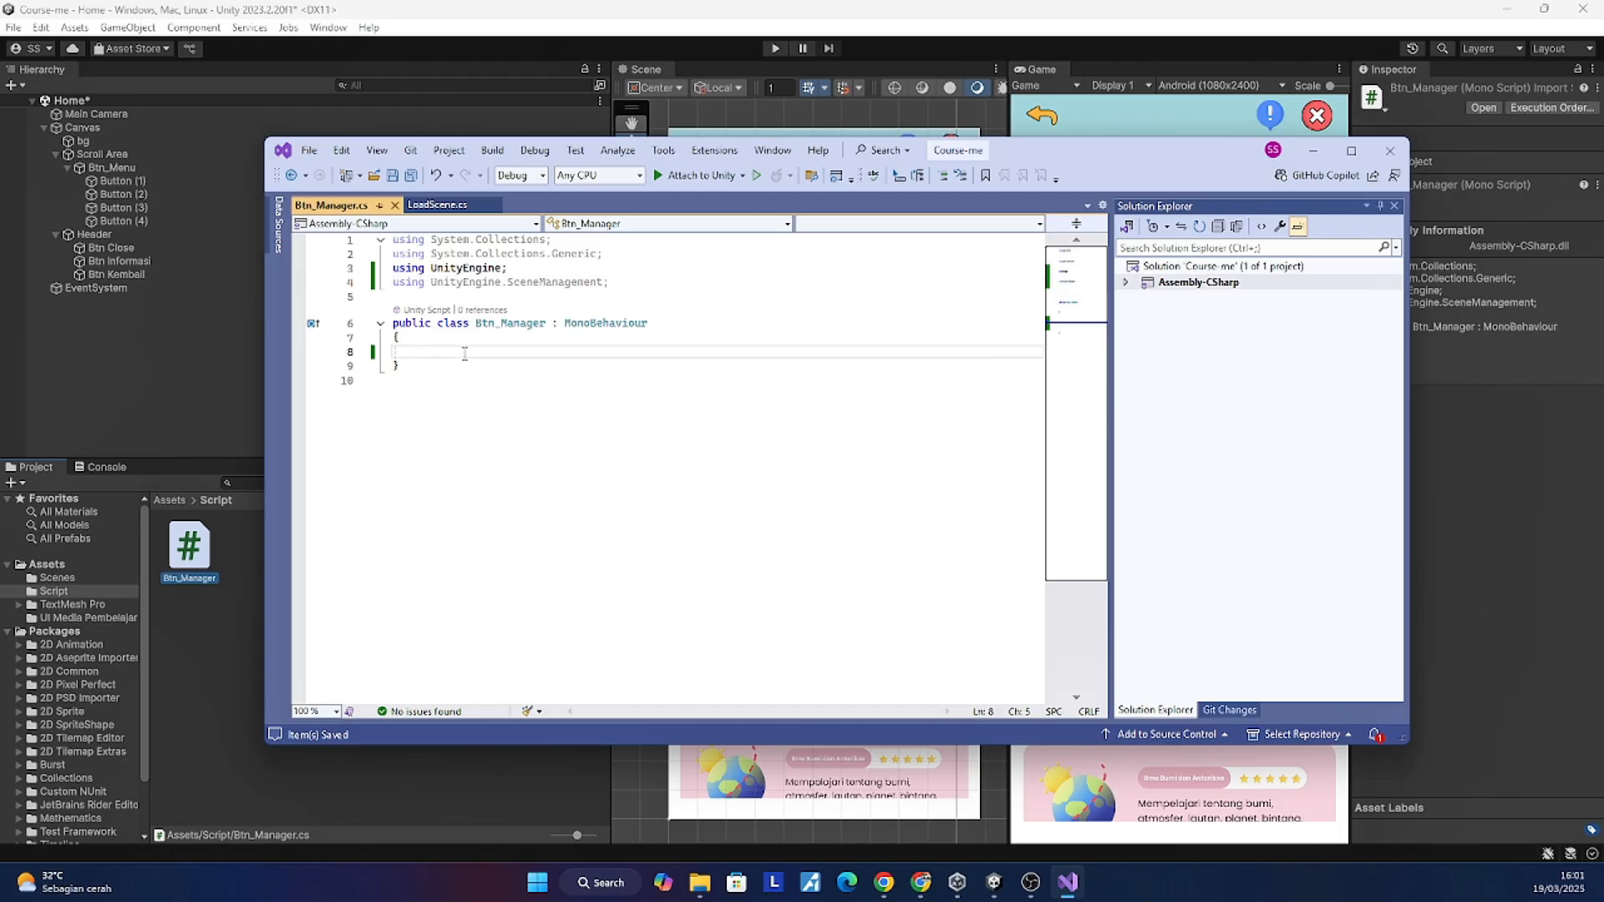
type("pu")
key("BackSpace")
key("BackSpace")
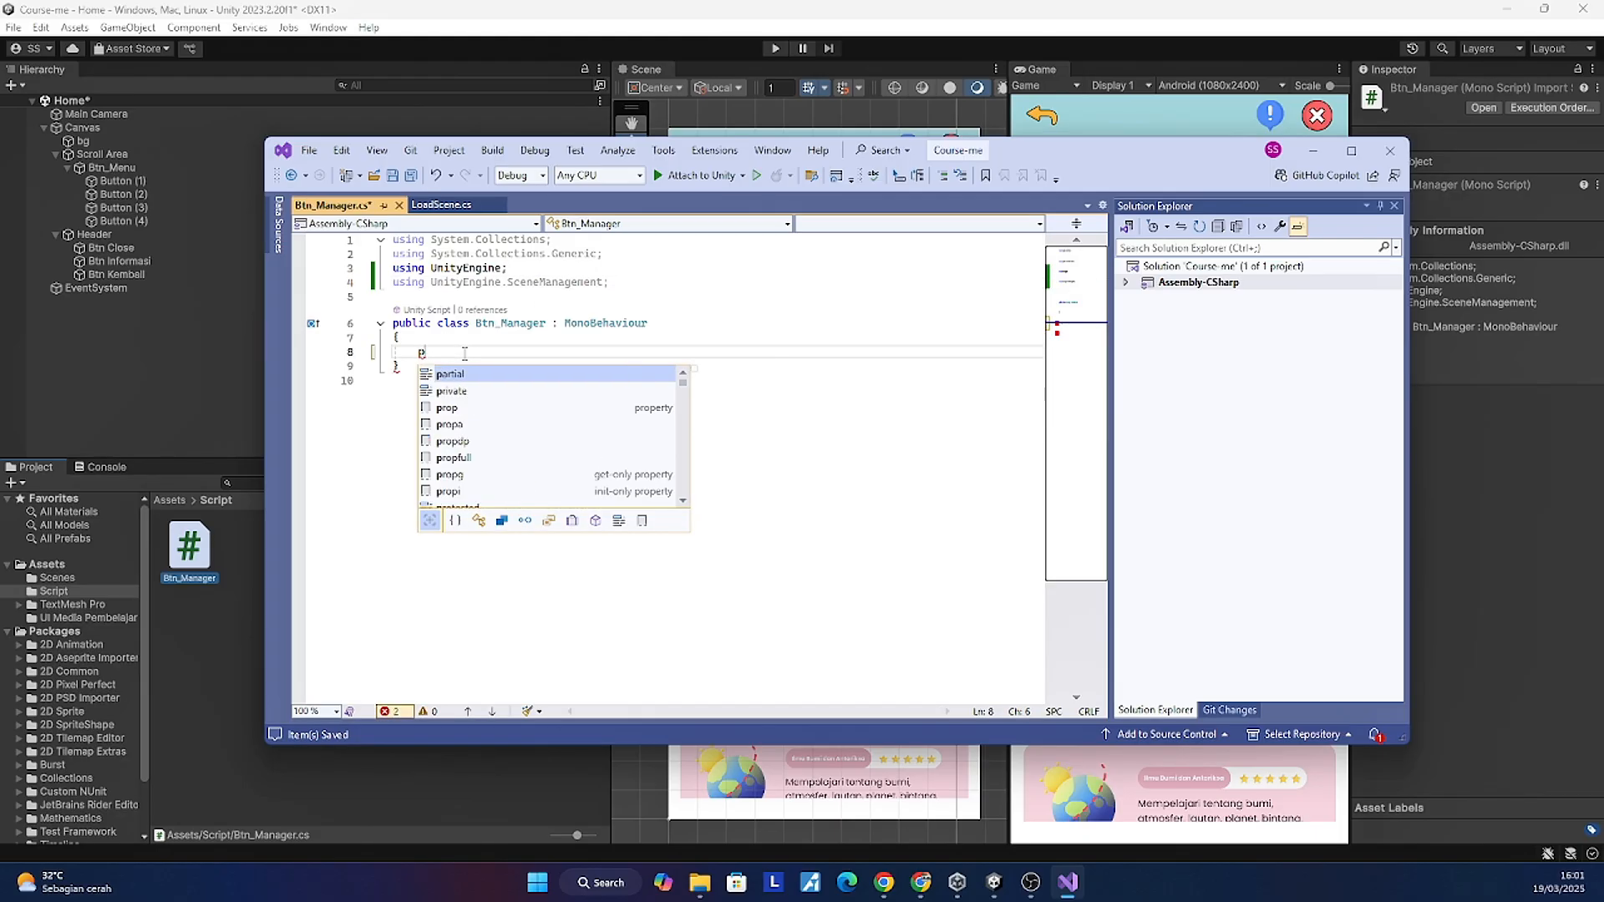
type("pu")
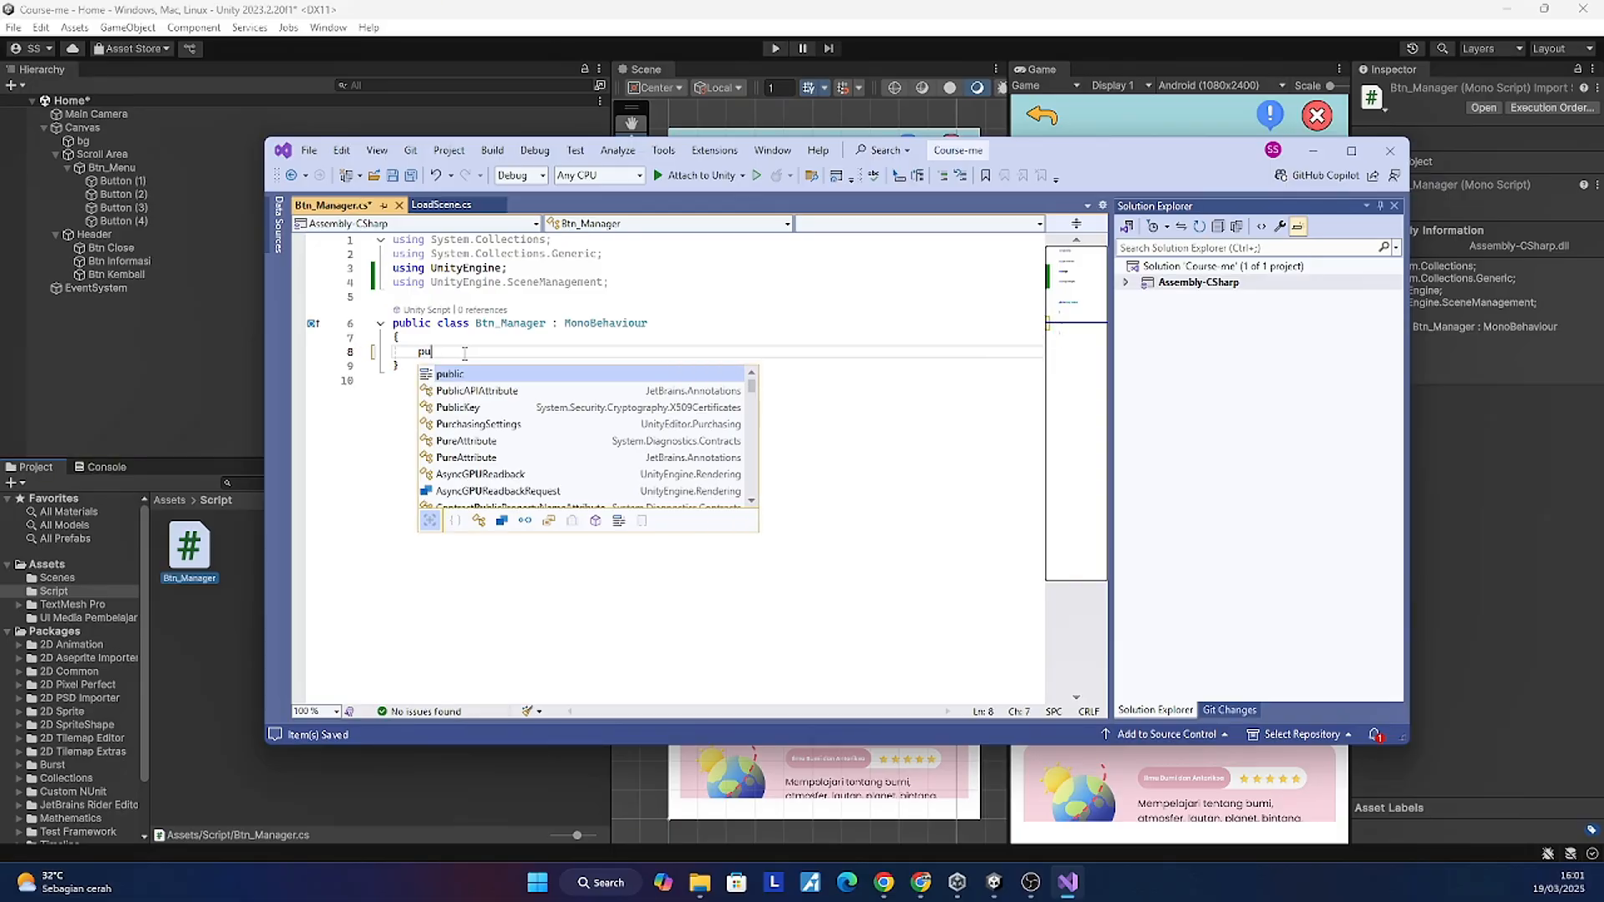
type("blic void ")
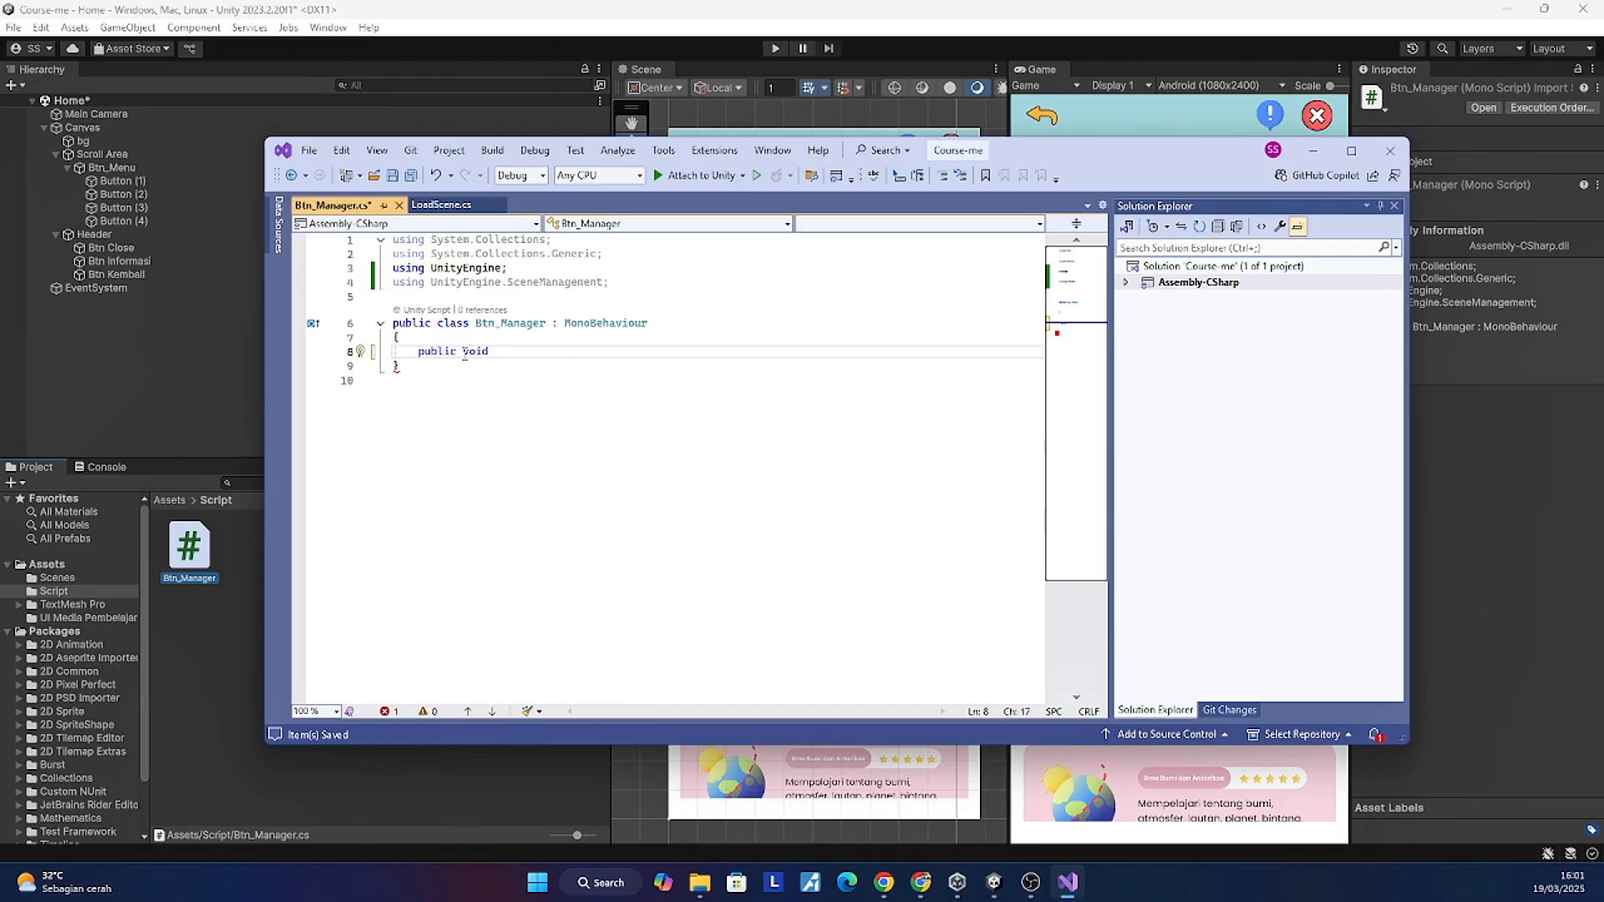
type("PindahScene")
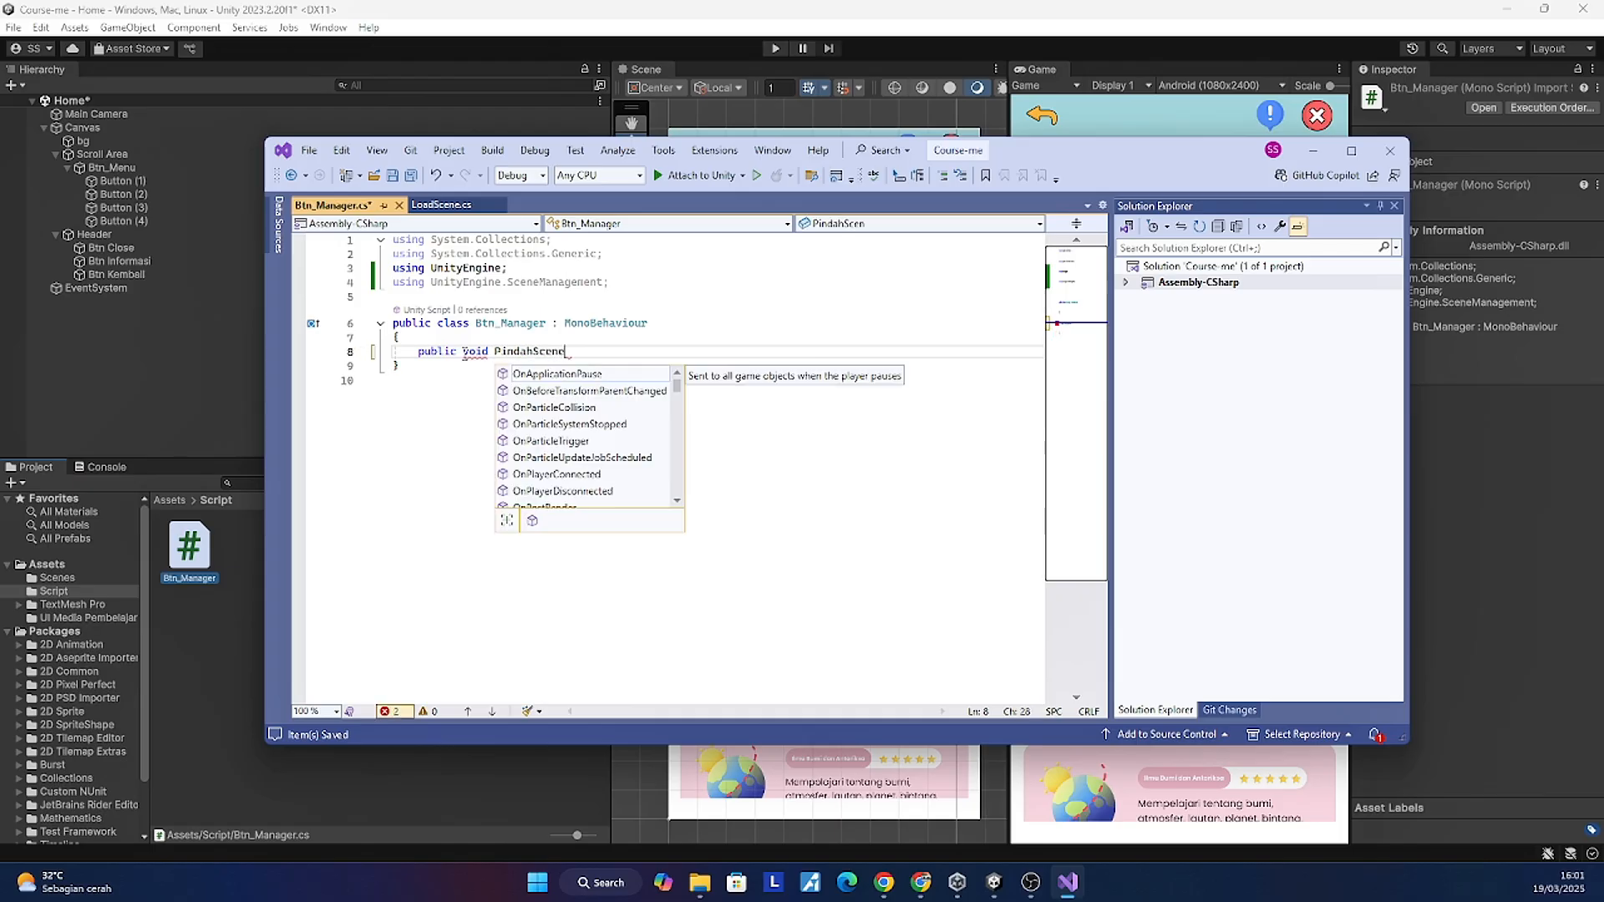
type("() {")
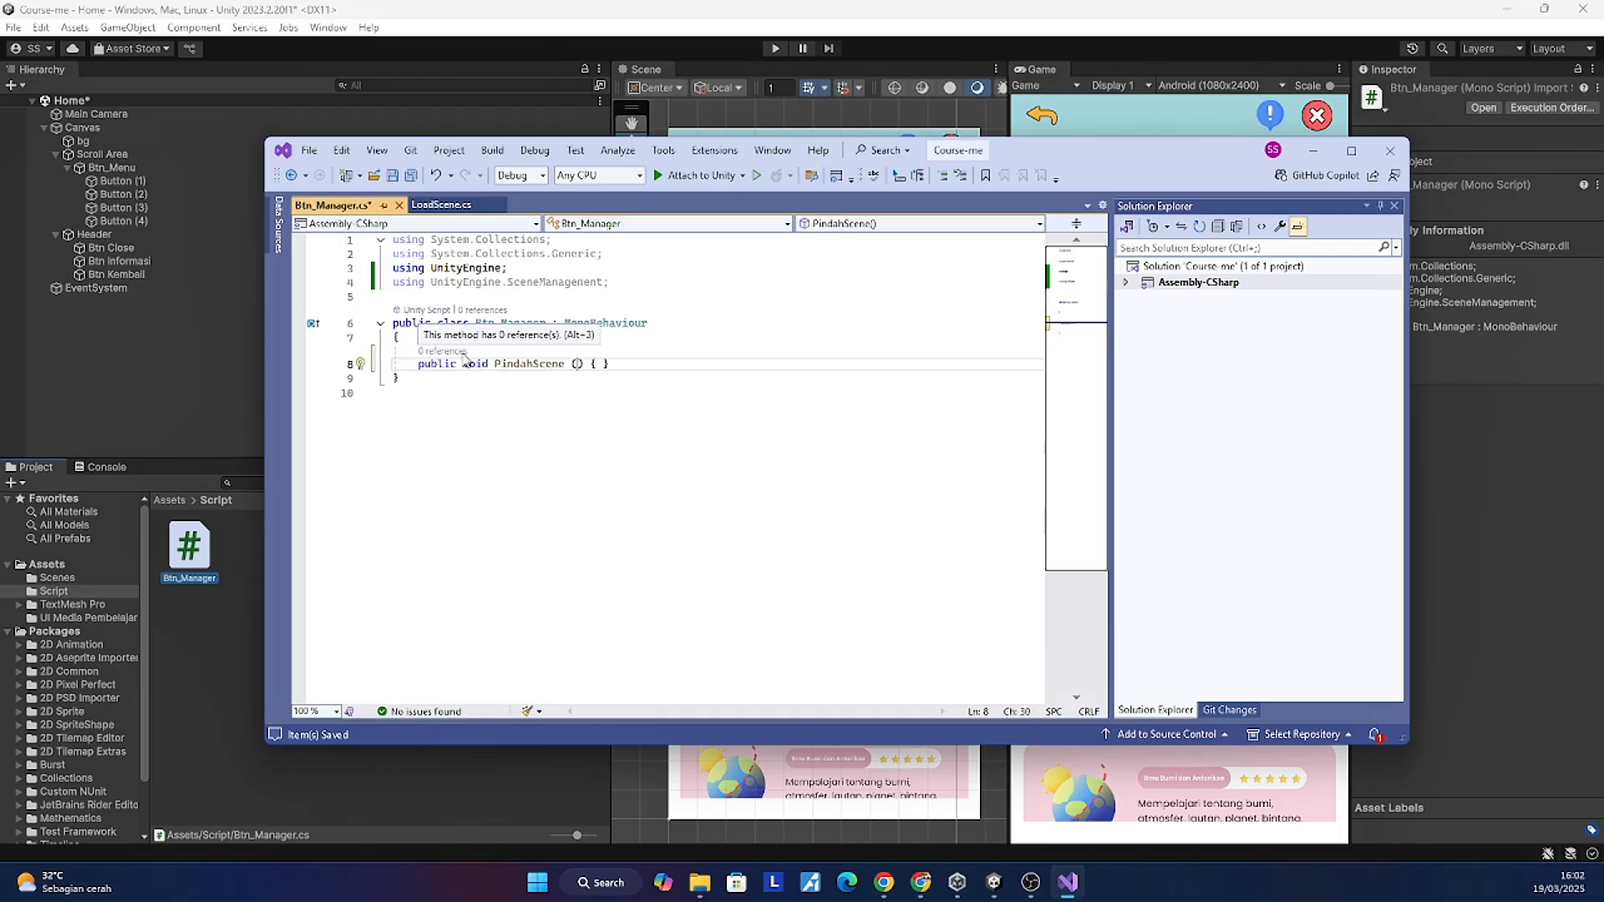
Step: Give the PindahScene method a string parameter named NamaScene
type("Strinhg")
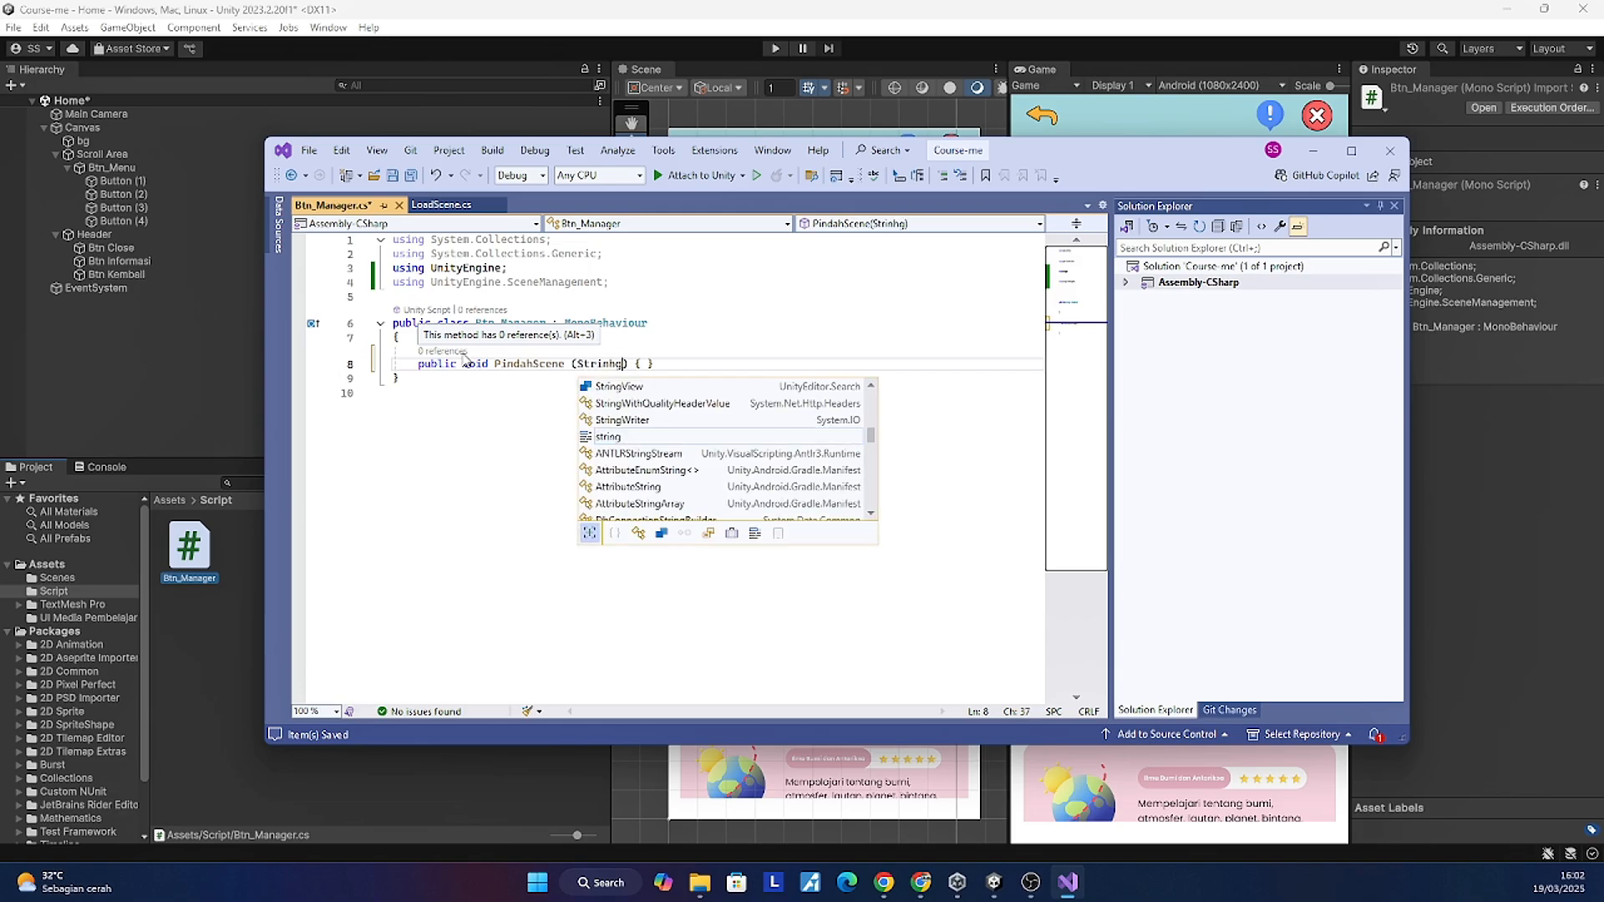
key("BackSpace")
key("BackSpace")
type("g")
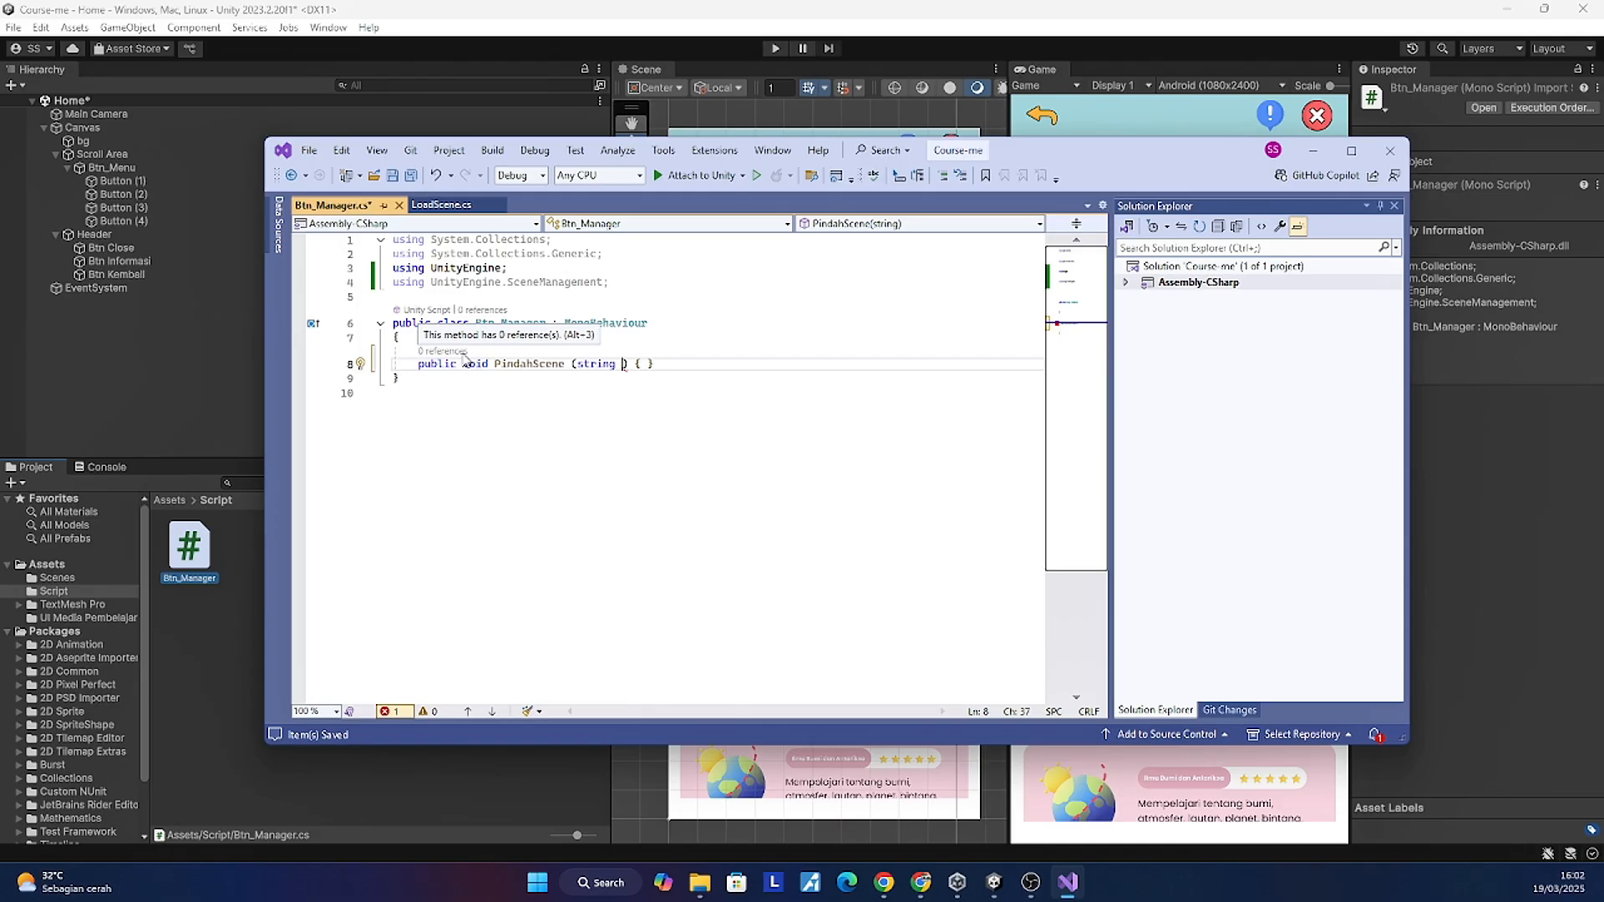
key("ctrl+Left")
key("BackSpace")
type("S")
key("ctrl+shift+Left")
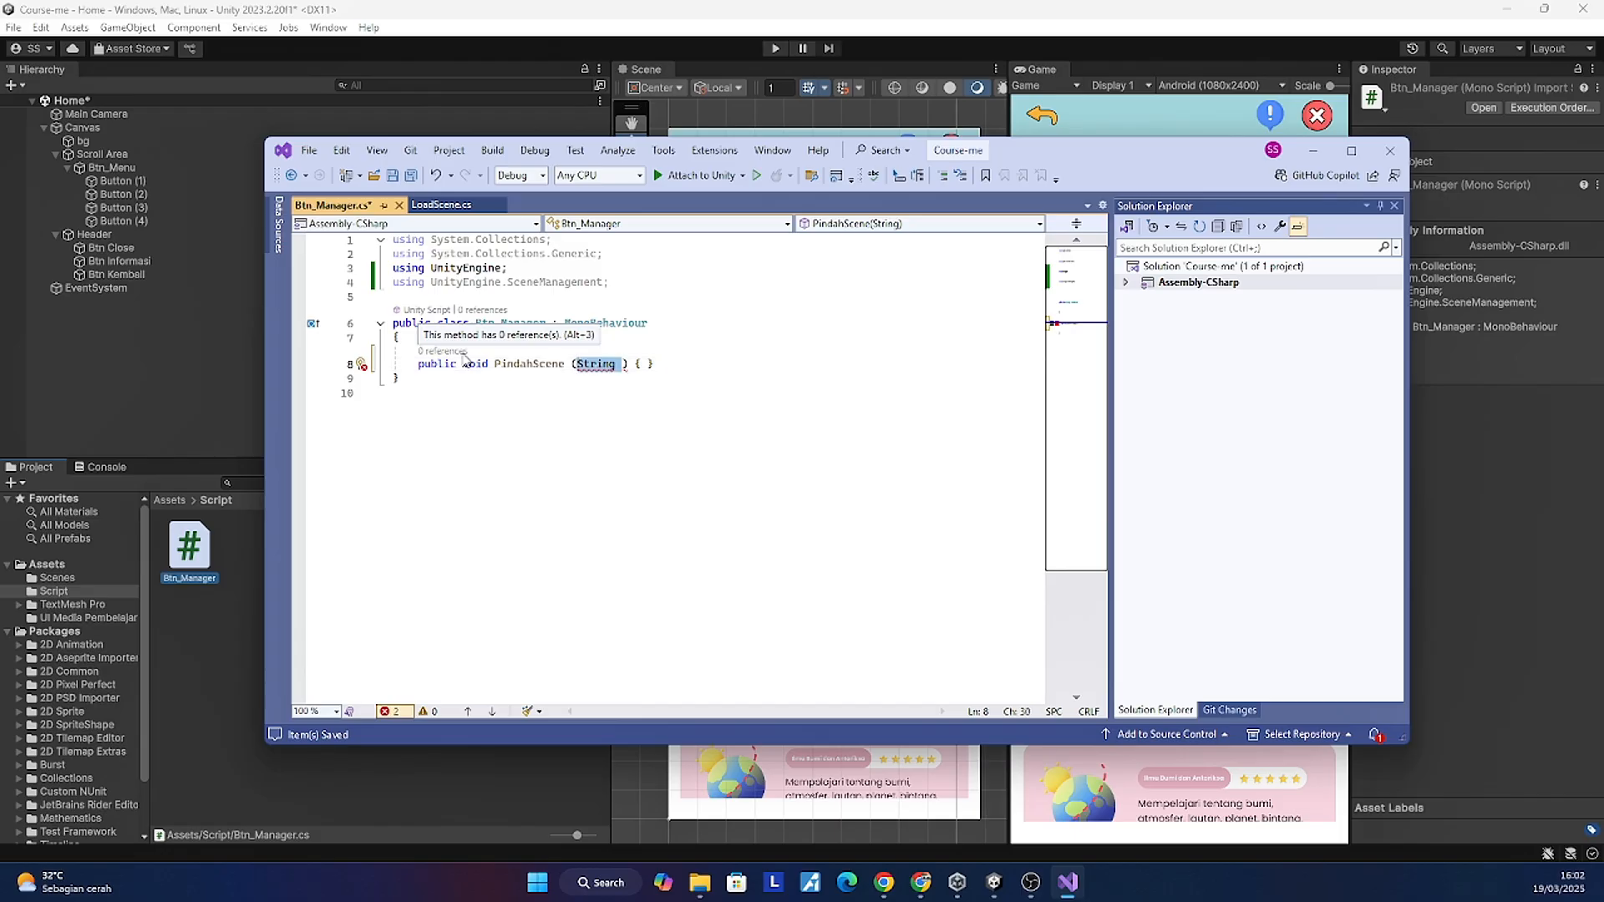
type("Stri")
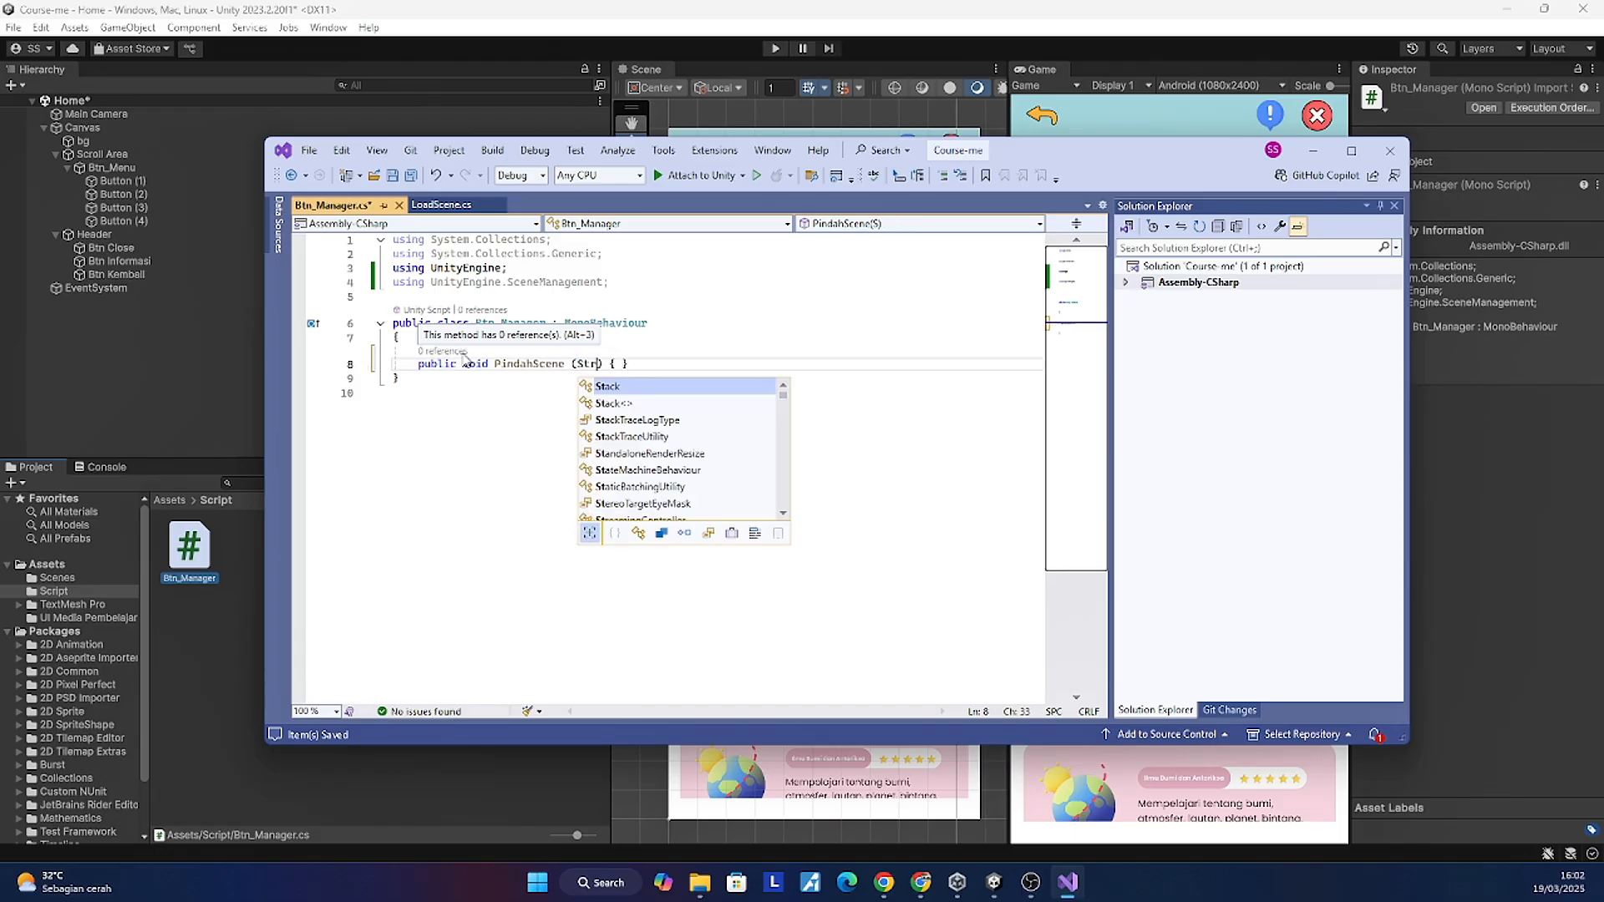
key("Tab")
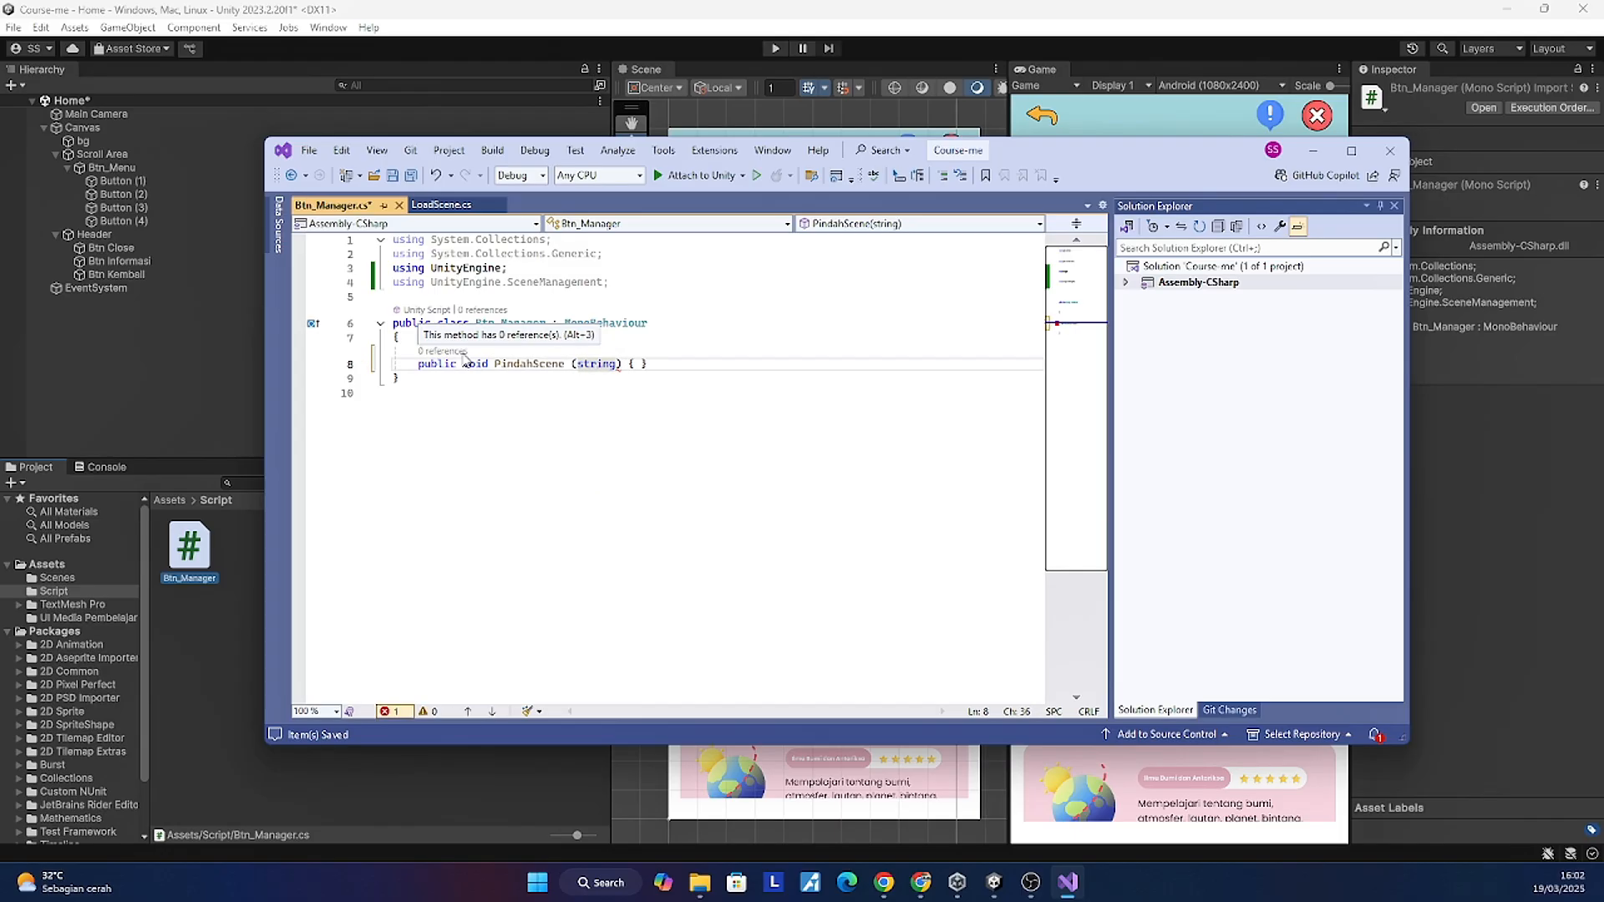
type("NamaScene")
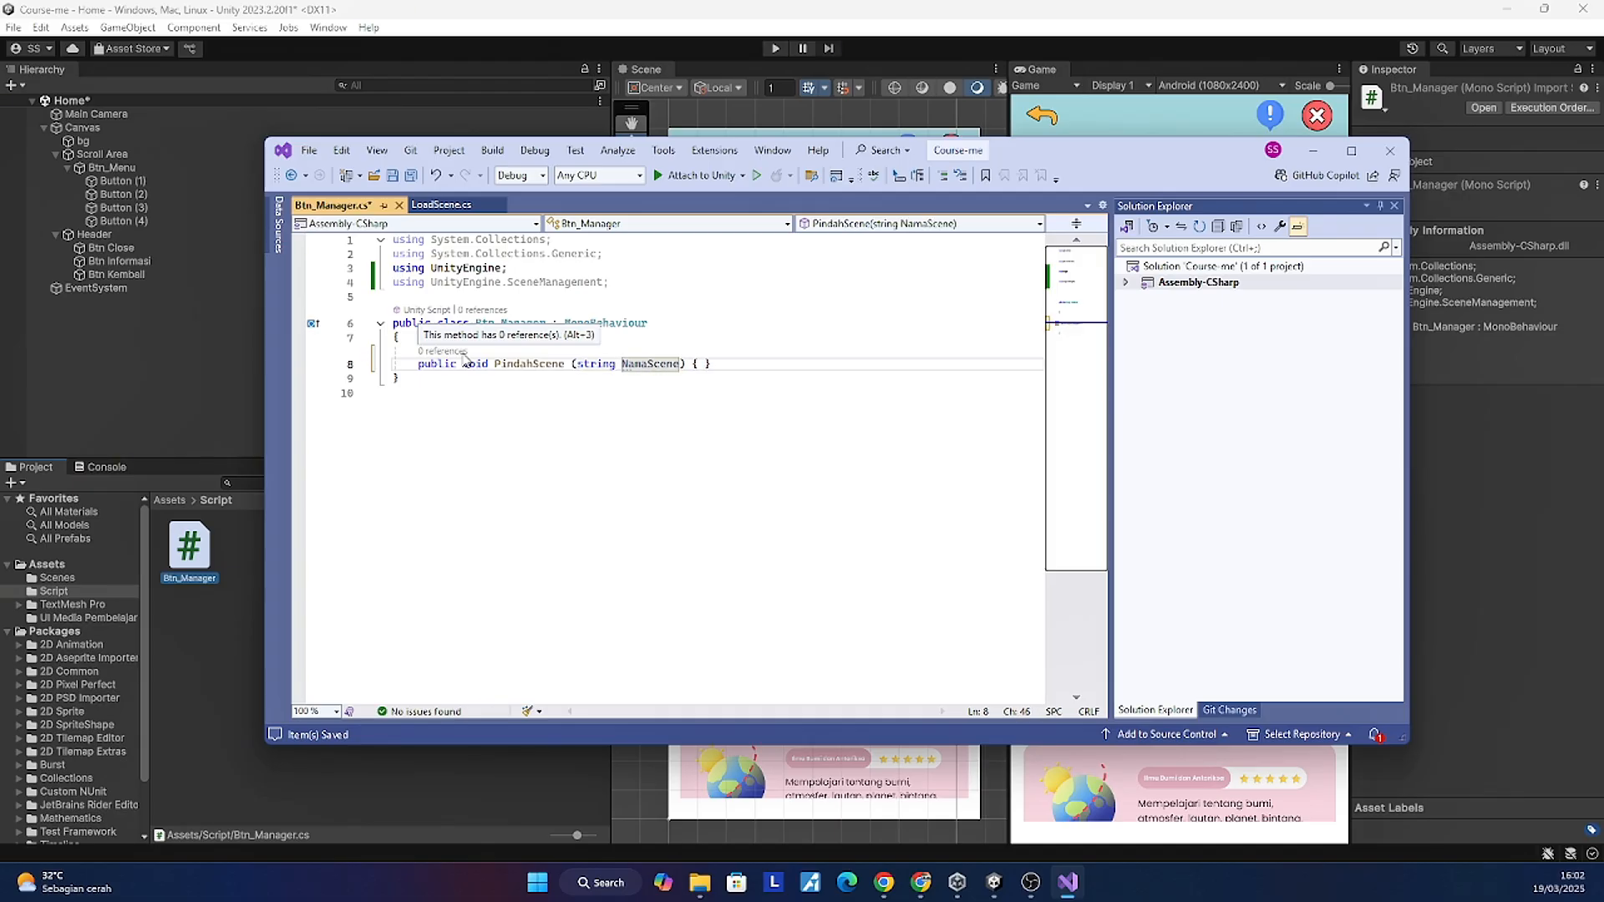
Step: Expand the PindahScene body, add the statement "SceneManager.LoadScene(NamaScene);" inside it and save Btn_Manager.cs
key("Right")
key("Right")
key("Right")
key("Return")
key("Return")
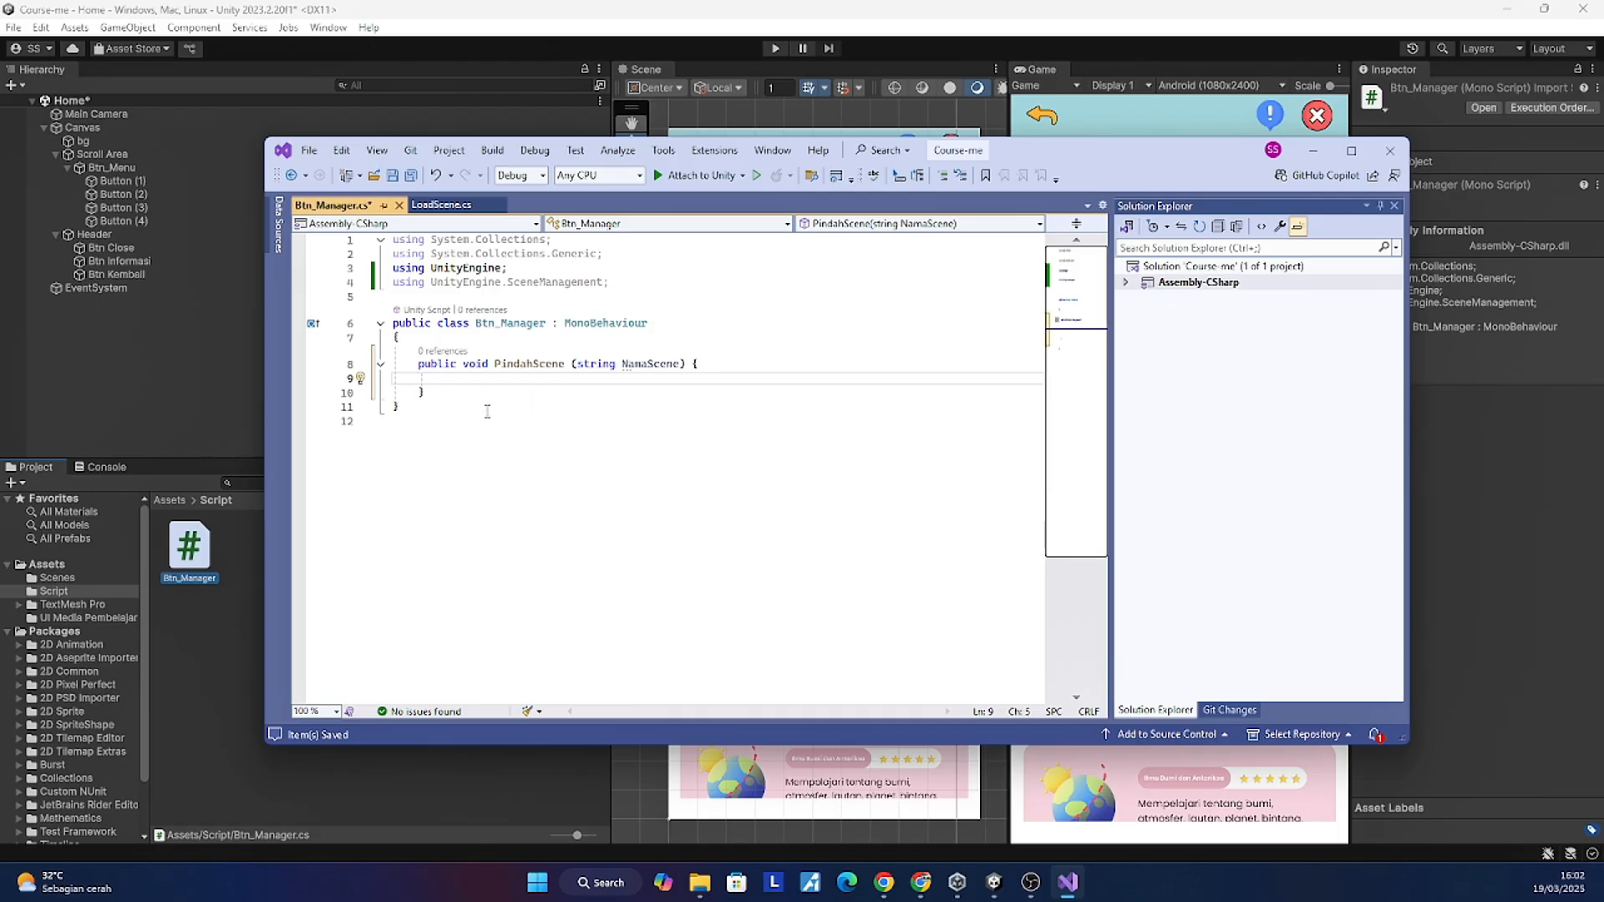
type("scene")
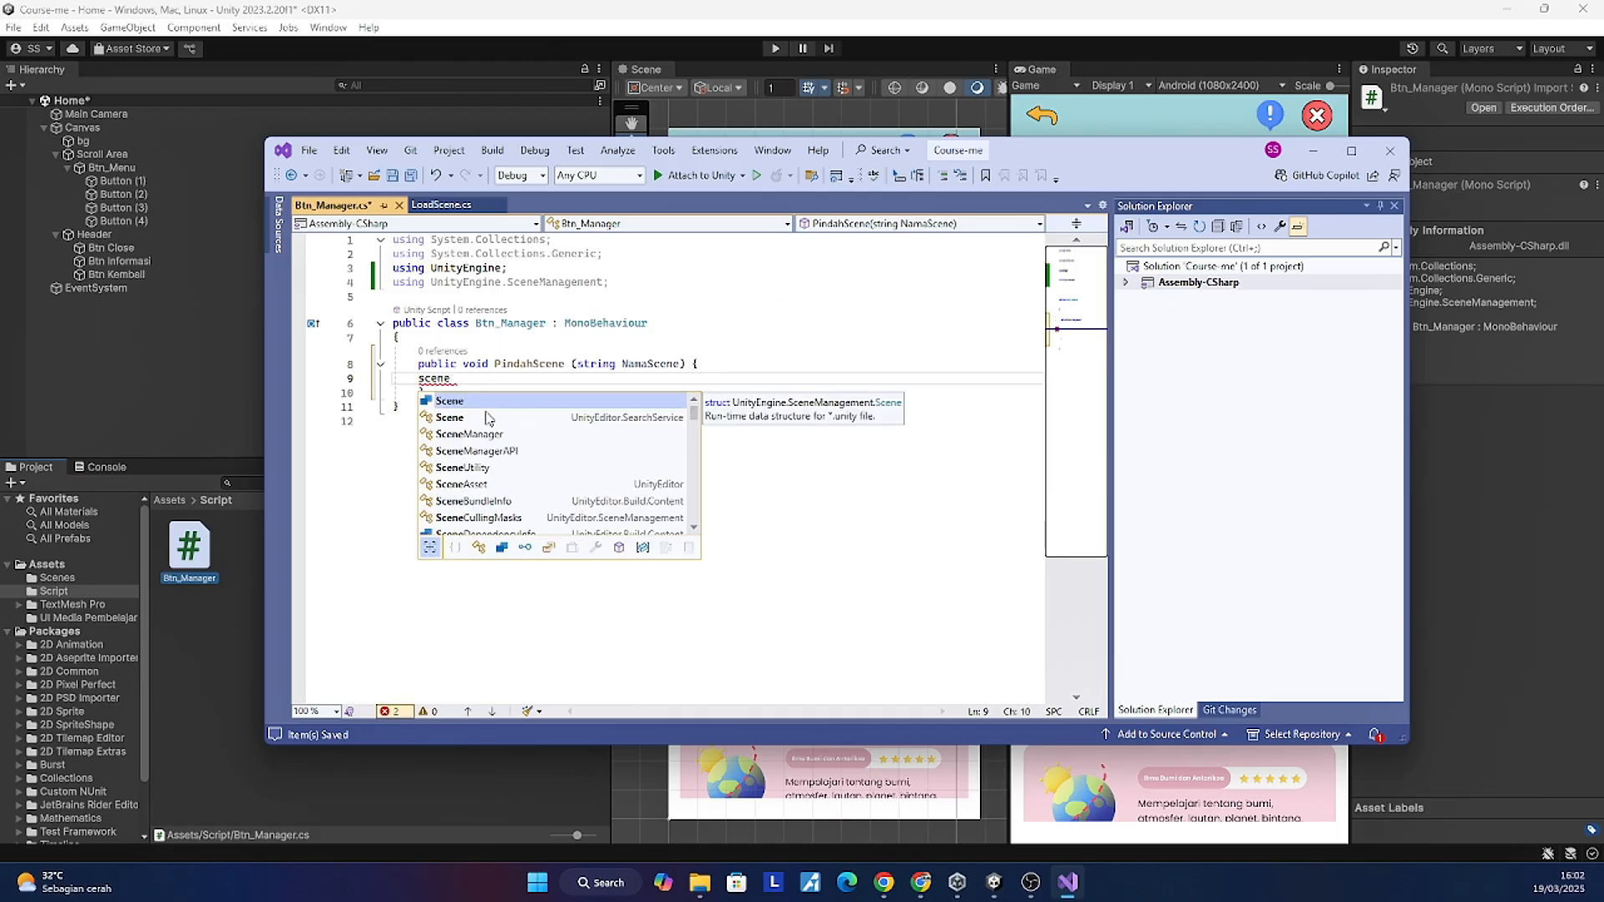
key("Tab")
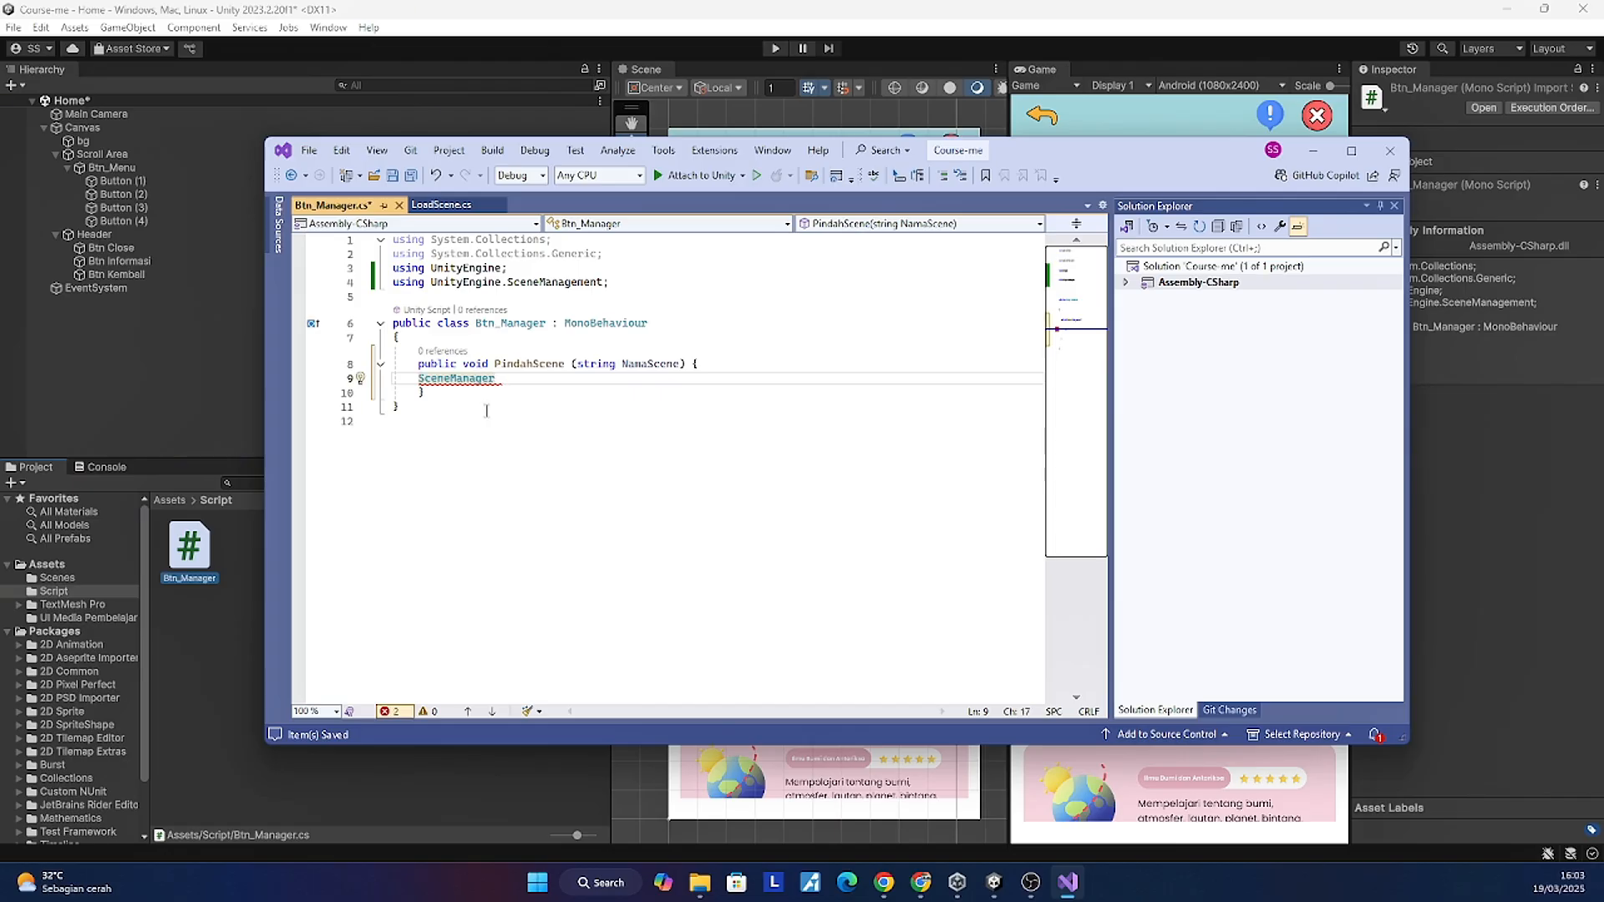
type(".")
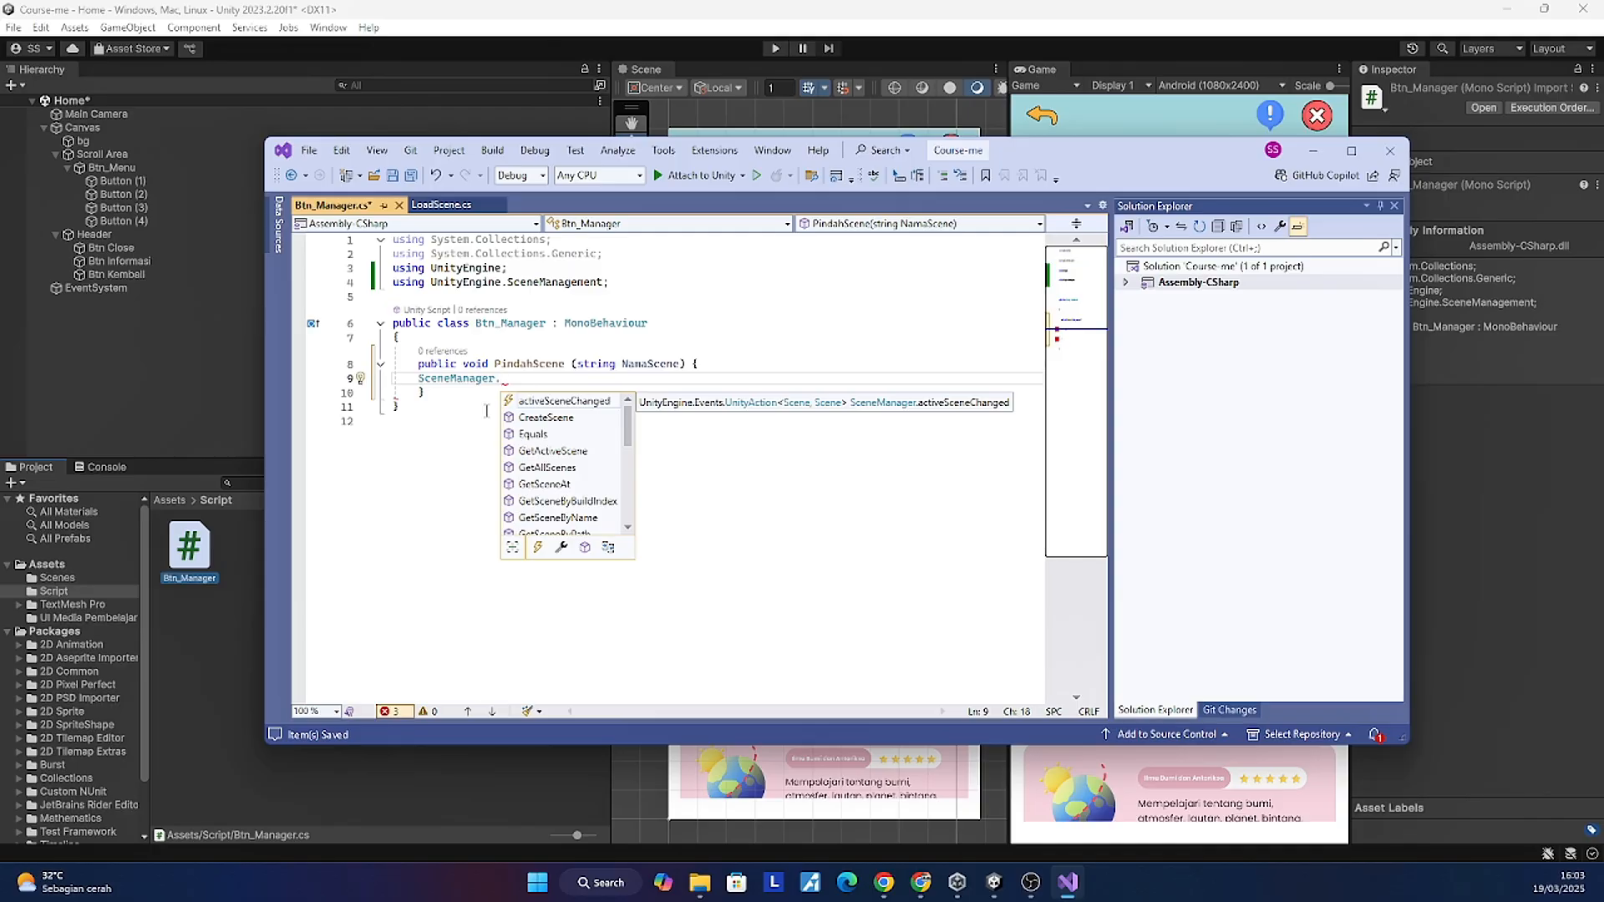
type("Lo")
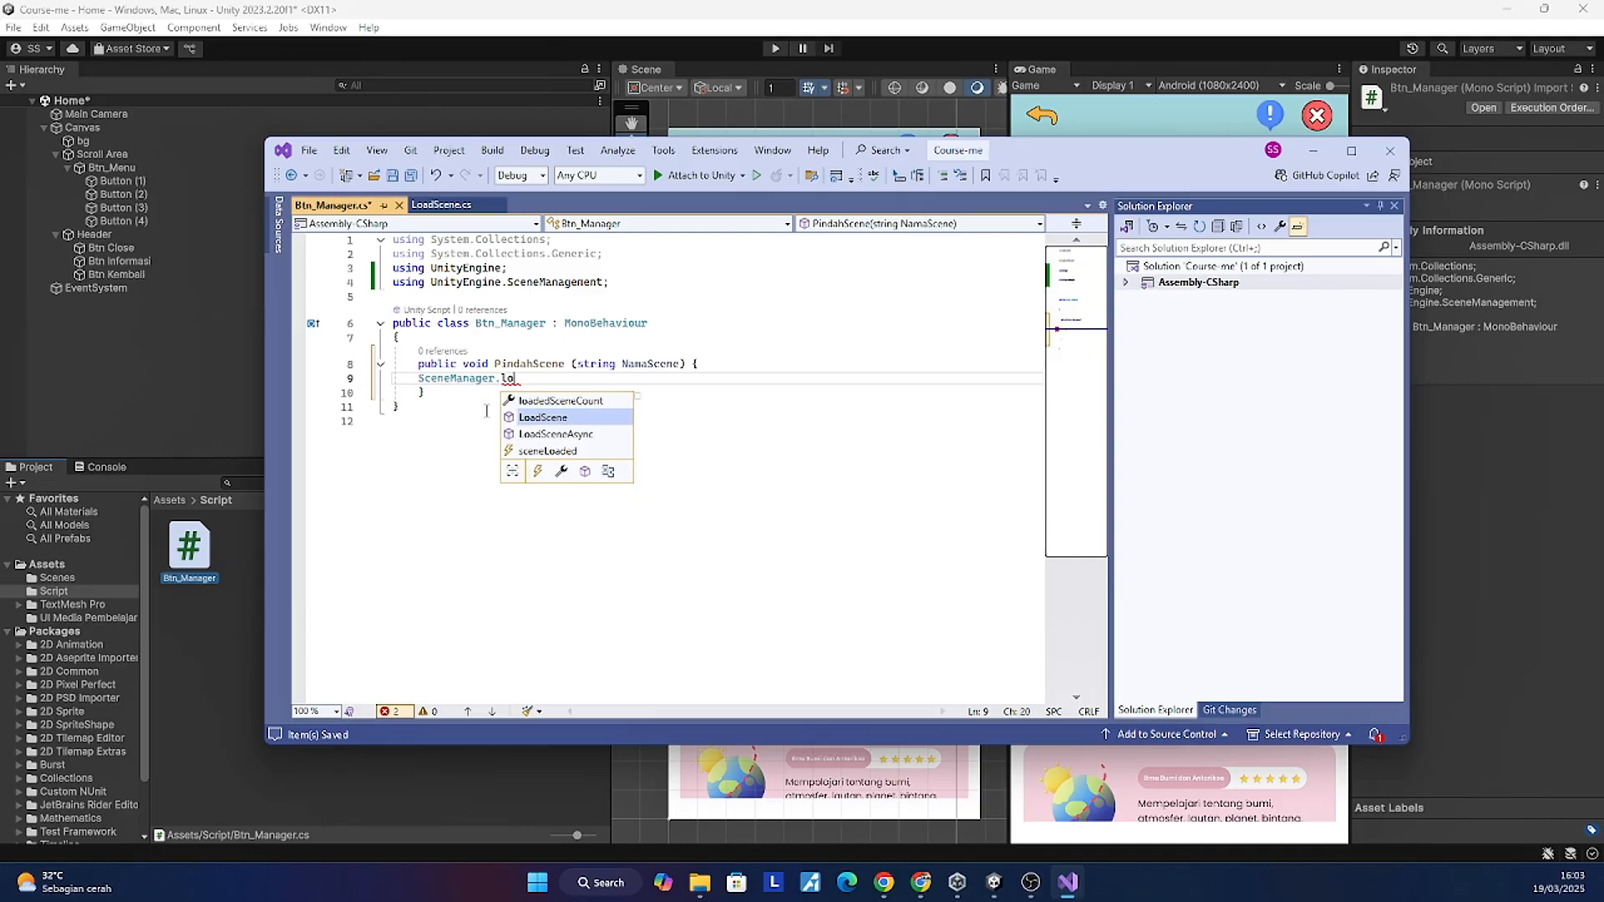
key("Tab")
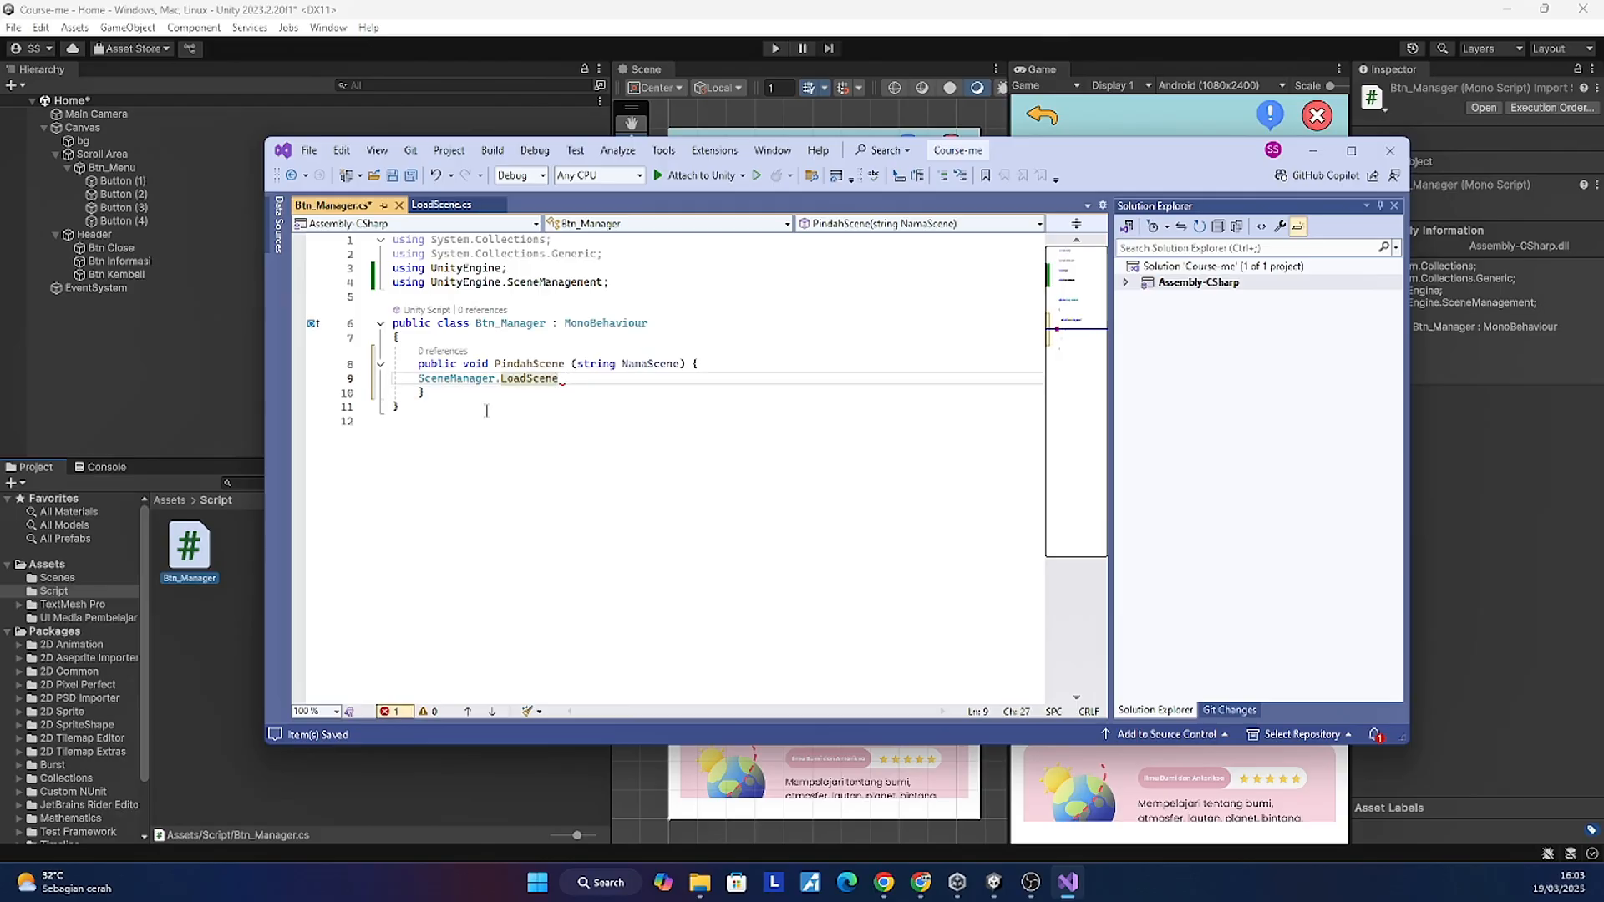
type("()")
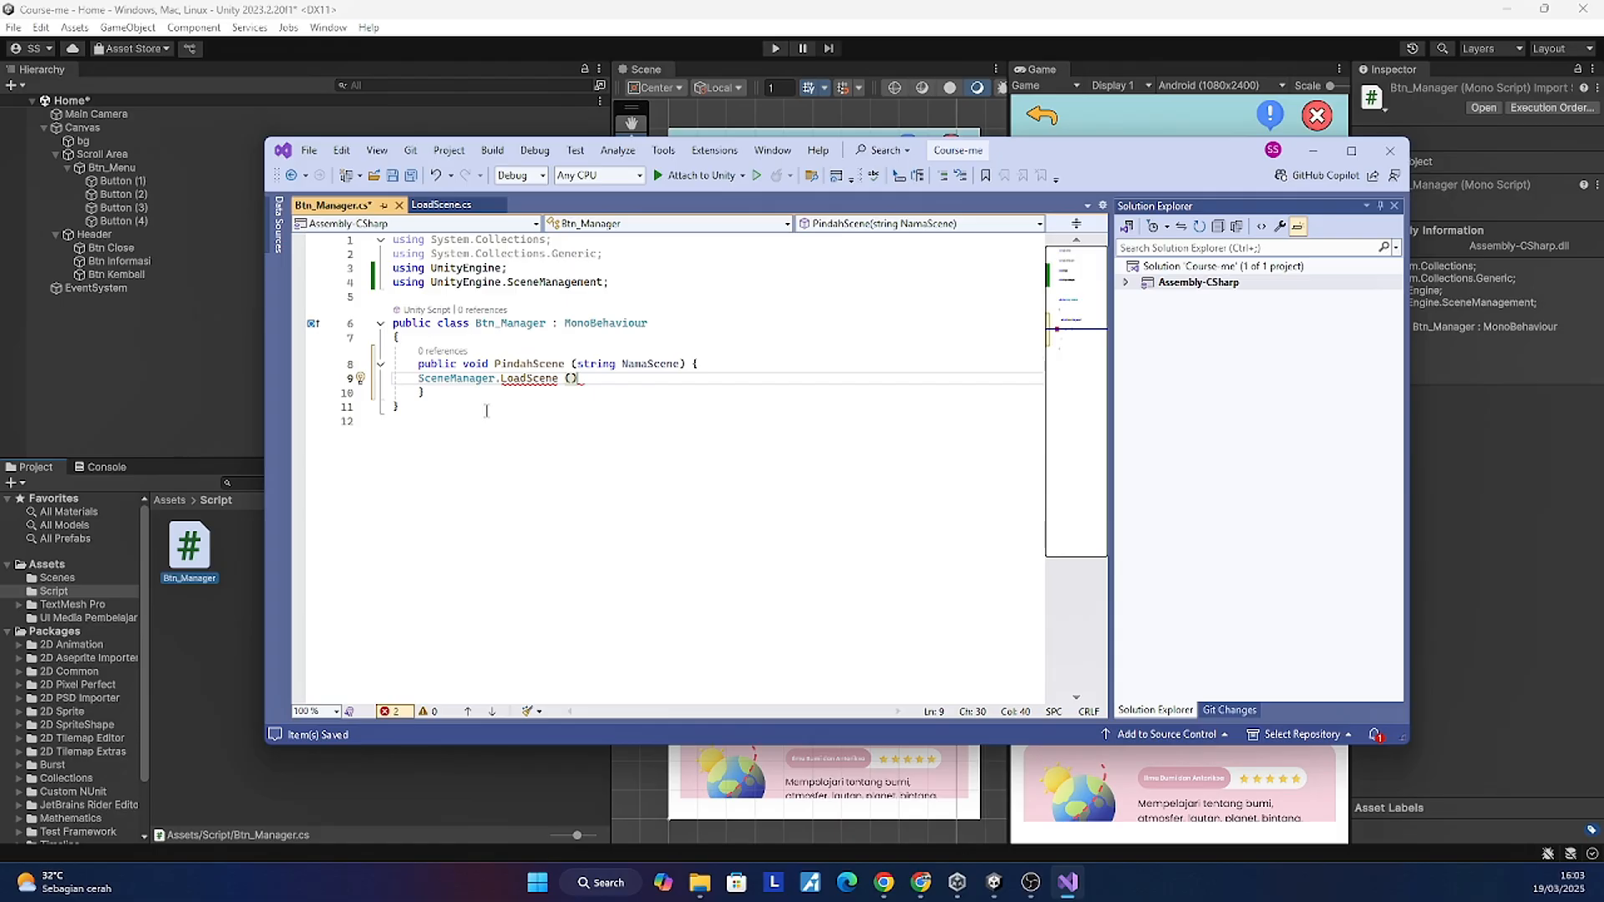
key("Left")
type("NamaScene")
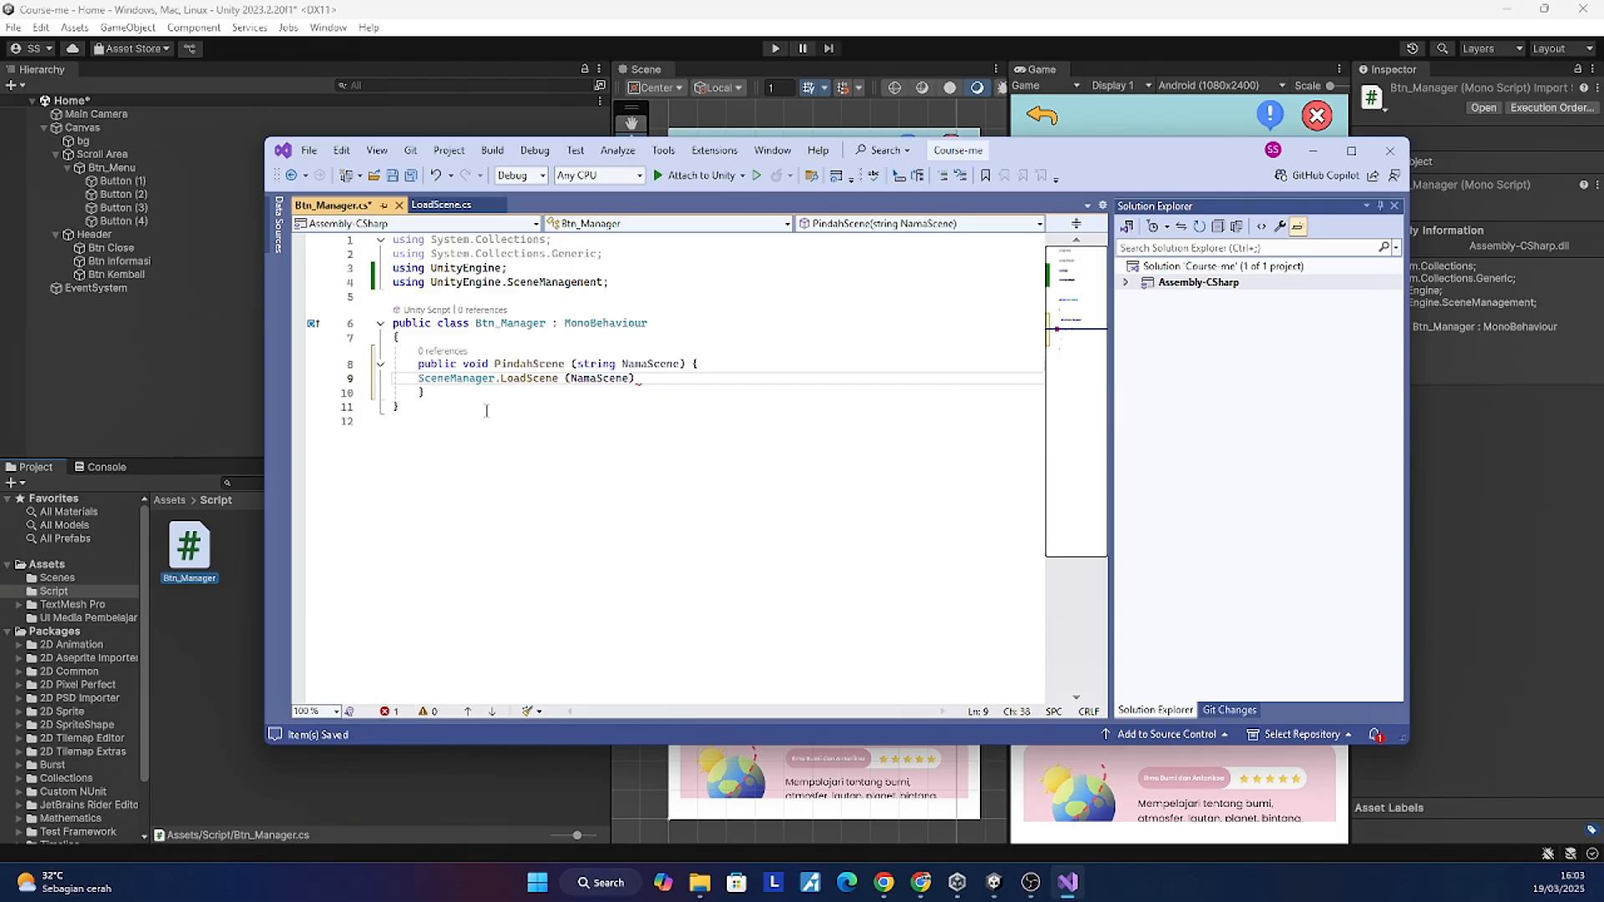
key("Right")
type(";")
key("ctrl+s")
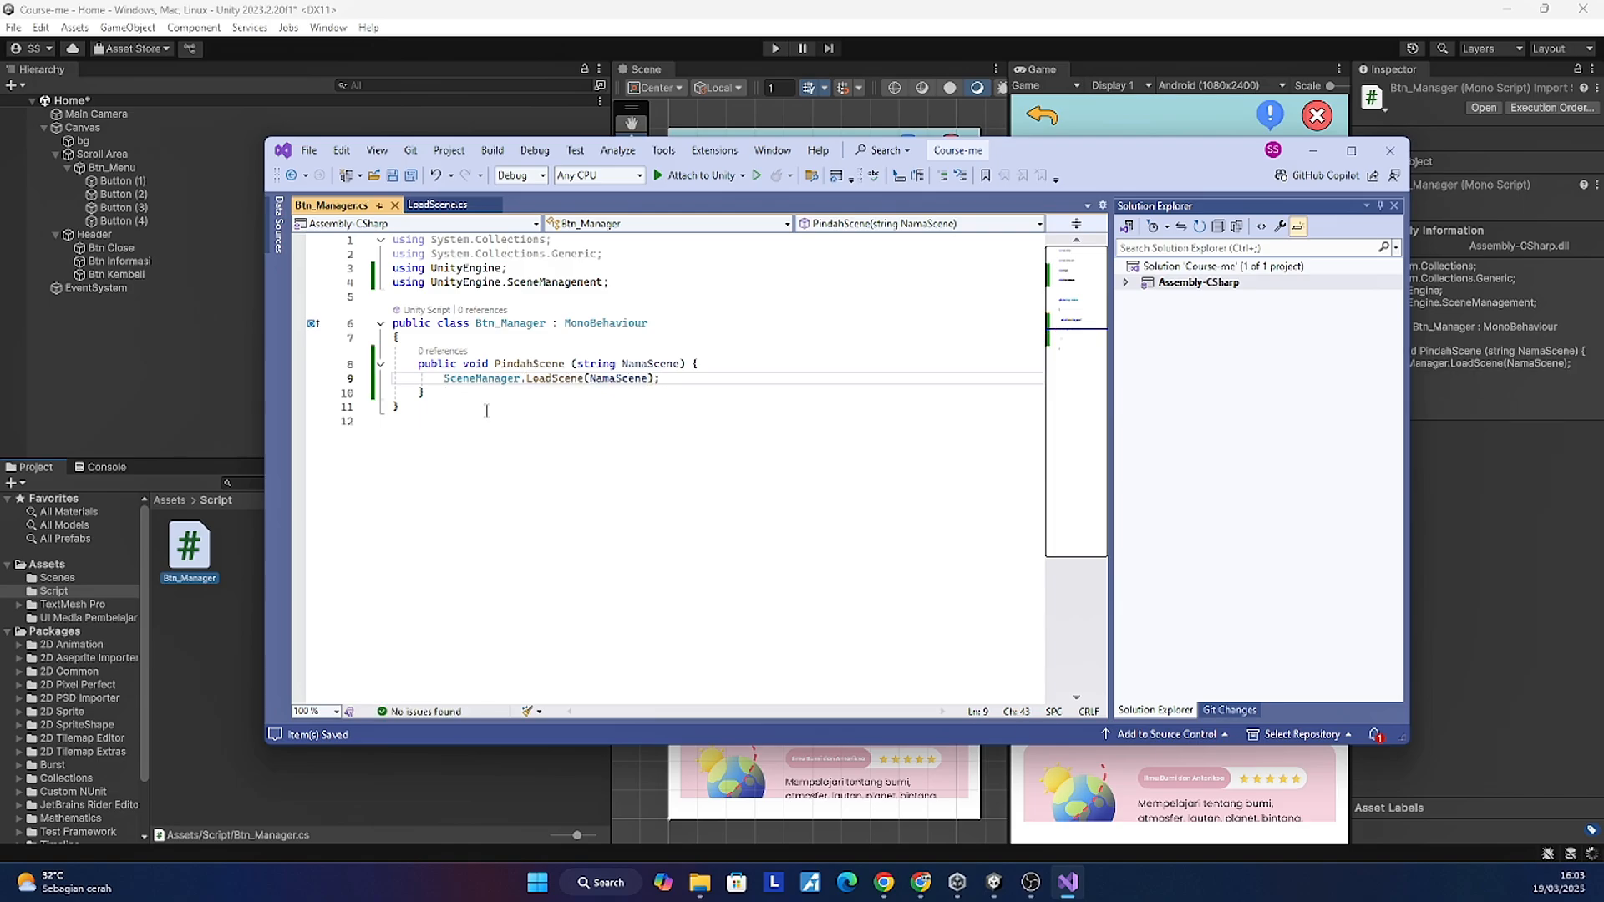
left_click(489, 382)
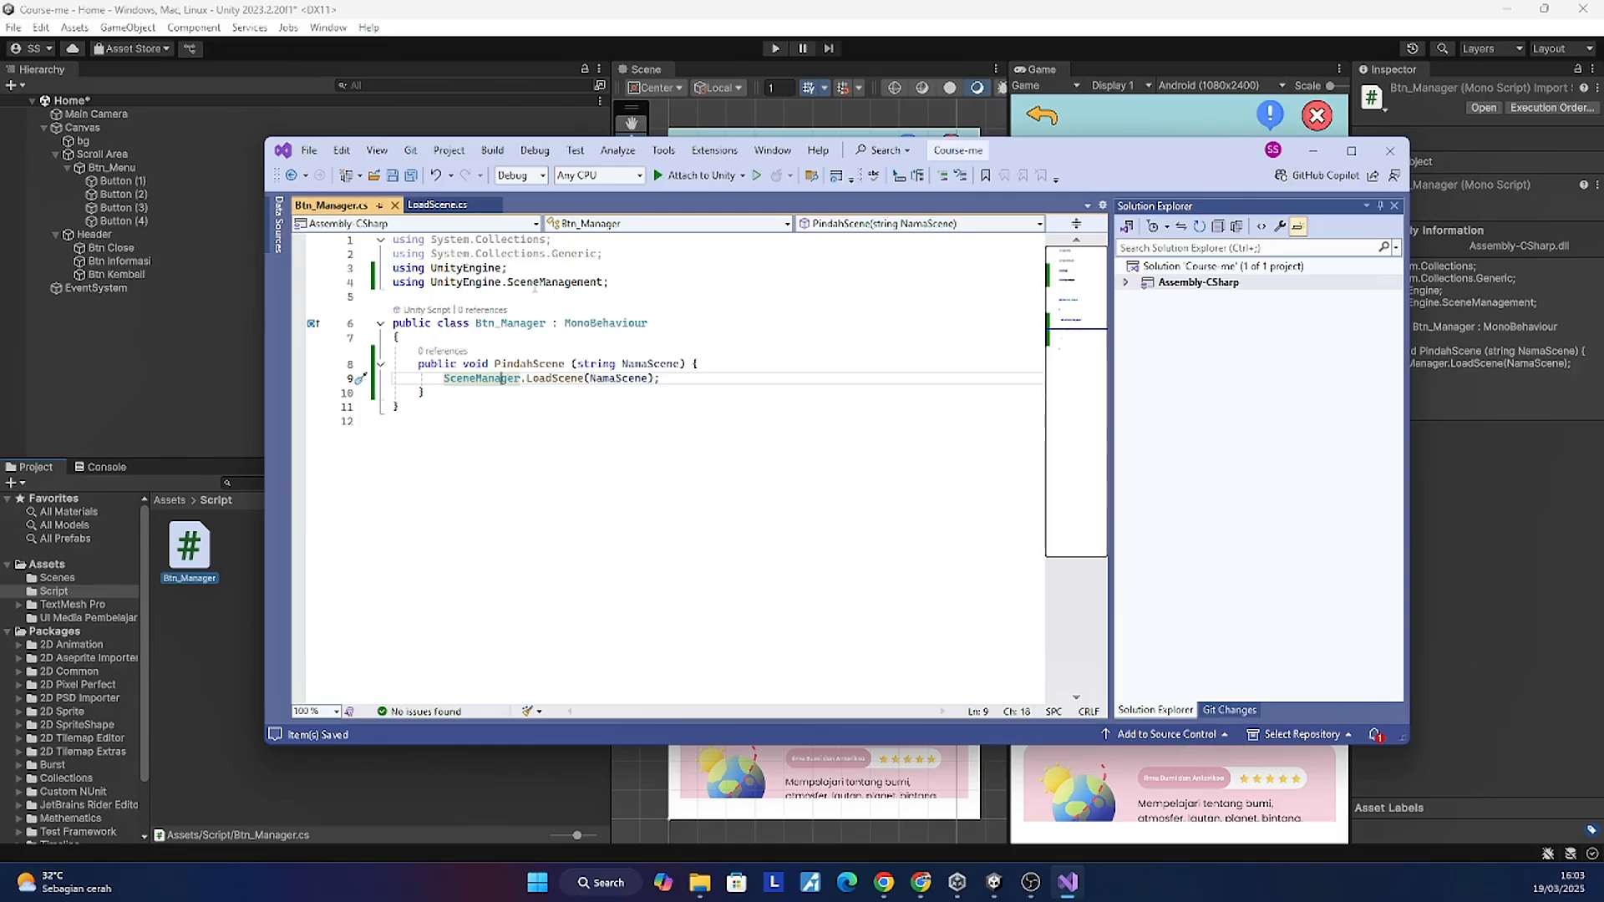
left_click_drag(520, 378, 443, 379)
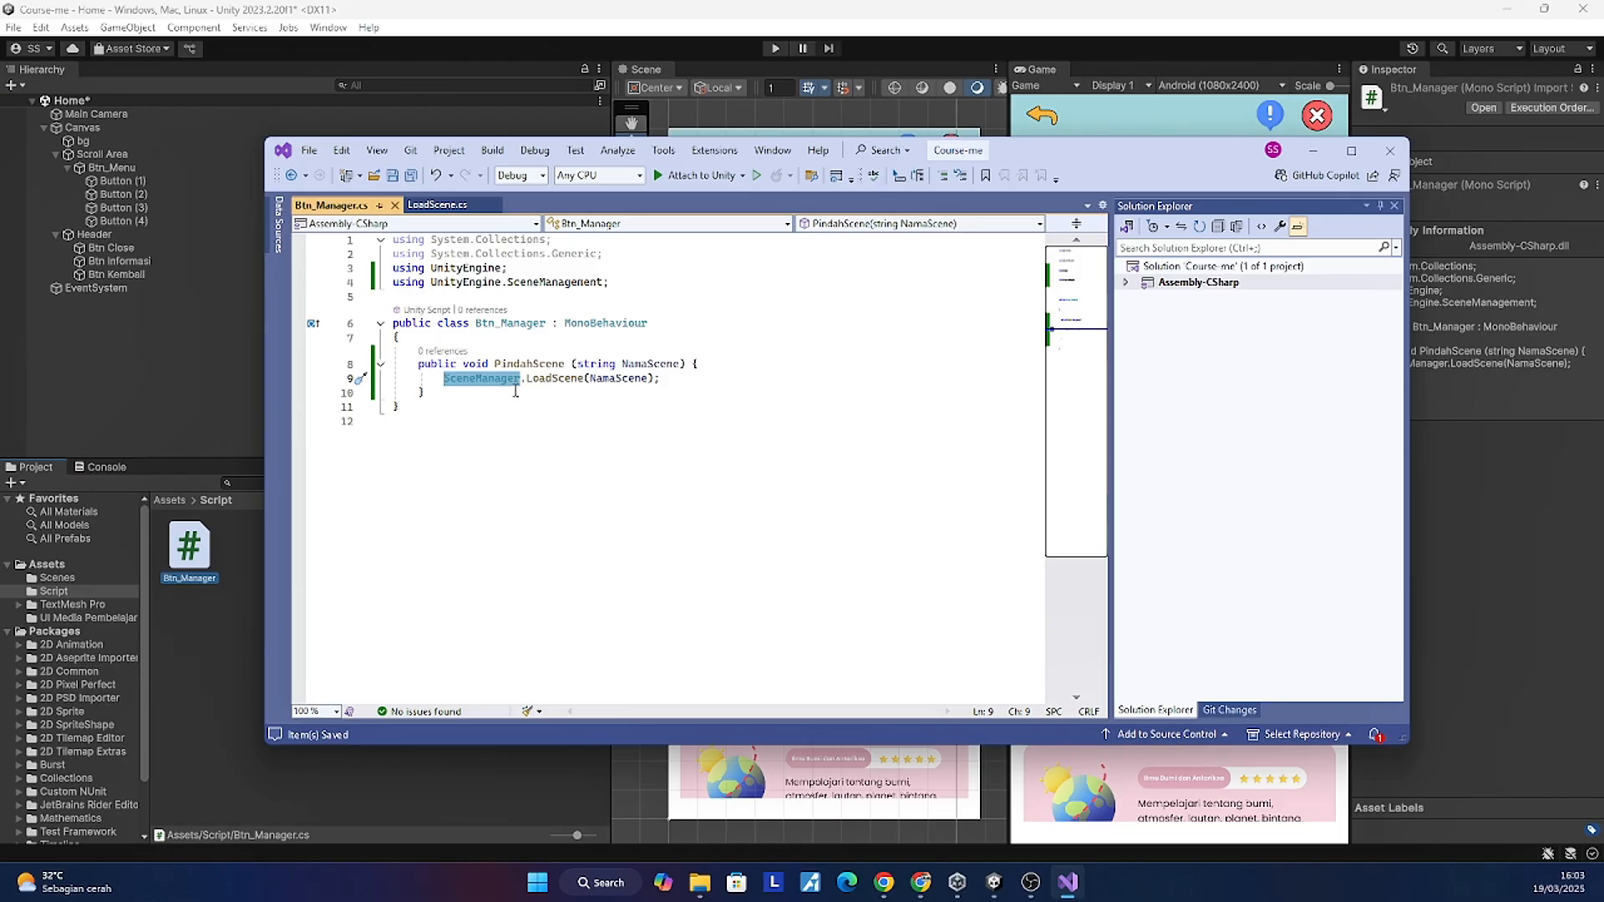
left_click(688, 385)
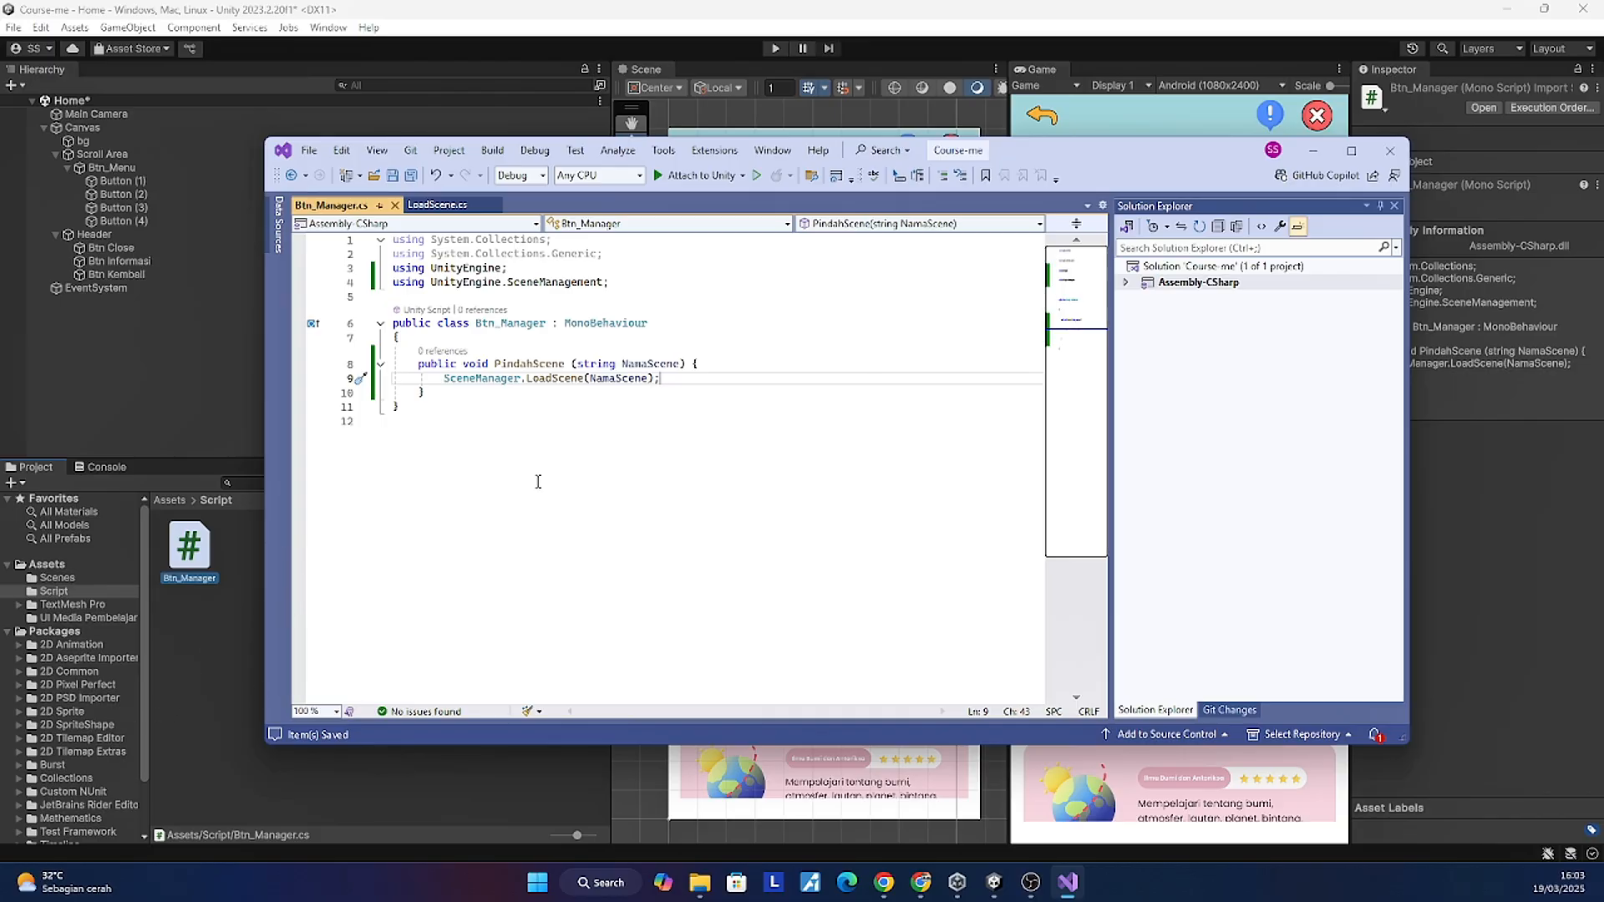
double_click(576, 380)
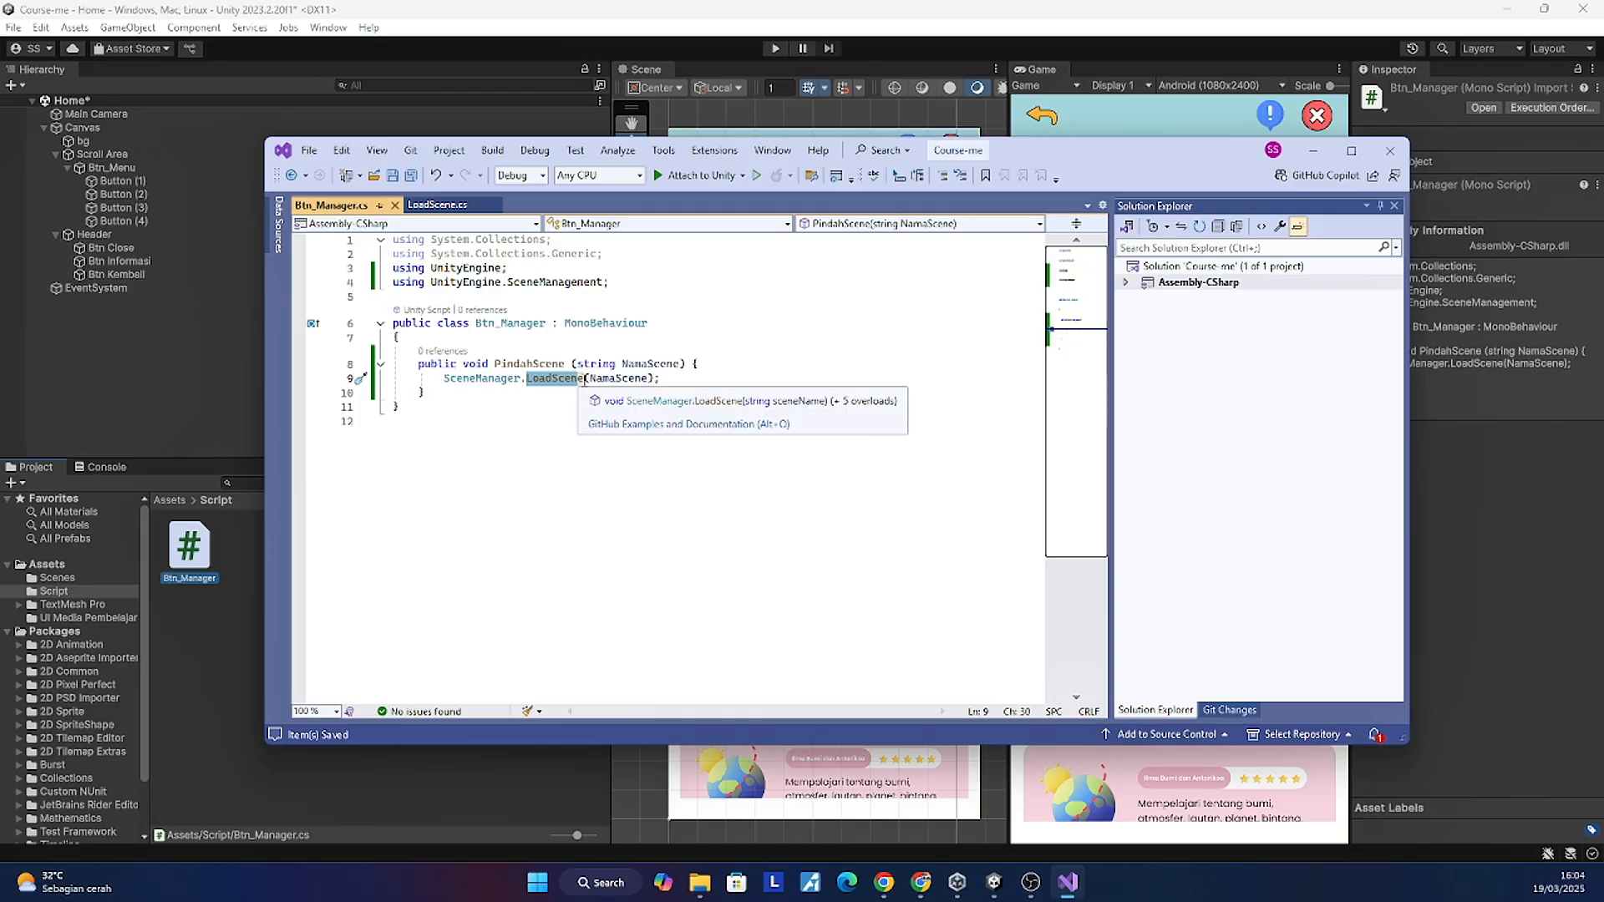
left_click_drag(590, 378, 649, 380)
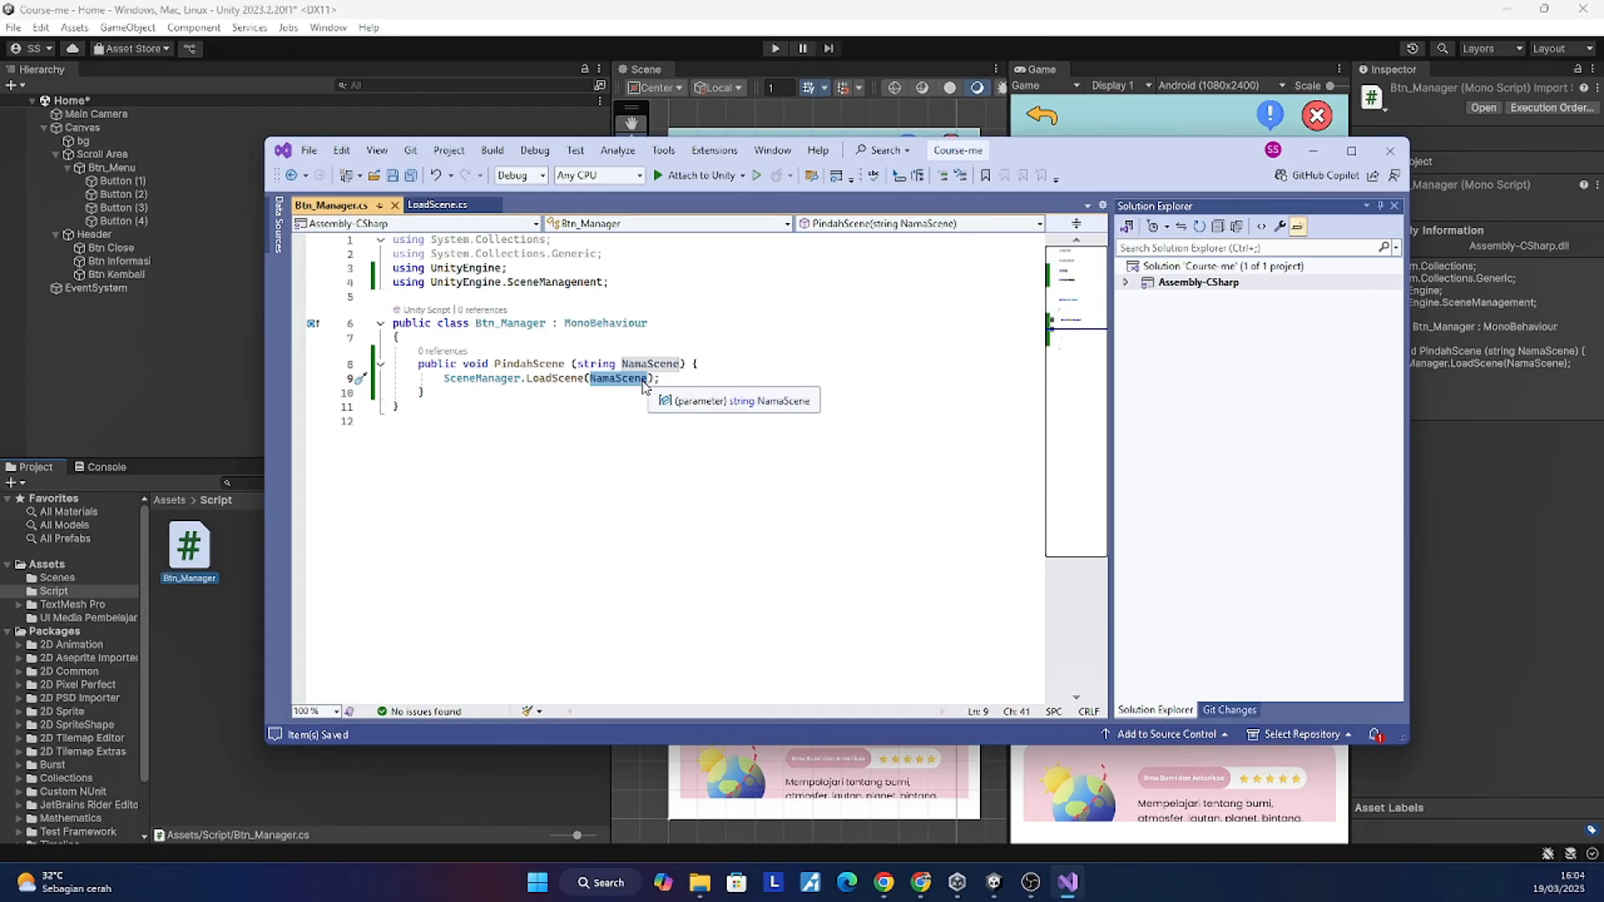
Step: Switch to Unity, open the Scenes folder in Assets and check the Scenes In Build list in Build Settings
left_click(170, 499)
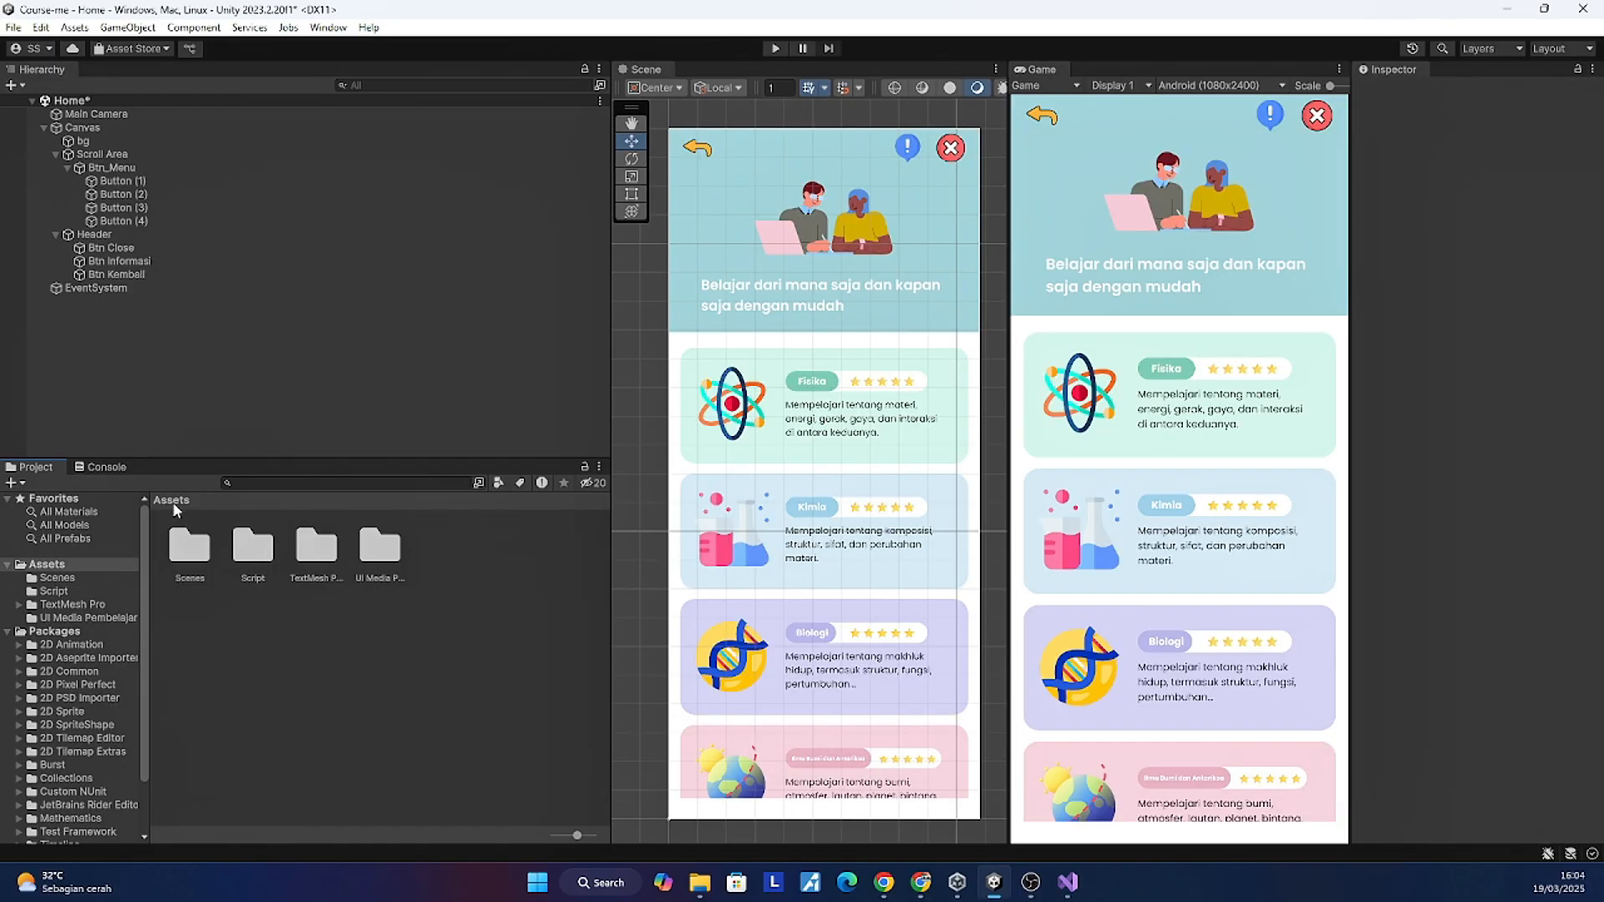
double_click(188, 553)
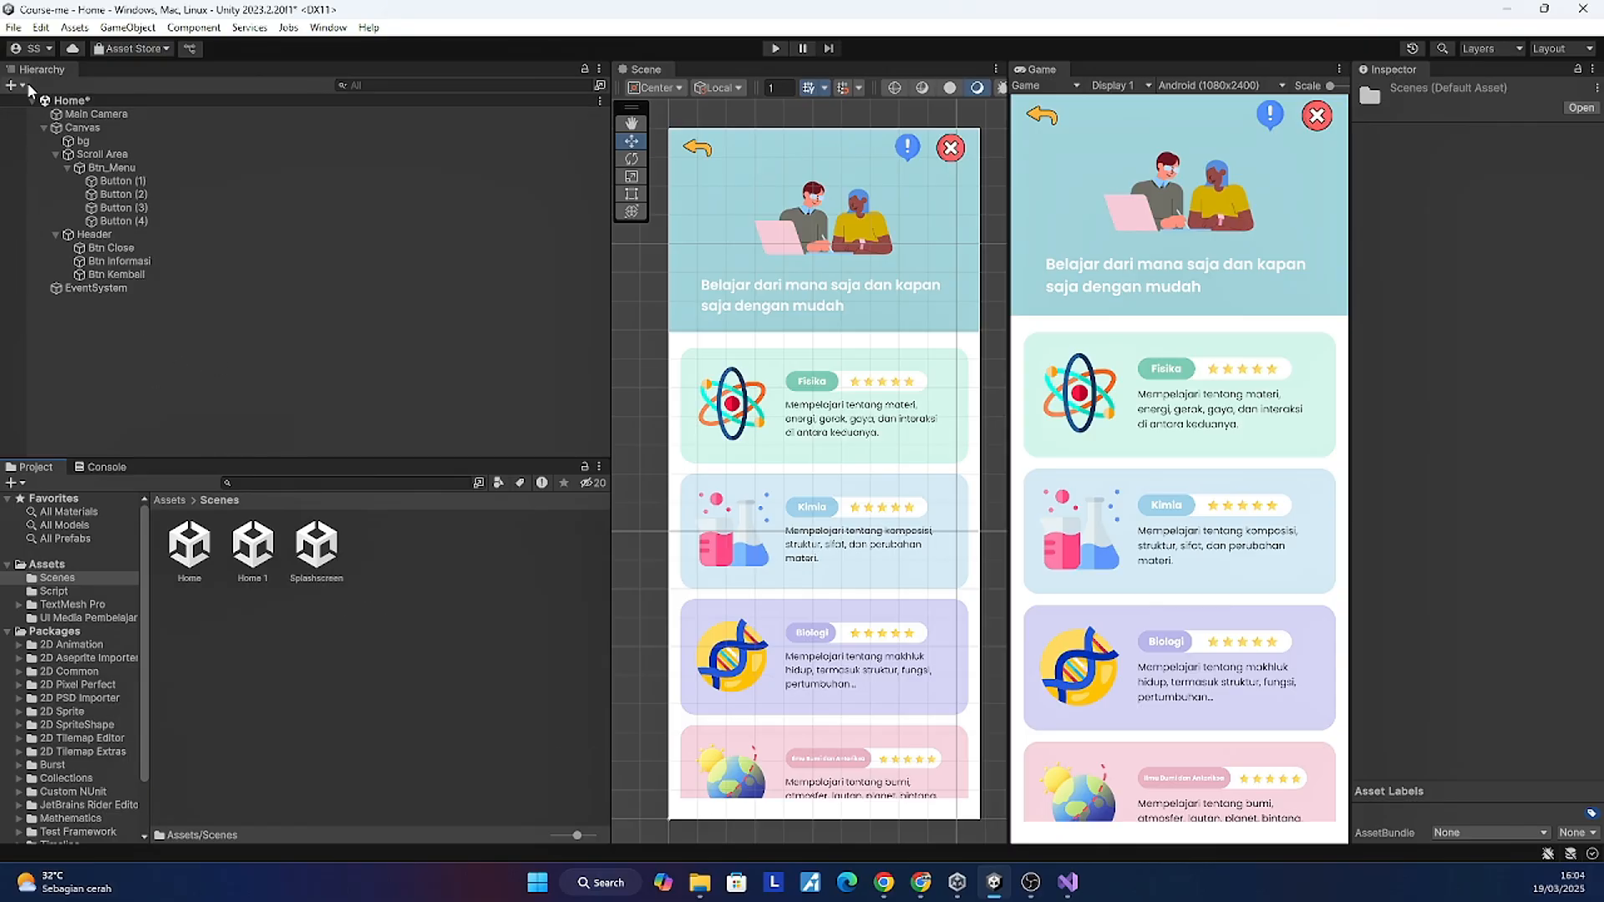
left_click(13, 28)
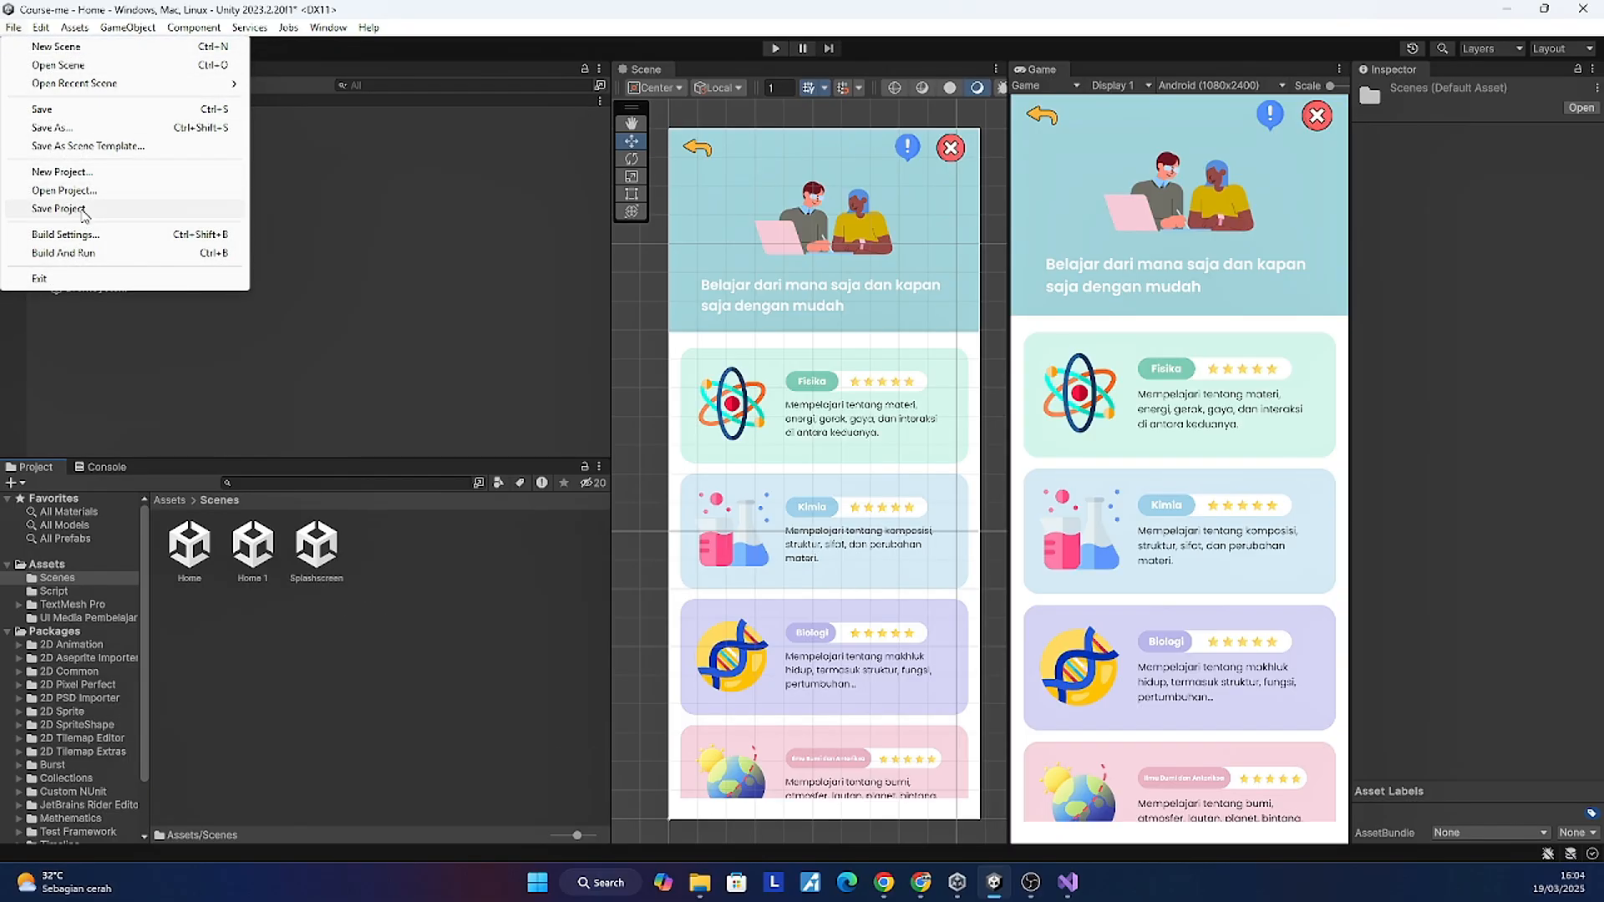
left_click(92, 243)
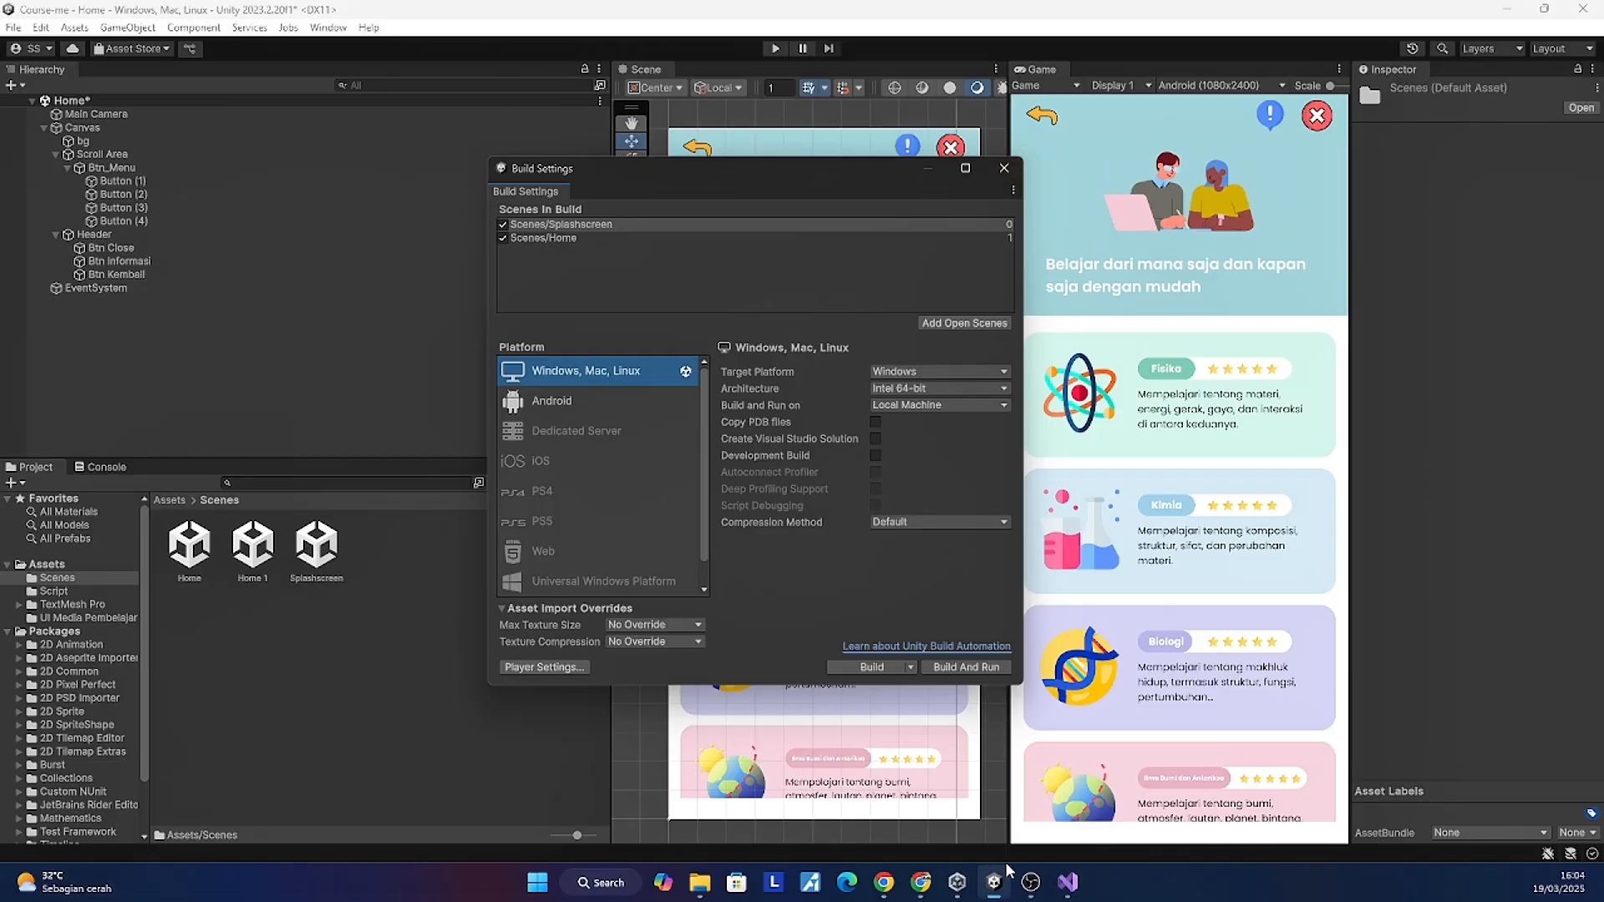
left_click_drag(728, 174, 378, 157)
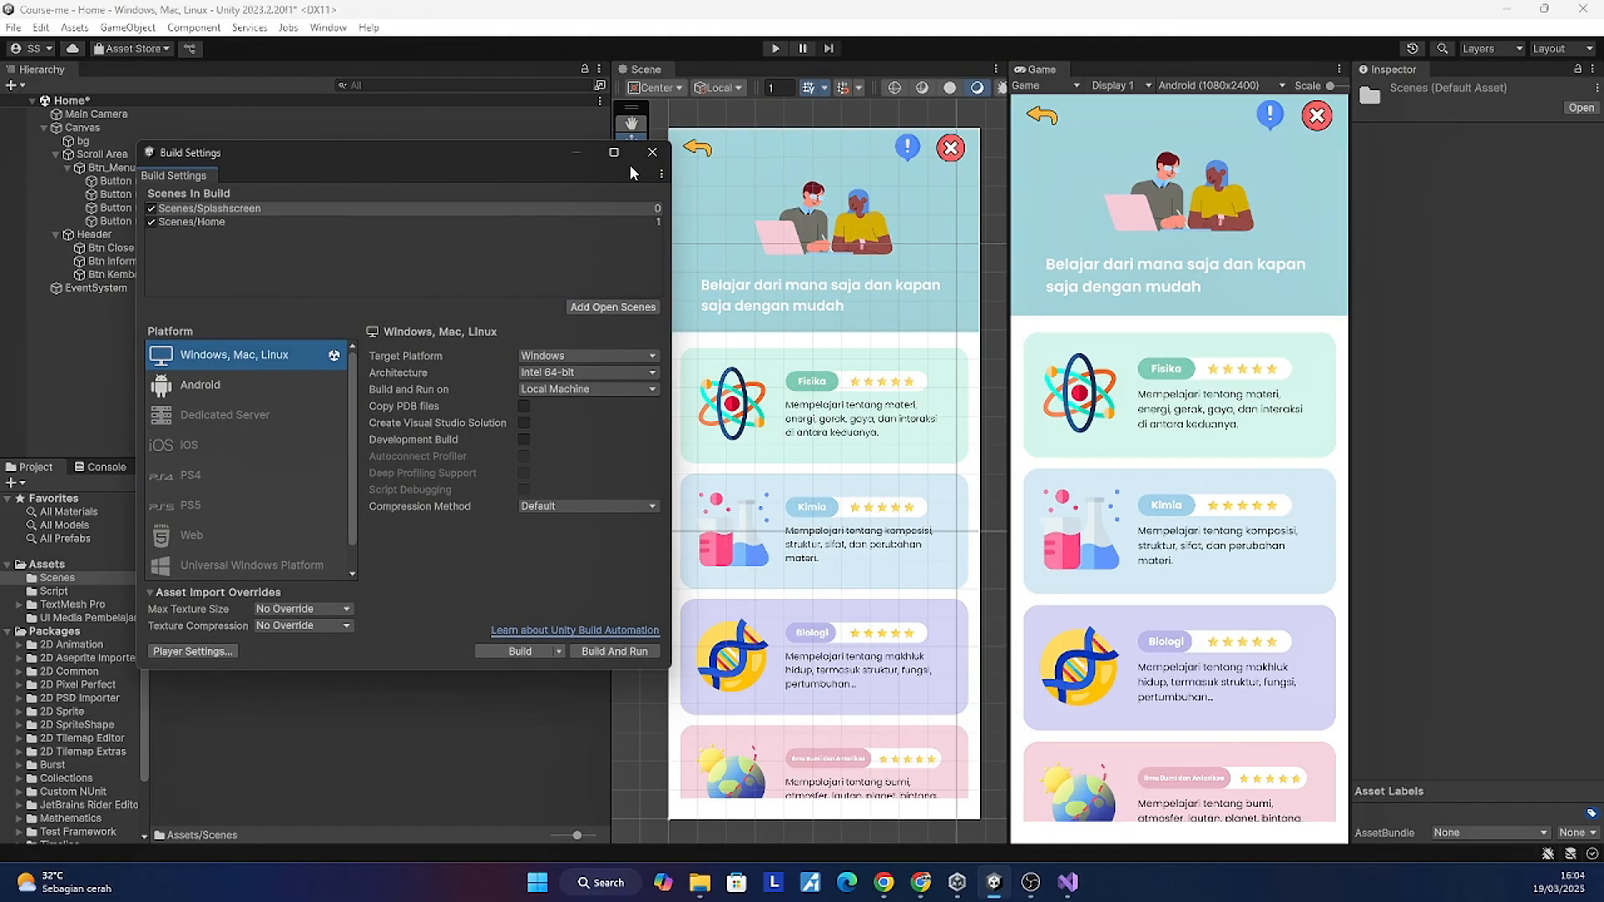
left_click(652, 152)
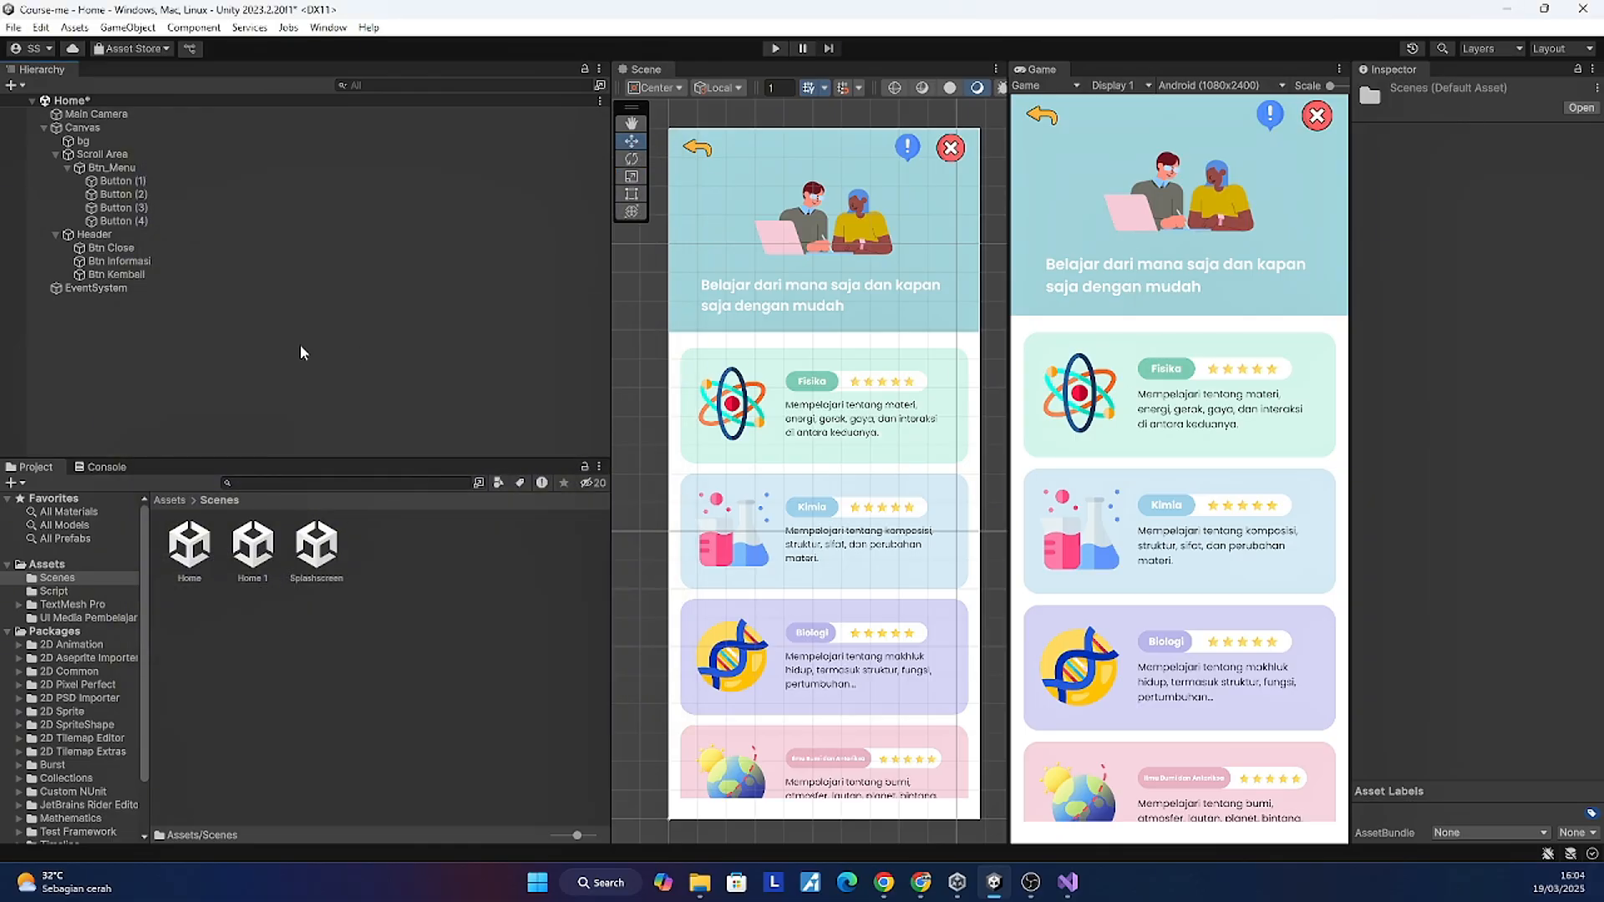
Step: Select the Btn Kembali button in the header and remove the missing-object entry from its On Click event list
left_click(695, 150)
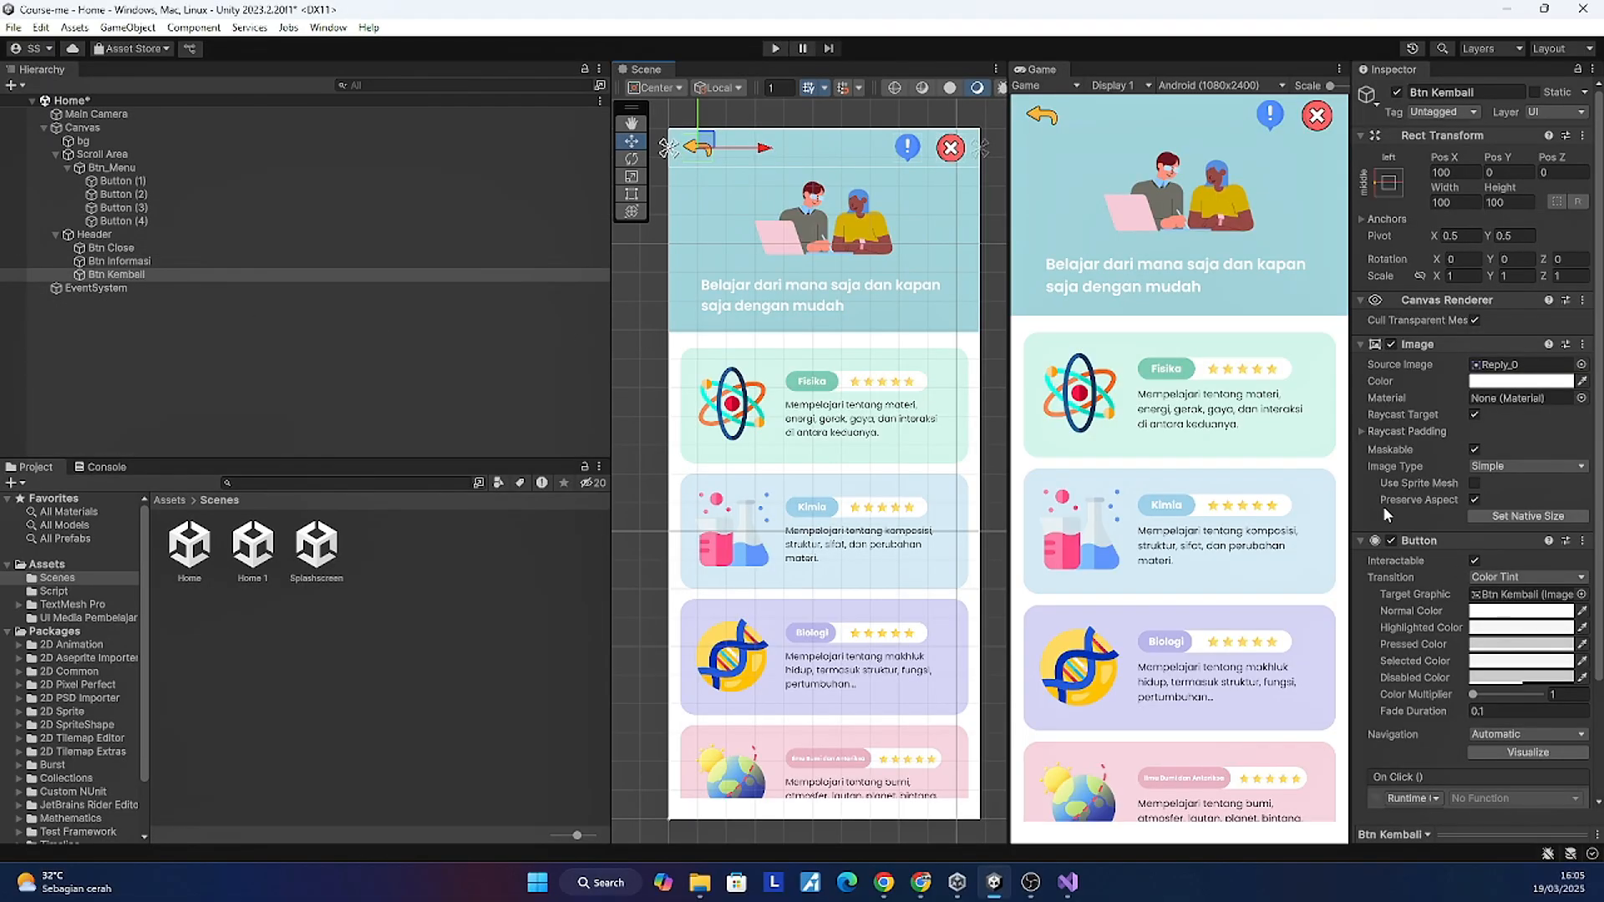
left_click_drag(1348, 493, 1328, 494)
scroll(1474, 602, "down", 3)
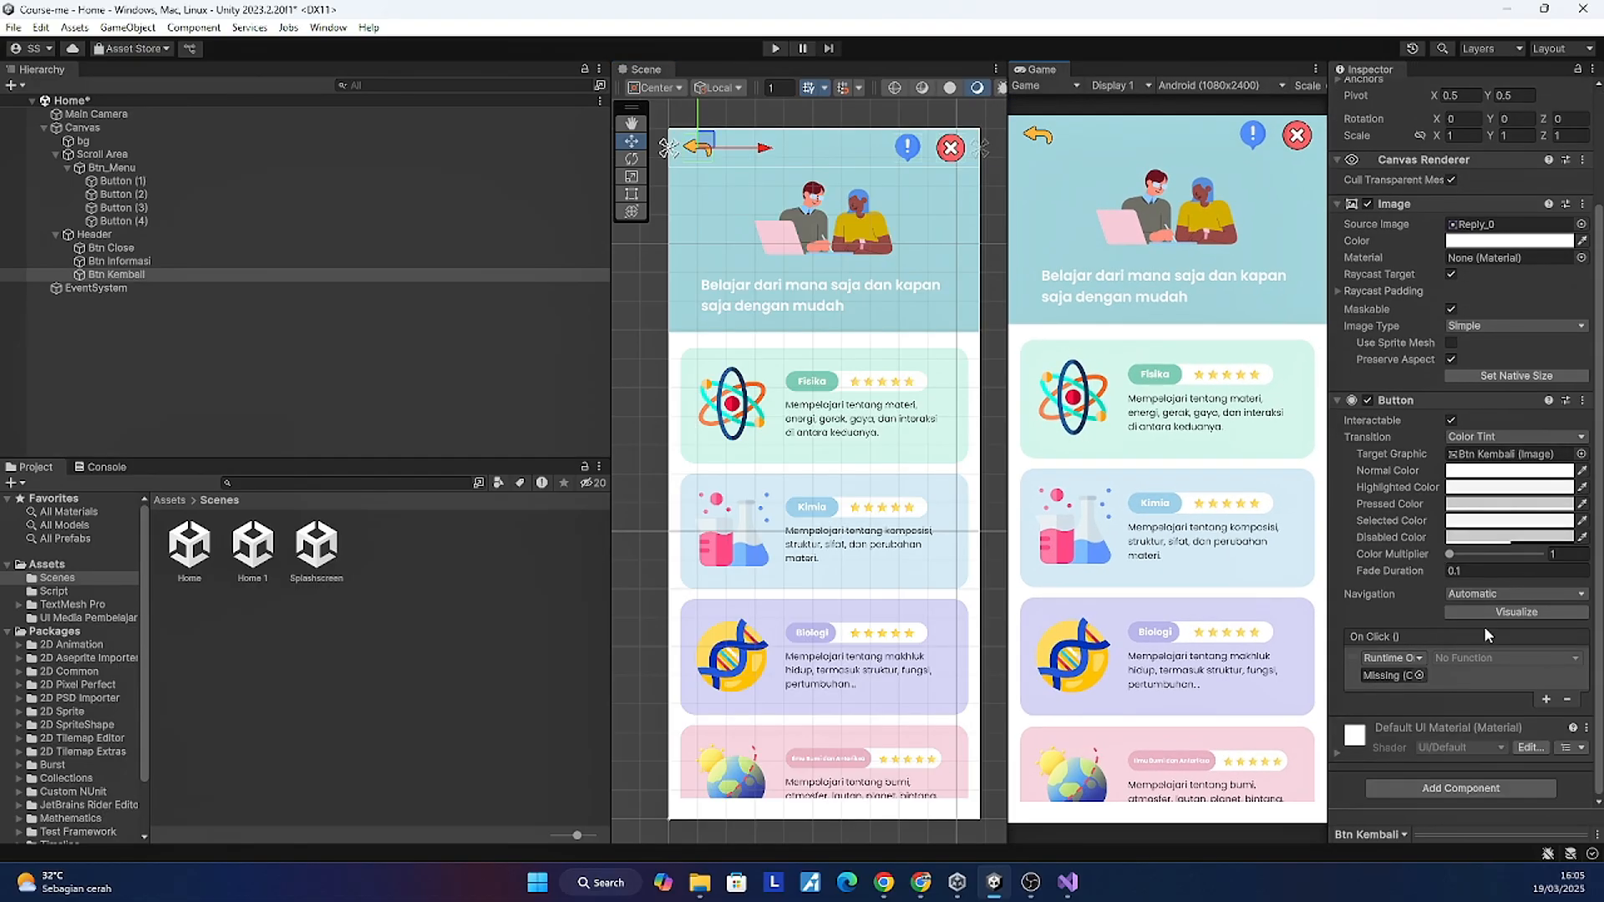
left_click(1567, 699)
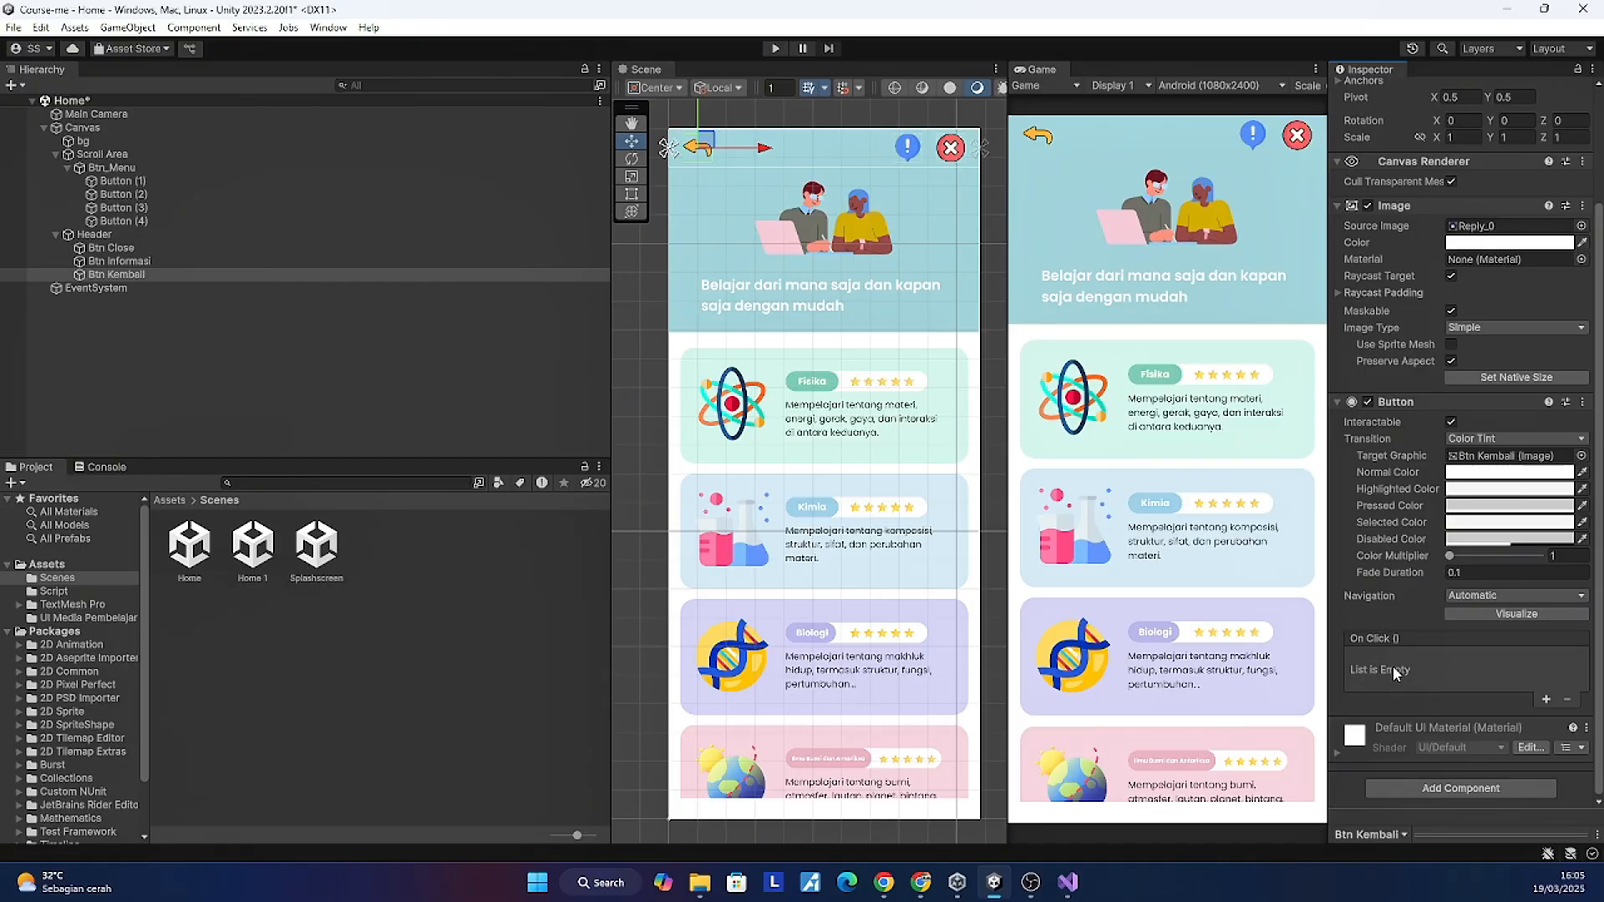
Step: Add an empty On Click event entry to the Btn Kembali button
left_click(1544, 701)
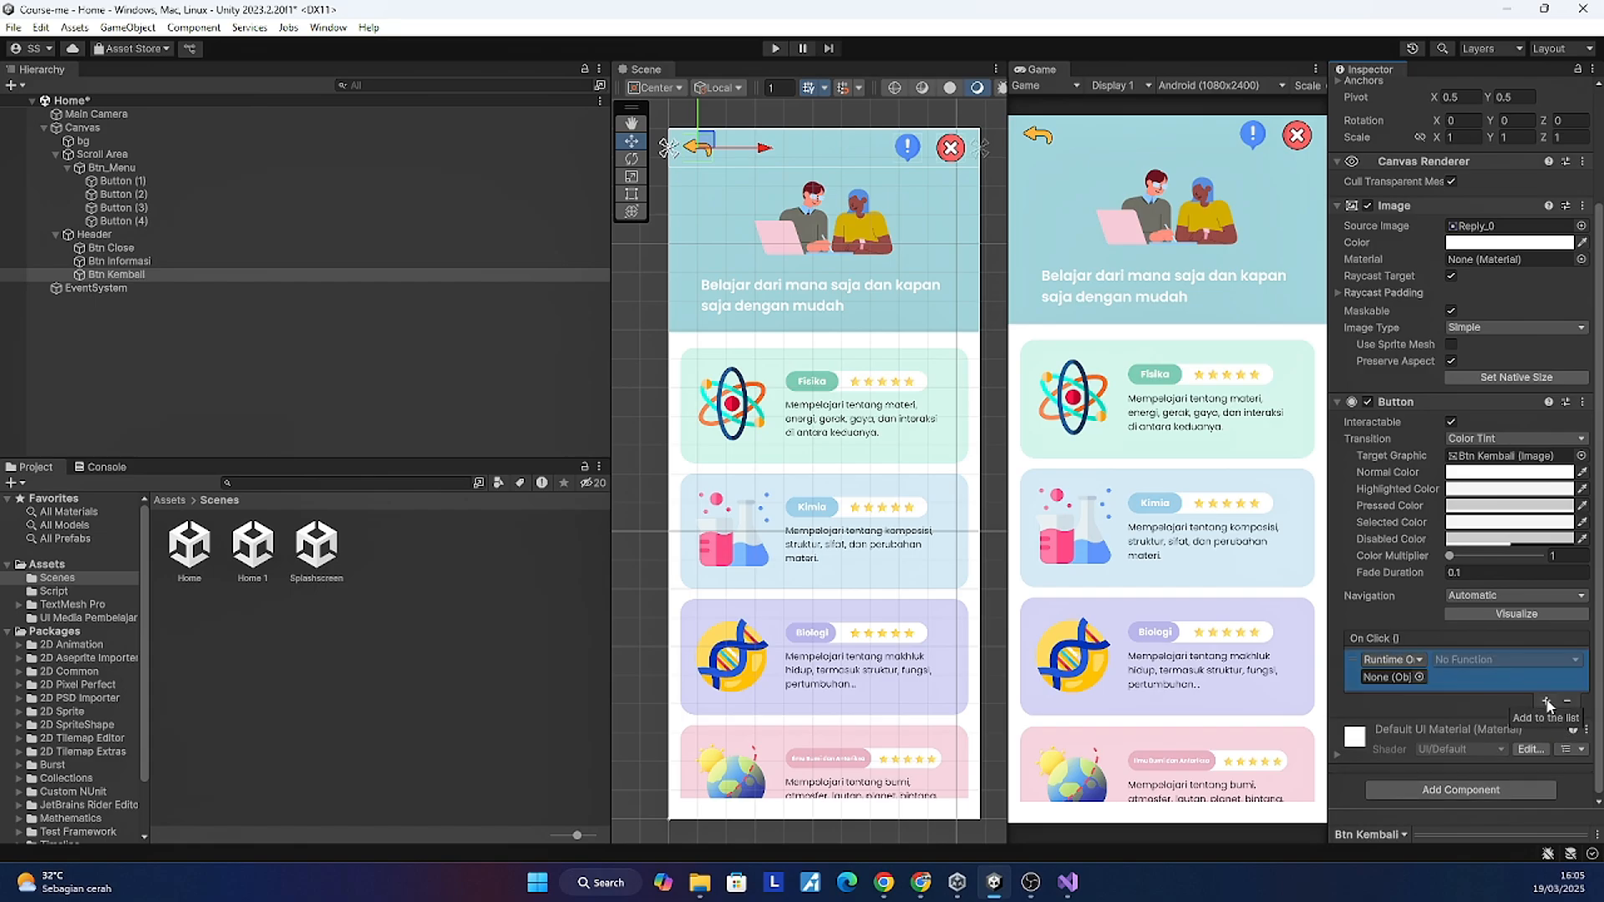
left_click(59, 314)
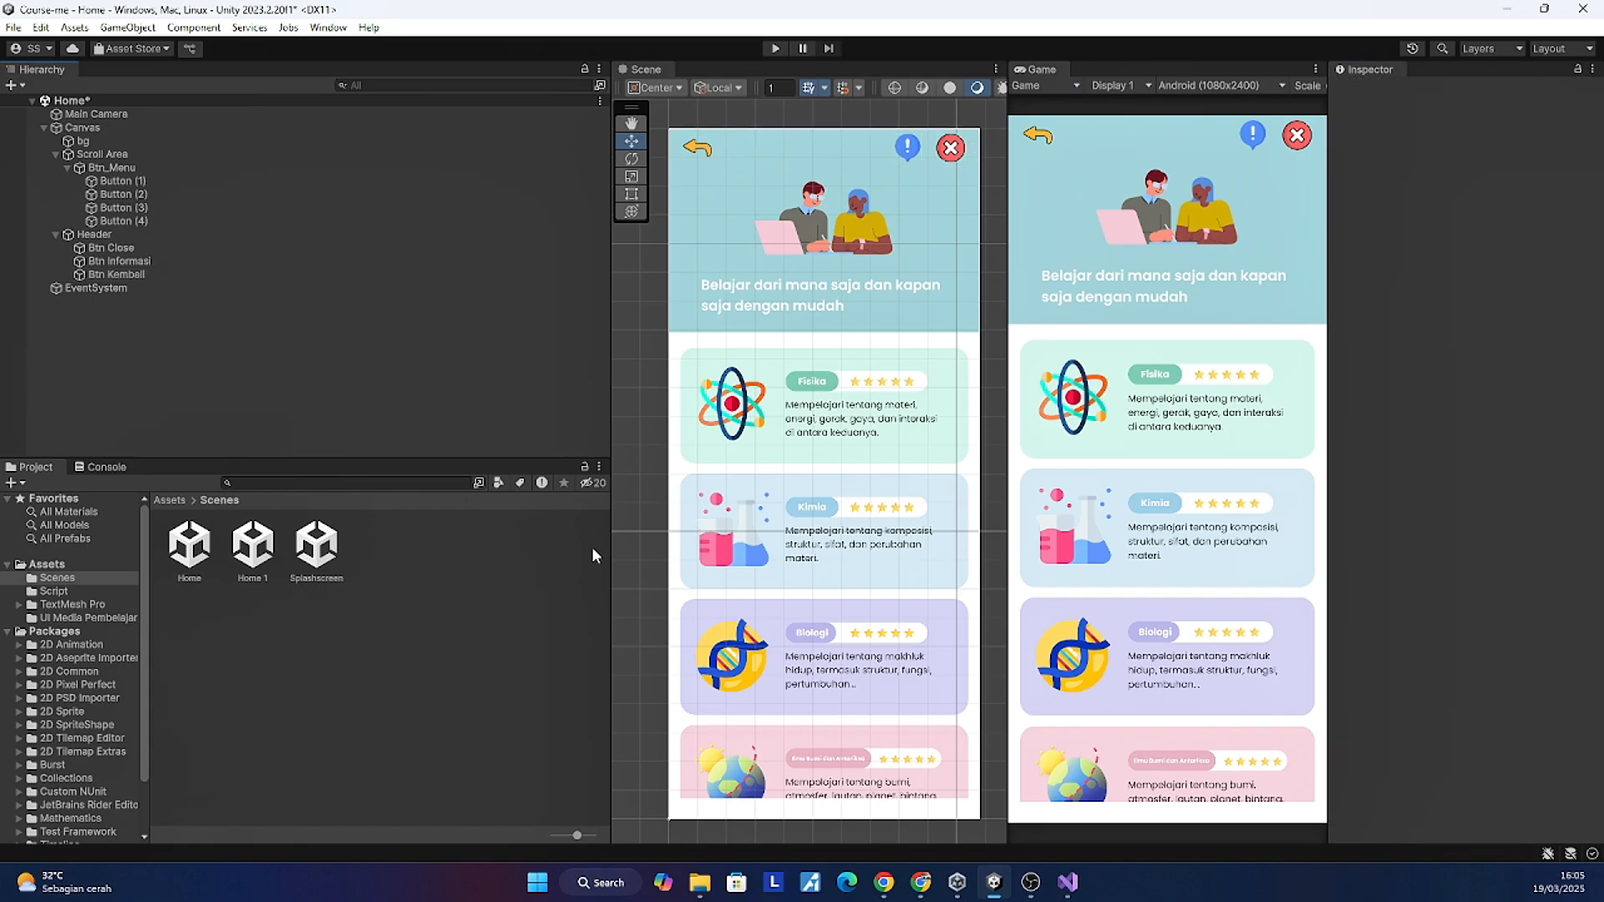
left_click(115, 274)
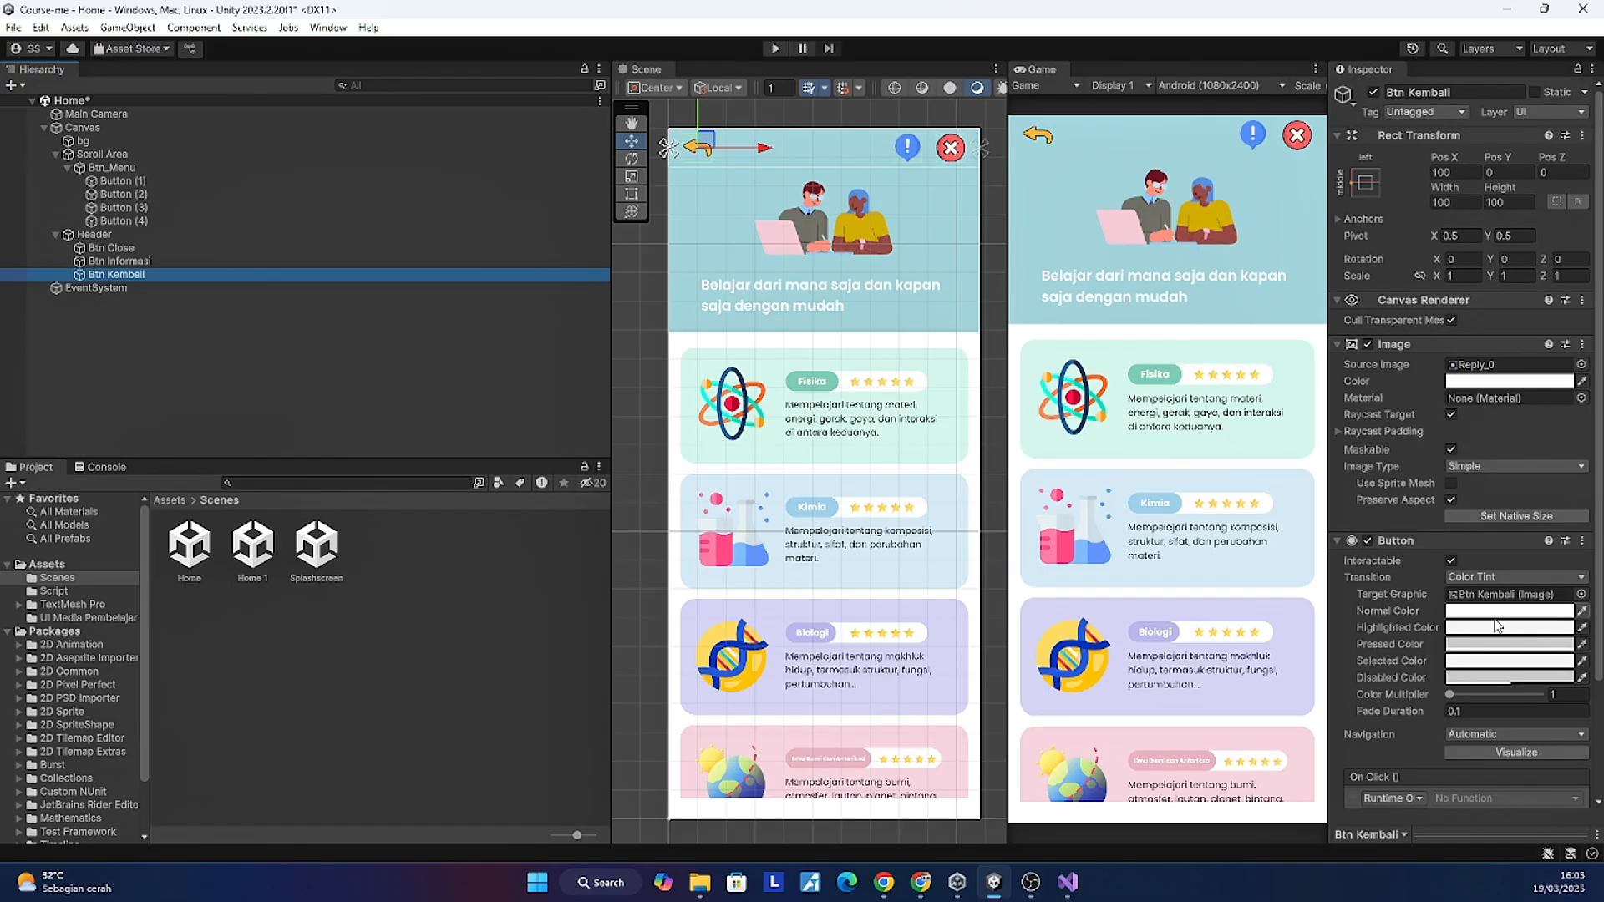
scroll(1485, 635, "down", 2)
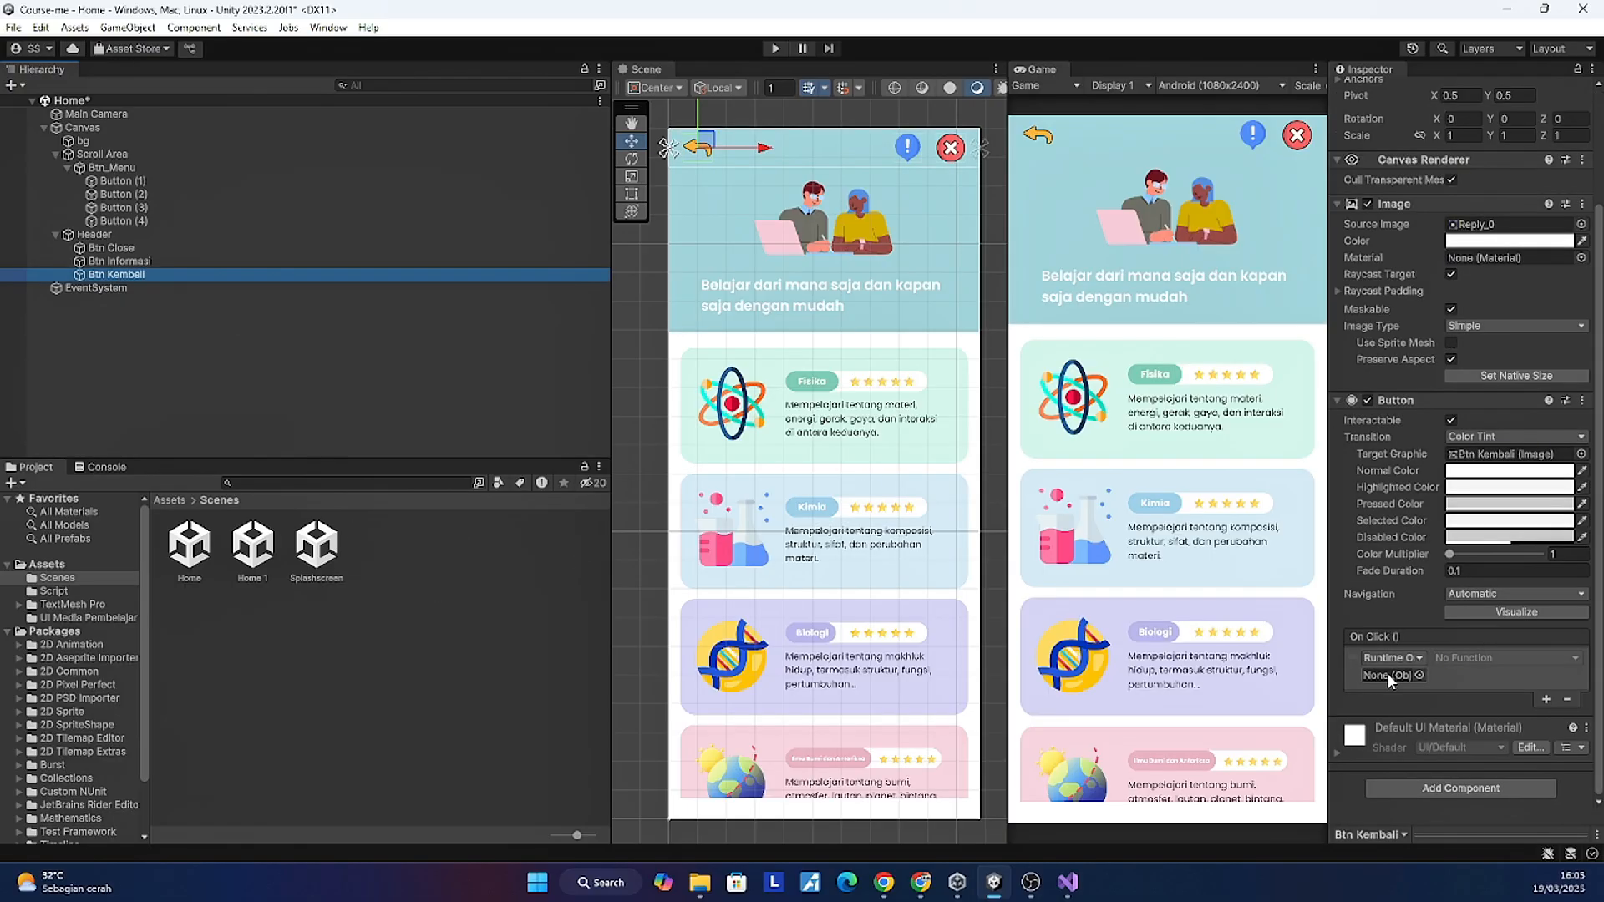
Step: Create an empty GameObject at the root of the Home scene and name it Btn_Manager
right_click(57, 324)
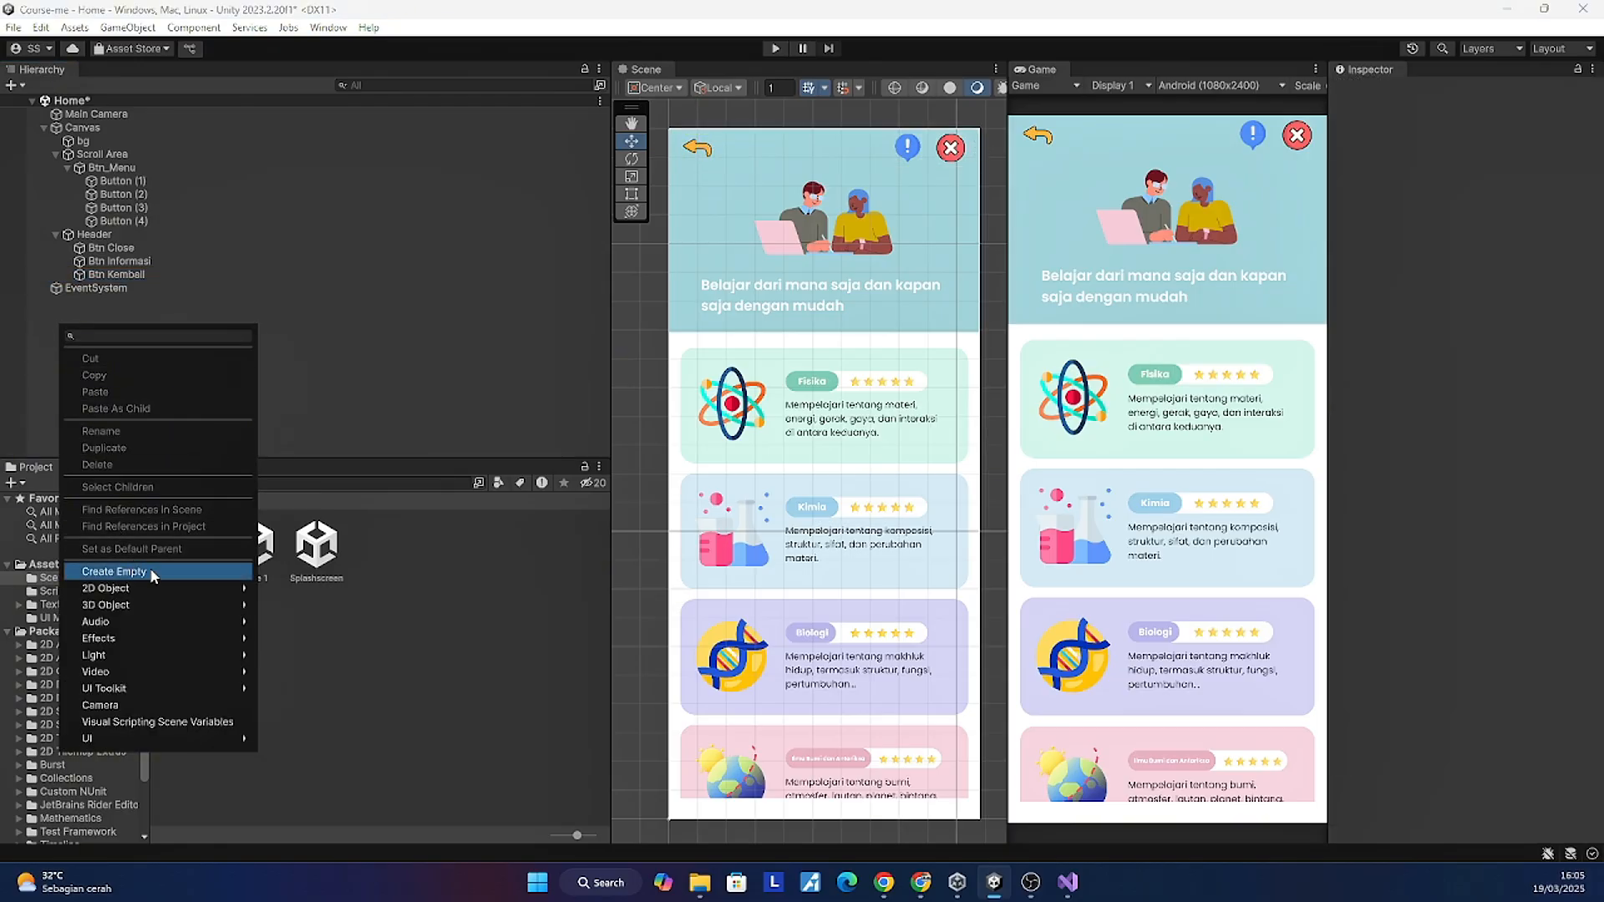
left_click(138, 571)
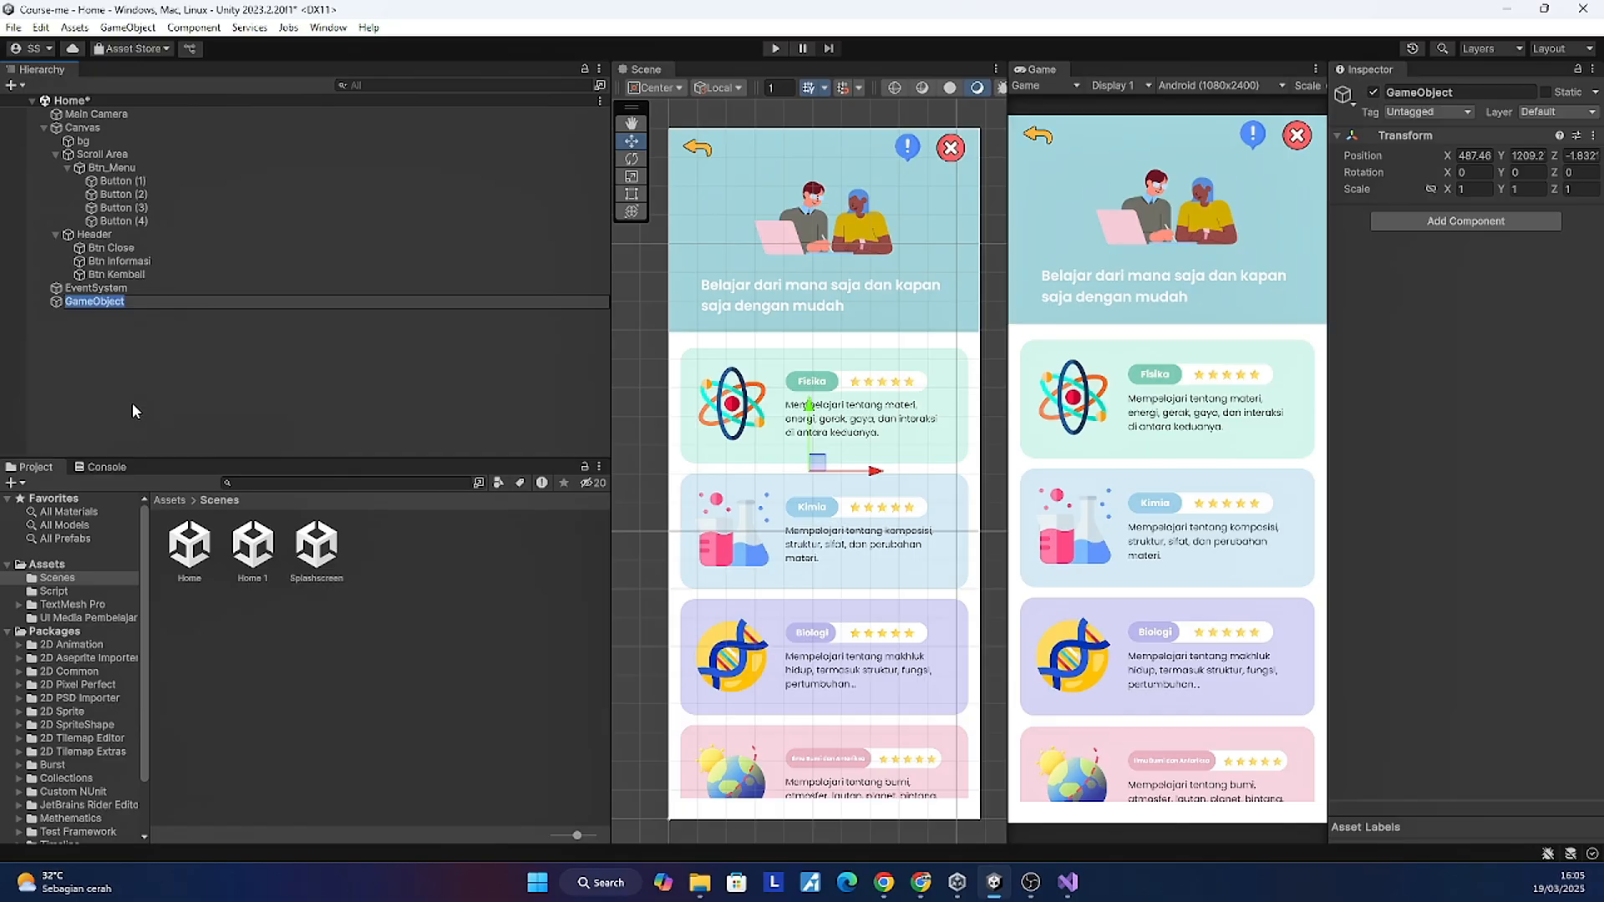
type("Btn_Manager")
key("Return")
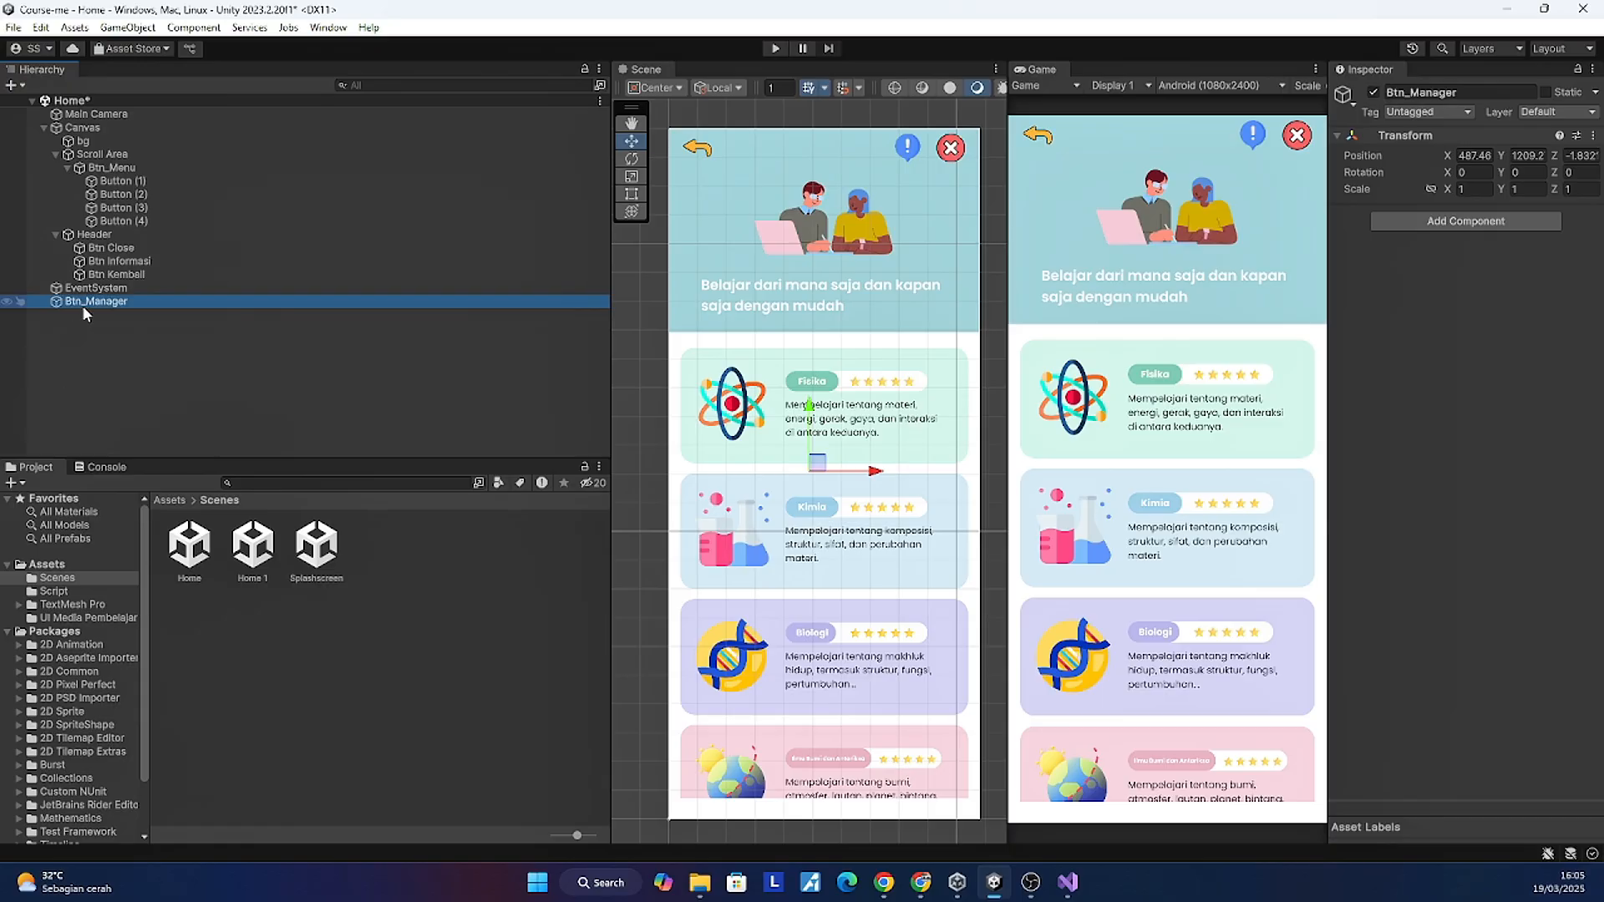
Step: Attach the Btn_Manager script from the Script folder in Assets to the Btn_Manager object
left_click(170, 500)
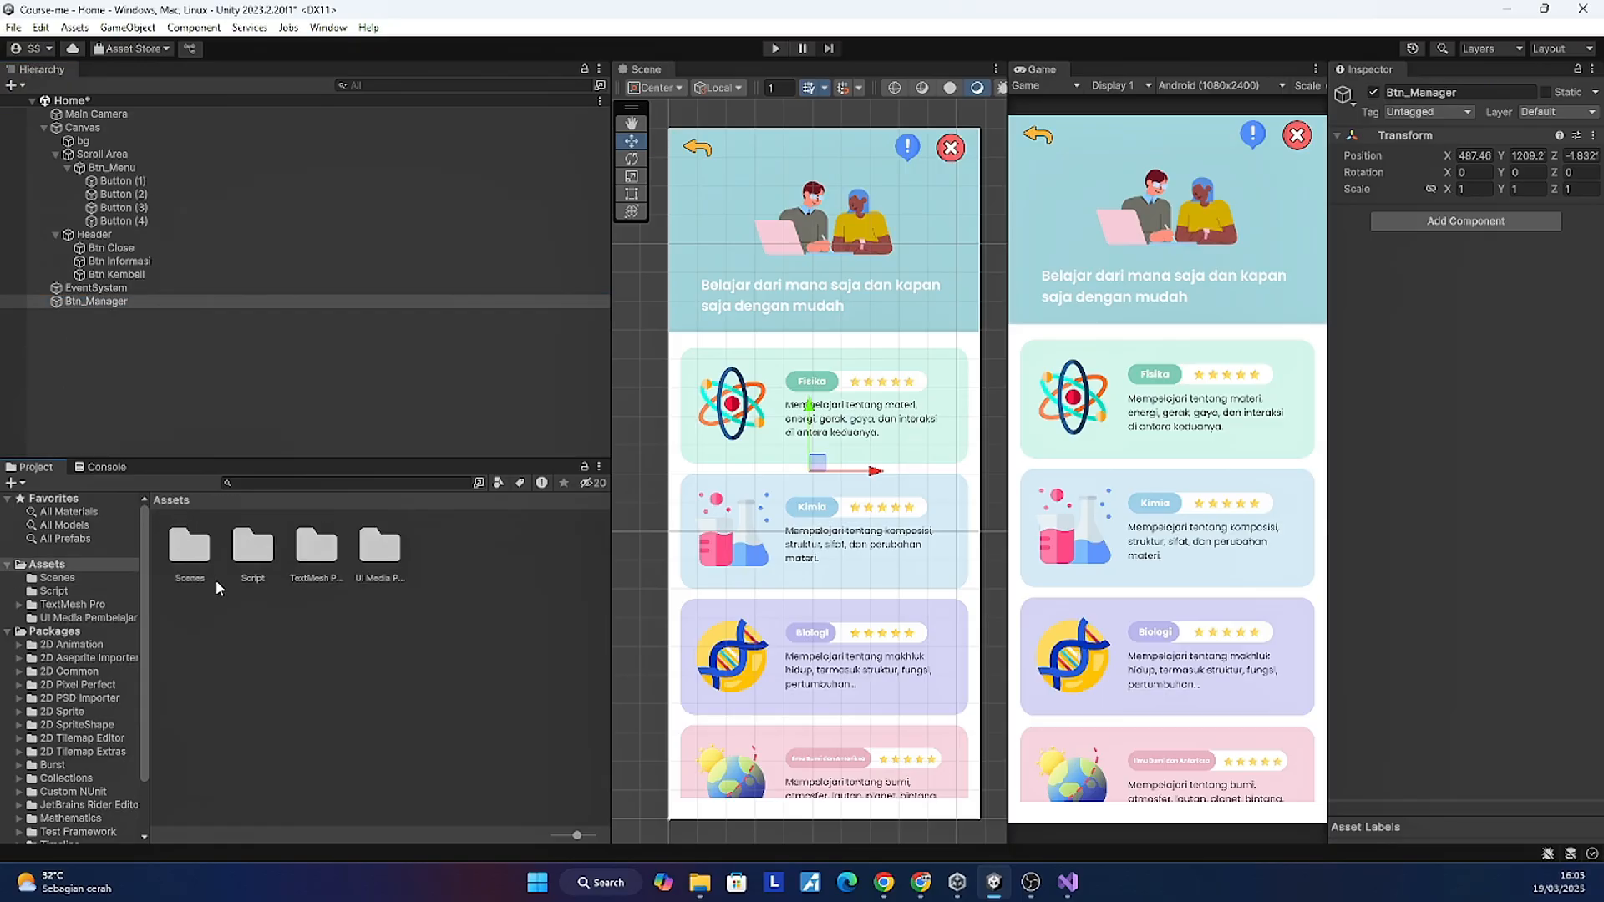
double_click(242, 548)
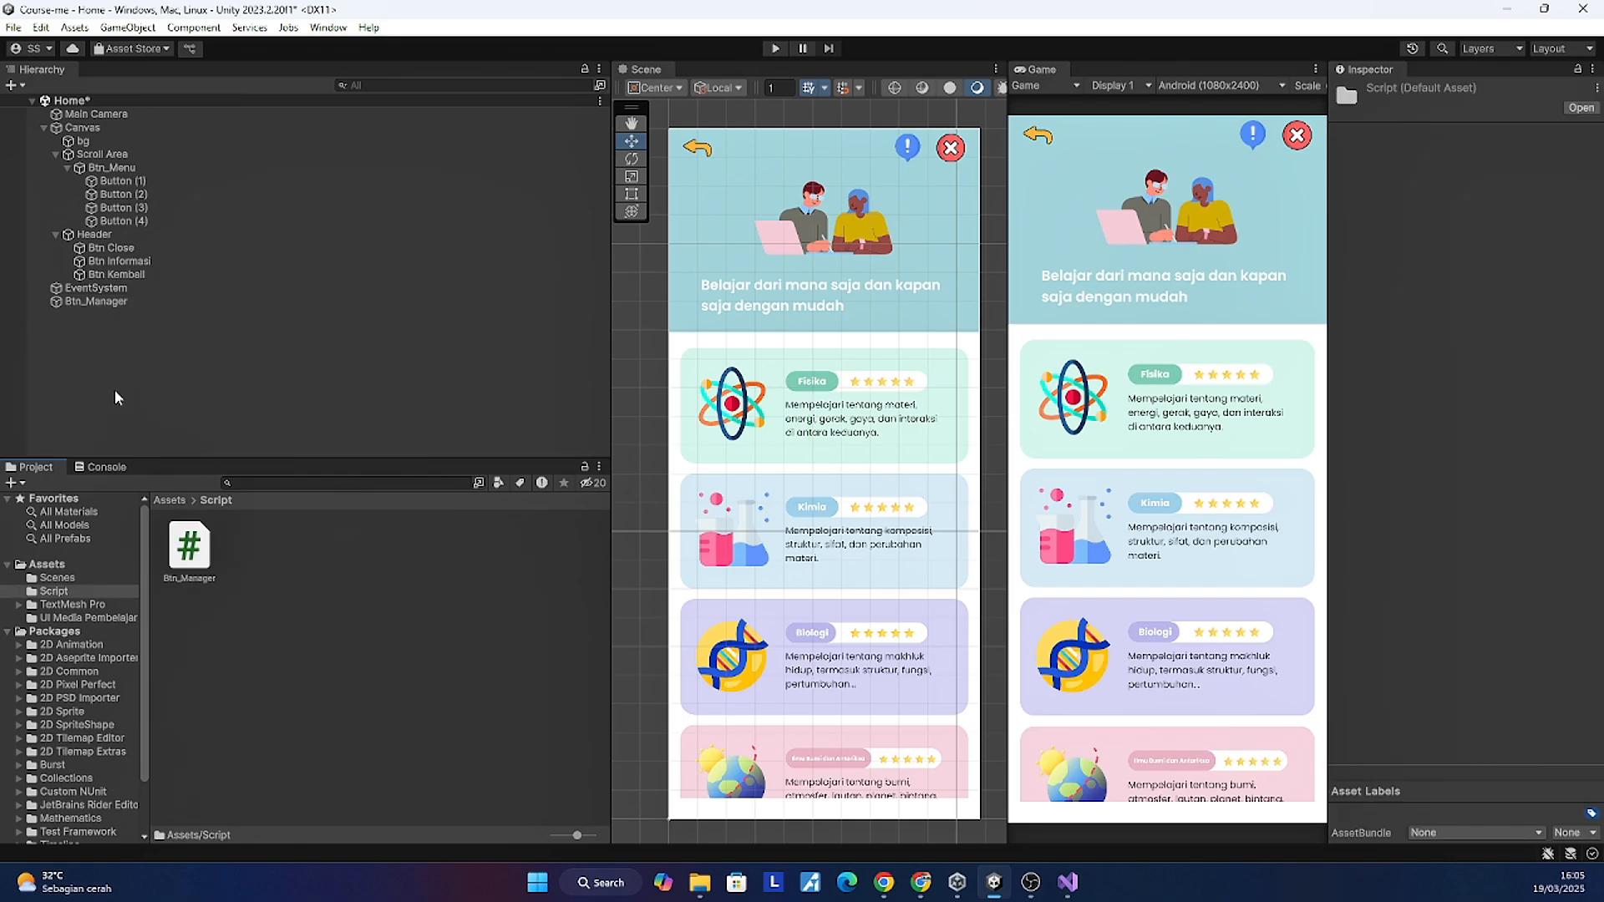
left_click(99, 303)
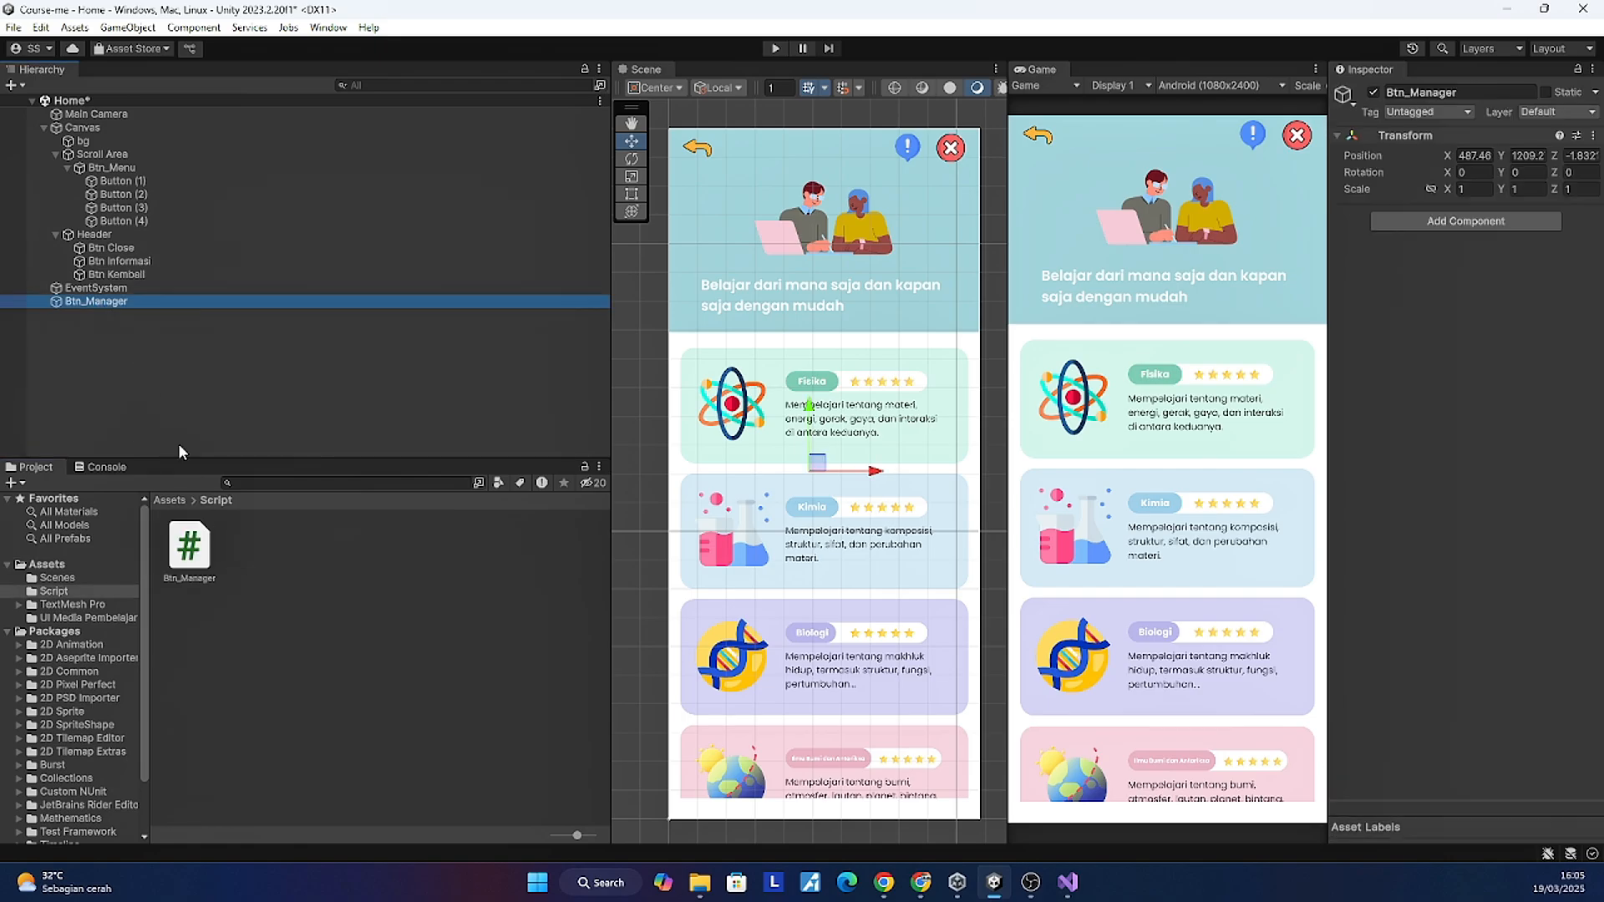
left_click_drag(180, 553, 1406, 294)
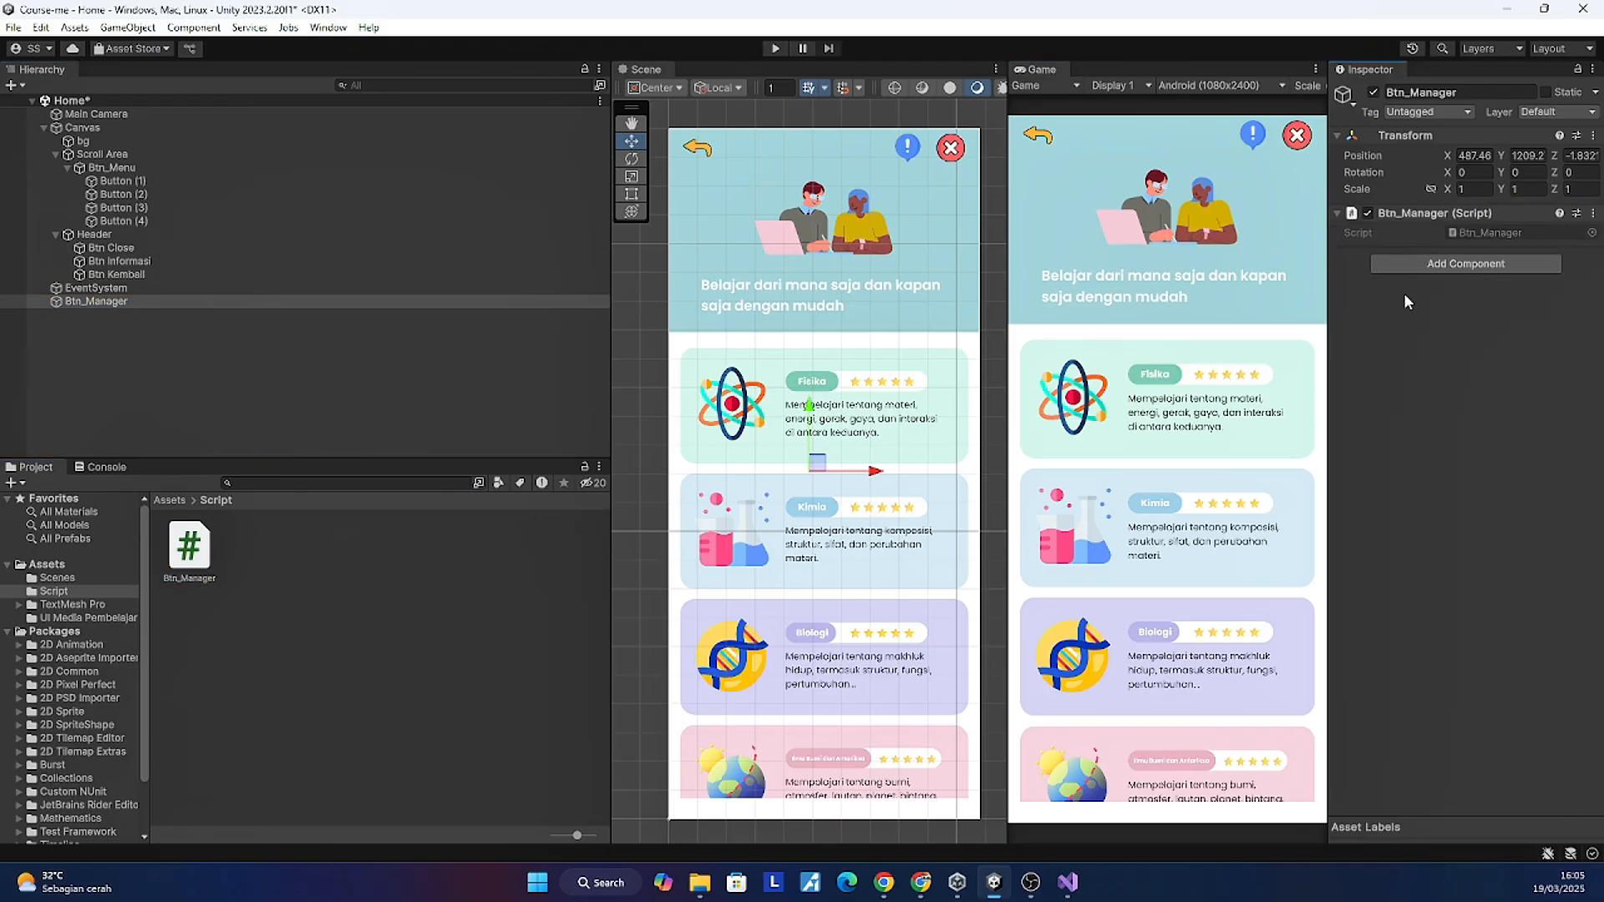
left_click(90, 302)
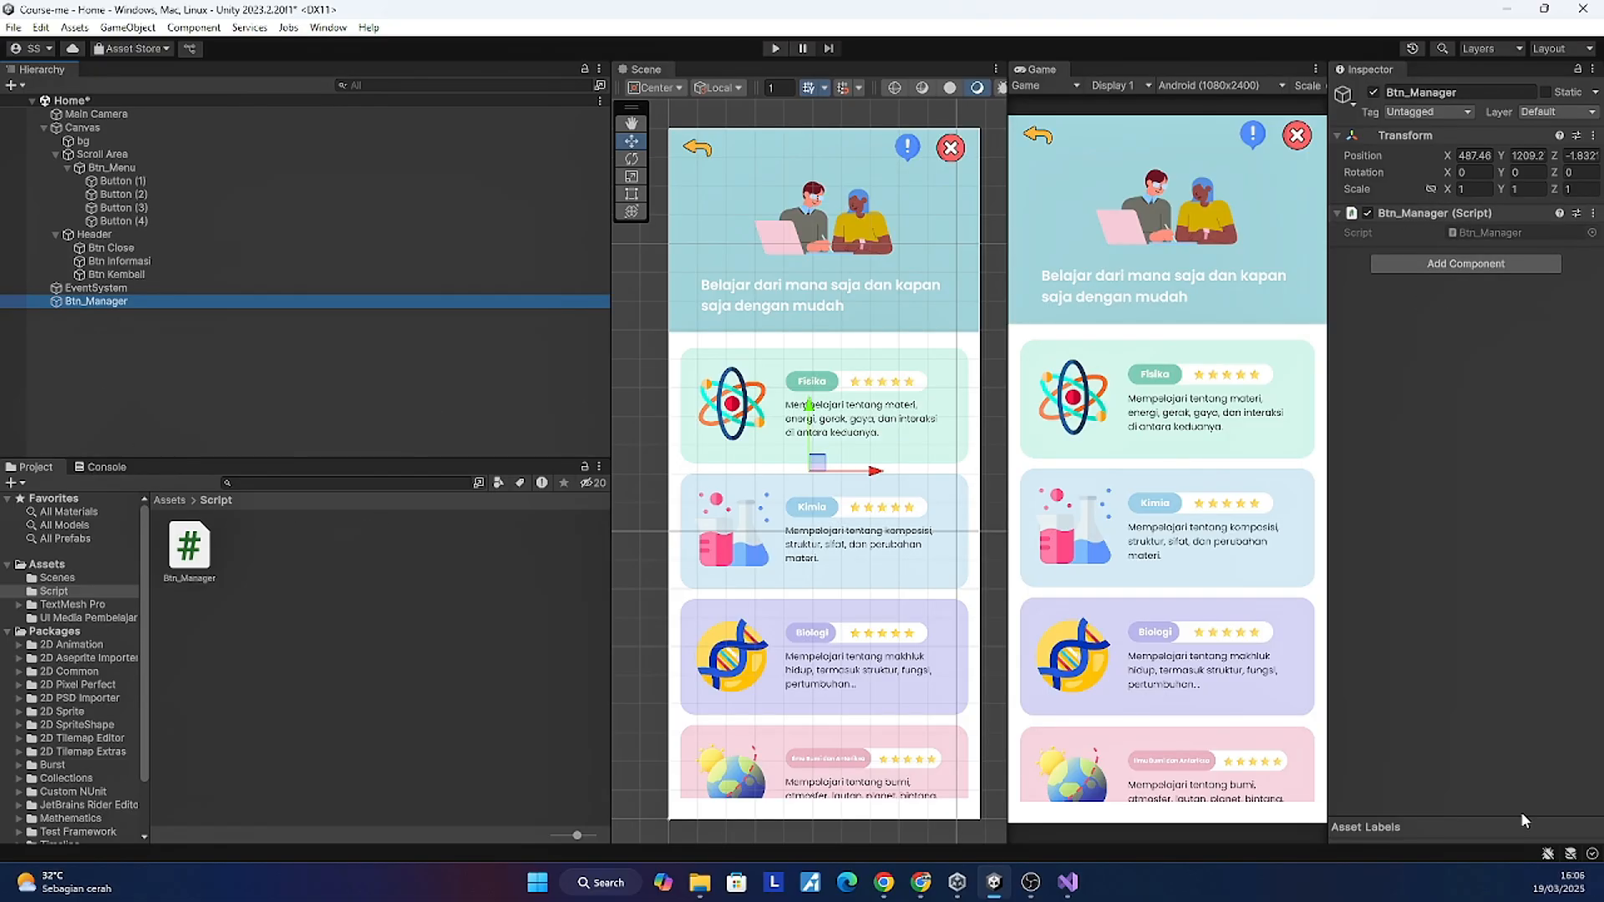
Step: Assign the Btn_Manager object to Btn Kembali's On Click entry and choose its PindahScene (string) function
left_click(128, 274)
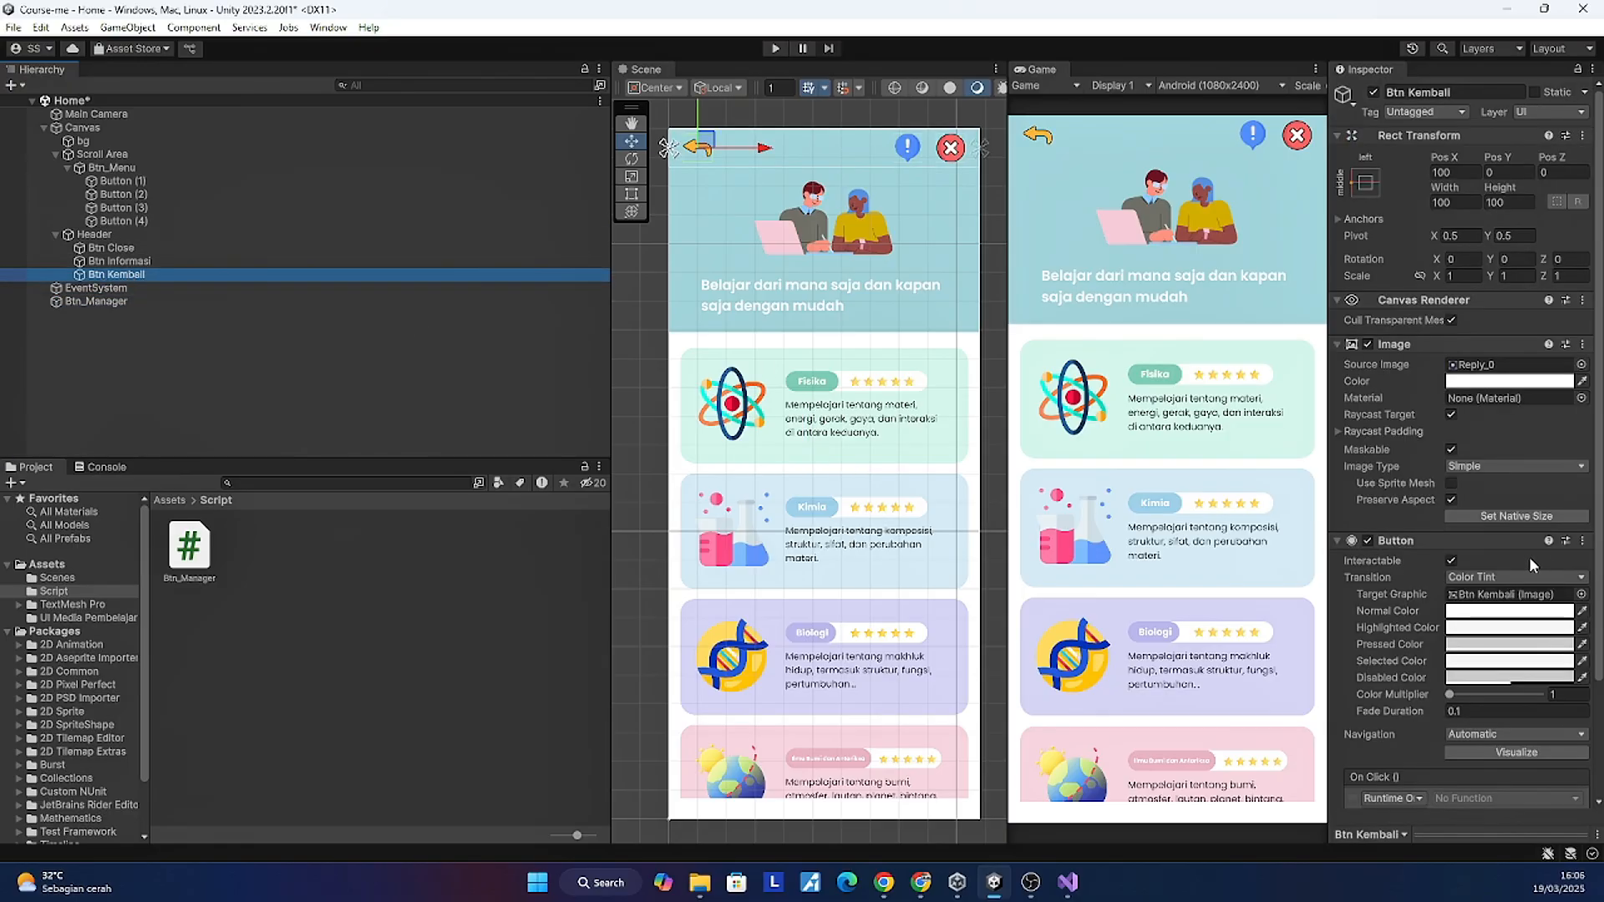
scroll(1523, 560, "down", 3)
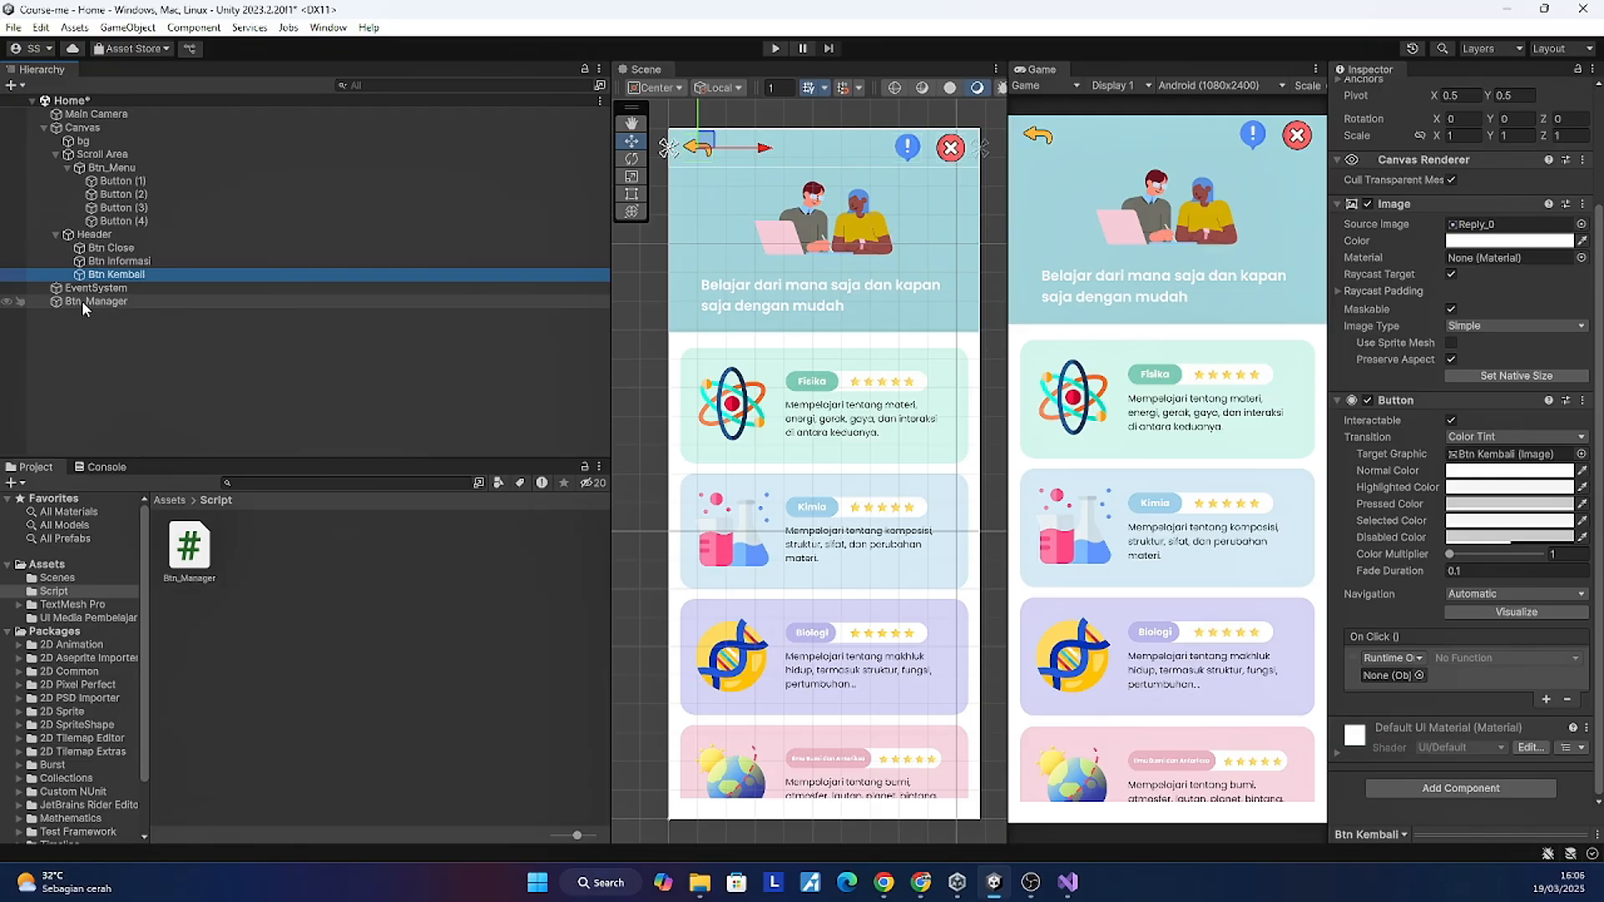
left_click_drag(82, 301, 1392, 682)
left_click(1468, 658)
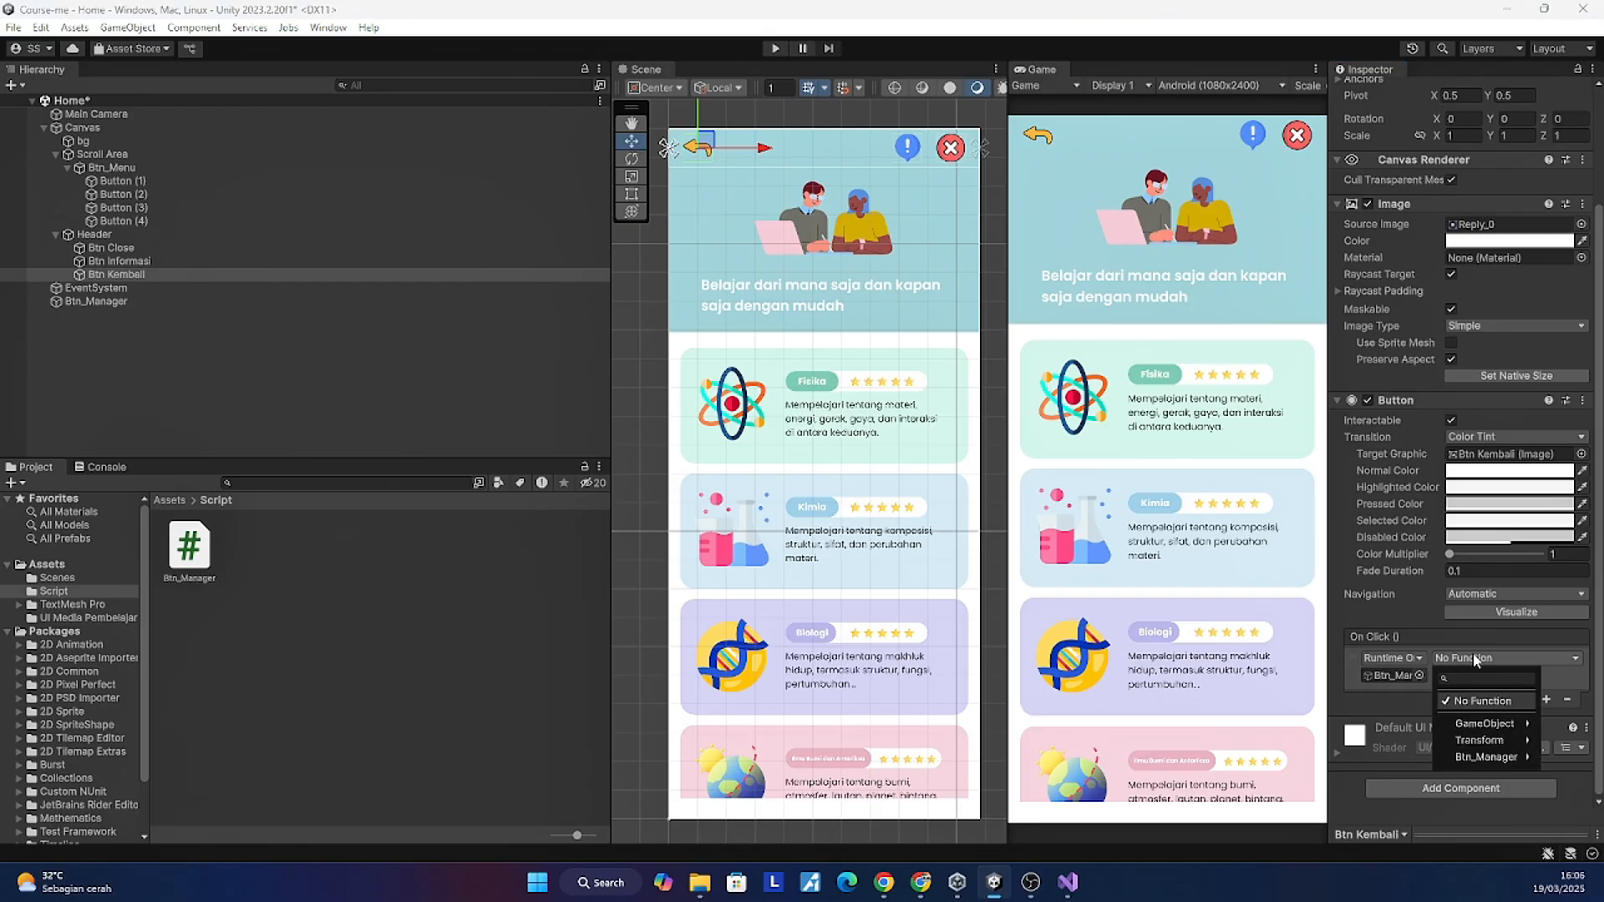
mouse_move(1475, 761)
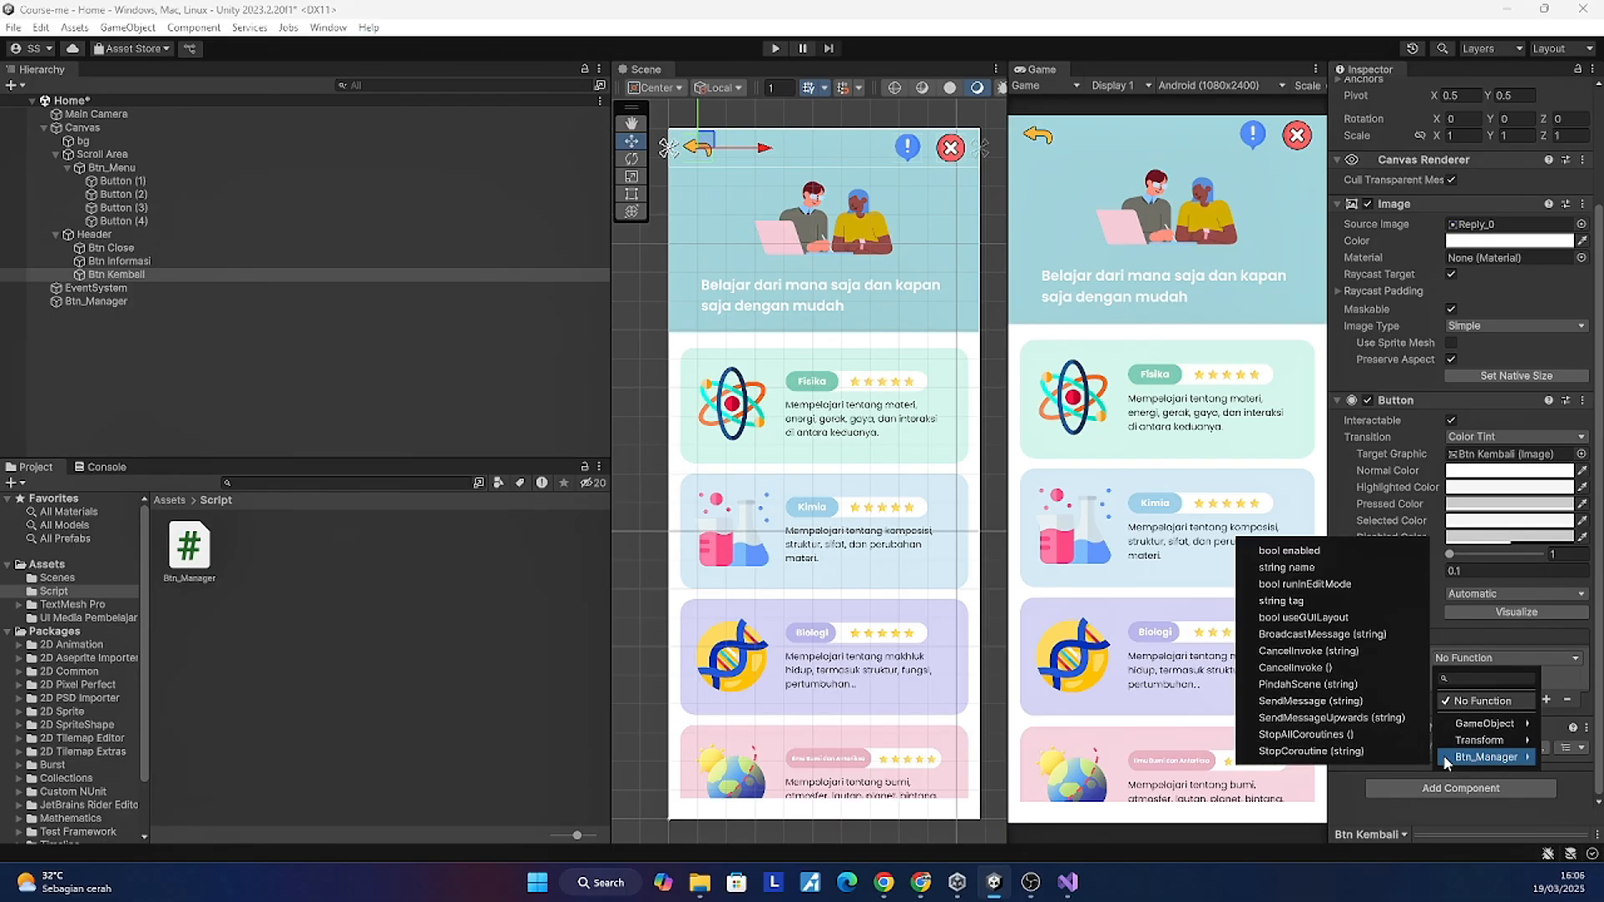
left_click(1294, 685)
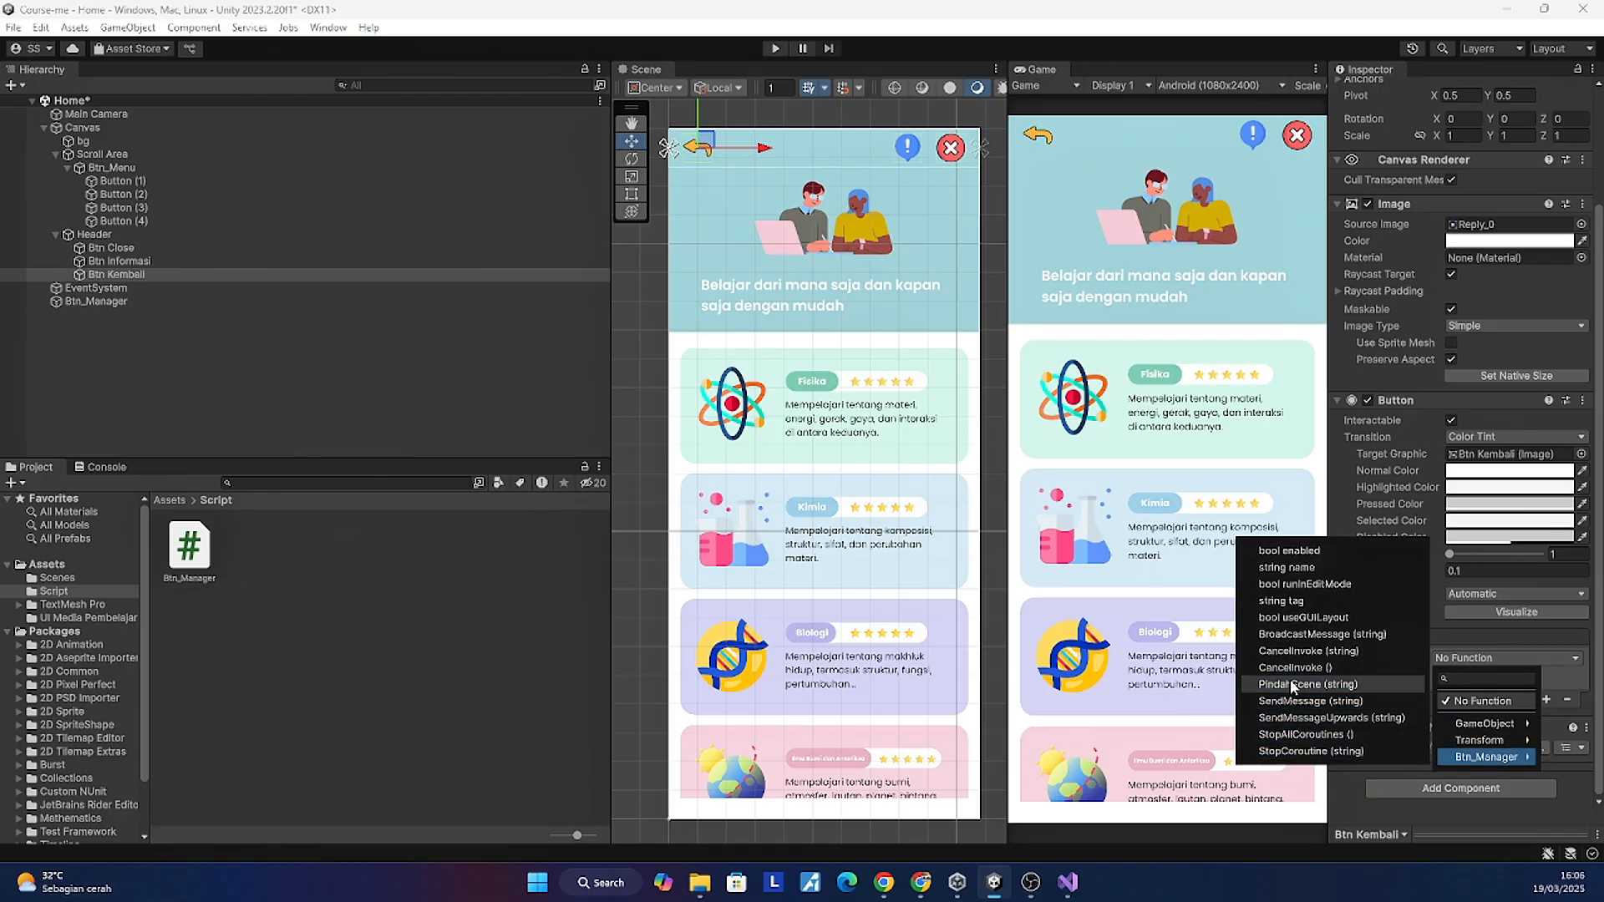
Step: Check the scene names in the Scenes folder, set Btn Kembali's PindahScene argument to "Splashscreen" and save the Home scene
left_click(1469, 674)
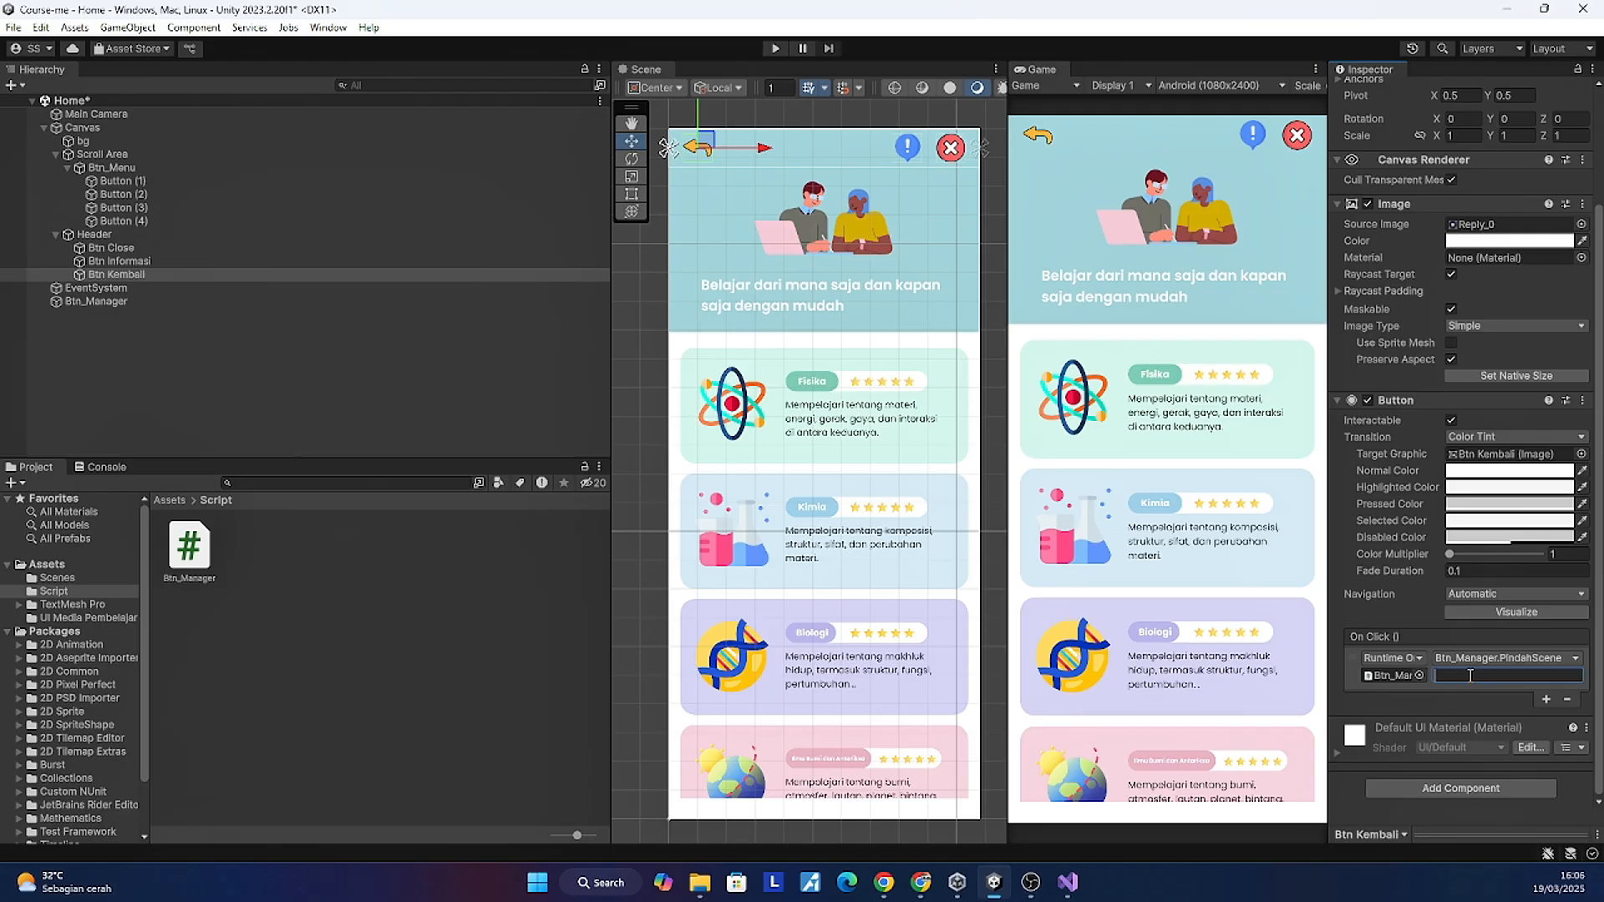
left_click(1068, 882)
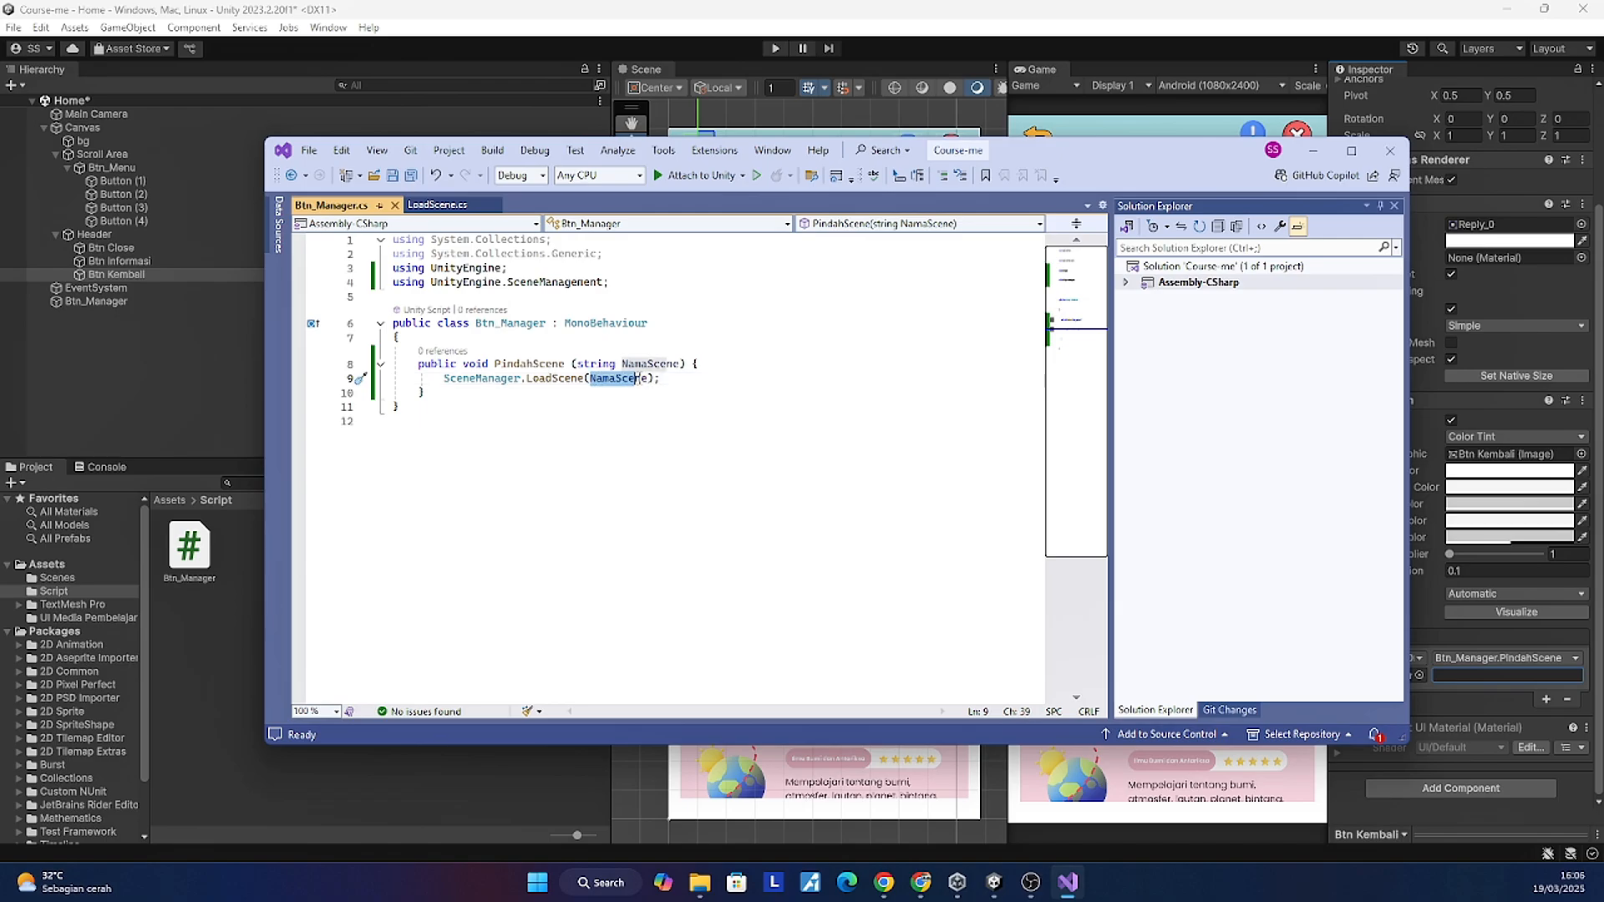
left_click(169, 599)
left_click(168, 501)
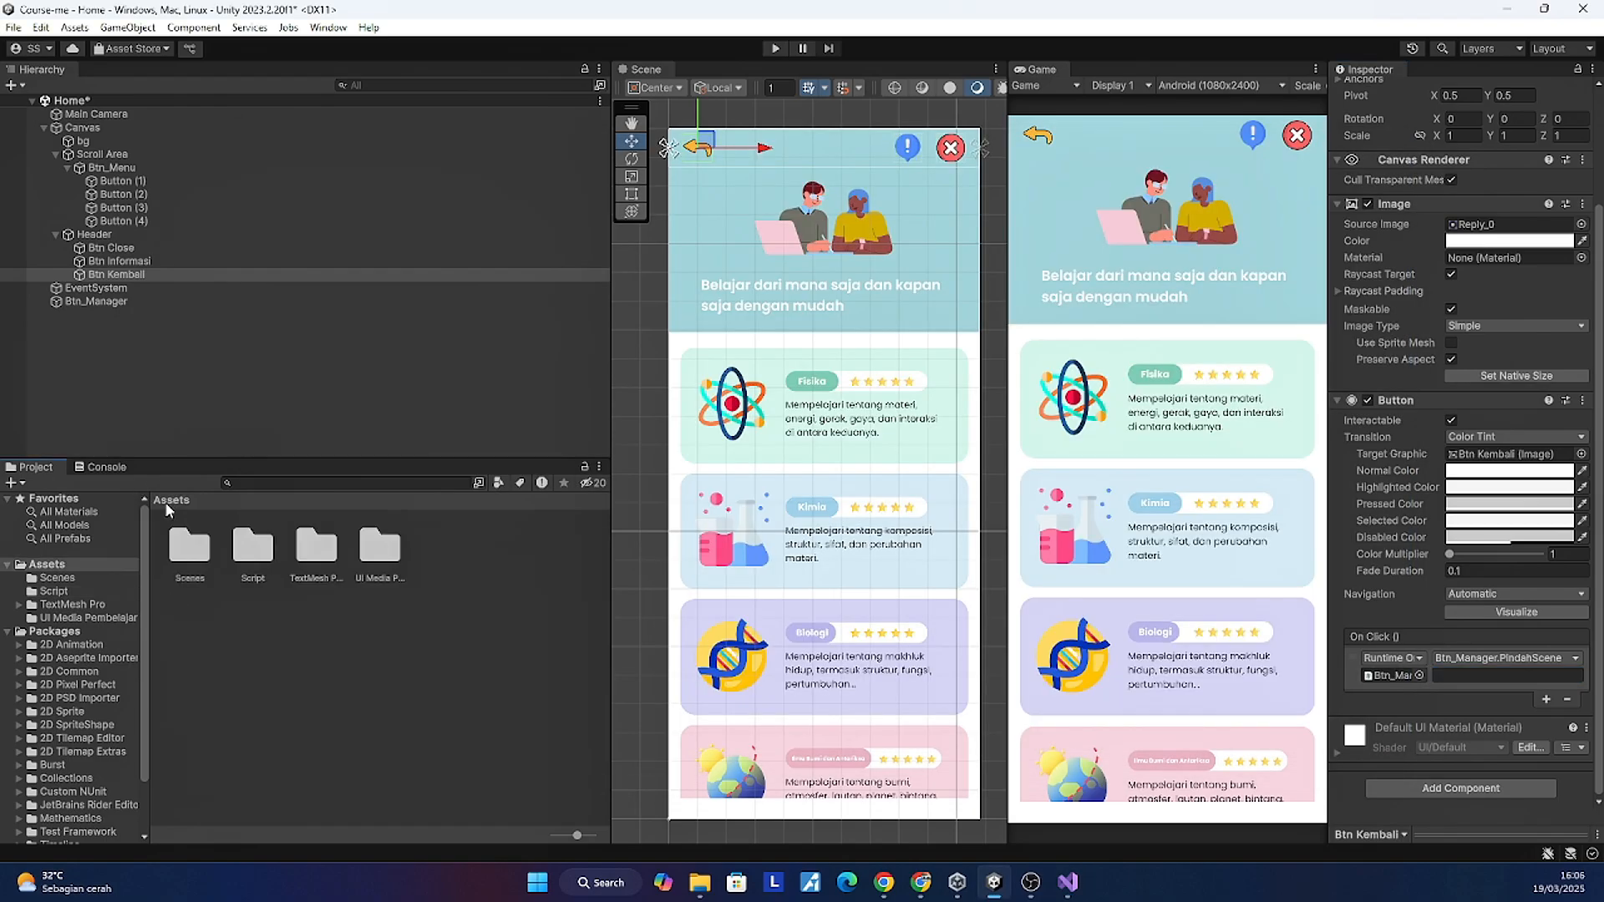
double_click(191, 550)
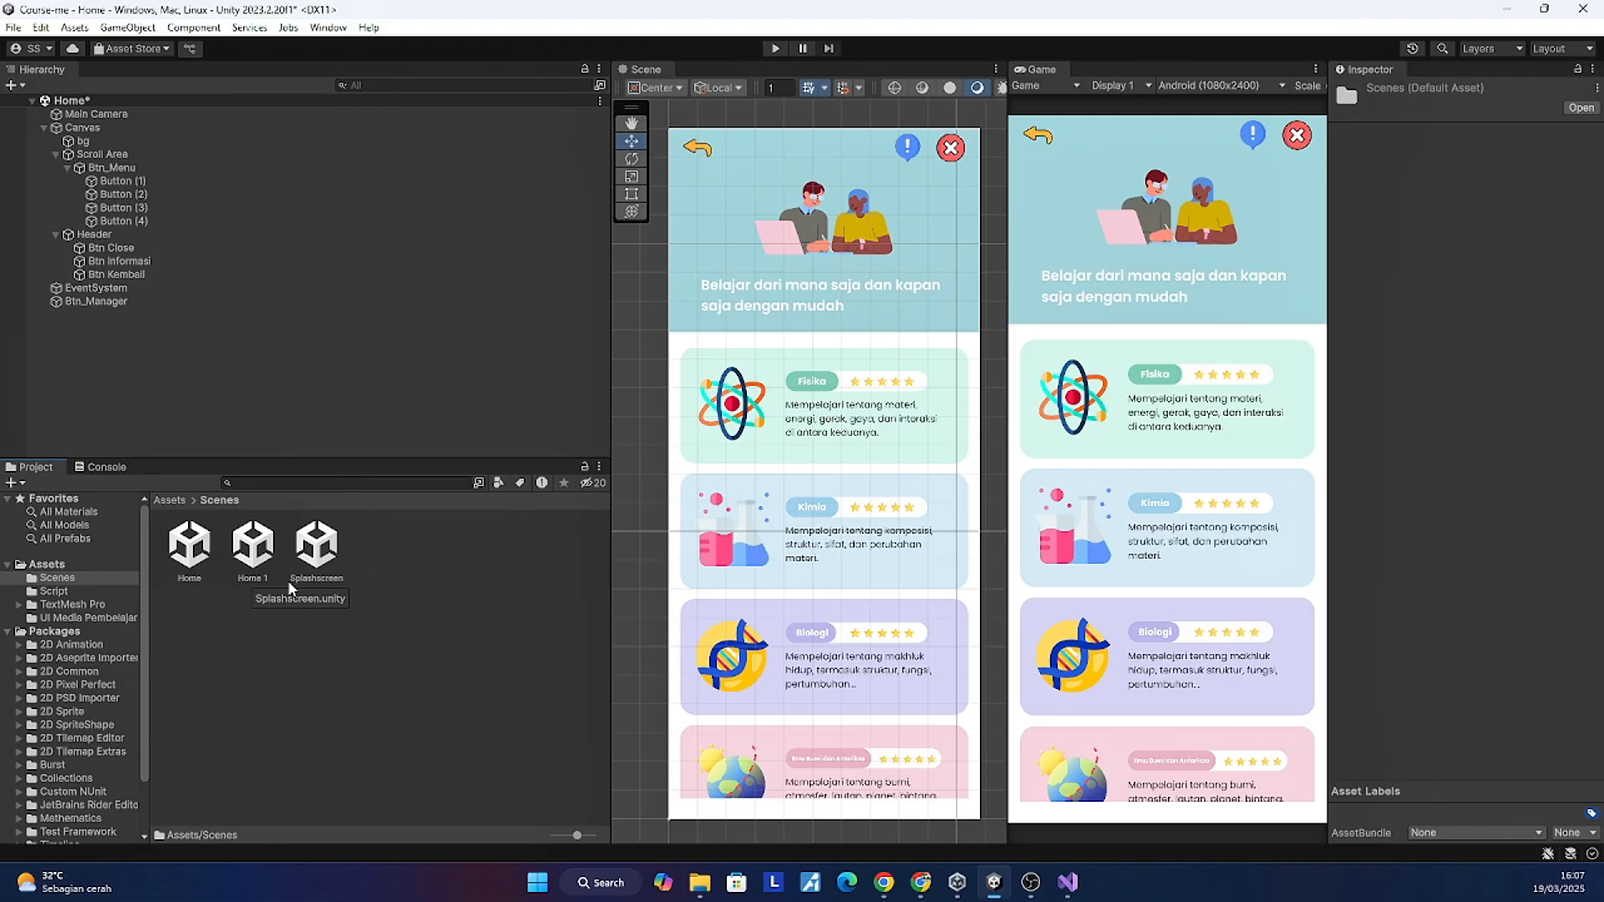
left_click(259, 276)
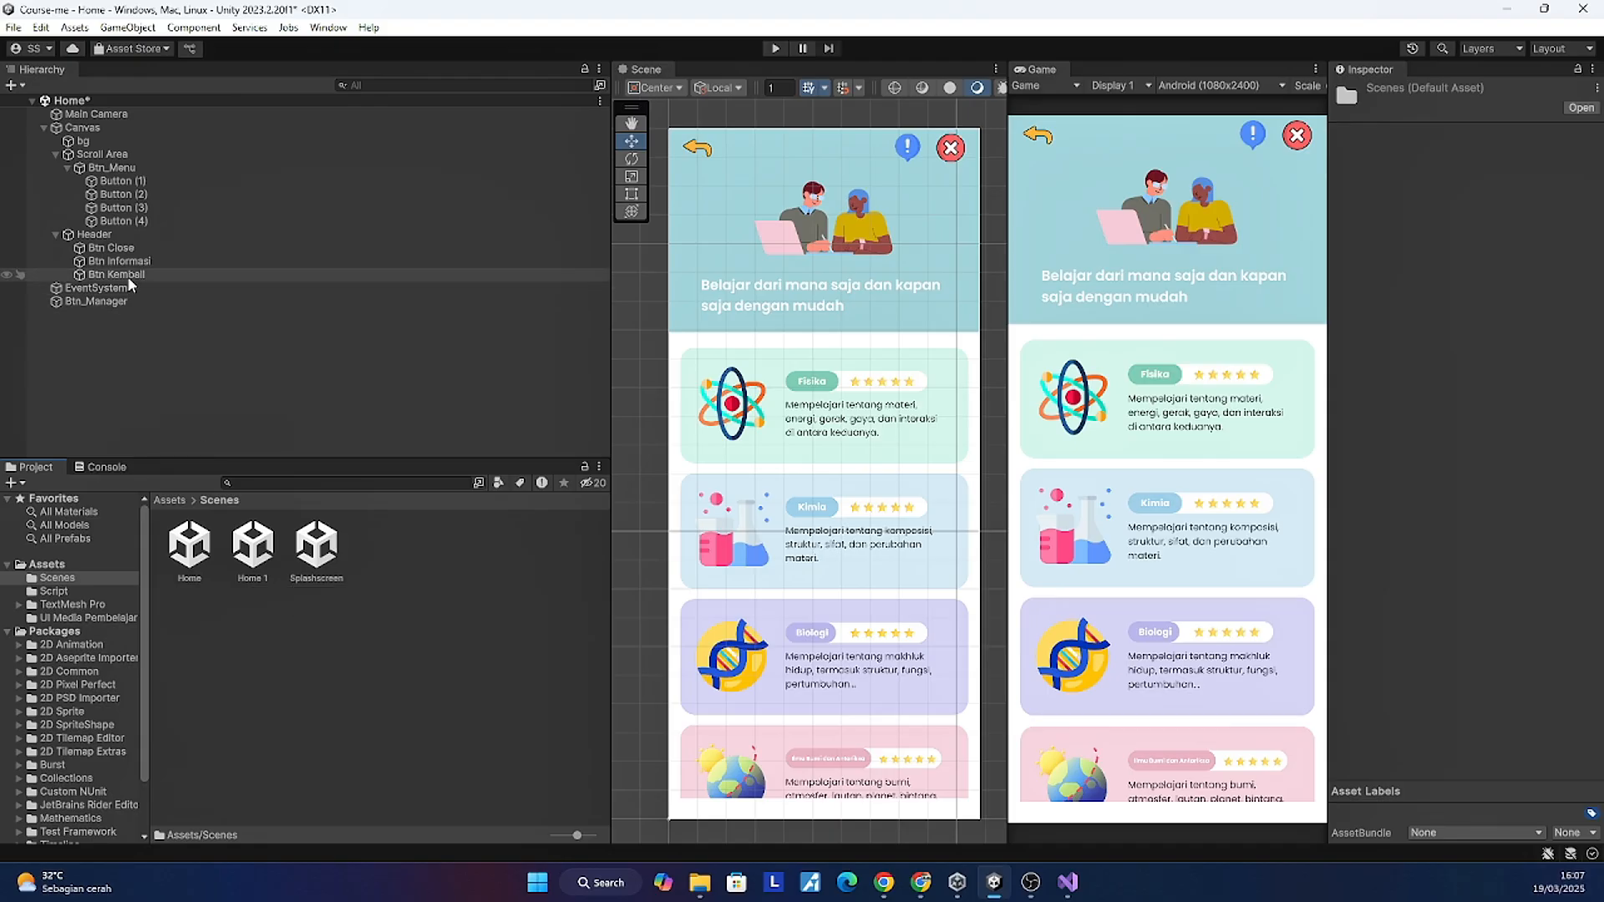
scroll(1488, 668, "down", 3)
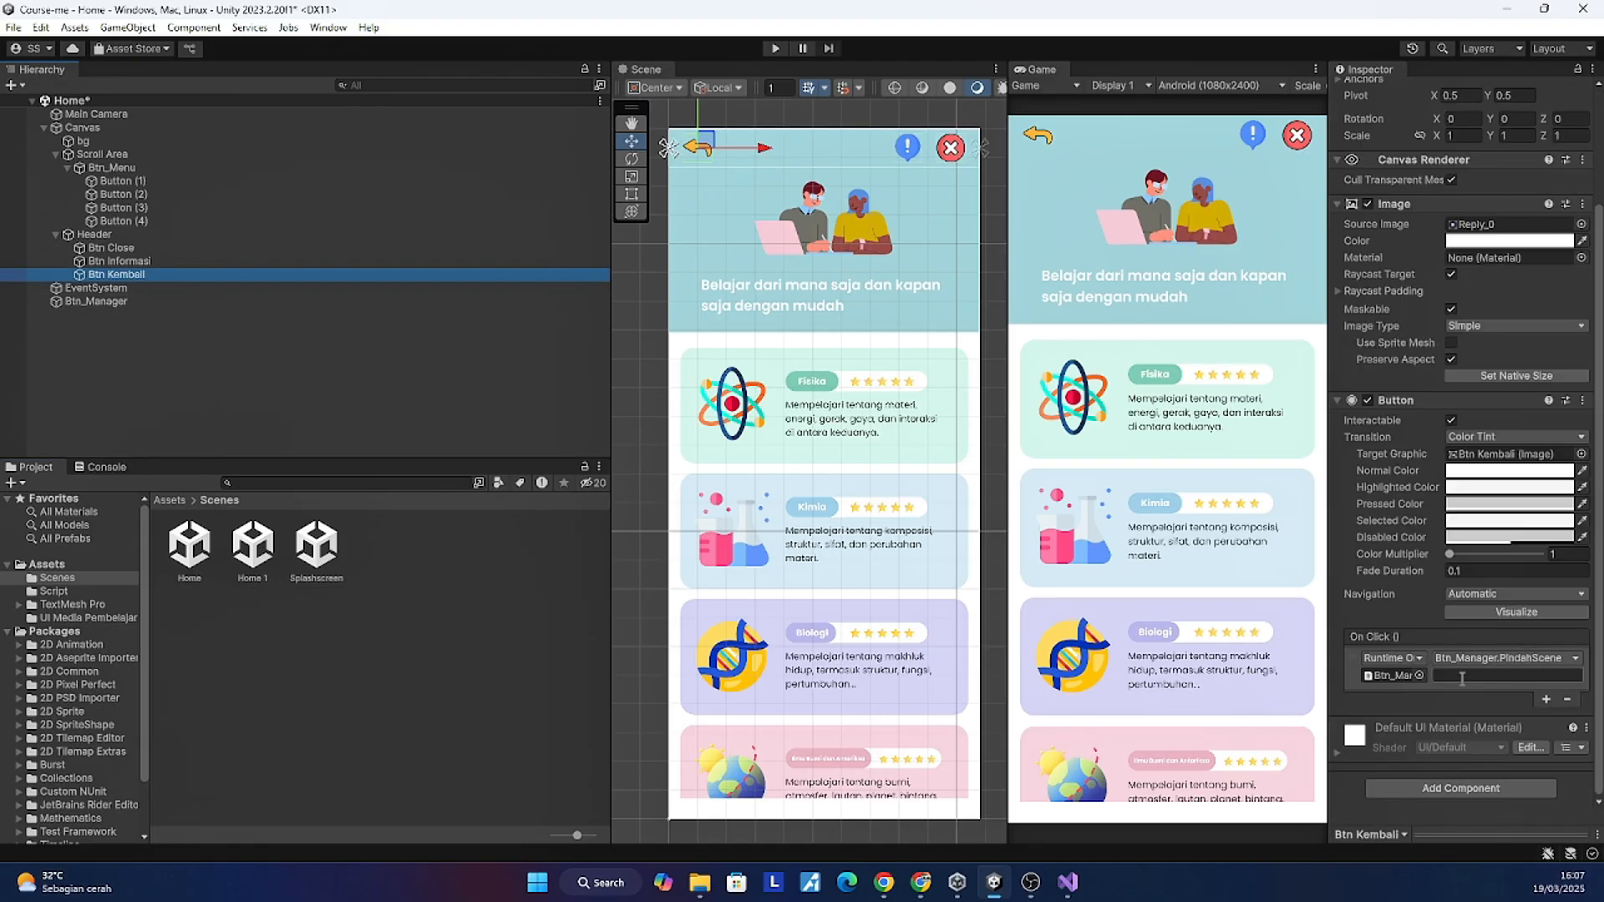
left_click(1463, 677)
type("Splashscreen")
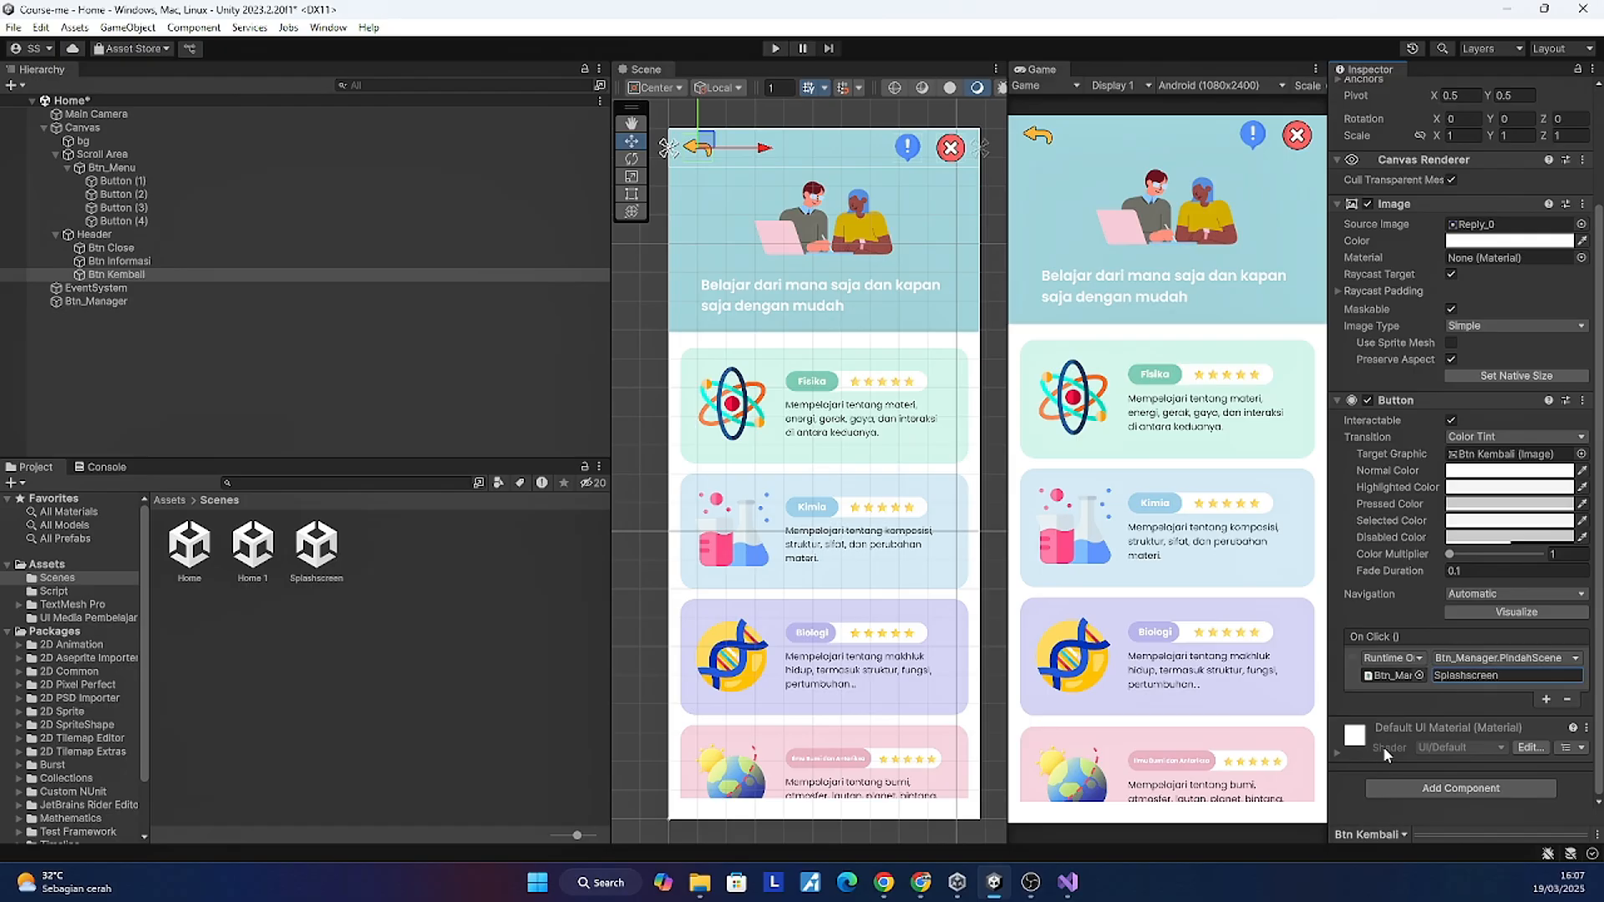
key("ctrl+s")
Step: Run the Home scene, test the back button in the game preview and stop Play mode
left_click(775, 48)
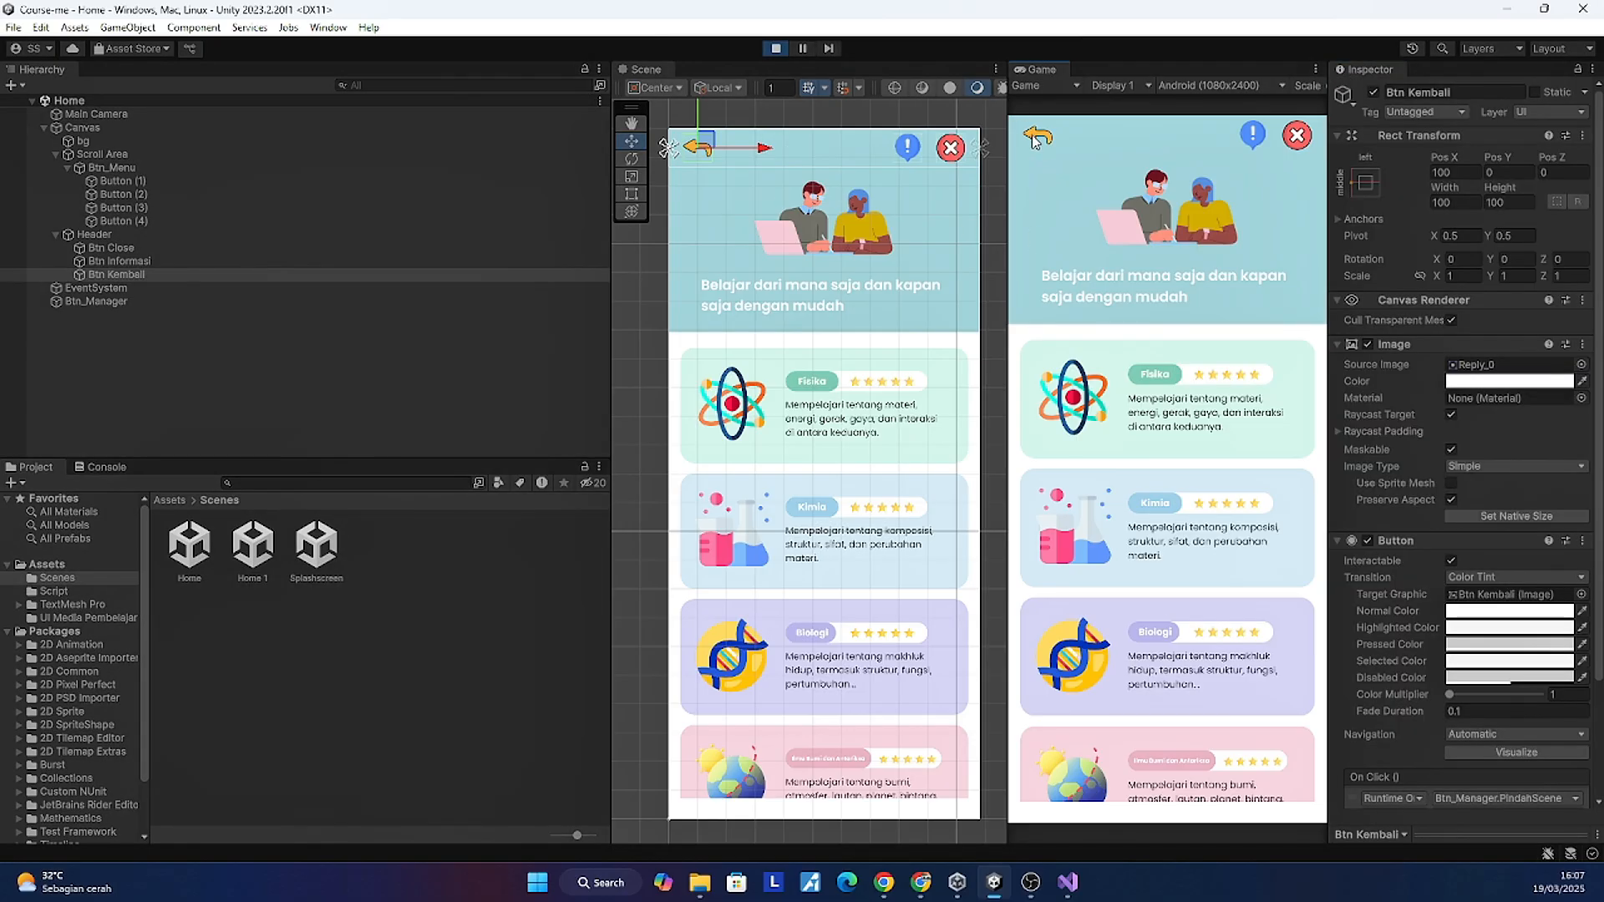
left_click(1034, 136)
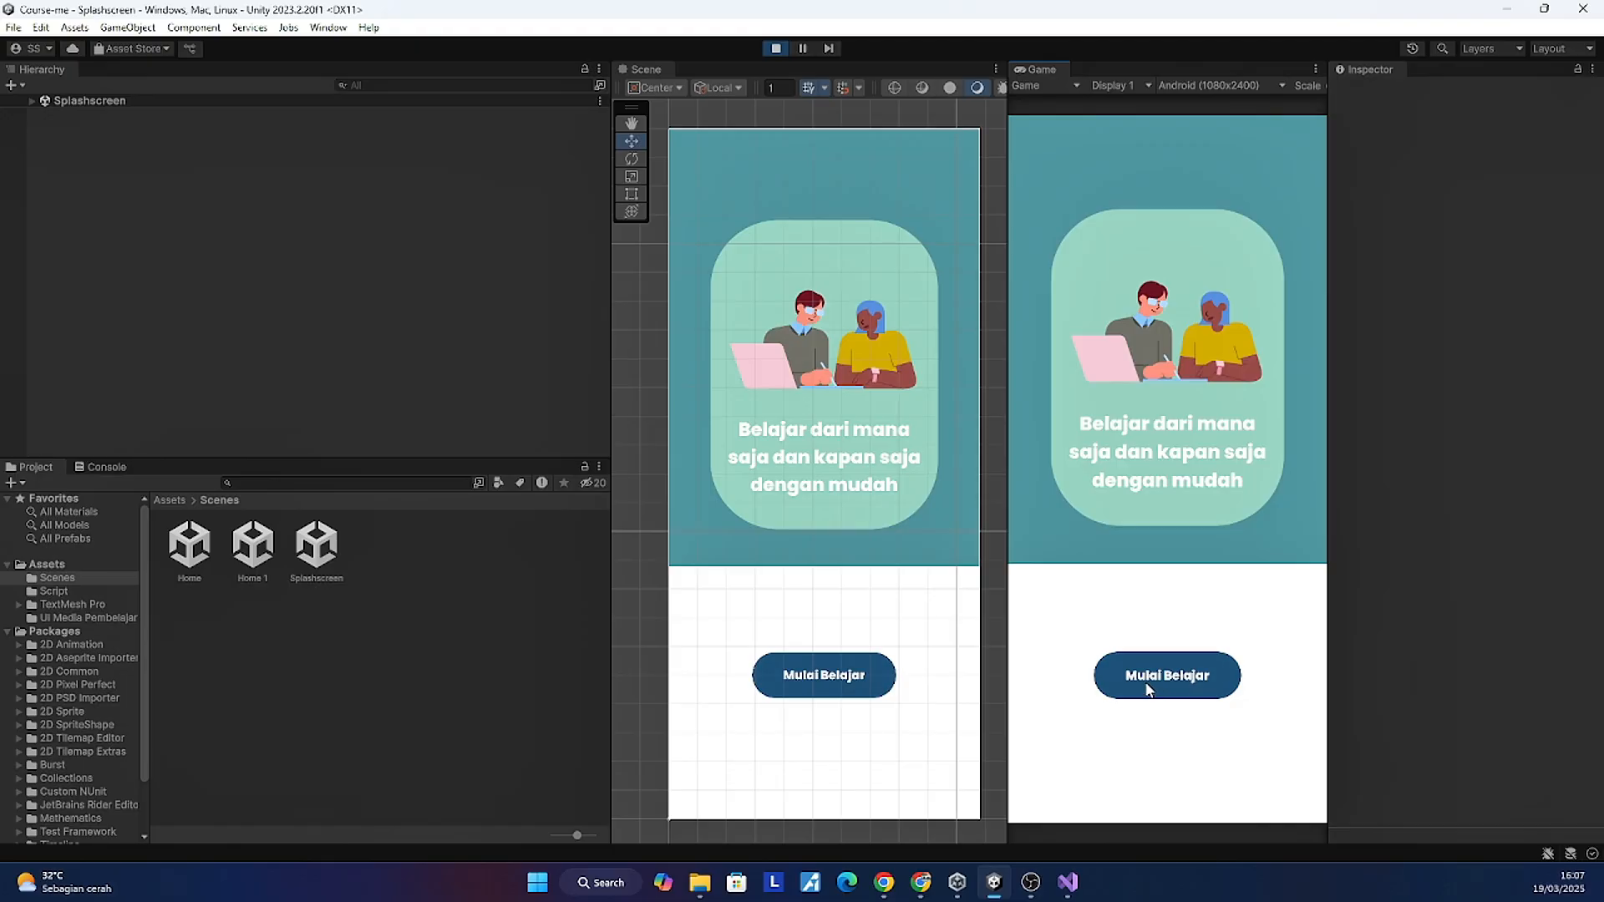
left_click(777, 48)
Step: Copy the Btn_Manager object from the Home scene and paste it into the Splashscreen scene
double_click(318, 552)
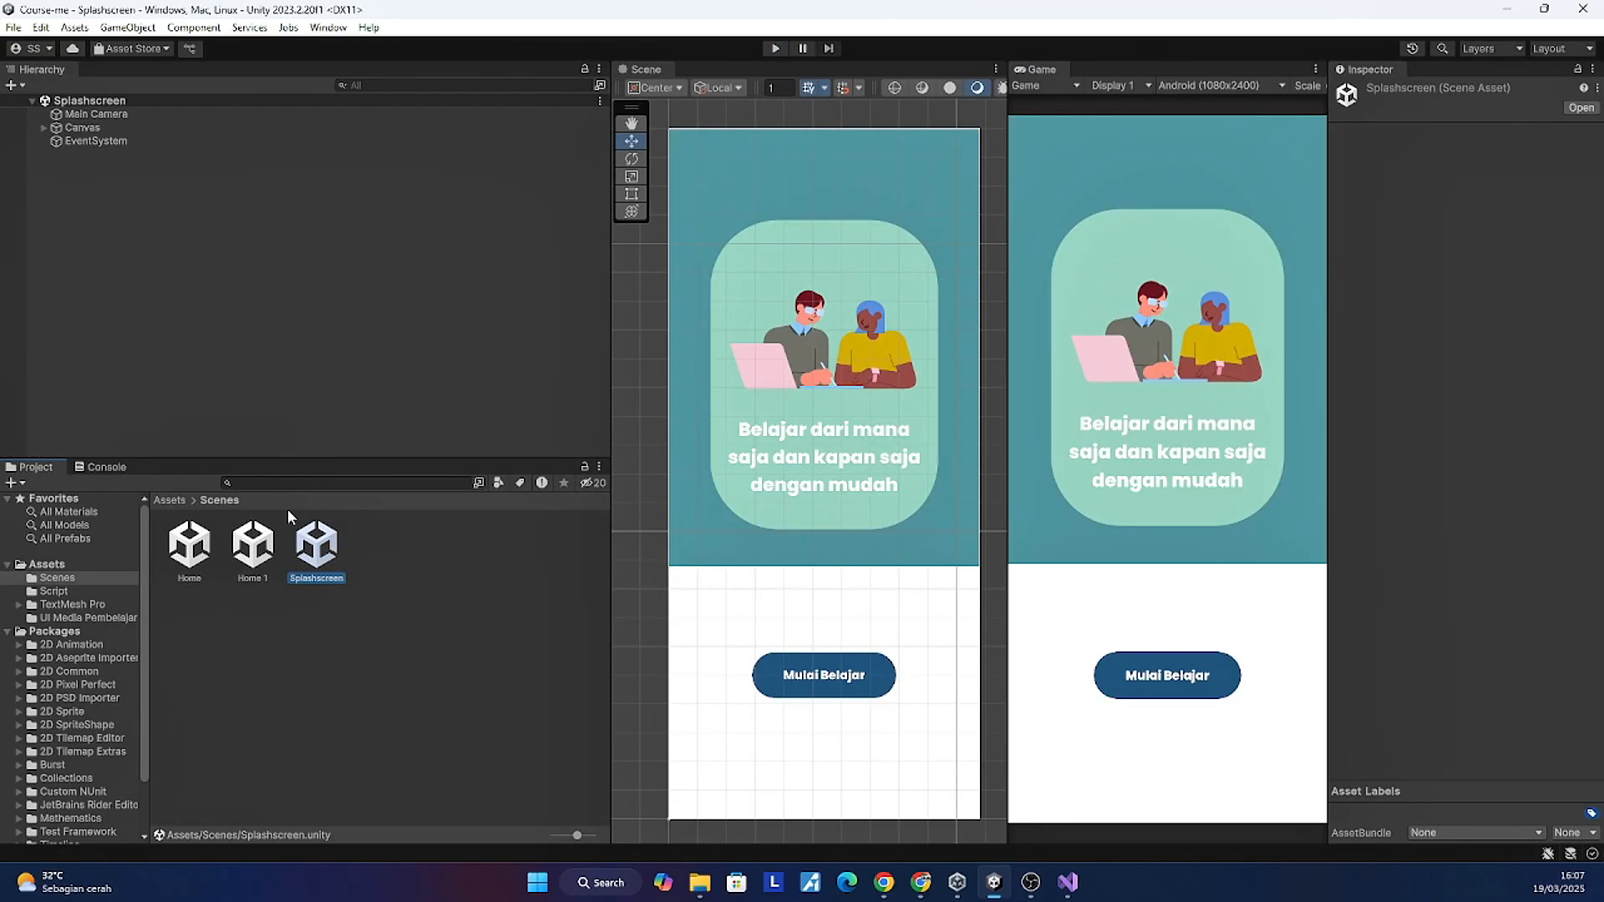
double_click(201, 553)
left_click(98, 156)
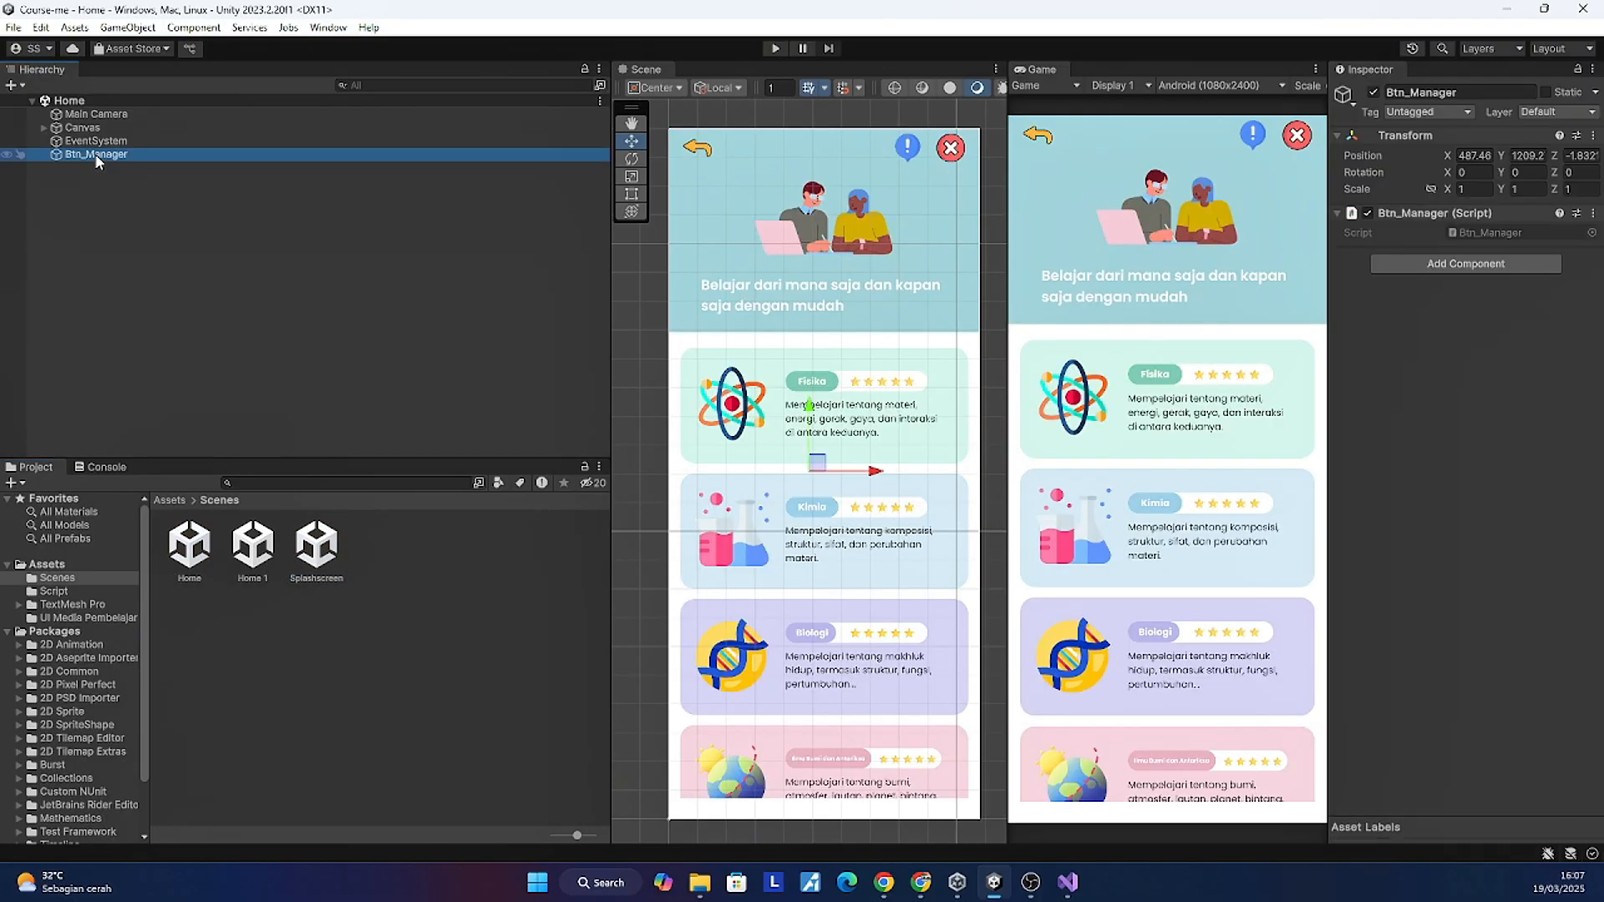
right_click(98, 156)
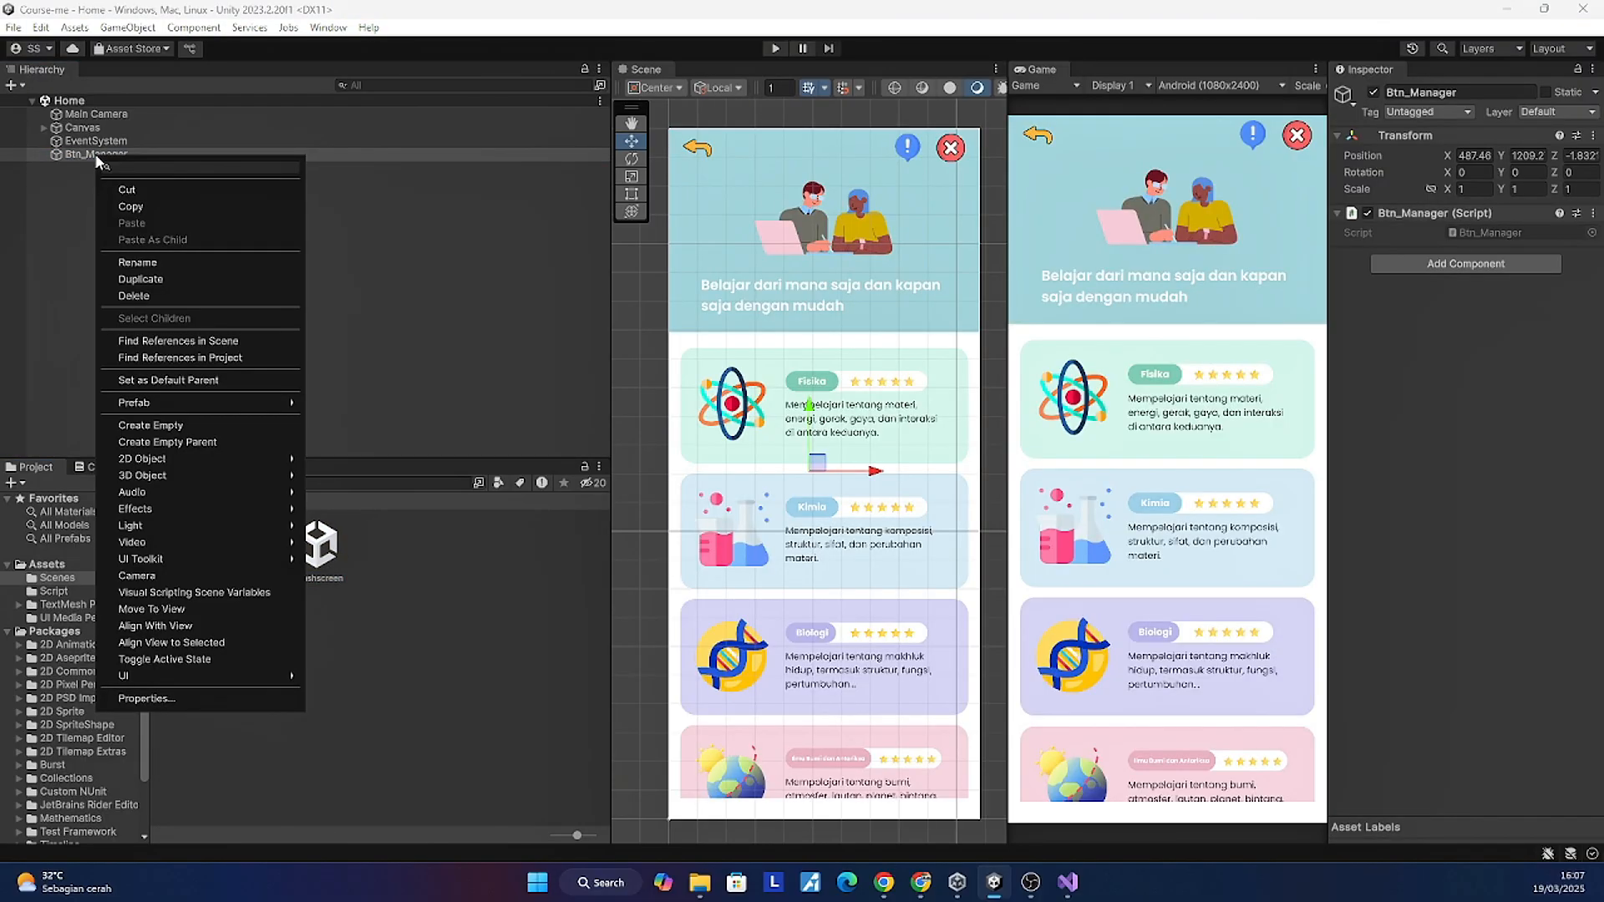
left_click(130, 206)
double_click(318, 547)
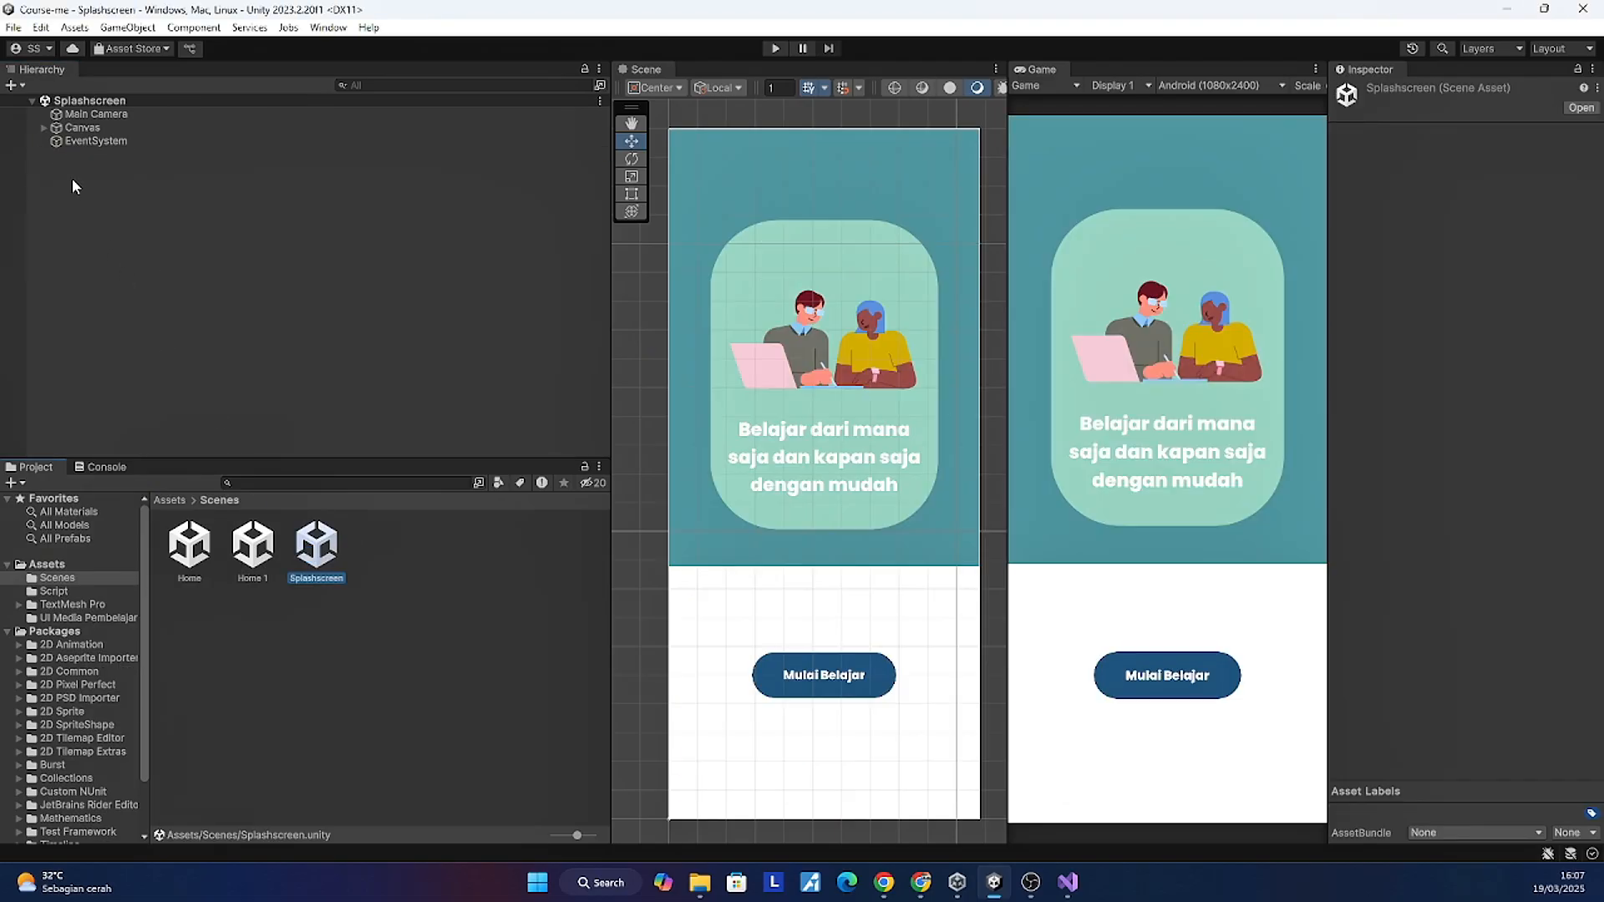
right_click(72, 178)
left_click(115, 244)
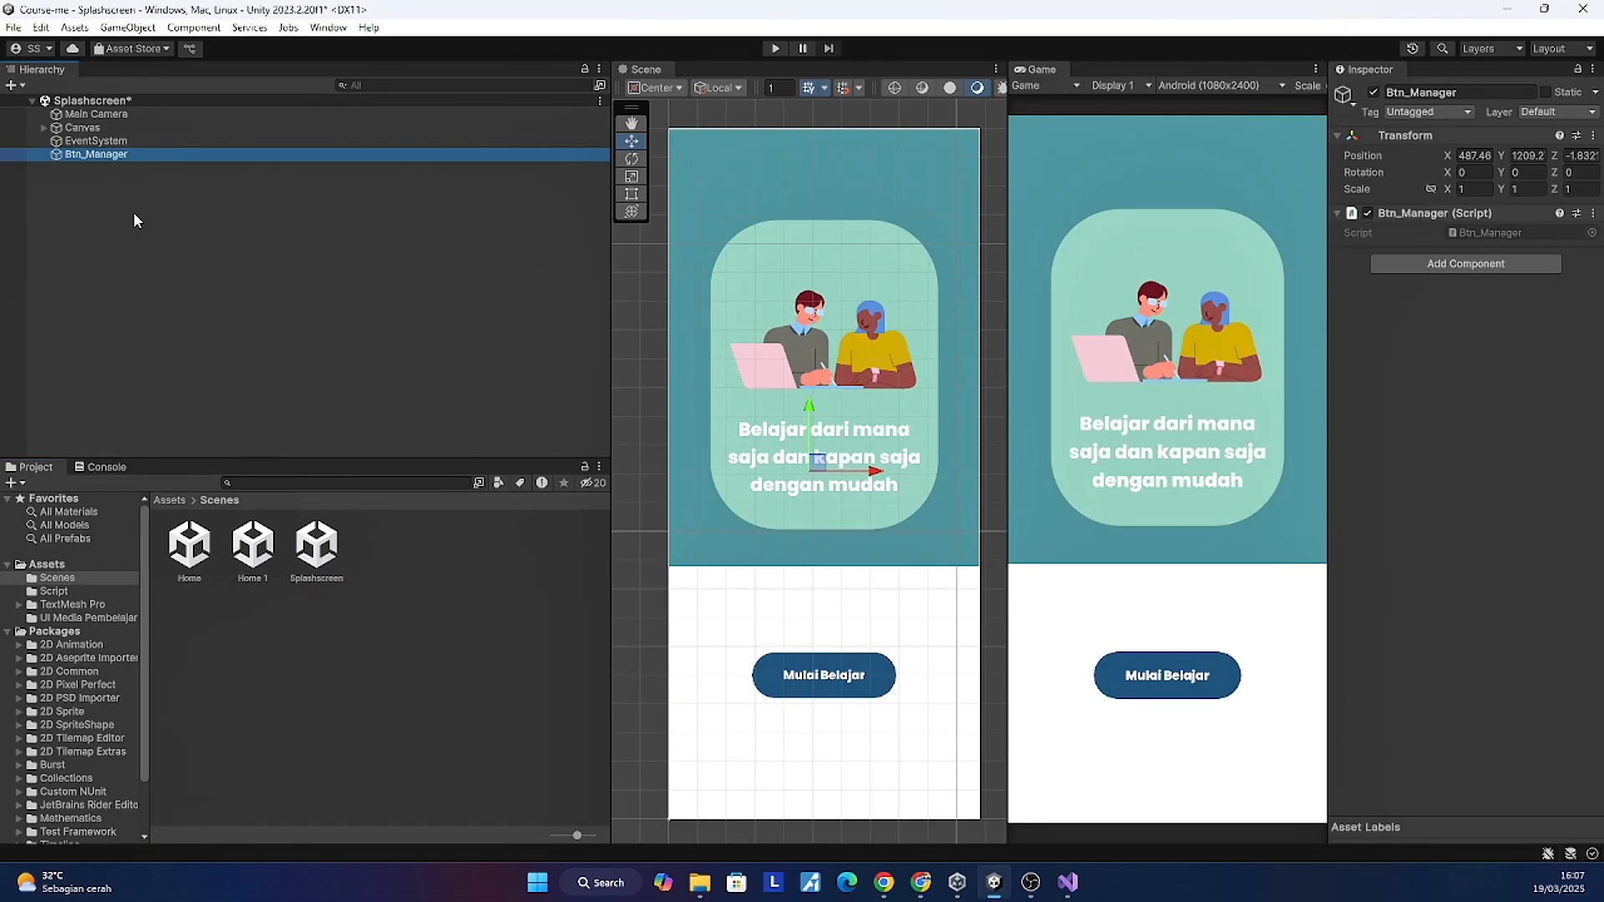
Step: Add an On Click entry to Btn_Masuk, assign the Btn_Manager object and choose its PindahScene (string) function
left_click(801, 687)
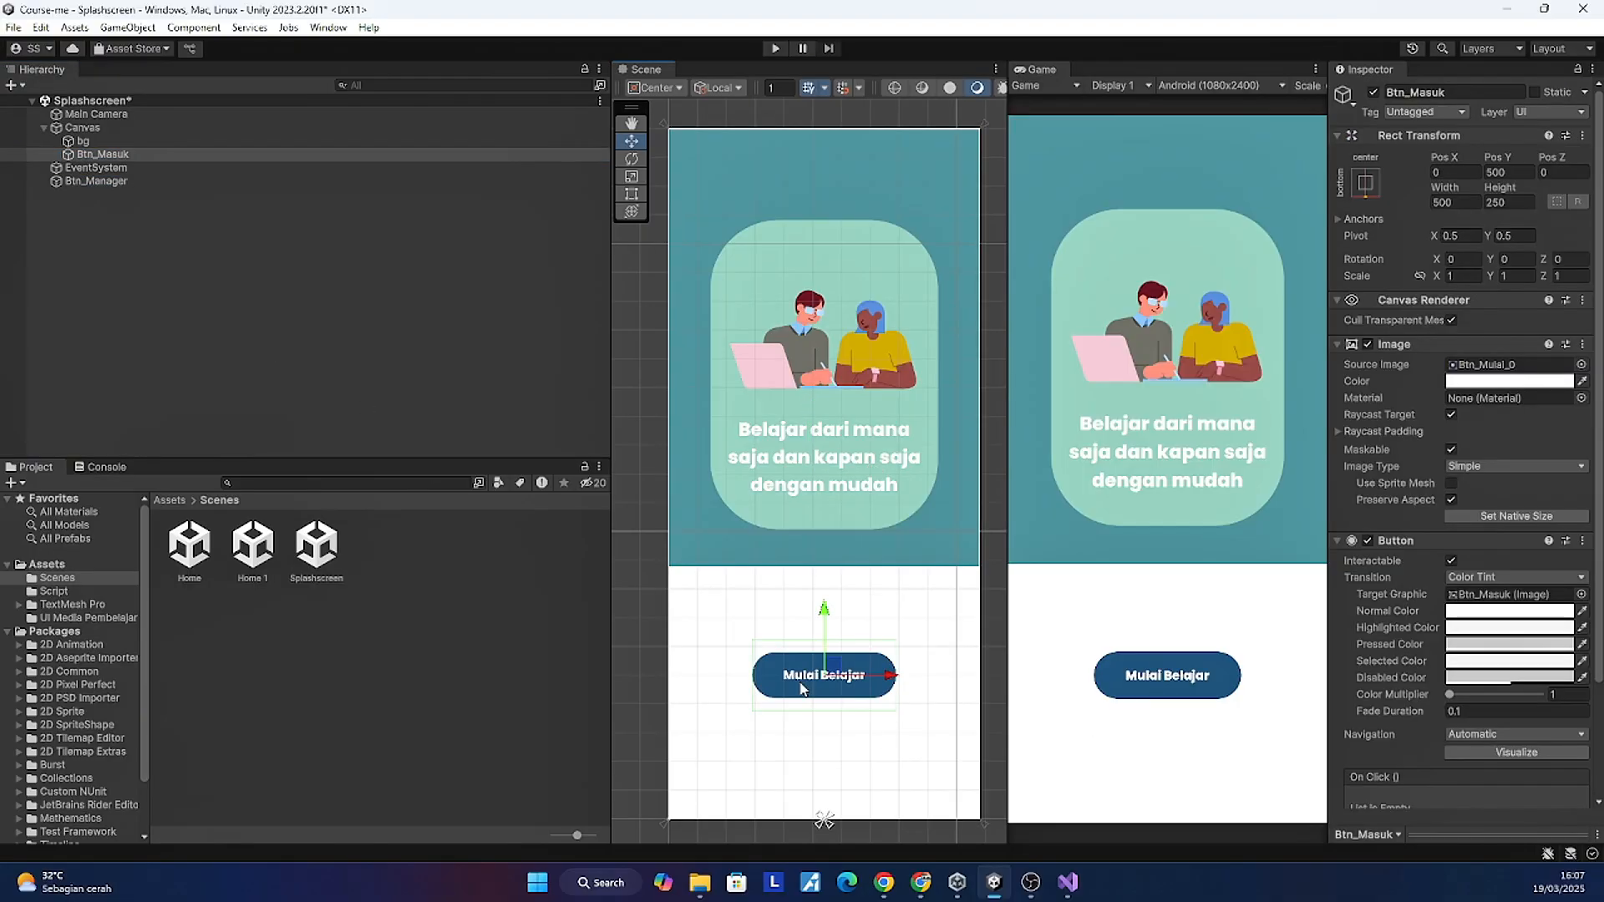
scroll(1501, 650, "down", 3)
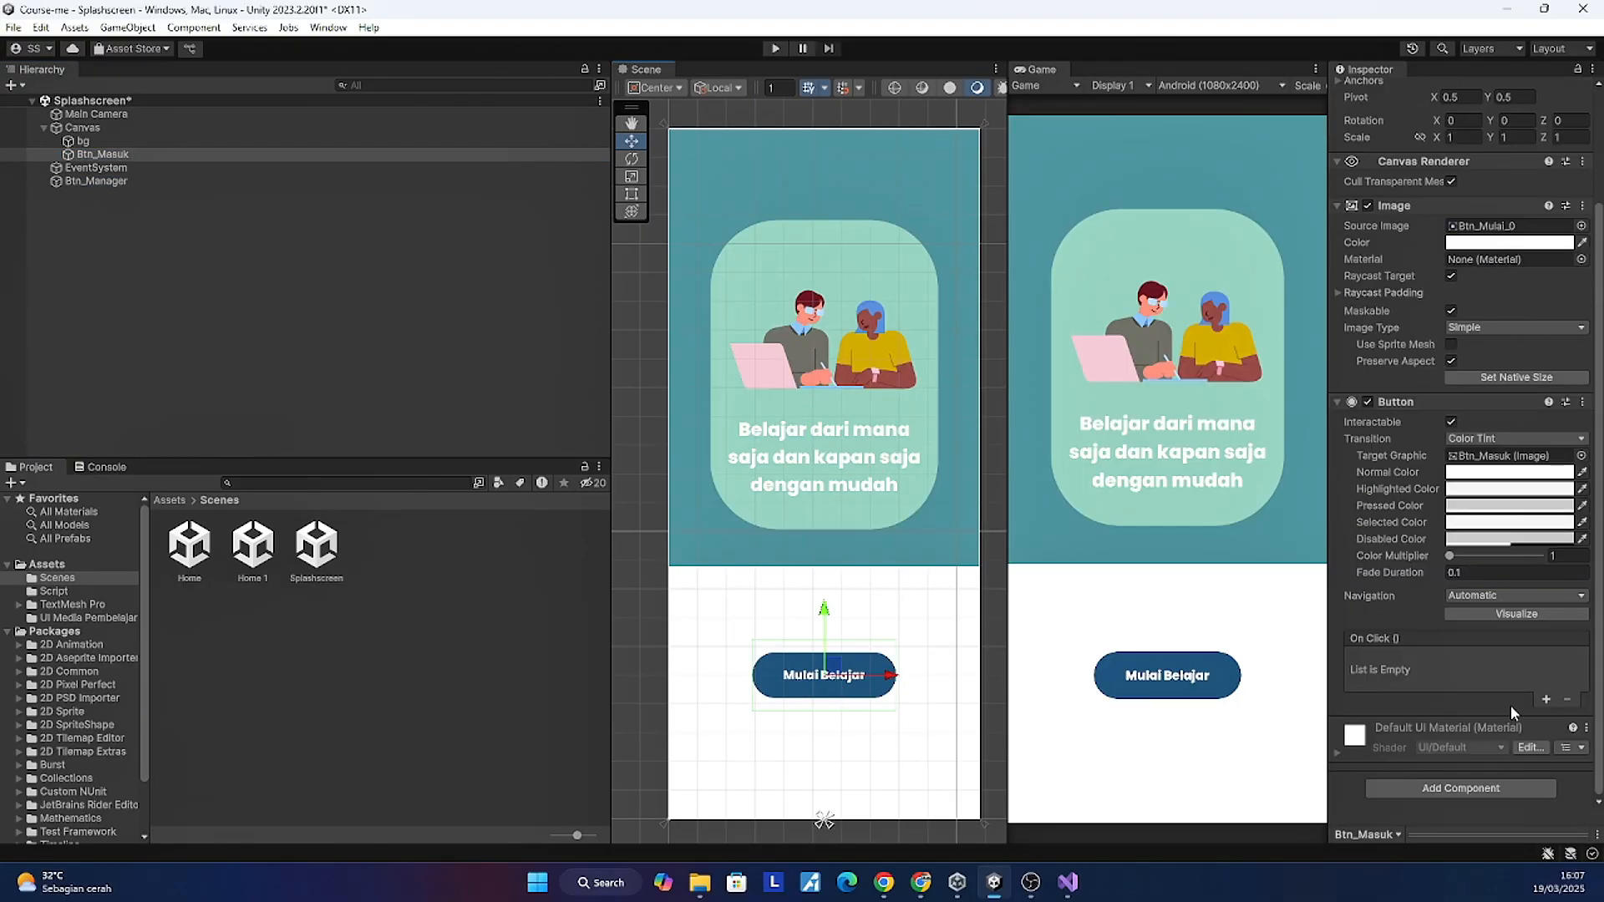
left_click(1547, 701)
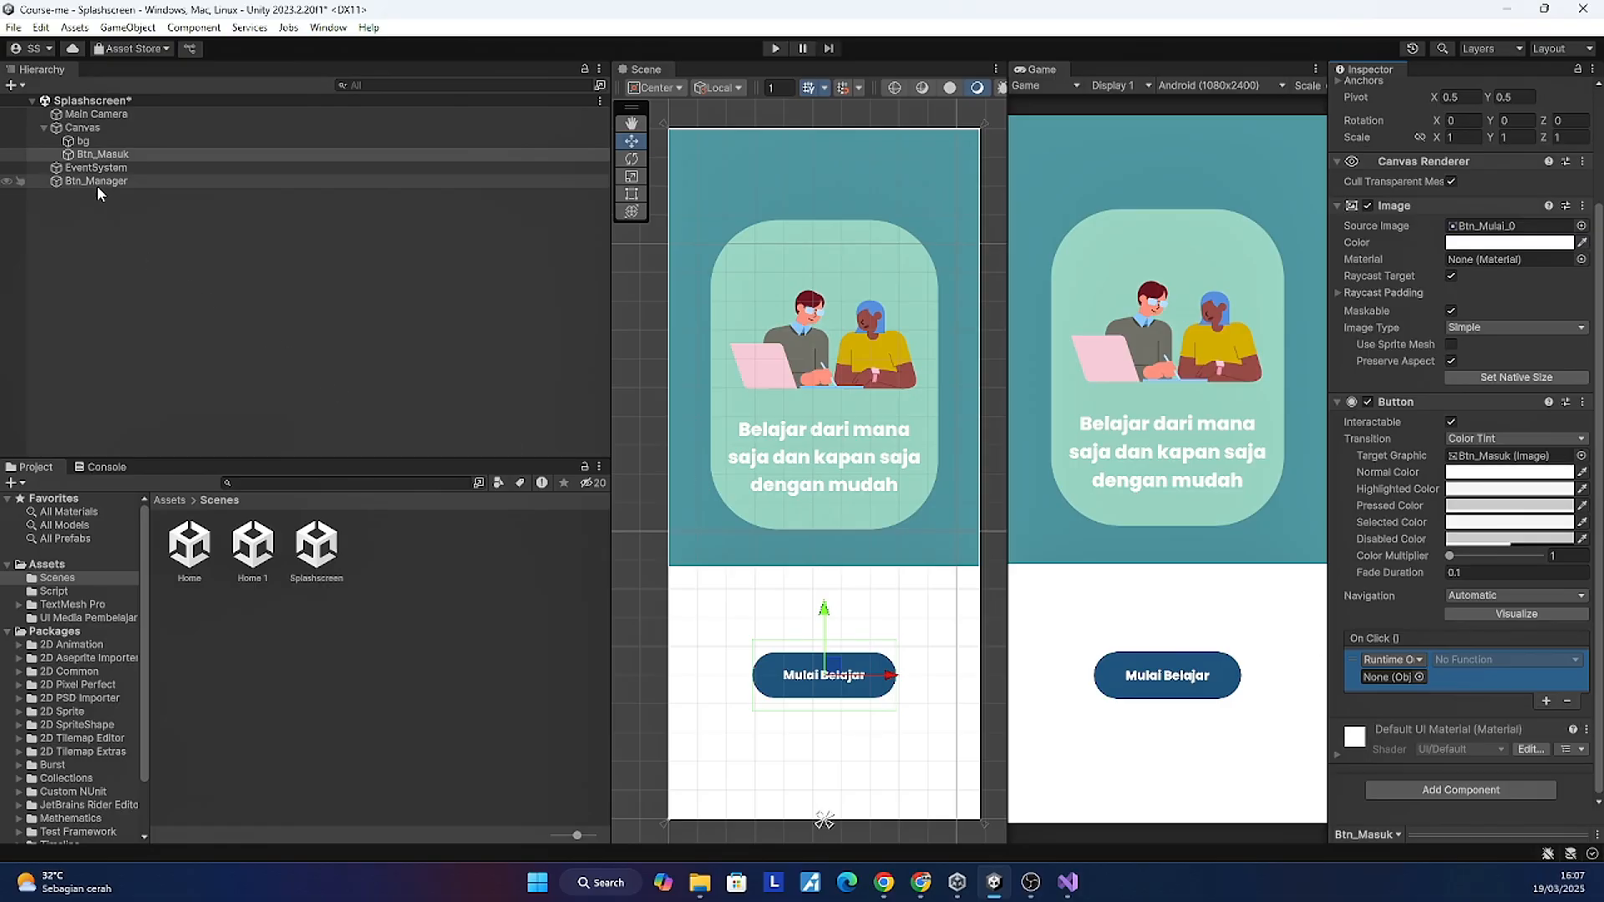
left_click_drag(97, 183, 1404, 684)
left_click(1454, 660)
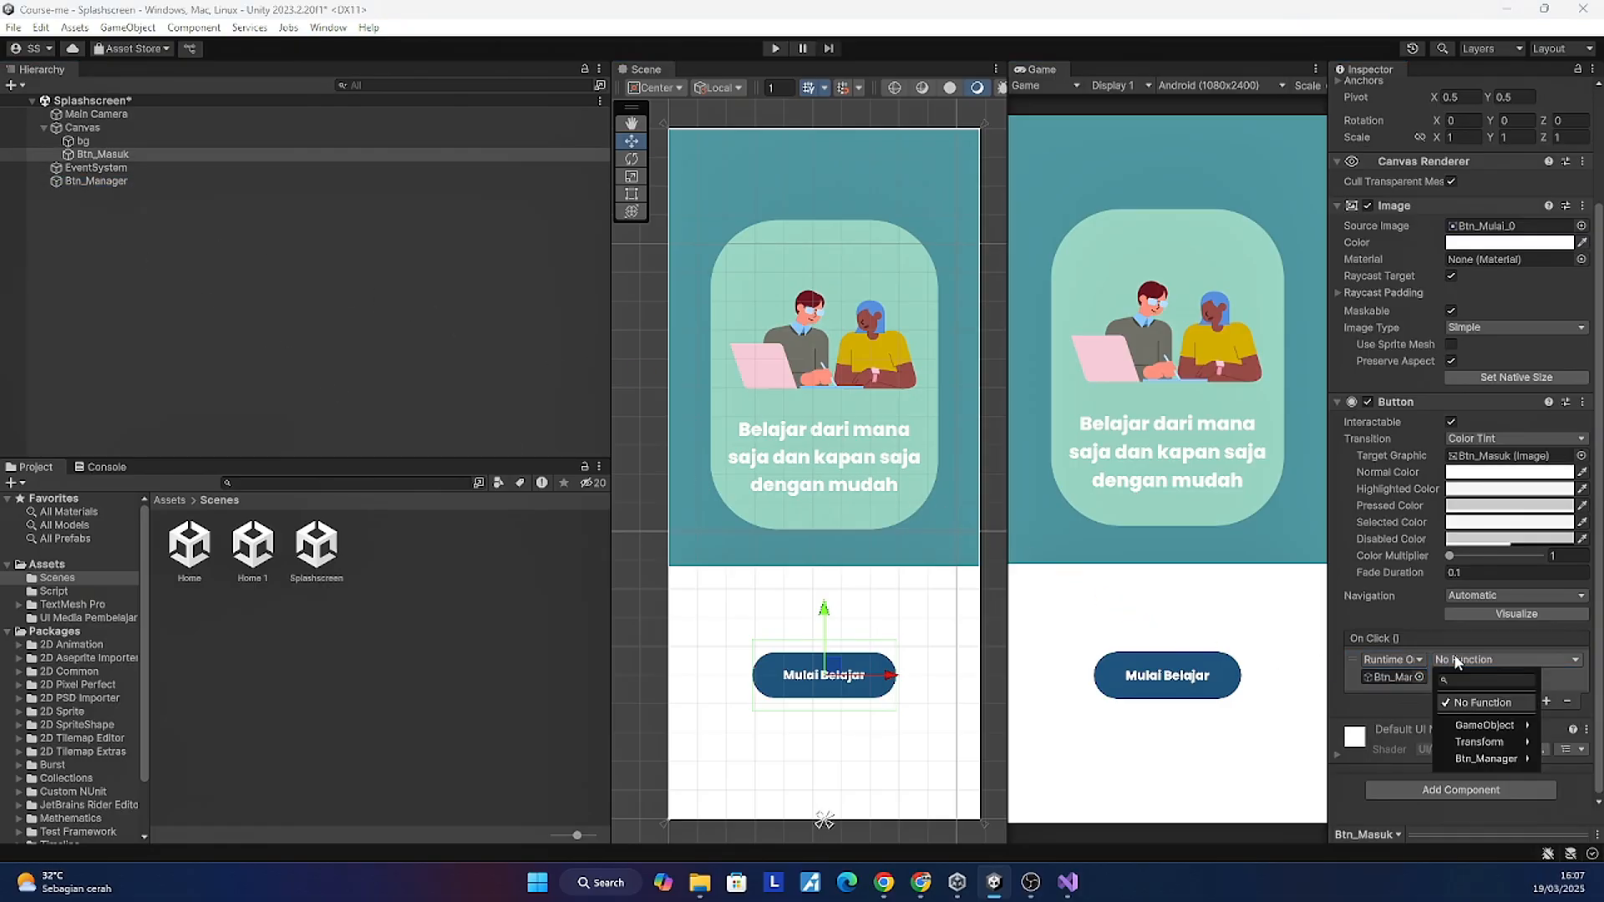
mouse_move(1476, 757)
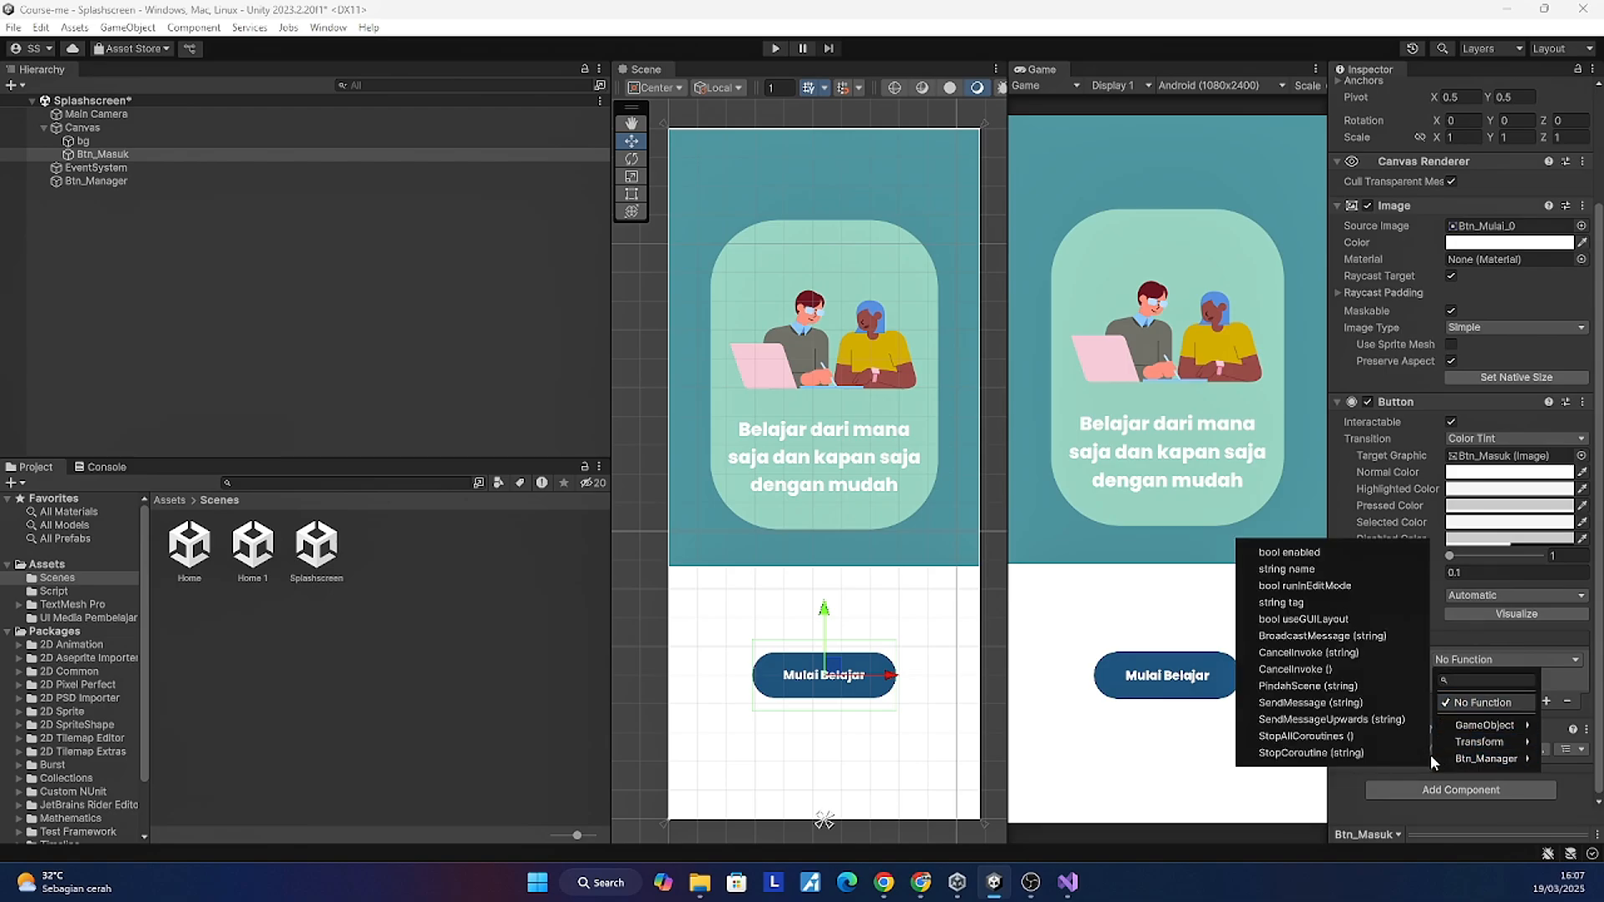
left_click(1288, 687)
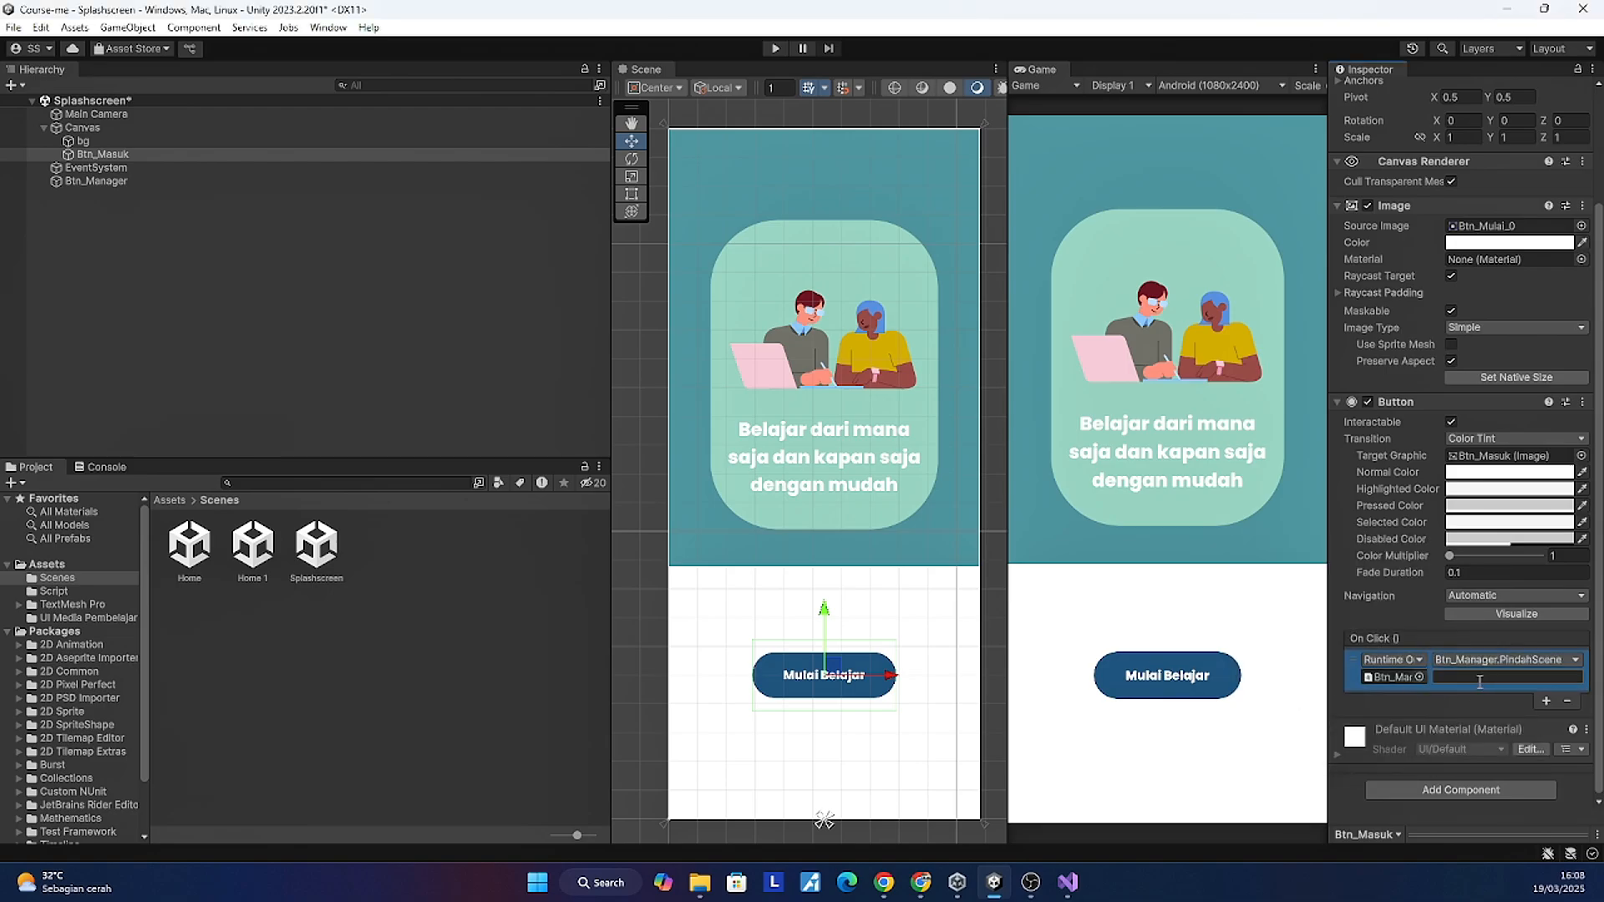
Step: Set Btn_Masuk's PindahScene argument to "Home" and save the Splashscreen scene
left_click(1485, 679)
type("Home")
key("ctrl+s")
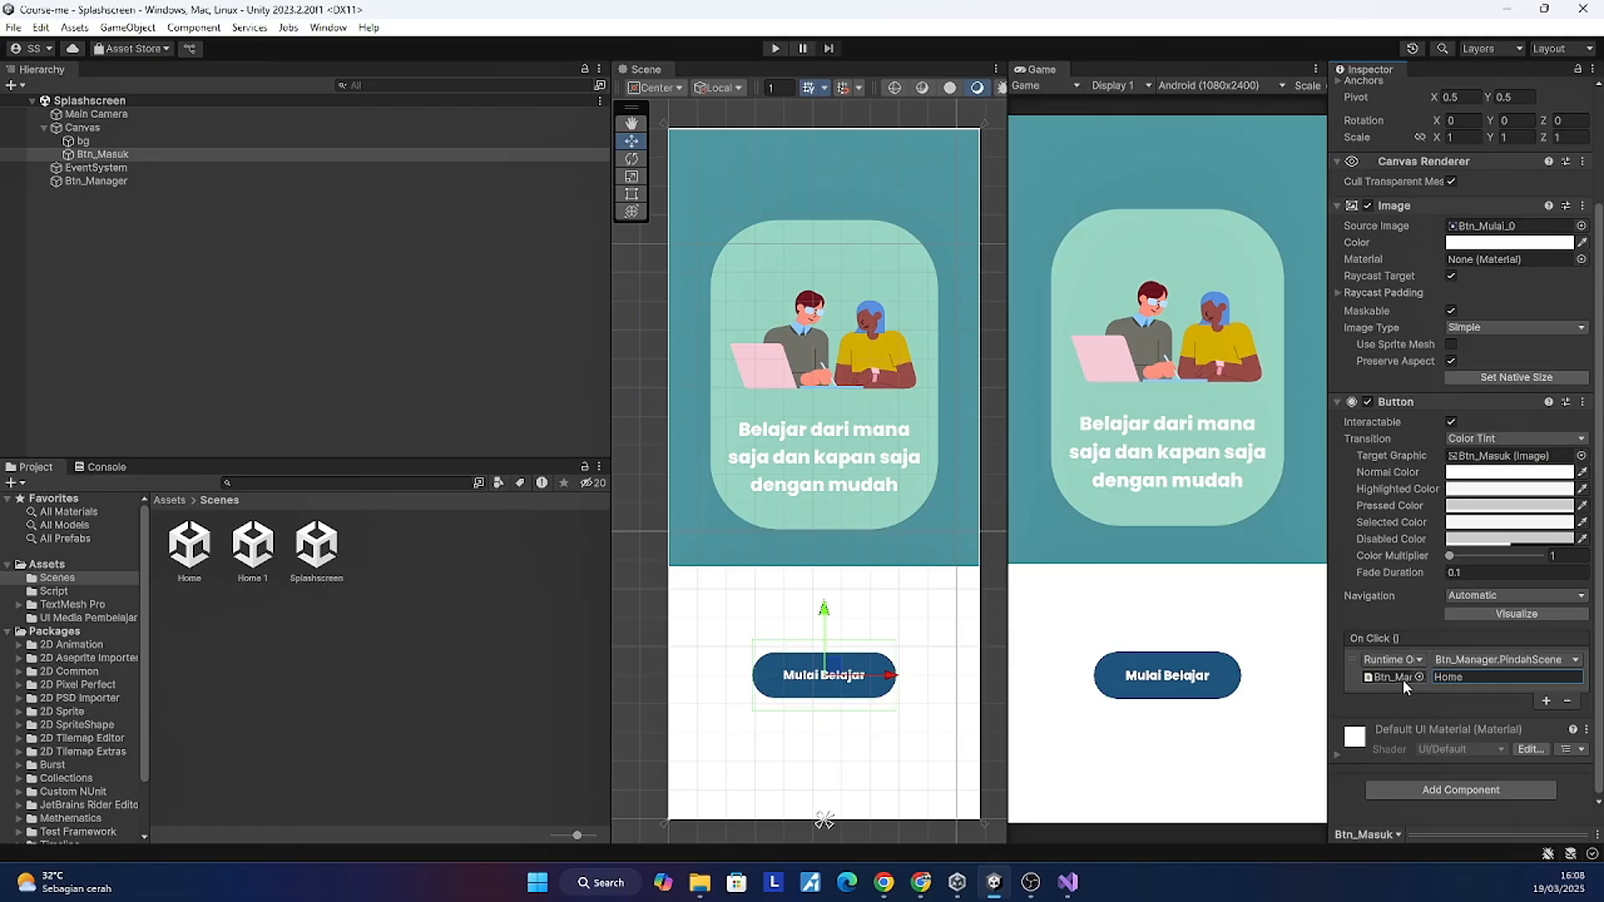
Step: Run the Splashscreen scene, widen the game preview, and test the Mulai Belajar button, back button and Home list scrolling
left_click(773, 47)
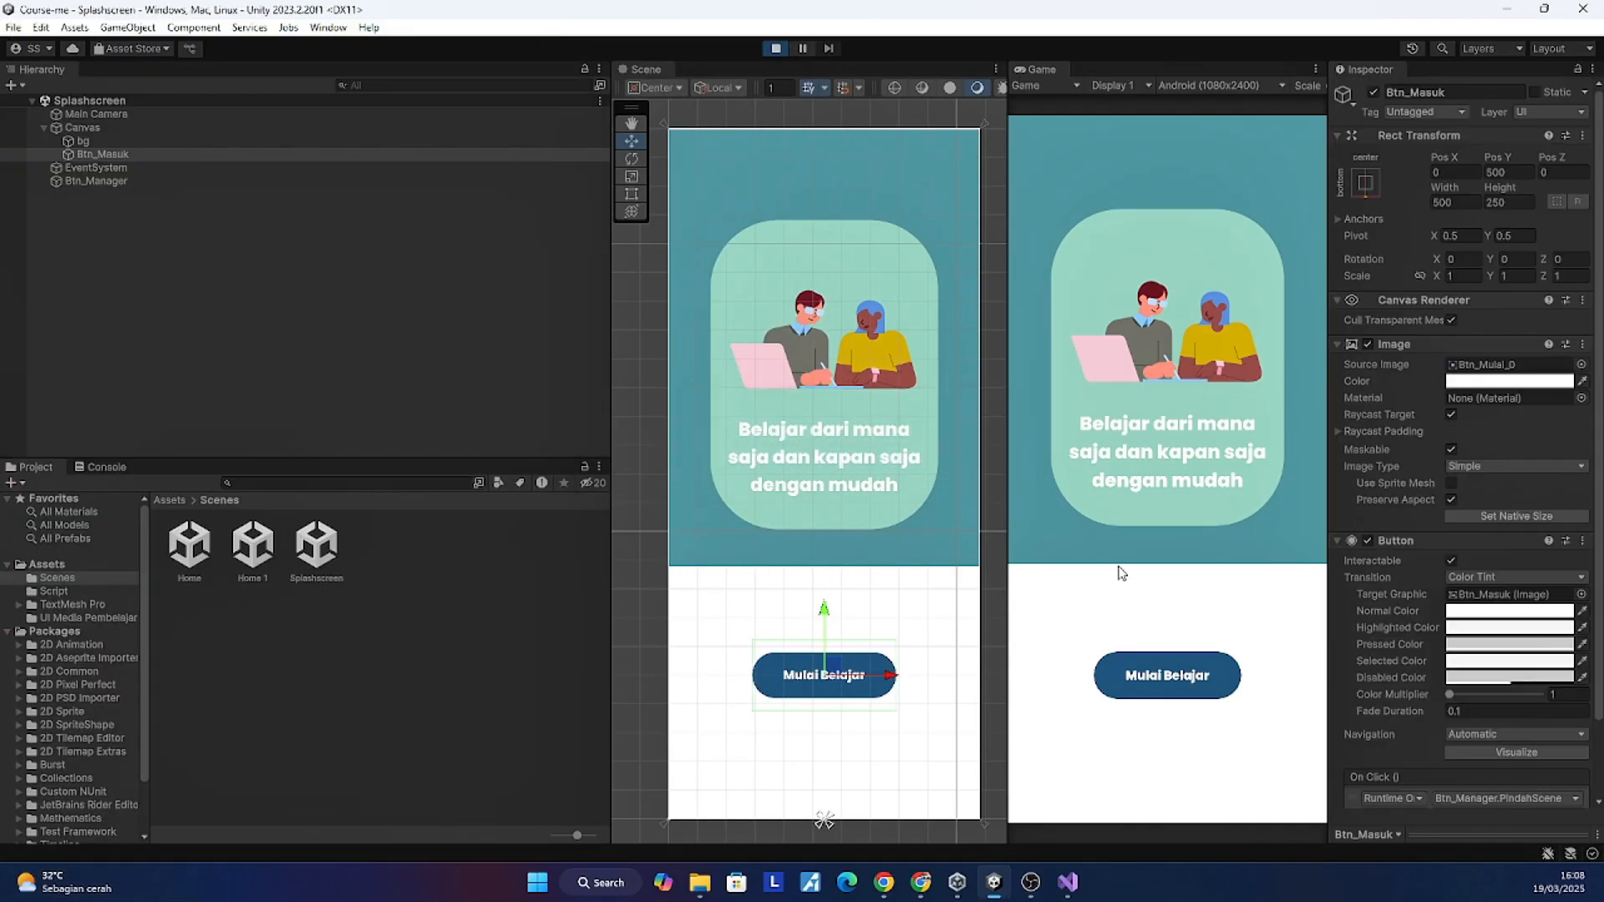
left_click(1149, 664)
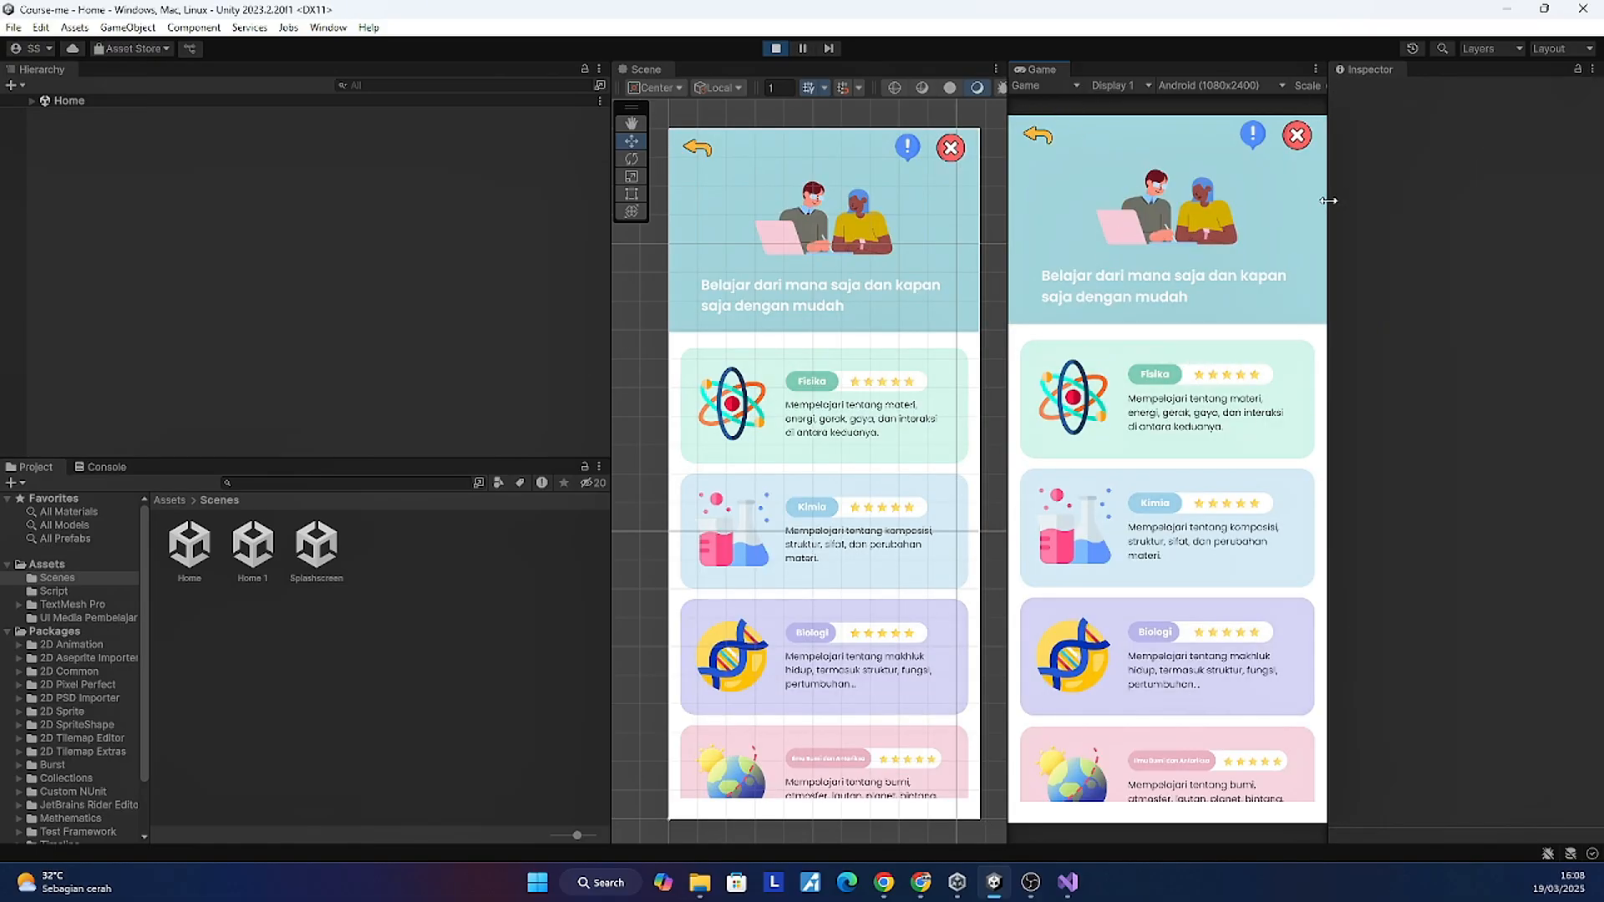
left_click_drag(1330, 202, 1374, 200)
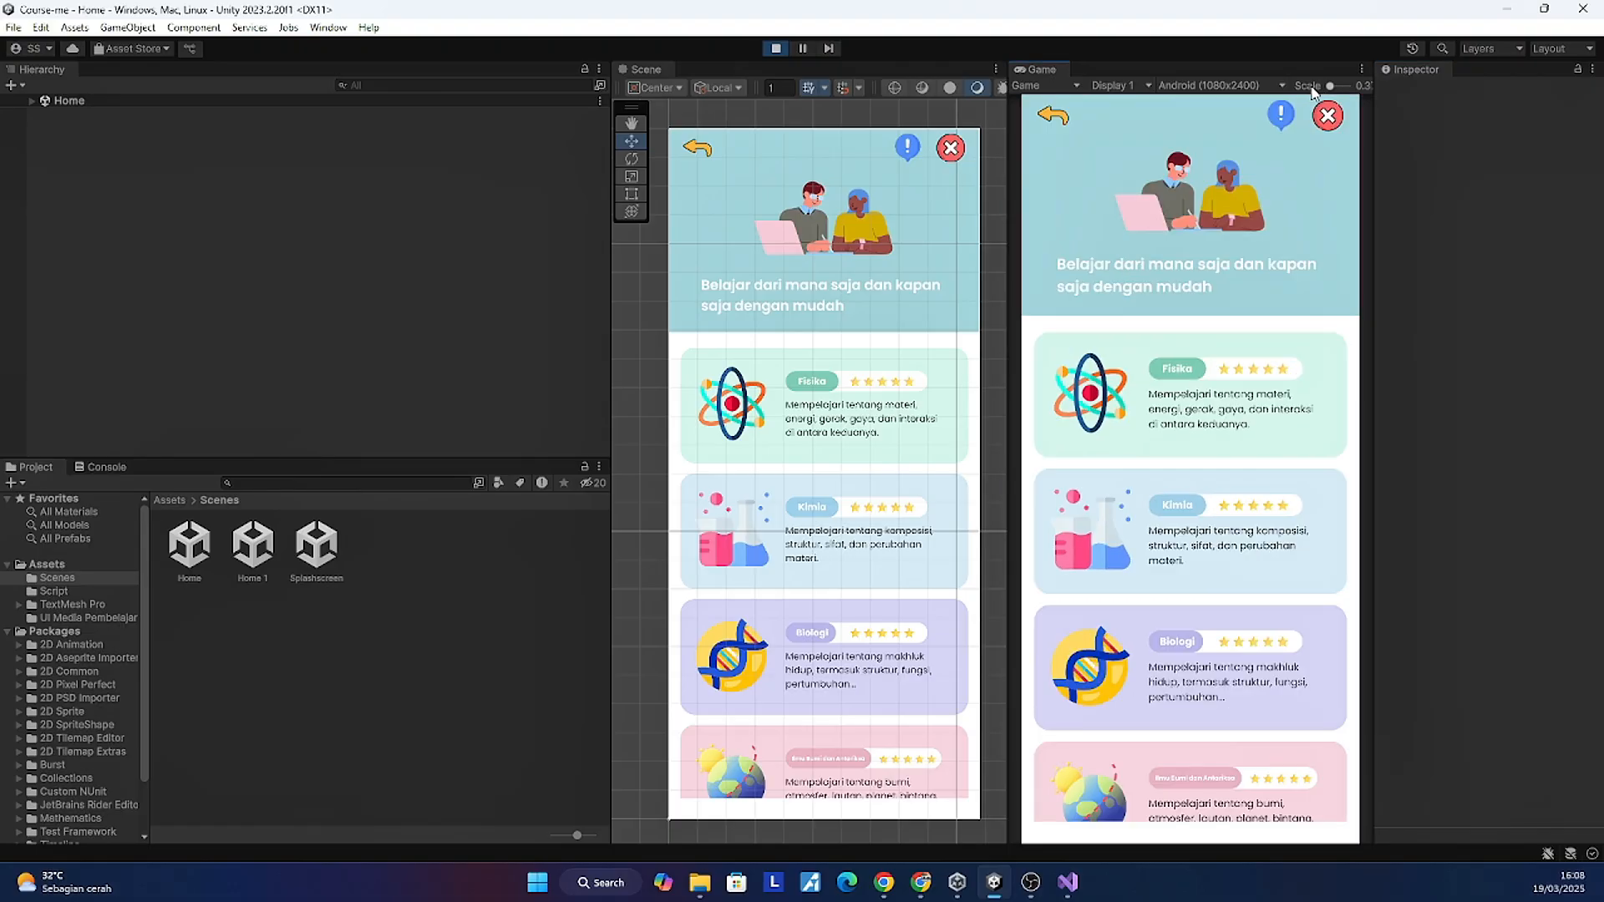
mouse_move(1331, 86)
left_mouse_down()
mouse_move(1340, 98)
mouse_move(1320, 105)
left_mouse_up()
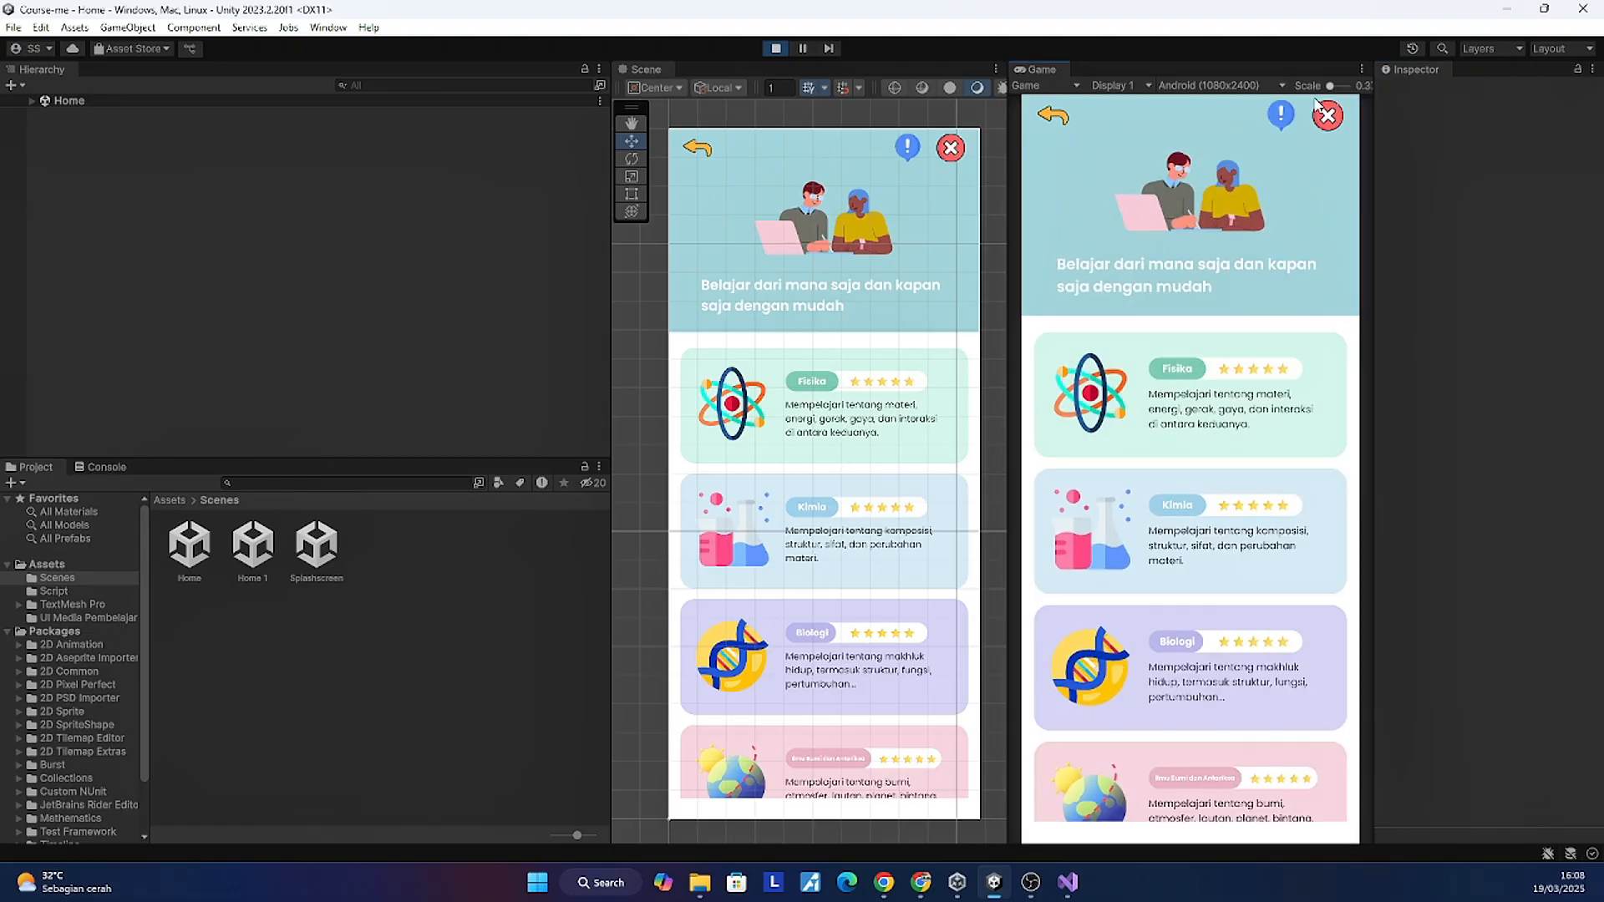
left_click(1050, 112)
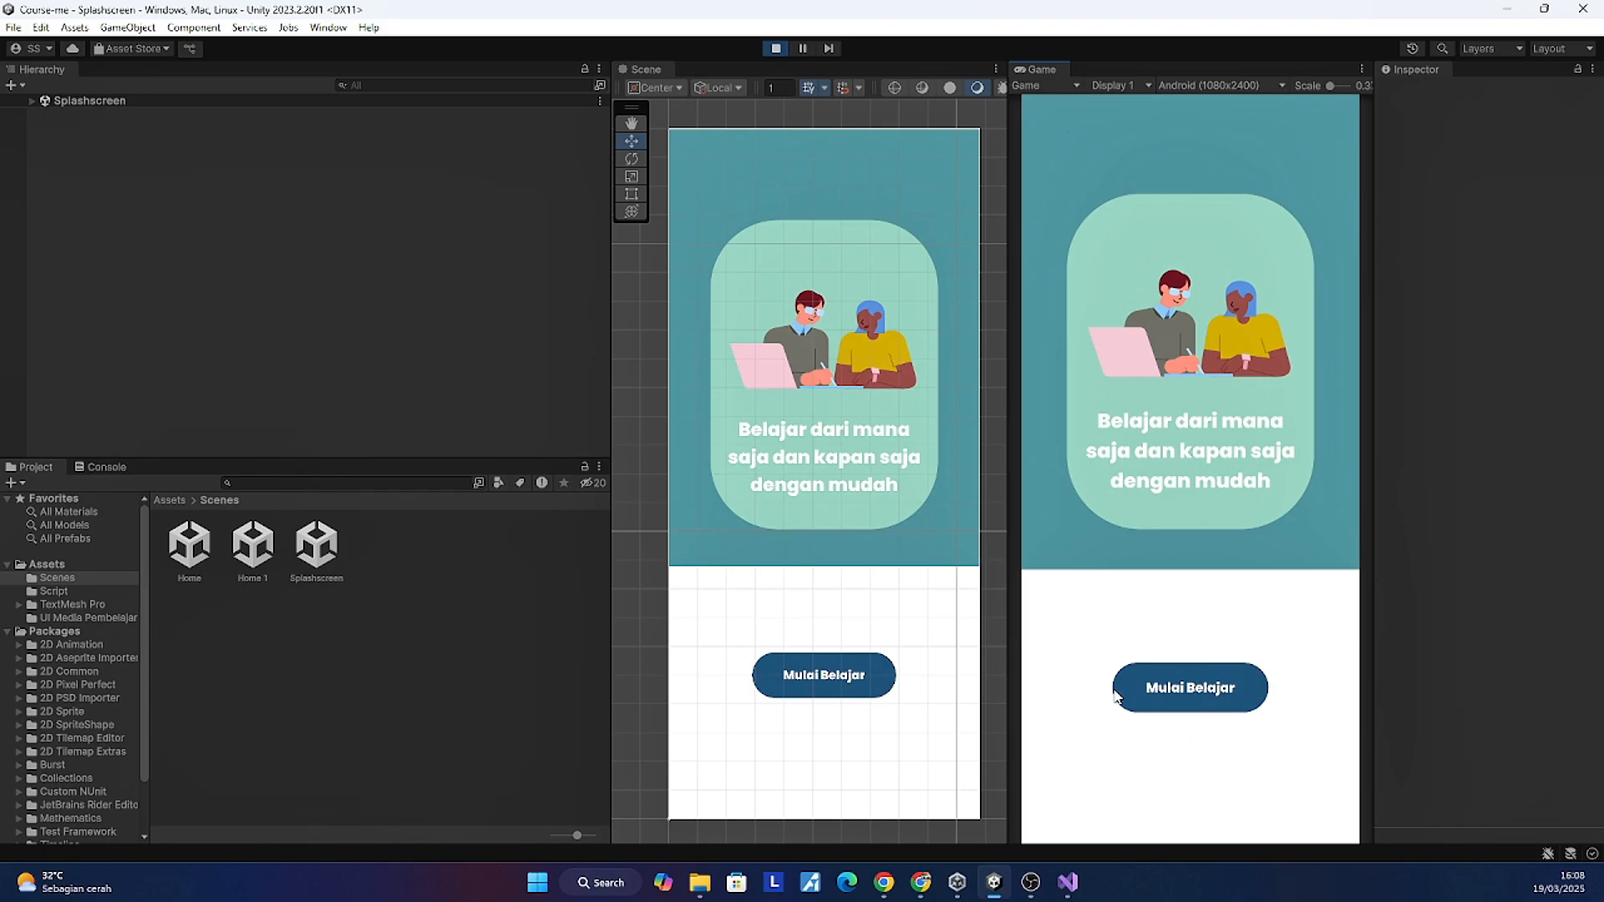
left_click(1180, 698)
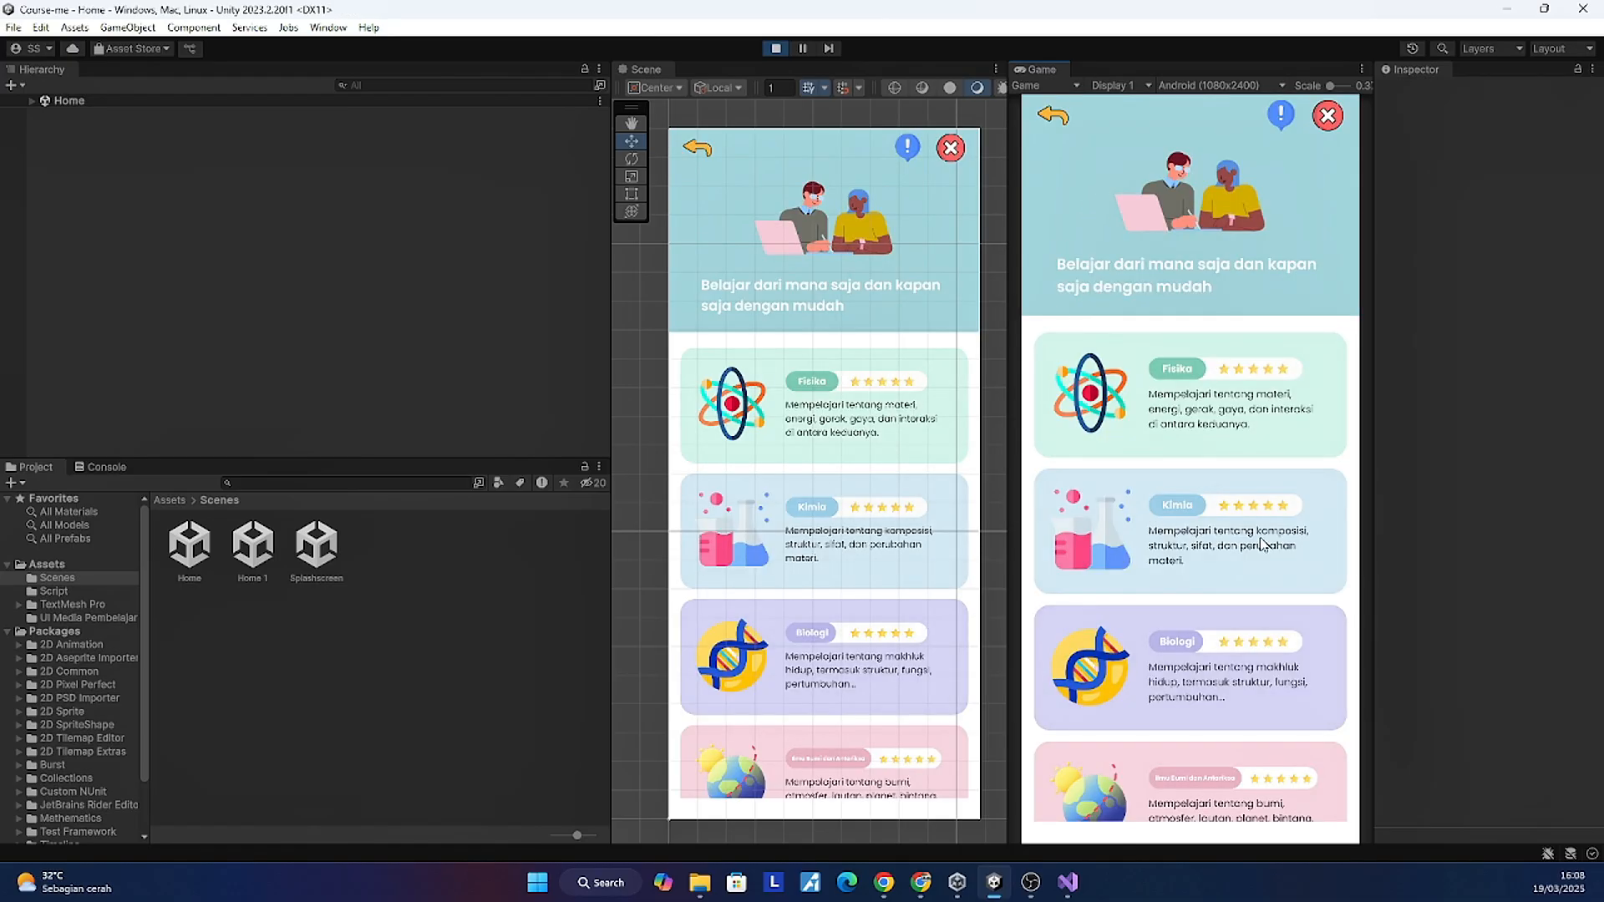
scroll(1261, 543, "down", 2)
scroll(1279, 417, "up", 3)
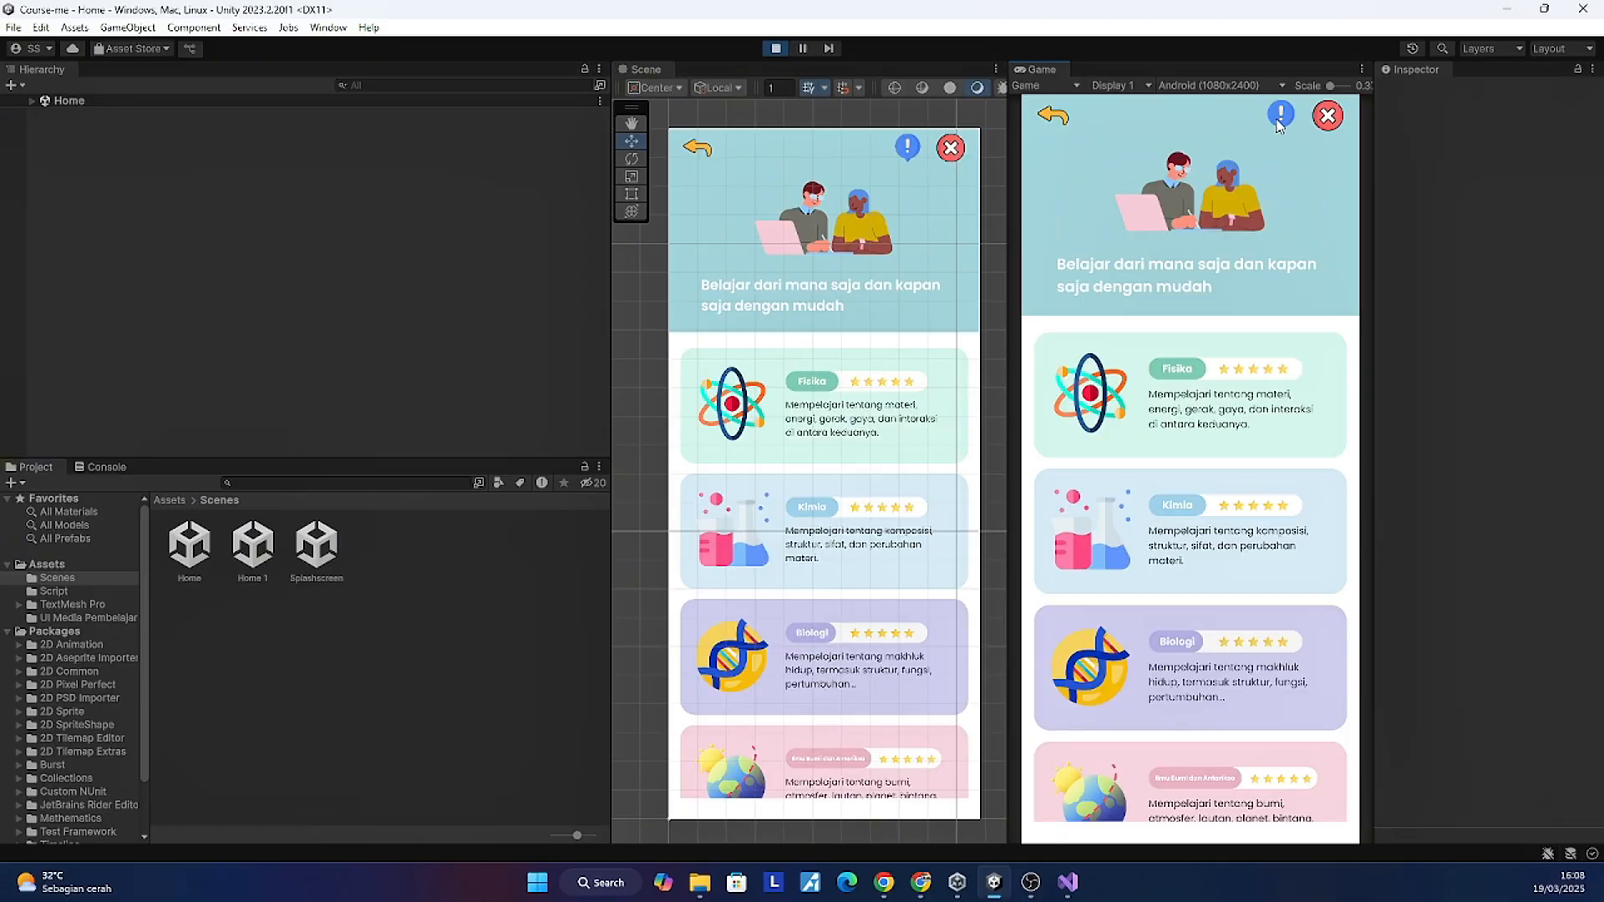
Step: Leave Play mode and duplicate the Home scene under the name "Informasi"
left_click(186, 549)
key("ctrl+p")
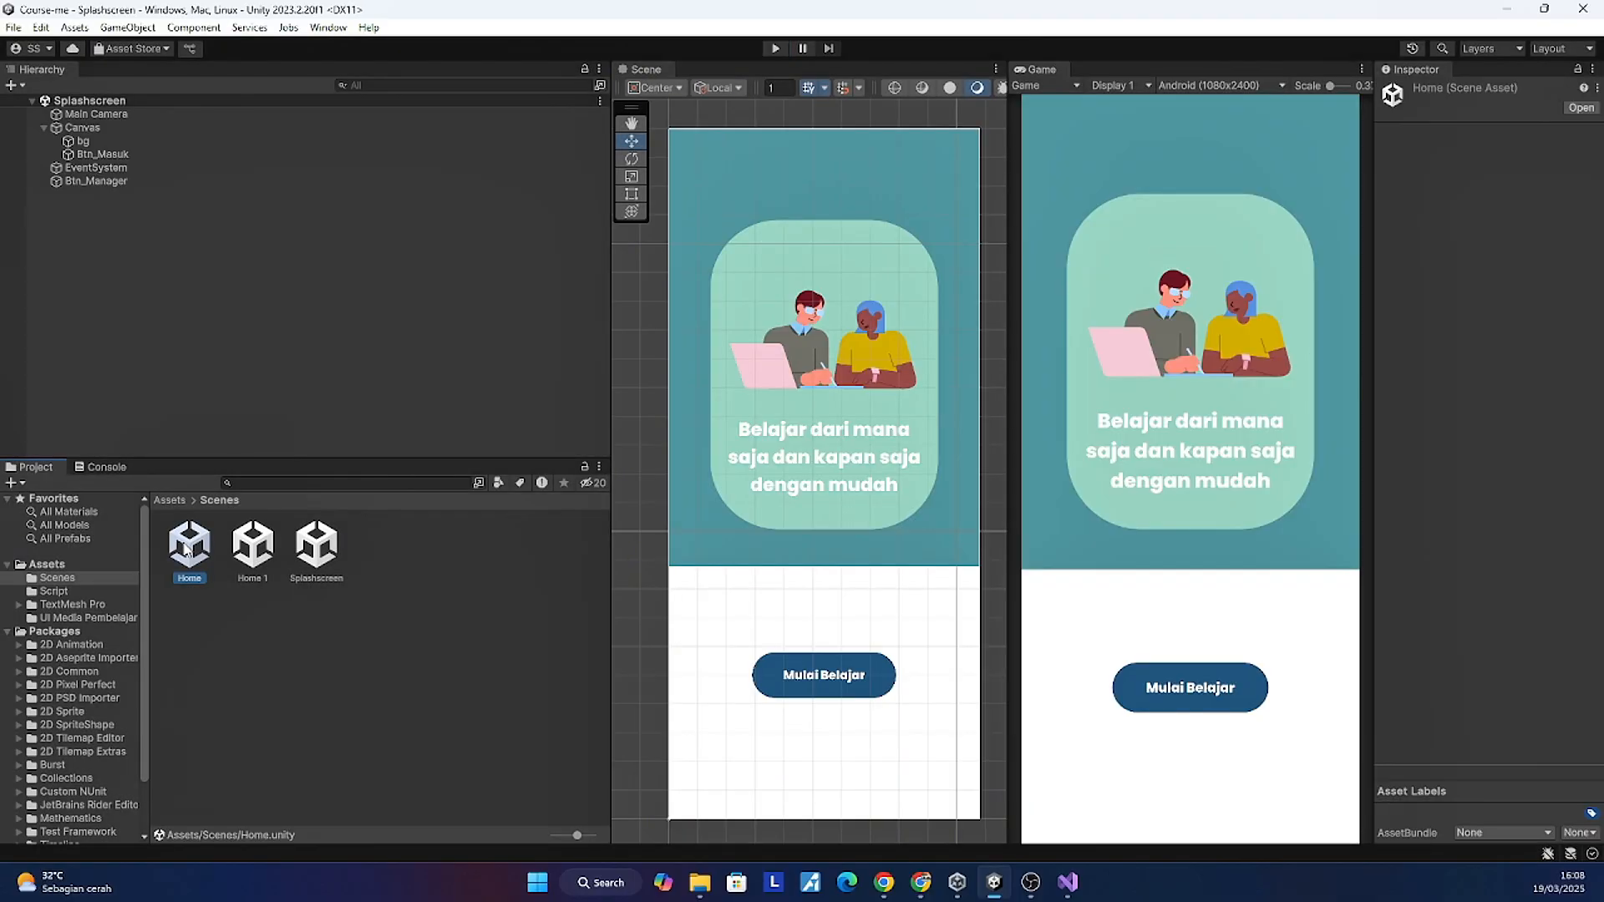
key("ctrl+d")
left_click(316, 578)
type("H")
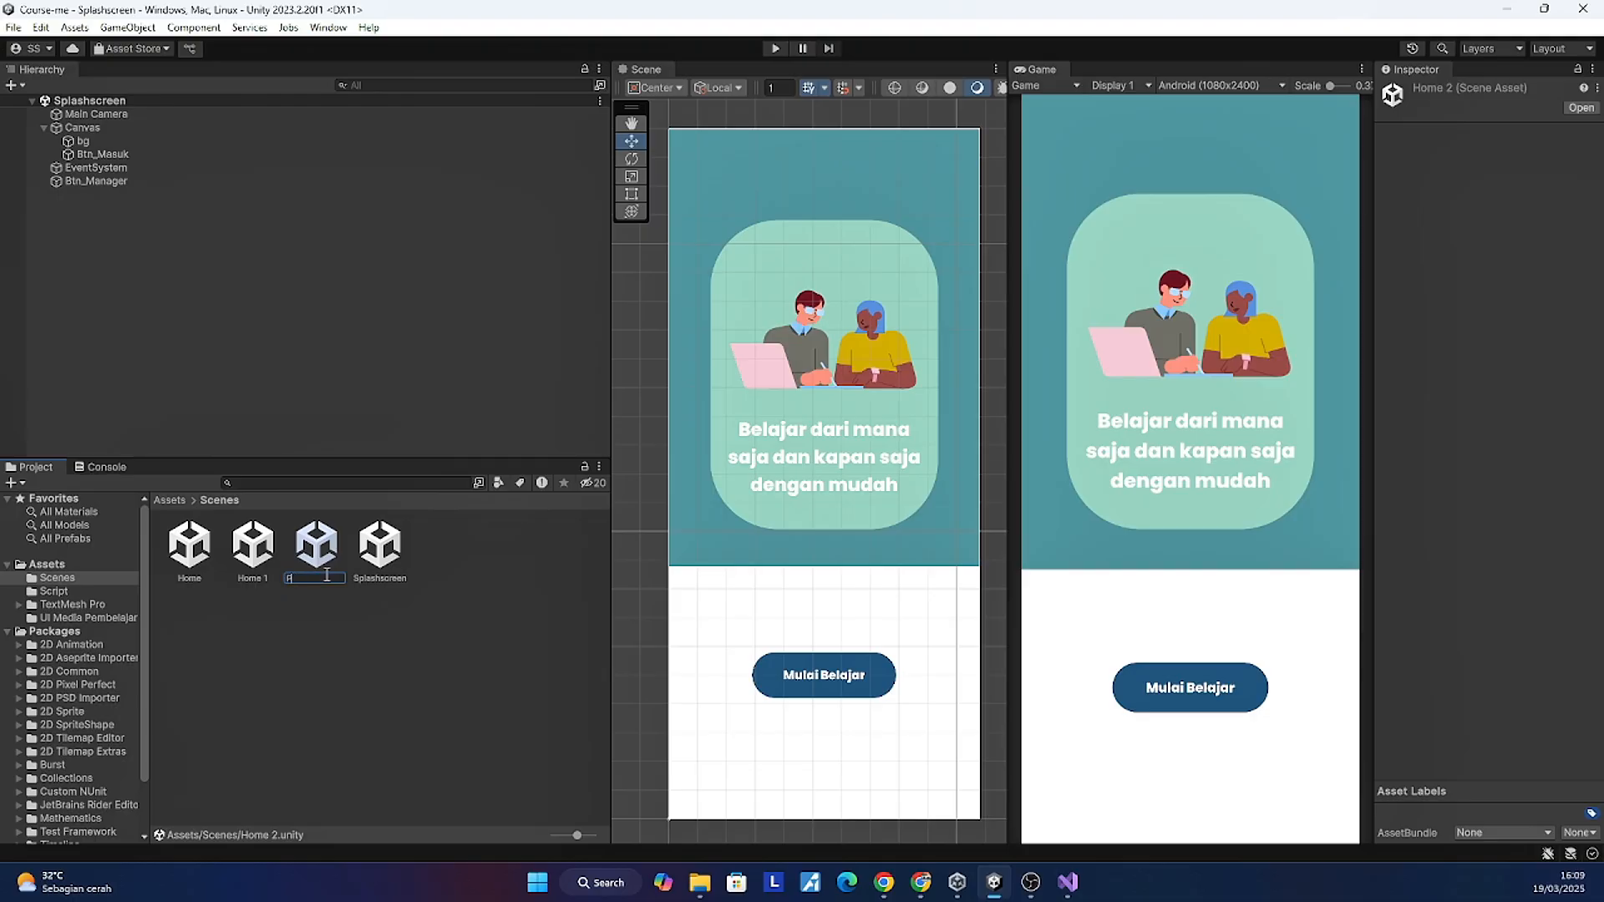
type("nformasi")
key("Return")
Step: Open the Informasi scene and set the bg object's Source Image to the Informasi picture from UI Media Pembelajaran
double_click(309, 544)
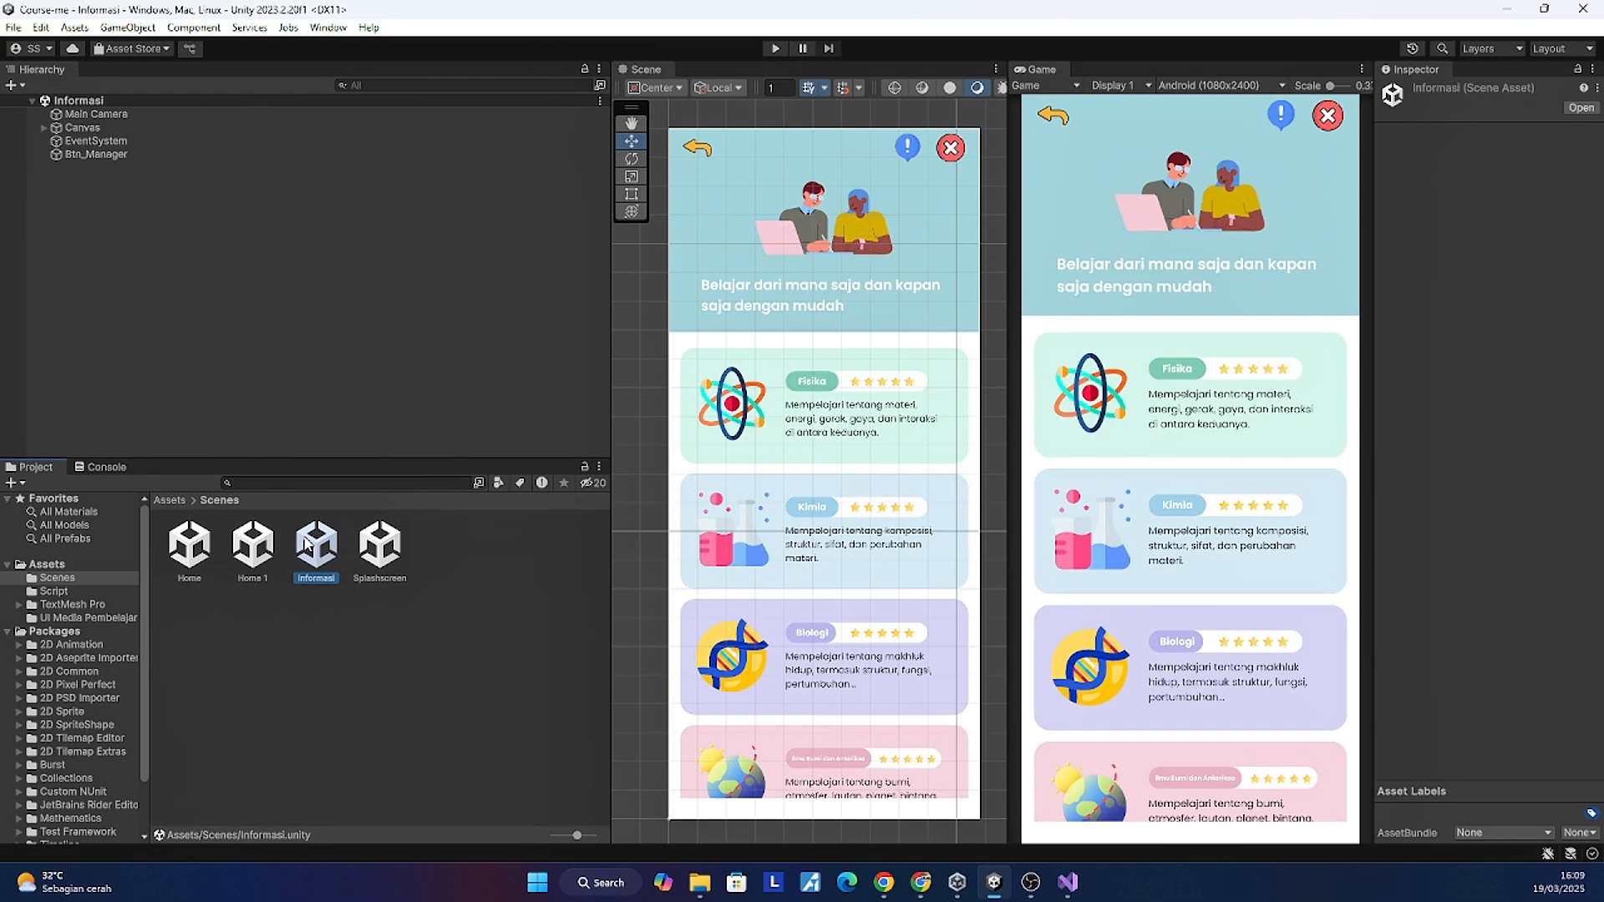
left_click(91, 618)
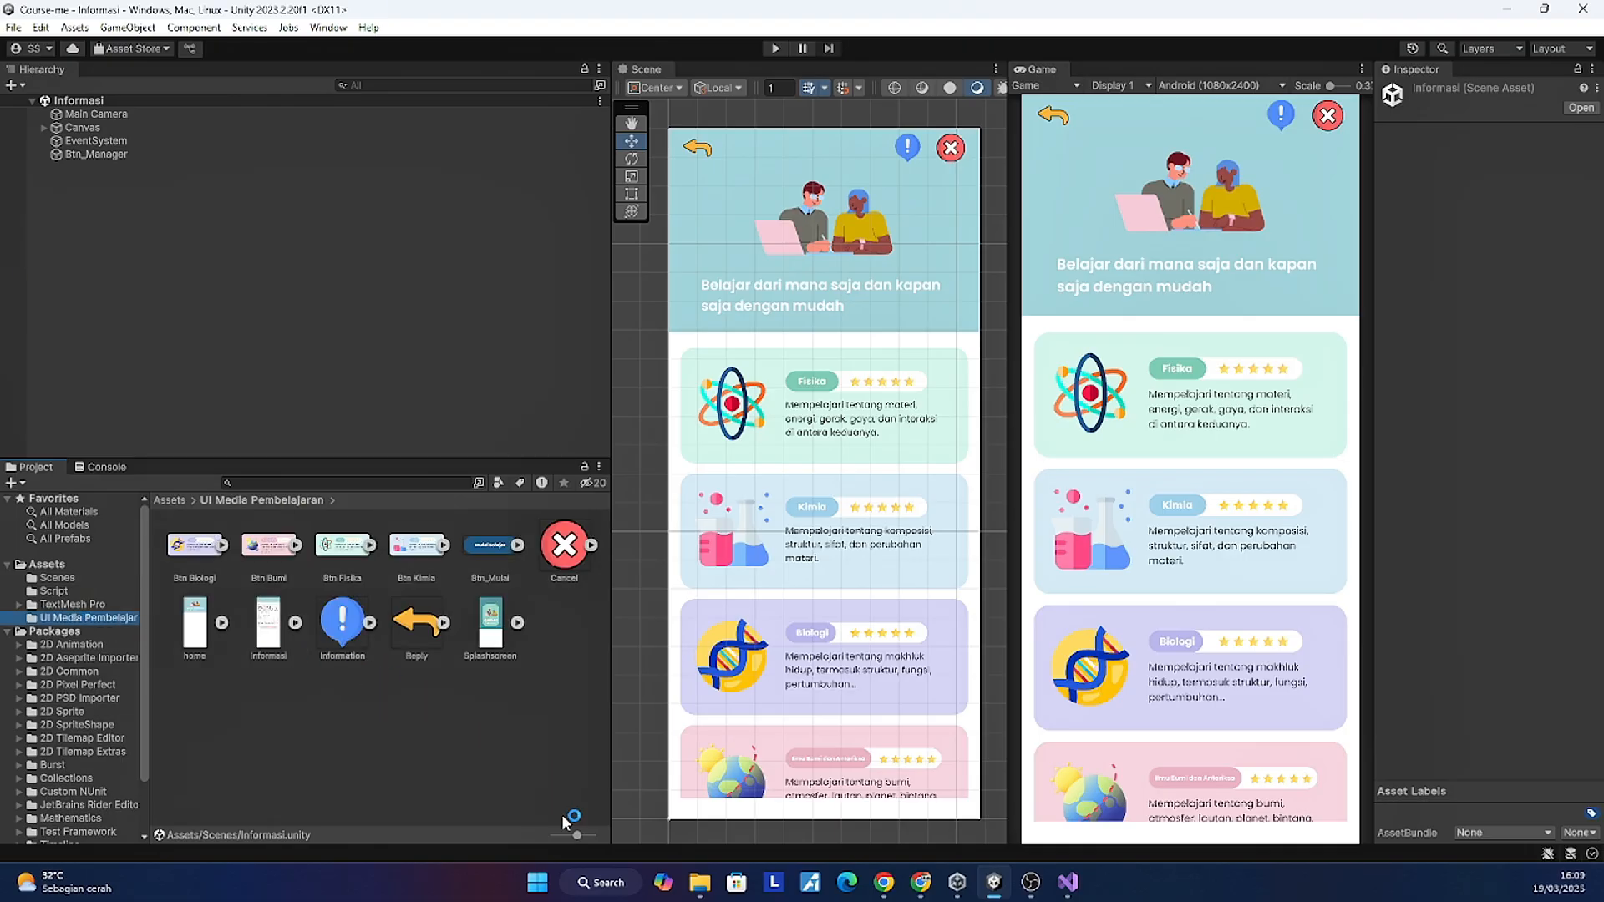
left_click_drag(576, 836, 600, 837)
left_click(81, 129)
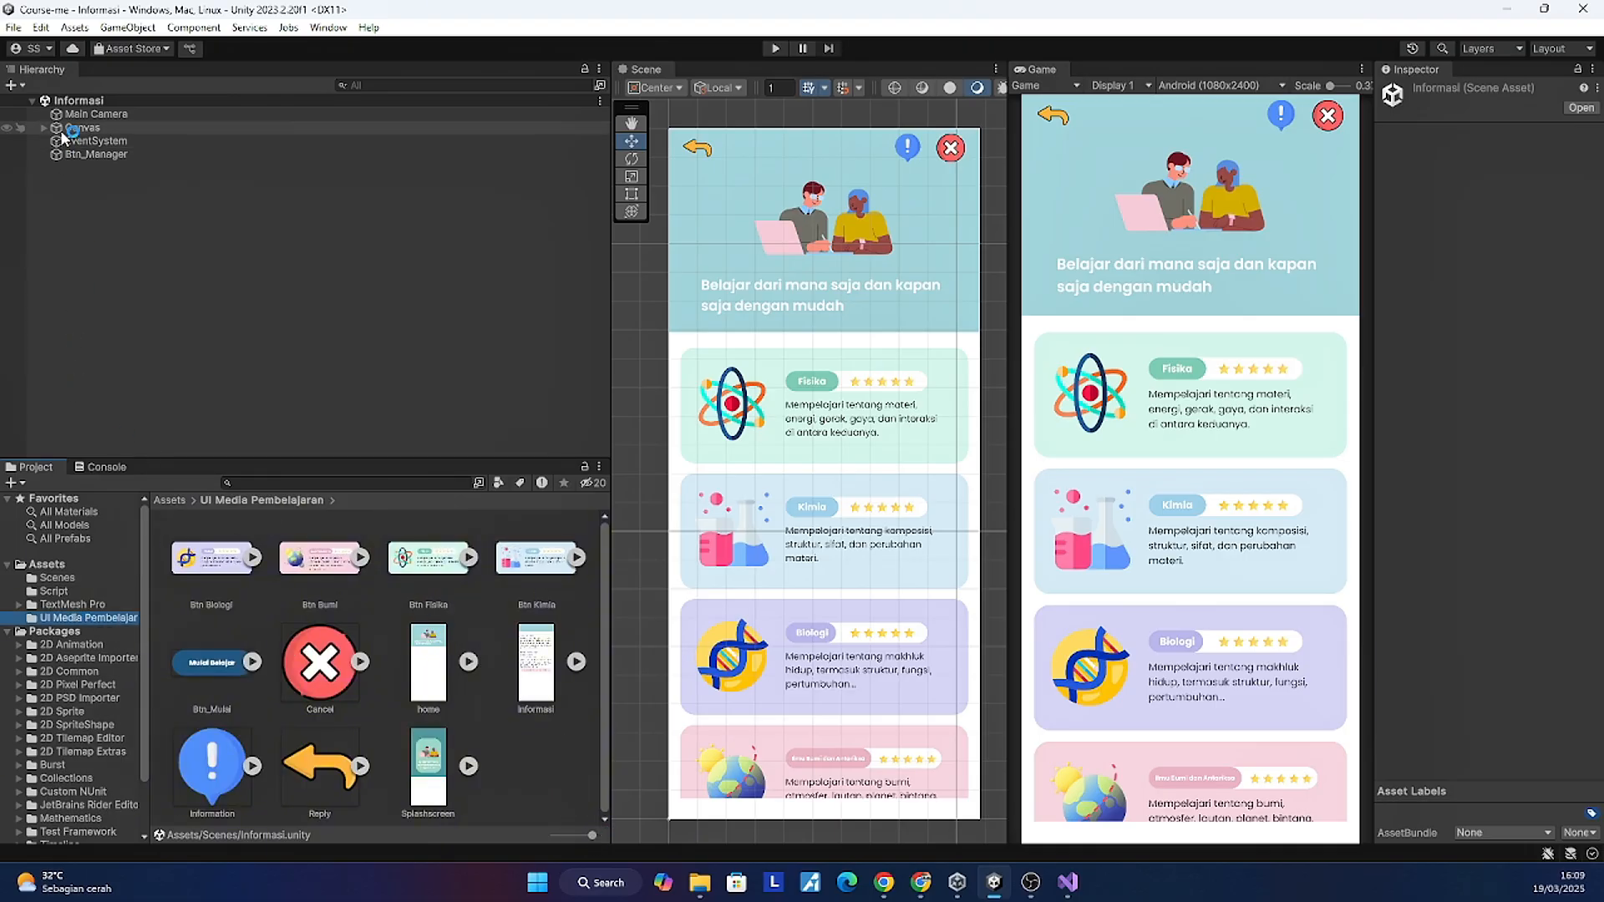
left_click(44, 128)
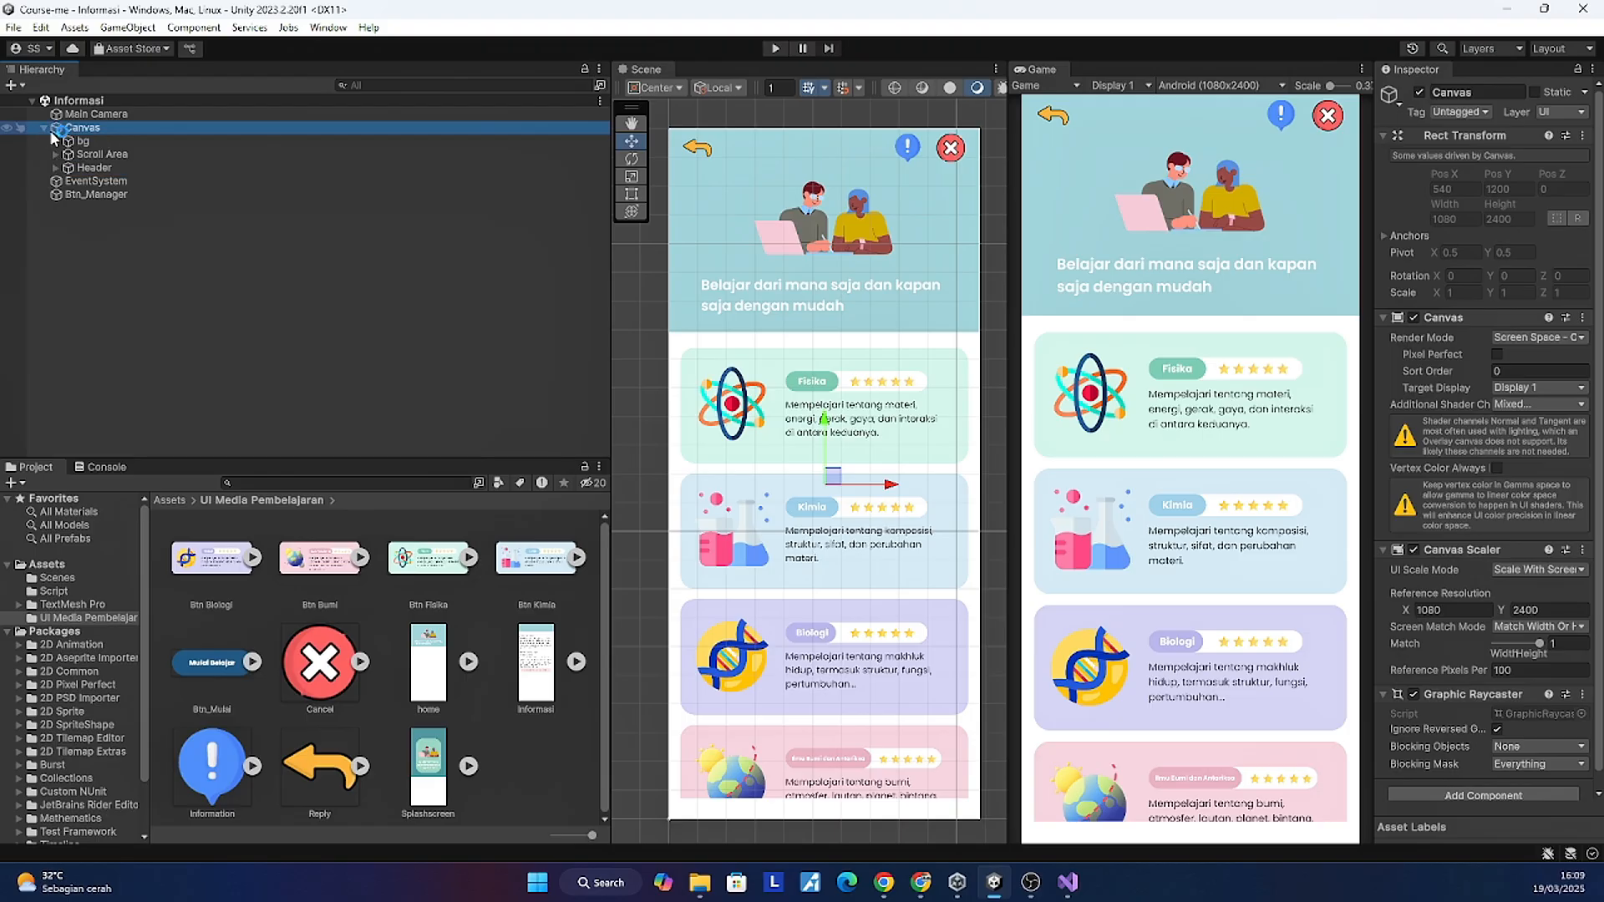
left_click(83, 141)
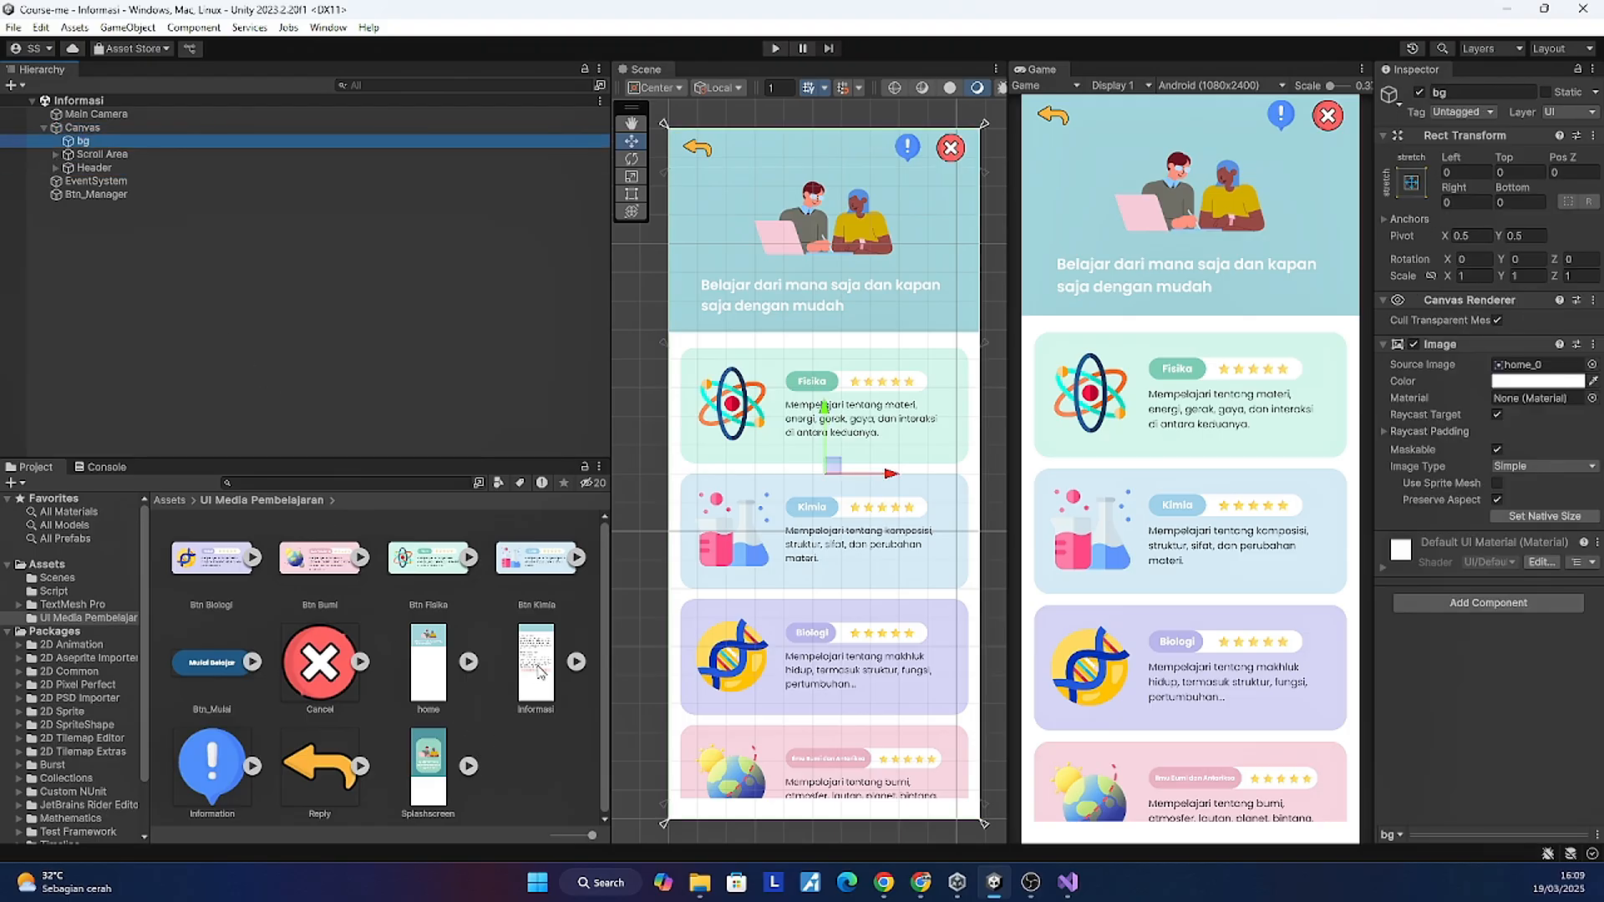
left_click_drag(539, 669, 1536, 369)
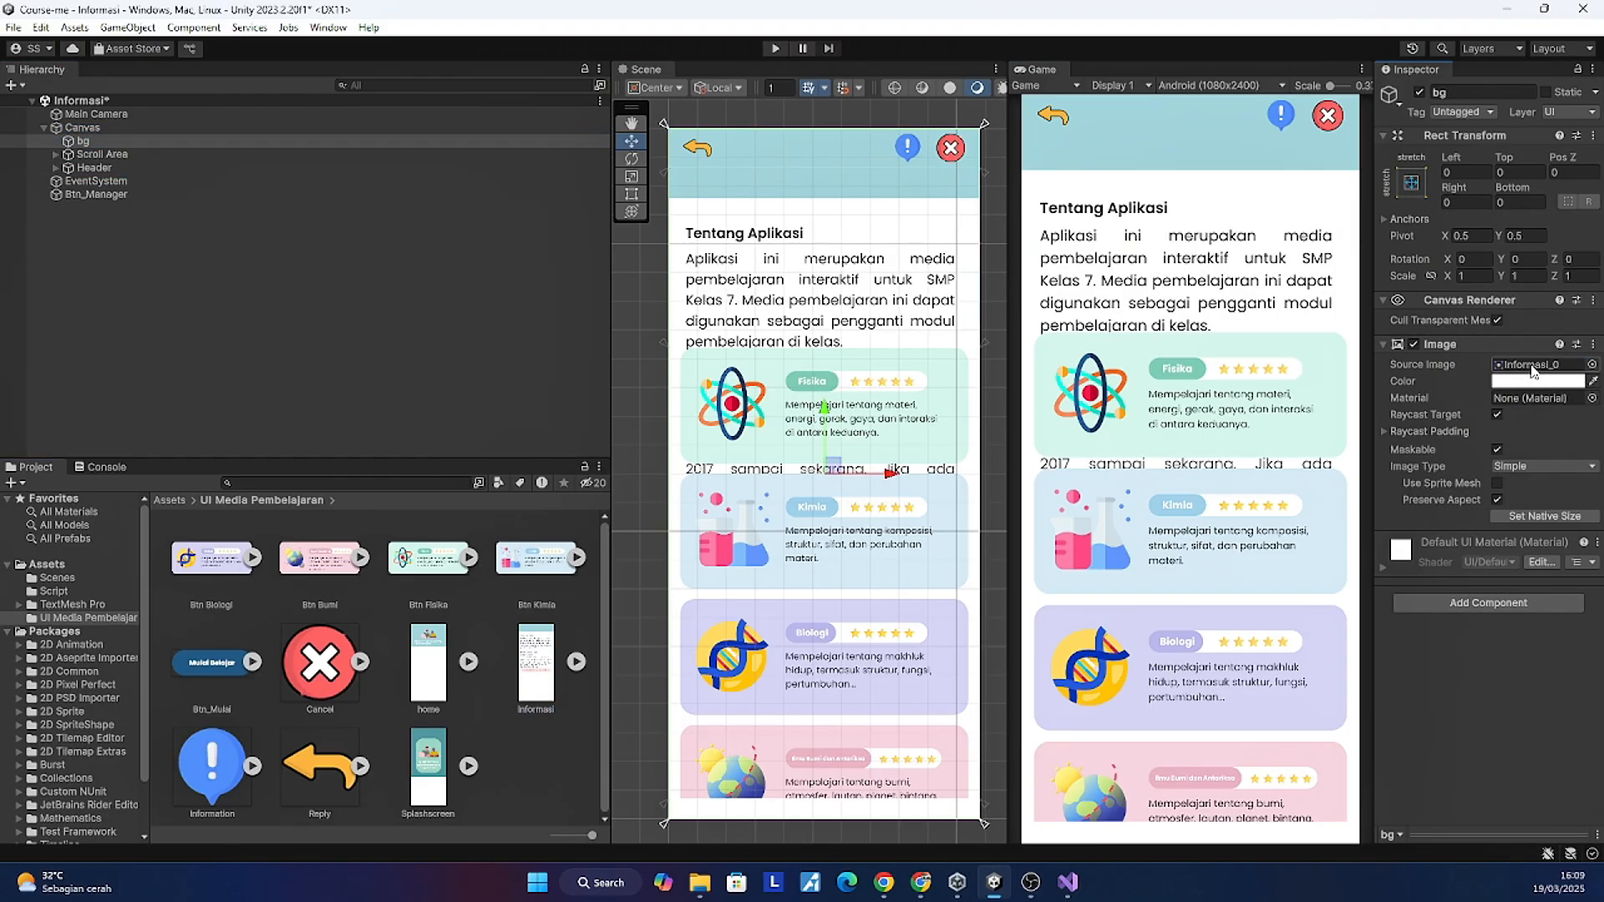
Step: Delete the Scroll Area from the Informasi scene's Canvas and save the scene
left_click(99, 155)
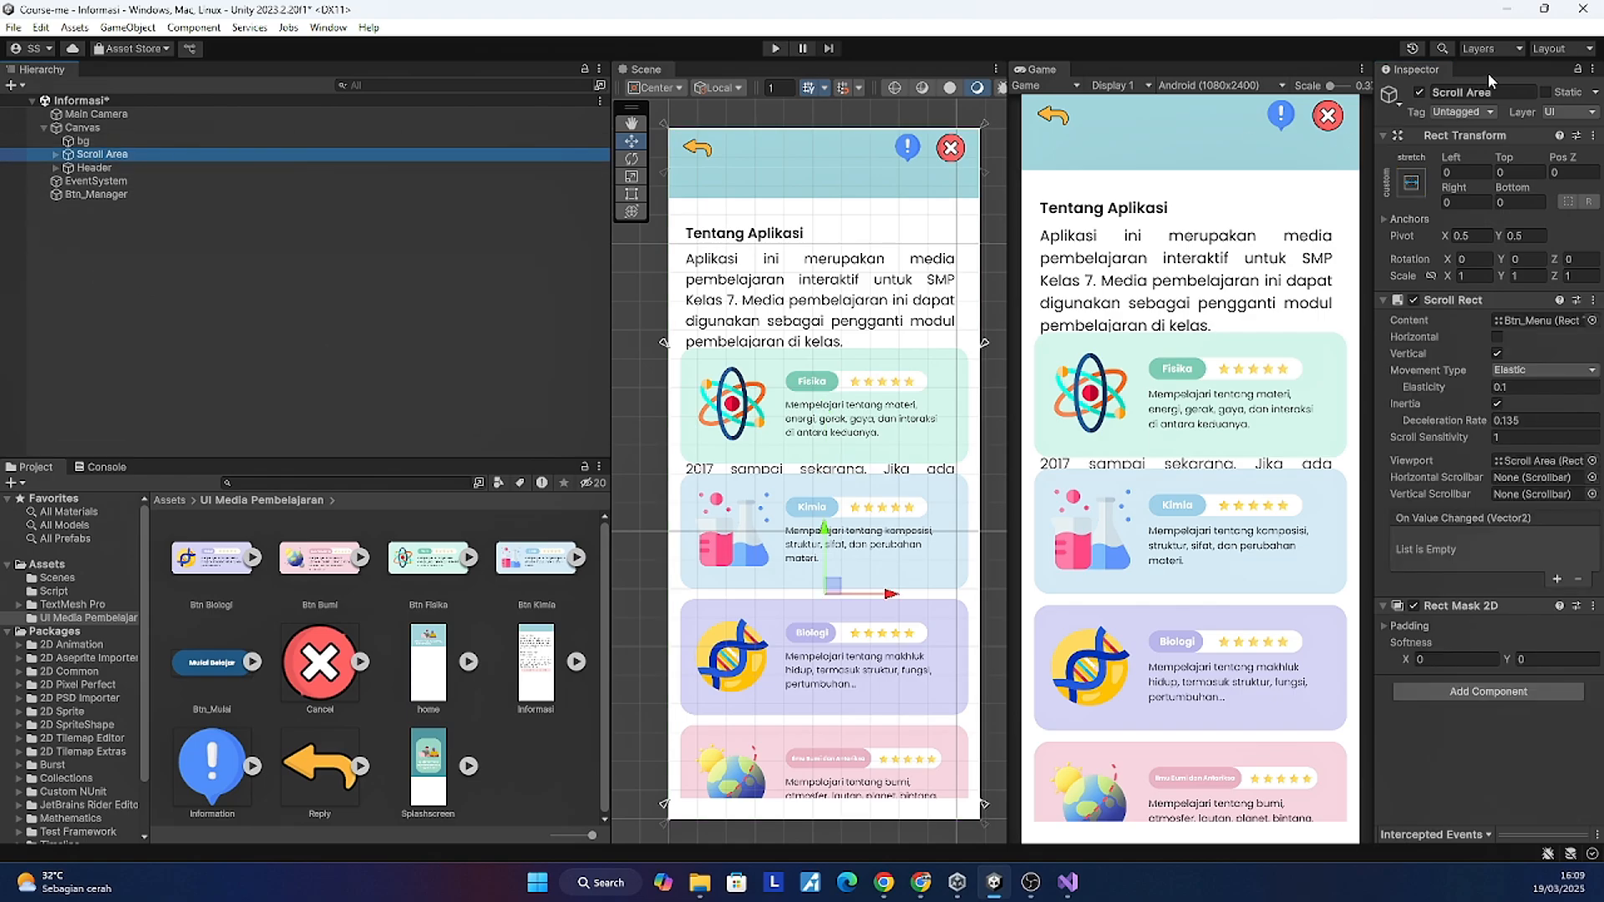
key("Delete")
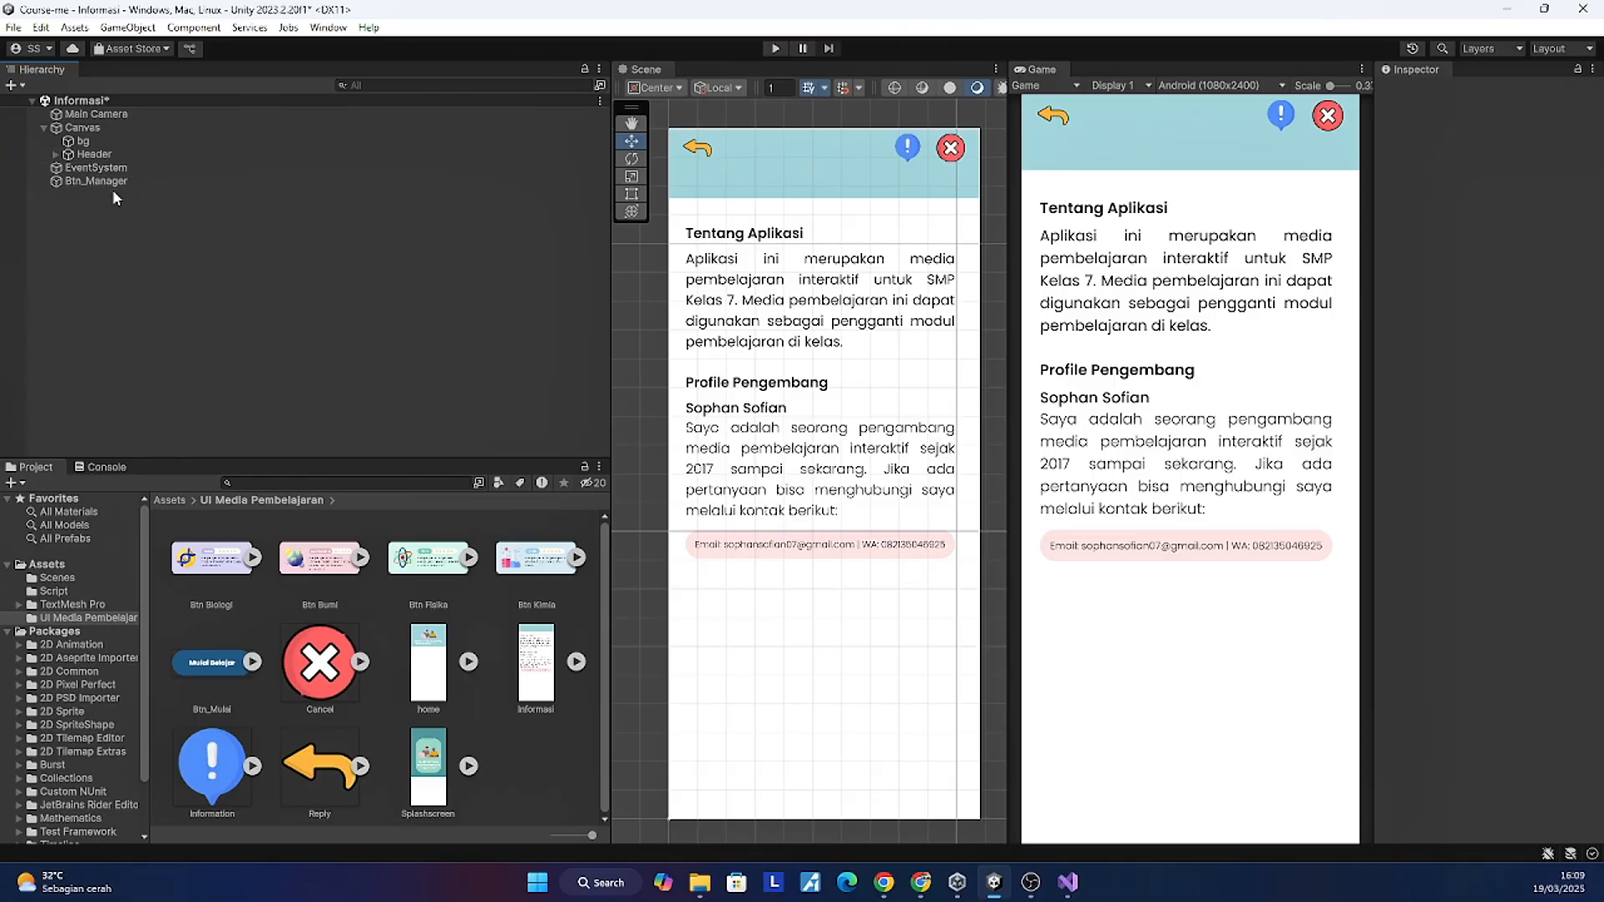
key("ctrl+s")
Step: Open the Home scene, move the Header's bottom anchors slightly lower and set its Bottom offset to 0
left_click(61, 578)
double_click(211, 575)
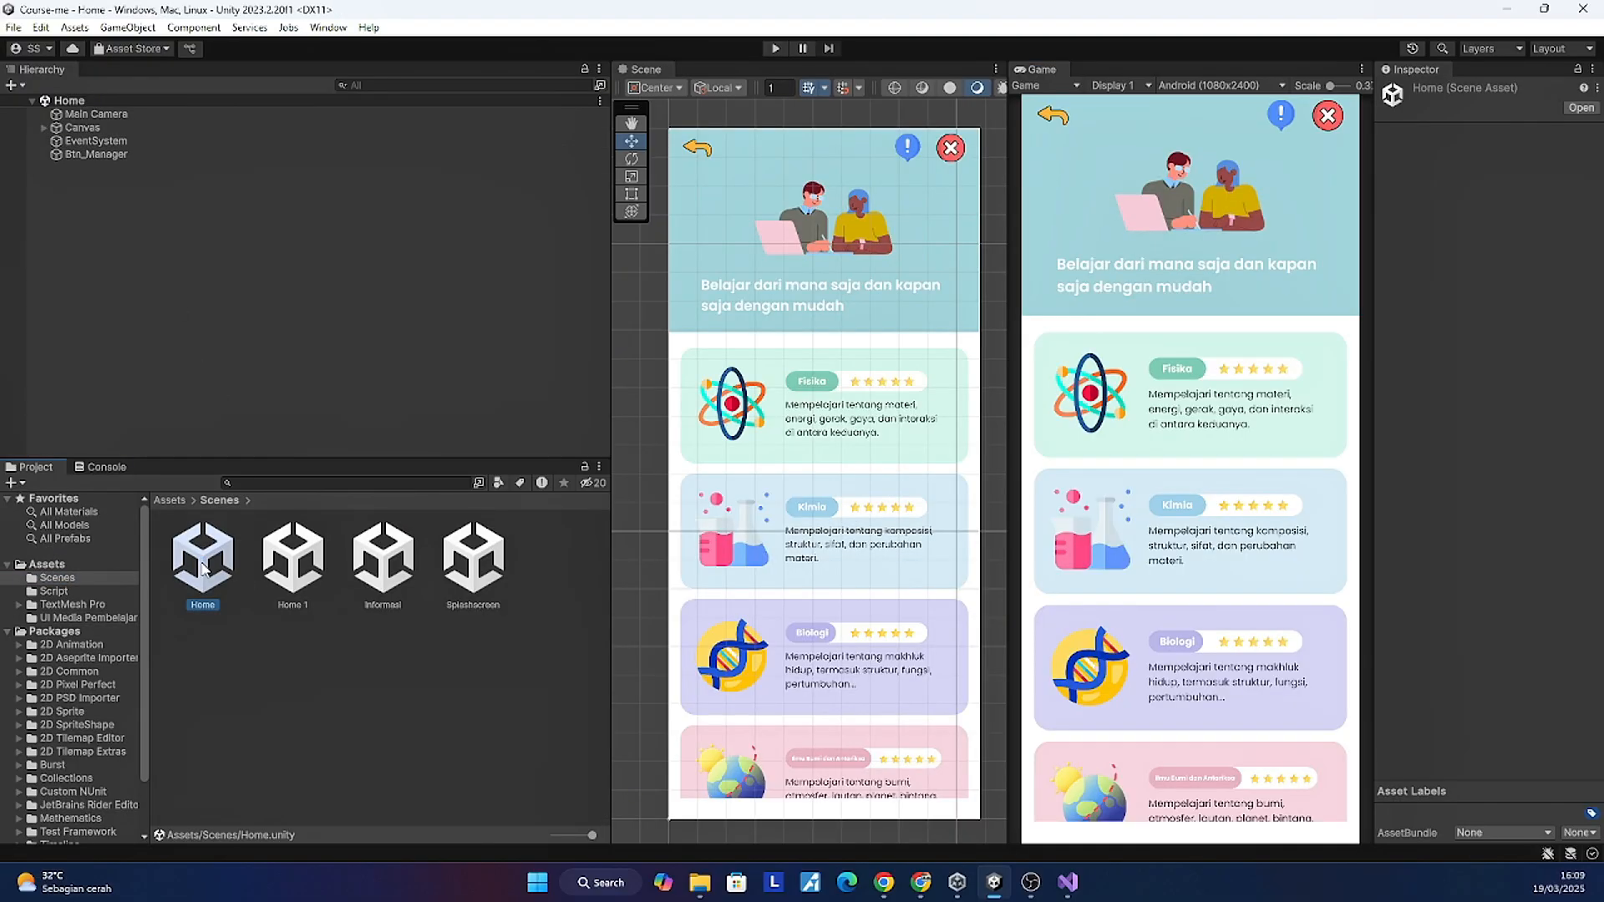
left_click(44, 127)
left_click(109, 167)
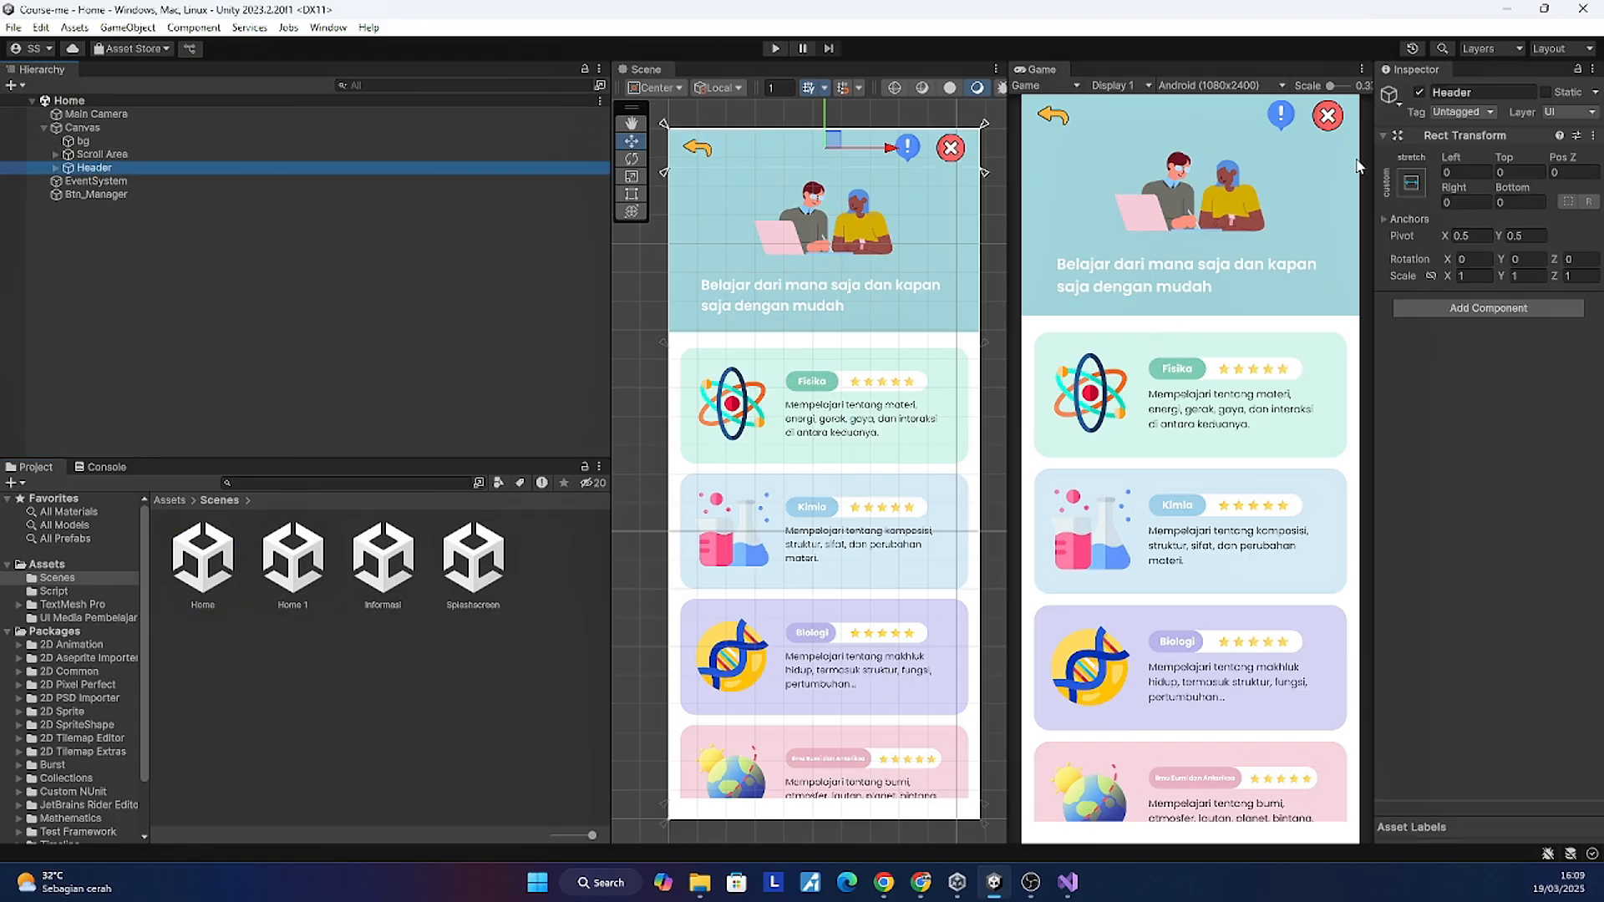
left_click(632, 194)
left_click_drag(984, 171, 986, 189)
left_click(1501, 171)
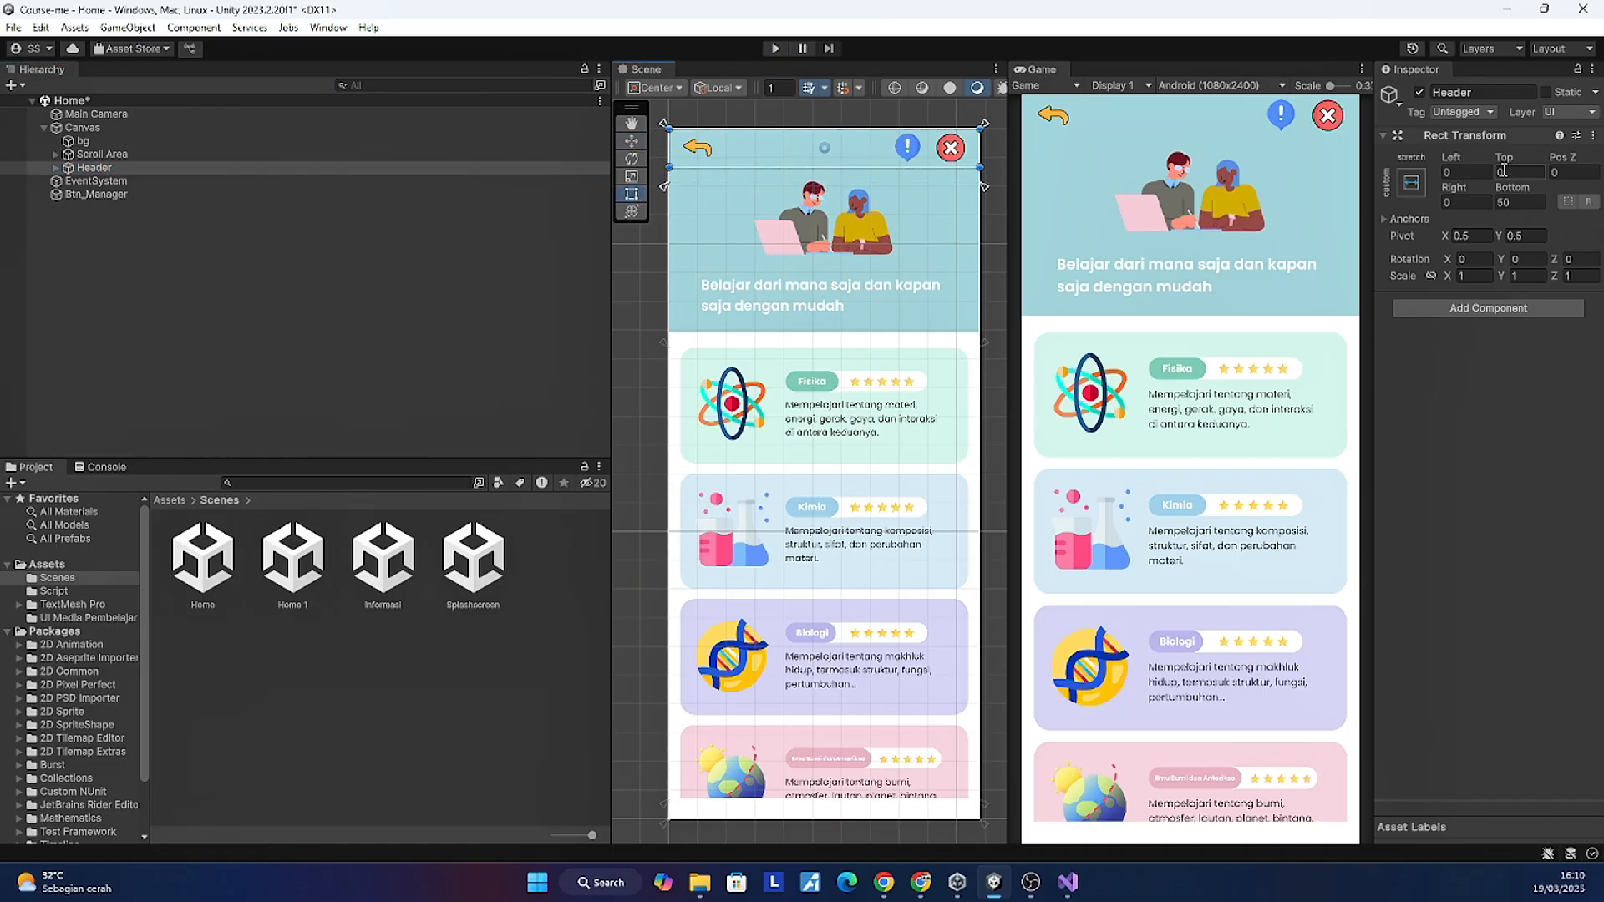
left_click(1517, 201)
type("0")
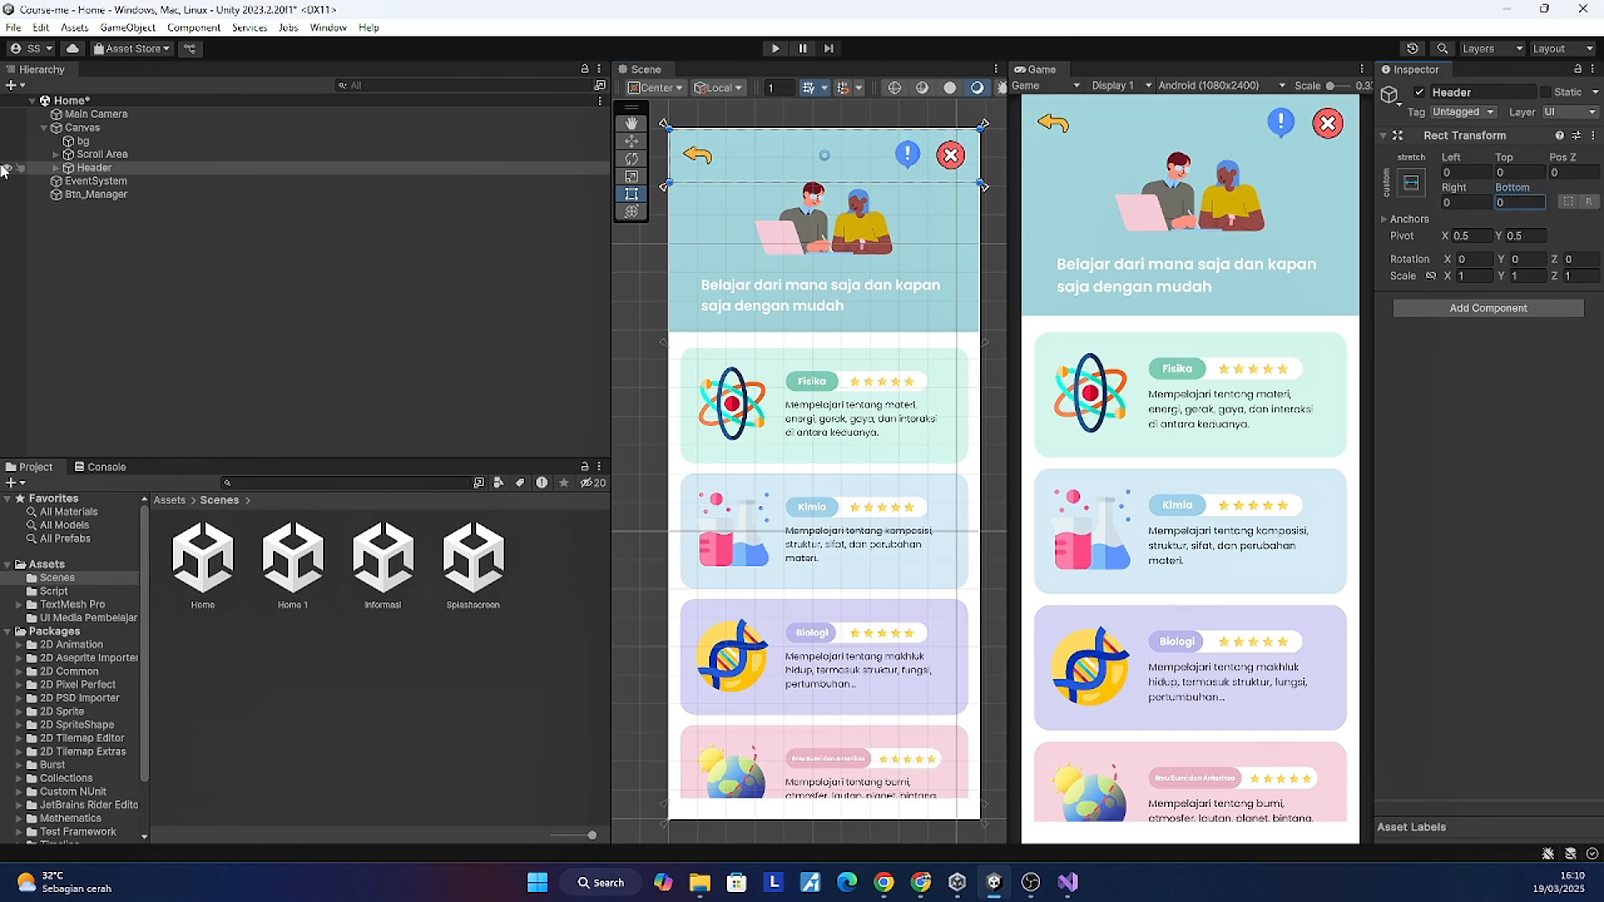
Step: Copy the adjusted Header object from the Home scene and open the Informasi scene
left_click(90, 170)
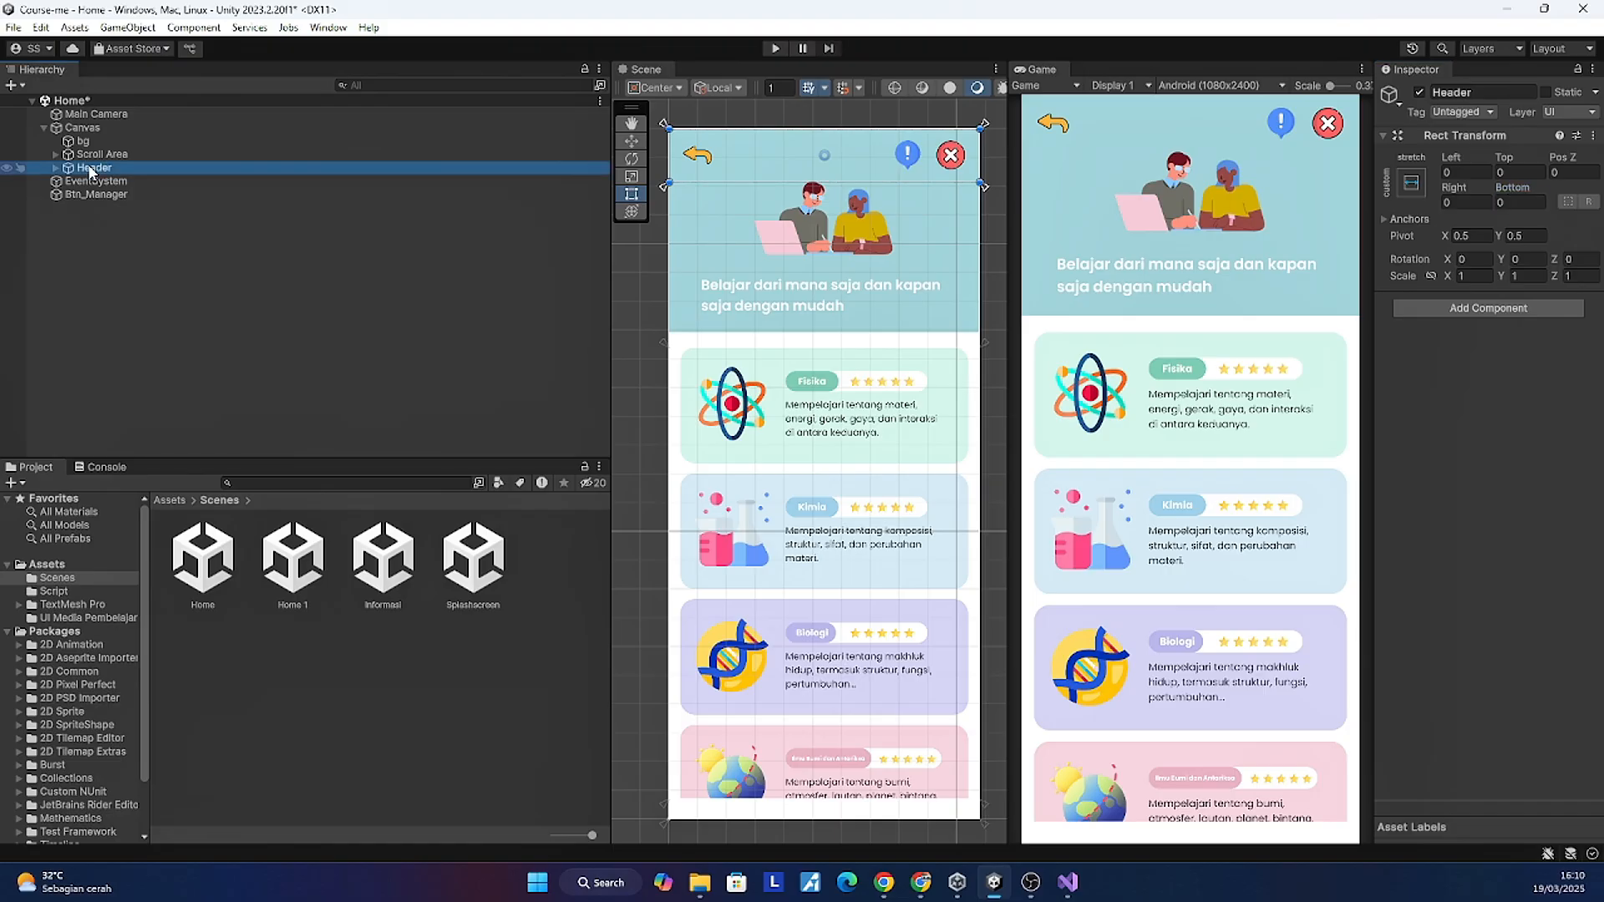
double_click(396, 565)
left_click(800, 475)
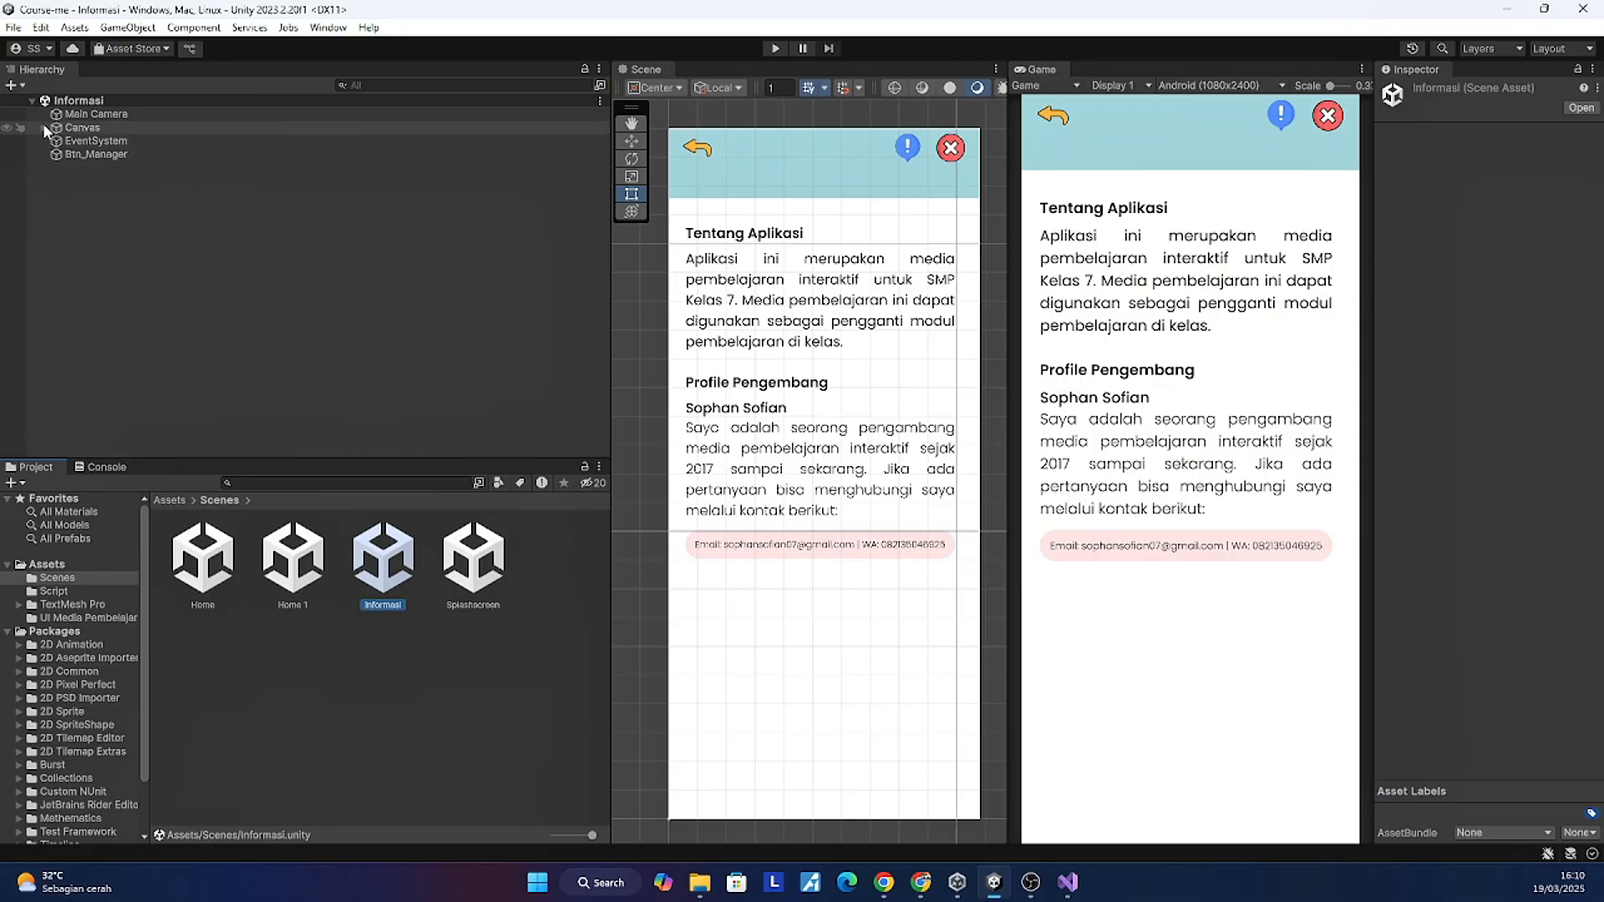
Step: Delete the old Header from the Informasi scene's Canvas
left_click(43, 127)
left_click(107, 155)
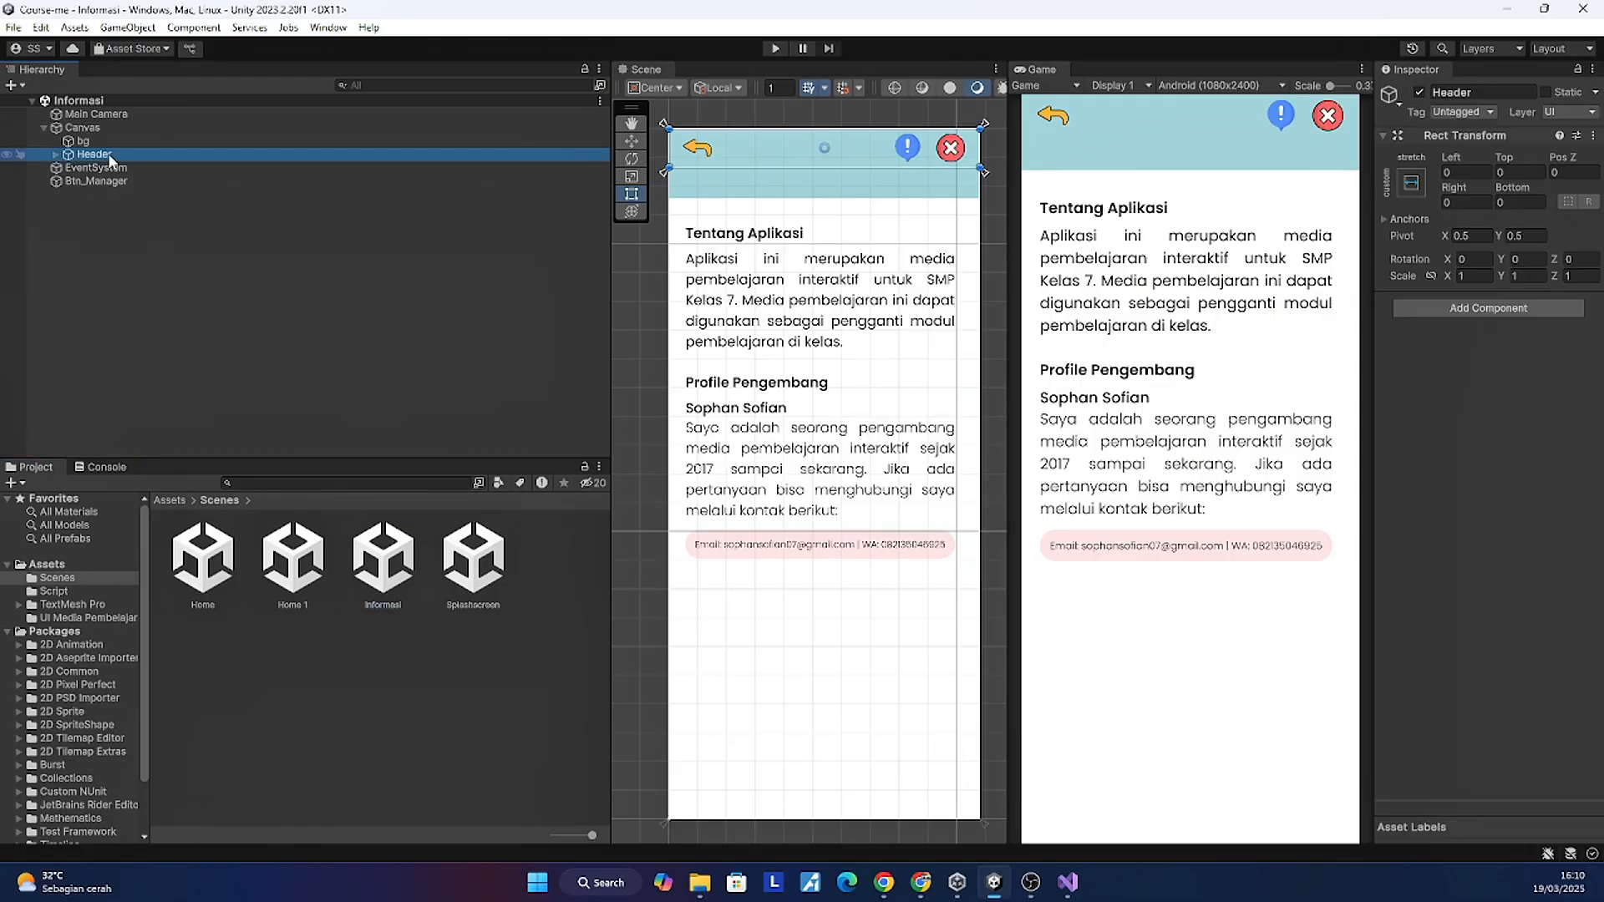
key("Delete")
Step: Paste the copied Header into the Informasi scene and make it a child of Canvas
left_click(87, 128)
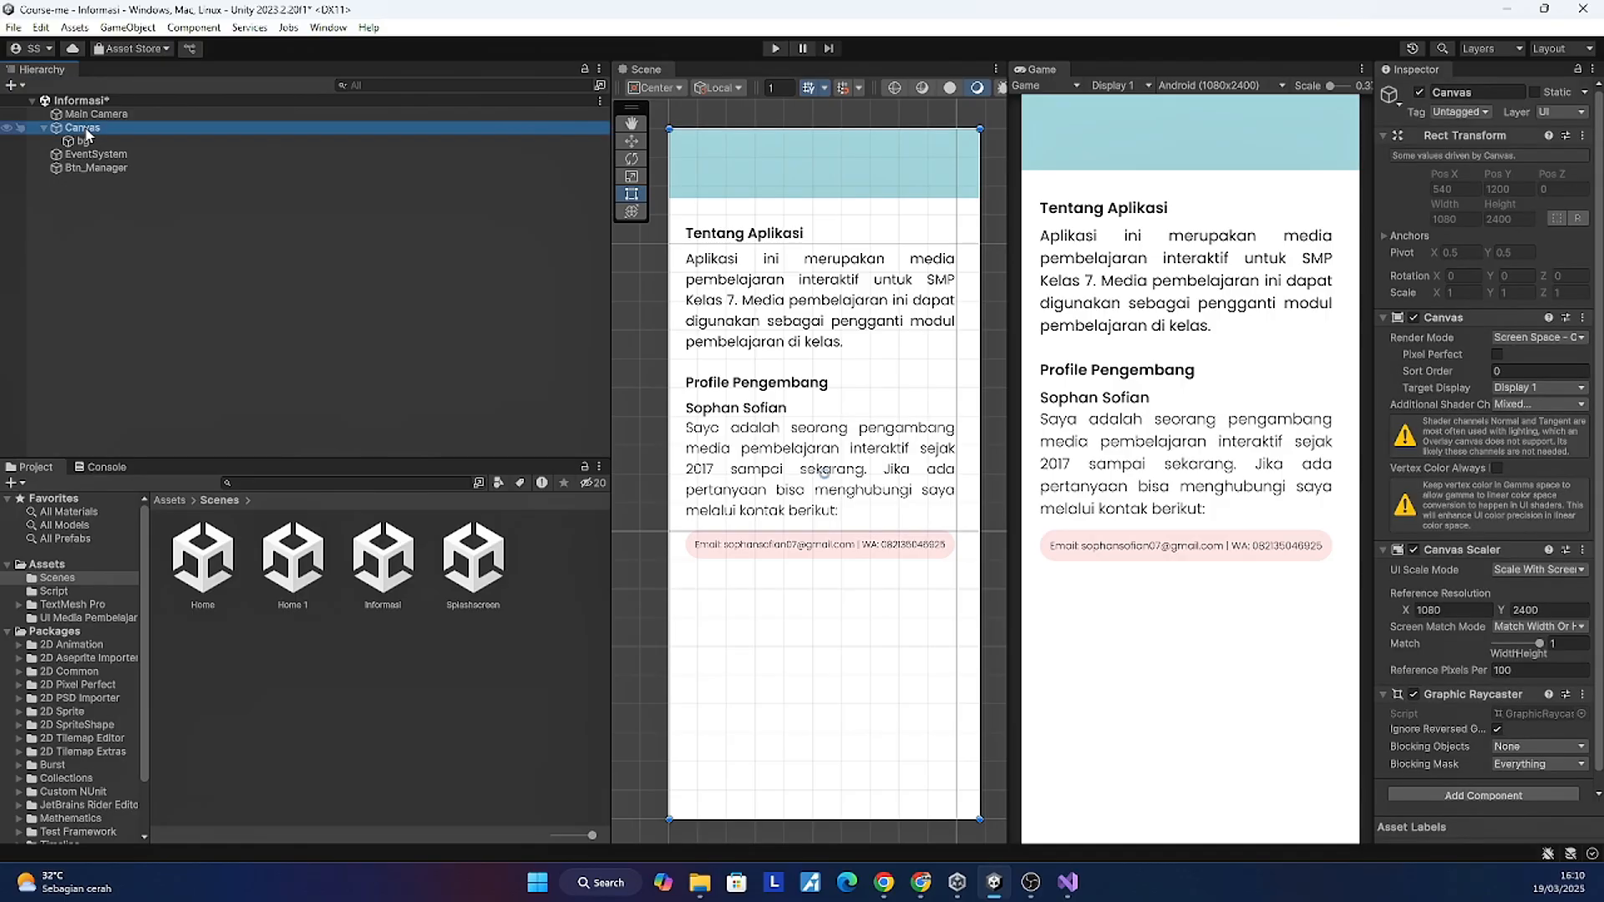
key("ctrl+z")
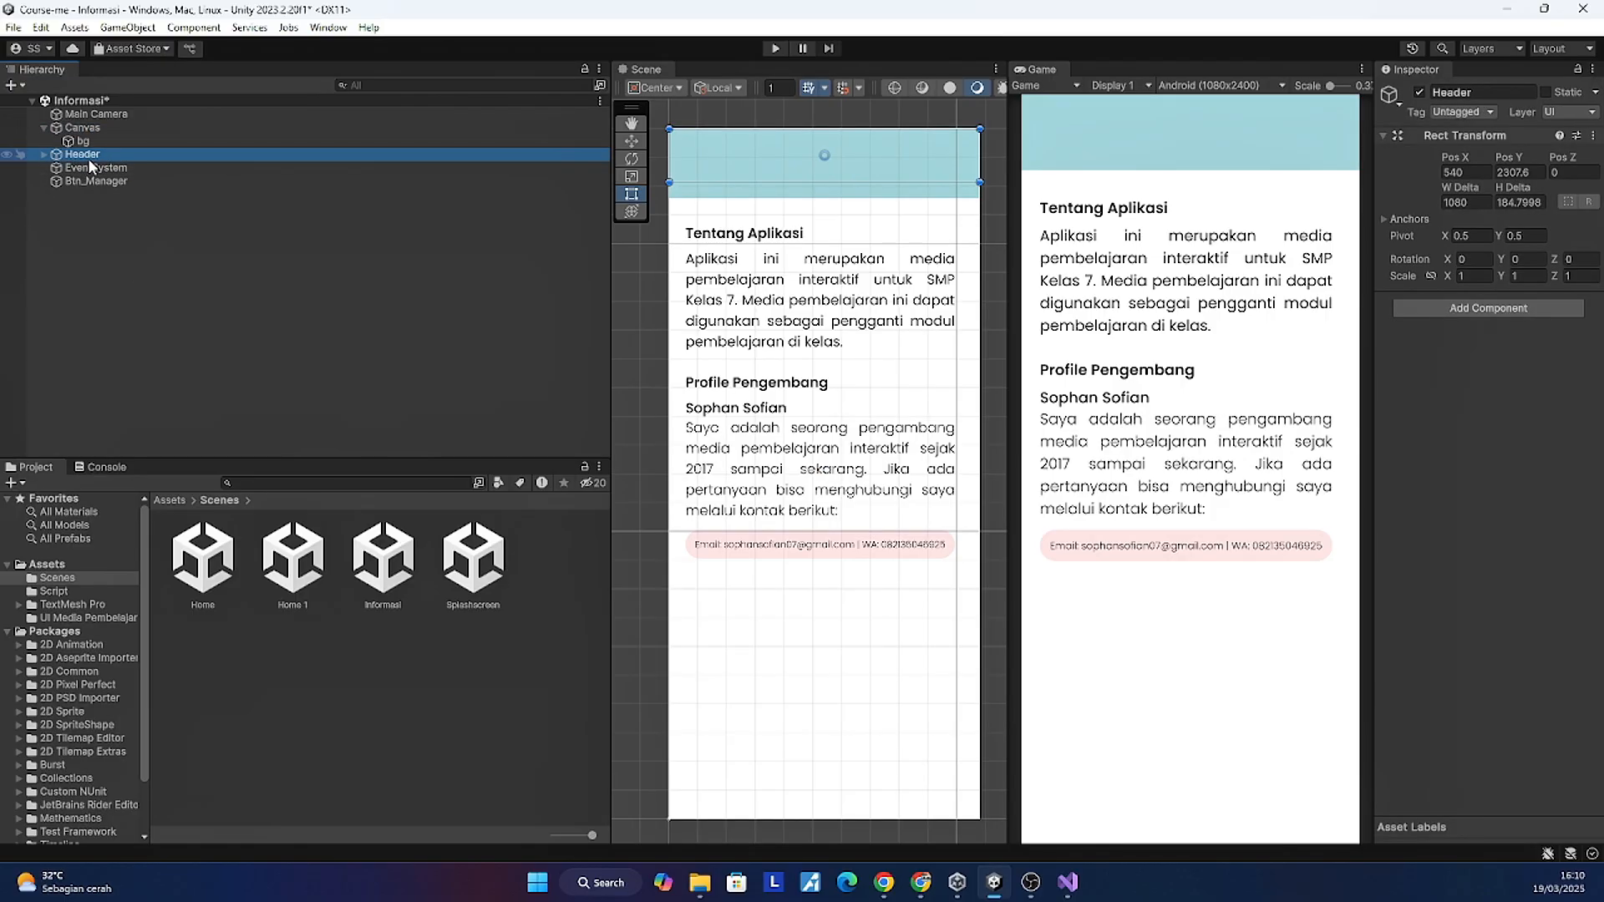
left_click_drag(87, 157, 93, 131)
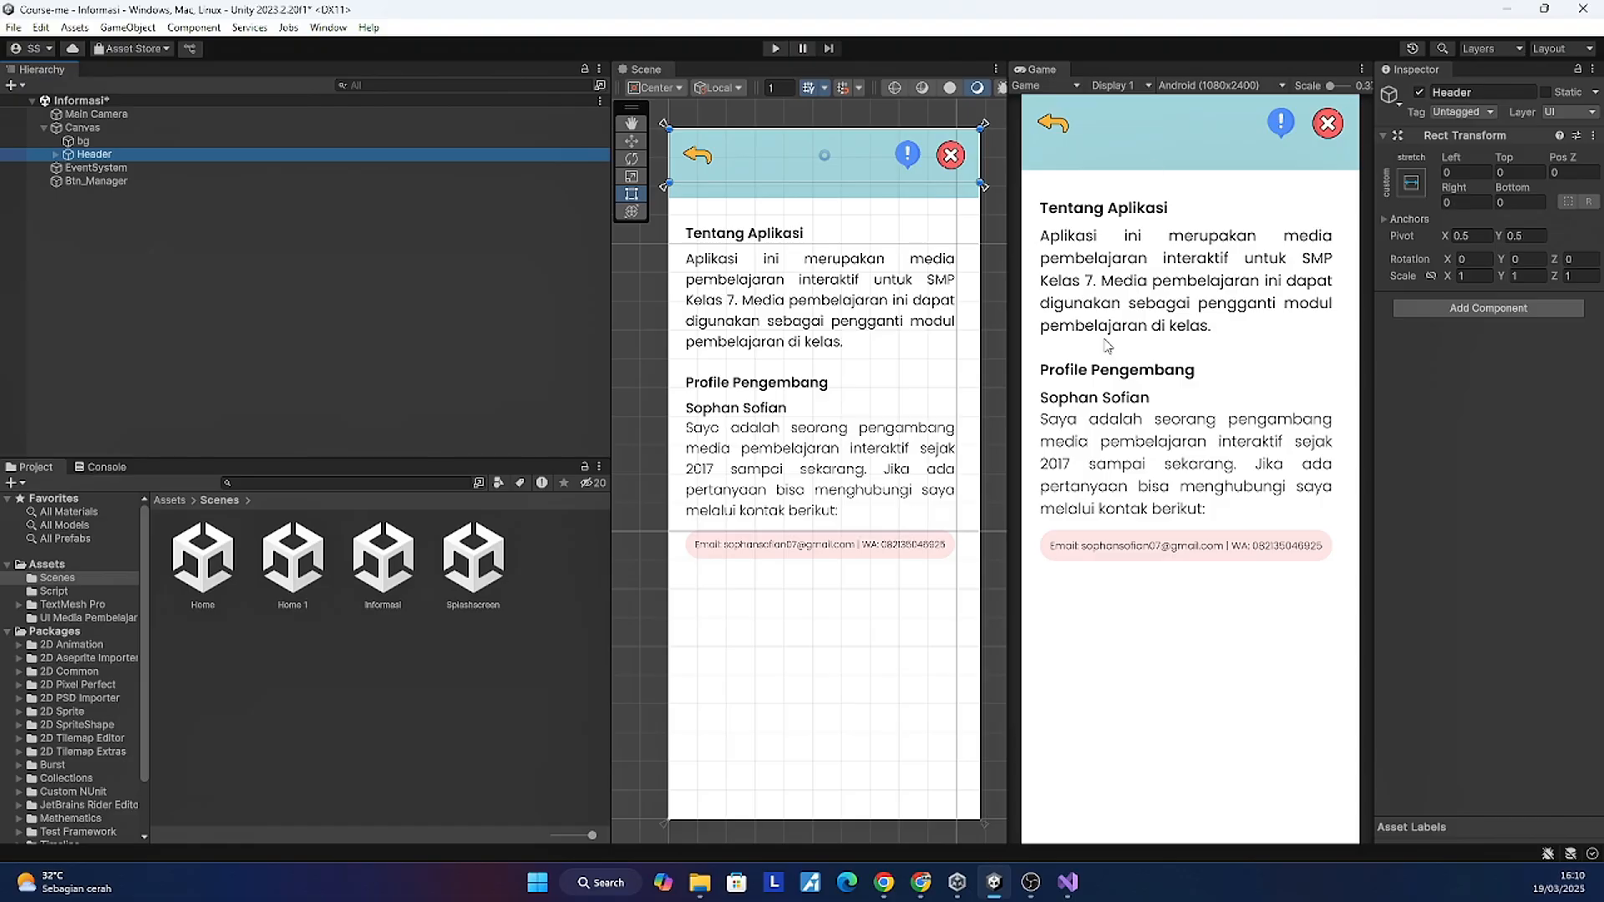
left_click(1137, 401)
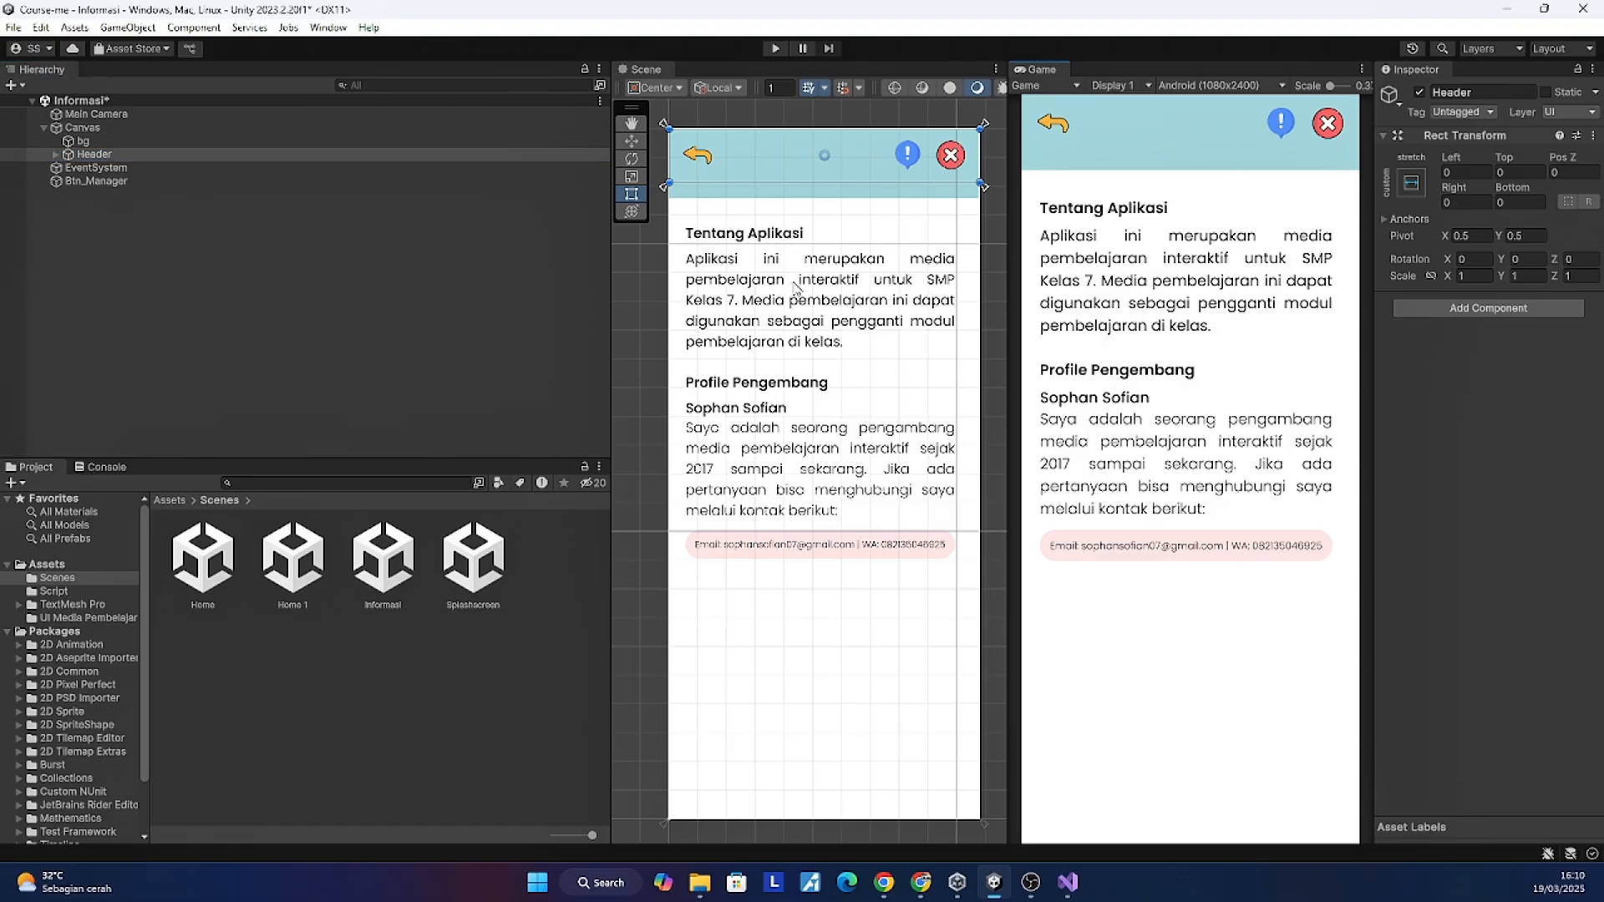
Step: Link the On Click event of Btn Kembali in the Informasi scene to Btn_Manager's PindahScene function with argument Home, and save the scene
left_click(57, 154)
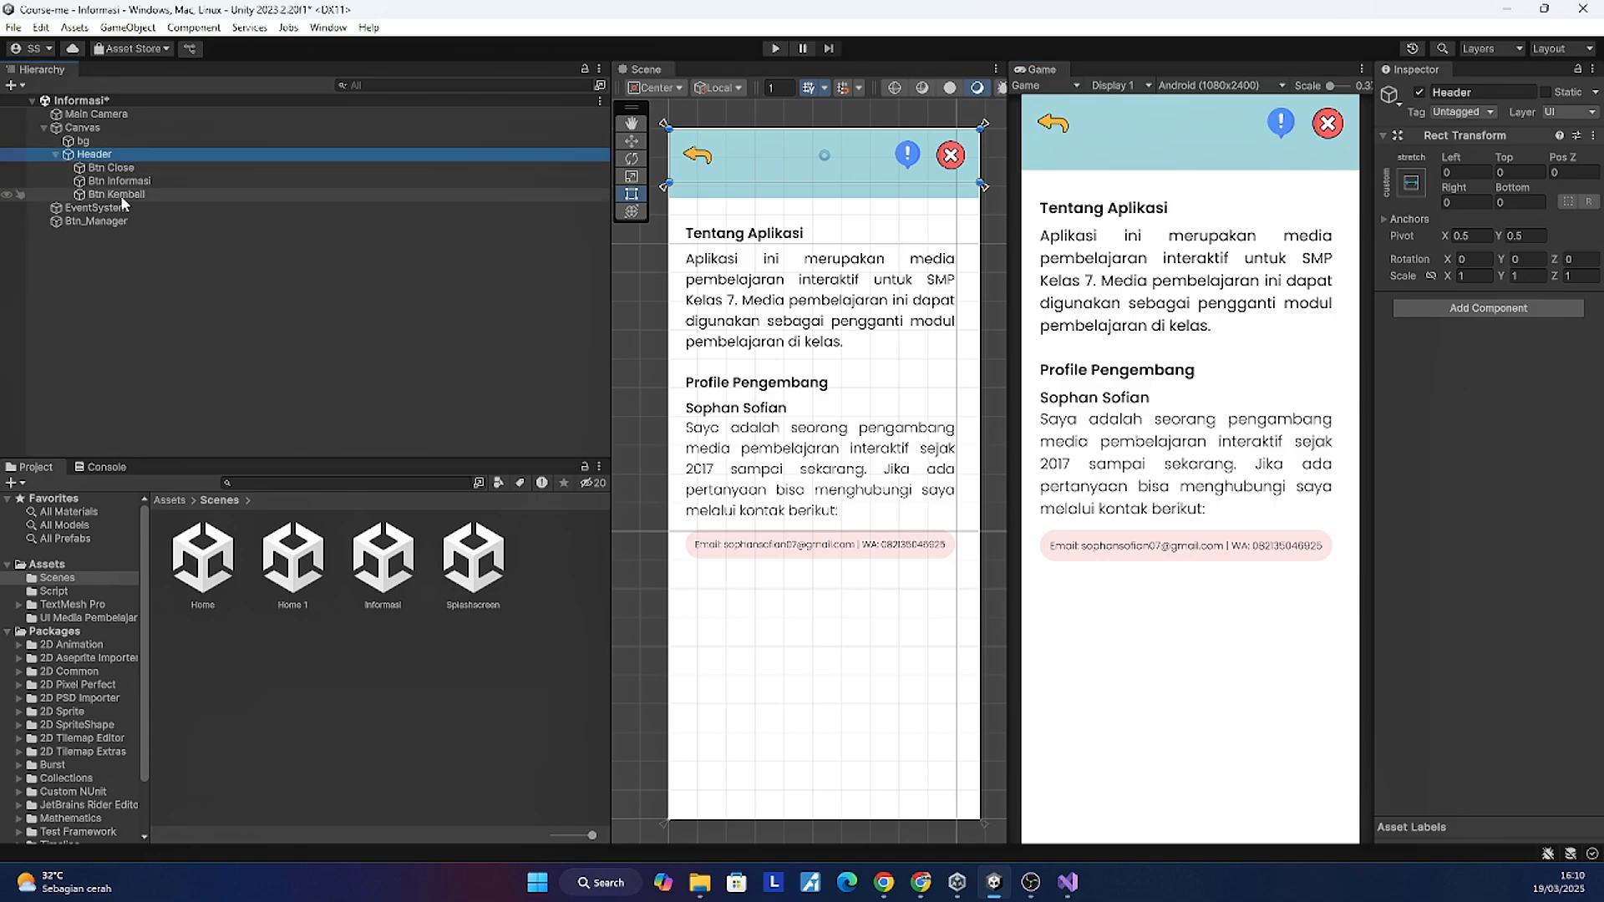
left_click(122, 195)
scroll(1542, 650, "down", 3)
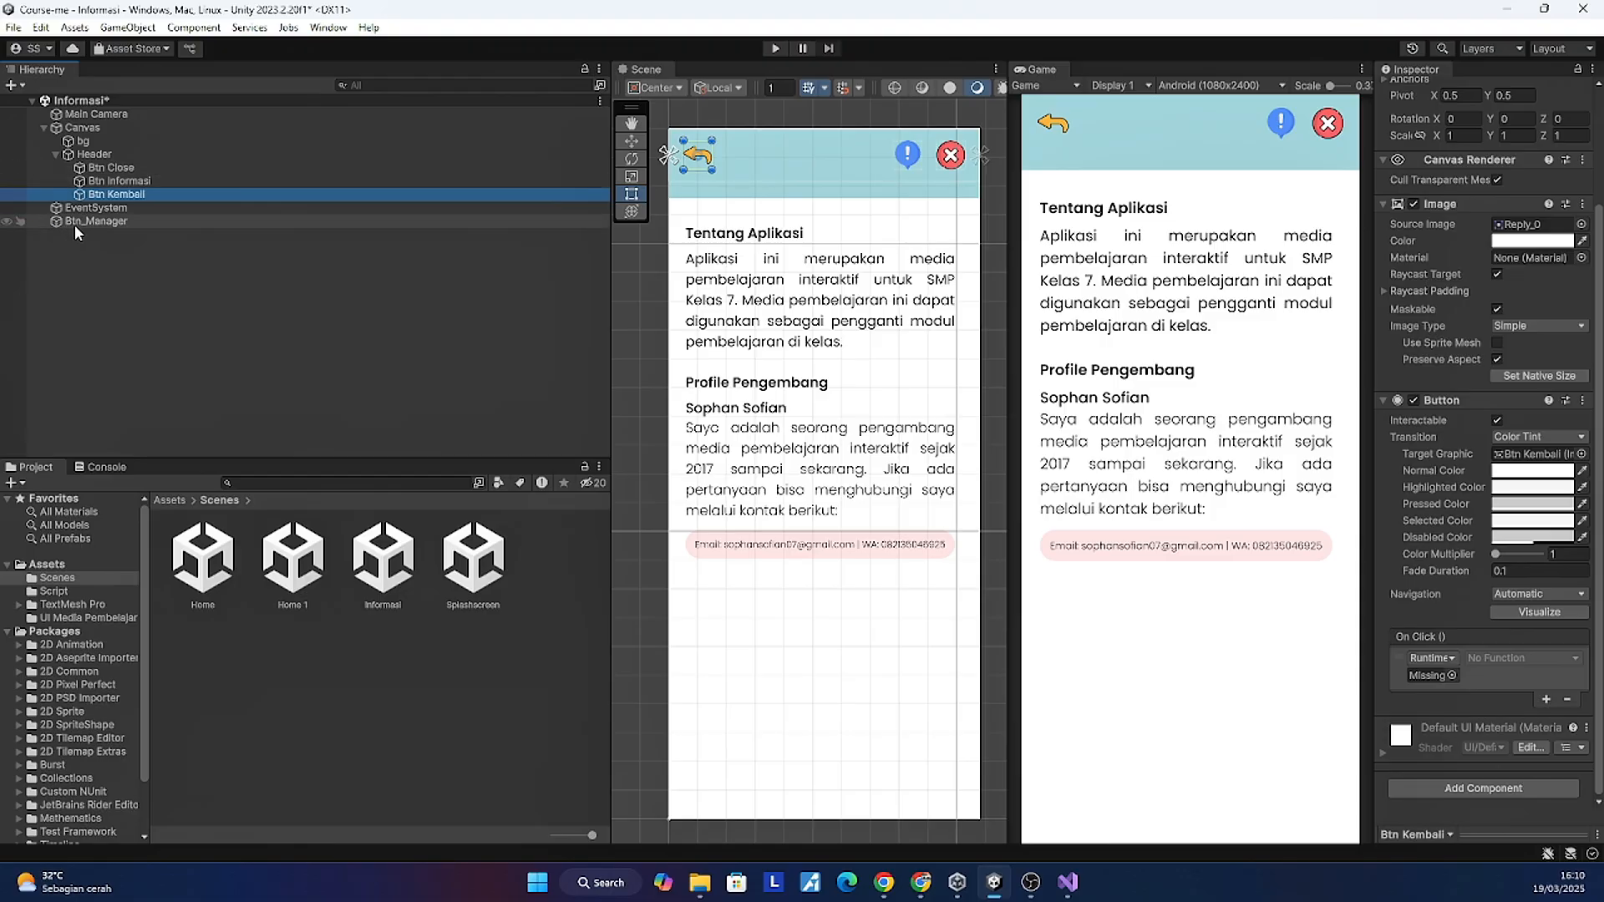
left_click_drag(75, 222, 1424, 685)
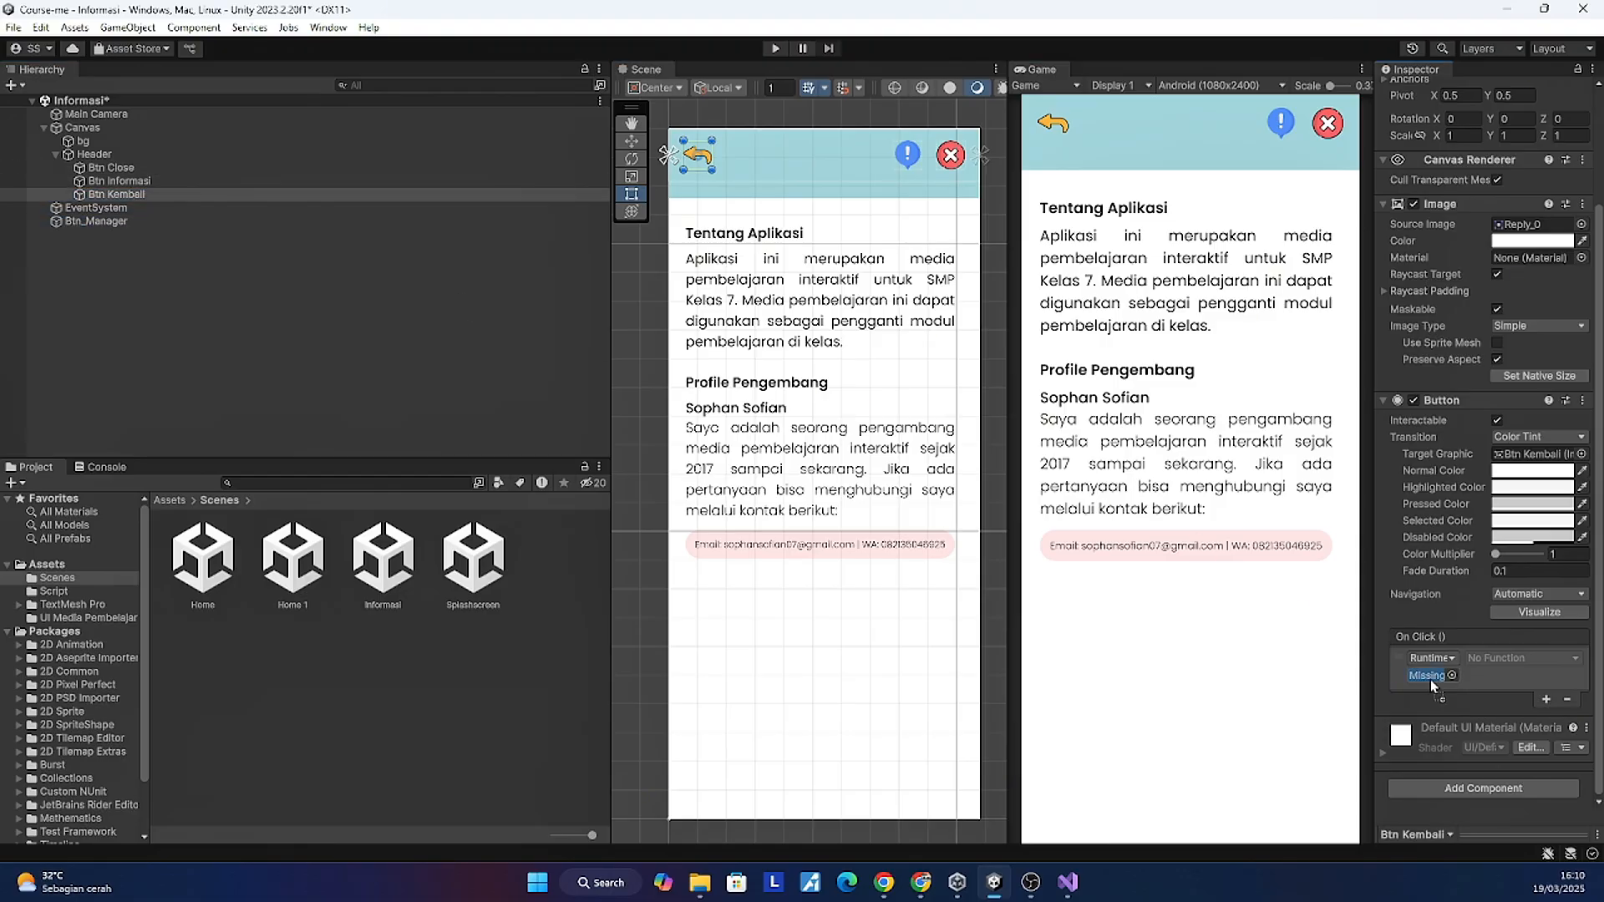
left_click(1482, 660)
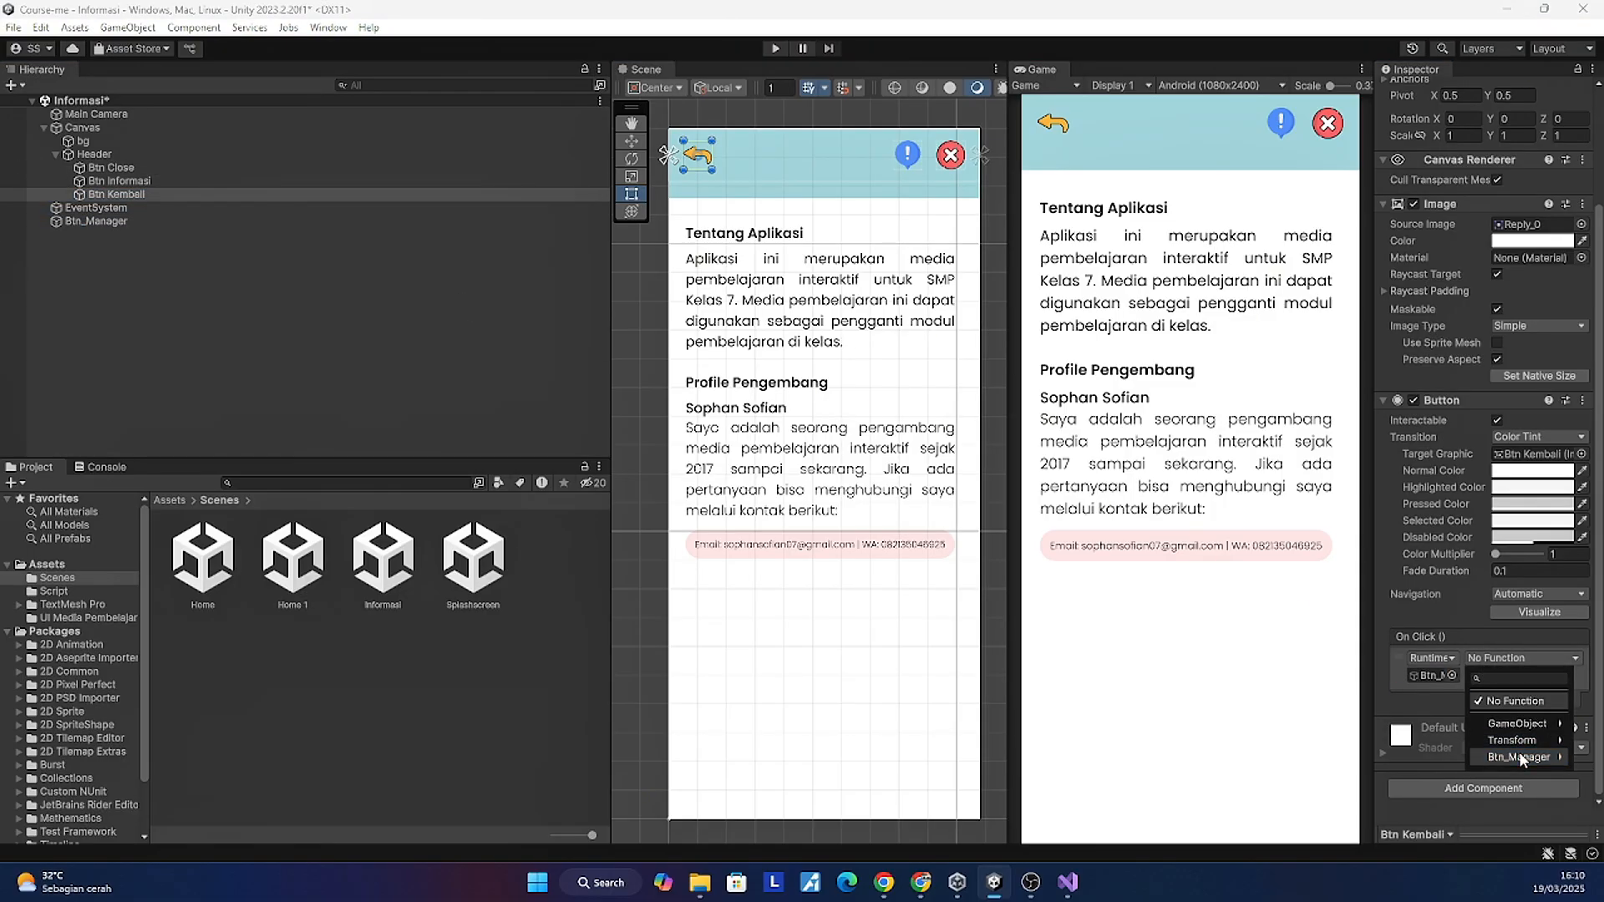
mouse_move(1517, 756)
left_click(1340, 685)
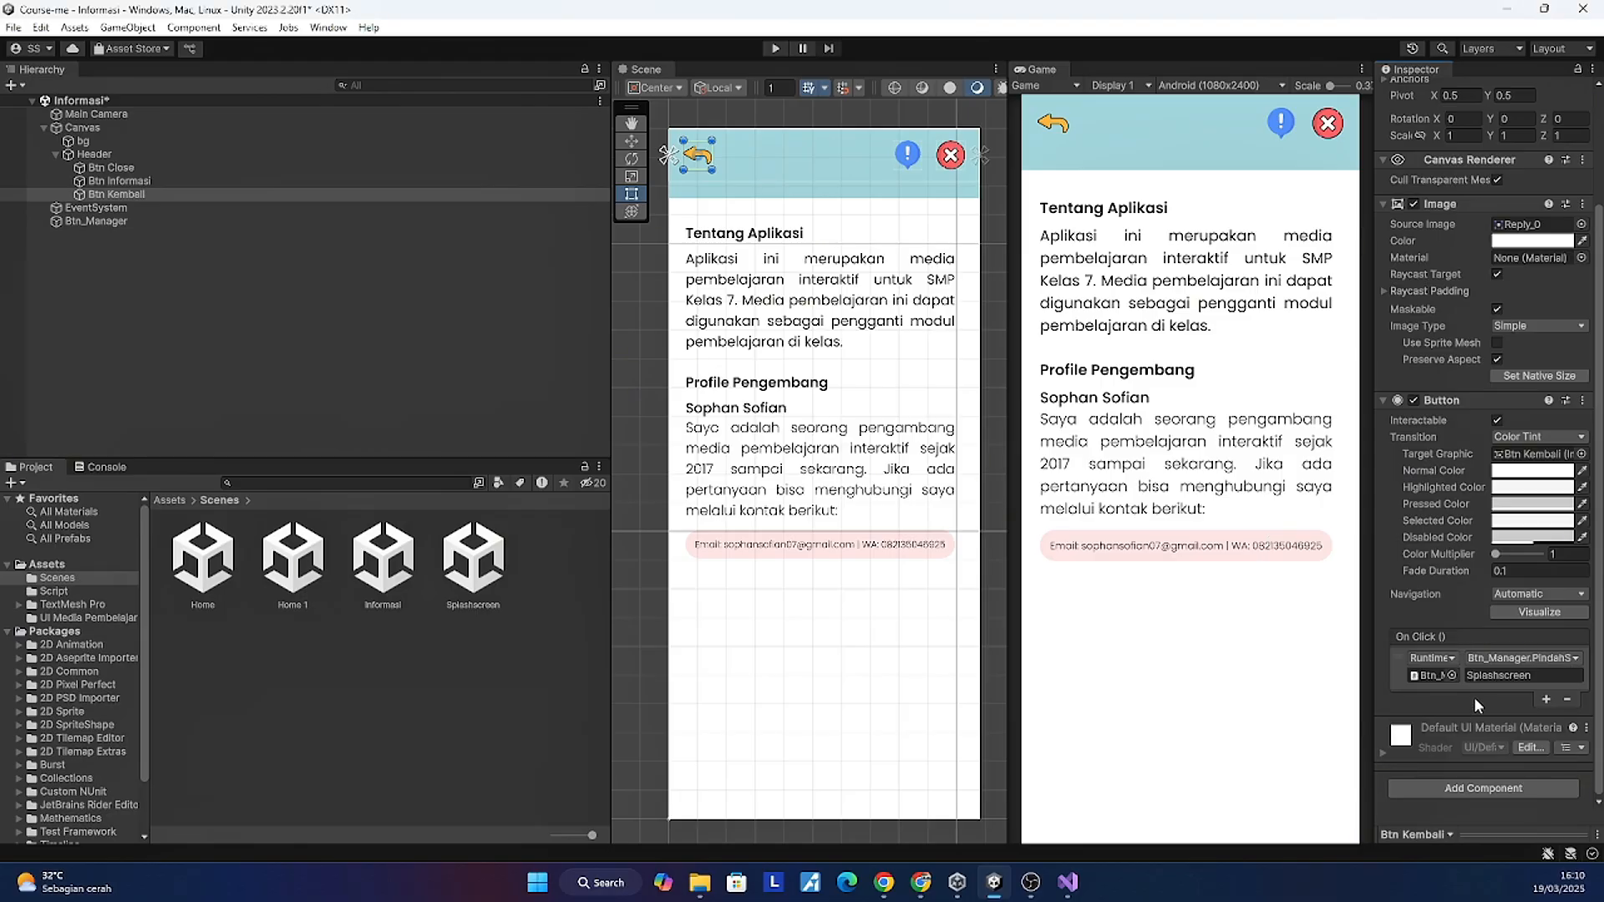
left_click(1541, 677)
type("Home")
key("ctrl+s")
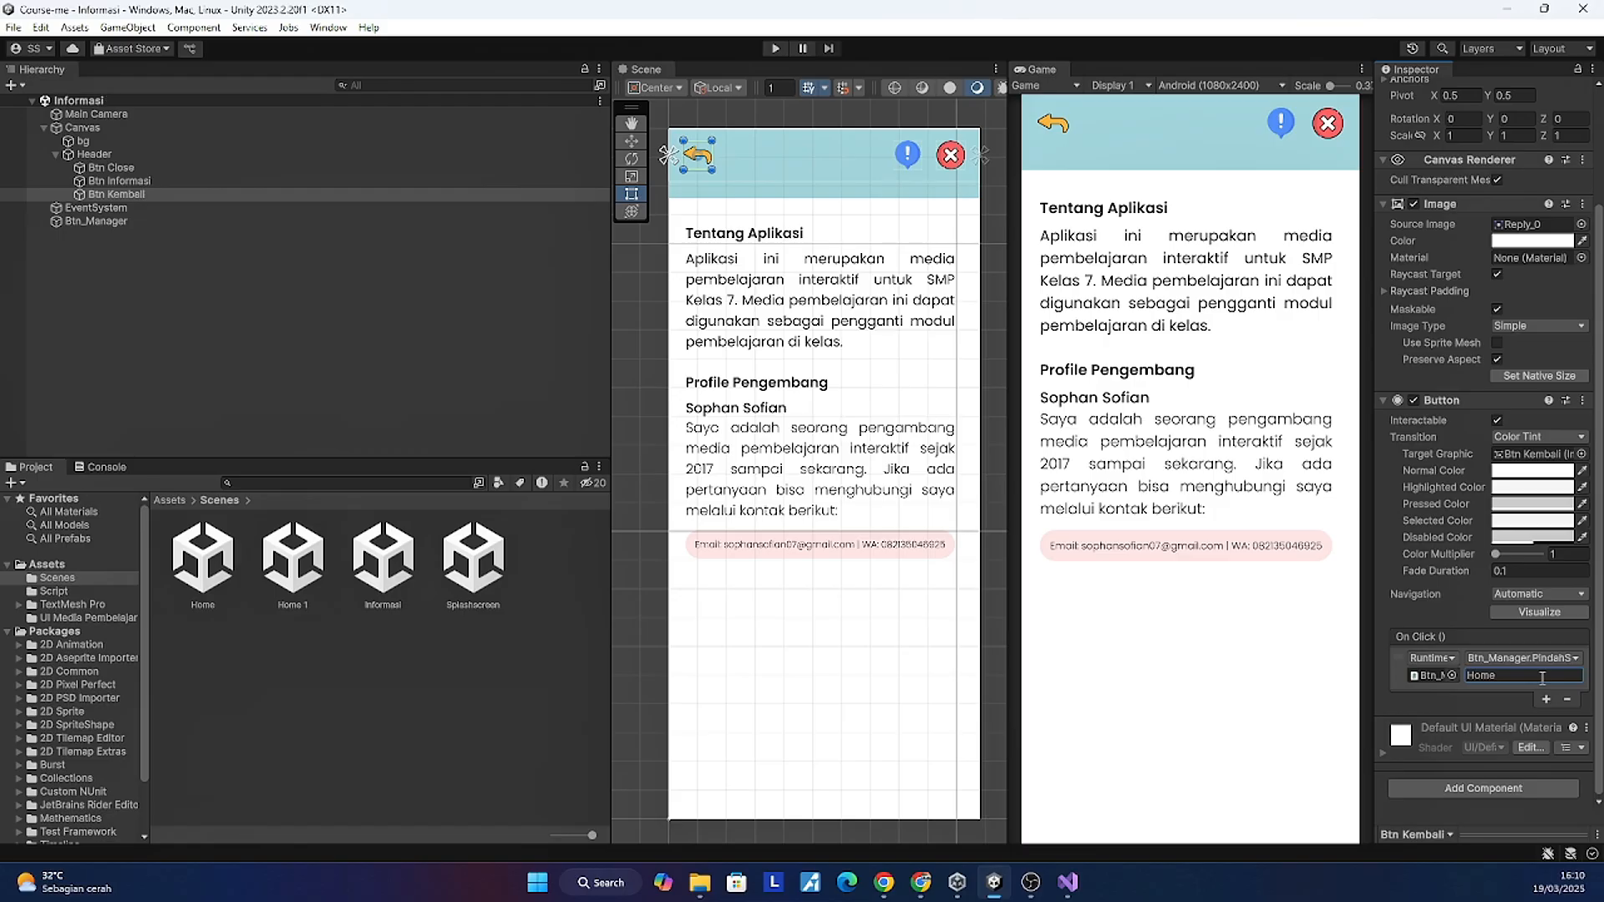
Step: Run the Informasi scene in Play mode, test the back button in the header, and stop playing
left_click(784, 53)
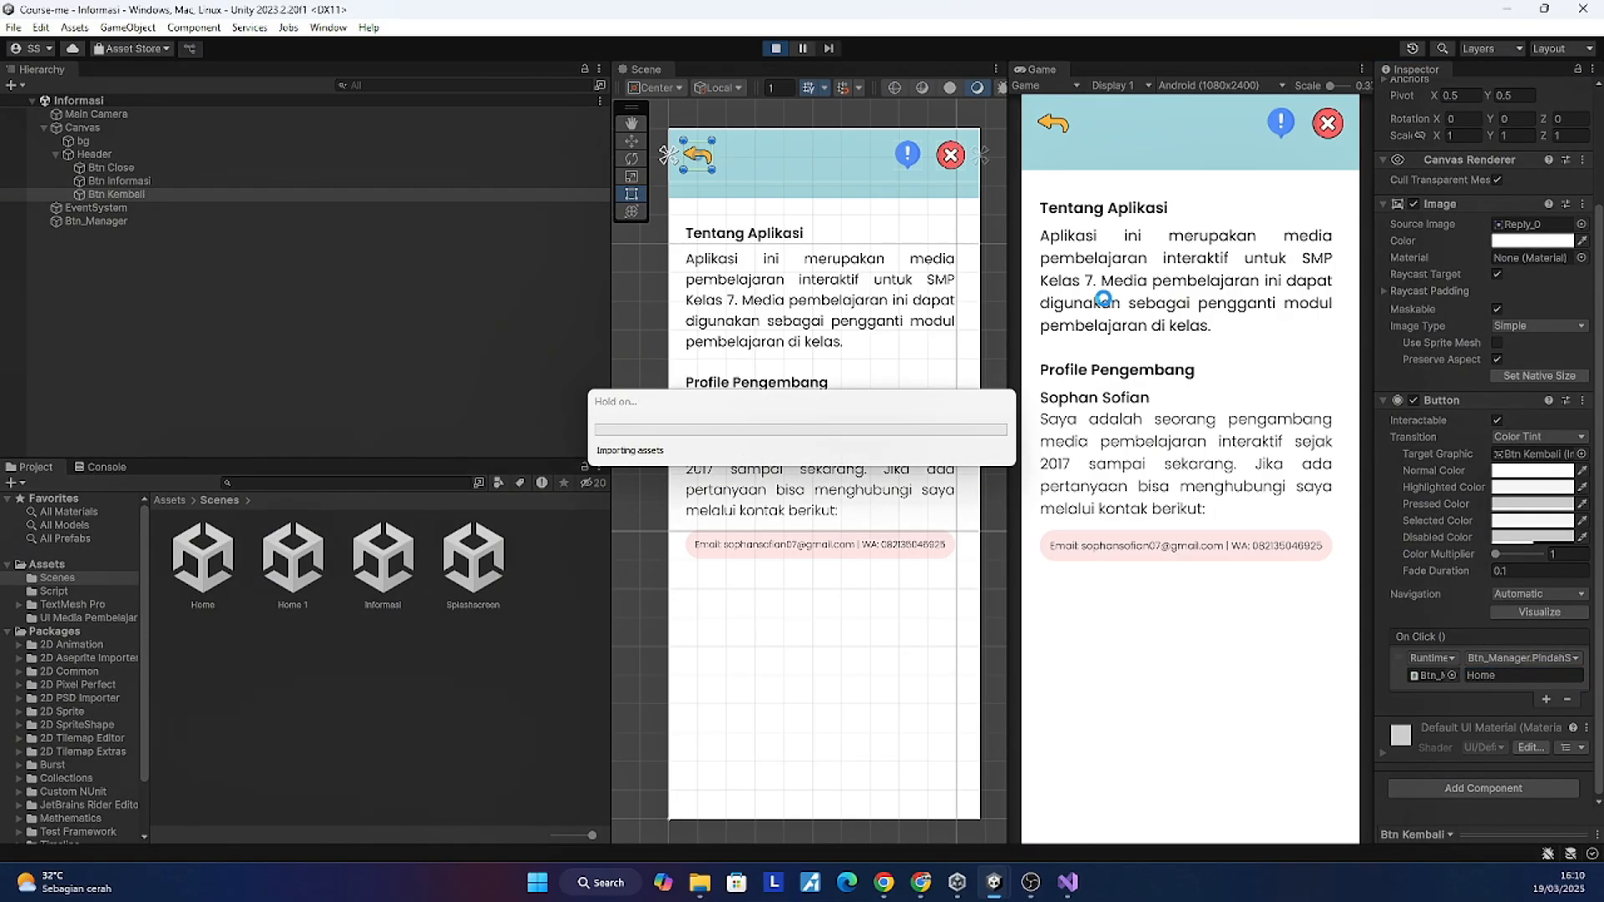
left_click(1053, 124)
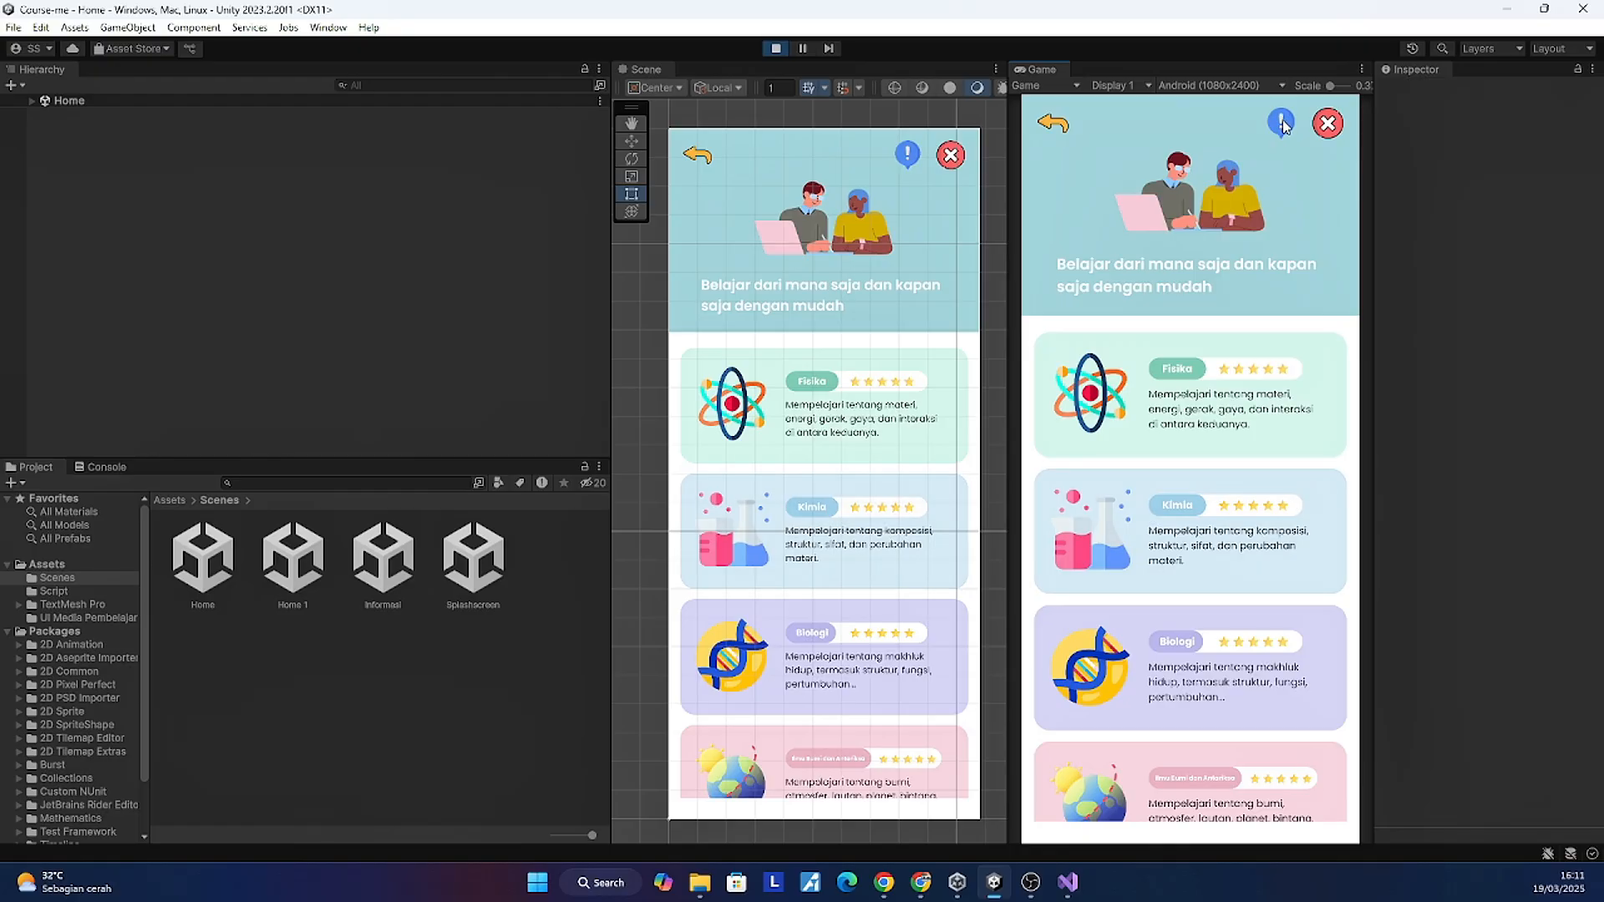
left_click(779, 48)
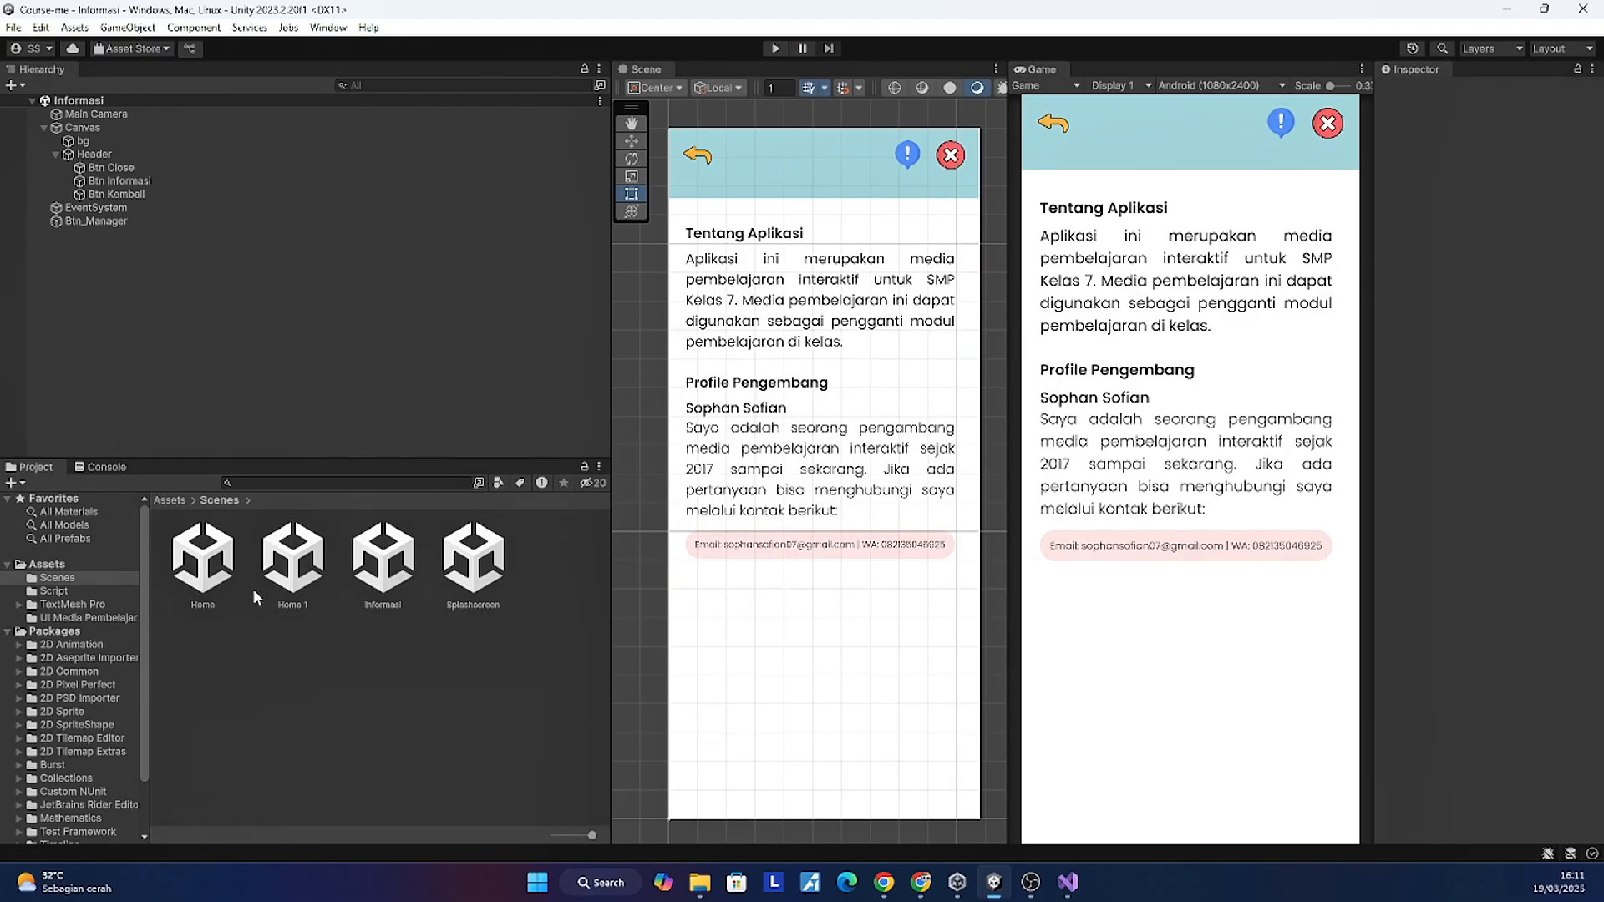
Step: Open the Home scene, link Btn Informasi's On Click event to Btn_Manager's PindahScene function with argument Informasi, and save
double_click(201, 560)
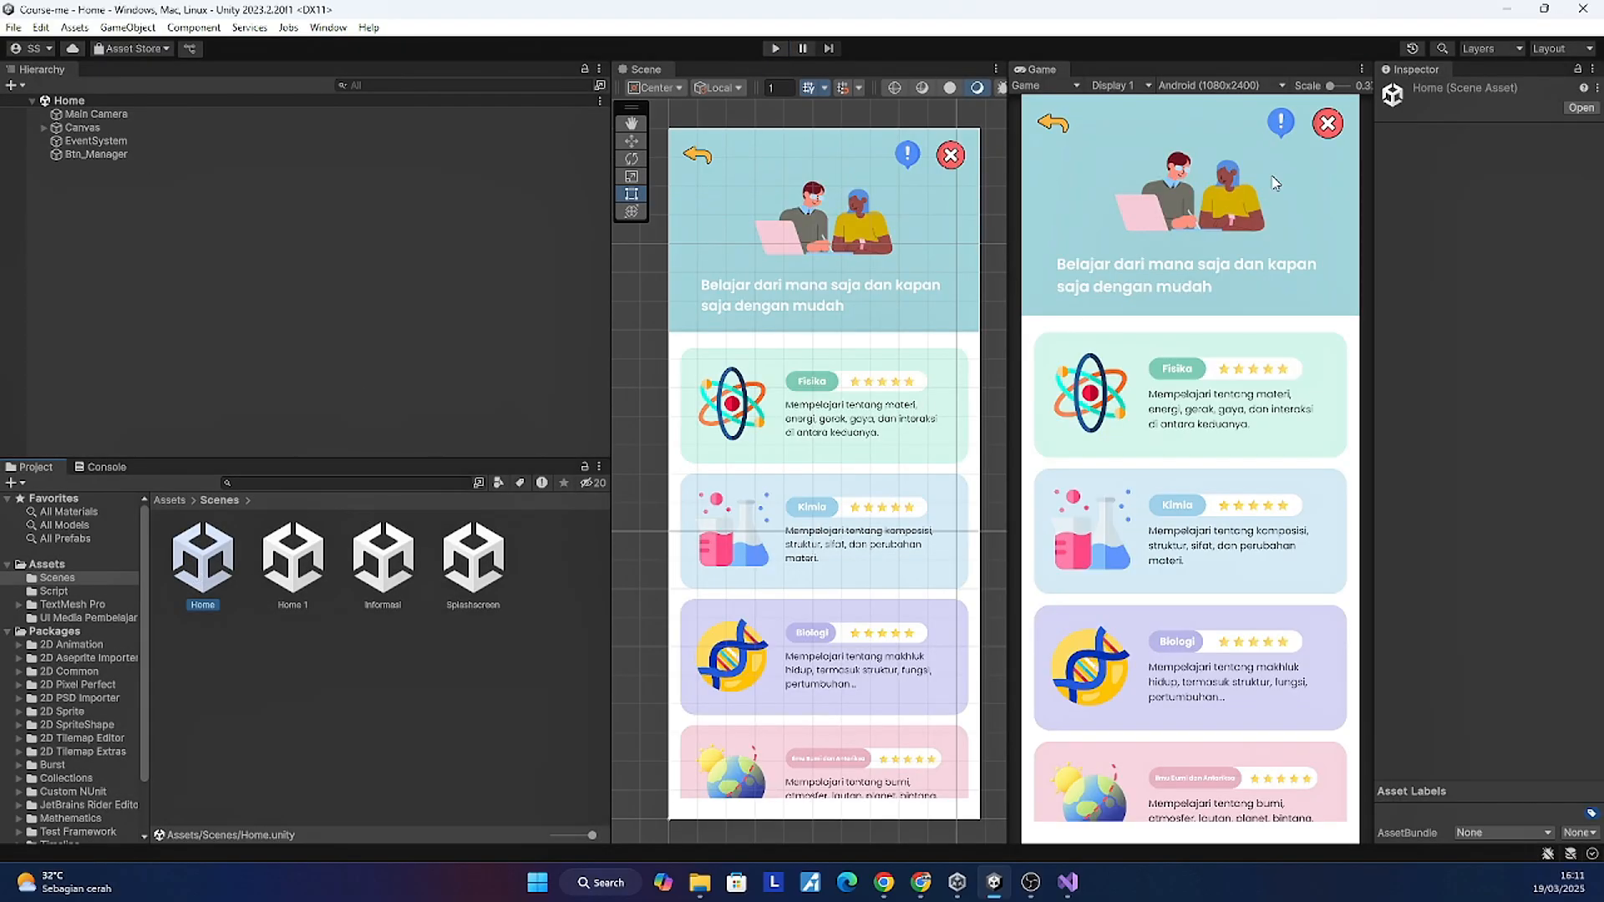
left_click(910, 162)
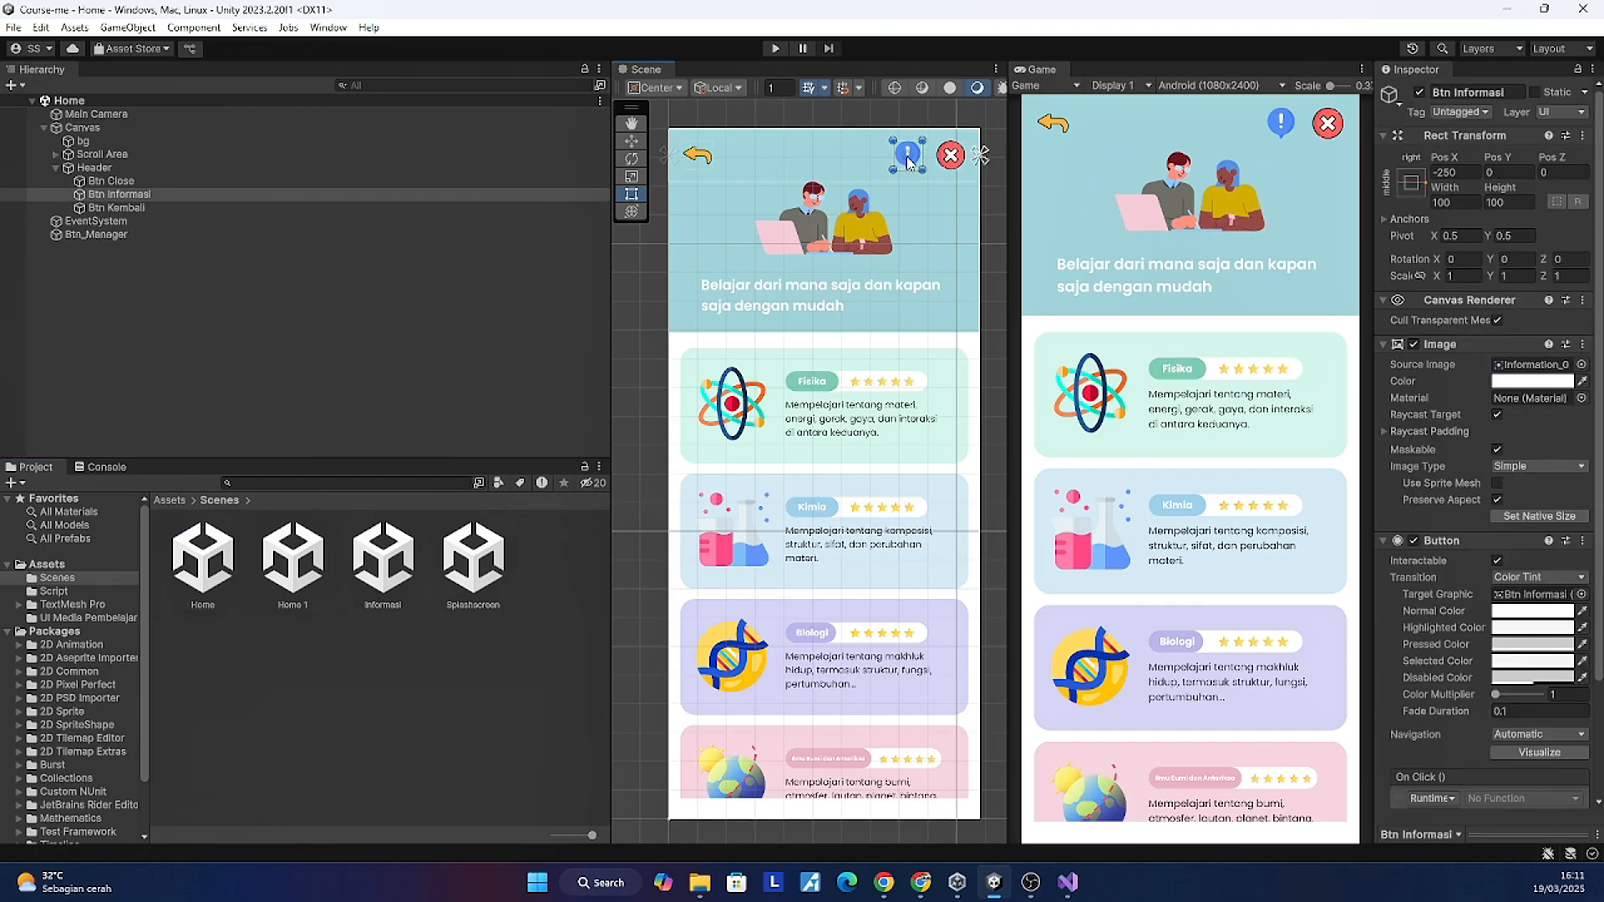
scroll(1457, 590, "down", 3)
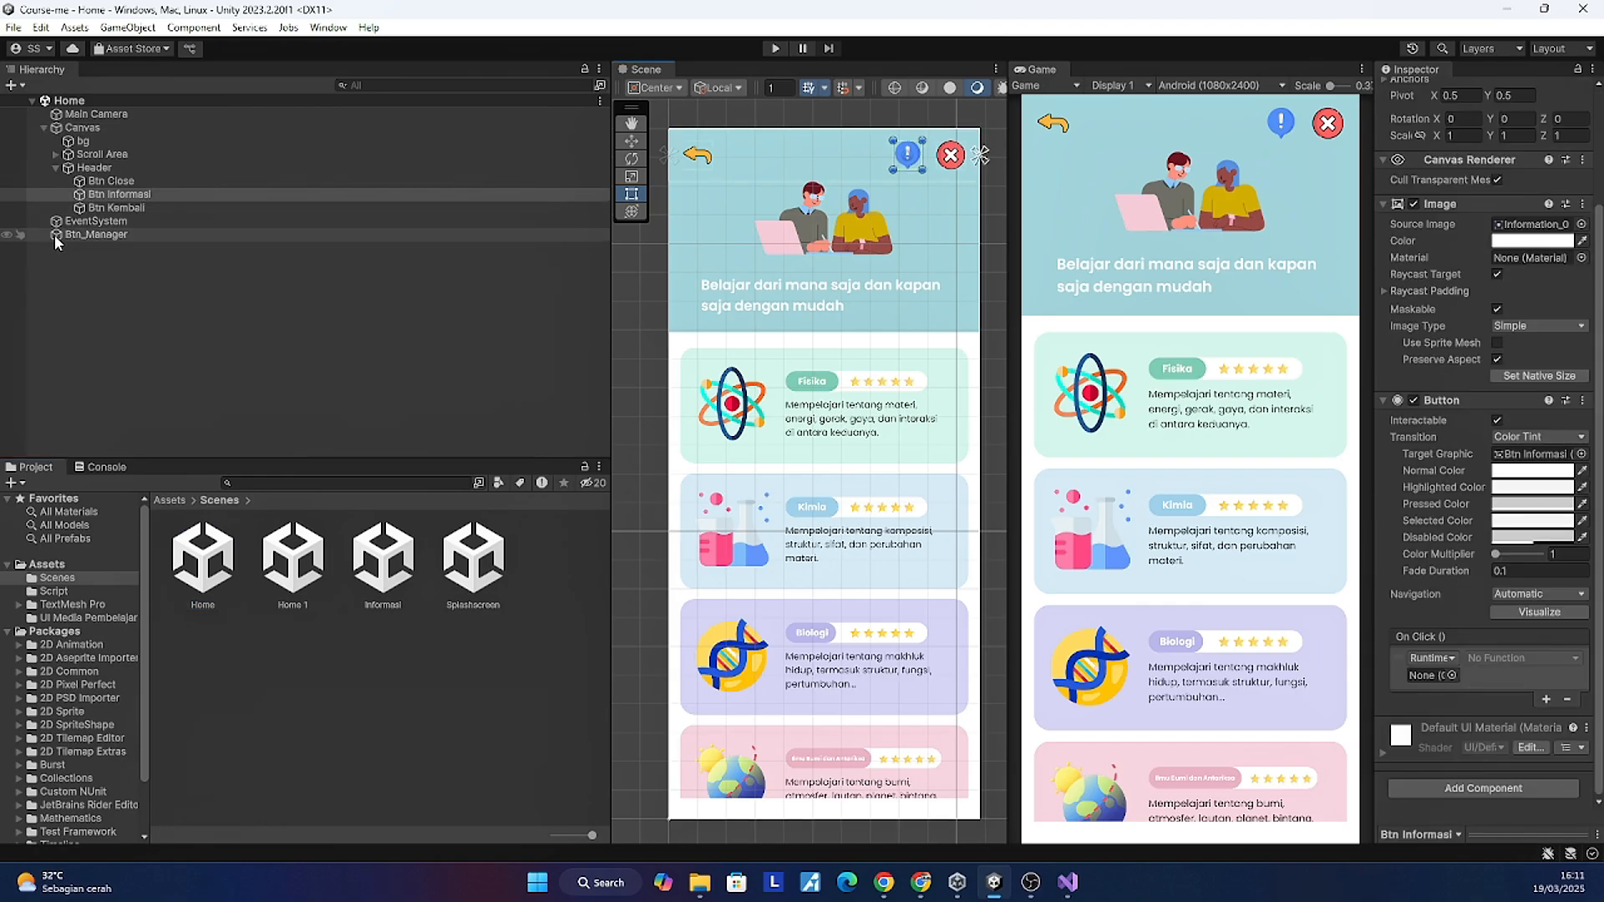
left_click_drag(83, 234, 1449, 674)
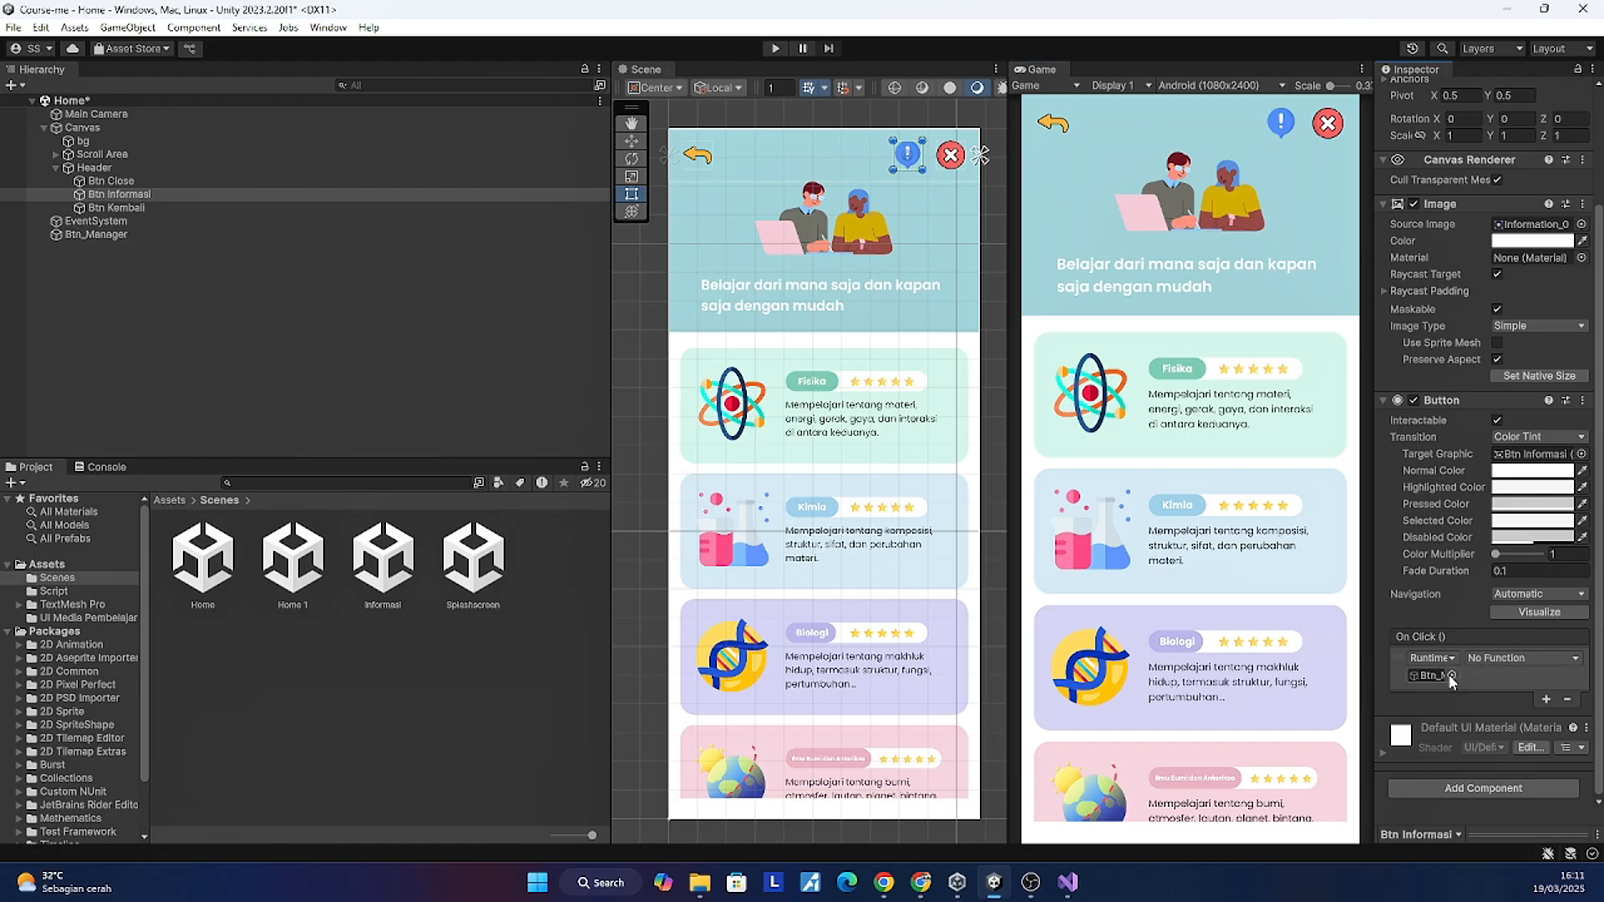
left_click(1496, 660)
mouse_move(1513, 757)
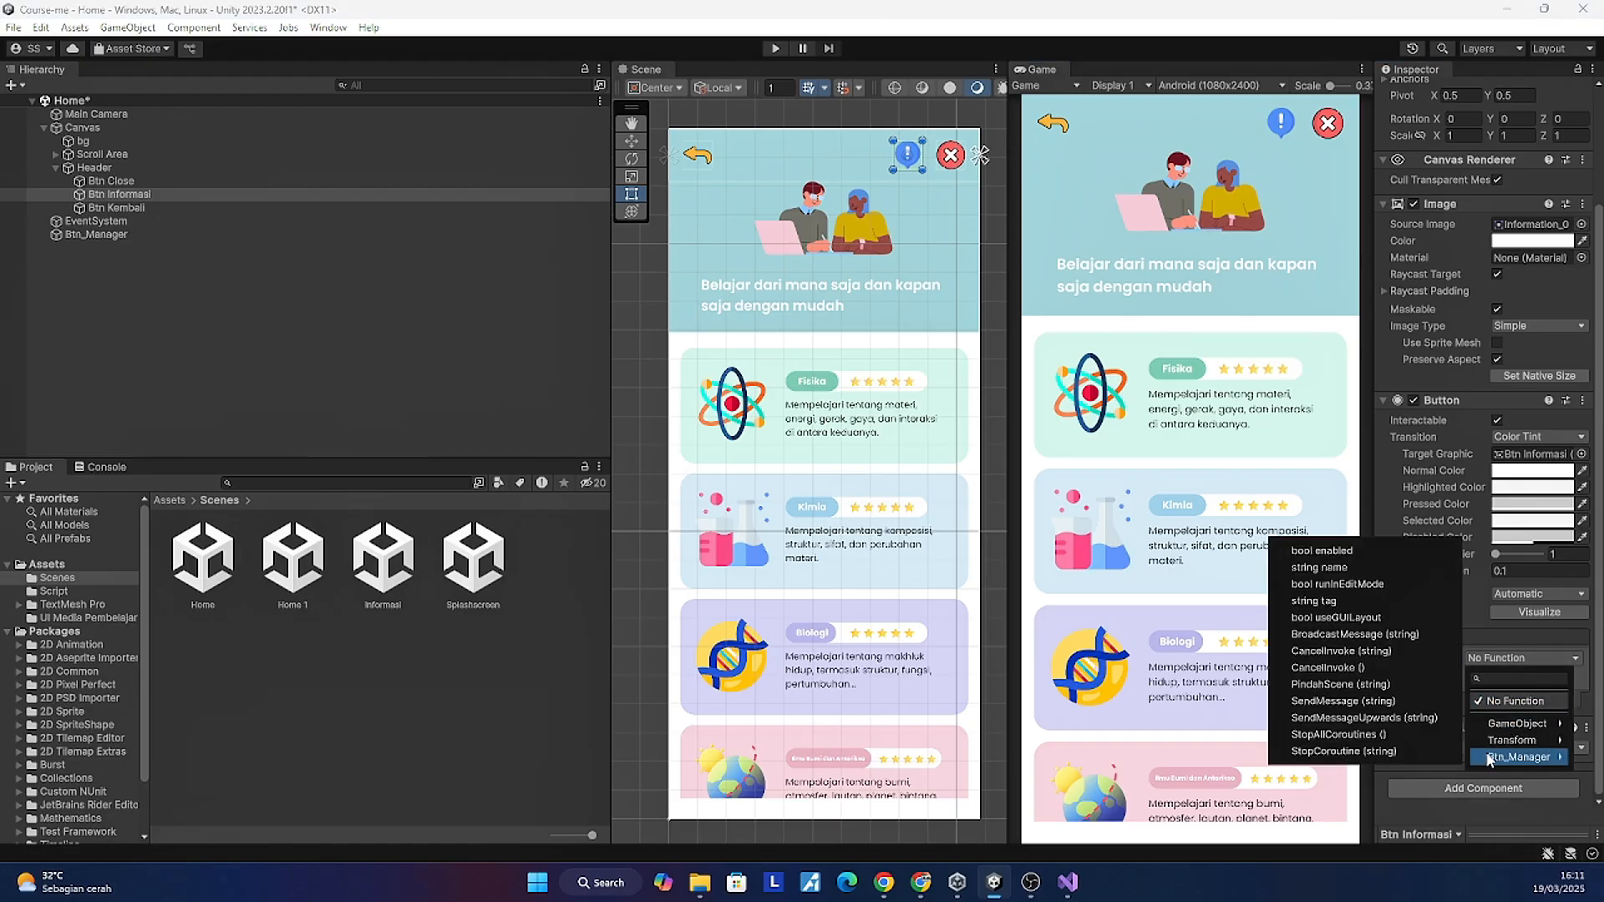
left_click(1353, 685)
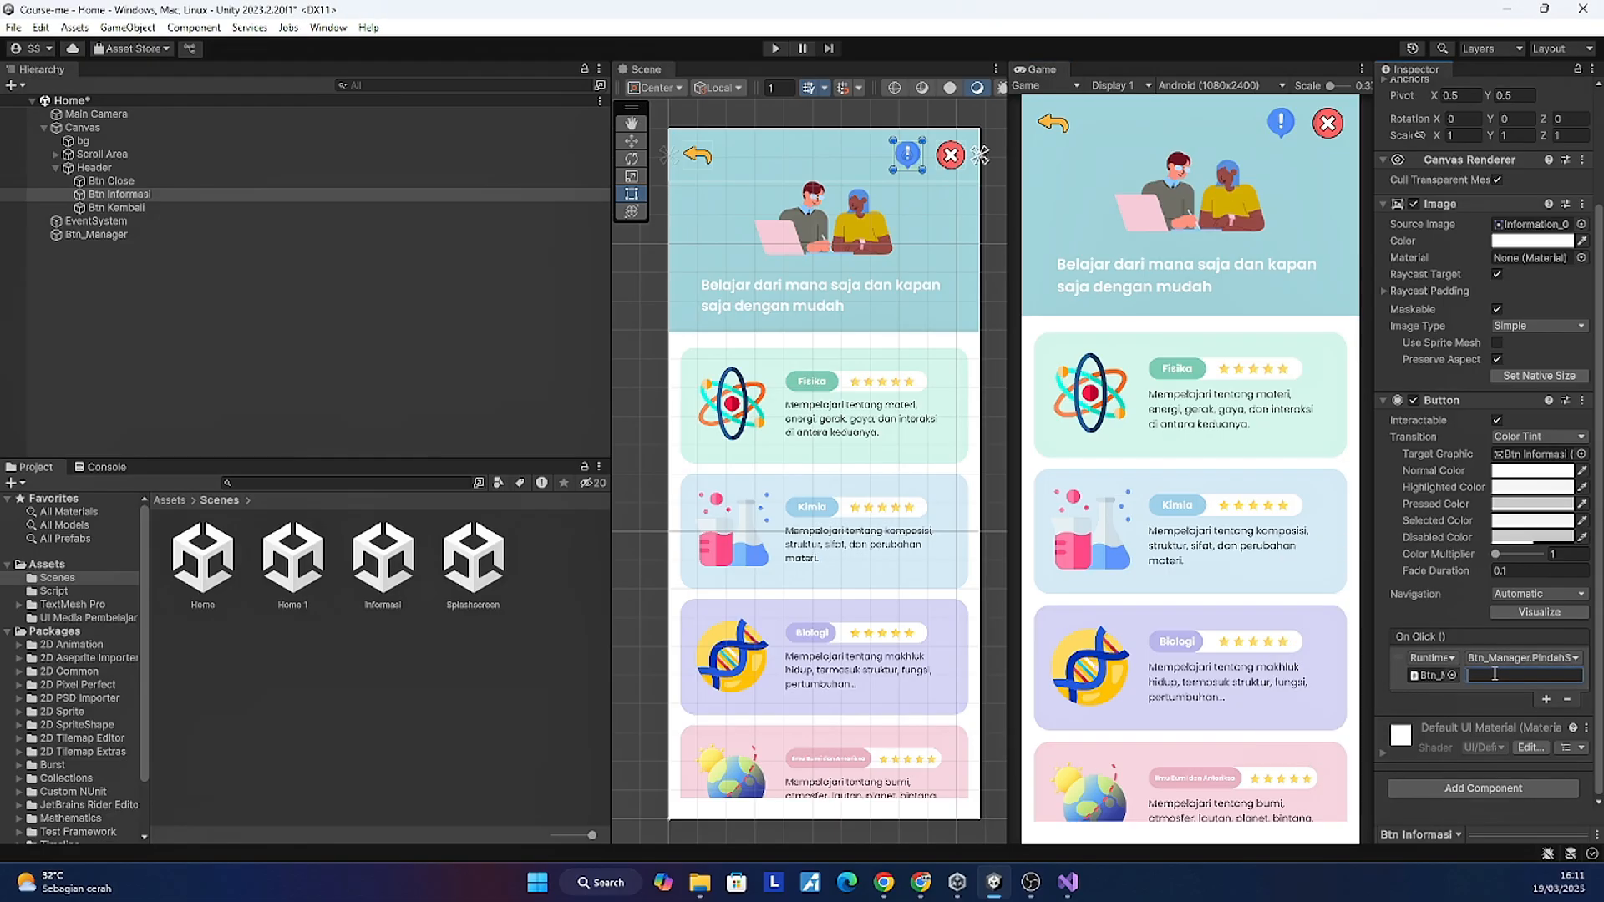
left_click(1498, 674)
type("Informasi")
key("ctrl+s")
Step: Play the Home scene and test the back button, the Mulai Belajar button, the subject list's scrolling and the information button
left_click(780, 49)
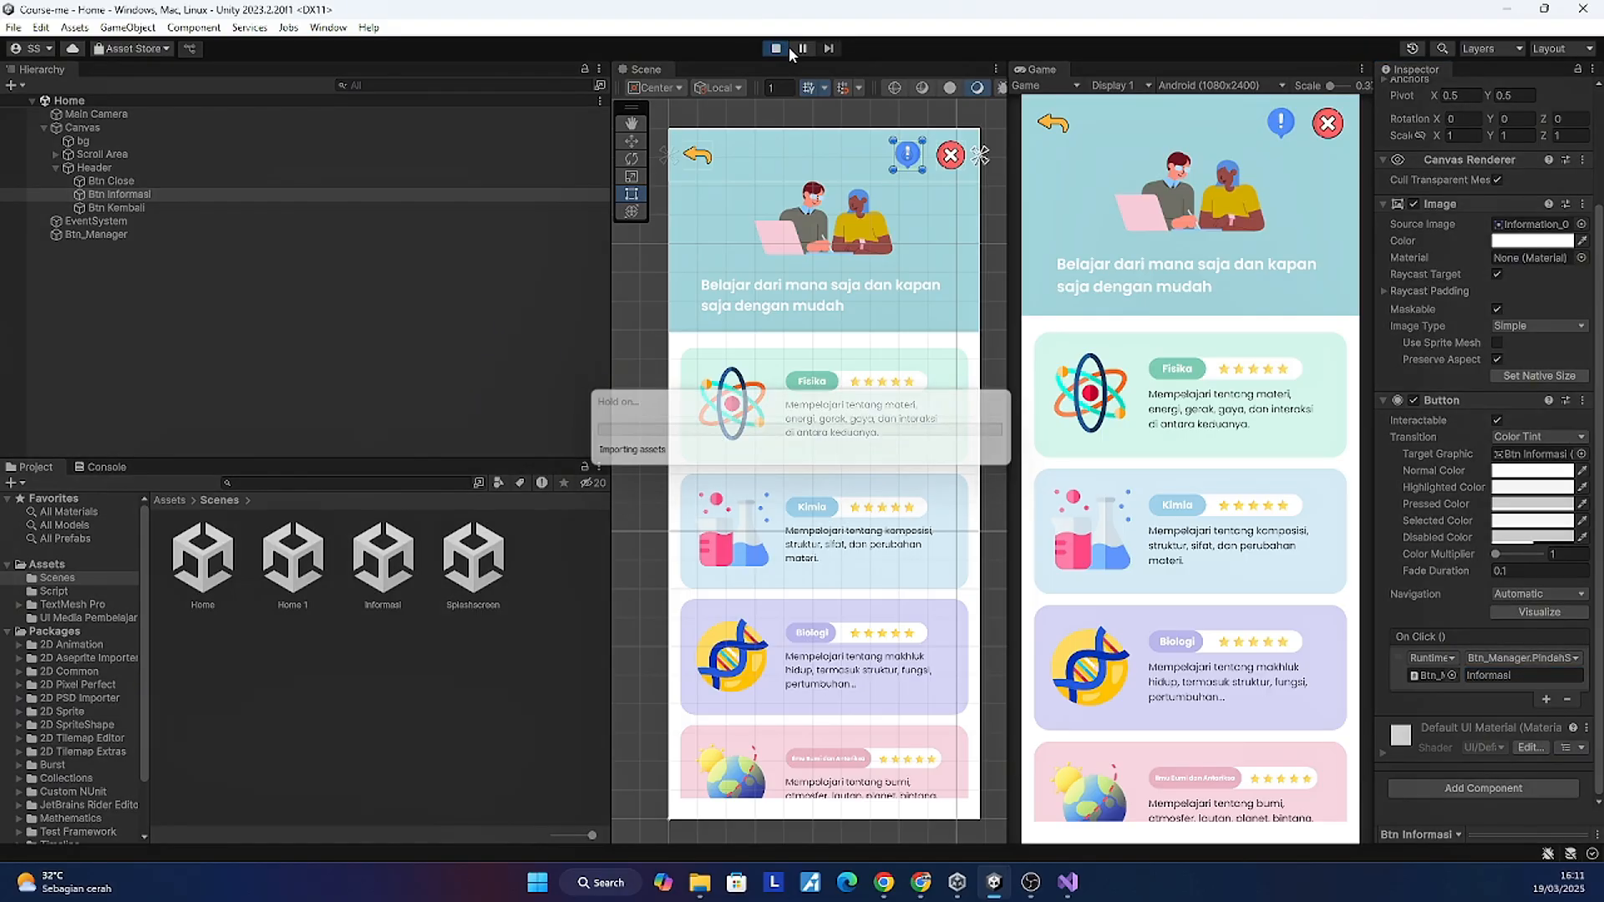
left_click(1055, 124)
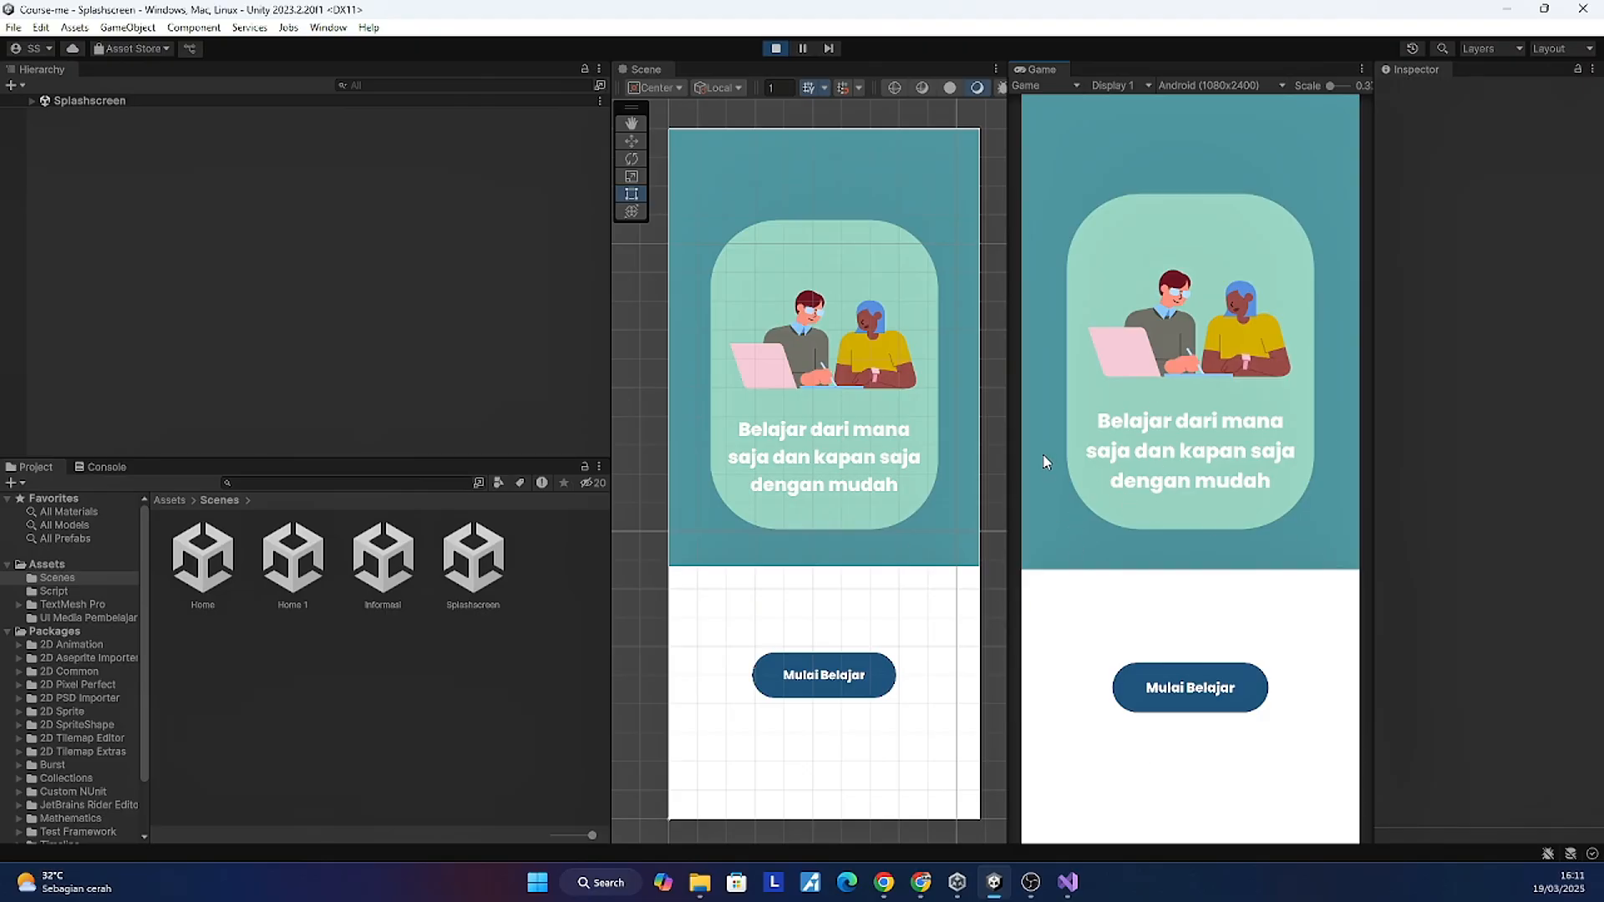
left_click(1167, 695)
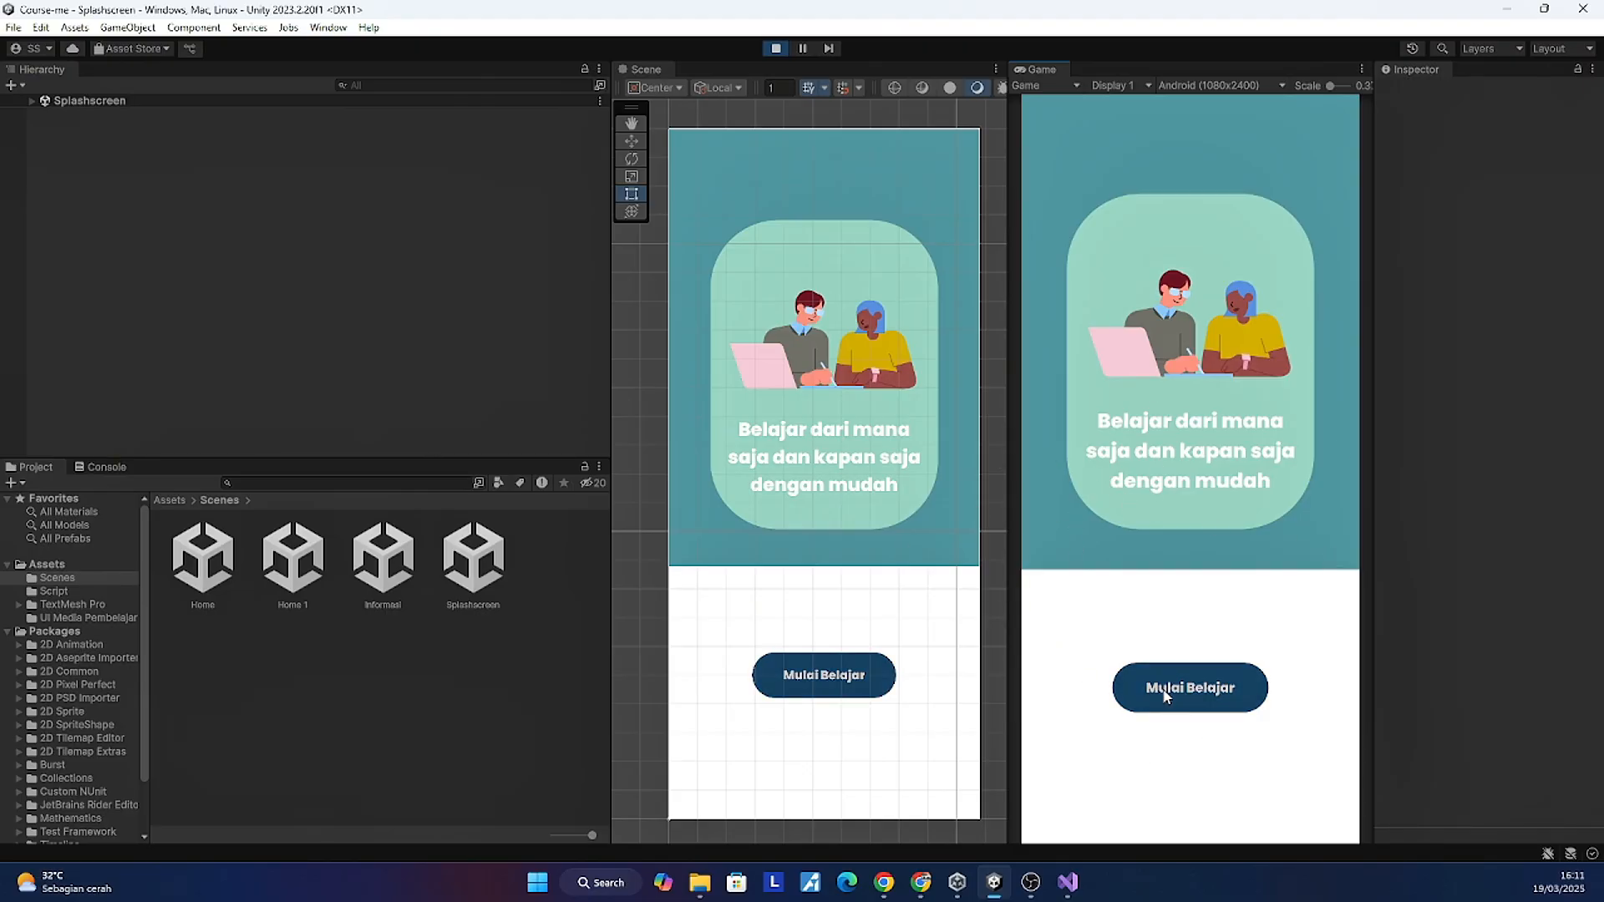
left_click_drag(1182, 716, 1257, 627)
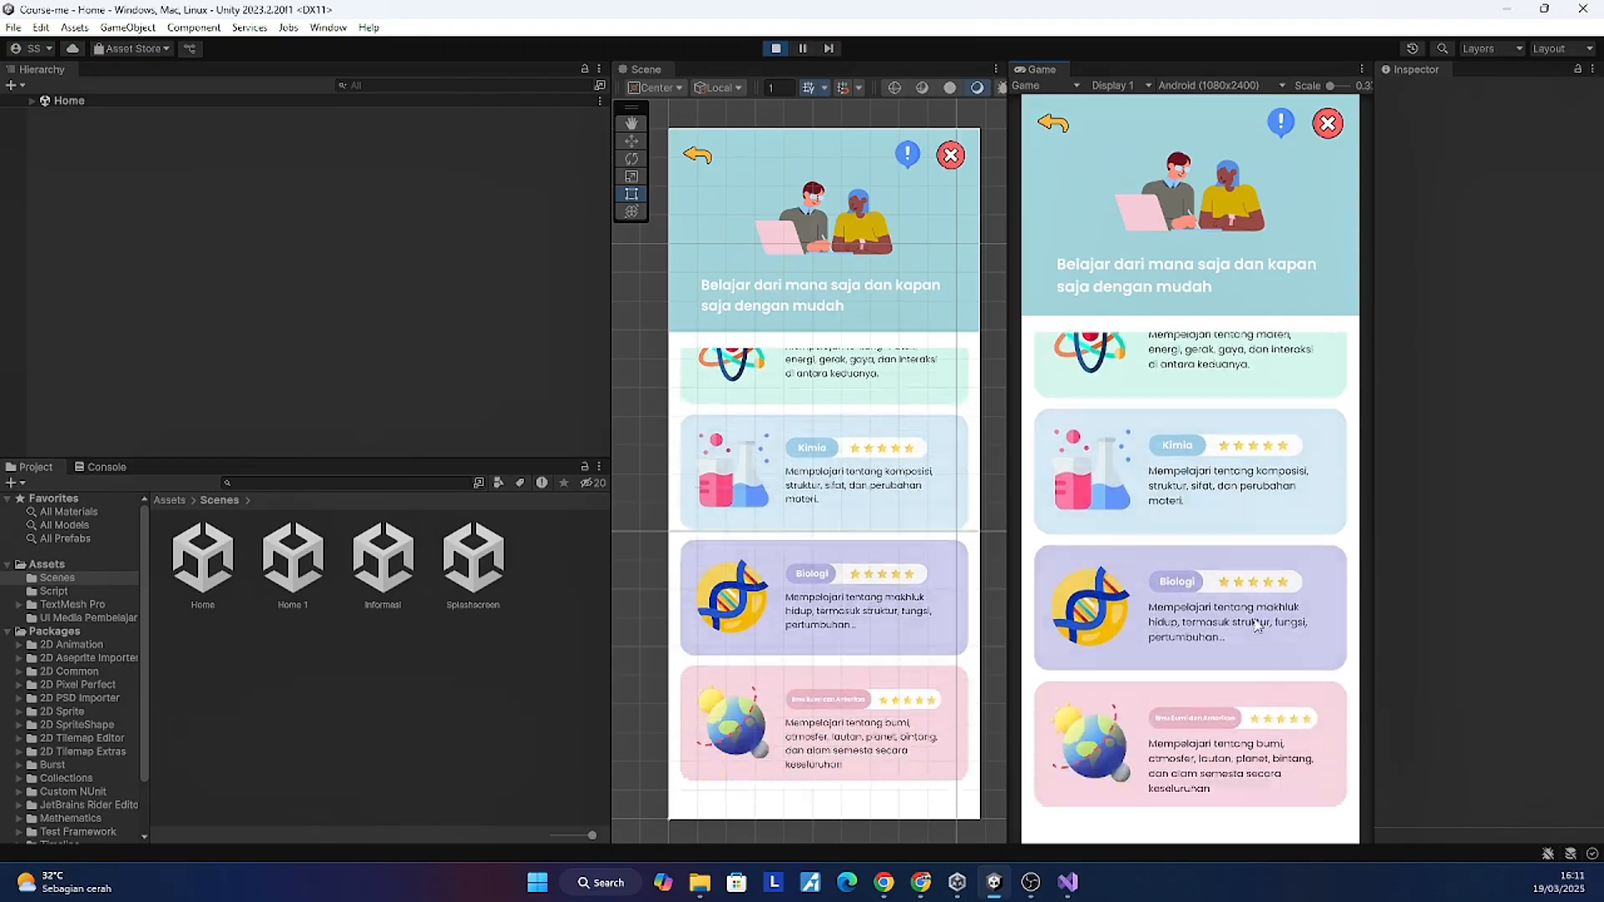
left_click(1284, 127)
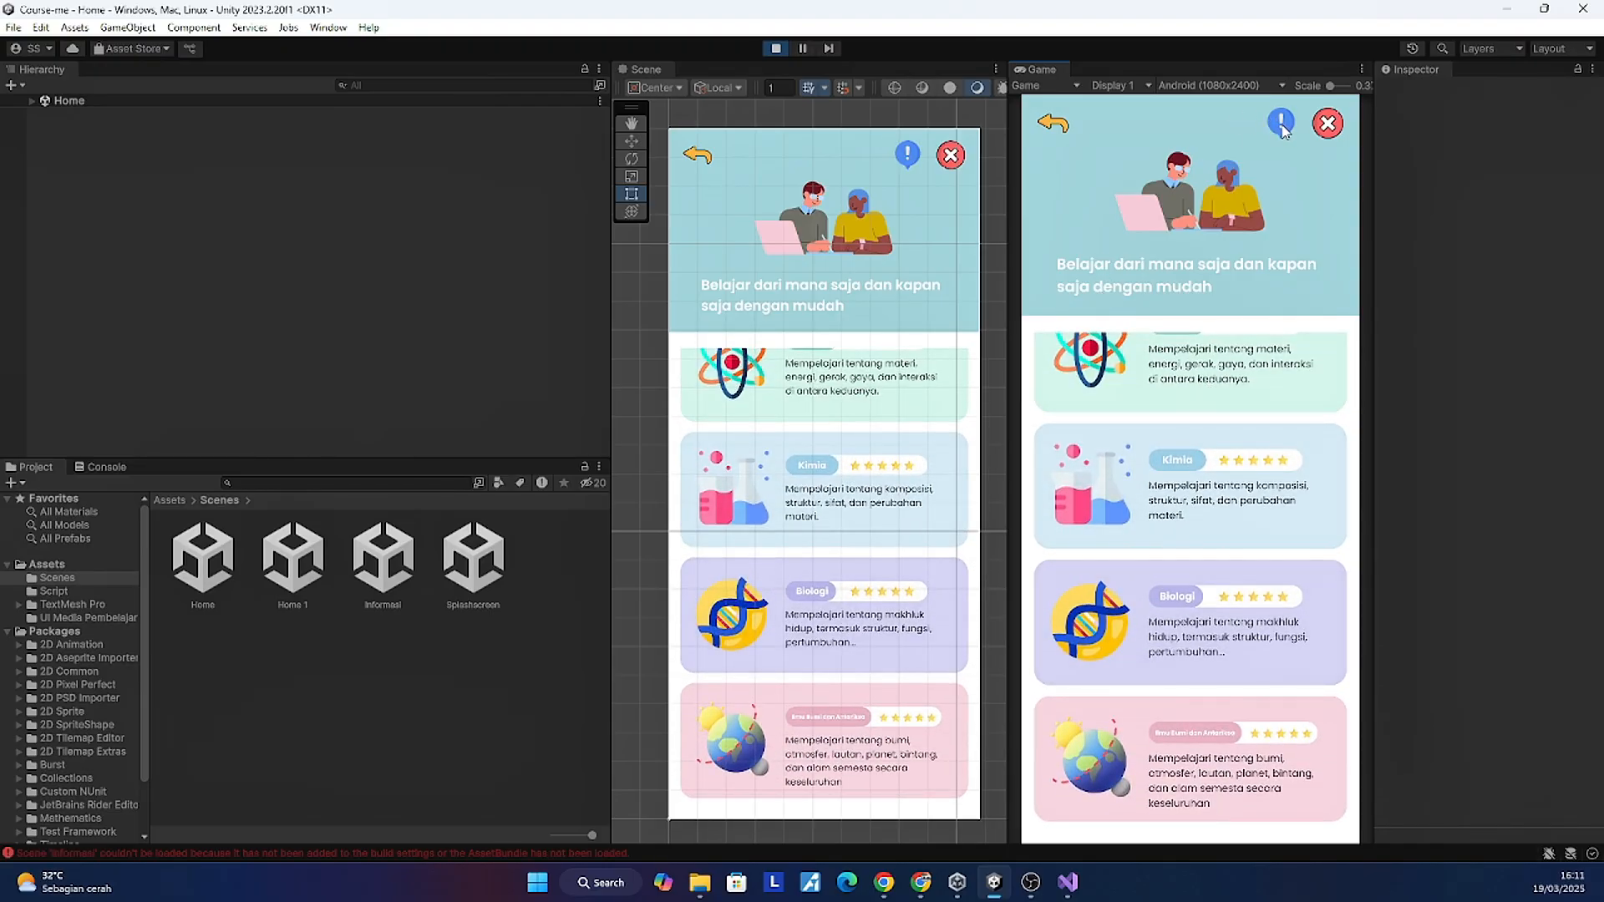
left_click(1284, 127)
Step: Read the scene-loading error in the console, then switch to Visual Studio and check the SceneManagement using line in Btn_Manager.cs
left_click(152, 856)
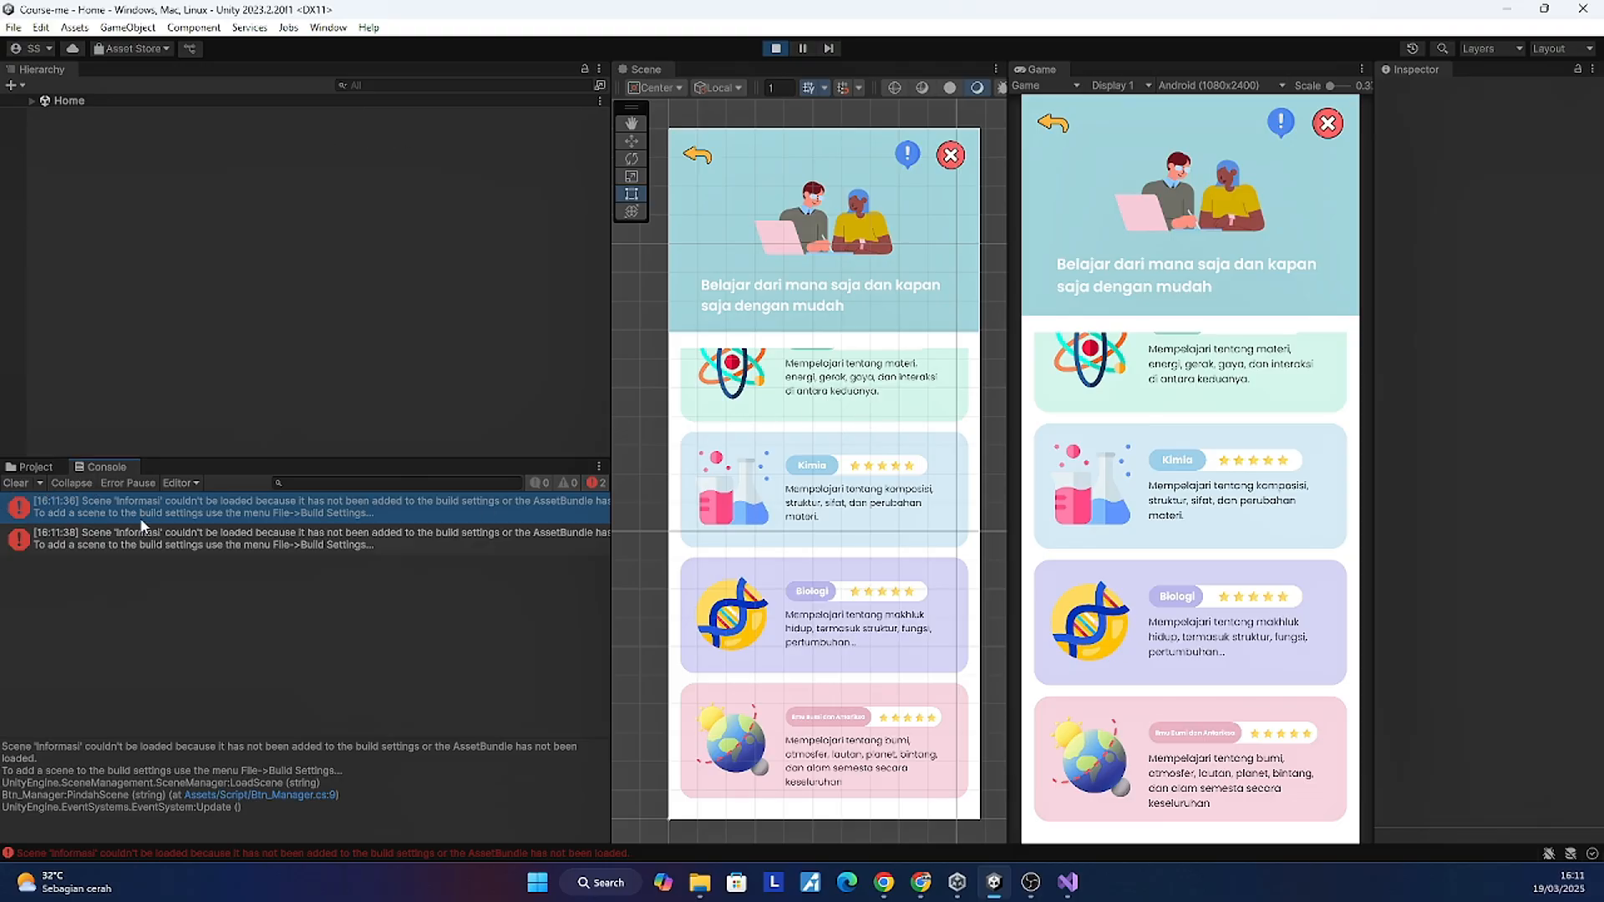
left_click(36, 467)
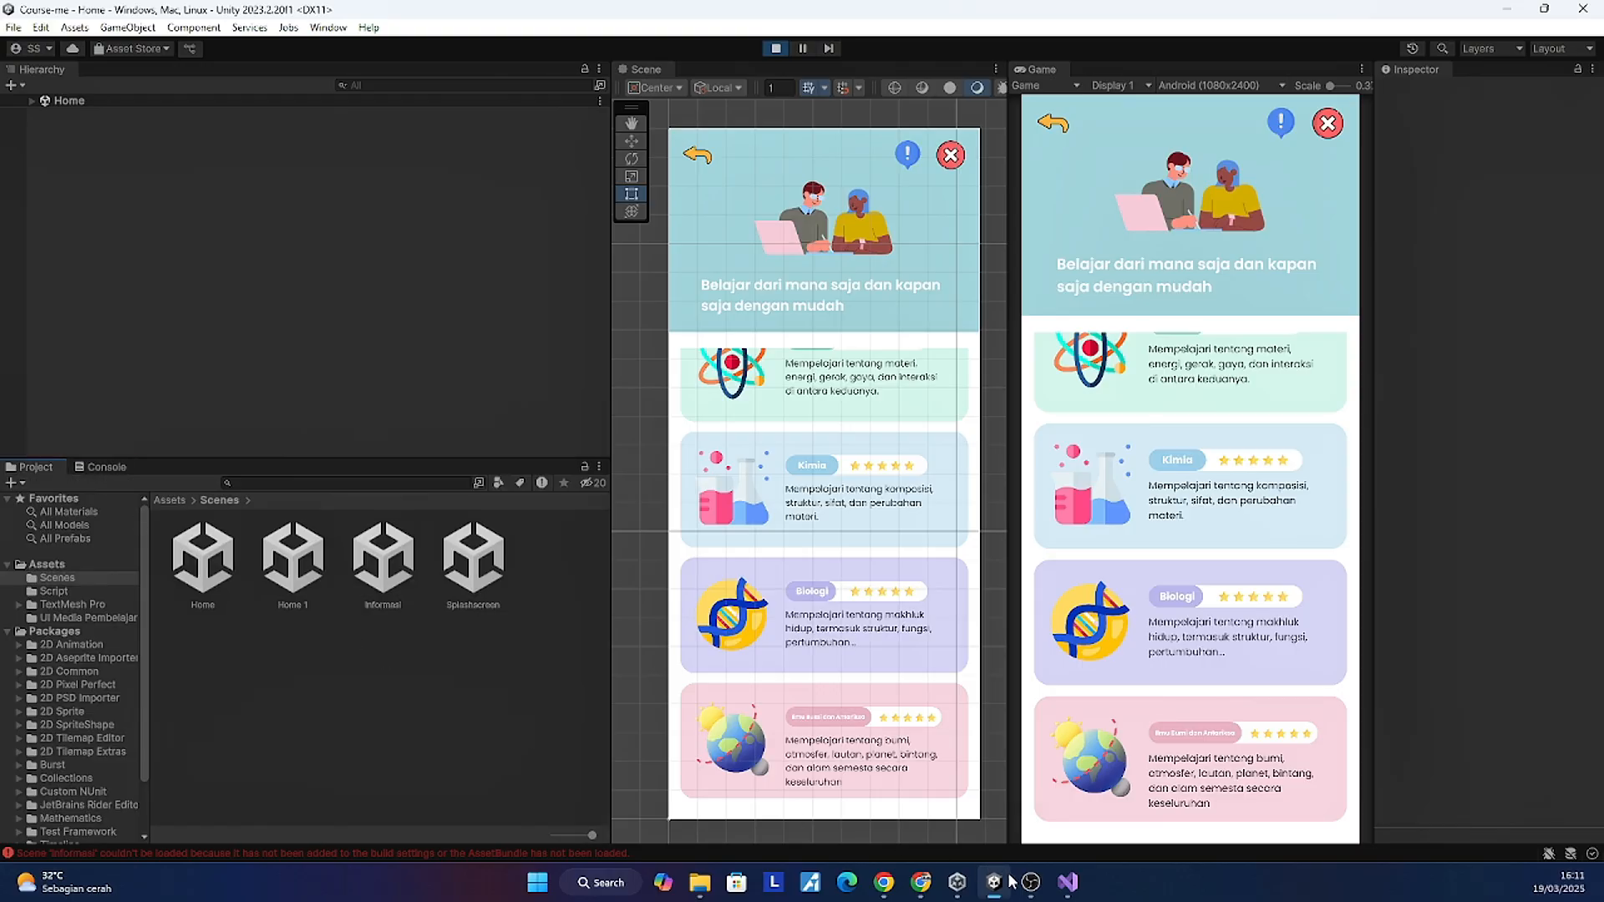
left_click(1063, 892)
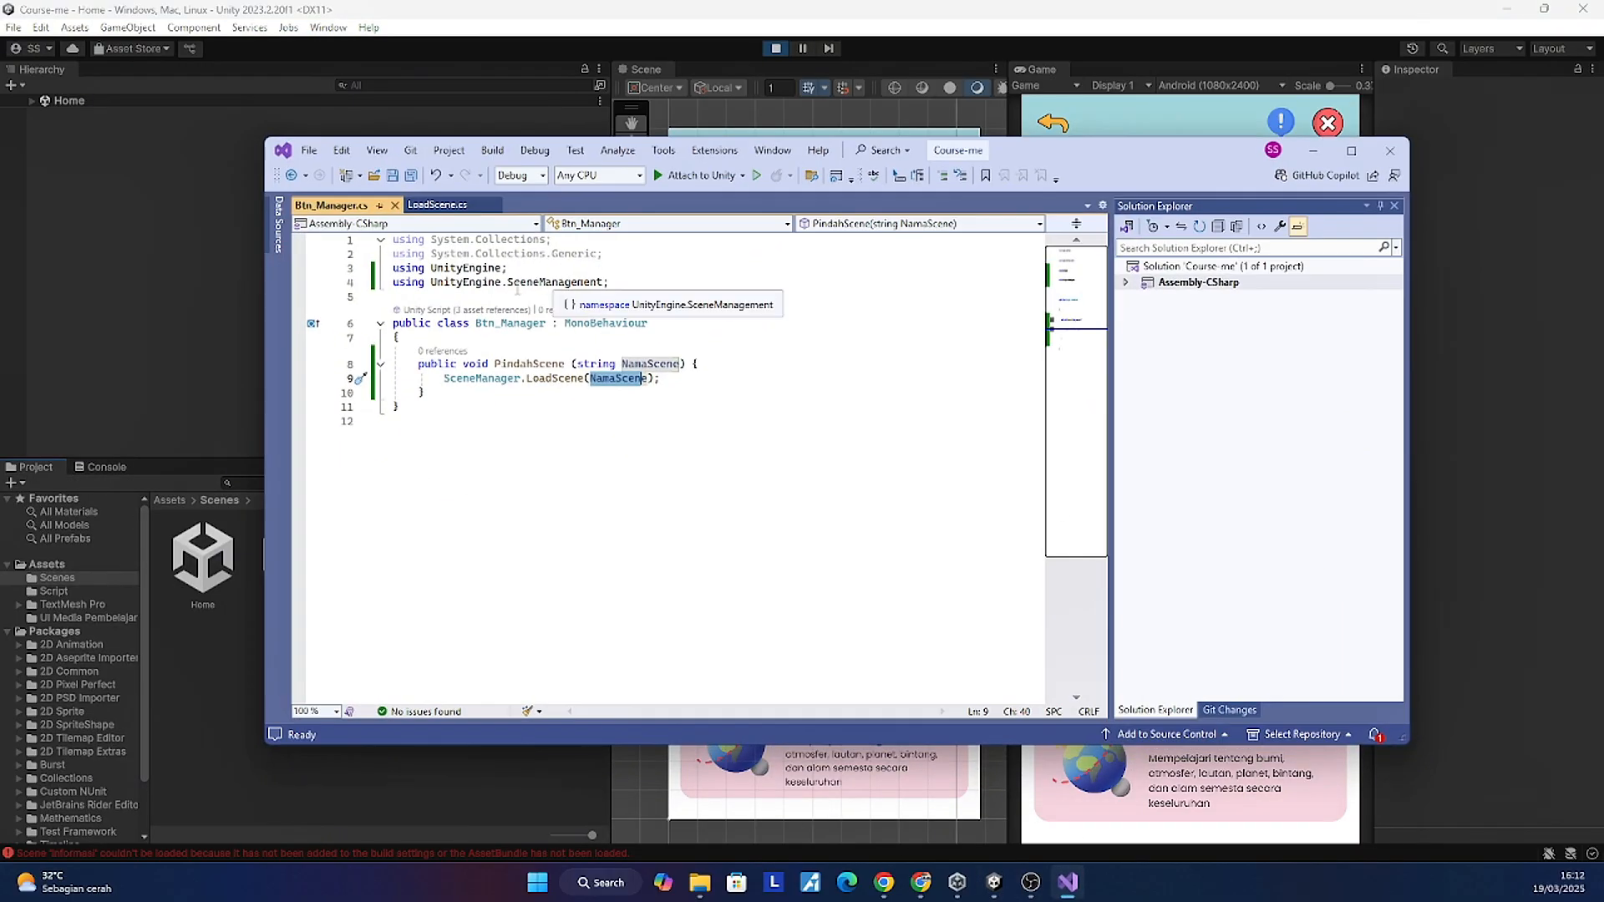
left_click_drag(509, 282, 599, 284)
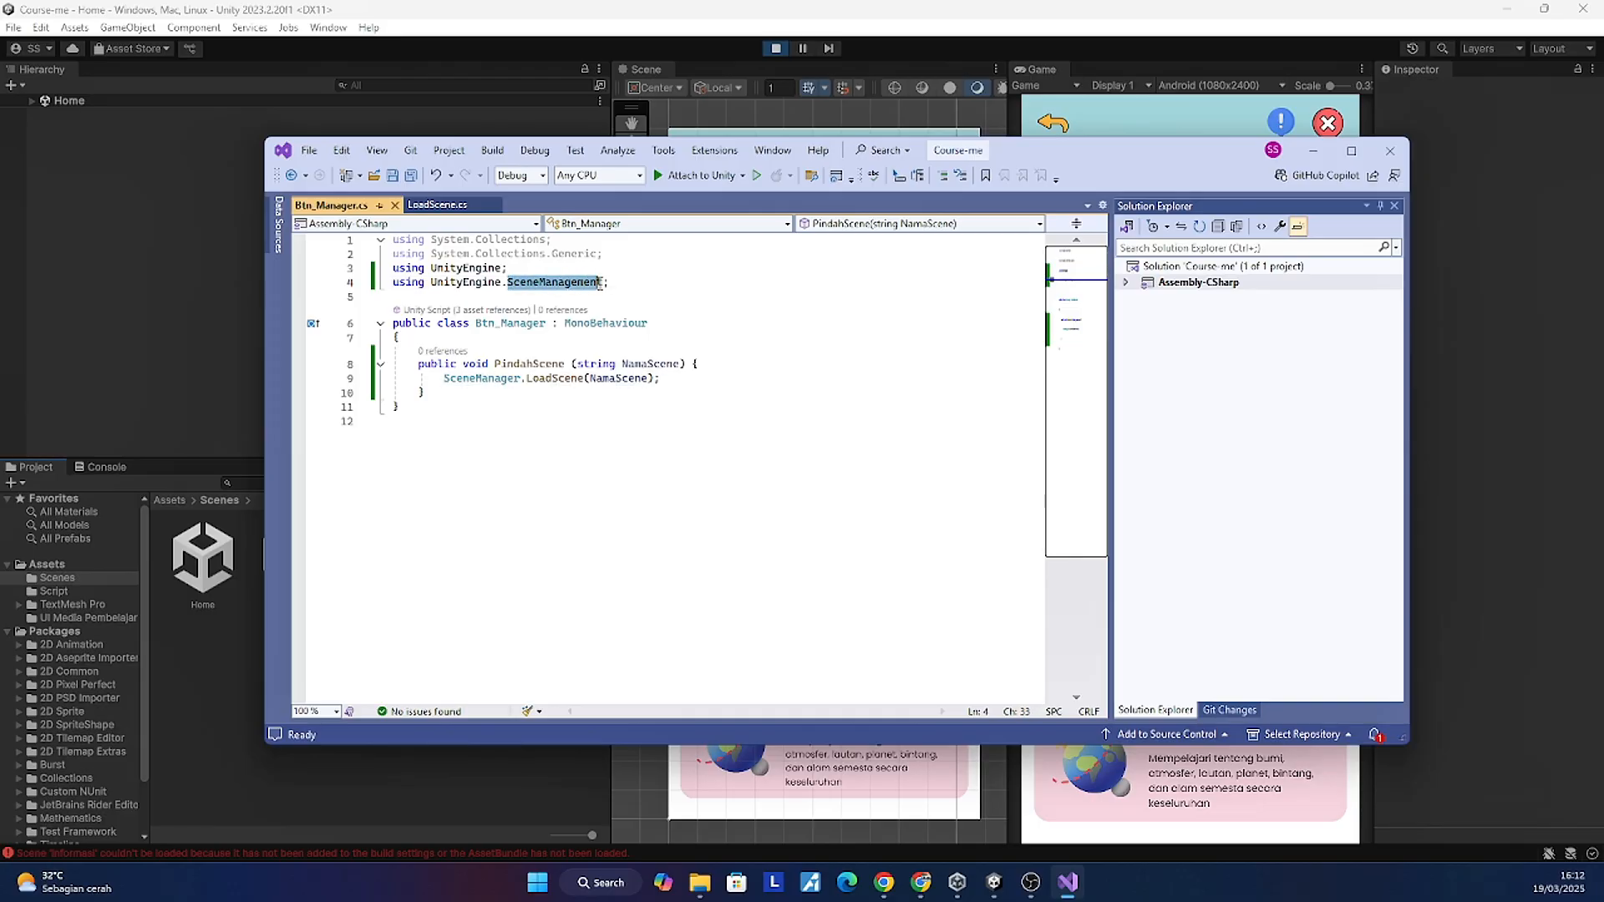